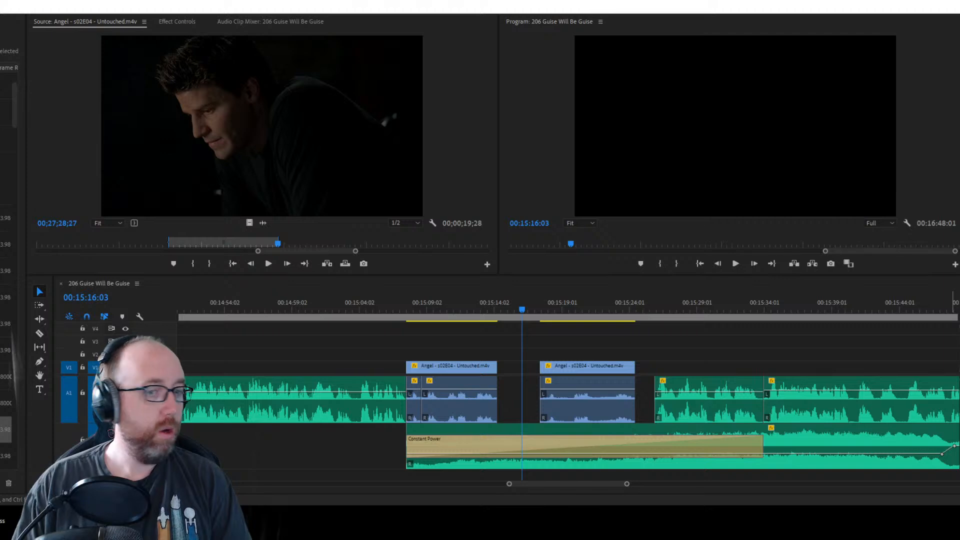
drag(521, 507, 525, 535)
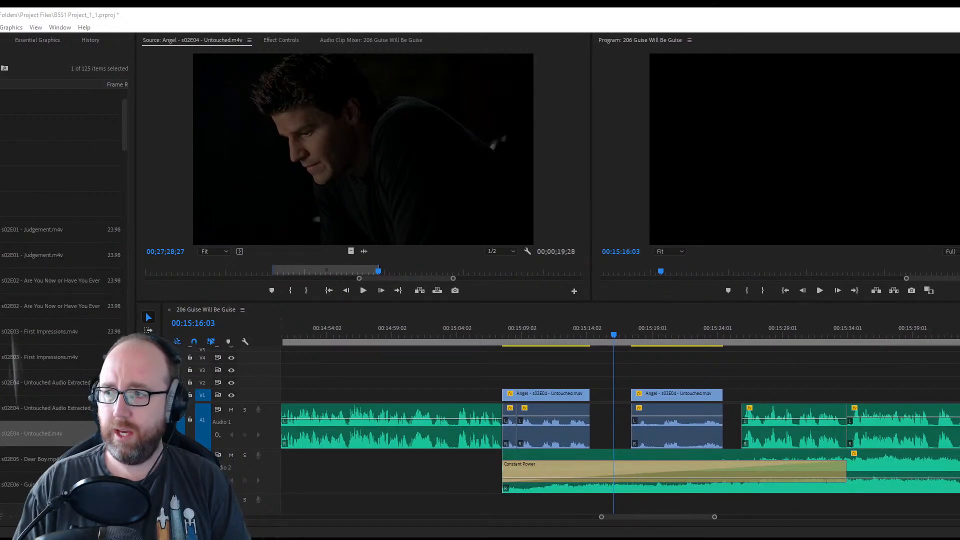
key(alt+Tab)
key(alt+Tab)
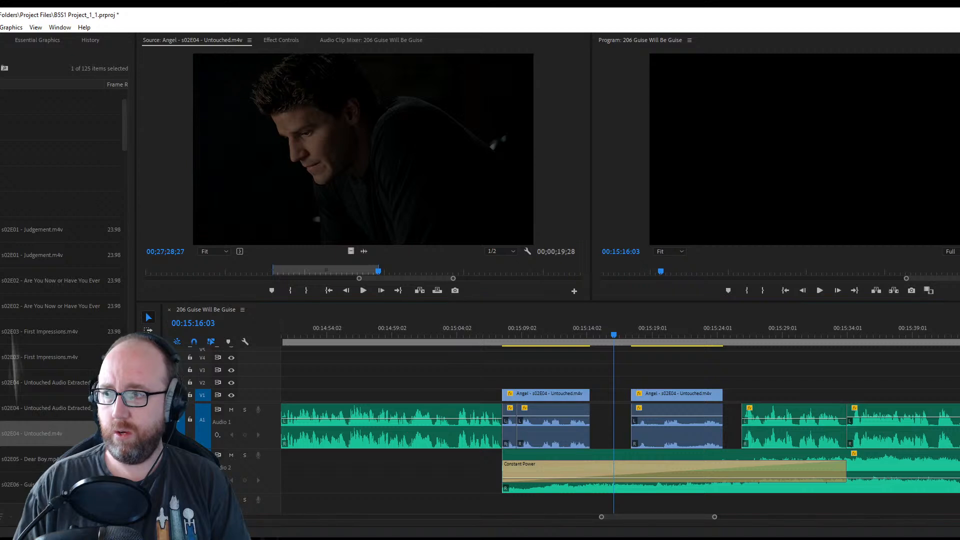
drag(959, 280, 906, 280)
drag(959, 243, 955, 244)
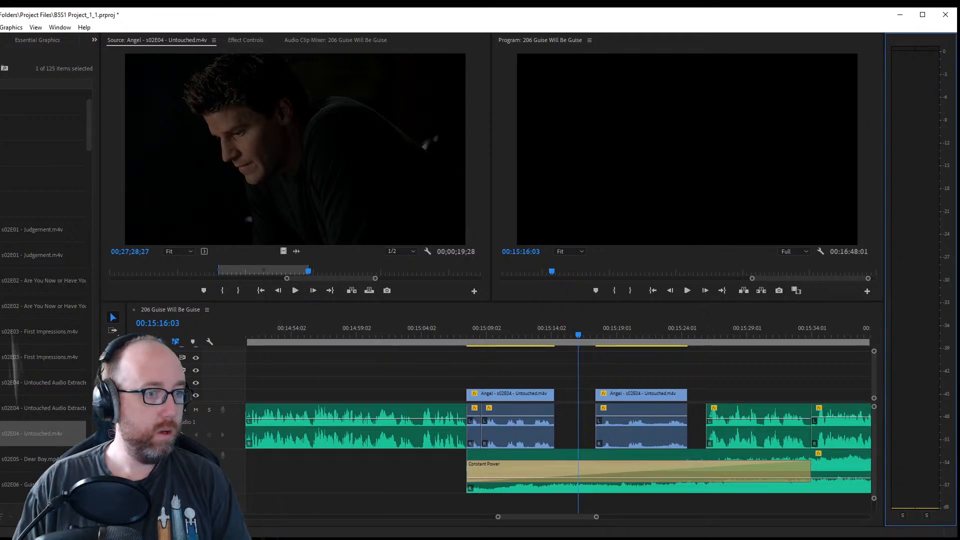
drag(0, 270, 0, 270)
drag(0, 356, 4, 355)
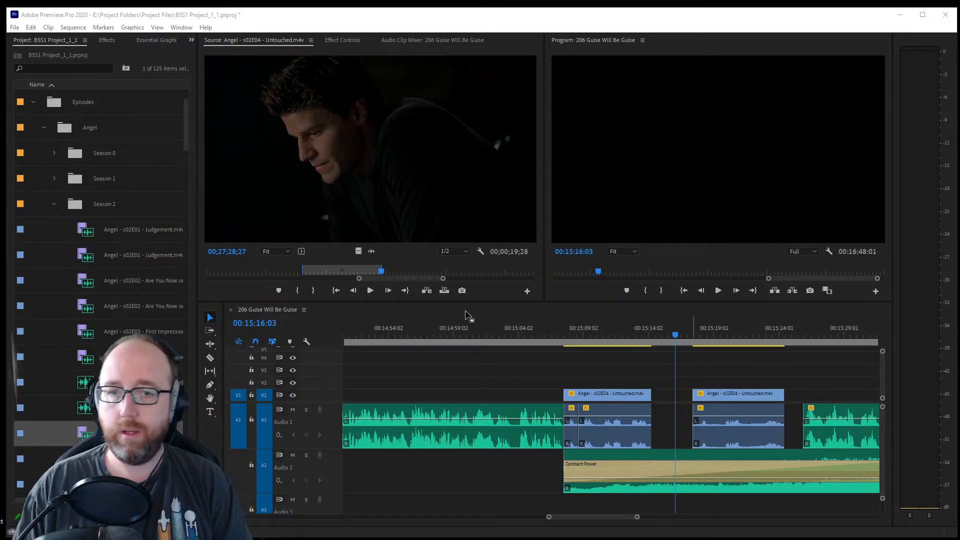
Play the sequence from the start of the first Angel - s02E04 - Untouched clip to review this section
click(620, 378)
click(569, 340)
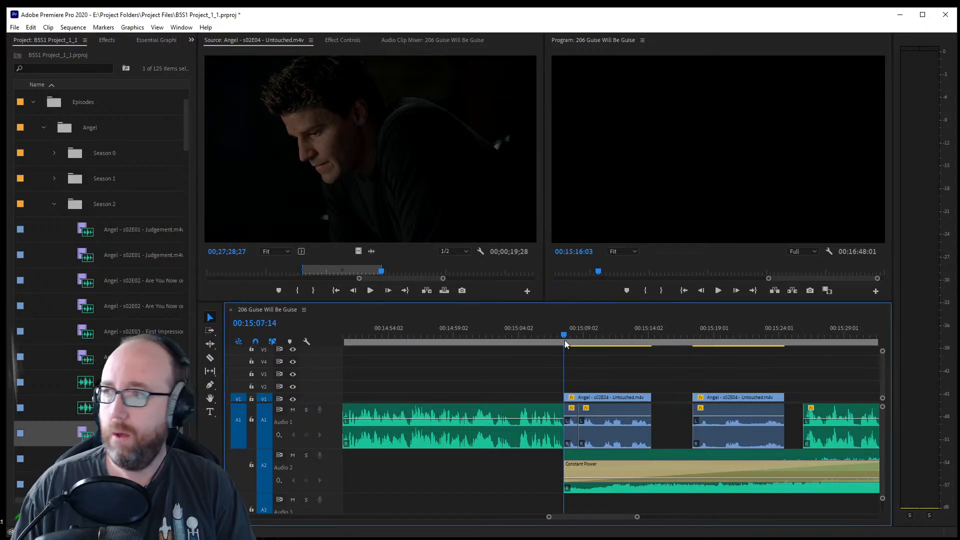
key(space)
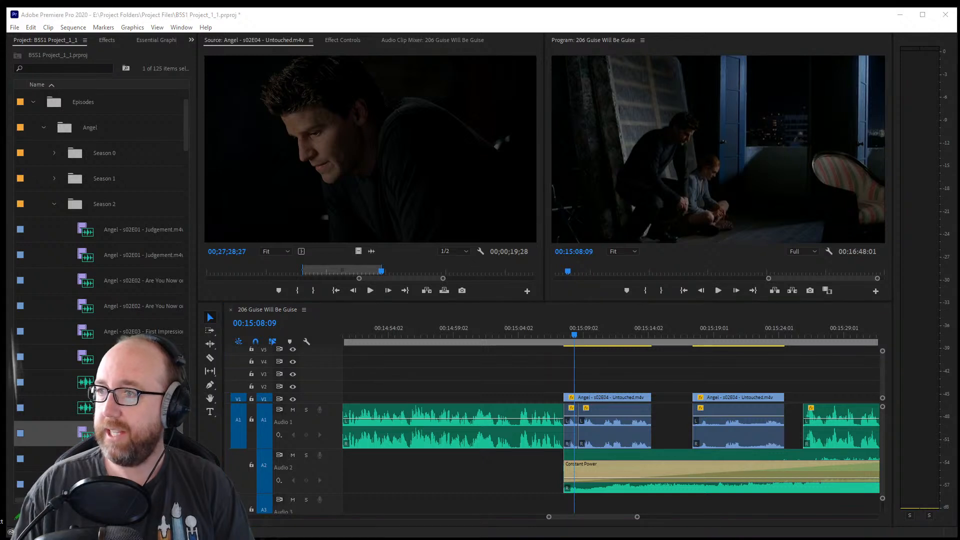
click(882, 430)
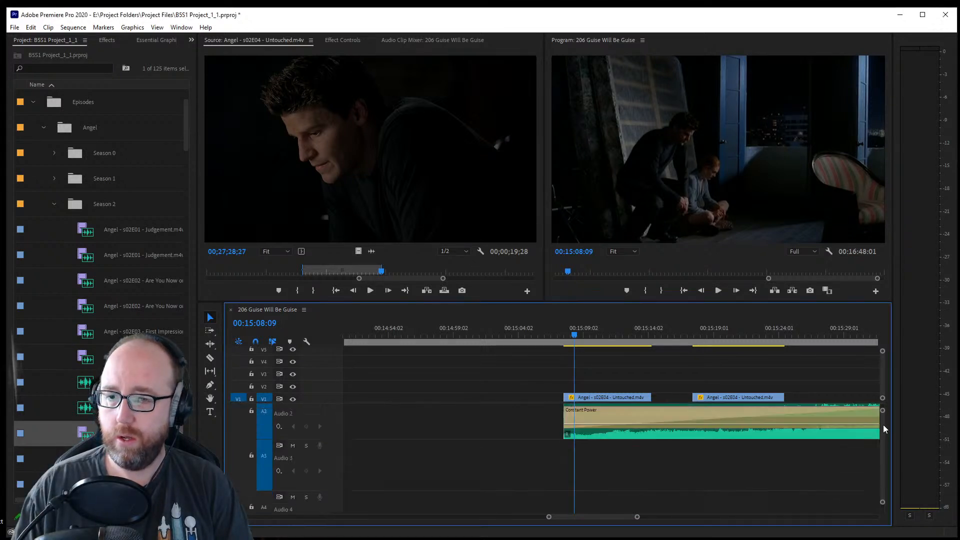
click(566, 337)
key(space)
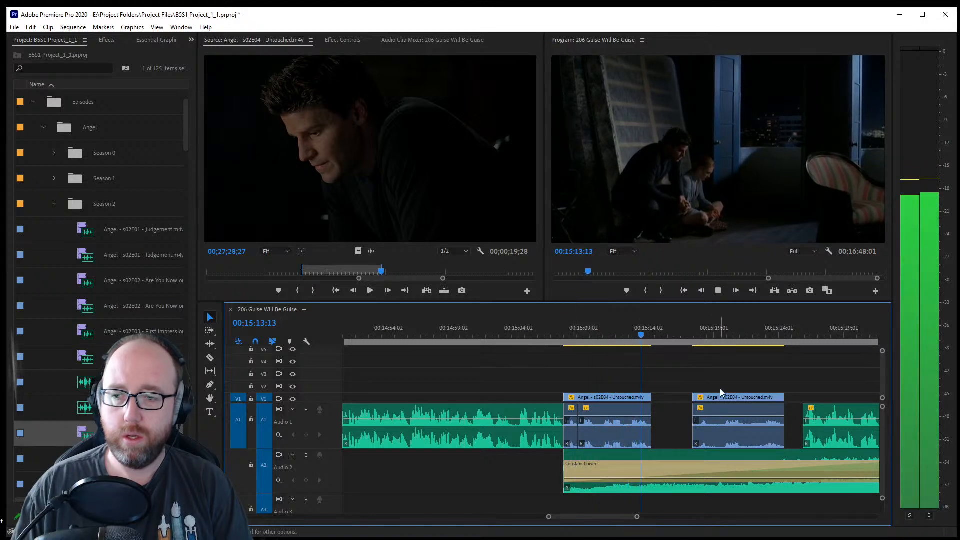
Move the second Untouched clip back against the end of the first one, and play through it into the gap that follows
click(719, 437)
drag(715, 441, 676, 437)
key(space)
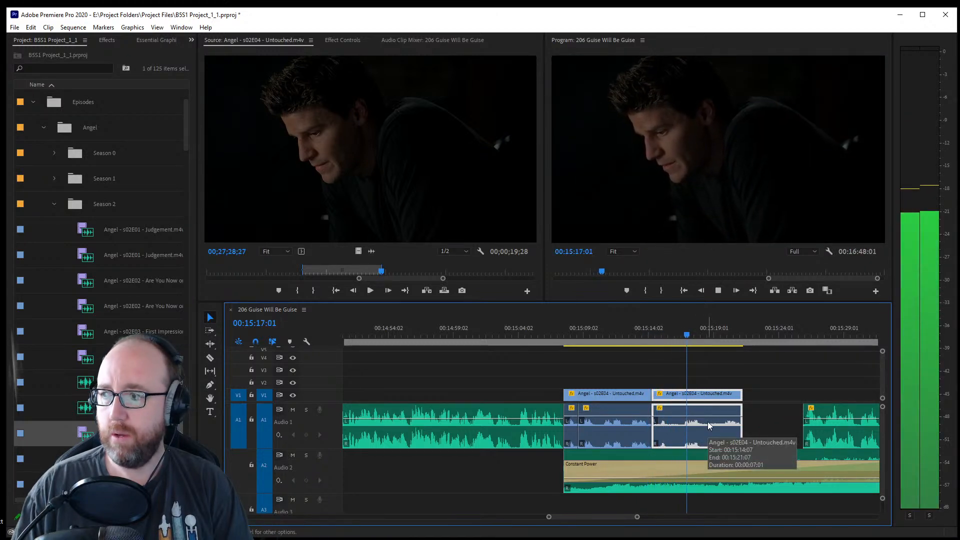
key(space)
key(space)
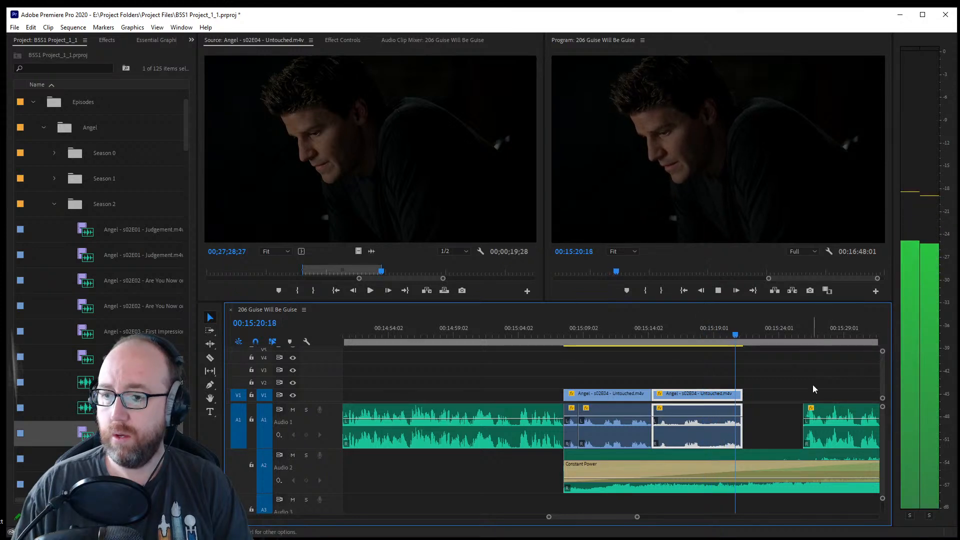
key(space)
key(space)
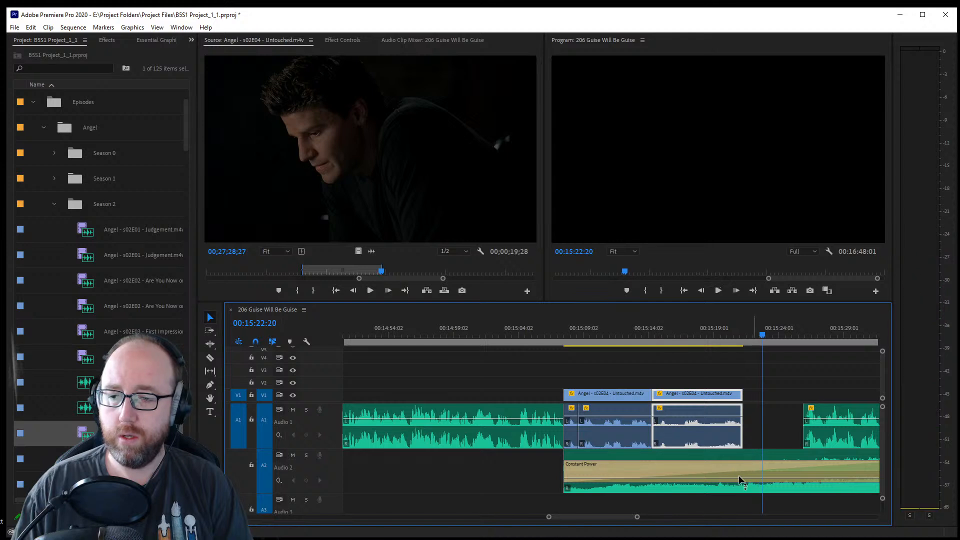
key(space)
Shift the narration and music clips after the second Untouched clip later by about 6.5 seconds, using Track Select Forward, and return to the Selection tool
drag(637, 517, 652, 517)
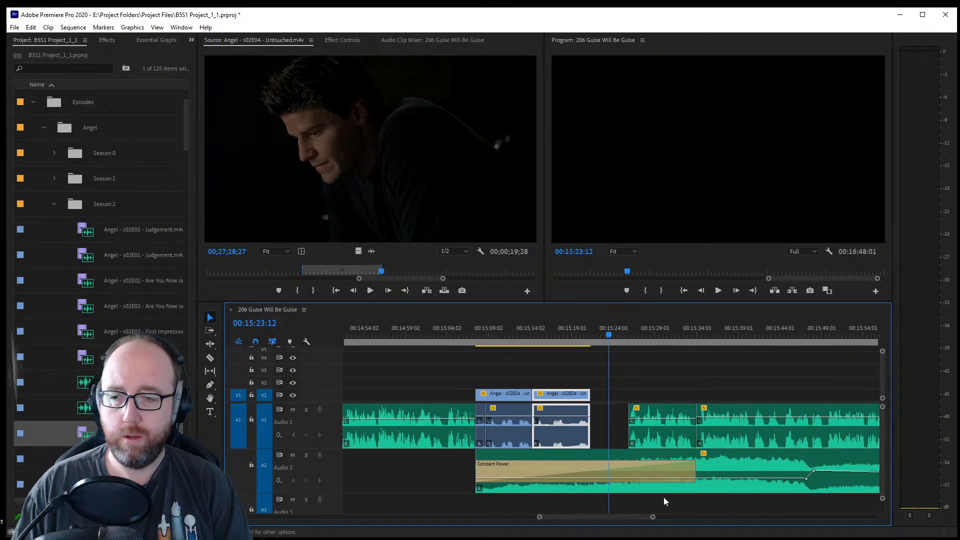
click(209, 331)
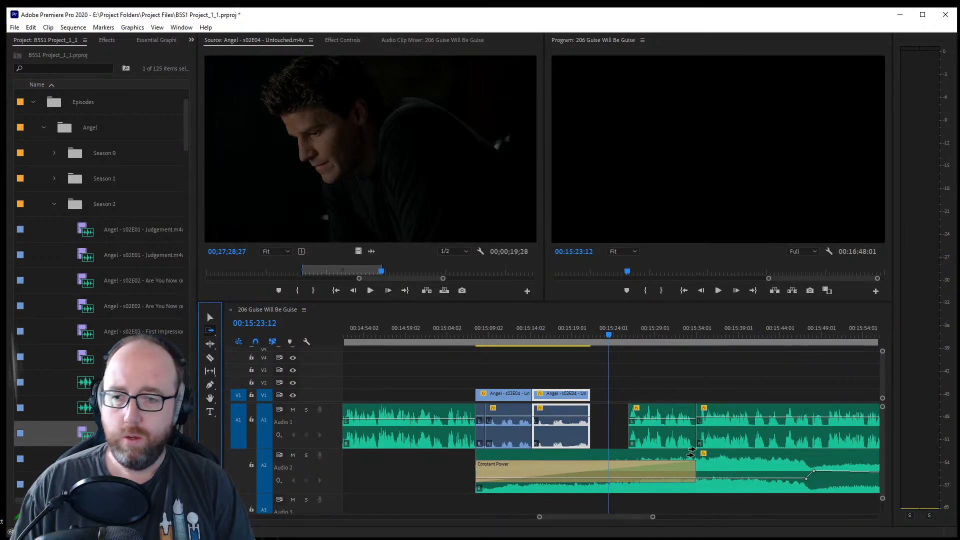
drag(690, 451, 747, 451)
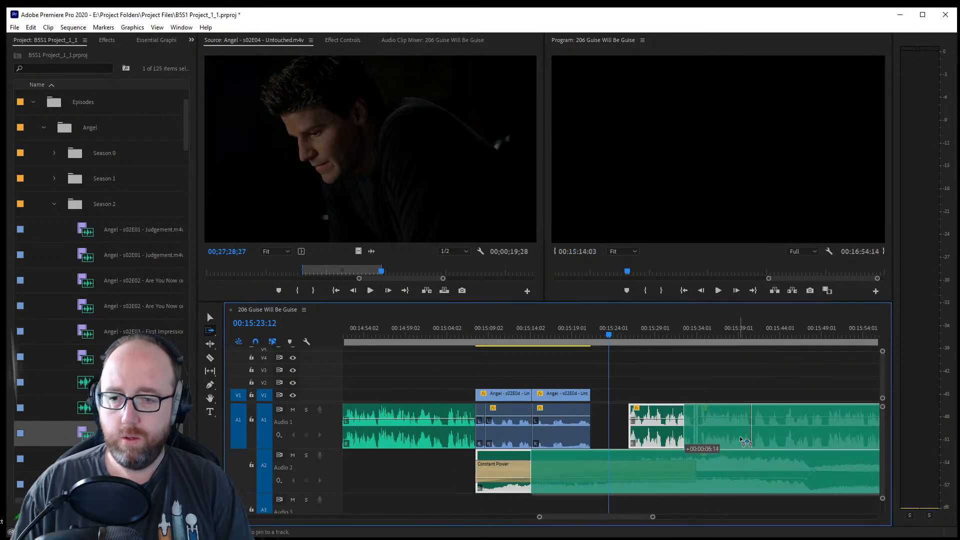
click(408, 160)
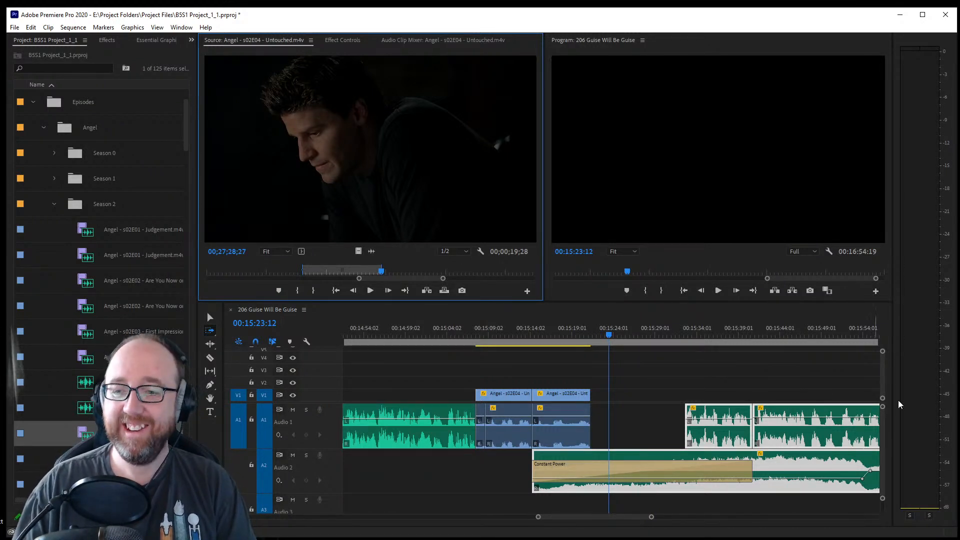
click(210, 318)
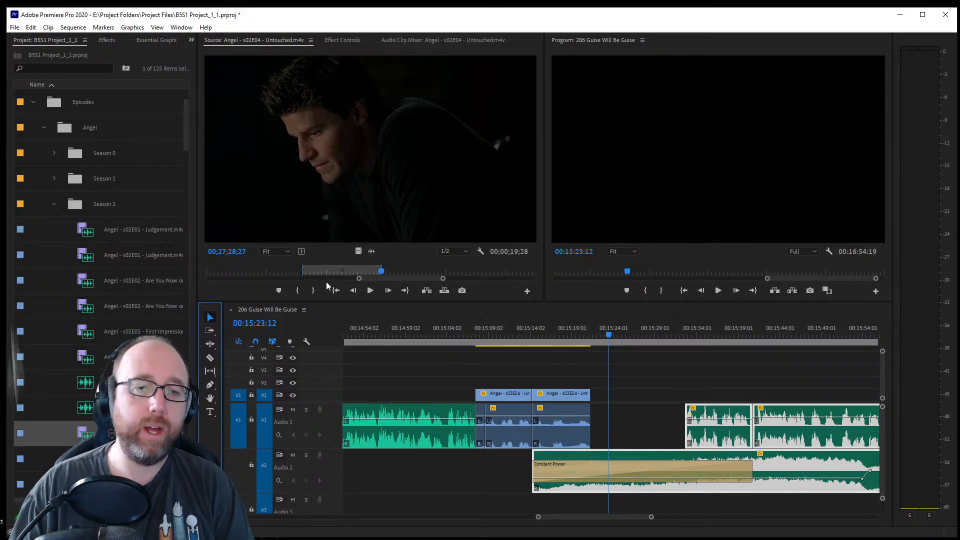
Mark the roughly 4-second source shot of the red-haired woman ending at 00;27;42;17, and place it directly after the second Untouched clip
click(393, 271)
drag(394, 271, 391, 270)
key(space)
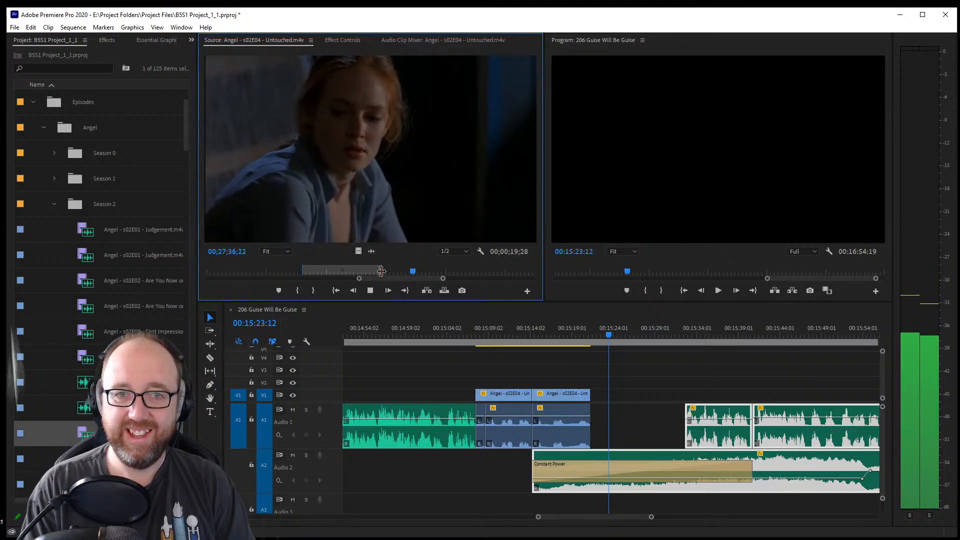
key(i)
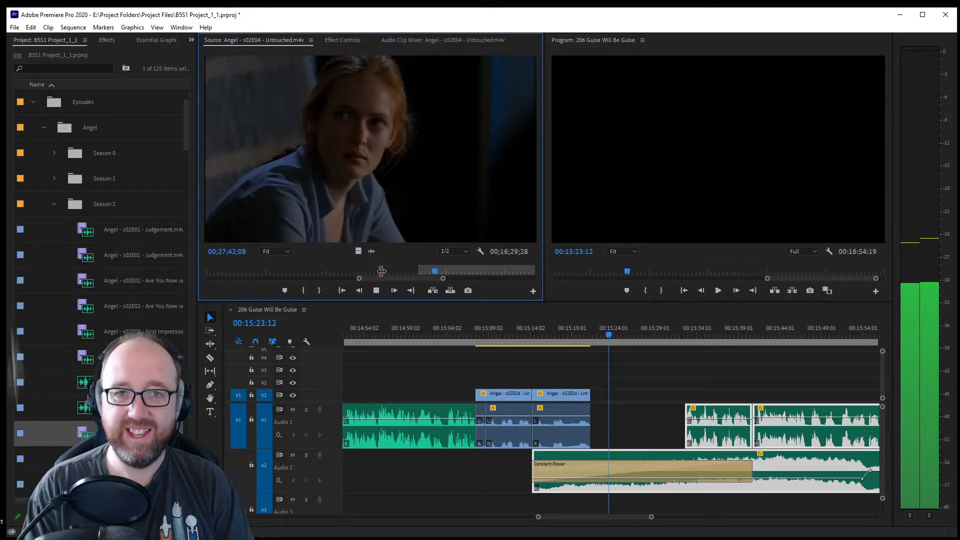
key(space)
key(o)
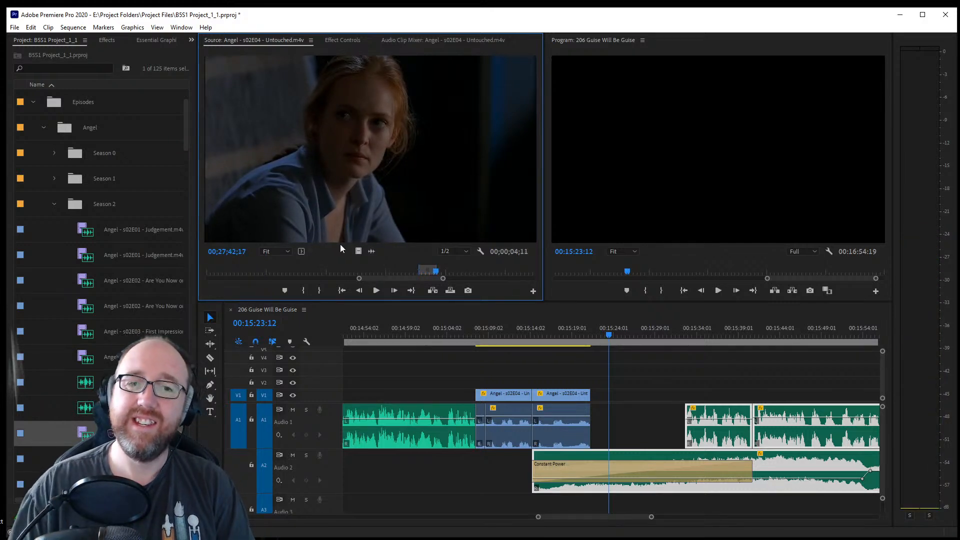
drag(380, 220, 594, 425)
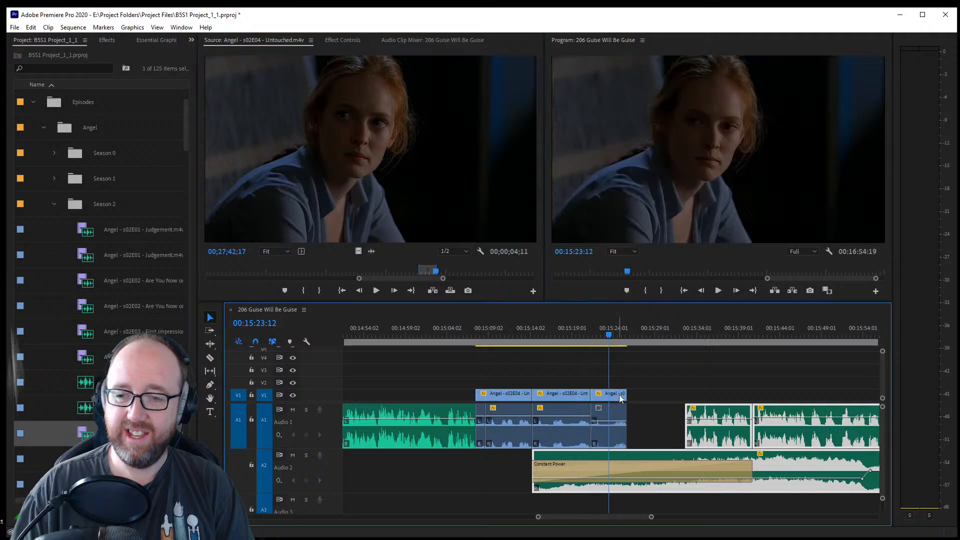
Adjust the audio level of the newly placed woman's shot, lengthen the clip to about 6 seconds, and play it back
click(606, 420)
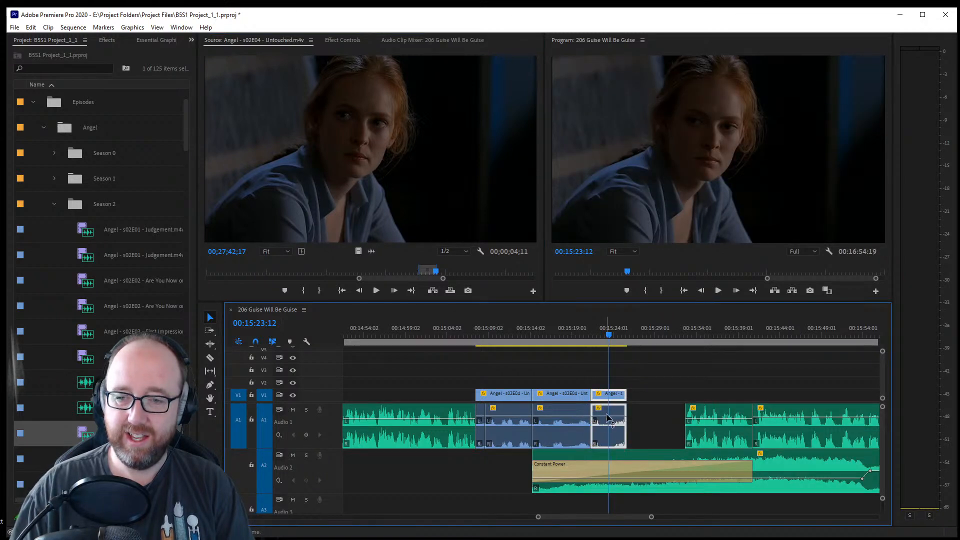
drag(612, 395, 591, 395)
click(595, 332)
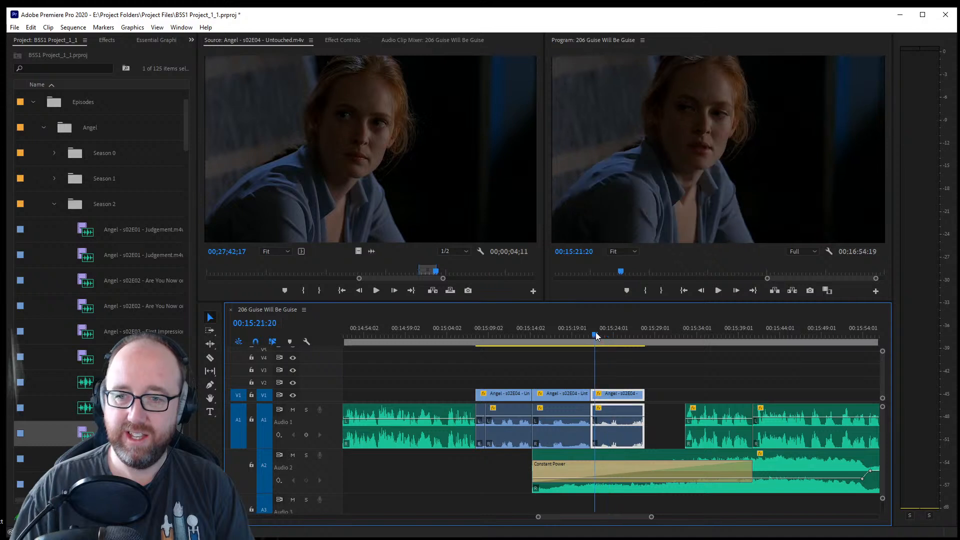
key(space)
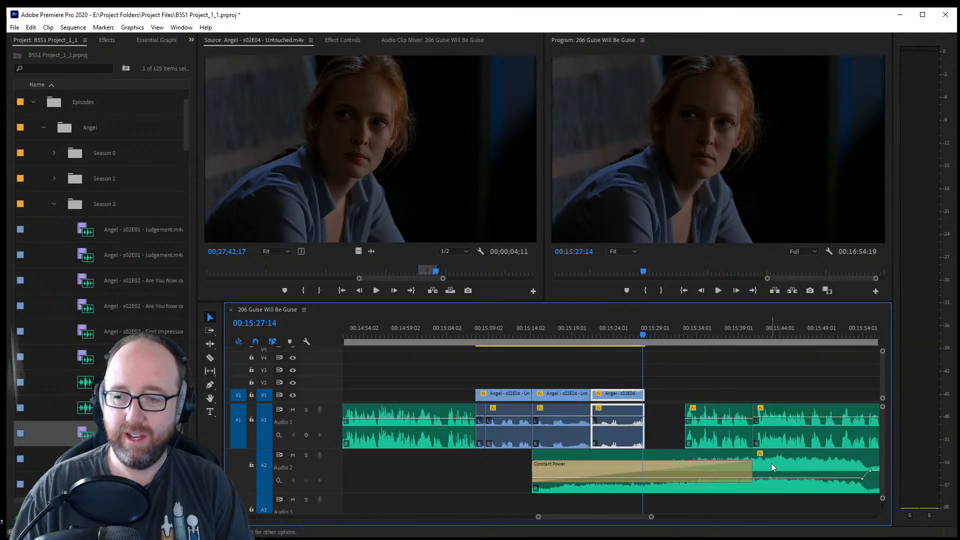
Move the music clip with the Constant Power fade from Audio 2 down to Audio 3, and resume playback
drag(771, 468, 775, 506)
key(space)
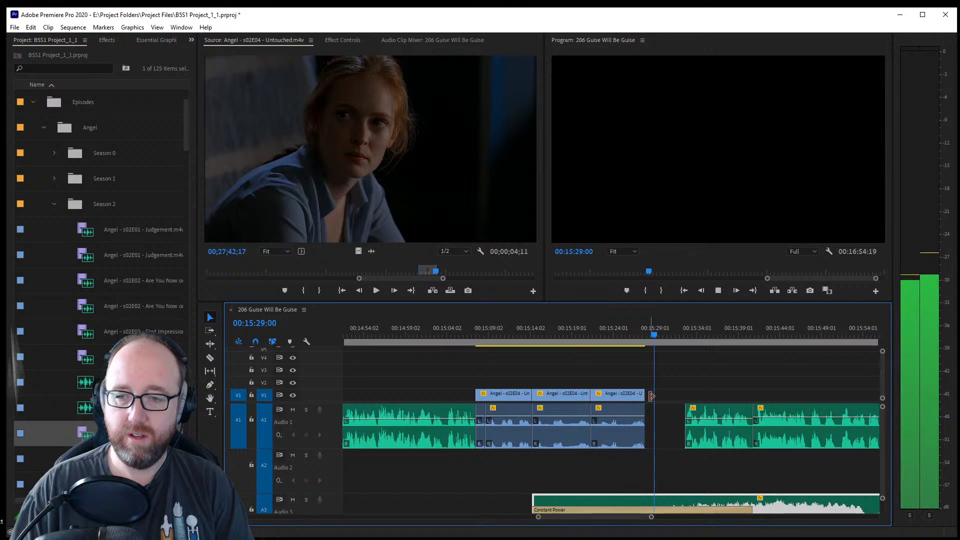
Mark the two-person room shot from about 00;27;14;22 to 00;27;18;21, and place only its video on V1 above the next narration clip
click(383, 272)
drag(385, 273, 383, 273)
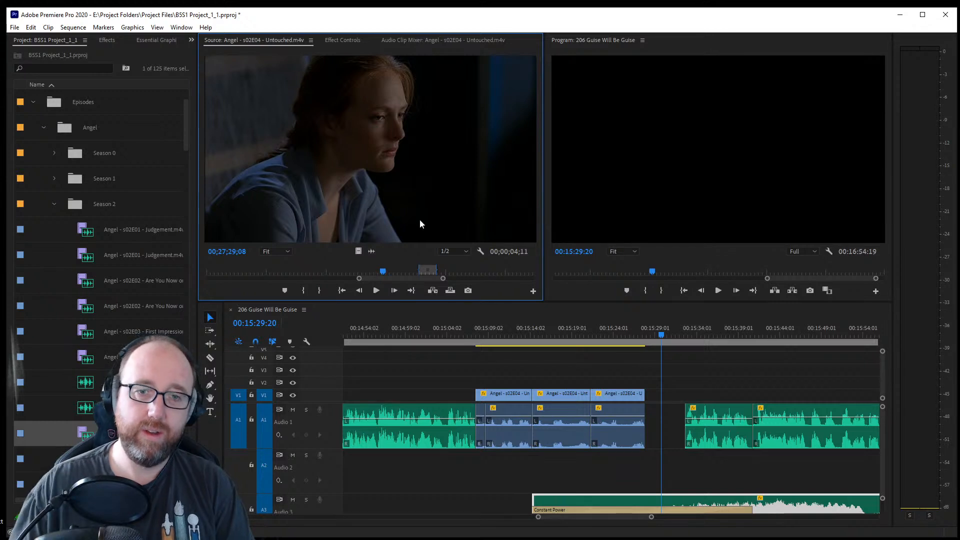
click(365, 272)
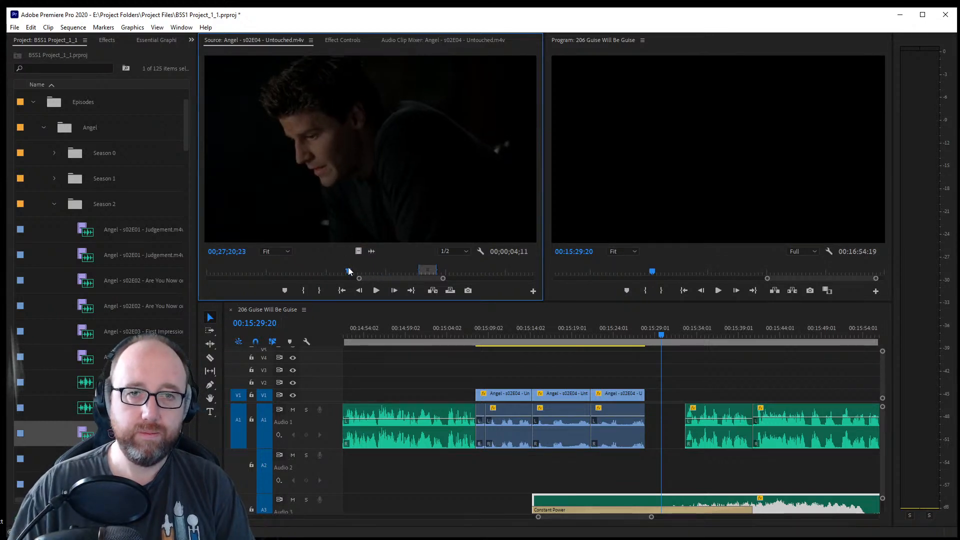
drag(365, 272, 328, 271)
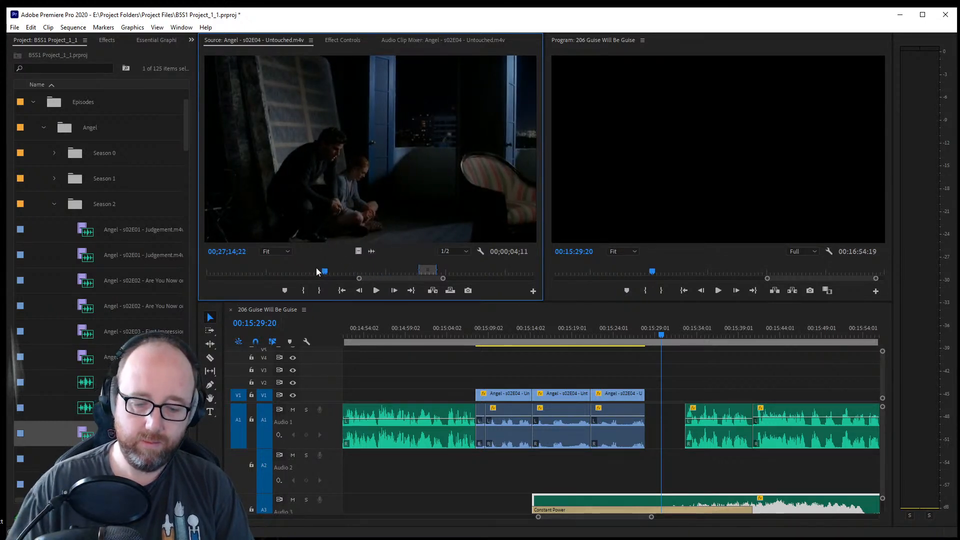
key(i)
key(space)
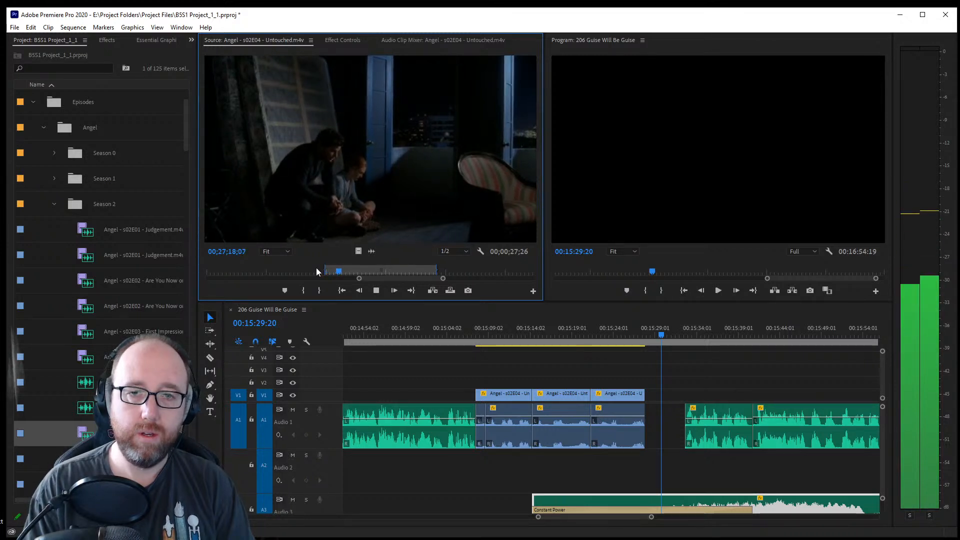
key(space)
key(Left)
key(Left)
key(Left)
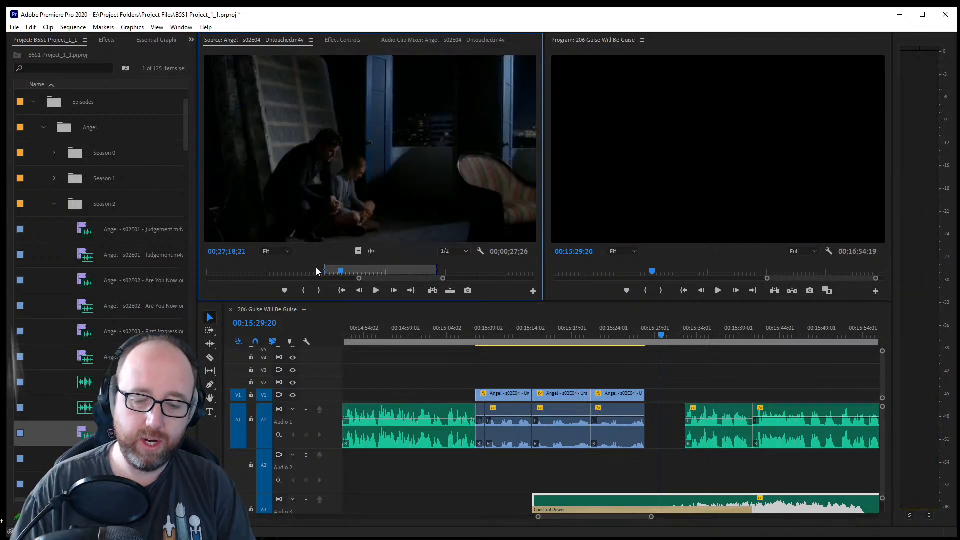
key(o)
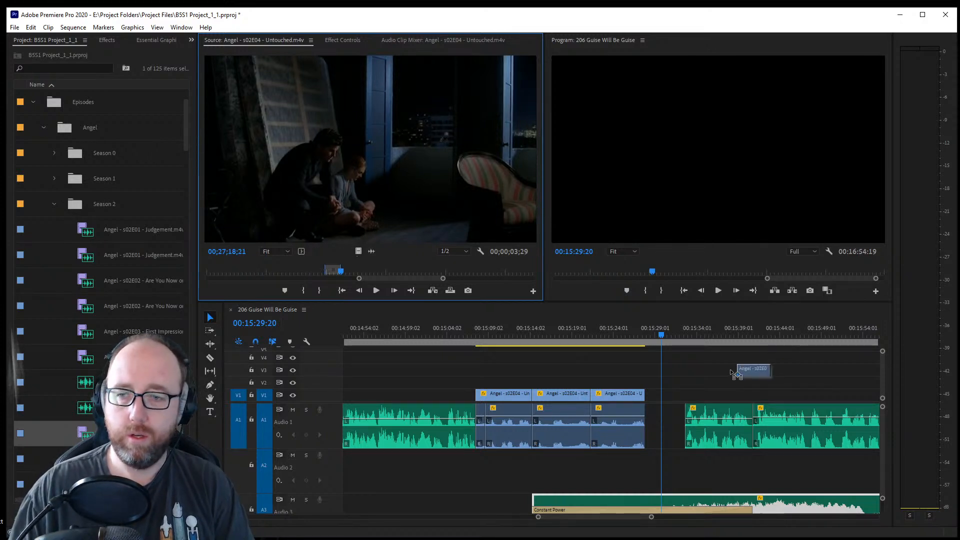
drag(735, 374, 685, 394)
Try to ripple-delete the empty gap between the woman's shot and the next narration clip, and undo it
click(675, 430)
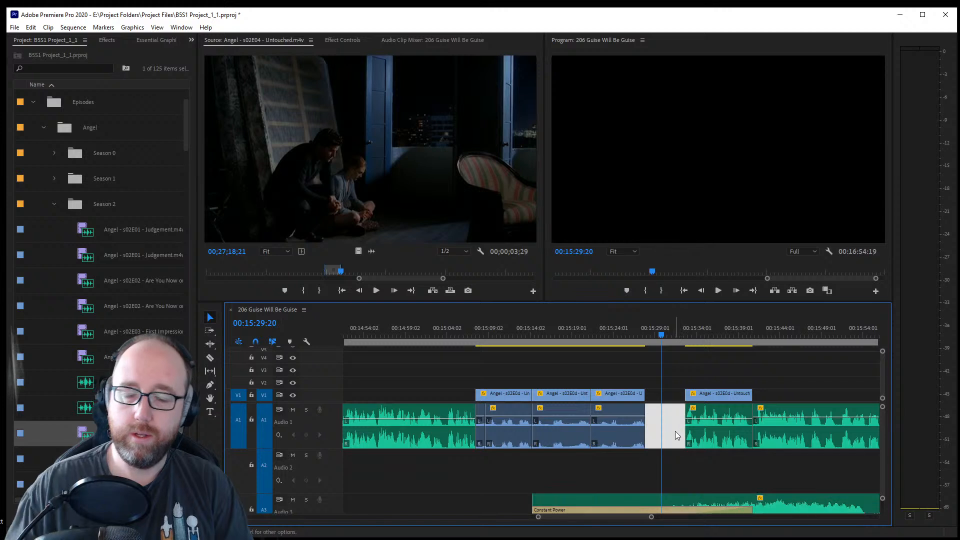
key(Delete)
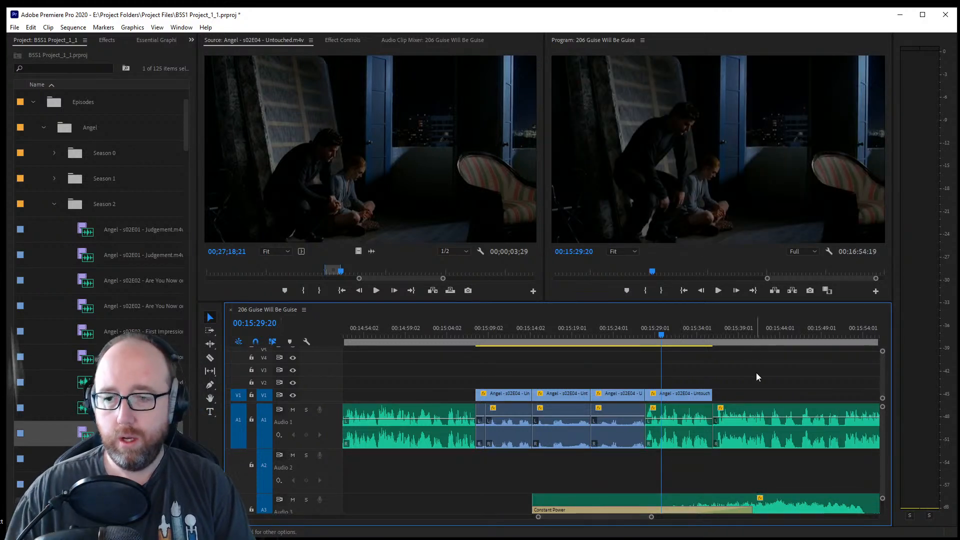
key(ctrl+z)
Move the room shot together with the following narration and music clips back against the woman's shot, and return the music to Audio 2
drag(705, 364, 766, 496)
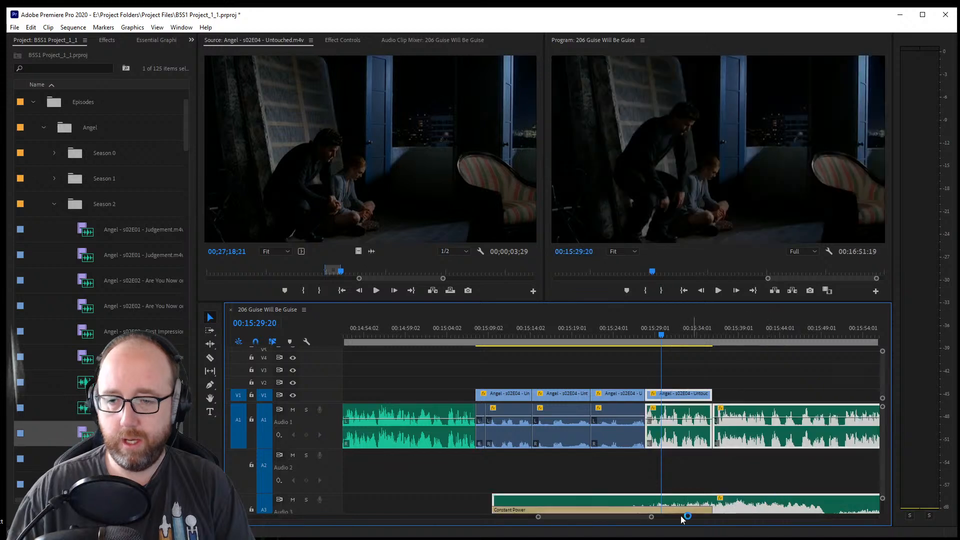
drag(650, 518, 673, 518)
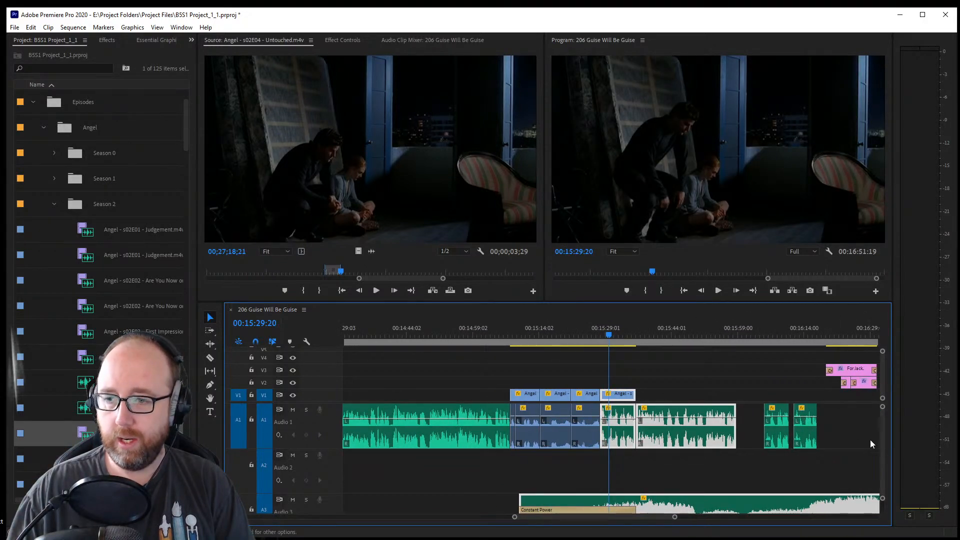
drag(750, 496, 750, 478)
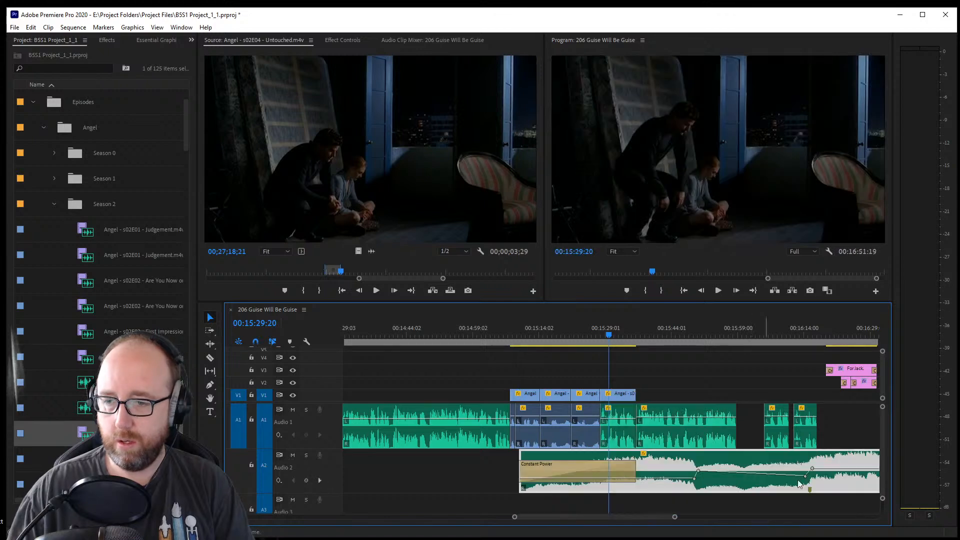
Move the music clip later to start at 00:15:11:07, play back its volume rise after the last narration clip, and save the project
click(808, 336)
drag(789, 463, 796, 462)
key(space)
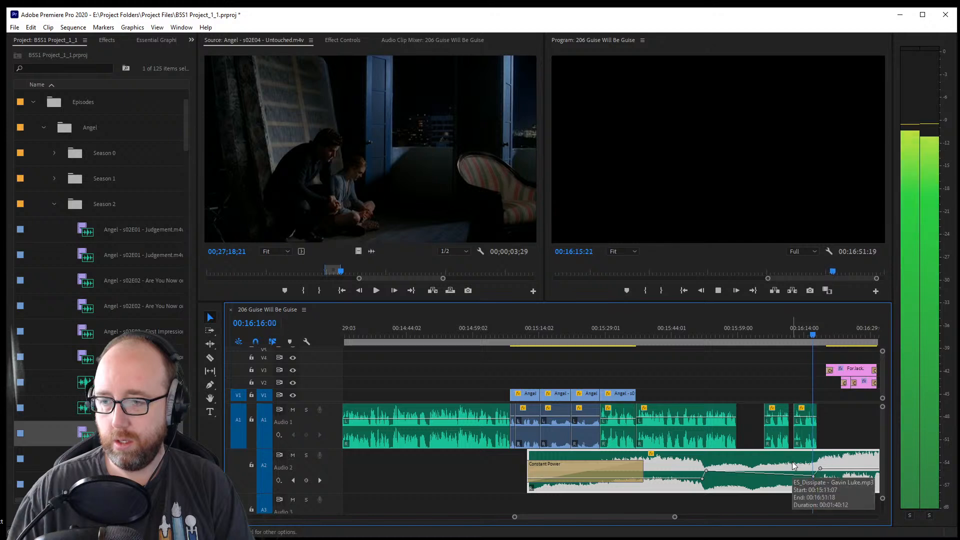
key(space)
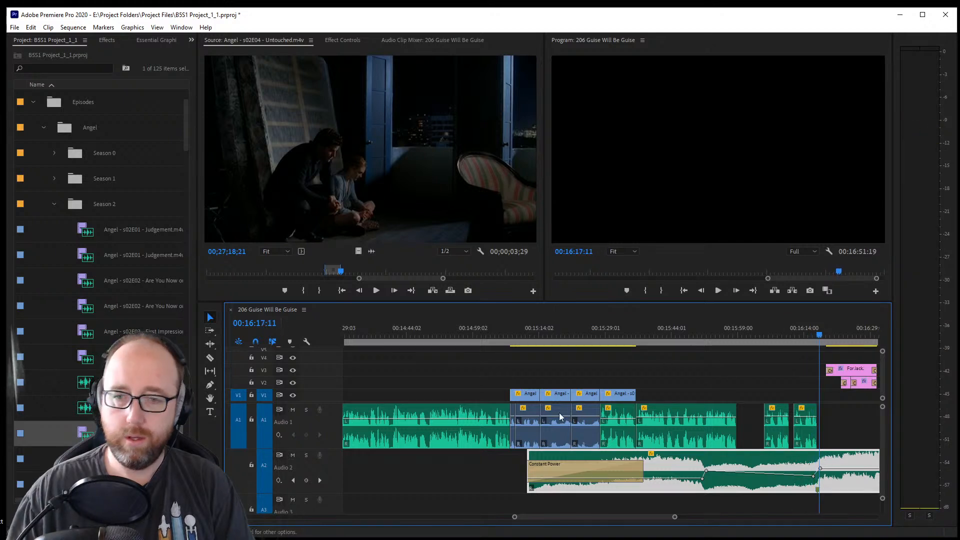
key(ctrl+s)
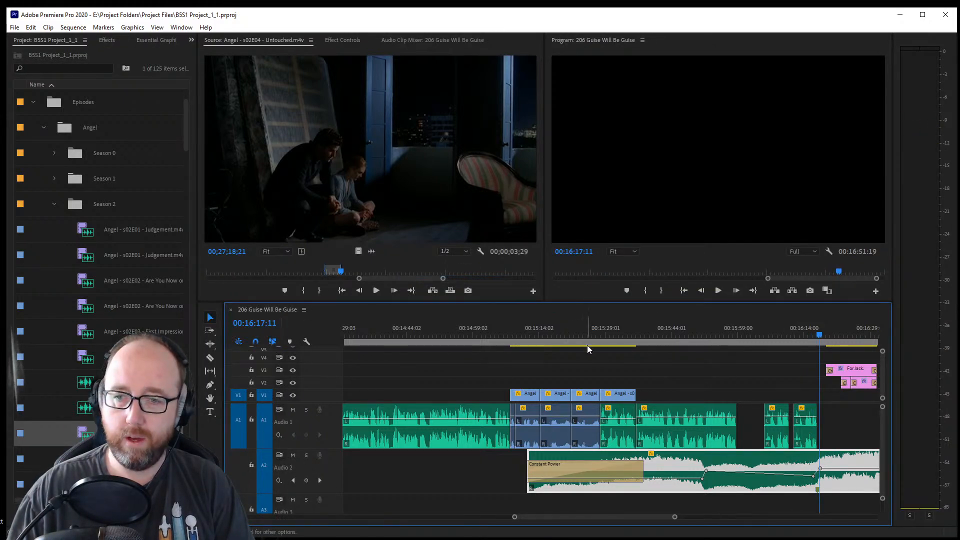
Extend the start of the Audio 2 music clip back to the beginning of the first Untouched shot, and play it back
drag(587, 345, 512, 342)
key(space)
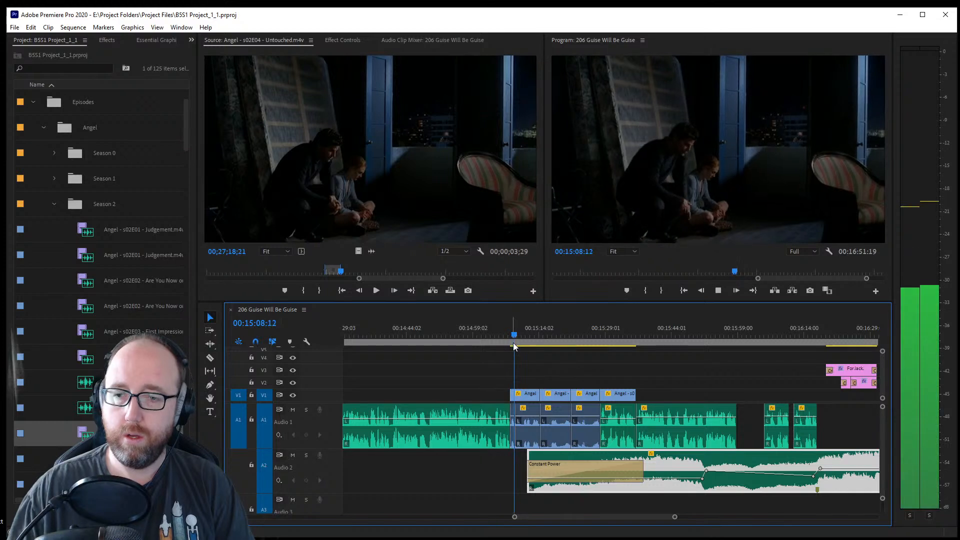
key(space)
drag(538, 473, 520, 473)
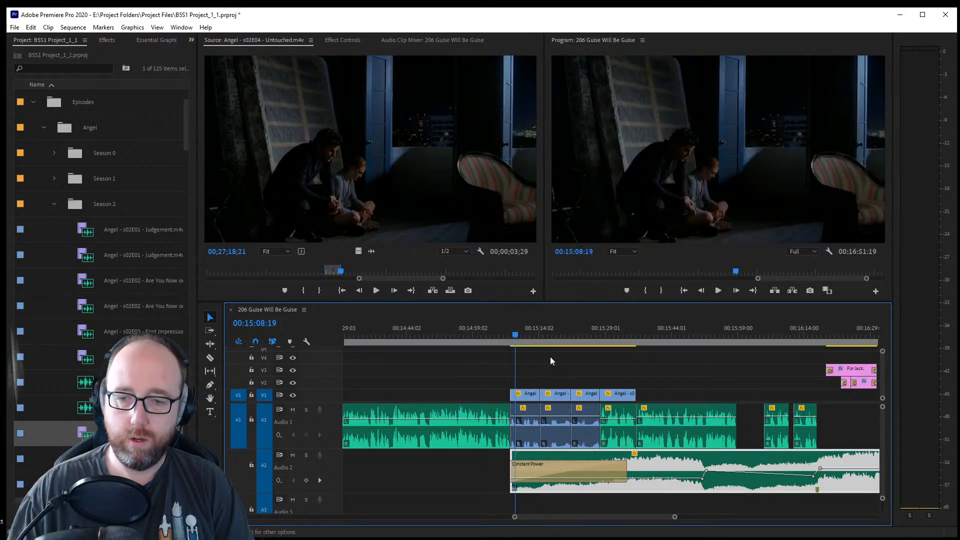
key(space)
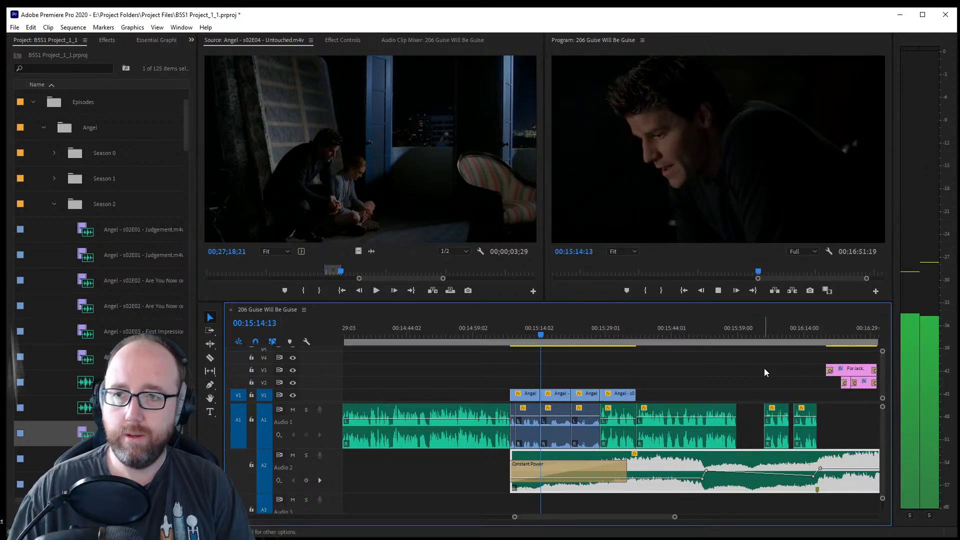
key(space)
Apply the default audio transition at the first cut within the Untouched dialogue on Audio 1, and shorten it
drag(516, 519, 564, 520)
right_click(457, 431)
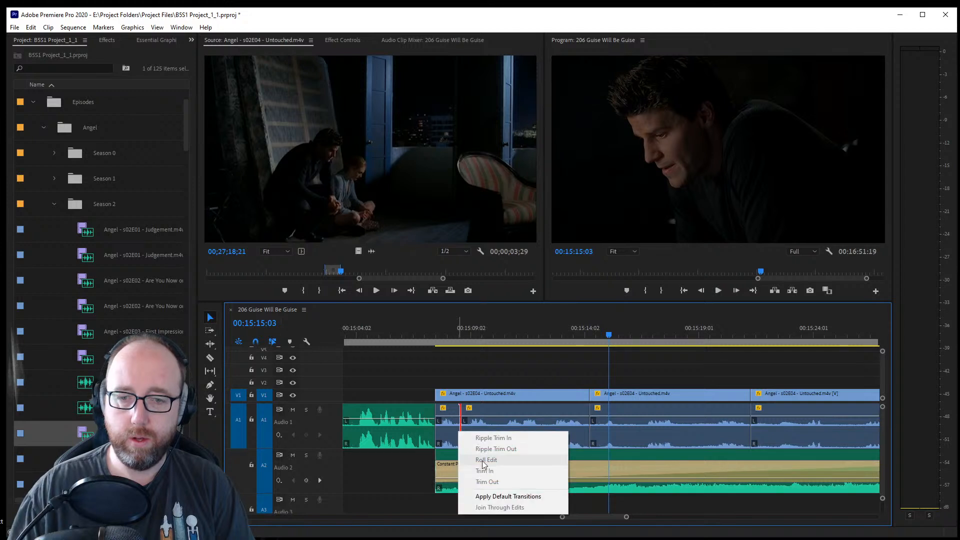
click(497, 494)
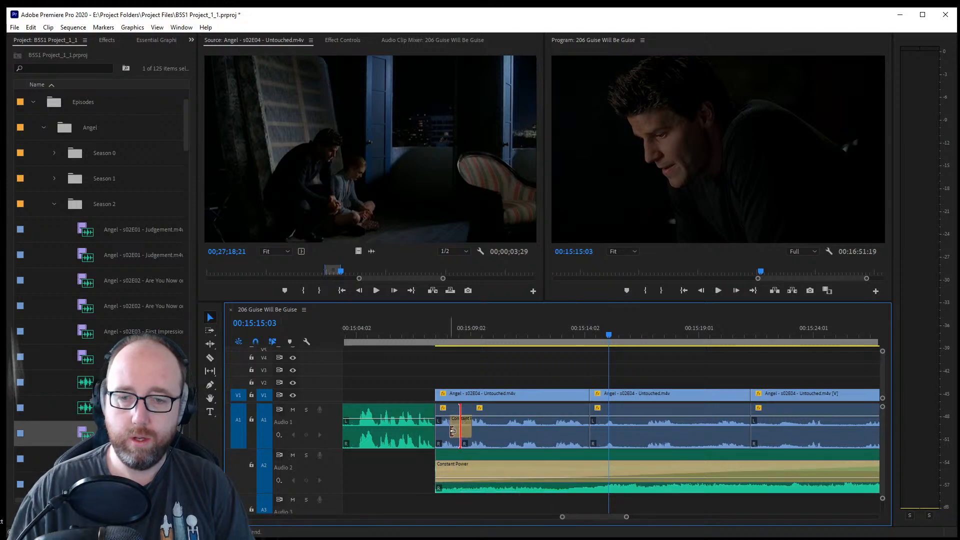
drag(465, 439, 459, 431)
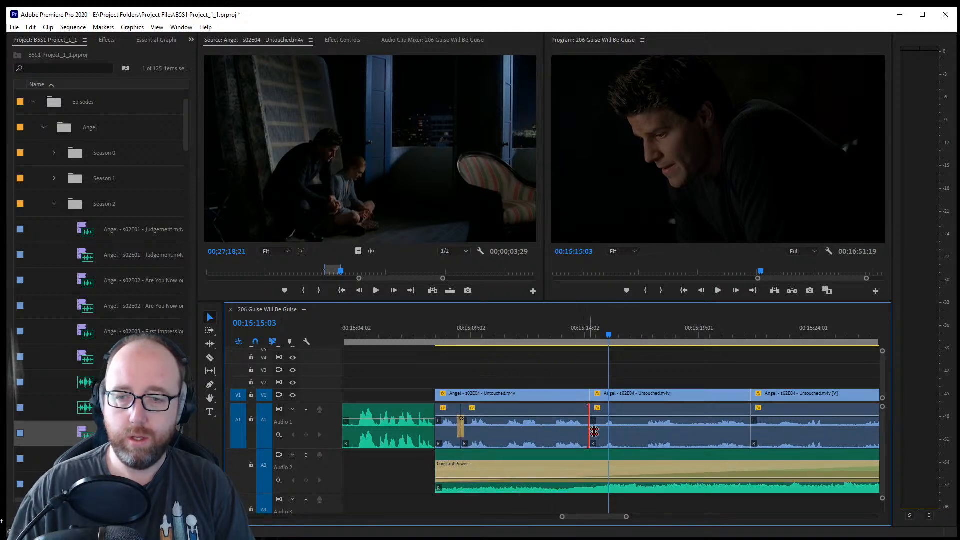
Paste the shortened crossfade onto the next two Untouched audio cuts on Audio 1, and play the section back
key(ctrl+v)
click(751, 430)
key(ctrl+v)
click(437, 329)
key(space)
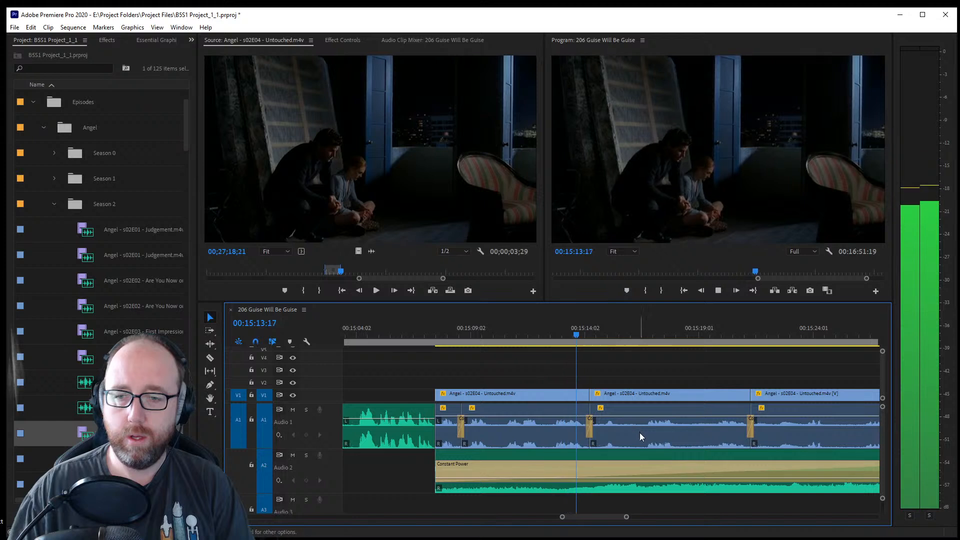
key(space)
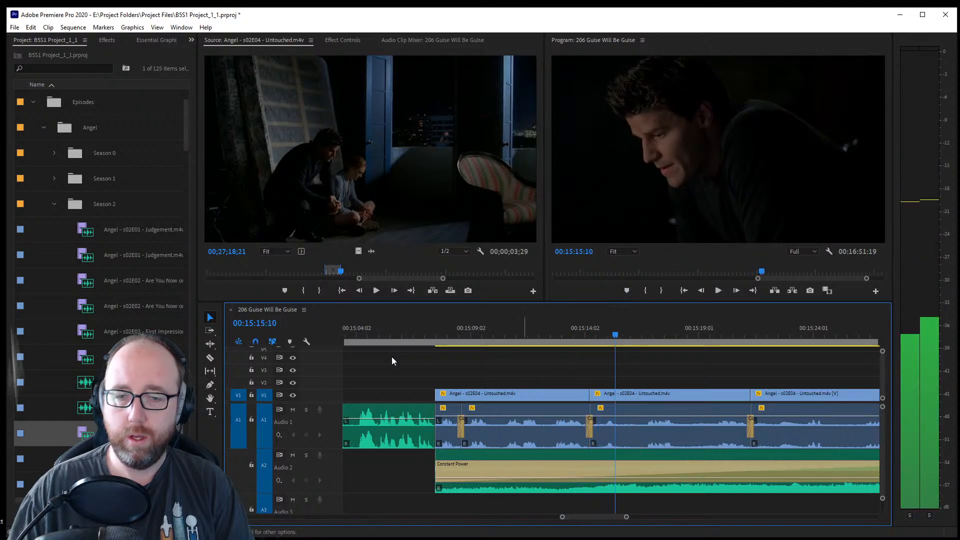
key(space)
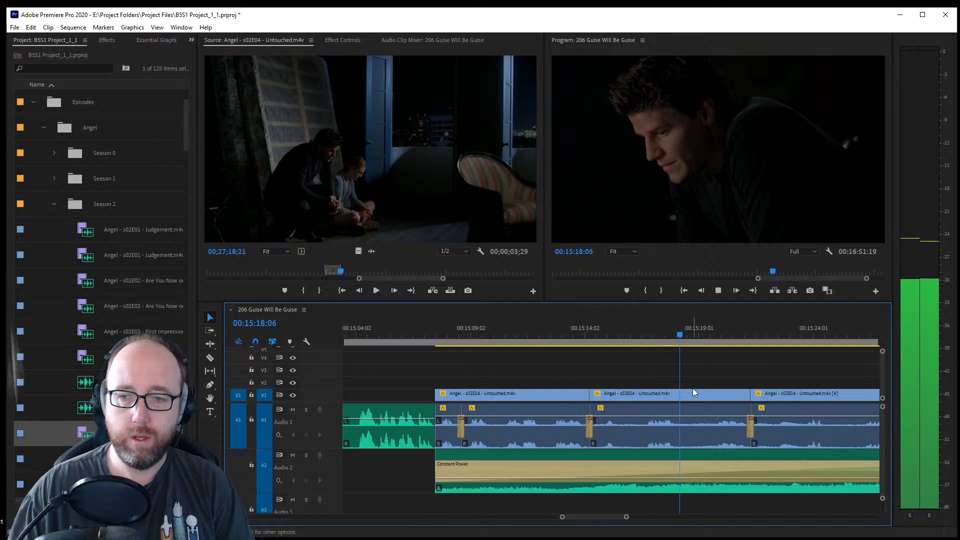
key(space)
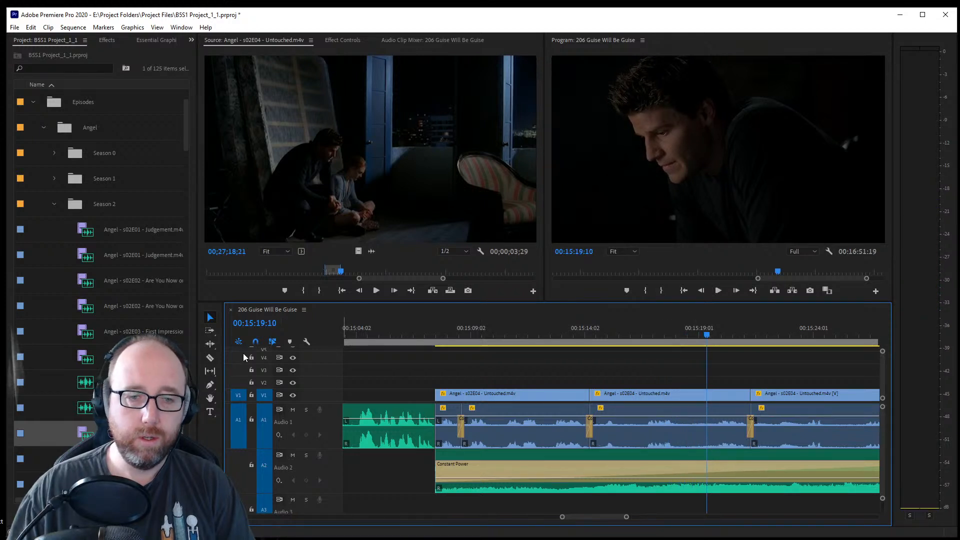
Add Pen tool volume keyframes around the two quiet stretches in the man's close-up audio, and lower the level between them
click(210, 385)
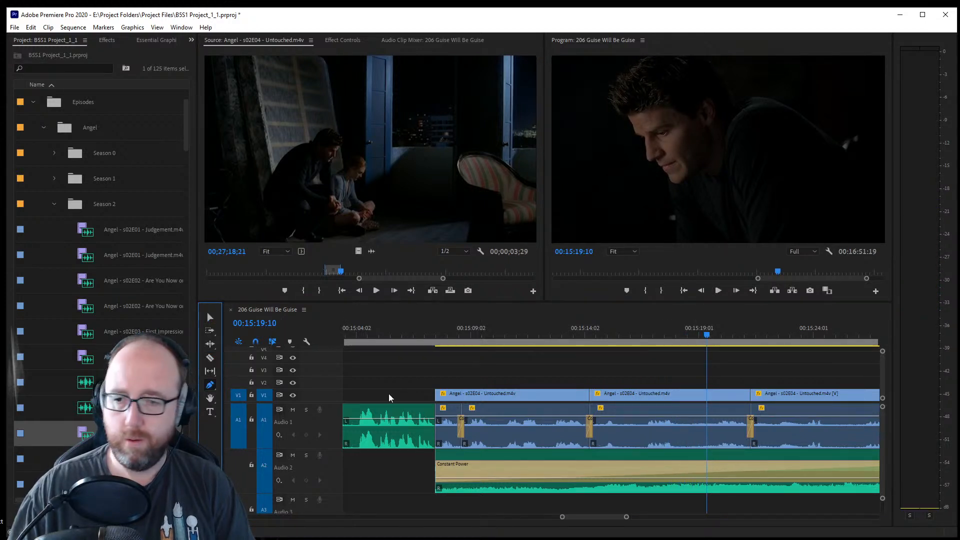
click(619, 417)
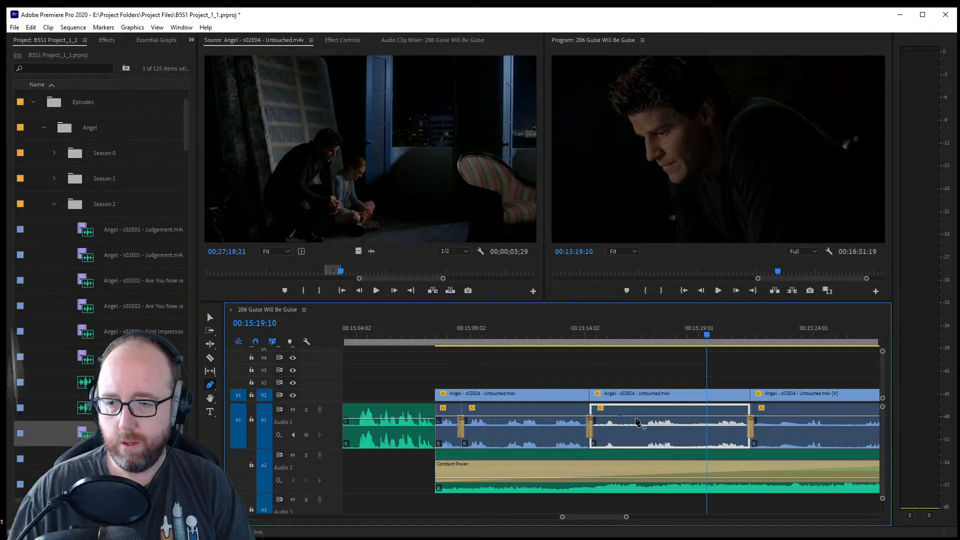
click(644, 420)
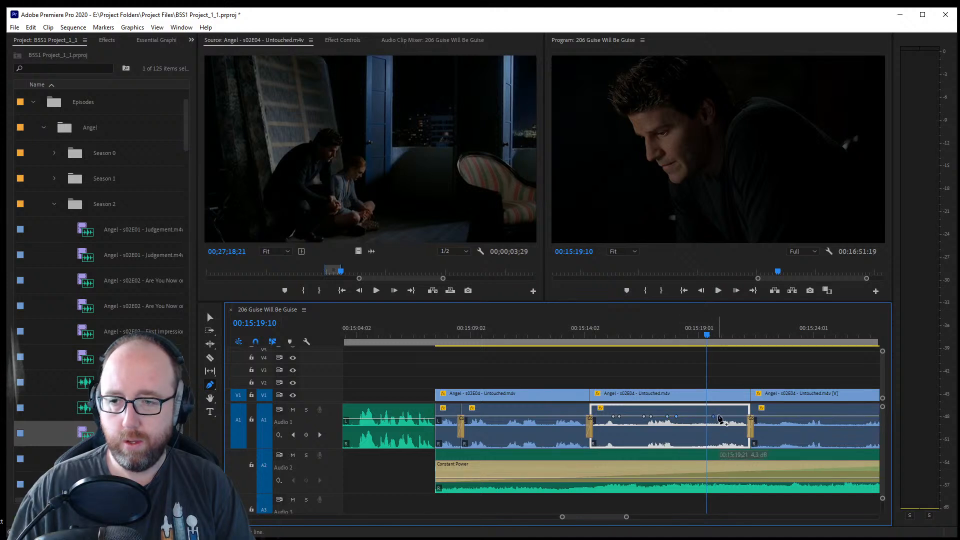
click(212, 319)
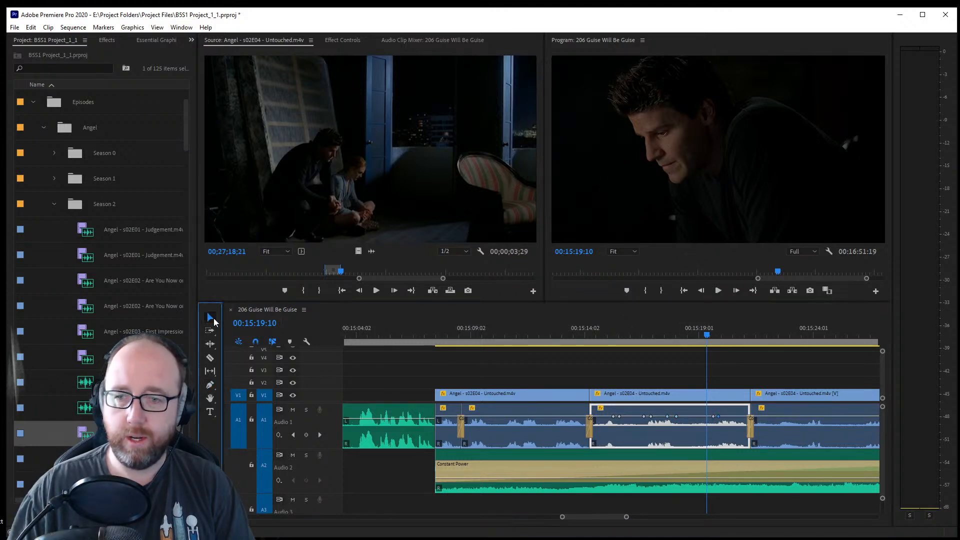
drag(633, 423, 633, 434)
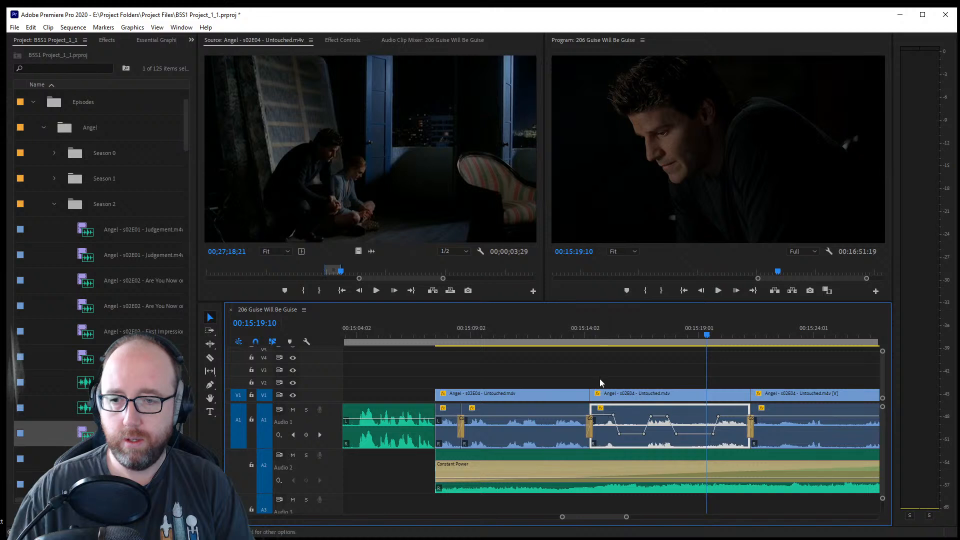
Raise the two volume dips in the man's close-up audio slightly, the first to about -10.1 dB, and play them back
click(583, 341)
key(space)
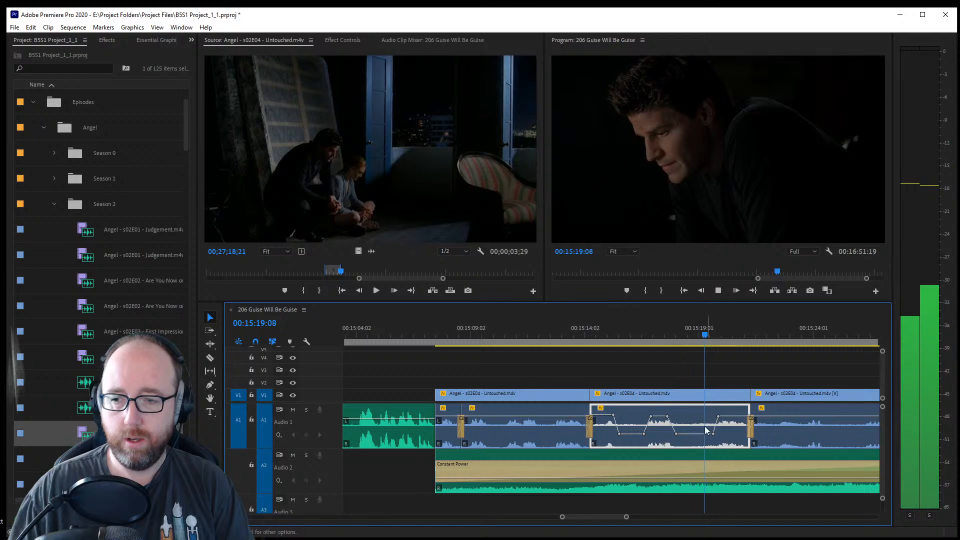
key(space)
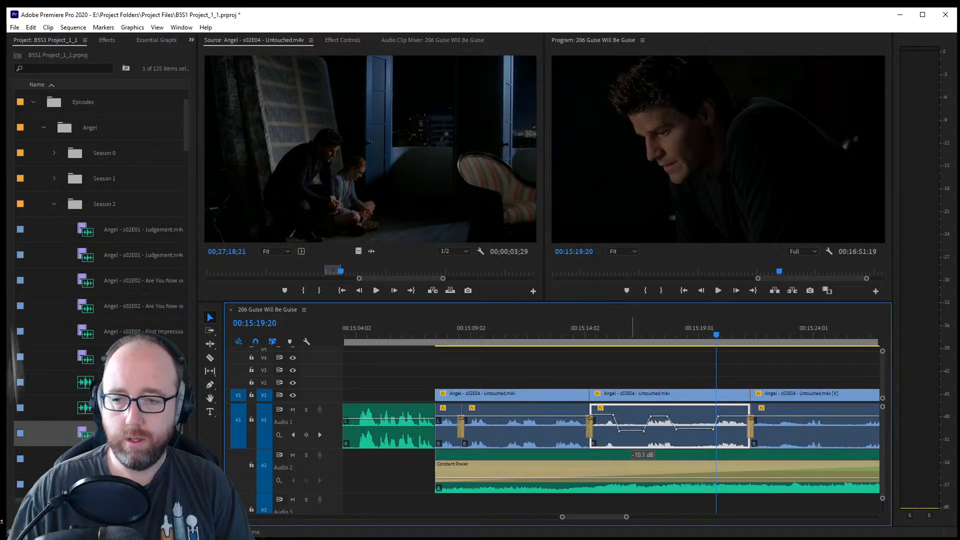
click(610, 342)
key(space)
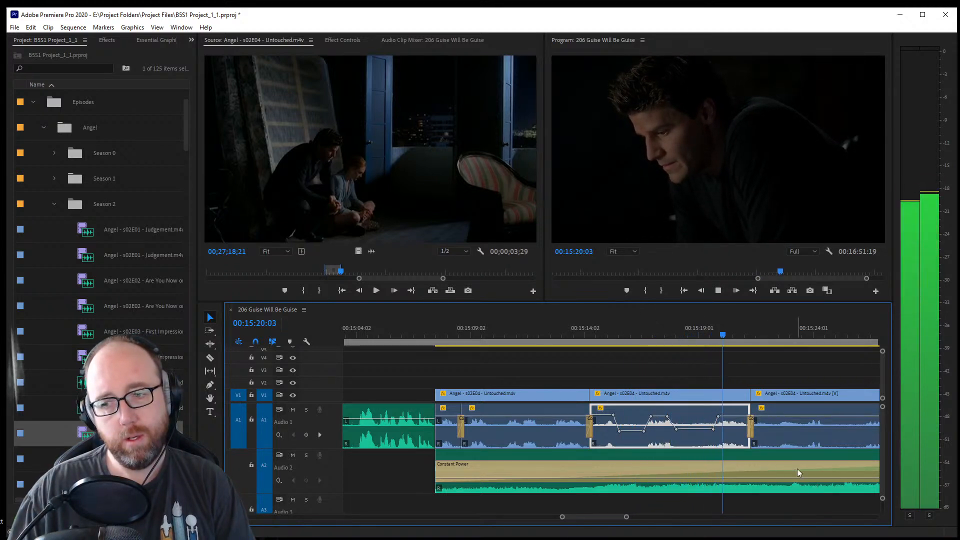
key(space)
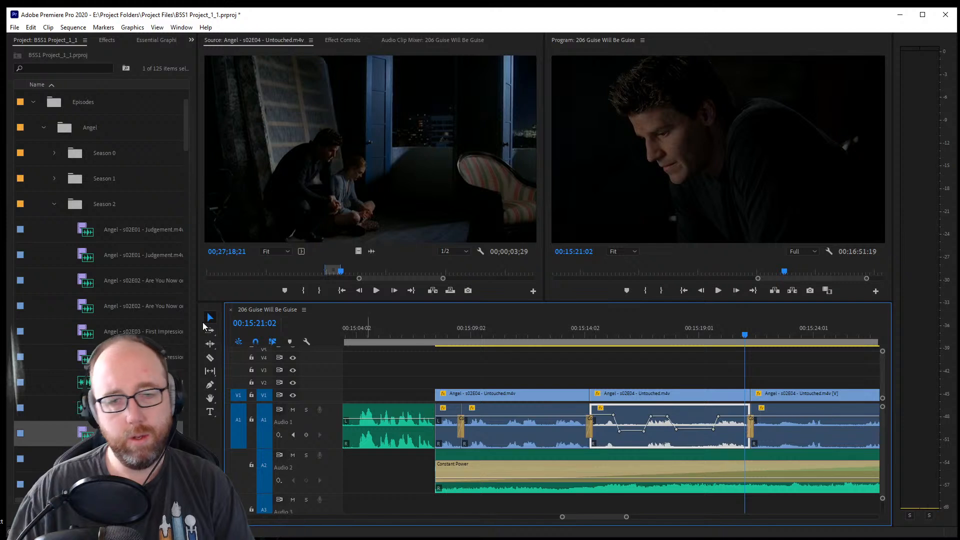
Add volume keyframes fading out the end of the man's close-up audio to about -29.7 dB at 00:15:21:08, and play into the woman's shot
click(210, 384)
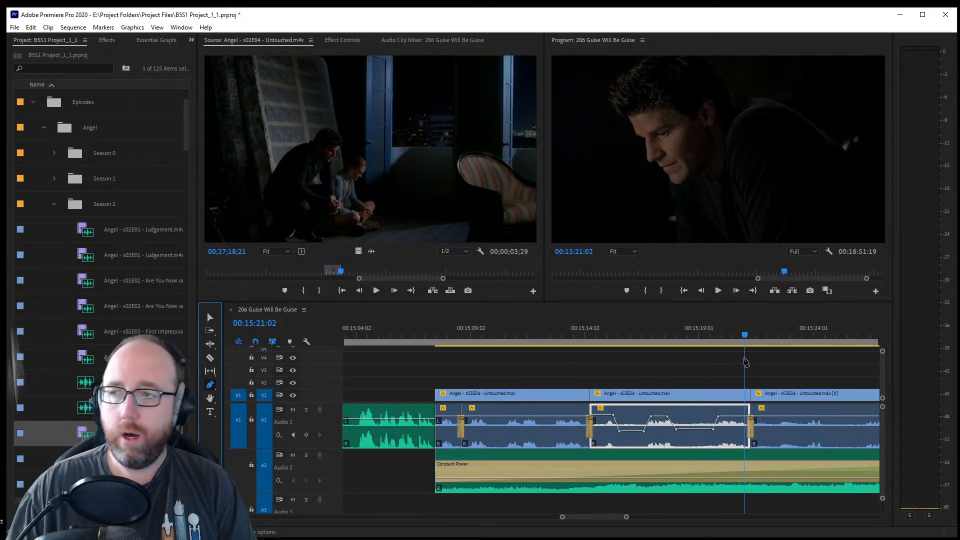
click(741, 417)
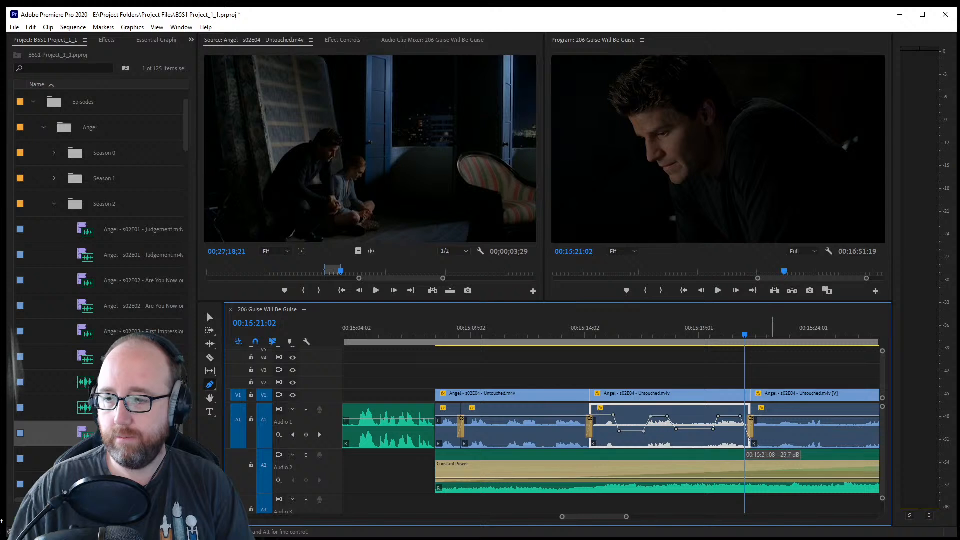
key(space)
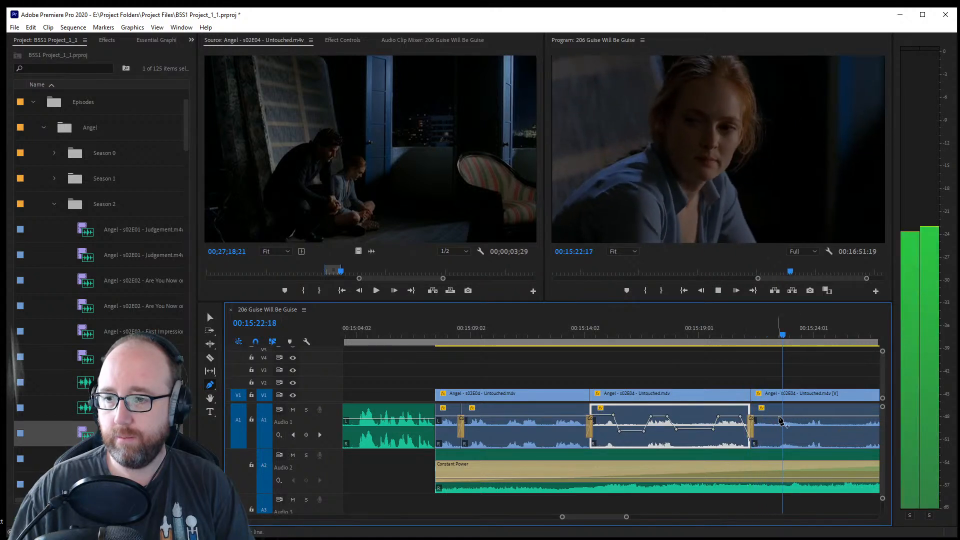
key(space)
Add volume keyframes near 00:15:23:00 in the woman's shot audio, lower the level before her line, and play it back
click(800, 417)
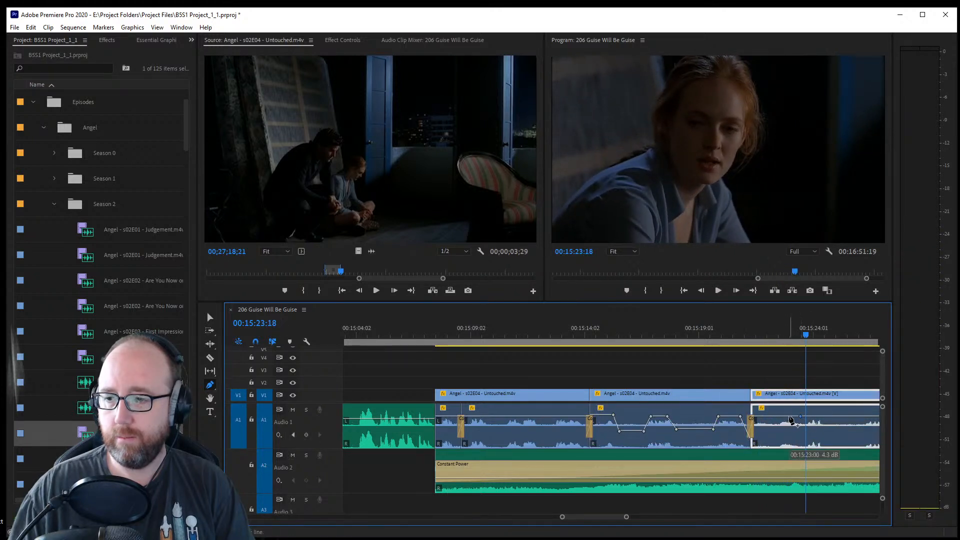
click(210, 318)
drag(789, 417, 789, 431)
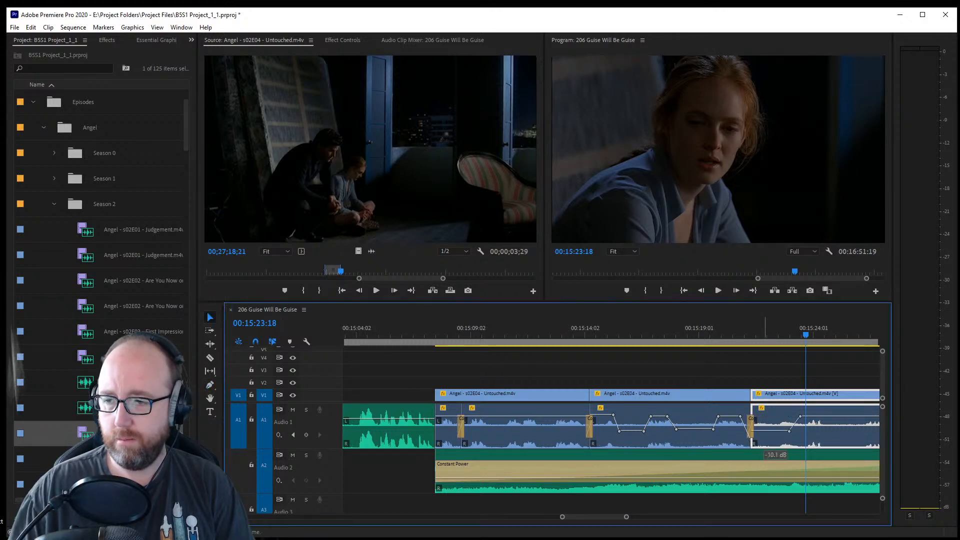
click(772, 367)
click(773, 337)
key(space)
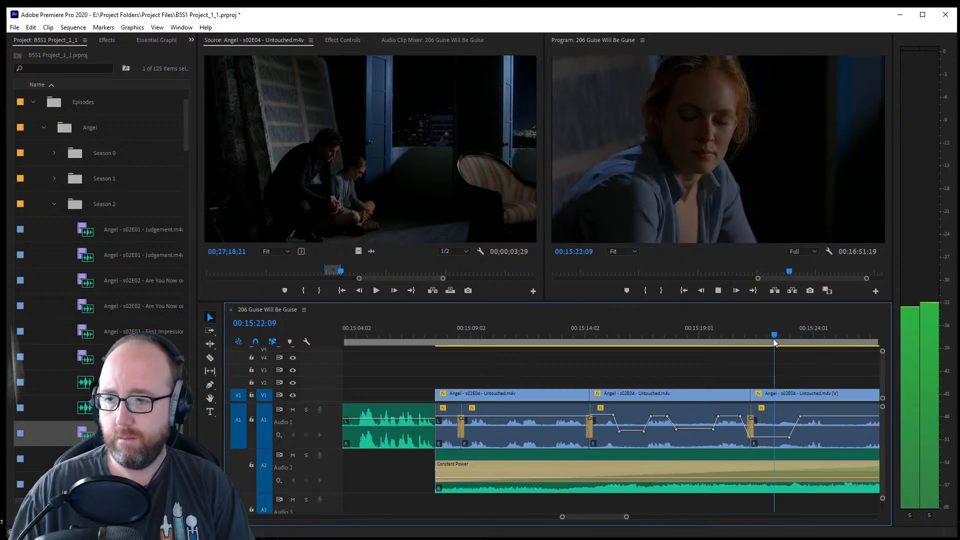
key(space)
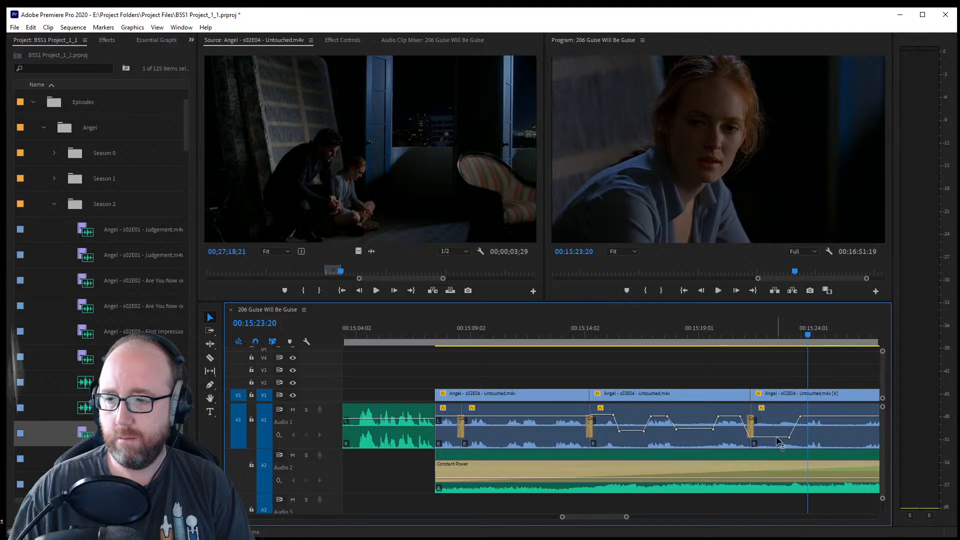
Raise the lowered opening of the woman's shot audio slightly, and play through into the following narration
click(789, 437)
click(771, 339)
key(space)
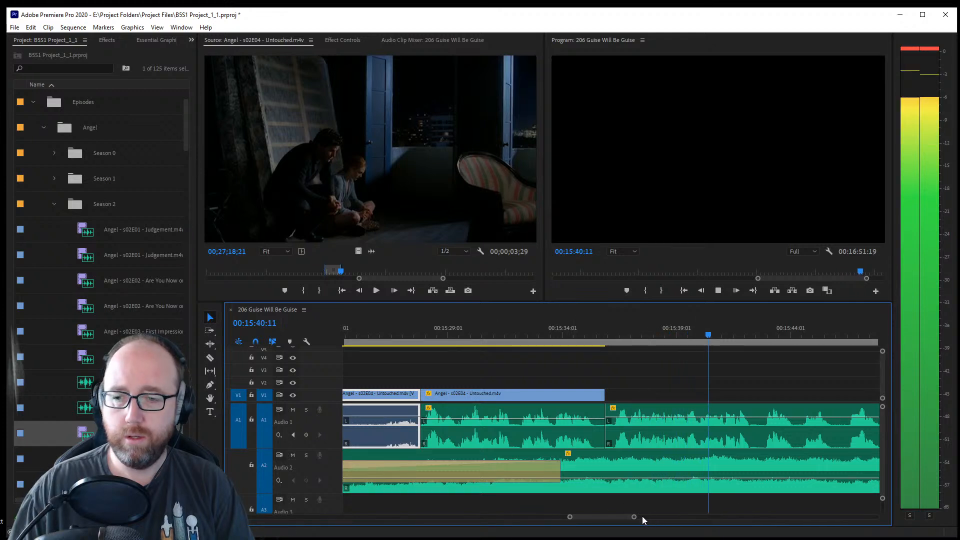
Lower the music's volume slightly under the narration ahead of its next volume rise on Audio 2, and save the project
drag(634, 516, 649, 517)
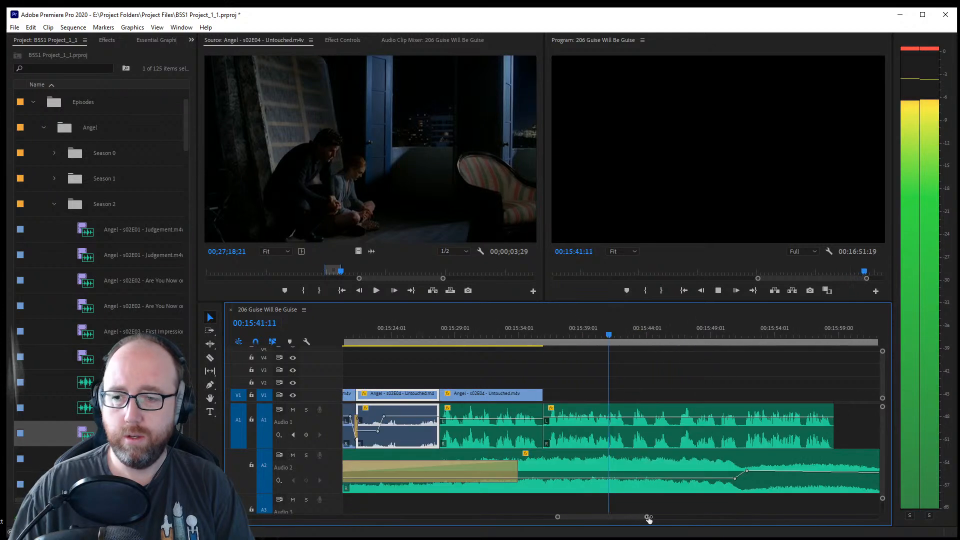
click(656, 481)
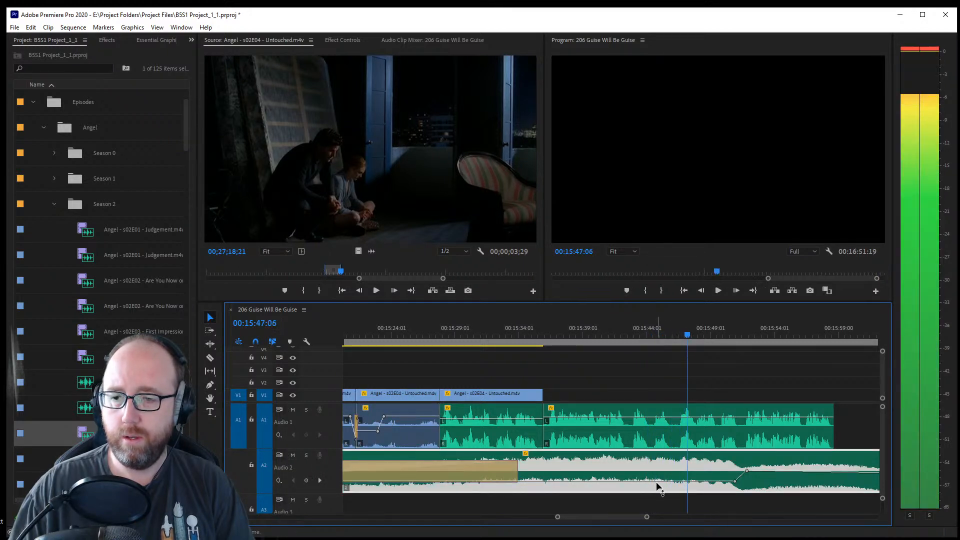
key(ctrl+s)
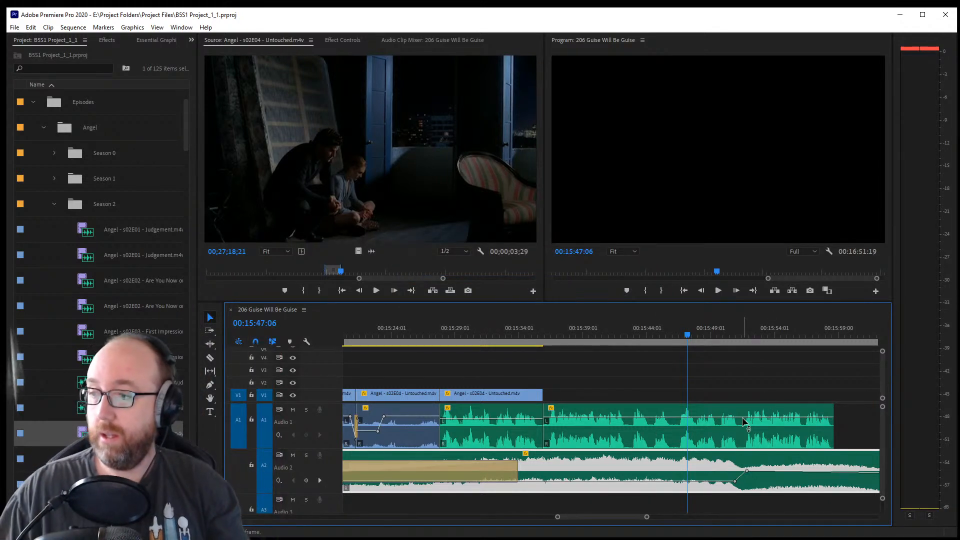
mouse_move(742, 418)
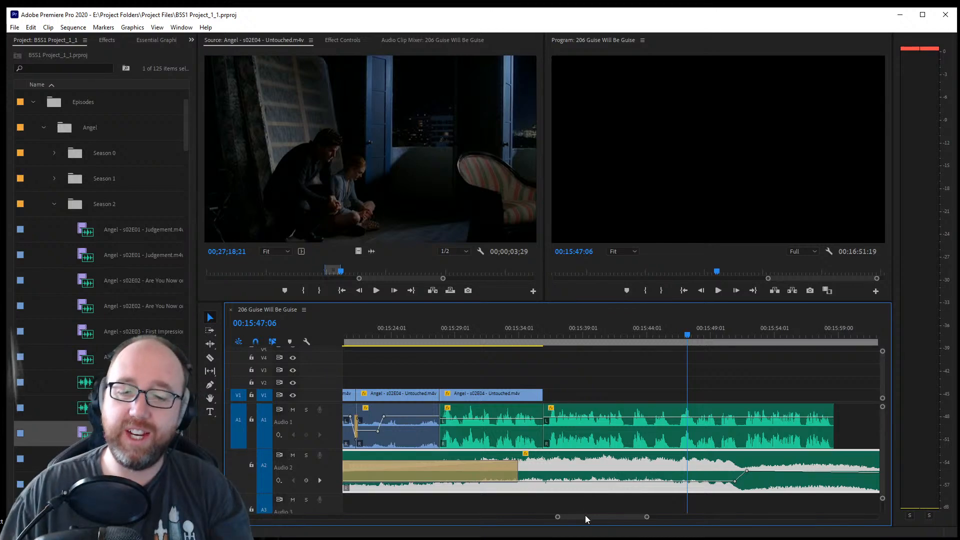
drag(585, 516, 250, 517)
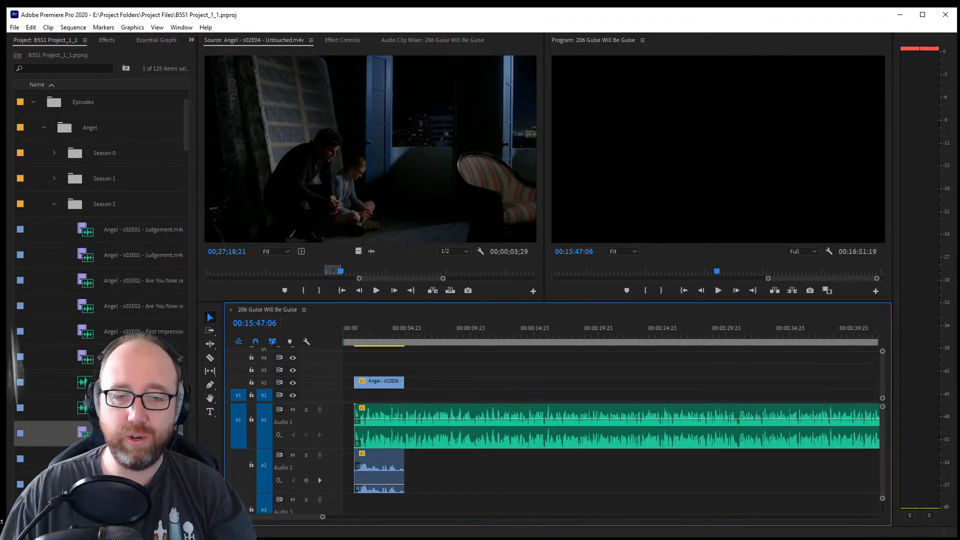
Save the project, return to the start of the 206 Guise Will Be Guise sequence and play its opening narration
key(ctrl+s)
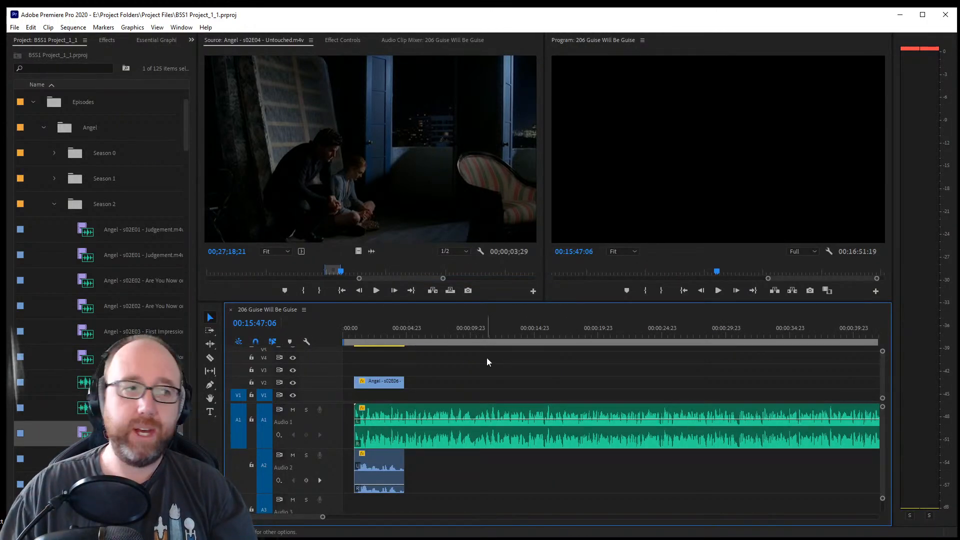
click(353, 334)
drag(353, 333, 343, 333)
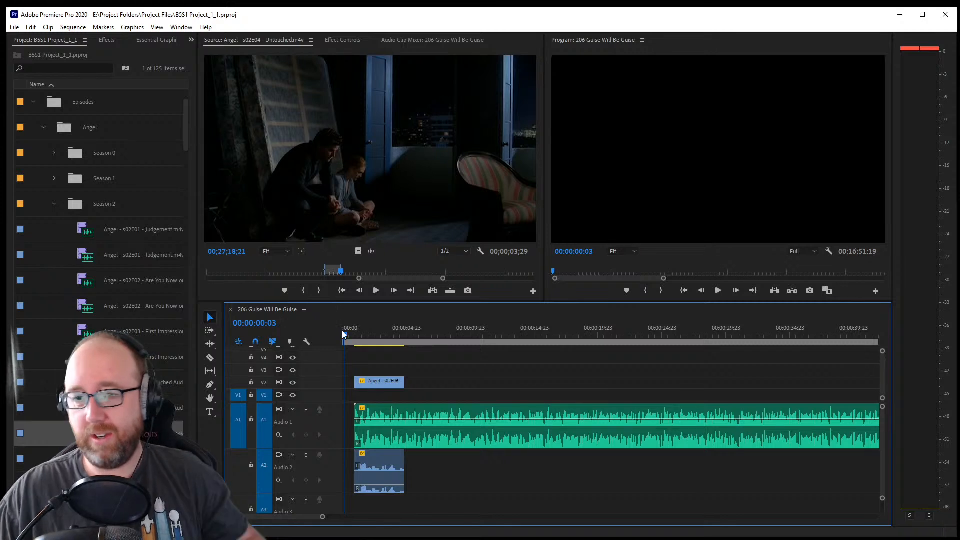
click(376, 290)
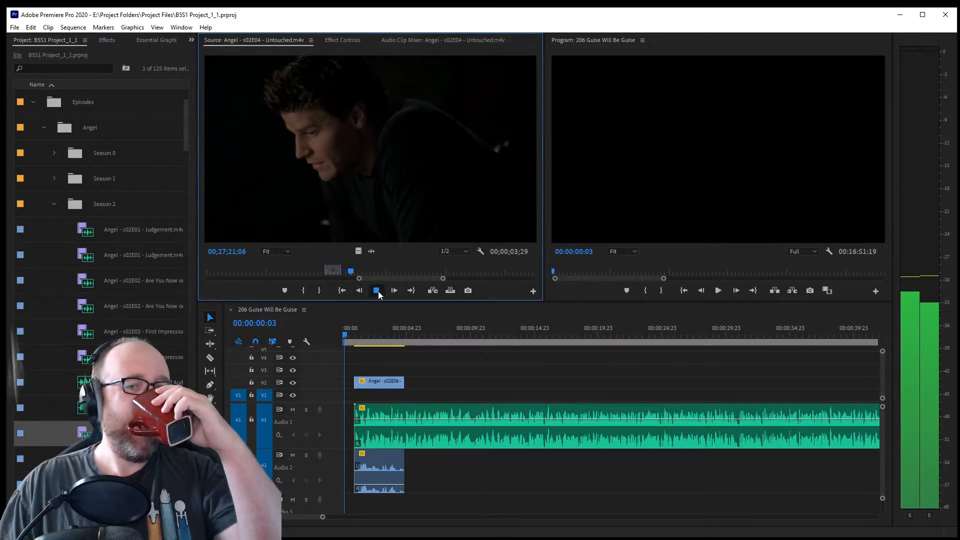
click(378, 291)
drag(382, 335, 334, 330)
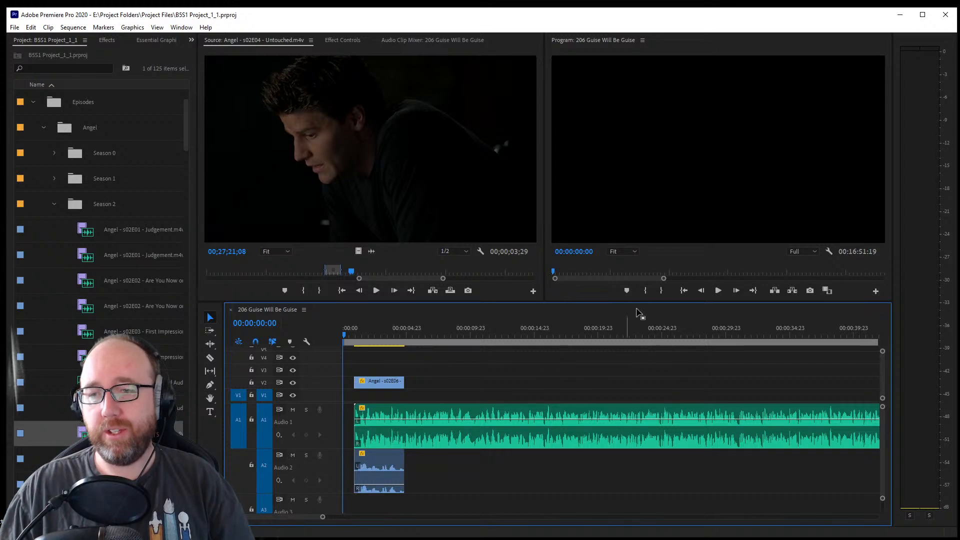
click(718, 290)
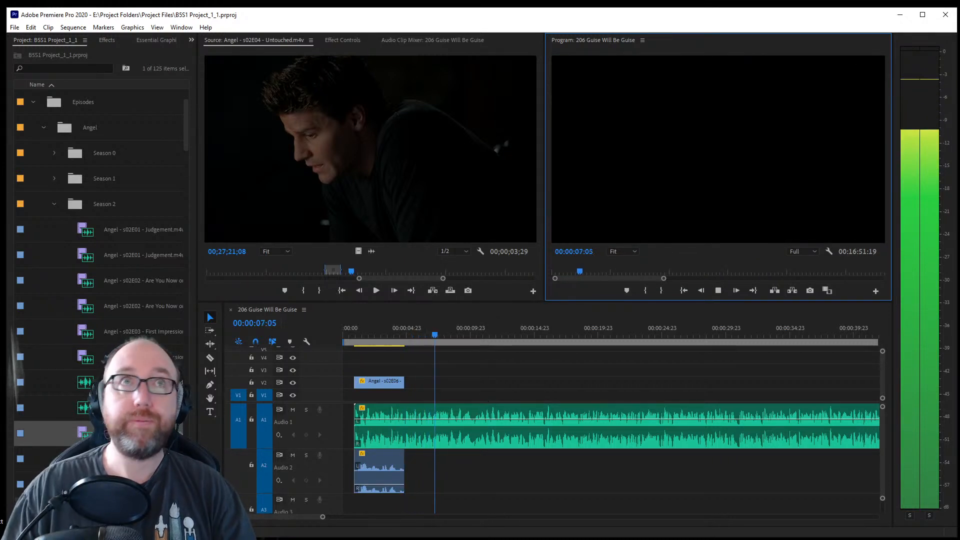
key(space)
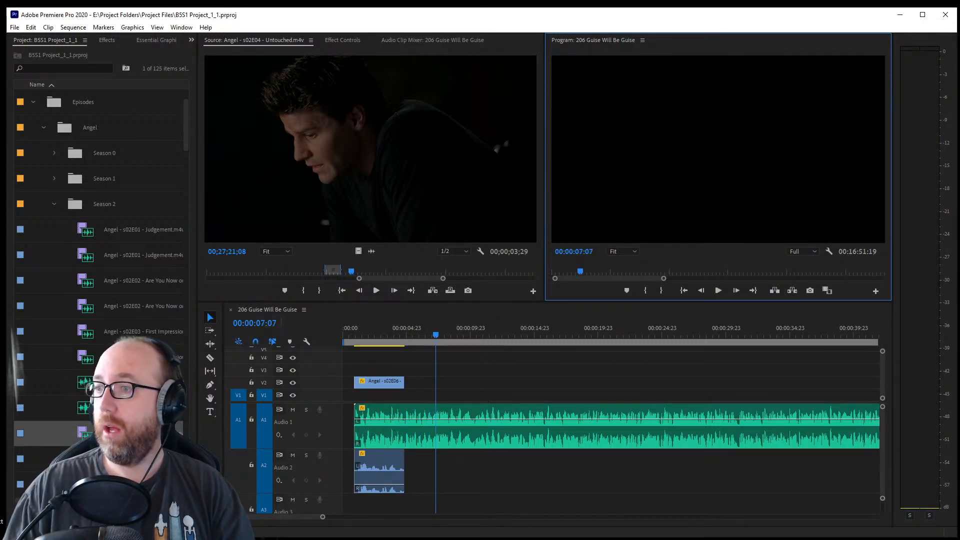
Replay the end of the opening shot from about 00:00:03, stopping at 00:00:04:15
key(alt+Tab)
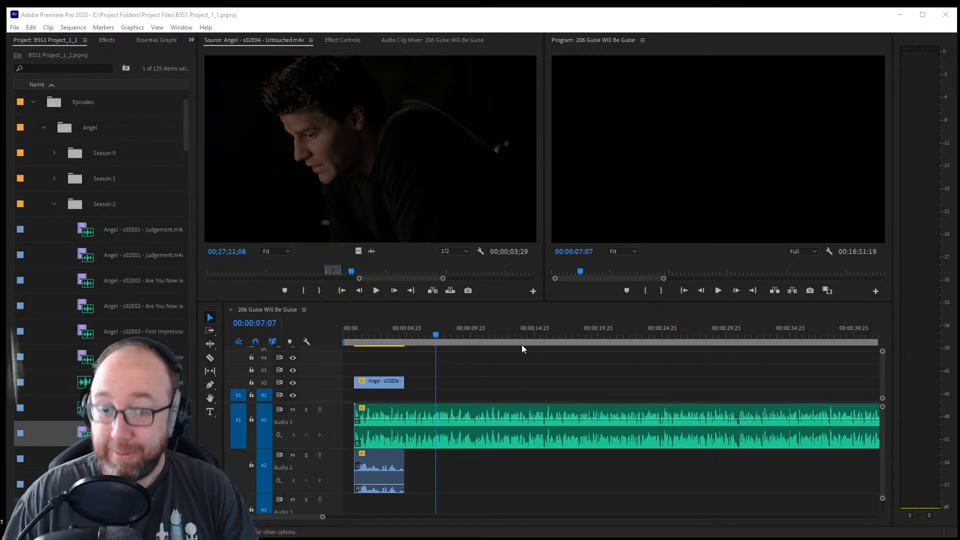
click(383, 334)
key(space)
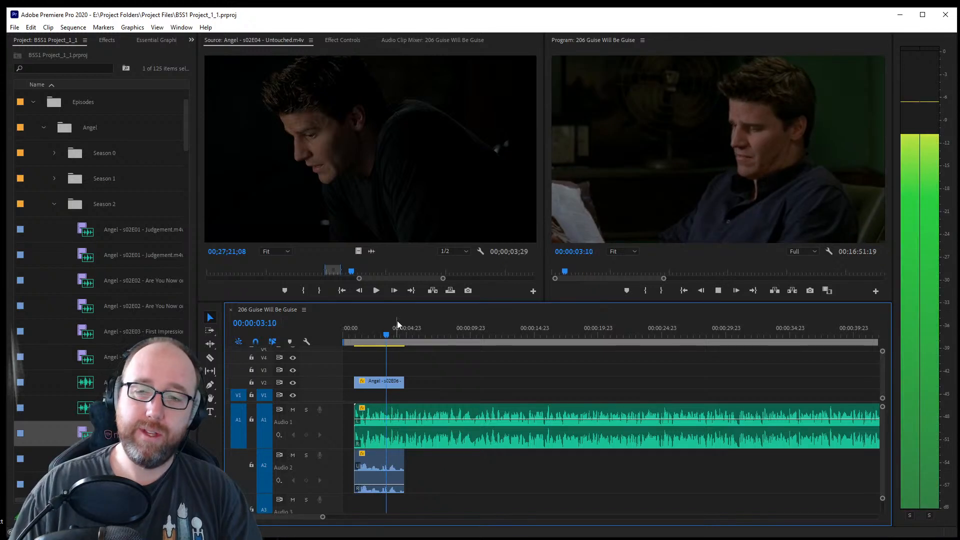
key(space)
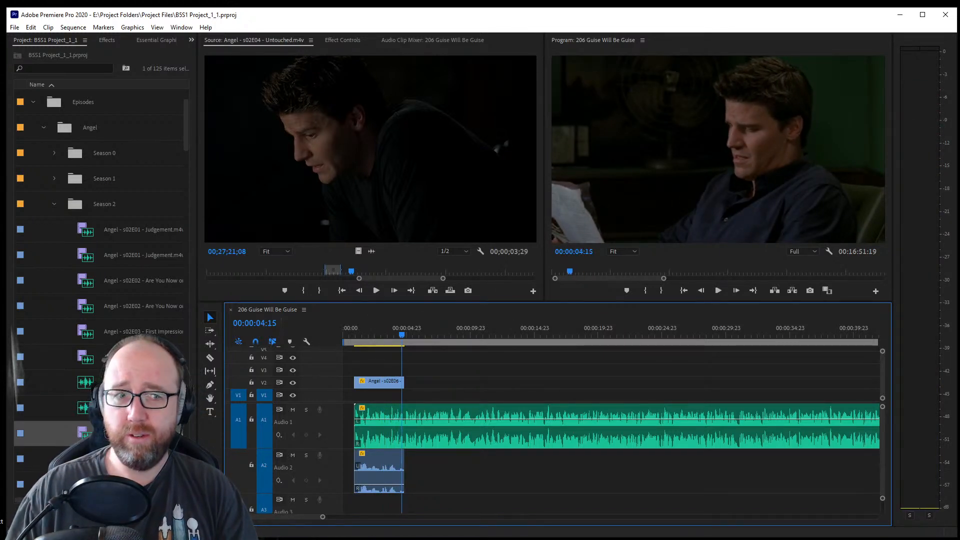
Preview Angel s02E01 Judgement and s02E02 Are You Now or Have You Ever Been from the Season 2 folder as source clips
scroll(69, 260, up, 1)
drag(68, 261, 504, 152)
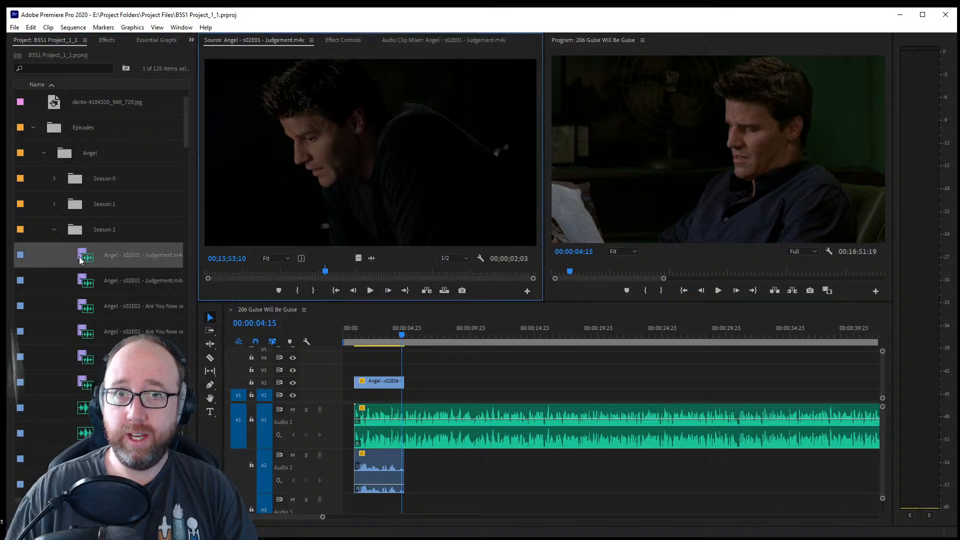
click(325, 270)
scroll(85, 252, down, 1)
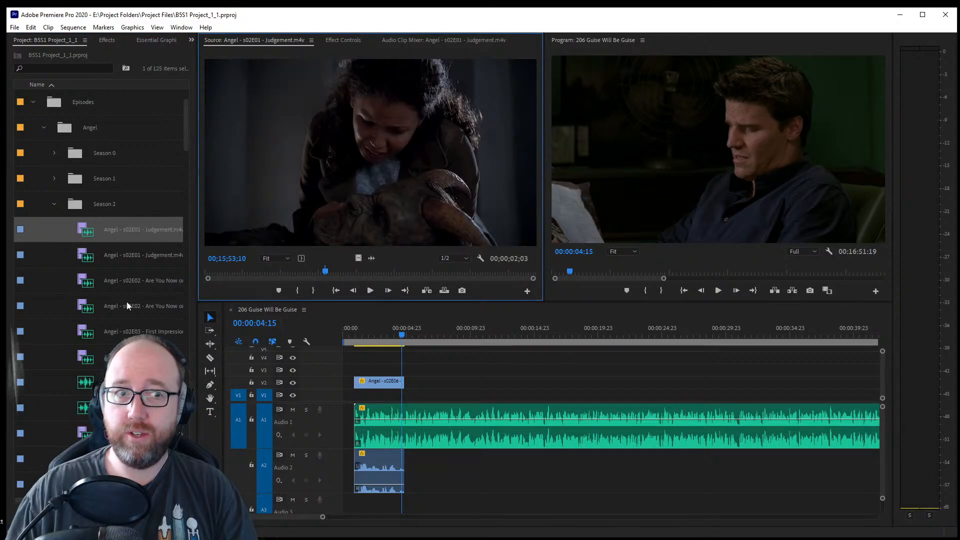
double_click(85, 252)
scroll(85, 252, down, 1)
double_click(85, 252)
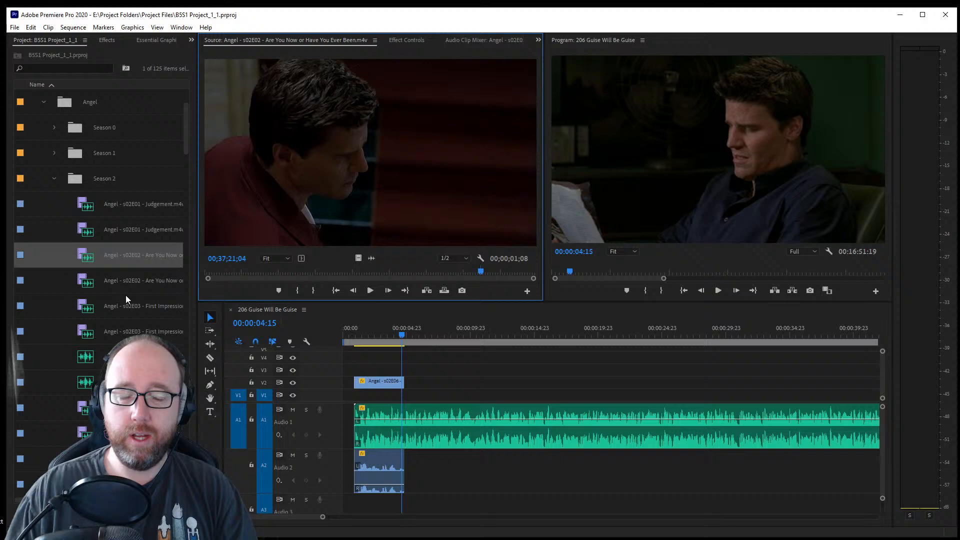
click(88, 310)
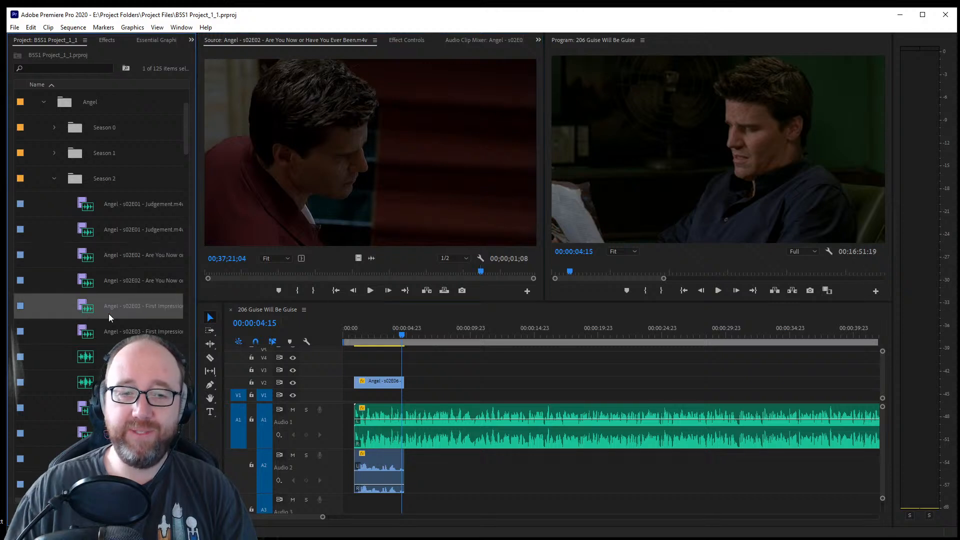
Play the opening shot again from its beginning to its end, stopping at 00:00:05:00
click(356, 340)
key(space)
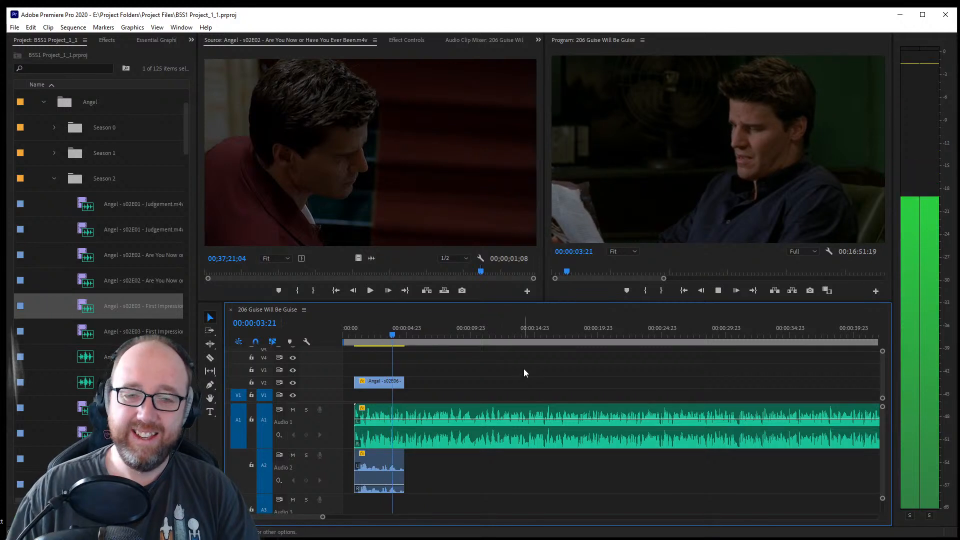
key(space)
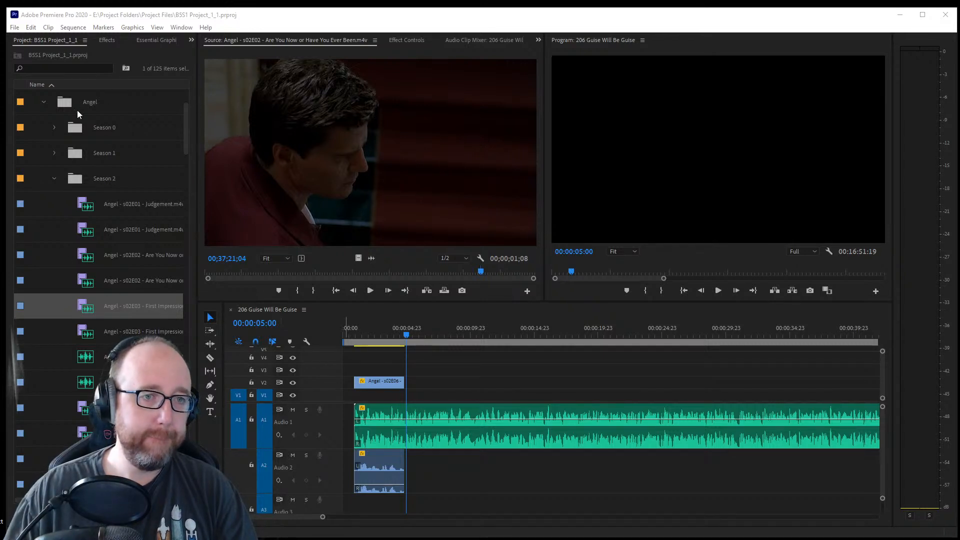
Collapse the Angel folder and look through the Buffy episodes, including the Season 2 and Season 3 folders
click(43, 102)
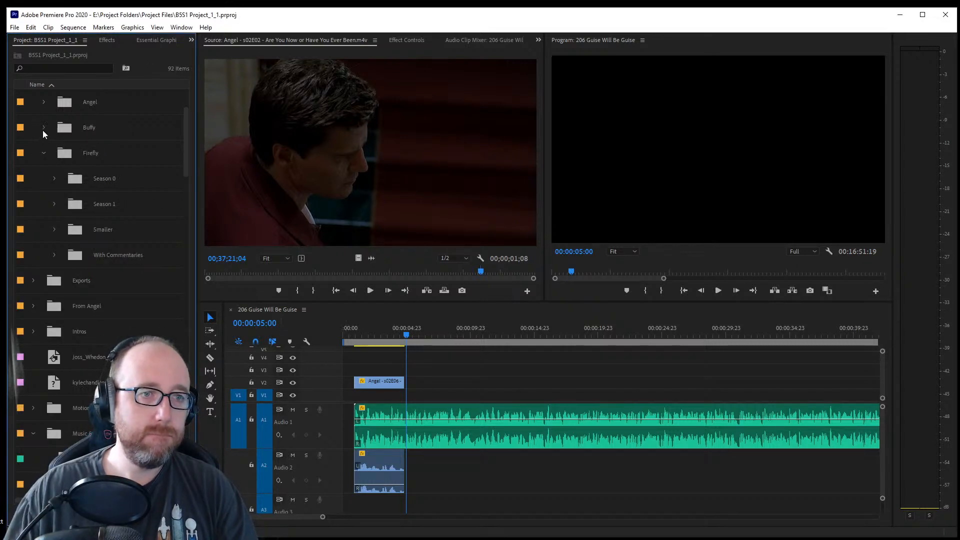
click(44, 127)
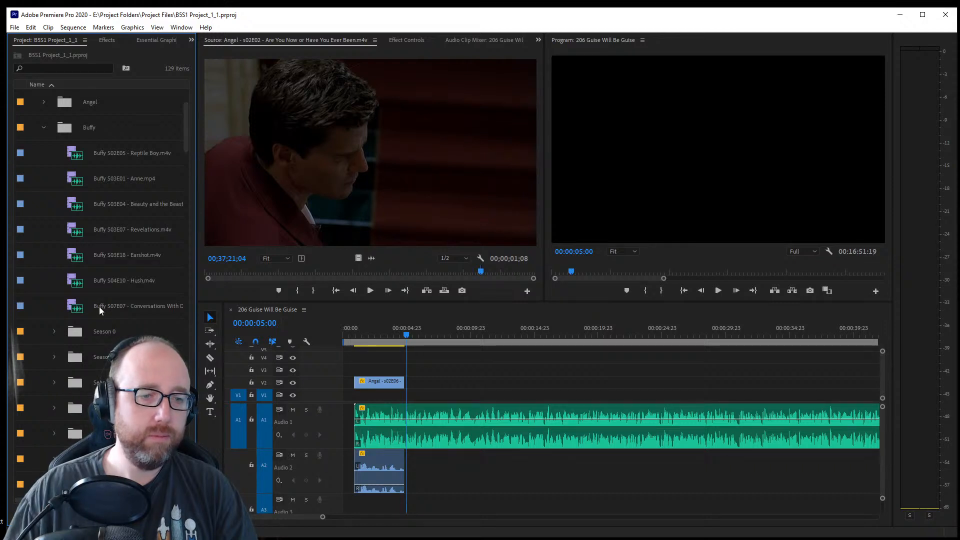
click(54, 408)
scroll(147, 334, down, 7)
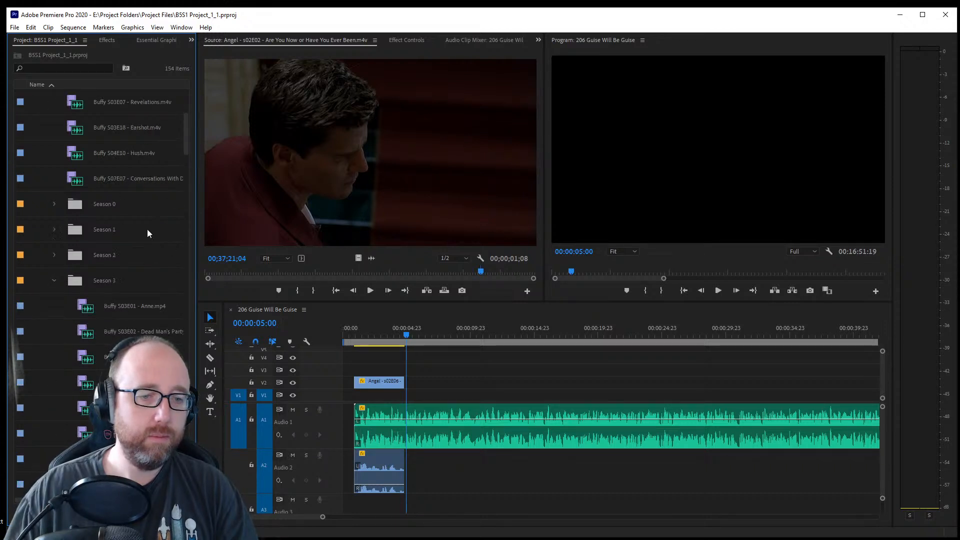
click(54, 204)
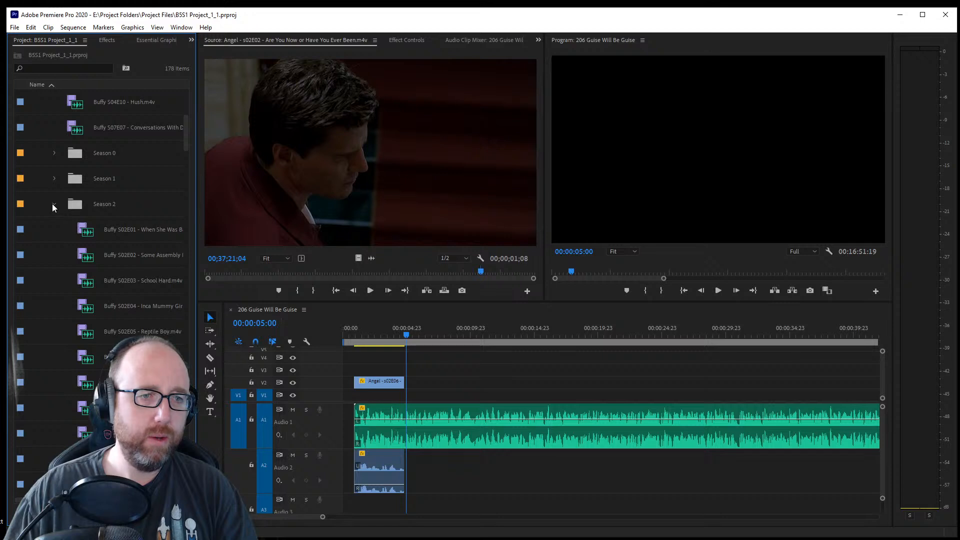
scroll(122, 325, down, 1)
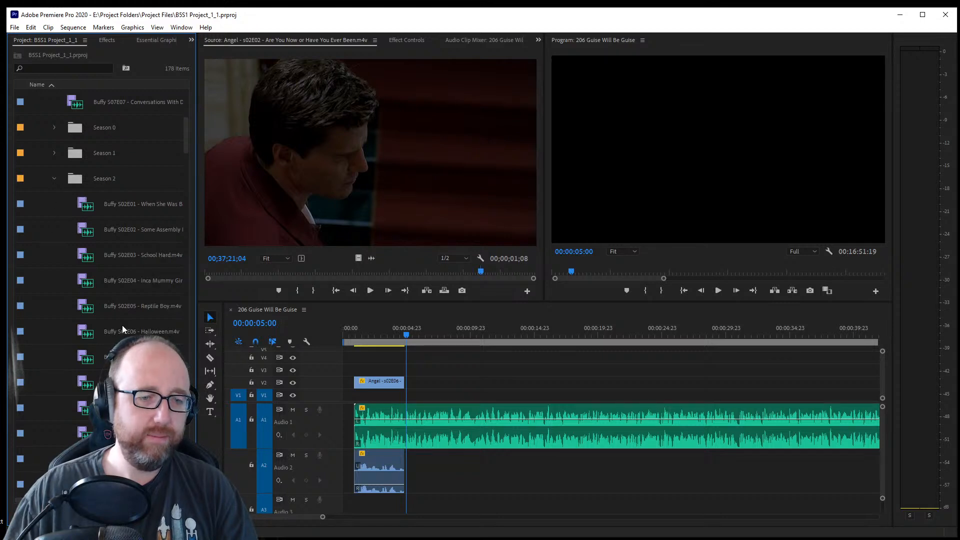
scroll(122, 329, down, 3)
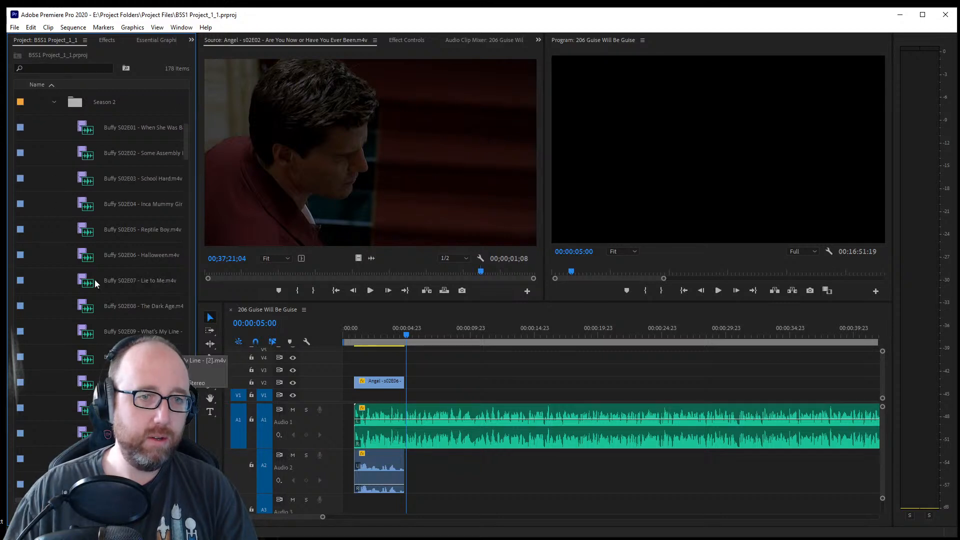
scroll(126, 166, down, 12)
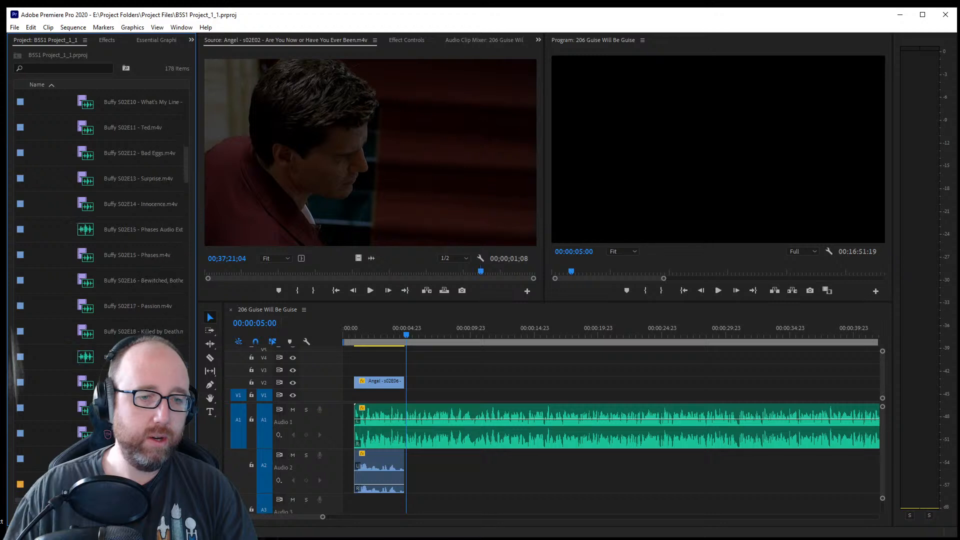
scroll(56, 433, down, 4)
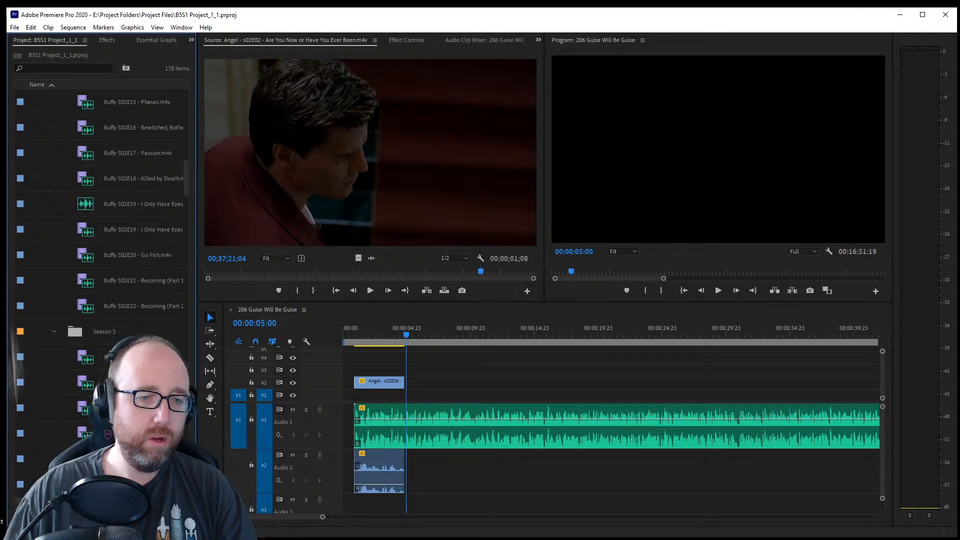
scroll(100, 300, down, 2)
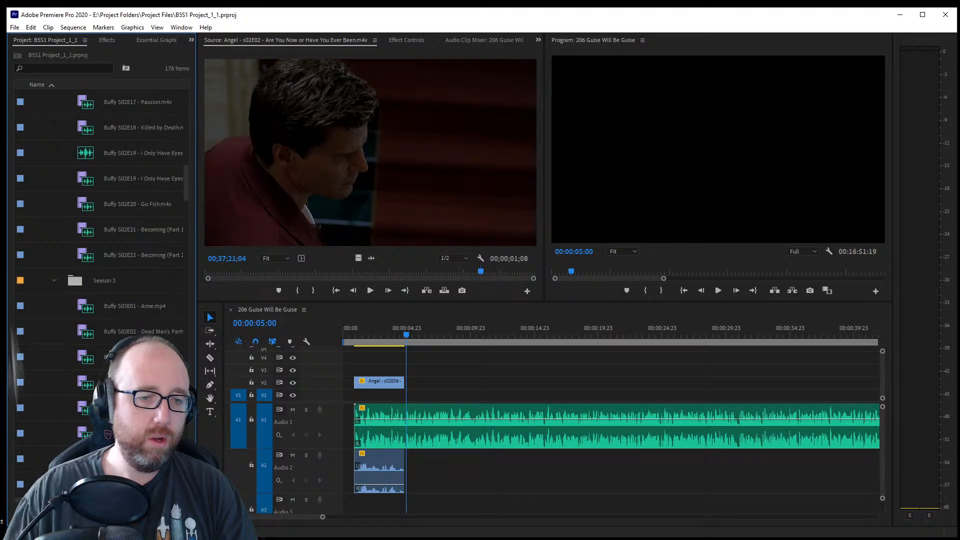
Search the project for "ear", and open Angel s02E05 Dear Boy and the loose Buffy S03E18 Earshot clip as sources
click(38, 71)
text(ear)
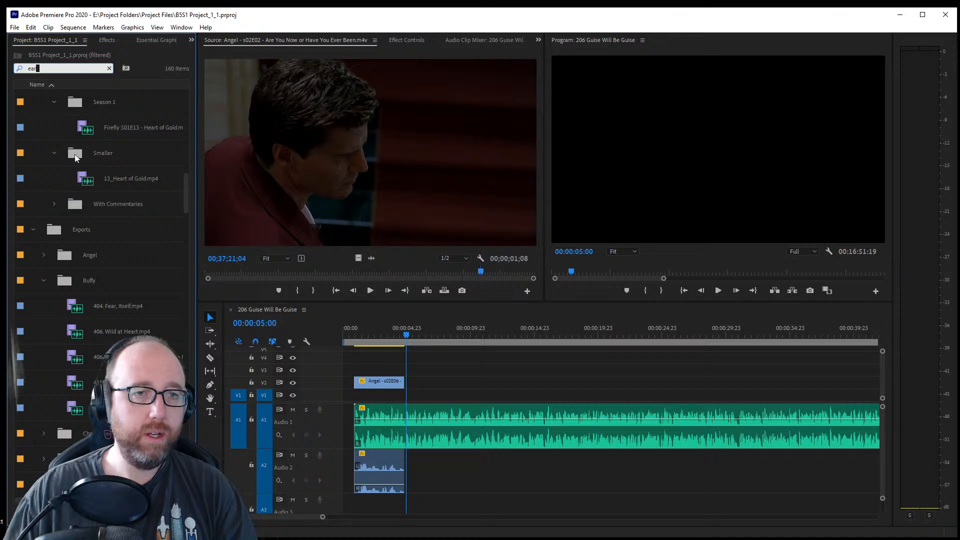
scroll(149, 221, up, 5)
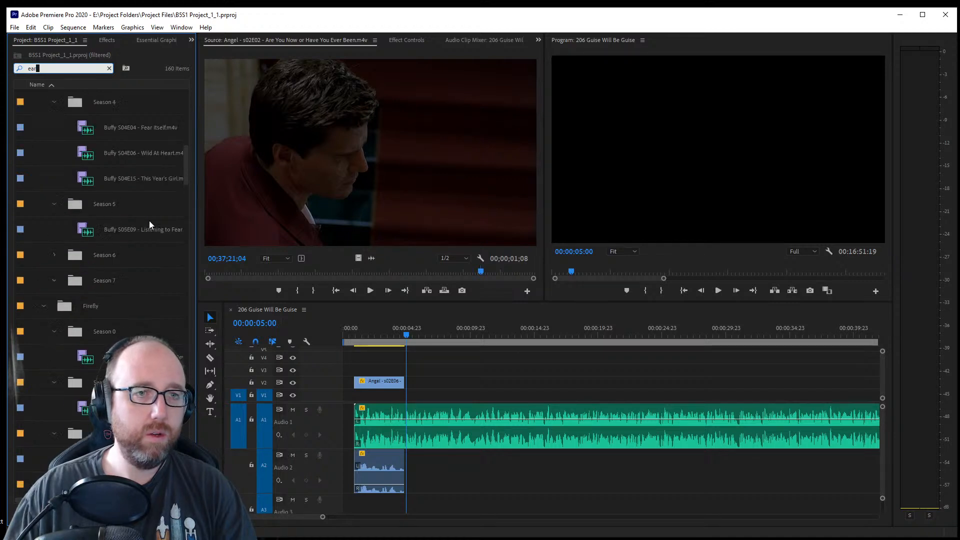
scroll(148, 218, up, 3)
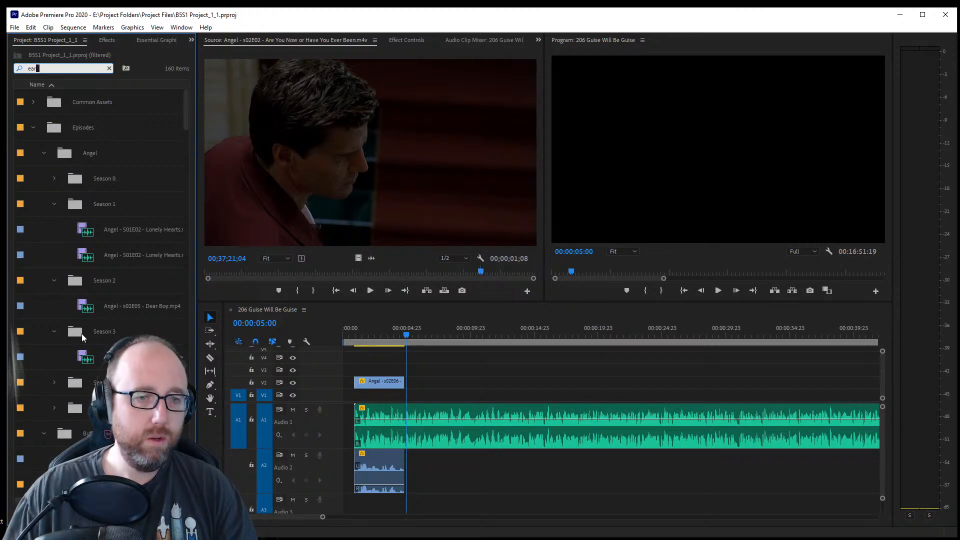
double_click(81, 310)
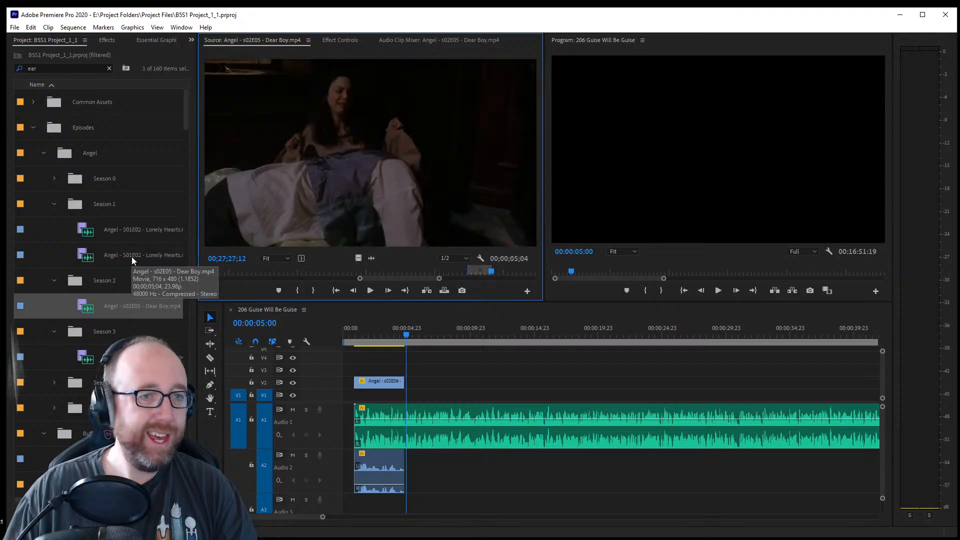
scroll(65, 244, down, 5)
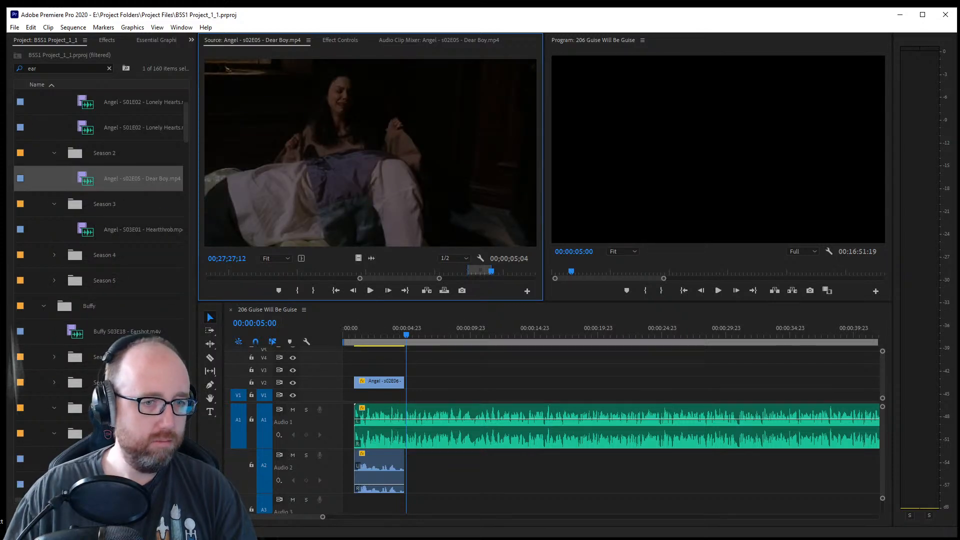
double_click(71, 335)
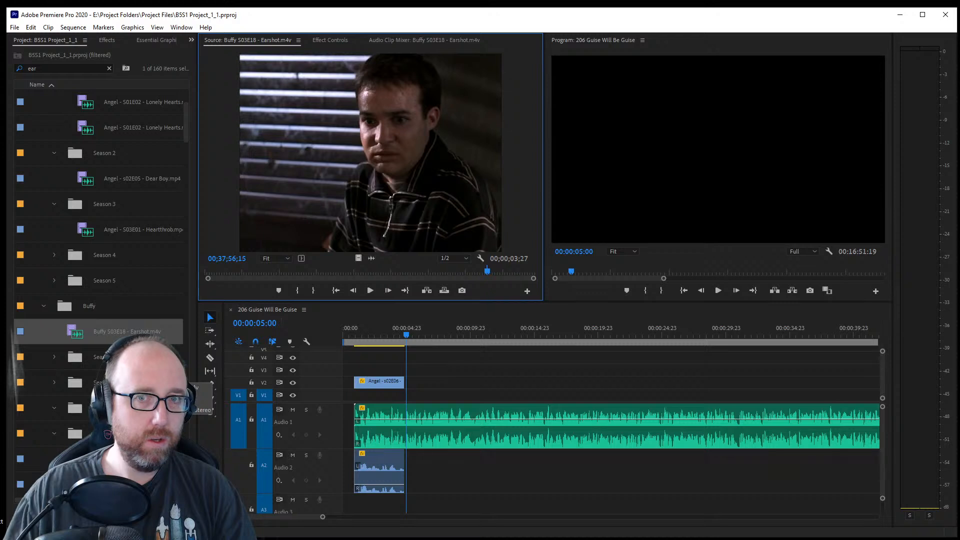
Move the loose Buffy S03E18 - Earshot.m4v clip into Buffy's Season 3 folder and open it there as the source clip
scroll(118, 328, down, 1)
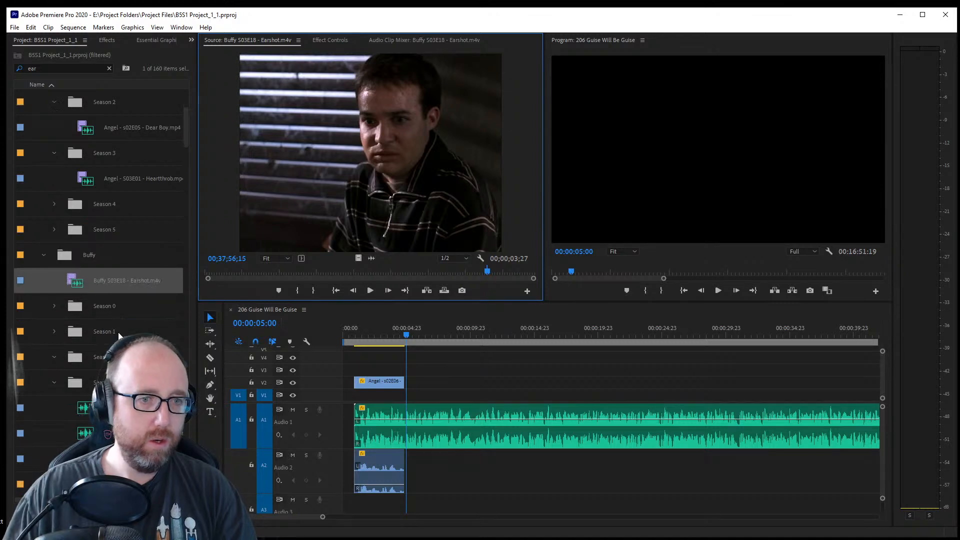
scroll(118, 333, up, 1)
scroll(119, 334, up, 2)
scroll(119, 334, down, 2)
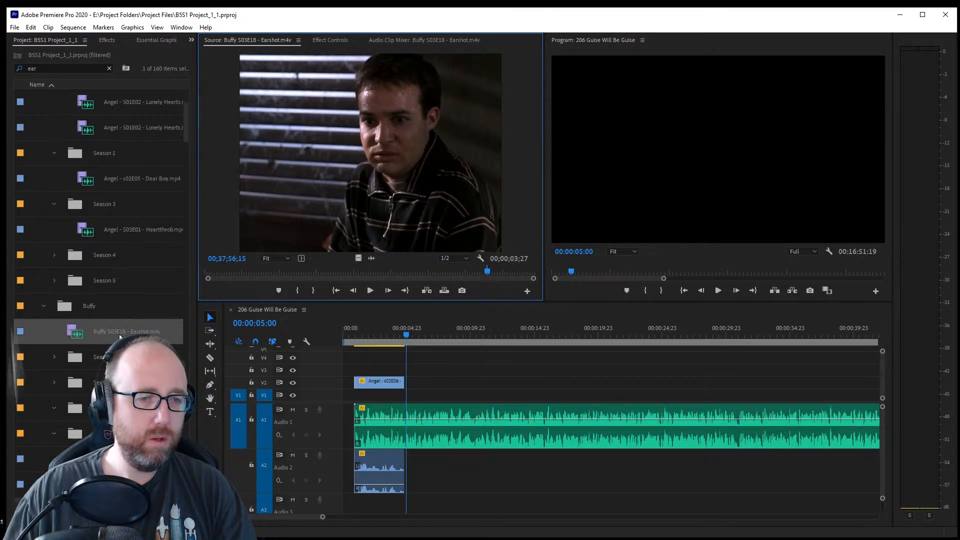
click(68, 333)
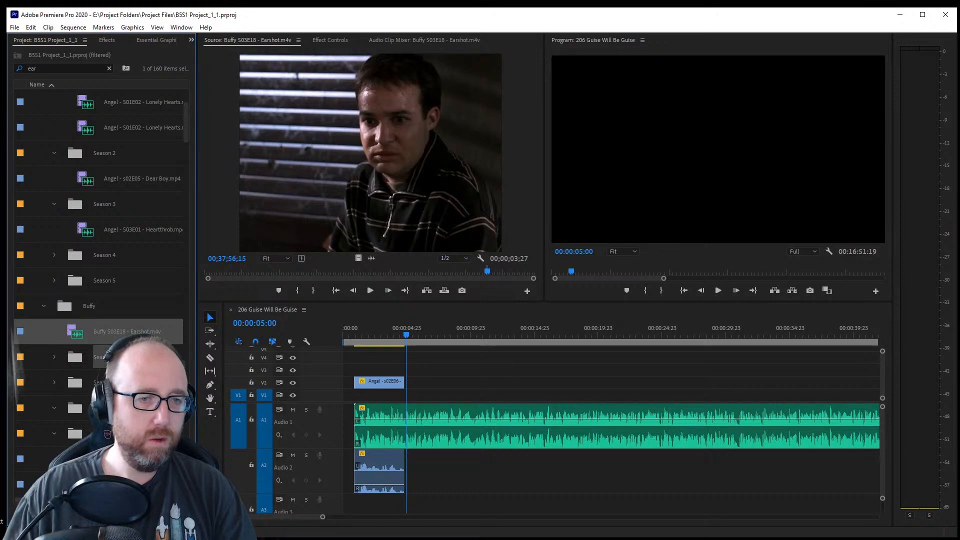
drag(68, 333, 102, 433)
scroll(102, 433, down, 2)
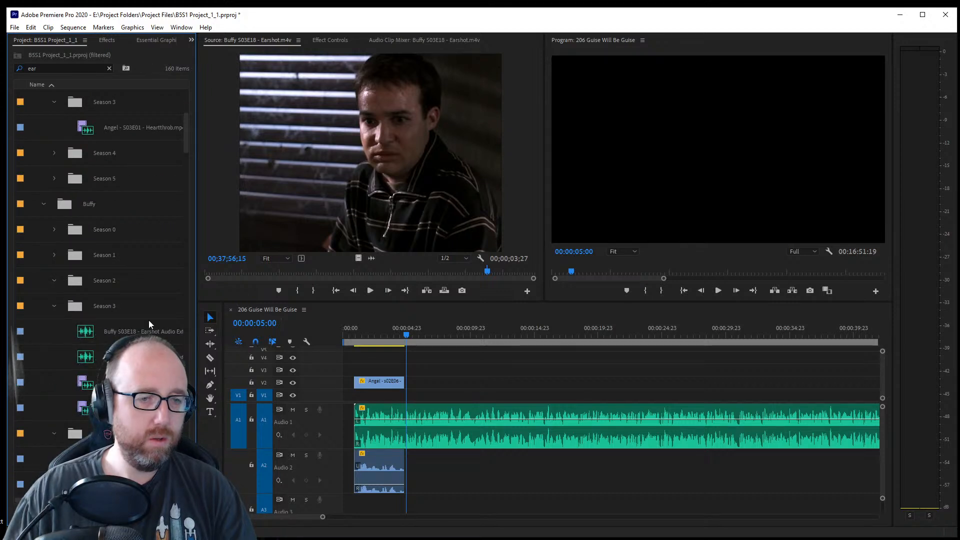
double_click(94, 409)
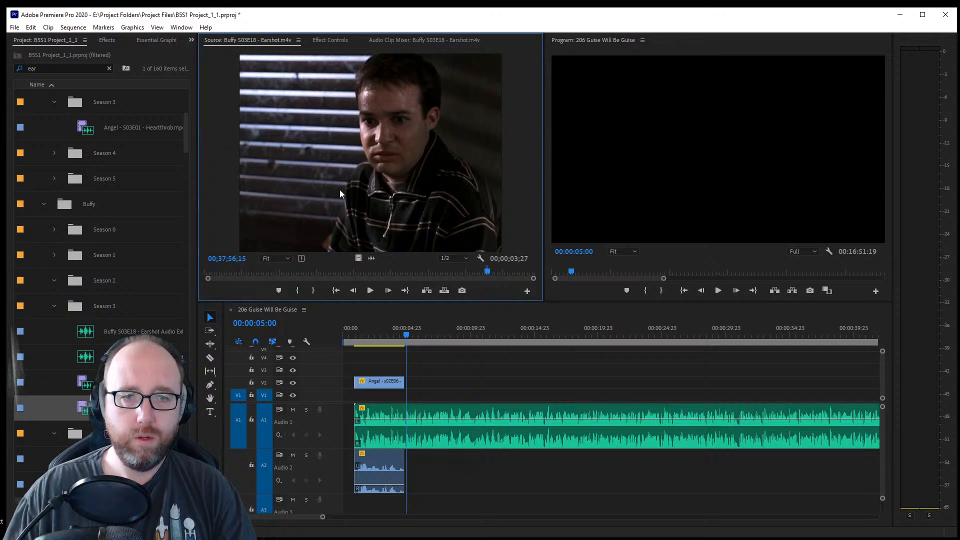
Open the other Buffy S03E18 - Earshot.m4v clip in Season 3 as the source and scan through its later scenes
double_click(84, 384)
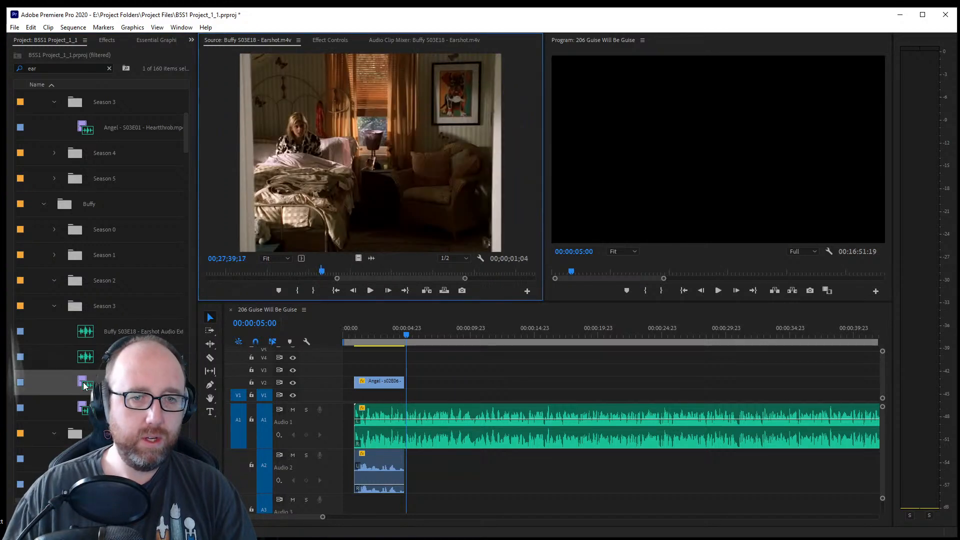
mouse_move(511, 271)
mouse_down()
mouse_move(578, 274)
mouse_move(517, 274)
mouse_up()
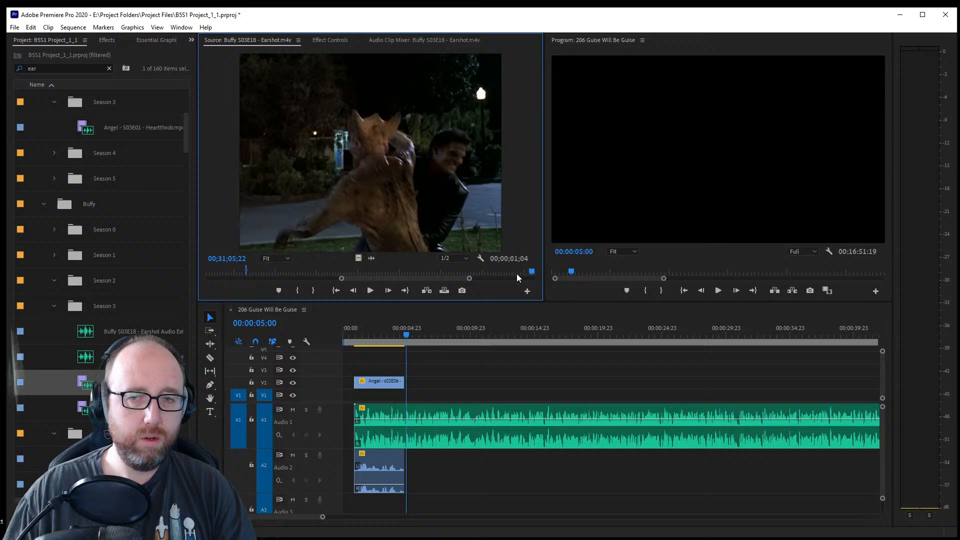
double_click(470, 279)
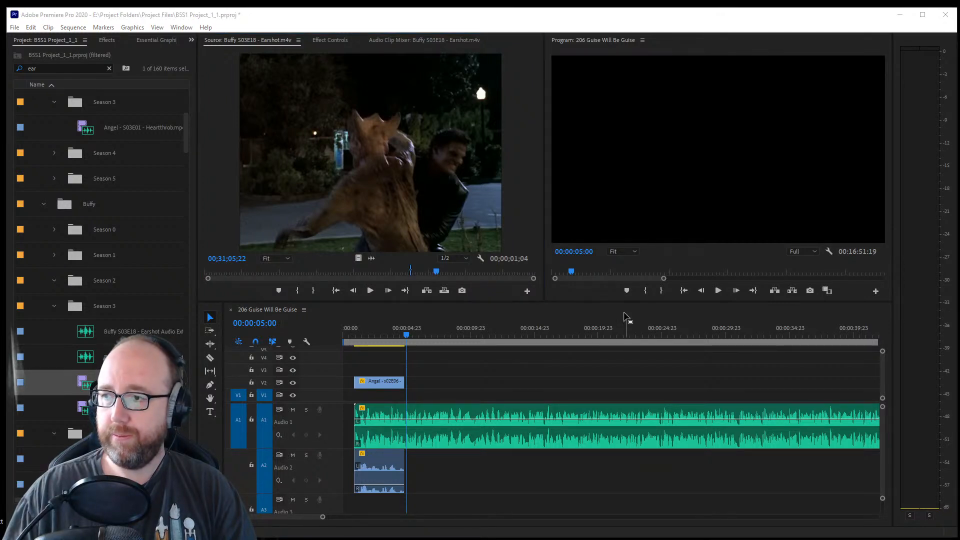
click(533, 271)
drag(539, 276, 519, 279)
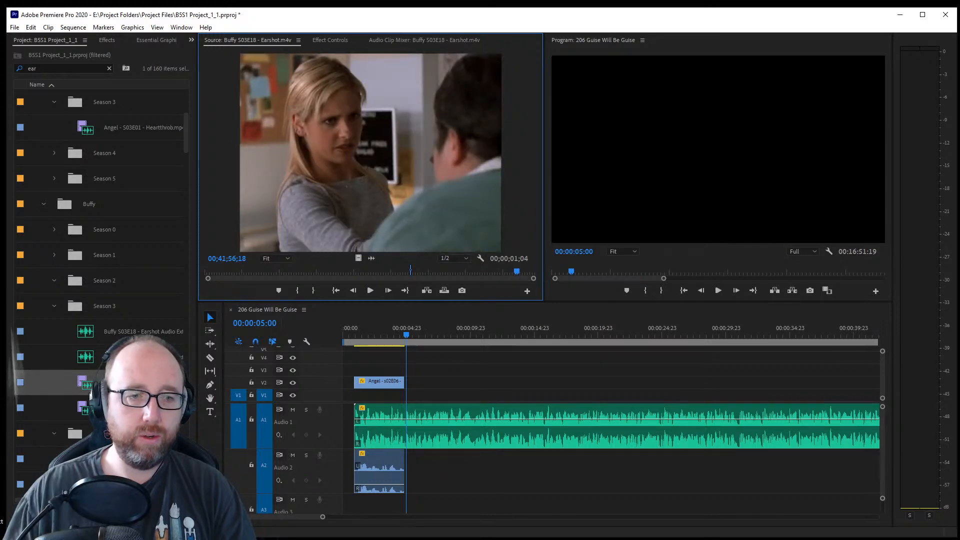
click(86, 385)
click(501, 196)
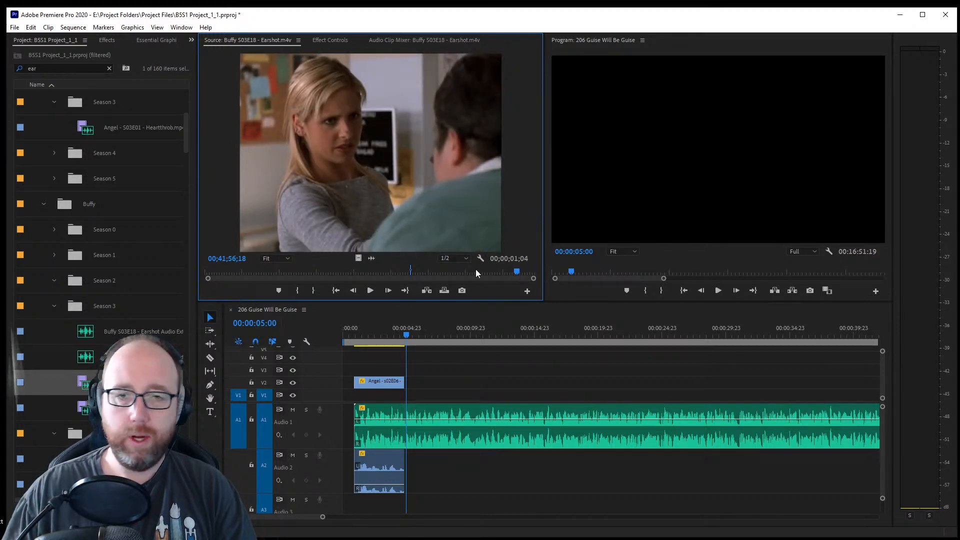
Find the shot of the boy in front of the window blinds and mark a 00;00;04;27 excerpt ending at 00;38;33;27
drag(297, 271, 489, 276)
key(i)
key(space)
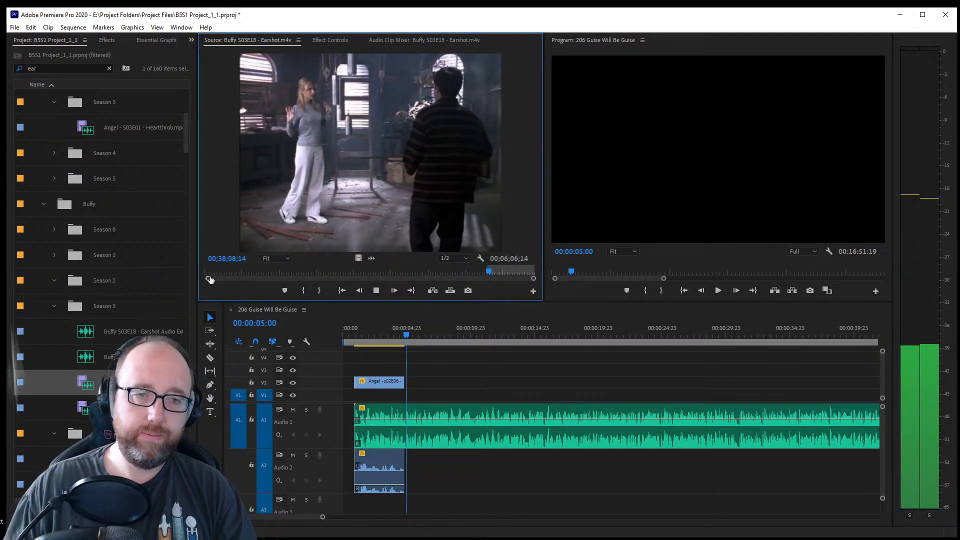
drag(208, 278, 335, 282)
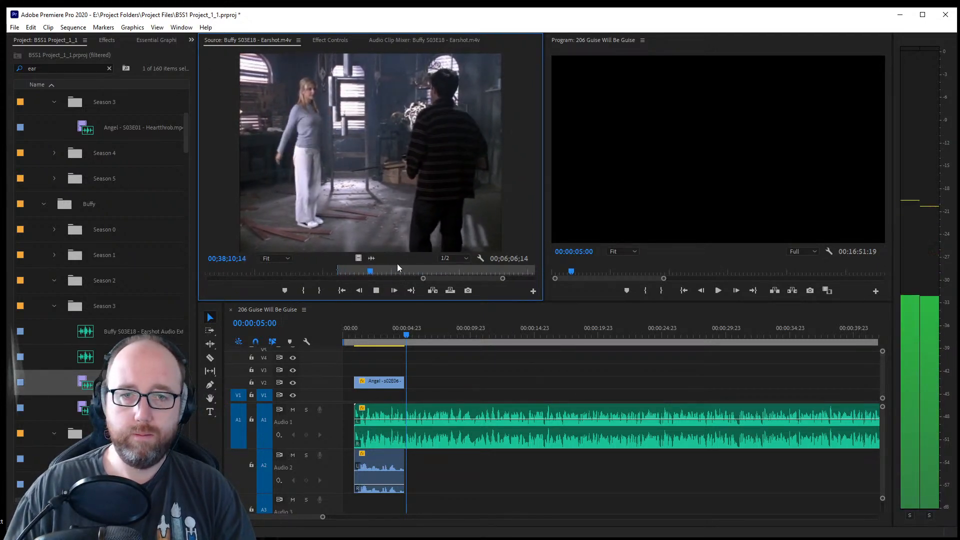
drag(424, 279, 397, 280)
key(space)
key(space)
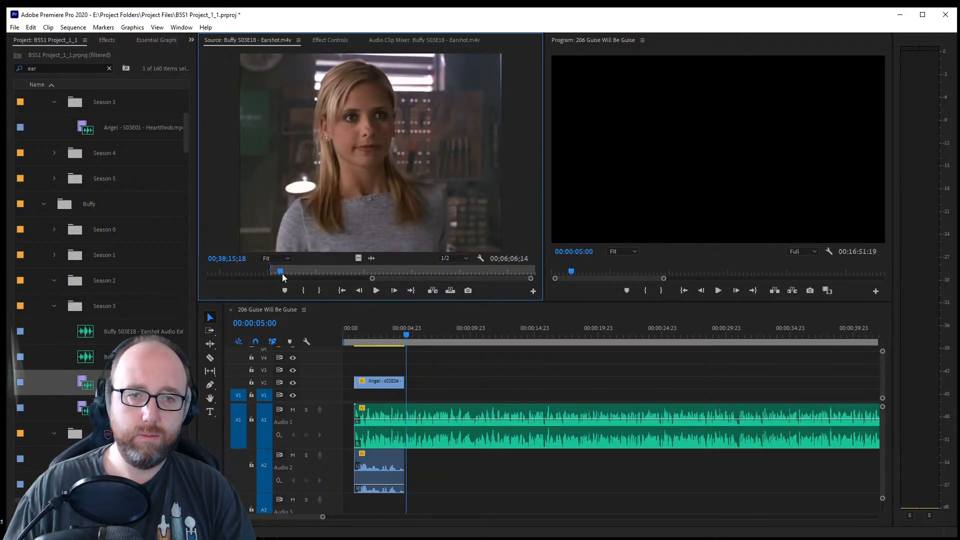
drag(281, 271, 293, 271)
key(space)
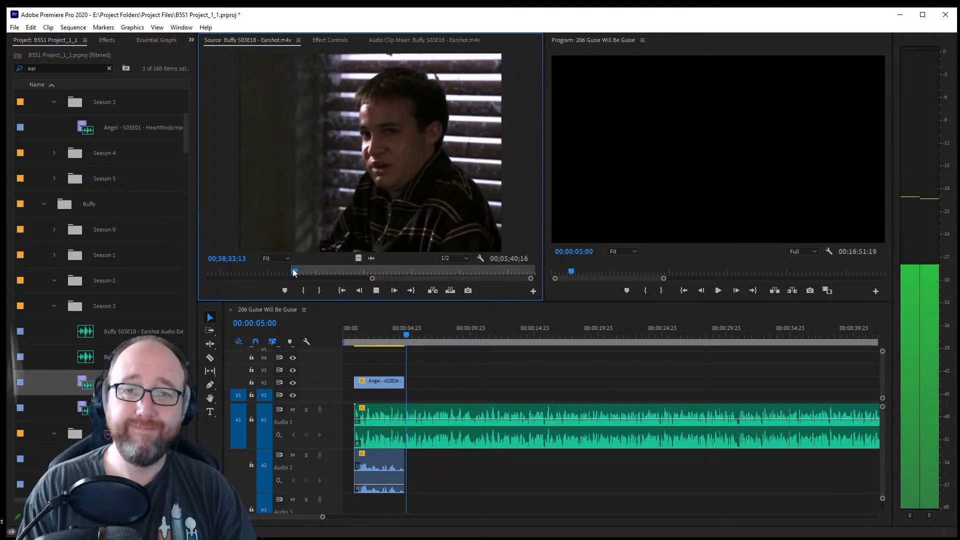
key(space)
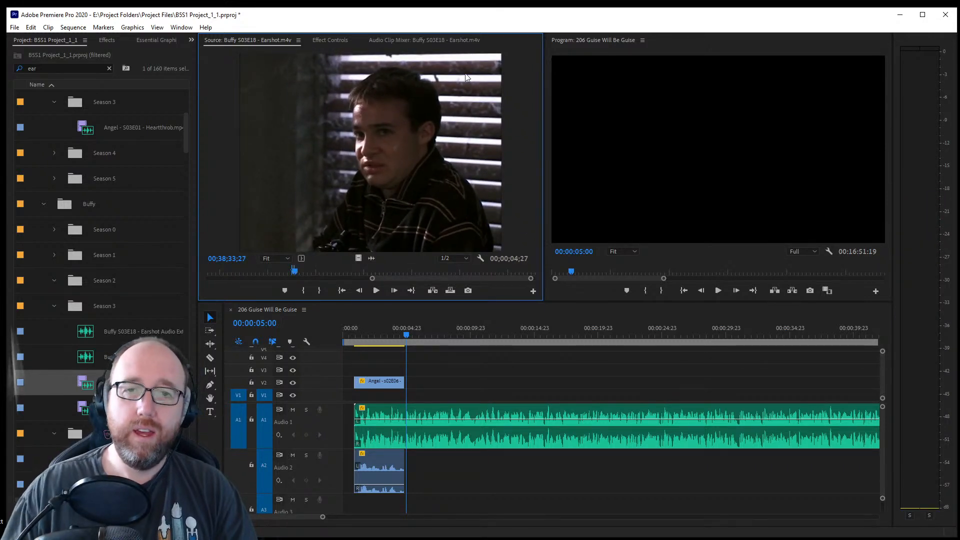
Place the marked Earshot excerpt on V2 and A2 at 00:00:05:00 with slightly lowered volume, and save the project
drag(465, 77, 411, 482)
key(ctrl+s)
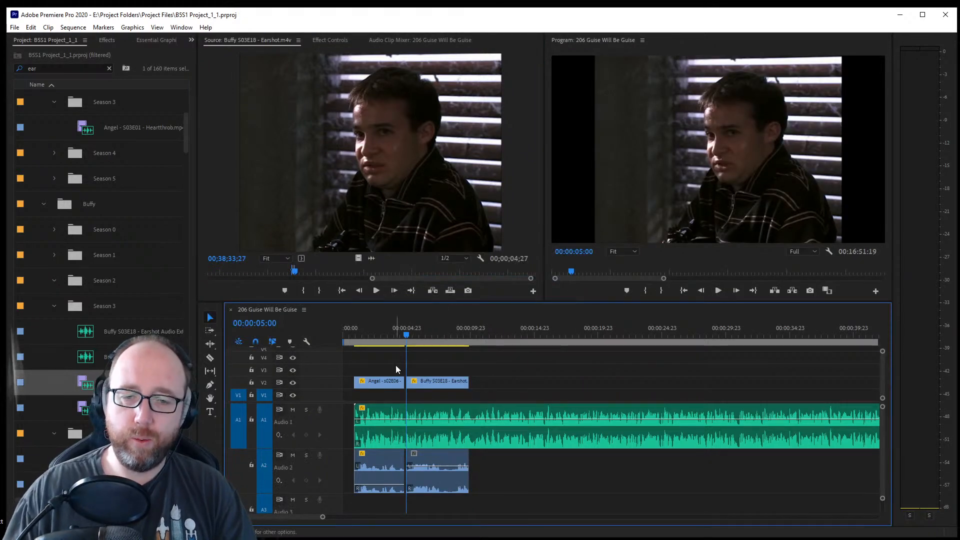
drag(428, 468, 427, 474)
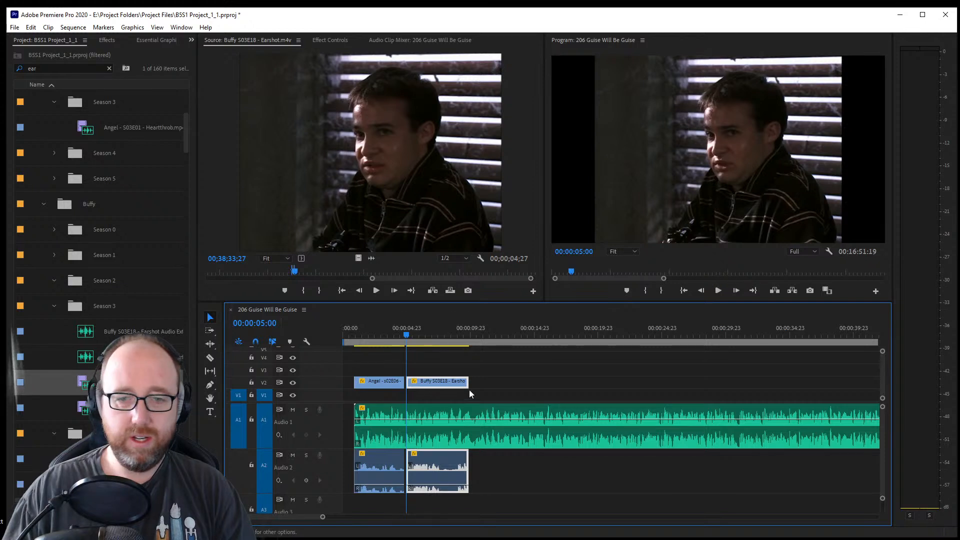
click(416, 362)
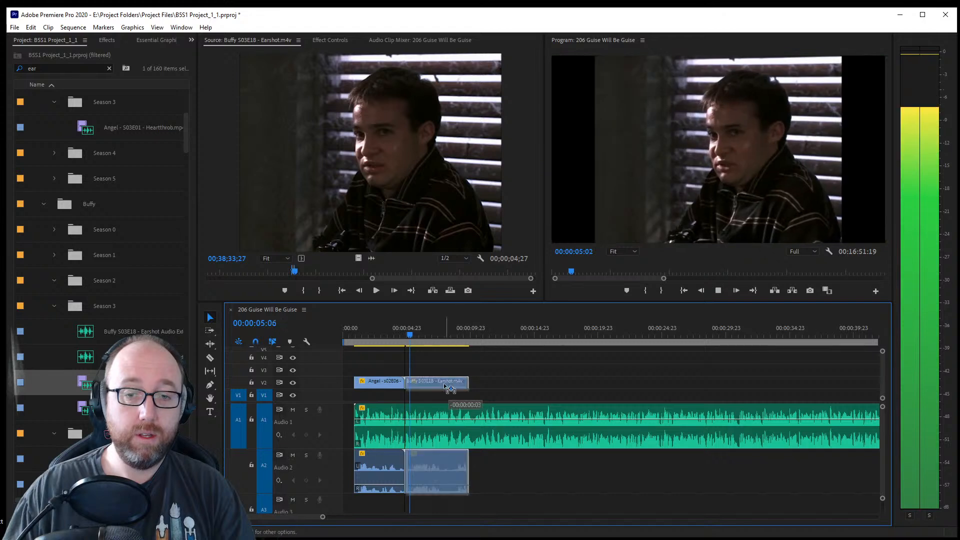
Move the Earshot clip against the opening clip and trim its end to about 00:00:08, playing the narration on to 00:00:11:20
click(445, 384)
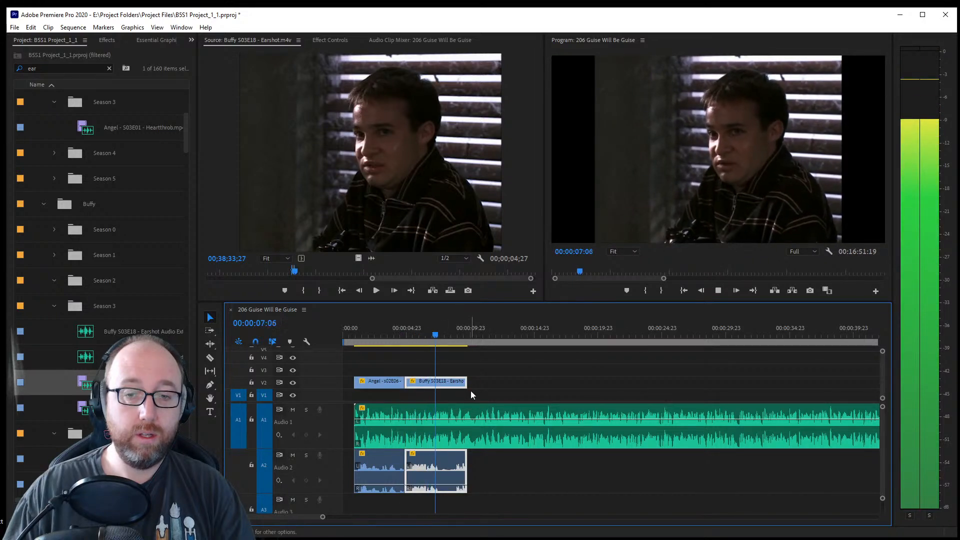
drag(466, 385, 448, 390)
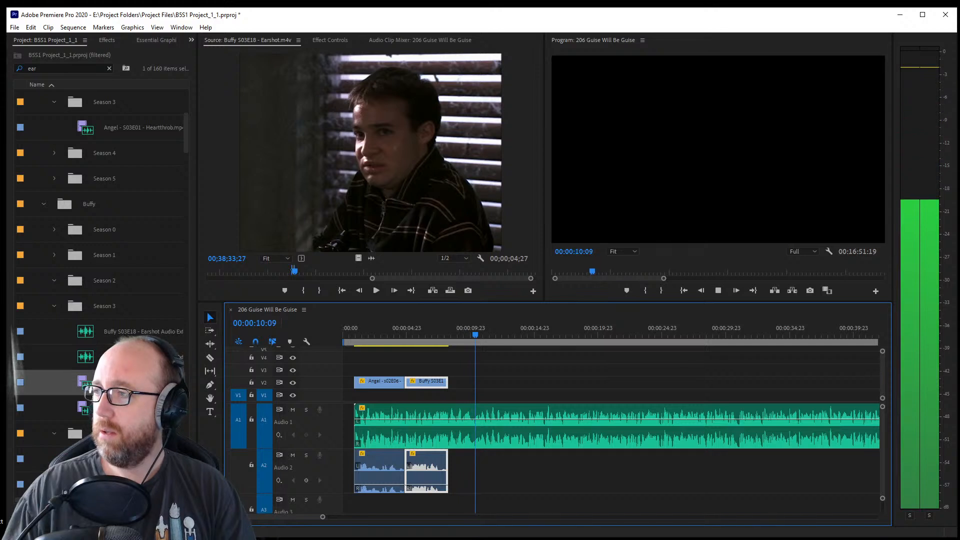
key(space)
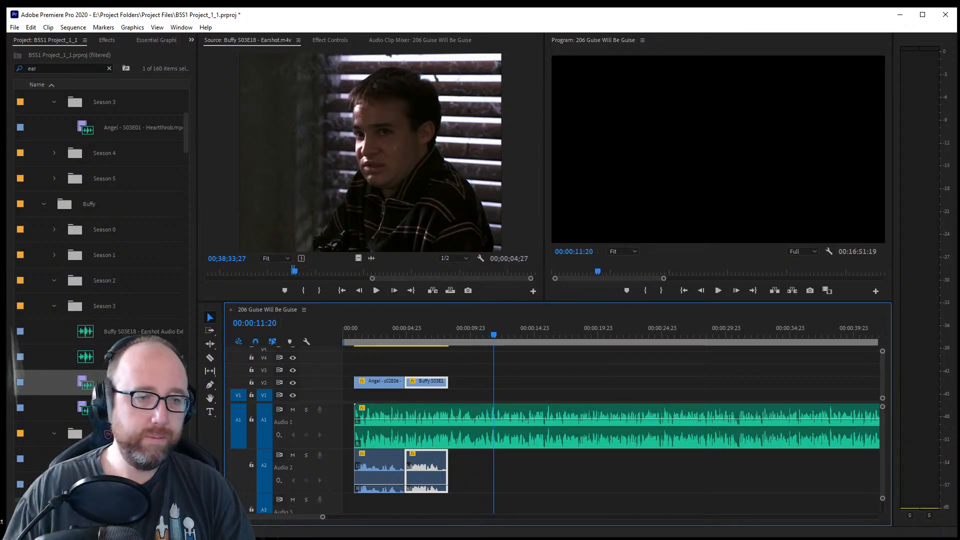
Clear the project search and open Angel - S01E05 - Rm With A Vu.m4v from Angel's Season 1 folder as the source
scroll(54, 190, up, 3)
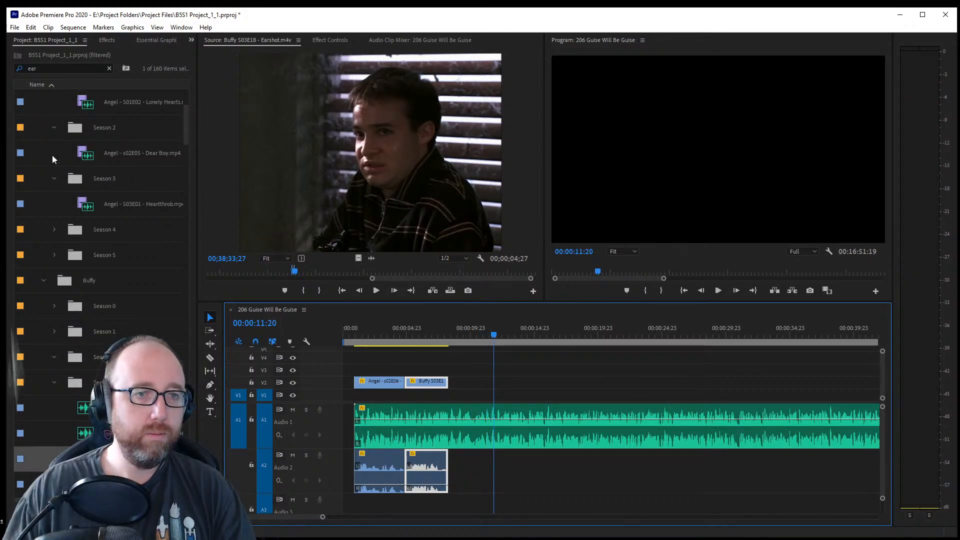
scroll(21, 281, up, 3)
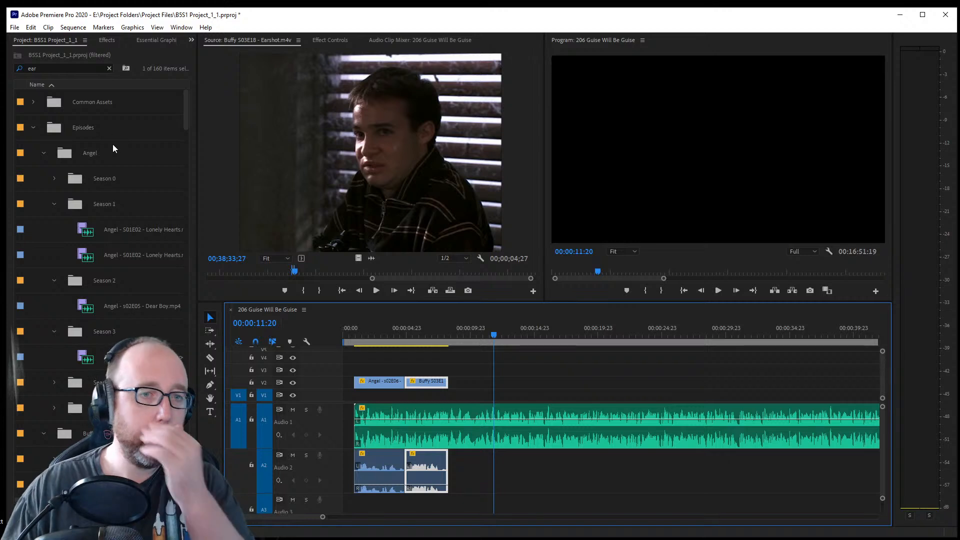
click(109, 68)
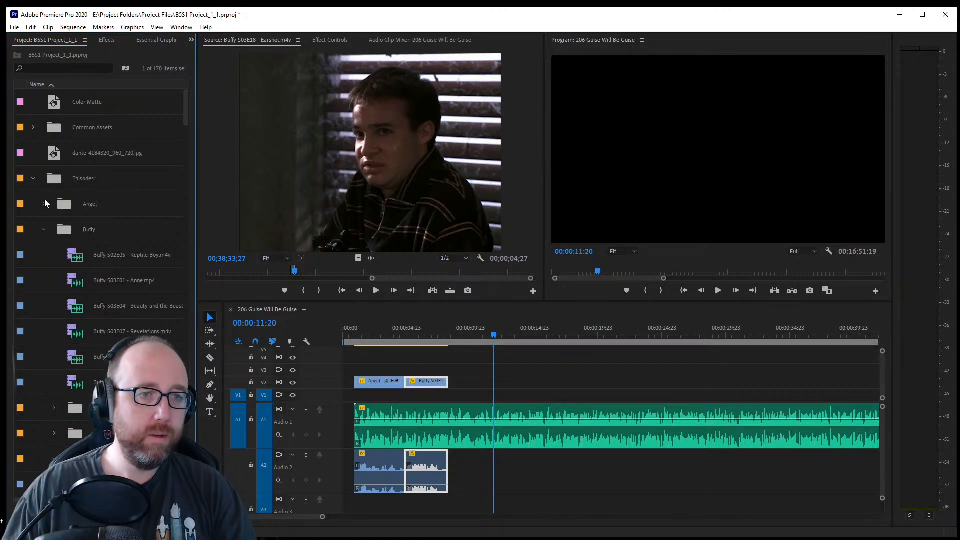
click(44, 204)
scroll(97, 315, down, 1)
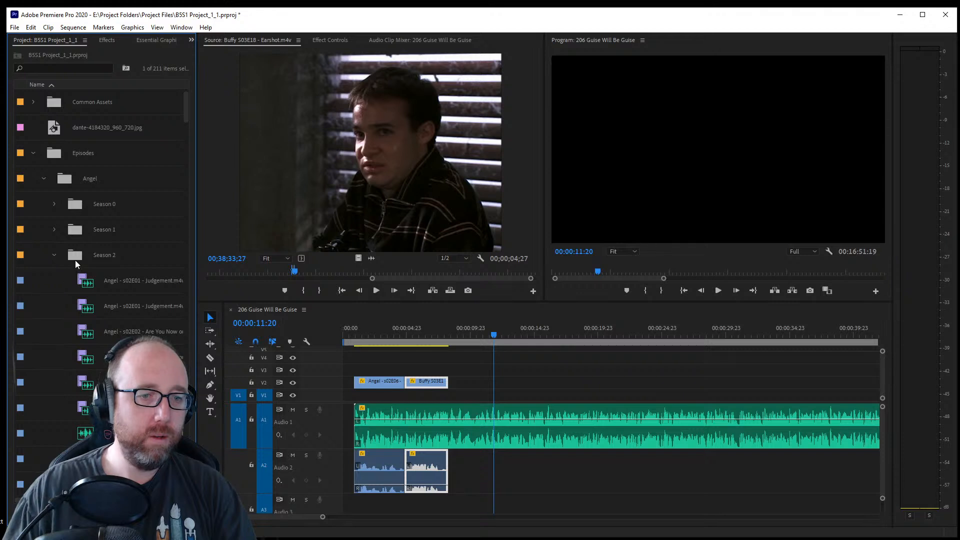
click(54, 229)
scroll(51, 229, down, 1)
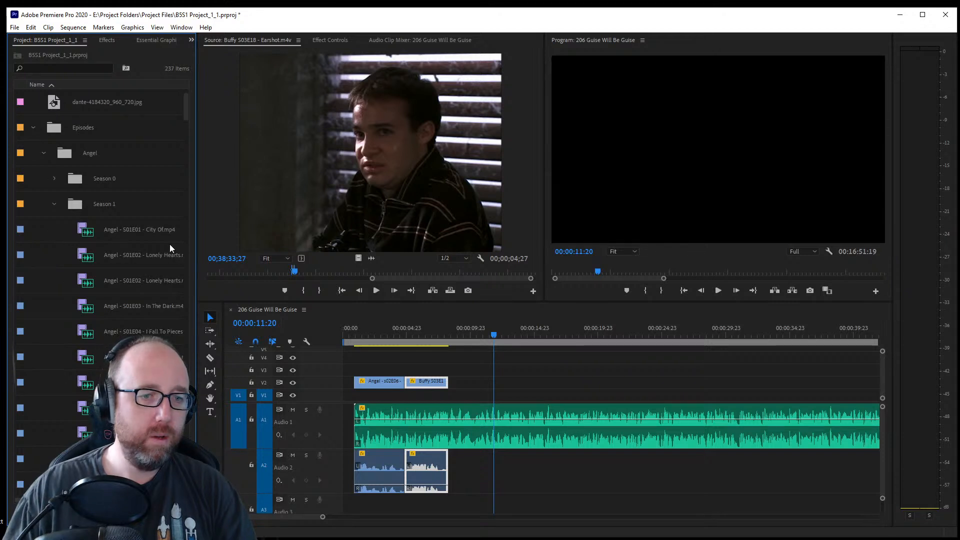
double_click(114, 357)
Find the shot of the woman in her dark apartment and mark a 00;00;03;01 excerpt ending at 00;02;51;02
drag(224, 271, 232, 270)
key(space)
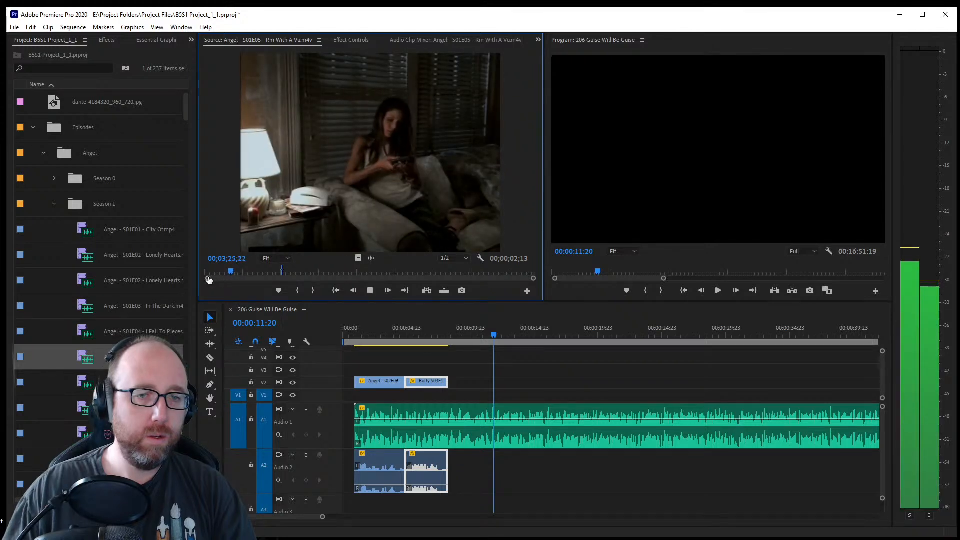
scroll(282, 274, up, 2)
drag(325, 271, 301, 280)
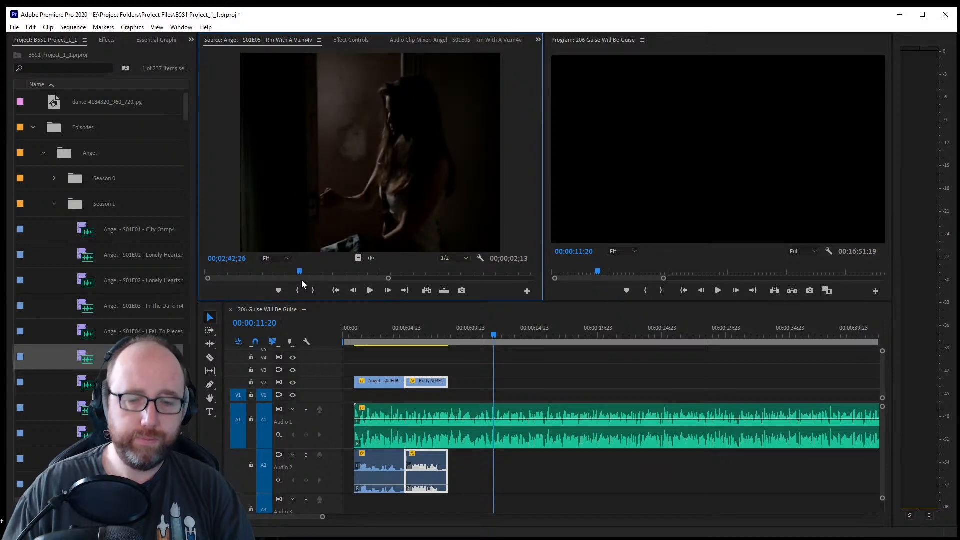
key(i)
key(space)
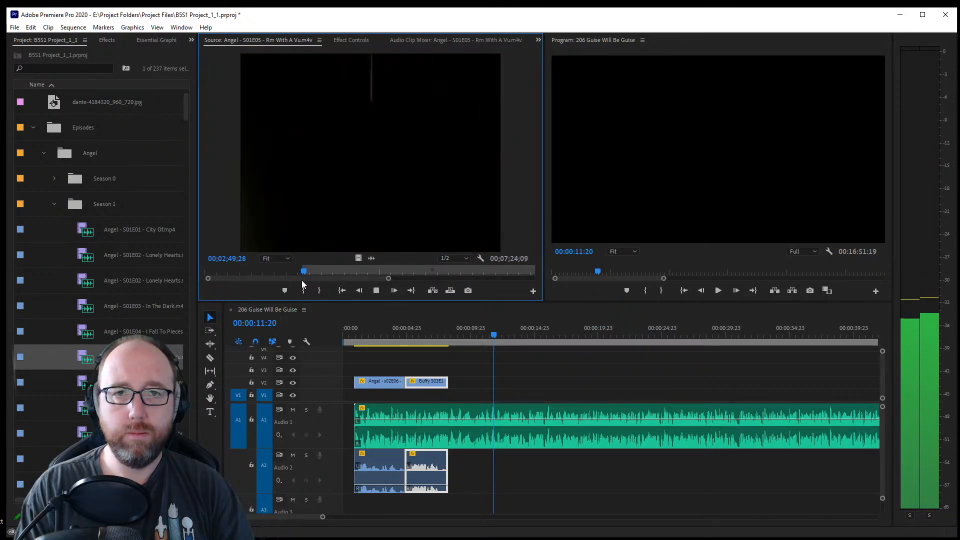
key(space)
key(o)
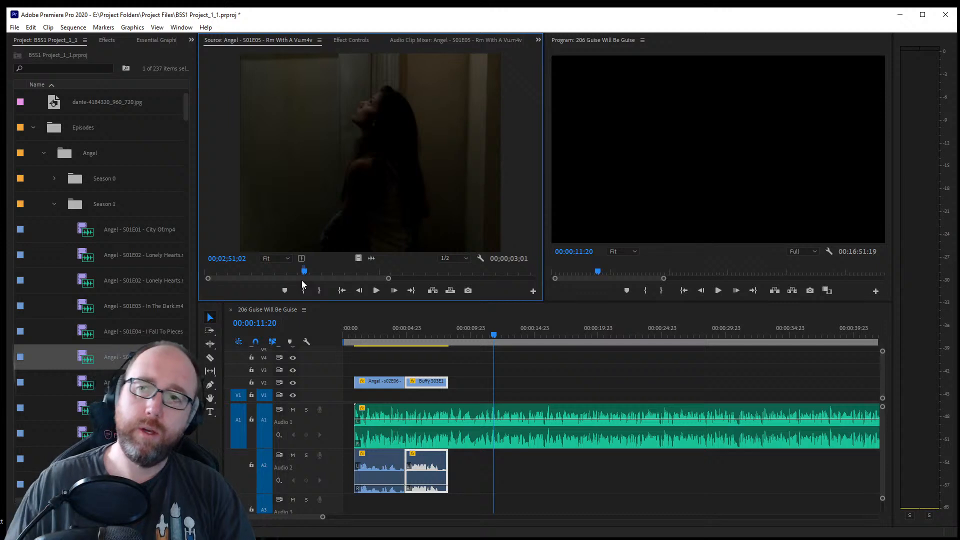
Place the Rm With A Vu excerpt directly after the Earshot clip at lowered volume, and add audio transitions at both cuts on A2
drag(320, 235, 488, 383)
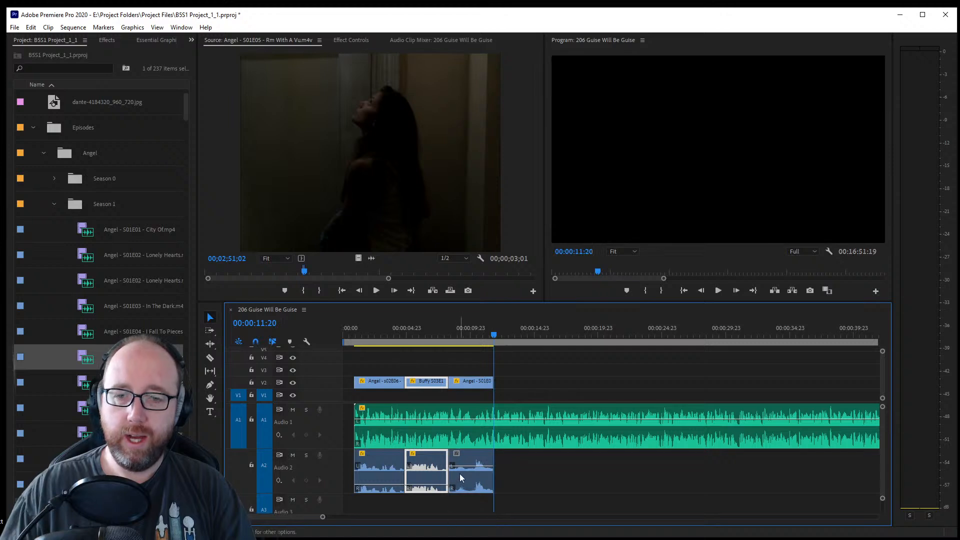
drag(461, 470, 462, 472)
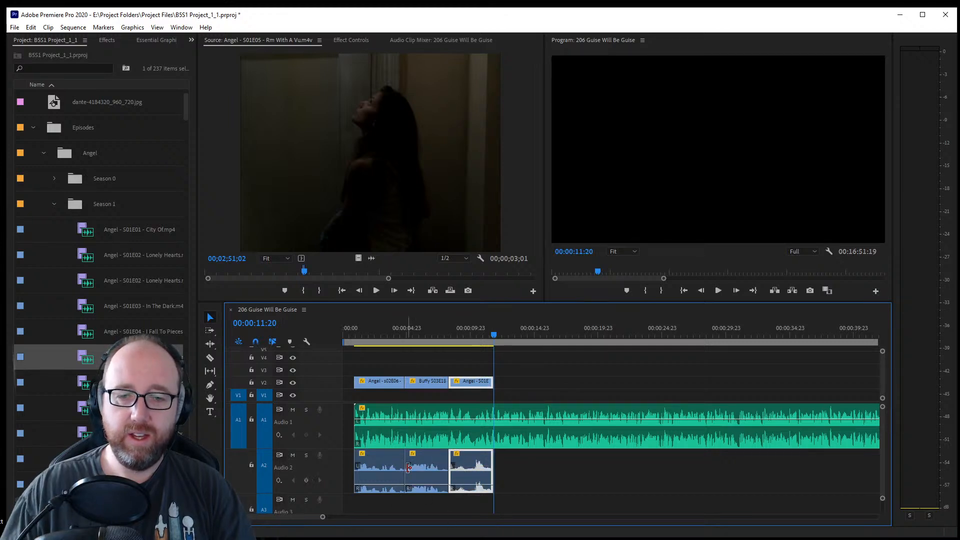
click(555, 476)
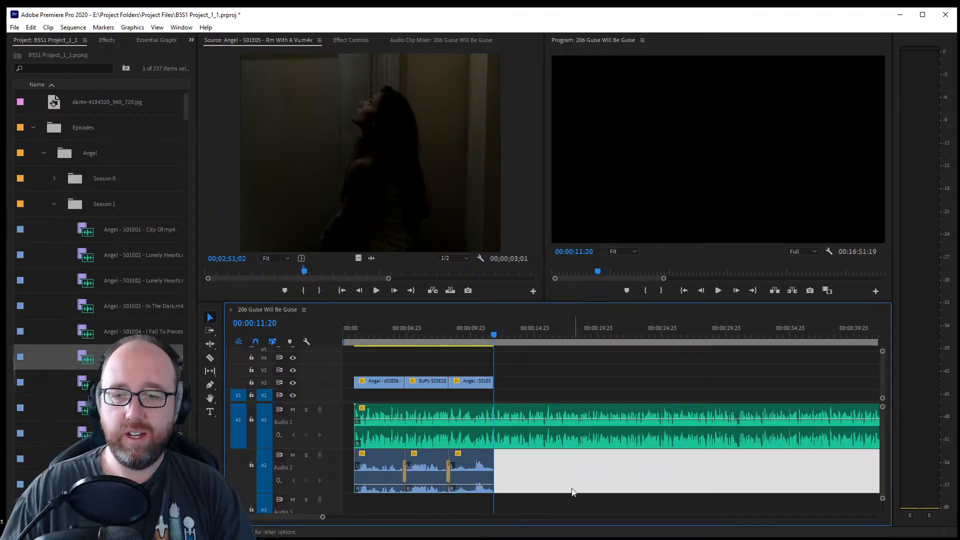
click(577, 361)
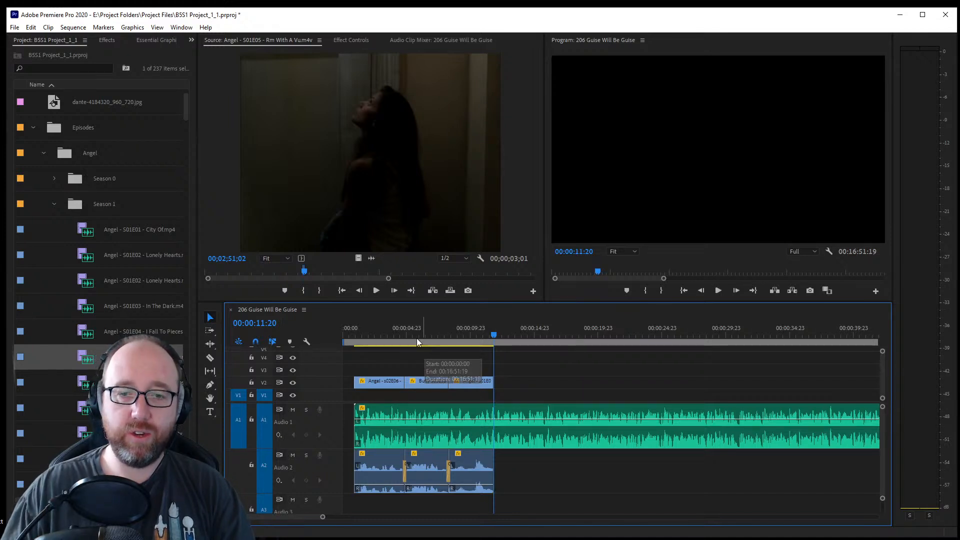
Play the sequence from within the opening clip through all three clips, stopping at 00:00:14:16
click(371, 337)
drag(372, 337, 377, 335)
key(space)
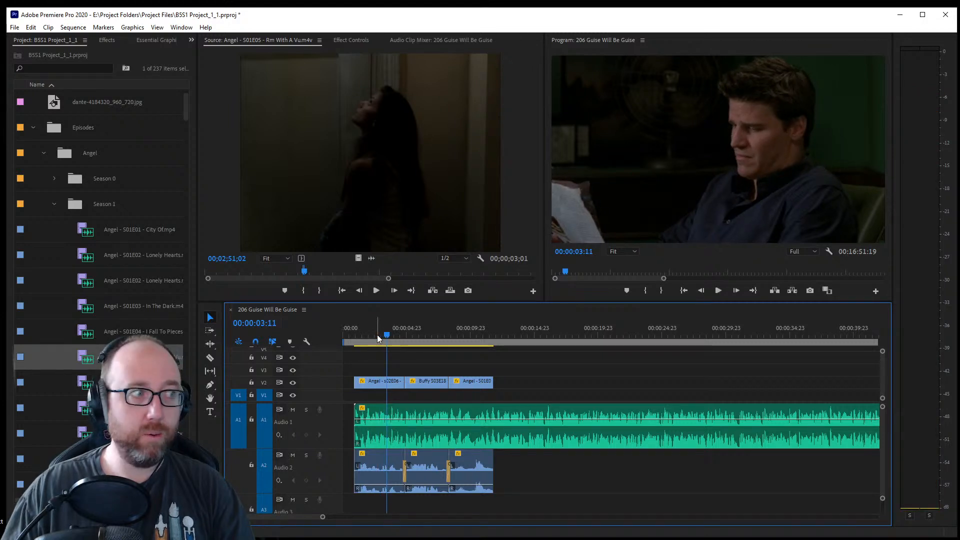
key(space)
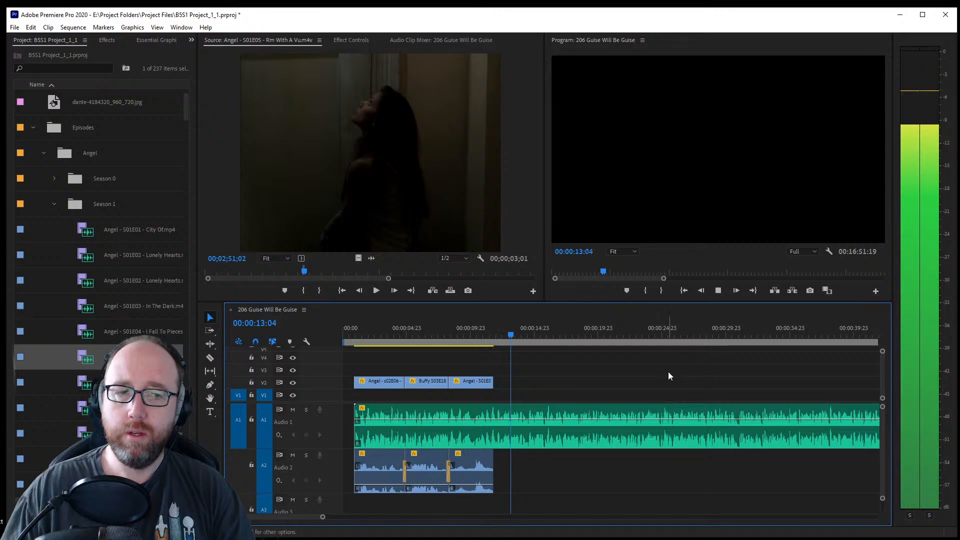
key(space)
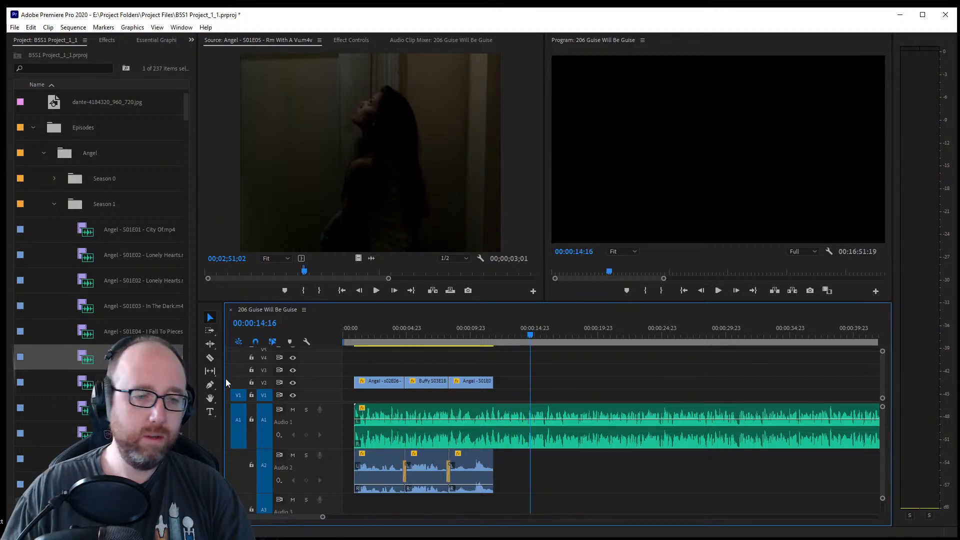
Look through the Season 3 episodes in the Buffy folder for footage that suits the narration
click(44, 153)
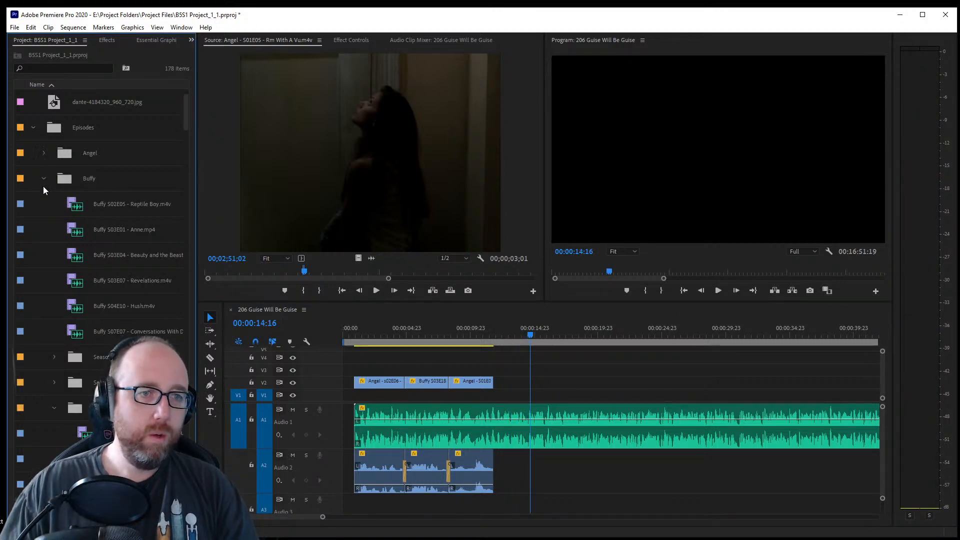
scroll(85, 425, down, 3)
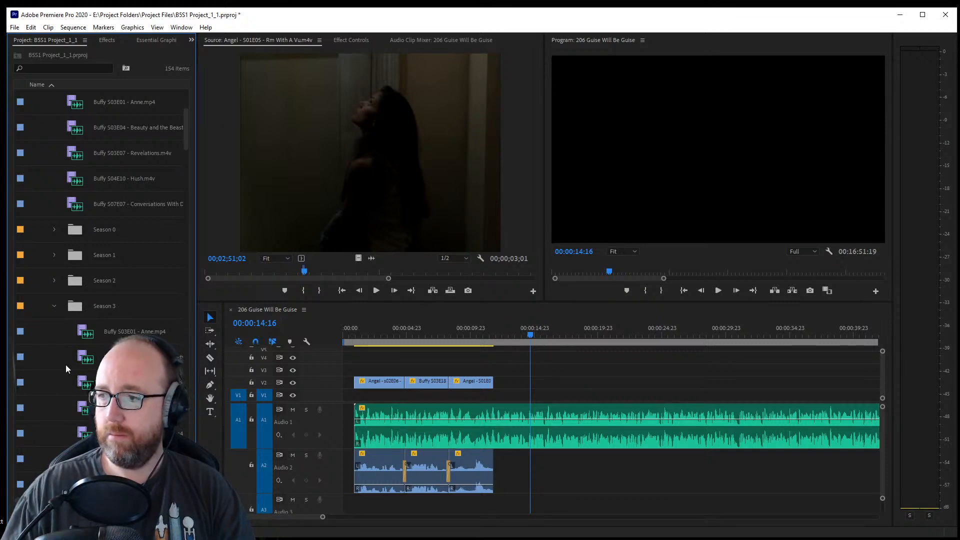
scroll(65, 365, down, 2)
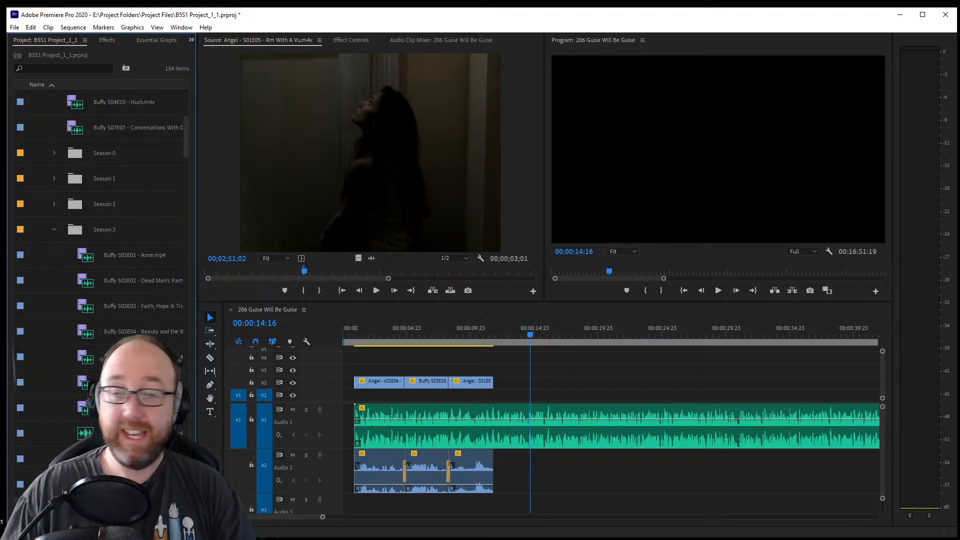
scroll(100, 290, down, 6)
scroll(100, 290, down, 2)
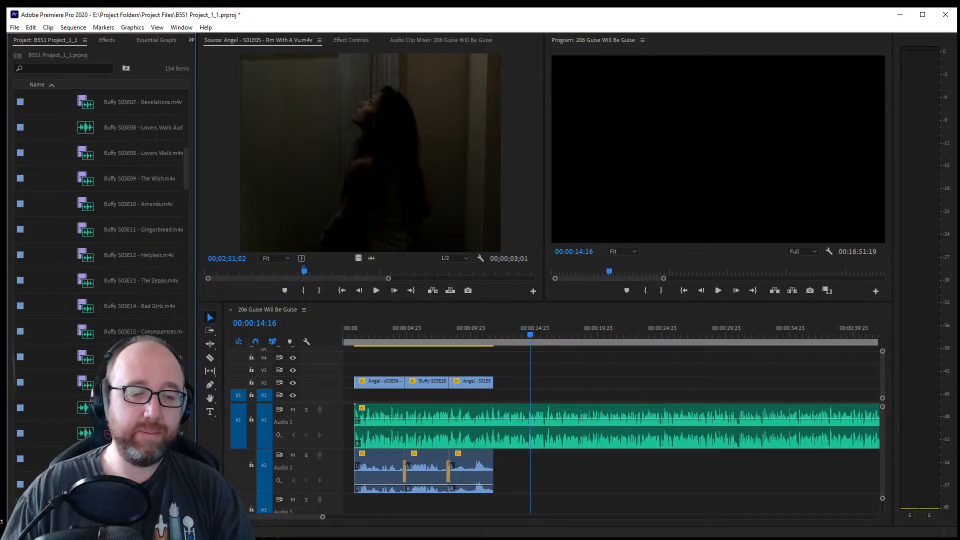
scroll(100, 290, down, 1)
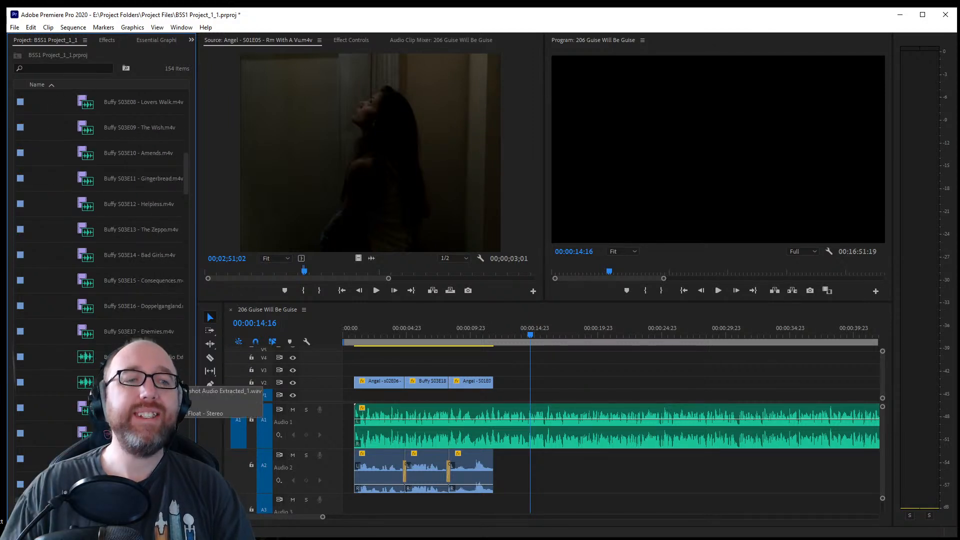
scroll(132, 325, down, 1)
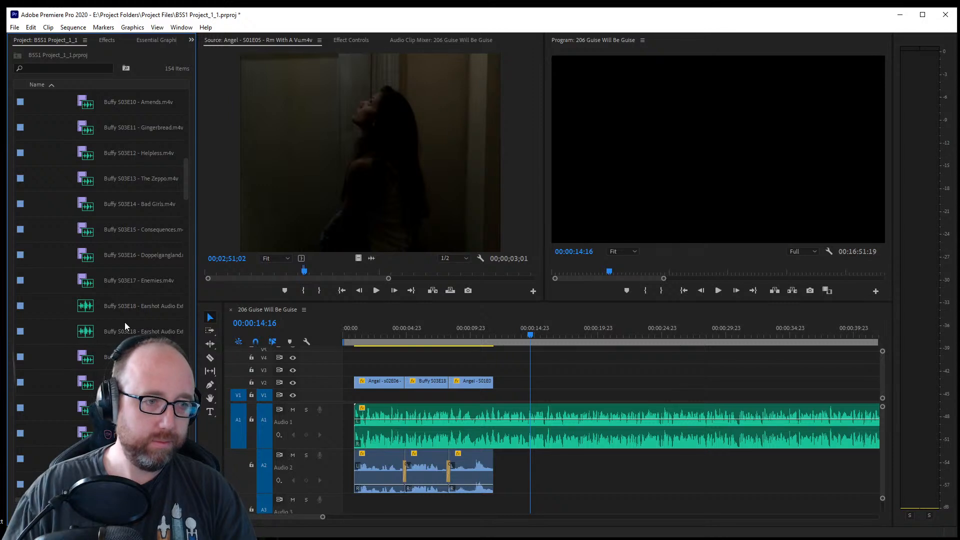
scroll(132, 326, down, 1)
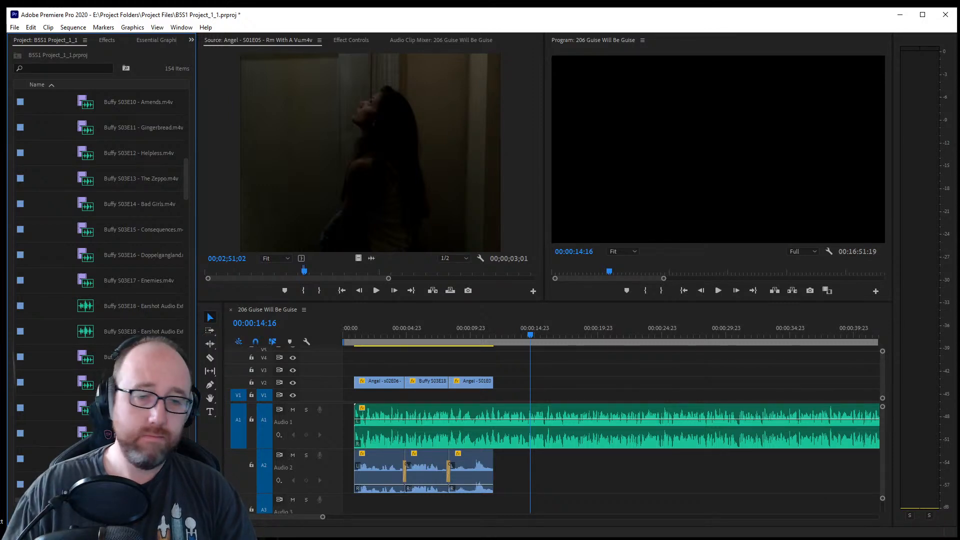
scroll(100, 290, down, 1)
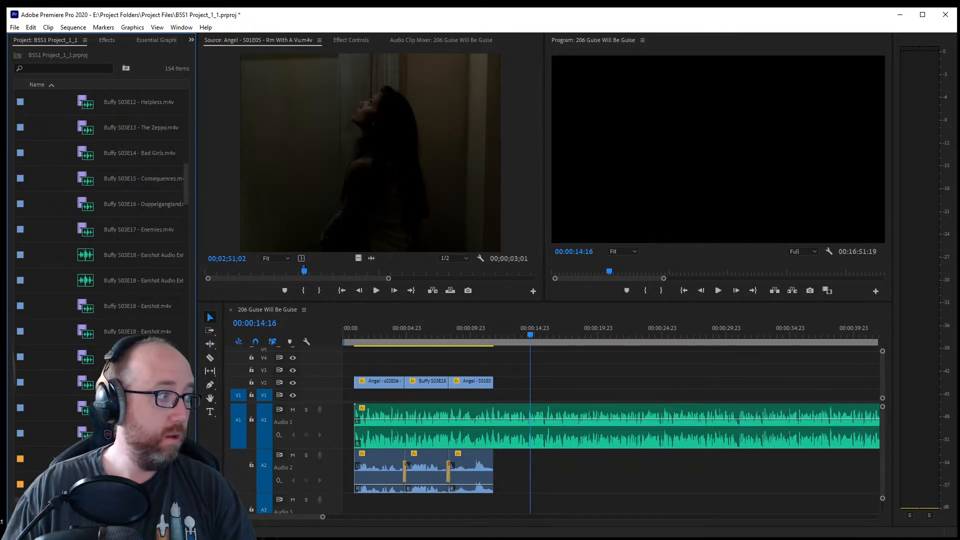
scroll(100, 290, up, 4)
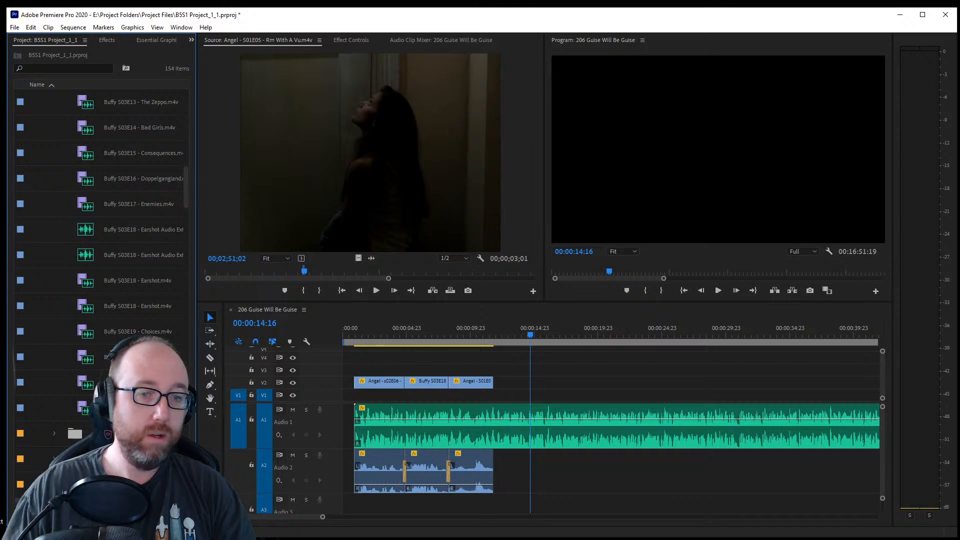
scroll(100, 290, up, 2)
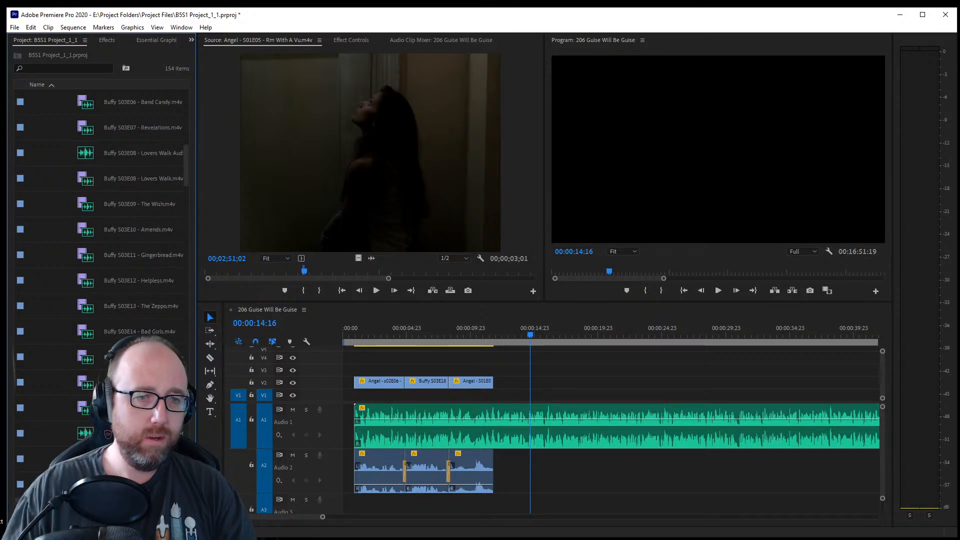
scroll(100, 290, up, 2)
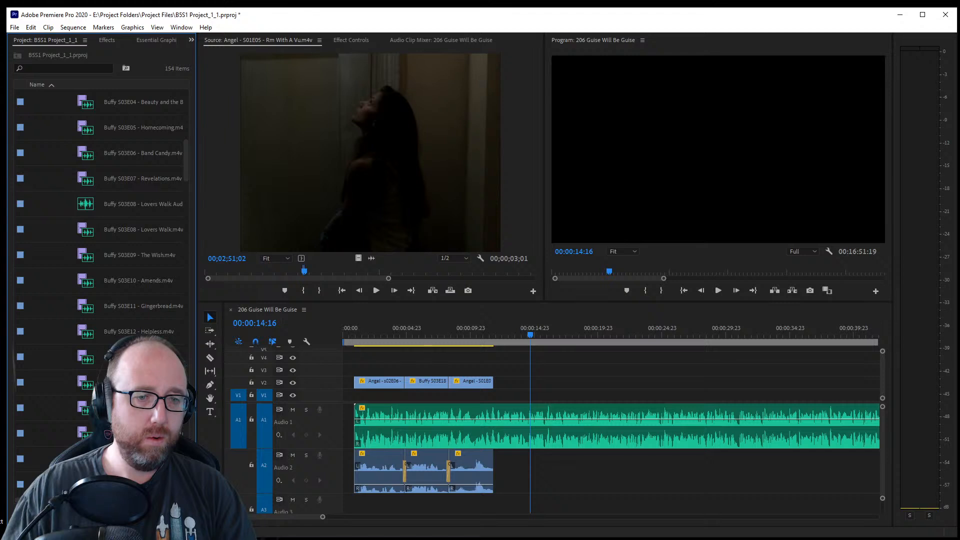
scroll(76, 278, up, 8)
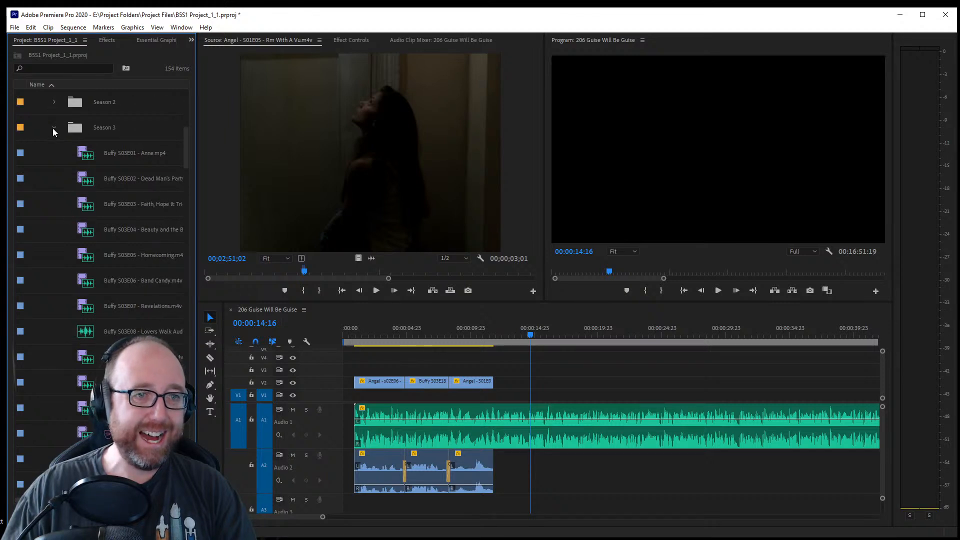
Collapse Buffy's Season 3 folder, expand Season 4, and open Buffy S04E17 - Superstar.m4v as the source
click(53, 128)
click(55, 154)
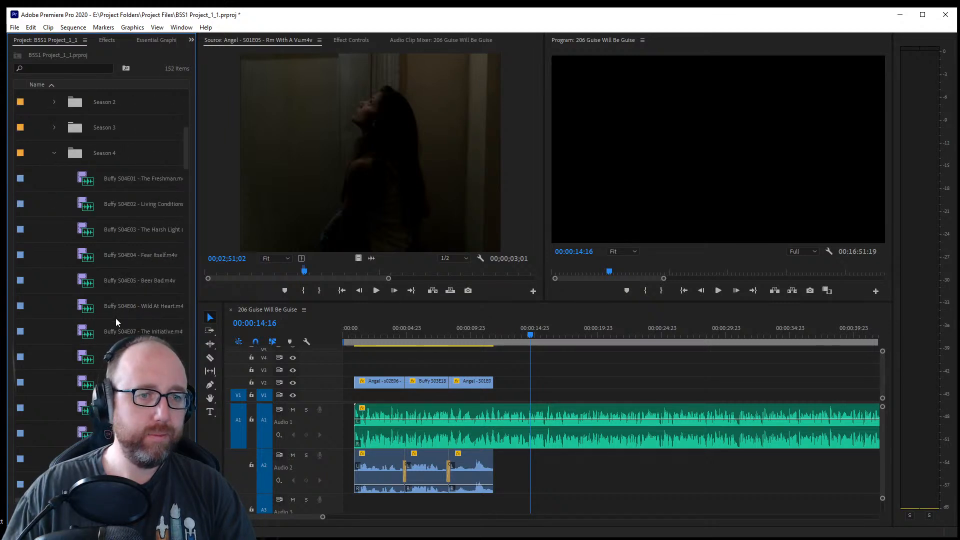
scroll(116, 322, down, 9)
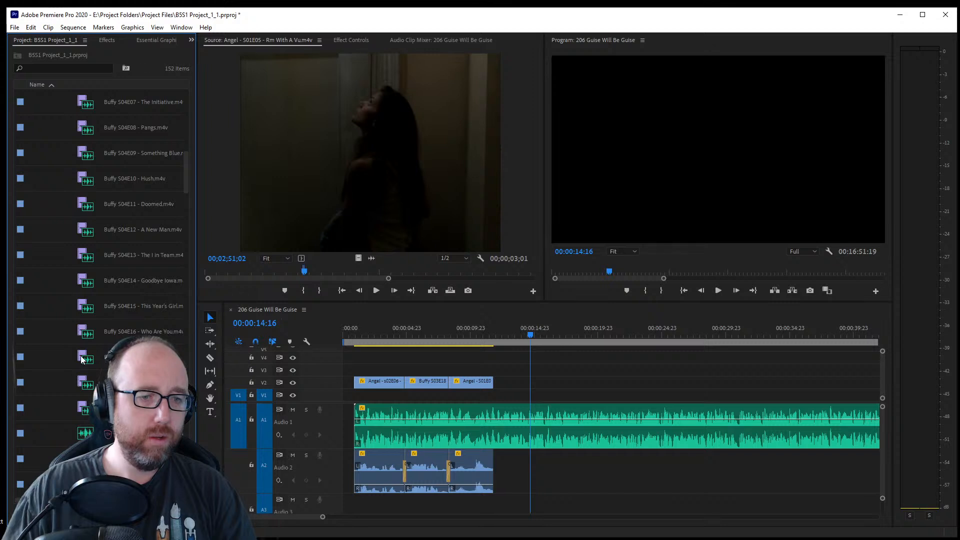
double_click(83, 359)
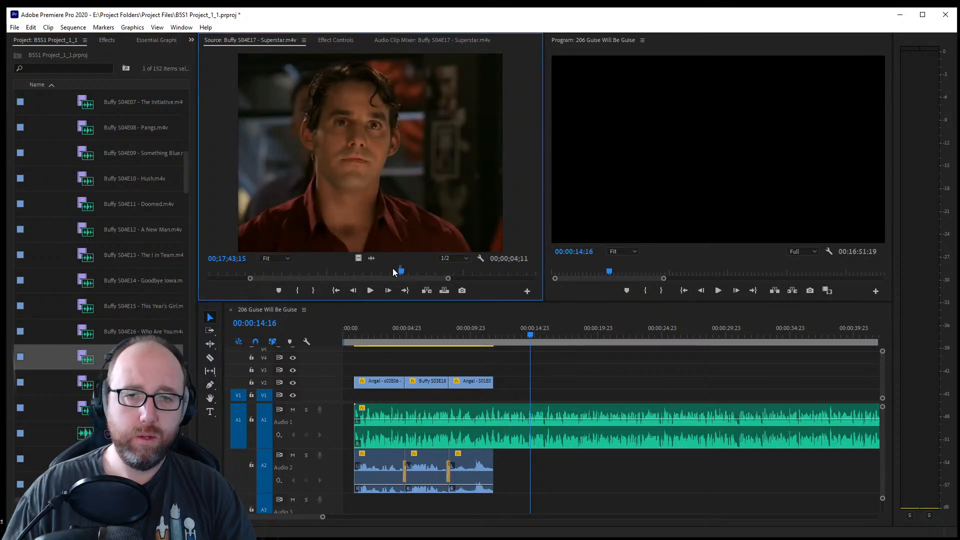
Find the shot of the trumpet player in the white jacket and mark a 00;00;03;03 excerpt ending at 00;17;33;04
drag(394, 272, 398, 274)
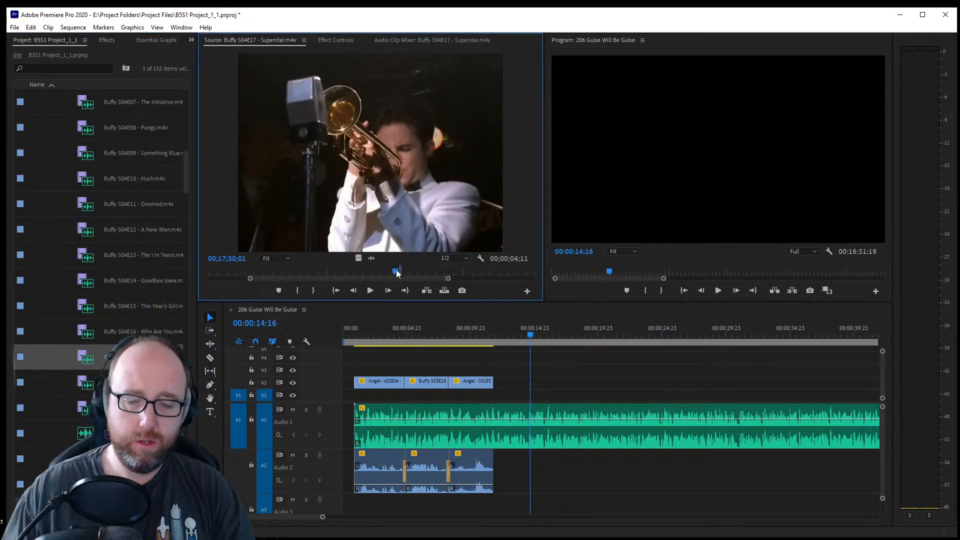
key(space)
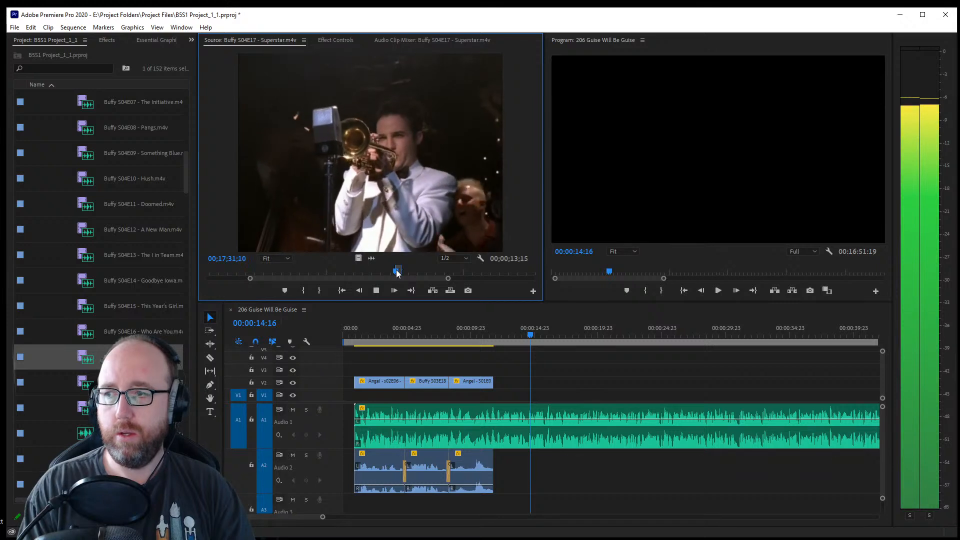
key(space)
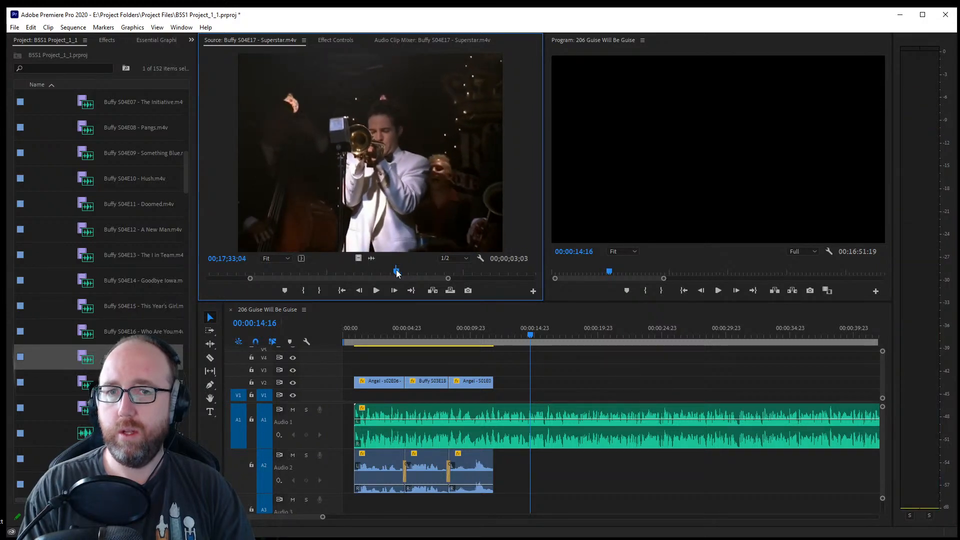
Place the Superstar excerpt after the Rm With A Vu clip at lowered volume with an audio transition, and trim its end to 00:00:14:16
drag(370, 150, 510, 473)
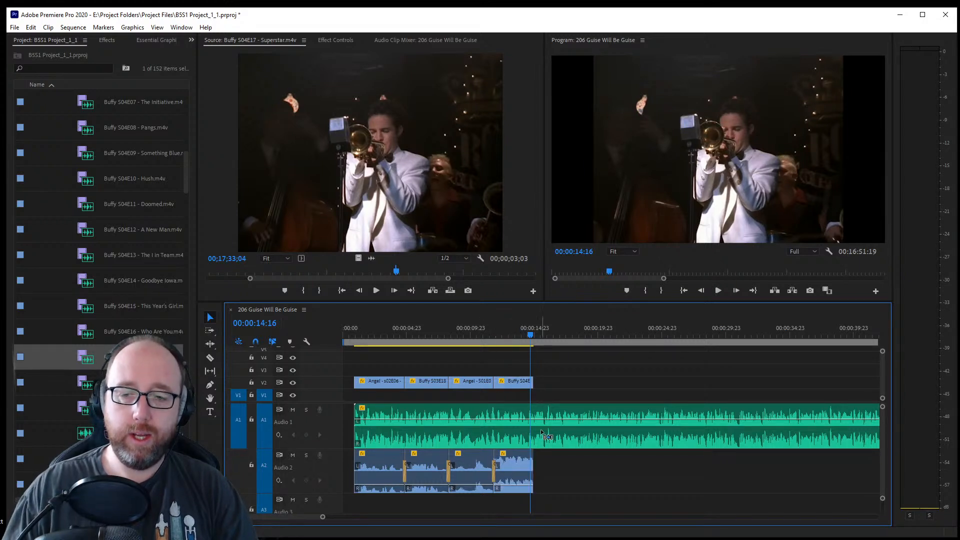
drag(531, 381, 529, 381)
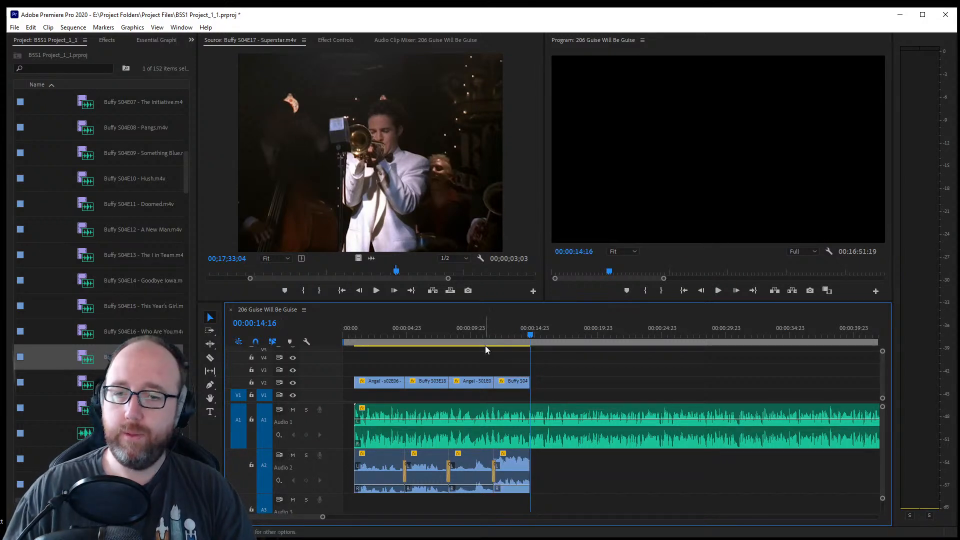
Play the sequence from the start of the Superstar clip, stopping at 00:00:17:04
click(493, 331)
key(space)
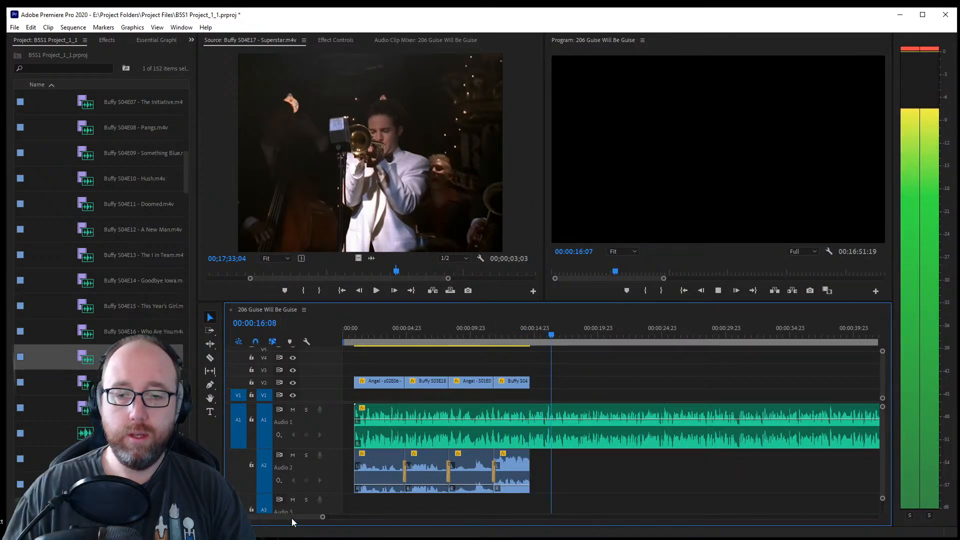
key(space)
Collapse the Buffy folder and open Angel - s02E06 - Guise Will Be Guise.m4v from Angel's Season 2 folder as the source
scroll(98, 246, up, 5)
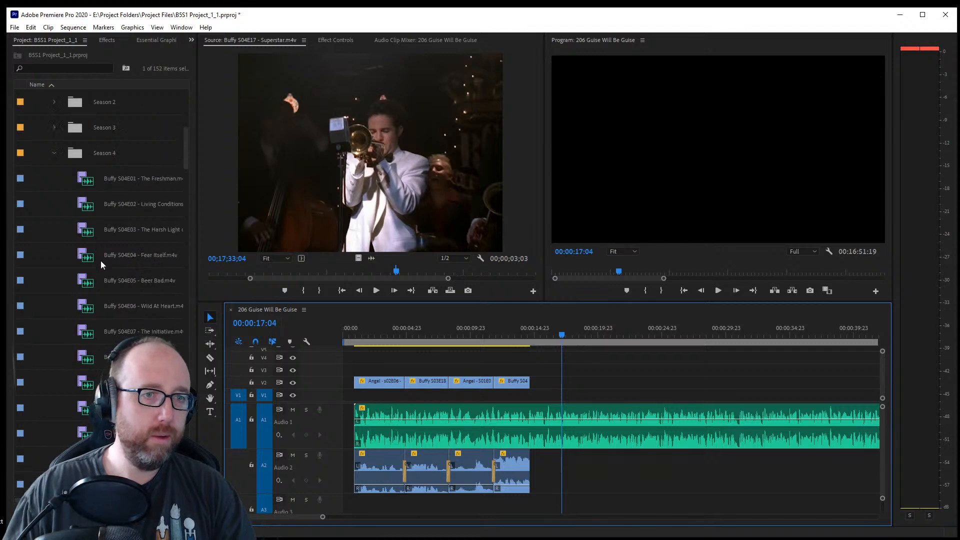
scroll(79, 171, up, 3)
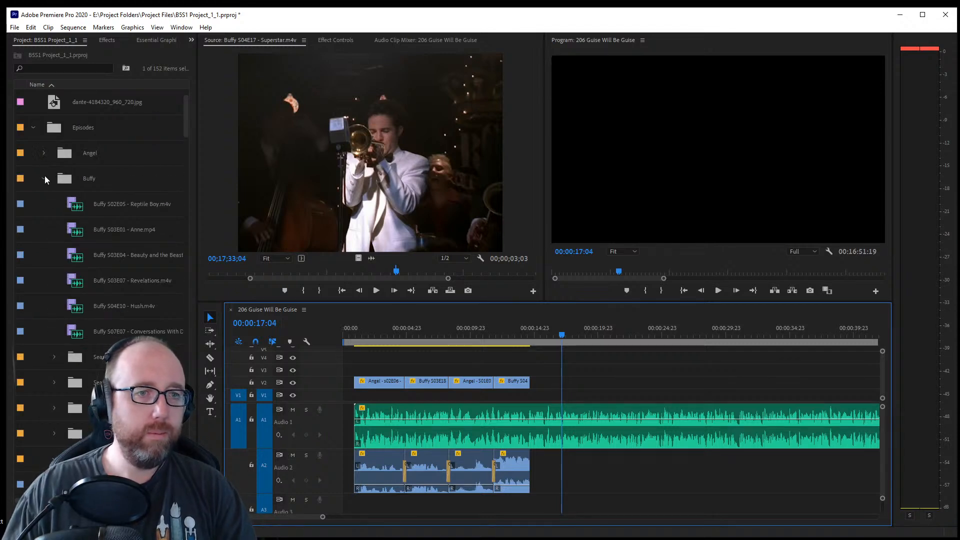
click(45, 179)
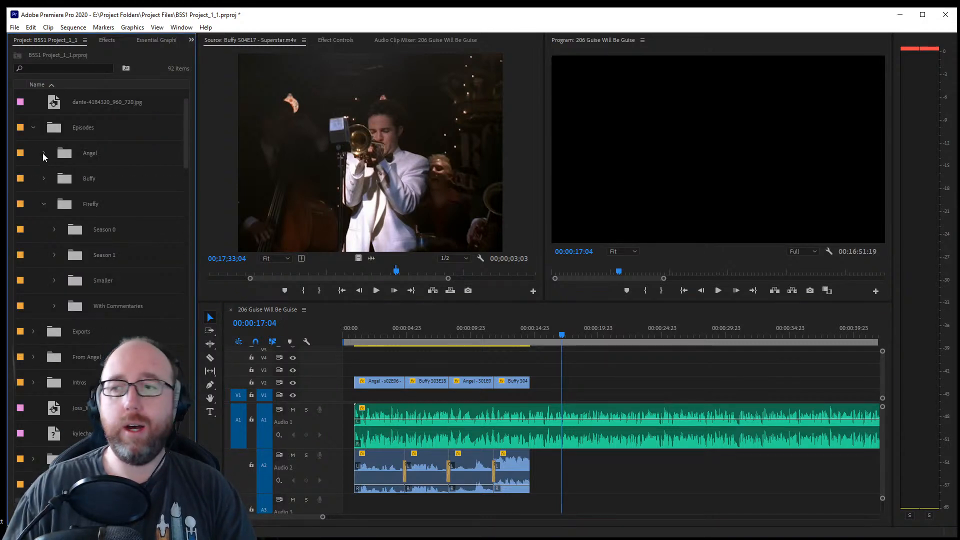
click(44, 153)
scroll(103, 300, up, 1)
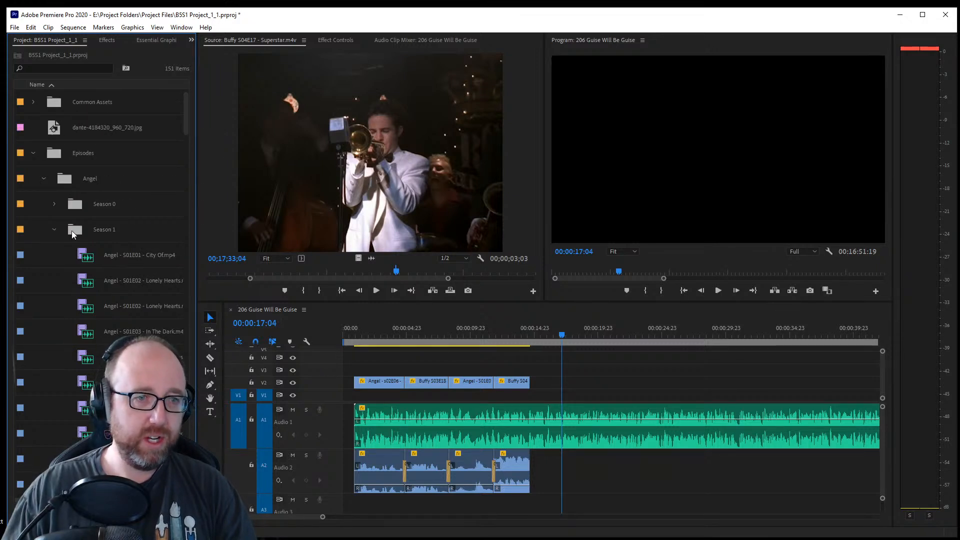
click(54, 230)
scroll(157, 275, down, 2)
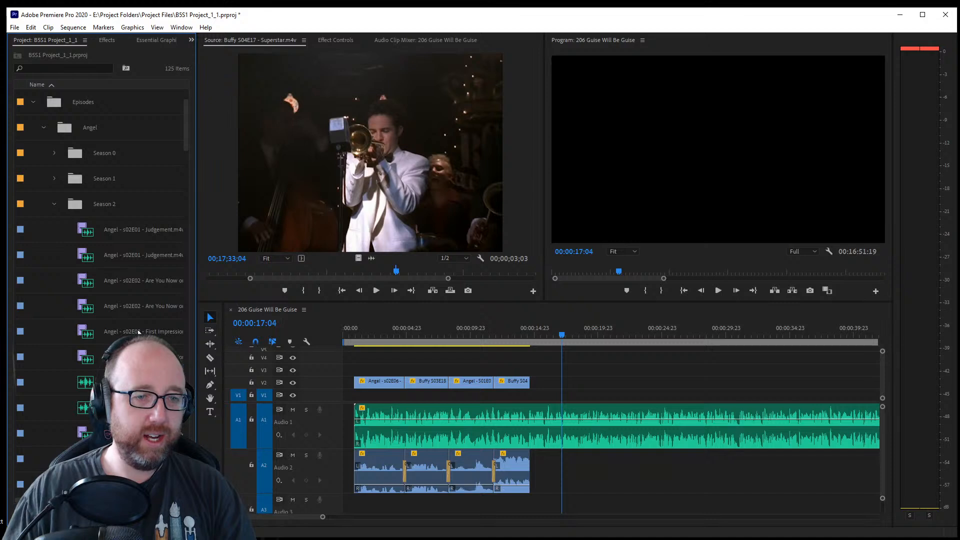
scroll(139, 331, down, 7)
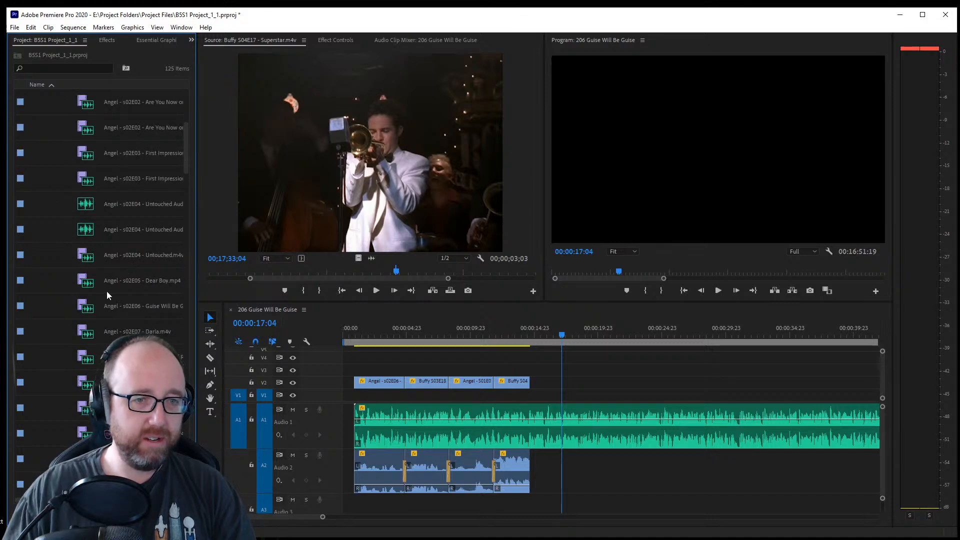
double_click(131, 306)
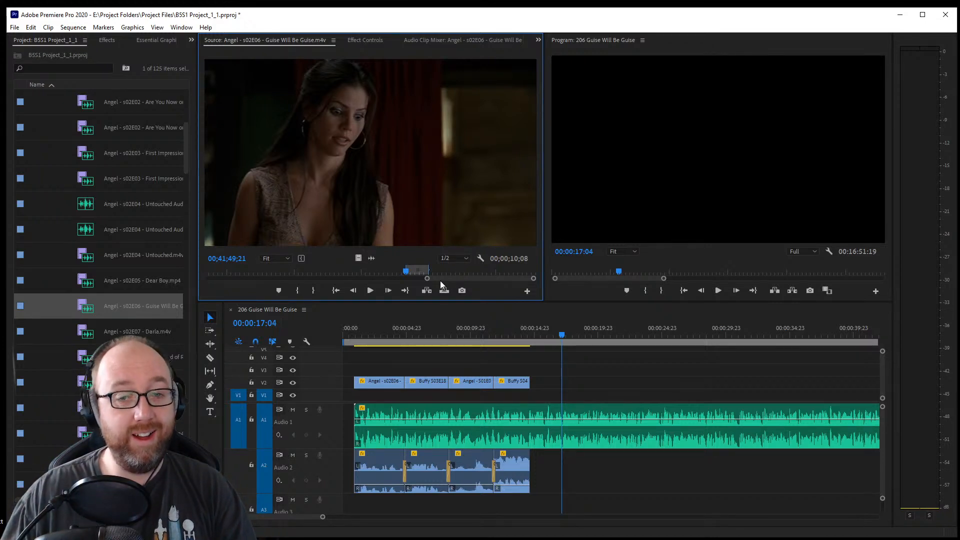
Mark an excerpt of the man reading a file in the dark office, from 00;00;10;21 to 00;00;14;01
drag(441, 278, 92, 289)
mouse_move(238, 272)
mouse_down()
mouse_move(220, 277)
mouse_move(230, 273)
mouse_up()
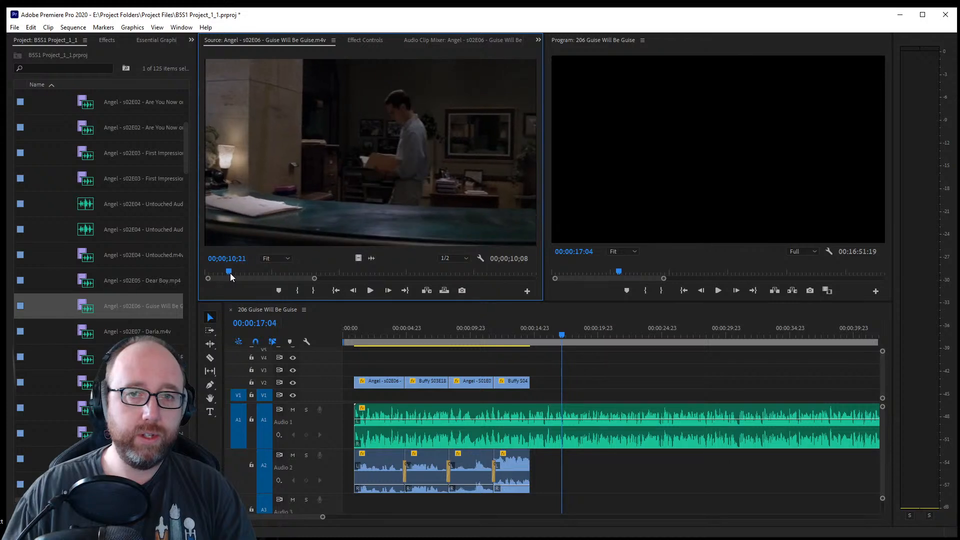
key(space)
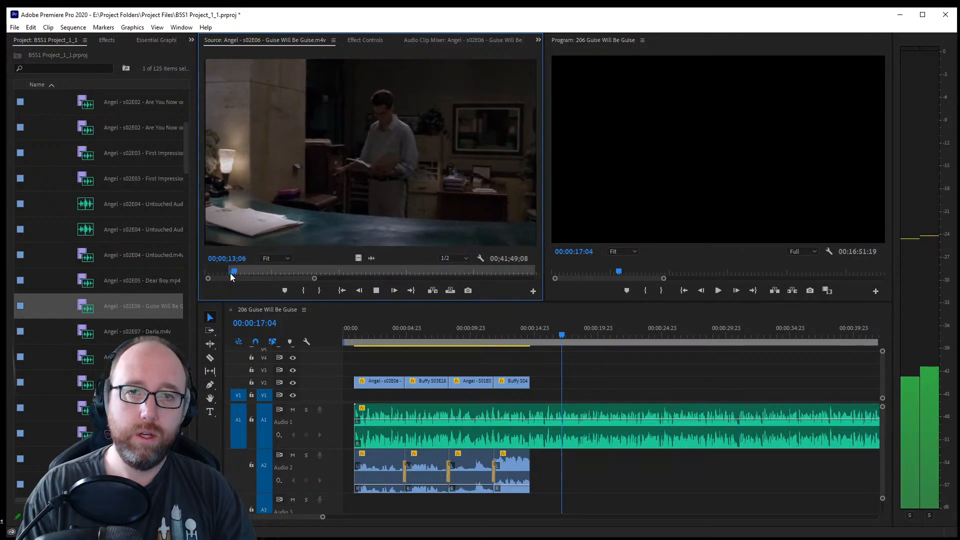
key(o)
key(space)
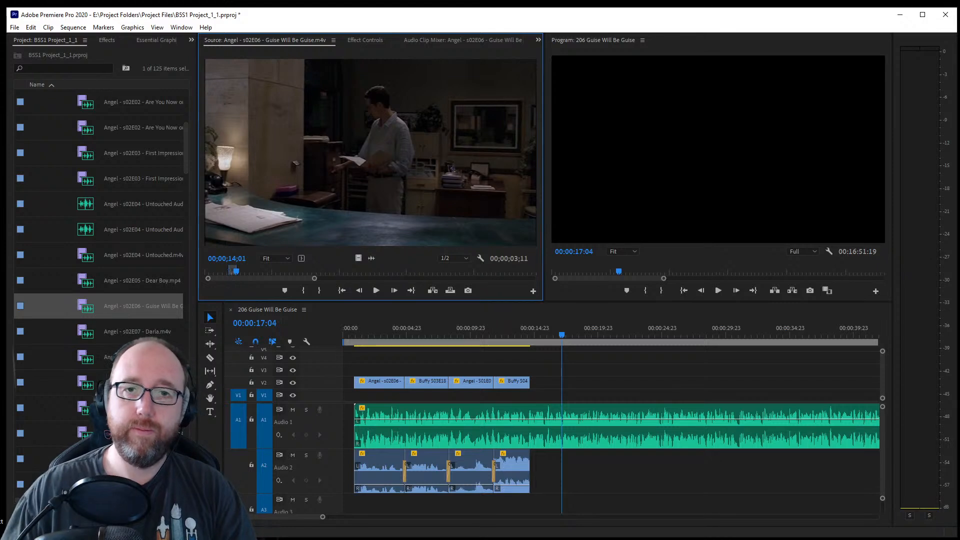
Place the Guise Will Be Guise excerpt directly after the Superstar clip and move the video of all five clips to V1
drag(443, 163, 536, 466)
drag(369, 358, 621, 396)
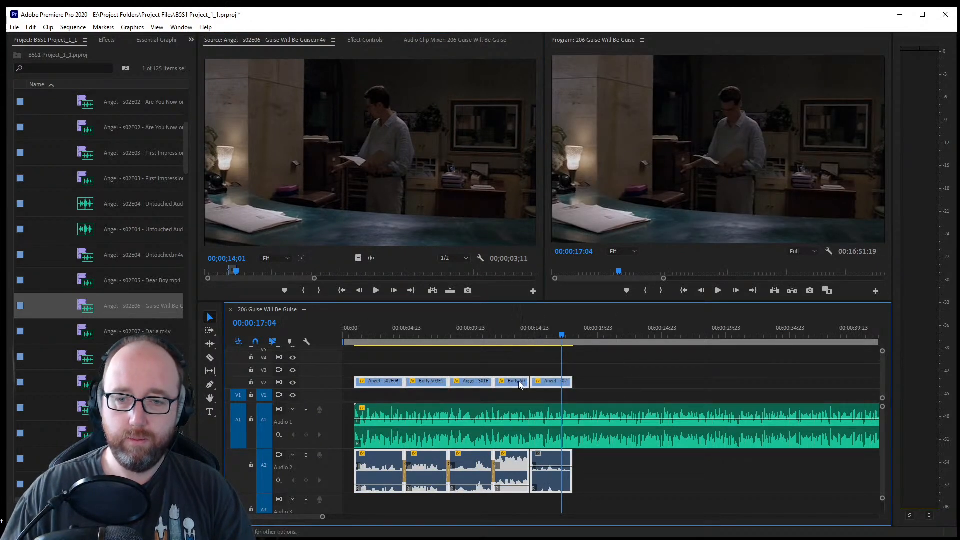
drag(518, 381, 518, 393)
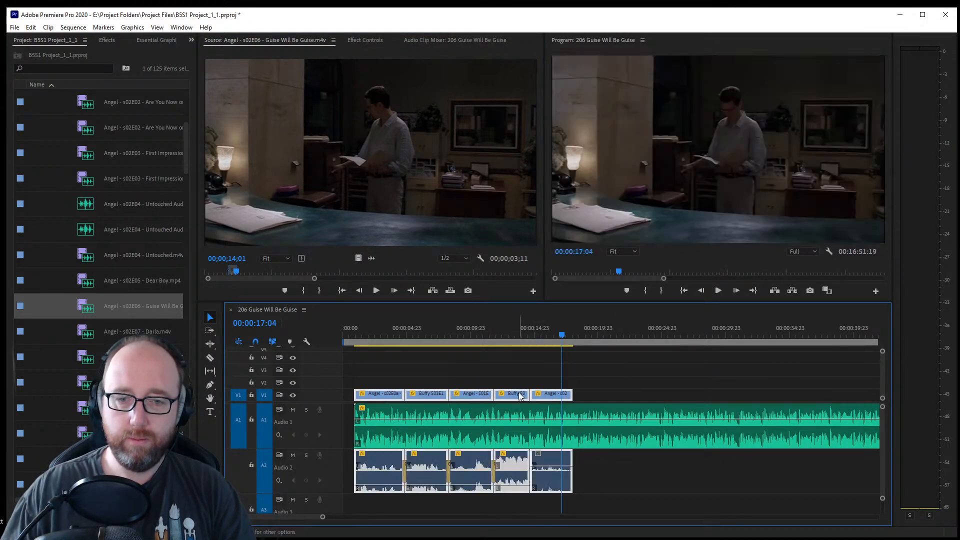
Move the playhead to 00:00:25:03 and lower the audio volume of the last Guise Will Be Guise clip on A2
click(665, 324)
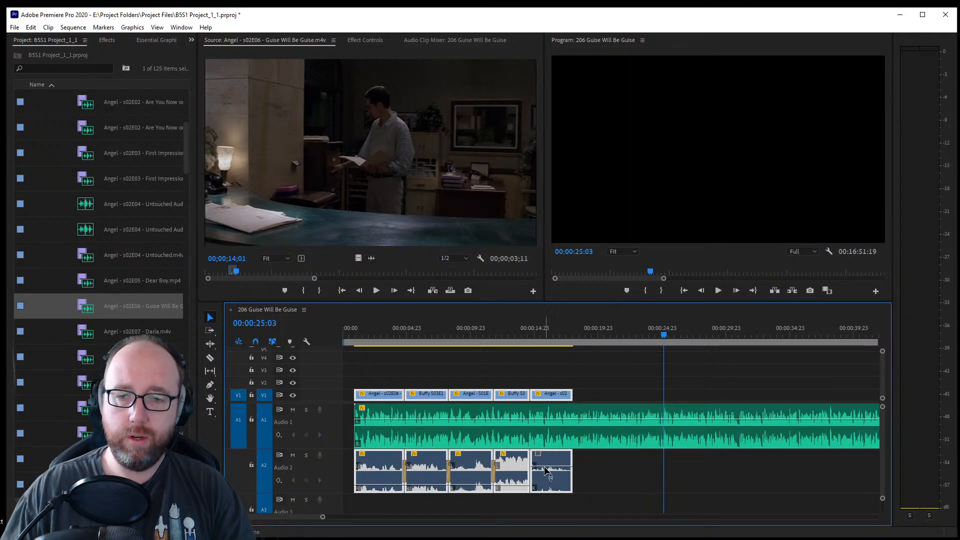
drag(546, 470, 546, 489)
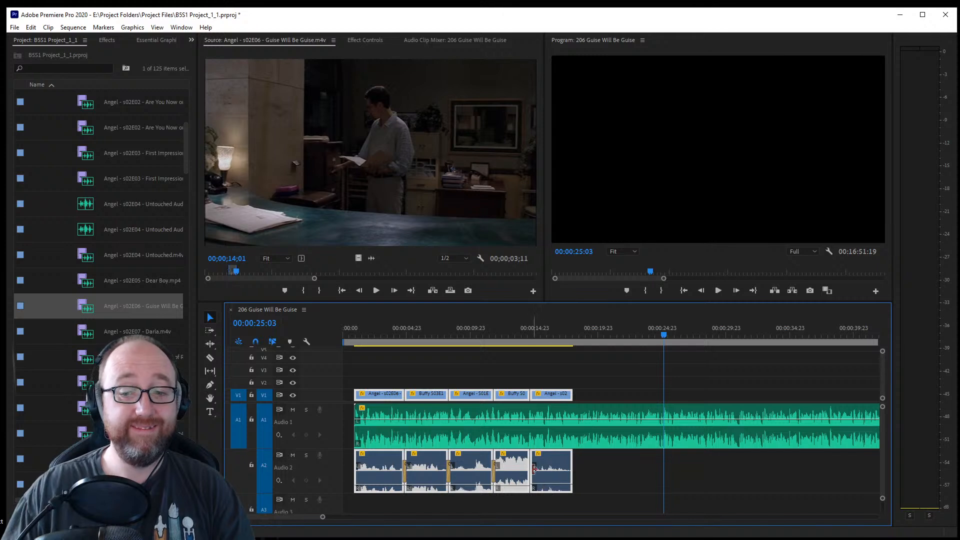
Add an audio crossfade between the Superstar and last Guise Will Be Guise clips on A2 and play the sequence from about 00:00:12
click(531, 466)
click(550, 467)
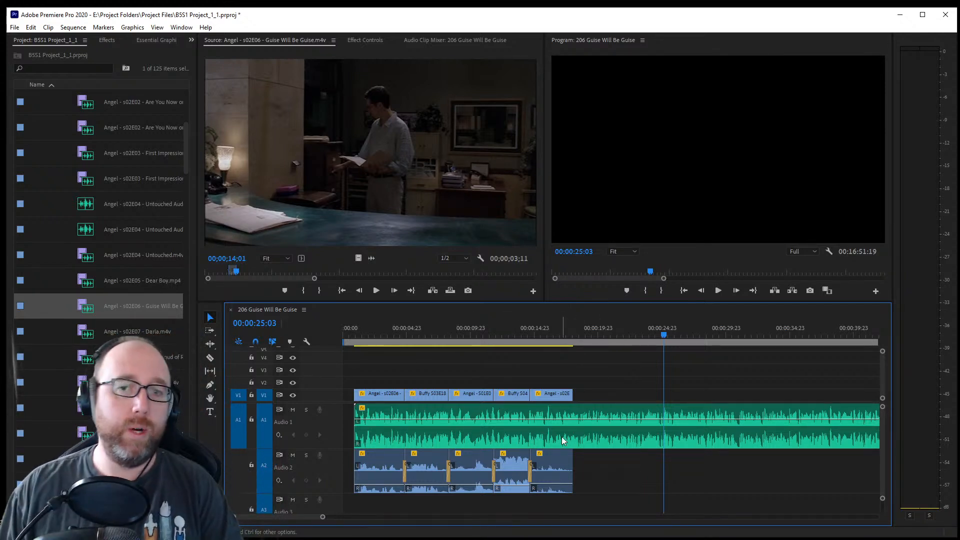
click(495, 328)
key(space)
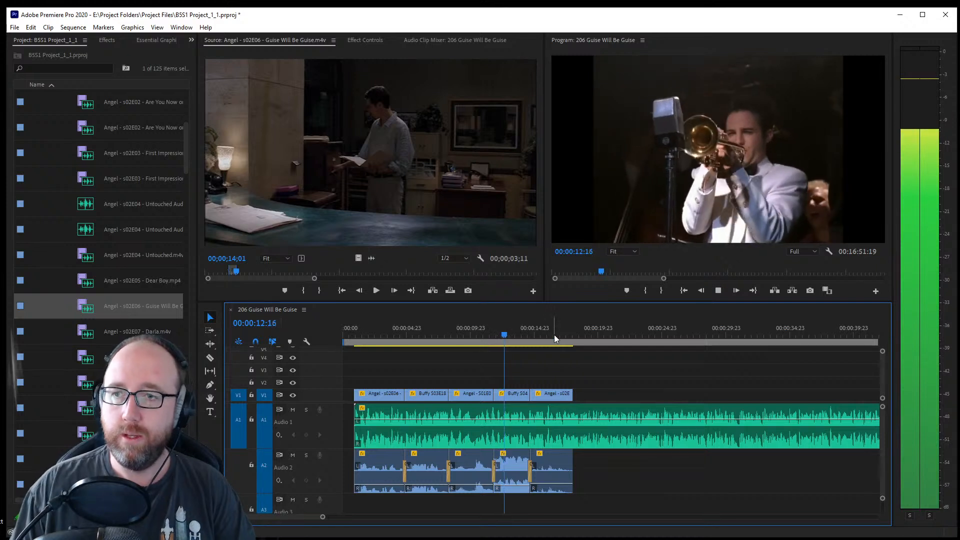
key(space)
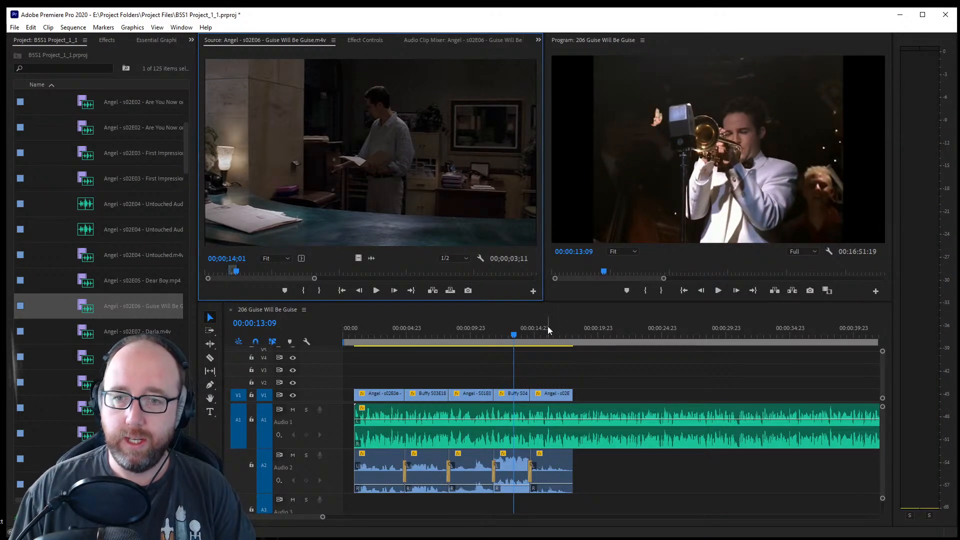
Trim the end of the last Guise Will Be Guise clip to 00:00:17:06 and play the narration on to 00:00:19:08
drag(548, 331, 530, 333)
key(space)
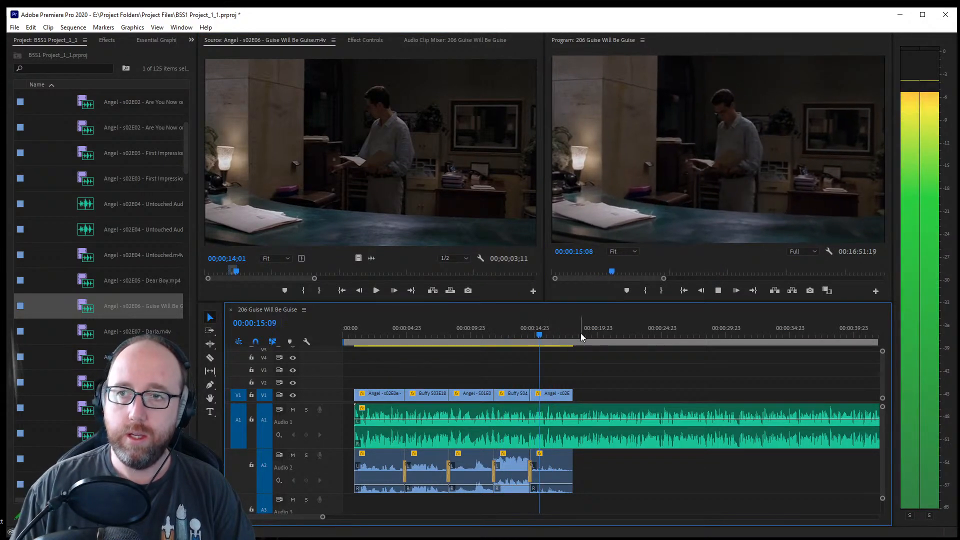
key(space)
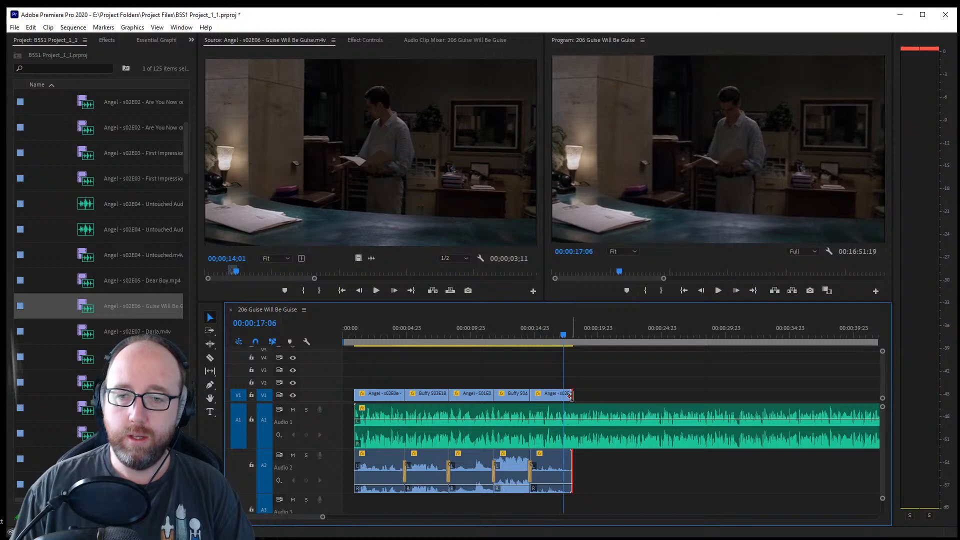
drag(570, 395, 562, 395)
key(space)
key(space)
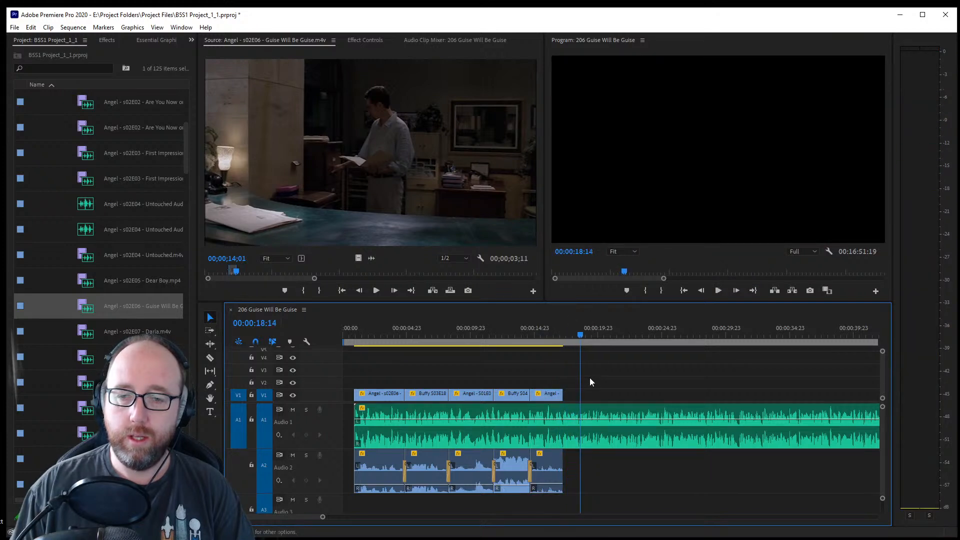
key(space)
key(space)
Mark a Guise Will Be Guise source excerpt of the group standing behind the man in glasses, from 00;38;34;27 to 00;38;36;22
drag(481, 273, 499, 276)
drag(300, 278, 265, 279)
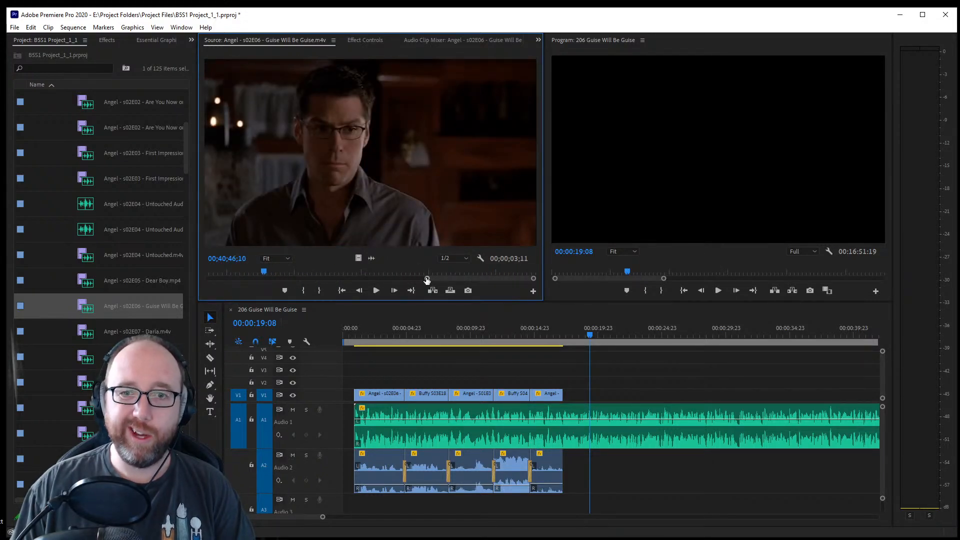
drag(426, 278, 380, 279)
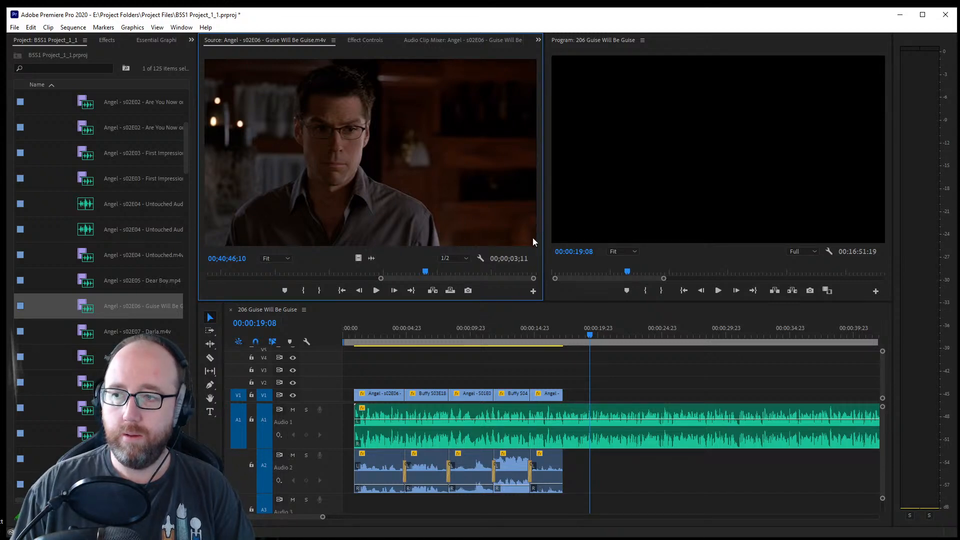
drag(425, 271, 306, 268)
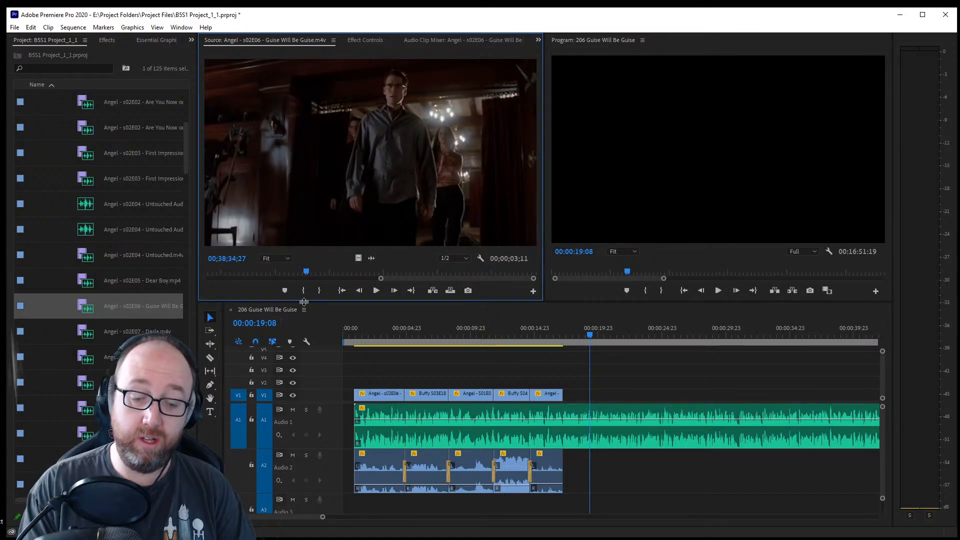
key(space)
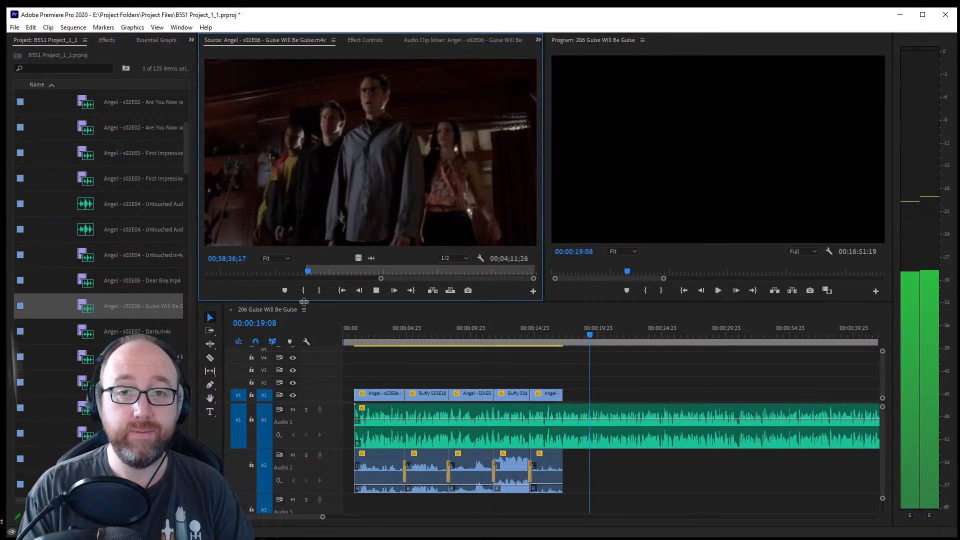
key(space)
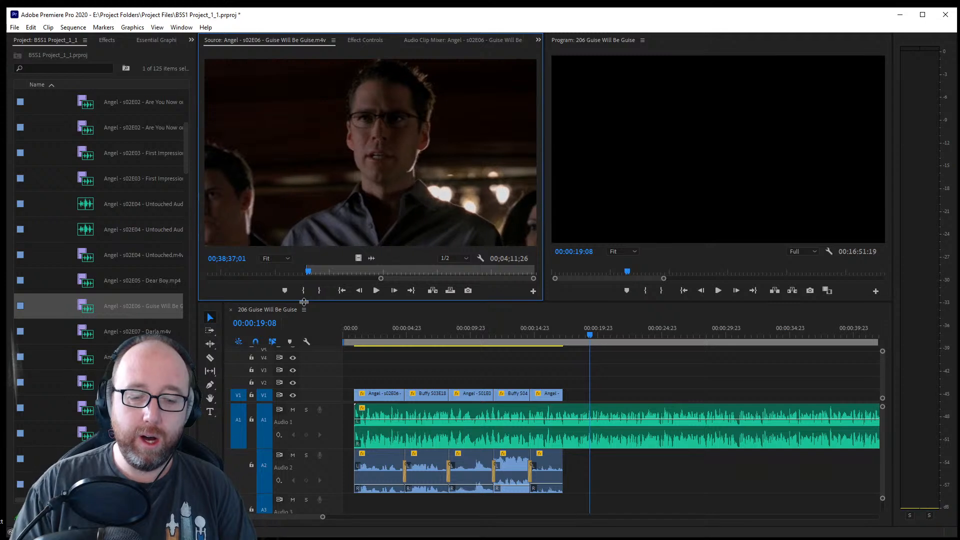
key(Left)
key(Left)
key(Left)
key(Left)
key(Left)
key(Left)
key(Left)
key(Left)
key(Left)
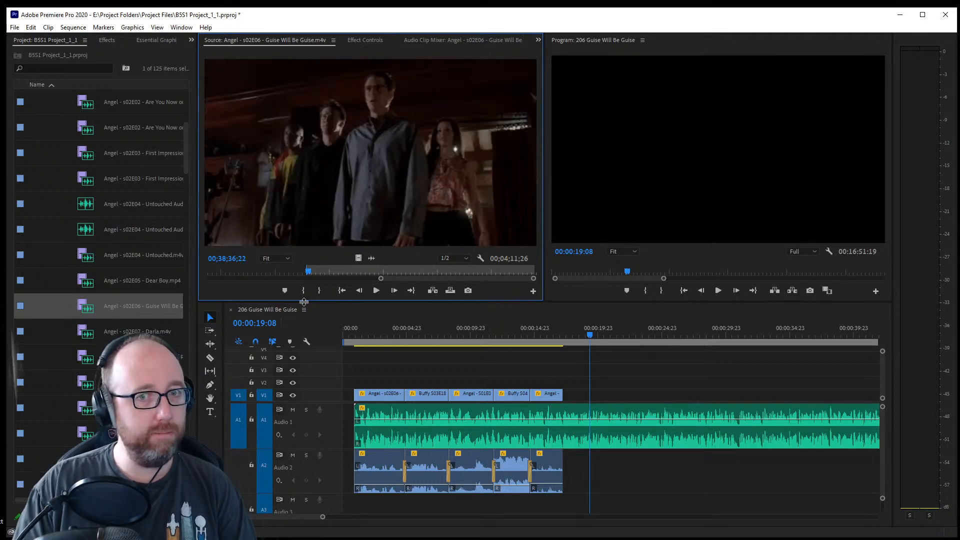
key(o)
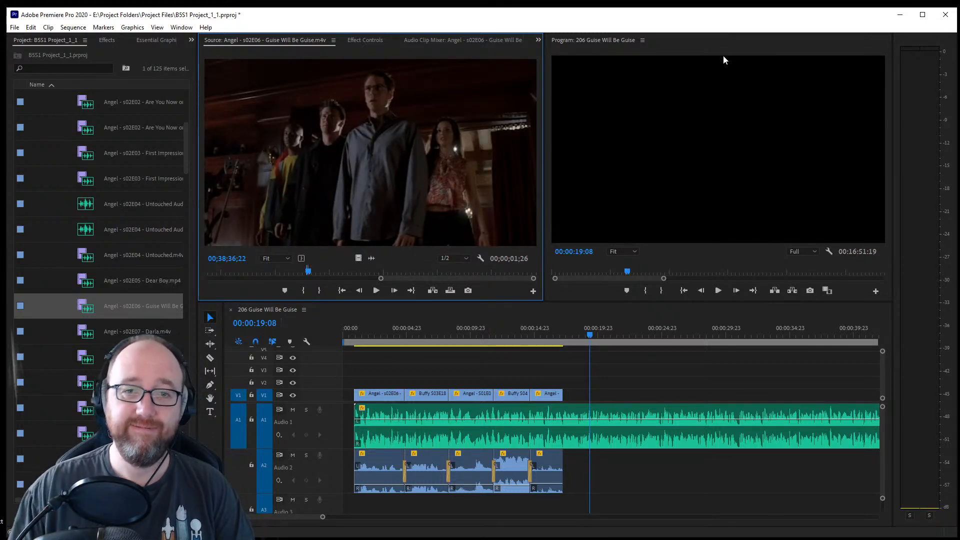
Place the group excerpt directly after the trimmed clip and blend its A2 audio with a lower volume and a crossfade at the cut
drag(352, 140, 587, 382)
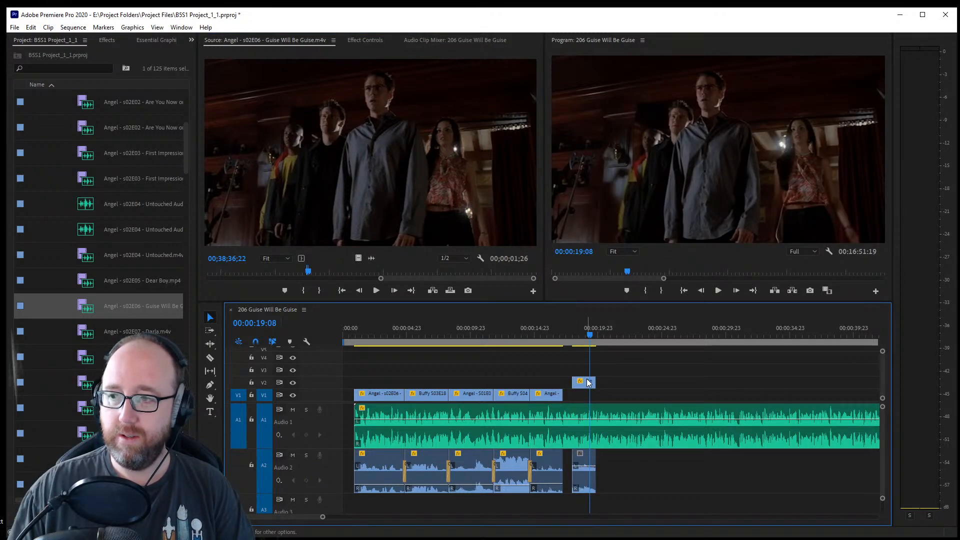
drag(589, 389, 559, 383)
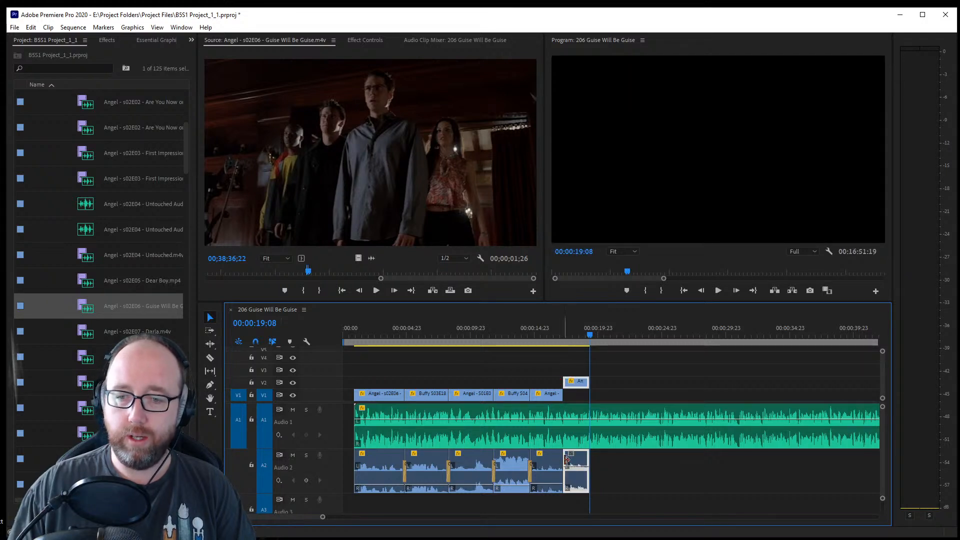
drag(567, 460, 575, 492)
click(609, 468)
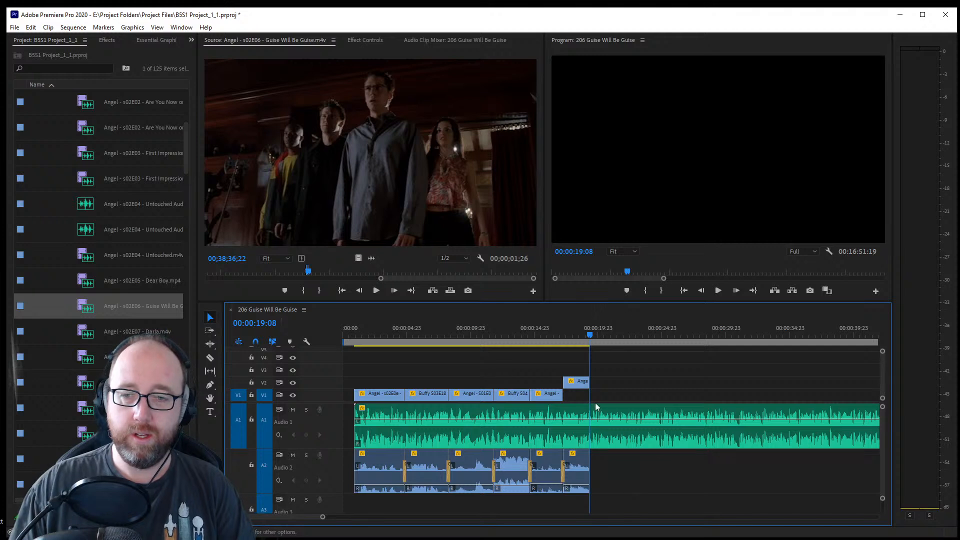
Move the group excerpt's video from V2 down to V1 and save the project
drag(574, 382, 576, 395)
key(ctrl+s)
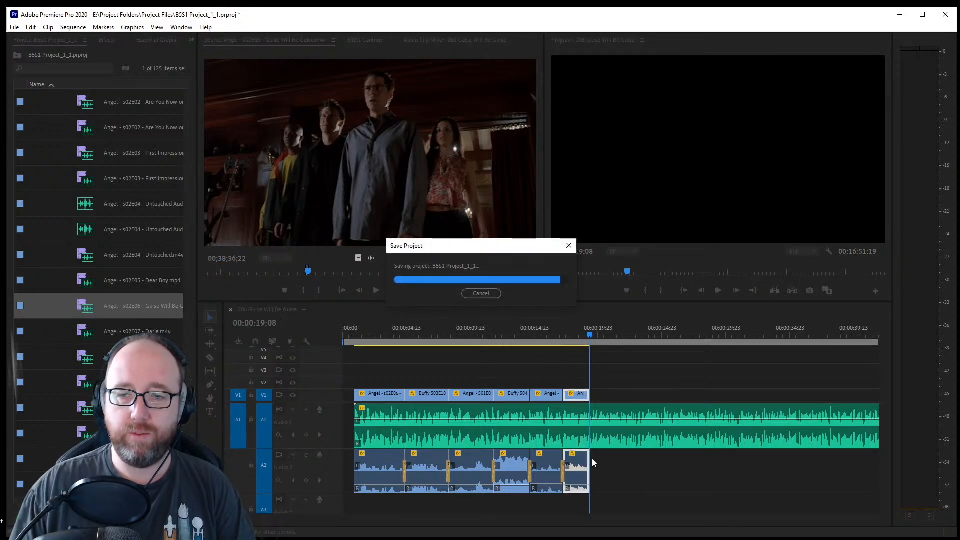
click(645, 481)
click(616, 383)
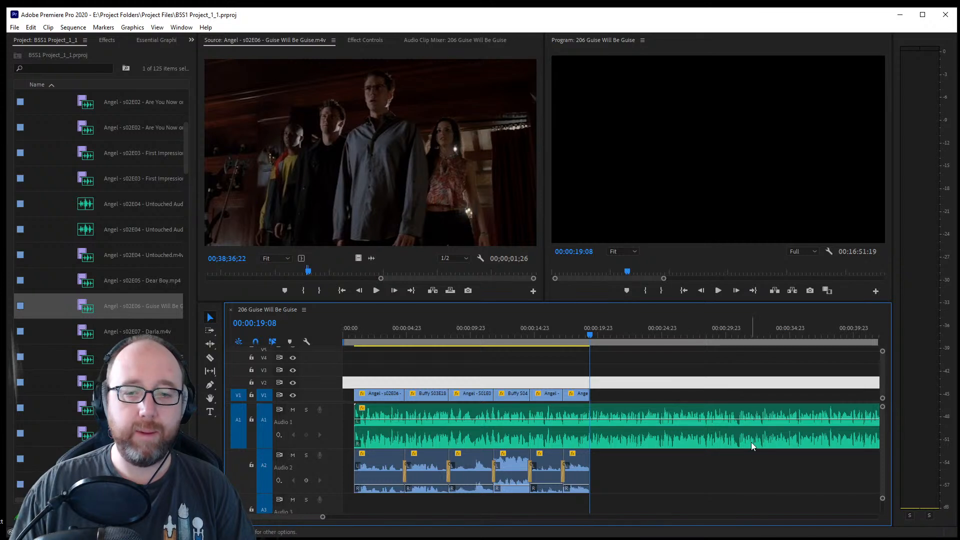
drag(317, 521, 317, 520)
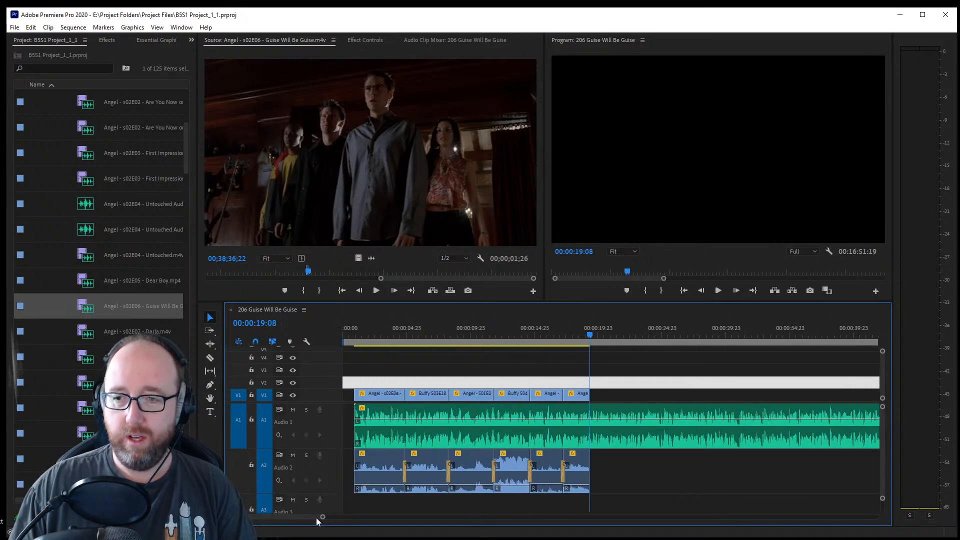
click(749, 485)
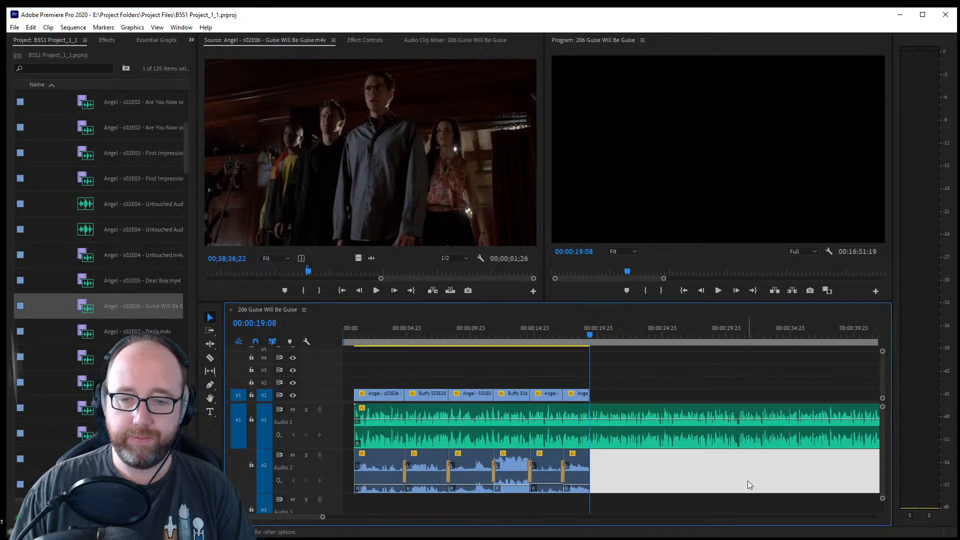
click(463, 369)
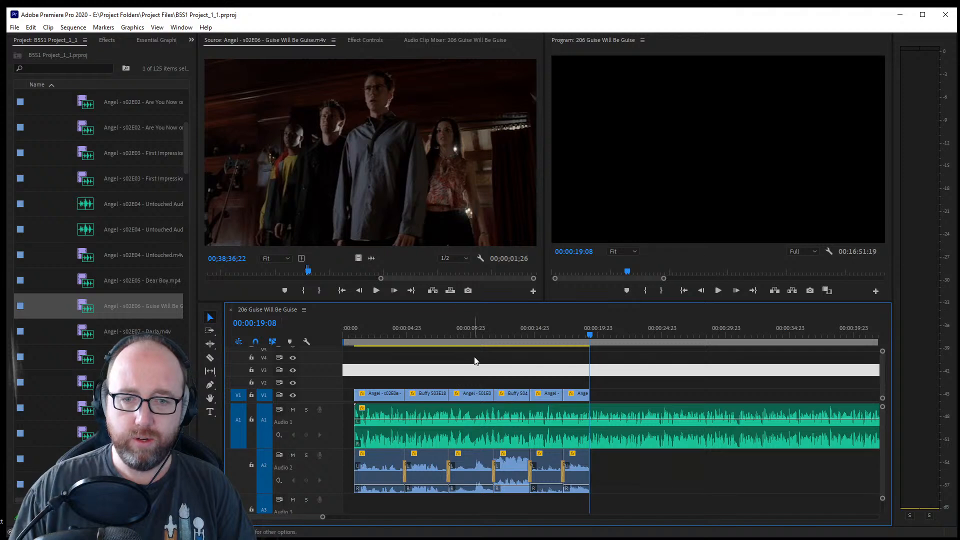
click(468, 347)
Play the narration on to 00:00:21:18 and open Angel - S01E05 - Rm With A Vu.m4v from Angel's Season 1 folder as the source
key(space)
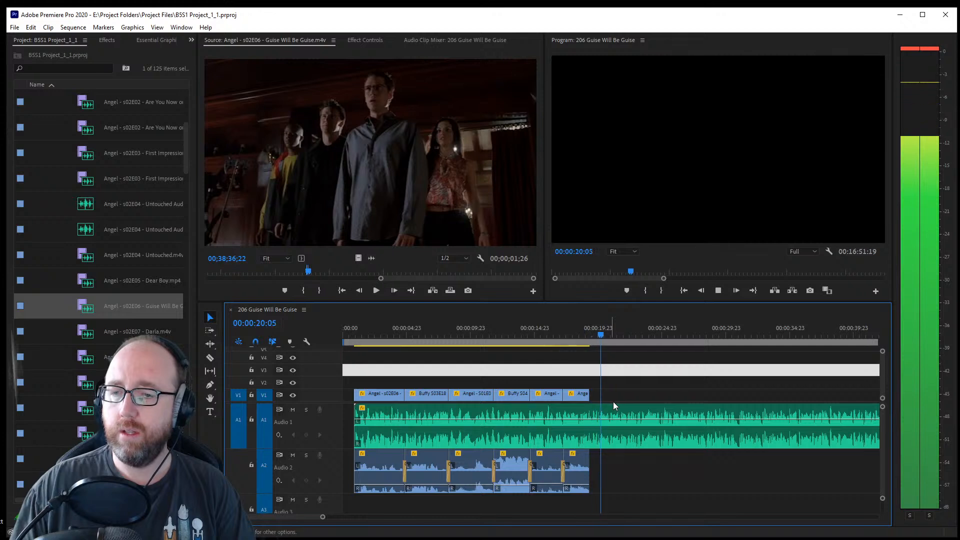
key(space)
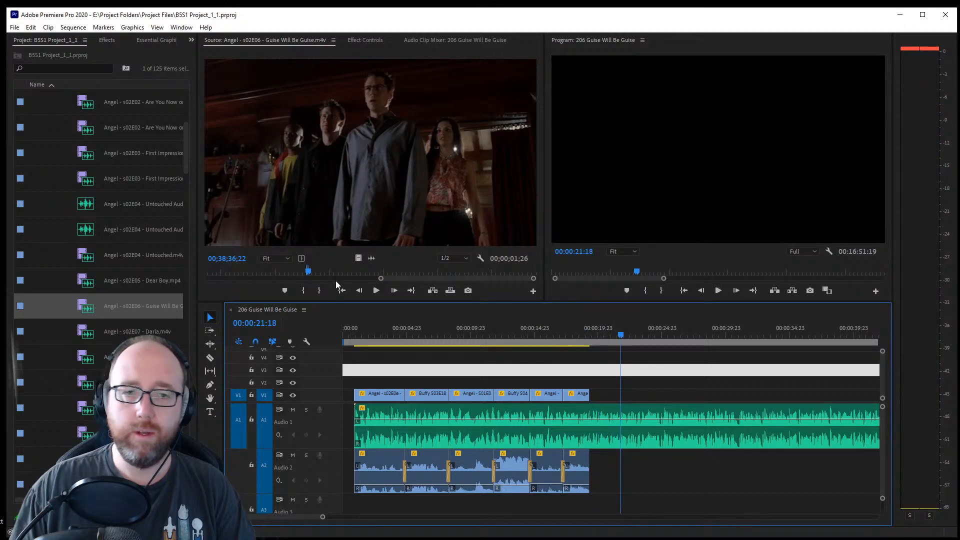
scroll(95, 244, up, 3)
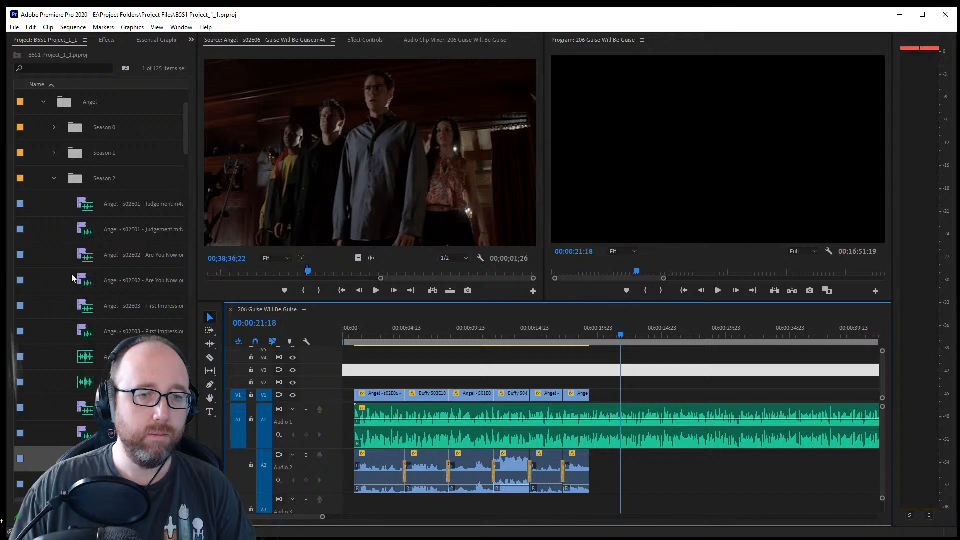
scroll(56, 235, up, 2)
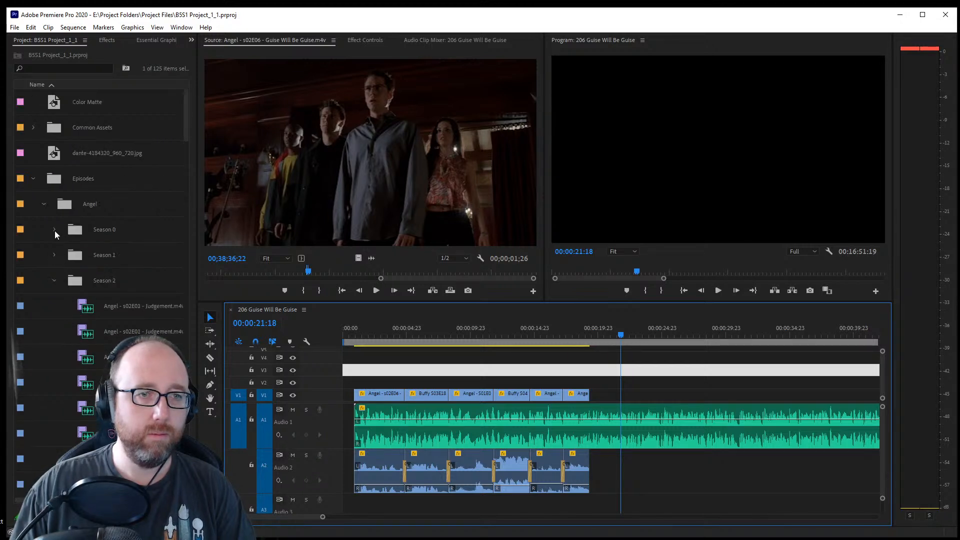
click(54, 255)
scroll(75, 265, down, 3)
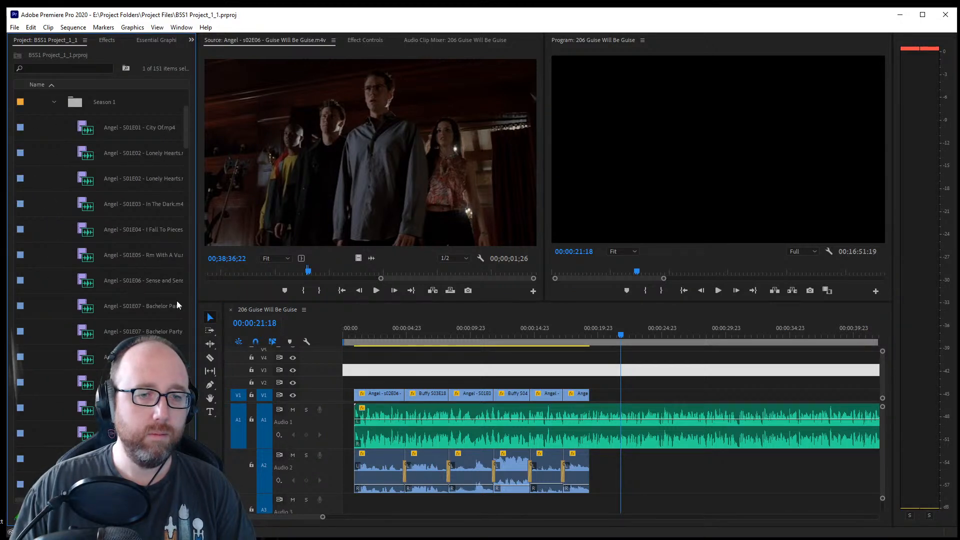
scroll(100, 250, up, 1)
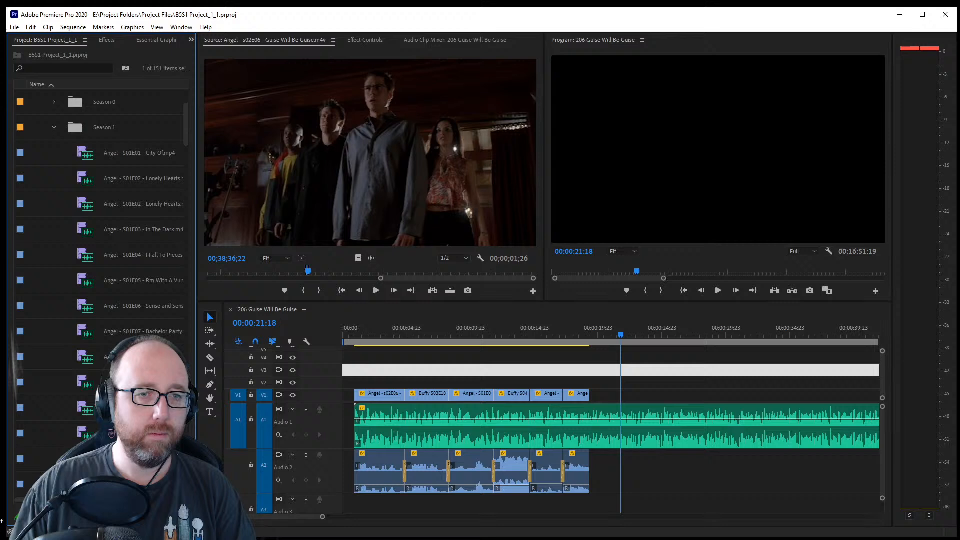
double_click(145, 285)
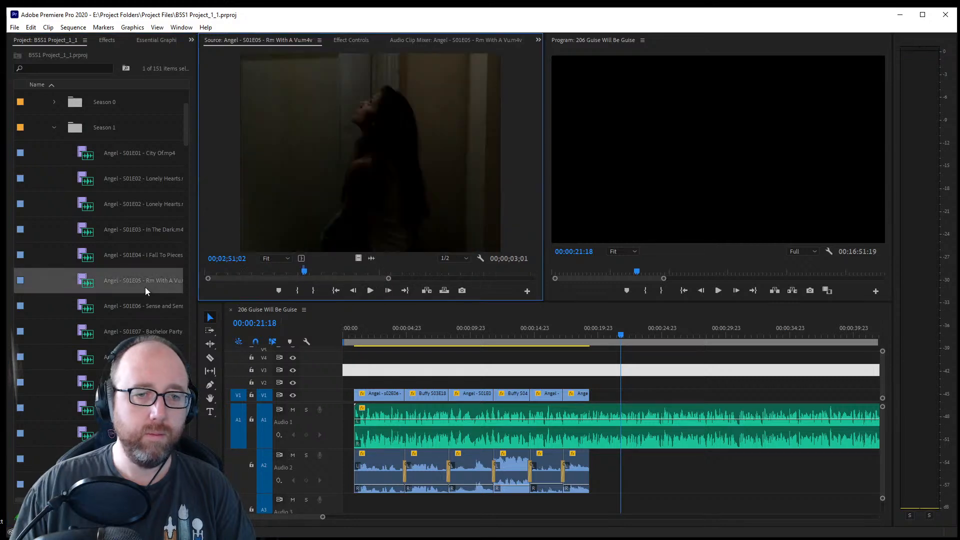
Mark a 00;00;03;11 excerpt of the woman looking up, ending about 00;36;40;23, and place it on V2 and A2 near 00:00:30
click(421, 270)
drag(388, 279, 580, 296)
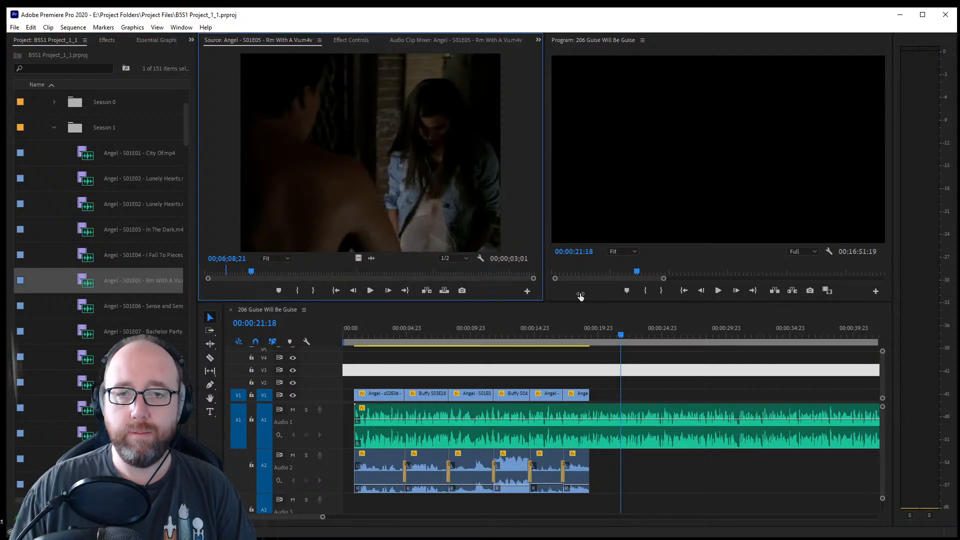
click(444, 259)
click(440, 280)
click(398, 270)
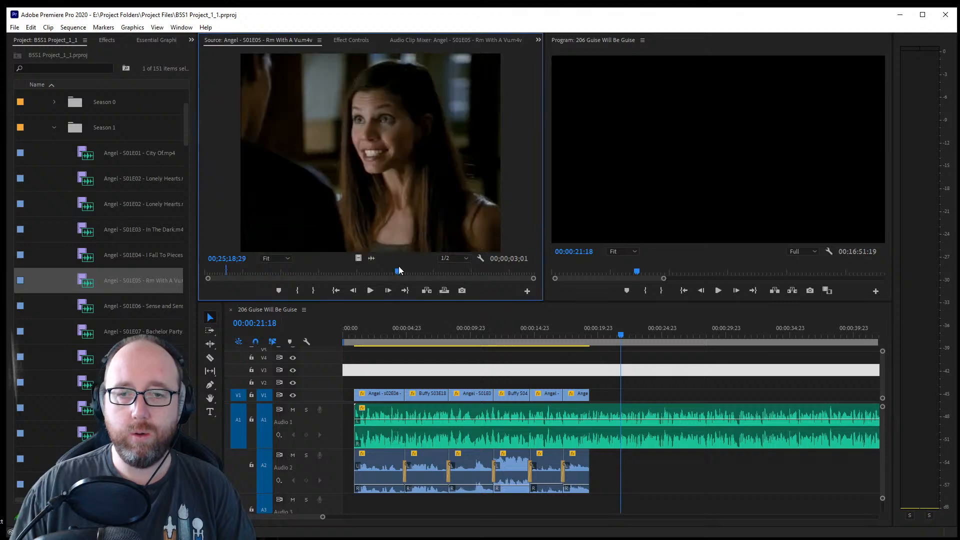
click(438, 272)
drag(439, 274, 484, 283)
key(space)
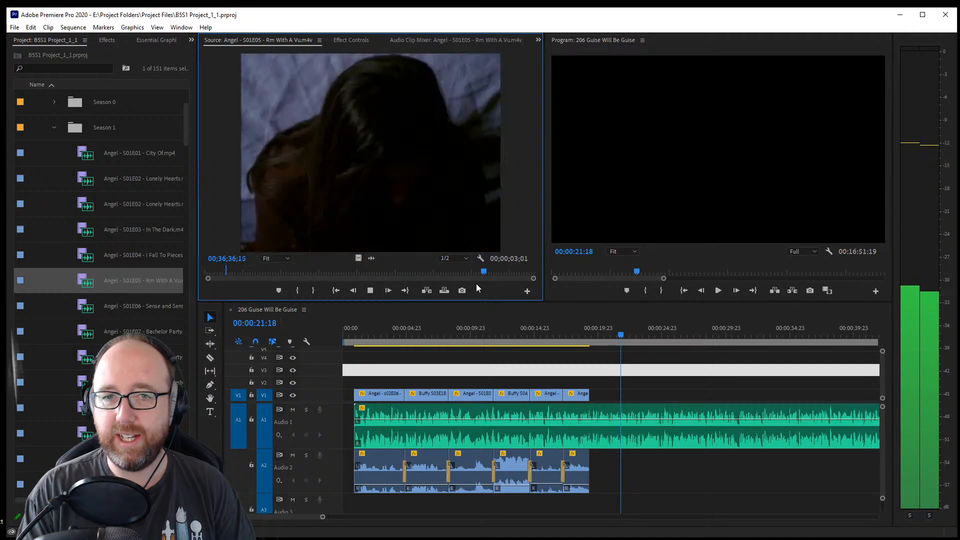
key(i)
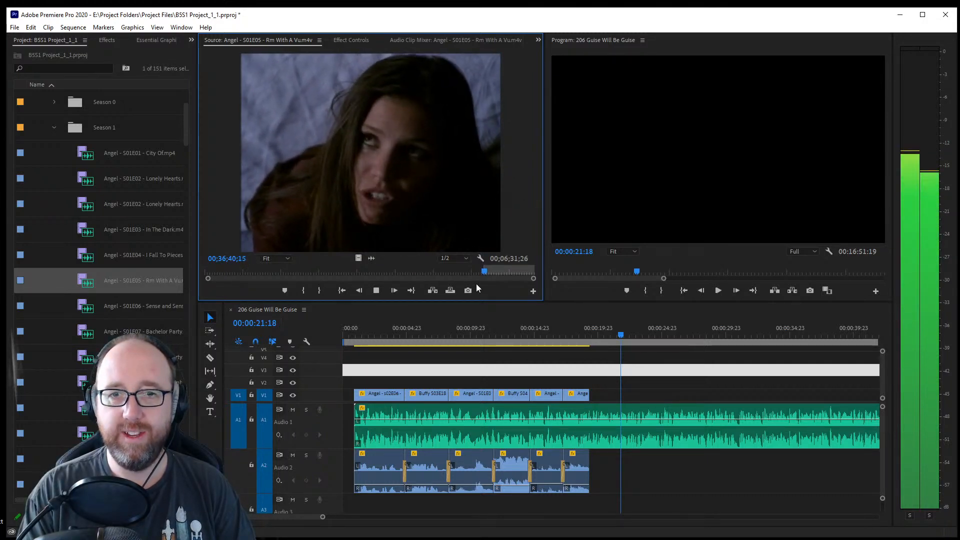
key(o)
key(space)
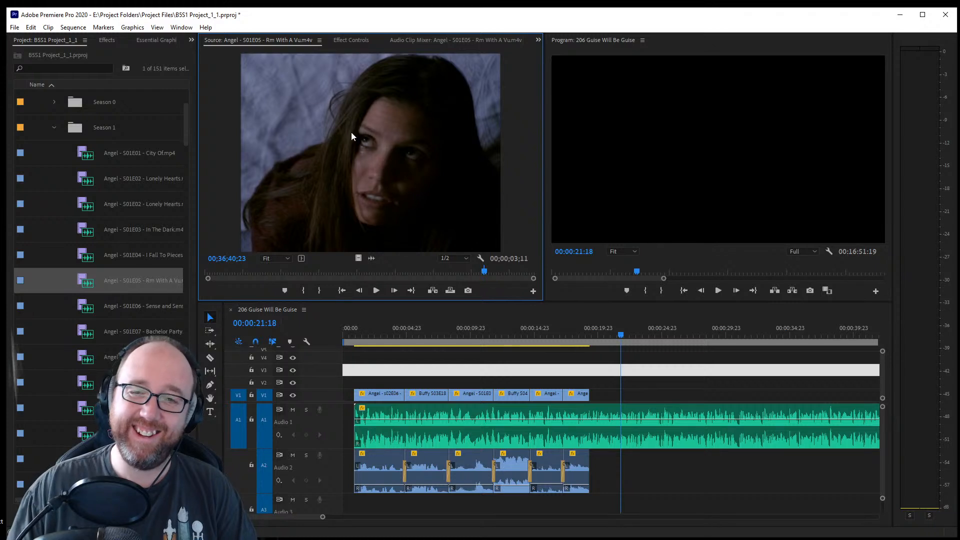
drag(354, 137, 736, 390)
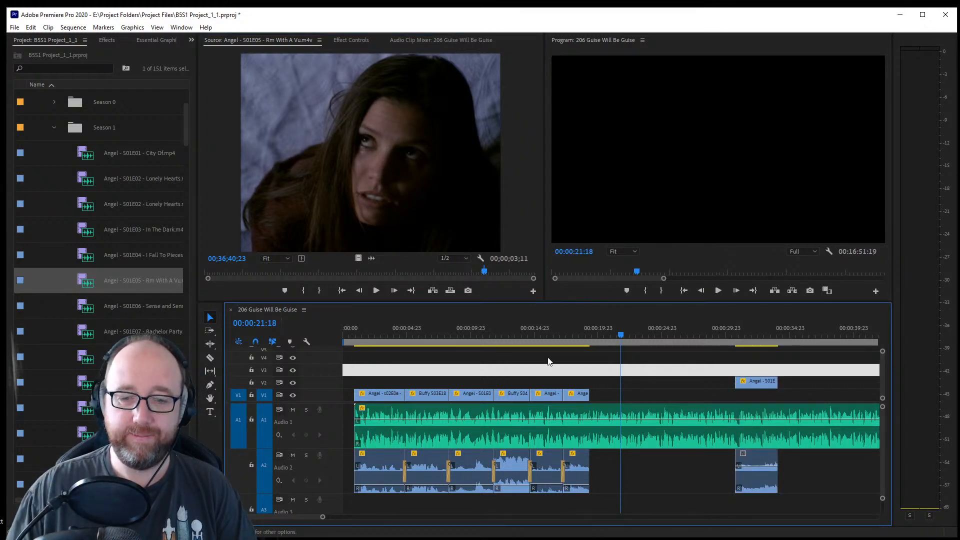
Swap the audio layers, putting all episode clip audio on A1 and the narration on A2, and save the project
drag(409, 424, 406, 506)
click(399, 434)
drag(351, 438, 760, 447)
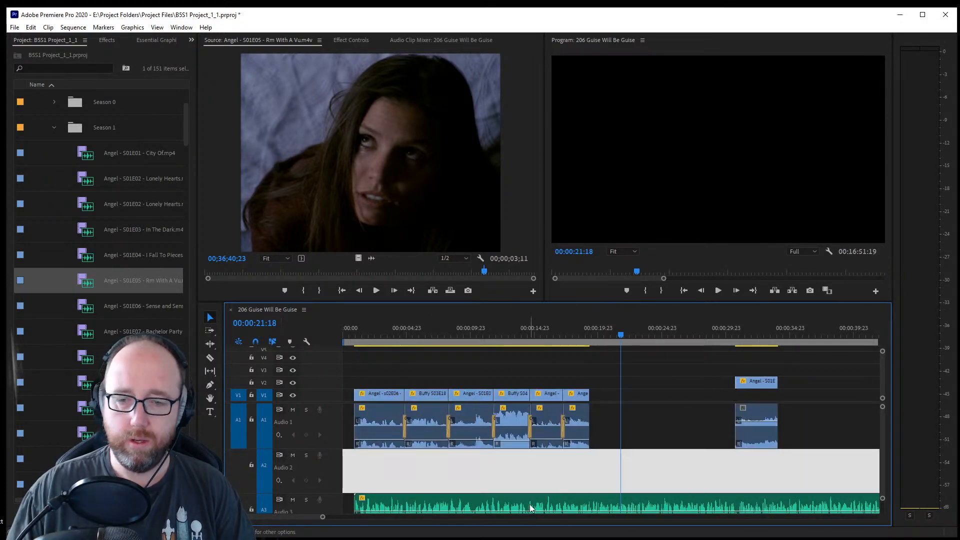
drag(529, 504, 537, 473)
key(ctrl+s)
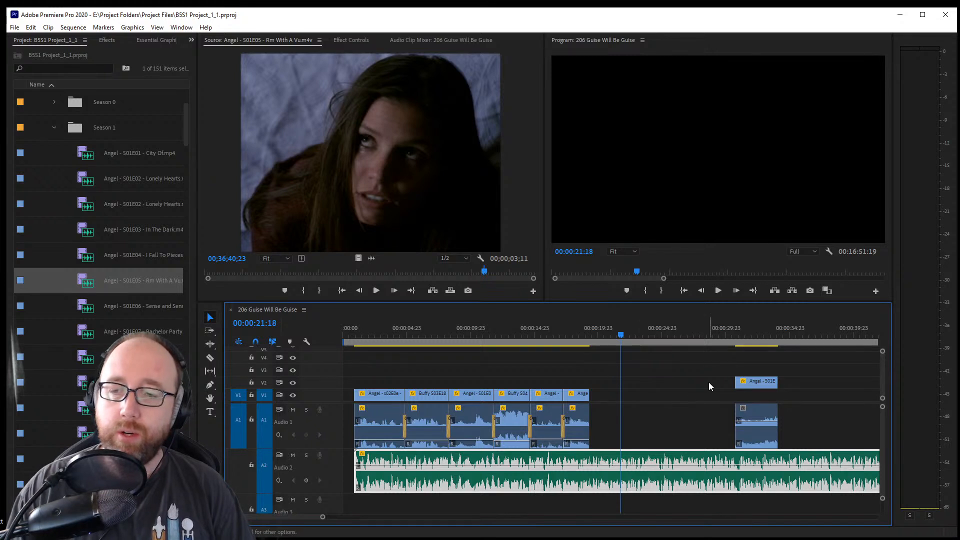
Move the looking-up excerpt's video from V2 to V1 and shift the whole excerpt about one second earlier, to near 00:00:29
click(673, 419)
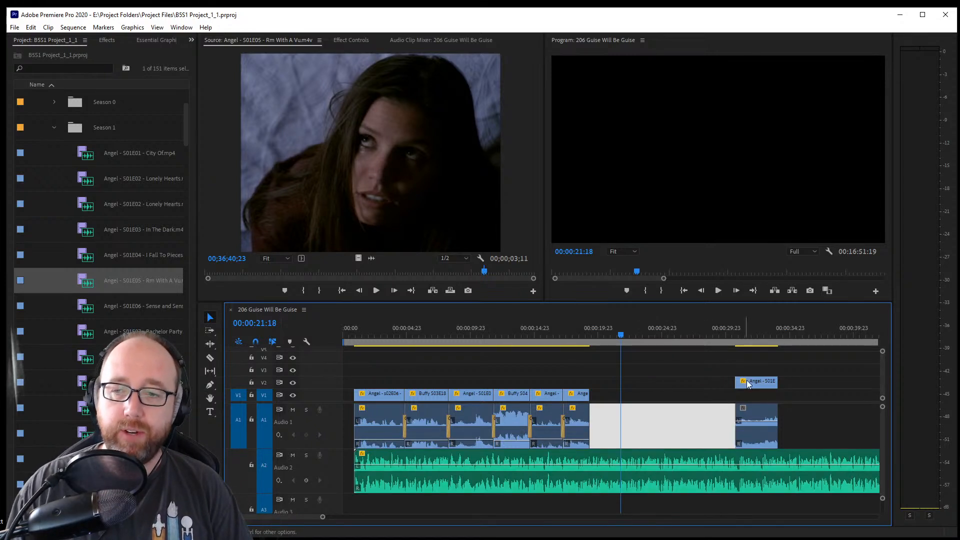
drag(748, 382, 749, 392)
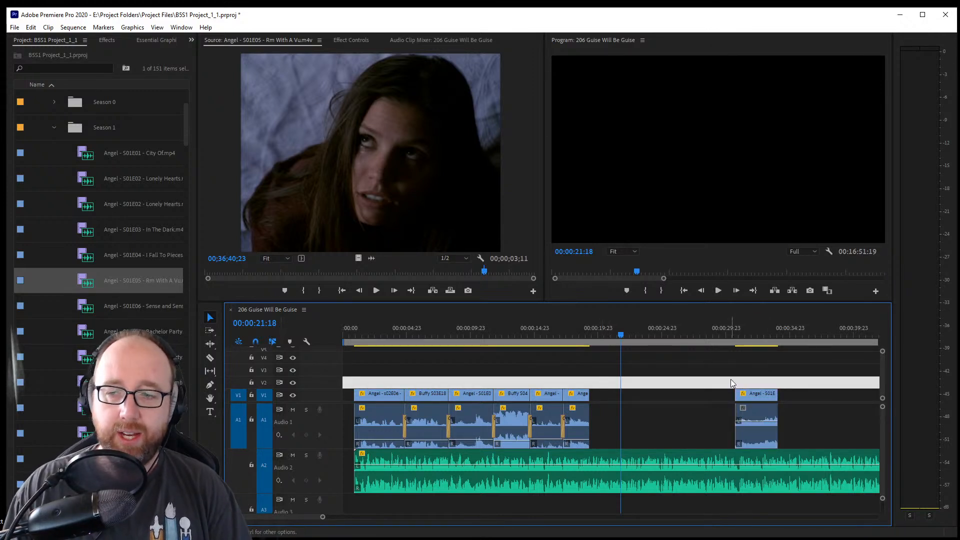
drag(730, 383, 752, 445)
key(ctrl+f)
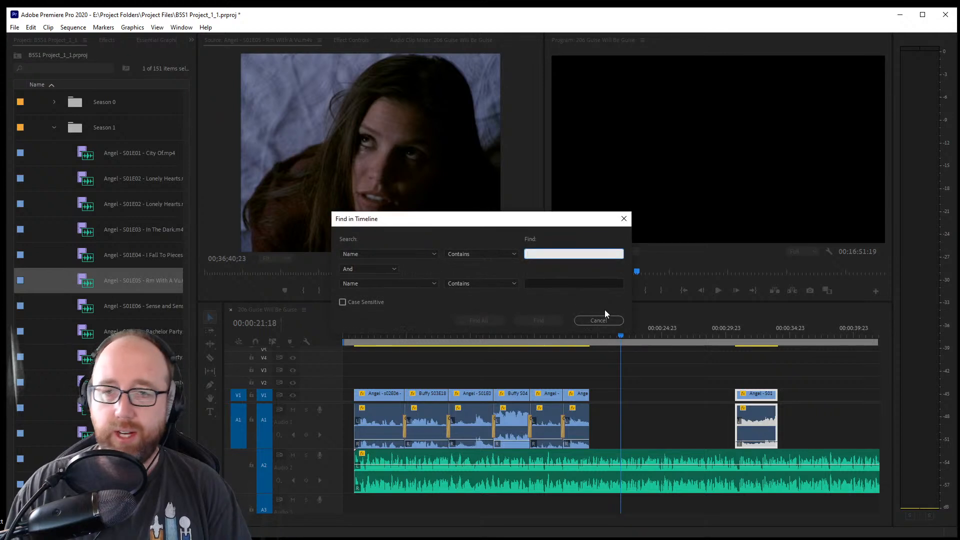
click(598, 321)
click(682, 394)
drag(722, 378, 745, 424)
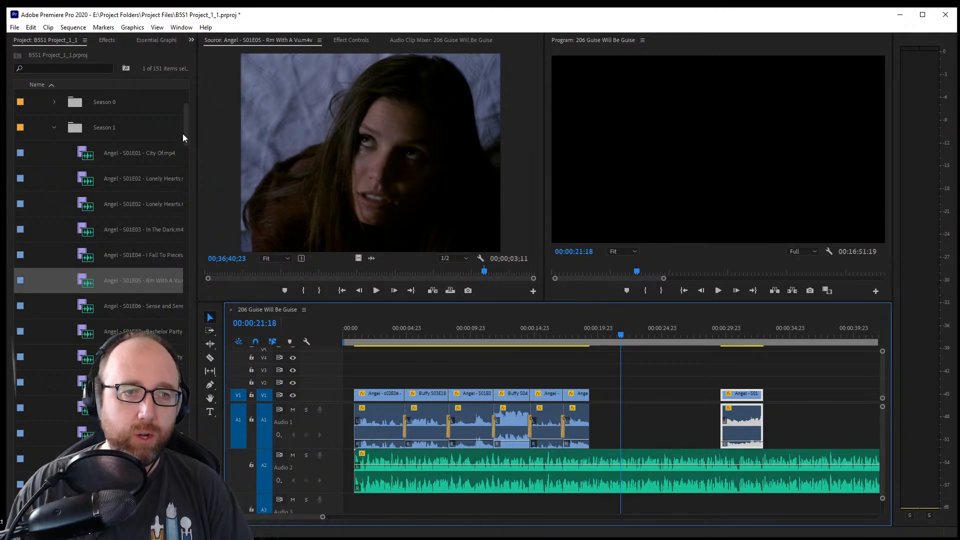
Open Angel - s02E03 - First Impressions.m4v from Season 2 as the source and scrub to the group shot near 00;12;31;19
click(53, 127)
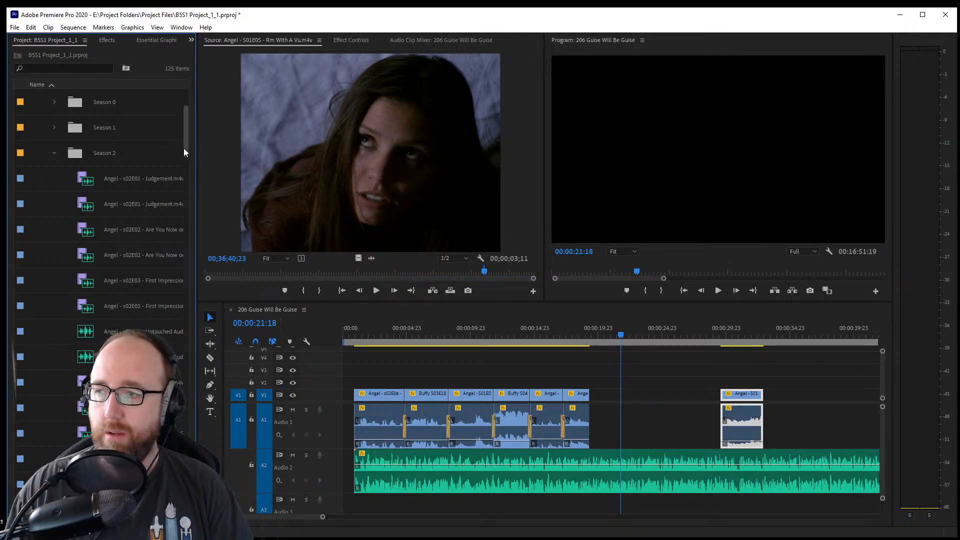
mouse_move(184, 149)
mouse_down()
mouse_move(185, 160)
mouse_move(188, 137)
mouse_up()
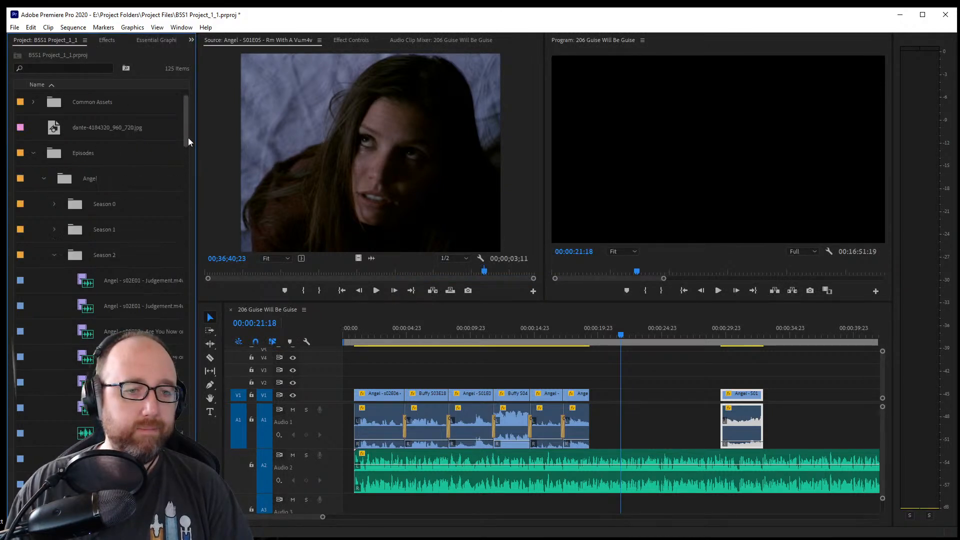
double_click(81, 357)
double_click(81, 382)
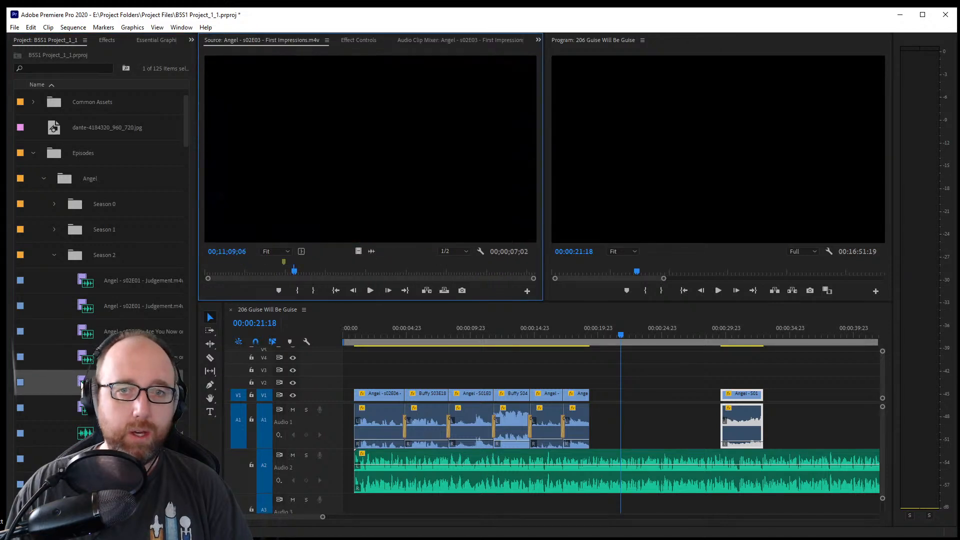
drag(301, 275, 306, 274)
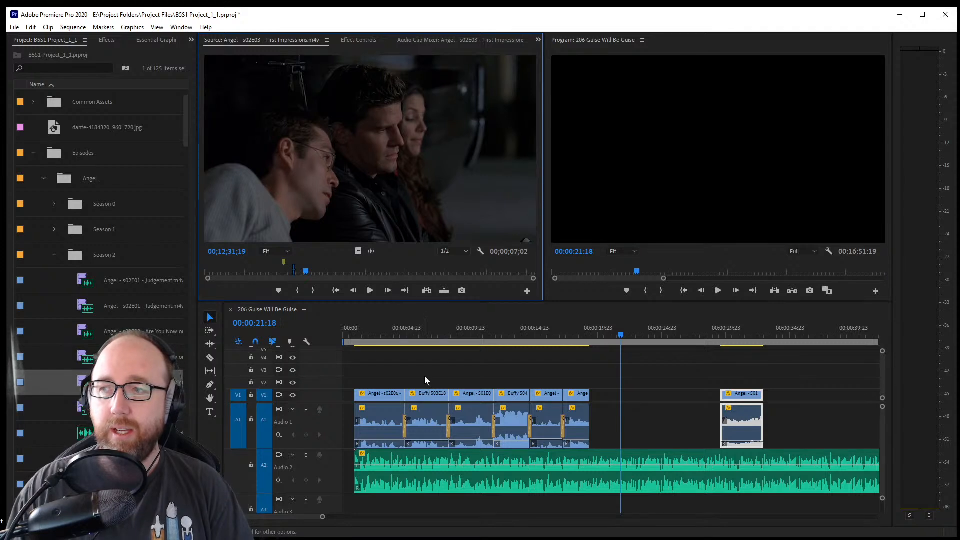
Play the sequence from about 00:00:04 to 00:00:21:20 to review the clips against the narration
click(420, 360)
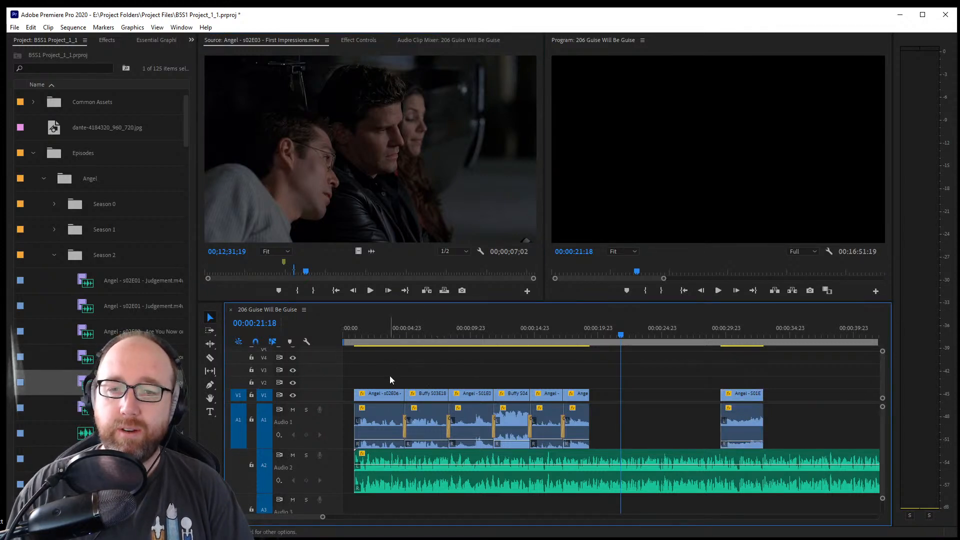
click(399, 333)
key(space)
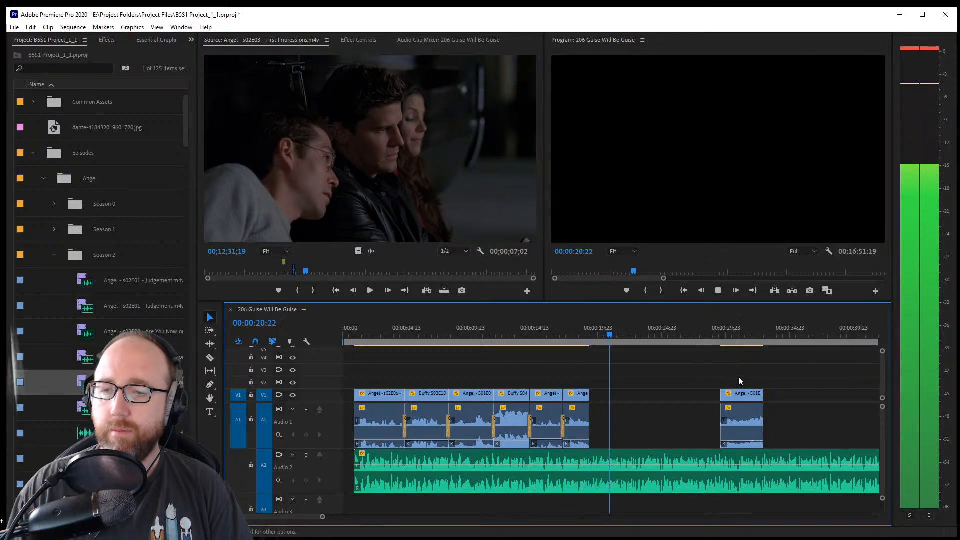
key(space)
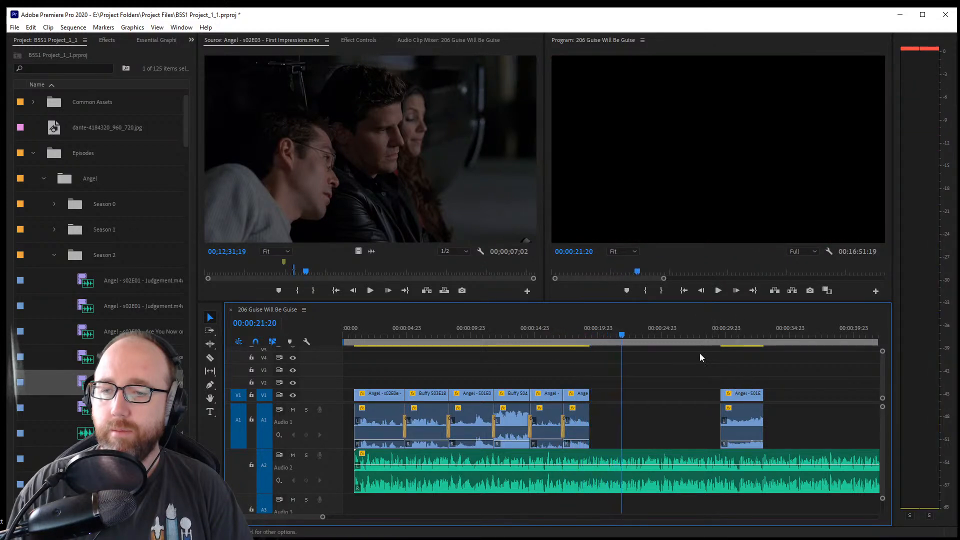
Reopen Angel - S01E05 - Rm With A Vu.m4v from Season 1 as the source and scrub to the couple's scene near 00;16;08;02
click(323, 274)
scroll(87, 358, up, 1)
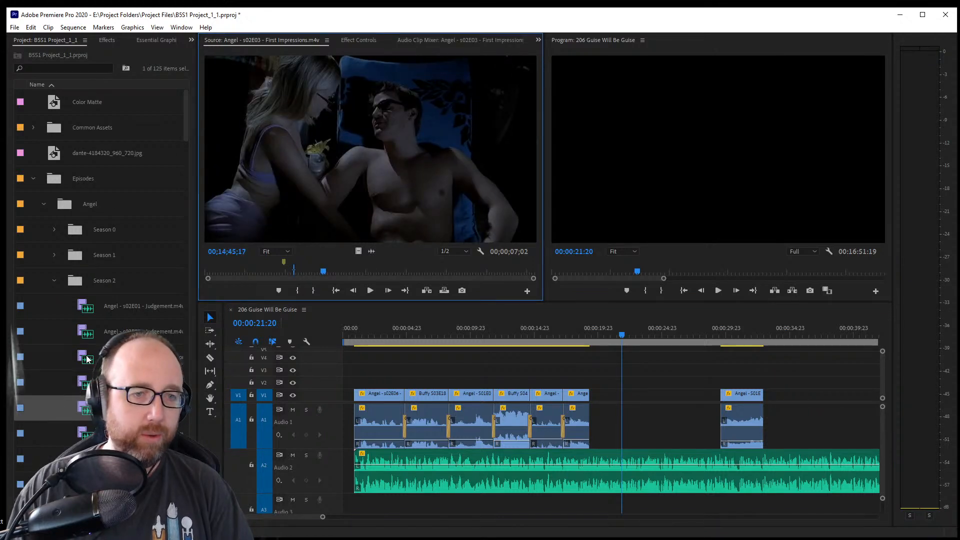
click(54, 254)
scroll(58, 253, down, 6)
scroll(115, 233, up, 1)
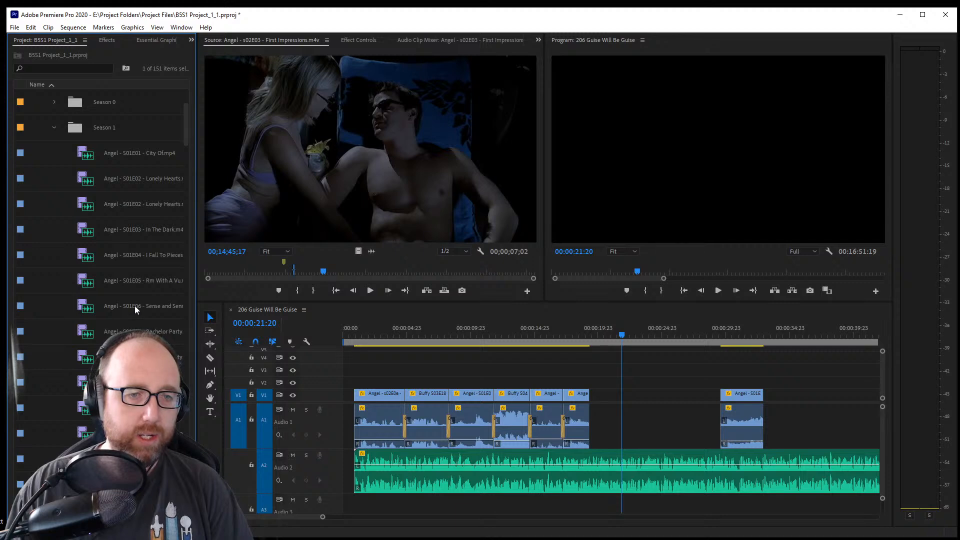
double_click(140, 281)
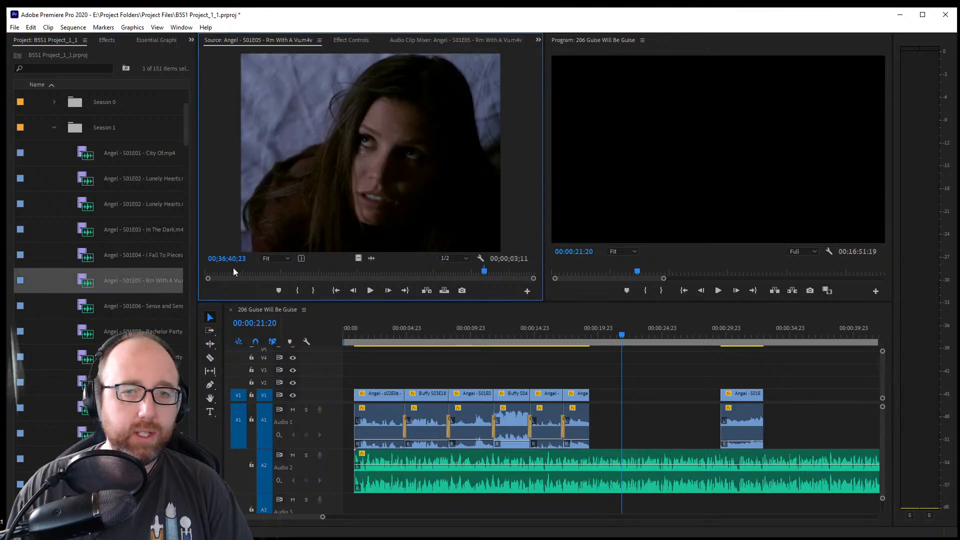
click(233, 272)
drag(233, 272, 329, 271)
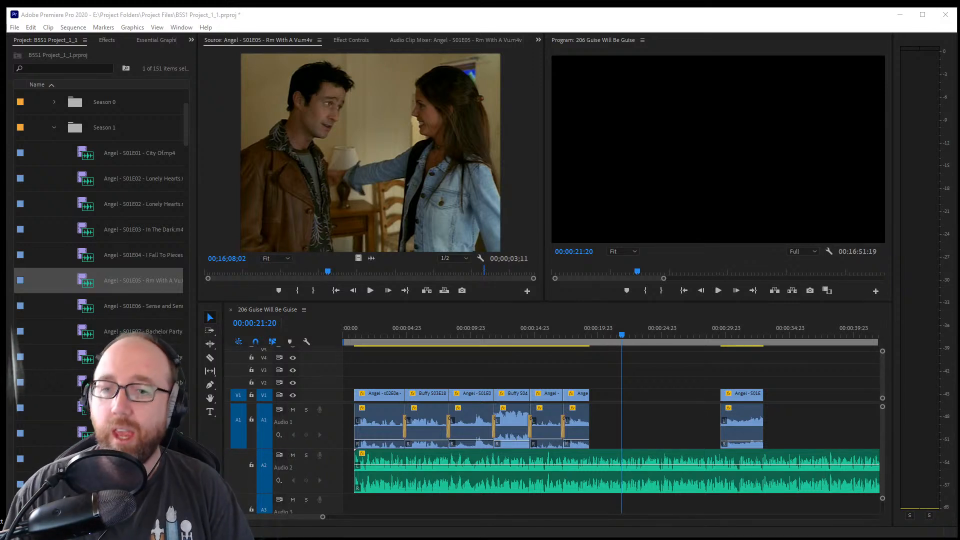
Replay the narration from 00:00:14:09 to 00:00:21:18 to check what the next clip must cover
click(542, 350)
click(541, 340)
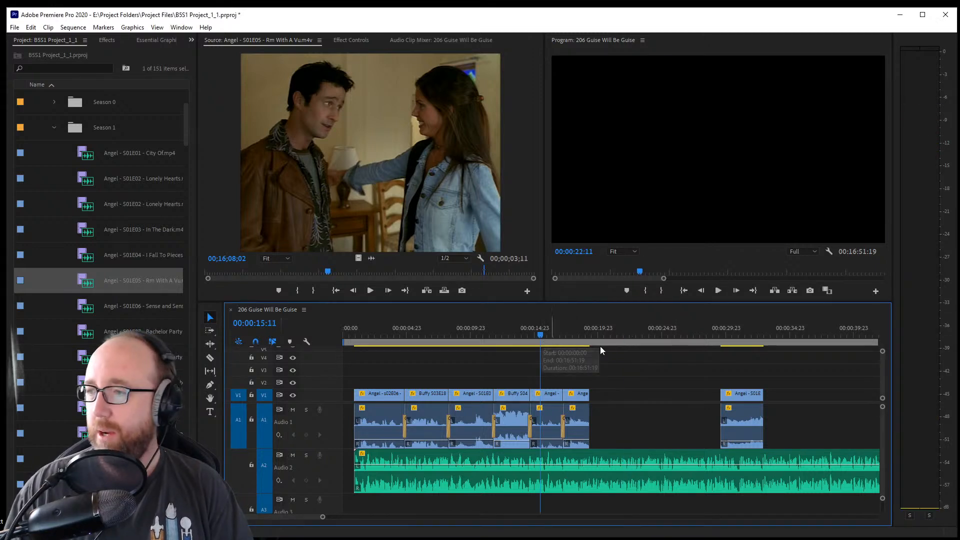
click(528, 335)
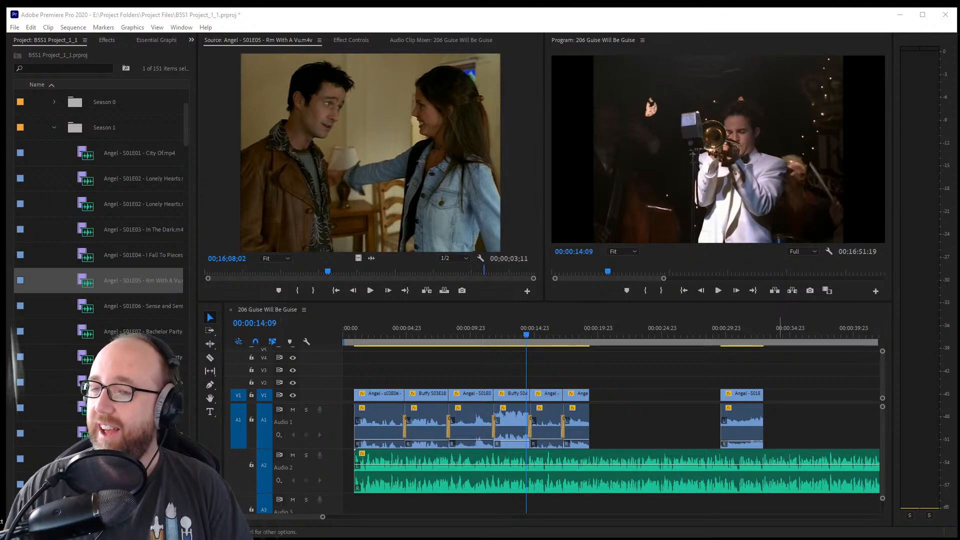
click(650, 370)
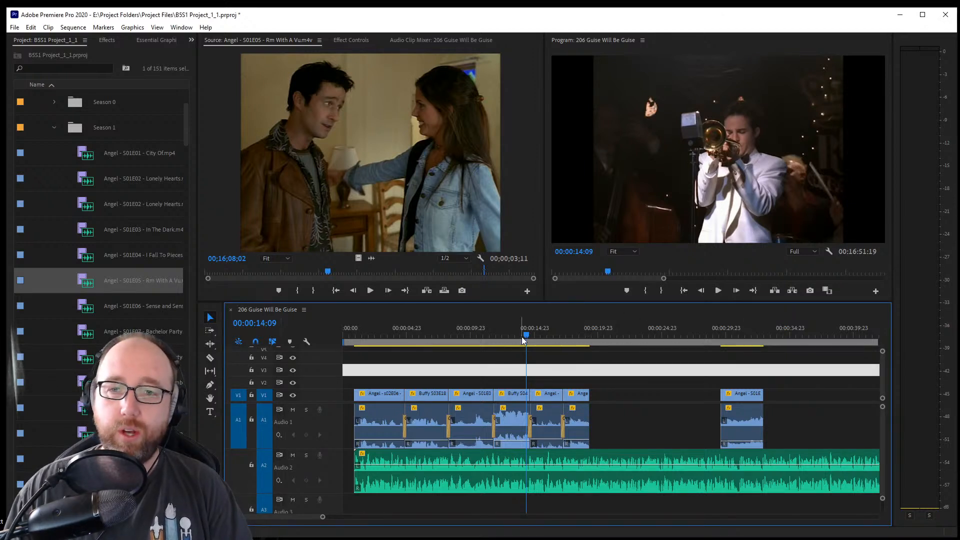
key(space)
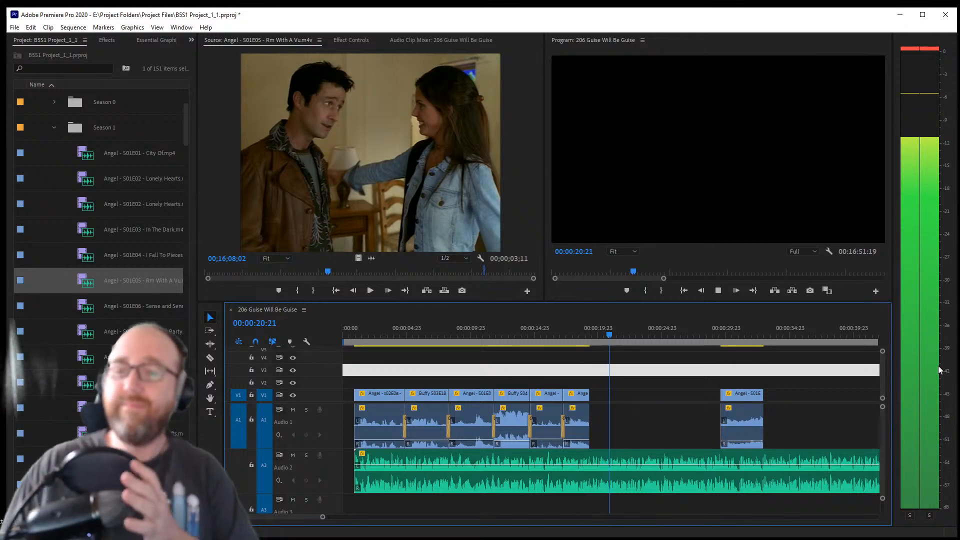
key(space)
Mark an In point in the apartment viewing scene near 00;15;40;15 and preview the footage from there
click(411, 223)
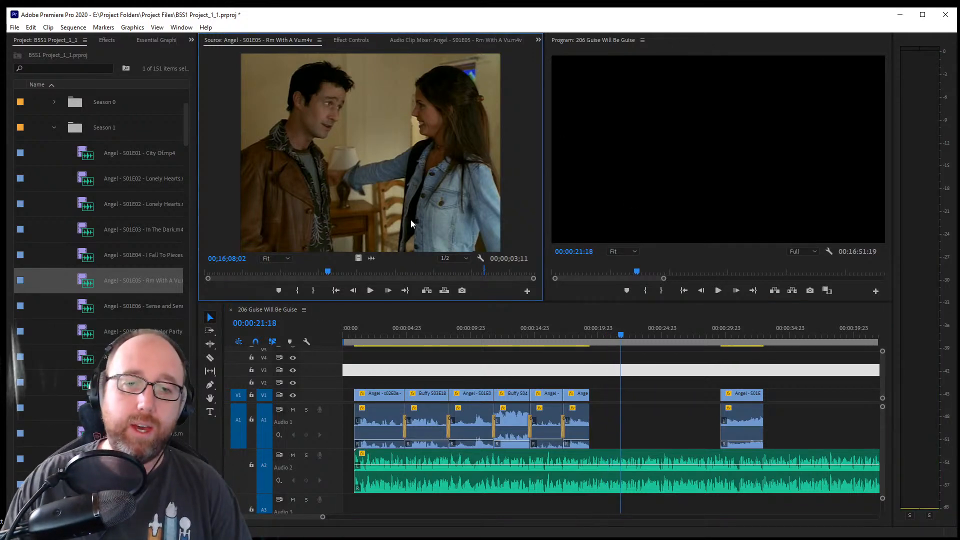
click(320, 272)
drag(322, 271, 326, 272)
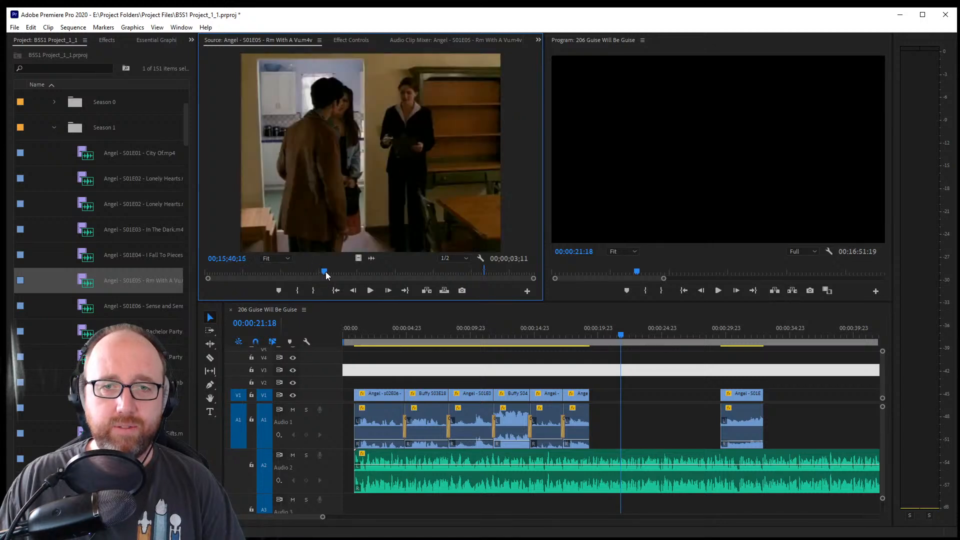
key(space)
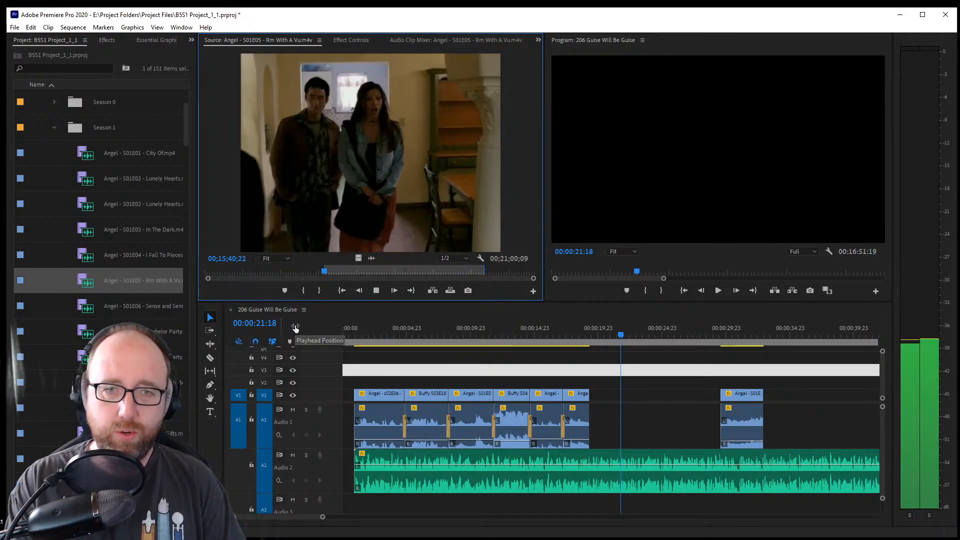
key(space)
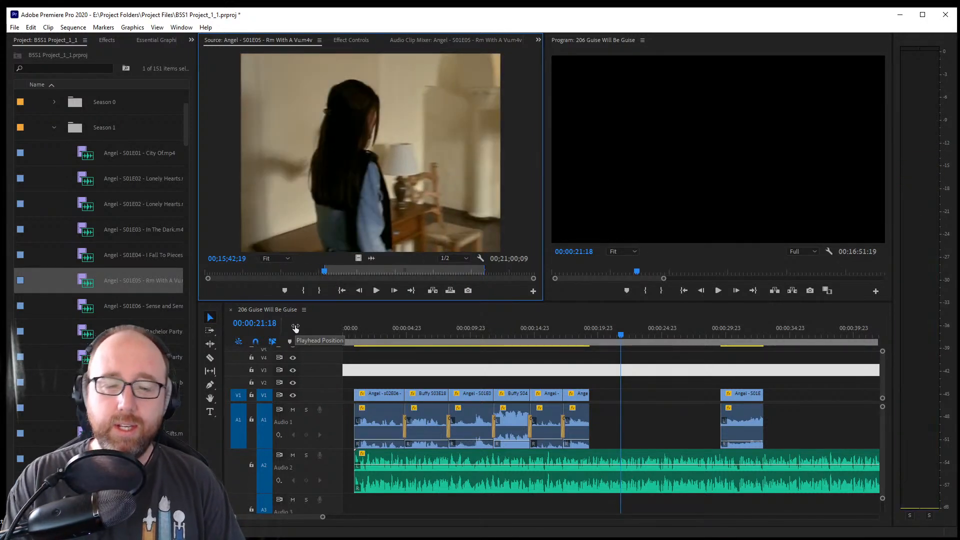
Mark a 00;00;03;19 excerpt of the woman sitting up in bed, ending at 00;20;19;17
drag(333, 272, 360, 274)
key(i)
key(space)
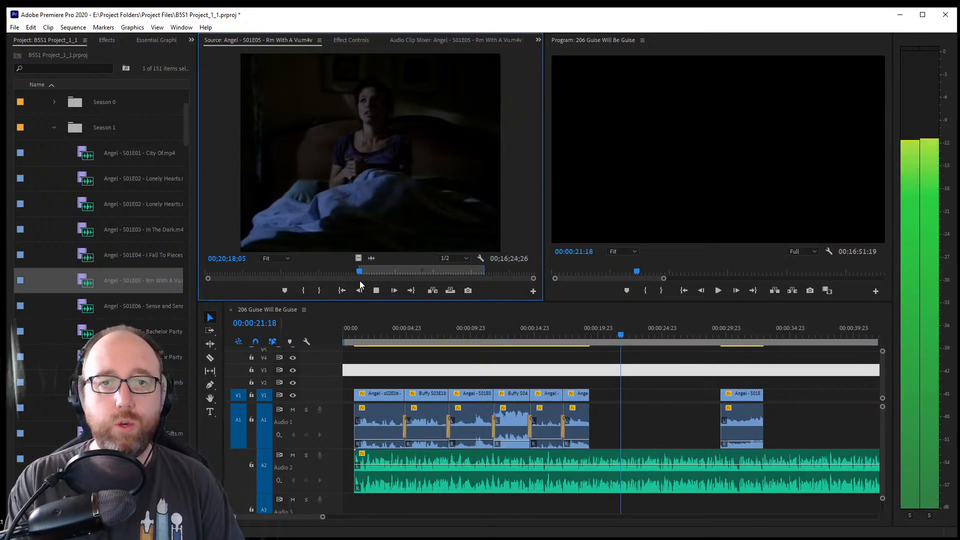
key(space)
key(o)
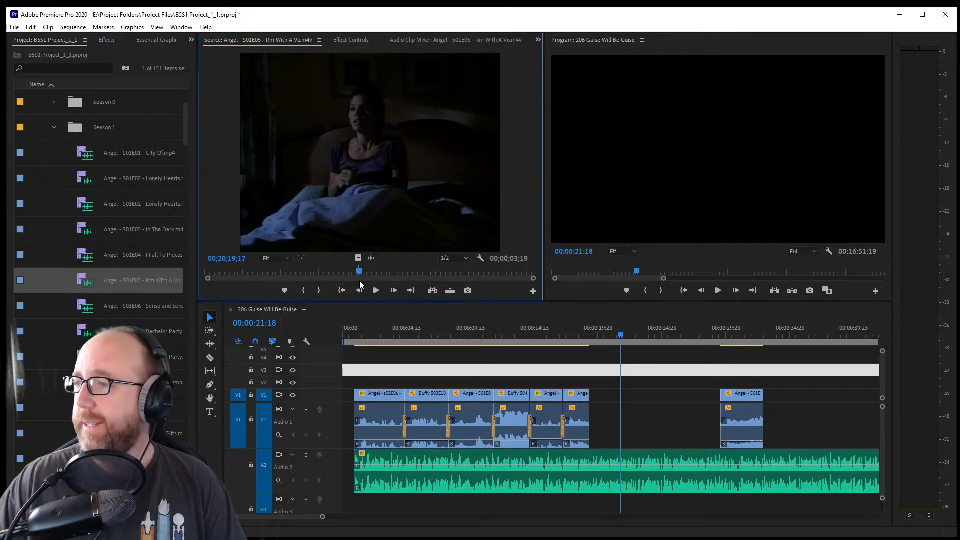
Place the bed excerpt directly after the last opening clip on V1 and A1, with an audio crossfade at the cut
key(alt+Tab)
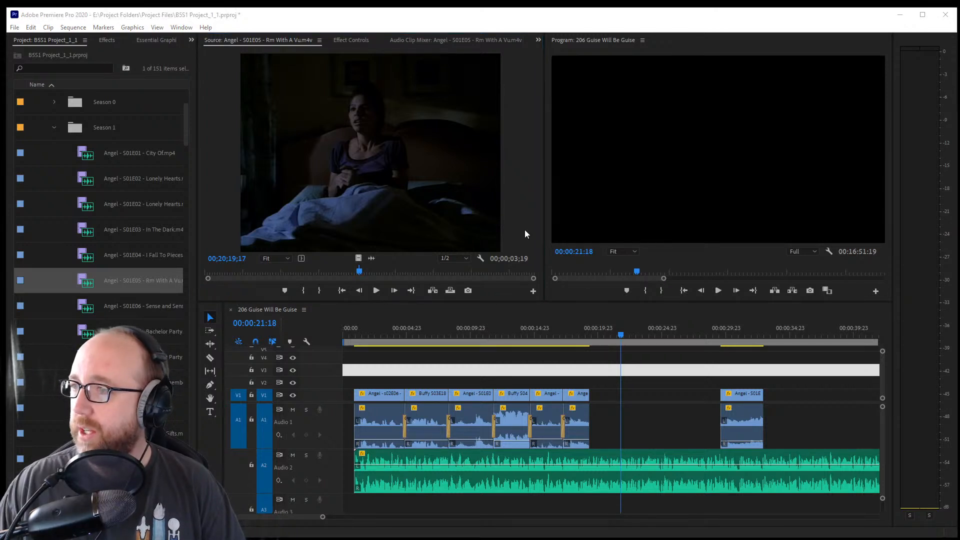
click(405, 172)
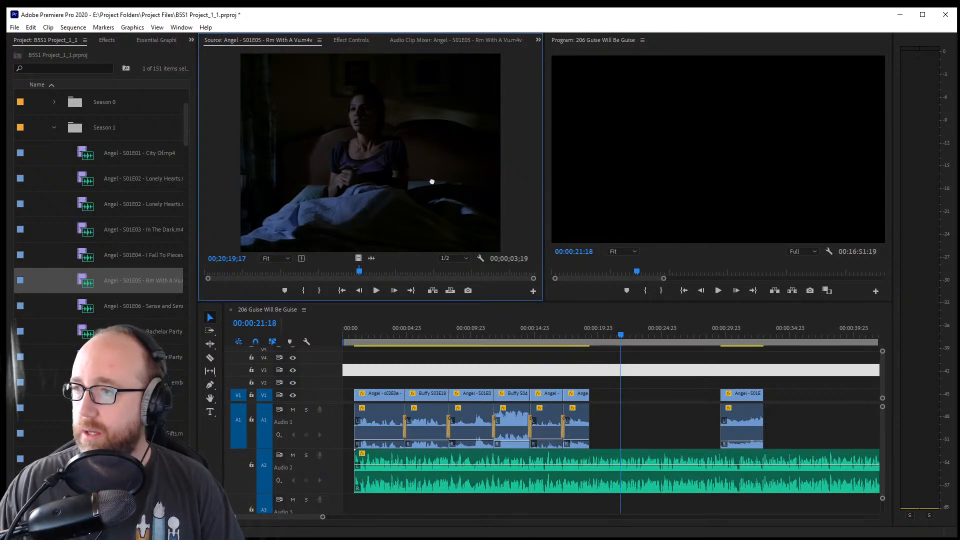
drag(481, 241, 606, 429)
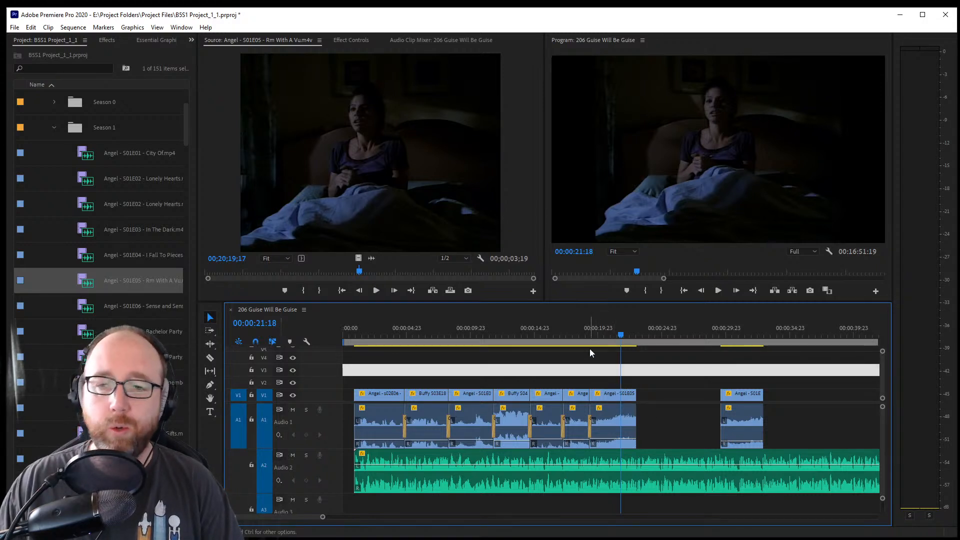
Play through the bed excerpt against the narration, extend its end slightly to 00:00:23:01, and save the project
click(583, 335)
key(space)
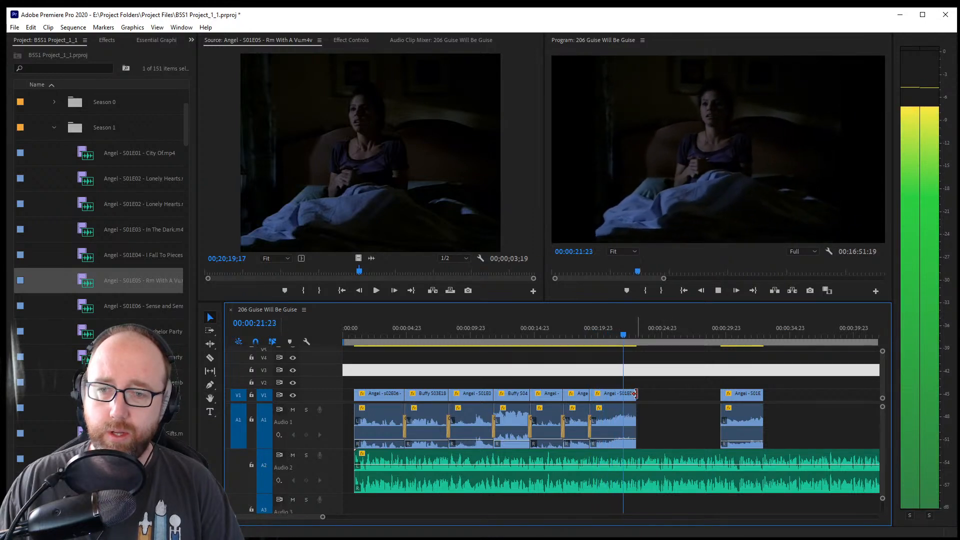
mouse_move(634, 394)
mouse_down()
mouse_move(646, 395)
mouse_move(637, 394)
mouse_up()
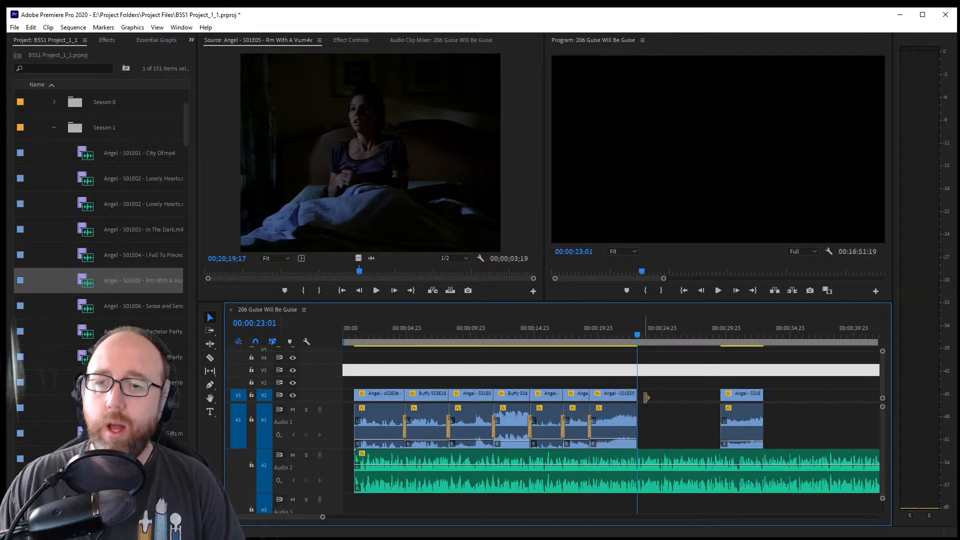
key(ctrl+s)
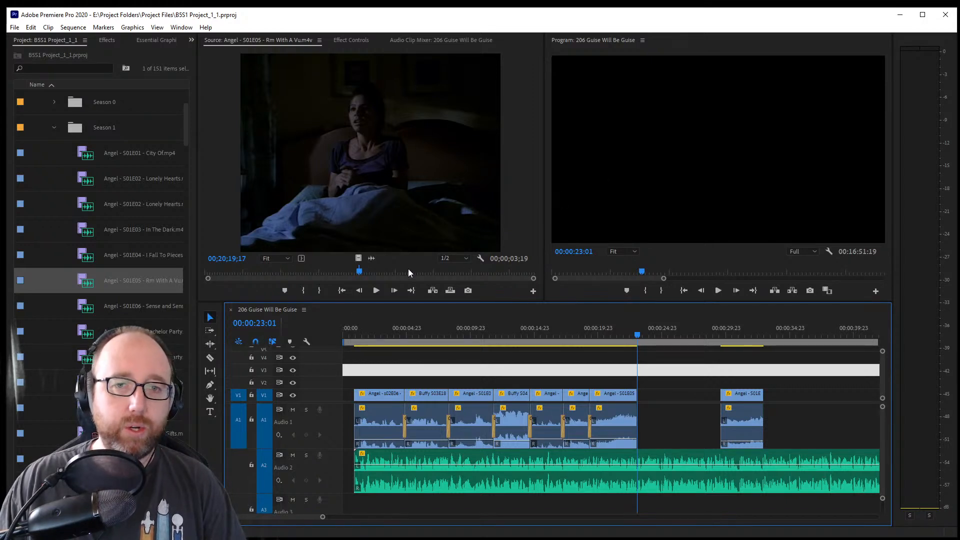
click(386, 259)
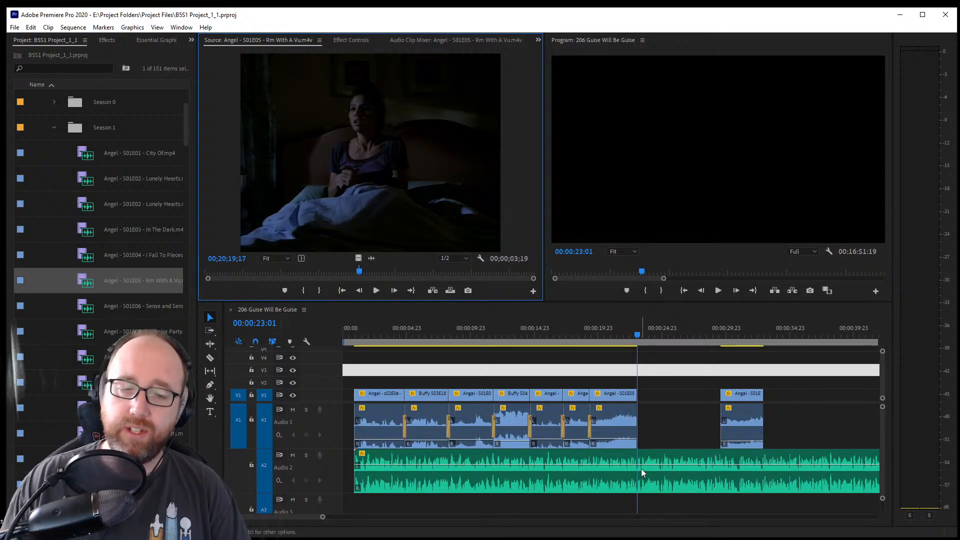
scroll(310, 517, right, 10)
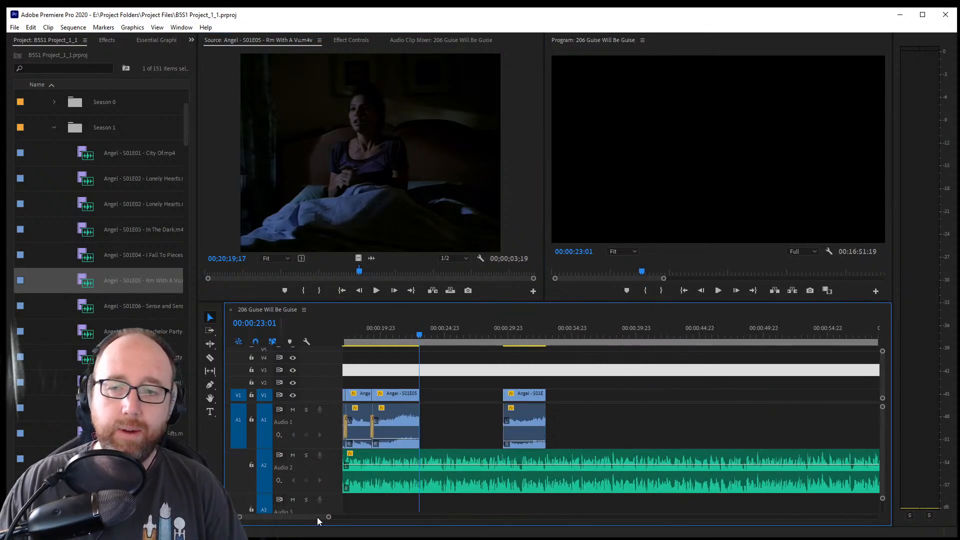
Render the preview of the Angel Intro Sequence section and stop the playback that follows
scroll(325, 517, right, 10)
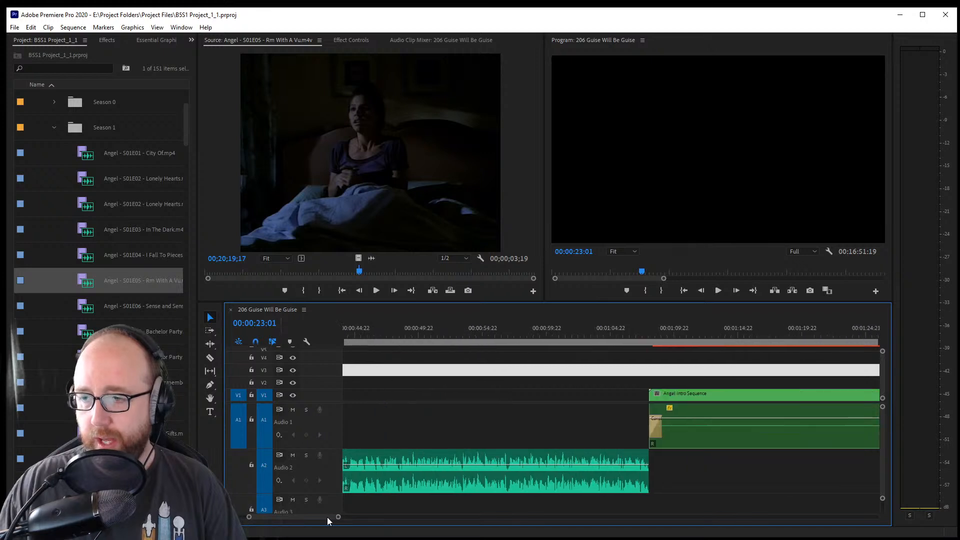
drag(559, 376, 559, 479)
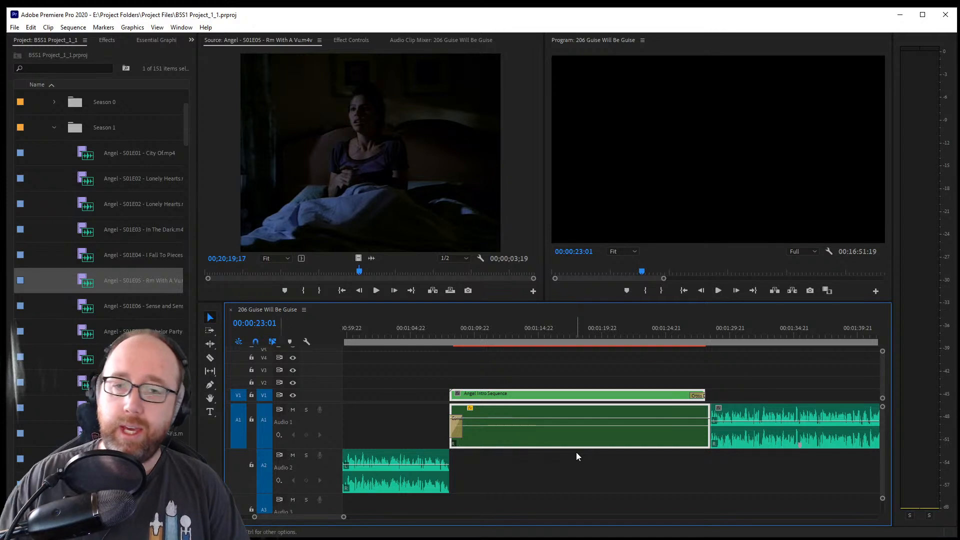
key(g)
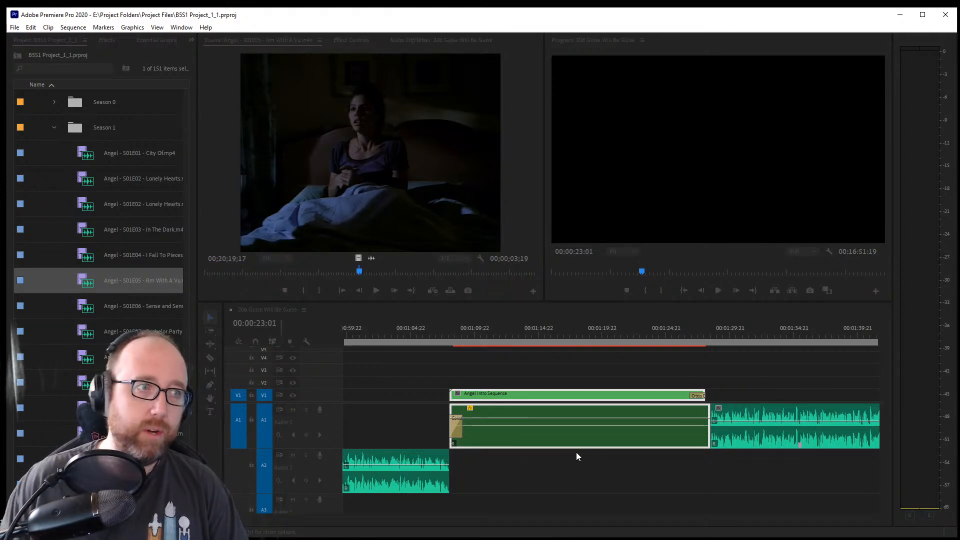
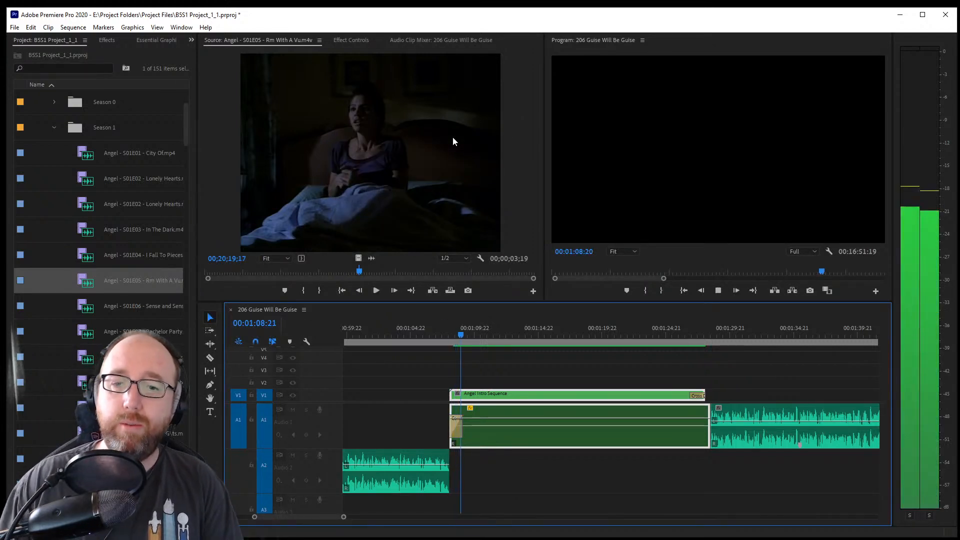
key(space)
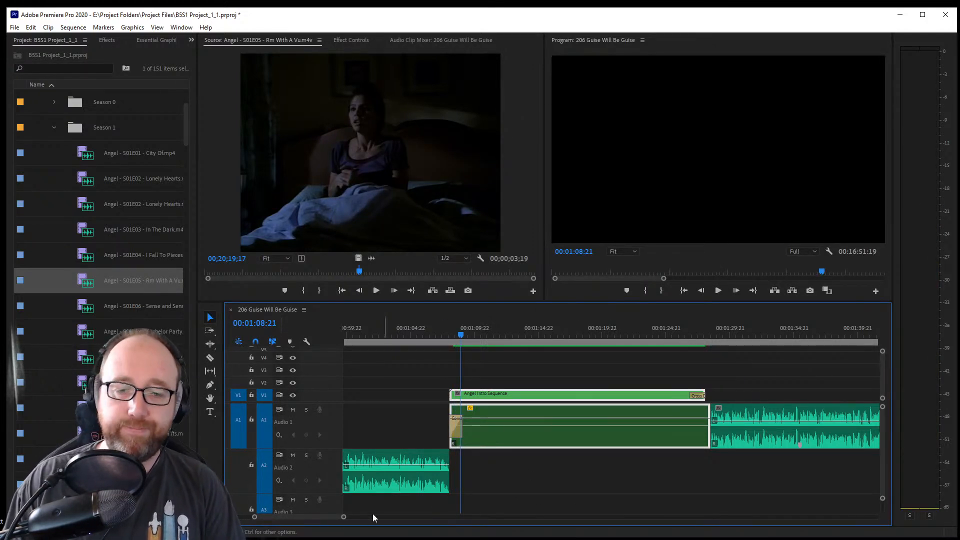
Play the opening clips against the narration from 00:00:11:13 onward to find a narration break after the bed excerpt
drag(329, 517, 332, 518)
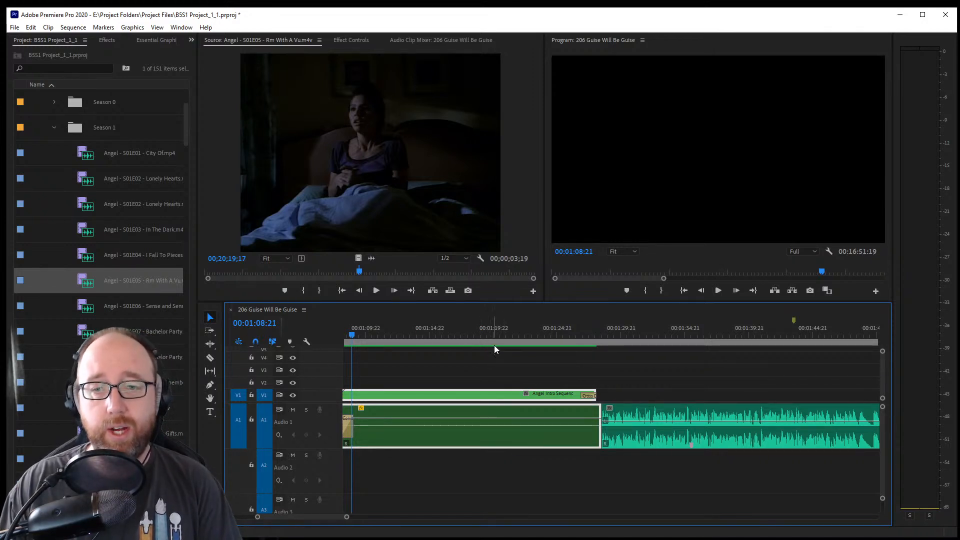
drag(494, 345, 356, 350)
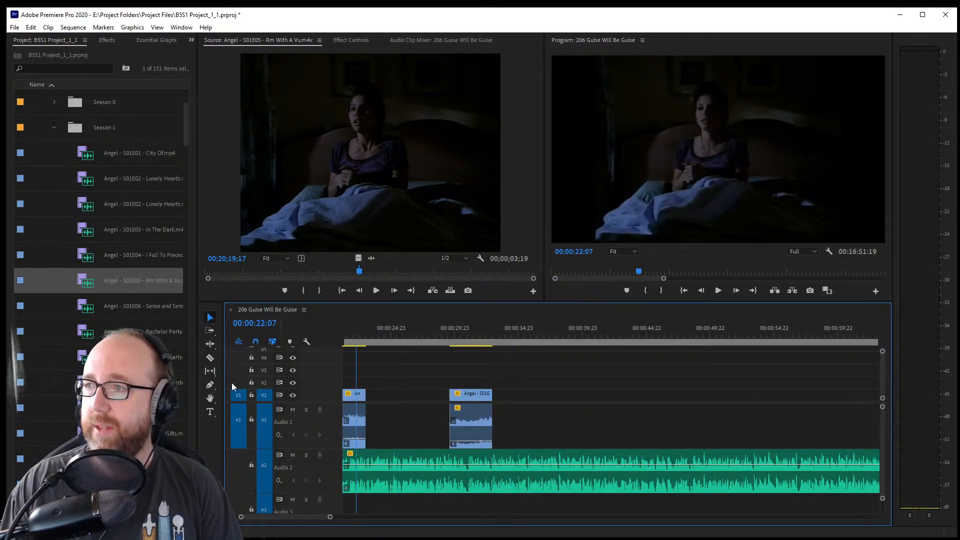
drag(232, 383, 498, 370)
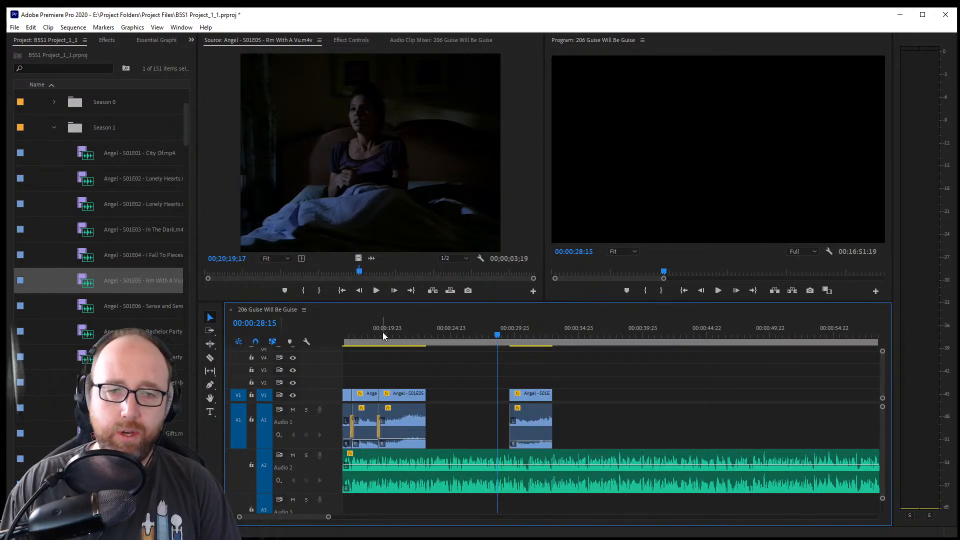
drag(383, 333, 309, 337)
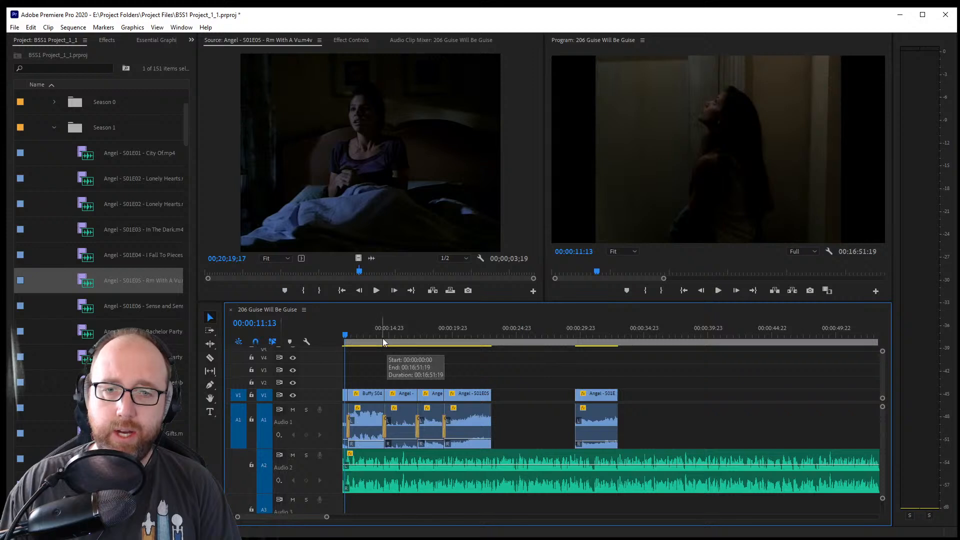
key(space)
scroll(306, 346, up, 3)
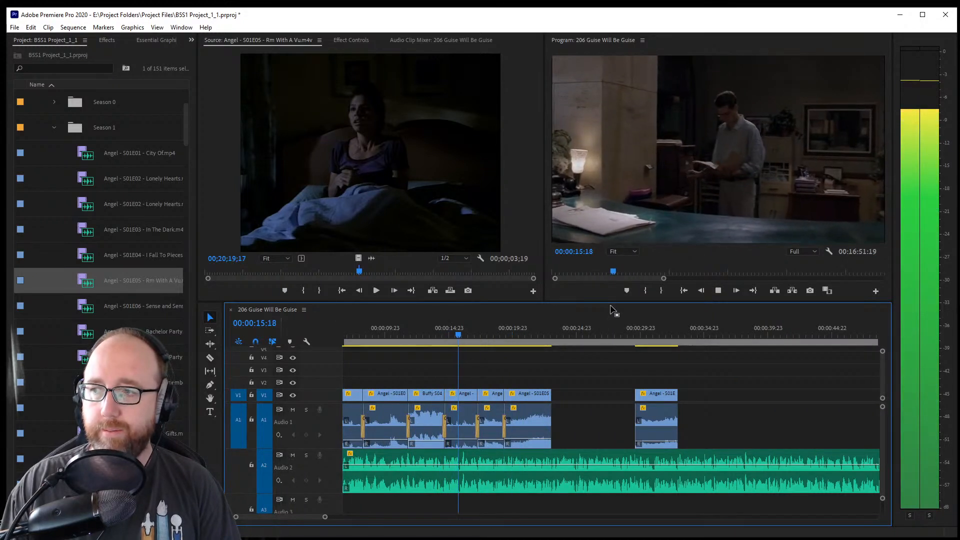
key(space)
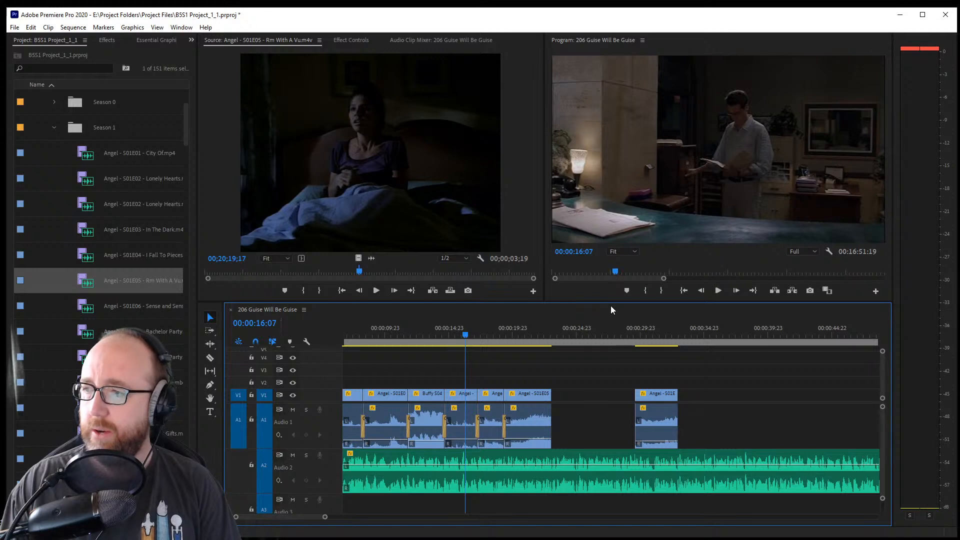
key(space)
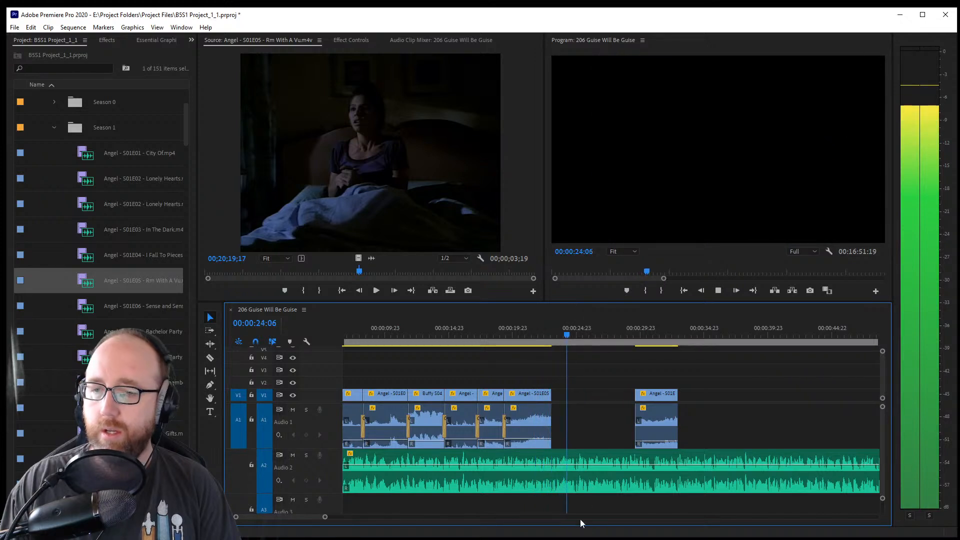
key(space)
Cut the narration on A2 at 00:00:25:20, shift everything after the cut to start at 00:00:28:02, and save the project
key(equal)
key(equal)
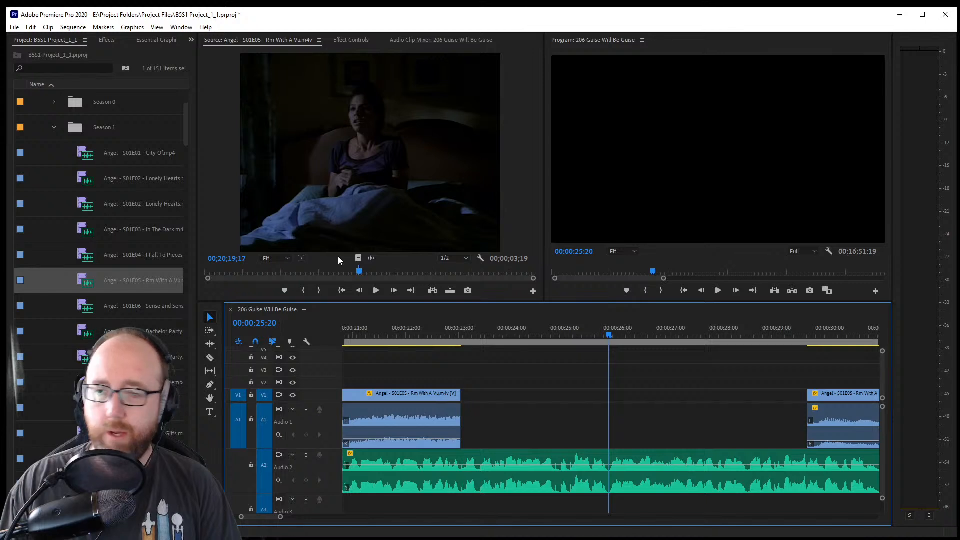
click(210, 357)
click(609, 478)
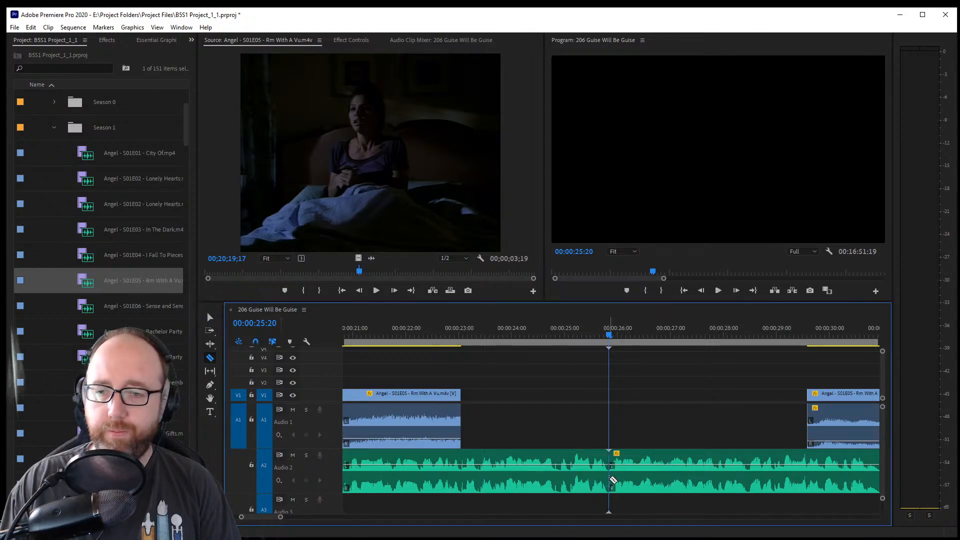
click(209, 330)
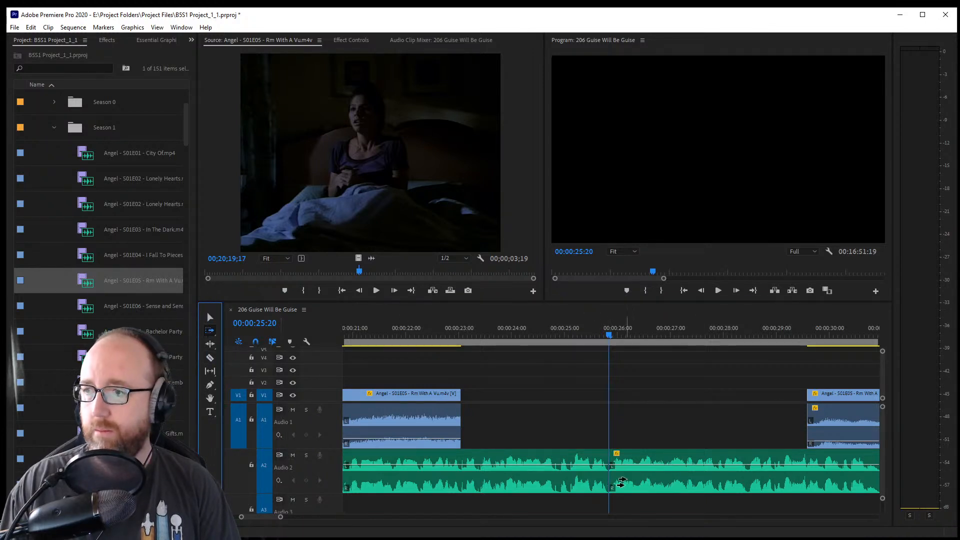
drag(644, 467, 758, 467)
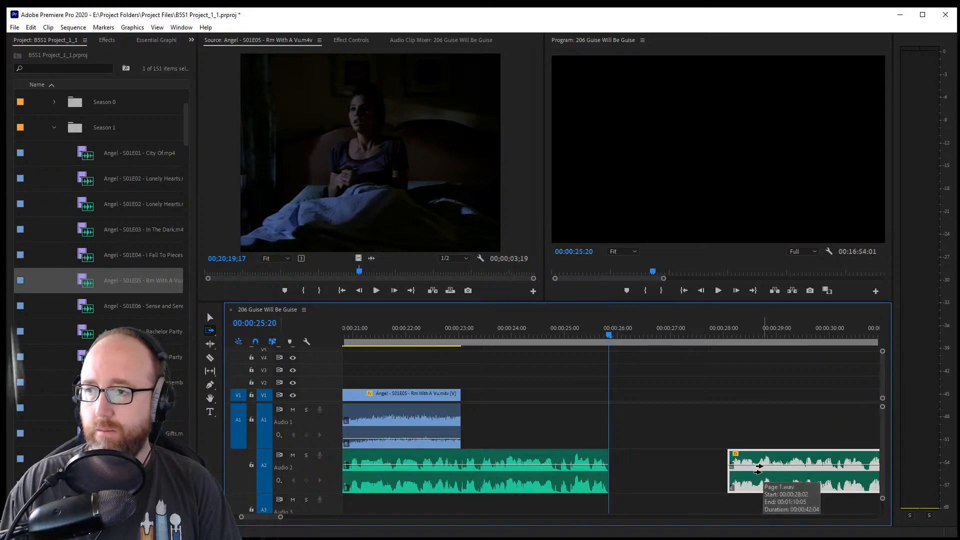
key(ctrl+s)
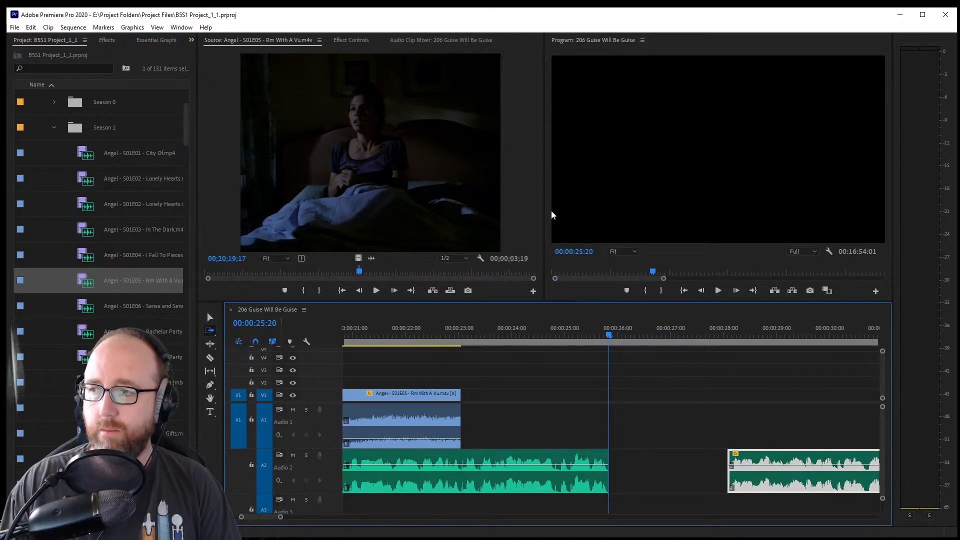
Mark a 00;00;07;13 excerpt of the man and long-haired woman talking by the door, ending at 00;25;05;20
drag(366, 274, 396, 278)
key(space)
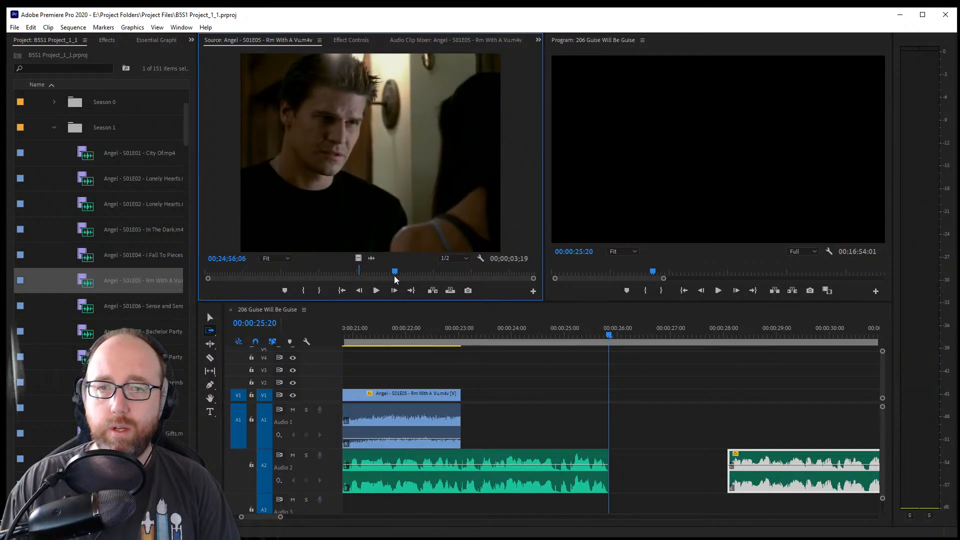
drag(209, 279, 260, 279)
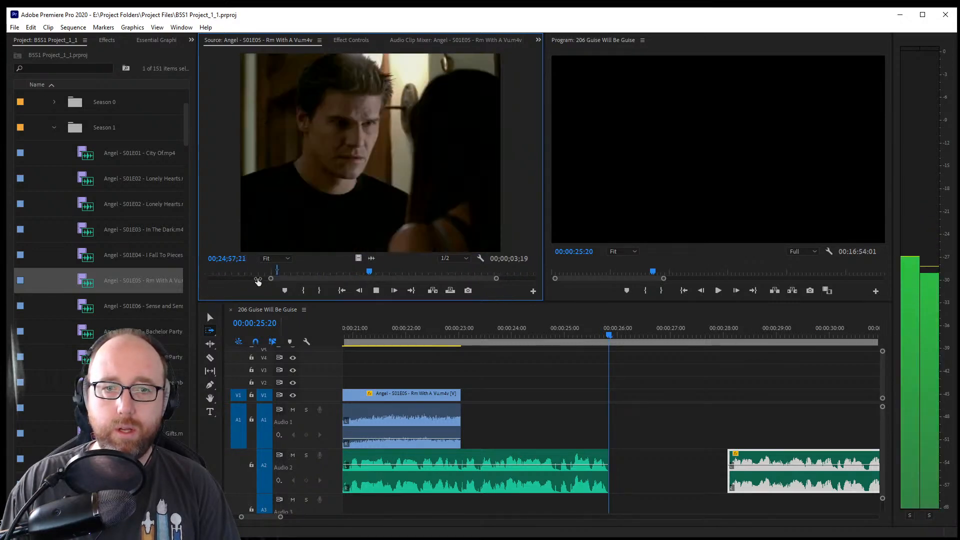
key(space)
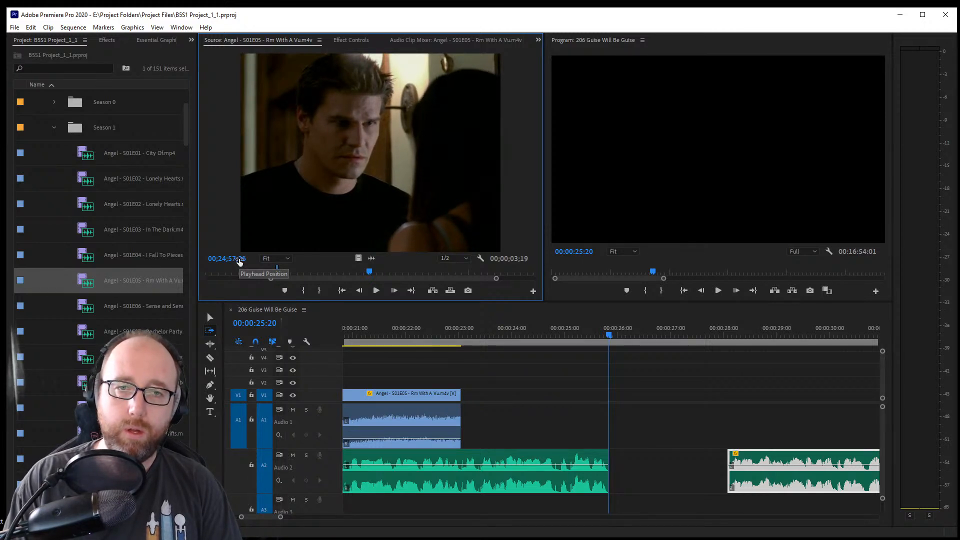
key(Right)
key(Right)
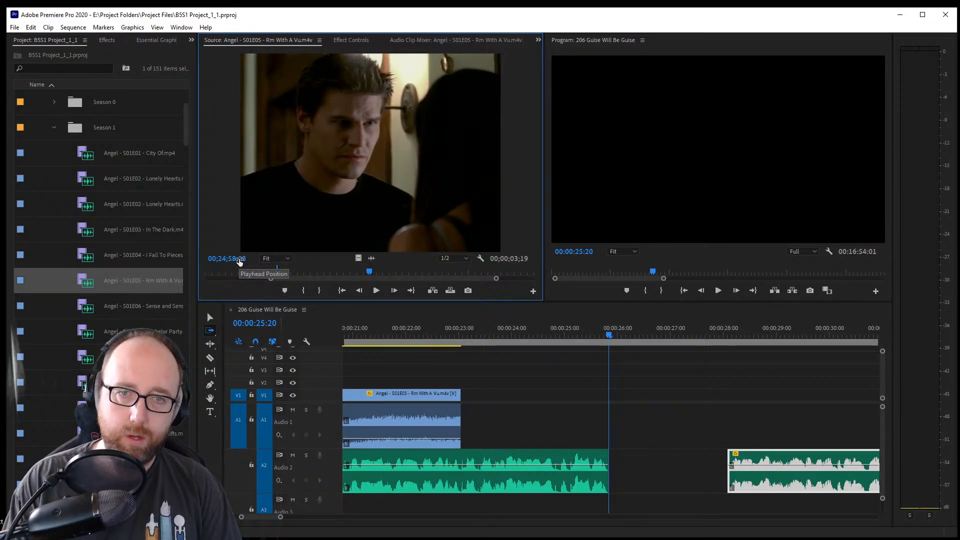
key(Left)
key(Left)
key(space)
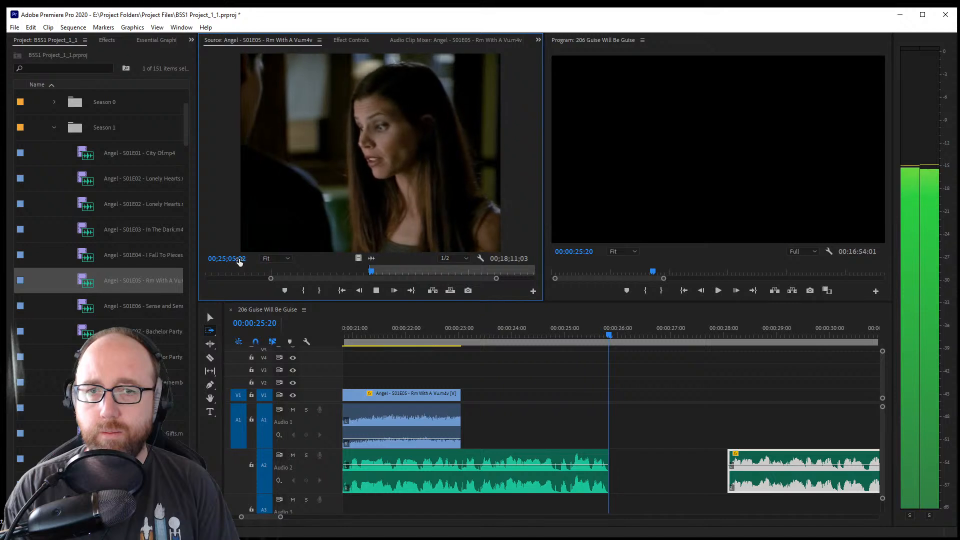
key(space)
key(o)
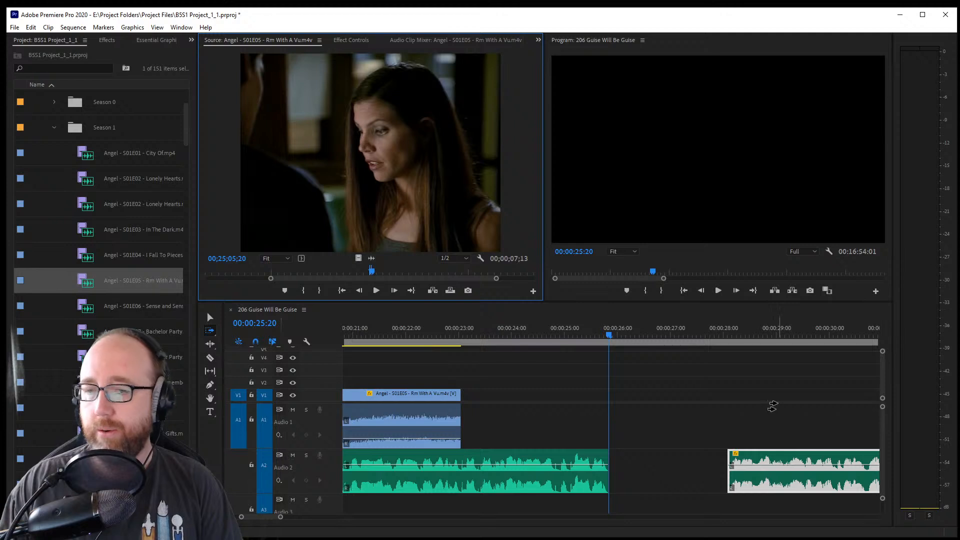
Try to place the conversation excerpt on V1 and A1 starting at 00:00:25:20
drag(438, 155, 404, 235)
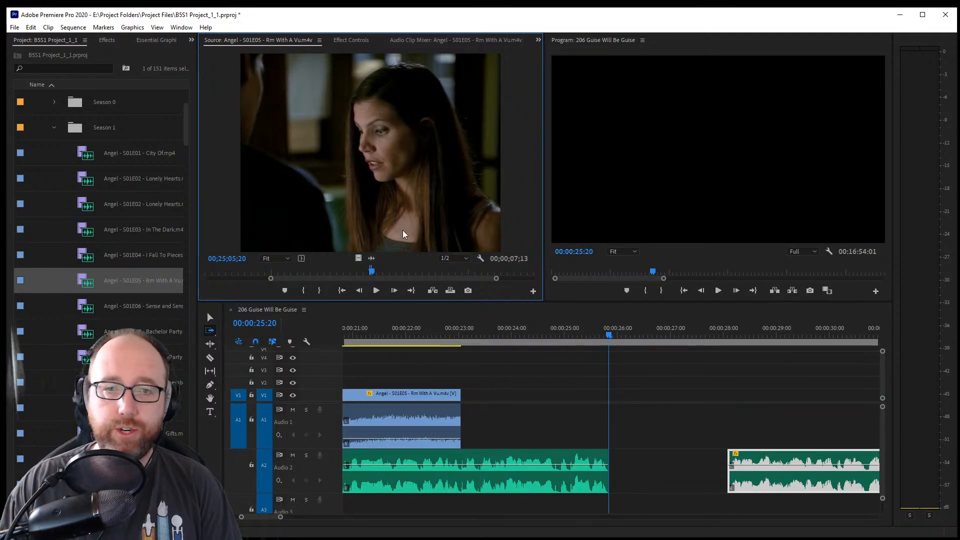
drag(345, 220, 622, 440)
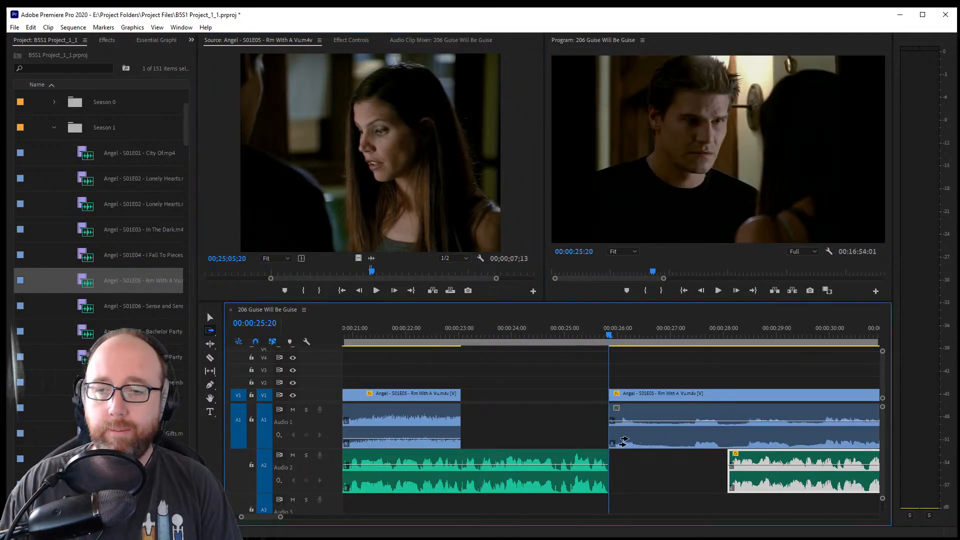
scroll(250, 520, down, 3)
scroll(250, 520, up, 2)
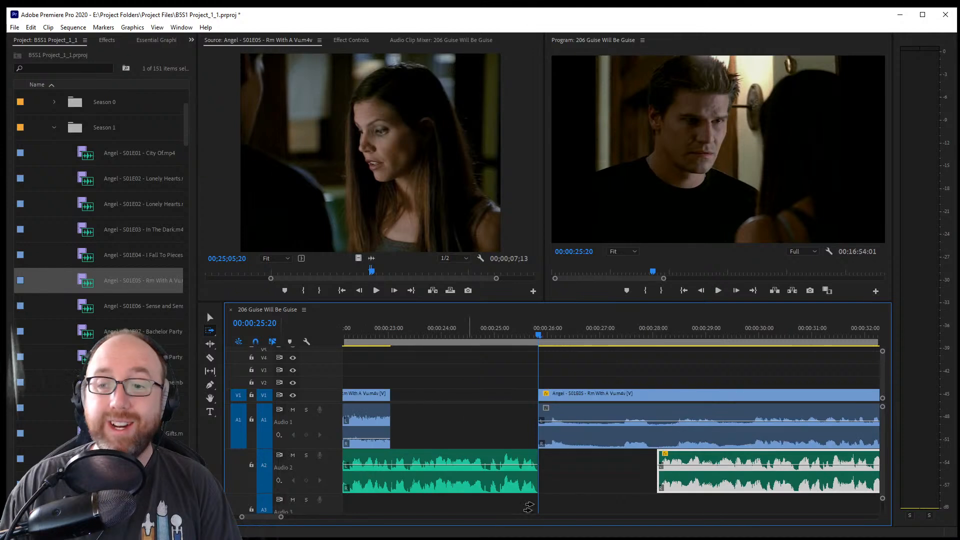
key(ctrl+z)
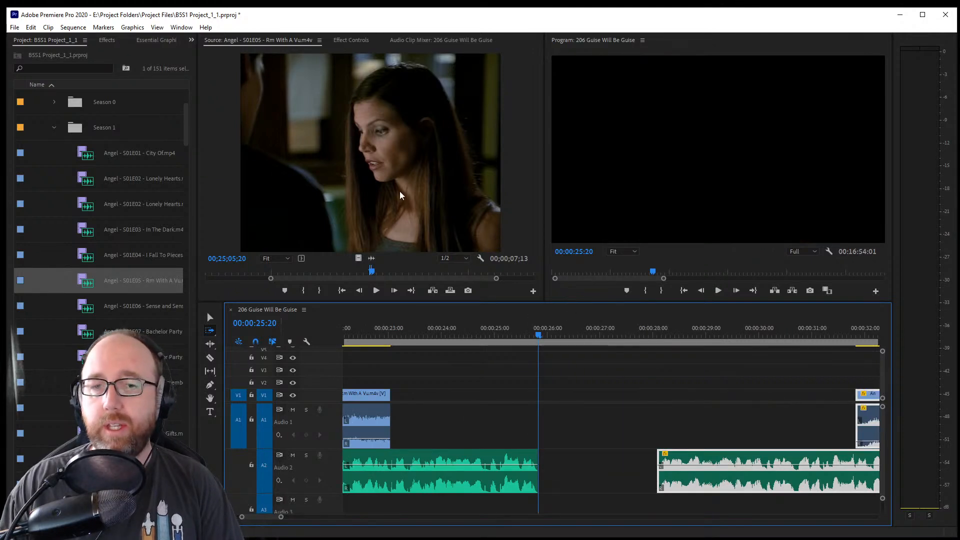
Place the conversation excerpt on V1 and A1 starting at about 00:00:24:00 and split it at 00:00:24:18
drag(400, 191, 521, 411)
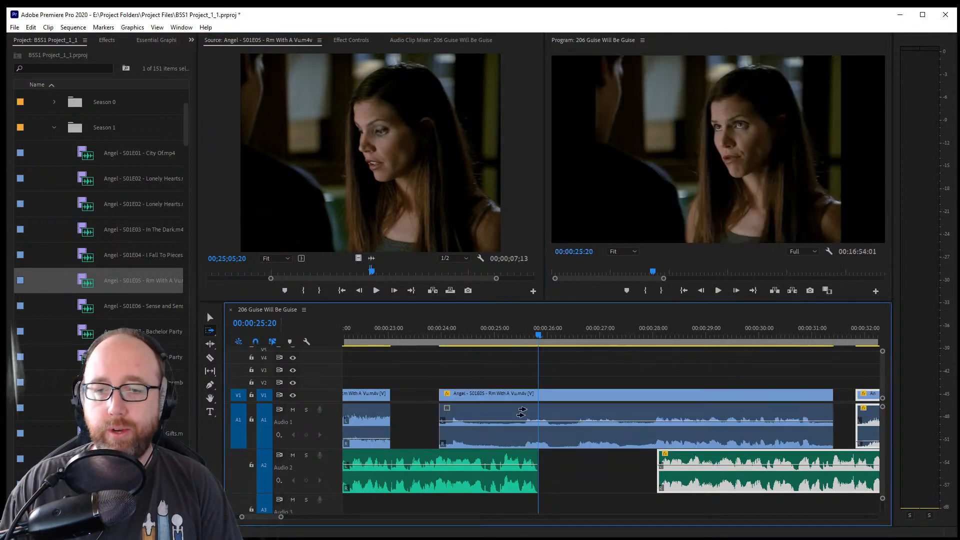
click(210, 359)
drag(466, 338, 482, 344)
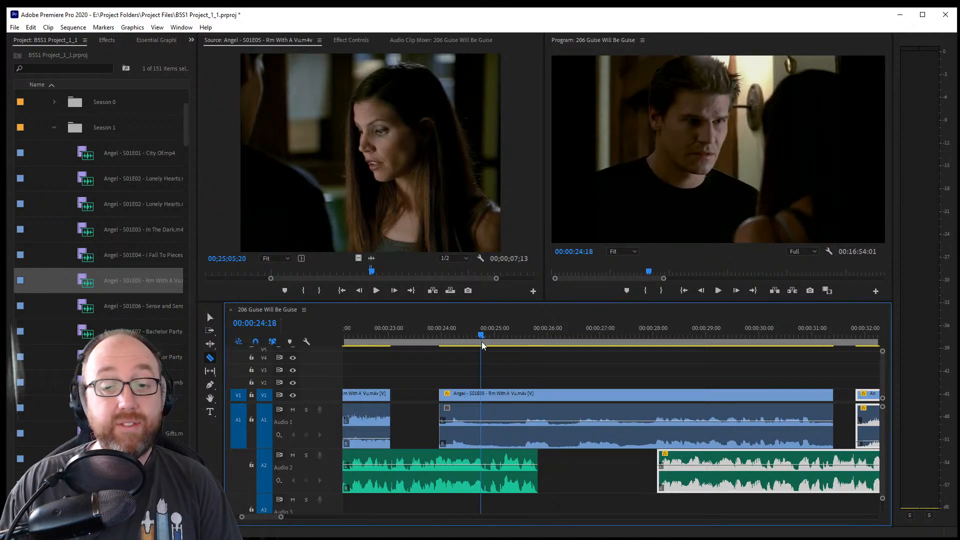
click(482, 443)
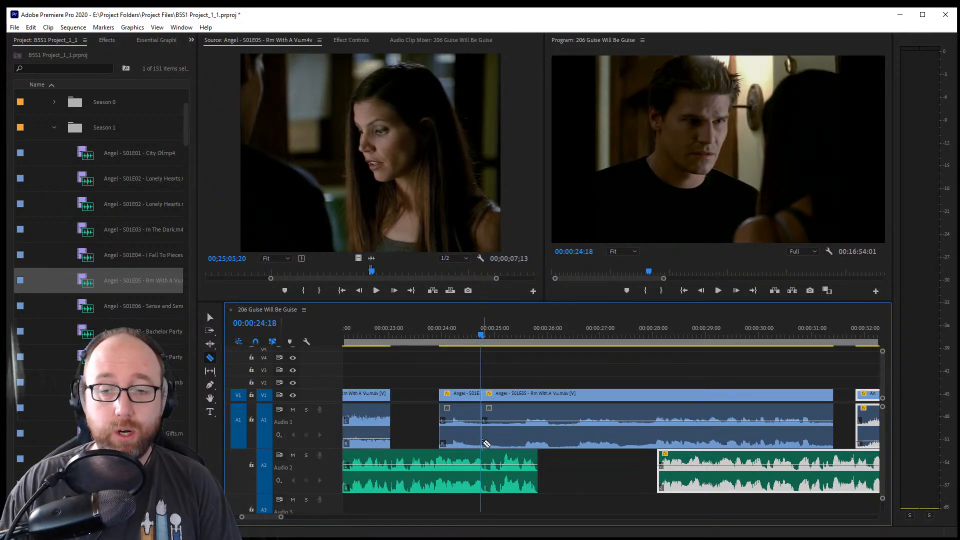
Play the woman's lines from 00:00:25:12 and split the conversation excerpt at 00:00:26:12
drag(495, 330, 521, 338)
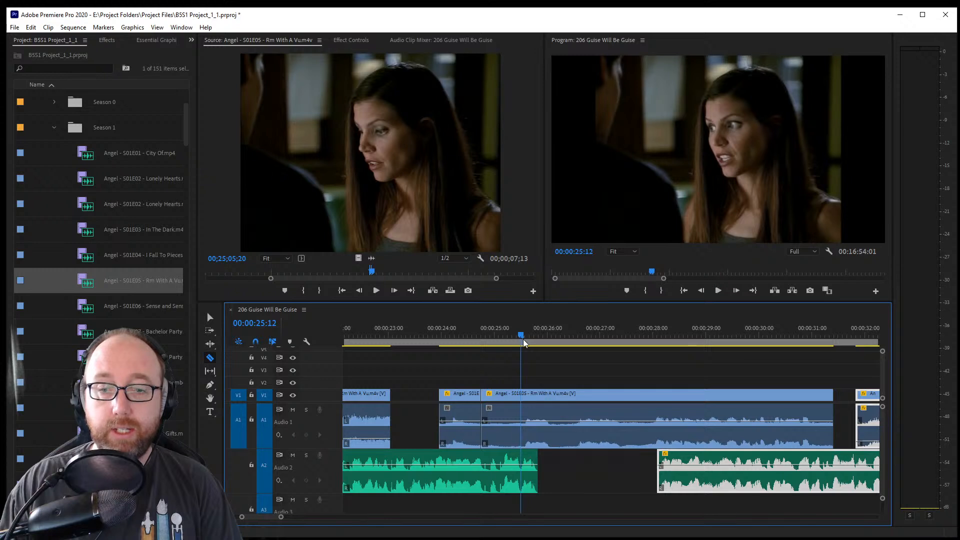
key(space)
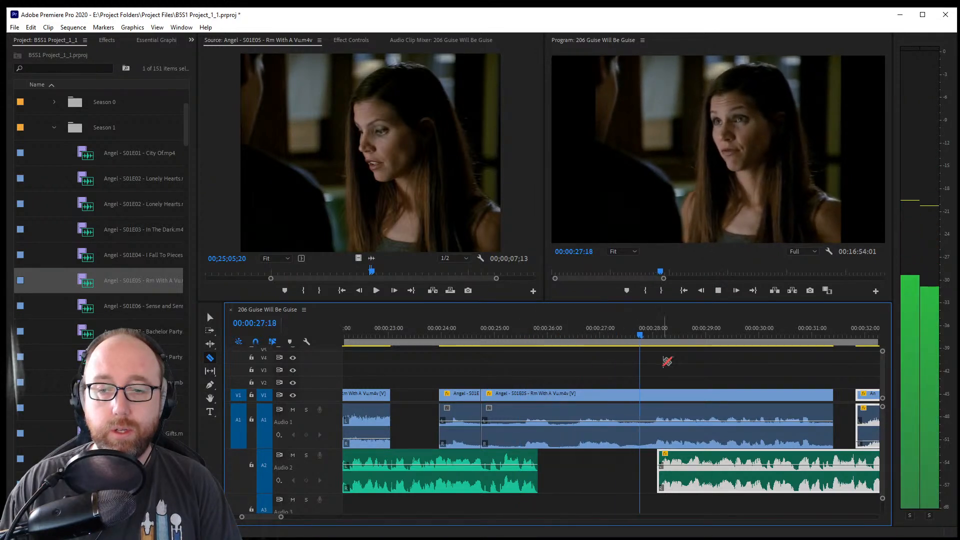
key(space)
drag(623, 332, 579, 348)
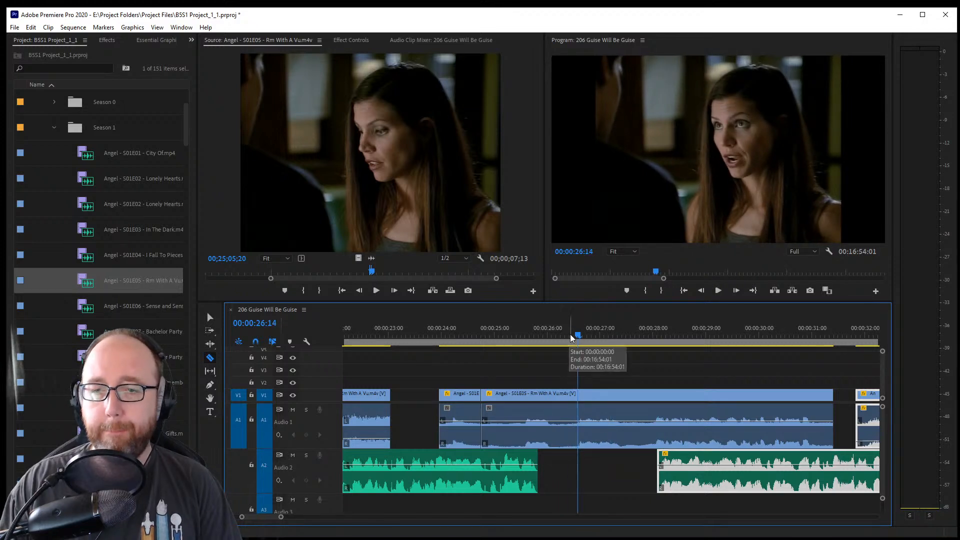
click(573, 334)
click(574, 442)
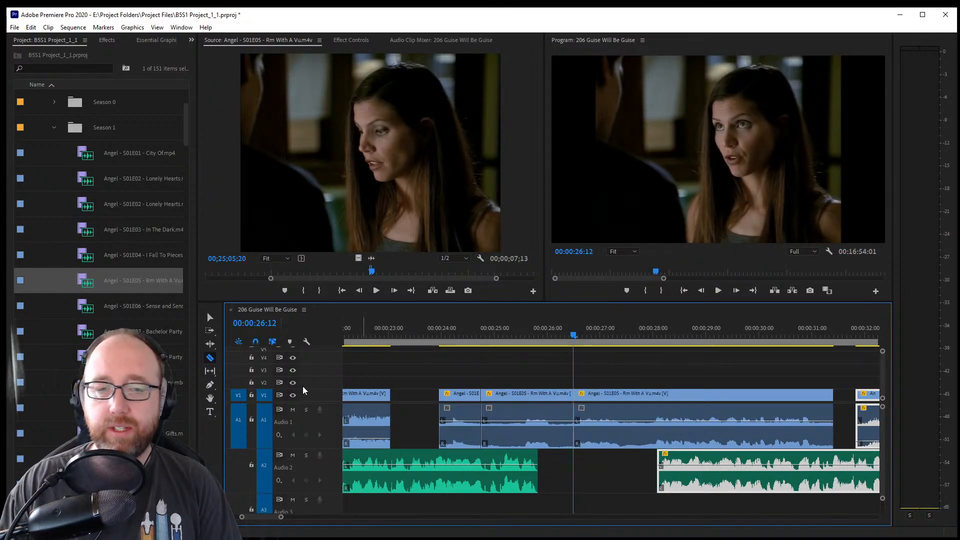
click(209, 312)
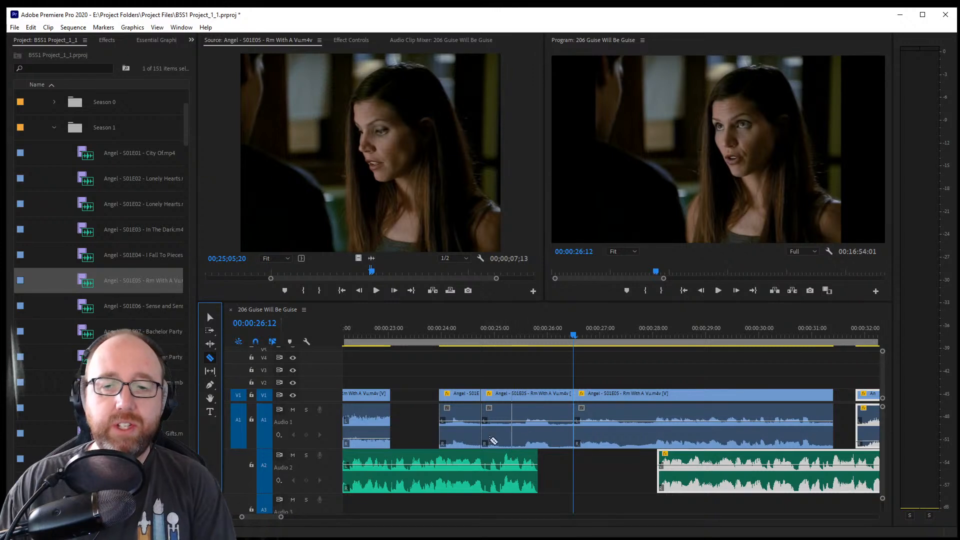
Delete the middle piece of the conversation excerpt and move the short first piece up against the remaining piece
key(v)
click(529, 442)
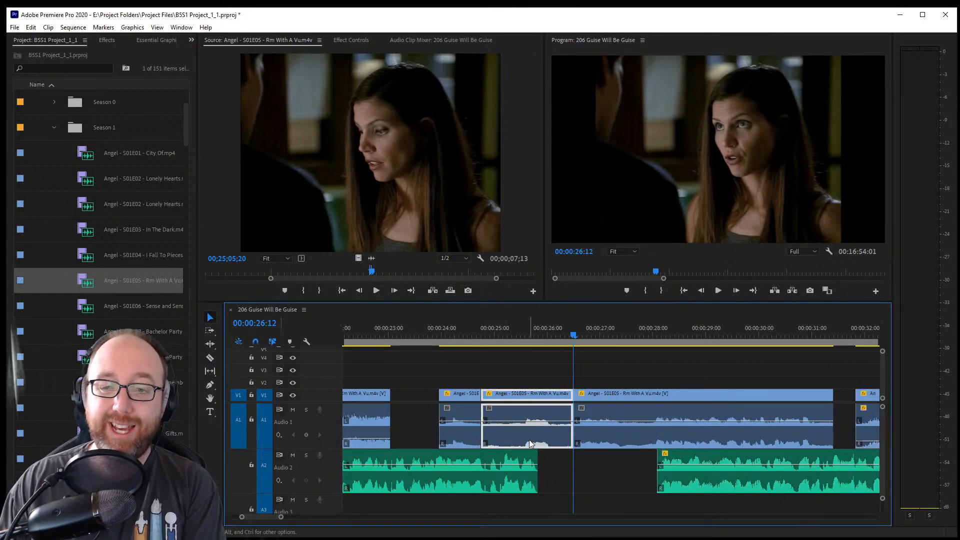
key(Delete)
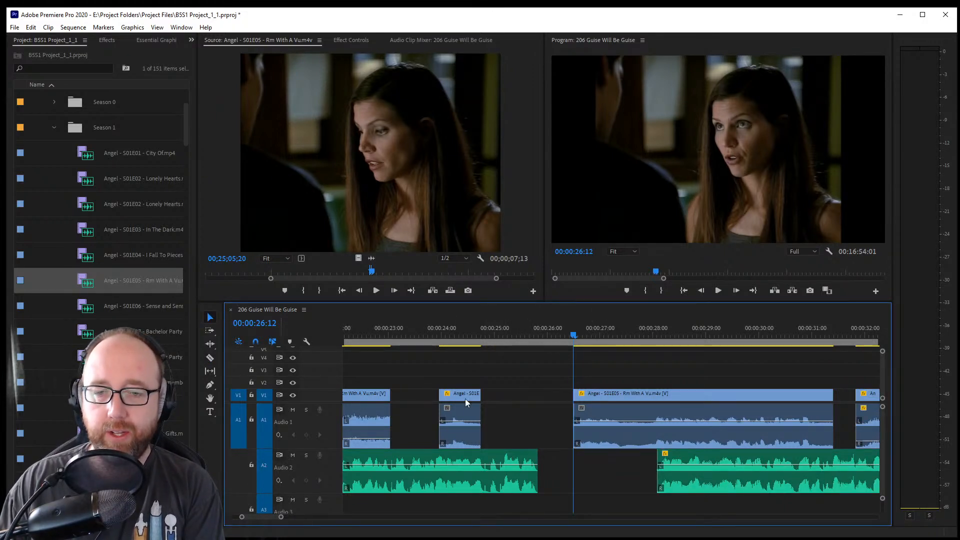
drag(460, 393, 558, 409)
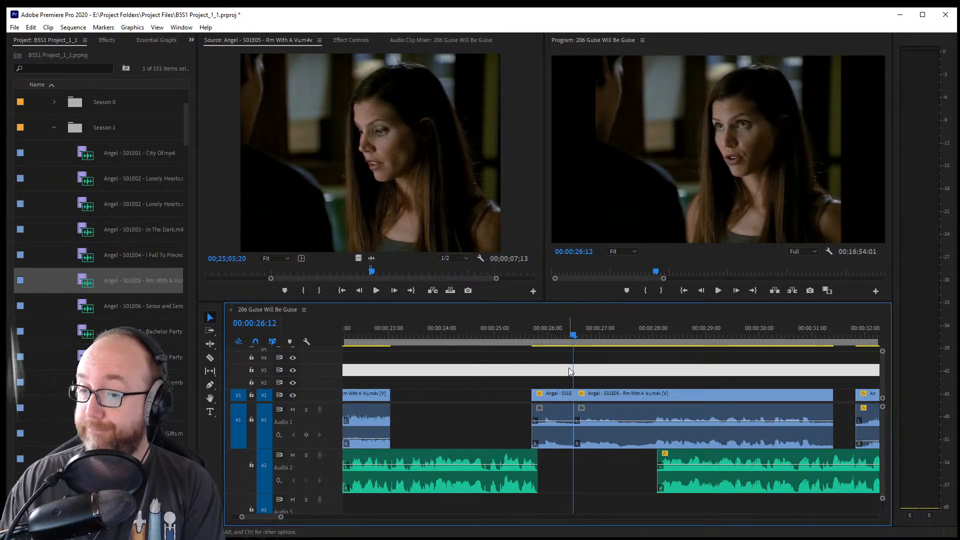
click(592, 336)
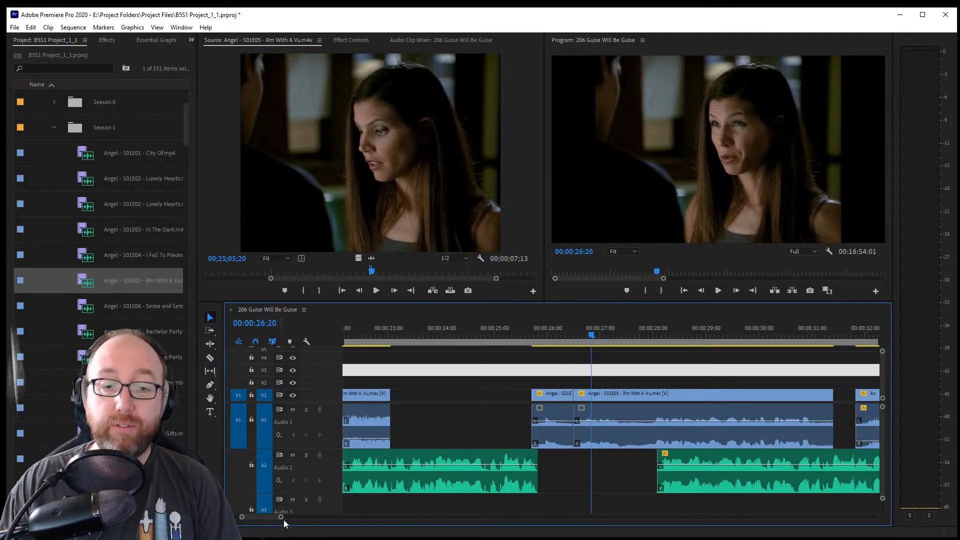
Shift the second narration clip and everything after it later to start where the conversation excerpt ends, and save the project
scroll(282, 519, down, 3)
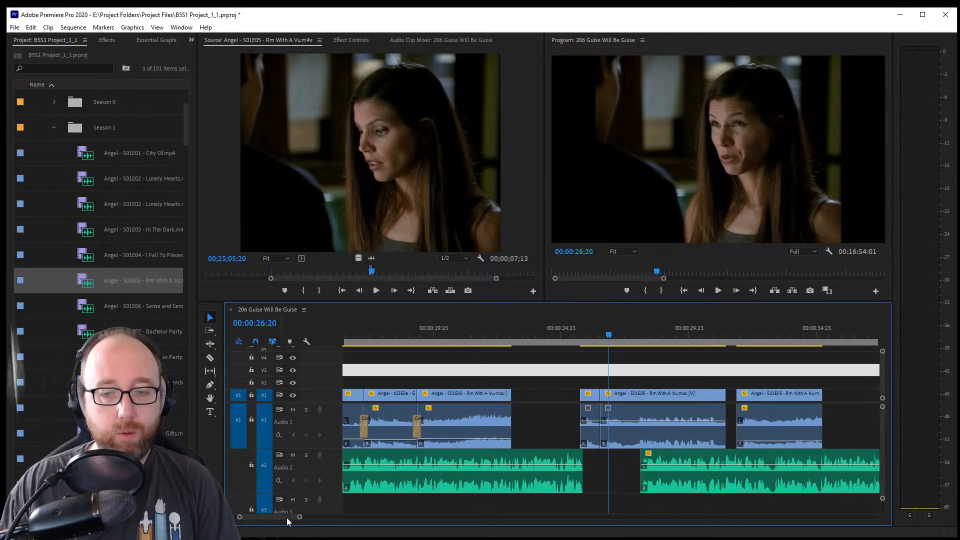
scroll(285, 518, down, 1)
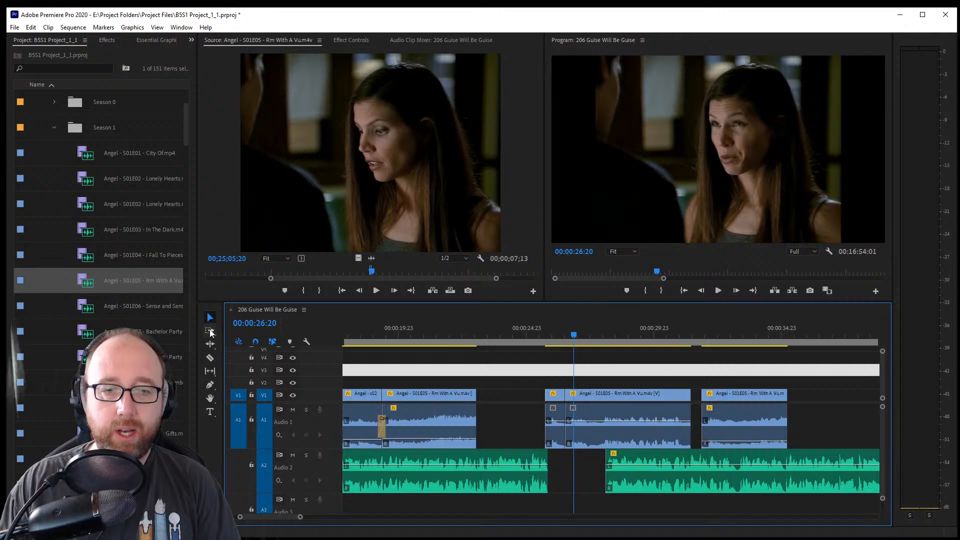
click(211, 331)
drag(709, 477, 794, 479)
key(ctrl+s)
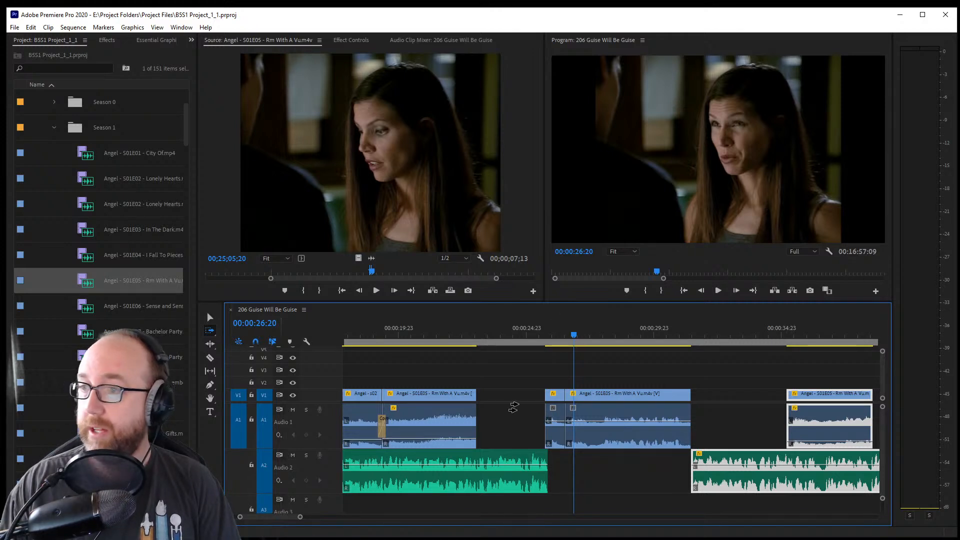
Raise the audio volume of both pieces of the conversation excerpt on A1
click(210, 317)
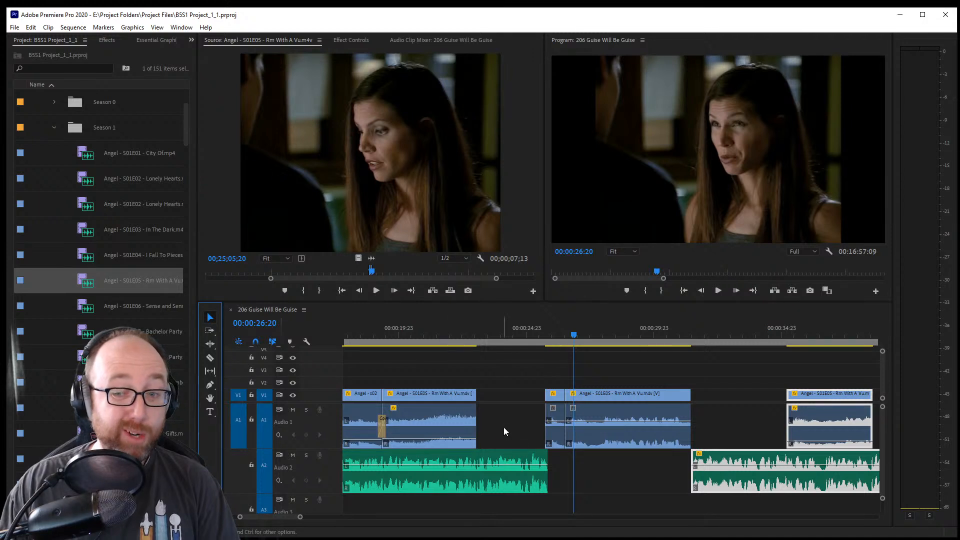
mouse_move(555, 337)
mouse_down()
mouse_move(542, 343)
mouse_move(566, 353)
mouse_up()
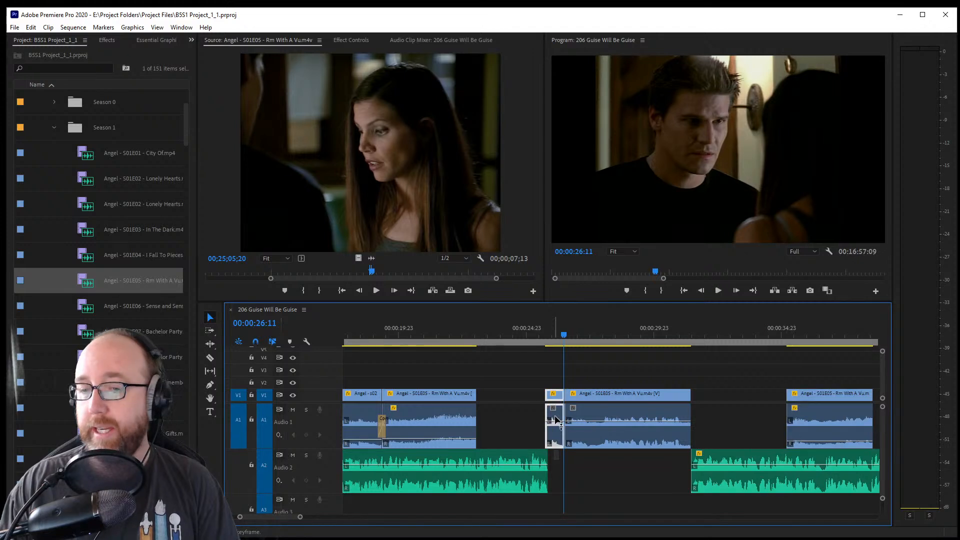
click(577, 424)
drag(576, 420, 576, 415)
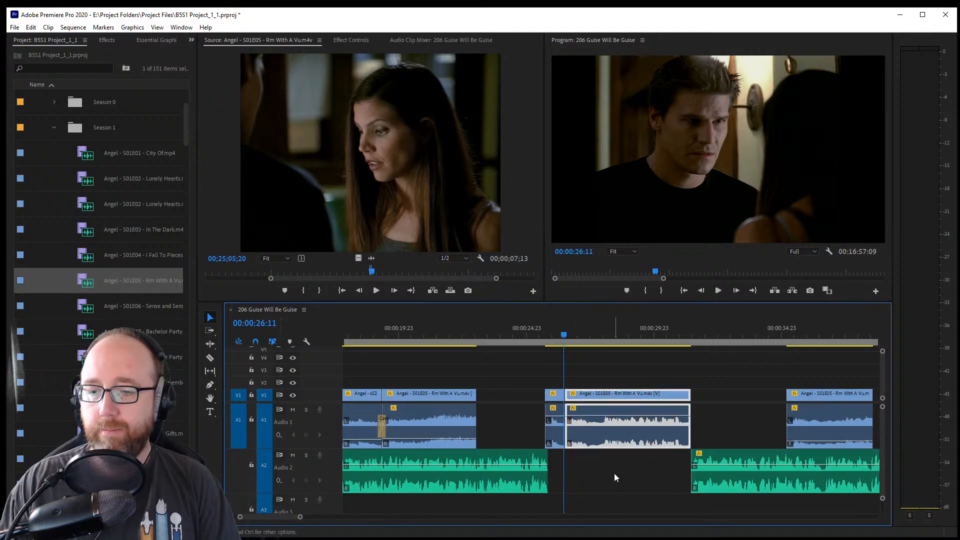
drag(614, 474, 553, 424)
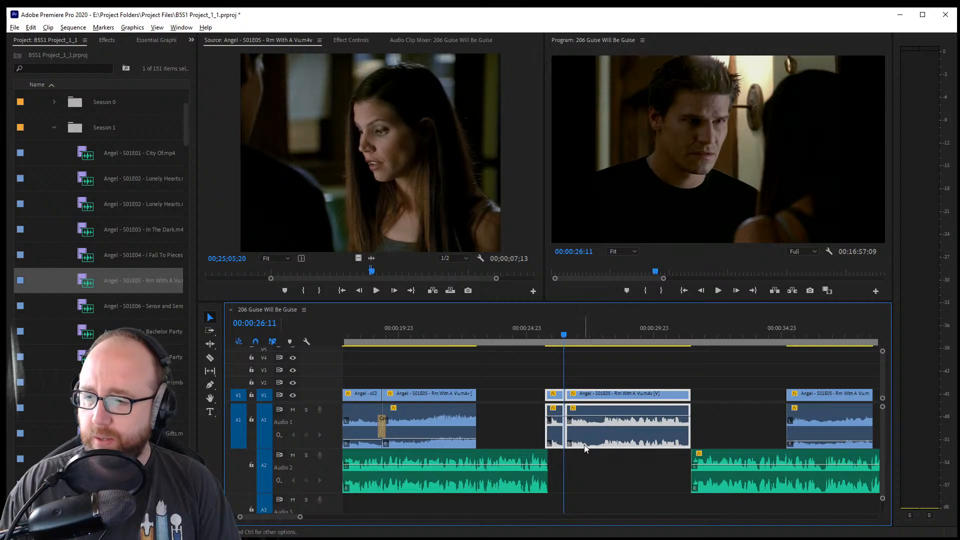
click(629, 460)
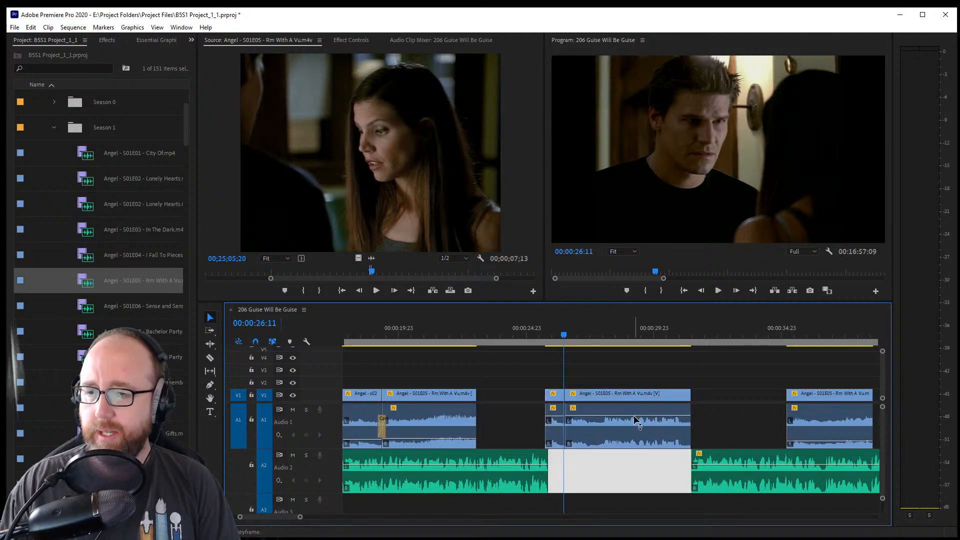
click(715, 407)
drag(651, 454, 550, 429)
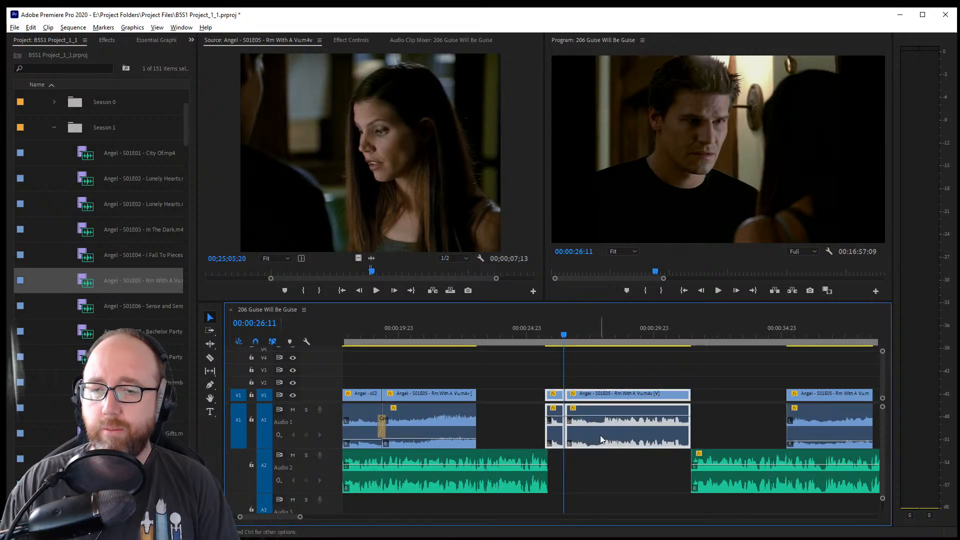
click(599, 447)
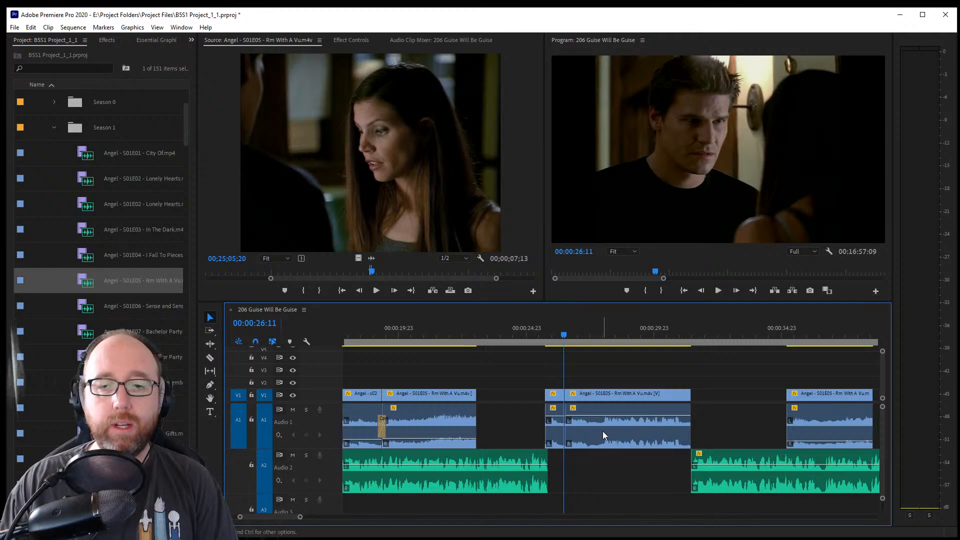
drag(600, 467, 554, 441)
click(595, 449)
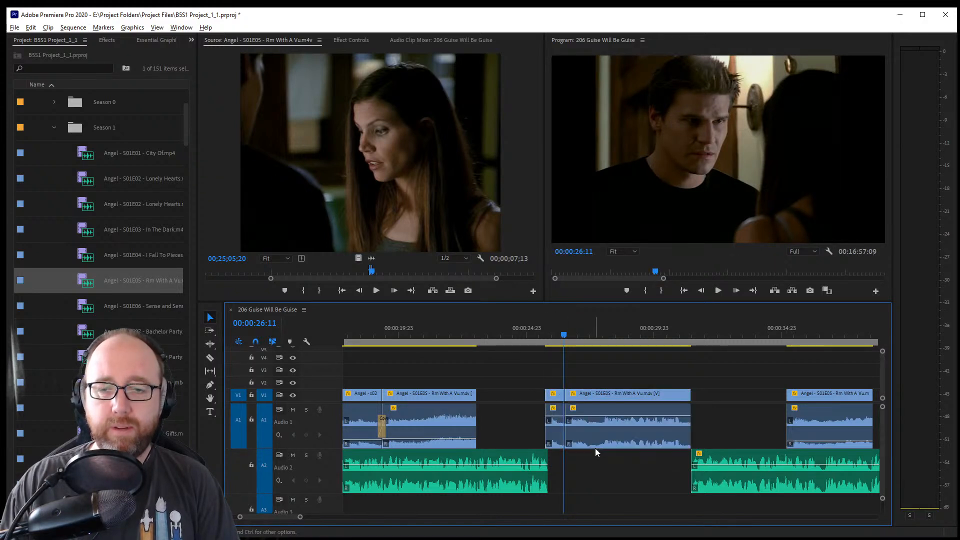
drag(610, 461, 564, 419)
click(597, 449)
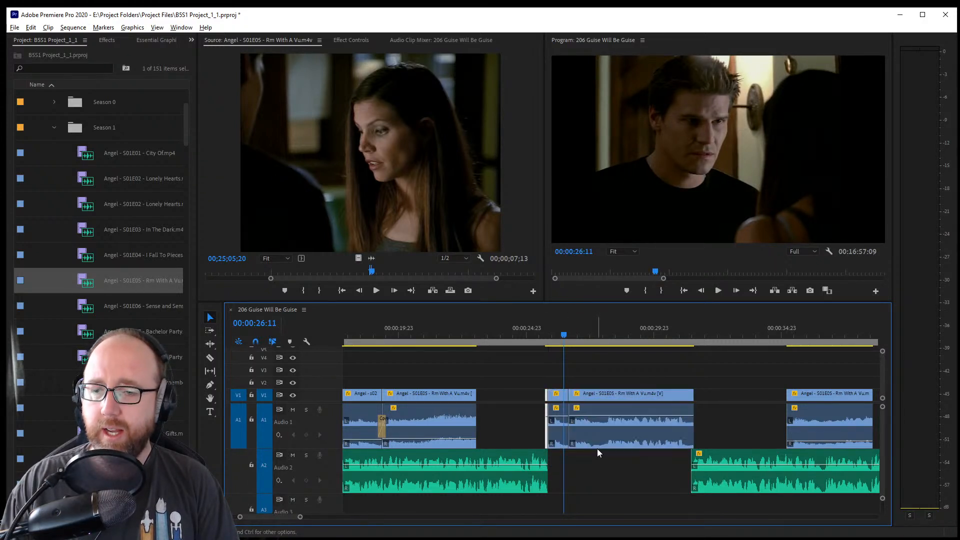
click(603, 467)
click(477, 422)
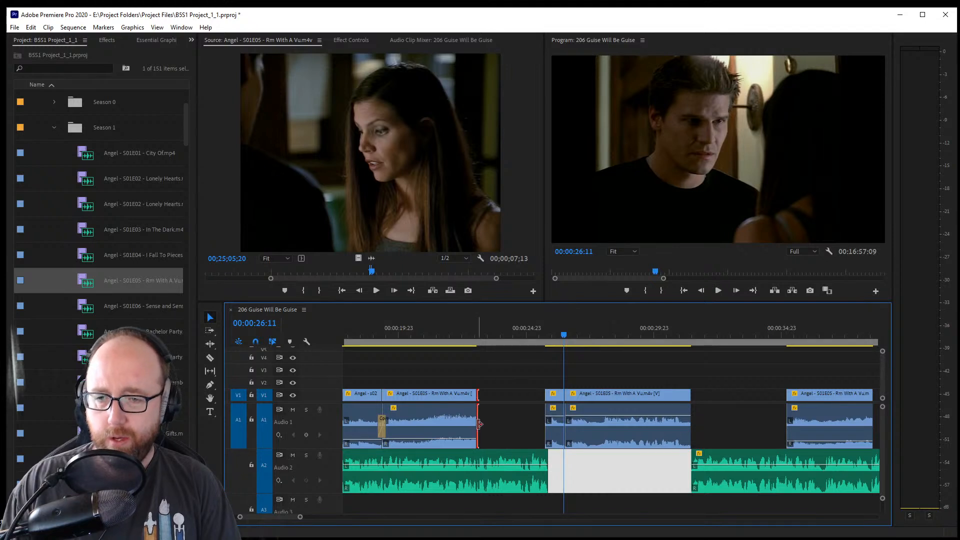
Shift both excerpt pieces and all following clips 3 frames later, starting the excerpt just after the first narration clip ends
click(209, 331)
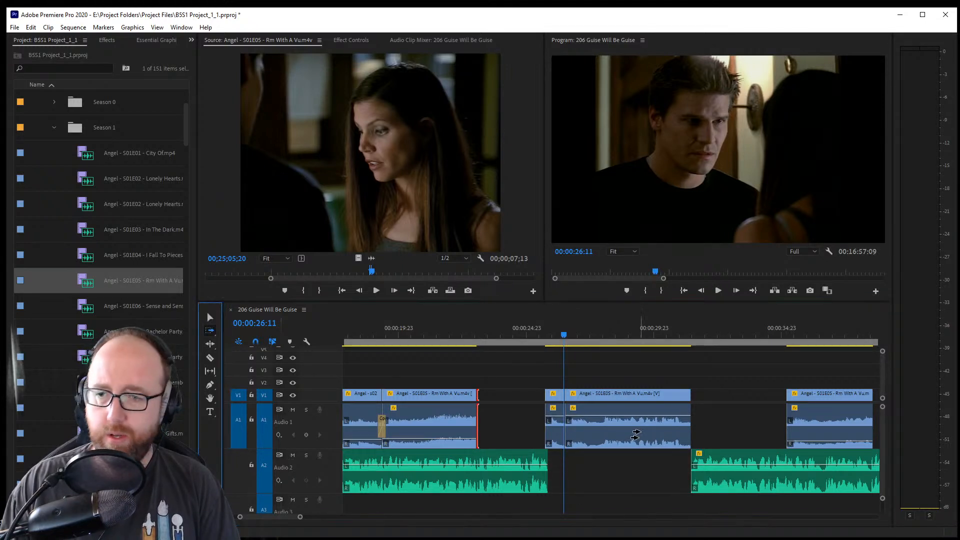
drag(650, 430, 624, 430)
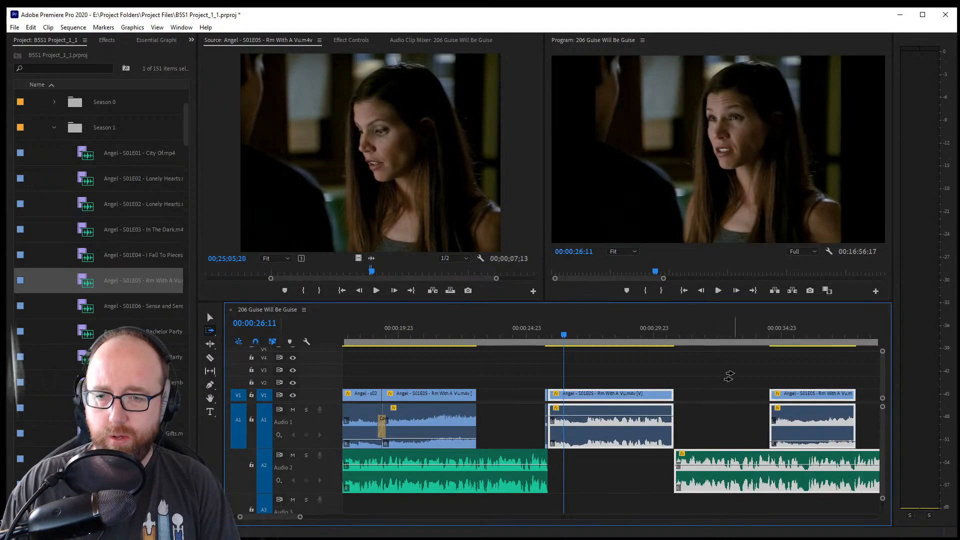
key(ctrl+z)
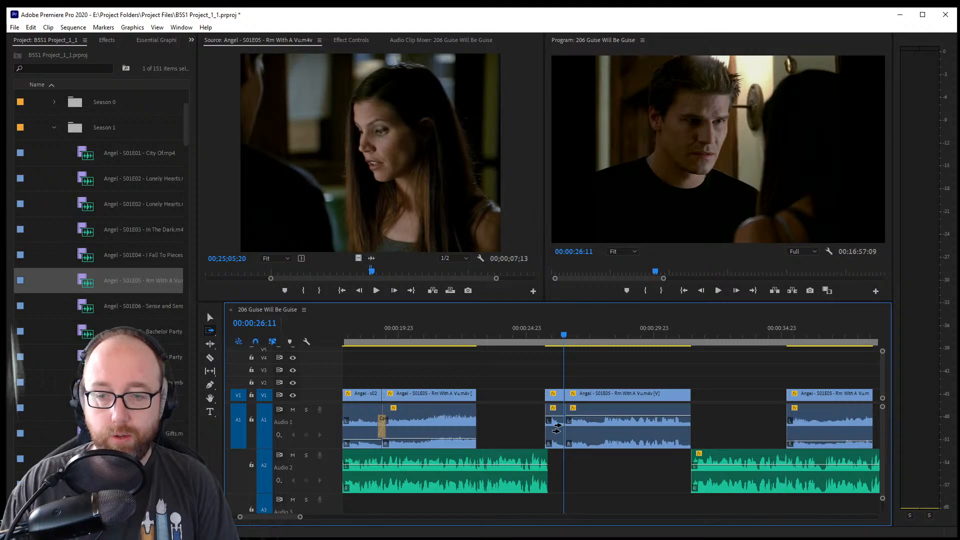
drag(554, 426, 556, 424)
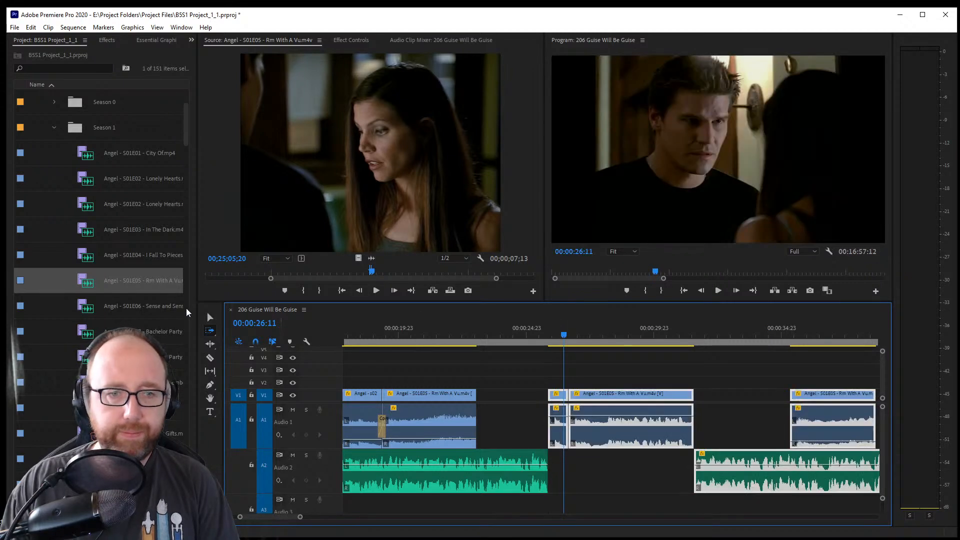
click(210, 317)
Play the conversation excerpt together with the narration after and before it, and save the project
click(555, 342)
key(space)
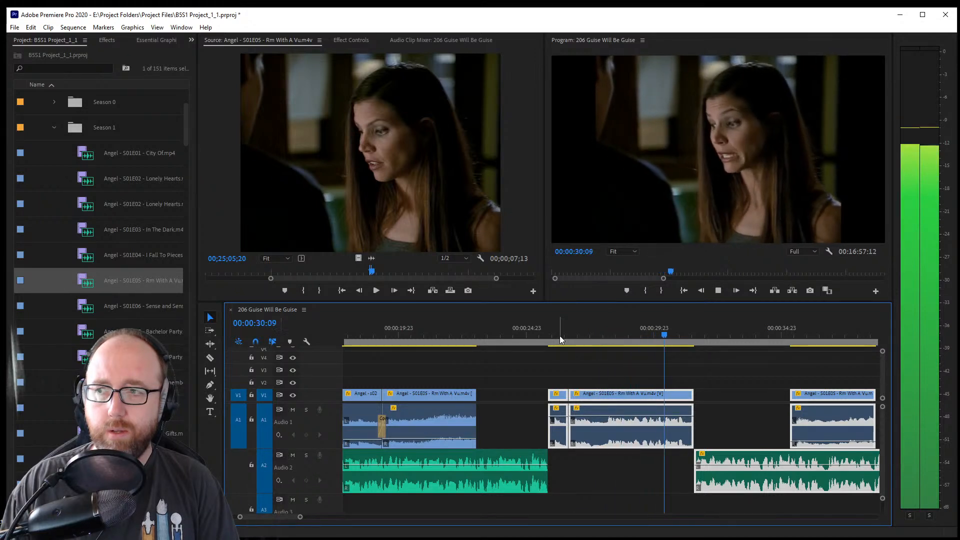
key(space)
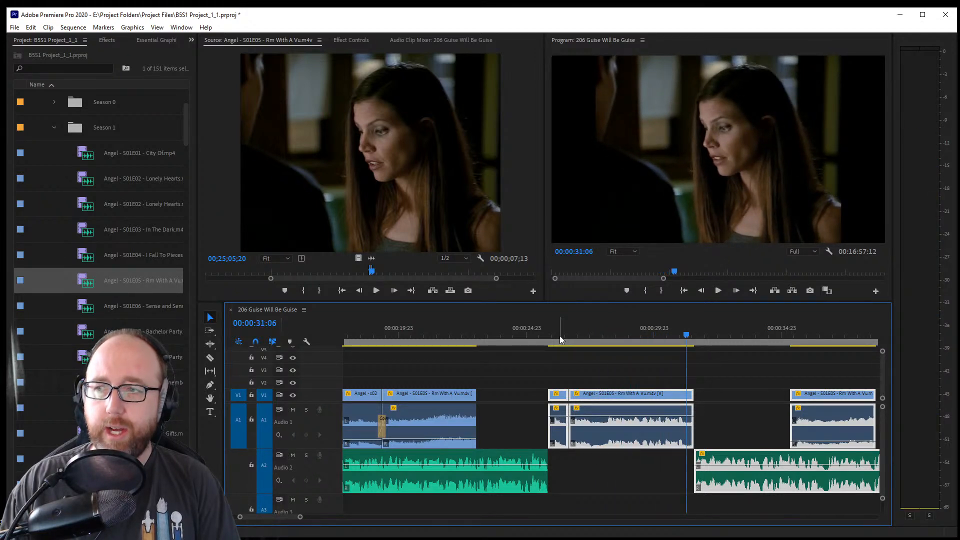
key(ctrl+s)
key(space)
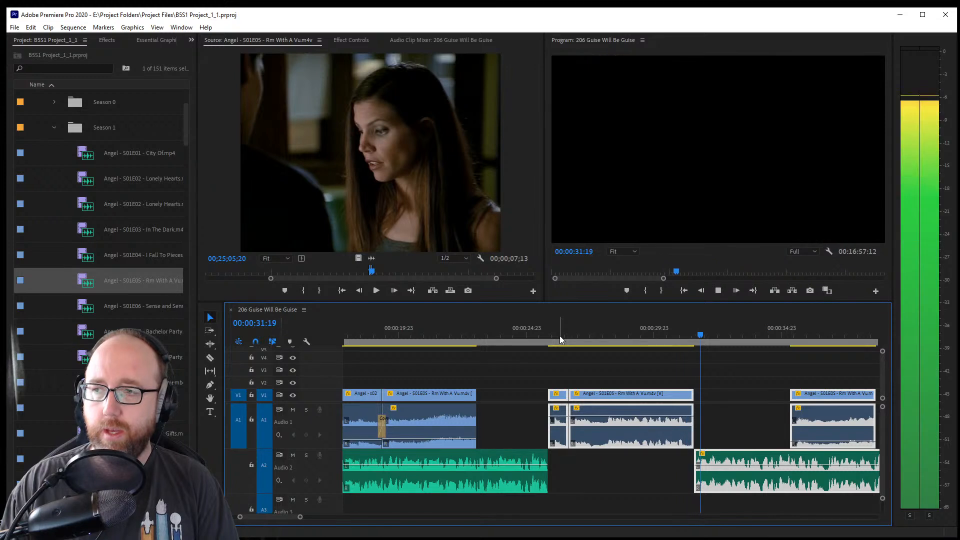
key(space)
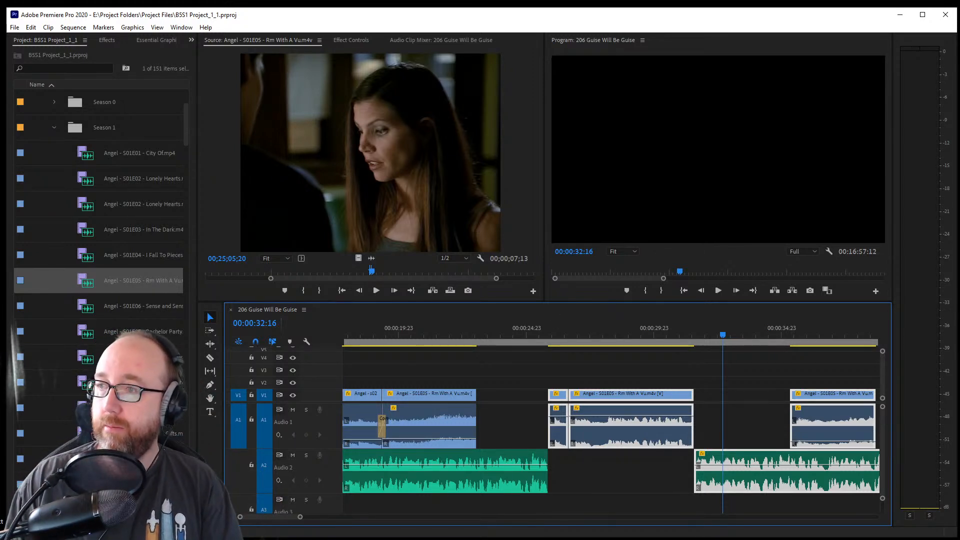
click(466, 328)
key(space)
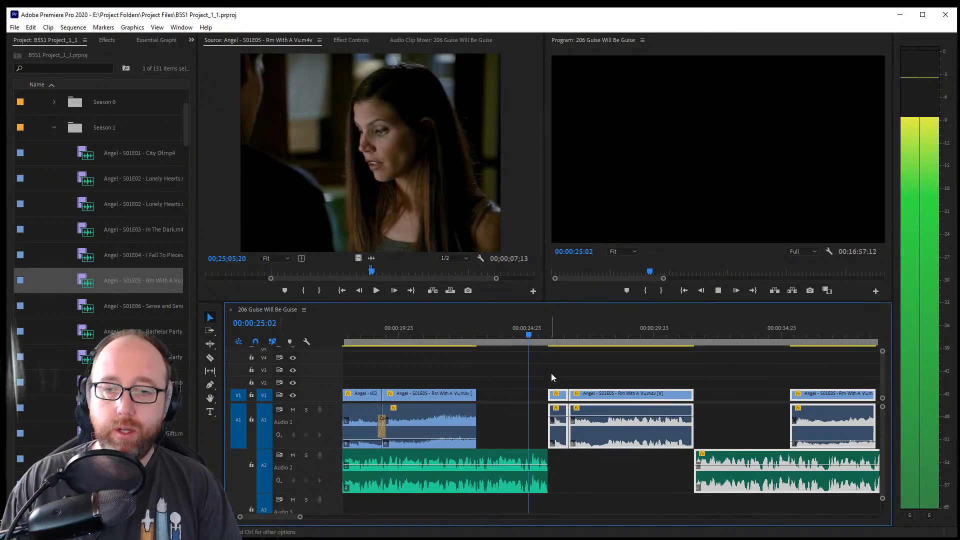
key(space)
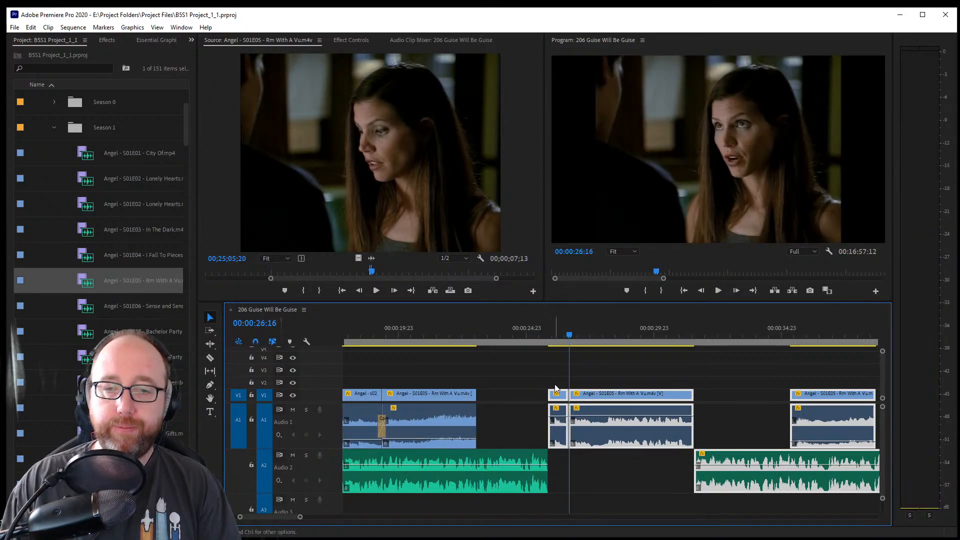
Extend the short excerpt piece's start back to the preceding clip and split it where the first narration clip ends
drag(550, 393, 477, 394)
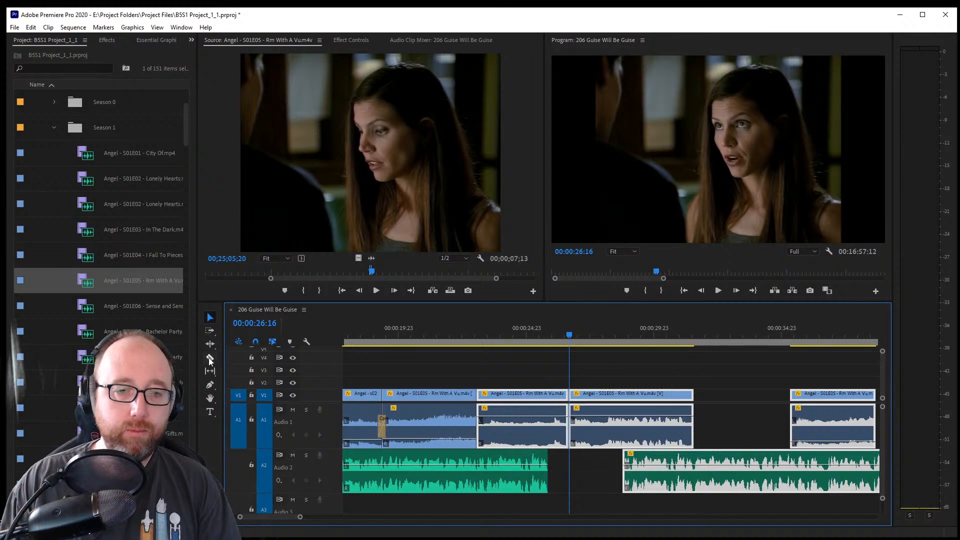
key(c)
click(550, 430)
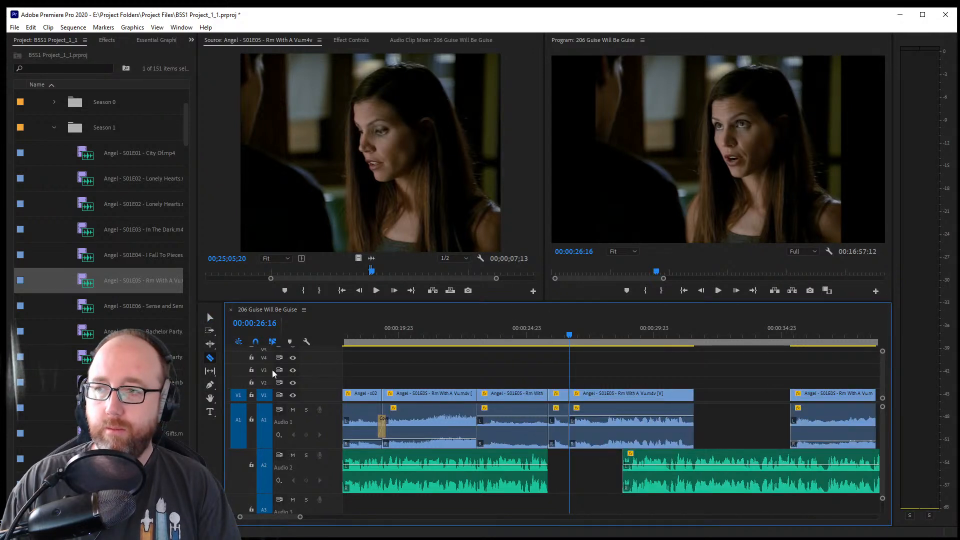
Turn the extended filler piece's audio down about 26 dB and add Constant Power transitions at both its ends
click(212, 317)
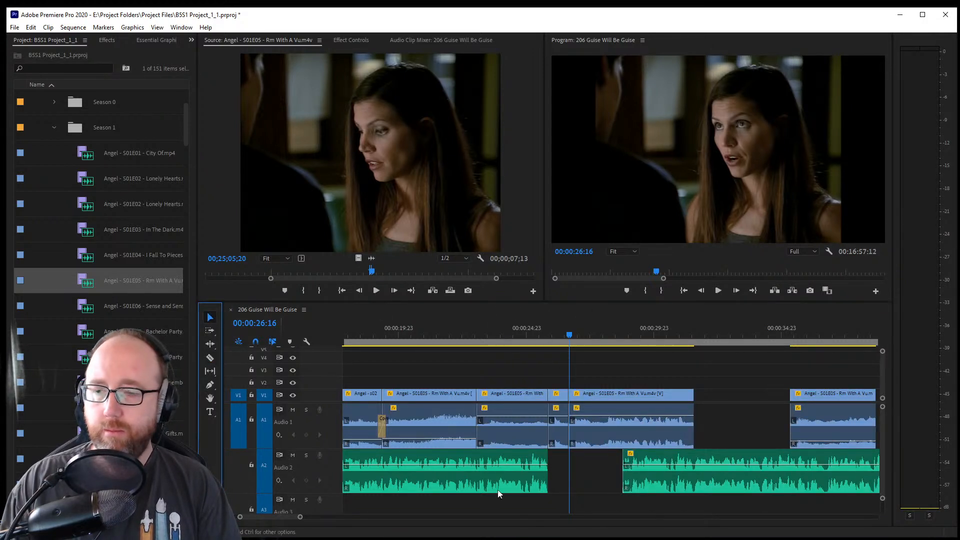
drag(517, 422, 519, 441)
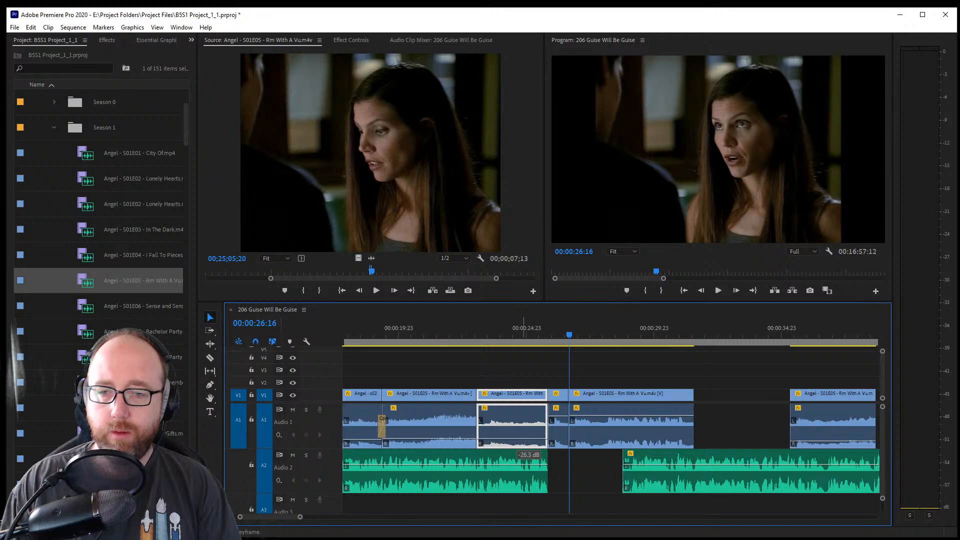
click(477, 443)
key(ctrl+shift+d)
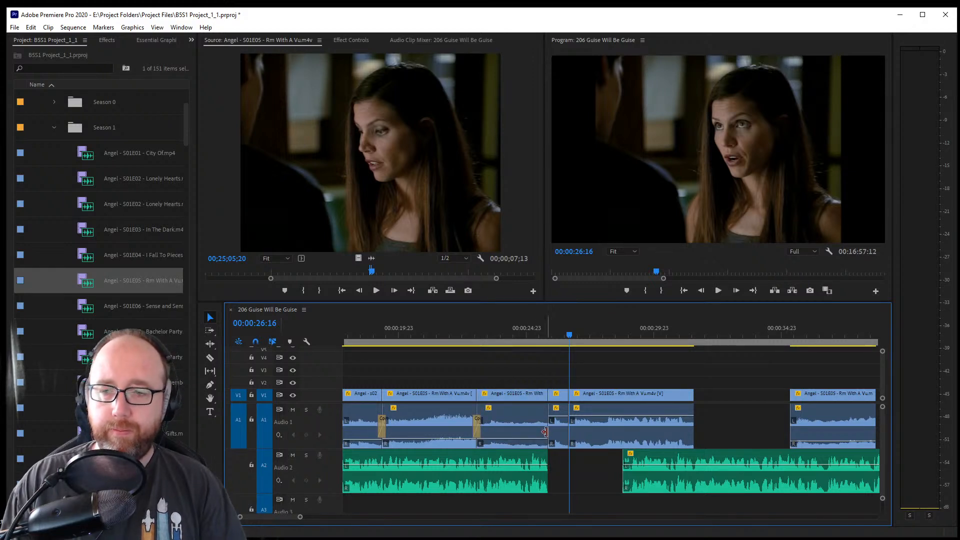
click(545, 431)
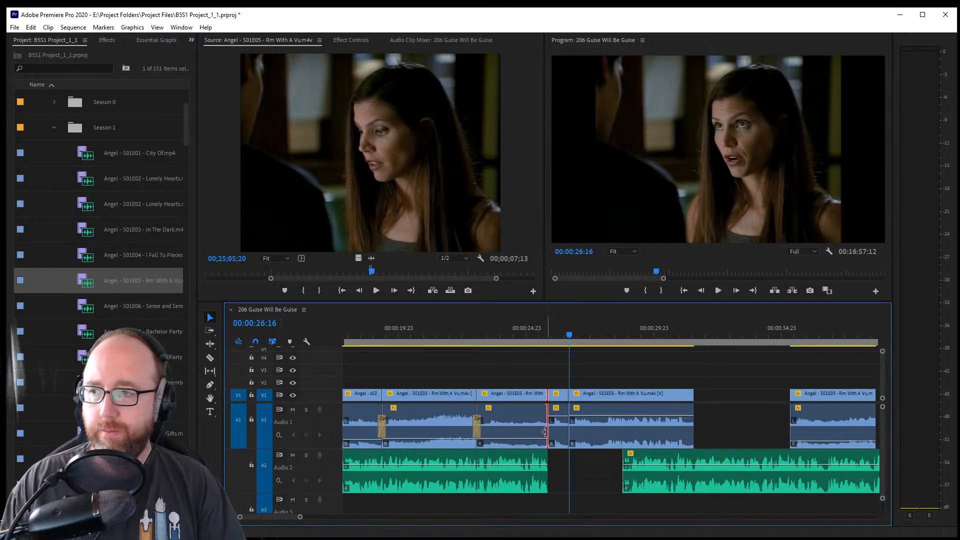
click(570, 433)
key(ctrl+shift+d)
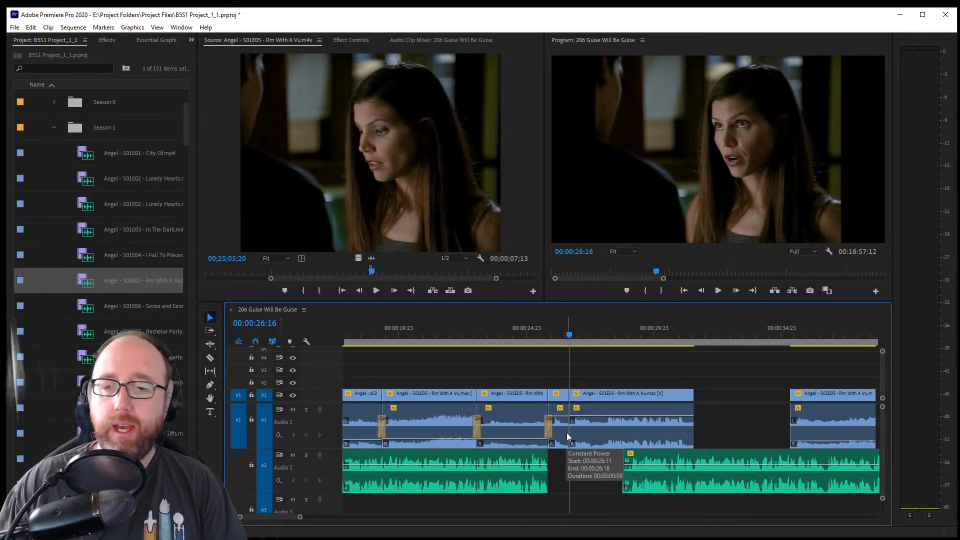
Shift the second narration clip and all following clips later to start where the conversation excerpt ends, play the excerpt to its end, and save
click(210, 358)
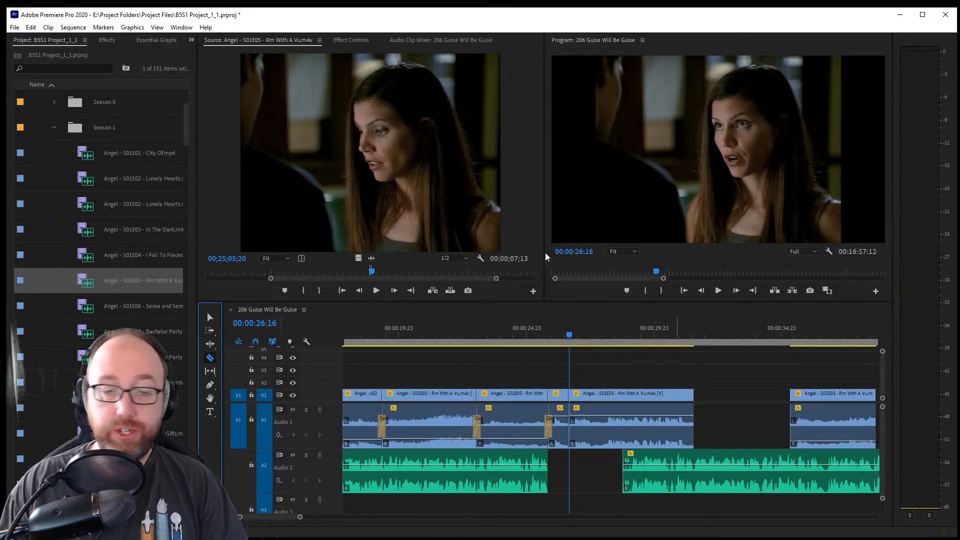
click(210, 330)
drag(714, 468, 789, 477)
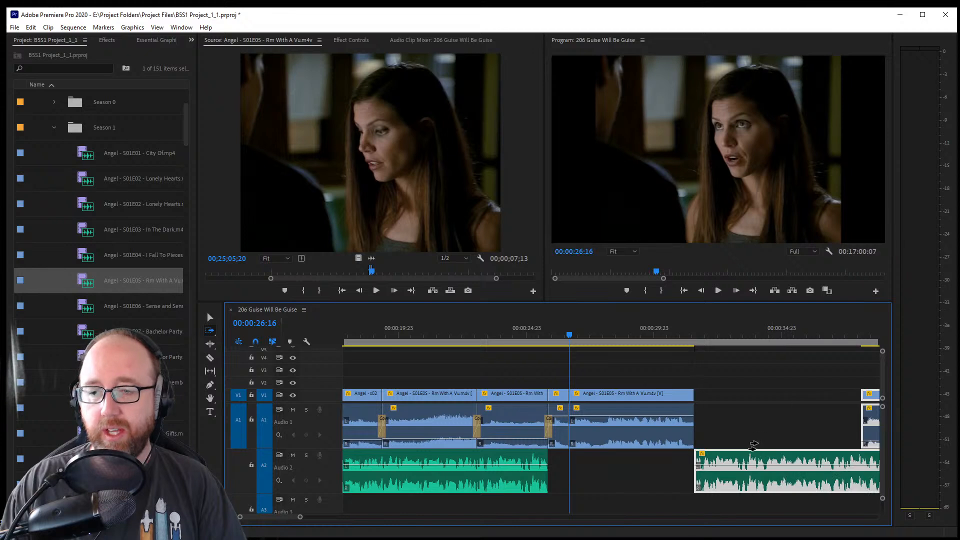
key(space)
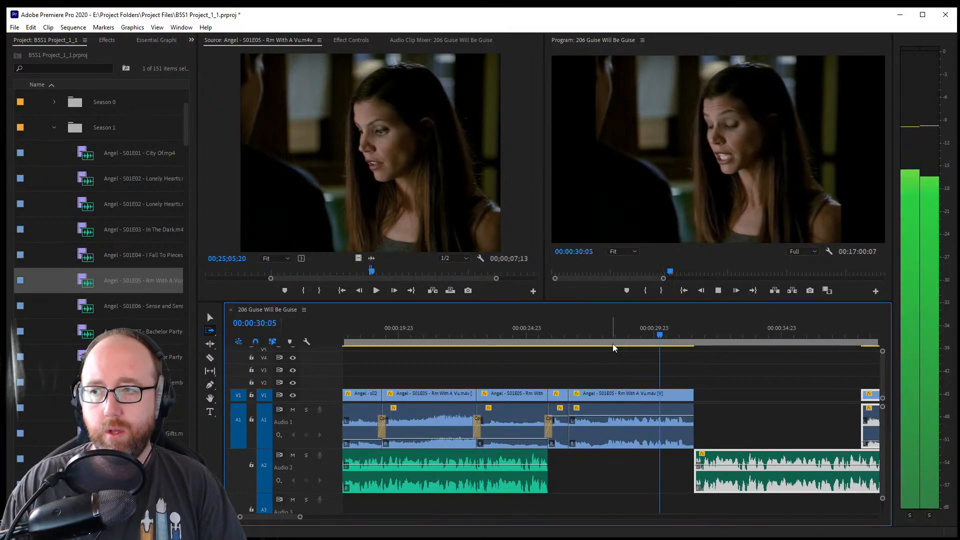
key(space)
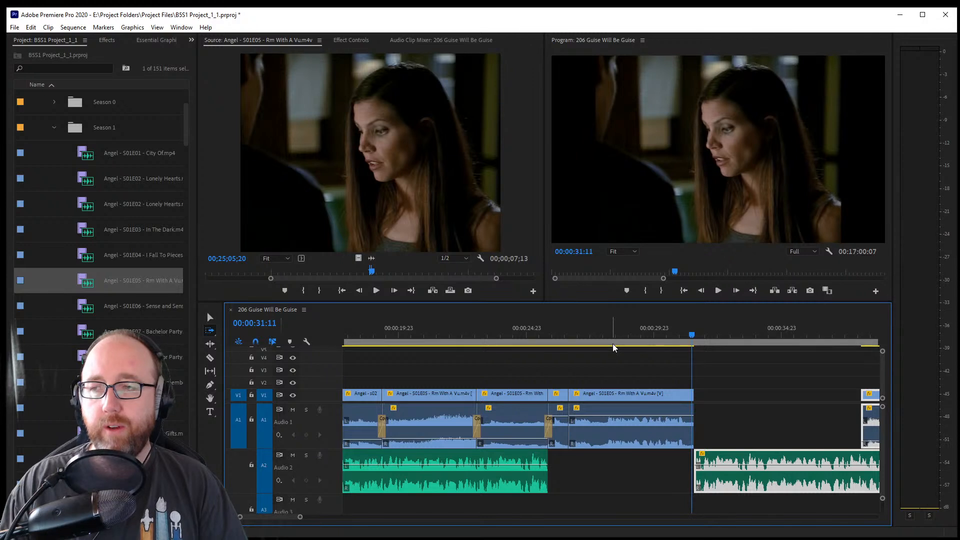
key(ctrl+s)
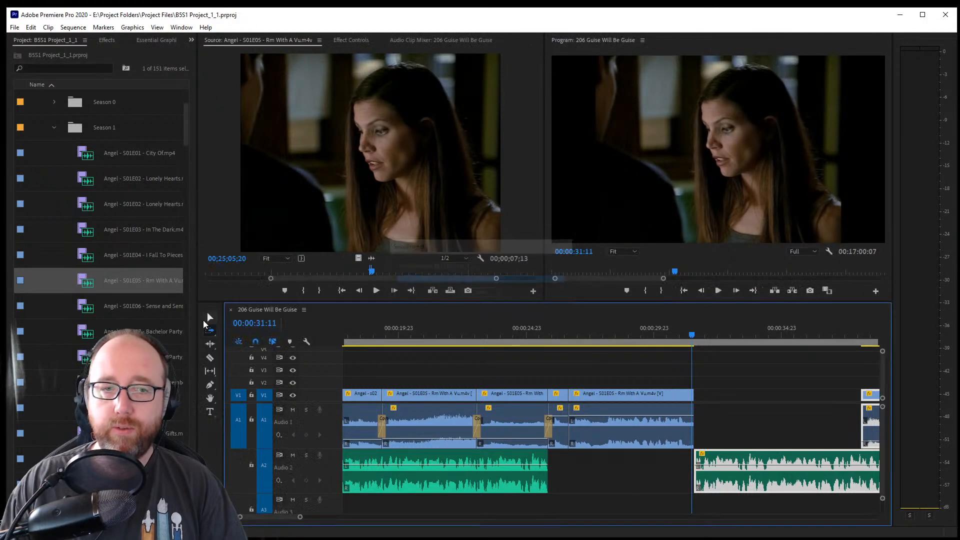
Duplicate the audio of both conversation excerpt pieces onto Audio 2 directly beneath the originals and save the project
click(210, 318)
drag(631, 461, 549, 388)
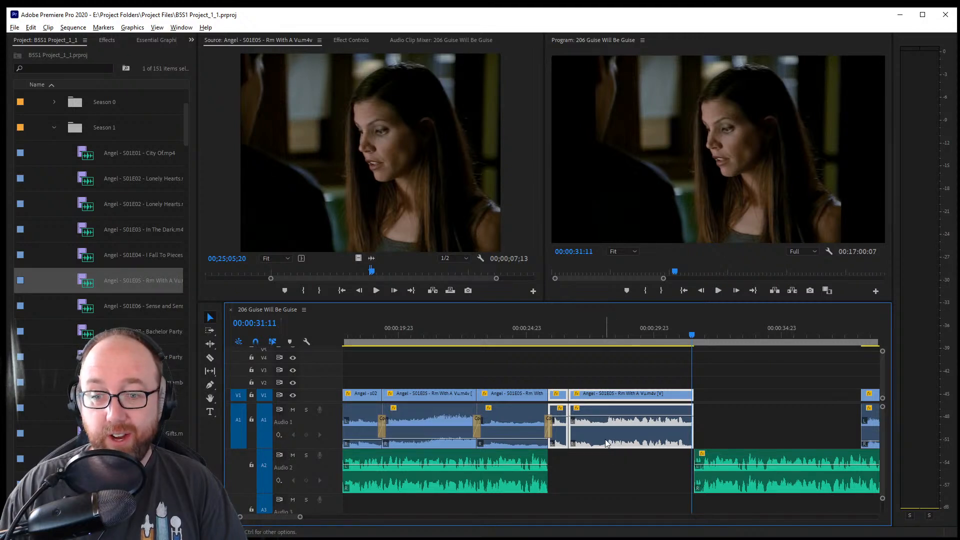
drag(605, 438, 607, 449)
key(ctrl+s)
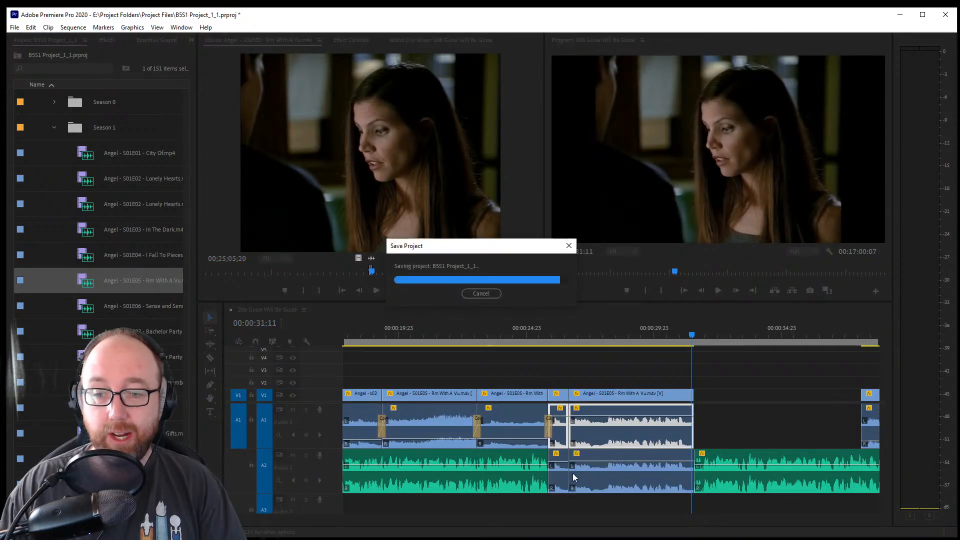
Add a Constant Power transition of about 2 frames between the excerpt pieces on Audio 1, and short transitions at both ends of the Audio 2 filler
click(570, 435)
key(ctrl+shift+d)
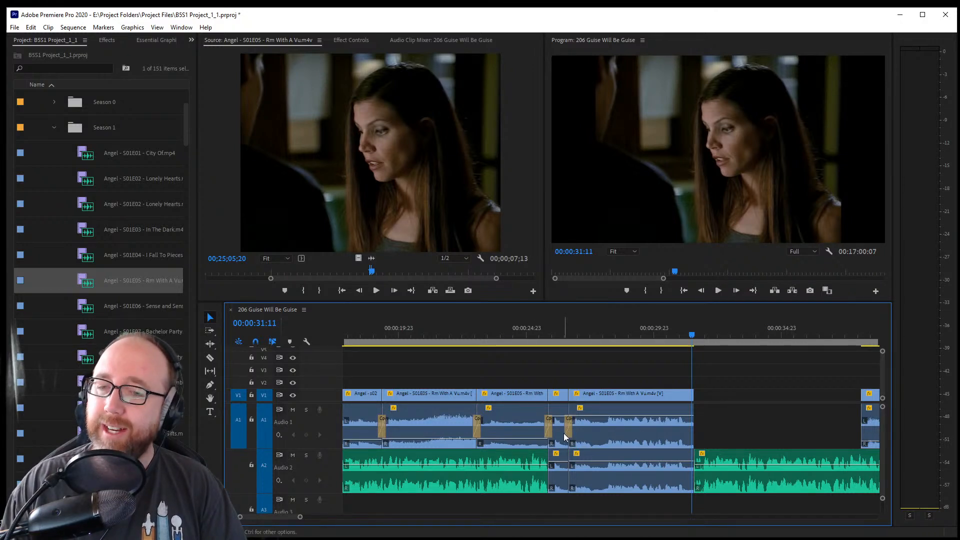
click(564, 433)
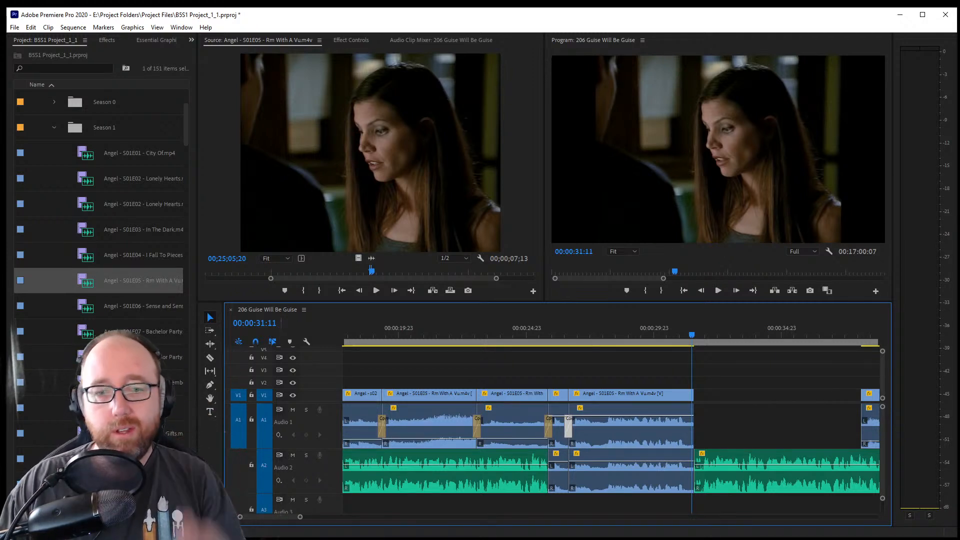
drag(240, 517, 243, 517)
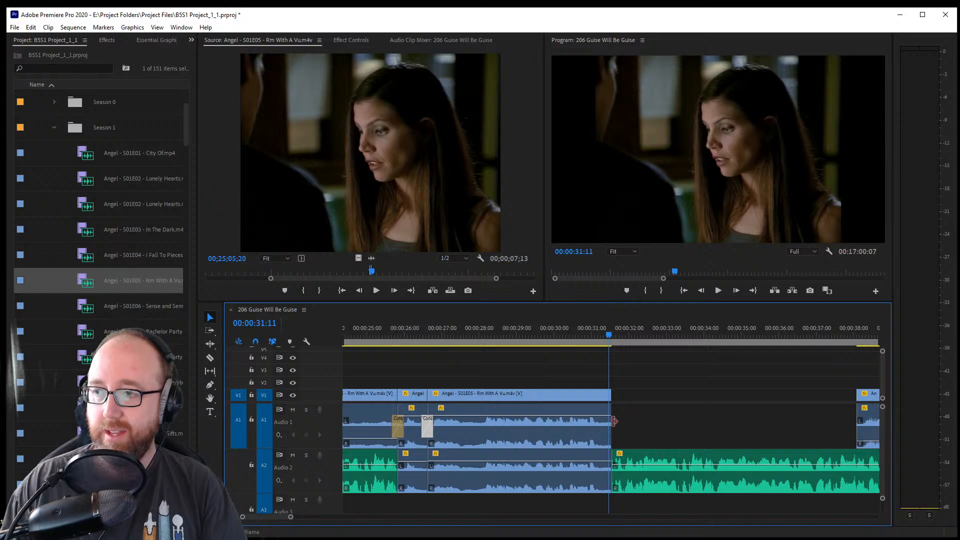
key(Delete)
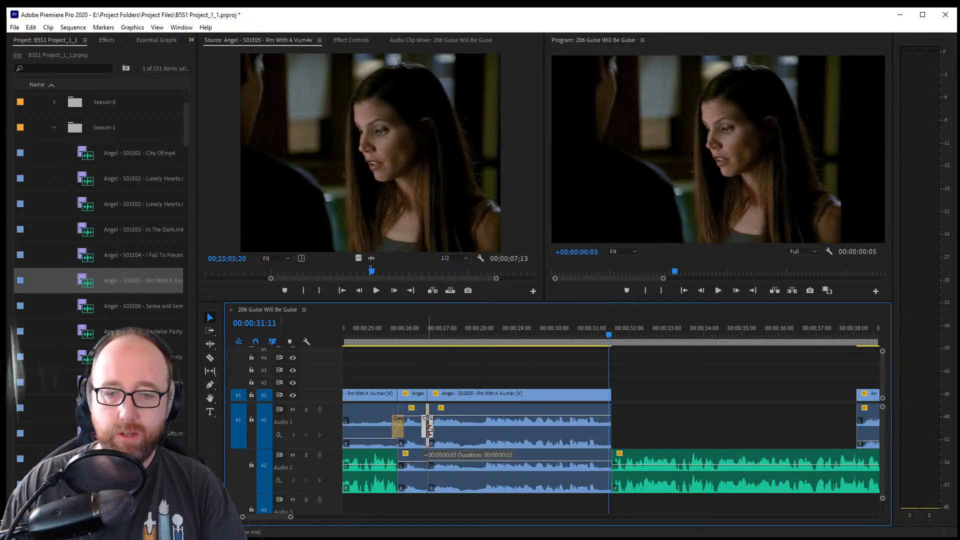
click(431, 472)
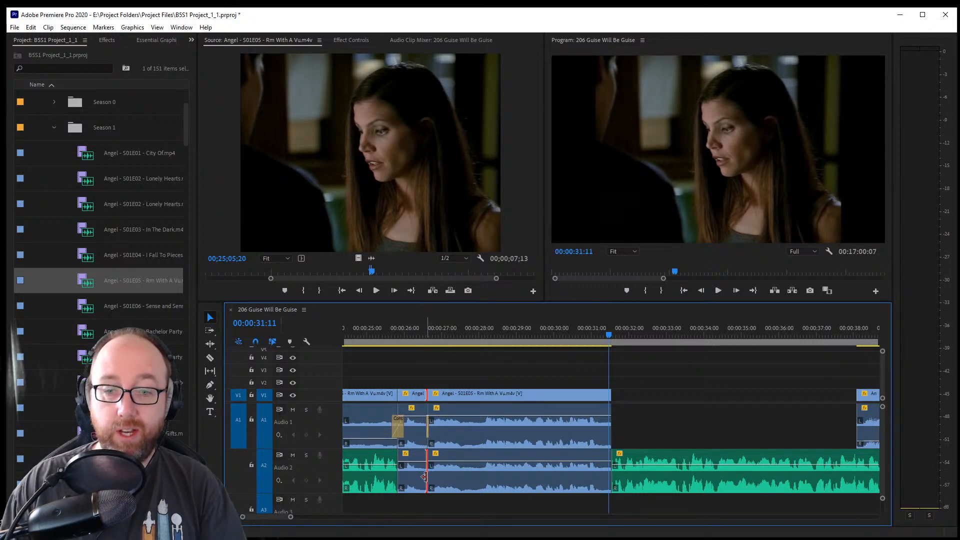
click(401, 480)
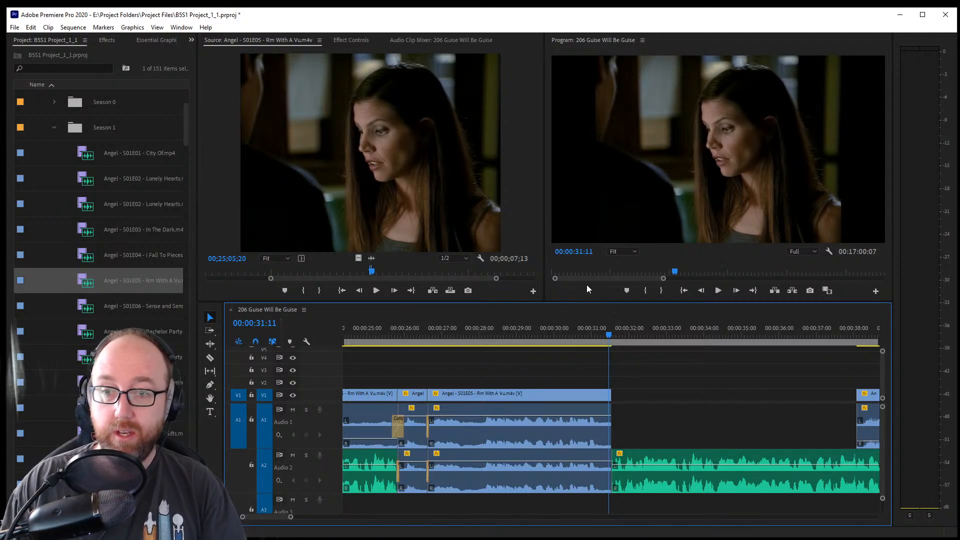
Trim 4 frames off the end of the excerpt's video and both audio copies, close the gap before the second narration clip, and save
click(577, 333)
key(space)
key(space)
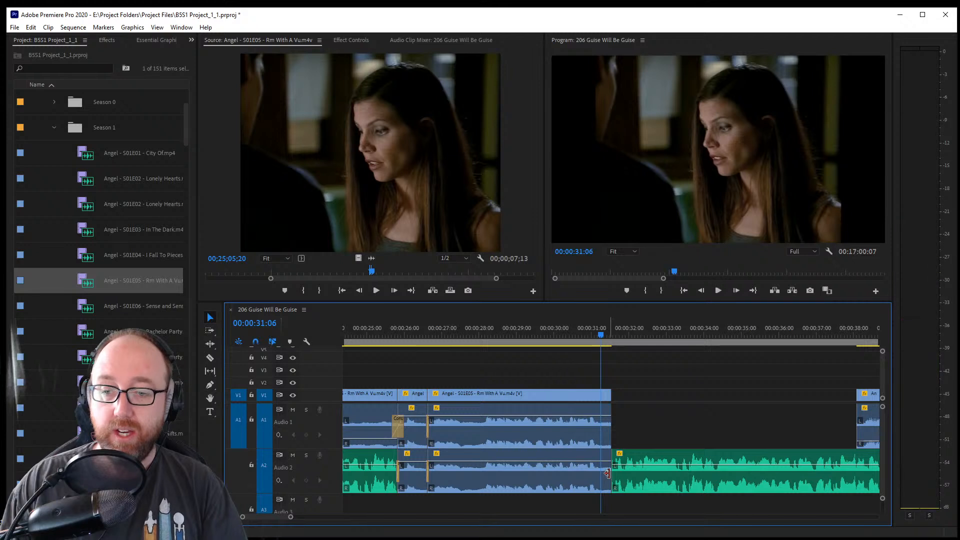
drag(605, 472, 599, 442)
click(608, 467)
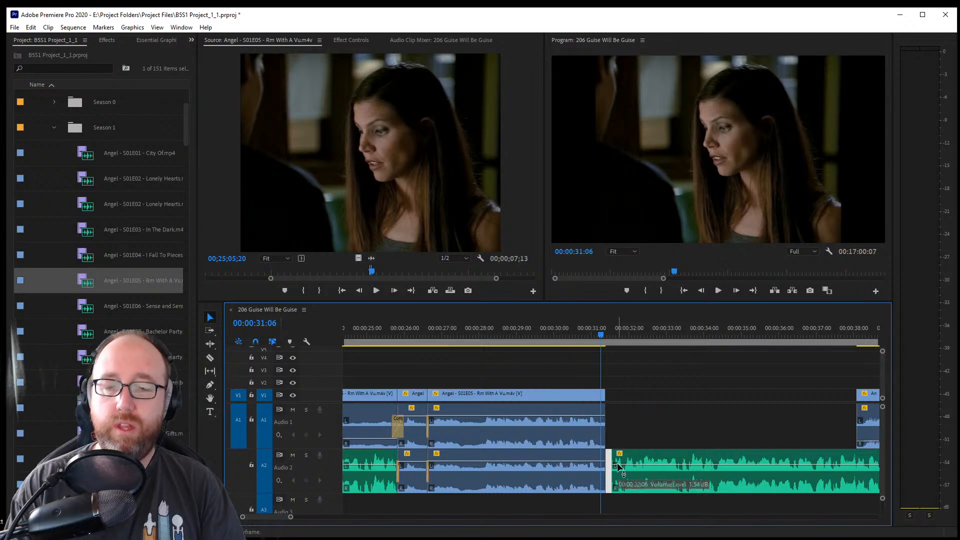
key(Delete)
key(ctrl+s)
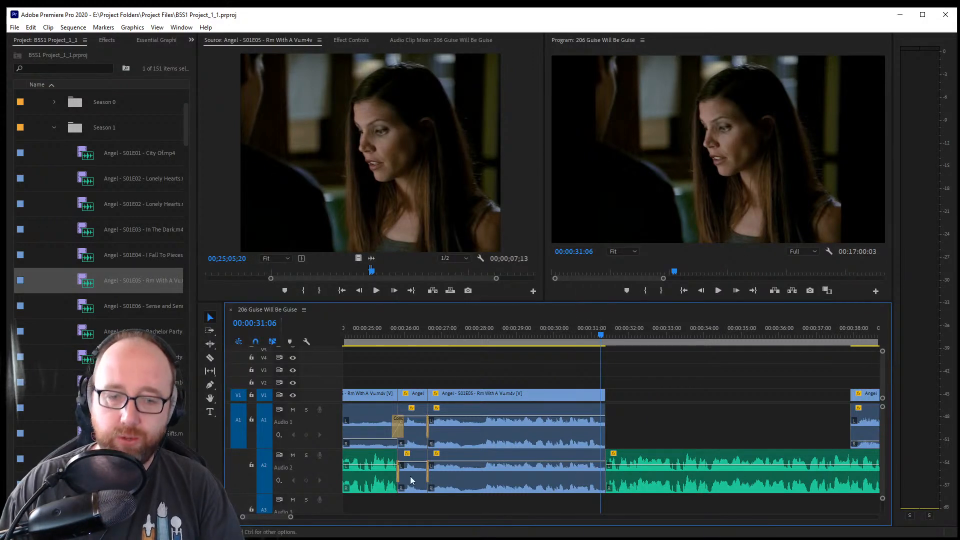
Check the empty video stretch after the excerpt and play the cut from the bedroom shot to the Angel shot
scroll(291, 514, down, 5)
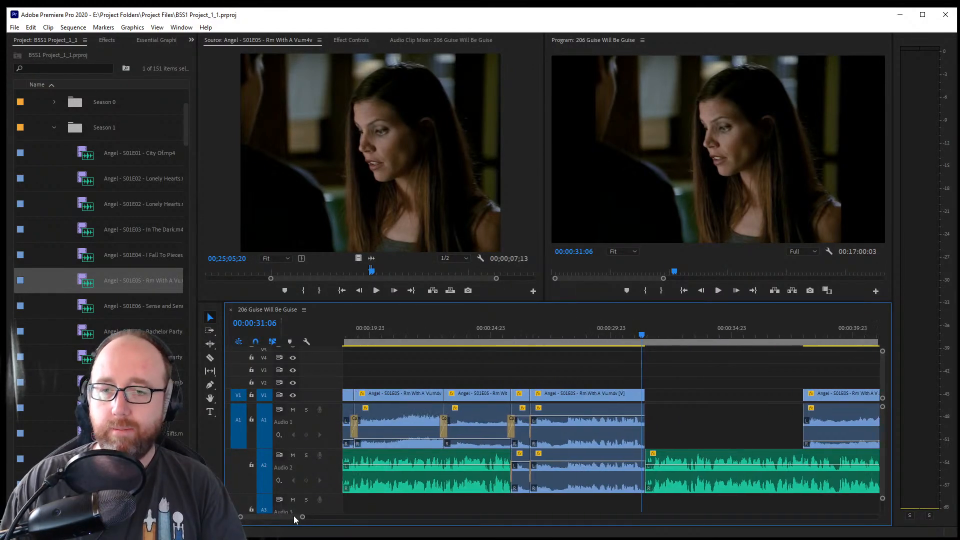
scroll(296, 516, up, 2)
click(664, 395)
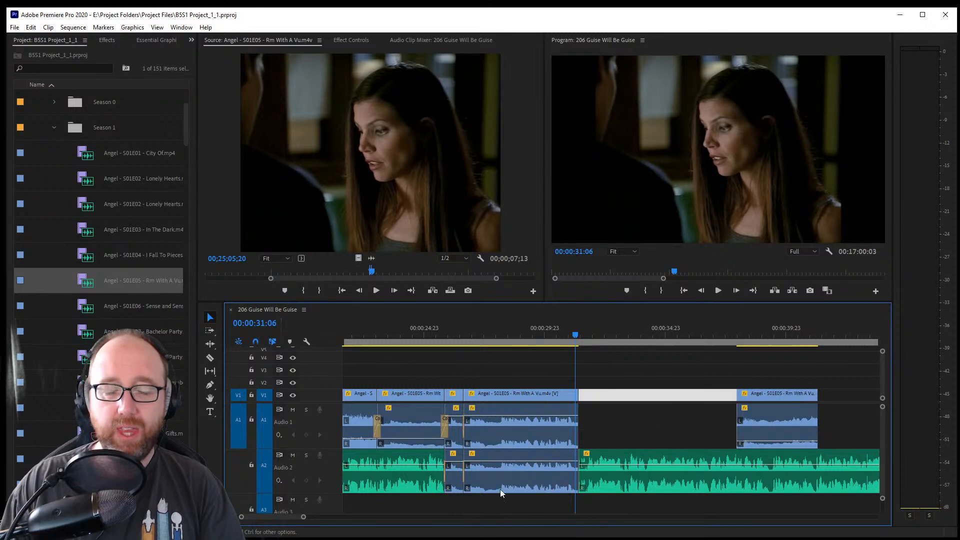
click(401, 356)
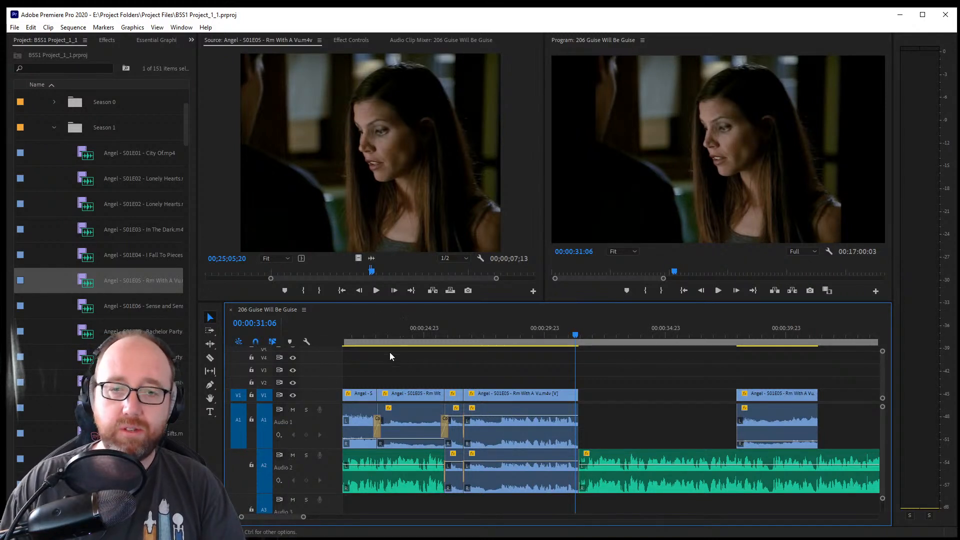
click(363, 338)
key(space)
key(space)
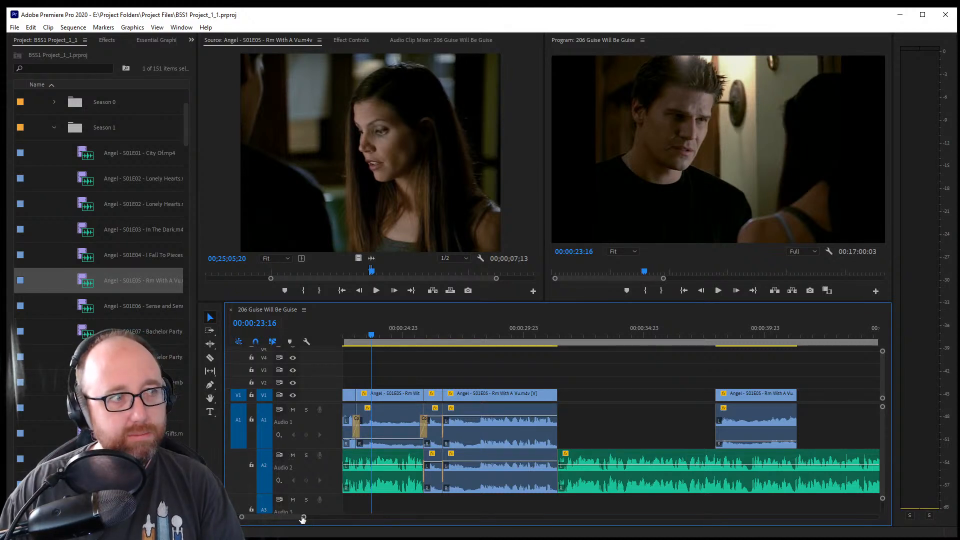
Unlink the two clips at the bedroom-to-Angel cut, move only their video edit point later to 00:00:23:07, and save the project
drag(302, 519, 288, 519)
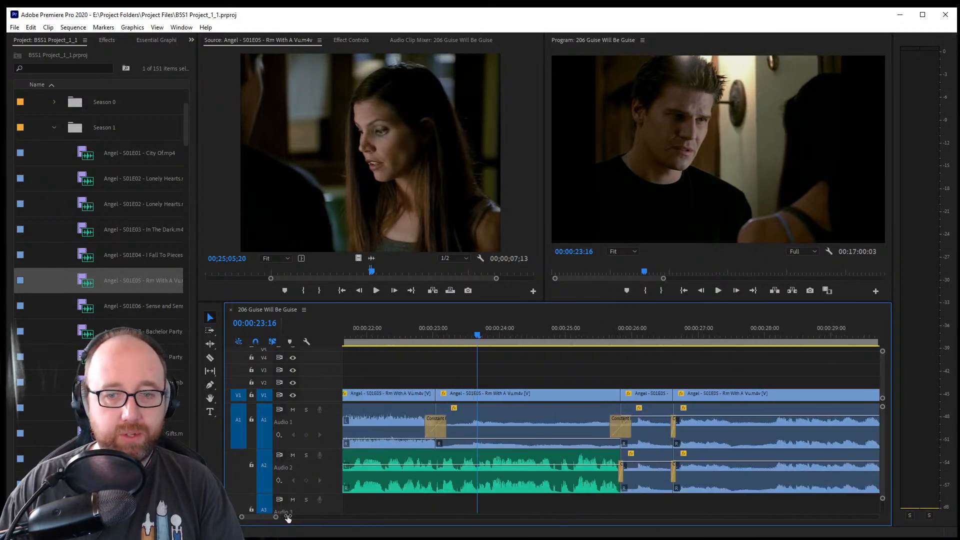
drag(427, 335, 454, 339)
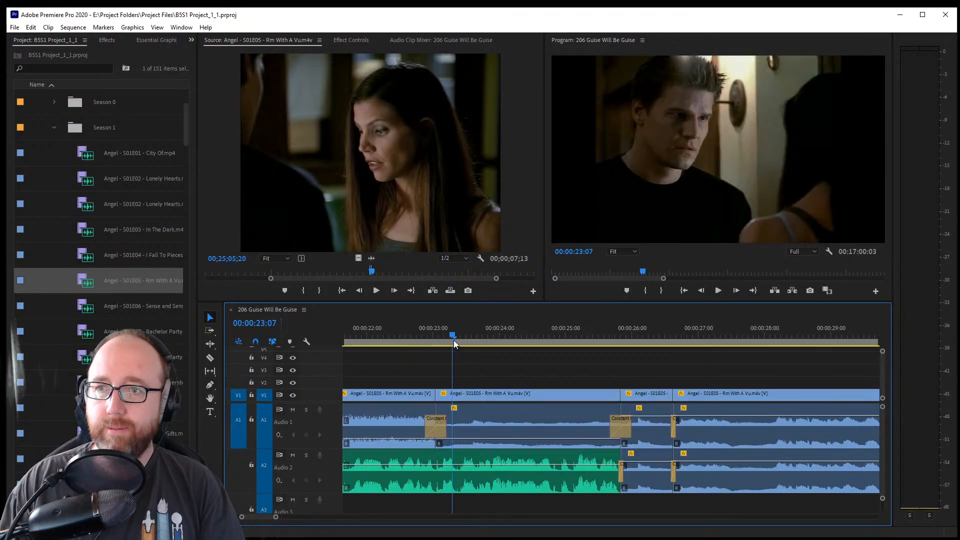
right_click(451, 395)
click(497, 200)
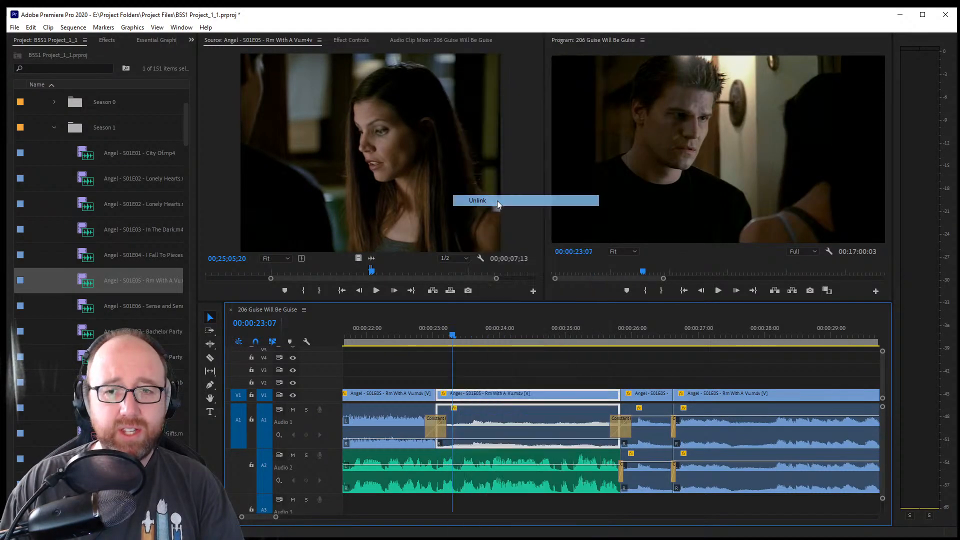
drag(443, 396, 452, 396)
right_click(424, 396)
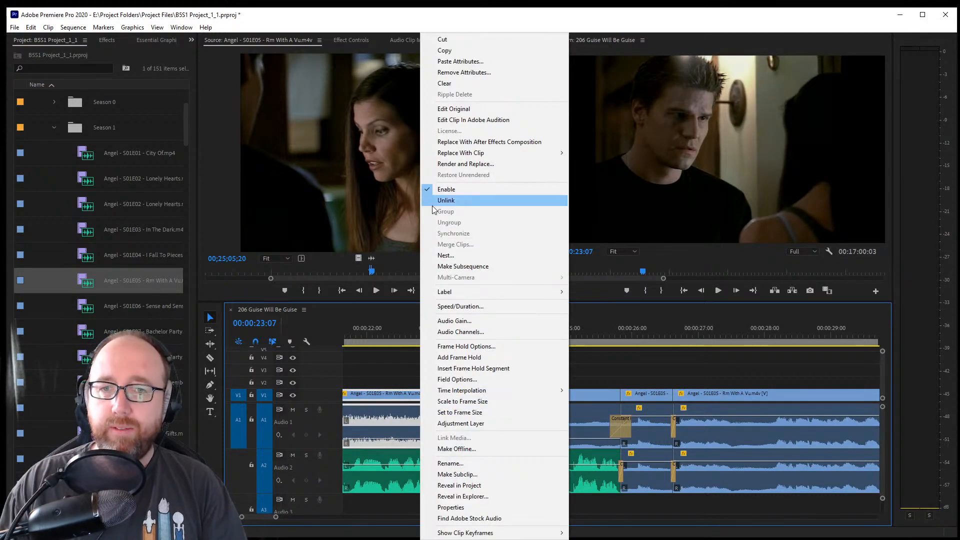
click(440, 200)
drag(431, 398, 452, 397)
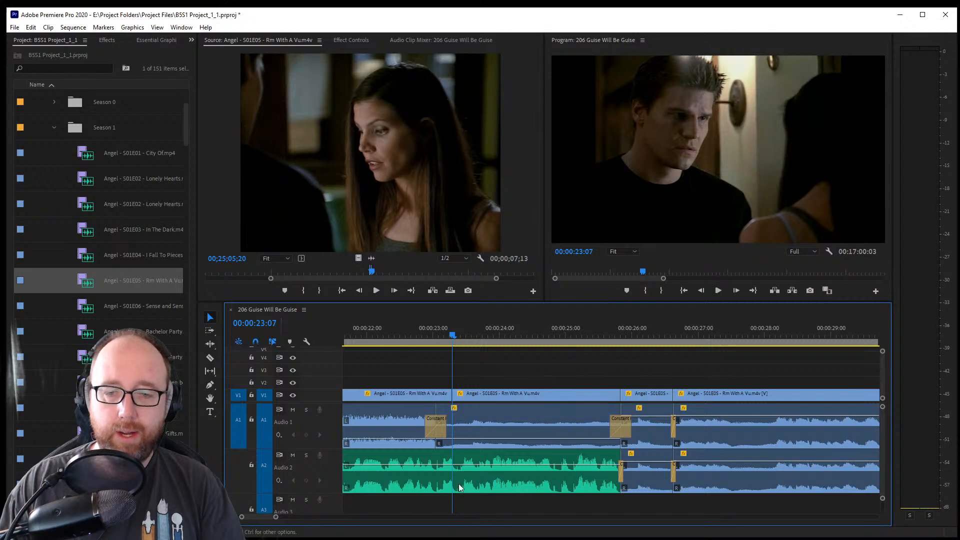
scroll(264, 517, up, 5)
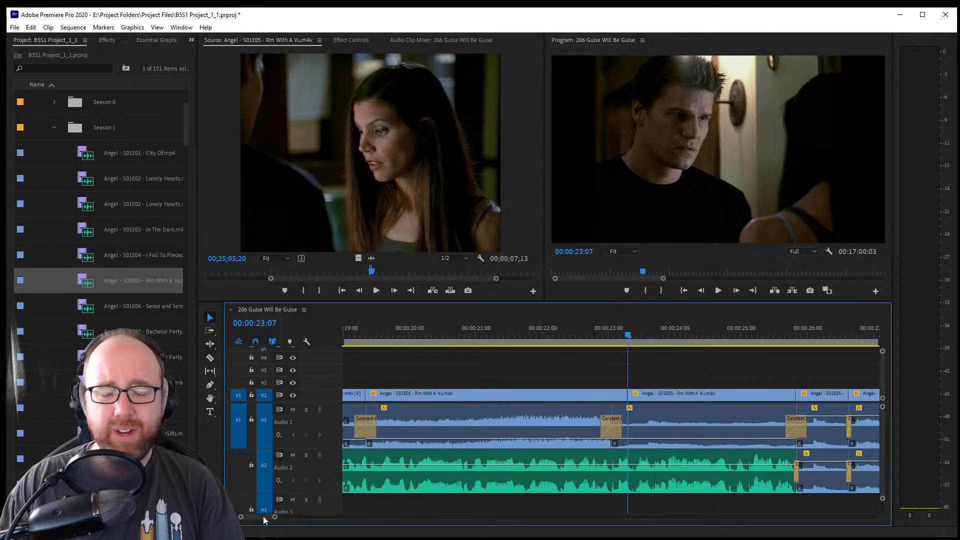
mouse_move(275, 517)
mouse_down()
mouse_move(291, 519)
mouse_move(273, 514)
mouse_up()
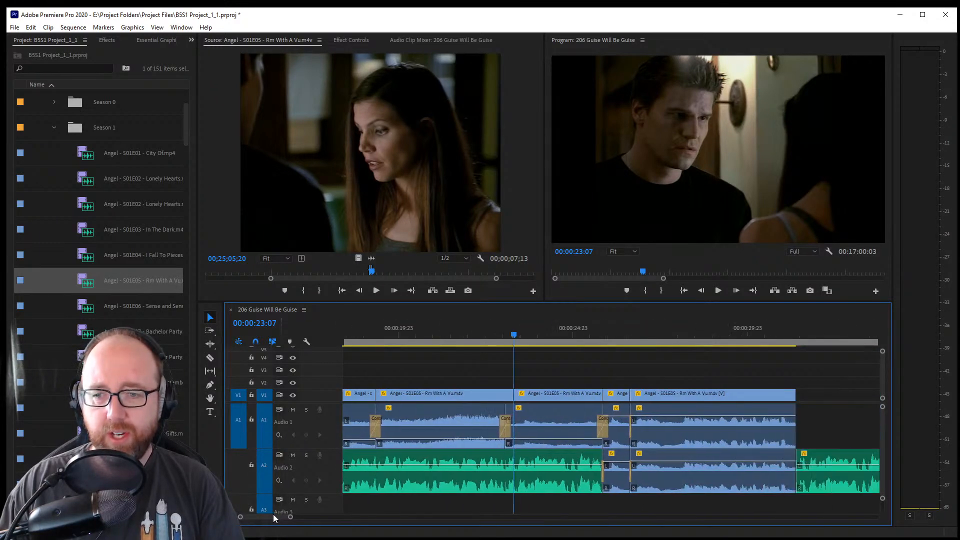
key(ctrl+s)
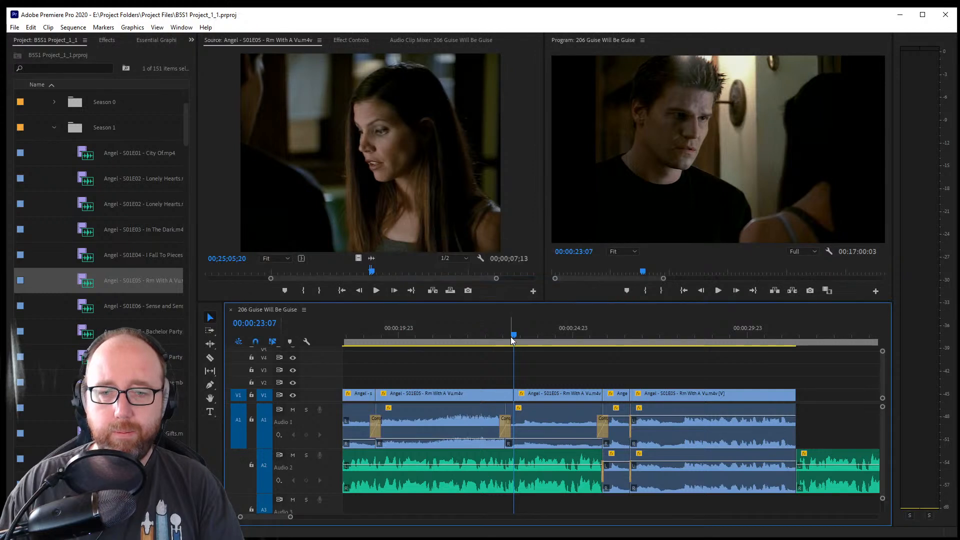
Scrub through the bedroom shot around the moved video cut and play the sequence from 00:00:18:15 to review it
click(504, 366)
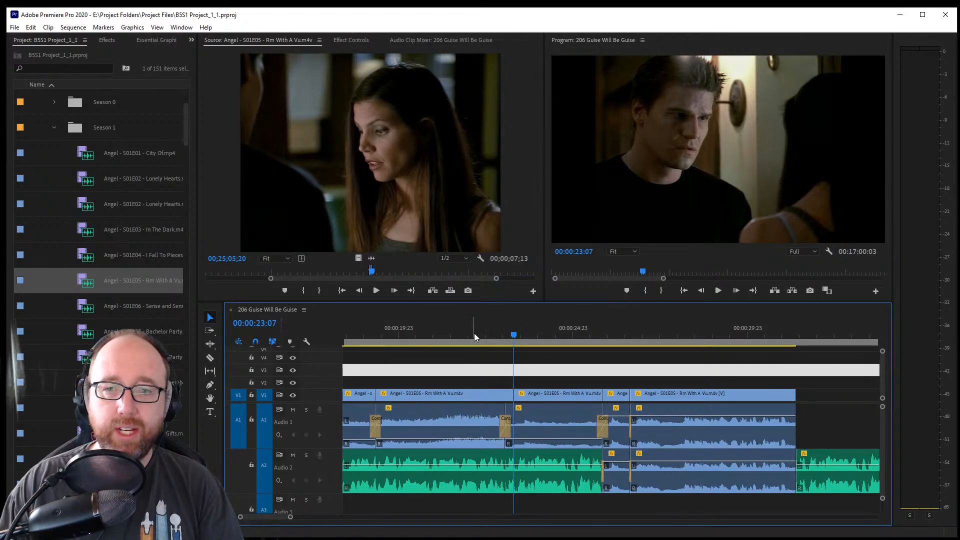
drag(478, 334, 513, 366)
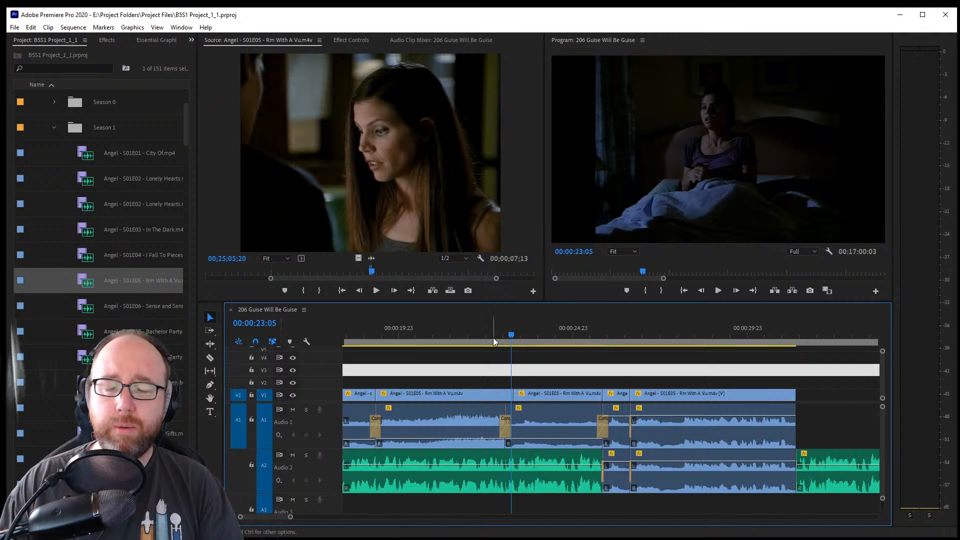
click(478, 339)
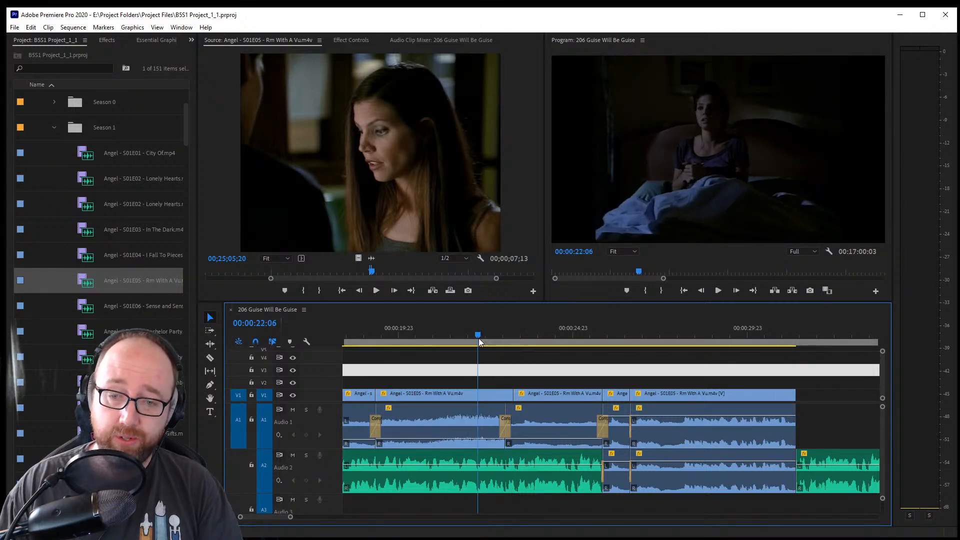
drag(479, 339, 439, 380)
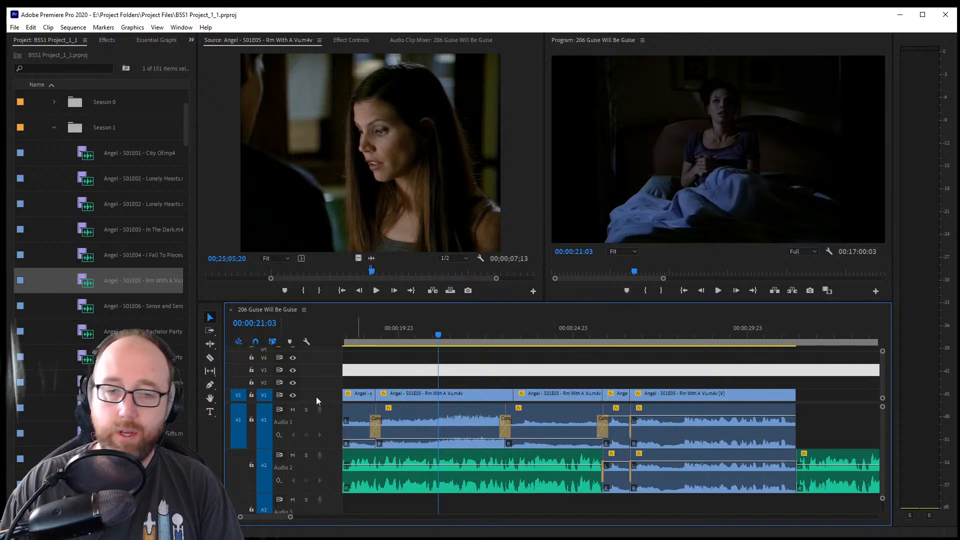
click(407, 360)
click(364, 336)
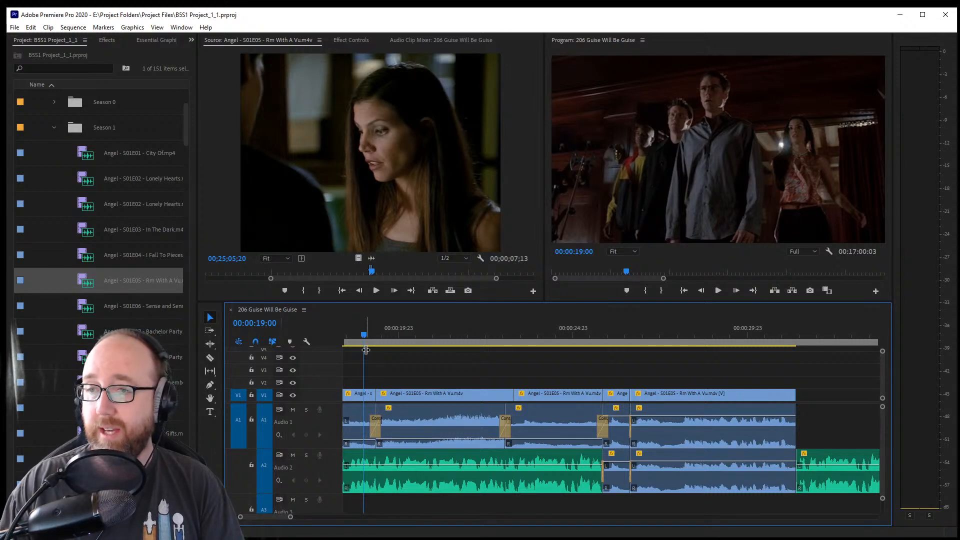
mouse_move(358, 340)
mouse_down()
mouse_move(361, 332)
mouse_move(418, 337)
mouse_move(349, 347)
mouse_up()
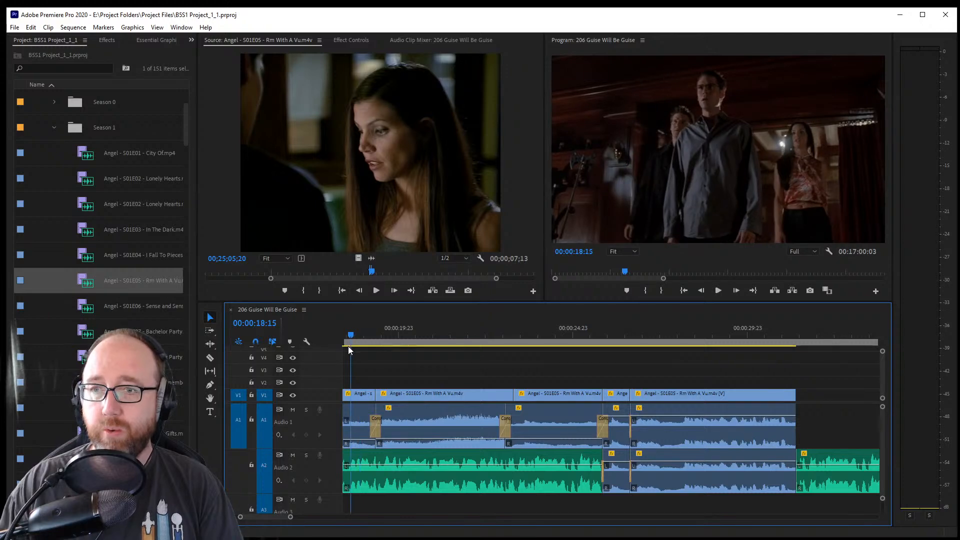
key(space)
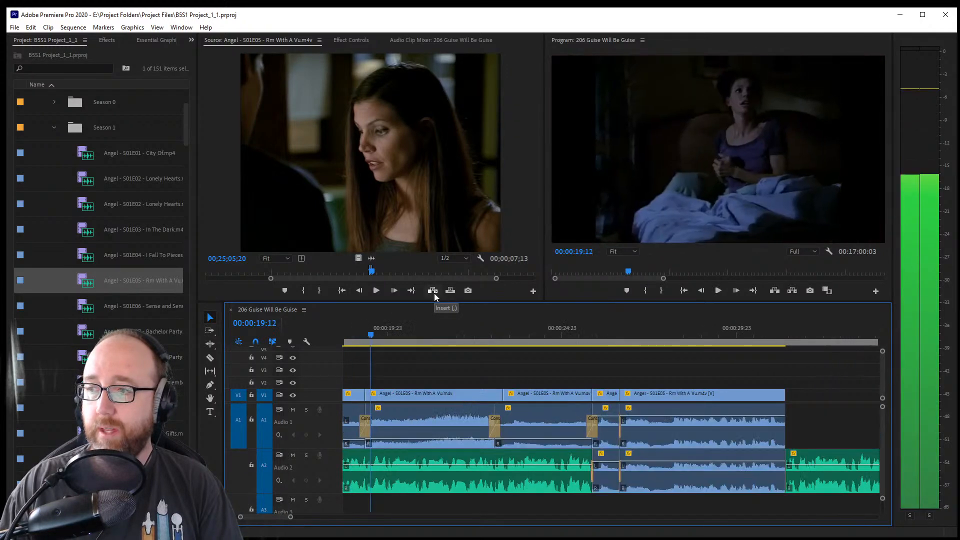
Play the sequence from just before the bedroom shot through the cut to the Angel and Cordelia conversation
key(space)
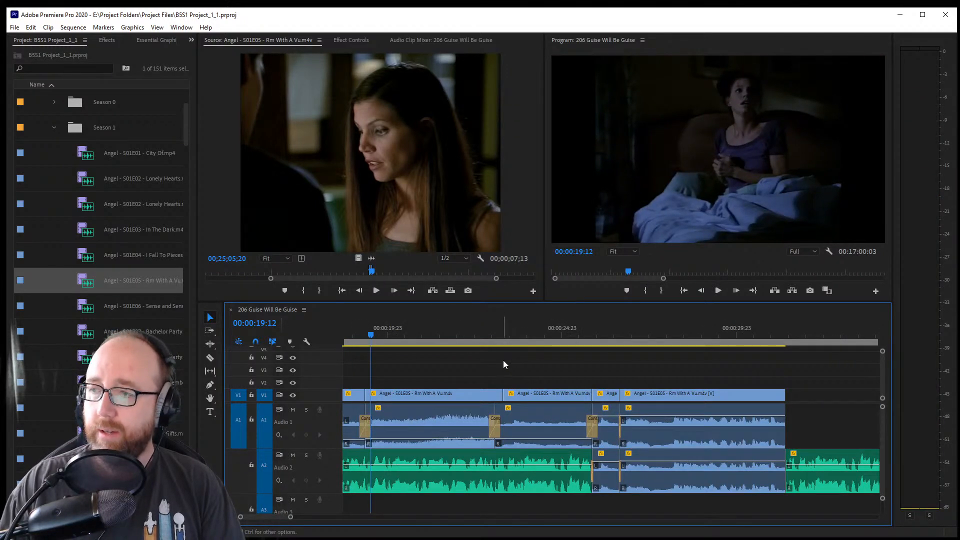
click(359, 337)
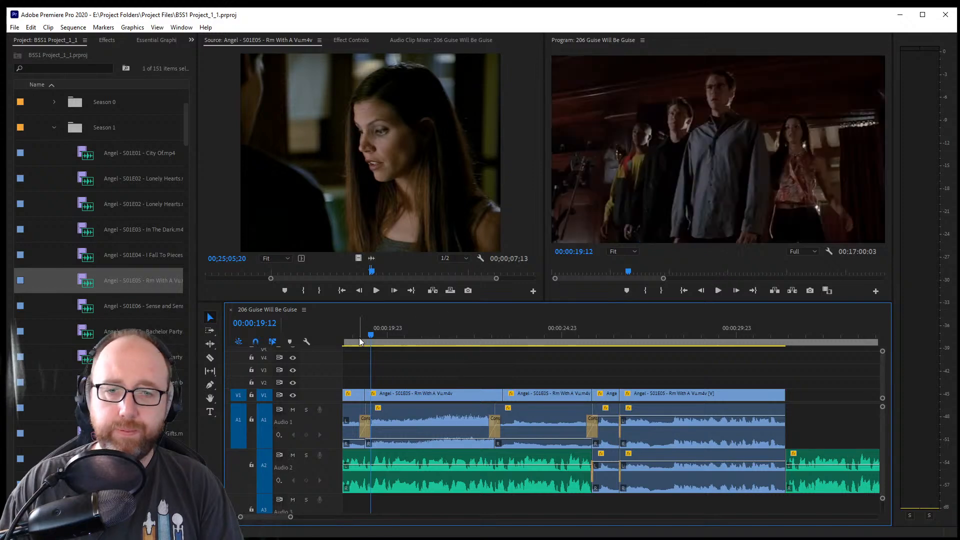
key(space)
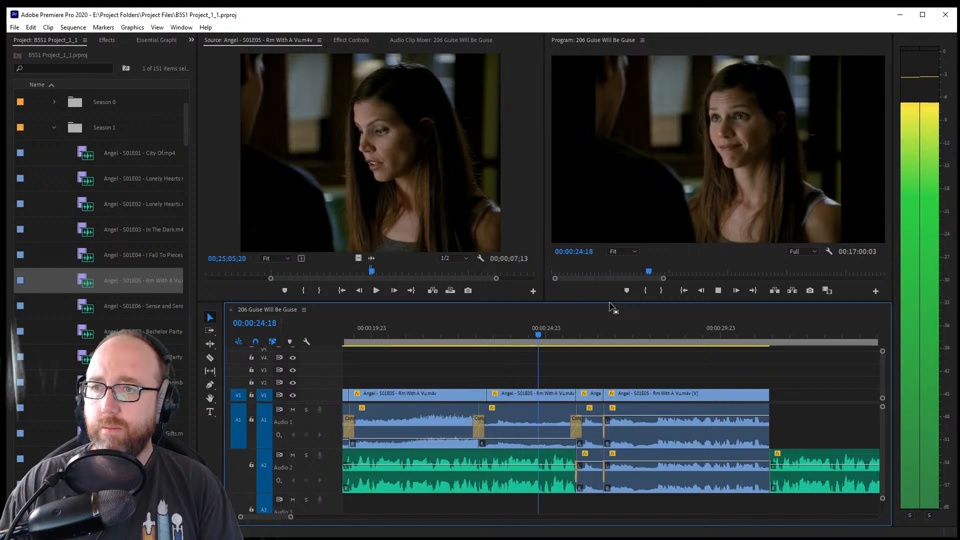
key(space)
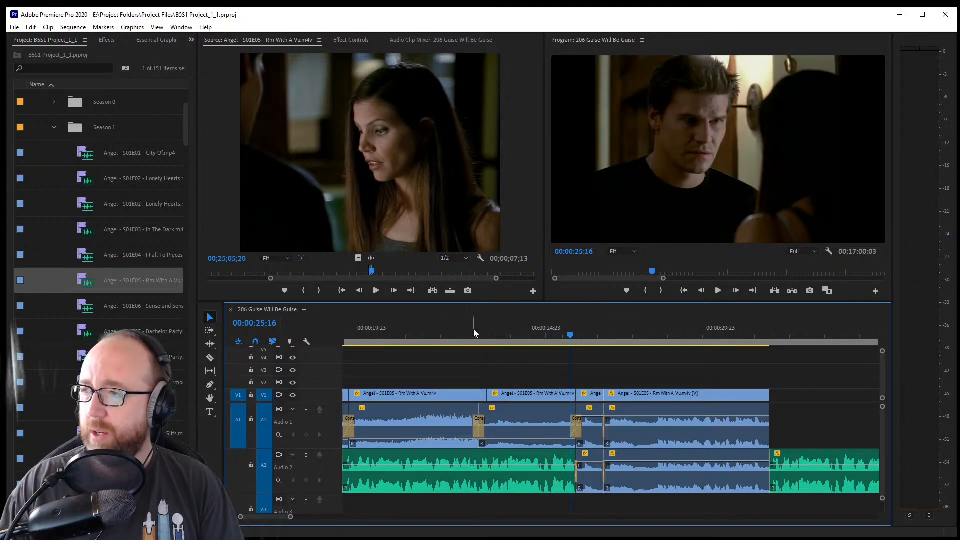
Scrub around the bedroom-to-Angel cut, replay the sequence from there to 00:00:25:00, and save the project
drag(478, 340, 514, 369)
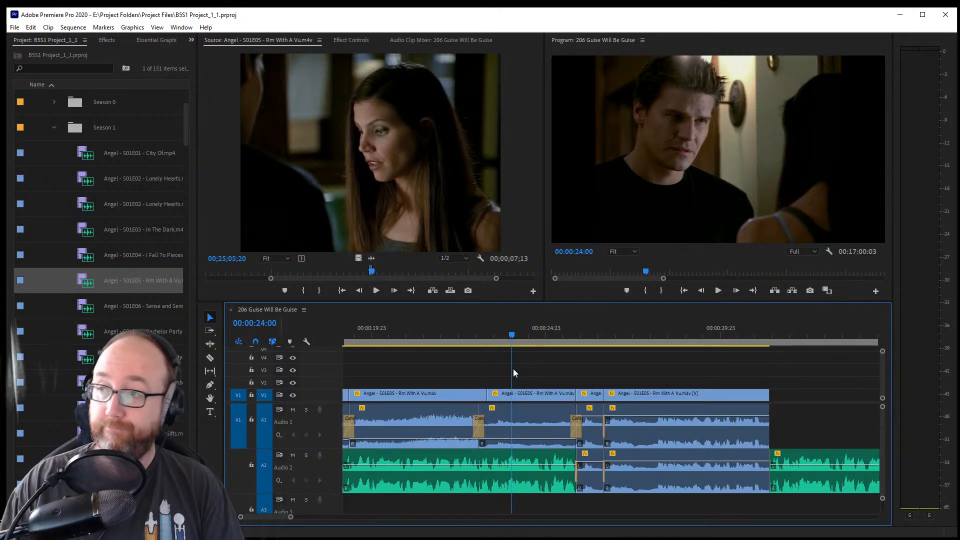
drag(513, 367, 483, 381)
key(space)
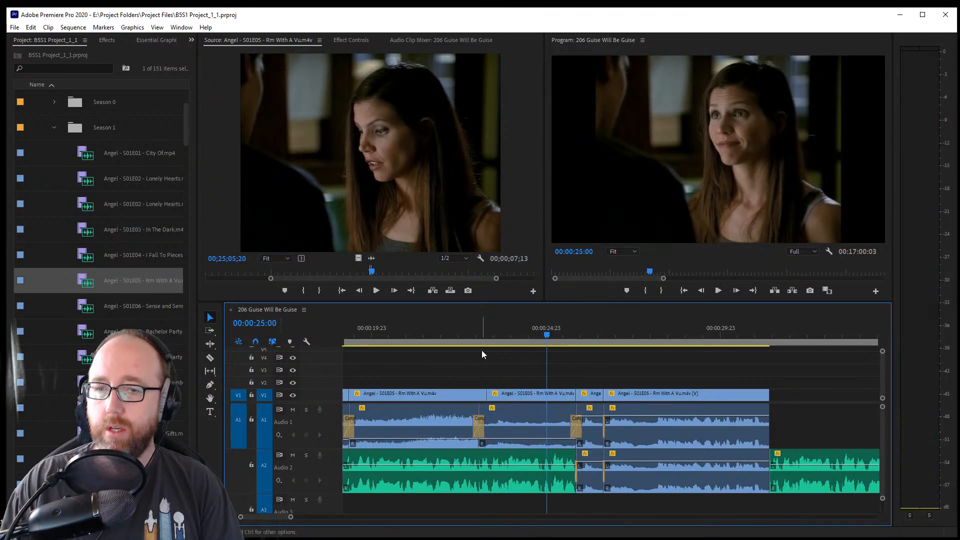
key(ctrl+s)
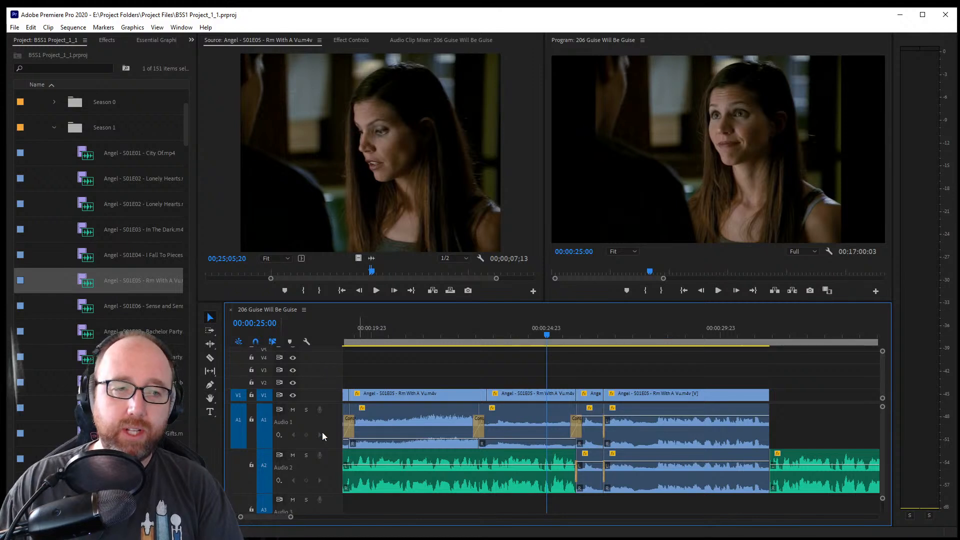
Replay the bedroom-to-Angel cut from 00:00:23:03 and return the playhead to the bedroom shot at 00:00:22:00
drag(284, 518, 292, 519)
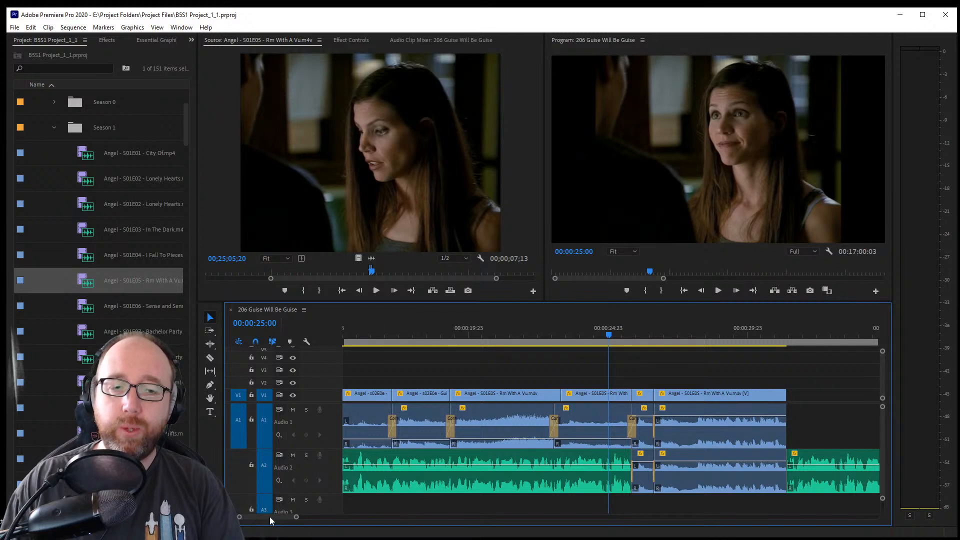
drag(272, 518, 274, 518)
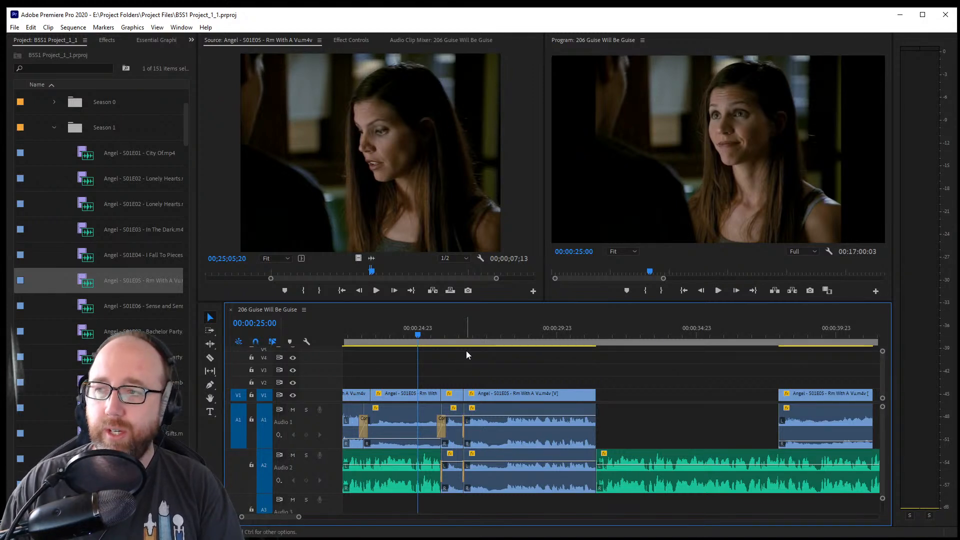
click(424, 372)
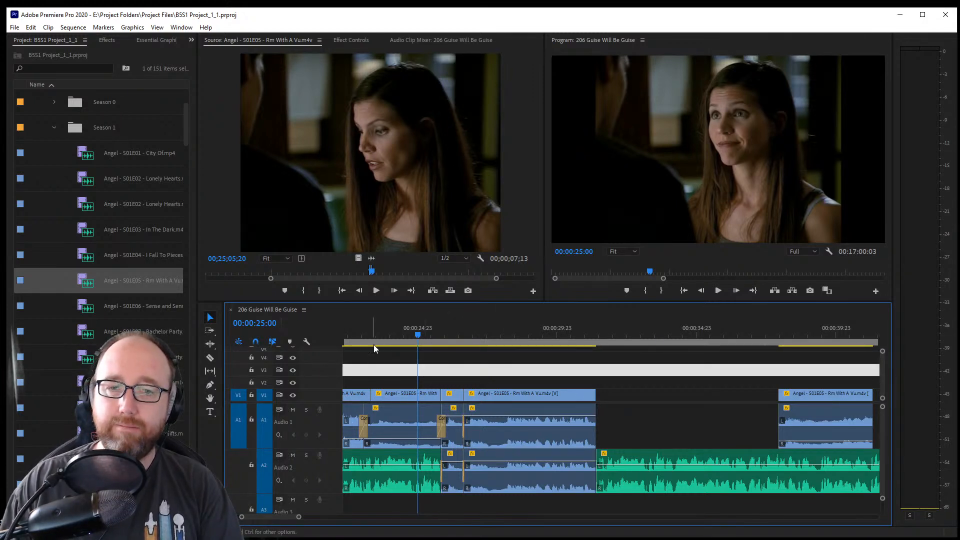
click(373, 342)
mouse_move(373, 340)
mouse_down()
mouse_move(356, 339)
mouse_move(384, 334)
mouse_move(353, 346)
mouse_move(366, 345)
mouse_up()
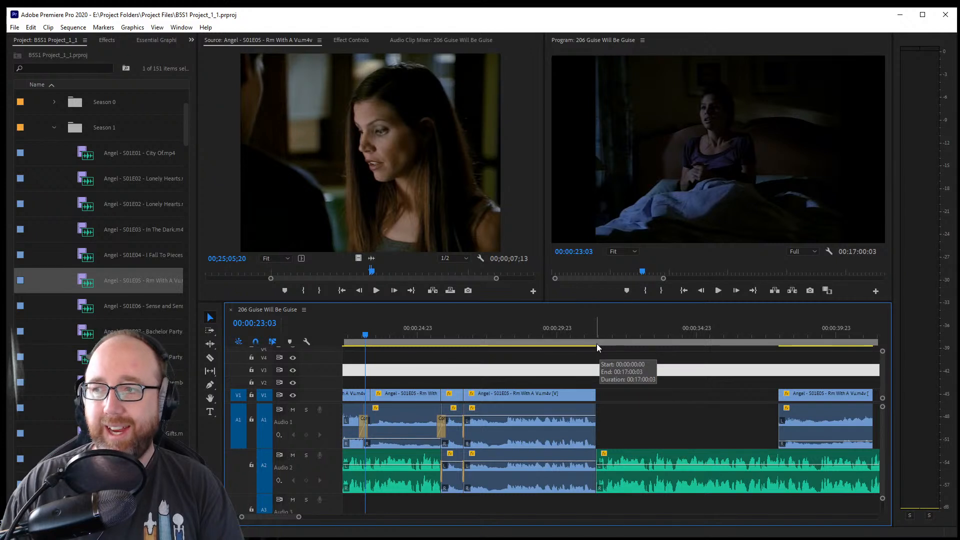
key(space)
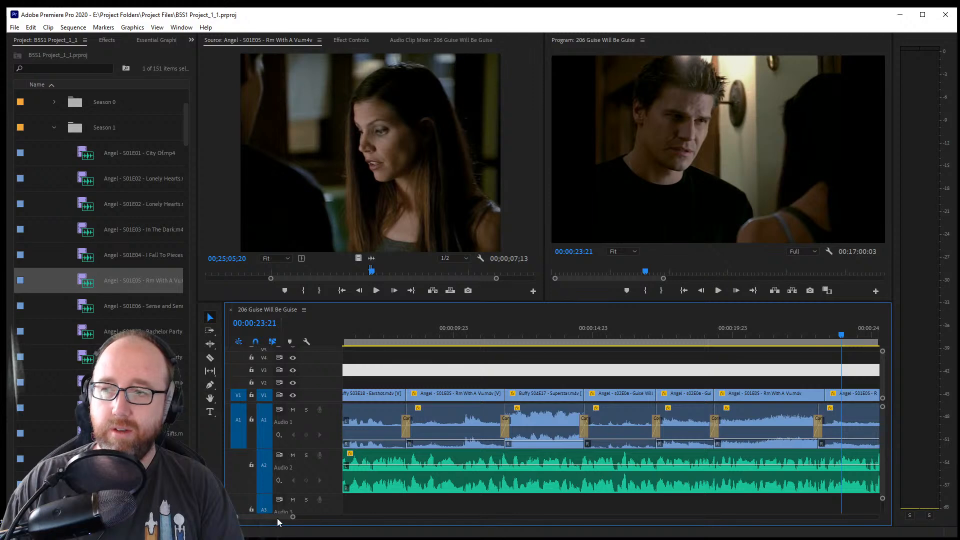
scroll(280, 522, right, 3)
scroll(279, 521, right, 3)
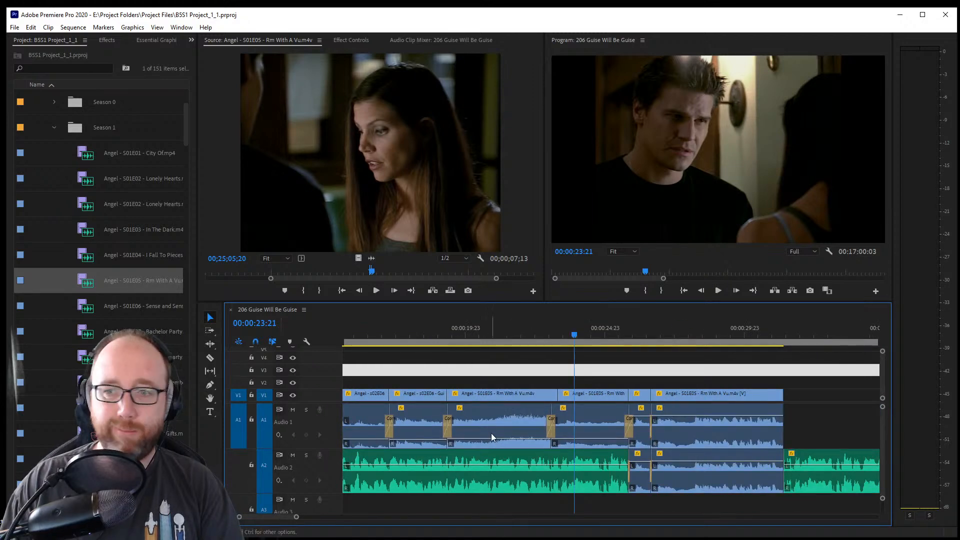
mouse_move(524, 338)
mouse_down()
mouse_move(580, 340)
mouse_move(523, 346)
mouse_up()
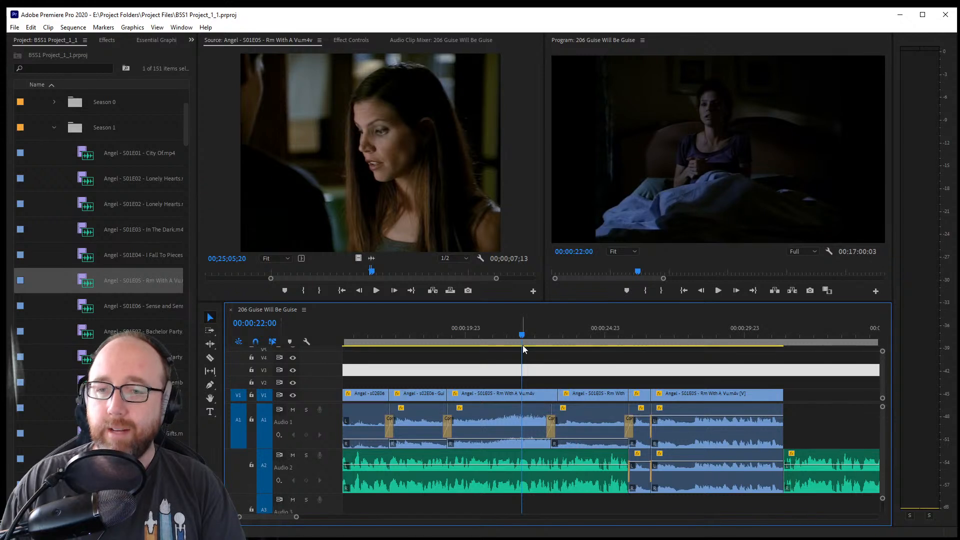
Play through the sequence and trim the start of the A2 narration clip after the Cordelia scene to 00:00:34:04
key(space)
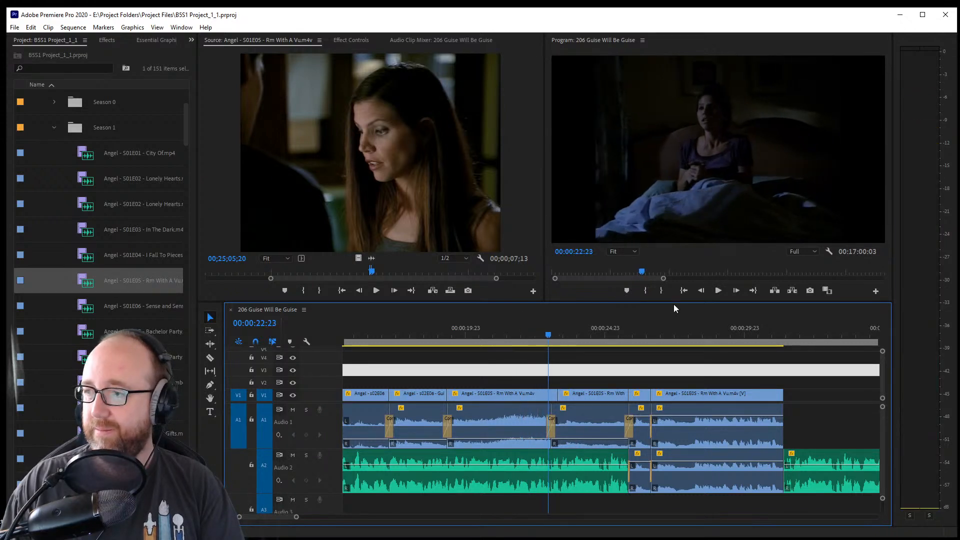
key(space)
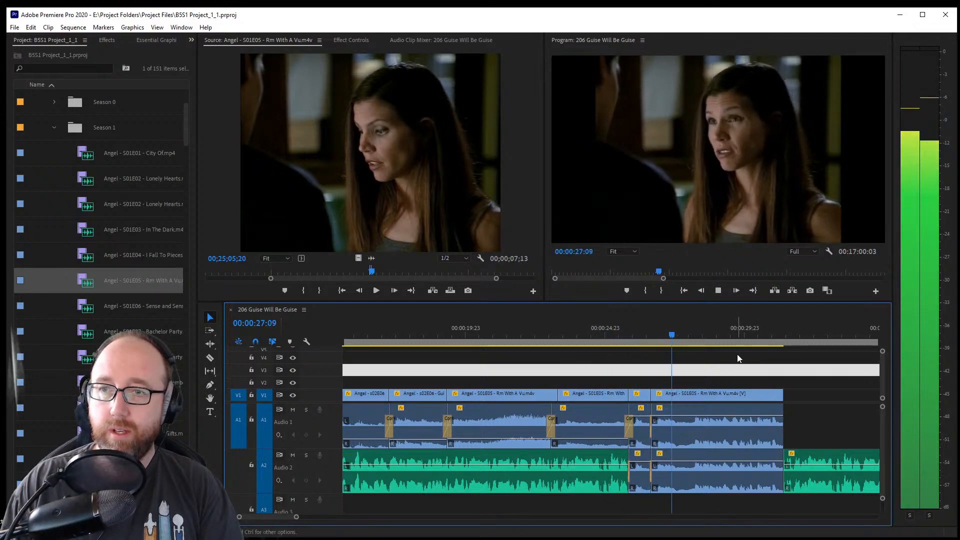
drag(284, 518, 286, 518)
key(space)
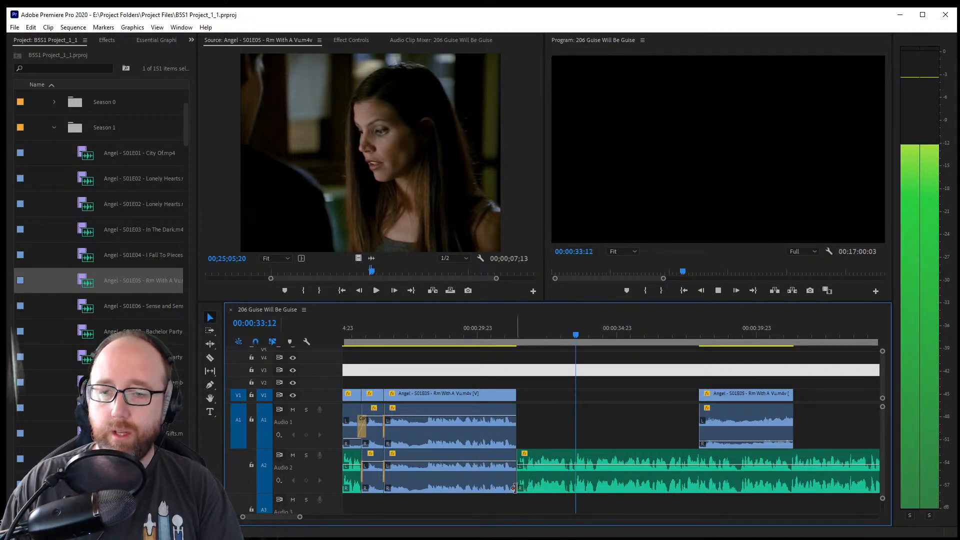
key(space)
drag(608, 334, 597, 337)
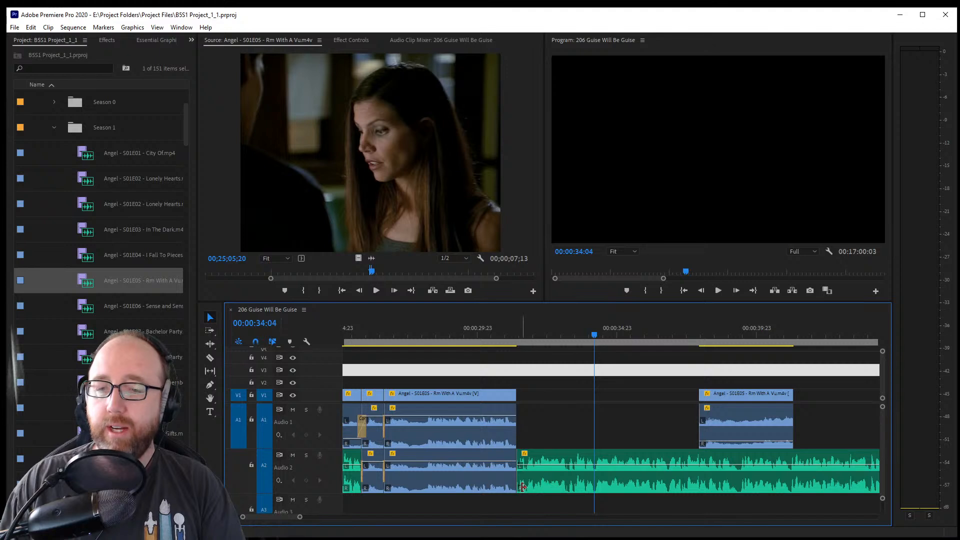
drag(522, 486, 595, 486)
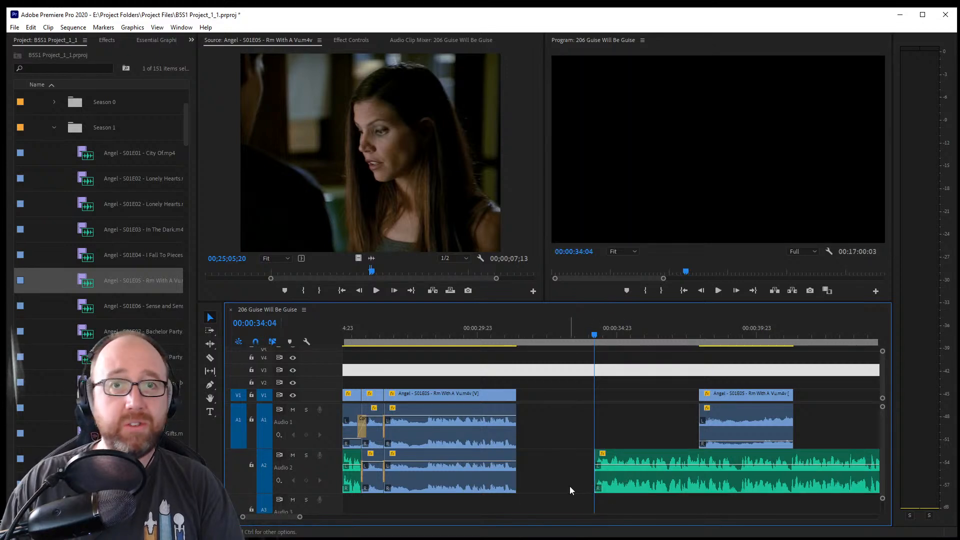
Ripple delete the gap left before the trimmed narration clip on A2 and save the project
click(569, 486)
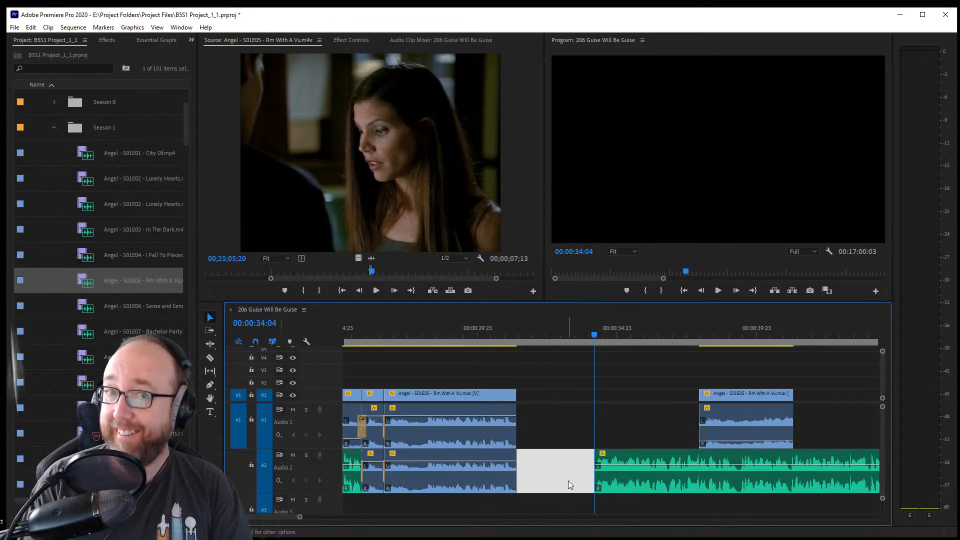
key(Delete)
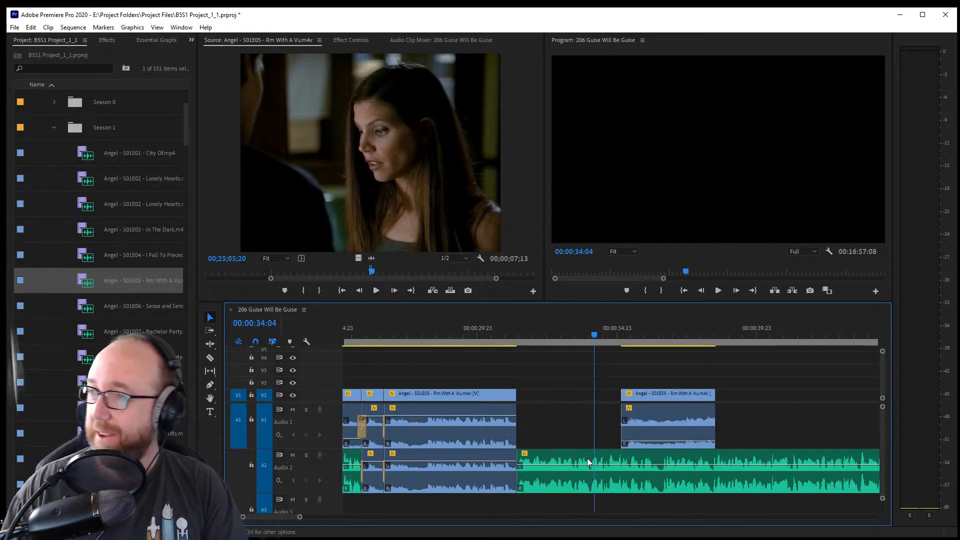
key(ctrl+s)
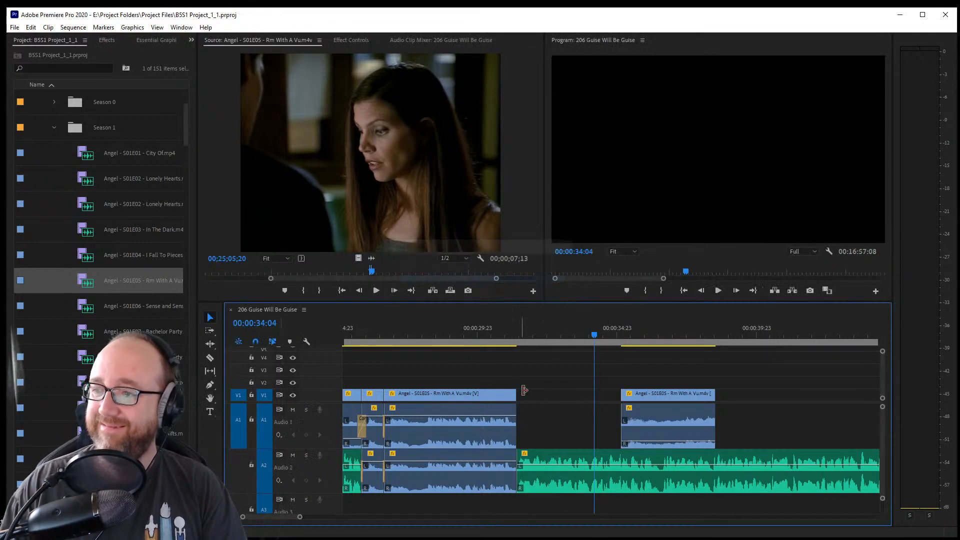
Play back from 00:00:31:04 to review how the narration begins over the empty stretch on V1
click(555, 395)
click(511, 338)
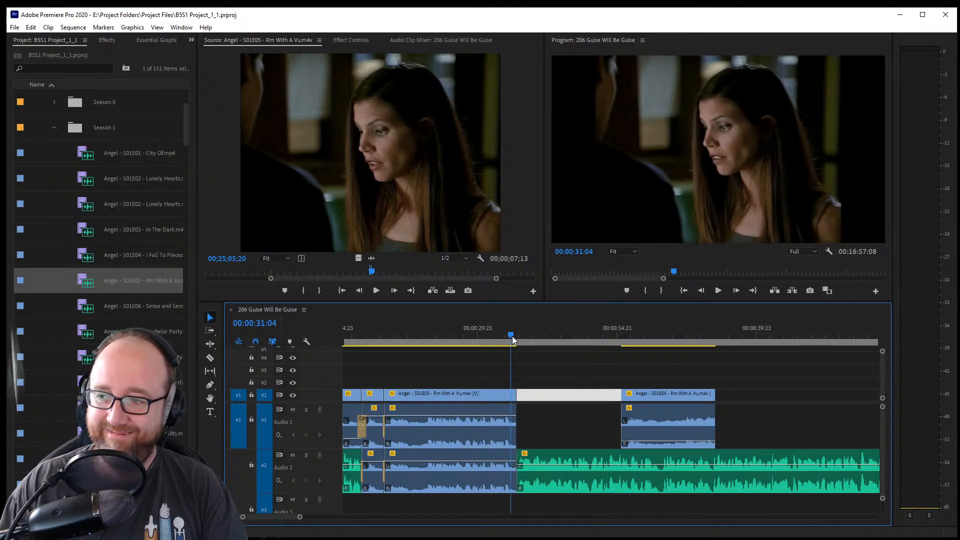
key(space)
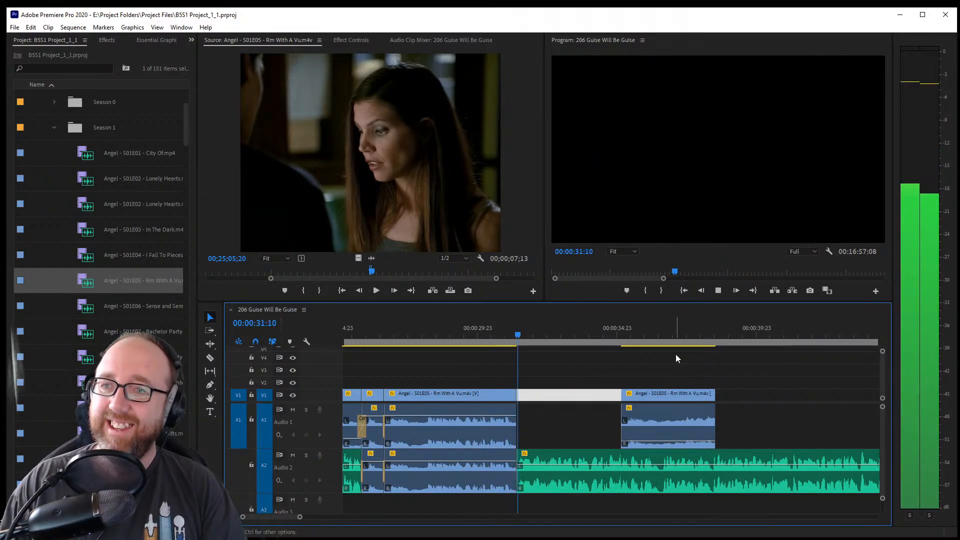
key(space)
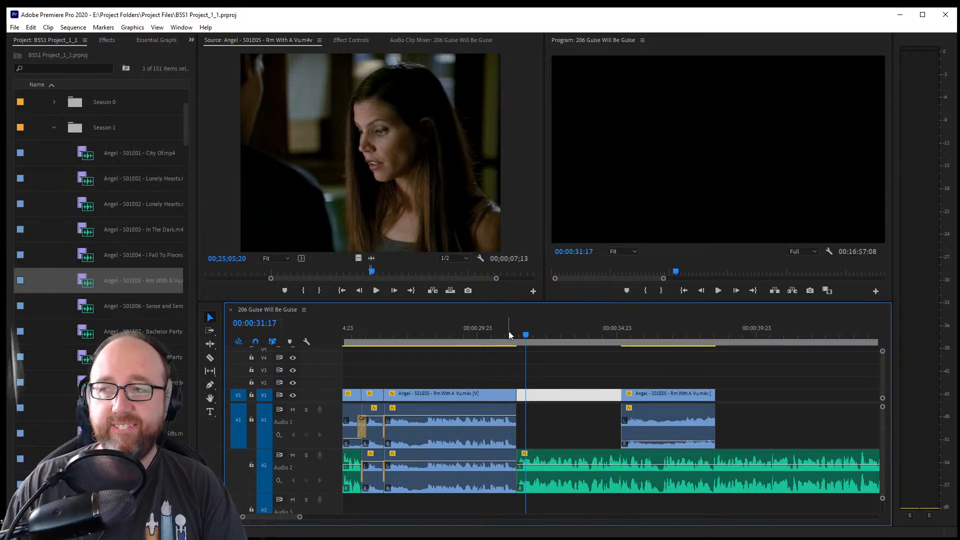
key(space)
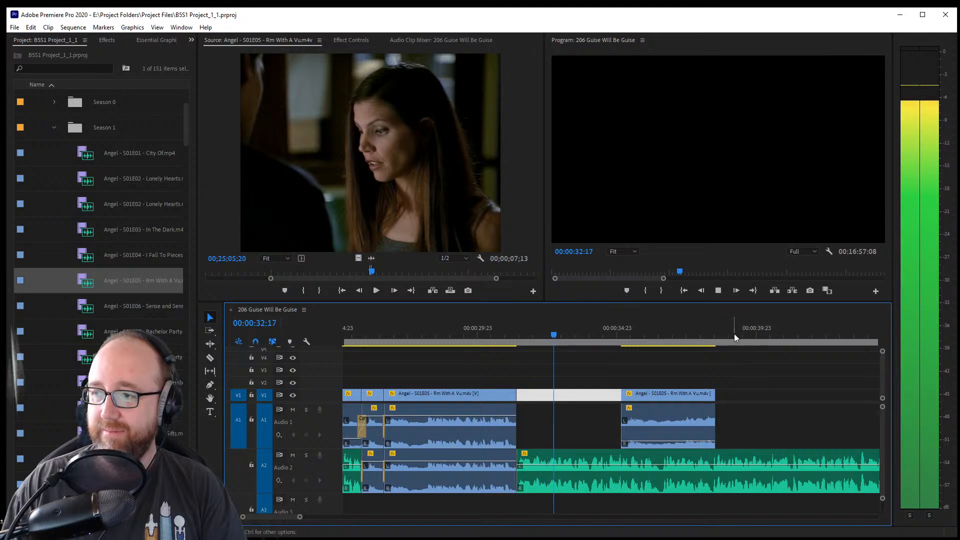
key(space)
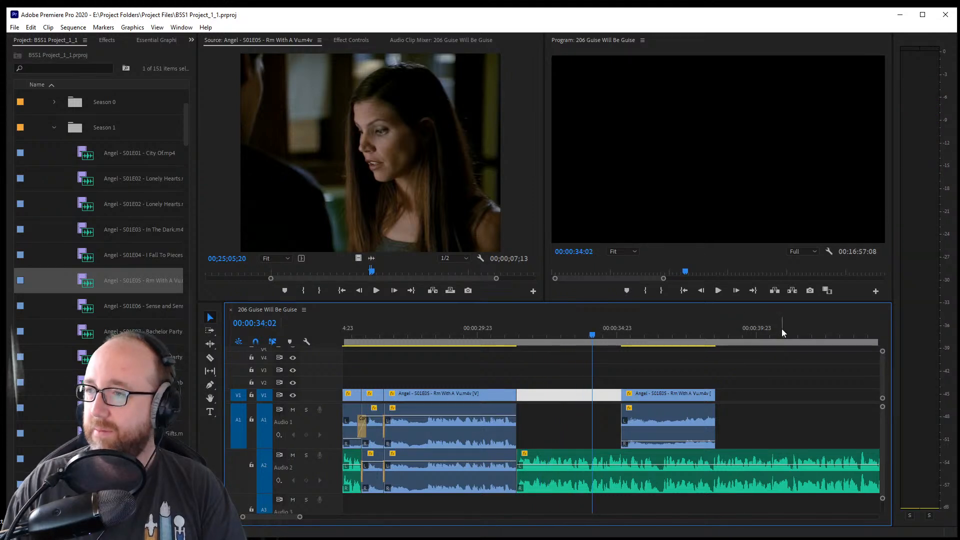
key(alt+Tab)
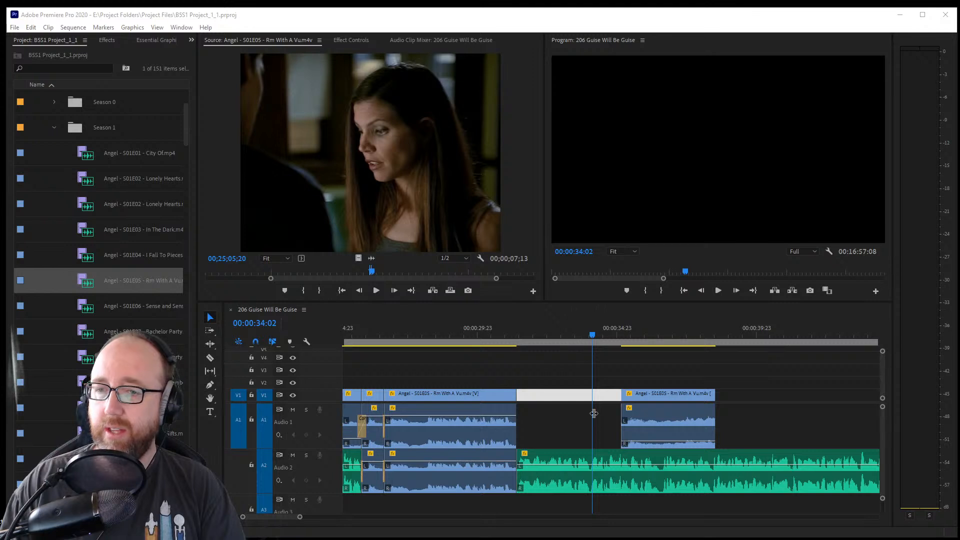
click(559, 335)
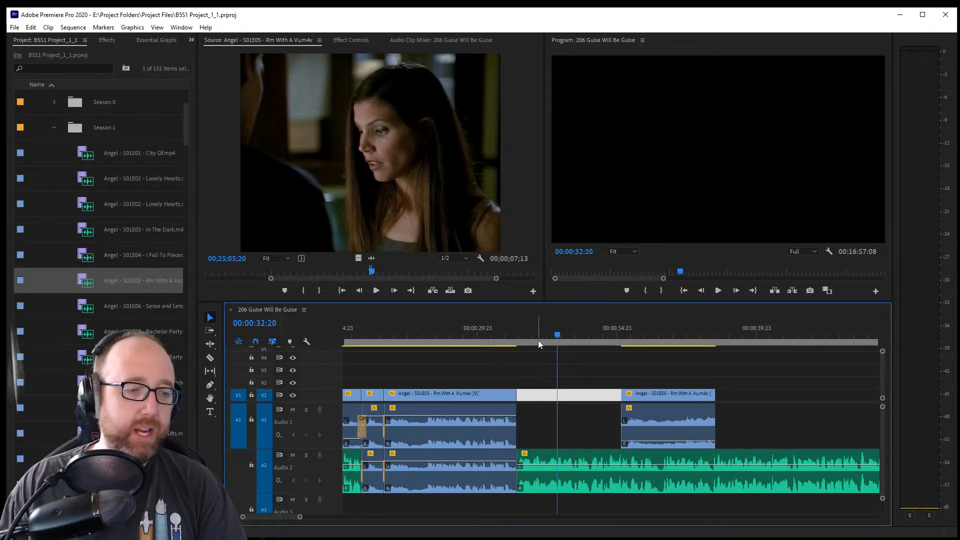
key(ctrl+s)
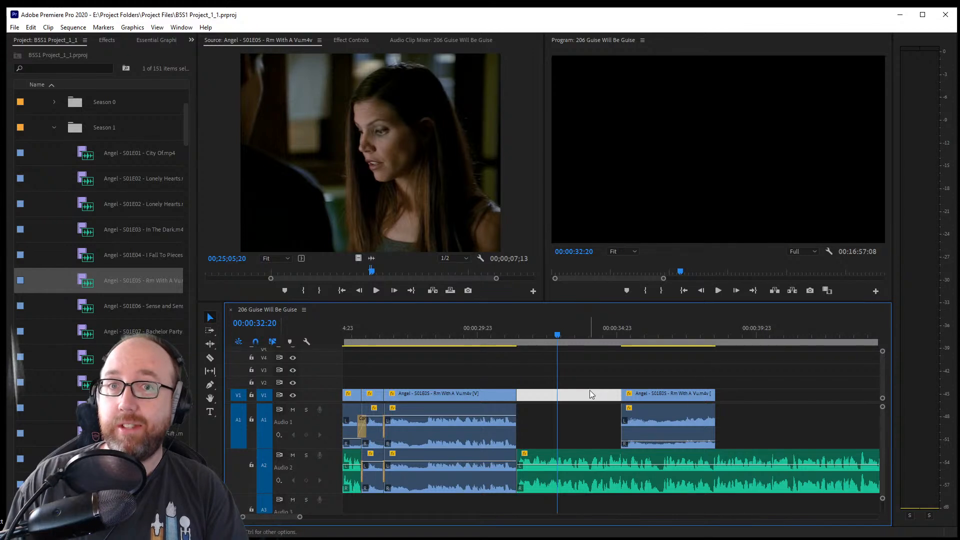
click(584, 429)
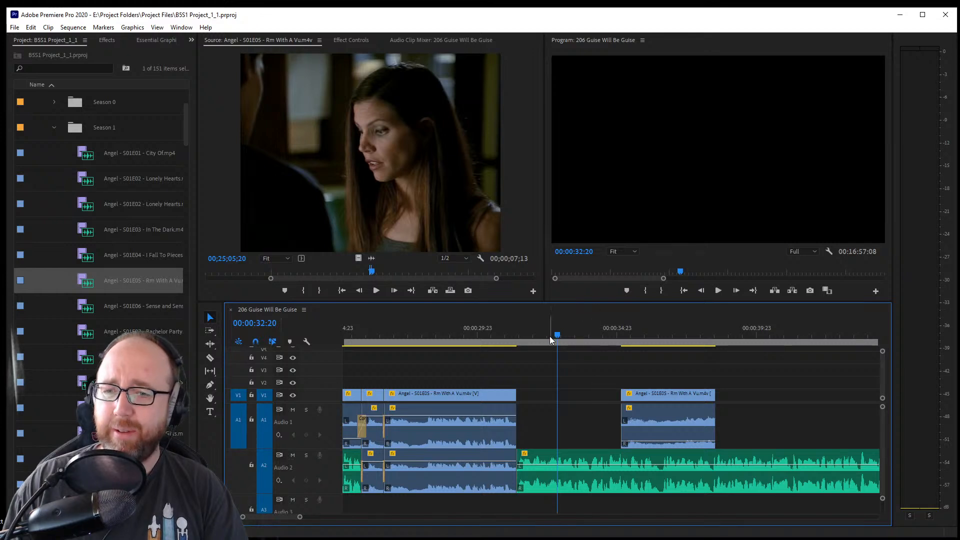
Move the isolated Angel S01E05 clip on V1 and A1 earlier so that it ends at 00:00:36:12
key(space)
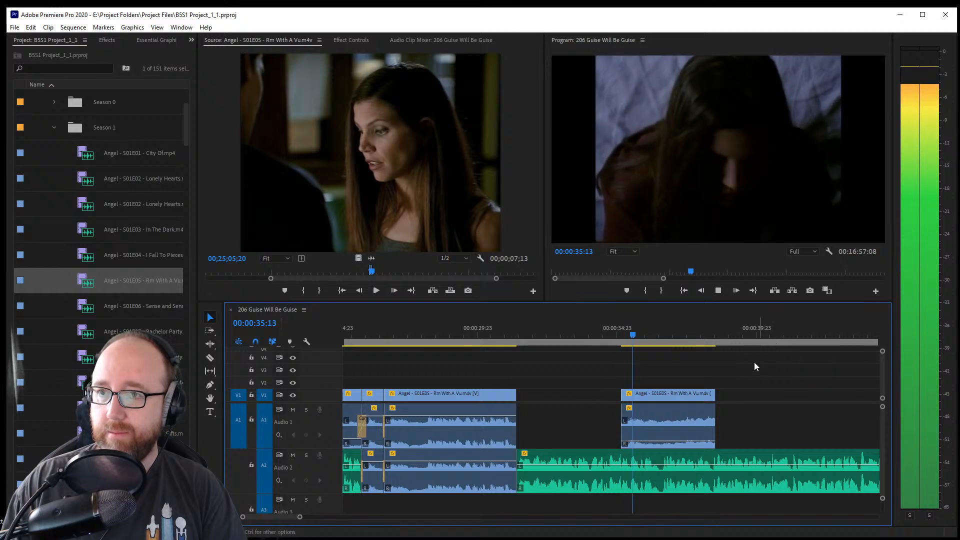
drag(654, 398, 595, 400)
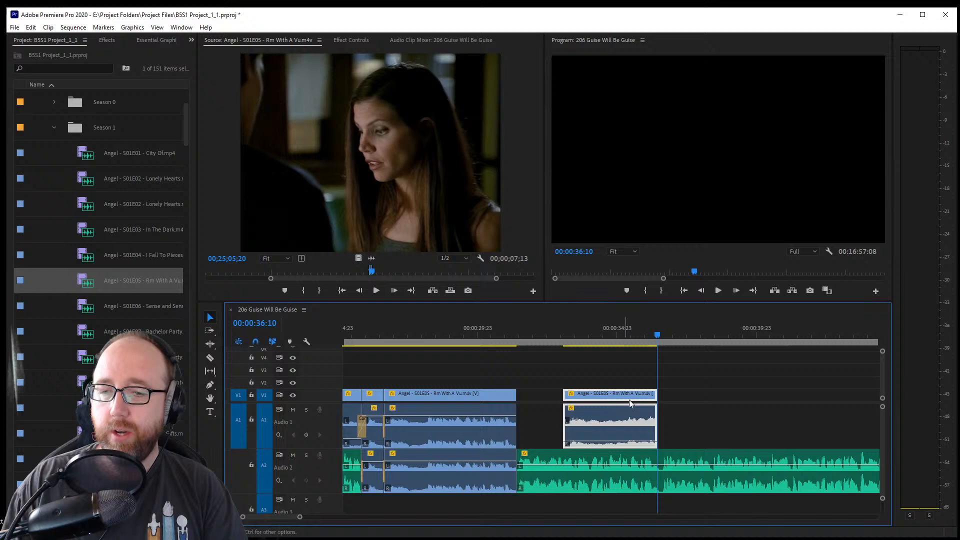
click(658, 334)
click(661, 332)
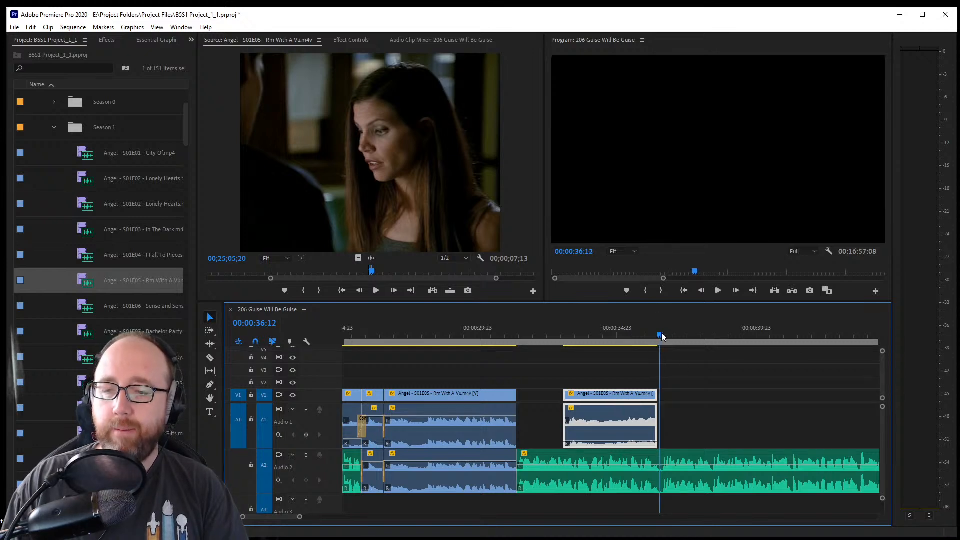
drag(602, 404, 613, 394)
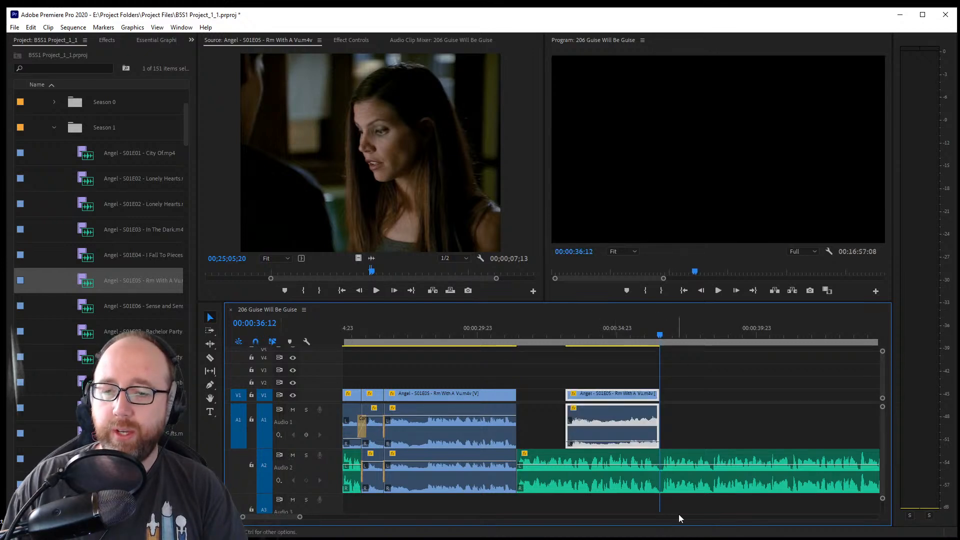
Split the A2 narration at 00:00:36:12, shift everything after the cut later to open a gap, and save the project
click(210, 357)
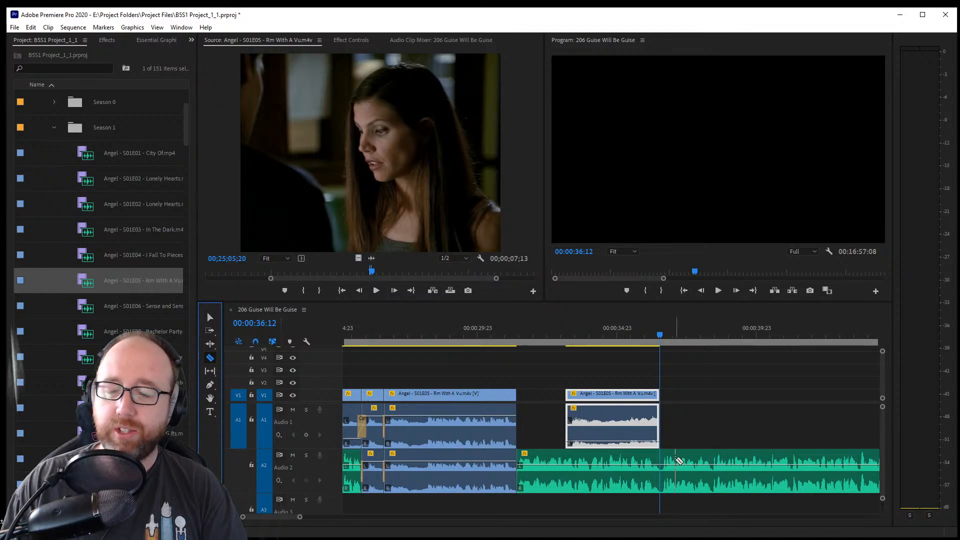
click(665, 469)
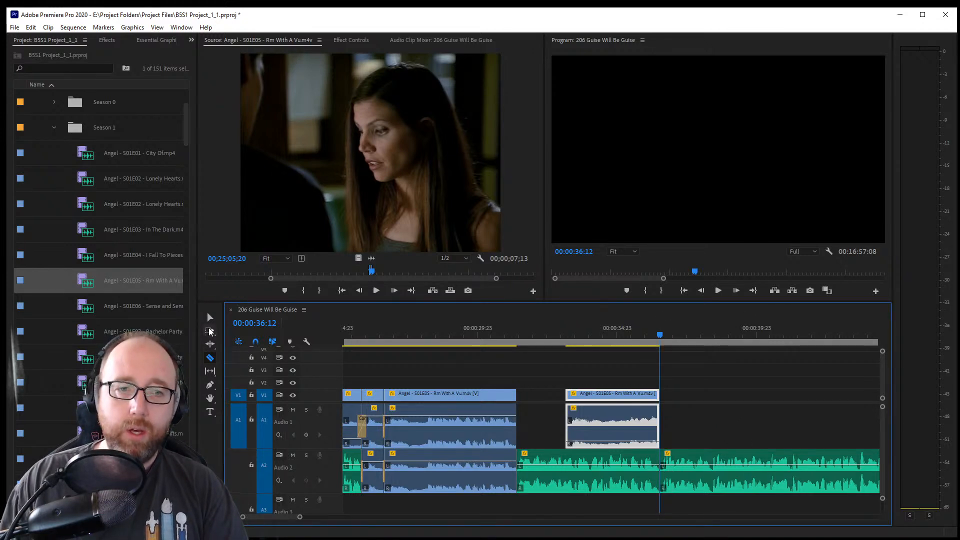
key(a)
drag(680, 450, 772, 464)
key(ctrl+s)
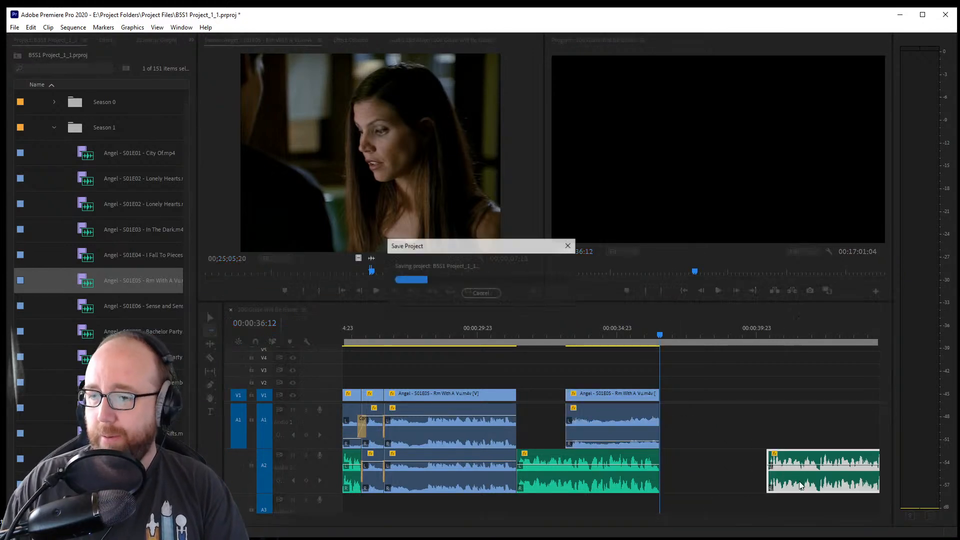
key(v)
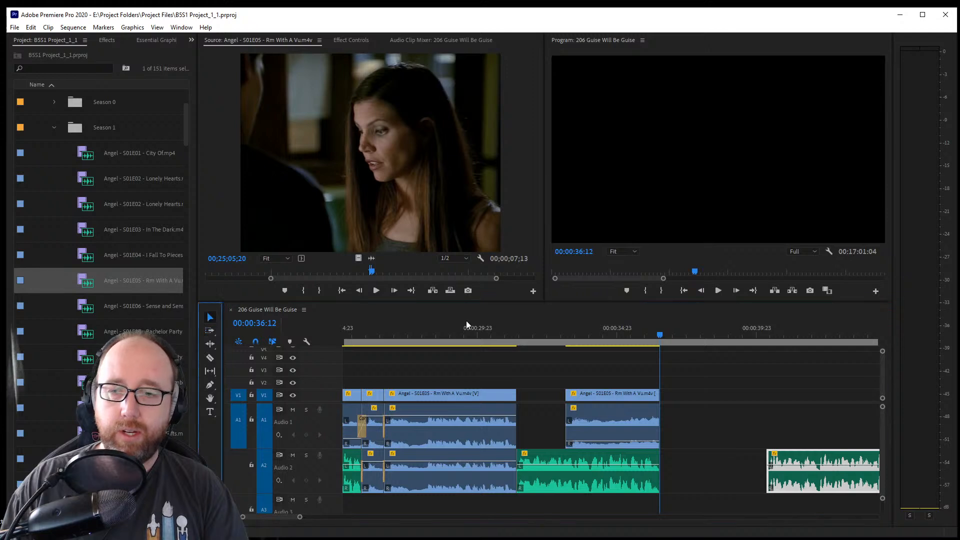
Try extending the isolated Angel S01E05 clip's end beyond the narration cut and shifting the clip later
drag(658, 394, 714, 401)
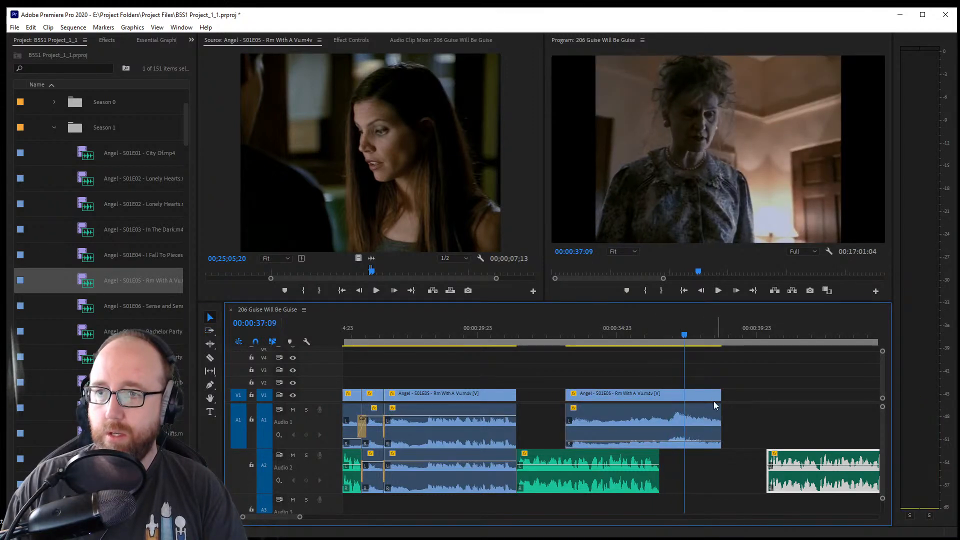
click(604, 334)
key(space)
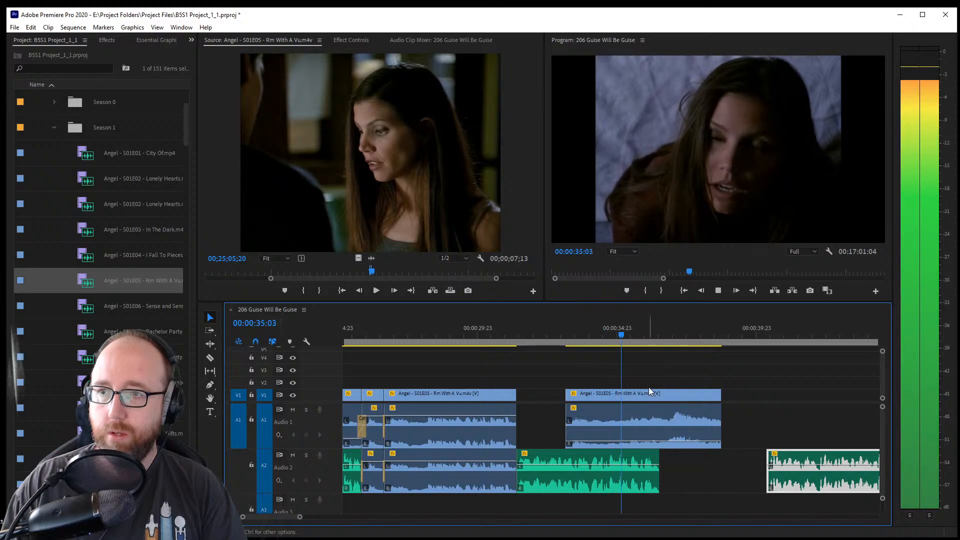
drag(649, 393, 674, 398)
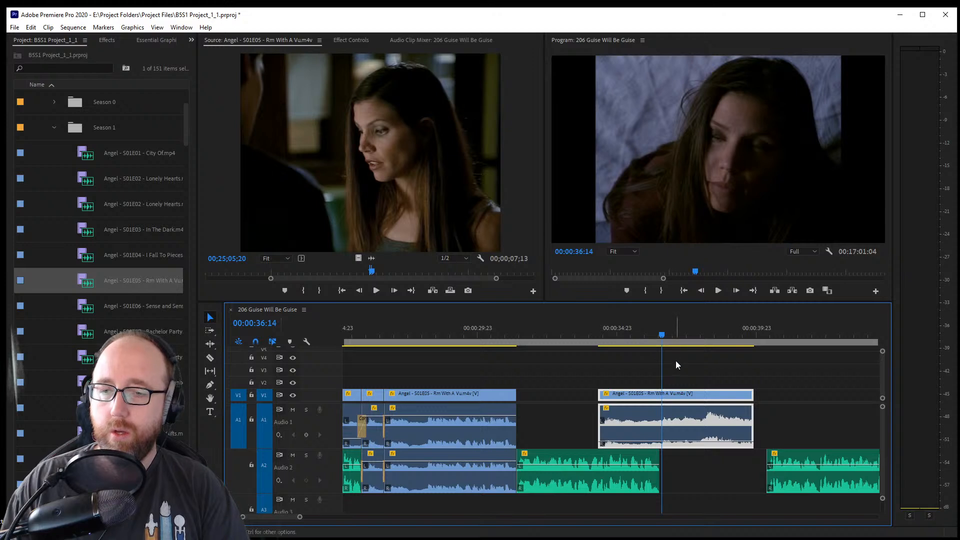
key(ctrl+z)
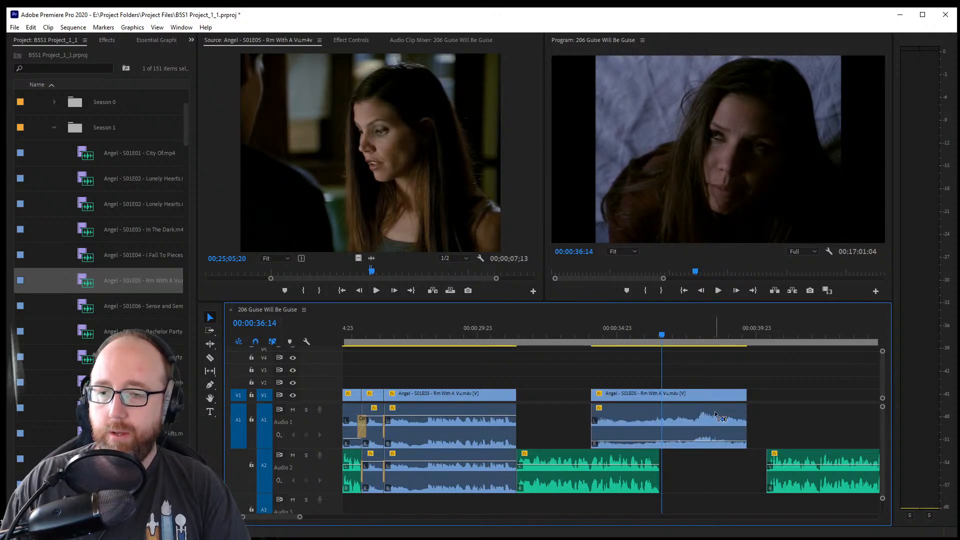
key(ctrl+z)
drag(724, 392, 660, 393)
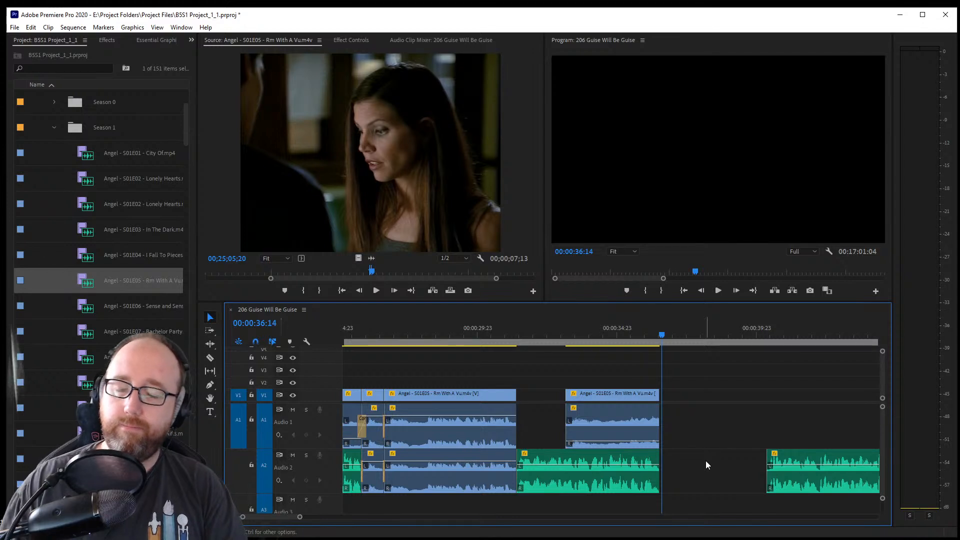
Ripple delete the gap between the two split narration pieces on A2
click(710, 459)
key(Delete)
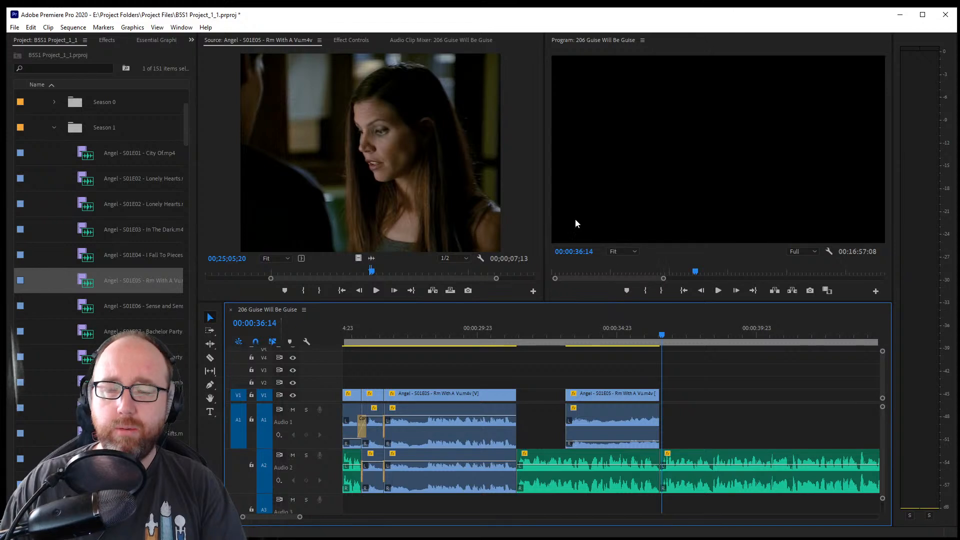
Trim the start of the isolated Angel S01E05 clip to 00:00:34:11 and play back the result
click(540, 334)
key(space)
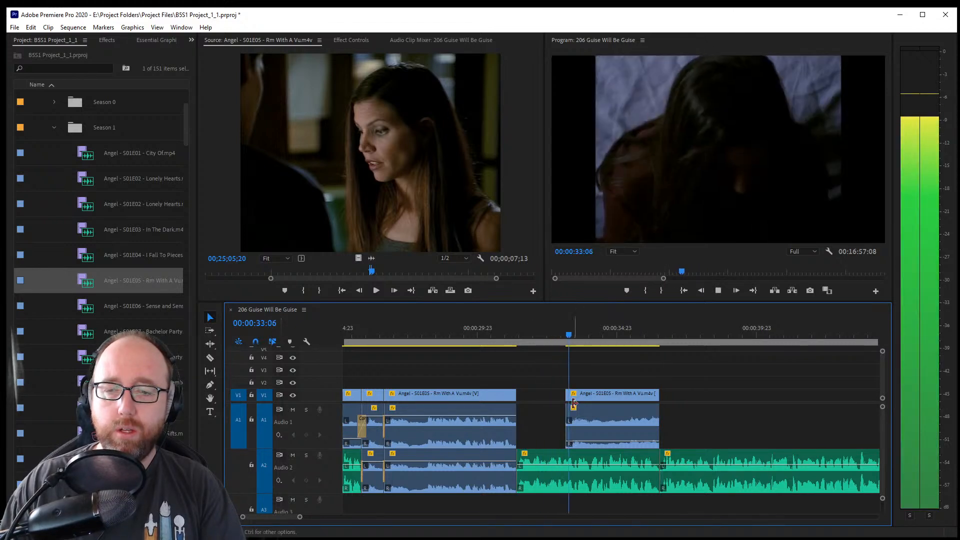
key(space)
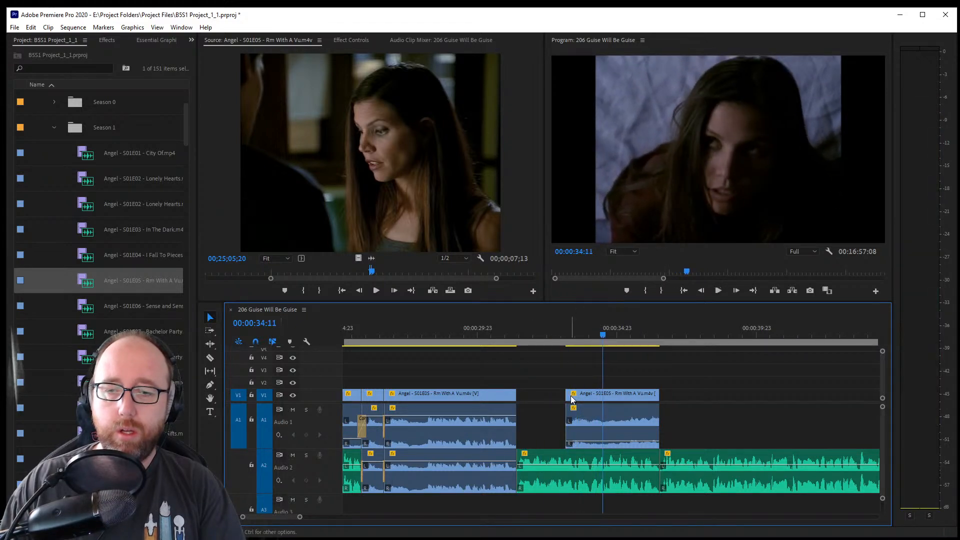
drag(567, 395, 603, 397)
key(space)
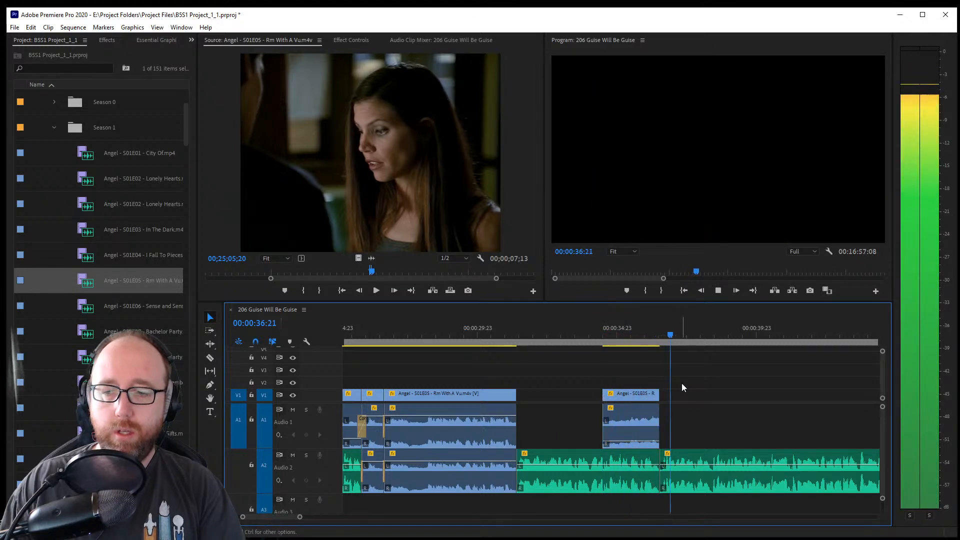
key(space)
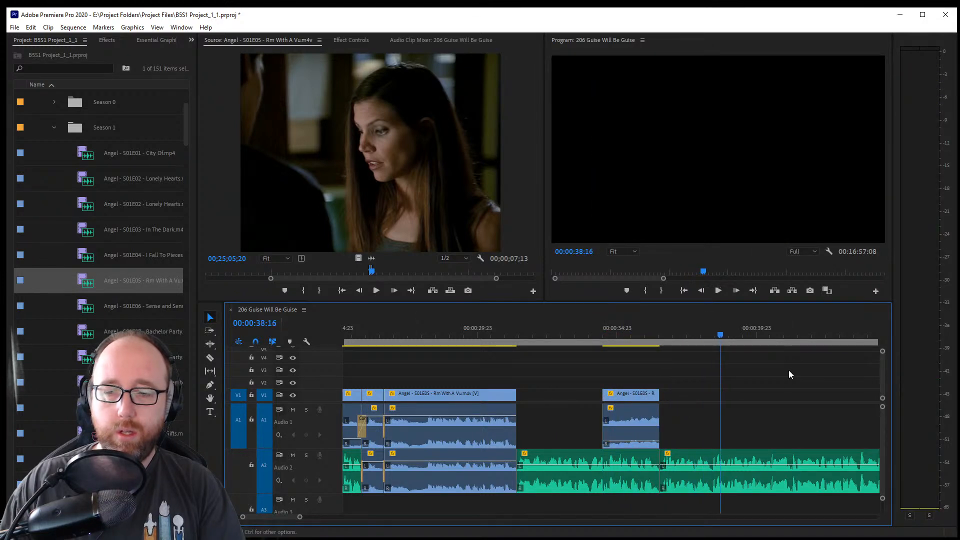
Save the project, split the A2 narration at 00:00:38:09, and shift everything after the cut later to open a gap
click(712, 337)
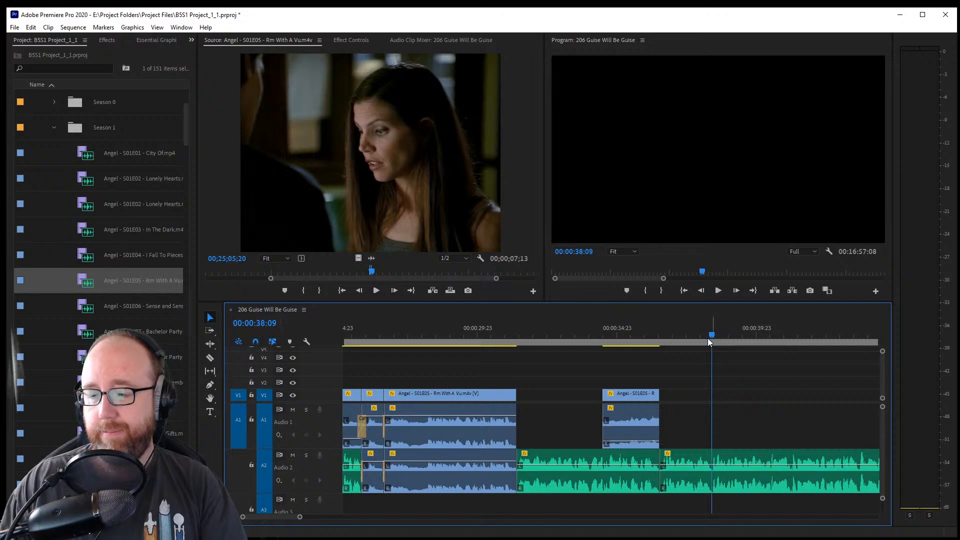
key(ctrl+s)
click(210, 357)
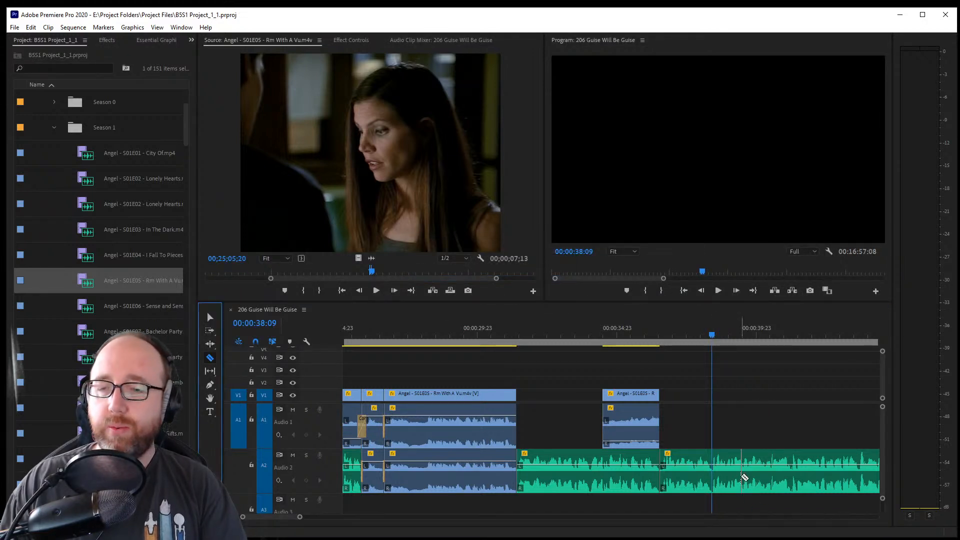
click(713, 472)
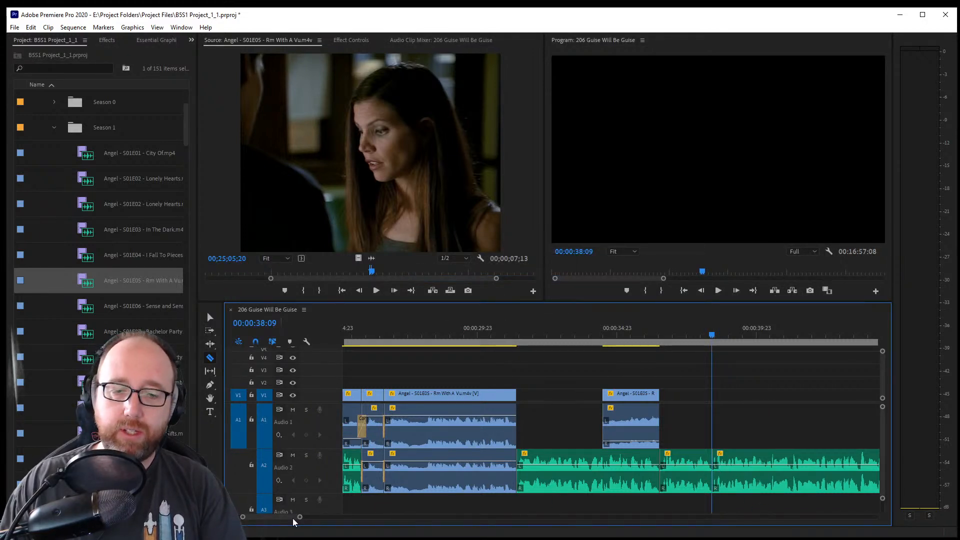
scroll(292, 519, down, 2)
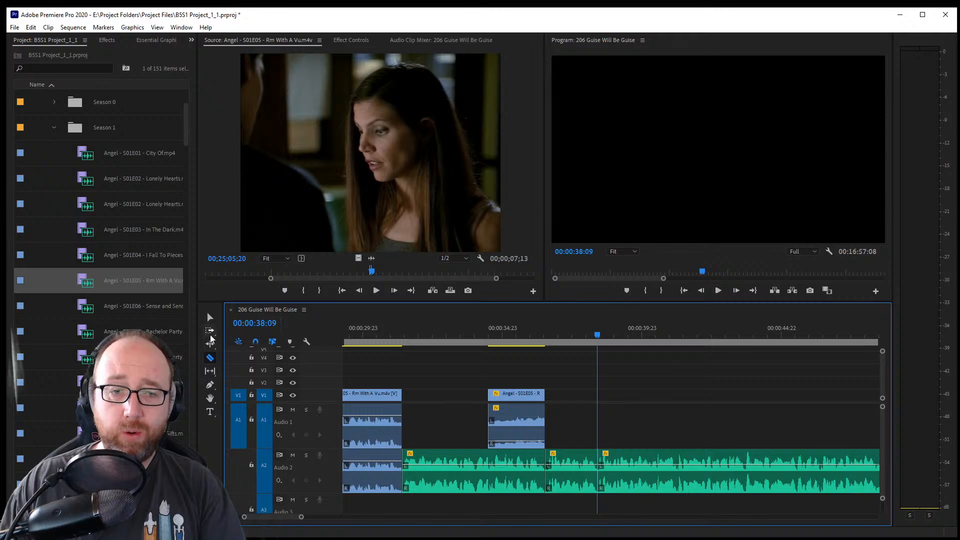
key(a)
drag(639, 469, 803, 472)
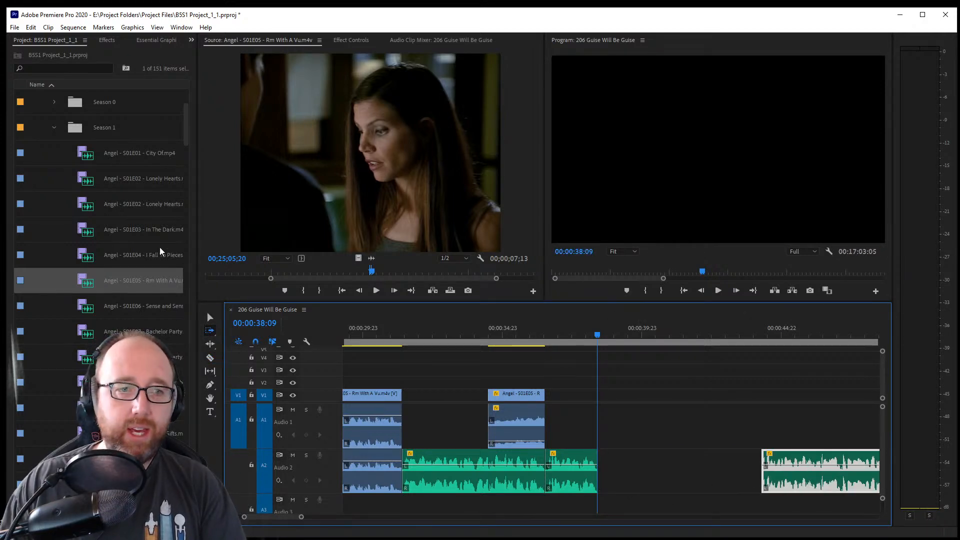
Mark a 00;00;03;09 excerpt of the woman's close-up dialogue ending at 00;36;55;02 in the Angel S01E05 source
click(383, 273)
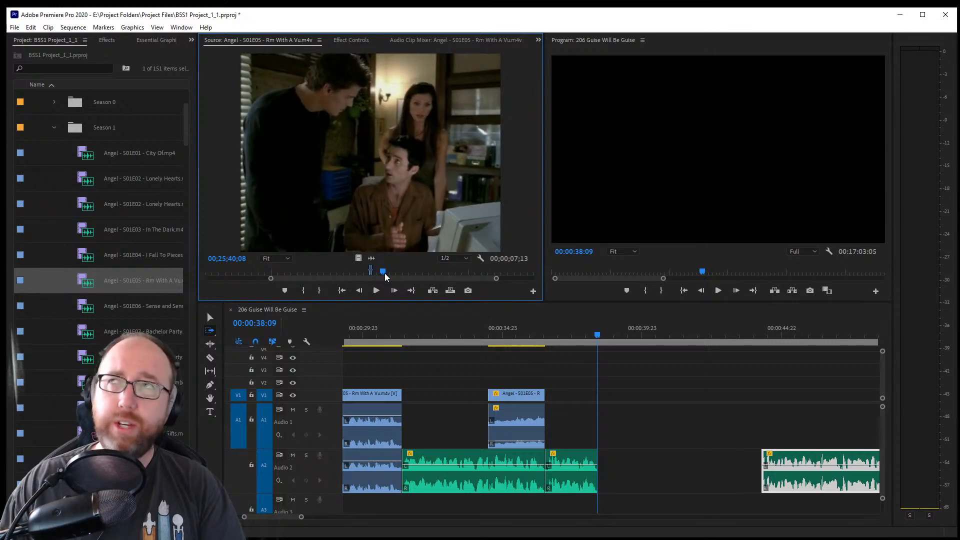
drag(385, 272, 499, 274)
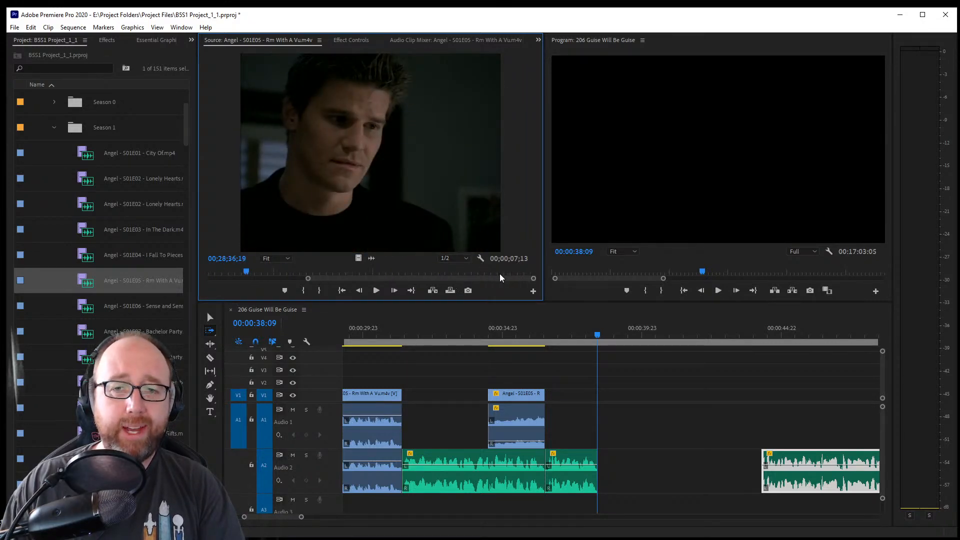
mouse_move(396, 272)
mouse_down()
mouse_move(449, 275)
mouse_move(413, 277)
mouse_up()
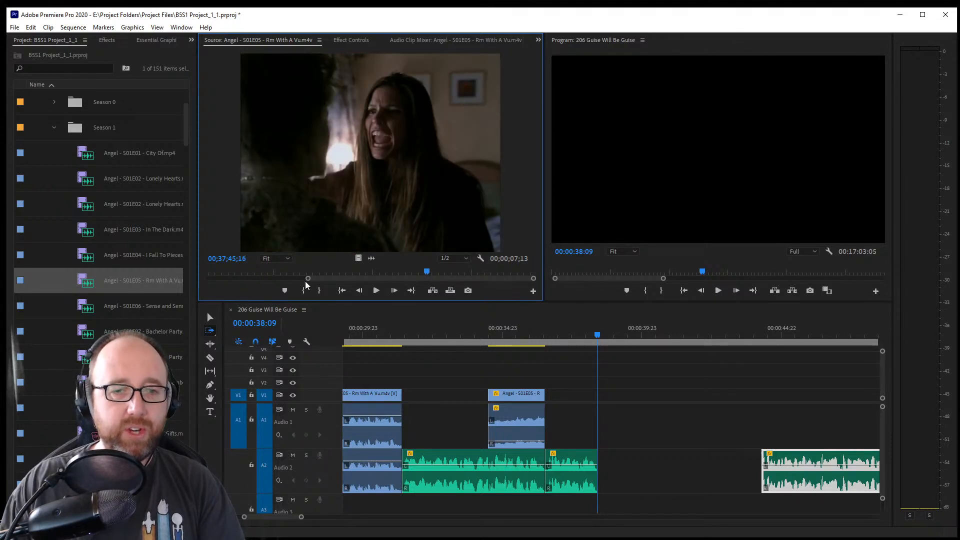
drag(307, 279, 353, 278)
key(space)
key(space)
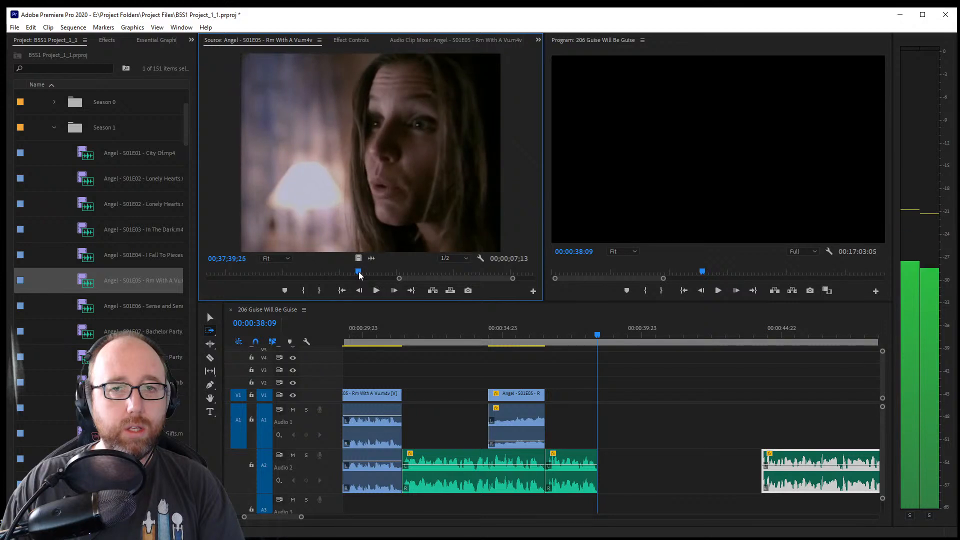
drag(359, 274, 261, 274)
key(space)
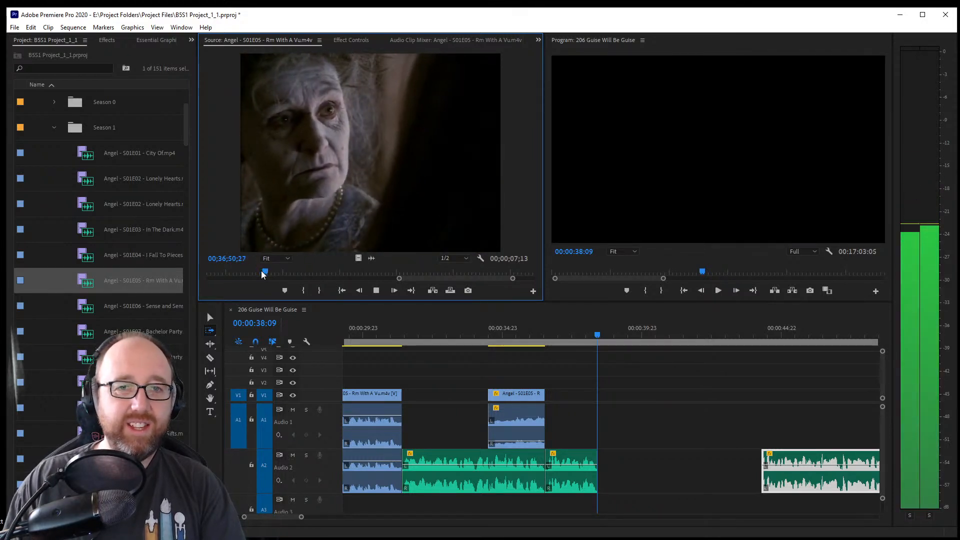
key(space)
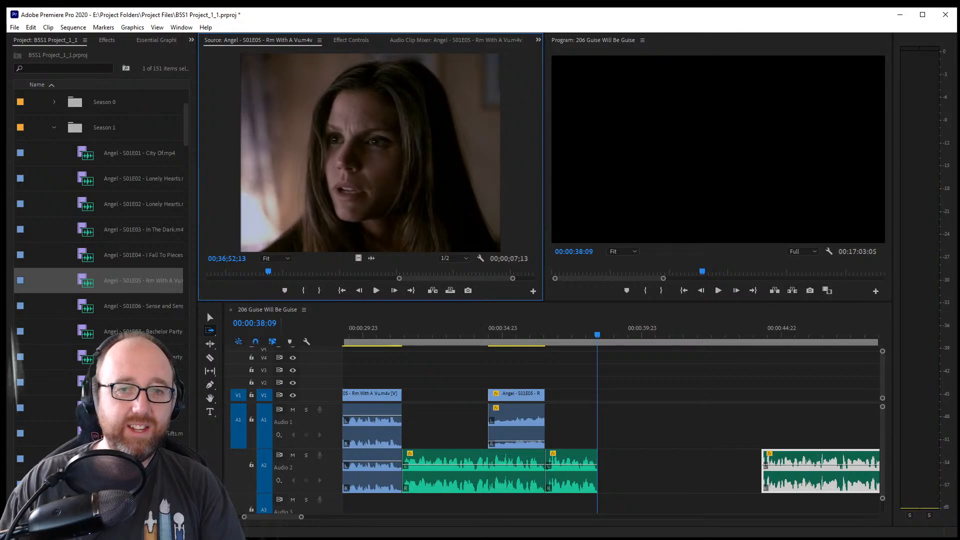
key(space)
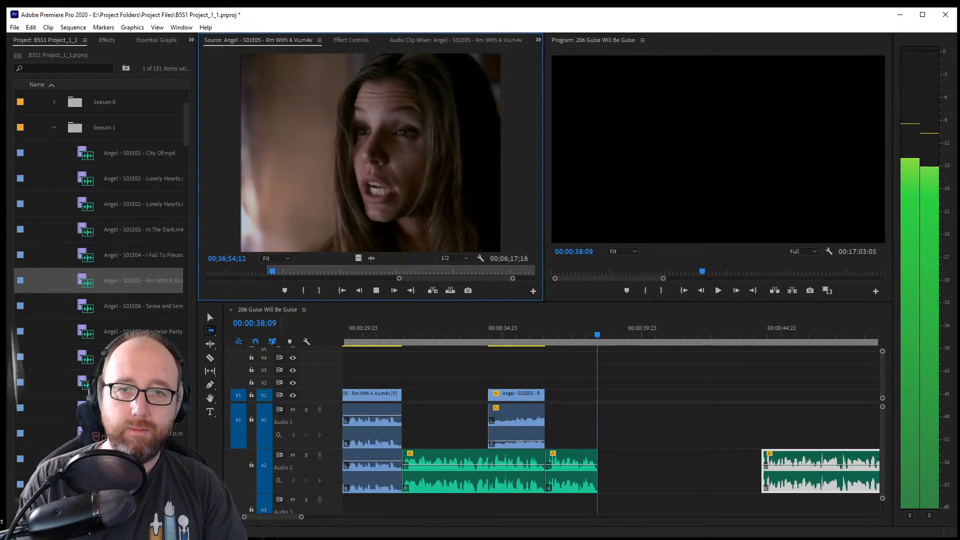
key(space)
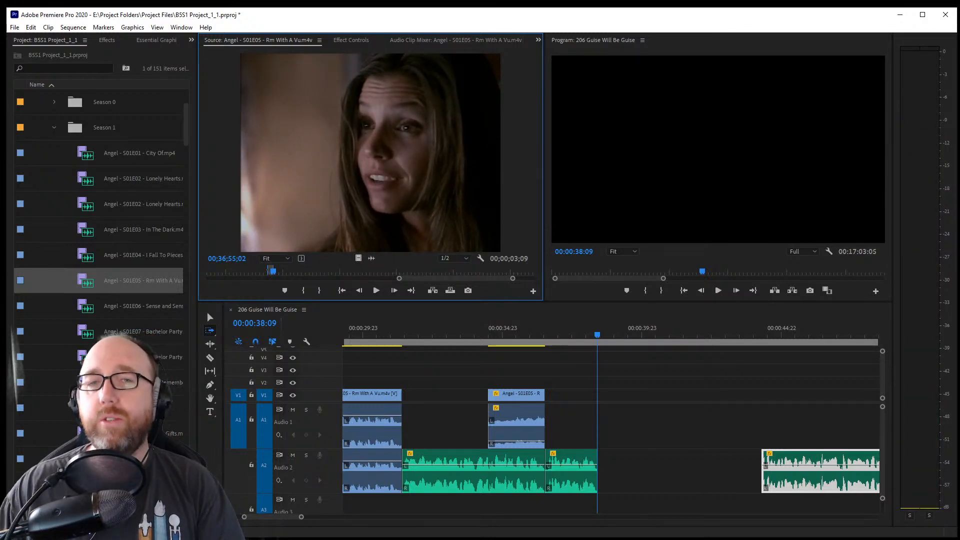
Place the marked excerpt on V1 and A1 starting slightly before the narration cut, and split it at 00:00:38:09
drag(317, 178, 597, 424)
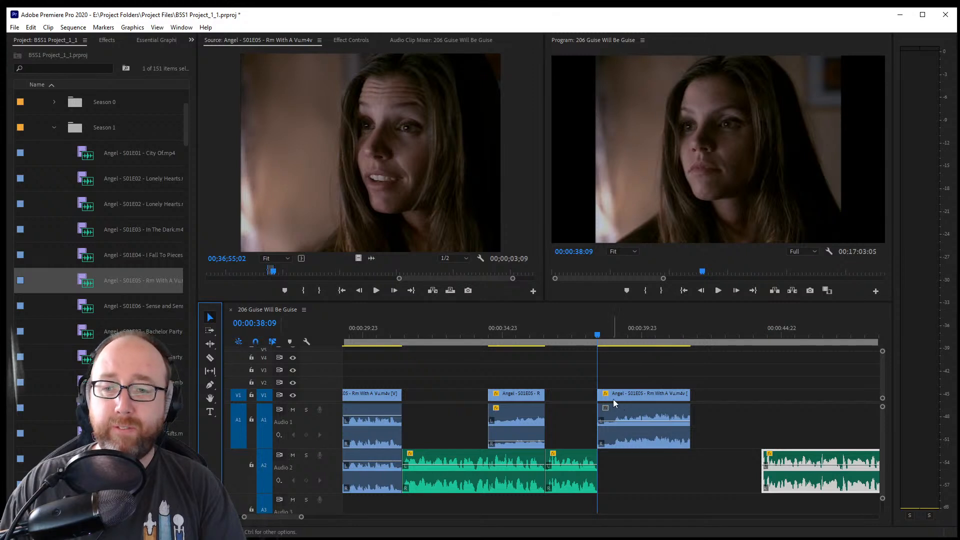
drag(619, 394, 615, 400)
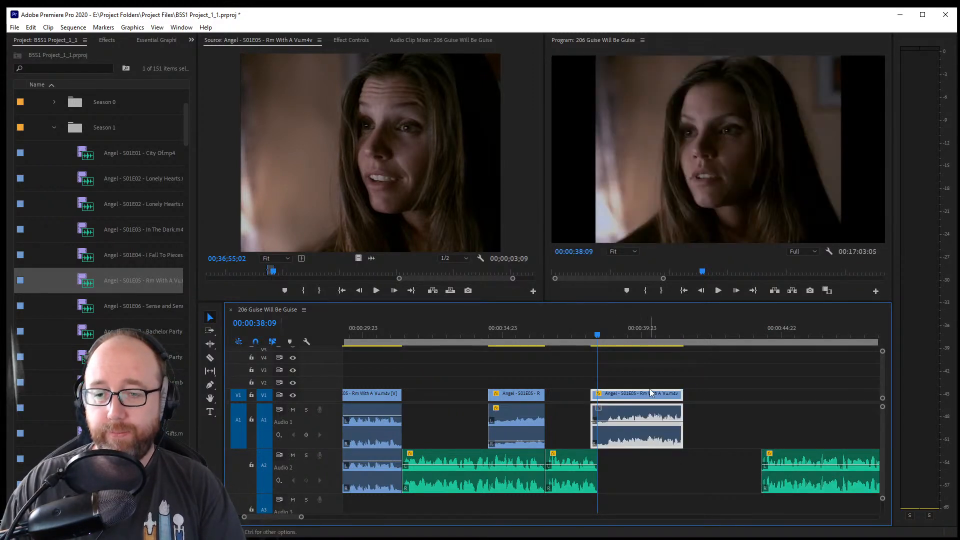
click(210, 358)
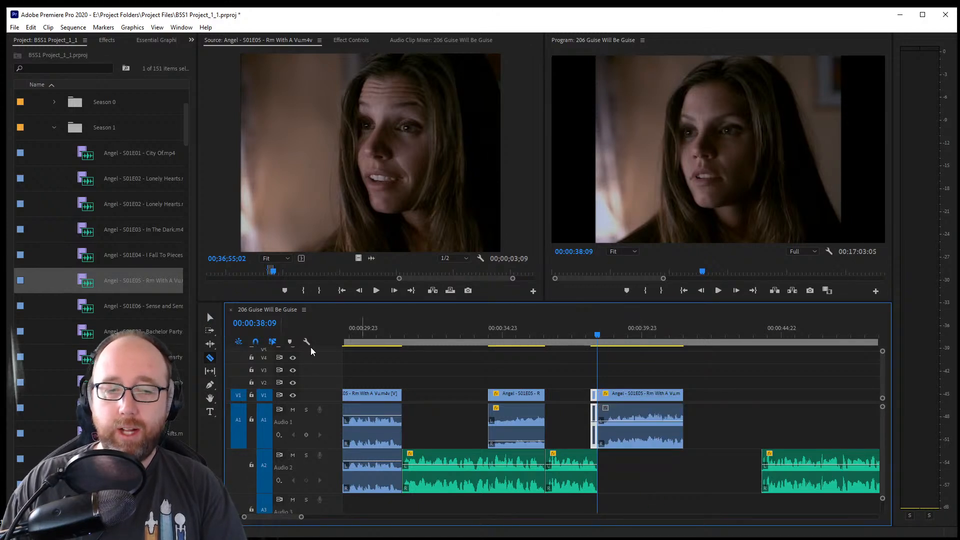
click(209, 318)
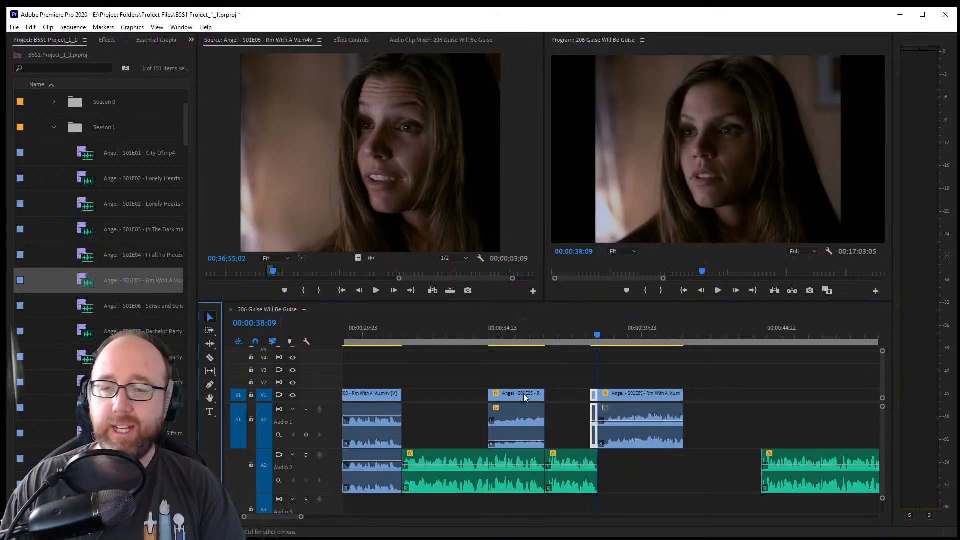
Extend the start of the short split piece back to the preceding Angel clip and lower its audio level
drag(593, 400, 546, 395)
click(207, 319)
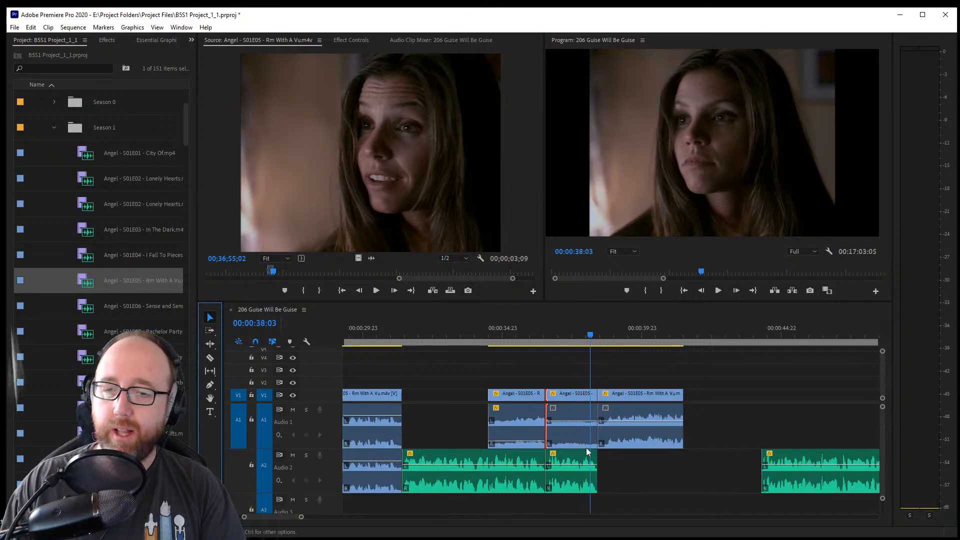
drag(586, 427, 587, 440)
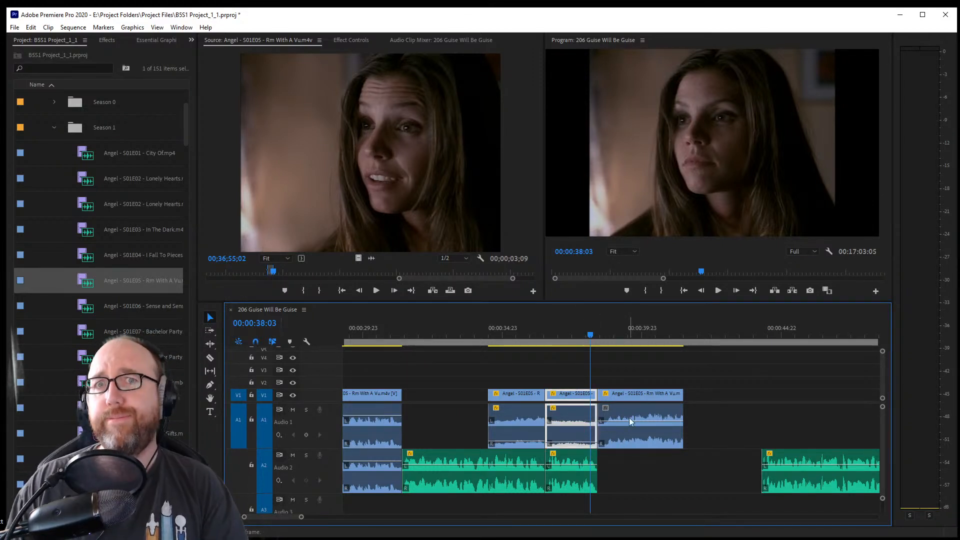
Duplicate the dialogue excerpt's audio onto A2 and ripple delete the remaining gap before the next narration piece
drag(630, 431, 632, 466)
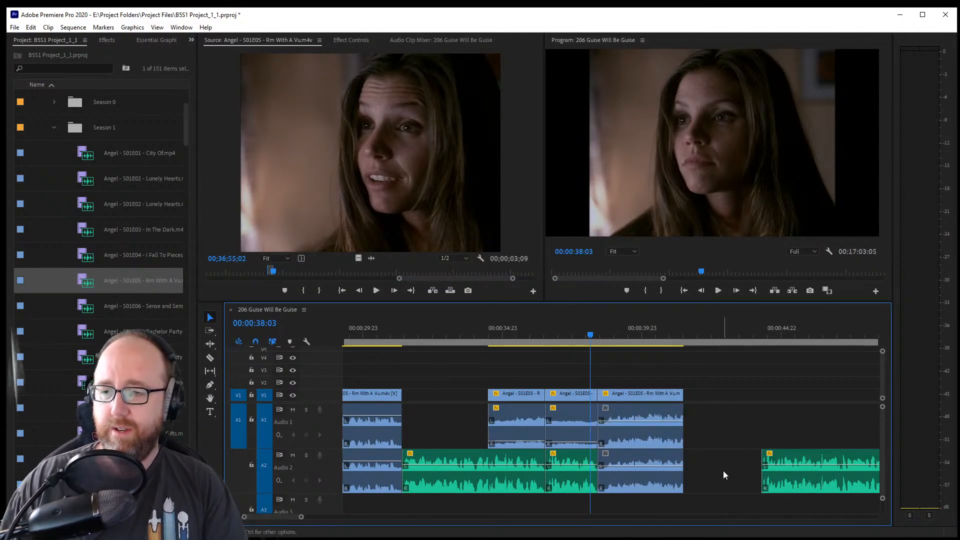
key(Delete)
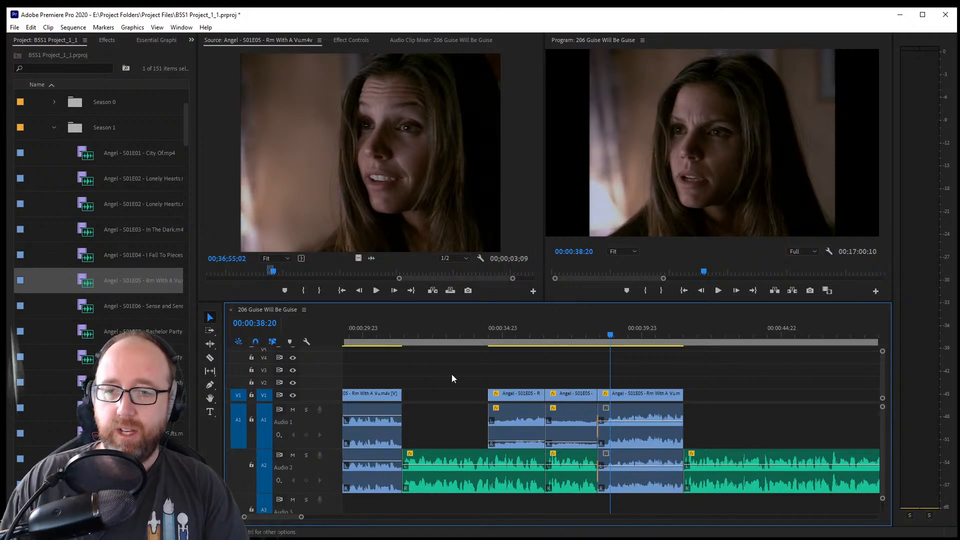
Play back the joined clips from about 00:00:34:11 and raise the dialogue excerpt's A1 audio level to about 5.4 dB
click(508, 340)
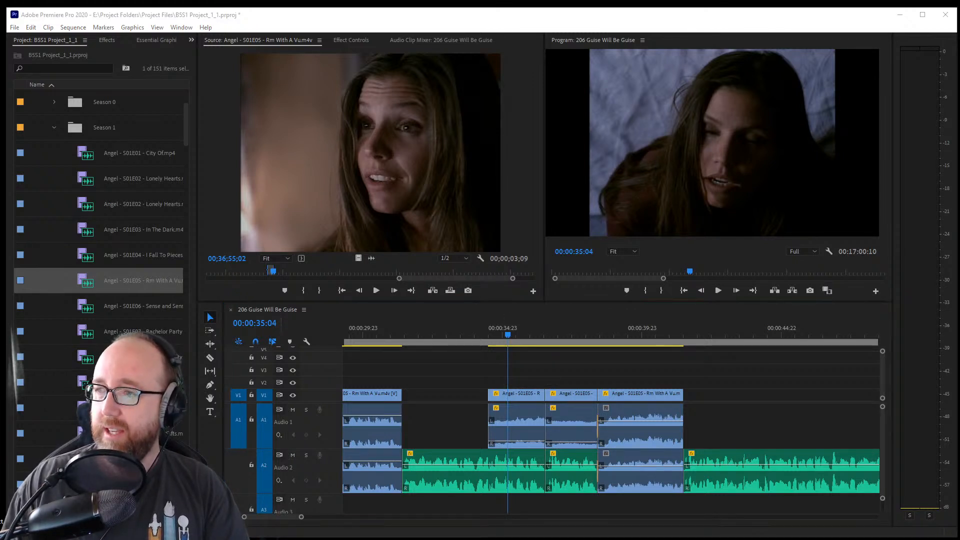
click(492, 340)
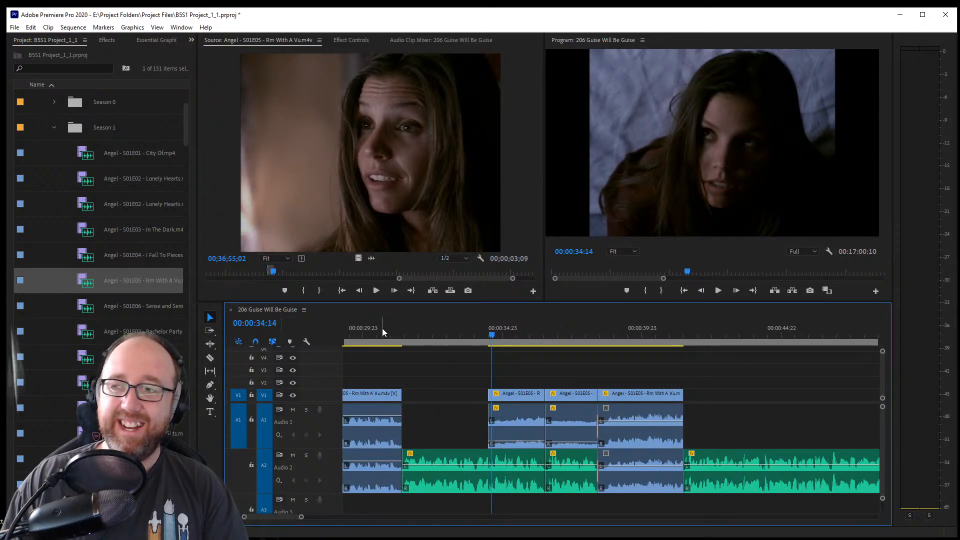
drag(386, 334, 496, 502)
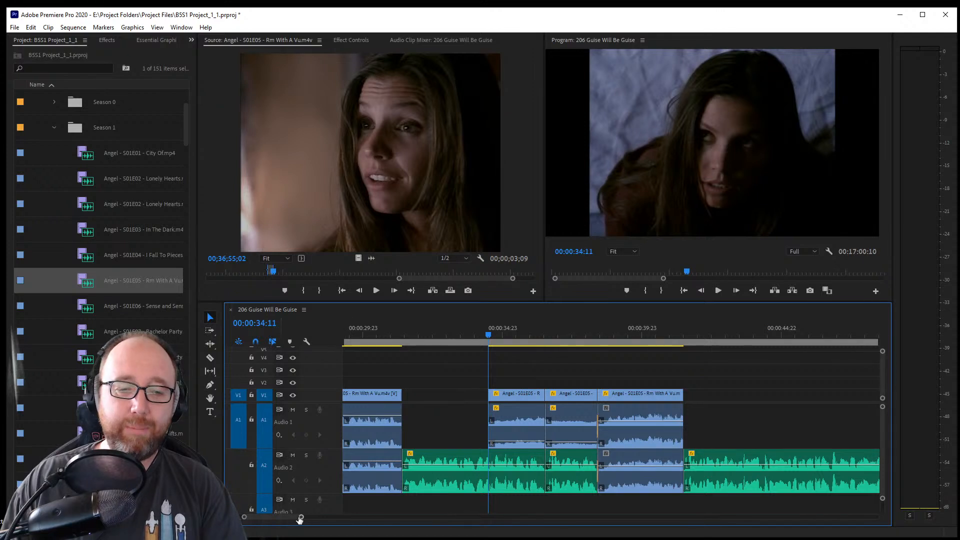
scroll(287, 517, up, 3)
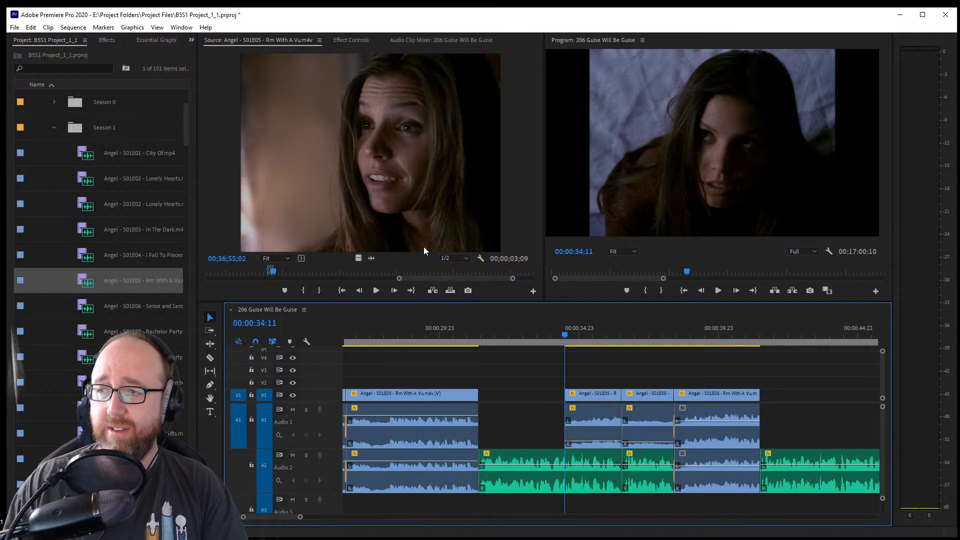
drag(271, 272, 400, 283)
click(567, 350)
key(space)
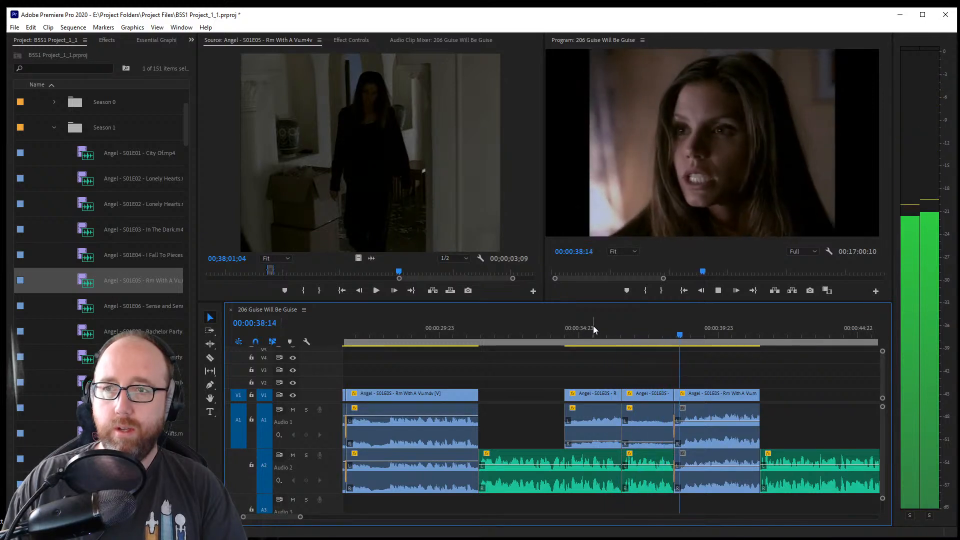
click(720, 424)
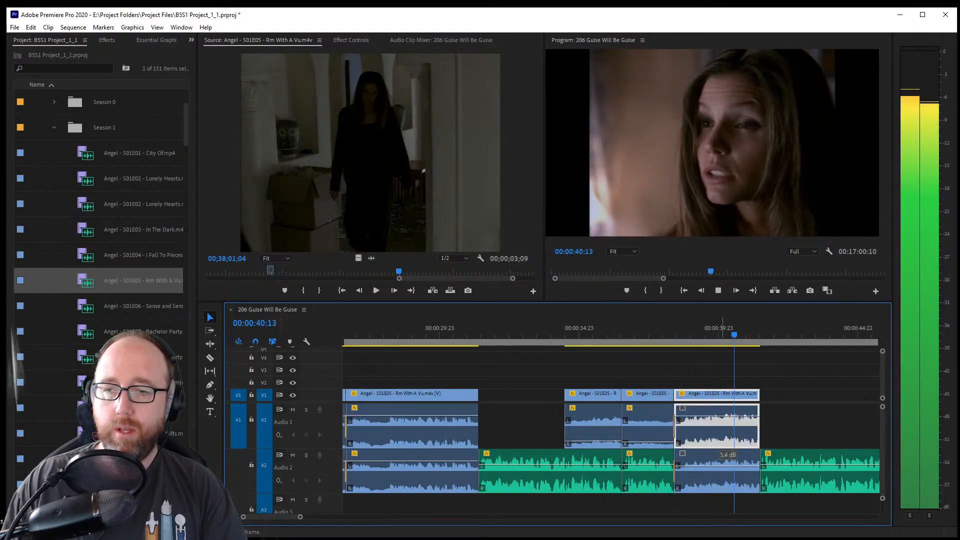
key(space)
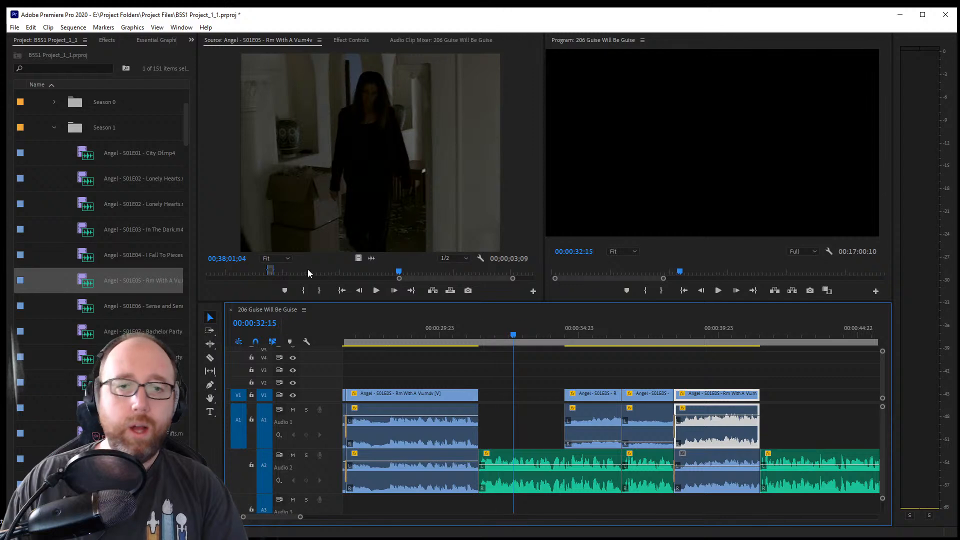
Look through the Angel S01E05 source for footage to cover the empty video stretch before 00:00:34:11
drag(308, 270, 283, 272)
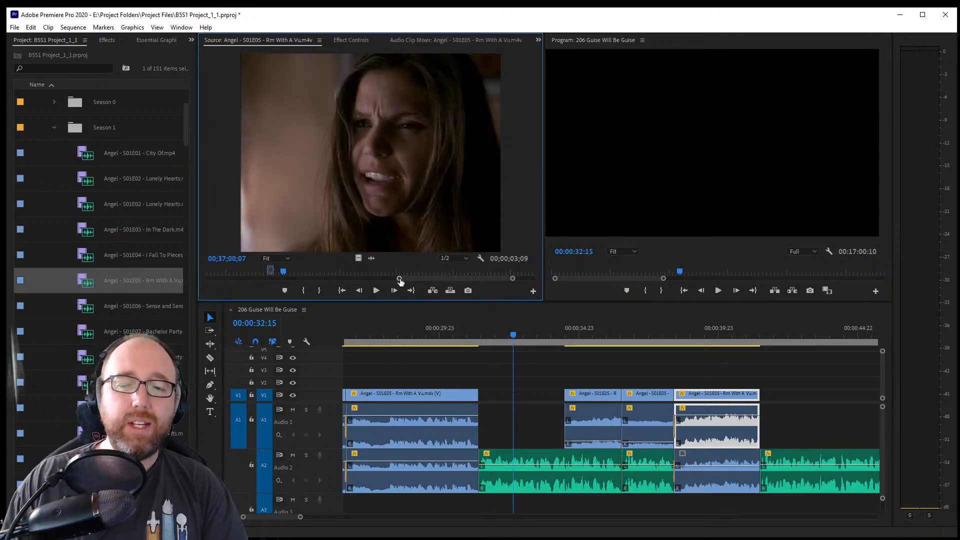
drag(366, 270, 274, 273)
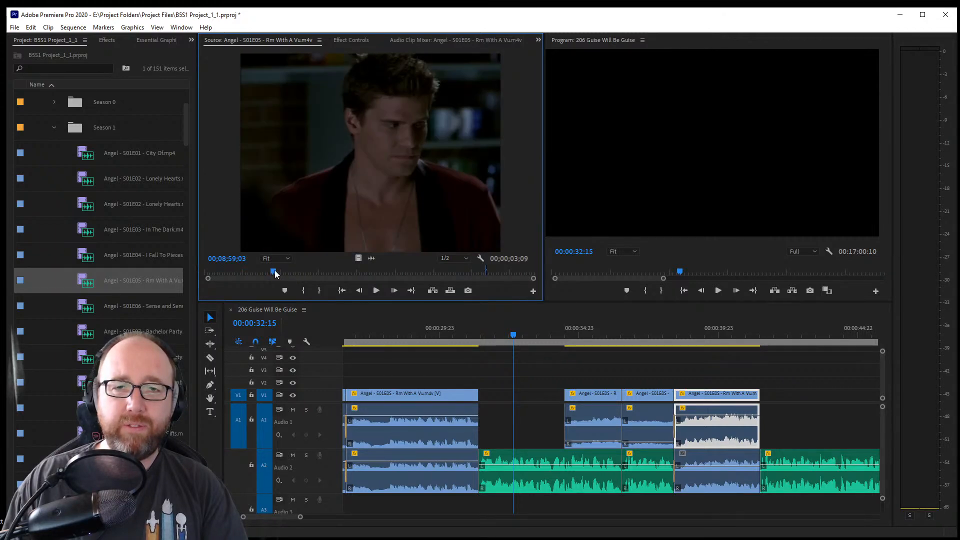
drag(267, 273, 236, 286)
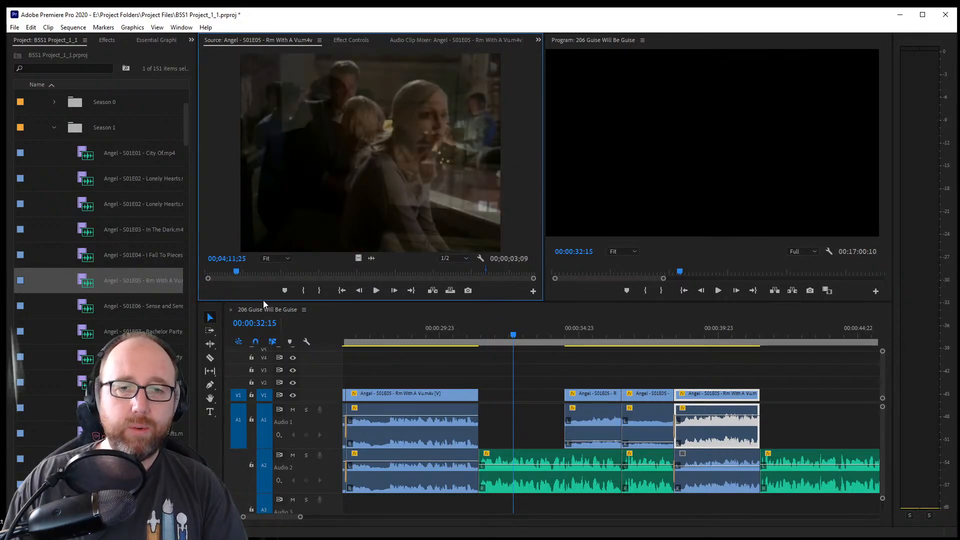
Play back the section, extend the start of the Angel clip above the first narration piece back to 00:00:33:00, and save the project
click(419, 334)
key(space)
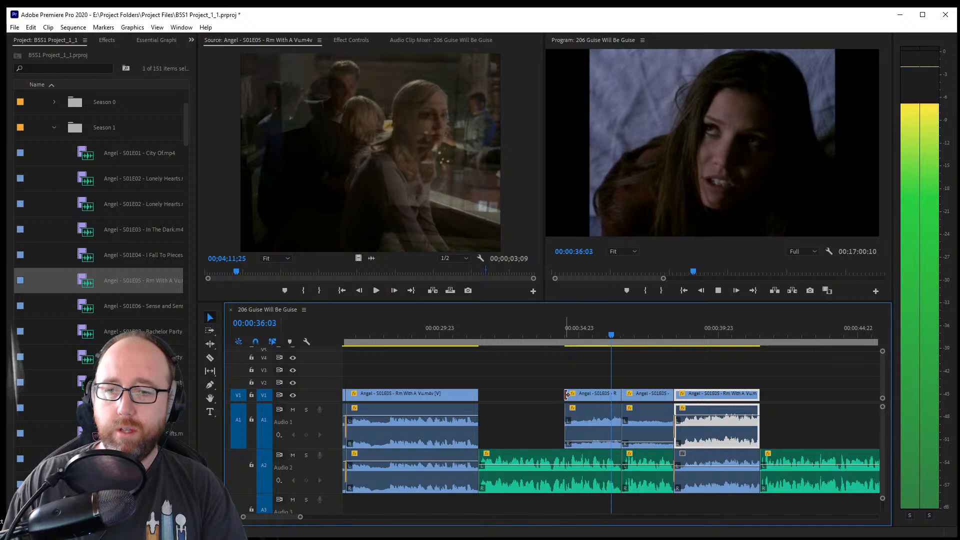
drag(566, 395, 479, 395)
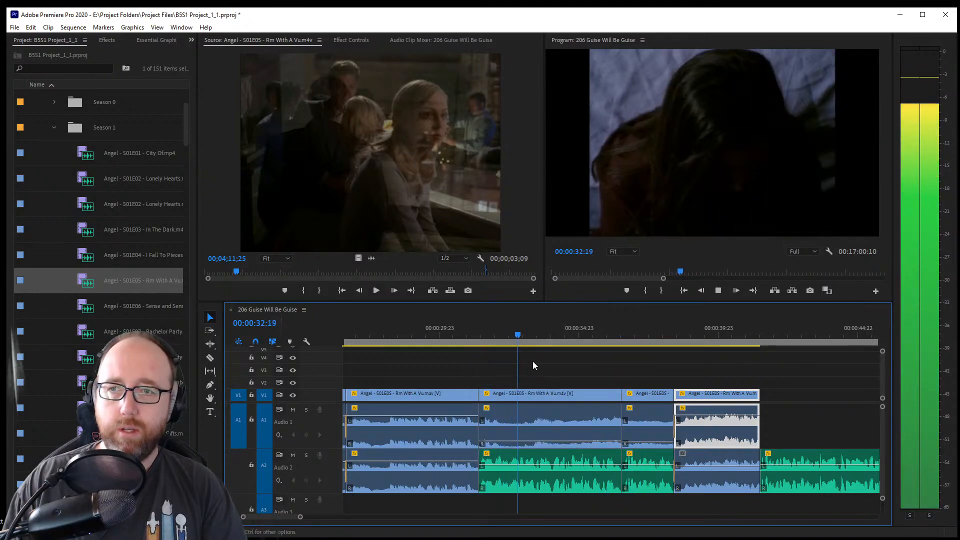
key(space)
drag(483, 399, 525, 400)
key(ctrl+s)
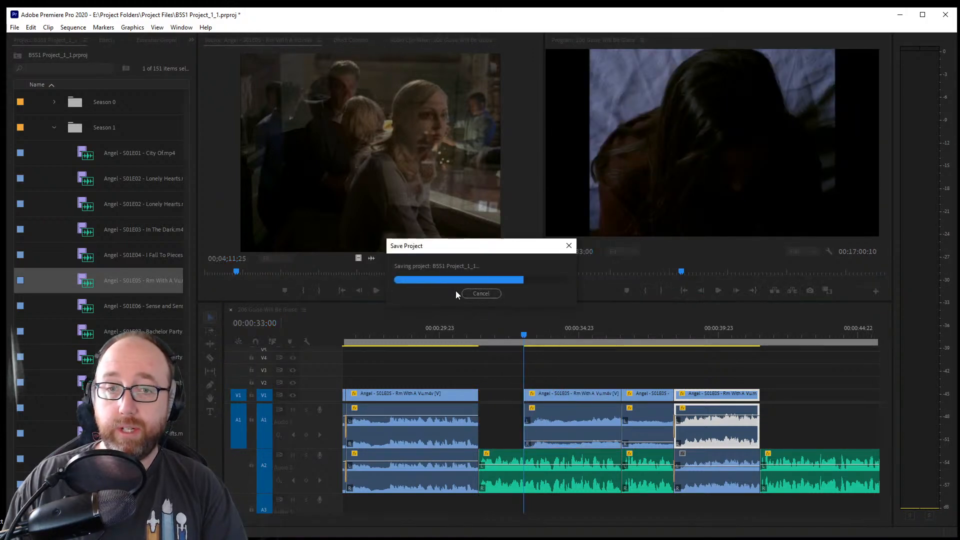
Find a three-person confrontation shot in the Angel S01E05 source and mark a 00;00;01;06 excerpt ending at 00;23;44;01
drag(469, 272, 387, 266)
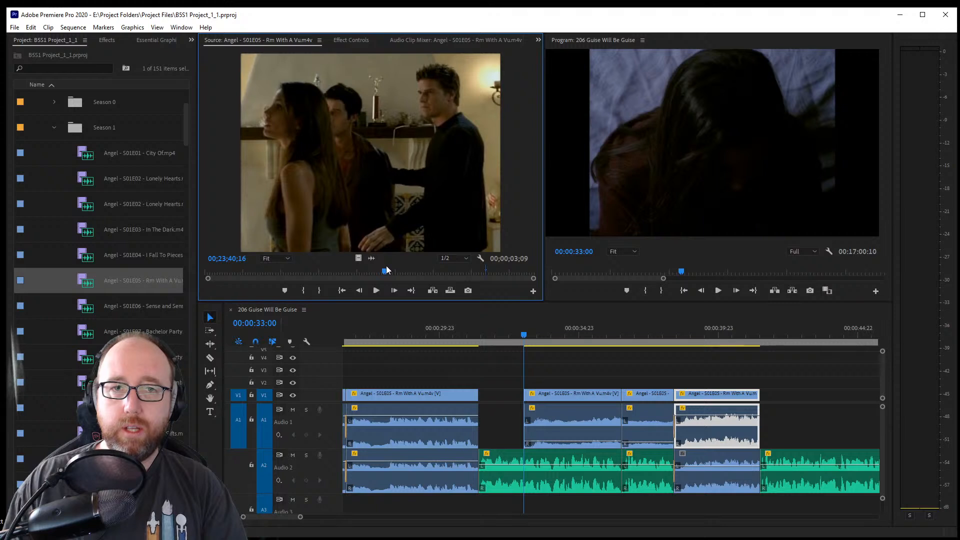
key(i)
key(space)
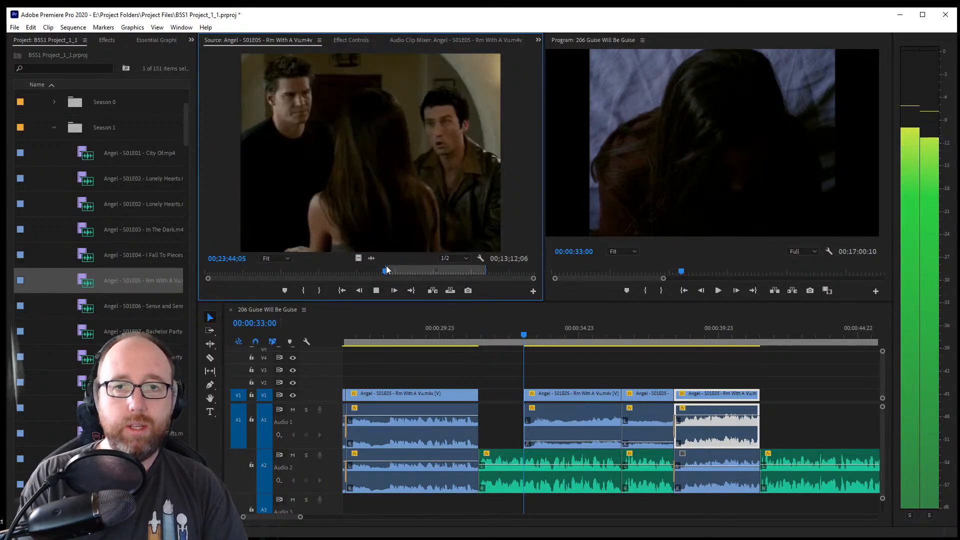
key(space)
key(Left)
key(Left)
key(Left)
key(Left)
key(Left)
key(Left)
key(Left)
key(Left)
key(Left)
key(Left)
key(Left)
key(Left)
key(Left)
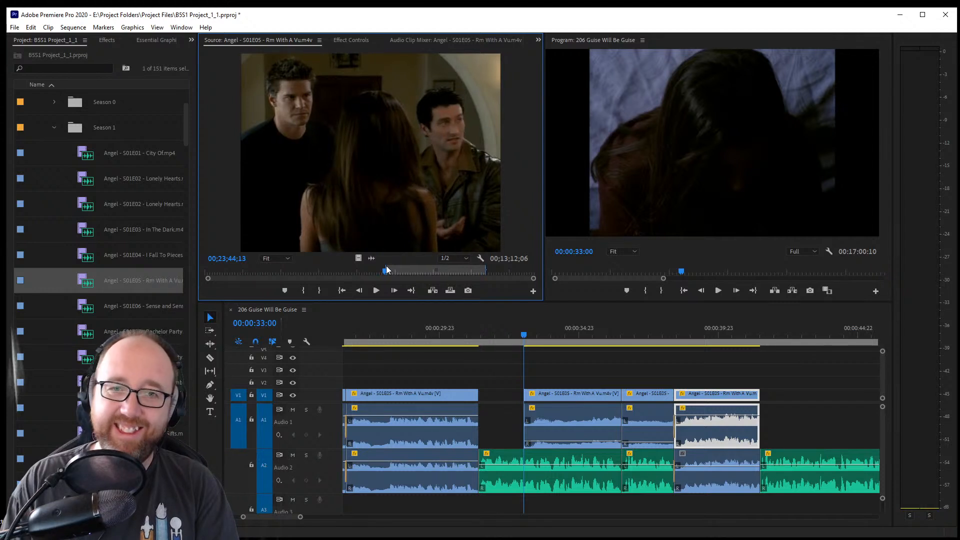
key(Left)
key(Left)
key(o)
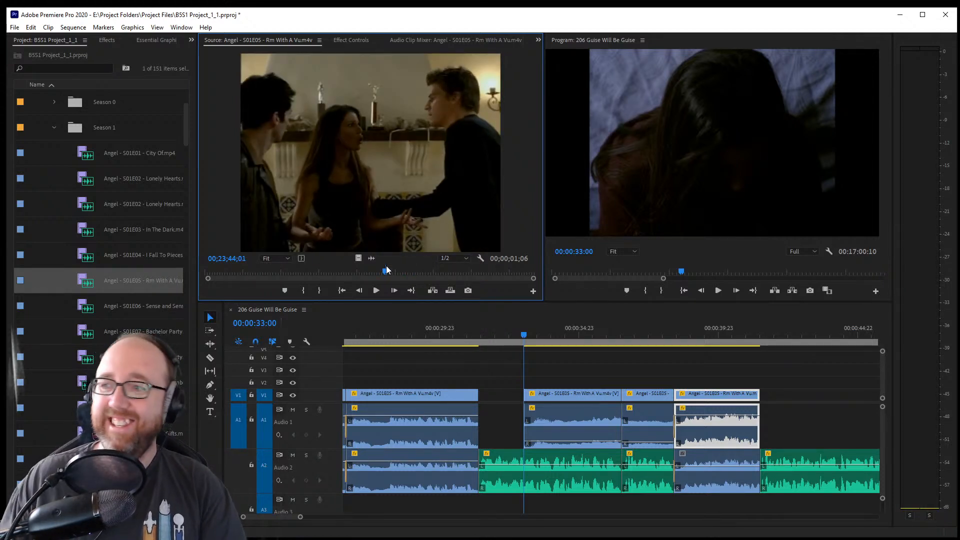
Place the marked excerpt in the empty V1 and A1 stretch before 00:00:33:00 and lower its A1 audio level
drag(448, 141, 449, 403)
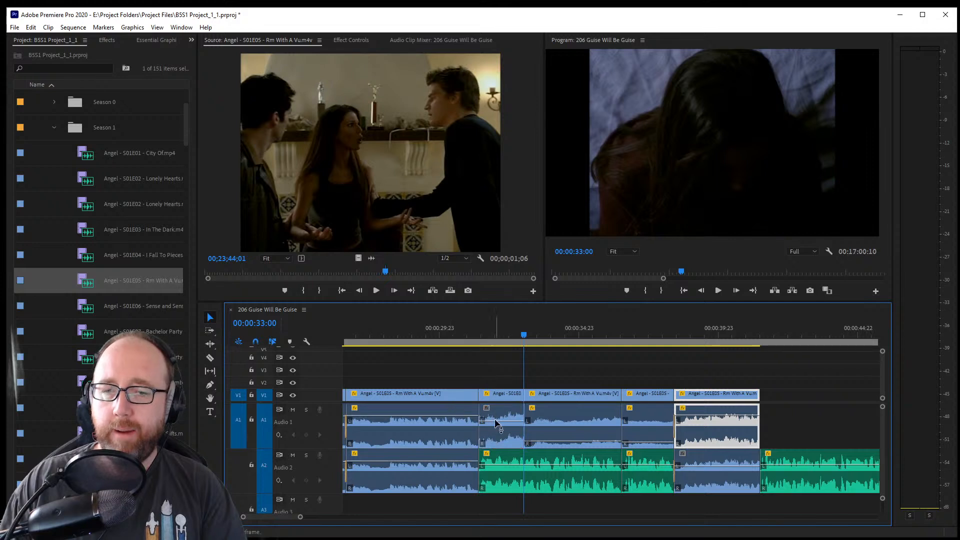
drag(499, 421, 499, 436)
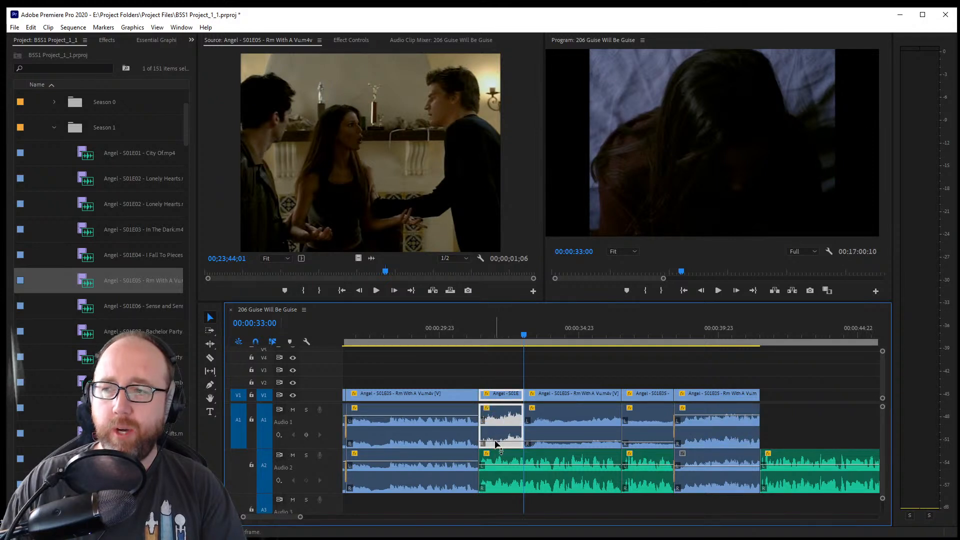
Add Constant Power crossfades at the inserted clip's audio cuts, lengthen them on A1 and on A2 at its start, and save the project
click(528, 426)
key(ctrl+shift+d)
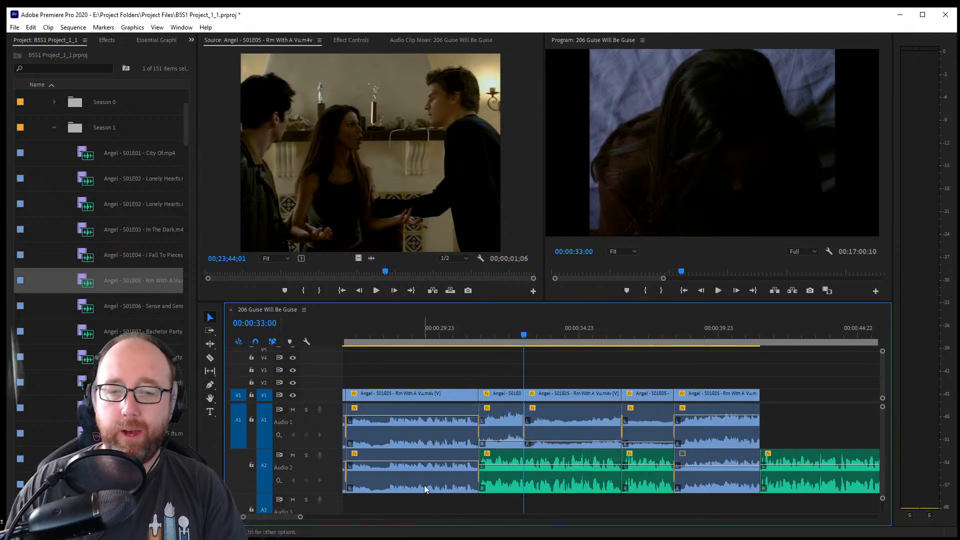
drag(244, 517, 255, 522)
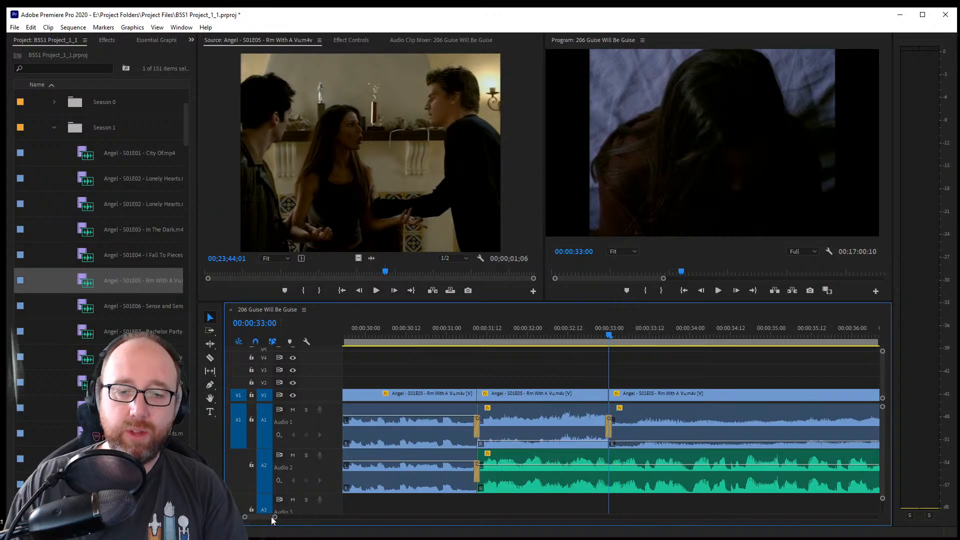
drag(271, 518, 269, 517)
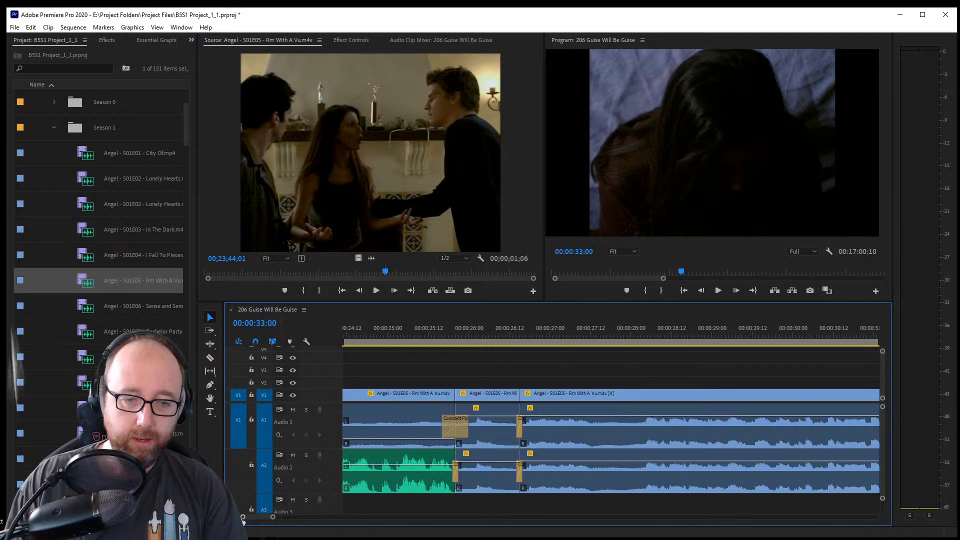
drag(243, 517, 246, 518)
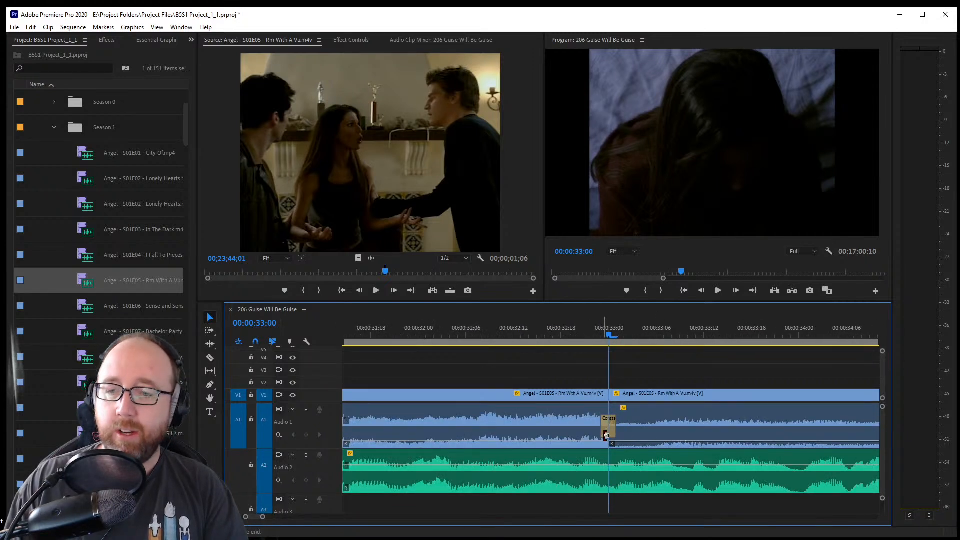
drag(601, 433, 595, 433)
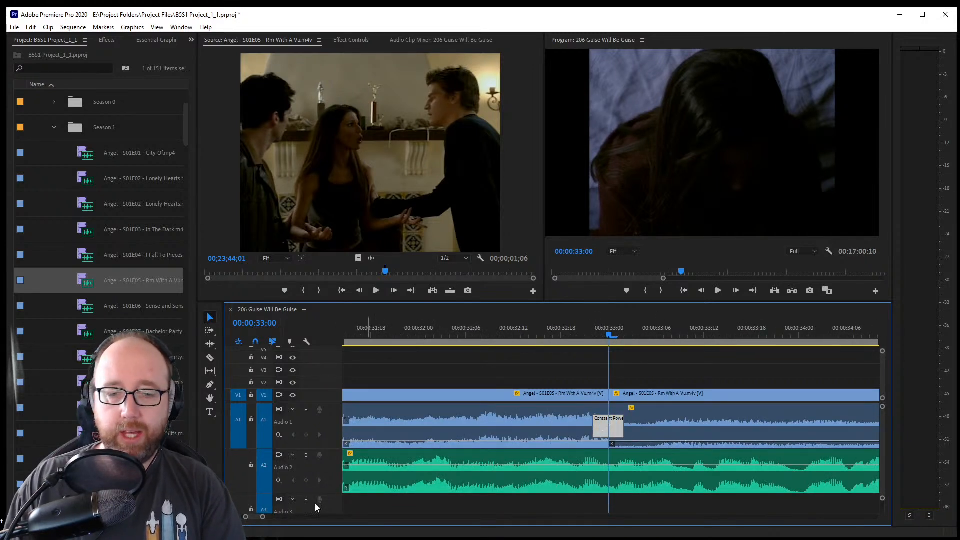
drag(255, 516, 250, 517)
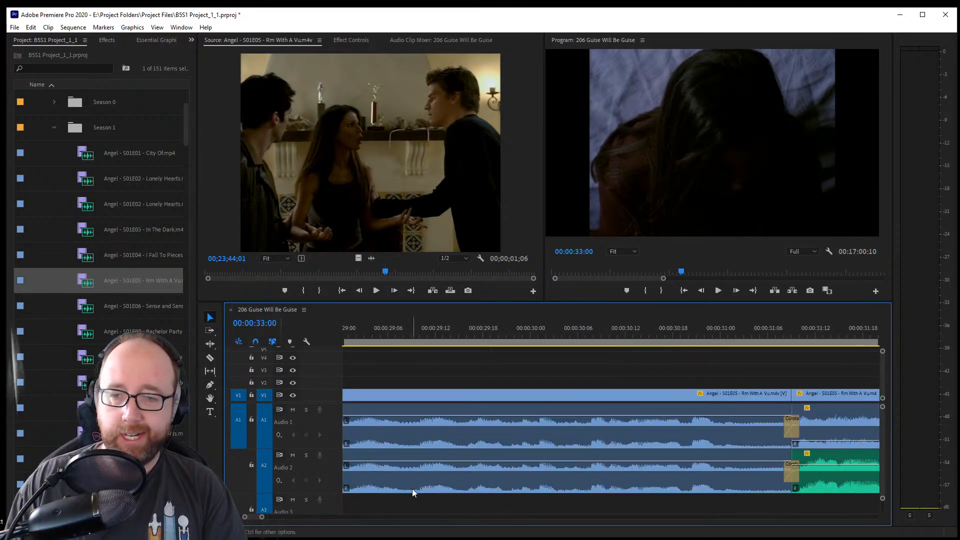
drag(788, 434, 790, 476)
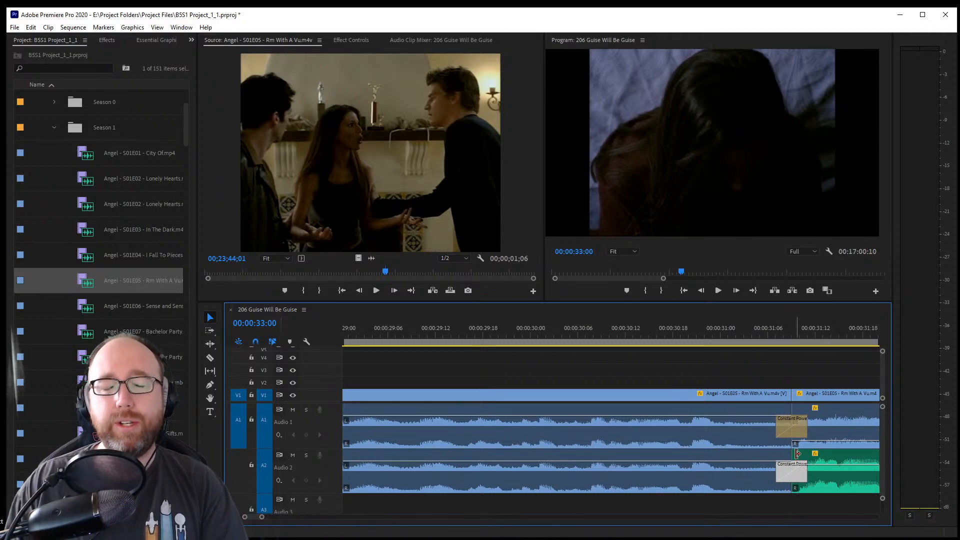
key(ctrl+s)
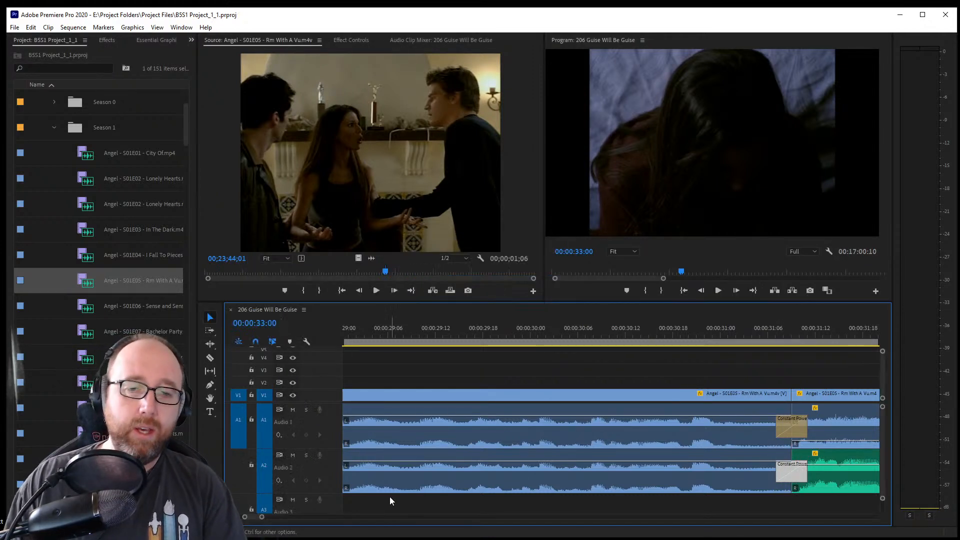
Examine the audio crossfades and clip arrangement in the sequence between about 00:00:22:12 and 00:00:33:00
drag(259, 517, 276, 519)
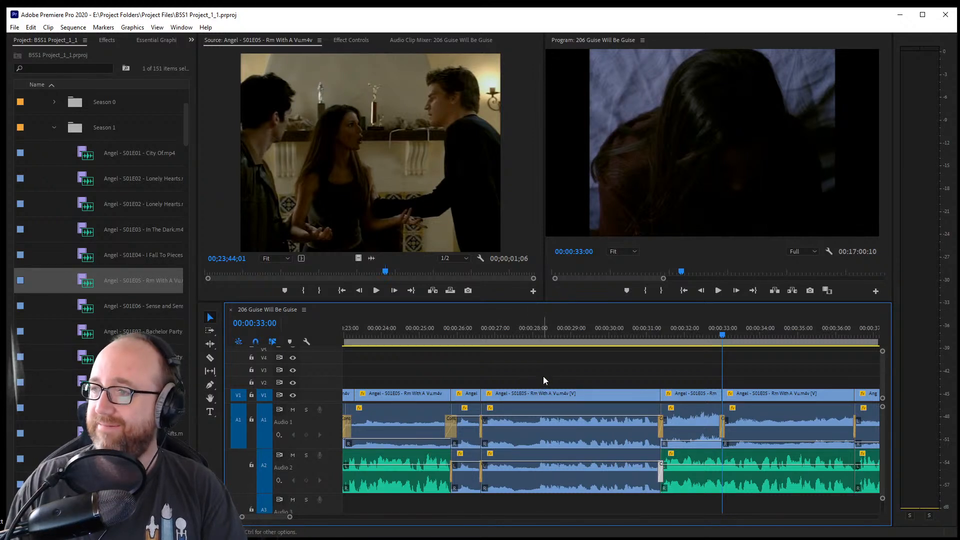
click(448, 431)
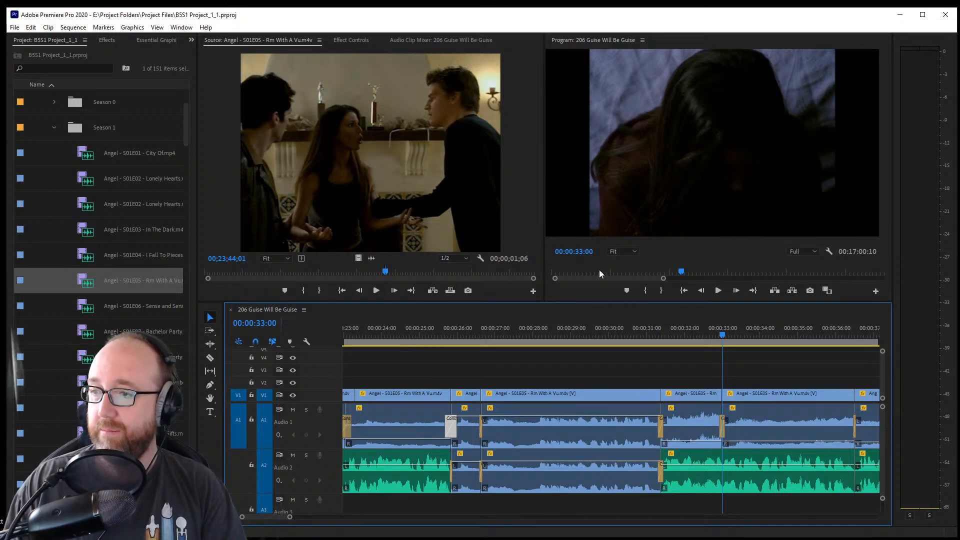
click(435, 334)
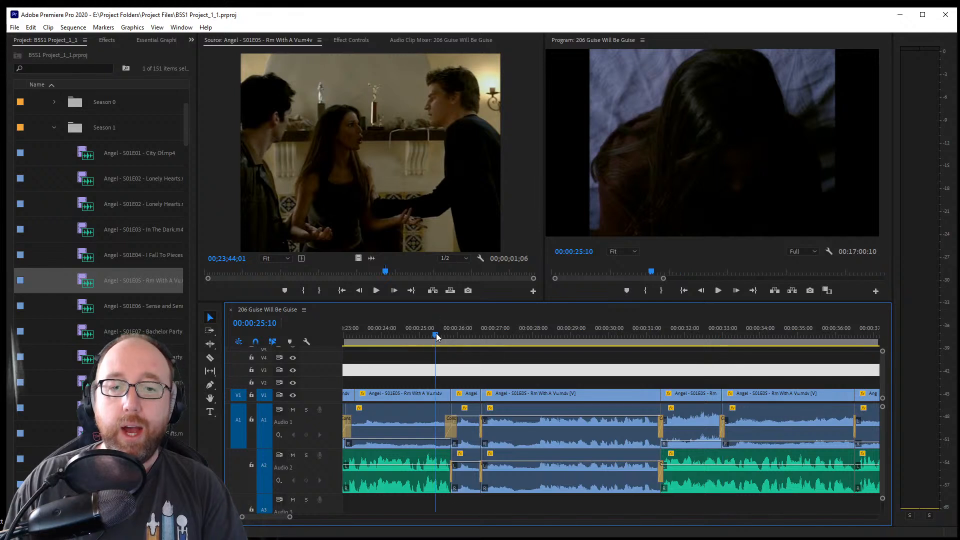
drag(433, 336, 408, 384)
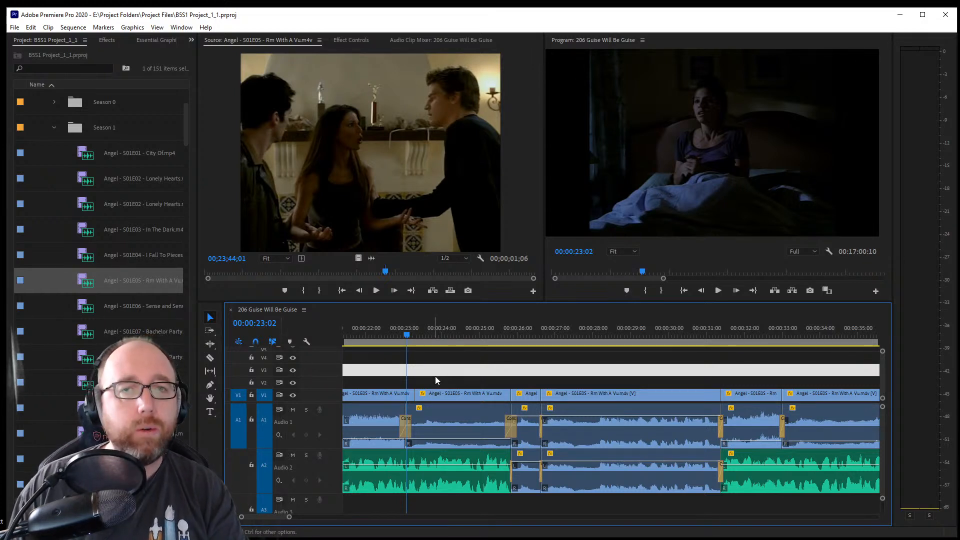
click(385, 334)
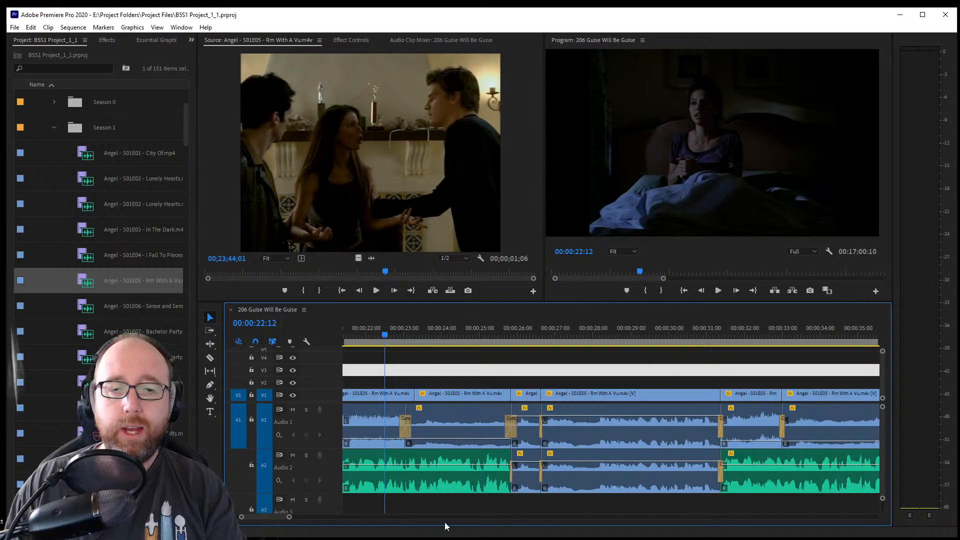
drag(287, 518, 291, 517)
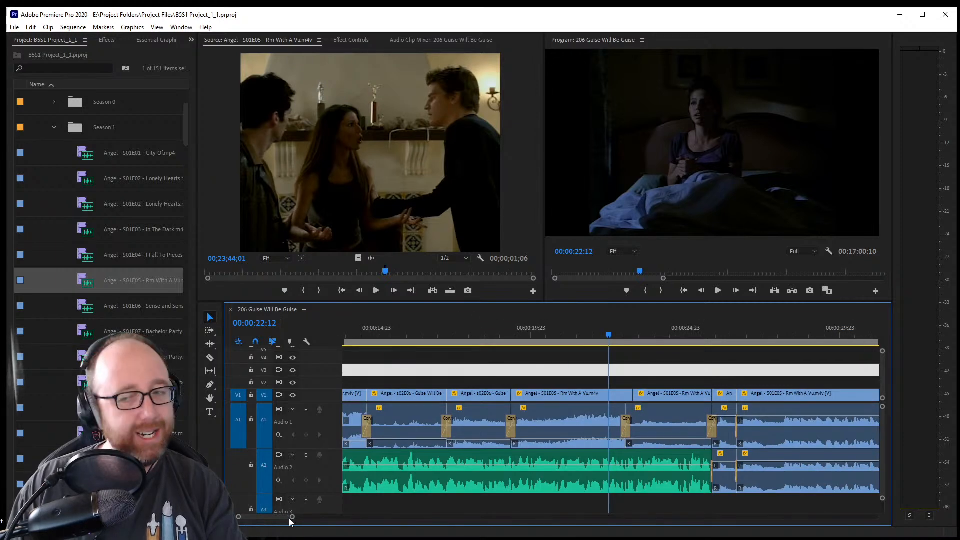
scroll(268, 516, down, 5)
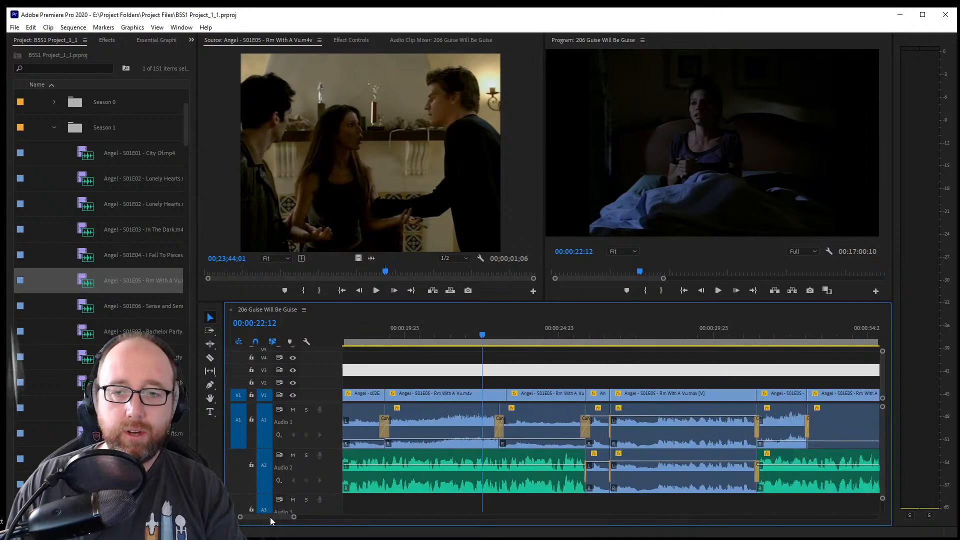
scroll(272, 519, up, 3)
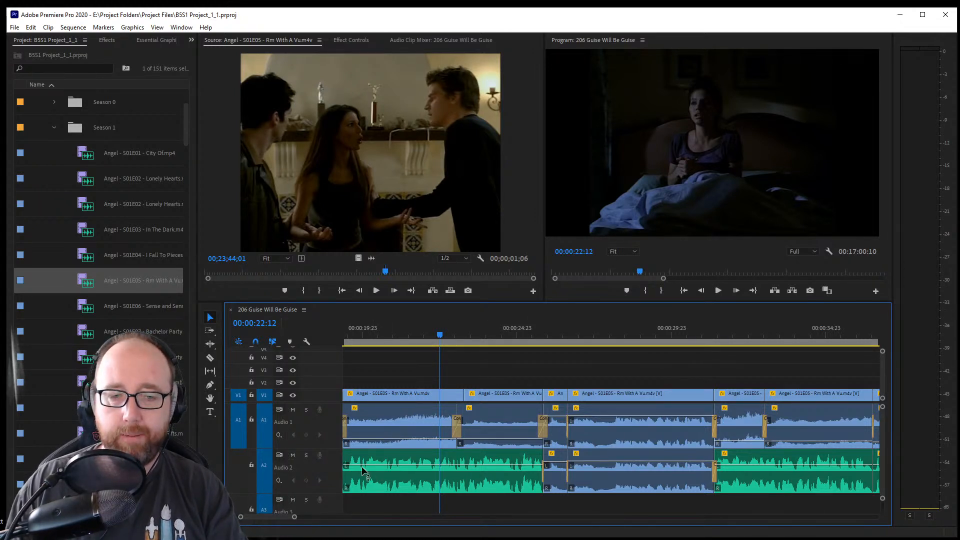
Play back the edited section from 00:00:21:21 until just past the last Angel clip on V1
drag(446, 339, 420, 343)
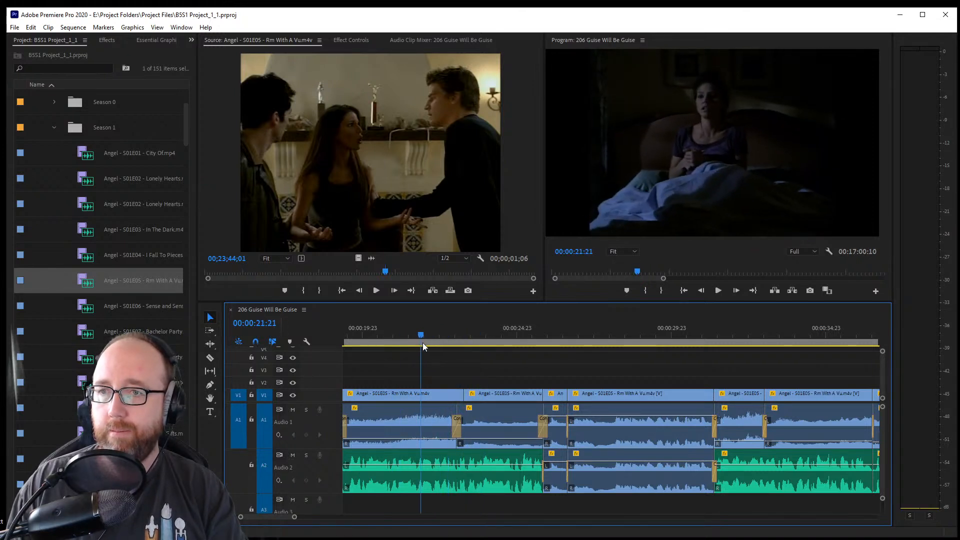
key(space)
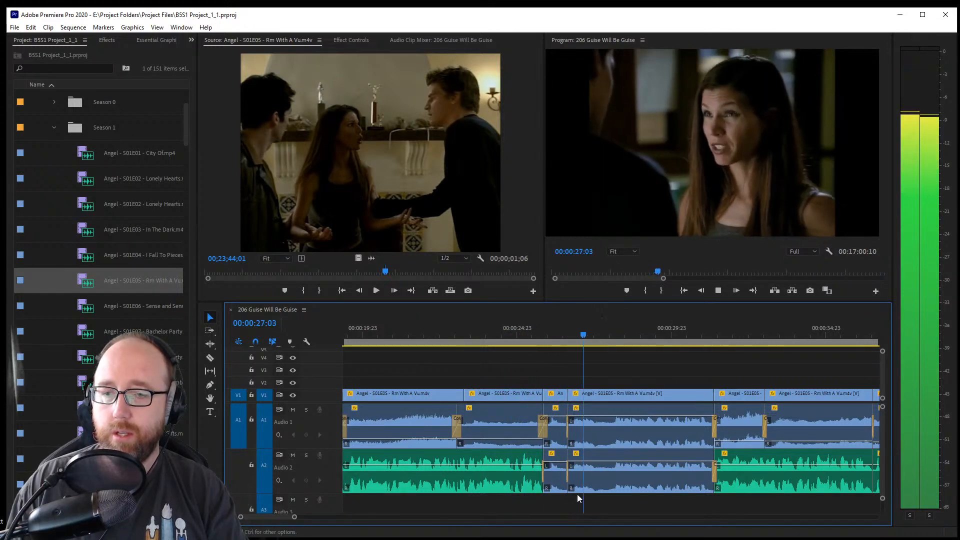
drag(271, 514, 274, 514)
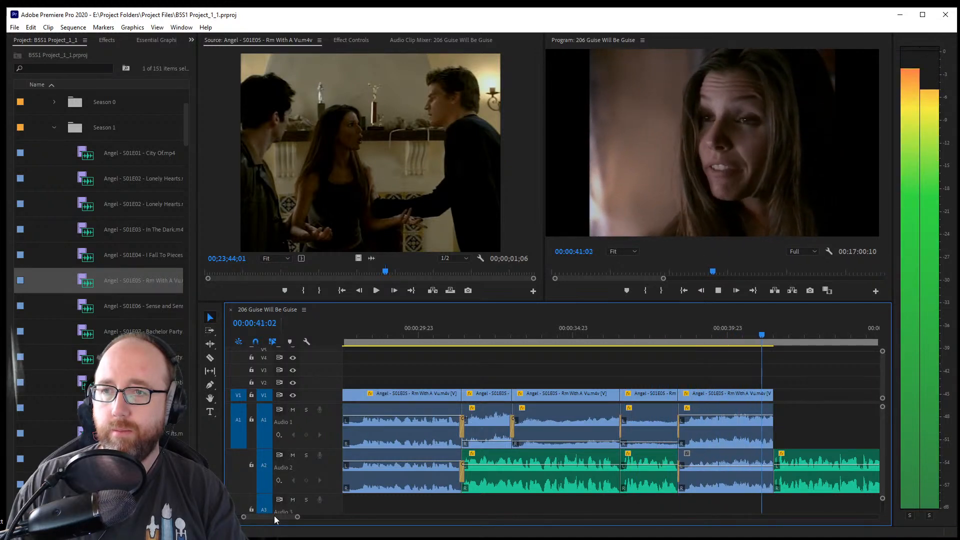
key(space)
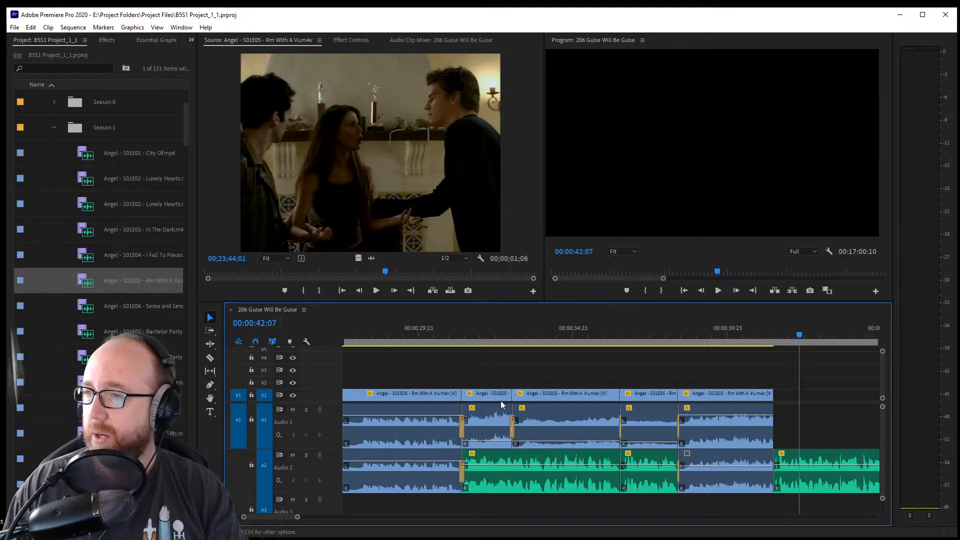
drag(278, 518, 280, 520)
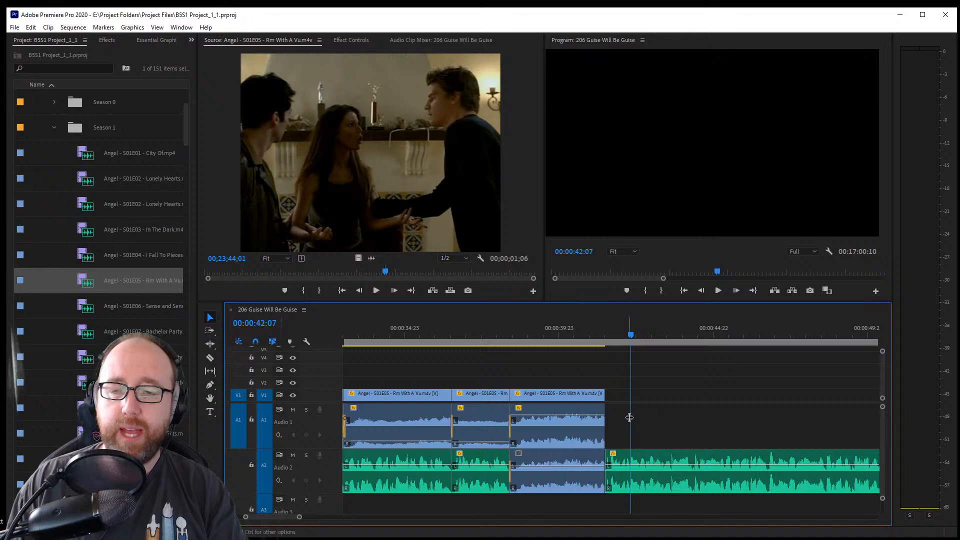
drag(602, 338, 609, 337)
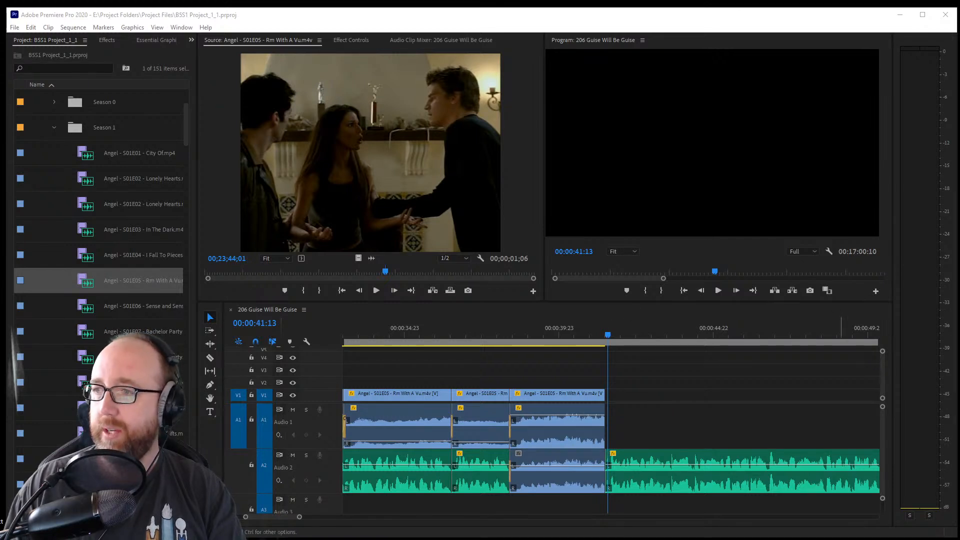
click(641, 390)
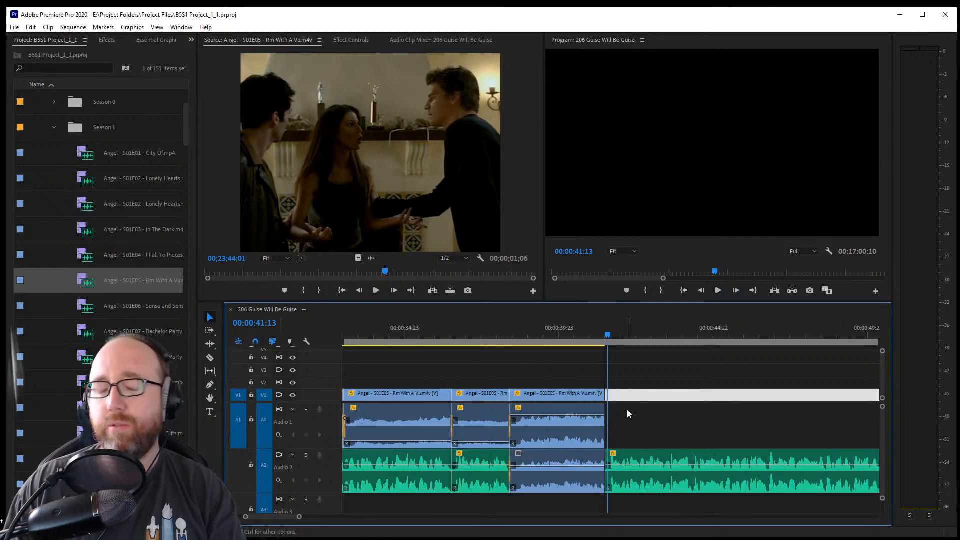
click(528, 371)
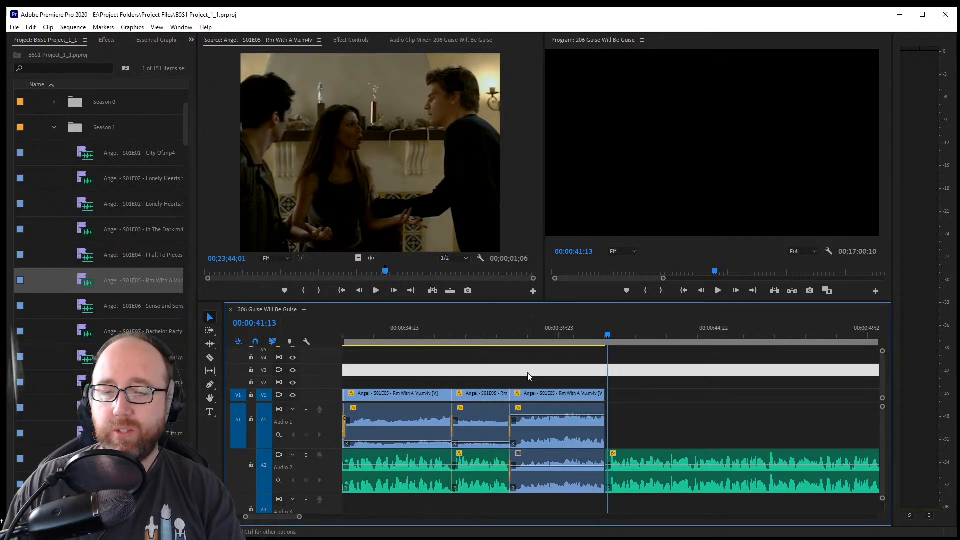
Review the cuts leading into the last dialogue excerpt, playing briefly from 00:00:36:02
click(503, 336)
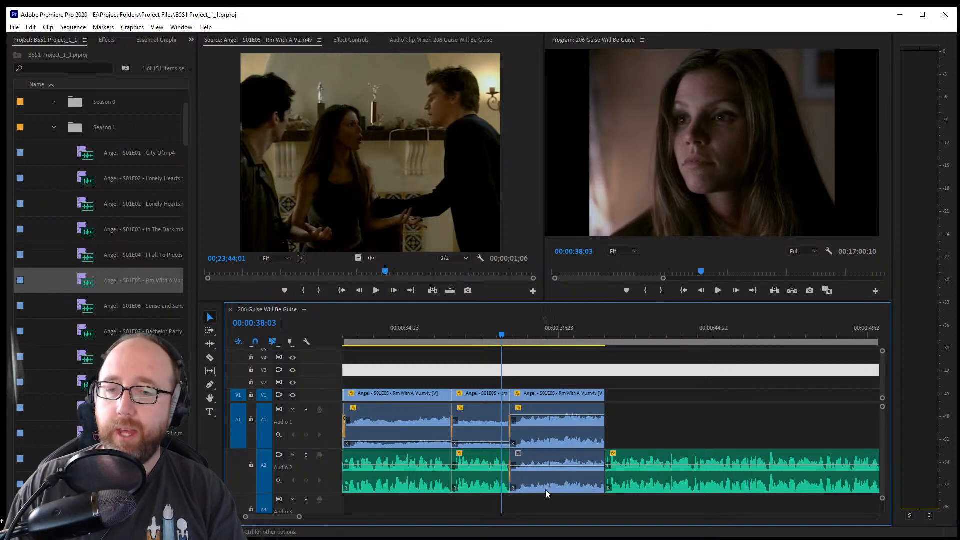
mouse_move(271, 517)
mouse_down()
mouse_move(287, 517)
mouse_move(272, 529)
mouse_up()
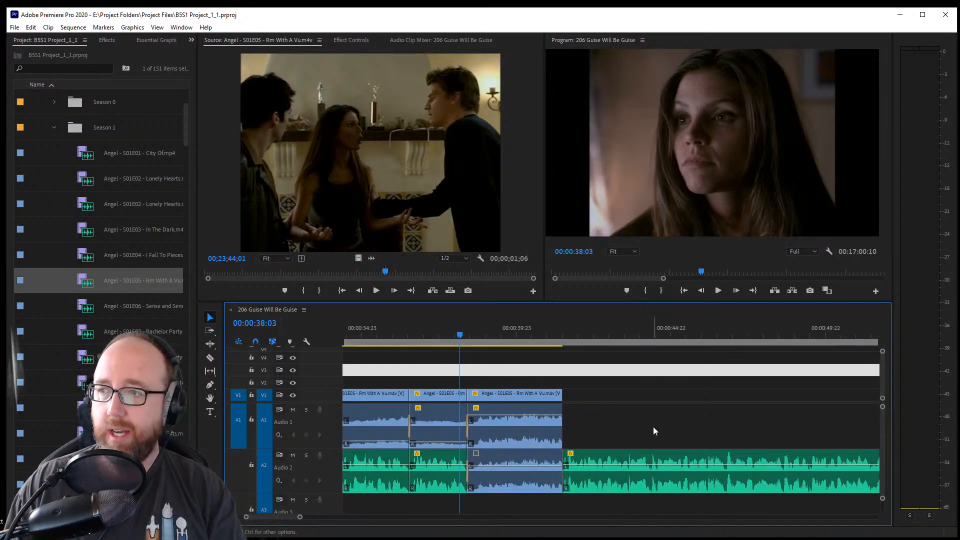
click(631, 431)
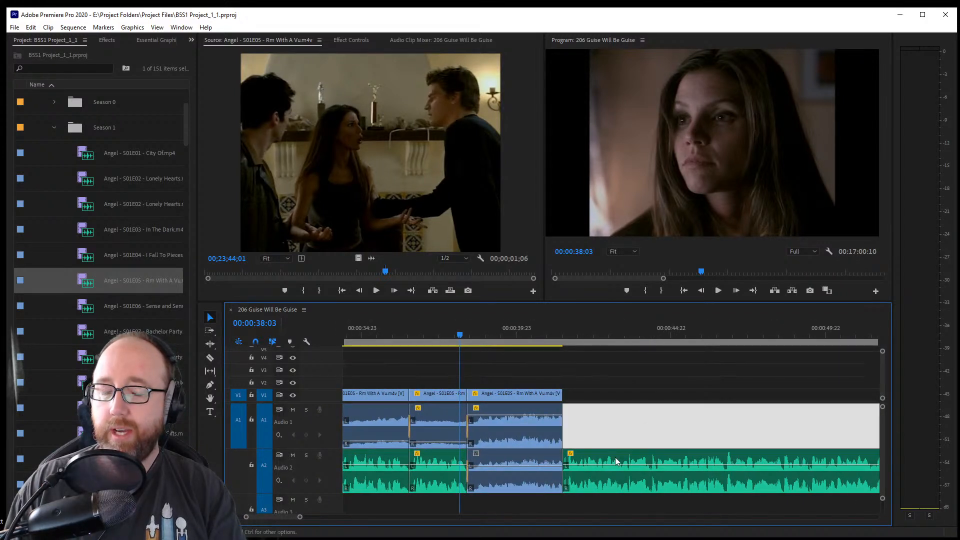
click(396, 335)
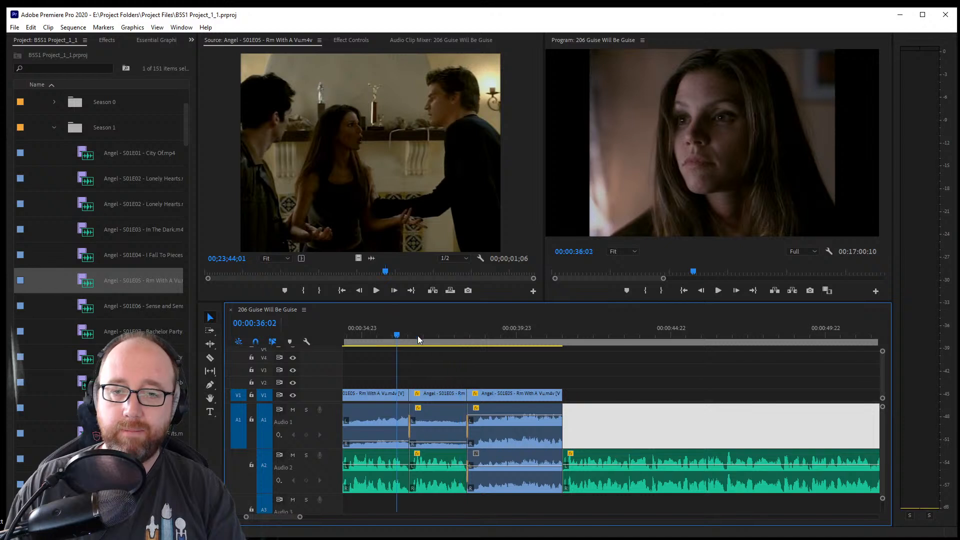
key(space)
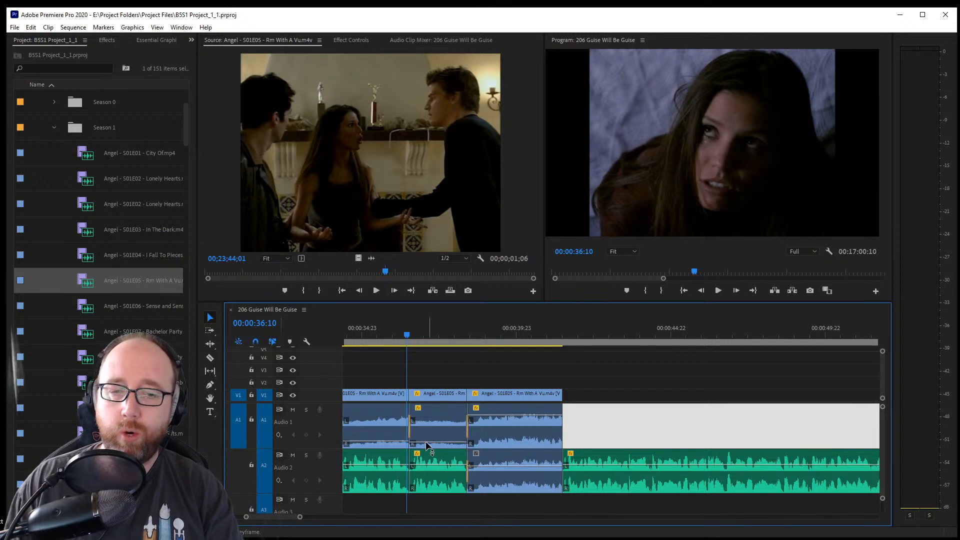
Review the cuts around the covering footage before the last dialogue excerpt, playing briefly from 00:00:32:12
click(382, 334)
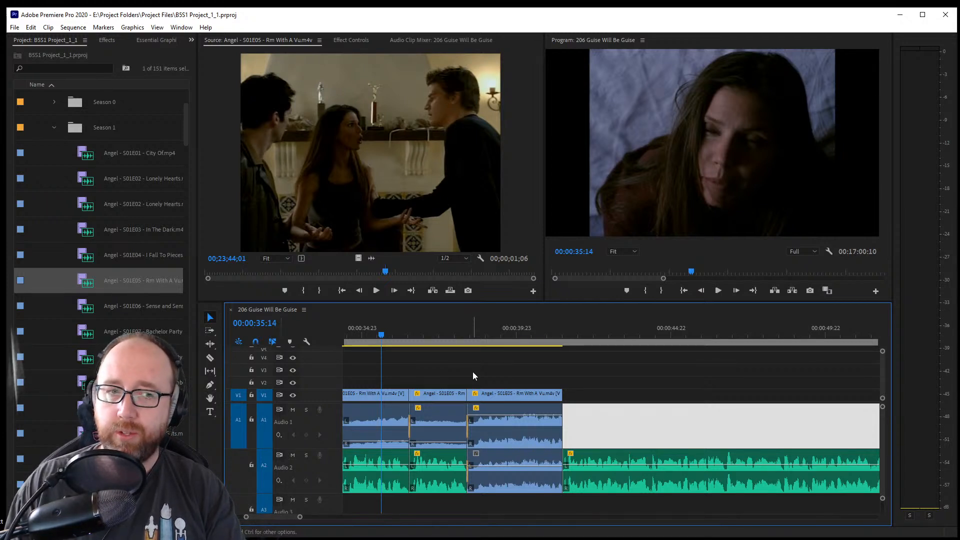
click(372, 334)
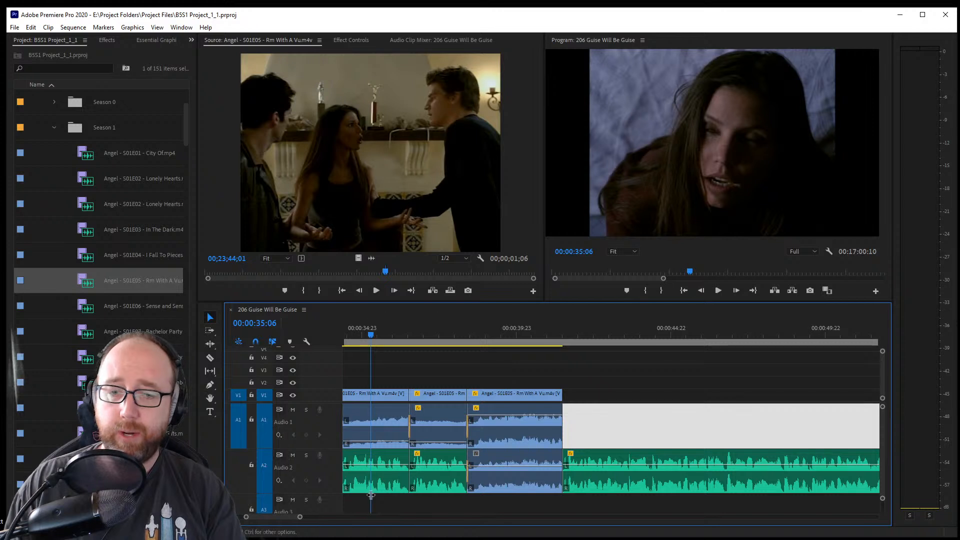
drag(300, 517, 300, 518)
drag(679, 383, 451, 335)
click(451, 335)
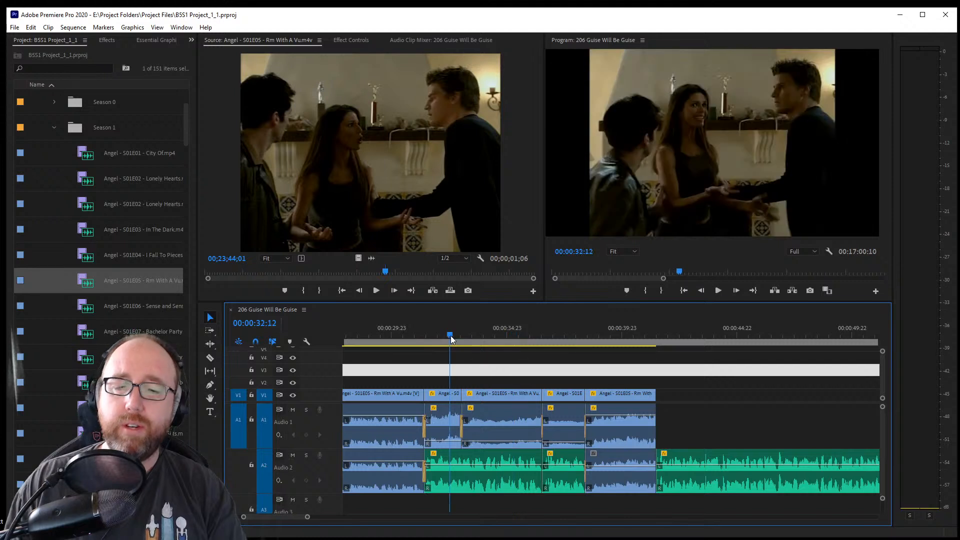
key(space)
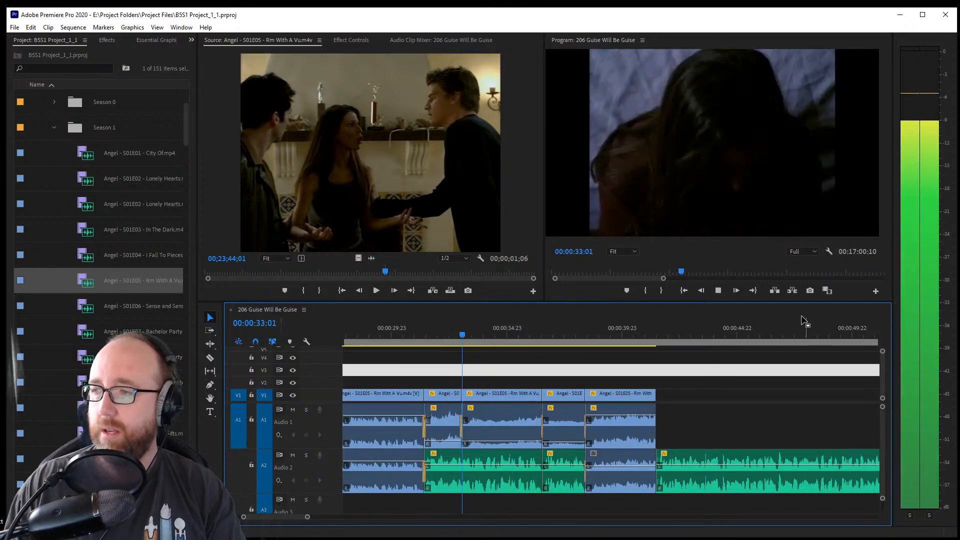
key(space)
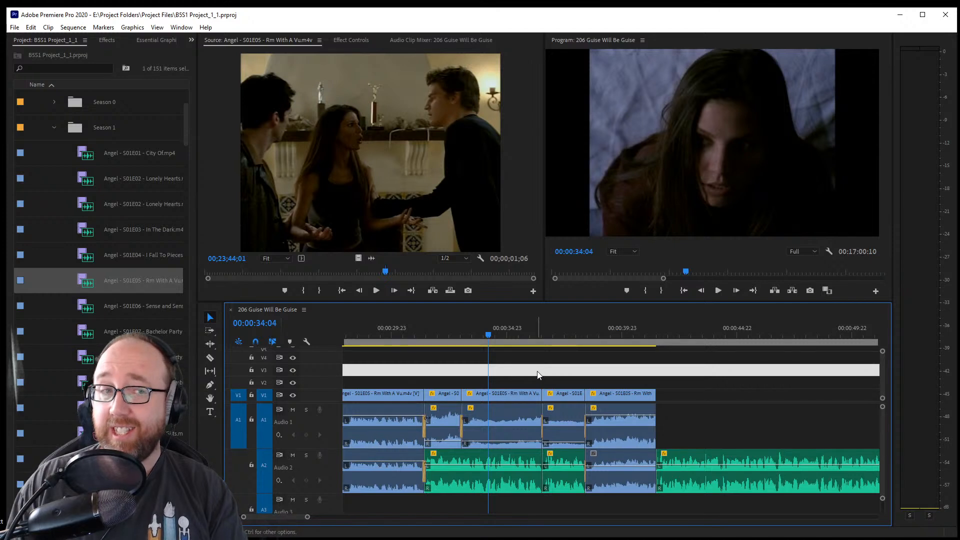
Play back the sequence from 00:00:32:08 through the last dialogue excerpt and into the following narration
click(446, 336)
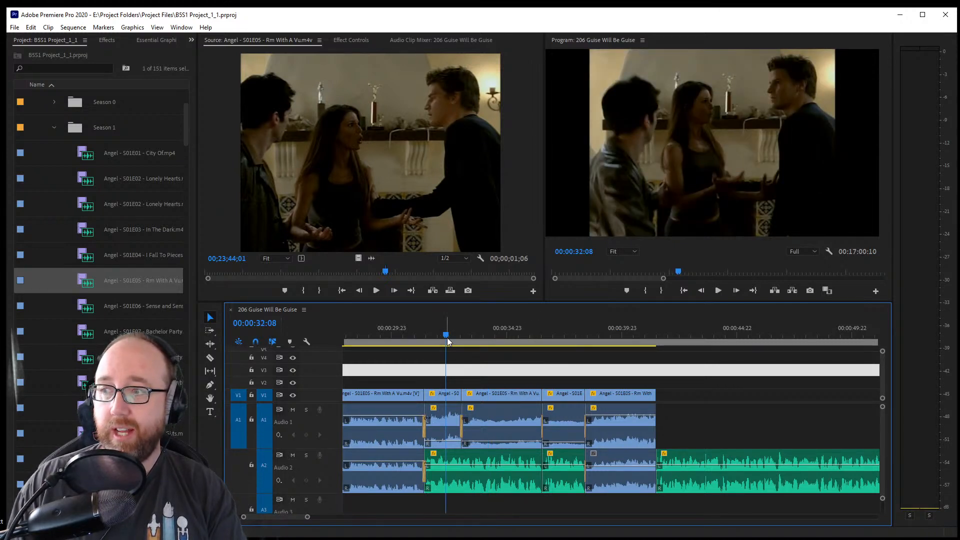
key(Delete)
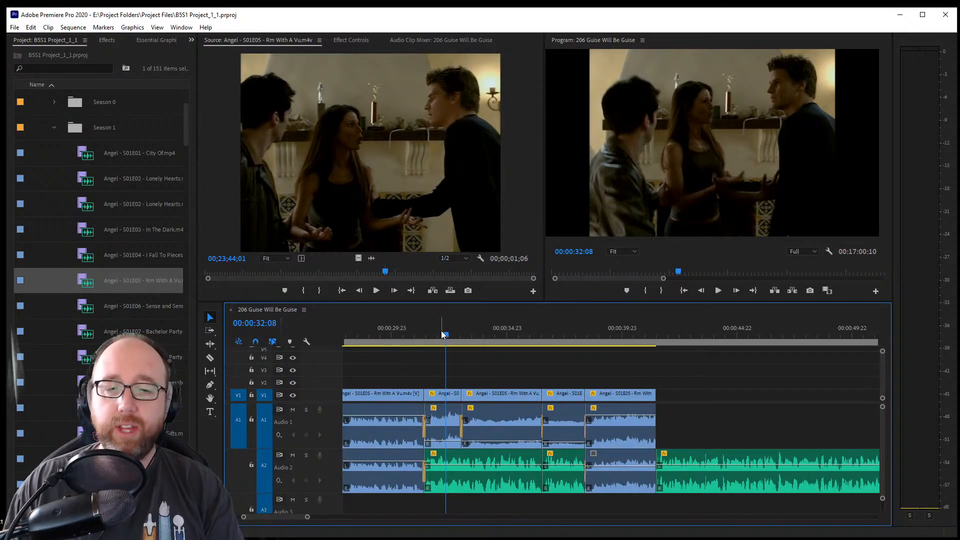
key(space)
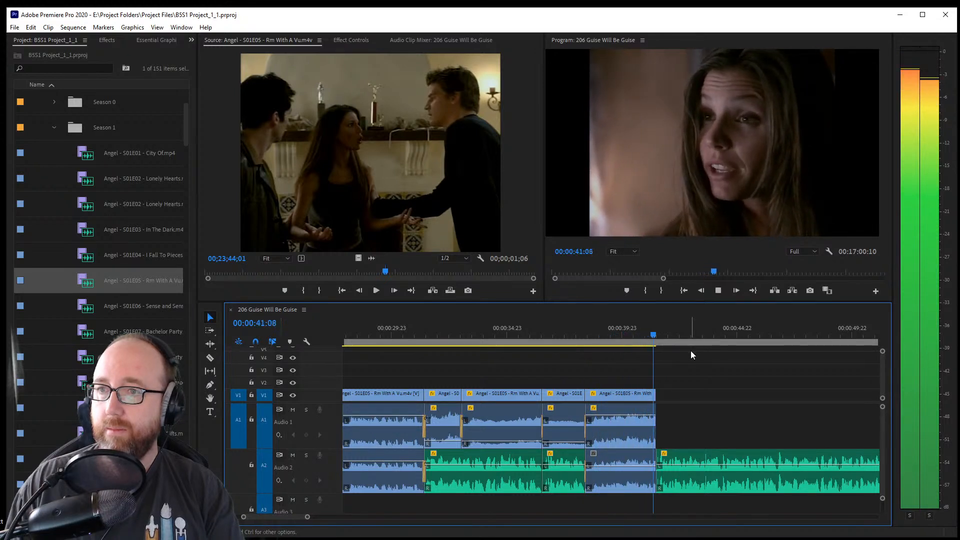
Add a Constant Power crossfade on A2 between the last dialogue excerpt and the narration, shorten it tightly around the cut, and play it back
right_click(655, 483)
click(676, 449)
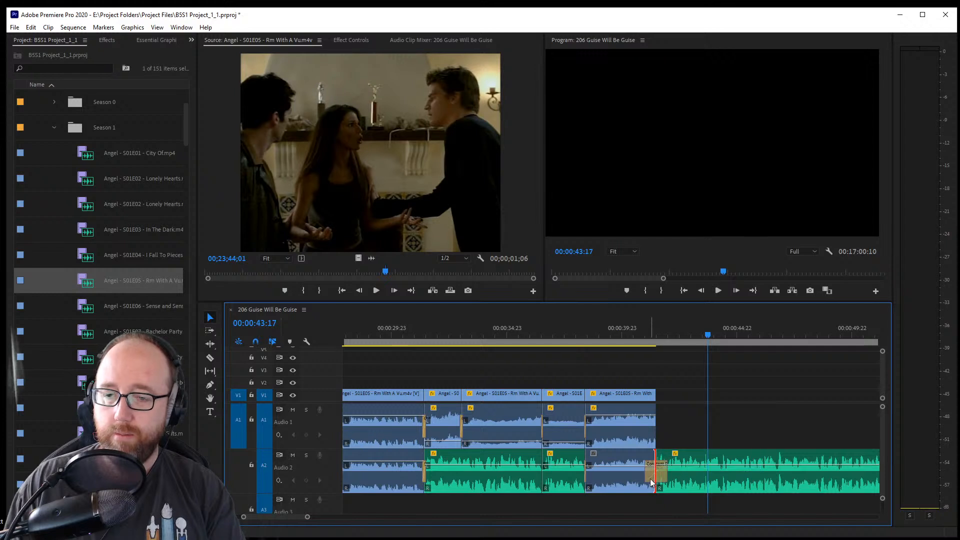
click(653, 344)
key(space)
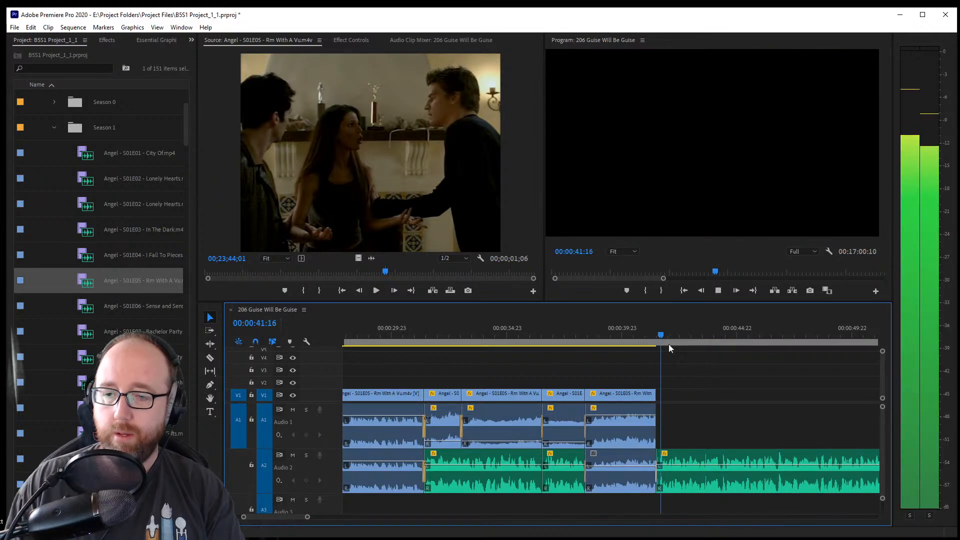
key(space)
Play the narration after the last dialogue excerpt, set the playhead at 00:00:44:00, and save the project
right_click(653, 440)
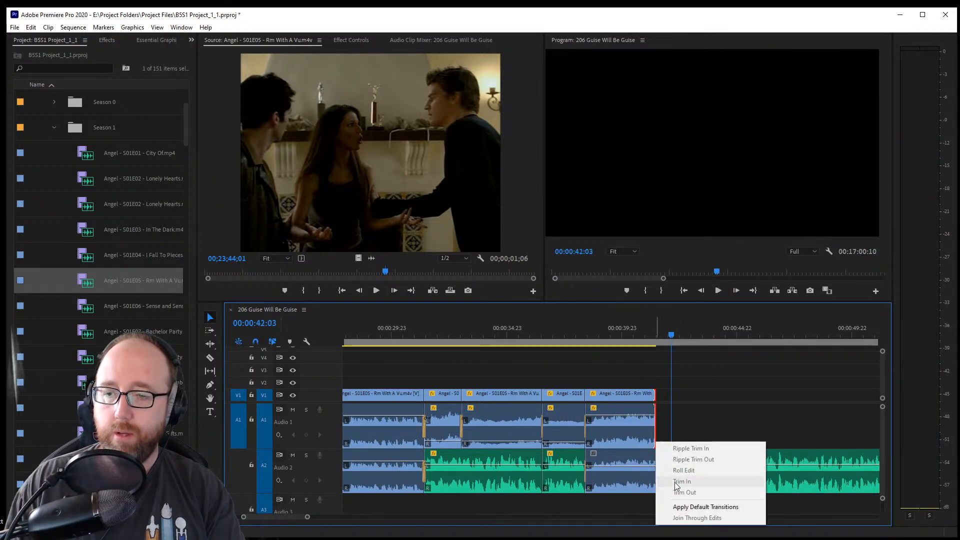
click(715, 421)
key(space)
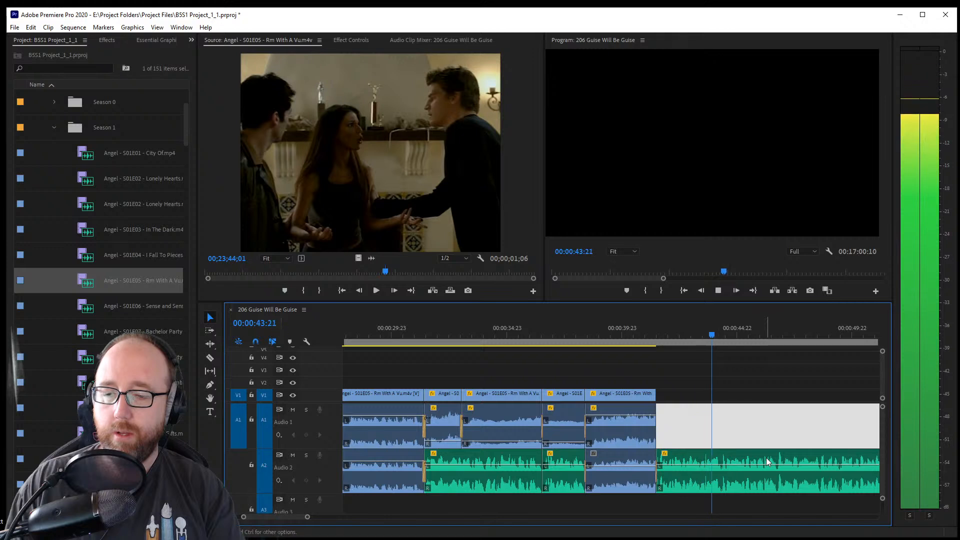
key(space)
drag(726, 341, 713, 322)
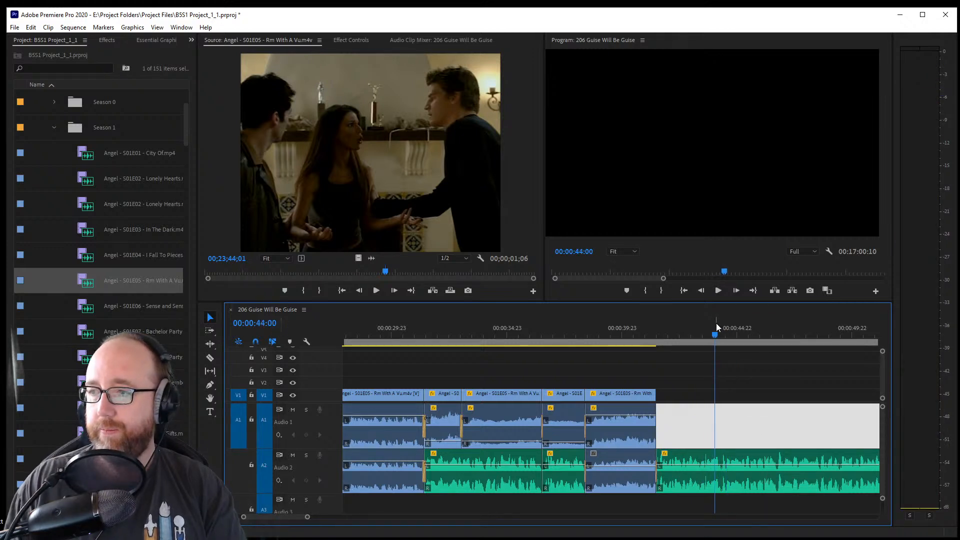
key(ctrl+s)
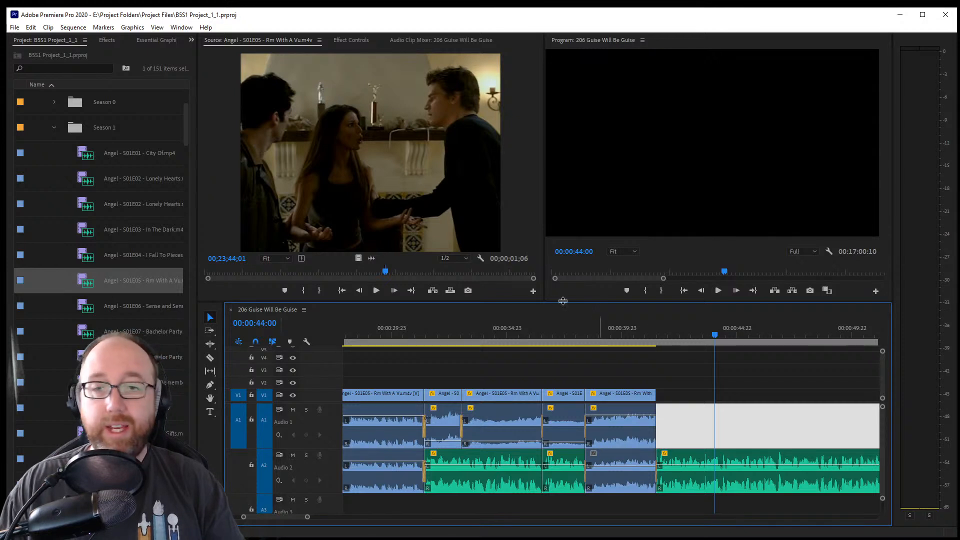
Collapse the Angel Season 1 bin and load the Season 2 clip Angel - s02E06 - Guise Will Be Guise as the source
scroll(95, 240, up, 3)
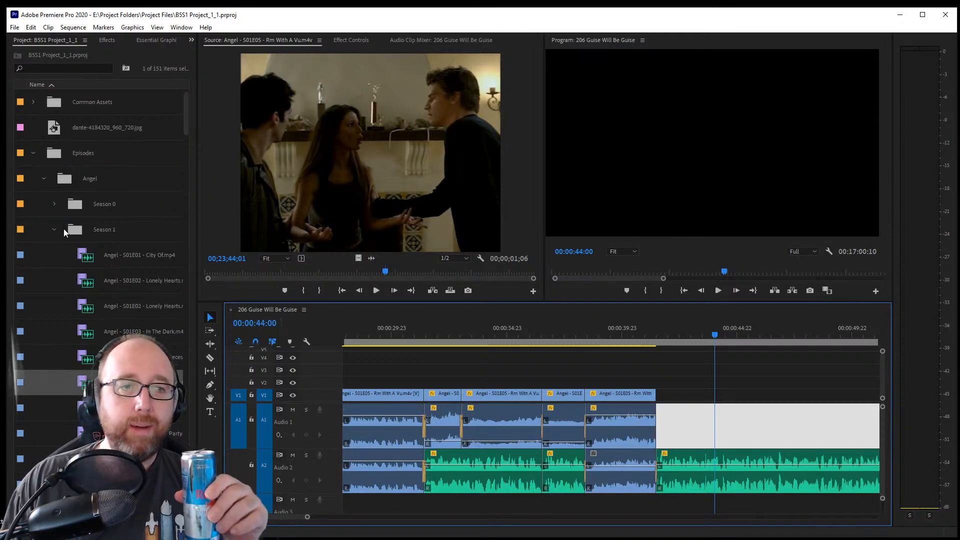
click(54, 229)
scroll(61, 392, down, 4)
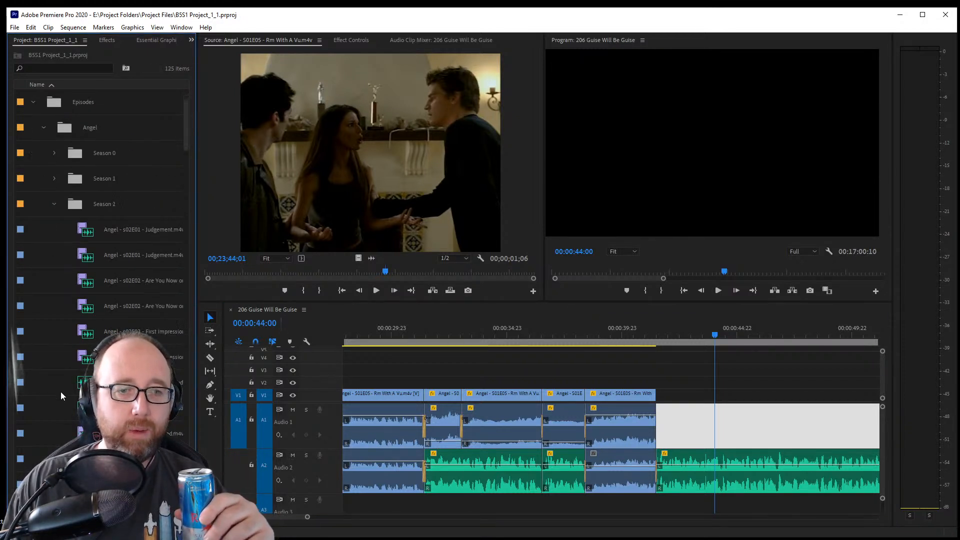
scroll(64, 383, down, 4)
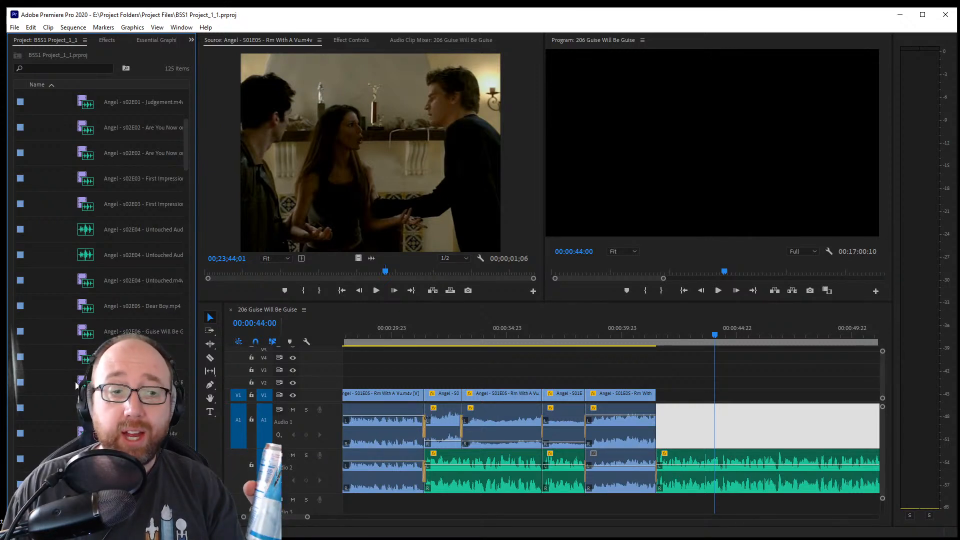
double_click(76, 334)
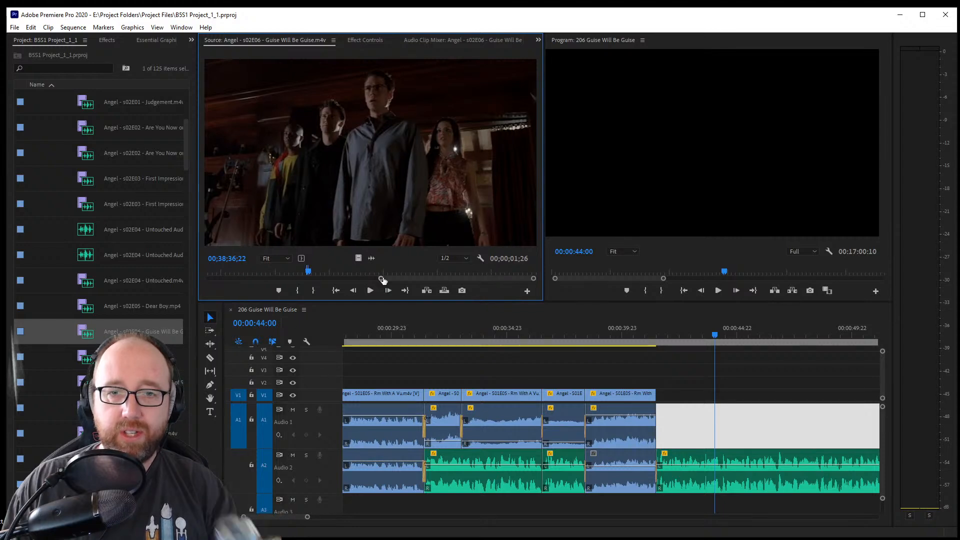
Mark the shot of the man among scattered papers from 00;01;43;04 to 00;01;45;26 in the source clip
drag(441, 278, 295, 280)
click(281, 272)
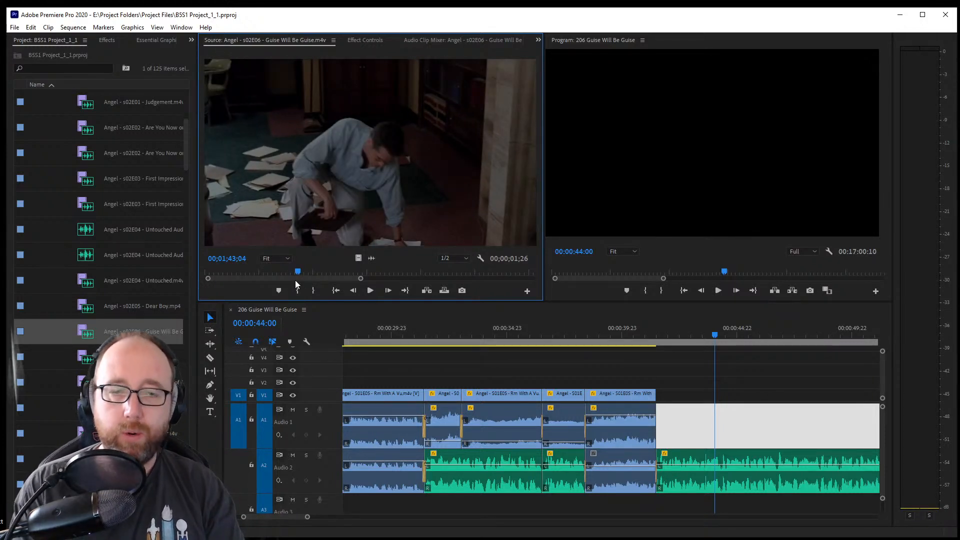
key(i)
key(space)
key(space)
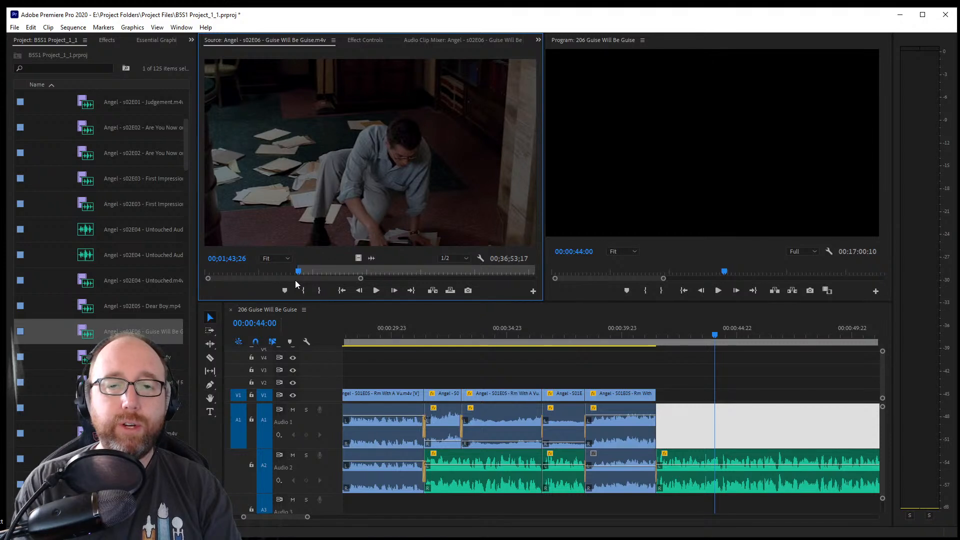
key(space)
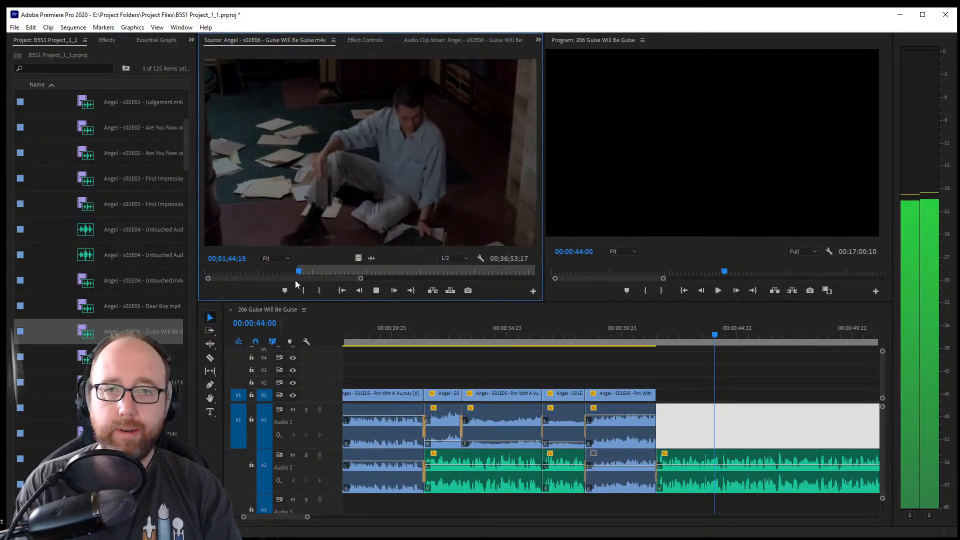
key(space)
key(o)
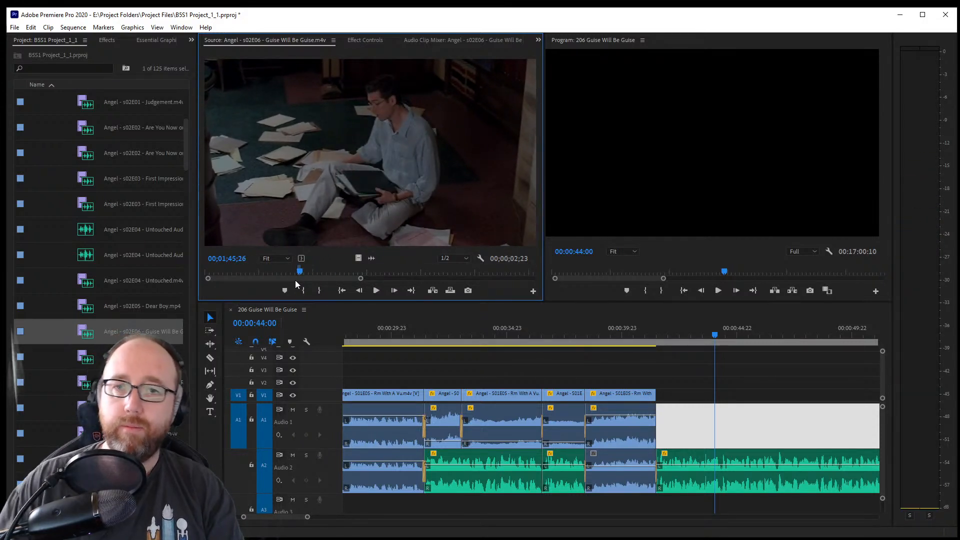
Place the marked shot on V1 and A1 from the last excerpt's end to 00:00:44:00, lower its audio beneath the narration, and save
drag(664, 328, 696, 397)
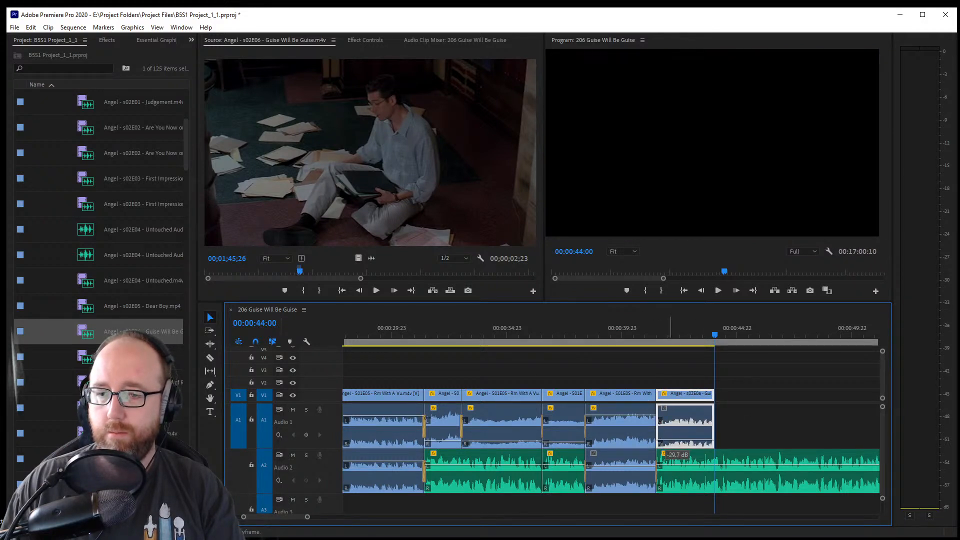
click(652, 334)
key(space)
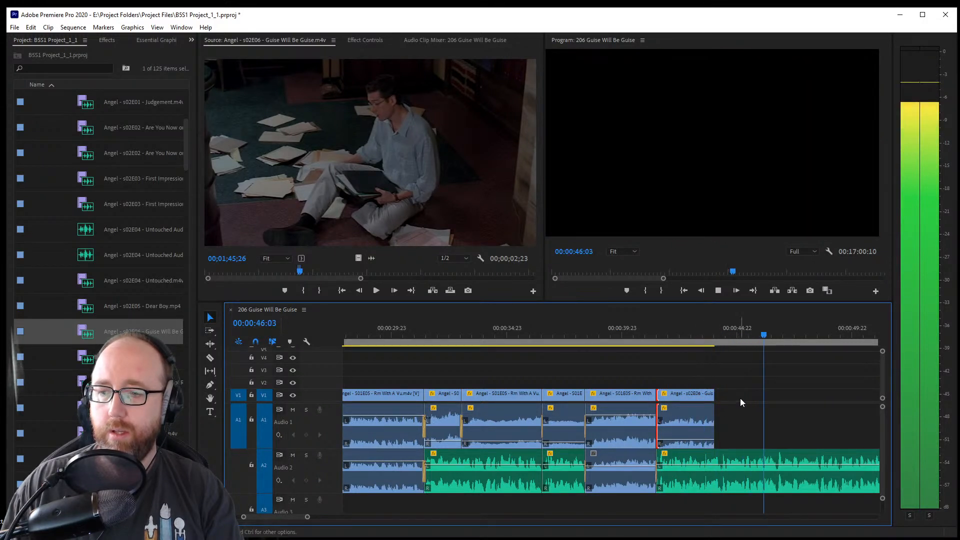
key(space)
key(ctrl+s)
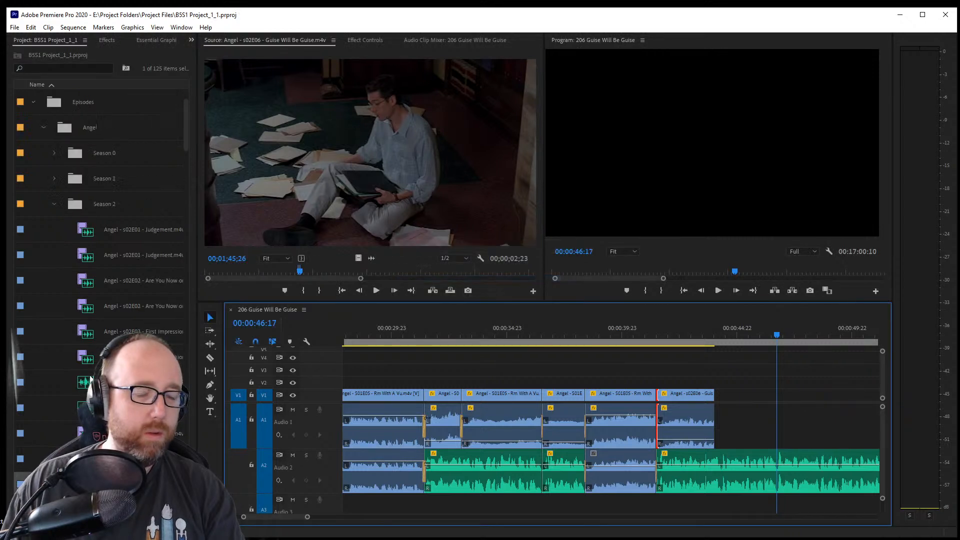
Collapse the Episodes bin in the project
click(33, 180)
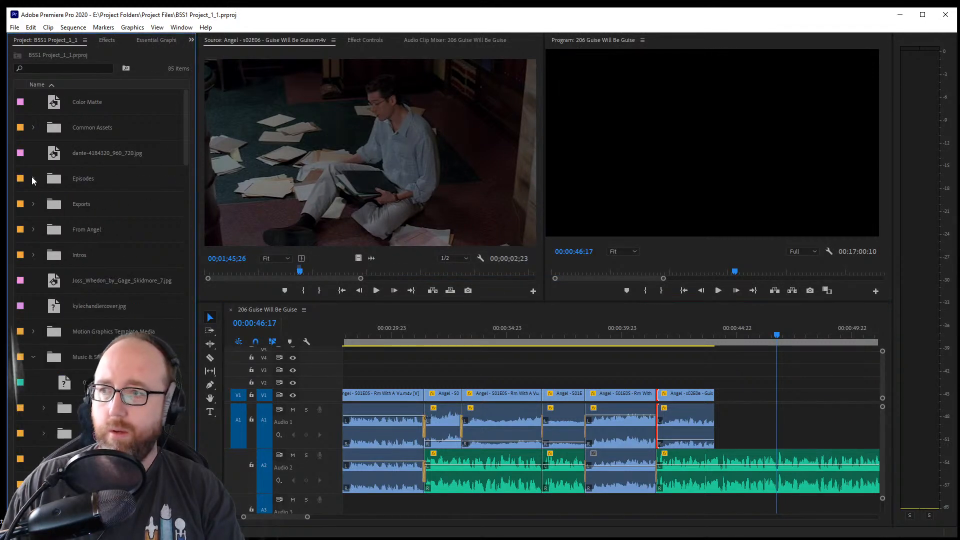
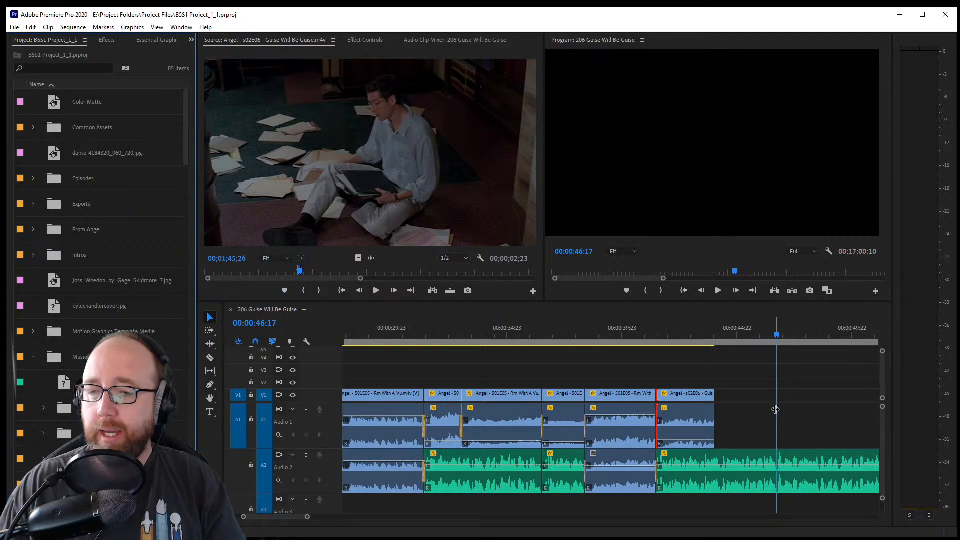
click(740, 444)
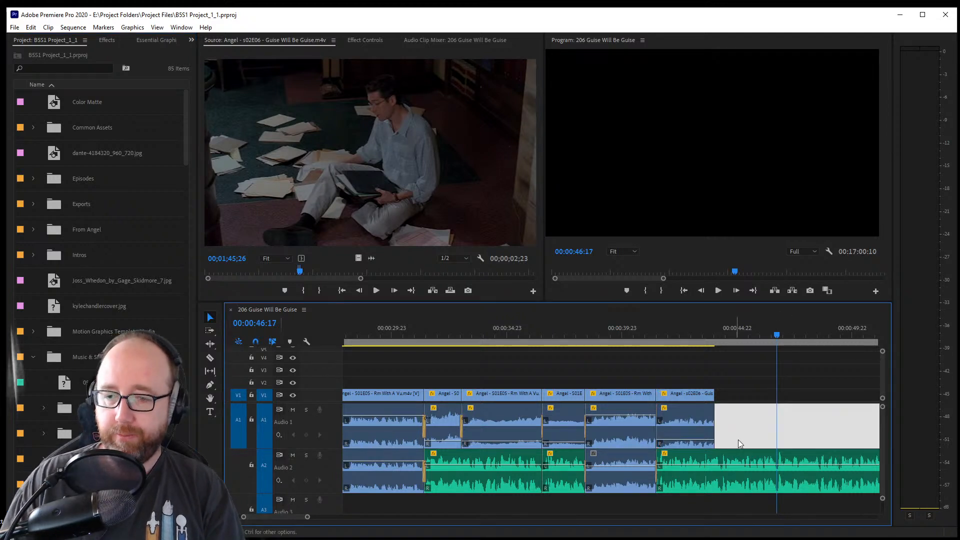
click(659, 428)
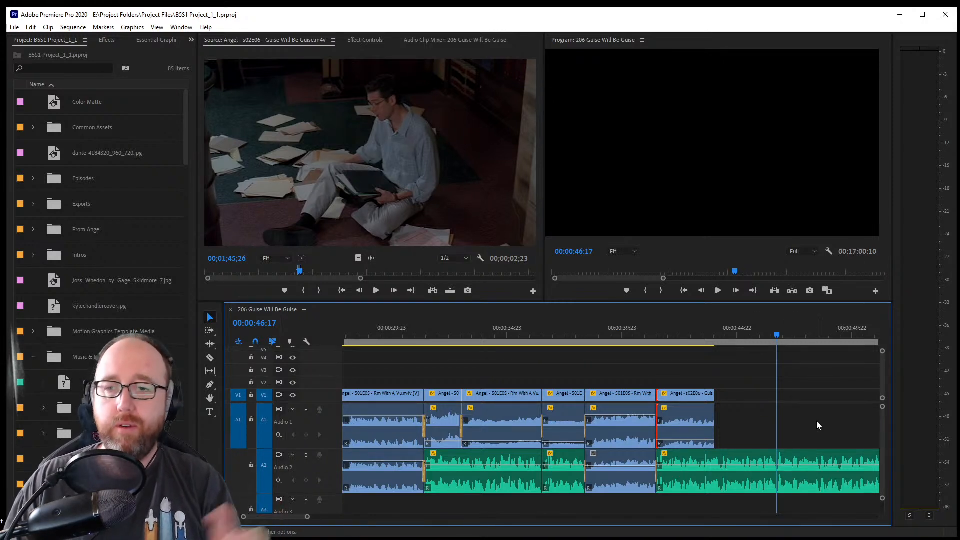
click(768, 431)
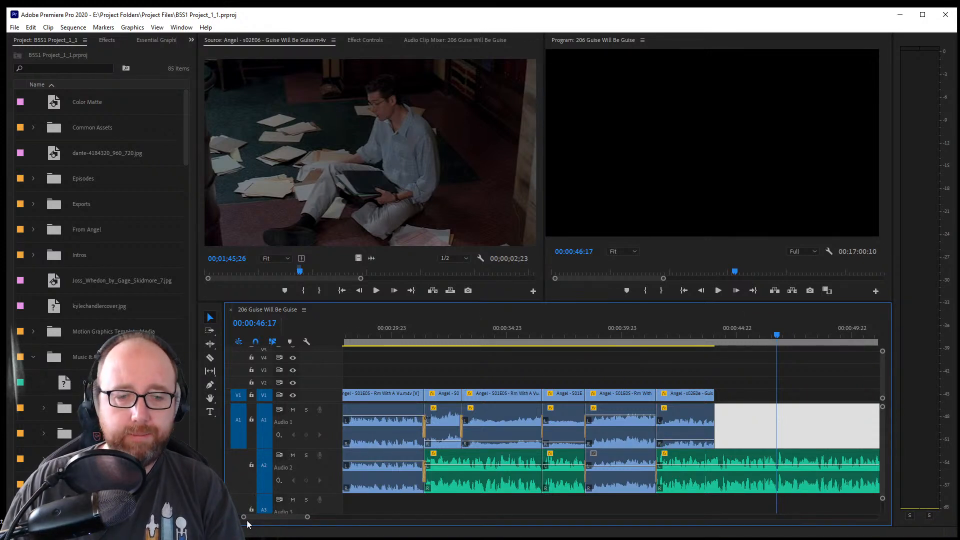
Apply default transitions at the new clip's start, remove the Cross Dissolve on V1, and shorten the A1 Constant Power crossfade to about 2 frames
drag(243, 518, 253, 520)
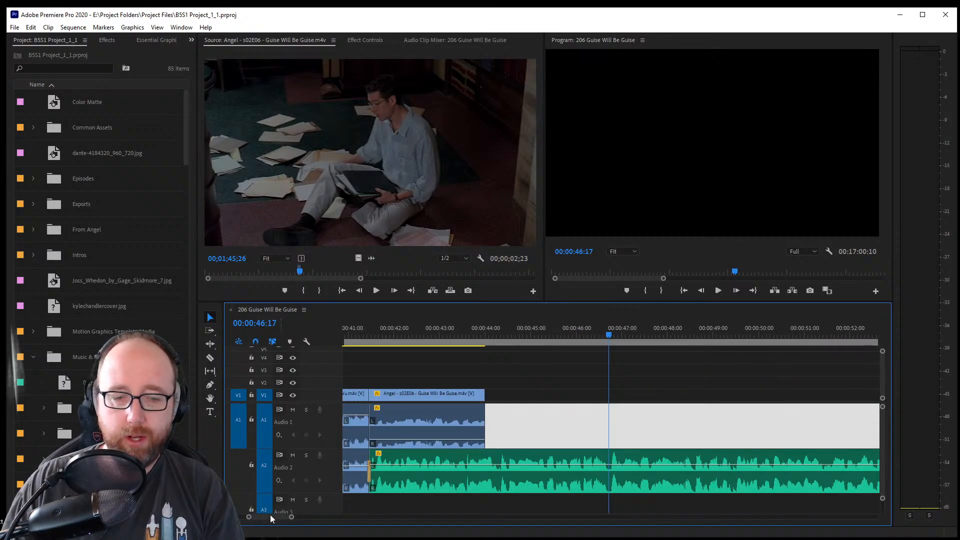
scroll(280, 518, up, 3)
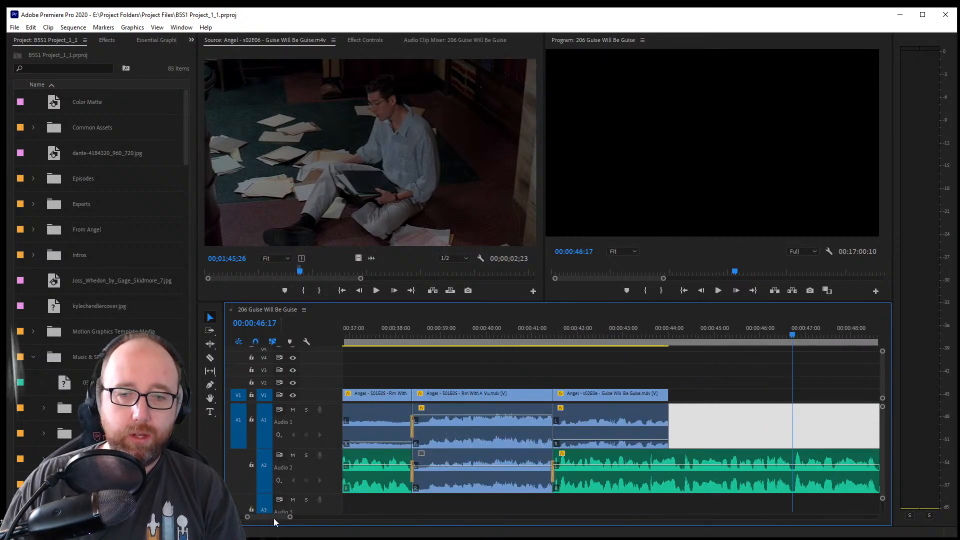
right_click(553, 427)
click(605, 491)
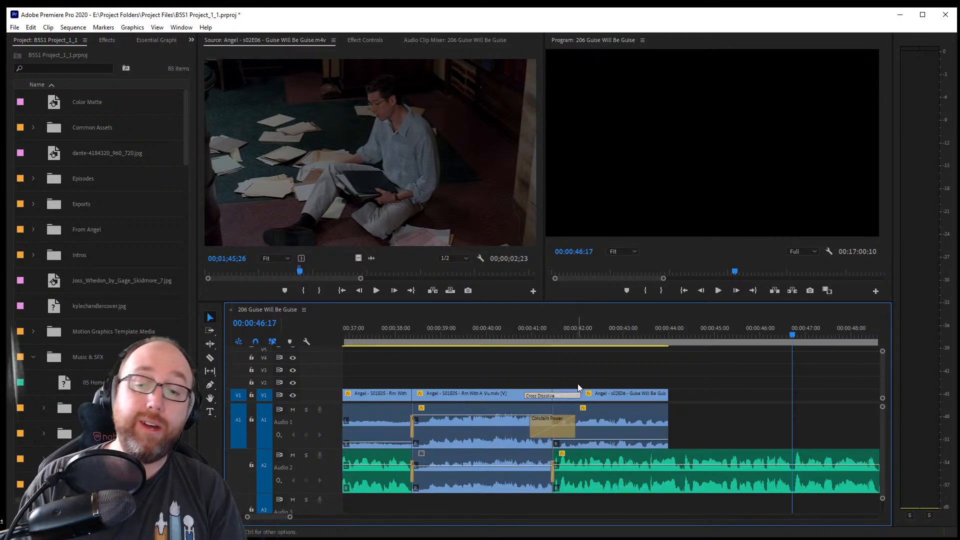
key(Delete)
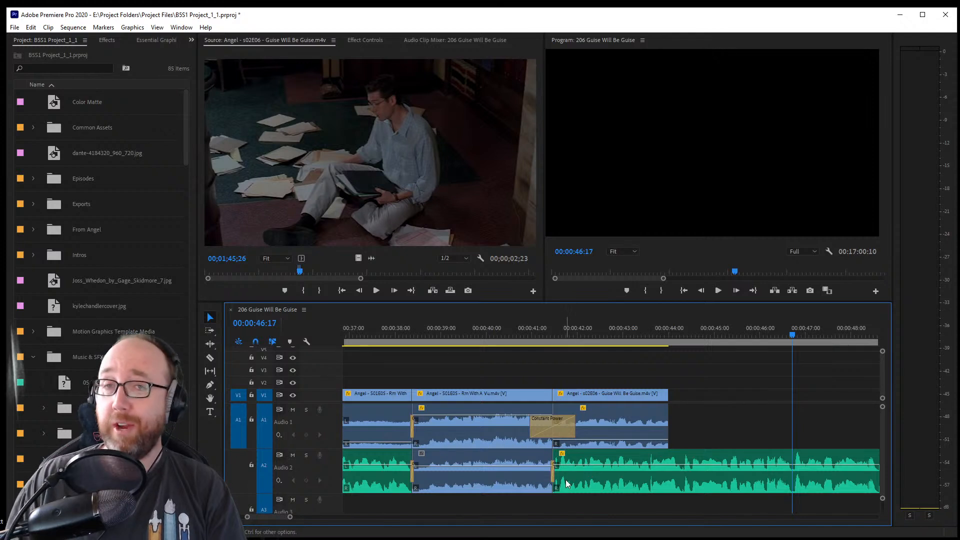
click(534, 433)
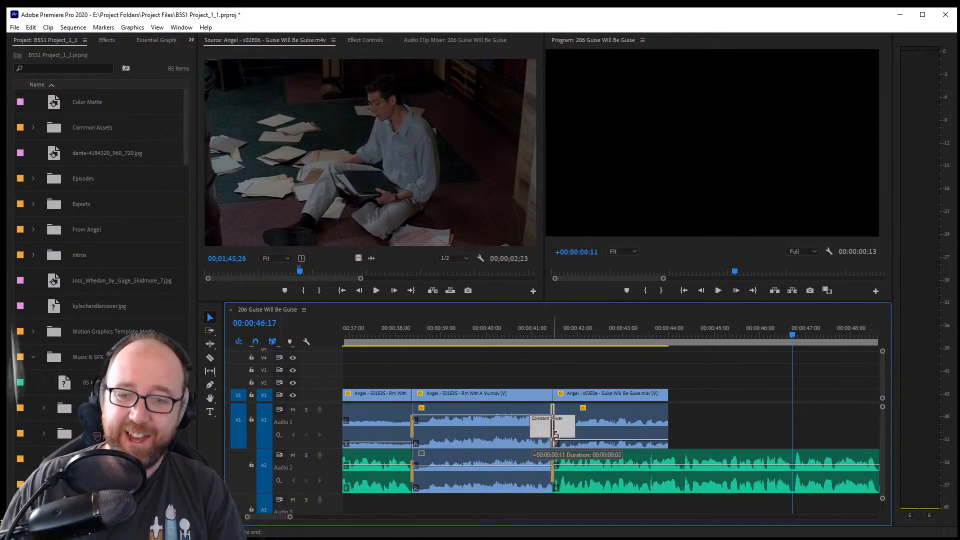
Play the narration past the last clip's end on the timeline, stopping at 00:00:46:16, and save the project
key(Delete)
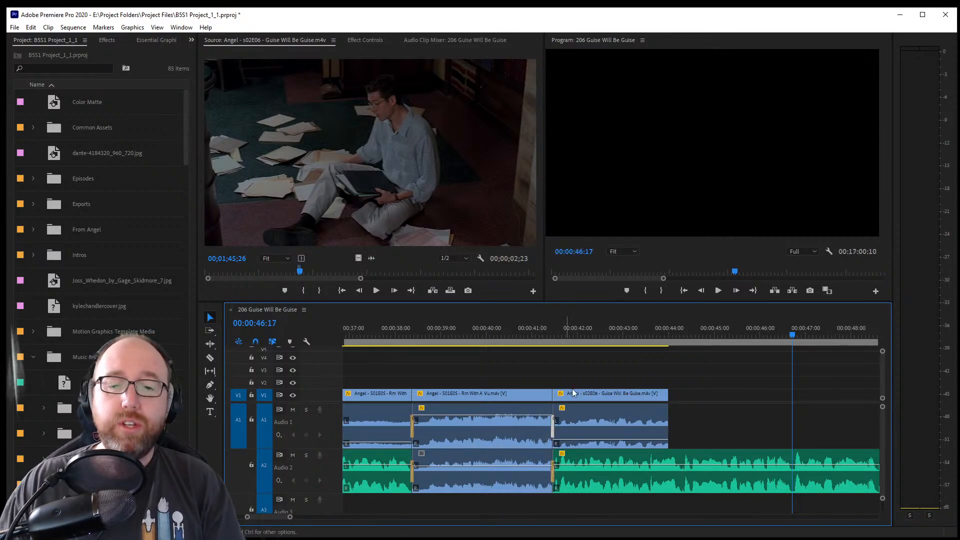
click(566, 368)
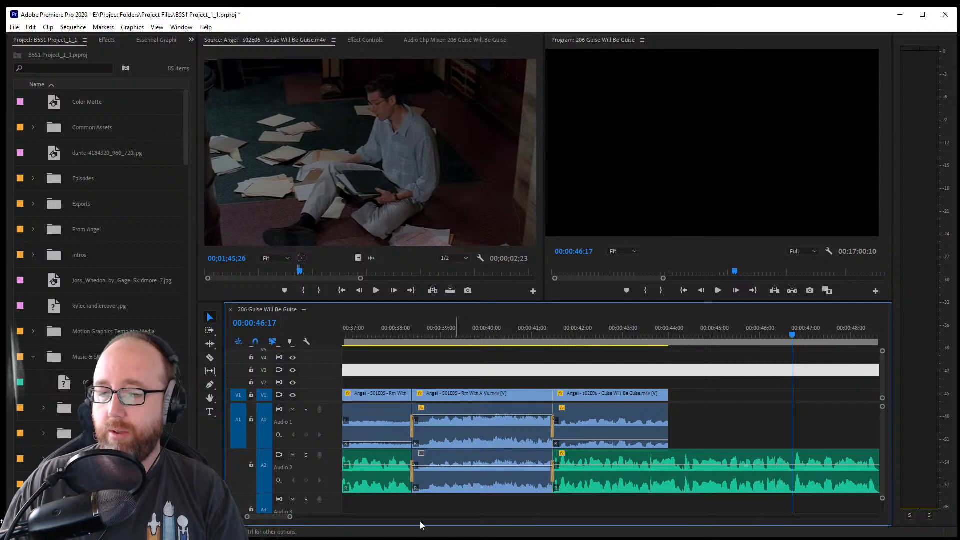
scroll(289, 518, down, 2)
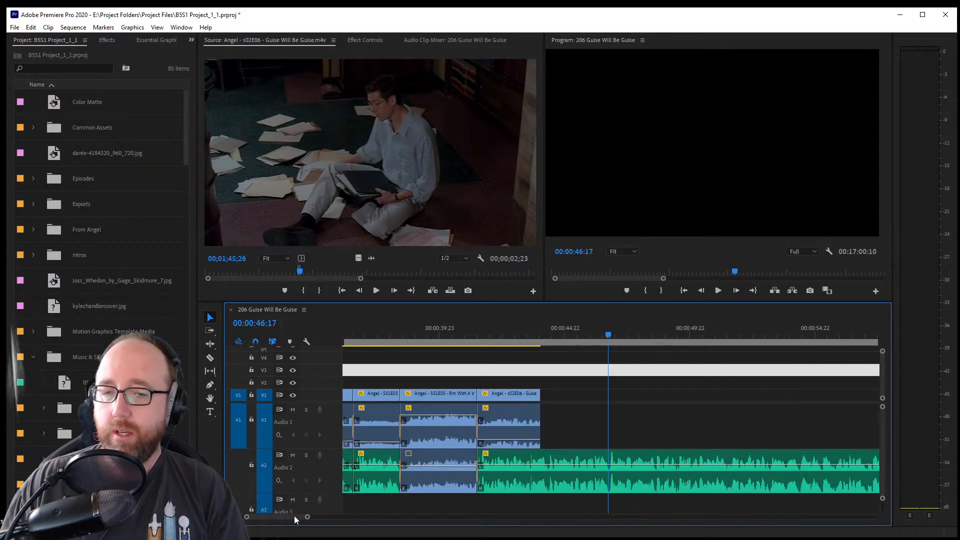
click(503, 357)
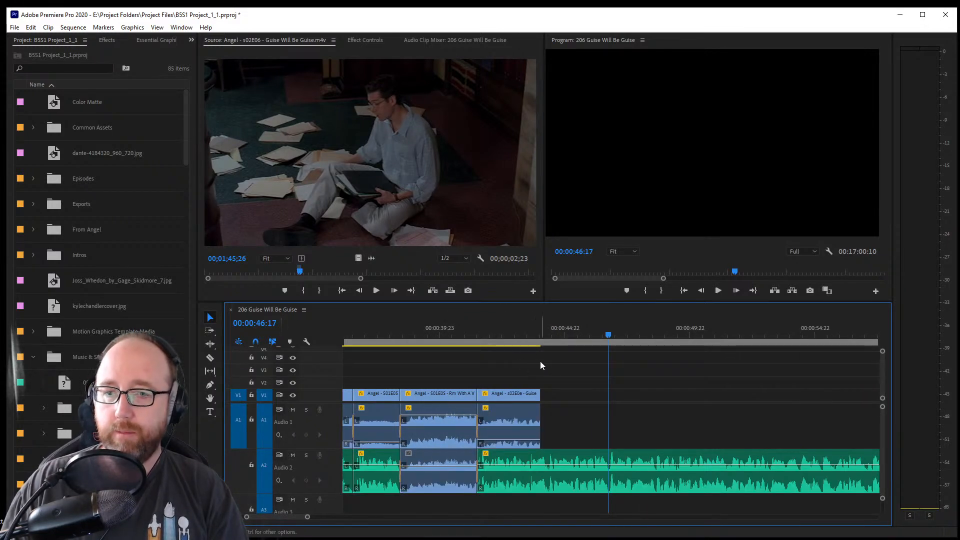
click(476, 338)
key(space)
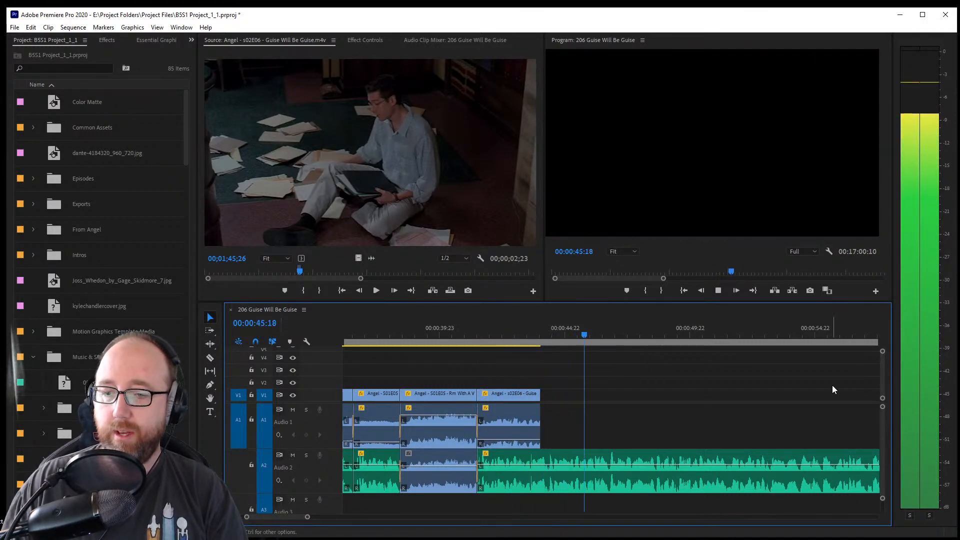
key(ctrl+s)
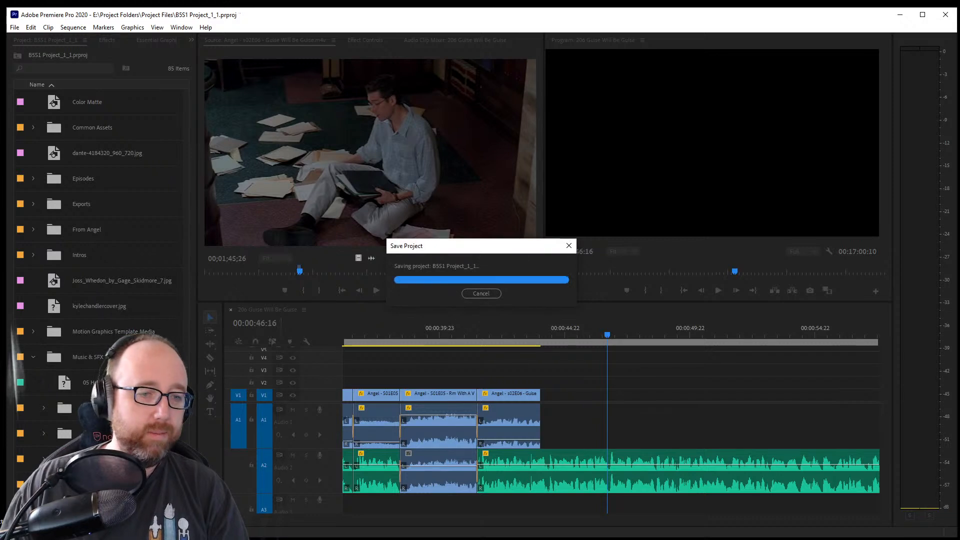
Expand the Episodes bin, look through the Angel Season 2 clips, and collapse the Season 2 bin
click(34, 357)
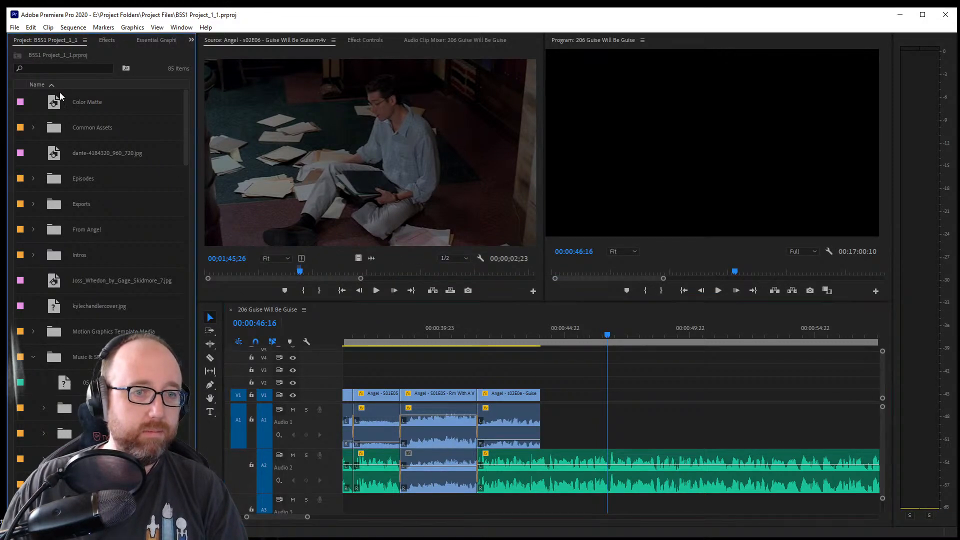
click(35, 179)
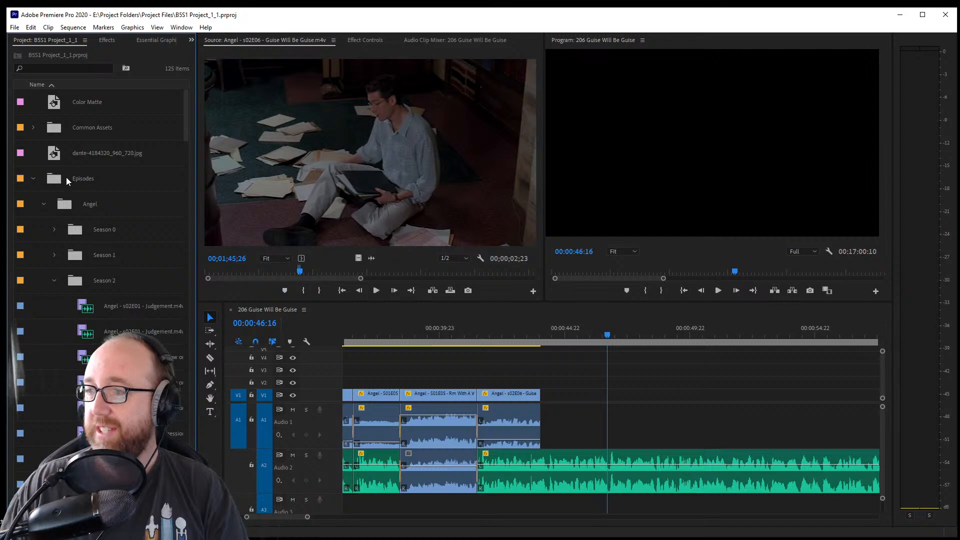
click(52, 280)
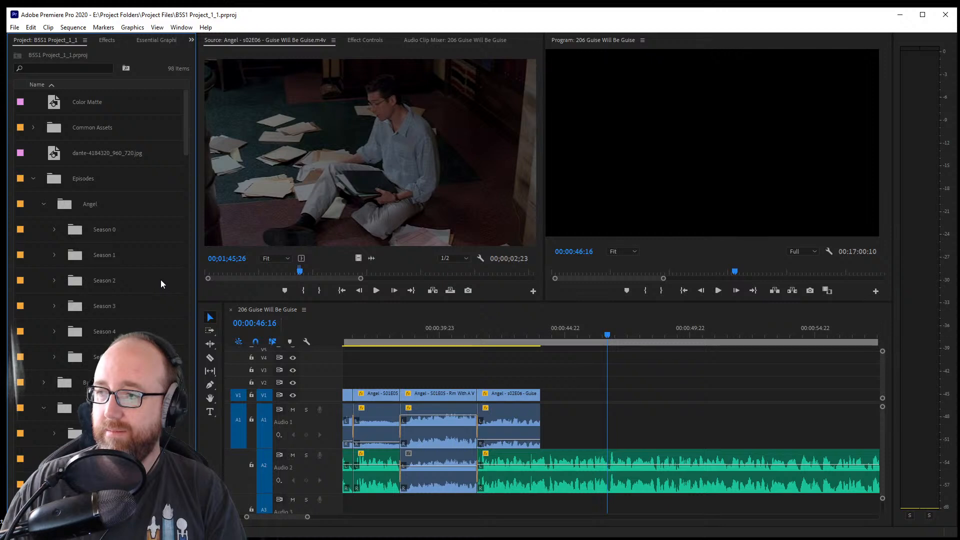
click(54, 281)
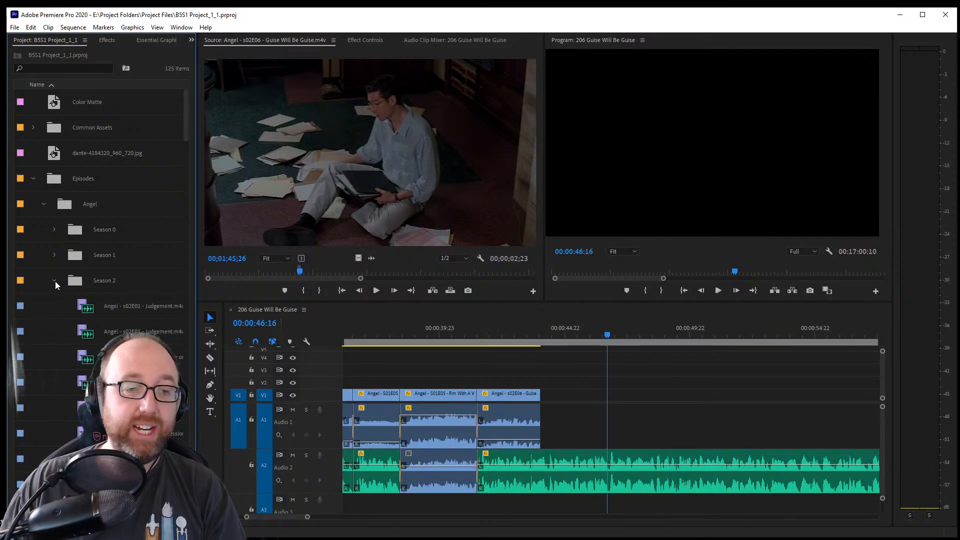
scroll(64, 302, down, 1)
scroll(75, 320, down, 2)
scroll(80, 330, up, 2)
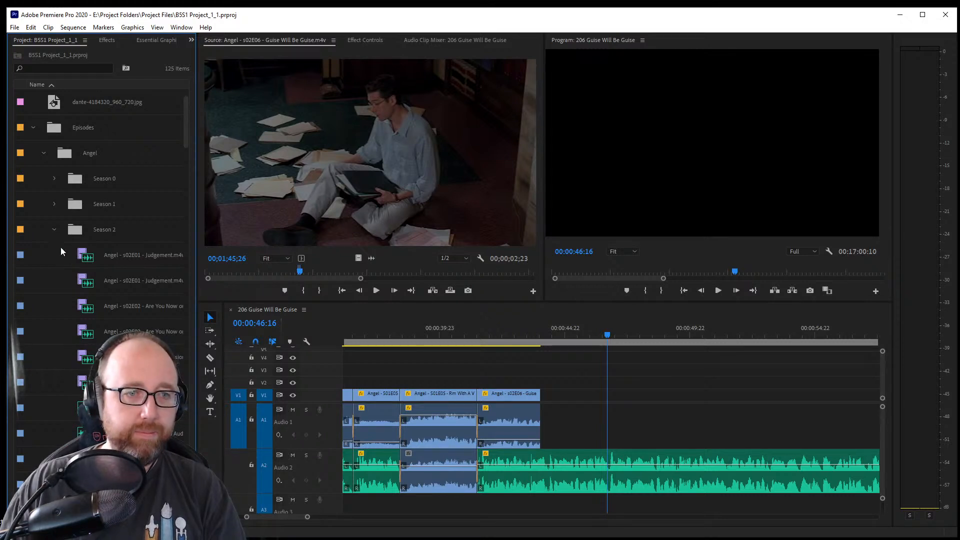
click(55, 229)
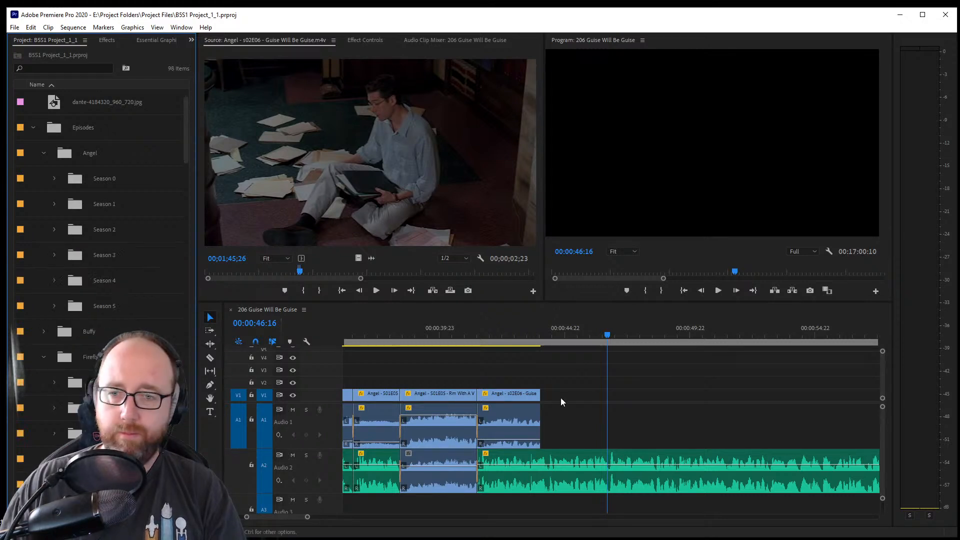
Play the narration from the end of the last V1 clip and stop at 00:00:46:18
click(542, 337)
key(space)
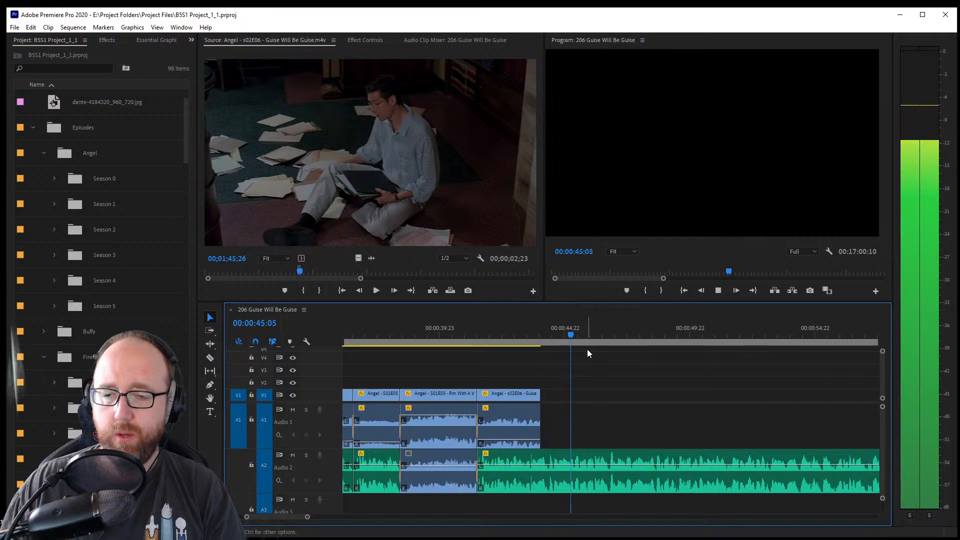
key(space)
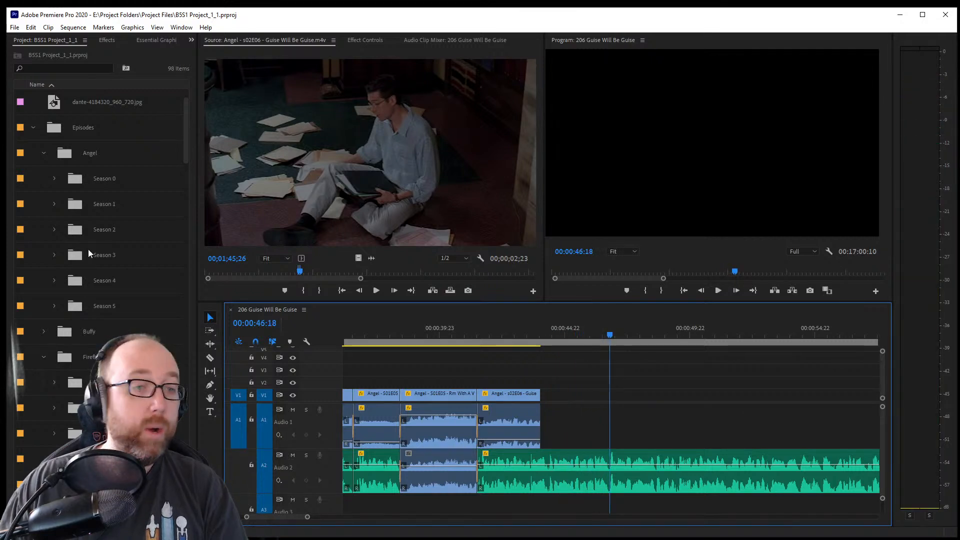
Collapse the Angel bin and look through the Buffy bin's season folders, including the Season 2 episodes
click(43, 152)
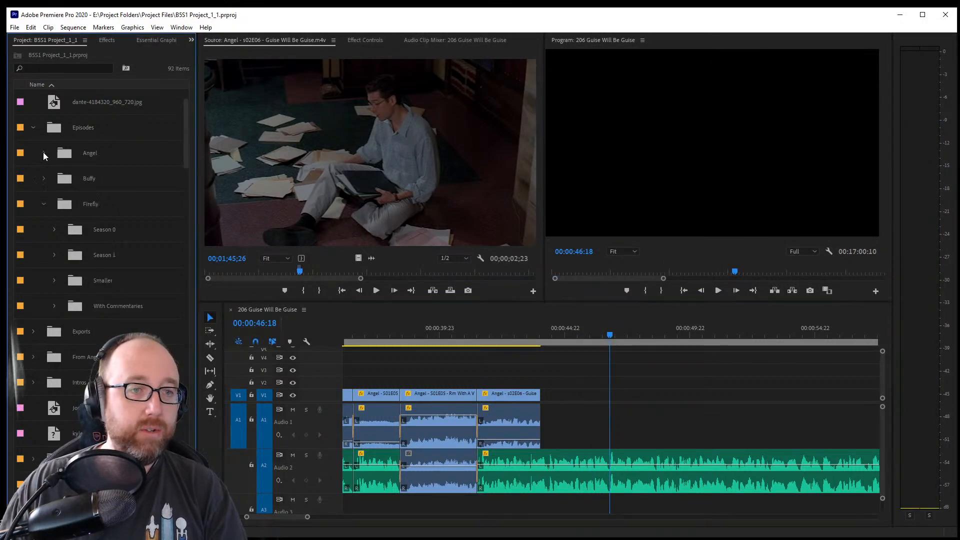
click(44, 180)
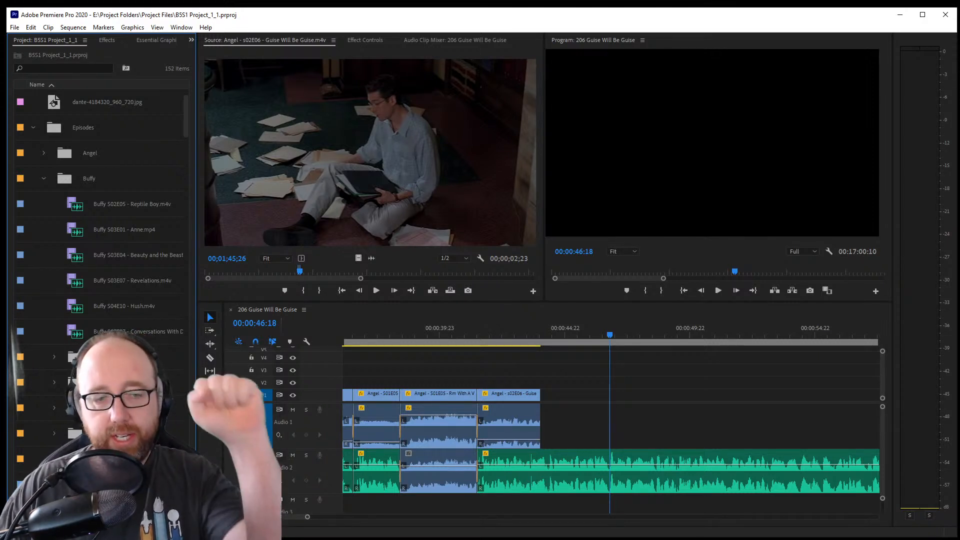
scroll(78, 432, down, 3)
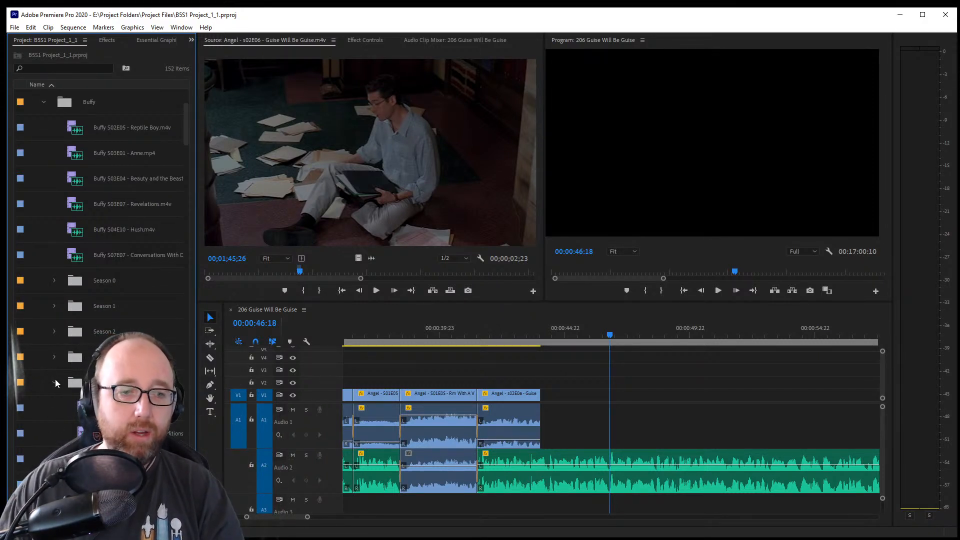
click(54, 382)
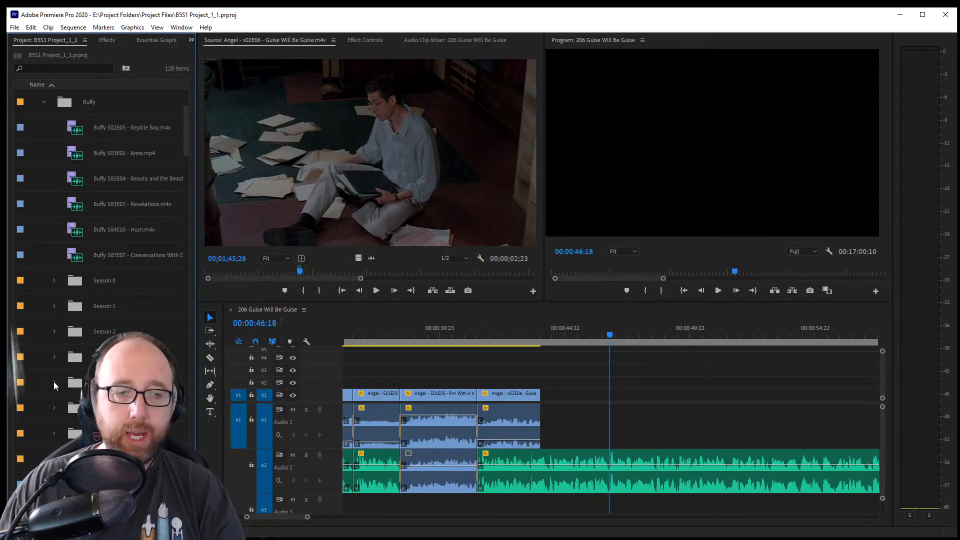
click(55, 356)
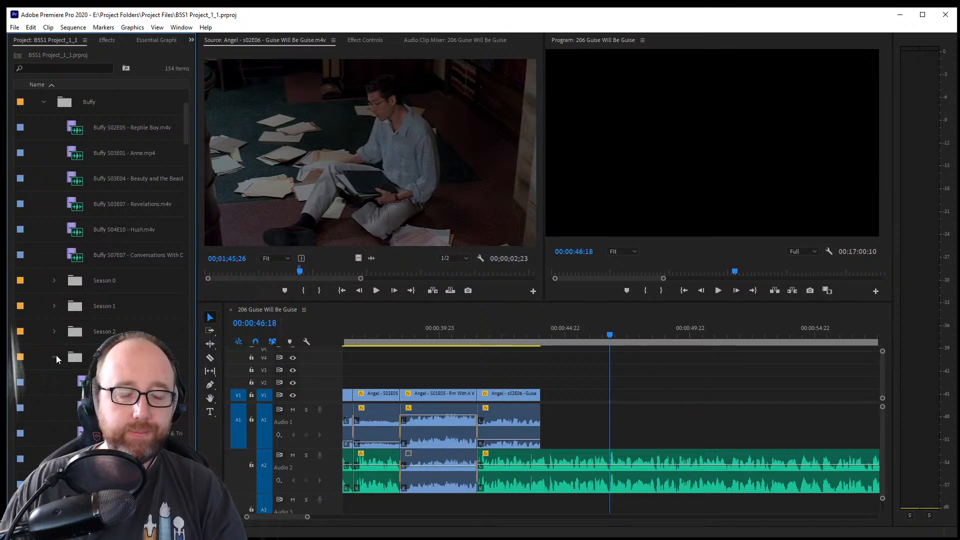
click(55, 356)
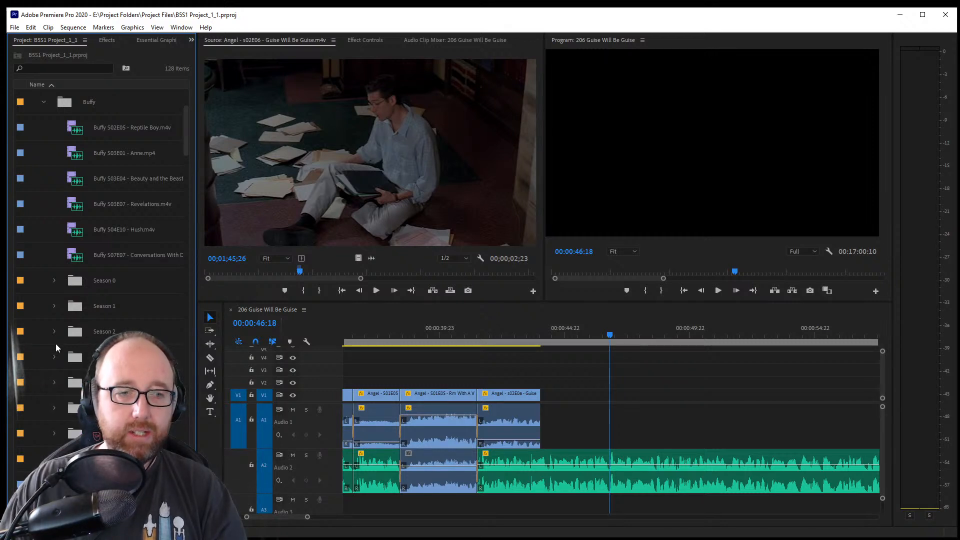
click(54, 332)
scroll(68, 346, down, 4)
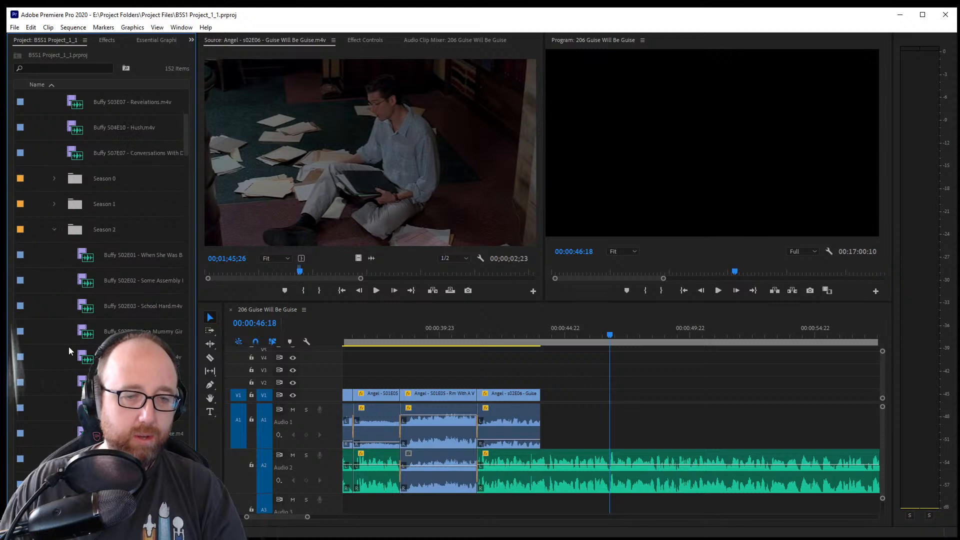
scroll(68, 359, down, 1)
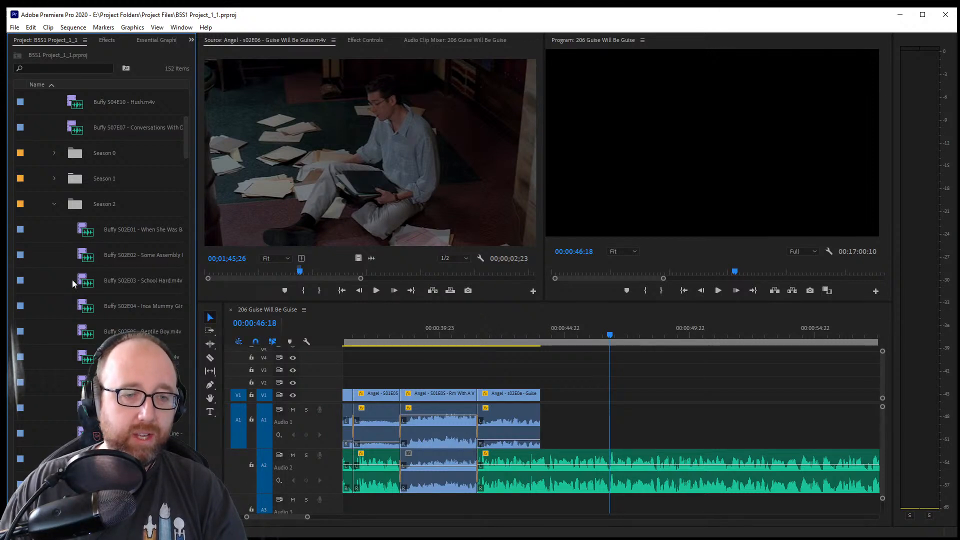
Search the project for "supers" and open Buffy S04E17 - Superstar.m4v as the source clip
click(595, 334)
click(610, 334)
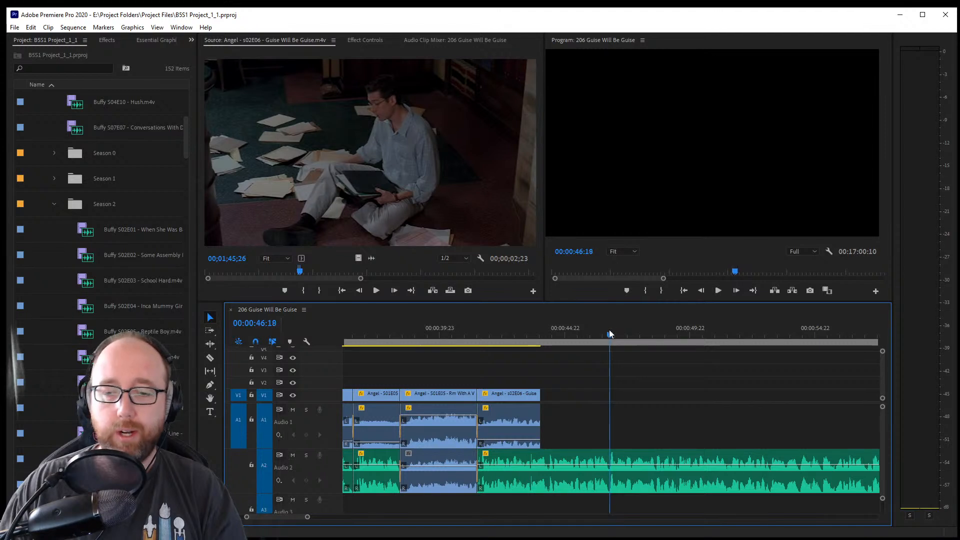
click(86, 68)
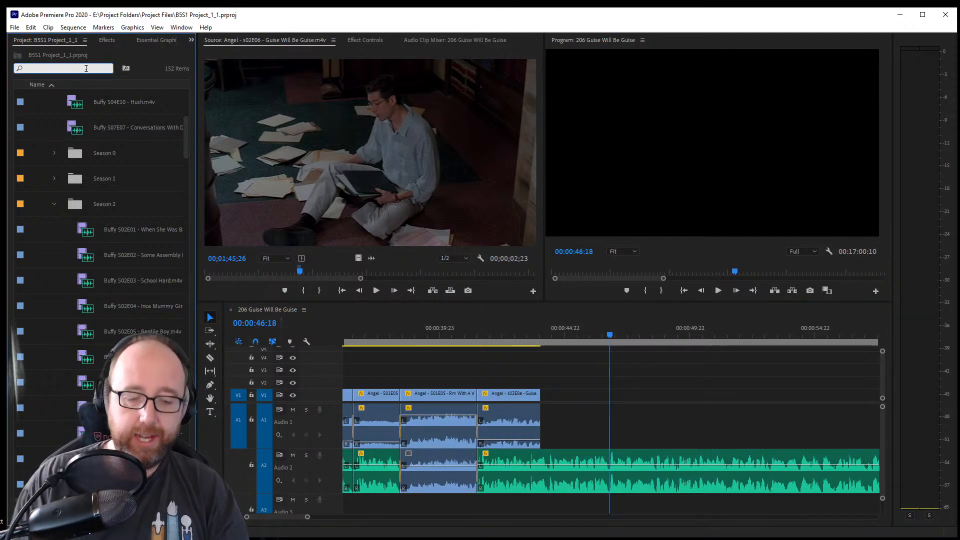
text(supers)
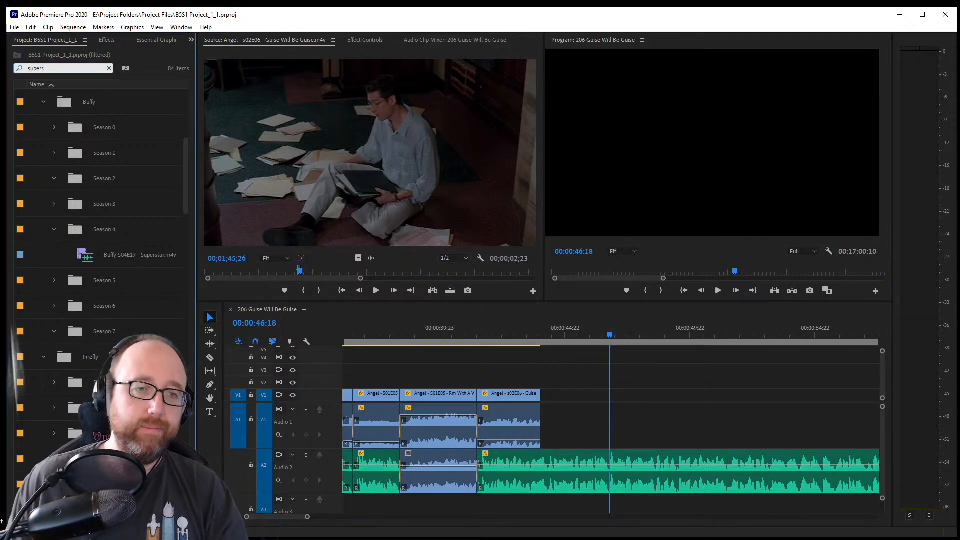
double_click(83, 256)
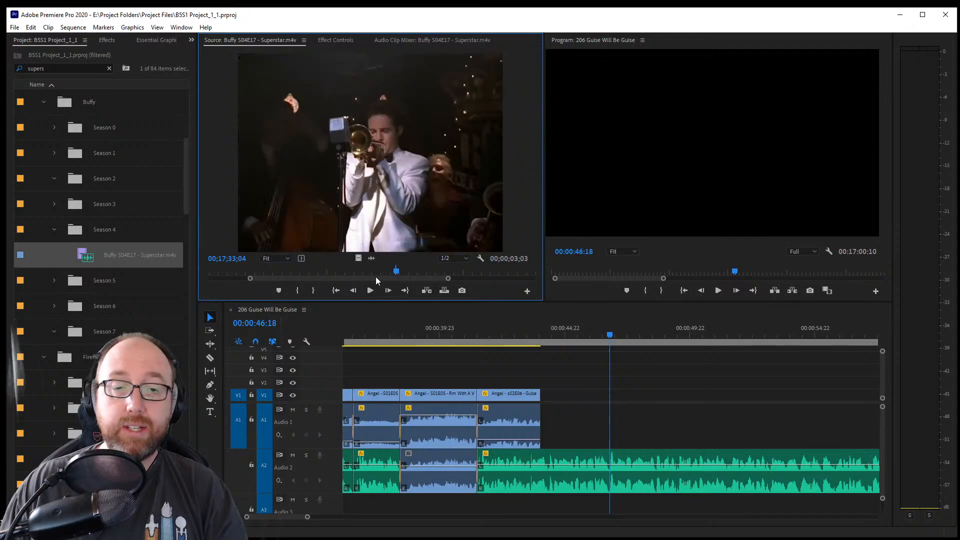
Mark the shot of the man in the leather chair from about 00;01;13;16 to 00;01;16;04 in the Superstar source clip
drag(410, 275, 496, 278)
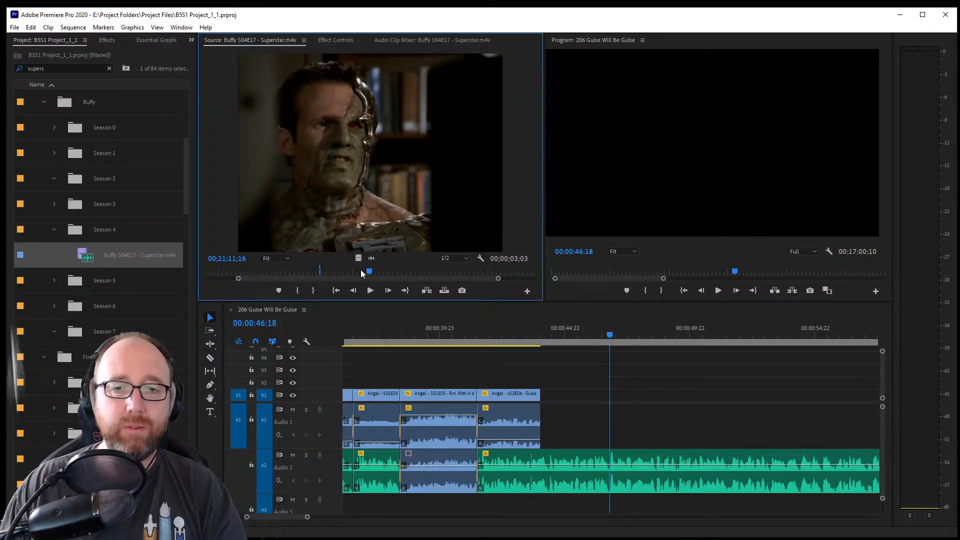
drag(372, 274, 499, 281)
drag(346, 273, 273, 278)
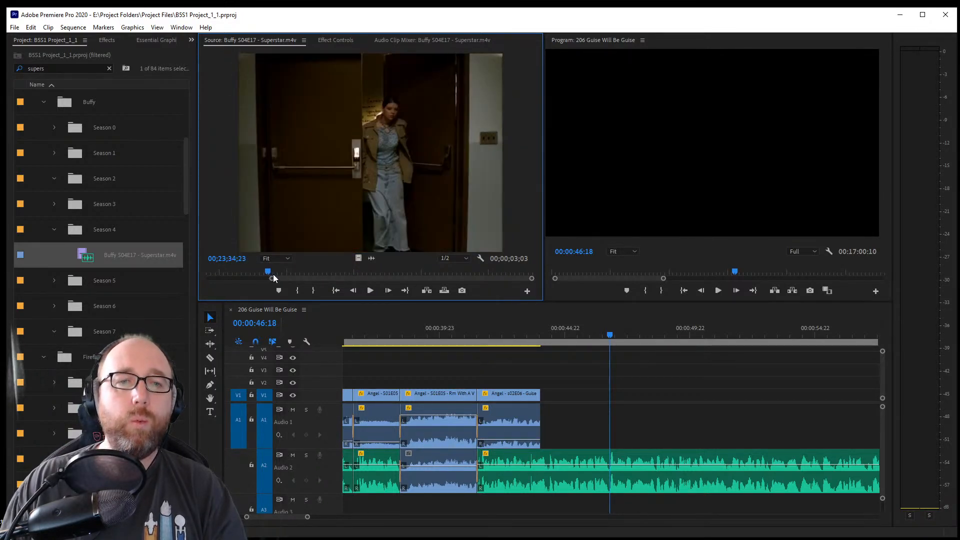
drag(208, 277, 229, 278)
drag(223, 277, 221, 277)
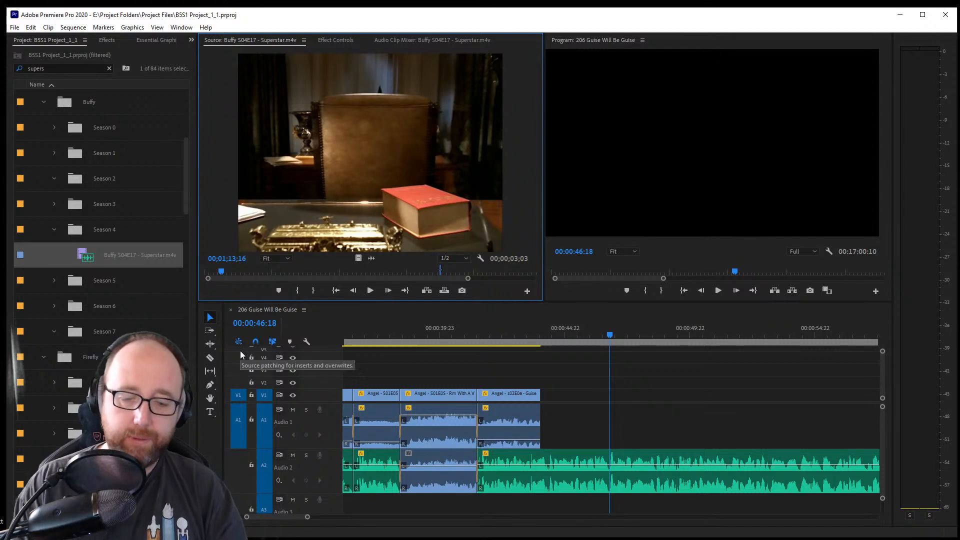
key(space)
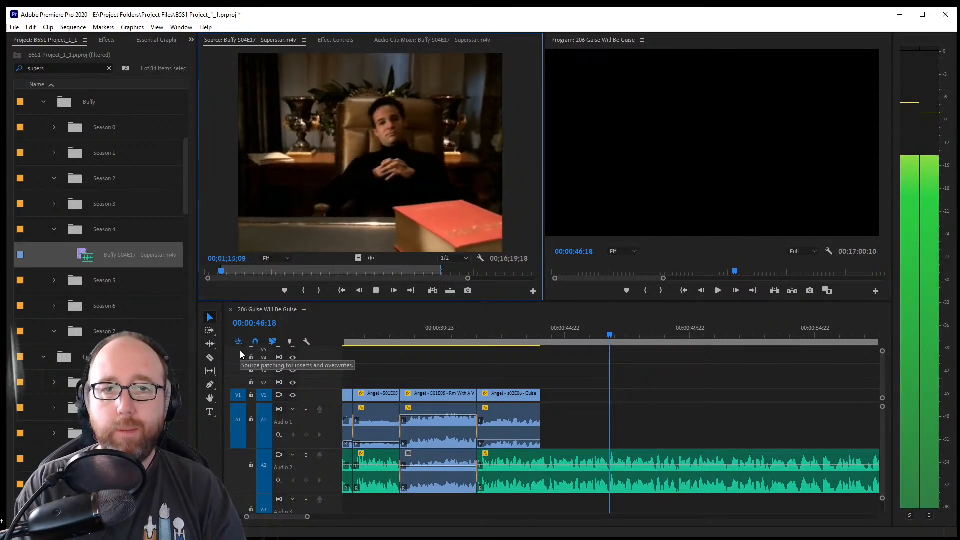
key(o)
key(space)
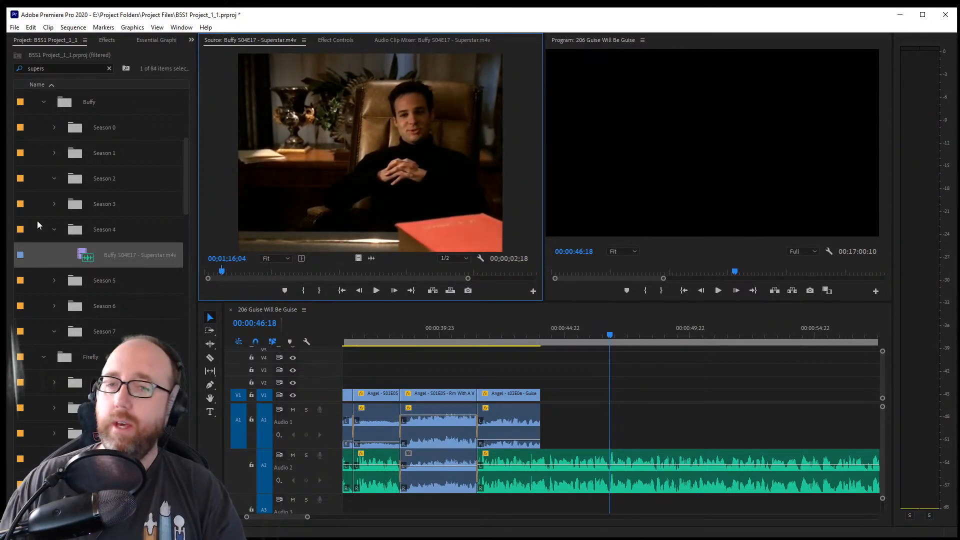
Place the marked Superstar shot on V1 and A1 from 00:00:44:00 to the playhead at 00:00:46:18 and lower its audio beneath the narration
drag(354, 154, 544, 404)
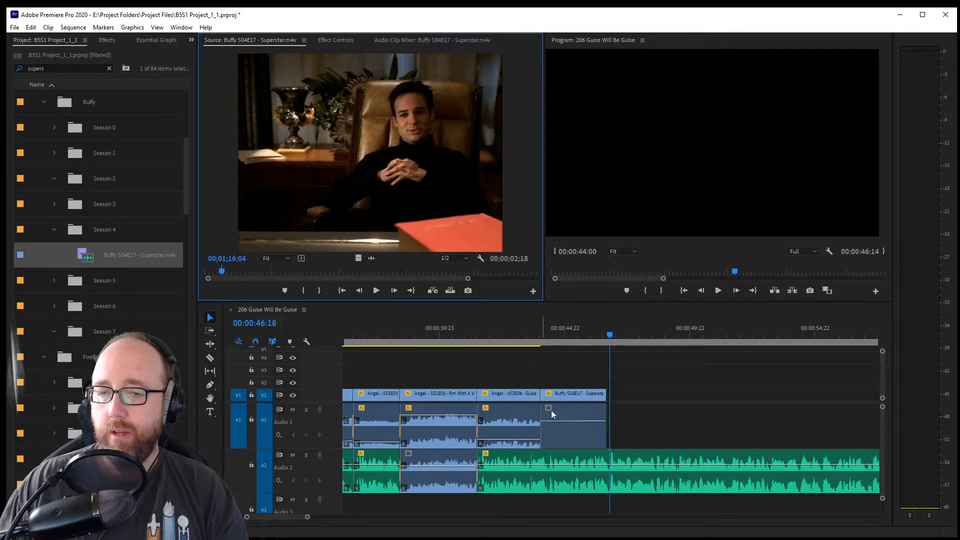
drag(605, 394, 586, 438)
Apply the default audio crossfade on A1 at the cut between the Guise Will Be Guise and Superstar clips
click(538, 430)
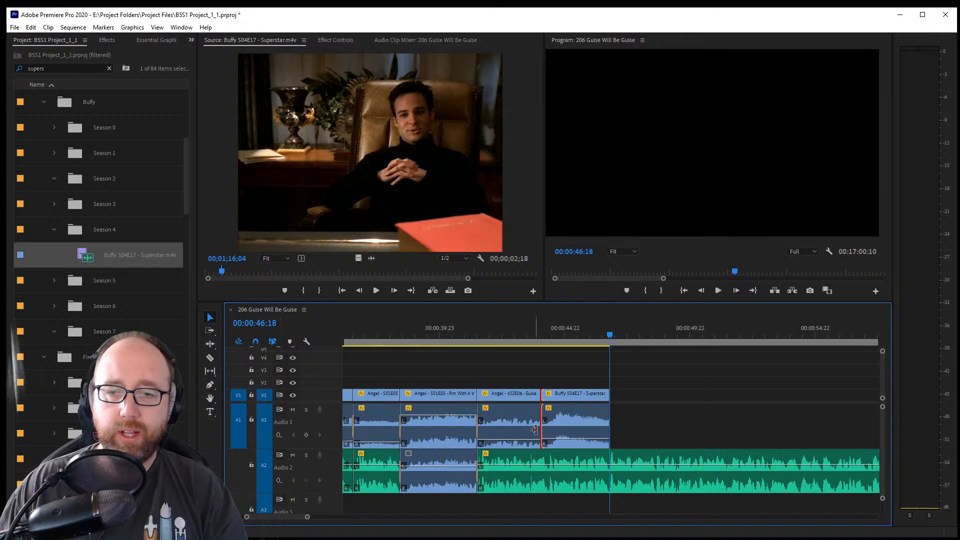
click(669, 428)
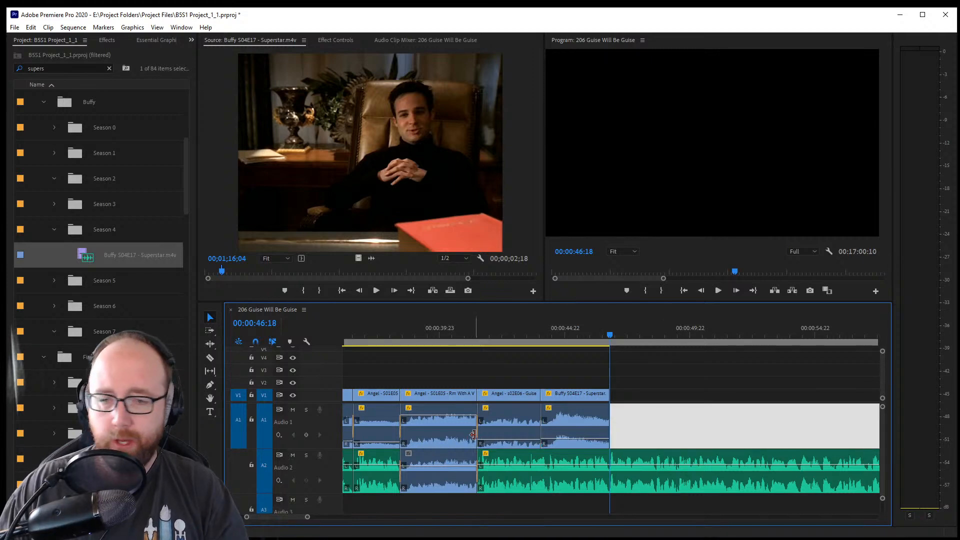
click(475, 435)
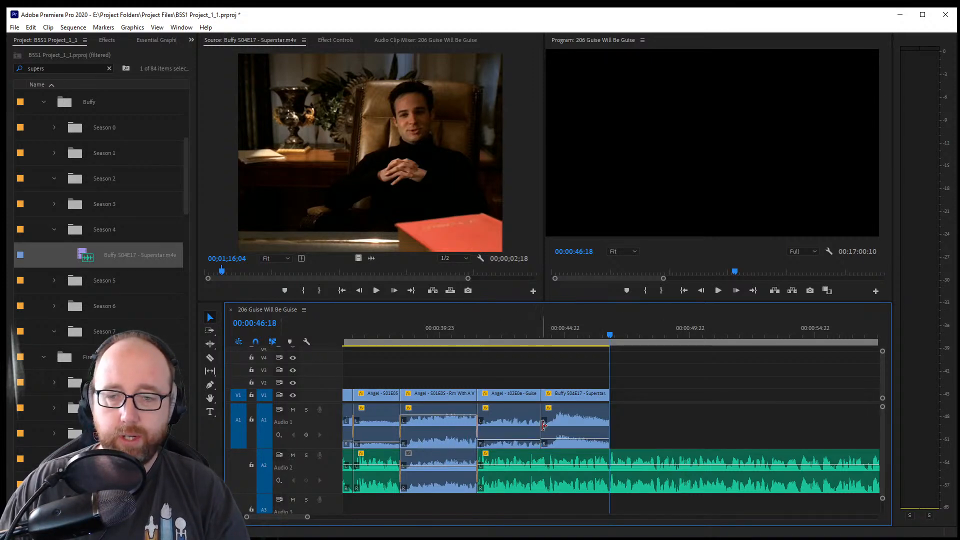
click(543, 425)
key(ctrl+shift+d)
click(694, 428)
Play the narration past the Superstar clip, stop at 00:00:49:11, and save the project
click(472, 325)
key(space)
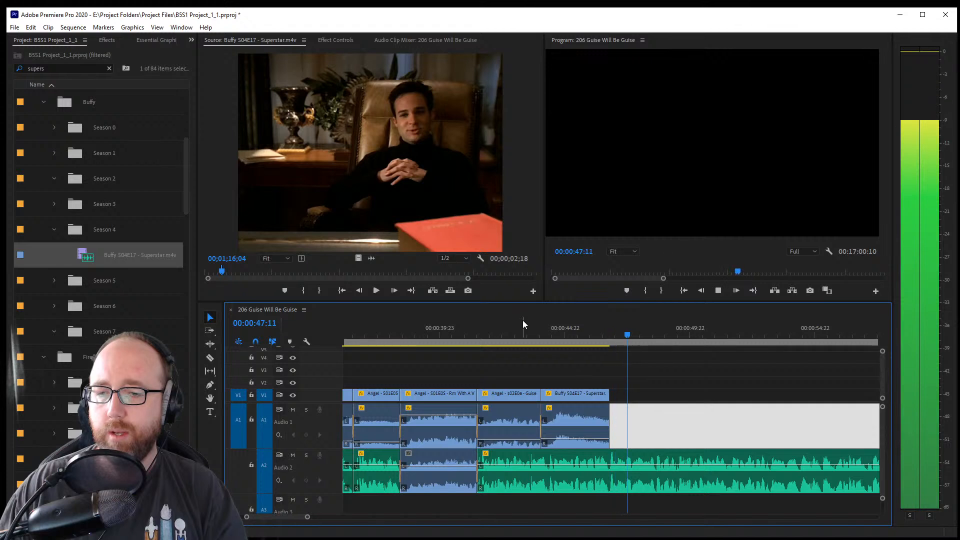
key(space)
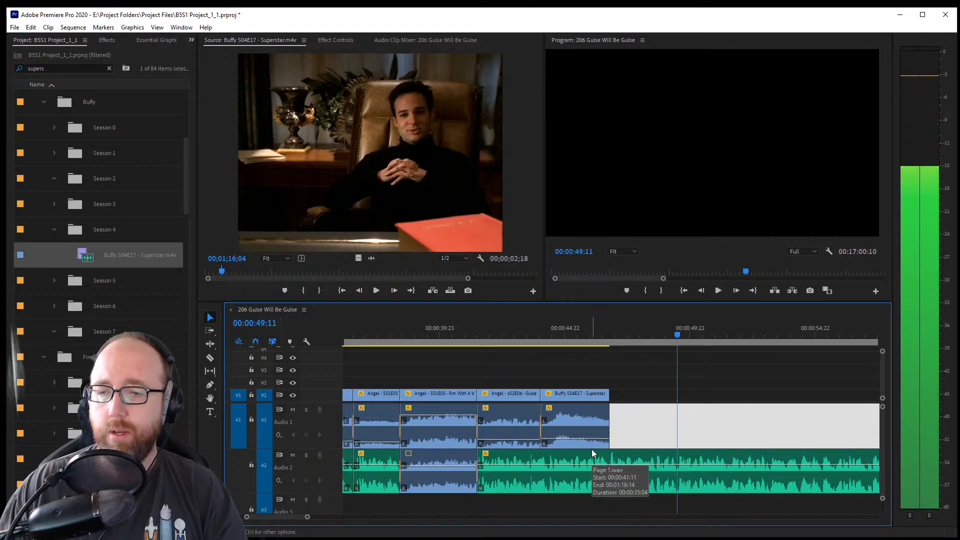
key(ctrl+s)
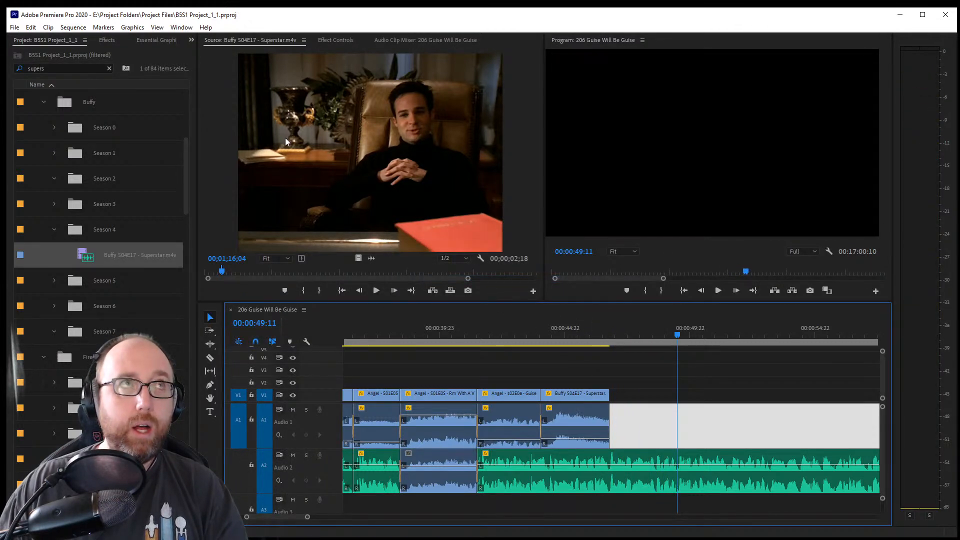
Clear the project search, check the Angel bin's season folders, and expand the Buffy bin
click(110, 70)
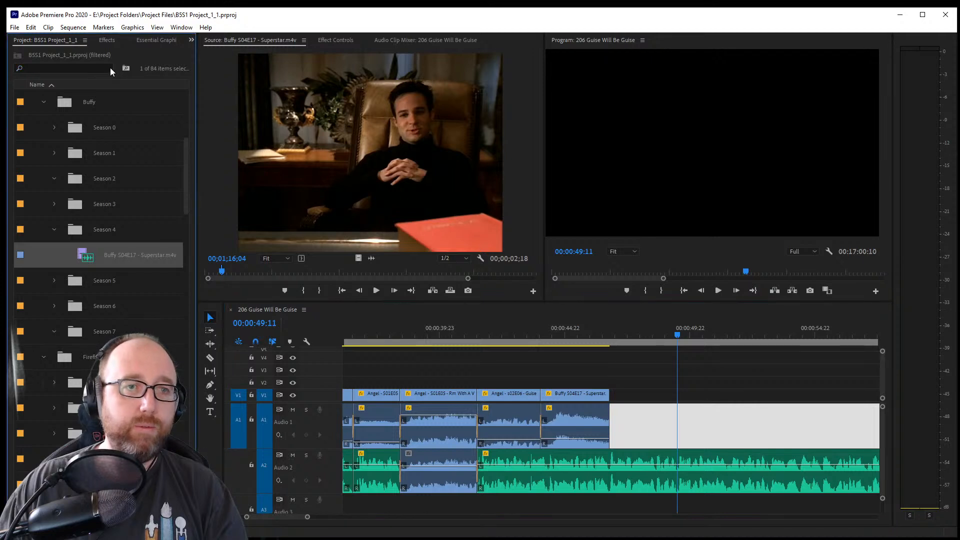
scroll(110, 300, up, 10)
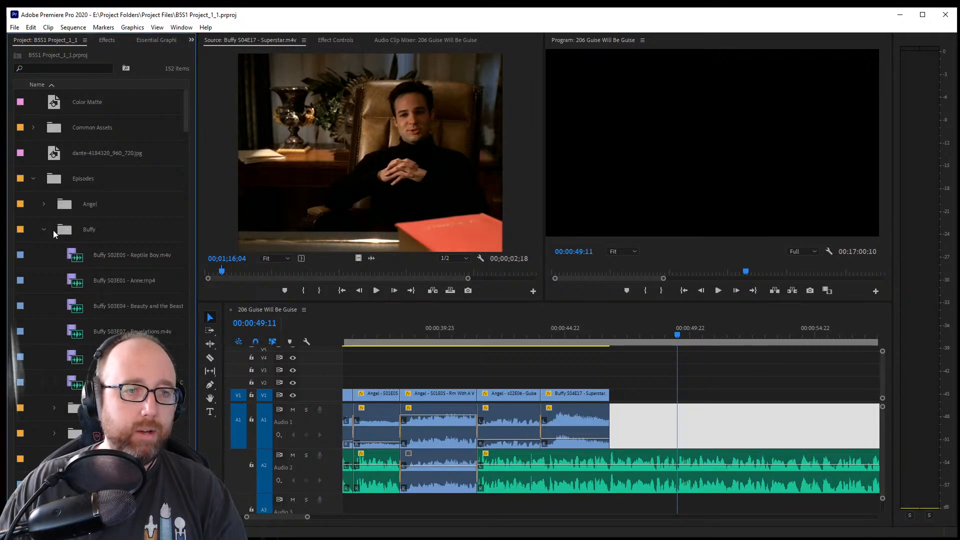
click(43, 229)
click(44, 204)
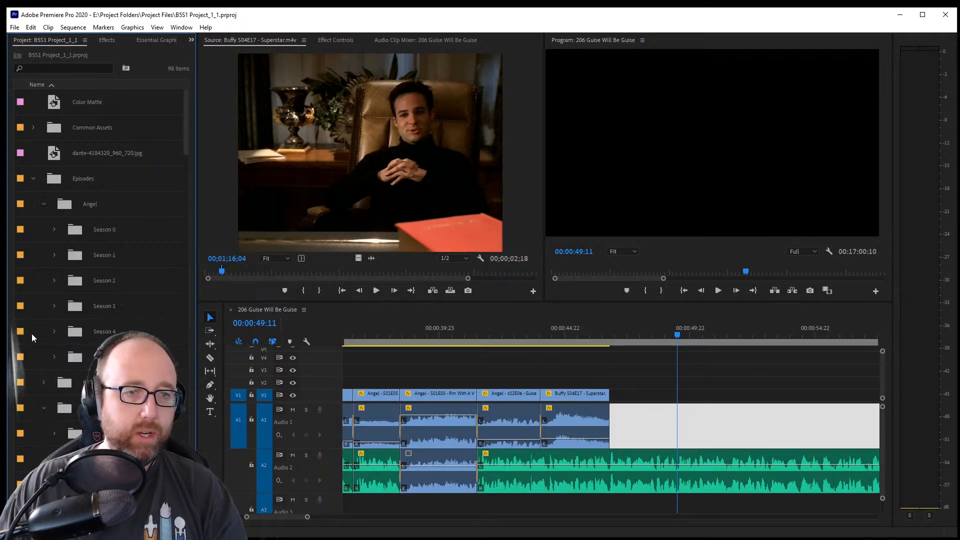
click(44, 204)
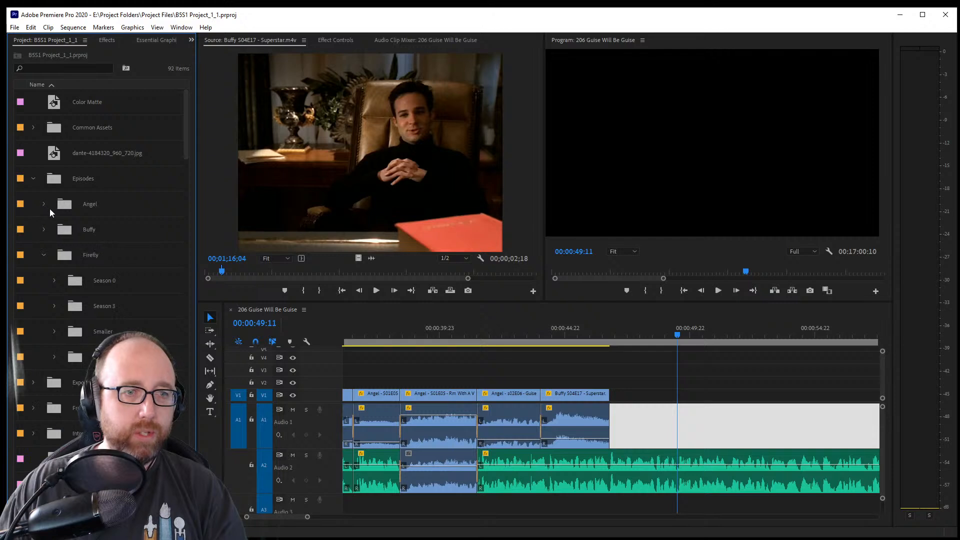
click(43, 230)
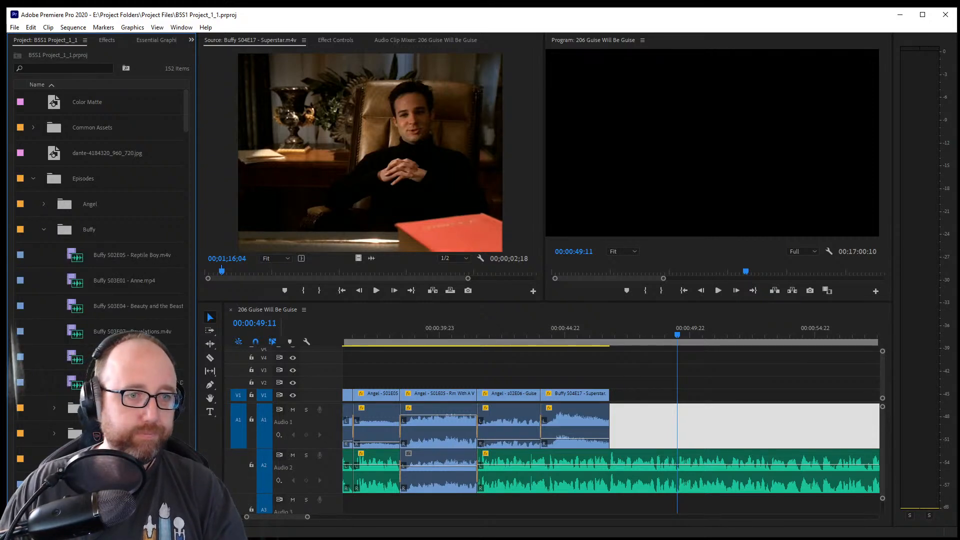
Look through the Buffy bin for suitable footage, collapsing Season 2 and expanding the Season 4 episodes
click(84, 69)
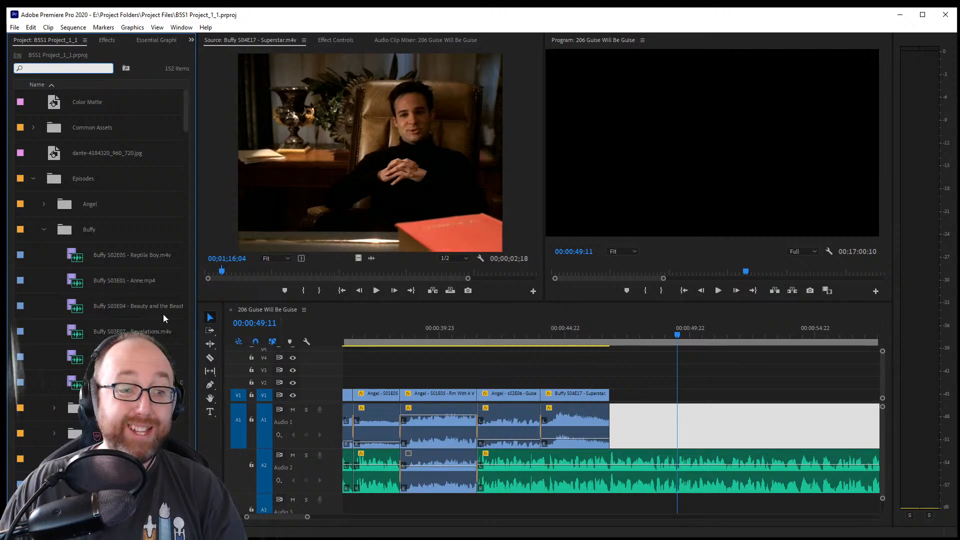
scroll(160, 320, down, 4)
scroll(155, 326, down, 1)
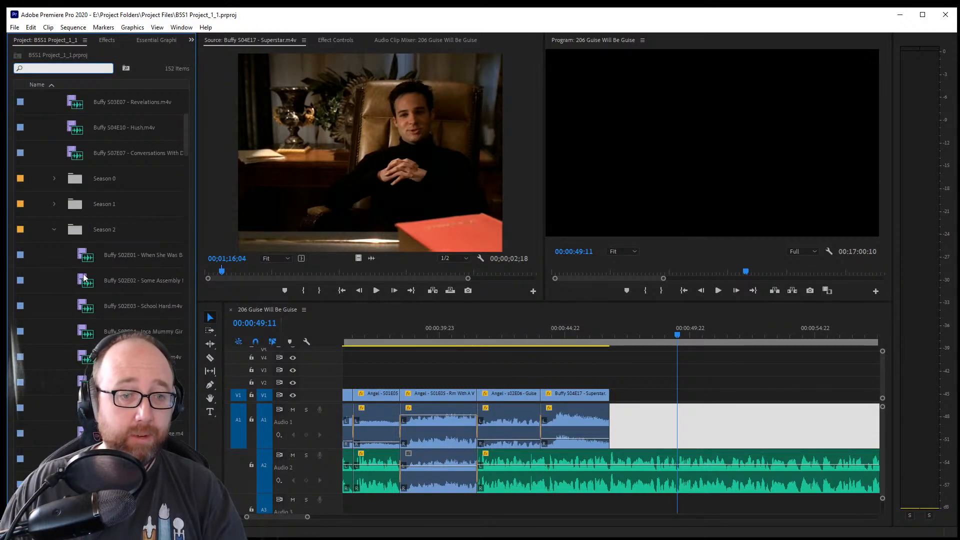
click(54, 230)
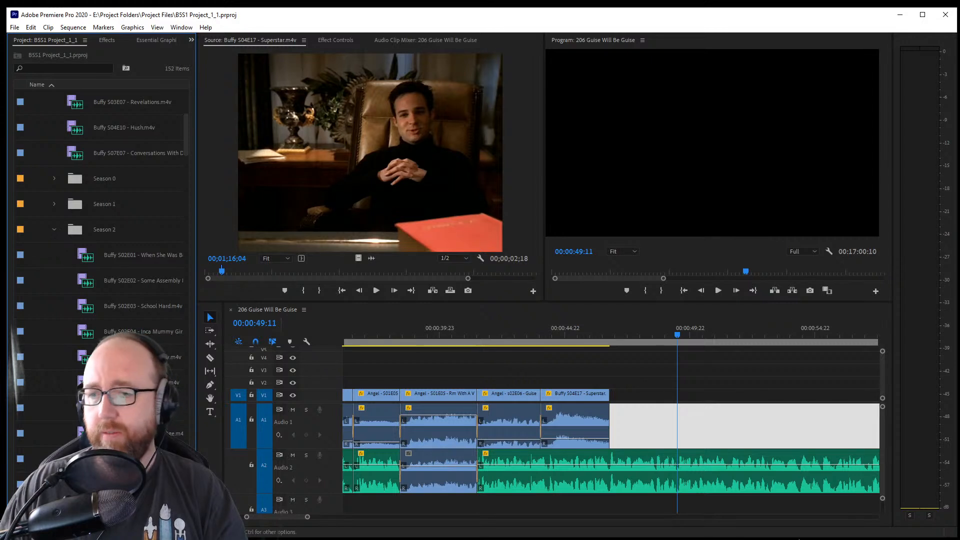
scroll(90, 349, down, 1)
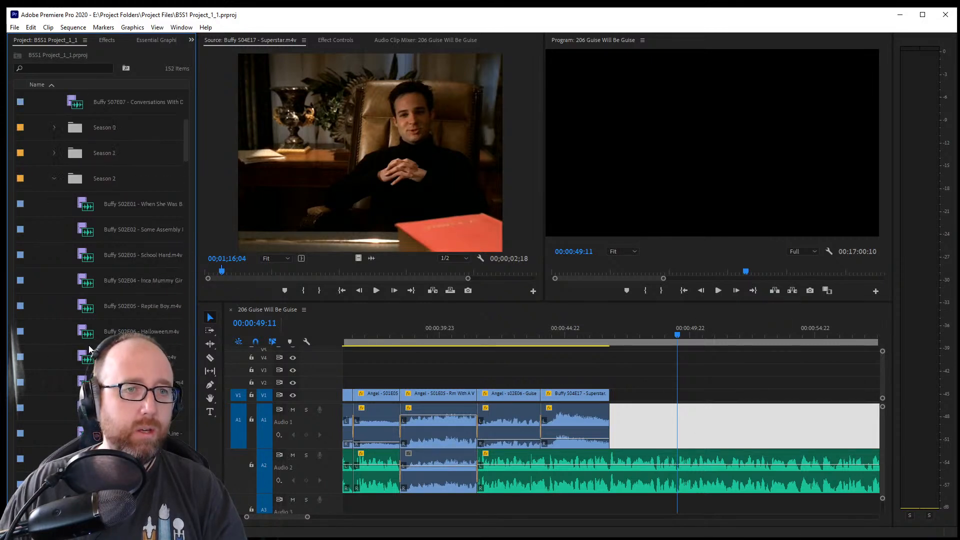
click(55, 179)
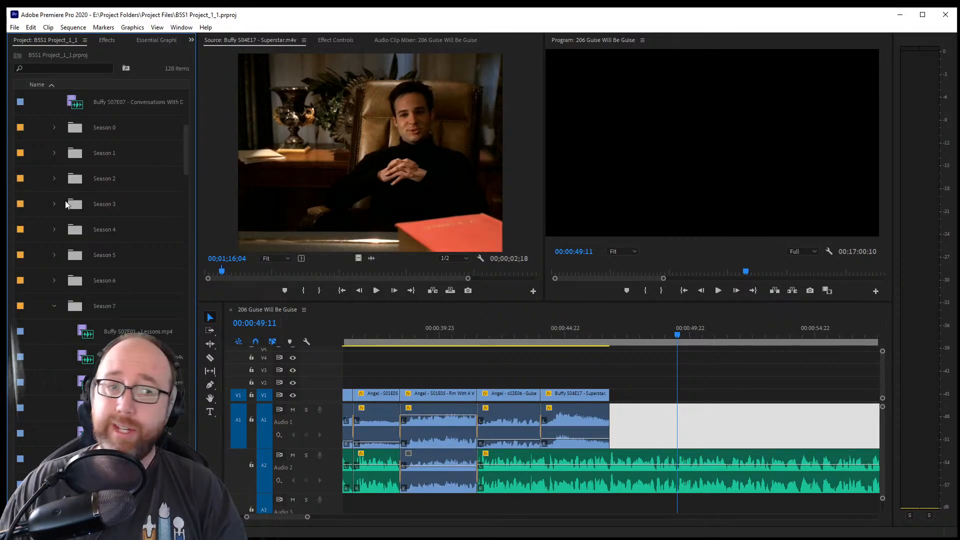
click(55, 229)
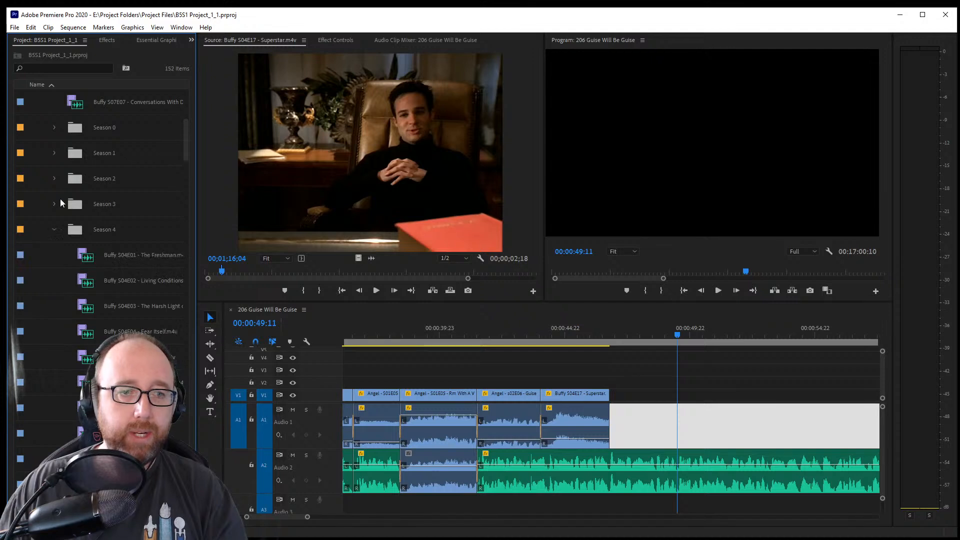
scroll(56, 230, down, 3)
scroll(100, 200, up, 10)
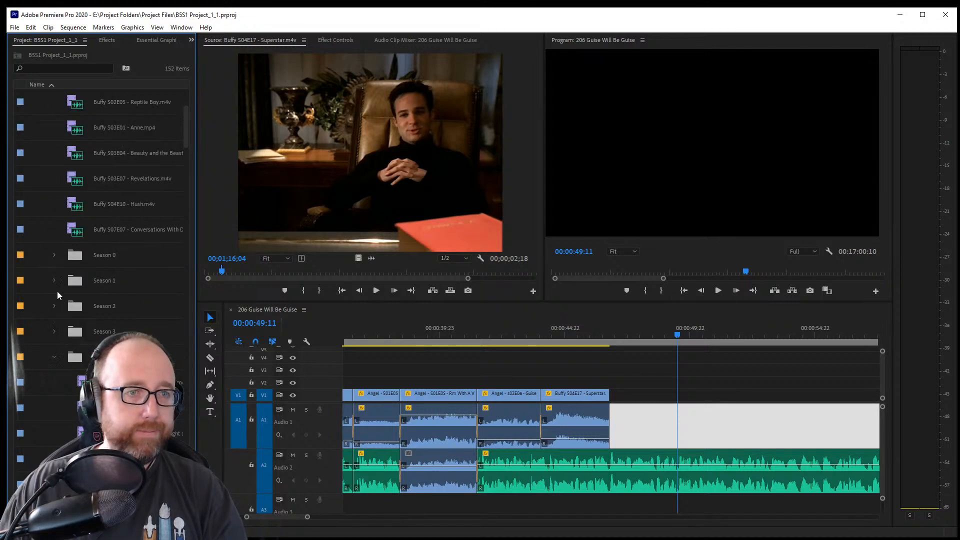
Collapse the Buffy bin, expand Season 2 in the Angel bin, and open Angel - s02E06 - Guise Will Be Guise.m4v as the source clip
click(43, 229)
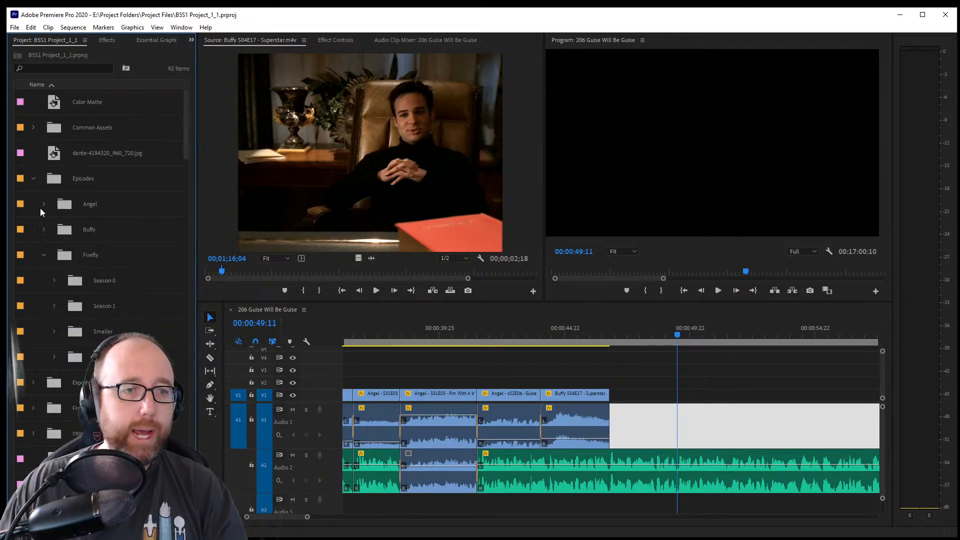
click(44, 204)
click(55, 280)
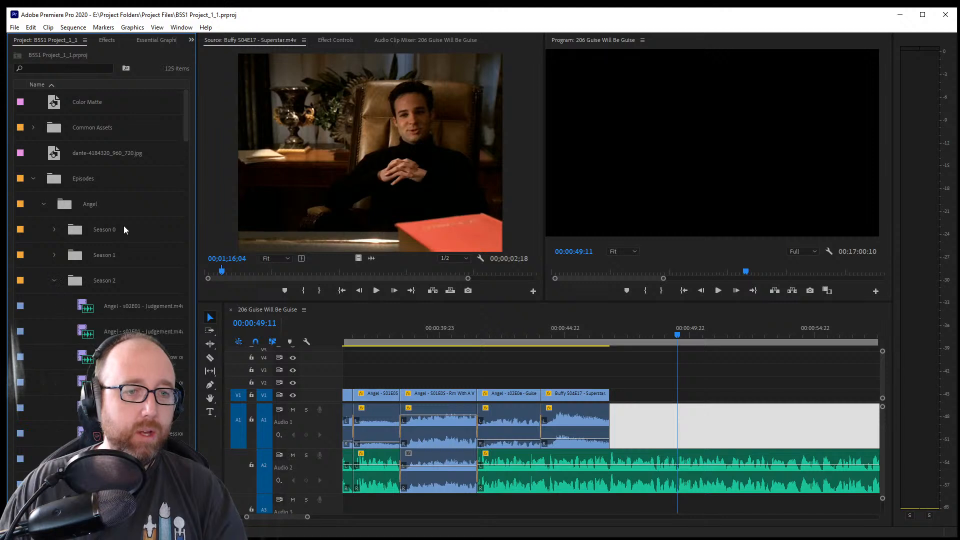
scroll(125, 230, down, 5)
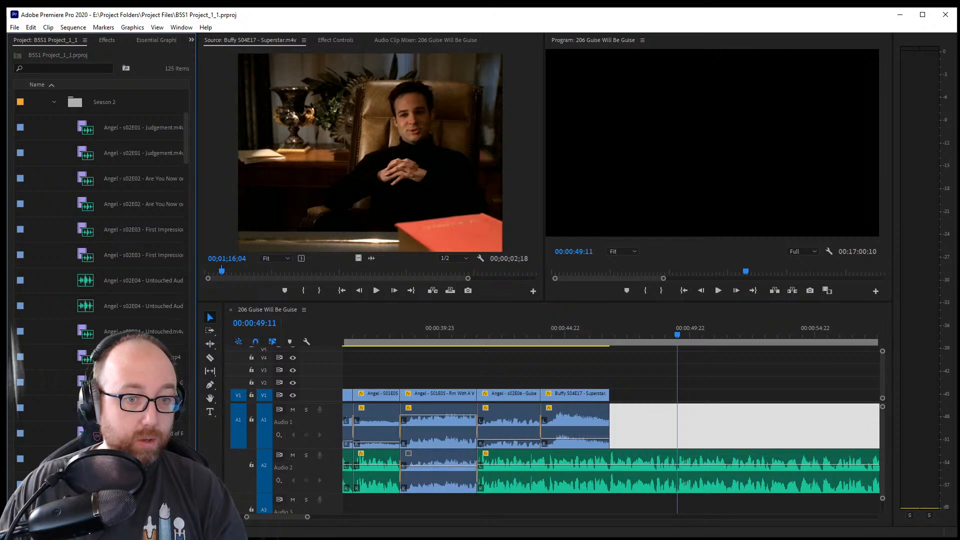
double_click(40, 382)
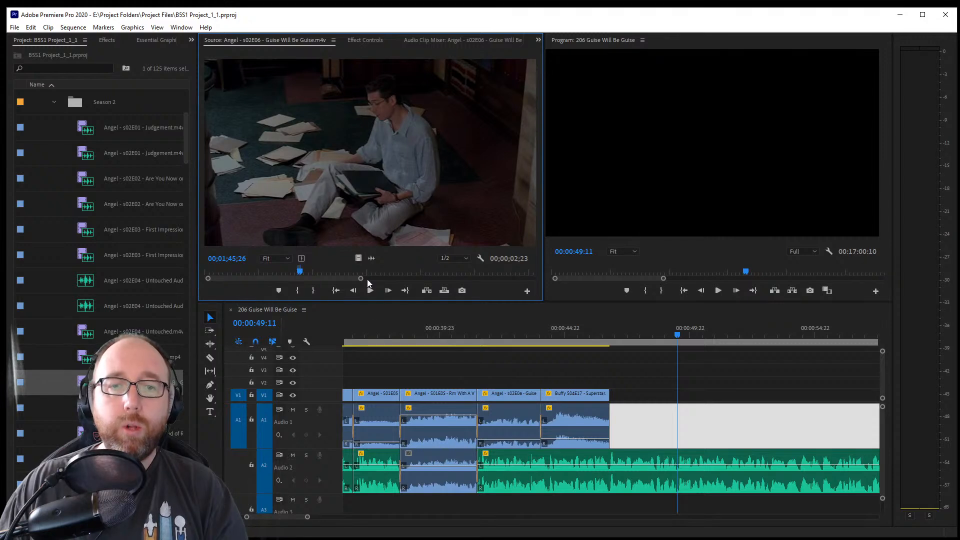
Mark the shot of the man in the dark coat from about 00;08;52;24 to 00;08;56;12 in the Guise Will Be Guise source clip
drag(361, 278, 435, 279)
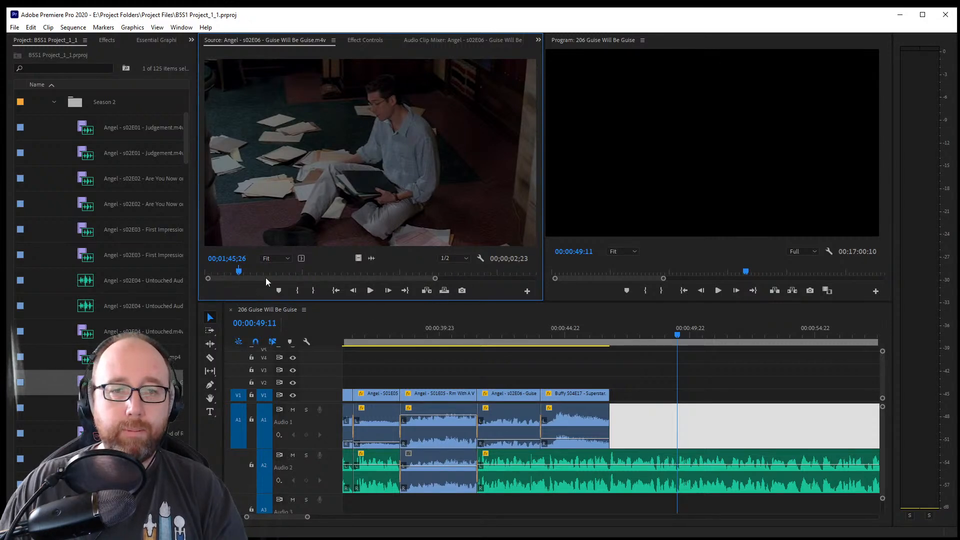
drag(270, 274, 377, 277)
drag(208, 278, 252, 273)
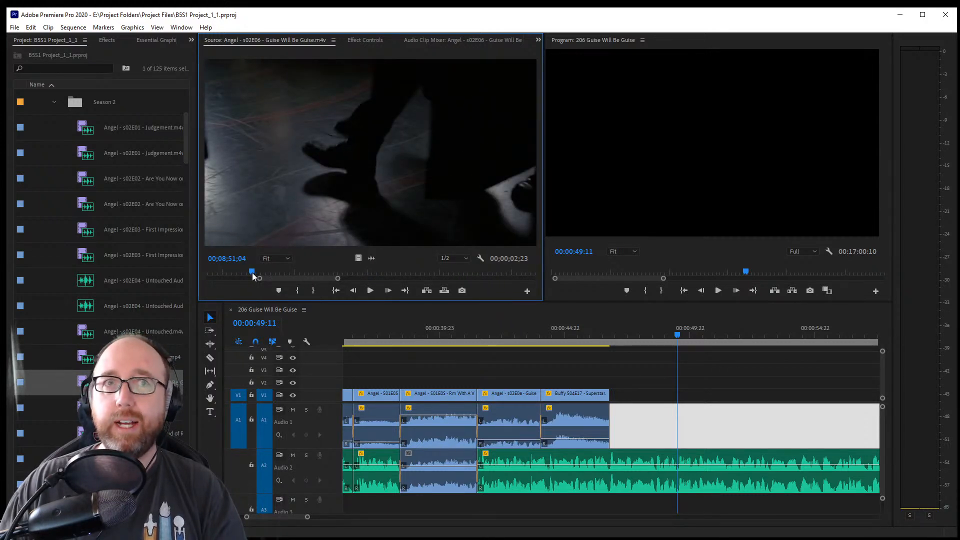
drag(251, 276, 260, 275)
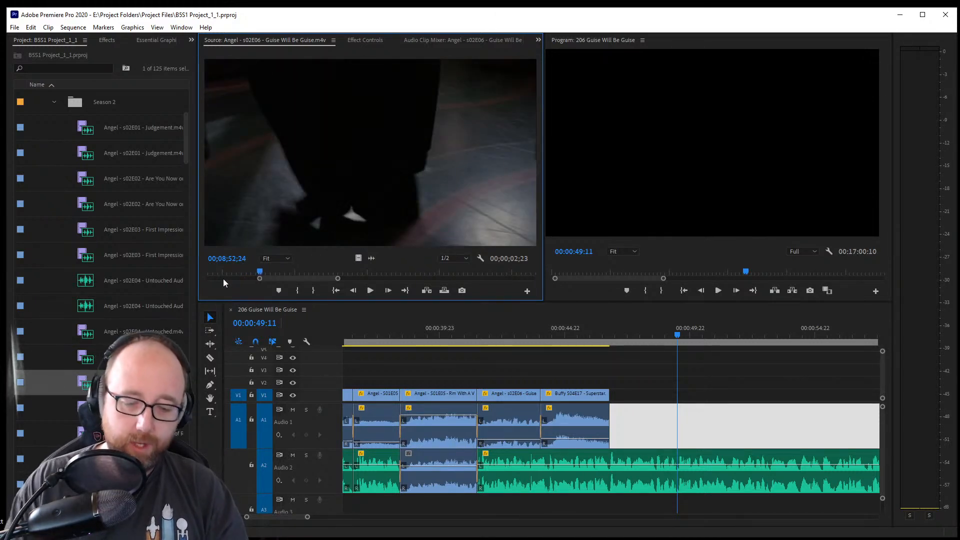
key(ctrl+shift+x)
key(space)
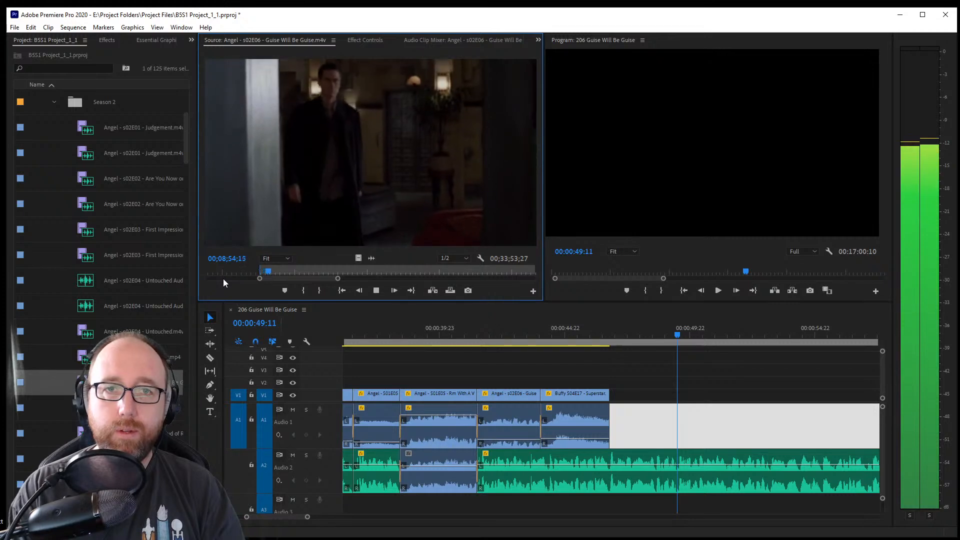
key(space)
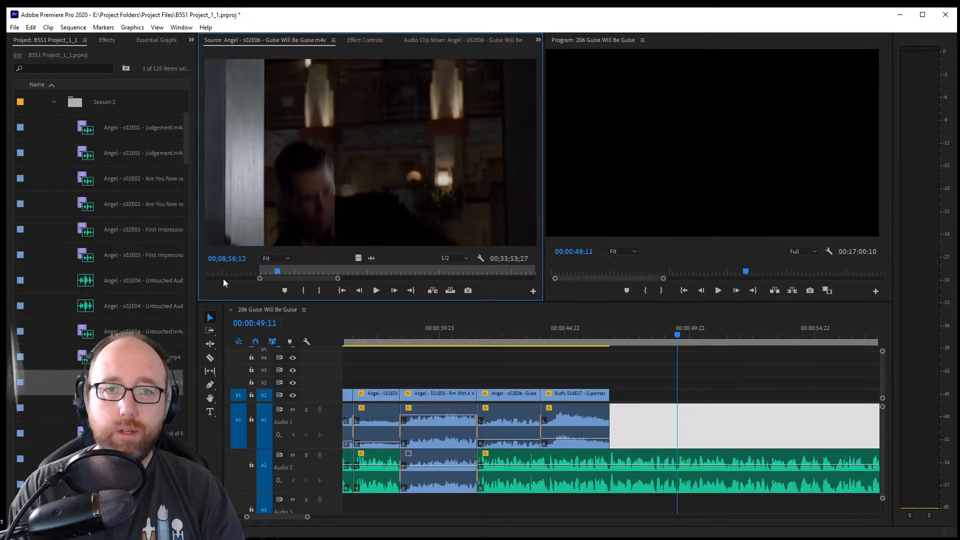
key(o)
Place the marked shot directly after the Superstar clip on V1 and A1 and add the default audio crossfade at their cut
drag(272, 240, 634, 440)
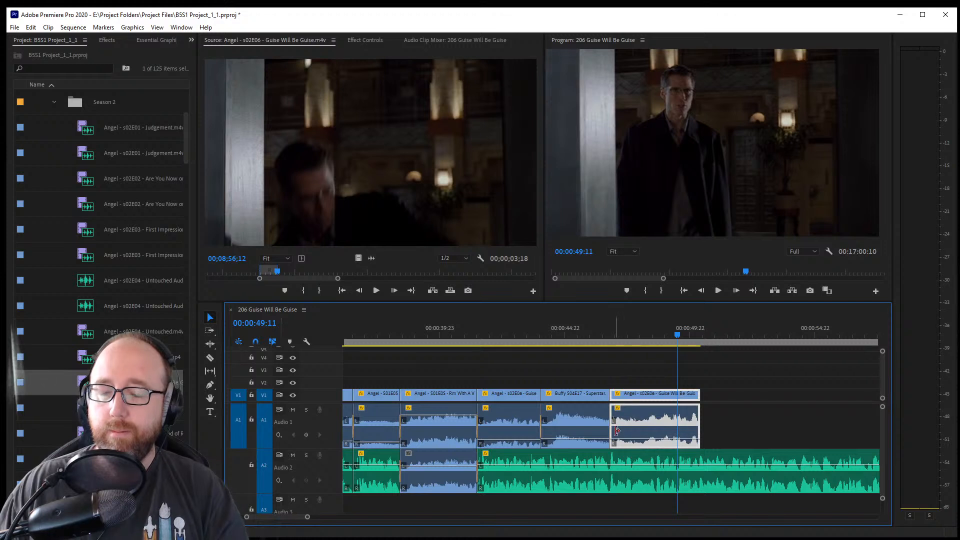
click(610, 429)
key(ctrl+shift+d)
click(763, 391)
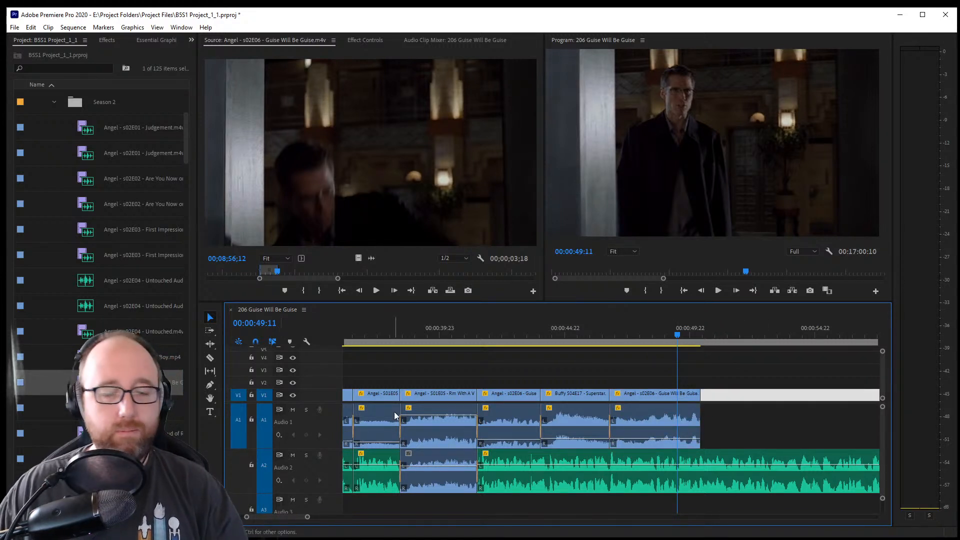
click(564, 363)
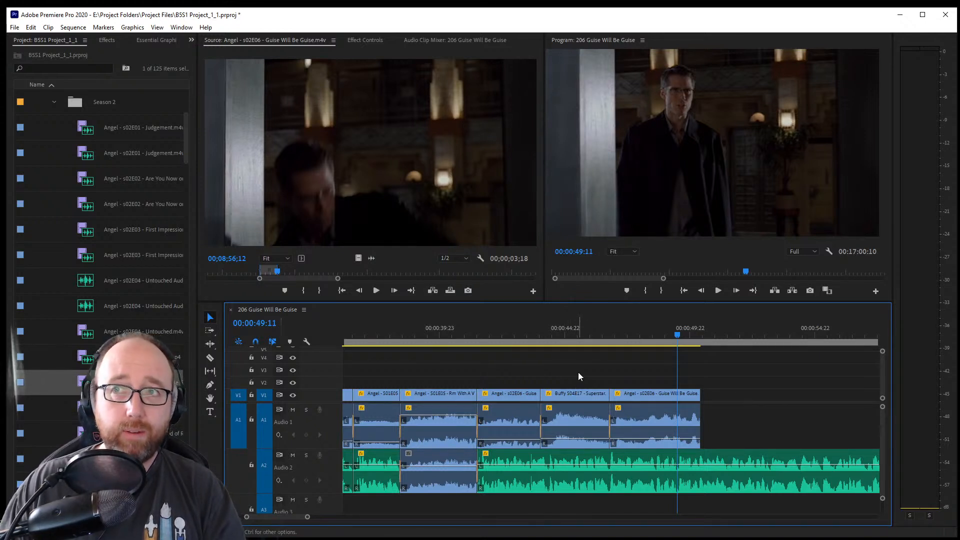
Play the sequence from 00:00:43:10 through the following narration to 00:00:54:08 and save the project
click(526, 332)
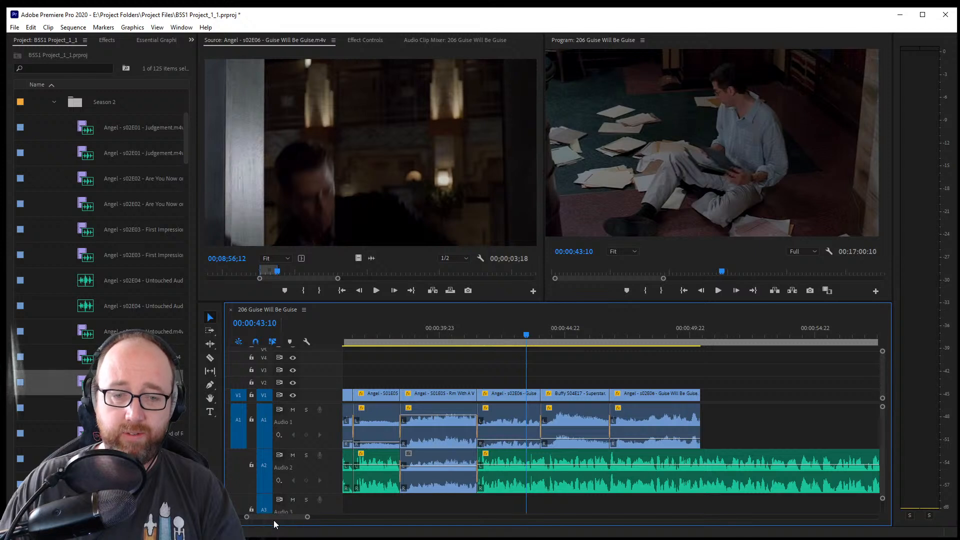
drag(274, 520, 278, 518)
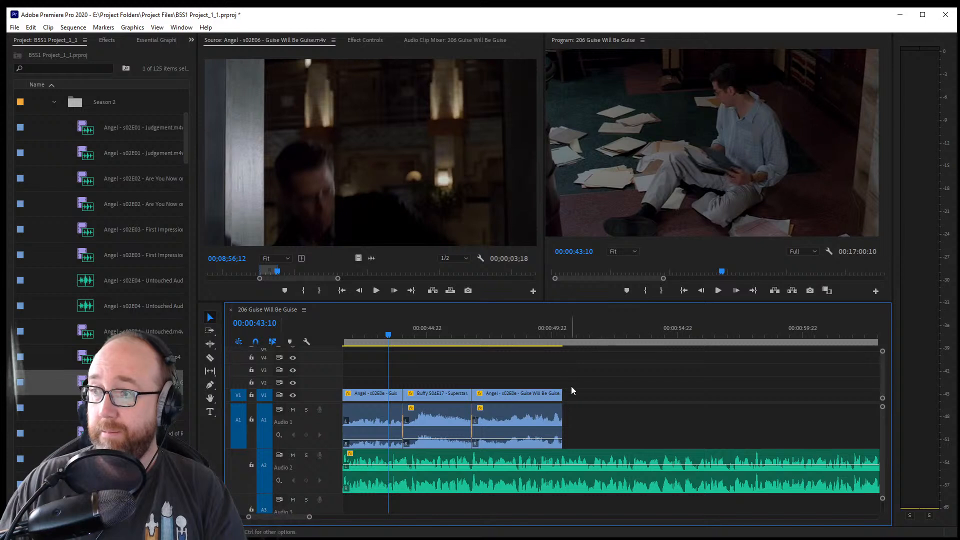
click(661, 401)
key(space)
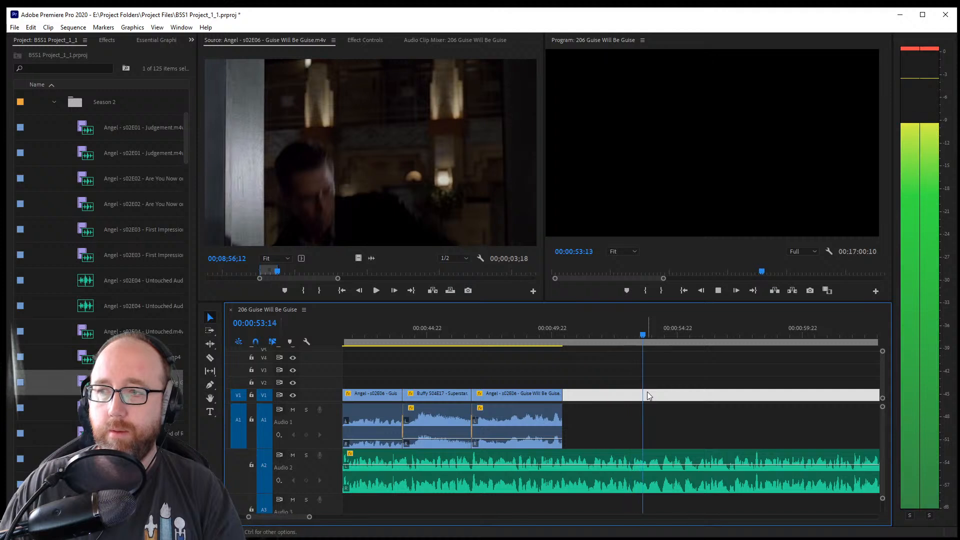
key(ctrl+s)
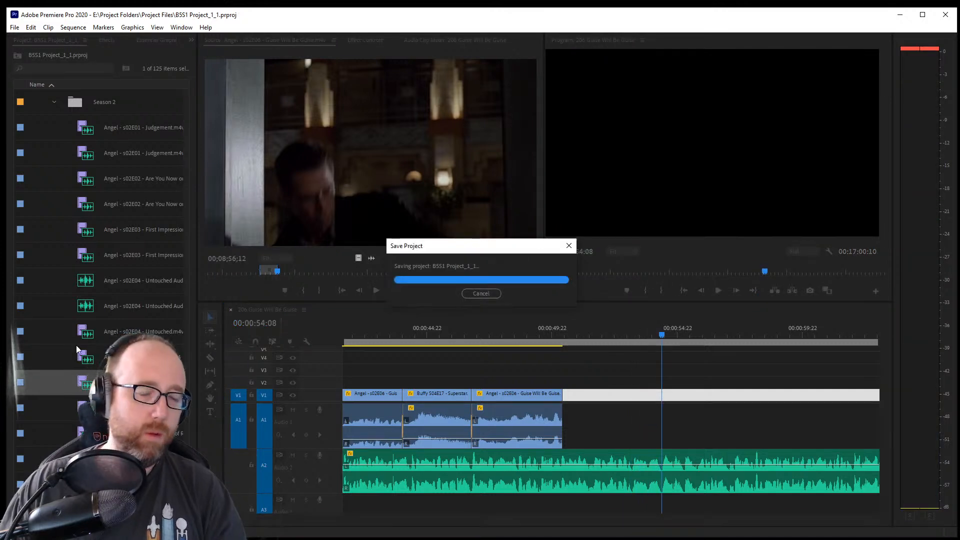
Collapse the Angel bin, expand the Buffy bin, and open Buffy S04E17 - Superstar.m4v from Season 4 as the source clip
scroll(90, 325, up, 5)
click(44, 204)
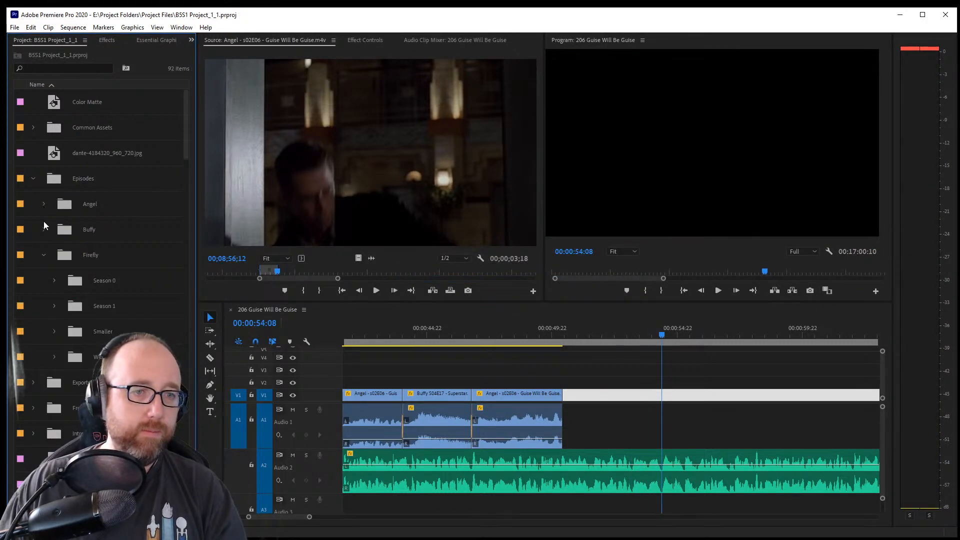
click(43, 229)
scroll(85, 358, down, 5)
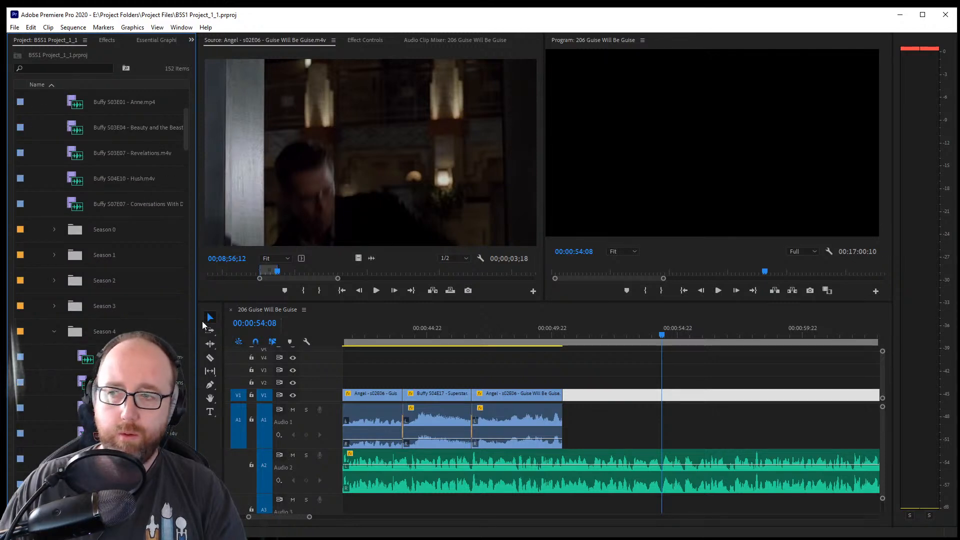
scroll(152, 328, down, 2)
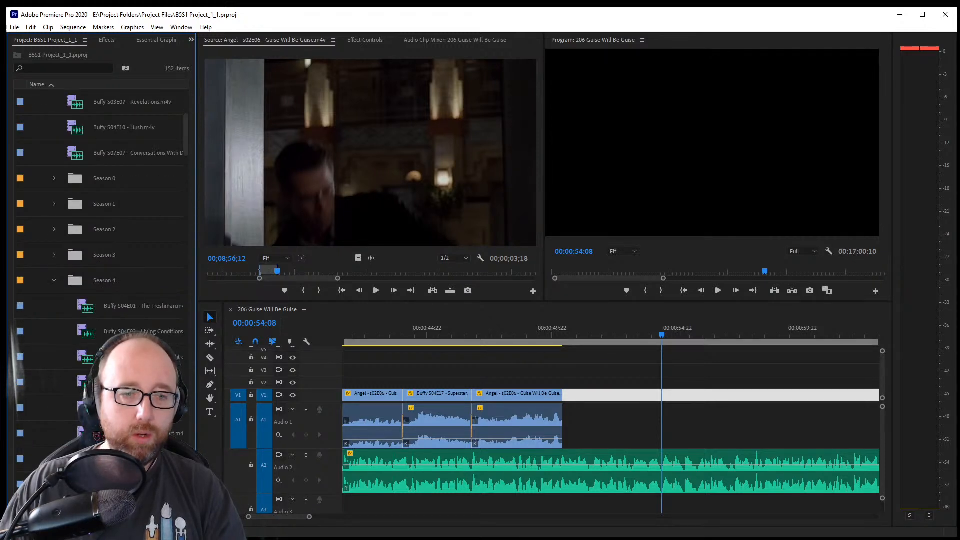
scroll(123, 242, down, 2)
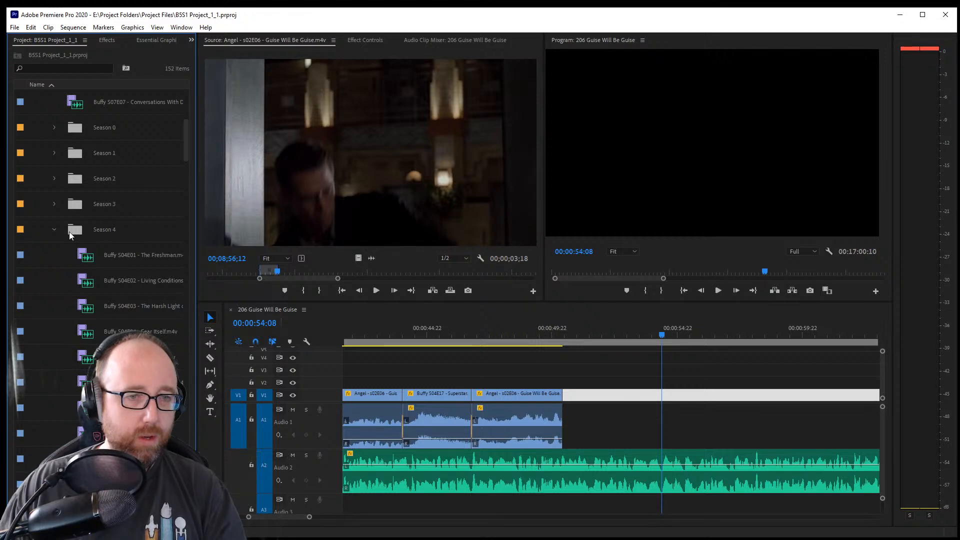
scroll(69, 232, down, 3)
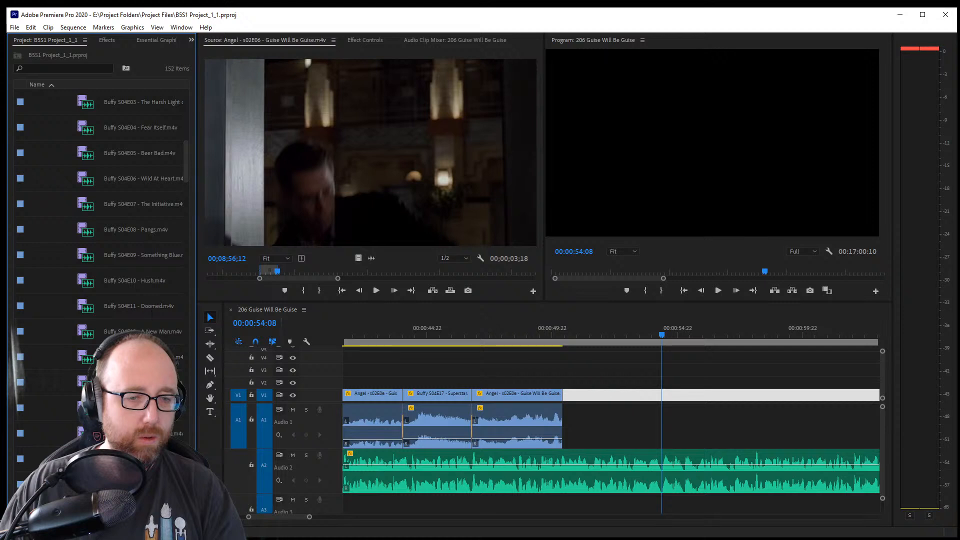
double_click(140, 459)
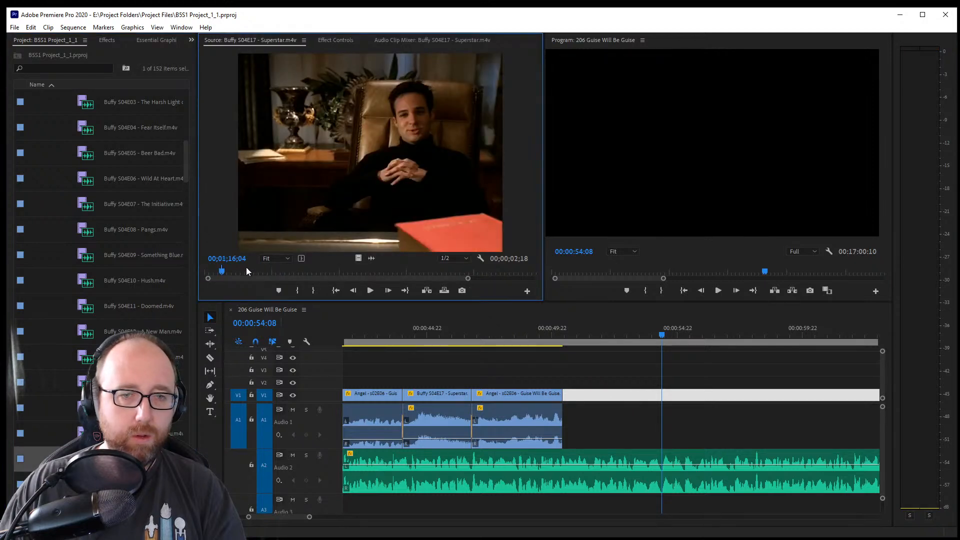
Mark the end of the opening titles, finishing at about 00;02;09;07 on the "Created by Joss Whedon" credit, in the Superstar source clip
drag(246, 270, 475, 273)
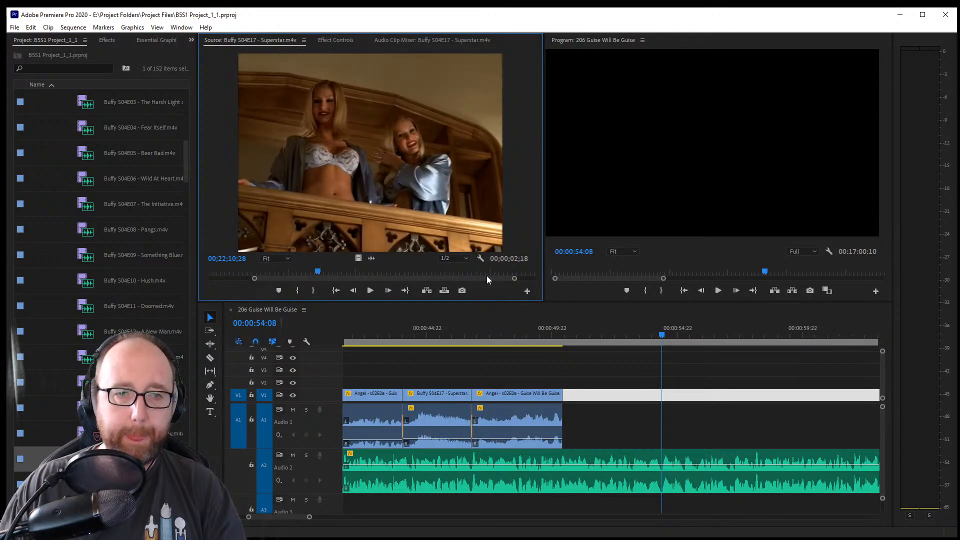
drag(226, 273, 232, 275)
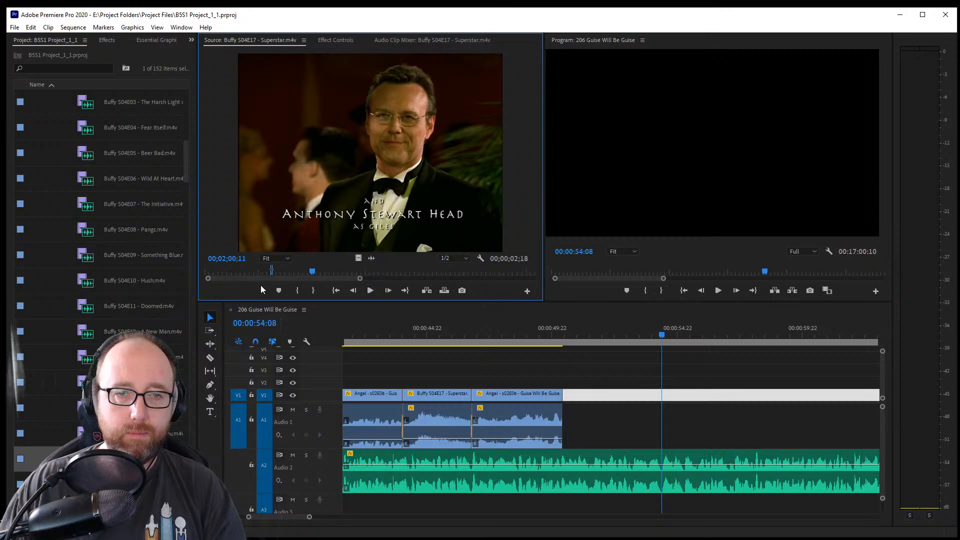
drag(312, 271, 316, 274)
key(i)
key(space)
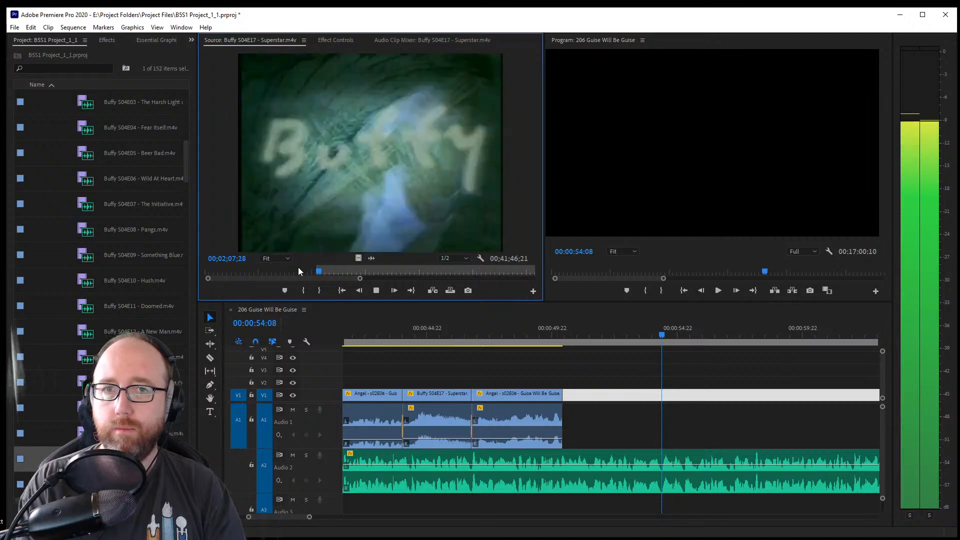
key(o)
key(space)
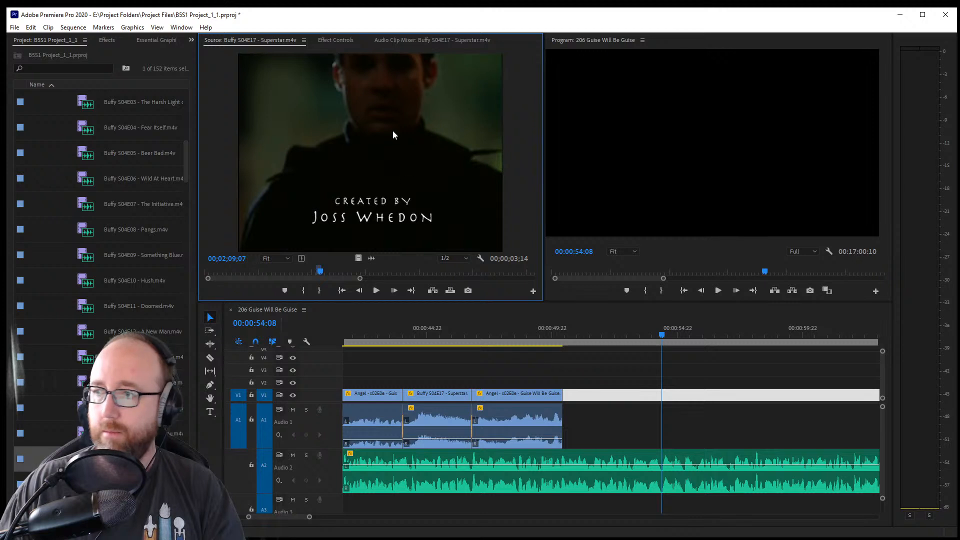
Place the marked Superstar shot directly after the last Guise Will Be Guise clip on V1 and A1 and add the default audio crossfade at their cut
drag(557, 342, 660, 396)
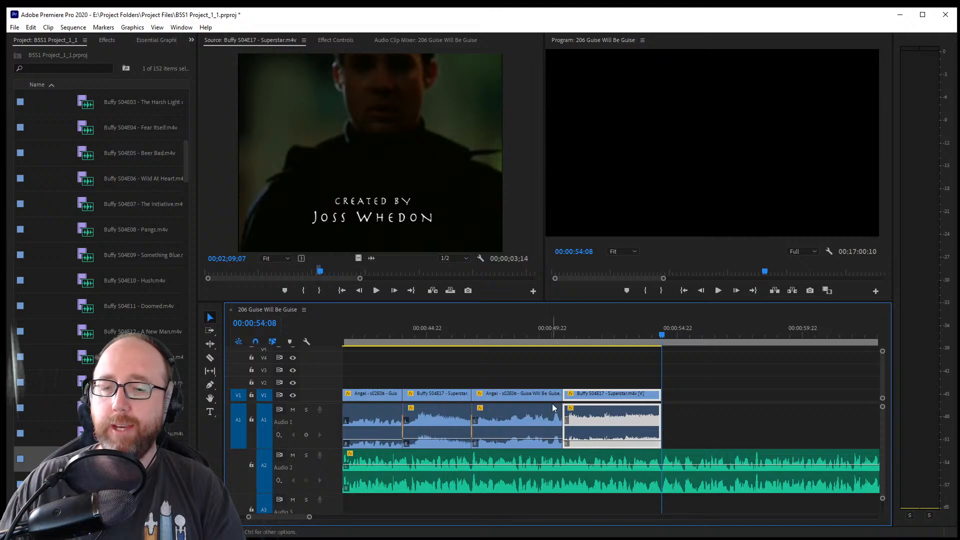
click(564, 432)
key(ctrl+shift+d)
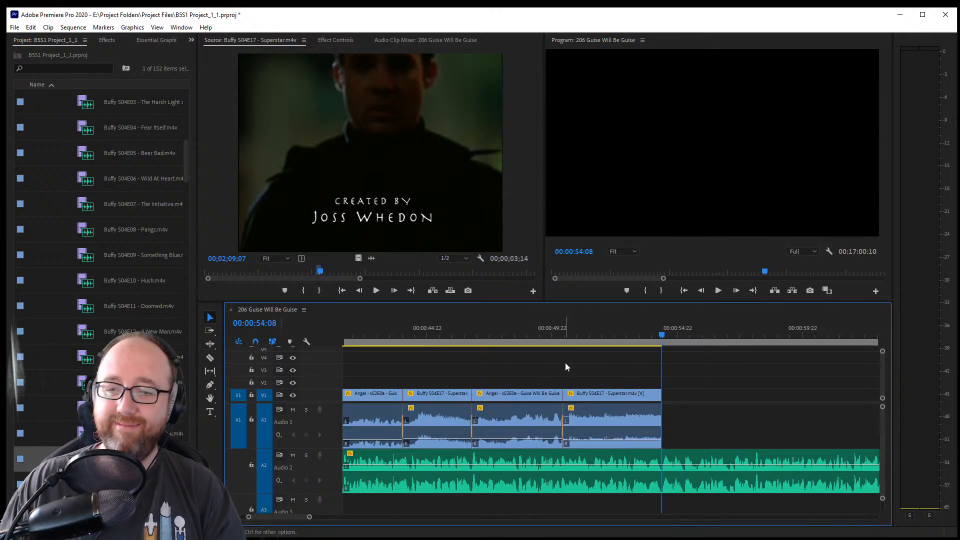
Play the sequence from just before the new Superstar clip through the following narration, park the playhead at 00:00:57:01, and save the project
click(548, 330)
key(space)
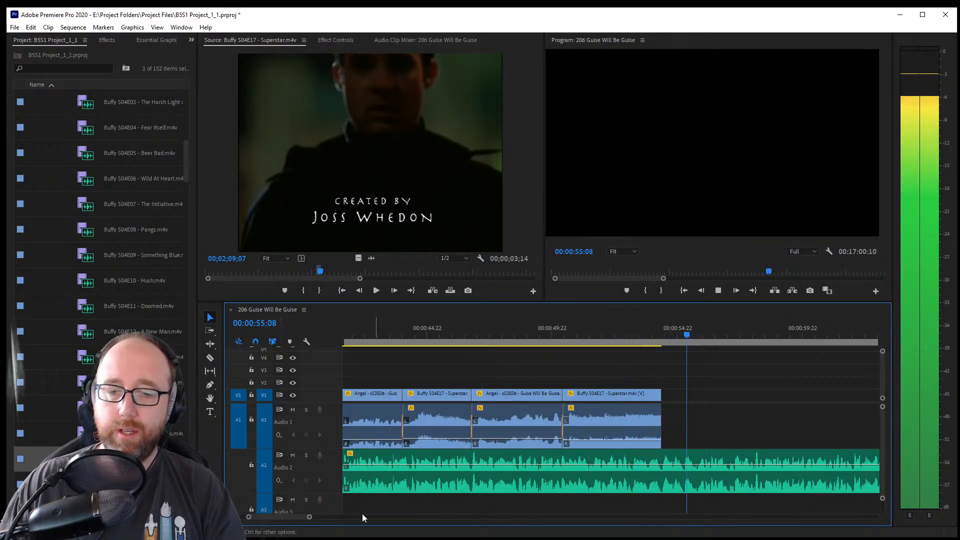
drag(282, 517, 286, 518)
key(space)
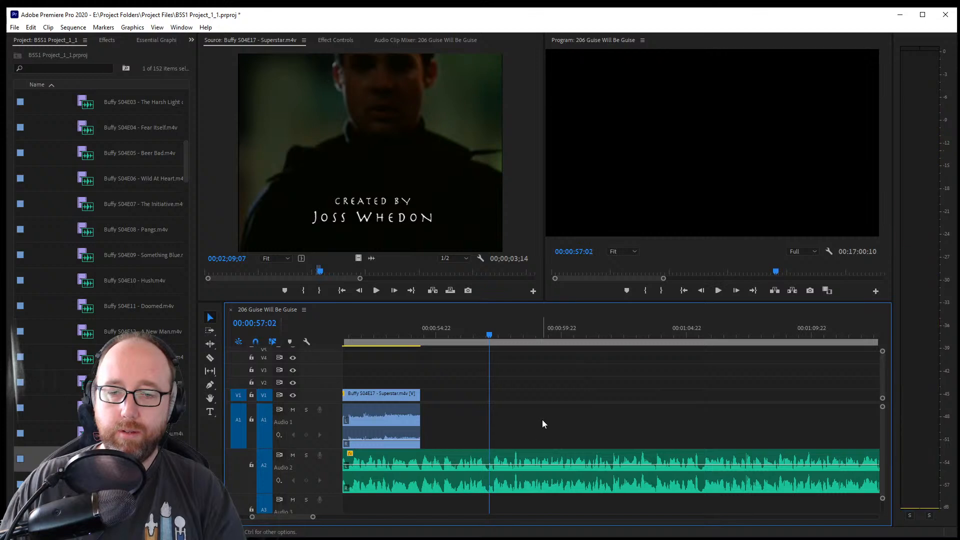
key(Left)
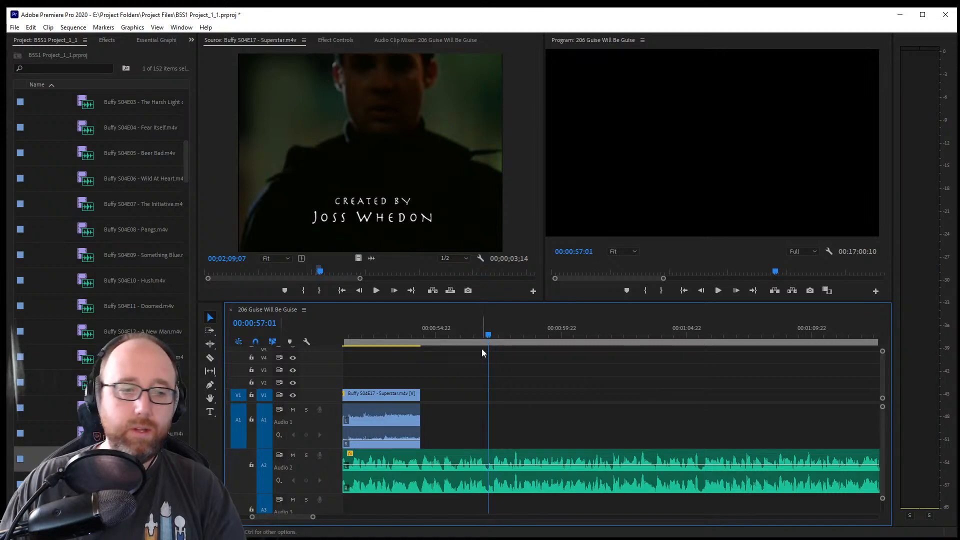
key(ctrl+s)
Collapse Buffy Season 4, look through the Season 1 and Season 2 bins for a suitable episode, and save the project
scroll(113, 283, up, 5)
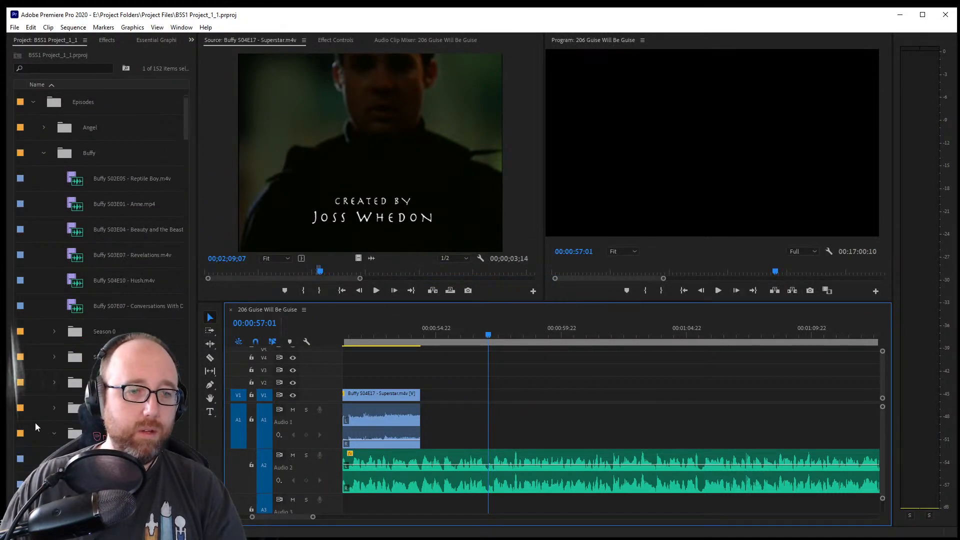
click(54, 434)
scroll(50, 260, up, 3)
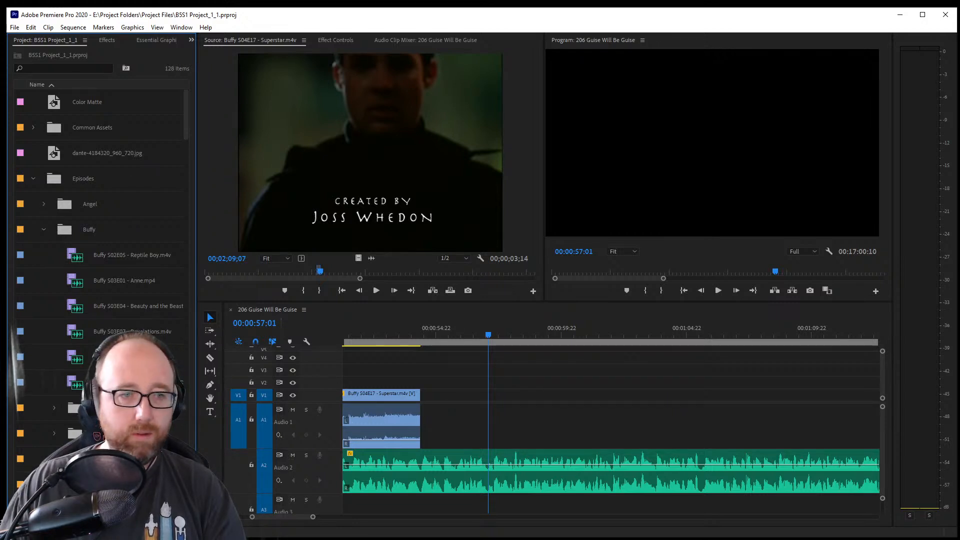
scroll(78, 385, down, 3)
click(53, 357)
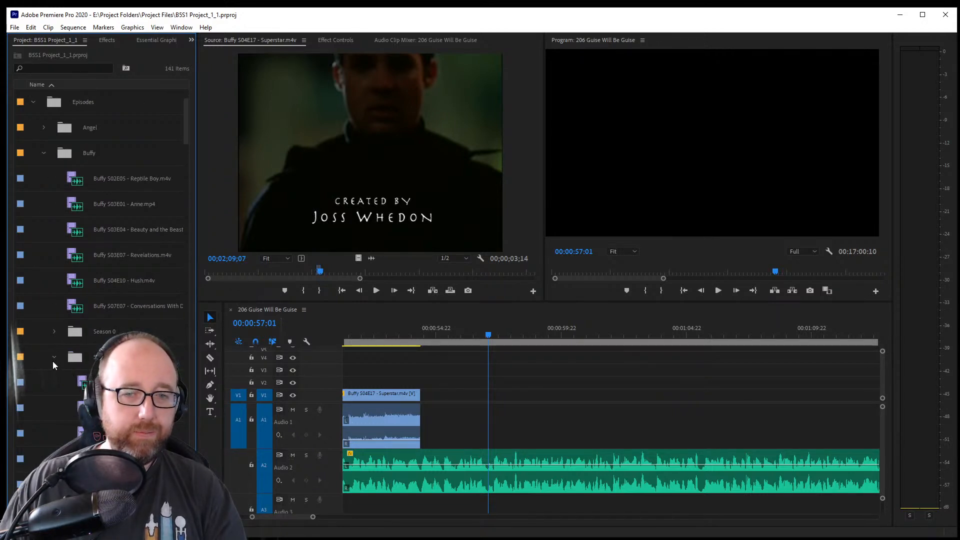
scroll(53, 361, down, 4)
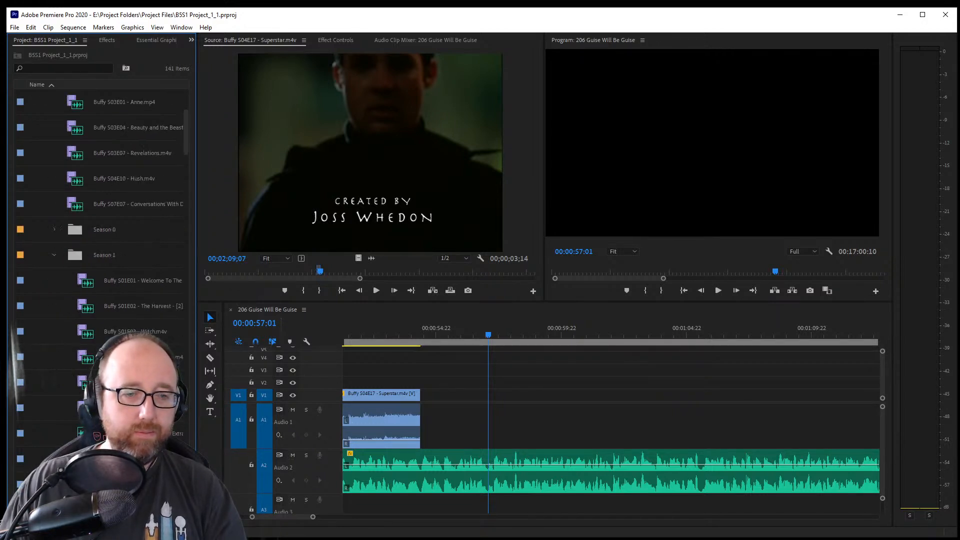
click(54, 255)
click(53, 280)
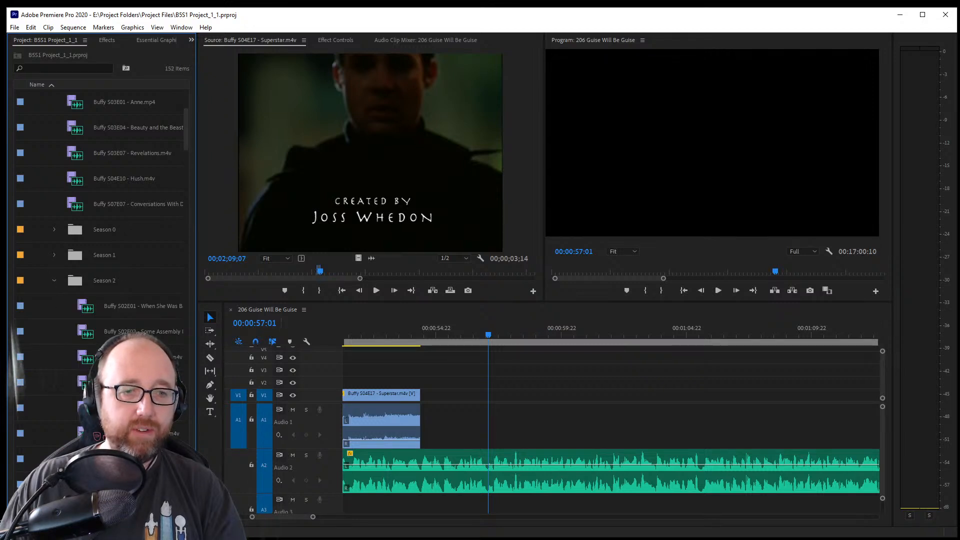
scroll(143, 273, down, 1)
scroll(143, 275, down, 1)
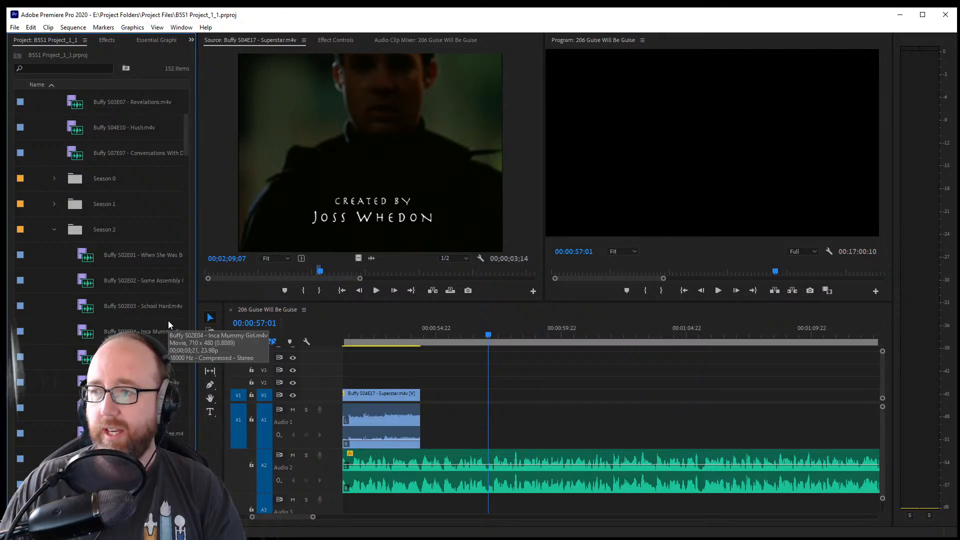
key(ctrl+s)
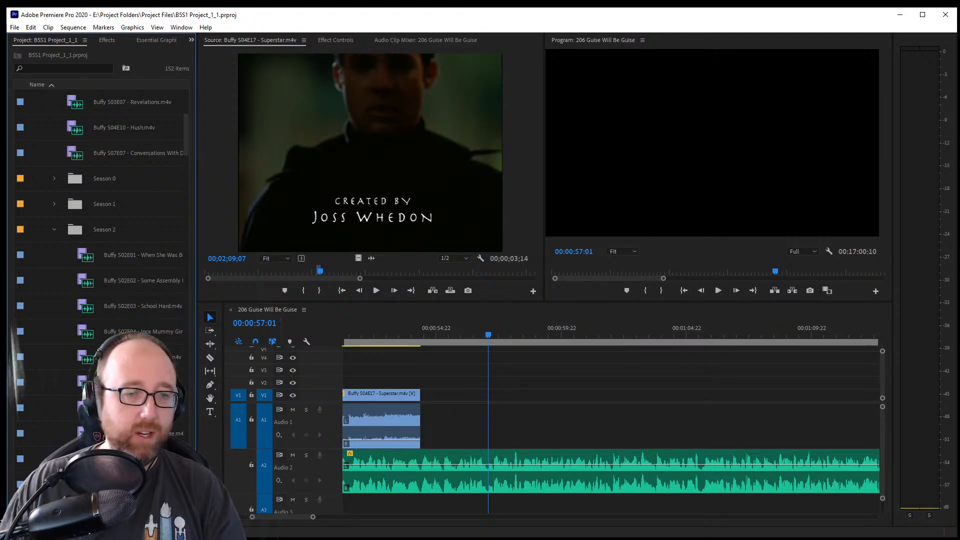
Close Buffy Season 2, look through Season 3, and expand Season 4 to review its episodes
click(81, 391)
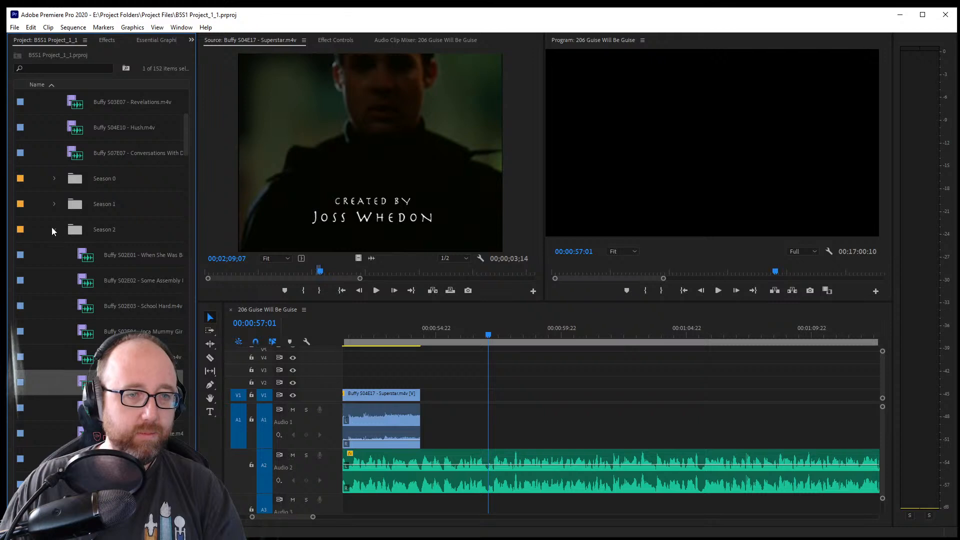
click(54, 229)
click(54, 254)
scroll(88, 200, down, 1)
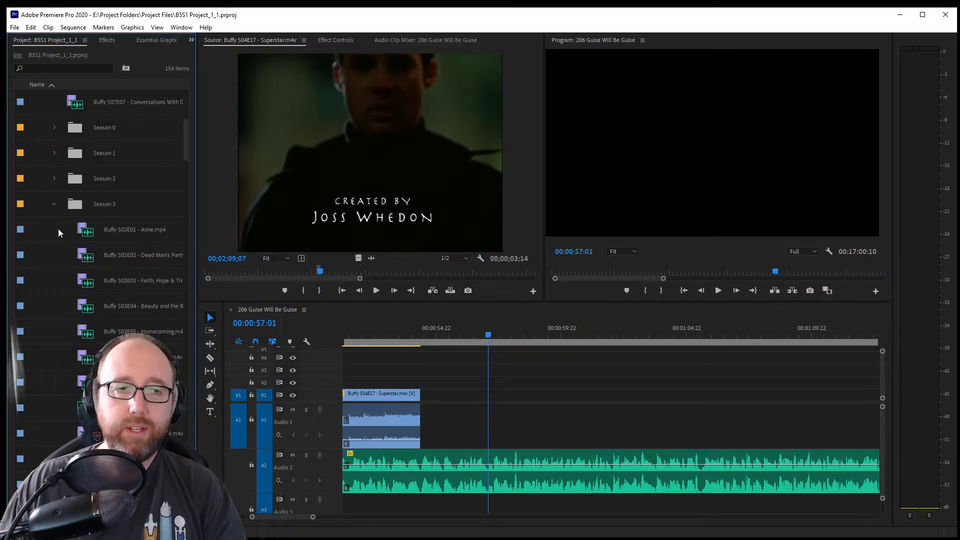
click(53, 203)
scroll(63, 225, down, 1)
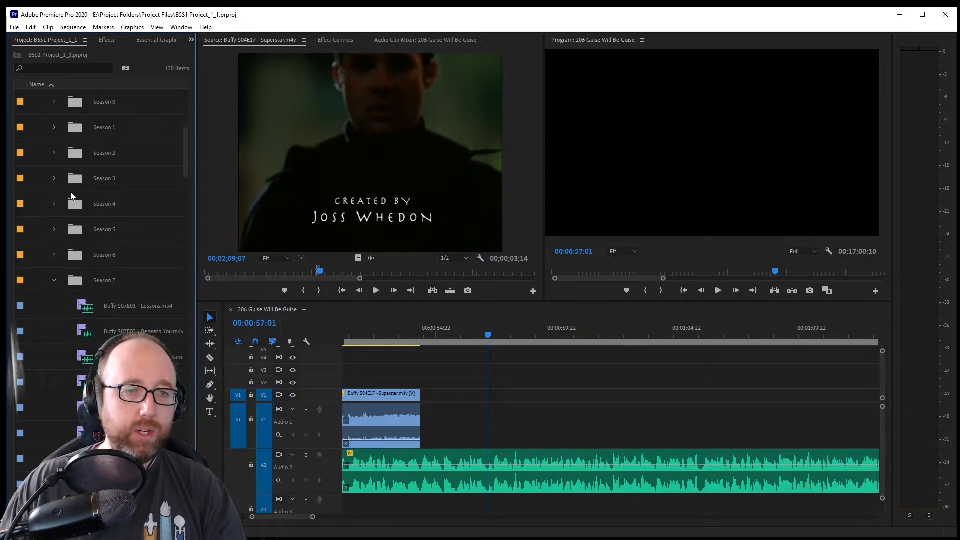
click(55, 204)
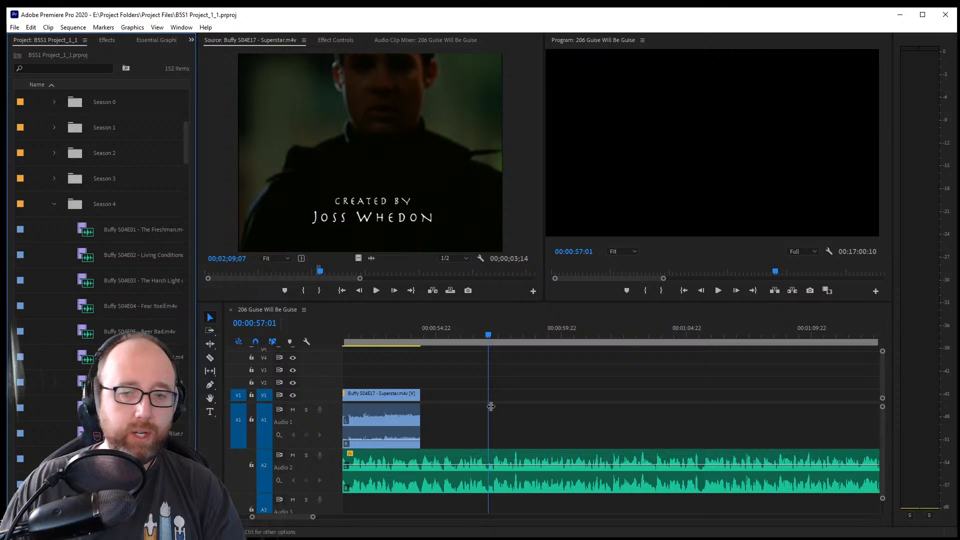
Replay the uncovered narration after the last Superstar clip, from about 00:00:54:22 to 00:00:57:01
click(435, 338)
key(space)
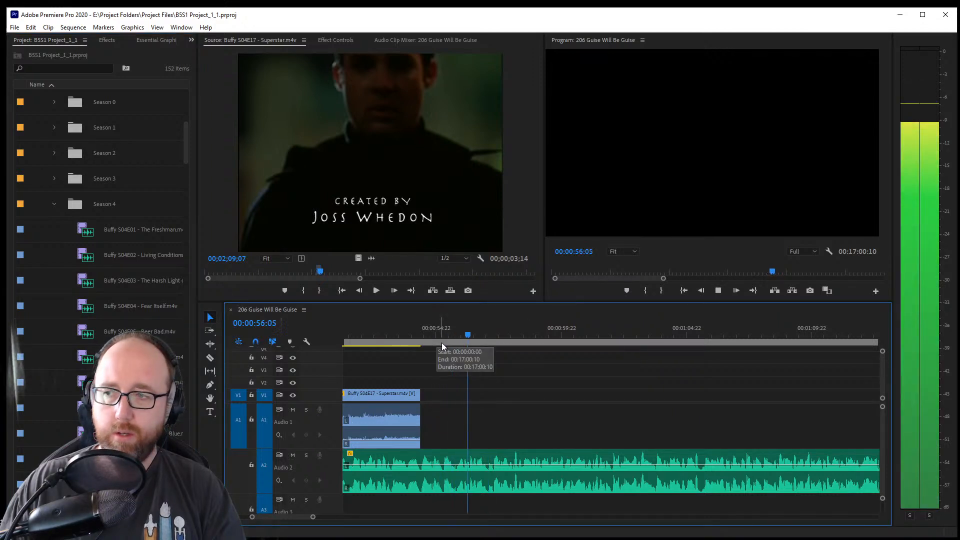
key(space)
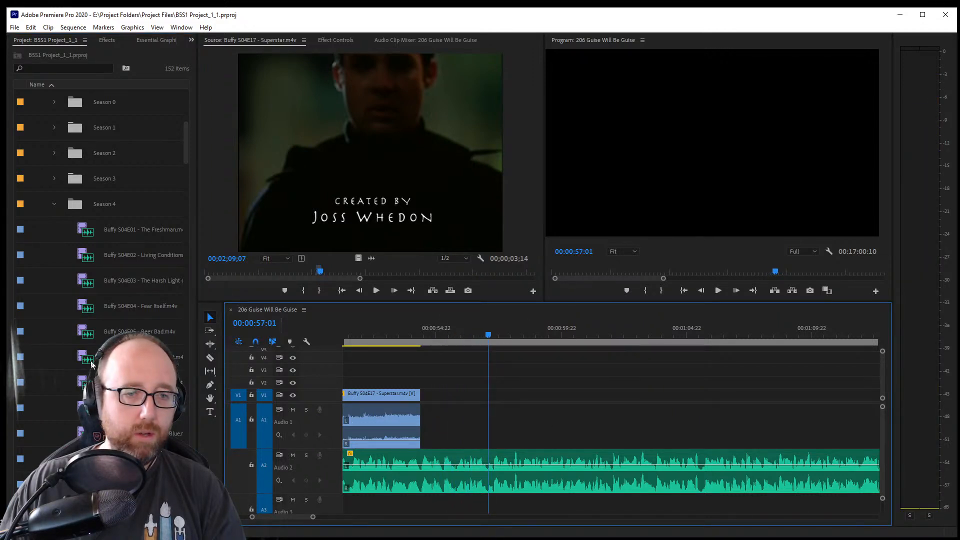
Collapse the Buffy and Firefly bins, expand the Angel bin, and open Angel - s02E06 - Guise Will Be Guise.m4v from Season 2 as the source clip
scroll(93, 349, down, 1)
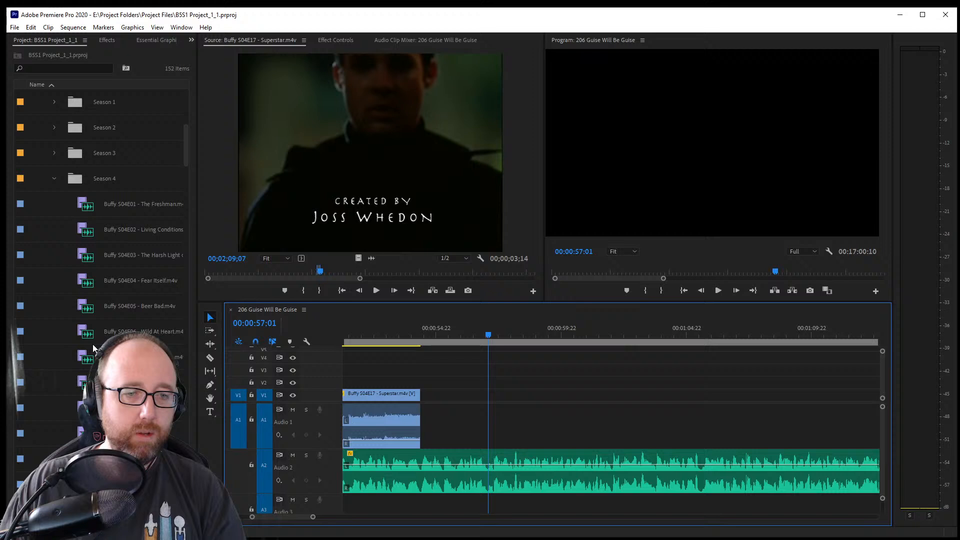
click(54, 178)
scroll(49, 220, up, 4)
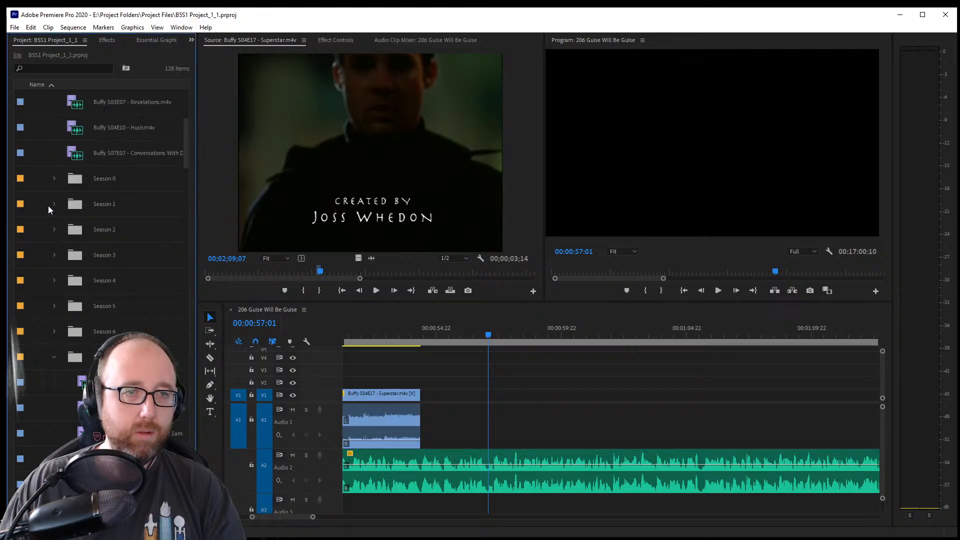
scroll(49, 205, up, 4)
click(44, 102)
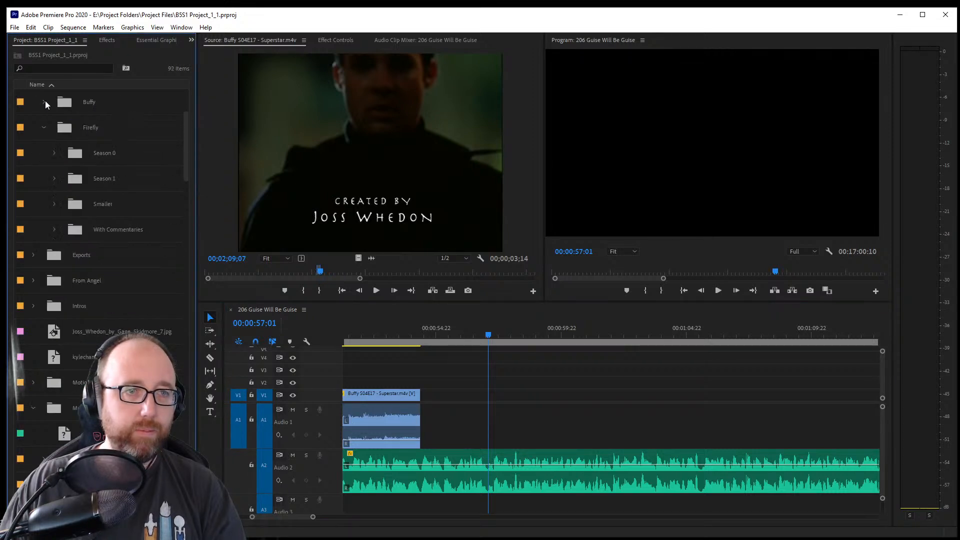
click(43, 127)
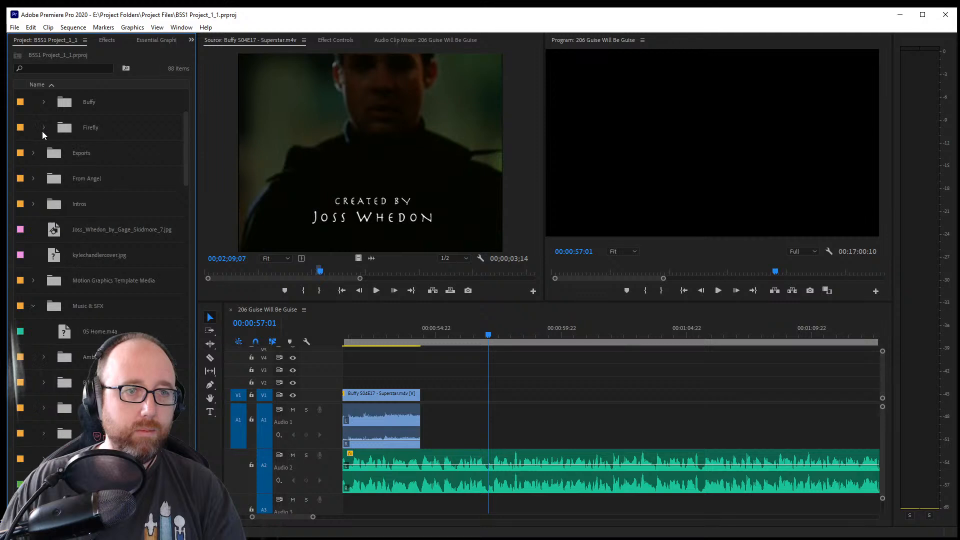
scroll(42, 131, up, 5)
click(44, 204)
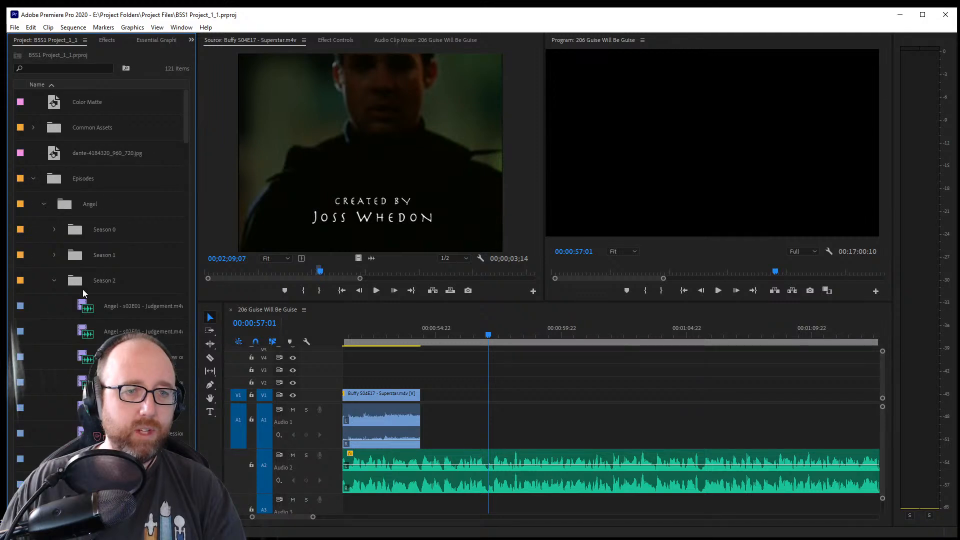
scroll(82, 289, down, 4)
scroll(124, 380, down, 1)
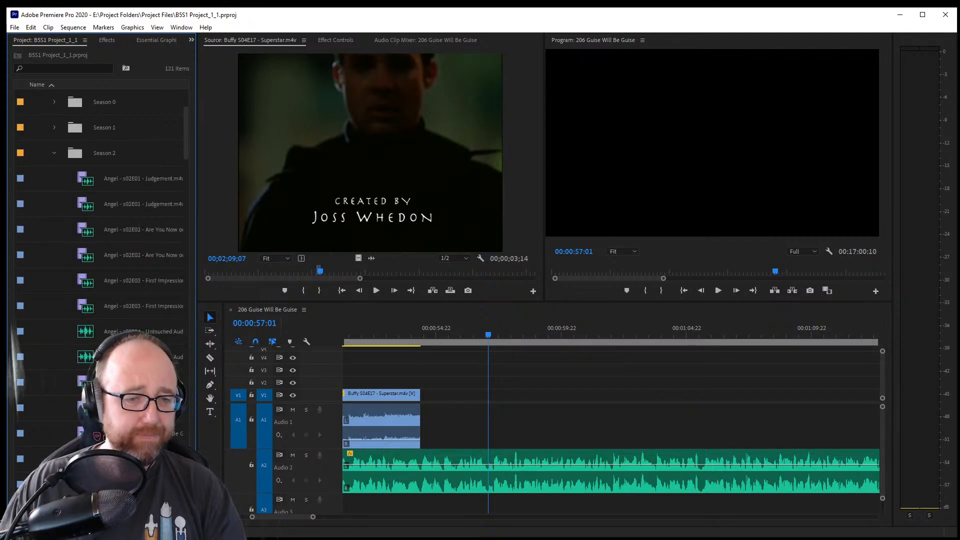
double_click(125, 433)
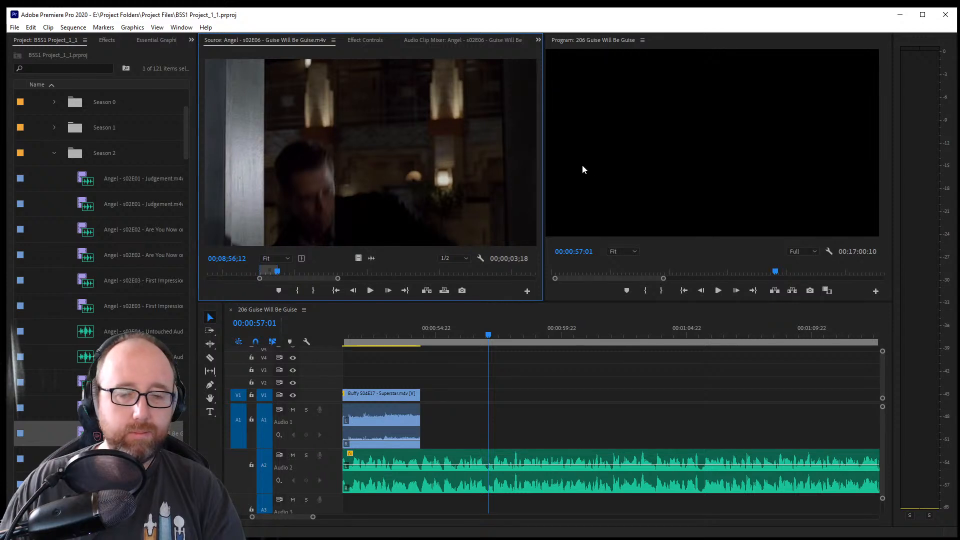
Mark a 00;00;04;21 range of Guise Will Be Guise ending at 00;24;30;21 and place it right after the last Superstar clip
drag(410, 286, 474, 278)
drag(361, 271, 312, 273)
key(space)
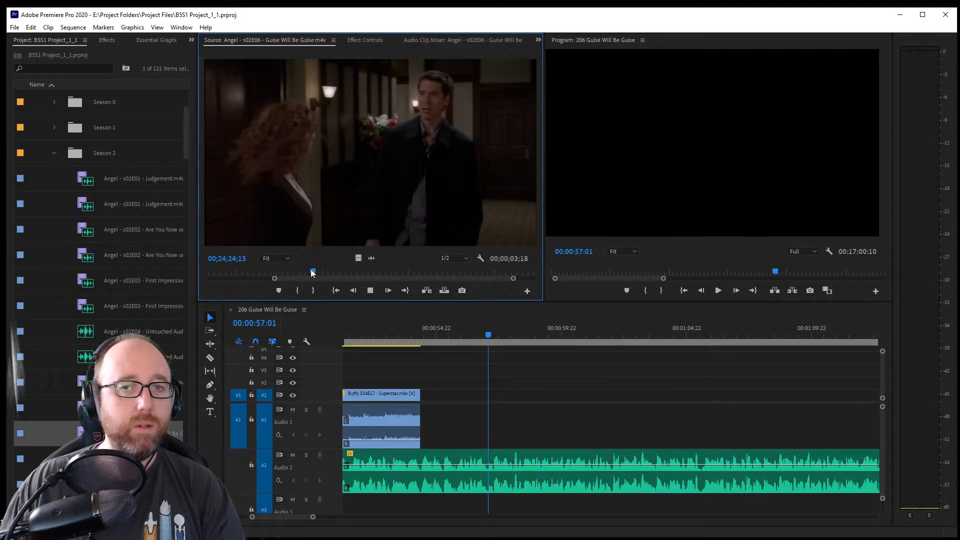
key(i)
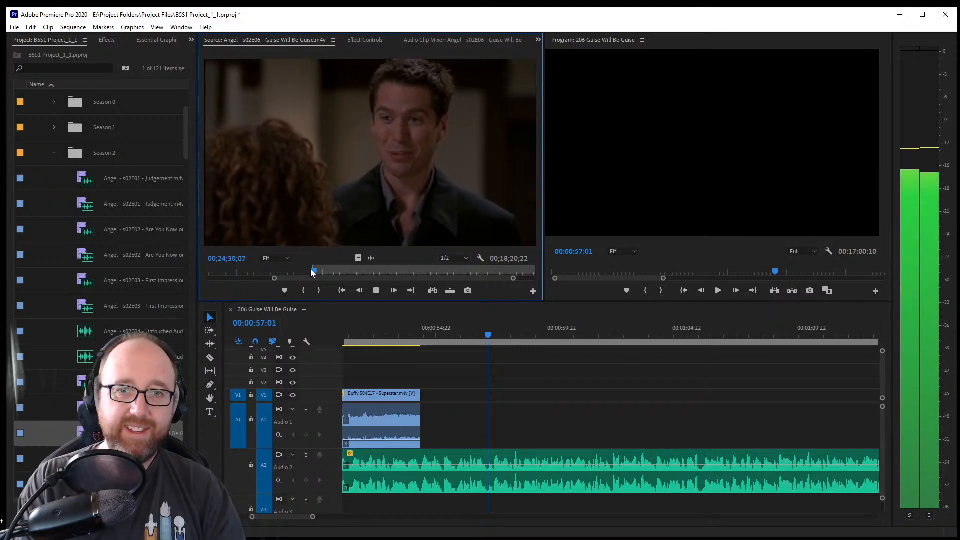
key(space)
key(o)
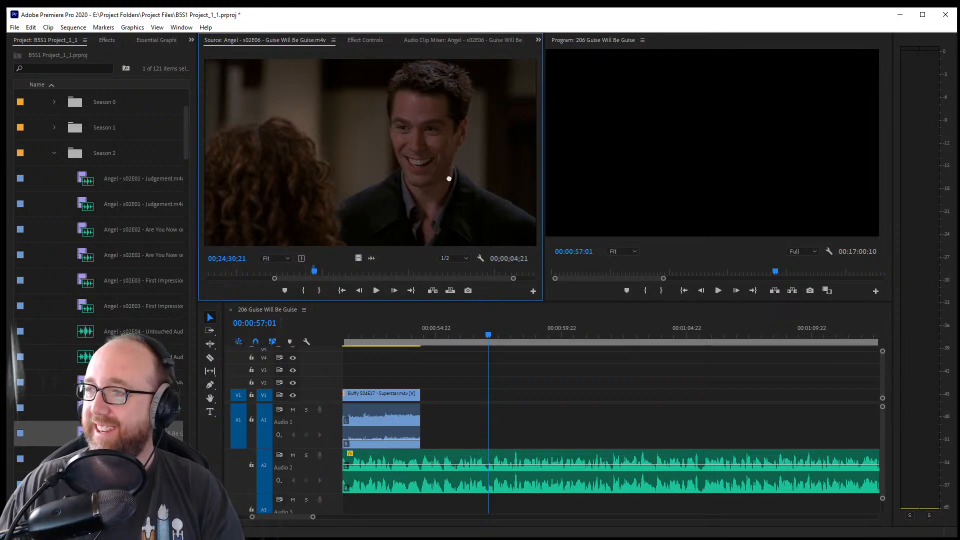
drag(460, 345, 425, 410)
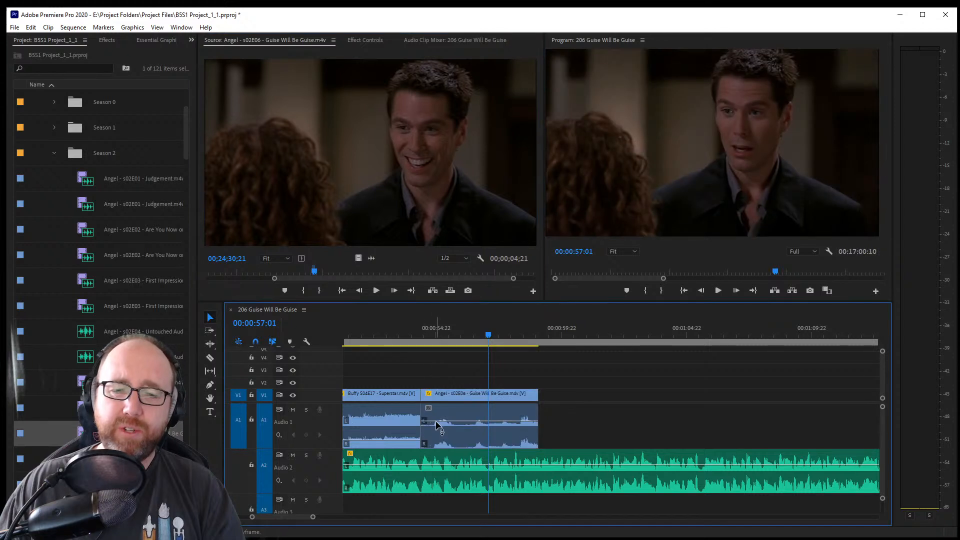
Play the sequence across the join between the Superstar and Guise Will Be Guise clips up to 00:01:01:23, and save the project
click(415, 429)
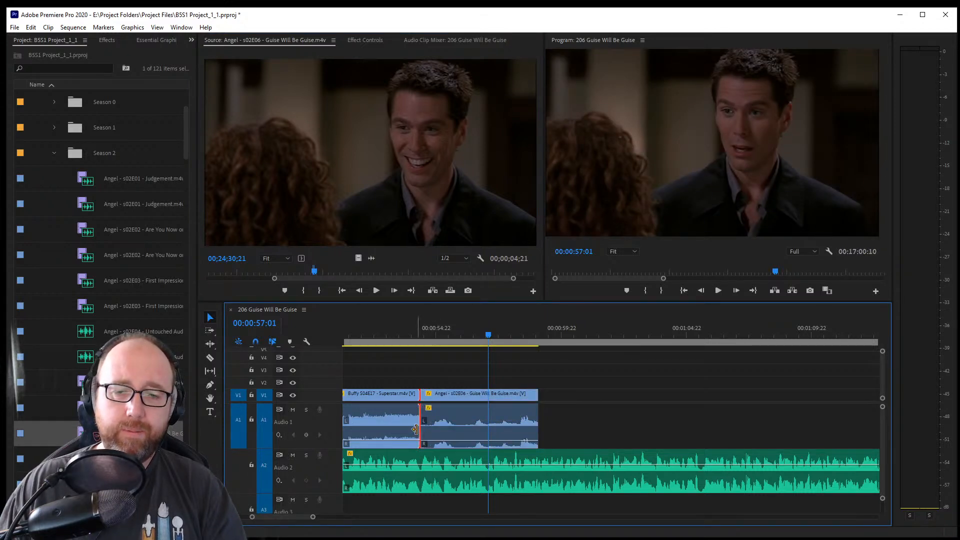
click(414, 328)
key(space)
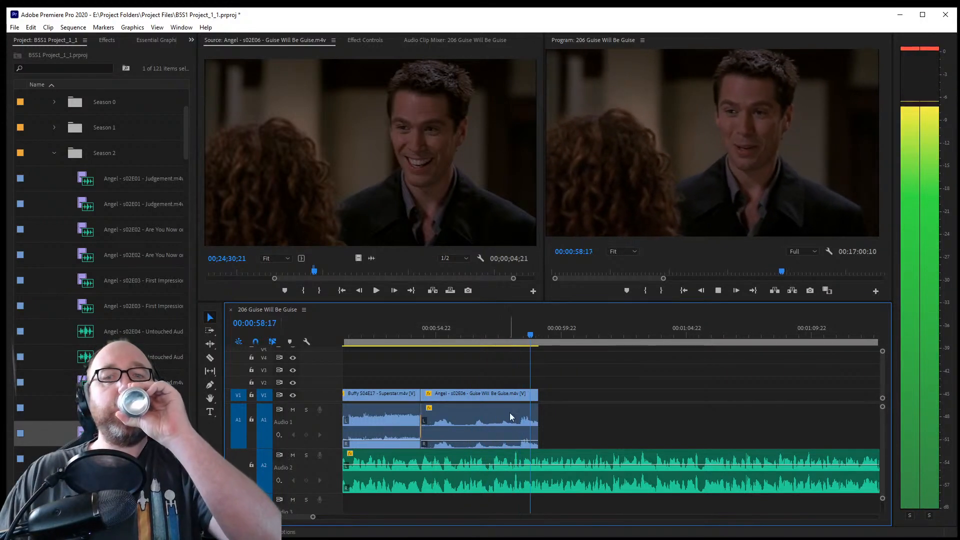
click(531, 335)
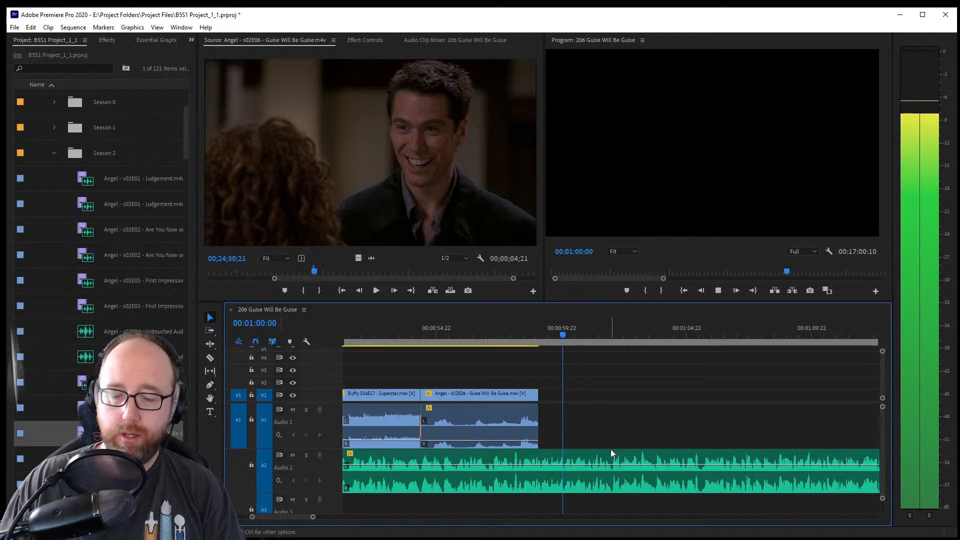
key(space)
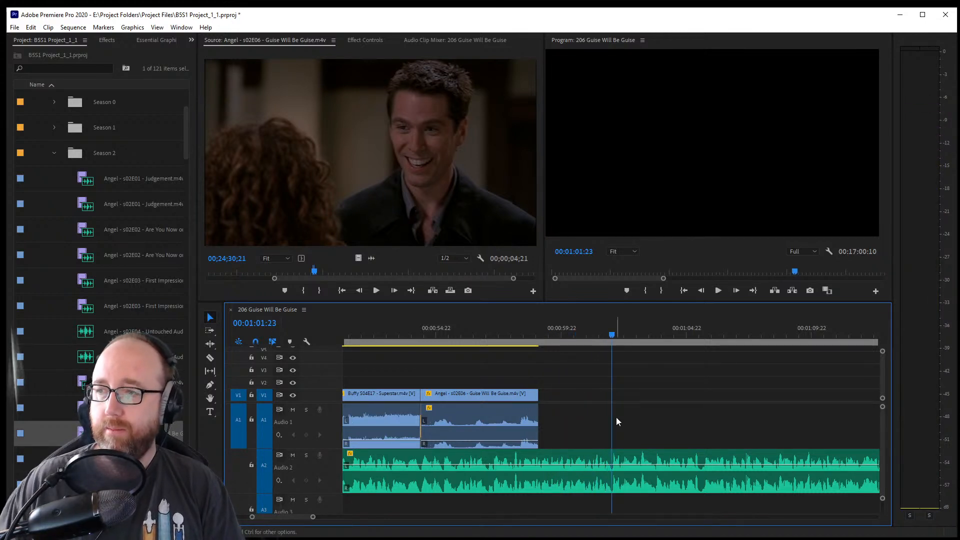
key(ctrl+s)
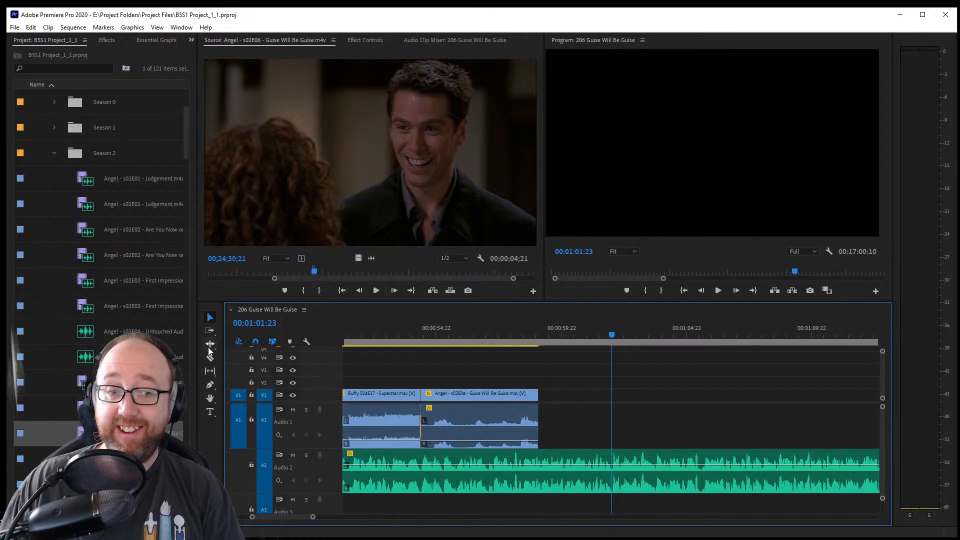
Cut the Audio 2 narration at 00:01:01:23 and shift everything after the cut about 8 seconds later
click(210, 357)
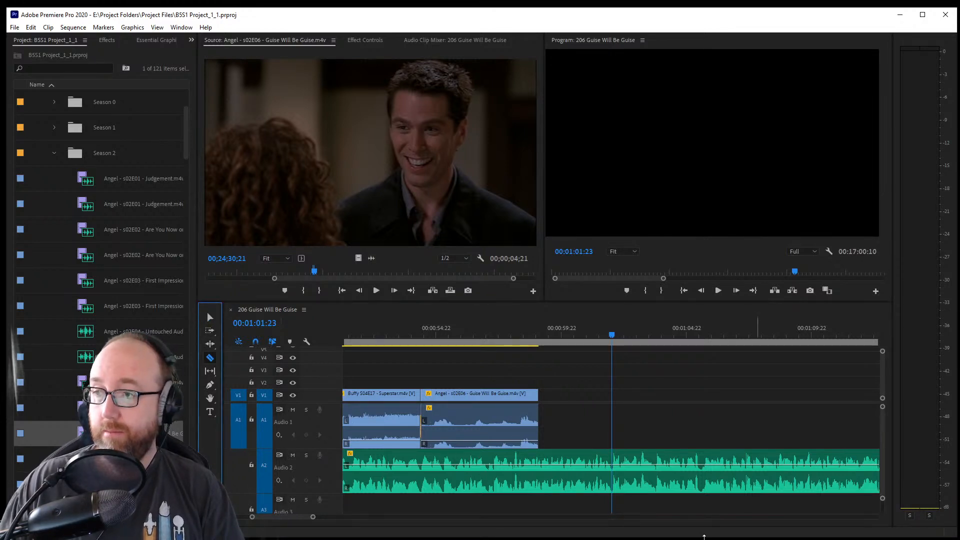
click(611, 474)
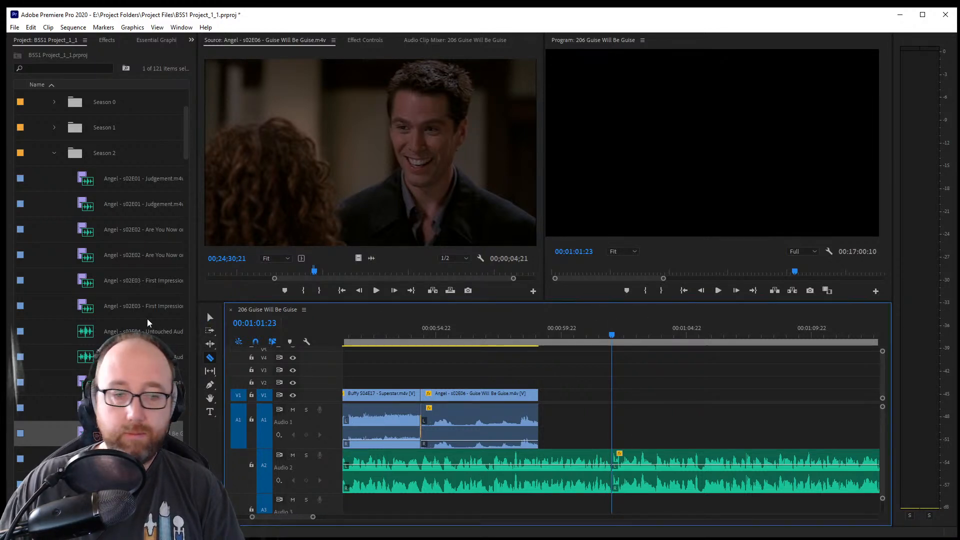
click(209, 330)
drag(635, 467, 839, 467)
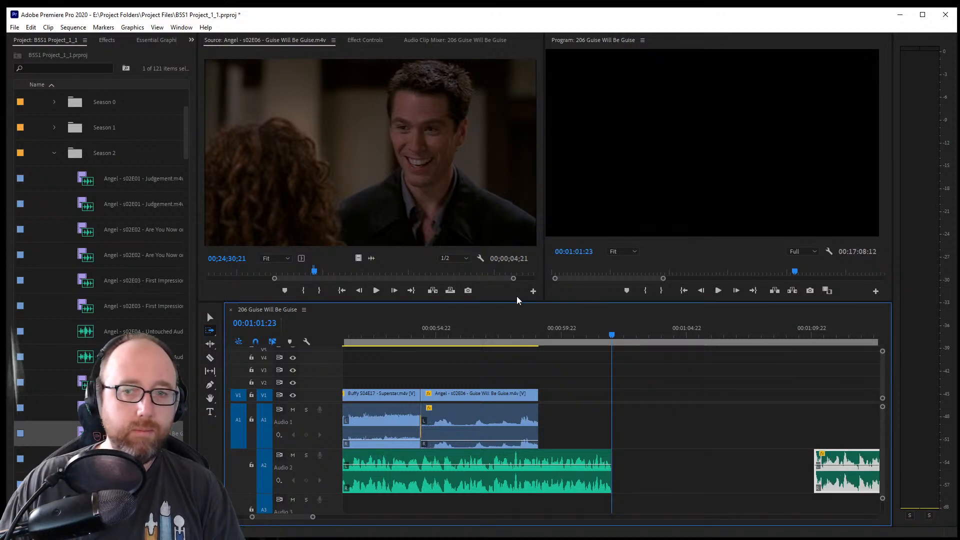
Collapse the Angel bin and open Buffy S04E17 - Superstar.m4v from Buffy Season 4 as the source clip
mouse_move(507, 279)
mouse_down()
mouse_move(523, 279)
mouse_move(502, 270)
mouse_move(526, 272)
mouse_move(503, 271)
mouse_up()
scroll(89, 280, up, 5)
click(54, 281)
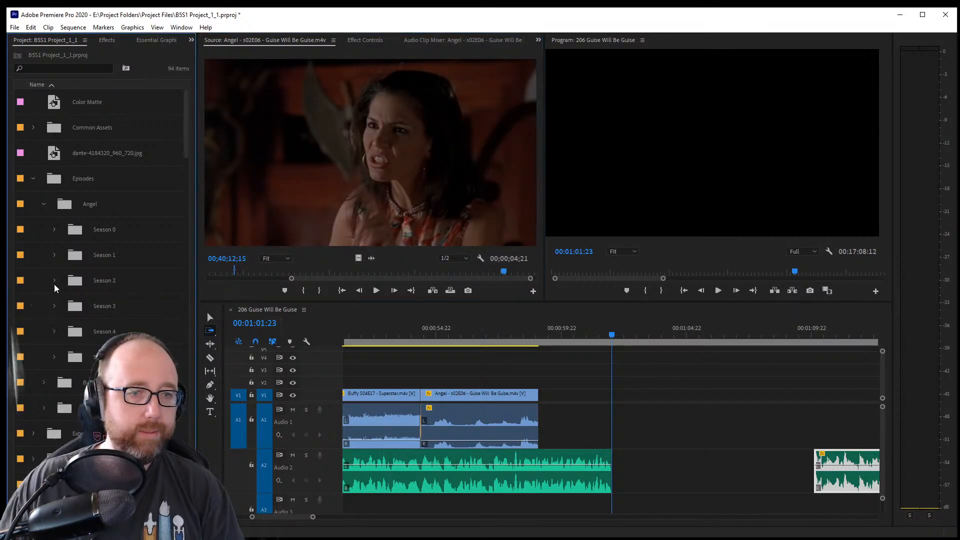
click(43, 204)
click(44, 229)
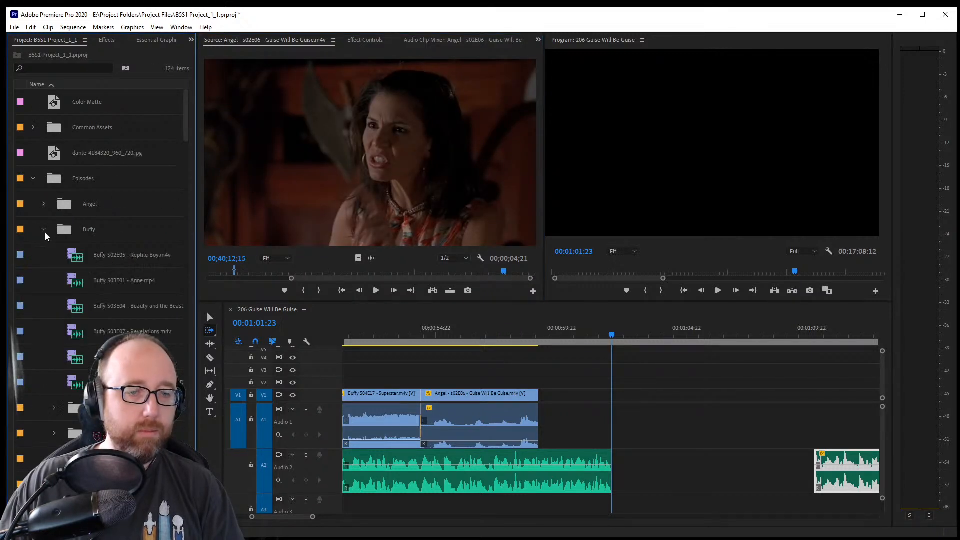
scroll(45, 232, down, 1)
scroll(45, 232, down, 5)
click(55, 357)
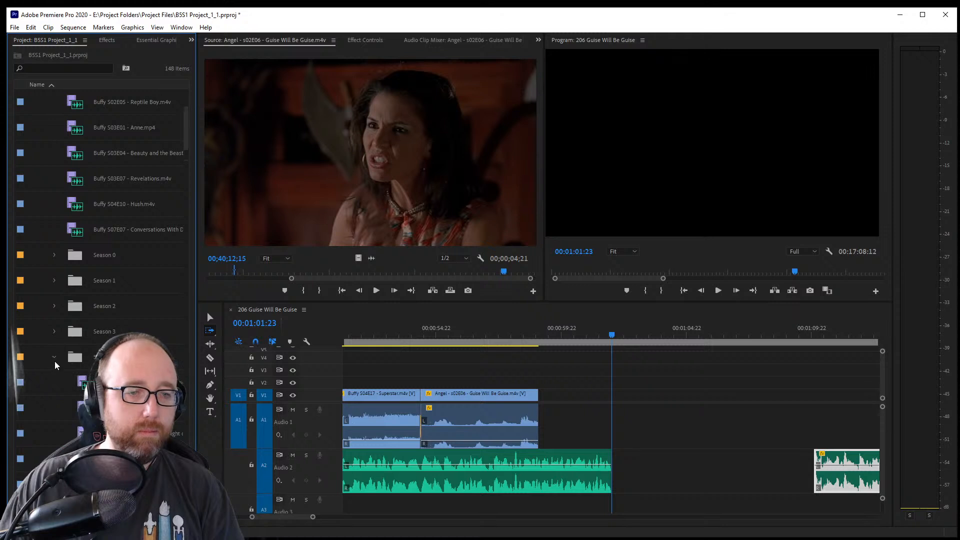
scroll(59, 390, down, 3)
scroll(86, 380, down, 5)
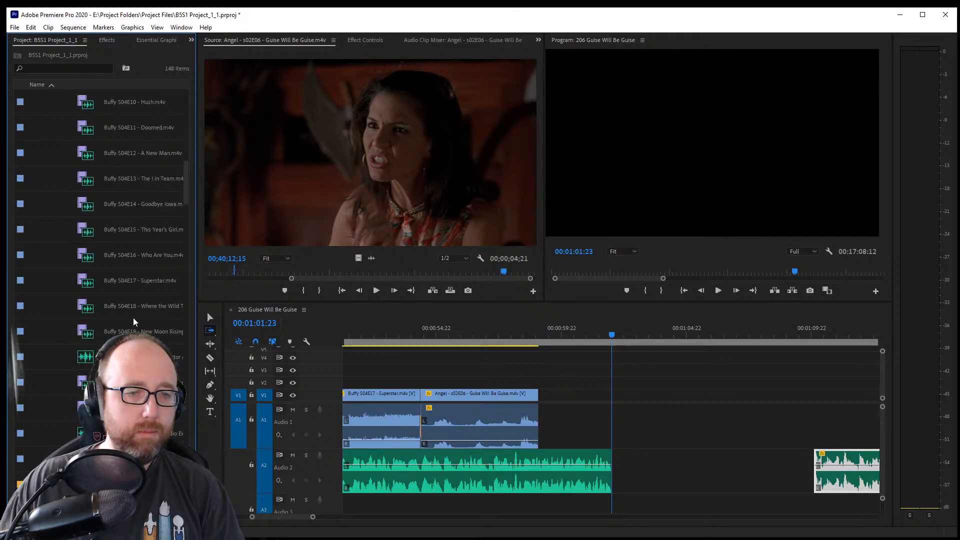
double_click(131, 279)
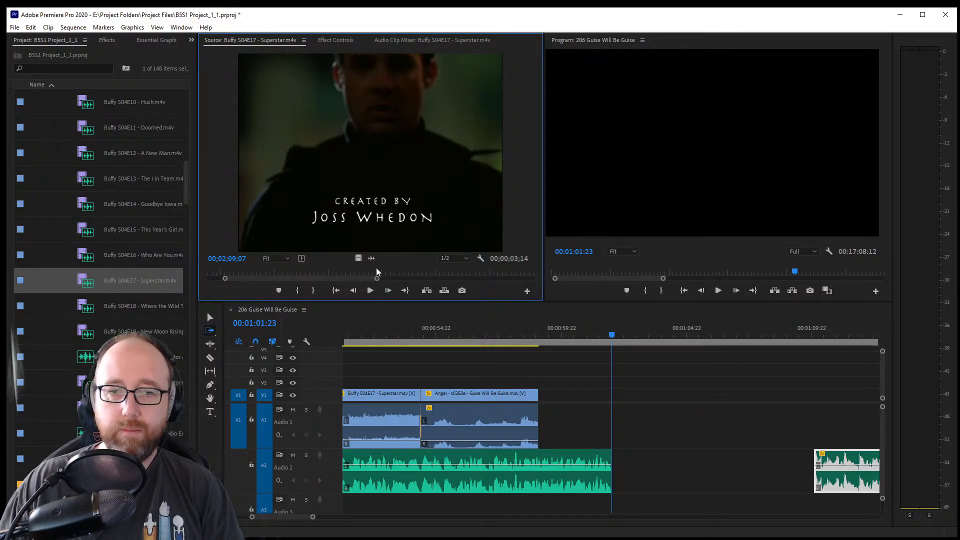
Review the park conversation near the end of Superstar, from 00;40;40;16 to about 00;41;35;05
drag(491, 272, 520, 274)
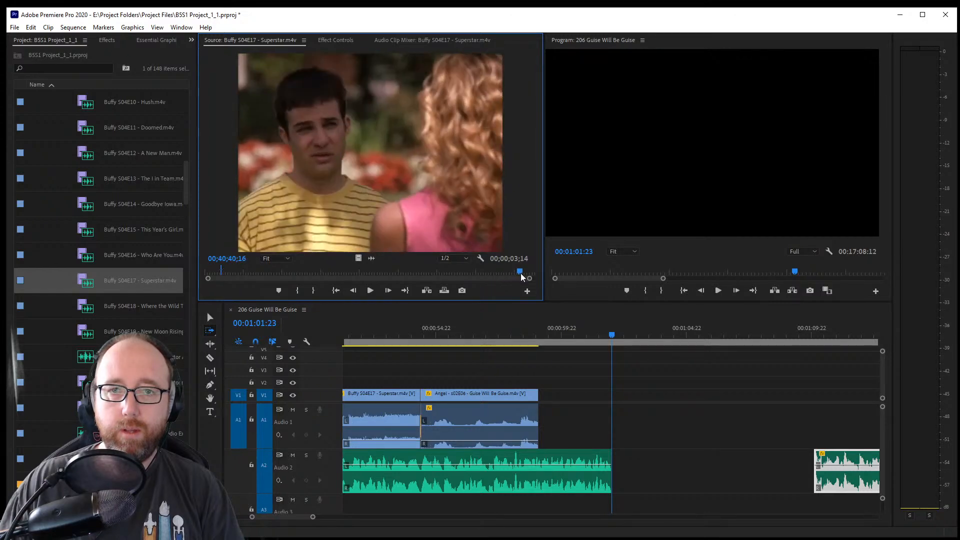
key(space)
drag(208, 279, 298, 286)
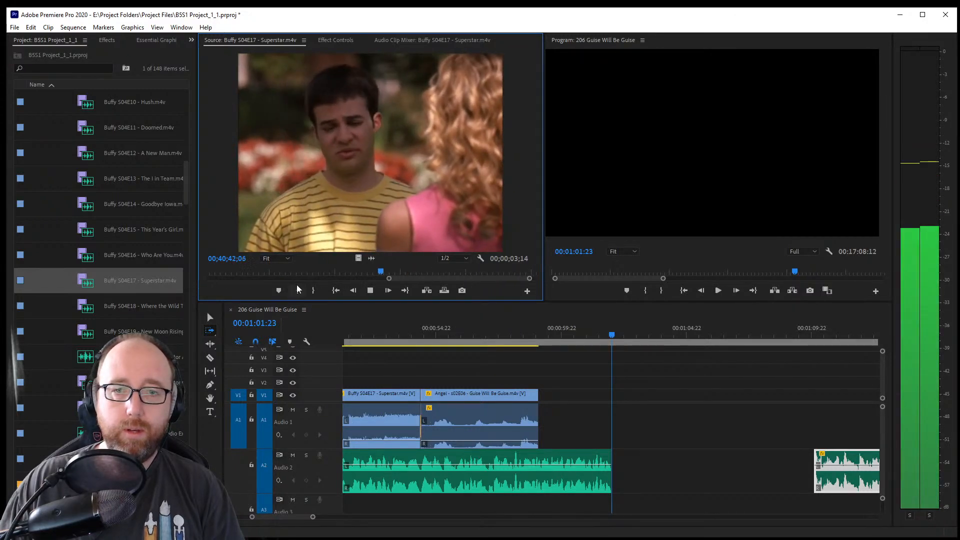
drag(382, 271, 391, 272)
key(space)
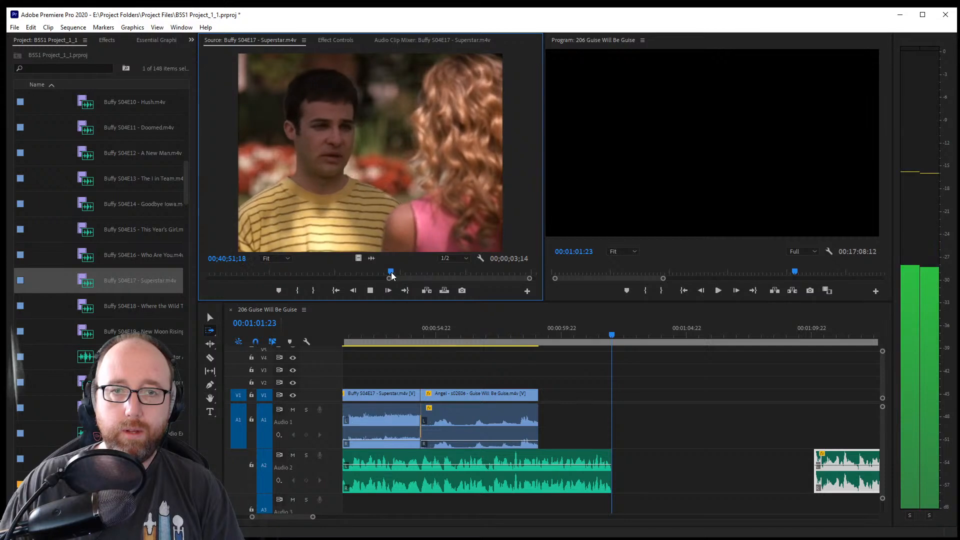
key(space)
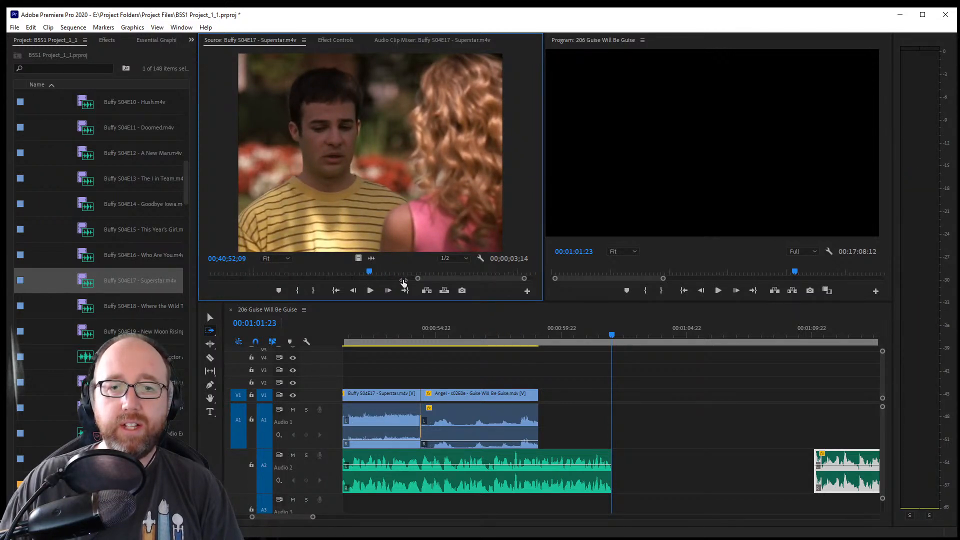
drag(401, 283, 435, 277)
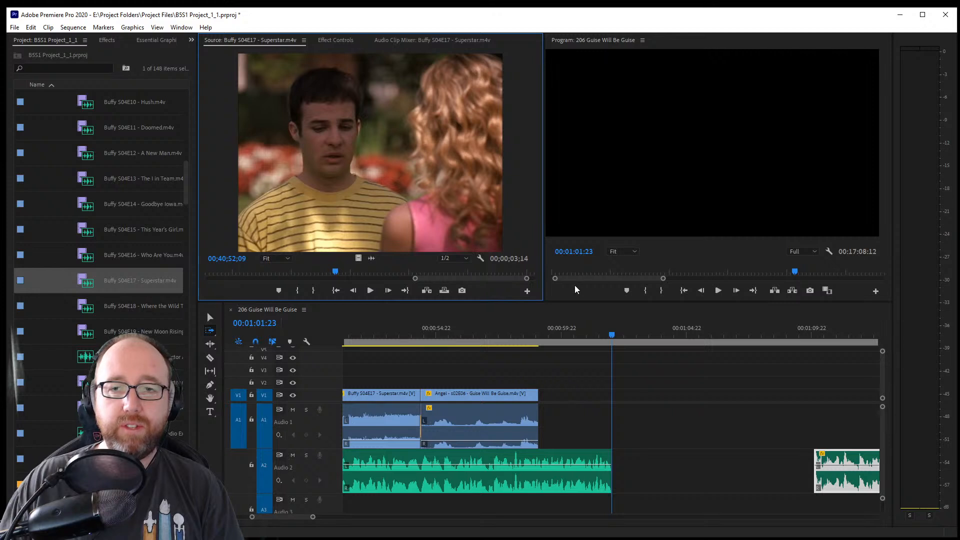
key(space)
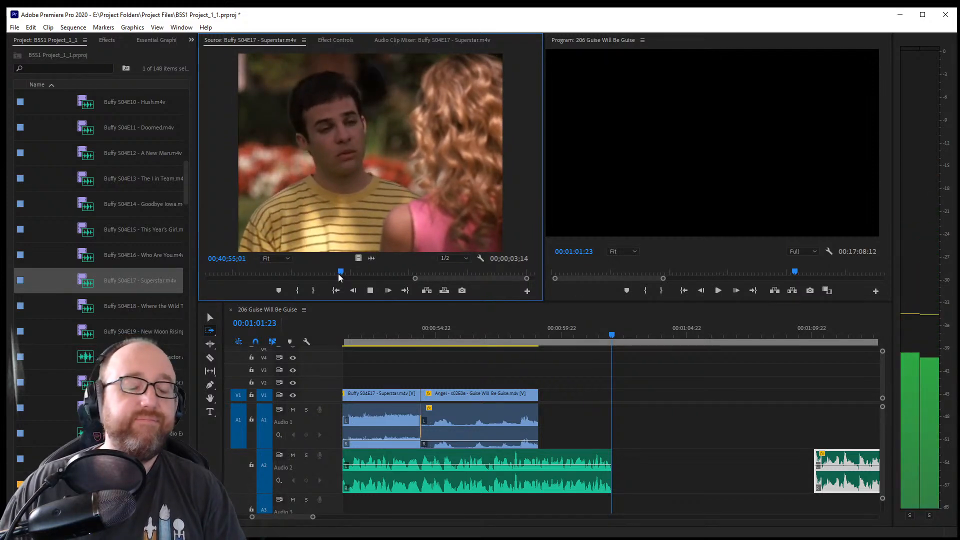
drag(339, 274, 364, 274)
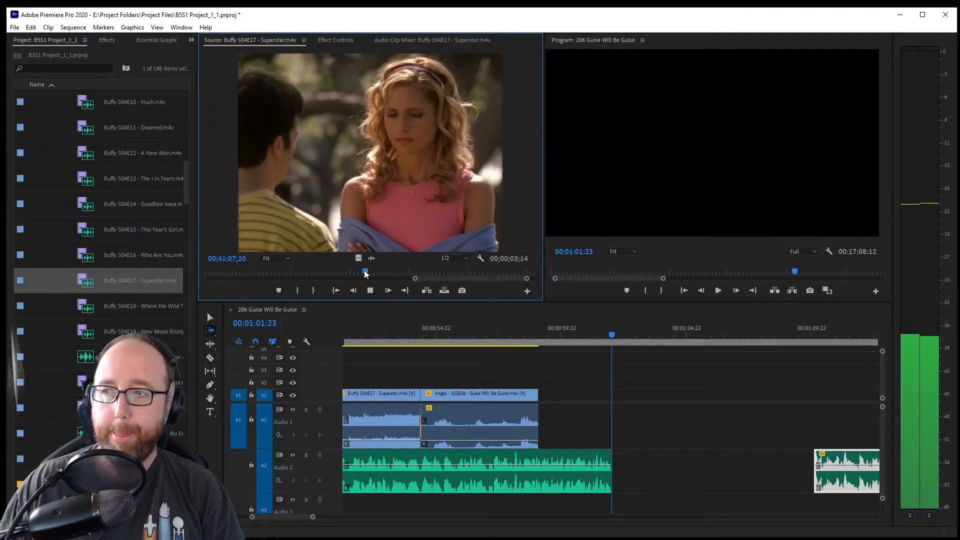
click(391, 271)
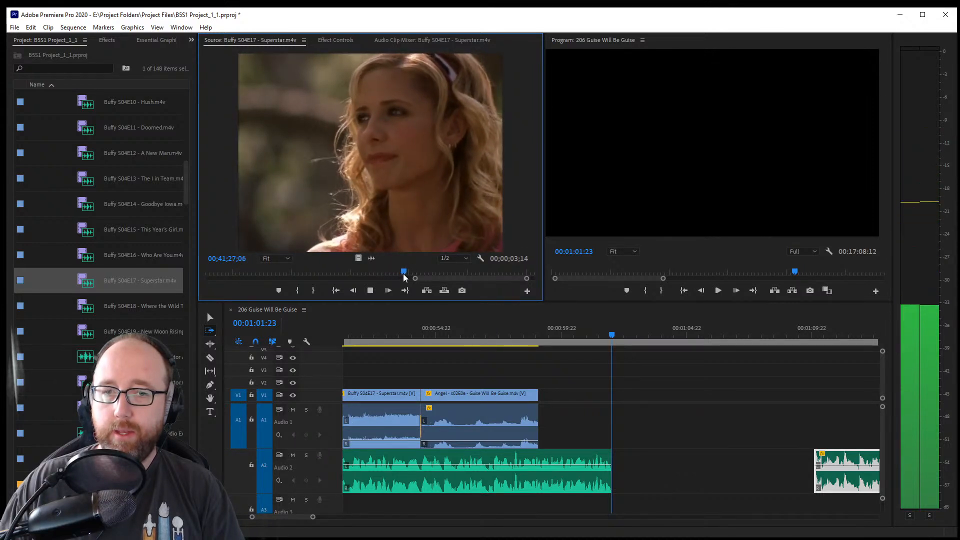
drag(428, 278, 432, 279)
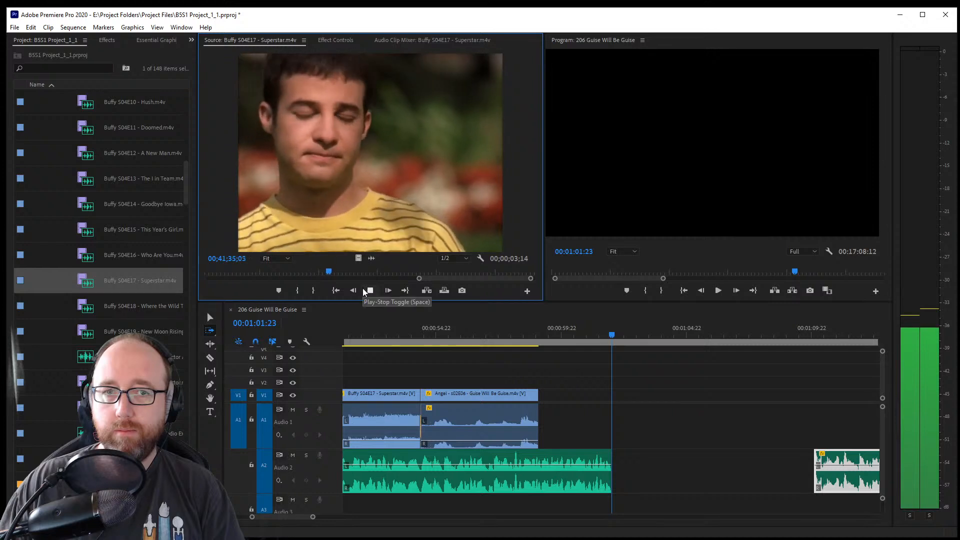
Mark a 00;00;22;07 range of the Superstar park conversation, ending at 00;42;21;20
click(338, 273)
key(space)
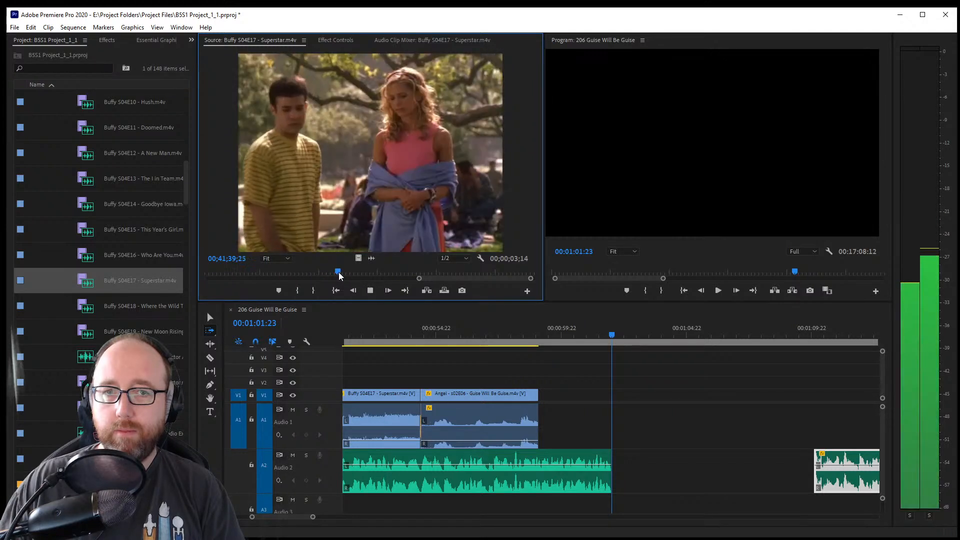
click(345, 272)
key(space)
click(344, 273)
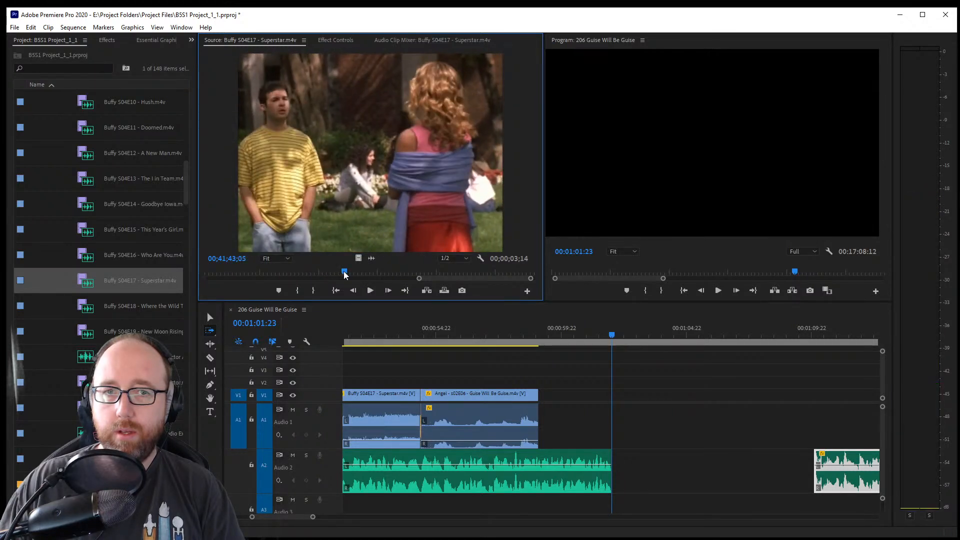
key(space)
key(space)
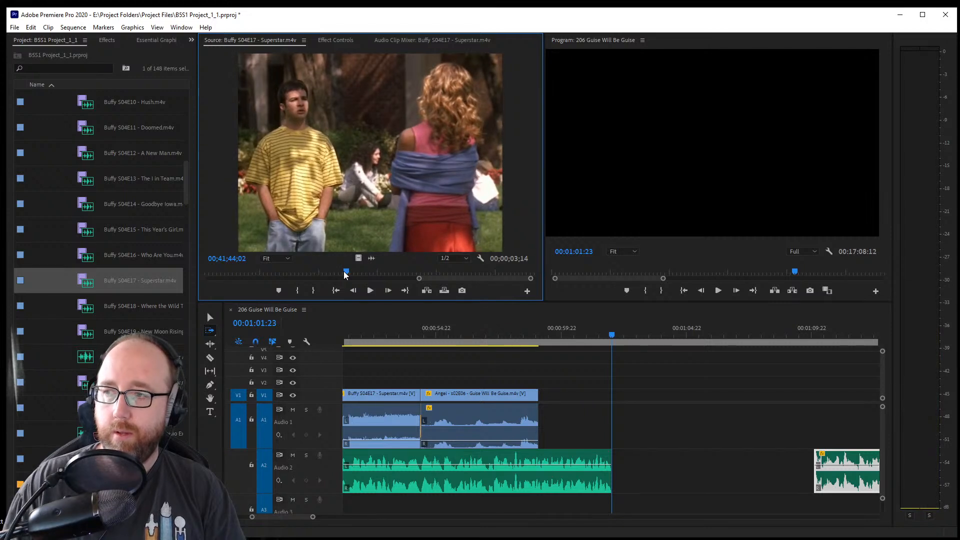
key(space)
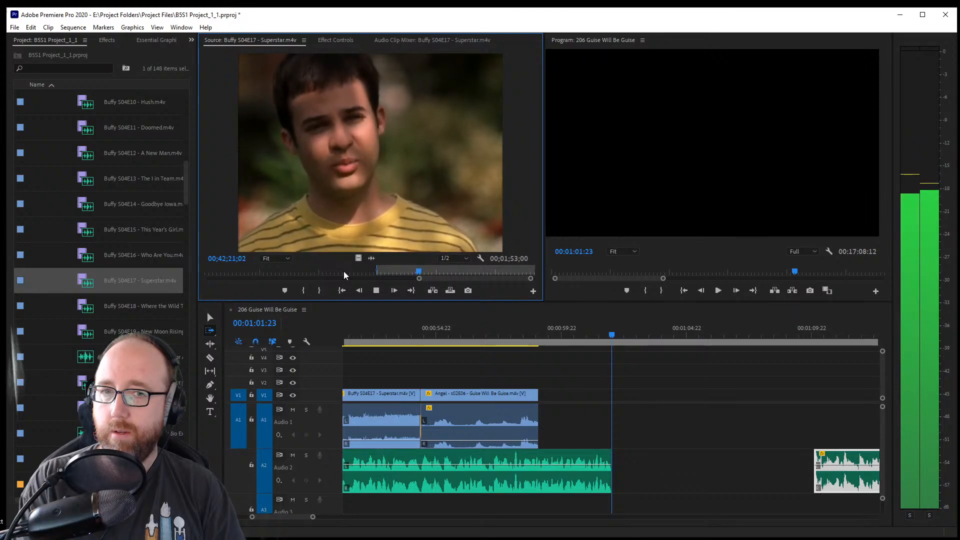
key(o)
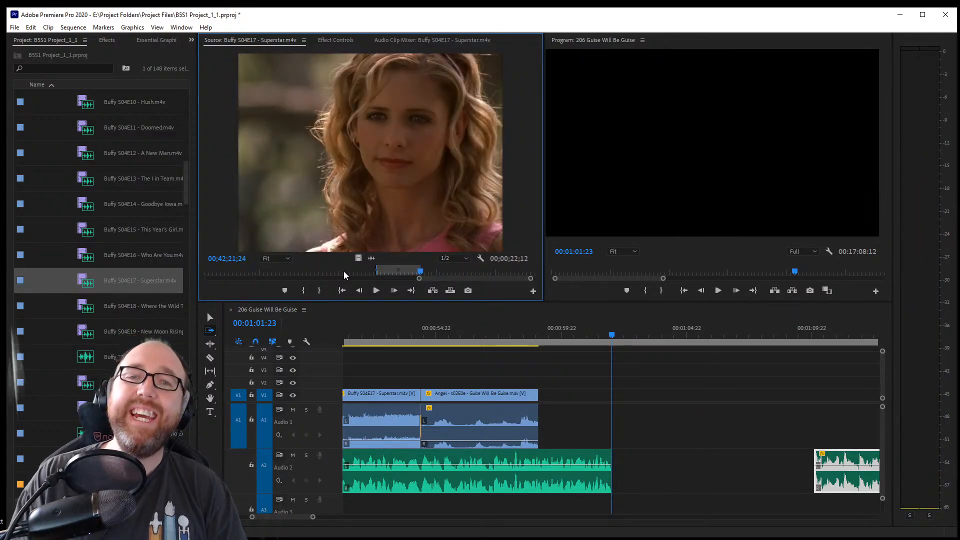
key(shift+Left)
key(o)
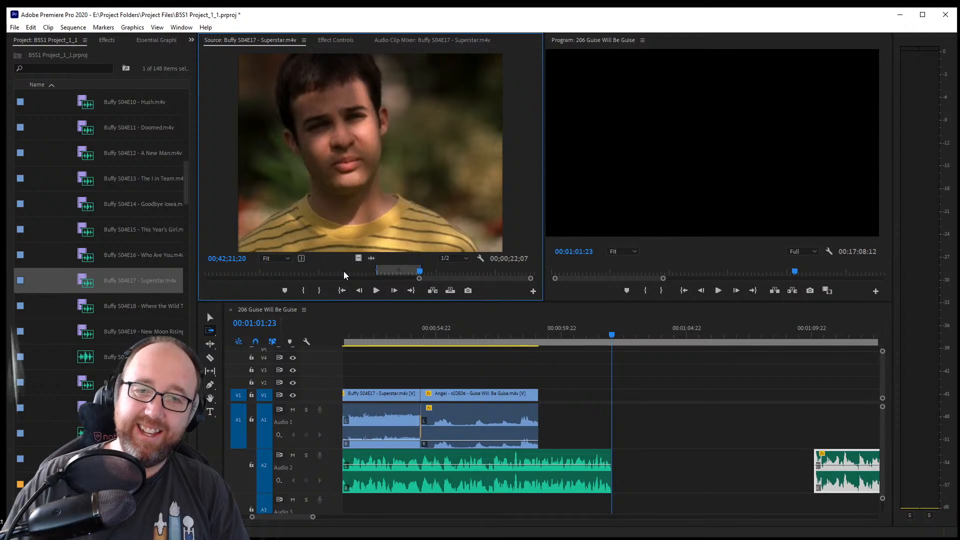
Replay the end of the Superstar park conversation and mark a 00;00;04;22 range starting at about 00;42;16;29
click(403, 271)
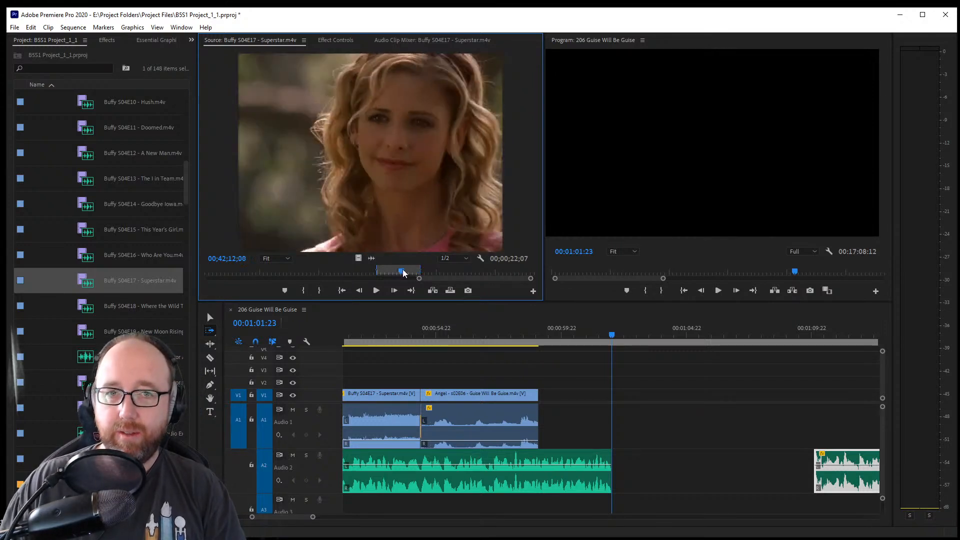
key(space)
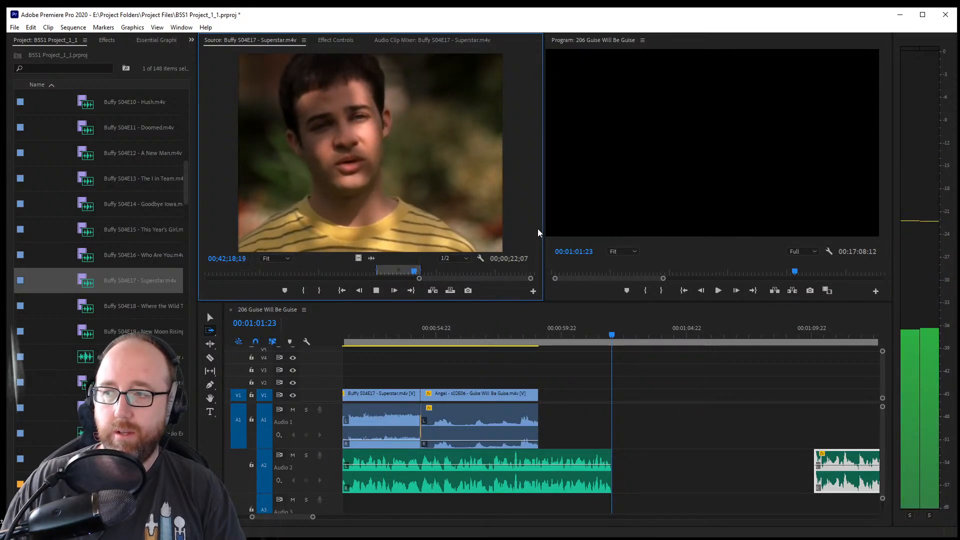
key(space)
key(Left)
key(Left)
key(Left)
key(Left)
key(Left)
key(Left)
key(Left)
key(Left)
key(Left)
key(Left)
key(Left)
key(Left)
key(Left)
key(Left)
key(Left)
key(Left)
key(Left)
key(Left)
key(Left)
key(Left)
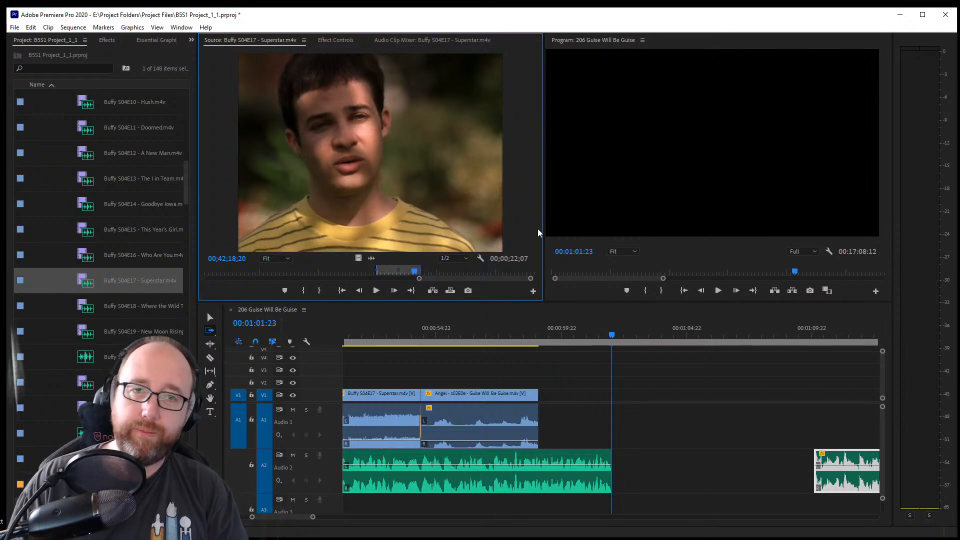
key(Left)
key(Left)
key(Left)
key(Left)
key(Left)
key(Left)
key(Left)
key(Left)
key(Left)
key(Left)
key(Left)
key(Left)
key(Left)
key(Left)
key(Left)
key(Left)
key(Left)
key(Left)
key(Left)
key(Left)
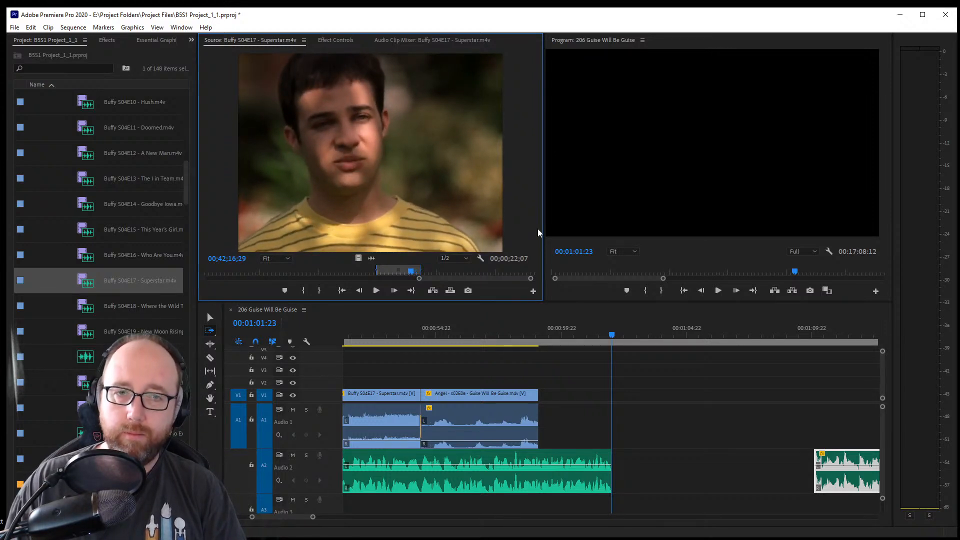
key(i)
key(space)
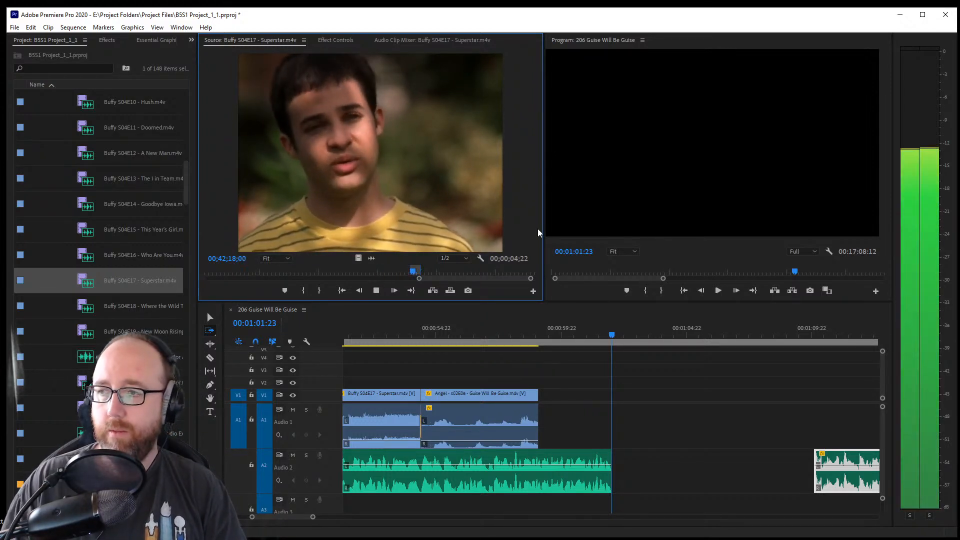
key(space)
Place the marked Superstar range on Video 1 and Audio 1 at 00:01:01:23 and extend its start back to the preceding Angel clip
key(.)
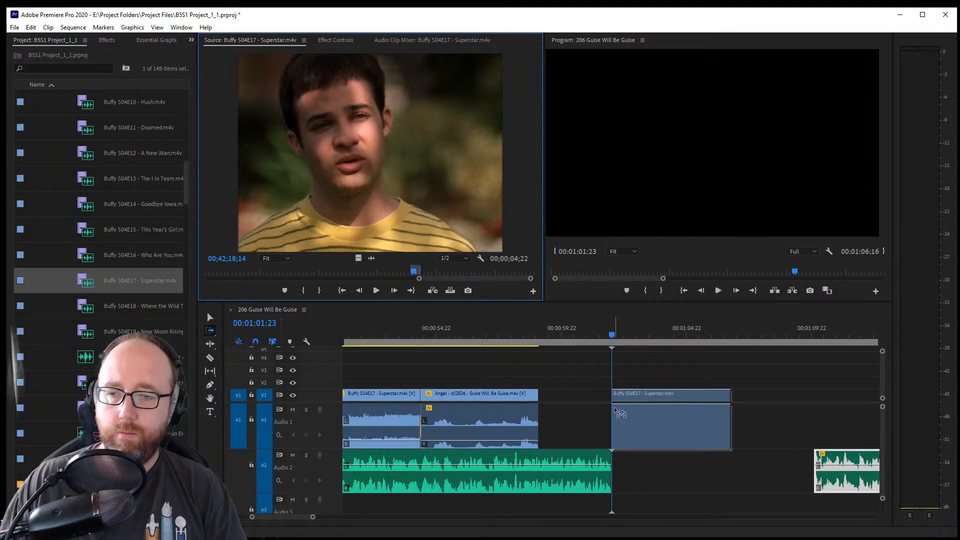
click(211, 317)
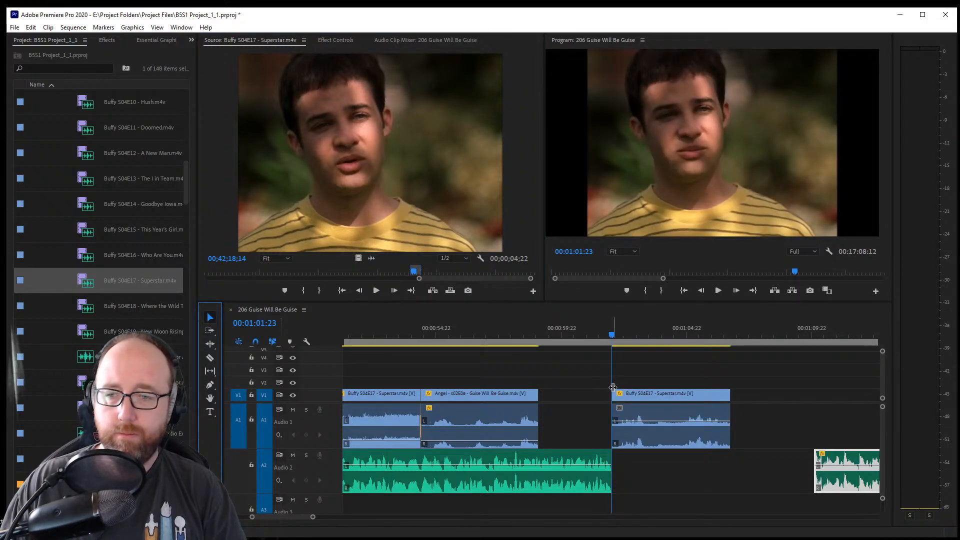
drag(612, 387, 538, 388)
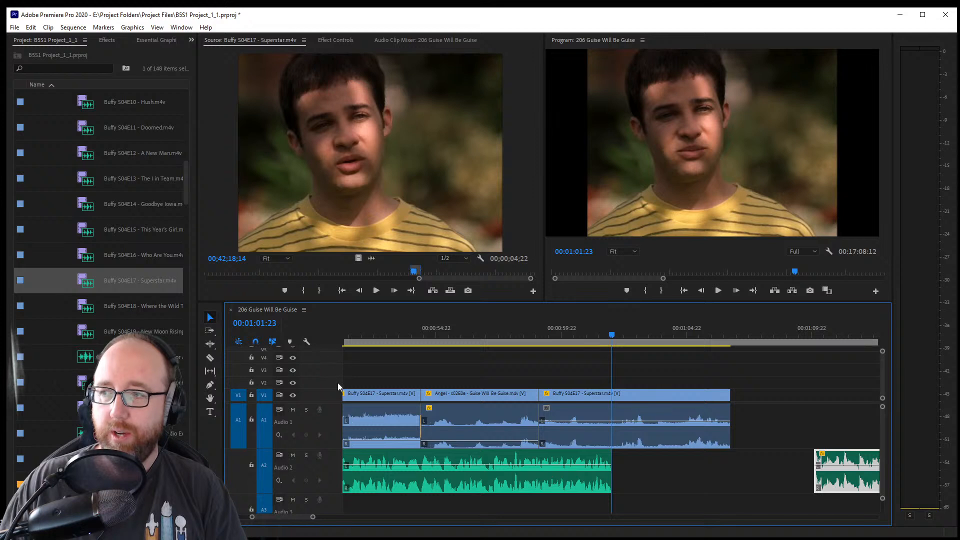
Cut the extended Superstar clip at 00:01:01:23 and lower the audio level of the part under the narration
click(208, 358)
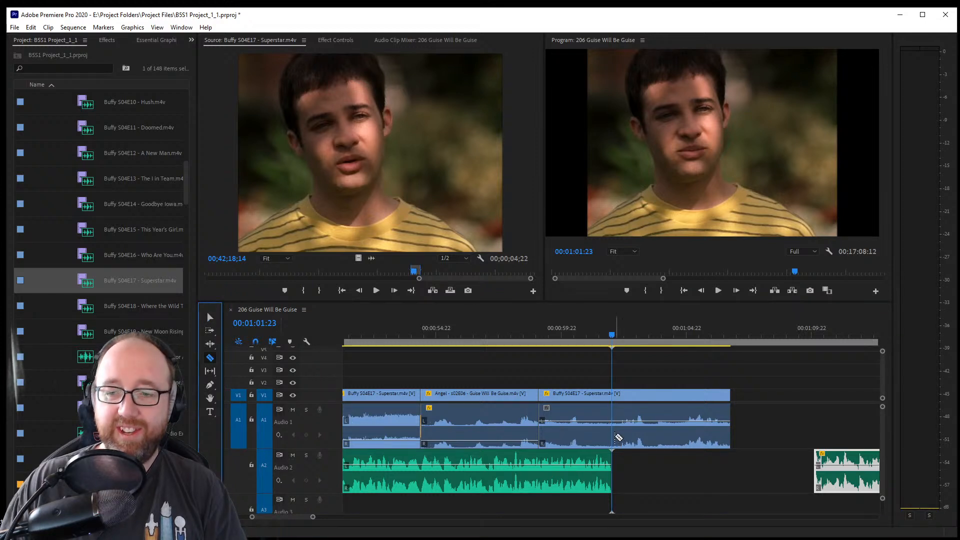
click(615, 436)
click(212, 317)
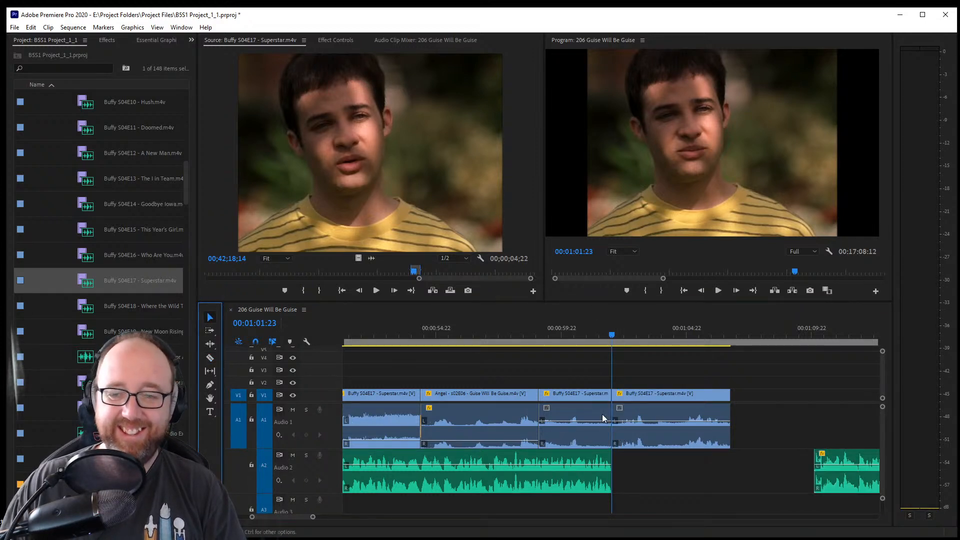
click(592, 424)
drag(543, 338, 586, 350)
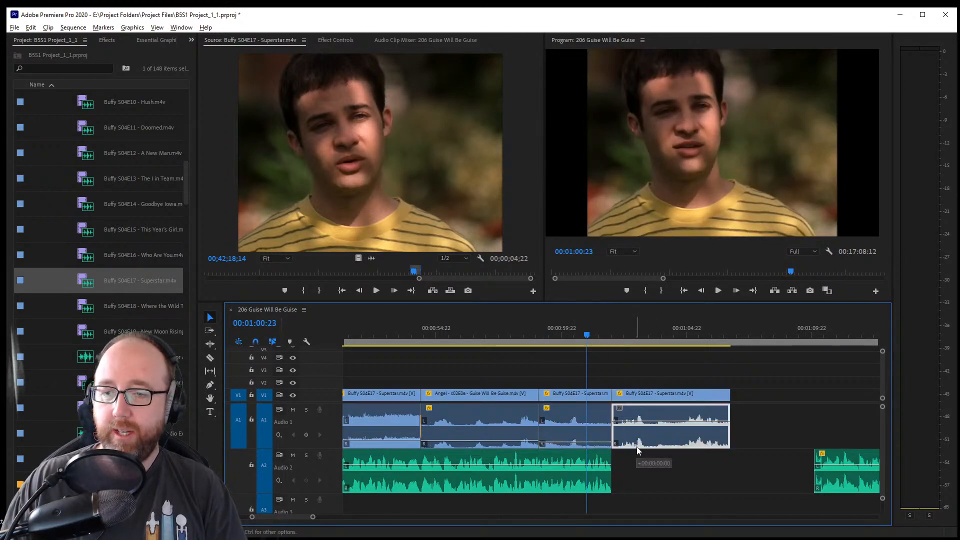
Duplicate the Superstar dialogue audio after the cut onto Audio 2 and adjust the volume of the Audio 1 copy
drag(637, 449, 634, 455)
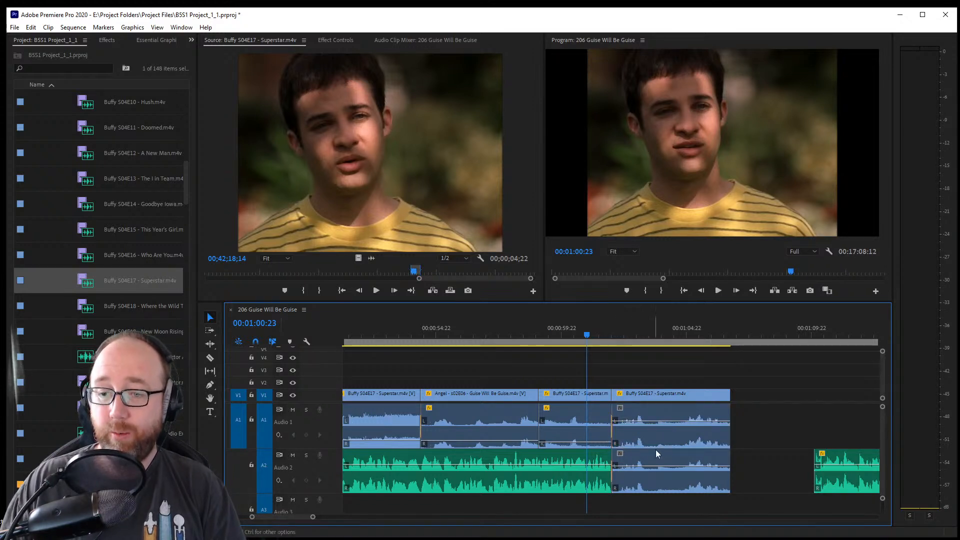
click(645, 420)
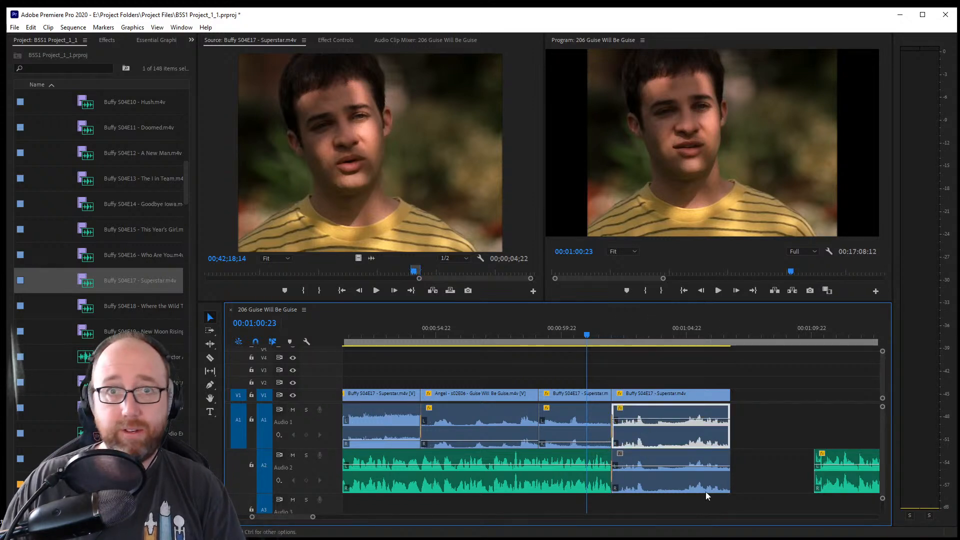
Close the gap between the duplicated dialogue and the following narration on Audio 2, and save the project
click(789, 487)
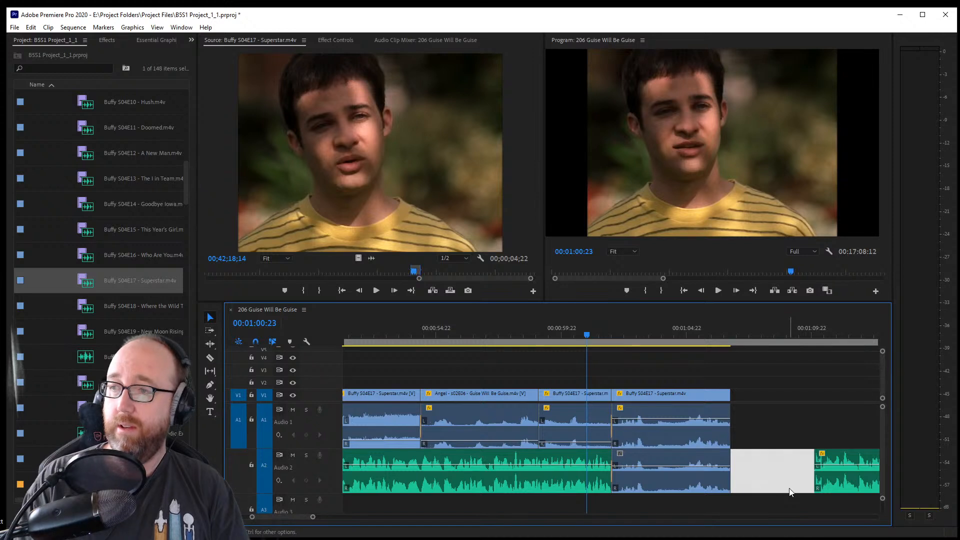
key(Delete)
key(ctrl+s)
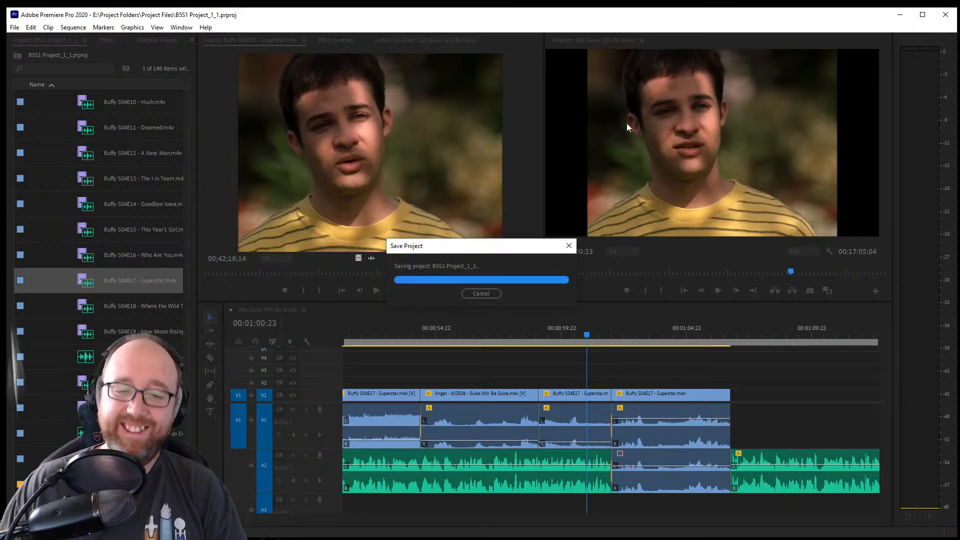
Play the sequence from 00:00:58:17 and raise the volume of the Superstar dialogue on Audio 1
click(532, 339)
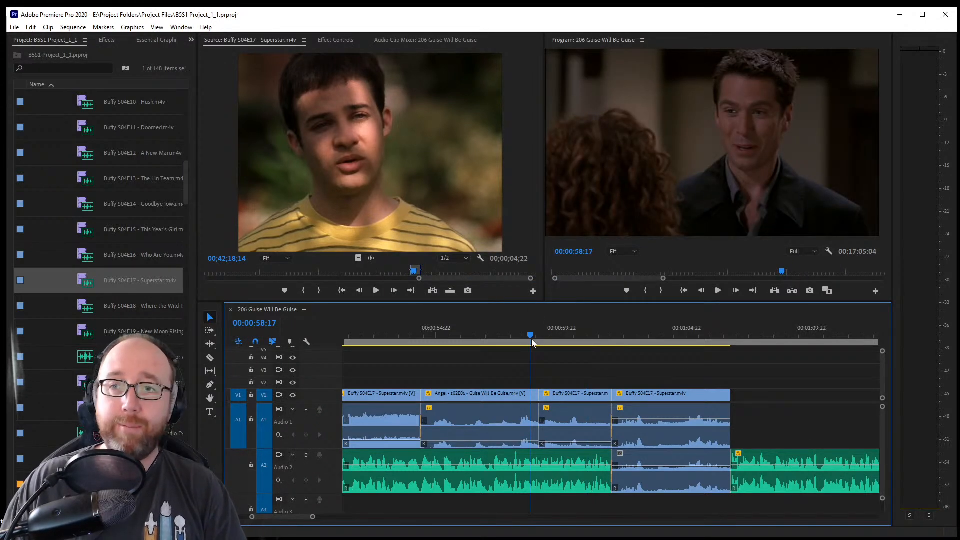
key(space)
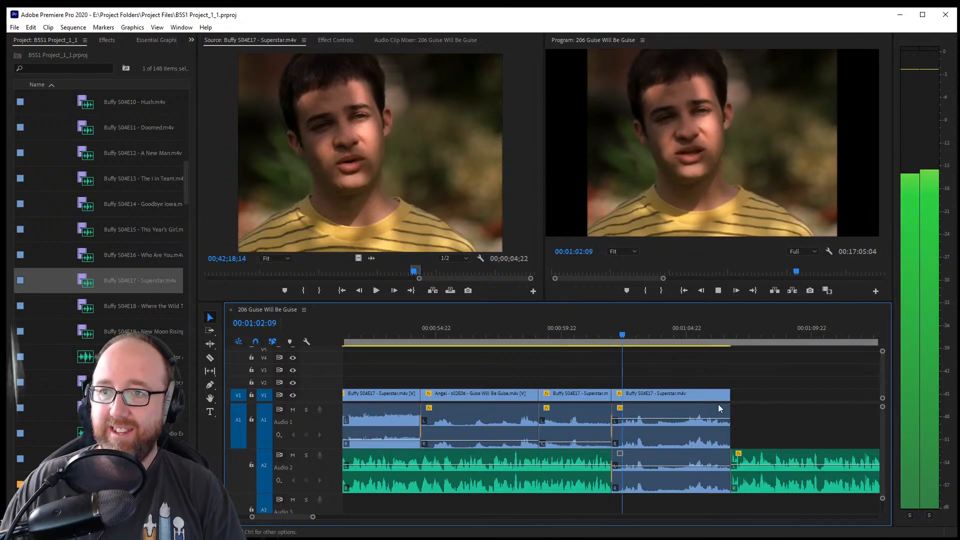
drag(645, 418, 650, 408)
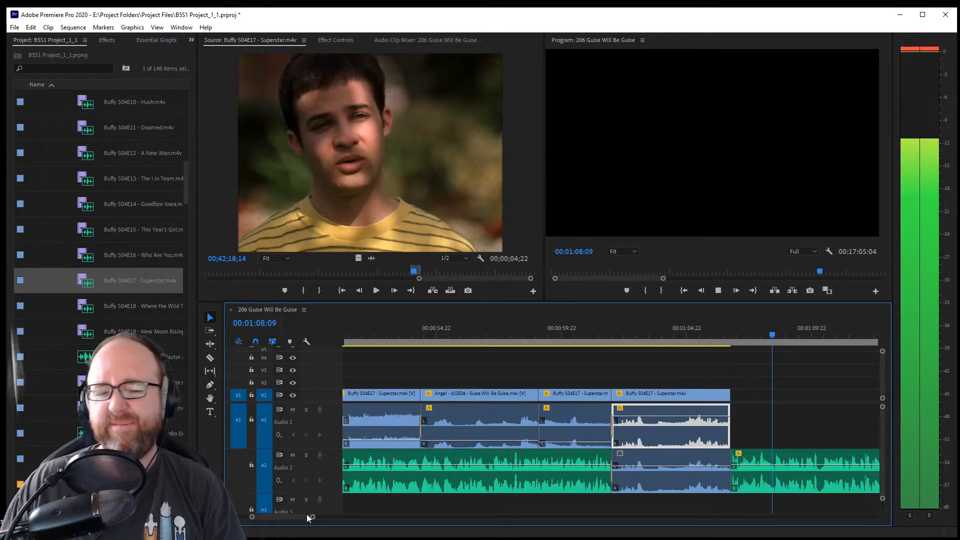
Play the uncovered narration after the Superstar dialogue and park the playhead at 00:01:10:05
scroll(310, 517, down, 2)
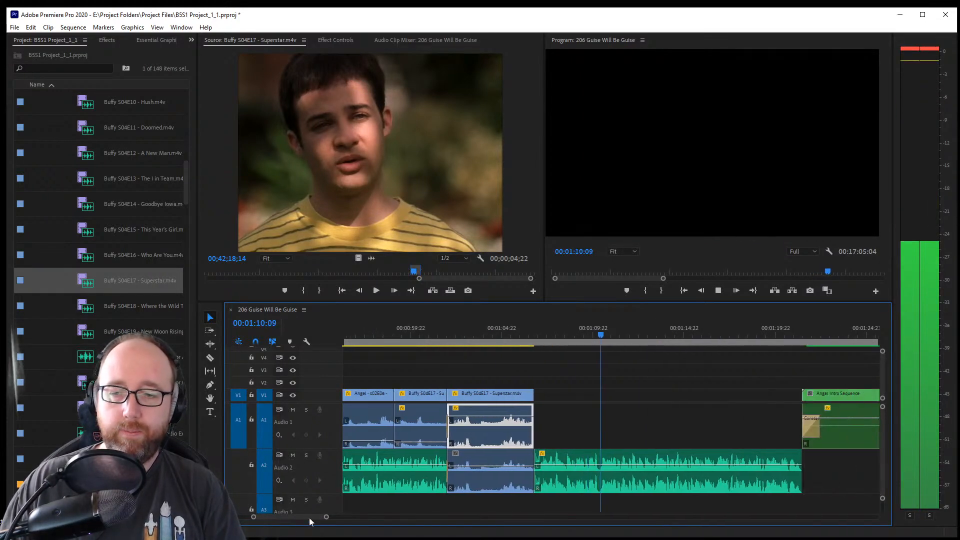
click(576, 329)
key(space)
key(space)
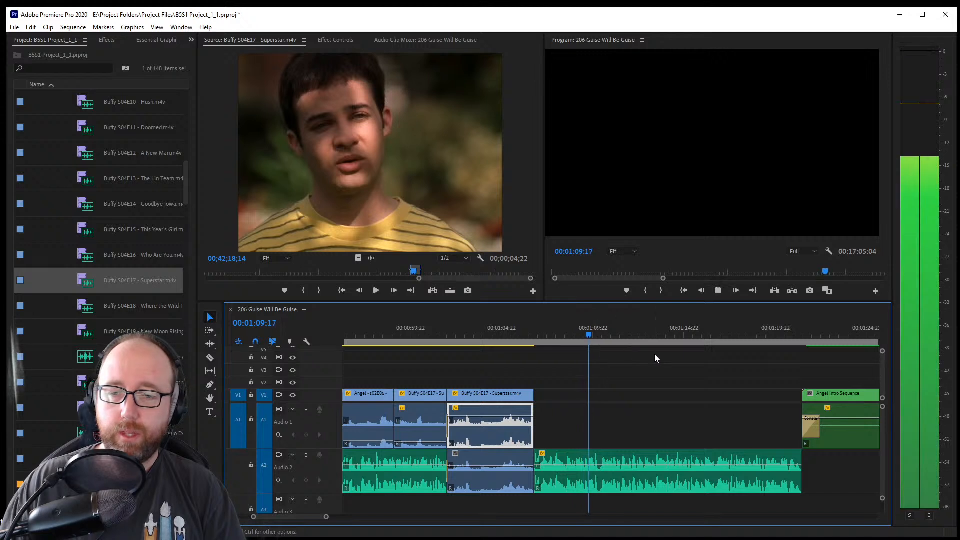
key(Right)
key(Right)
key(Right)
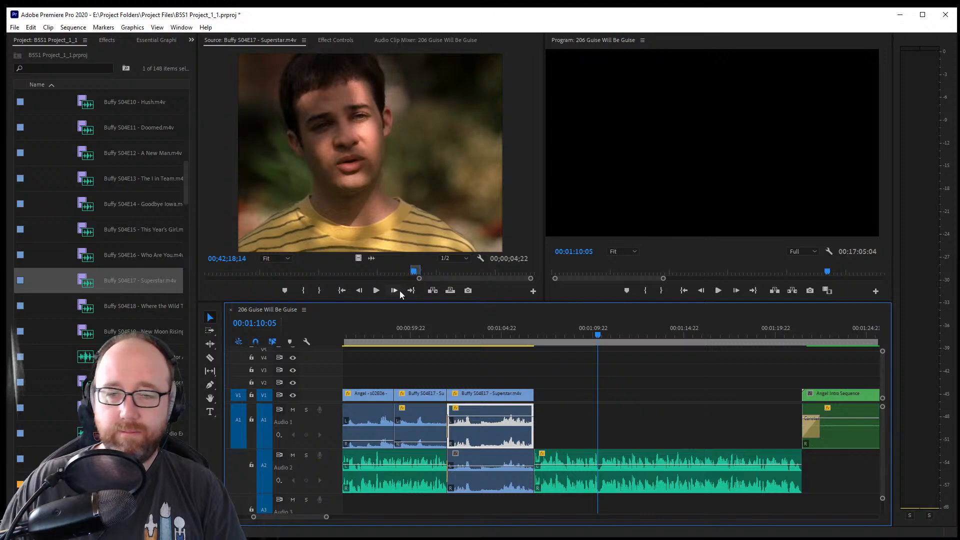
Skim the Superstar source for footage and switch the source clip to Angel - s02E06 - Guise Will Be Guise.m4v from Angel Season 2
drag(419, 279, 147, 300)
drag(271, 272, 322, 275)
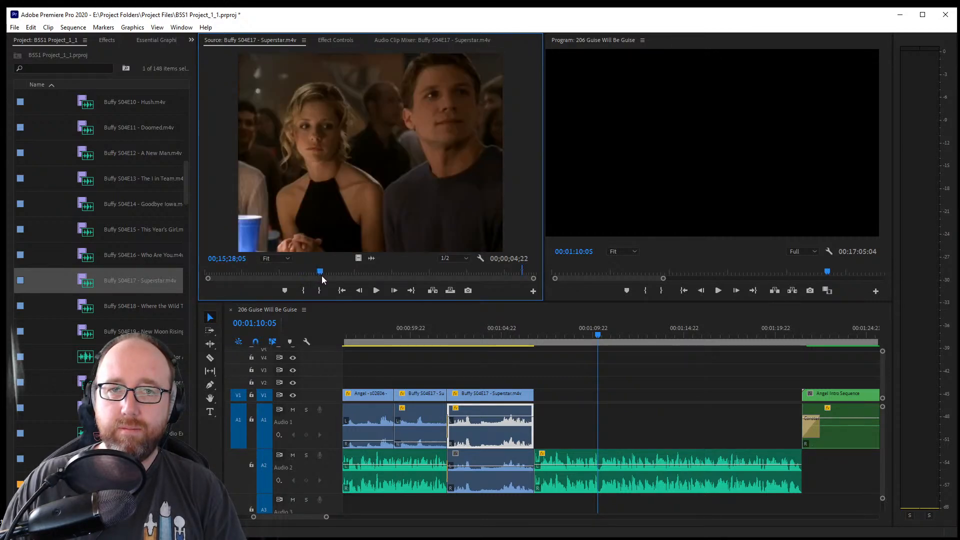
scroll(70, 226, up, 5)
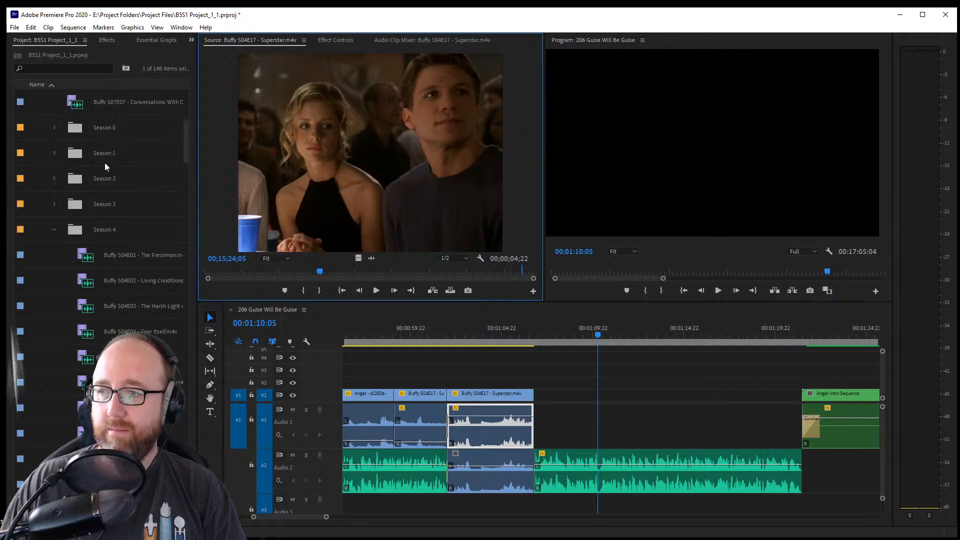
click(57, 229)
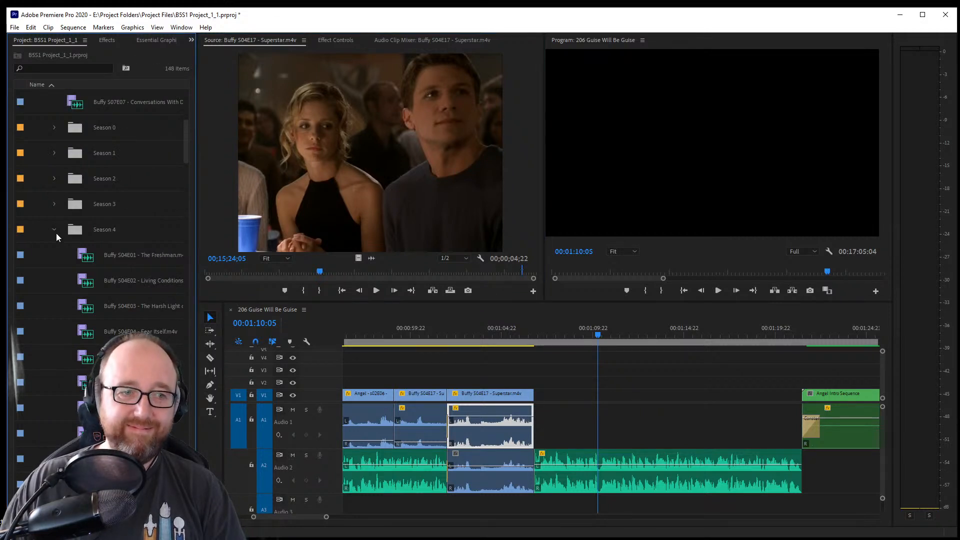
scroll(67, 255, up, 5)
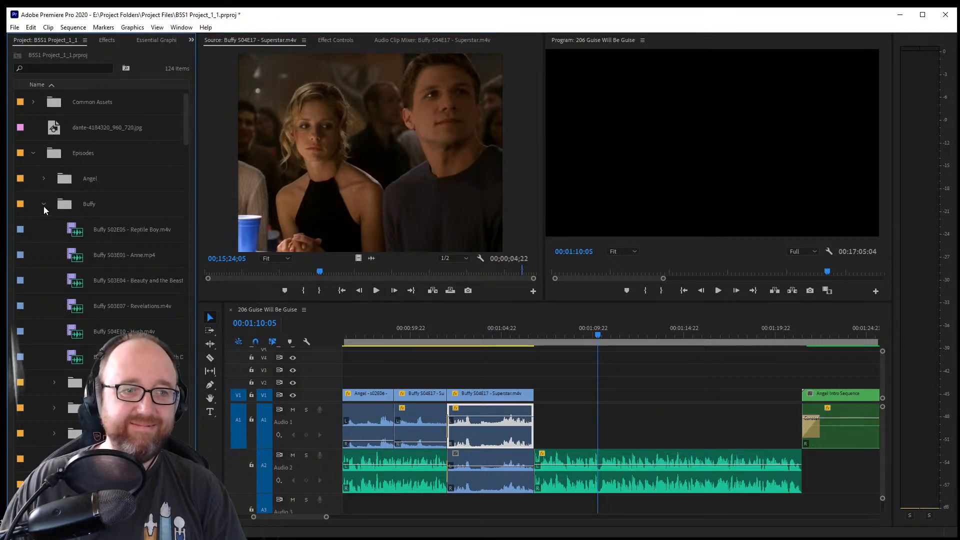
click(44, 205)
click(44, 178)
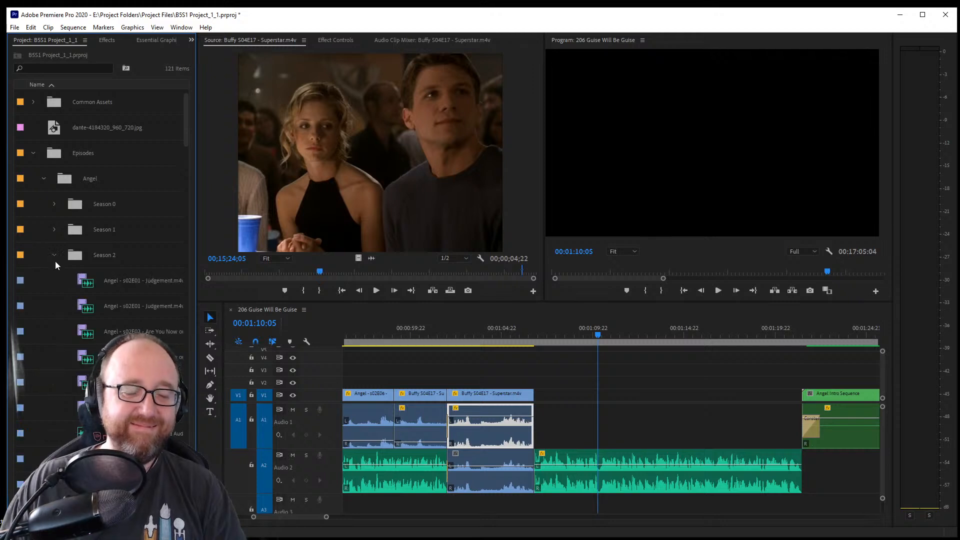
scroll(112, 232, down, 2)
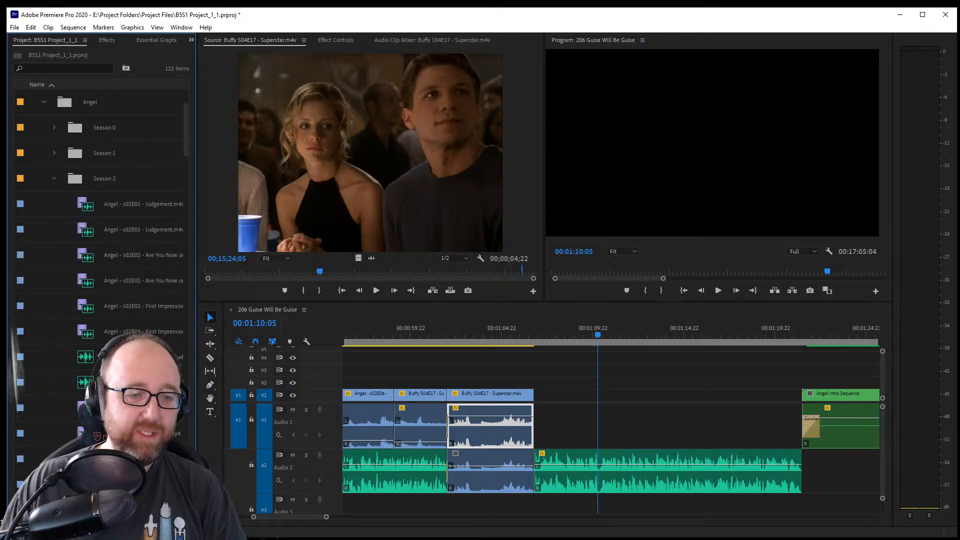
double_click(86, 458)
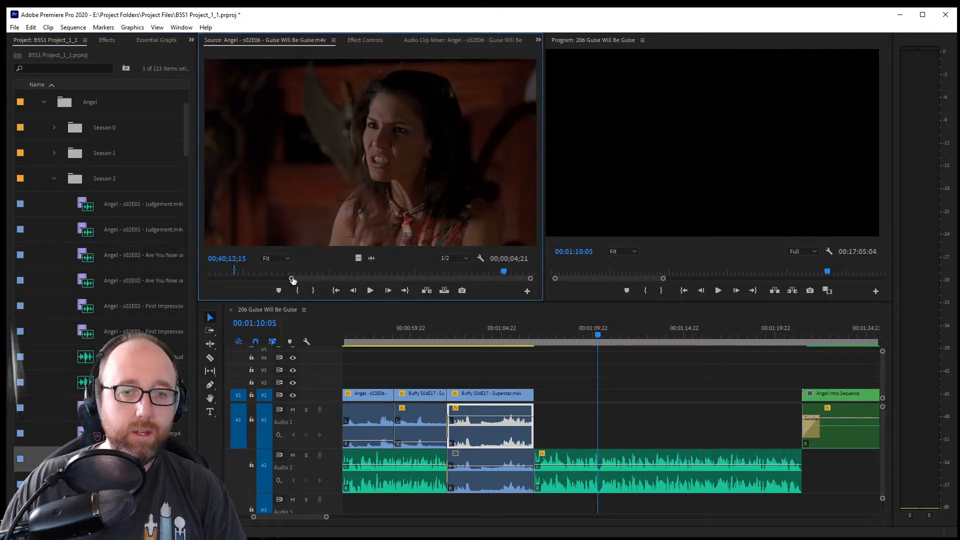
Mark a 00;00;03;08 range of Angel's scene at the cabin door in Guise Will Be Guise, ending at 00;07;55;18
drag(237, 274, 268, 279)
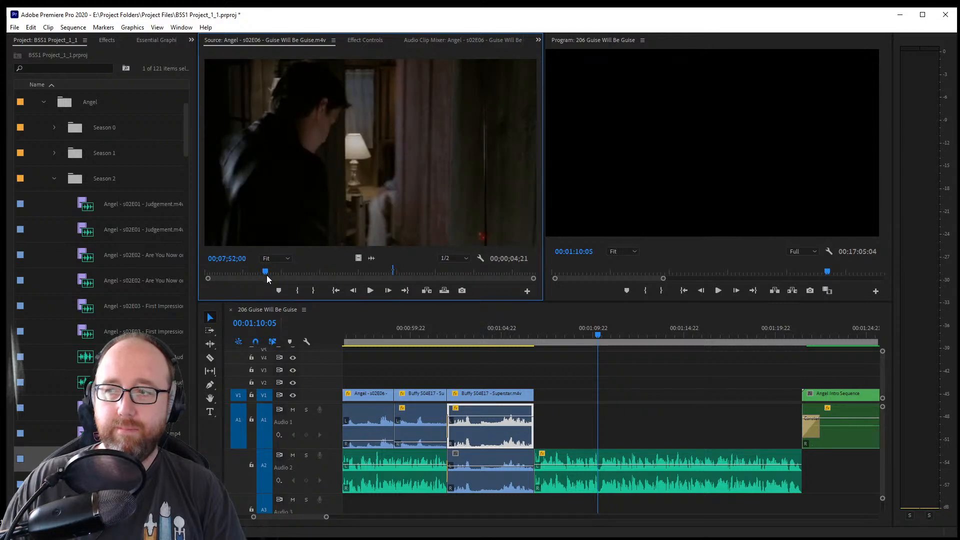
key(space)
key(space)
key(space)
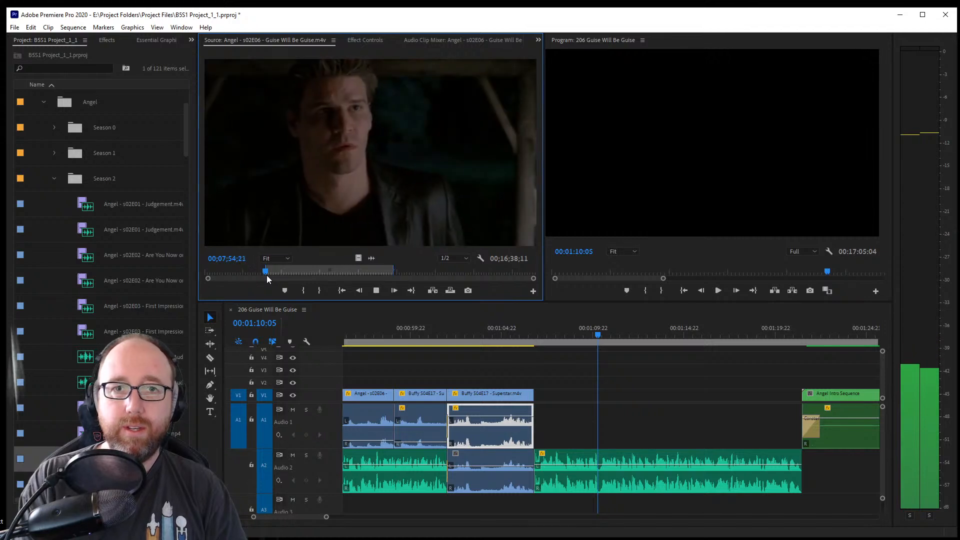
key(space)
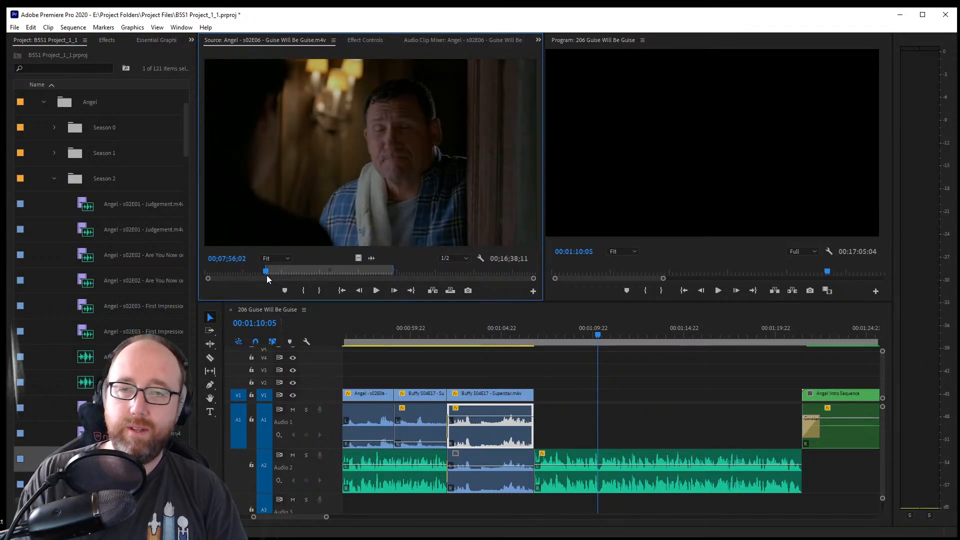
key(Left)
key(Left)
key(Left)
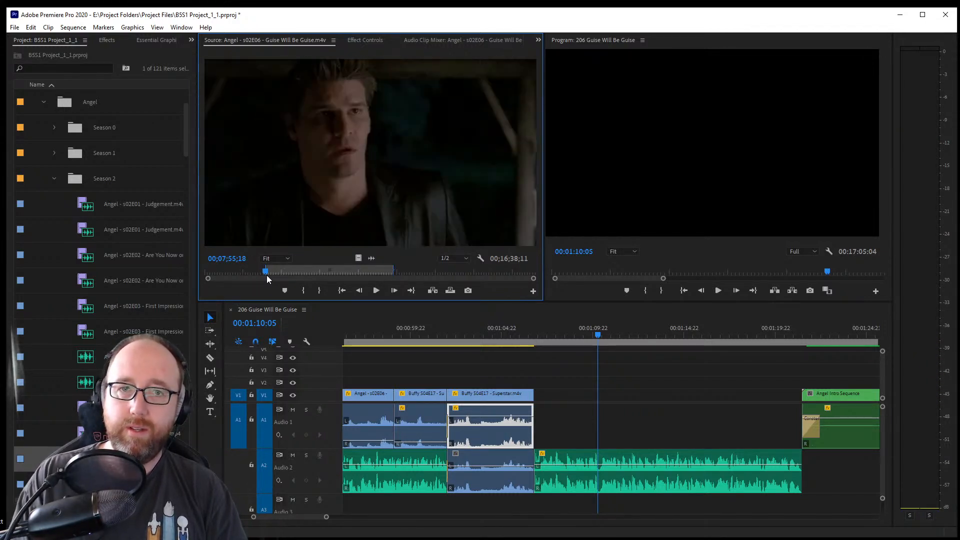
key(i)
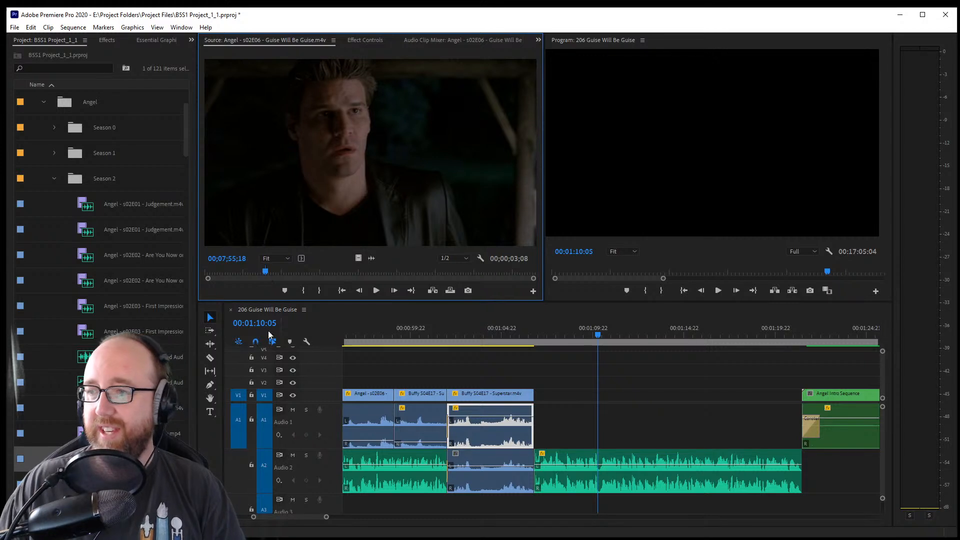
Place the marked cabin door footage on V1 after the Superstar clip, lower its audio and extend it to 00:01:10:05
drag(515, 326, 592, 397)
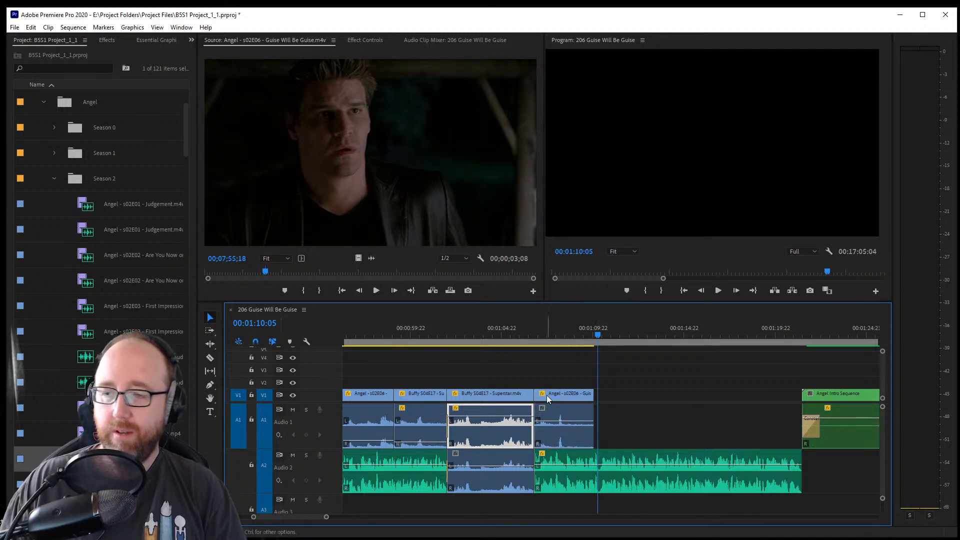
click(563, 395)
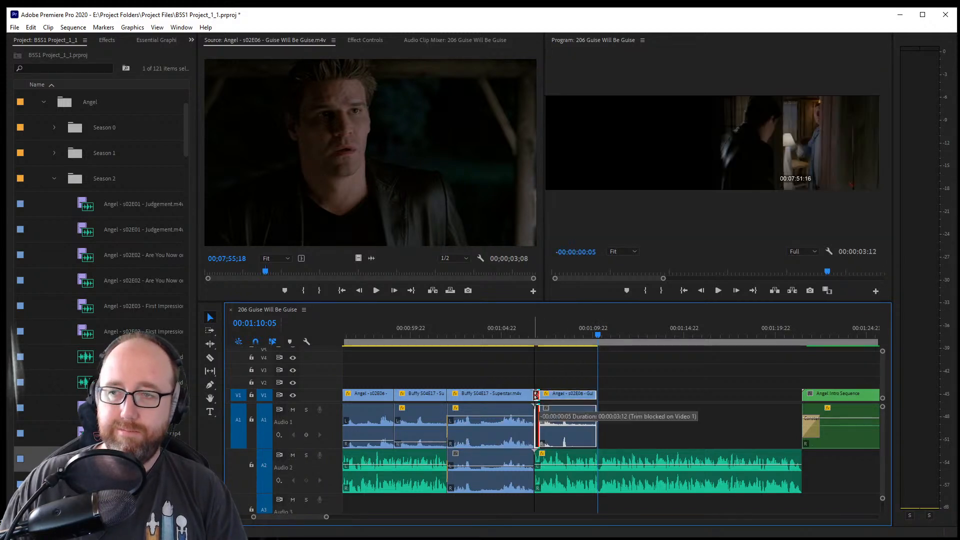
drag(535, 395, 535, 396)
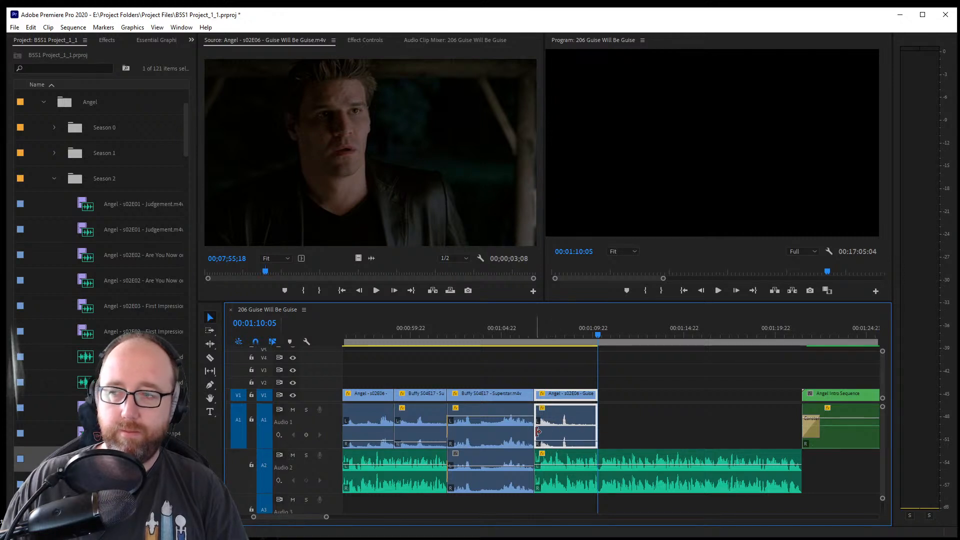
click(538, 432)
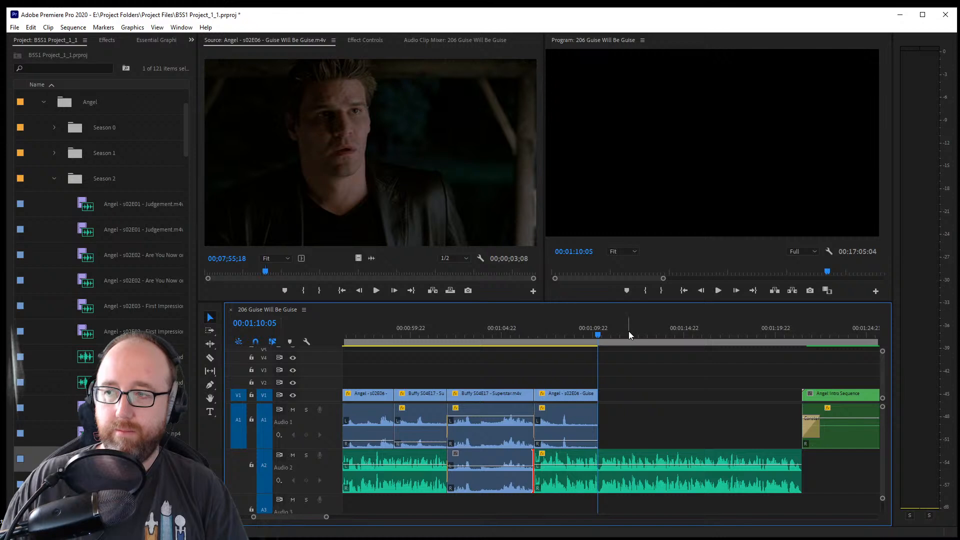
Play the narration past the cabin door clip, park the playhead at 00:01:13:08 and save the project
click(519, 344)
key(space)
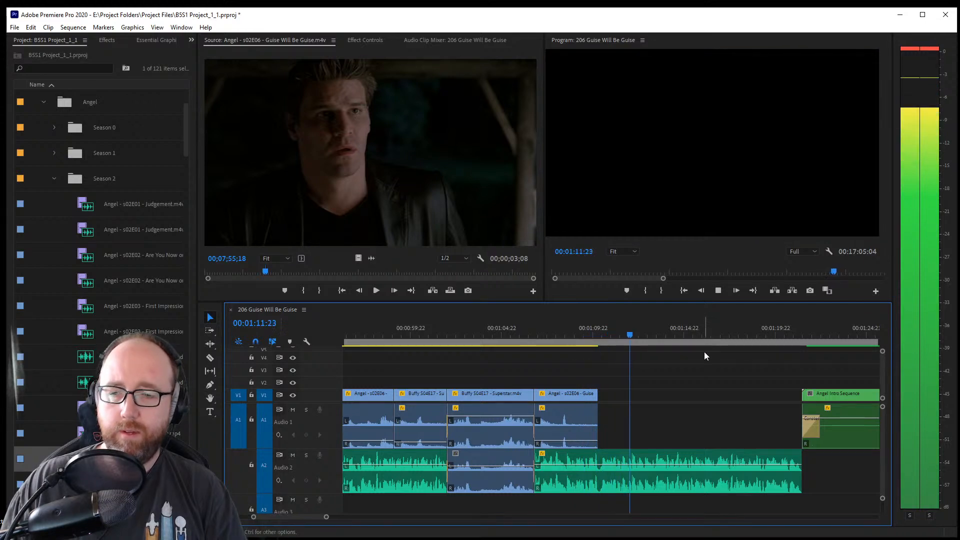
key(ctrl+s)
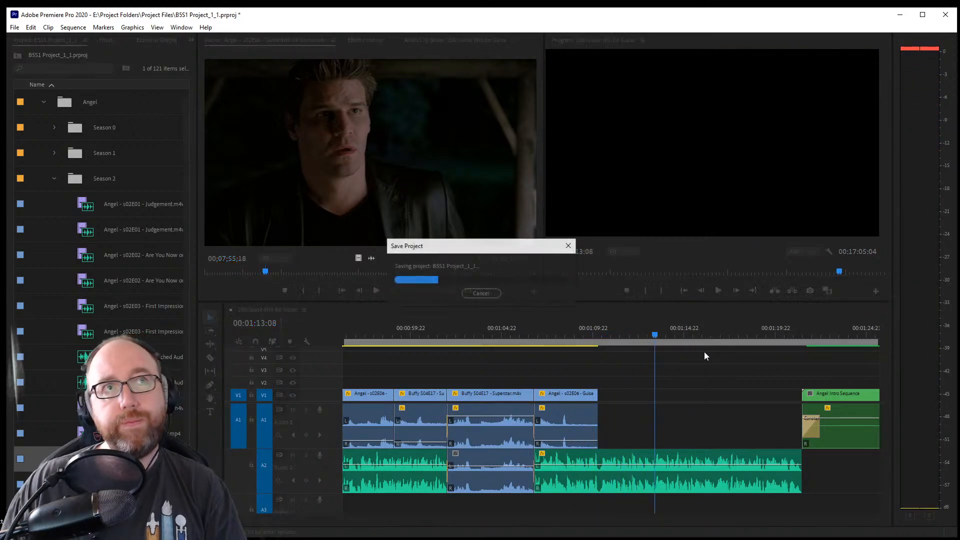
Switch the source clip to Angel - S01E15 - The Prodigal.m4v from Angel Season 1
click(55, 178)
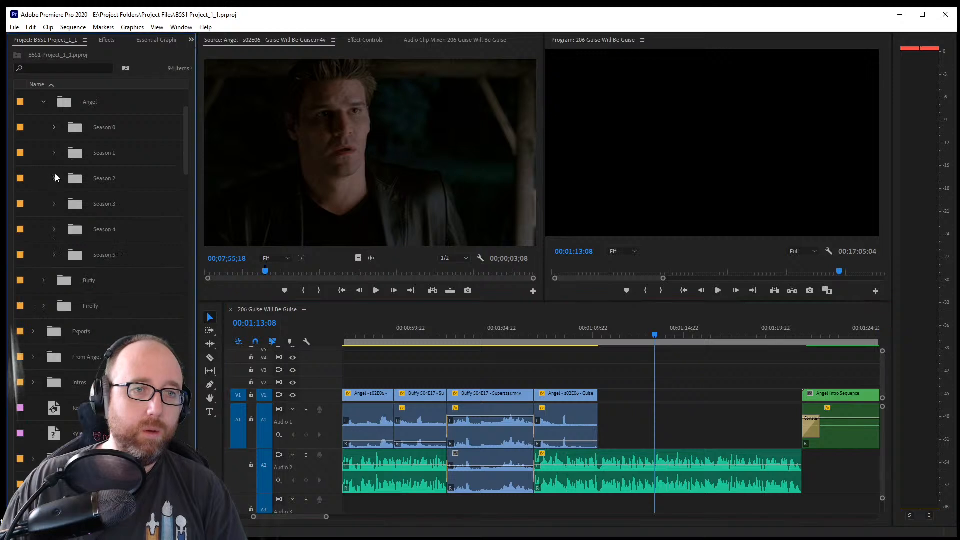
scroll(58, 200, up, 3)
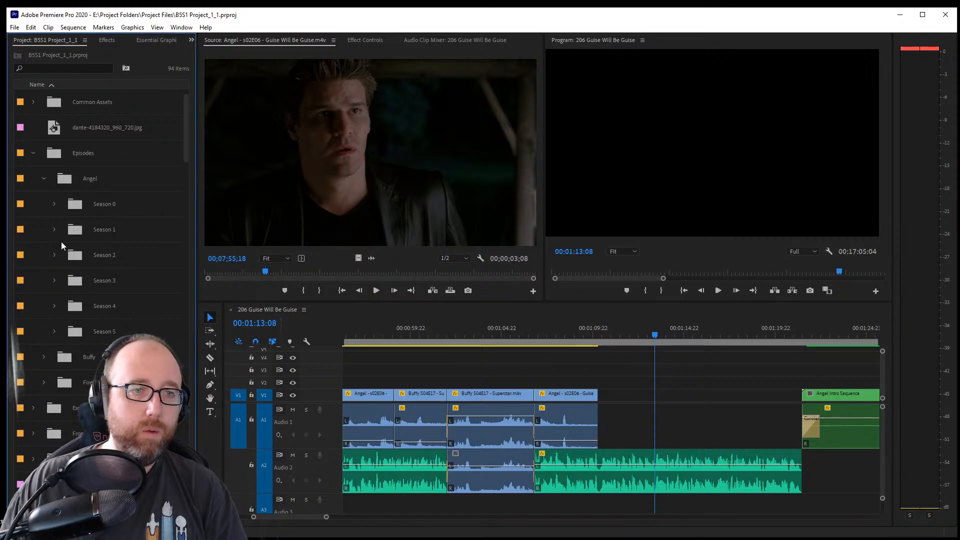
click(54, 229)
scroll(95, 367, down, 1)
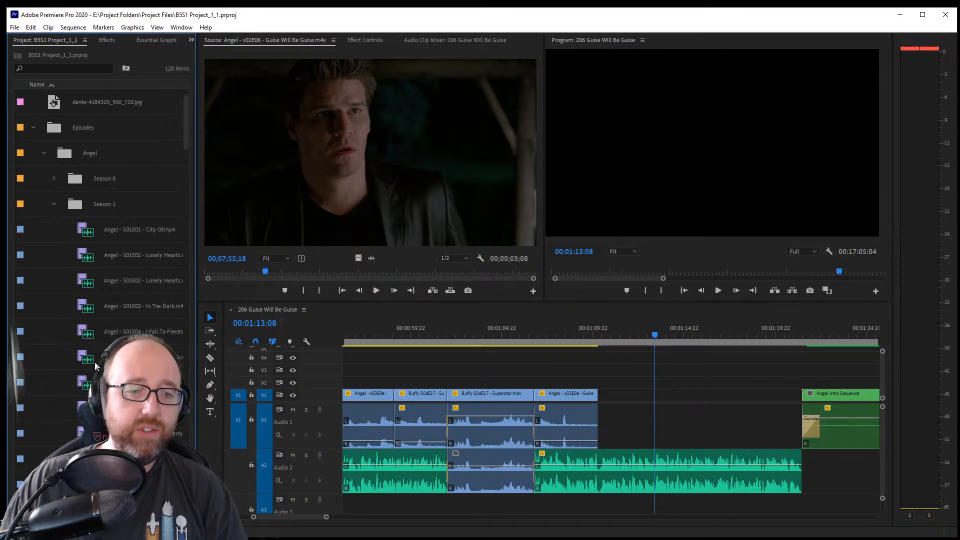
scroll(96, 367, down, 4)
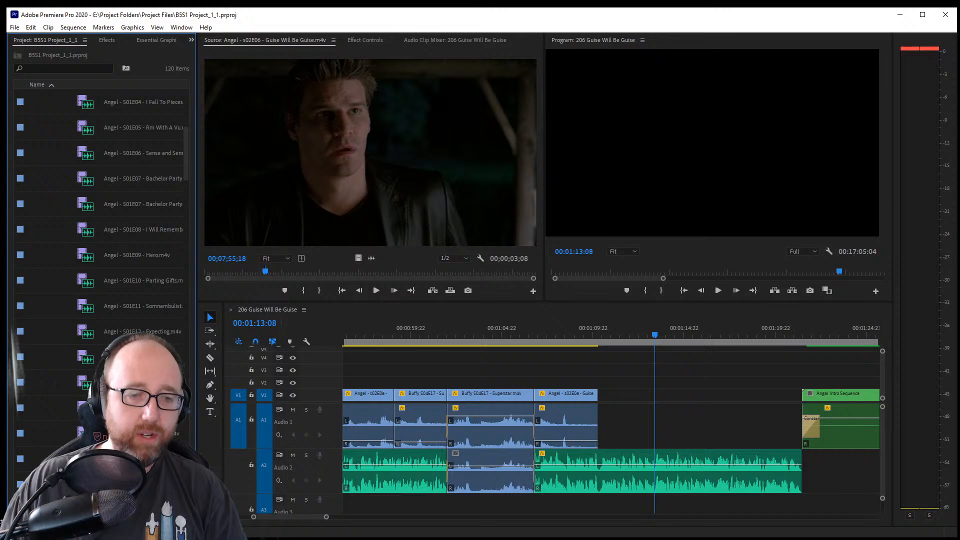
scroll(97, 366, down, 2)
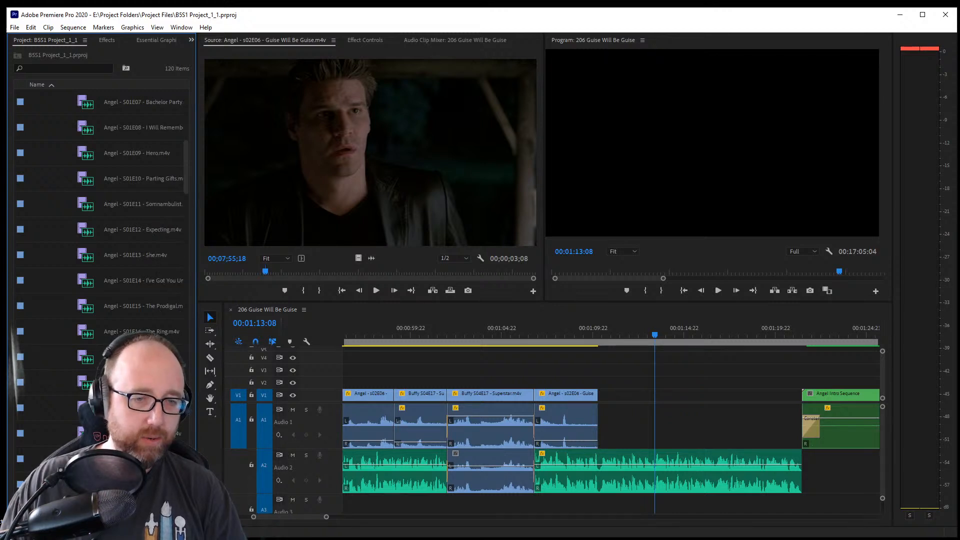
click(130, 310)
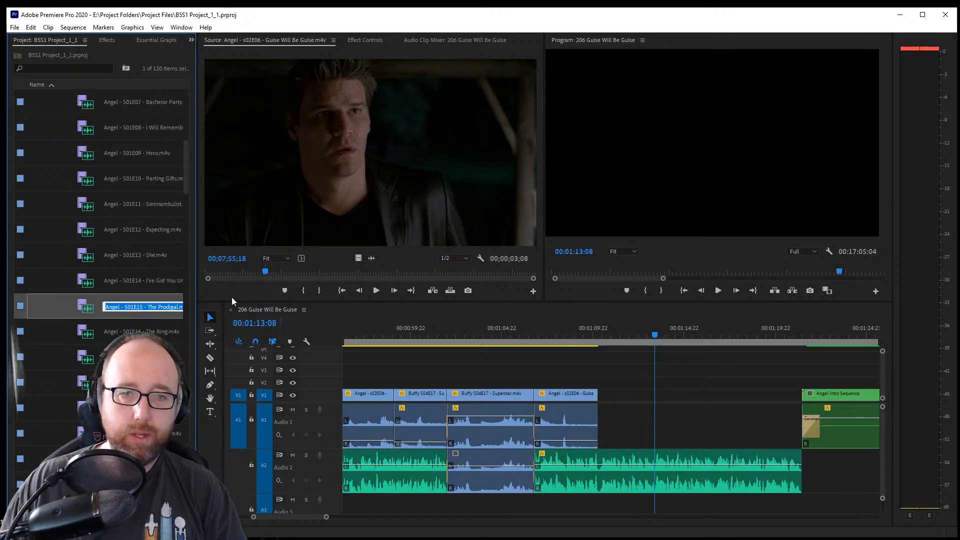
double_click(59, 310)
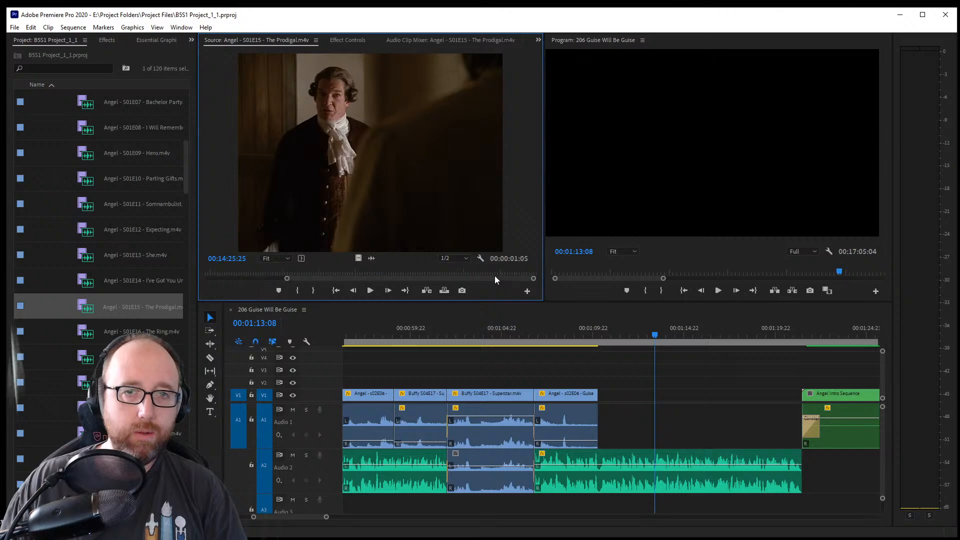
Skim The Prodigal and mark a 00:00:03:04 range of the couple's scene under the trees, ending at 00:23:25:16
mouse_move(500, 273)
mouse_down()
mouse_move(517, 273)
mouse_move(440, 275)
mouse_move(398, 260)
mouse_move(491, 260)
mouse_up()
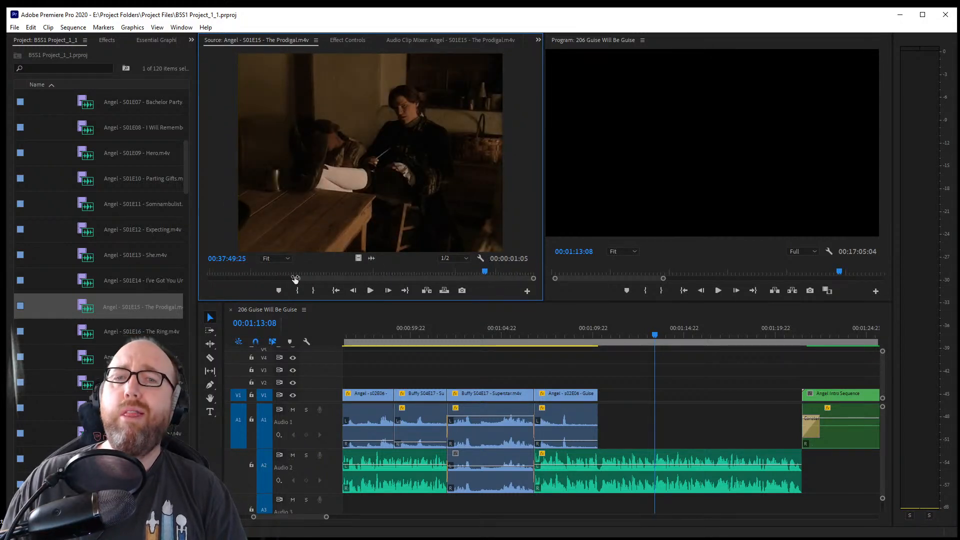
drag(370, 271, 258, 263)
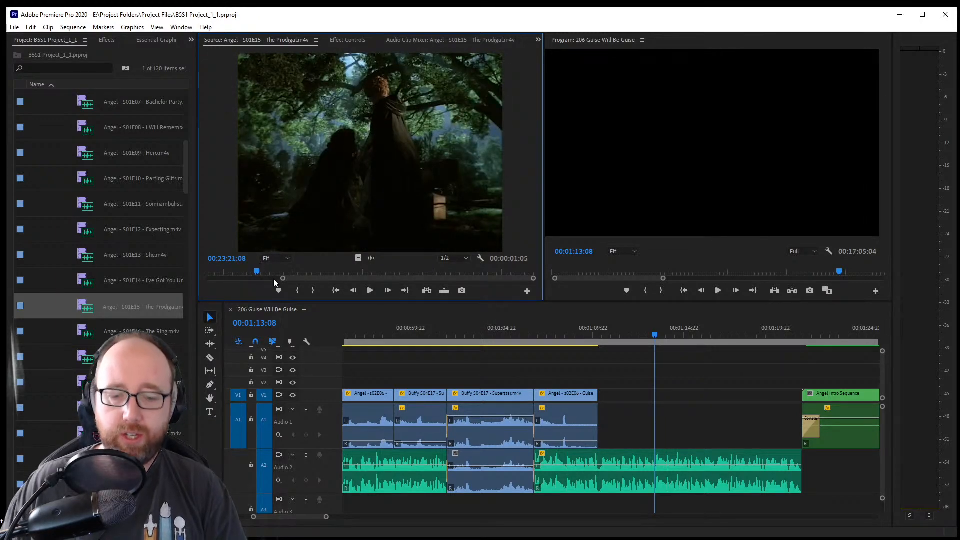
key(space)
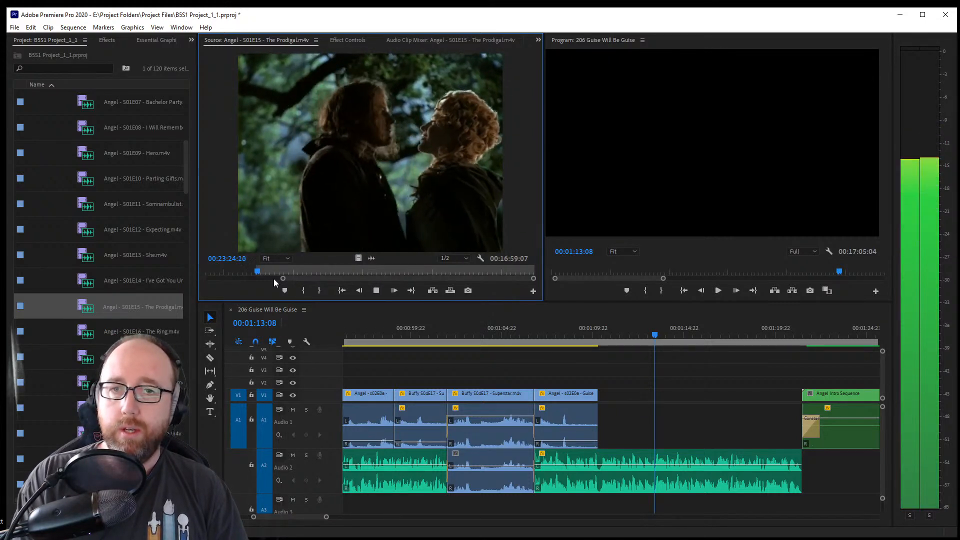
key(space)
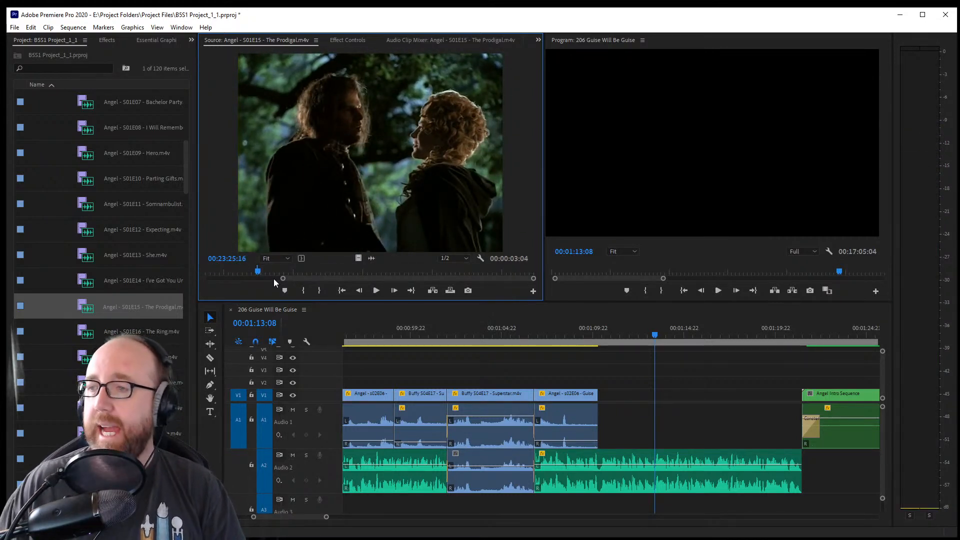
Place the marked Prodigal footage on V1 directly after the cabin door clip, up to 00:01:13:08, and lower its audio
drag(277, 197, 680, 398)
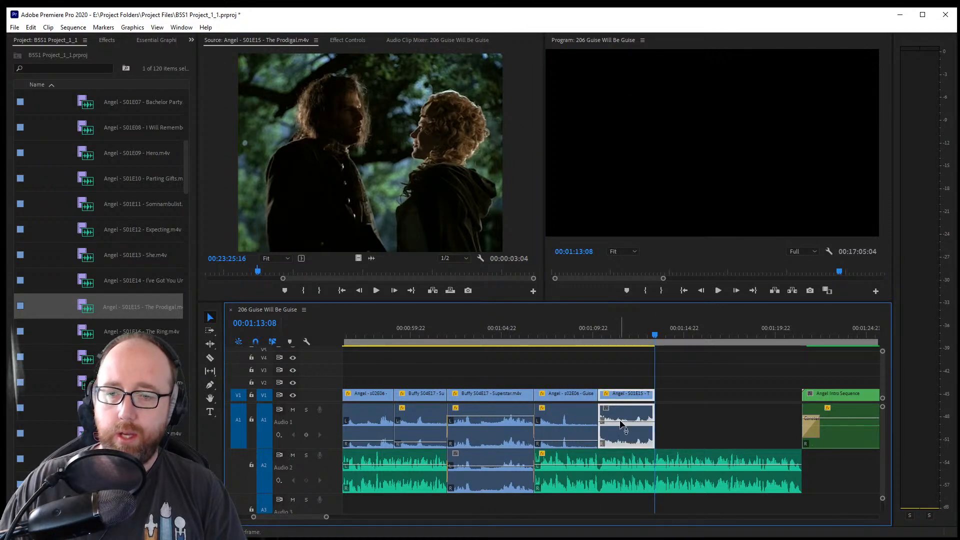
click(593, 425)
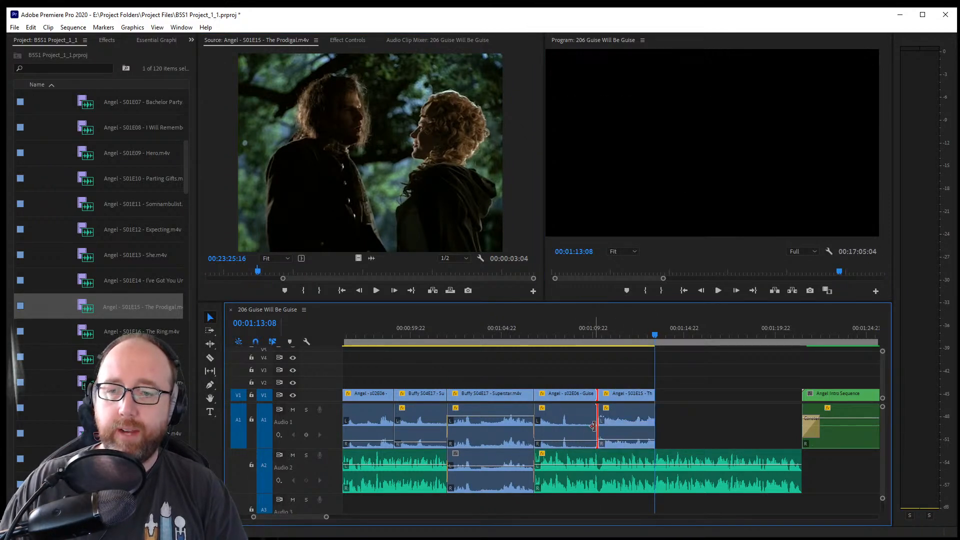
click(703, 408)
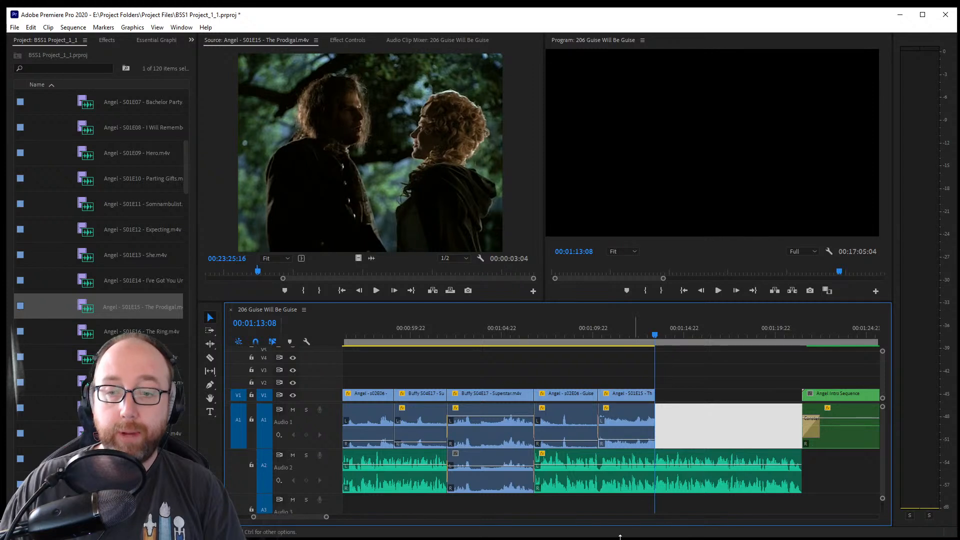
click(704, 392)
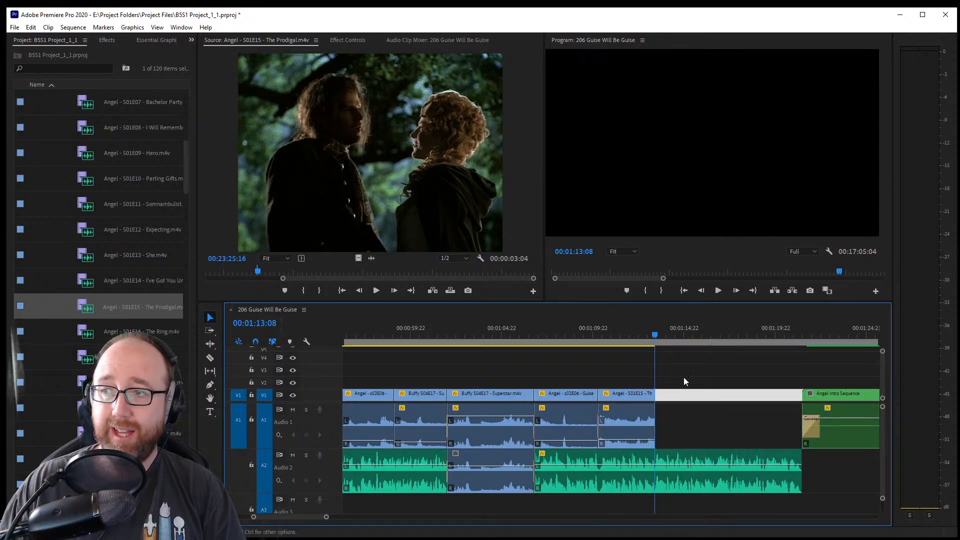
Play the sequence through the newly placed Prodigal clip to review it against the narration
click(469, 387)
key(space)
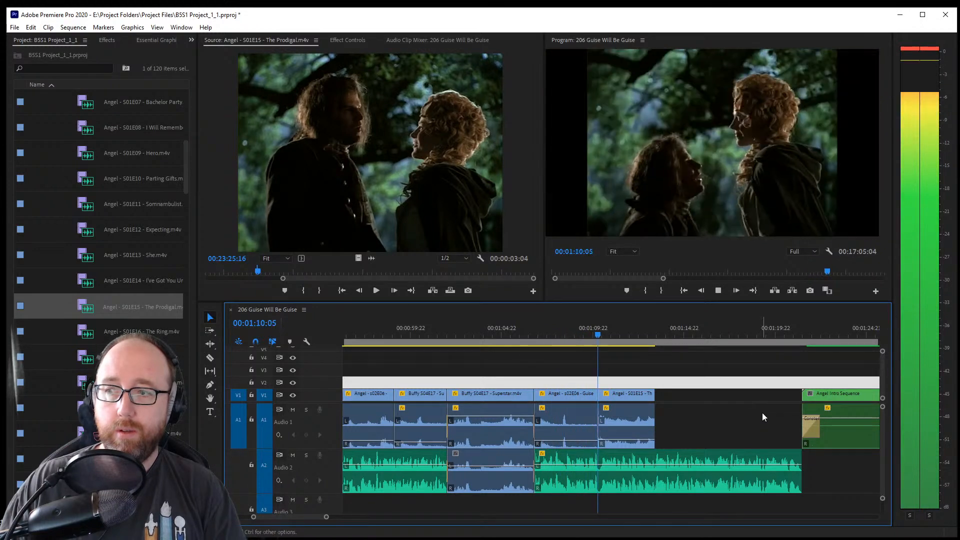
key(space)
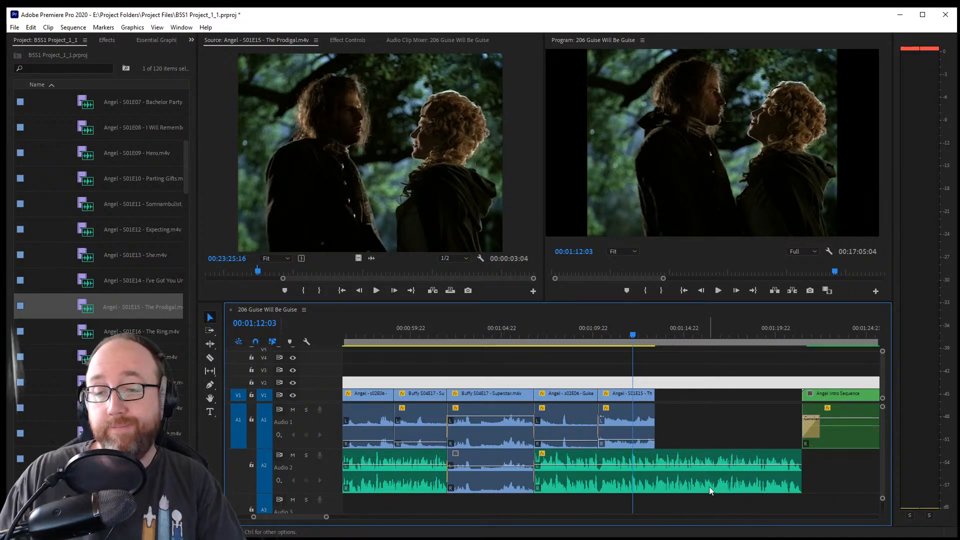
click(717, 426)
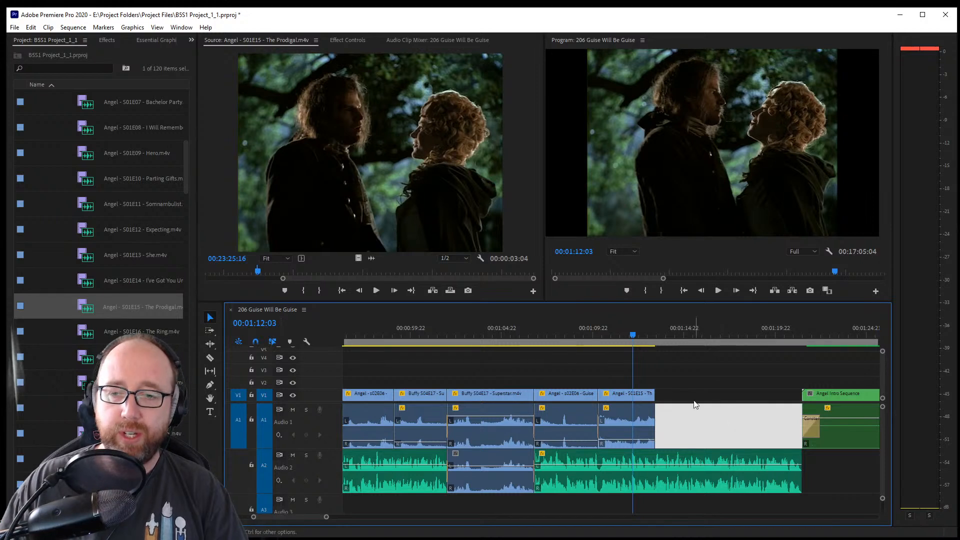
click(599, 366)
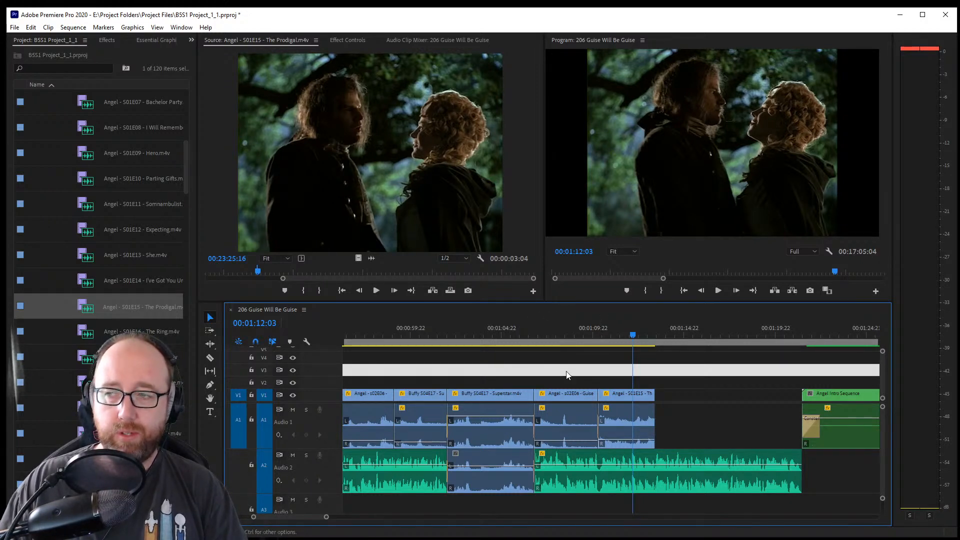
Play from 00:01:06:21 into the uncovered narration, park the playhead at 00:01:15:05 and save the project
click(539, 339)
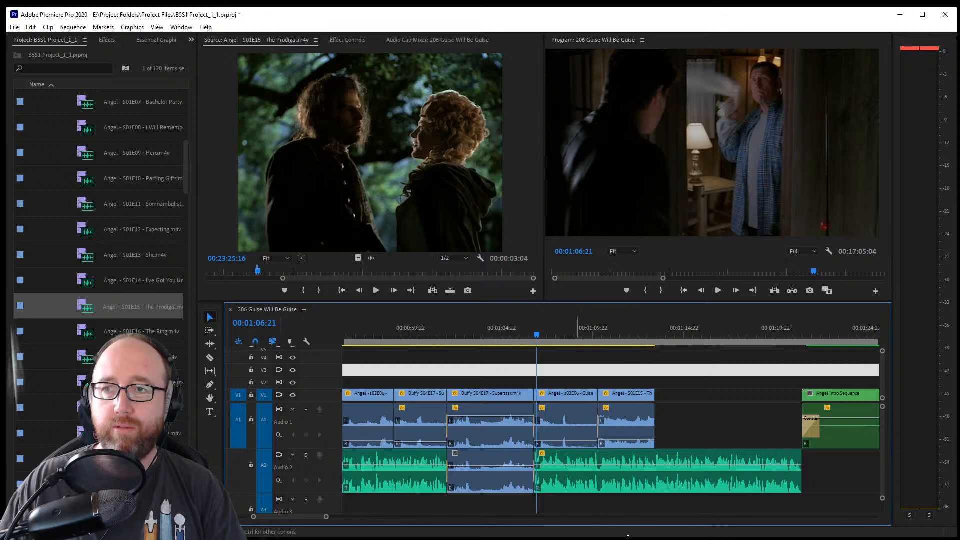
scroll(295, 519, down, 3)
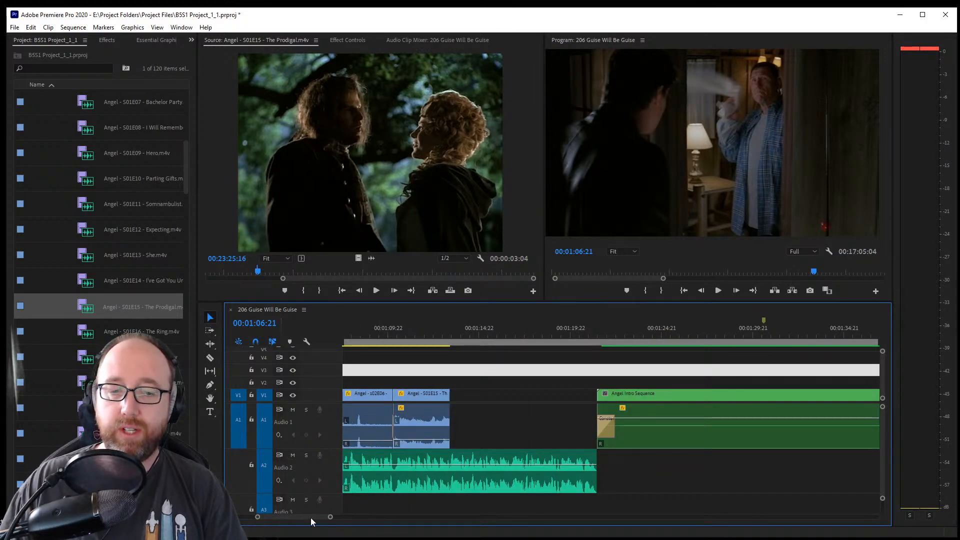
key(space)
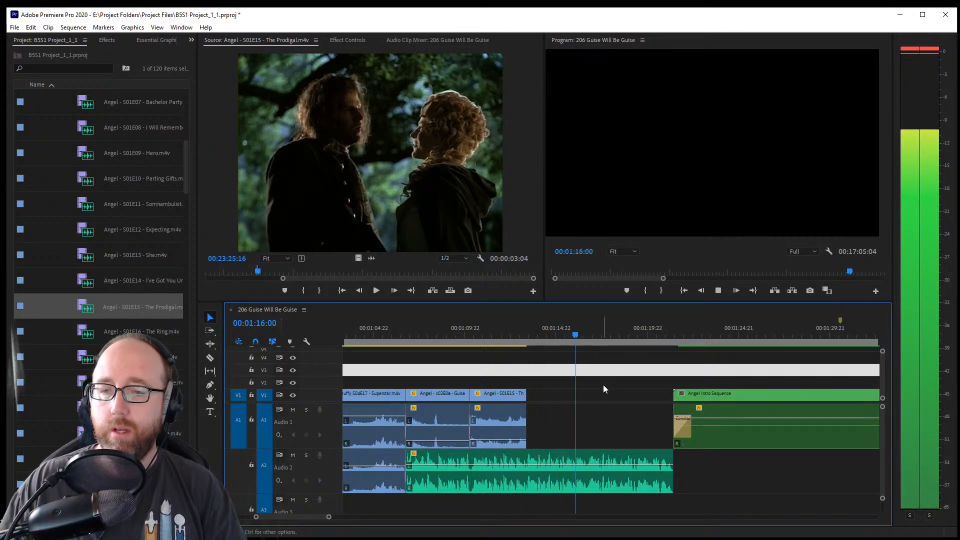
click(560, 337)
key(space)
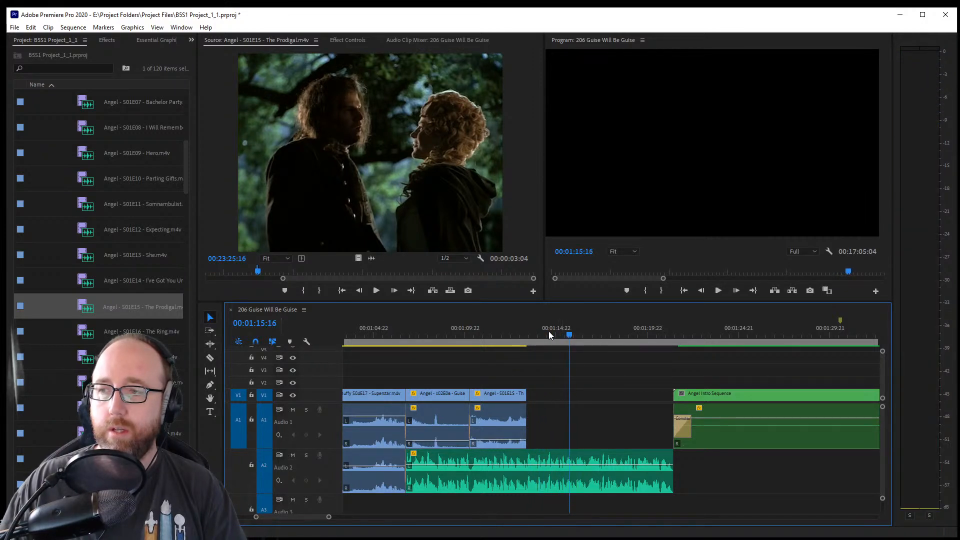
click(542, 330)
key(ctrl+s)
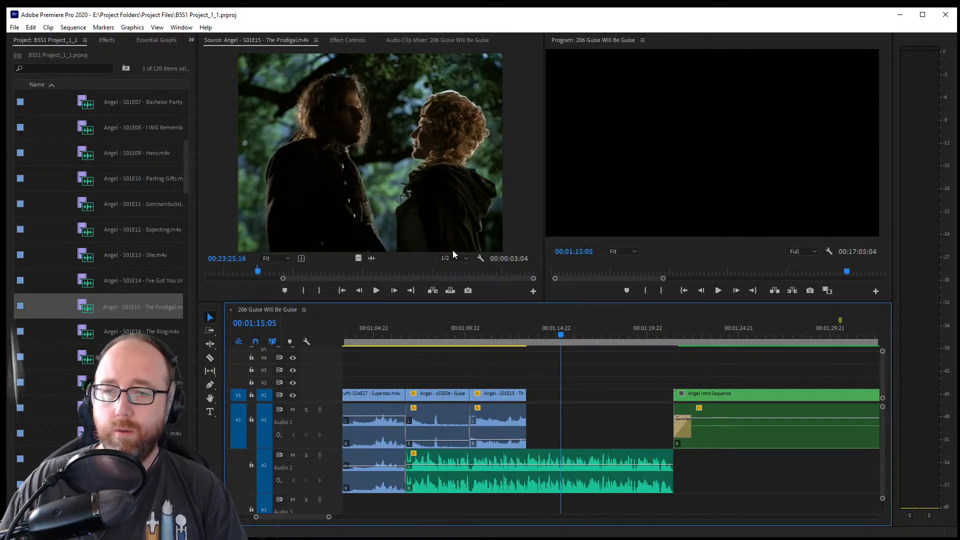
Collapse the Angel Season 1 folder, expand Season 2 and load Guise Will Be Guise into the source viewer
scroll(84, 256, up, 4)
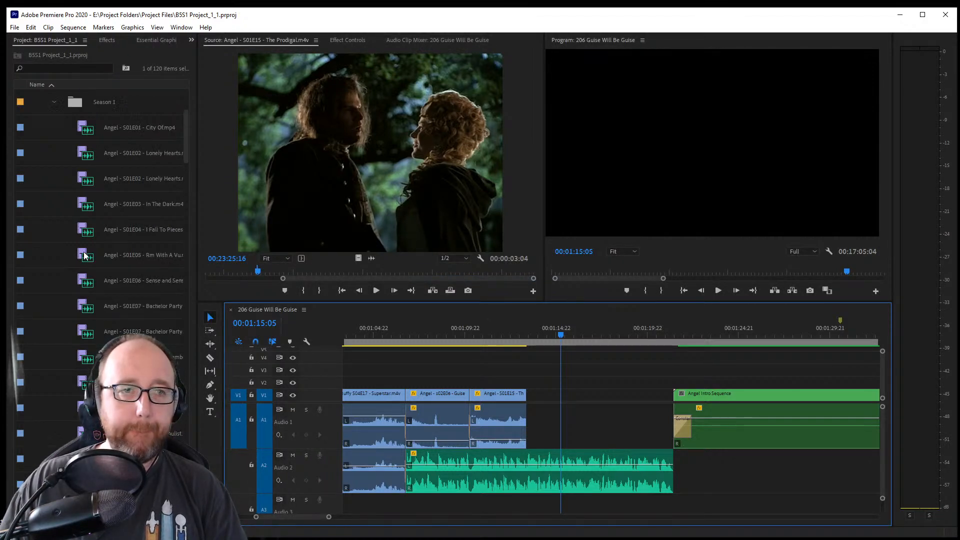
click(55, 102)
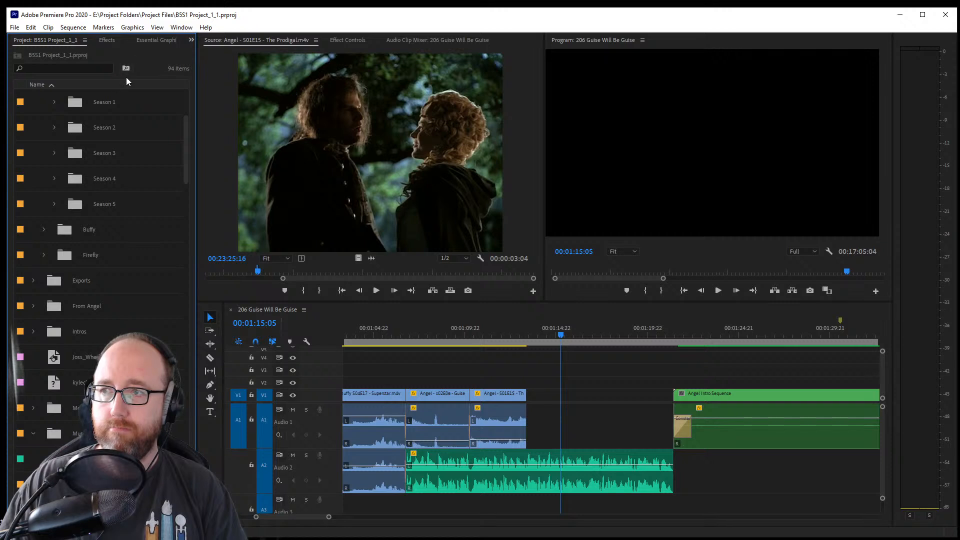
click(54, 128)
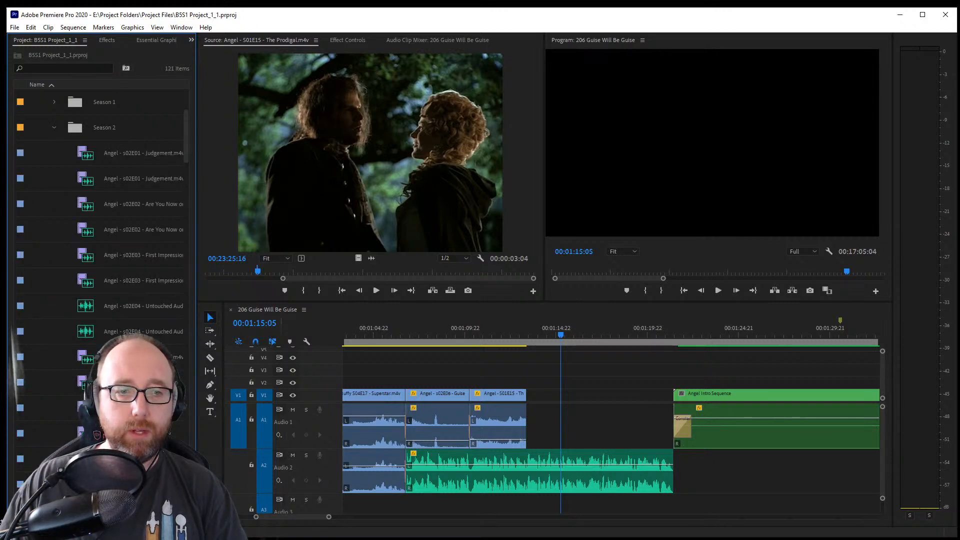
drag(40, 408, 482, 264)
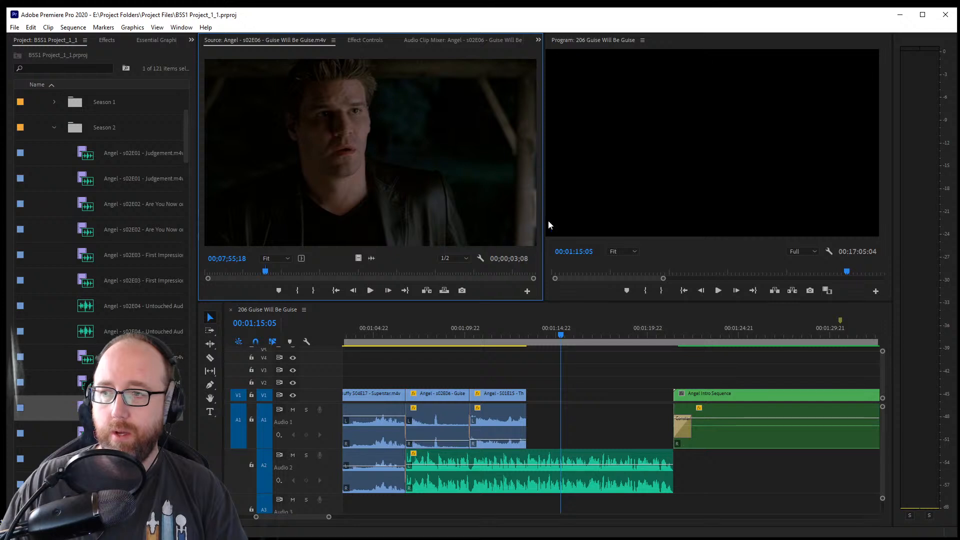
Skim Guise Will Be Guise and mark a 00;00;02;16 range of the man in the plaid shirt outdoors, ending at 00;30;30;26
drag(208, 279, 243, 288)
drag(425, 280, 574, 265)
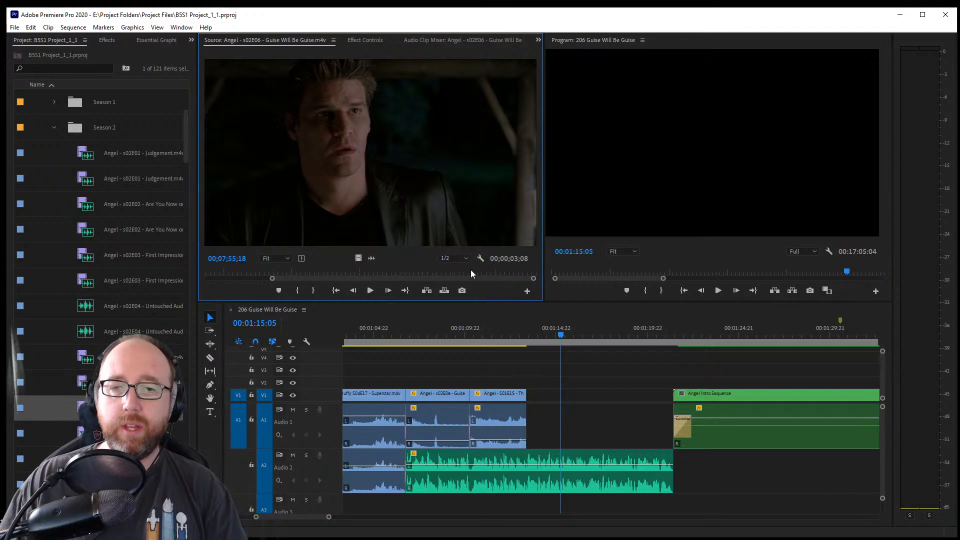
drag(471, 274, 368, 274)
key(space)
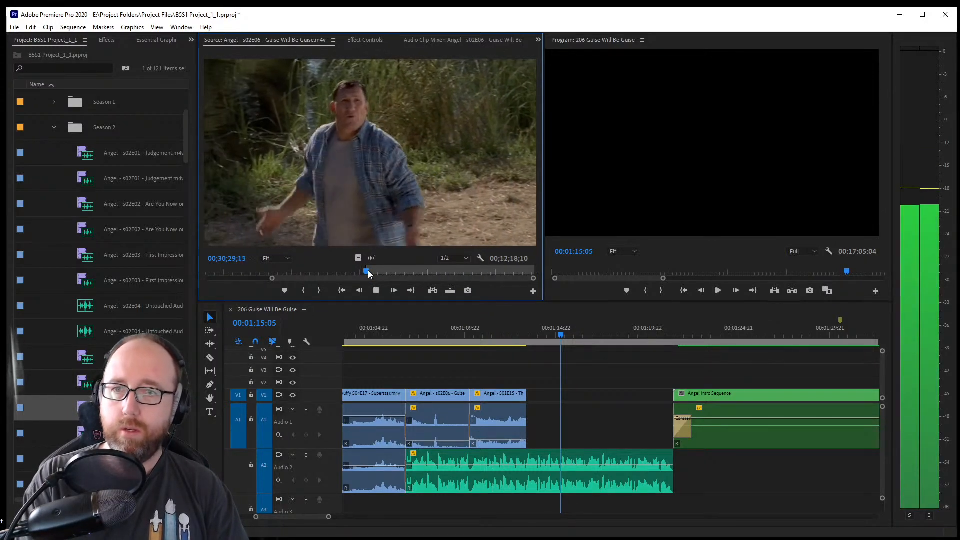
key(o)
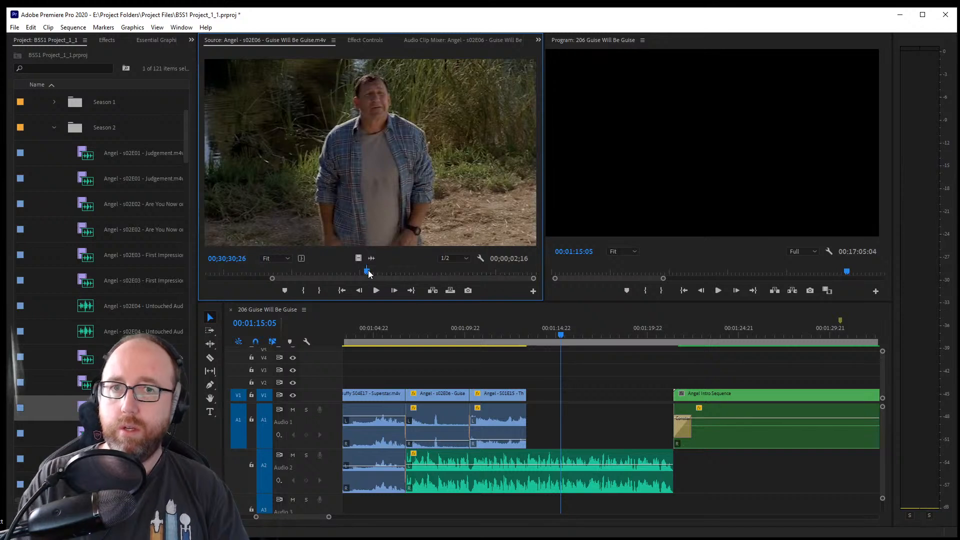
Place the marked plaid-shirt footage on V1 directly after the Prodigal clip, trim its end to 00:01:15:05 and save the project
drag(465, 199, 537, 420)
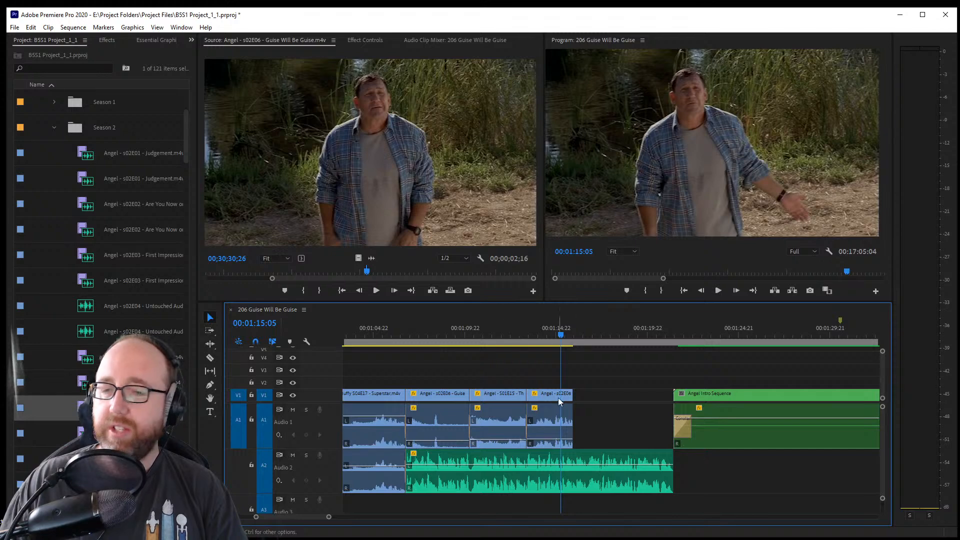
drag(572, 395, 560, 395)
key(ctrl+s)
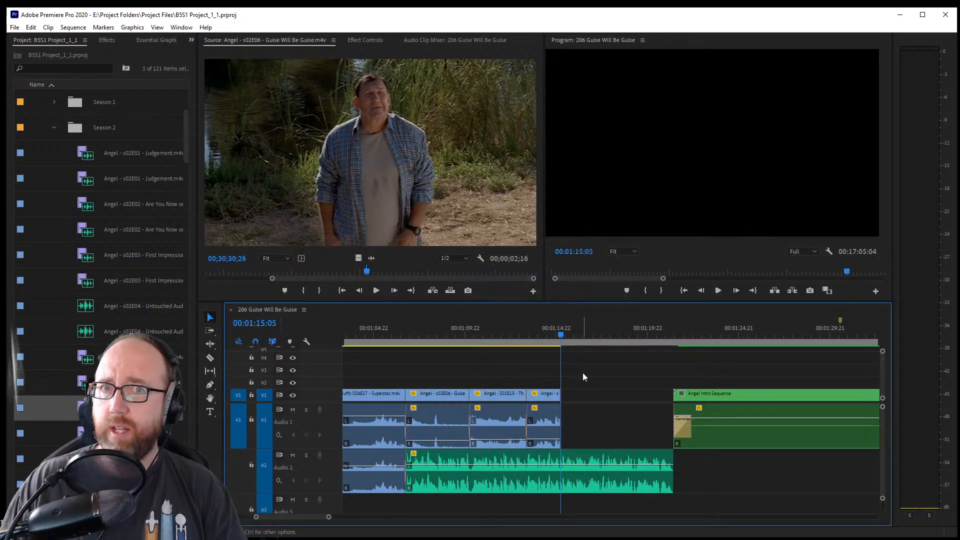
Play from the end of the Prodigal clip into the uncovered narration, stop at 00:01:17:14 and save the project
click(583, 373)
click(525, 334)
key(space)
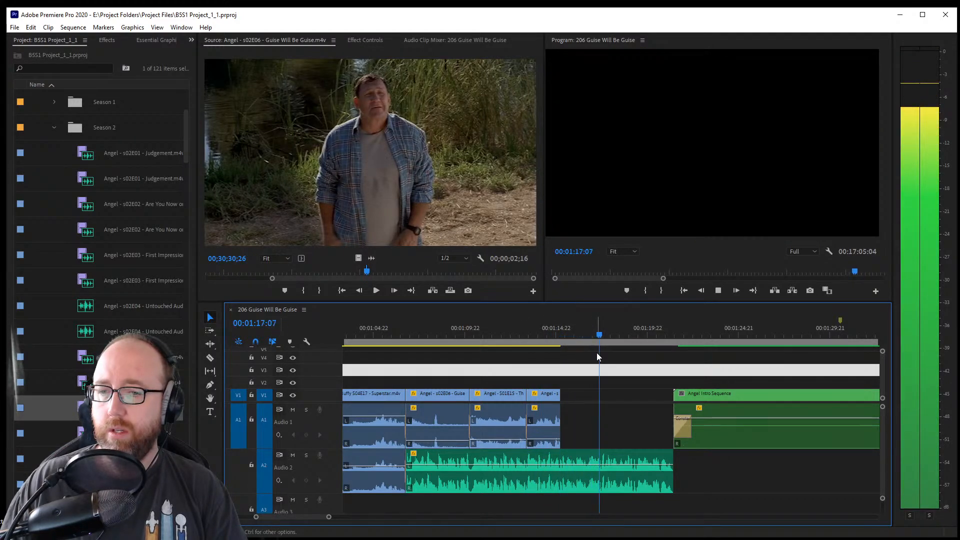
key(space)
click(596, 337)
key(space)
key(space)
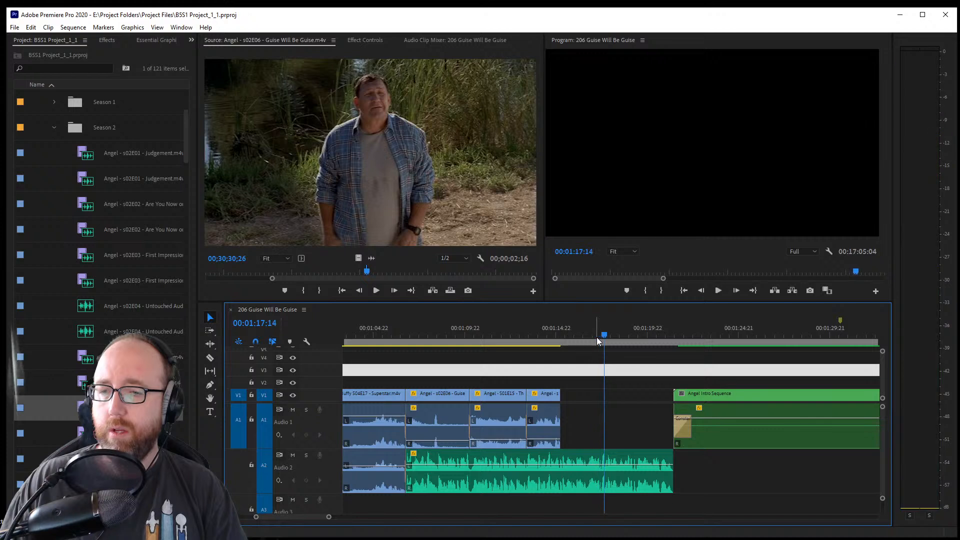
key(ctrl+s)
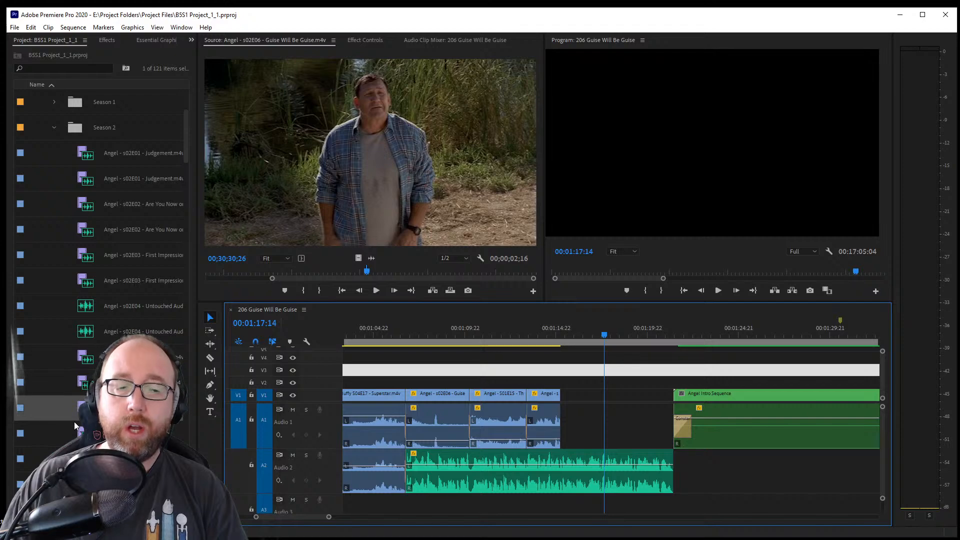
Replay the narration from 00:01:12:11, park the playhead at 00:01:17:11 and save the project
scroll(114, 153, up, 4)
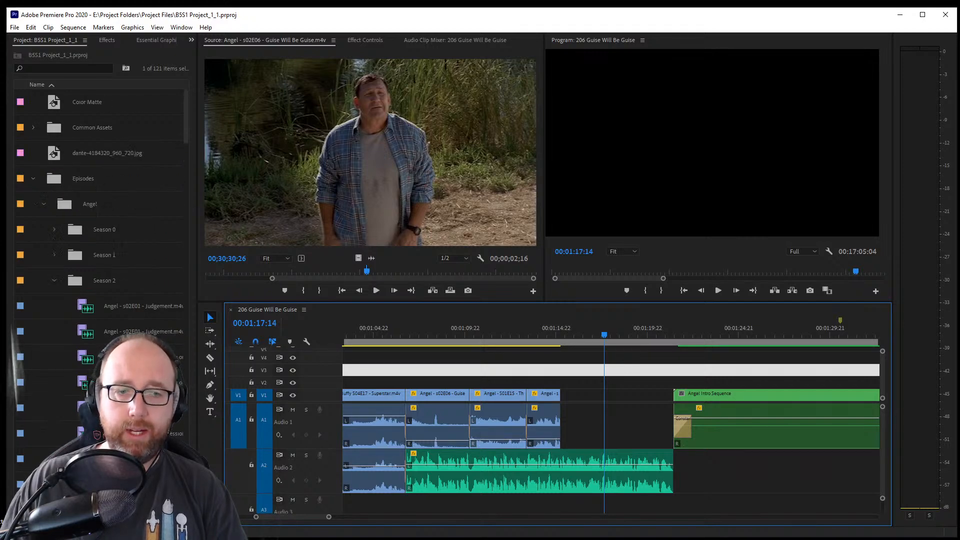
scroll(114, 153, down, 3)
click(511, 324)
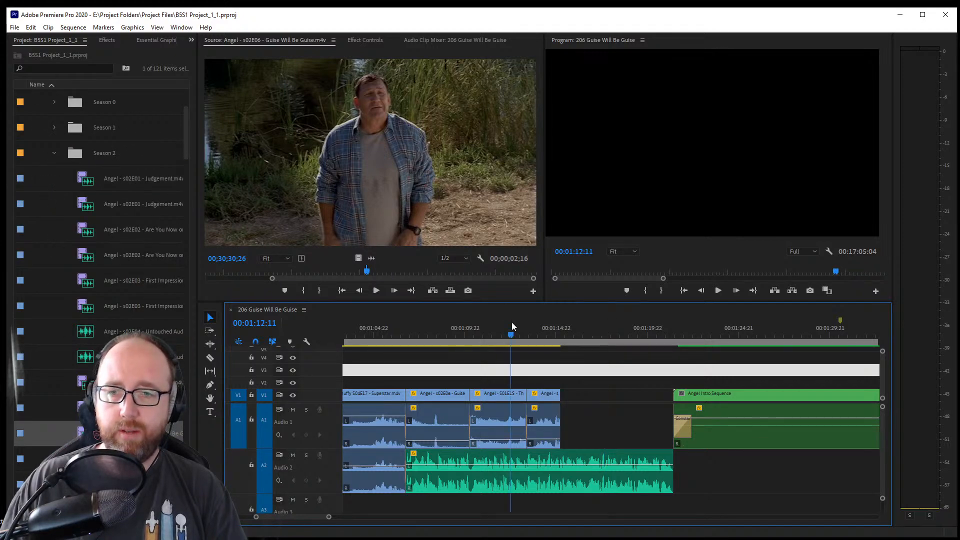
key(space)
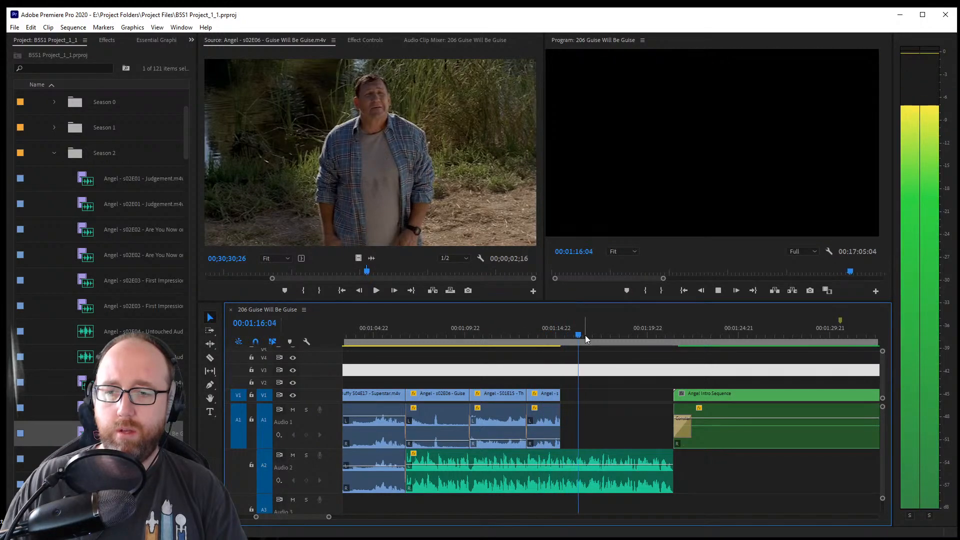
key(ctrl+s)
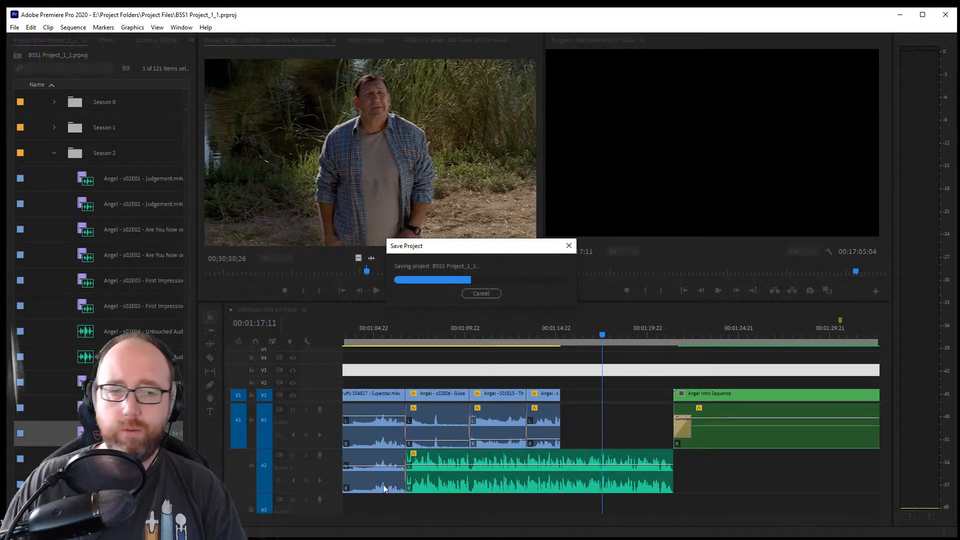
Load Are You Now or Have You Ever Been and mark a 00;00;03;27 range of Angel beside the hooded demon, ending at 00;37;05;16
scroll(80, 387, down, 1)
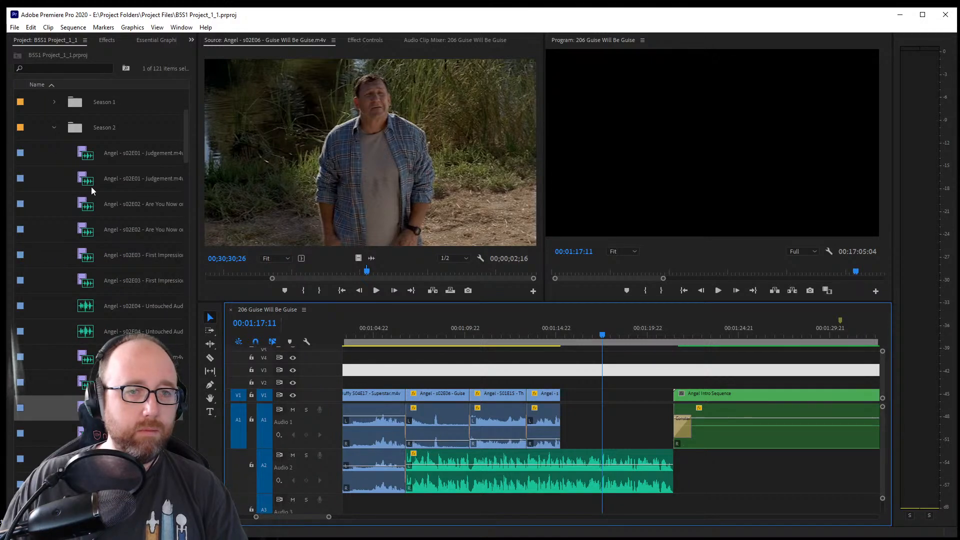
double_click(81, 234)
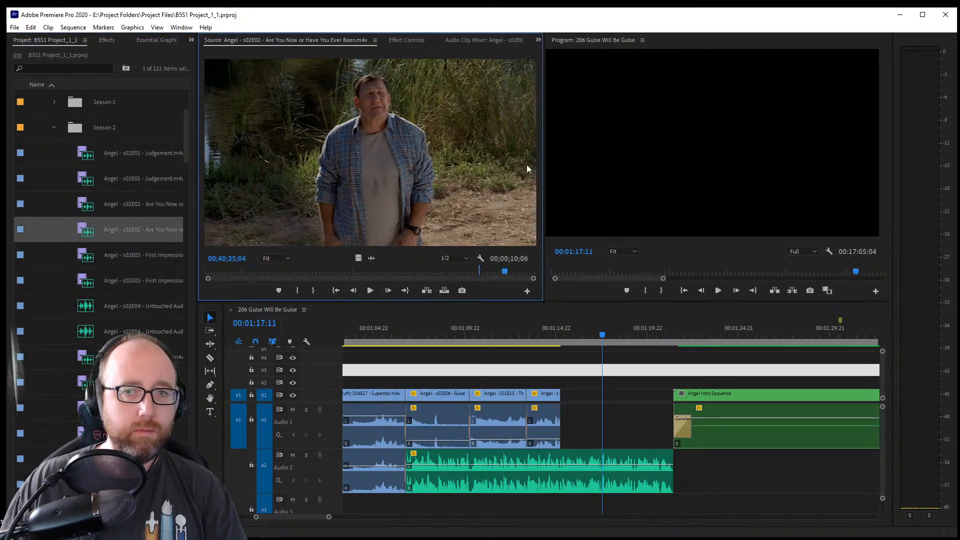
drag(497, 276, 357, 235)
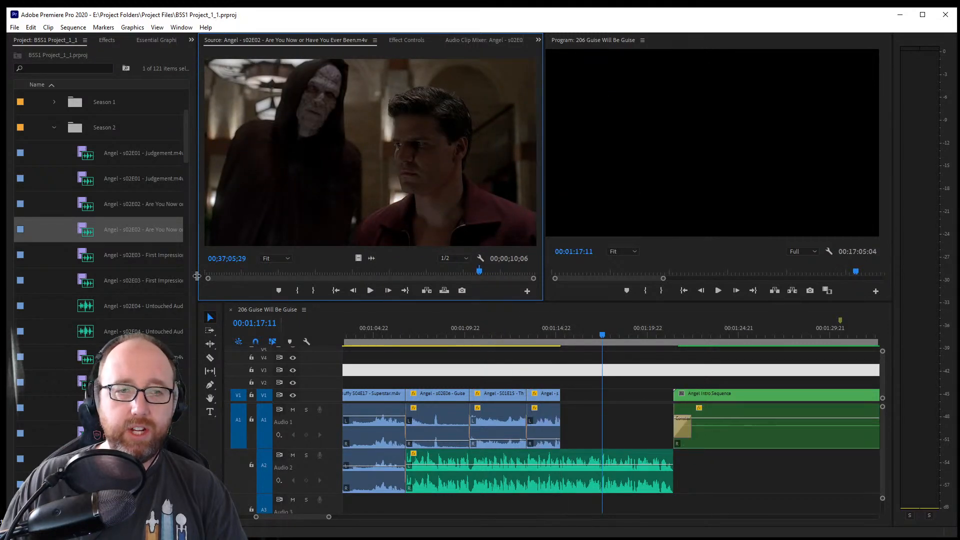
drag(208, 278, 368, 275)
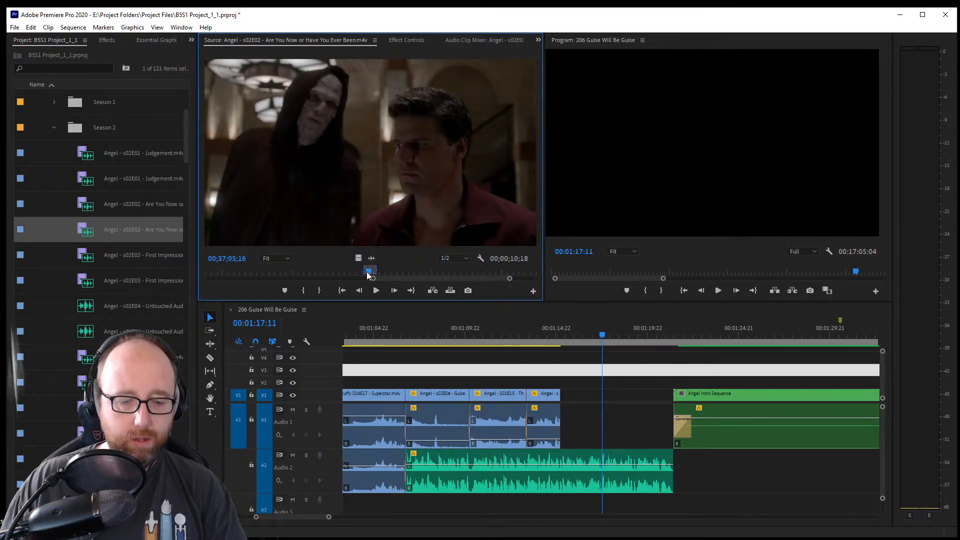
key(o)
Place the marked hooded demon footage on V1 directly after the plaid-shirt clip and trim its end to 00:01:17:11
drag(400, 192, 578, 421)
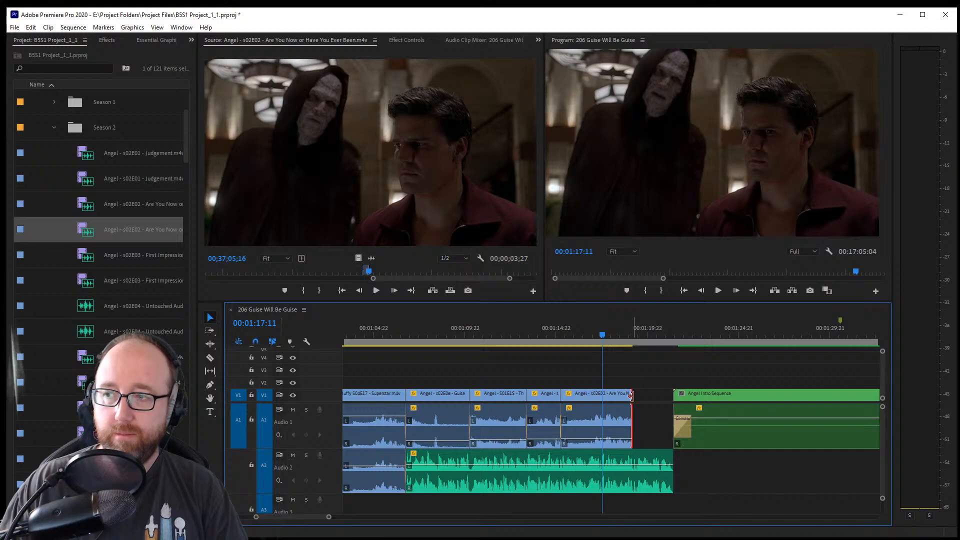
drag(631, 396, 602, 397)
Play the sequence from 00:01:14:05 through the hooded demon clip to review it against the narration, stopping at 00:01:18:01
click(544, 336)
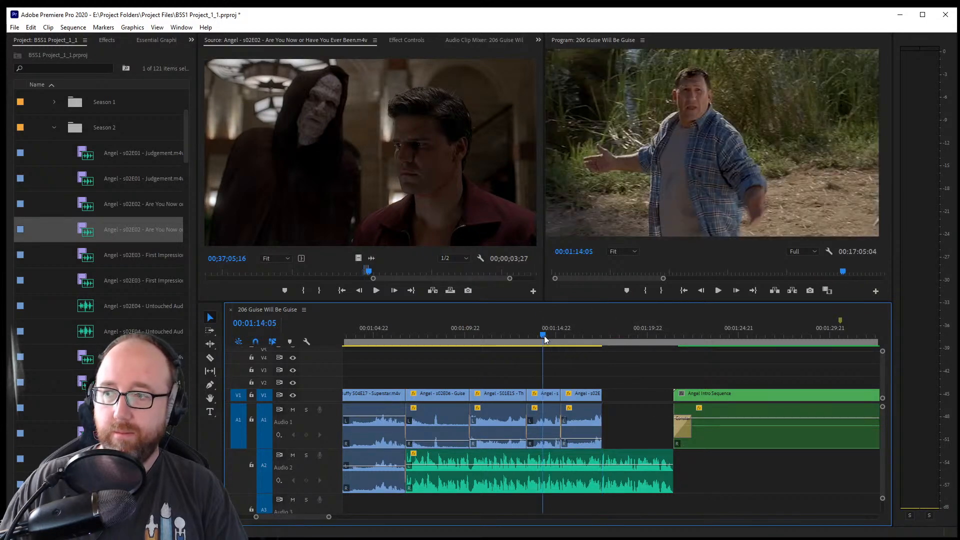
key(space)
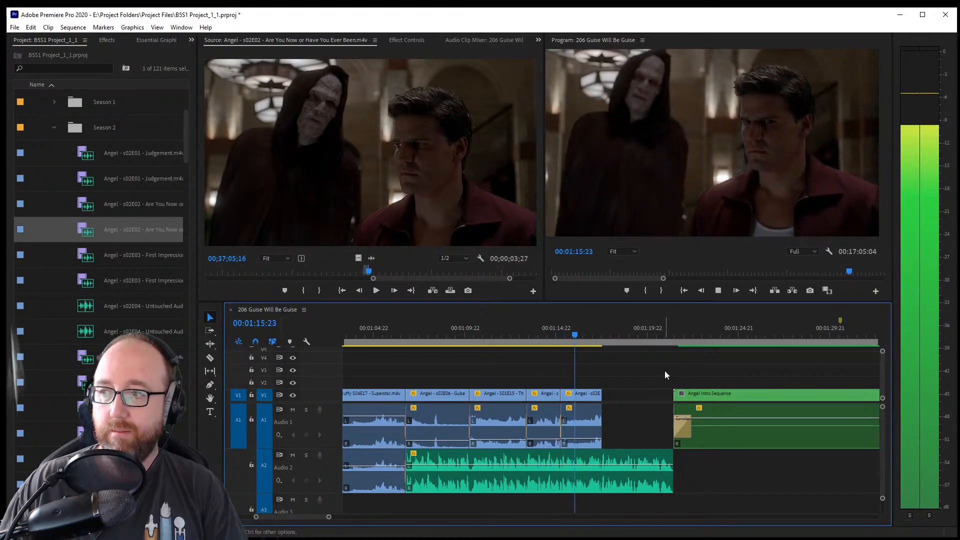
key(space)
key(space)
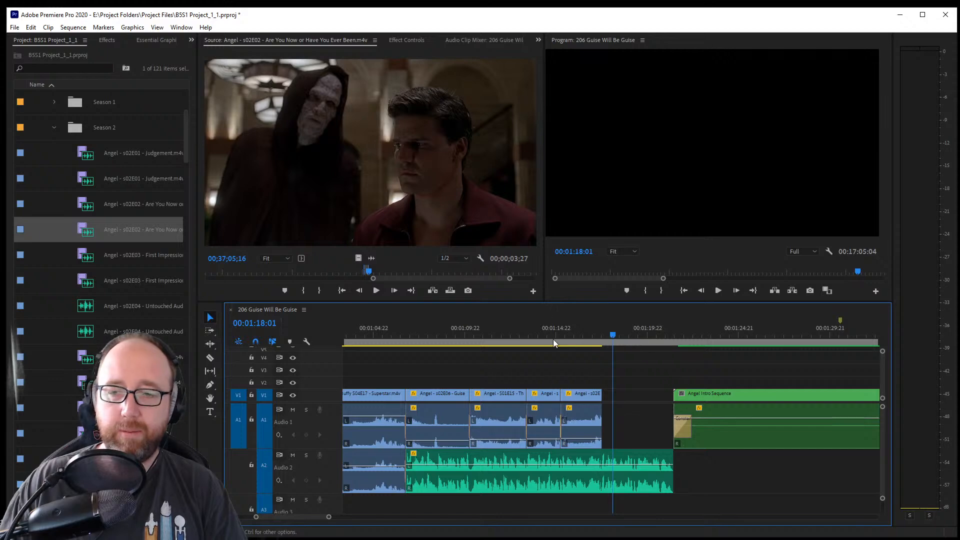
Play back the edit from about 00:01:13 through the gap before the Angel Intro Sequence
click(528, 335)
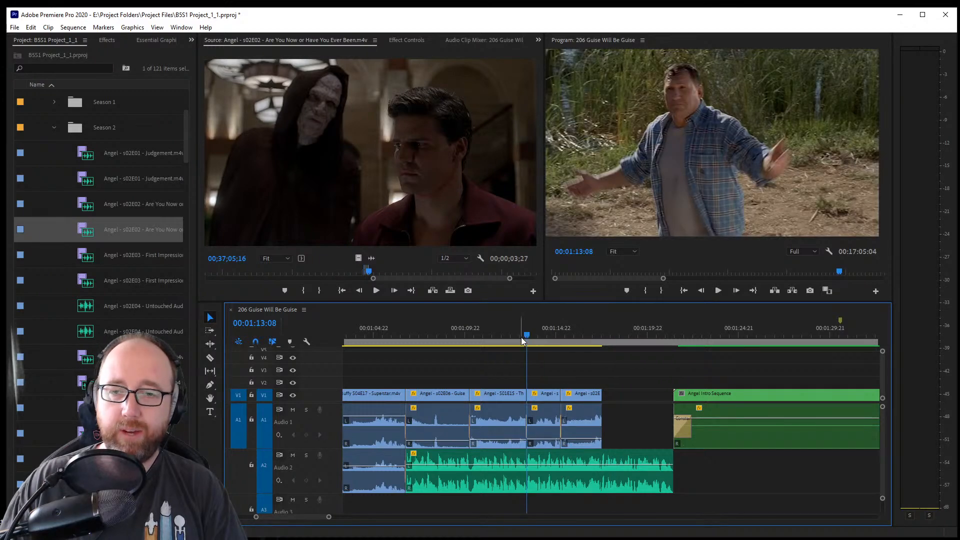
click(522, 335)
key(space)
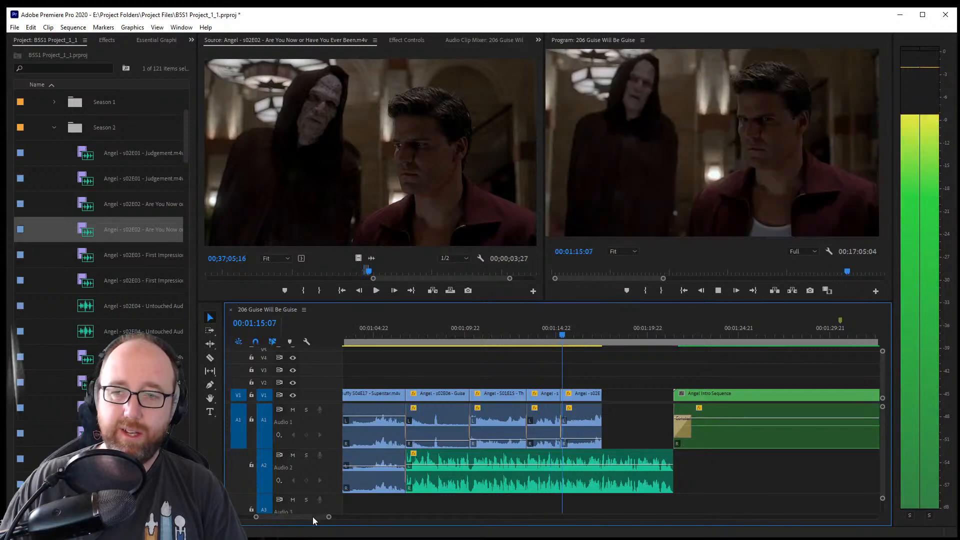
drag(313, 517, 315, 518)
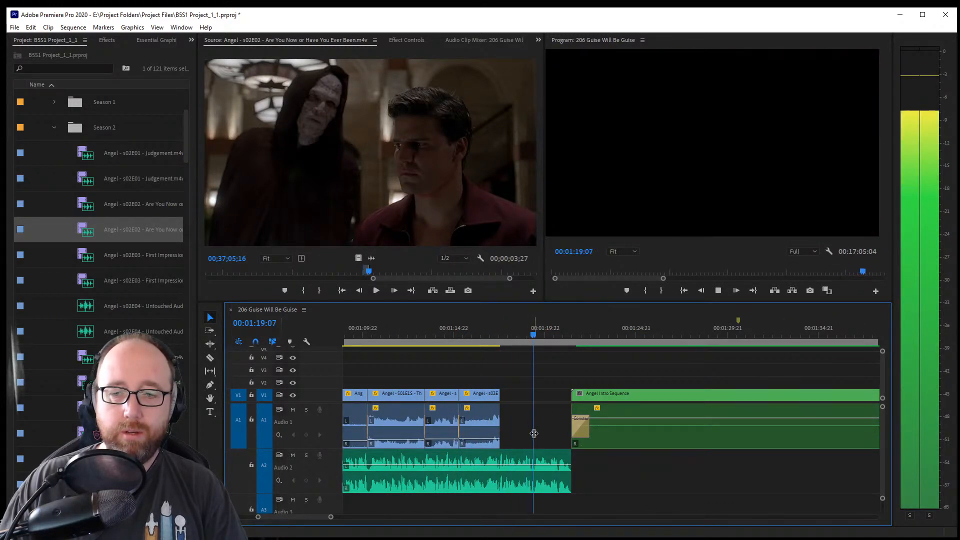
key(space)
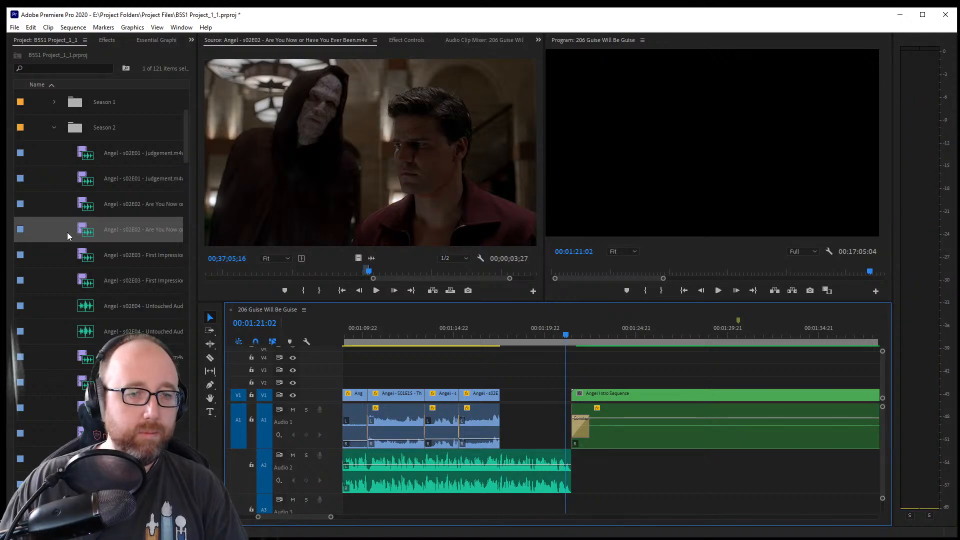
Open the Angel s02E06 Guise Will Be Guise source clip and mark a 00;00;02;18 range ending at 00;33;03;23
double_click(130, 407)
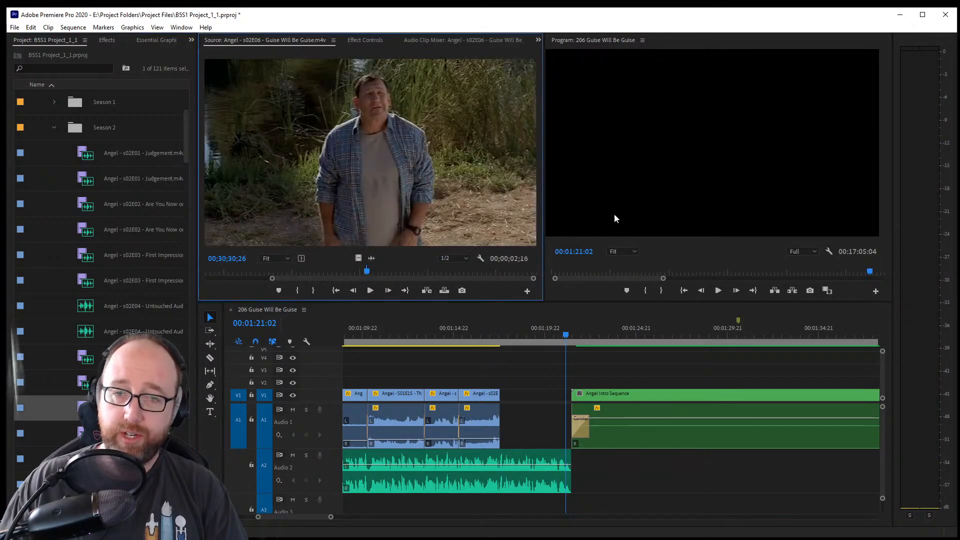
drag(495, 275, 401, 258)
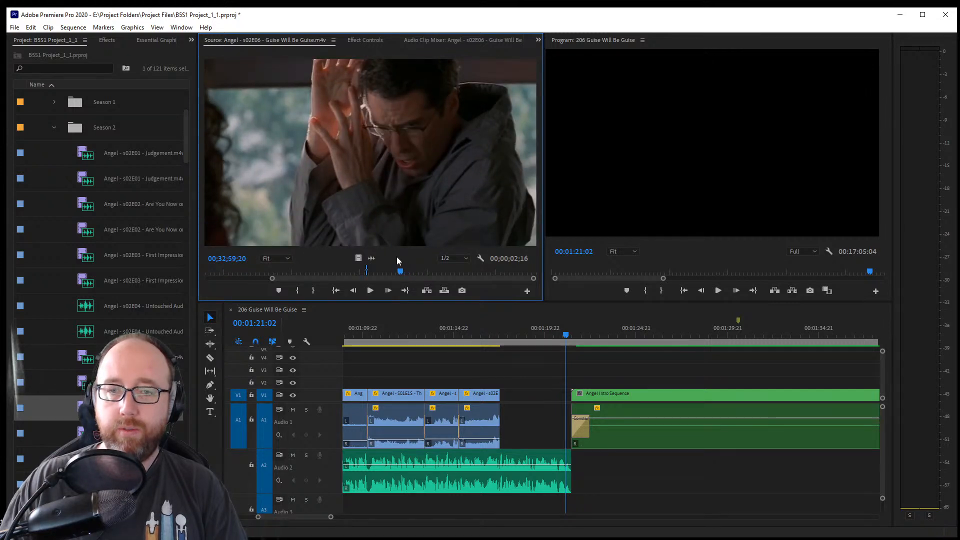
key(i)
key(space)
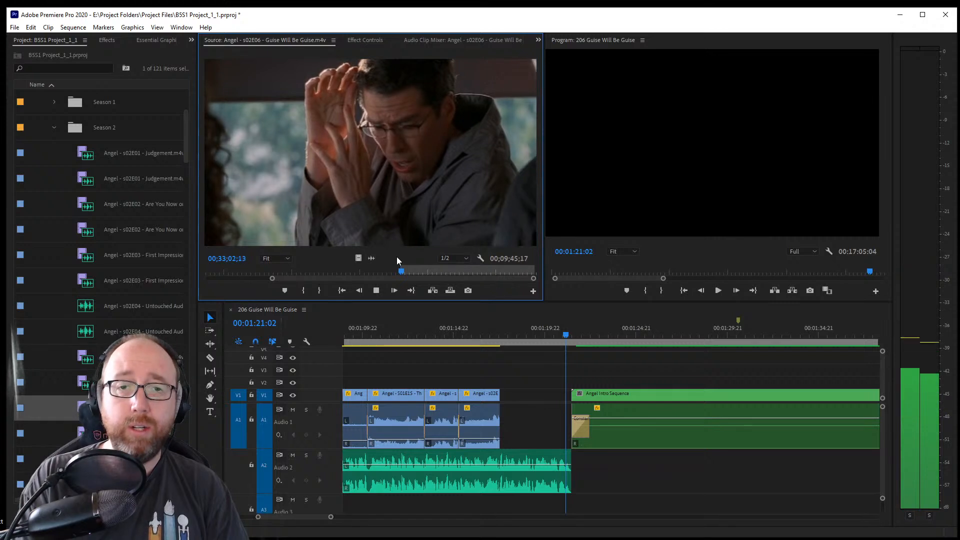
key(o)
key(space)
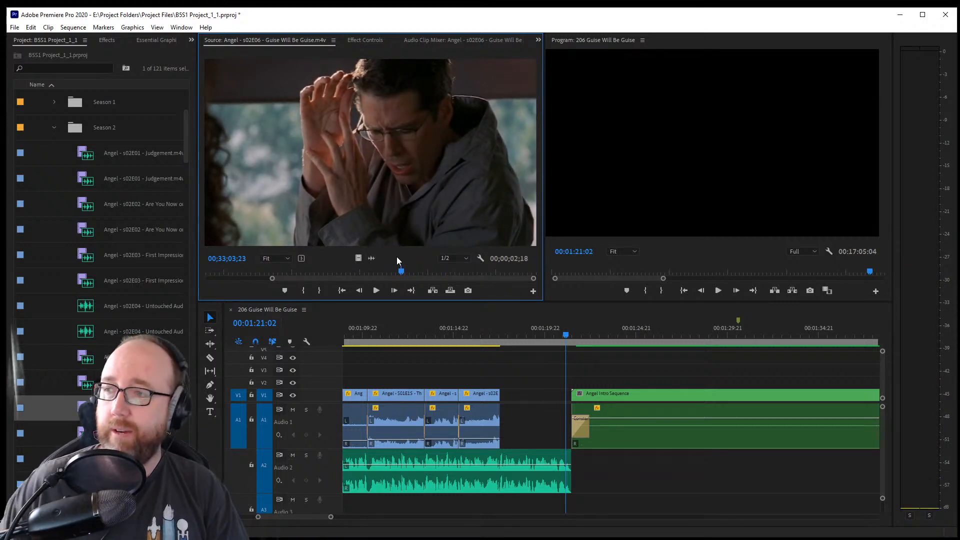
Fill the gap after the last V1 clip up to 00:01:21:02 with the marked shot and lower its audio level
drag(376, 152, 502, 433)
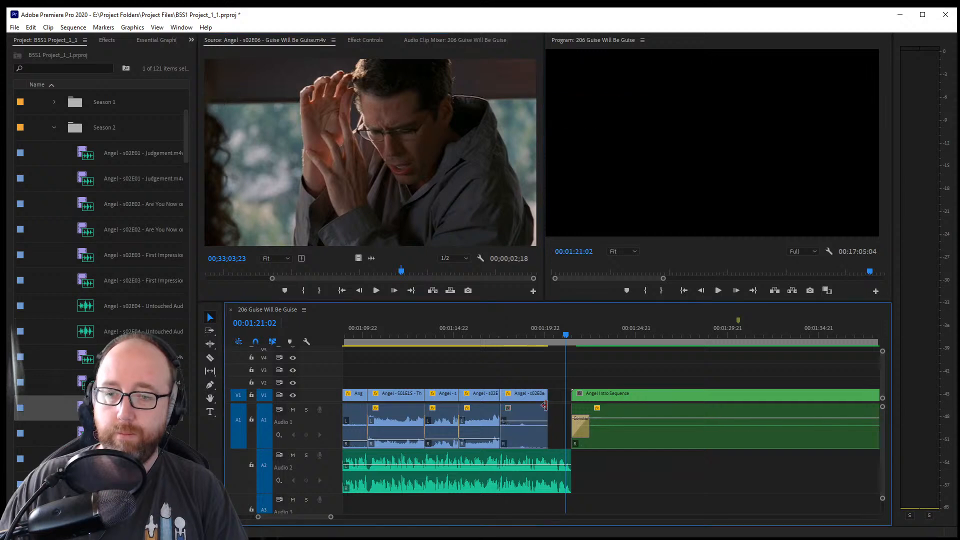
drag(544, 396, 516, 398)
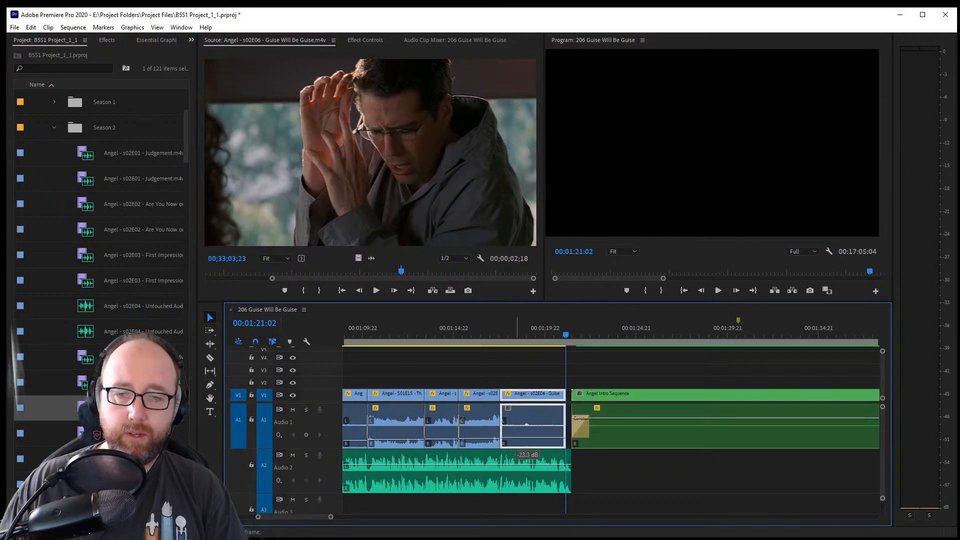
click(506, 421)
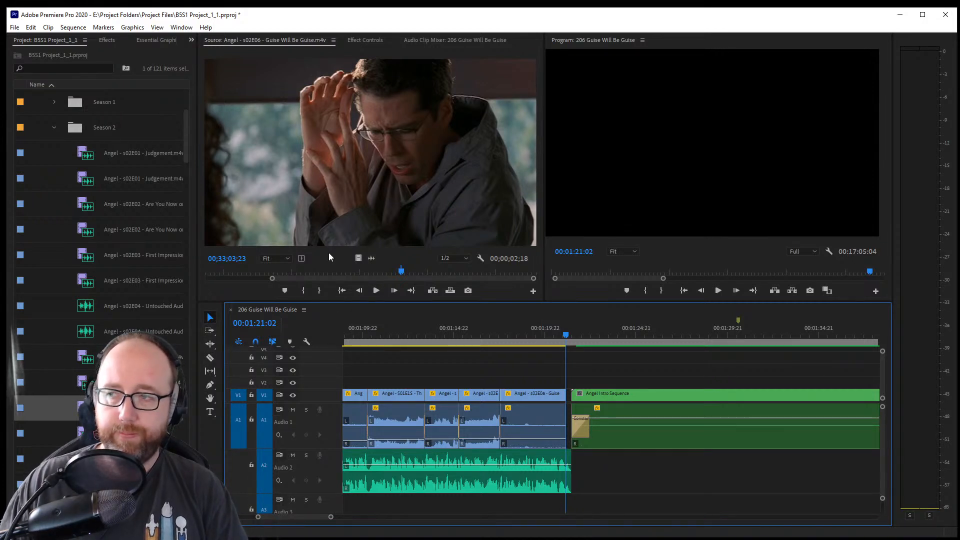
Extend the new clip to the end of the A2 music and shift the Angel Intro Sequence and everything after it four frames later
click(210, 344)
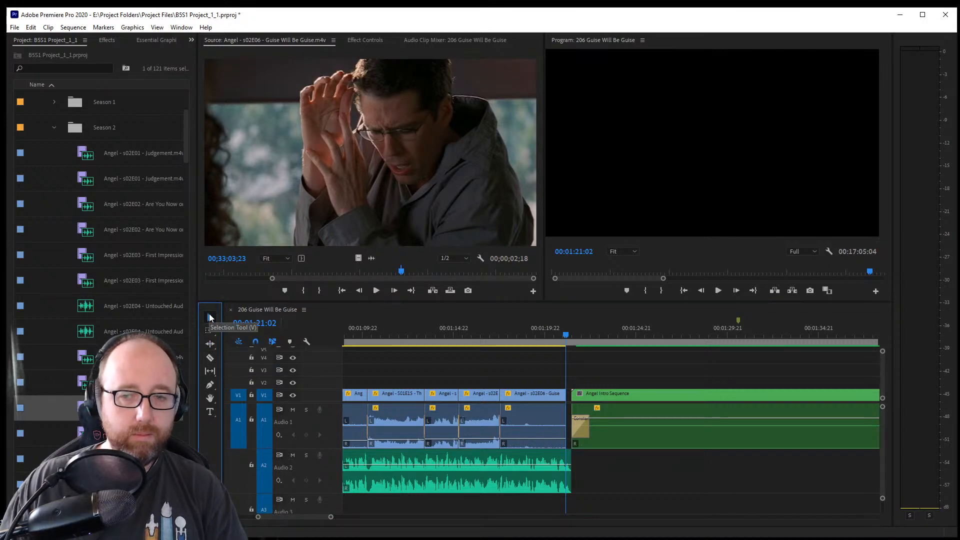
click(210, 344)
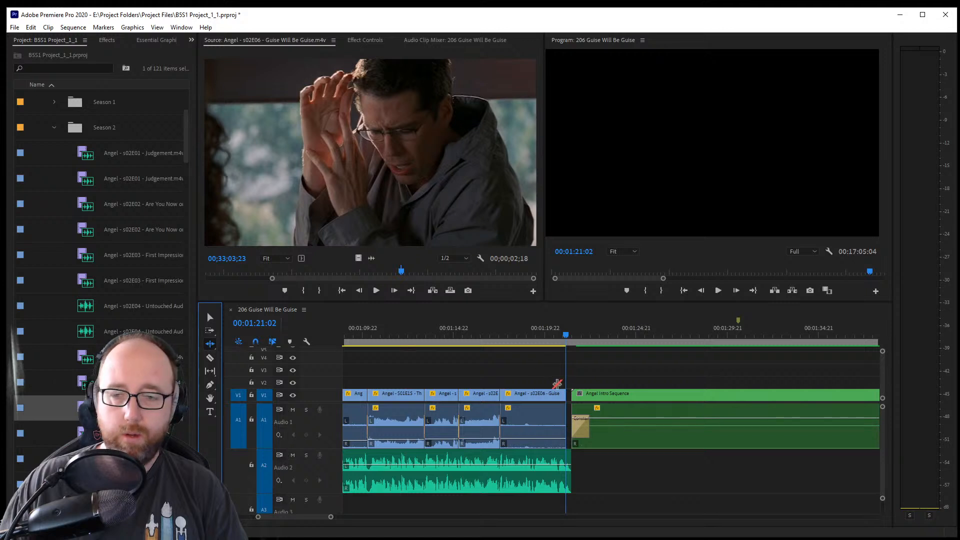
drag(561, 402, 567, 400)
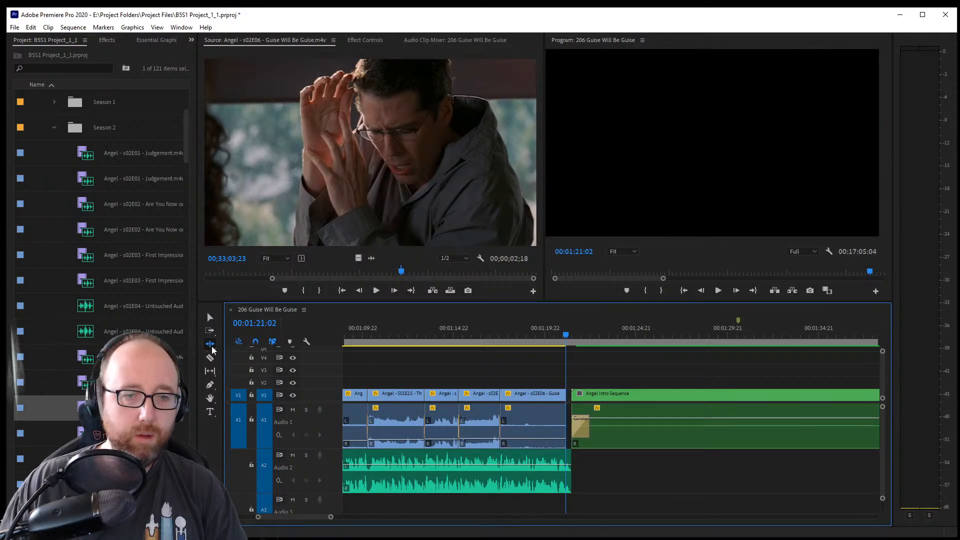
drag(212, 349, 251, 367)
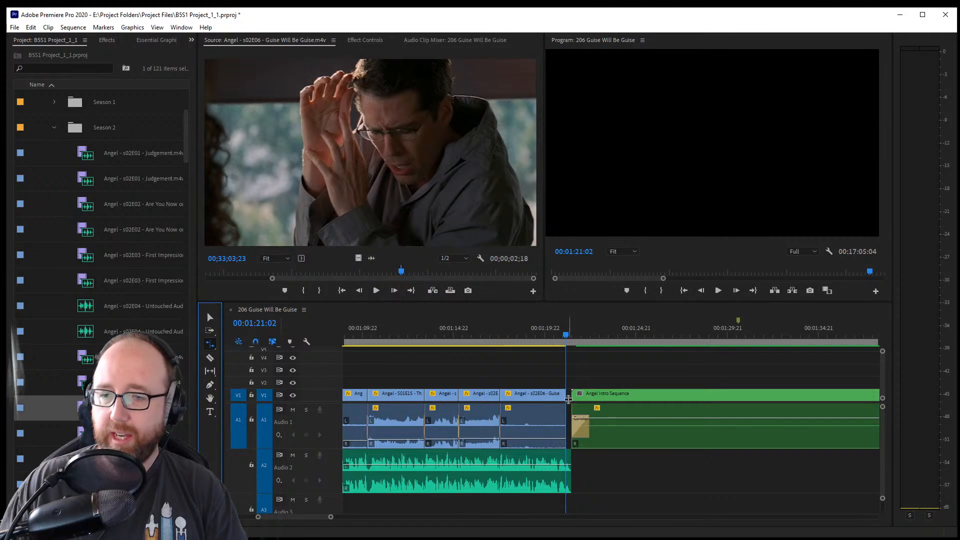
drag(568, 398, 626, 409)
click(213, 336)
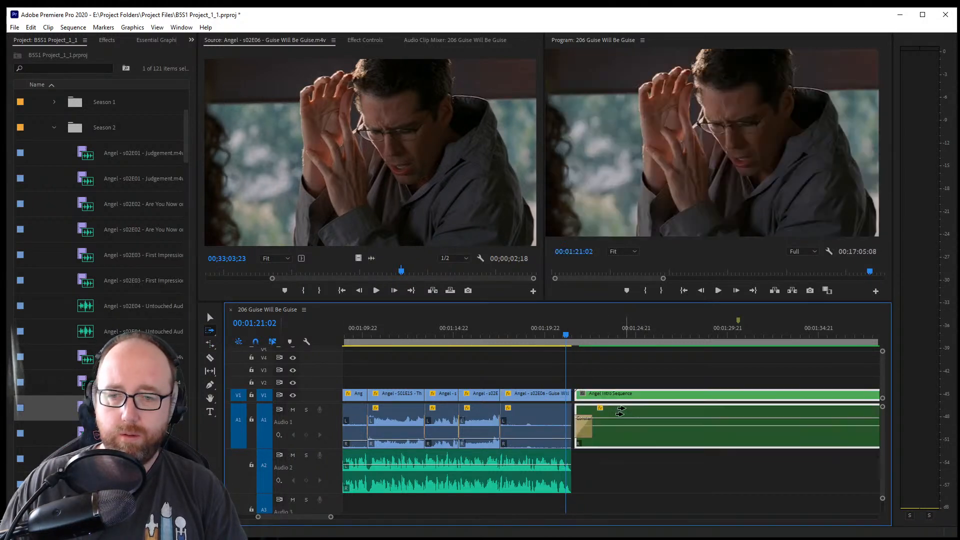
Play back the end of the last shot just before the Angel Intro Sequence
key(space)
key(space)
click(557, 331)
key(space)
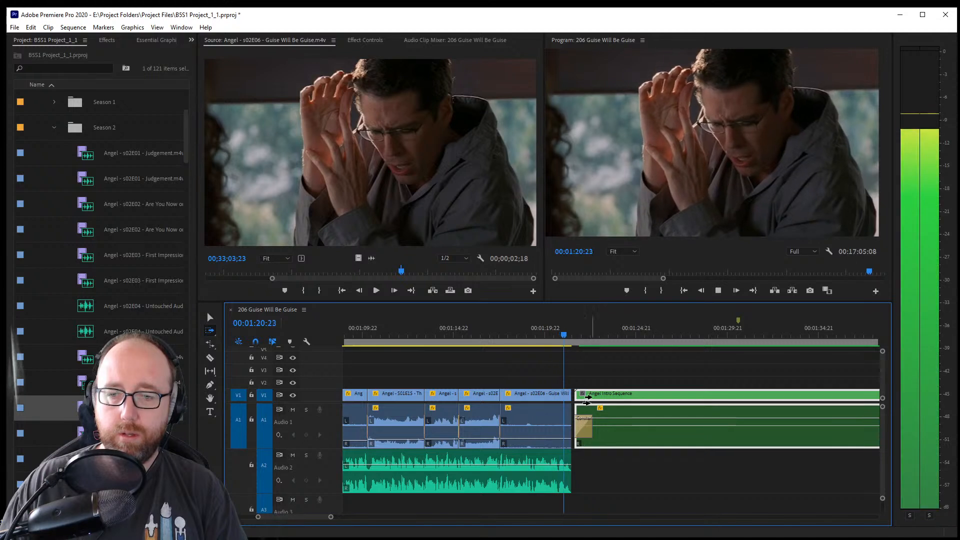
key(space)
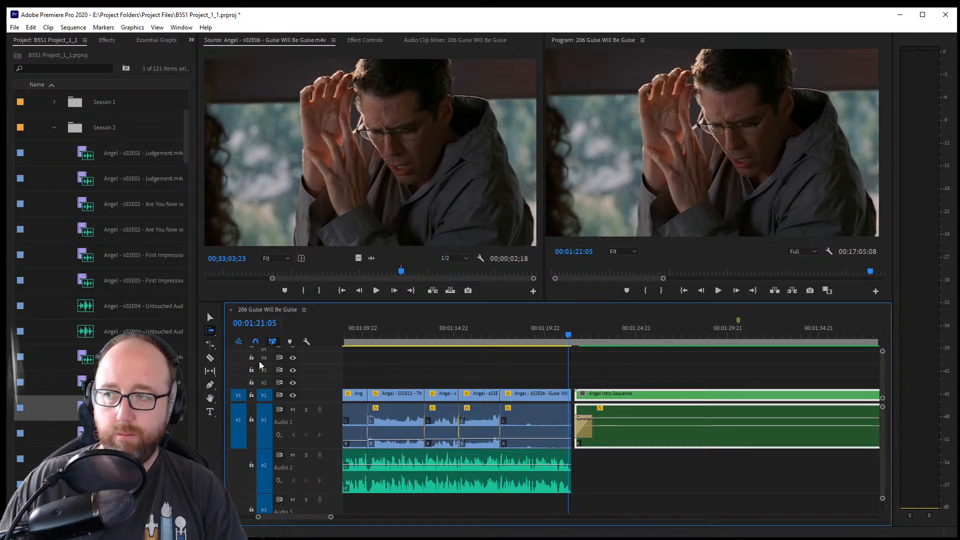
Apply the default audio transition to the end of the A2 music clip and shorten it to a few frames
click(209, 314)
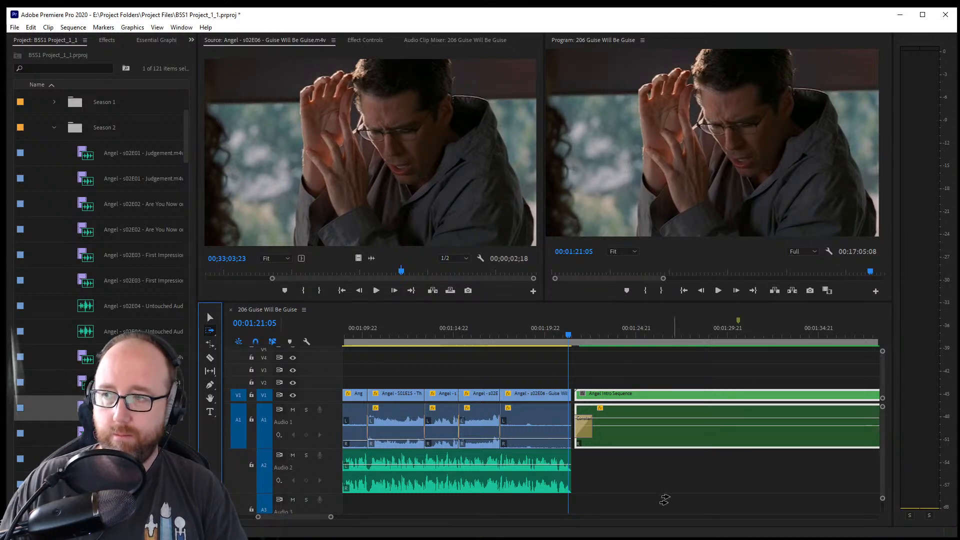
key(v)
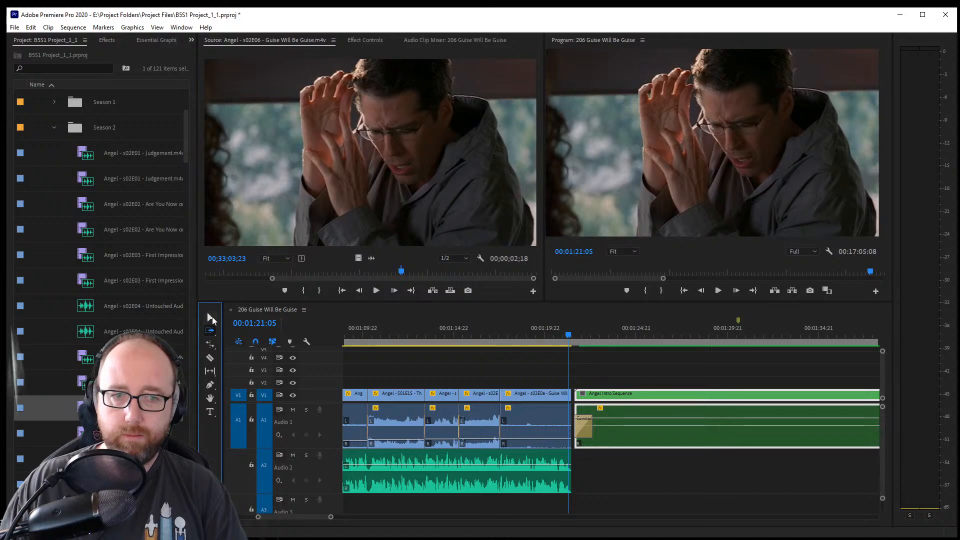
right_click(565, 485)
click(578, 470)
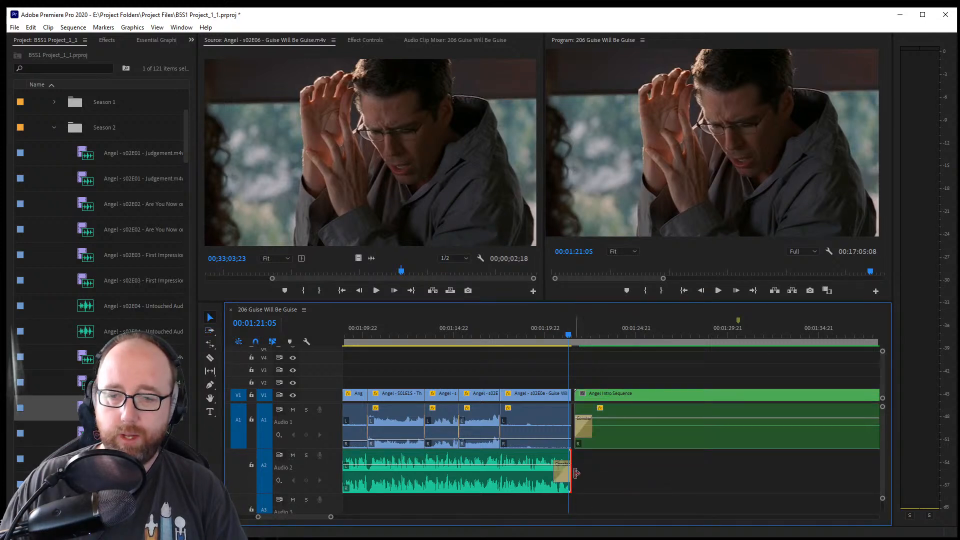
drag(556, 478, 567, 479)
key(space)
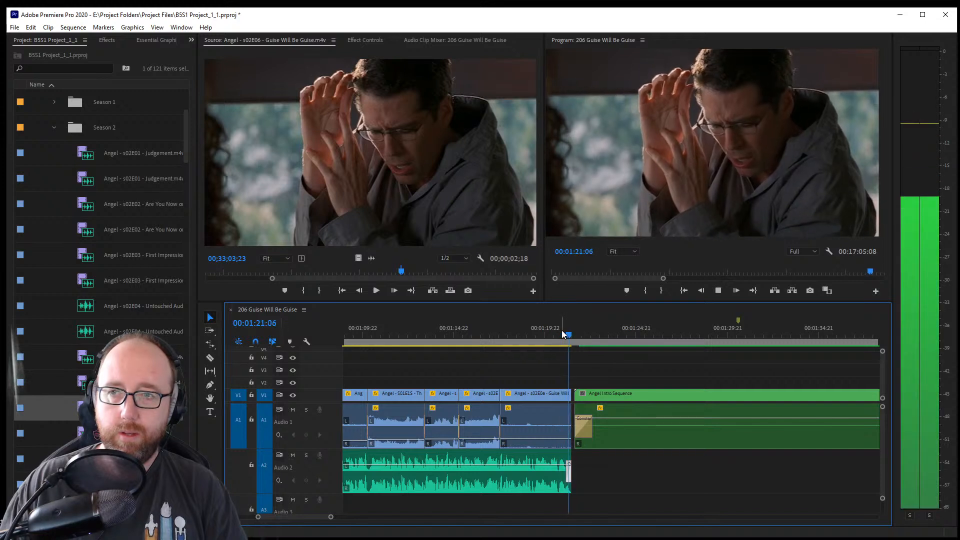
key(space)
Apply default transitions to the end of the last clip before the intro, keep only a shortened audio fade, and save the project
right_click(566, 432)
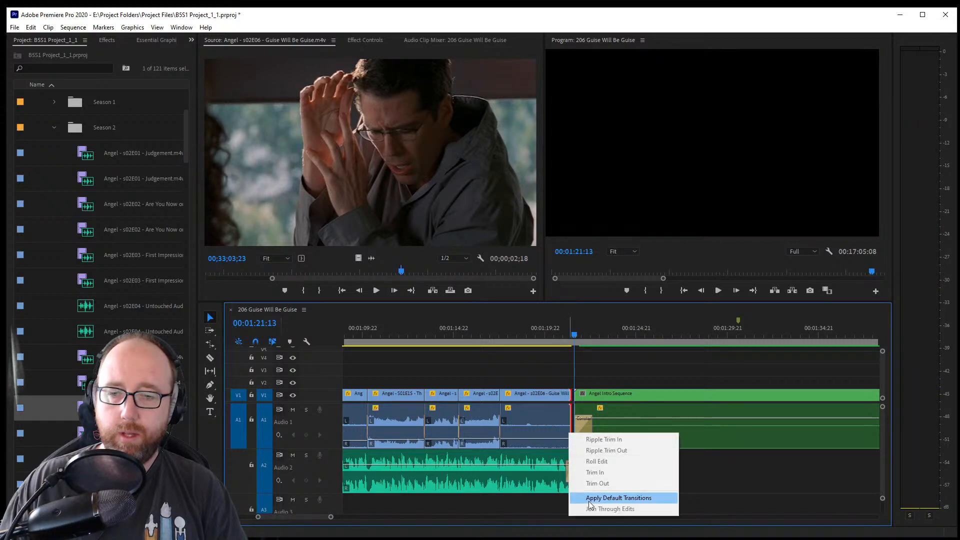
click(600, 498)
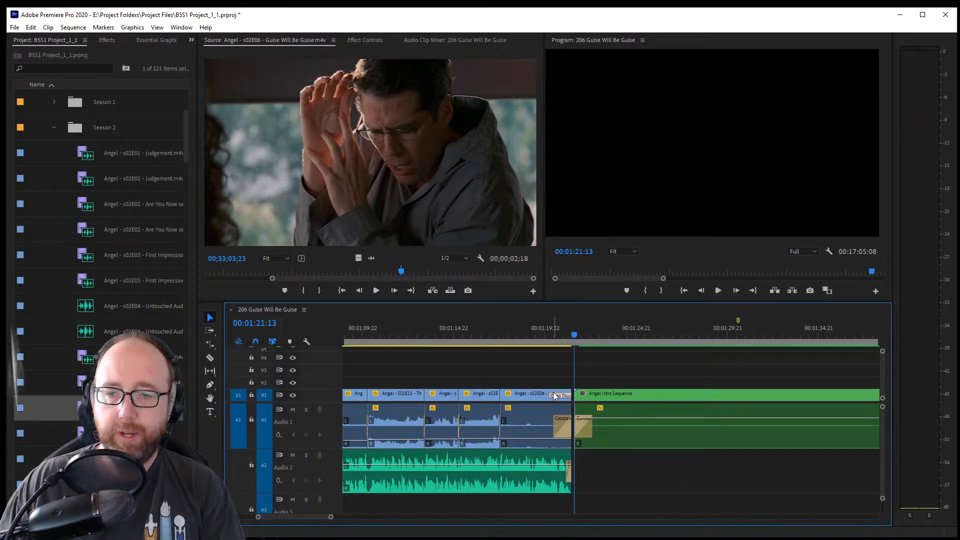
key(Delete)
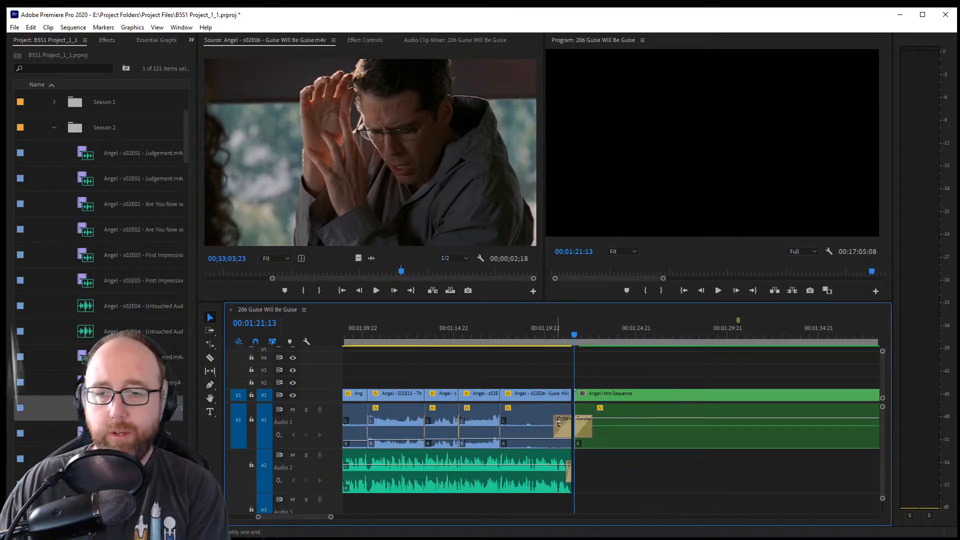
drag(556, 434, 572, 438)
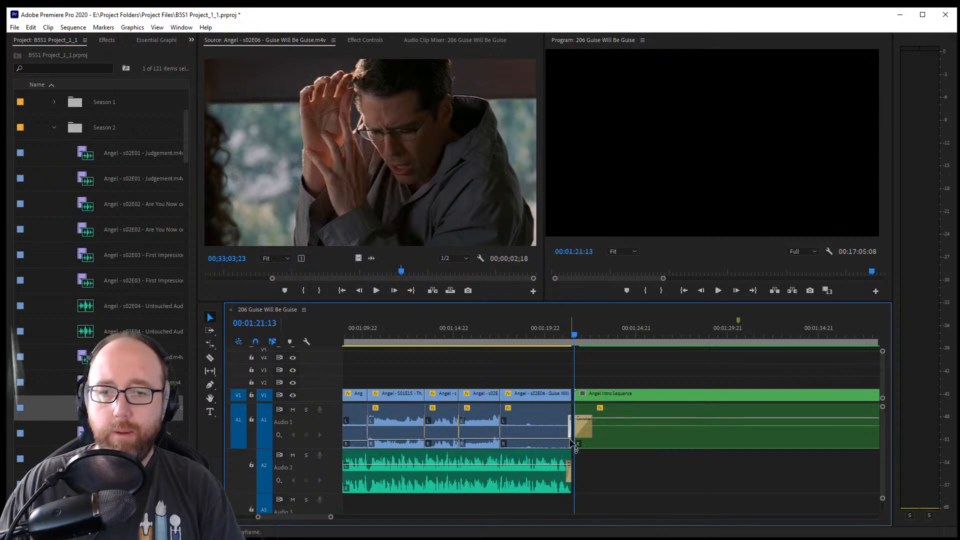
key(ctrl+s)
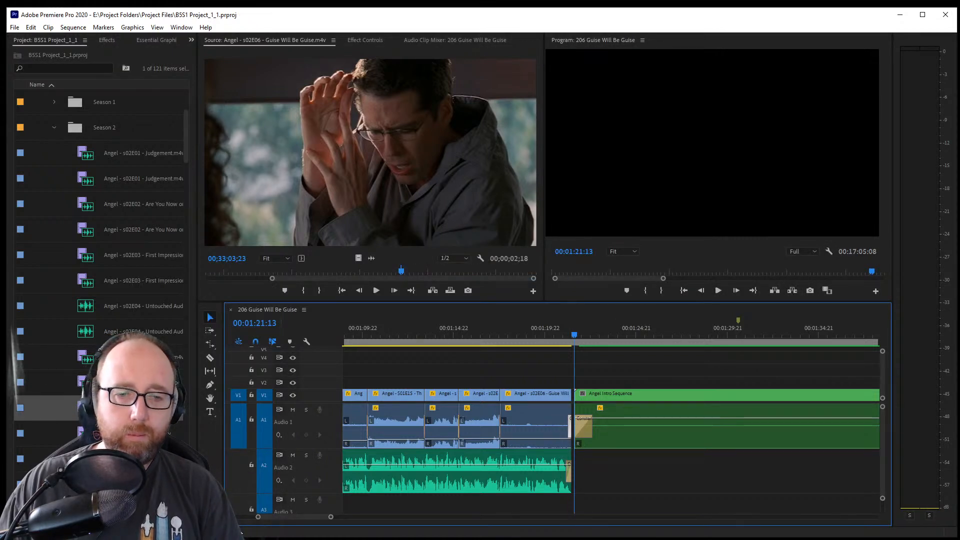
Check the audio transitions along the opening A1 clips and delete the one between the first and second clips
drag(266, 518, 241, 512)
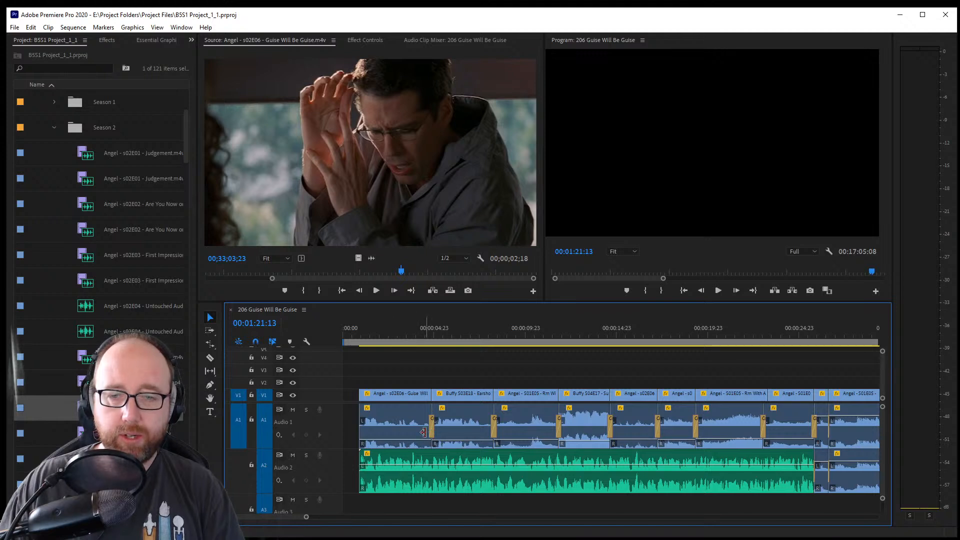
click(494, 428)
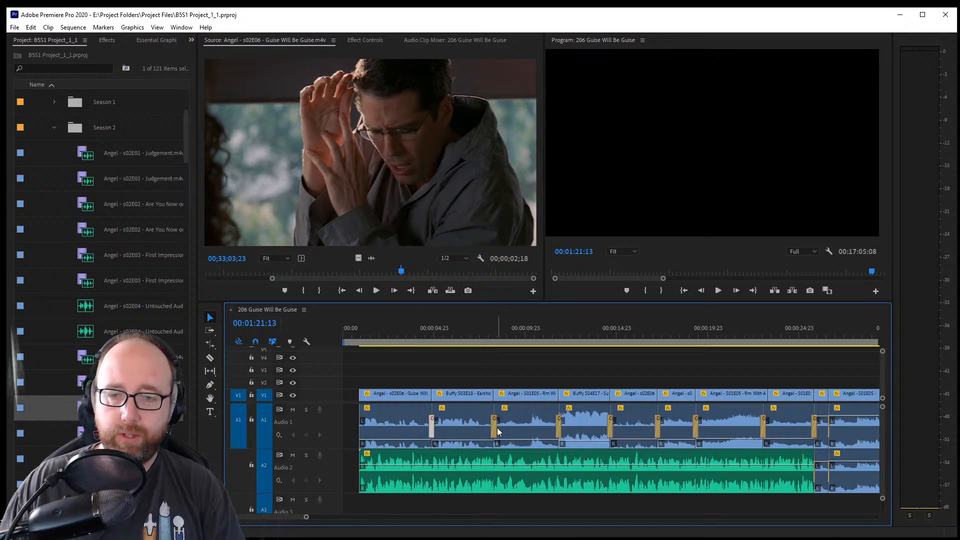
click(560, 428)
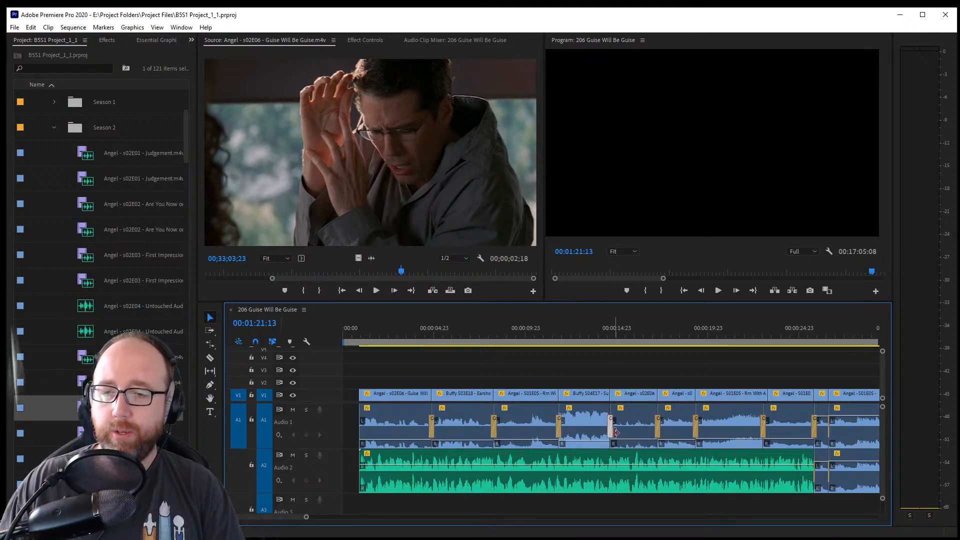
click(659, 429)
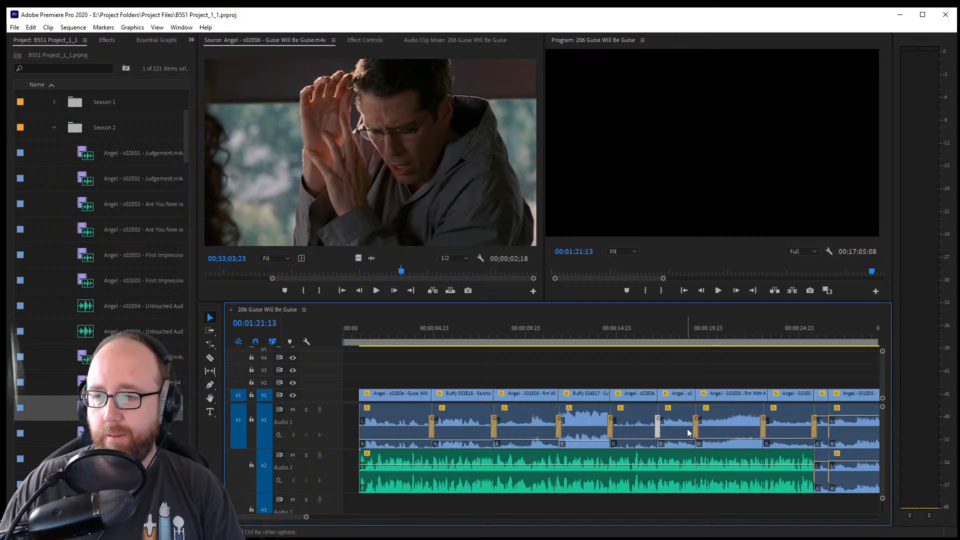
click(696, 428)
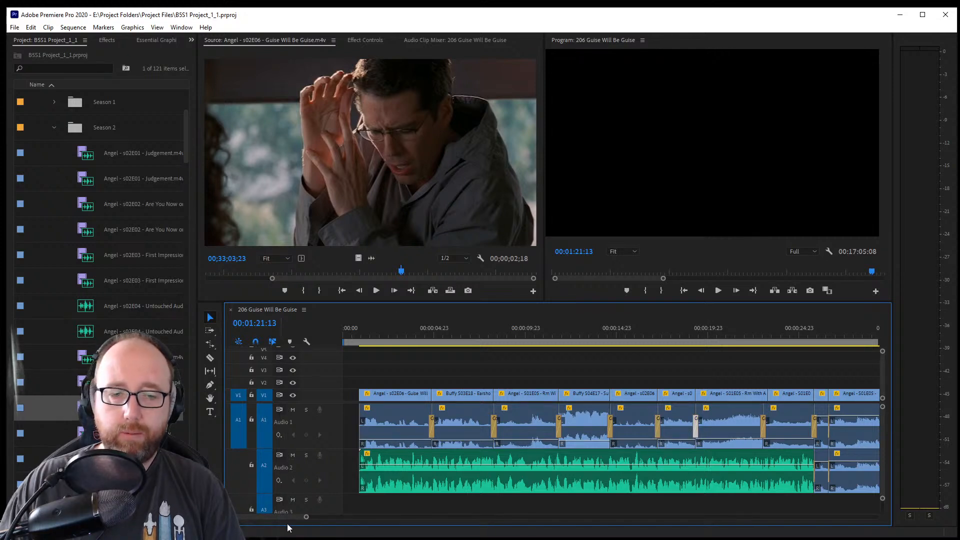
click(432, 425)
key(Delete)
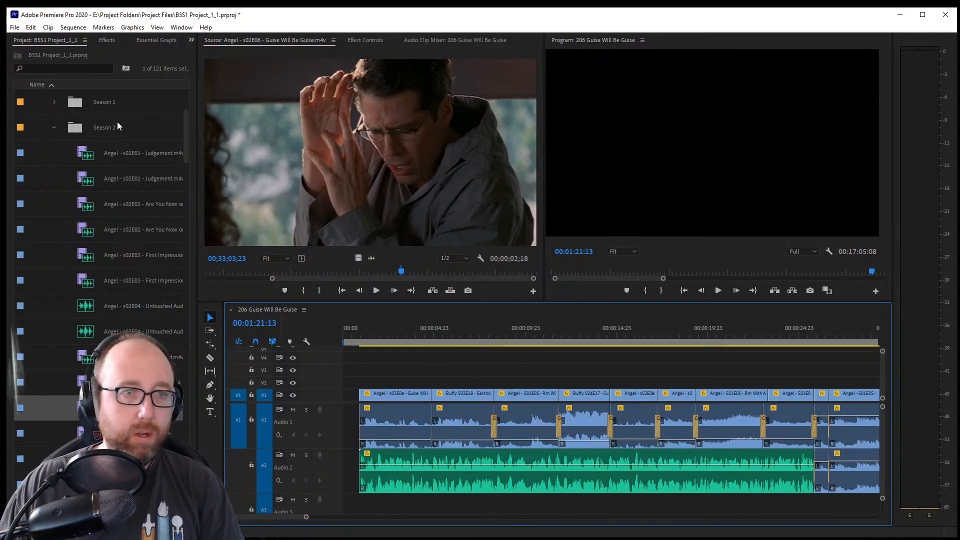
scroll(122, 134, up, 1)
click(107, 40)
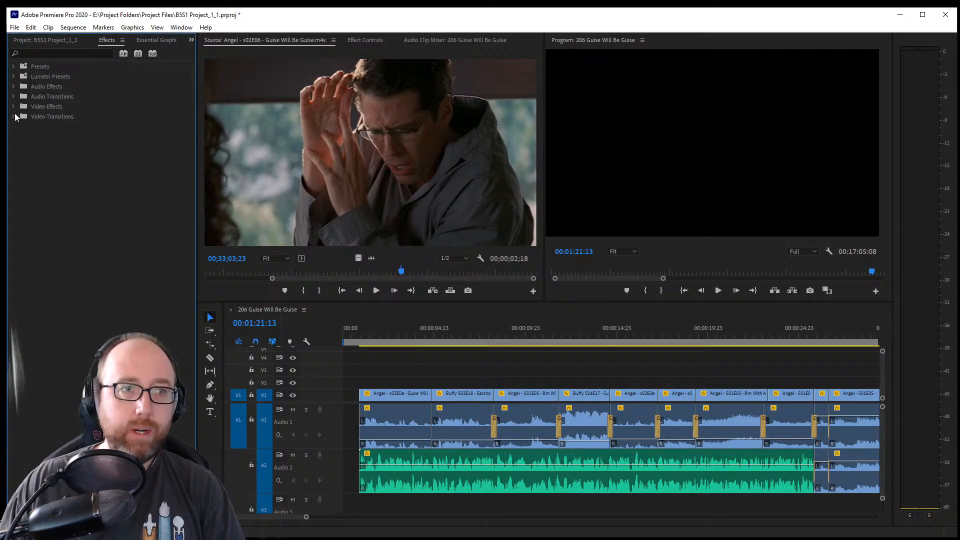
click(14, 117)
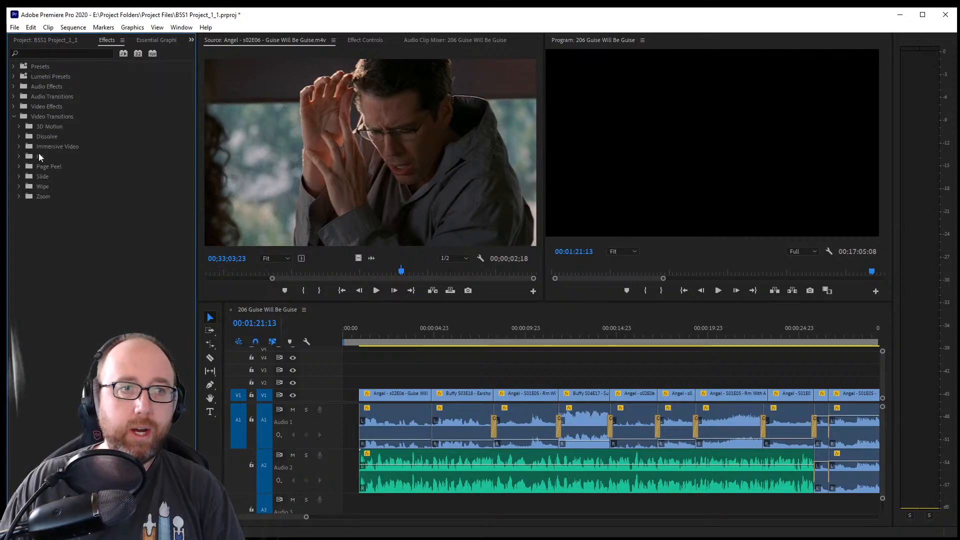
click(15, 117)
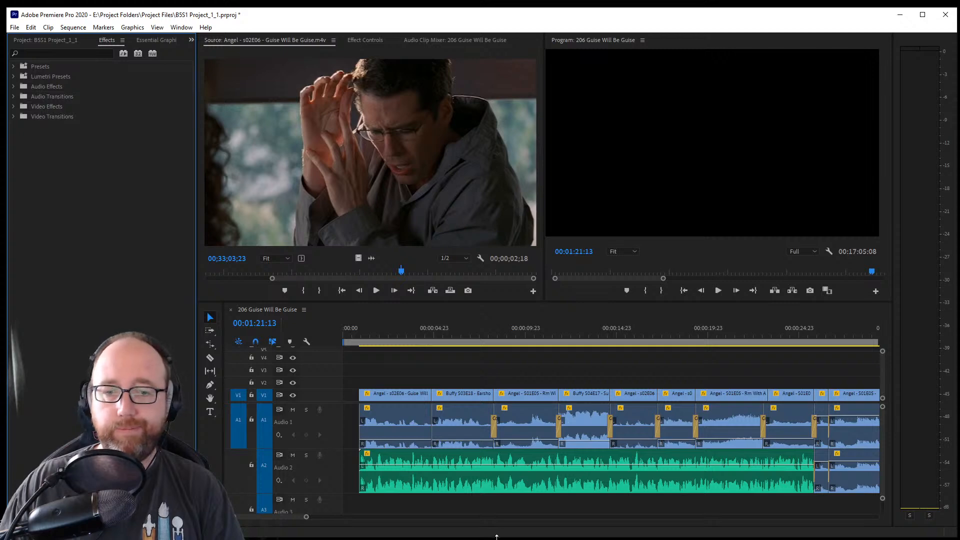
Apply default transitions at the cut between the first and second opening clips, then delete the video Cross Dissolve
click(239, 522)
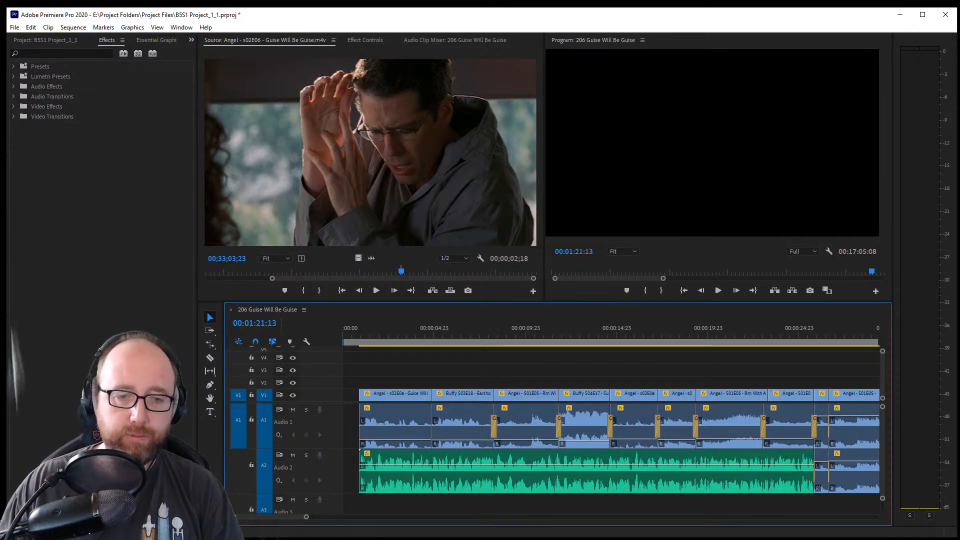
mouse_move(237, 517)
mouse_down()
mouse_move(255, 519)
mouse_move(244, 520)
mouse_up()
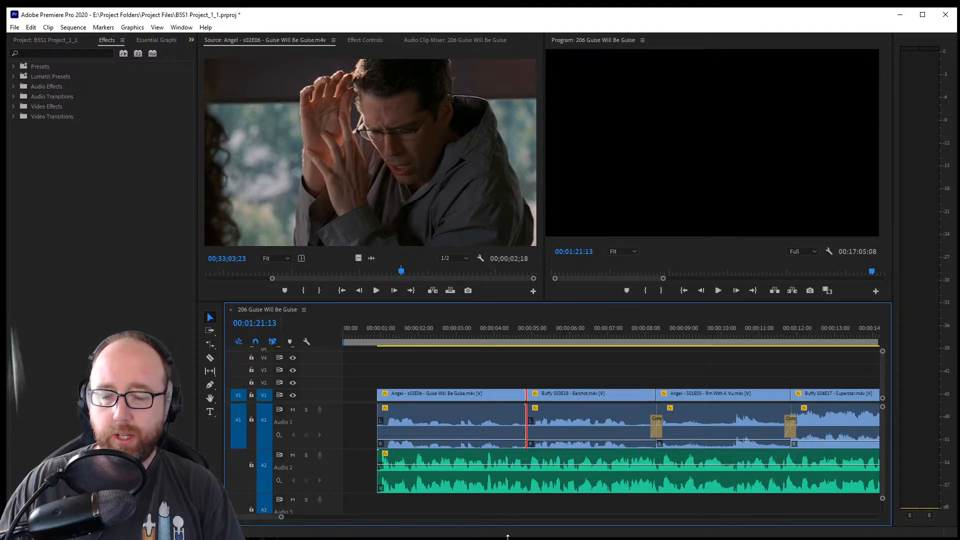
right_click(524, 427)
click(560, 491)
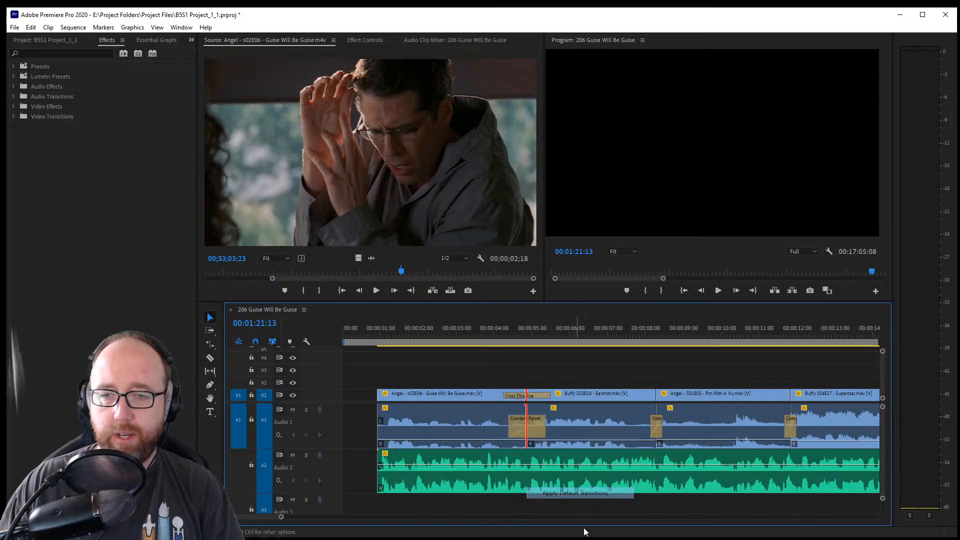
click(513, 396)
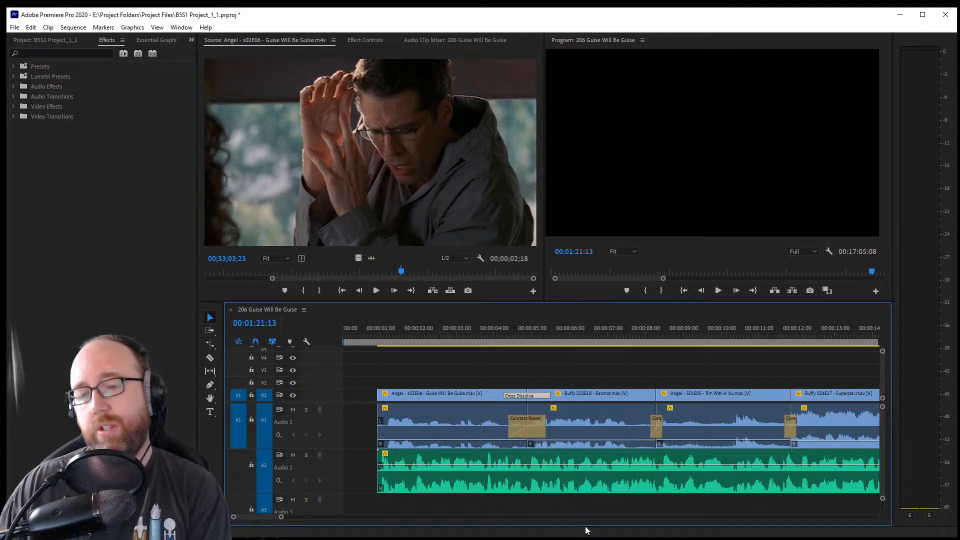
key(Delete)
Shorten the Constant Power audio transition between the first two clips to 2 frames and check its duration
click(533, 433)
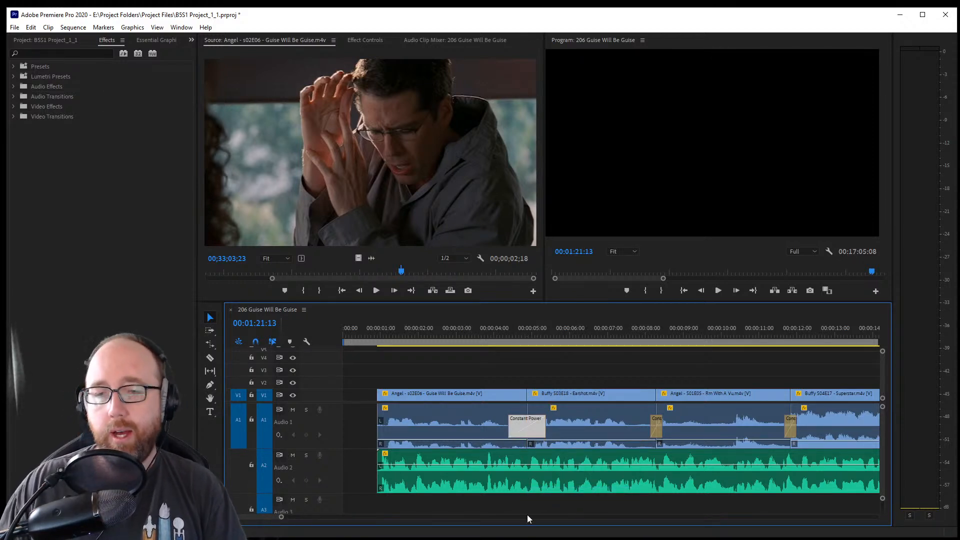
key(Delete)
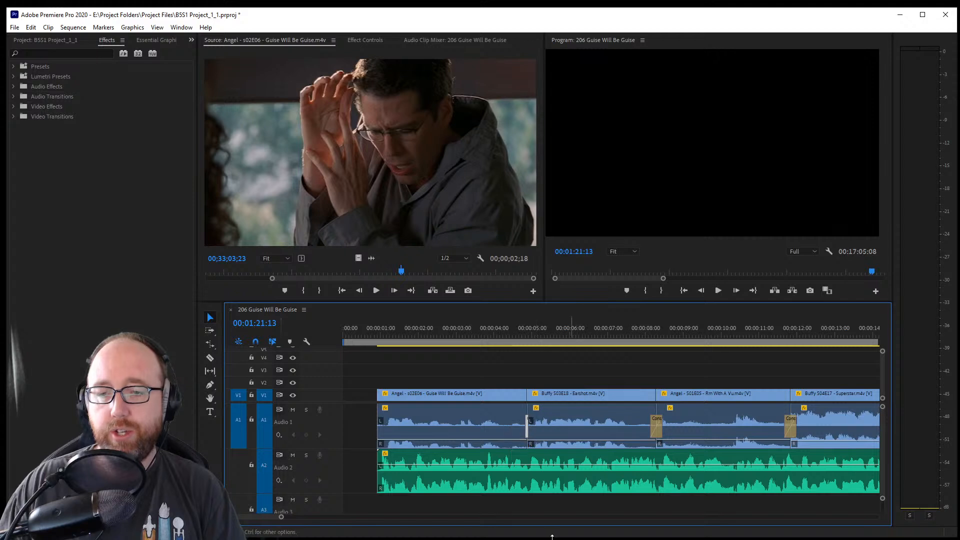
double_click(527, 427)
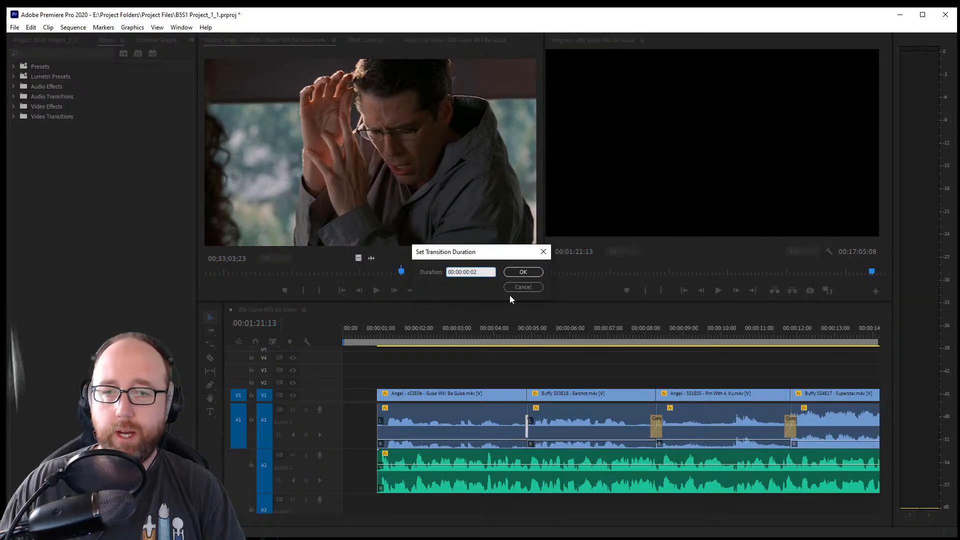
click(525, 288)
Play back the cut between the first and second clips and save the project
mouse_move(524, 334)
mouse_down()
mouse_move(533, 335)
mouse_move(515, 335)
mouse_up()
key(space)
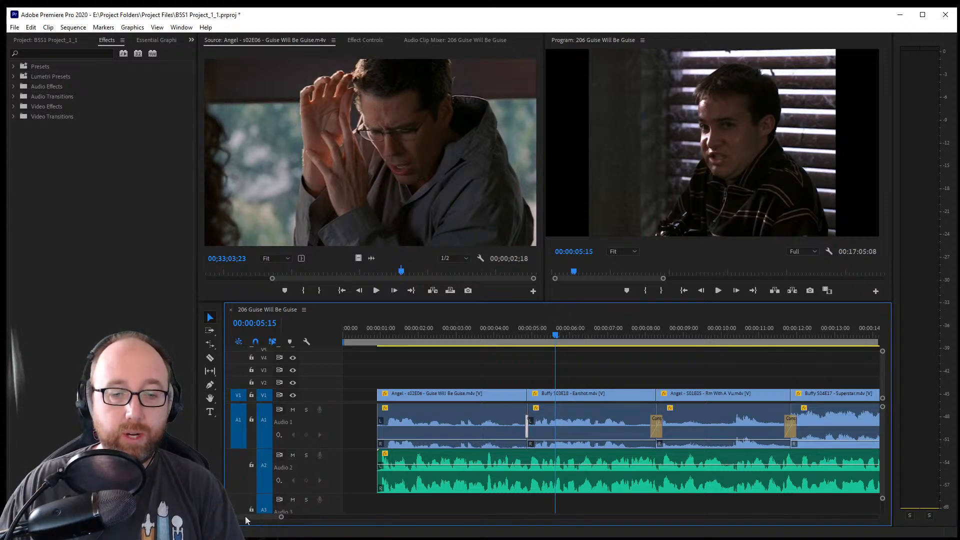
drag(281, 519, 320, 526)
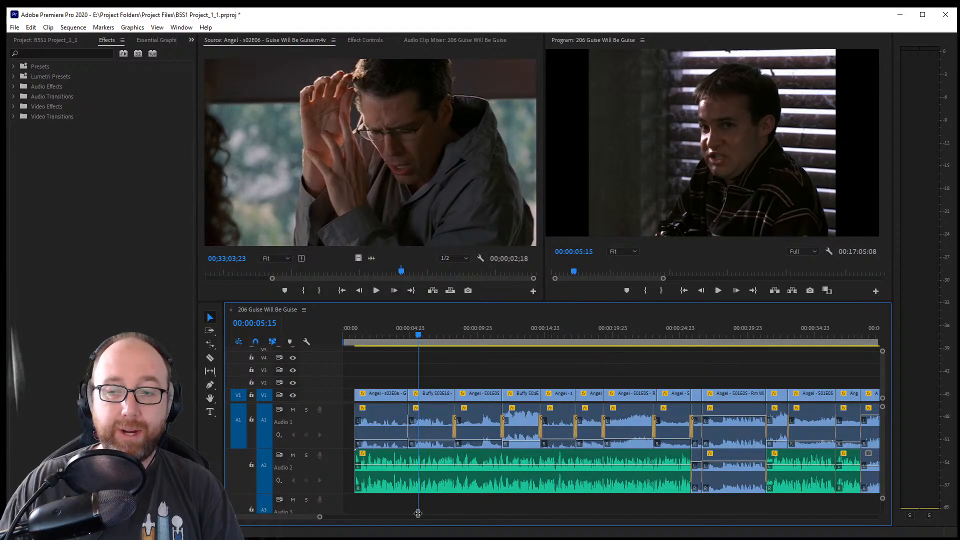
drag(321, 517, 384, 532)
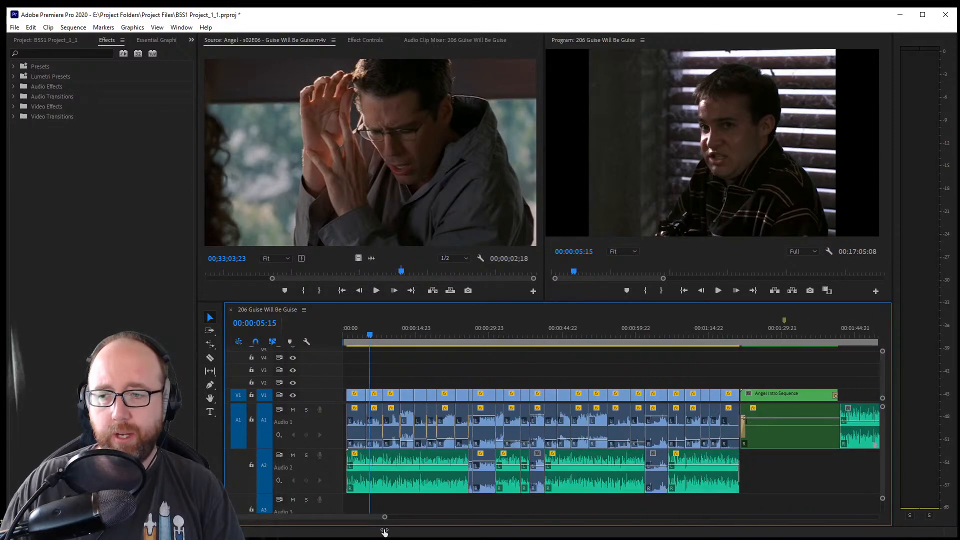
key(ctrl+s)
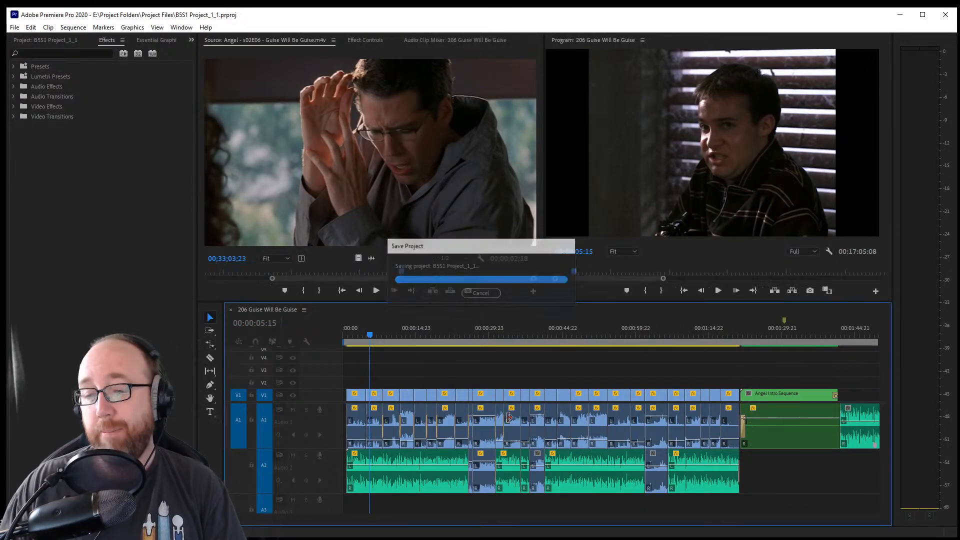
Play back the opening montage from the start of the sequence into the Angel Intro Sequence
click(389, 374)
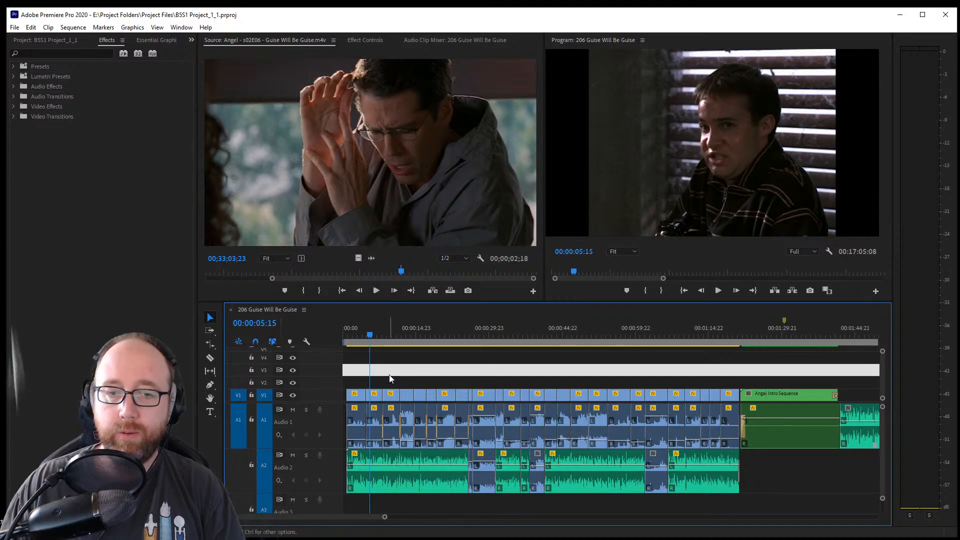
click(358, 332)
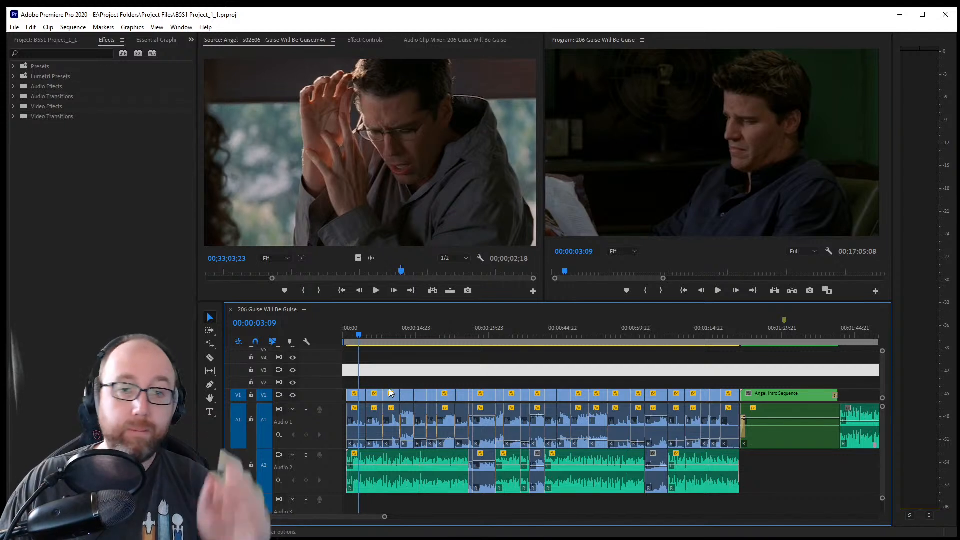
key(Home)
key(space)
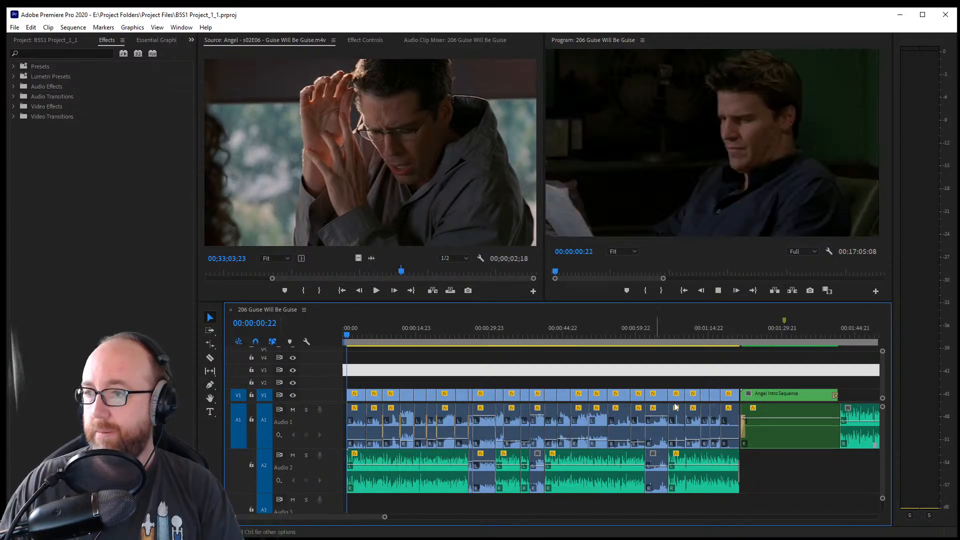
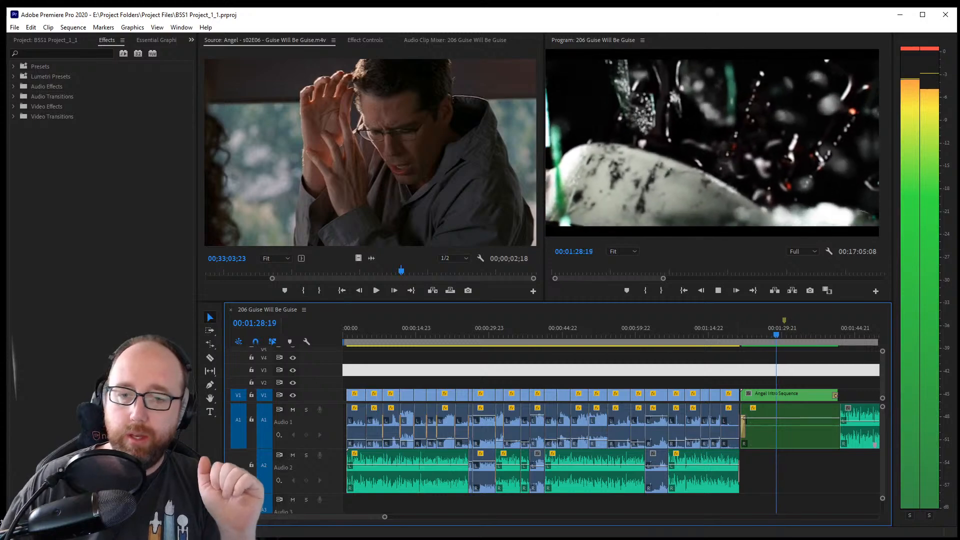
Move the first audio clip after the intro down to A2, align its start with the end of the intro's video, and save
drag(323, 517, 350, 520)
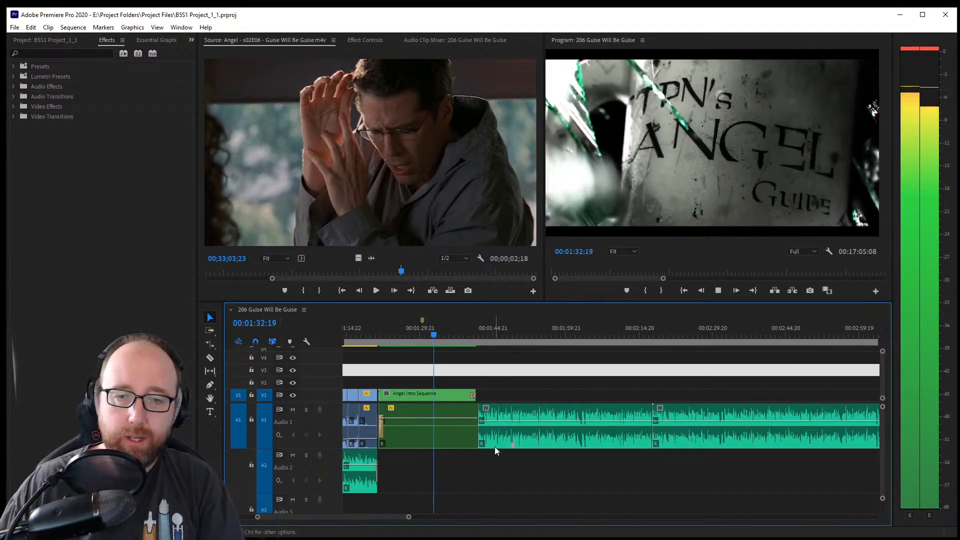
drag(501, 438, 499, 470)
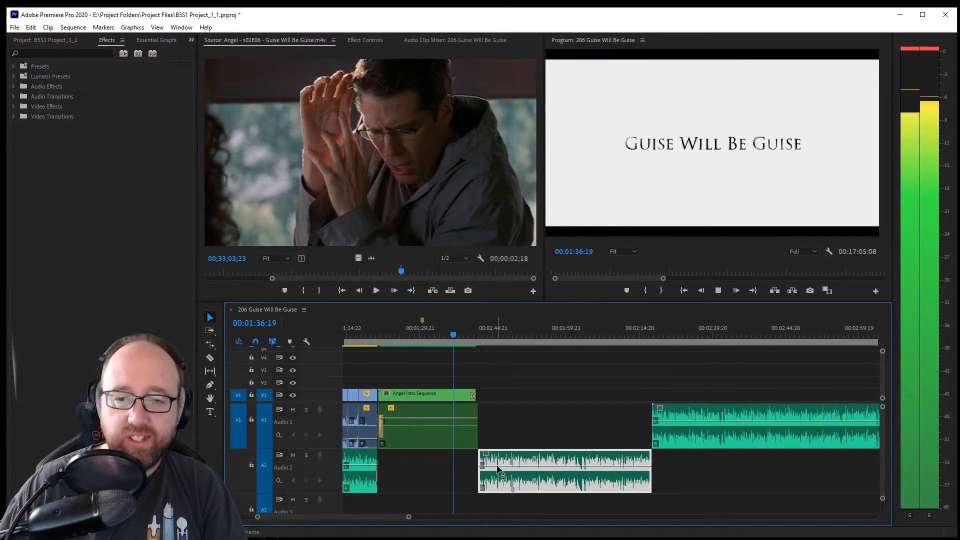
drag(257, 516, 280, 523)
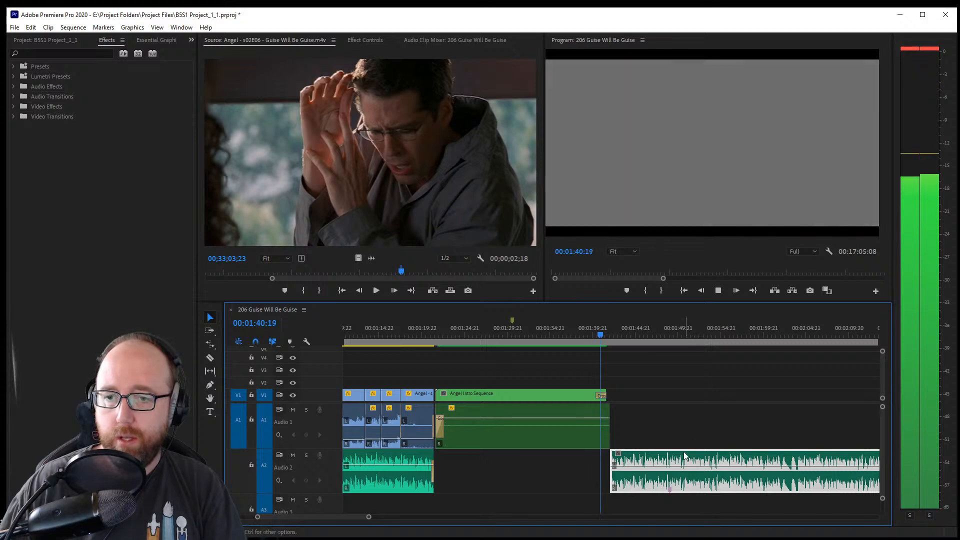
key(space)
drag(632, 464, 632, 459)
key(ctrl+s)
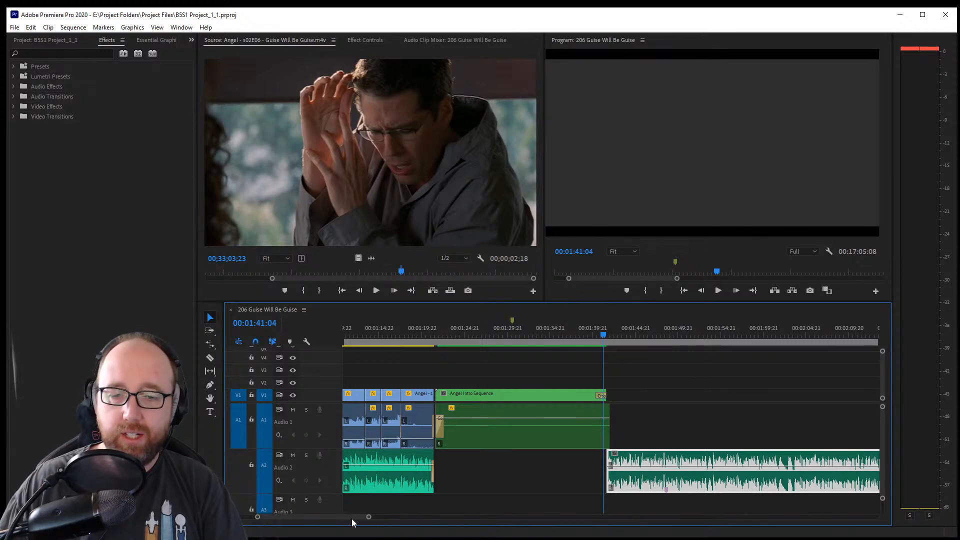
Close the gaps before the following A1 audio clips, starting them at the end of the A2 clip, and save the project
scroll(352, 518, down, 3)
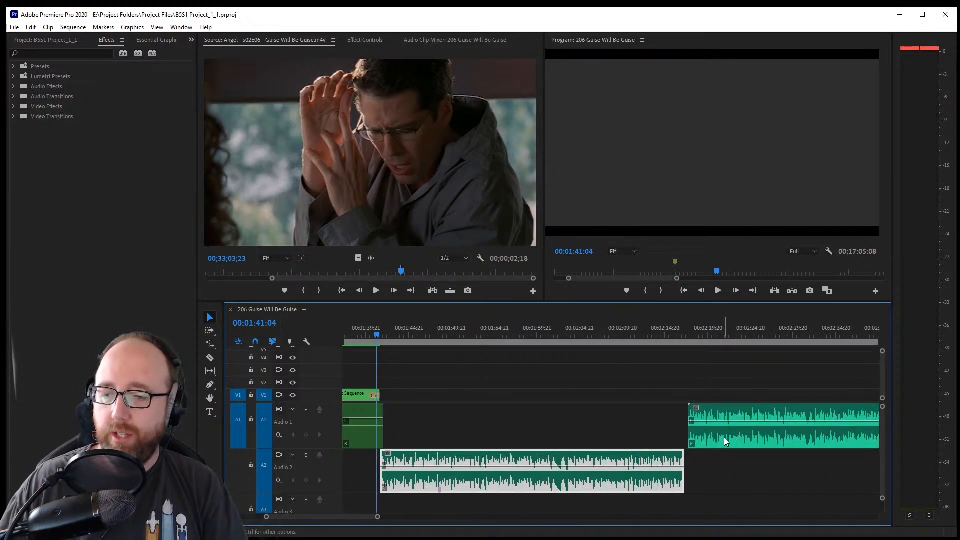
drag(697, 442, 693, 444)
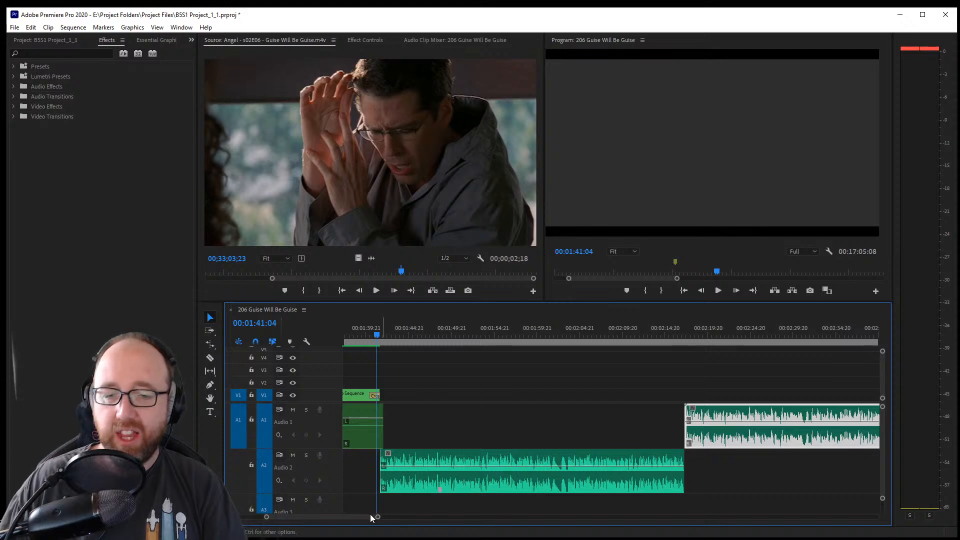
drag(360, 517, 419, 520)
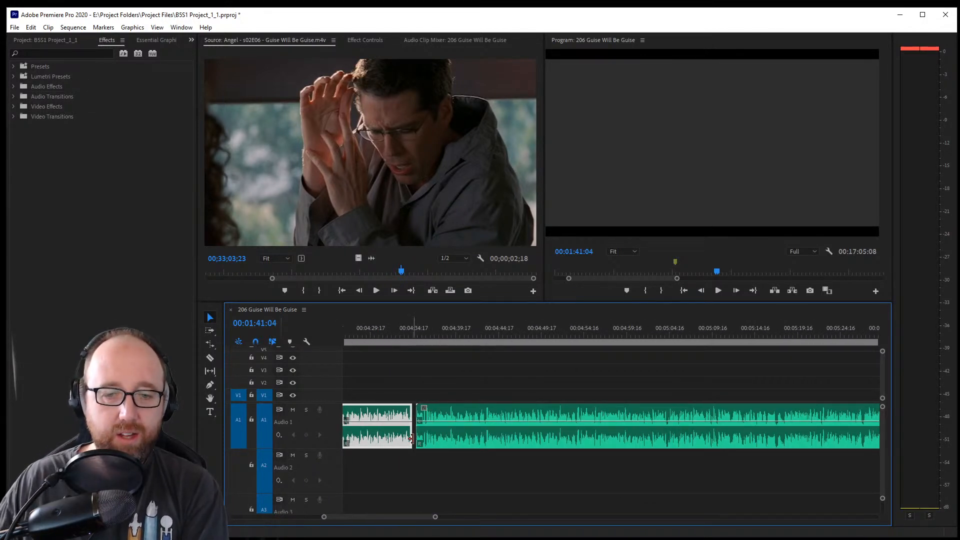
drag(411, 528, 454, 536)
drag(370, 525, 318, 524)
key(ctrl+s)
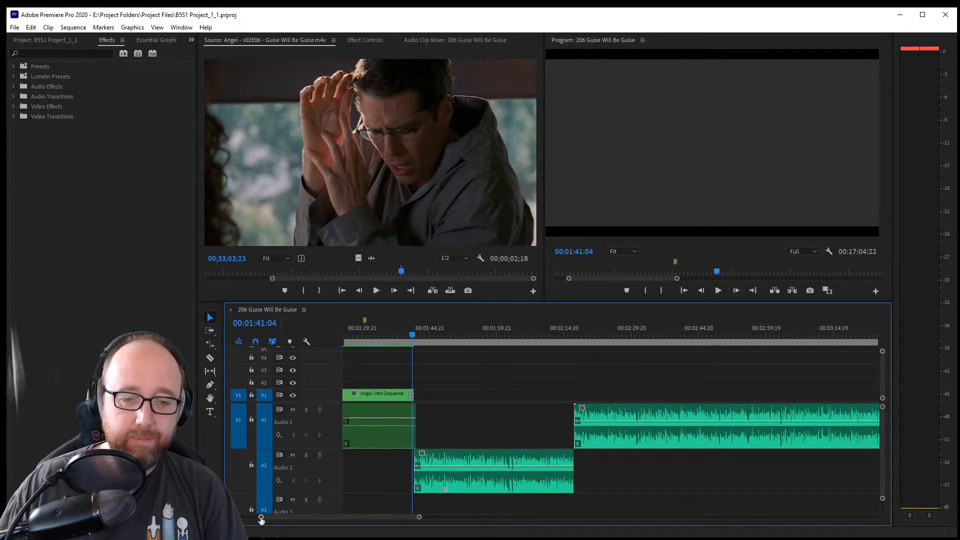
Examine the join between the intro's end and the following A2 clip, and play back the start of the Angel Intro Sequence
drag(261, 519, 329, 534)
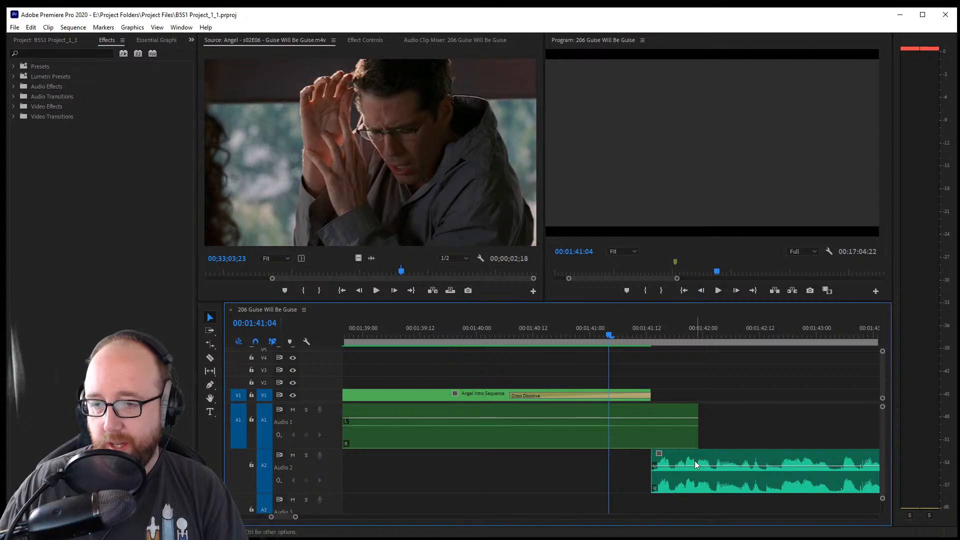
key(minus)
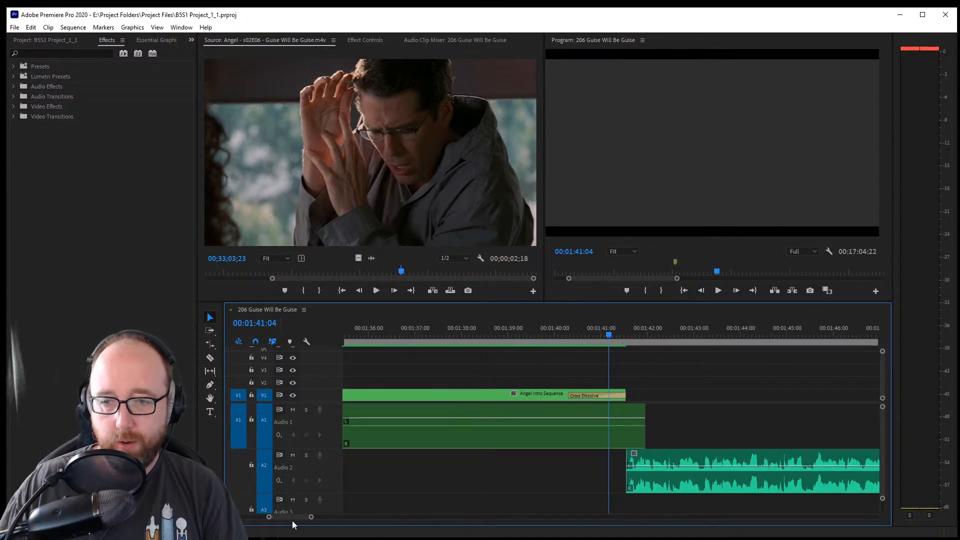
scroll(280, 520, up, 5)
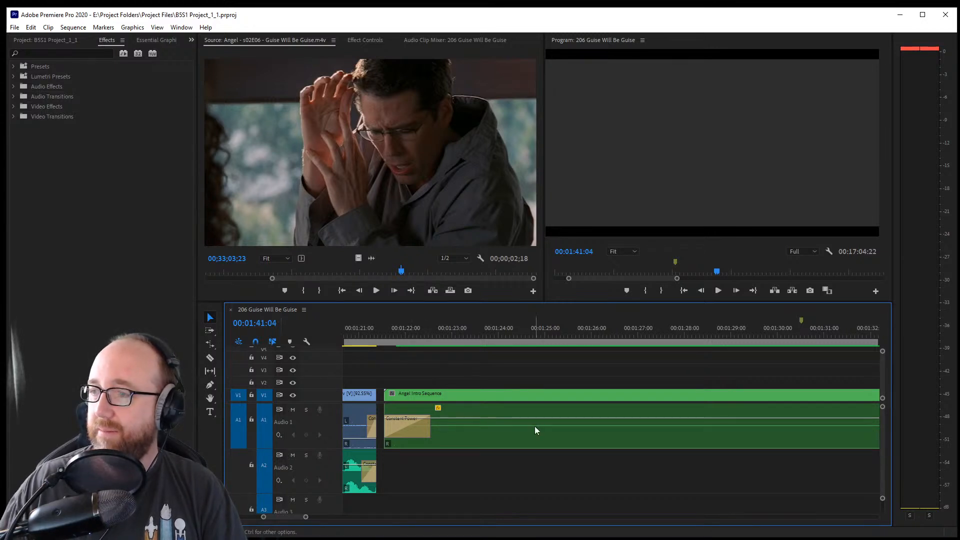
click(366, 340)
key(space)
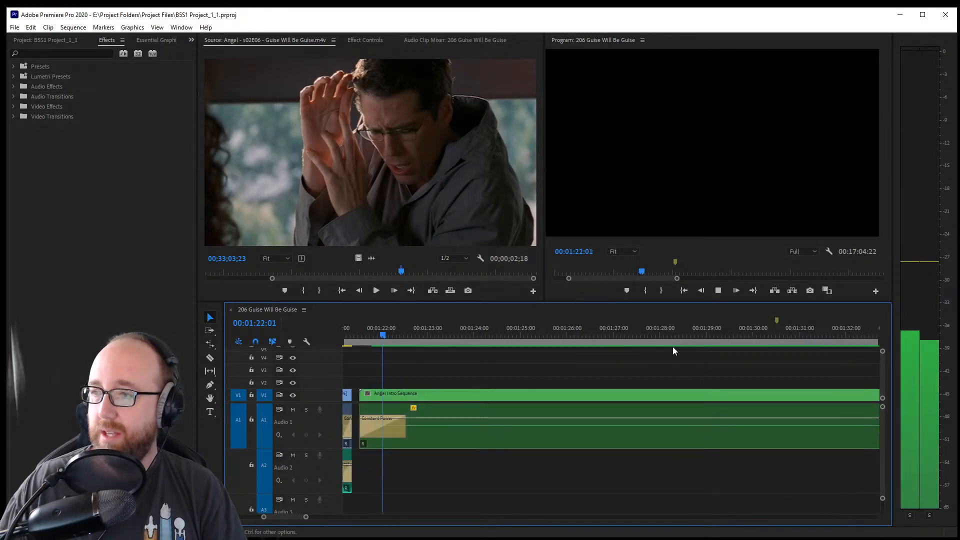
key(space)
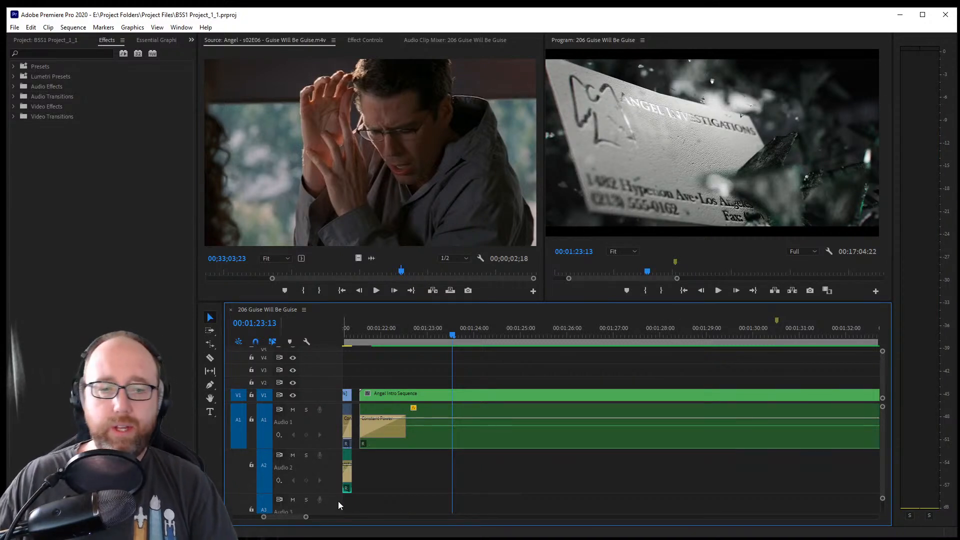
scroll(306, 519, down, 2)
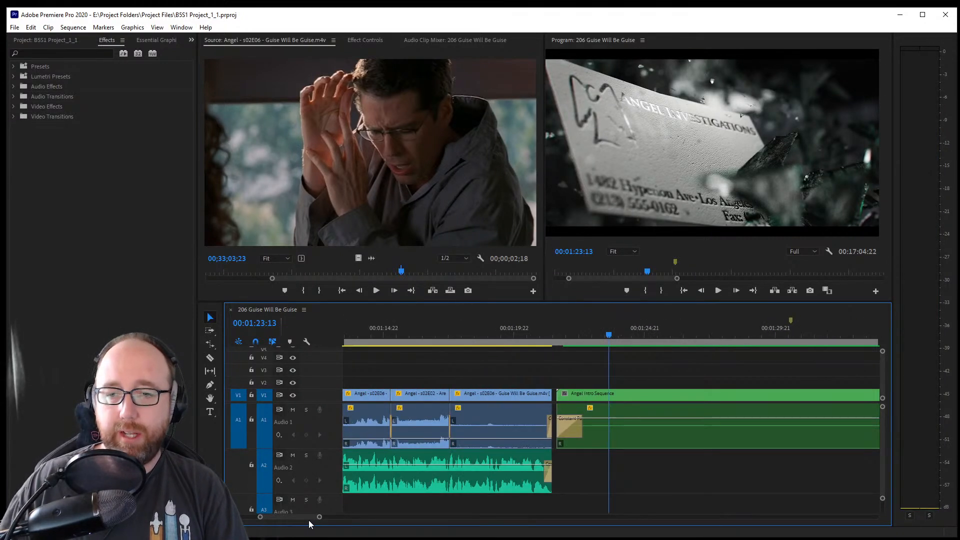
scroll(303, 520, down, 3)
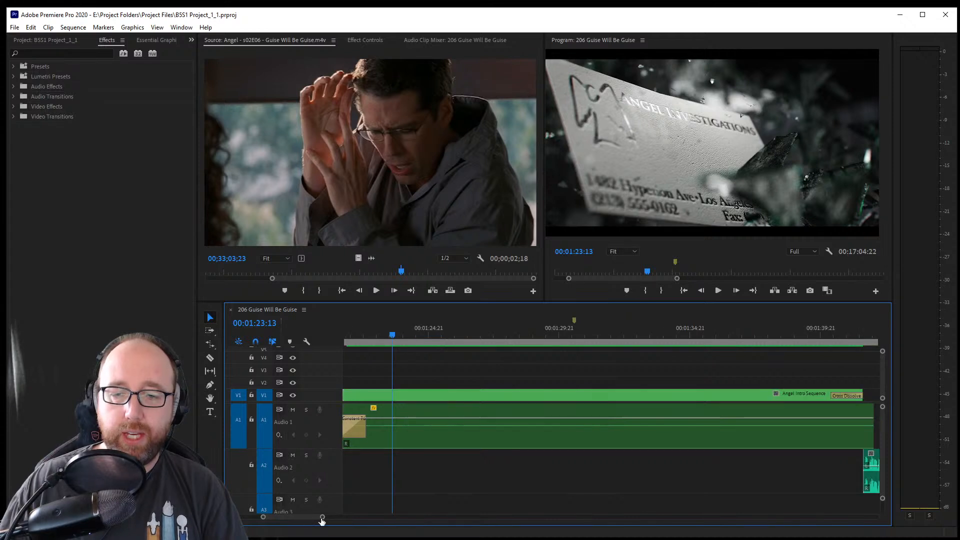
scroll(326, 522, down, 1)
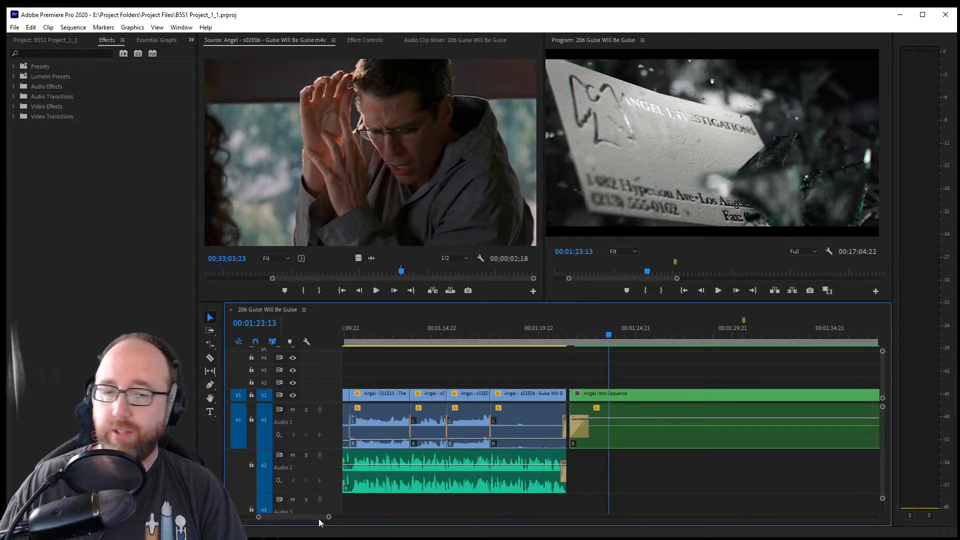
scroll(320, 523, down, 2)
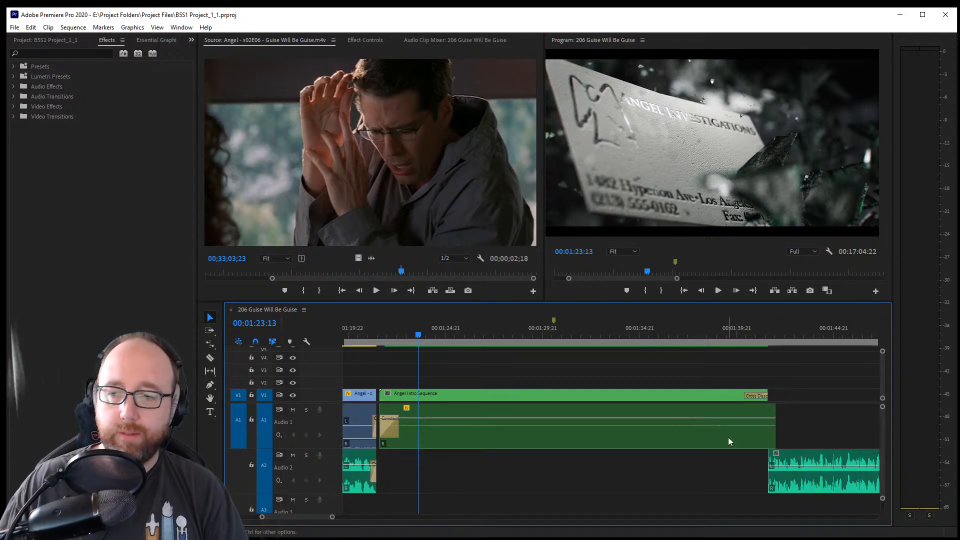
Play back the end of the Angel Intro Sequence from 00:01:39:18 into the following A2 clip and save the project
key(ctrl+s)
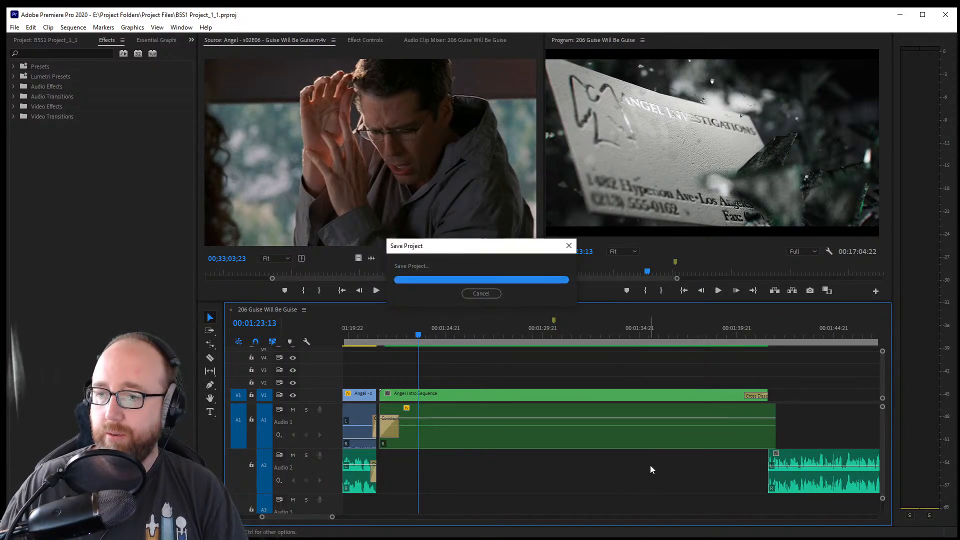
key(space)
click(733, 330)
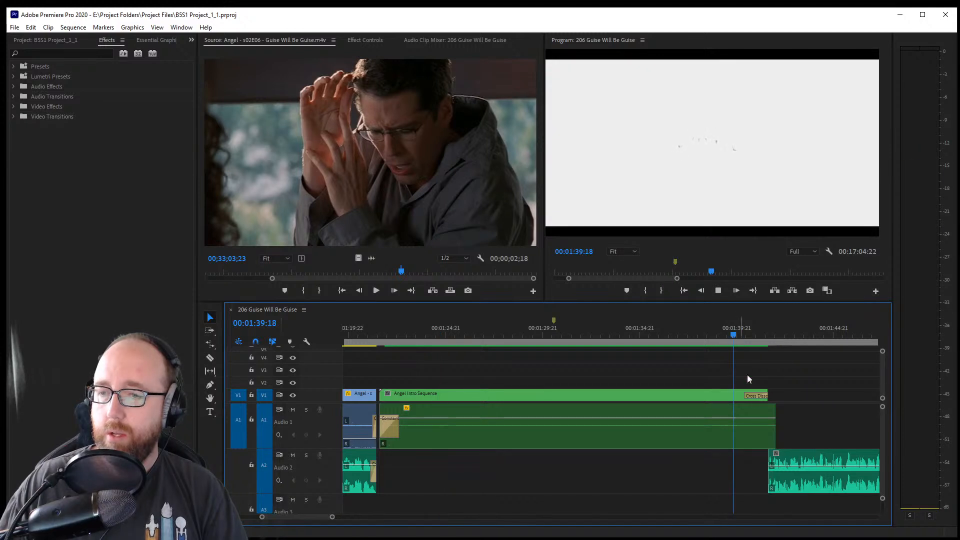
drag(317, 518, 321, 518)
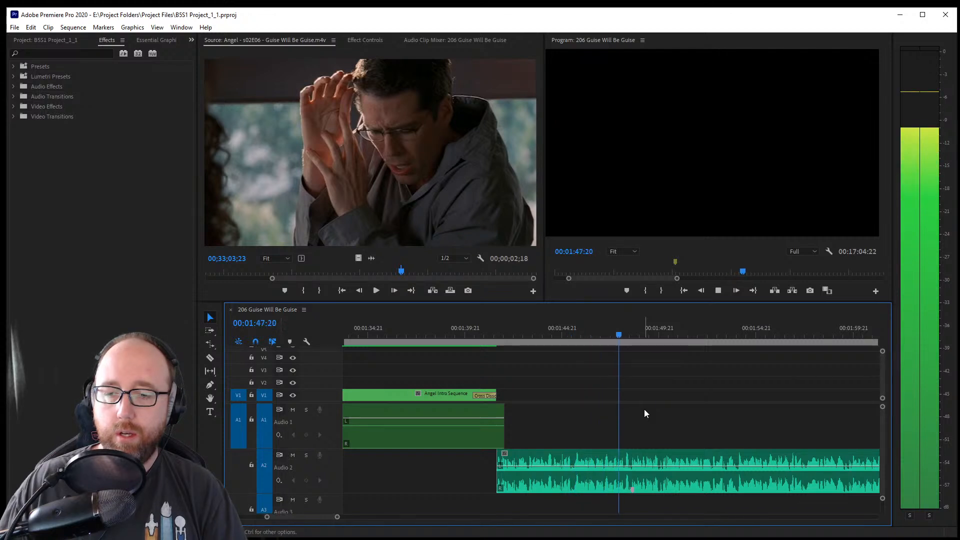
key(ctrl+s)
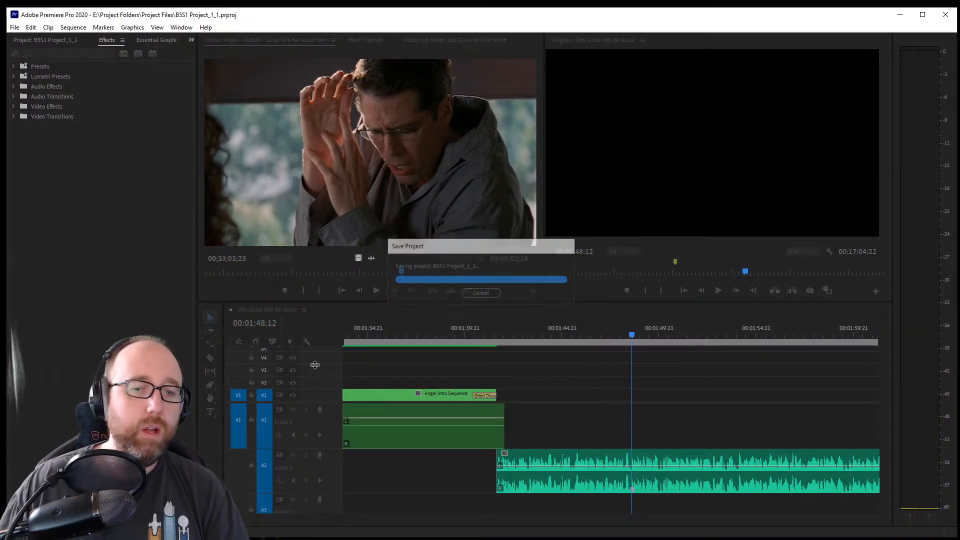
Load the Angel - s02E06 - Guise Will Be Guise clip from the Season 2 bin as the source and go to its start
click(49, 40)
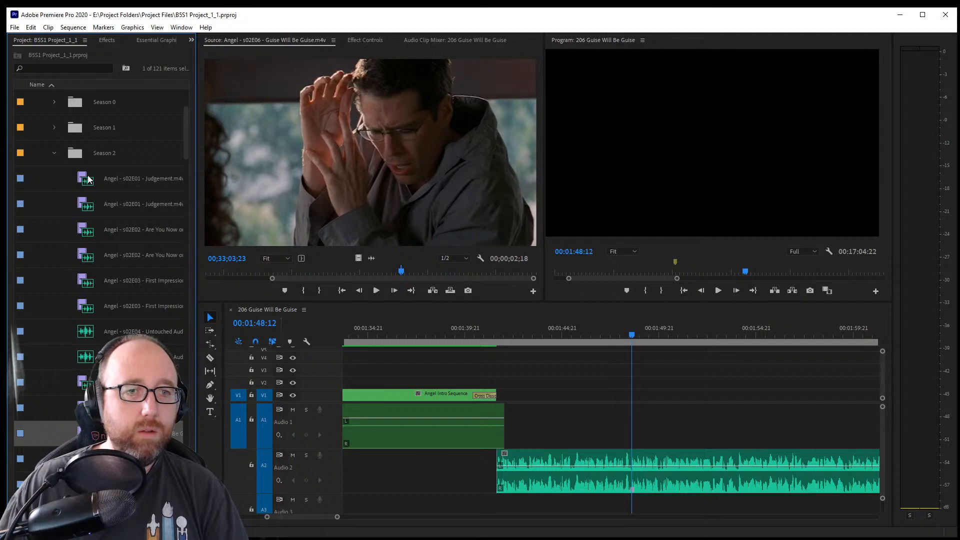
double_click(100, 178)
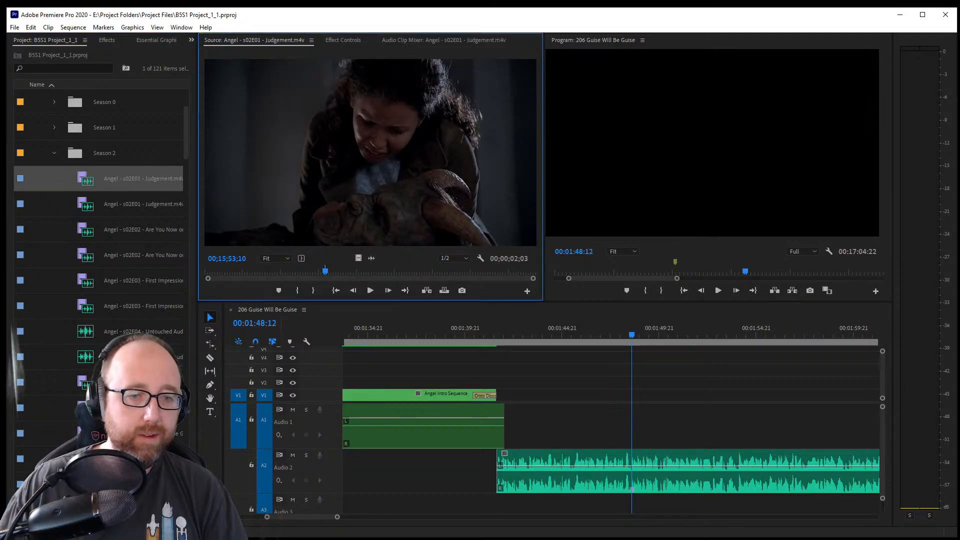
double_click(115, 433)
mouse_move(291, 280)
mouse_down()
mouse_move(226, 295)
mouse_move(213, 269)
mouse_move(203, 273)
mouse_up()
Mark a source excerpt of 00;00;07;18 starting with an In point at 00;00;02;04, playing through it to set the Out point
key(space)
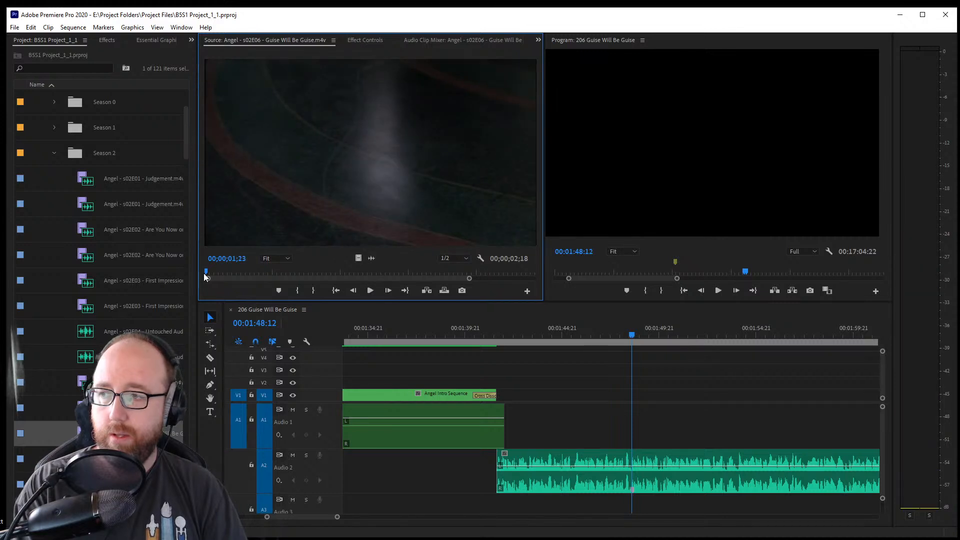
key(space)
key(space)
key(space)
key(i)
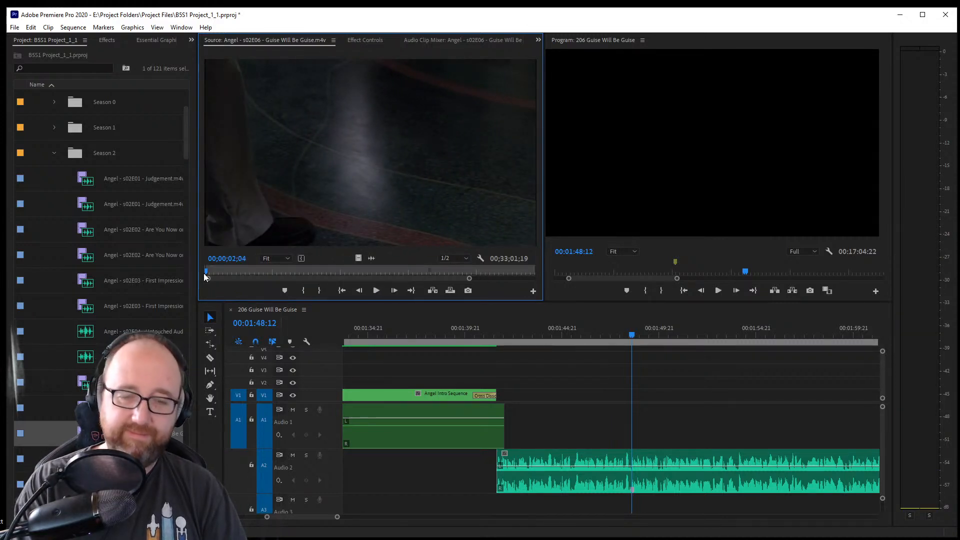
key(space)
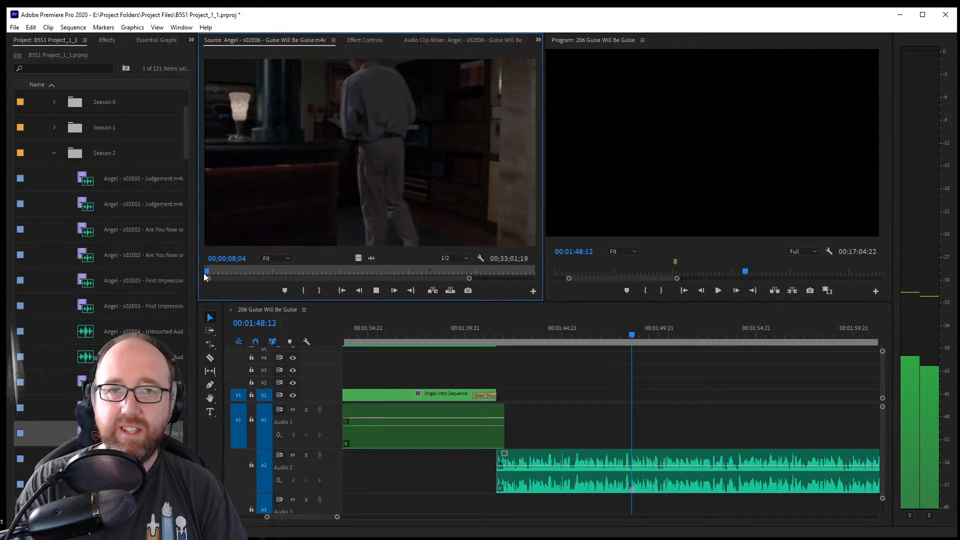
key(o)
key(space)
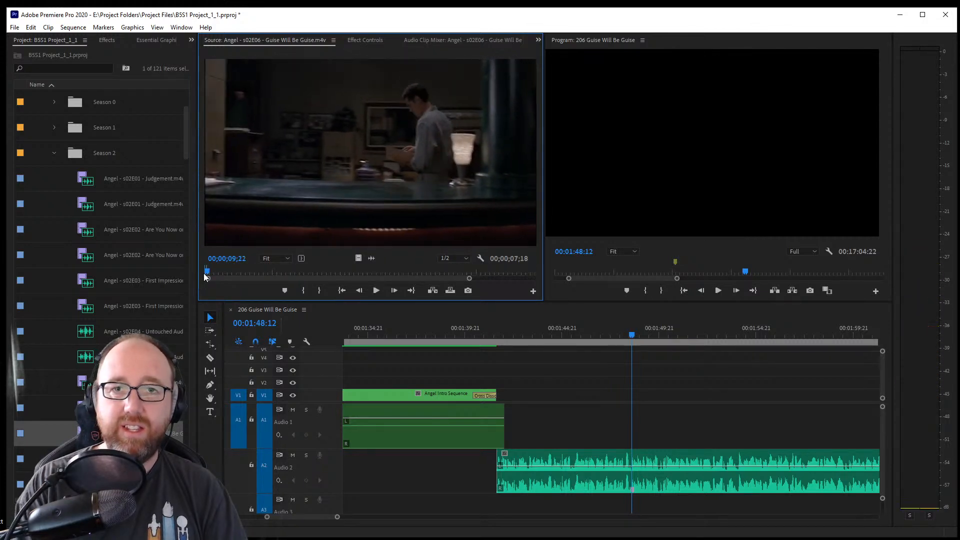
Place the marked excerpt on V1 and A1 after the intro's audio and unlink its video from its audio
drag(516, 293, 514, 420)
right_click(538, 415)
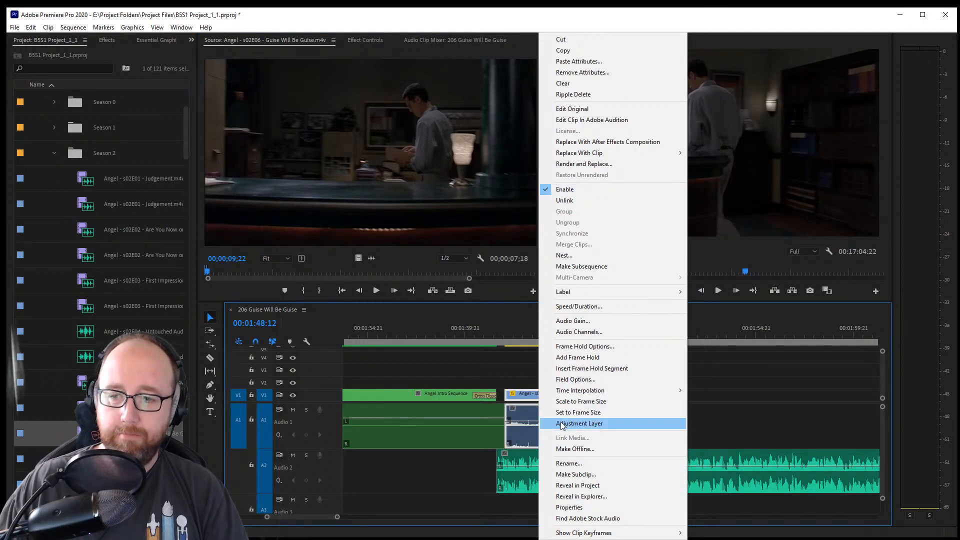
click(563, 199)
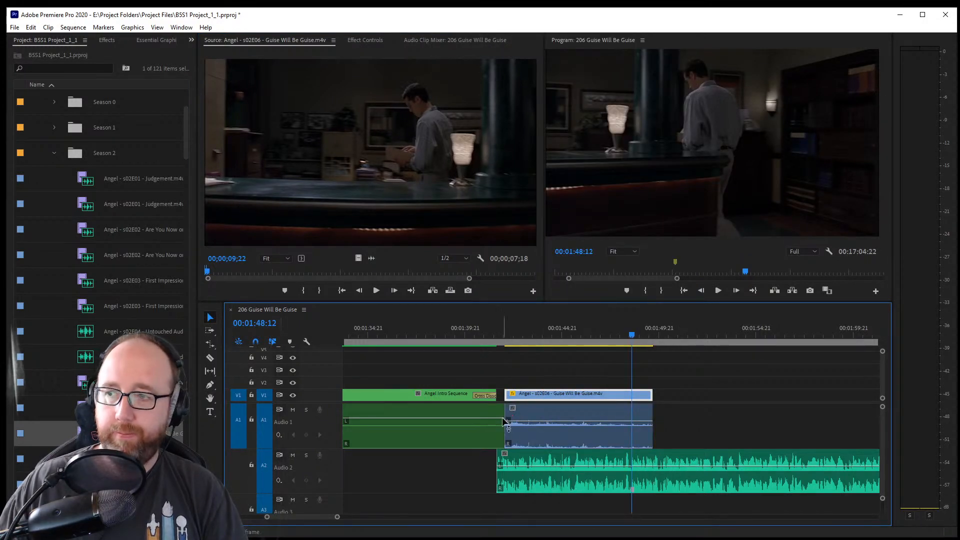
Trim the start of the excerpt's audio and move the excerpt earlier so its video begins at the end of the intro's video
mouse_move(507, 417)
mouse_down()
mouse_move(497, 418)
mouse_move(506, 418)
mouse_up()
drag(570, 413, 566, 412)
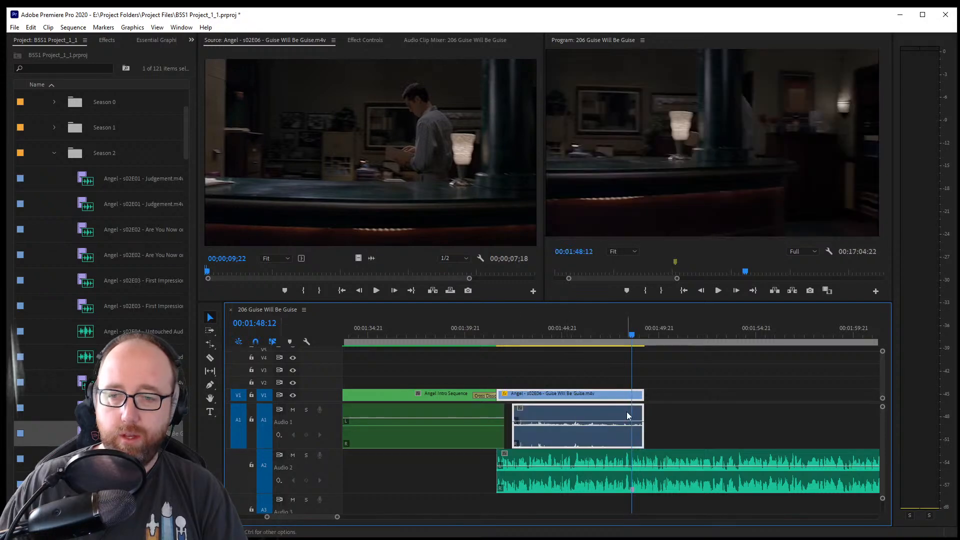
click(516, 415)
right_click(523, 415)
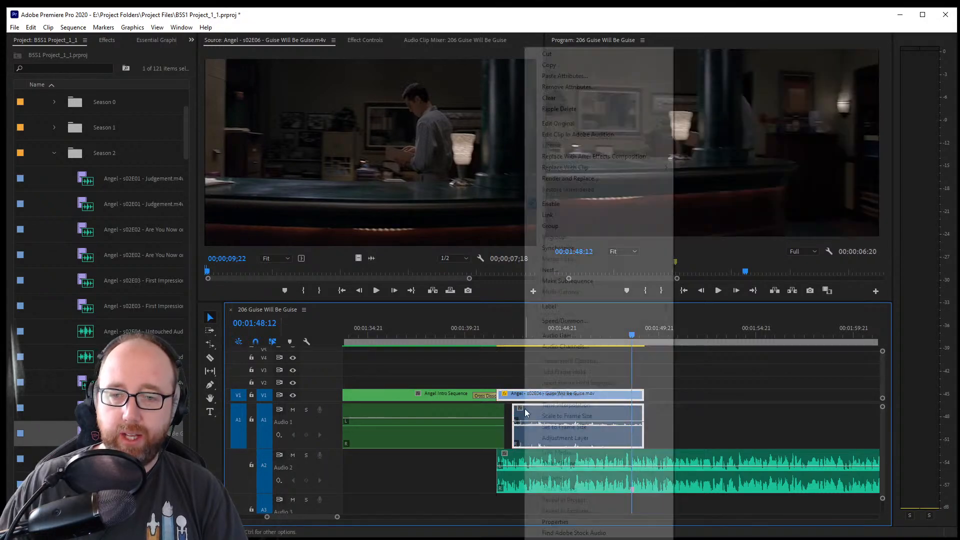
click(719, 374)
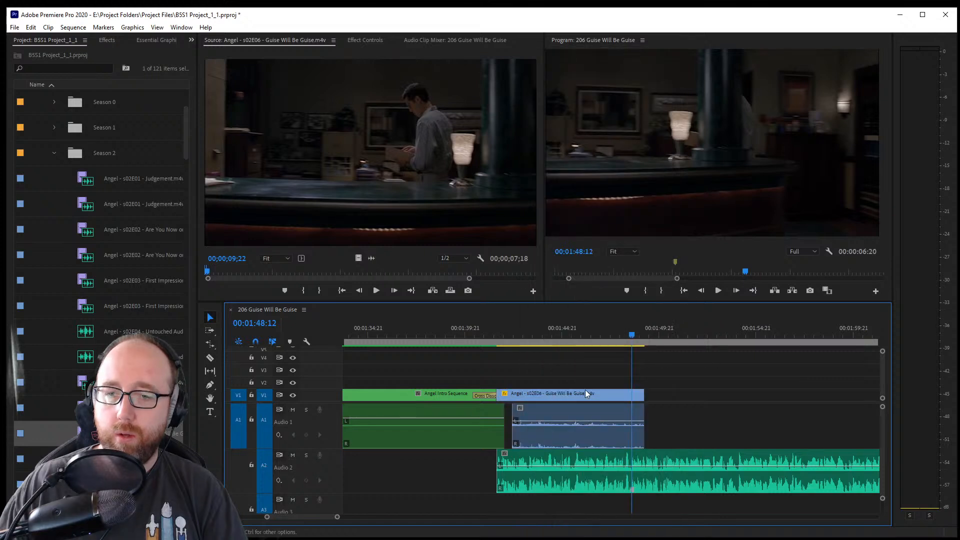
Lower the excerpt's A1 audio level, extend its start back to the end of the intro's audio, and save the project
drag(514, 419, 518, 440)
click(510, 425)
key(ctrl+s)
click(505, 433)
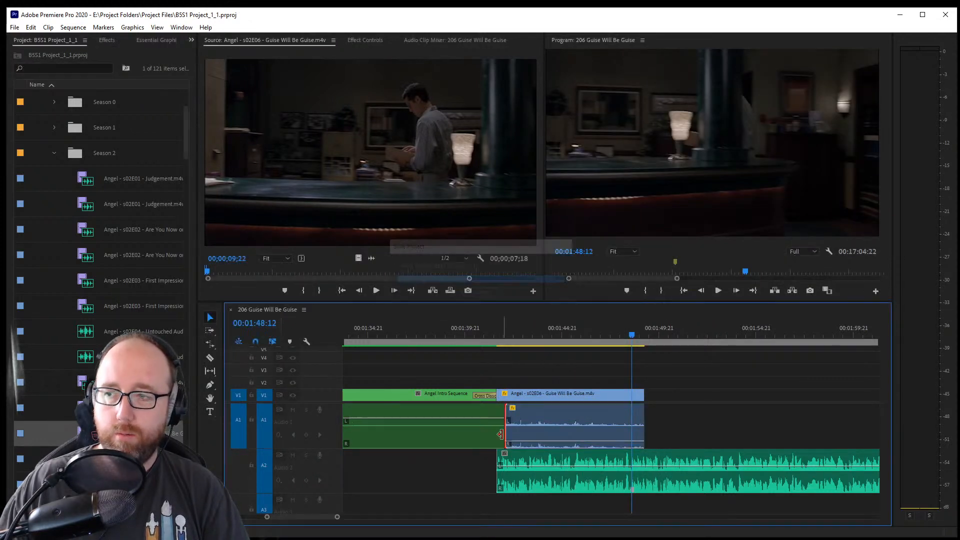
Play back the excerpt from the intro's end and replay its middle and end against the A2 voice audio
click(497, 329)
key(space)
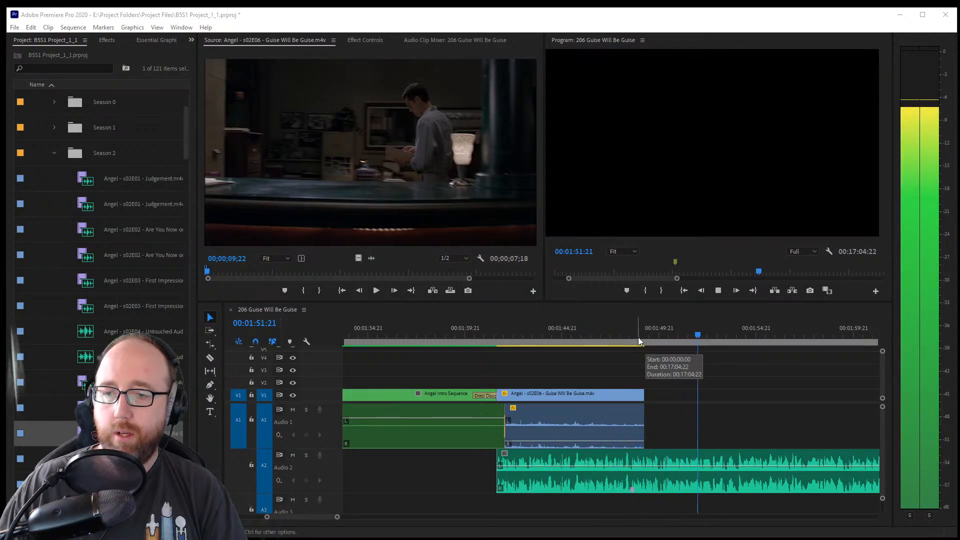
click(622, 334)
key(space)
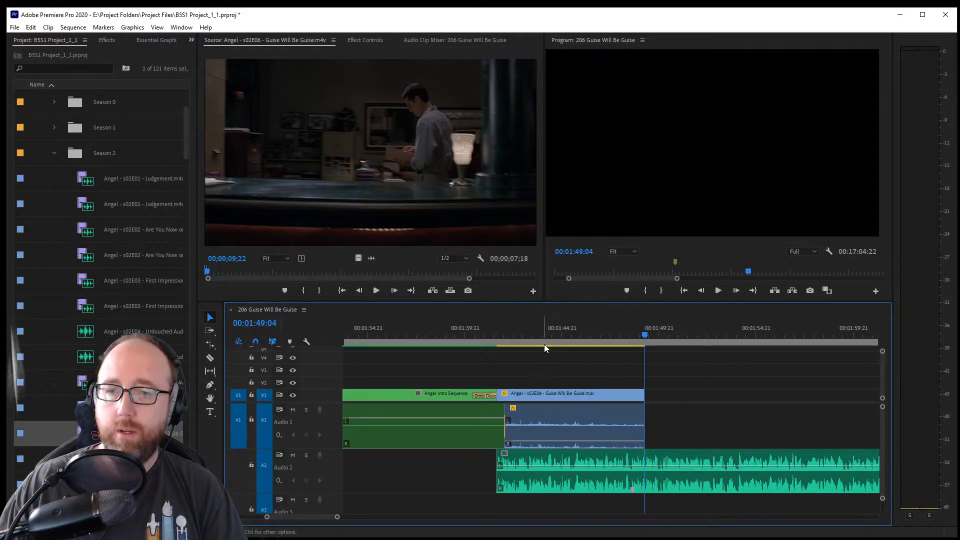
click(549, 336)
key(space)
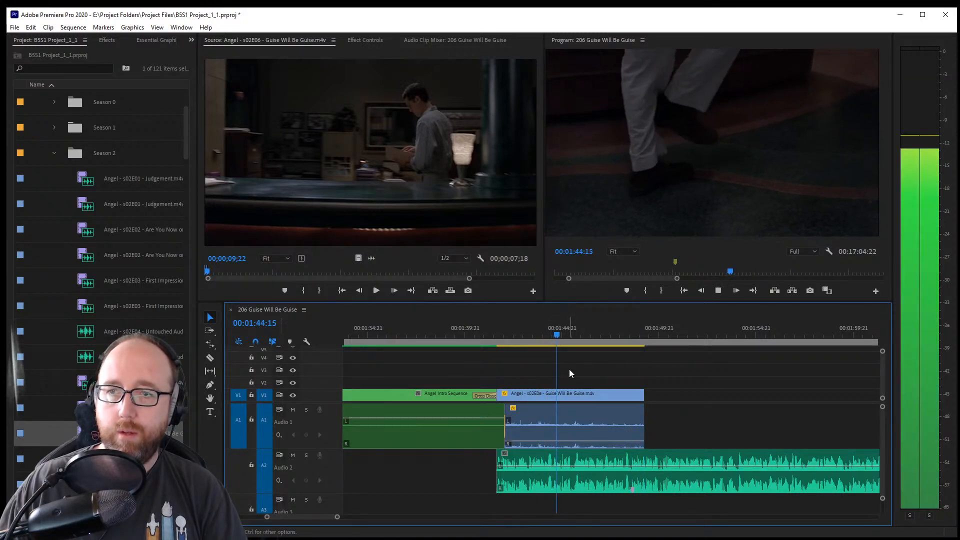
click(550, 335)
key(space)
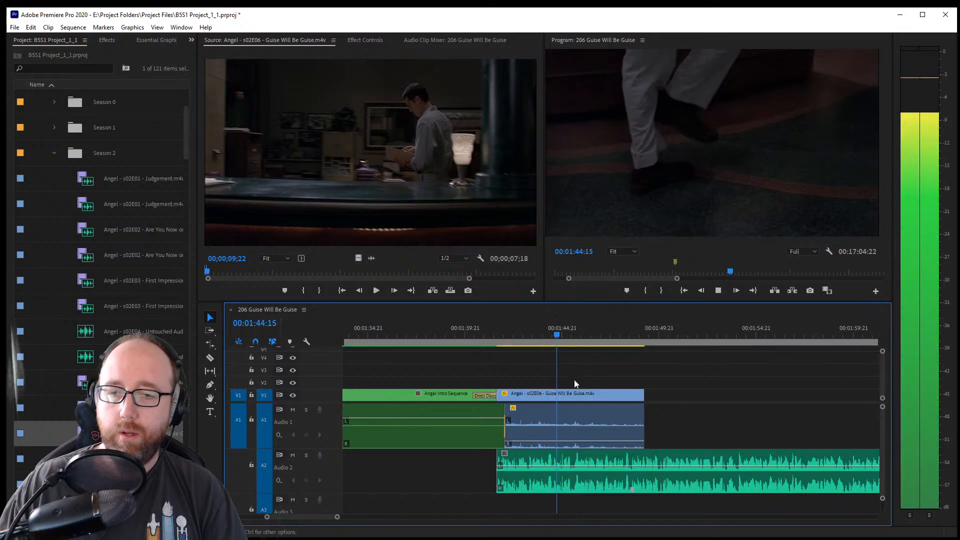
key(space)
Duplicate the excerpt's video right after itself, add a frame hold at 00:01:51:18, and move the held part against the original excerpt
drag(563, 395, 711, 395)
drag(645, 334, 697, 335)
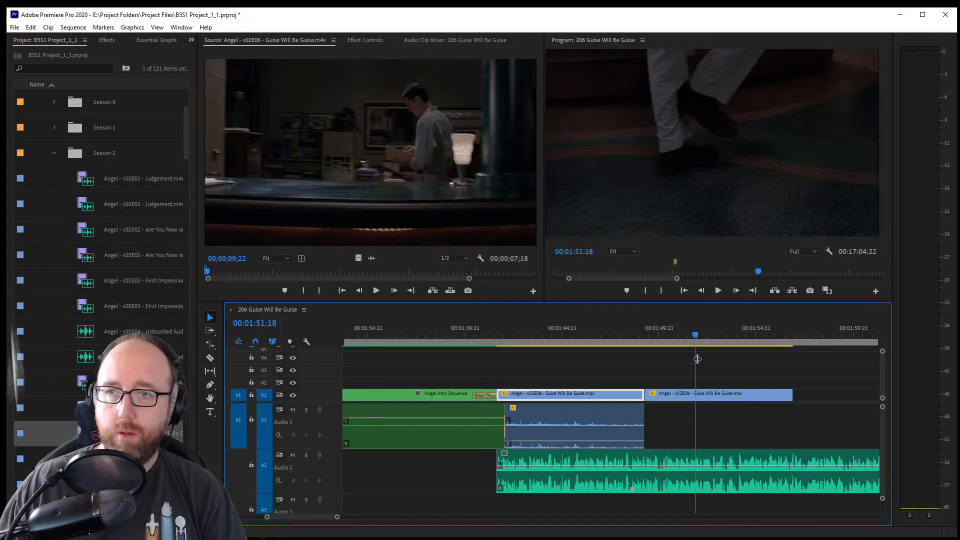
right_click(706, 396)
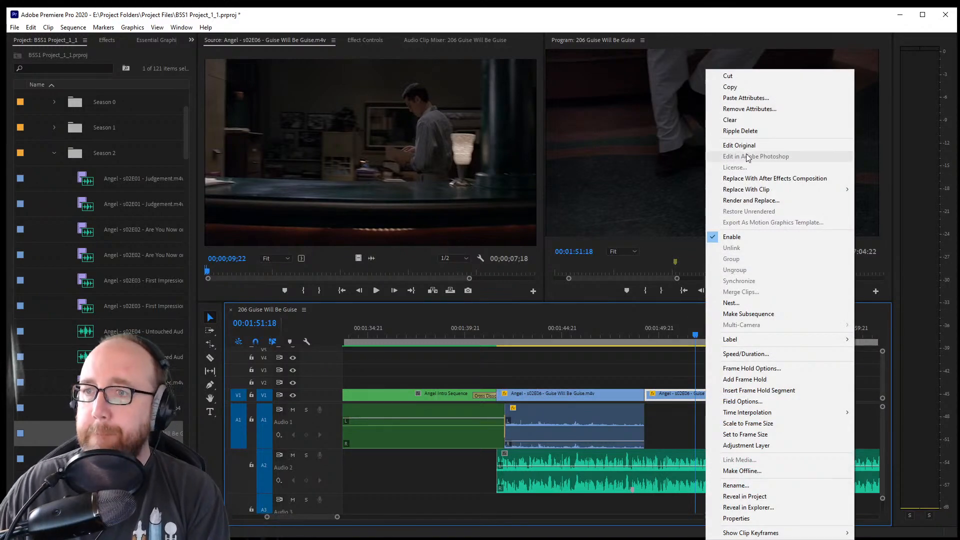
click(745, 379)
drag(727, 394, 677, 394)
Play through the held frame, trim its end to 00:01:53:22, and save the project
click(648, 328)
key(space)
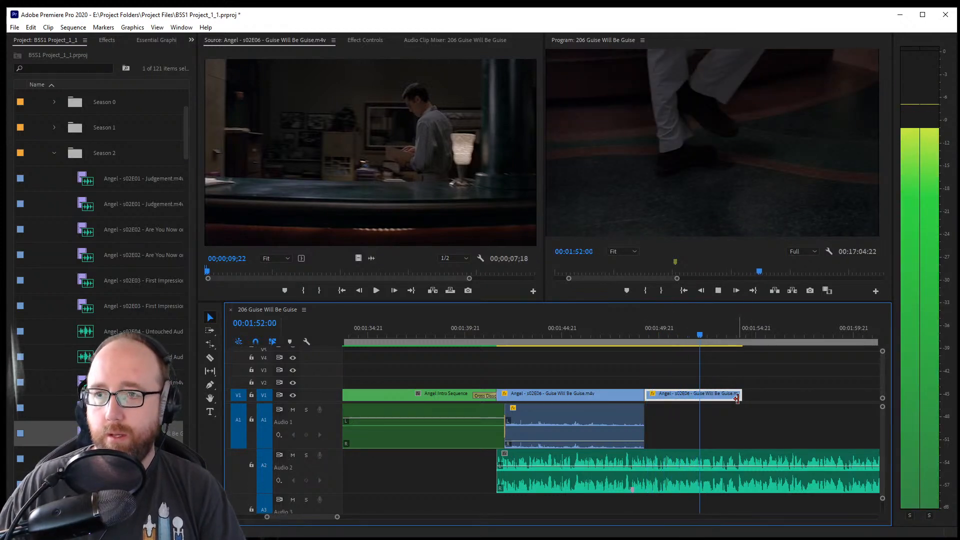
key(space)
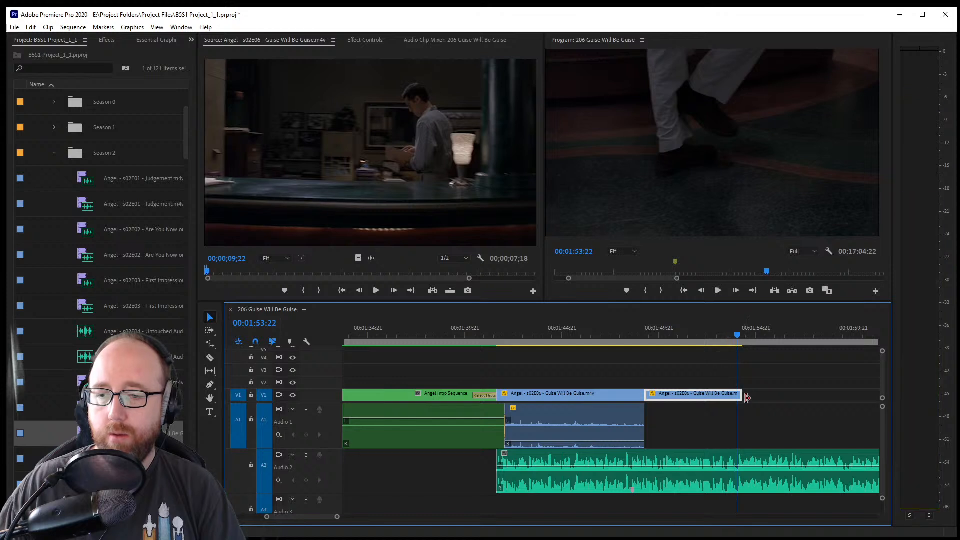
drag(740, 395, 737, 396)
key(ctrl+s)
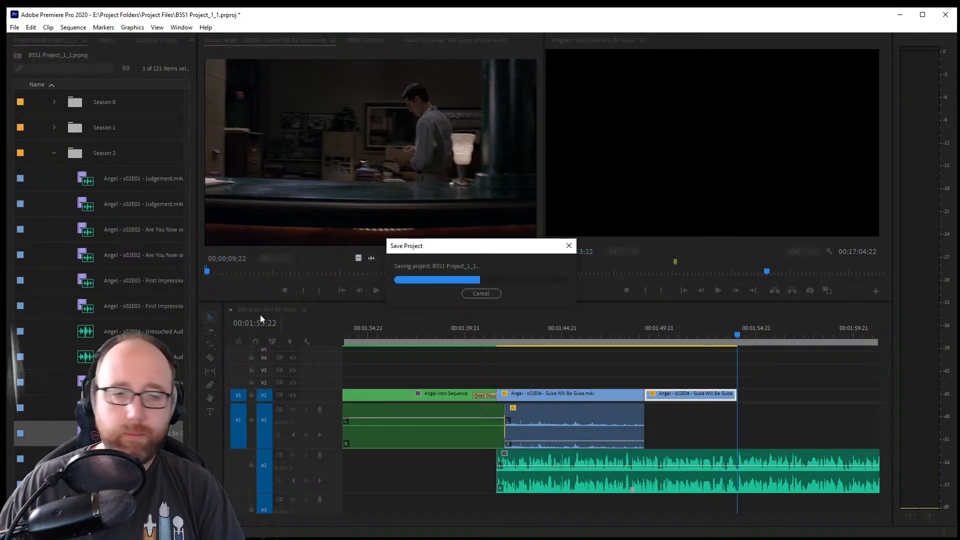
Split the A2 audio clip at 00:01:53:22 with the Razor tool and play back the part after the cut
click(211, 358)
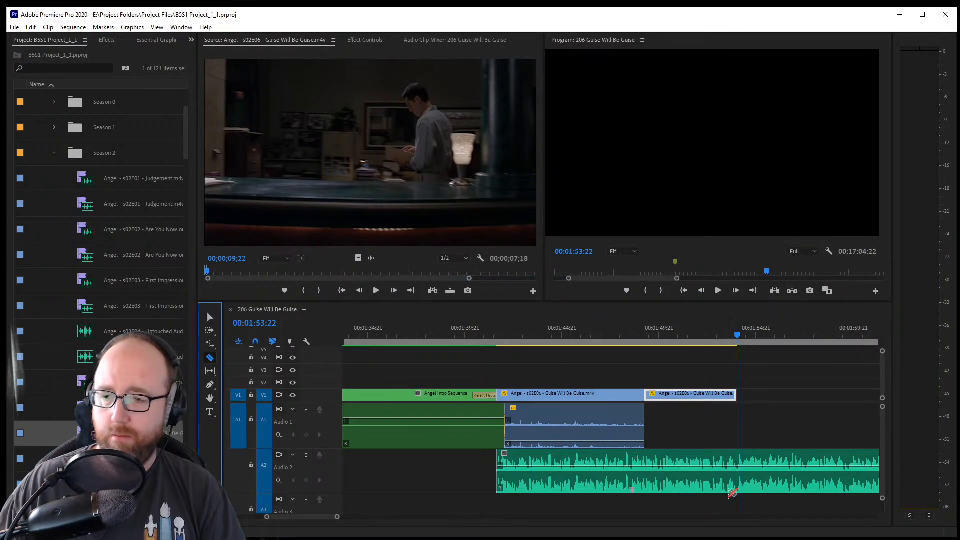
click(739, 471)
key(space)
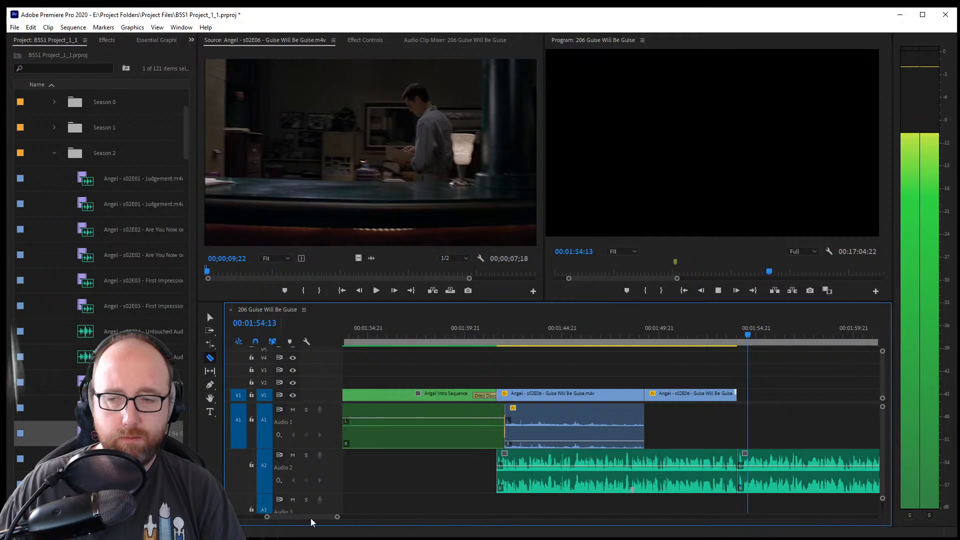
drag(310, 518, 315, 518)
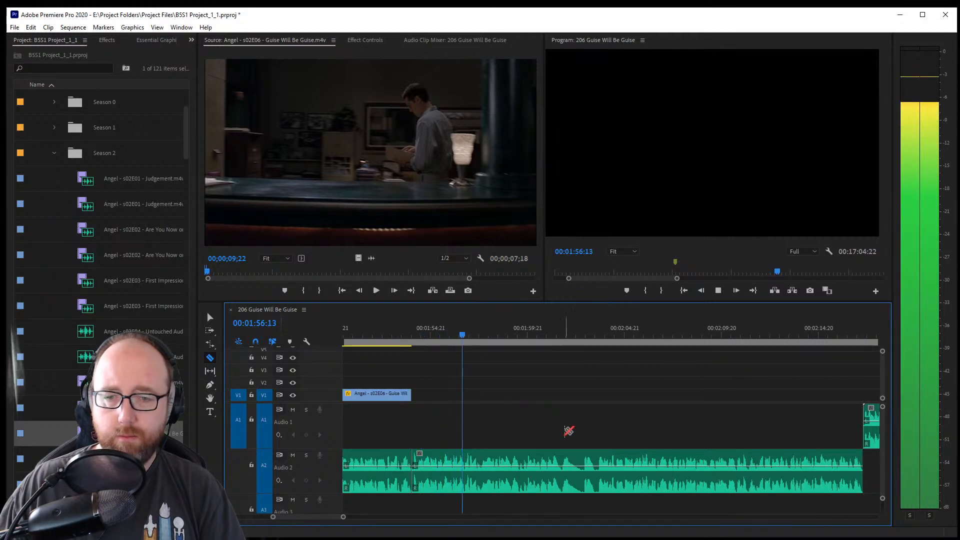
key(space)
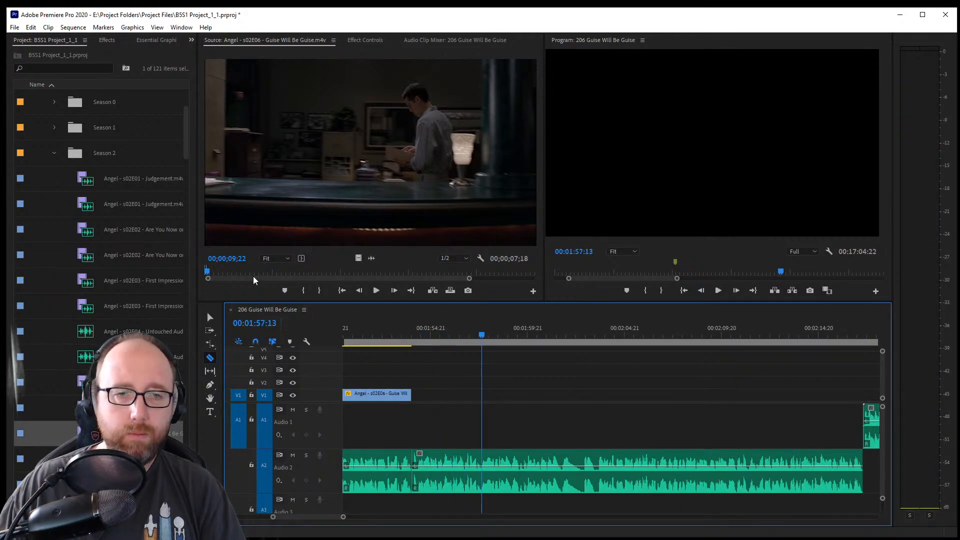
Find the next matching shot in the source episode and mark an excerpt from 00;01;02;26 to 00;01;04;14
click(218, 273)
drag(218, 274, 211, 274)
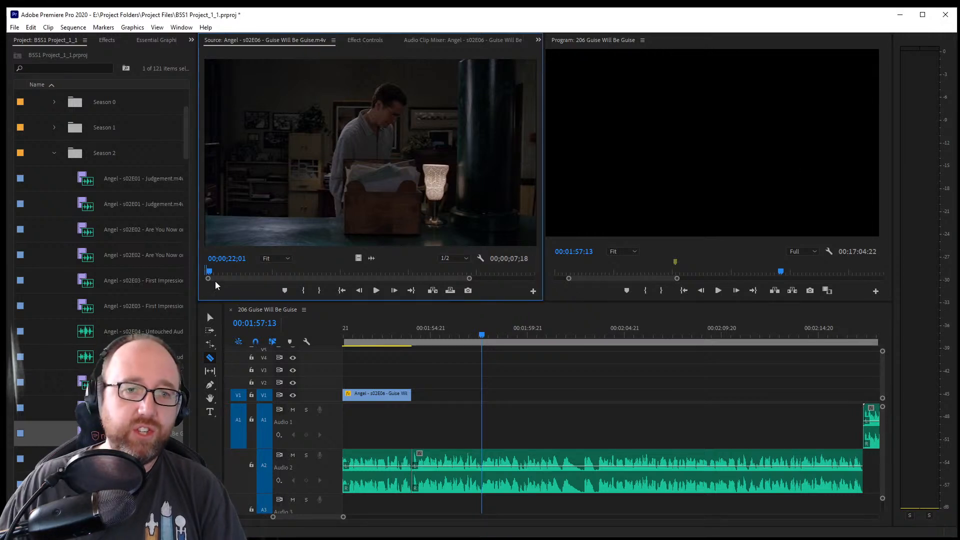
drag(215, 276, 215, 275)
key(space)
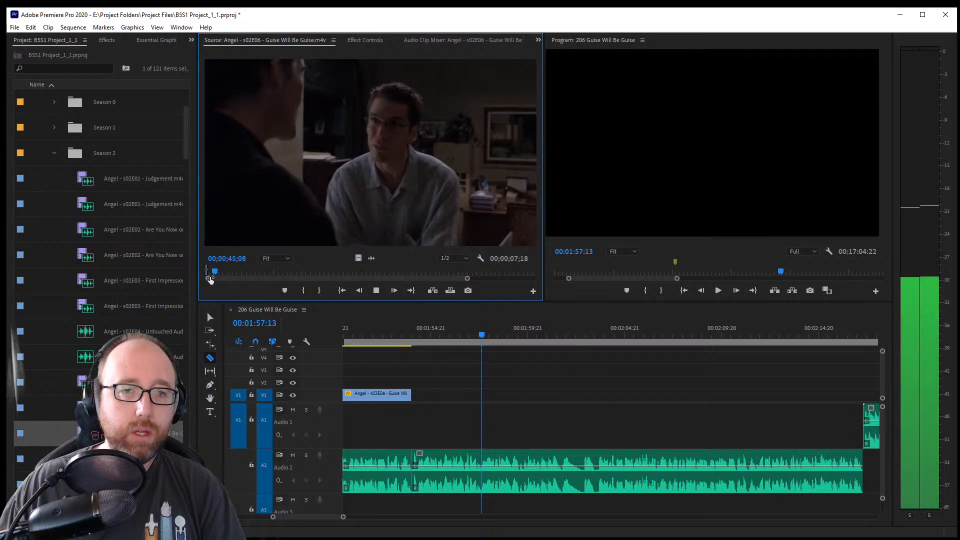
drag(208, 279, 265, 282)
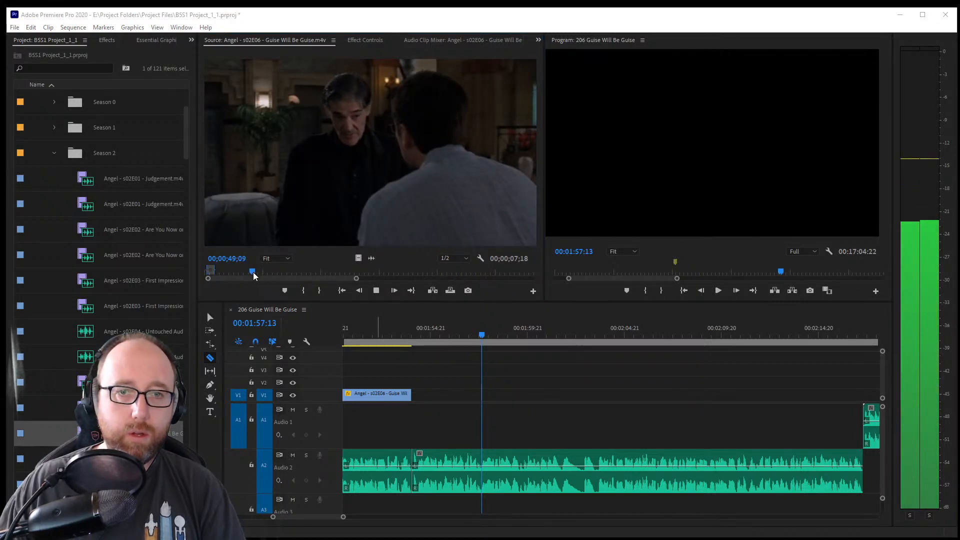
drag(253, 272, 265, 272)
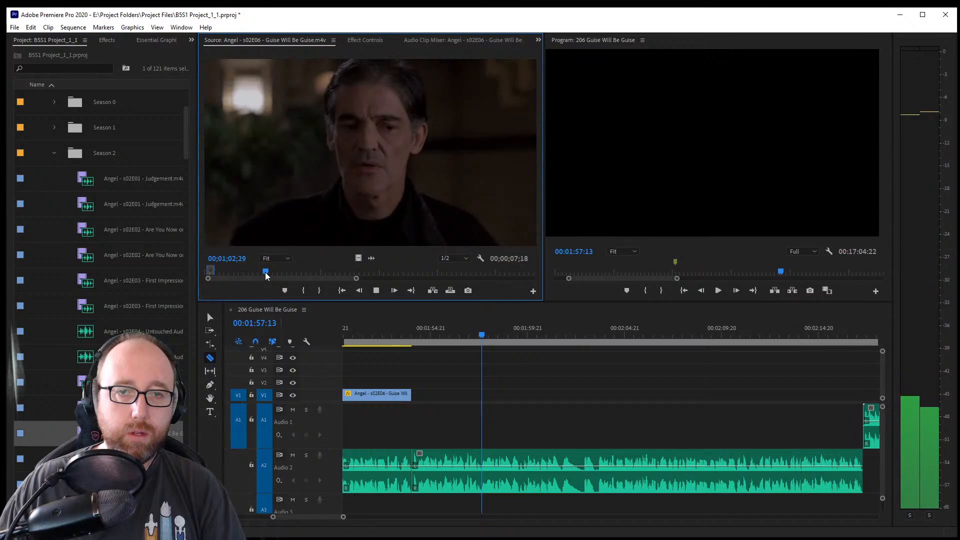
key(space)
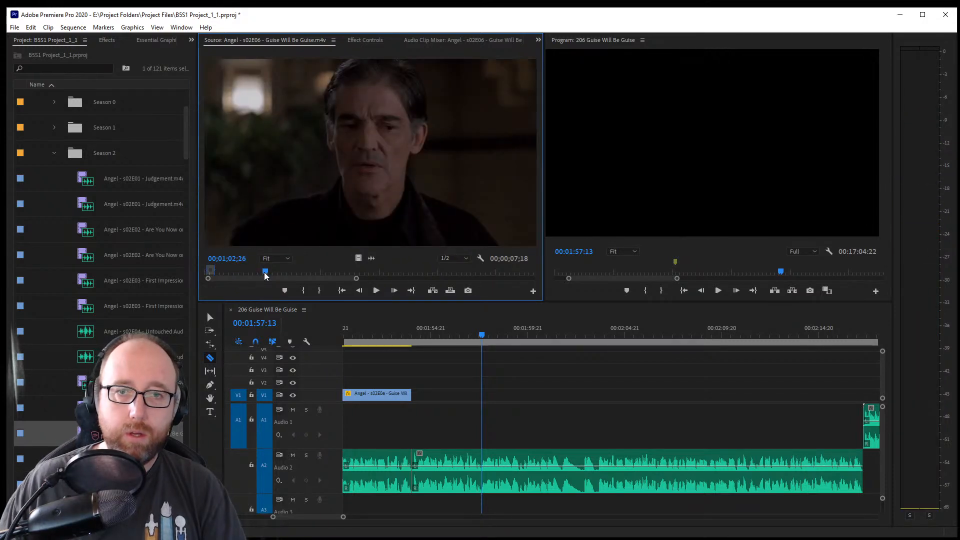
key(i)
key(space)
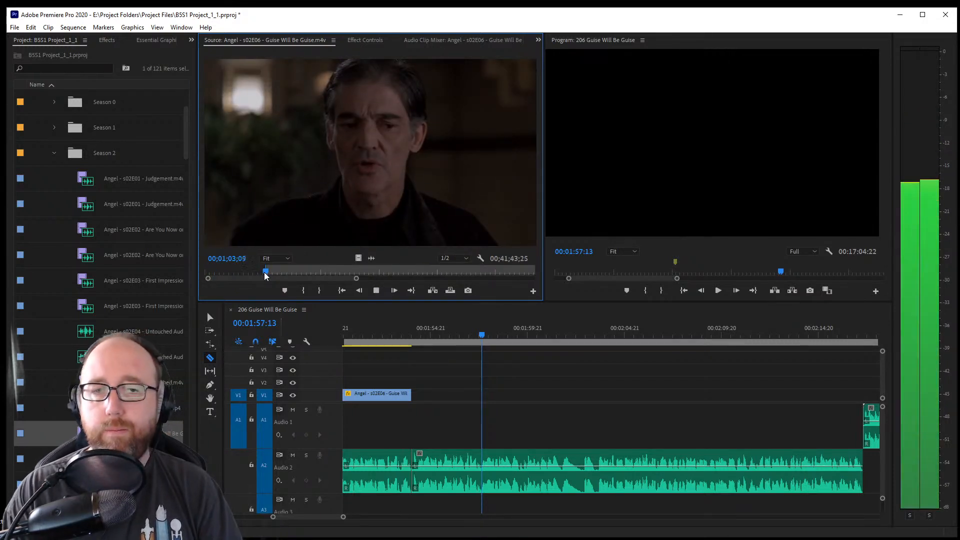
key(space)
key(o)
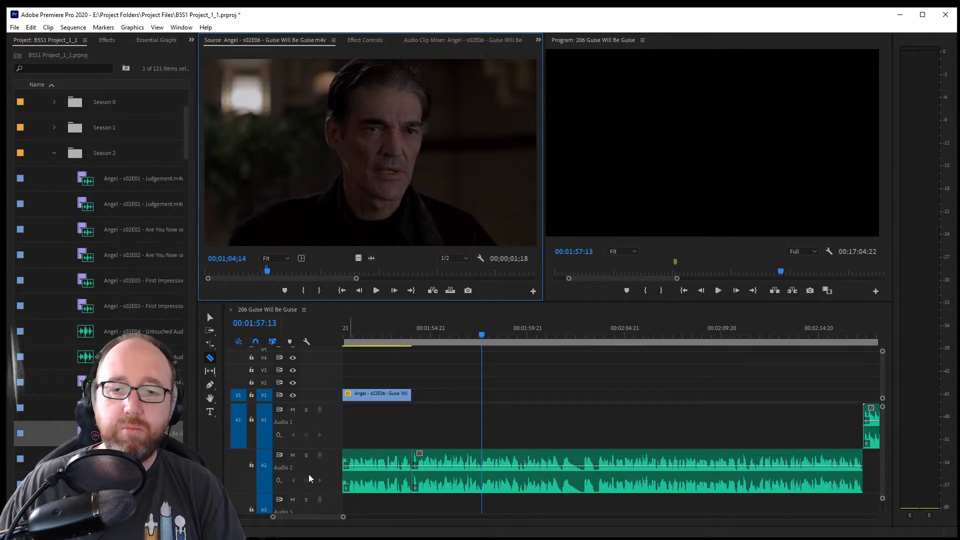
Split the A2 voice audio at 00:01:57:13 and shift everything after the cut about 10 seconds later
click(215, 362)
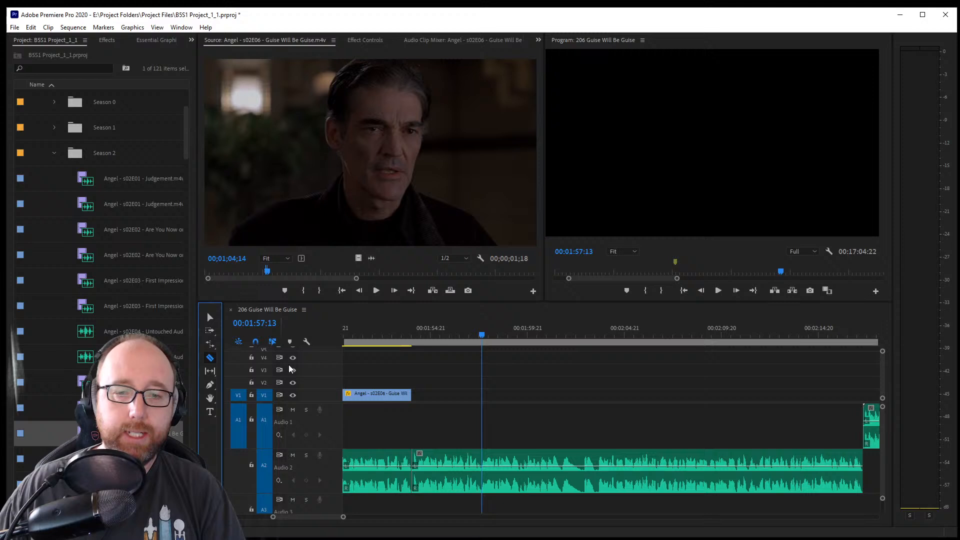
click(484, 469)
click(210, 331)
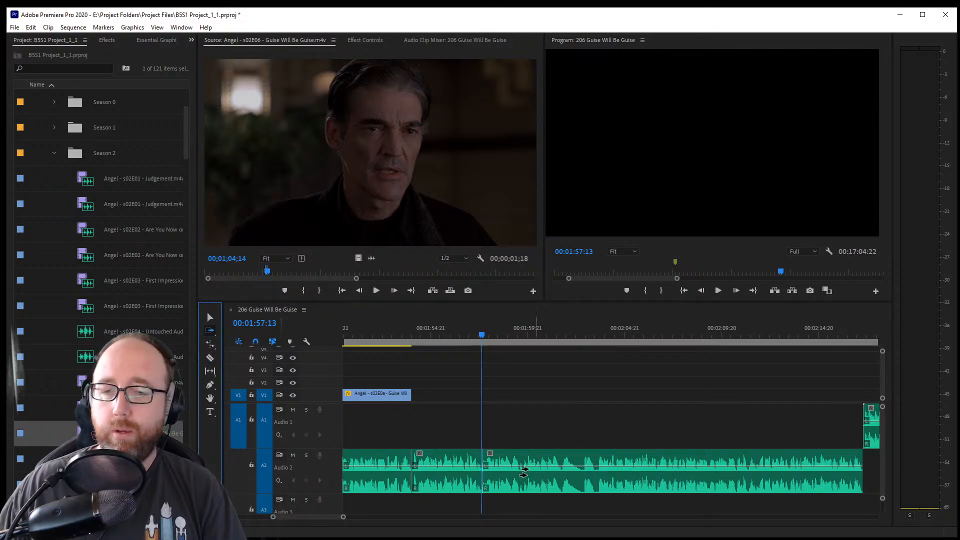
drag(524, 472, 722, 469)
Place the marked excerpt on V1 and A1 at 00:01:57:13 and save the project
drag(371, 170, 486, 438)
key(ctrl+s)
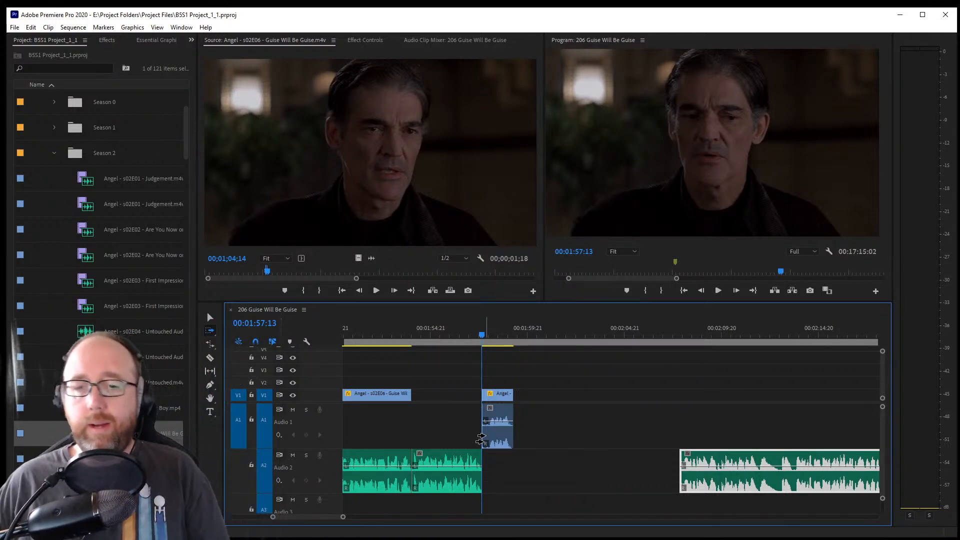
click(210, 317)
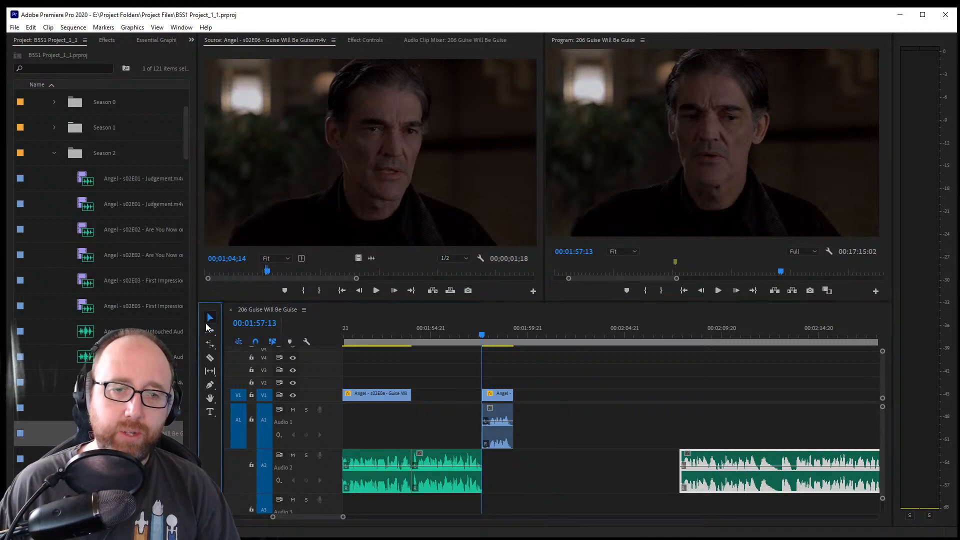
Play the source episode from 00;01;06;23 and mark the out point at 00;01;12;16
drag(273, 273, 269, 272)
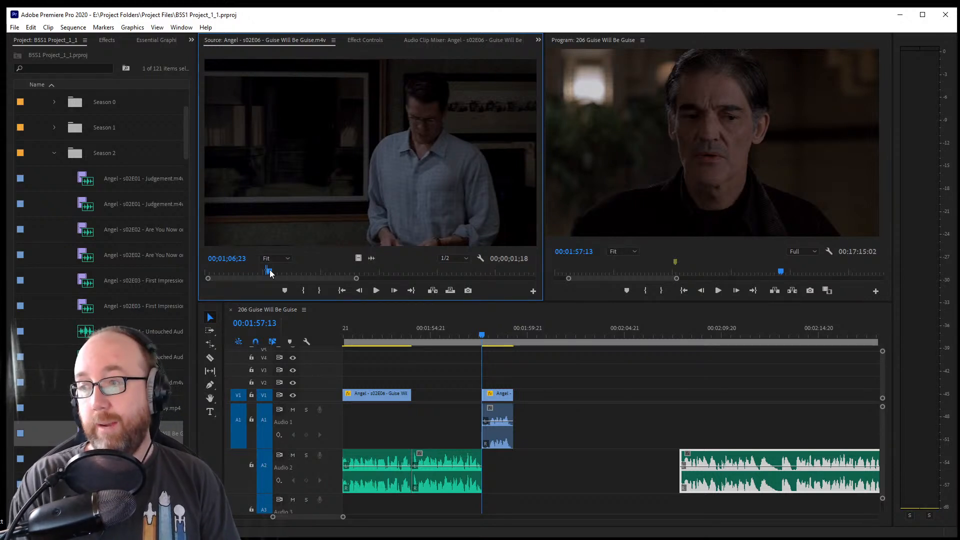
key(space)
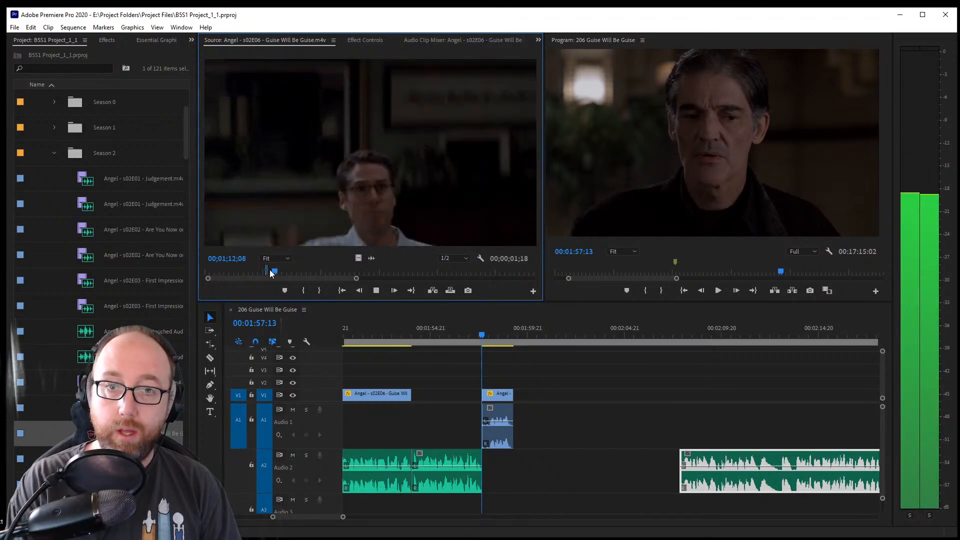
key(space)
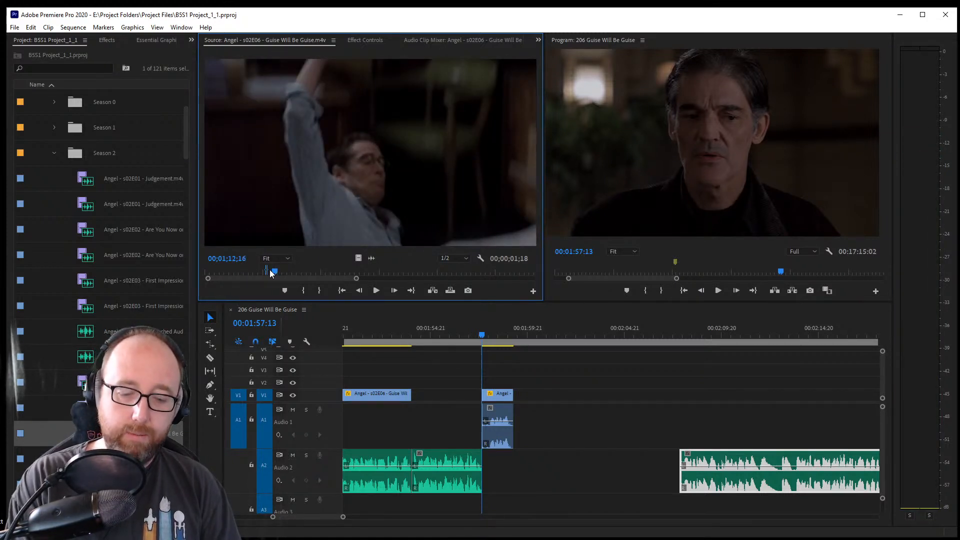
Try an in point at about 00;01;09;21 in the source episode and play from there
key(Left)
key(Left)
key(Left)
key(Left)
key(Left)
key(Left)
key(Left)
key(Left)
key(Left)
key(Left)
key(Left)
key(Left)
key(Left)
key(Left)
key(Left)
key(Left)
key(Left)
key(Left)
key(Left)
key(Left)
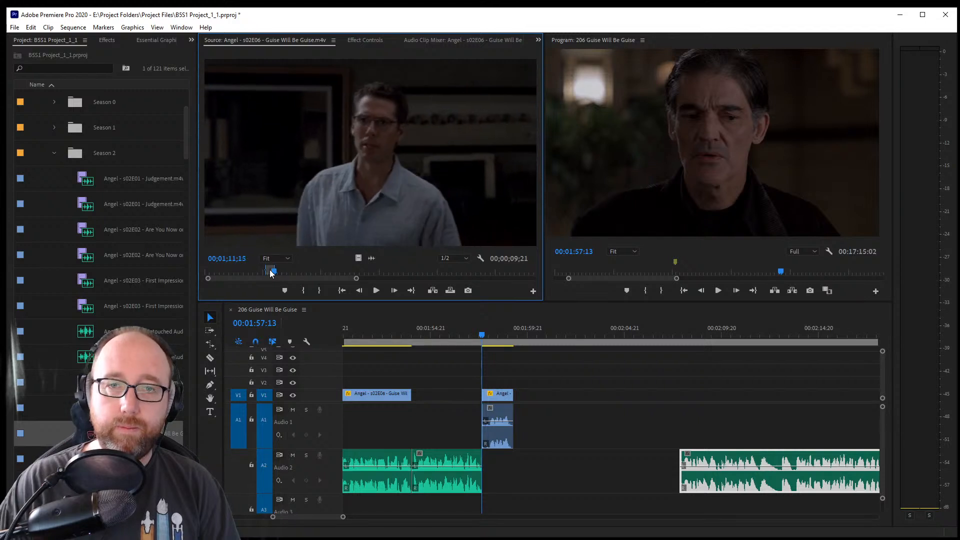
key(Right)
key(Right)
key(Right)
key(Right)
key(Right)
key(Right)
key(Right)
key(Right)
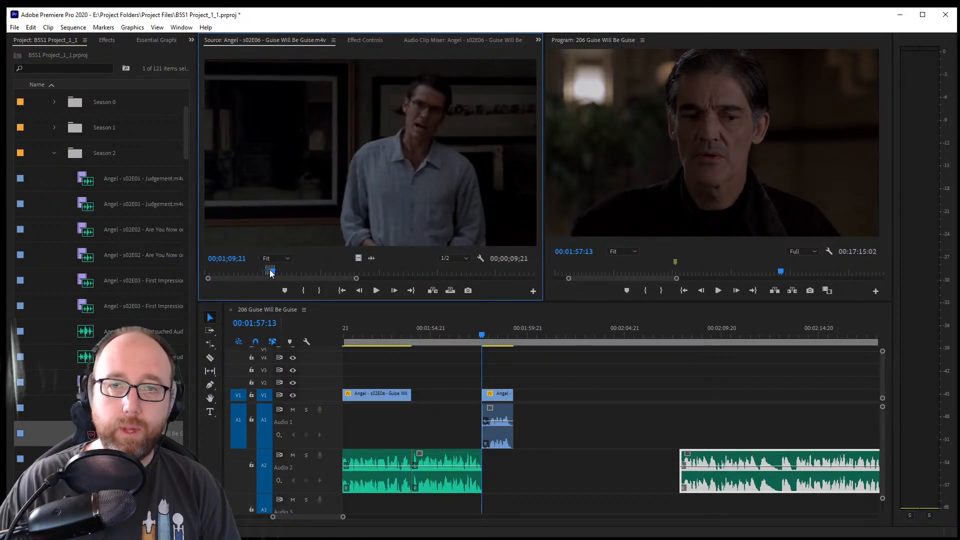
key(space)
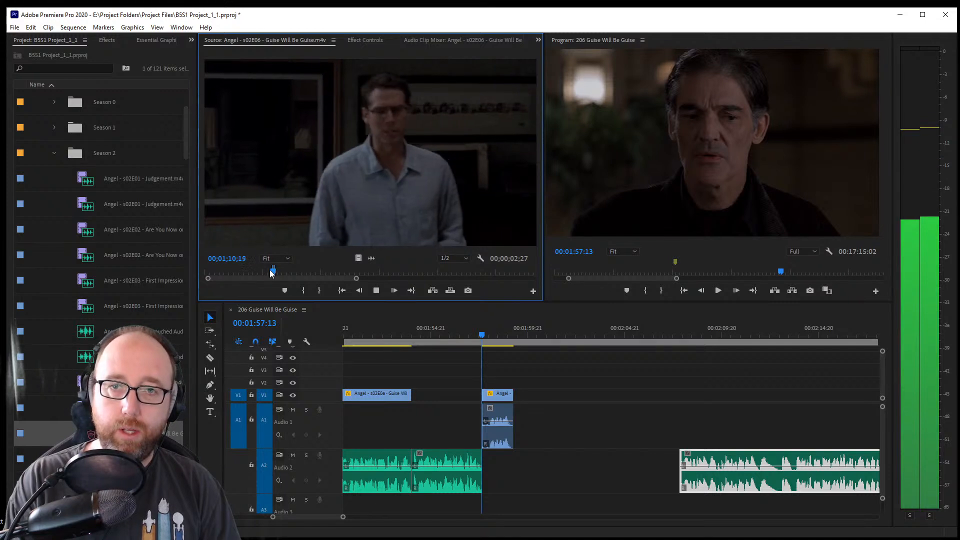
key(space)
Move the source in point back to 00;01;06;23, play the start of the excerpt, and save the project
key(Left)
key(Left)
key(Left)
key(Left)
key(Left)
key(Left)
key(Left)
key(Left)
key(Left)
key(Left)
key(Left)
key(Left)
key(Left)
key(Left)
key(Left)
key(Left)
key(Left)
key(Left)
key(Left)
key(Left)
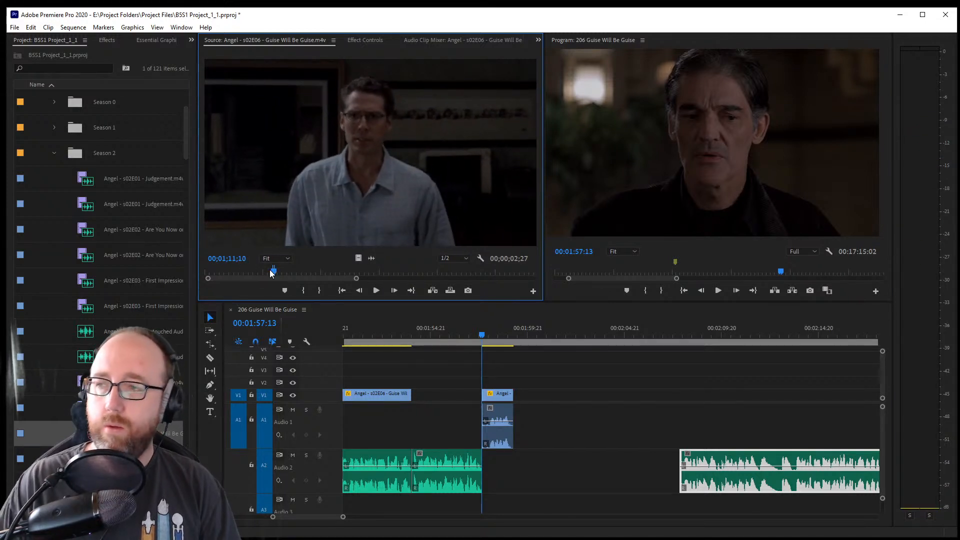
key(Left)
key(Left)
key(Left)
key(Left)
key(Left)
key(Left)
key(Left)
key(Left)
key(Left)
key(Left)
key(Left)
key(Left)
key(Left)
key(Left)
key(Left)
key(Left)
key(Left)
key(Left)
key(Left)
key(Left)
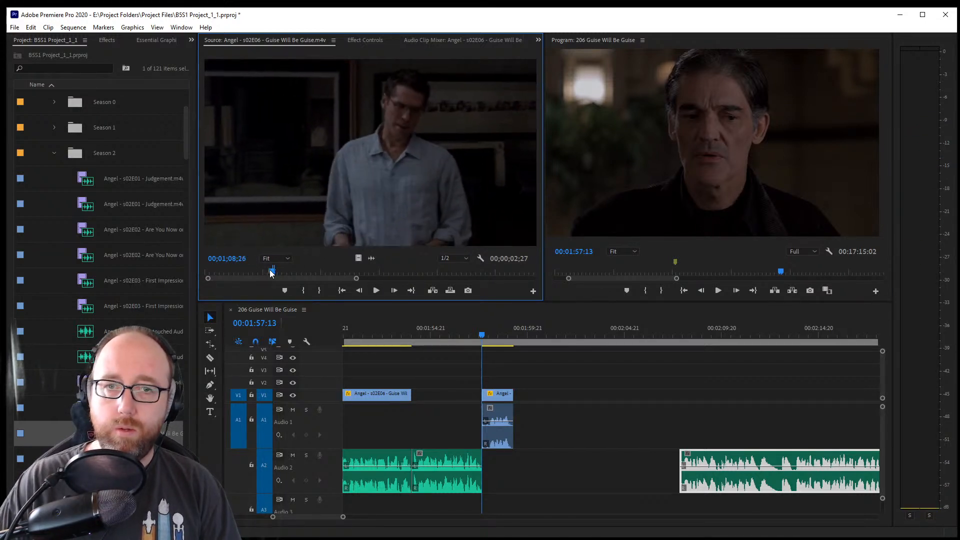
key(Left)
key(Left)
key(Left)
key(Left)
key(Left)
key(Left)
key(Left)
key(Left)
key(Left)
key(Left)
key(Left)
key(Left)
key(Left)
key(Left)
key(Left)
key(Left)
key(Left)
key(Left)
key(Left)
key(Left)
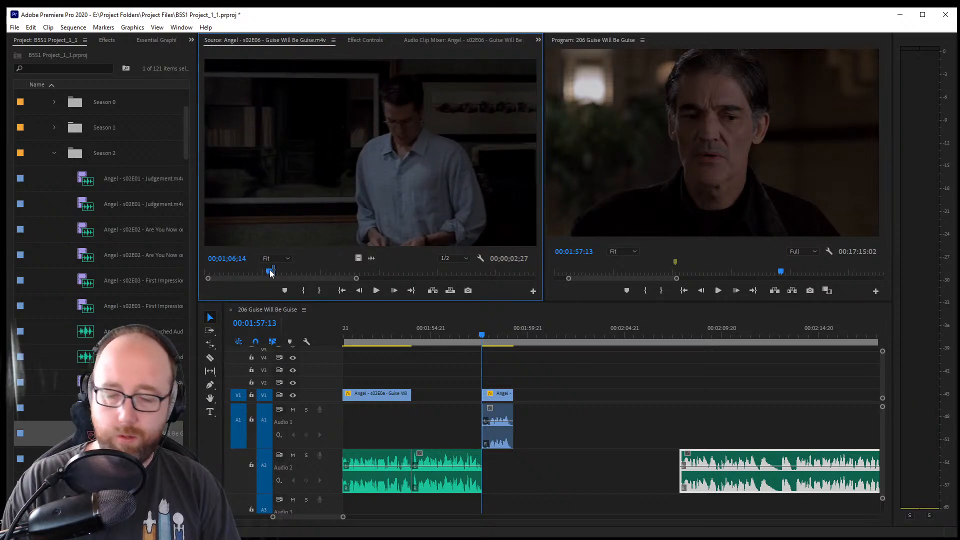
key(space)
key(space)
key(i)
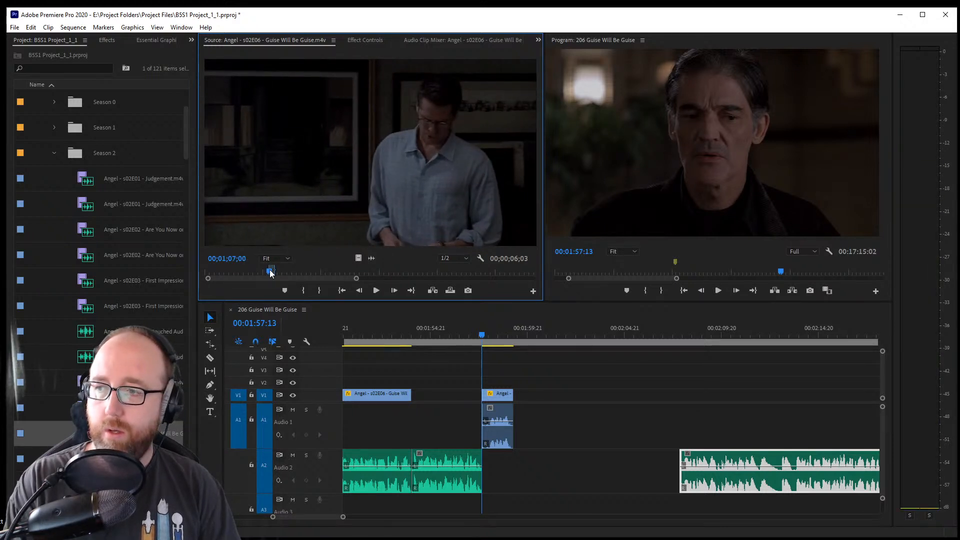
key(Left)
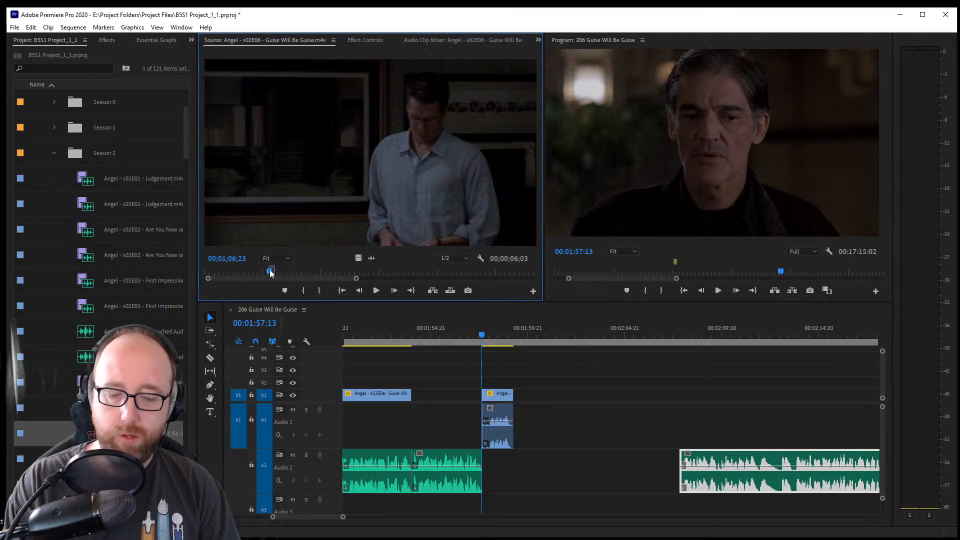
key(space)
key(i)
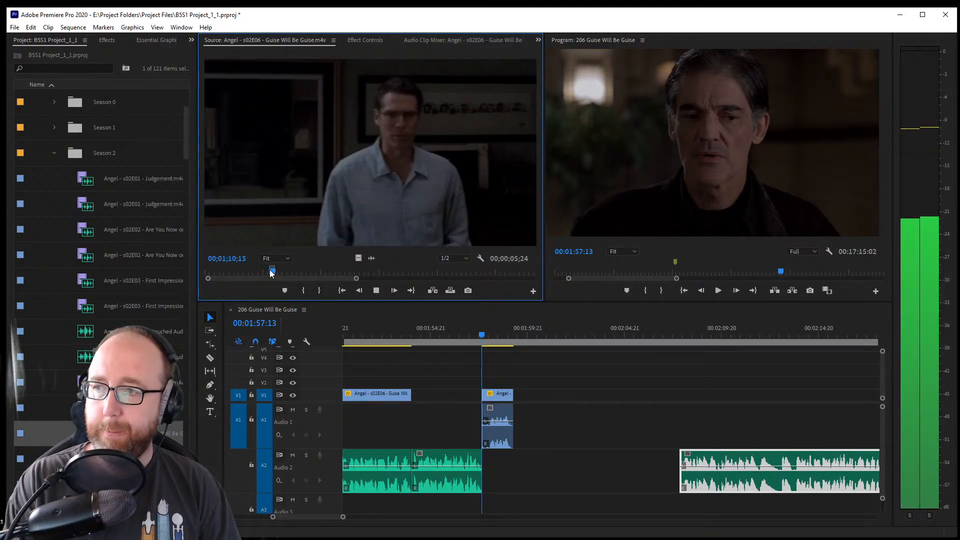
key(space)
key(ctrl+s)
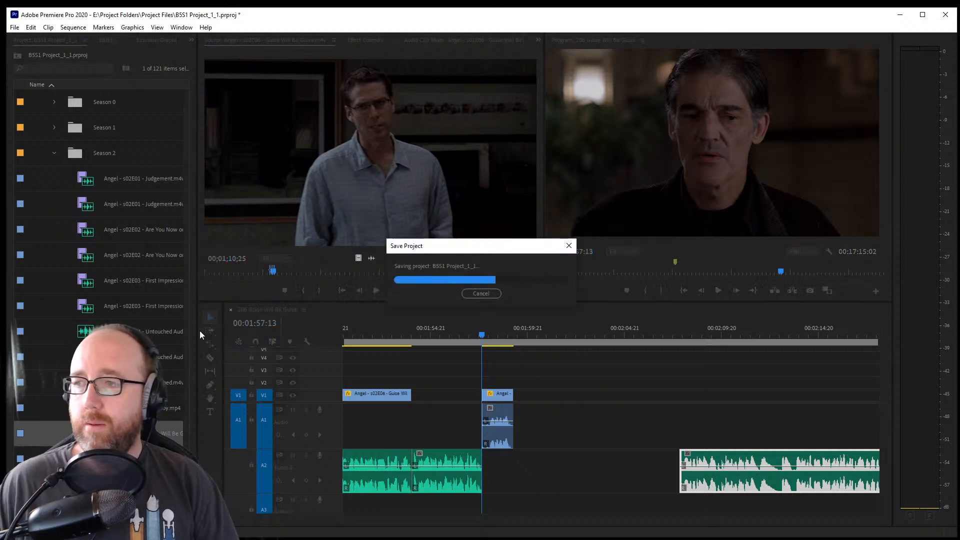
Place the marked excerpt directly after the previous one, duplicate both excerpts' audio onto A2, and save the project
drag(415, 150, 528, 472)
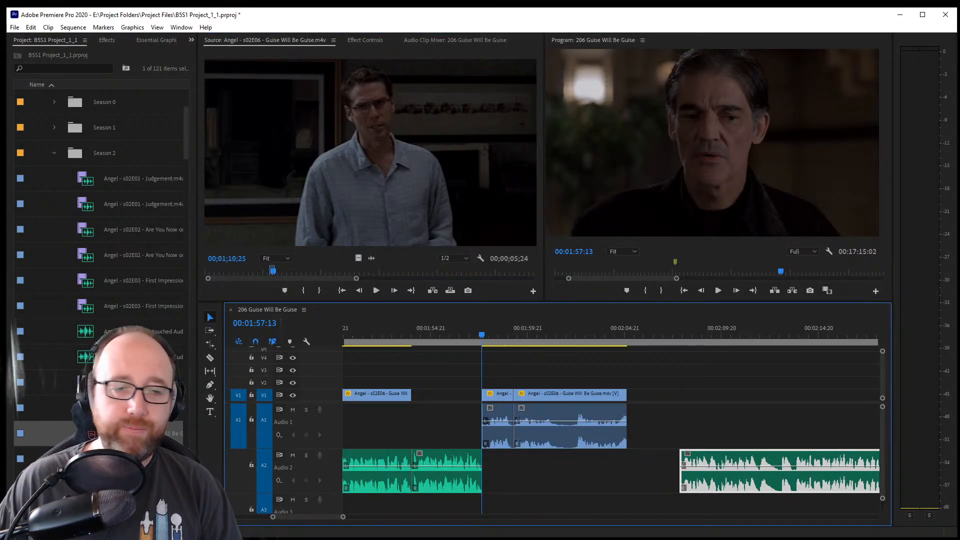
click(556, 440)
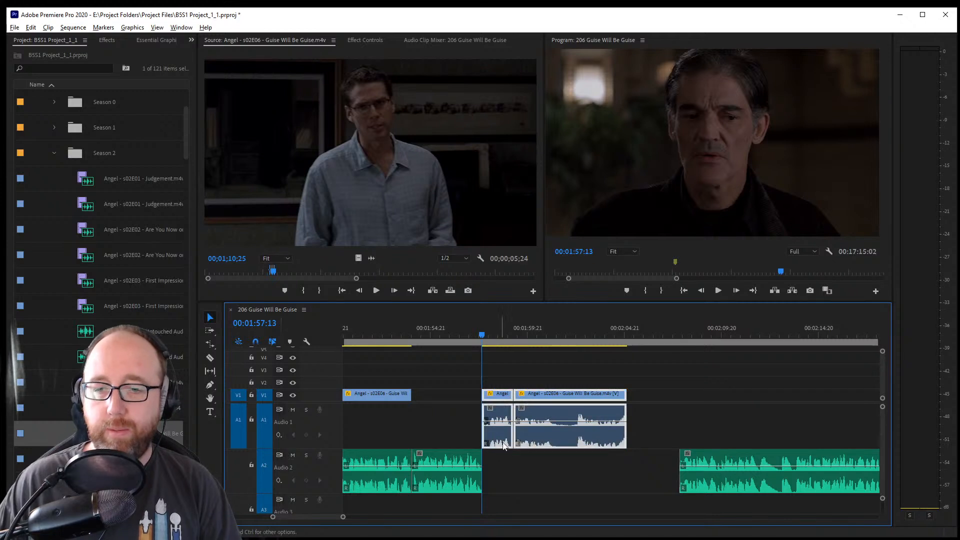
drag(556, 440, 560, 463)
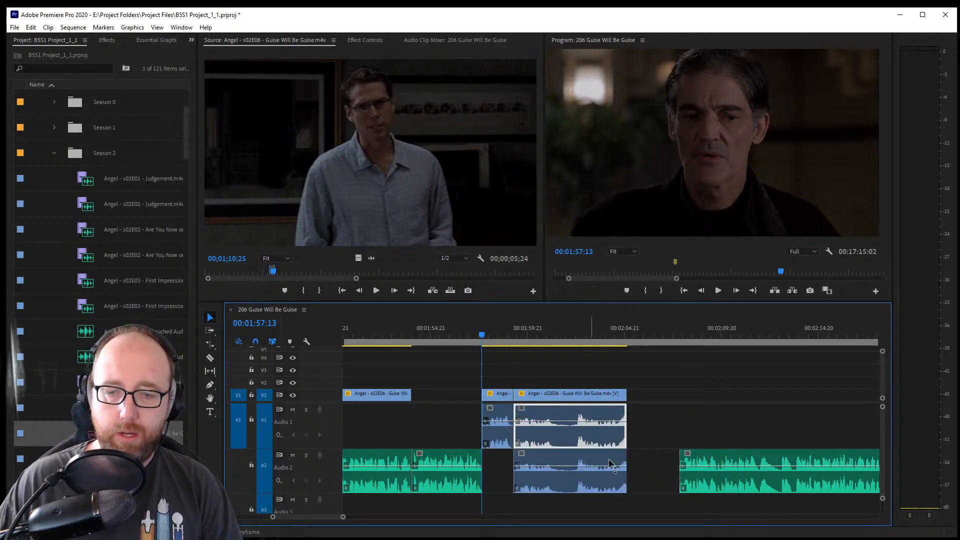
drag(497, 445, 498, 454)
key(ctrl+s)
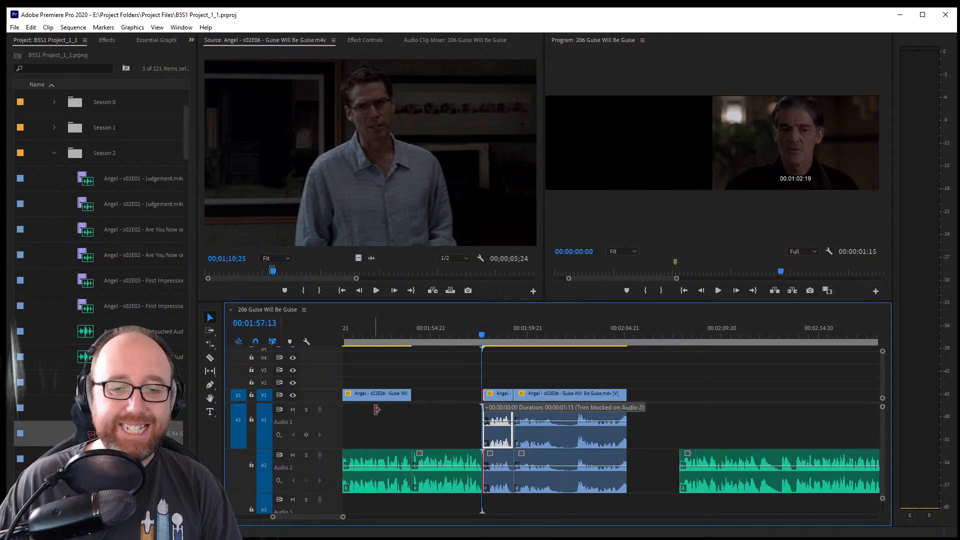
Extend the A1 audio of the excerpt at 00:01:57:13 back to the held frame's end, then unlink the clip and extend its video likewise
drag(483, 423, 412, 420)
right_click(496, 395)
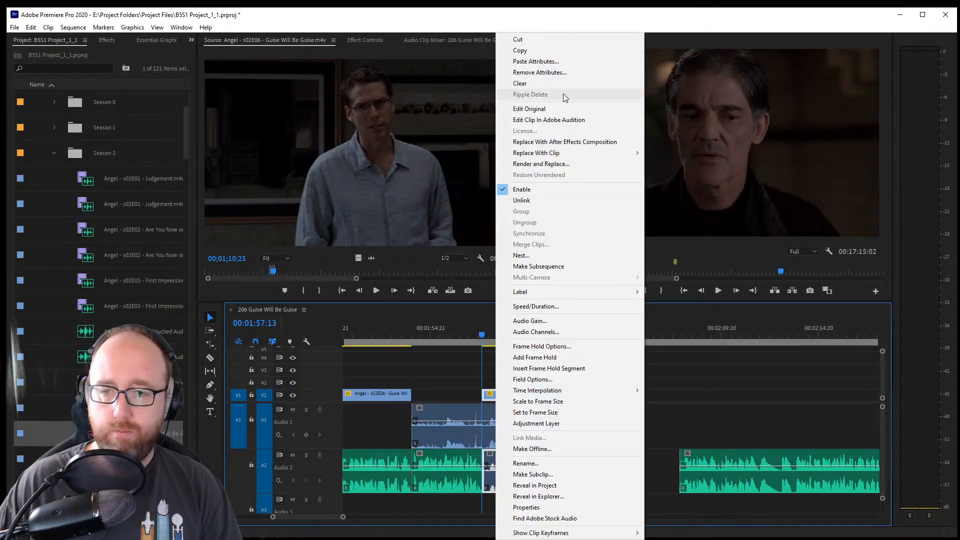
click(560, 200)
click(460, 370)
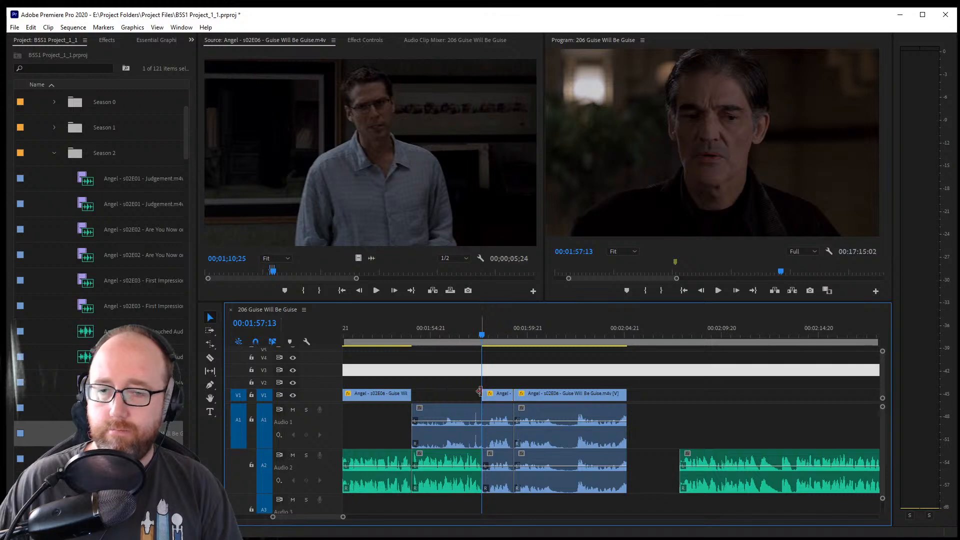
drag(484, 394, 413, 394)
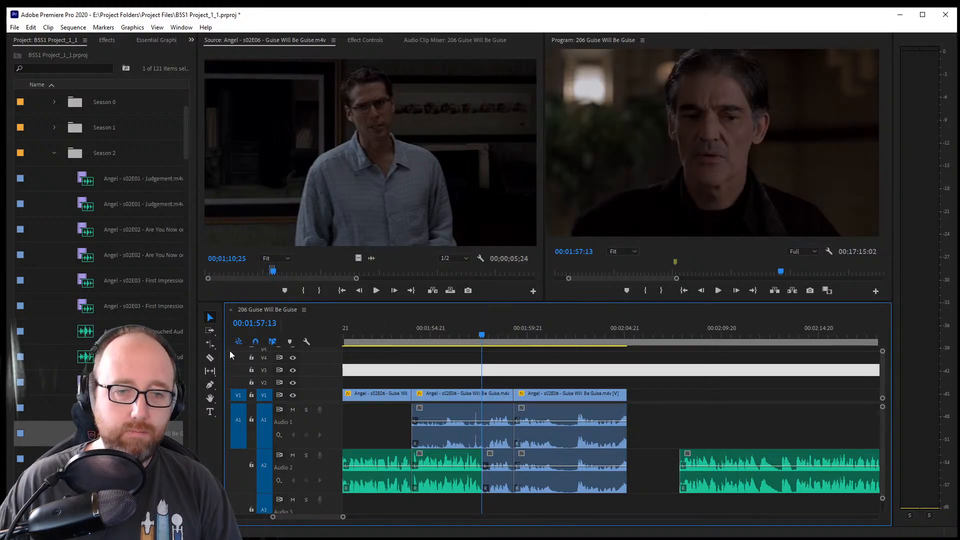
Split the extended excerpt's video and A1 audio at 00:01:57:13 with the Razor tool
click(214, 358)
click(482, 395)
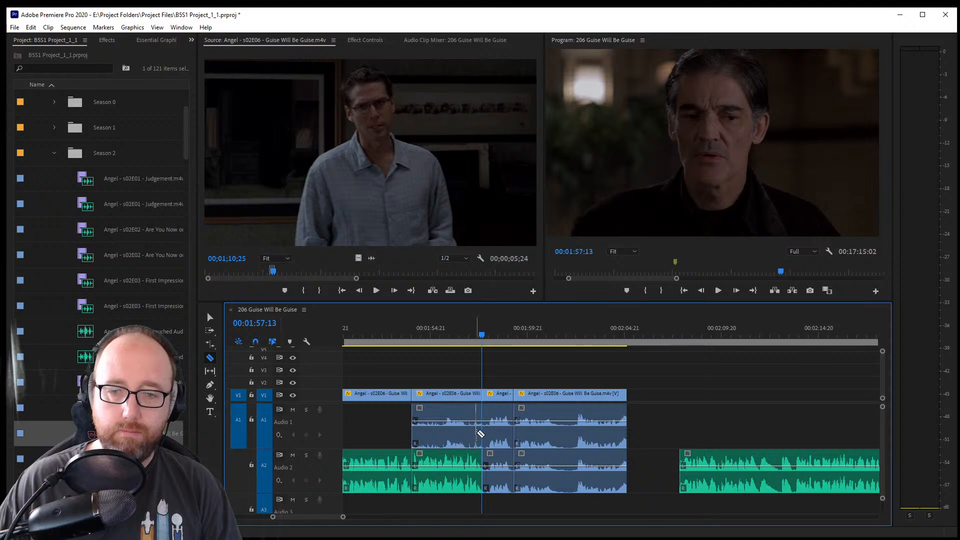
click(210, 315)
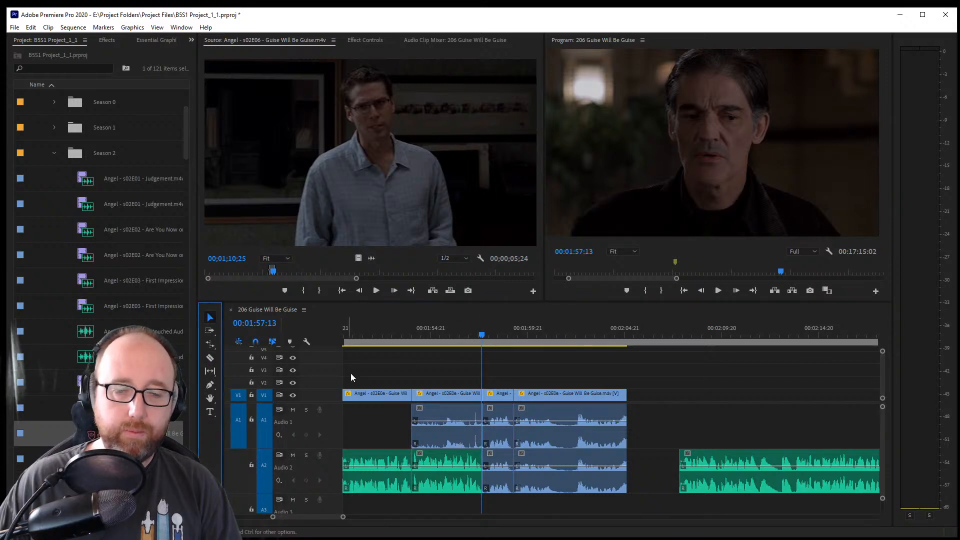
Lower the volume of the A1 audio part under the voice before 00:01:57:13 and save the project
click(441, 419)
drag(443, 439, 443, 441)
key(ctrl+s)
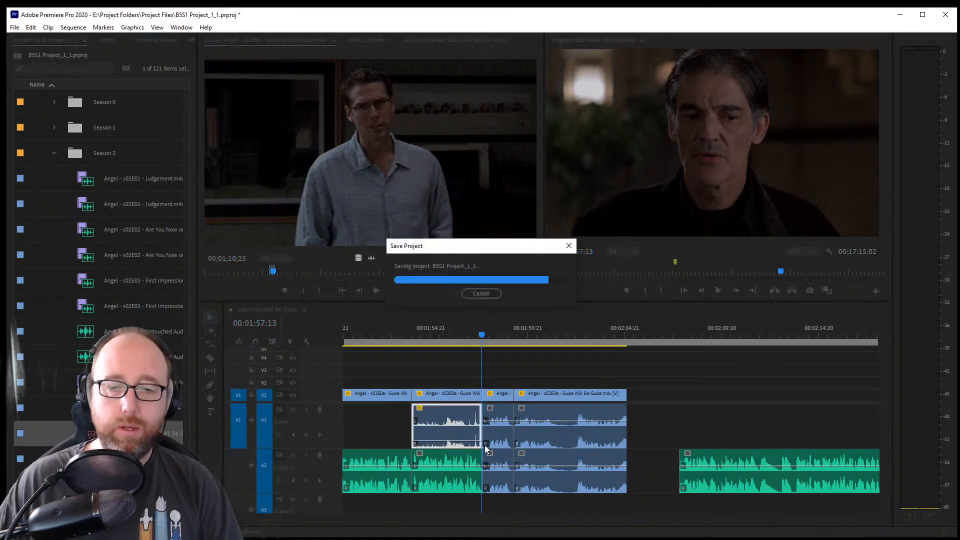
Apply default audio transitions on A1 and A2 at the 00:01:57:13 cut and at the next cut between the excerpts, then play them back
click(483, 444)
key(ctrl+shift+d)
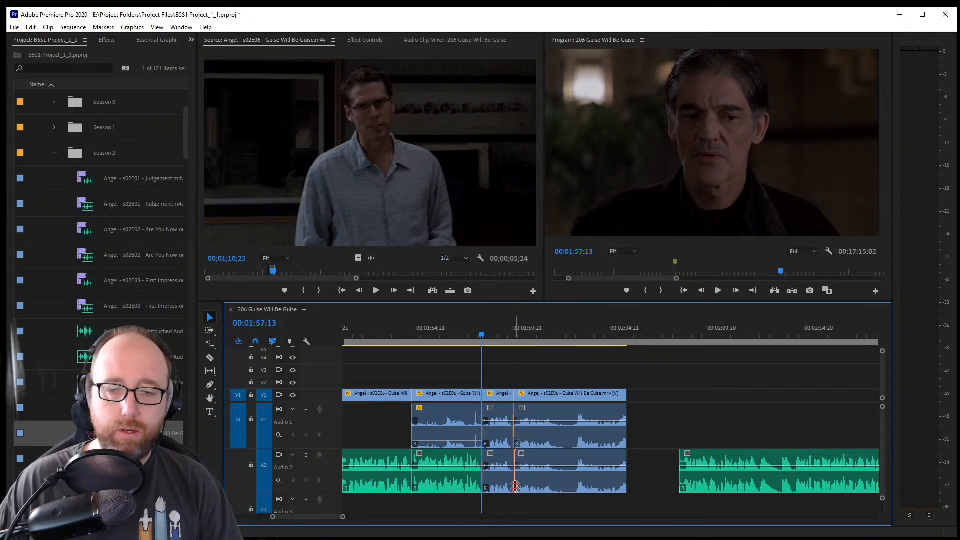
click(444, 326)
key(space)
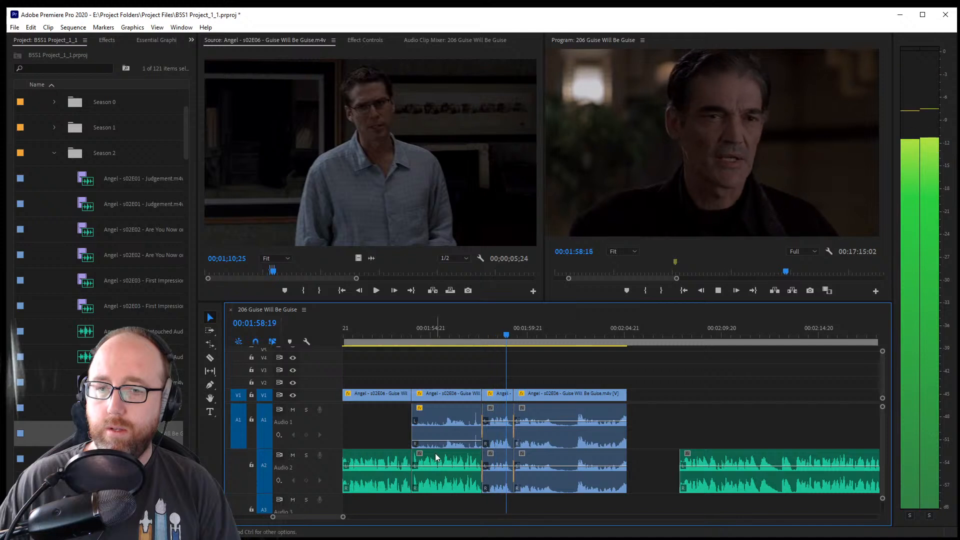
key(space)
key(space)
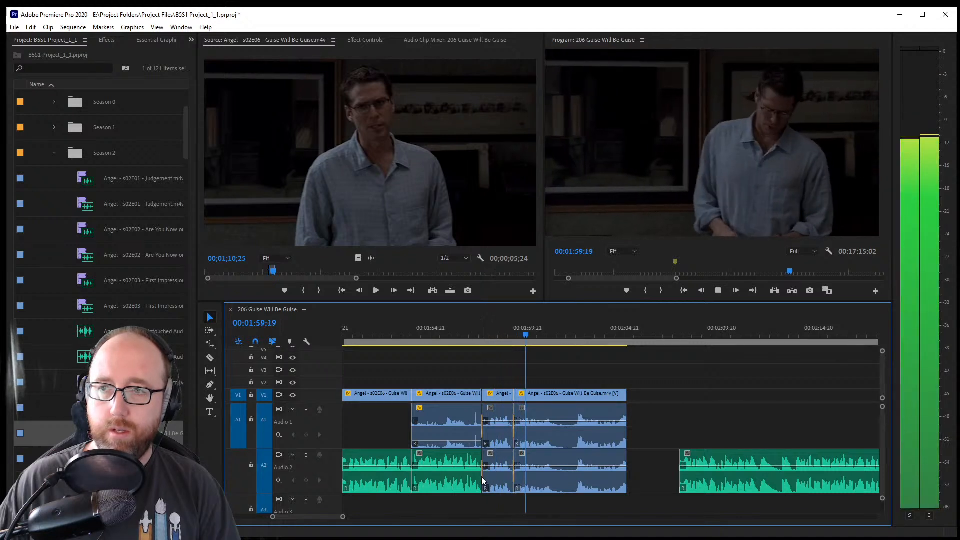
key(space)
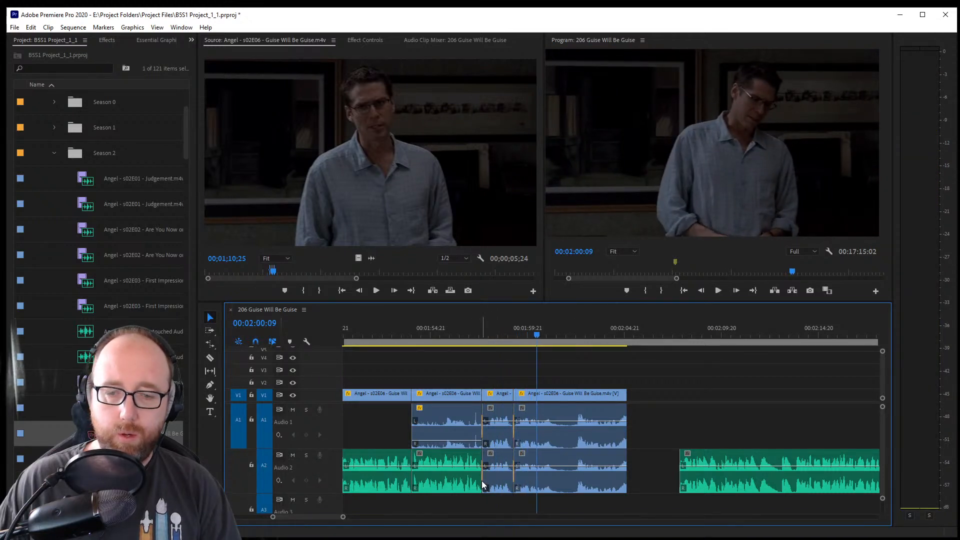
Remove the A1 and A2 audio transitions from the cut between the last two excerpts
scroll(272, 520, up, 4)
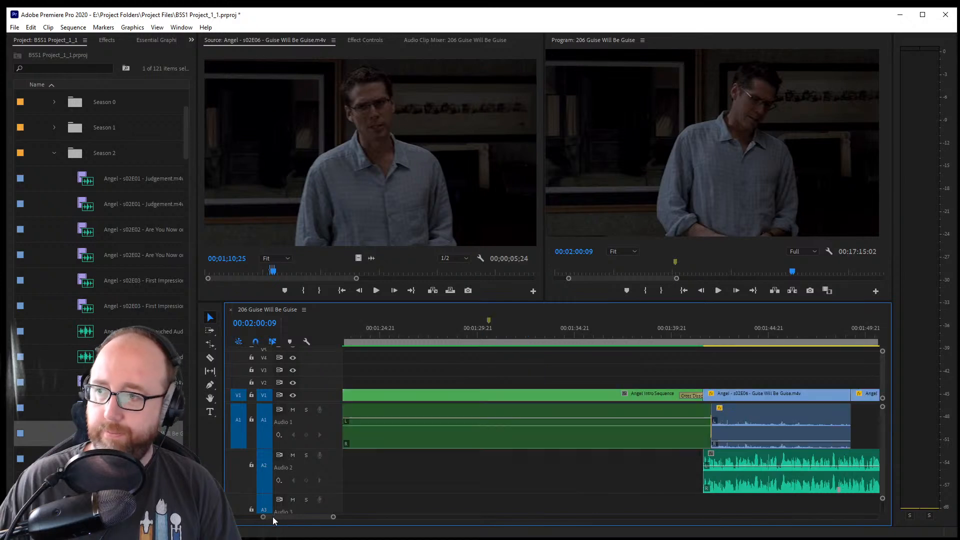
key(space)
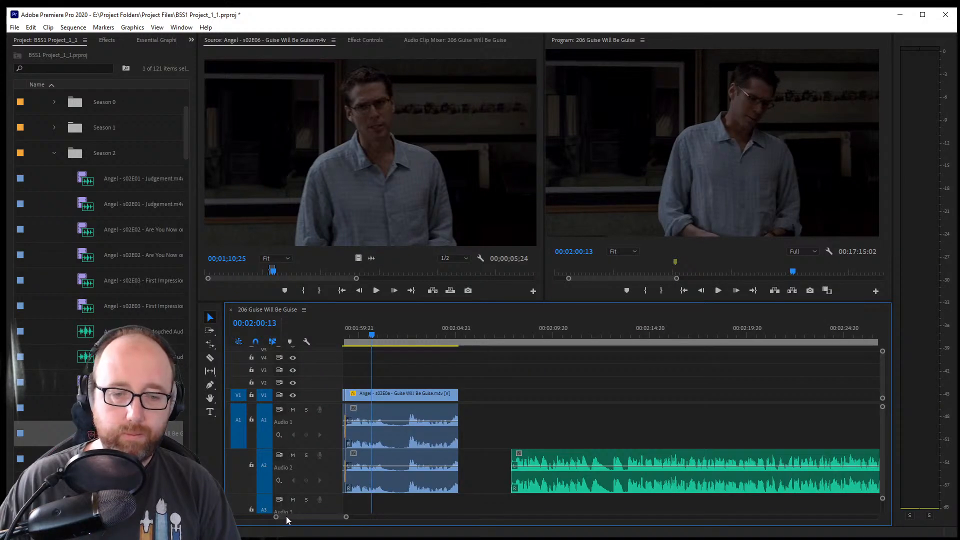
key(=)
key(=)
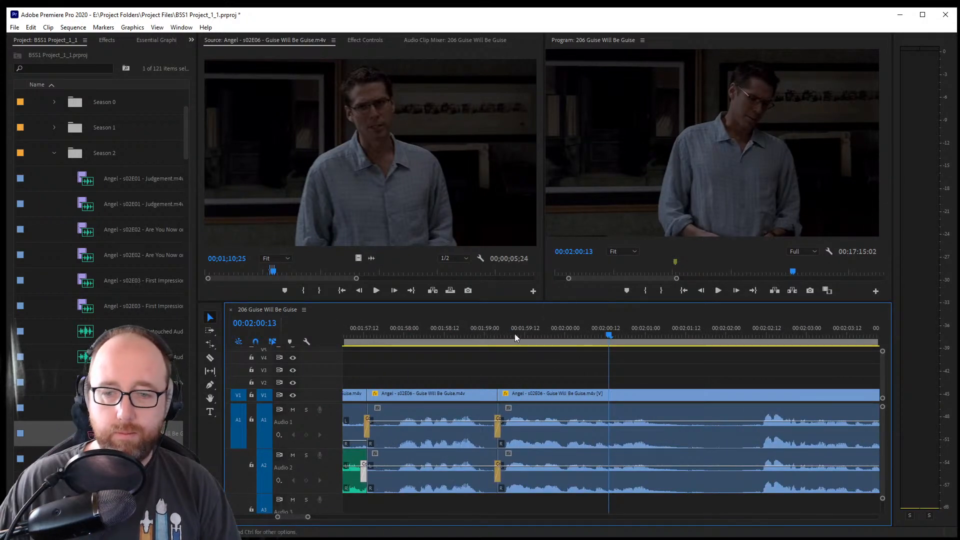
drag(503, 330, 506, 326)
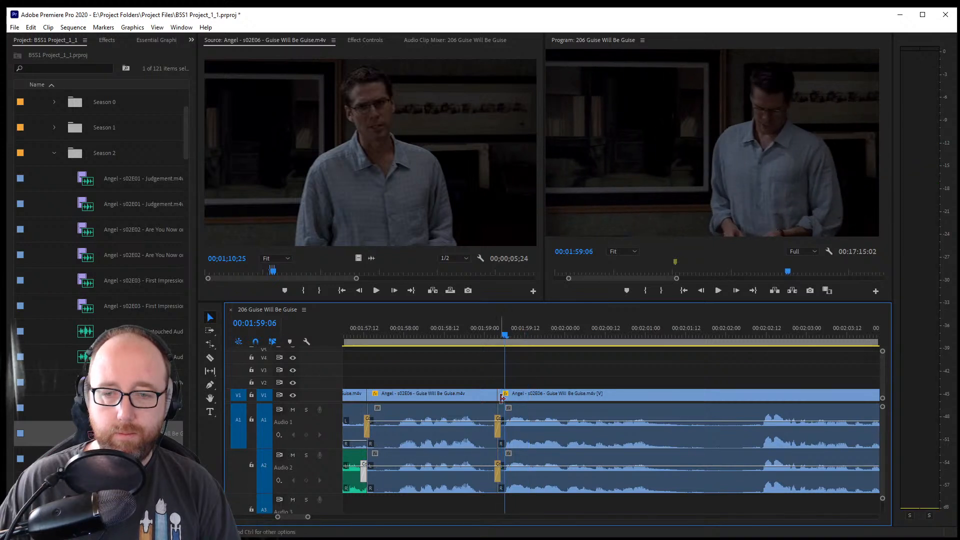
click(498, 425)
key(Delete)
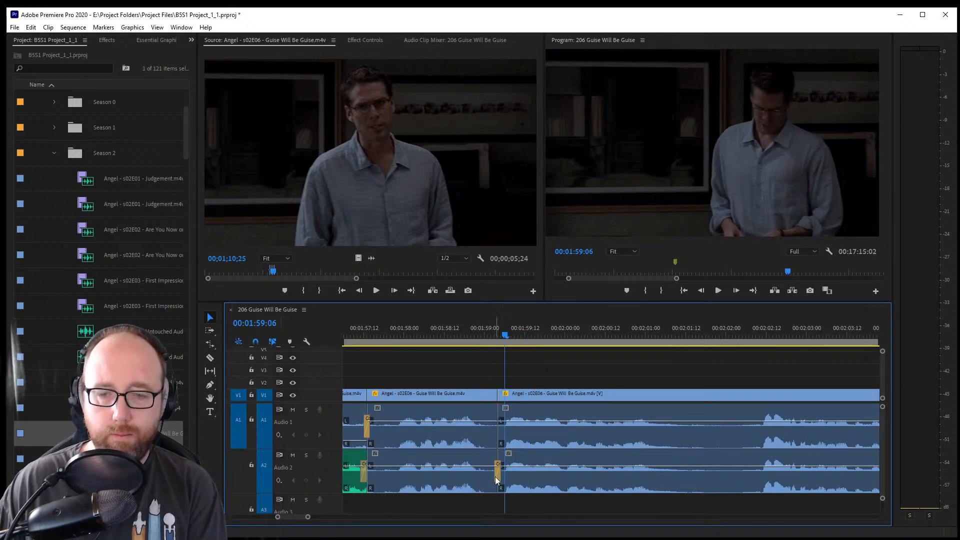
click(496, 474)
key(Delete)
Trim the start of the last excerpt to 00:01:59:06 on V1, A1 and A2, then close the resulting gap
key(space)
key(space)
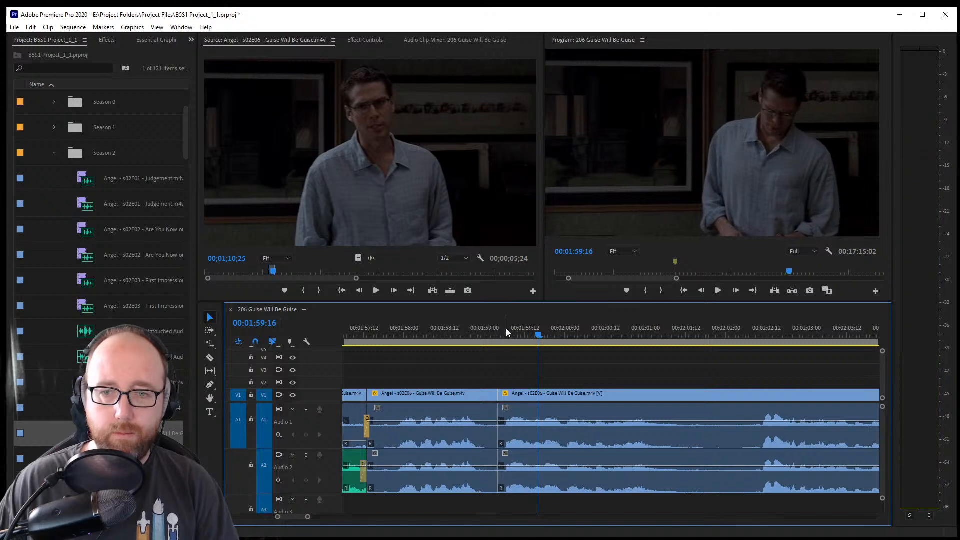
click(498, 328)
key(space)
click(479, 328)
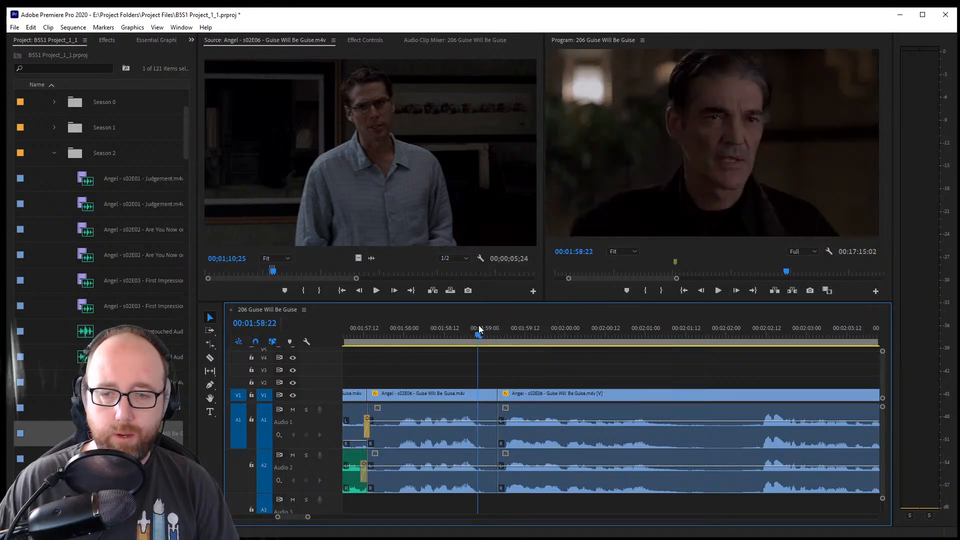
key(Right)
key(Right)
drag(280, 518, 295, 520)
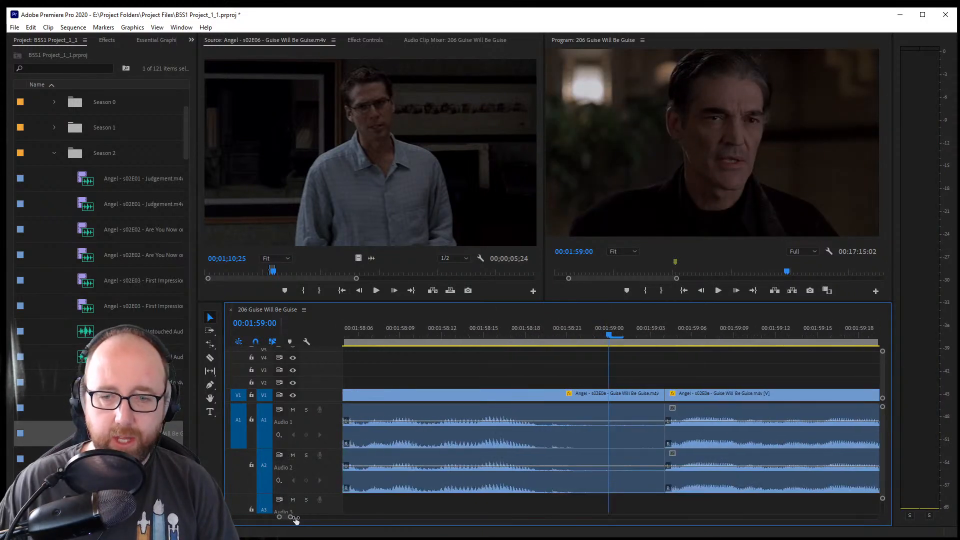
drag(658, 331, 691, 335)
drag(675, 396, 693, 395)
drag(689, 474, 691, 471)
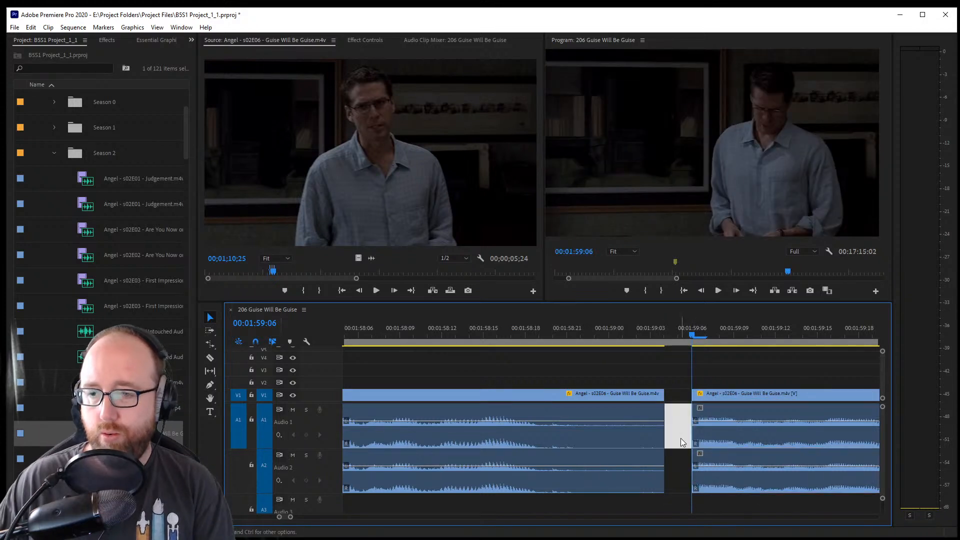
key(Delete)
Add short Constant Power transitions on A1 and A2 from the cut to 00:01:59:06, check the playback, and save the project
right_click(666, 477)
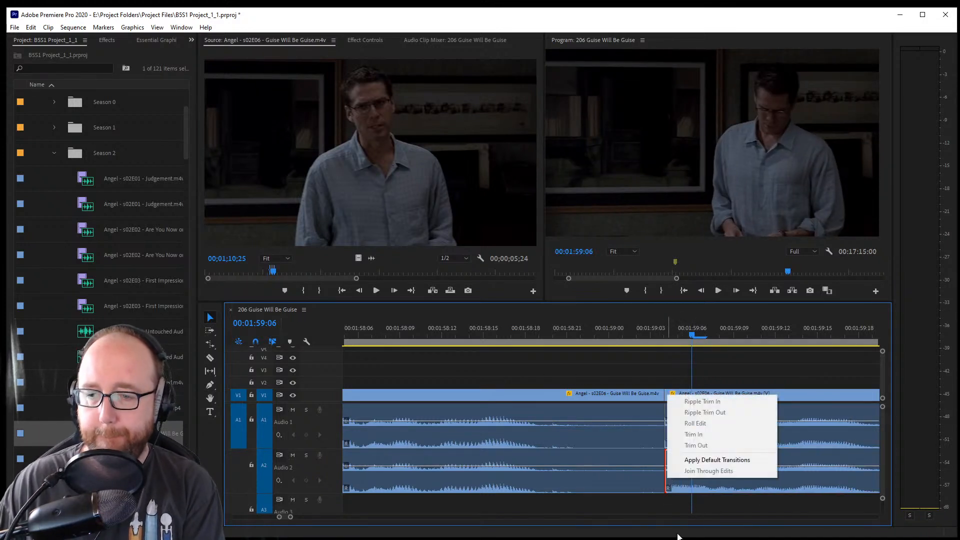
click(695, 460)
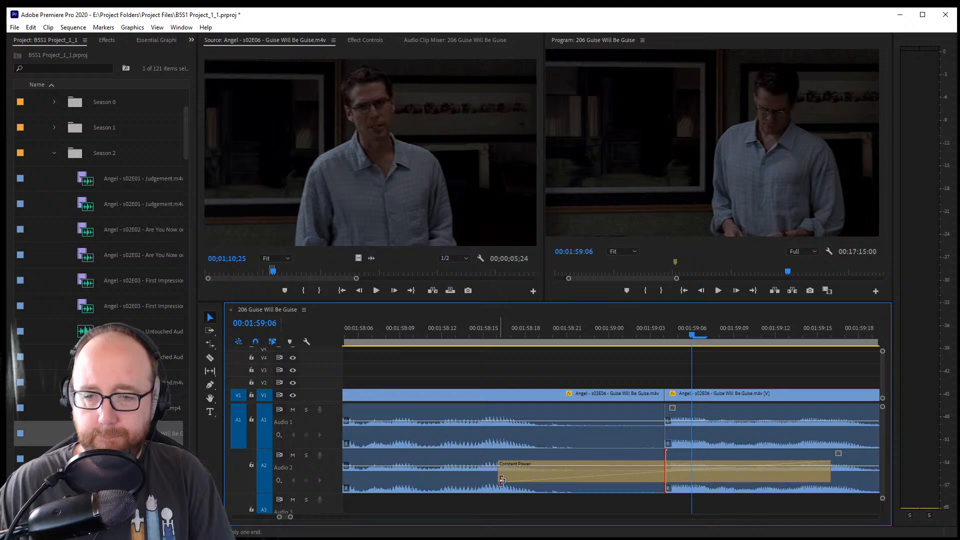
drag(501, 480, 739, 486)
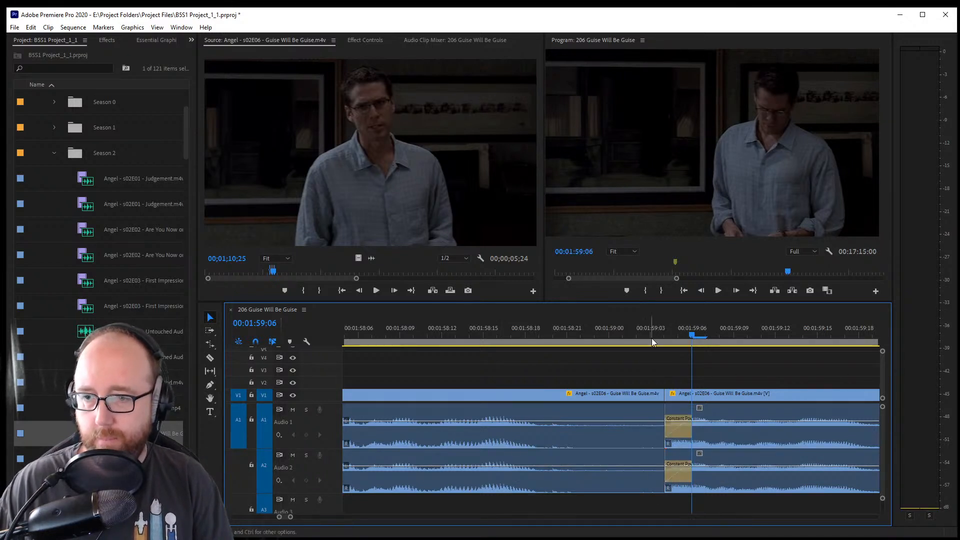
key(space)
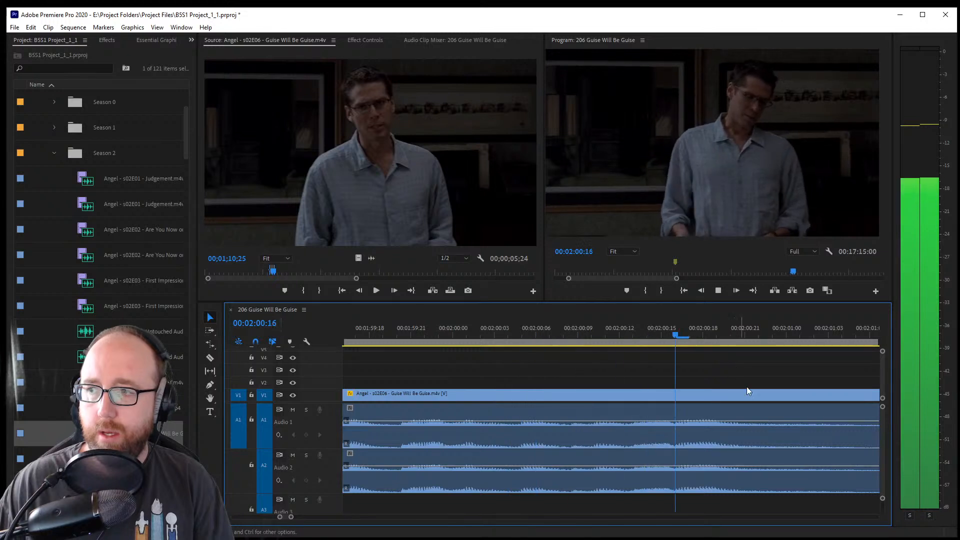
key(ctrl+s)
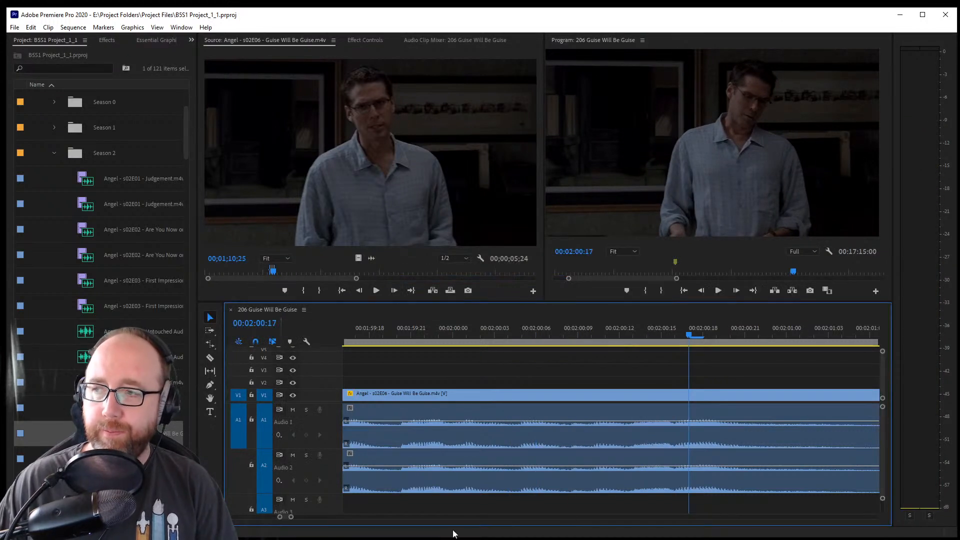
Play through the smoothed cut and close the A2 gap between the last excerpt and the following voice clip
drag(290, 518, 343, 516)
click(571, 344)
key(space)
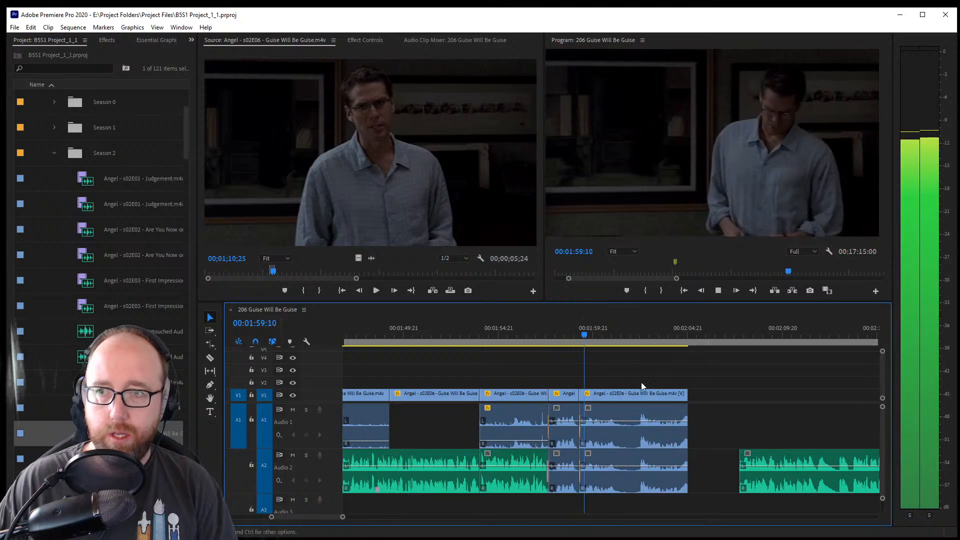
click(705, 463)
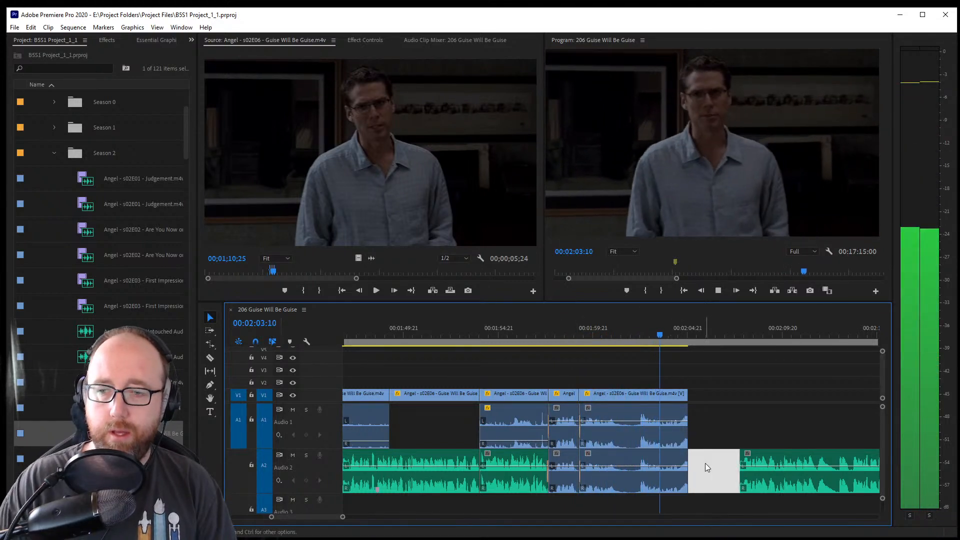
key(Delete)
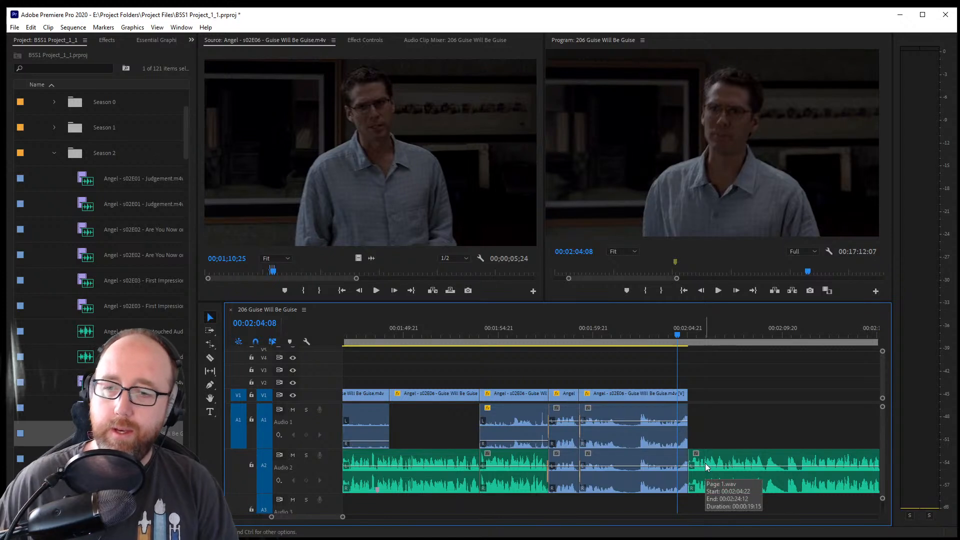
Listen through the voice clip following the last excerpt, split it at 00:02:09:00 with the Razor tool, and save the project
click(686, 328)
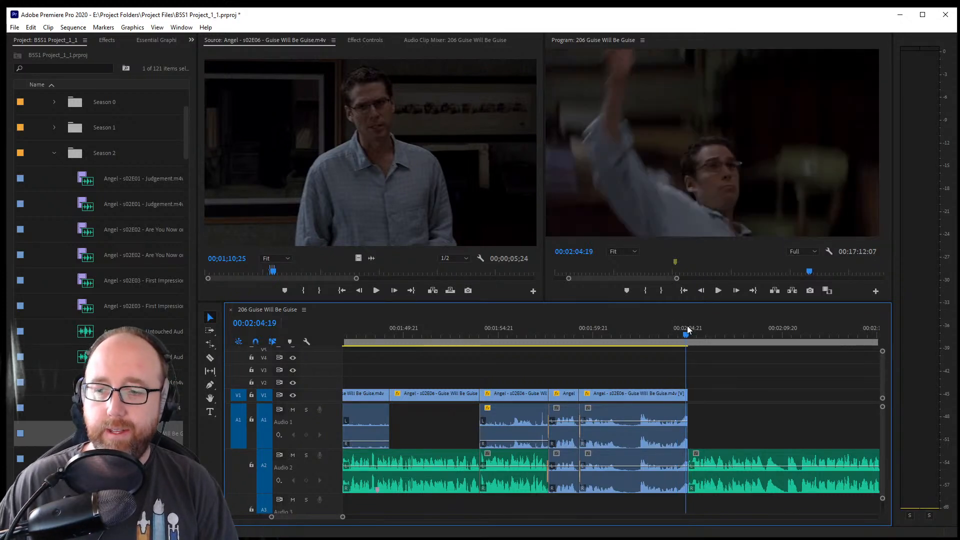
key(space)
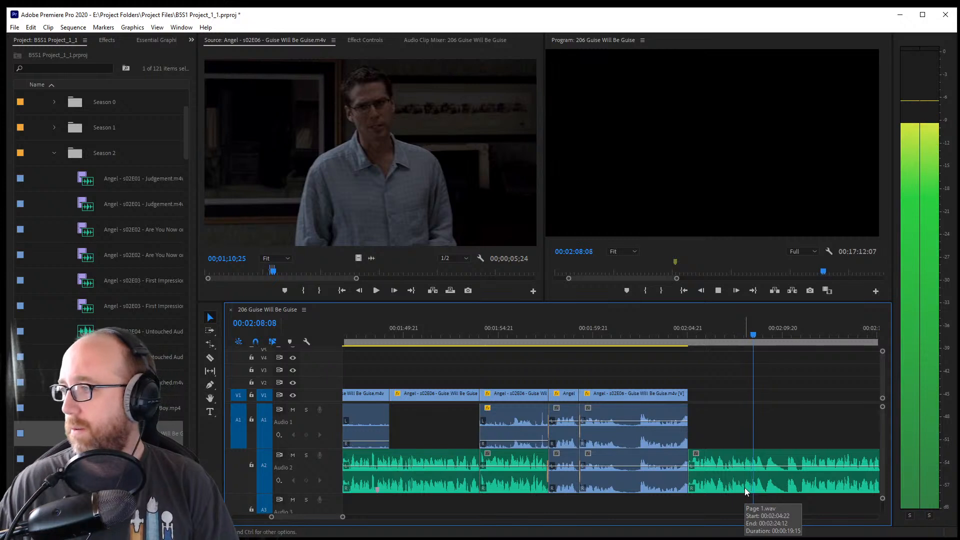
key(space)
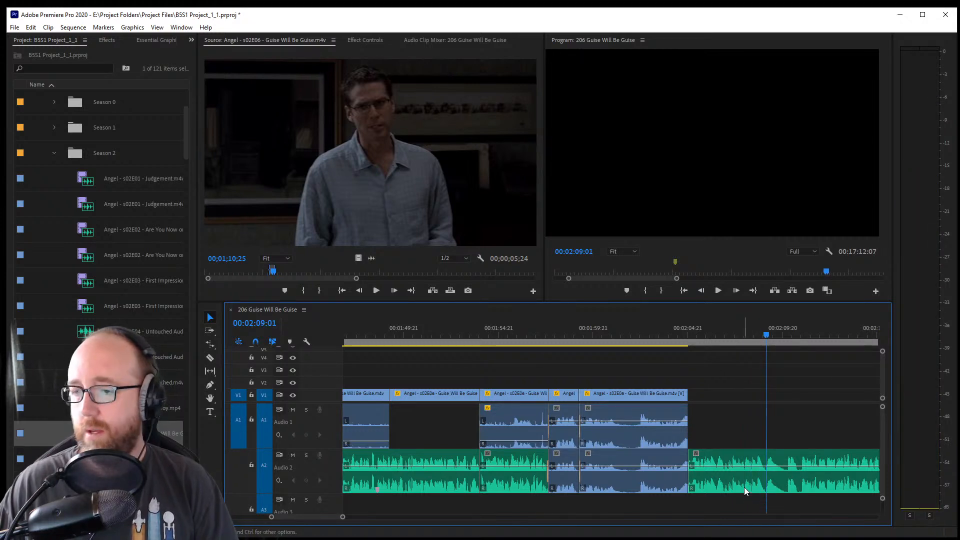
click(506, 334)
key(space)
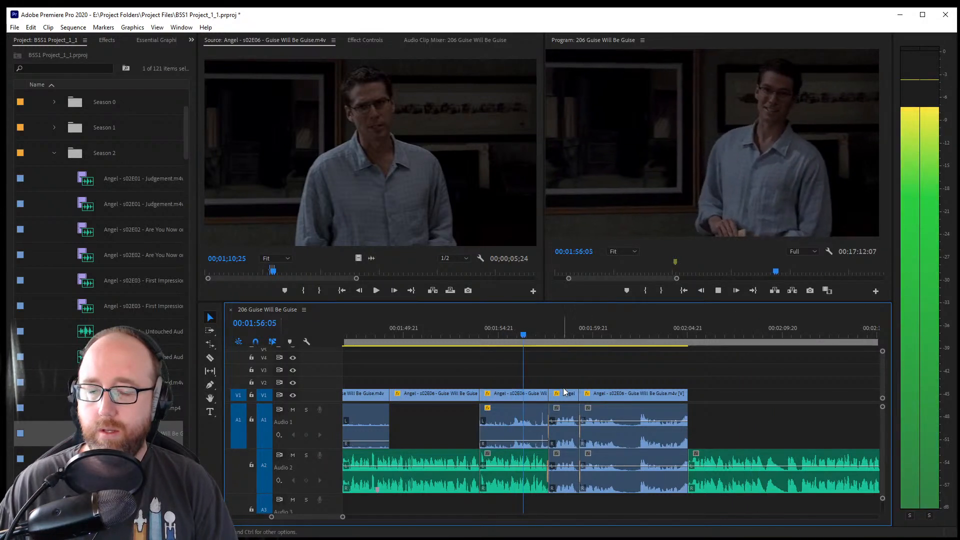
key(space)
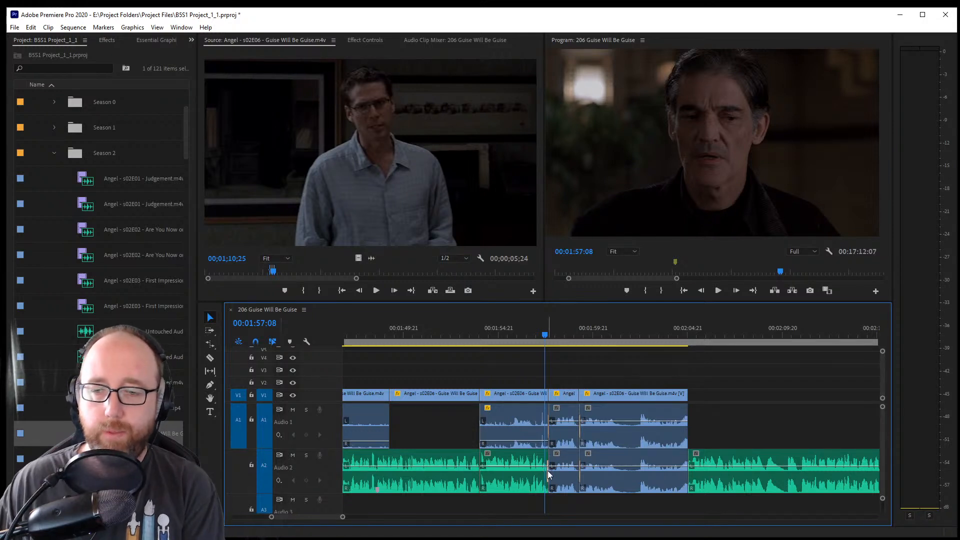
click(727, 329)
key(space)
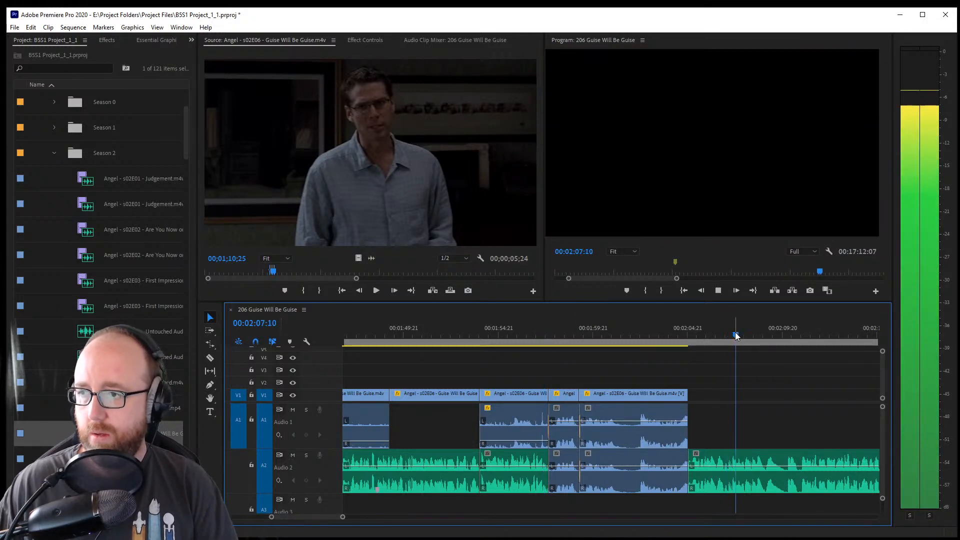
mouse_move(743, 330)
mouse_down()
mouse_move(755, 335)
mouse_move(745, 337)
mouse_up()
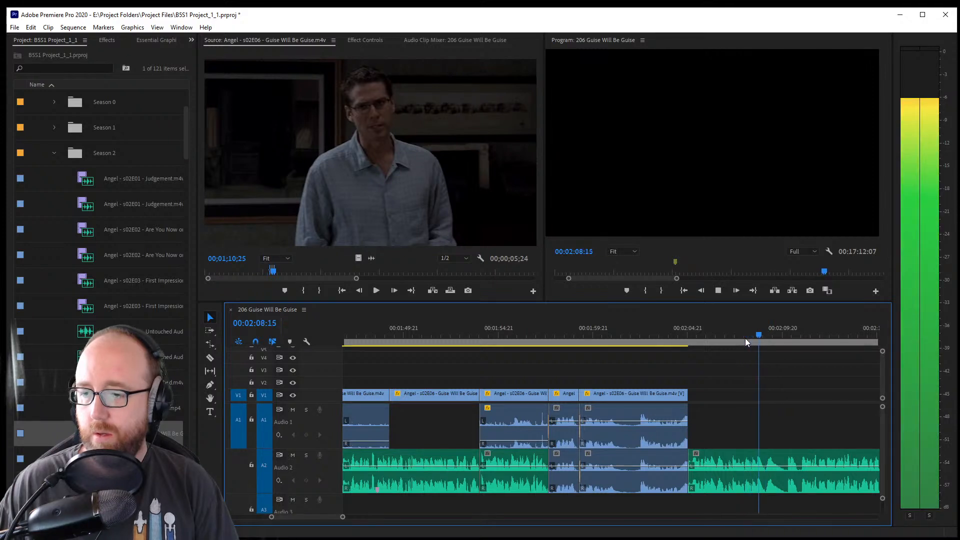
key(space)
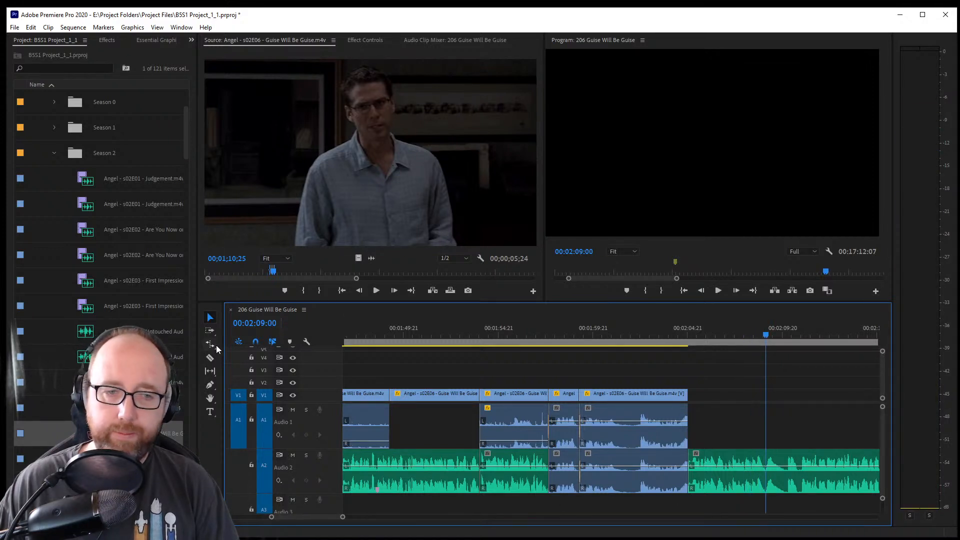
click(210, 358)
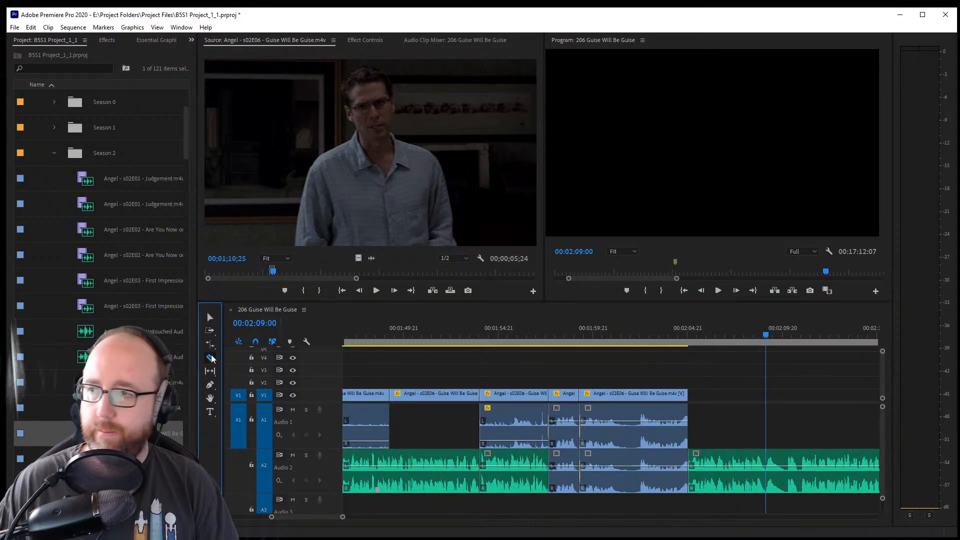
click(766, 484)
key(ctrl+s)
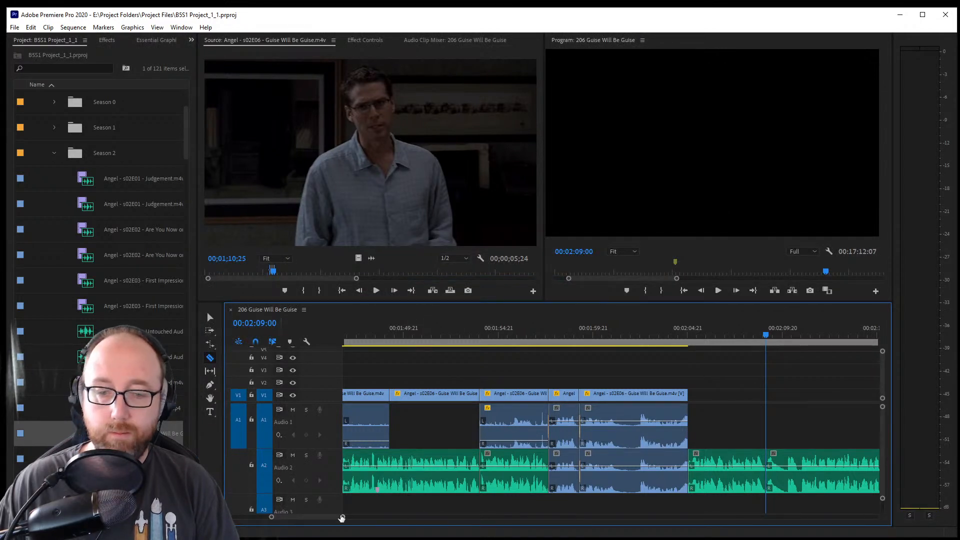
Shift the clips after the 00:02:09:00 split about 12 seconds later, then everything following the held frame about 7 seconds later, using Track Select Forward
drag(343, 519, 352, 518)
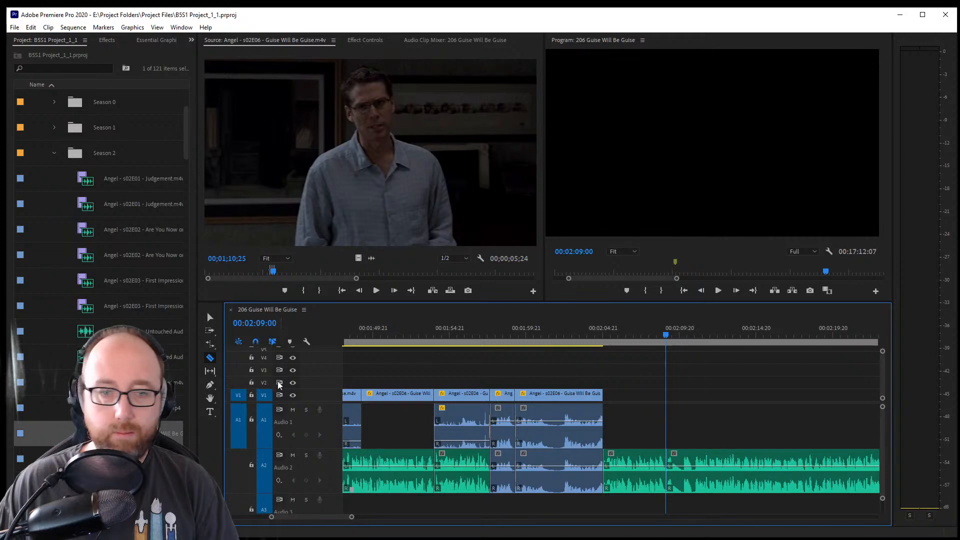
click(210, 330)
drag(676, 460, 830, 473)
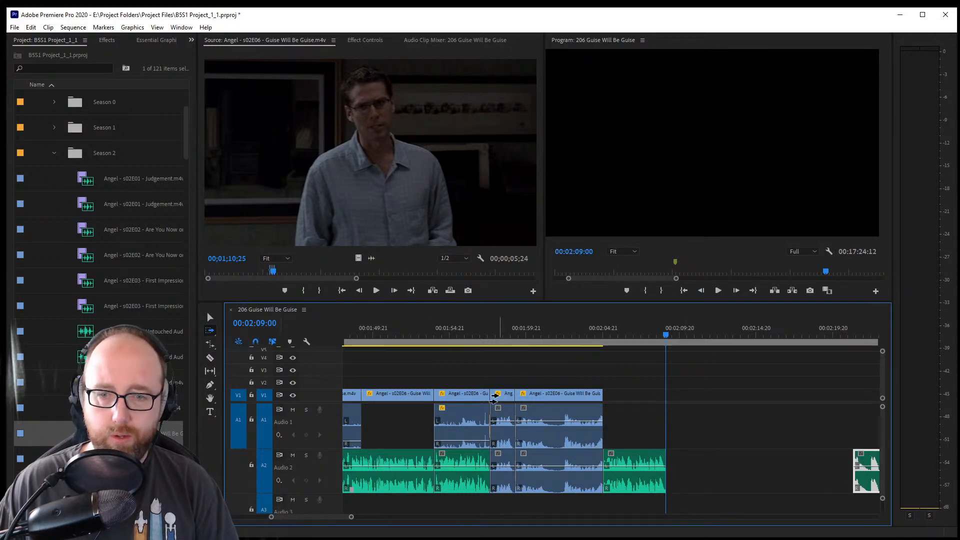
drag(455, 397, 569, 396)
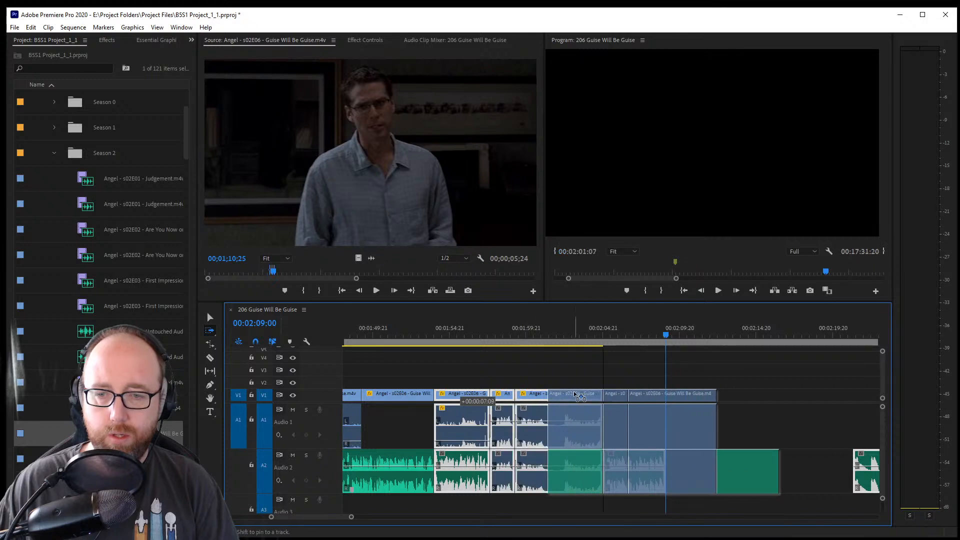
click(210, 317)
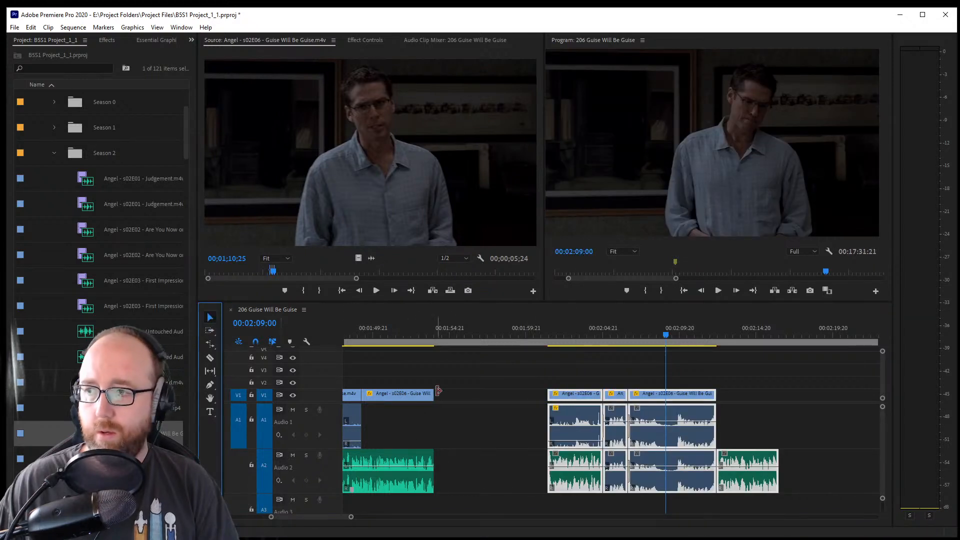
Move the two separated A2 voice clips earlier so they follow directly after the preceding voice clip
click(478, 383)
drag(571, 486, 459, 482)
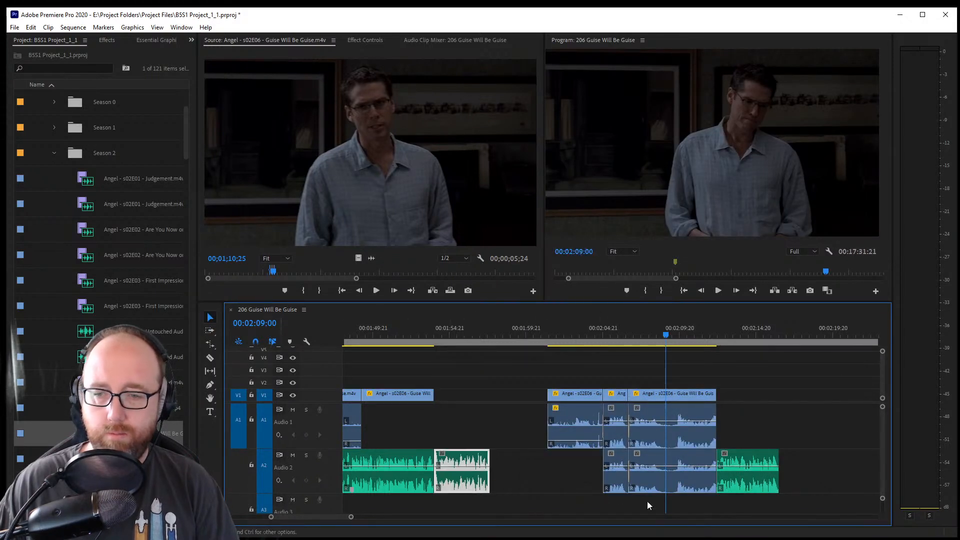
drag(746, 484, 522, 486)
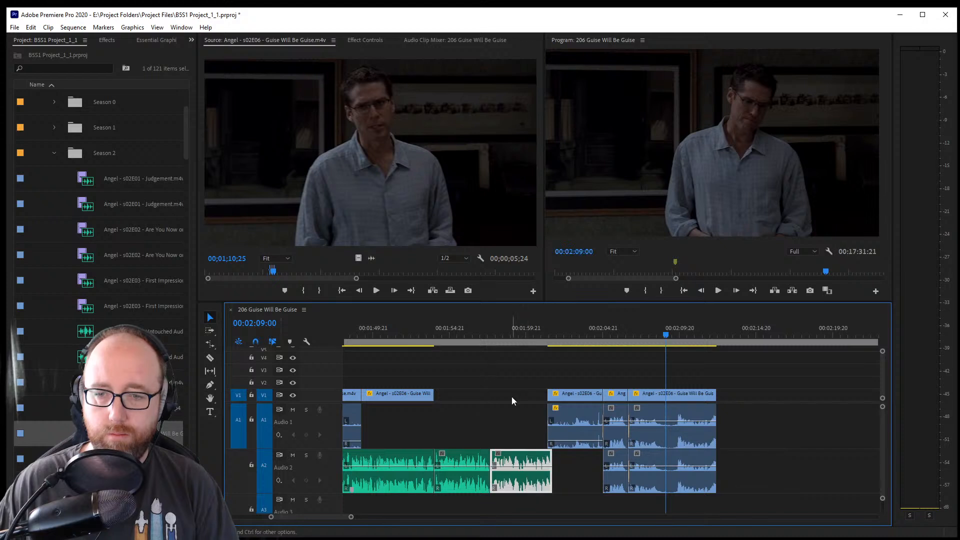
Shift the group of three excerpts earlier as a block to close the A2 gap after the last moved voice clip
click(577, 481)
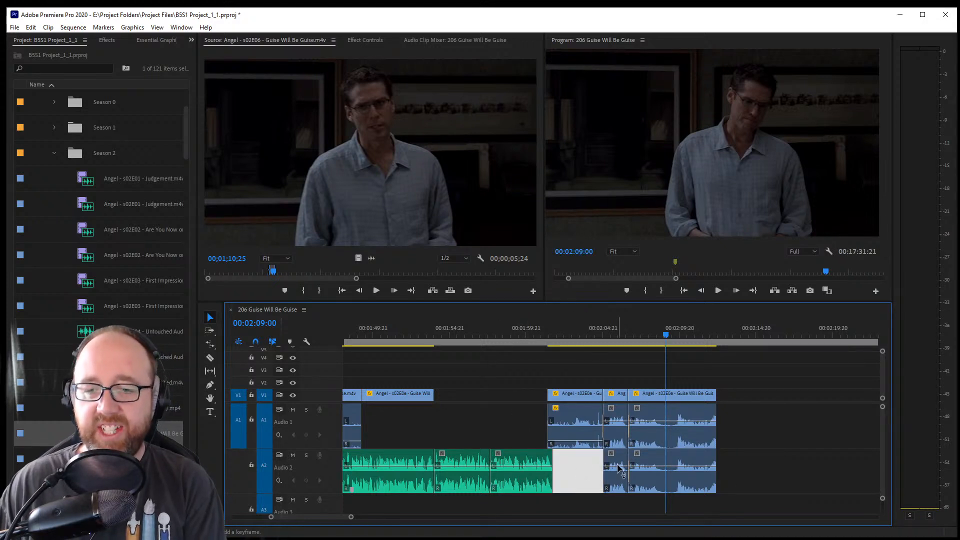
click(577, 472)
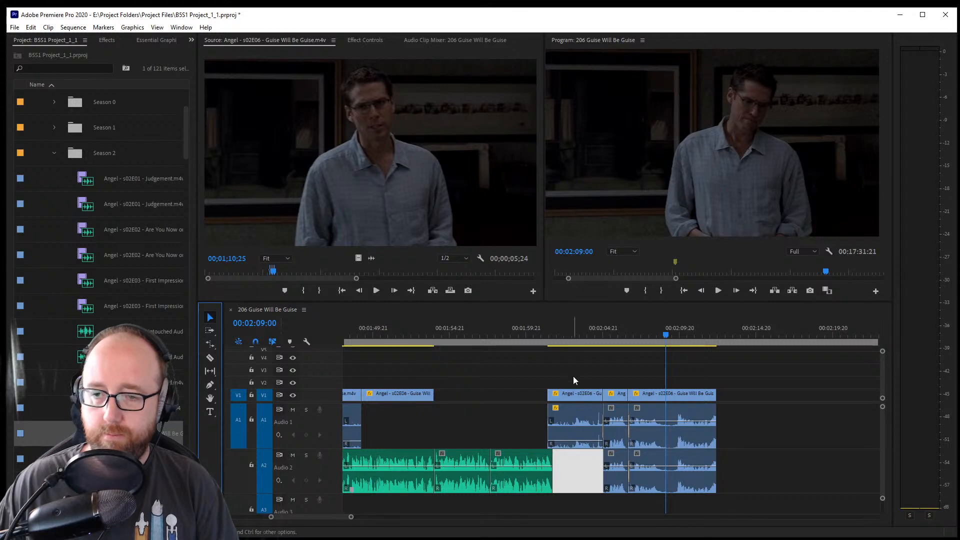
drag(580, 360, 606, 489)
click(477, 381)
Extend the start of the first excerpt's video and audio back to the start of the voice clip beneath it, playing it in between
drag(500, 393, 491, 393)
click(494, 335)
key(space)
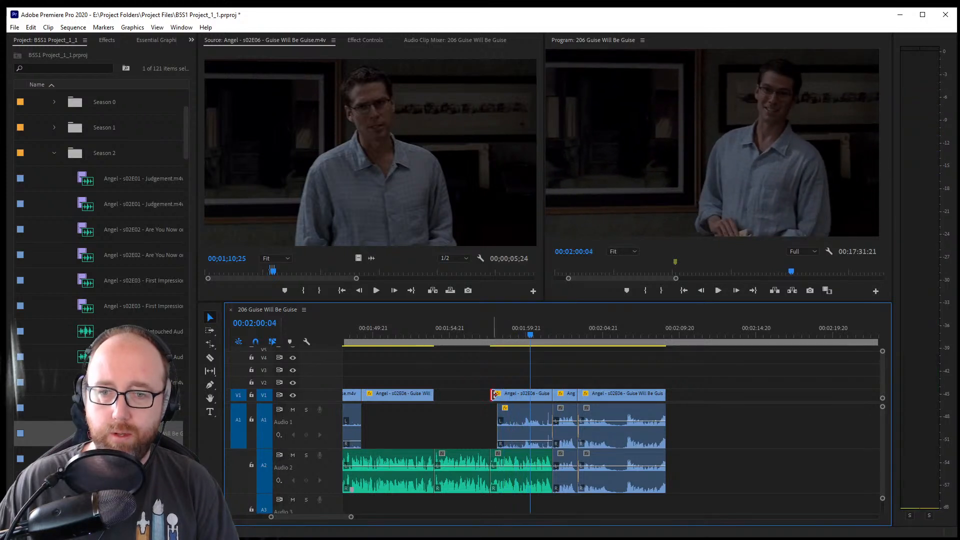
drag(490, 398, 489, 421)
Play through the excerpts, raise the A1 volume of the second and third ones, and save the project
key(space)
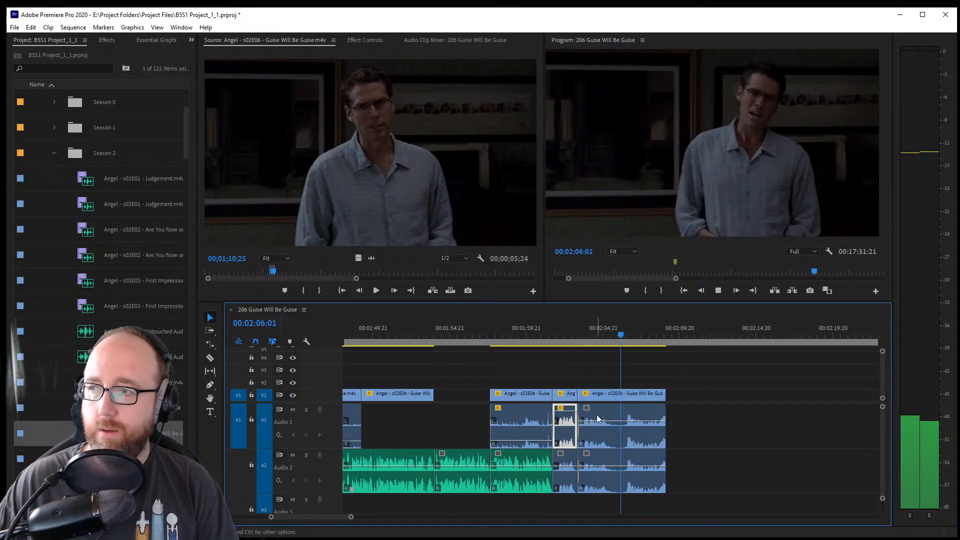
key(space)
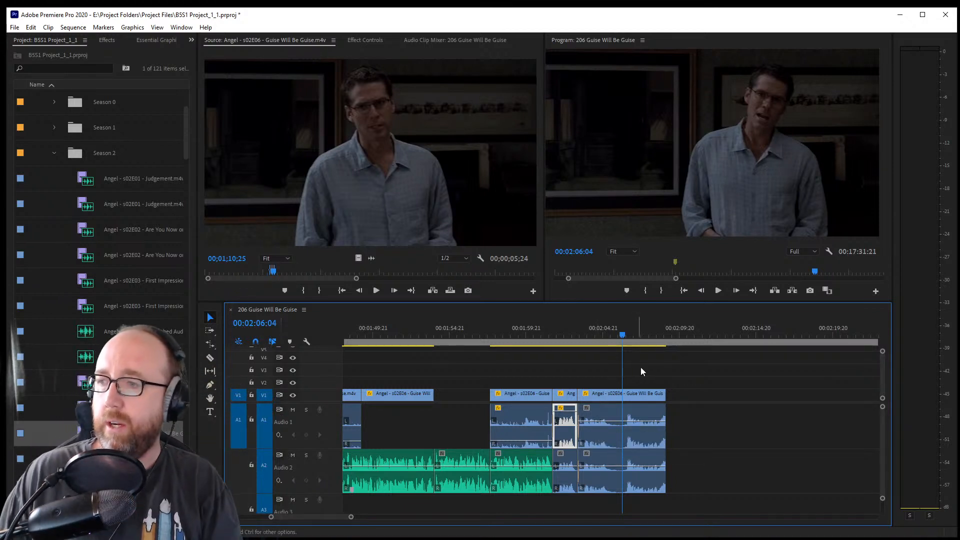
click(590, 425)
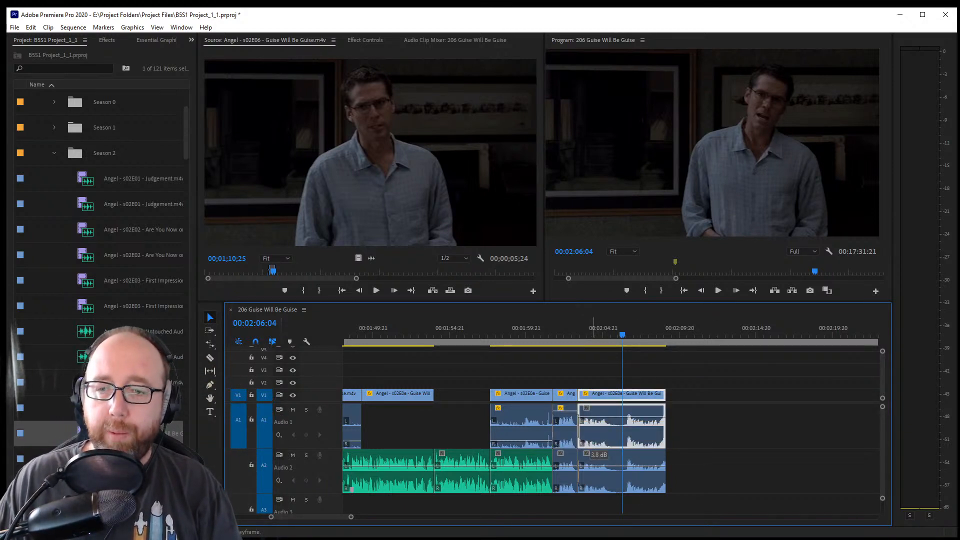
key(ctrl+s)
Close the A2 gap after the third excerpt, and play the edit from about 00:01:48 to 00:01:58:09
click(734, 481)
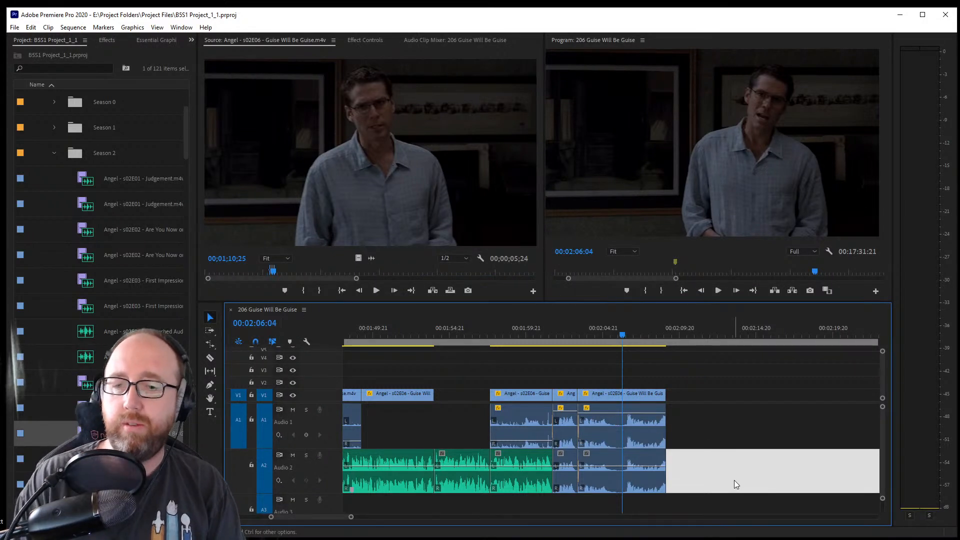
key(Delete)
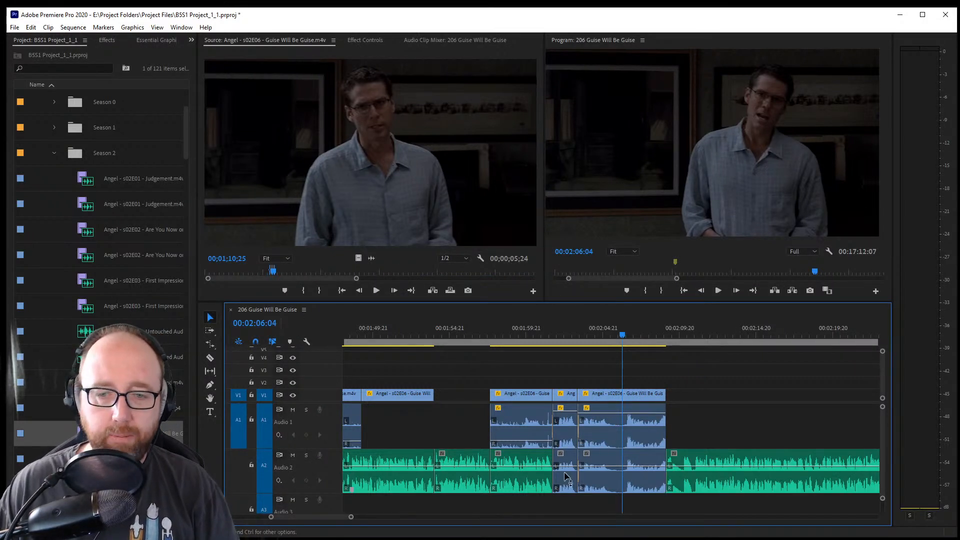
drag(346, 515, 341, 514)
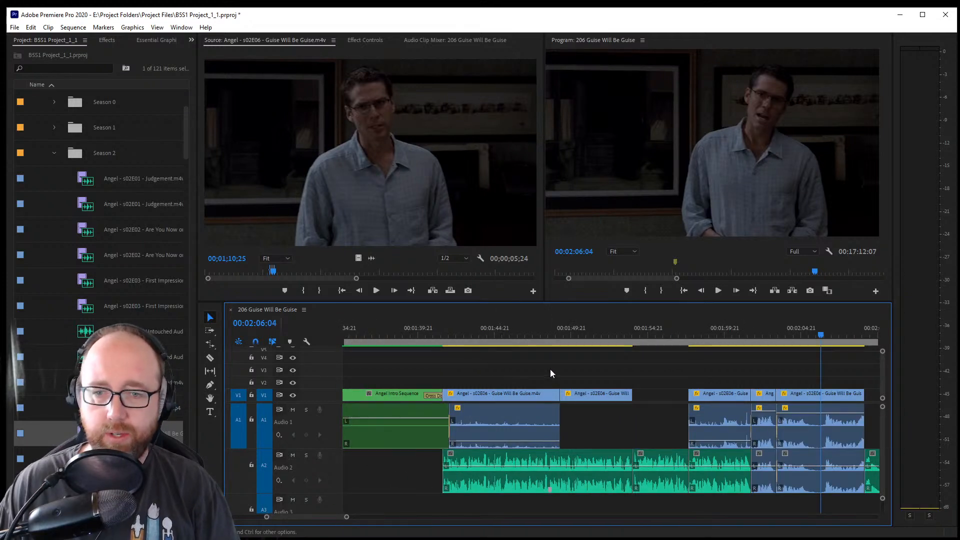
click(545, 329)
key(space)
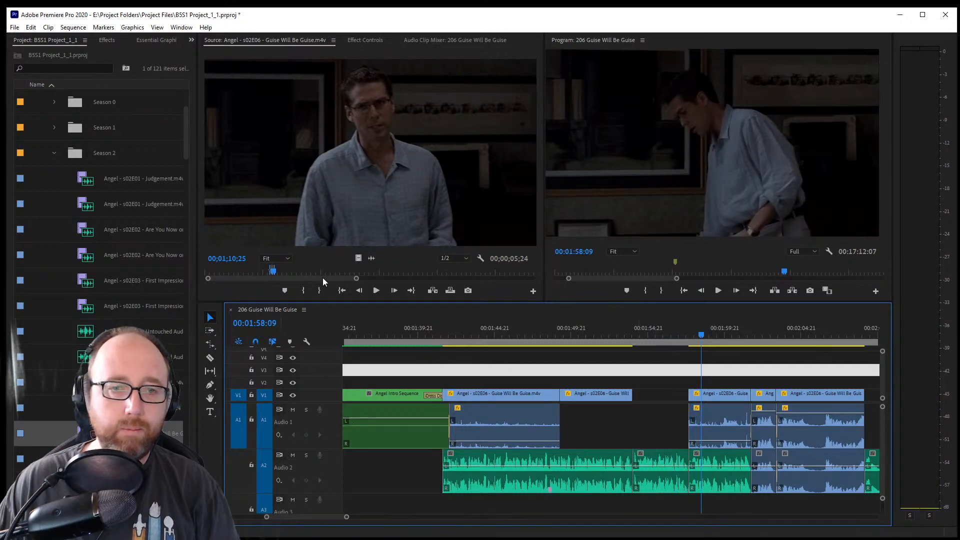
Mark a 00;00;03;13 excerpt of the opening office shot in the source episode, with its Out point at 00;00;15;23
drag(266, 271, 217, 271)
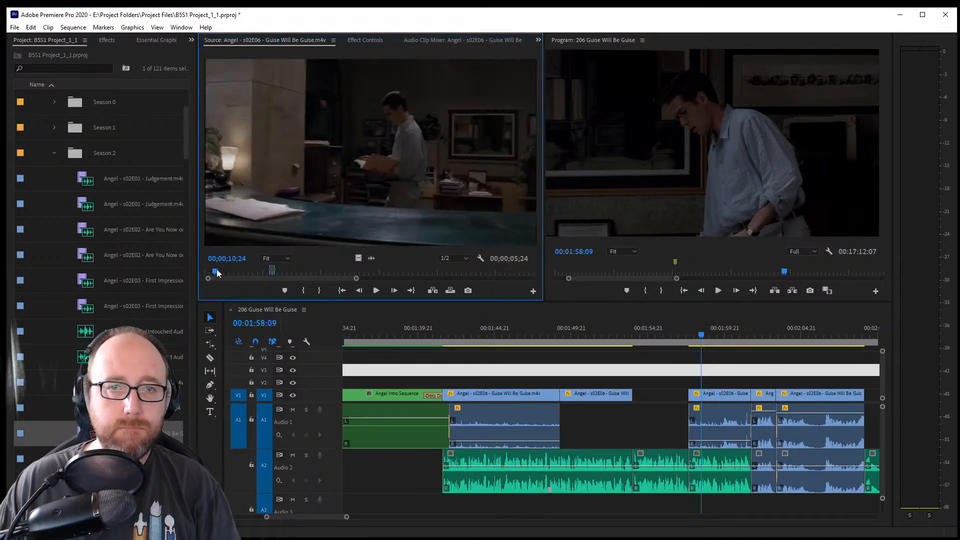
key(space)
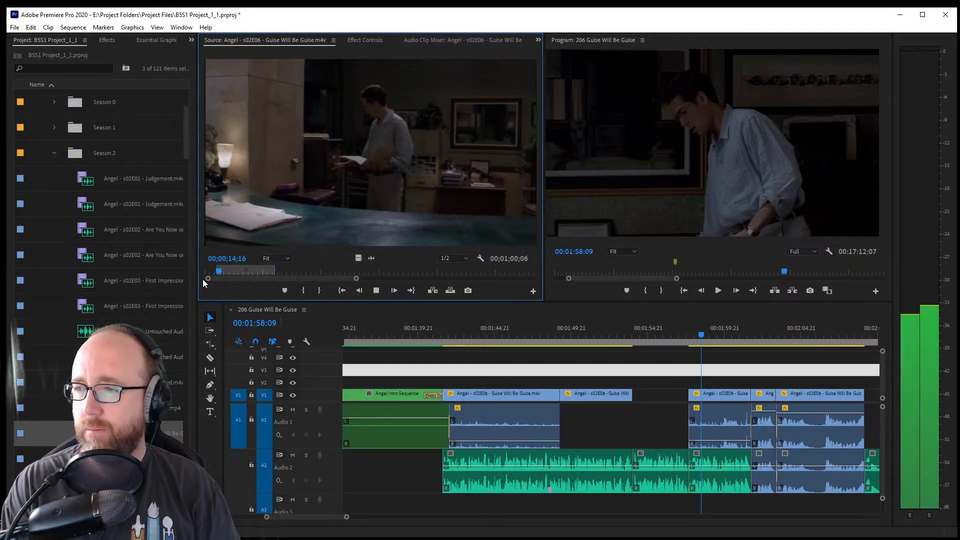
key(space)
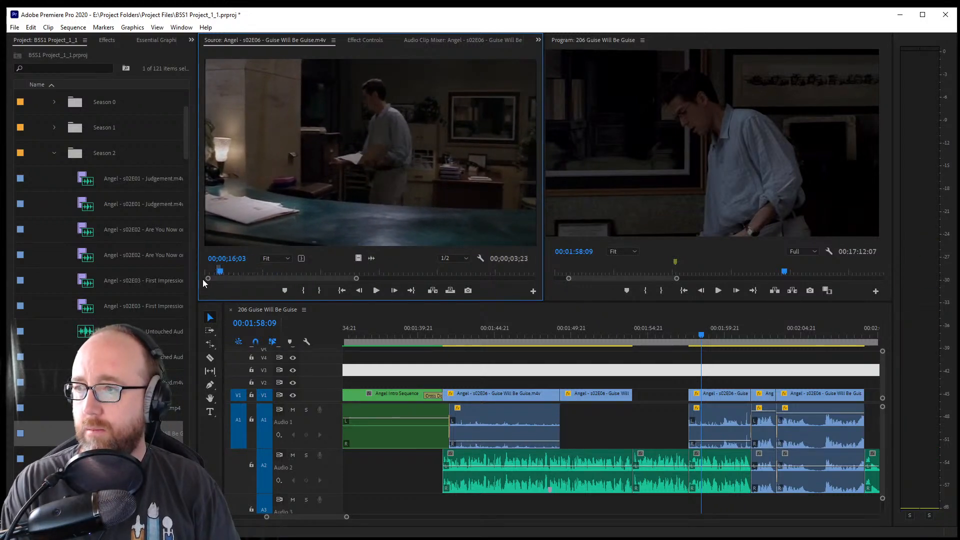
drag(514, 165, 394, 148)
key(Left)
key(Left)
key(Left)
key(Left)
key(Left)
key(Left)
key(Left)
key(Left)
key(Left)
key(Left)
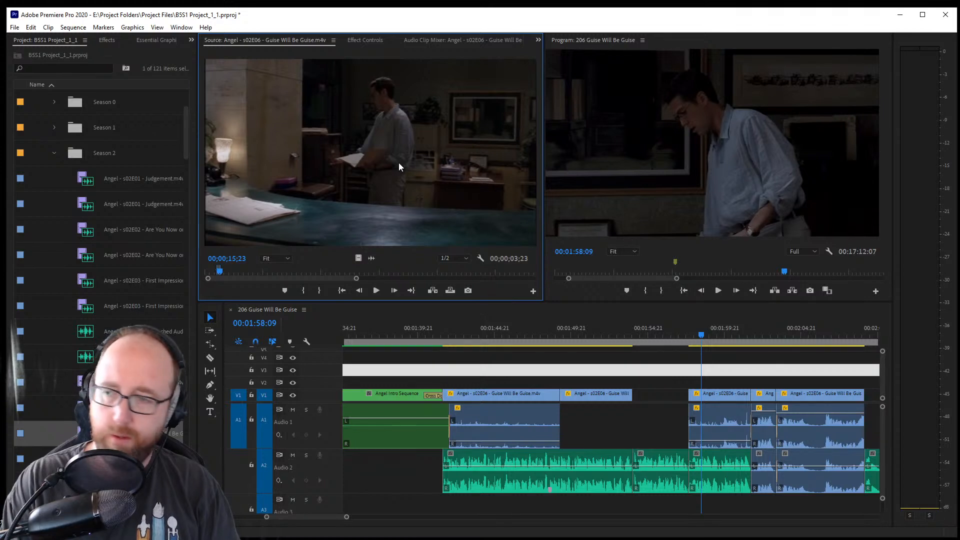
key(o)
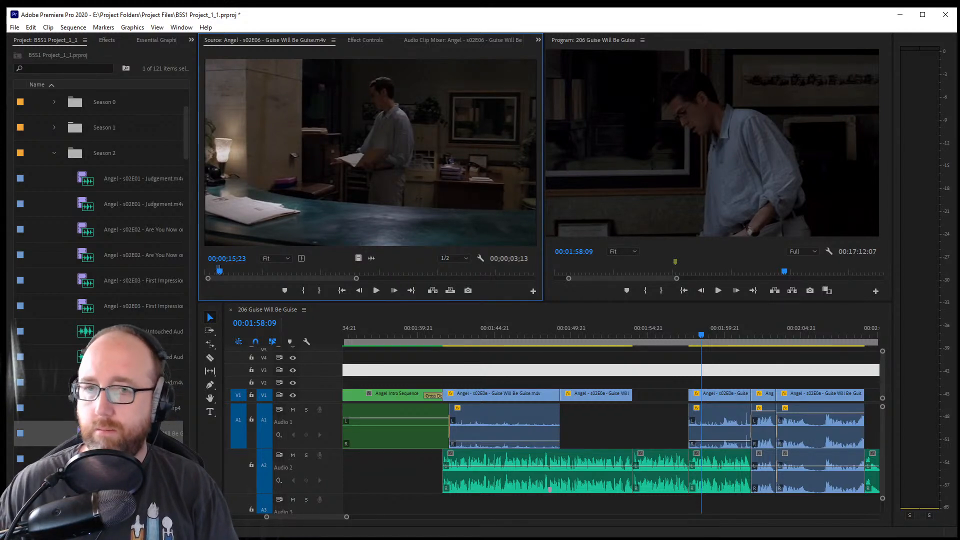
Place the marked excerpt in the V1 gap, extend its start to the previous clip, lower its A1 volume, and play it back
drag(352, 106, 643, 392)
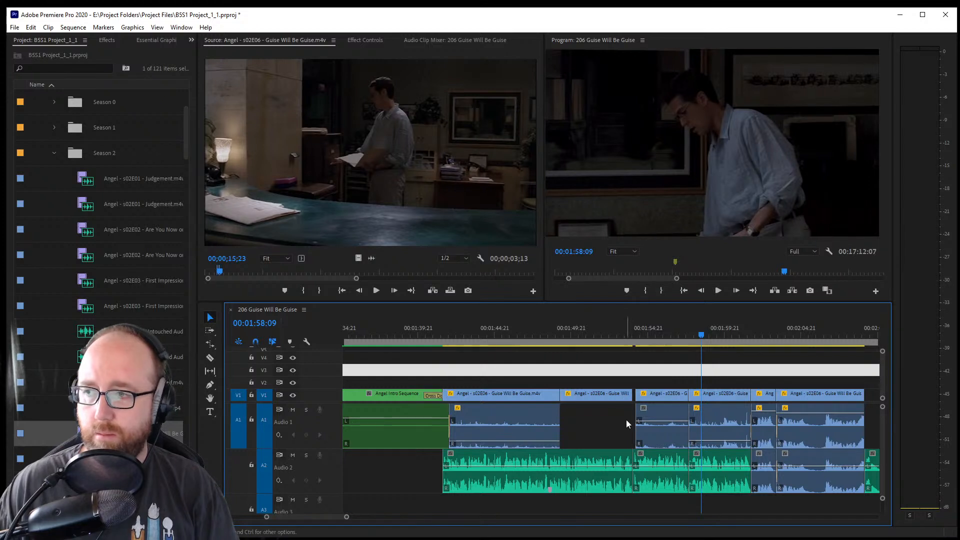
drag(638, 393, 635, 393)
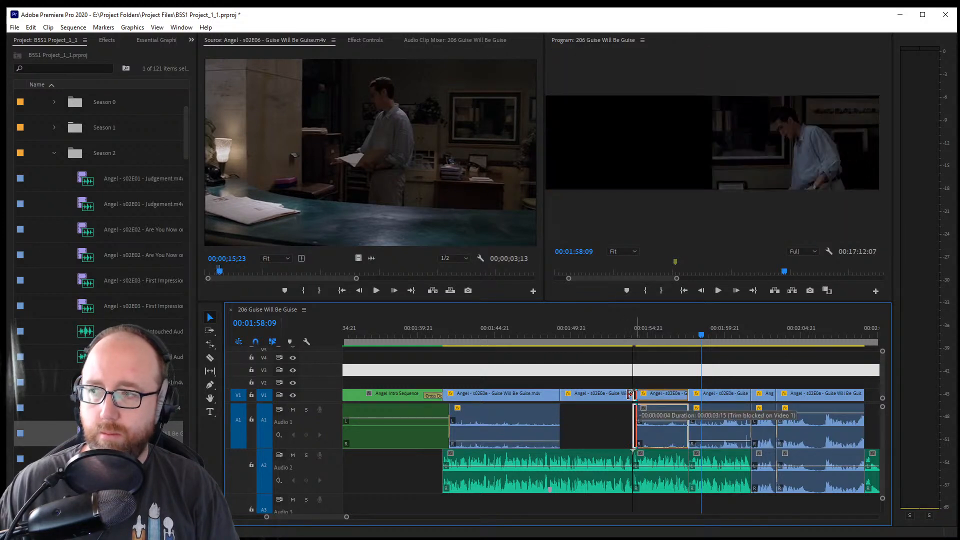
drag(672, 423, 667, 450)
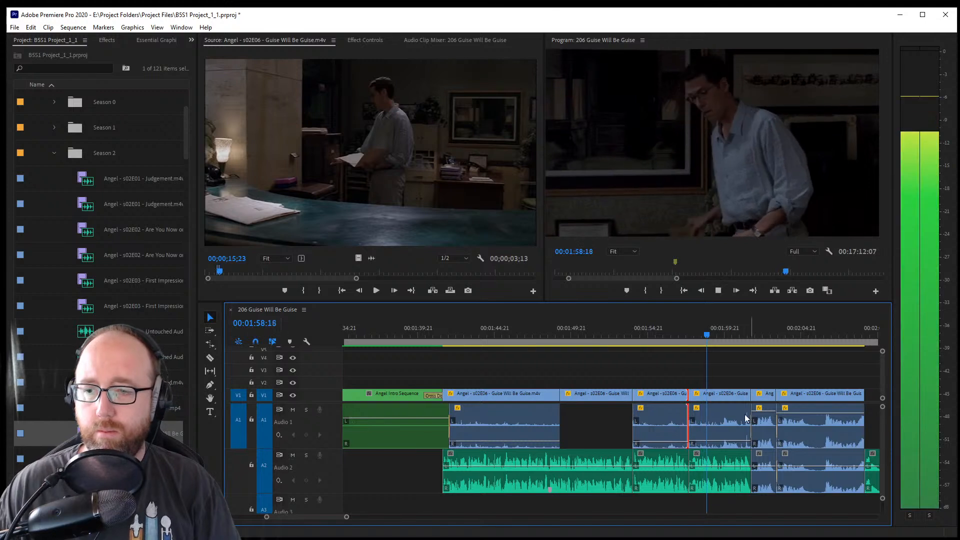
click(656, 334)
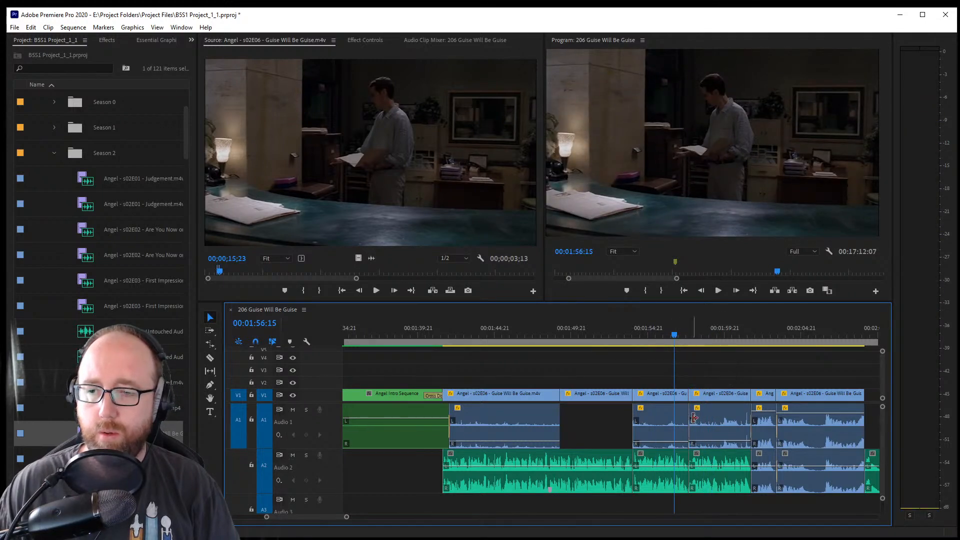
click(678, 329)
key(space)
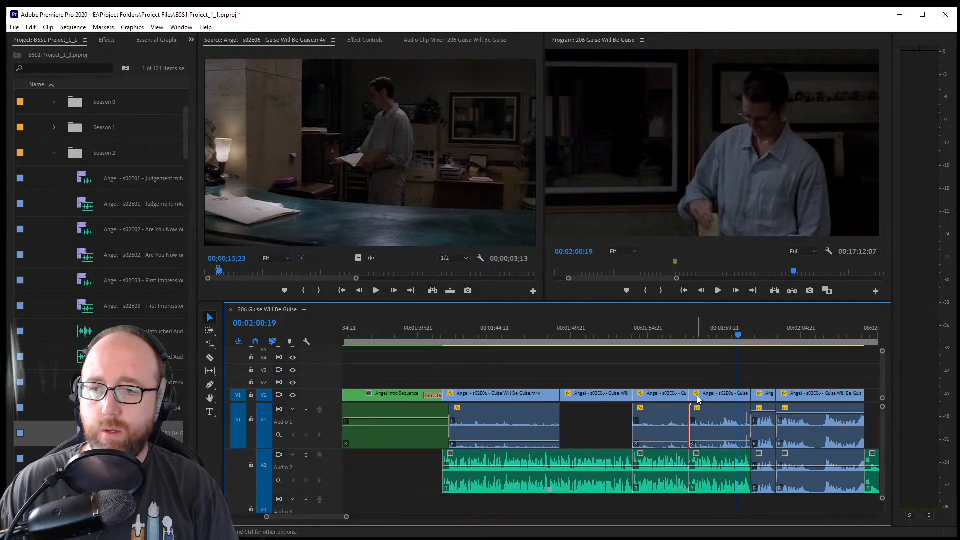
Apply the Speed/Duration settings to the video of the excerpt at 00:01:58, and play from its start through to 00:02:08:08
click(712, 397)
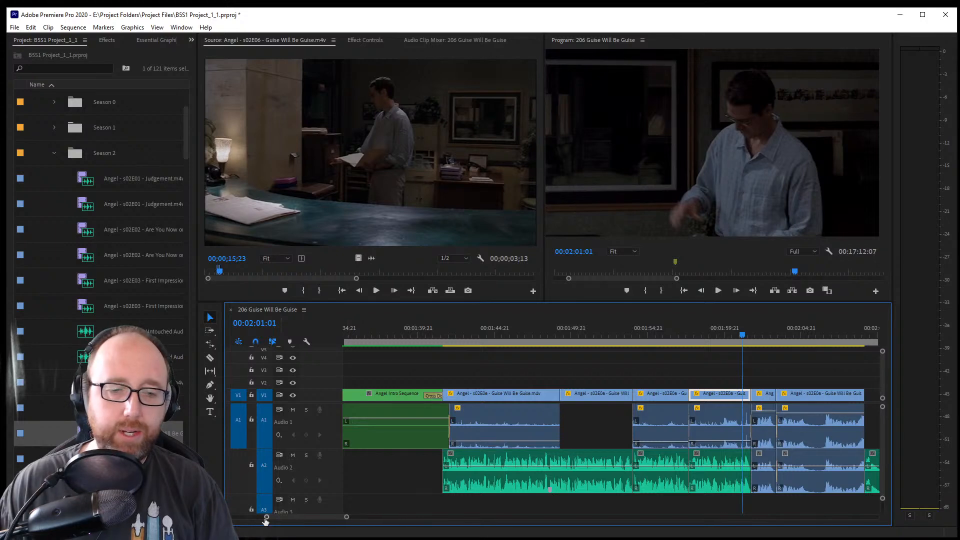
drag(266, 519, 292, 531)
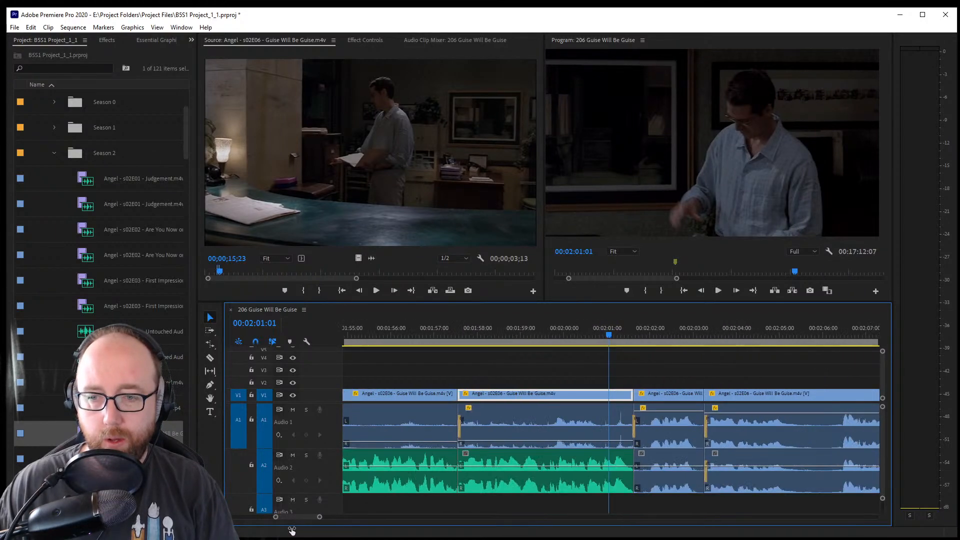
right_click(503, 399)
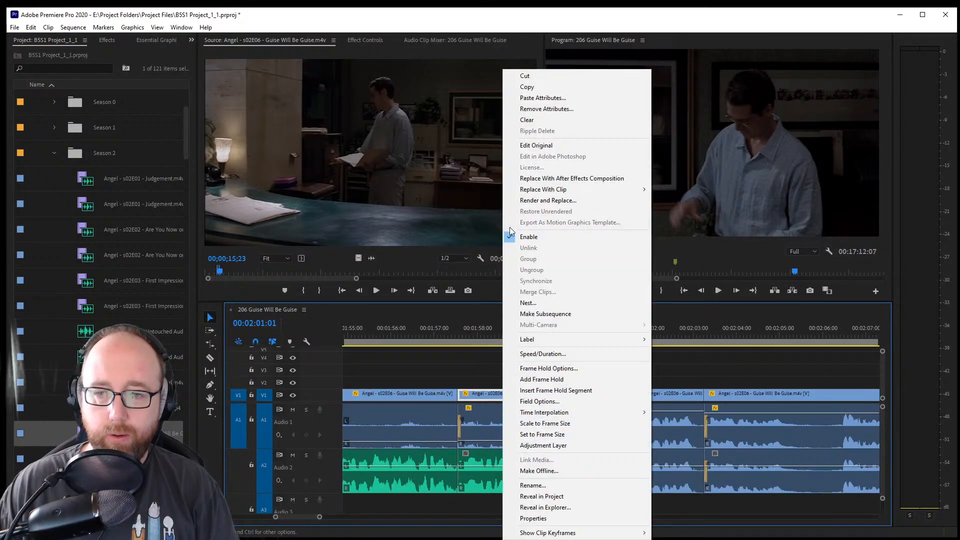
click(550, 355)
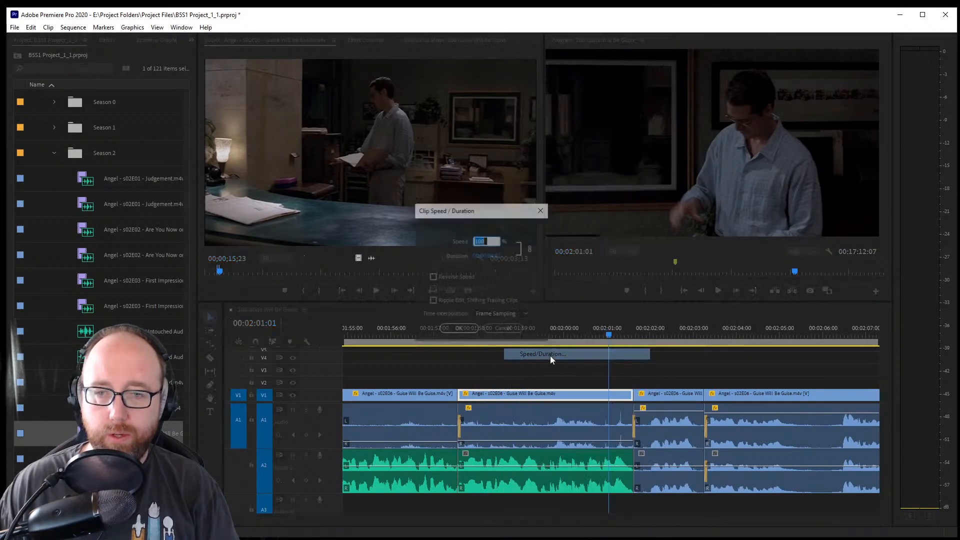
click(459, 329)
drag(497, 331, 461, 340)
key(space)
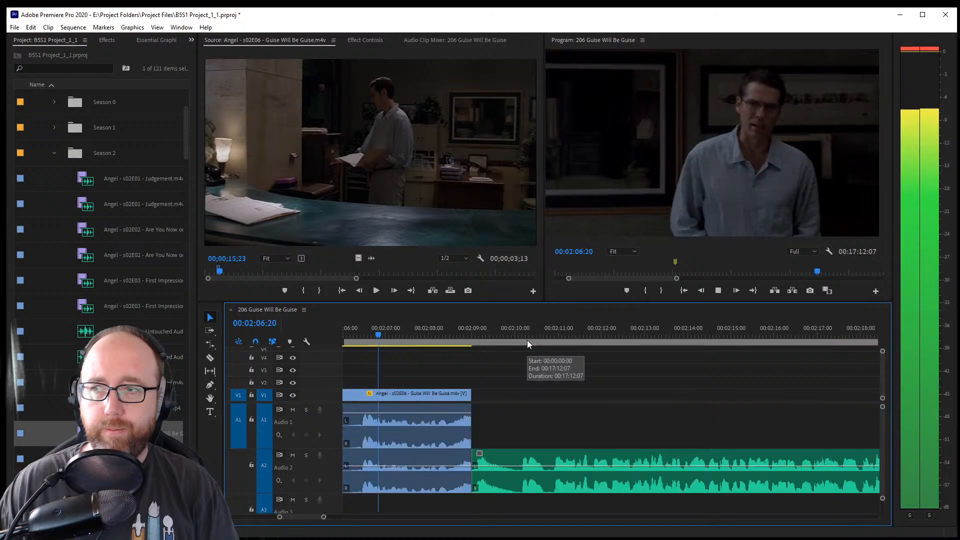
key(space)
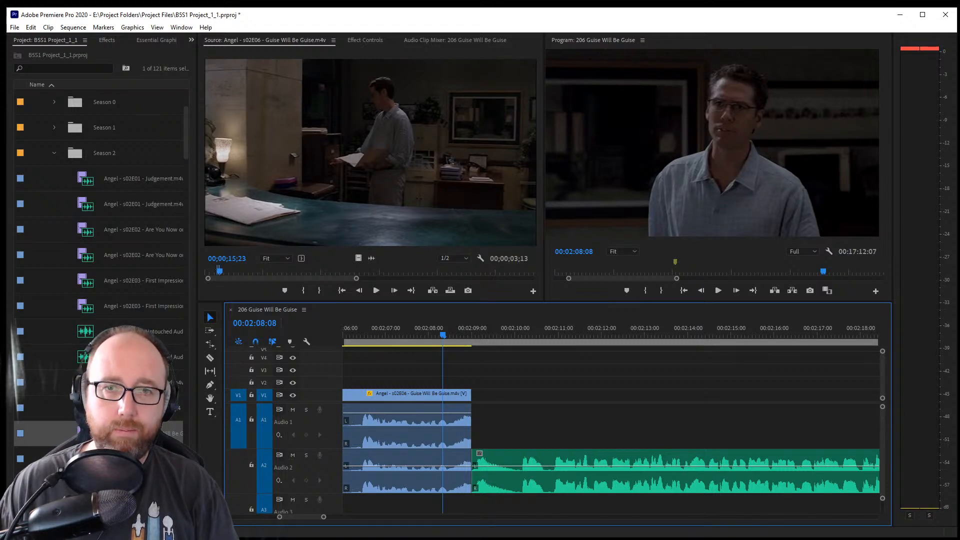
Browse the source episode up to 00;00;35;09 for footage to cover the voice clip after 00:02:09:00
mouse_move(259, 277)
mouse_down()
mouse_move(214, 272)
mouse_move(272, 277)
mouse_up()
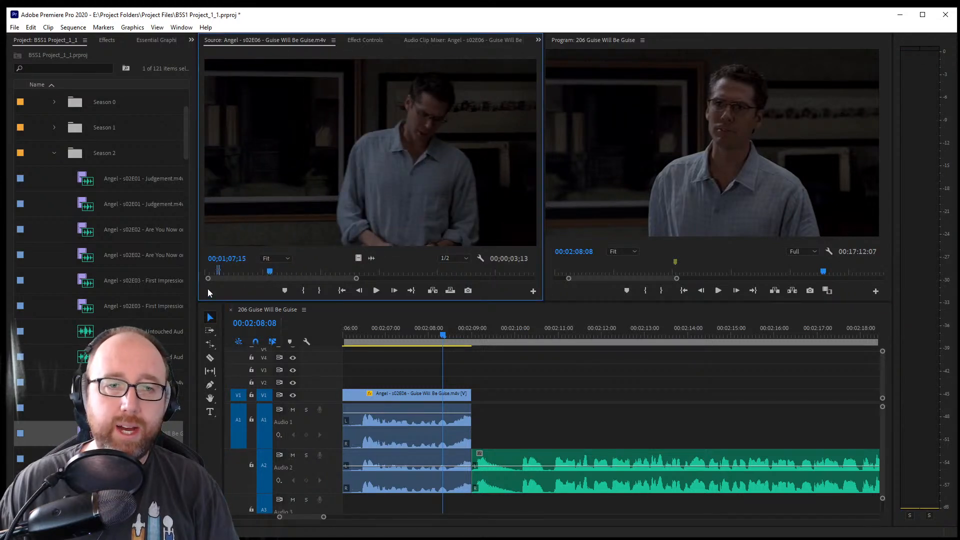
click(219, 272)
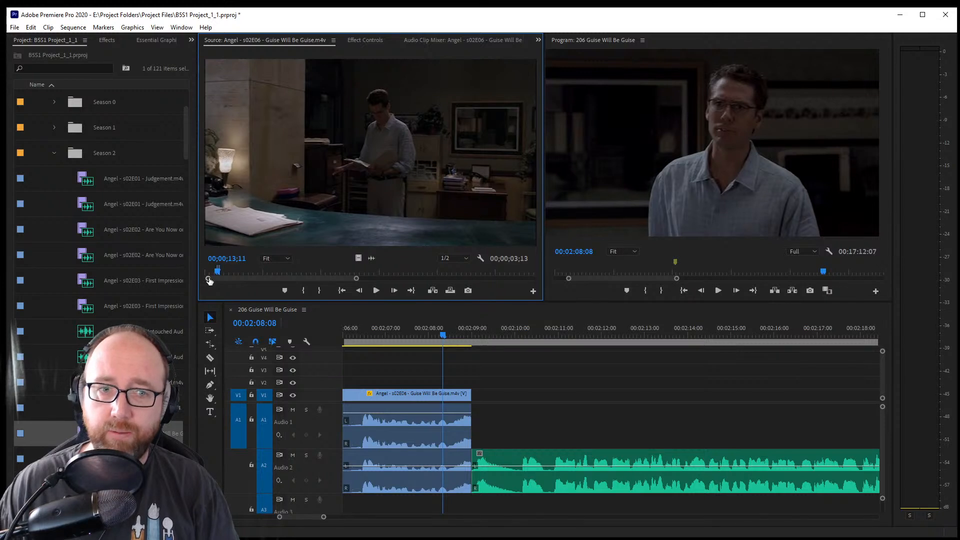
drag(254, 293, 120, 340)
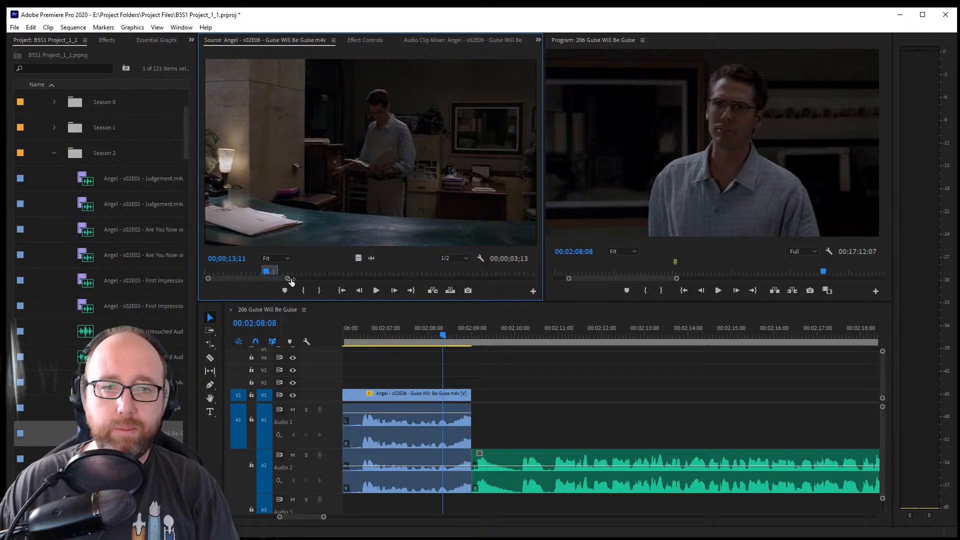
drag(278, 272, 317, 274)
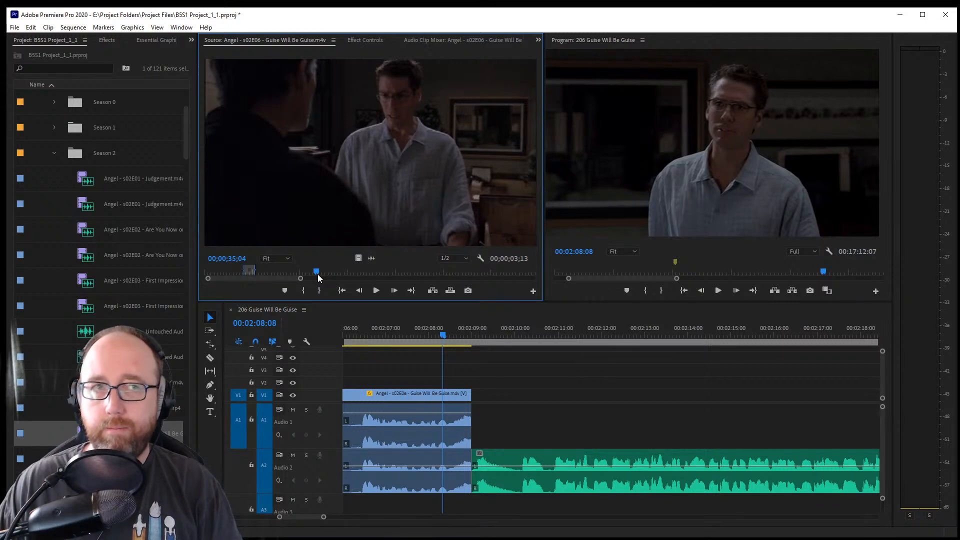
mouse_move(317, 274)
mouse_down()
mouse_move(345, 275)
mouse_move(302, 280)
mouse_move(317, 280)
mouse_up()
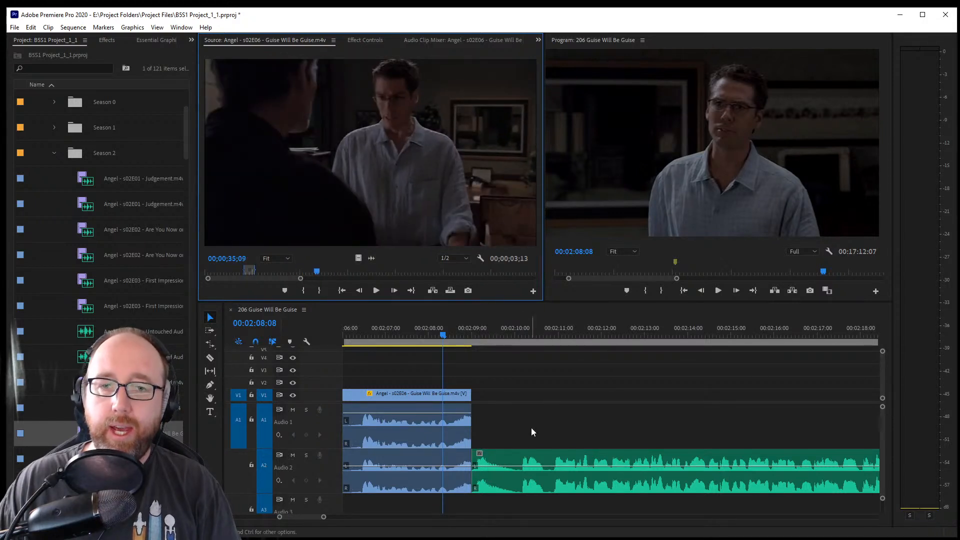
click(542, 383)
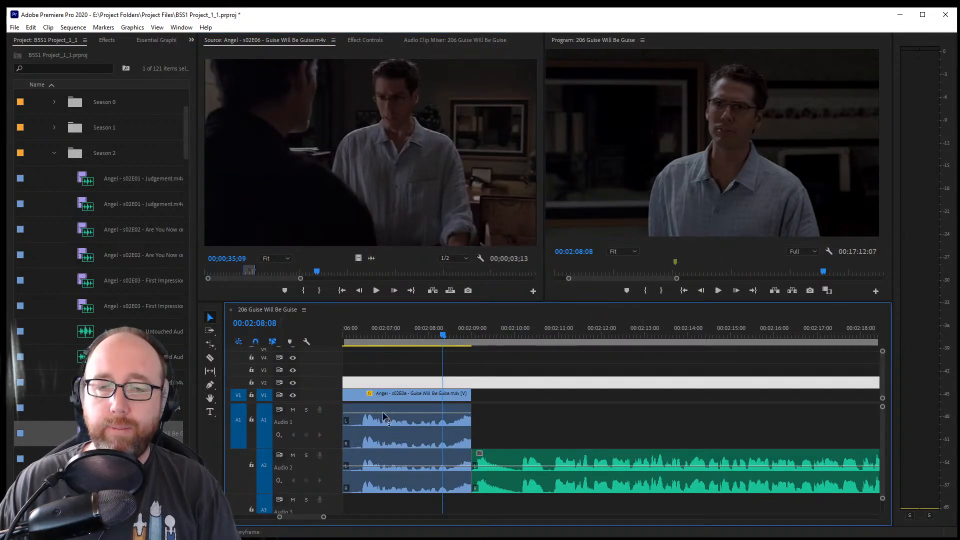
click(473, 406)
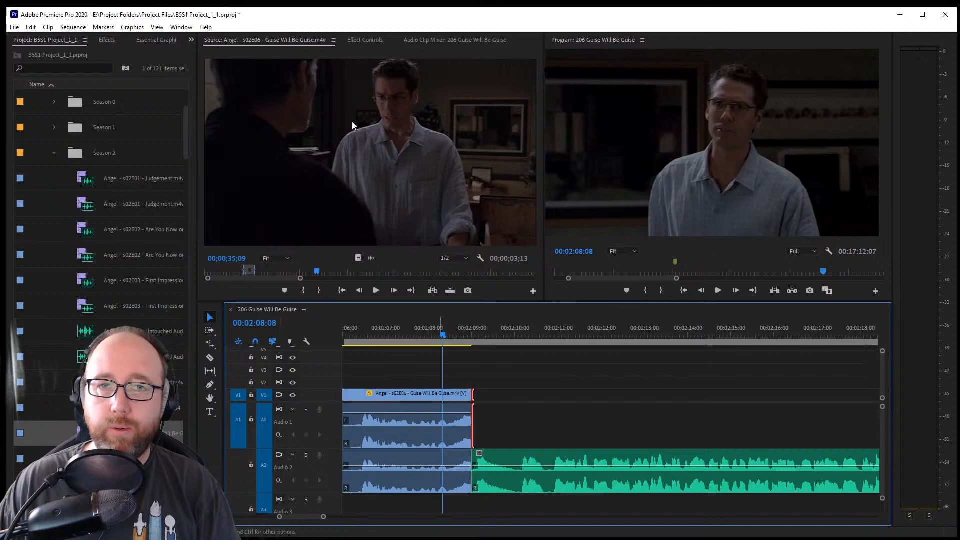
Mark an excerpt of the office conversation in the source episode from 00;00;43;06 to 00;00;45;04
click(353, 121)
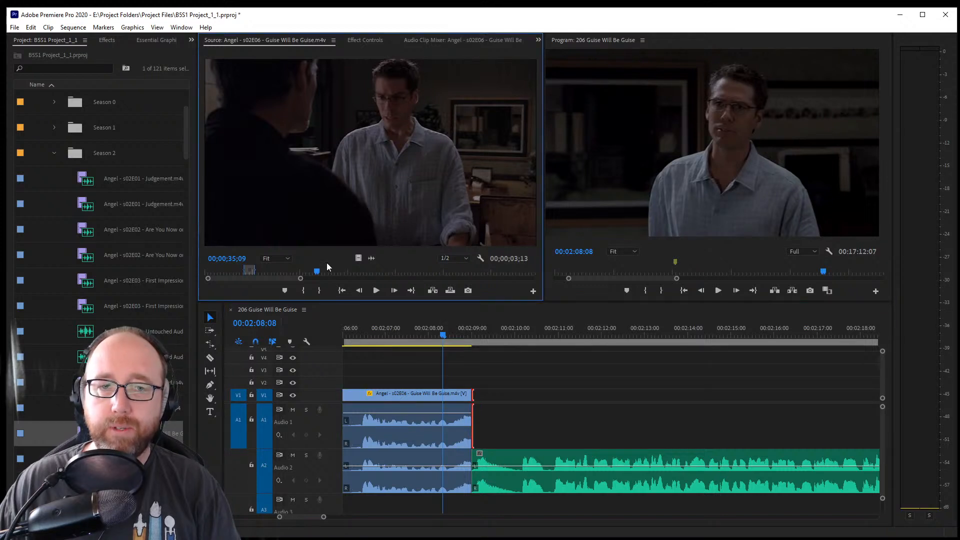
drag(316, 273, 343, 279)
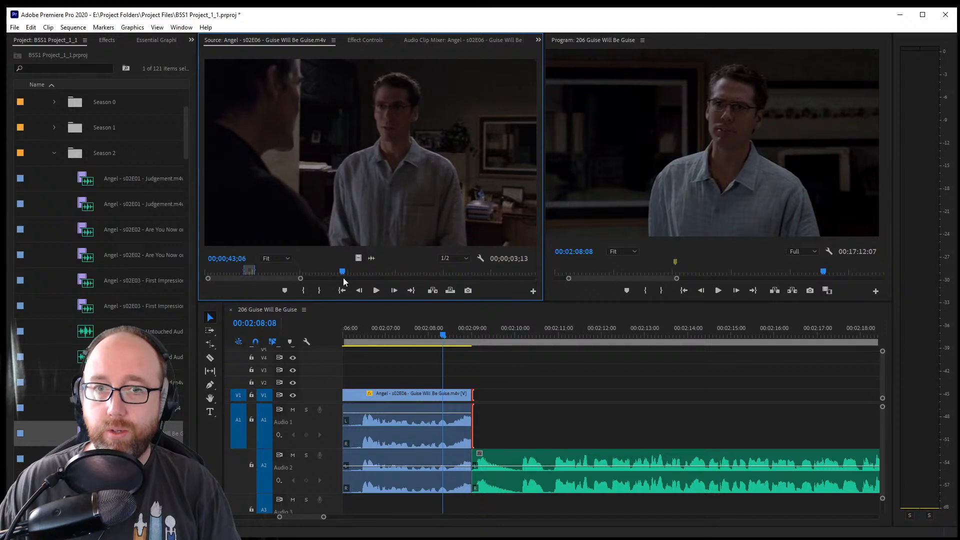
key(i)
key(space)
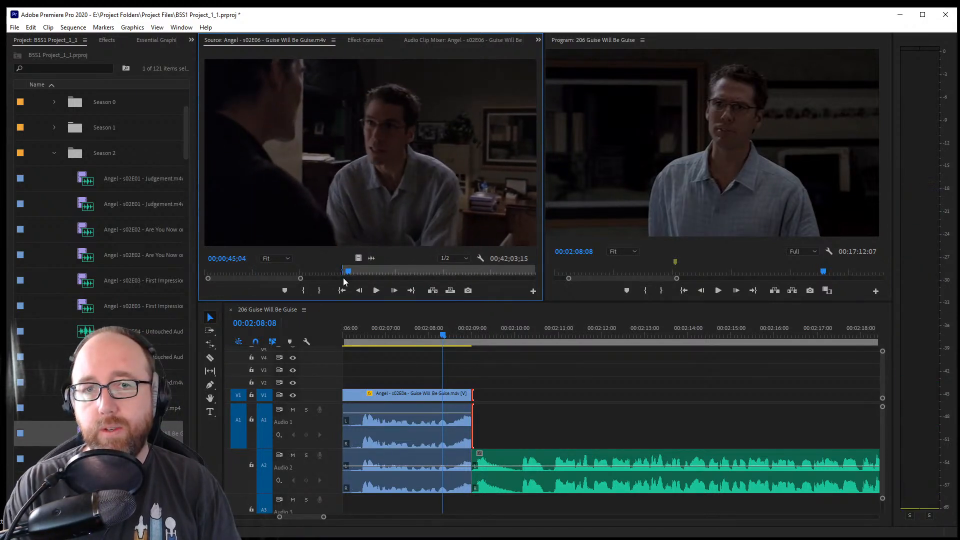
key(o)
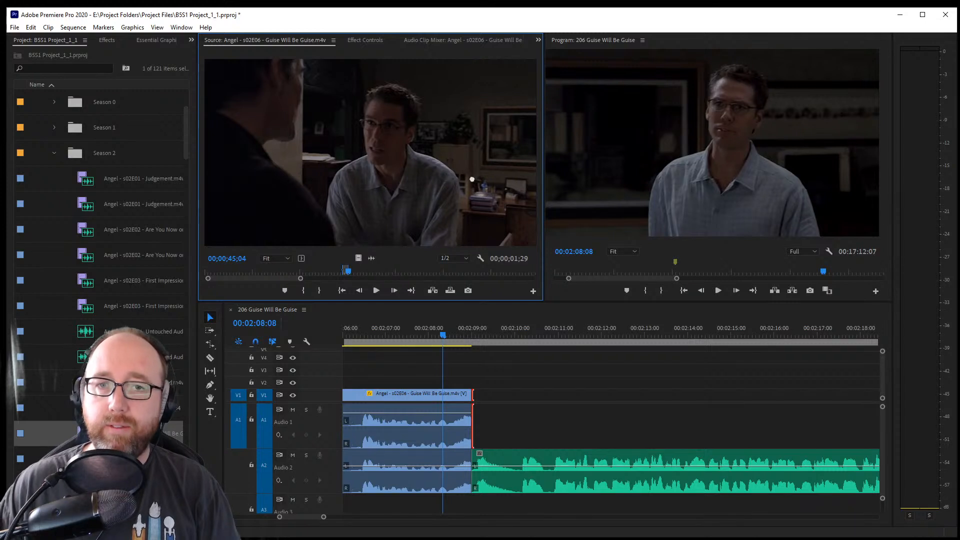
Place the marked excerpt on V1 and A1 at 00:02:09:00, directly after the previous clip
drag(472, 179, 531, 396)
drag(532, 328, 566, 342)
drag(559, 392, 506, 382)
click(466, 436)
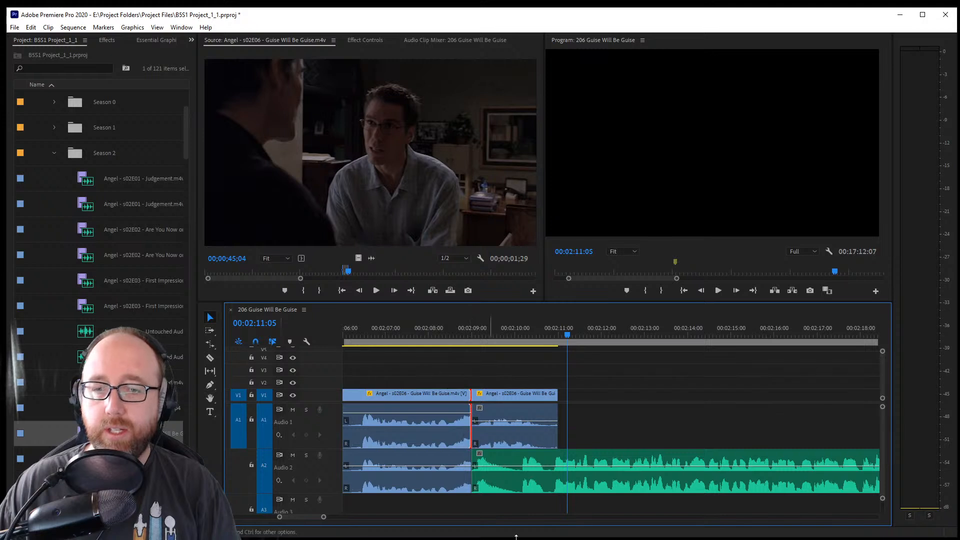
click(571, 422)
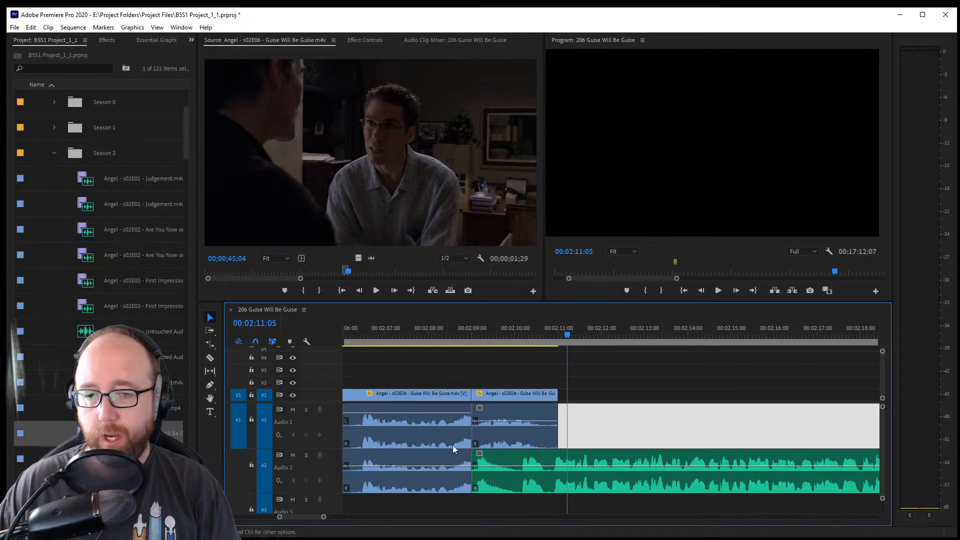
Apply the default transitions at the 00:02:09:00 cut between the two episode excerpts
click(473, 426)
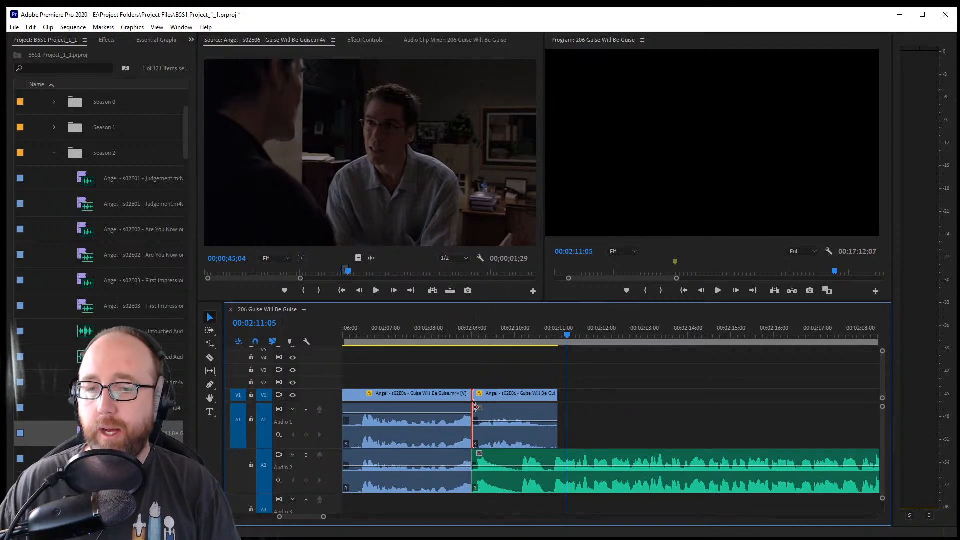
right_click(472, 428)
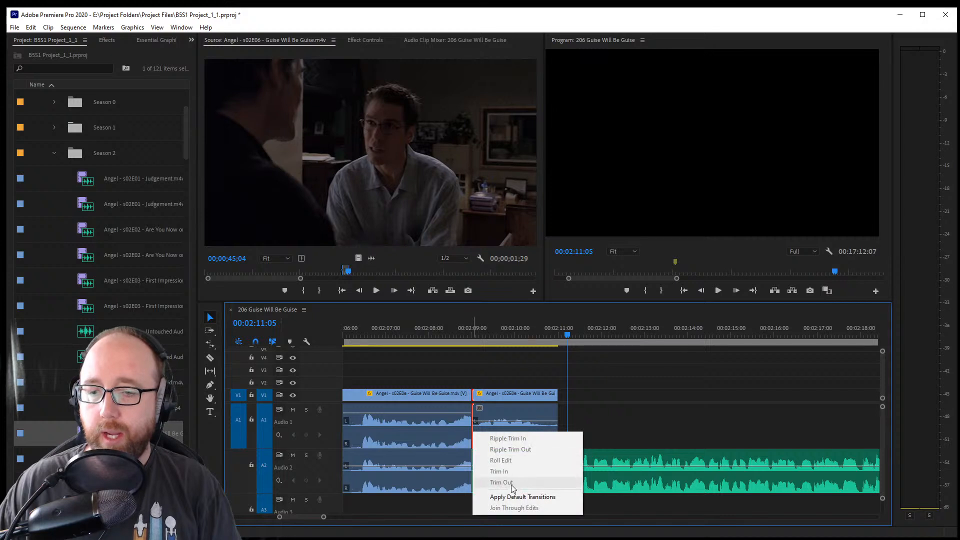
click(545, 496)
click(635, 430)
Remove the Cross Dissolve and Constant Power transitions at the cut, and delete the excerpt starting at 00:02:09:00
click(481, 397)
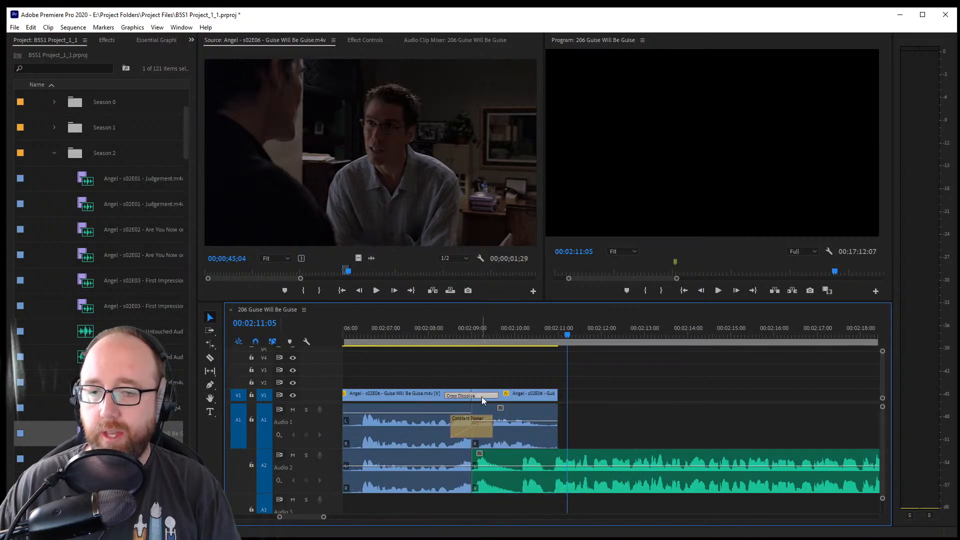
key(Delete)
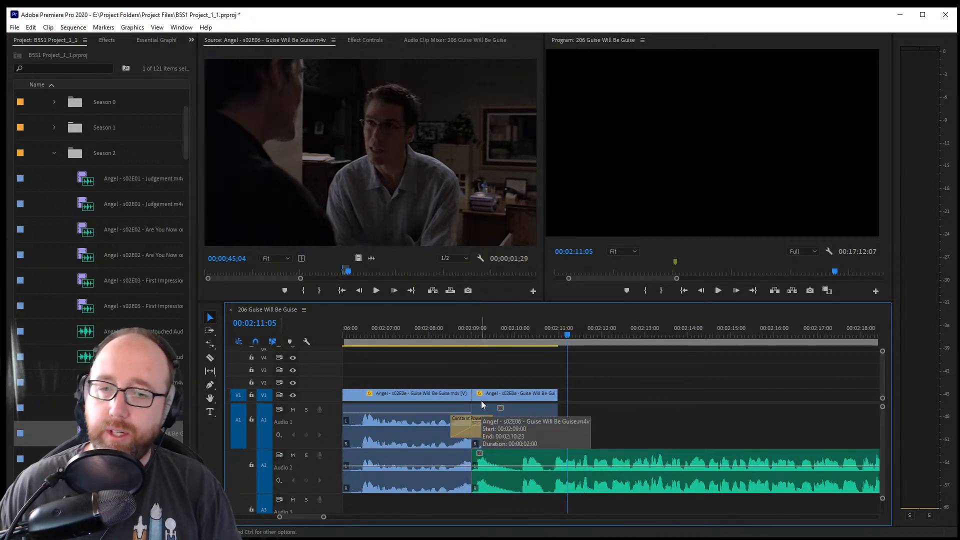
click(447, 433)
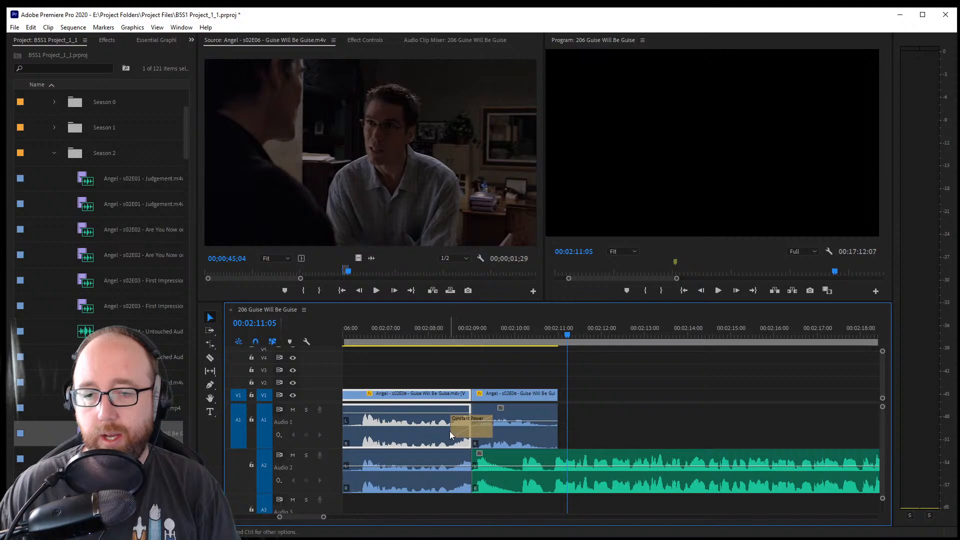
click(464, 429)
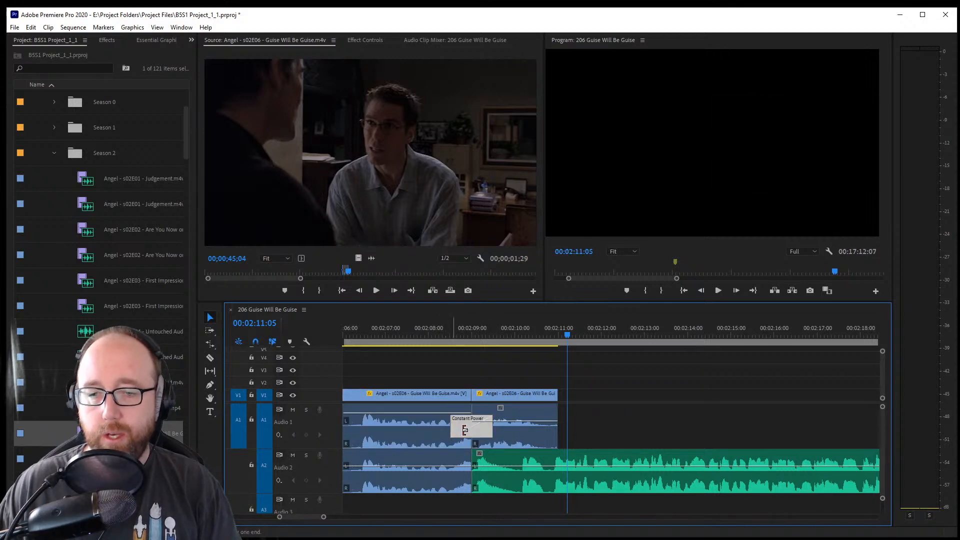
key(Delete)
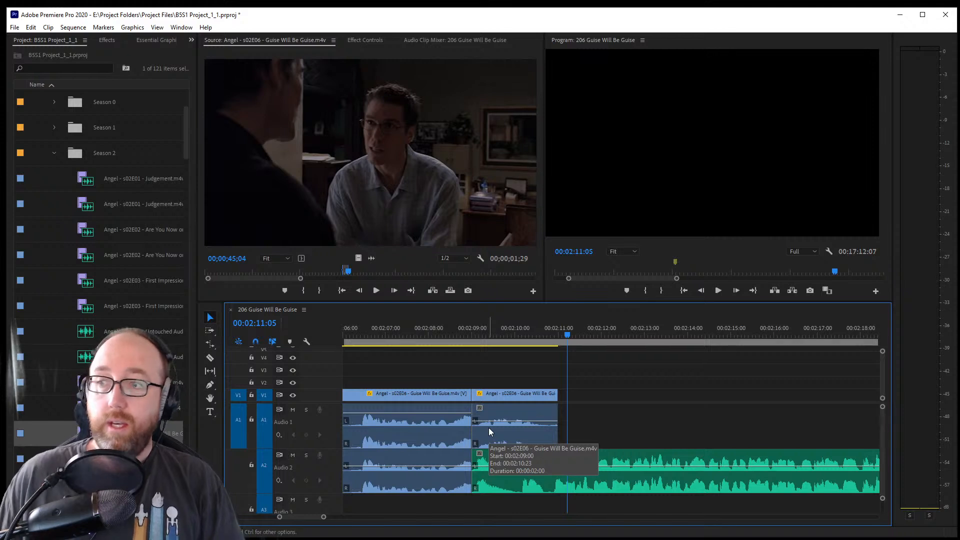
click(510, 441)
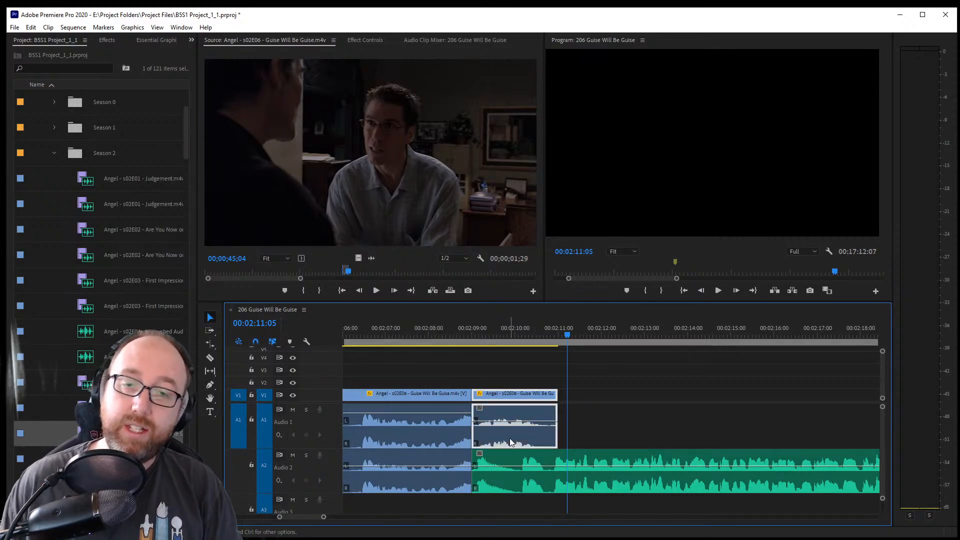
key(Delete)
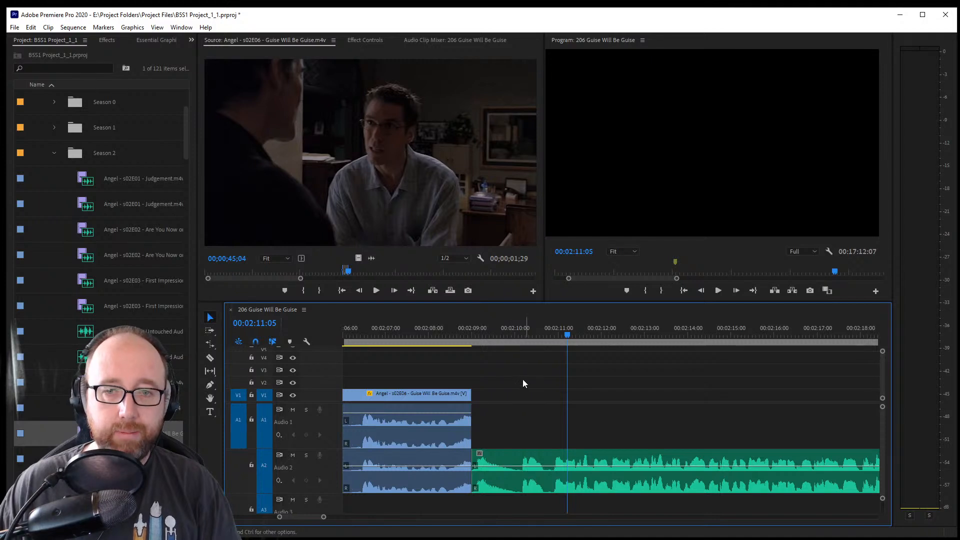
Add a frame hold to the V1 excerpt at 00:02:08:22, just before its end
click(452, 334)
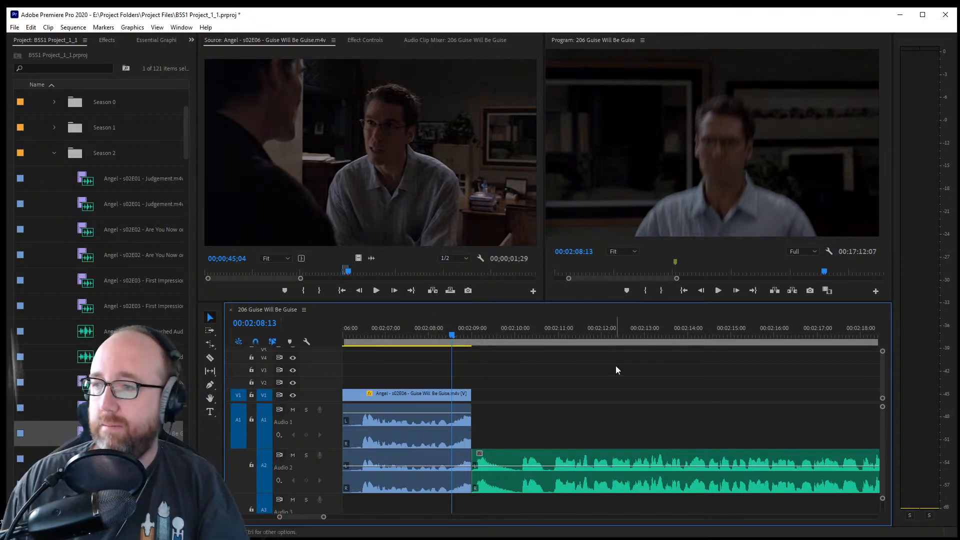
click(600, 407)
key(space)
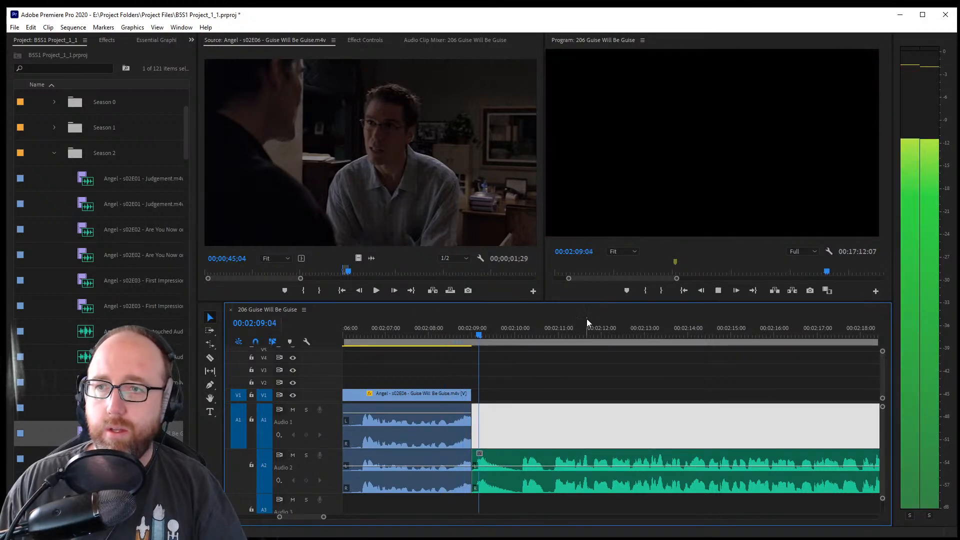
mouse_move(465, 334)
mouse_down()
mouse_move(451, 334)
mouse_move(468, 340)
mouse_up()
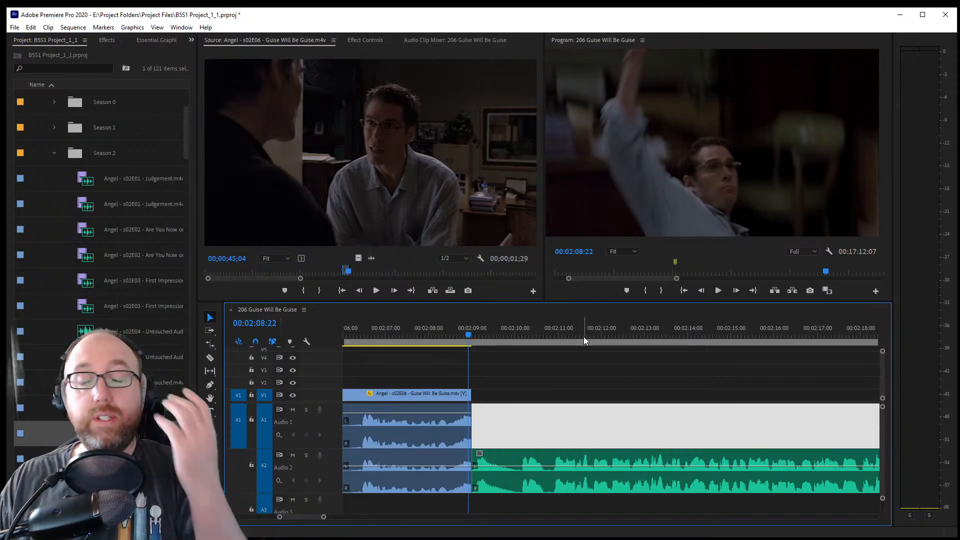
click(628, 396)
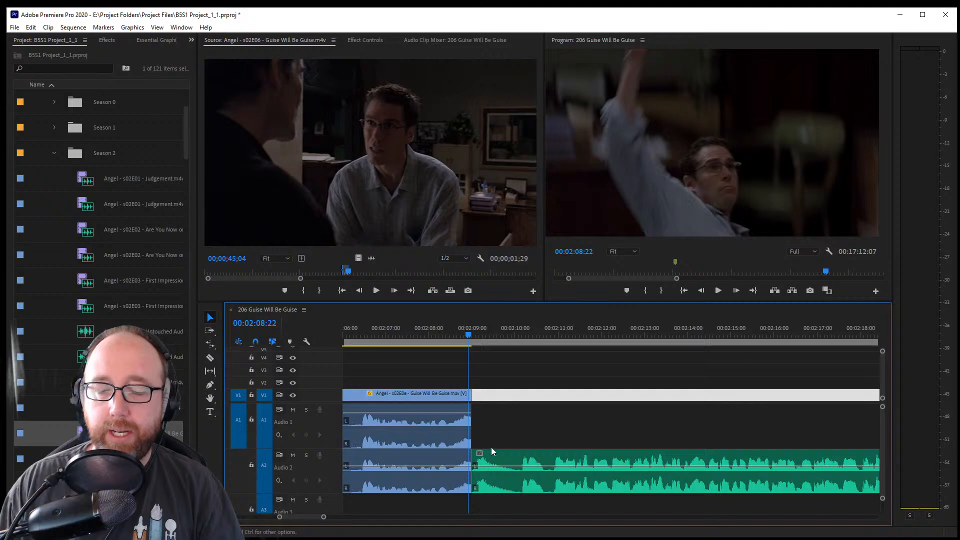
right_click(449, 398)
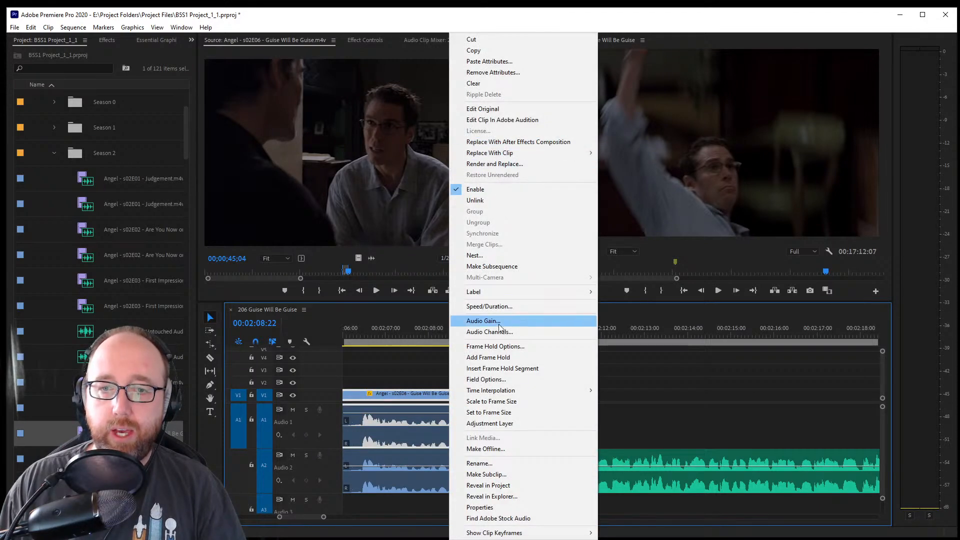
click(500, 357)
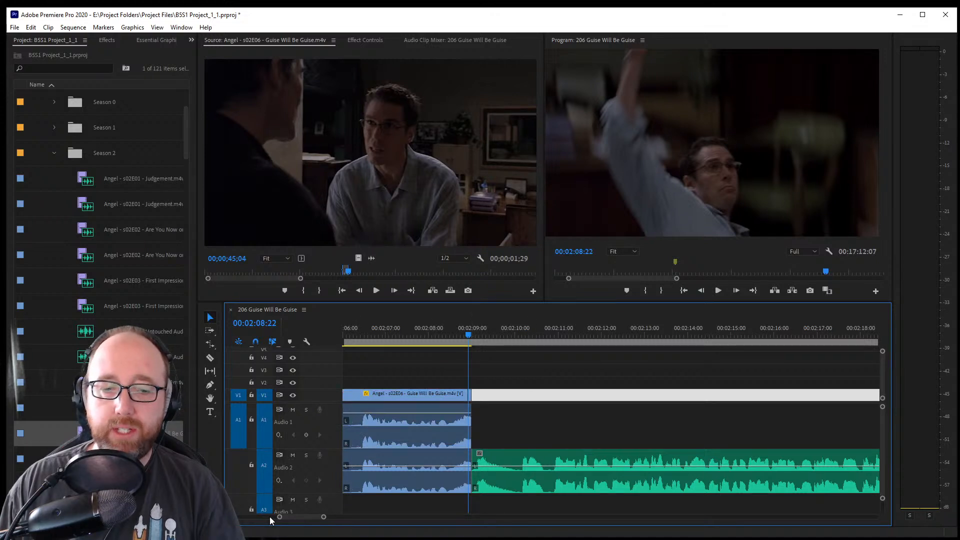
Adjust the held frame on V1 to end at about 00:02:10:18, and play the transition from 00:02:08:09
scroll(279, 516, up, 4)
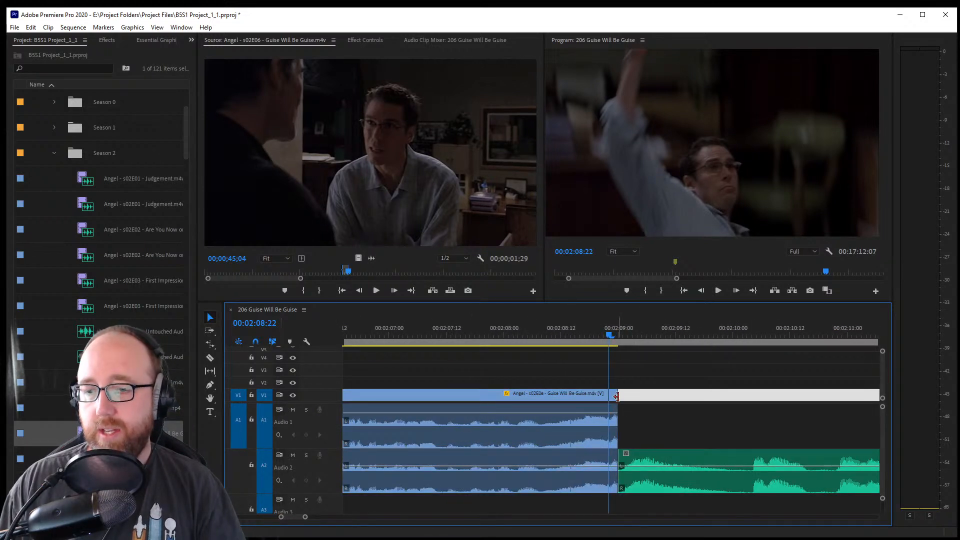
drag(878, 395, 818, 400)
click(548, 330)
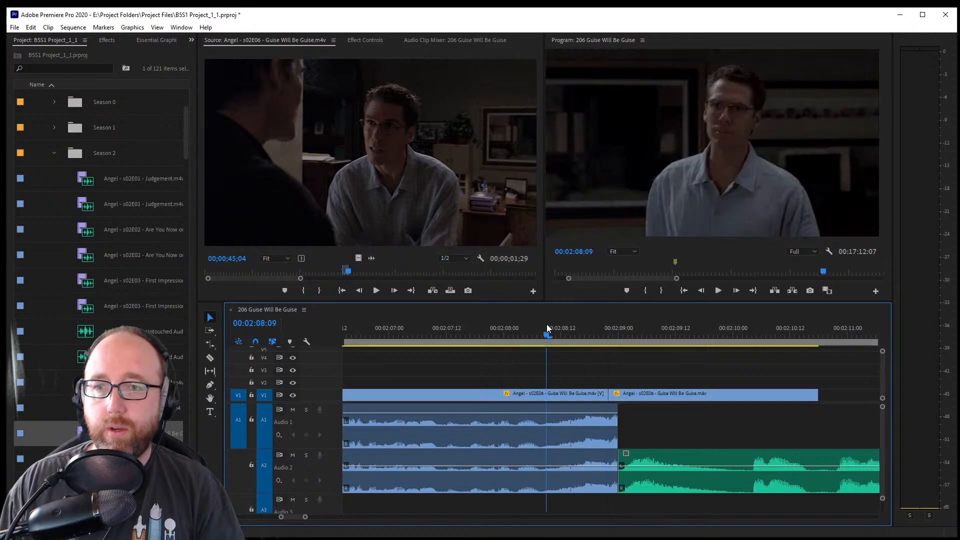
key(space)
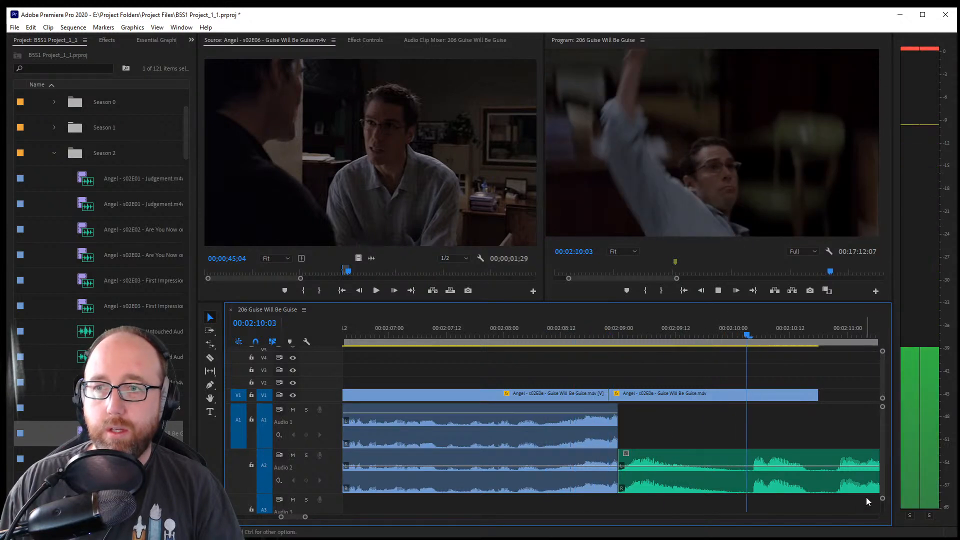
key(space)
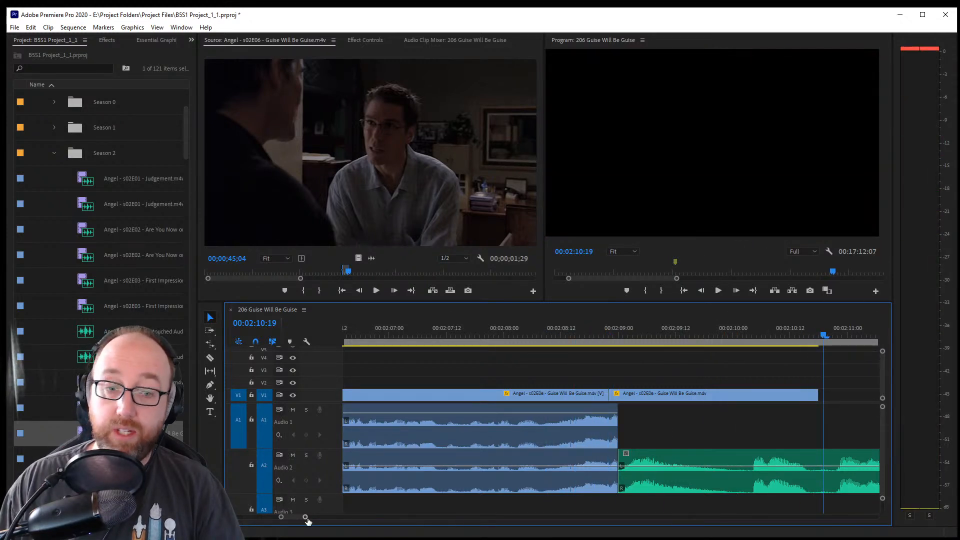
Extend the held frame on V1 to about 00:02:11:18 and save the project
drag(304, 517, 328, 517)
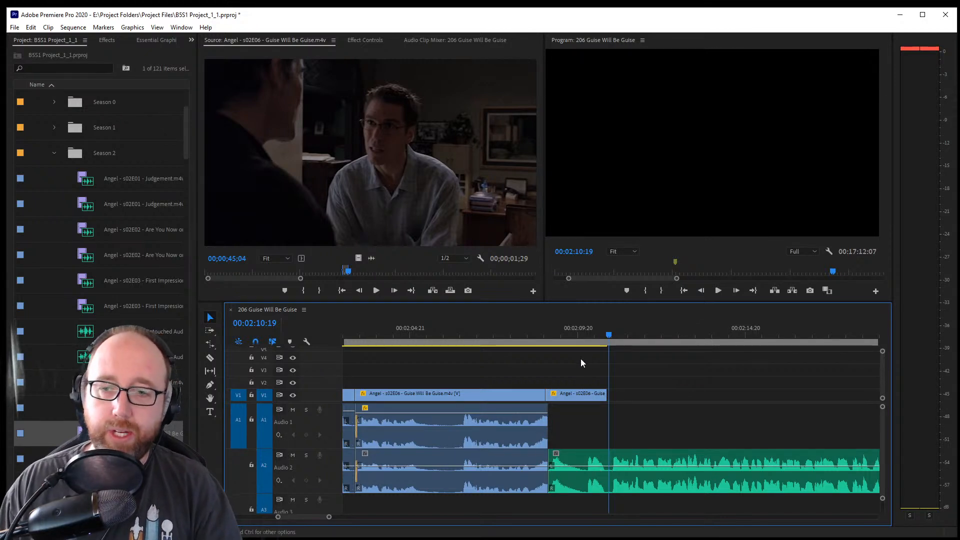
drag(606, 395, 634, 399)
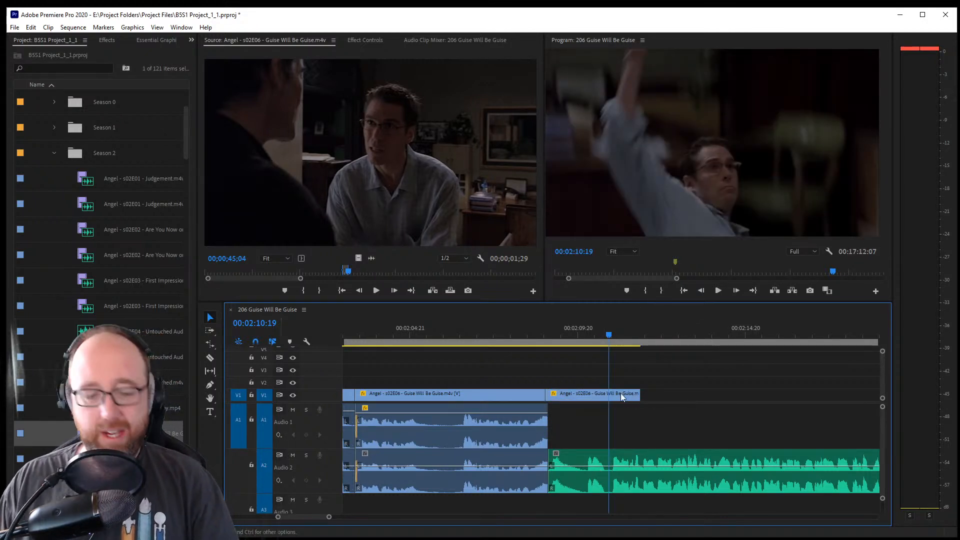
key(ctrl+s)
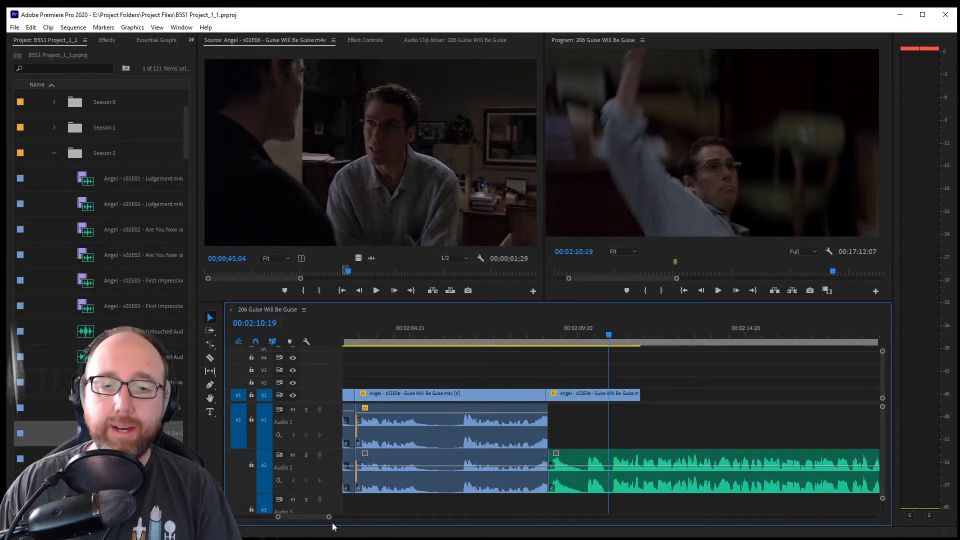
Move the voice clip that starts near 00:02:24 from A1 to A2, keeping its timing, and save the project
scroll(325, 517, down, 5)
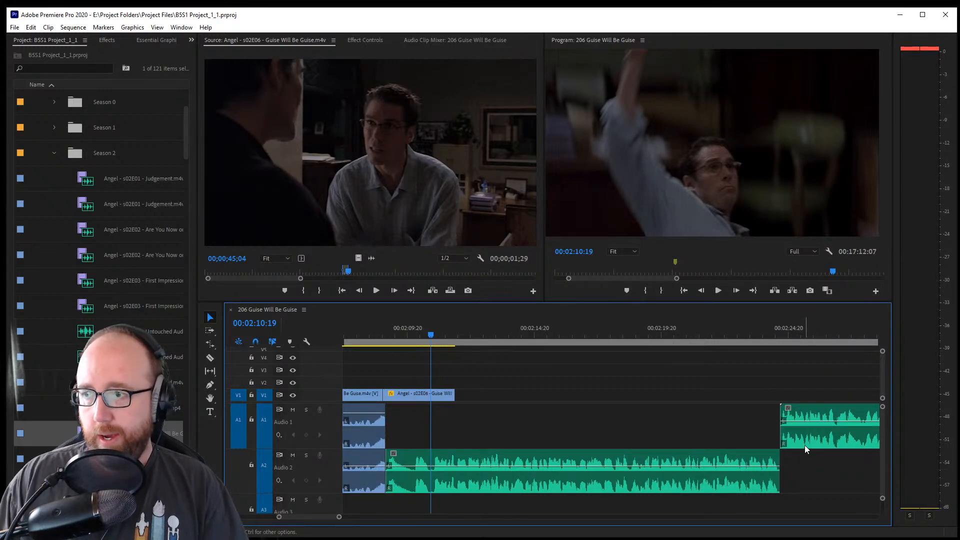
drag(803, 444, 807, 465)
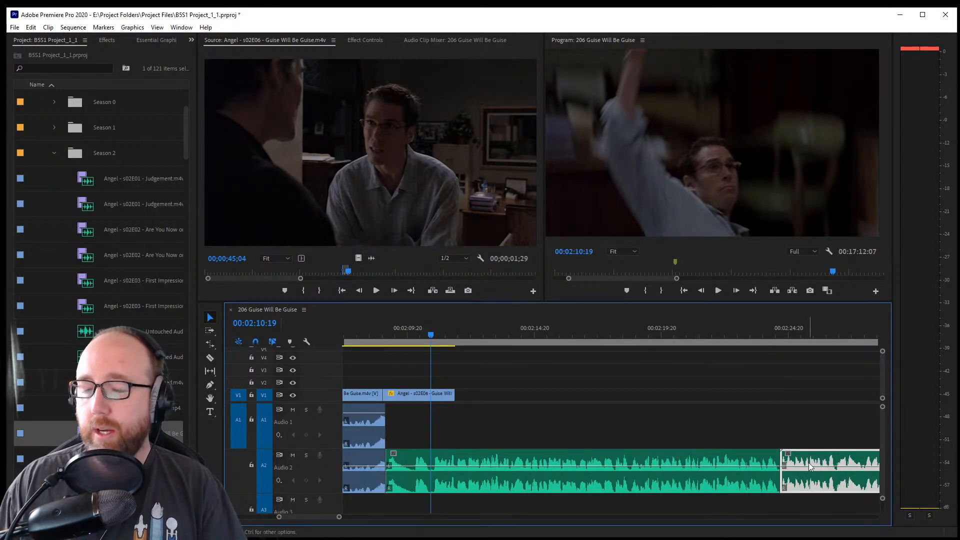
key(ctrl+s)
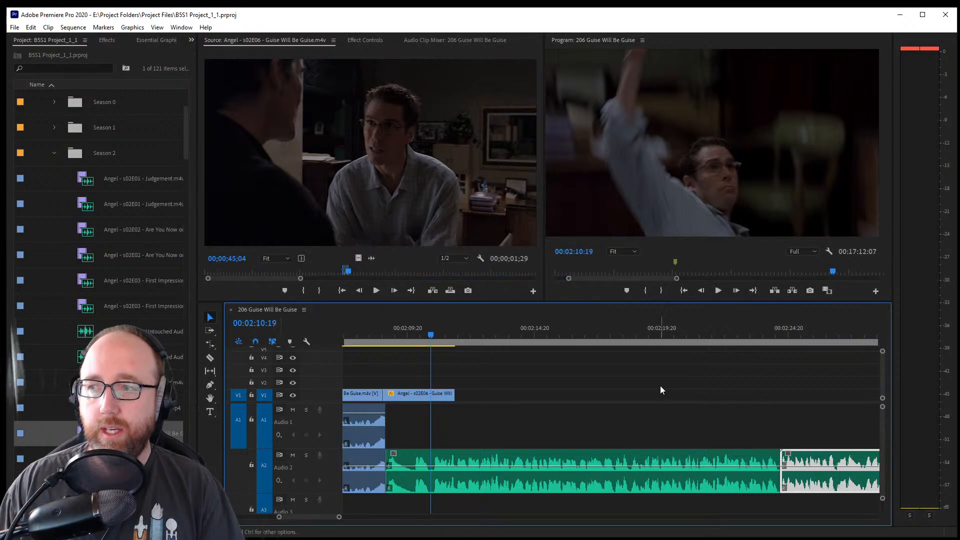
Play the sequence from about 00:02:08:15 to review the excerpt's end and the held frame
click(660, 386)
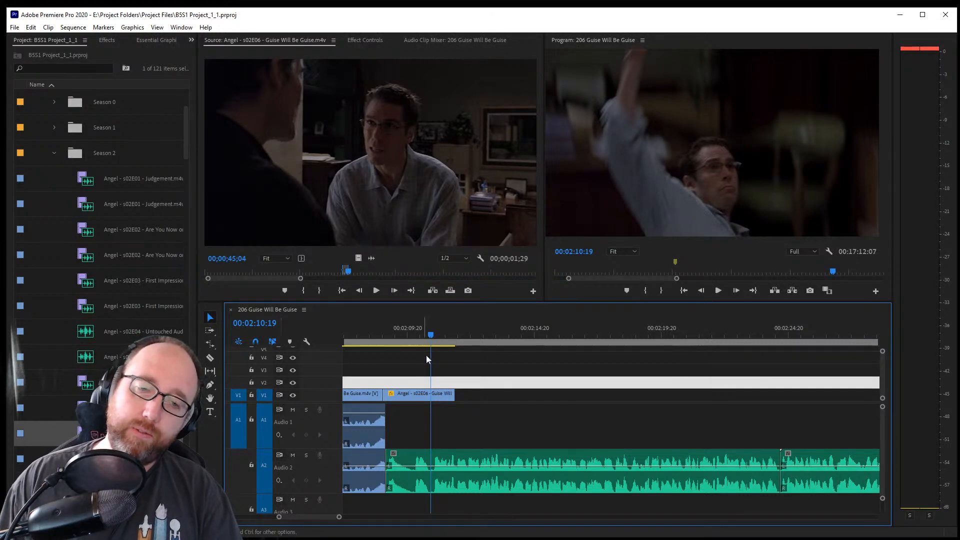
click(465, 369)
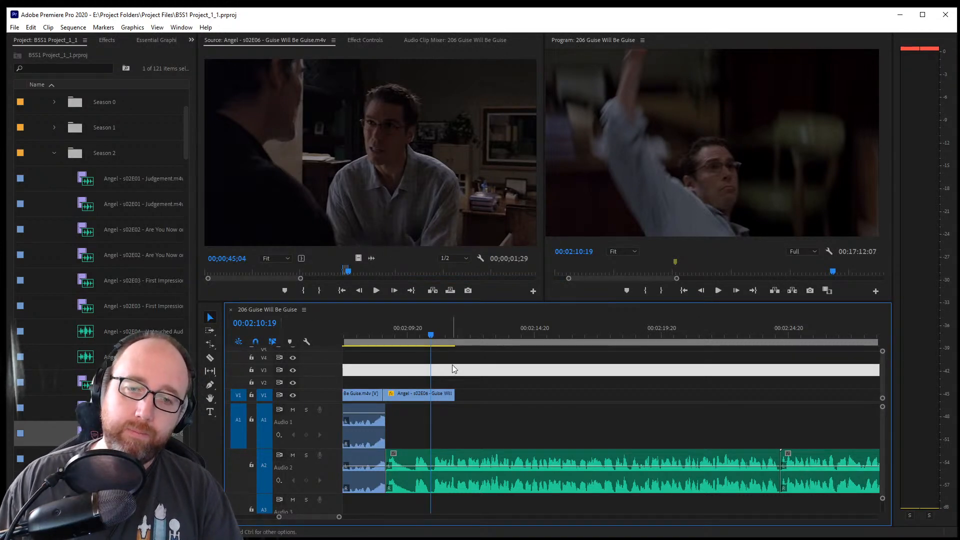
click(397, 366)
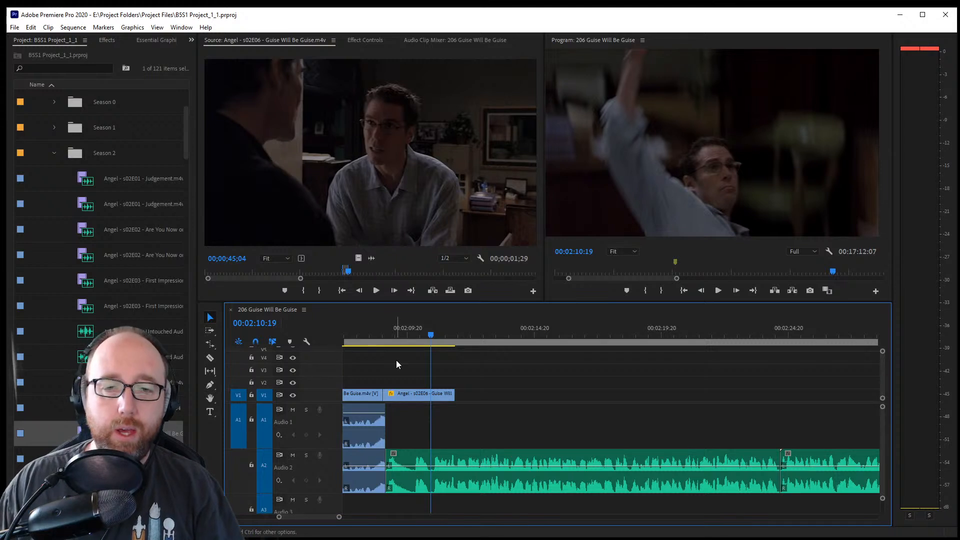
click(375, 338)
key(space)
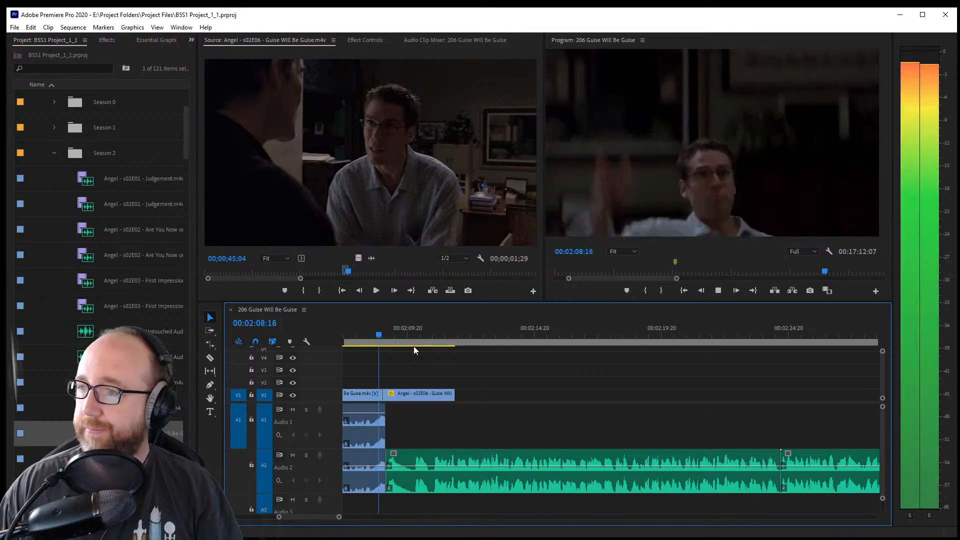
Extend the held frame on V1 to about 00:02:13:12 and play the voice audio past its end
drag(458, 395, 545, 395)
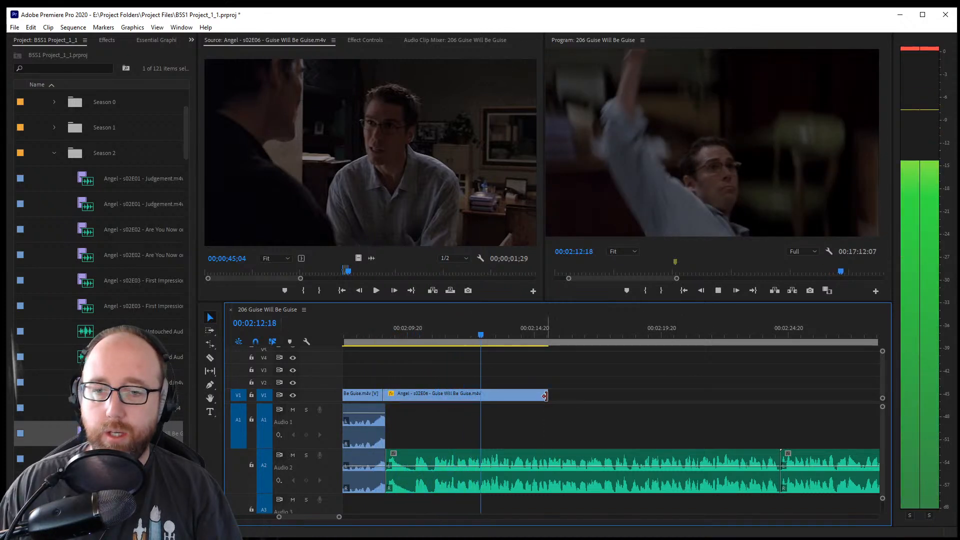
drag(545, 395, 501, 394)
key(space)
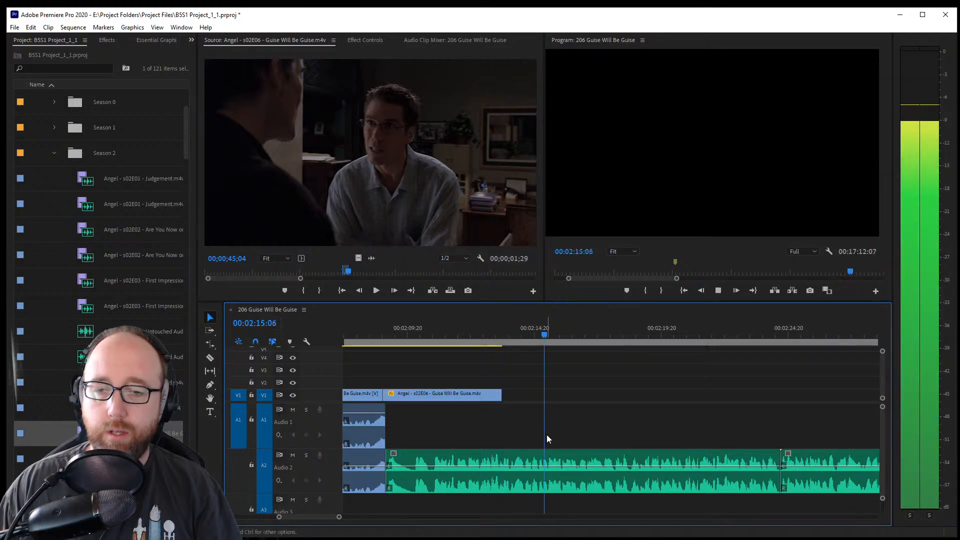
key(space)
Find the next matching scene in the Guise Will Be Guise source and mark its In point near 00;39;07
click(516, 273)
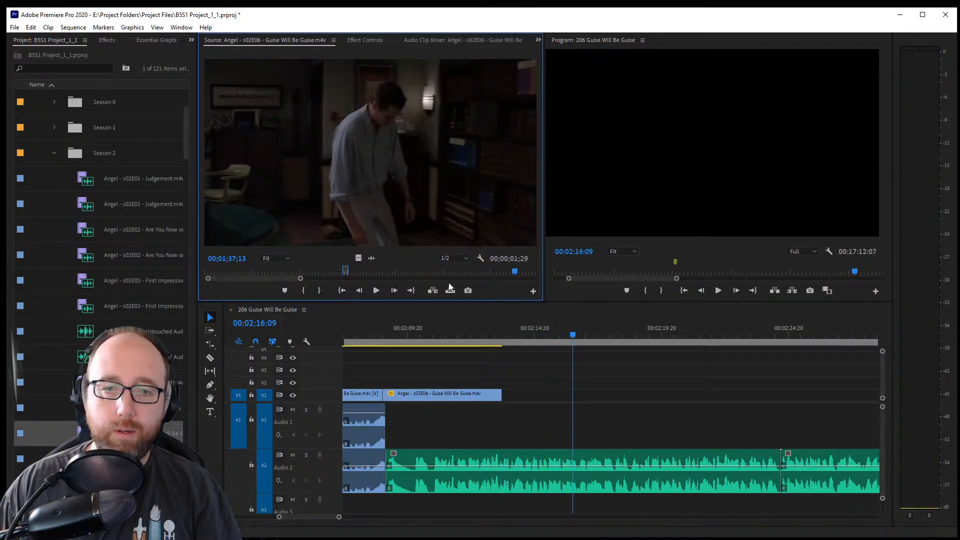
drag(290, 278, 179, 312)
drag(455, 279, 376, 275)
key(space)
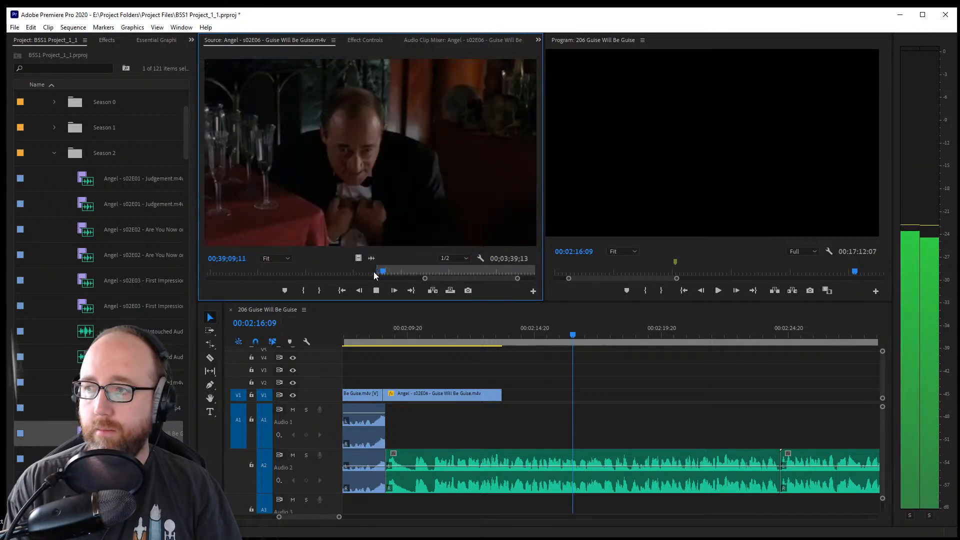
Mark the excerpt's Out point at 00;39;09;08, just before the shot changes
key(space)
key(Left)
key(Left)
key(Left)
key(Left)
key(Left)
key(Left)
key(Left)
key(Left)
key(Left)
key(Left)
key(Left)
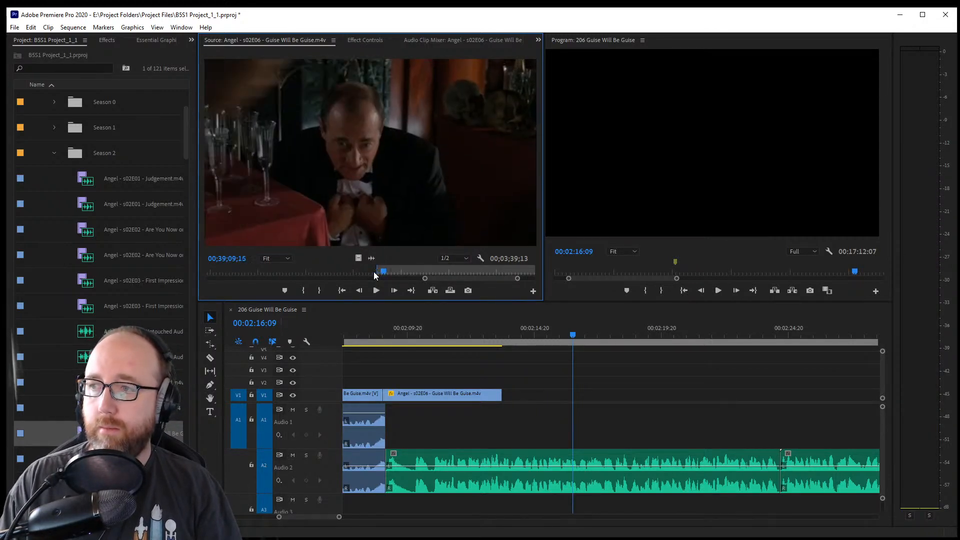
key(Left)
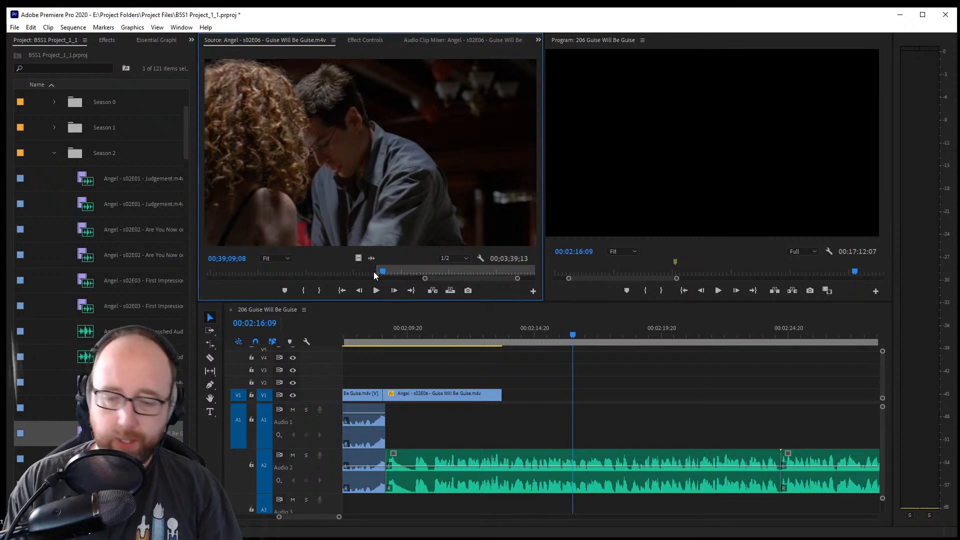
key(o)
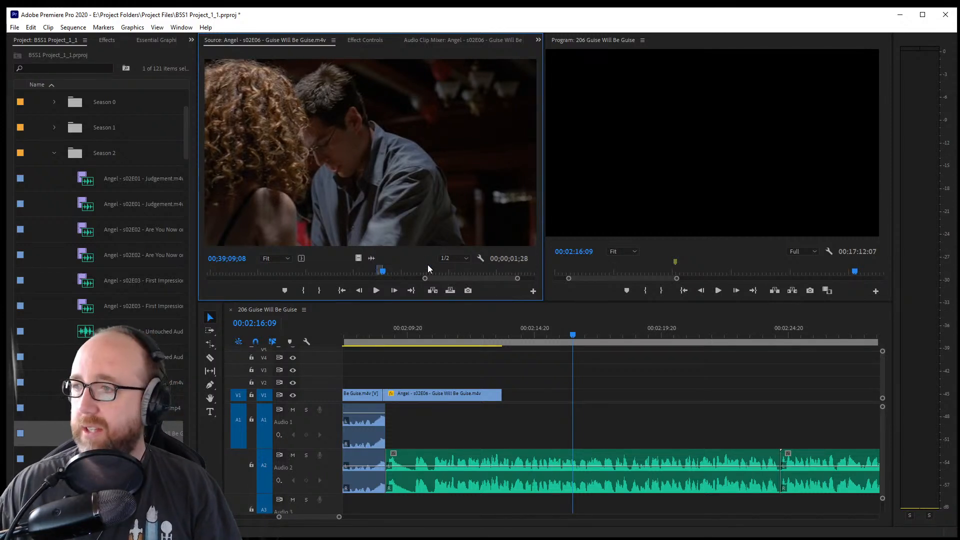
Place the marked excerpt on V1 and A1 right after the held frame, and ripple-trim its opening up to about 00:02:14:06
drag(519, 236, 491, 397)
click(490, 332)
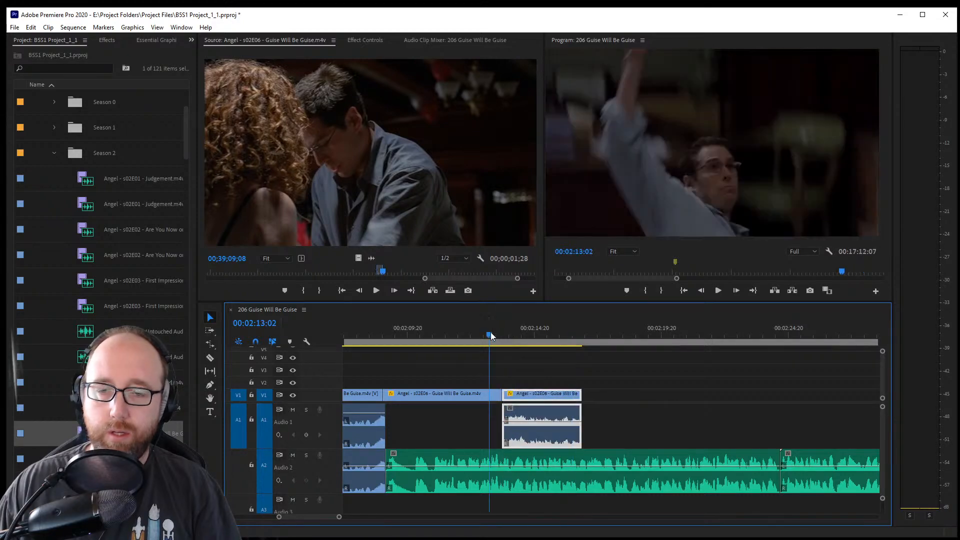
key(space)
key(space)
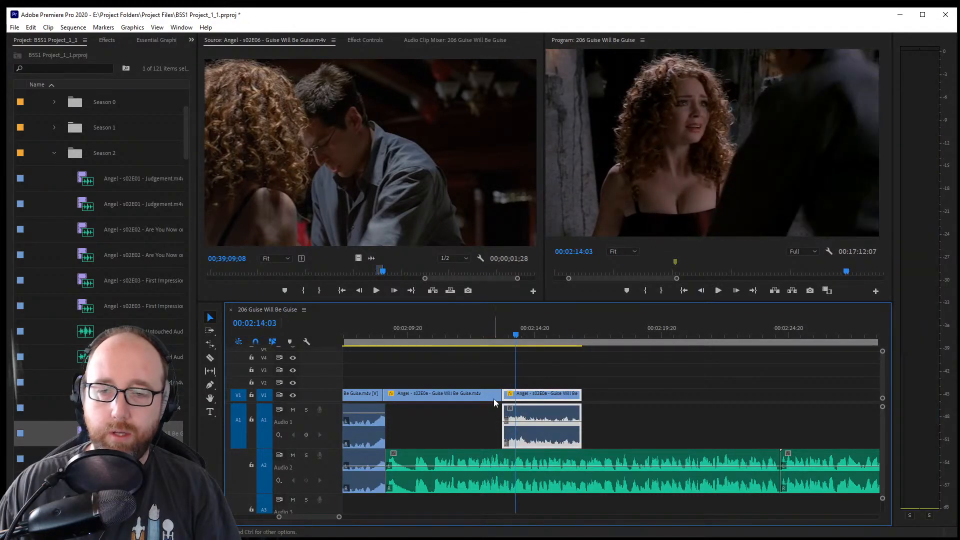
drag(502, 336, 520, 341)
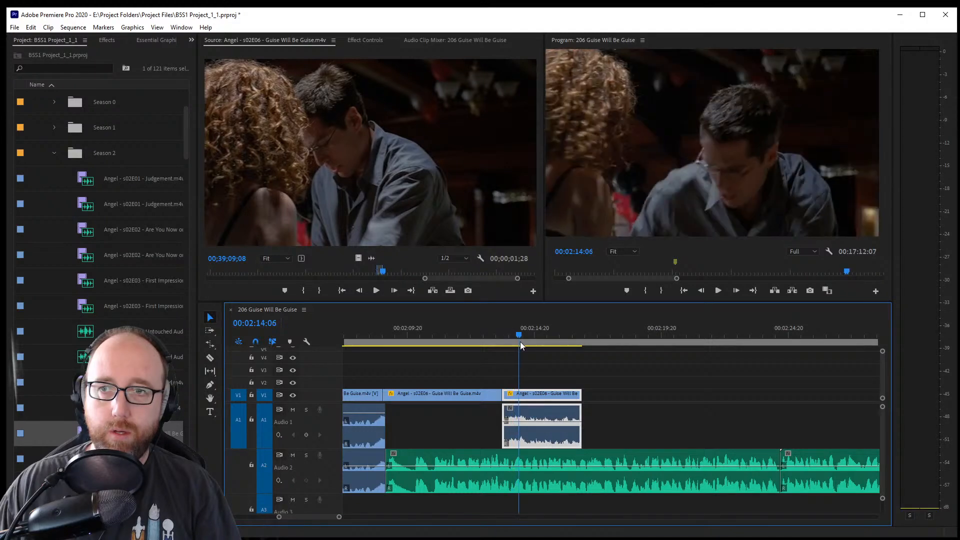
drag(504, 398, 521, 398)
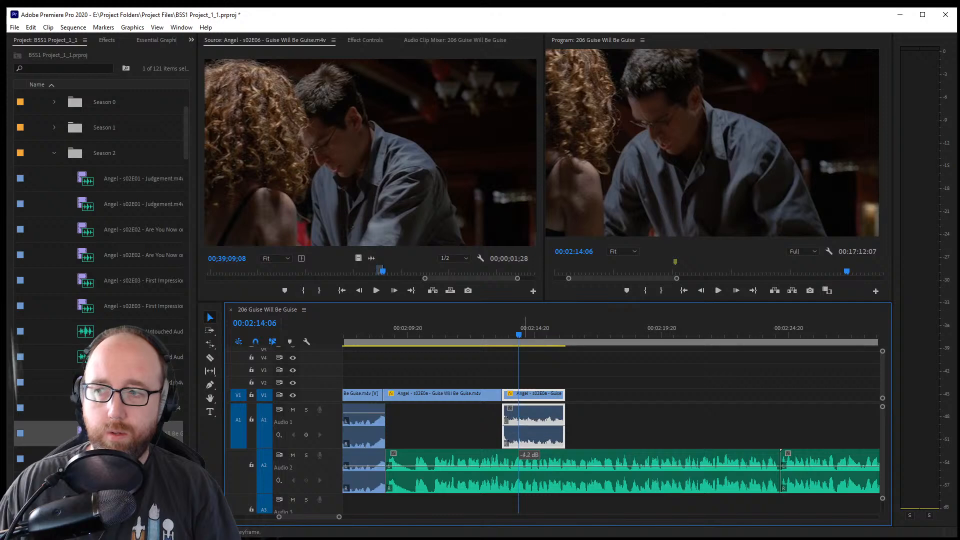
Lower the new excerpt's audio on A1 to about -4.2 dB, save the project, and play the cut from the held frame
drag(522, 433, 518, 445)
key(ctrl+s)
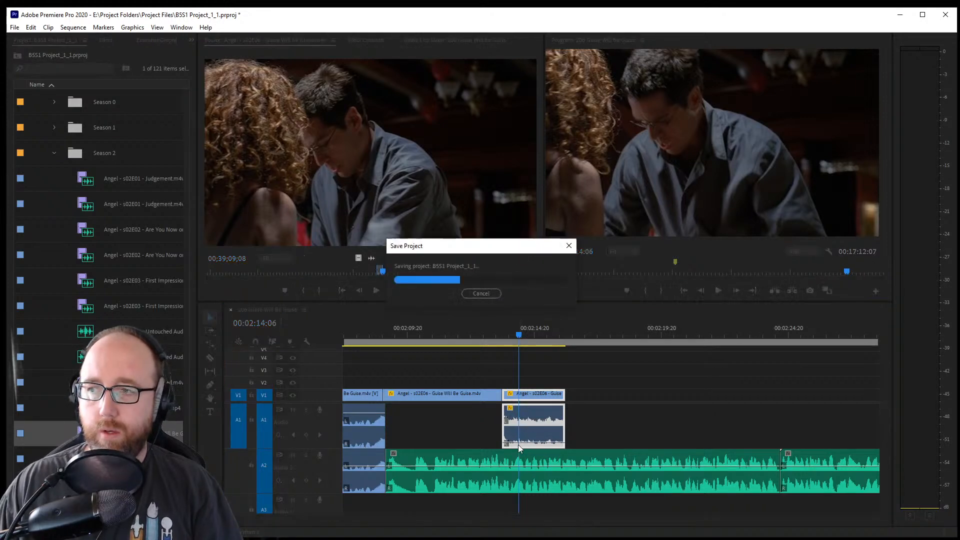
click(502, 333)
key(space)
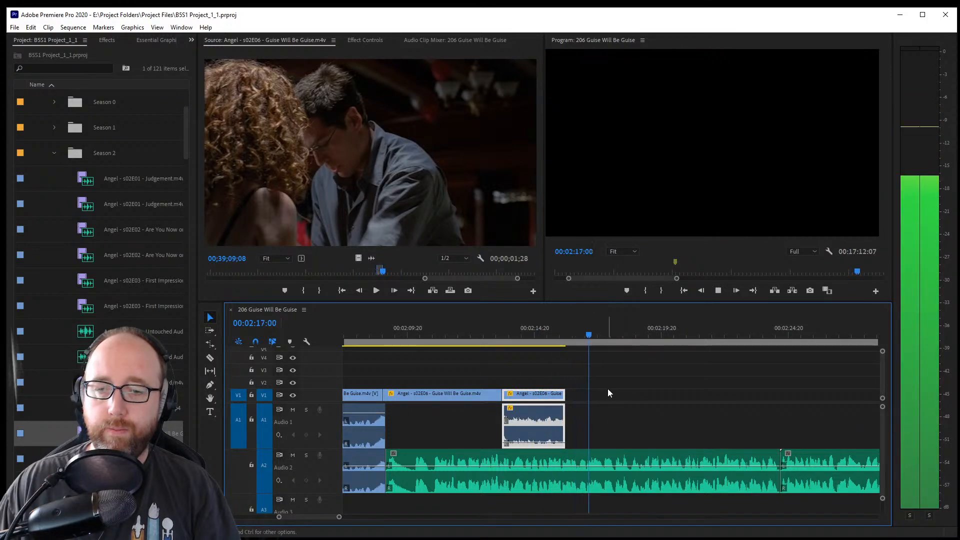
key(space)
key(ctrl+s)
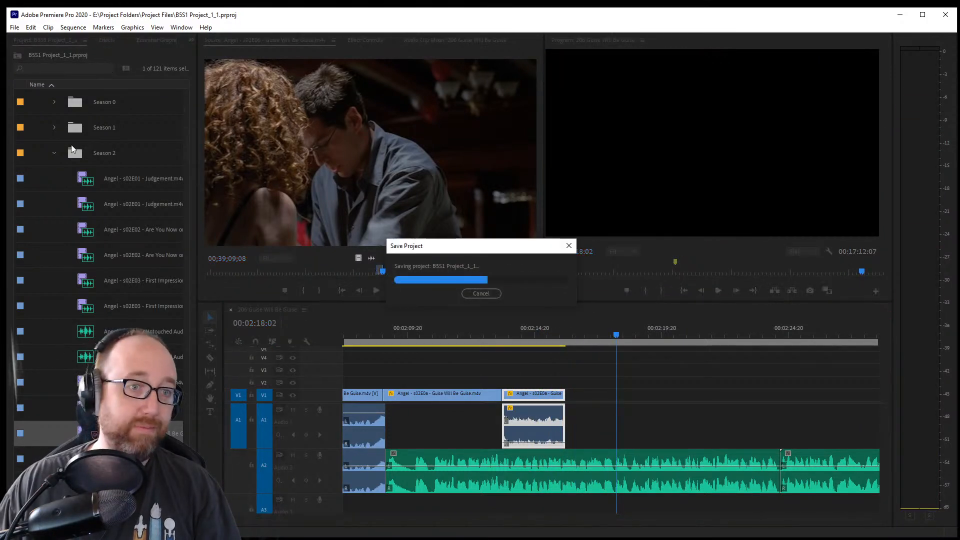
Load Angel S05E22 Not Fade Away.m4v from the Season 5 bin and scan it for a matching scene
click(53, 151)
scroll(53, 257, down, 15)
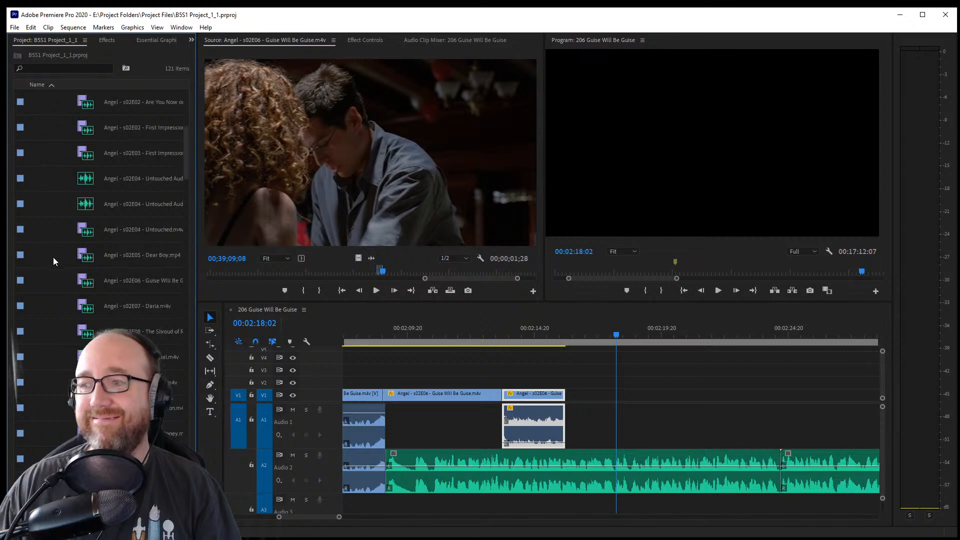
scroll(114, 323, up, 11)
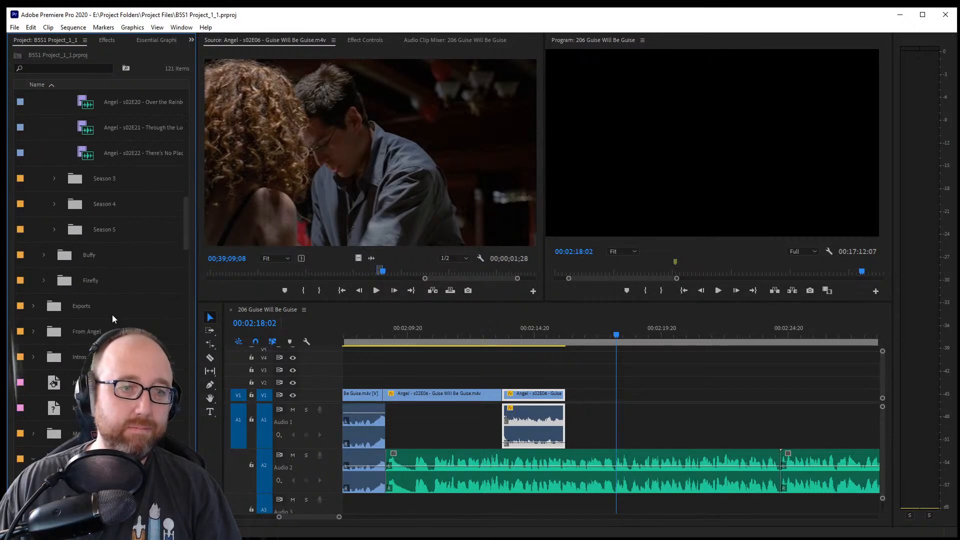
click(54, 382)
scroll(71, 400, down, 20)
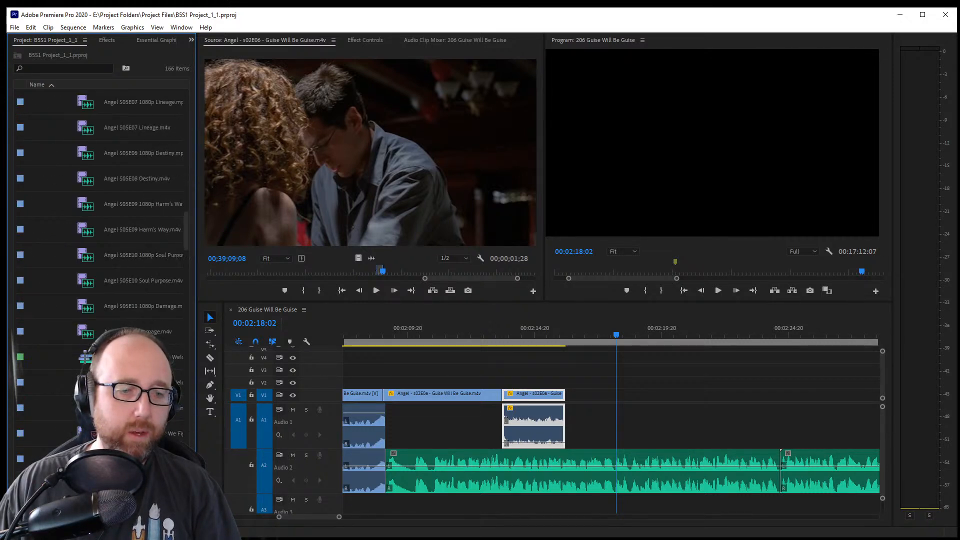
double_click(90, 407)
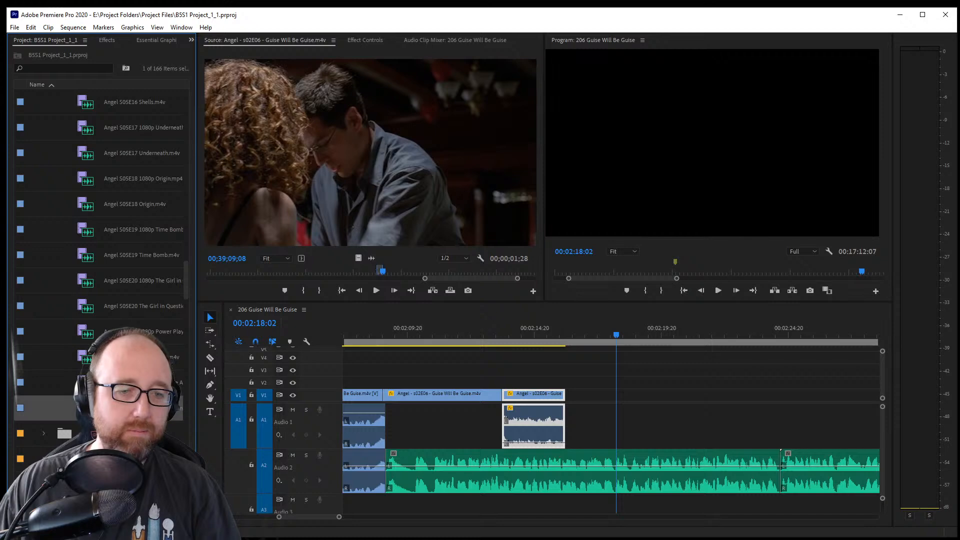
click(369, 272)
drag(370, 272, 393, 272)
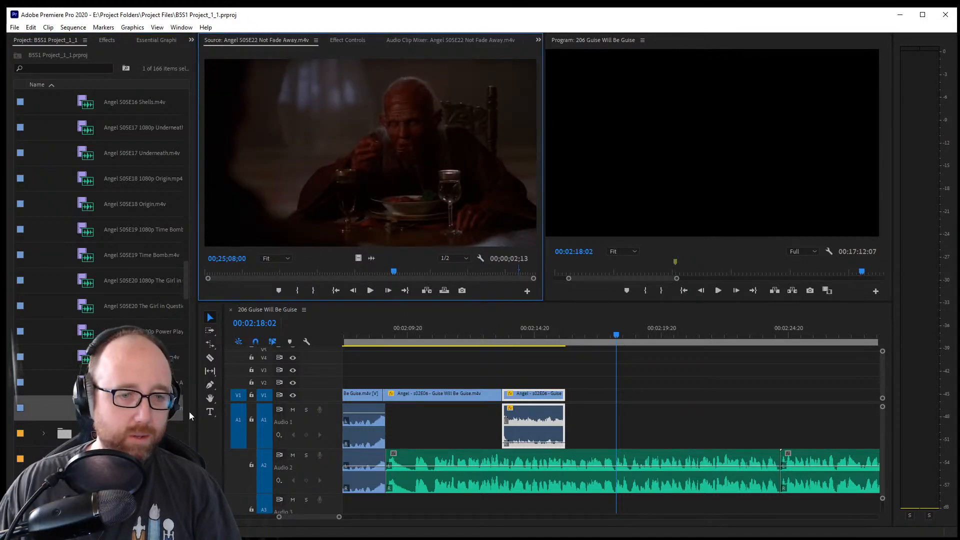
Widen the project list and scan the 1080p version of S05E22 Not Fade Away back to about 00:25:17:21
drag(198, 409, 225, 409)
double_click(187, 388)
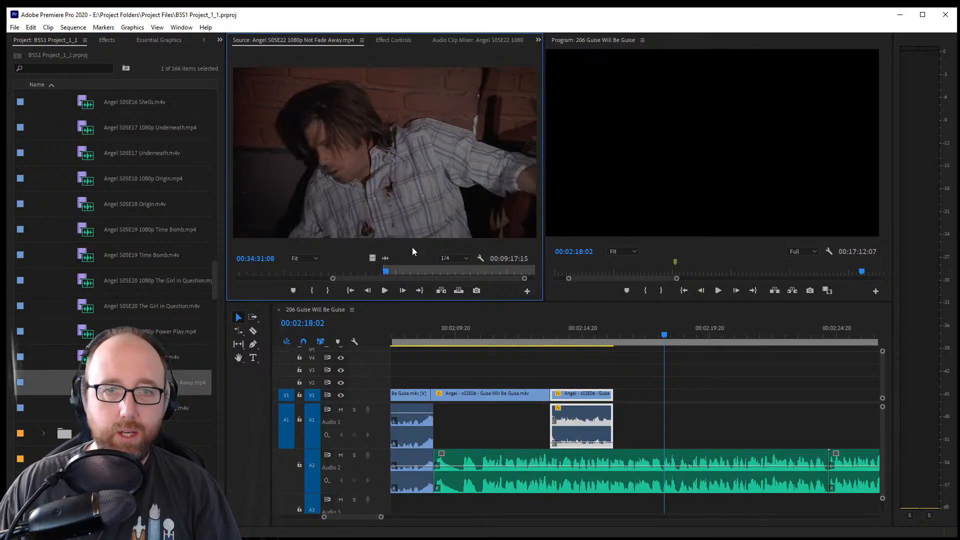
drag(320, 269, 233, 294)
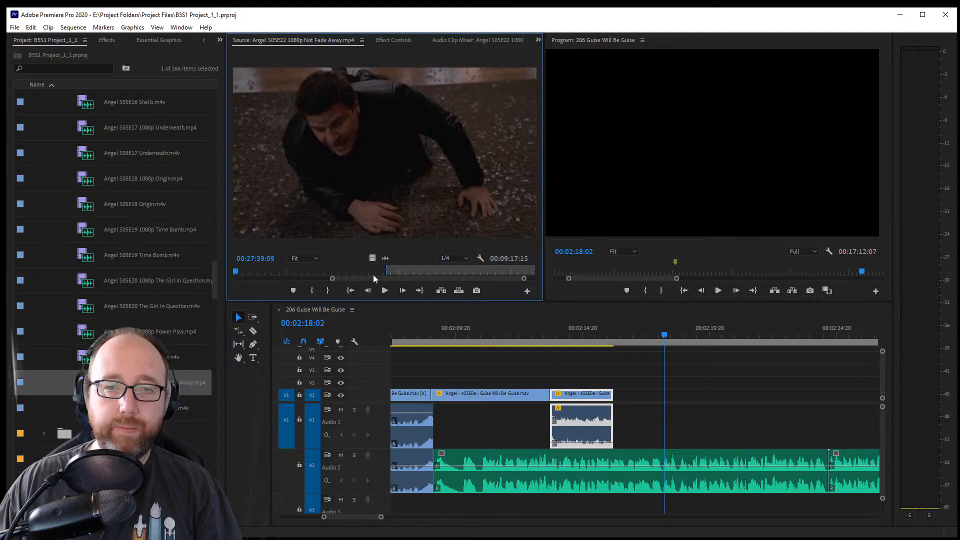
drag(372, 278, 328, 280)
drag(496, 272, 462, 273)
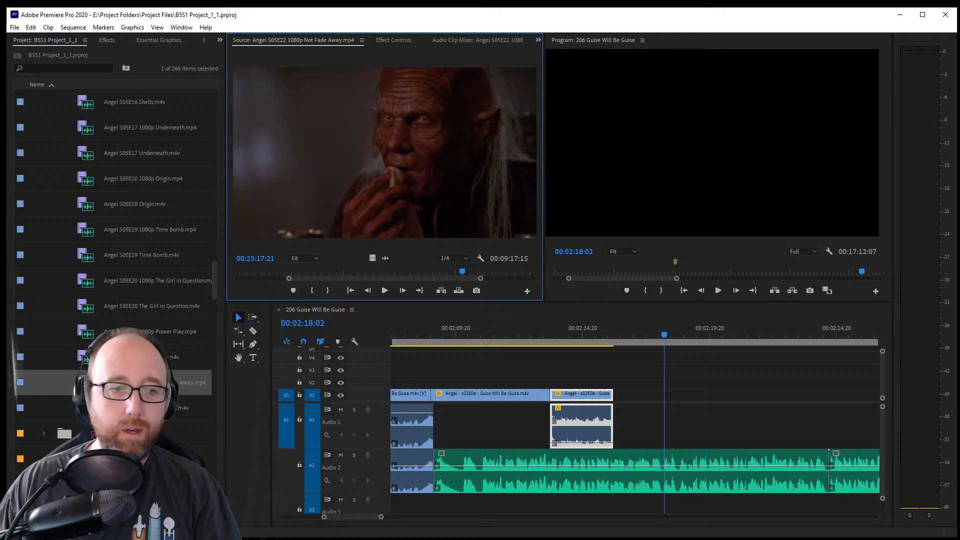
Load Angel S05E15 1080p A Hole in the World.mp4 and mark an In point at 00:39:00:01
scroll(135, 260, up, 1)
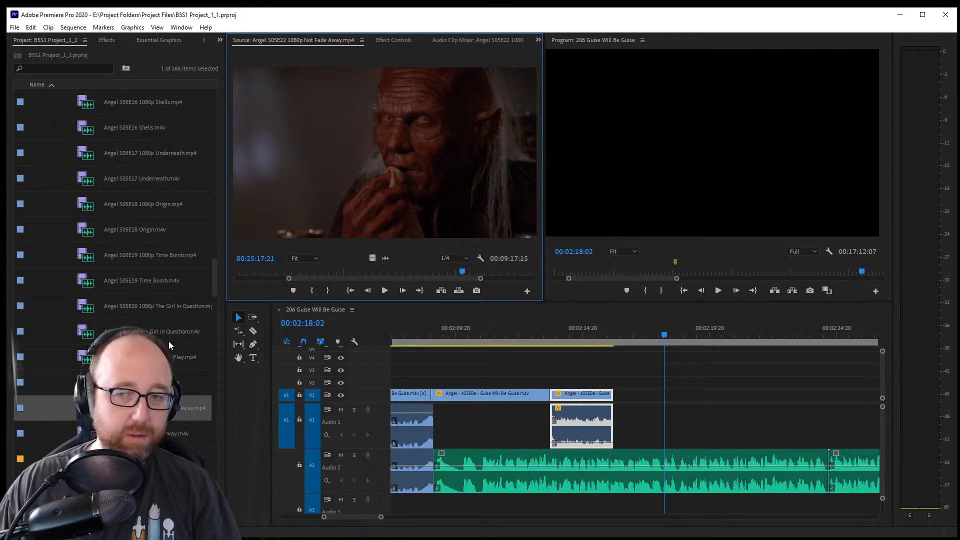
scroll(162, 284, up, 2)
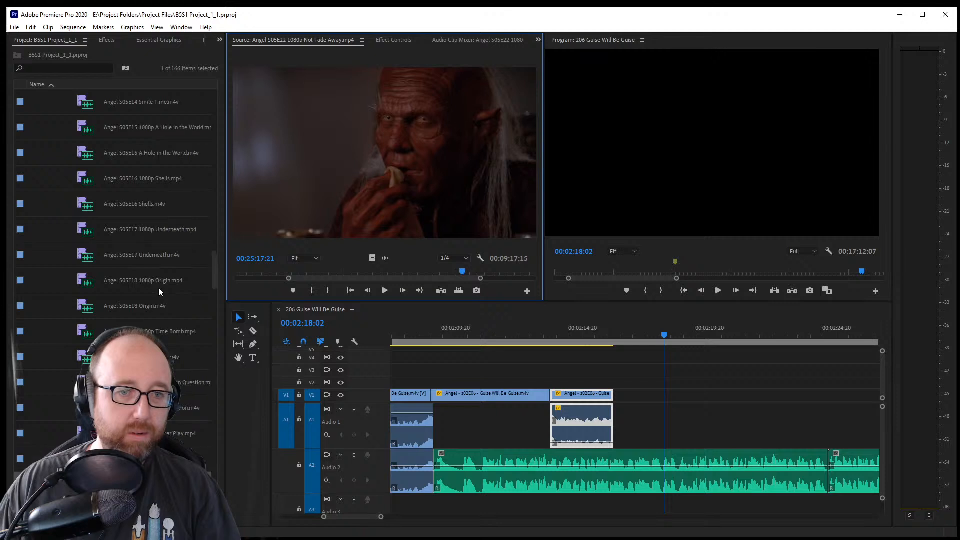
scroll(159, 280, up, 2)
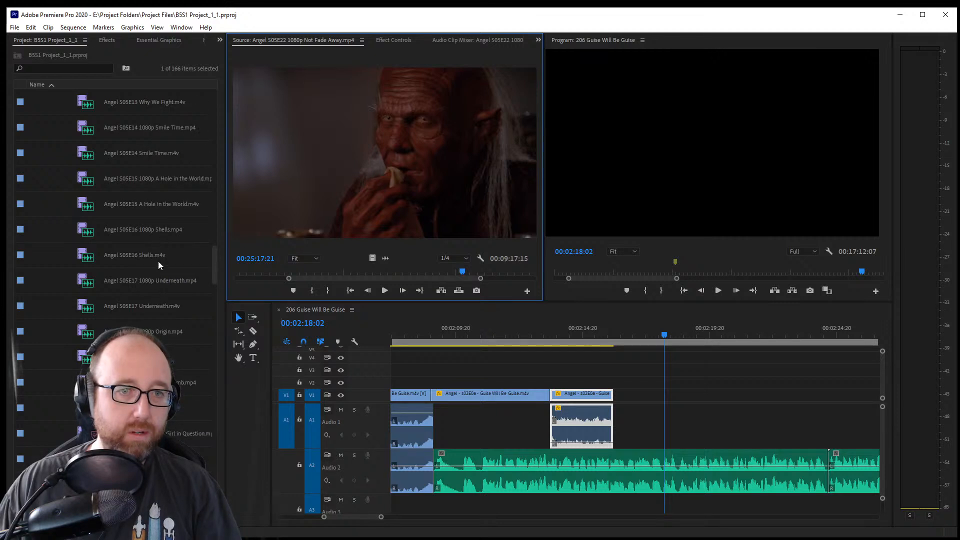
double_click(172, 206)
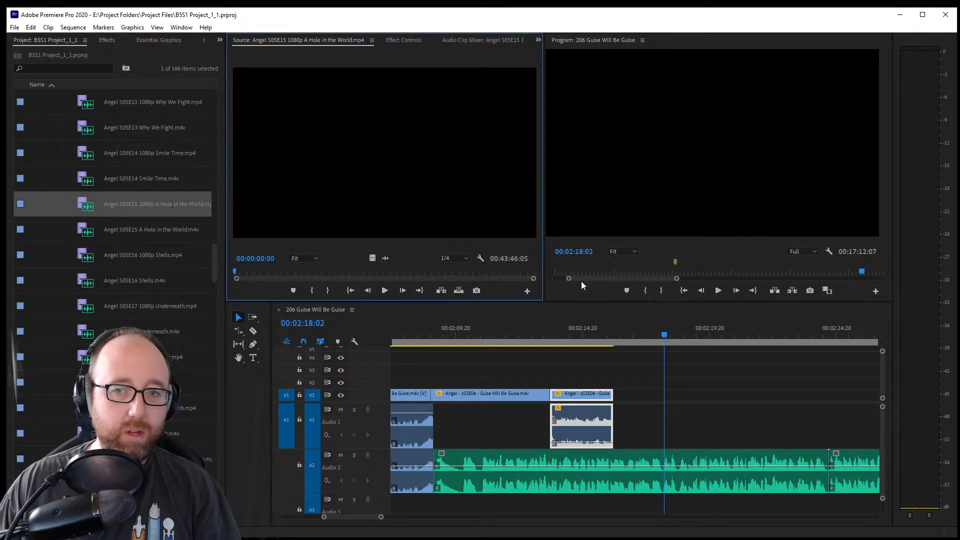
click(520, 273)
drag(522, 276, 499, 278)
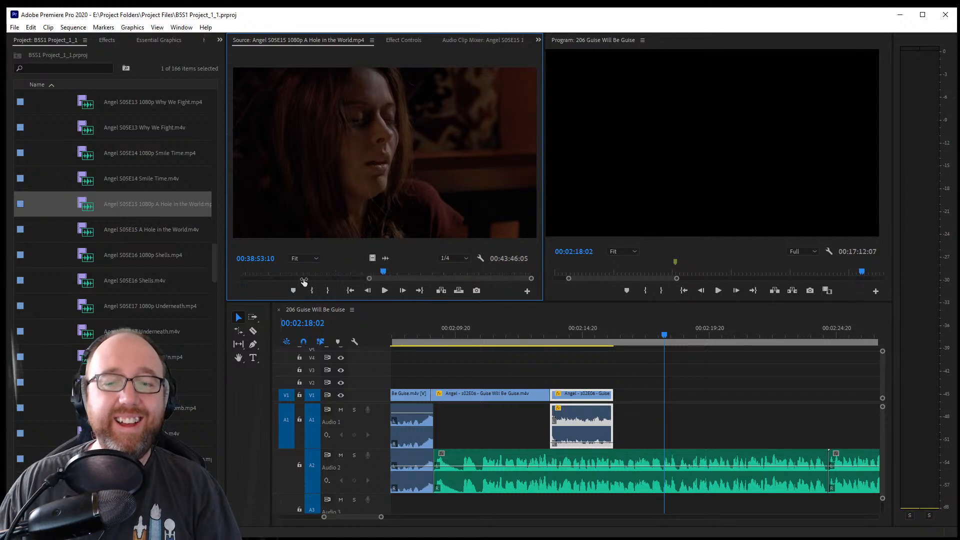
drag(384, 278, 405, 278)
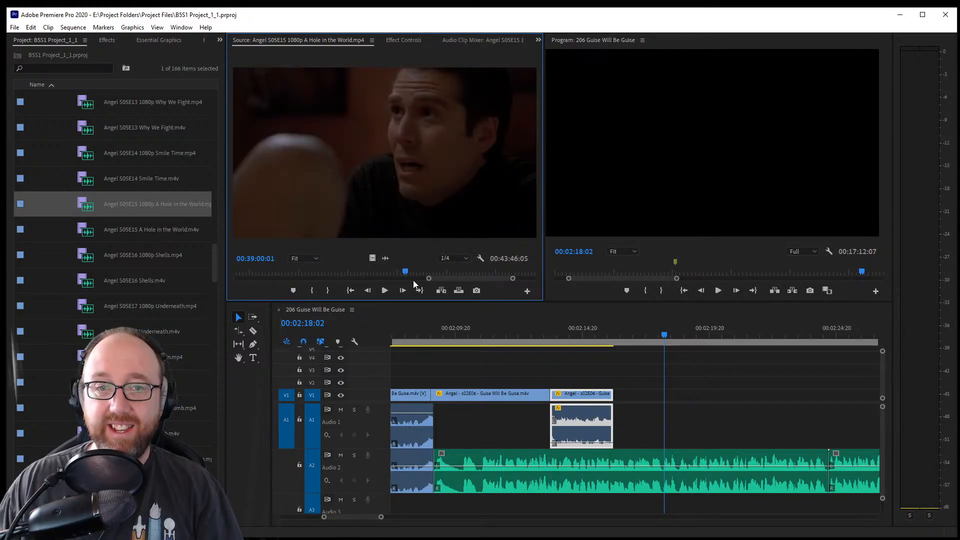
key(i)
Mark the A Hole in the World excerpt's Out point at 00:39:02:08, before the shot changes
key(space)
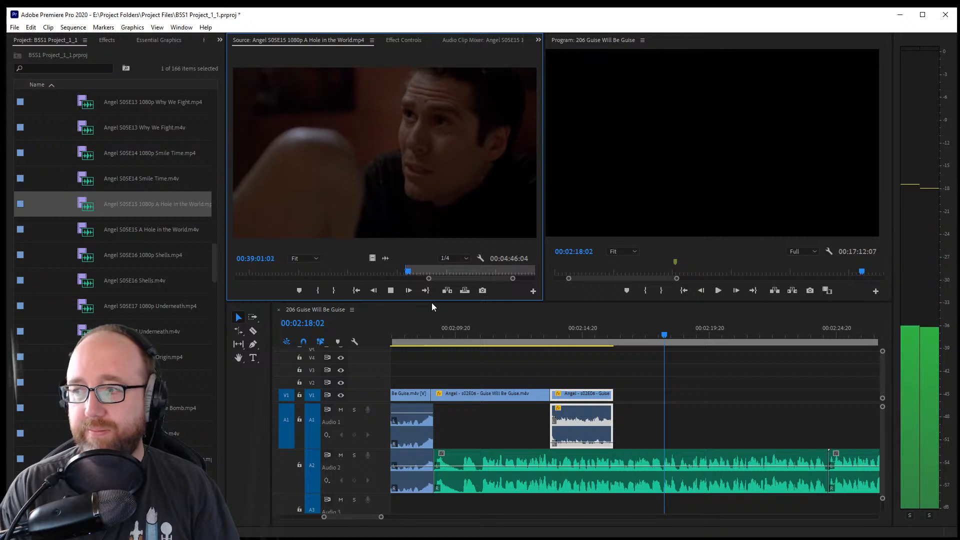
key(space)
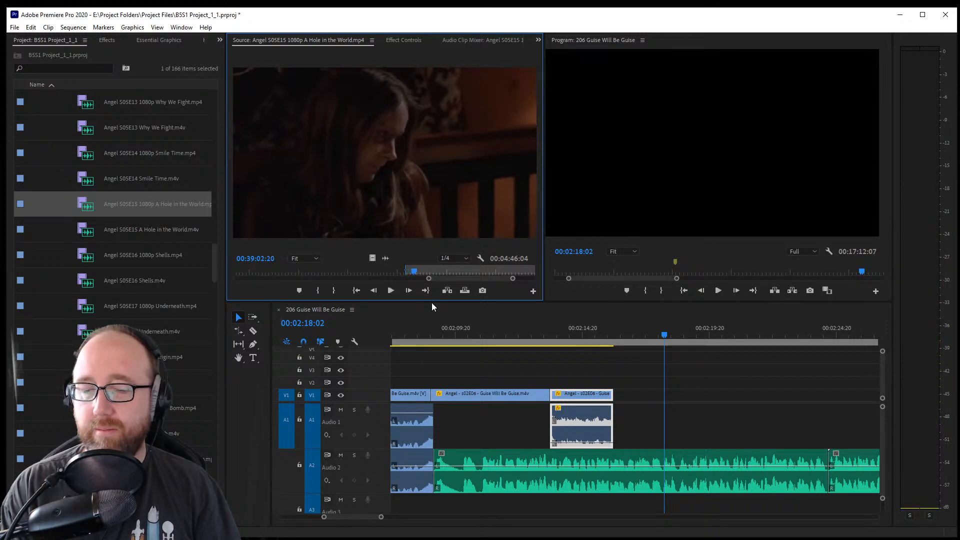
key(Left)
key(Left)
key(Left)
key(Left)
key(Left)
key(Left)
key(Left)
key(Left)
key(Left)
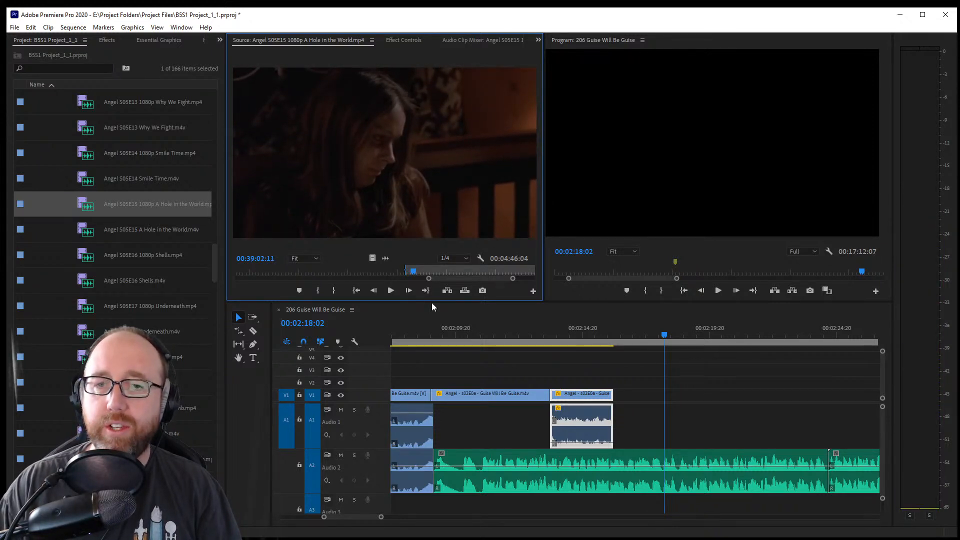
key(Left)
key(Left)
key(Left)
key(o)
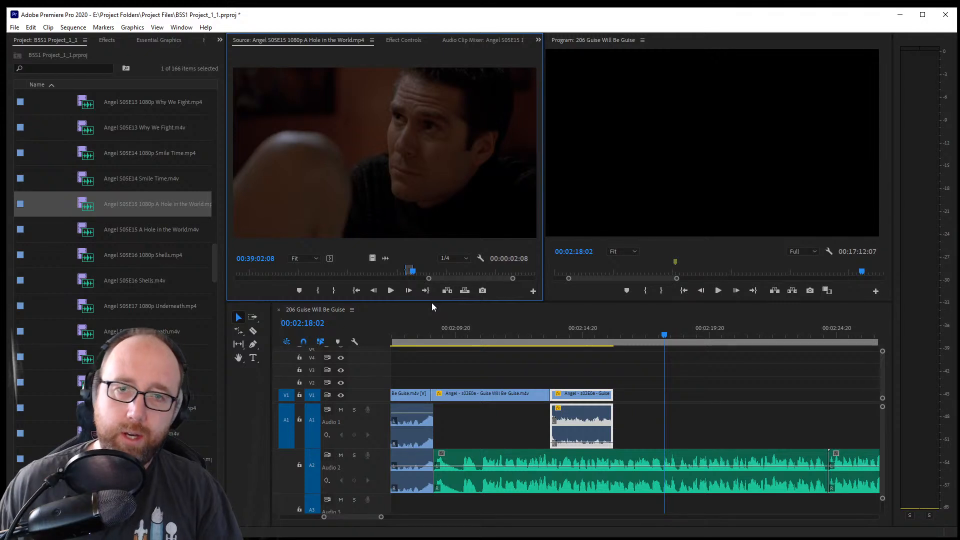
Place the A Hole in the World excerpt on V1 and A1 right after the previous excerpt, and play across the cut
drag(366, 179, 627, 422)
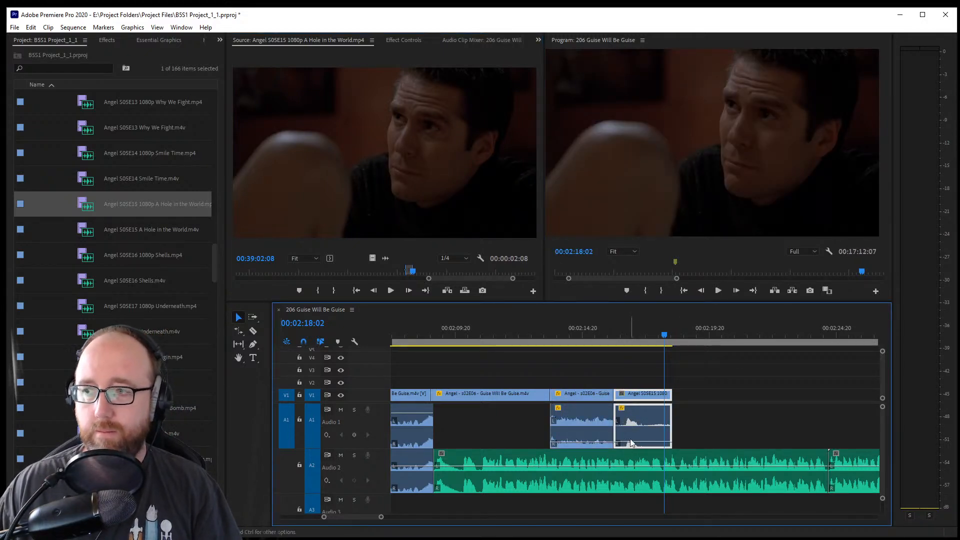
click(611, 423)
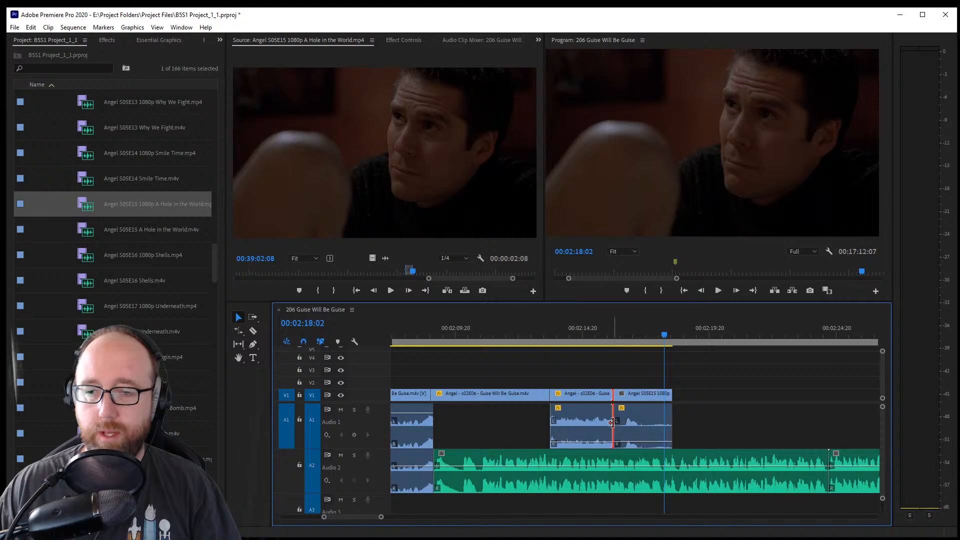
drag(596, 342, 544, 344)
key(space)
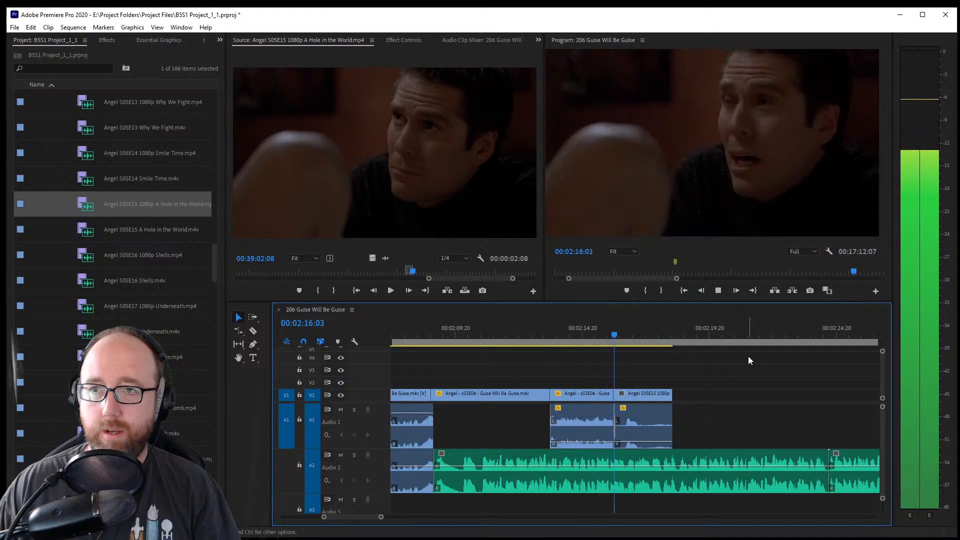
Trim the A Hole in the World excerpt's end on V1 and A1 back to 00:02:18:02 and save the project
key(space)
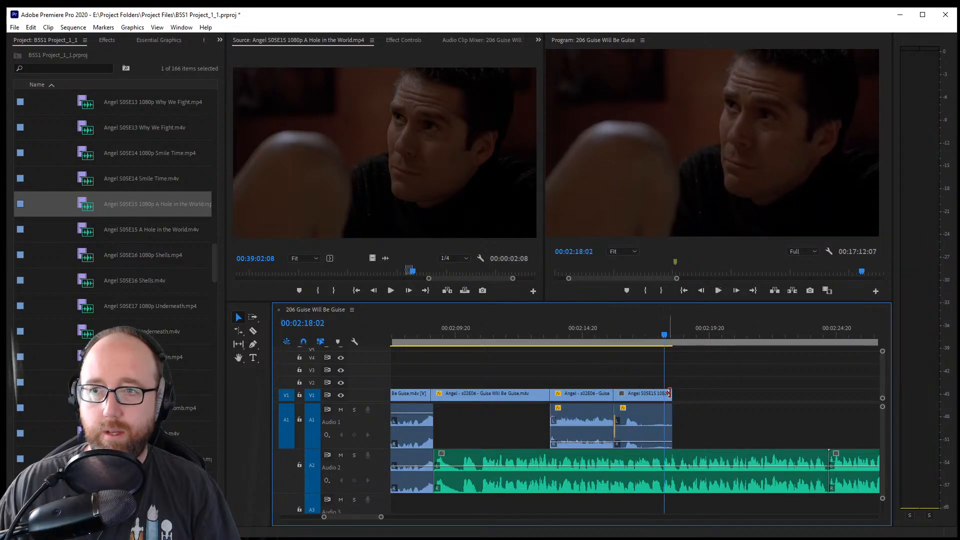
drag(667, 394, 664, 394)
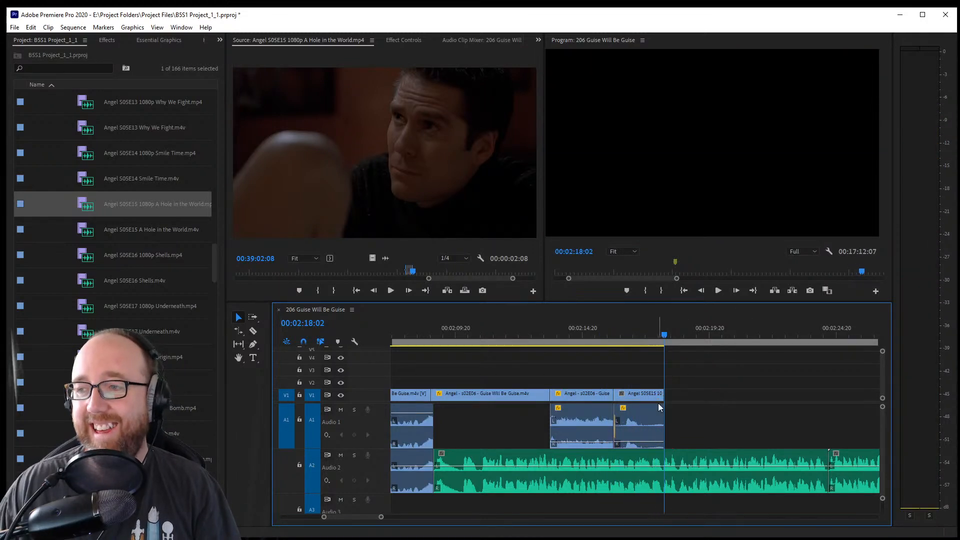
key(ctrl+s)
Play the voice audio past the last excerpt and stop at 00:02:20:18
key(space)
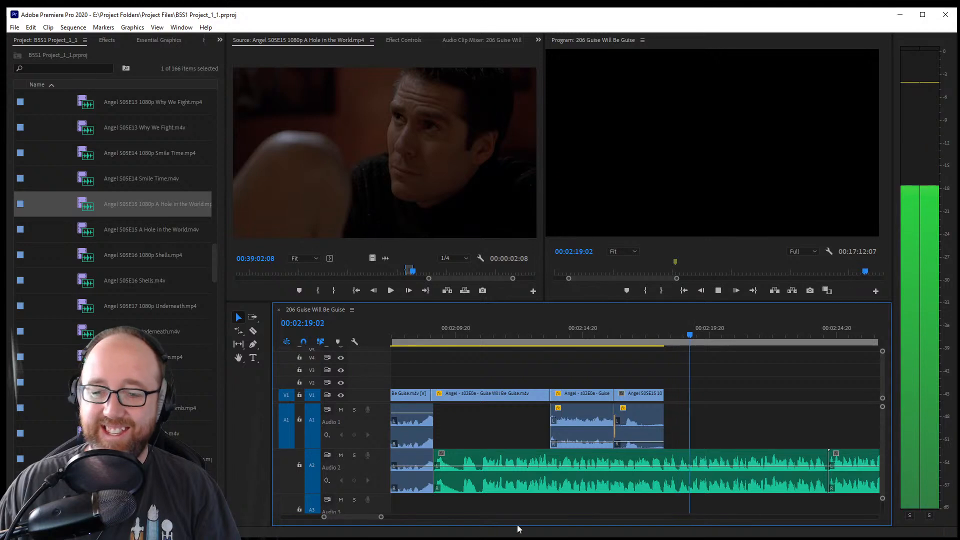
drag(357, 519, 359, 519)
key(space)
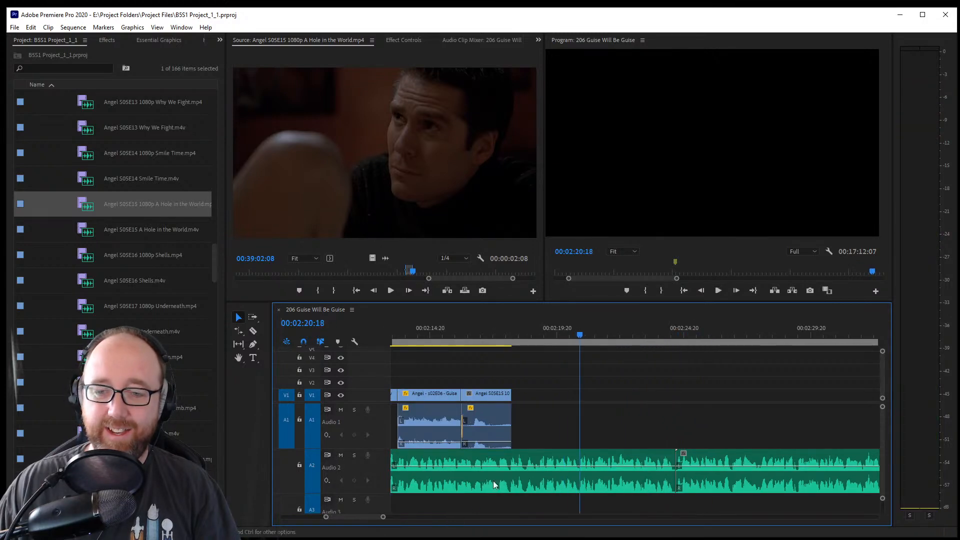
Collapse the Season 5 bin and load Angel - S01E10 - Parting Gifts.m4v from the Season 1 bin
scroll(120, 394, up, 5)
scroll(120, 300, up, 5)
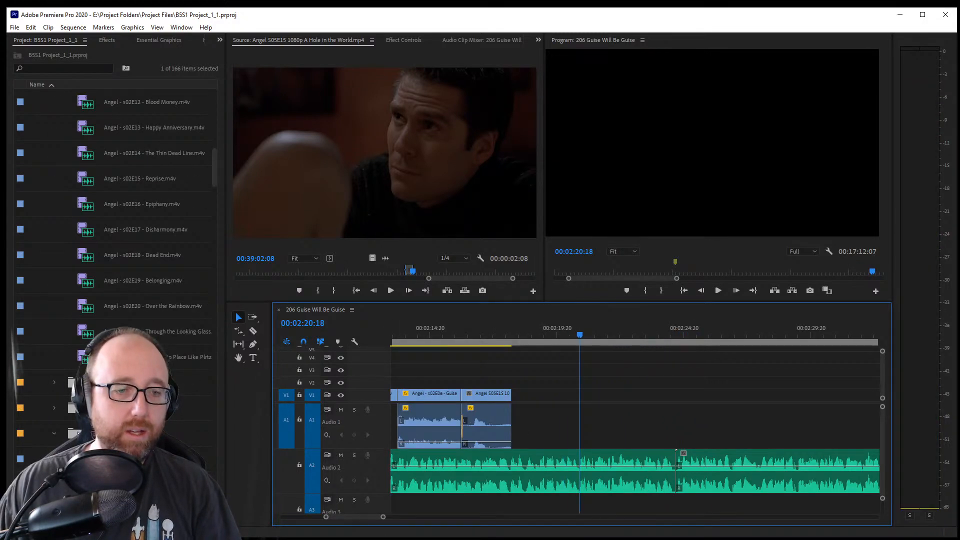
click(54, 433)
scroll(47, 244, up, 10)
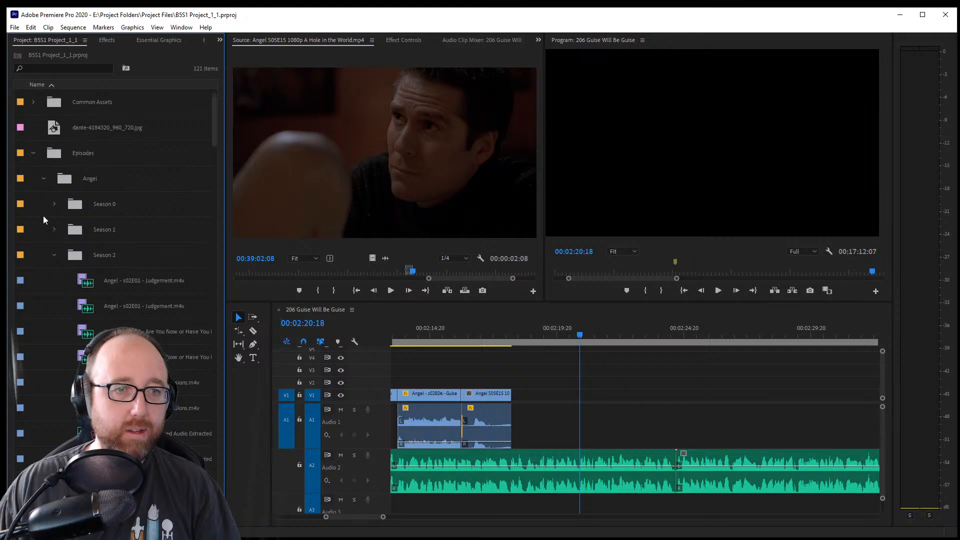
scroll(115, 275, down, 2)
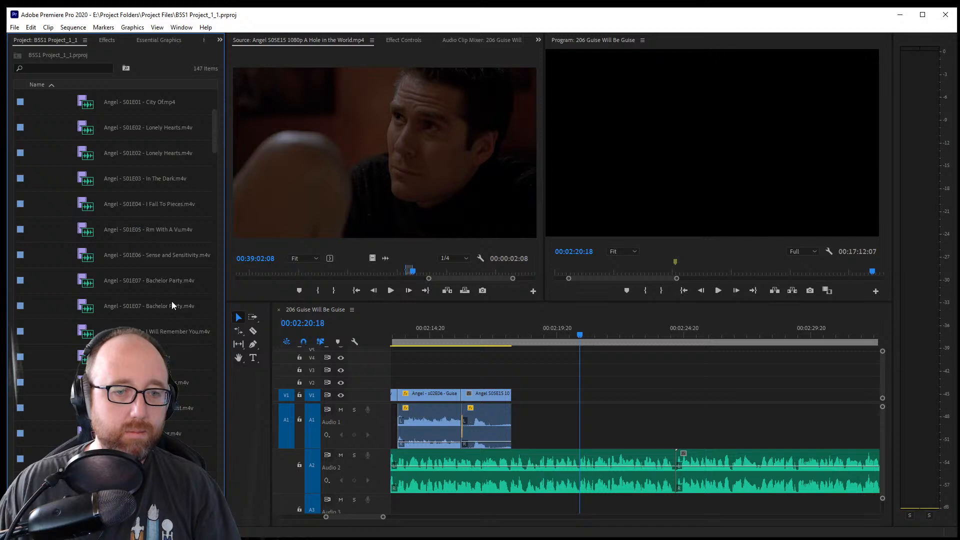
key(ctrl+s)
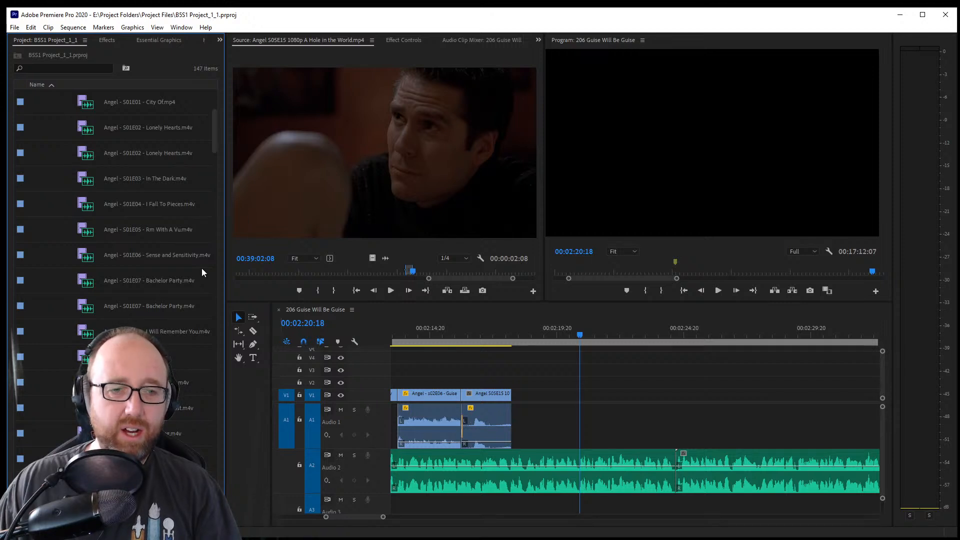
double_click(140, 383)
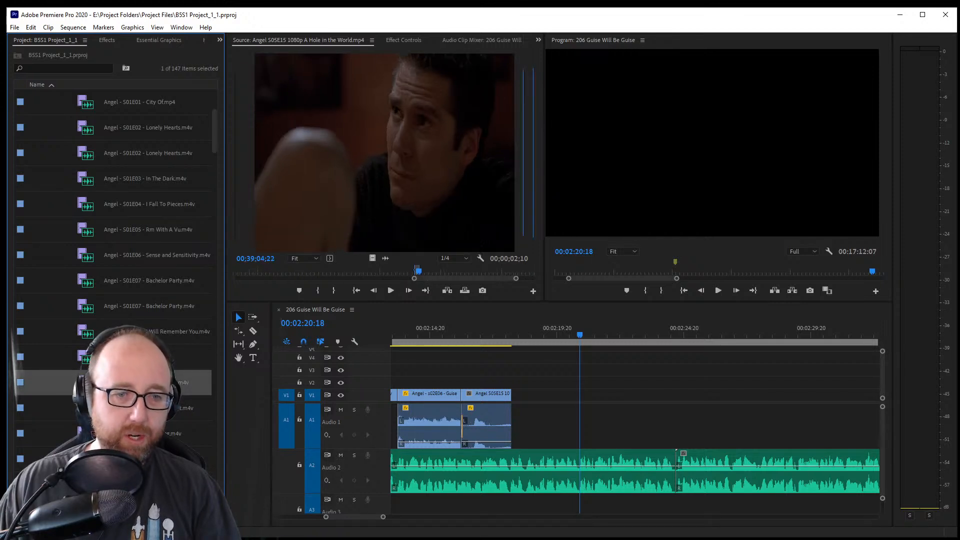
Scan Parting Gifts back to about 00;37;46;11 and mark a 00;00;01;24 excerpt with its Out point at 00;37;49;05
drag(488, 274, 390, 275)
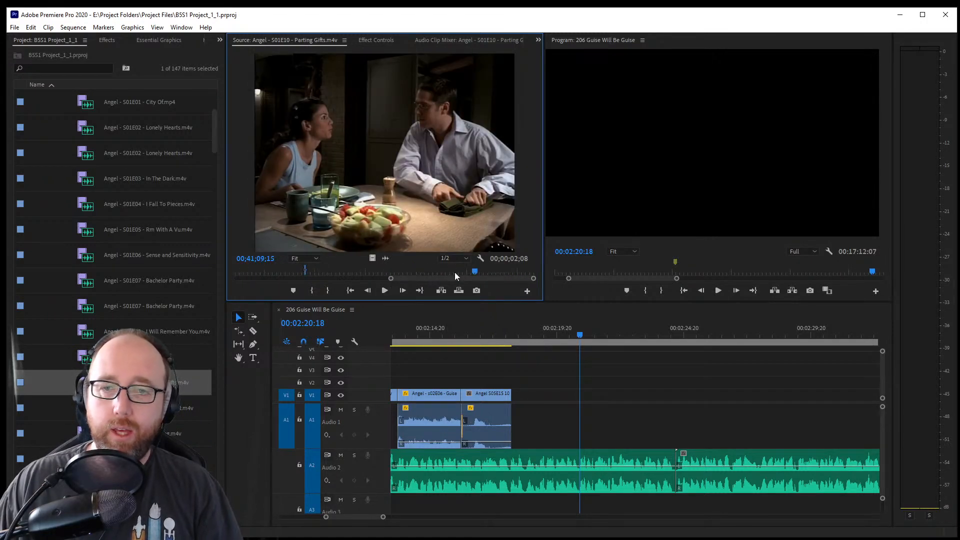
drag(456, 276, 347, 288)
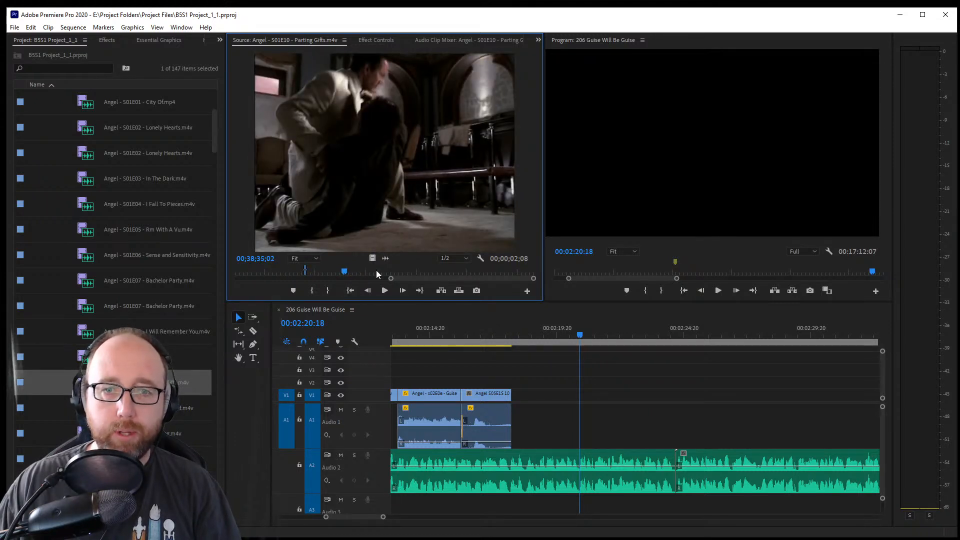
drag(344, 273, 303, 272)
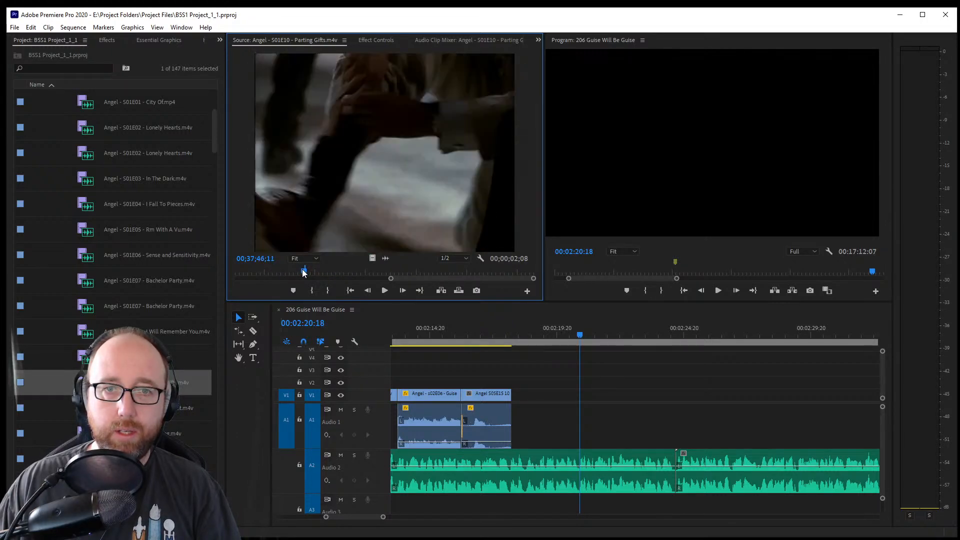
key(space)
key(i)
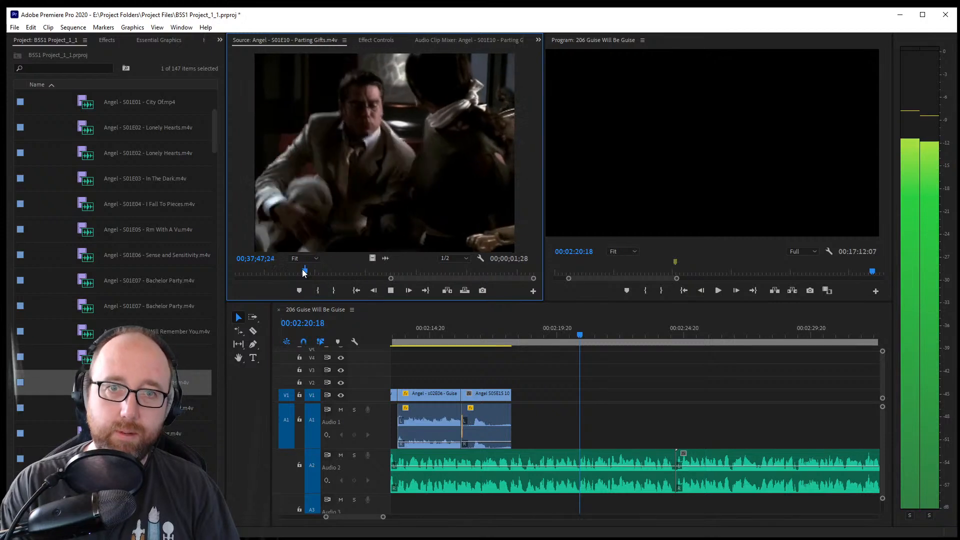
key(space)
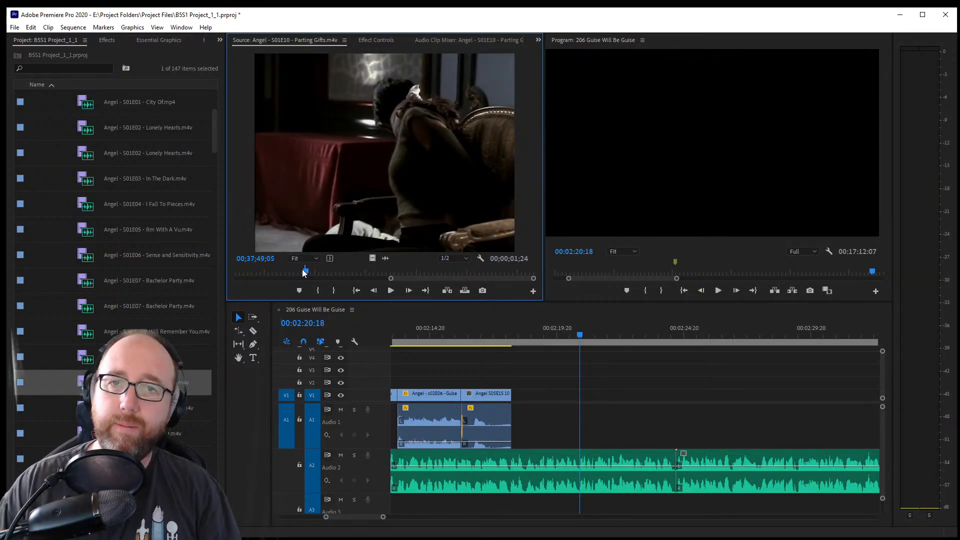
Place the Parting Gifts excerpt after A Hole in the World, filling V1 and A1 to 00:02:20:18, and lower and smooth its audio
drag(483, 406, 531, 434)
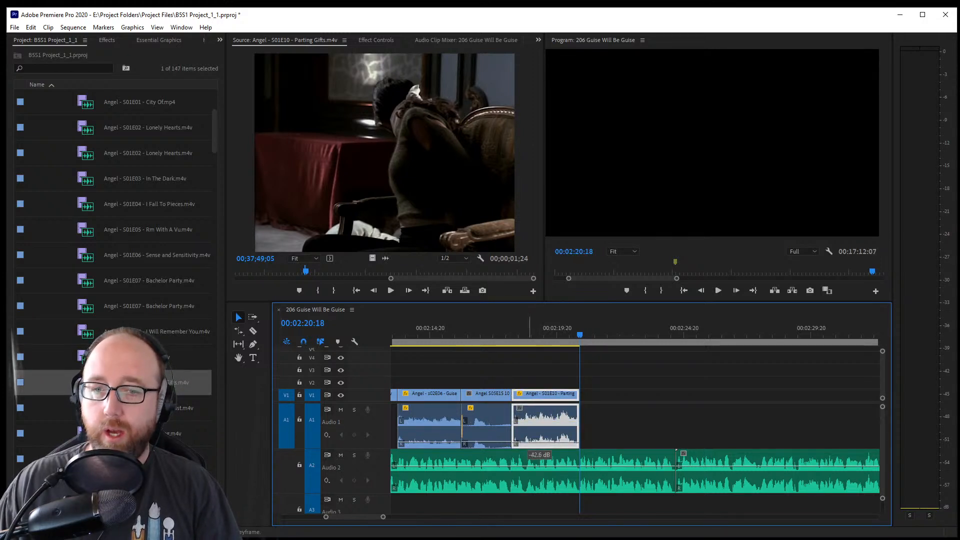
click(500, 429)
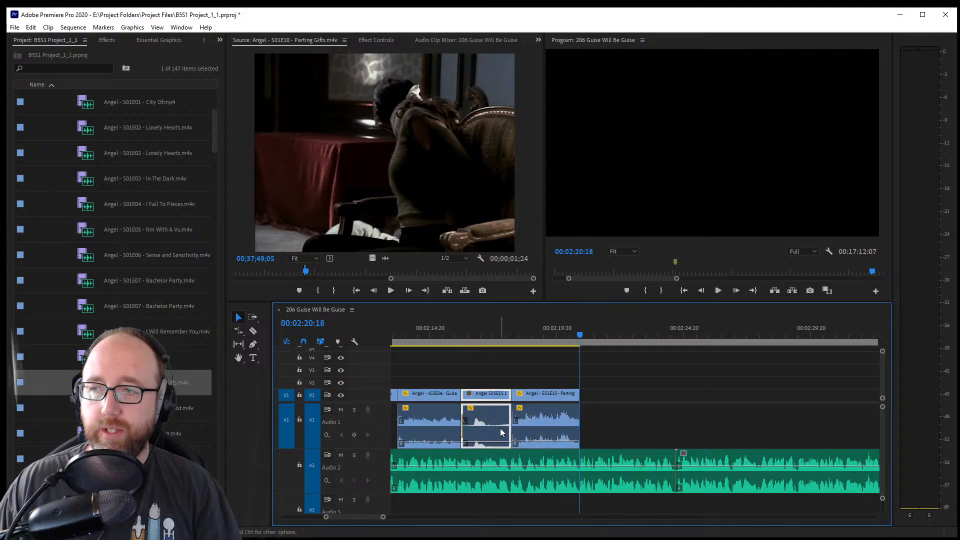
click(509, 429)
click(640, 424)
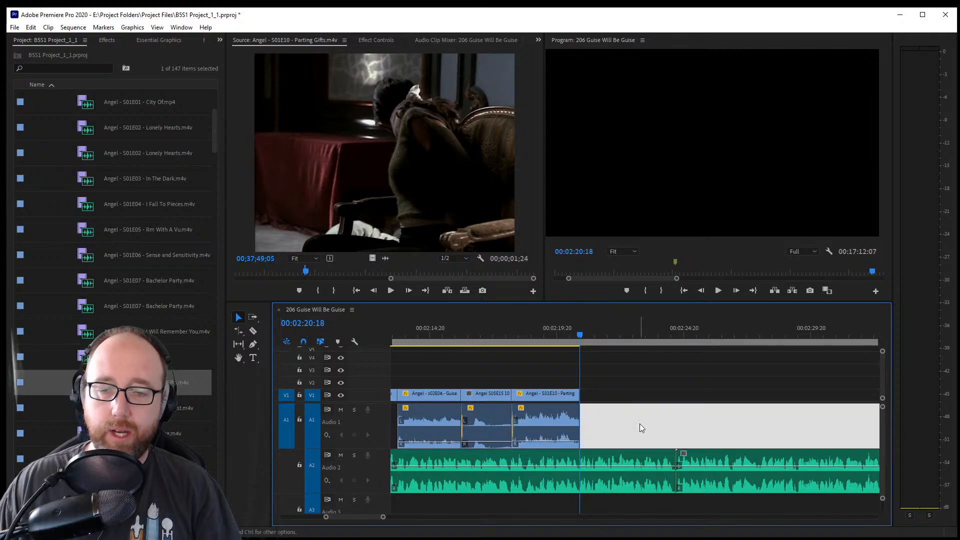
Play the sequence from about 00:02:14:19 across the new excerpts, stopping at the end of the voice clip at 00:02:24:11
click(489, 361)
click(473, 337)
drag(483, 340, 418, 362)
key(space)
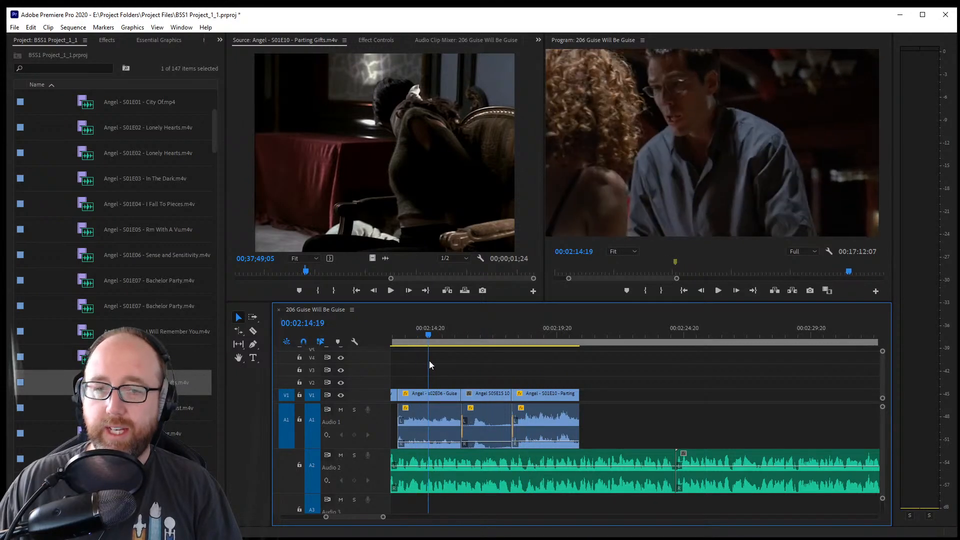
mouse_move(382, 517)
mouse_down()
mouse_move(392, 517)
mouse_move(382, 516)
mouse_up()
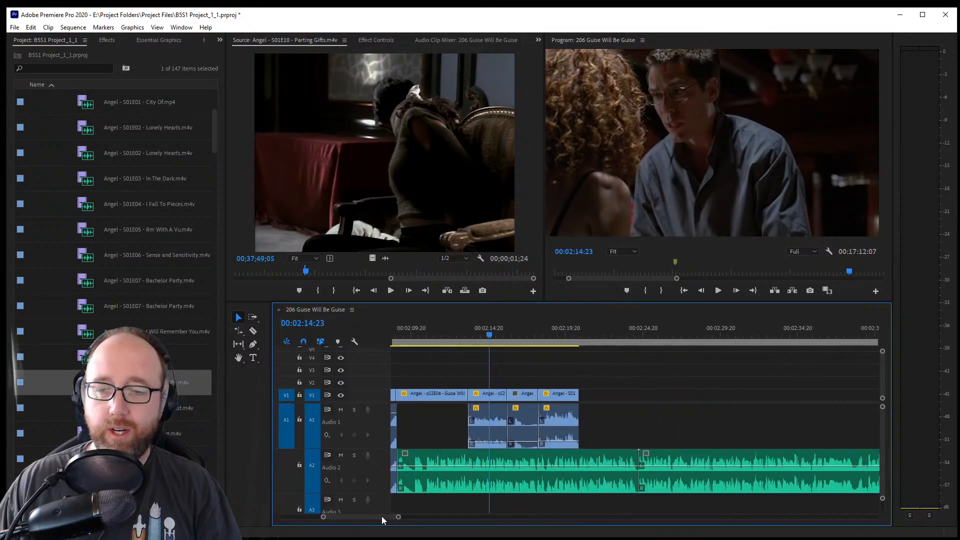
click(485, 332)
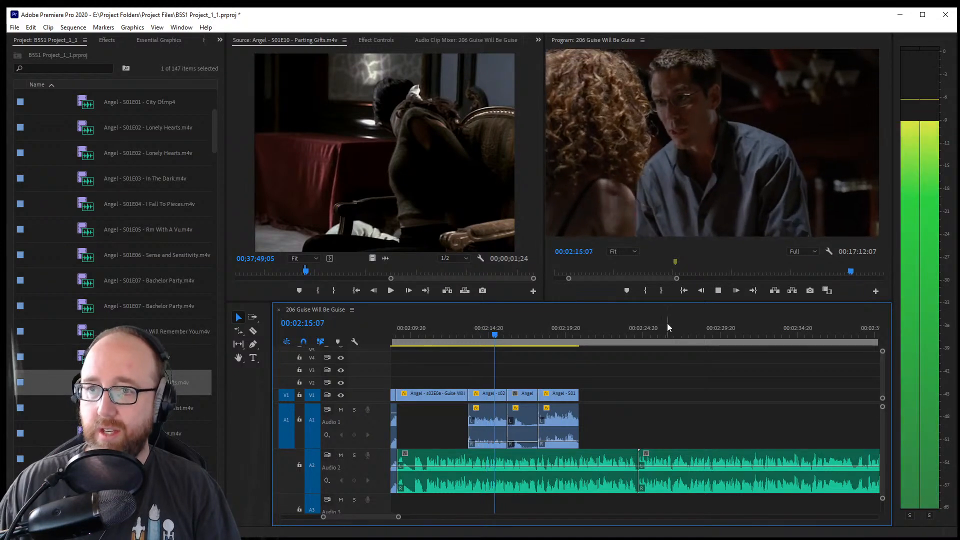
key(space)
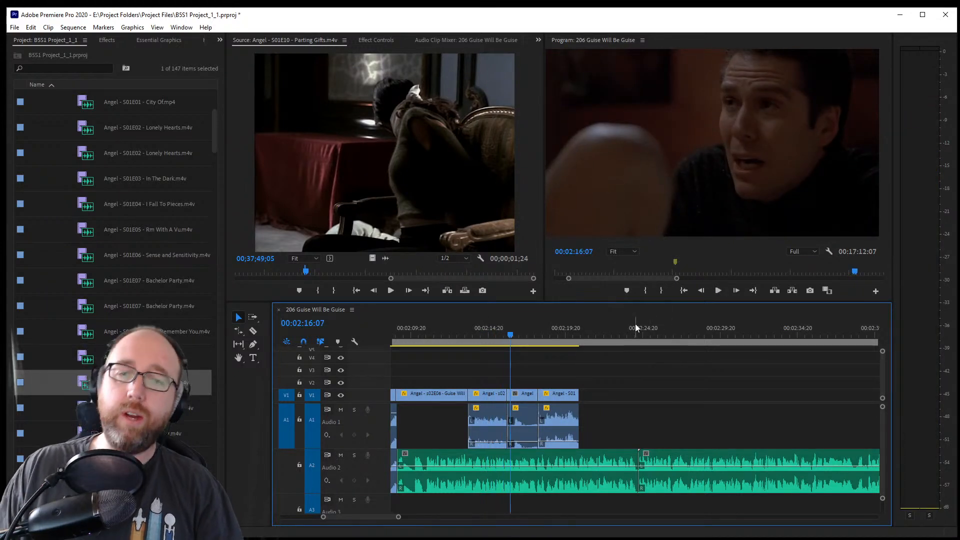
click(491, 335)
key(space)
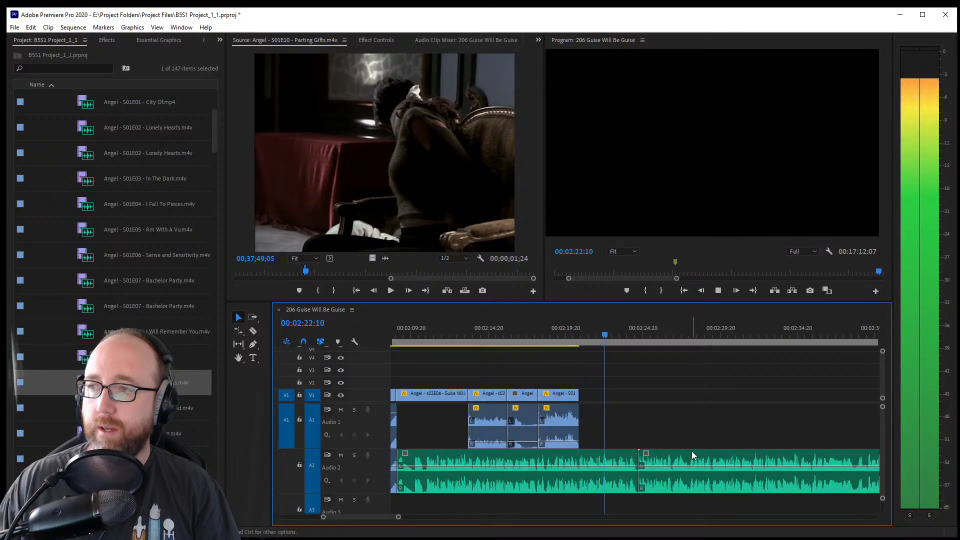
key(space)
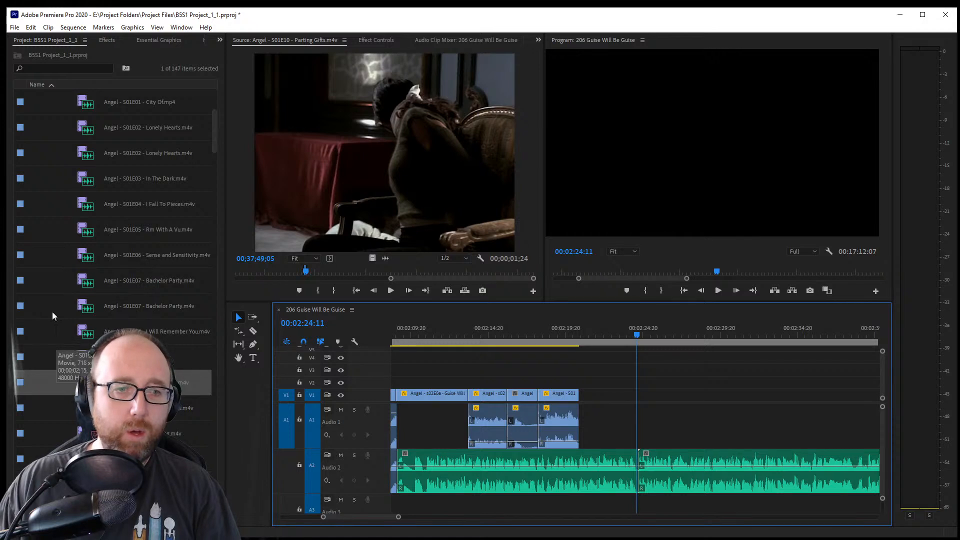
Save the project, collapse the Season 1 bin, and load Angel - s02E06 - Guise Will Be Guise.m4v from Season 2
scroll(70, 283, up, 3)
key(ctrl+s)
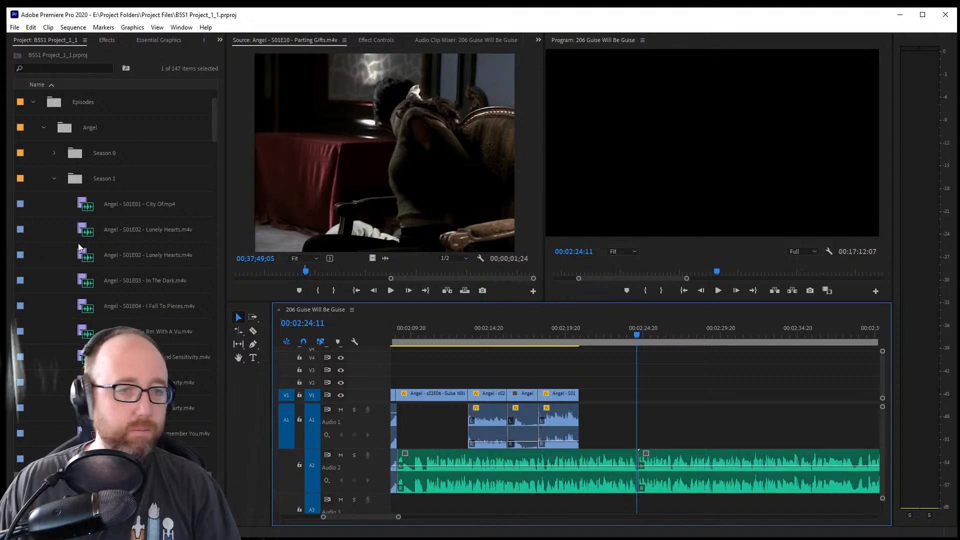
click(54, 178)
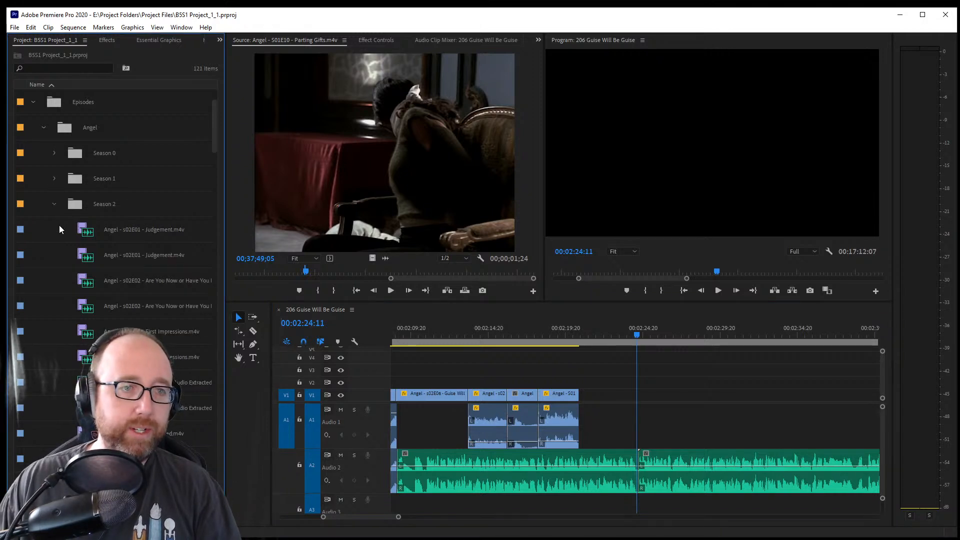
scroll(178, 270, down, 3)
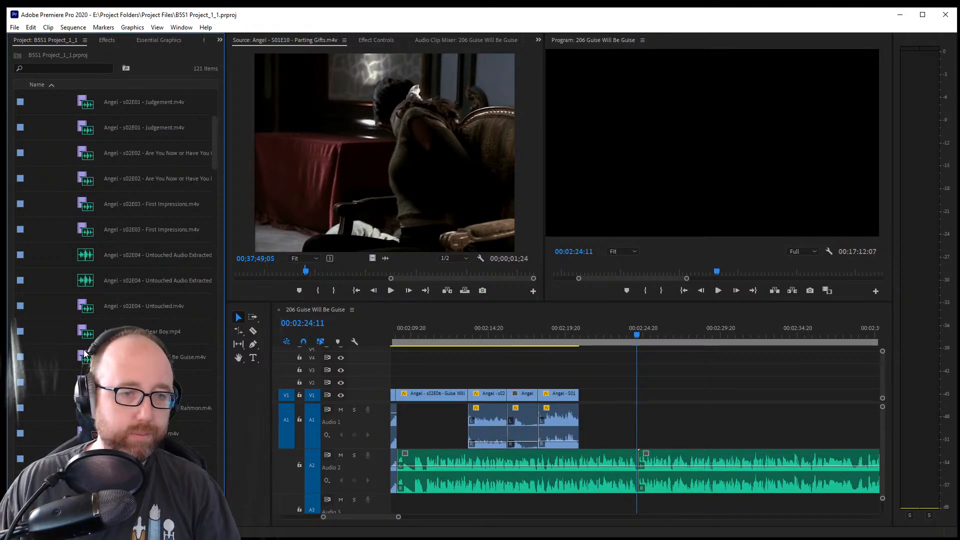
double_click(150, 357)
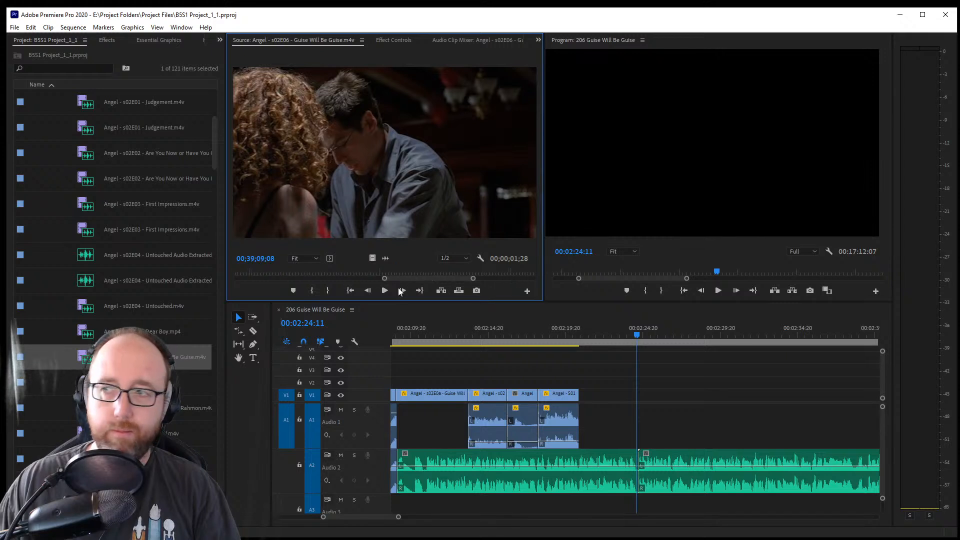
Scan Guise Will Be Guise back to its opening minutes and mark an In point at about 00;01;53;05, on the woman in purple
drag(445, 278, 251, 279)
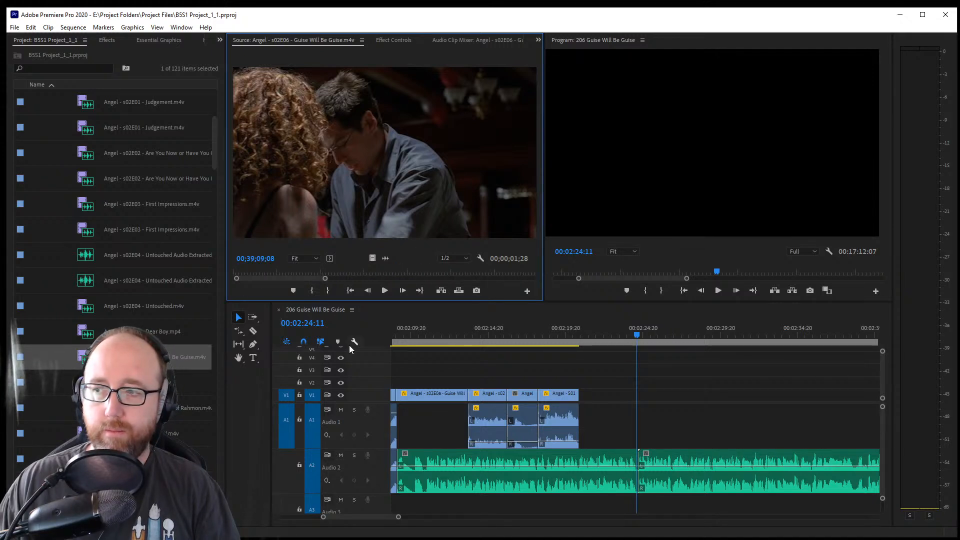
drag(268, 273, 360, 278)
key(space)
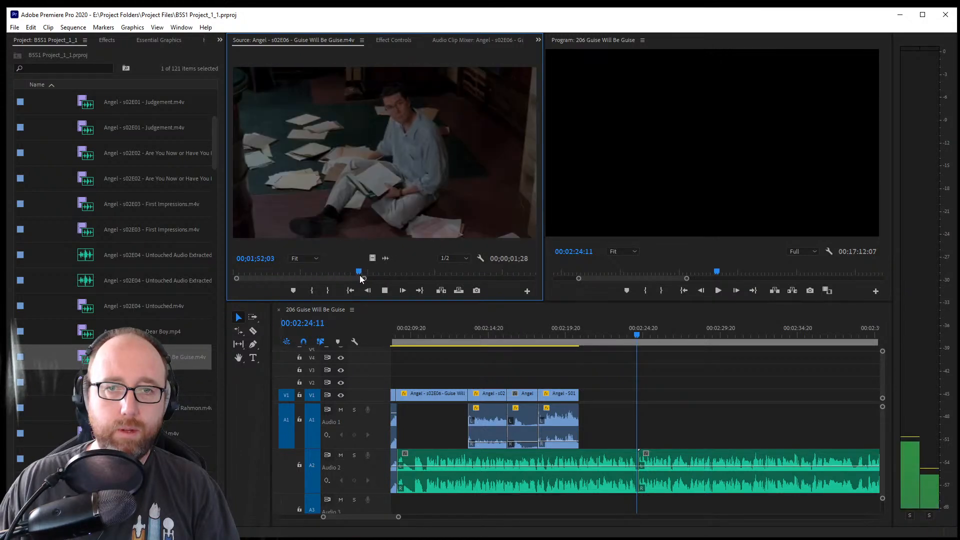
key(space)
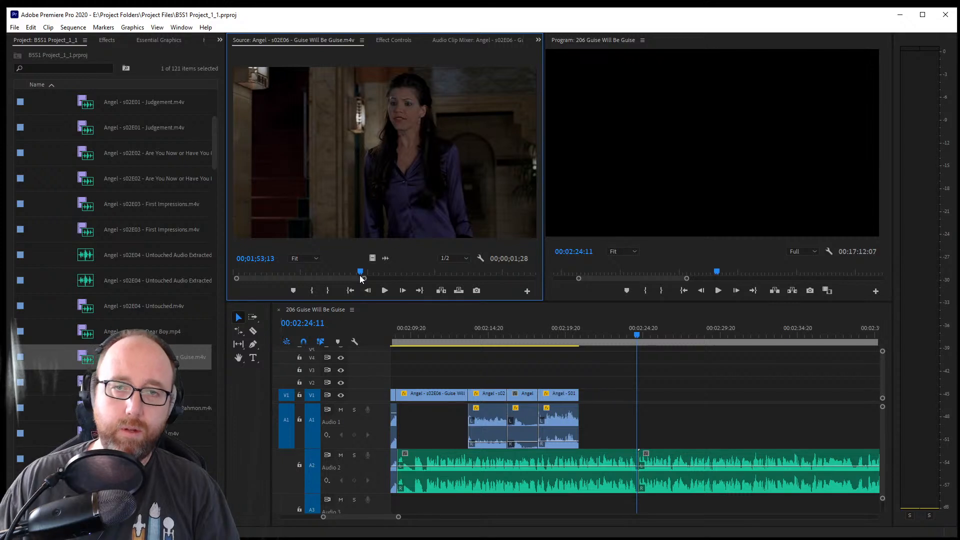
key(Left)
key(Left)
key(Left)
key(Left)
key(Left)
key(Left)
key(Left)
key(Left)
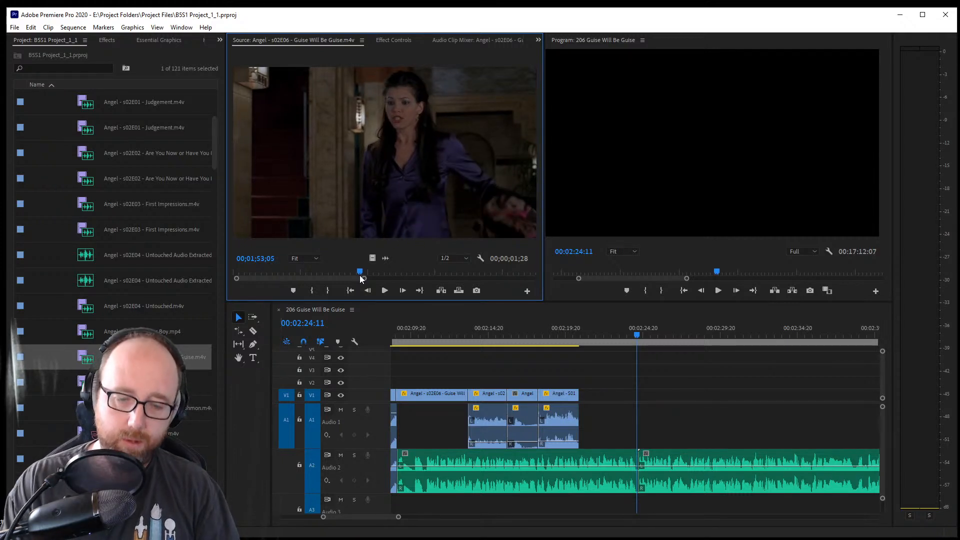
Play the Guise Will Be Guise excerpt and mark its Out point at about 00;01;54;23
key(space)
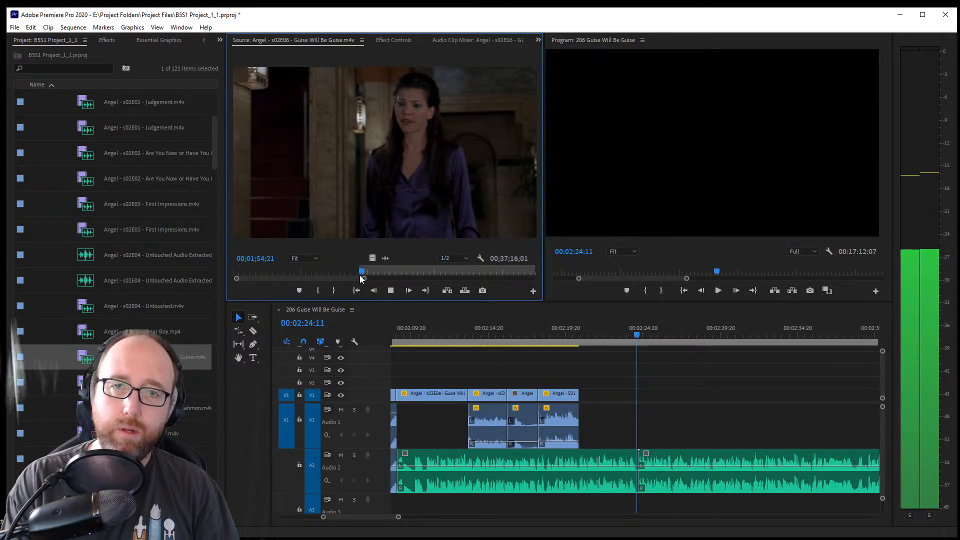
key(space)
key(o)
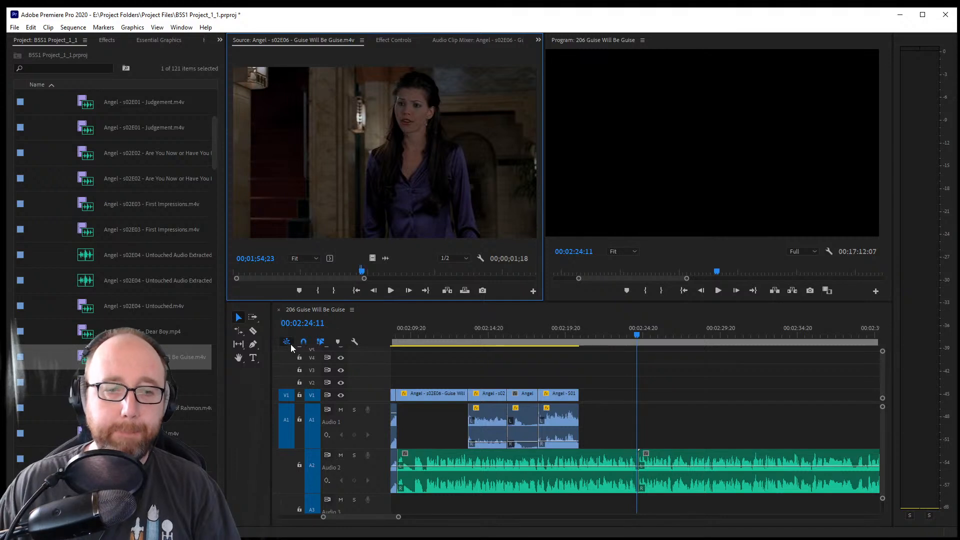
Move all clips after 00:02:24:11 later with Track Select Forward, opening a gap of about 9 seconds in the voice audio
click(253, 318)
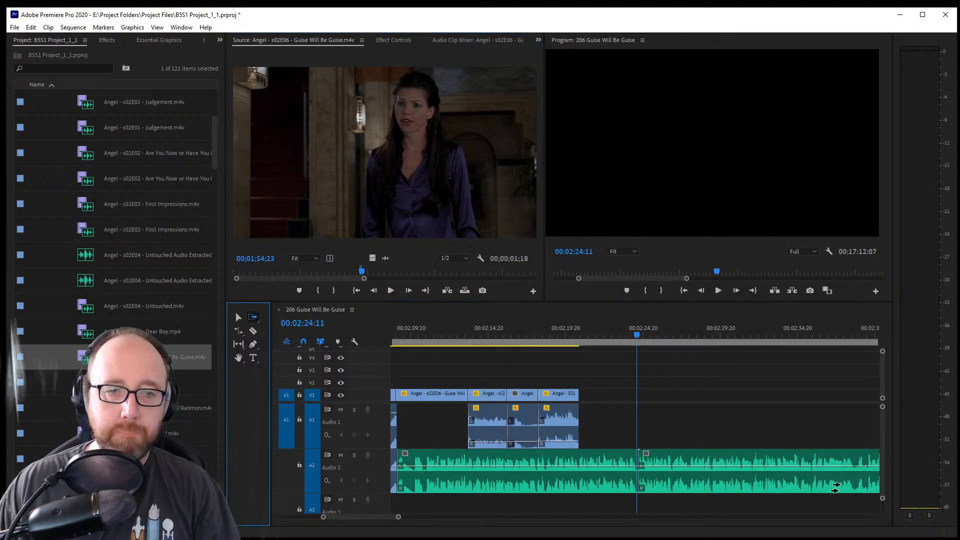
drag(694, 469, 831, 465)
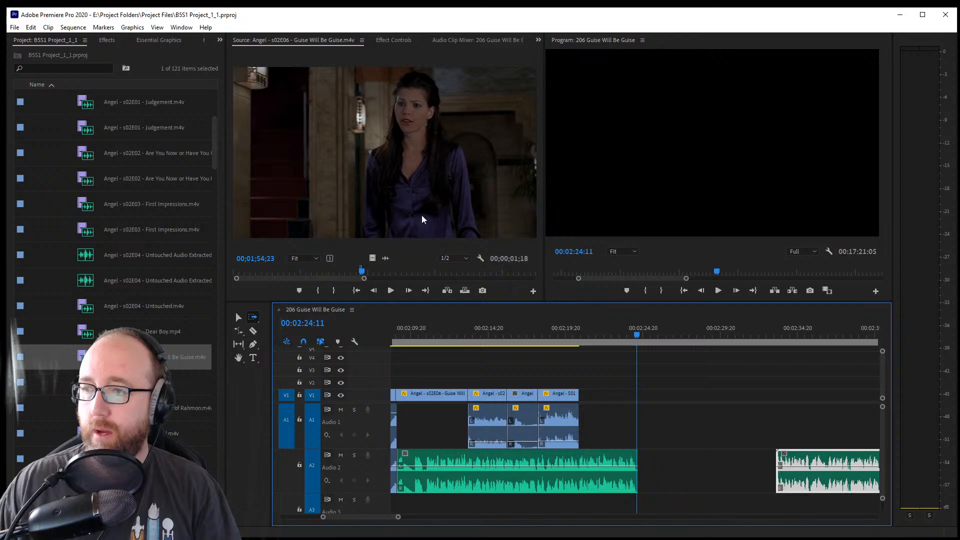
Place the marked Guise Will Be Guise excerpt on V1 at 00:02:24:11 and extend its start back to the preceding clip
drag(468, 188, 629, 439)
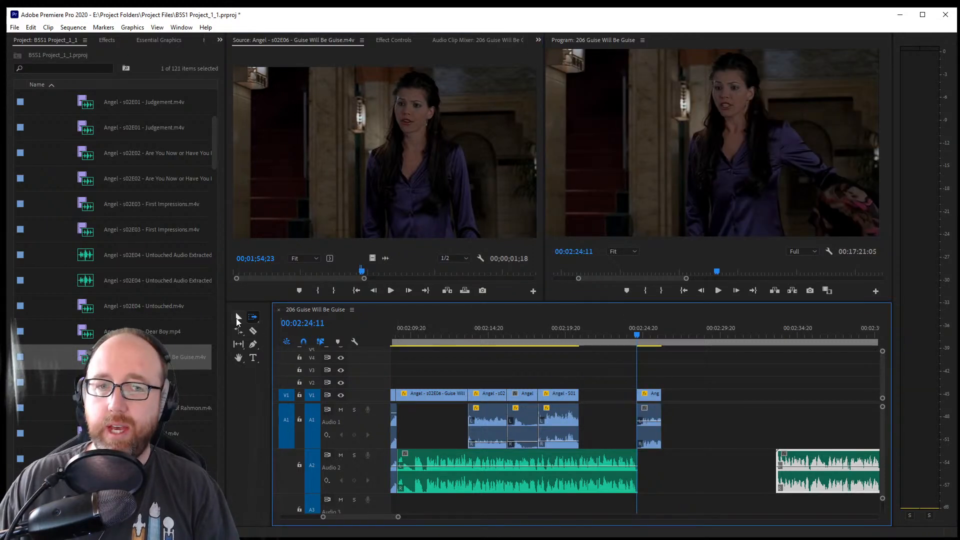
click(239, 317)
drag(641, 393, 579, 395)
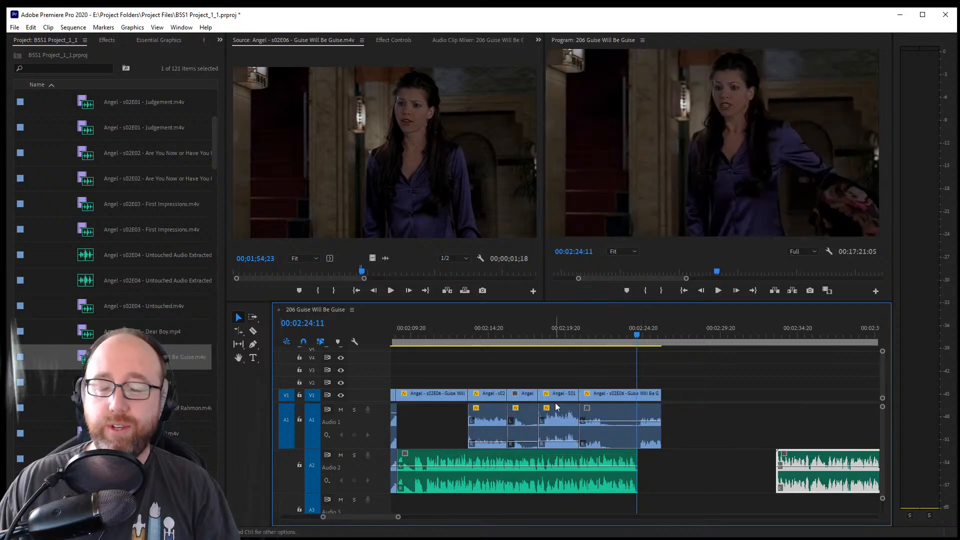
Split the excerpt's audio at 00:02:24:11 and lower the volume of the part that runs under the voice audio
click(252, 331)
click(637, 423)
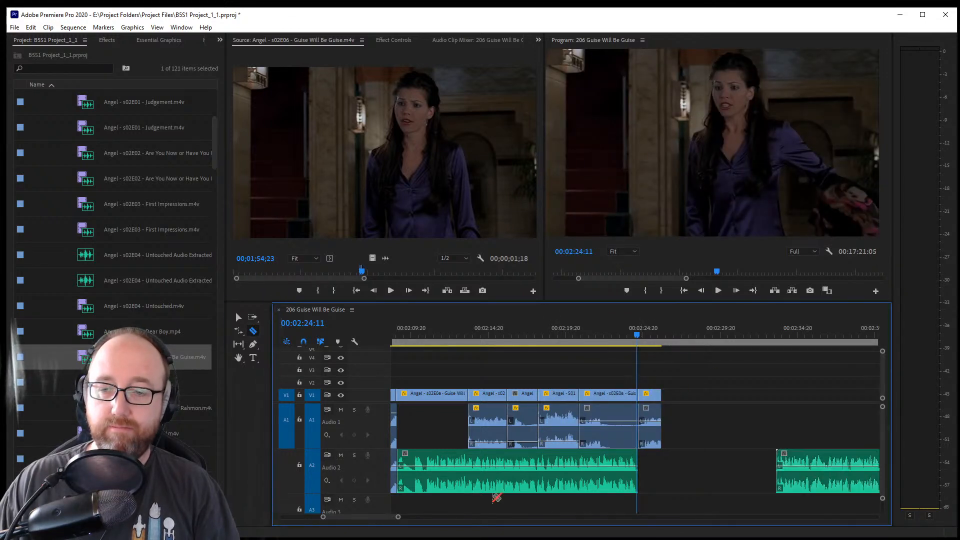
click(238, 317)
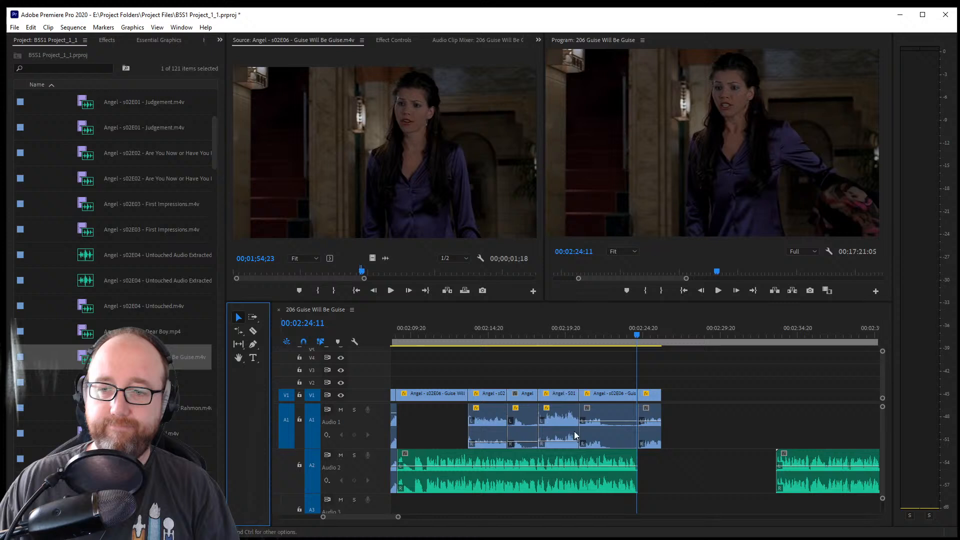
click(602, 422)
drag(604, 442, 604, 445)
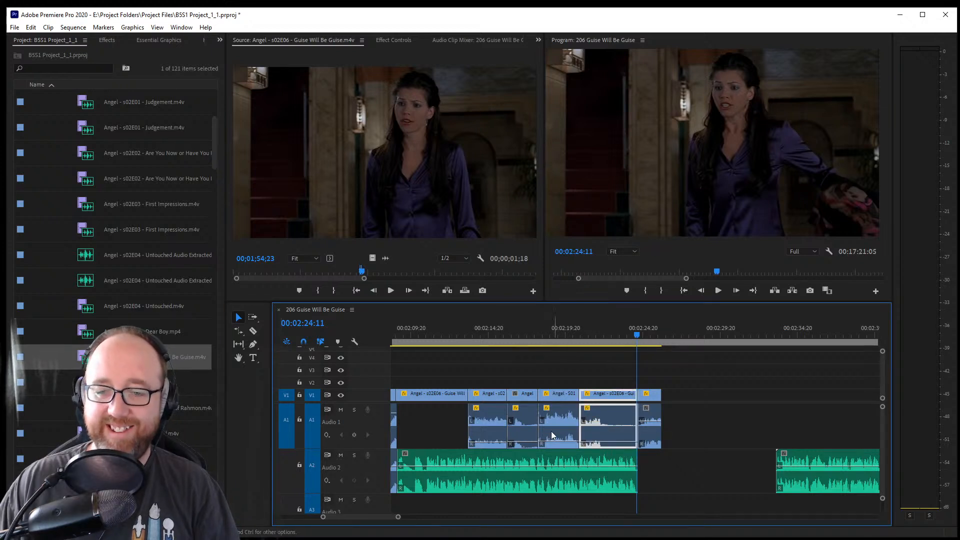
Duplicate the final excerpt's audio onto Audio 2 and raise the Audio 1 copy's level by 5.9 dB
click(578, 431)
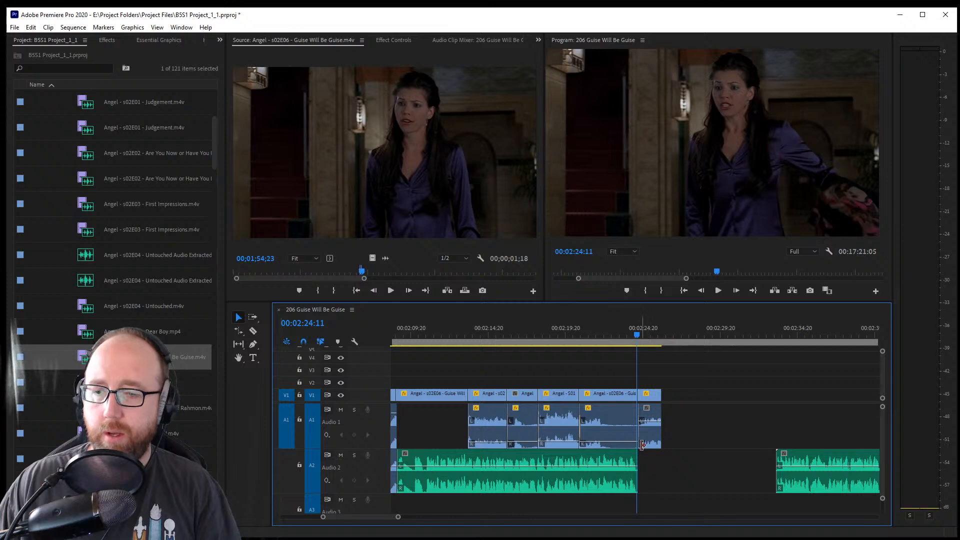
drag(646, 459, 646, 458)
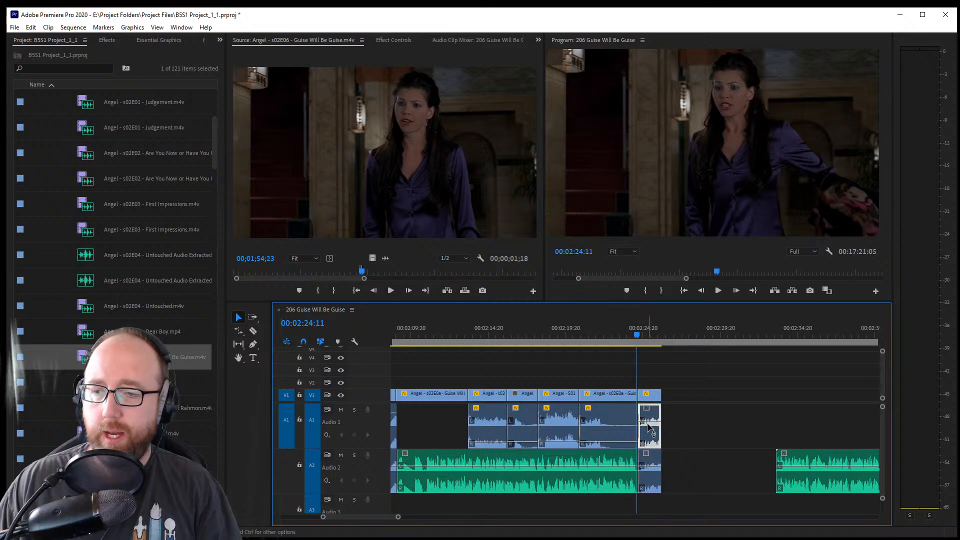
click(637, 480)
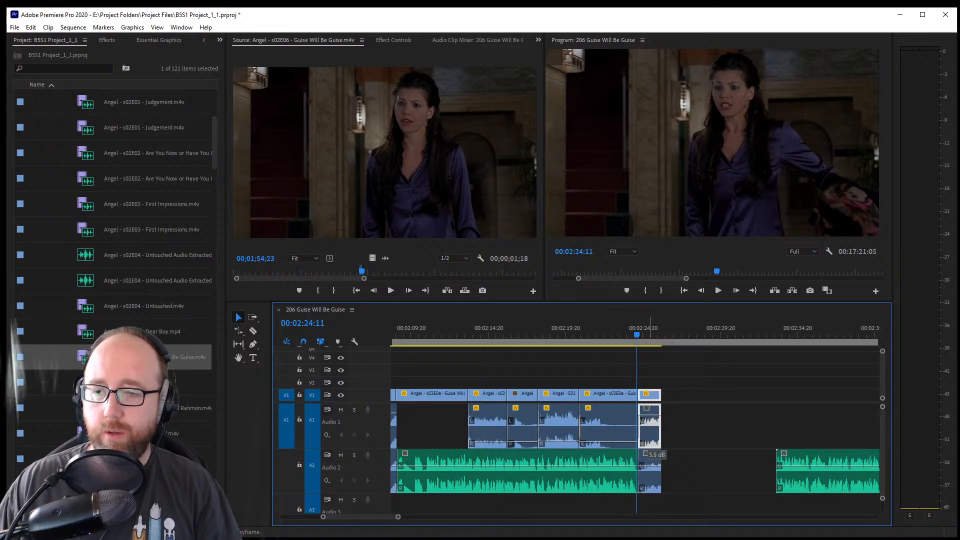
Save the project and ripple-delete the empty gap in Audio 2 between the duplicated excerpt audio and the next voice clip
key(ctrl+s)
click(722, 469)
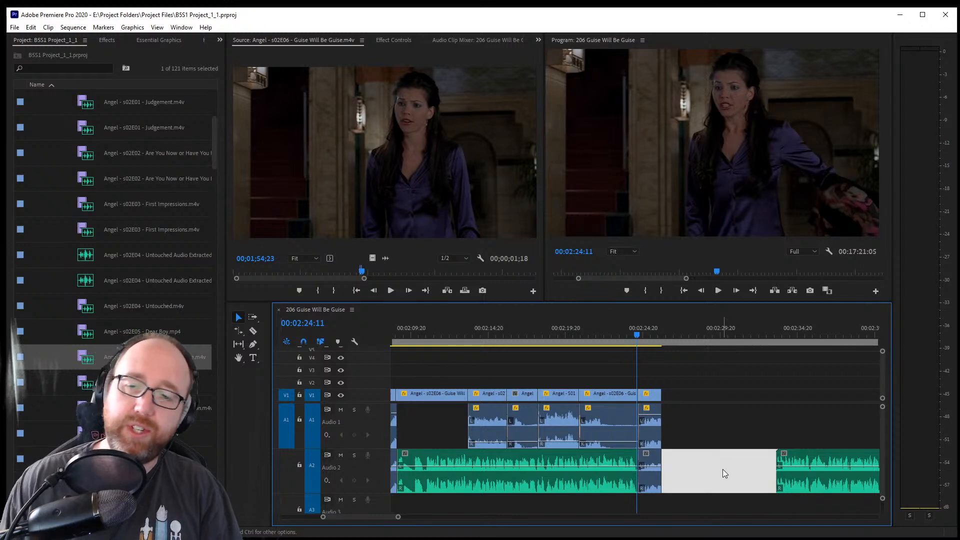
key(Delete)
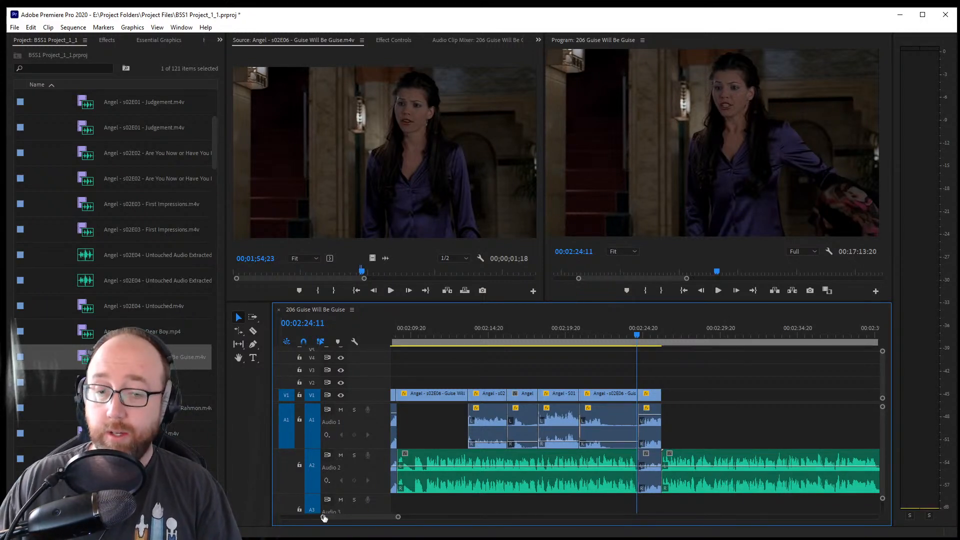
Play the excerpts from 00:02:13:00 and raise the volume of the voice clip running beneath them on Audio 2
drag(324, 517, 336, 515)
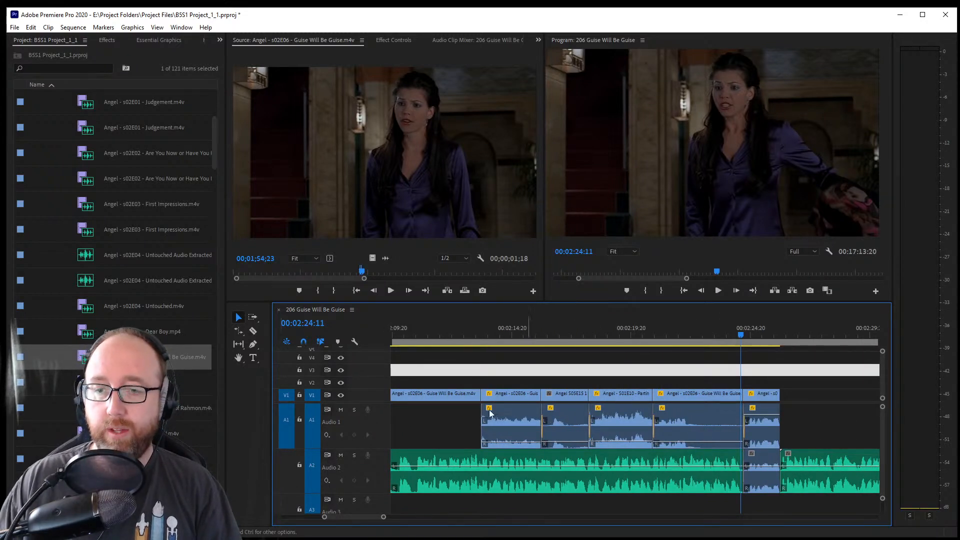
drag(465, 334, 431, 364)
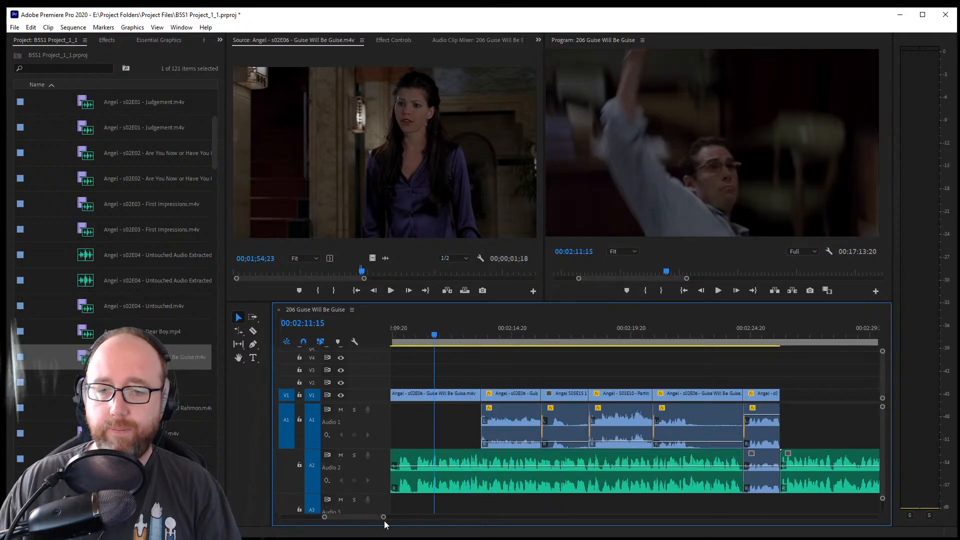
key(minus)
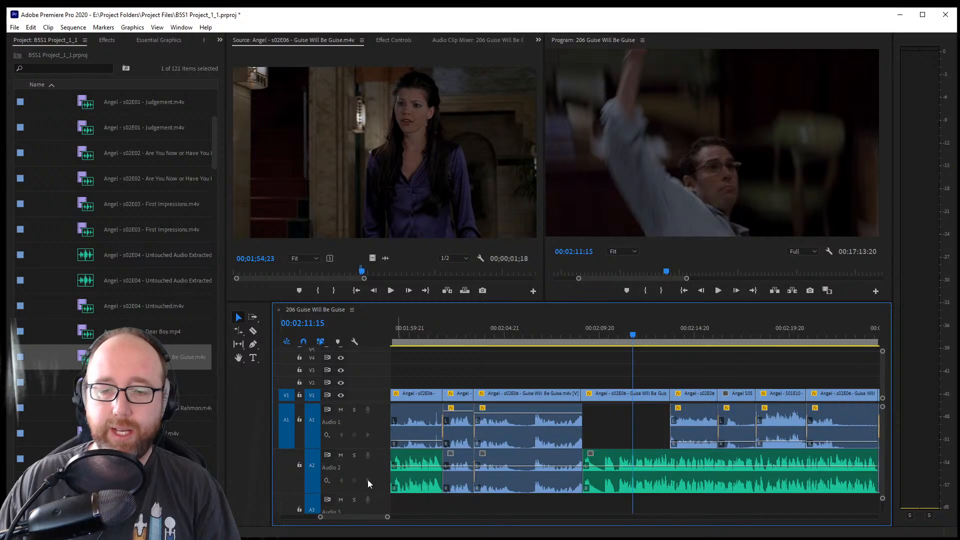
scroll(356, 515, down, 2)
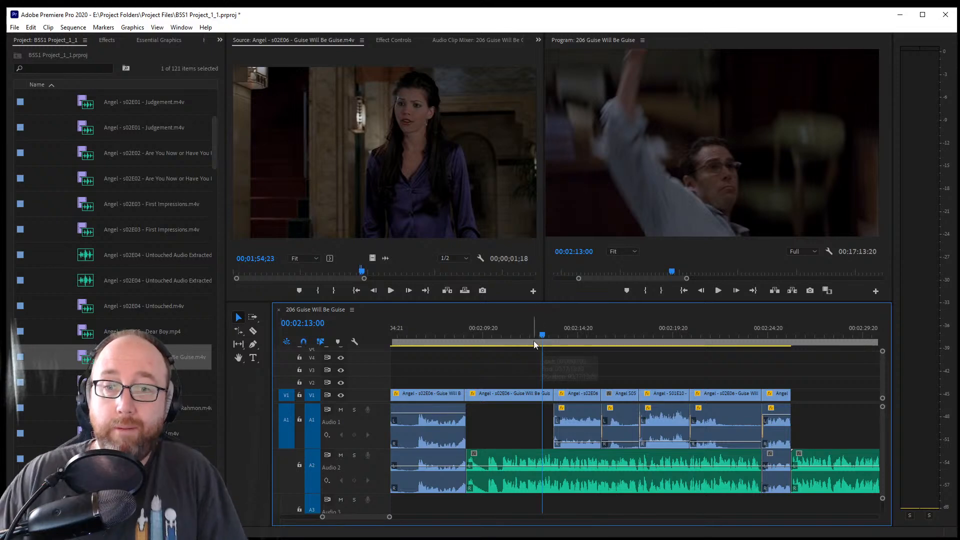
key(space)
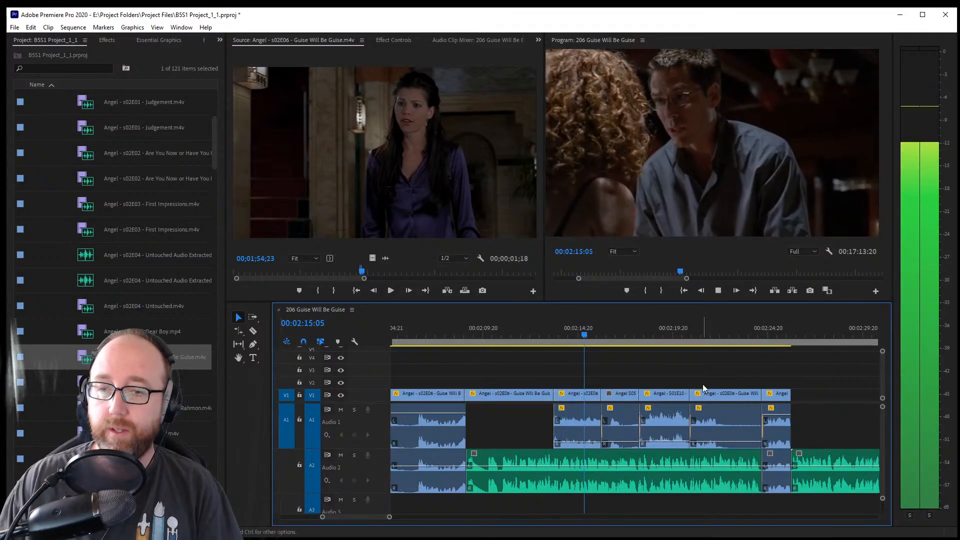
key(space)
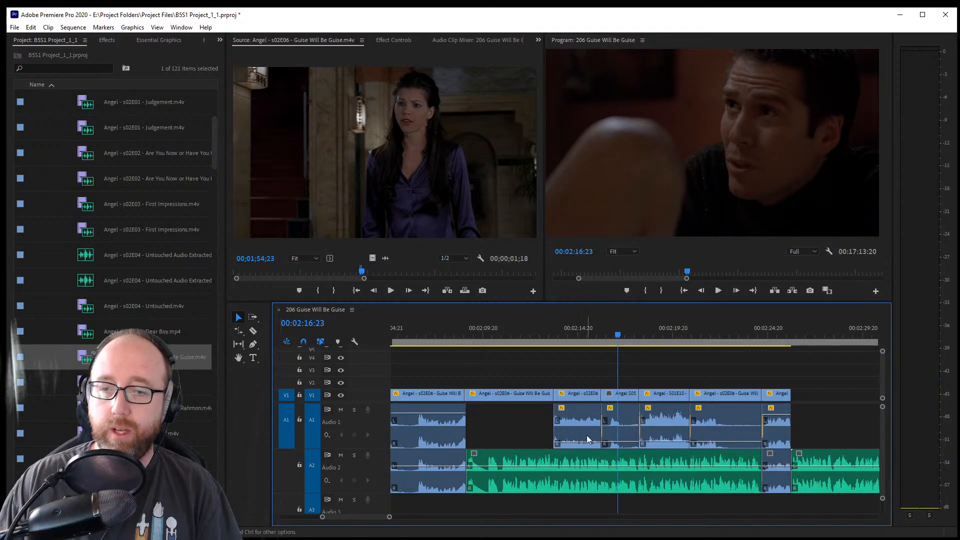
click(600, 470)
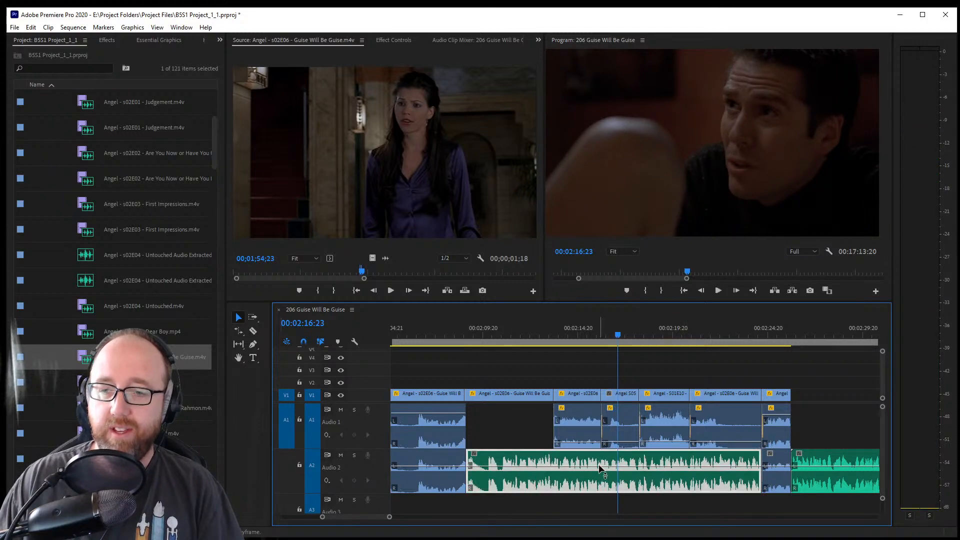
drag(600, 469, 600, 462)
Replay the section from about 00:02:13:14 to check the voice level, return to 00:02:13:17 and save the project
click(551, 330)
key(space)
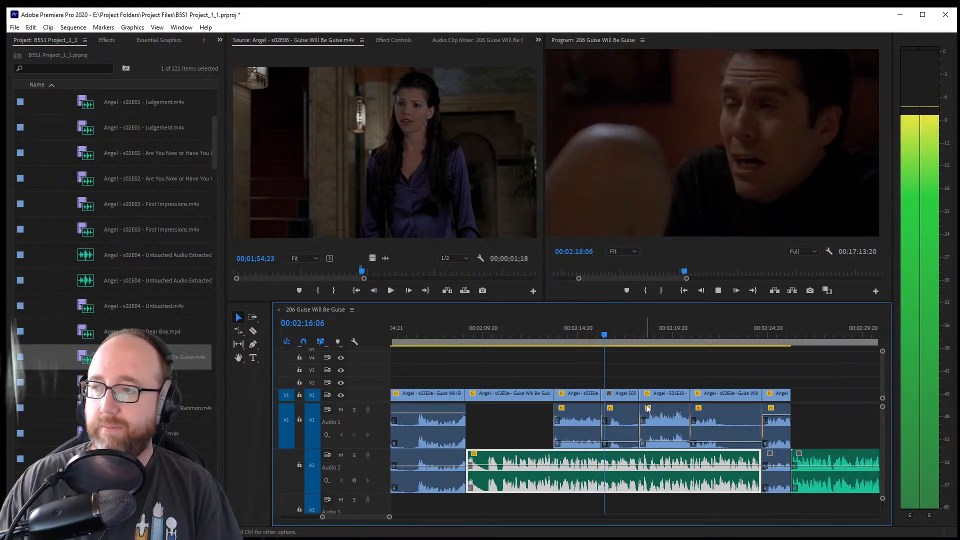
key(space)
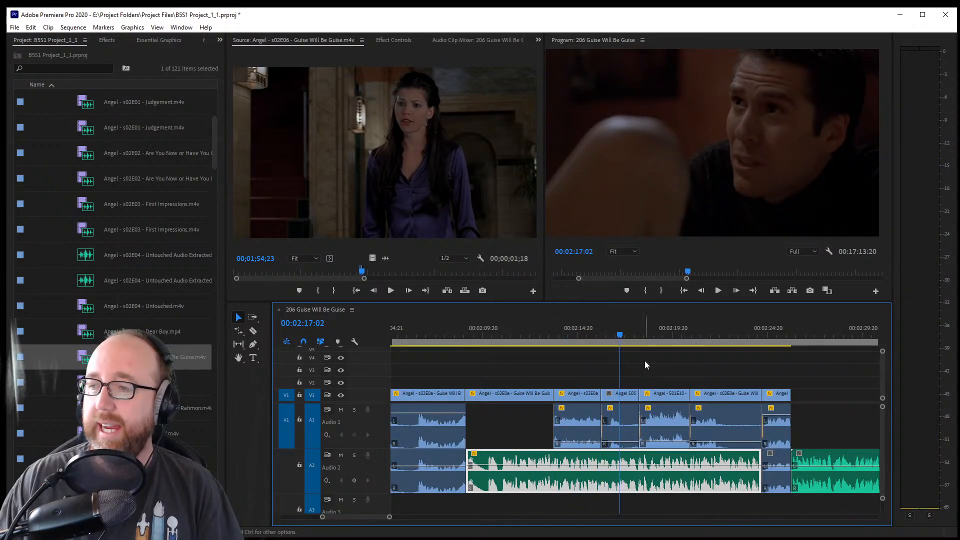
click(553, 325)
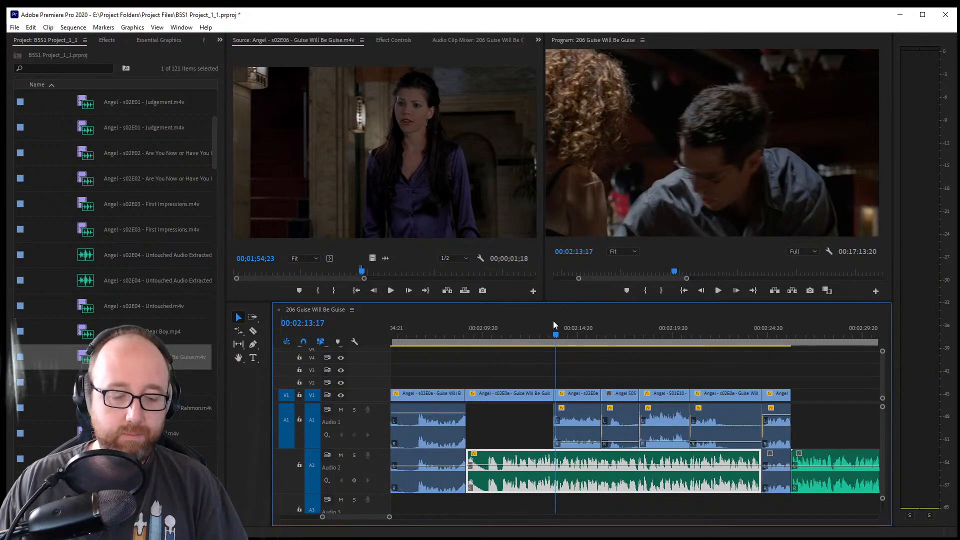
key(ctrl+s)
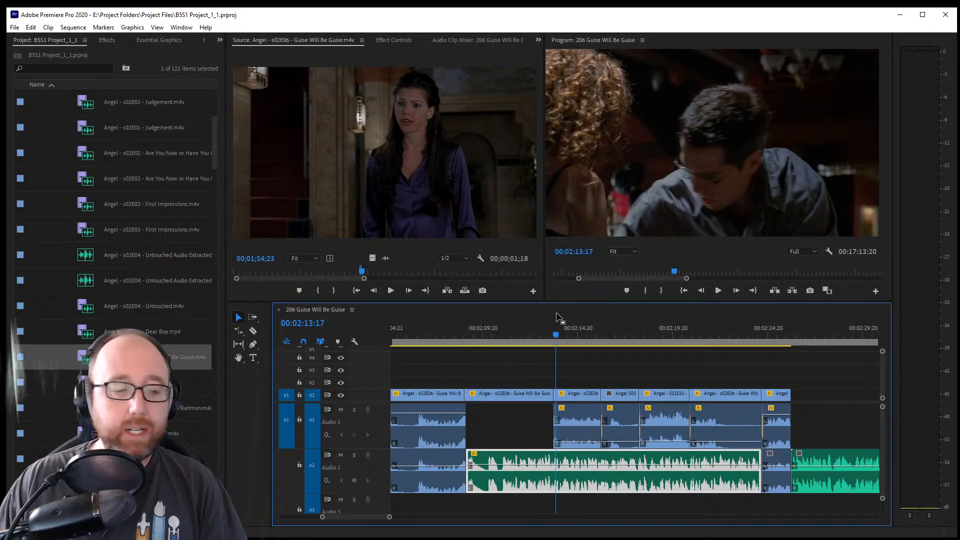
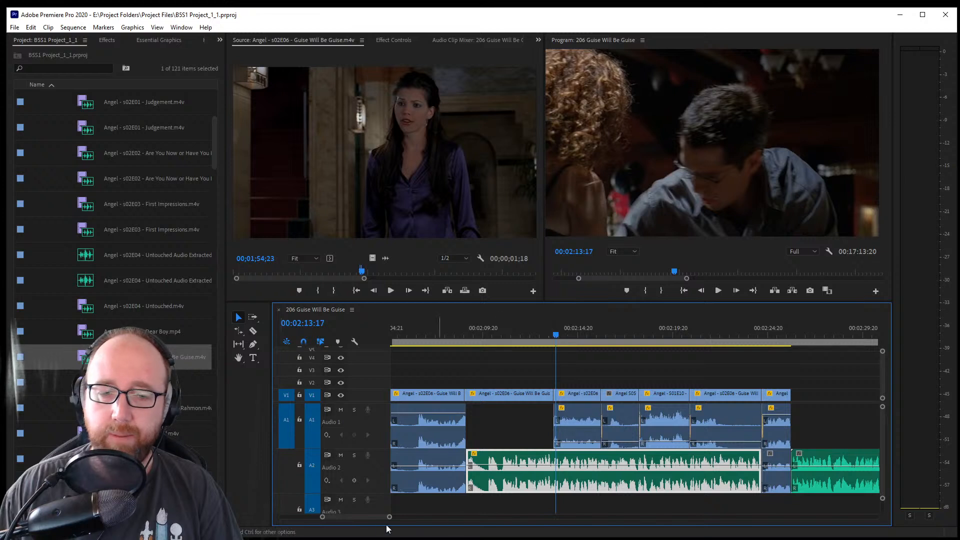
Play the sequence from 00:02:10:23 to about 00:02:21:12 to review the excerpts against the voice audio
click(524, 359)
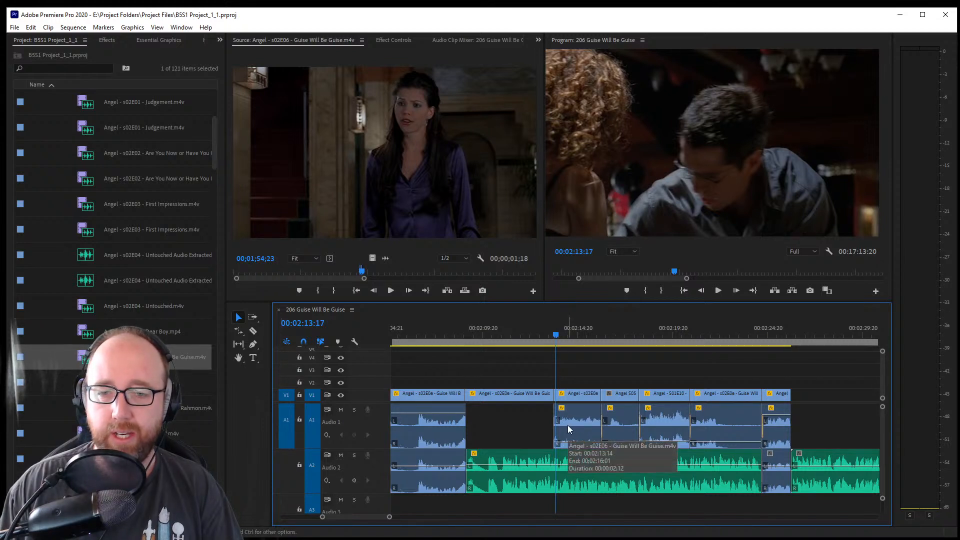
click(515, 341)
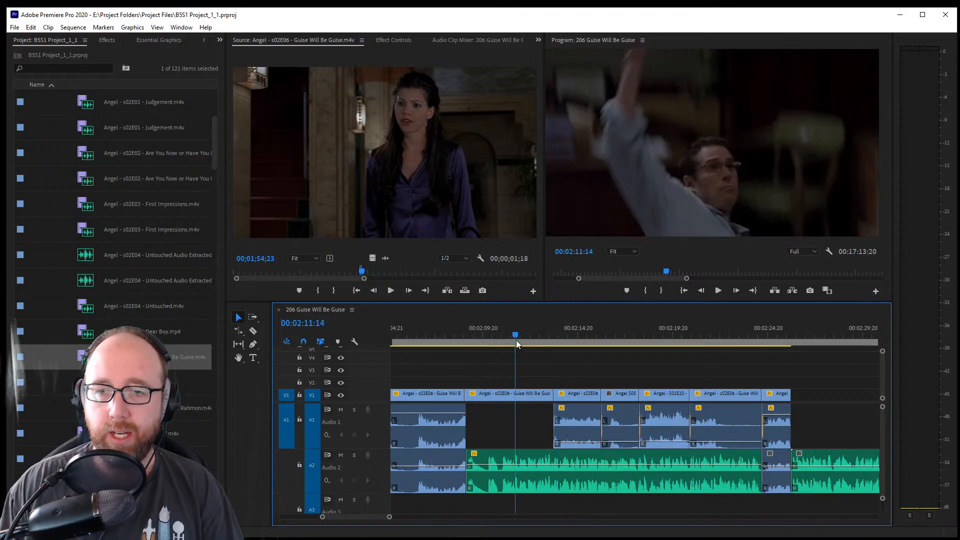
drag(389, 517, 393, 518)
scroll(388, 521, down, 6)
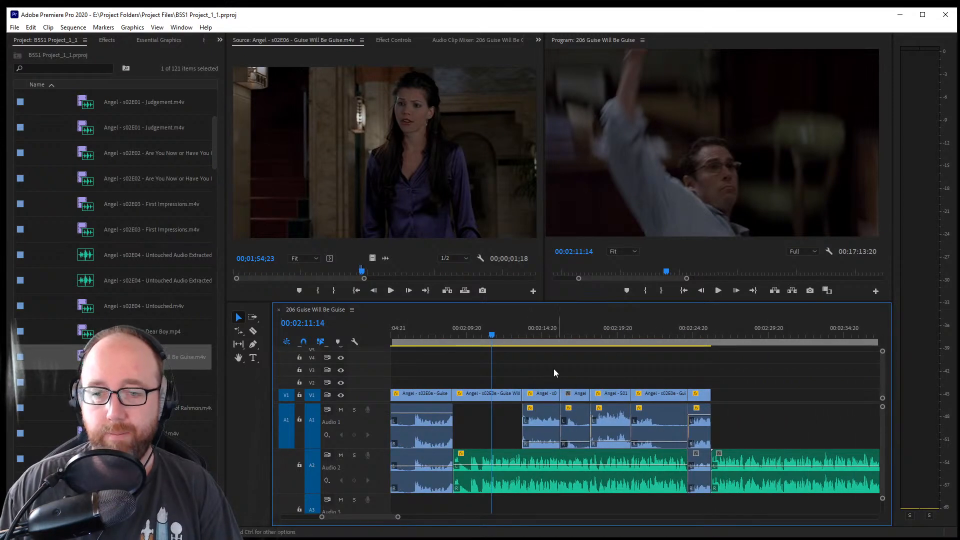
mouse_move(474, 337)
mouse_down()
mouse_move(532, 343)
mouse_move(486, 347)
mouse_up()
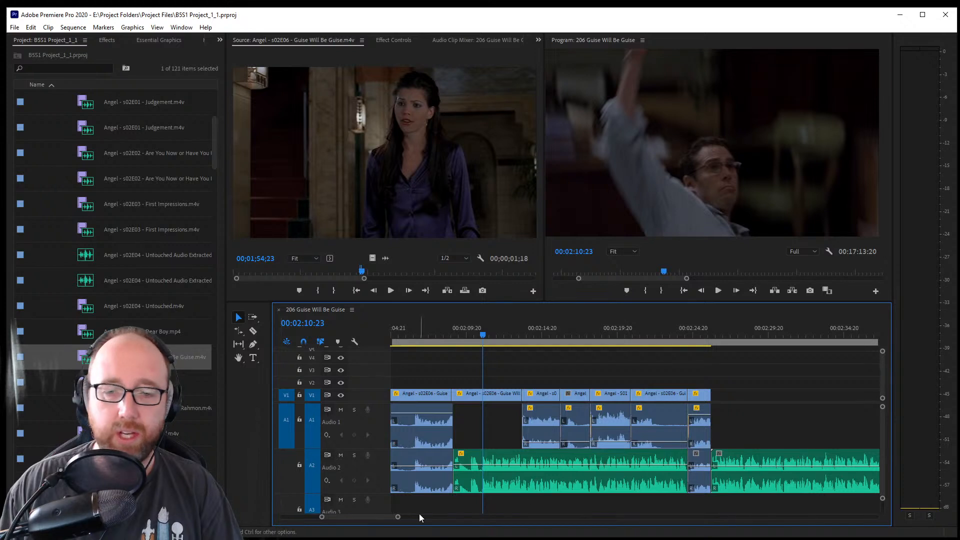
key(space)
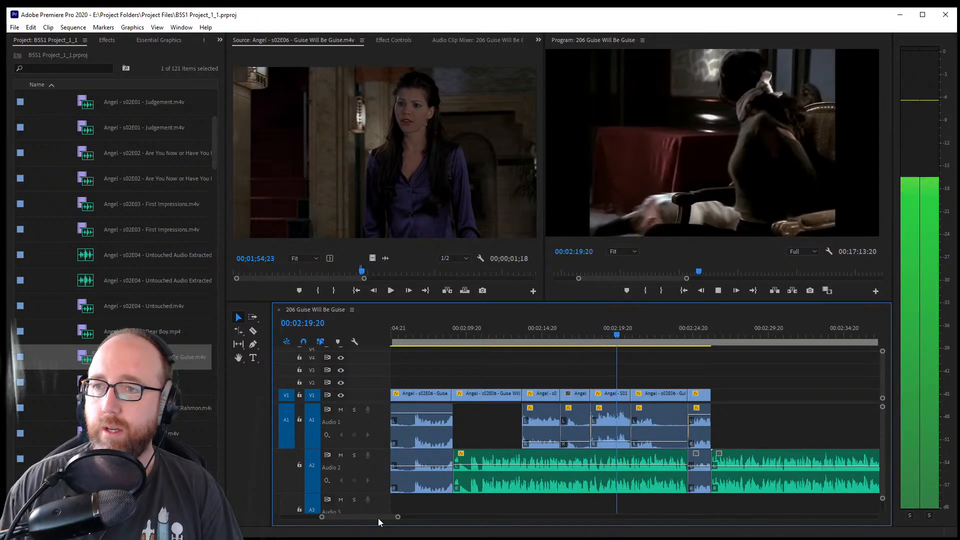
key(space)
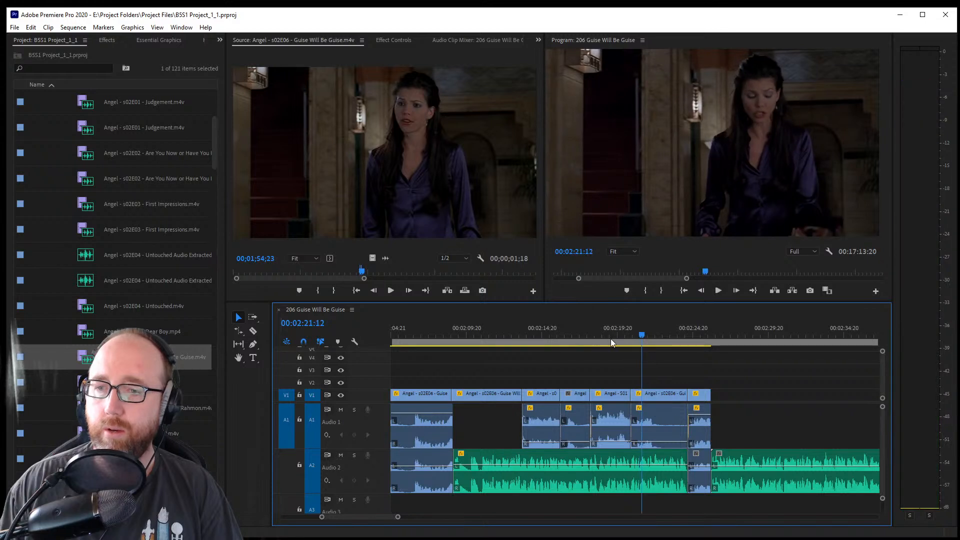
Step frame by frame from 00:02:20:08 across the cut to the woman in purple to examine the transition
drag(637, 338, 626, 339)
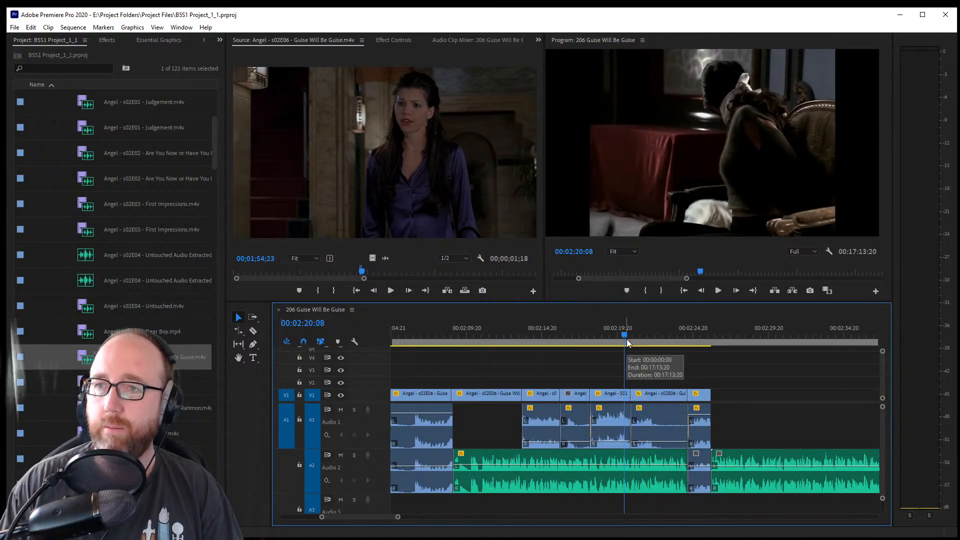
key(Right)
key(Right)
key(Right)
key(Right)
key(Right)
key(Right)
key(Right)
key(Right)
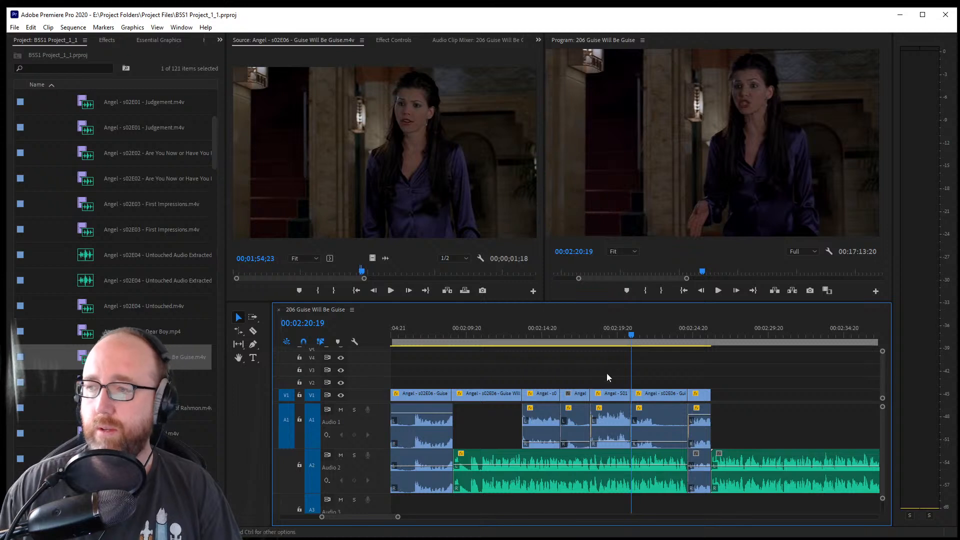
Play from 00:02:19:02 through the final excerpt and into the uncovered voice audio, stopping at 00:02:29:07
click(617, 332)
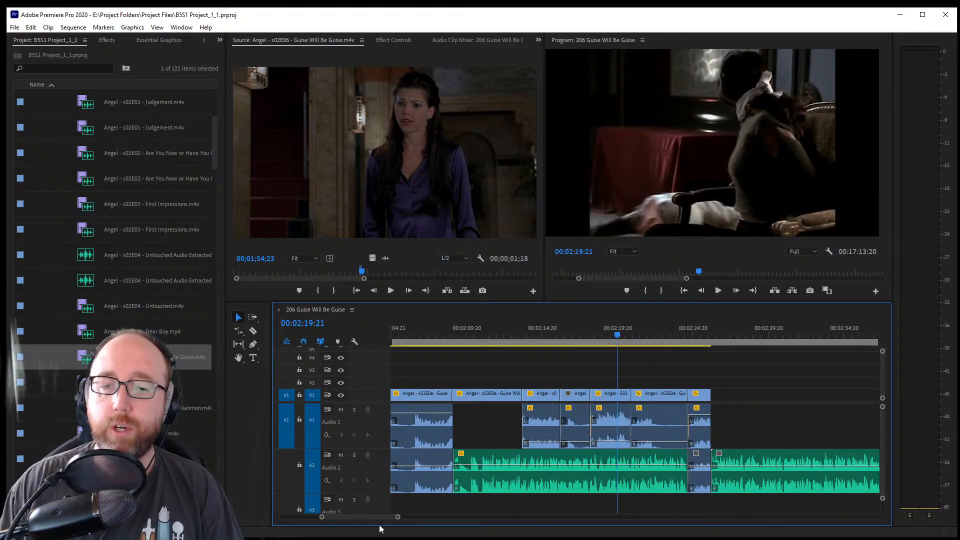
drag(399, 517, 376, 517)
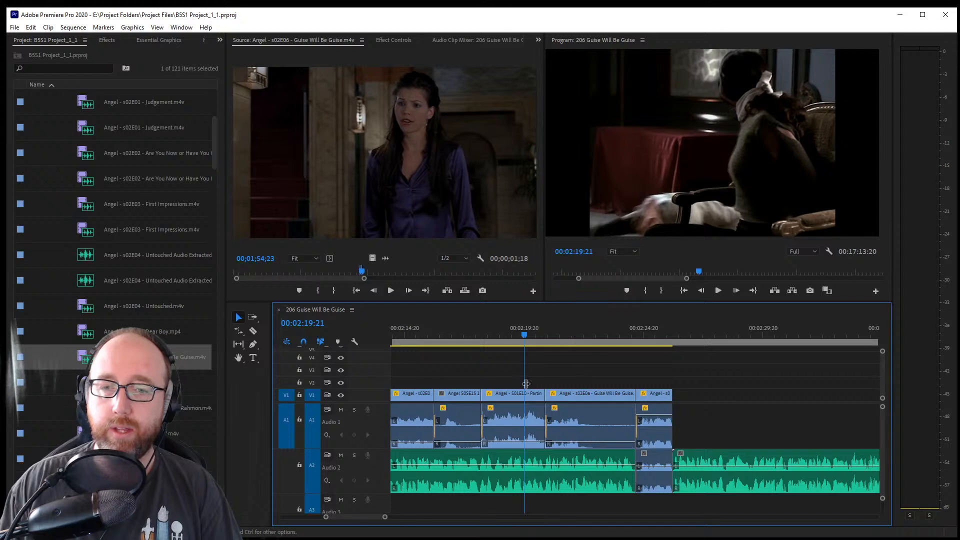
click(504, 335)
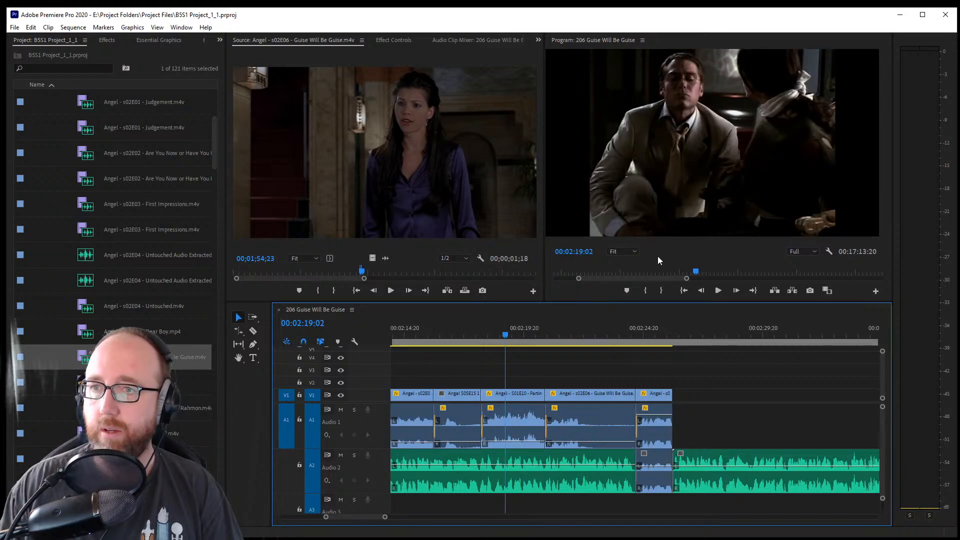
key(space)
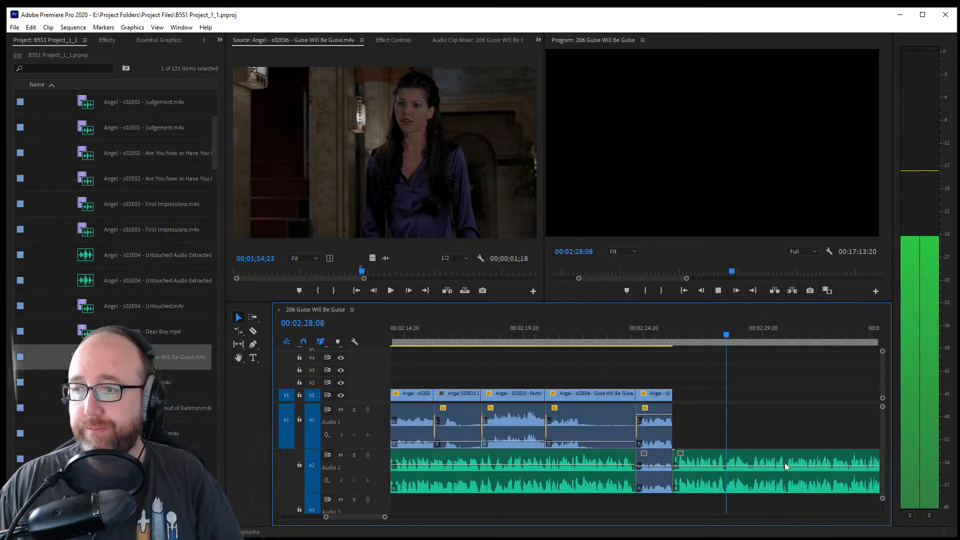
key(space)
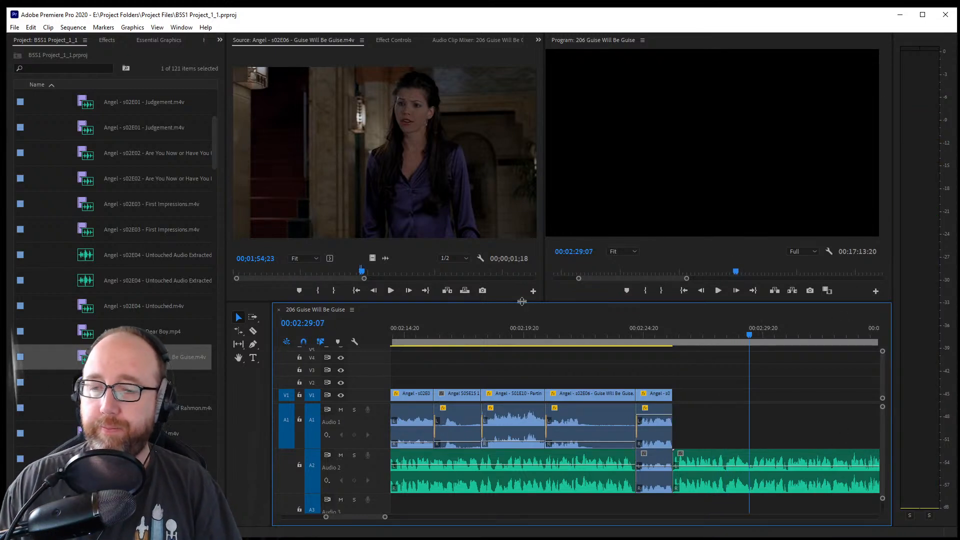
Save the project and replay the uncovered voice audio after the last excerpt, stopping at 00:02:28:08
key(ctrl+s)
click(717, 332)
key(space)
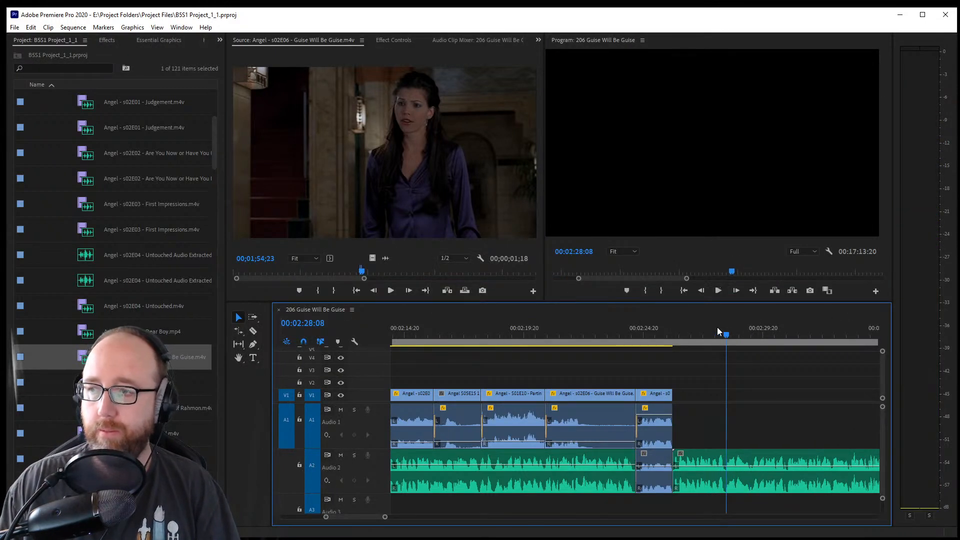
Mark the shot of the man climbing out of the floor hatch in the Guise Will Be Guise source, from about 00:02:15:17 to 00:02:18:06
click(361, 268)
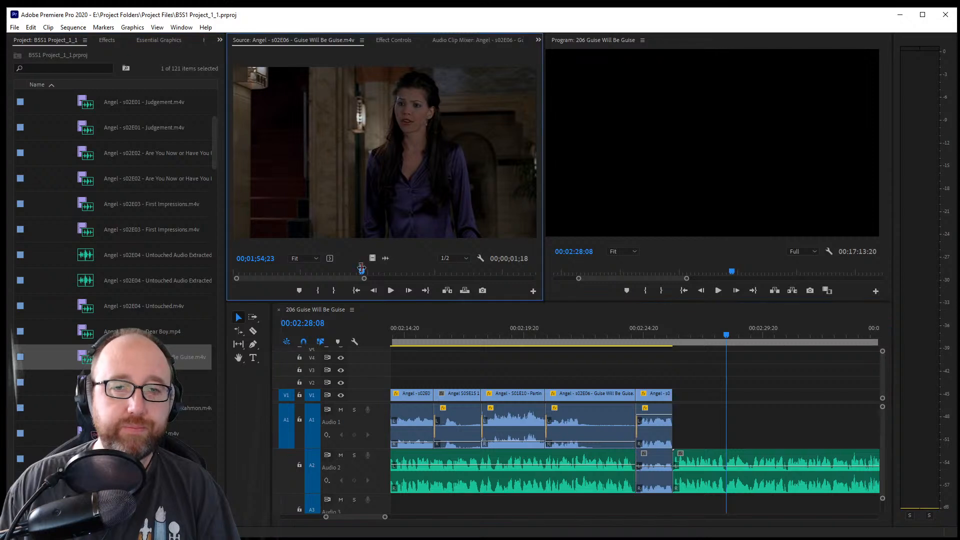
mouse_move(379, 274)
mouse_down()
mouse_move(404, 273)
mouse_move(381, 273)
mouse_up()
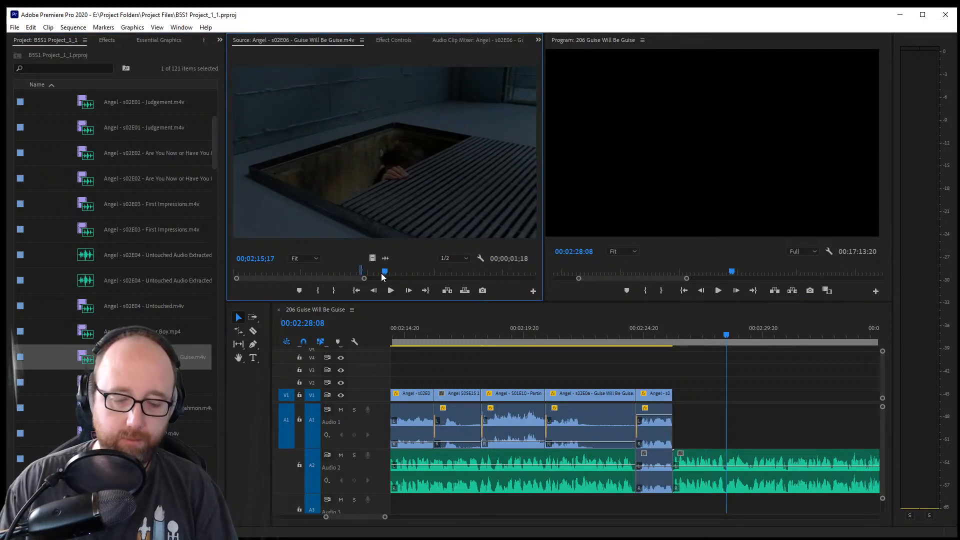
key(space)
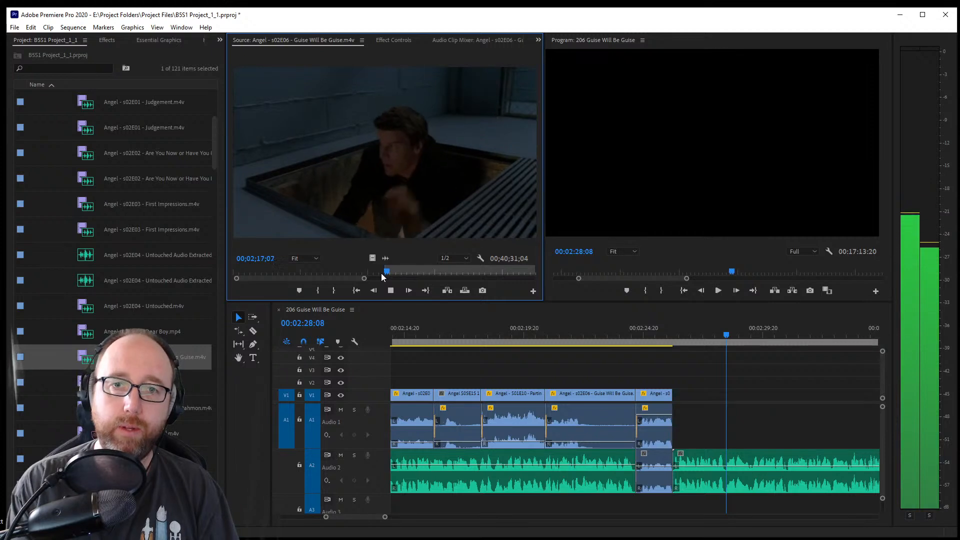
key(space)
key(o)
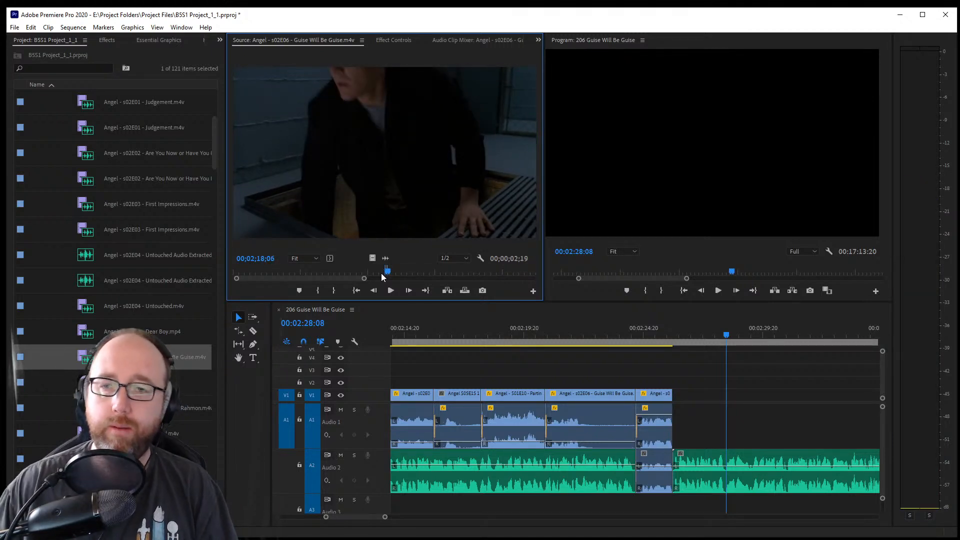
Place the marked hatch excerpt directly after the last clip on V1 and A1 and trim its end to 00:02:28:08
drag(467, 125, 673, 425)
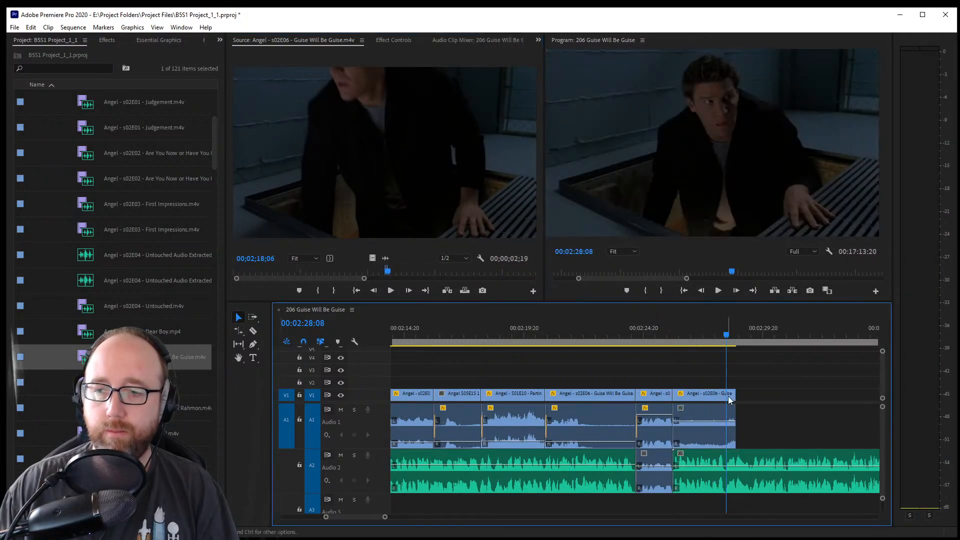
drag(731, 395, 726, 395)
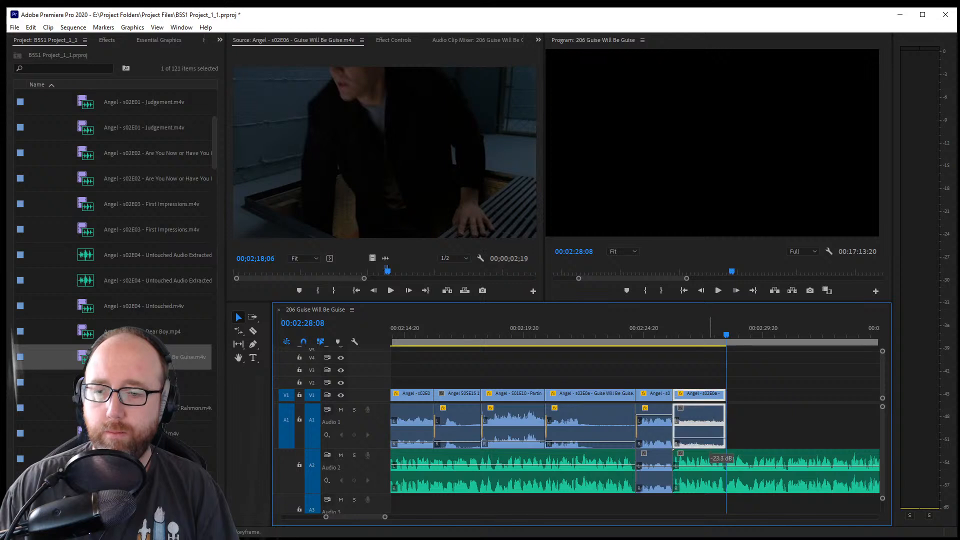
Lower the hatch excerpt's audio to about -23 dB and add audio transitions at its opening cut on Audio 1 and Audio 2
drag(710, 440, 680, 435)
click(668, 429)
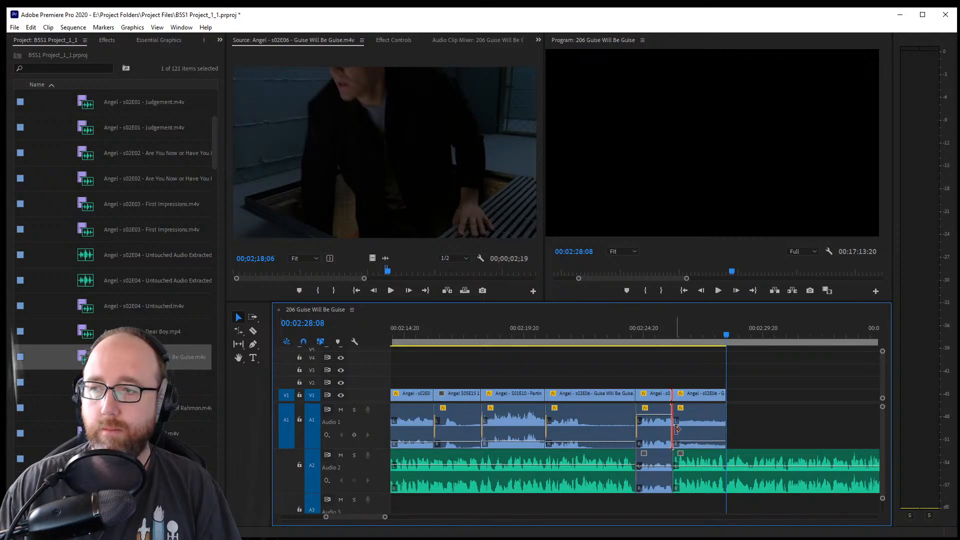
click(684, 364)
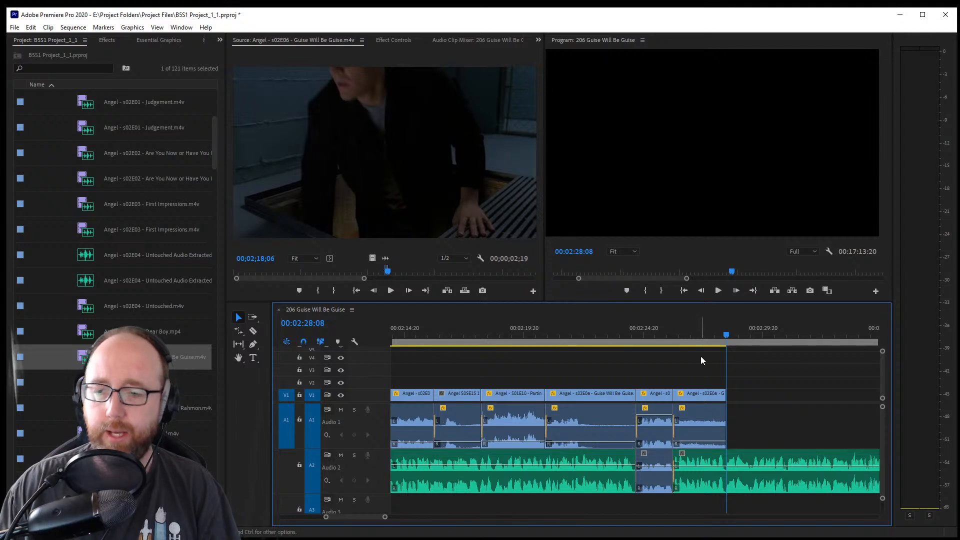
Play from 00:02:25:12 through the hatch excerpt to 00:02:29:11 to review the cut and audio balance
click(659, 335)
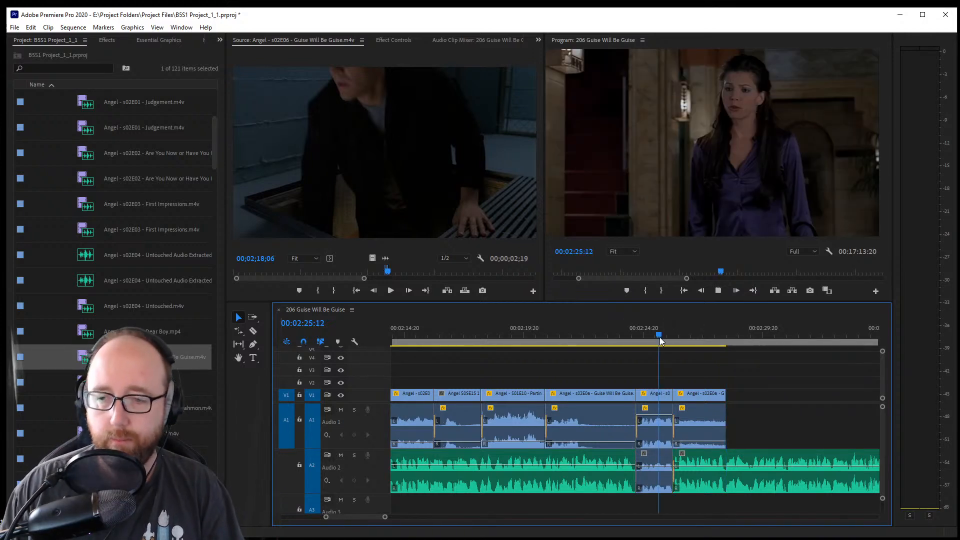
key(space)
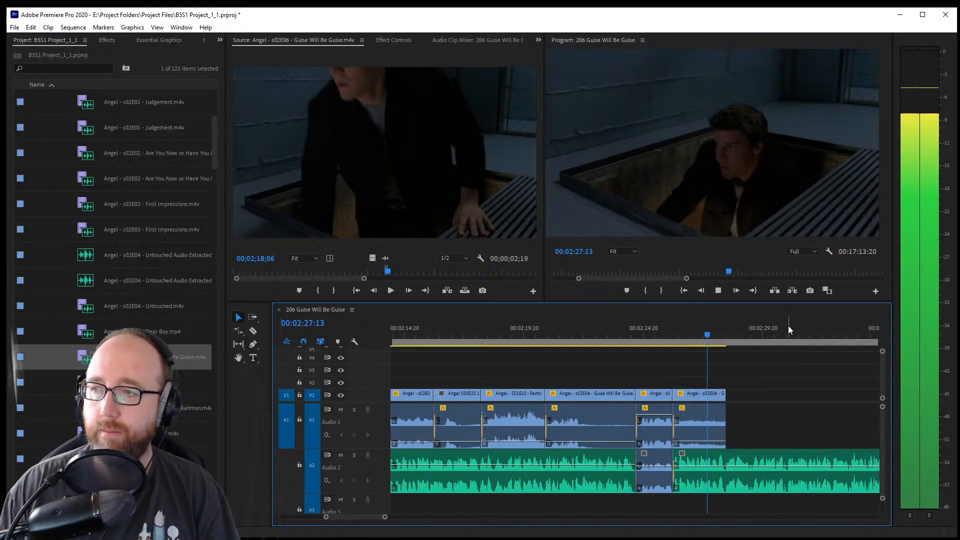
key(space)
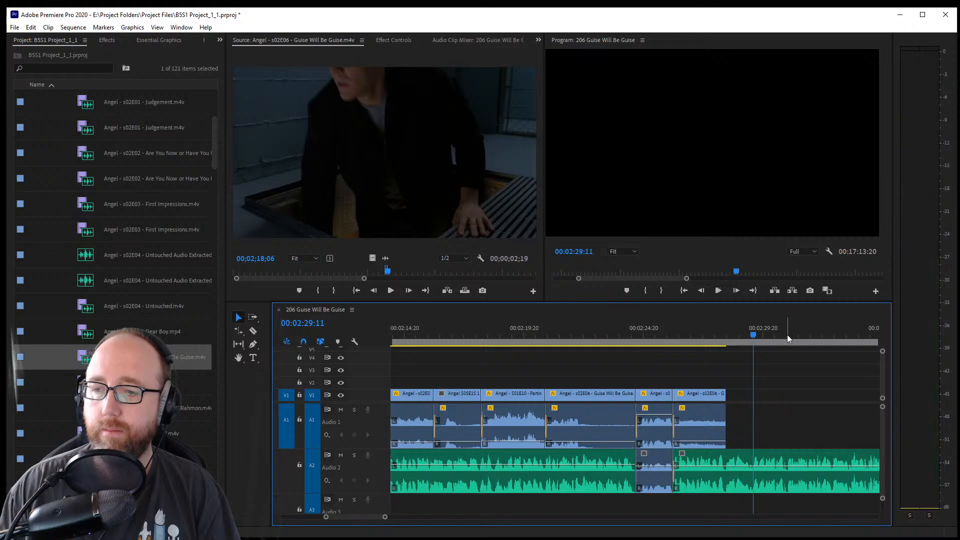
Expand the Angel Season 1 folder and open the S01E21 Blind Date episode as the source clip
scroll(59, 397, up, 3)
scroll(24, 155, down, 2)
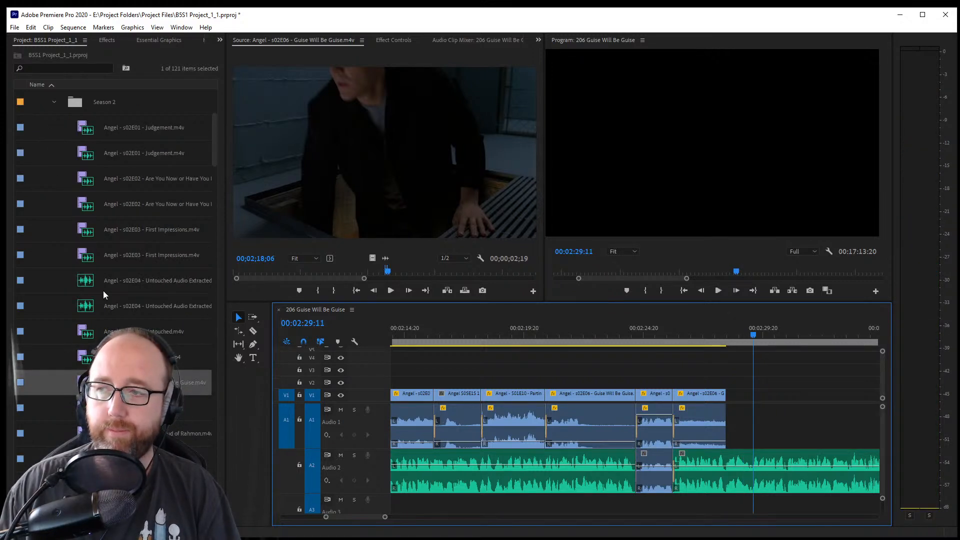
scroll(76, 226, up, 6)
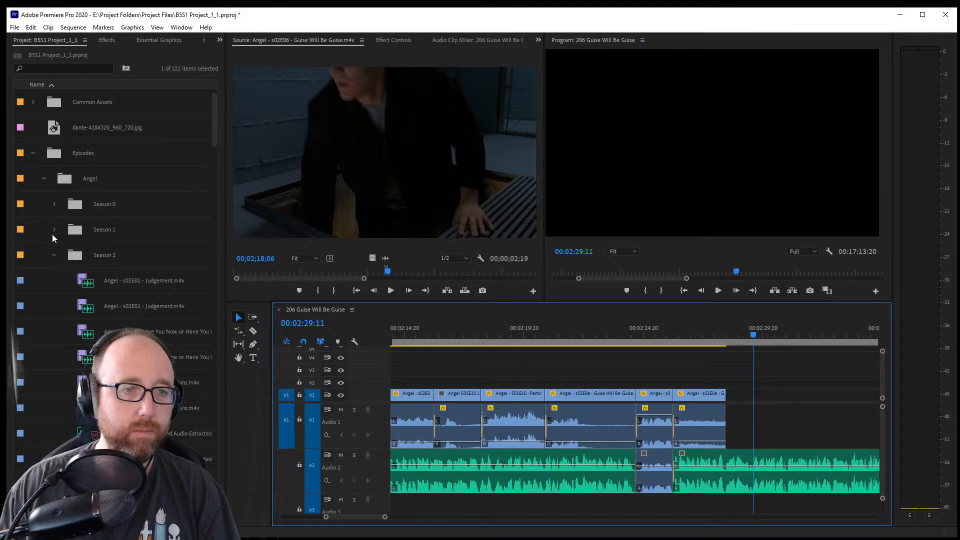
click(54, 229)
scroll(193, 371, down, 7)
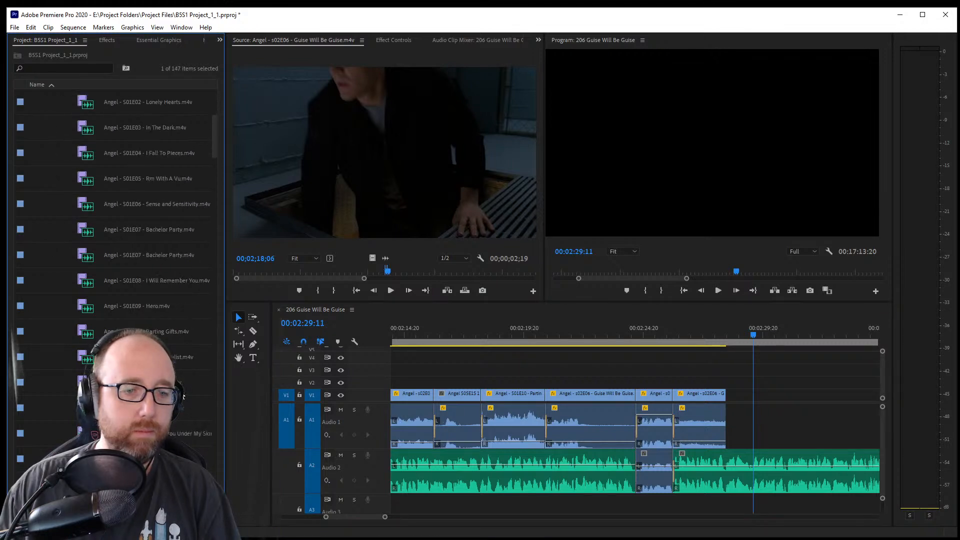
scroll(184, 397, down, 7)
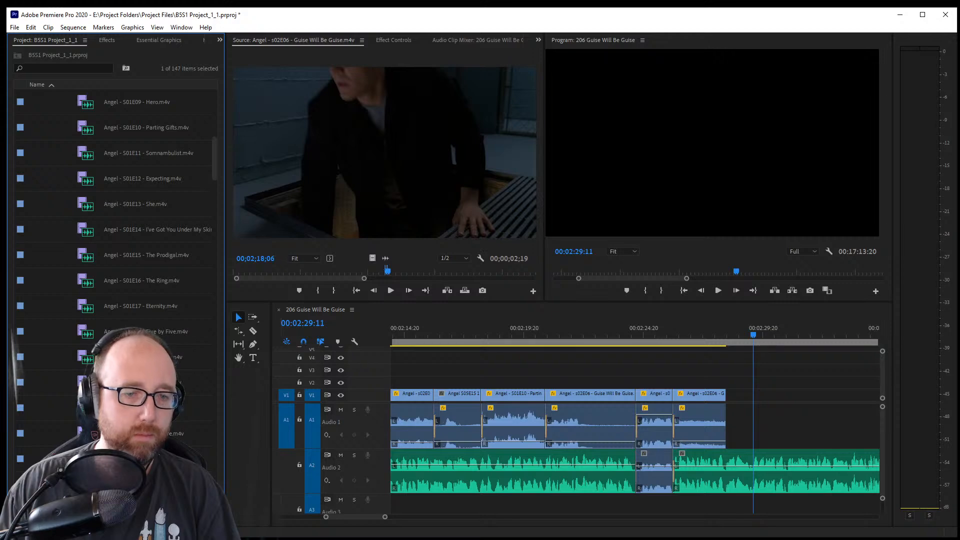
double_click(180, 433)
Scrub through the Blind Date episode to about 00:20:28:04 to look for a matching excerpt
drag(333, 274, 463, 274)
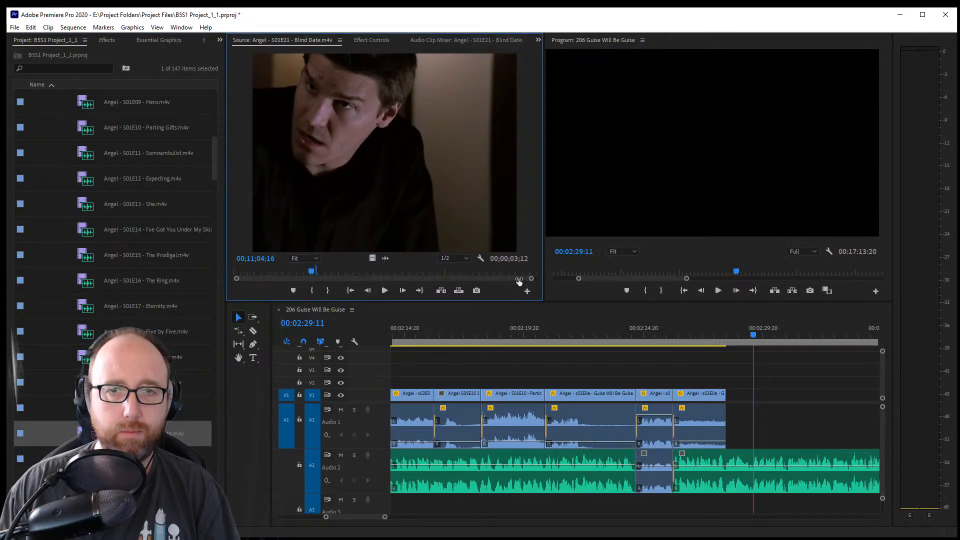
click(343, 275)
drag(344, 275, 379, 278)
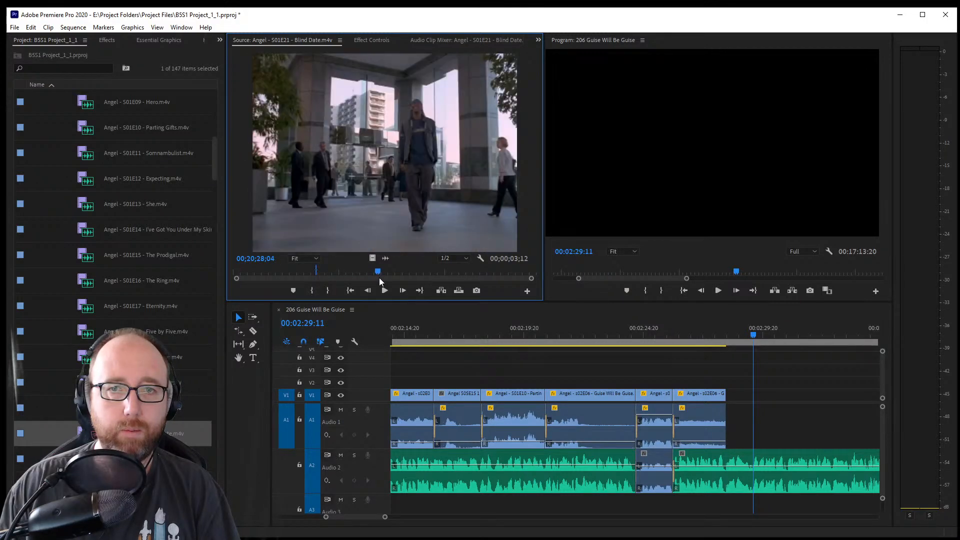
Mark a 00;00;01;17 excerpt of Angel - S01E21 - Blind Date.m4v ending at 00;20;31;15, where the man in the lobby looks up
key(i)
key(space)
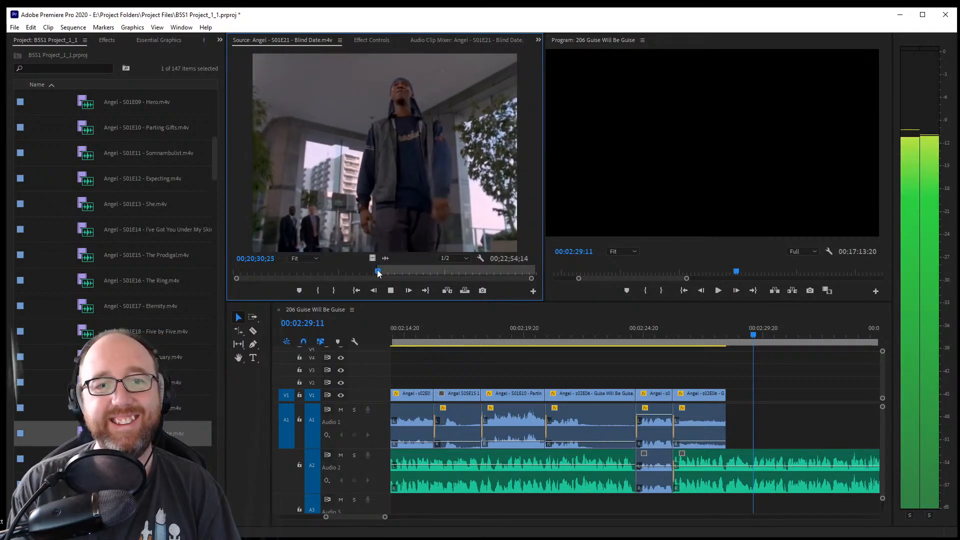
key(space)
key(o)
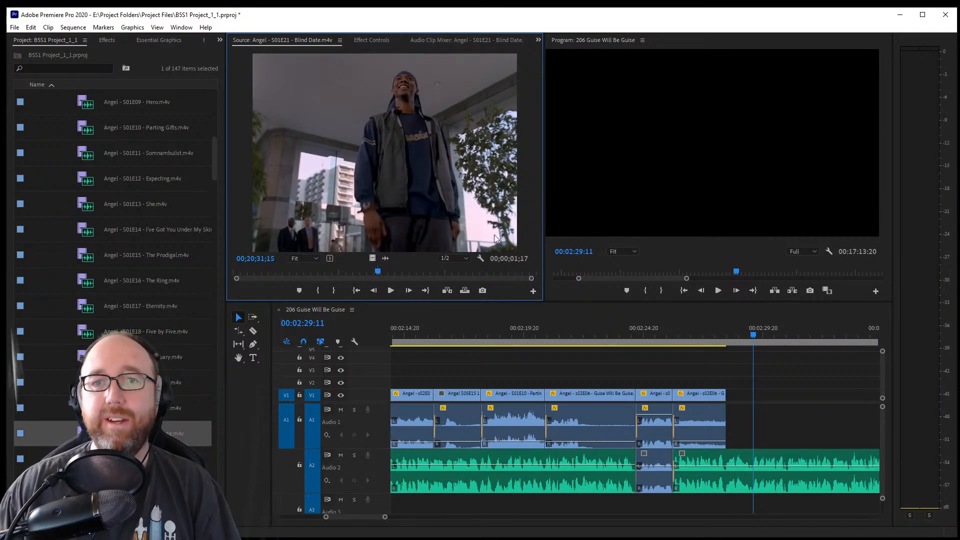
Place the Blind Date excerpt directly after the last clip on V1 and trim its end to 00:02:29:11
drag(773, 343, 738, 396)
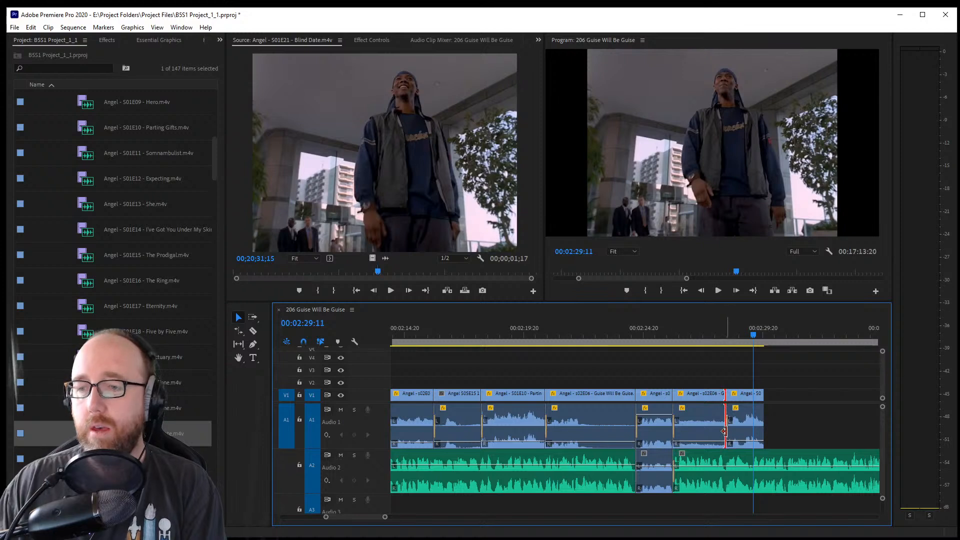
mouse_move(732, 395)
mouse_down()
mouse_move(760, 397)
mouse_move(726, 400)
mouse_up()
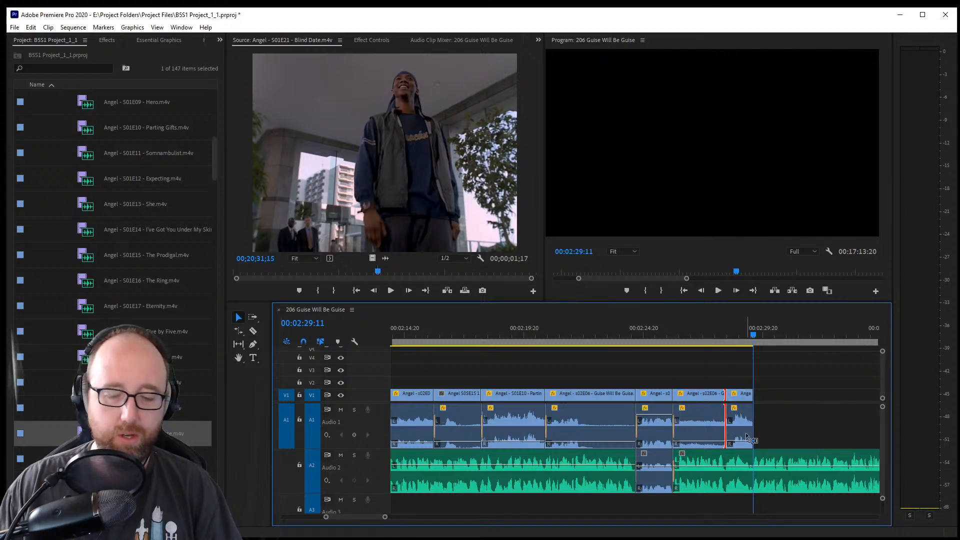
click(787, 421)
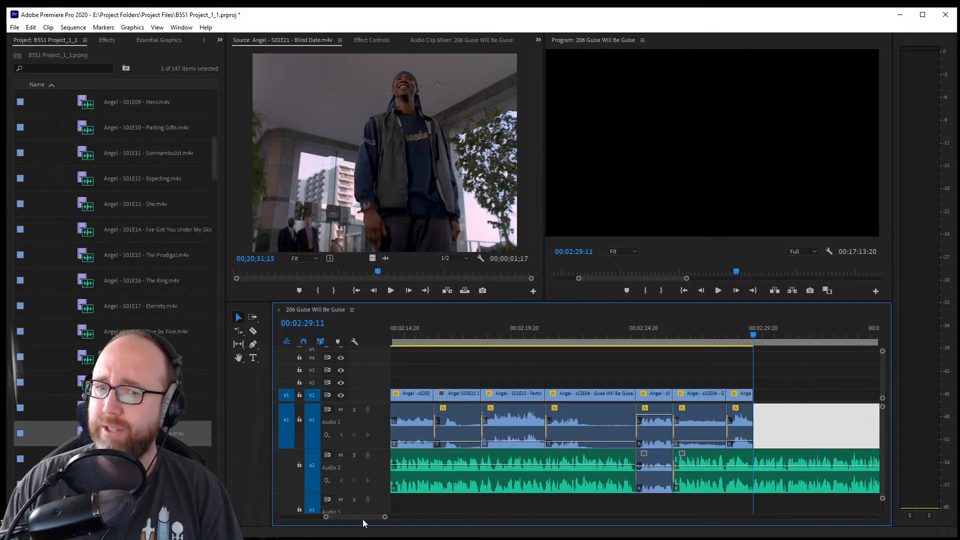
Duplicate the Guise Will Be Guise clip that precedes the Blind Date excerpt to 00:02:29:11 on V1, and trim the copy to 15 frames
drag(362, 519, 364, 518)
click(568, 368)
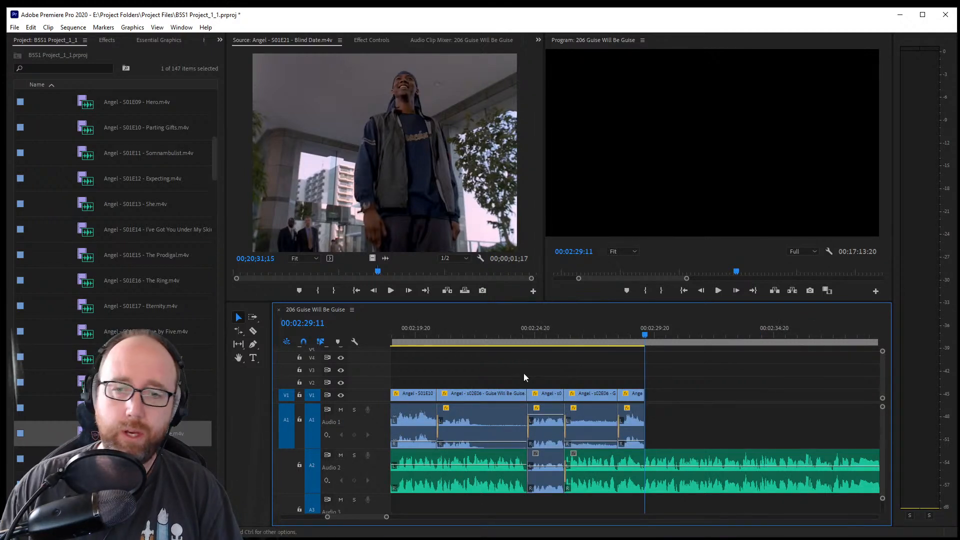
click(561, 340)
key(space)
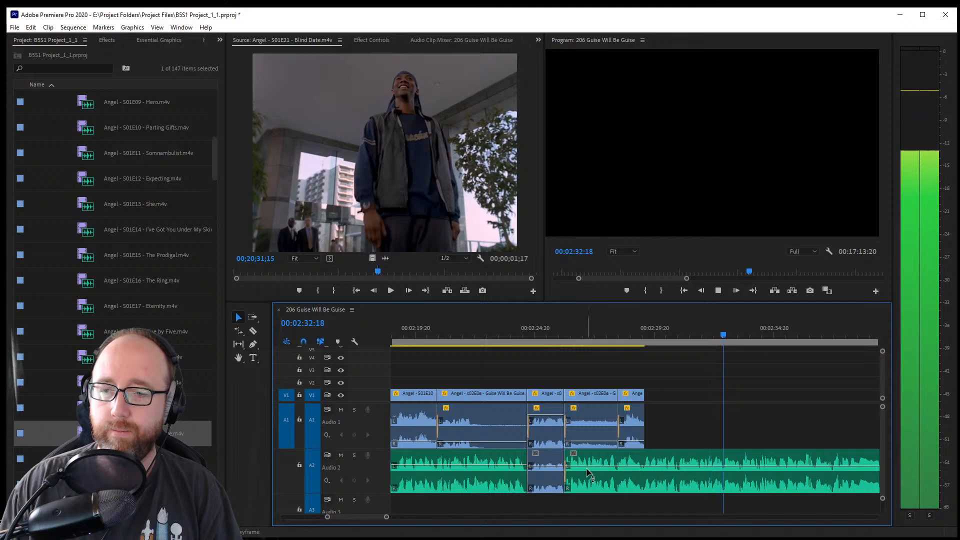
key(space)
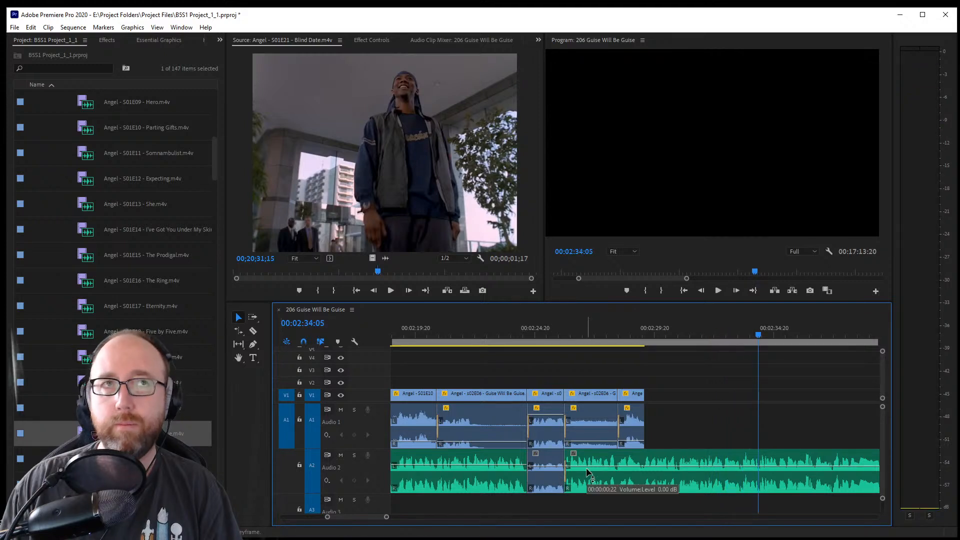
click(592, 396)
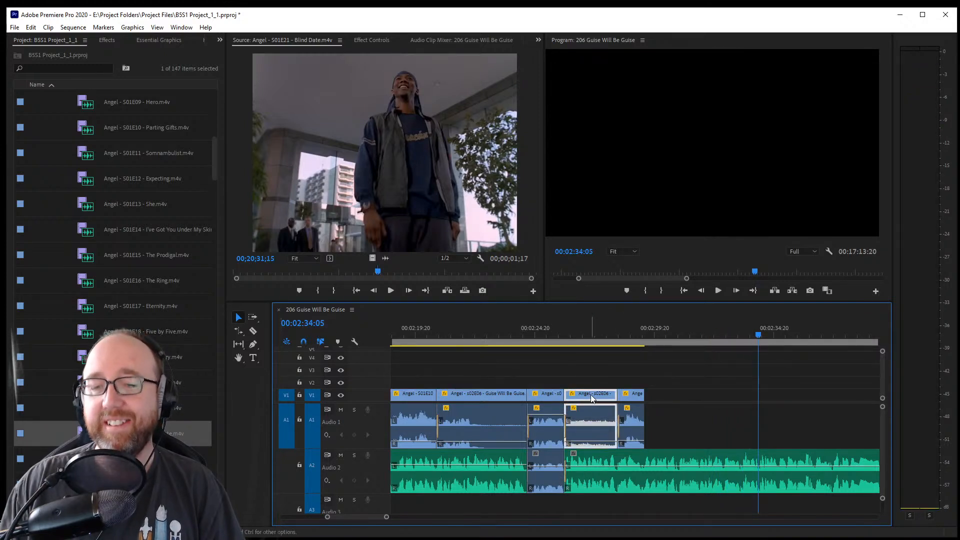
drag(590, 395, 763, 411)
mouse_move(675, 401)
mouse_down()
mouse_move(689, 403)
mouse_move(659, 397)
mouse_up()
drag(725, 396, 725, 397)
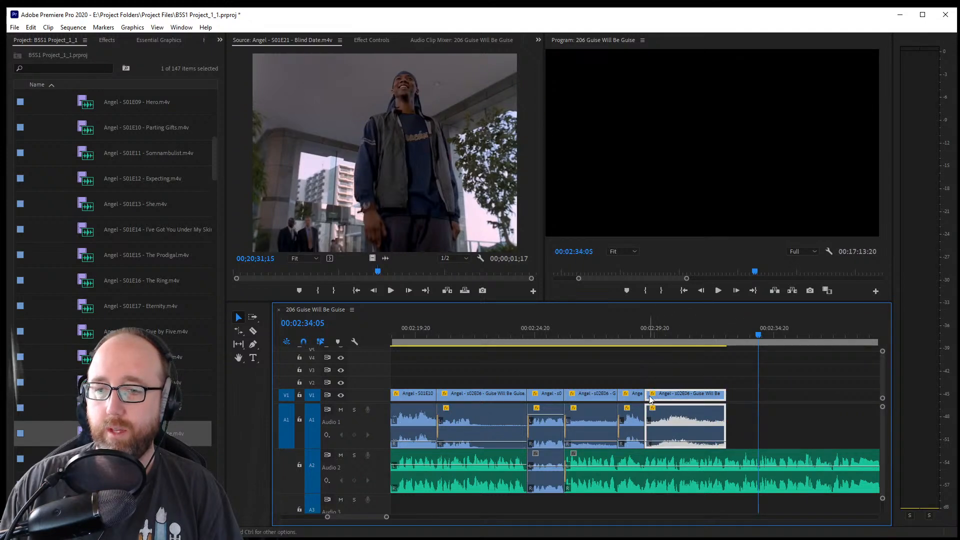
mouse_move(648, 396)
mouse_down()
mouse_move(743, 396)
mouse_move(653, 396)
mouse_up()
click(645, 336)
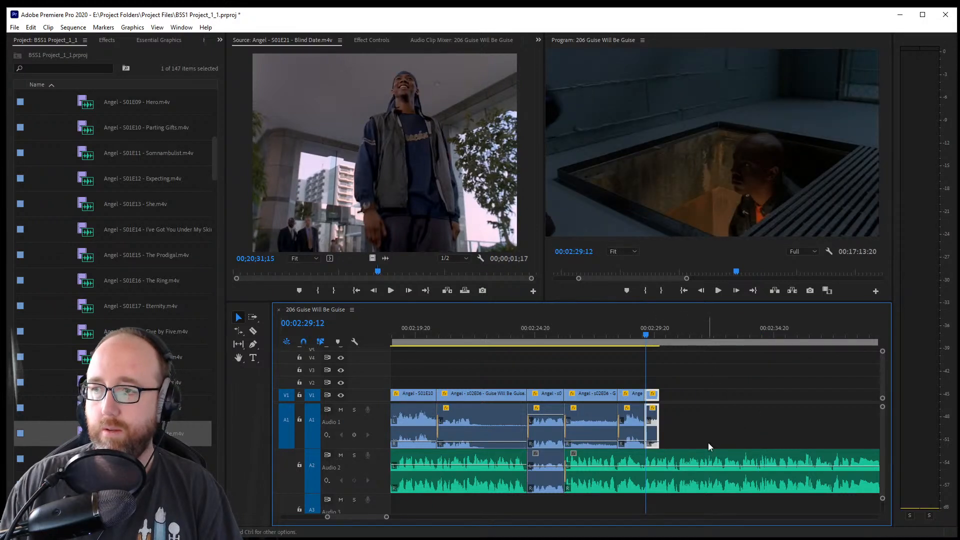
Add a frame hold to the short Guise Will Be Guise clip at 00:02:29:12 and delete its audio
right_click(653, 395)
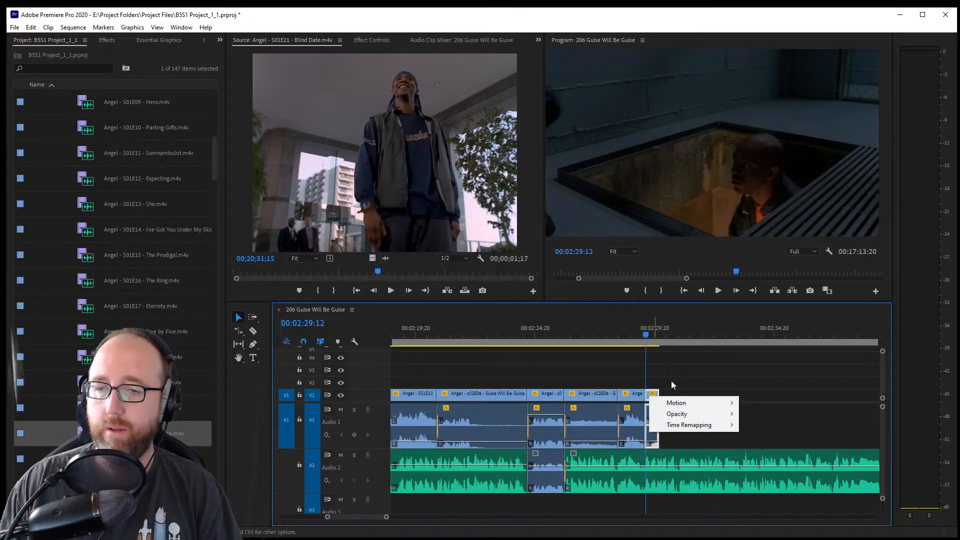
click(671, 358)
click(671, 358)
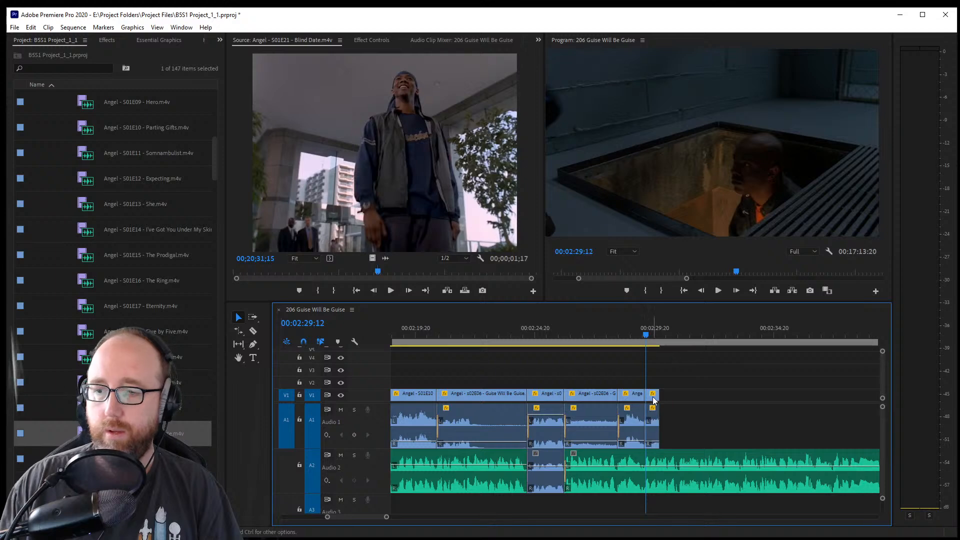
right_click(653, 395)
click(662, 384)
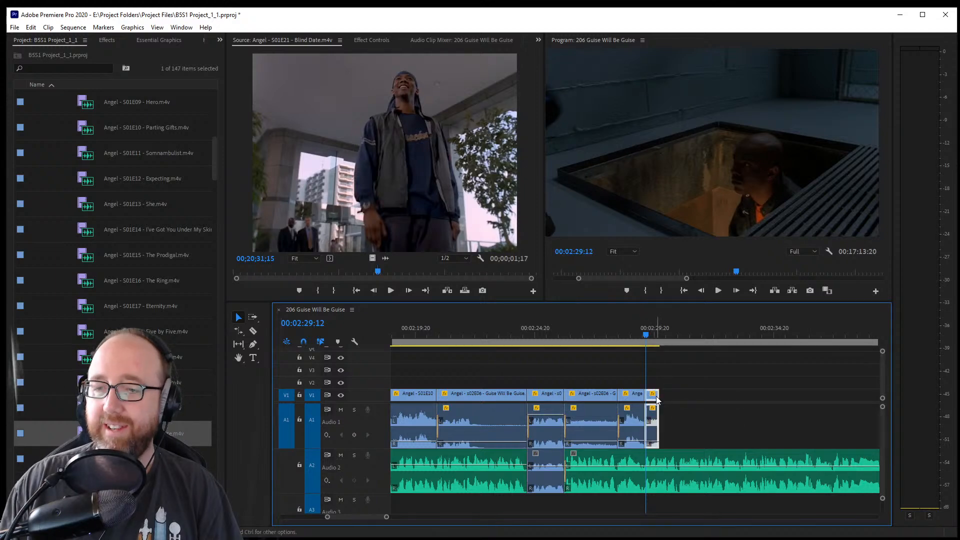
right_click(652, 396)
click(665, 370)
click(666, 371)
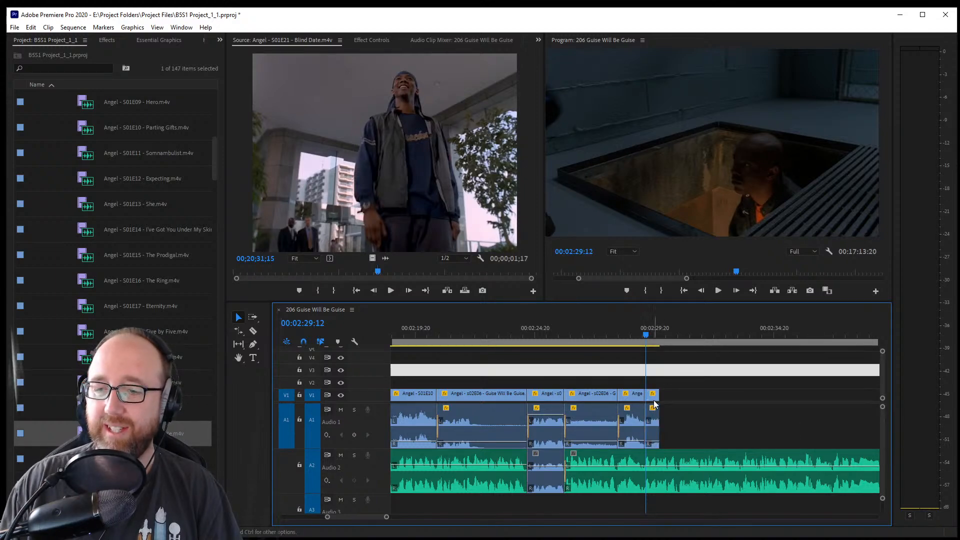
right_click(654, 401)
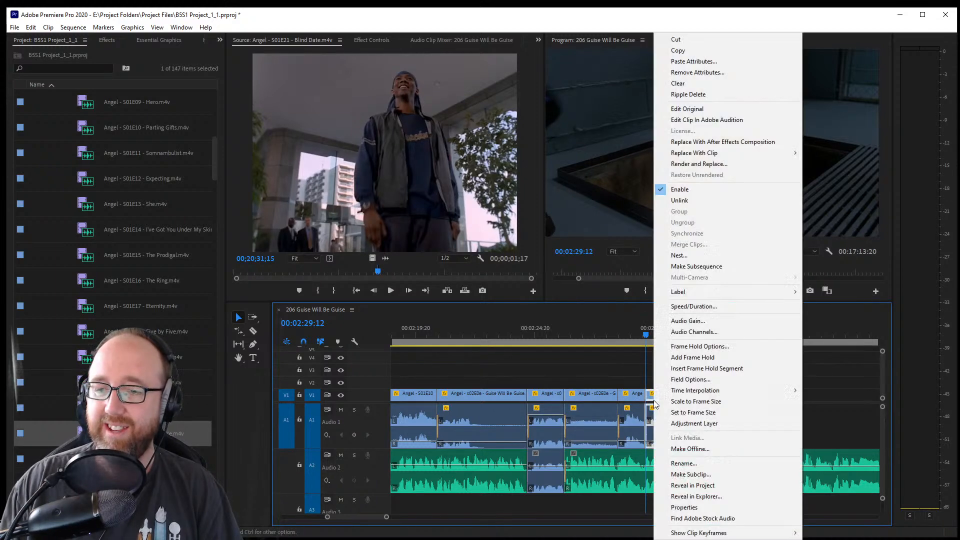
click(722, 356)
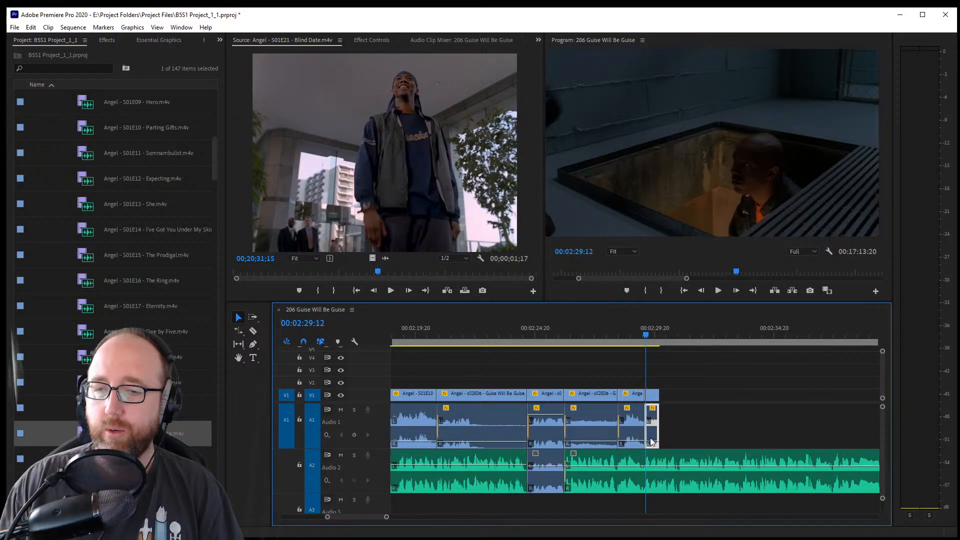
key(Delete)
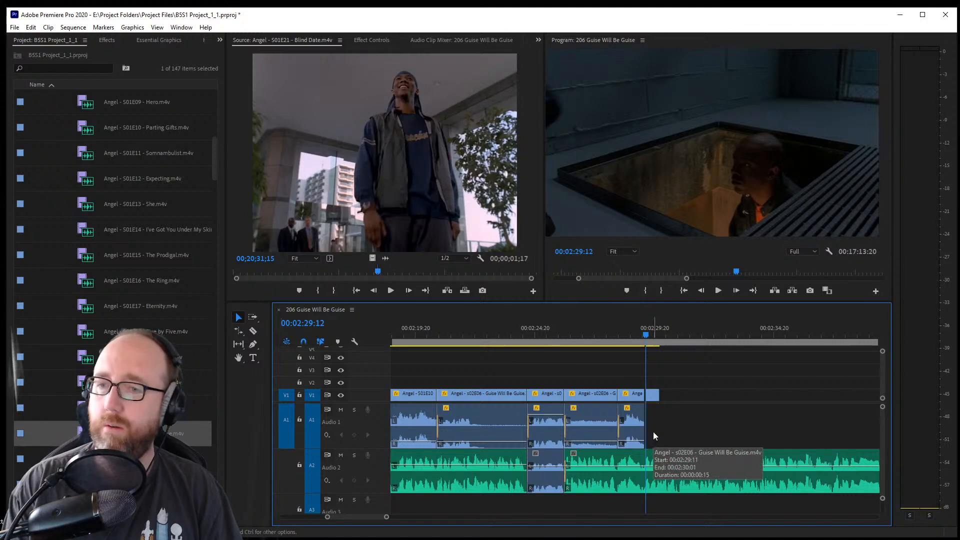
Extend the held Guise Will Be Guise frame to about 00:02:34:00, playing the voice-over to judge its end
drag(652, 395, 748, 401)
key(space)
key(space)
key(space)
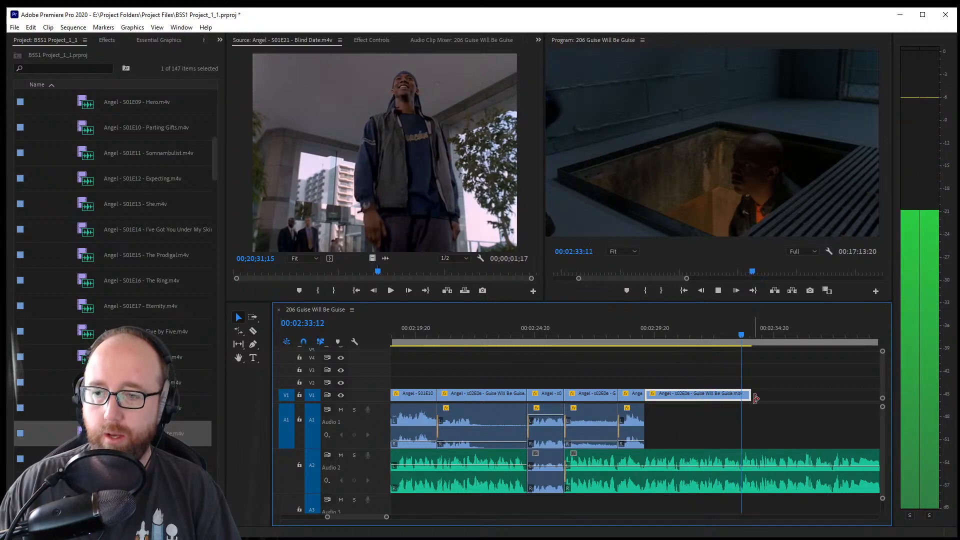
key(space)
drag(754, 331, 730, 332)
key(space)
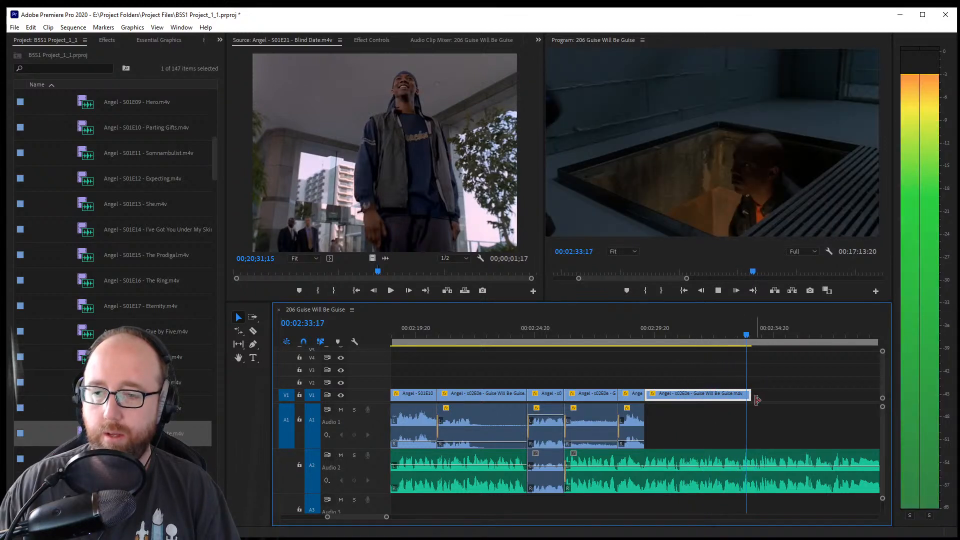
key(space)
Apply a Cross Dissolve to the end of the held frame at 00:02:34:00 and save the project
click(750, 396)
key(ctrl+d)
key(ctrl+s)
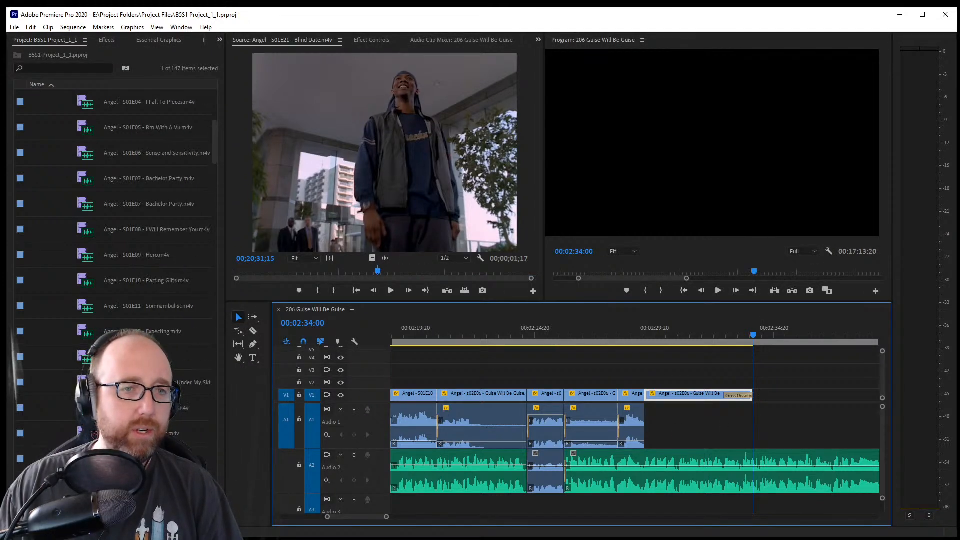
Open Angel - S01E18 - Five by Five.m4v as the source and locate the two suited men's confrontation near 00;27;36;27
scroll(145, 310, up, 1)
click(195, 357)
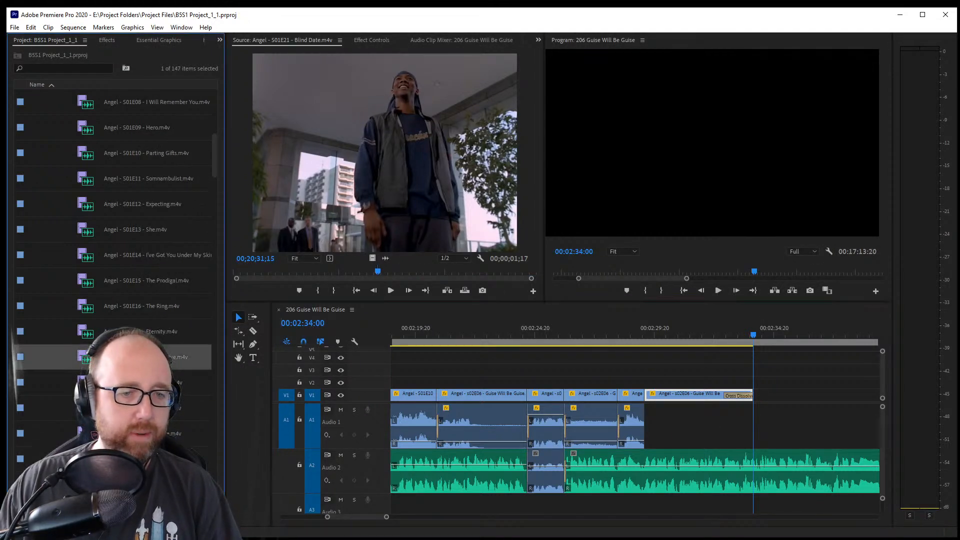
double_click(80, 361)
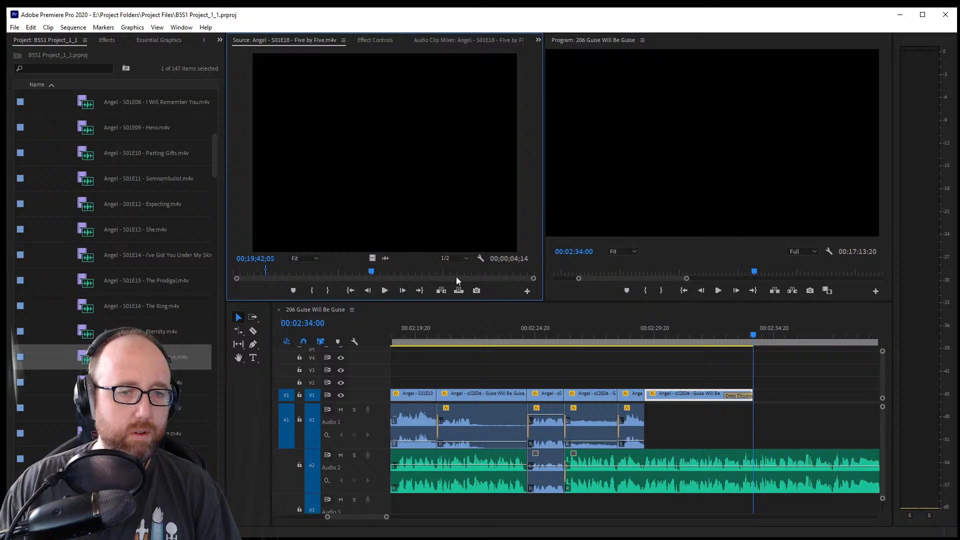
drag(478, 274, 428, 277)
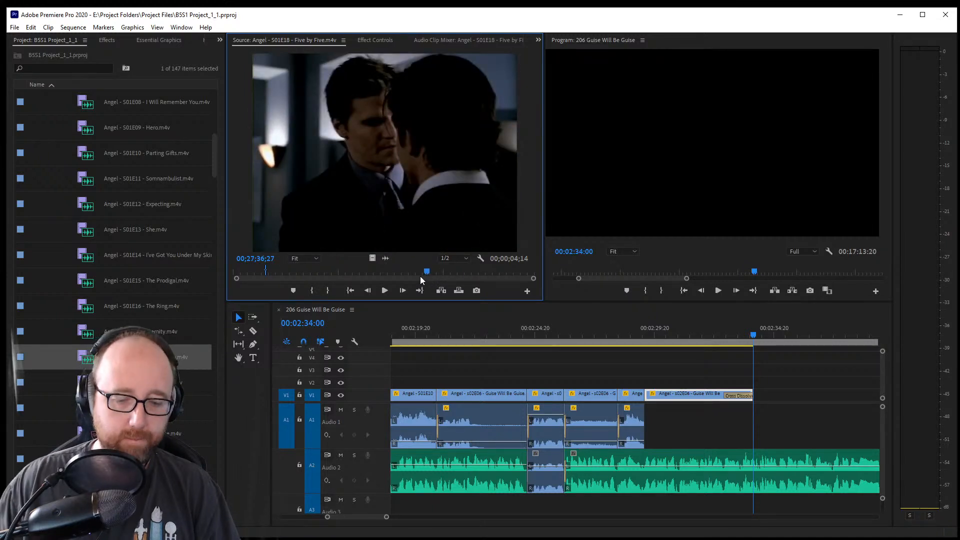
Try two In points in the Five by Five confrontation, the first at 00;27;36;27, playing the footage from there
key(i)
key(space)
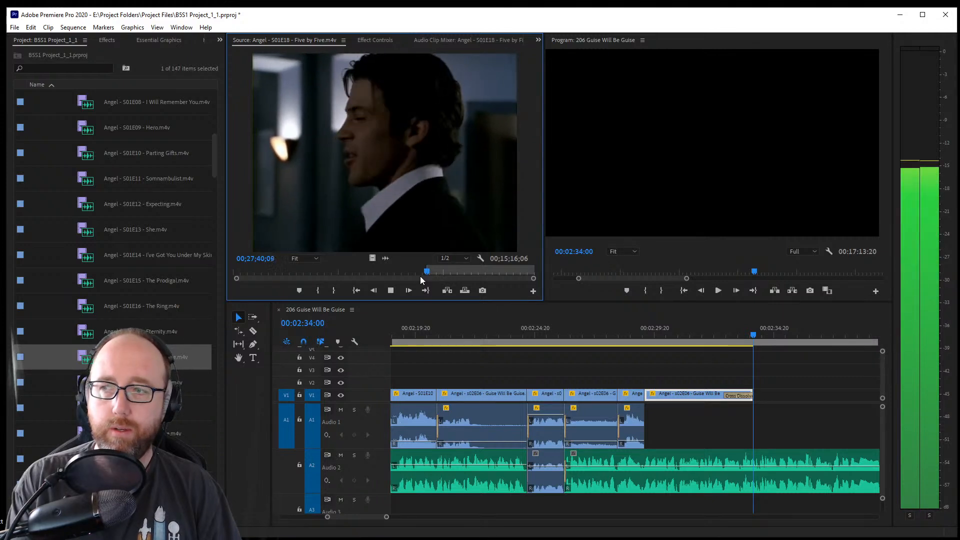
key(i)
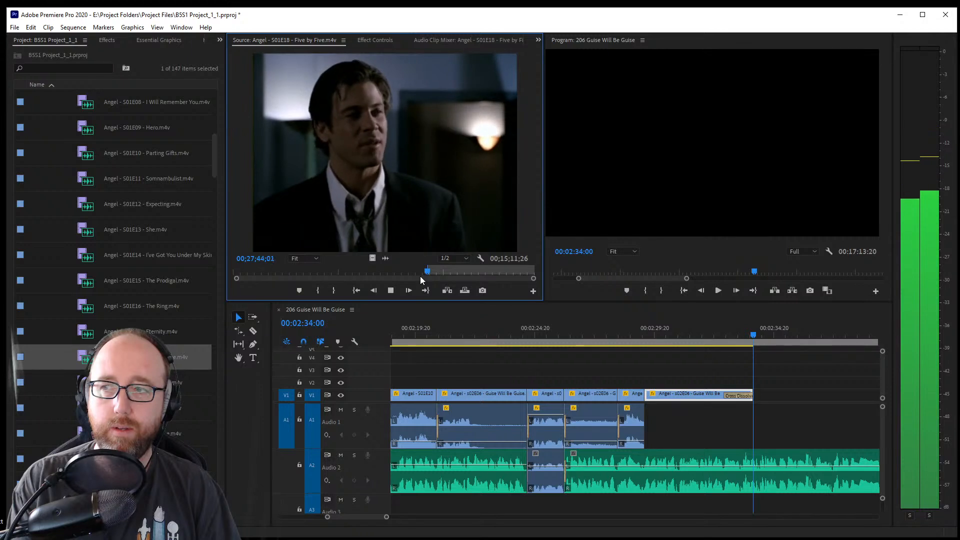
key(space)
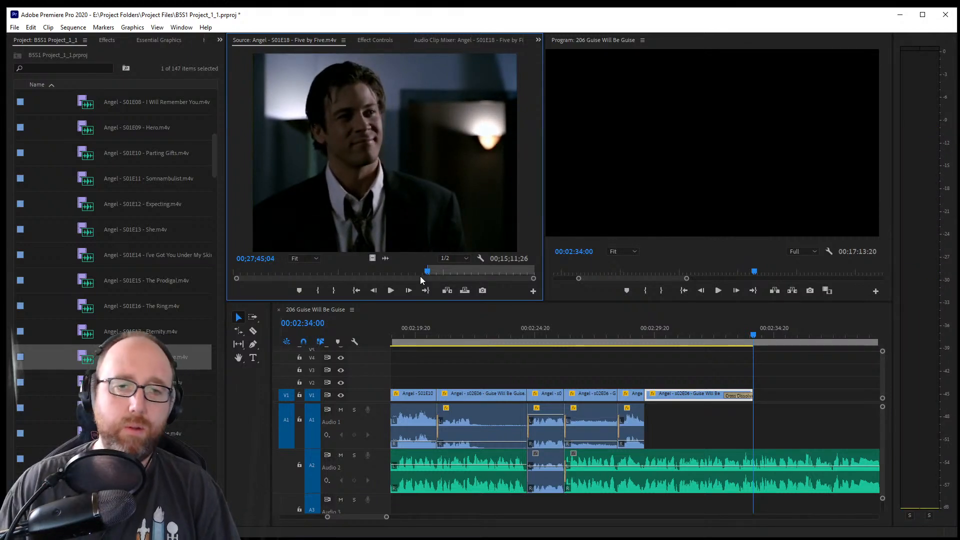
Mark a 00;00;03;14 excerpt of Five by Five ending at 00;27;34;01 and place it on V1 at 00:02:34:00
drag(236, 279, 283, 289)
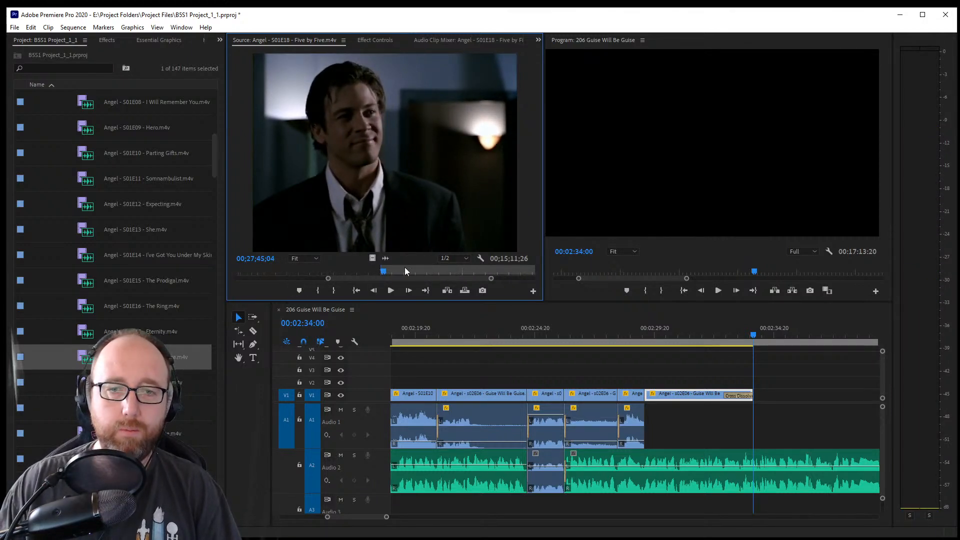
drag(405, 271, 373, 275)
key(space)
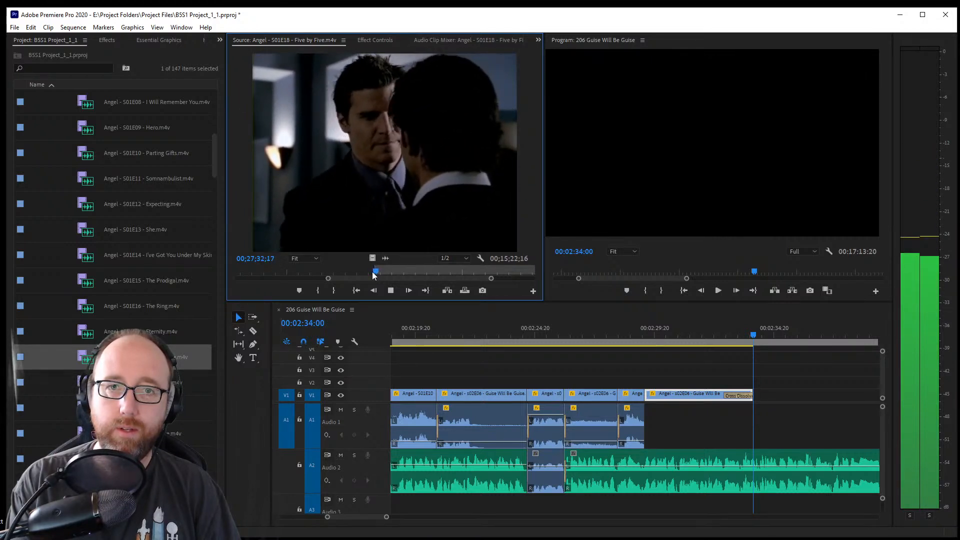
key(space)
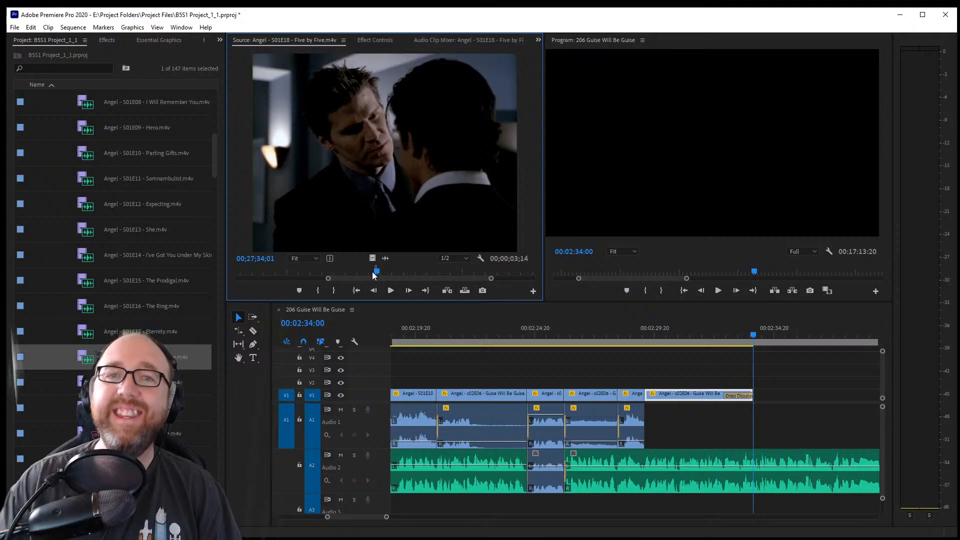
drag(416, 220, 757, 437)
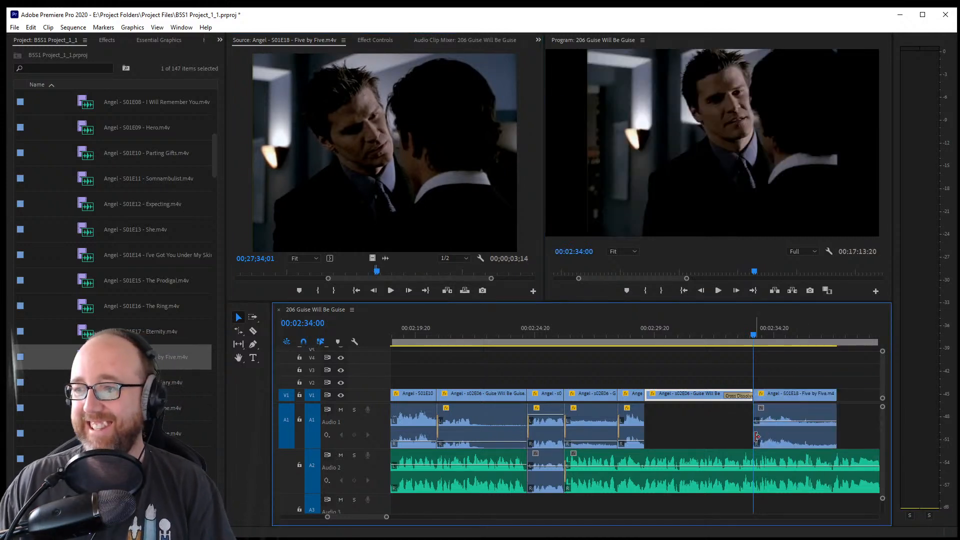
Remove the Cross Dissolve from the end of the held frame and lower the Five by Five clip's audio level during playback
click(741, 396)
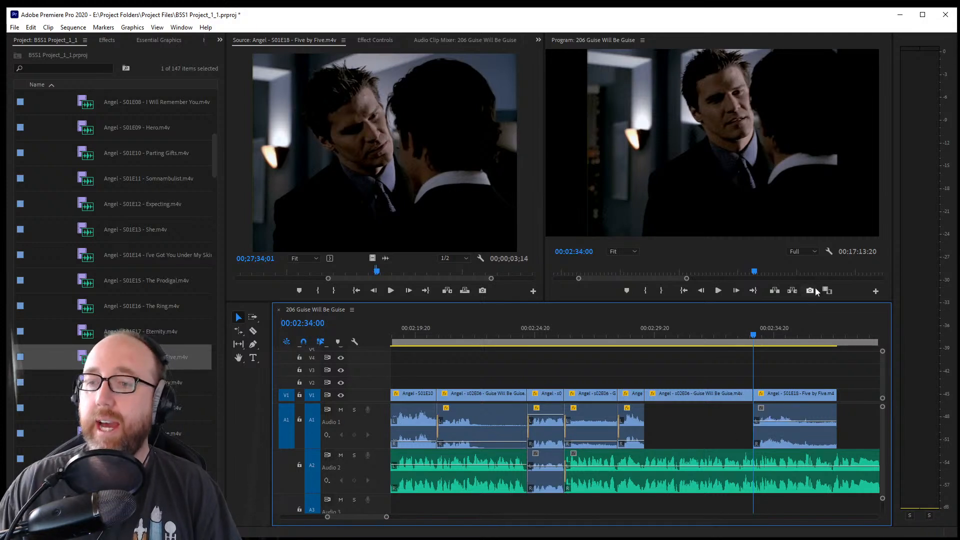
drag(691, 339, 647, 336)
key(space)
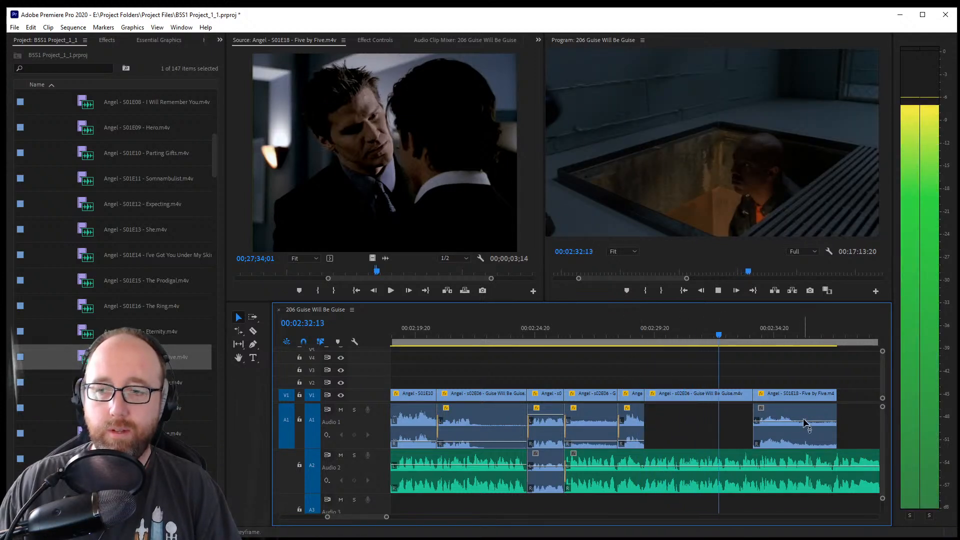
drag(792, 421, 795, 438)
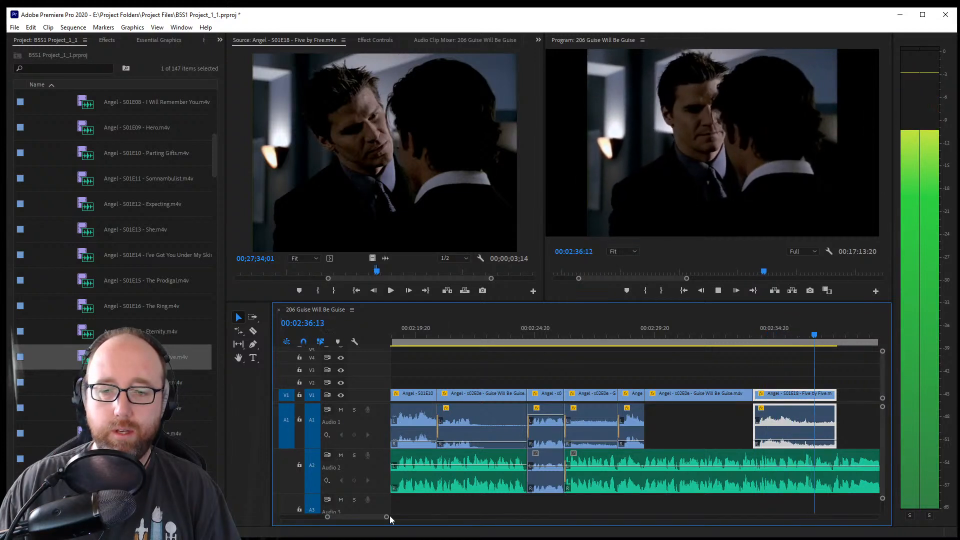
drag(387, 517, 393, 518)
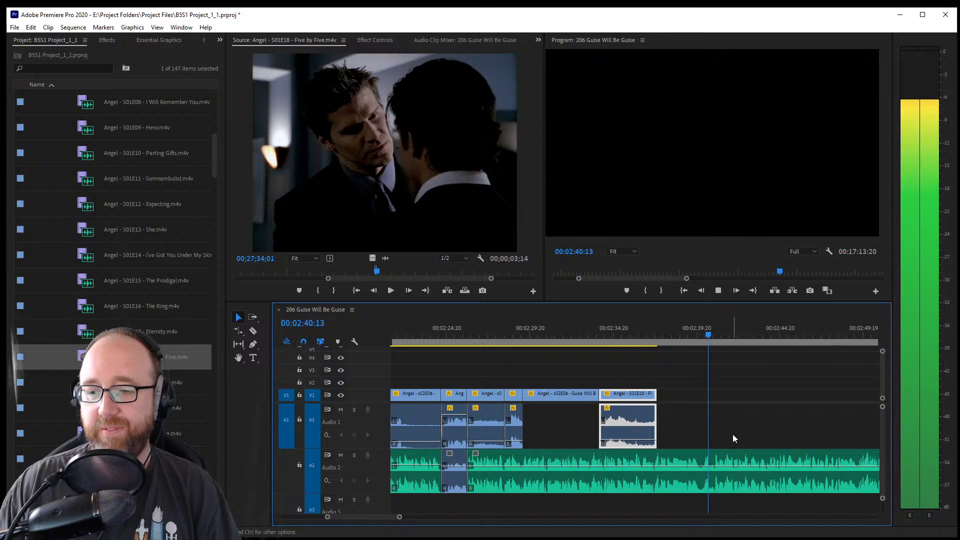
Save the project and open Angel - s02E15 - Reprise.m4v from the Season 2 bin as the source
key(ctrl+s)
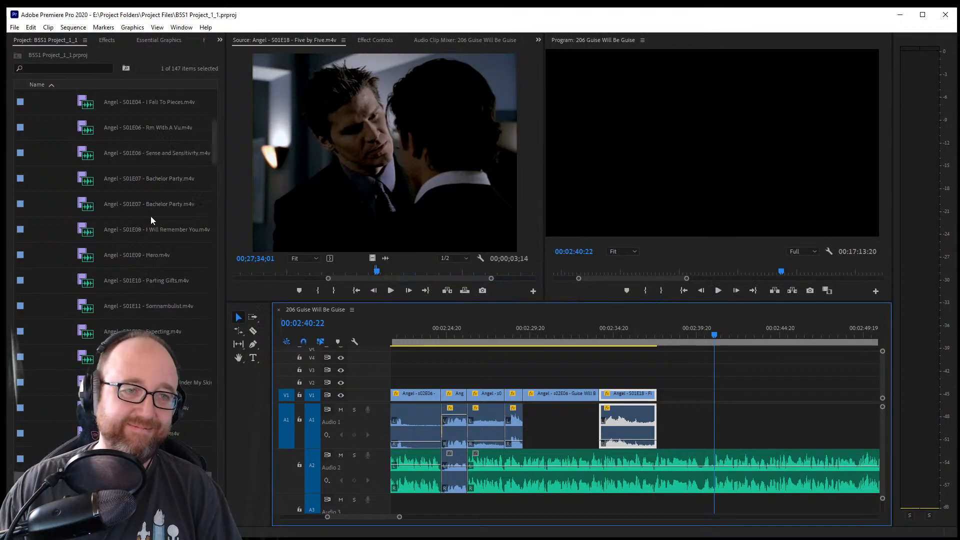
scroll(151, 220, up, 5)
click(60, 179)
click(55, 178)
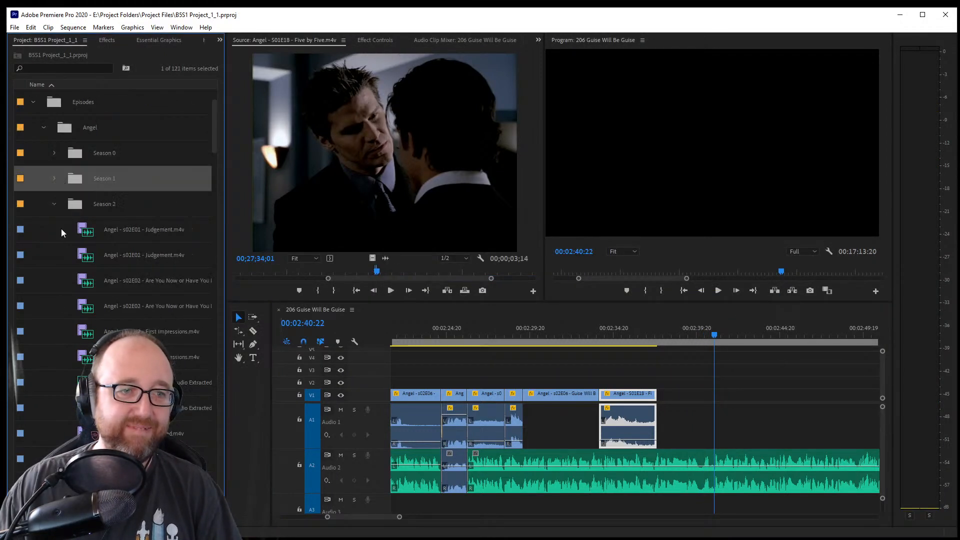
scroll(109, 265, down, 5)
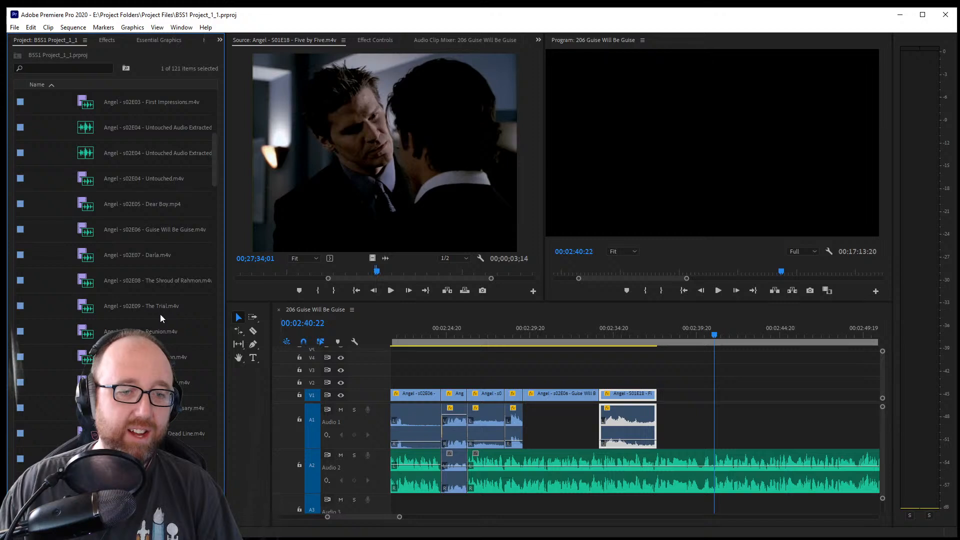
scroll(161, 318, down, 2)
click(167, 434)
double_click(168, 433)
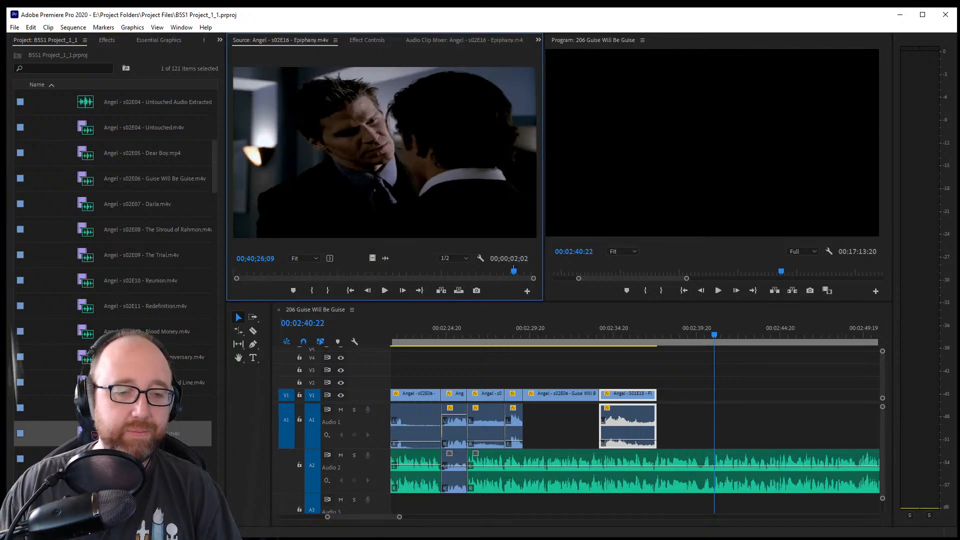
double_click(167, 408)
Search the Reprise footage for the older suited man's shot near 00;33;40;03
click(499, 272)
drag(500, 275, 464, 274)
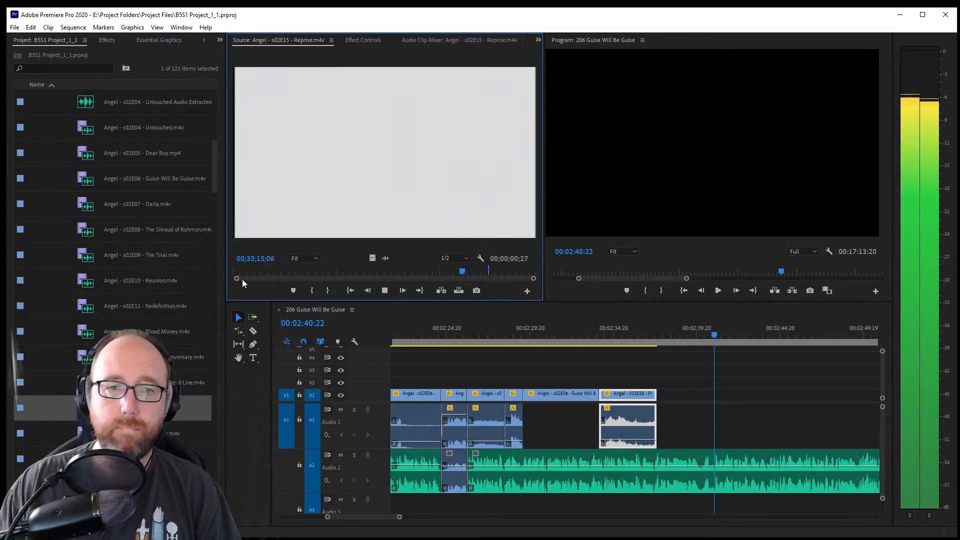
drag(316, 278, 295, 279)
key(space)
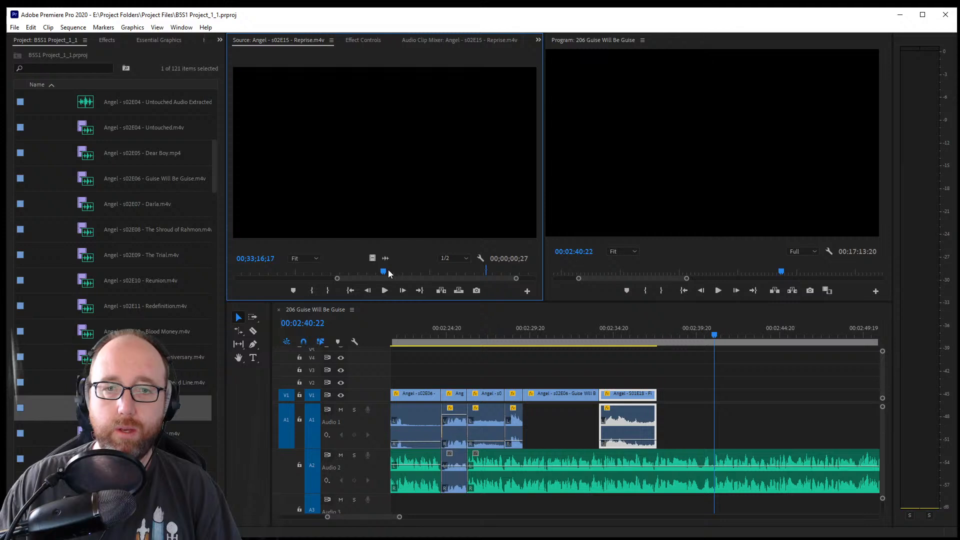
drag(388, 272, 396, 275)
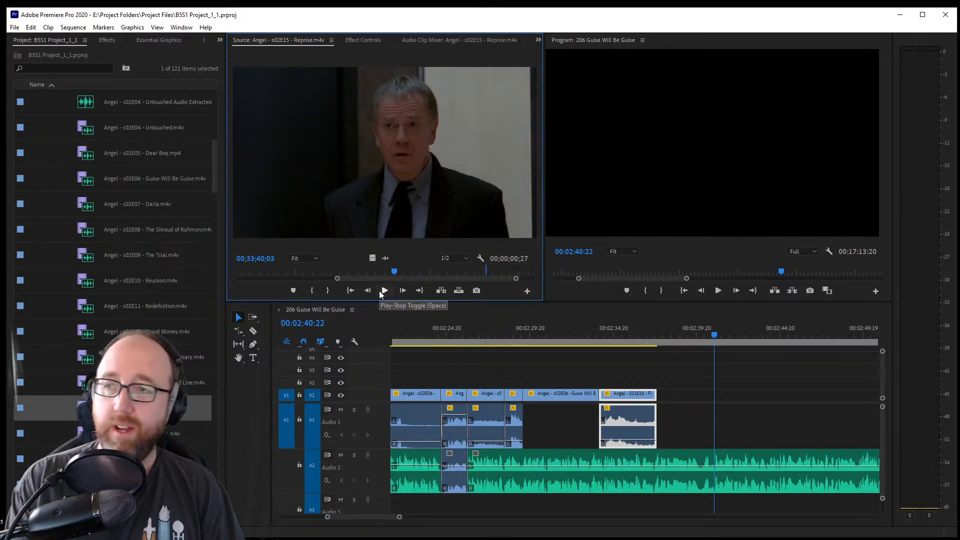
Mark a 00;00;03;11 excerpt of Reprise ending at 00;33;43;13 and place it on V1 after the Five by Five clip, extended to 00:02:40:22
key(i)
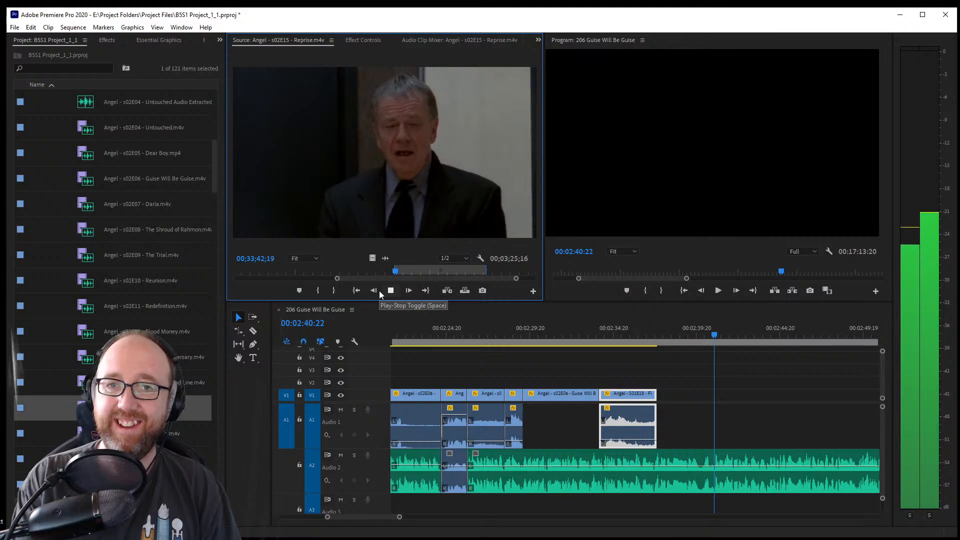
key(space)
key(o)
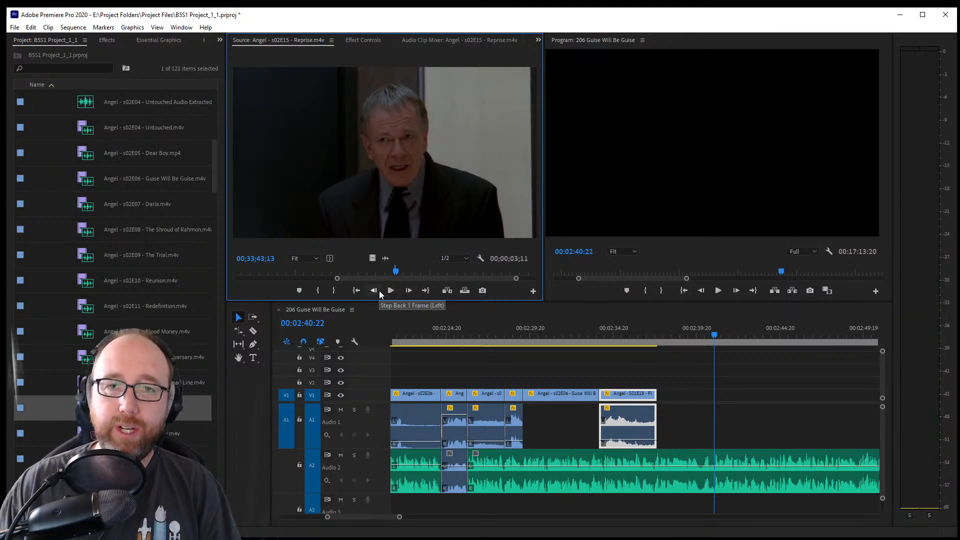
drag(471, 187, 668, 421)
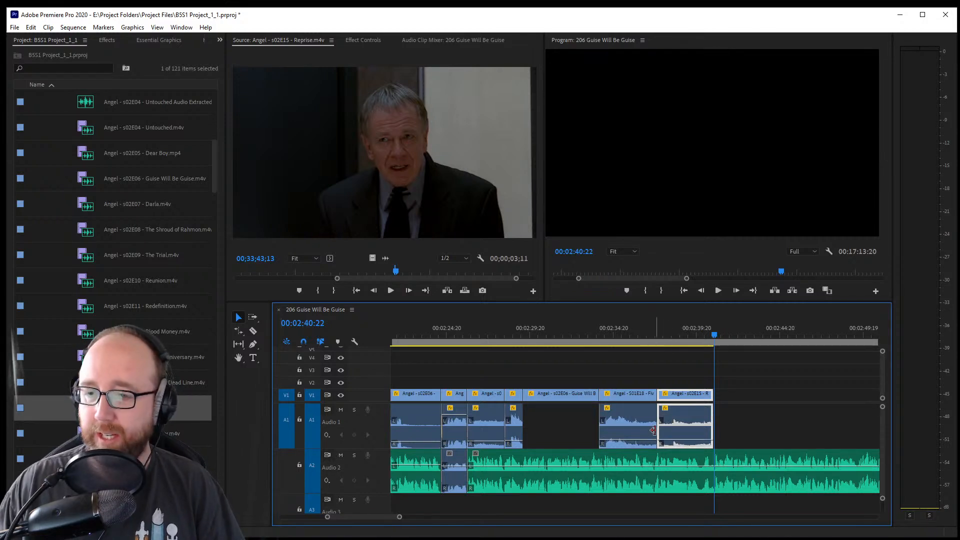
drag(712, 394, 713, 395)
Unlink the Five by Five clip and extend its audio back on A1 to the start of the held frame
right_click(618, 424)
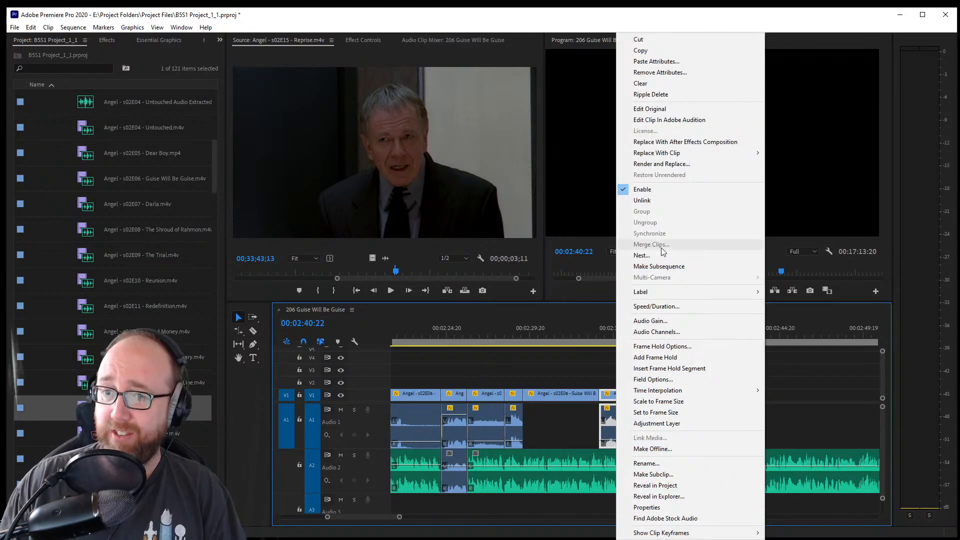
click(657, 200)
drag(600, 409, 506, 434)
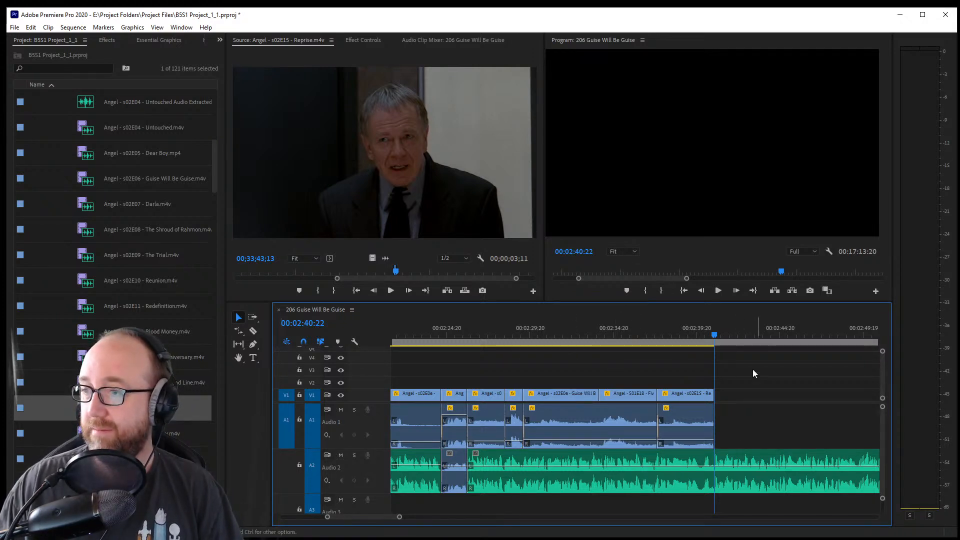
Play the earlier night-time confrontation in Reprise up to 00;33;24;28 and delete the Reprise clip from V1
drag(687, 335, 659, 347)
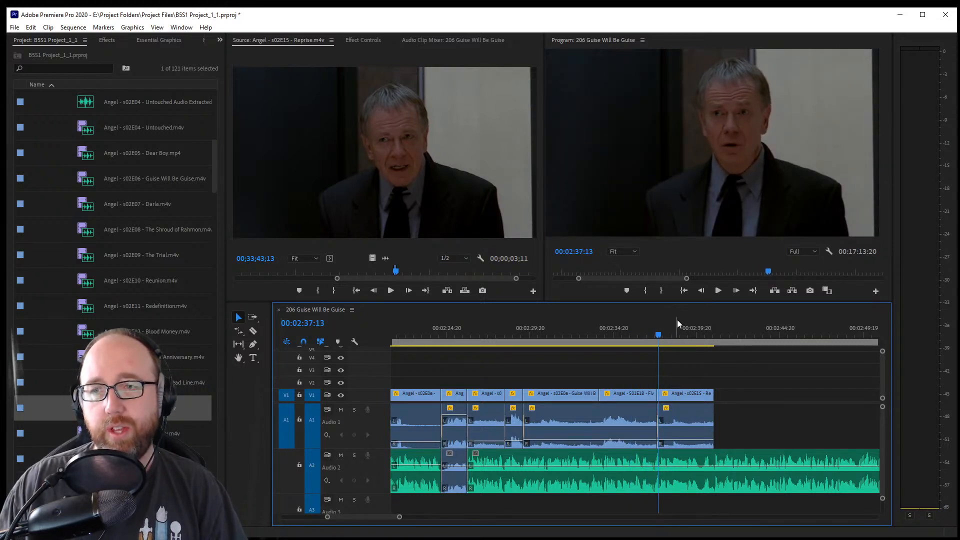
drag(396, 279, 386, 274)
key(space)
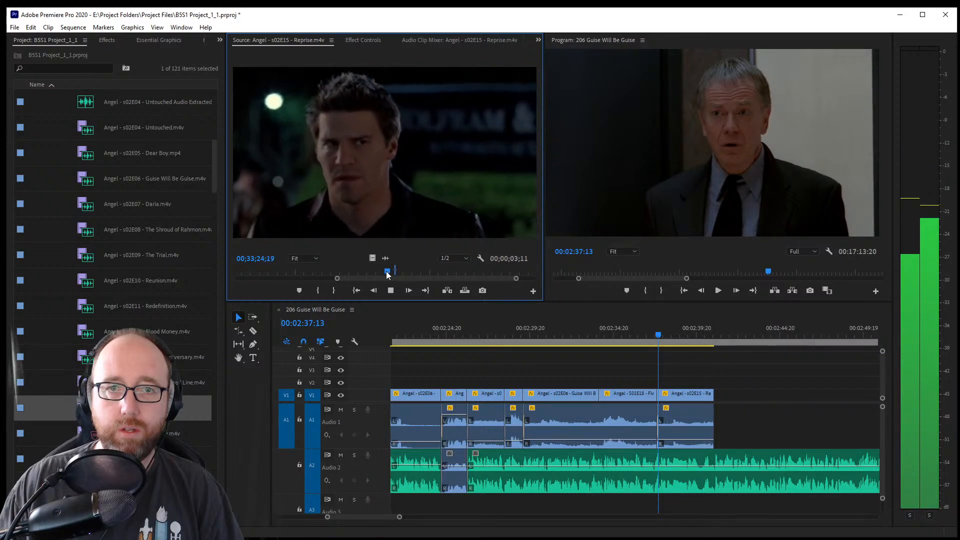
key(space)
click(703, 415)
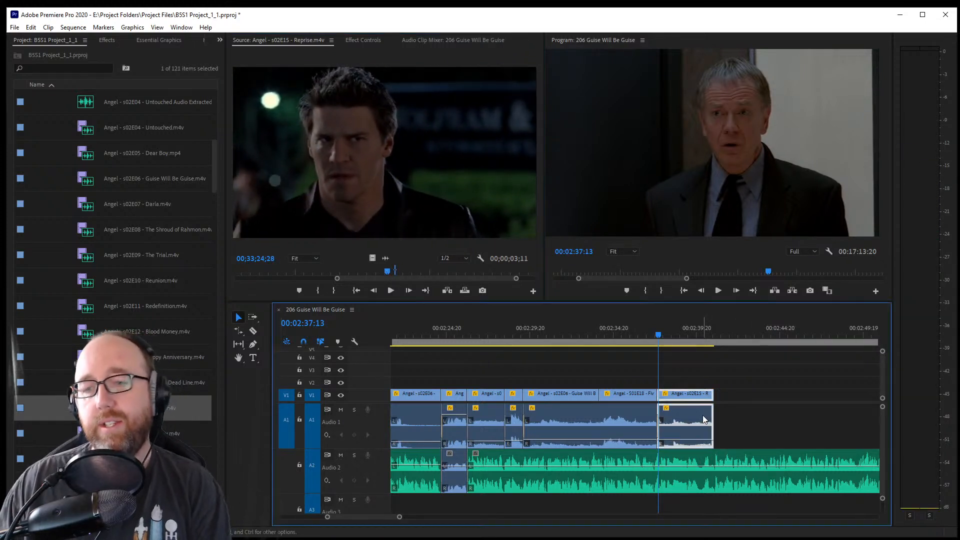
key(Delete)
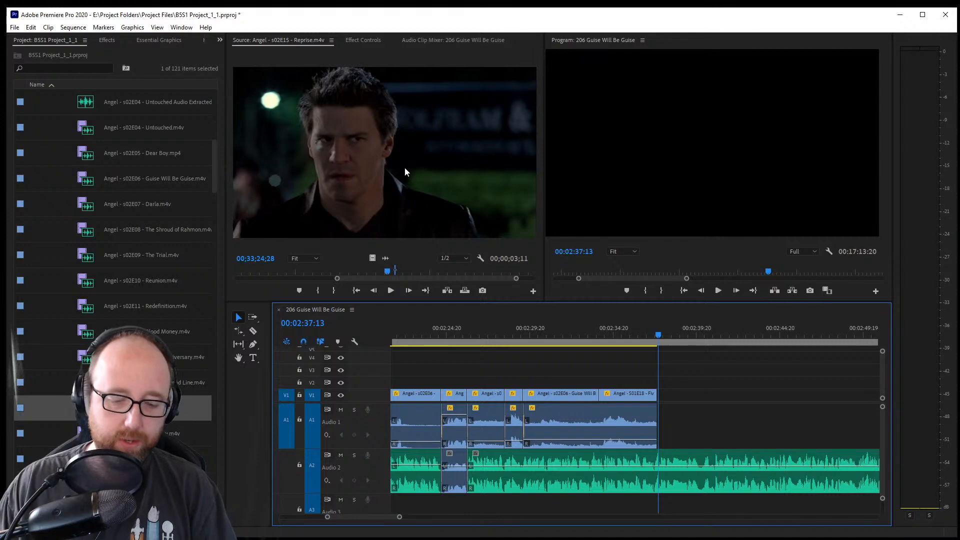
key(o)
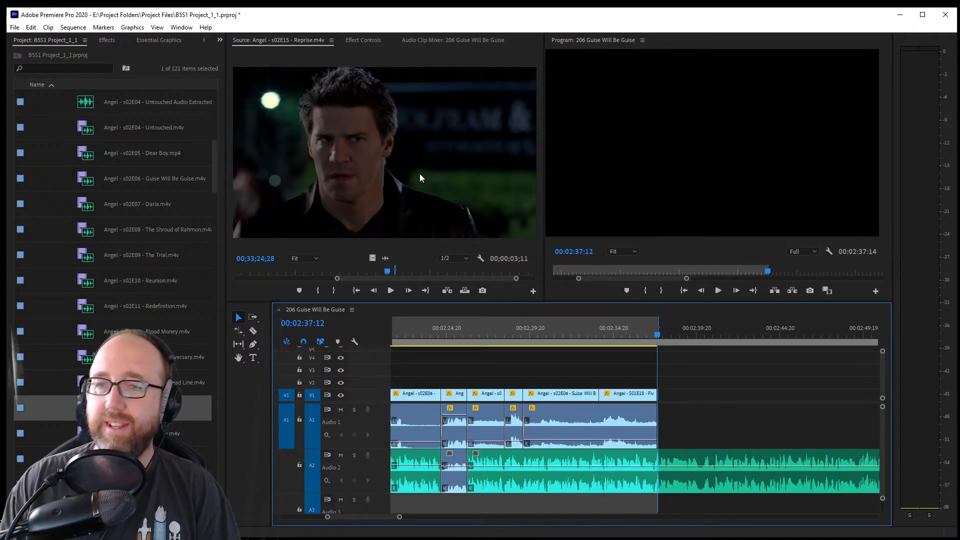
key(j)
key(k)
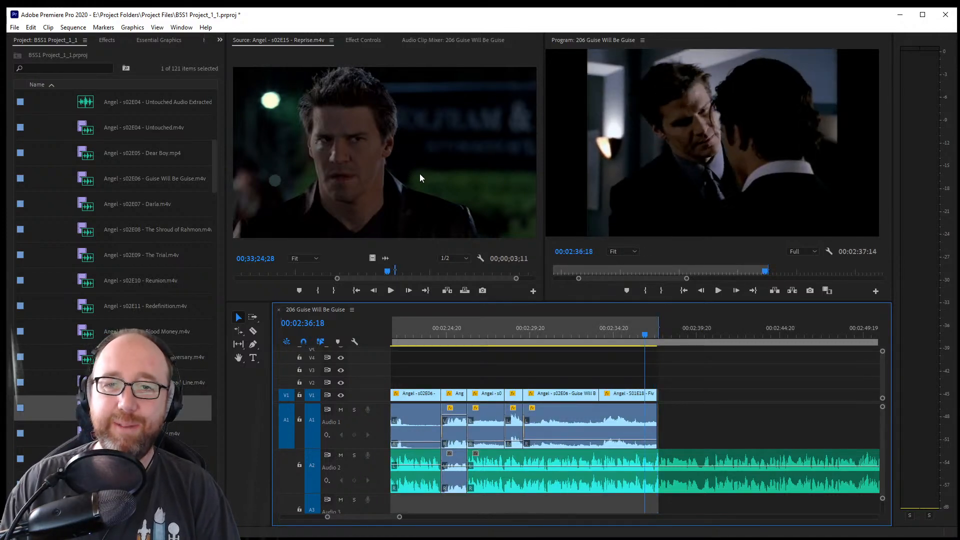
Mark a Reprise source excerpt of the clapping hands from 00;33;20;22 to 00;33;22;04
click(502, 130)
key(j)
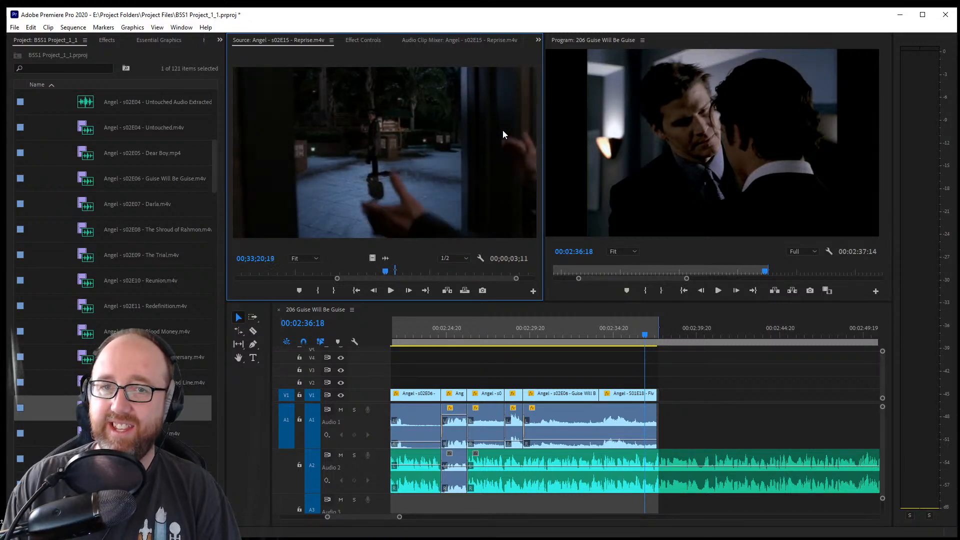
key(Right)
key(Right)
key(Right)
drag(503, 130, 419, 217)
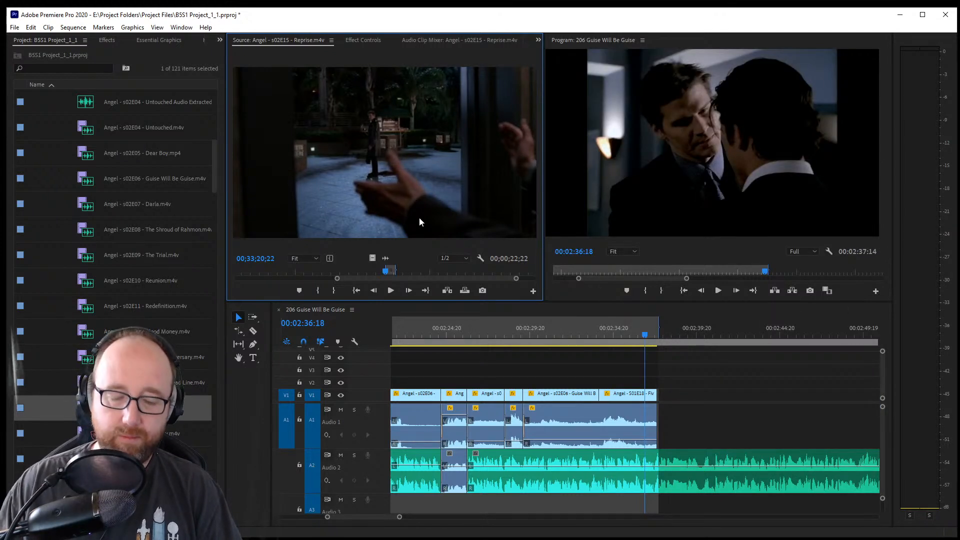
key(space)
key(space)
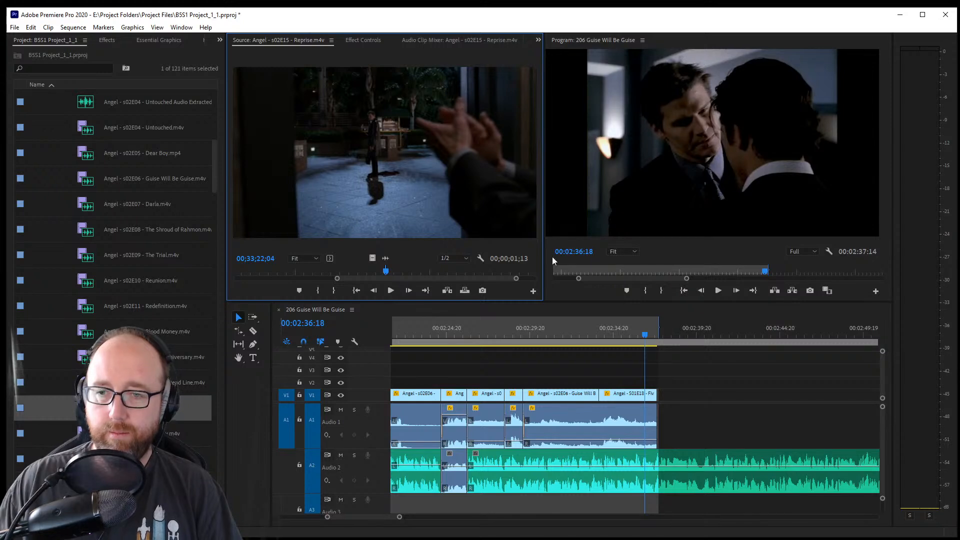
Clear the In and Out points from the 206 Guise Will Be Guise sequence
click(577, 321)
click(104, 27)
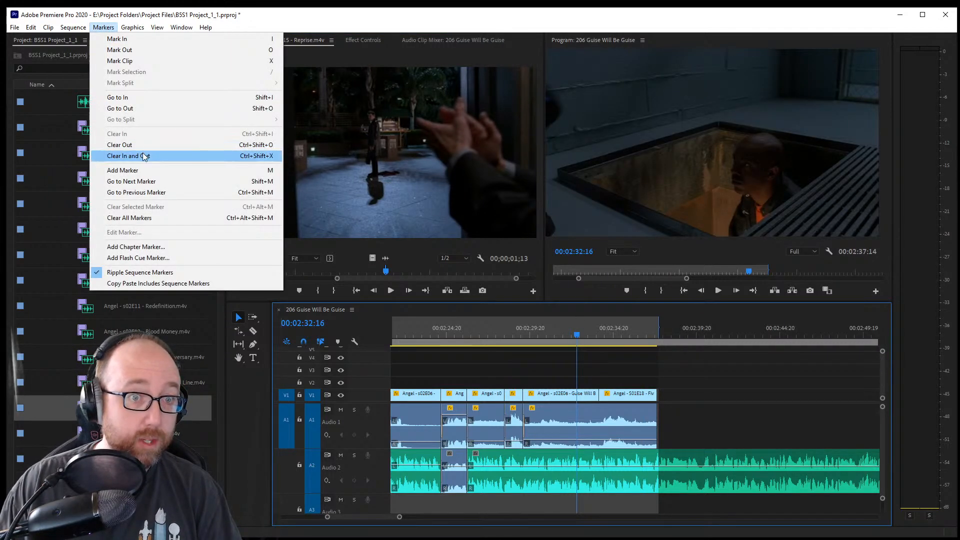
click(414, 167)
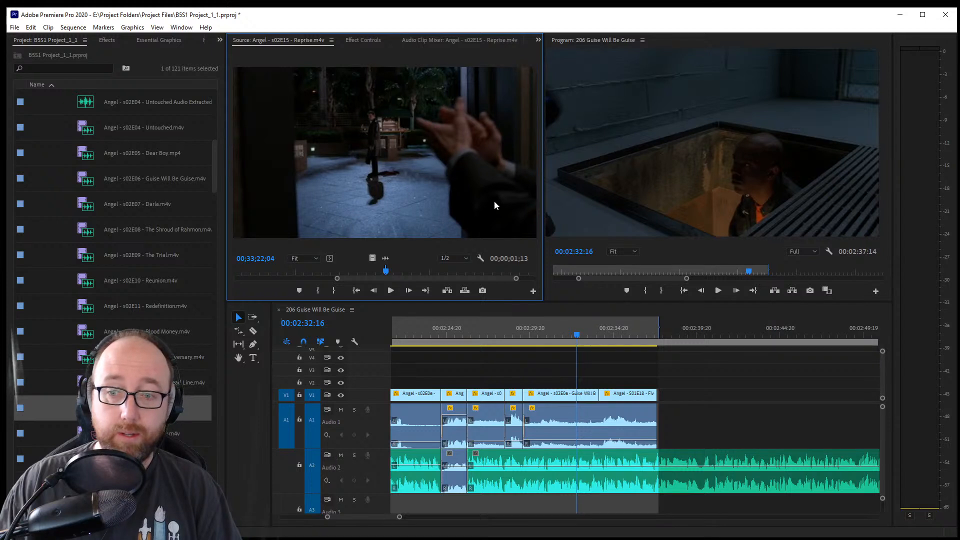
click(558, 324)
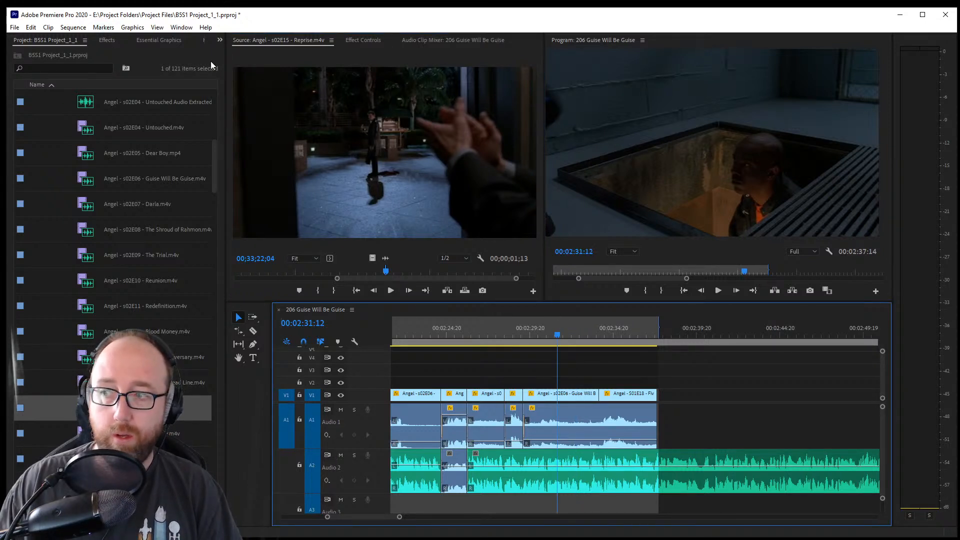
click(102, 28)
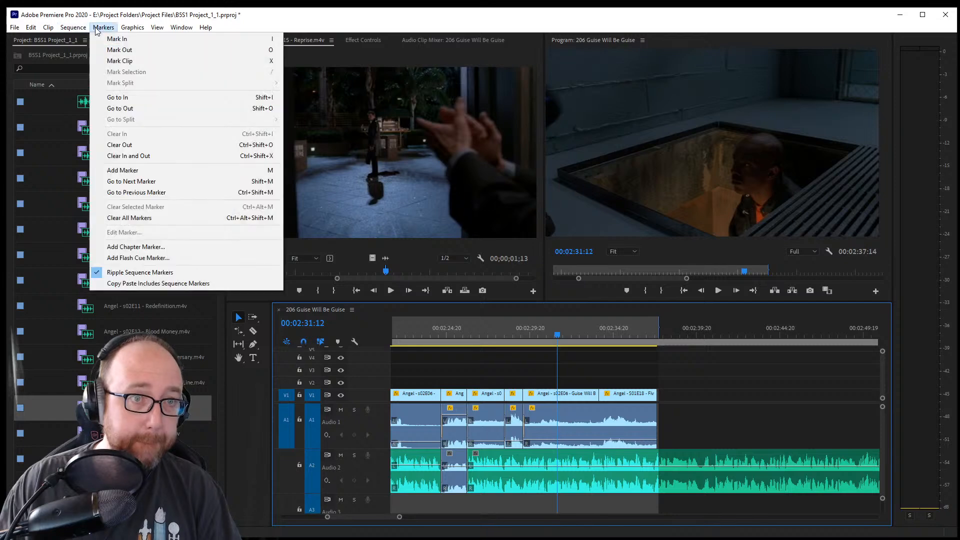
click(135, 156)
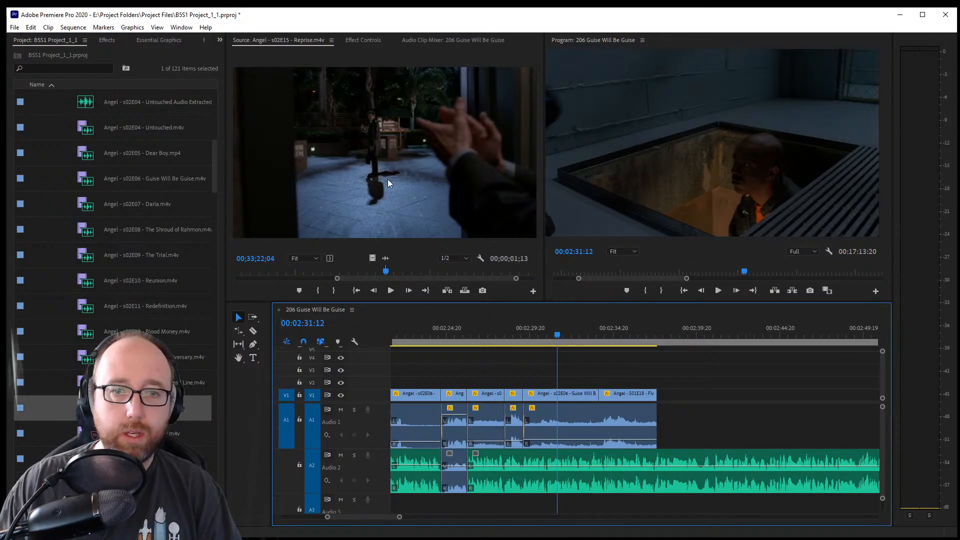
Place the Reprise excerpt on V1 after the Five by Five clip, extended to 00:02:41:13, and lower its audio level
drag(388, 183, 724, 397)
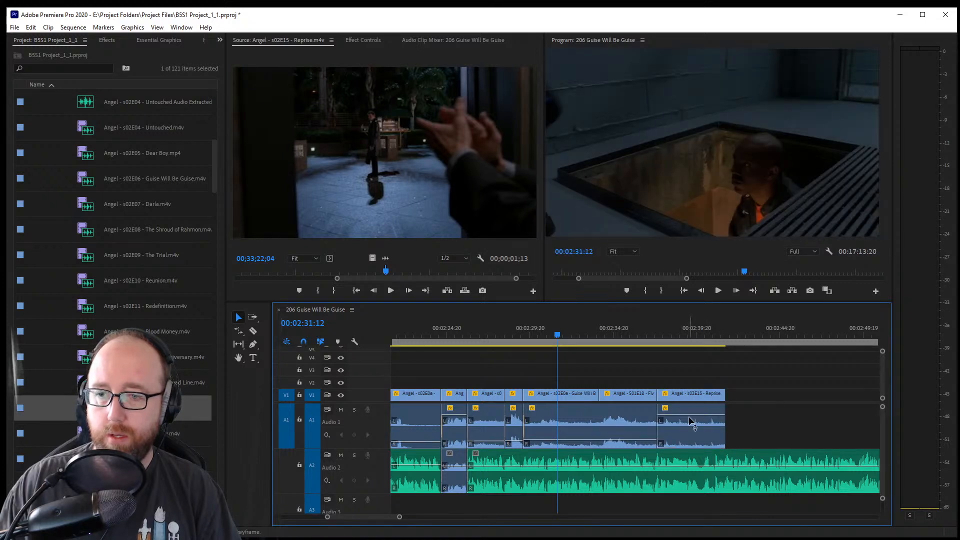
key(ctrl+s)
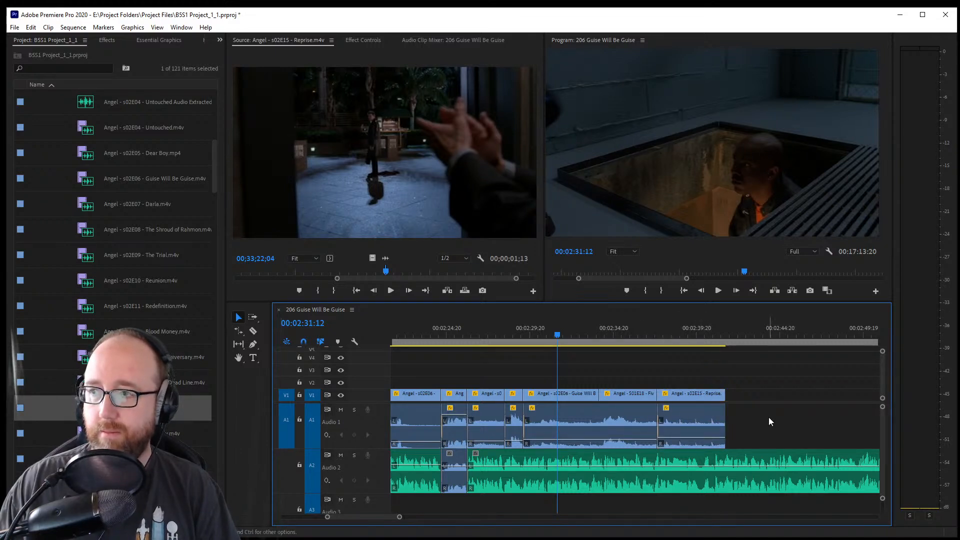
click(655, 330)
key(space)
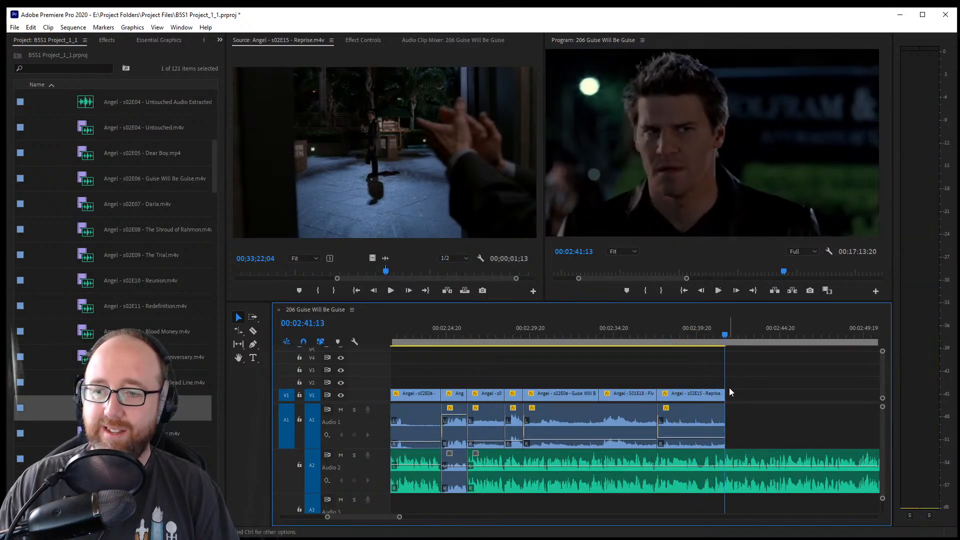
drag(724, 394, 726, 397)
Listen to the voice-over past the Reprise clip and find the next cut point at 00:02:45:19
key(space)
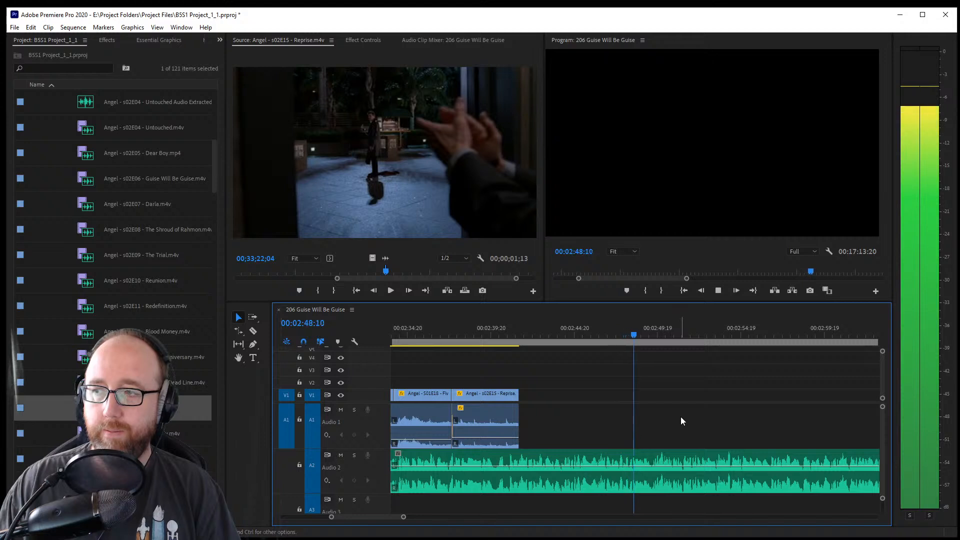
key(space)
click(593, 329)
key(space)
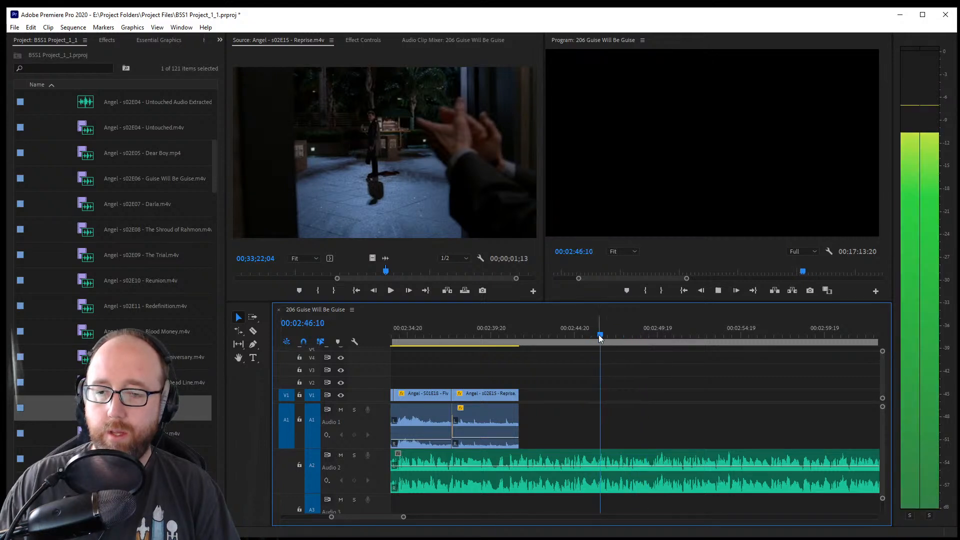
key(space)
click(598, 334)
key(space)
key(space)
click(598, 334)
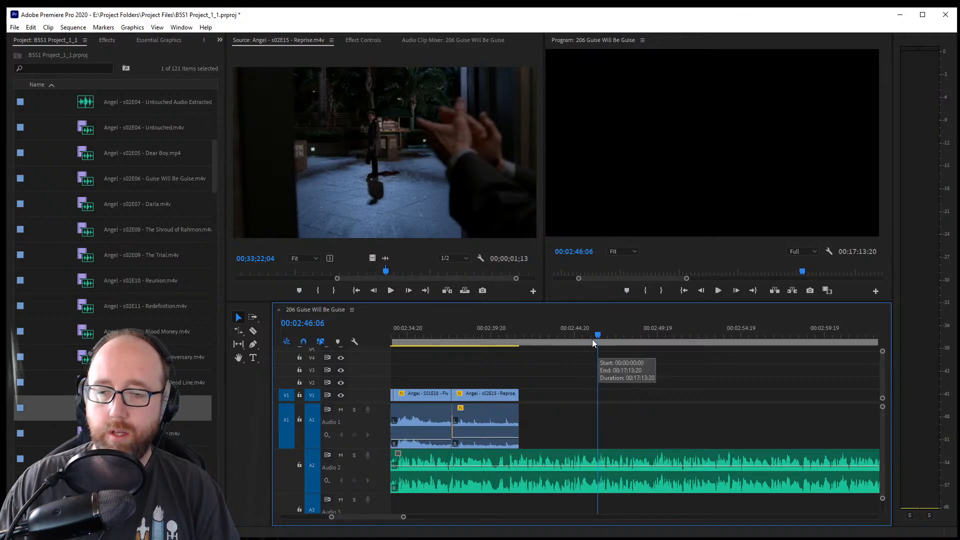
click(573, 334)
key(space)
key(space)
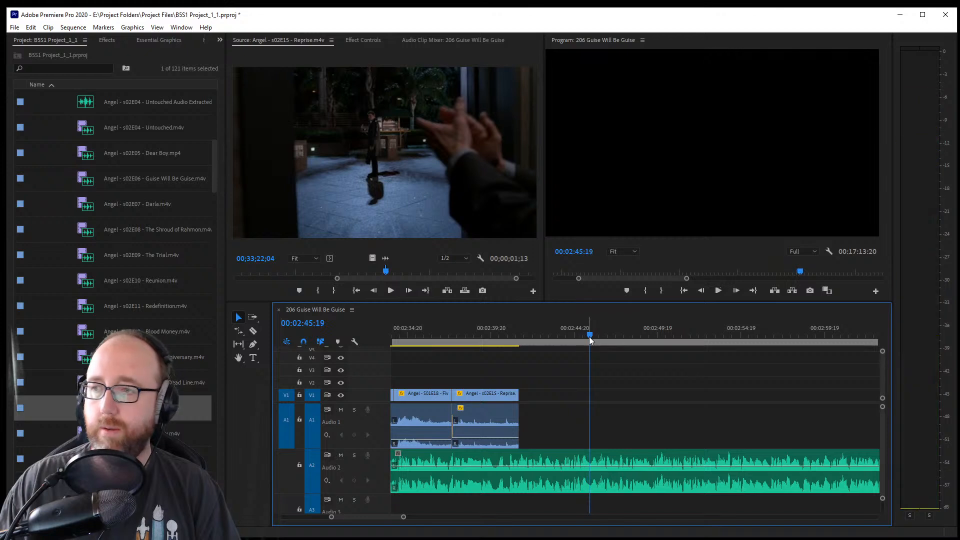
Save the project and scan the Reprise source ahead to 00;34;23;15 for another usable shot
key(ctrl+s)
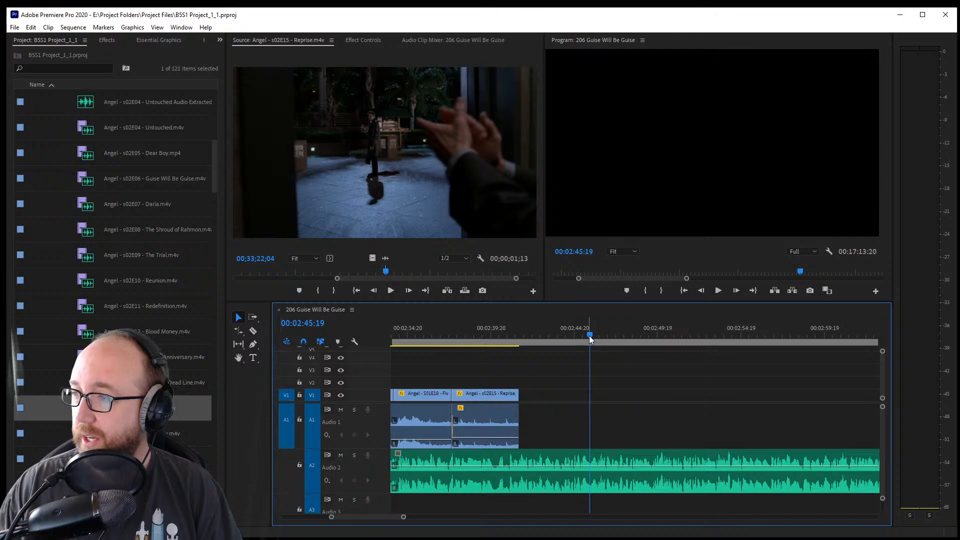
click(399, 273)
drag(400, 274, 414, 281)
Load Angel - s02E06 - Guise Will Be Guise.m4v and mark a 4;11 excerpt of the woman in glasses ending at 00;02;46;25
scroll(163, 202, up, 2)
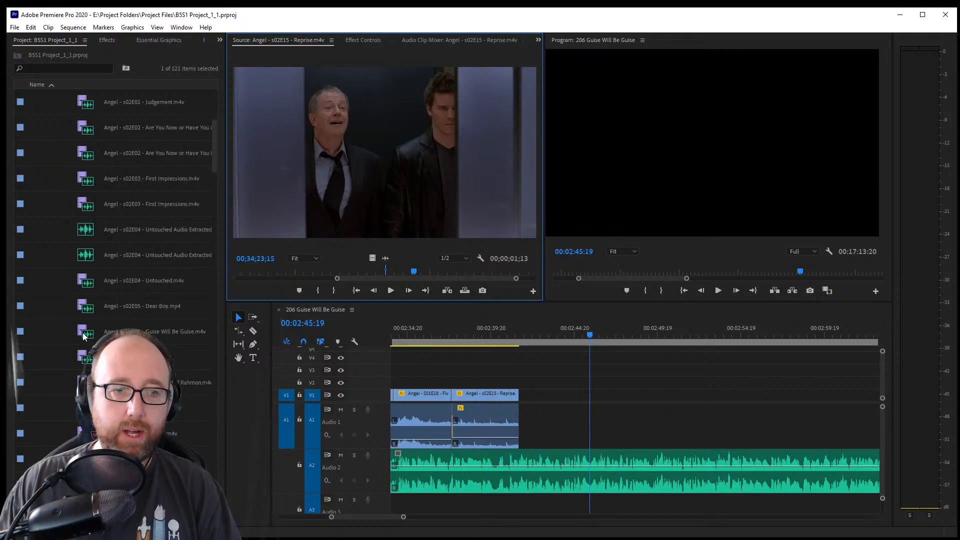
double_click(86, 334)
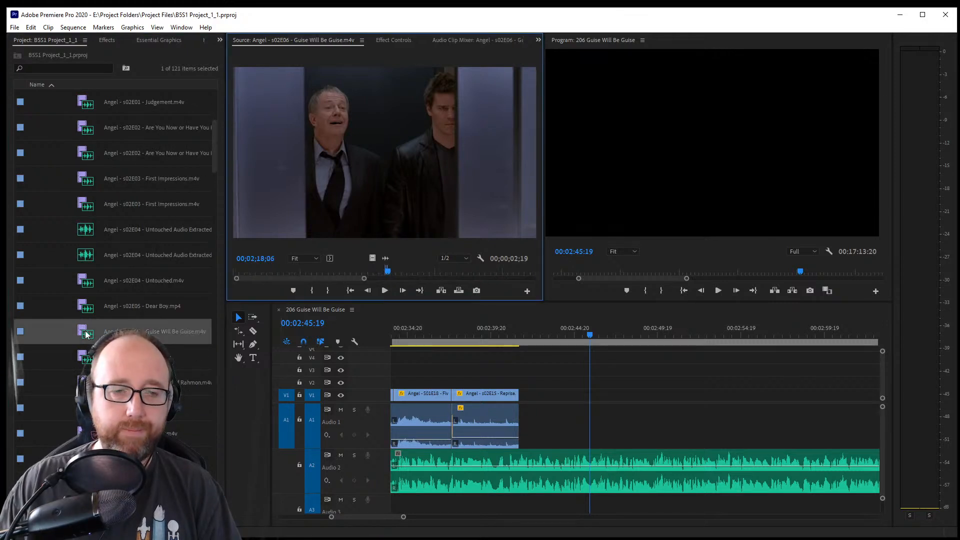
drag(396, 271, 314, 274)
drag(309, 274, 290, 288)
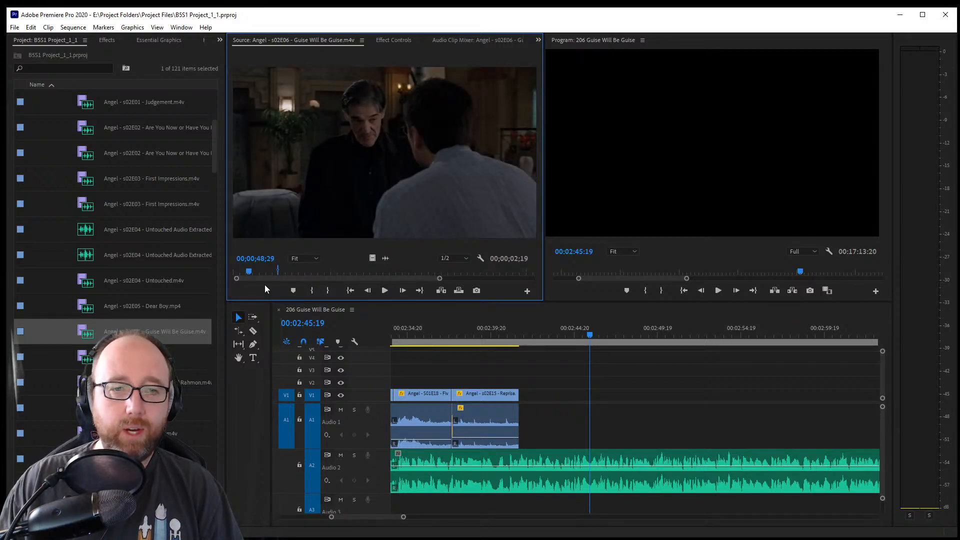
drag(265, 284, 288, 276)
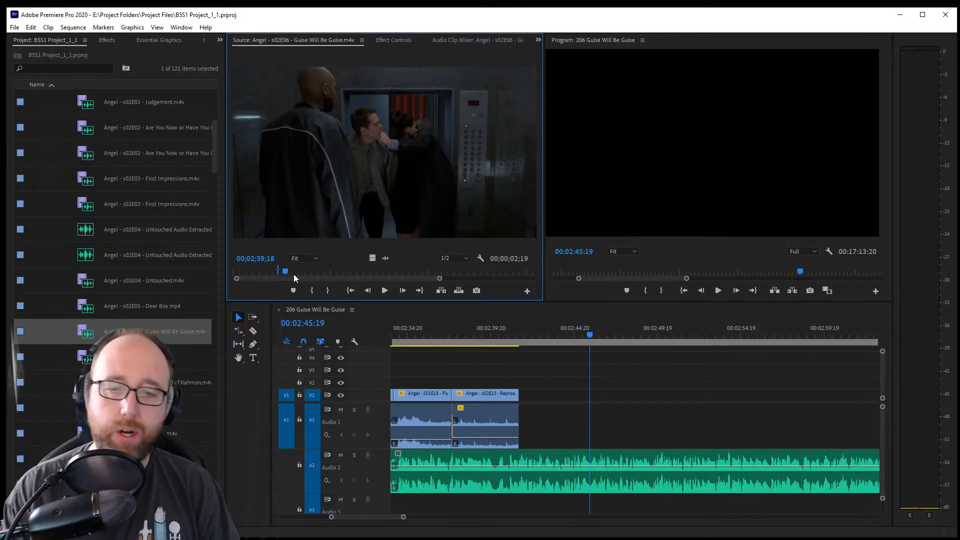
key(space)
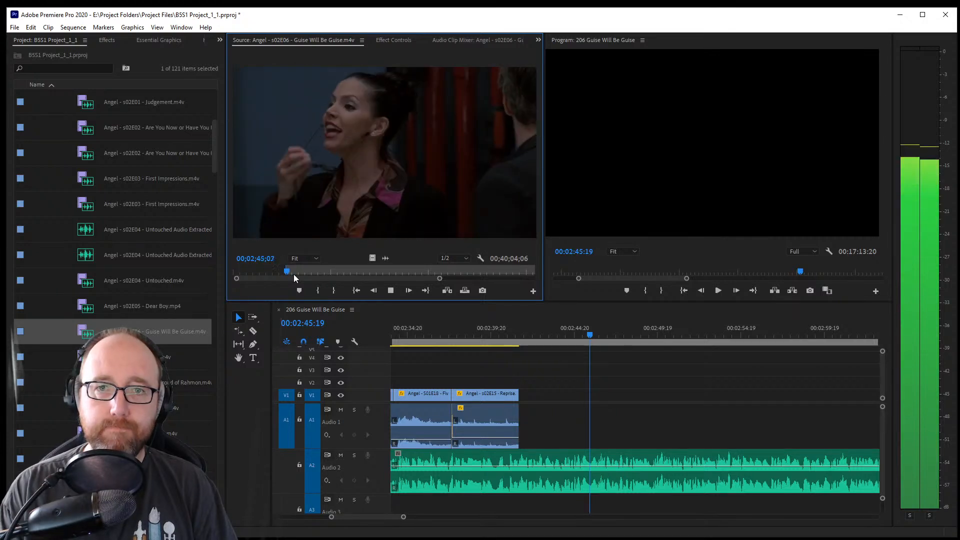
key(space)
key(o)
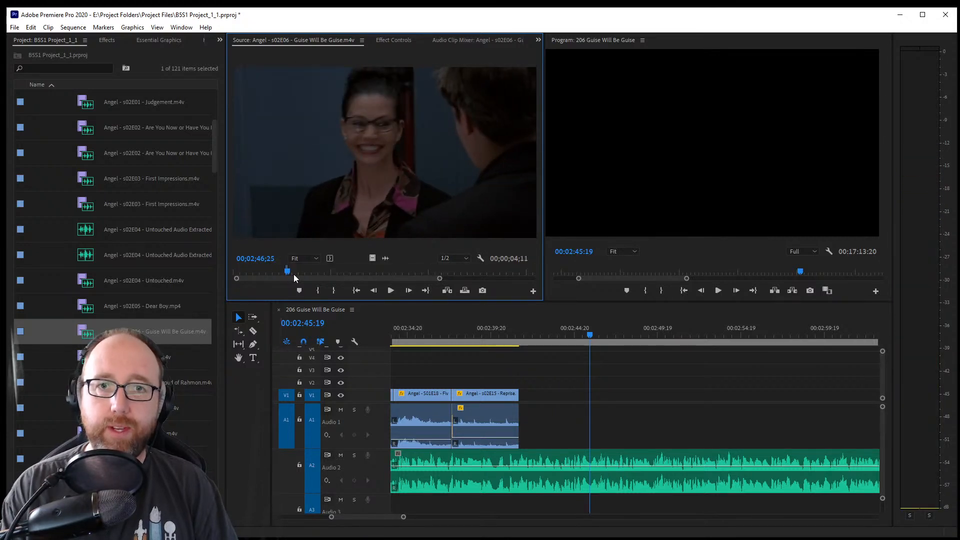
Place the Guise Will Be Guise excerpt on V1 after the Reprise clip, ending around 00:02:45:19, and lower its audio level
drag(370, 210, 531, 426)
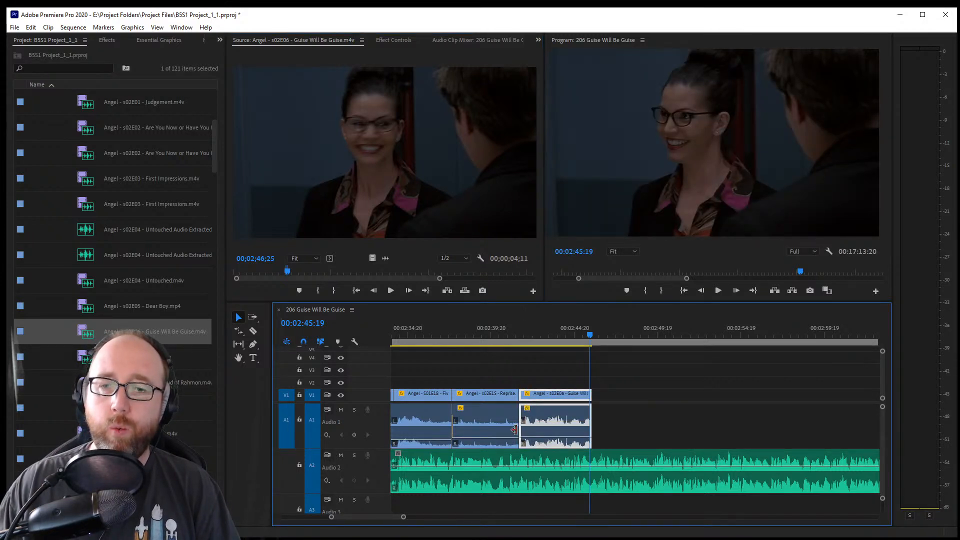
click(521, 427)
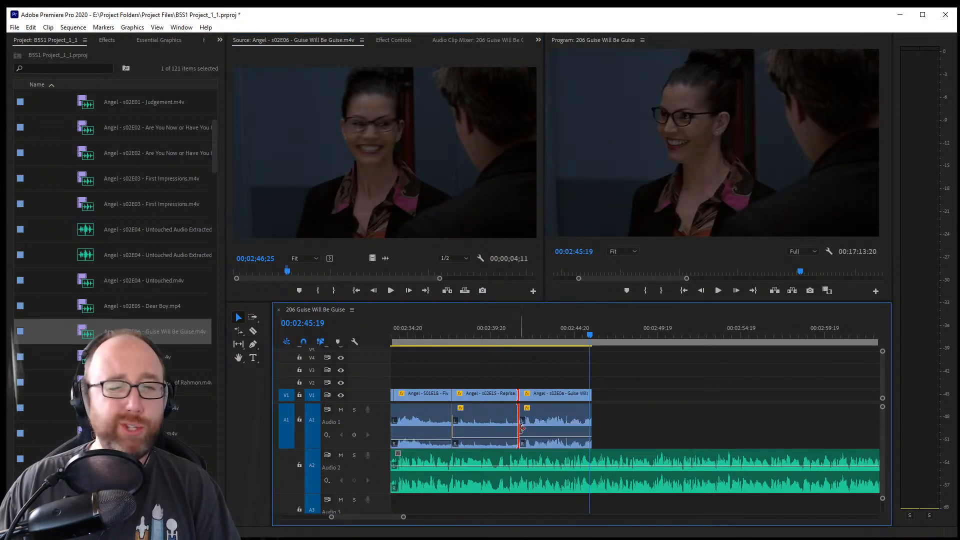
click(610, 425)
click(506, 359)
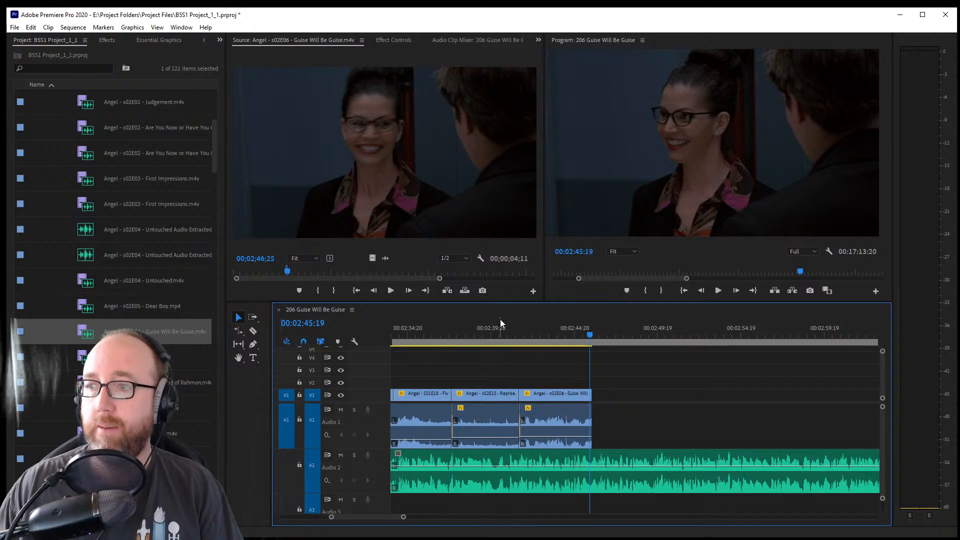
click(524, 374)
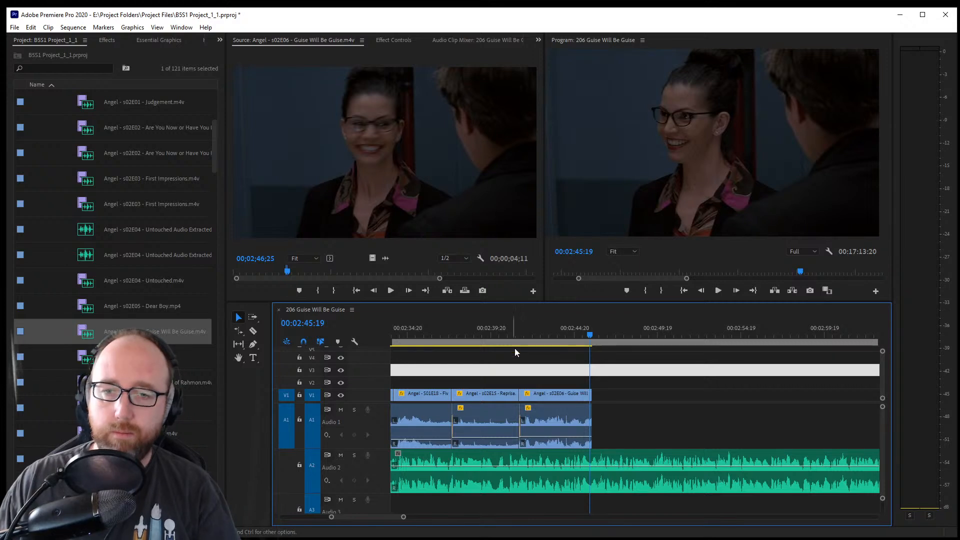
Play the new clip with the voice-over, stop at the next cut point at 00:02:48:03, and save the project
click(514, 331)
key(space)
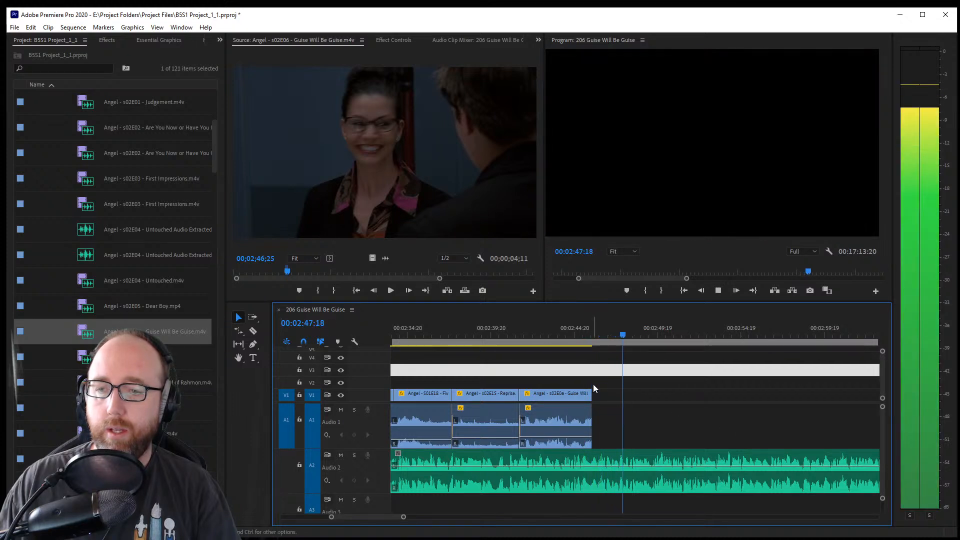
click(617, 332)
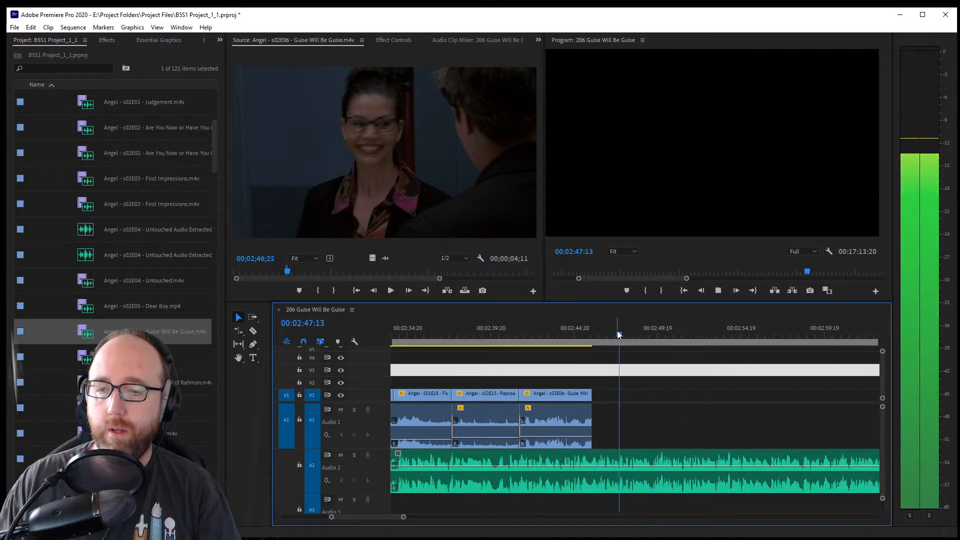
key(ctrl+s)
Load the Are You Now or Have You Ever Been source and find the night-time scene with the man in the red jacket
scroll(115, 300, up, 3)
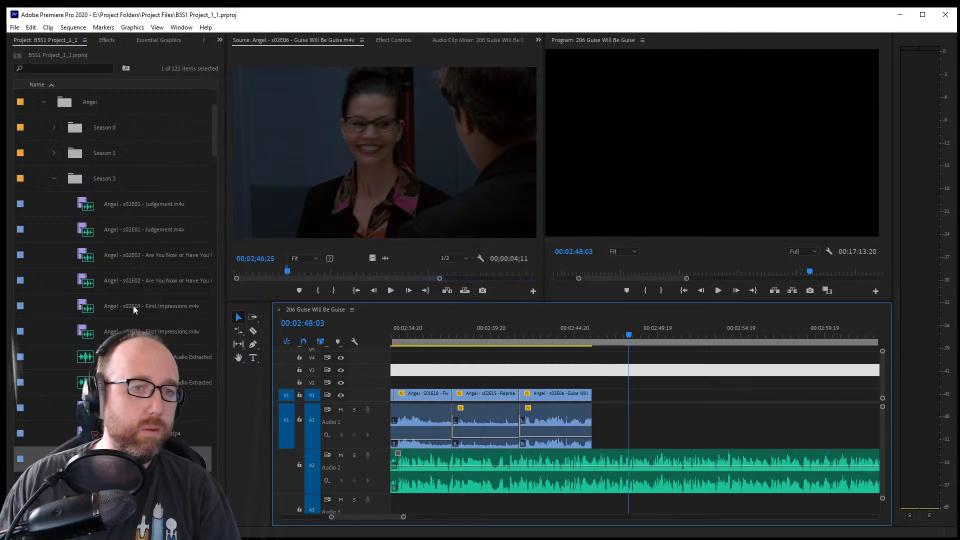
click(90, 280)
click(83, 255)
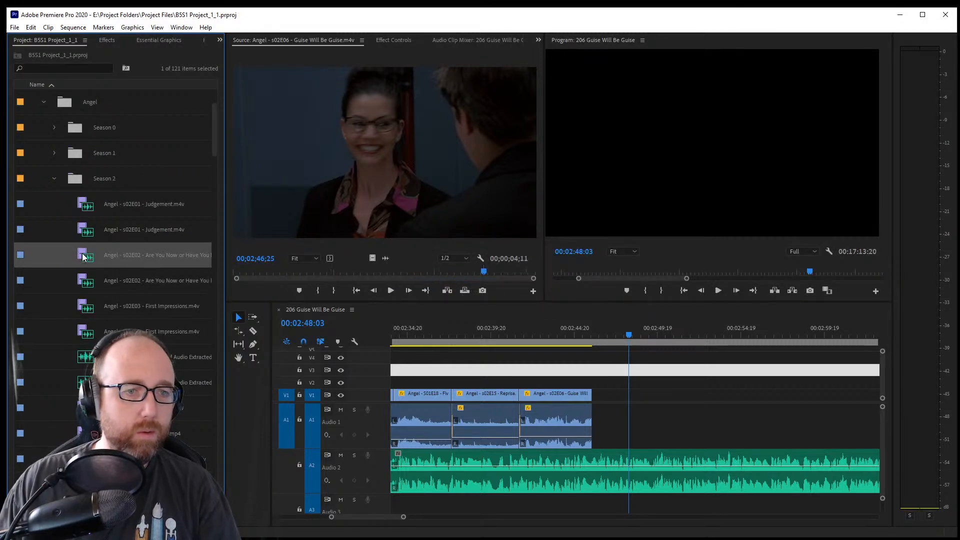
double_click(83, 256)
drag(496, 273, 349, 274)
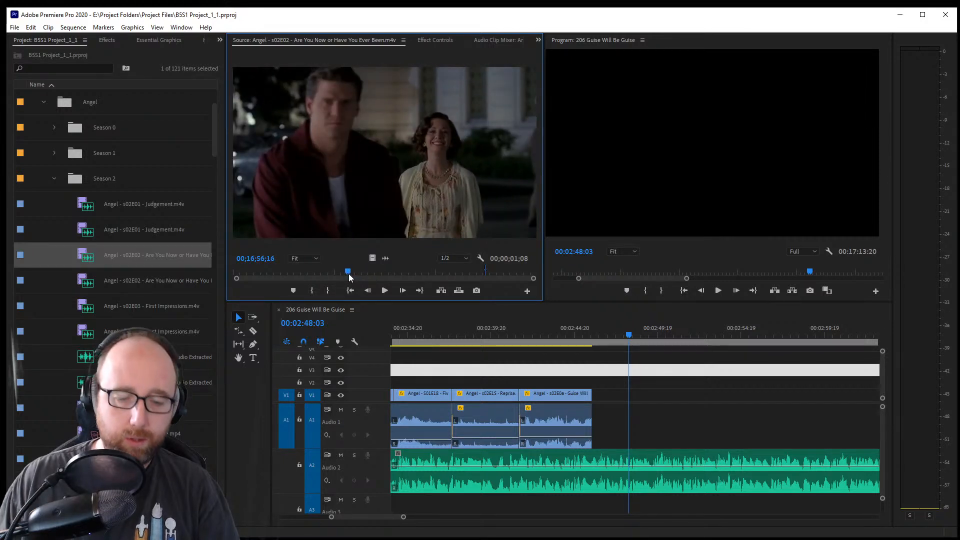
key(i)
key(space)
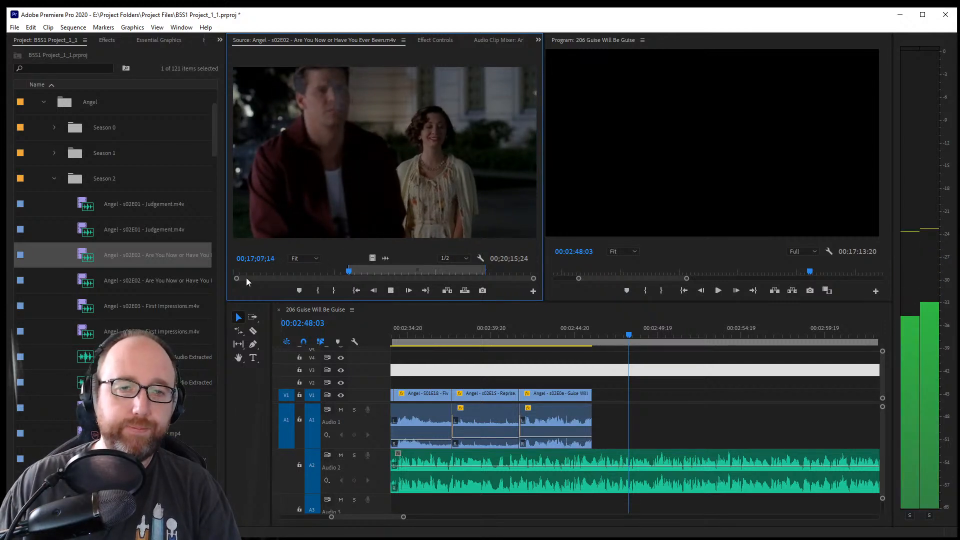
drag(235, 279, 293, 280)
key(space)
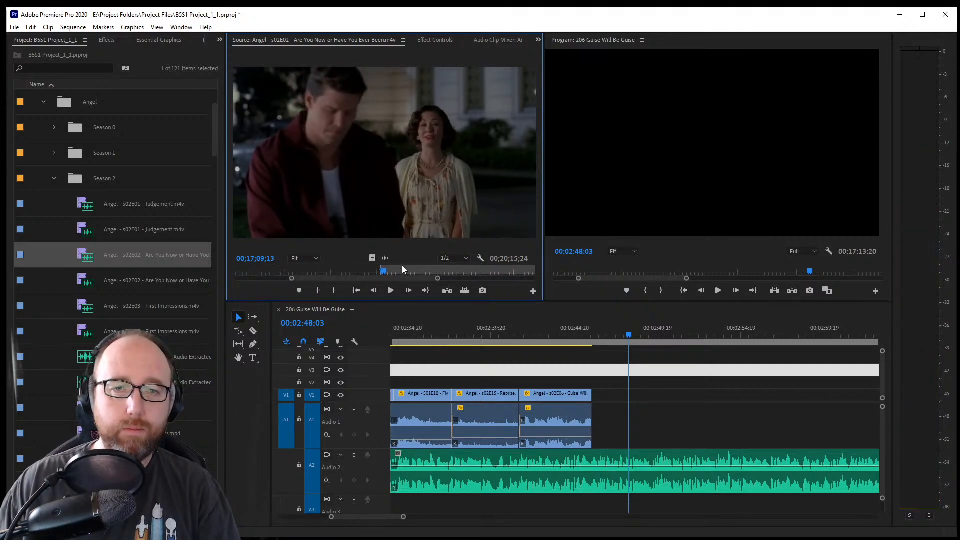
Mark an Are You Now or Have You Ever Been excerpt of the couple outdoors from 00;16;46;03 to 00;16;48;24
click(392, 273)
drag(392, 273, 368, 276)
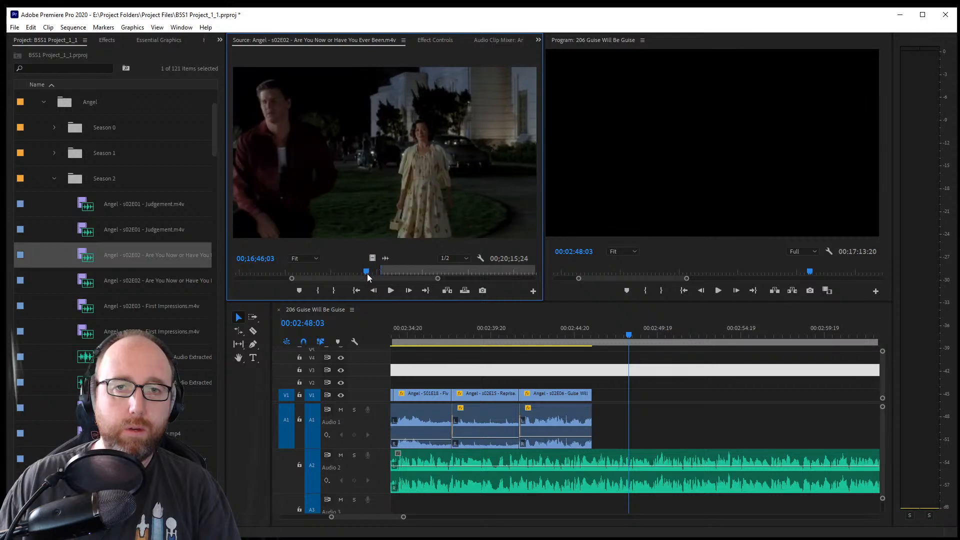
key(space)
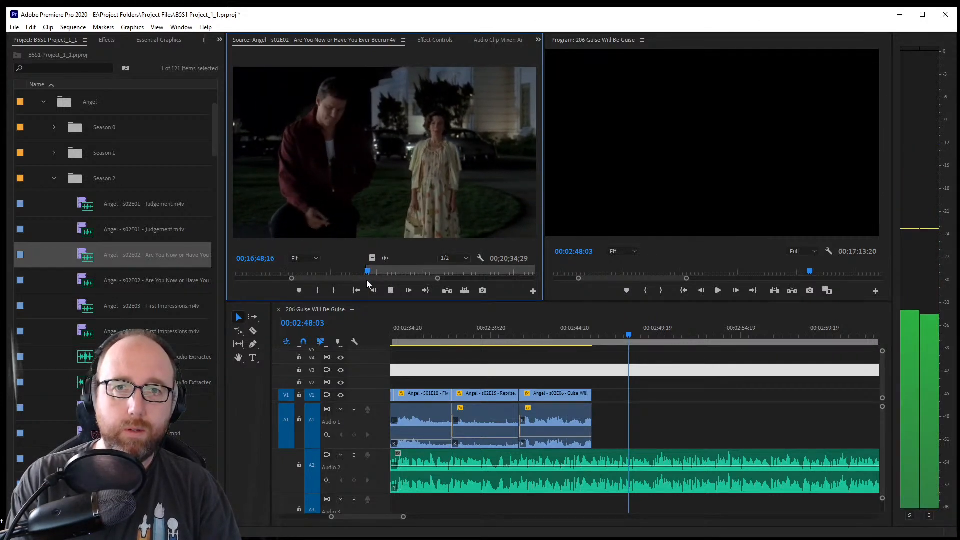
key(space)
key(o)
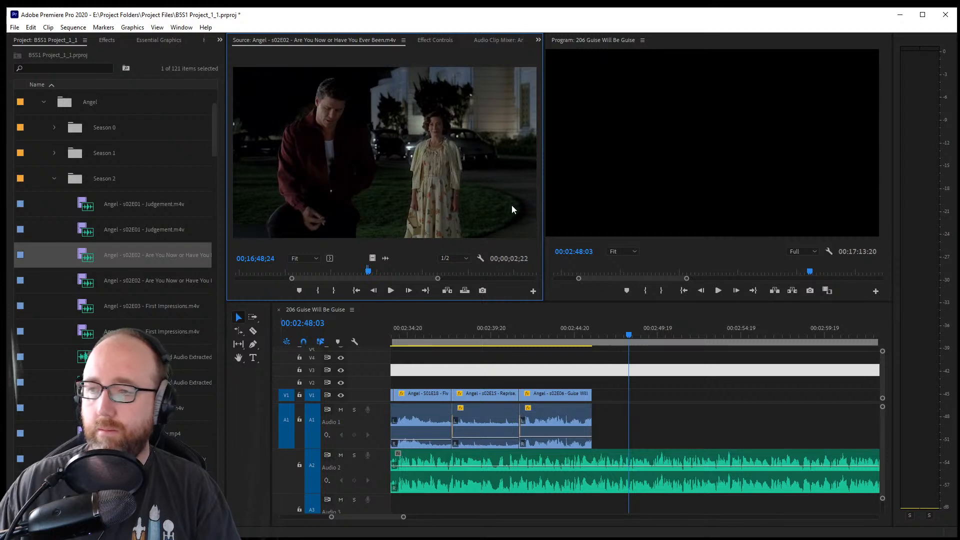
Place the Are You Now or Have You Ever Been excerpt on V1 after the Guise clip, trimmed to 00:02:48:03, with lowered audio
drag(515, 208, 598, 424)
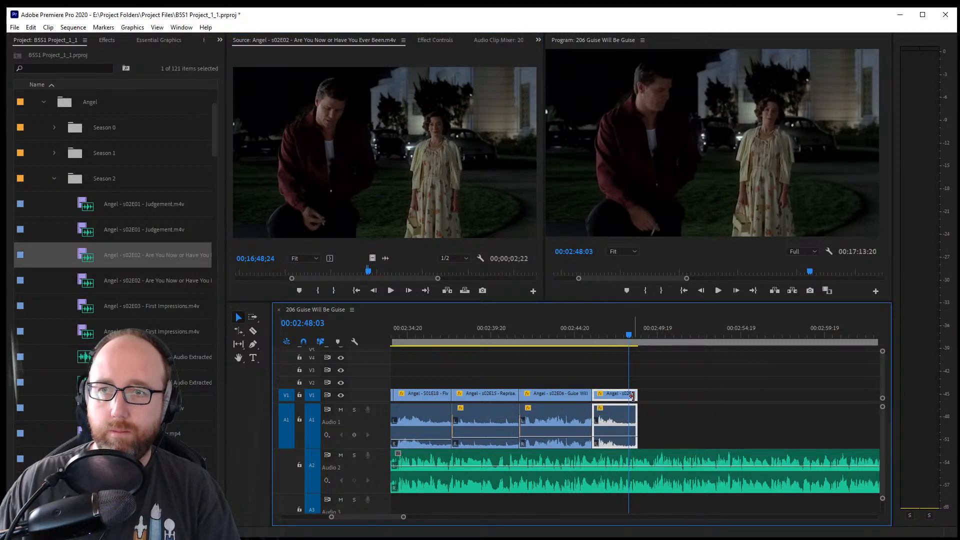
drag(595, 396, 596, 395)
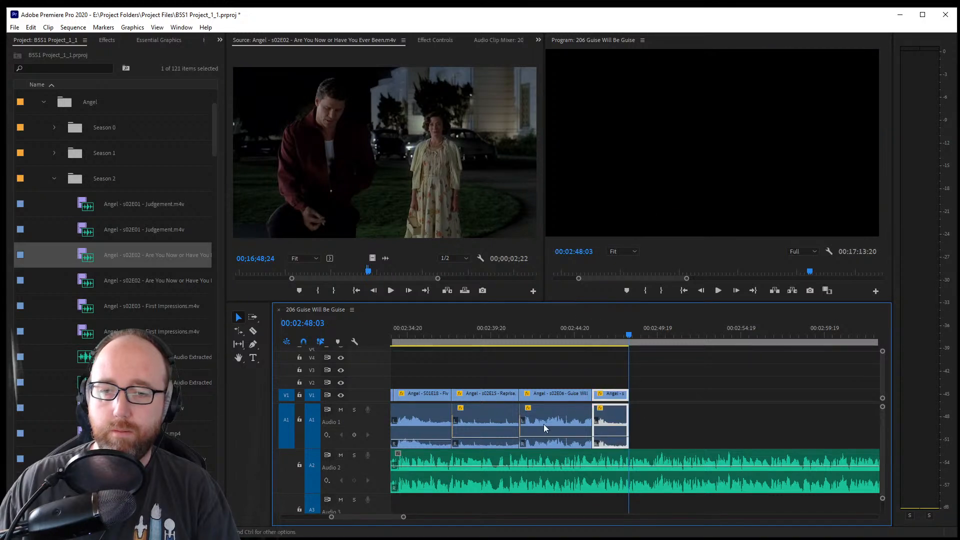
click(595, 419)
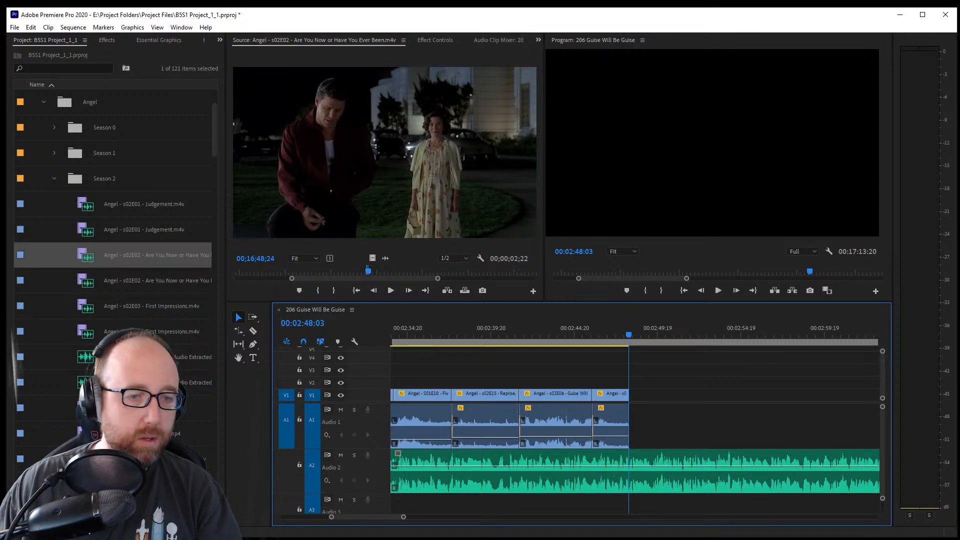
click(130, 408)
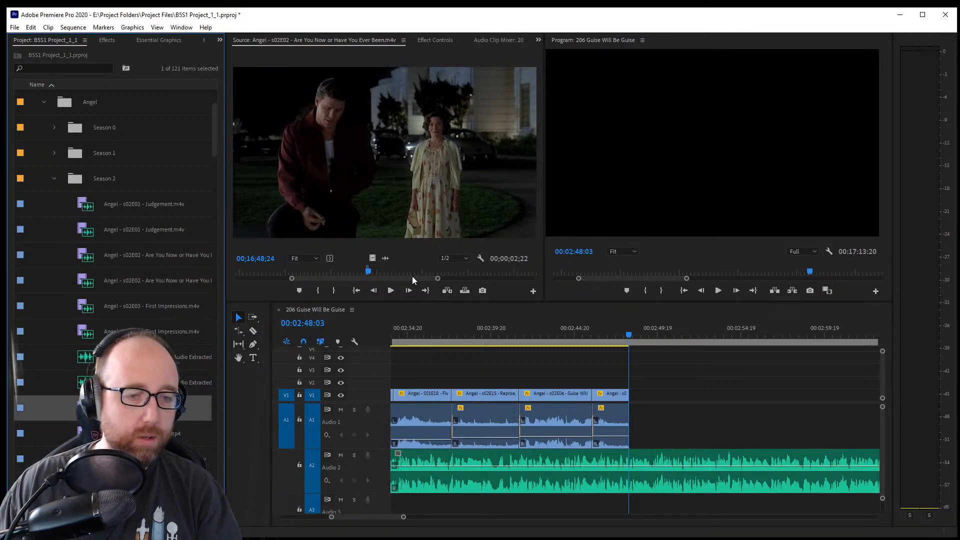
double_click(130, 433)
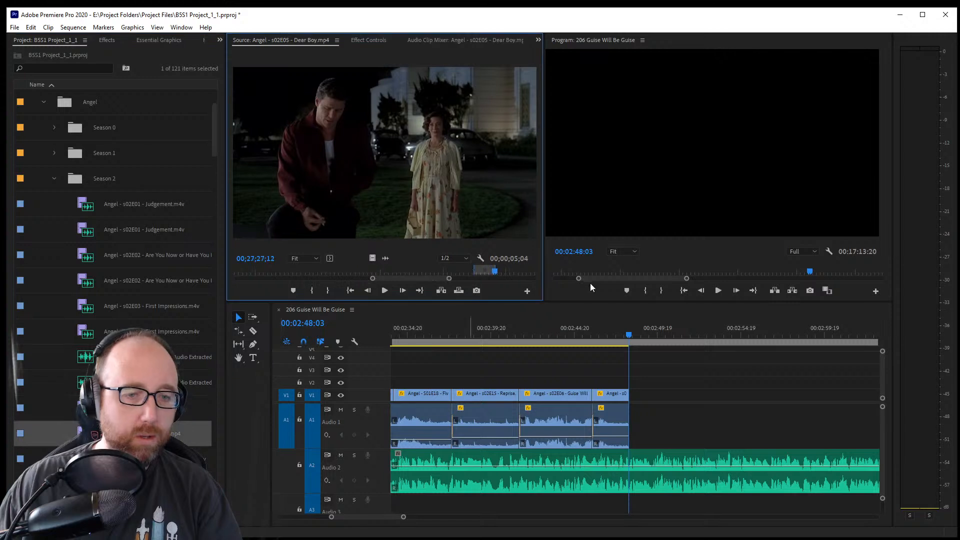
drag(516, 275, 487, 275)
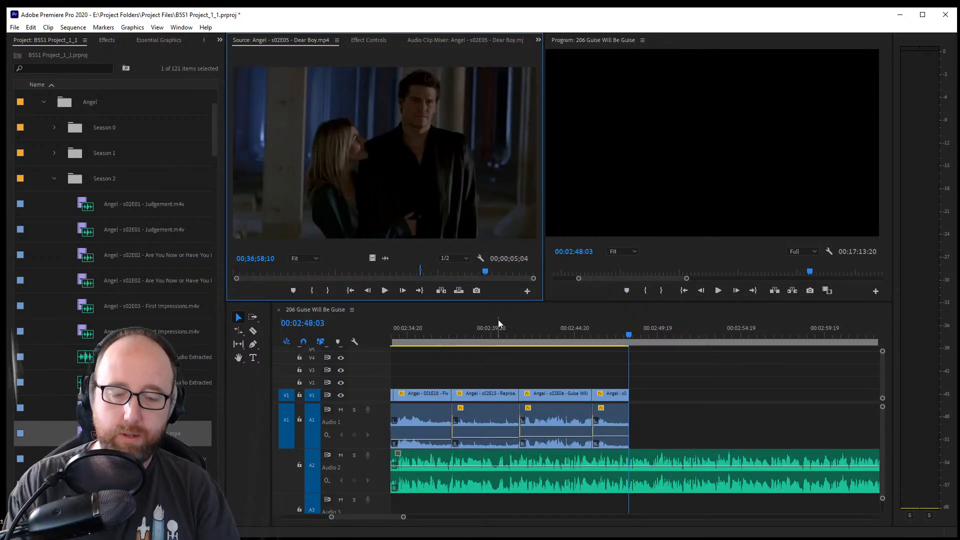
Place the already marked First Impressions excerpt on V1 at 00:02:48:03, lower its audio level, and play it against the voice-over
double_click(181, 334)
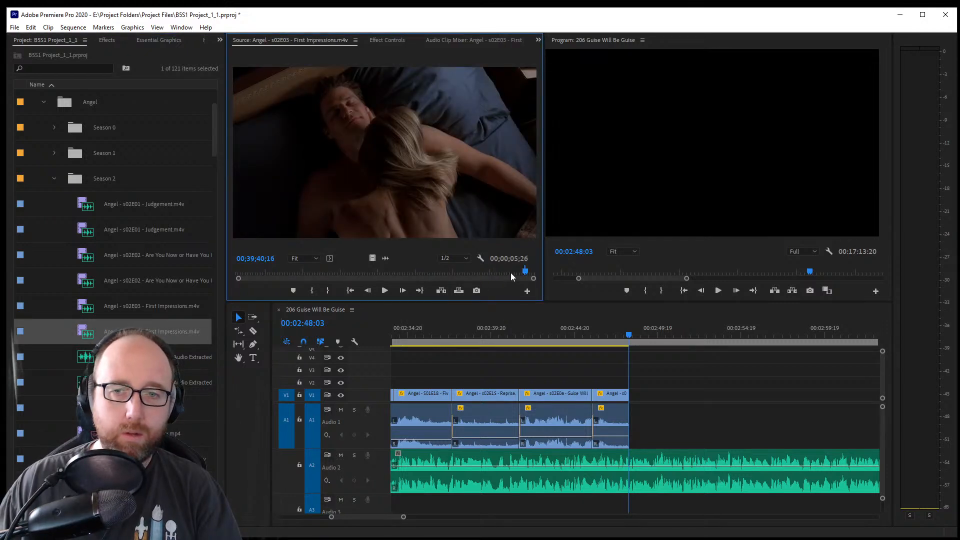
drag(498, 235, 631, 422)
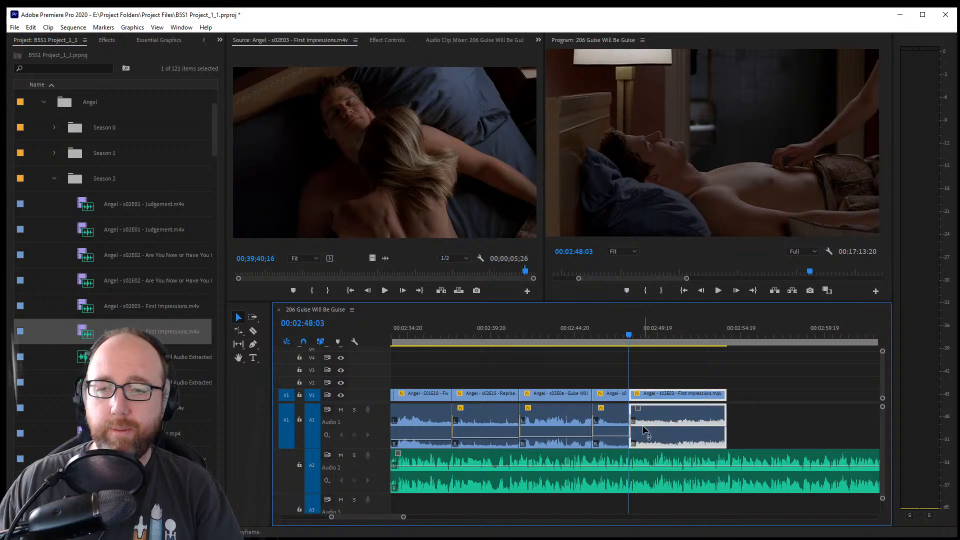
click(611, 335)
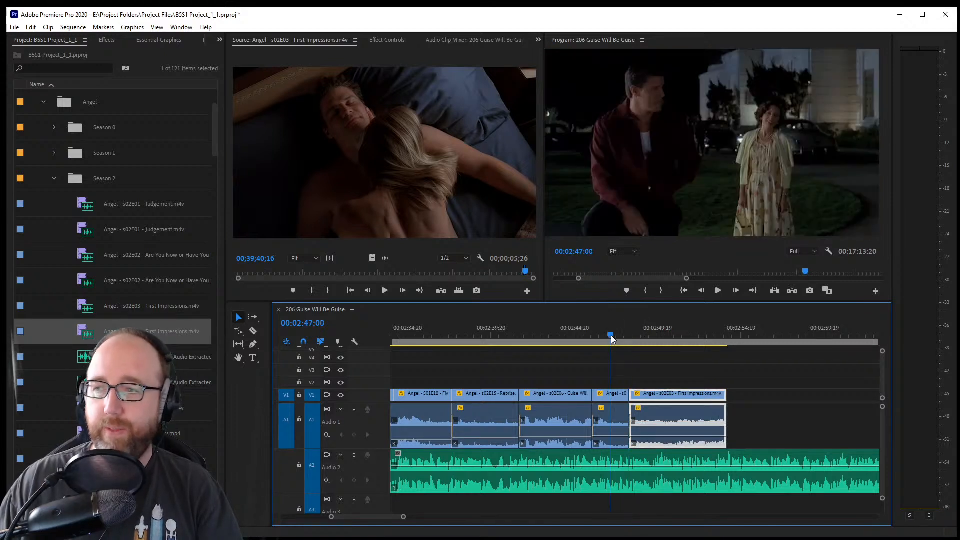
key(space)
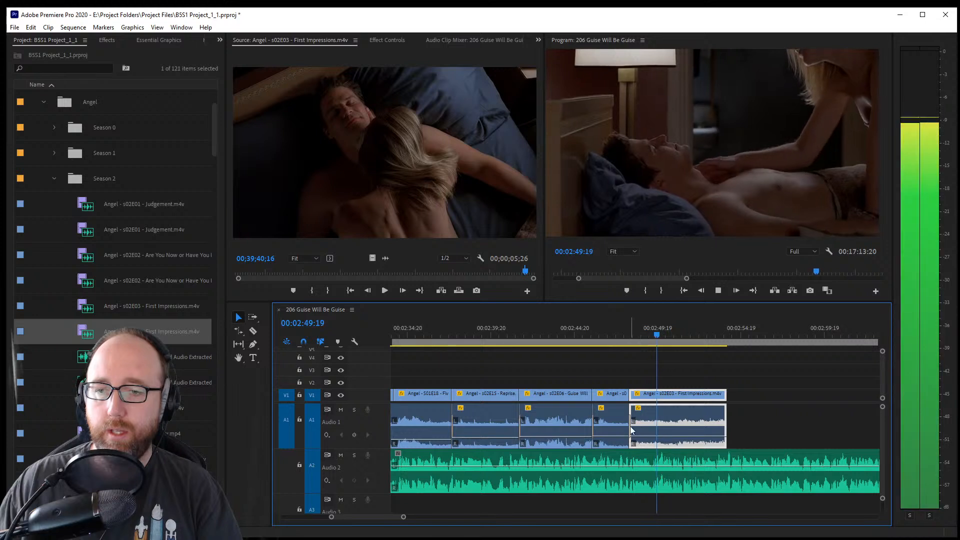
key(space)
Trim about three seconds off the start of the First Impressions clip, keep it against the preceding clip, and play the cut
mouse_move(635, 397)
mouse_down()
mouse_move(687, 399)
mouse_move(650, 402)
mouse_move(648, 421)
mouse_move(649, 398)
mouse_up()
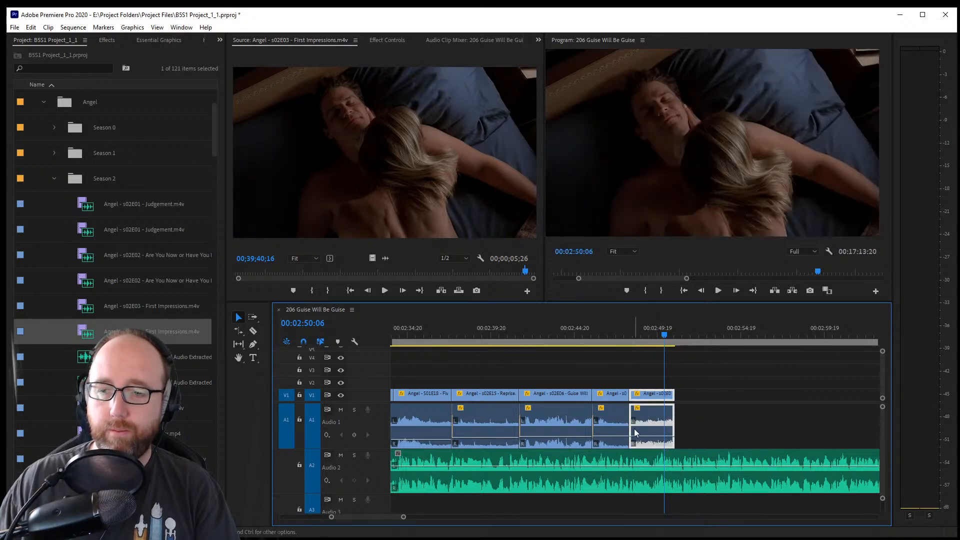
click(627, 422)
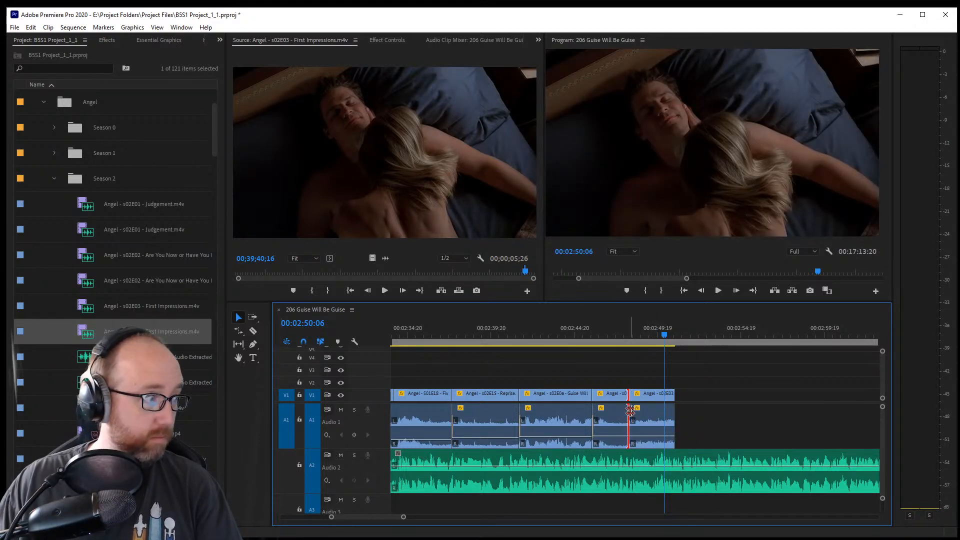
click(628, 337)
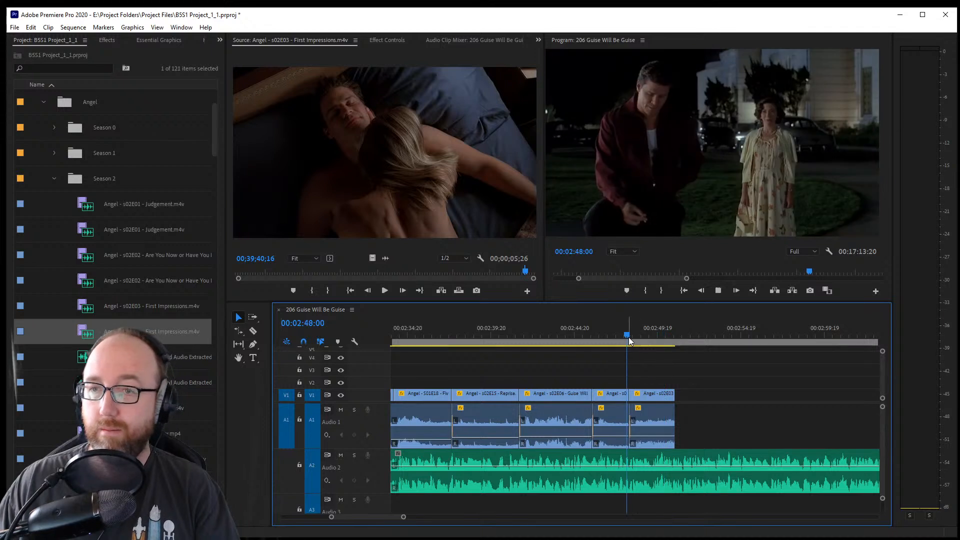
key(space)
key(space)
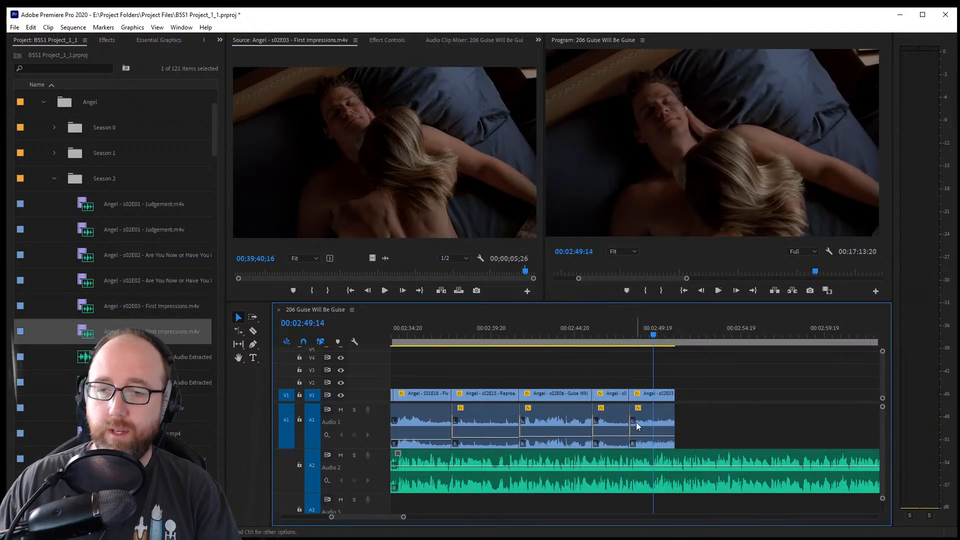
Delete the bed-scene First Impressions clip and mark the couple's blue-lit embrace in that episode from 00;02;26;12 to 00;02;28;20
click(641, 421)
key(Delete)
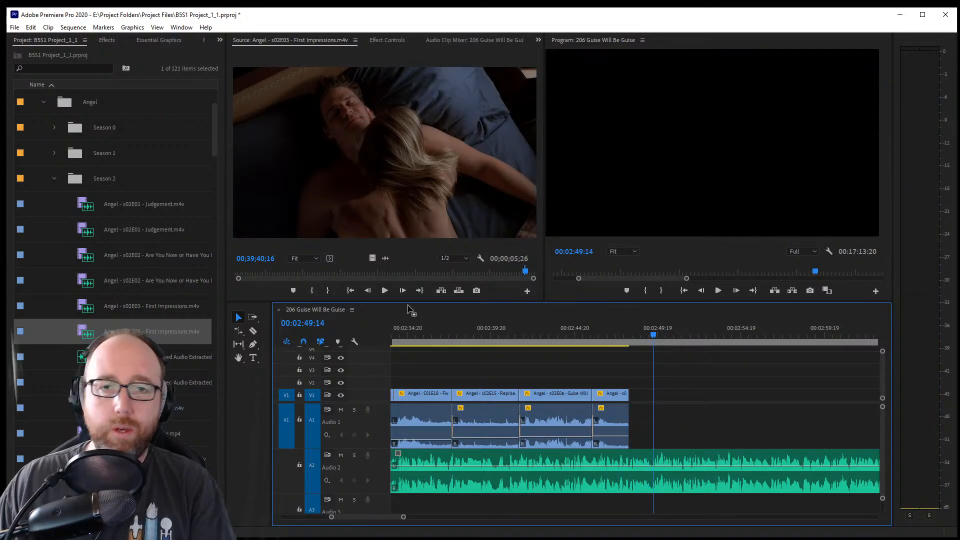
click(240, 273)
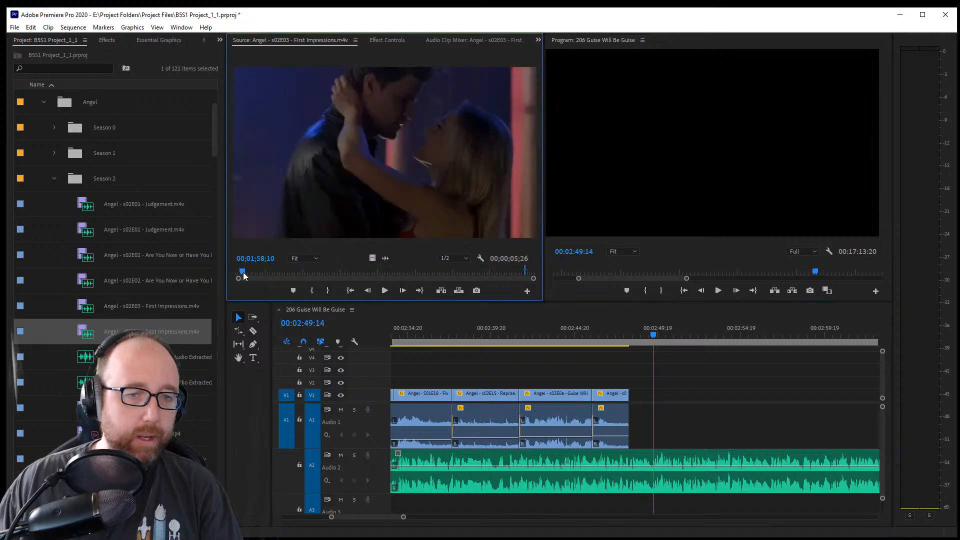
drag(241, 273, 246, 274)
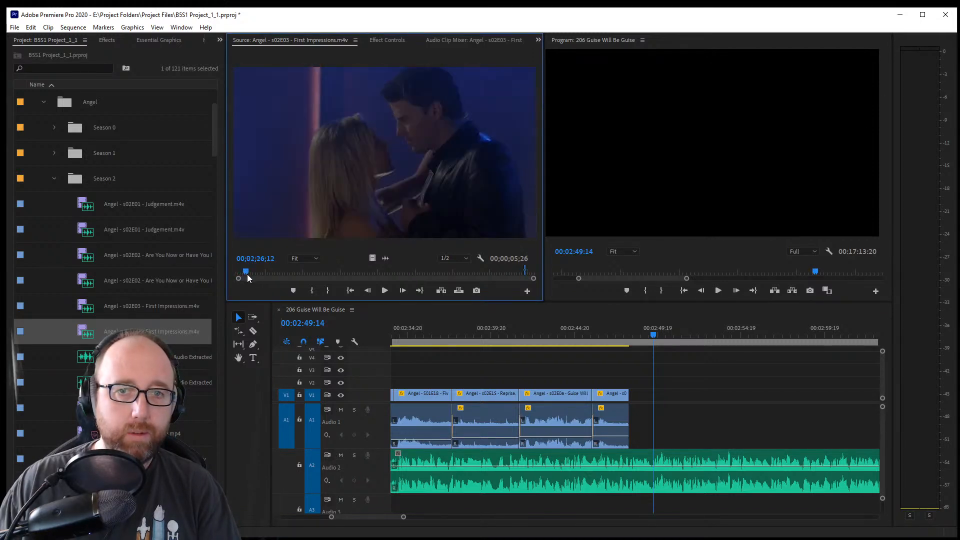
key(i)
key(space)
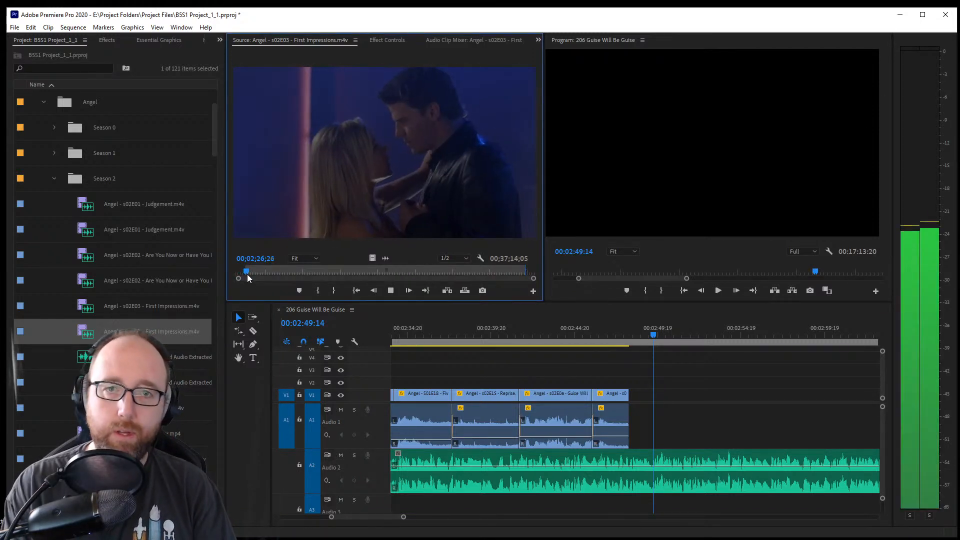
key(o)
key(space)
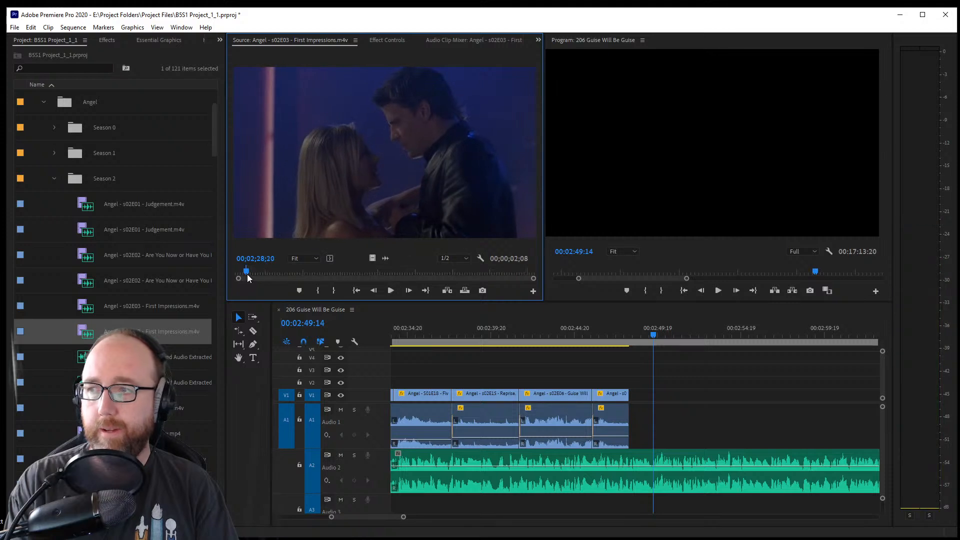
Place the blue-lit First Impressions excerpt last on V1 with lowered audio, trim its end to 00:02:49:16 against the voice-over, and save
drag(300, 225, 634, 432)
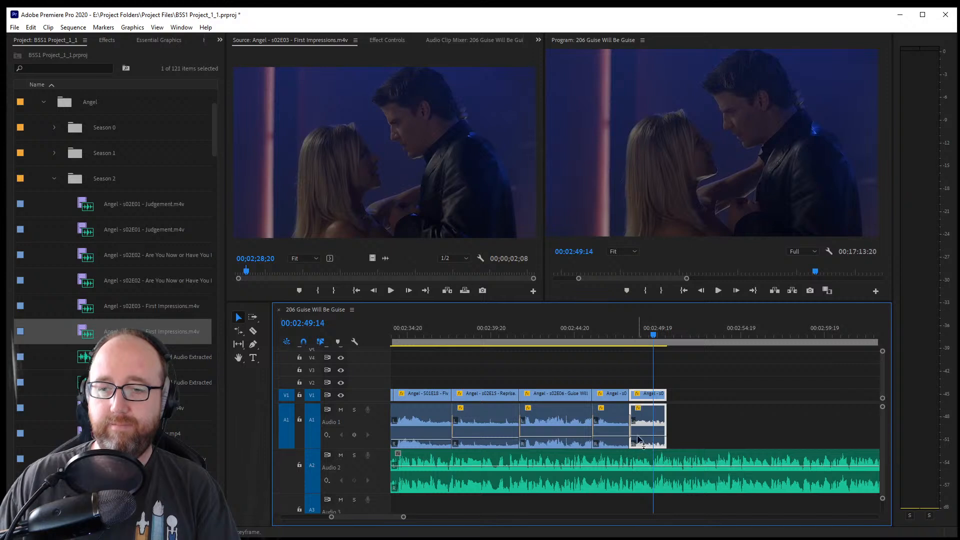
click(628, 335)
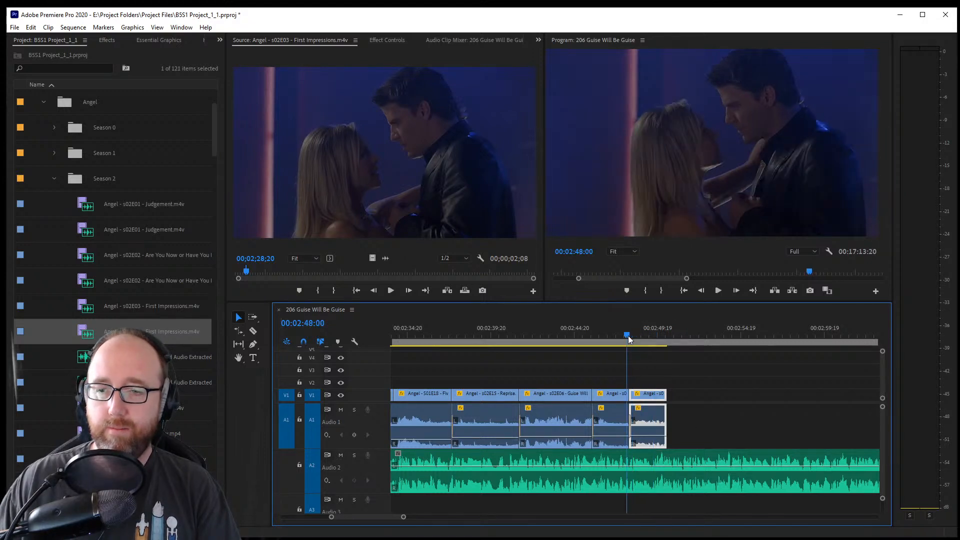
key(space)
key(space)
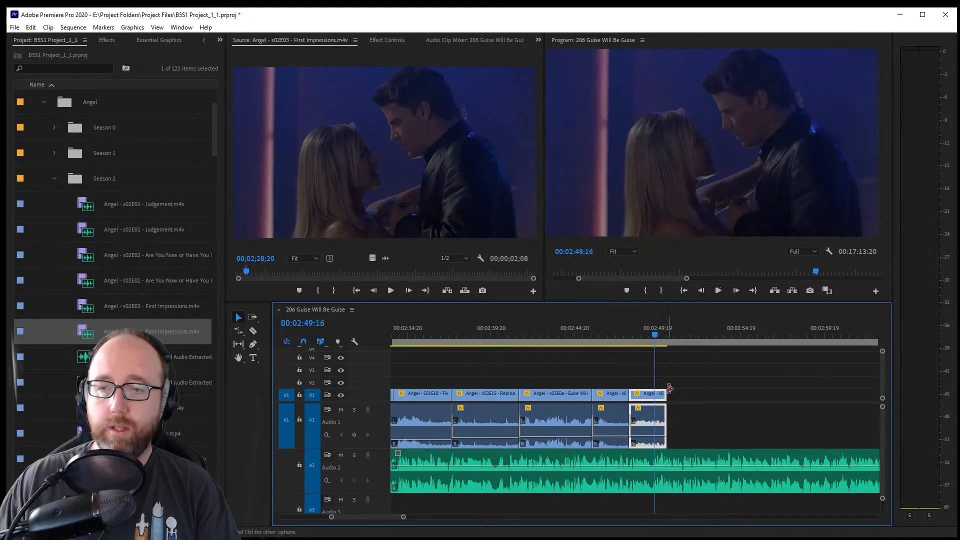
drag(669, 392, 653, 393)
key(space)
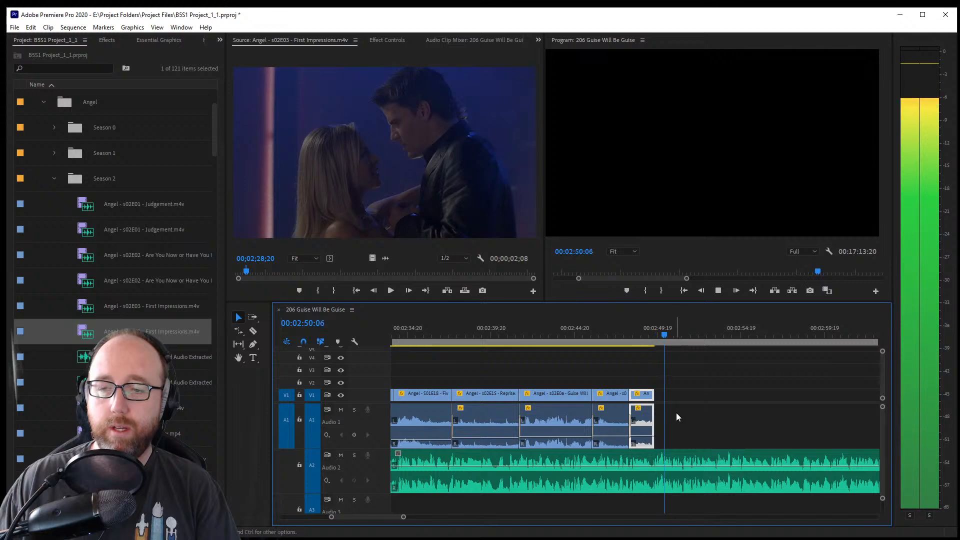
key(space)
key(ctrl+s)
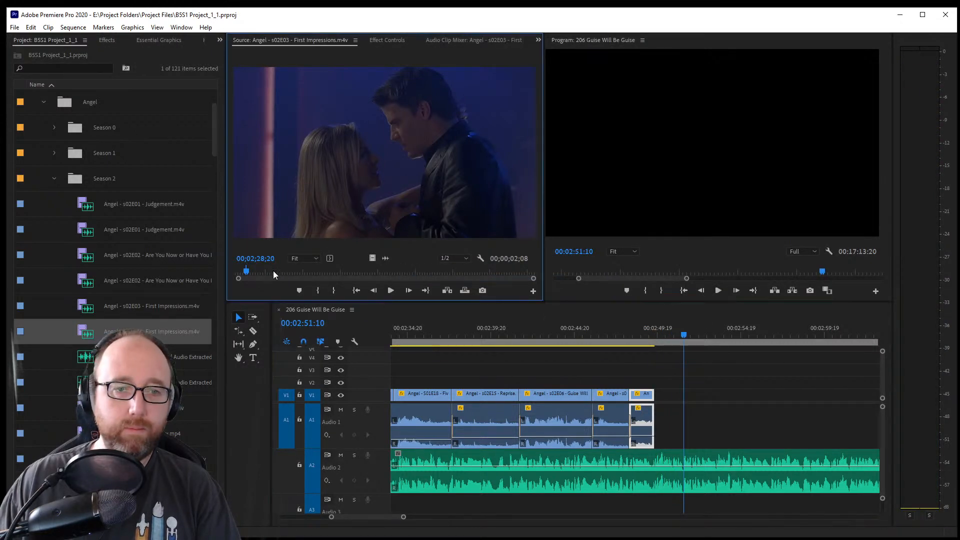
Look through the First Impressions and Untouched episodes for footage to follow the last clip
drag(273, 270, 350, 276)
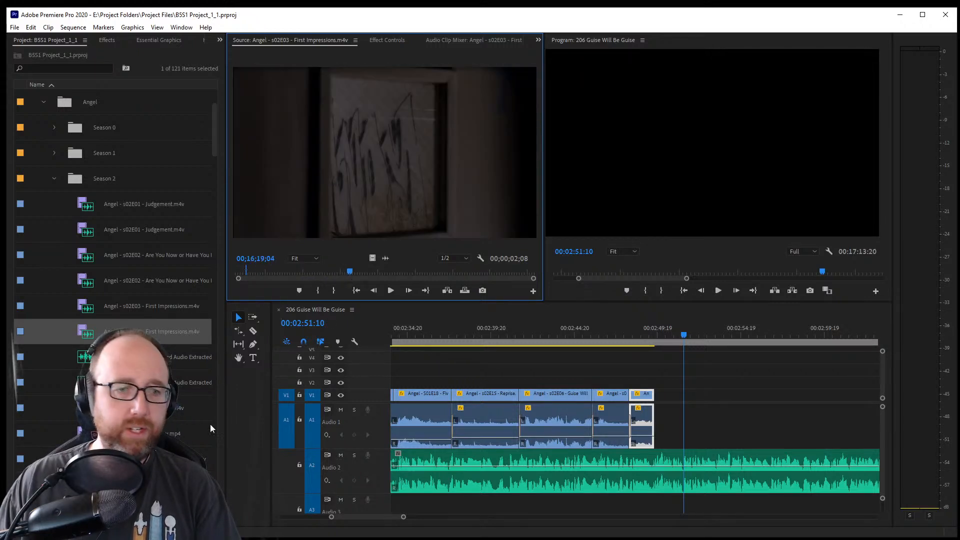
scroll(211, 429, down, 2)
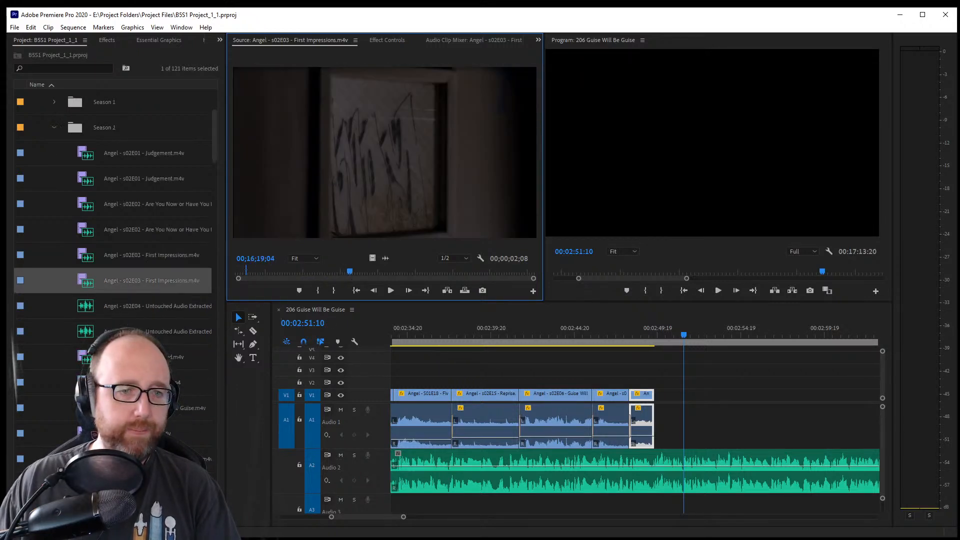
double_click(84, 358)
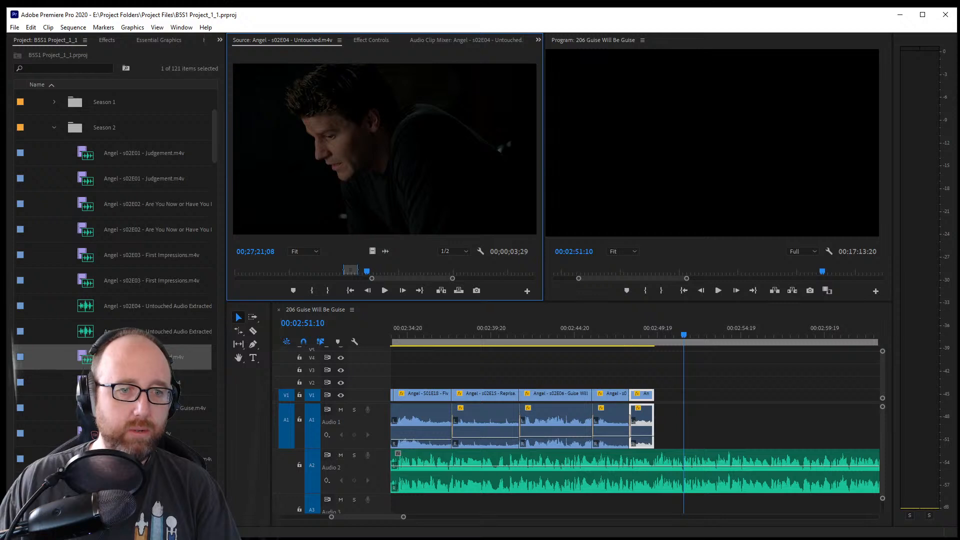
drag(407, 272, 481, 269)
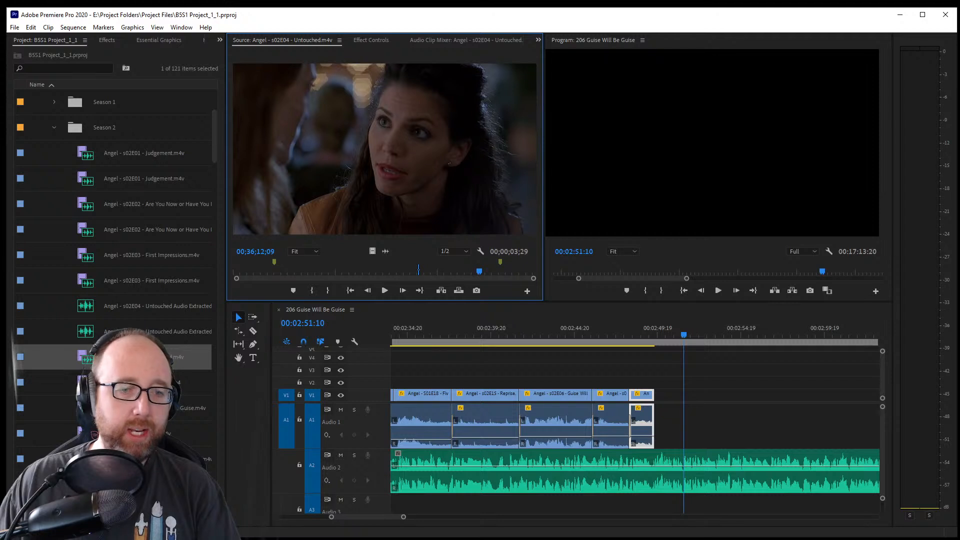
Mark an elevator-scene excerpt in the Guise Will Be Guise episode, about four seconds long and ending at 00;02;51;20
double_click(192, 407)
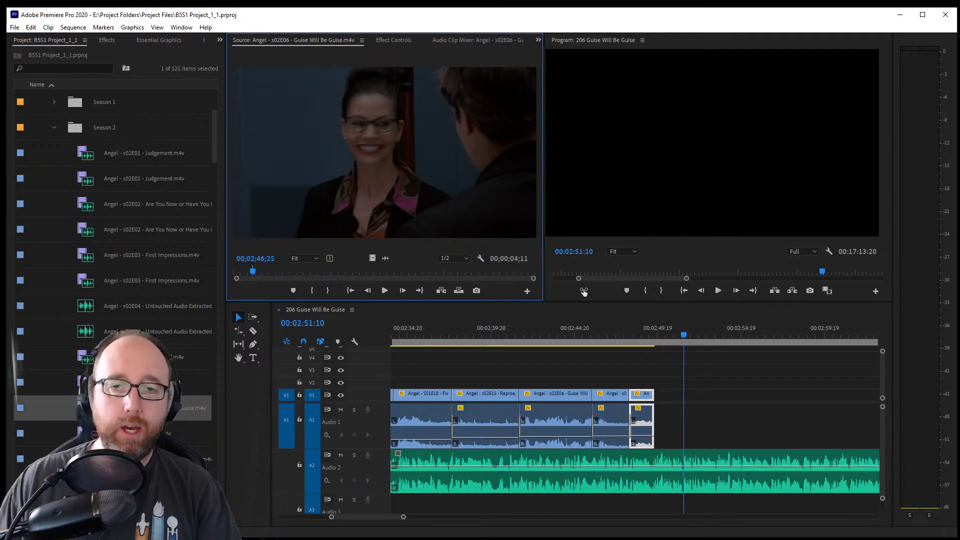
mouse_move(262, 271)
mouse_down()
mouse_move(310, 278)
mouse_move(255, 283)
mouse_up()
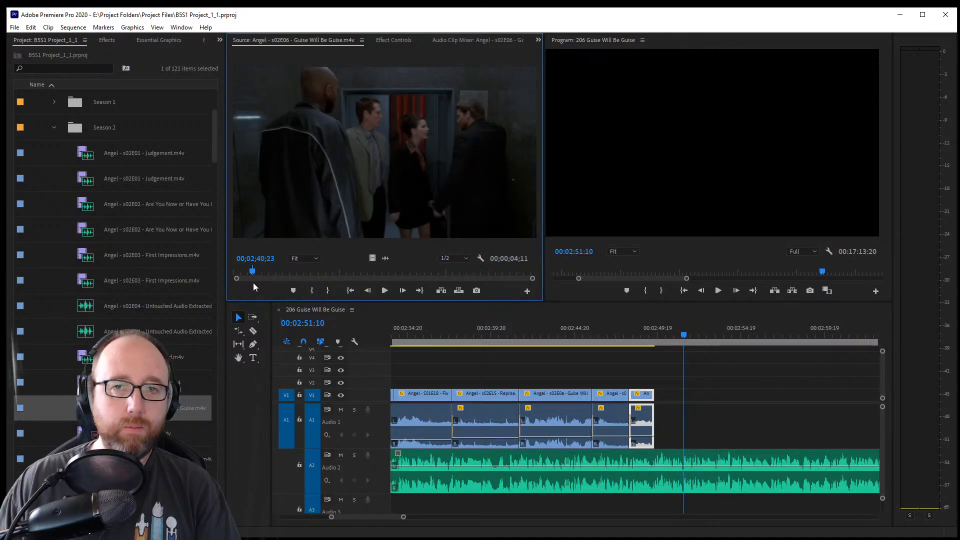
drag(253, 282, 221, 272)
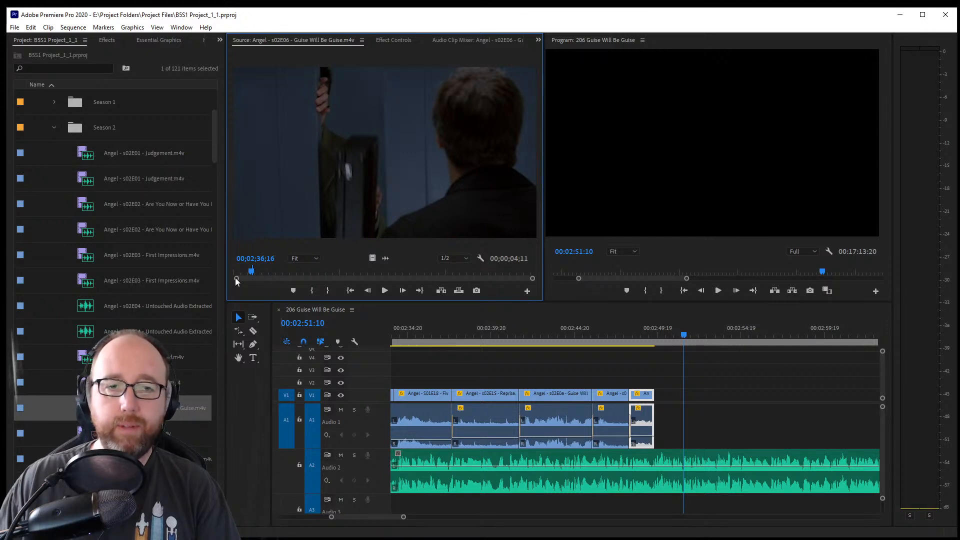
drag(236, 279, 272, 281)
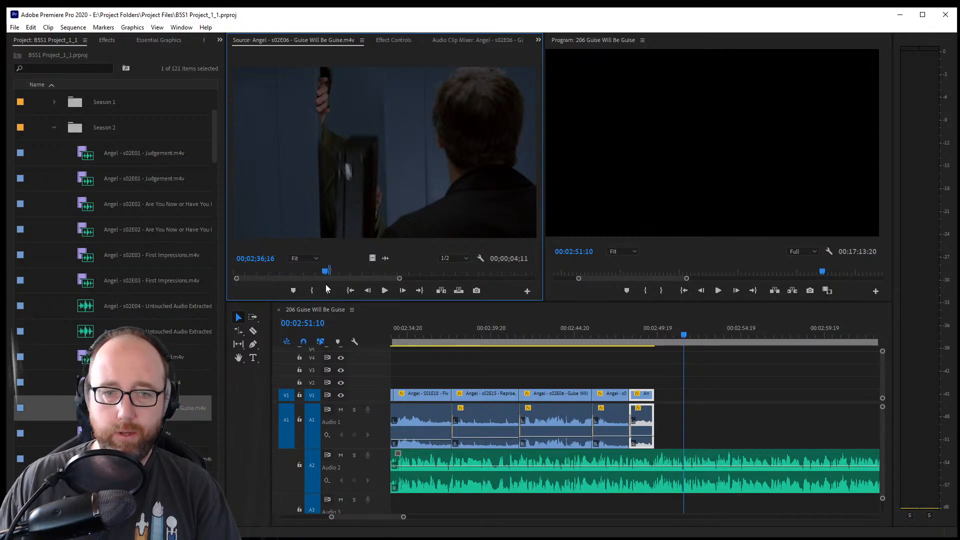
mouse_move(337, 271)
mouse_down()
mouse_move(351, 271)
mouse_move(325, 272)
mouse_up()
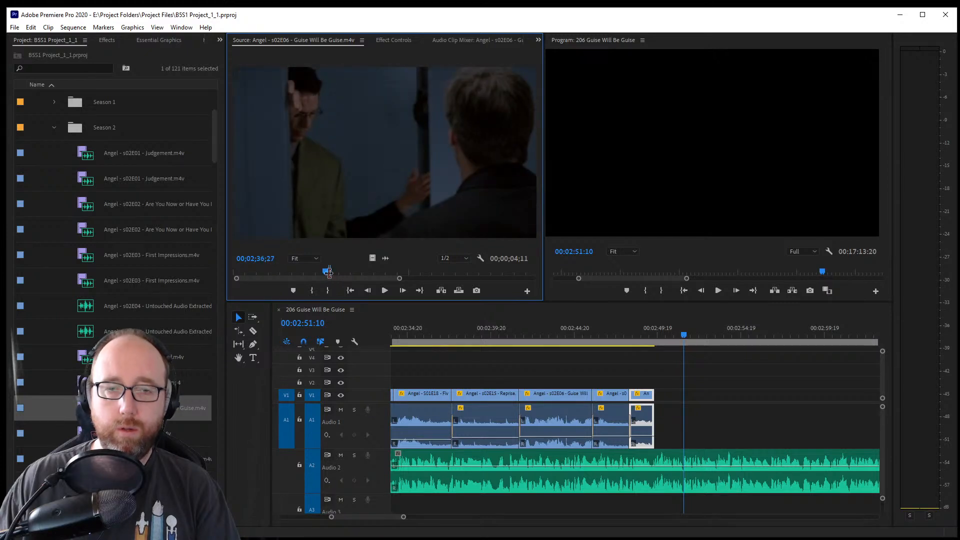
key(space)
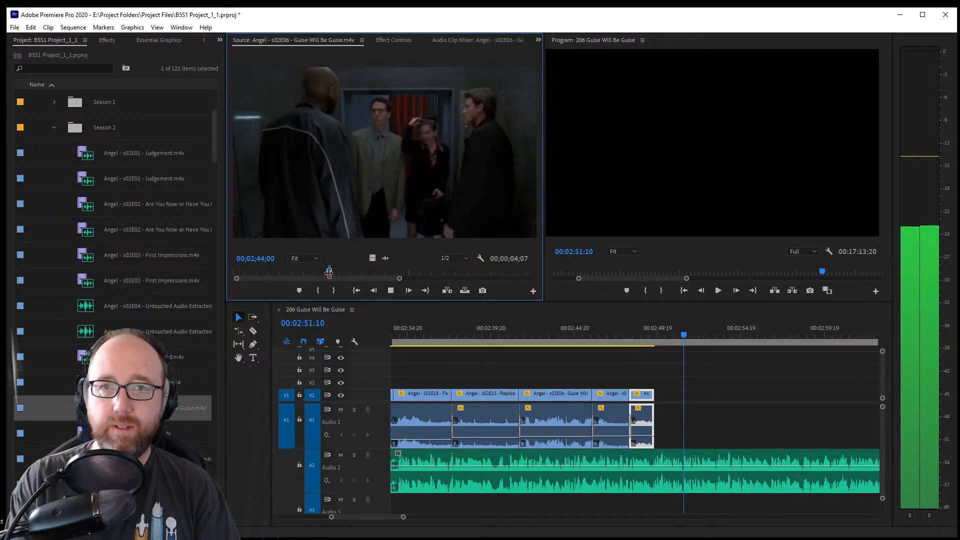
key(space)
key(space)
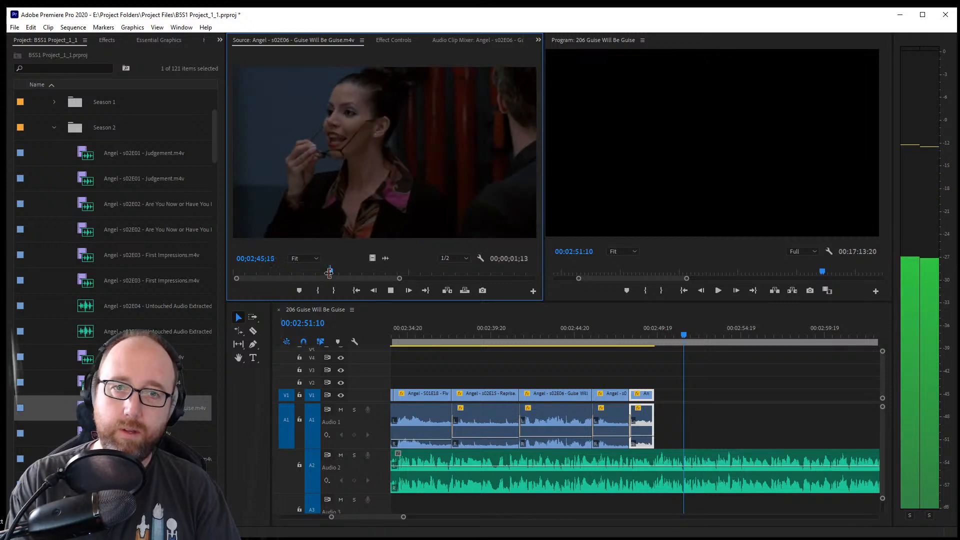
key(i)
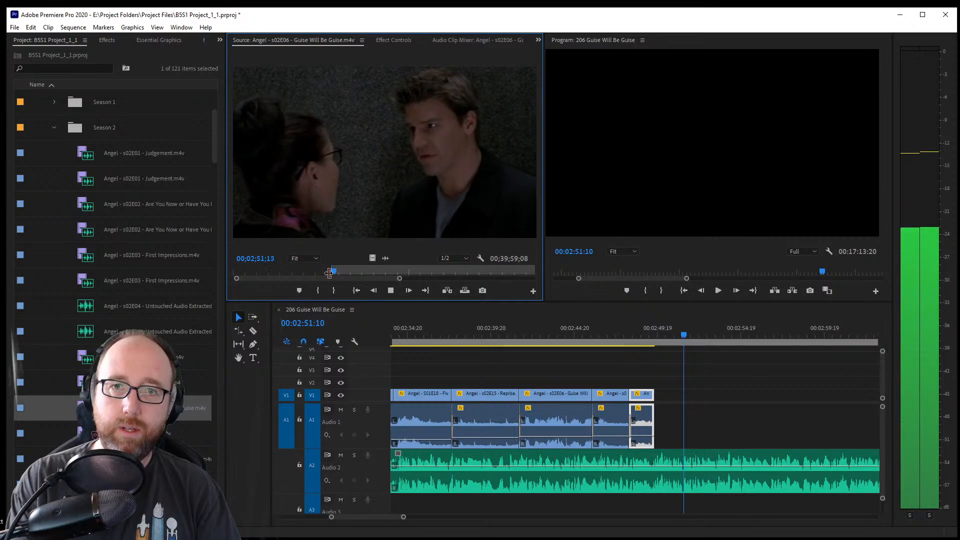
key(space)
key(o)
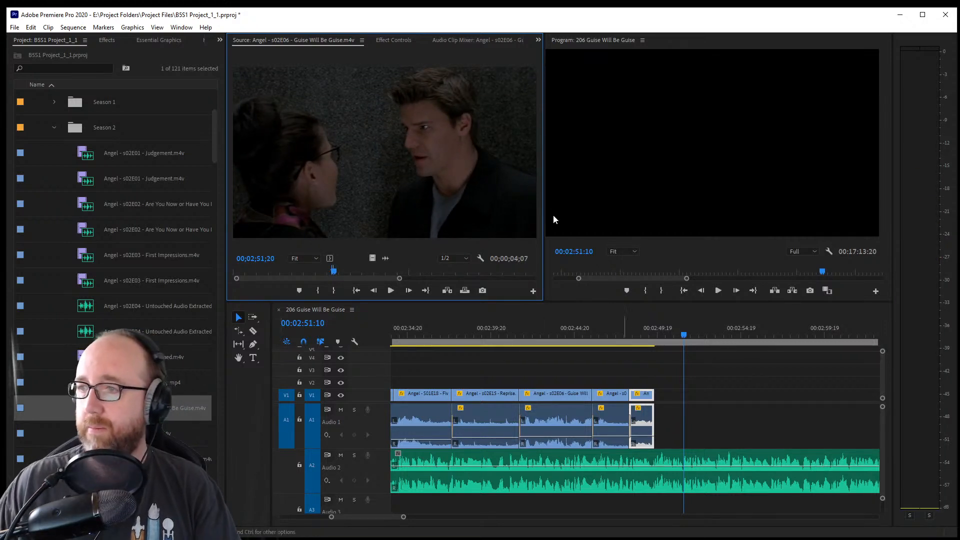
Place the elevator excerpt on V1 directly after the First Impressions clip with lowered audio, and play across the cut
drag(394, 145, 668, 429)
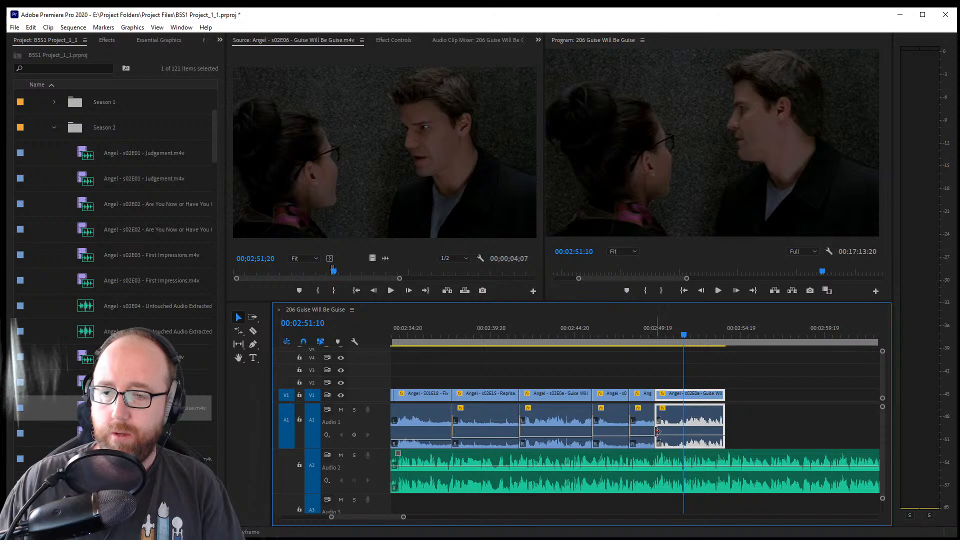
click(653, 429)
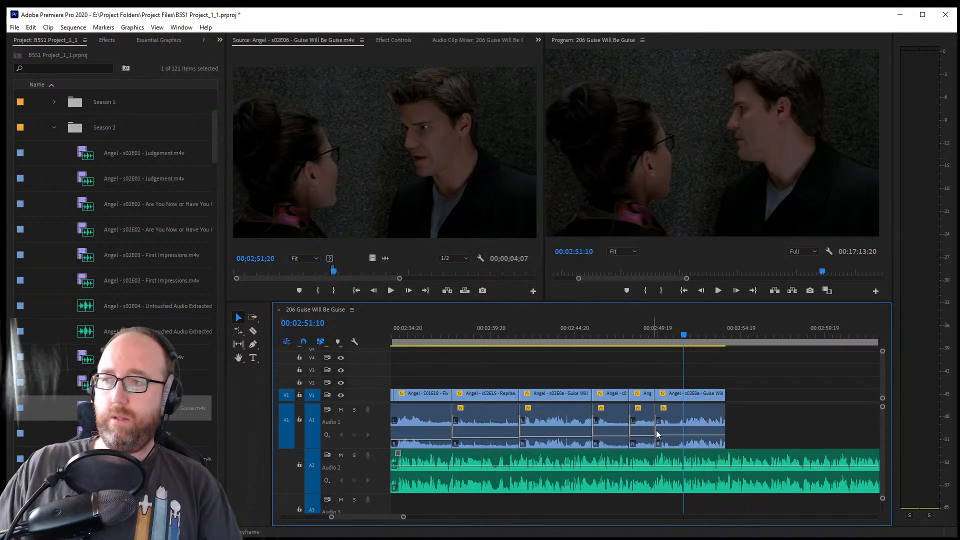
click(645, 336)
key(space)
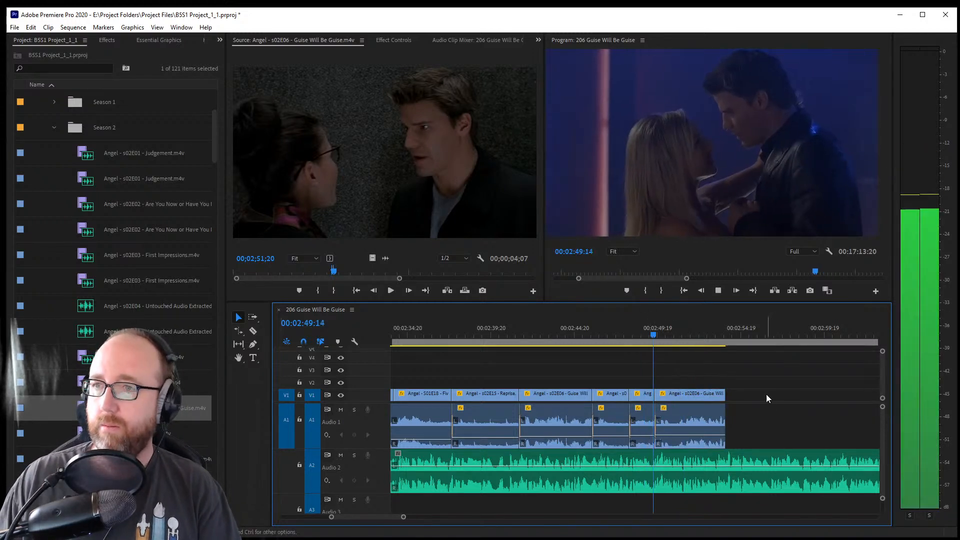
key(space)
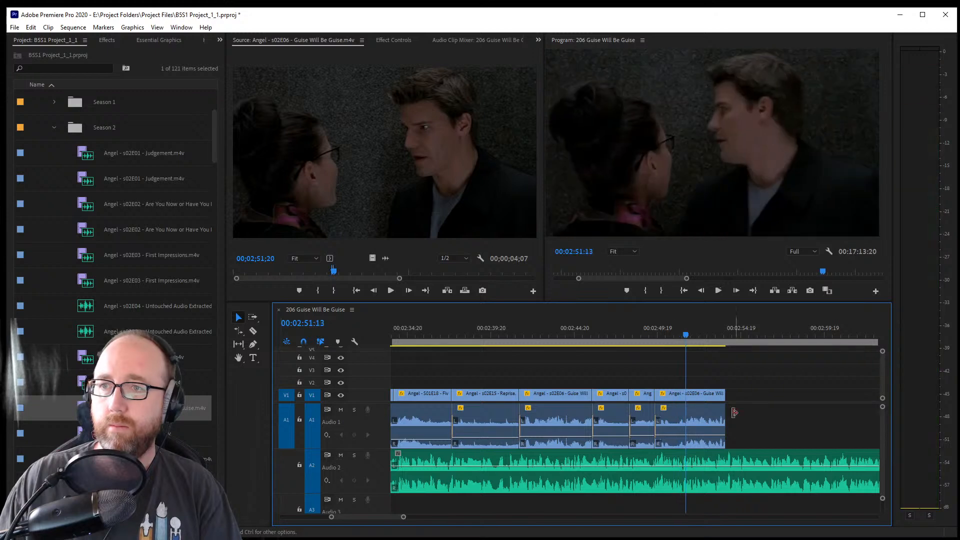
Check the elevator clip against the voice-over, trim its end to 00:02:51:07, and save the project
click(668, 334)
key(space)
key(space)
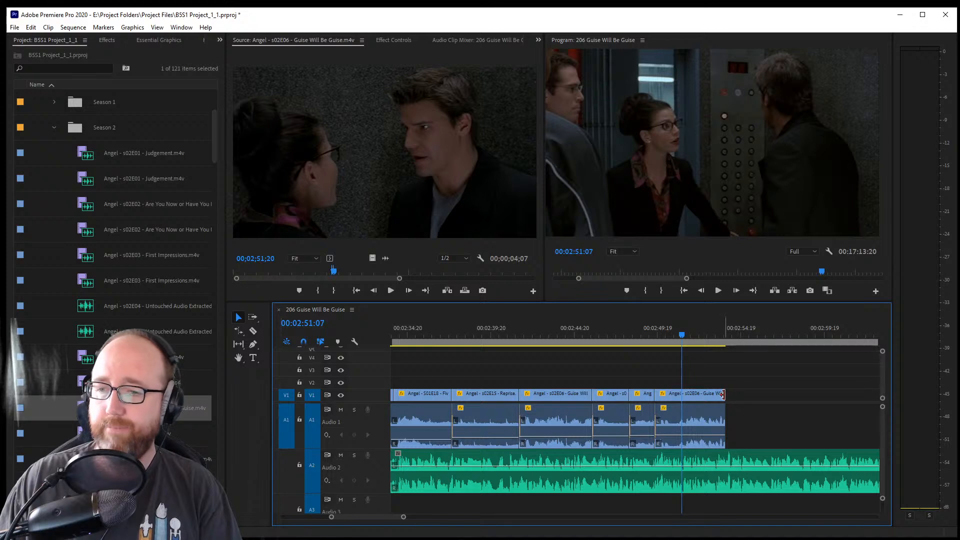
drag(722, 394, 681, 395)
key(ctrl+s)
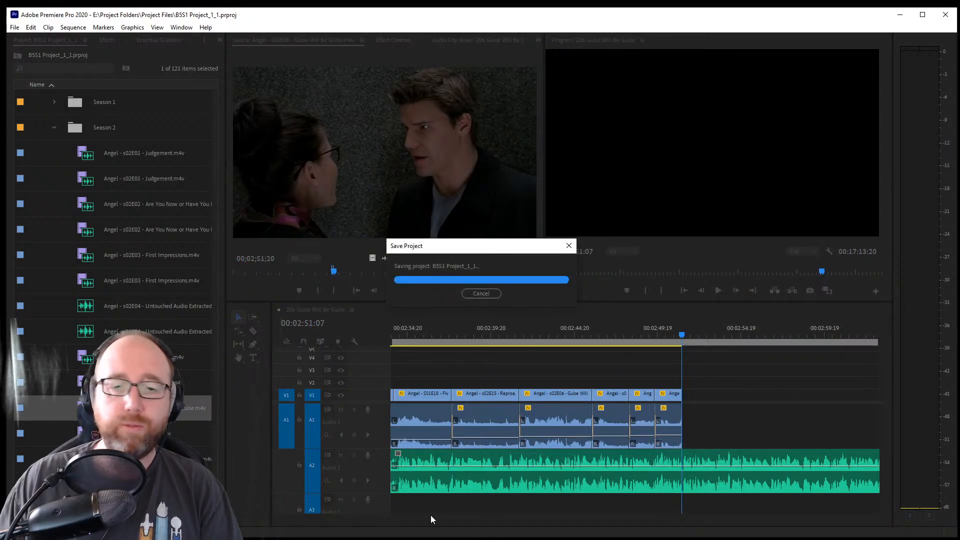
Listen to the voice-over following the last clip, replay the passage from about 00:02:52, and save the project
drag(368, 516, 377, 522)
key(space)
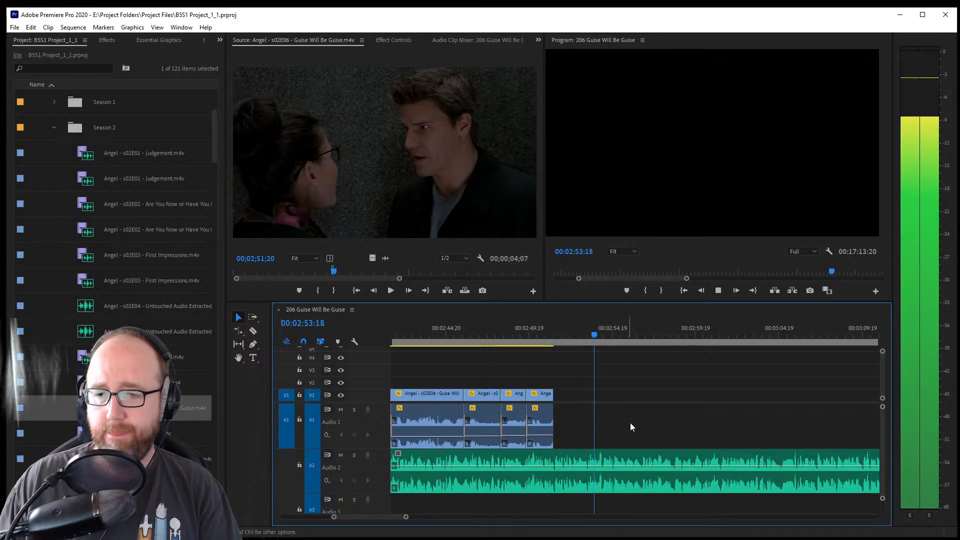
key(space)
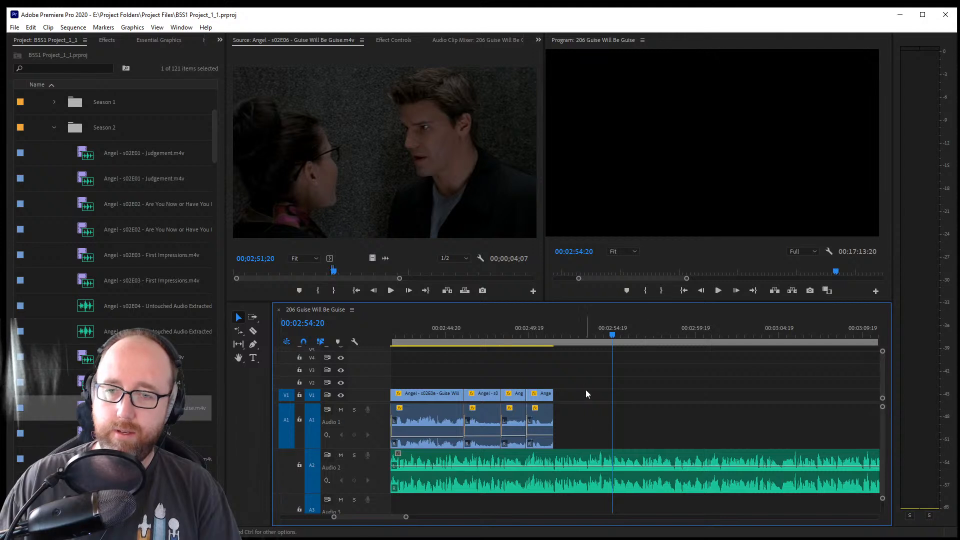
click(589, 332)
key(space)
click(575, 333)
key(space)
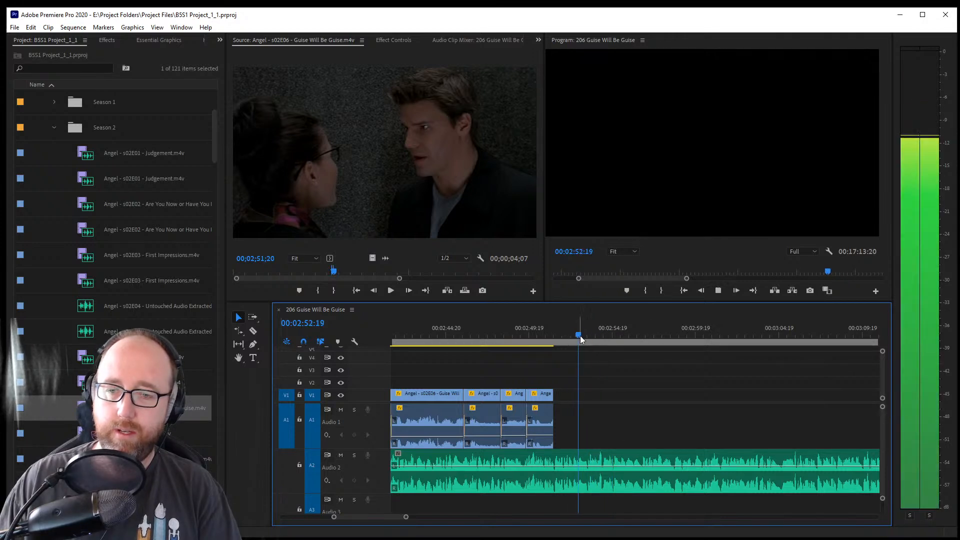
key(ctrl+s)
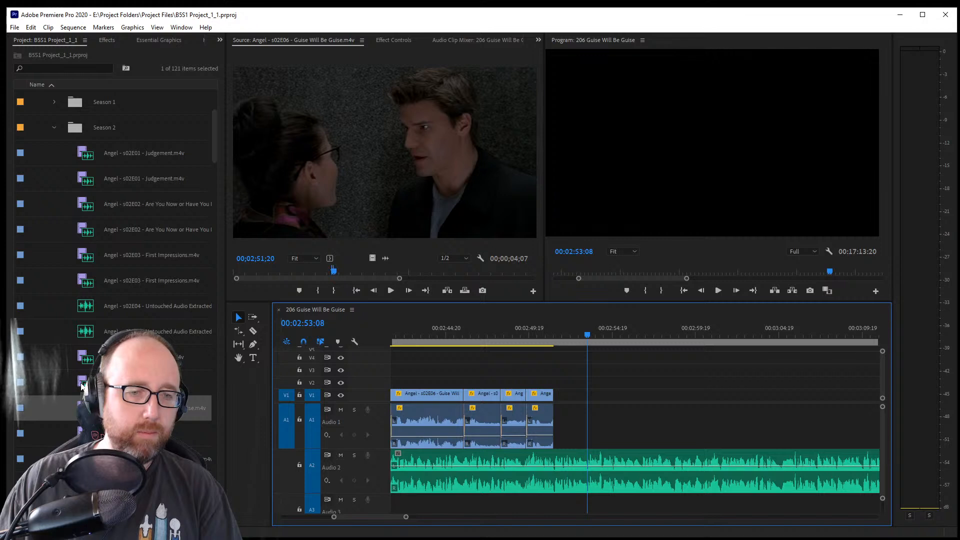
Mark about three seconds of the Dear Boy episode from 00;37;11;17 and place it on V1 after the elevator clip with lowered audio
double_click(140, 382)
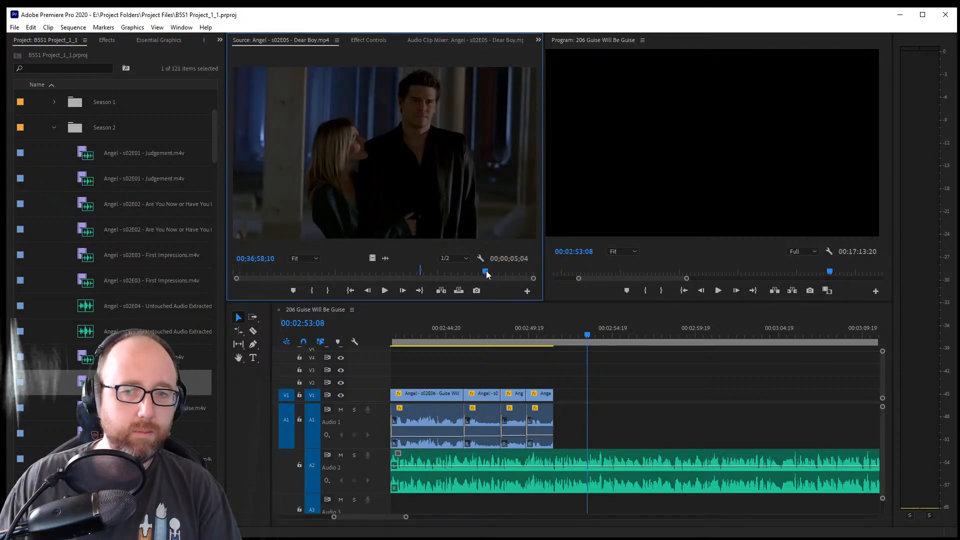
drag(486, 271, 487, 274)
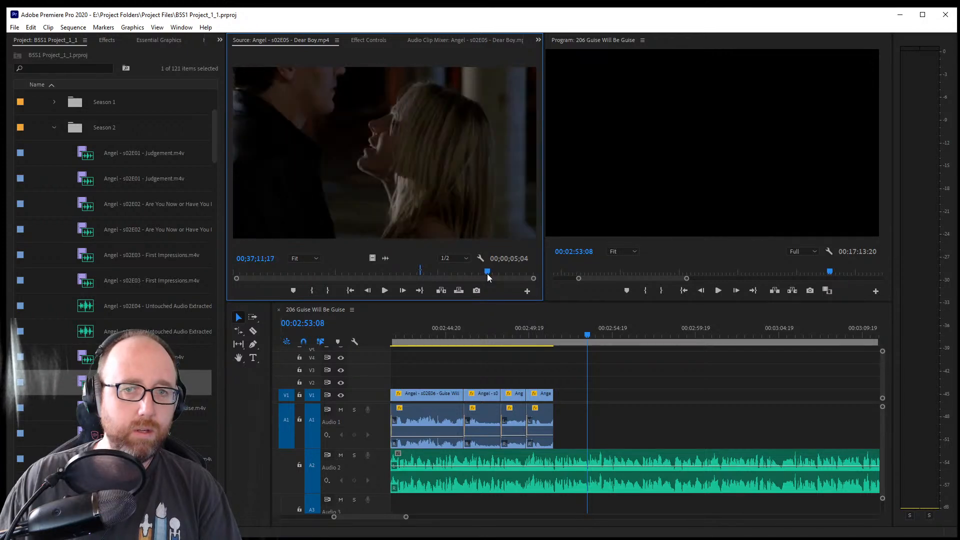
key(i)
key(space)
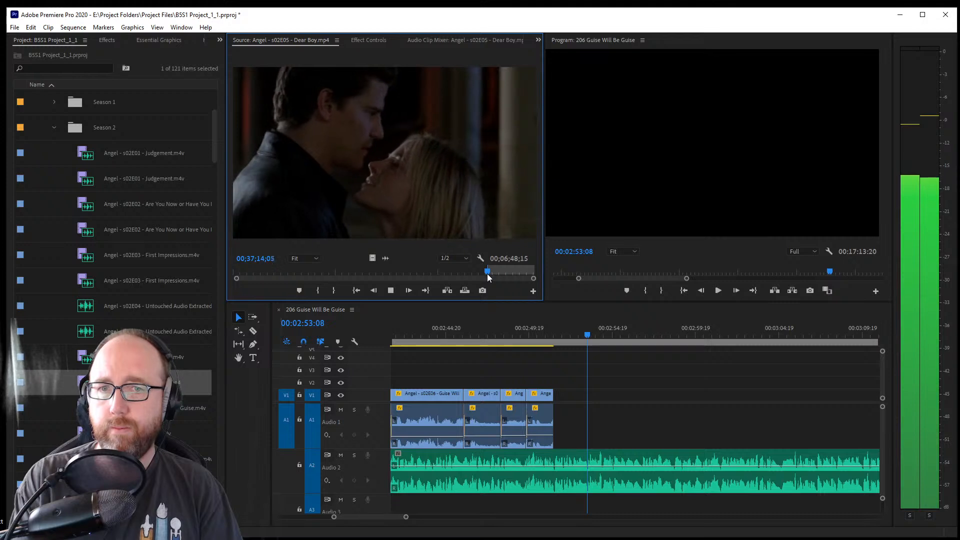
key(o)
key(space)
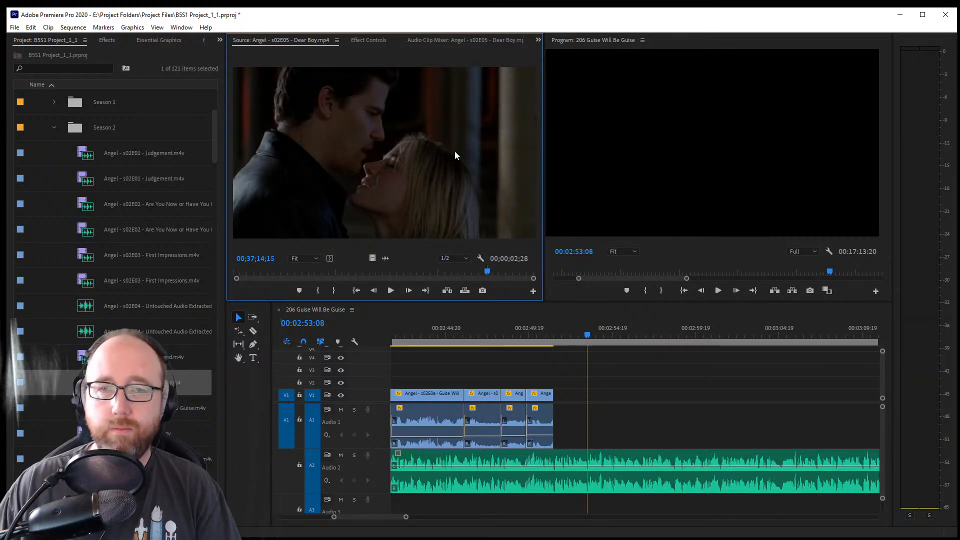
drag(385, 150, 587, 400)
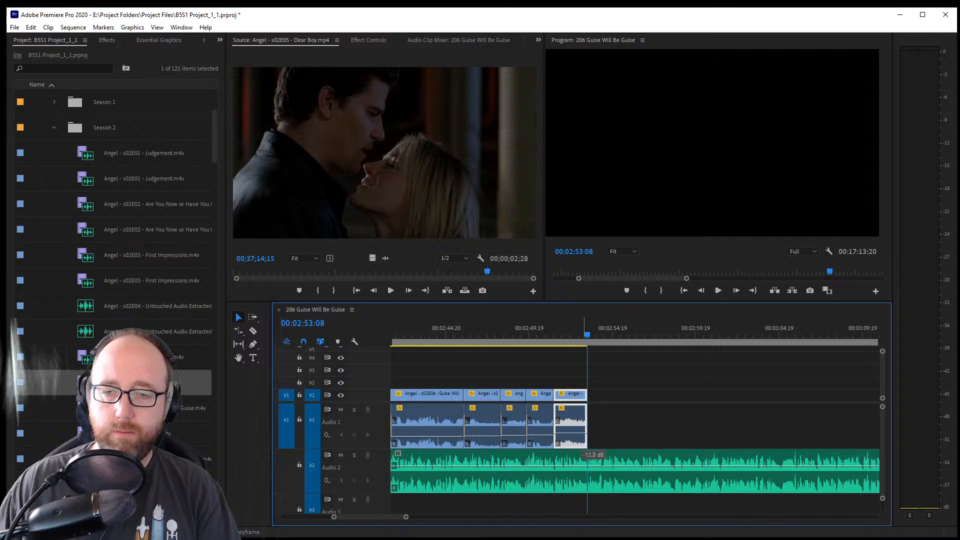
click(606, 423)
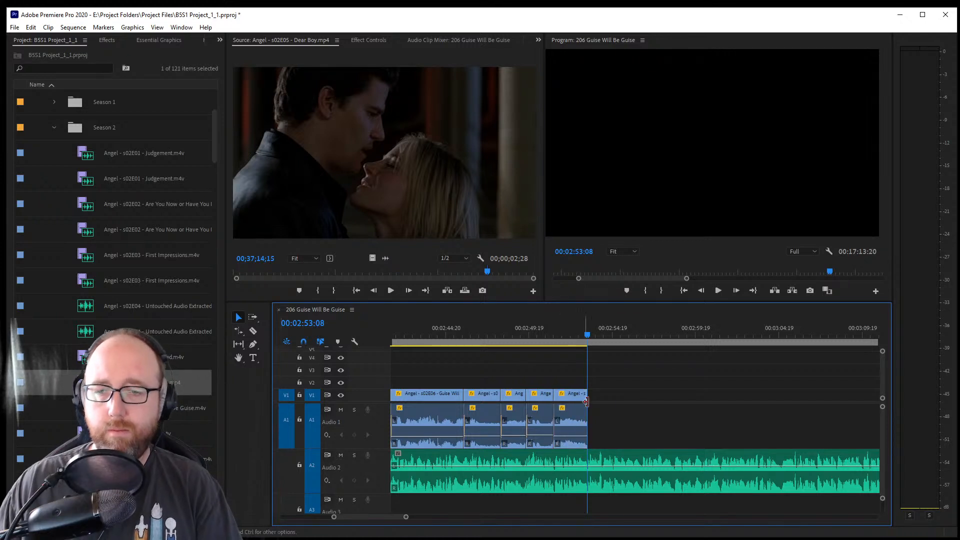
Mark about four seconds of Guise Will Be Guise from 00;03;21;10 and place it on V1 after the Dear Boy clip with lowered audio
drag(193, 408, 364, 94)
key(space)
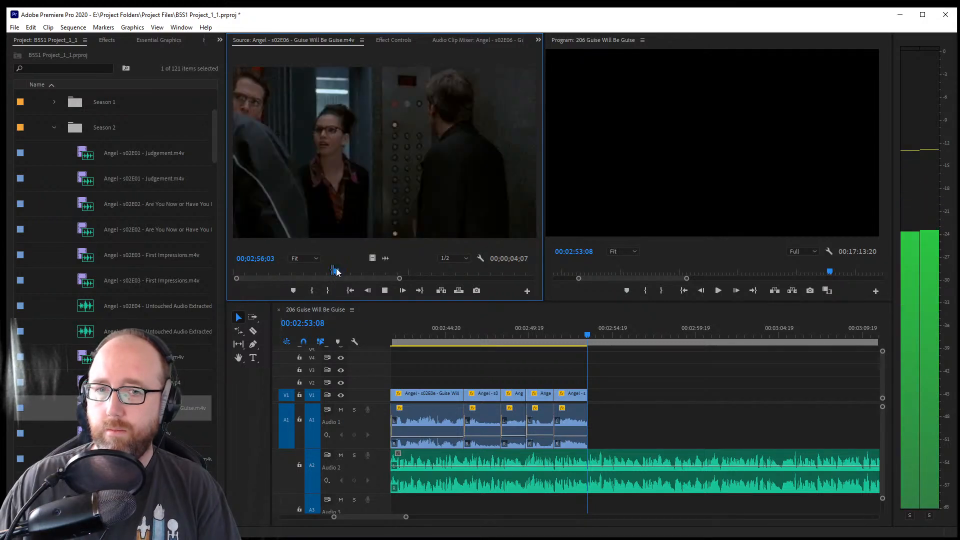
drag(237, 278, 300, 274)
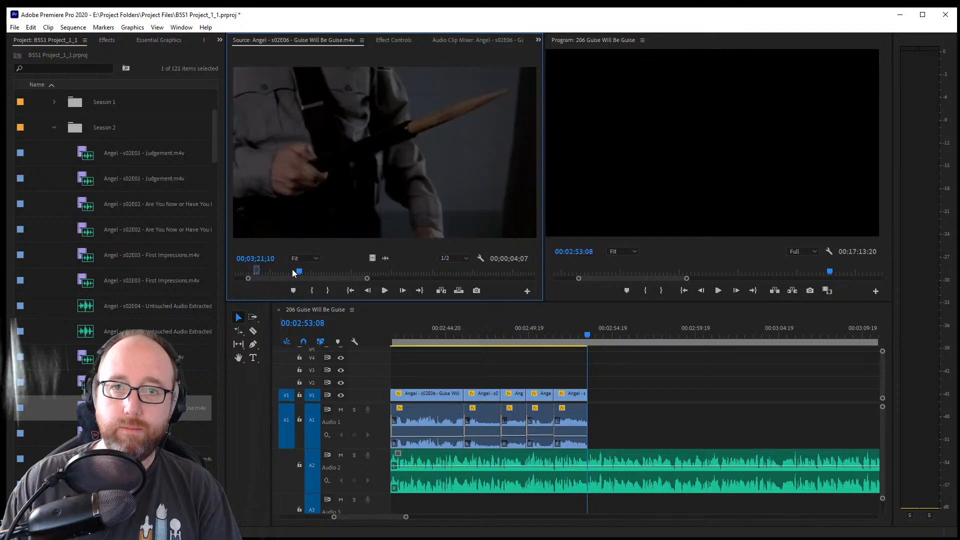
key(space)
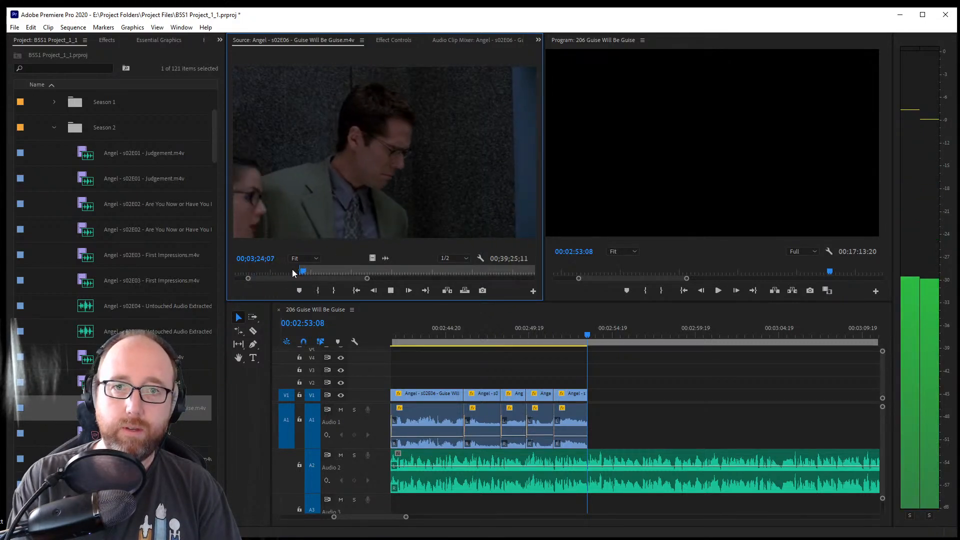
key(space)
key(o)
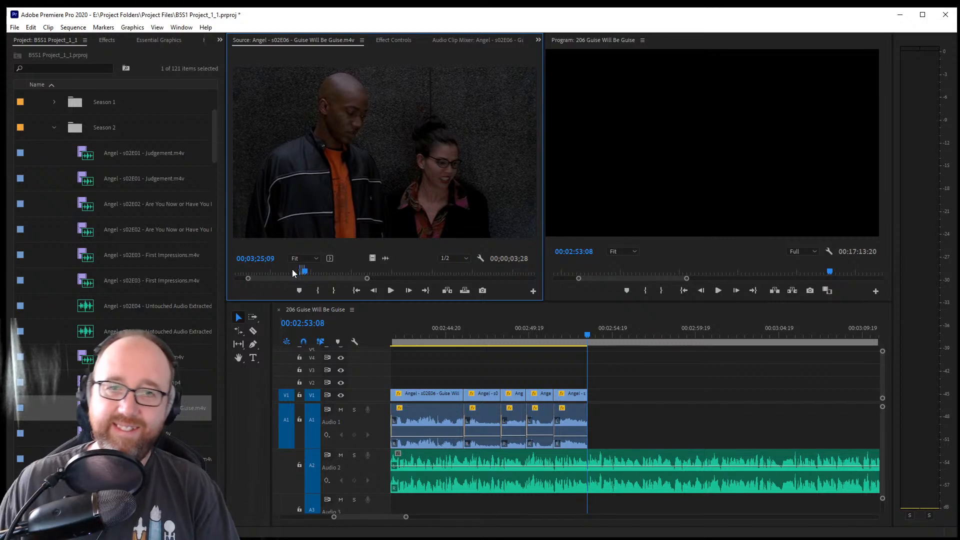
drag(408, 198, 598, 427)
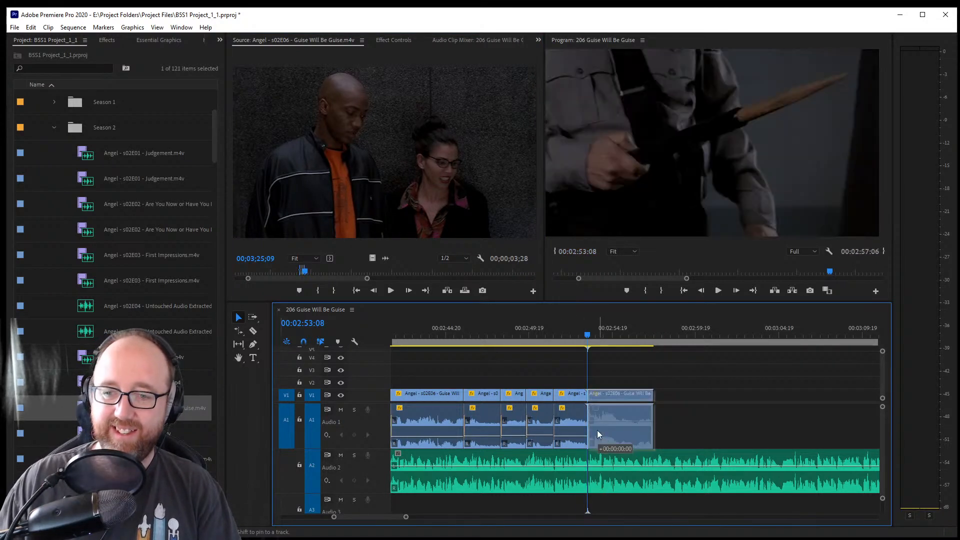
click(593, 425)
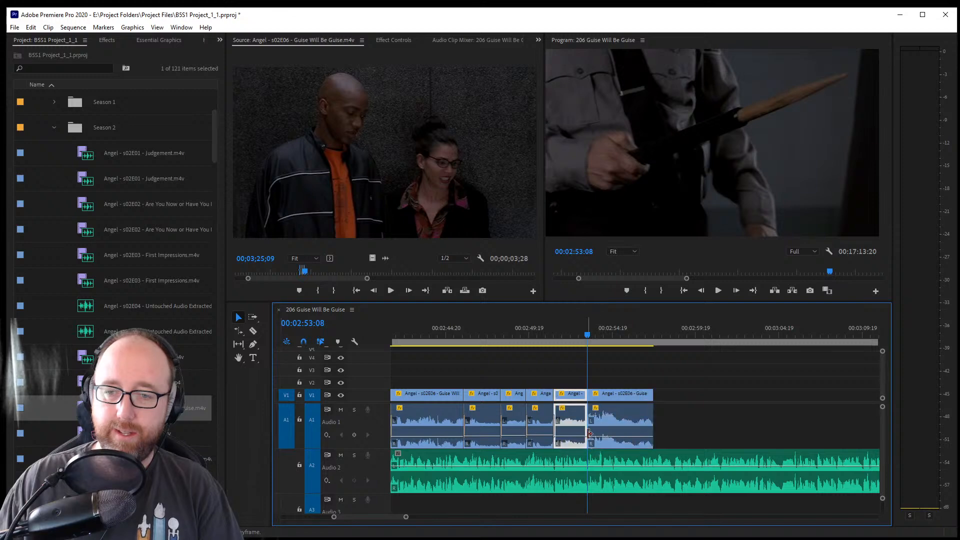
Play across the cut after the Dear Boy clip and step through its frames around 00:02:53:08
click(578, 332)
key(space)
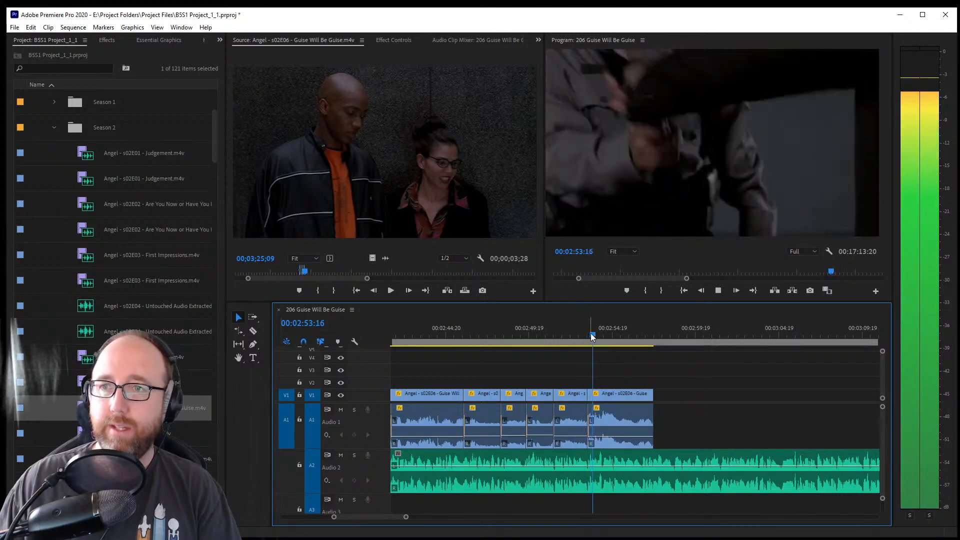
key(space)
drag(601, 334, 585, 334)
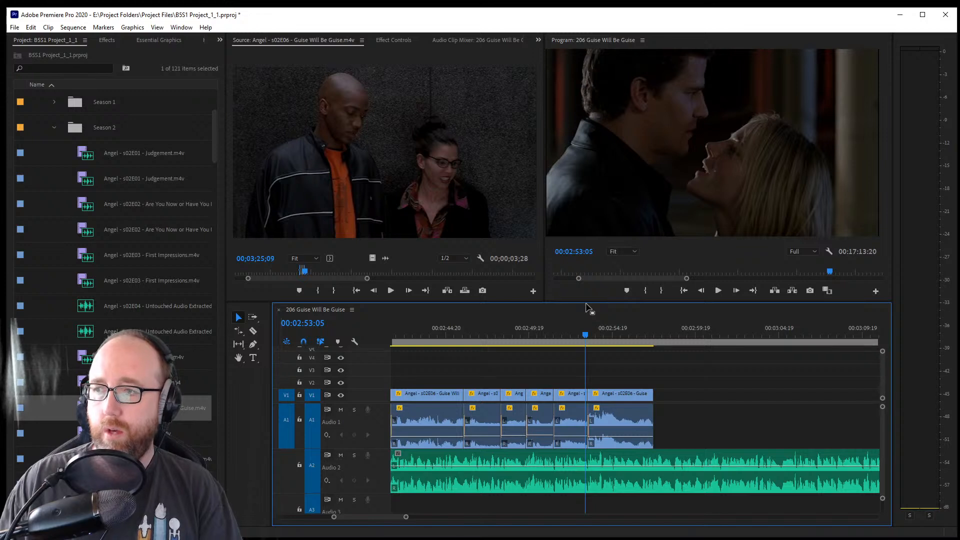
key(Right)
key(Right)
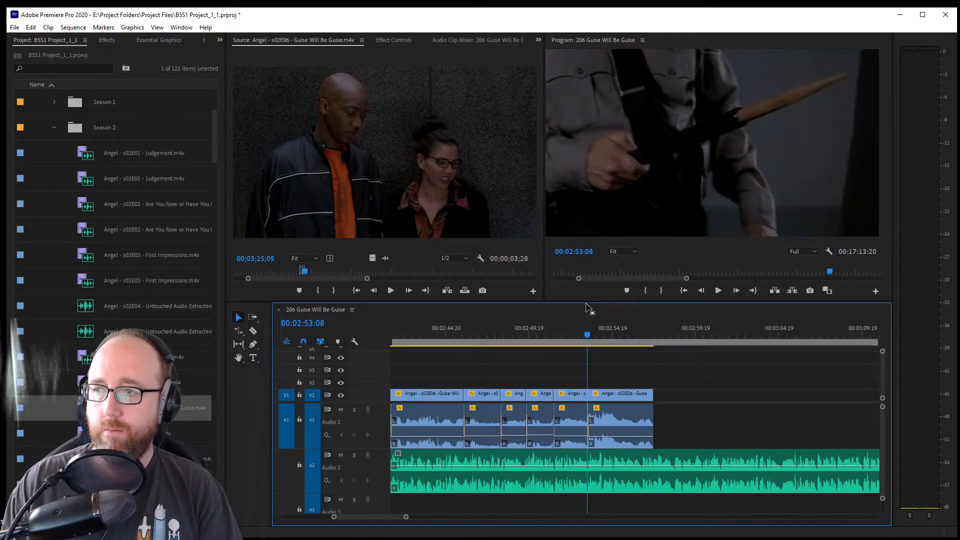
key(Right)
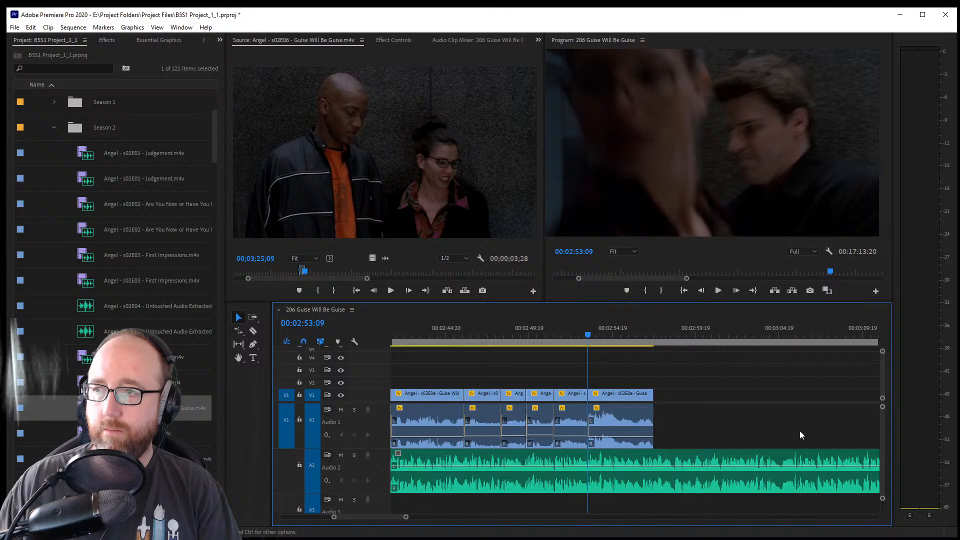
Unlink the last Guise Will Be Guise clip from its audio and trim the start of its video to 00:02:53:09
right_click(614, 397)
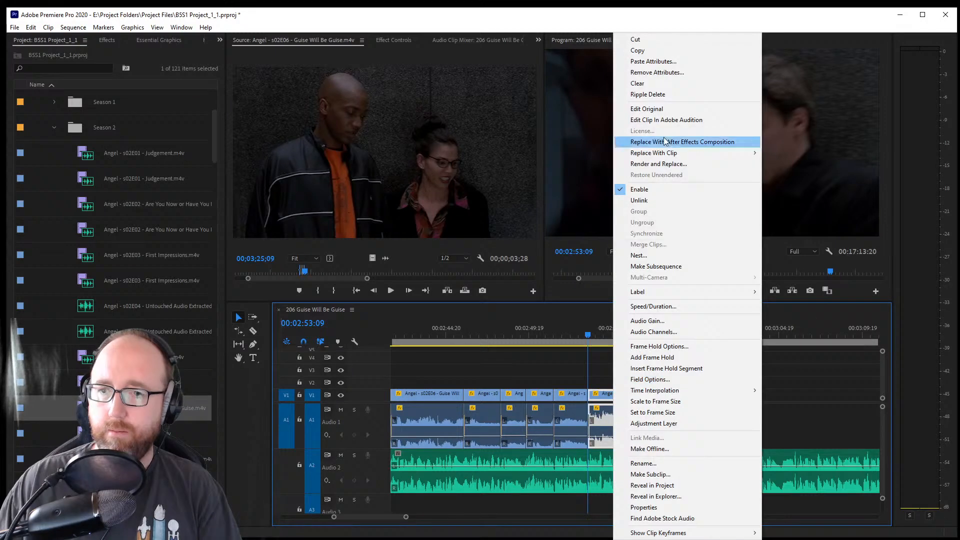
click(650, 200)
drag(589, 396, 590, 398)
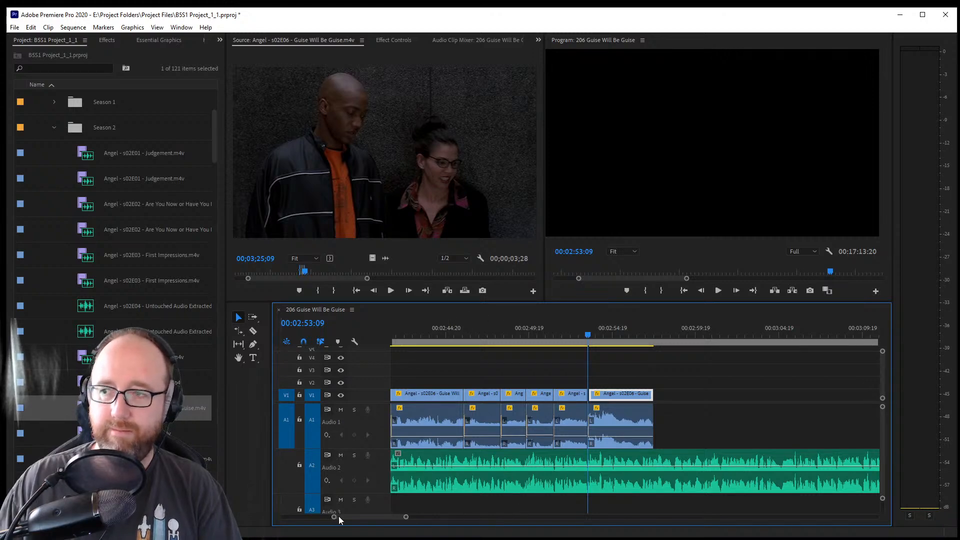
scroll(338, 515, right, 5)
drag(355, 518, 338, 517)
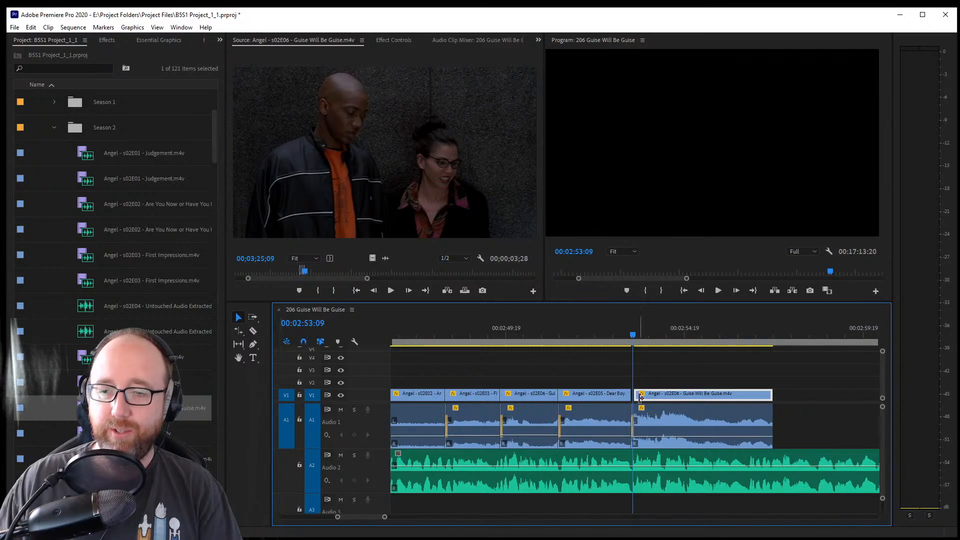
key(Right)
key(Right)
key(Right)
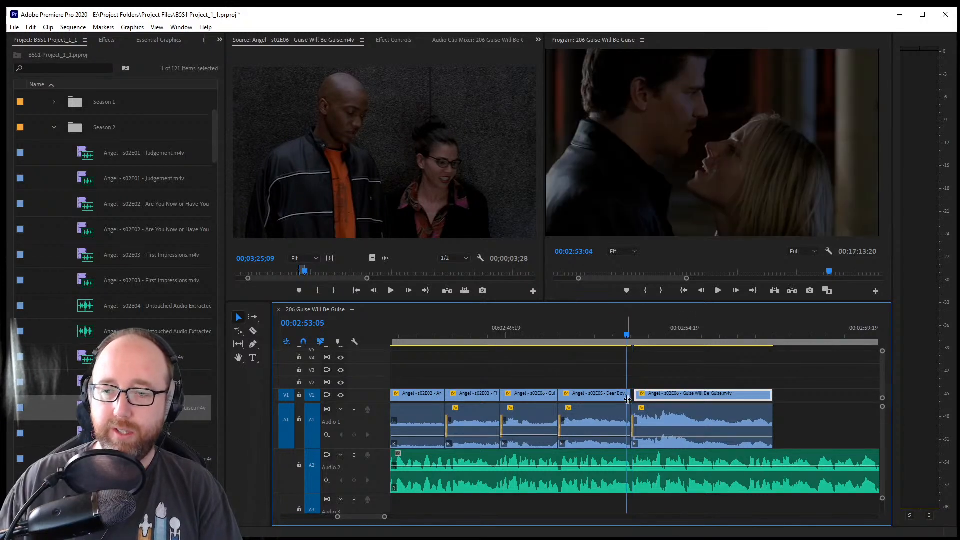
key(Left)
key(Left)
key(Left)
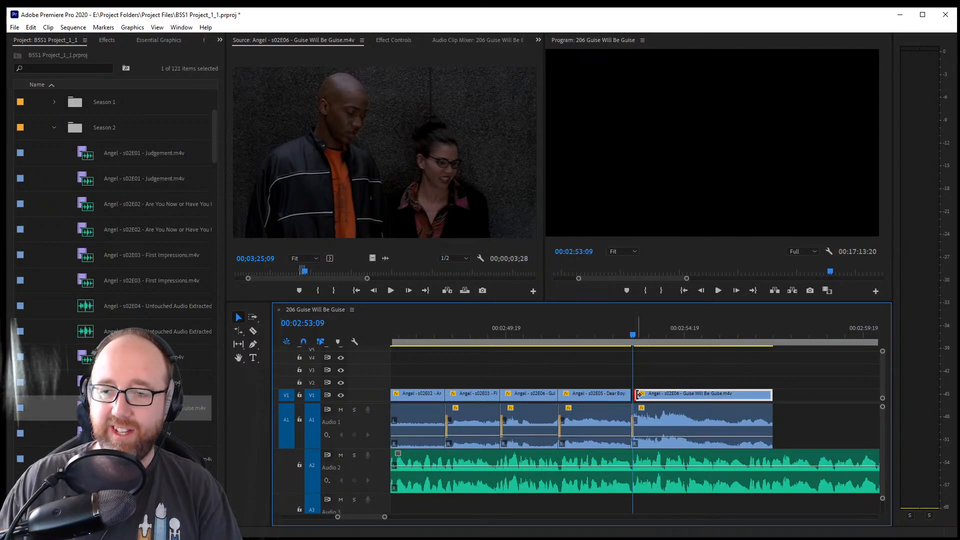
drag(637, 395, 638, 399)
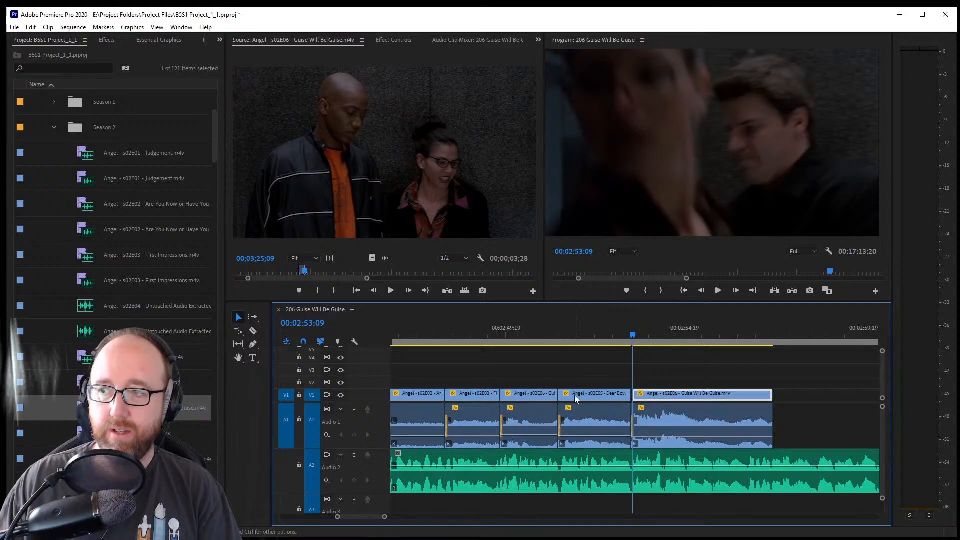
Unlink the Dear Boy clip, extend its video to meet the next clip at 00:02:53:09, and save the project
right_click(615, 398)
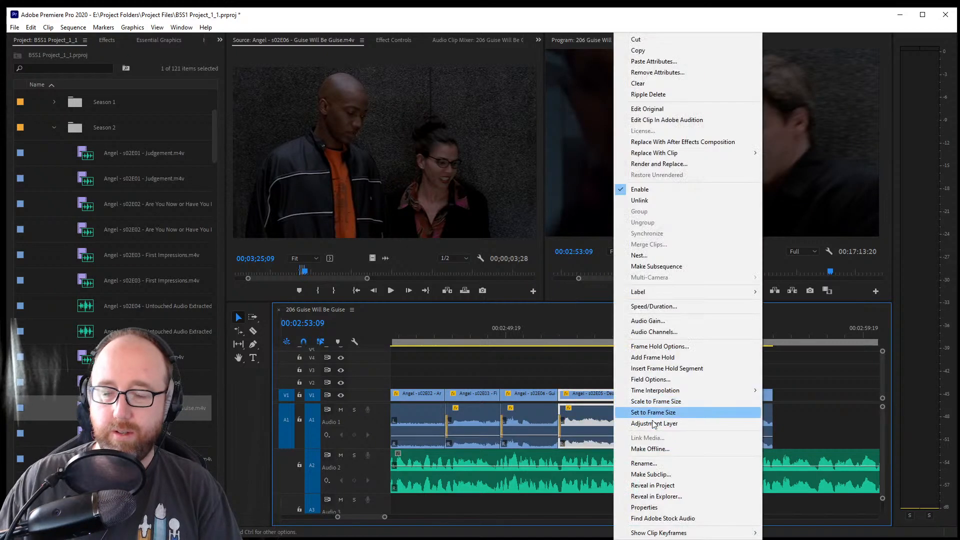
click(668, 202)
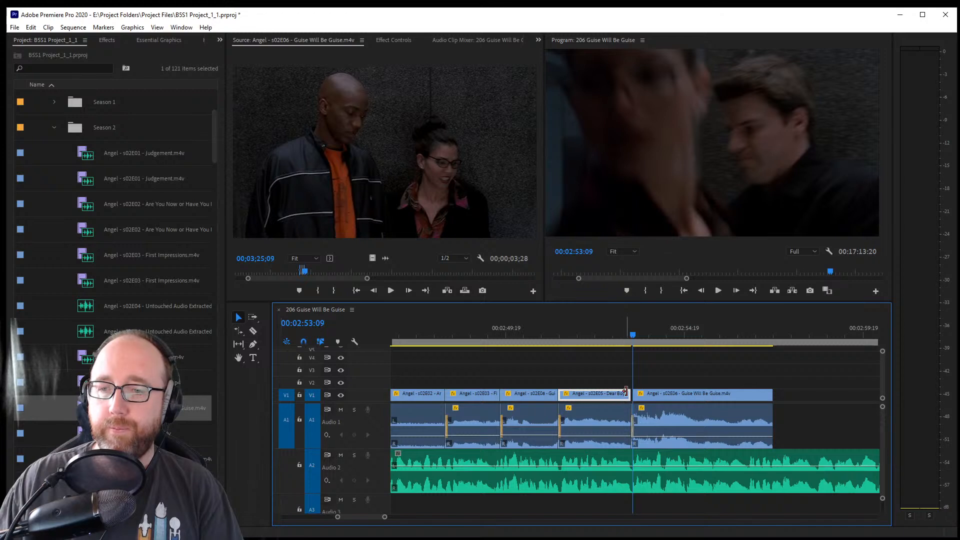
drag(628, 393, 632, 395)
drag(630, 335, 566, 352)
key(ctrl+s)
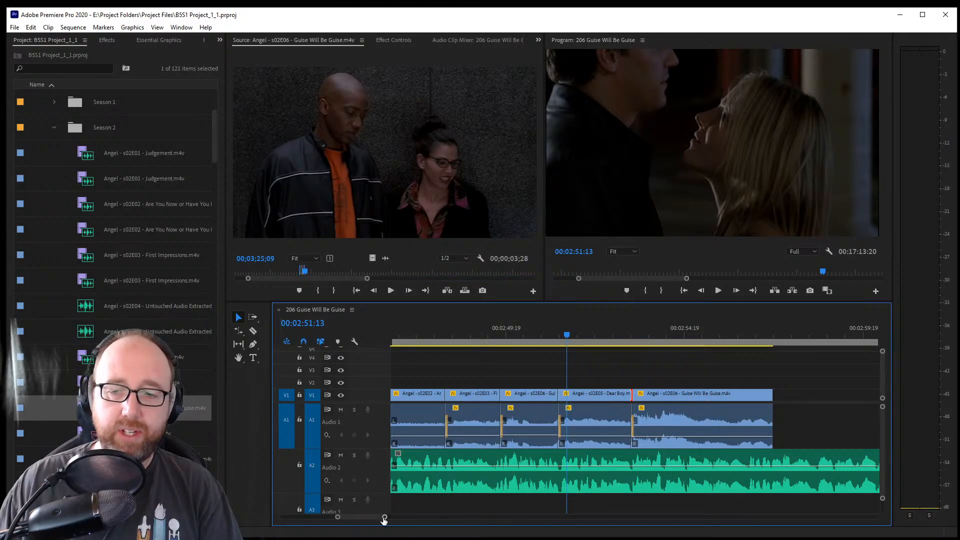
Play back the last clips in the sequence from 00:02:48:21 to check the cuts against the voice-over
drag(384, 518, 399, 522)
drag(721, 425, 784, 425)
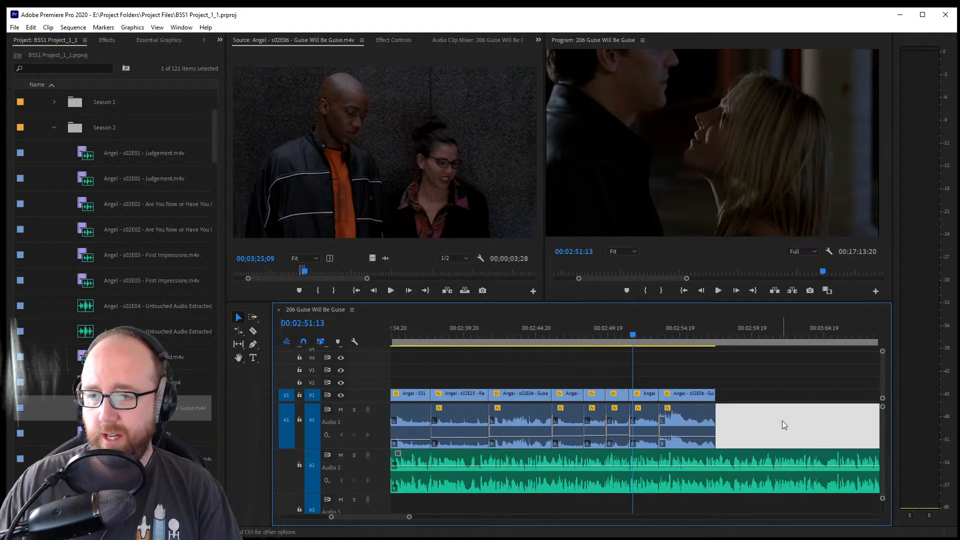
drag(385, 518, 386, 518)
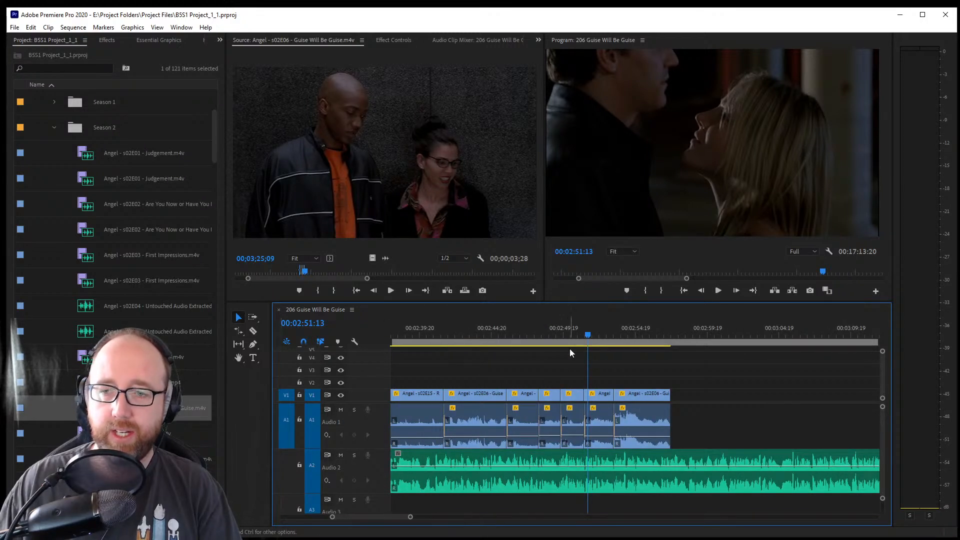
click(562, 335)
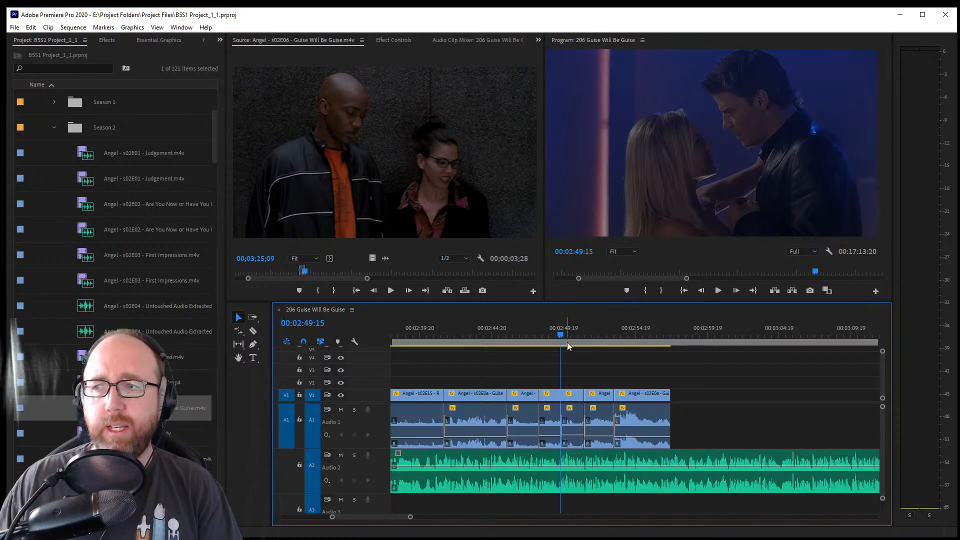
scroll(373, 520, down, 3)
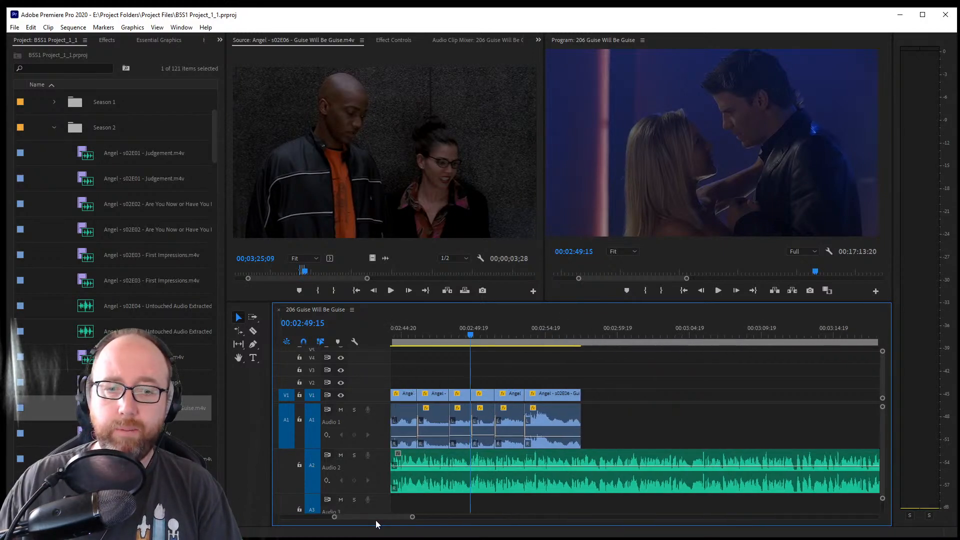
drag(473, 335, 467, 332)
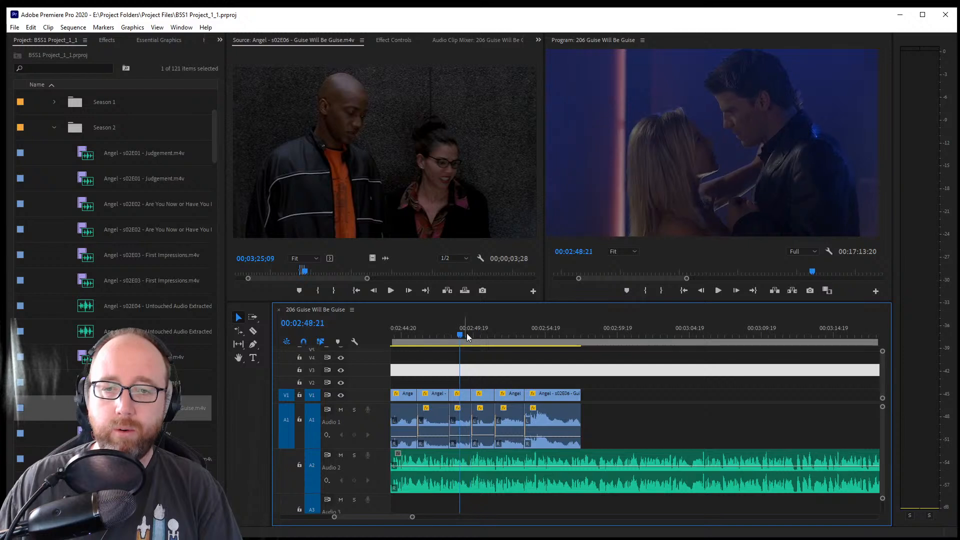
key(space)
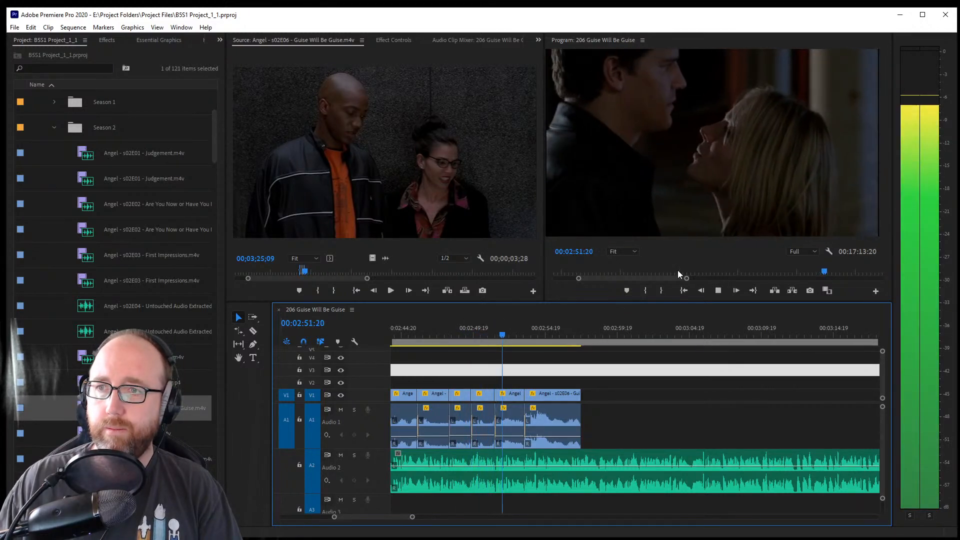
key(space)
click(491, 332)
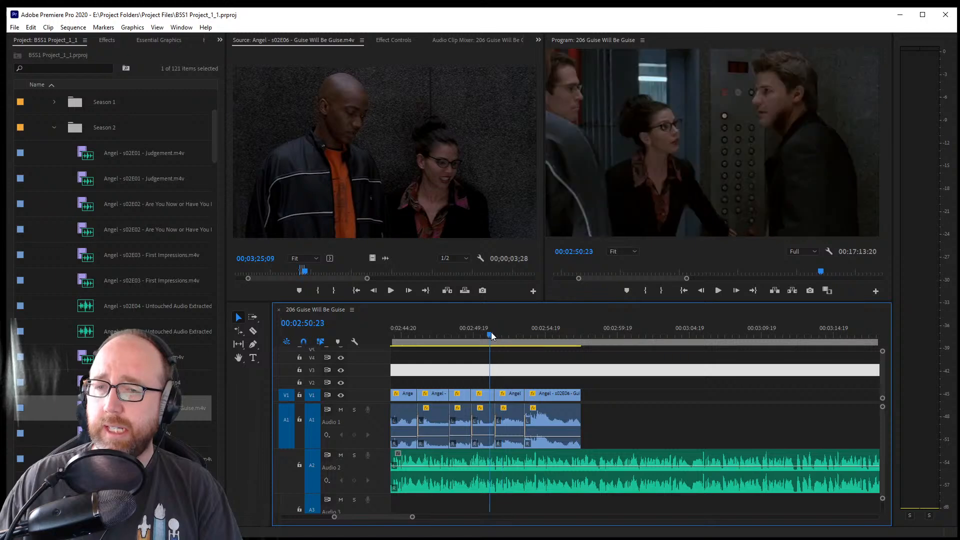
key(space)
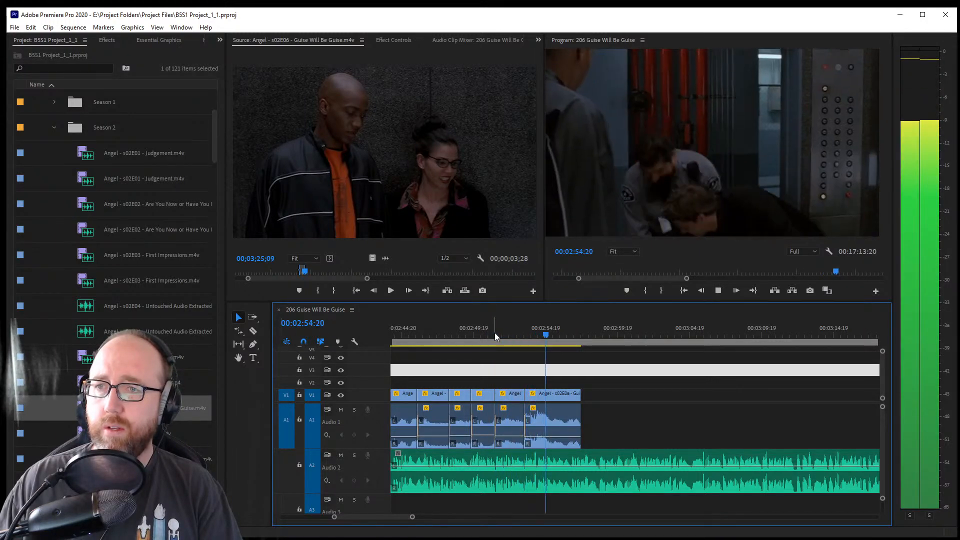
key(space)
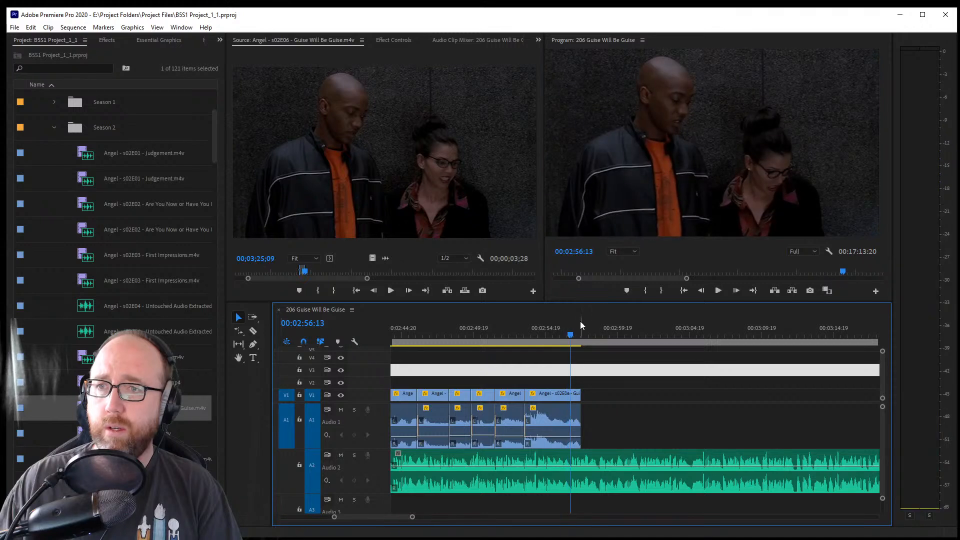
Trim the end of the last Guise Will Be Guise clip to 00:02:56:09
click(559, 336)
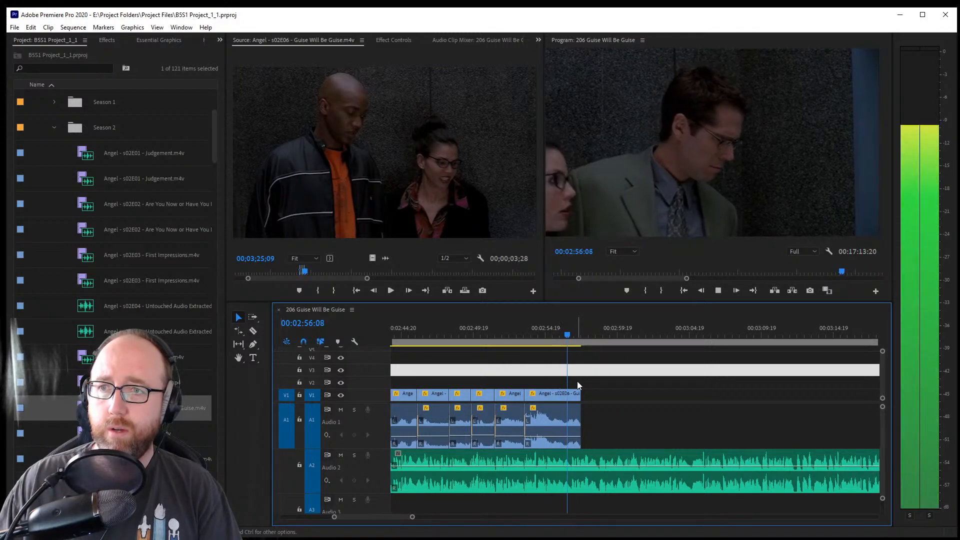
drag(580, 398, 567, 399)
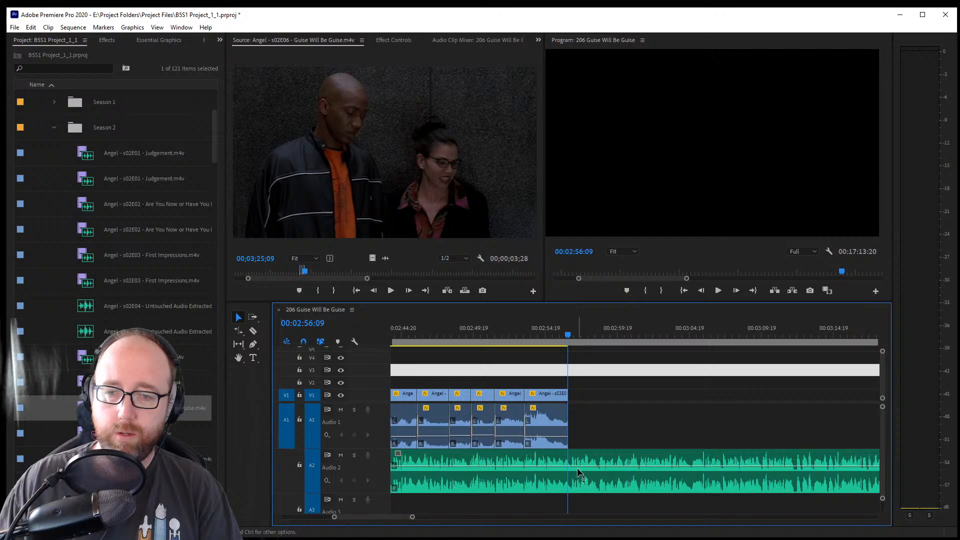
key(space)
key(space)
Split the voice-over on A2 at 00:02:56:15, shift the remainder about five seconds later, and save the project
click(571, 336)
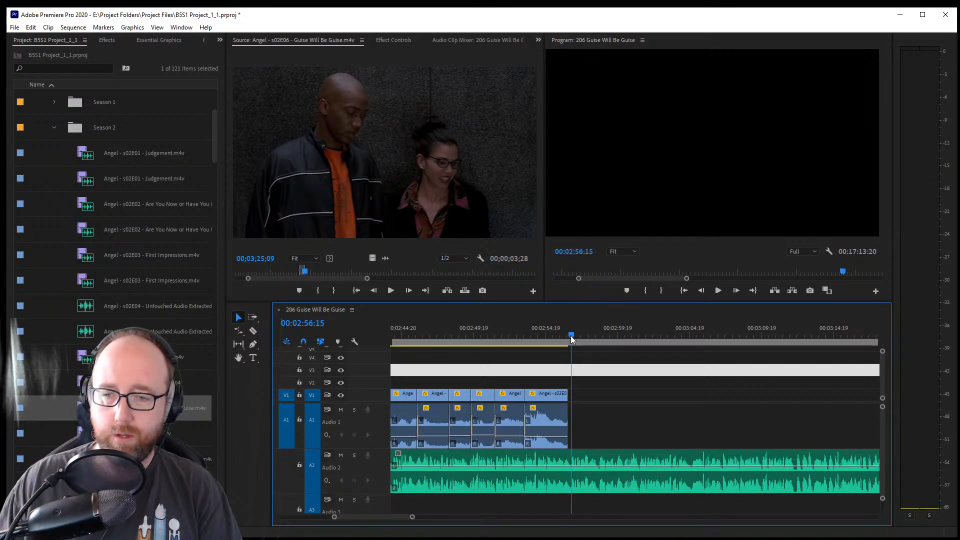
click(251, 333)
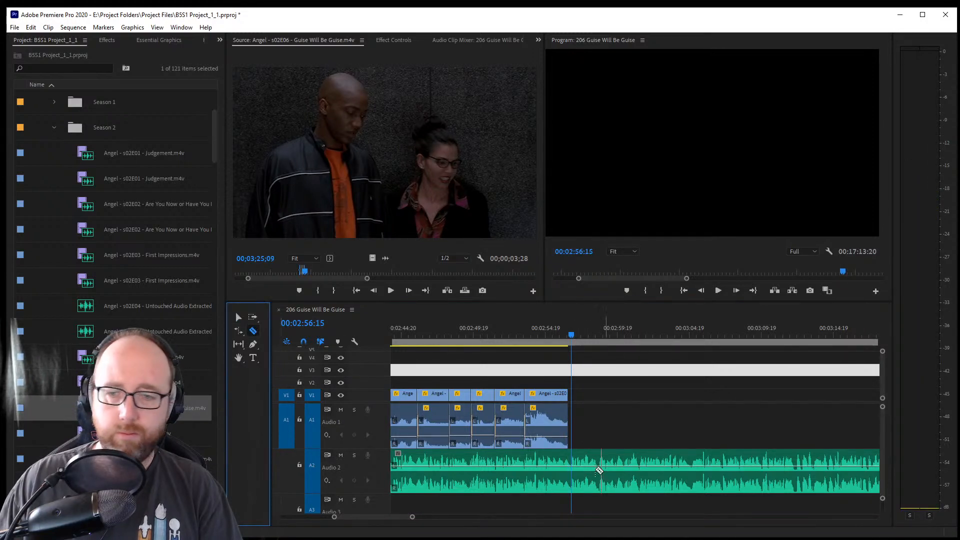
click(572, 479)
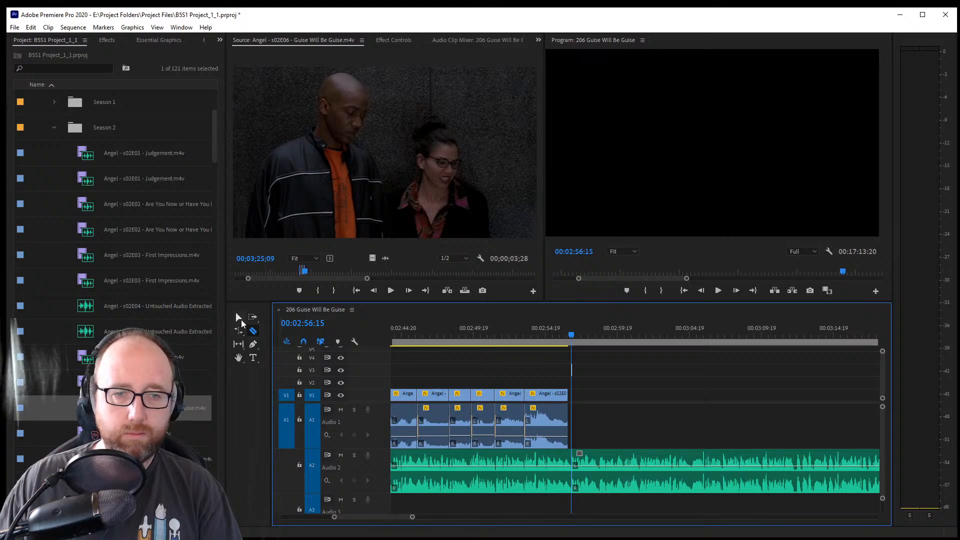
click(252, 317)
drag(612, 467, 688, 469)
key(ctrl+s)
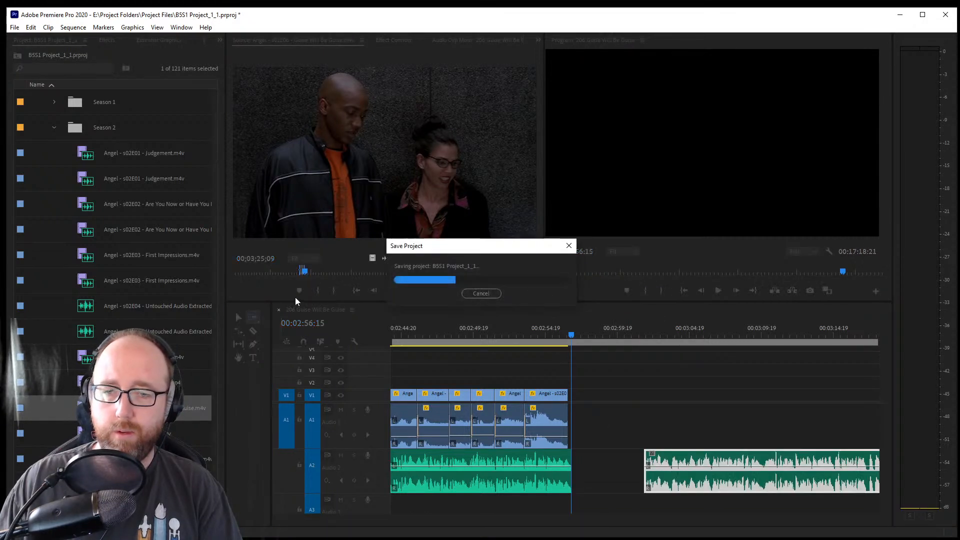
Check the frames near the last Guise Will Be Guise clip's end, trim it to 00:02:56:08, and save the project
click(239, 317)
drag(563, 395, 571, 409)
click(567, 336)
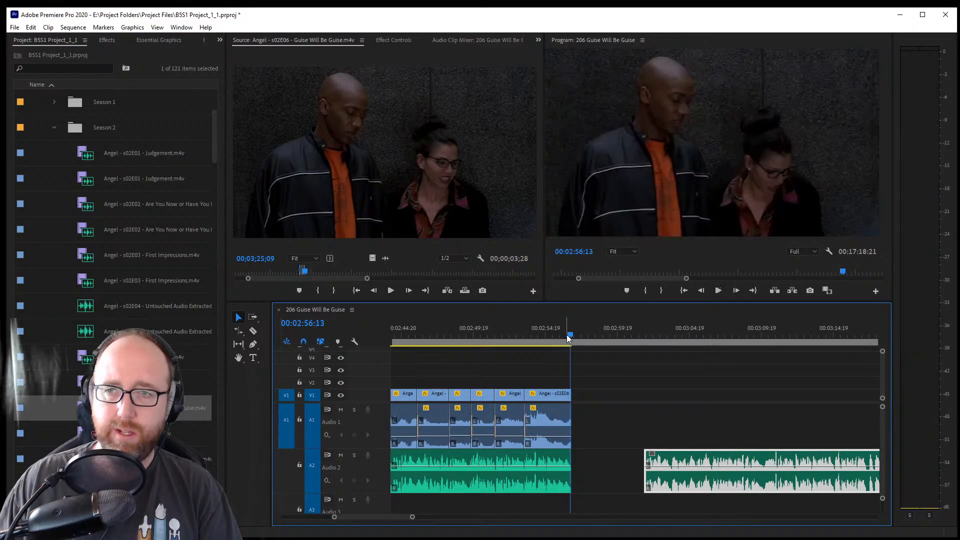
click(556, 328)
key(space)
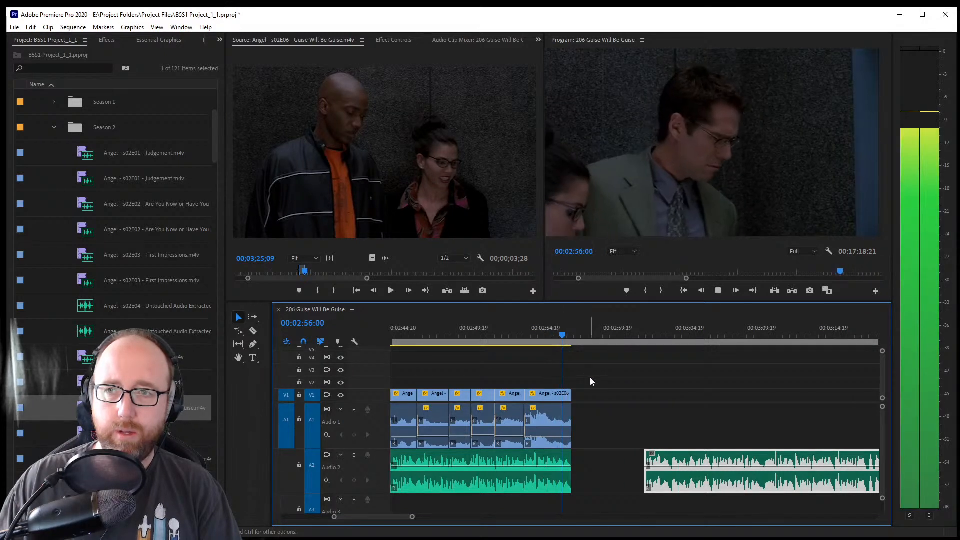
key(space)
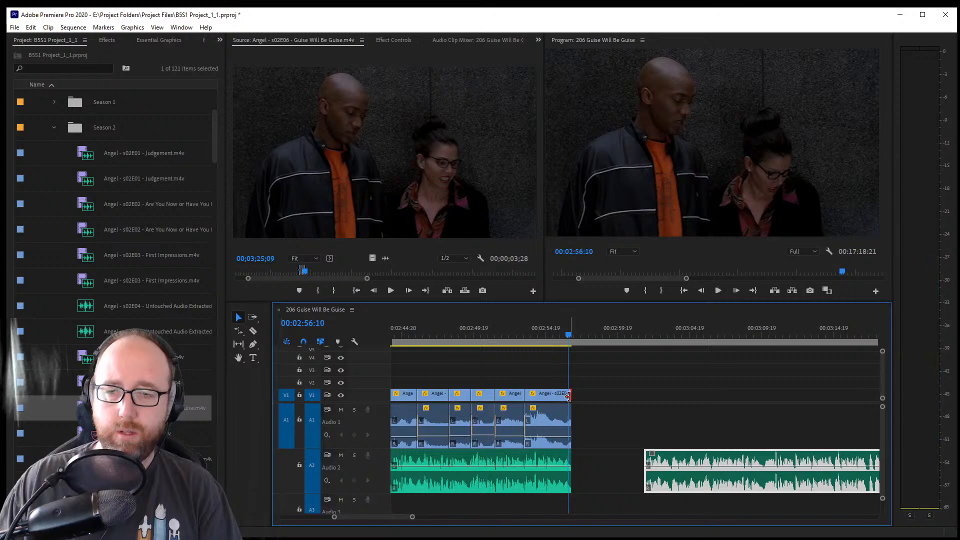
key(Left)
key(Left)
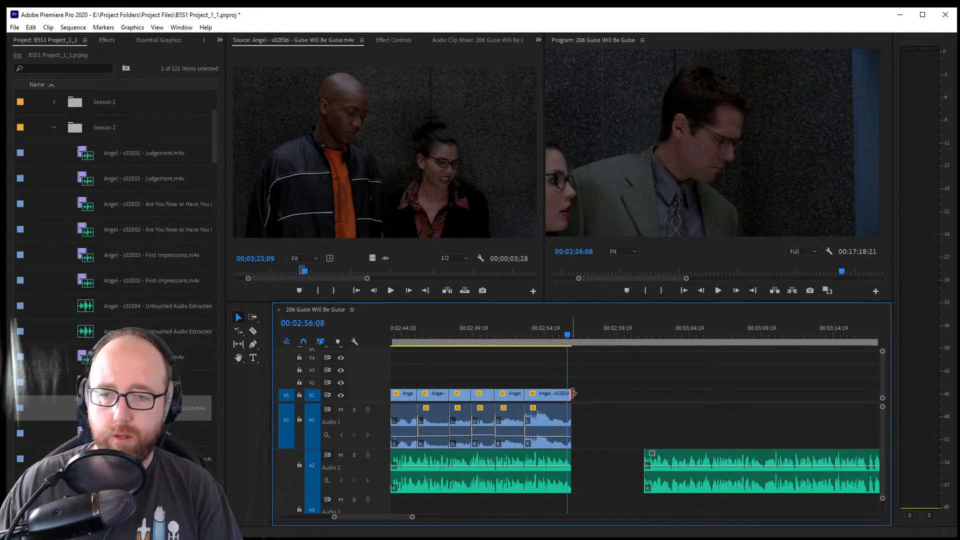
drag(567, 394, 566, 423)
key(ctrl+s)
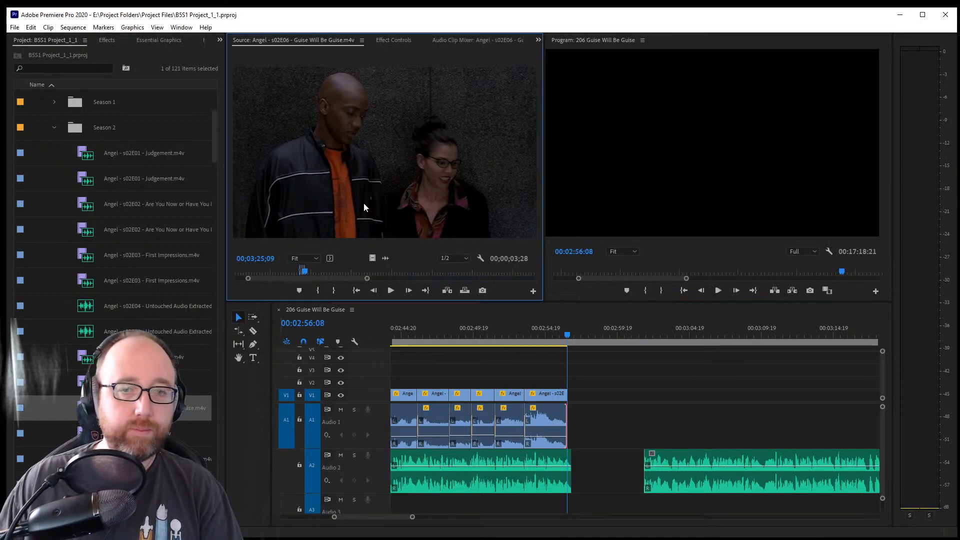
Review the bar scene in the Guise Will Be Guise source between about 00;04;46 and 00;05;45 for a usable moment
drag(311, 273, 415, 277)
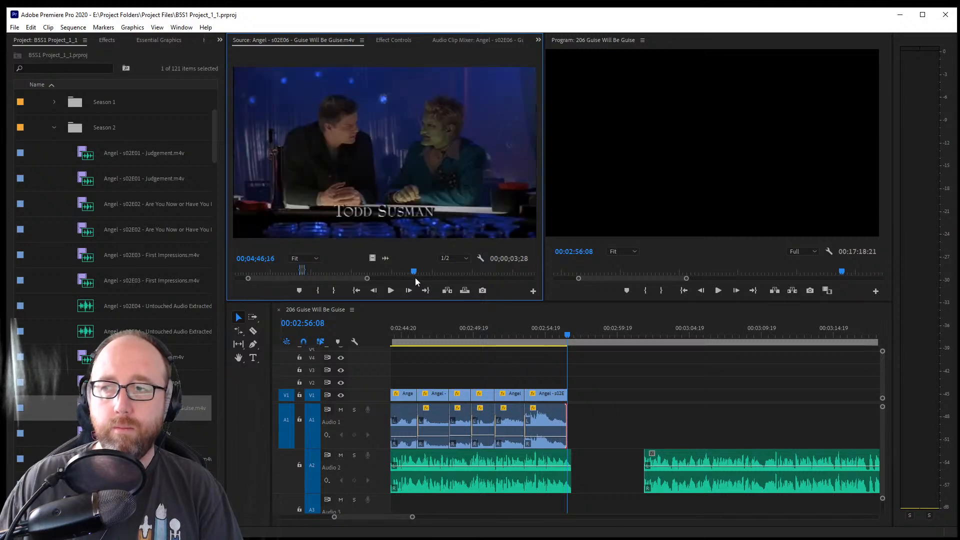
key(space)
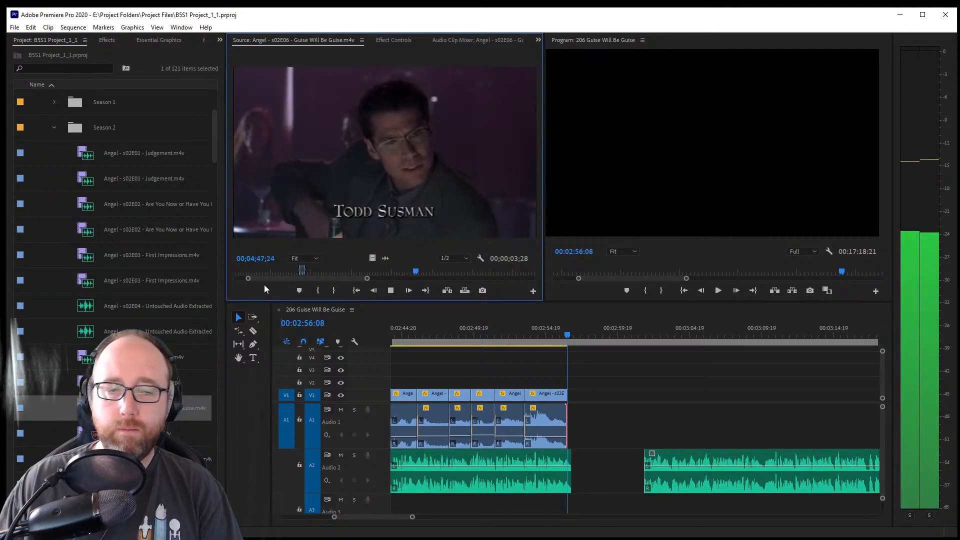
drag(248, 278, 281, 277)
key(space)
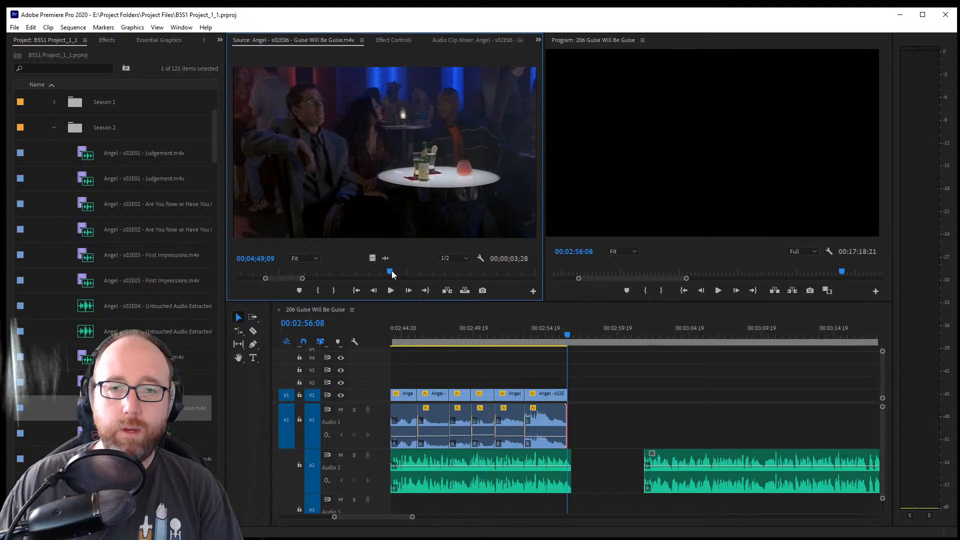
drag(392, 273, 265, 272)
key(space)
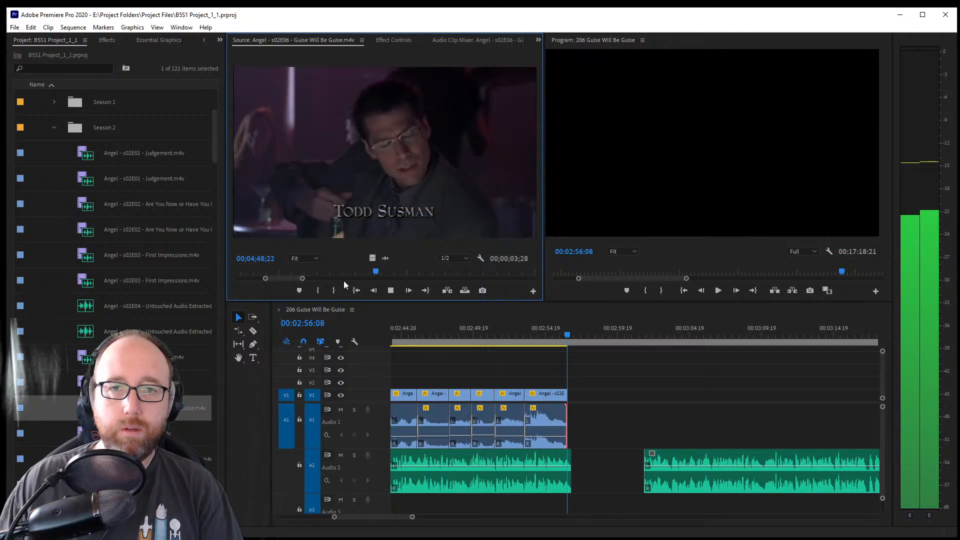
key(space)
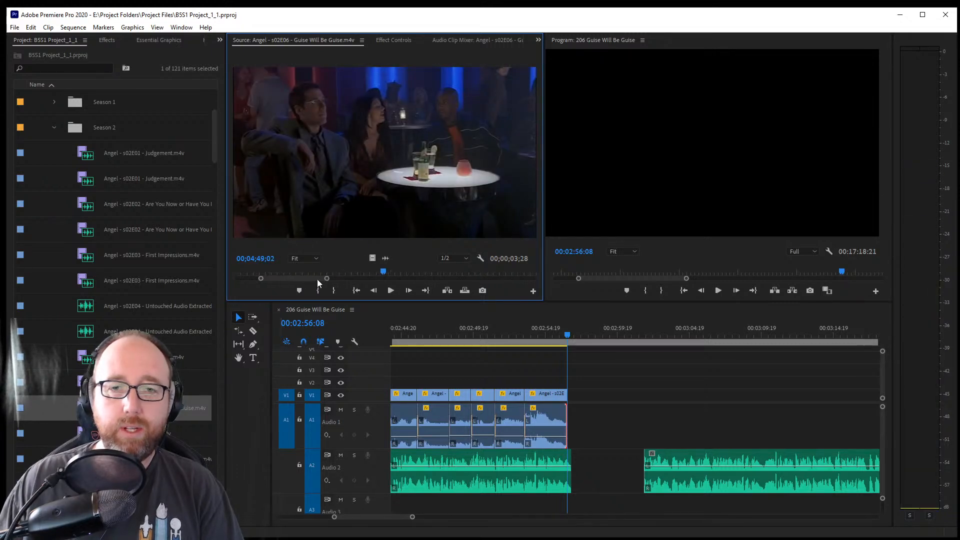
drag(309, 279, 311, 279)
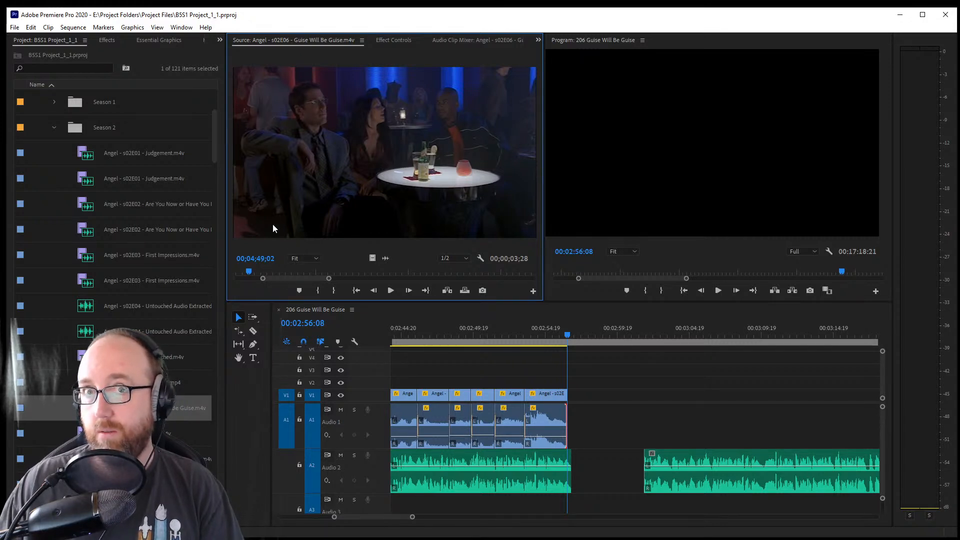
key(space)
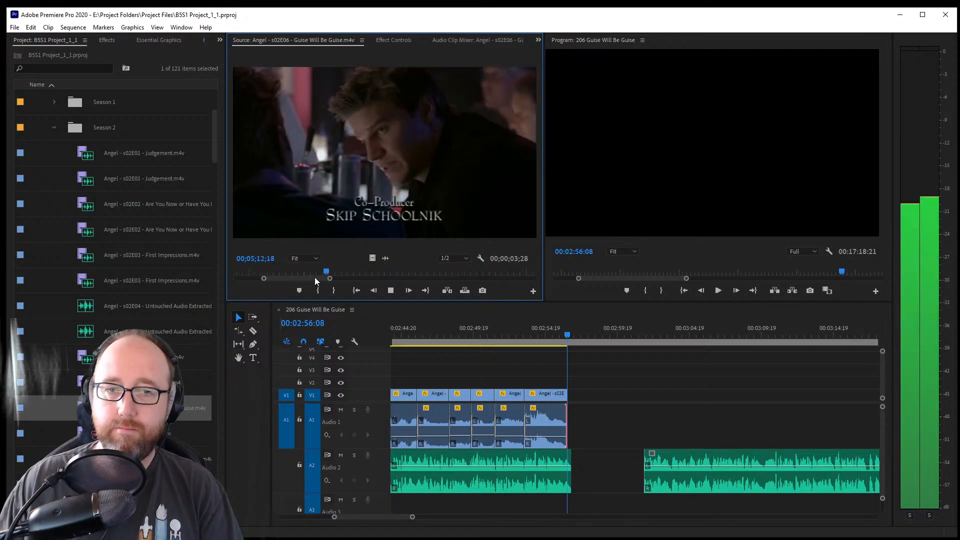
drag(332, 278, 472, 273)
key(space)
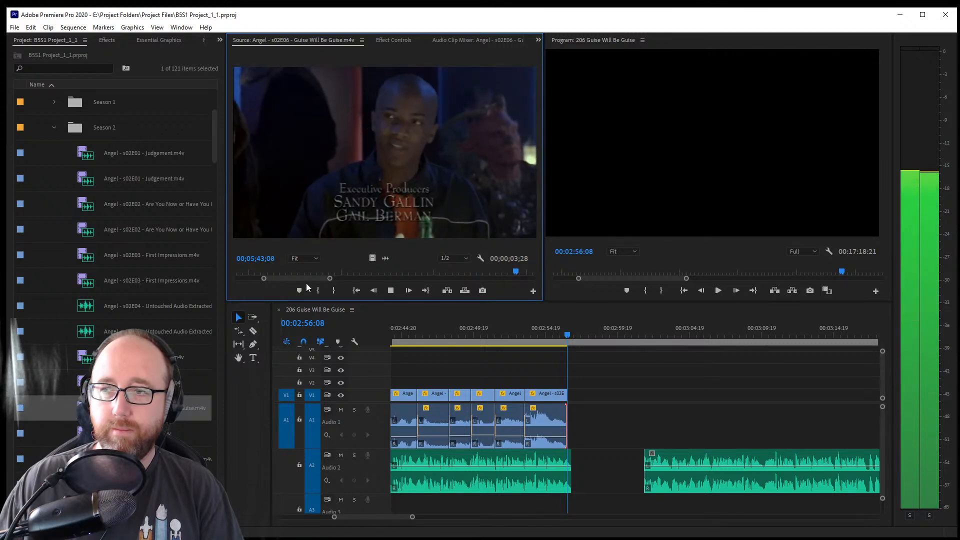
key(space)
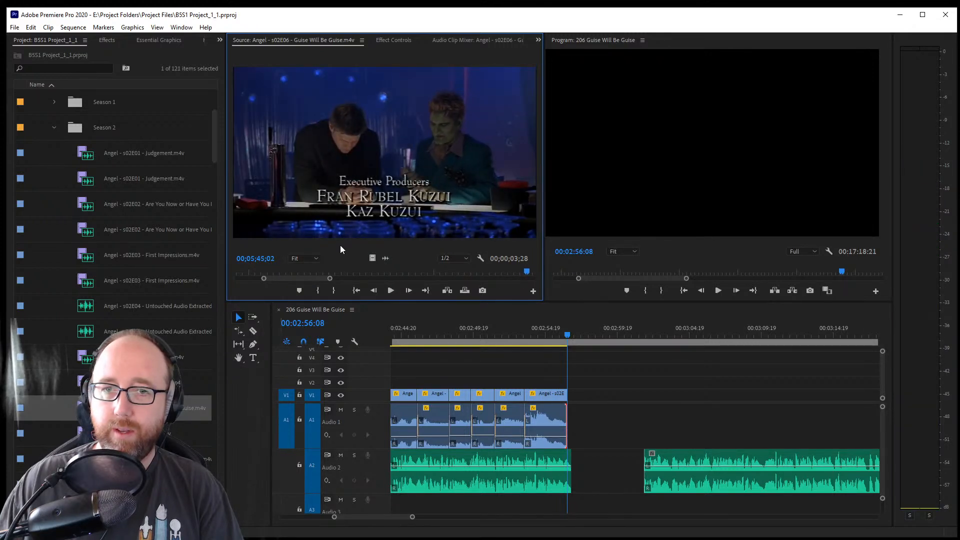
Mark Guise Will Be Guise from about 00;05;44;13 to 00;05;52;06 and place it right after the last clip at 00:02:56:08
key(Left)
key(Left)
key(Left)
key(Left)
key(Left)
key(Left)
key(Left)
key(Left)
key(Left)
key(Left)
key(Left)
key(Left)
key(Left)
key(Left)
key(Left)
key(Left)
key(Left)
key(Left)
key(Left)
key(Left)
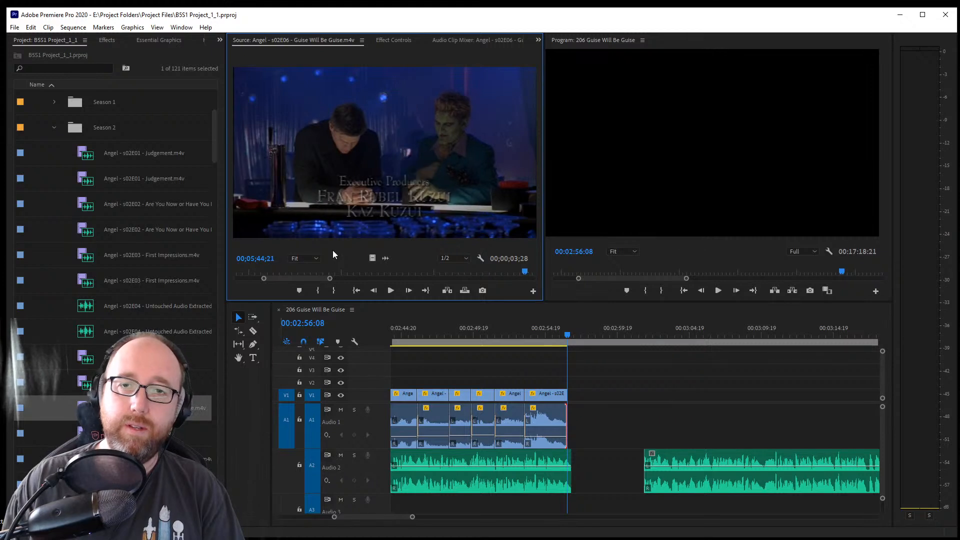
key(space)
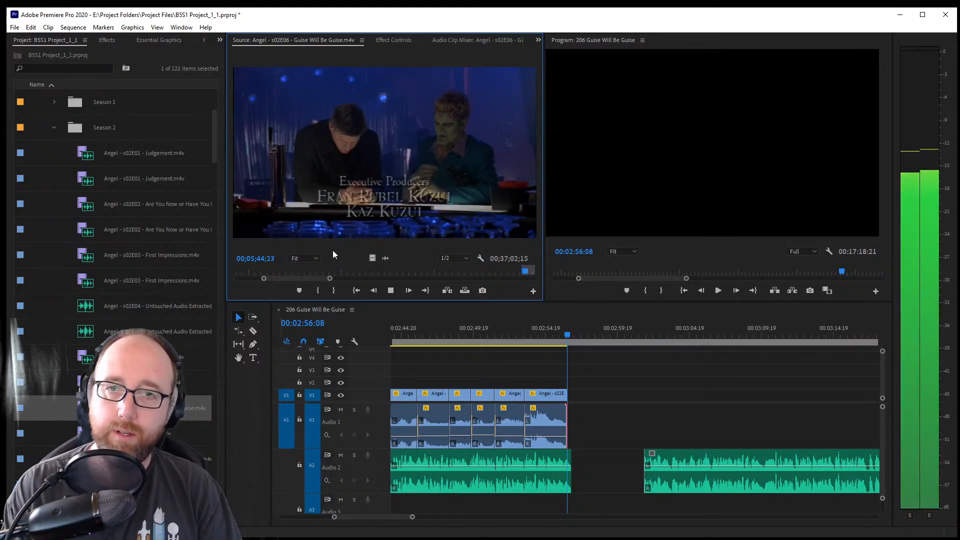
key(space)
key(i)
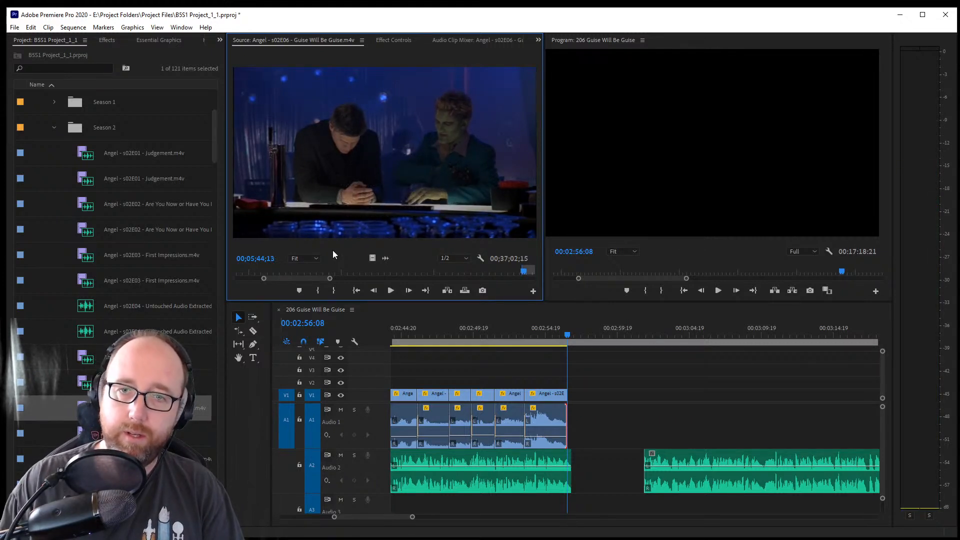
key(space)
key(i)
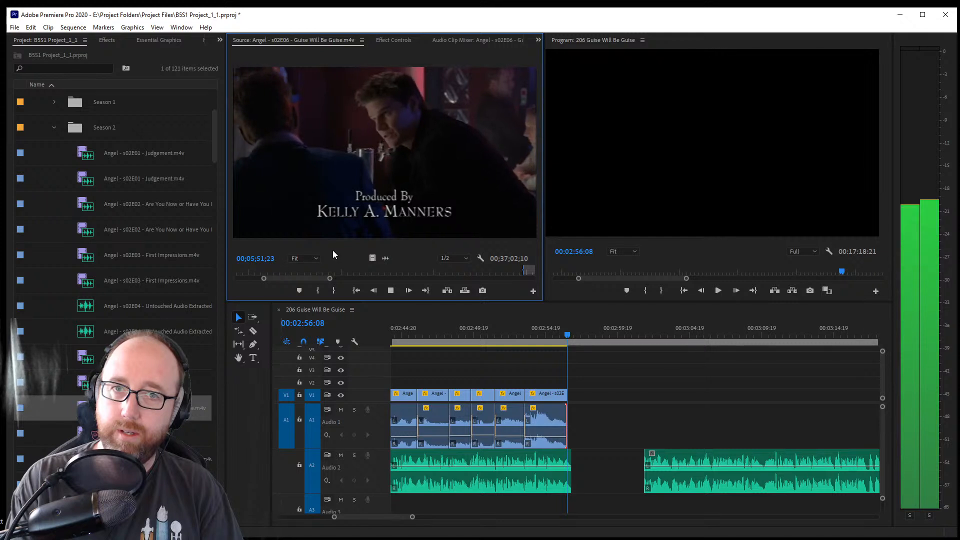
key(space)
key(o)
drag(333, 253, 578, 421)
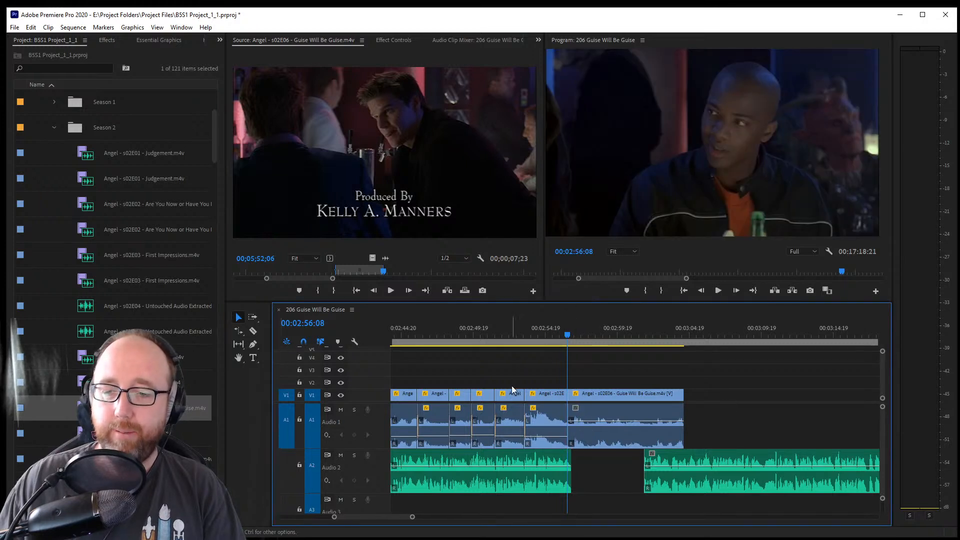
Split the new Guise Will Be Guise clip where the voice-over ends at 00:02:56:15, and lower the short first piece's audio by about 15.5 dB
click(254, 332)
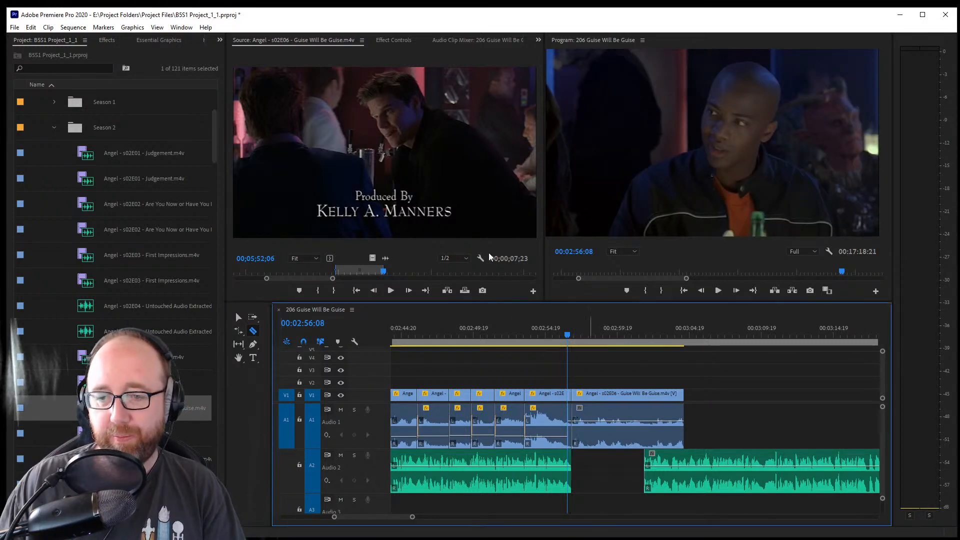
click(238, 317)
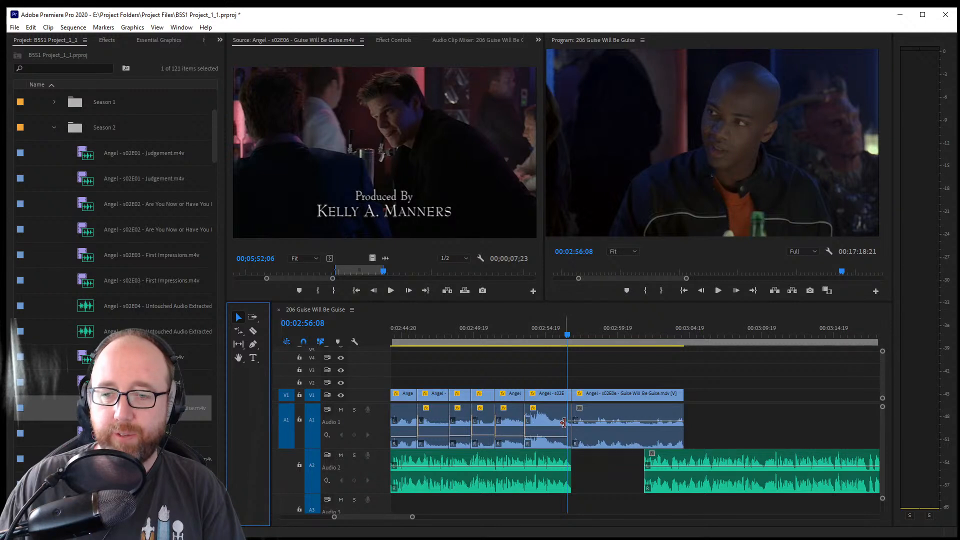
click(565, 423)
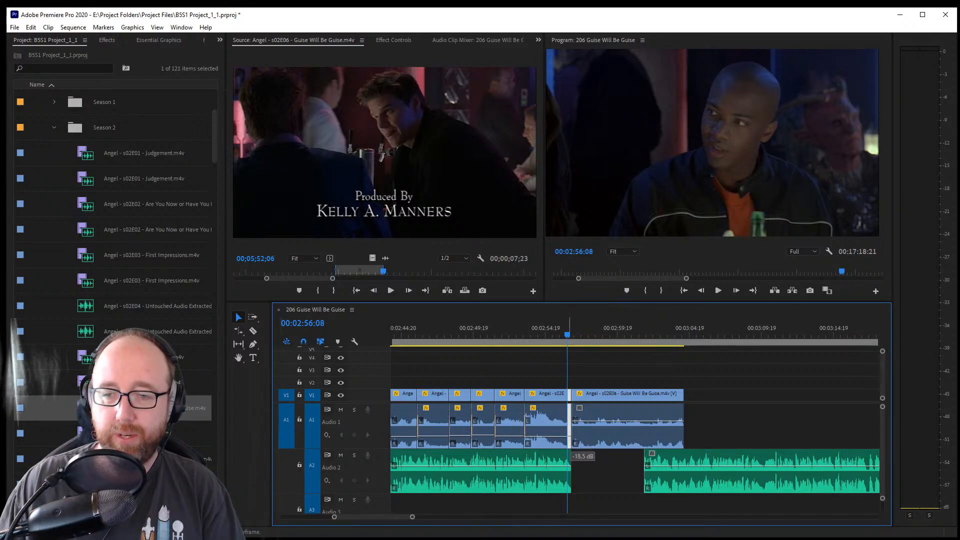
click(573, 436)
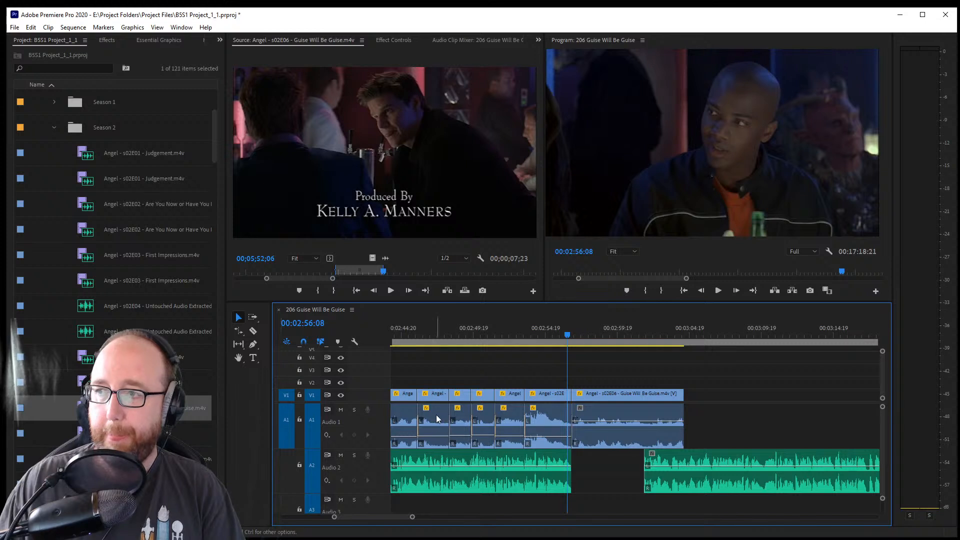
Shift the remaining voice-over on A2 later so it starts at the end of the new dialogue clip, and save the project
click(252, 318)
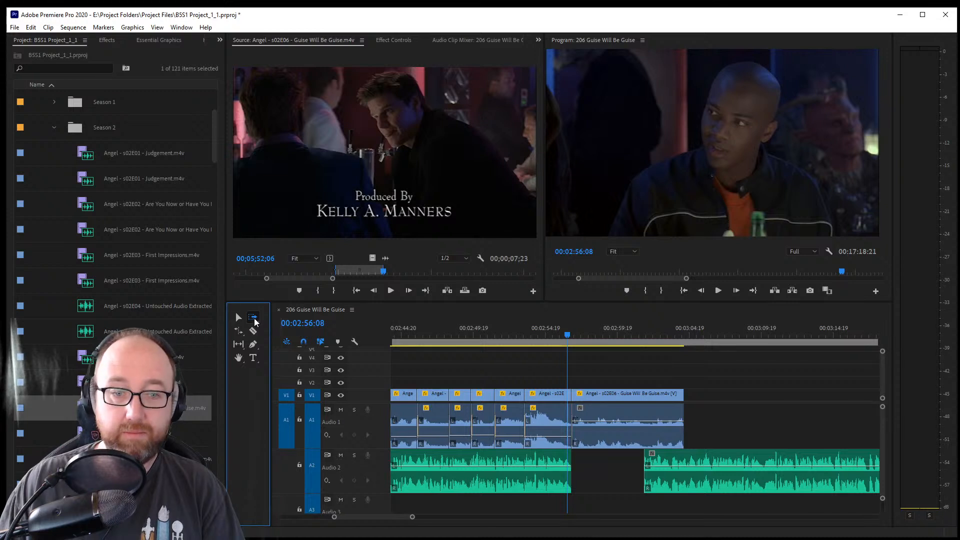
drag(681, 479, 728, 469)
key(ctrl+s)
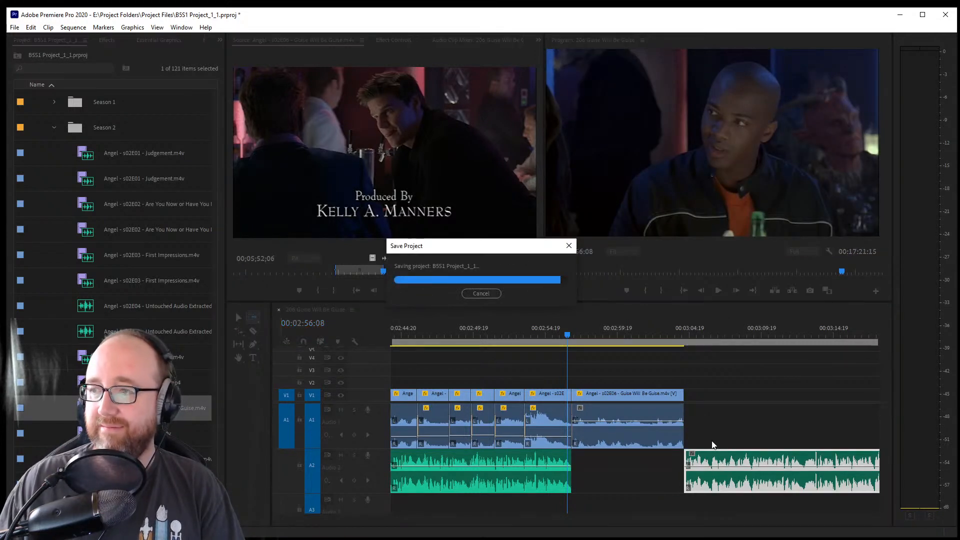
click(239, 317)
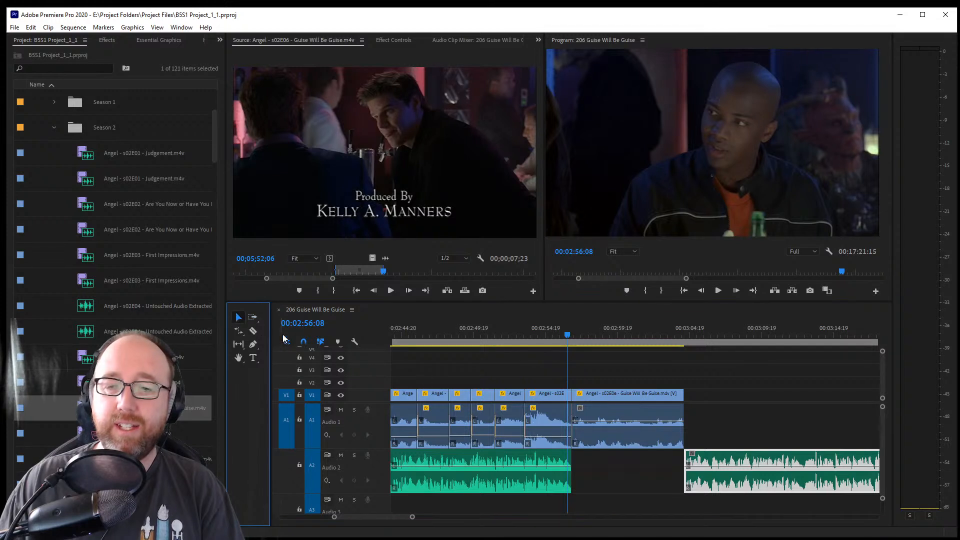
Duplicate the dialogue clip's A1 audio onto A2 directly beneath it, raise the volume of both copies, and save the project
key(space)
key(space)
drag(598, 434, 613, 447)
key(ctrl+s)
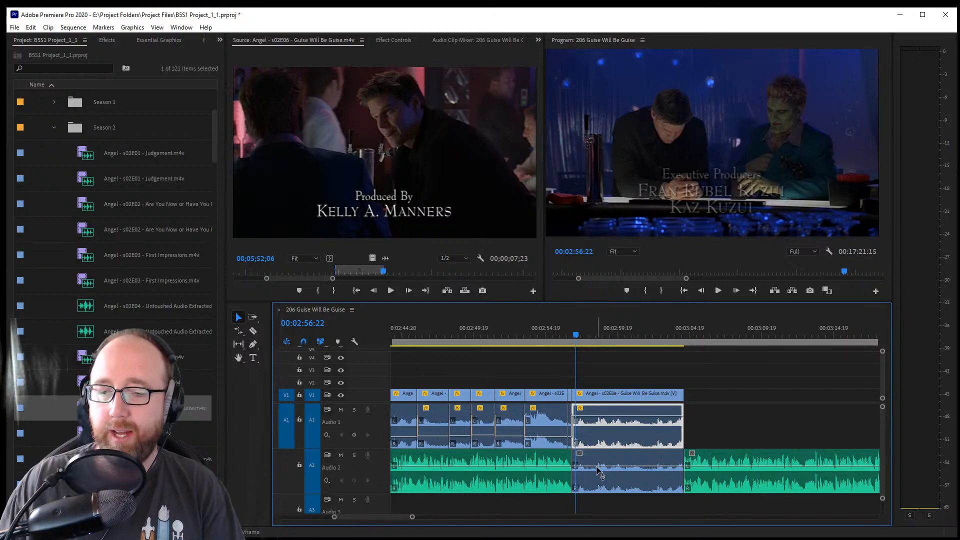
drag(598, 471, 598, 467)
Add Constant Power transitions at the start of the dialogue audio on both A1 and A2
click(575, 481)
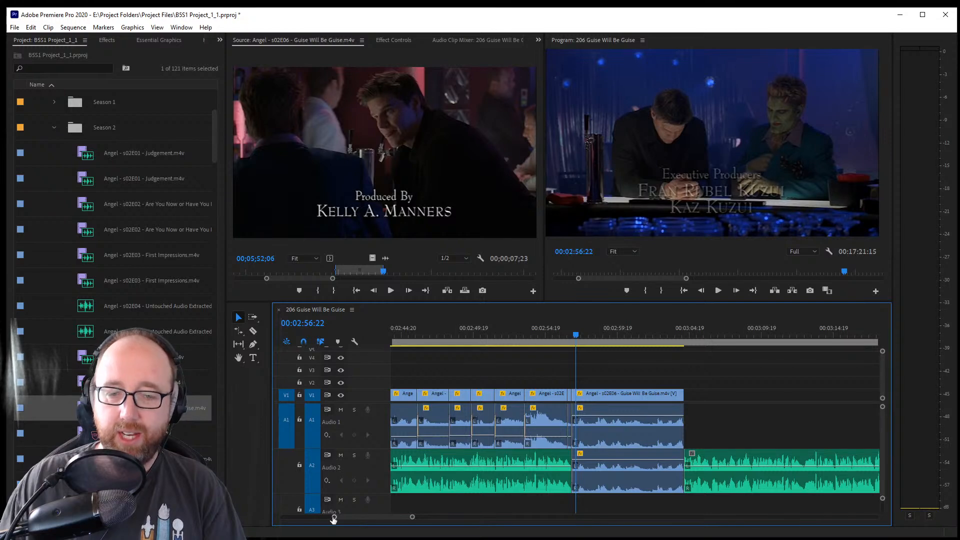
drag(333, 520, 343, 516)
scroll(370, 517, down, 5)
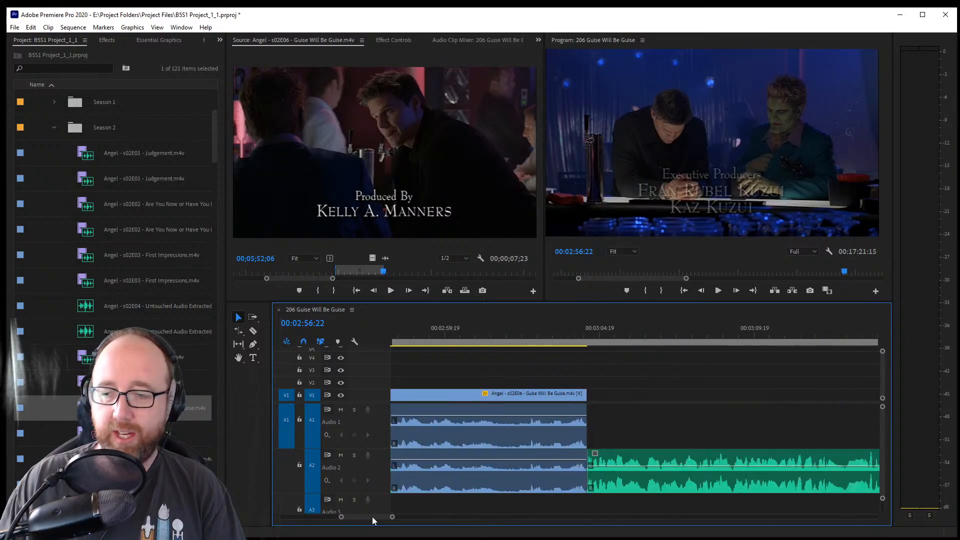
drag(391, 518, 397, 516)
click(575, 374)
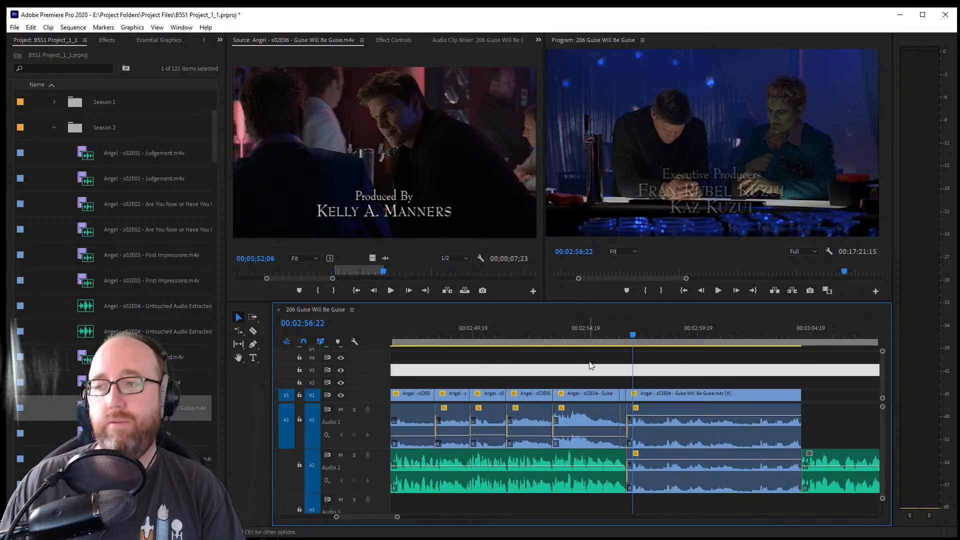
click(592, 363)
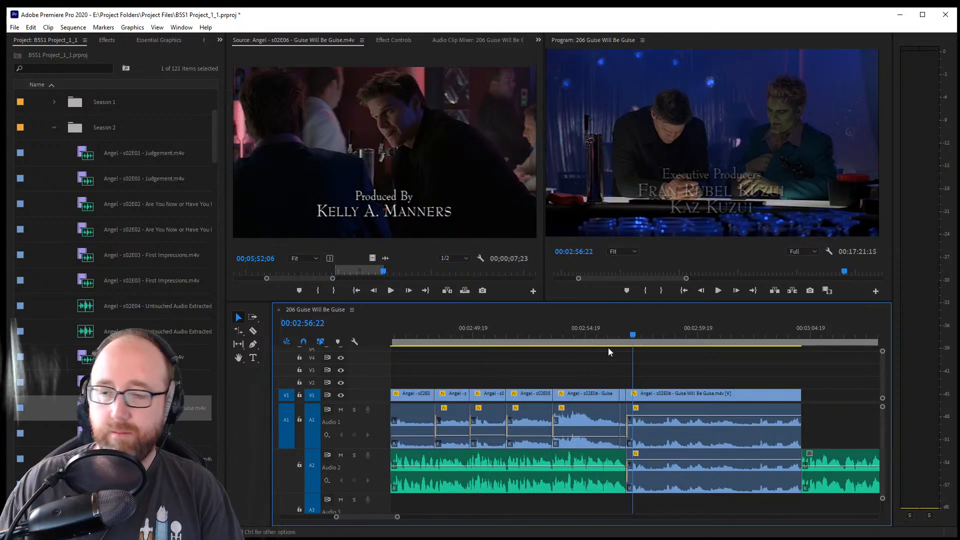
Play the join into the dialogue and shift the A2 Constant Power transition so it ends at the cut at 00:02:56:15
click(598, 332)
key(space)
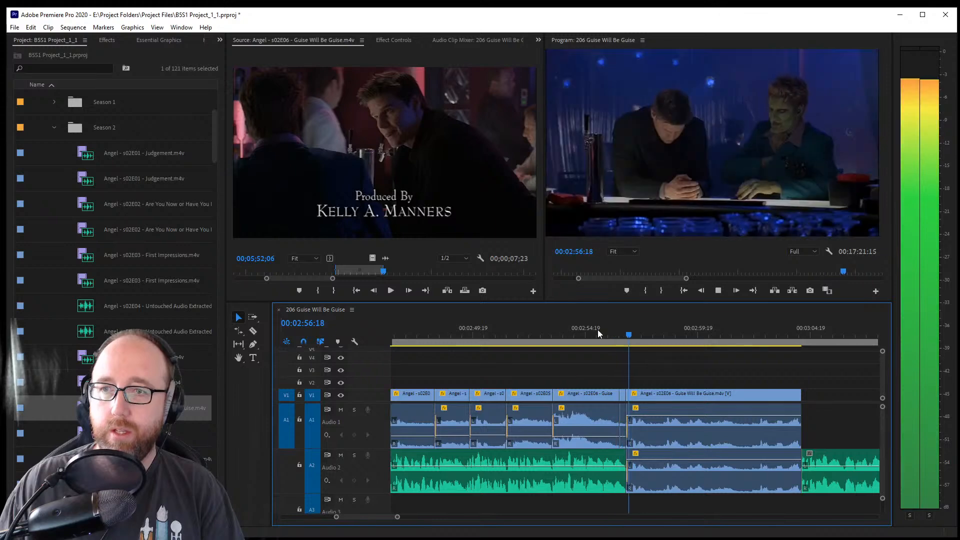
key(space)
click(623, 336)
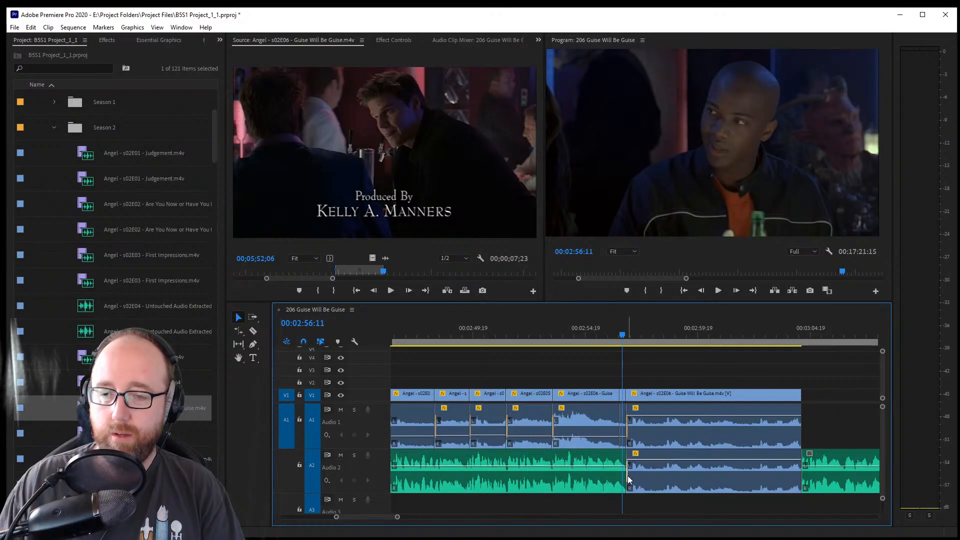
drag(628, 476, 627, 475)
key(space)
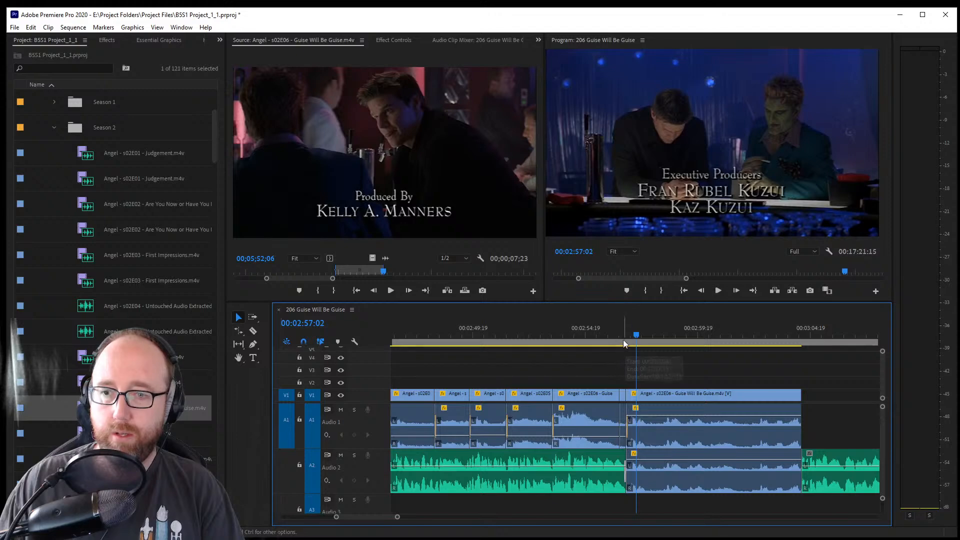
drag(623, 339, 626, 338)
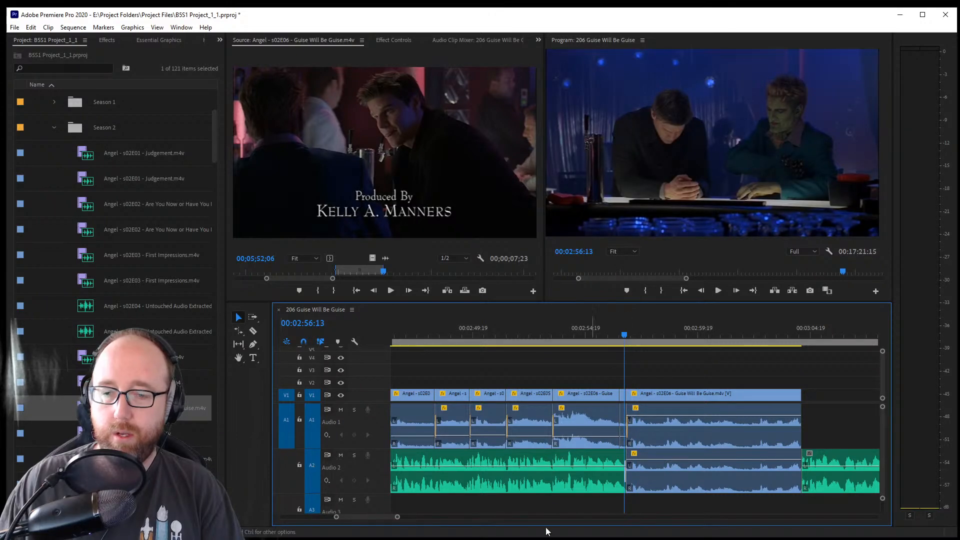
Try trimming the short Guise Will Be Guise piece's start to 00:02:56:13 and adjusting it with a ripple edit
drag(338, 518, 366, 516)
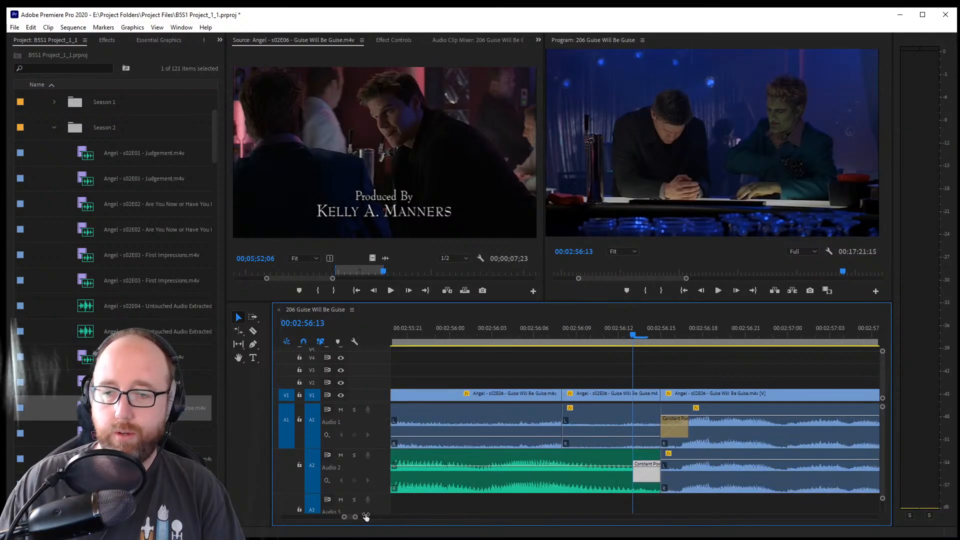
drag(565, 397, 633, 399)
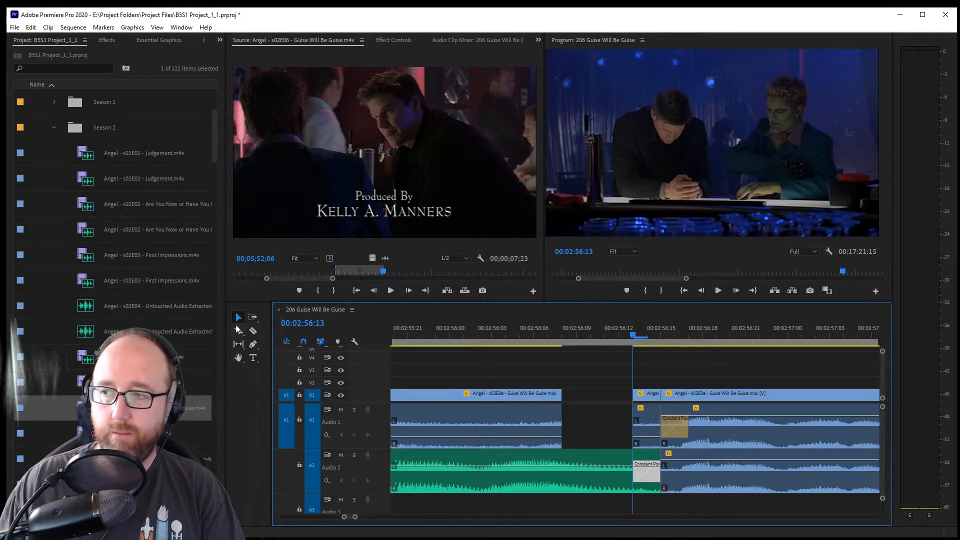
click(238, 330)
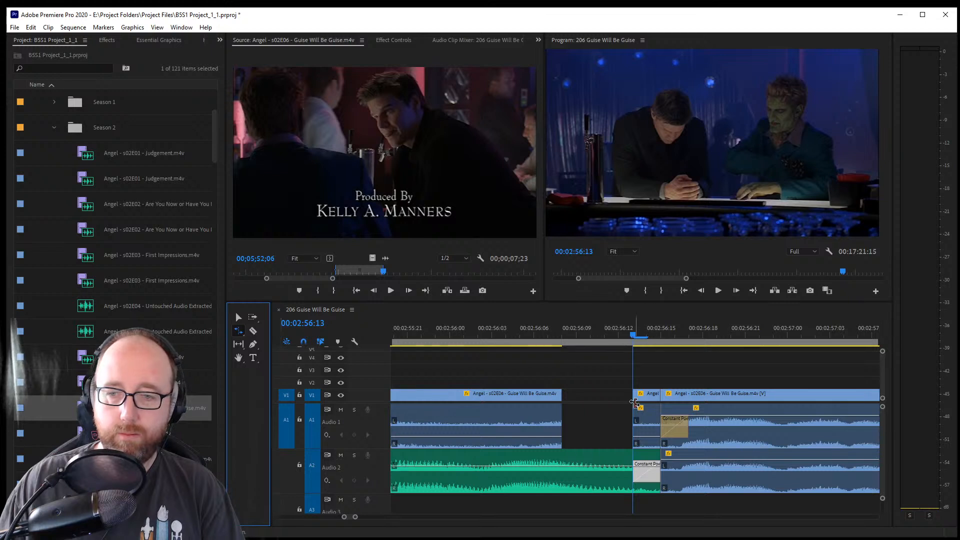
drag(634, 398, 542, 398)
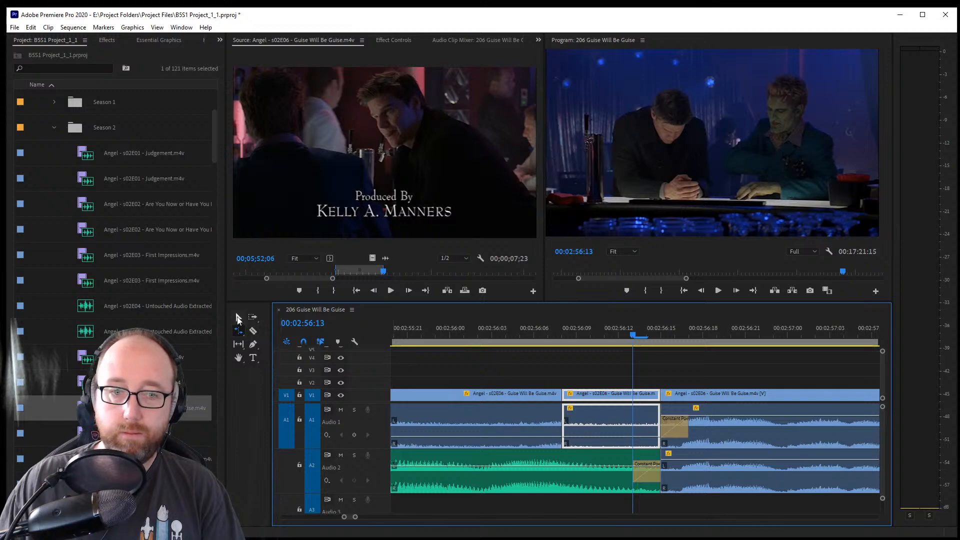
click(239, 316)
Move the A1 Constant Power transition one frame earlier so it straddles the cut at 00:02:56:15, and save the project
drag(625, 336, 617, 391)
drag(679, 434, 658, 431)
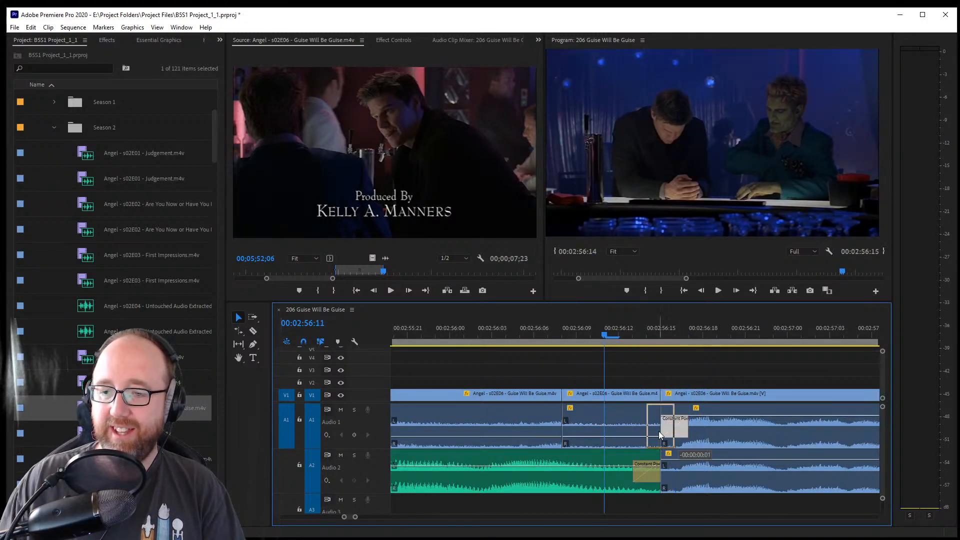
key(ctrl+s)
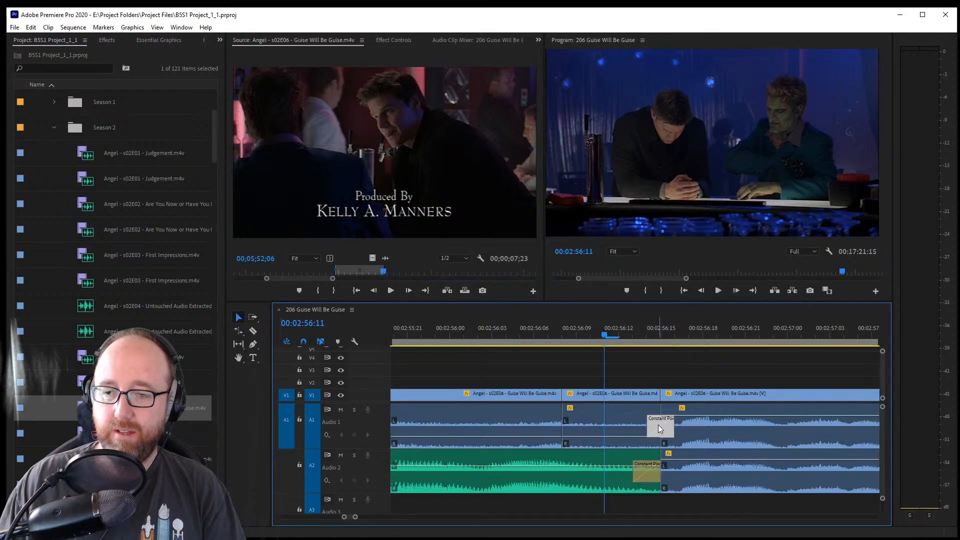
Play back the crossfade from the voice-over into the dialogue clip and save the project
click(561, 334)
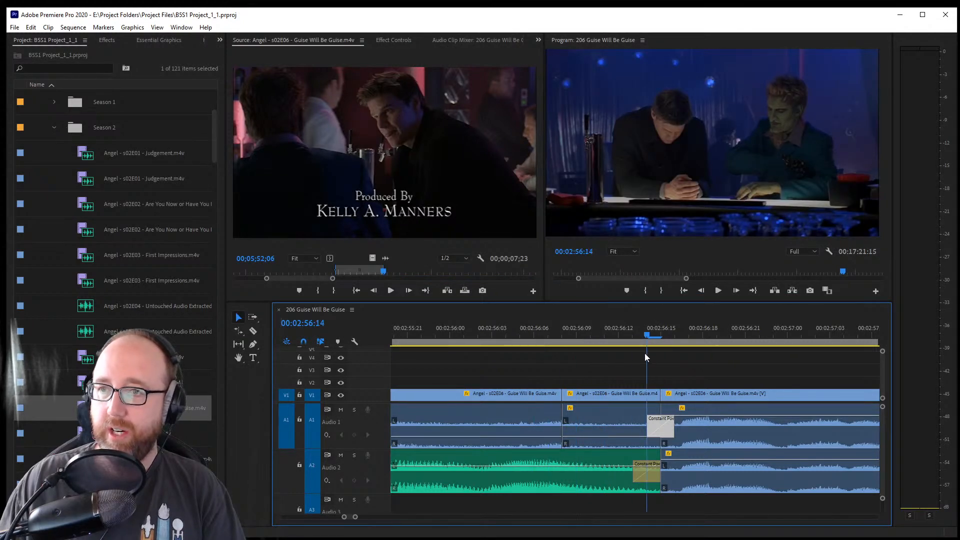
key(space)
key(space)
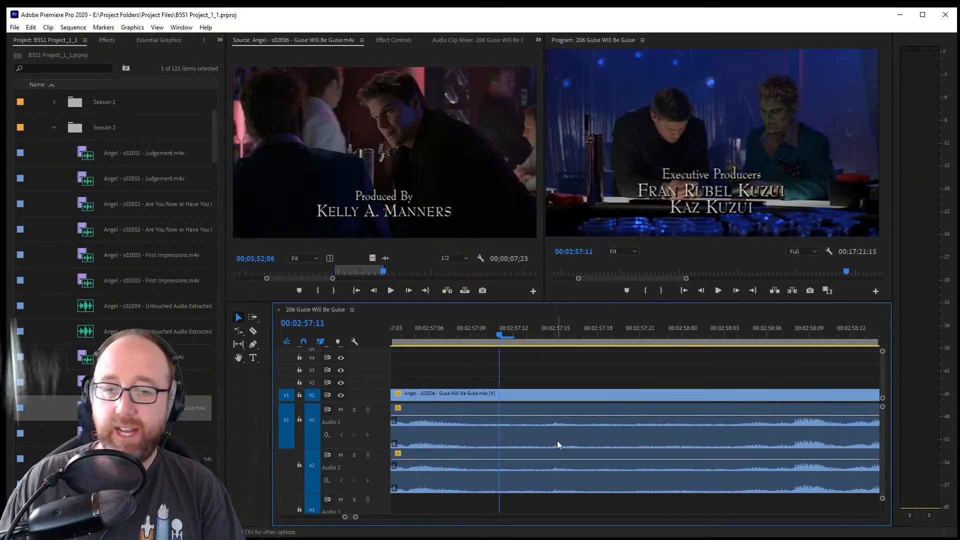
drag(357, 518, 381, 521)
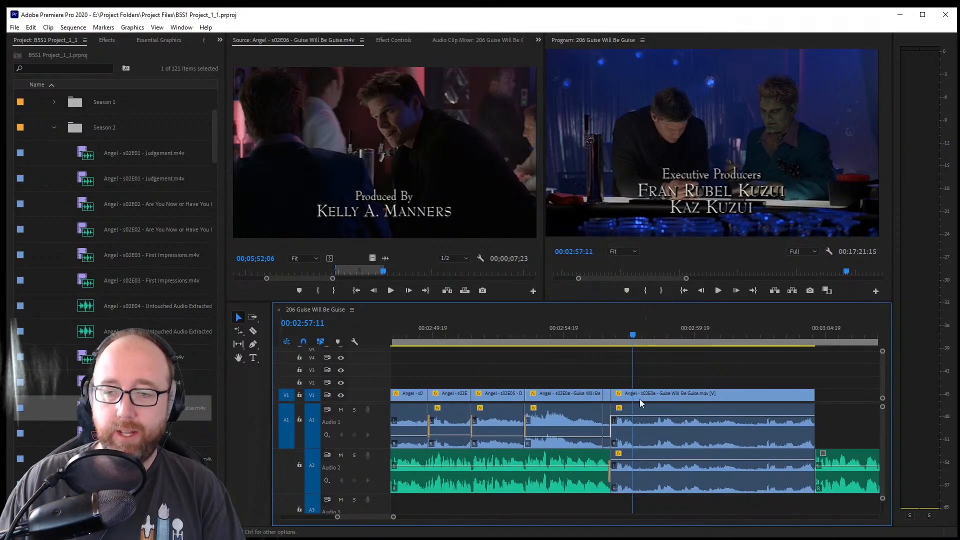
key(ctrl+s)
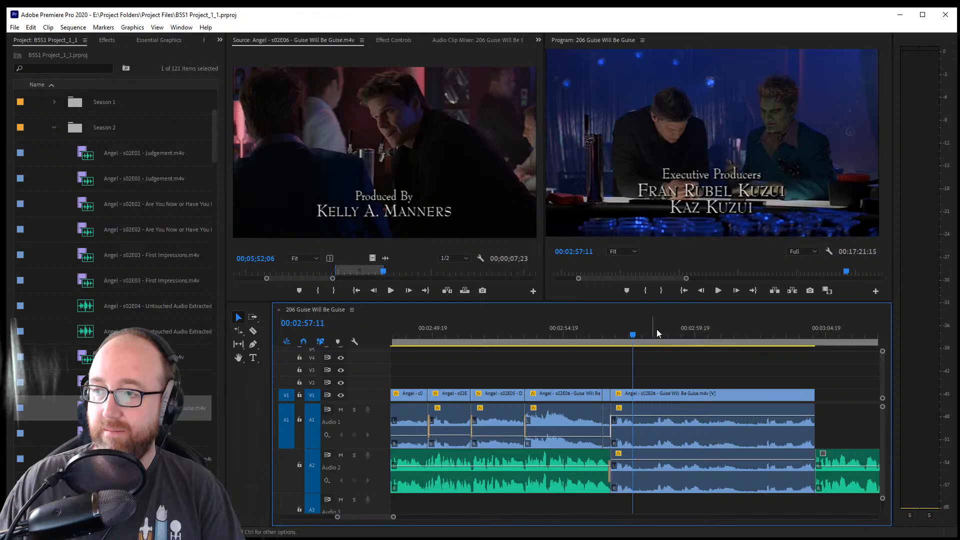
Play through the dialogue clip and split its video and both audio copies at 00:03:01:10
click(602, 341)
key(space)
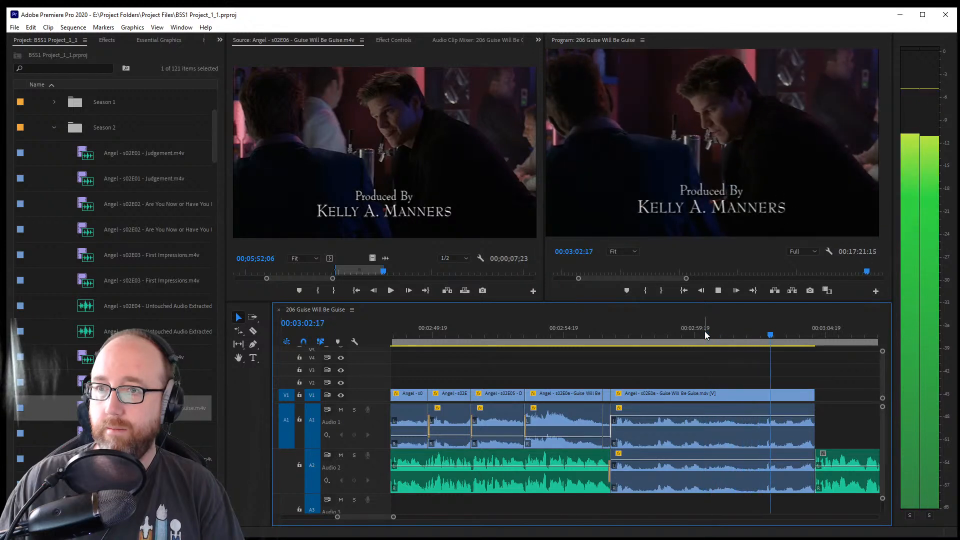
click(730, 333)
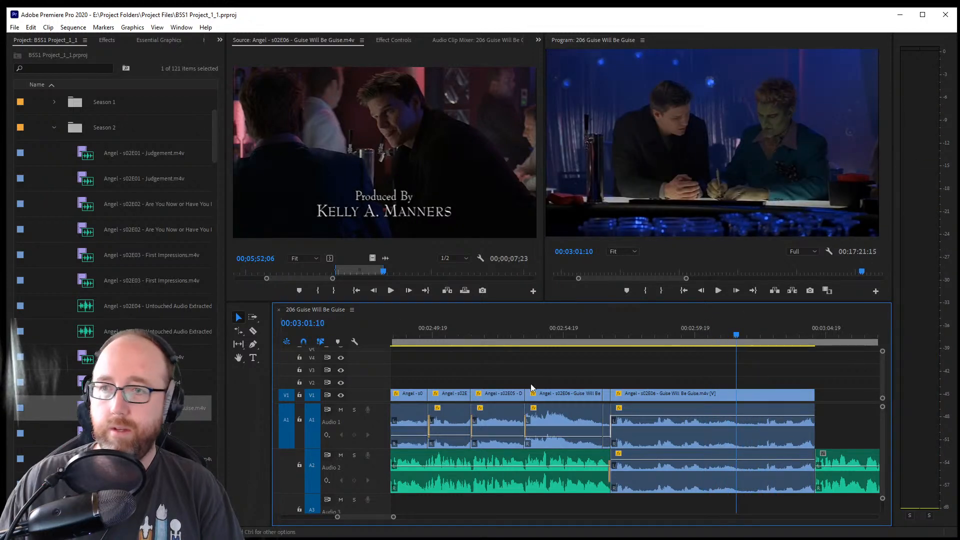
click(254, 331)
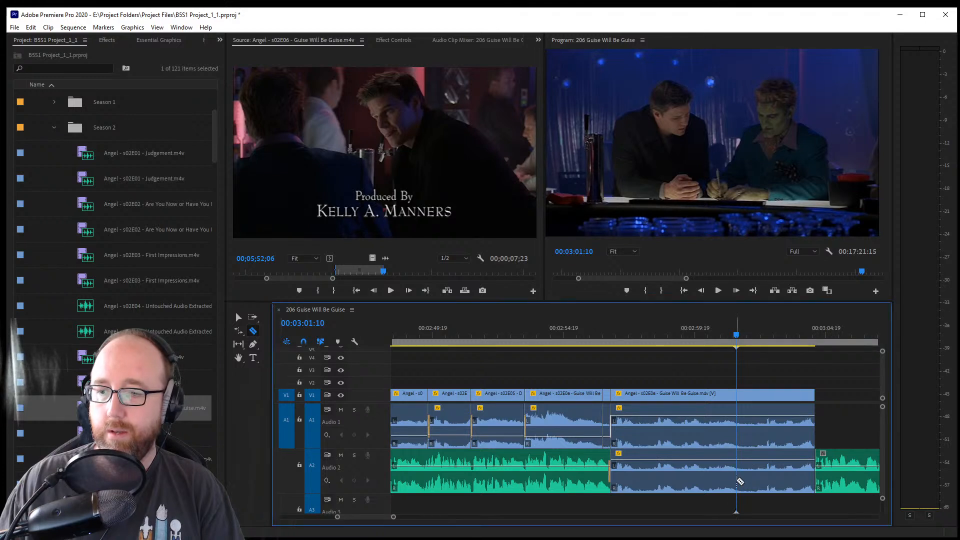
click(737, 422)
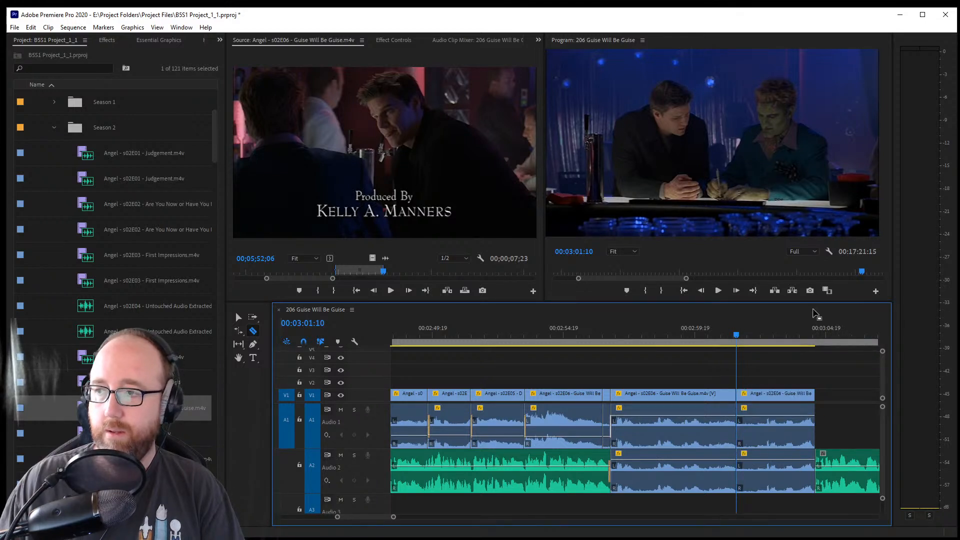
Find where the unwanted pause ends and split the clip's video and both audio copies again at 00:03:02:05
key(space)
key(space)
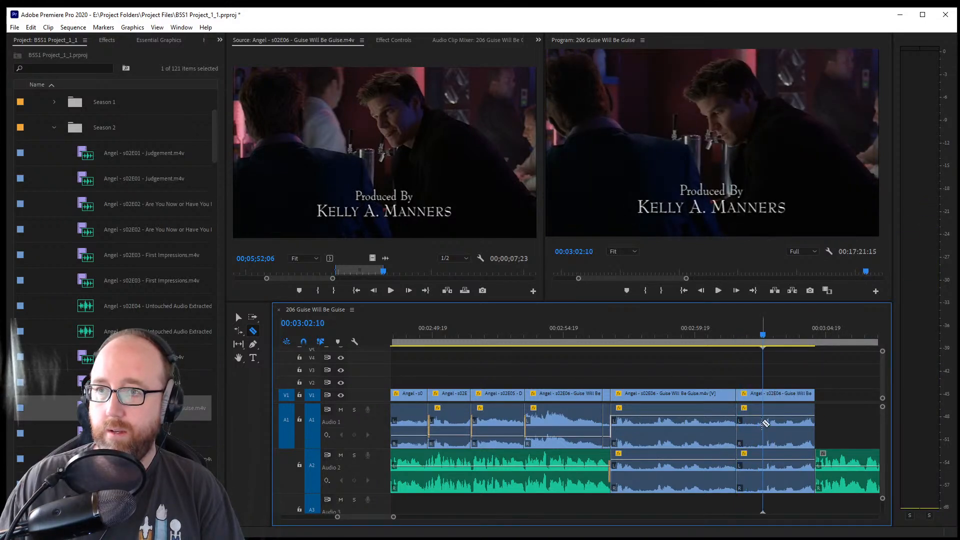
drag(755, 346, 757, 345)
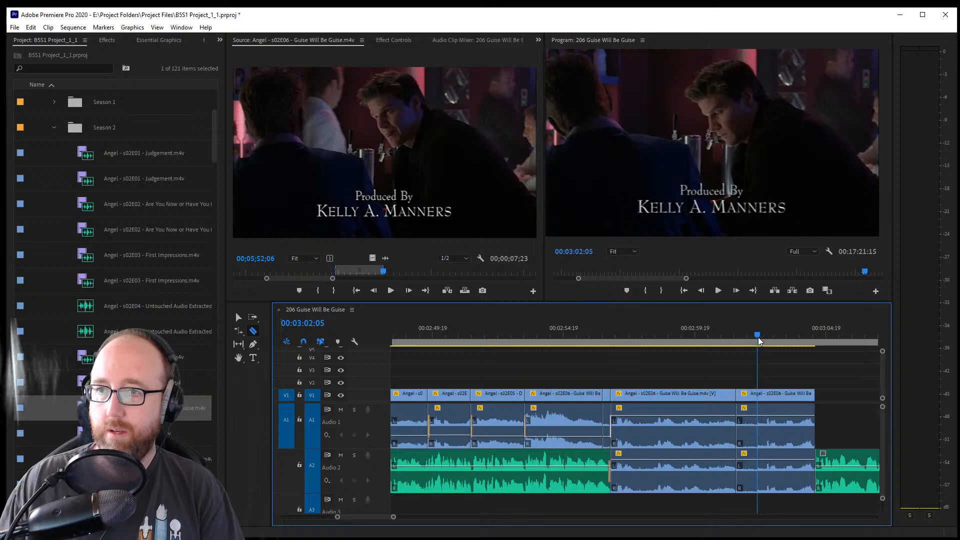
click(758, 444)
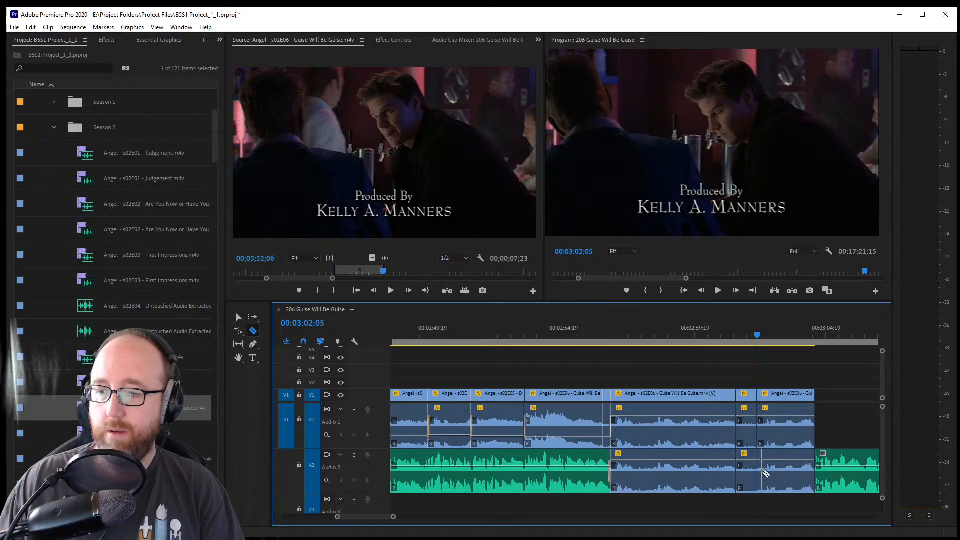
key(v)
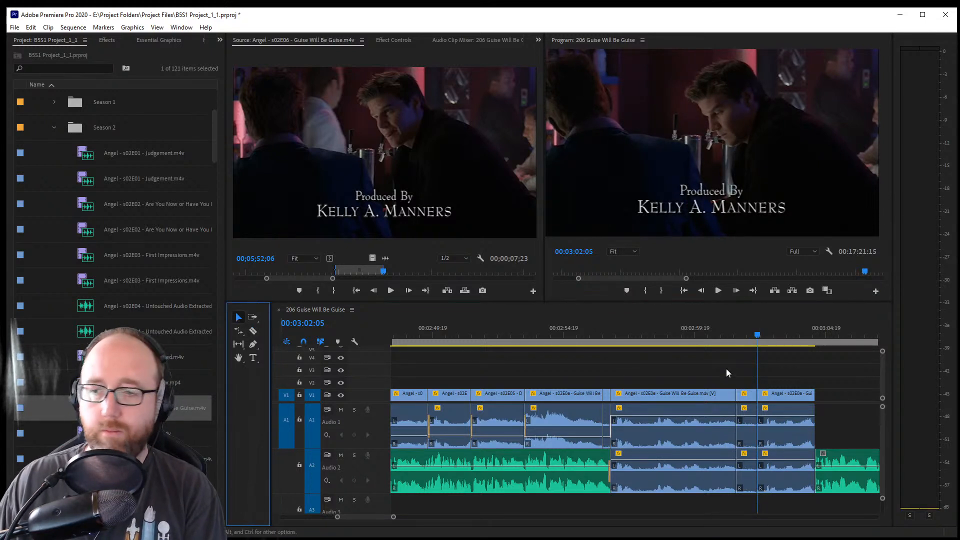
Ripple-delete the section between 00:03:01:10 and 00:03:02:05 from V1, A1 and A2, closing the gap
click(745, 425)
key(Delete)
click(743, 456)
key(shift+Delete)
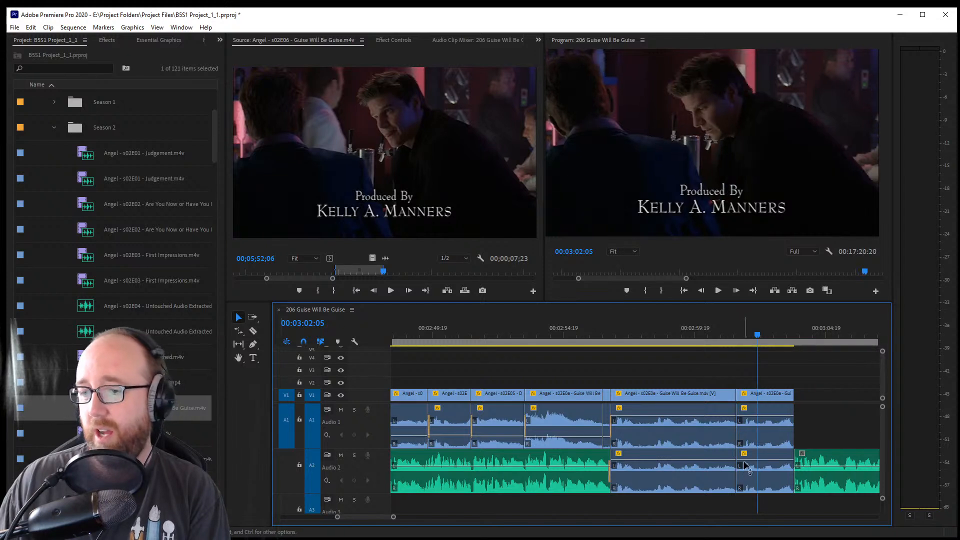
Add short audio crossfades at the 00:03:01:10 cut on A1 and A2, removing the cross dissolve from V1
right_click(734, 440)
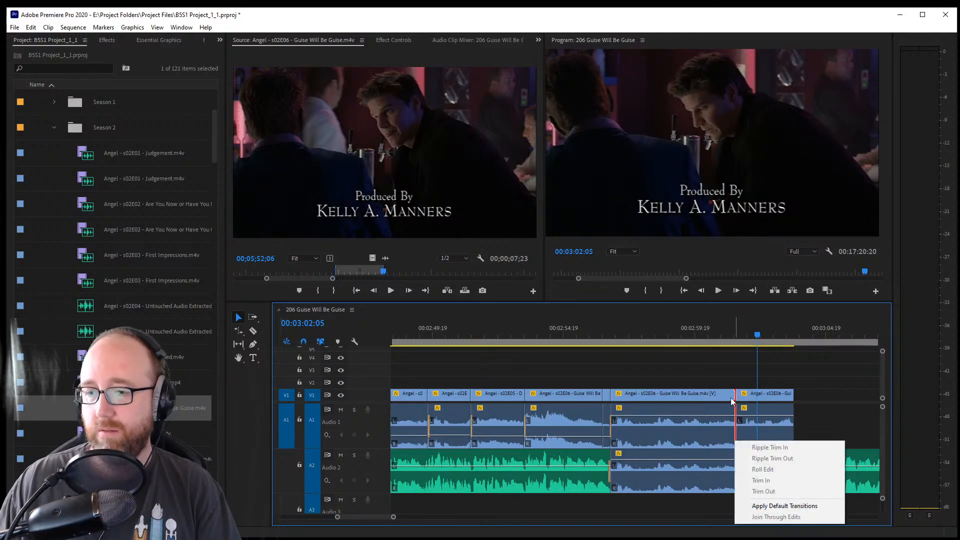
click(790, 506)
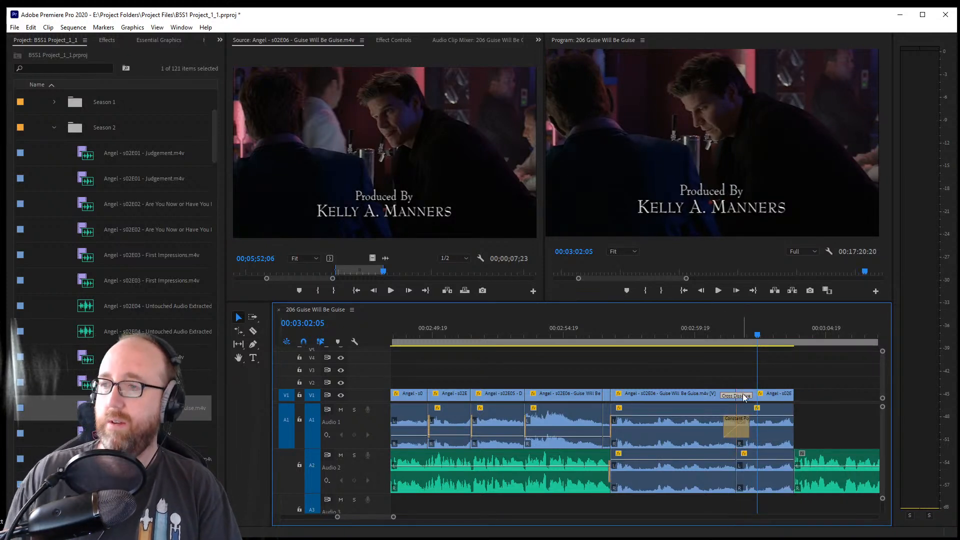
click(742, 395)
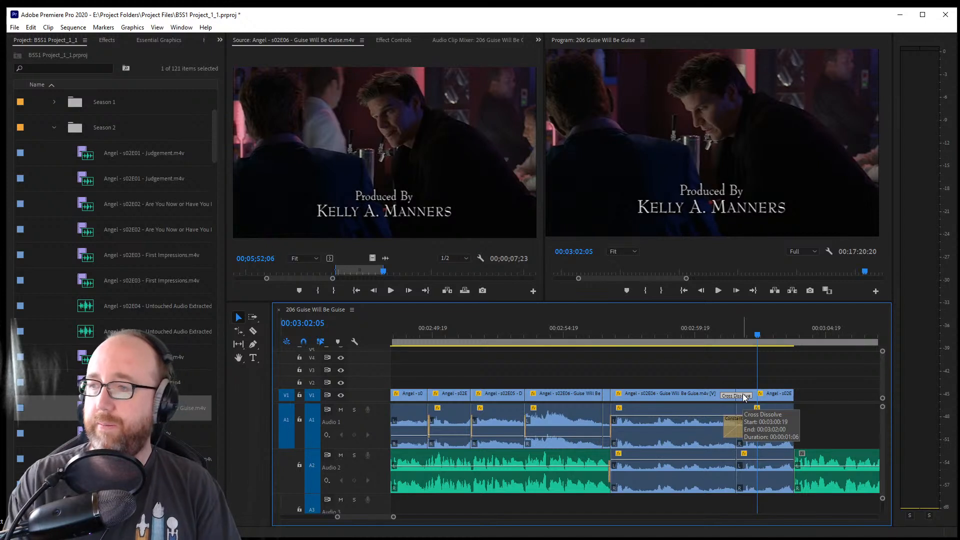
key(Delete)
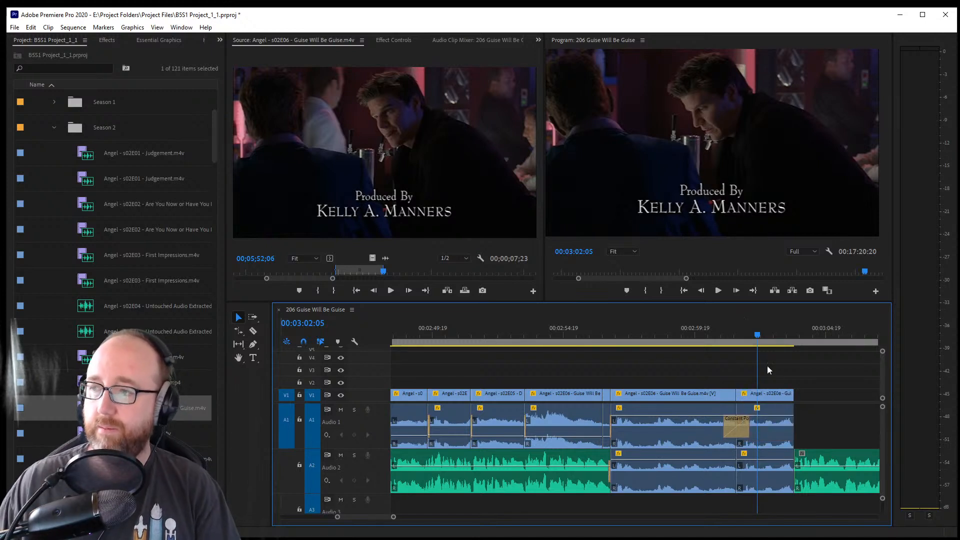
click(732, 429)
key(Delete)
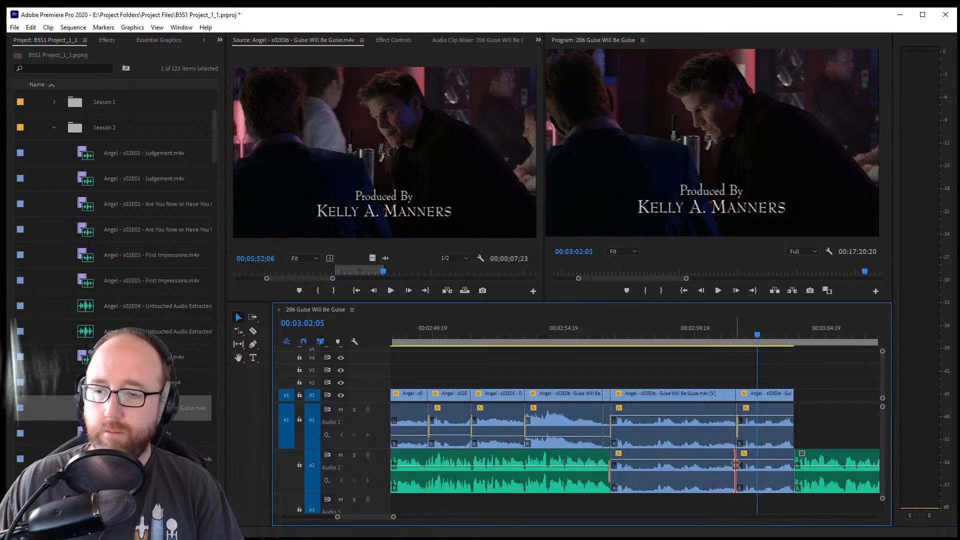
Play back the crossfaded dialogue cut through to the start of the next voice-over section
click(726, 335)
key(space)
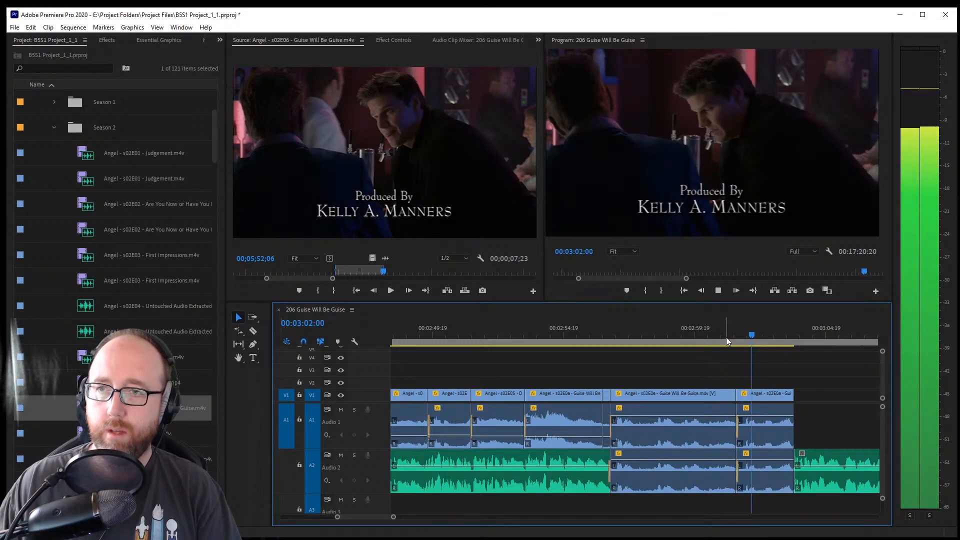
key(space)
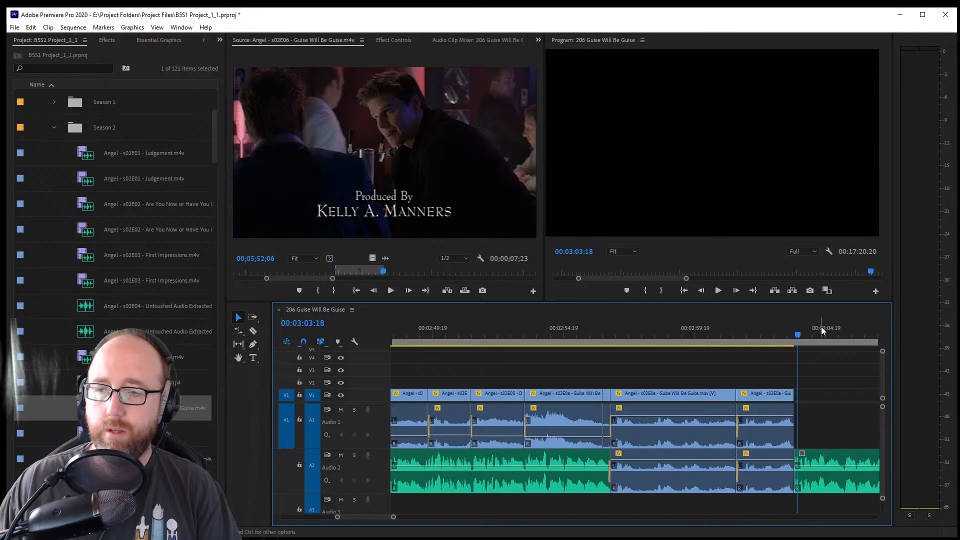
Add a frame hold at the dialogue clip's end, 00:03:03:14, and extend the held video over the following voice-over
drag(797, 335, 793, 339)
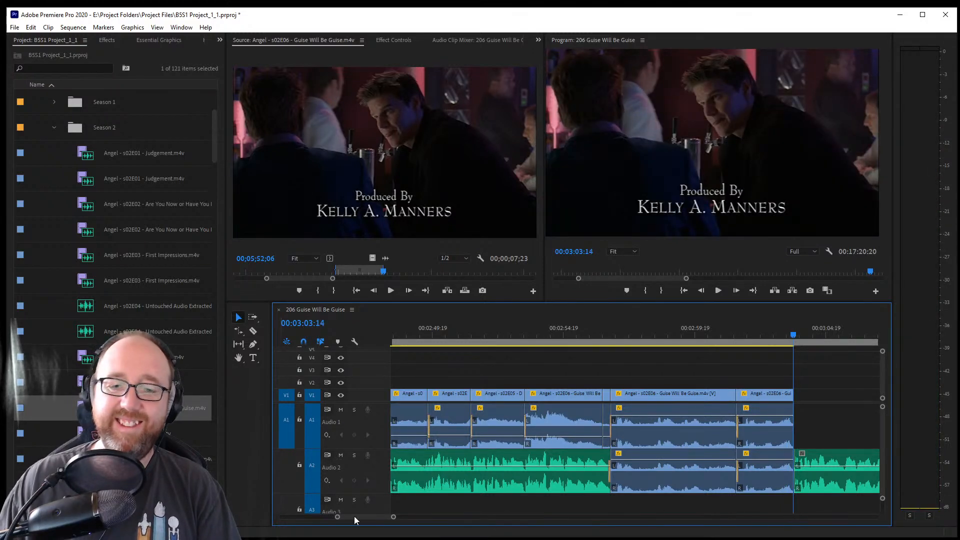
drag(358, 517, 362, 517)
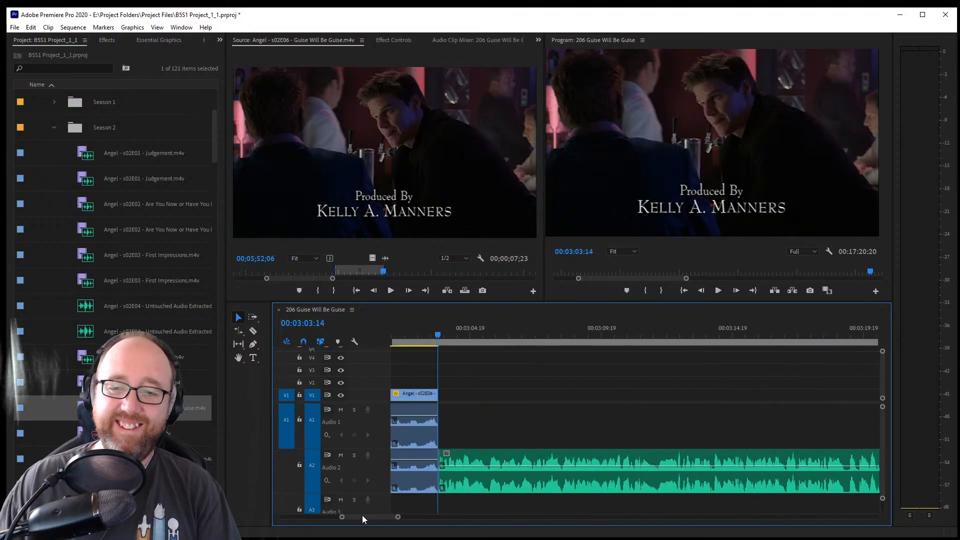
right_click(426, 397)
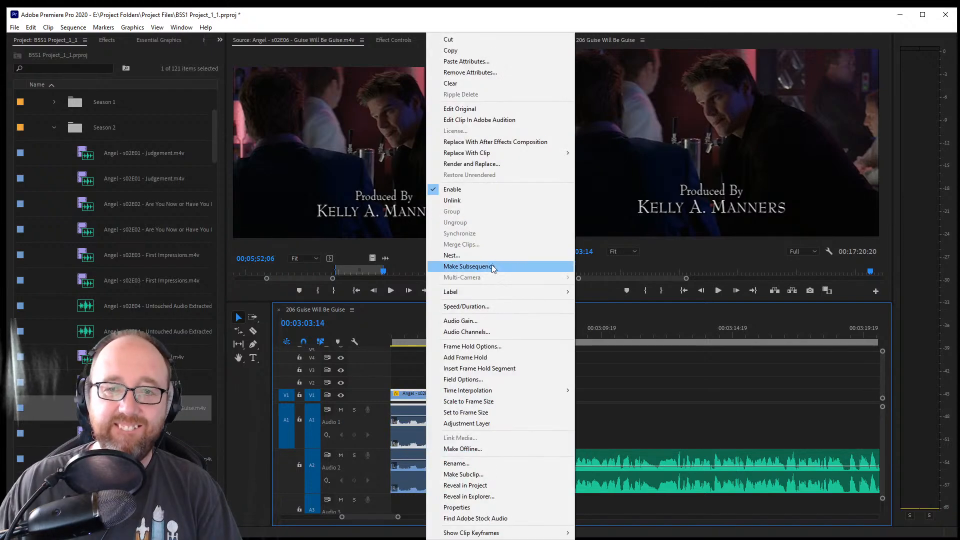
click(490, 357)
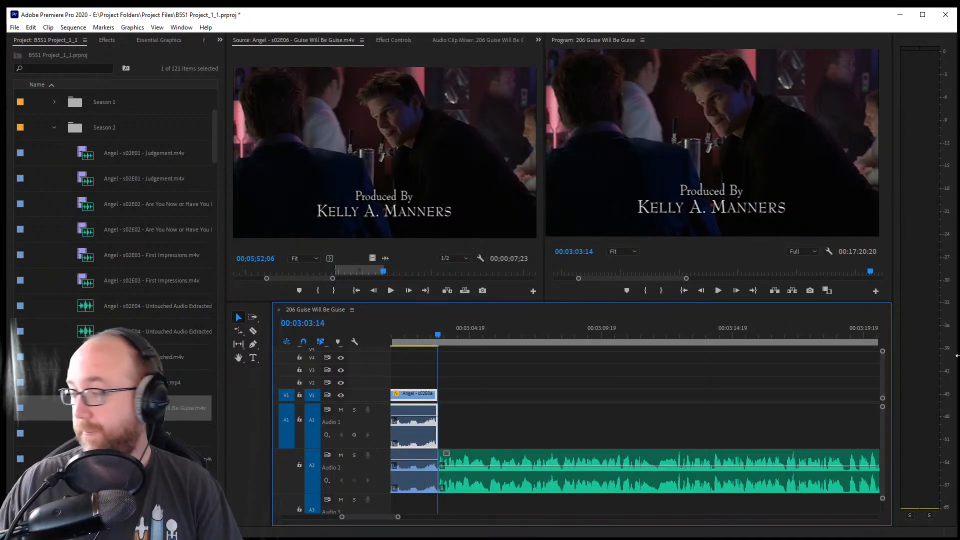
drag(443, 399, 638, 417)
Play the voice-over under the held frame, trim the held frame's end to 00:03:08:07, and save the project
key(ctrl+s)
key(space)
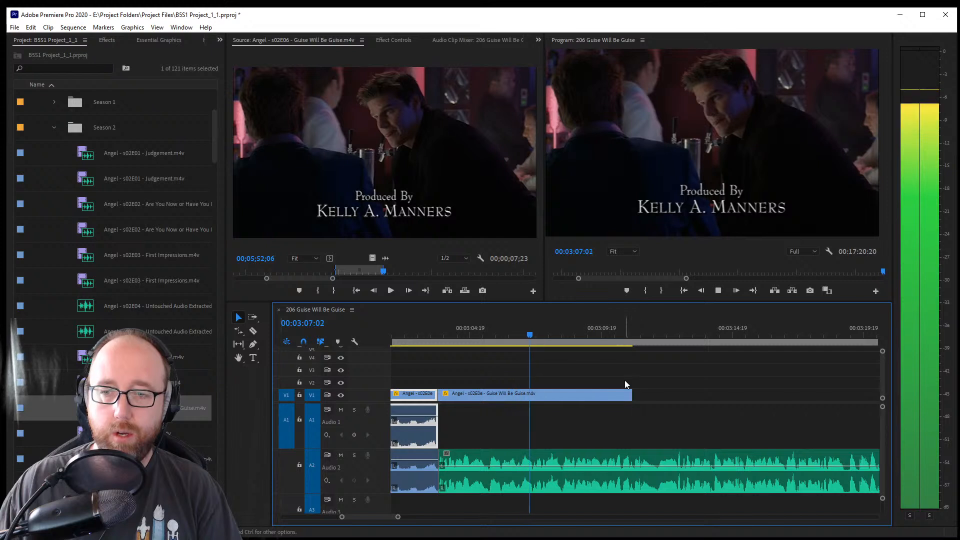
drag(637, 394, 558, 410)
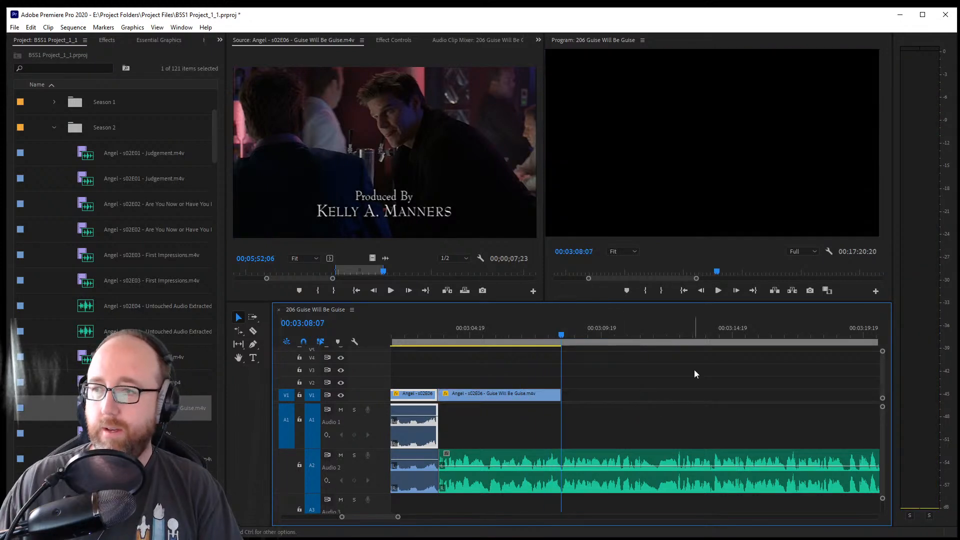
key(ctrl+s)
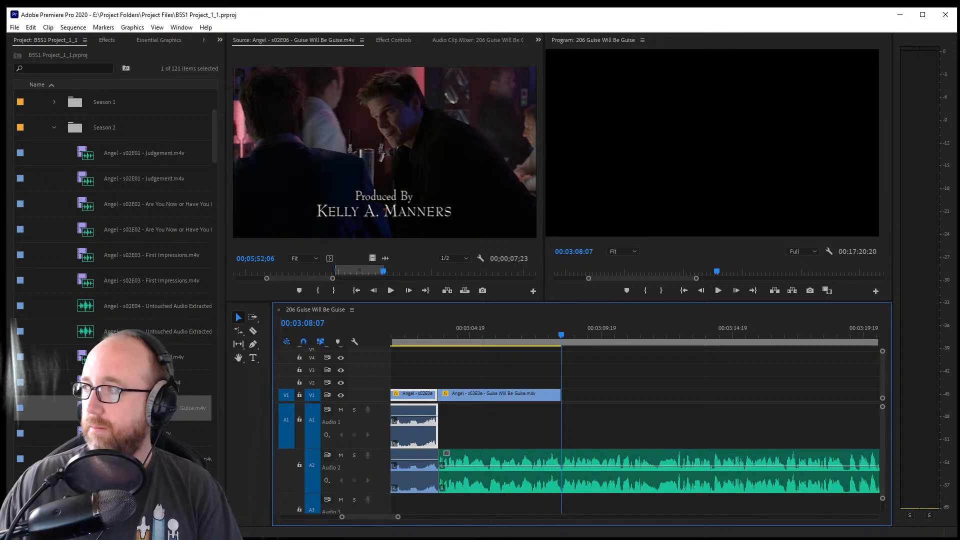
Switch to the browser, view the Redbubble "Do you like my mask?" product page in a resized window, and close it
key(alt+Tab)
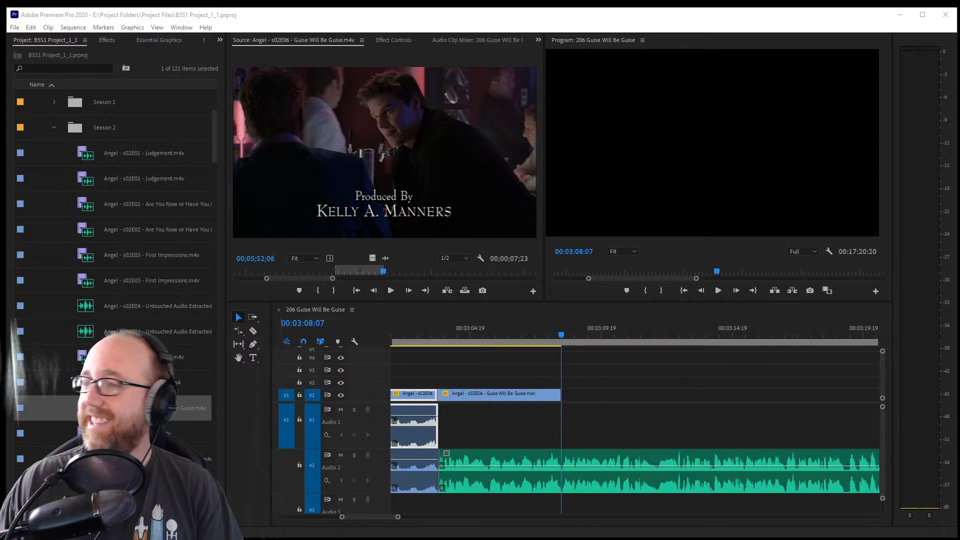
key(alt+Tab)
drag(202, 25, 529, 20)
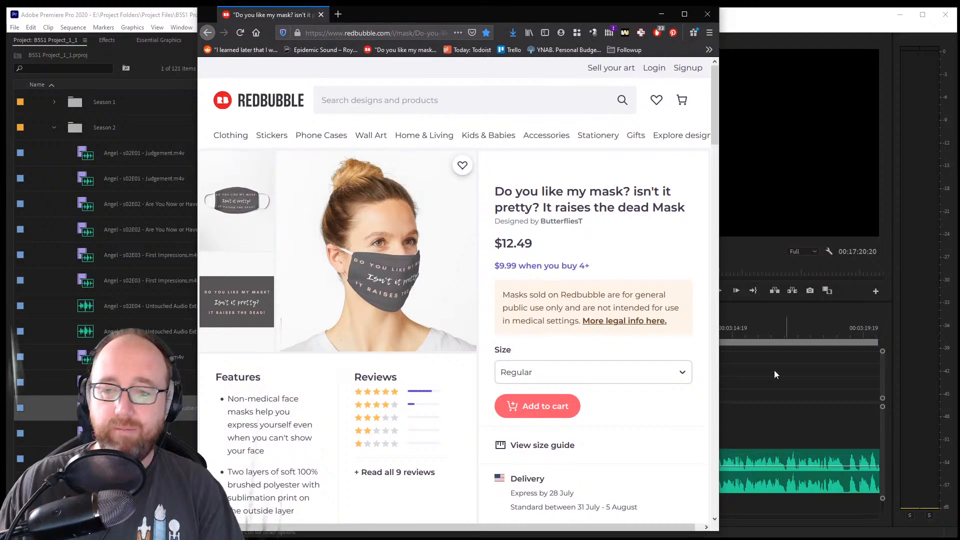
drag(723, 411, 782, 411)
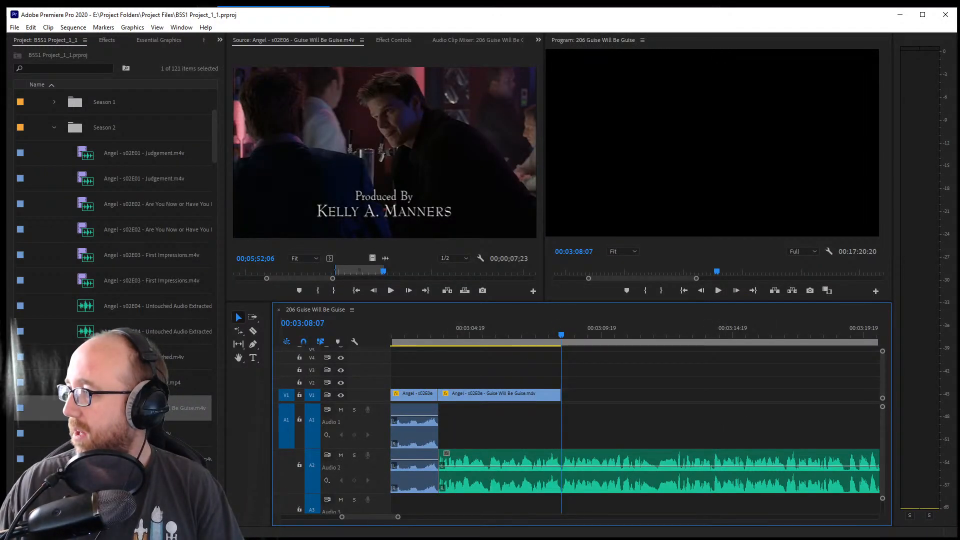
key(alt+Tab)
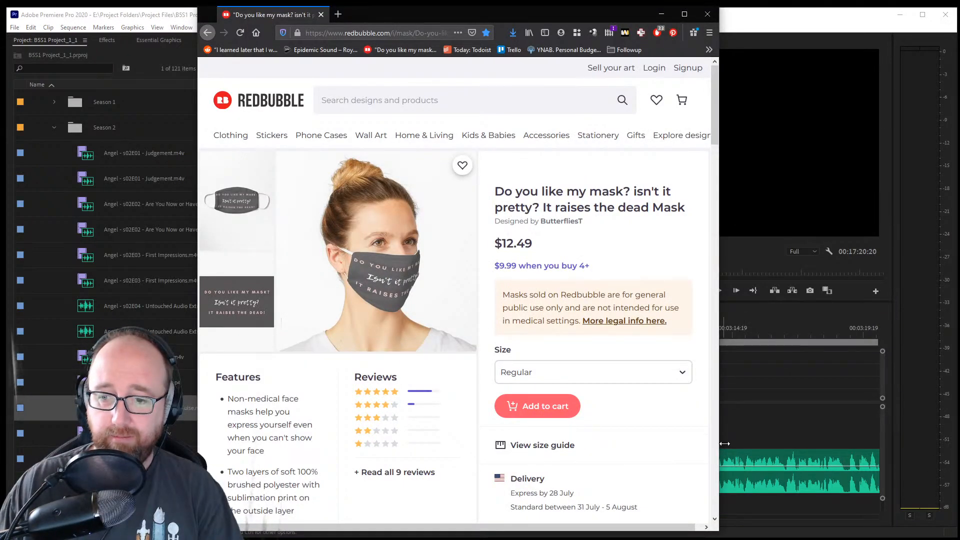
drag(724, 444, 873, 439)
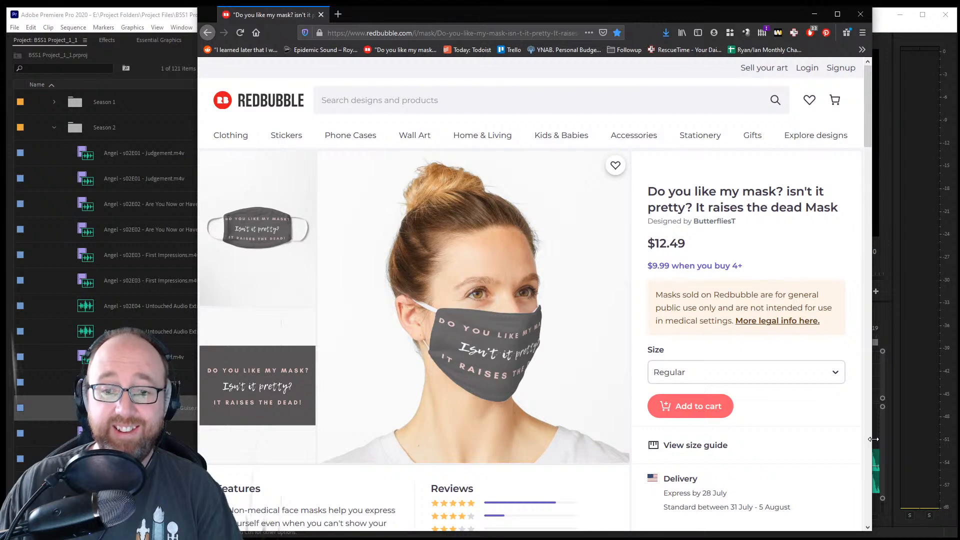
drag(873, 439, 844, 447)
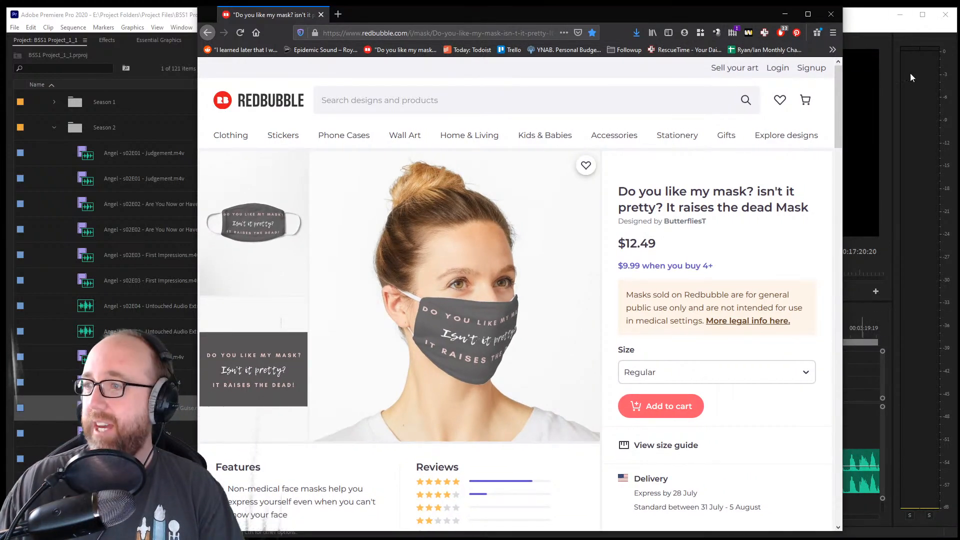
click(831, 14)
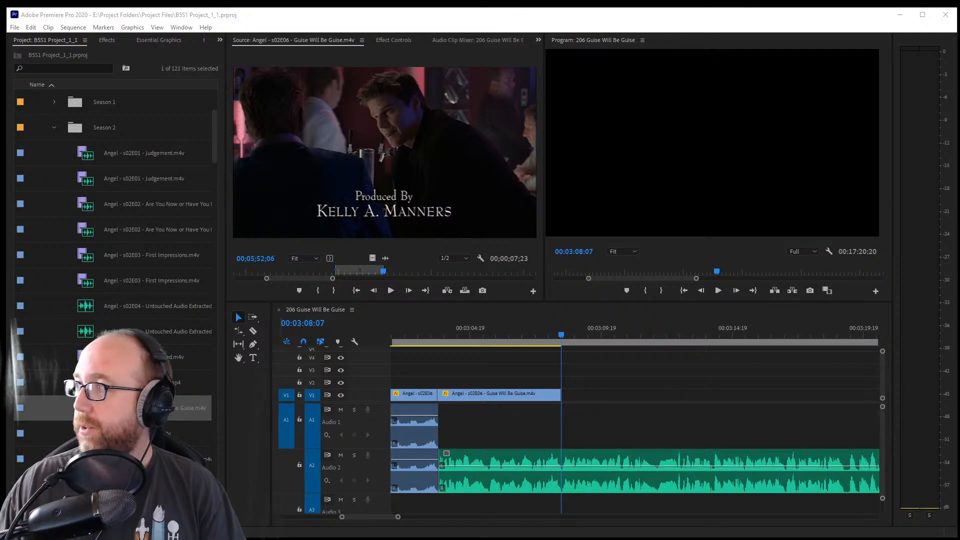
Bring up the YouTube reading of "A River Runs Through It" in a browser, watch it, and minimize the window
key(alt+Tab)
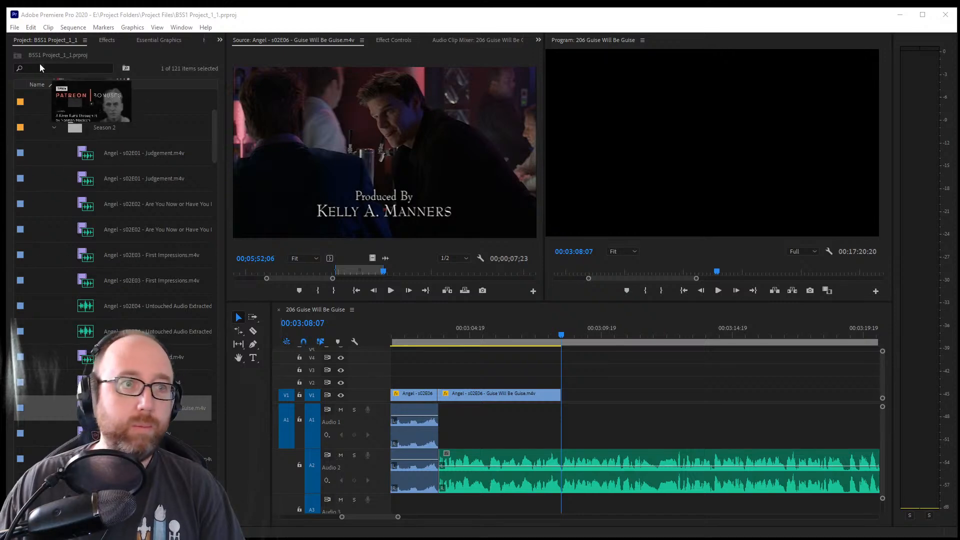
drag(264, 21, 297, 20)
drag(526, 320, 954, 320)
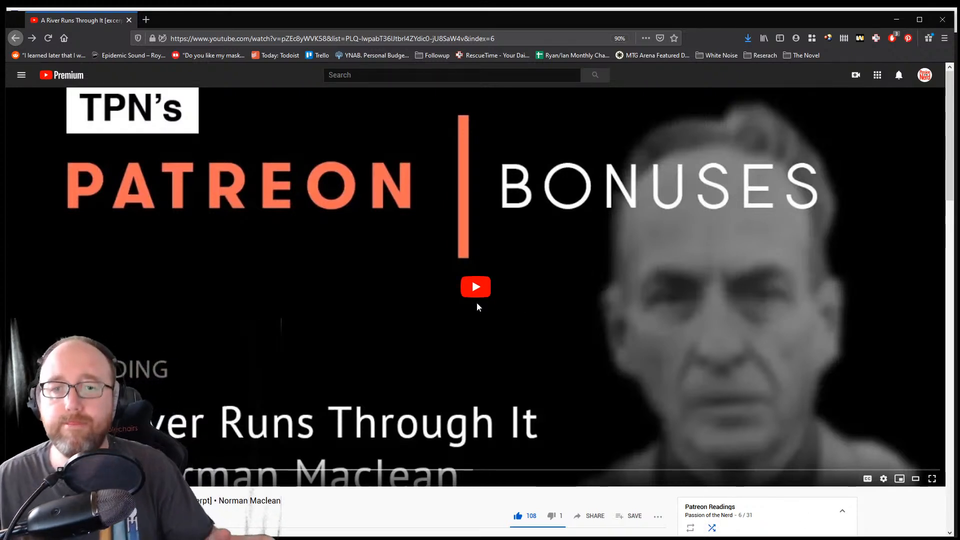
click(471, 301)
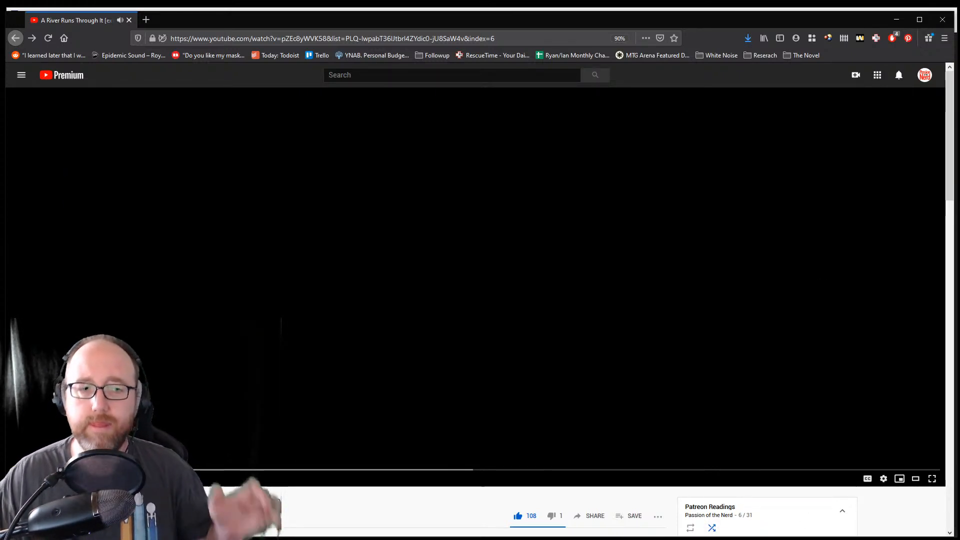
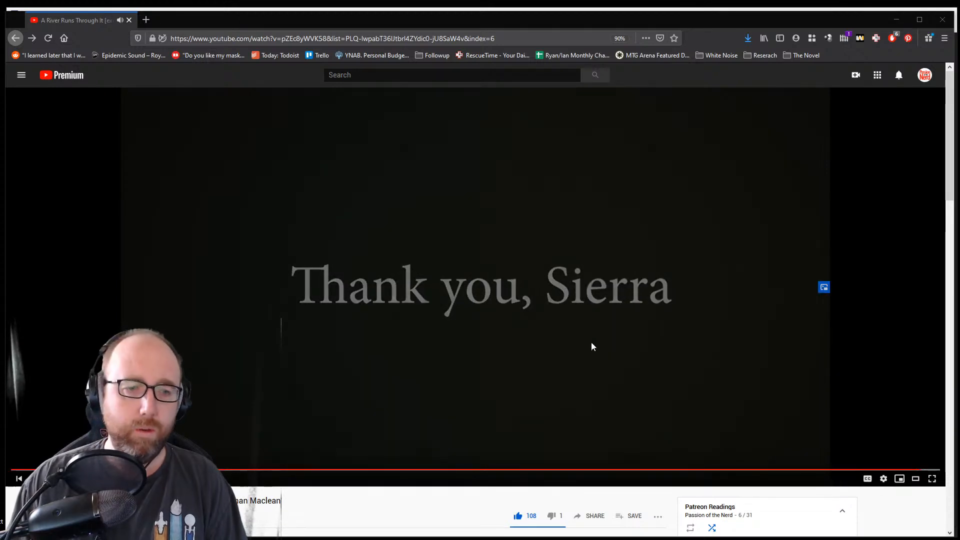
key(space)
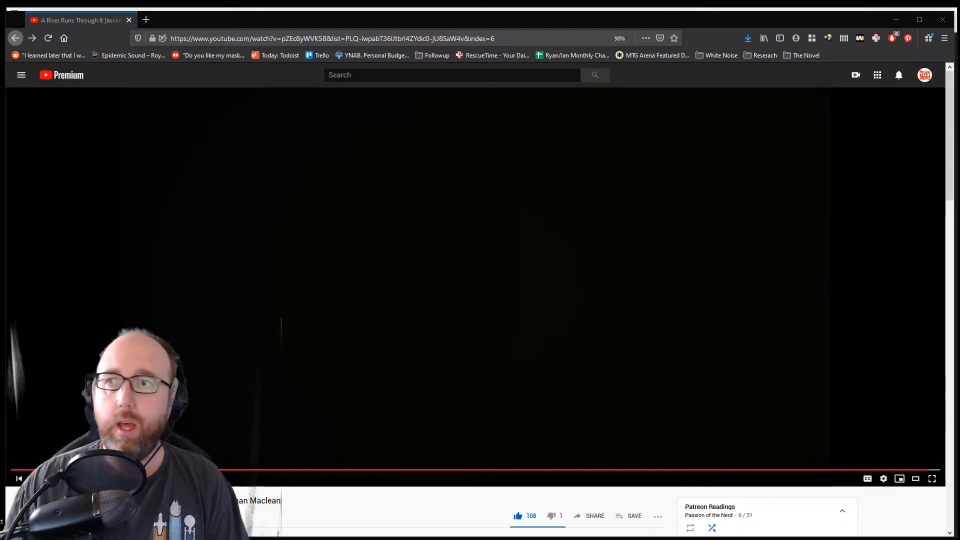
click(898, 20)
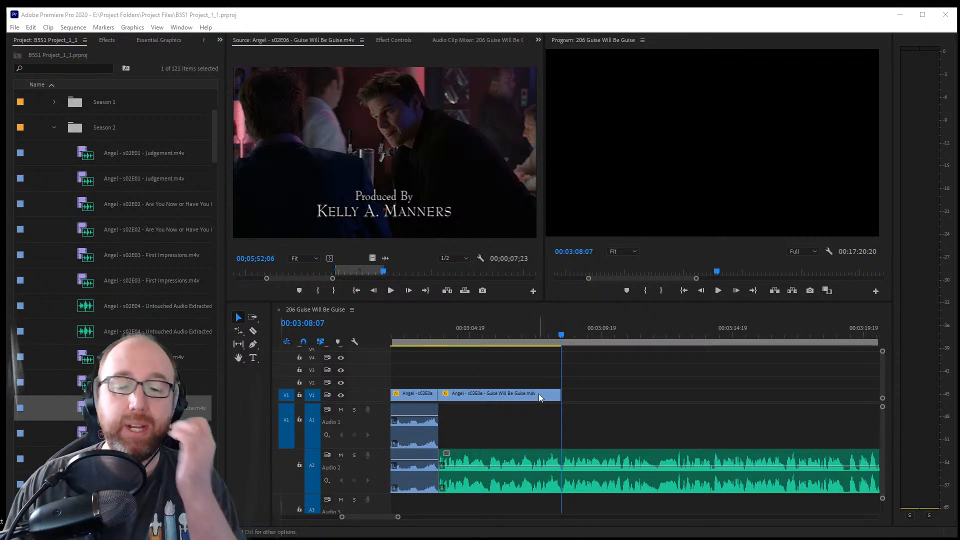
click(476, 370)
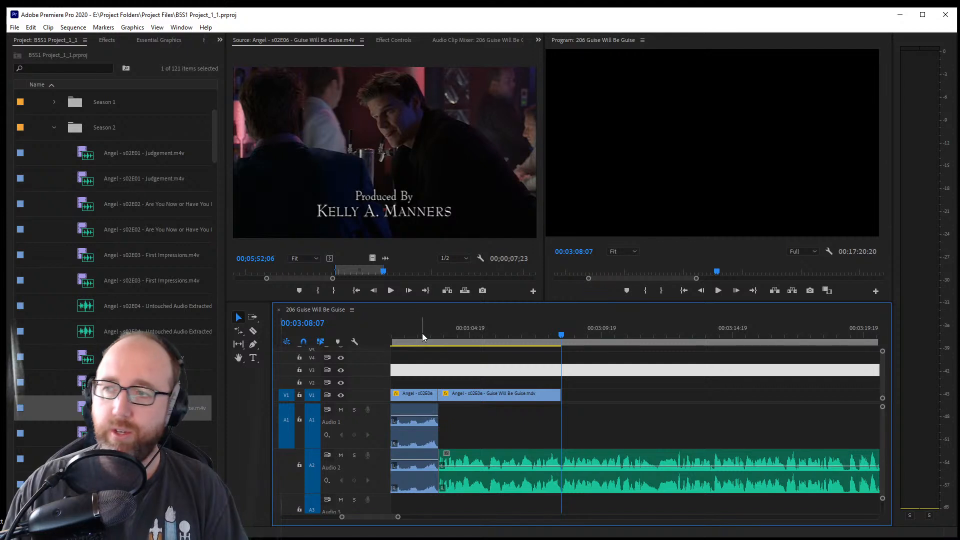
drag(422, 333, 452, 347)
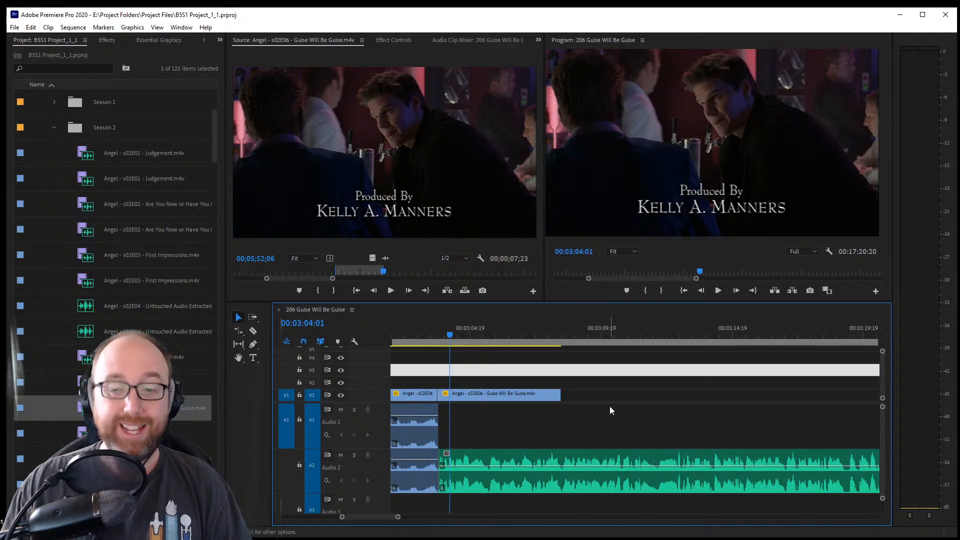
click(540, 423)
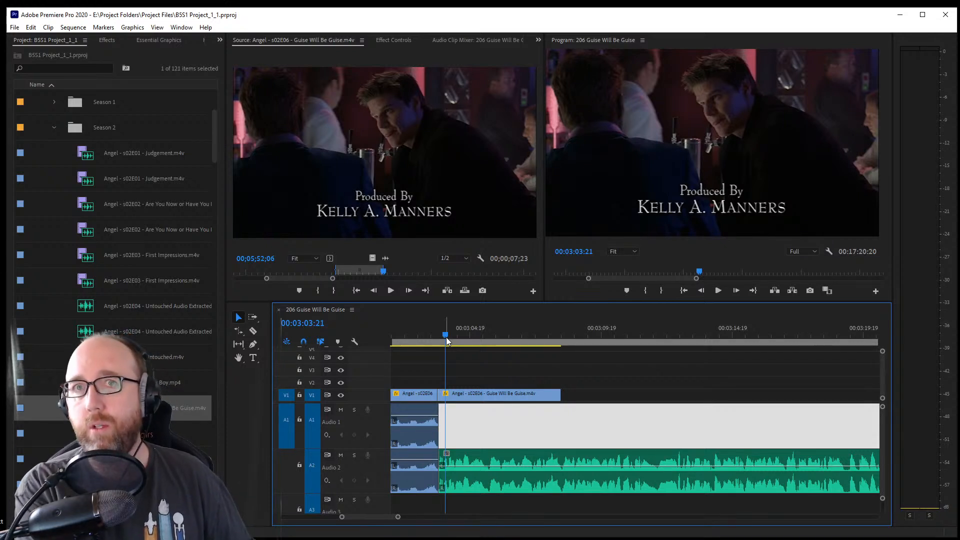
key(ctrl+s)
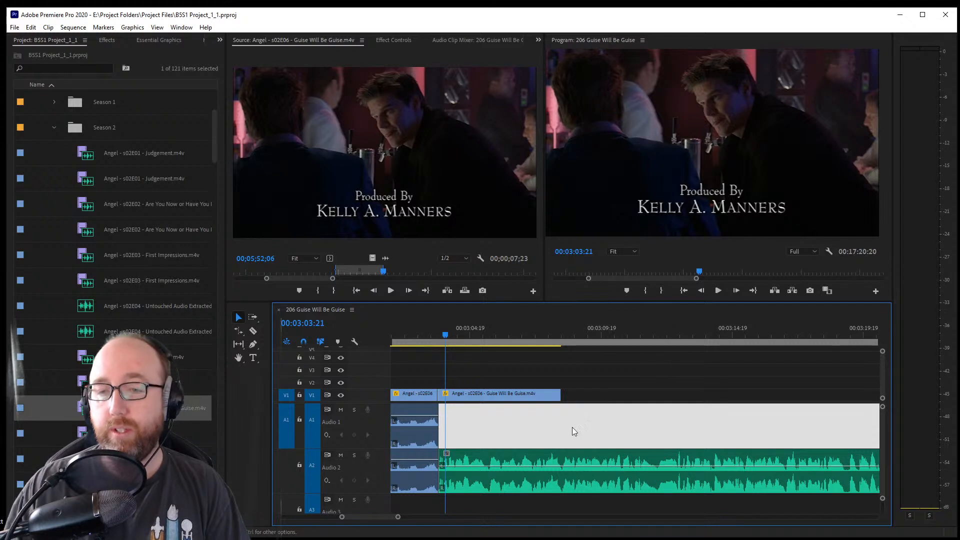
Extend the held frame's end slightly past 00:03:08:07 and play back from just before the held frame into the voice-over
click(551, 342)
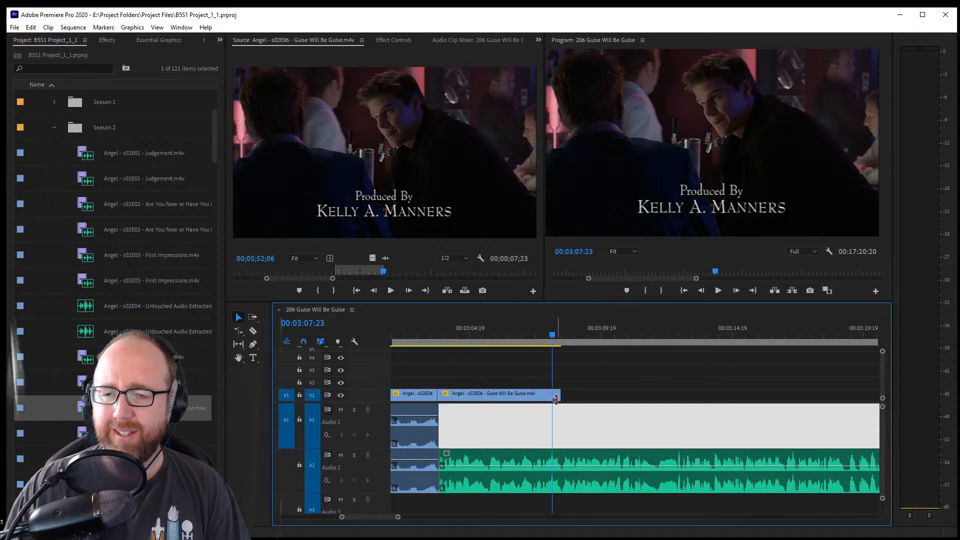
drag(559, 395, 563, 396)
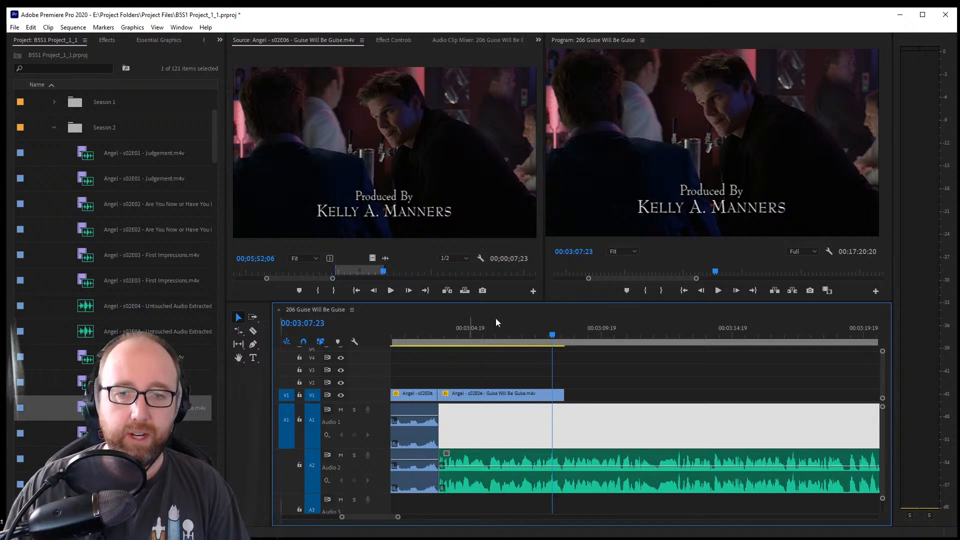
click(470, 361)
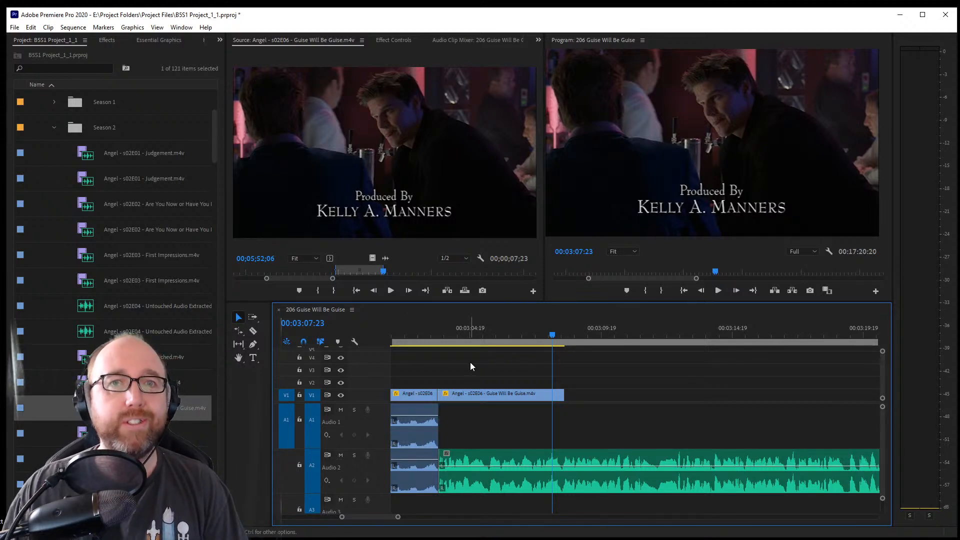
click(434, 329)
key(space)
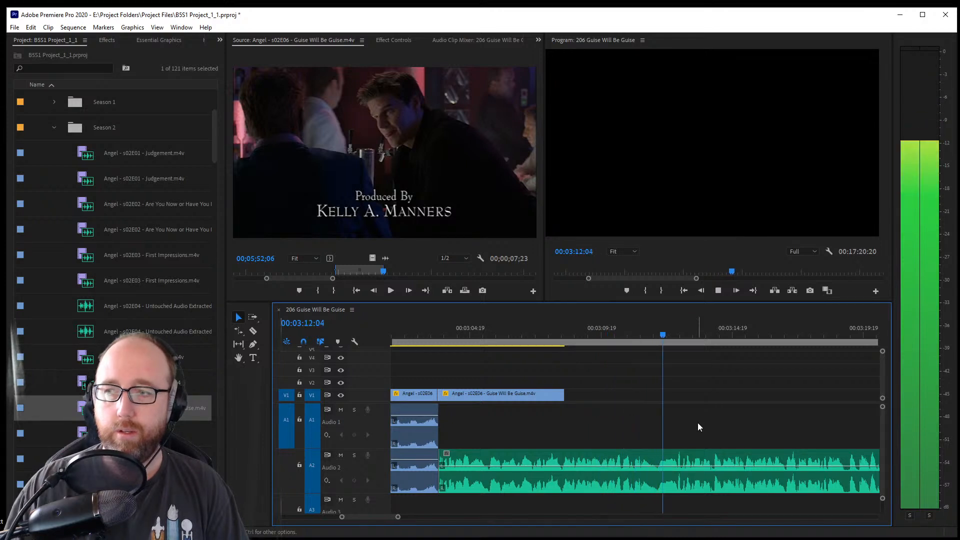
Replay the voice-over after the held frame, park the playhead at 00:03:11:21 at the phrase break, and save the project
key(space)
click(661, 325)
key(space)
key(space)
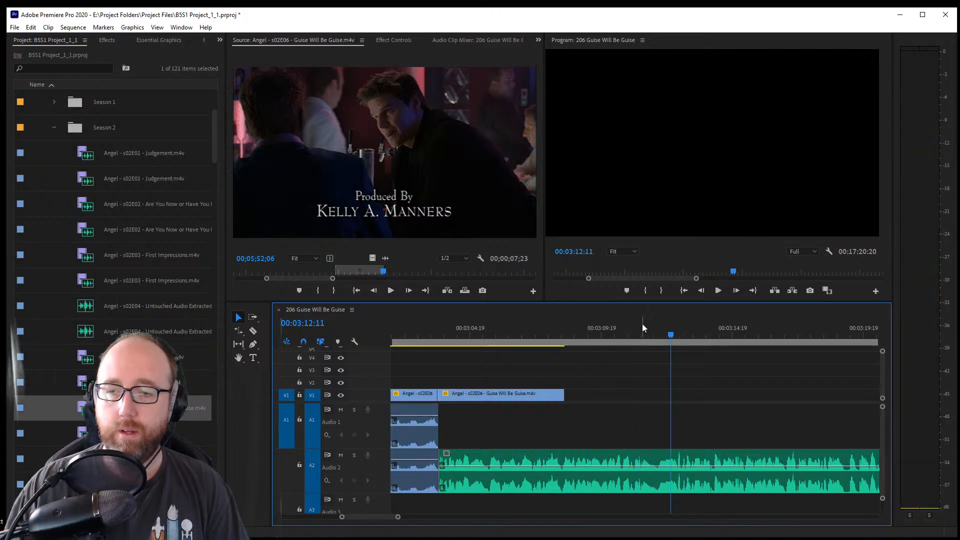
click(642, 324)
key(space)
key(space)
key(ctrl+s)
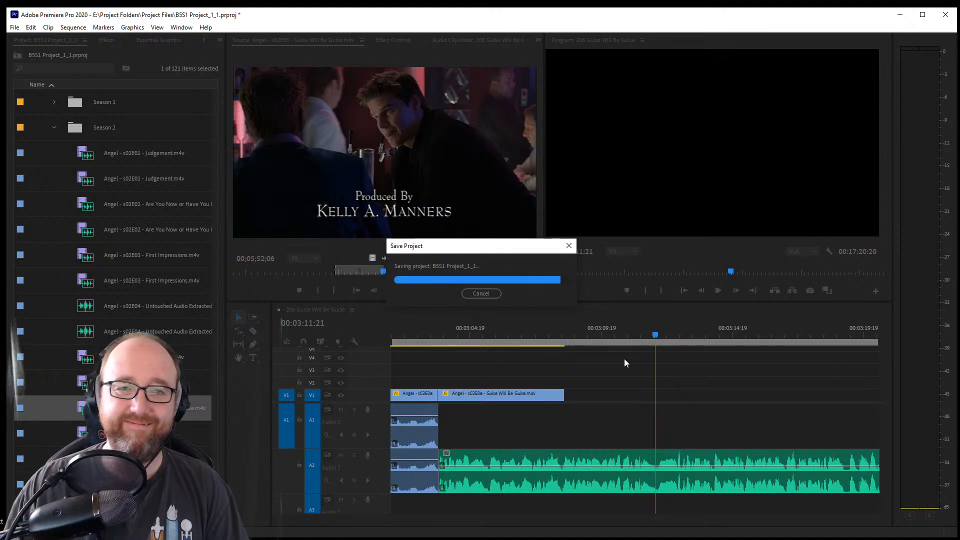
Mark the bar-scene range from 00;05;53;14 to 00;05;57;23 in the Guise Will Be Guise source clip
mouse_move(387, 271)
mouse_down()
mouse_move(405, 271)
mouse_move(390, 272)
mouse_up()
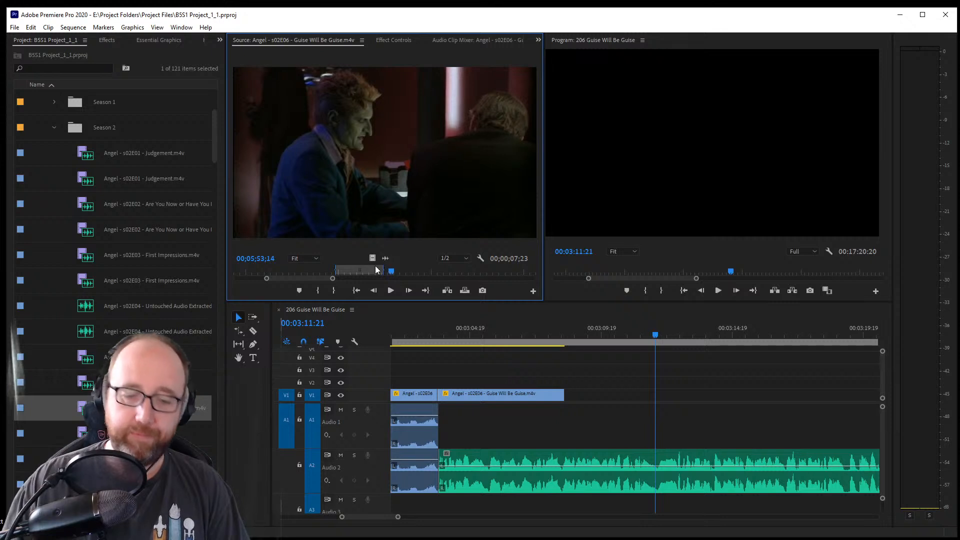
key(i)
key(space)
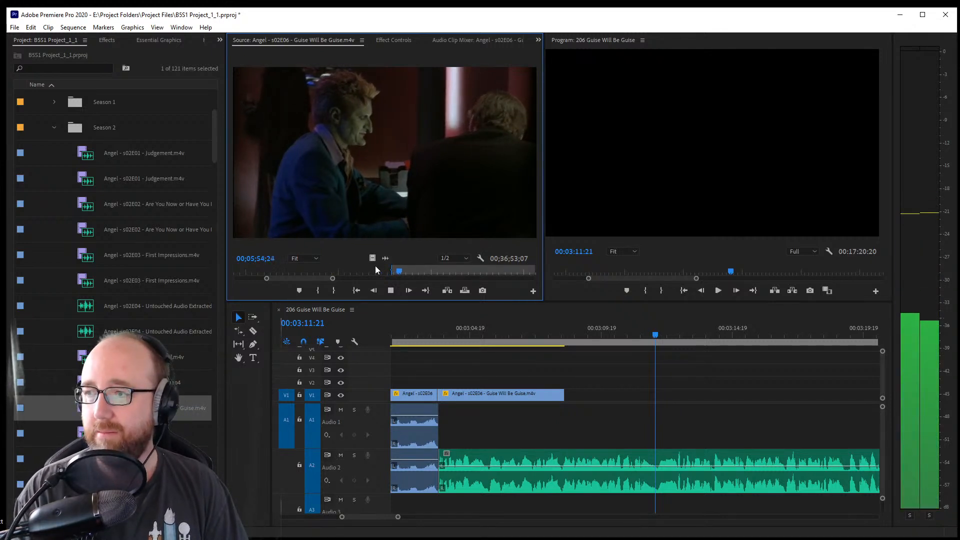
key(space)
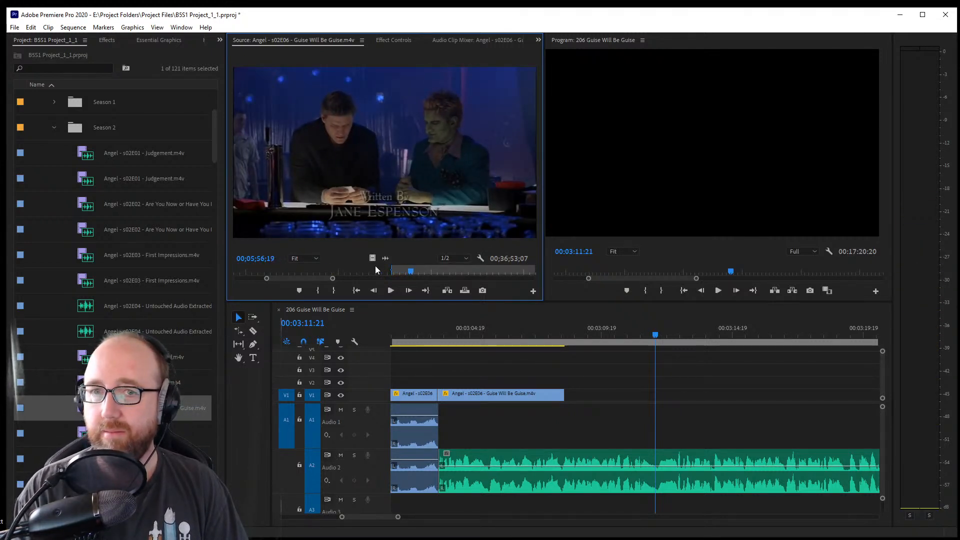
key(space)
key(space)
key(o)
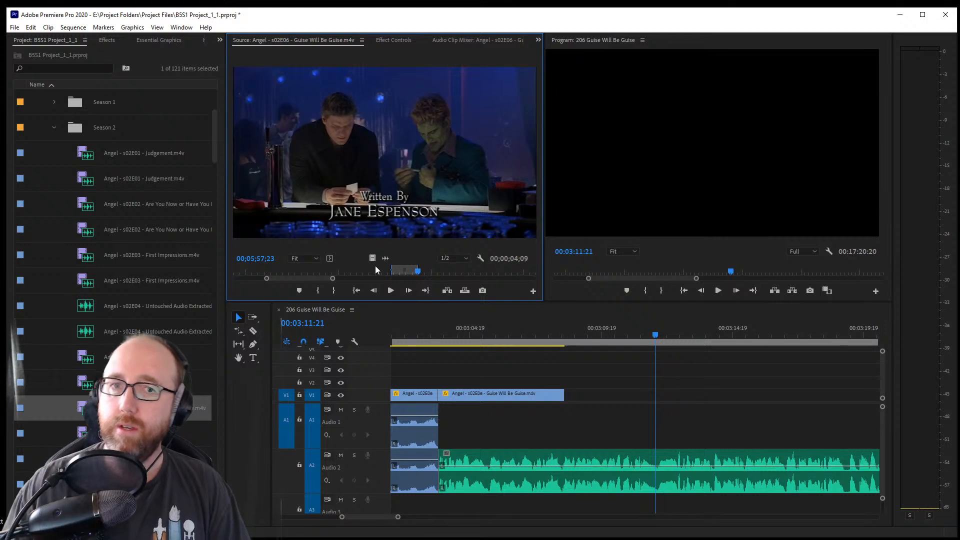
Place the marked bar-scene clip directly after the held frame, trim it to end at 00:03:11:21 with lowered audio, and save
drag(522, 226, 570, 424)
drag(642, 398, 575, 398)
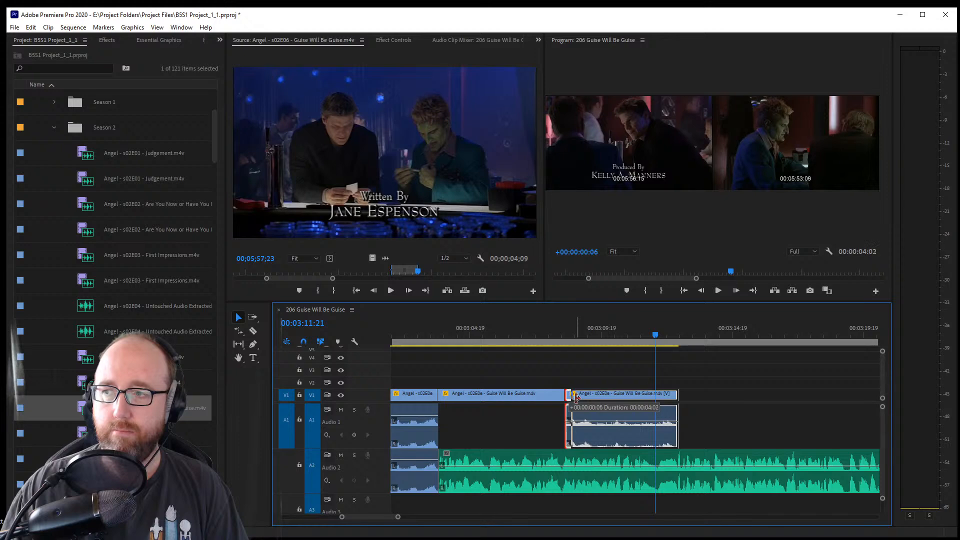
drag(576, 398, 590, 394)
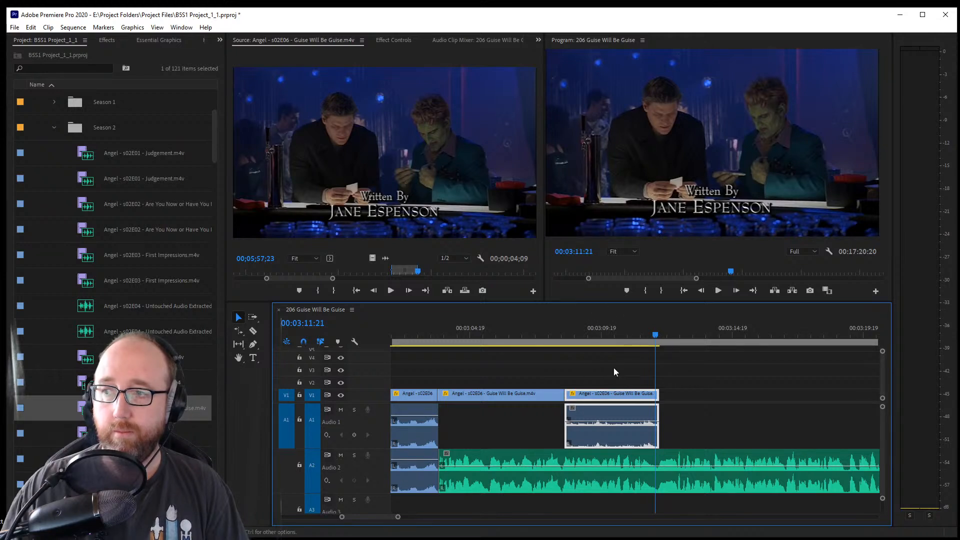
drag(568, 399, 579, 400)
drag(569, 397, 565, 397)
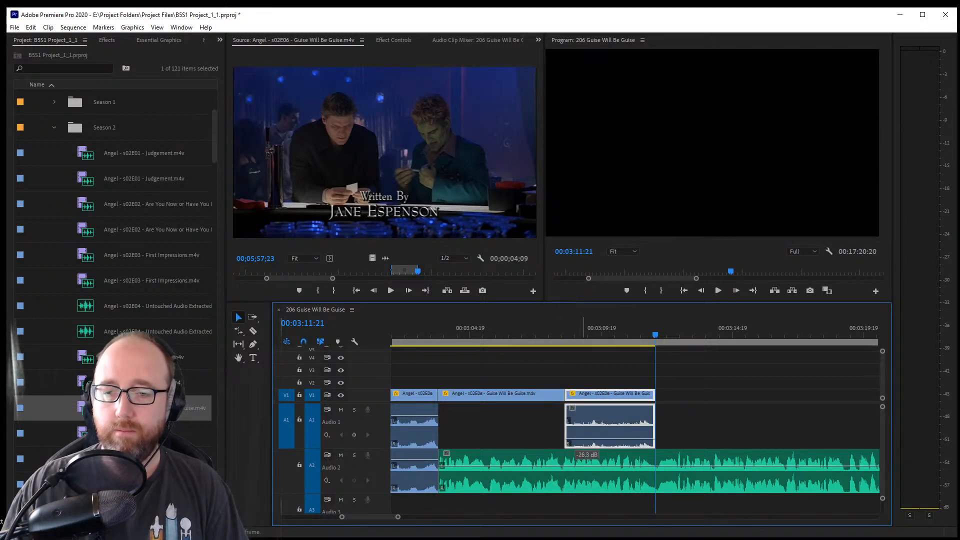
key(ctrl+s)
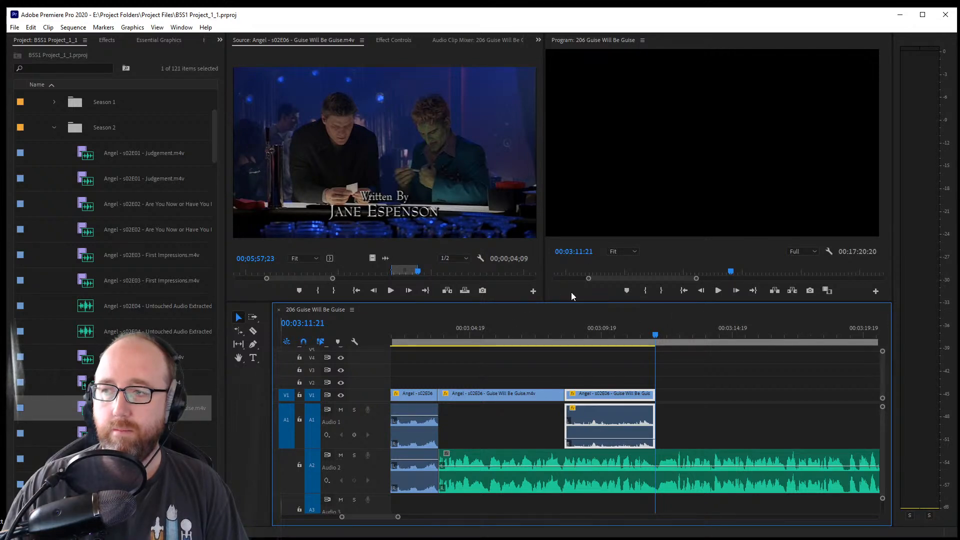
Try adding the marked Dear Boy clip after the bar-scene clip at 00:03:11:21, and delete it again
mouse_move(419, 273)
mouse_down()
mouse_move(445, 272)
mouse_move(416, 278)
mouse_up()
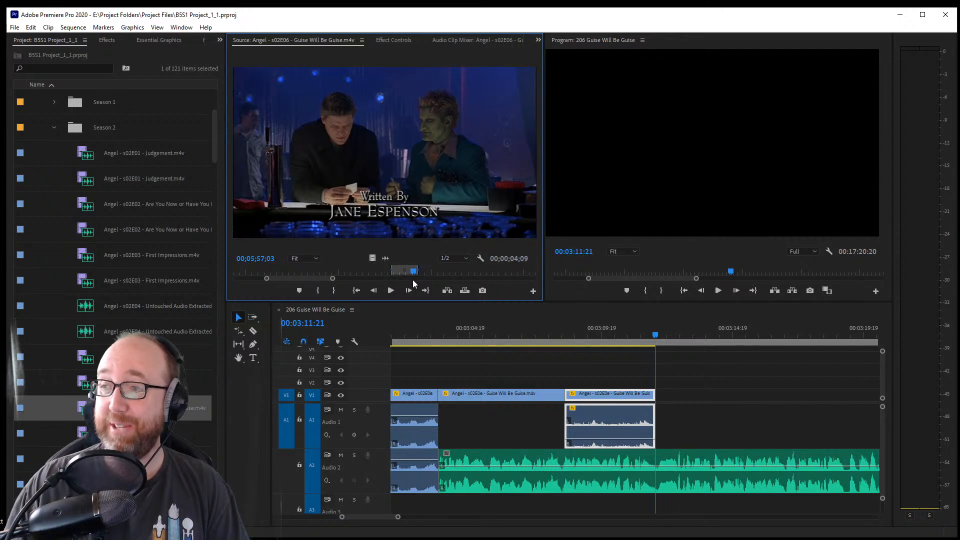
drag(334, 279, 361, 289)
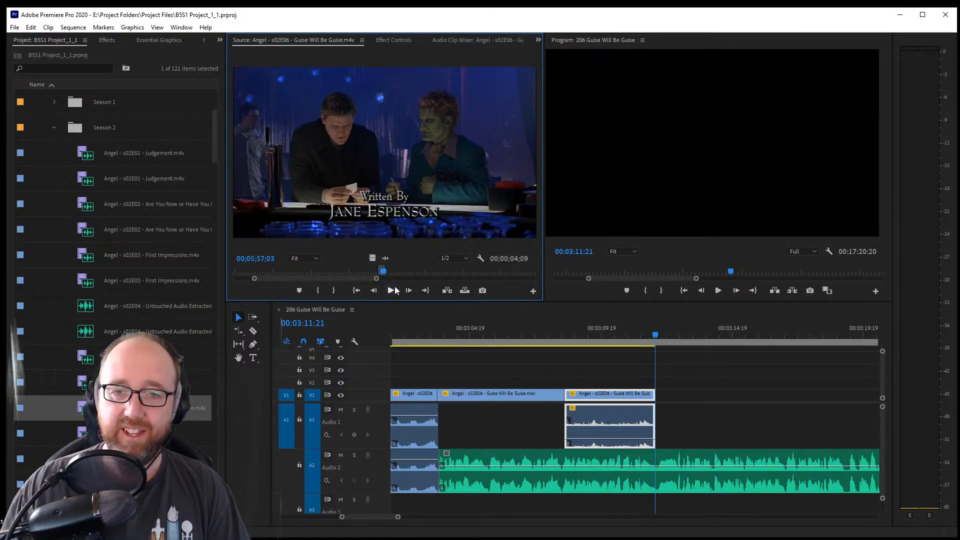
drag(383, 271, 369, 289)
double_click(120, 383)
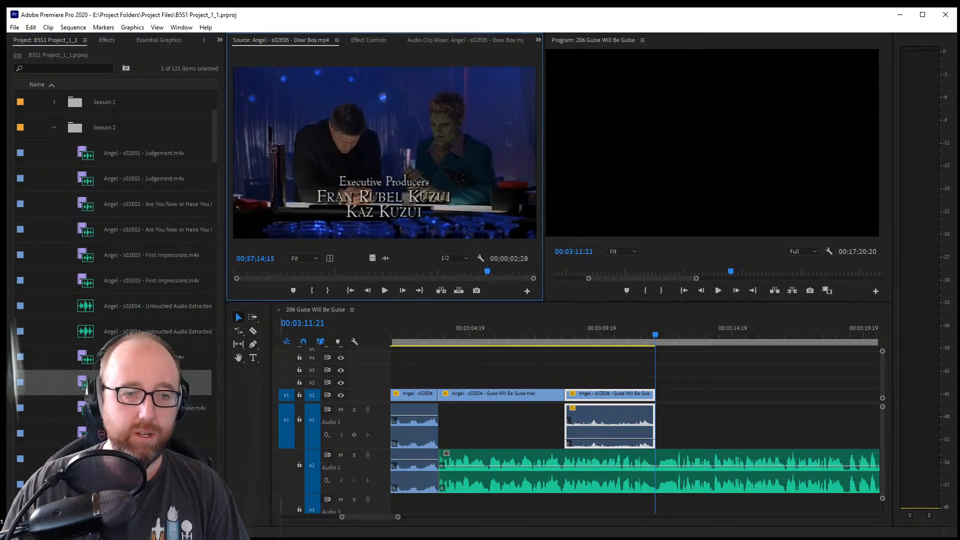
drag(427, 150, 675, 403)
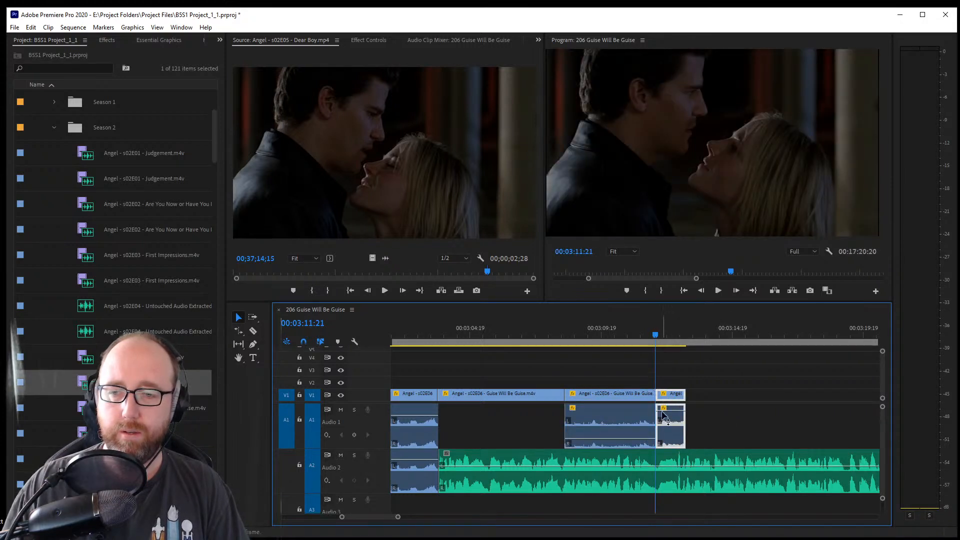
key(Delete)
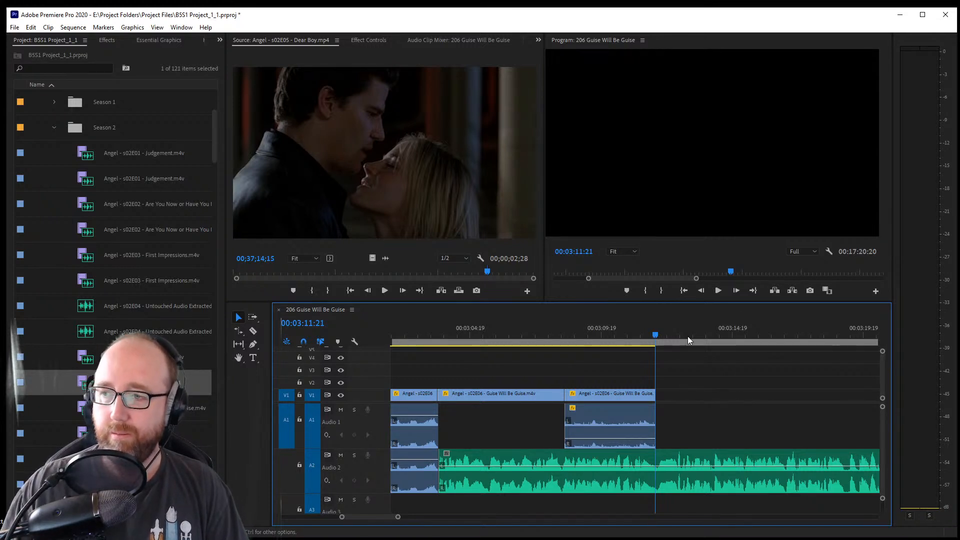
Extend the bar-scene clip's end slightly past 00:03:11:21, and toggle the clip off and back on
drag(655, 396, 676, 395)
click(617, 431)
right_click(617, 430)
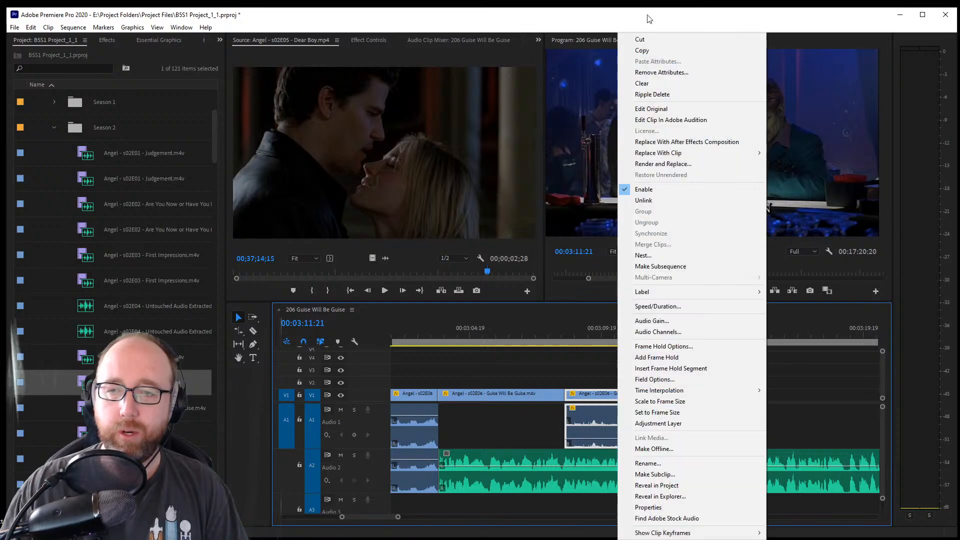
click(675, 190)
right_click(590, 424)
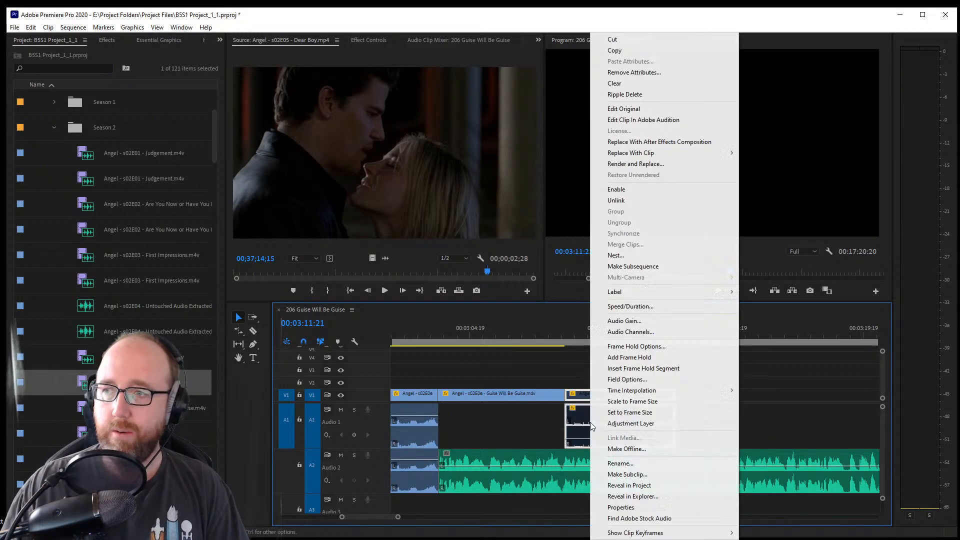
click(665, 189)
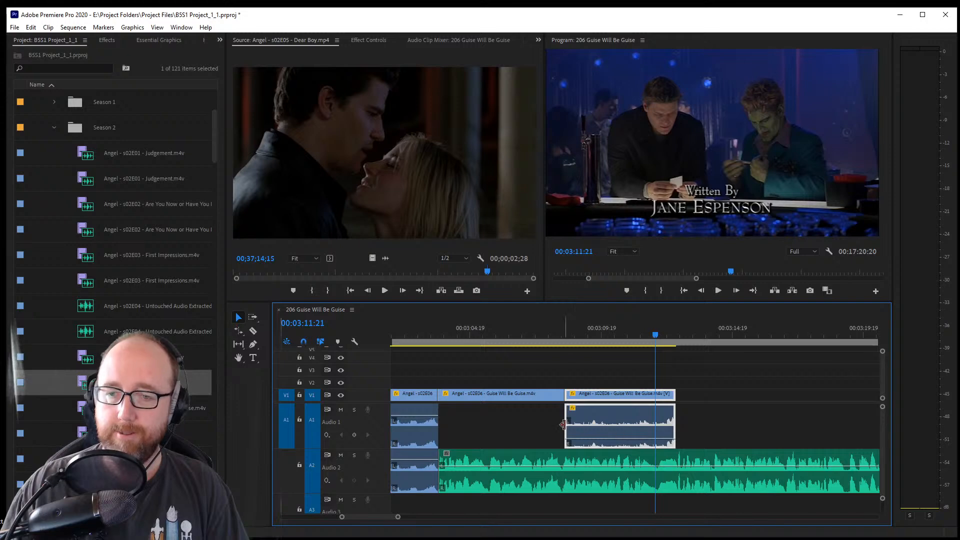
Unlink the bar-scene clip's audio from its video and extend the audio's start back to the beginning of the held frame
right_click(608, 422)
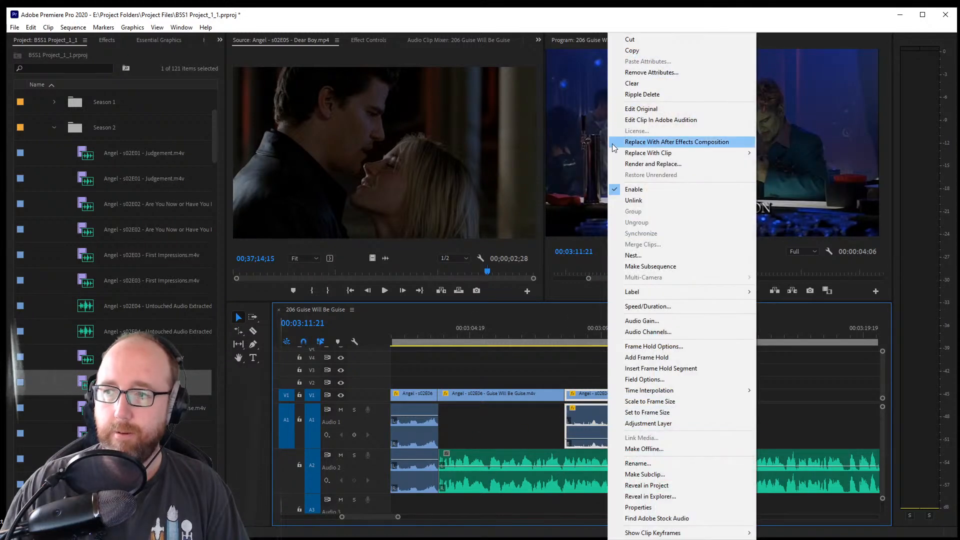
click(725, 412)
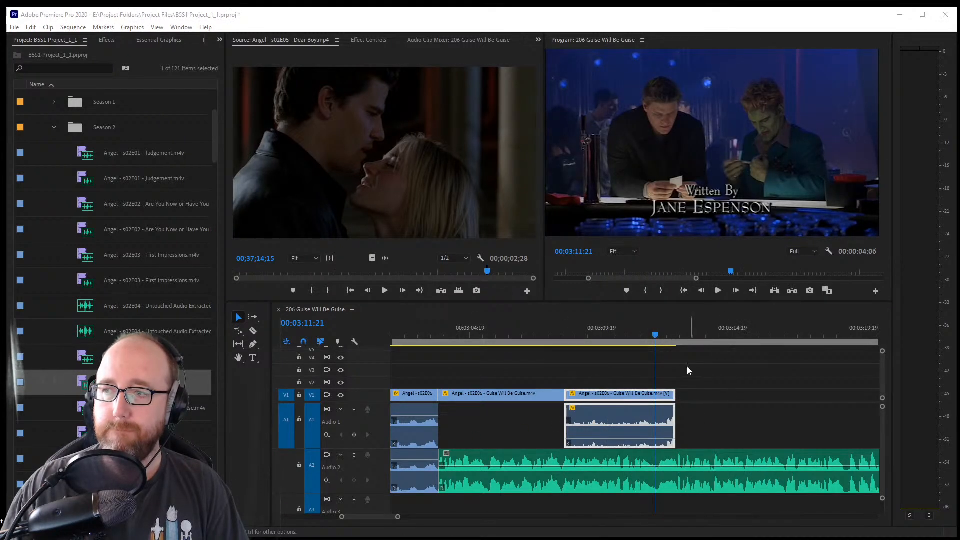
right_click(566, 423)
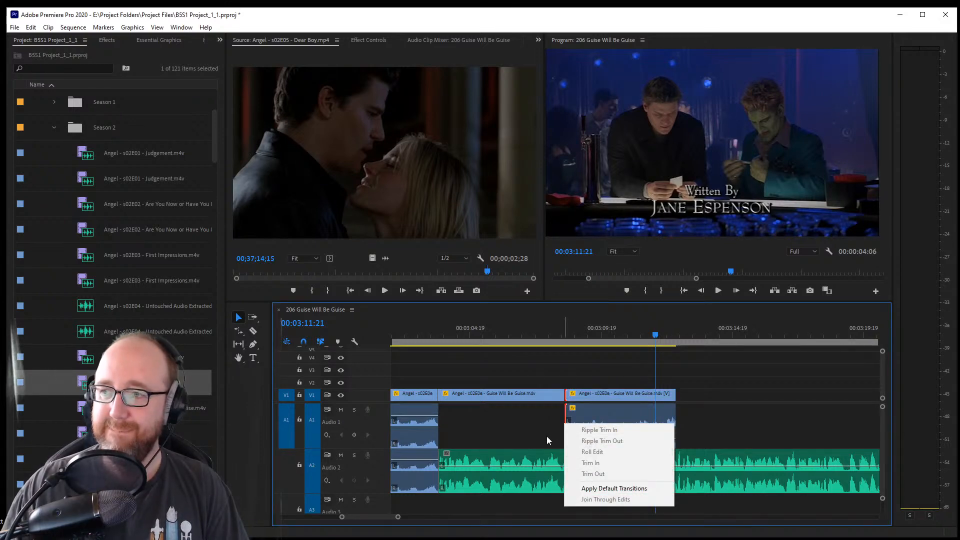
click(531, 427)
right_click(602, 425)
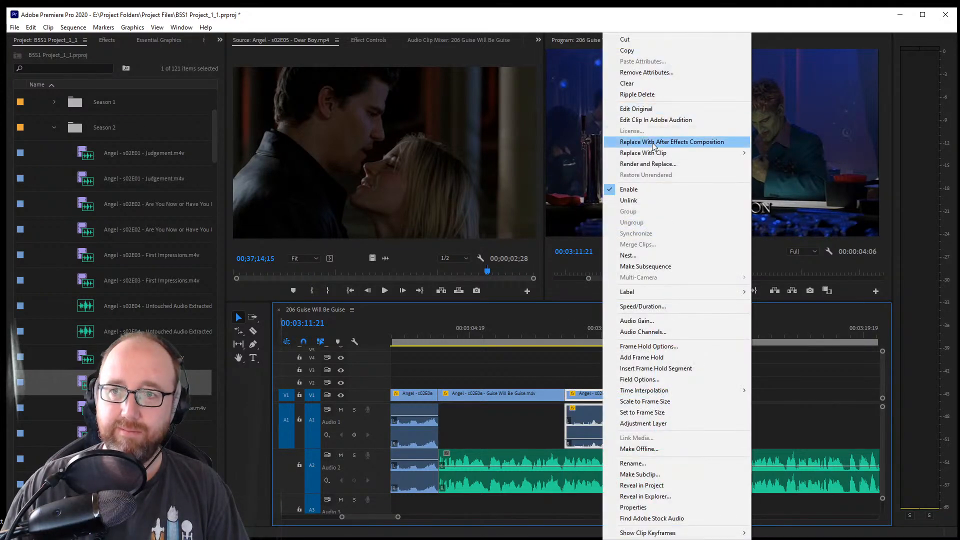
click(636, 200)
drag(567, 425, 439, 424)
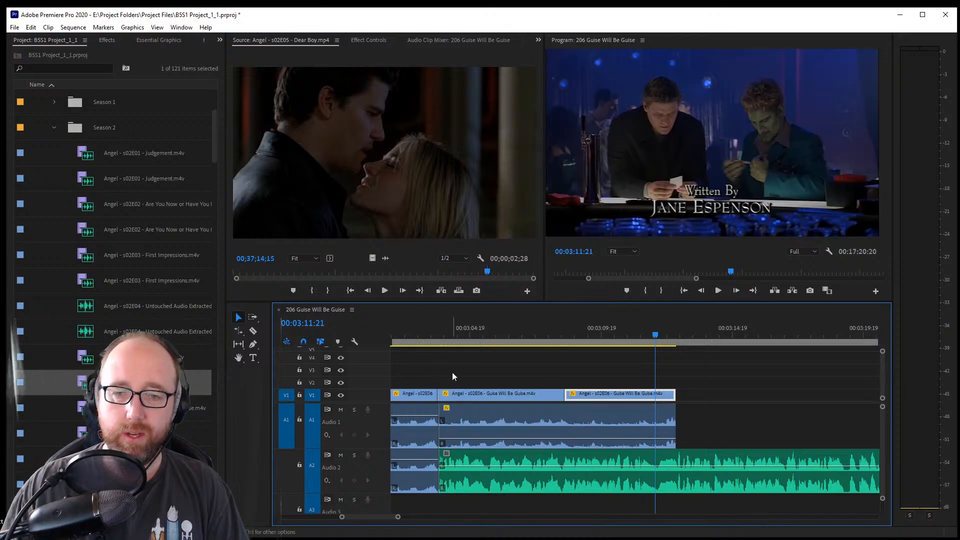
Play back from just before the held frame and raise the voice-over clip's volume level to 2.66 dB
click(433, 334)
key(space)
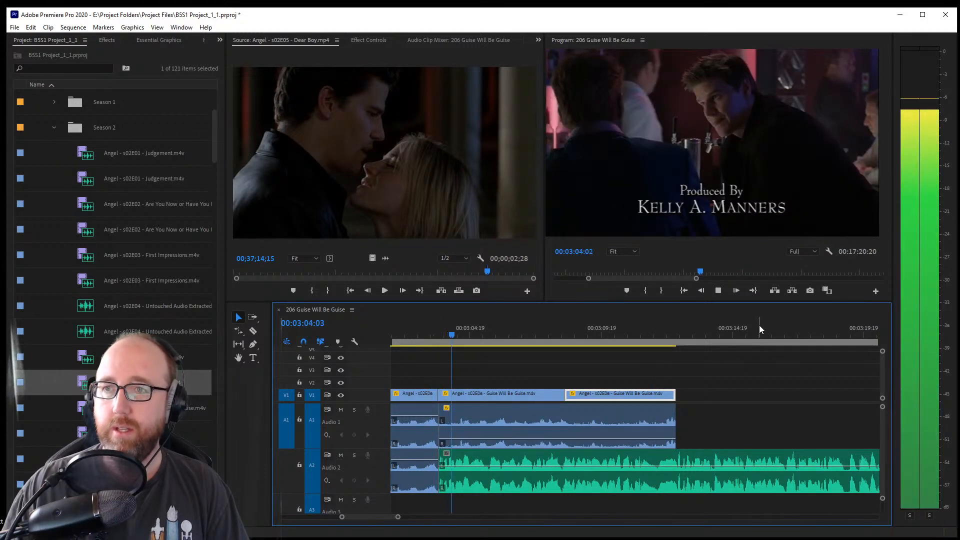
drag(494, 467, 495, 463)
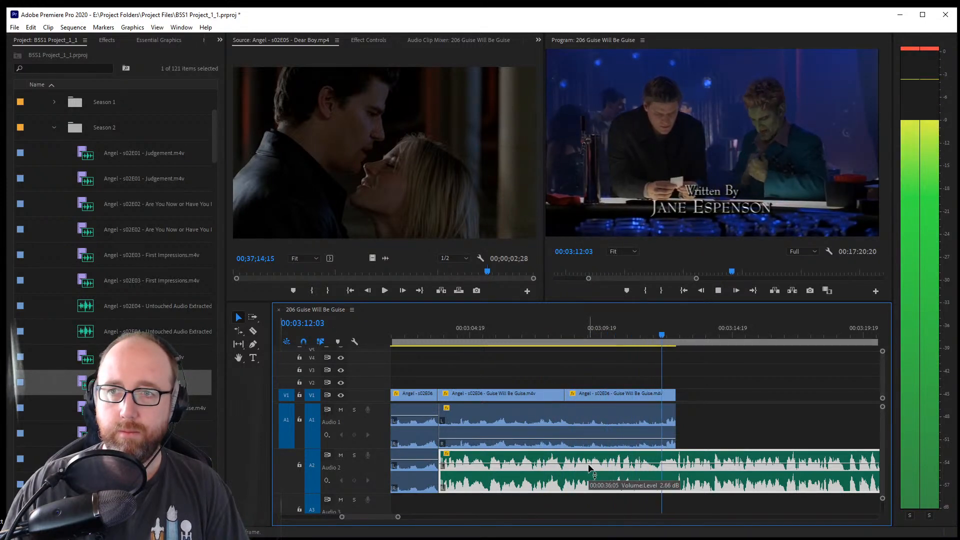
click(666, 336)
key(space)
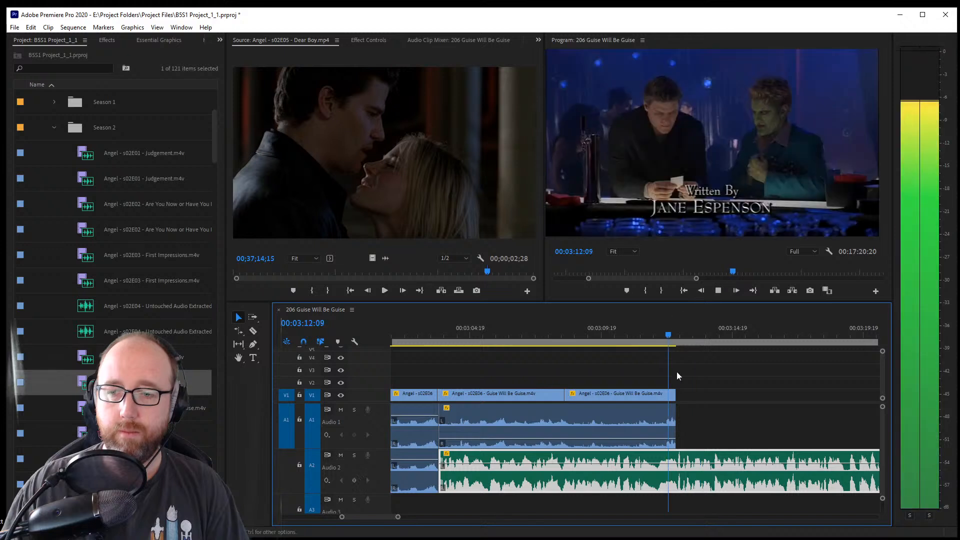
Extend the bar-scene clip's video and audio ends to 00:03:12:17, play the voice-over on to 00:03:16:19, and save
key(space)
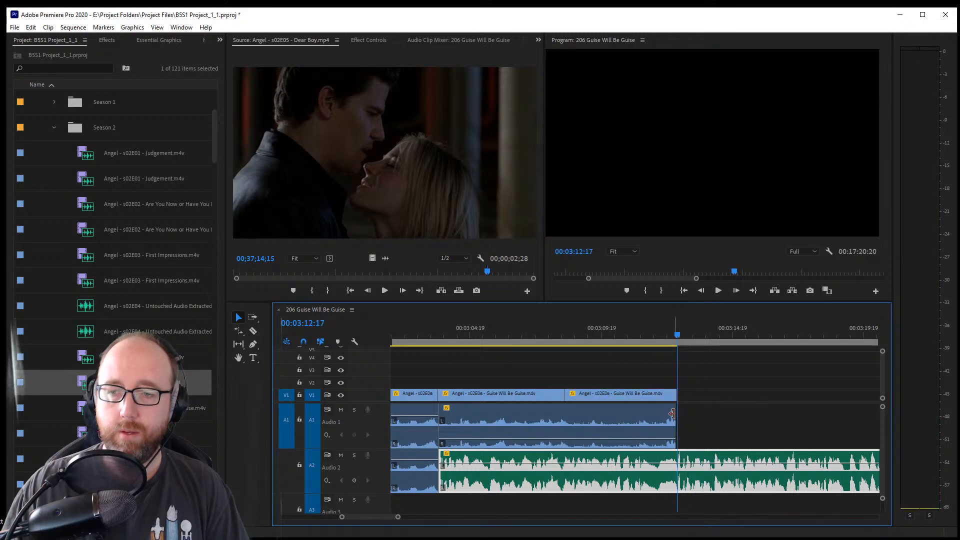
key(space)
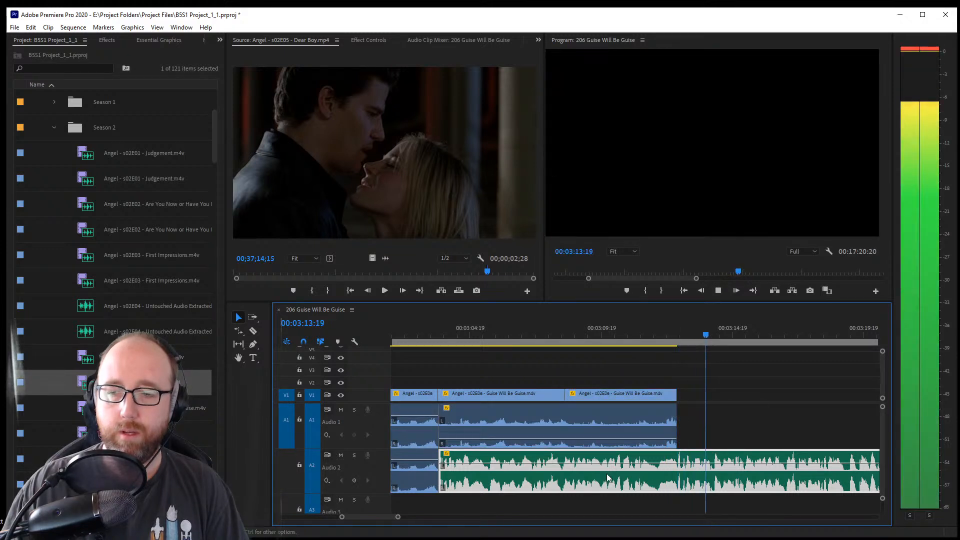
scroll(378, 516, down, 2)
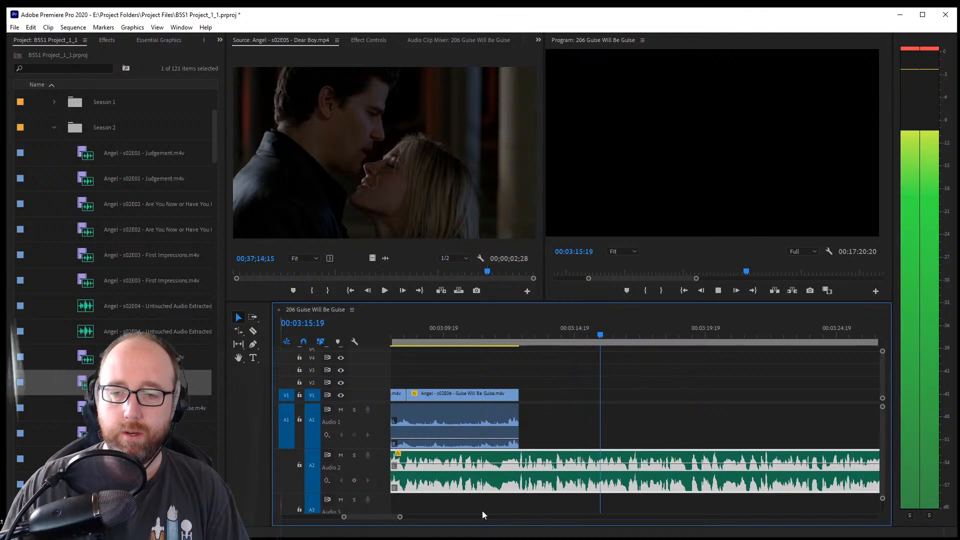
key(space)
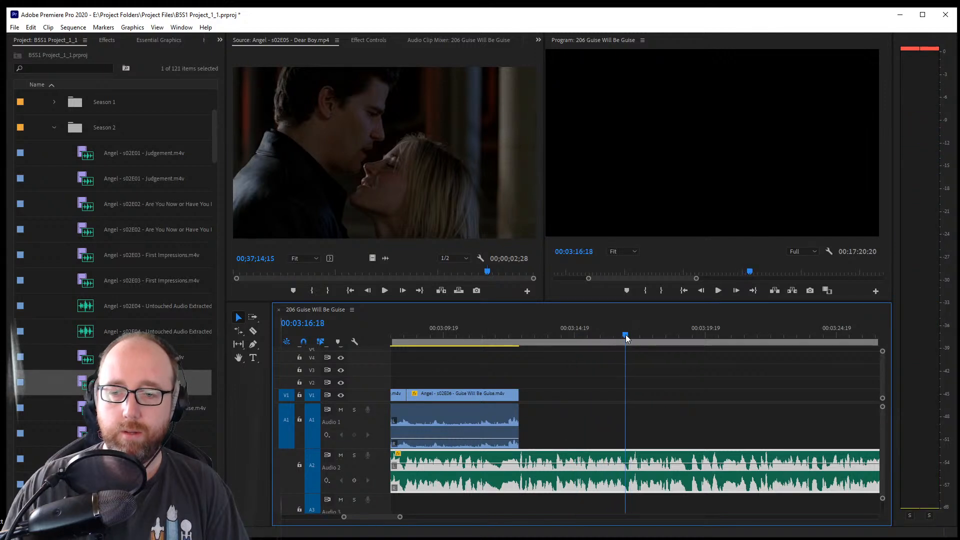
key(ctrl+s)
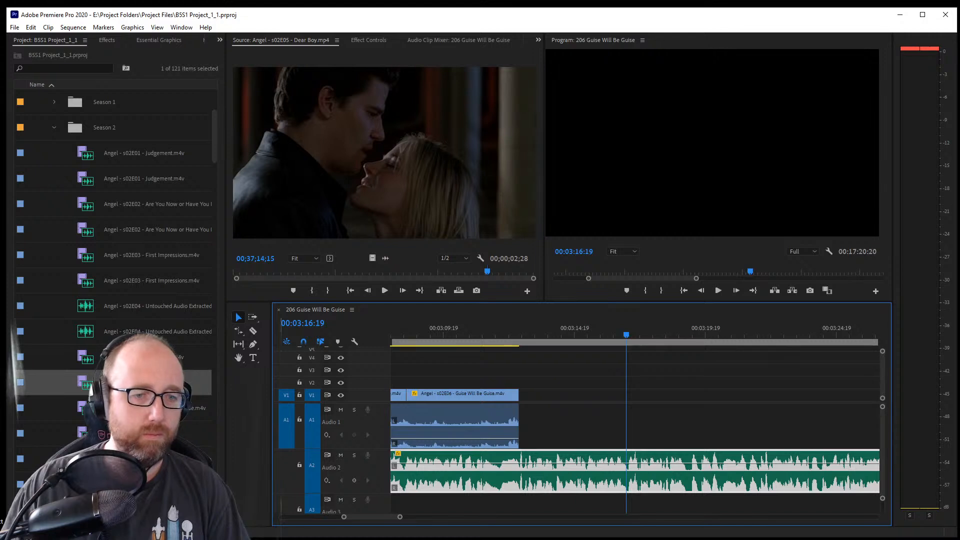
Reopen the Guise Will Be Guise source clip and mark an In point at 00;07;50;26 on the dark shot of Angel
double_click(85, 409)
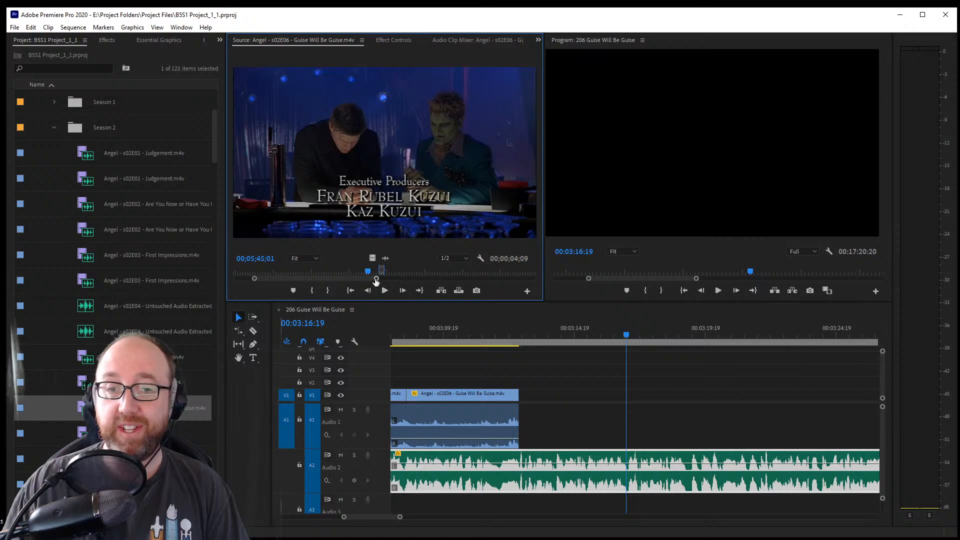
drag(376, 279, 521, 279)
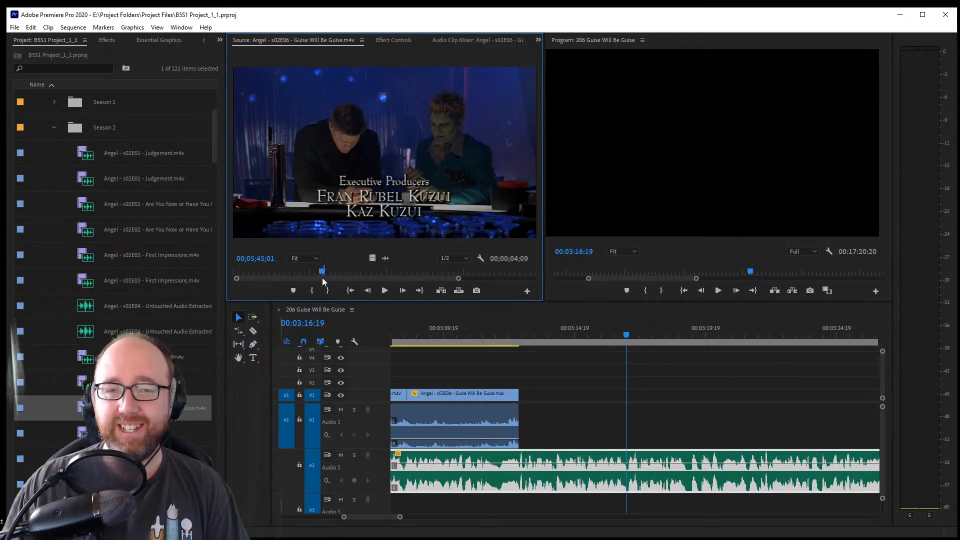
drag(323, 278, 355, 287)
drag(236, 281, 263, 280)
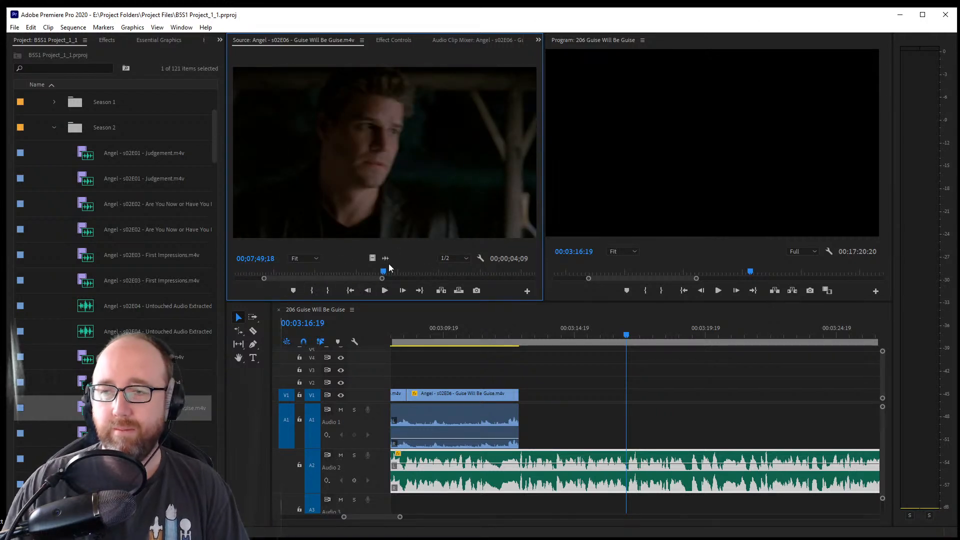
drag(385, 271, 390, 278)
key(i)
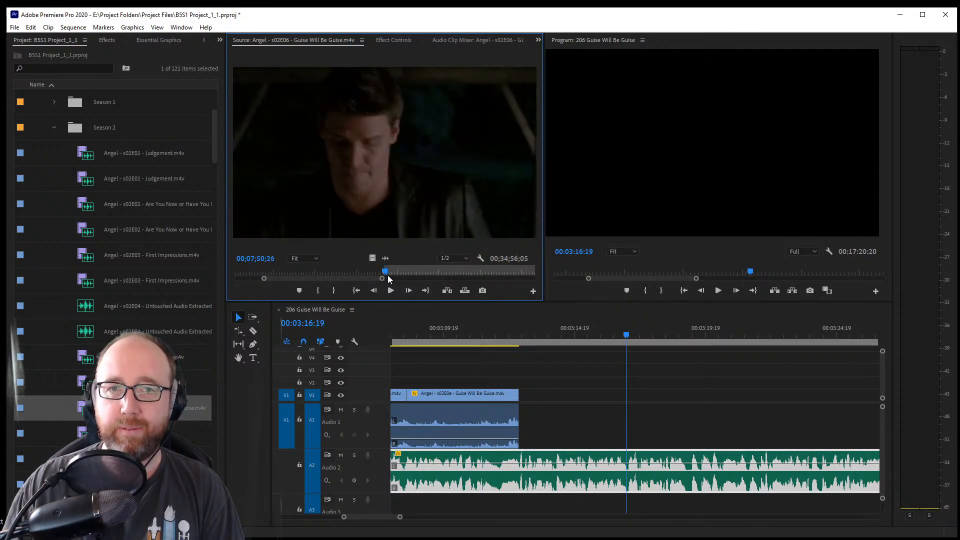
Move the source clip's In point to 00;07;51;16 and mark an Out point at 00;07;55;18 on the dark shot of Angel
key(space)
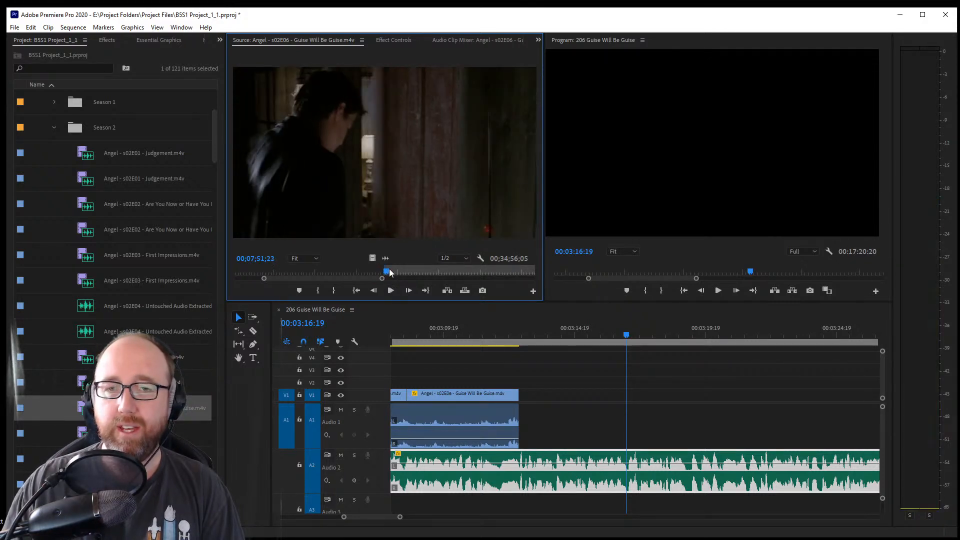
key(Left)
key(Left)
key(Left)
key(Left)
key(Left)
key(Left)
key(Left)
key(Left)
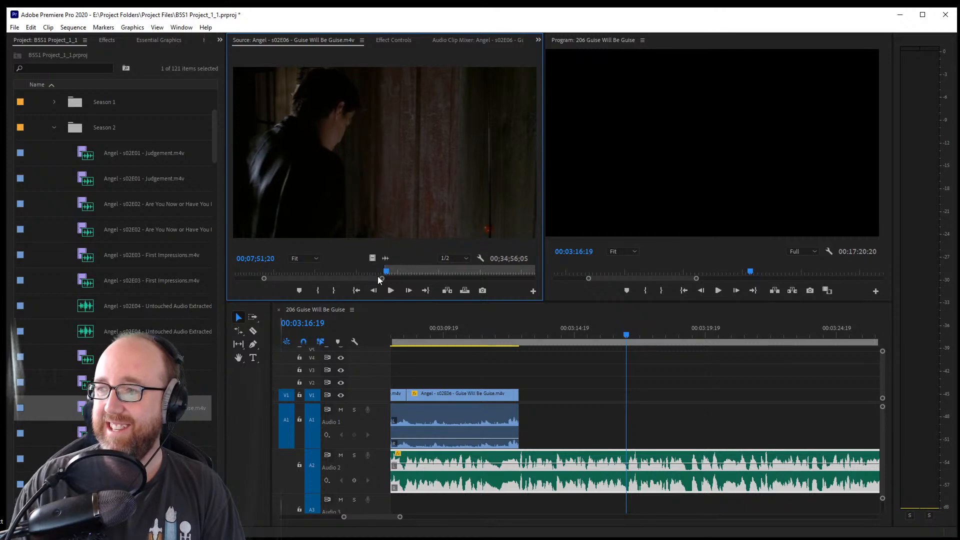
key(Right)
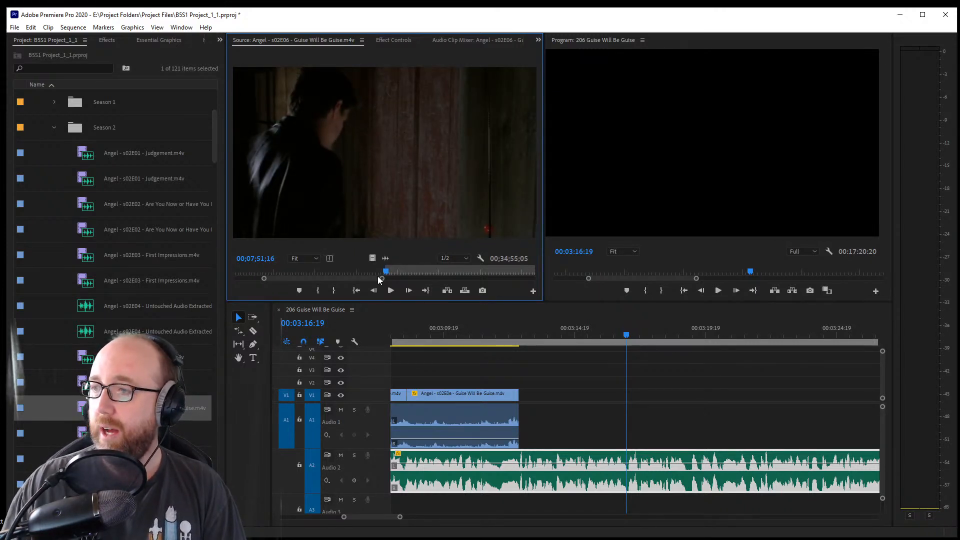
drag(392, 279, 394, 278)
key(o)
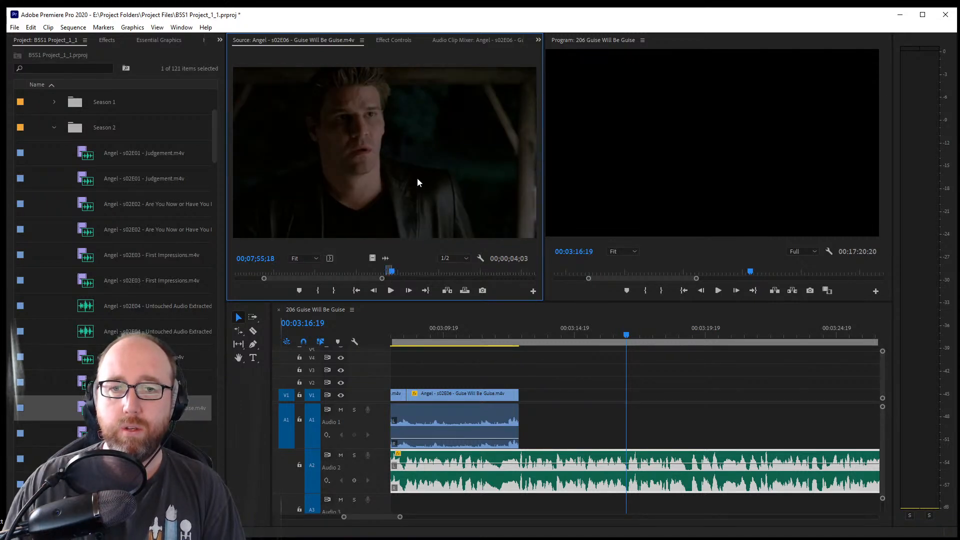
Place the marked source range on V1 and A1 at the end of the bar-scene clip, 00:03:12:17, and lower its audio level
drag(417, 178, 533, 422)
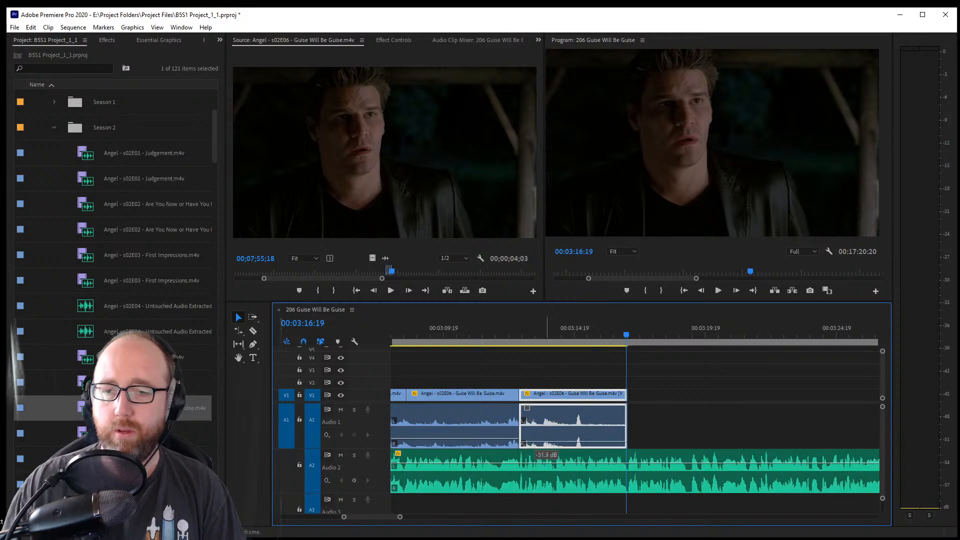
click(533, 439)
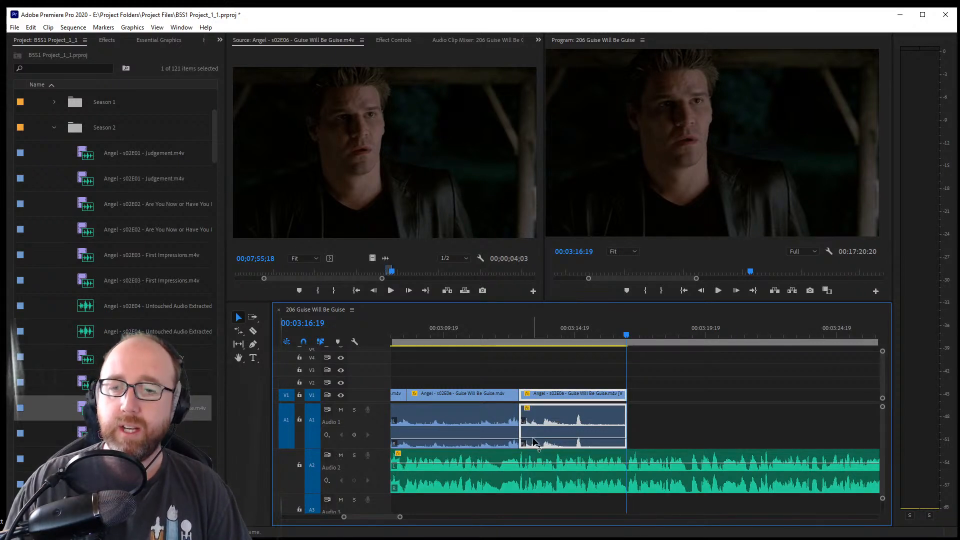
drag(534, 439, 534, 442)
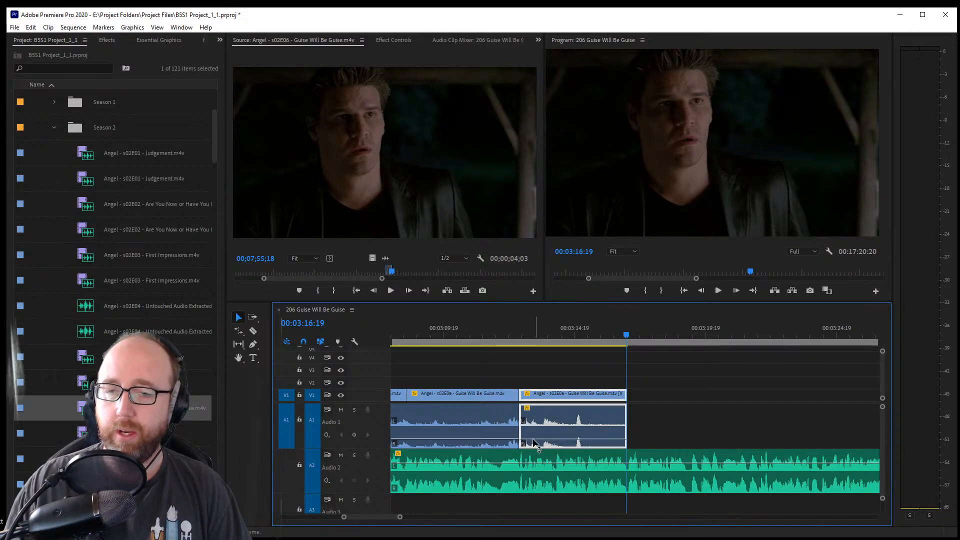
Apply the default audio transition at the Audio 1 cut between the bar-scene and dark-shot clips, shorten it, and save the project
click(522, 429)
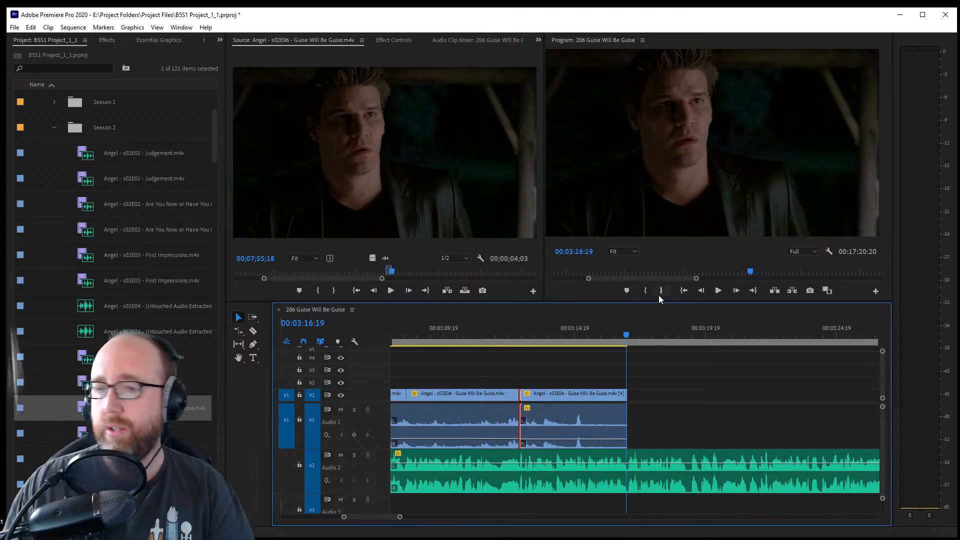
click(541, 367)
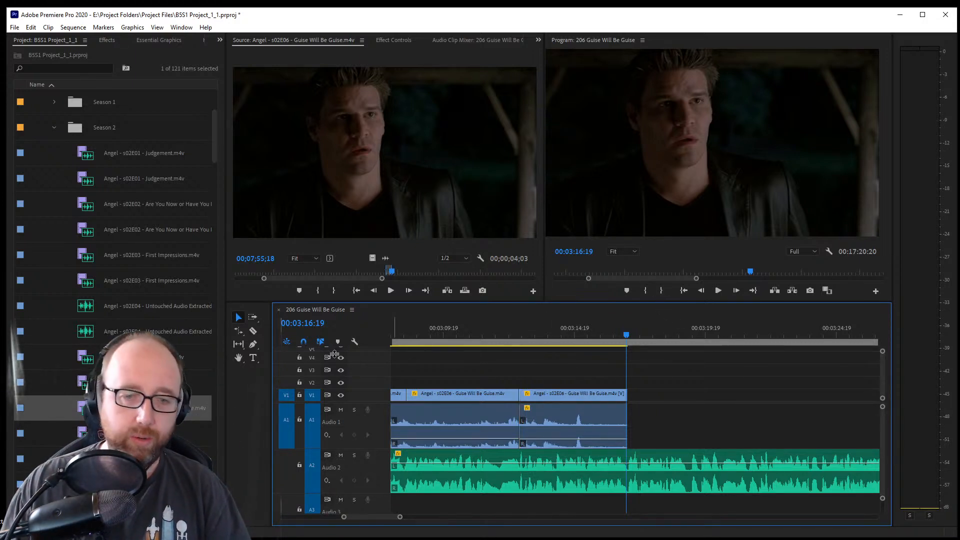
right_click(516, 429)
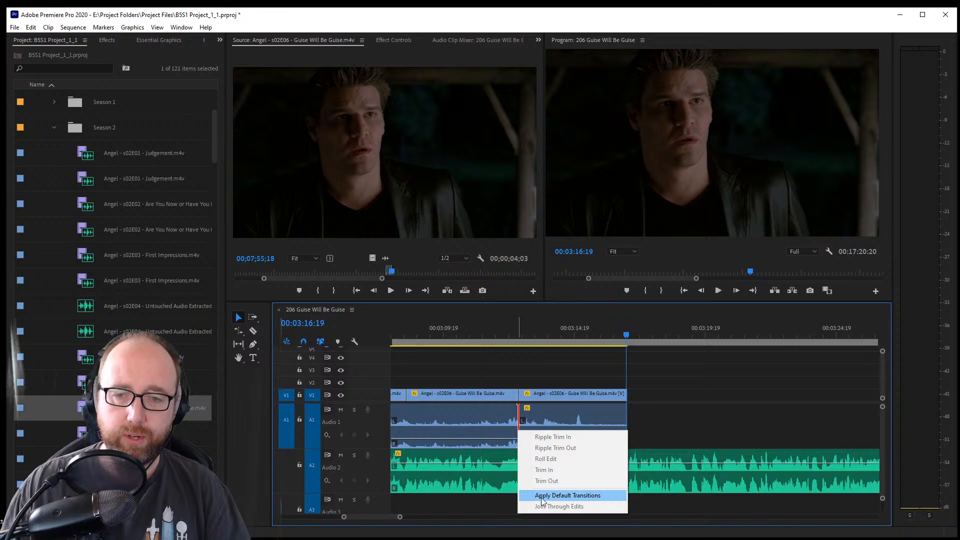
click(543, 496)
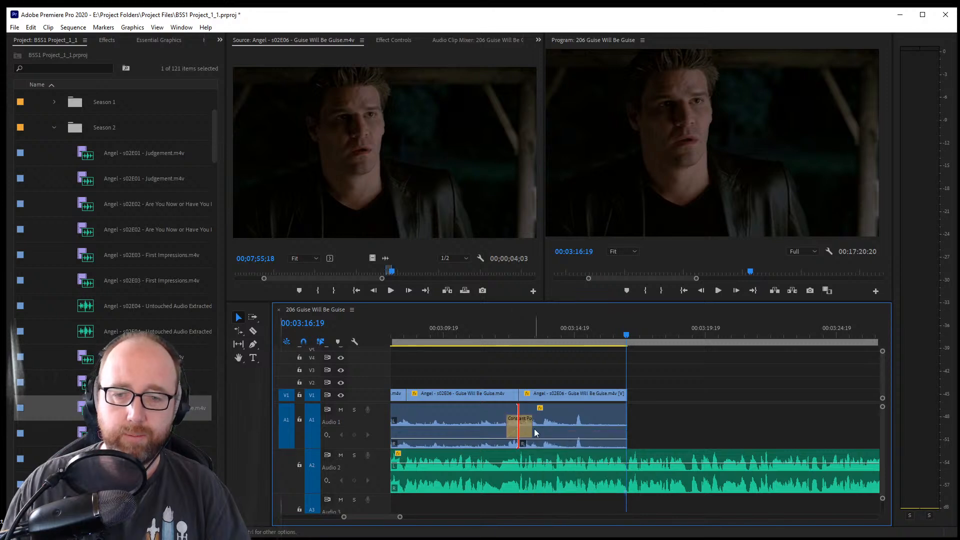
drag(534, 427, 526, 427)
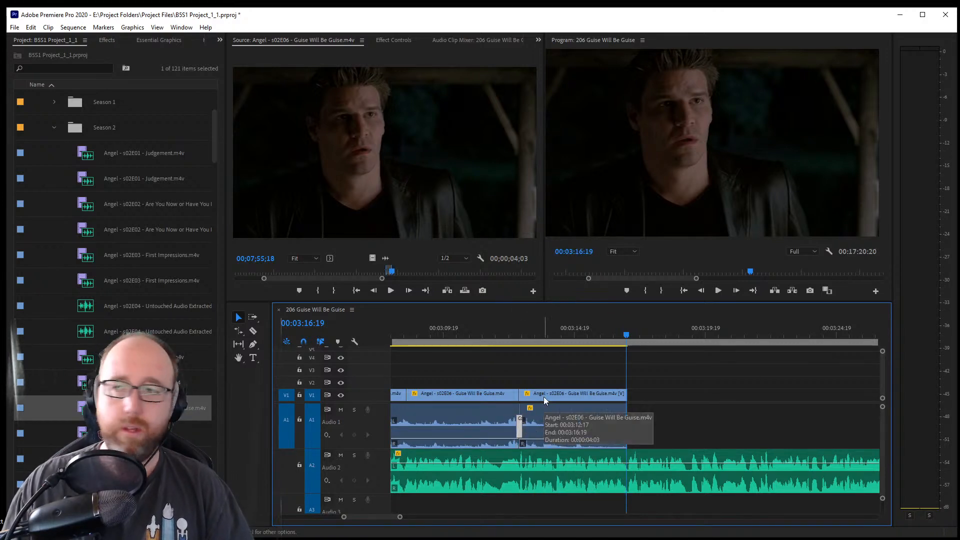
key(ctrl+s)
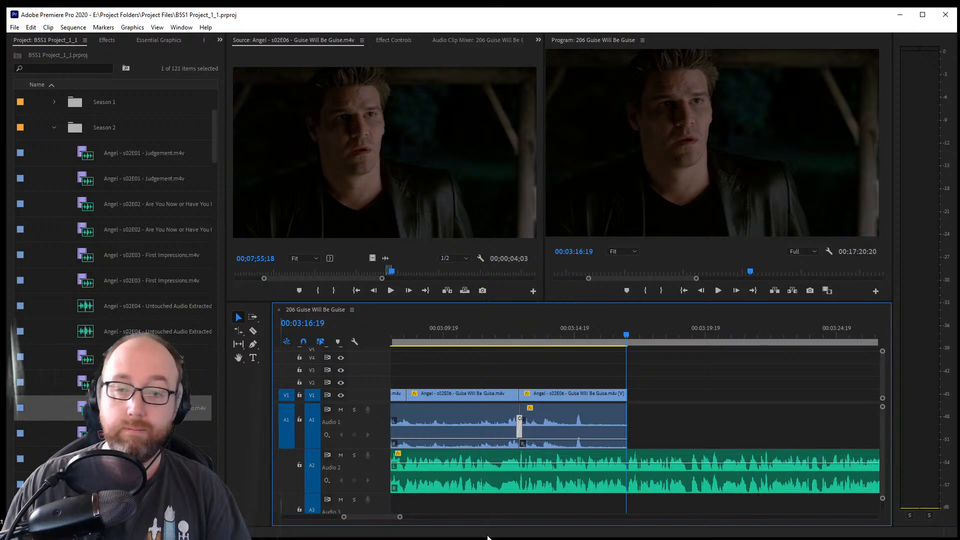
Apply the default transitions at the bar-scene cut where the voice-over begins and delete the video transition on V1
drag(365, 514, 409, 520)
click(695, 434)
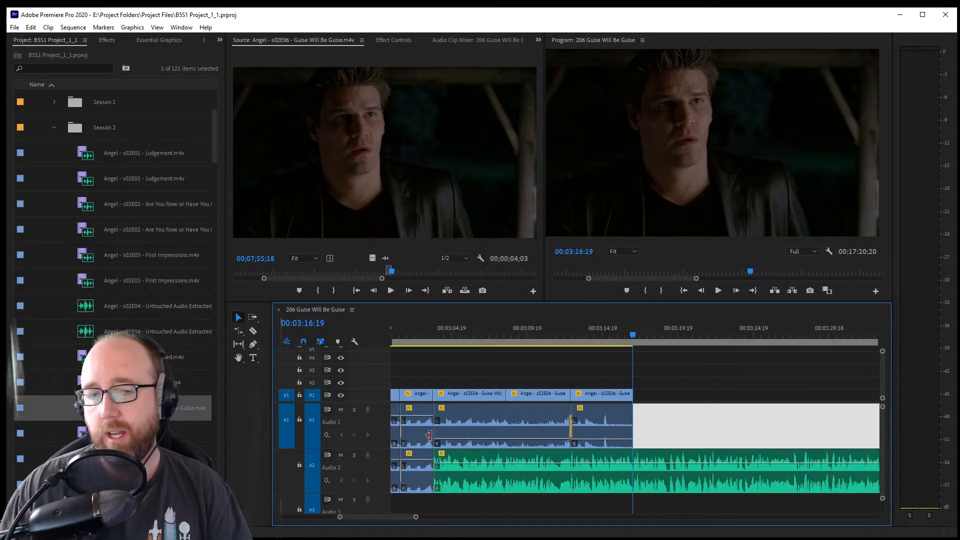
click(470, 361)
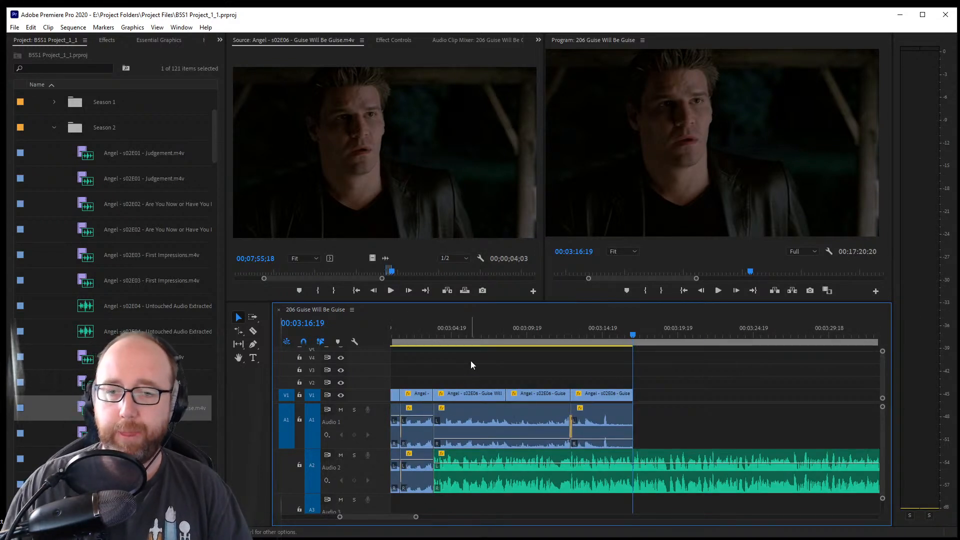
click(433, 338)
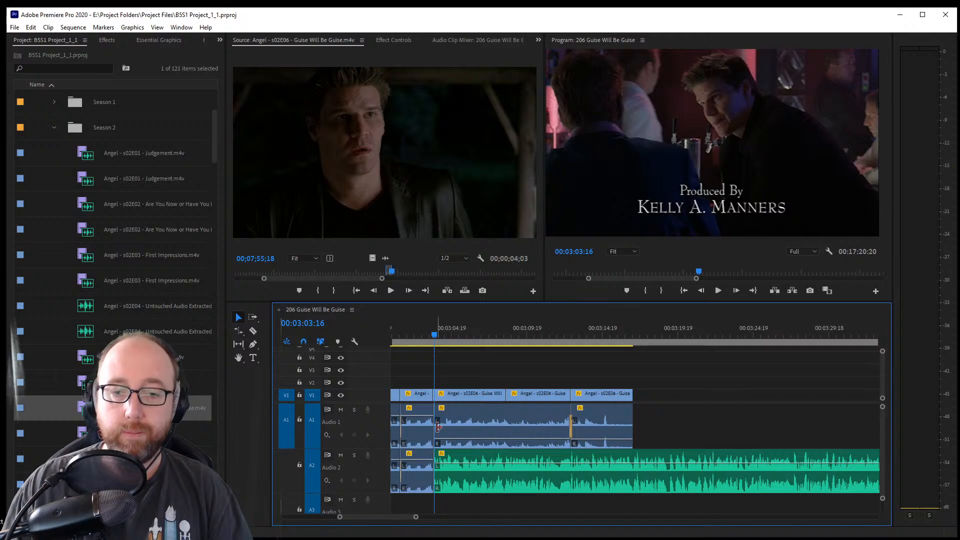
right_click(434, 429)
click(465, 495)
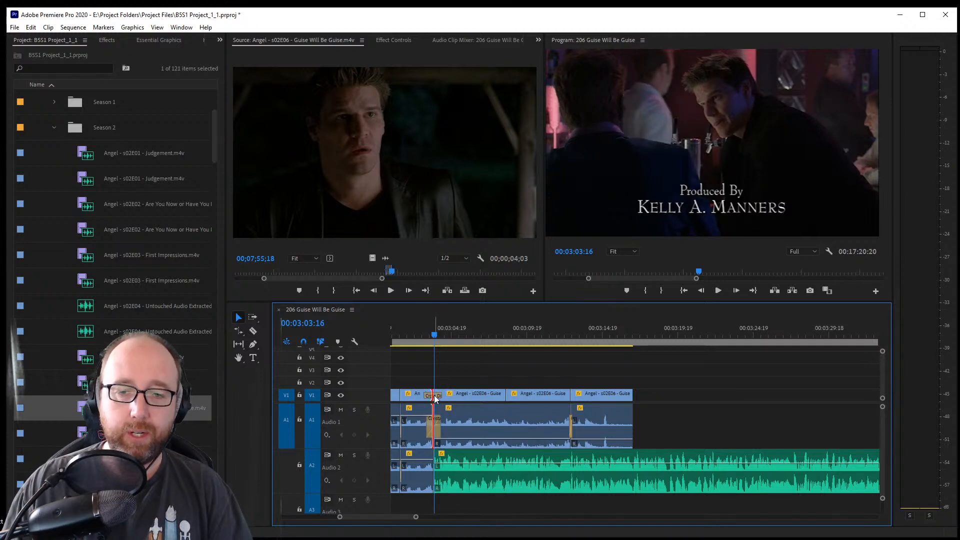
click(440, 397)
key(Delete)
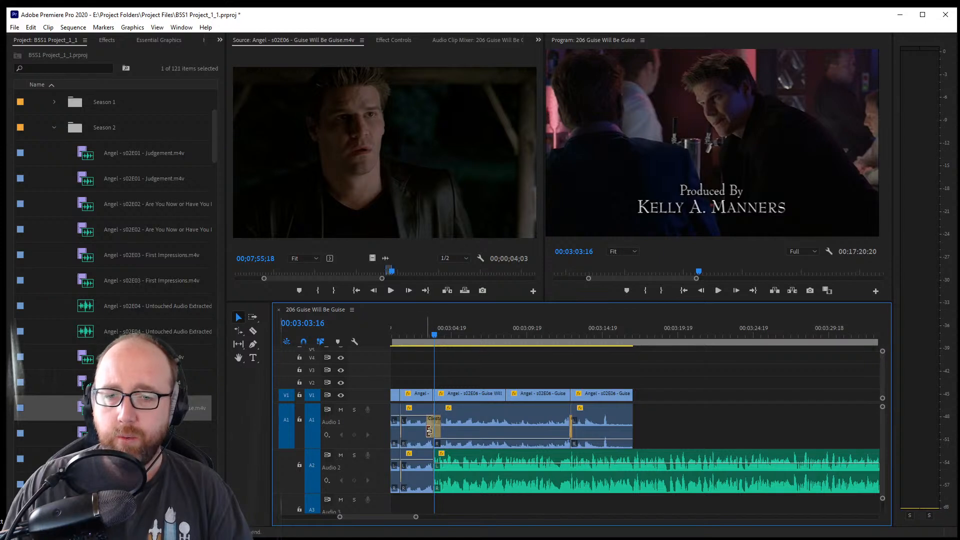
Shorten the Audio 1 crossfade at that cut, shift the Audio 2 crossfade to begin at the voice-over's start, and save
click(433, 434)
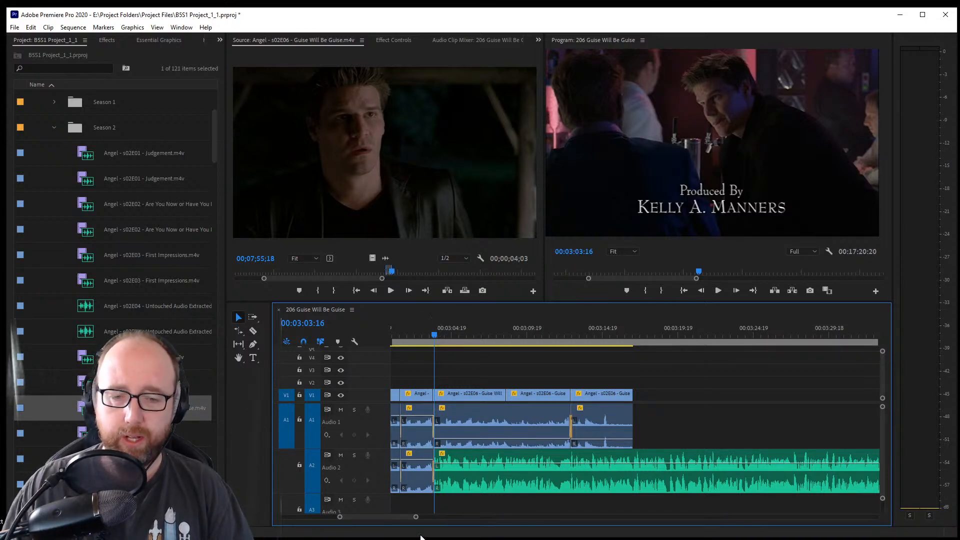
drag(340, 517, 368, 518)
click(622, 475)
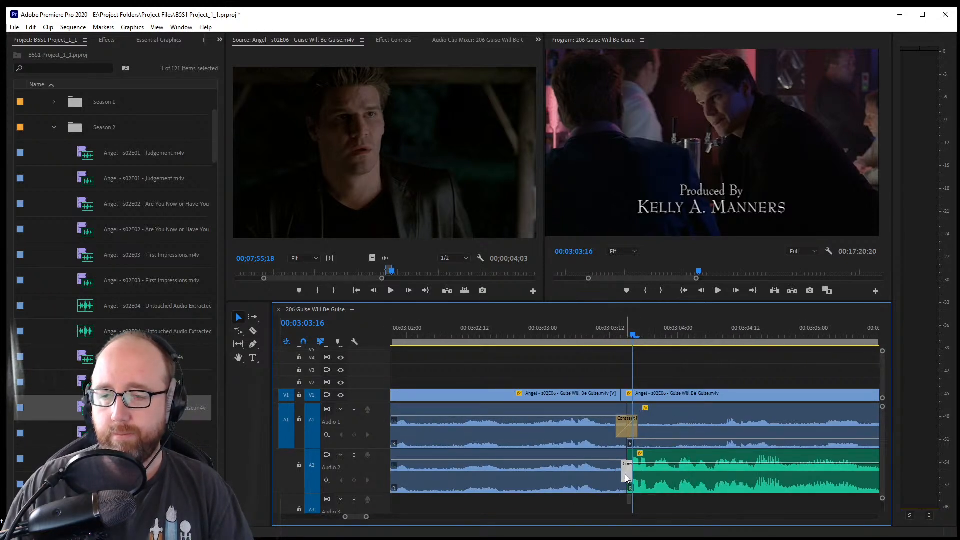
drag(624, 475, 635, 475)
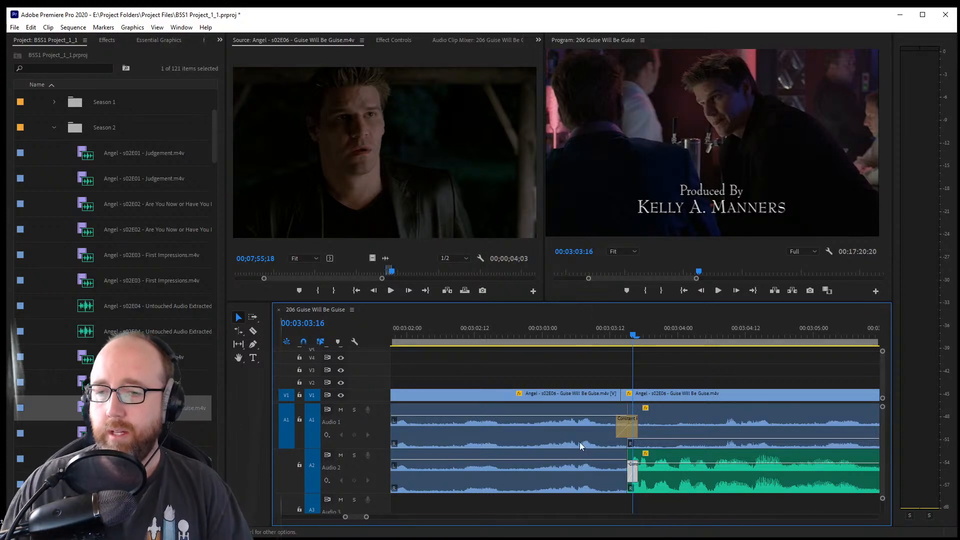
drag(621, 433, 626, 433)
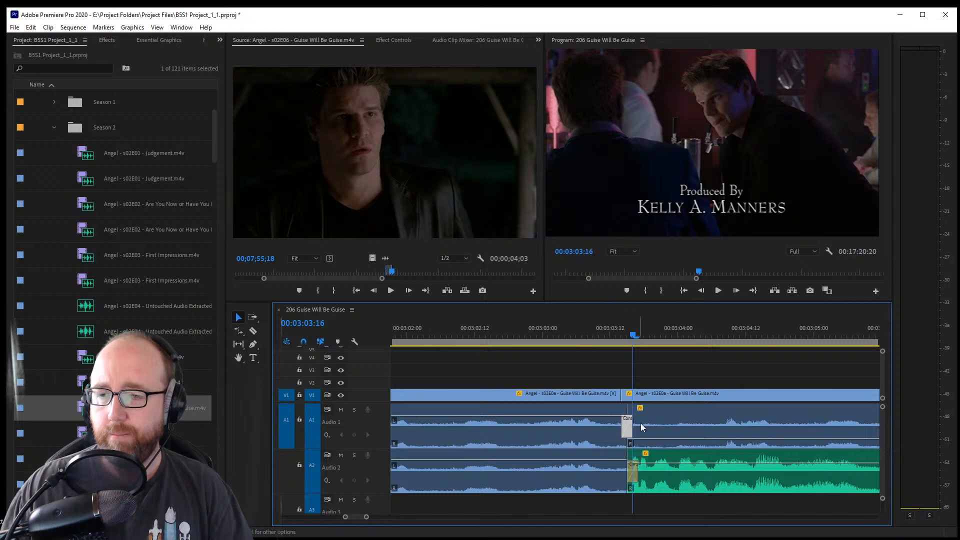
key(ctrl+s)
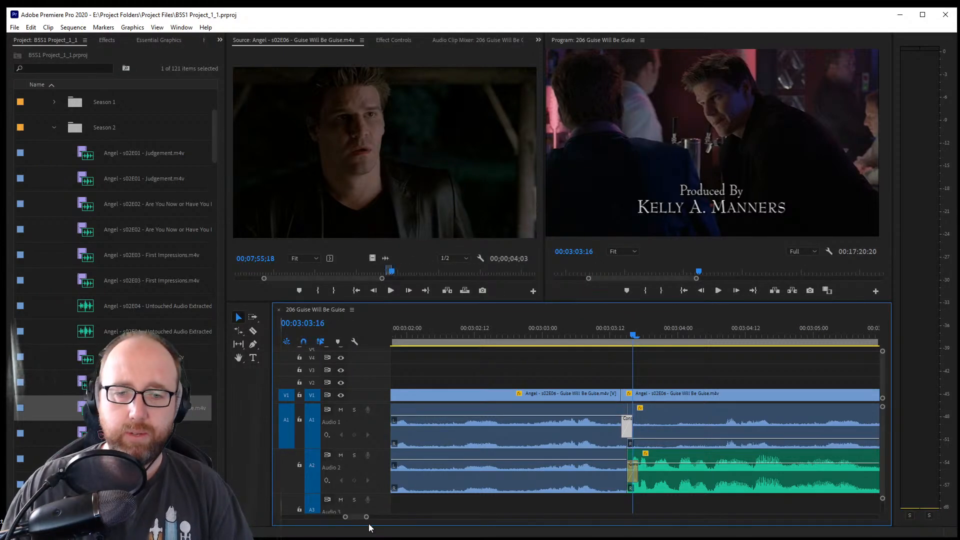
Play the edit from just before the voice-over begins, move the playhead back to 00:03:19:05, and save the project
scroll(365, 520, down, 5)
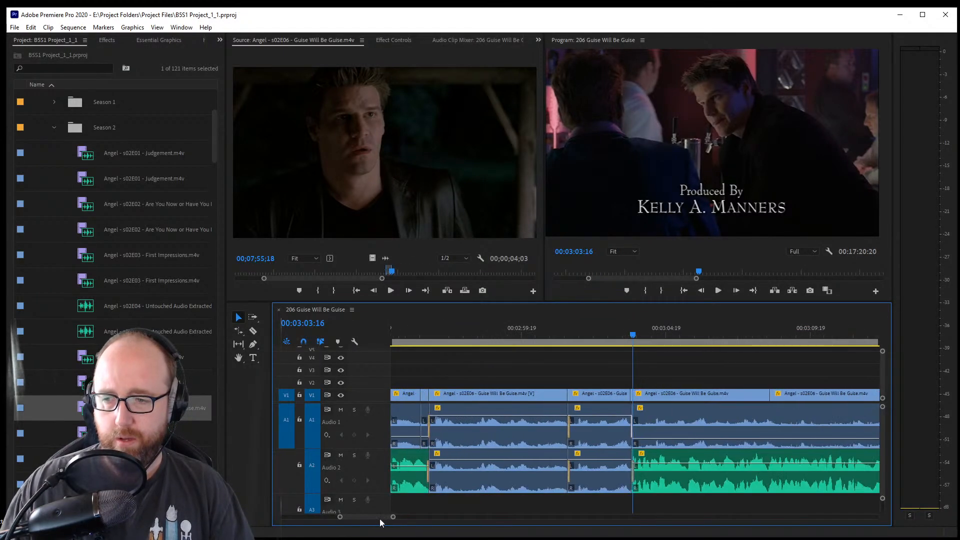
drag(370, 518, 373, 518)
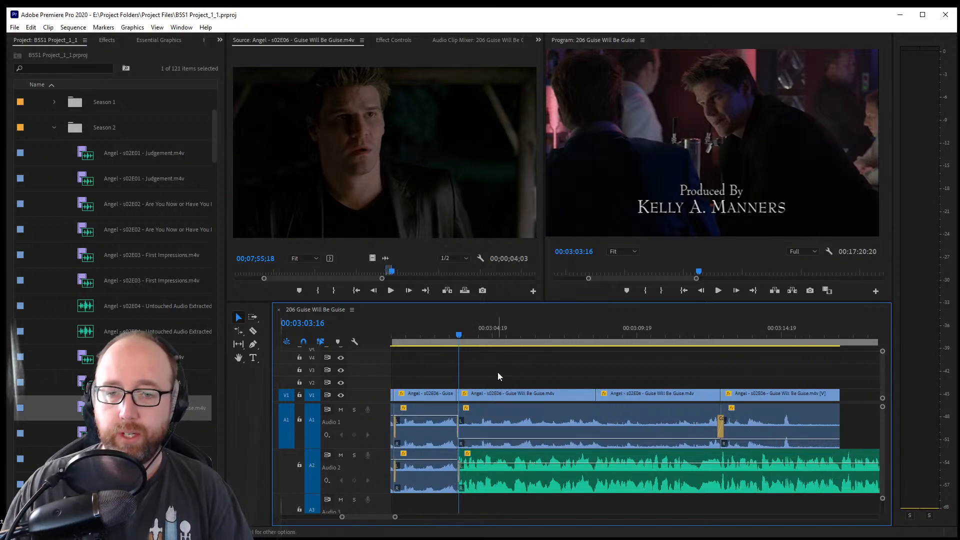
click(446, 334)
key(space)
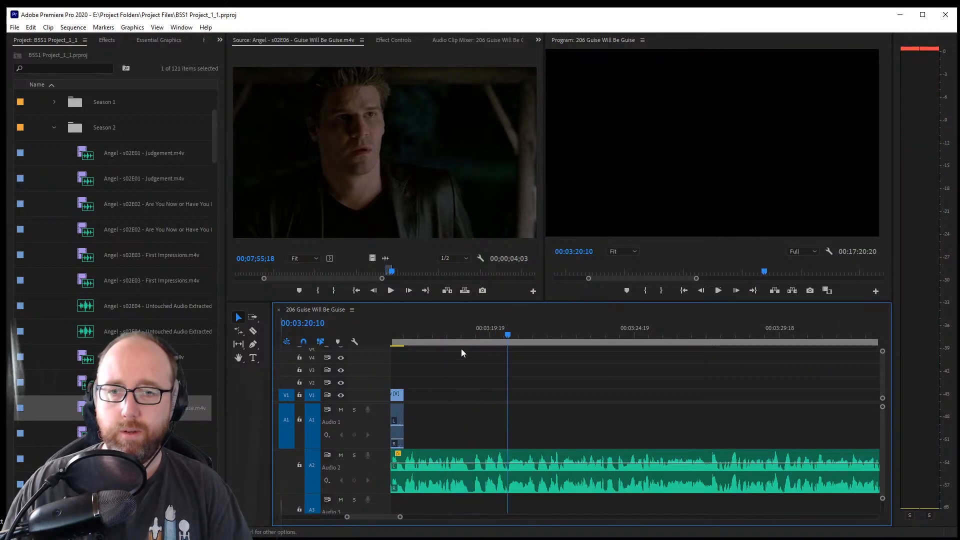
drag(453, 334, 472, 334)
key(ctrl+s)
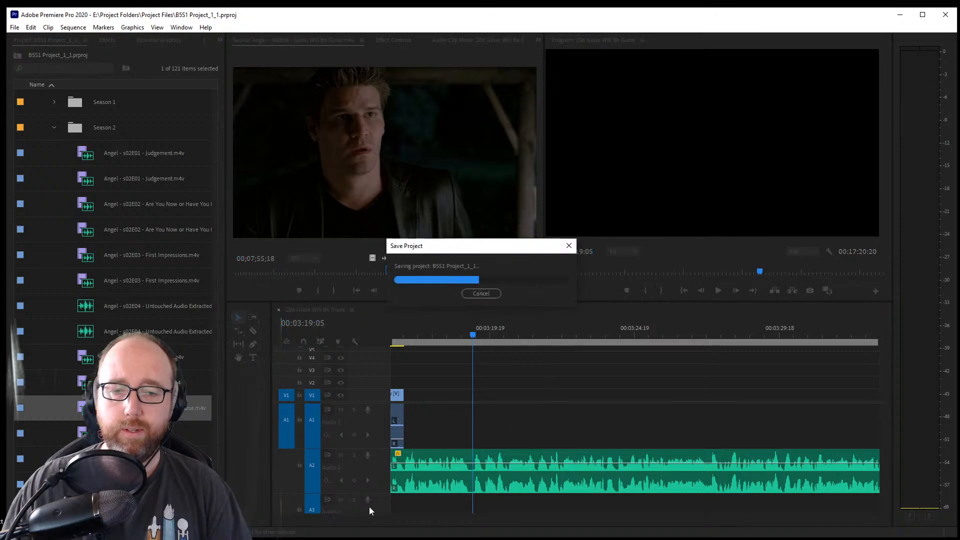
Mark an In point at about 00;08;04;00 and an Out point at 00;08;04;28 on the source shot of the man in blue plaid
scroll(370, 516, up, 2)
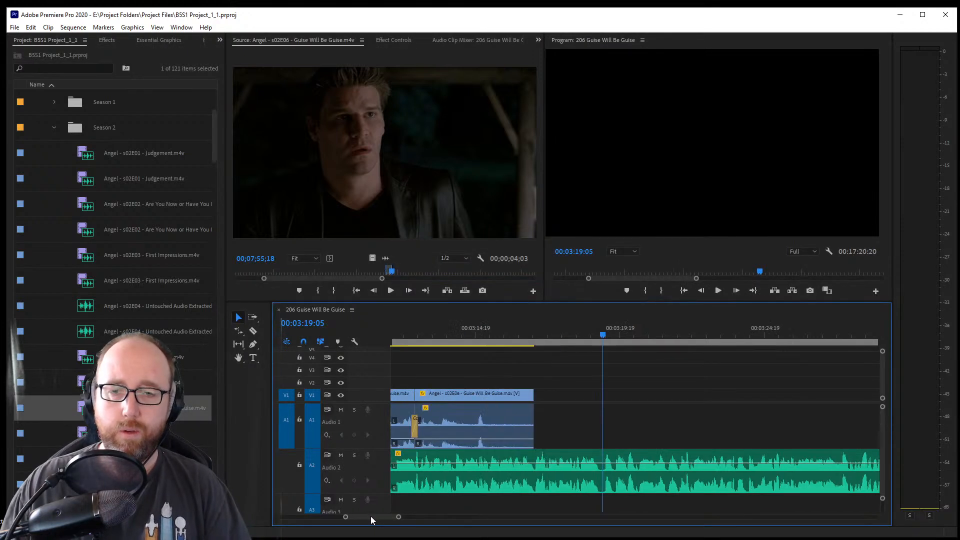
click(464, 391)
click(397, 190)
drag(397, 275, 405, 276)
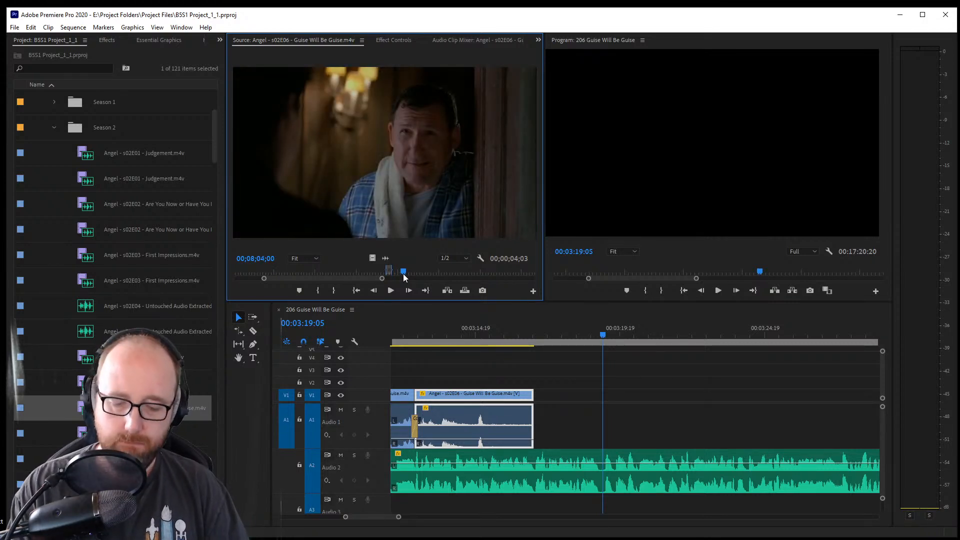
key(i)
key(space)
key(space)
key(o)
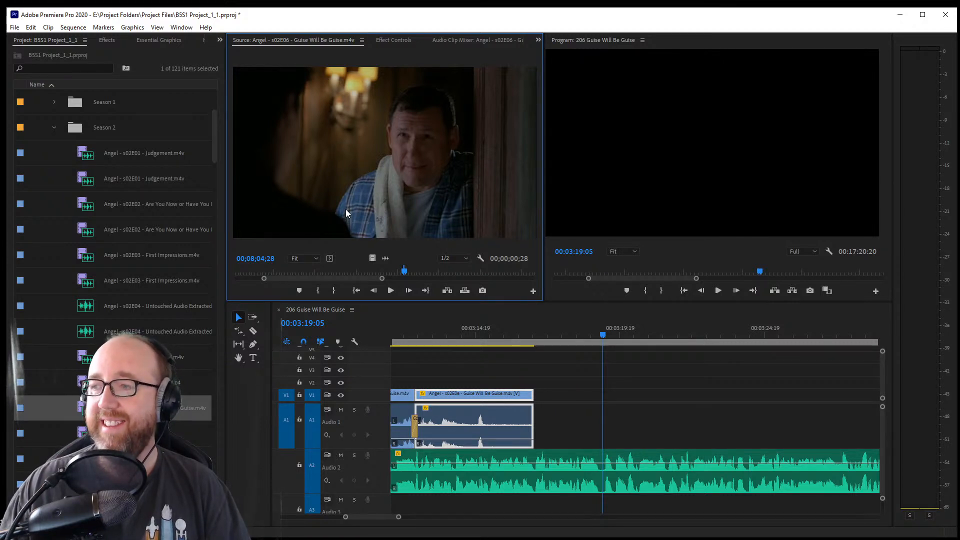
Place the marked shot on V1 and A1 after the dark Angel clip and add a frame hold to it at 00:03:16:20
drag(437, 187, 539, 415)
click(536, 339)
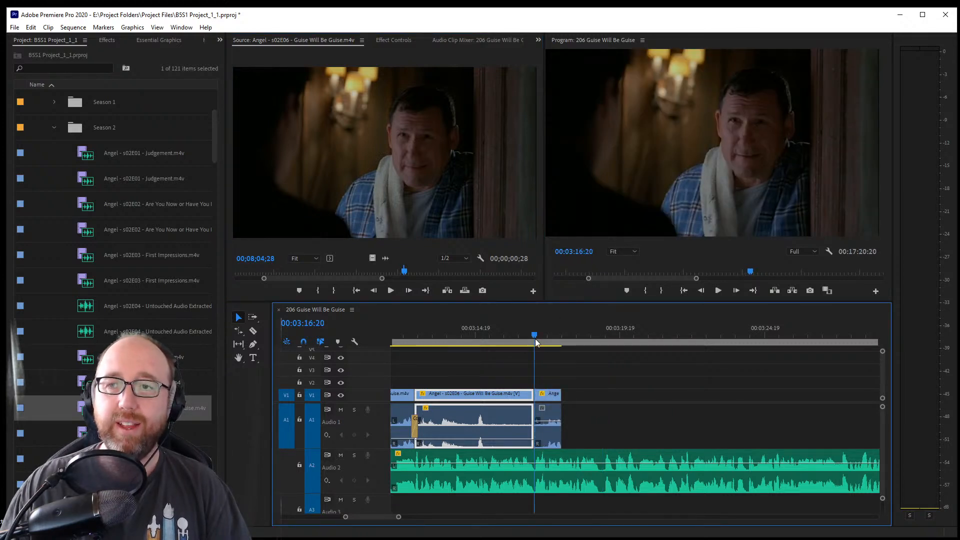
right_click(543, 394)
click(584, 370)
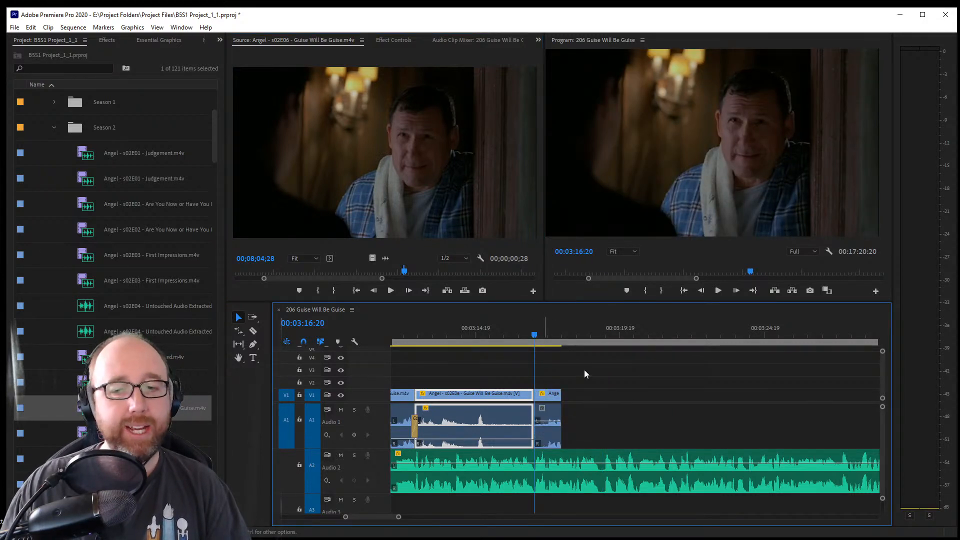
right_click(552, 395)
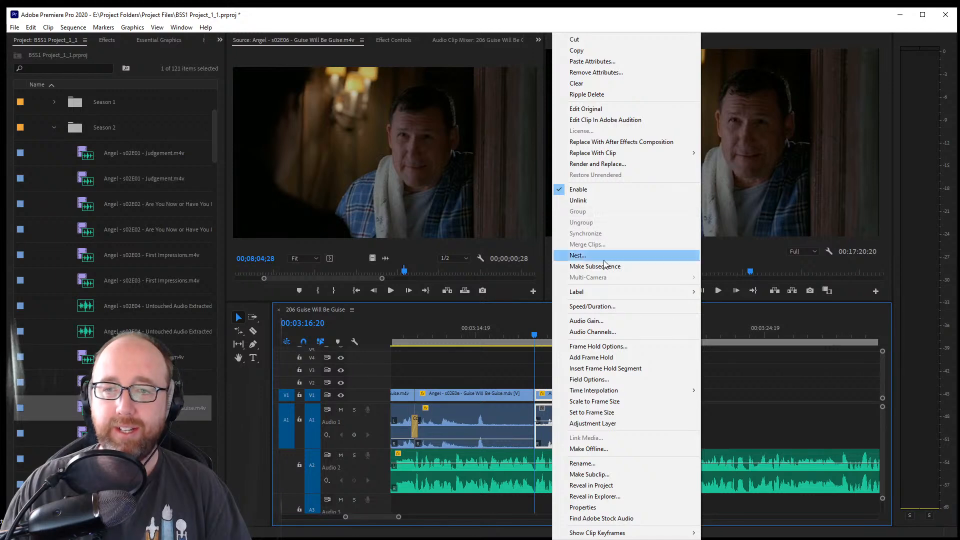
click(598, 357)
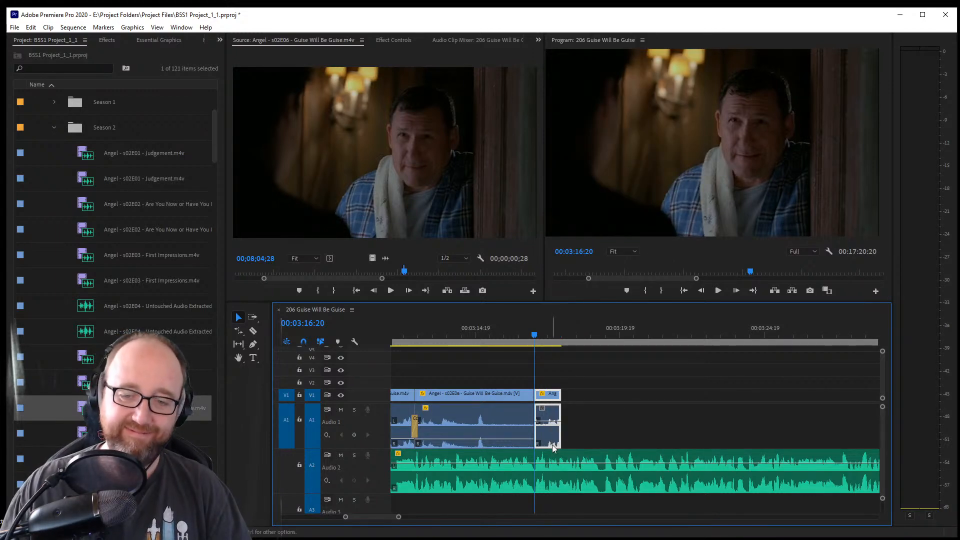
Lower the audio level of the held blue plaid clip on Audio 1 and save the project
right_click(552, 445)
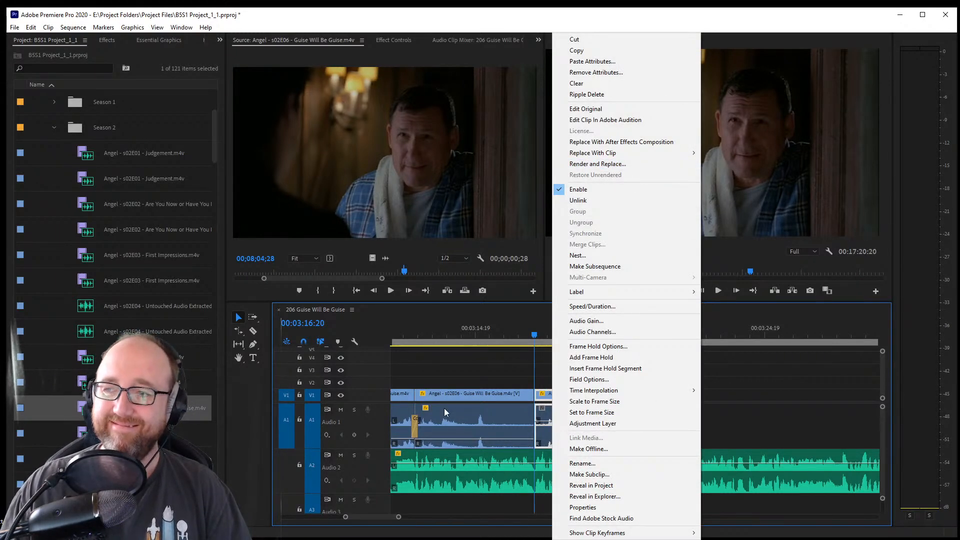
click(468, 371)
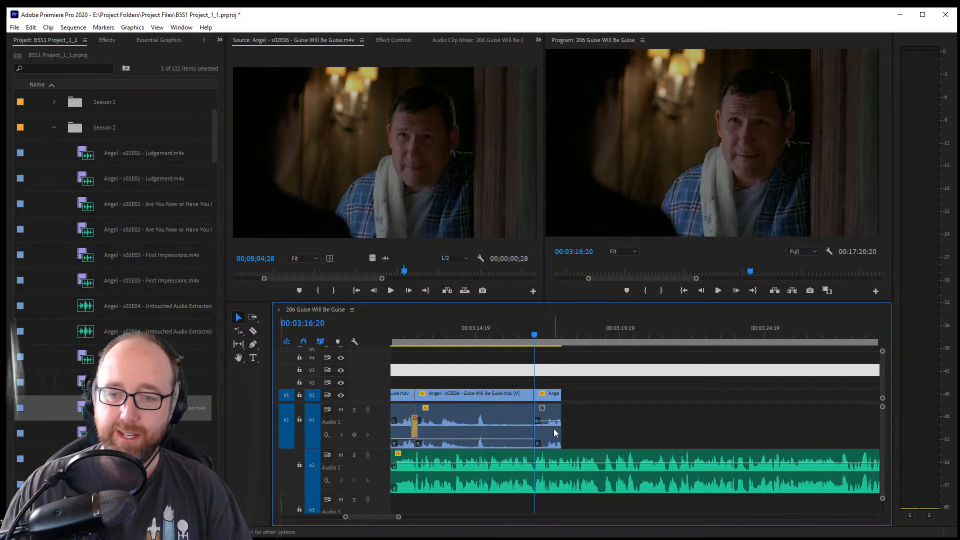
click(552, 429)
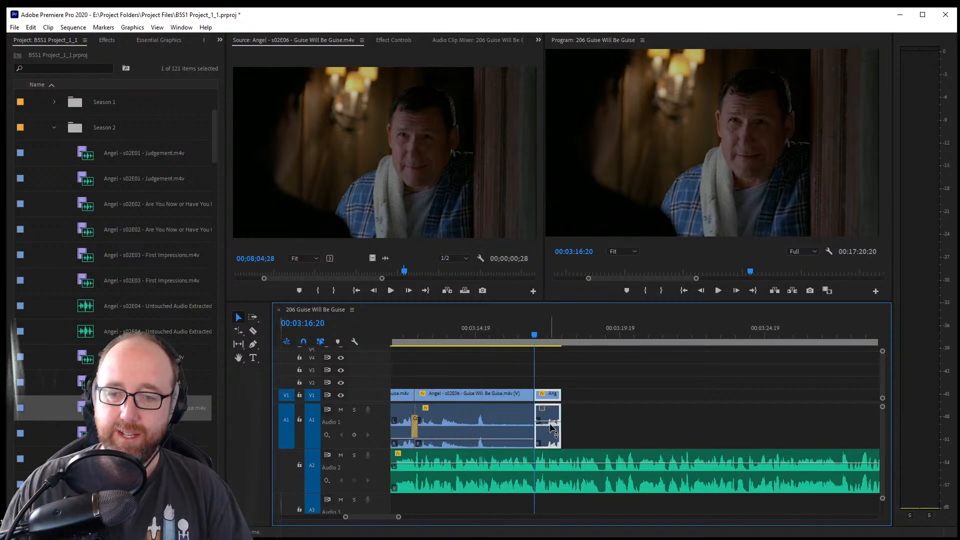
click(582, 429)
key(ctrl+s)
click(549, 358)
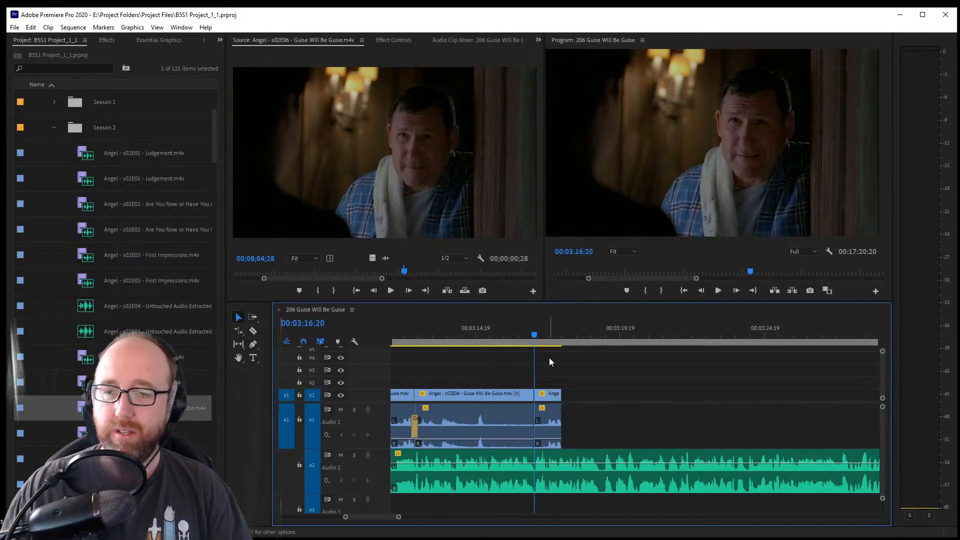
Return the playhead to 00:03:16:01 and extend the end of the blue plaid clip to just before 00:03:19:19
drag(559, 342, 512, 338)
drag(560, 393, 613, 395)
click(664, 428)
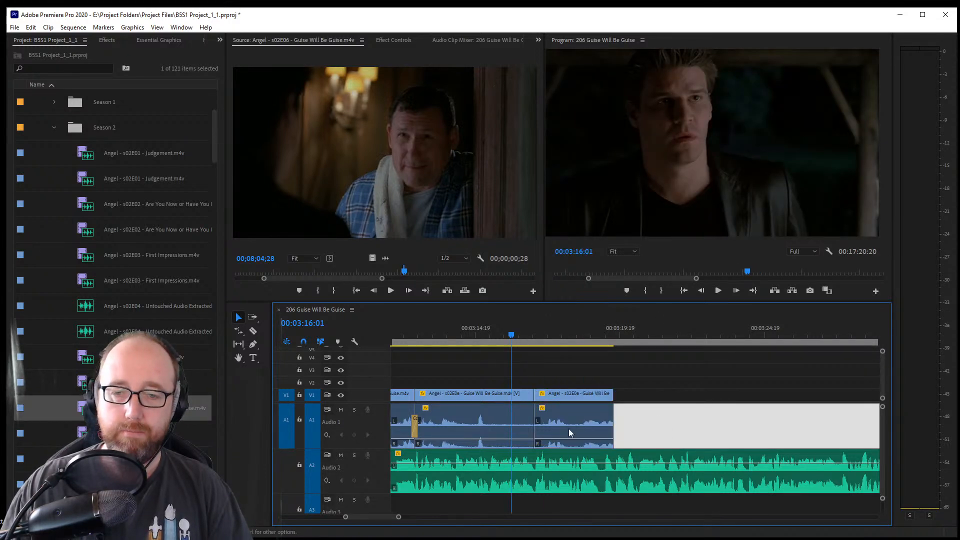
Add a Constant Power crossfade on Audio 1 at the cut into the blue plaid clip, shorten it, and save
right_click(531, 422)
click(575, 488)
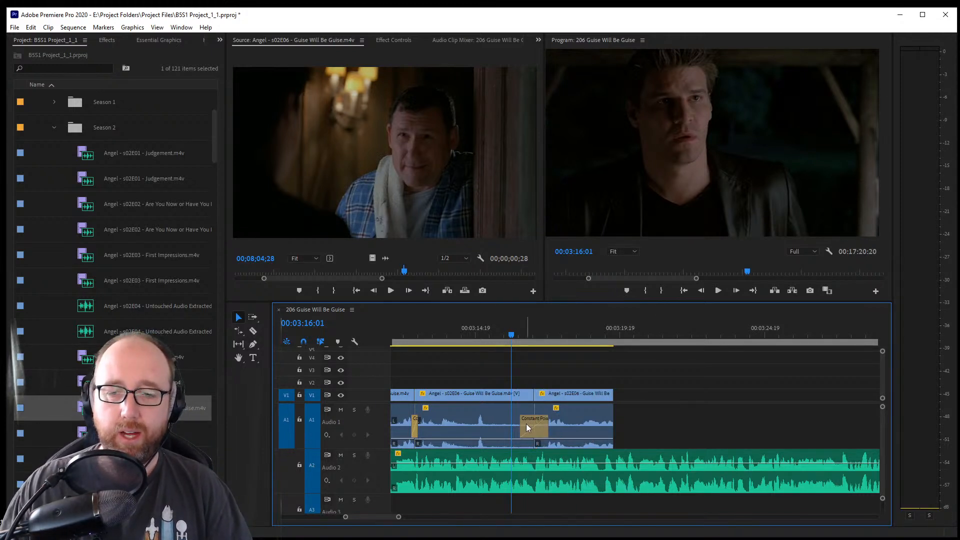
click(526, 424)
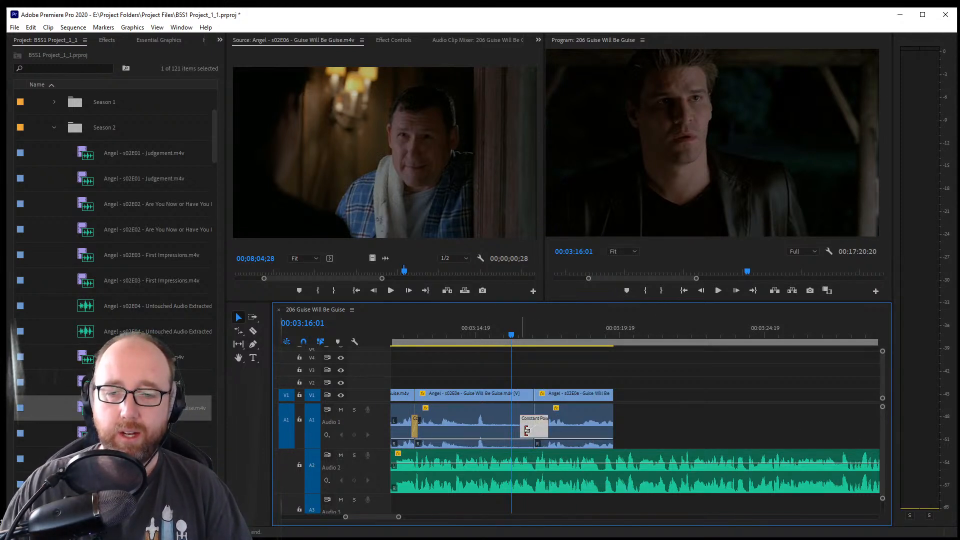
key(Delete)
key(ctrl+s)
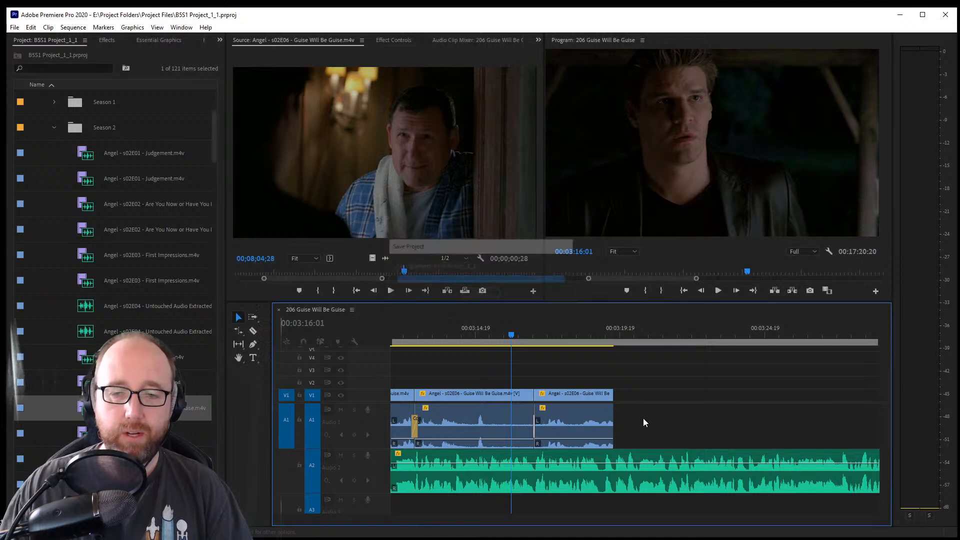
click(632, 422)
Play across the cut from about 00:03:16:05, extend the blue plaid clip's end to about 00:03:20:08, and save the project
click(528, 374)
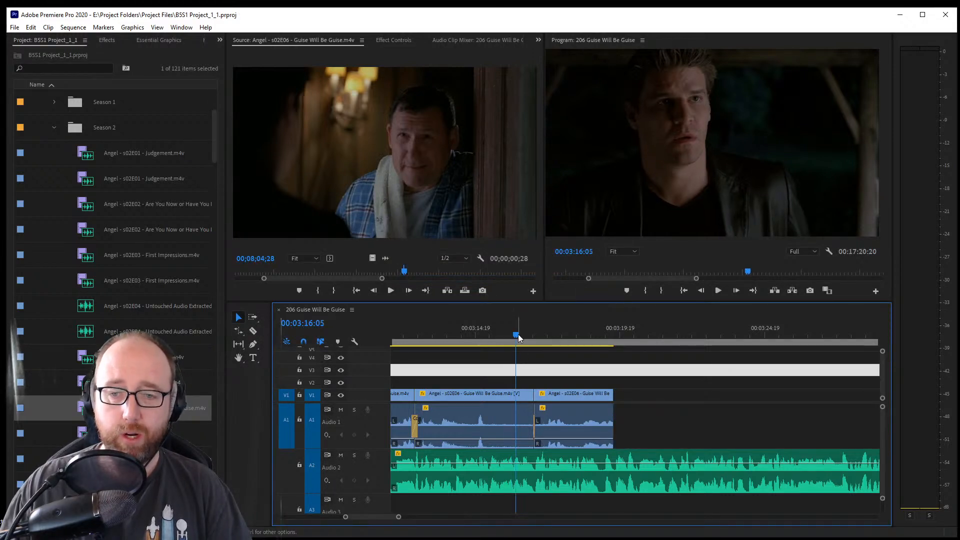
drag(518, 334, 520, 376)
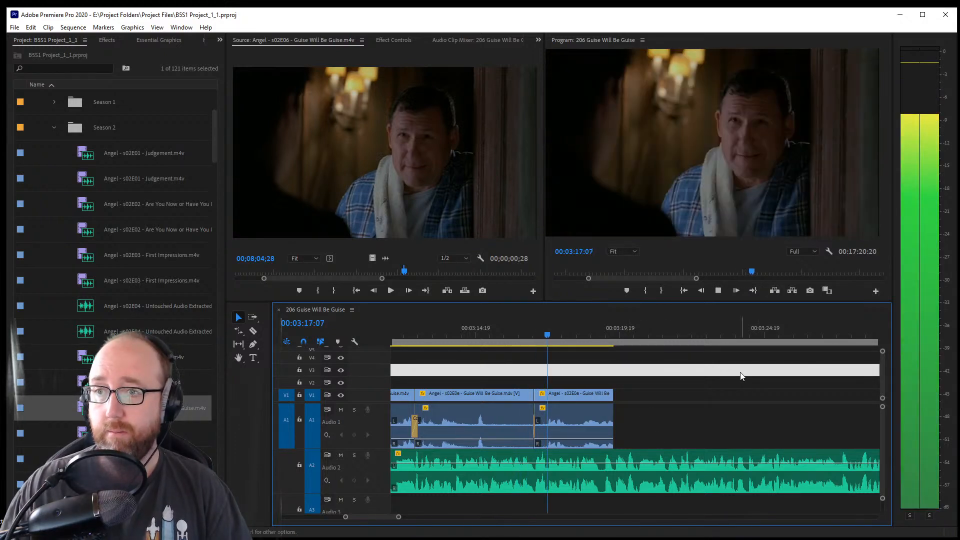
drag(612, 395, 628, 422)
key(space)
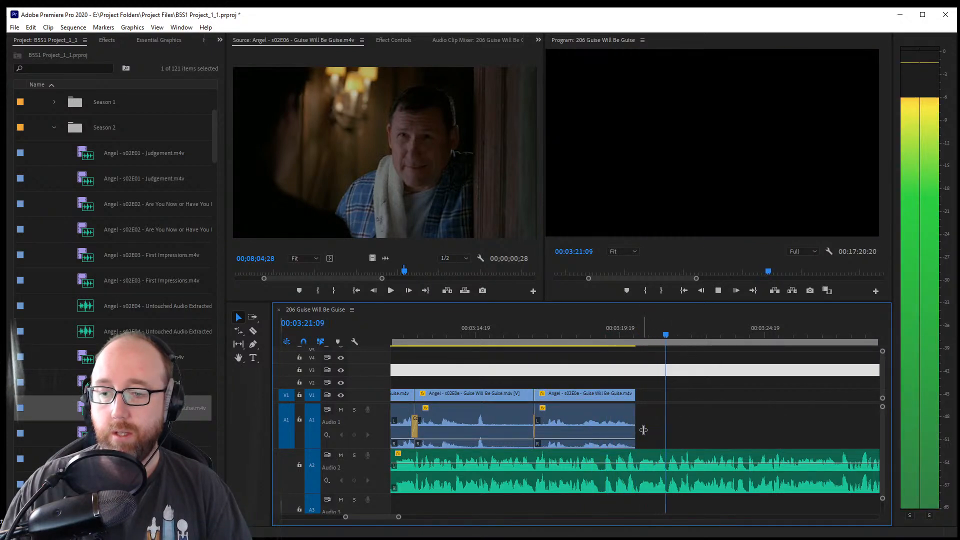
key(ctrl+s)
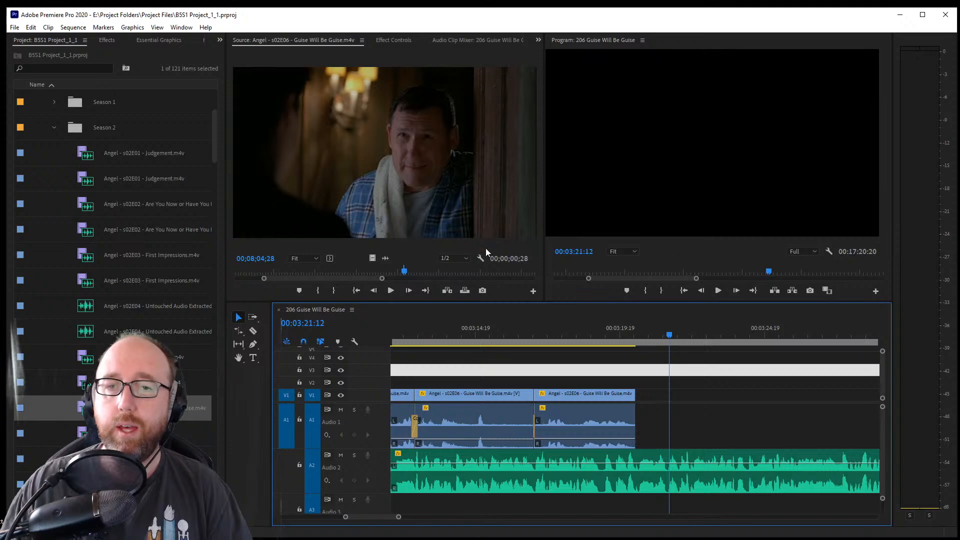
Find the outdoor source shot of the man in plaid spreading his arms and mark about four seconds ending at 00;30;42;23
drag(381, 278, 457, 272)
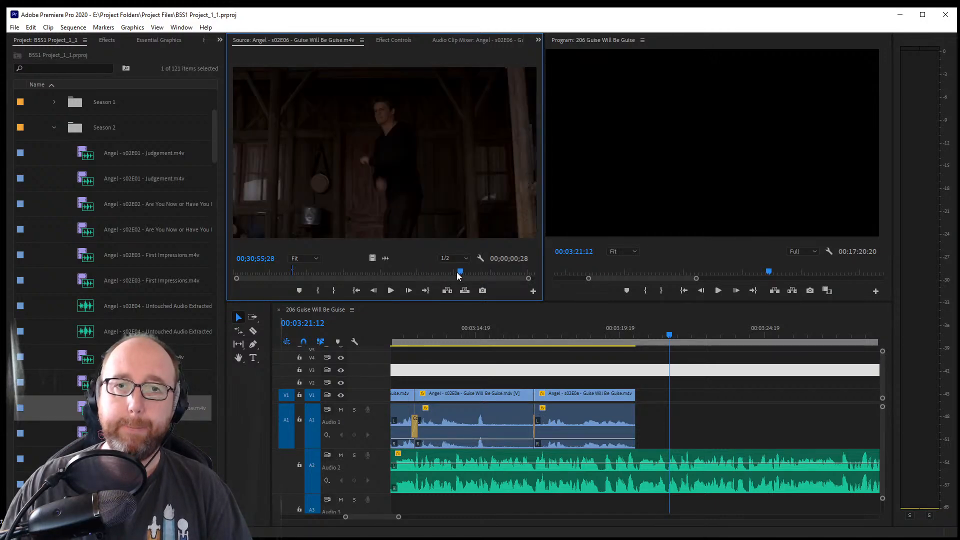
key(space)
key(space)
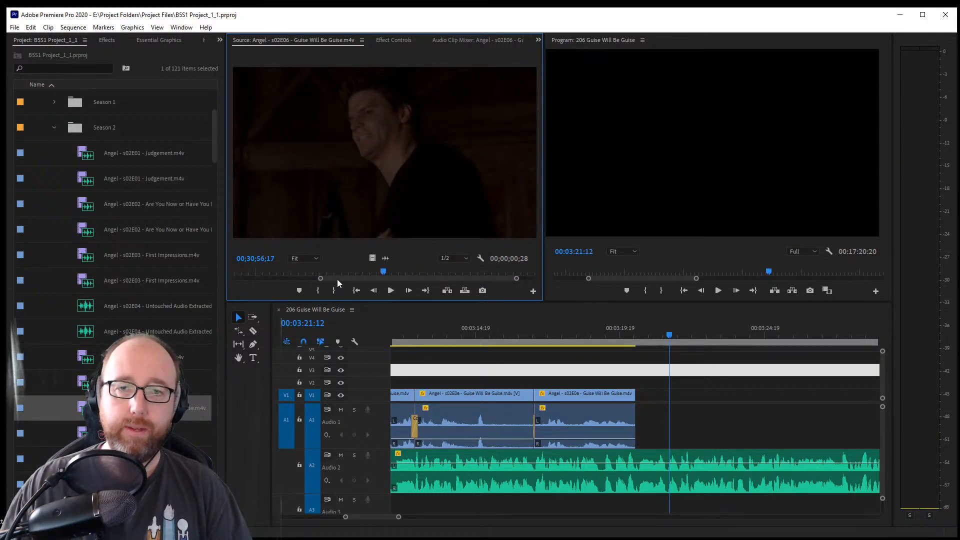
drag(384, 273, 375, 276)
key(space)
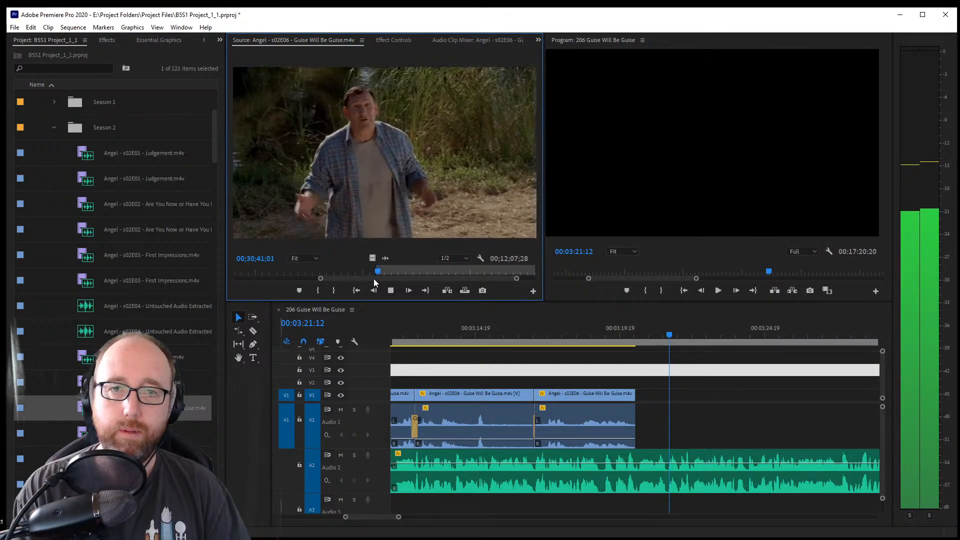
key(space)
key(o)
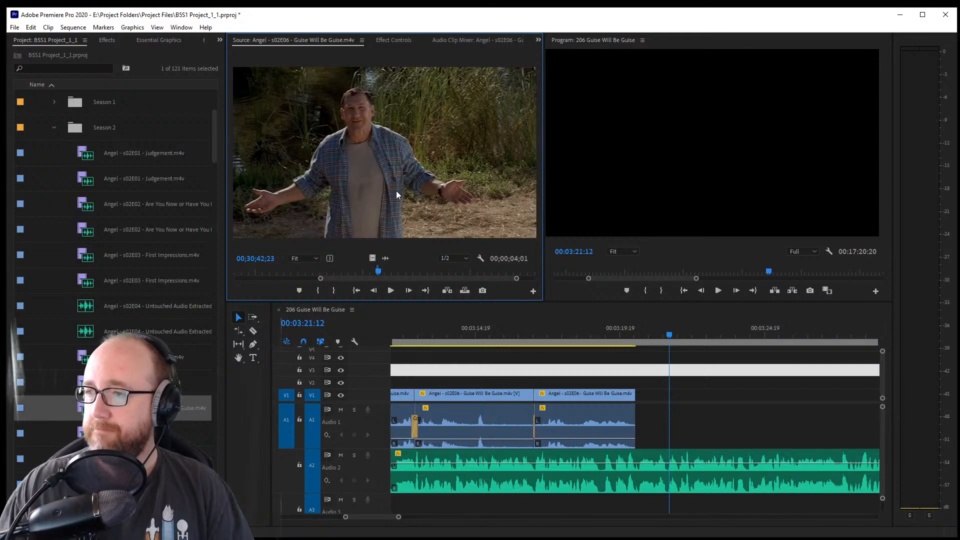
Place the marked shot after the last clip on V1 and A1, ending at 00:03:21:12 with lowered audio, and crossfade the audio cut
drag(397, 191, 645, 444)
click(636, 432)
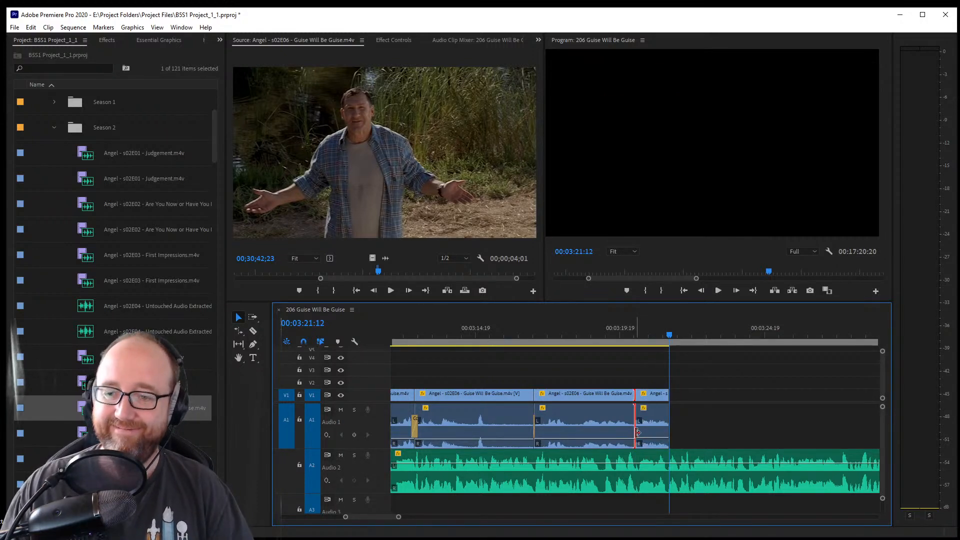
click(755, 419)
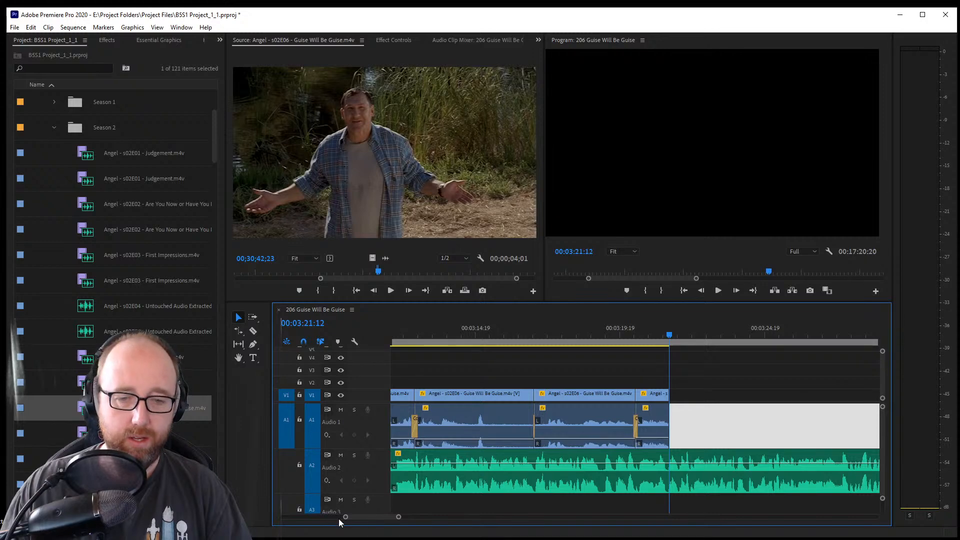
Shorten the crossfade at the start of the outdoor clip on Audio 1 to two frames
scroll(341, 517, up, 5)
scroll(360, 517, down, 6)
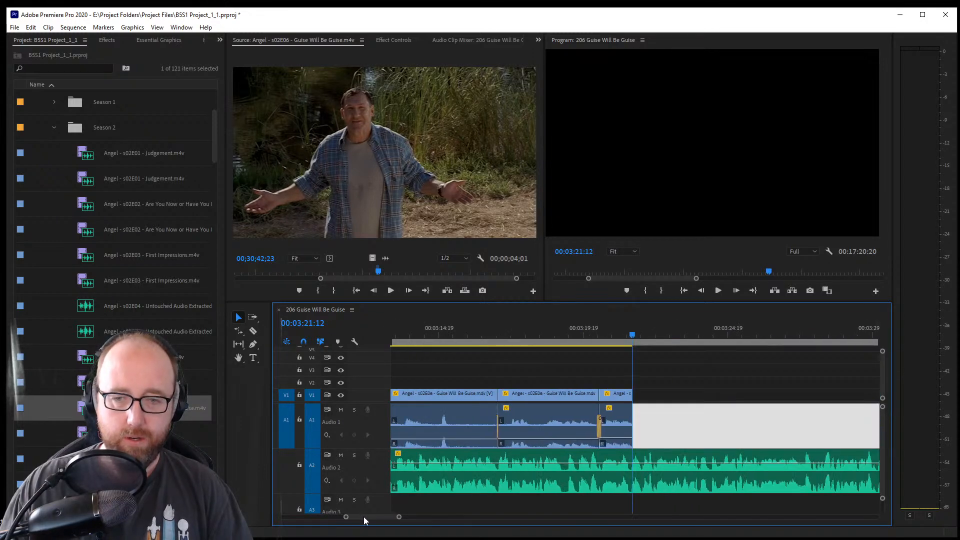
scroll(357, 518, up, 3)
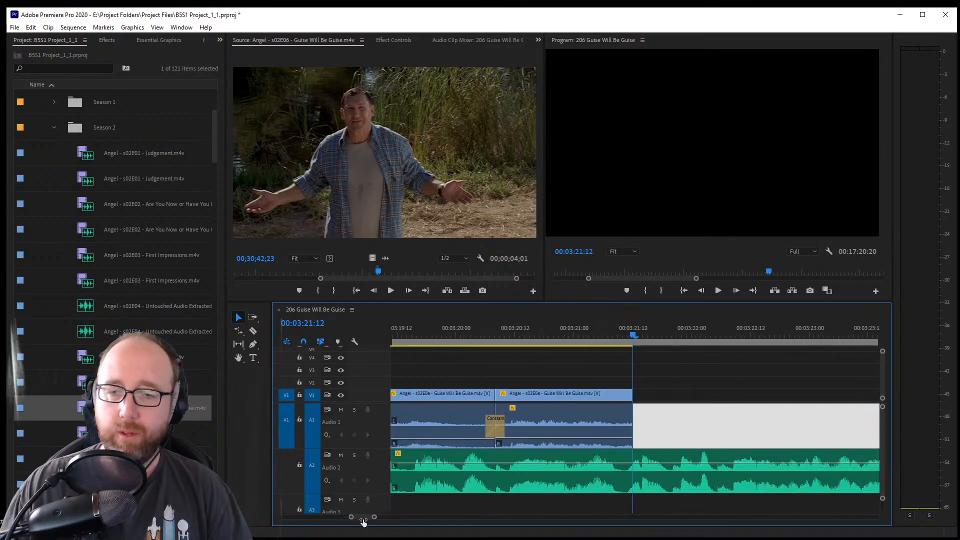
drag(489, 429, 494, 430)
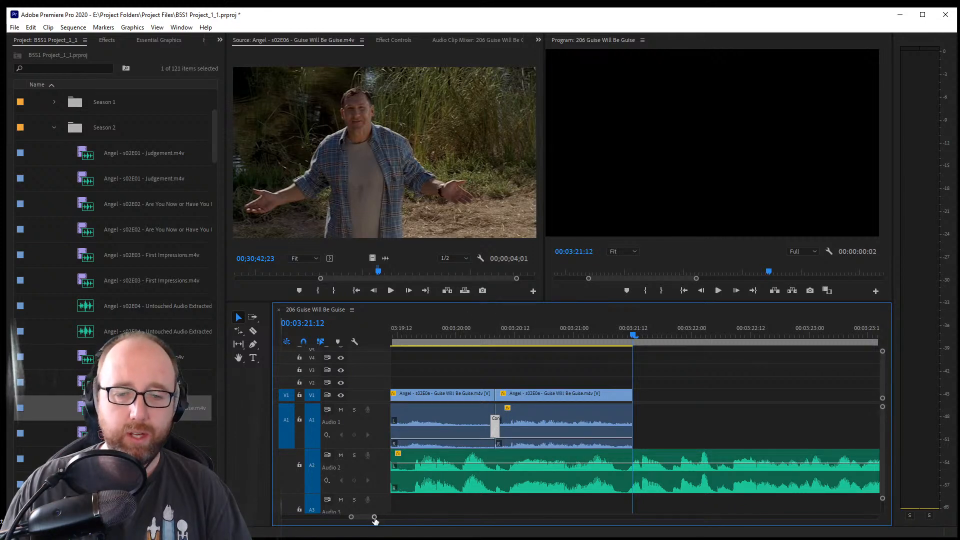
scroll(388, 518, down, 4)
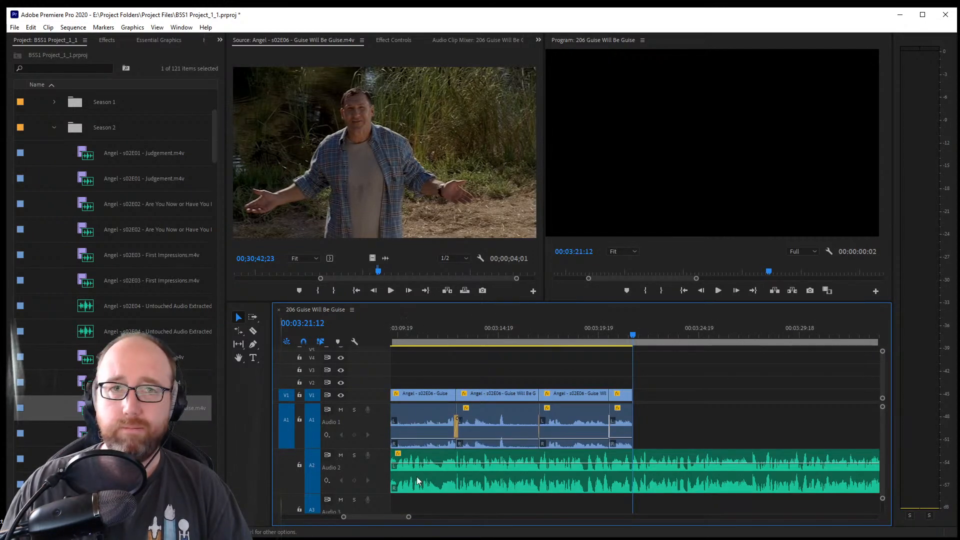
click(732, 413)
Play the edit from 00:03:12:16 past the end of the last clip to review it against the voice-over
click(454, 330)
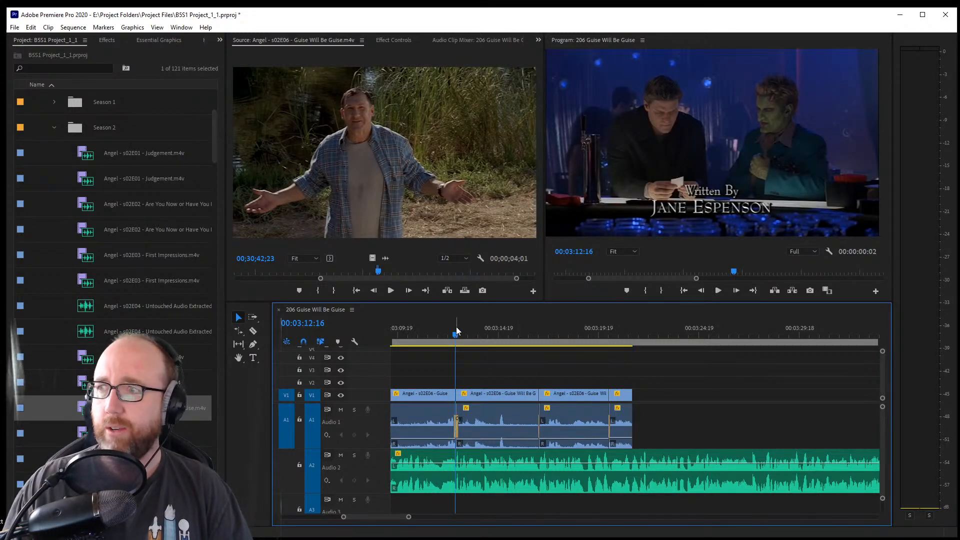
key(space)
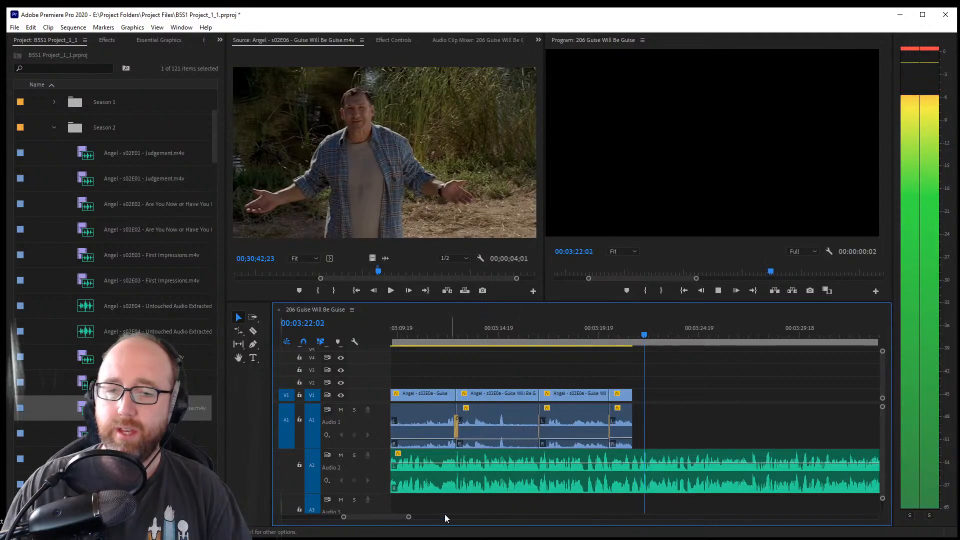
scroll(378, 517, down, 4)
scroll(379, 516, up, 2)
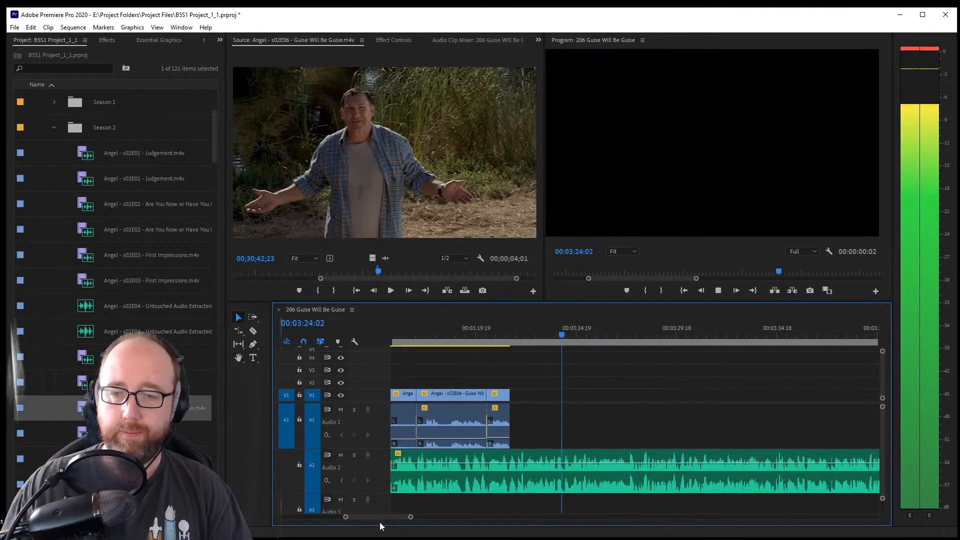
Find the cue in the narration after the last video clip and add a marker to the Audio 2 clip at 00:03:22:21
key(space)
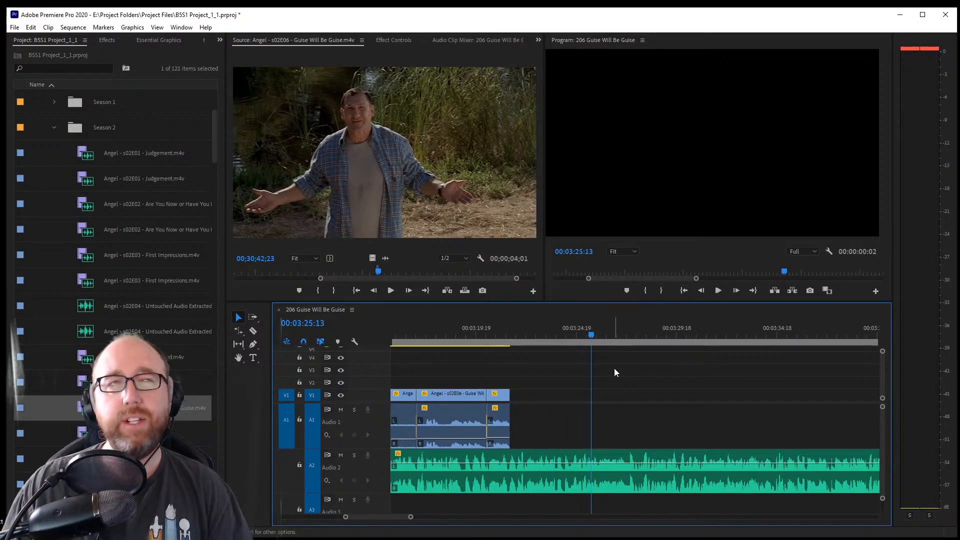
click(514, 334)
key(space)
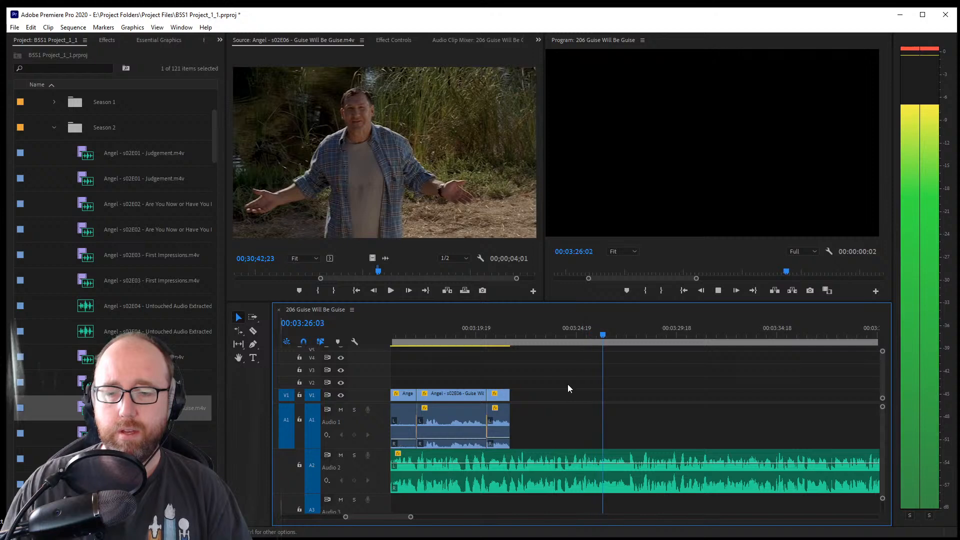
key(space)
drag(496, 344, 524, 341)
click(535, 467)
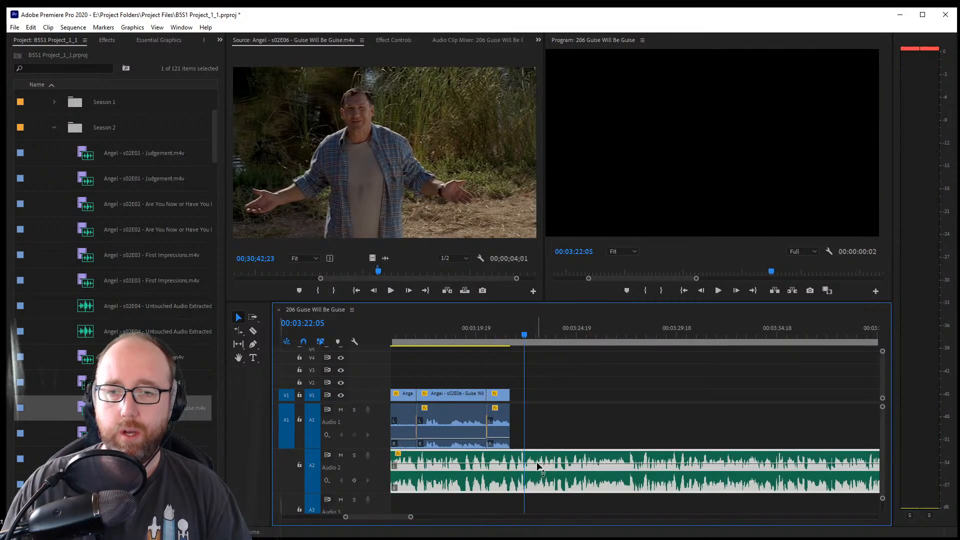
key(space)
key(space)
key(m)
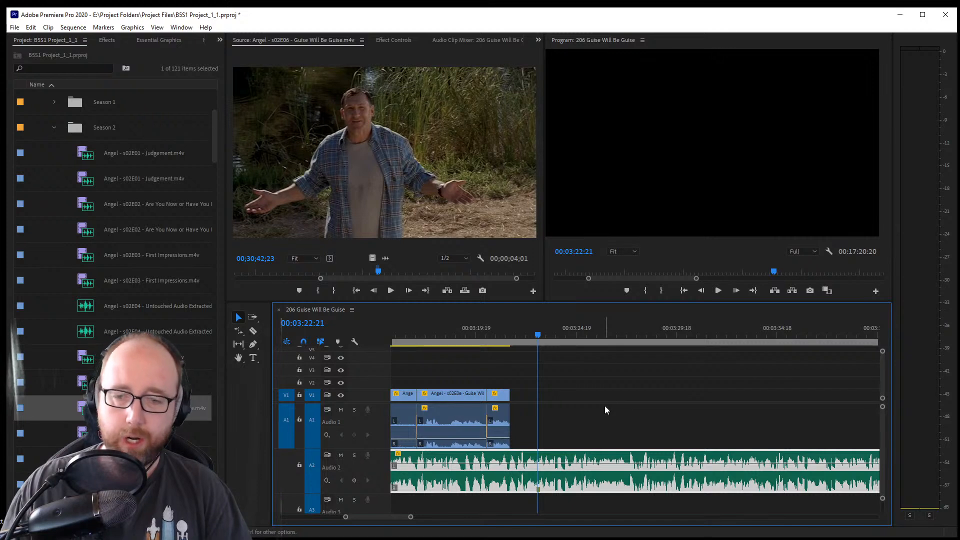
Open the new narration marker and give it a name beginning "Introduce should b"
click(556, 329)
click(539, 338)
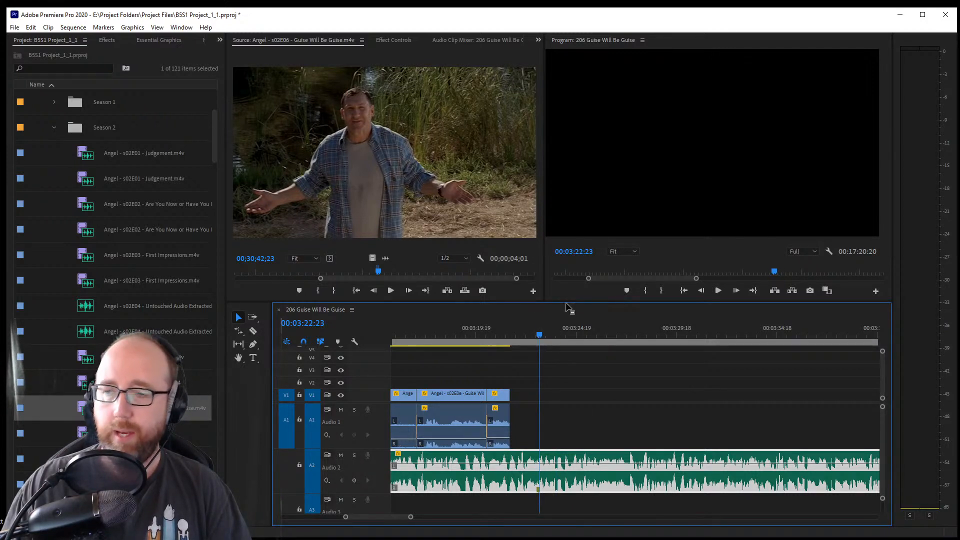
key(m)
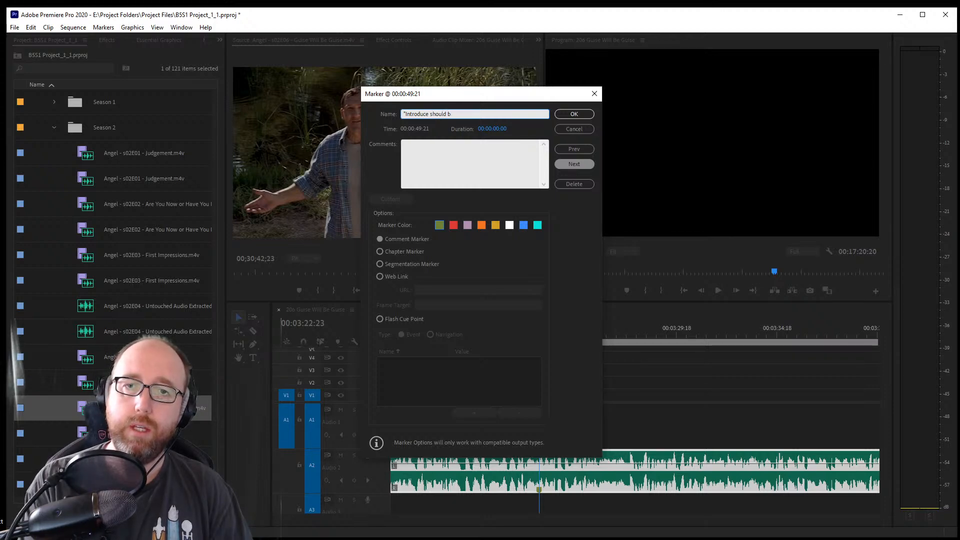
key(Return)
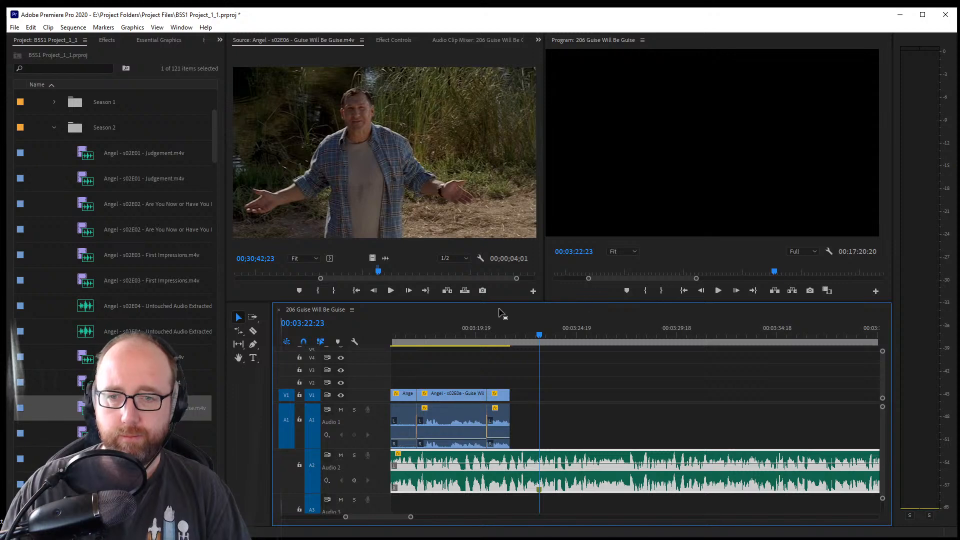
Mark a source excerpt ending at 00;08;17;22 and place it directly after the last clip on V1 and Audio 1
mouse_move(539, 333)
mouse_down()
mouse_move(506, 334)
mouse_move(541, 332)
mouse_up()
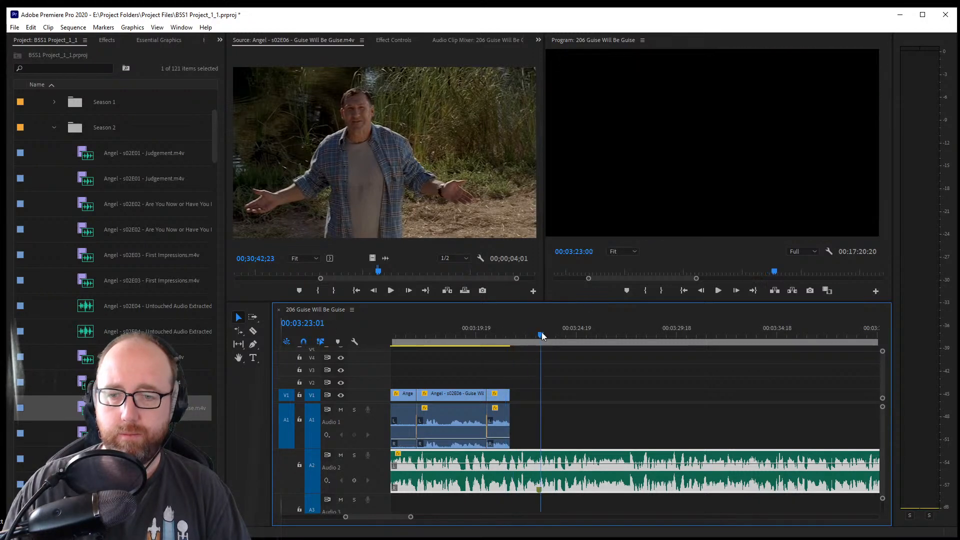
mouse_move(361, 279)
mouse_down()
mouse_move(250, 284)
mouse_move(281, 272)
mouse_move(490, 278)
mouse_up()
mouse_move(293, 273)
mouse_down()
mouse_move(334, 278)
mouse_move(295, 278)
mouse_move(305, 279)
mouse_up()
key(space)
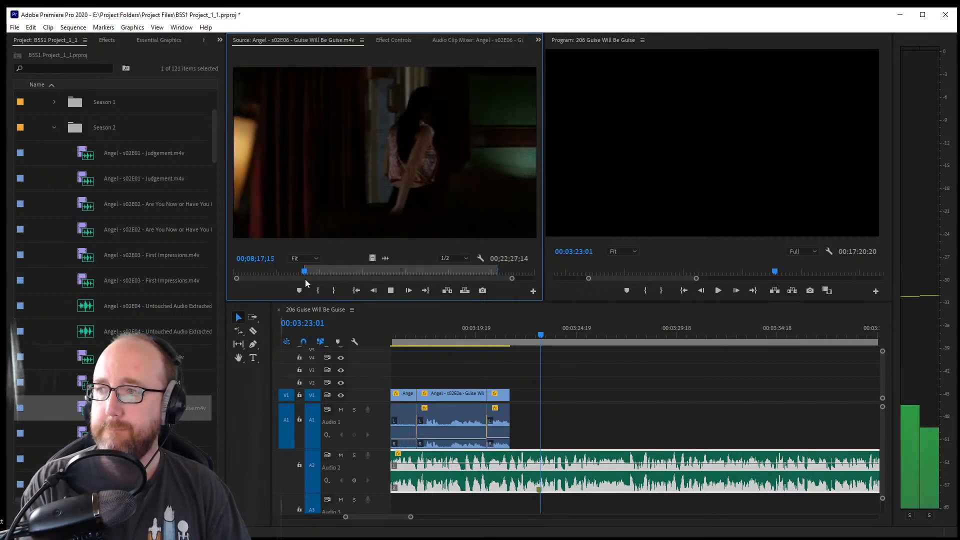
key(space)
key(o)
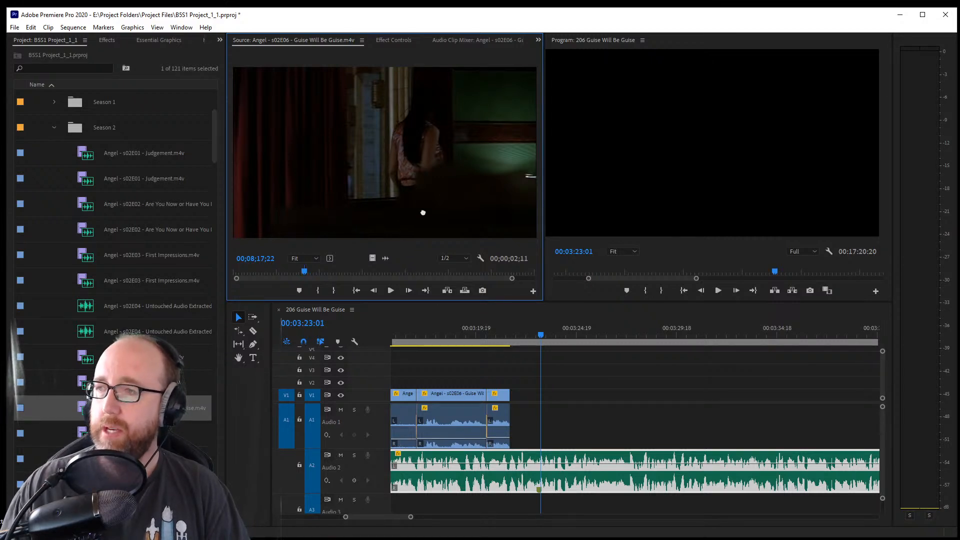
drag(562, 295, 510, 442)
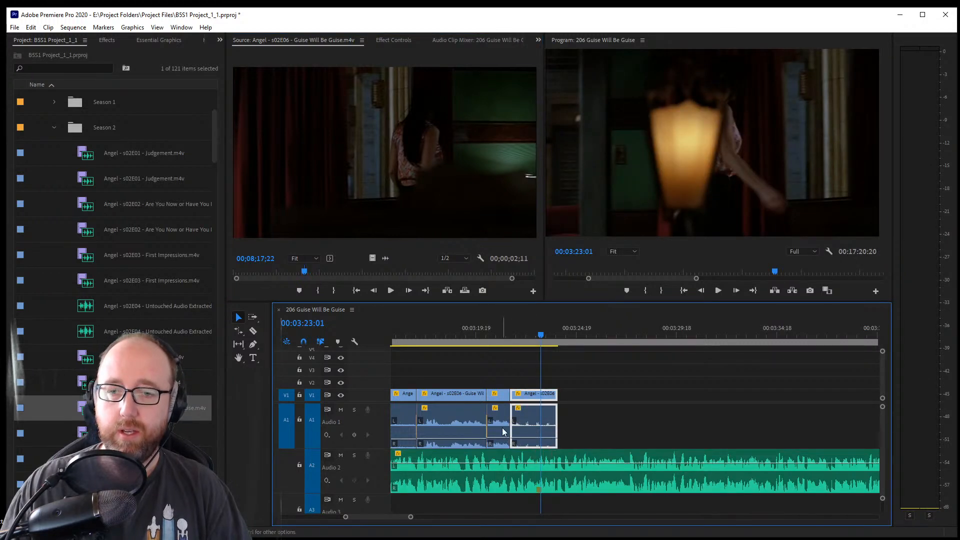
Play back the newly placed excerpt against the narration and delete it from the timeline
click(510, 334)
key(space)
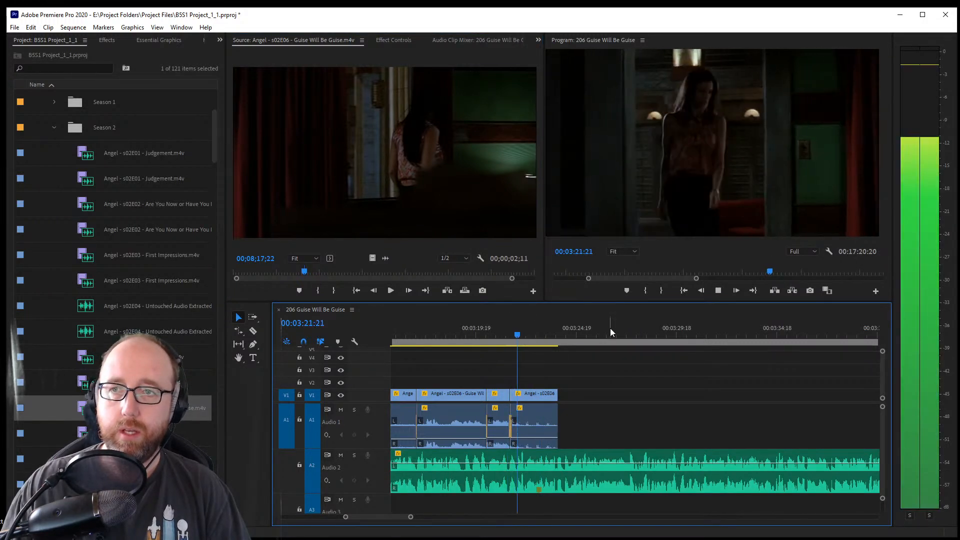
key(space)
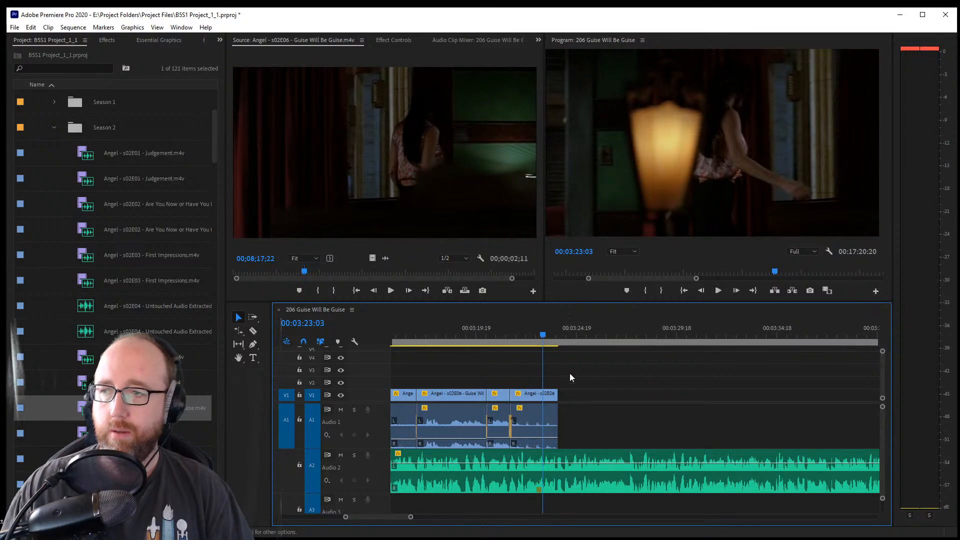
click(548, 438)
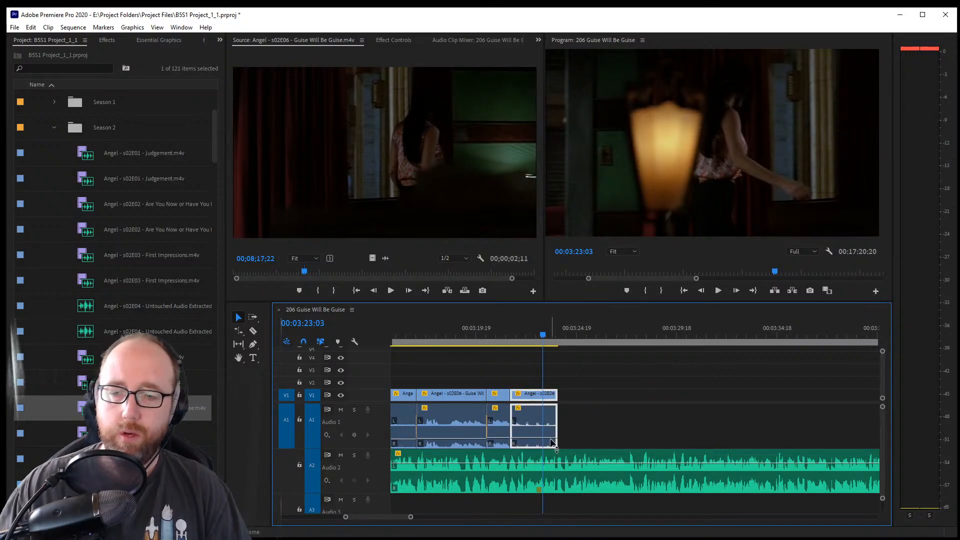
key(Delete)
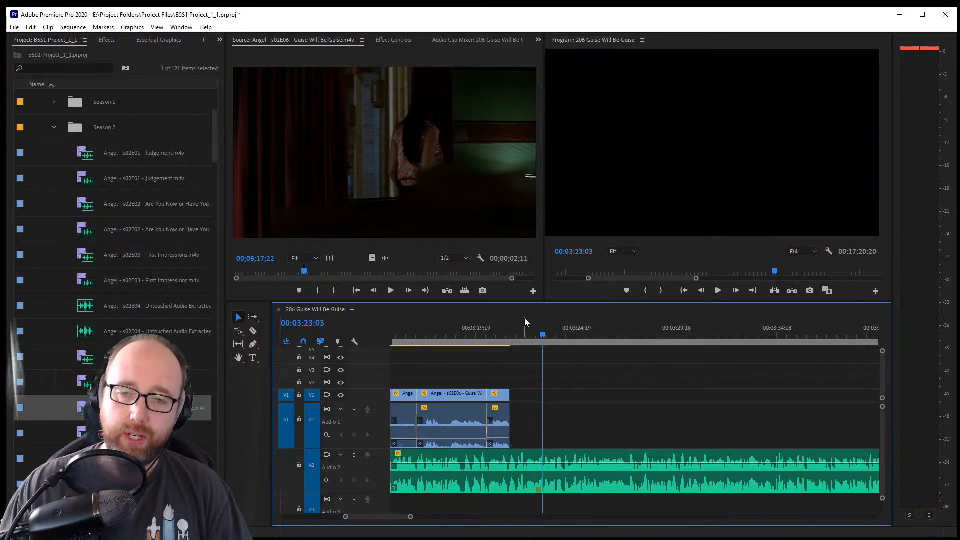
Add the source excerpt starting at 00;08;24;08 after the last clip, ending at 00:03:23:01, with an audio transition at the cut, and preview it
drag(533, 334, 542, 341)
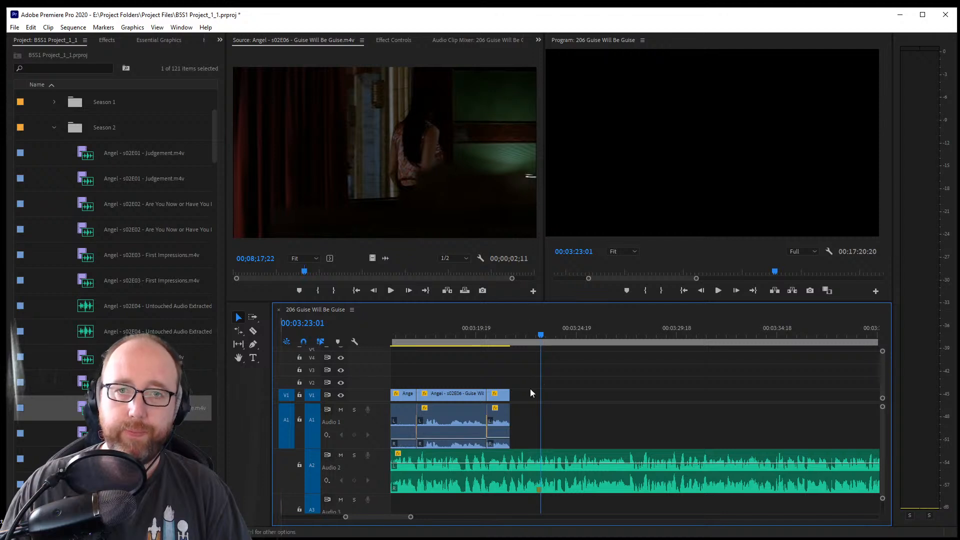
drag(238, 280, 289, 274)
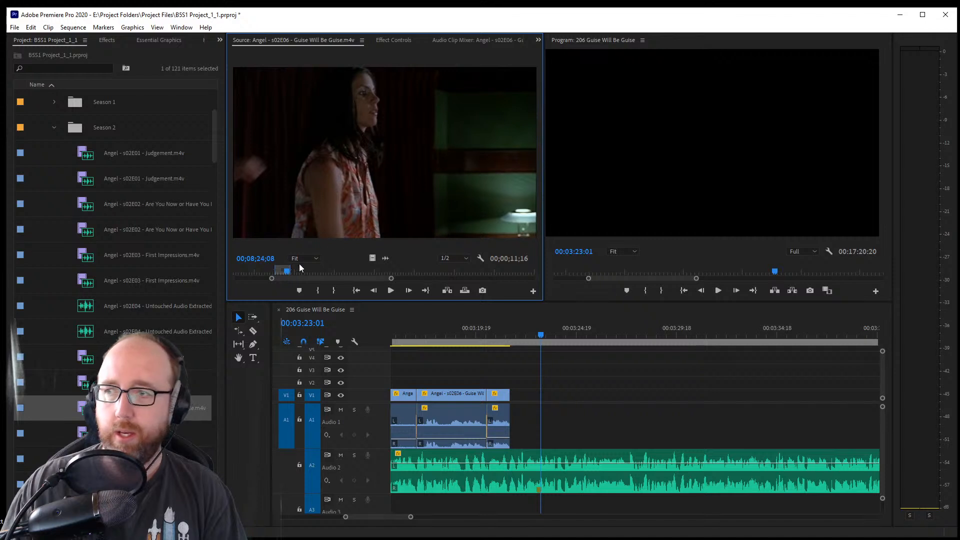
key(i)
drag(350, 215, 510, 396)
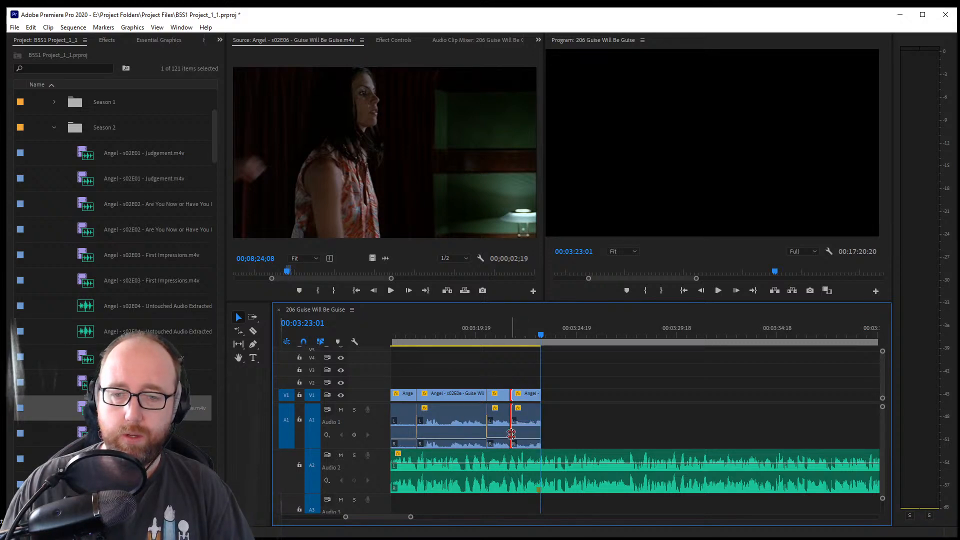
click(488, 330)
key(space)
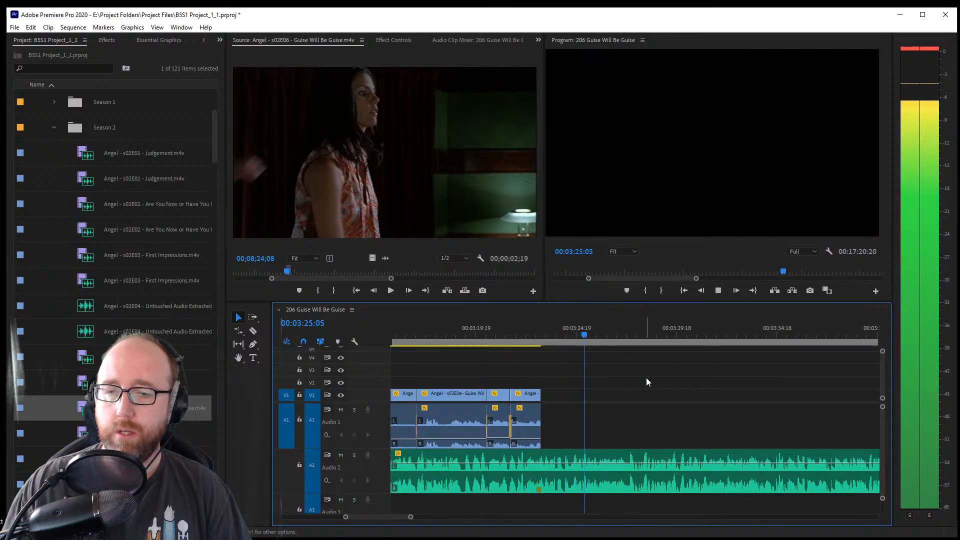
key(space)
Mark an in point at 00;08;37;05 in the source episode on the shot of the man in glasses
mouse_move(298, 269)
mouse_down()
mouse_move(312, 271)
mouse_move(303, 274)
mouse_up()
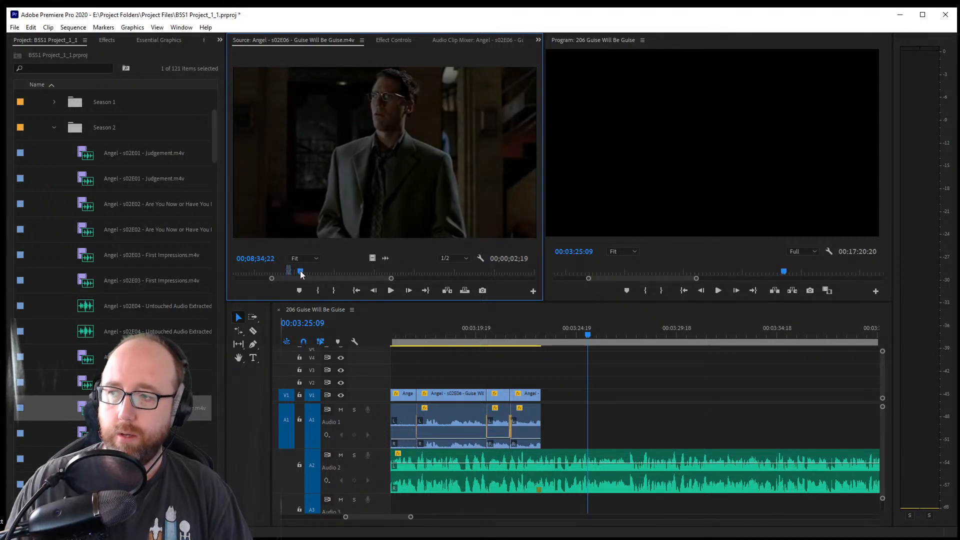
key(space)
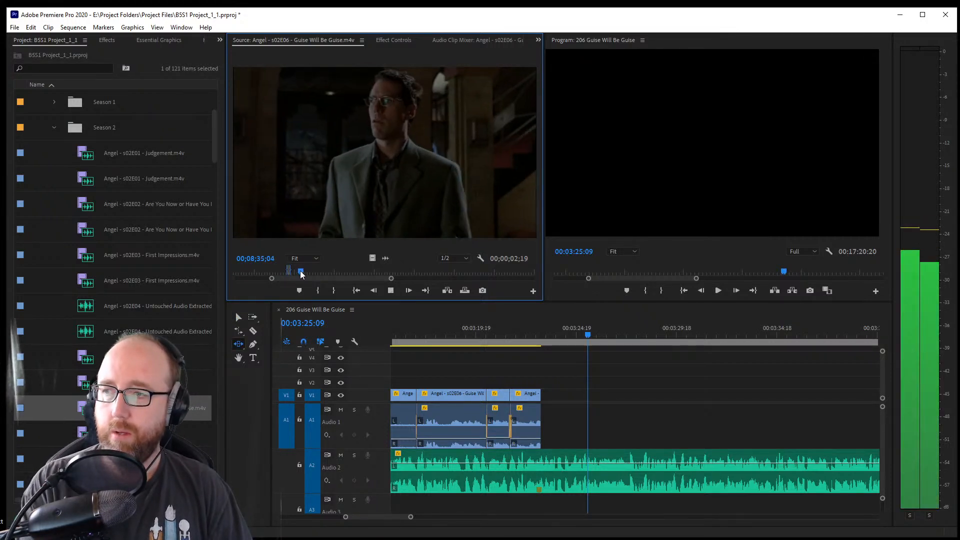
key(space)
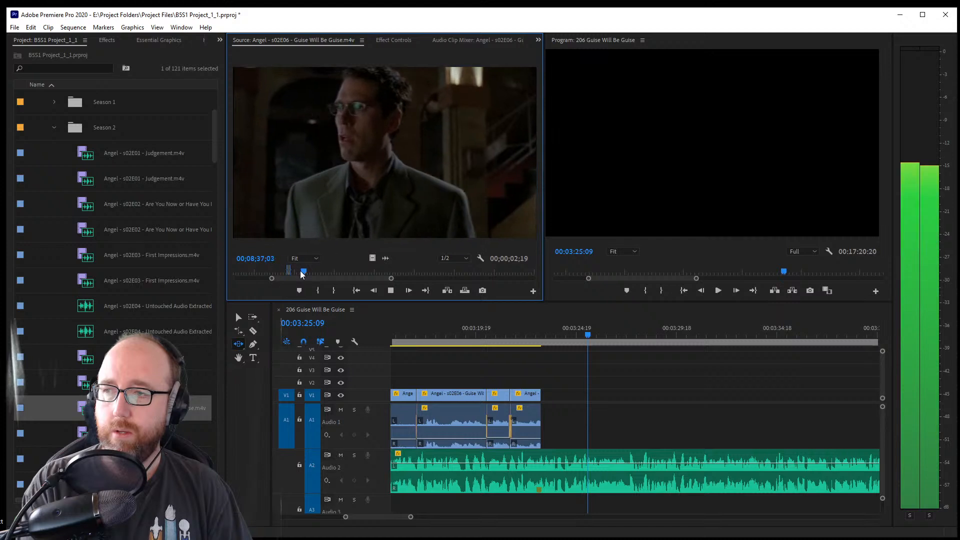
key(i)
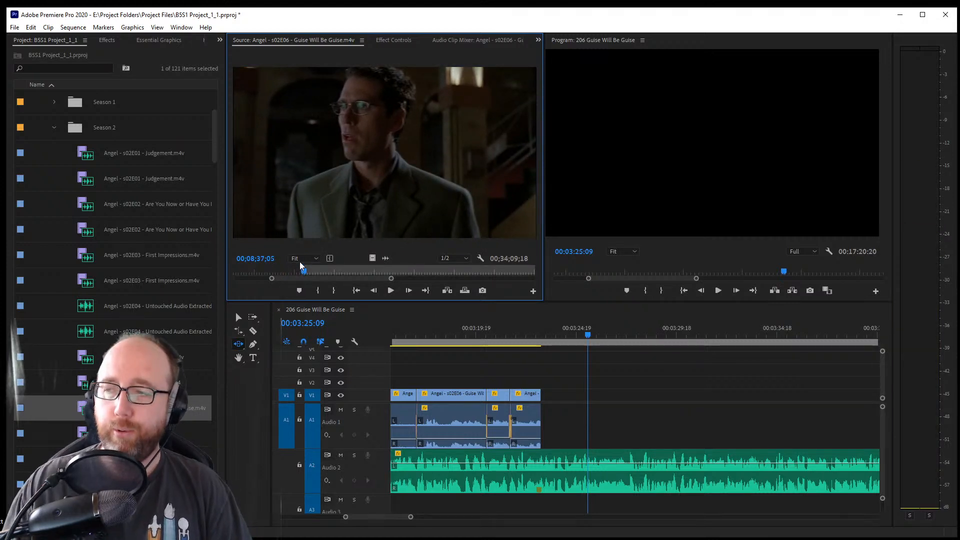
drag(364, 189, 515, 441)
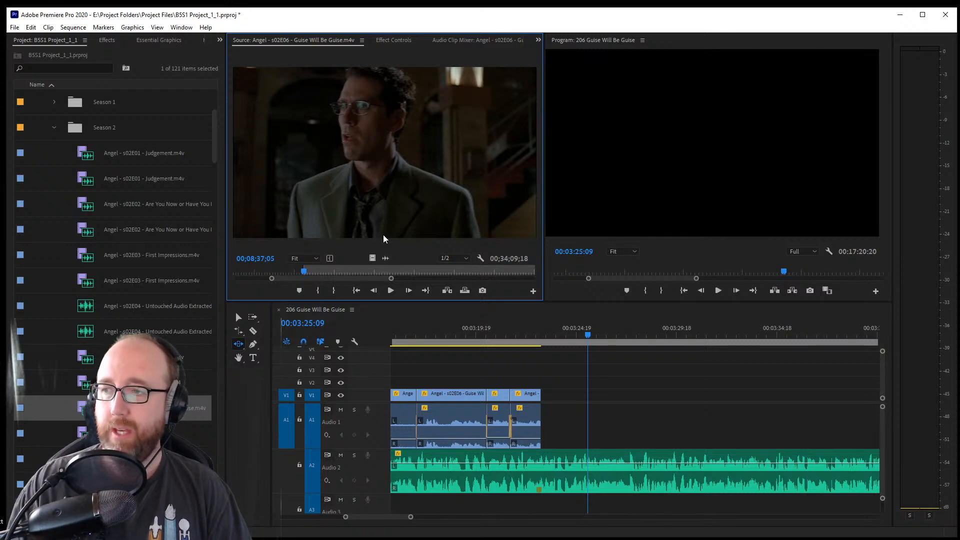
Mark the source shot of the man in glasses, ending at 00;08;35;23, and place it on V1 and Audio 1 ending at 00:03:25:09
key(j)
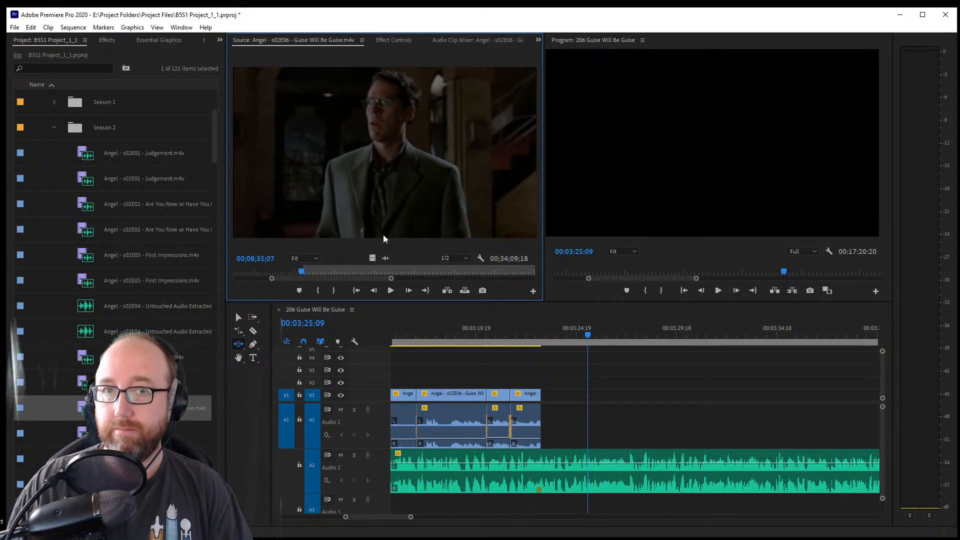
key(l)
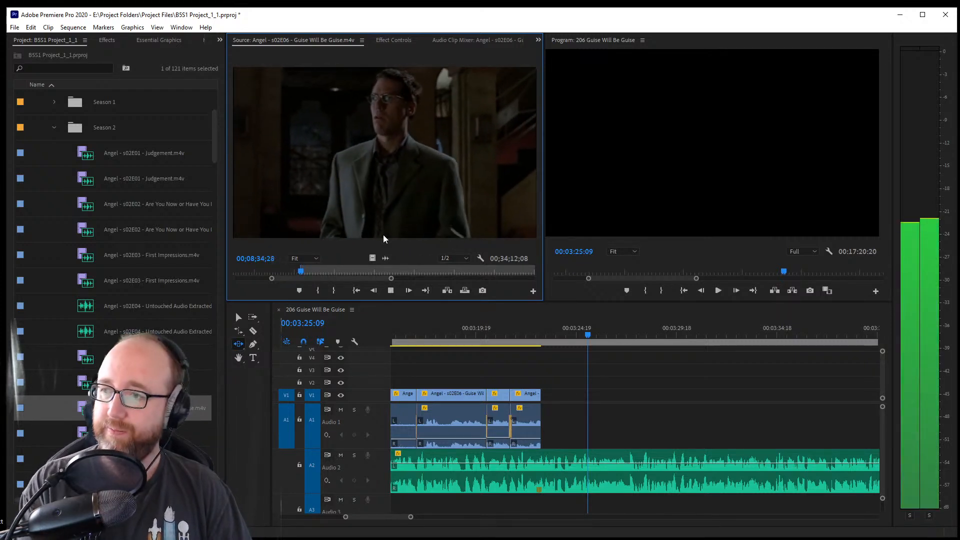
key(k)
key(o)
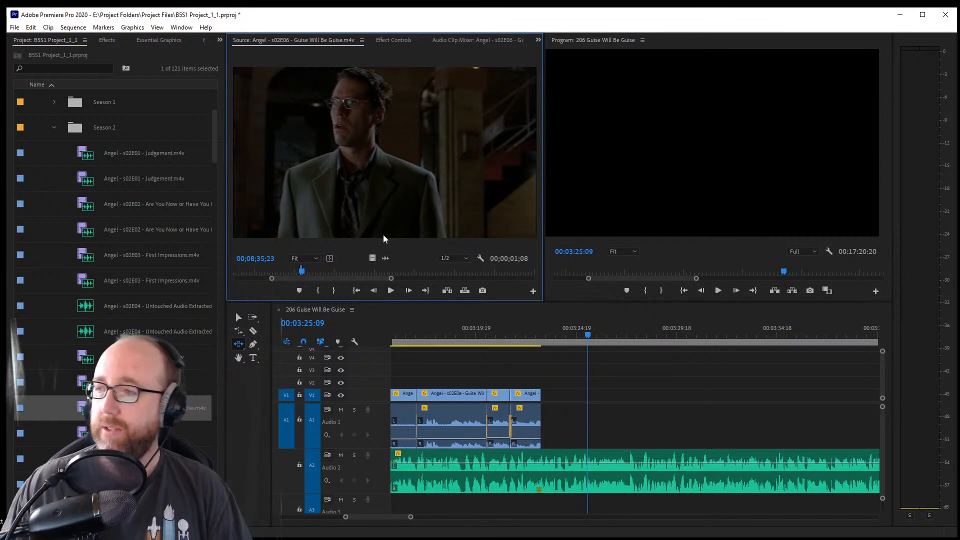
drag(597, 334, 563, 396)
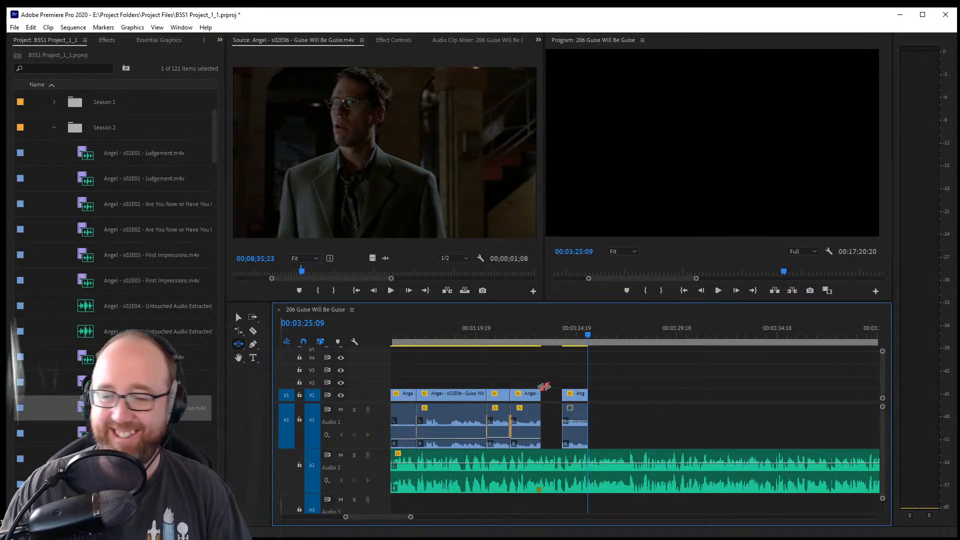
Extend the new clip's start back to meet the preceding clip and add an audio transition at that cut
click(239, 317)
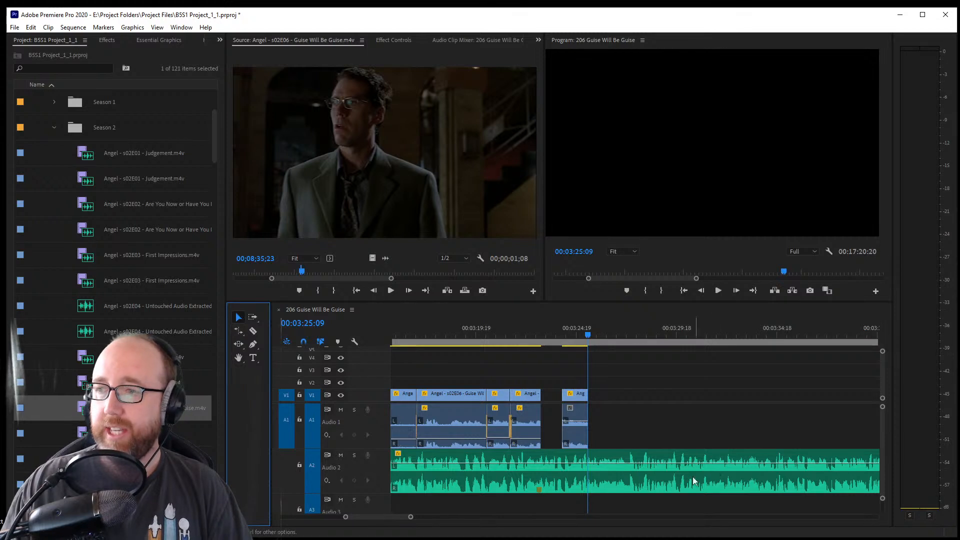
click(567, 394)
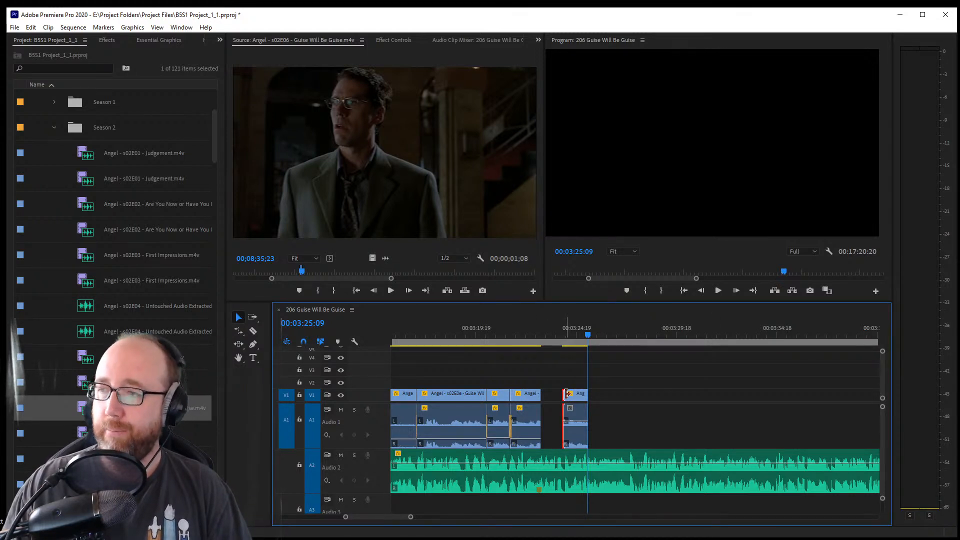
drag(565, 396, 542, 395)
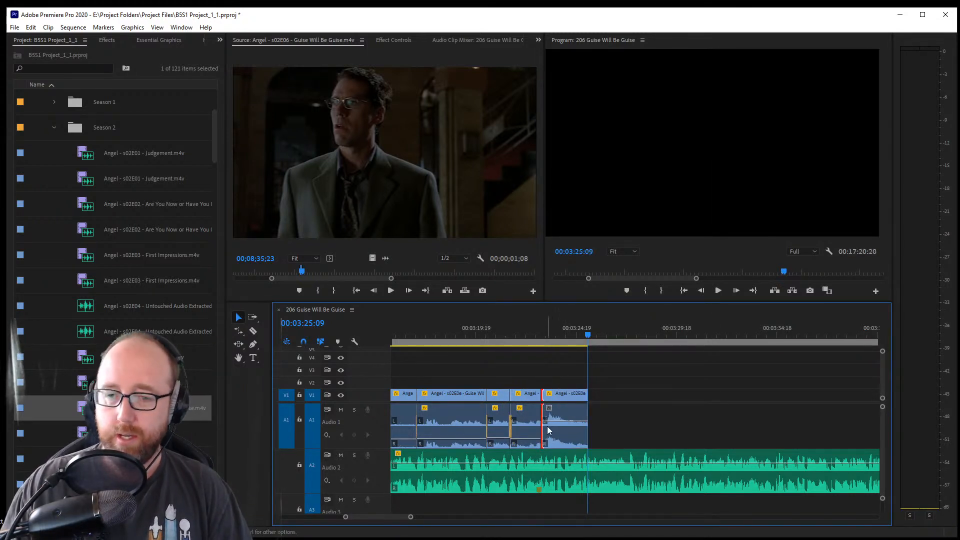
click(537, 436)
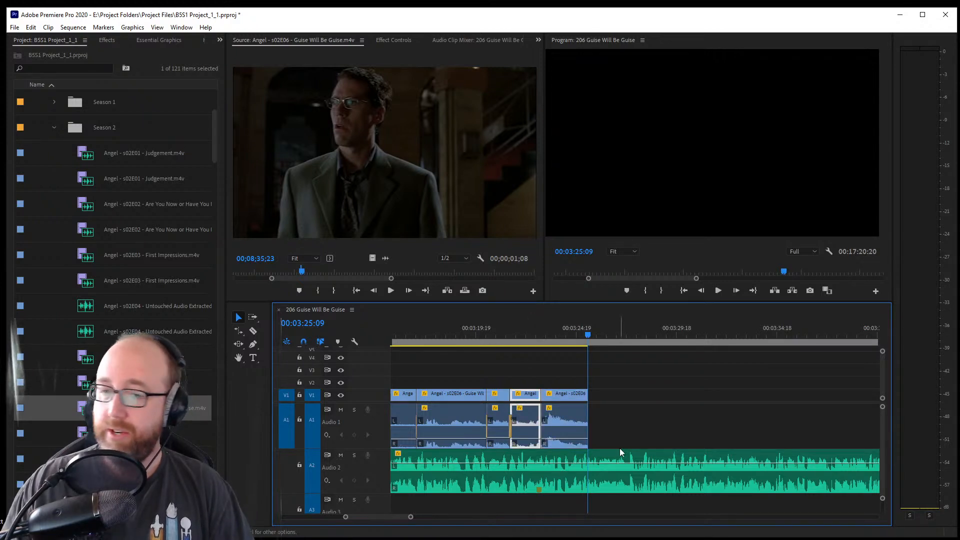
click(671, 395)
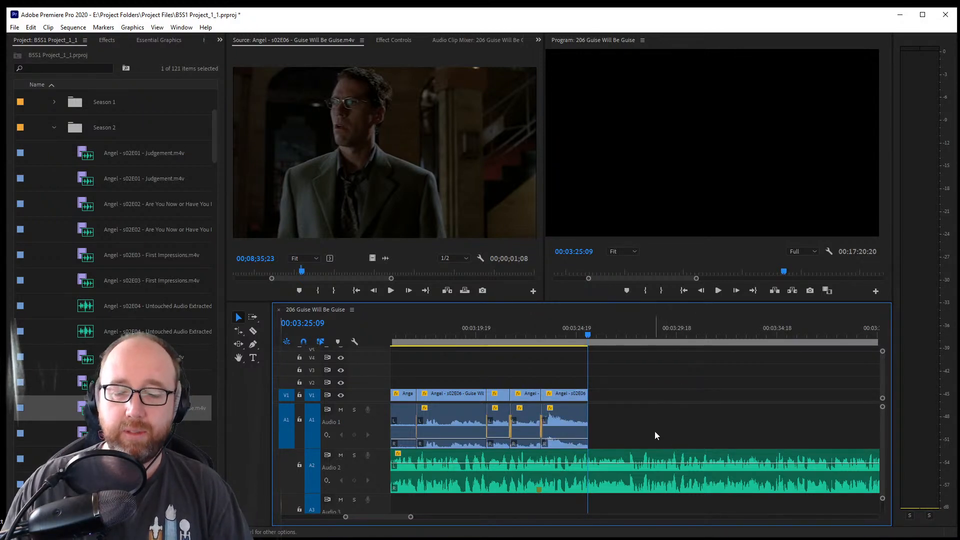
click(683, 415)
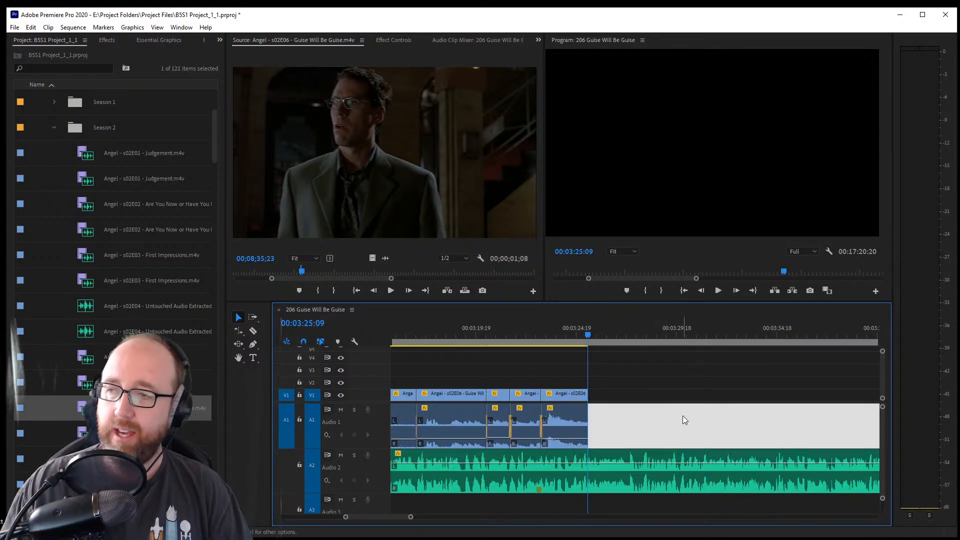
Play back the sequence from just before the three newest short clips to check the cuts against the narration
click(483, 386)
click(485, 334)
key(space)
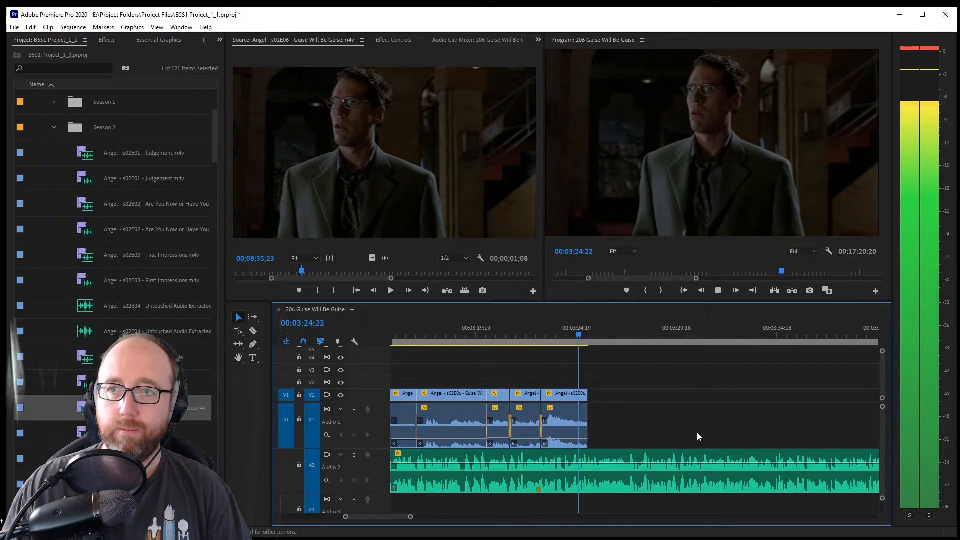
Unlink the video and audio of the last clip, trim off its opening frames, and fill its video out to the audio's end with later footage
key(space)
drag(545, 330, 561, 331)
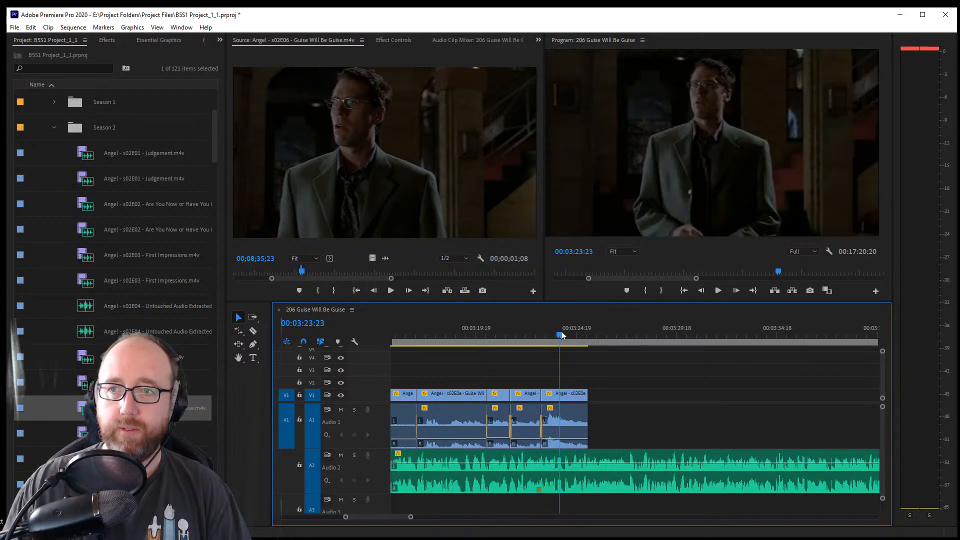
right_click(560, 394)
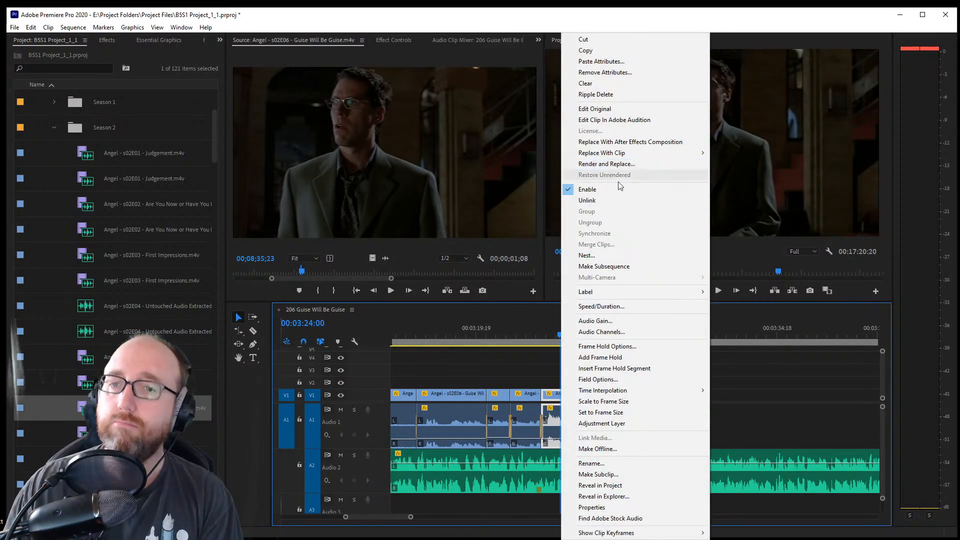
click(600, 200)
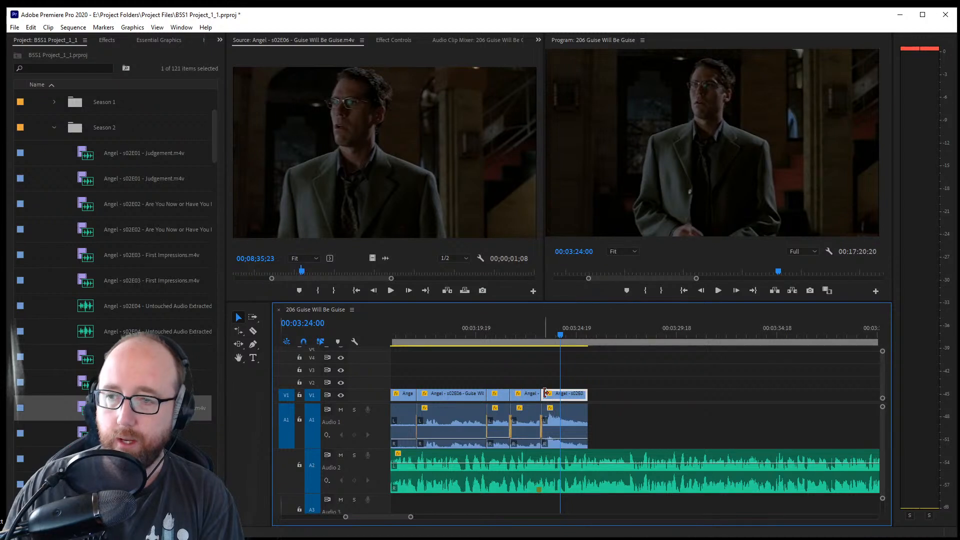
mouse_move(545, 393)
mouse_down()
mouse_move(566, 394)
mouse_move(556, 398)
mouse_up()
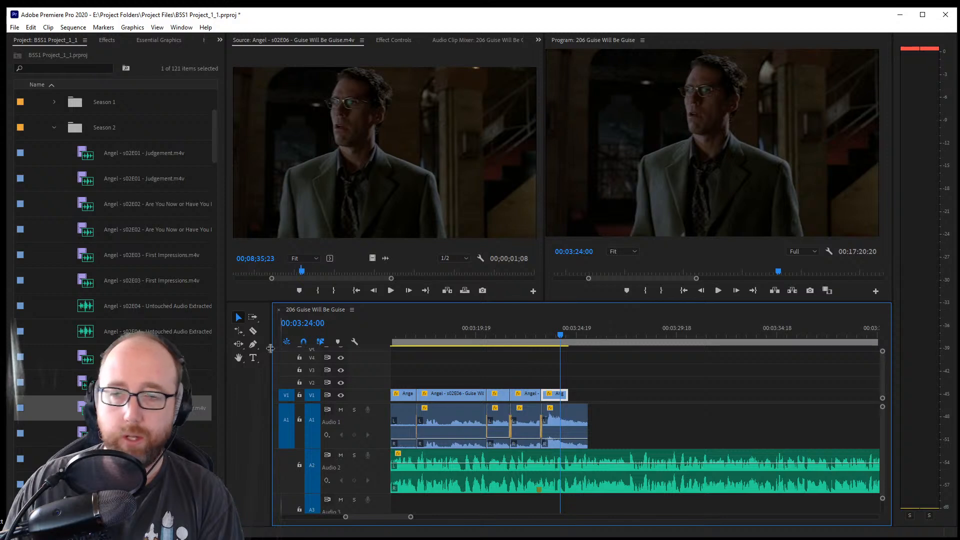
drag(564, 395, 586, 399)
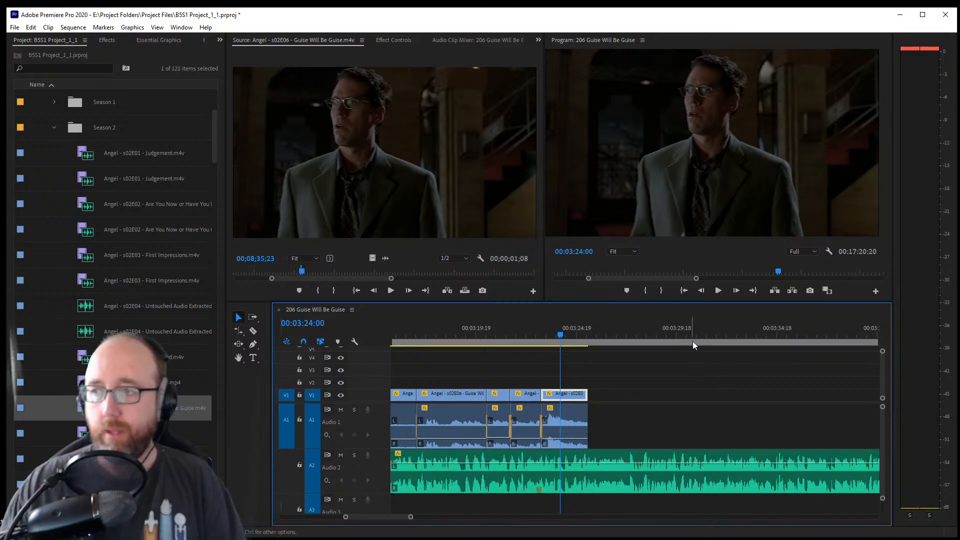
Play the sequence from just before the last clip to 00:03:29:23 to hear the following narration, and save the project
click(535, 336)
key(space)
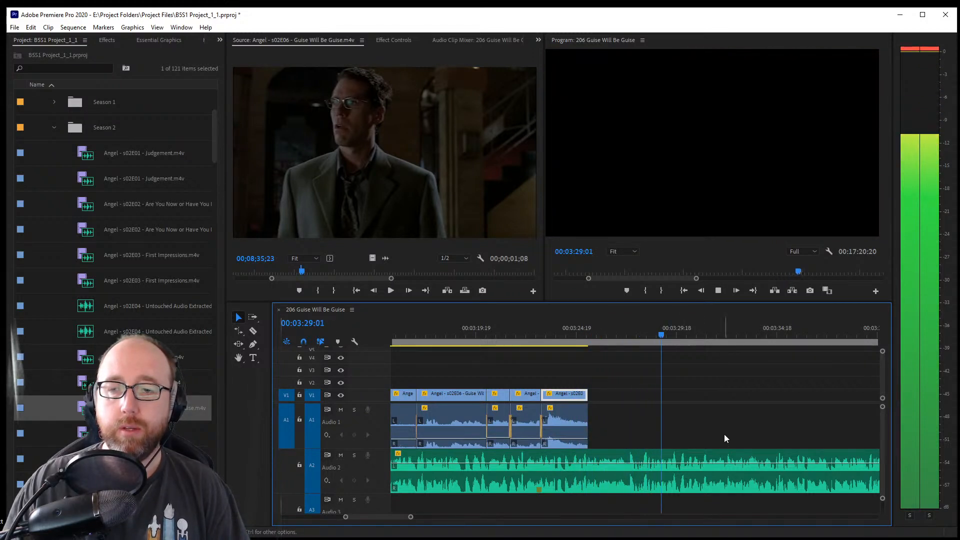
key(space)
key(ctrl+s)
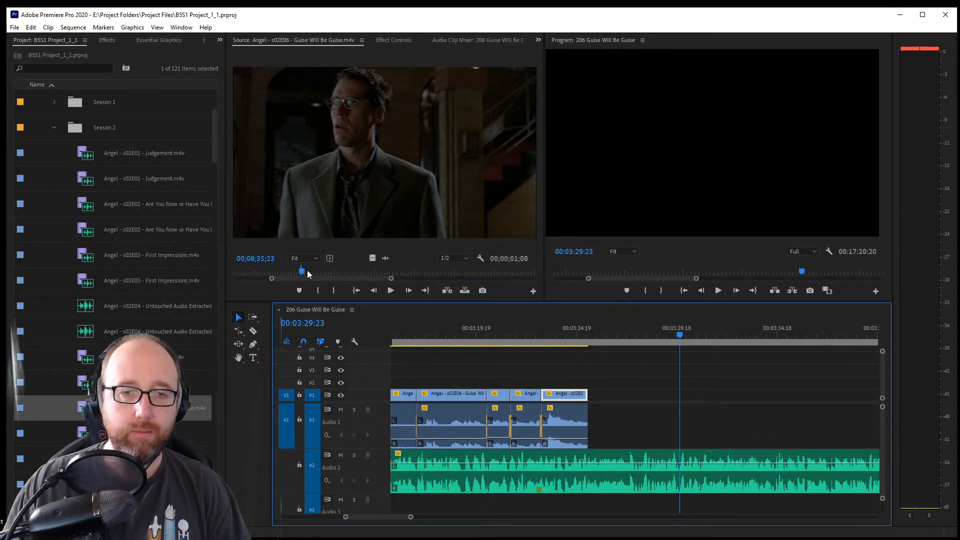
Mark a 00;00;04;08 source excerpt ending around 00;08;55;05, place it on V1 and Audio 1 from the last clip to 00:03:29:23, and save
mouse_move(307, 270)
mouse_down()
mouse_move(353, 271)
mouse_move(315, 276)
mouse_move(323, 279)
mouse_up()
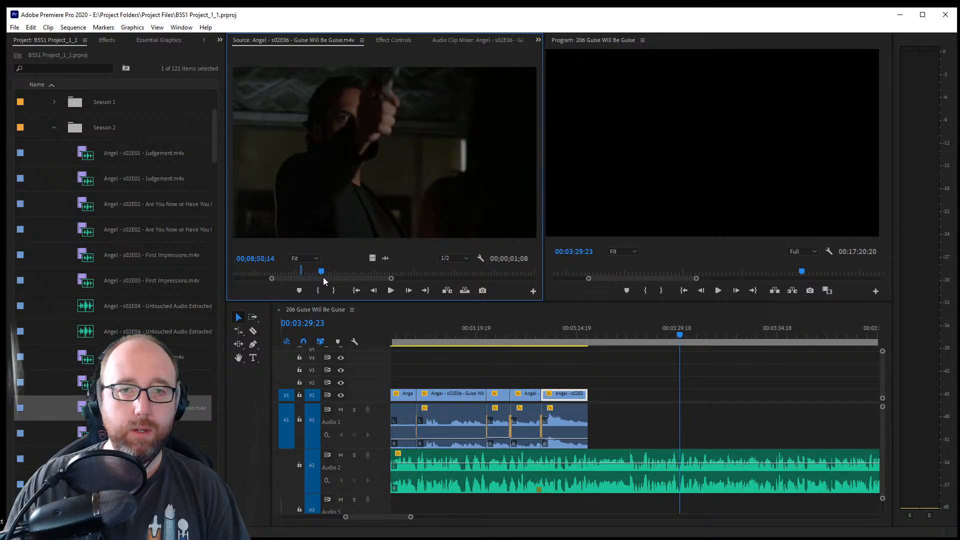
key(space)
key(i)
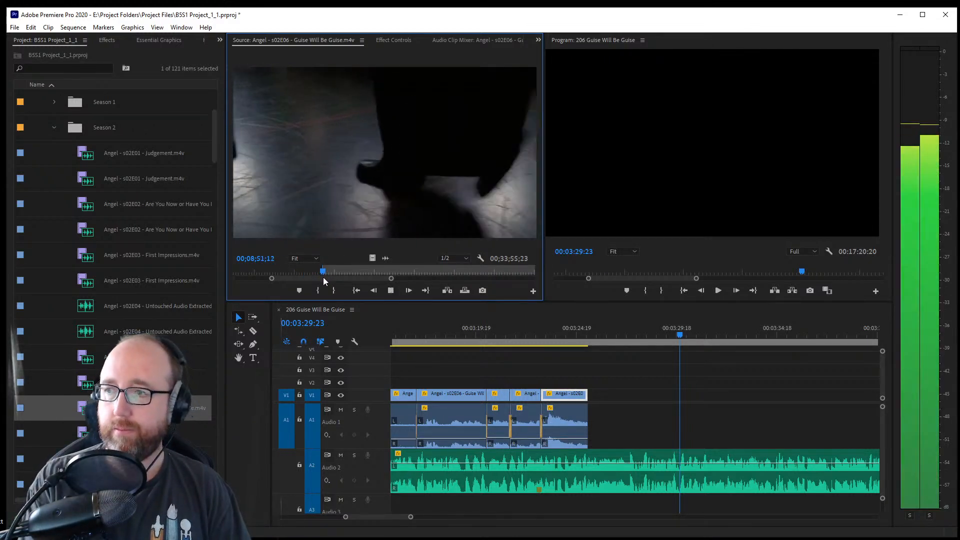
key(space)
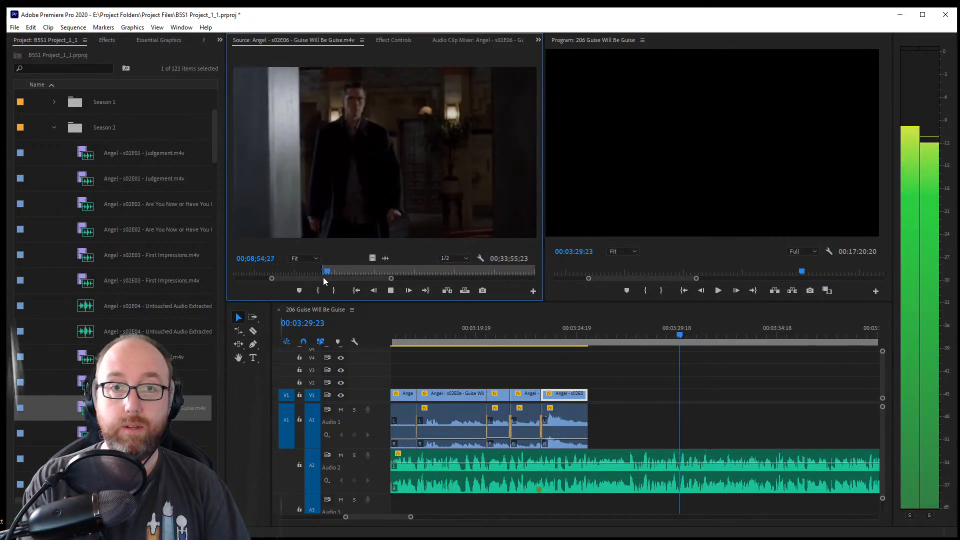
key(o)
key(space)
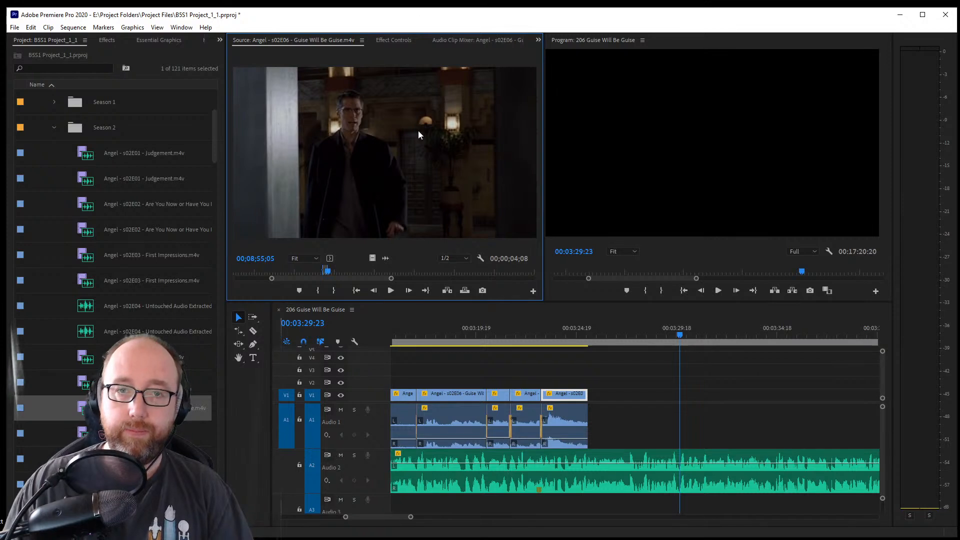
drag(419, 135, 679, 396)
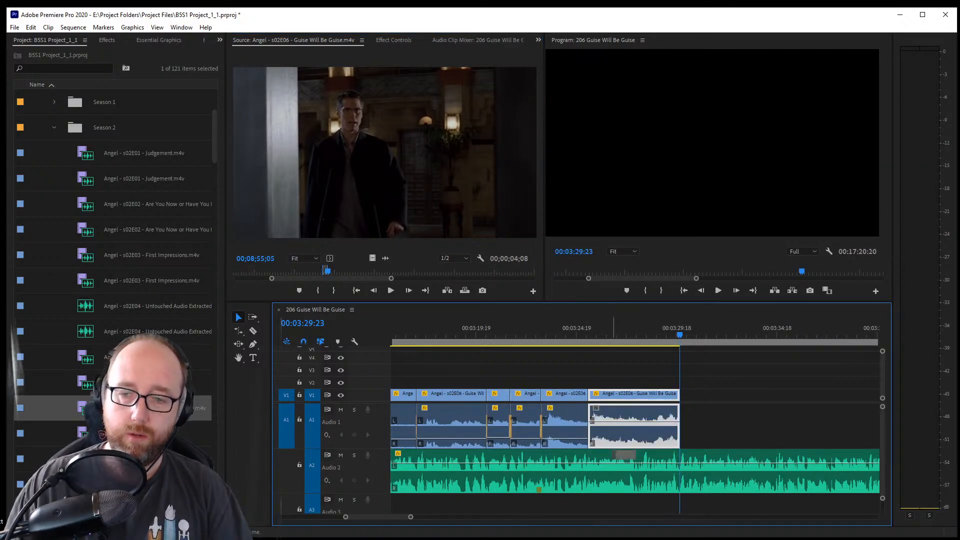
key(ctrl+s)
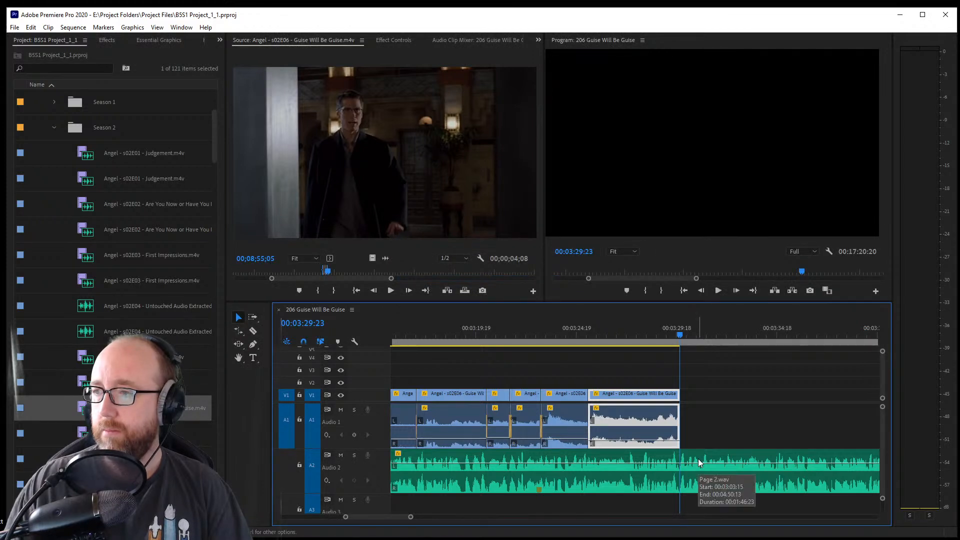
Open the Season 1 episode "Angel - S01E13 - She.m4v" as the source clip
scroll(107, 352, up, 4)
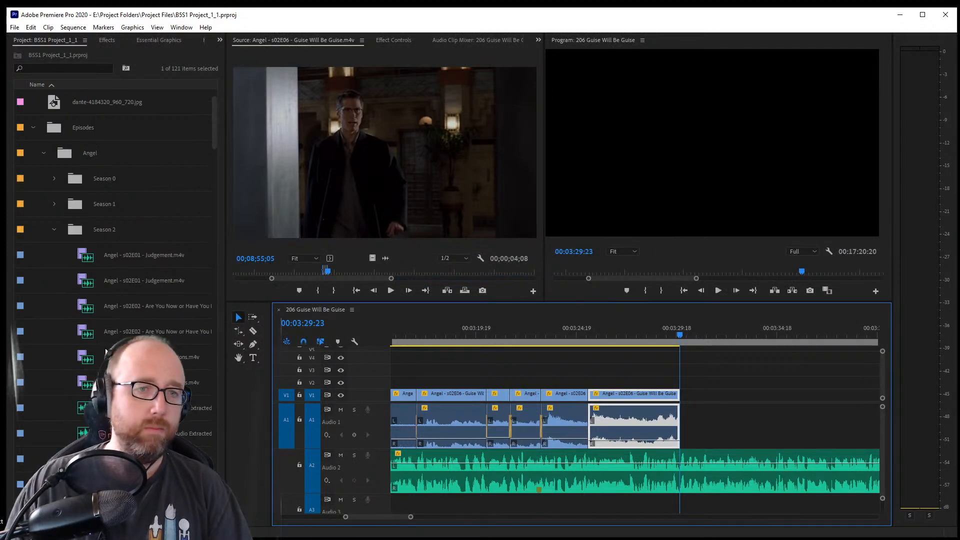
click(54, 204)
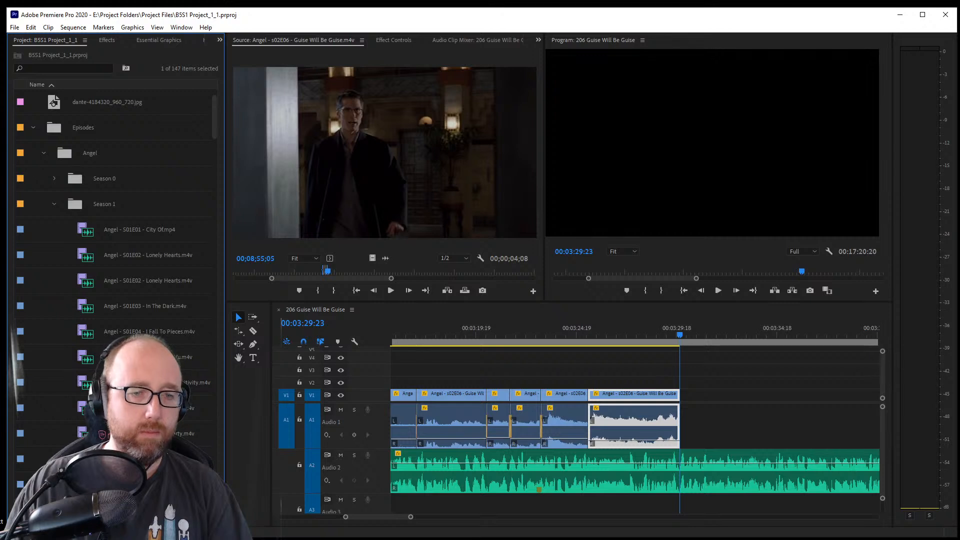
scroll(211, 444, down, 4)
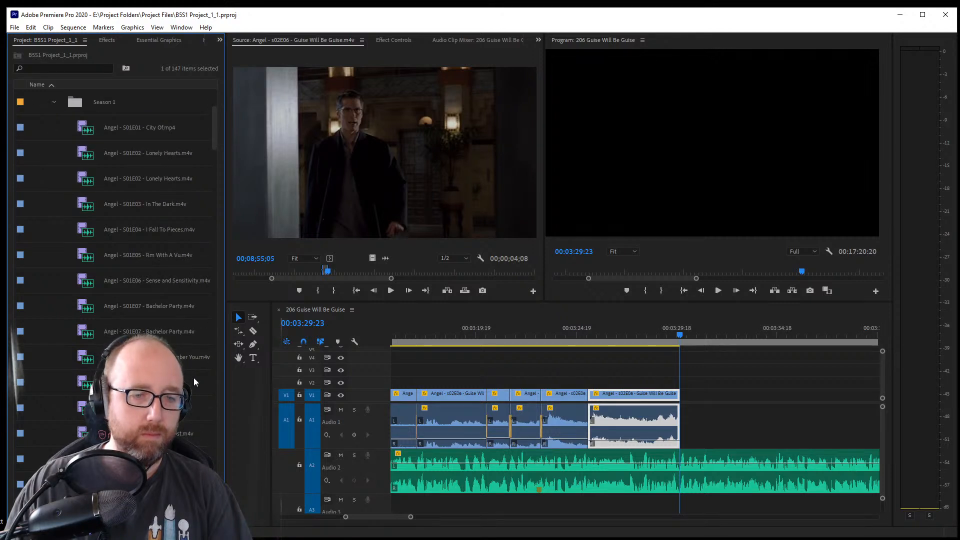
scroll(195, 382, down, 1)
double_click(193, 458)
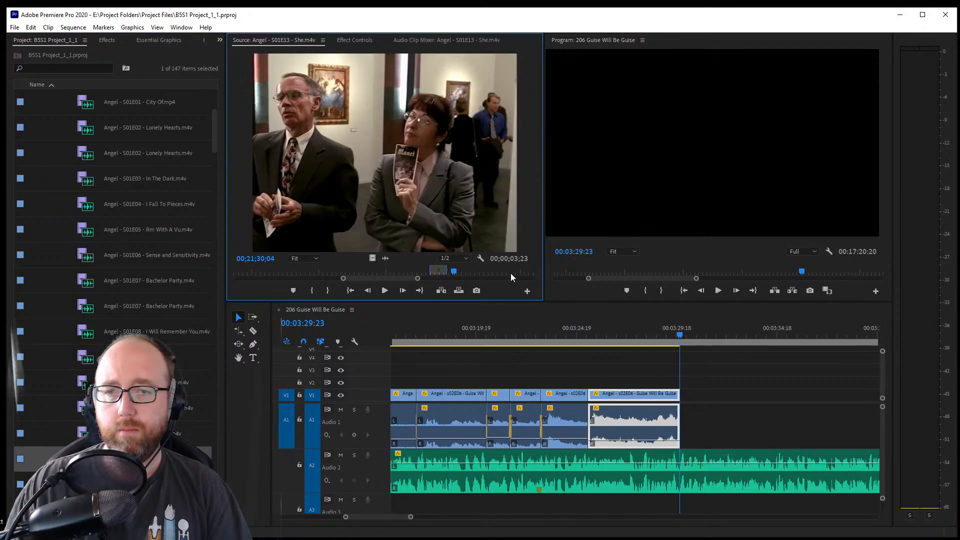
Review the scene between Angel and the tattooed woman in "She", between about 00;42;43 and 00;43;24, for usable footage
click(508, 273)
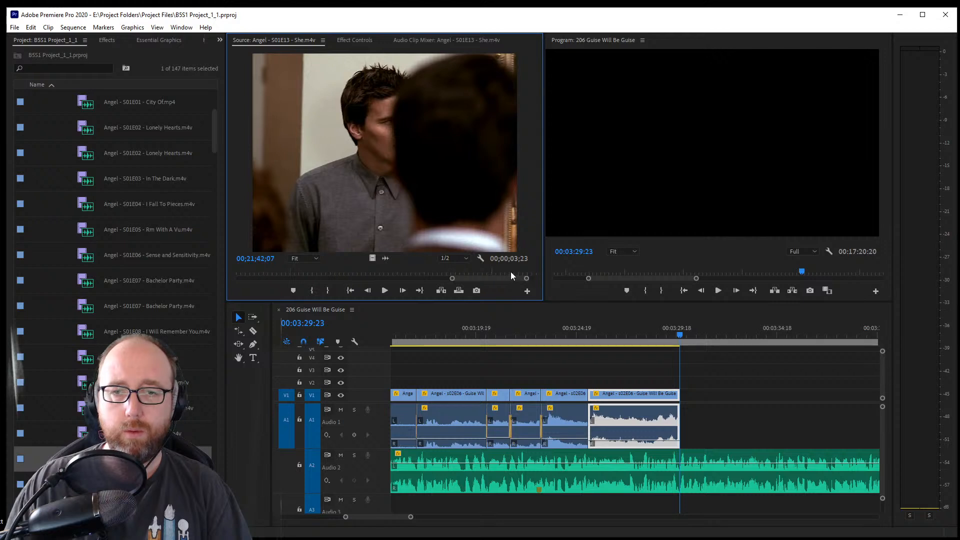
drag(510, 273, 487, 274)
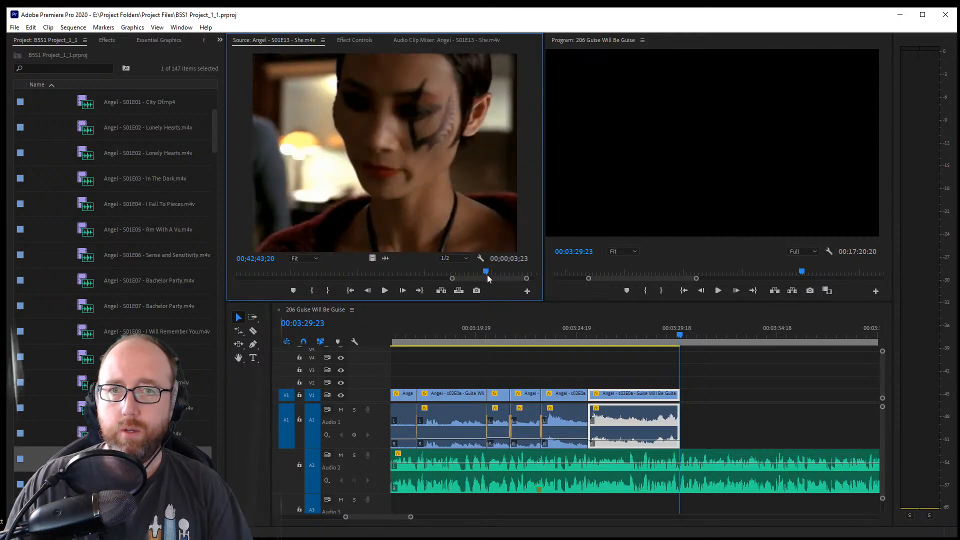
key(space)
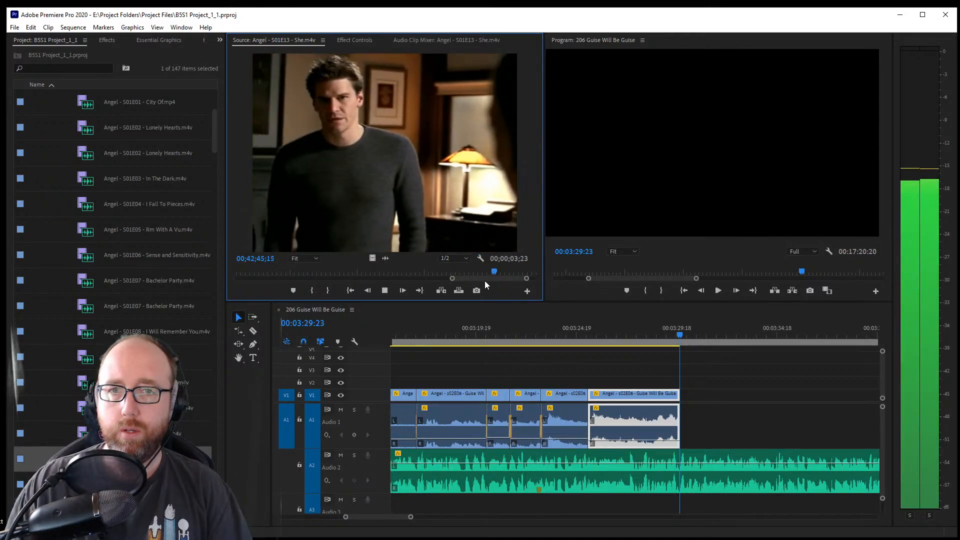
drag(495, 277, 539, 278)
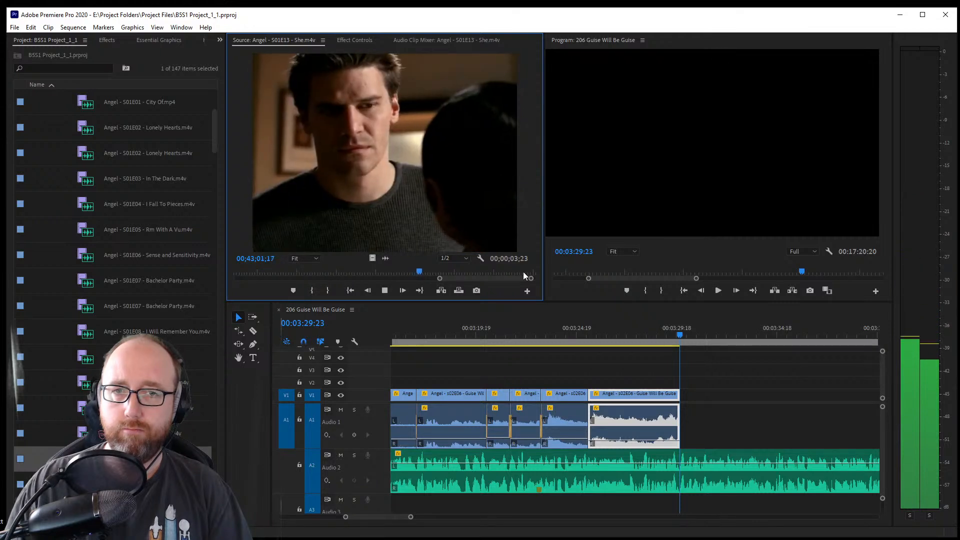
key(space)
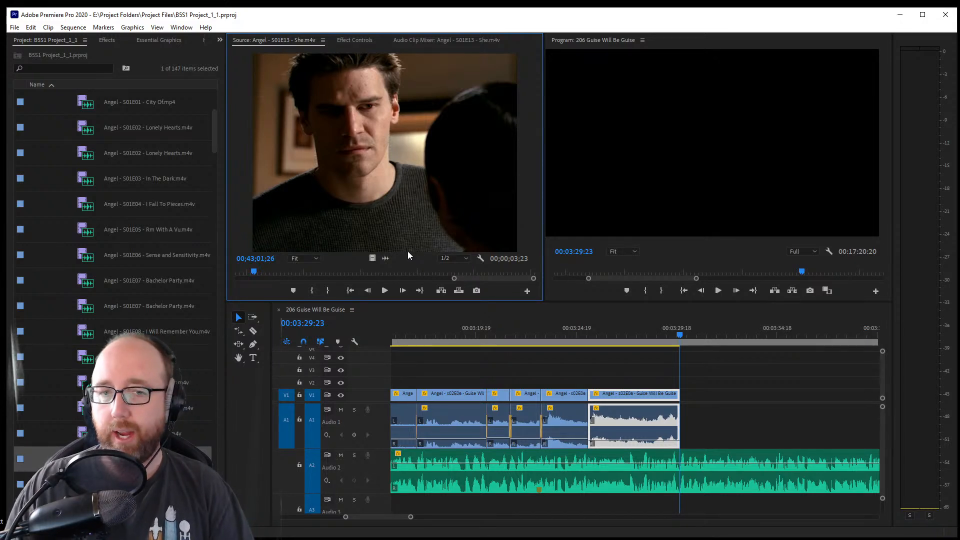
key(space)
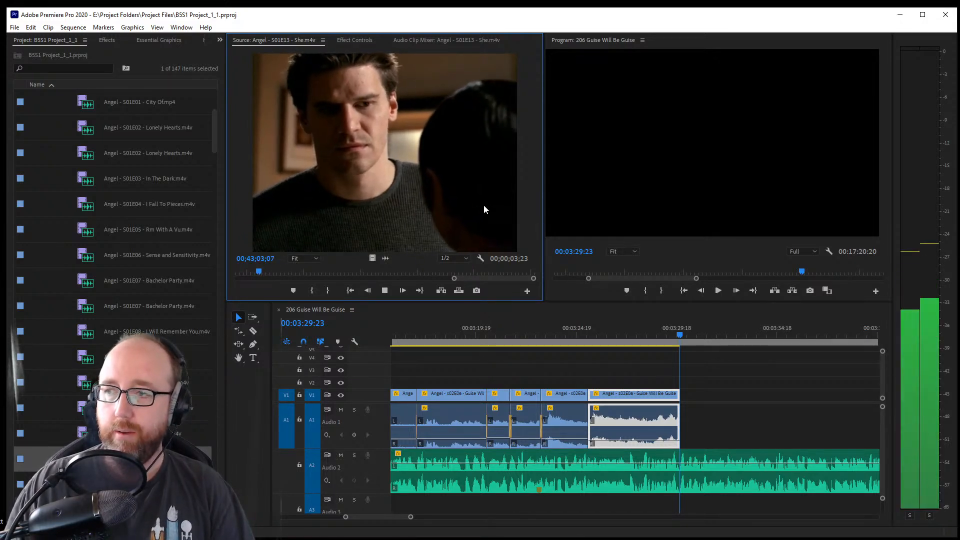
click(306, 271)
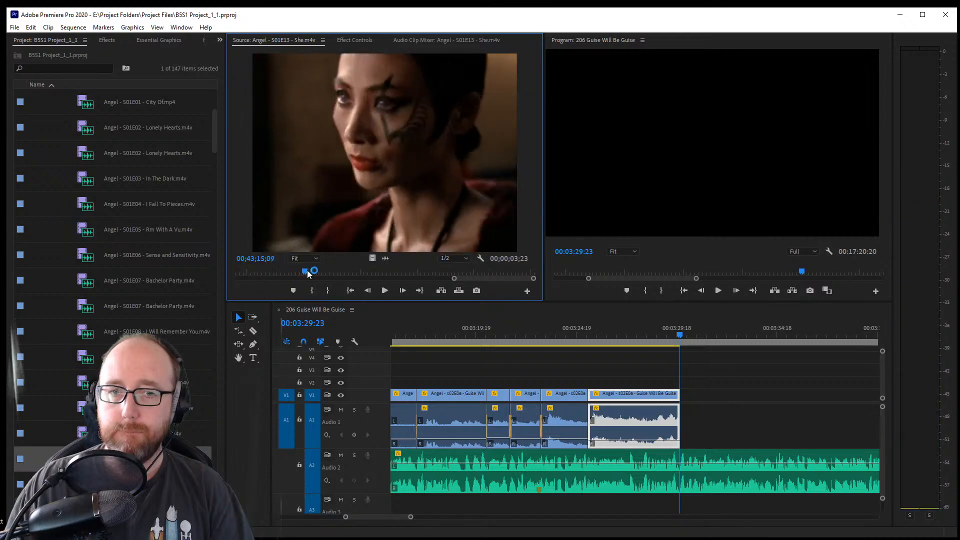
drag(308, 272, 259, 286)
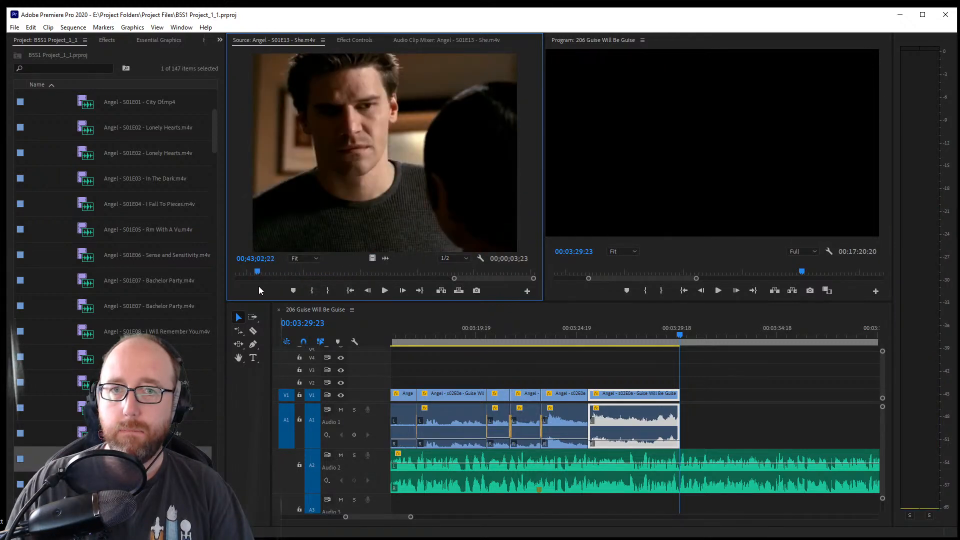
key(space)
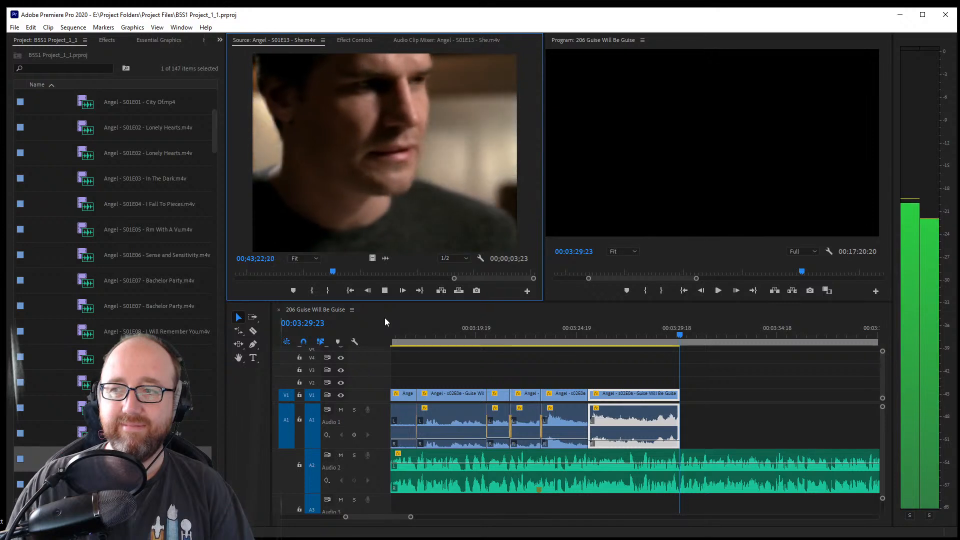
key(space)
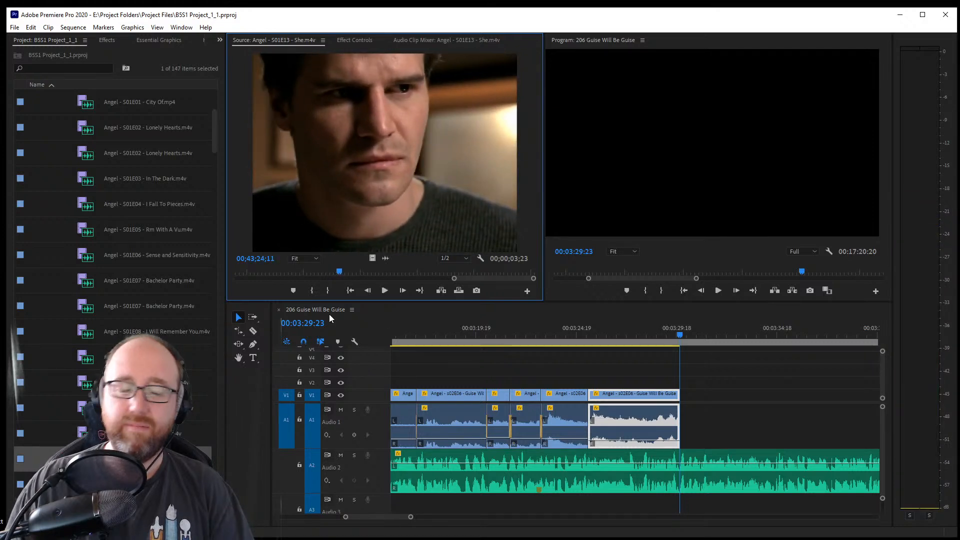
Collapse the Season 1 bin and load the Season 2 episode "Guise Will Be Guise" as the source clip again
scroll(43, 163, up, 3)
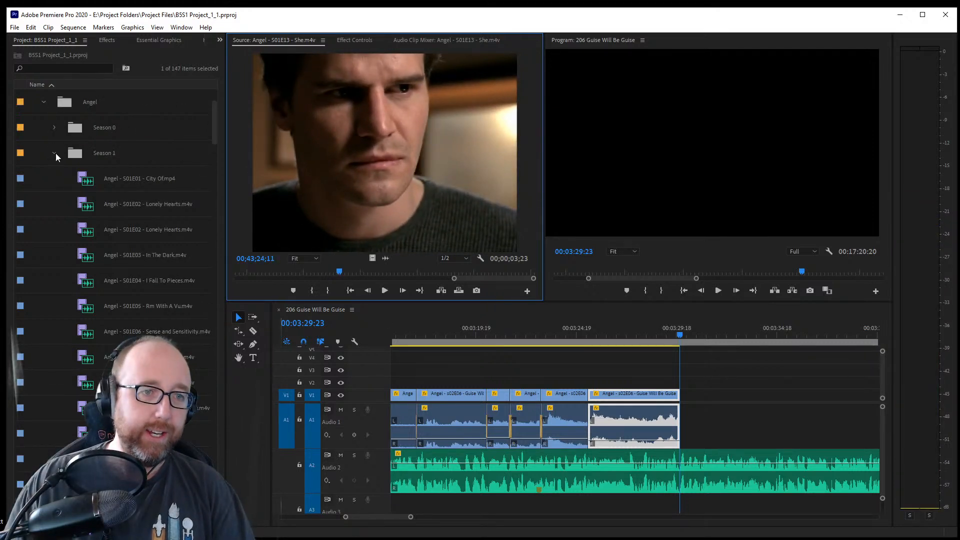
click(54, 153)
scroll(196, 326, down, 3)
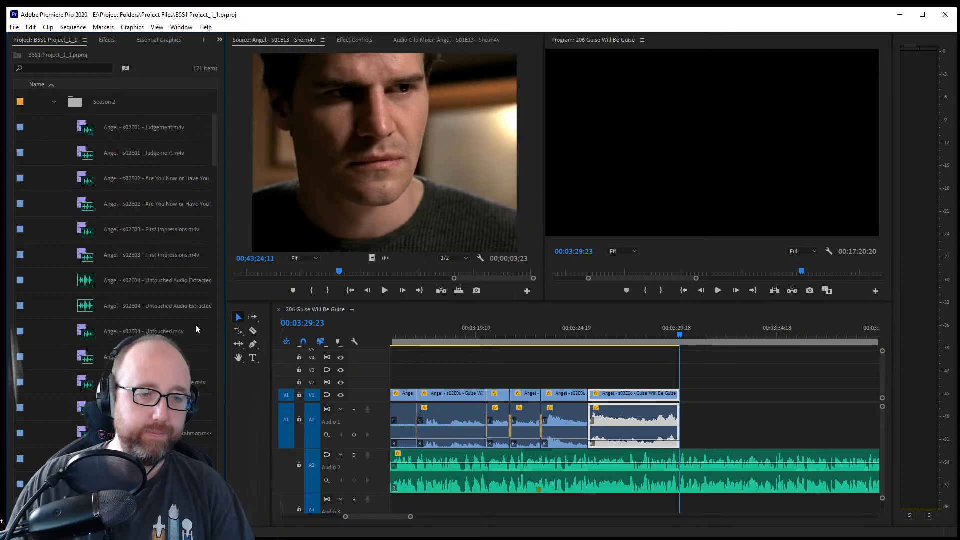
double_click(195, 382)
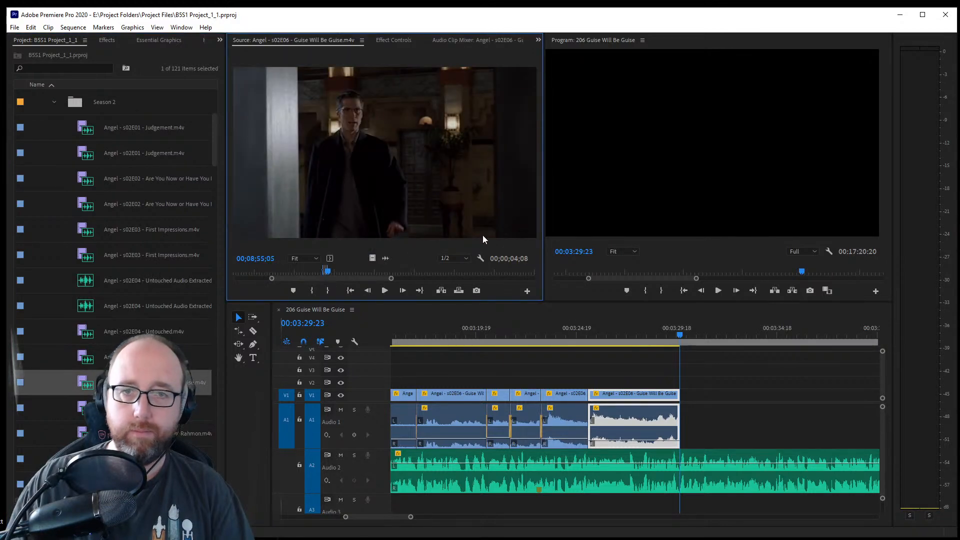
Apply the default transition at the audio cut between the last two clips and move the playhead back to 00:03:22:17
click(564, 367)
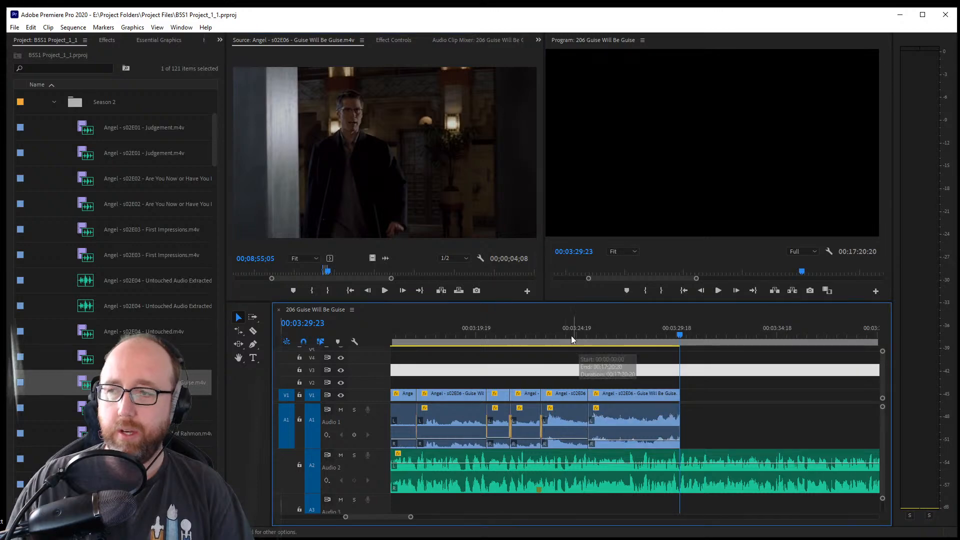
click(571, 335)
right_click(587, 431)
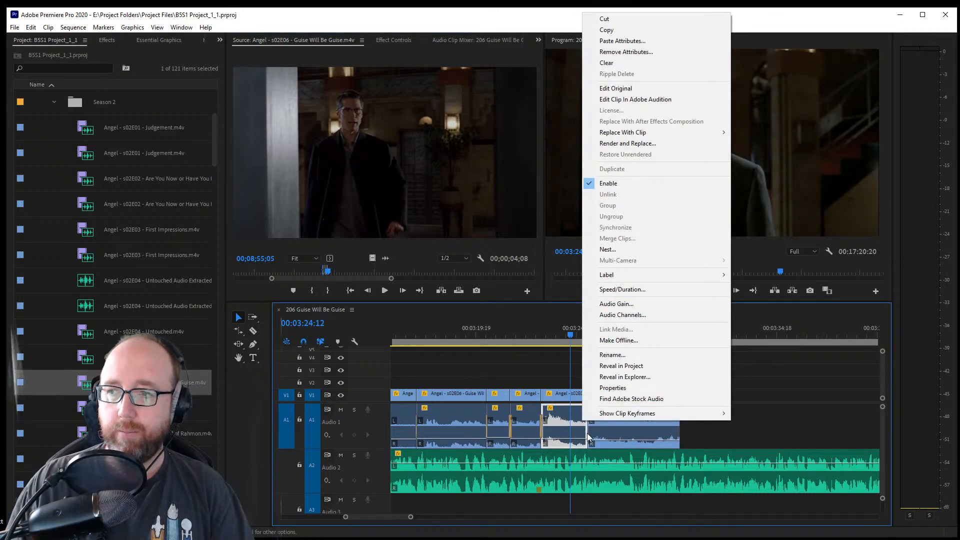
click(533, 383)
right_click(591, 425)
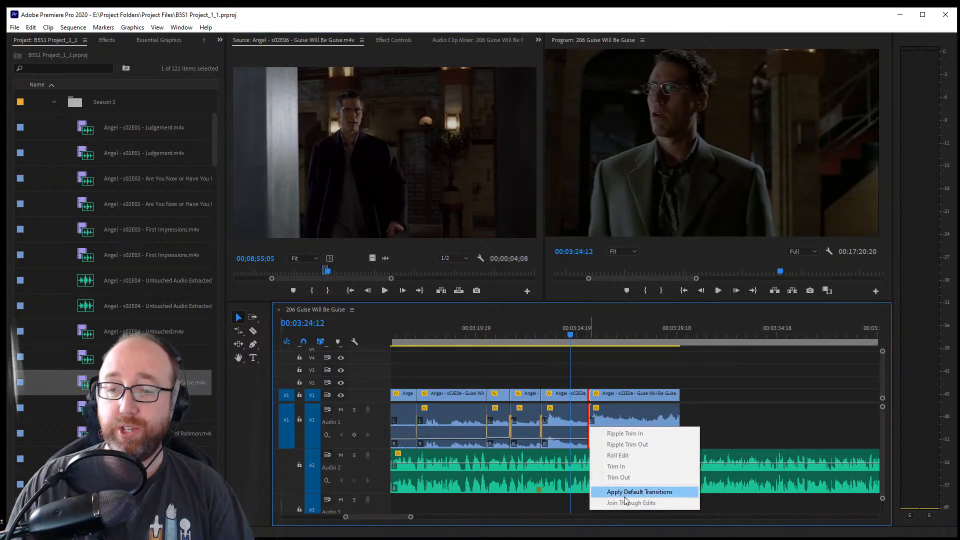
click(623, 489)
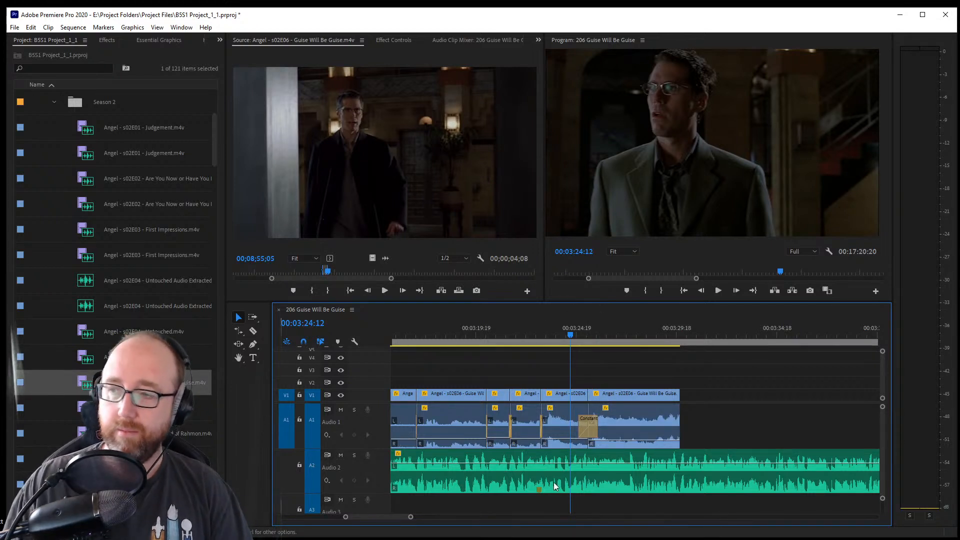
click(535, 338)
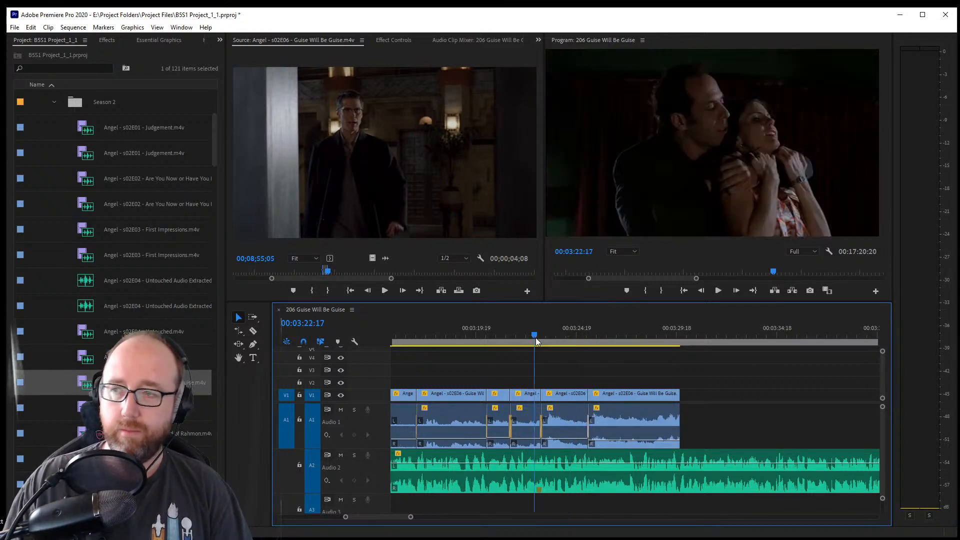
Play the sequence from 00:03:22:17 to 00:03:34:17 to check the edit against the narration, and save the project
key(space)
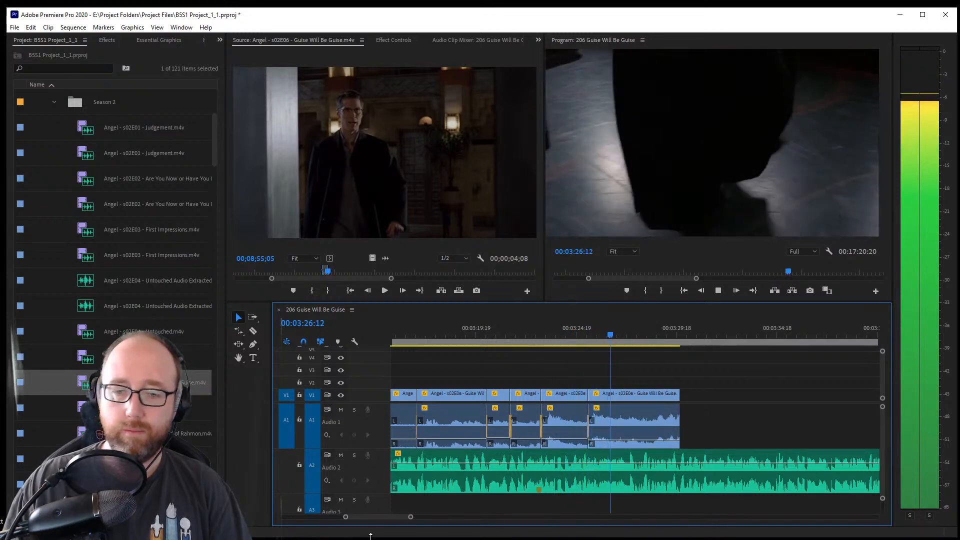
drag(388, 517, 391, 518)
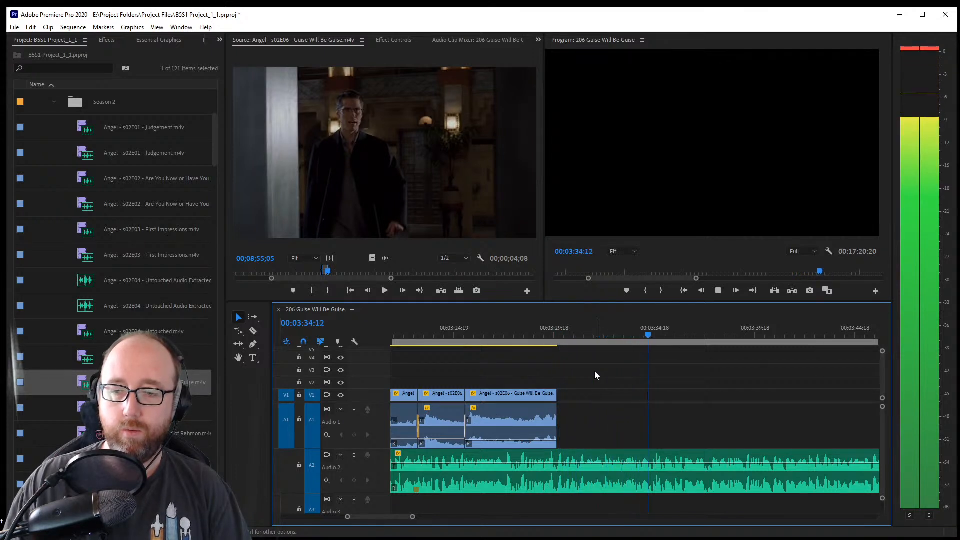
key(ctrl+s)
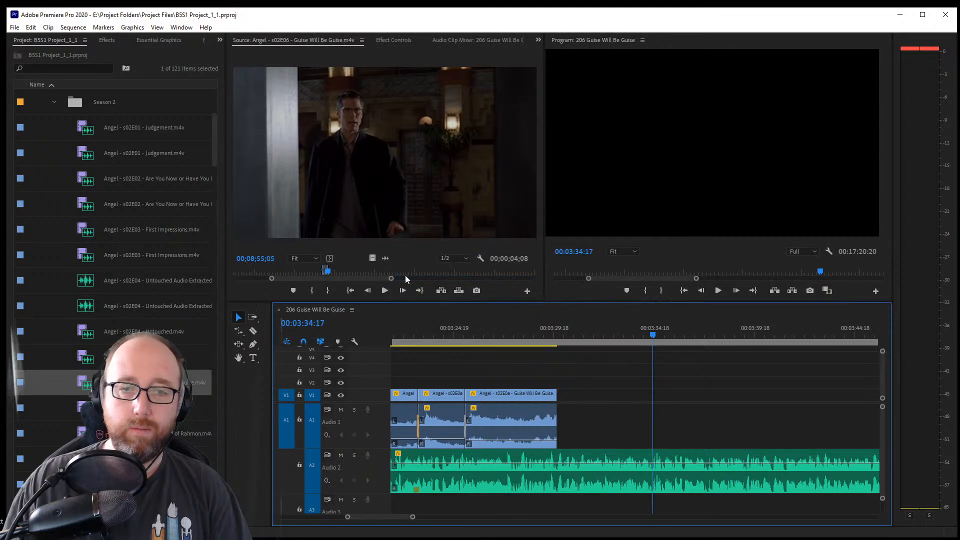
Expand the Season 1 bin of Angel to find another episode
click(323, 273)
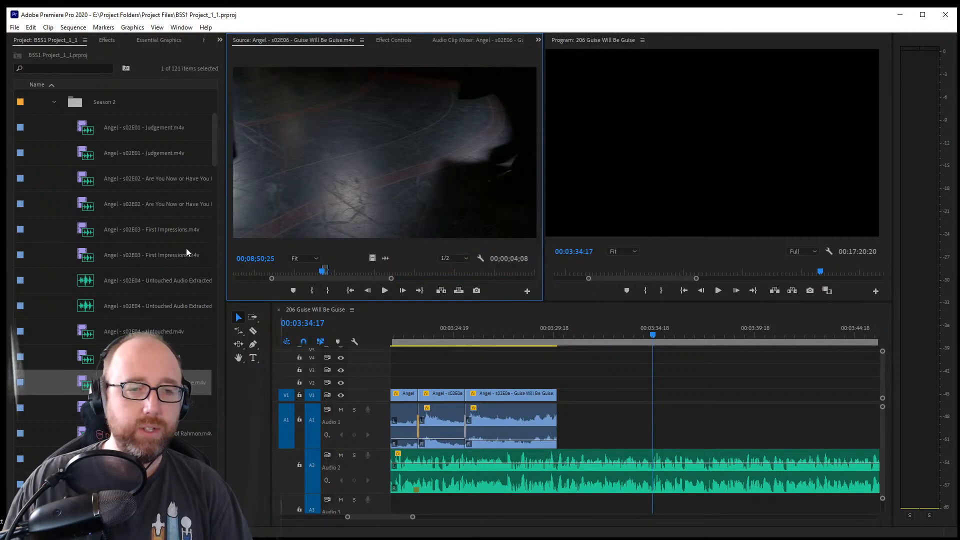
scroll(173, 315, down, 1)
scroll(173, 315, up, 5)
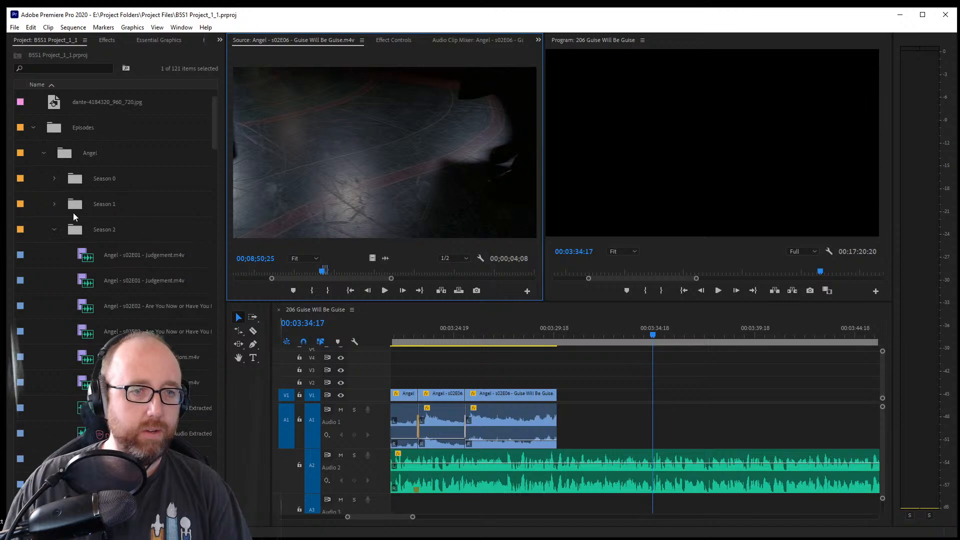
click(54, 204)
scroll(125, 255, down, 1)
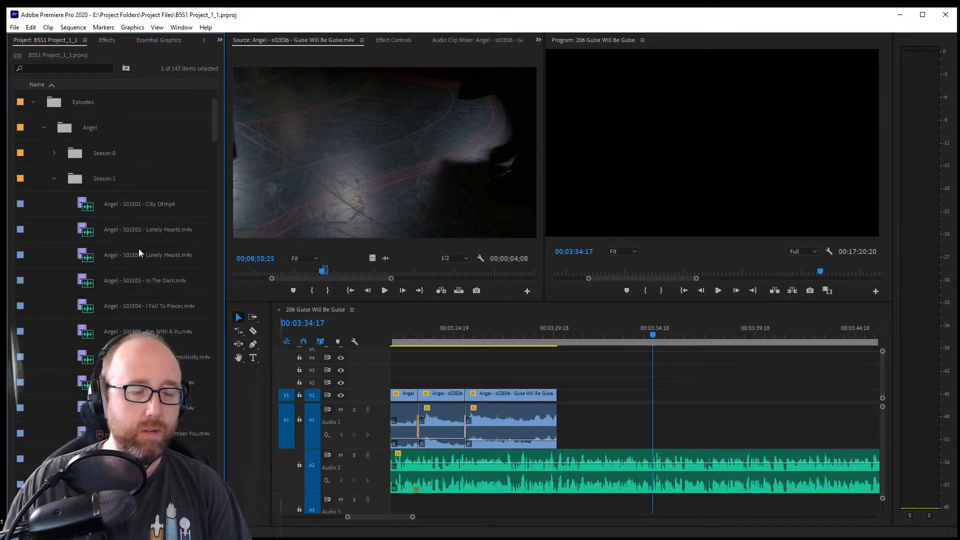
Split the narration at 00:03:34:17, shift everything after the cut about 6 seconds later on the timeline, and save the project
drag(641, 328, 652, 331)
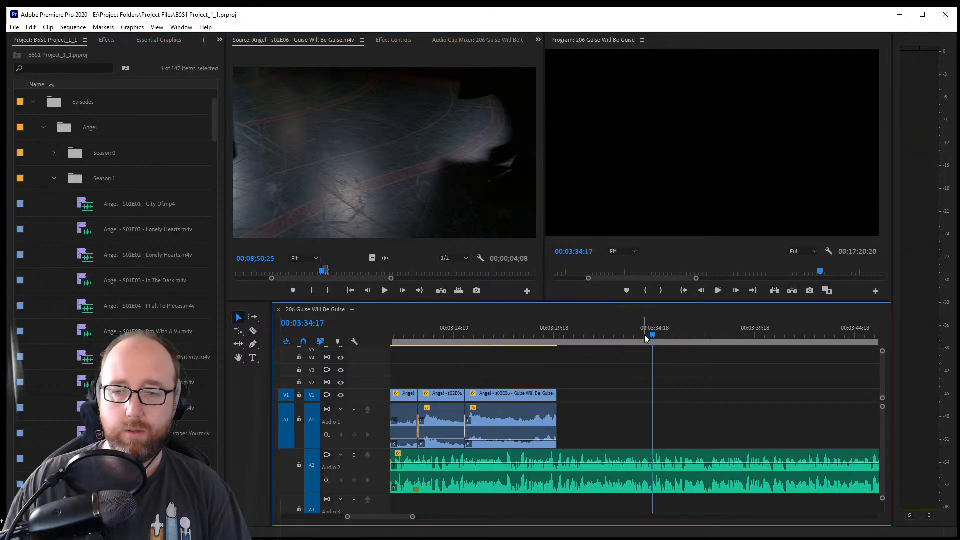
click(253, 331)
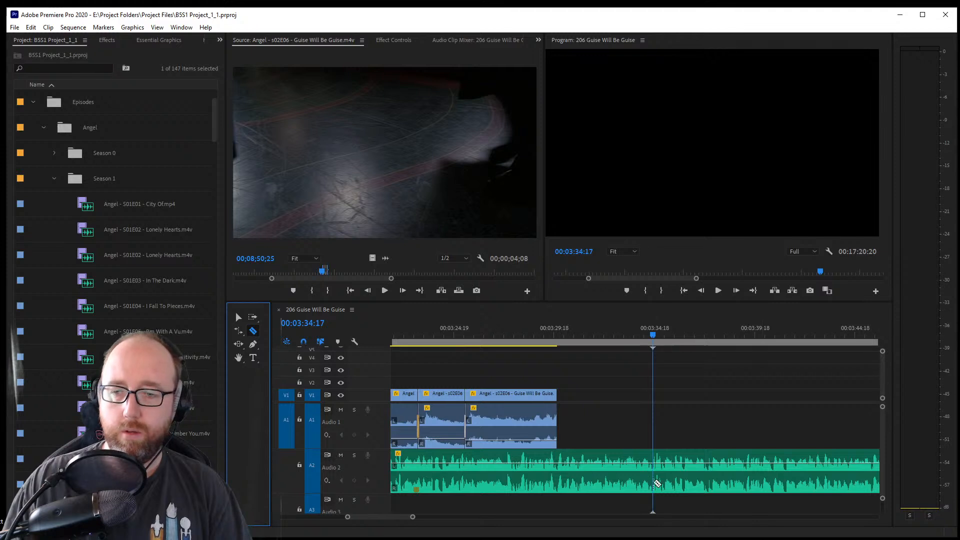
click(653, 475)
click(252, 316)
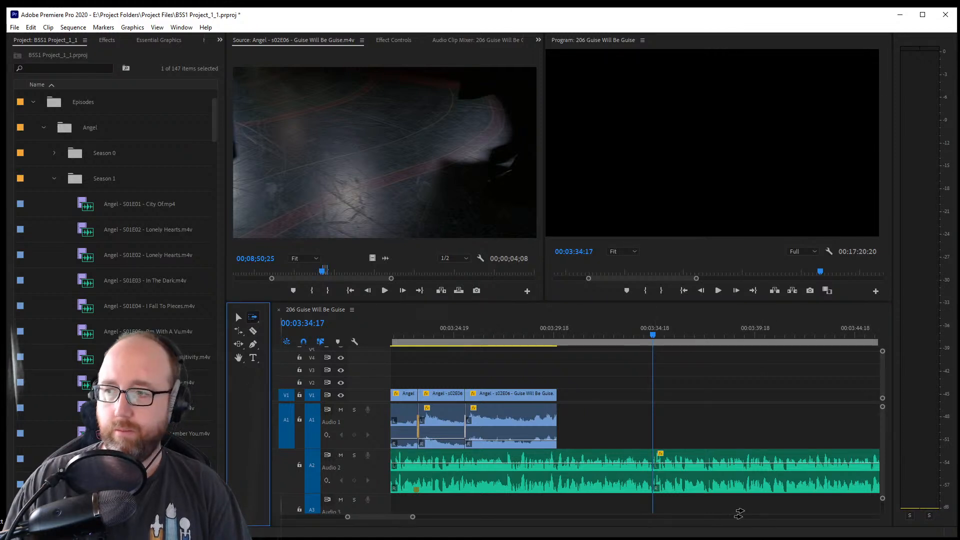
drag(716, 472, 831, 473)
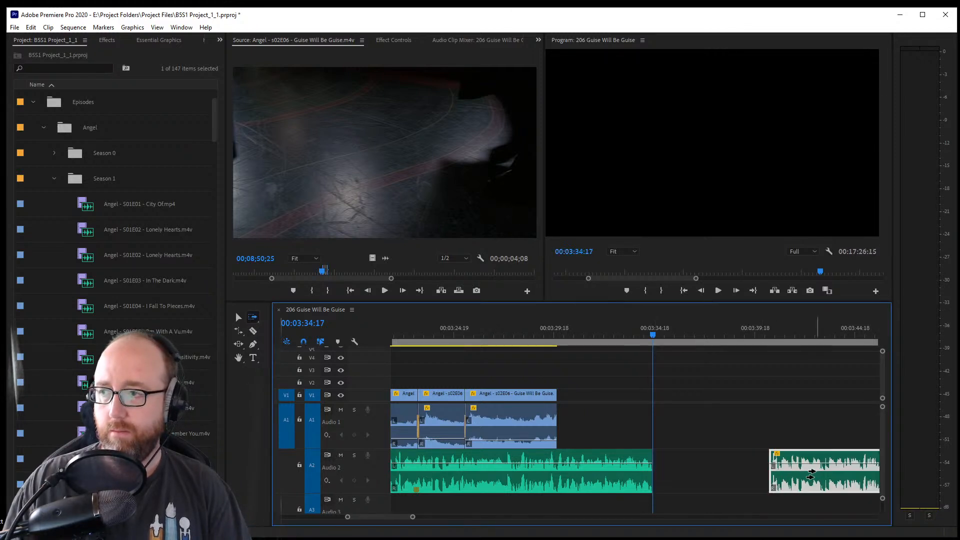
key(ctrl+s)
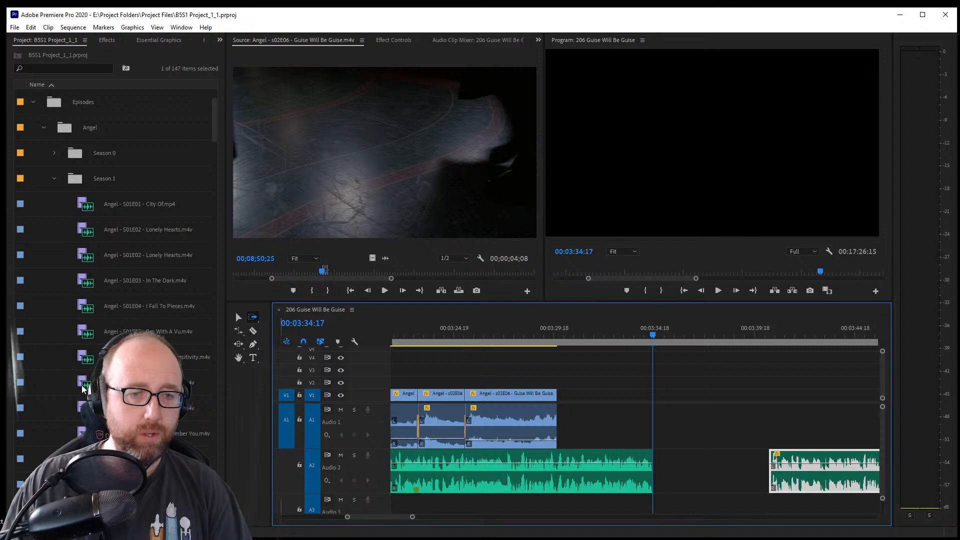
Load "Angel - S01E04 - I Fall To Pieces.m4v" as the source clip and find the coat-swirling doorway shot around 00;02;52
double_click(80, 363)
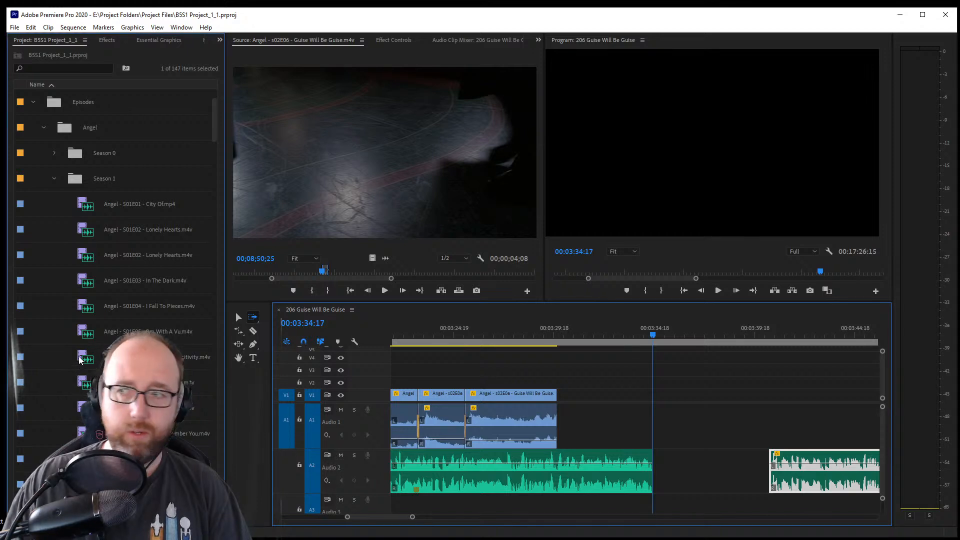
double_click(70, 309)
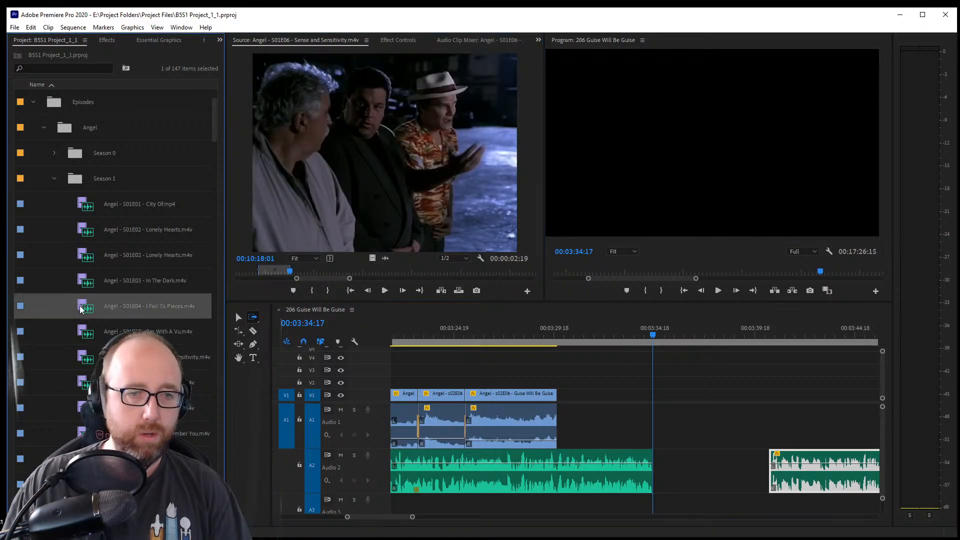
drag(246, 272, 275, 275)
key(space)
key(space)
key(space)
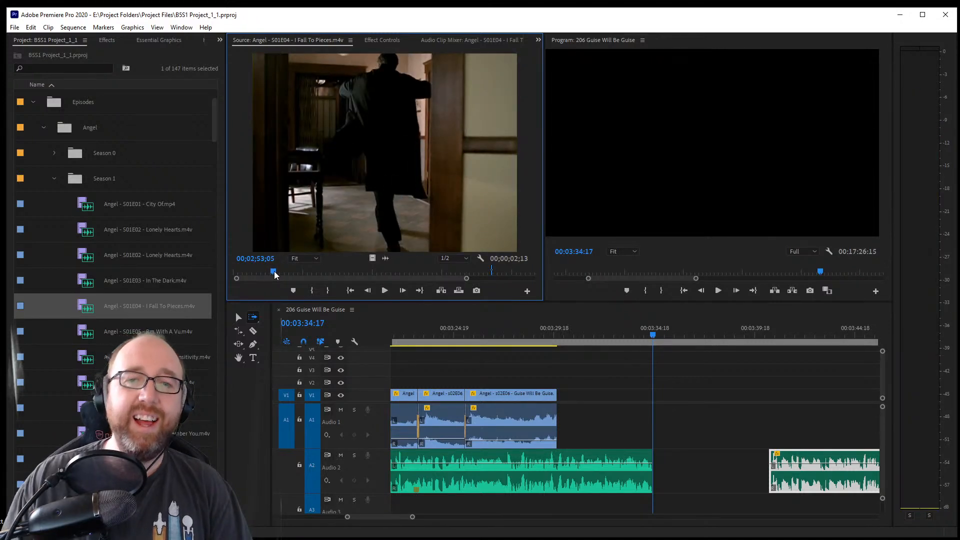
key(space)
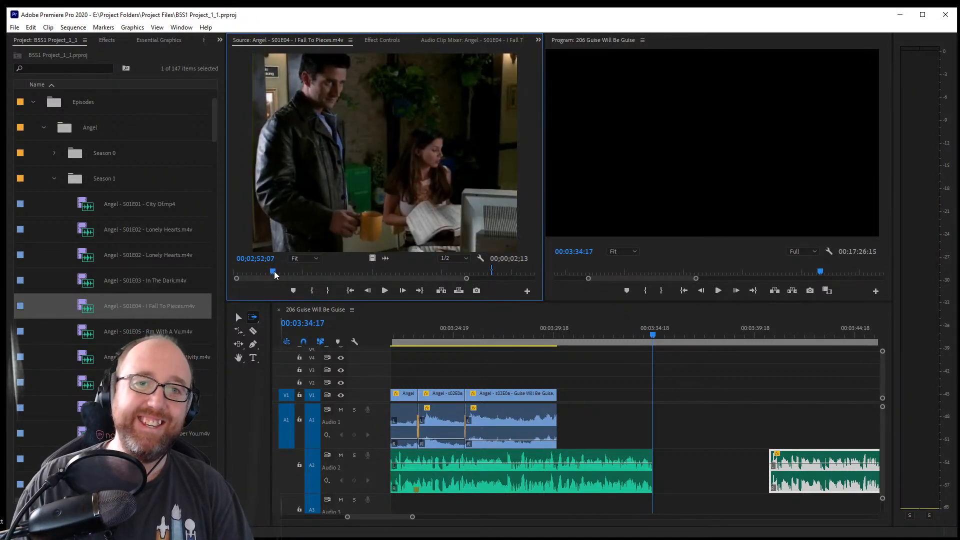
Mark an excerpt of "I Fall To Pieces" with the In point at 00;02;52;22 and the Out point at 00;02;59;18
key(space)
key(Left)
key(Left)
key(Left)
key(Left)
key(Left)
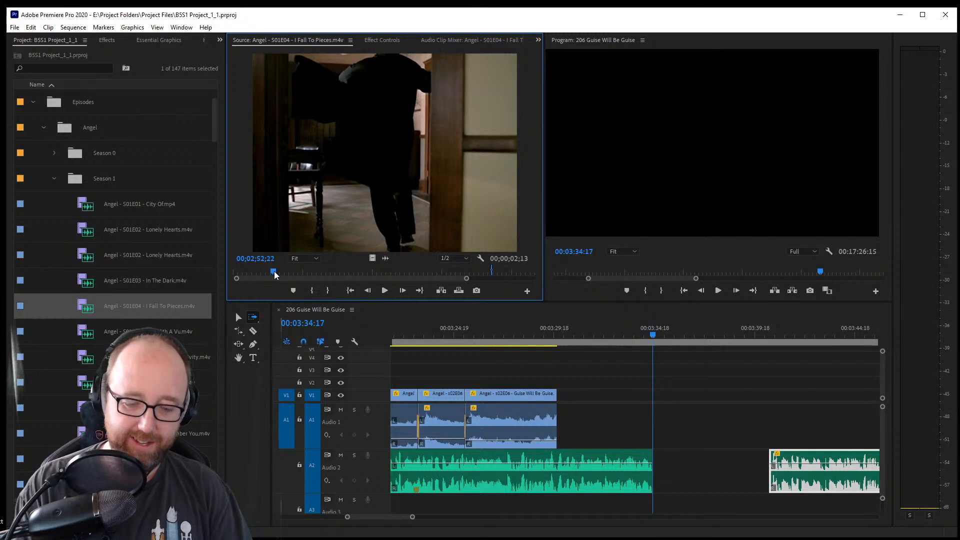
key(i)
key(space)
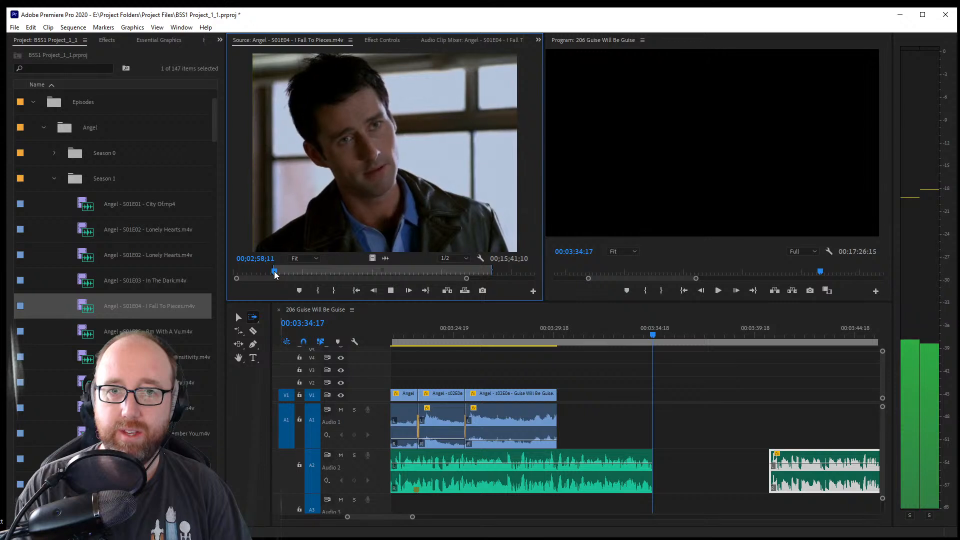
key(o)
key(space)
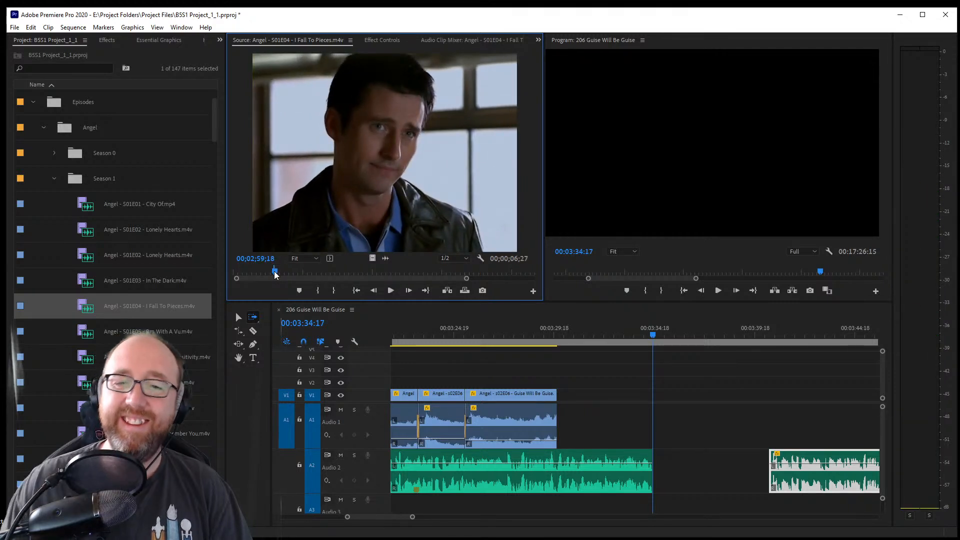
Add the marked excerpt to V1 and A1 and move it close behind the last "Guise Will Be Guise" clip
drag(360, 167, 619, 396)
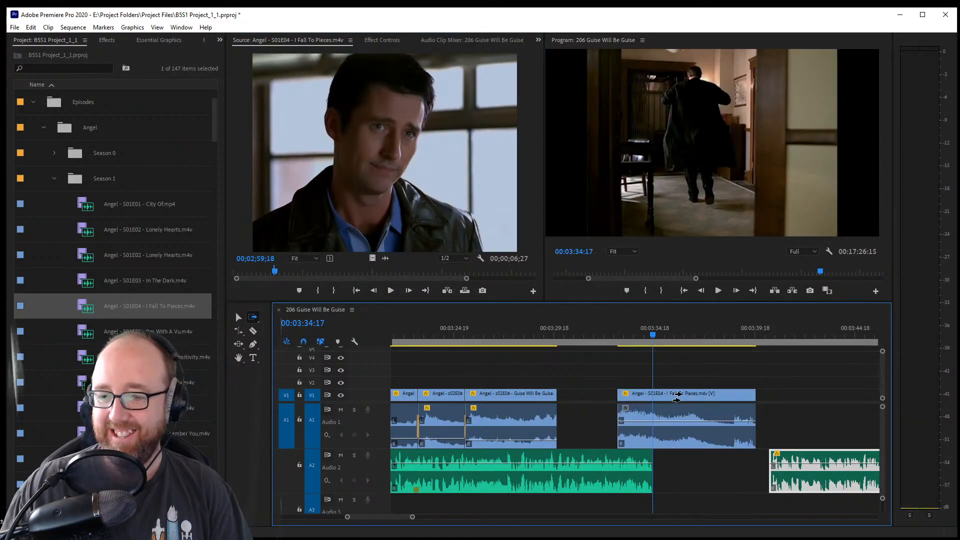
click(239, 317)
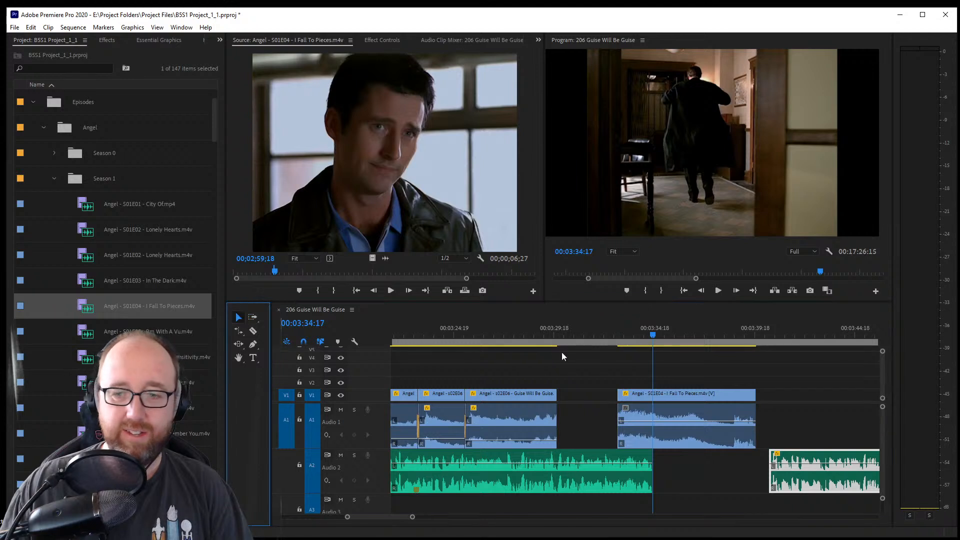
drag(715, 399, 660, 400)
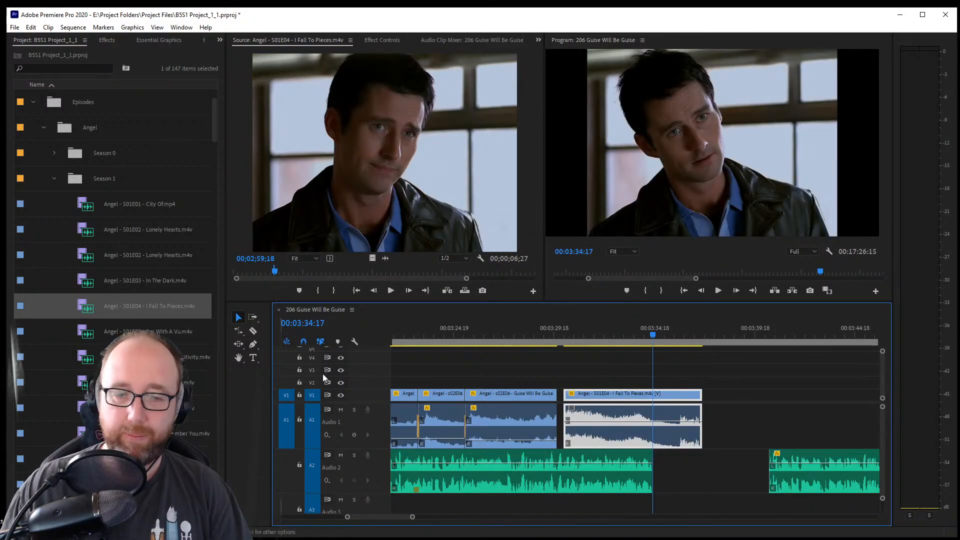
Cut the new excerpt at 00:03:32:19 and 00:03:34:04 and delete the section between the two cuts
click(253, 331)
drag(595, 344, 617, 347)
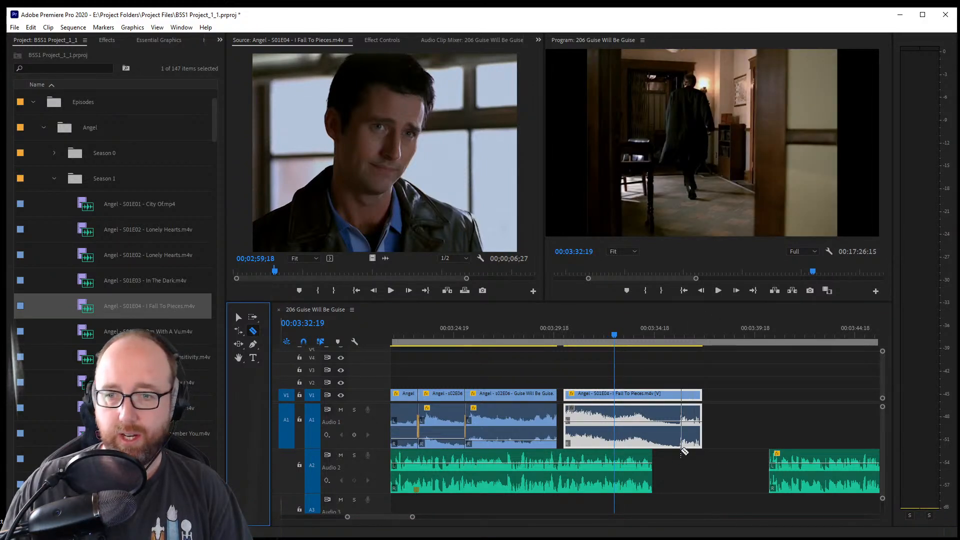
click(615, 393)
drag(620, 349, 645, 351)
click(645, 447)
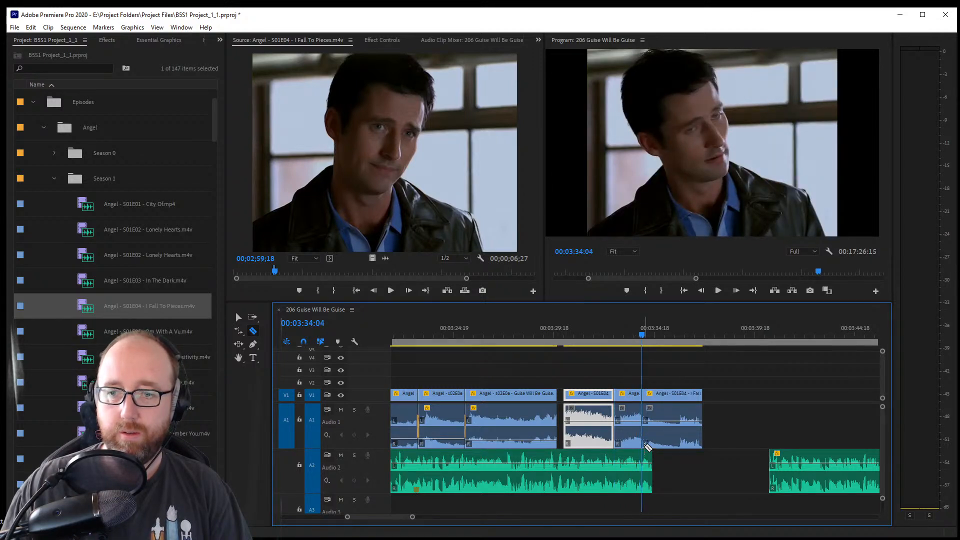
click(241, 317)
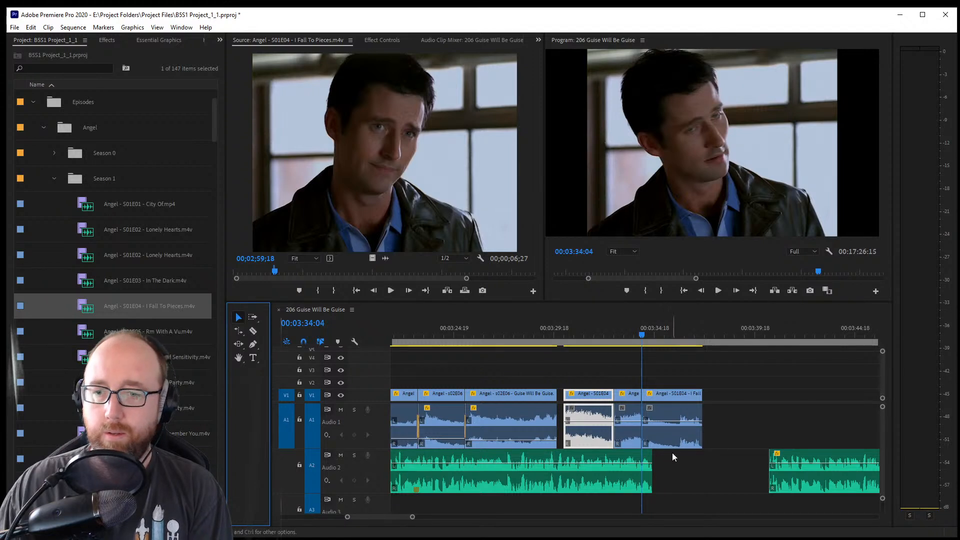
click(637, 436)
key(Delete)
Move both remaining excerpt pieces earlier, the first against the preceding clip, and extend the first piece to close the gap between them
click(599, 439)
drag(599, 440, 593, 440)
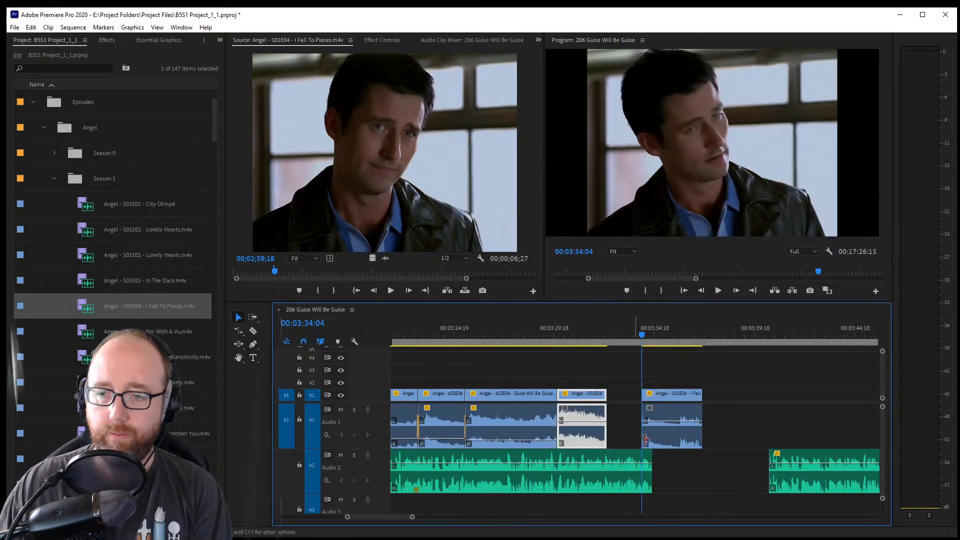
drag(665, 442, 640, 445)
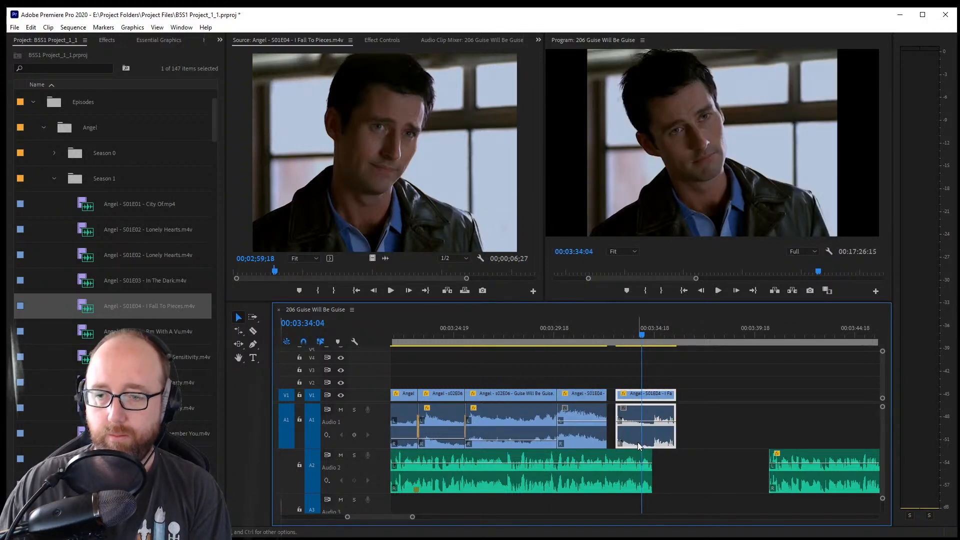
click(238, 330)
click(604, 398)
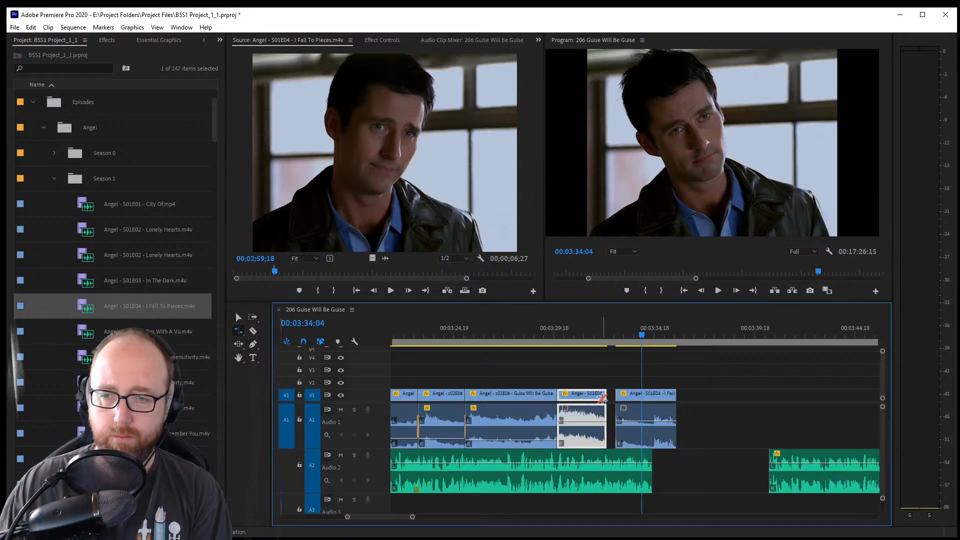
drag(693, 401, 692, 402)
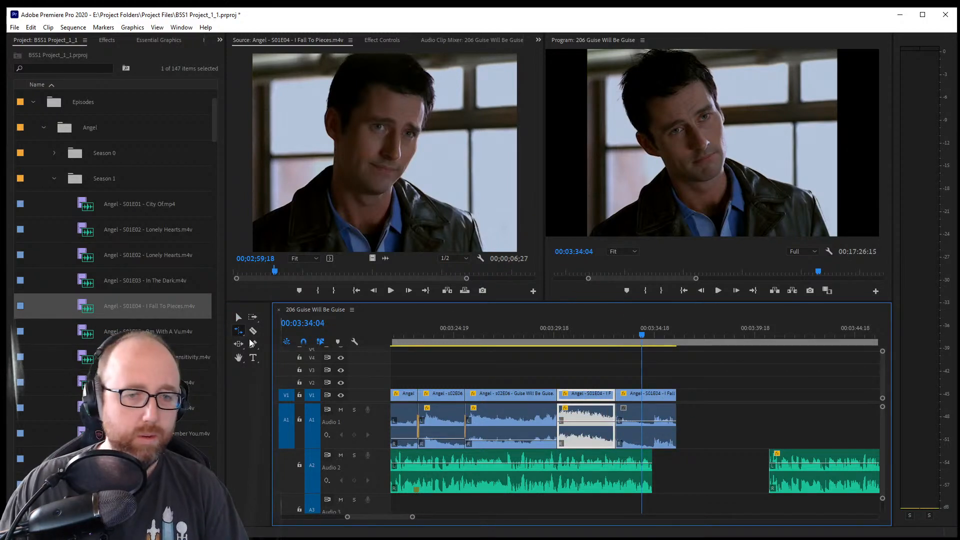
Split the second excerpt piece where the narration ends and lower the audio of both pieces under the narration, the first to about -25 dB
click(252, 330)
click(652, 395)
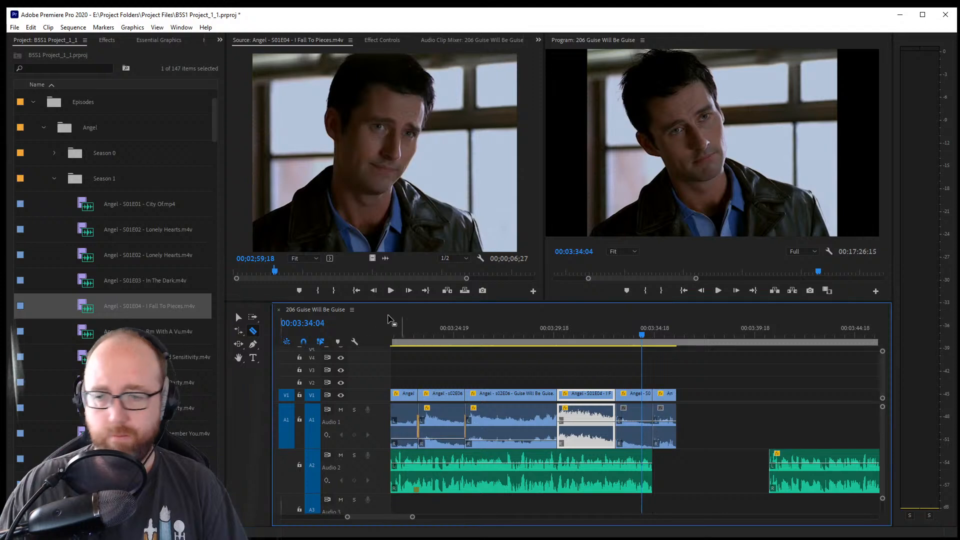
click(239, 315)
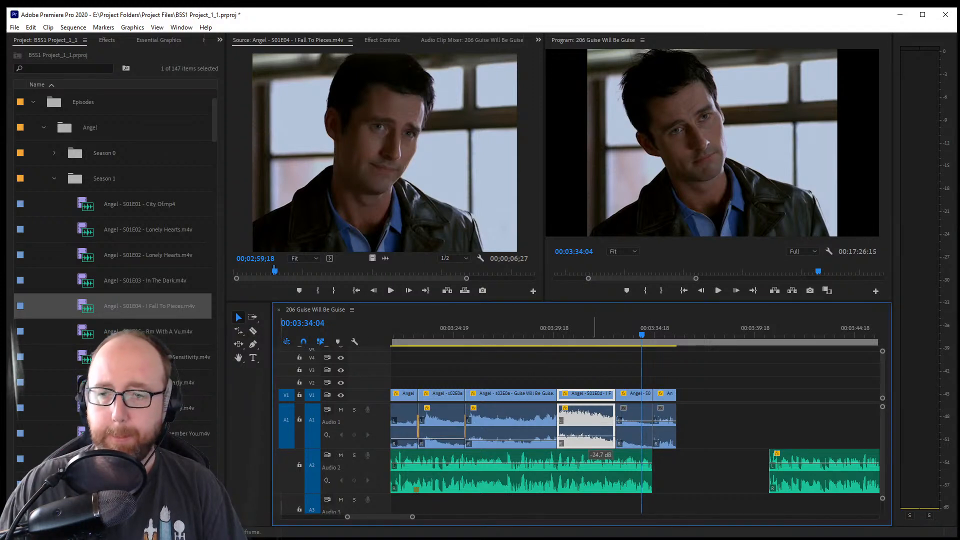
key(ctrl+s)
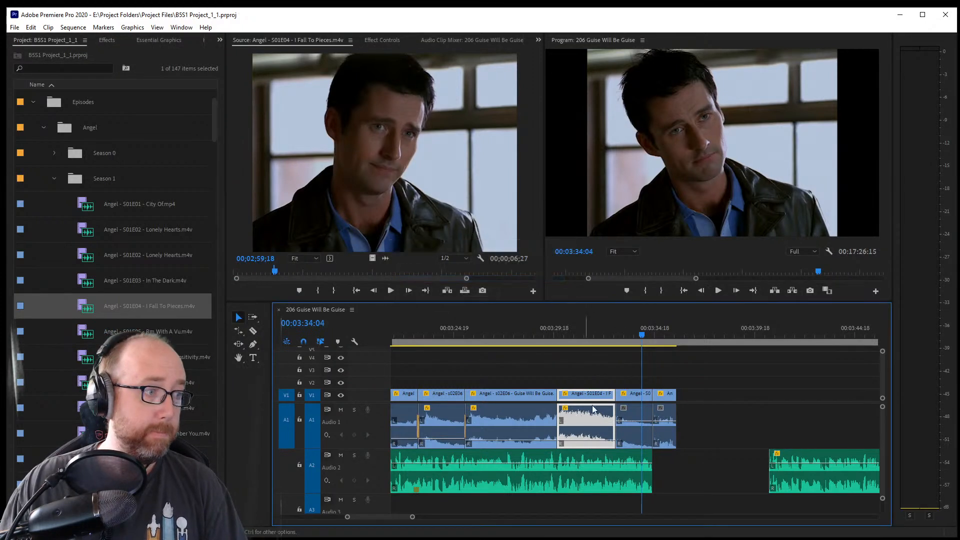
click(637, 422)
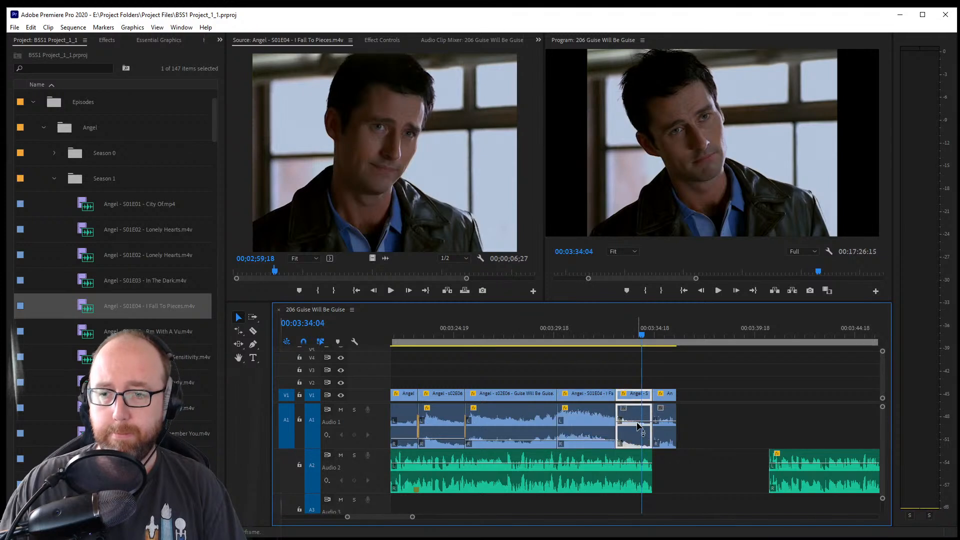
drag(646, 441, 662, 456)
Duplicate the final piece's audio onto A2, apply the default audio transition at its start on A1 and A2, and play the result
click(652, 432)
key(ctrl+shift+d)
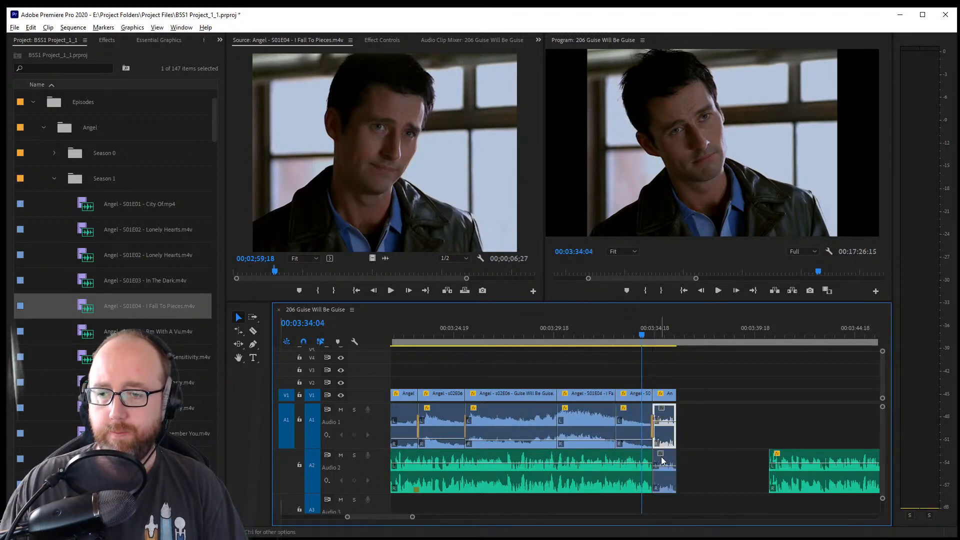
click(654, 481)
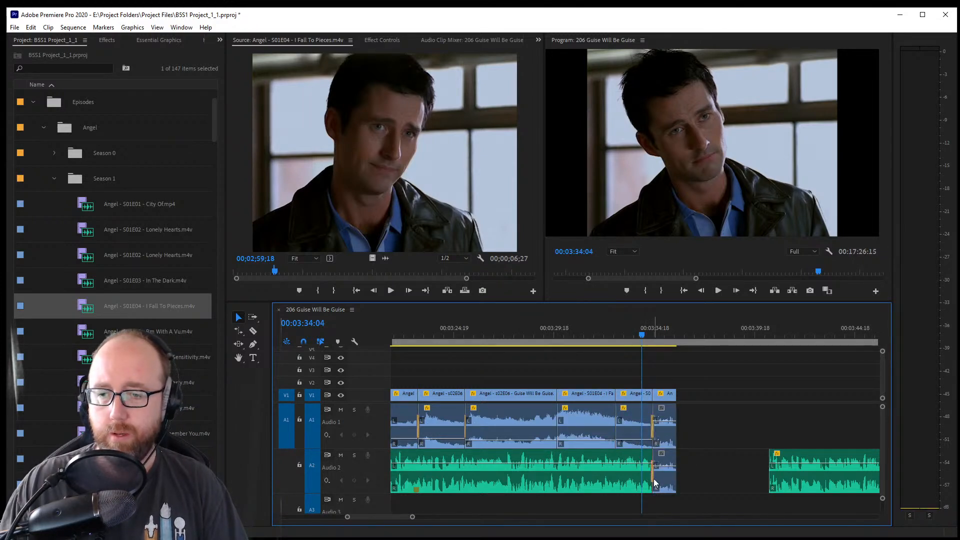
key(space)
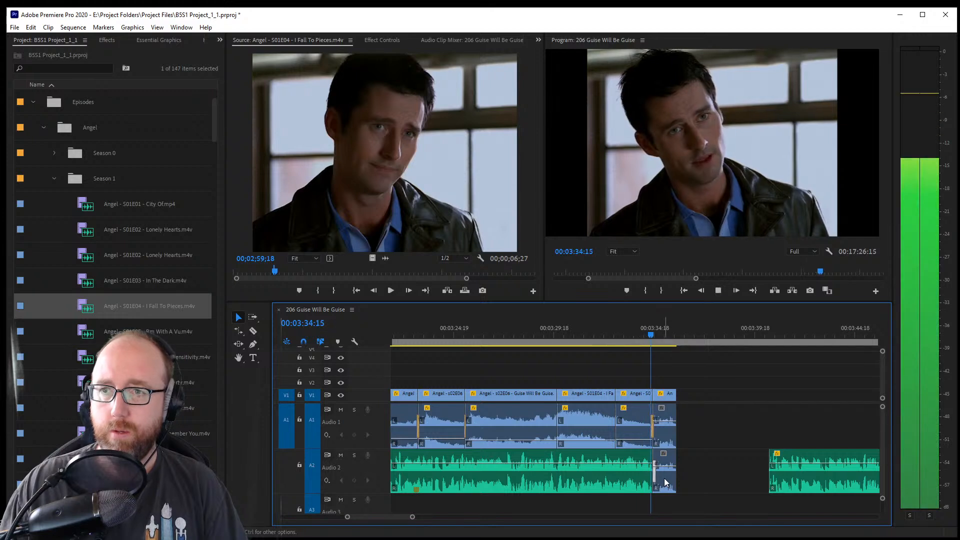
Play back the final excerpt piece and remove the gap after it on A2 so the next narration clip follows directly
key(space)
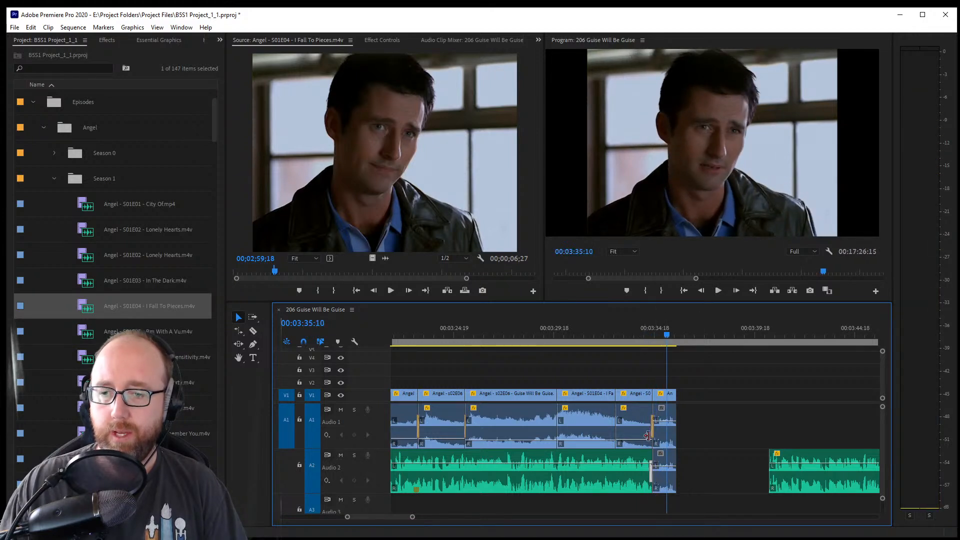
key(space)
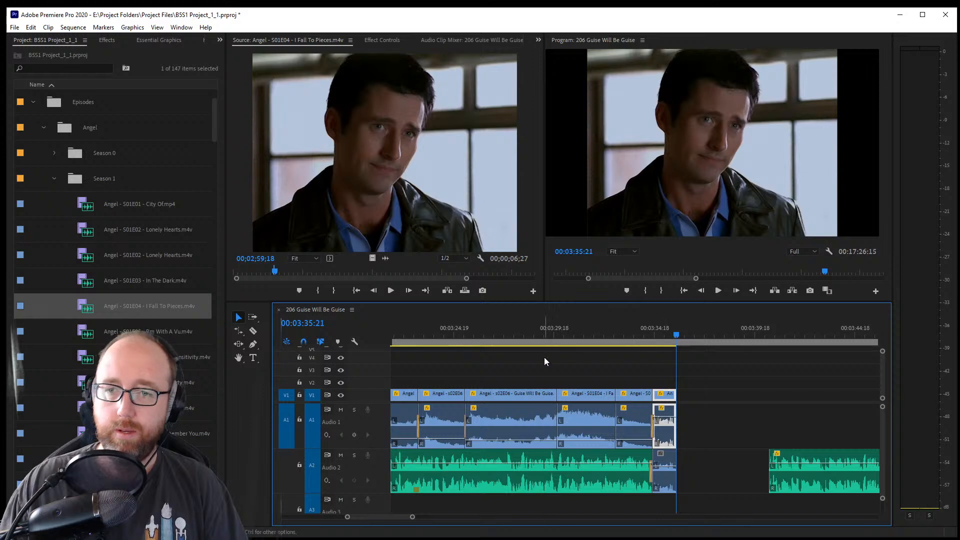
click(549, 334)
key(space)
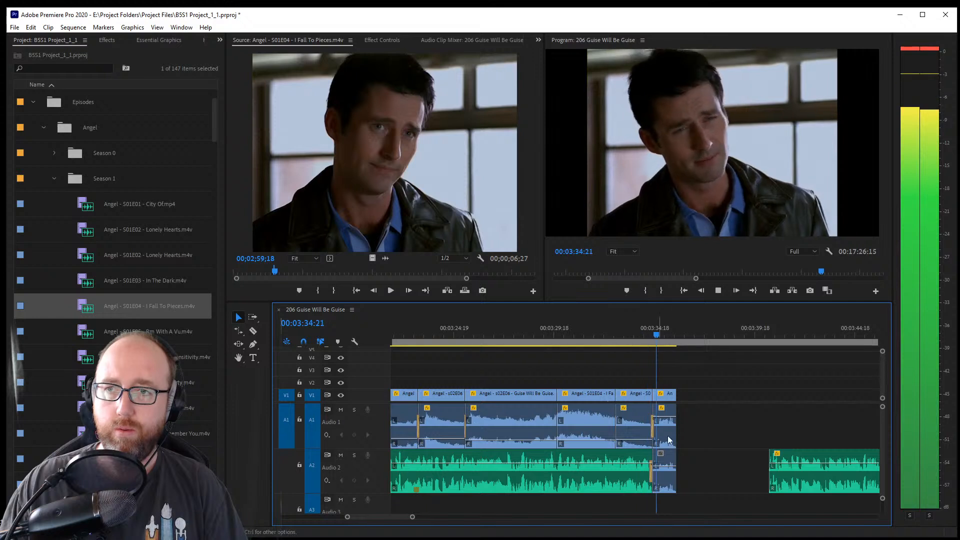
key(space)
click(698, 468)
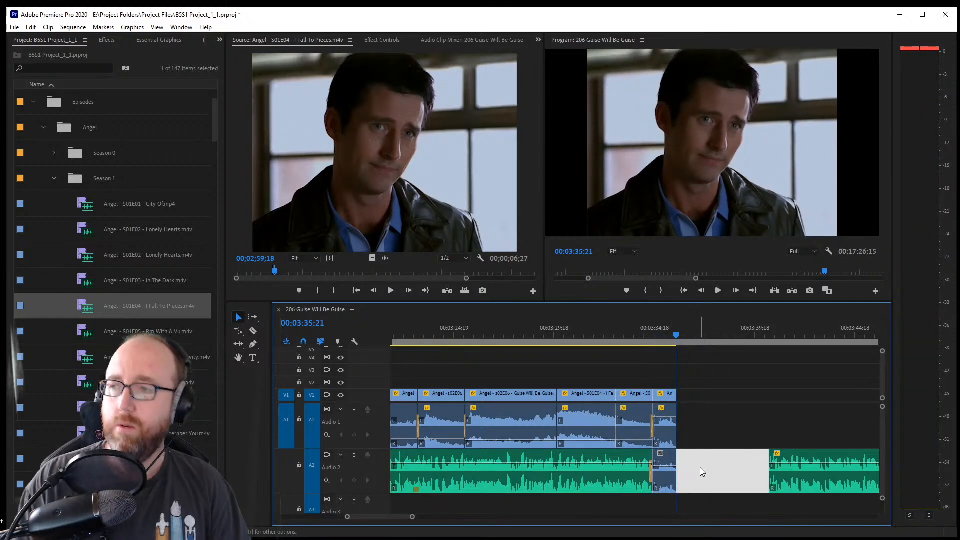
key(Delete)
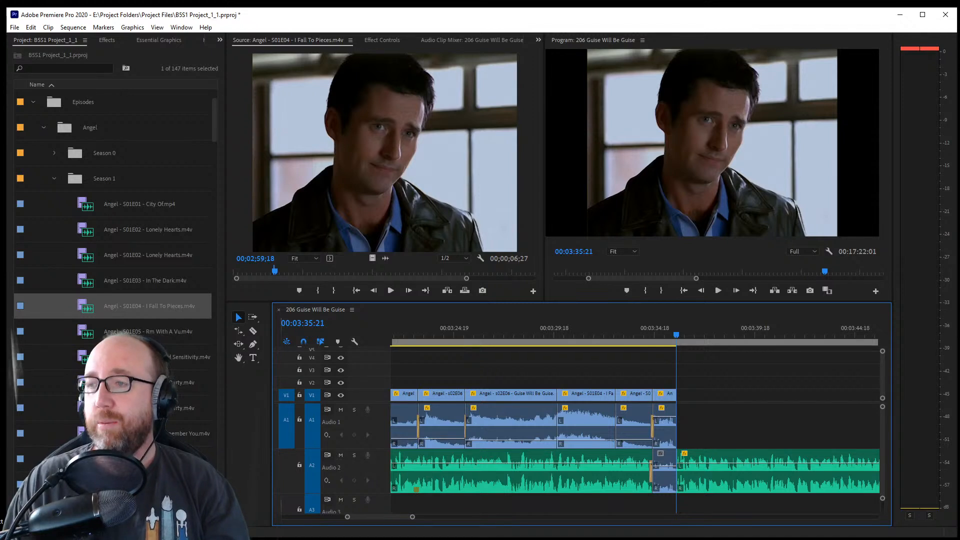
Find the overly loud narration around 03:27:00 and cut A2 at about 03:27:10 and 03:27:17 to isolate that short piece
click(548, 329)
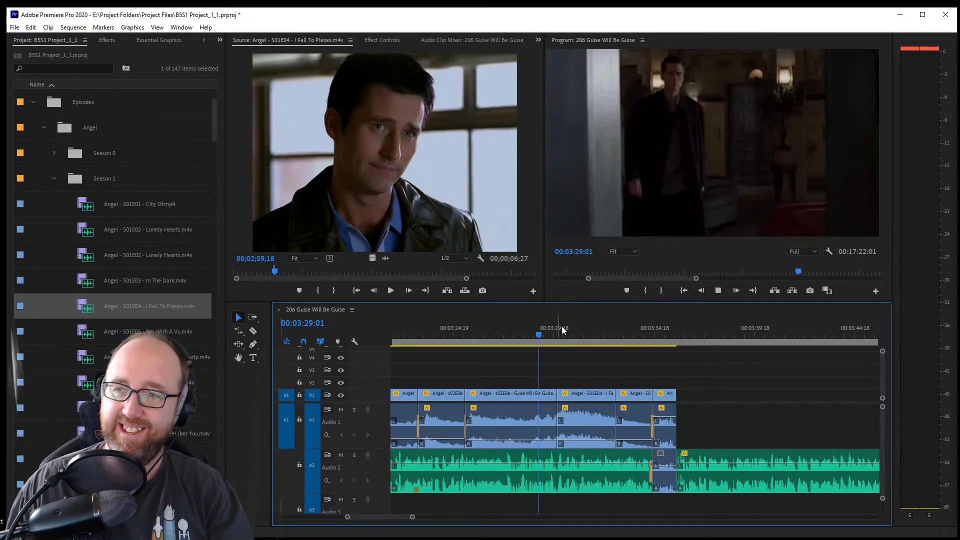
key(space)
key(space)
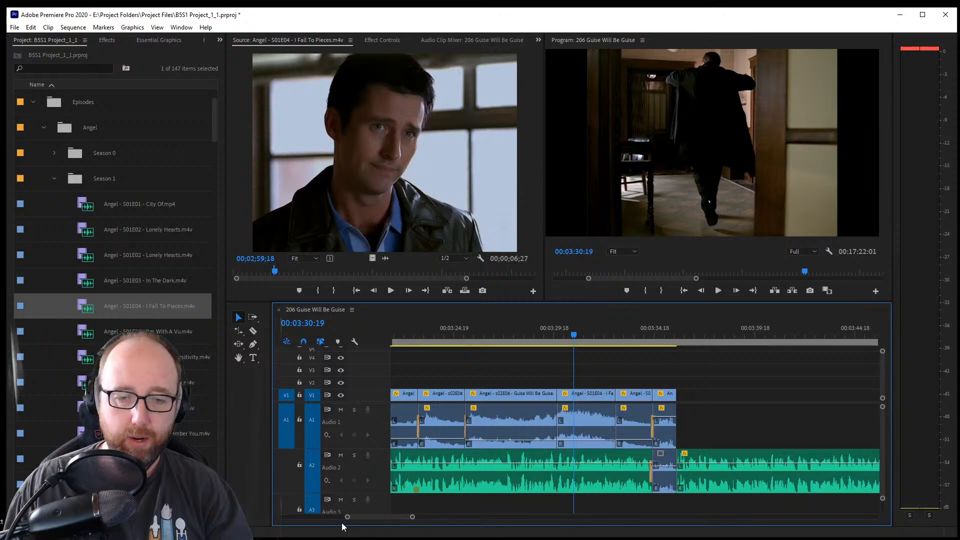
scroll(350, 522, up, 5)
scroll(372, 518, down, 4)
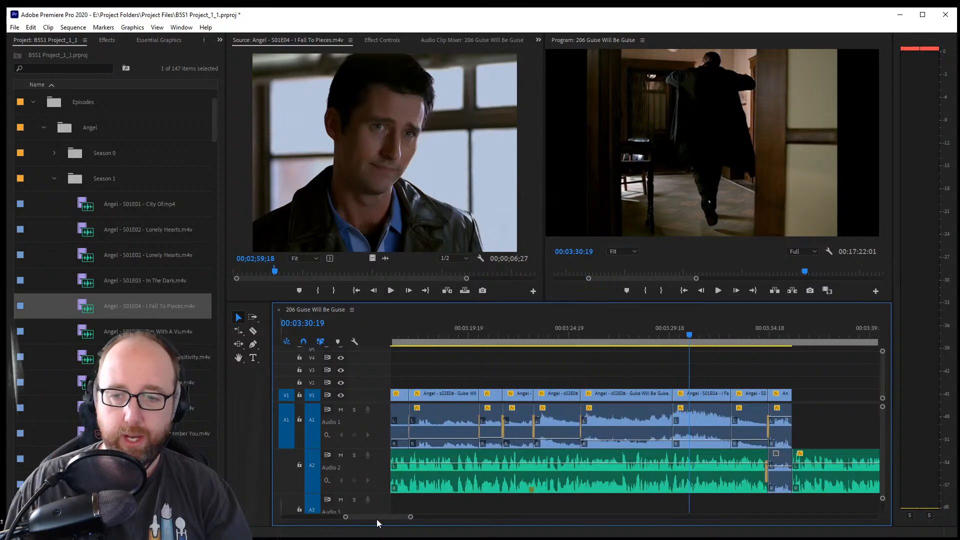
mouse_move(344, 518)
mouse_down()
mouse_move(366, 516)
mouse_move(344, 521)
mouse_up()
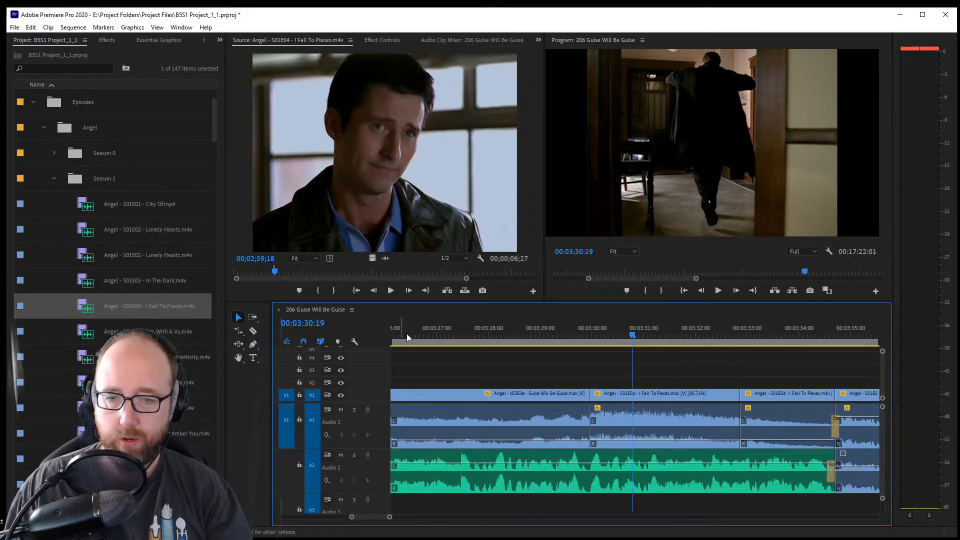
drag(446, 335, 483, 335)
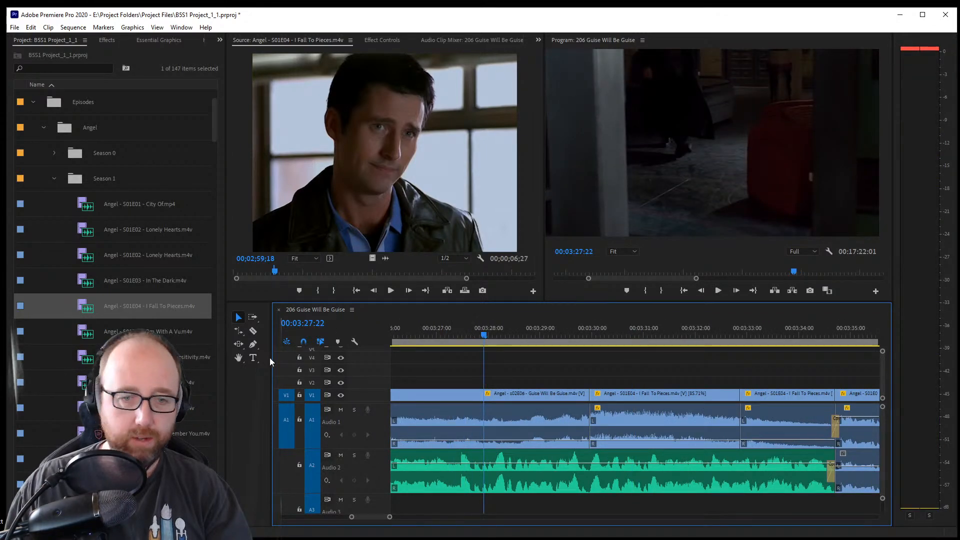
click(253, 330)
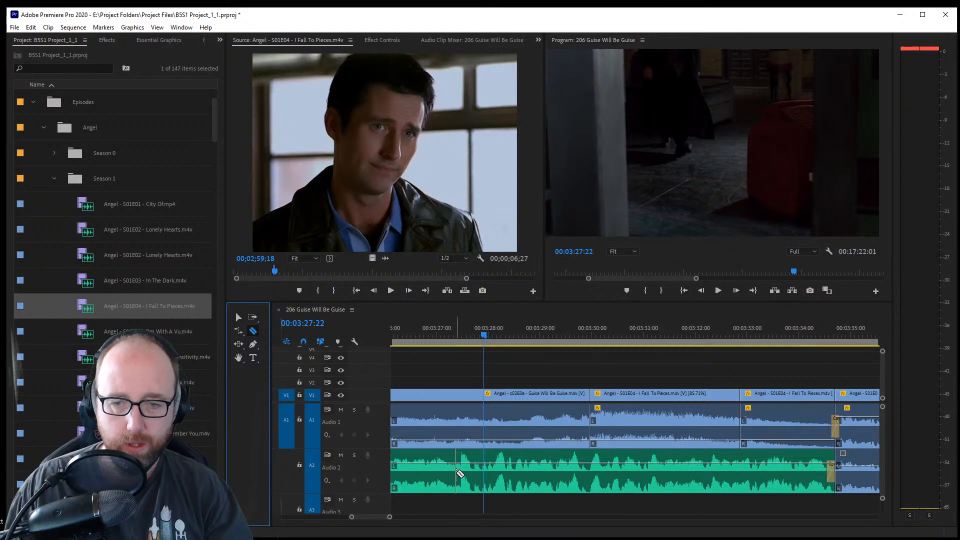
click(459, 473)
click(476, 475)
key(v)
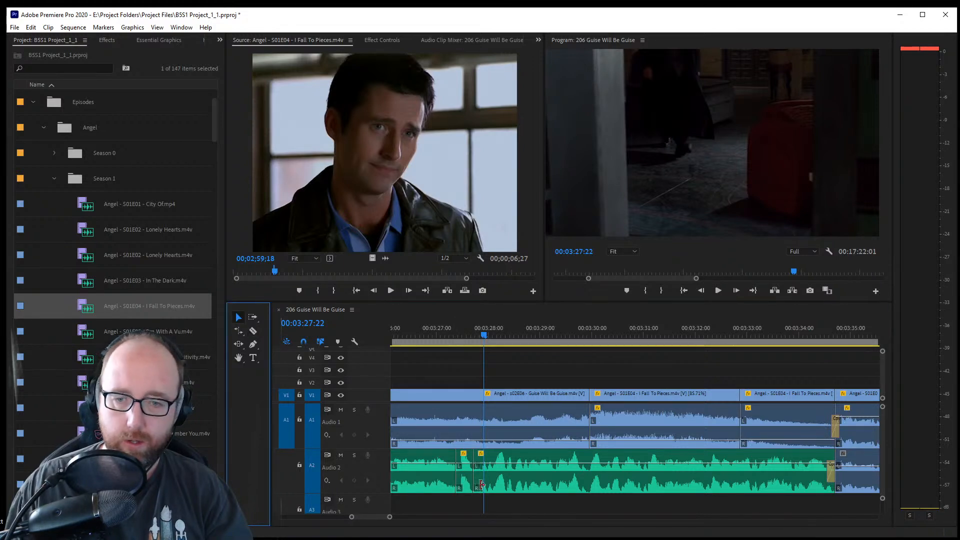
click(463, 463)
Play the narration around the isolated piece from 03:27:03, save the project, and continue listening to the following narration
click(443, 328)
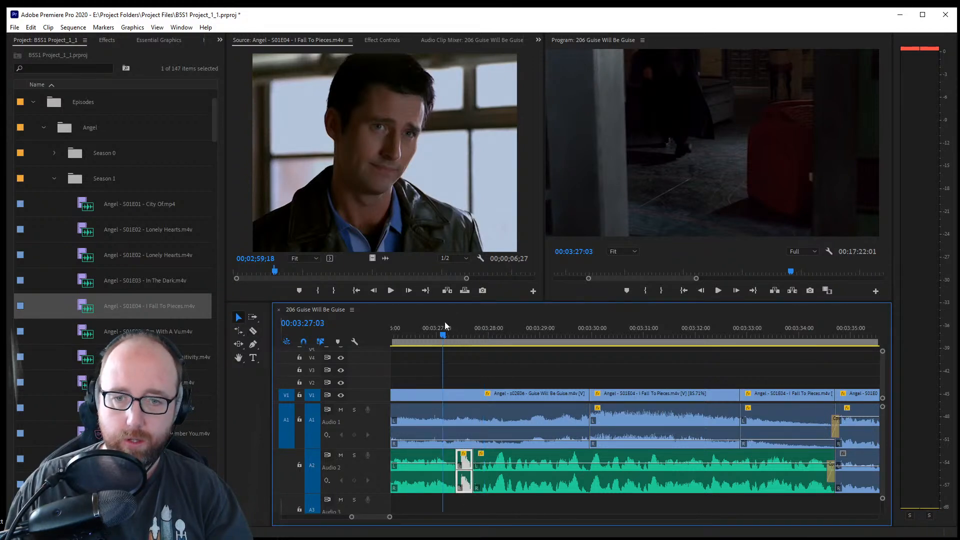
key(space)
key(space)
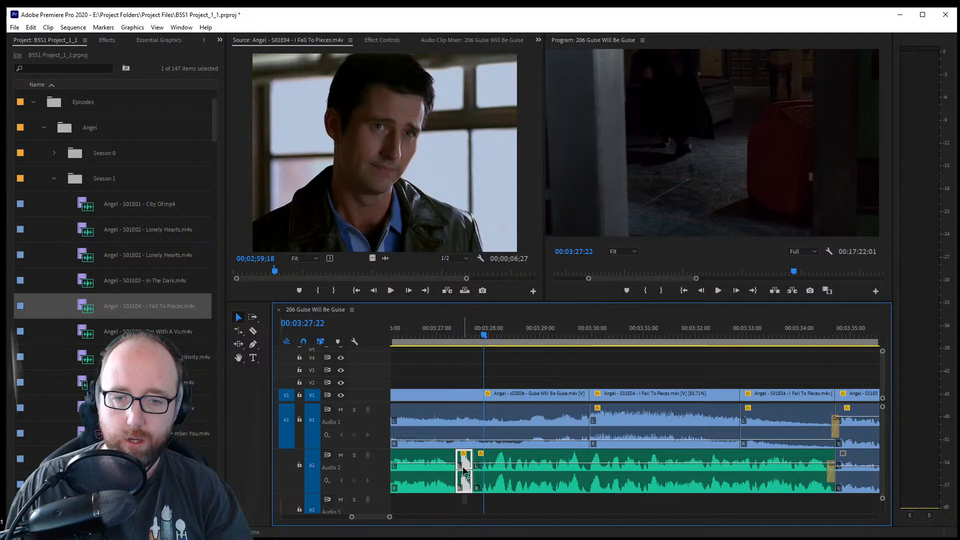
key(ctrl+s)
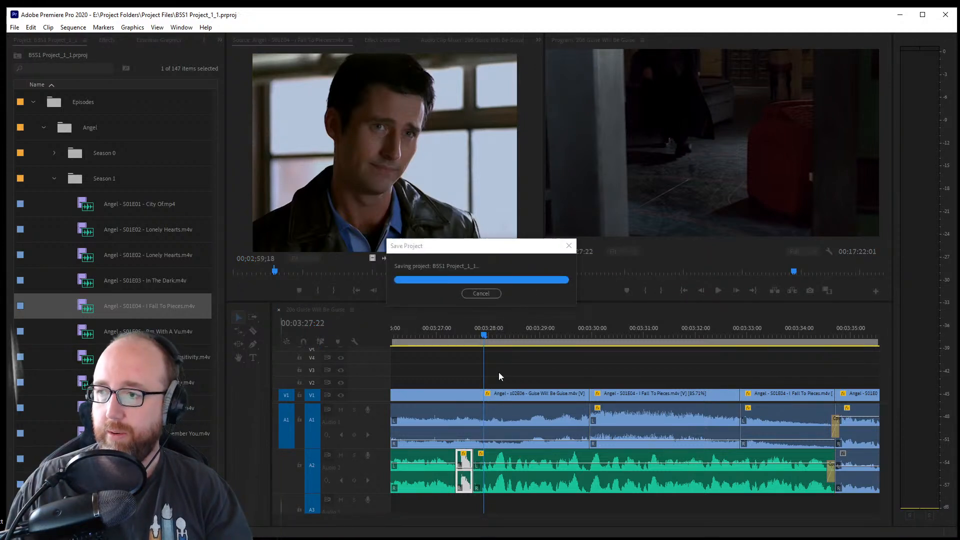
click(475, 338)
key(space)
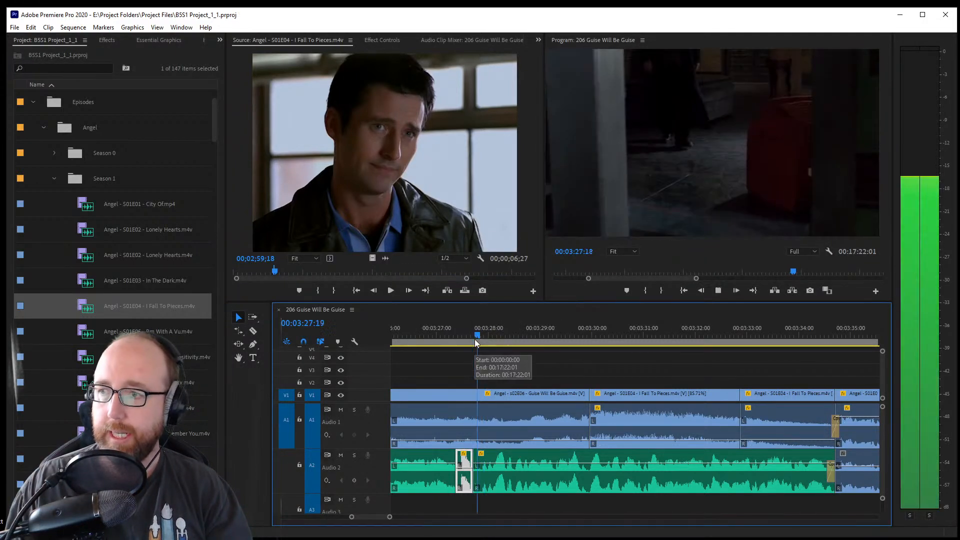
key(space)
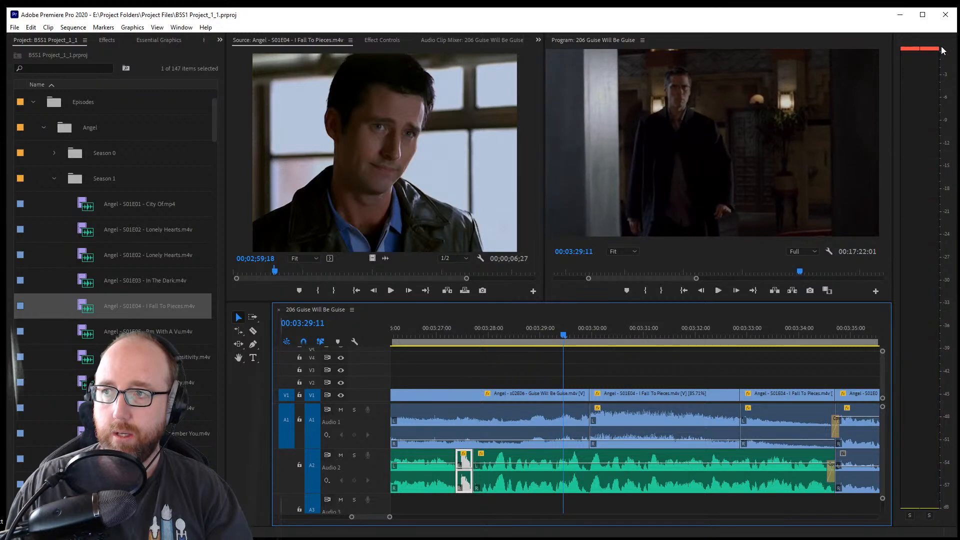
Cut the A2 narration at about 03:29:14 and 03:29:20 and lower the short piece between by about 2.7 dB
click(255, 332)
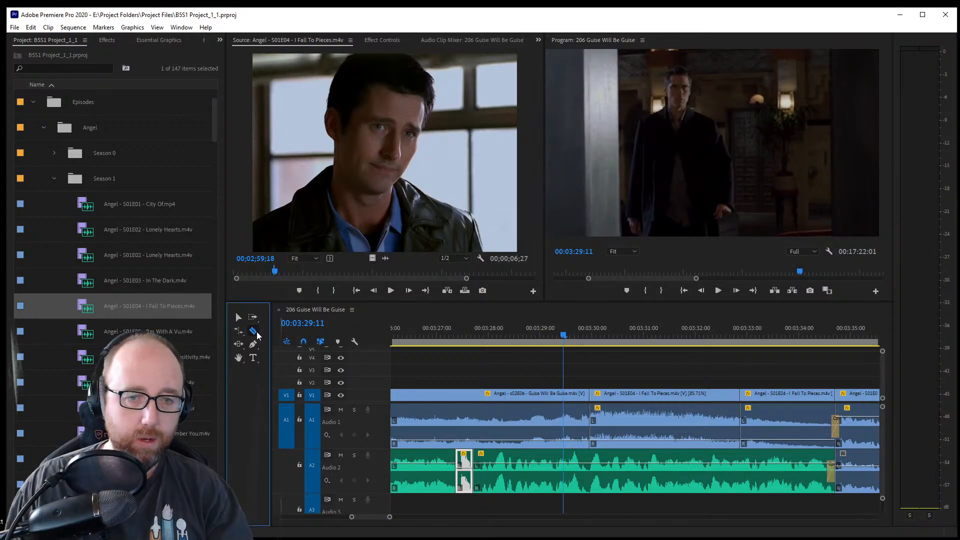
click(573, 470)
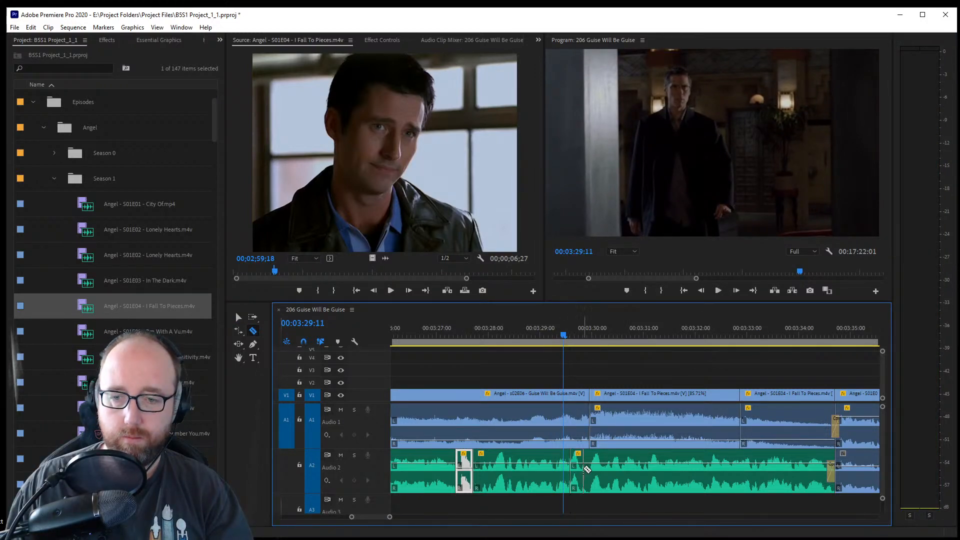
click(586, 469)
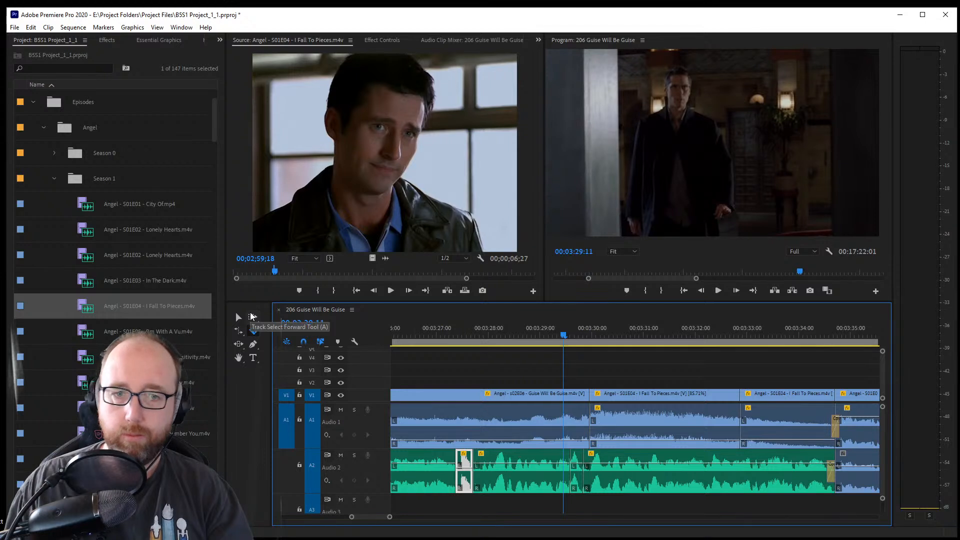
click(239, 317)
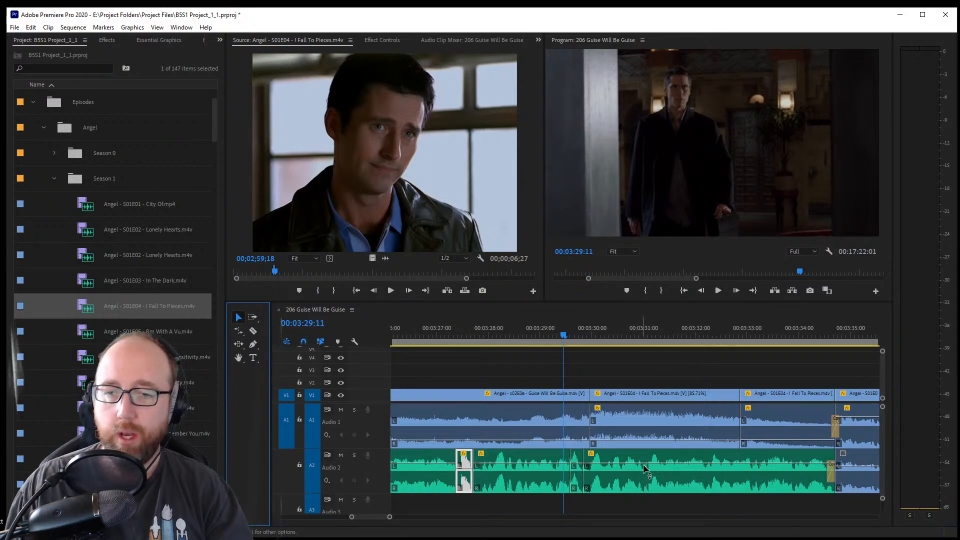
click(576, 479)
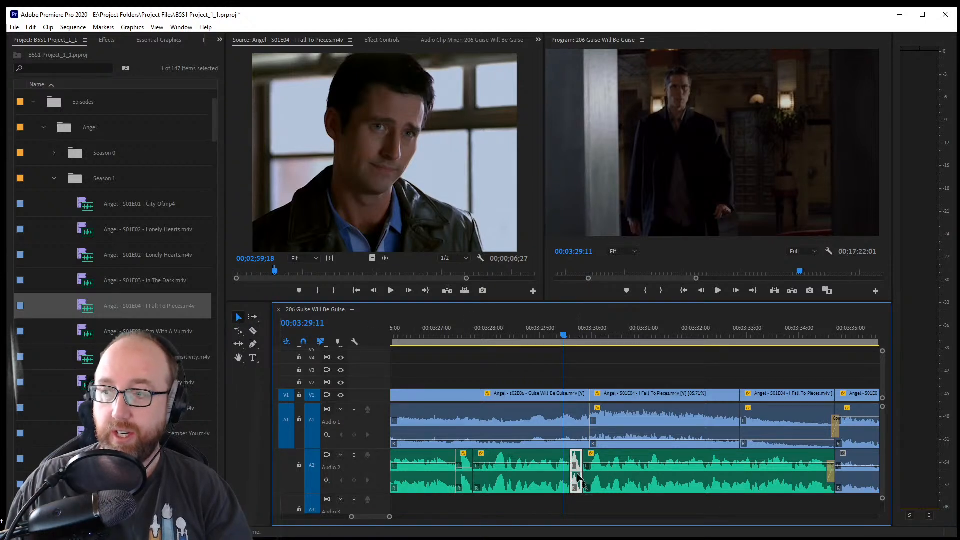
key(ctrl+s)
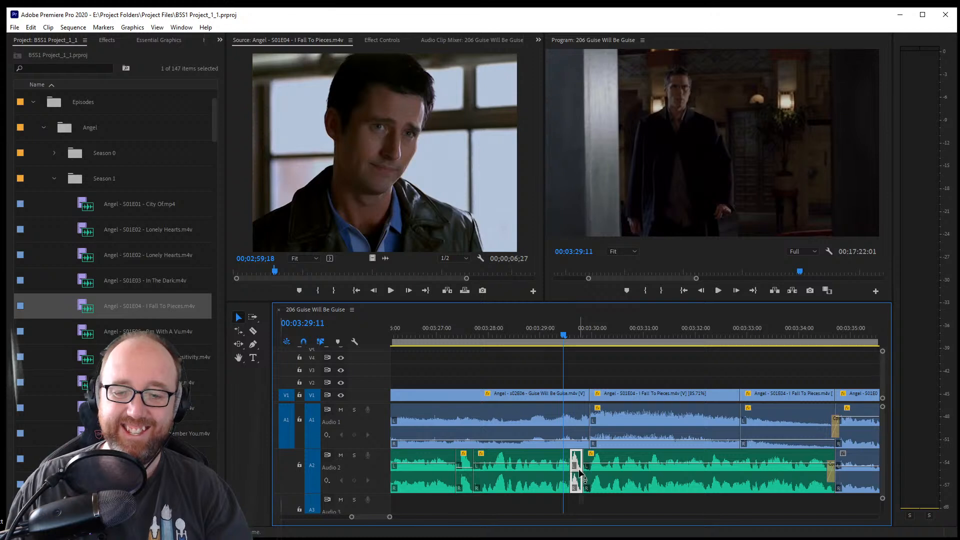
drag(579, 470, 579, 471)
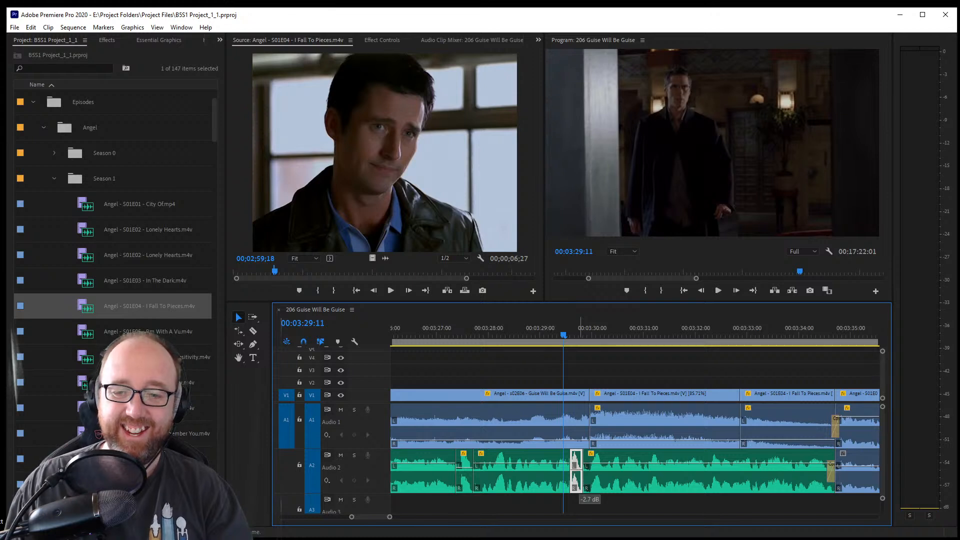
Apply the default audio transition to the four cuts around the two short narration pieces on A2
click(456, 475)
key(ctrl+shift+d)
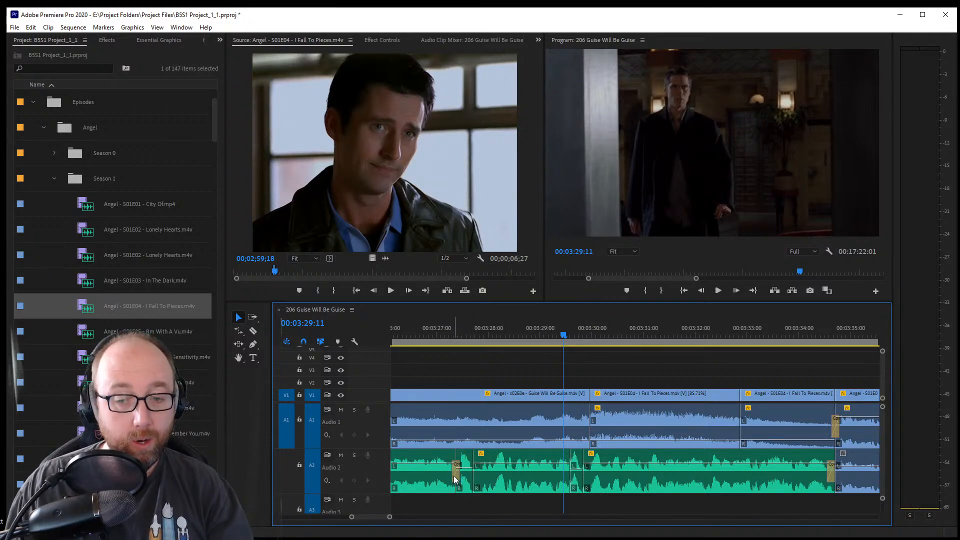
click(474, 478)
key(ctrl+shift+d)
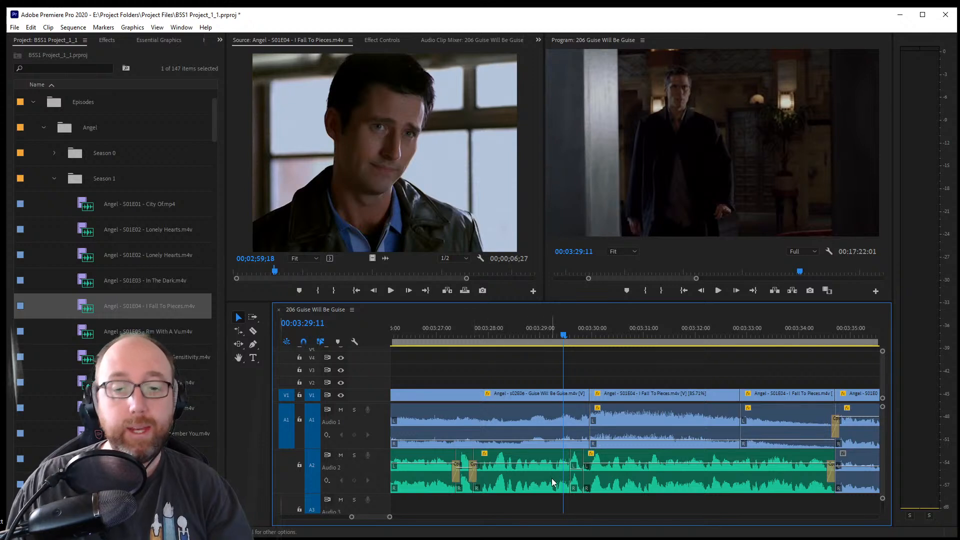
click(572, 477)
key(ctrl+shift+d)
click(586, 477)
key(ctrl+shift+d)
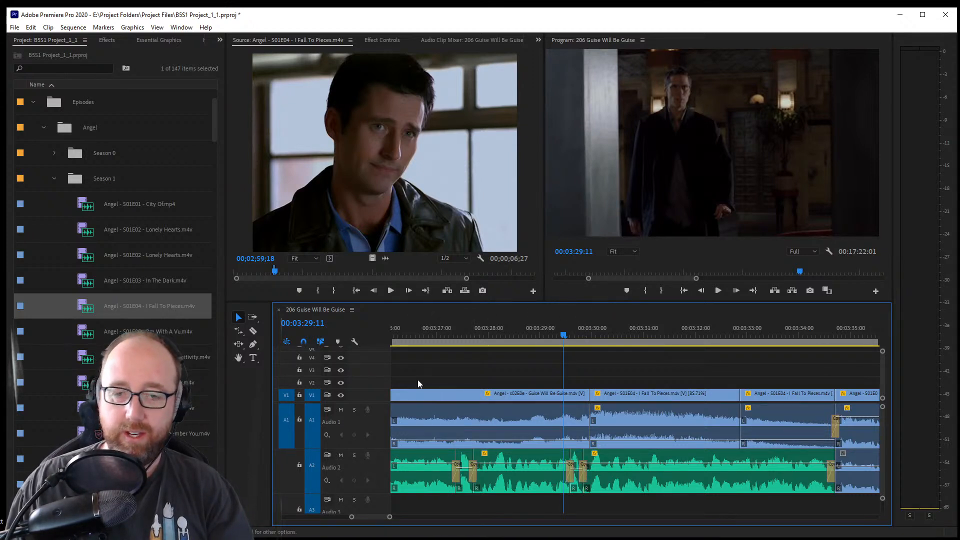
Play back the narration, cut A2 at about 03:28:02 and 03:28:10, and lower the piece between by about 4.7 dB
click(436, 329)
key(space)
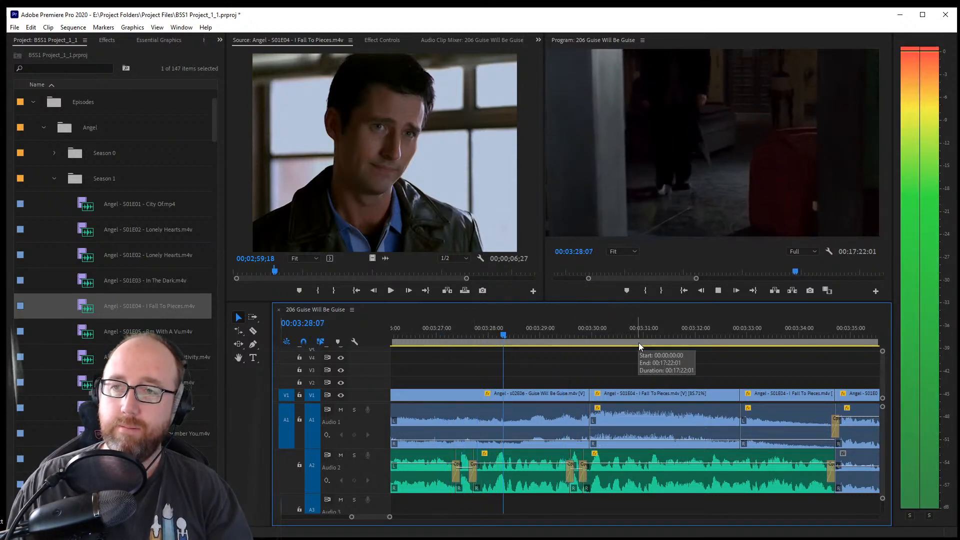
key(space)
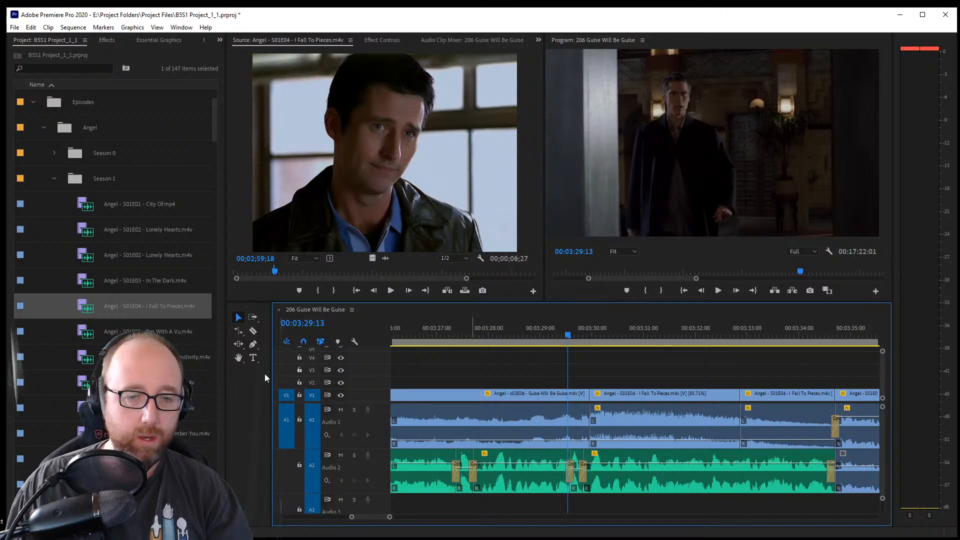
click(253, 331)
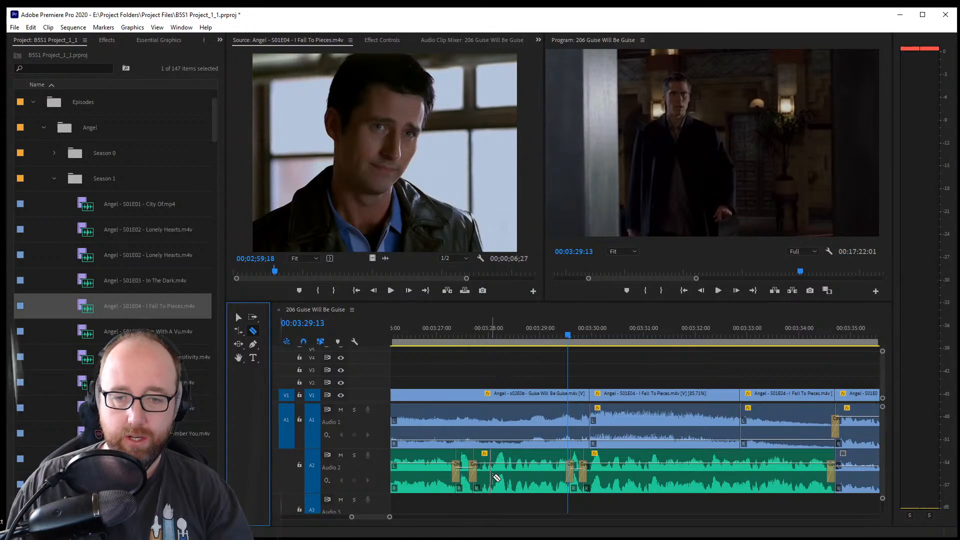
click(494, 477)
click(511, 479)
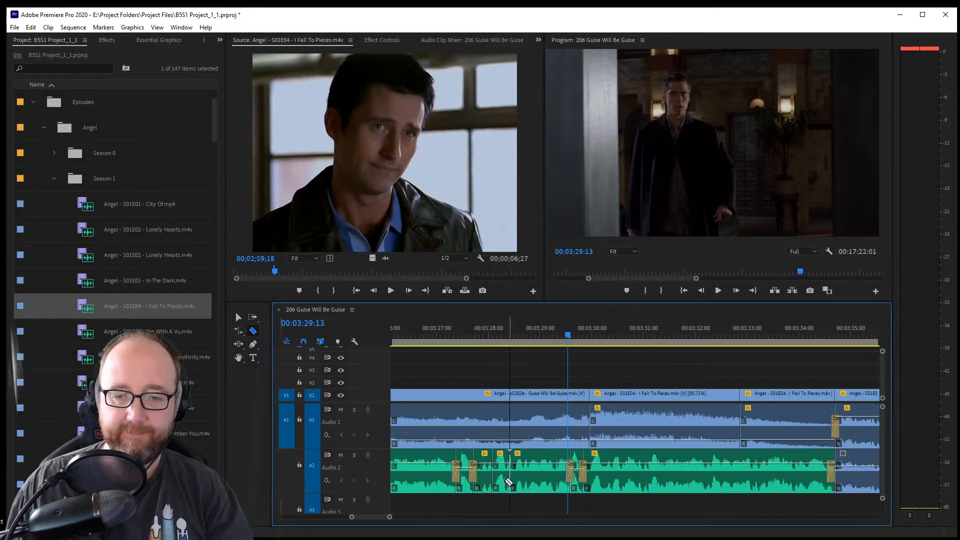
click(239, 317)
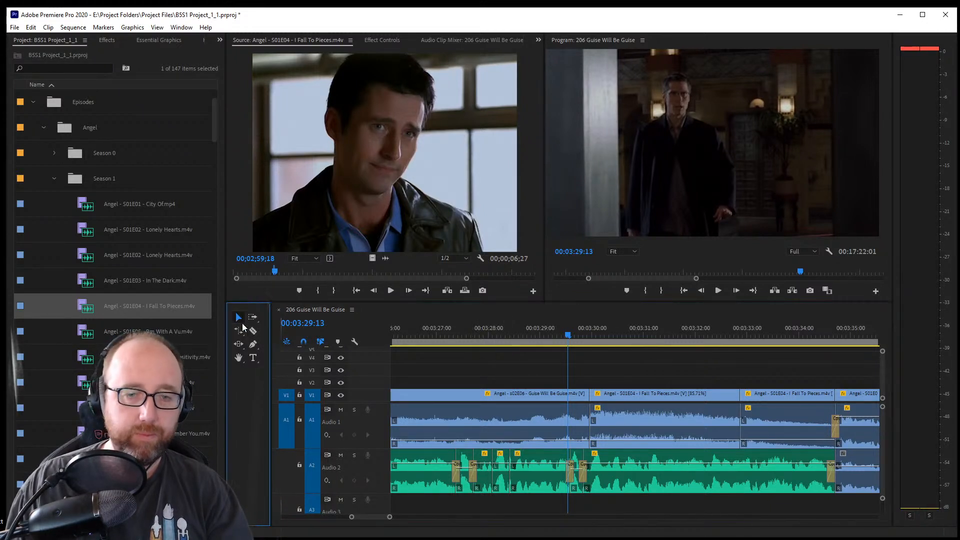
click(500, 475)
drag(505, 472, 505, 471)
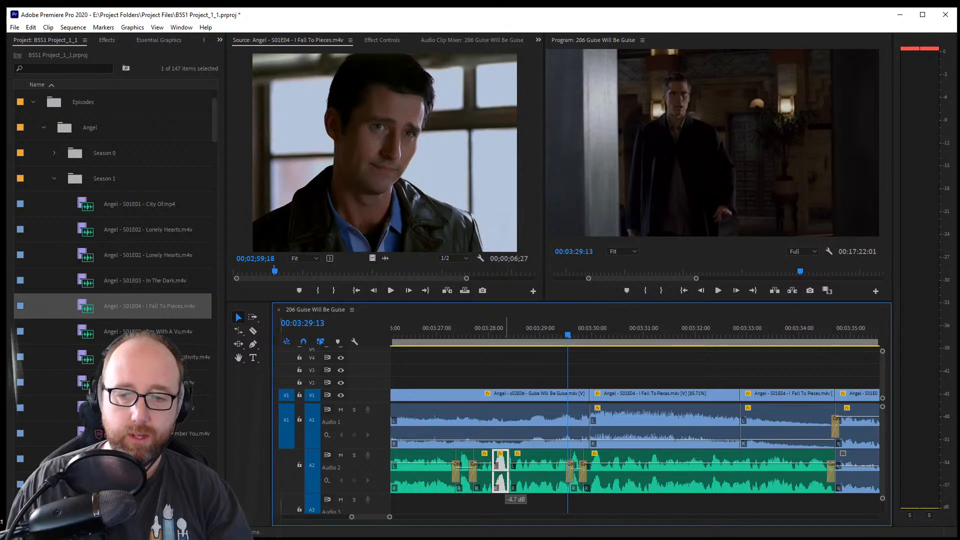
Apply the default audio transition at both ends of the lowered narration piece near 03:28:06 on A2
click(509, 476)
key(ctrl+shift+d)
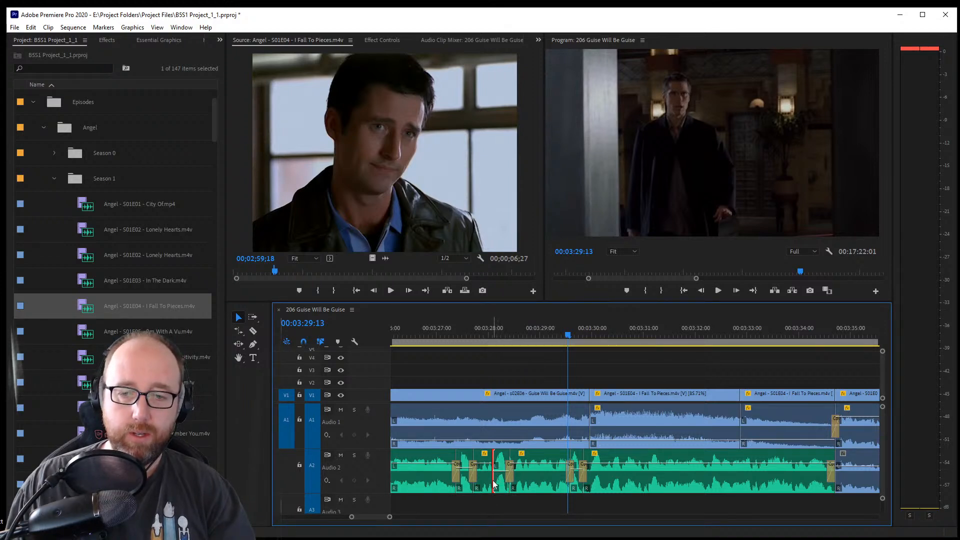
key(ctrl+shift+d)
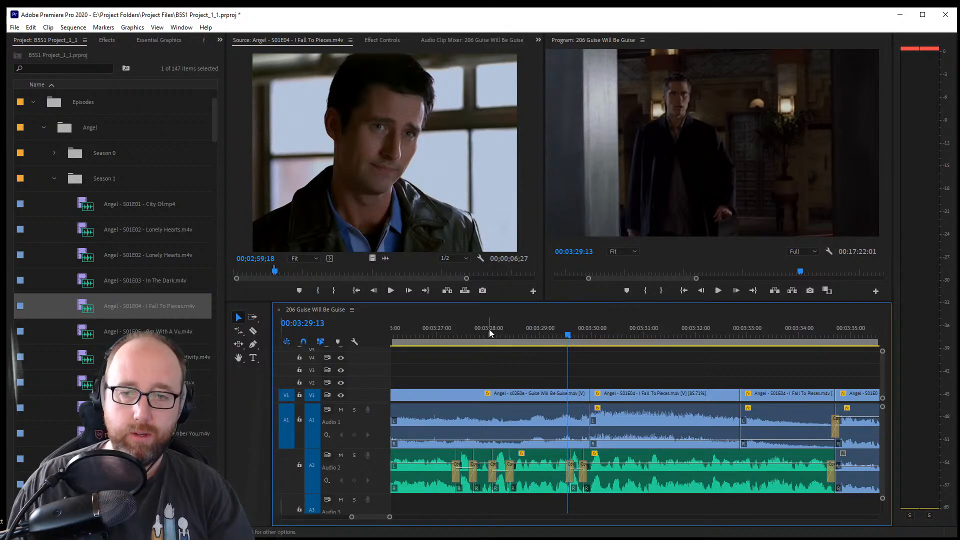
Play back the lowered narration piece near 03:28:06 on A2 and shorten the crossfades at both of its ends
click(489, 330)
key(space)
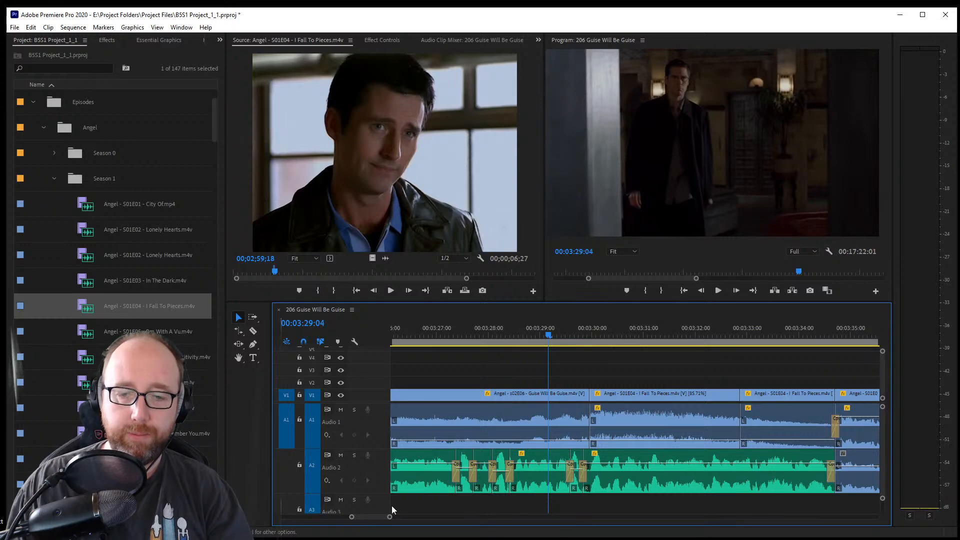
scroll(364, 518, up, 3)
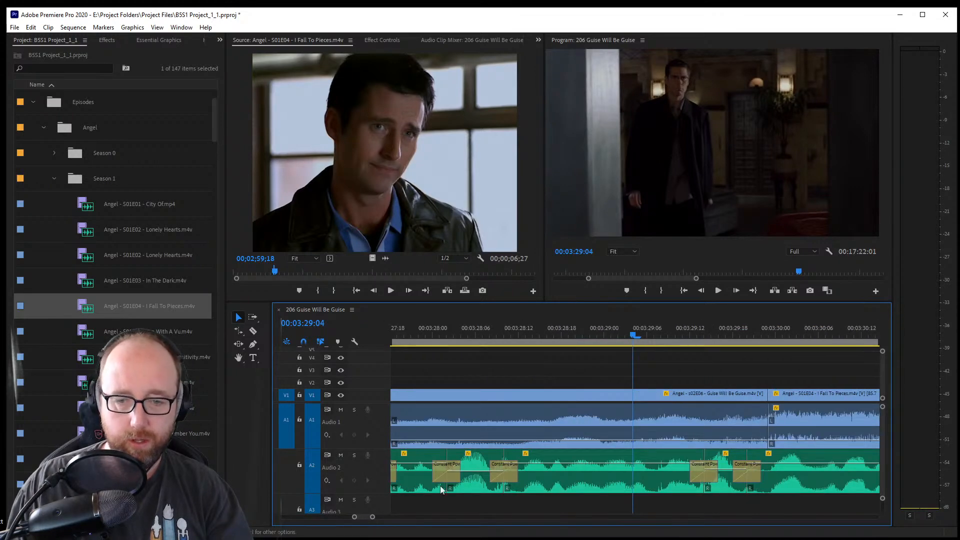
drag(433, 477, 440, 477)
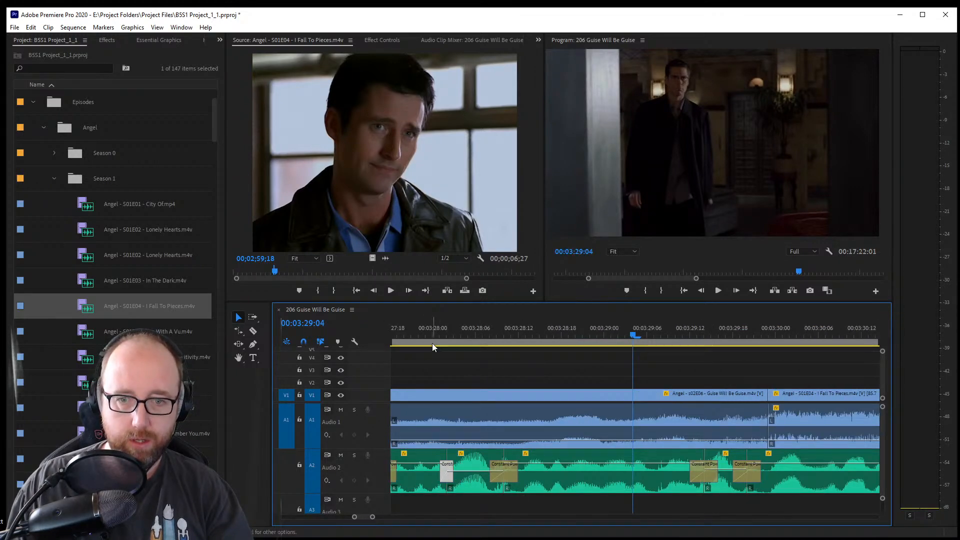
drag(432, 342, 547, 345)
mouse_move(494, 478)
mouse_down()
mouse_move(508, 478)
mouse_move(498, 476)
mouse_up()
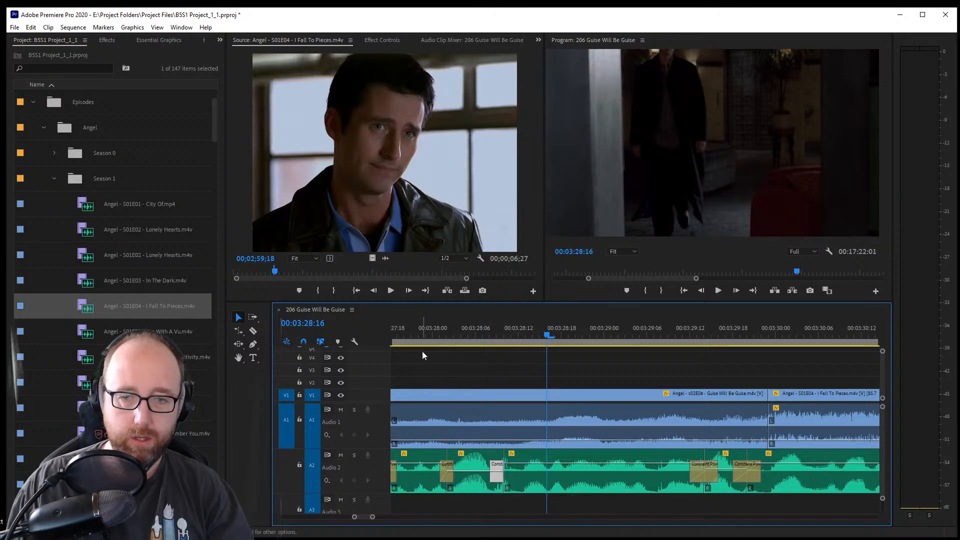
Play back the narration from about 03:28:03 to 03:35:23 to check the shortened crossfades, and save the project
click(453, 330)
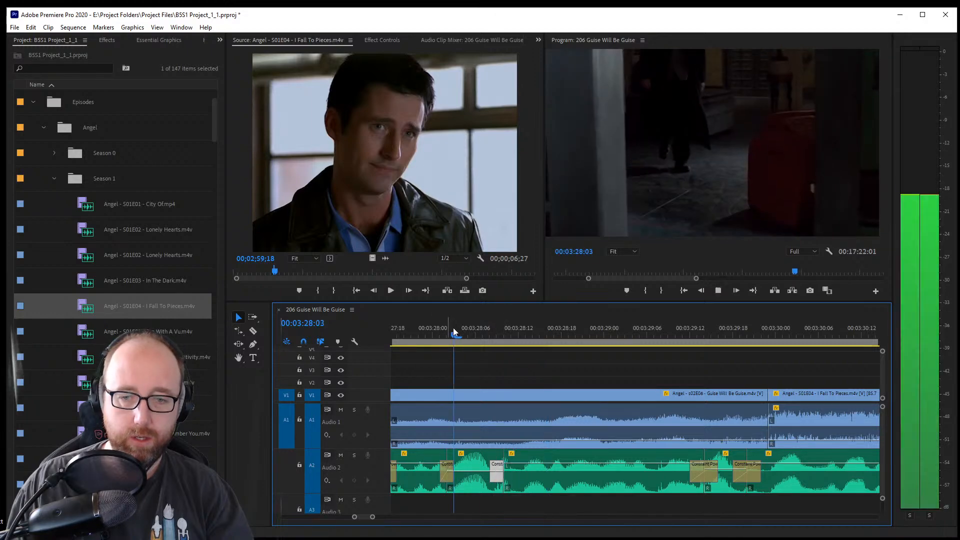
key(space)
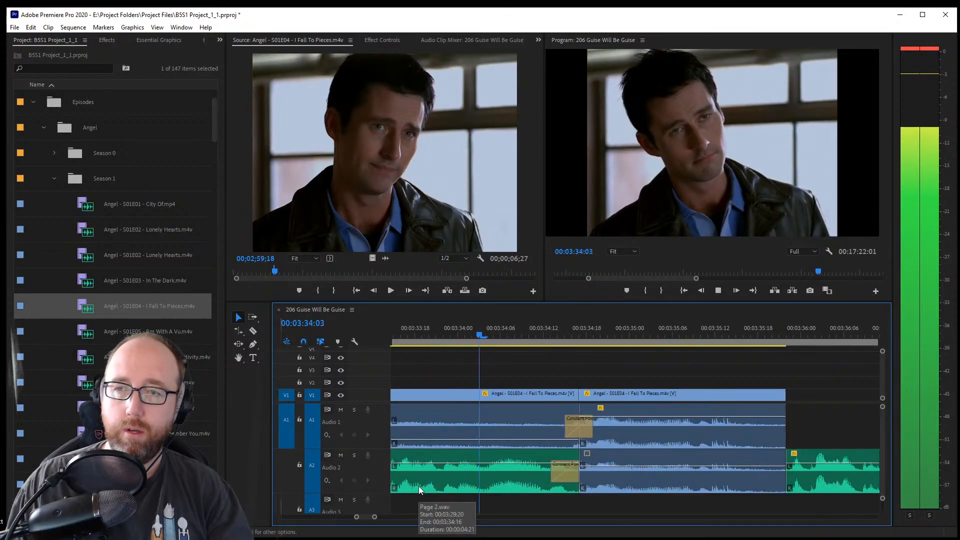
key(space)
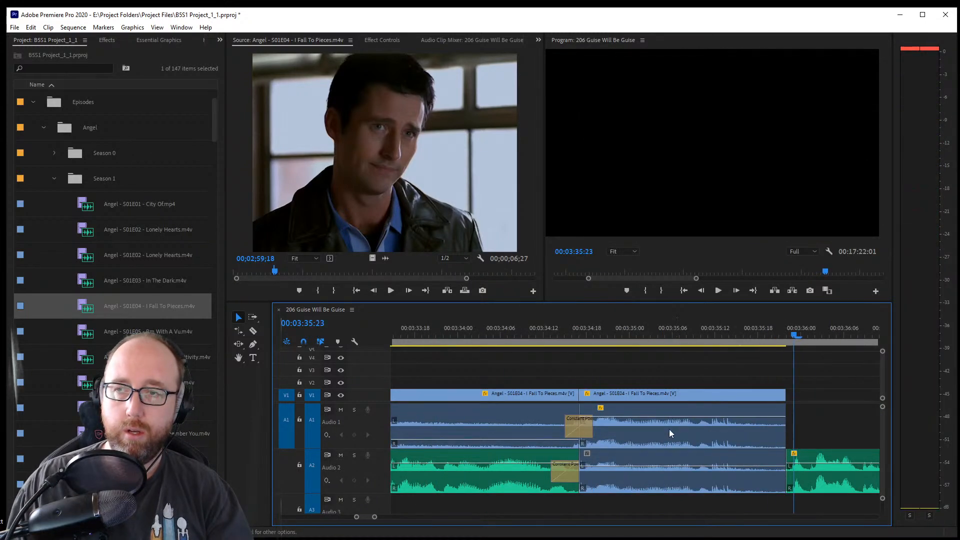
key(ctrl+s)
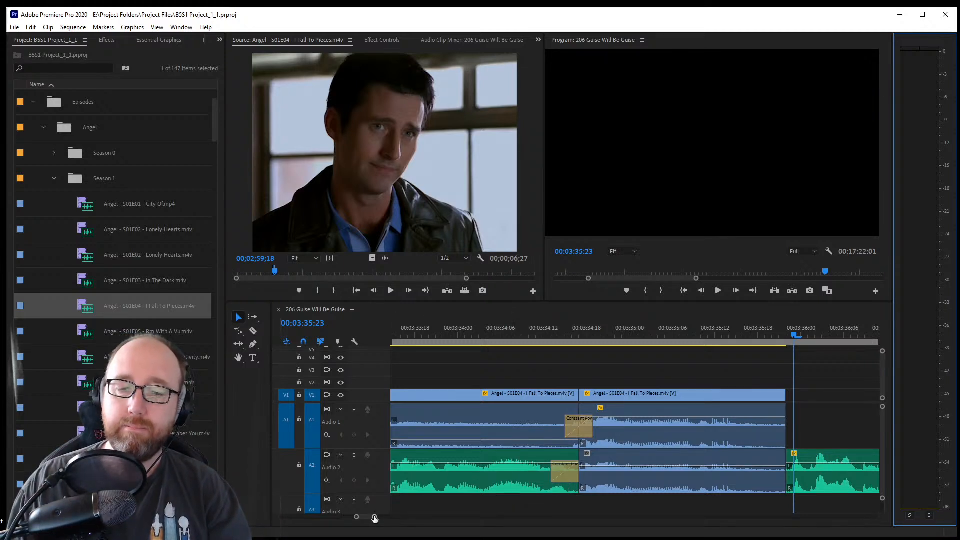
Play the narration from 03:35:18 to 03:39:16 to find where the next footage ends, and save the project
drag(375, 518, 391, 518)
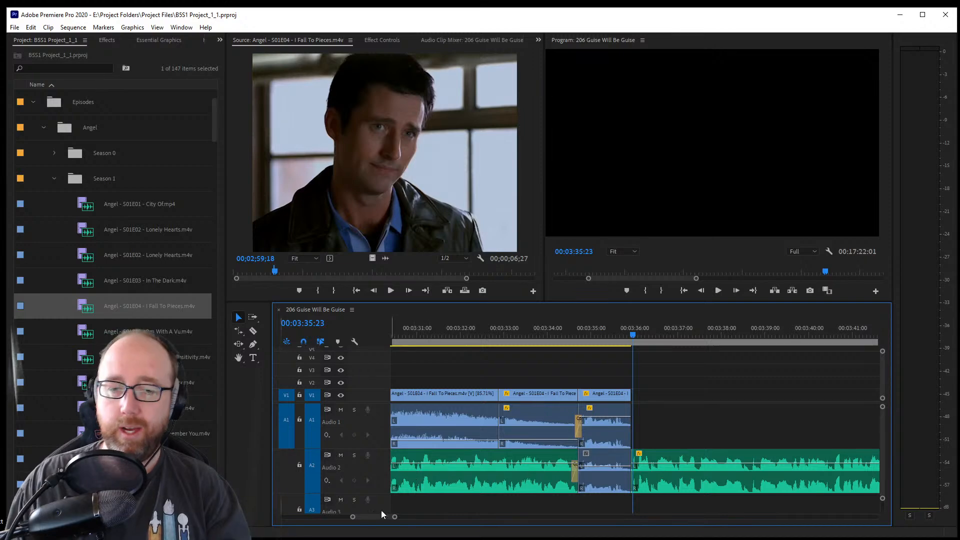
drag(372, 517, 372, 518)
key(ctrl+s)
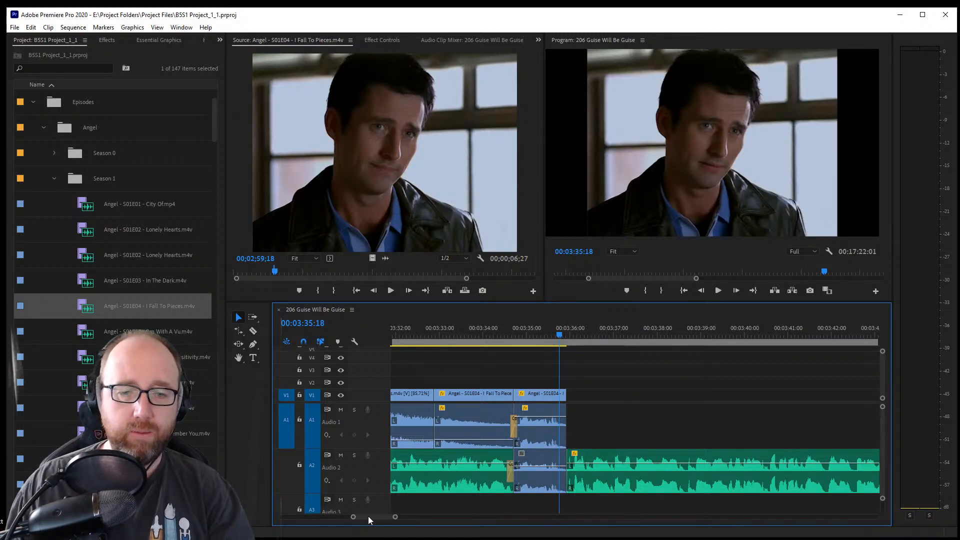
key(space)
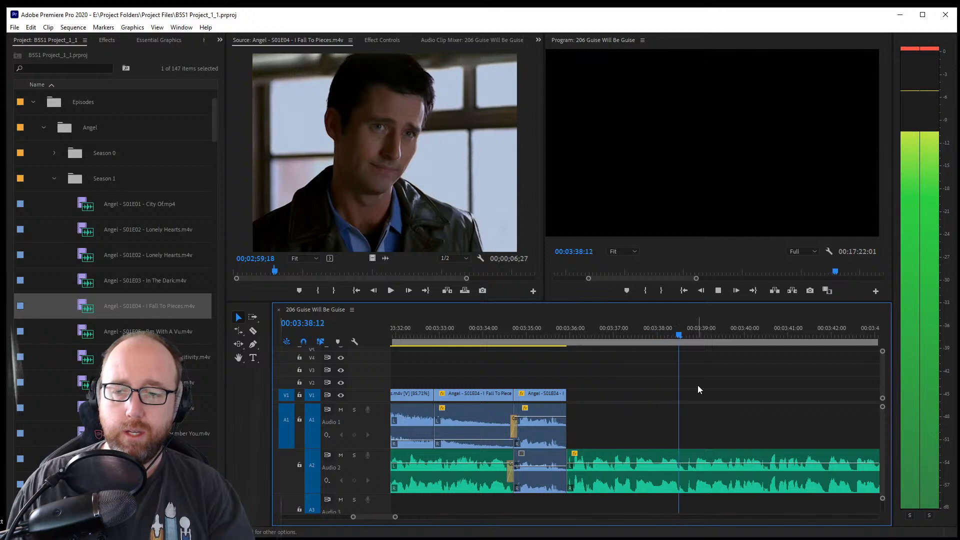
key(space)
key(ctrl+s)
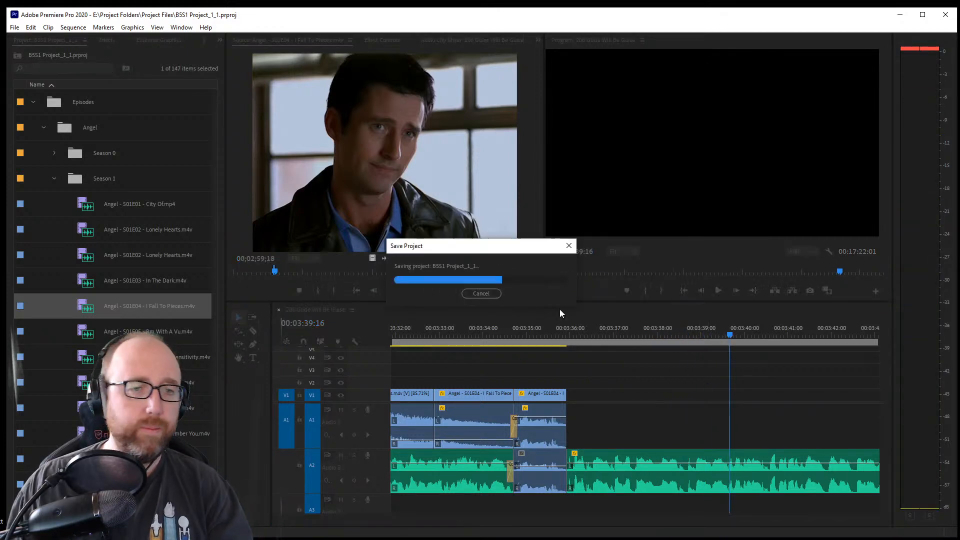
Open the Season 2 episode "Angel - s02E06 - Guise Will Be Guise" as the source and locate the office scene at 12:07:19
click(53, 178)
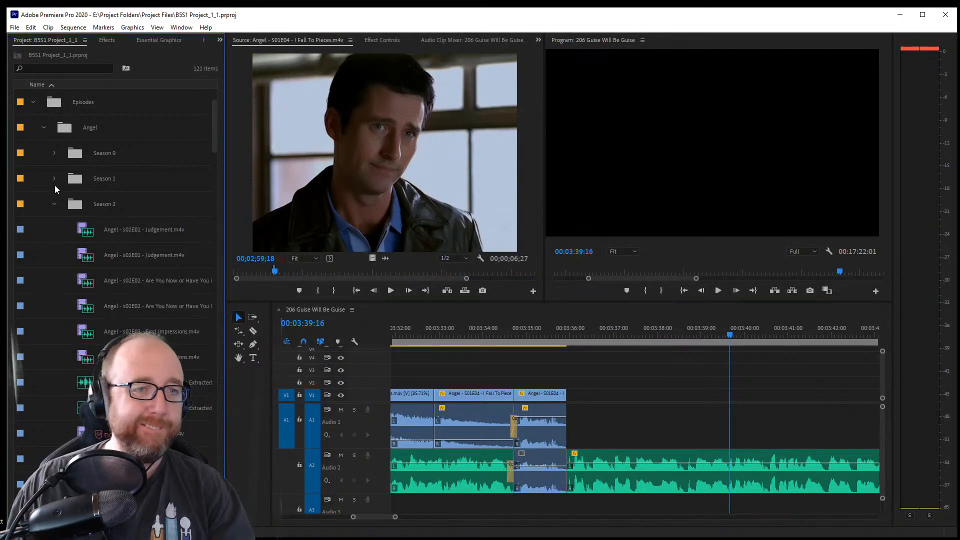
scroll(115, 225, down, 3)
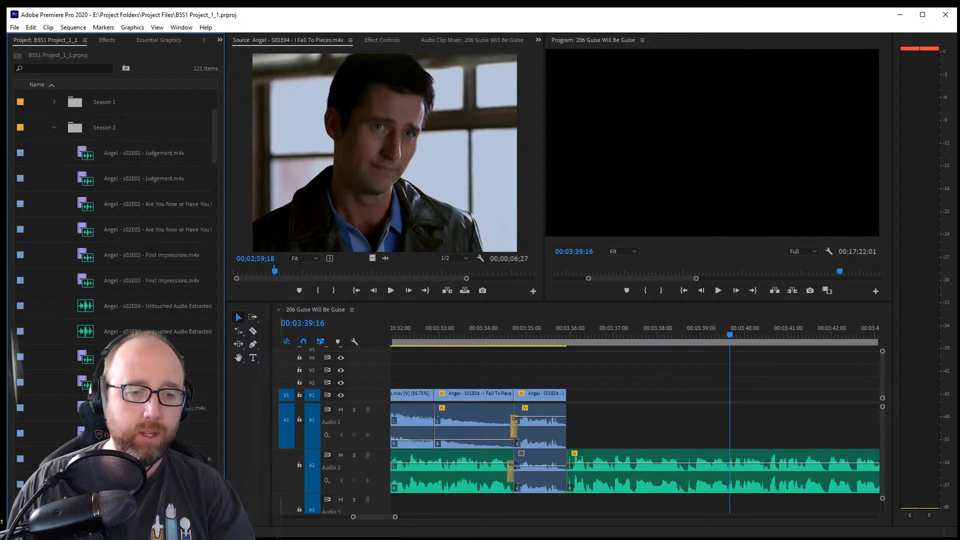
double_click(145, 408)
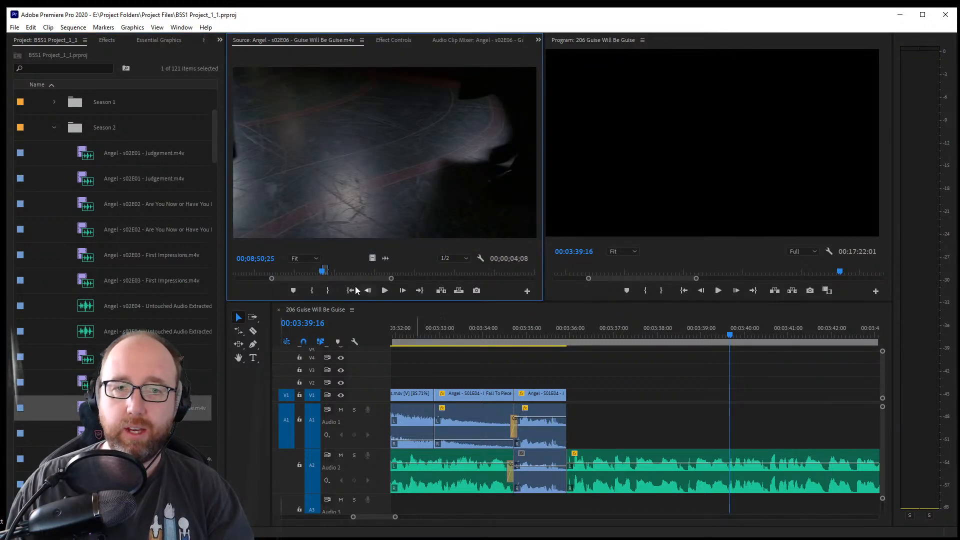
drag(337, 272, 389, 279)
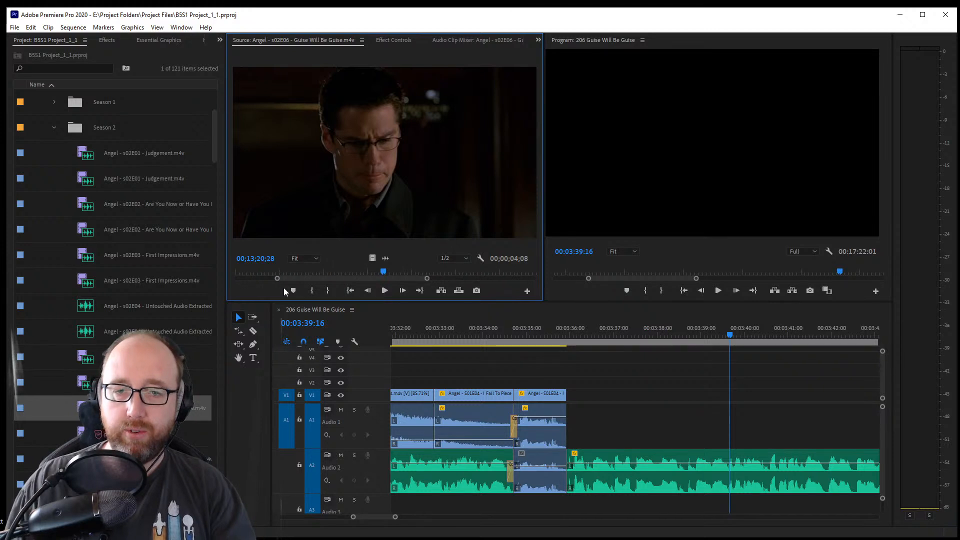
drag(382, 277, 328, 272)
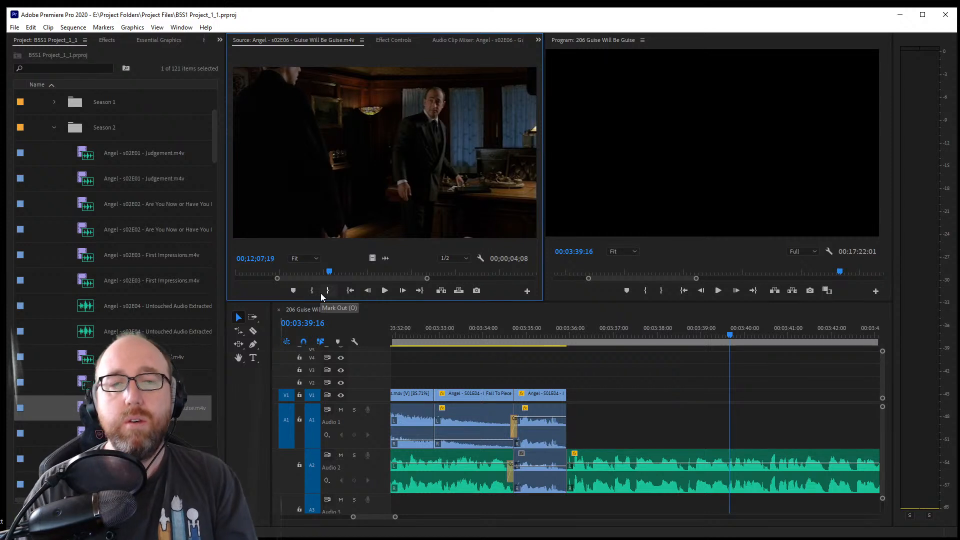
Mark the office scene in the source episode from 12:07:19 to about 12:11:03
key(i)
key(space)
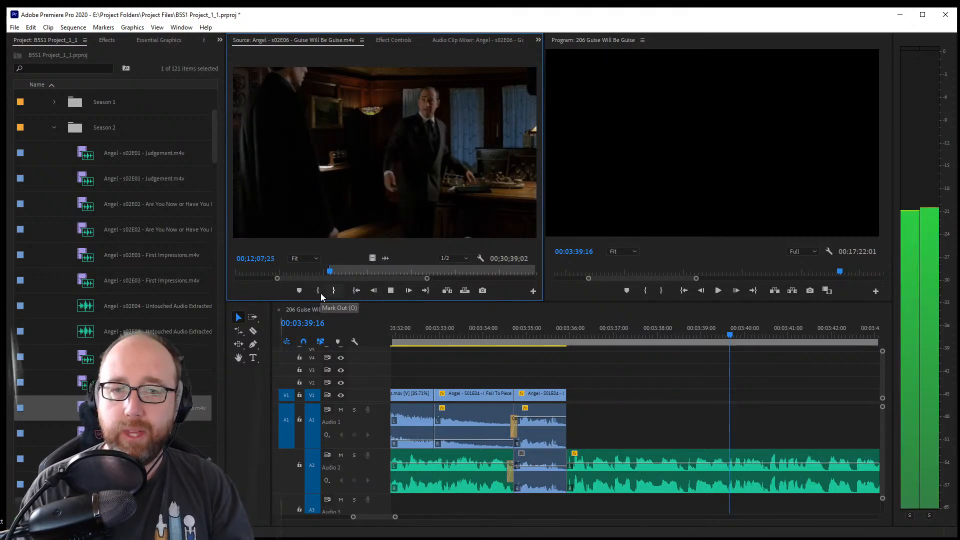
key(space)
key(space)
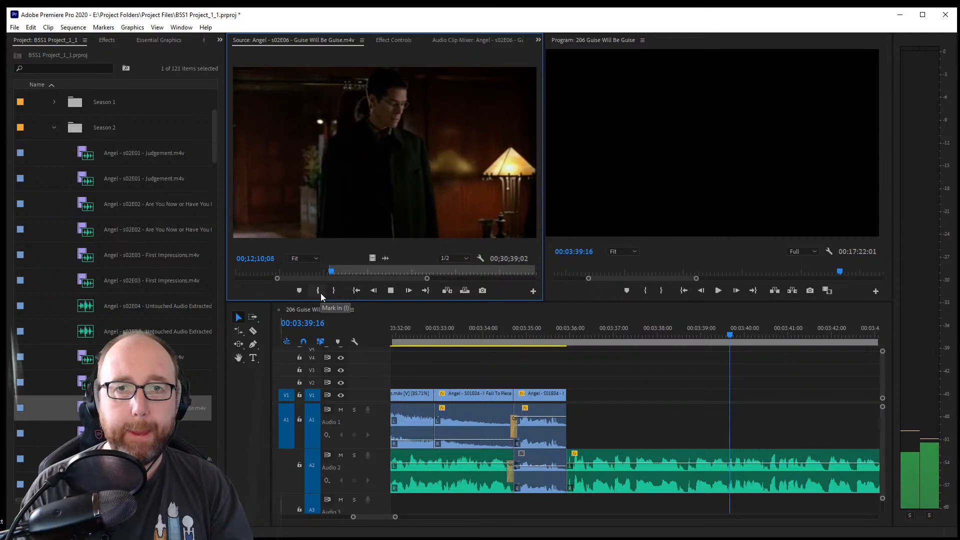
key(o)
key(space)
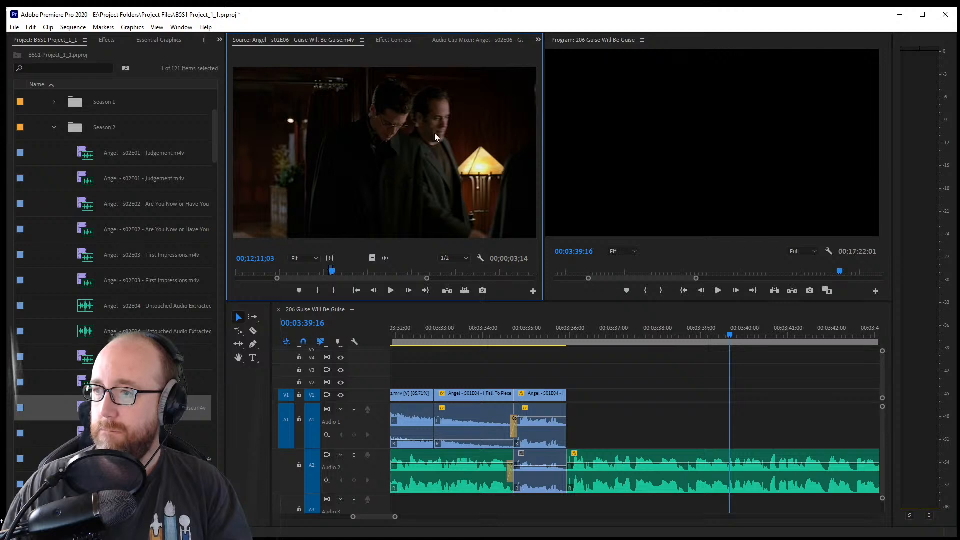
Add the marked excerpt after the last clip on V1 and A1 and extend its end to 03:39:16
drag(435, 137, 569, 411)
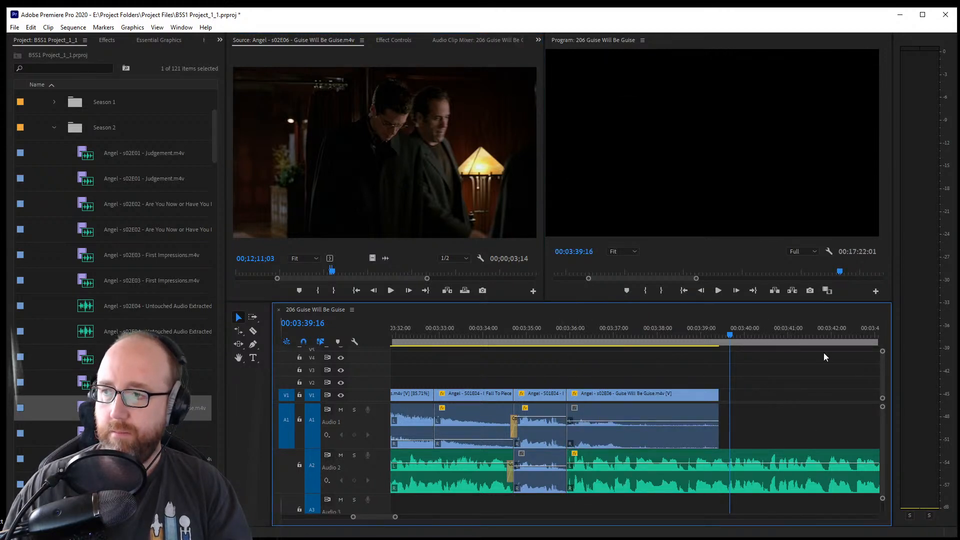
drag(719, 397, 729, 400)
click(592, 428)
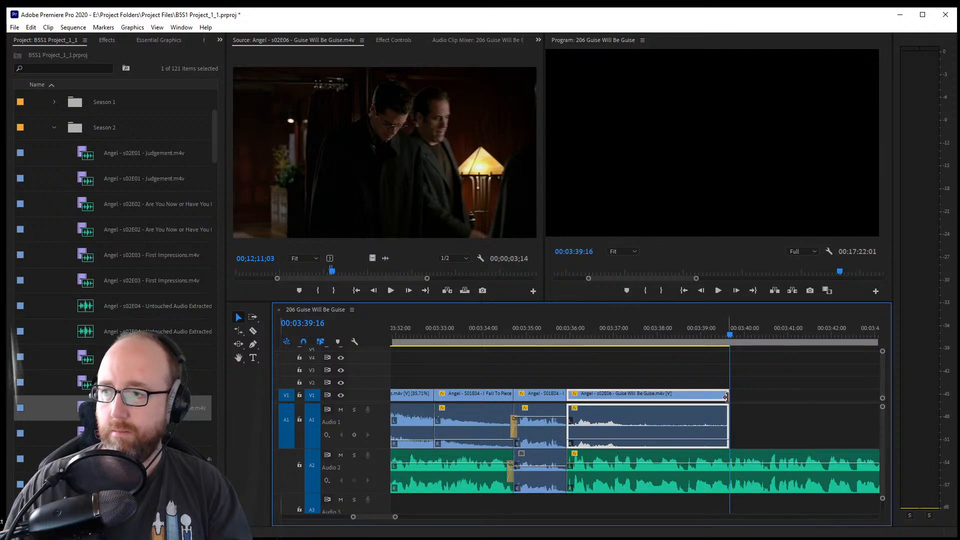
Shift the excerpt to slightly earlier footage with its end kept at 03:39:16, trim its start to about 03:38:08, and play it back
drag(726, 393, 700, 396)
drag(617, 398, 589, 418)
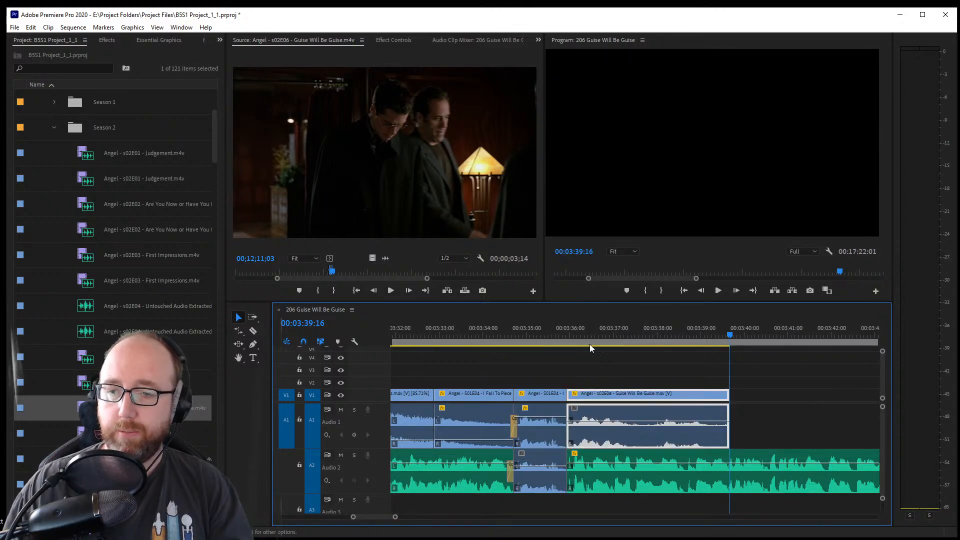
drag(590, 349, 678, 364)
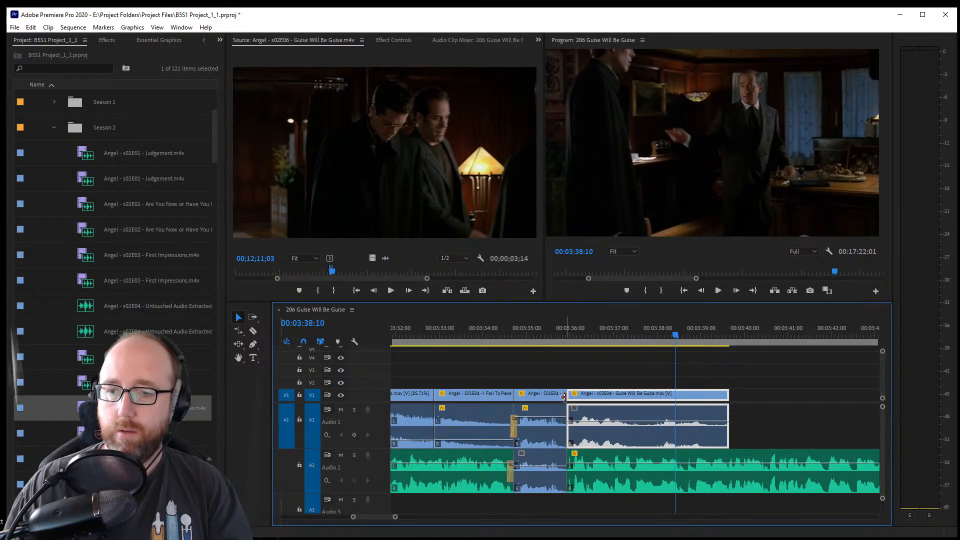
drag(728, 395, 675, 398)
key(space)
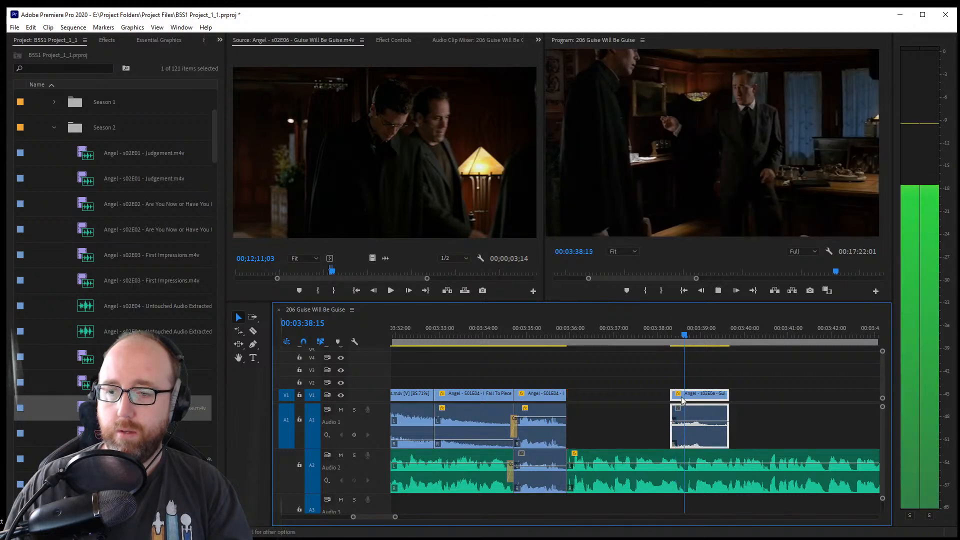
key(space)
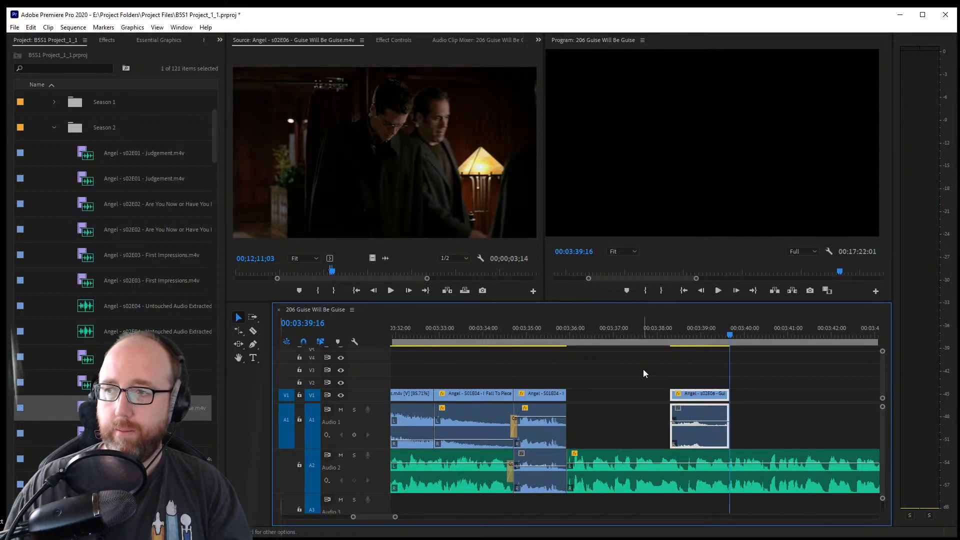
Mark a 2:04-long source excerpt ending at 12:11:25 and place it in the gap before the shortened office clip on V1 and A1
click(352, 179)
key(j)
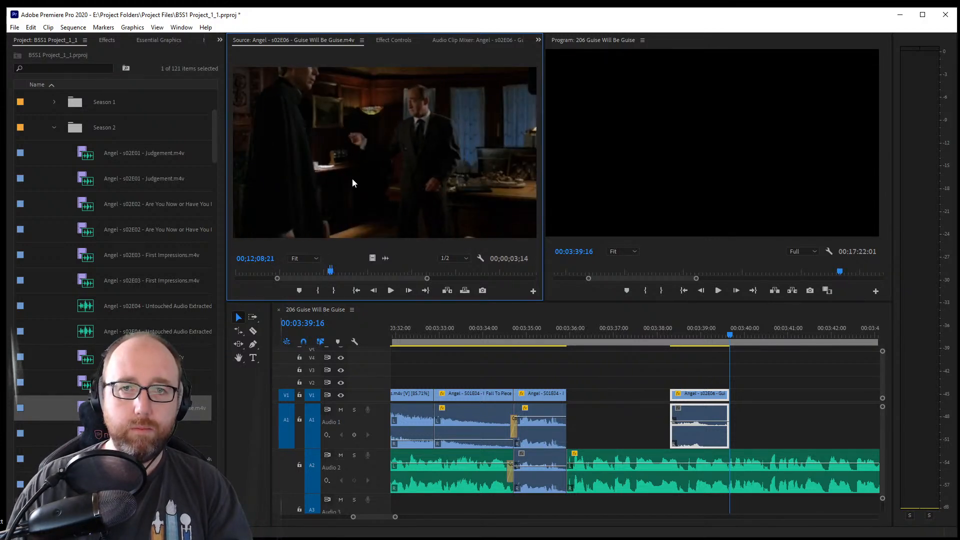
key(l)
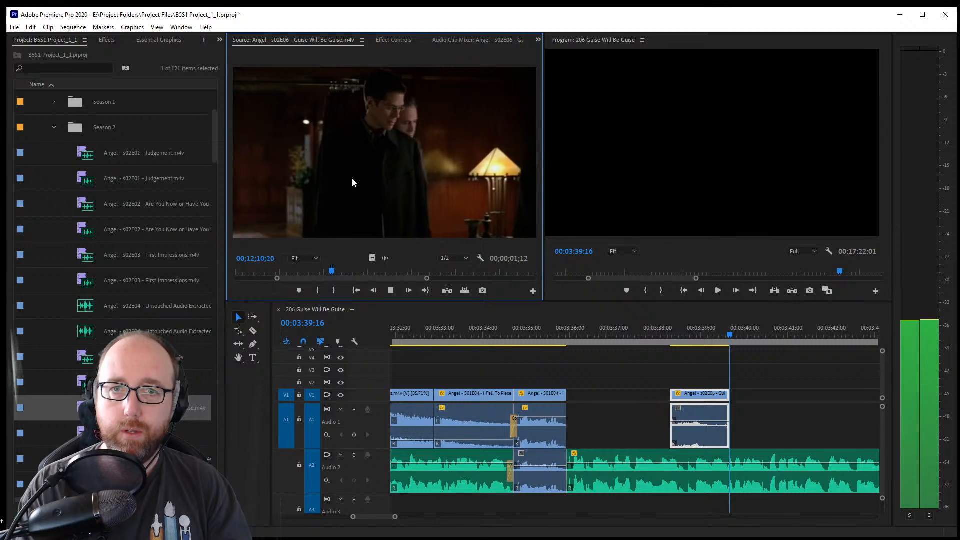
key(k)
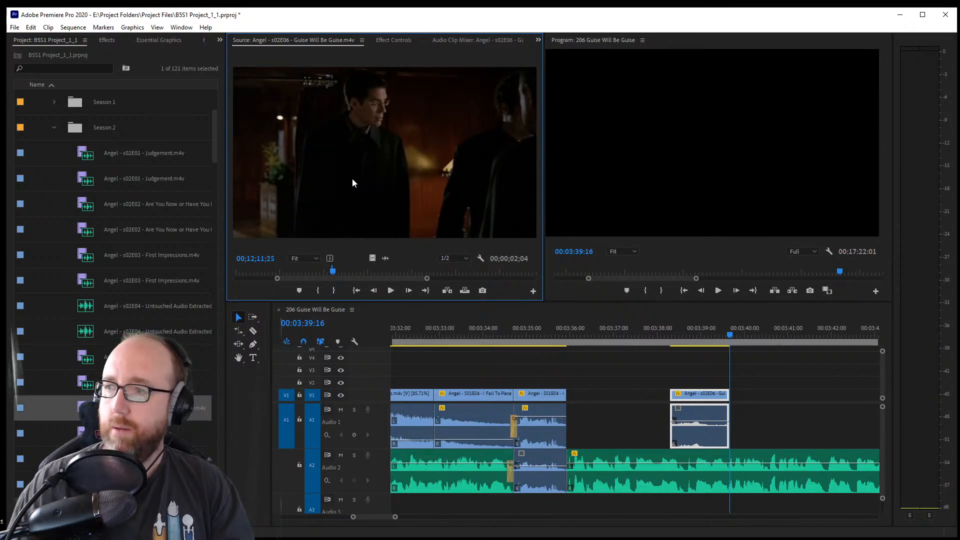
drag(363, 143, 670, 398)
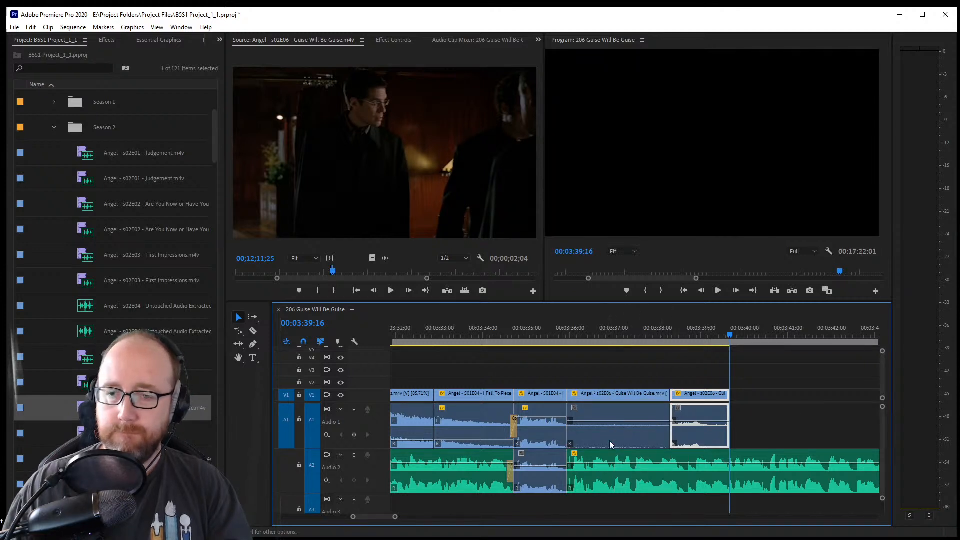
Lower the new excerpt's A1 audio by about 26.3 dB, apply the default audio transition at both ends, and play back the section
click(606, 426)
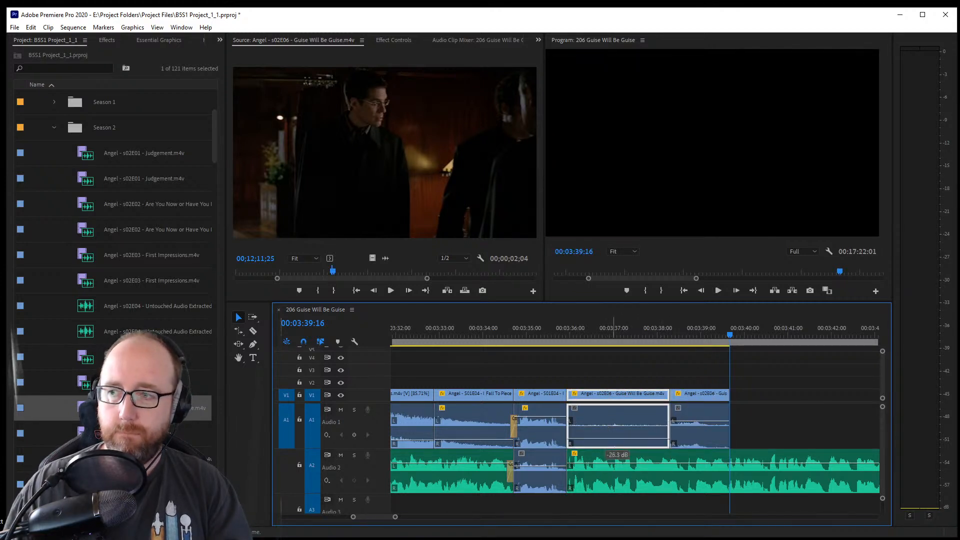
click(565, 435)
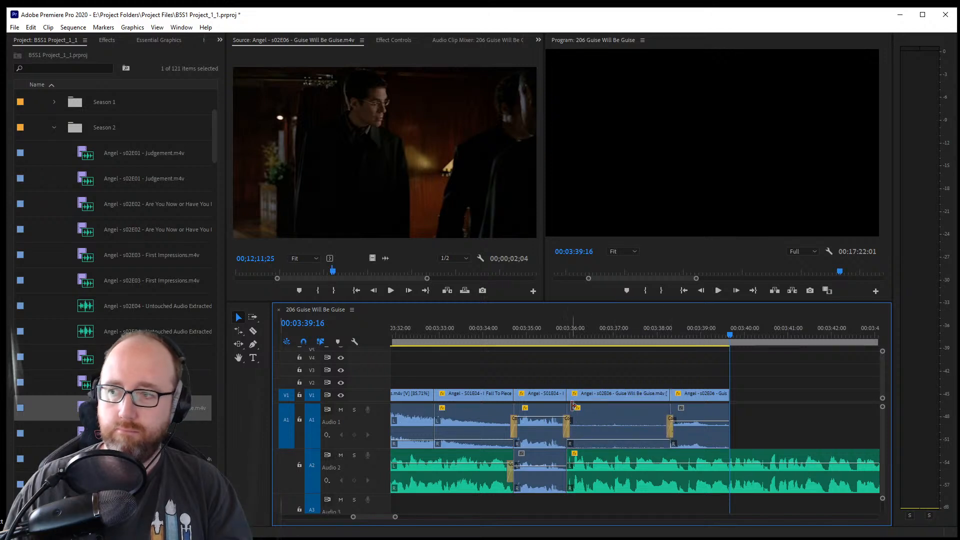
click(494, 327)
key(space)
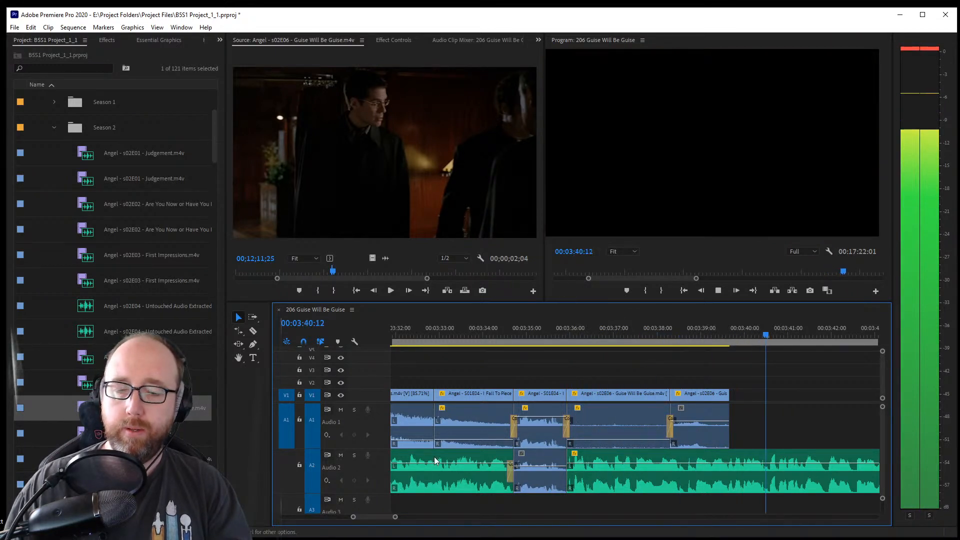
Mark a 2:11-long source excerpt ending on the bedroom shot at 15:18:17 and add it after the last clip on V1 and A1
drag(400, 518, 404, 518)
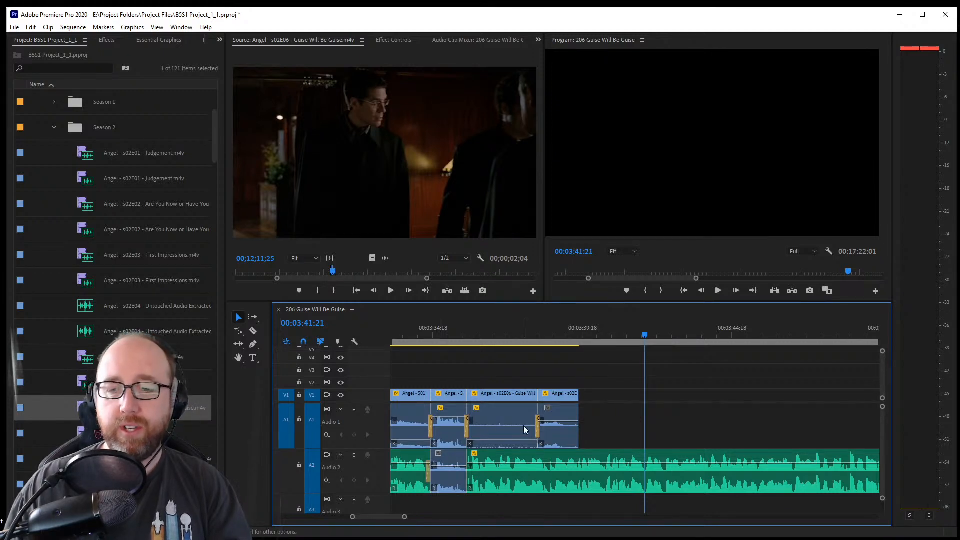
drag(352, 270, 437, 277)
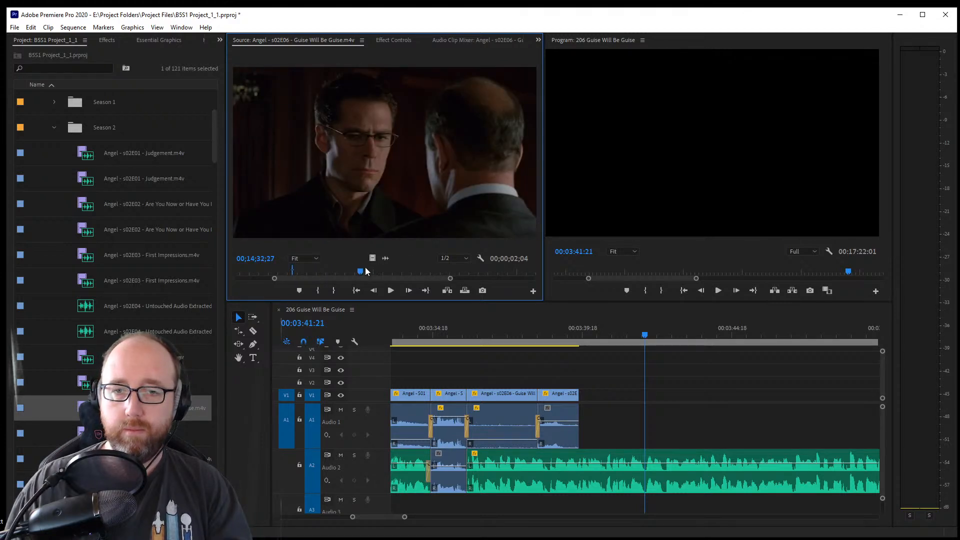
mouse_move(365, 267)
mouse_down()
mouse_move(399, 272)
mouse_move(382, 272)
mouse_up()
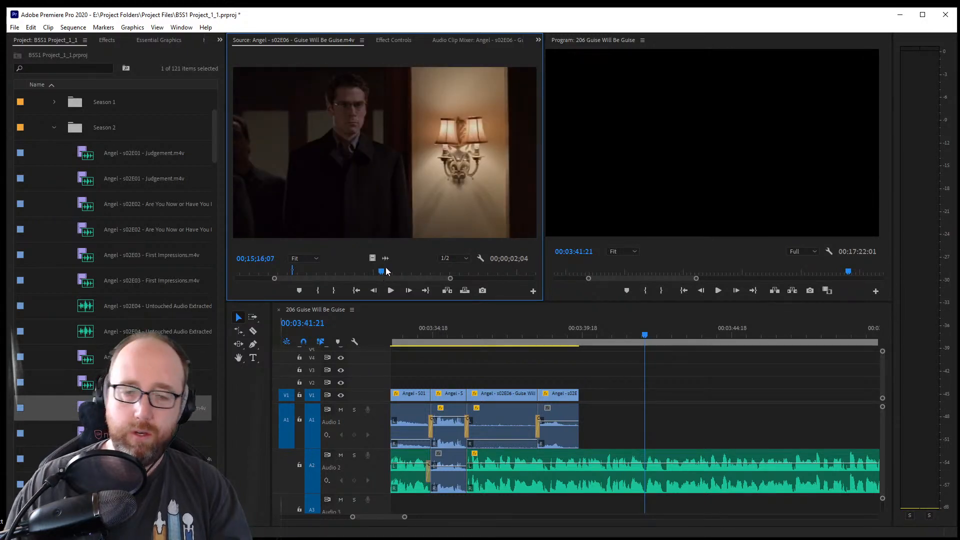
key(space)
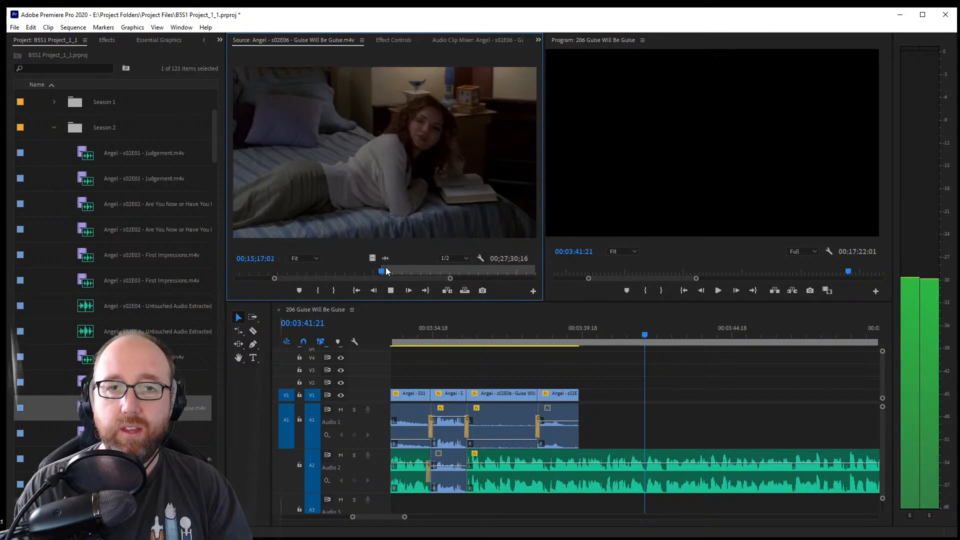
key(space)
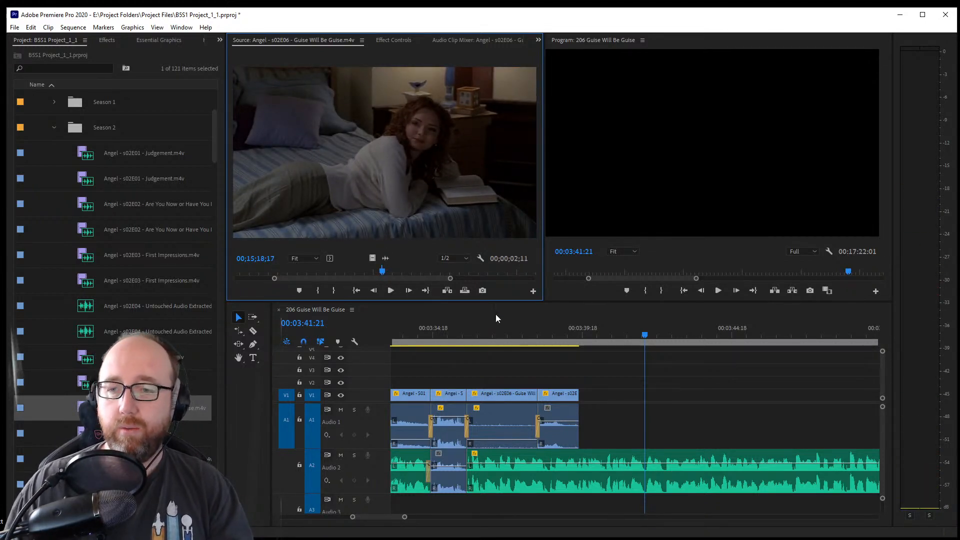
drag(496, 314, 585, 431)
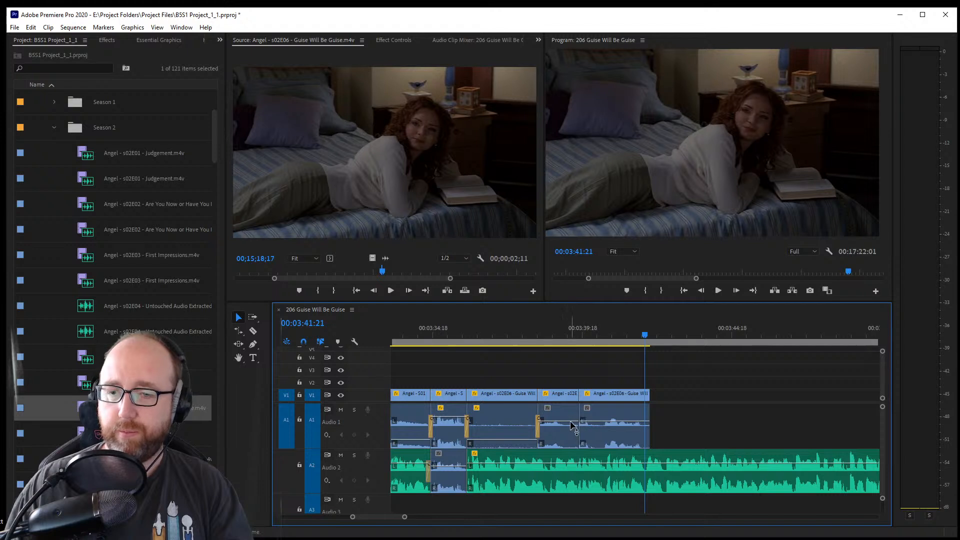
Lower the A1 audio of the last two excerpts, apply the default audio transition between them, and play back the cut
click(591, 423)
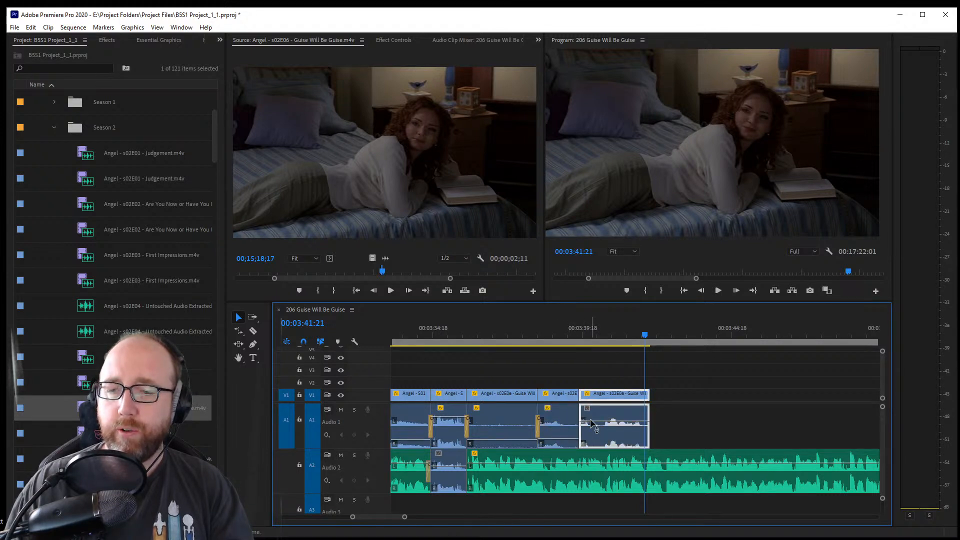
key(ctrl+s)
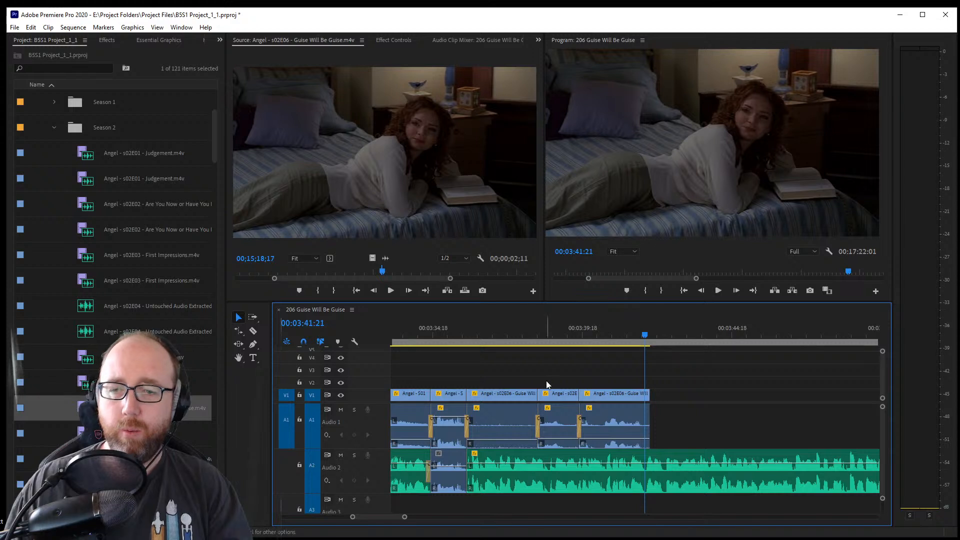
click(536, 328)
key(space)
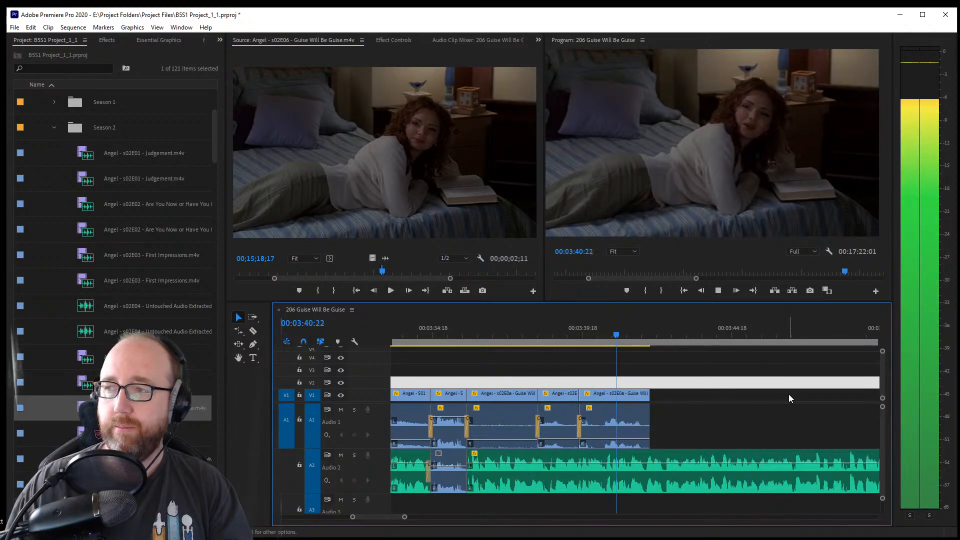
mouse_move(589, 332)
mouse_down()
mouse_move(583, 337)
mouse_move(598, 340)
mouse_move(571, 343)
mouse_move(586, 346)
mouse_up()
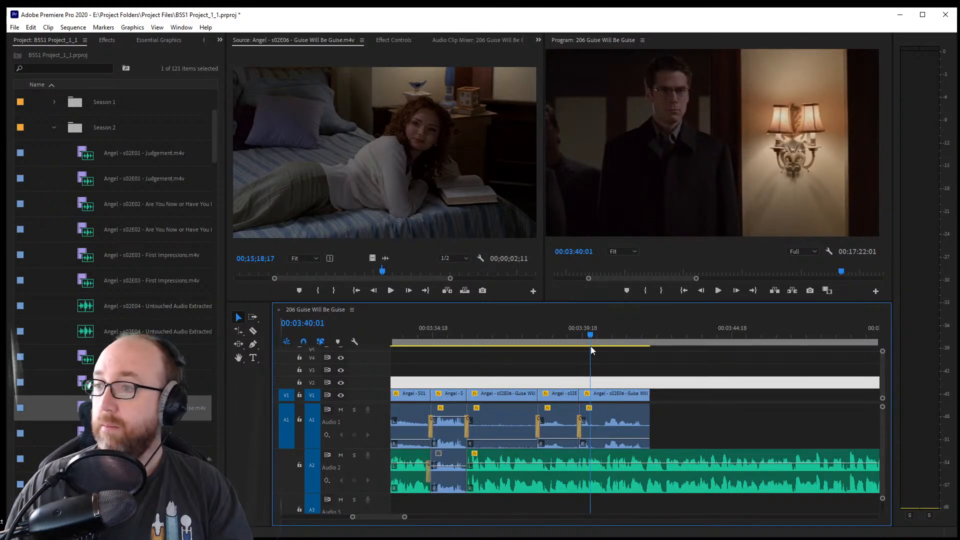
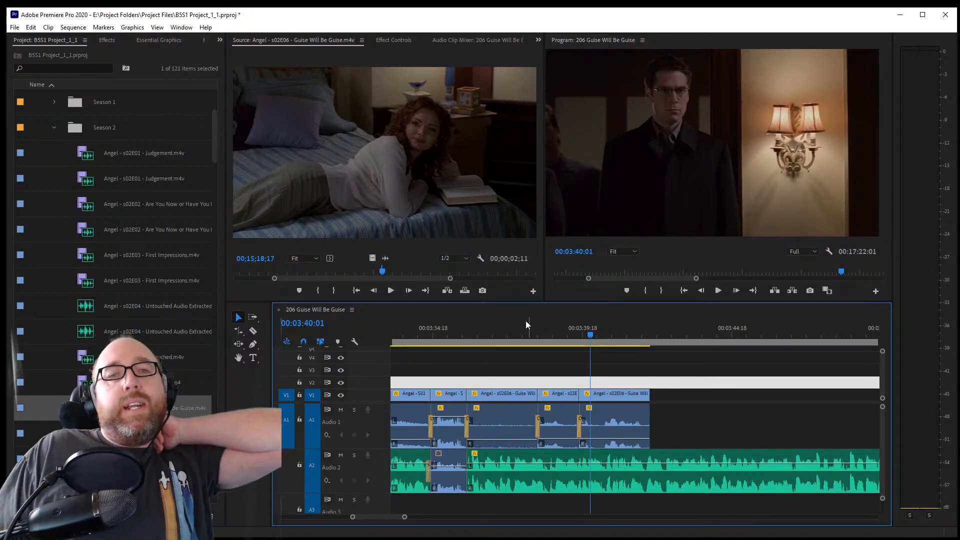
Unlink the bedroom excerpt, trim the leftover previous shot off its video start, and move the video back against the preceding clip
click(238, 317)
right_click(614, 398)
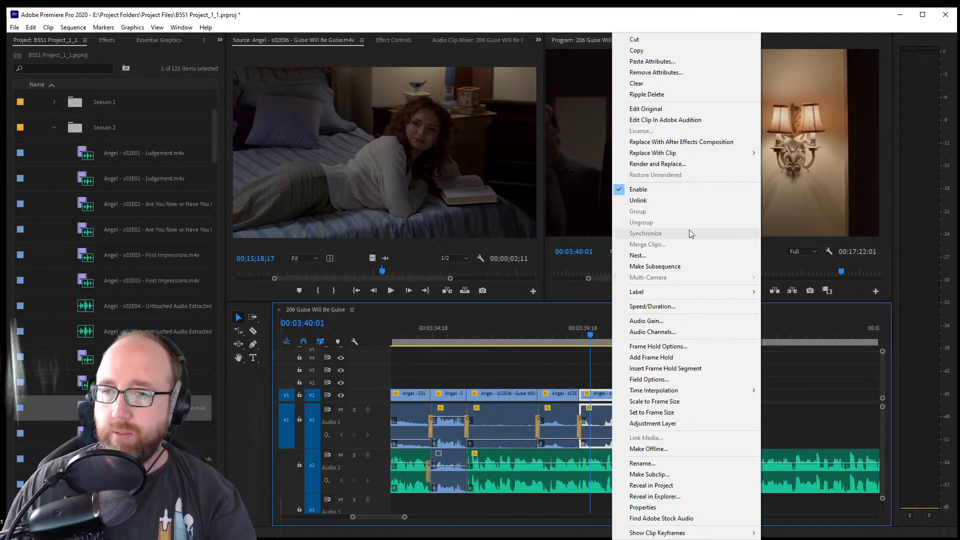
click(679, 201)
drag(584, 331, 599, 339)
mouse_move(581, 395)
mouse_down()
mouse_move(599, 395)
mouse_move(586, 394)
mouse_up()
click(577, 336)
drag(578, 338, 607, 344)
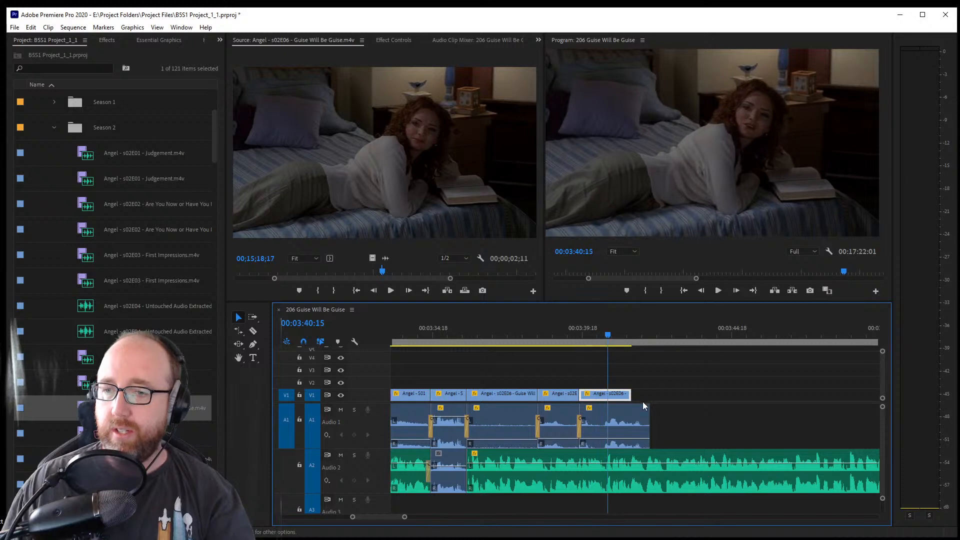
drag(633, 395, 630, 397)
Rate-stretch the bedroom video's end to match its A1 audio, slowing it to 75.43%, and save the project
click(239, 330)
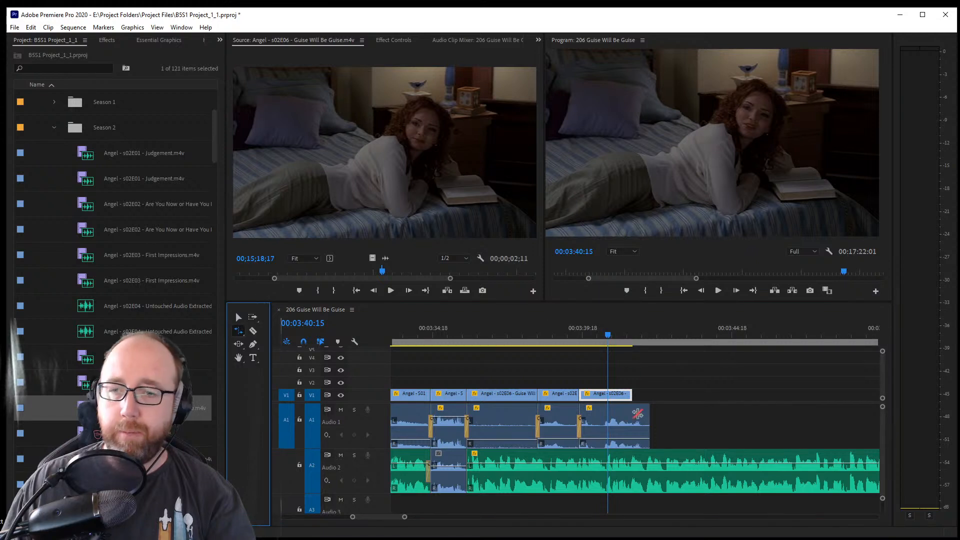
drag(631, 395, 649, 402)
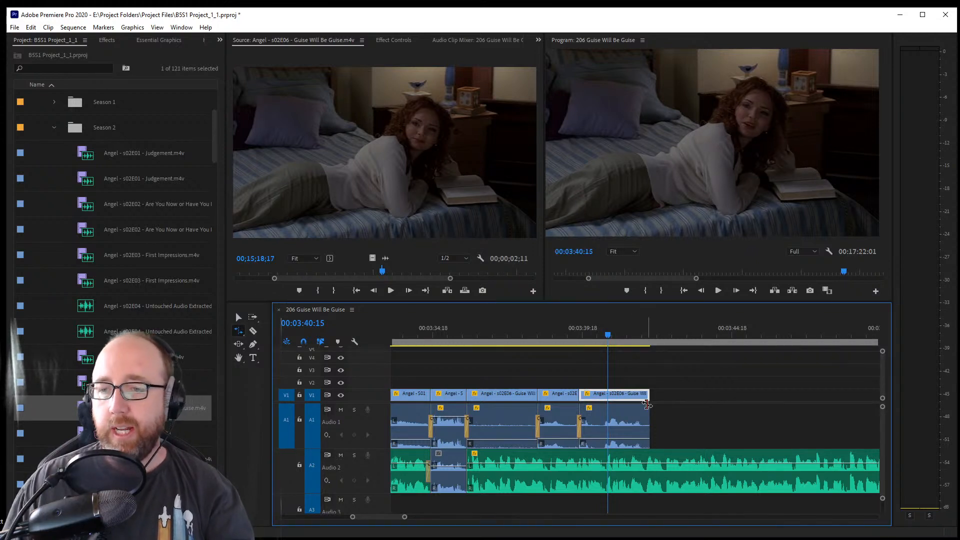
key(ctrl+s)
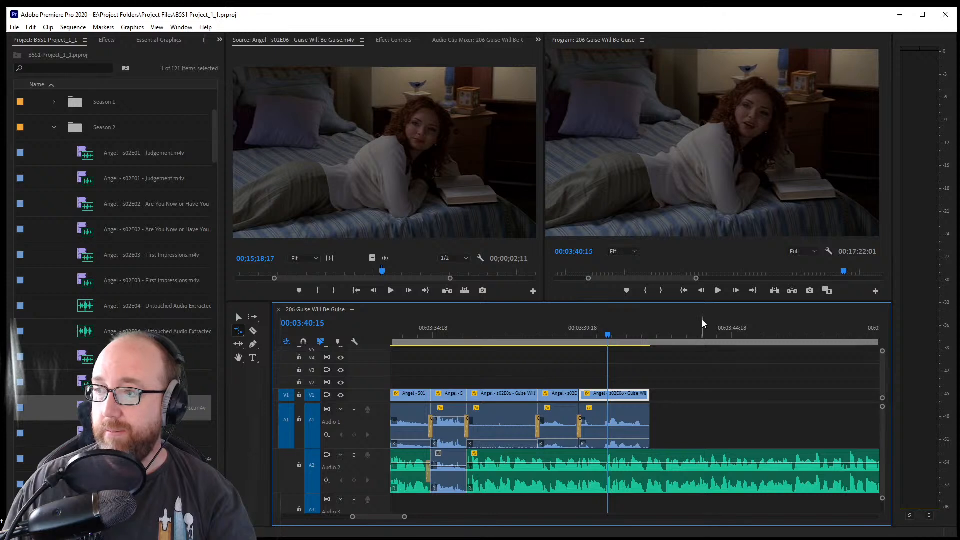
Play back the slowed bedroom clip and set its time interpolation to Optical Flow
click(239, 317)
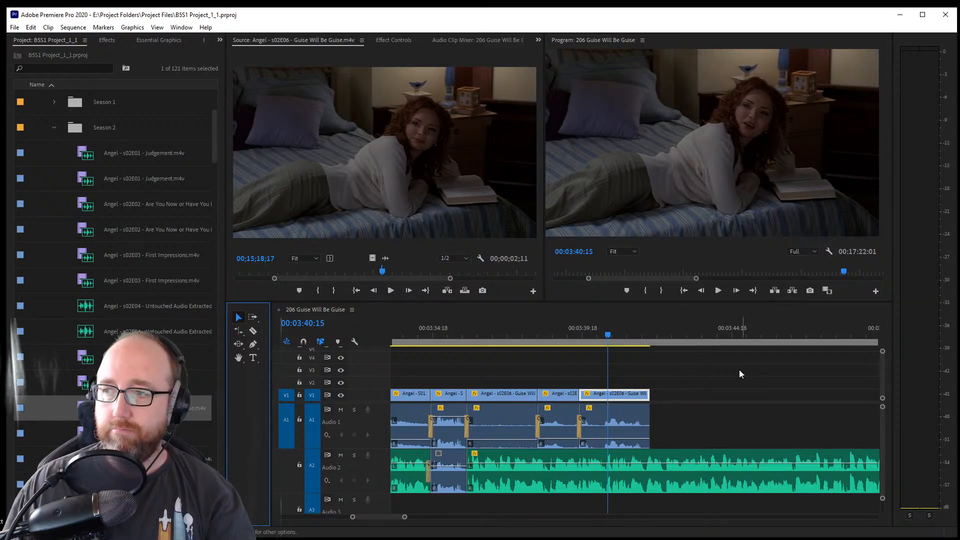
click(563, 335)
key(space)
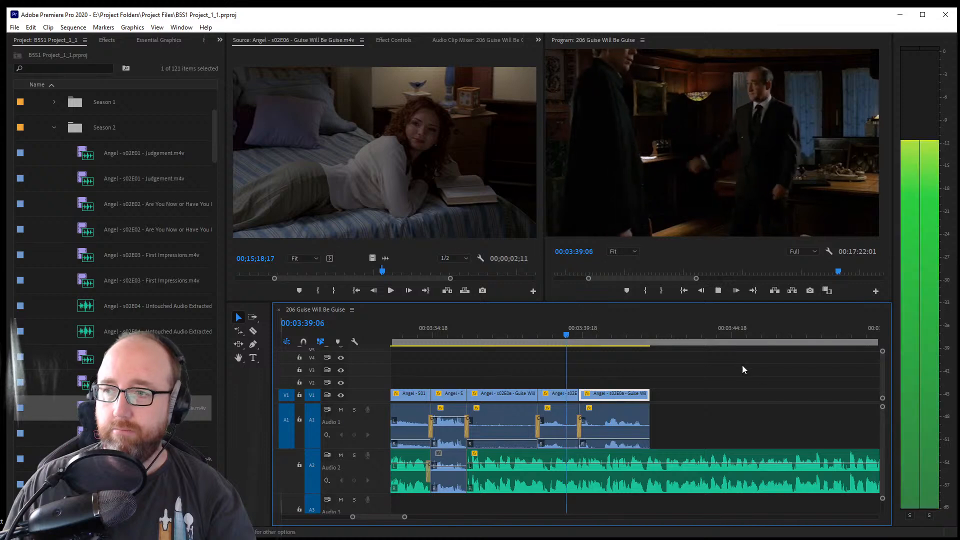
right_click(625, 394)
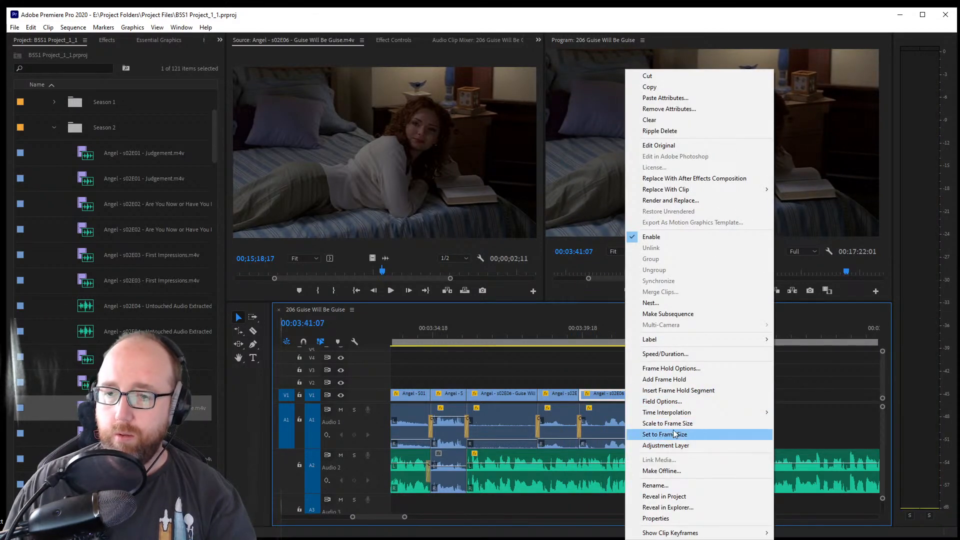
click(684, 355)
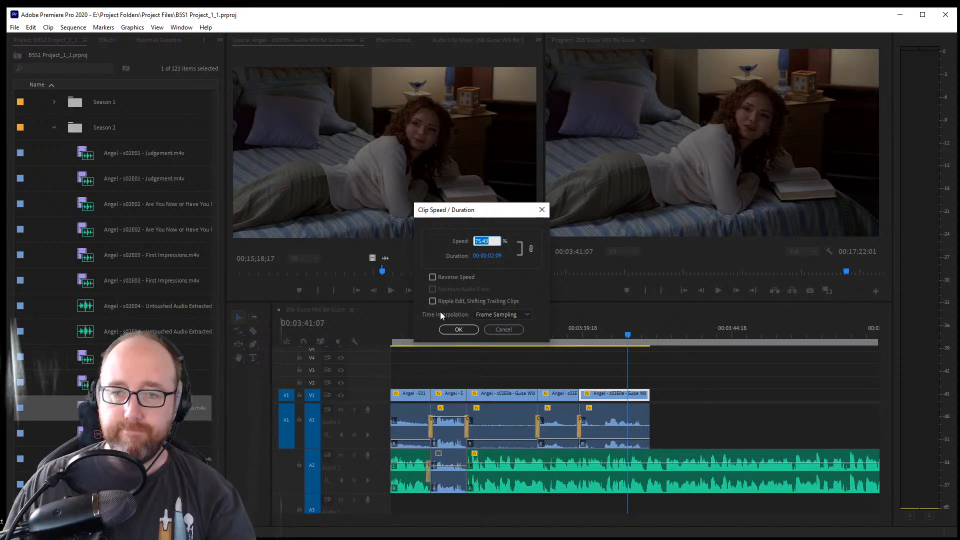
click(488, 314)
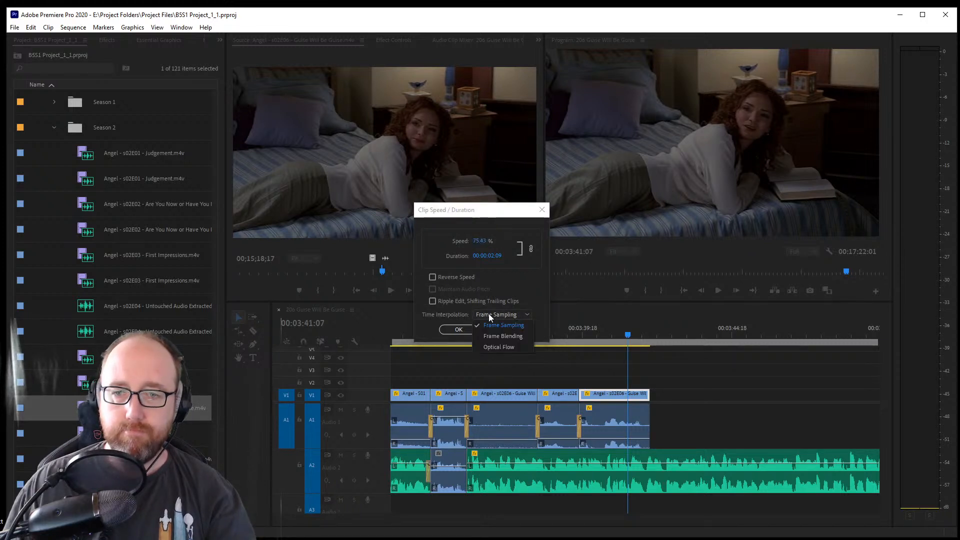
click(506, 342)
click(458, 329)
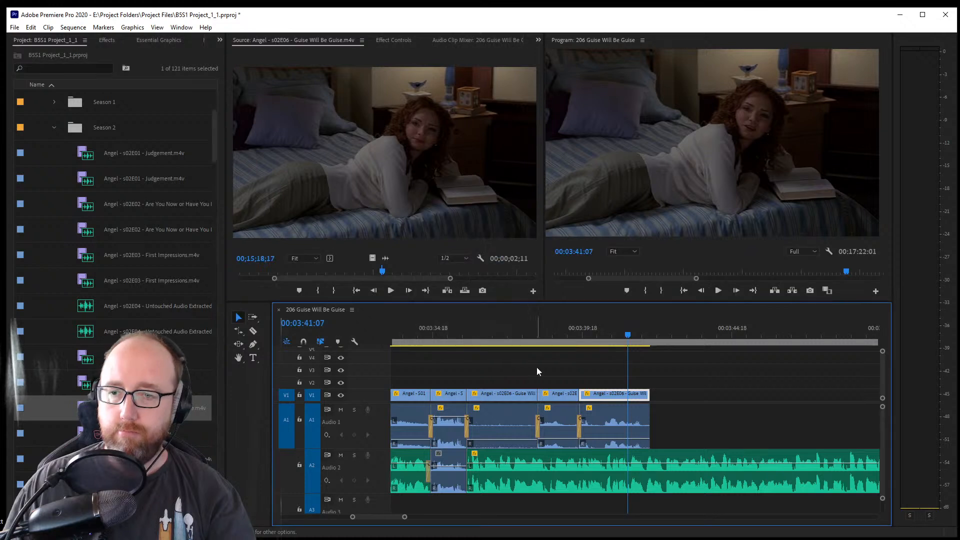
Save the project and play back the latest excerpts with the narration through to 03:45:15
drag(536, 367, 671, 394)
key(ctrl+s)
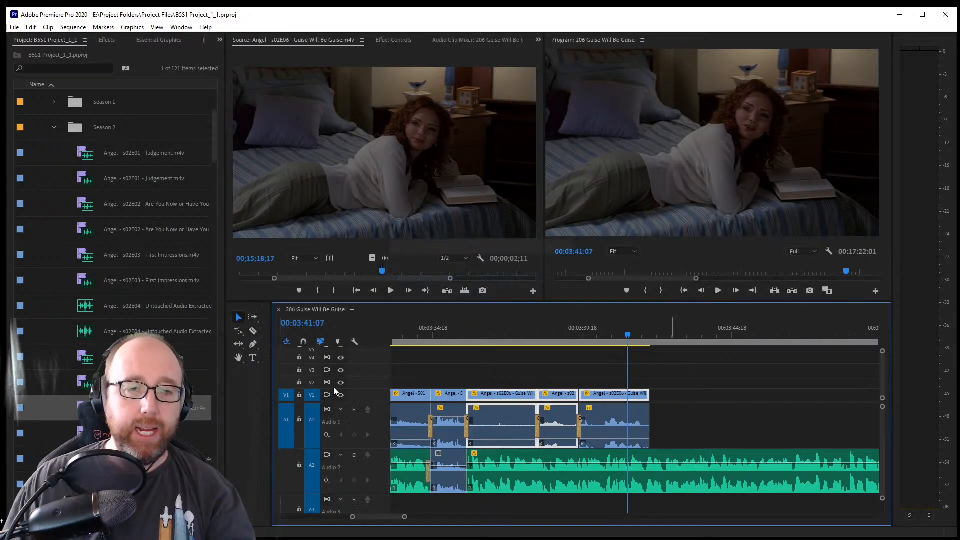
click(487, 333)
key(space)
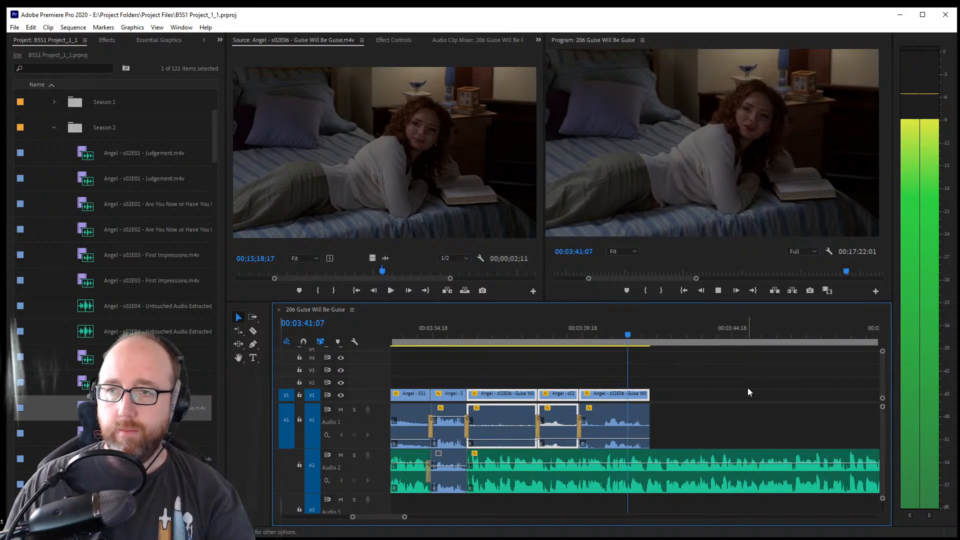
drag(380, 517, 383, 517)
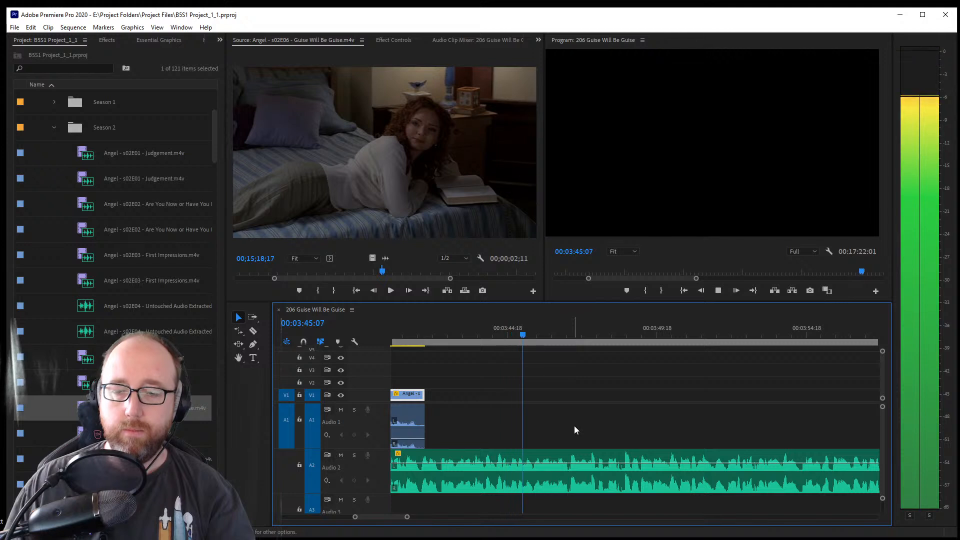
key(space)
key(ctrl+s)
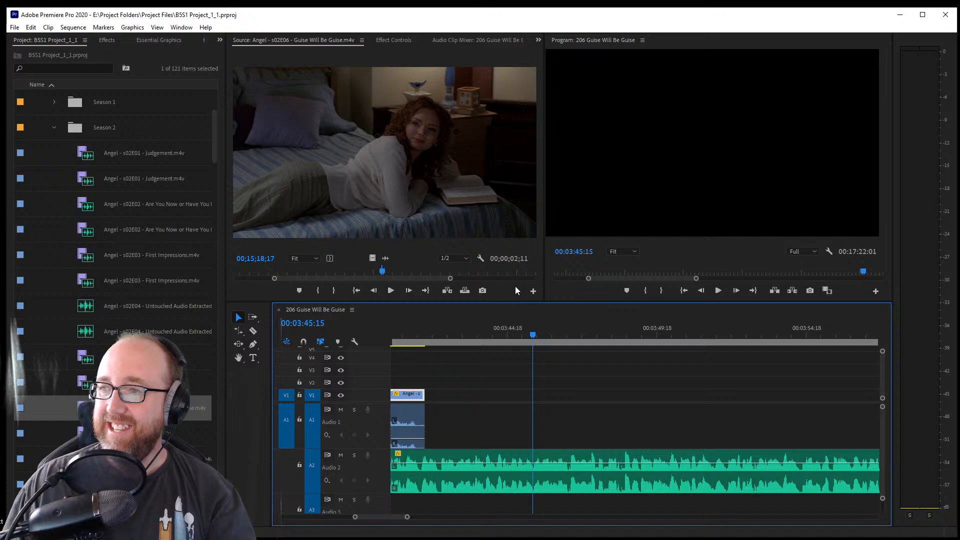
Mark a 2:03-long source excerpt ending at 20:19:14 and add it after the bedroom clip on V1 and A1
drag(450, 279, 534, 280)
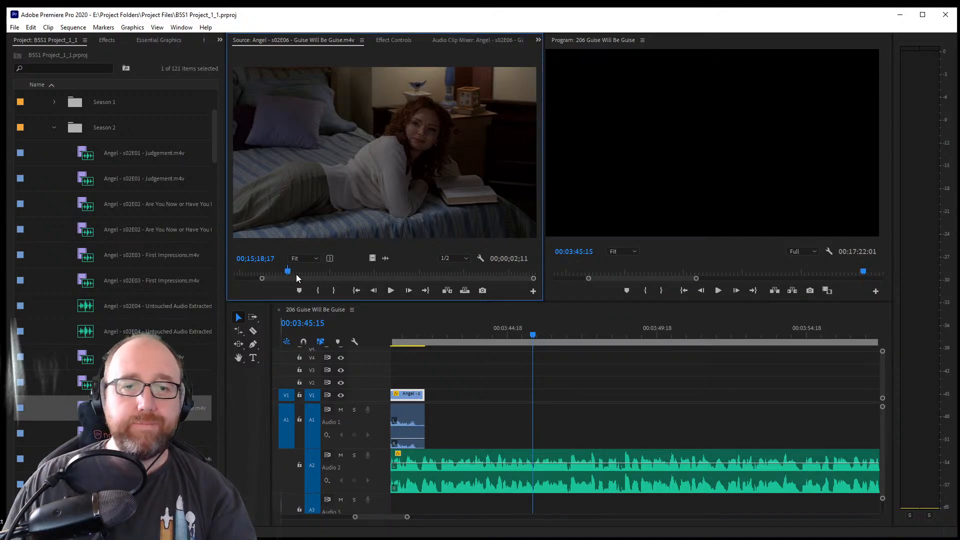
drag(296, 274, 333, 275)
key(space)
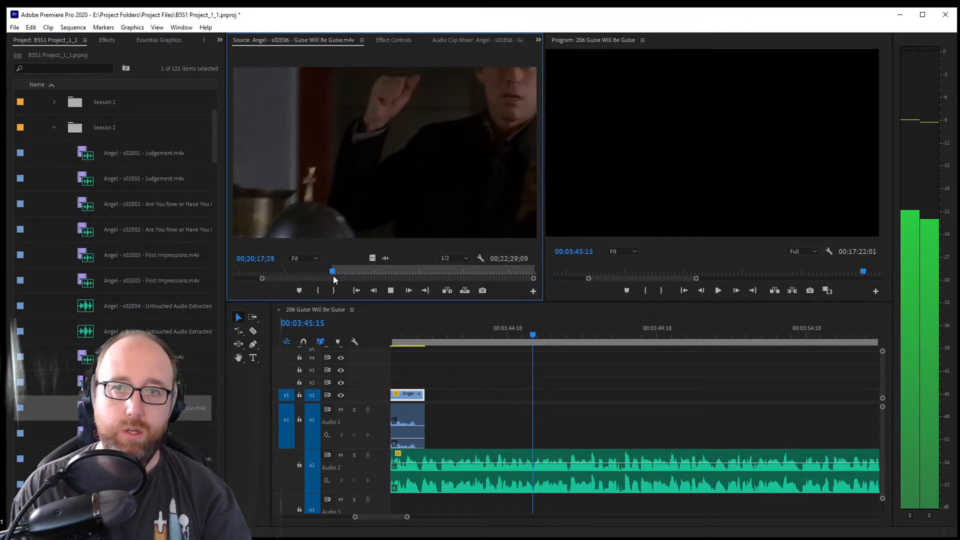
key(space)
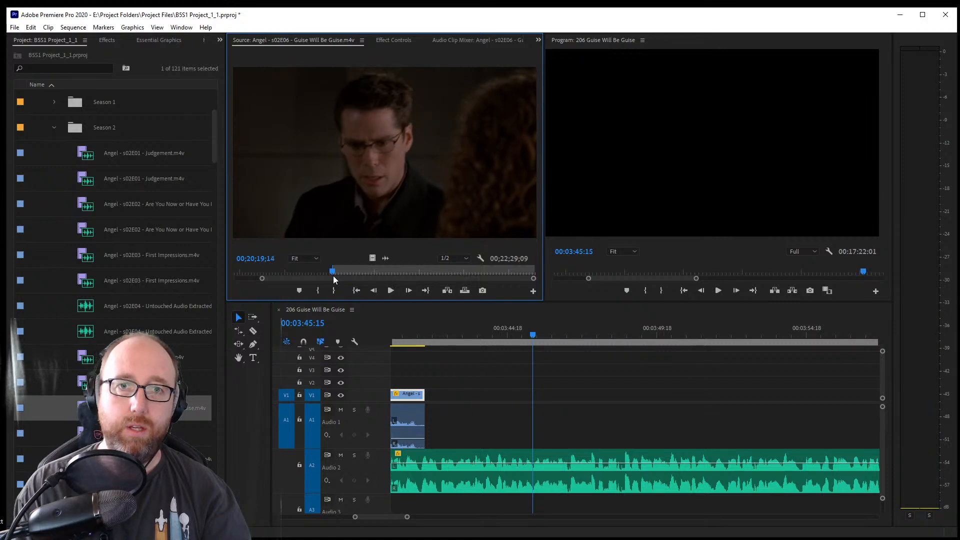
key(o)
drag(407, 205, 435, 438)
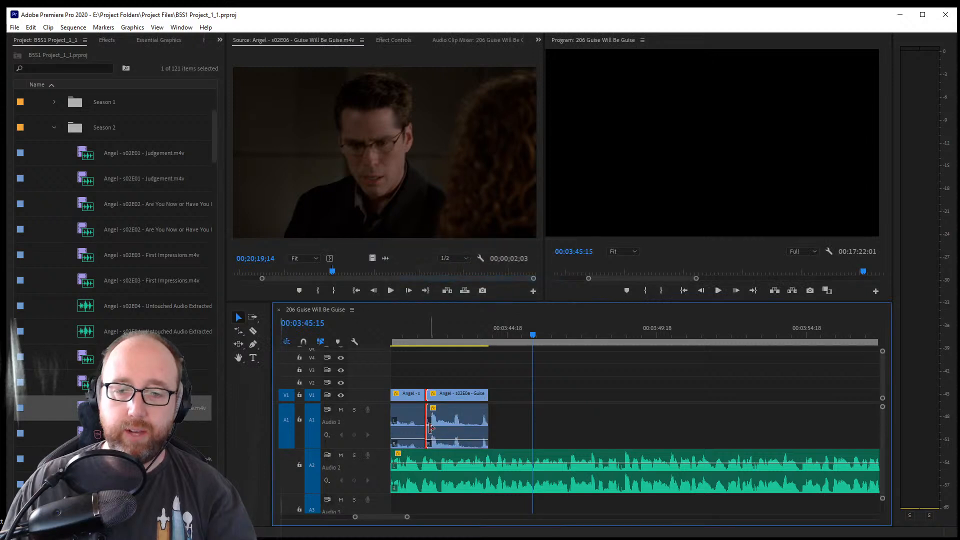
Apply the default audio transition between the bedroom clip and the new excerpt, and play back from 03:41:18 to 03:45:15
click(418, 336)
scroll(409, 335, up, 5)
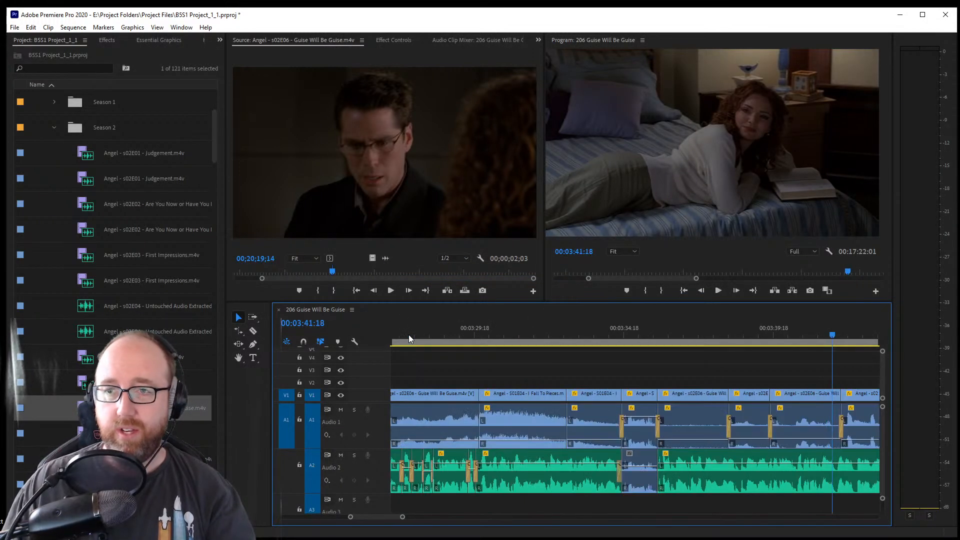
key(space)
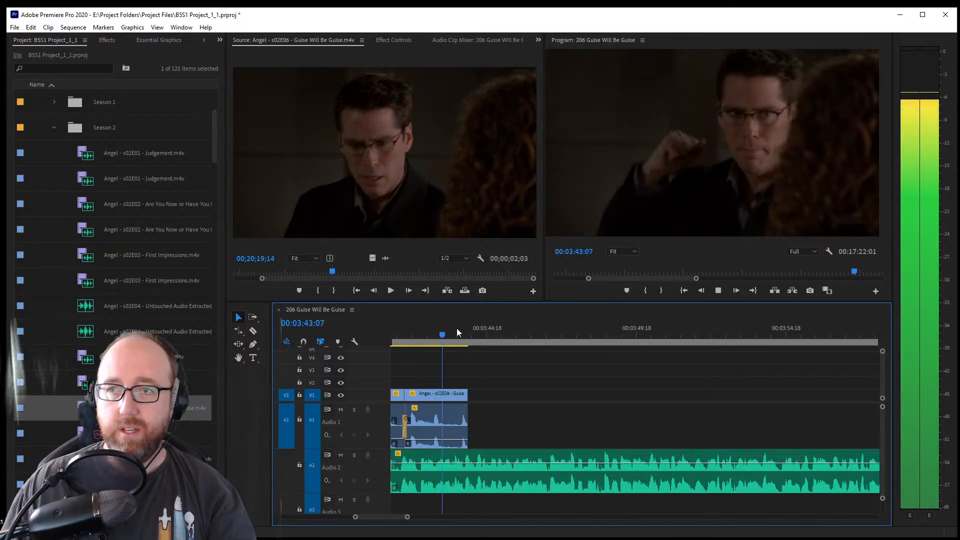
key(space)
key(space)
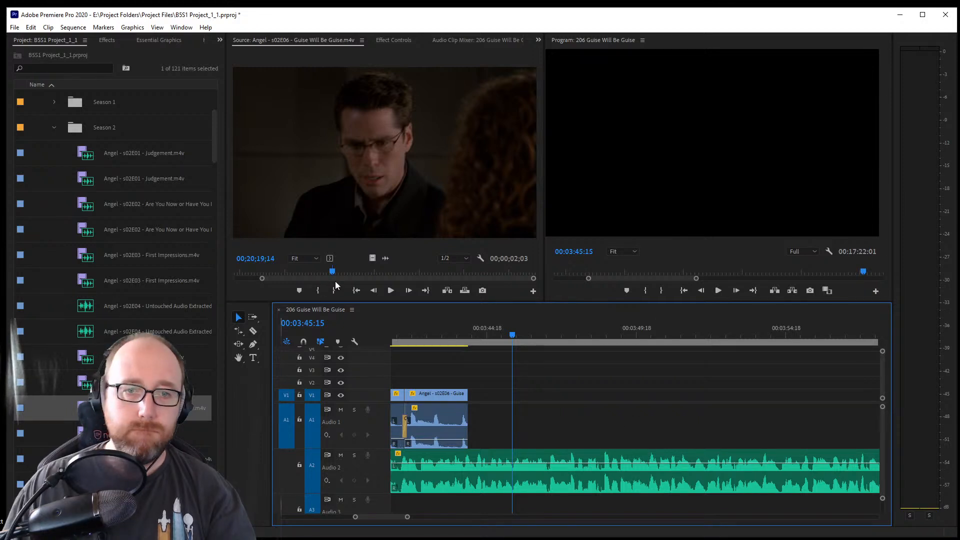
Mark a 3:02-long source excerpt ending at 12:55:08 and snap it directly after the last clip on V1 and A1
drag(333, 273, 266, 274)
key(space)
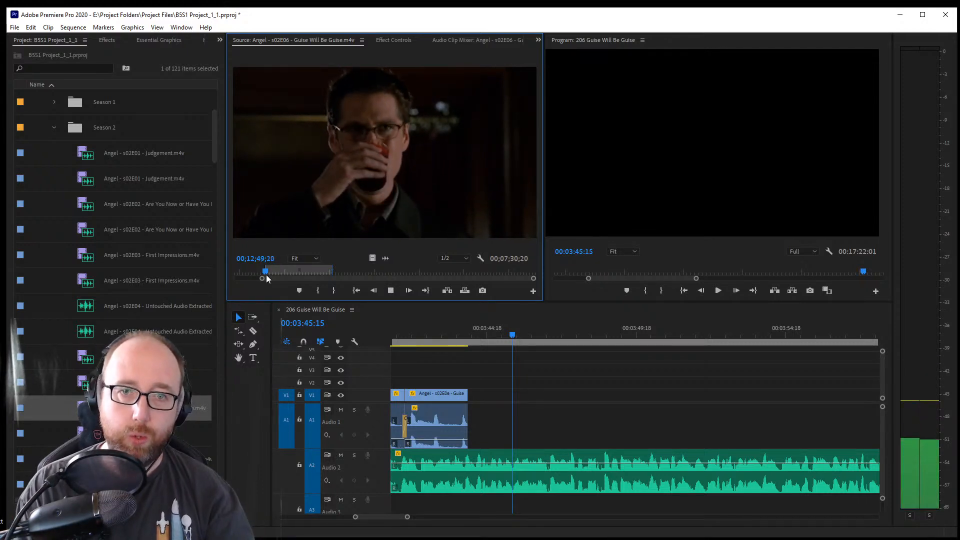
key(i)
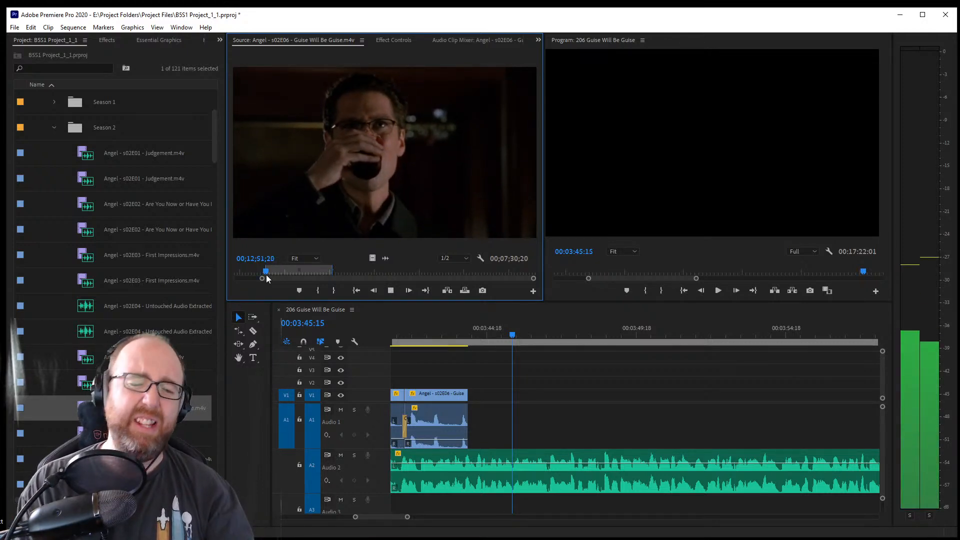
key(i)
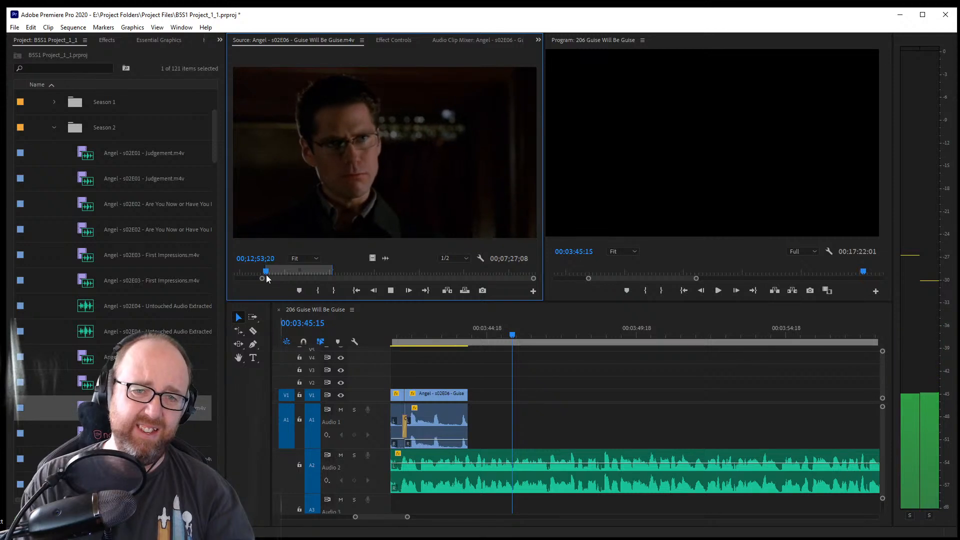
key(o)
key(space)
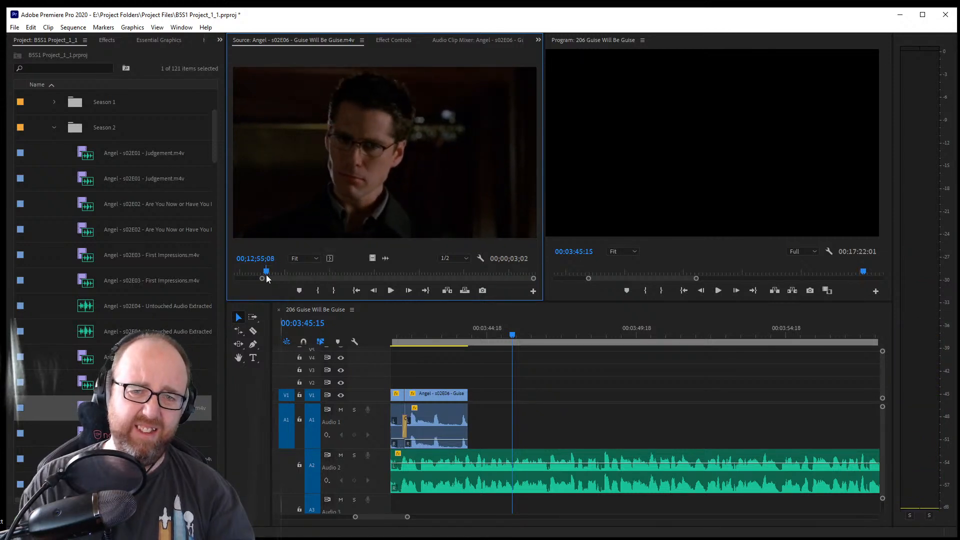
mouse_move(440, 200)
mouse_down()
mouse_move(475, 310)
mouse_move(540, 427)
mouse_move(464, 432)
mouse_move(473, 444)
mouse_up()
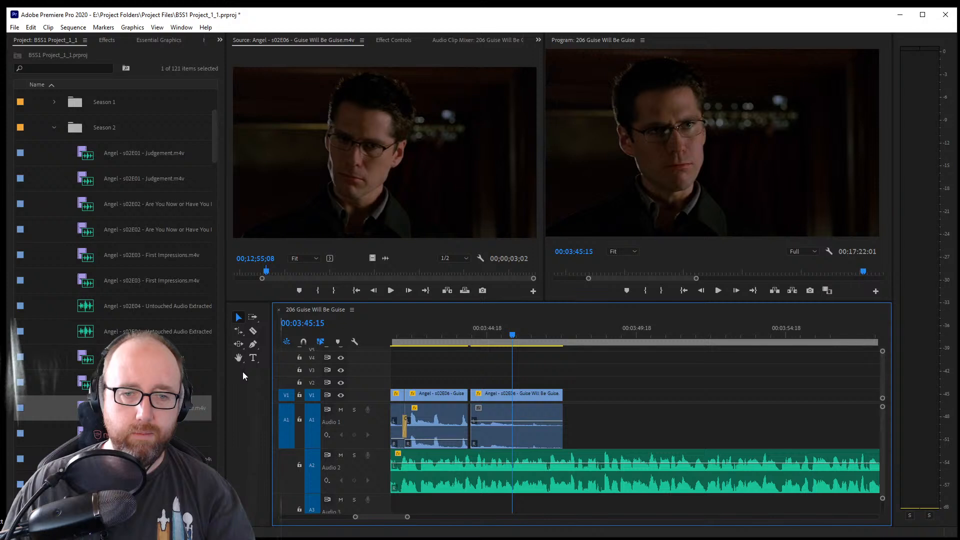
click(303, 341)
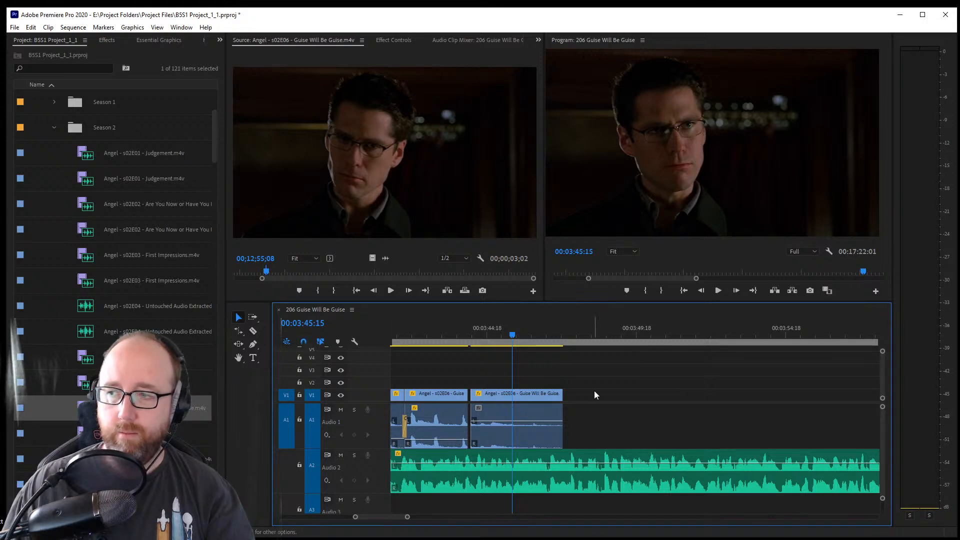
drag(515, 399, 511, 402)
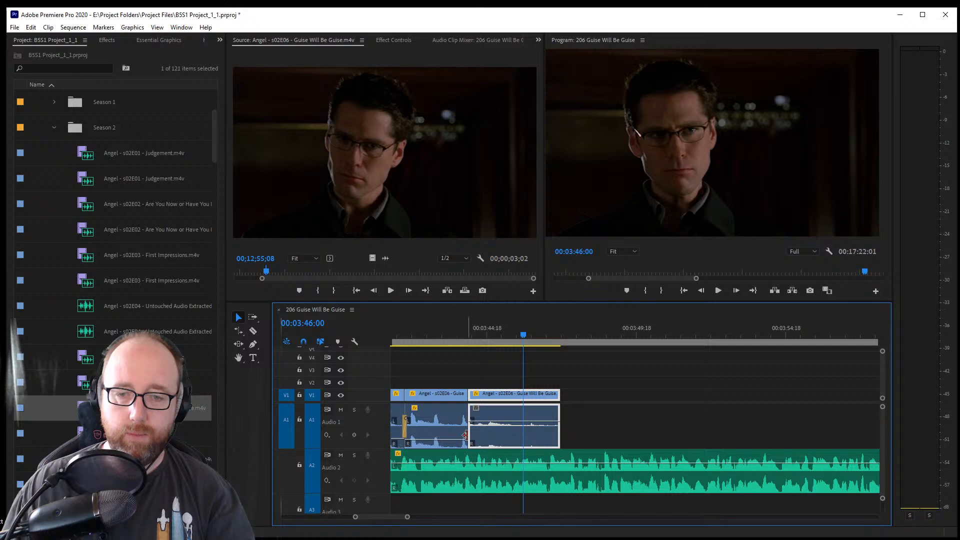
Apply a short Constant Power audio transition before the new drinking excerpt and lower that excerpt's audio level
right_click(468, 437)
click(507, 502)
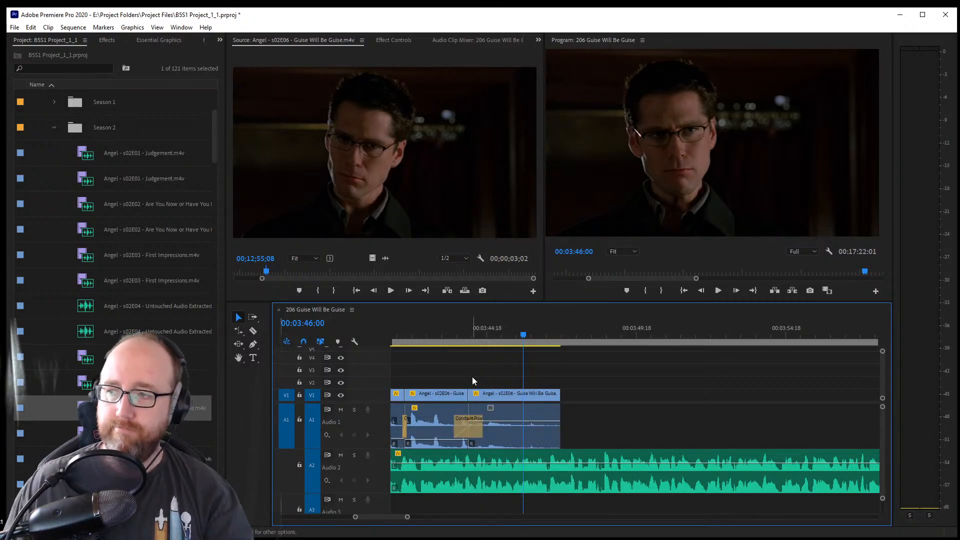
click(468, 428)
key(Delete)
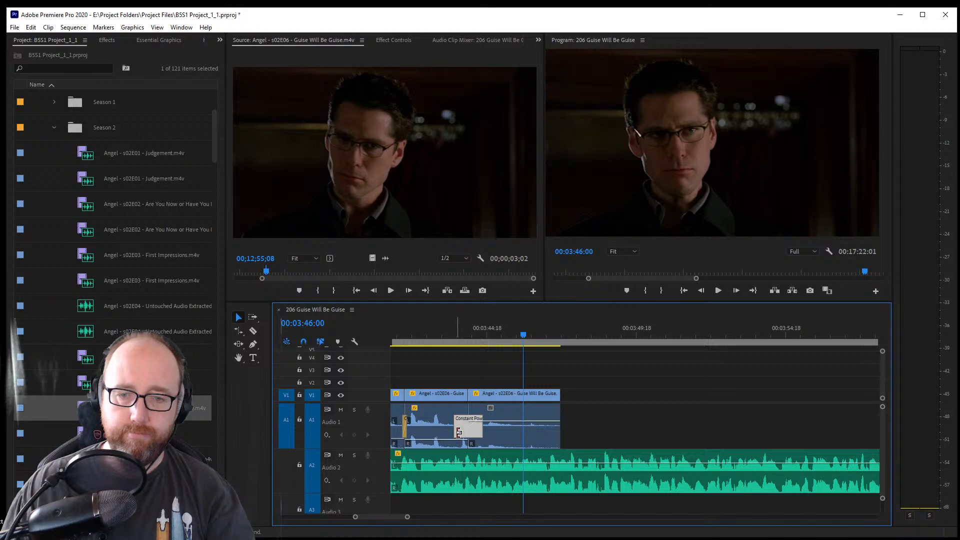
click(487, 430)
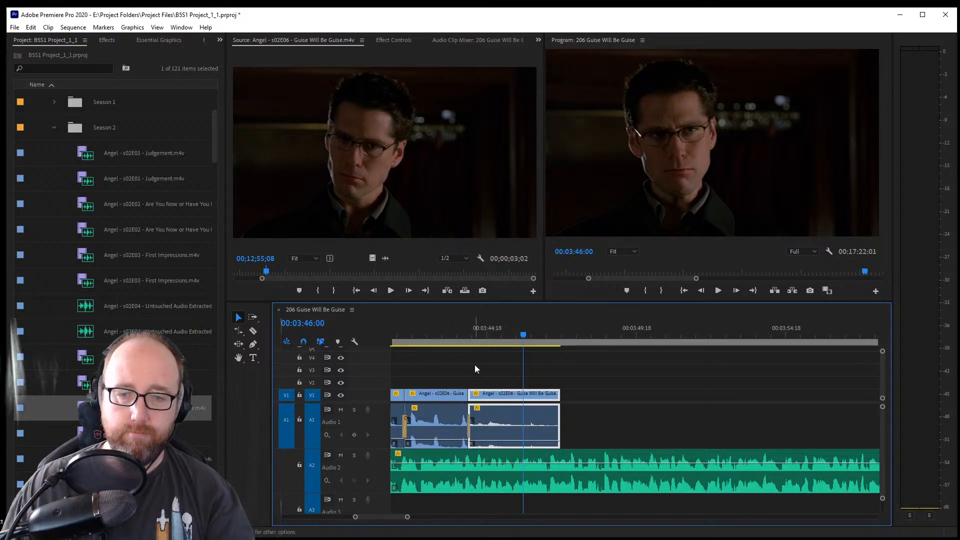
Play back the drinking excerpt with the narration, trim its end to about 03:45:21, and save the project
click(456, 336)
key(space)
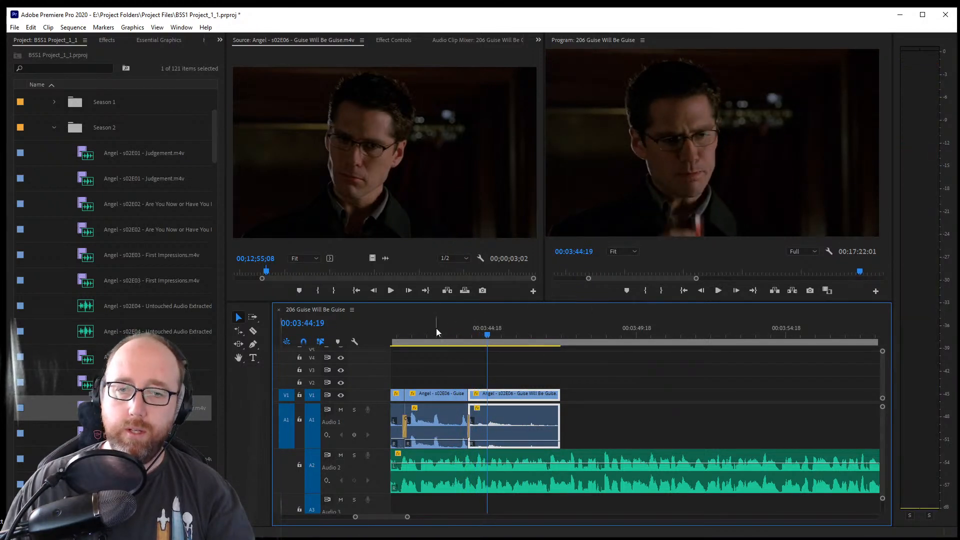
click(437, 331)
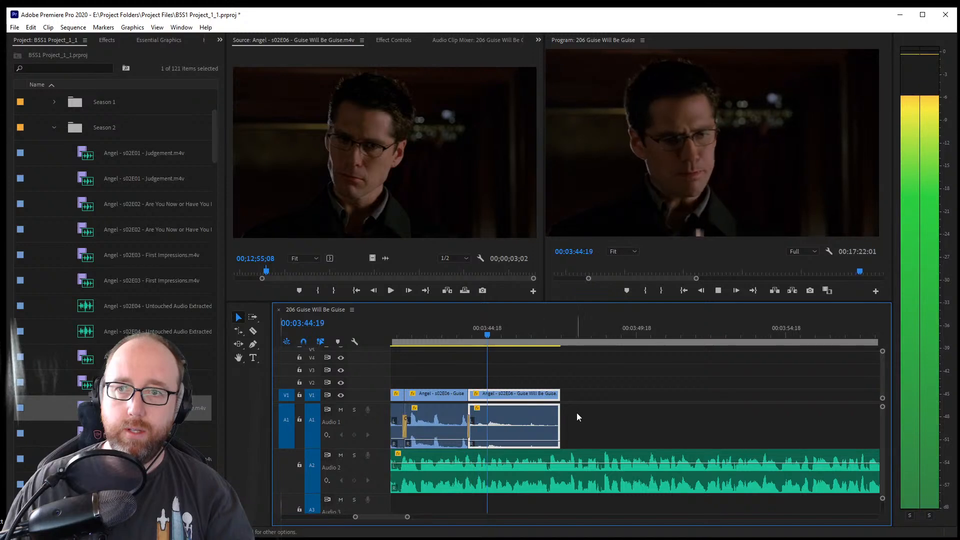
drag(559, 424, 510, 429)
key(ctrl+s)
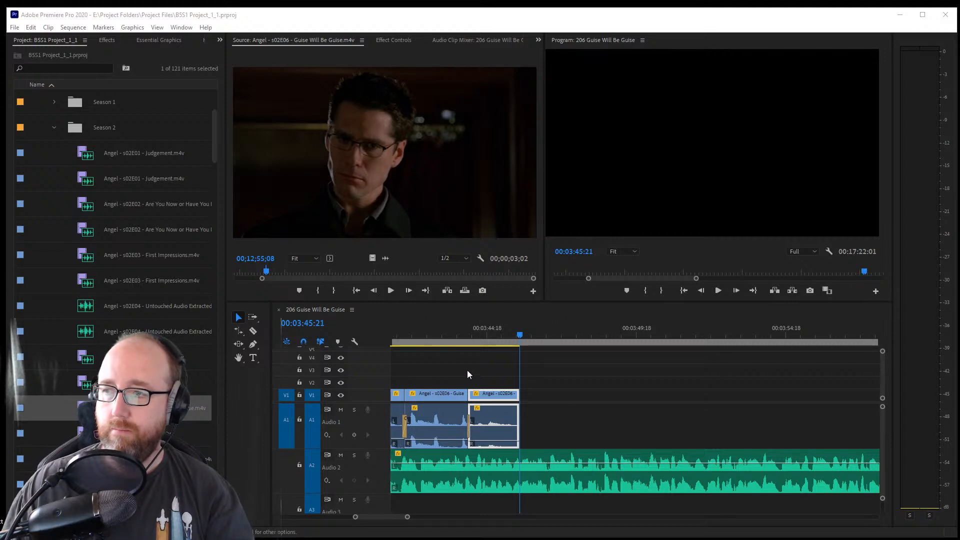
Listen to the narration from 03:45:19 to 03:48:14 to plan the next footage, and save the project
click(518, 332)
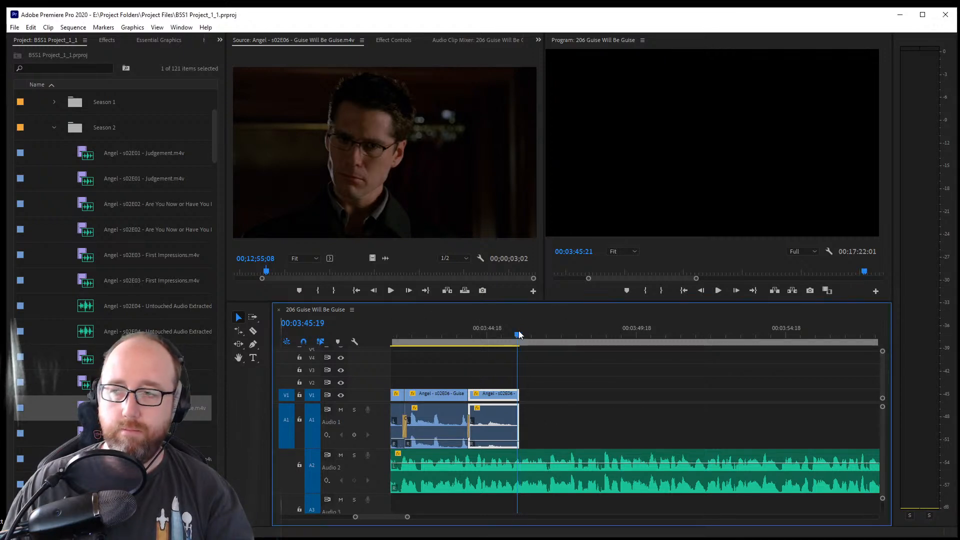
key(space)
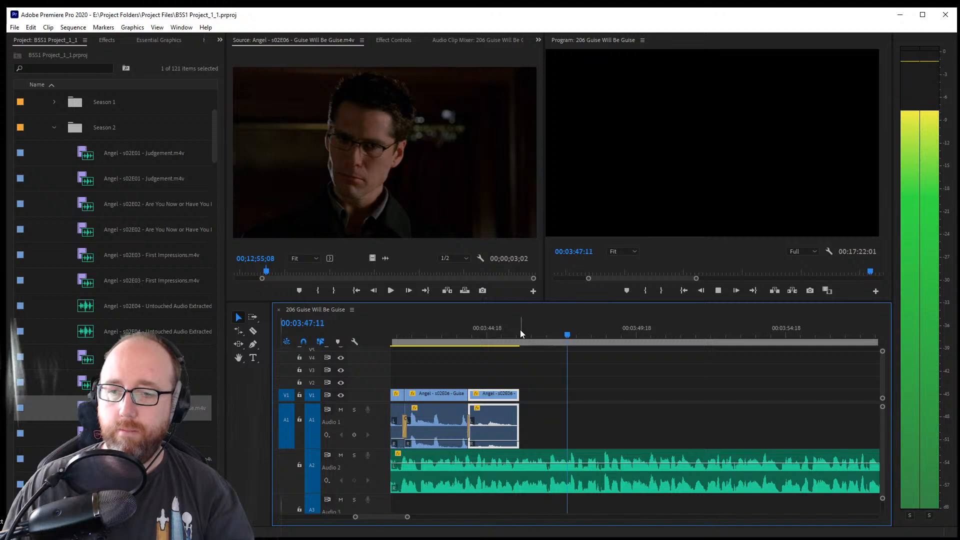
key(space)
key(ctrl+s)
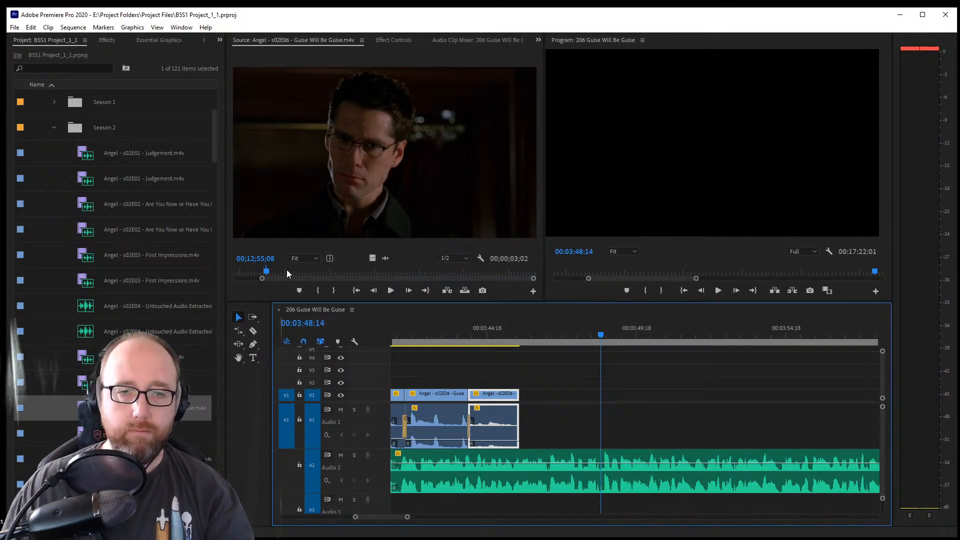
Mark a 2:26-long source excerpt of the night porch scene ending at 25:00:24 and place it at 03:48:14 on V1 and A1
drag(286, 269, 375, 280)
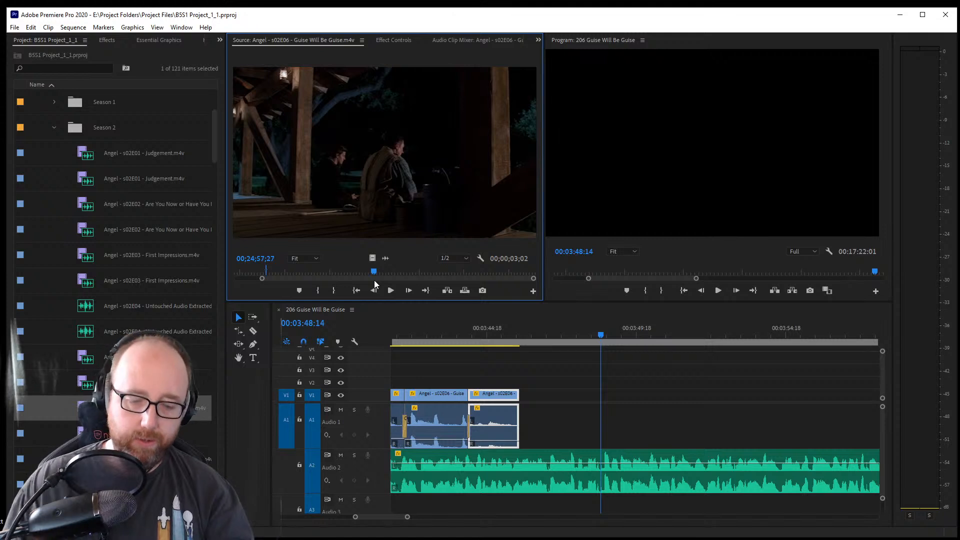
key(i)
key(space)
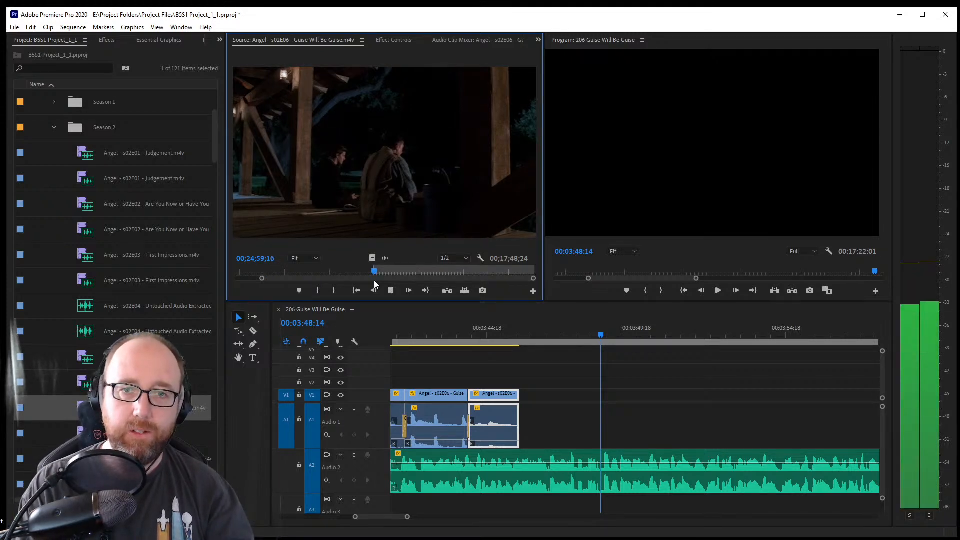
key(o)
key(space)
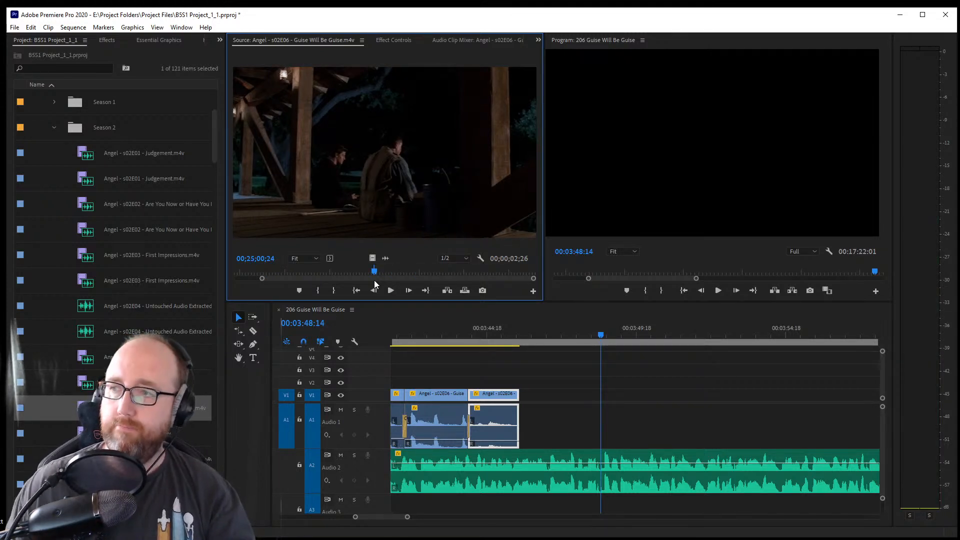
drag(393, 205, 606, 428)
Mark a 2:16-long source excerpt of the cabin scene ending at 09:35:14 and place it after the drinking excerpt on V1 and A1
click(349, 275)
drag(350, 274, 317, 274)
key(i)
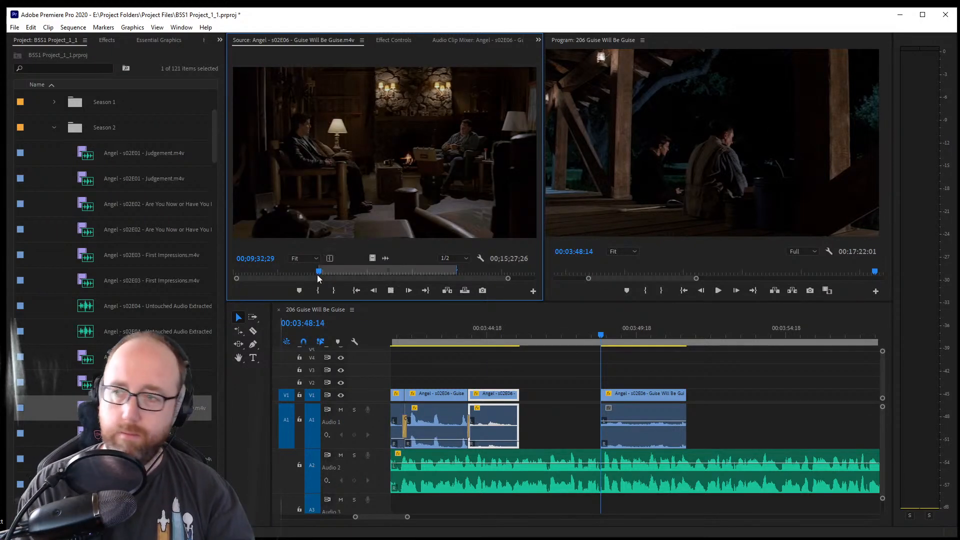
key(space)
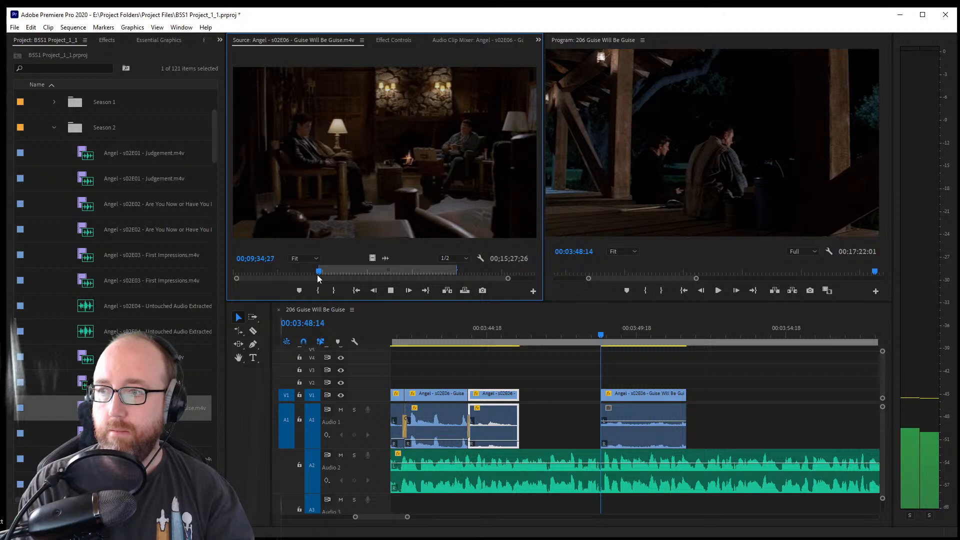
key(o)
key(space)
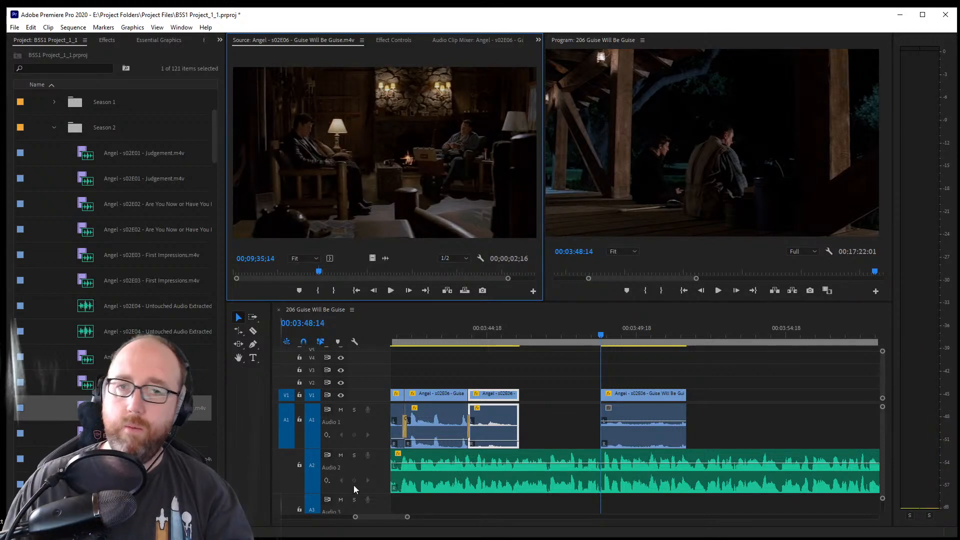
drag(397, 219, 525, 414)
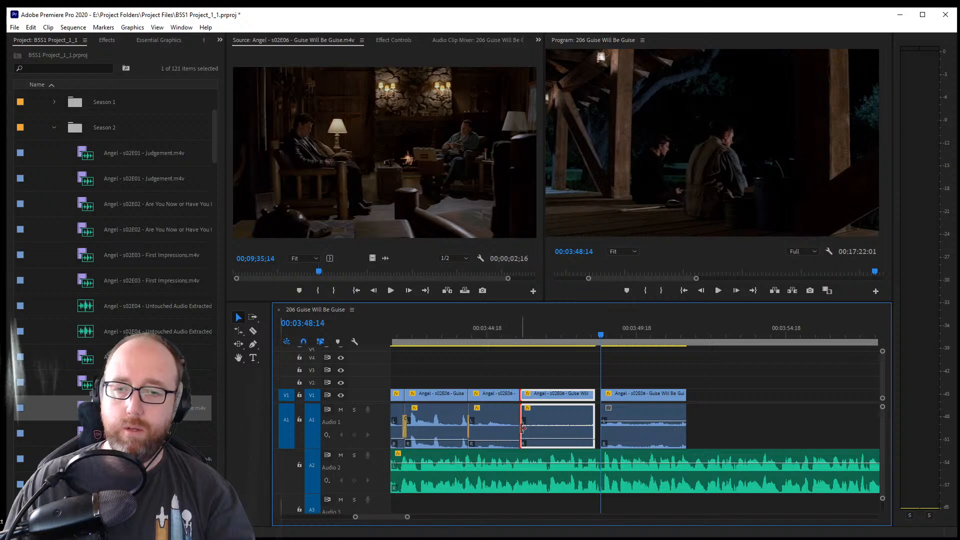
Extend the cabin excerpt's end to meet the porch excerpt at 03:48:14, play back to about 03:52:03, and save the project
click(727, 435)
drag(591, 394, 599, 394)
key(space)
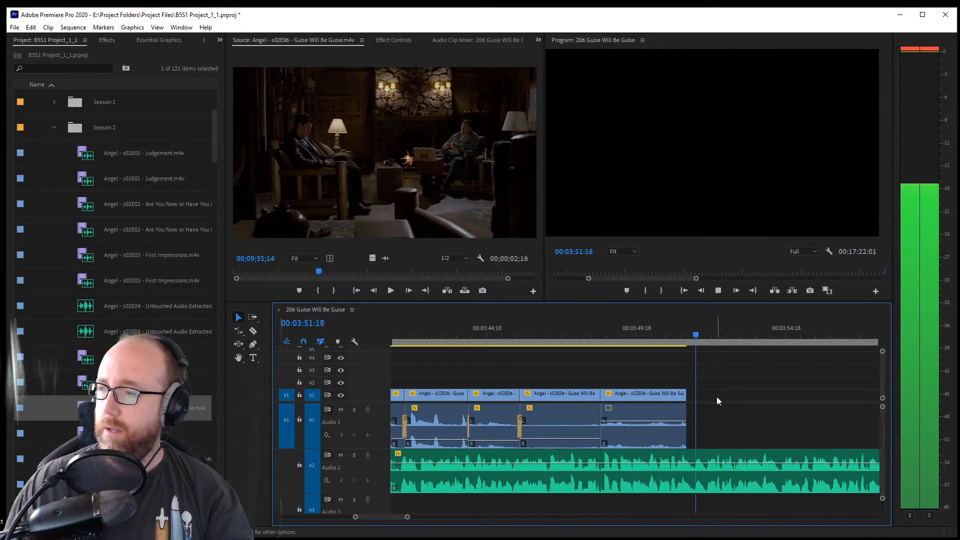
key(space)
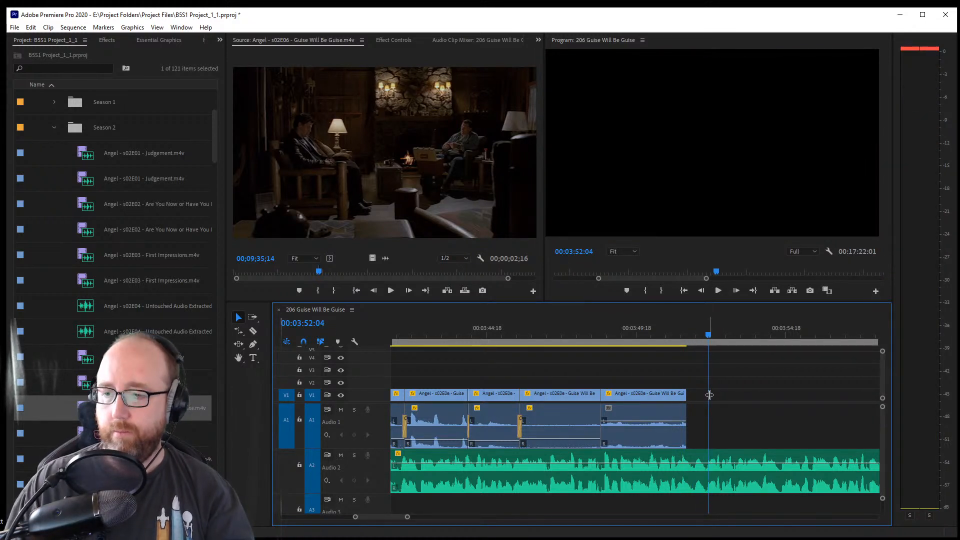
key(ctrl+s)
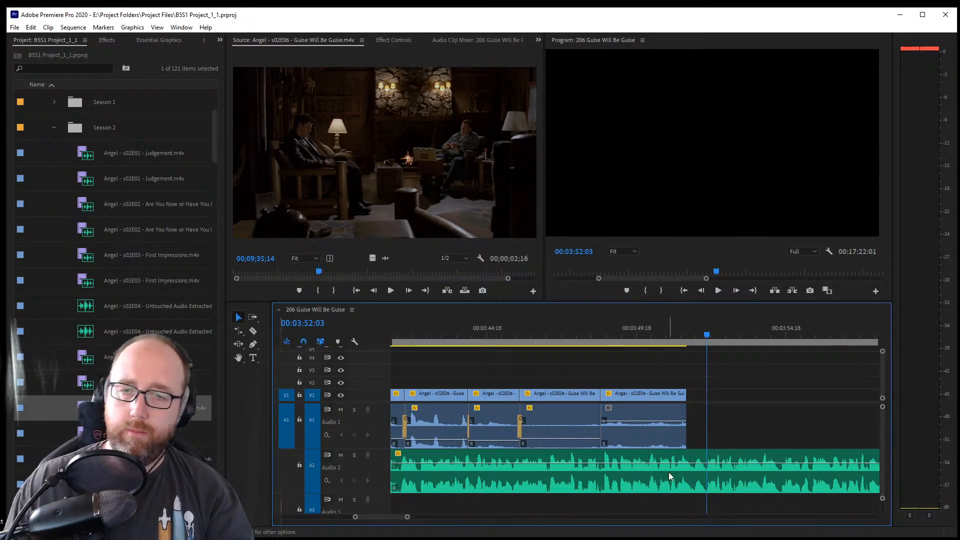
Delete the porch excerpt and place a 2:01-long source excerpt starting at 25:54:13 on V1 and A1, ending at 03:52:03
click(640, 437)
key(Delete)
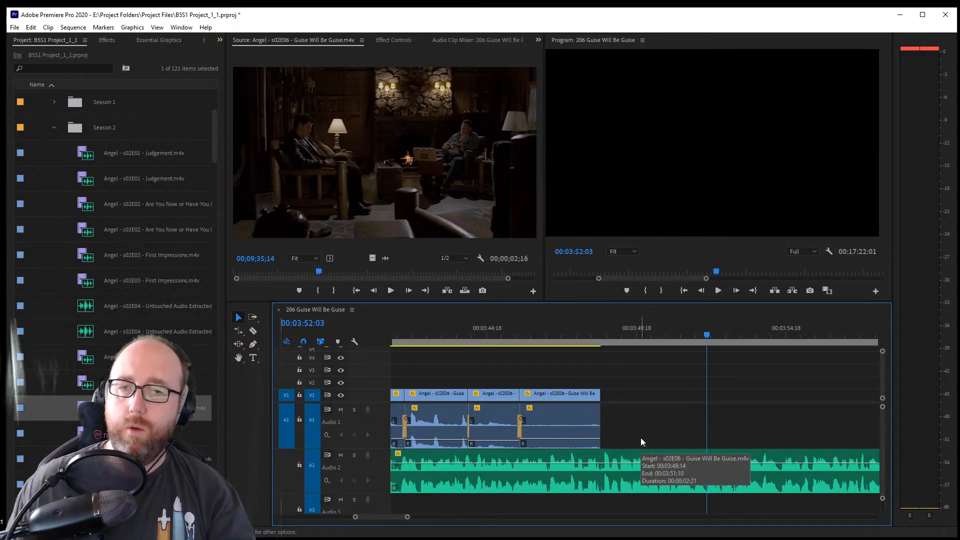
drag(322, 273, 463, 272)
key(space)
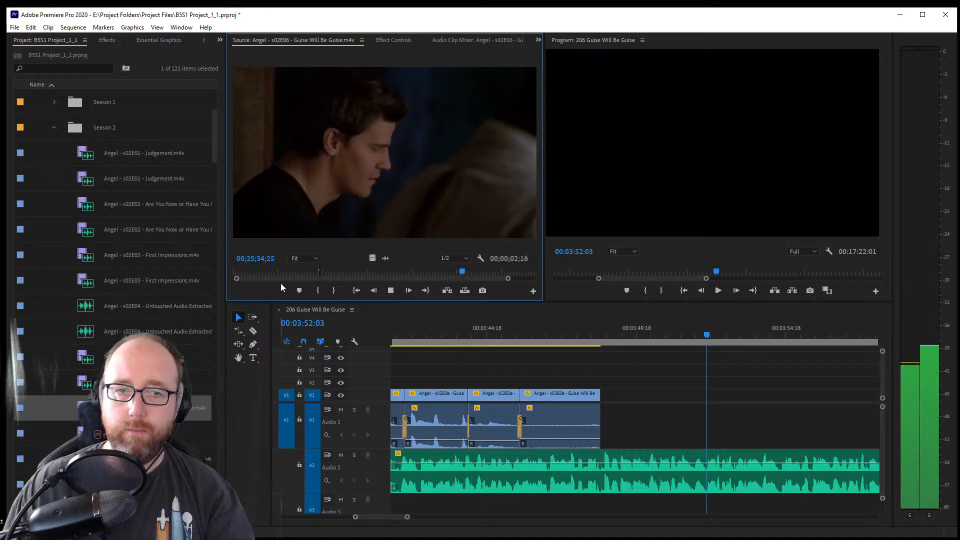
drag(237, 279, 361, 278)
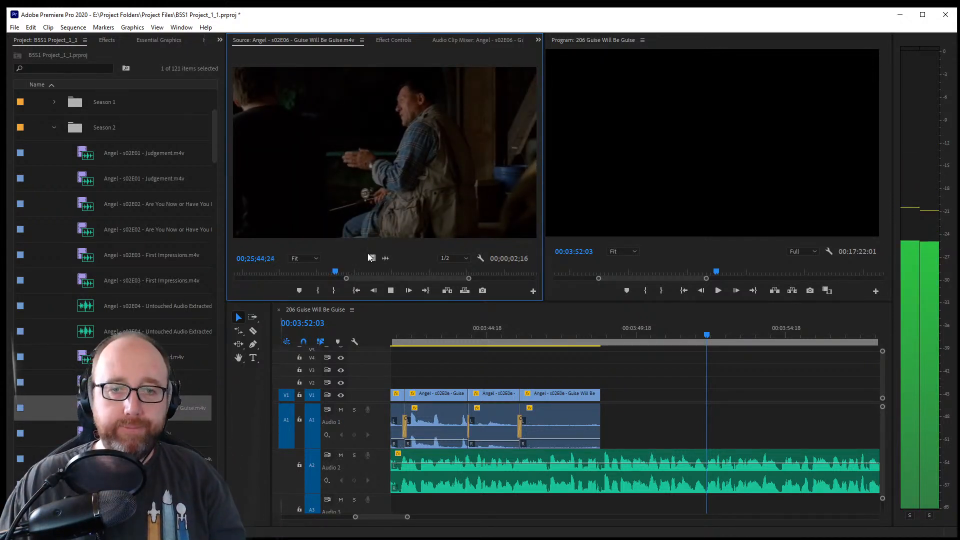
click(338, 272)
drag(338, 273, 352, 272)
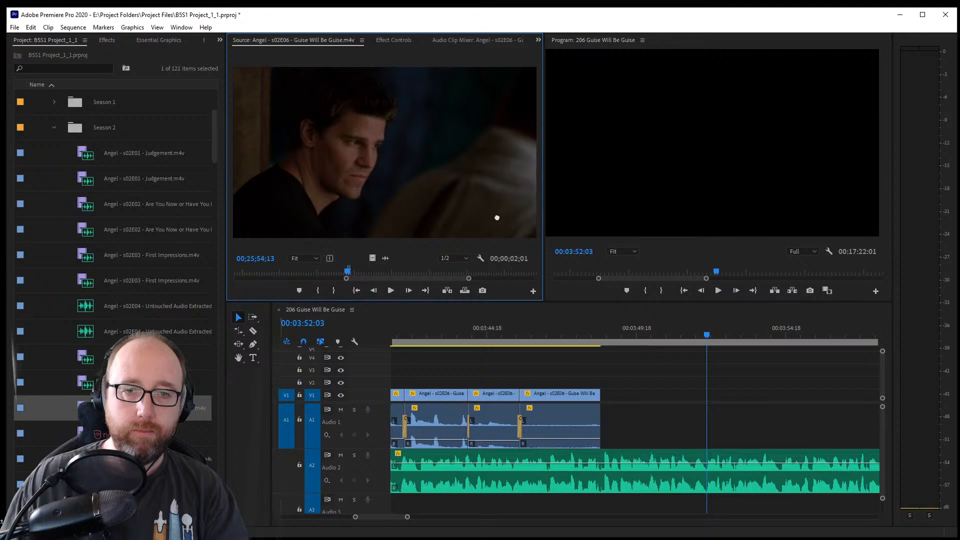
drag(497, 217, 674, 397)
Mark a 1:29-long source excerpt of the fishing man ending at 25:48:00 and place it beyond the last clip on V1 and A1
click(338, 274)
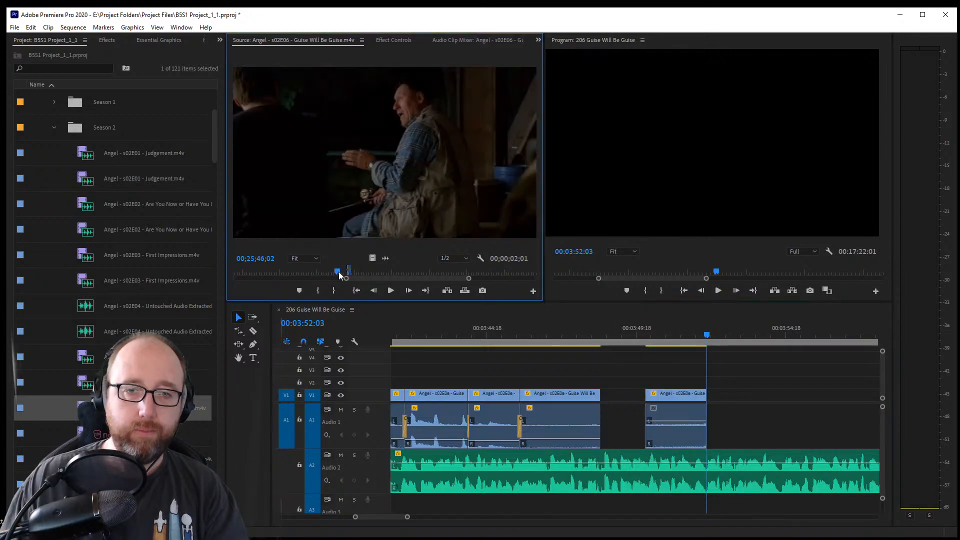
key(space)
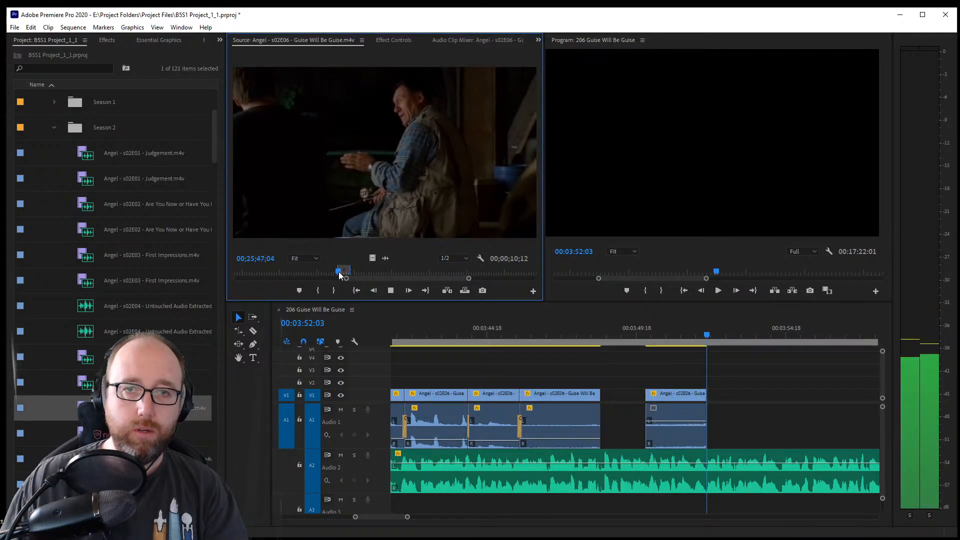
key(space)
drag(404, 166, 777, 429)
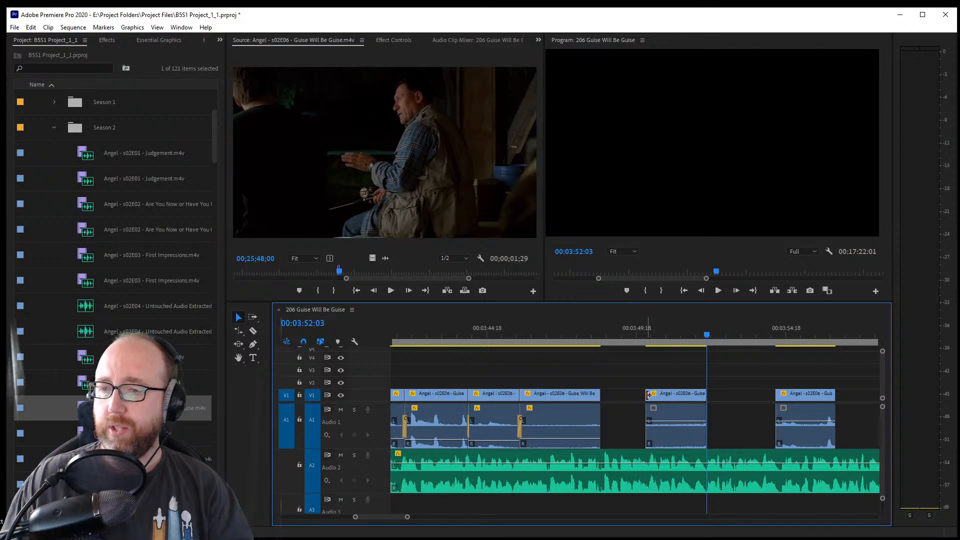
Trim the start of the excerpt ending at 03:52:03 to under a second, and move the fishing excerpt directly after the cabin excerpt
drag(647, 394, 687, 400)
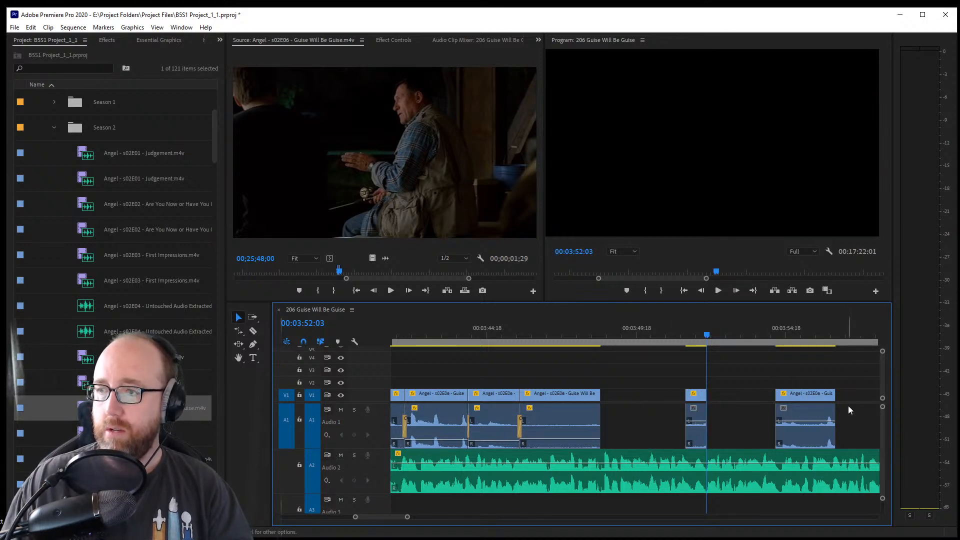
drag(821, 396, 645, 400)
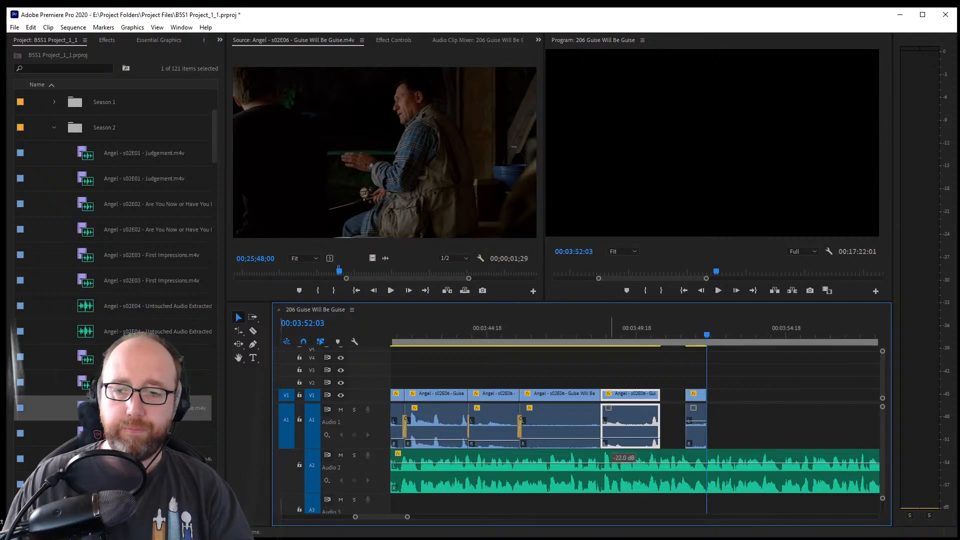
Close the gap after the fishing excerpt by extending its end and the following excerpt's start, and add audio crossfades at both its cuts
click(600, 435)
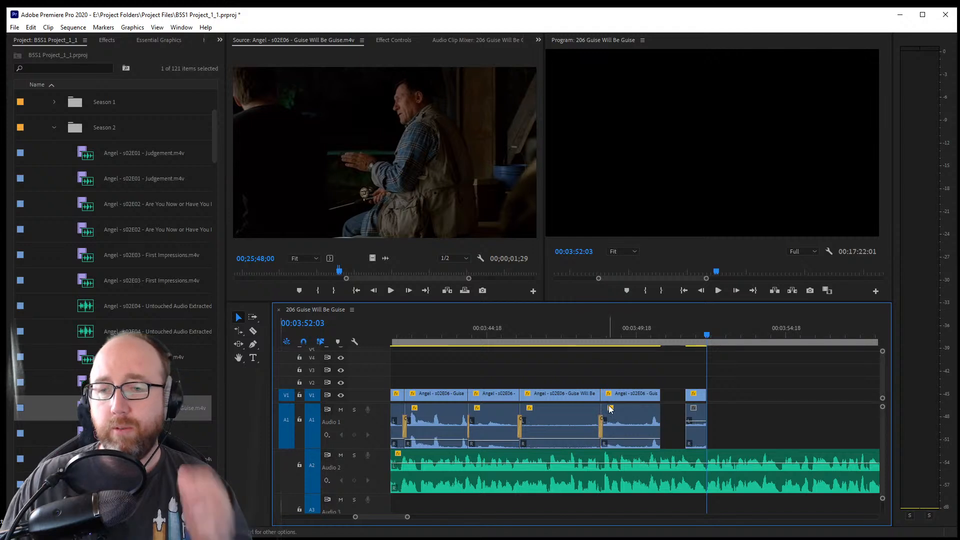
drag(664, 391, 666, 395)
click(661, 344)
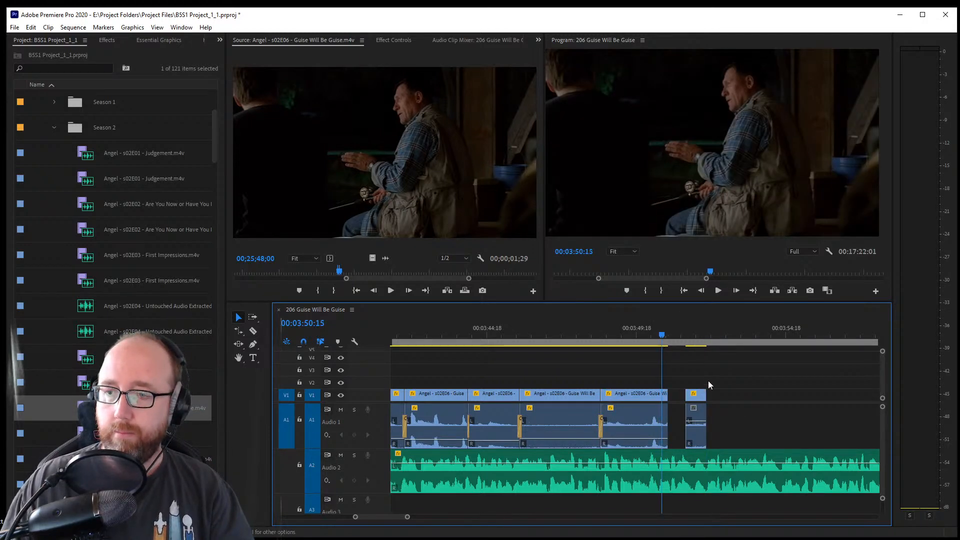
key(space)
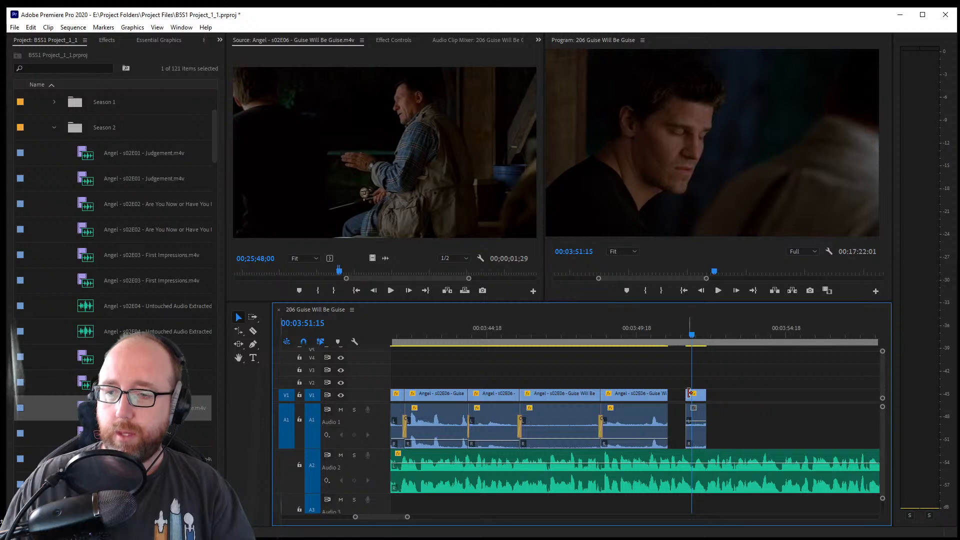
drag(679, 395, 668, 395)
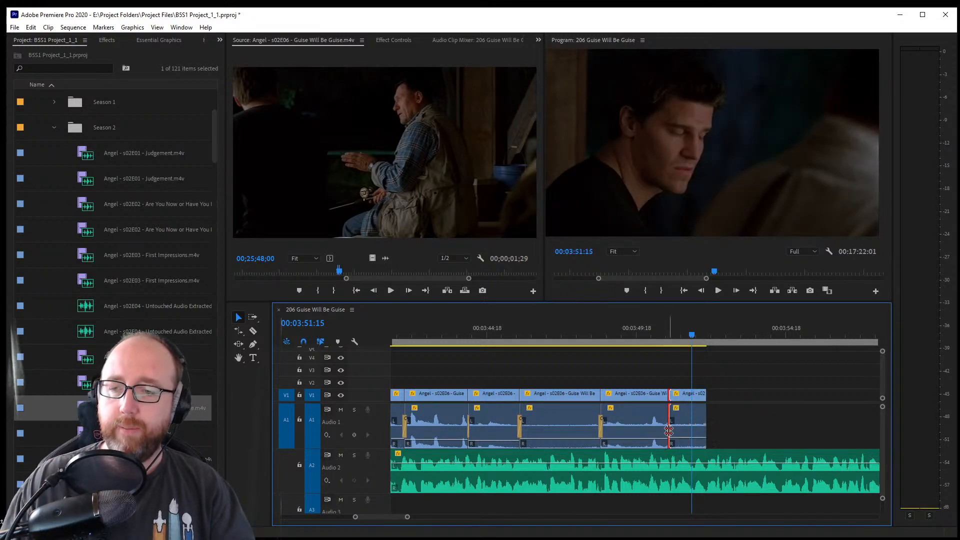
Play back the sequence from about 03:48:07 through the last excerpts to check the cuts against the narration
click(594, 340)
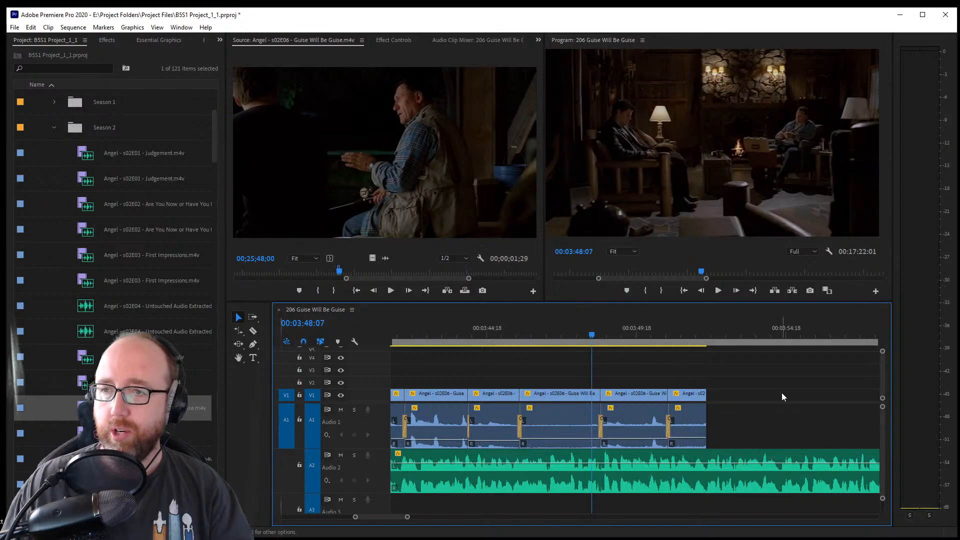
key(space)
key(space)
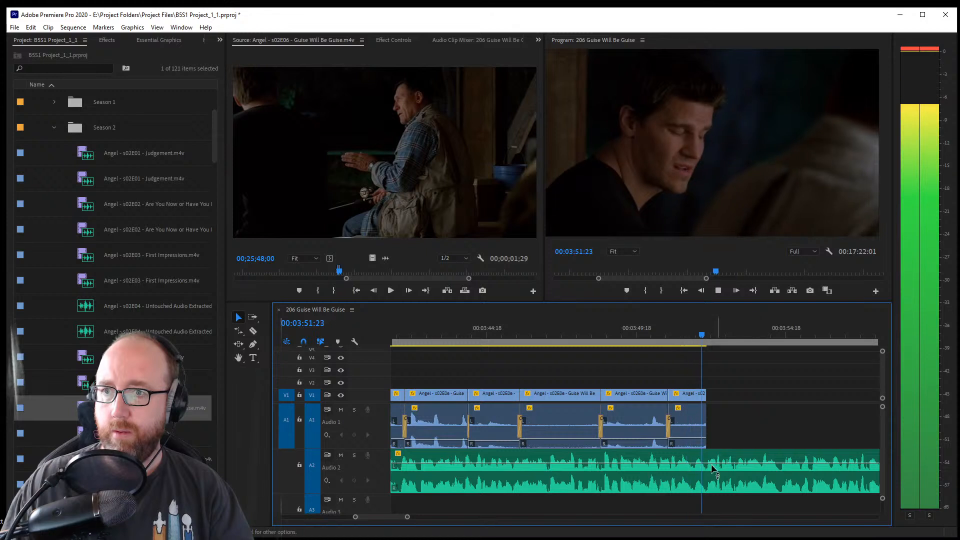
key(space)
click(617, 464)
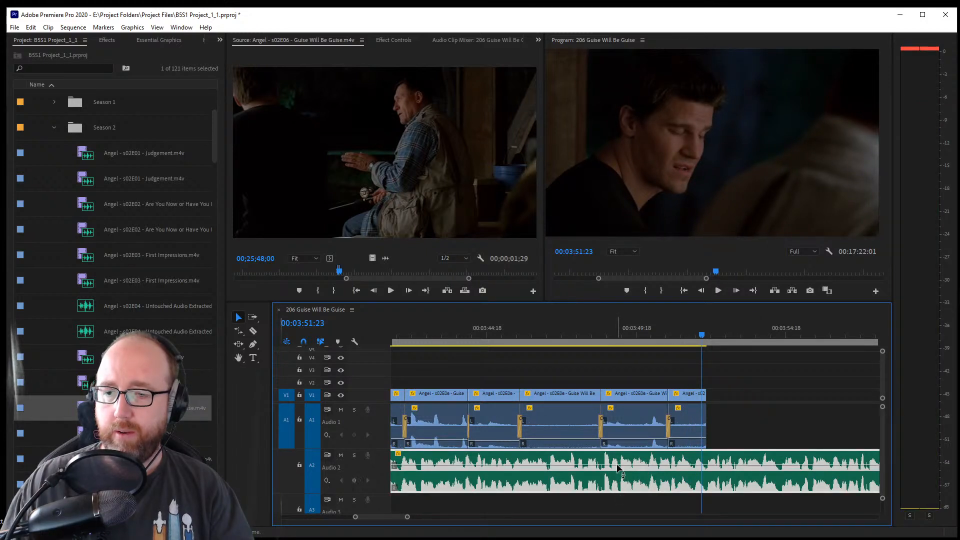
click(574, 331)
key(space)
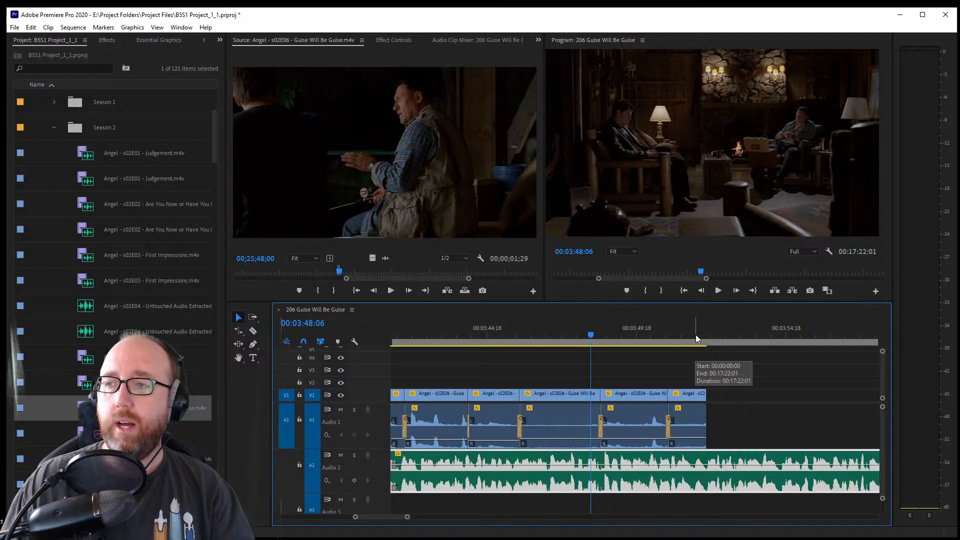
key(space)
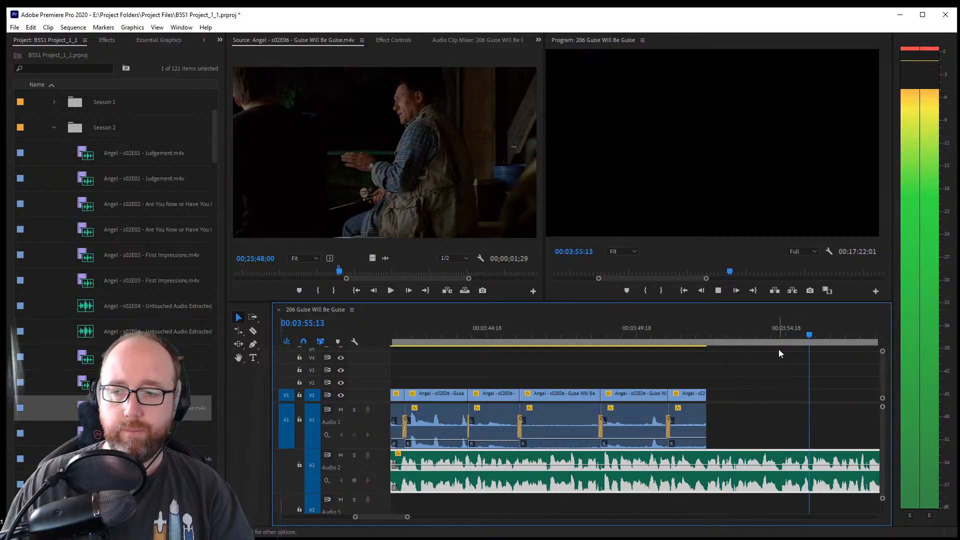
Replay the narration after the last excerpt, stop at 03:54:12, and save the project
drag(407, 517, 430, 520)
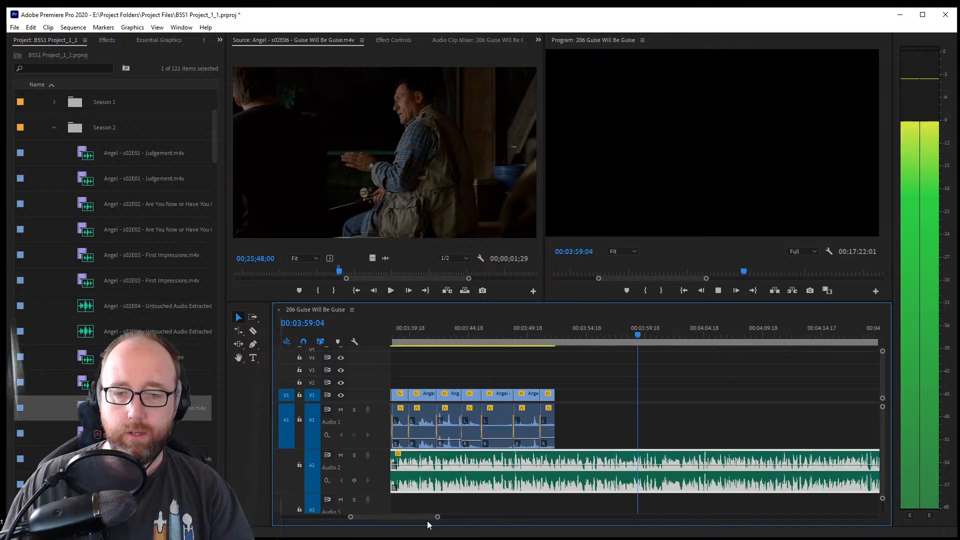
click(574, 337)
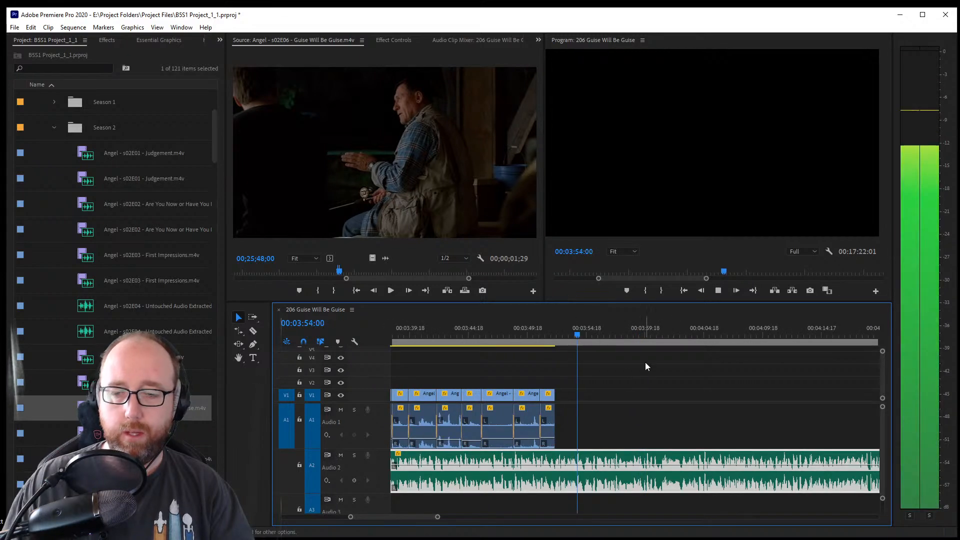
key(ctrl+s)
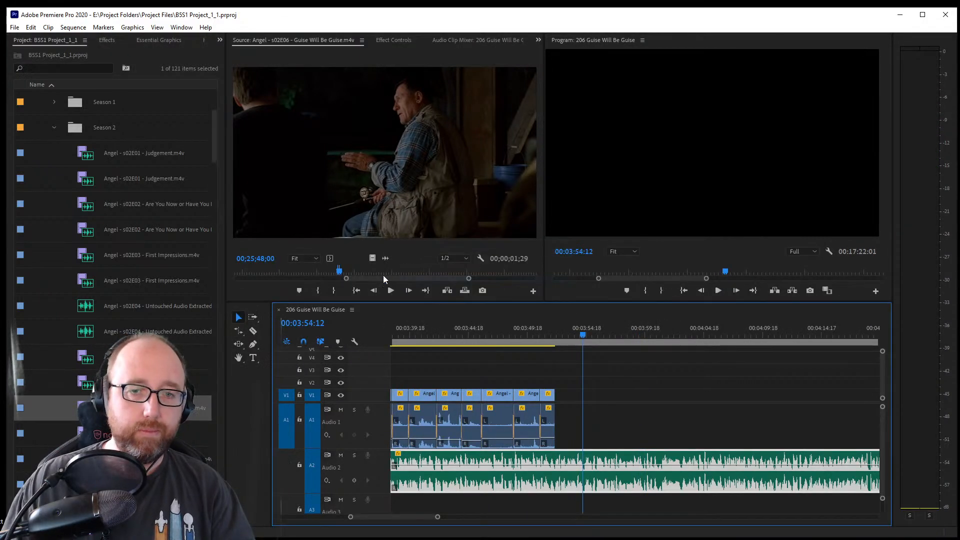
Cue the source episode to the couple's kissing scene around 29:19:11 and start playing it
drag(335, 275, 470, 278)
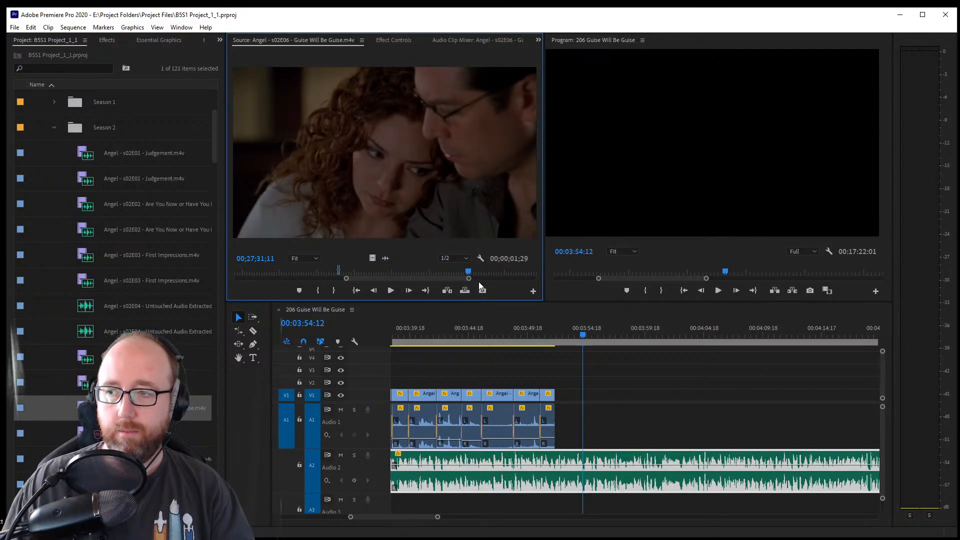
drag(468, 278, 517, 279)
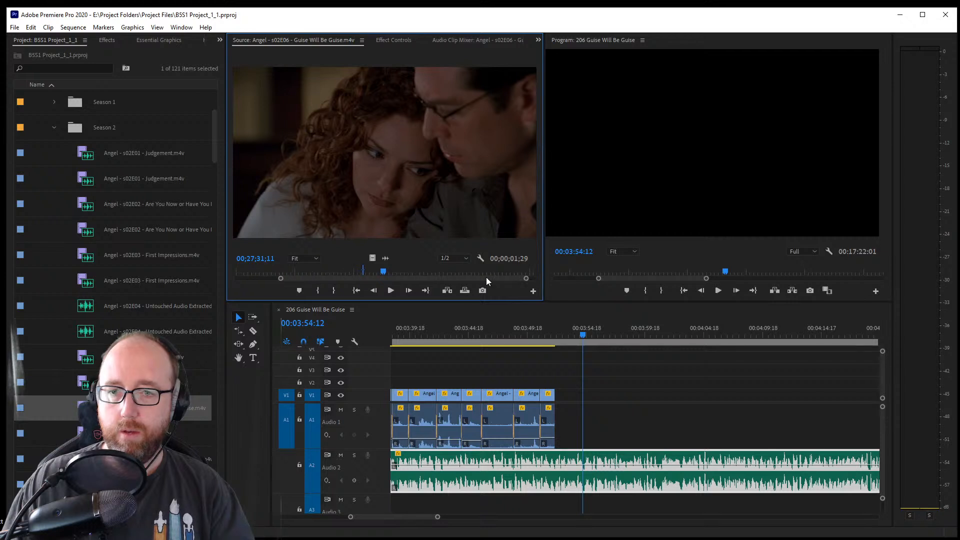
drag(355, 275, 373, 276)
key(l)
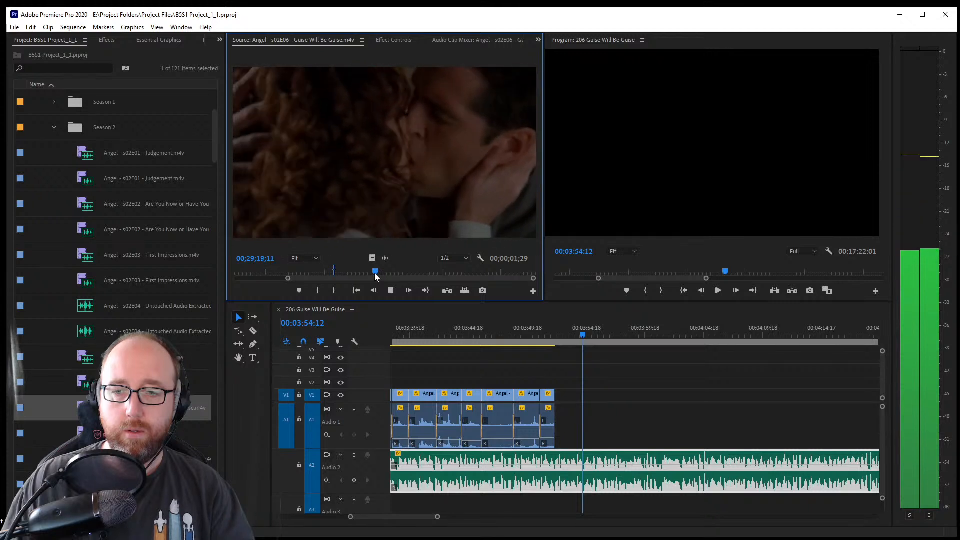
Split the A2 narration at 03:54:12 and shift everything after the cut about 9 seconds later
click(254, 331)
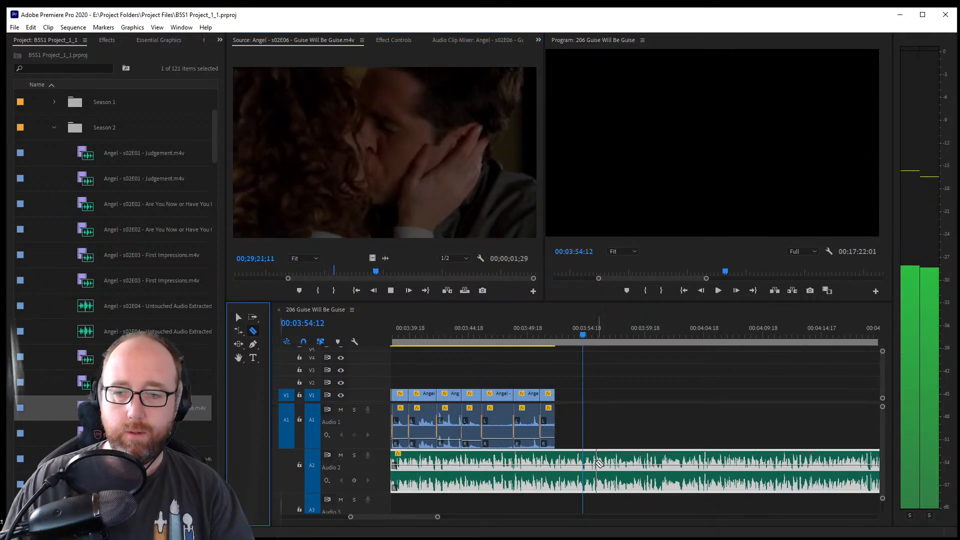
click(583, 469)
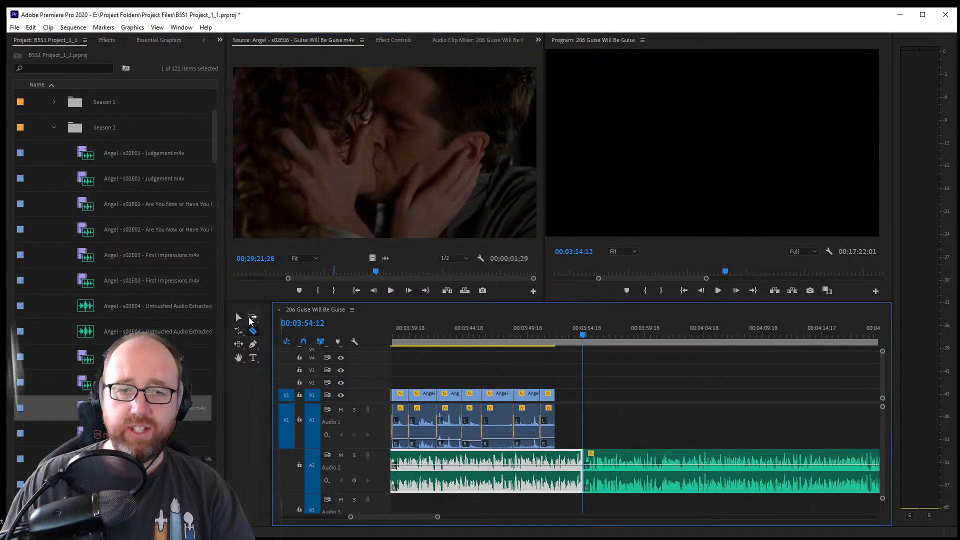
key(a)
drag(619, 470, 726, 472)
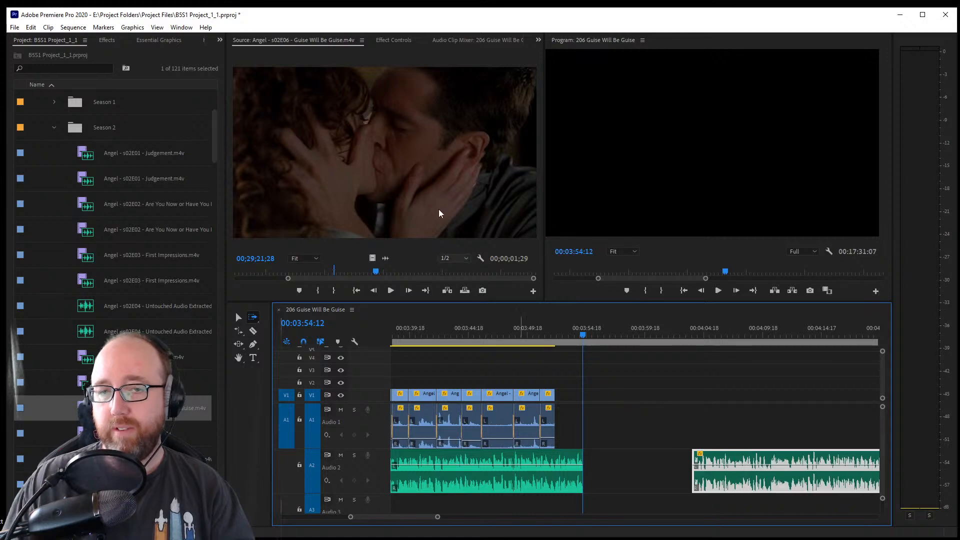
Play the couple's source scene past 29:34:08 and mark the out point for the dialogue excerpt
click(460, 189)
key(space)
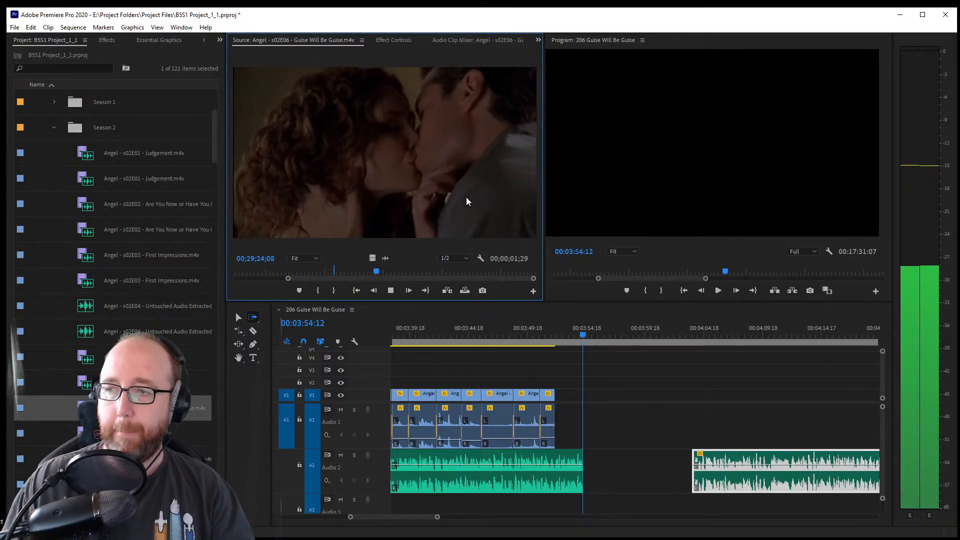
drag(287, 279, 365, 281)
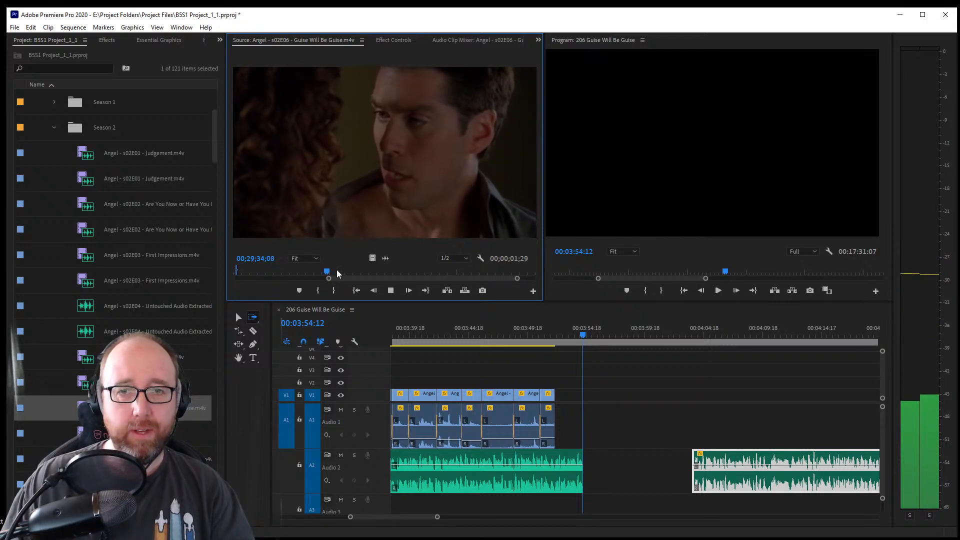
key(space)
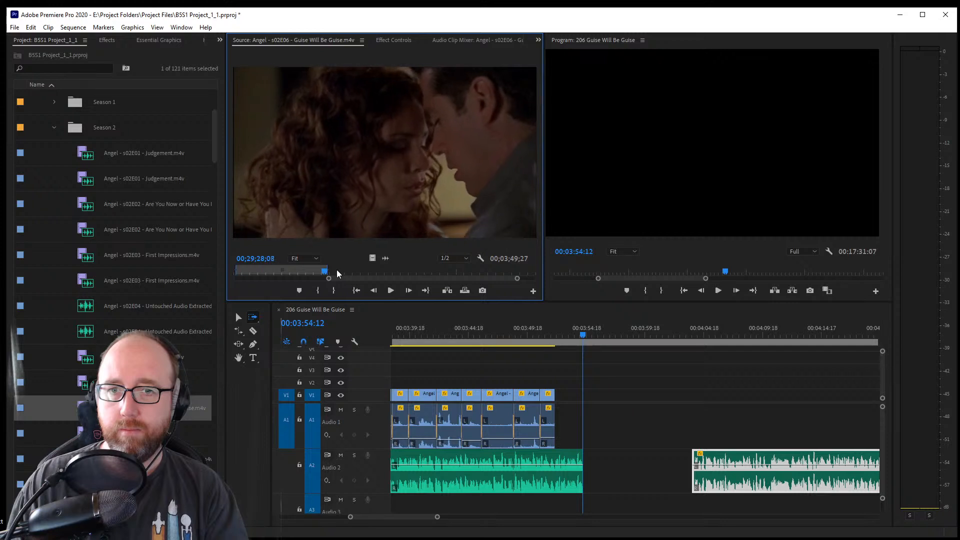
Refine the in point for a 4:19-long source excerpt, place it at 03:54:12 on V1 and A1, and save the project
key(i)
key(l)
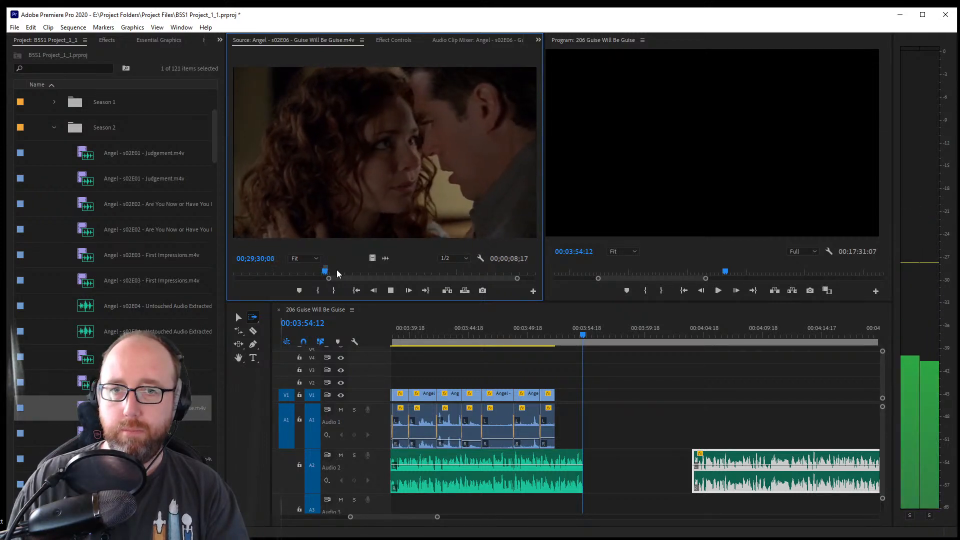
key(k)
key(l)
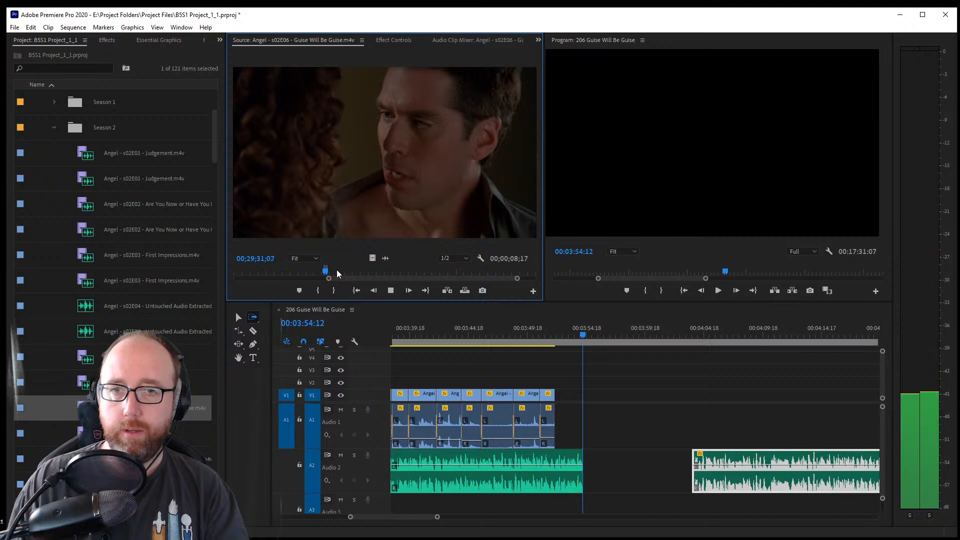
key(k)
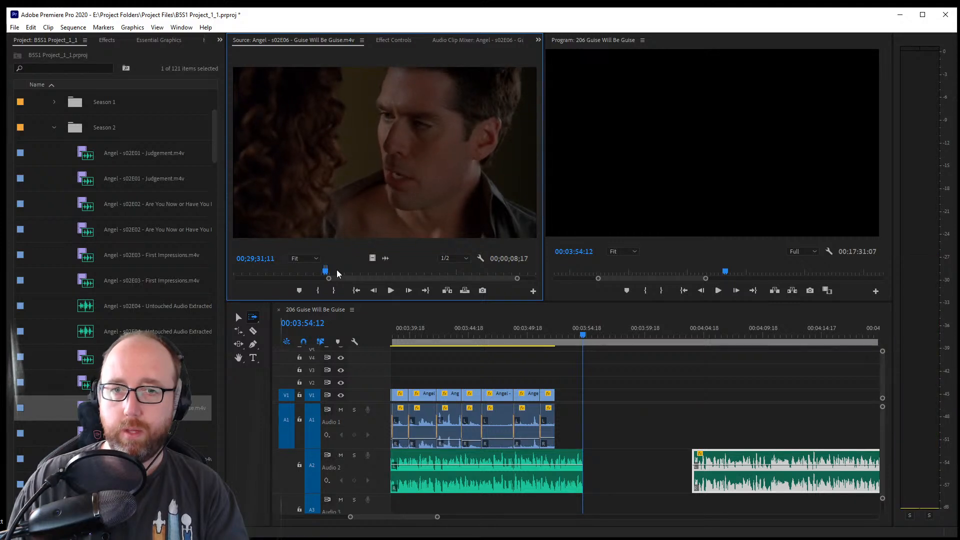
key(l)
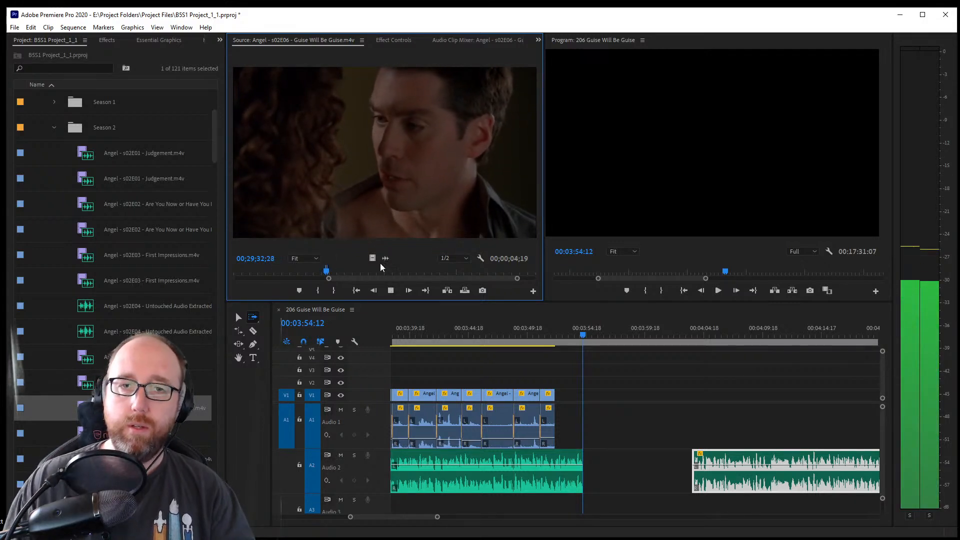
key(k)
drag(421, 171, 585, 395)
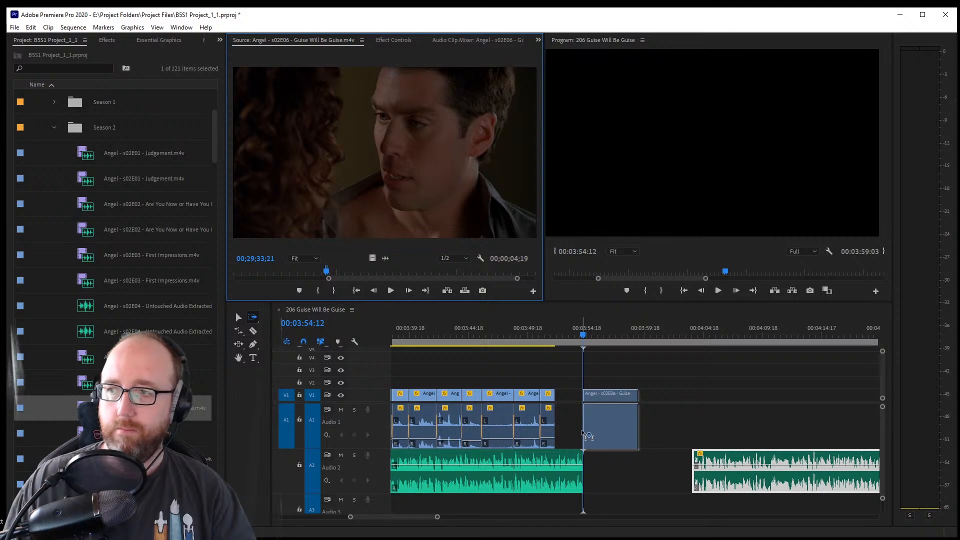
key(ctrl+s)
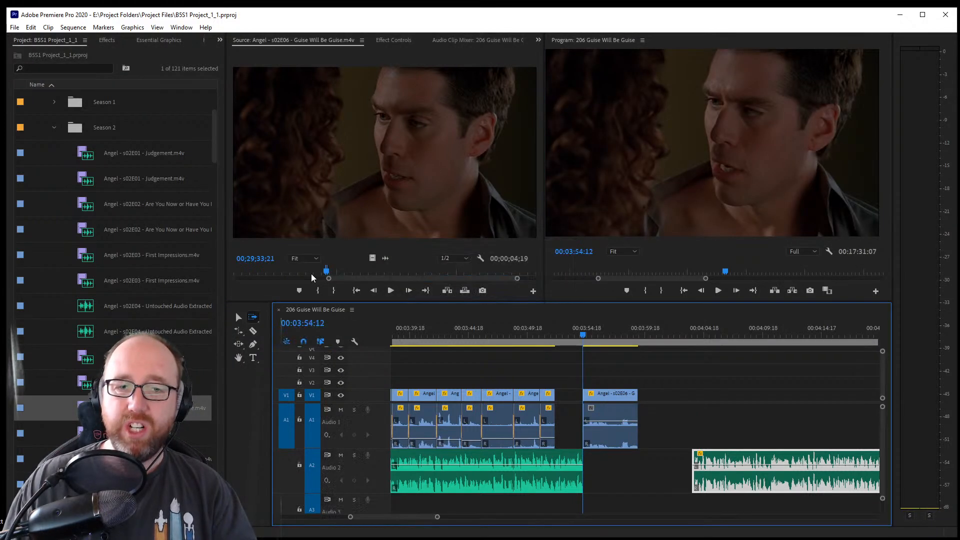
Mark a 1:27-long source excerpt of the embracing couple ending at 29:11:01 and place it directly after the fishing sequence on V1 and A1
drag(335, 281, 402, 273)
scroll(446, 284, up, 2)
key(space)
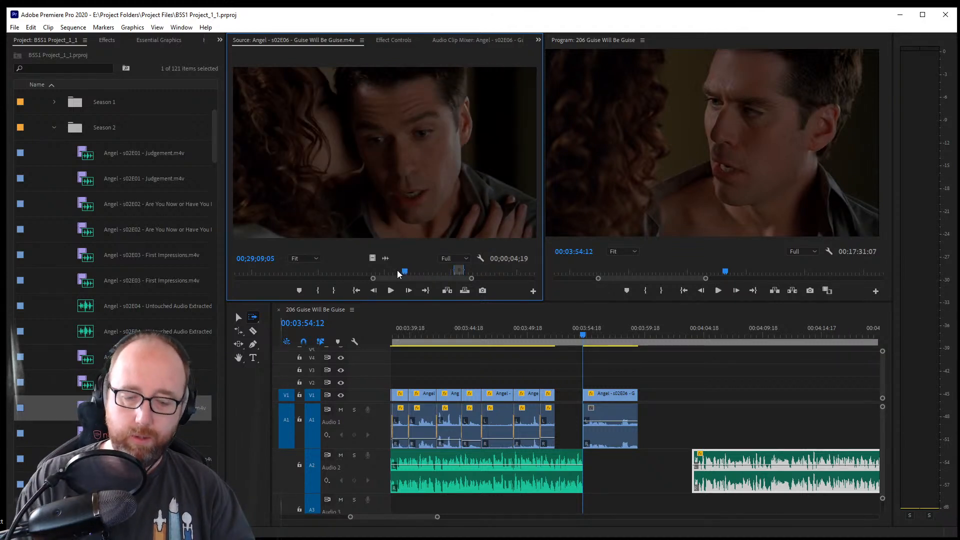
key(i)
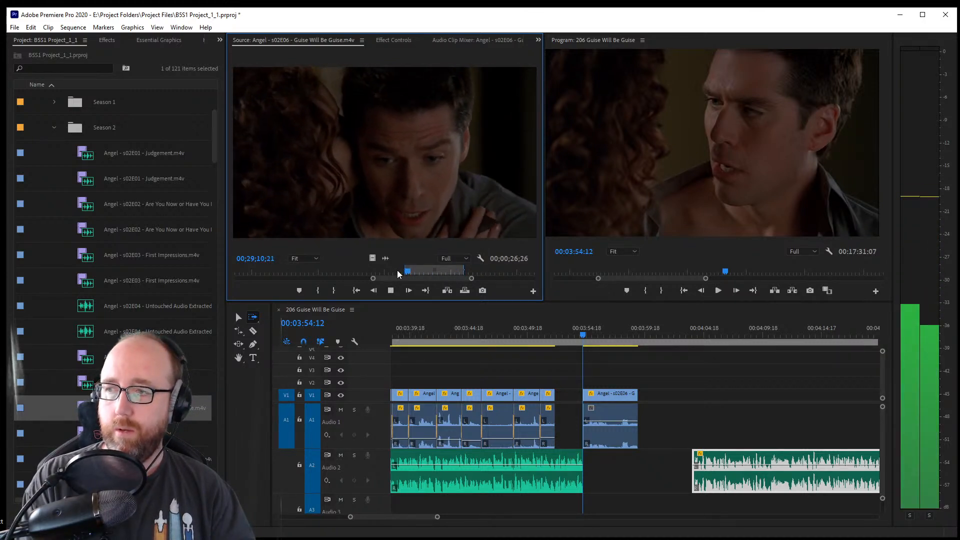
key(space)
key(o)
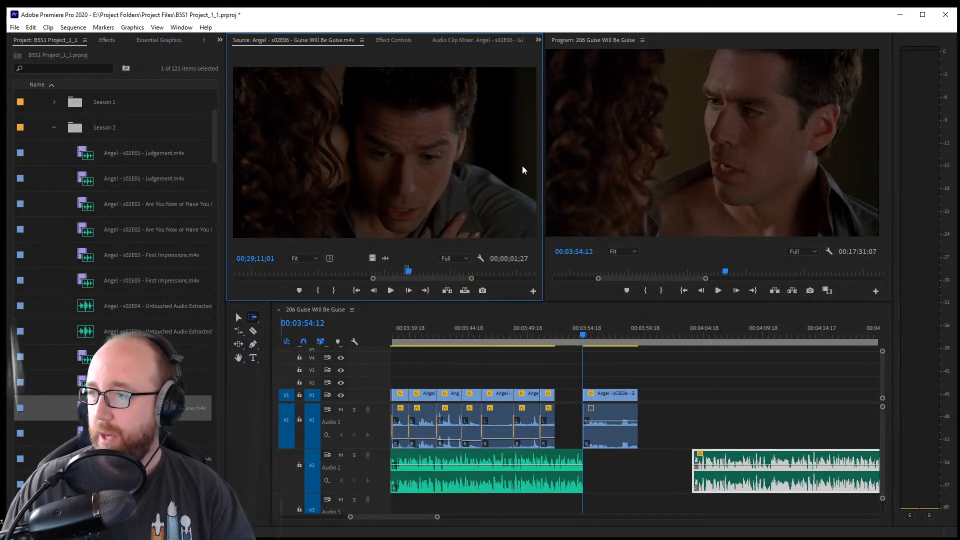
drag(485, 159, 563, 426)
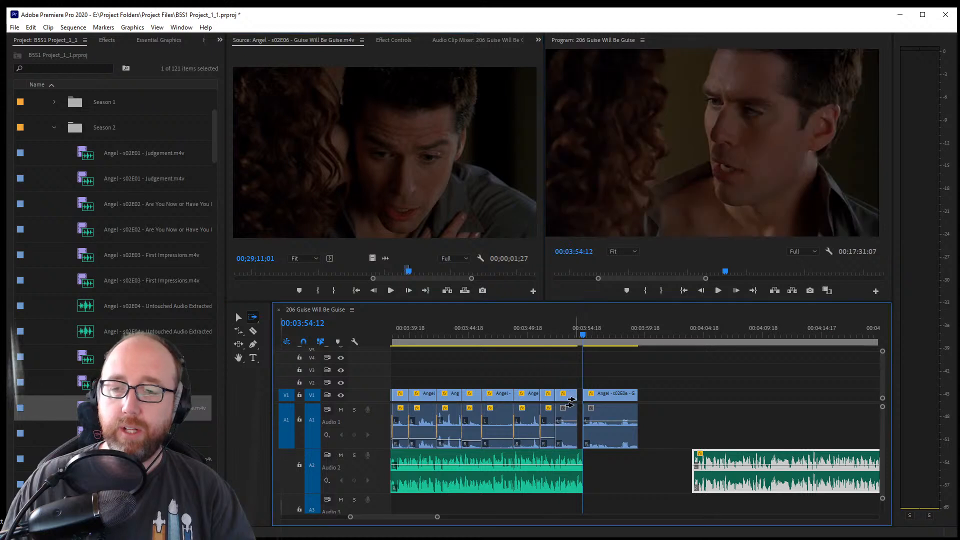
Extend the embrace excerpt's end to 03:54:12 and blend in its lowered audio with a crossfade at its start
click(239, 316)
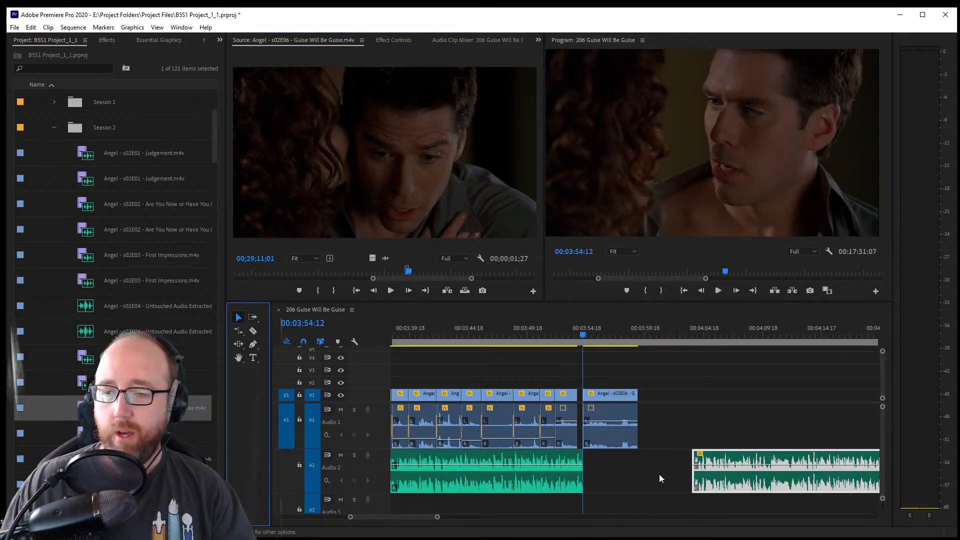
drag(576, 395, 574, 438)
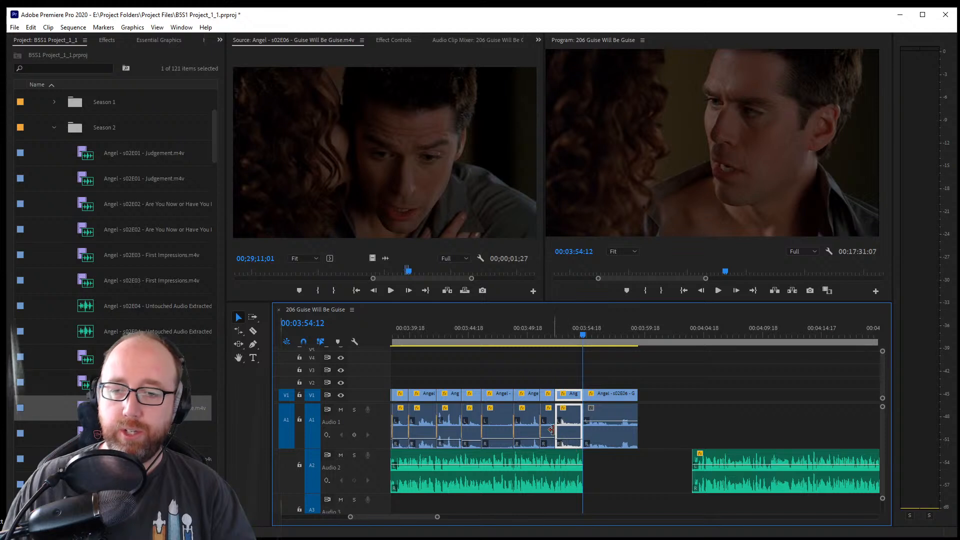
click(553, 429)
key(ctrl+shift+d)
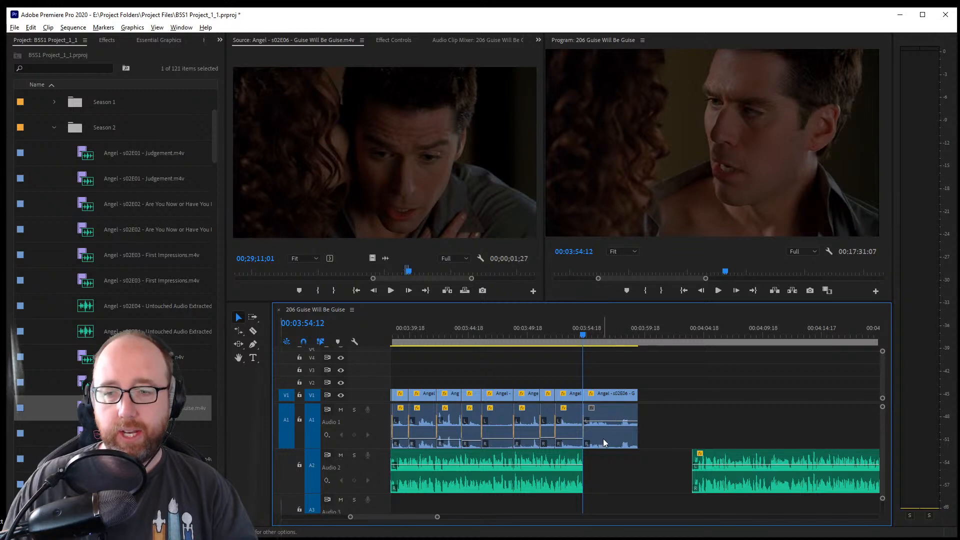
Copy the audio of the excerpt starting at 03:54:12 onto A2, directly below it in the narration gap
drag(603, 439, 598, 462)
click(579, 481)
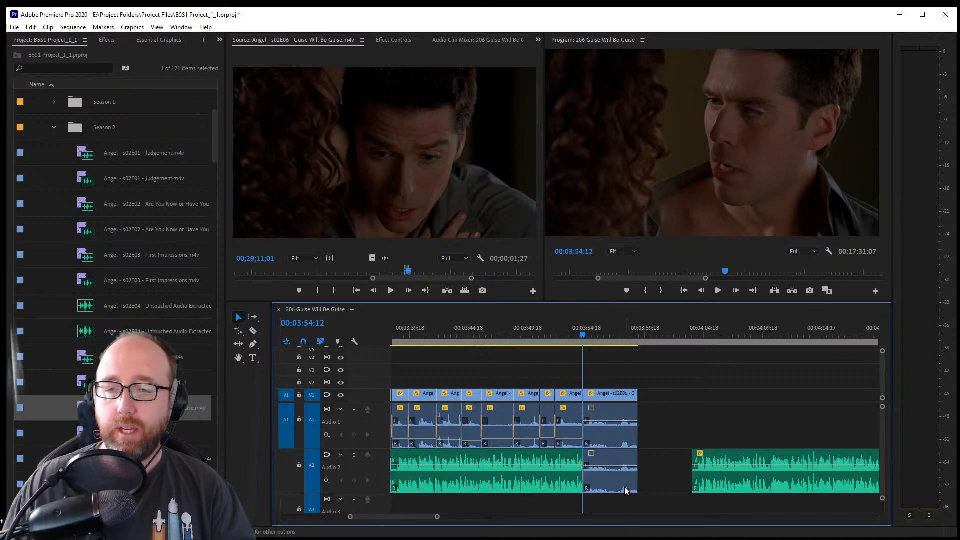
Close the gap on A2 between the copied excerpt audio and the following narration
click(667, 482)
right_click(666, 481)
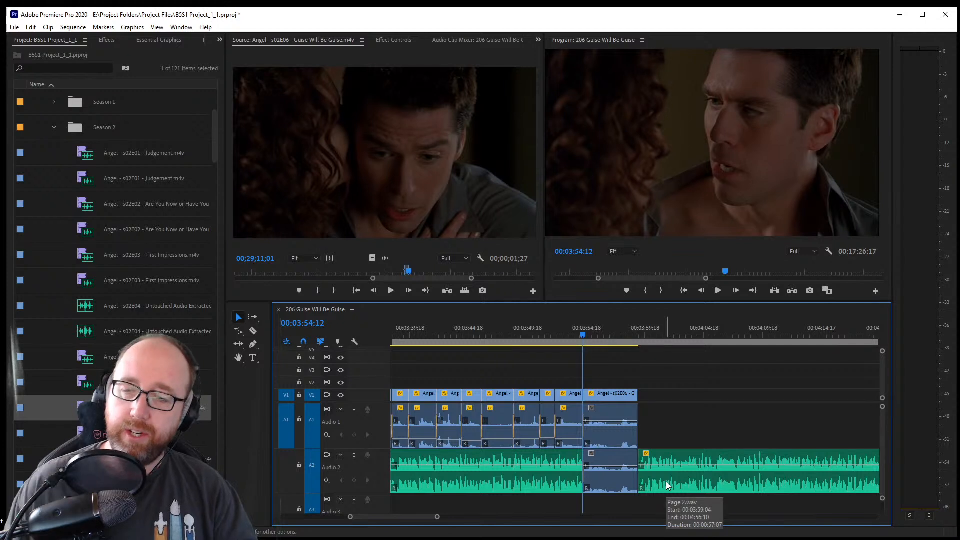
click(687, 501)
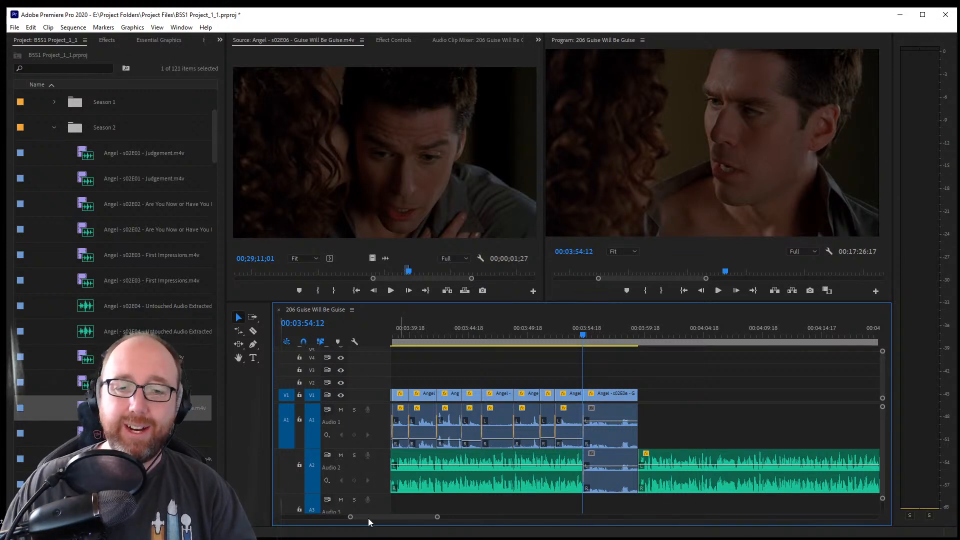
Crossfade the narration into the copied excerpt audio at 03:54:12 on A2 and save the project
click(348, 517)
drag(355, 516, 376, 520)
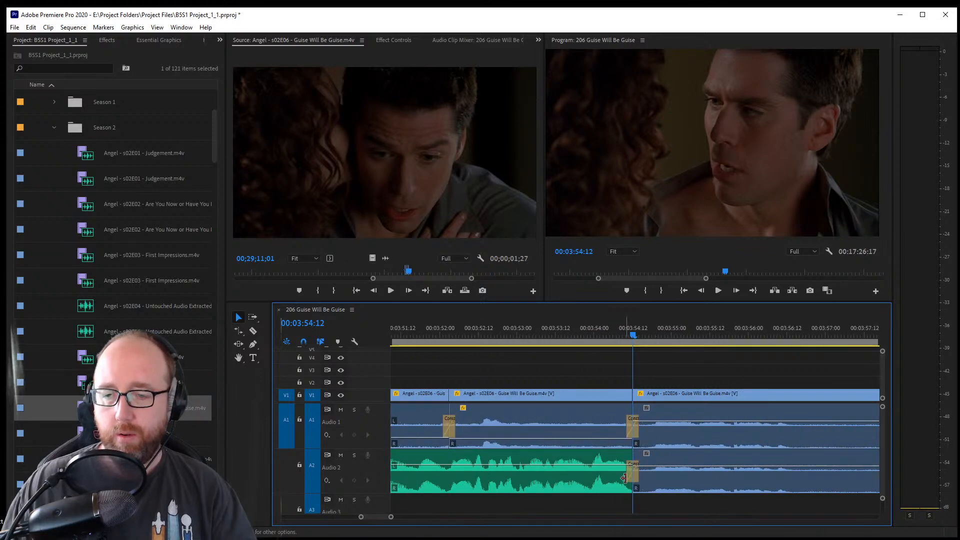
drag(632, 478, 633, 477)
key(ctrl+s)
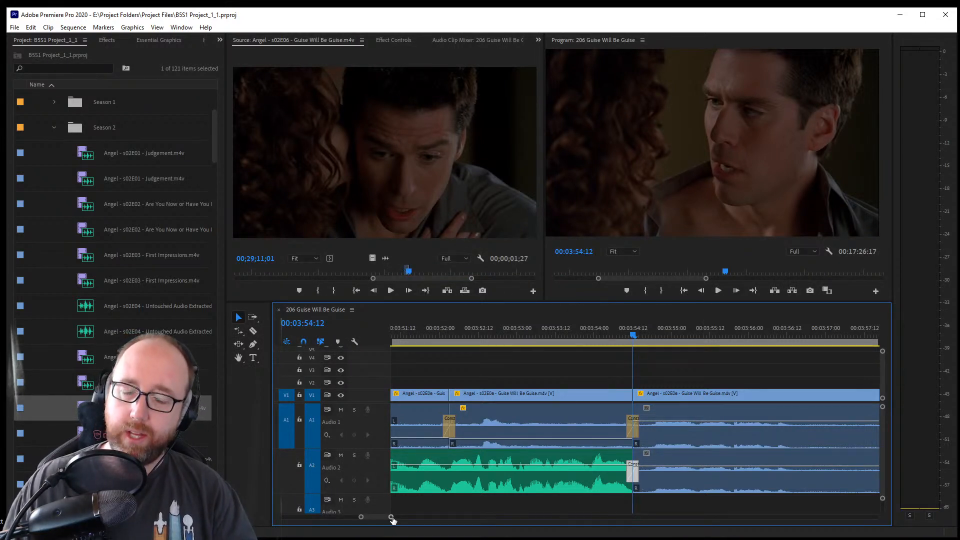
Raise the volume of the excerpt starting at 03:54:12 on A1 and of its copy on A2, checking the levels during playback
drag(392, 519, 407, 517)
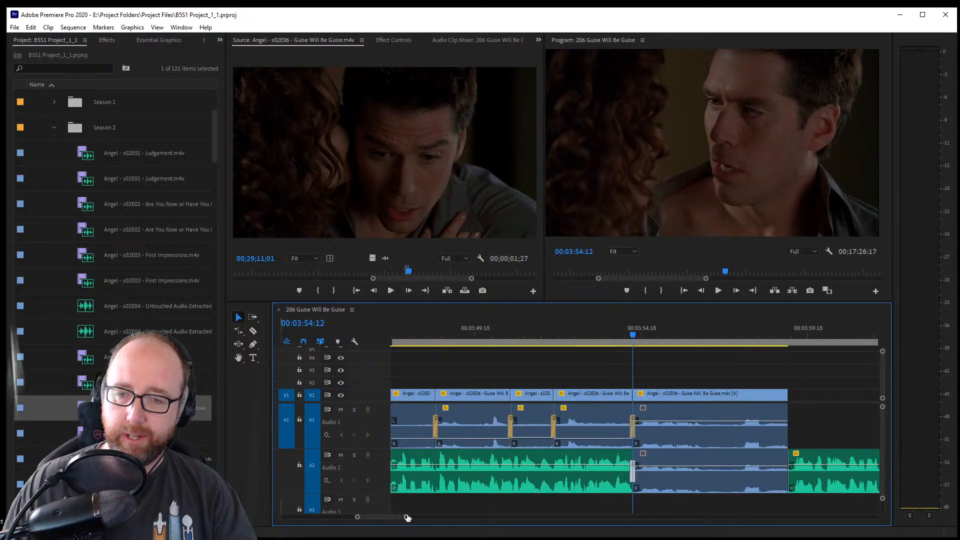
click(527, 339)
key(space)
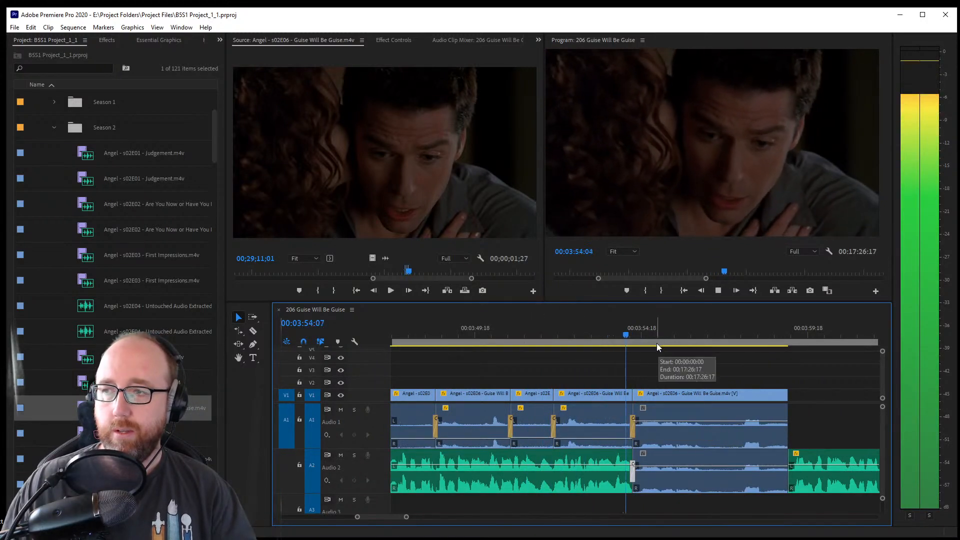
key(space)
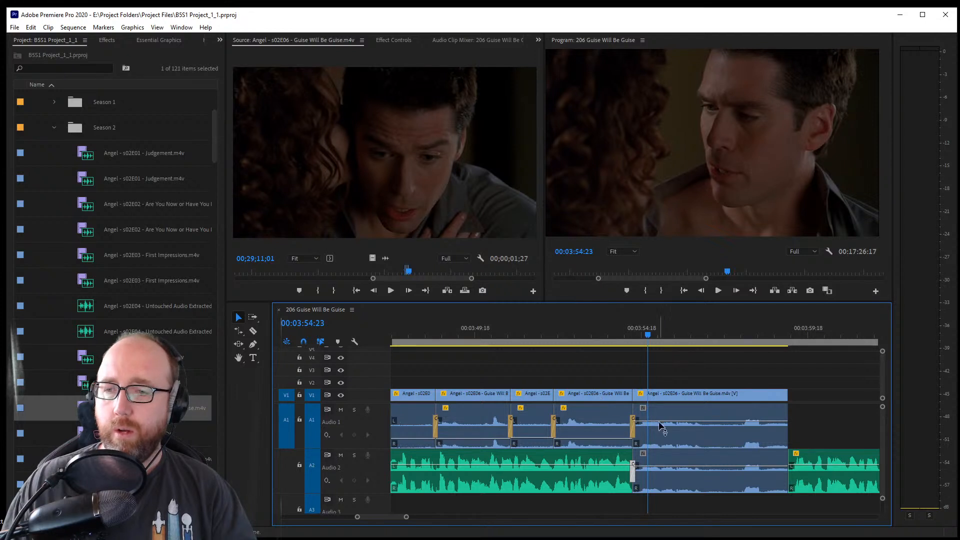
drag(659, 423, 659, 408)
key(space)
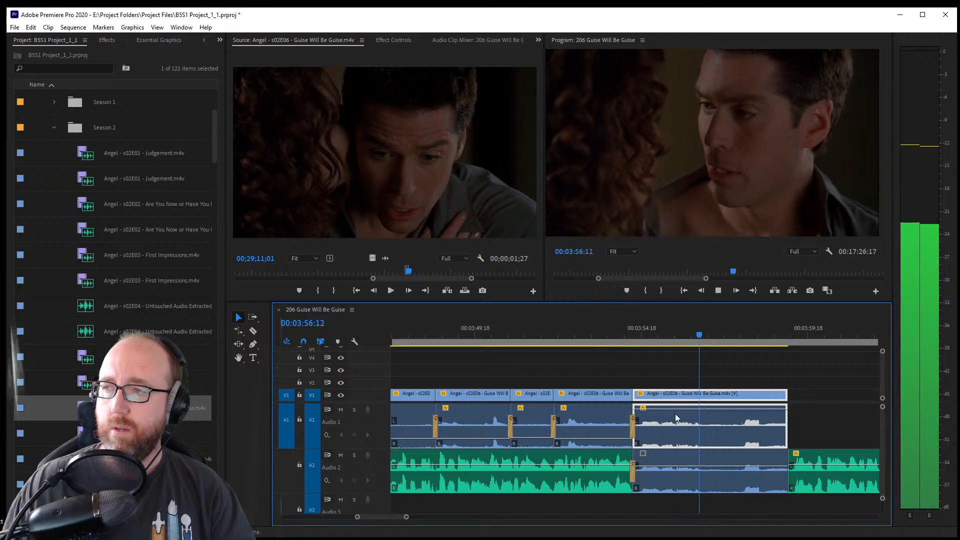
drag(682, 466, 682, 458)
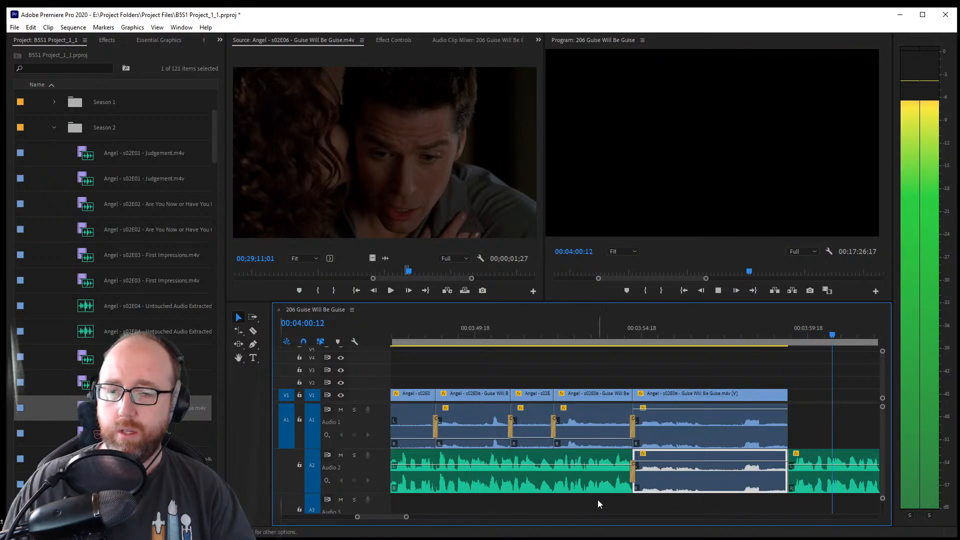
key(space)
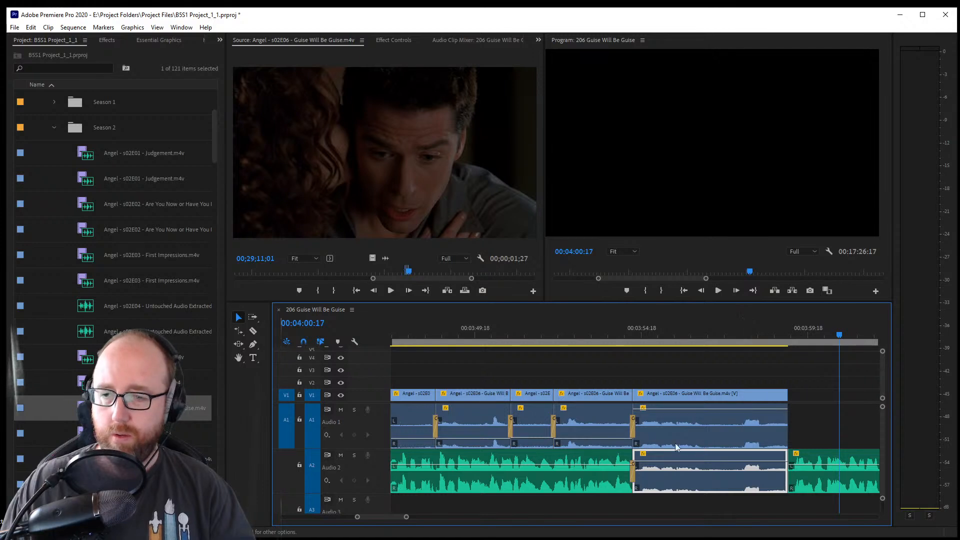
Delete the audio crossfades at 03:54:12 on A1 and A2
click(633, 430)
key(Delete)
click(633, 470)
key(Delete)
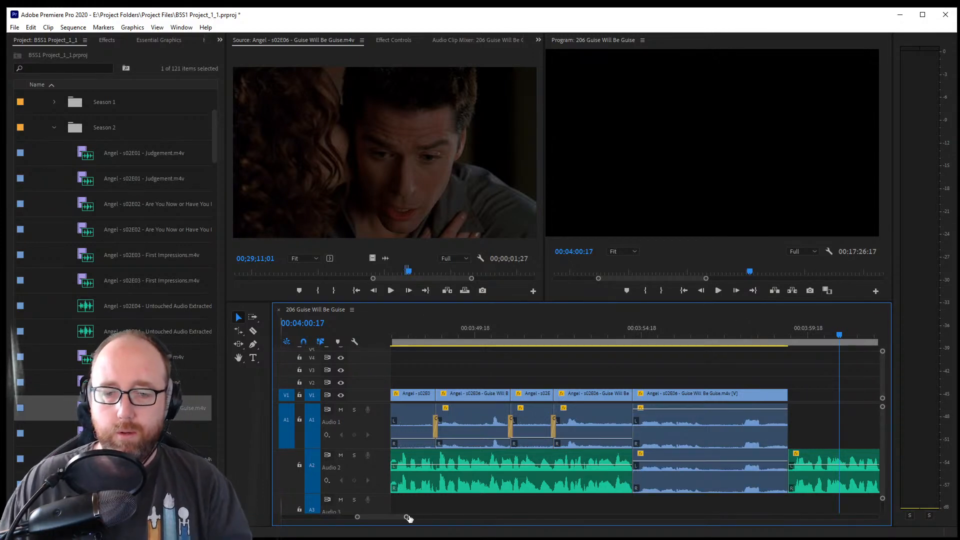
Find the narration pause at 04:04:06 by playback and split the A2 narration there
drag(408, 518, 442, 518)
key(space)
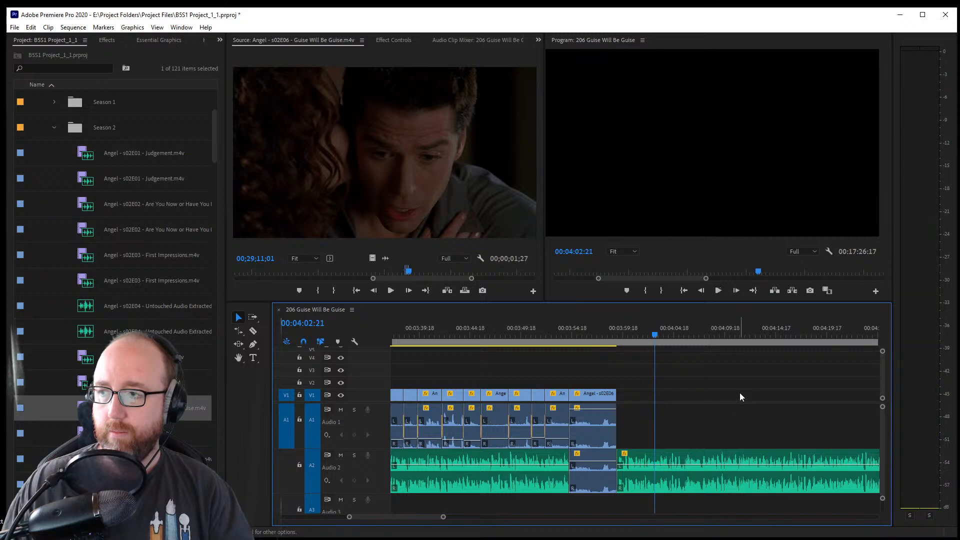
key(space)
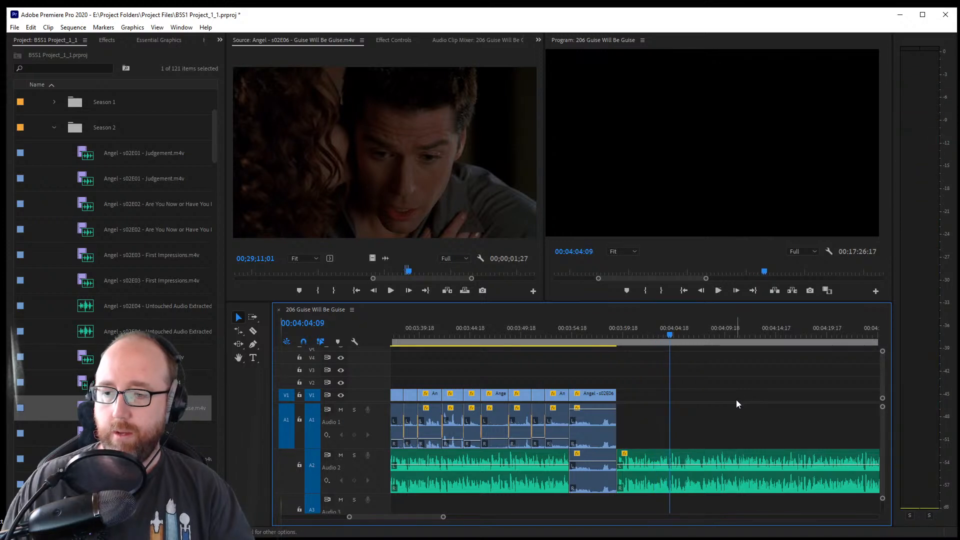
key(Left)
key(Left)
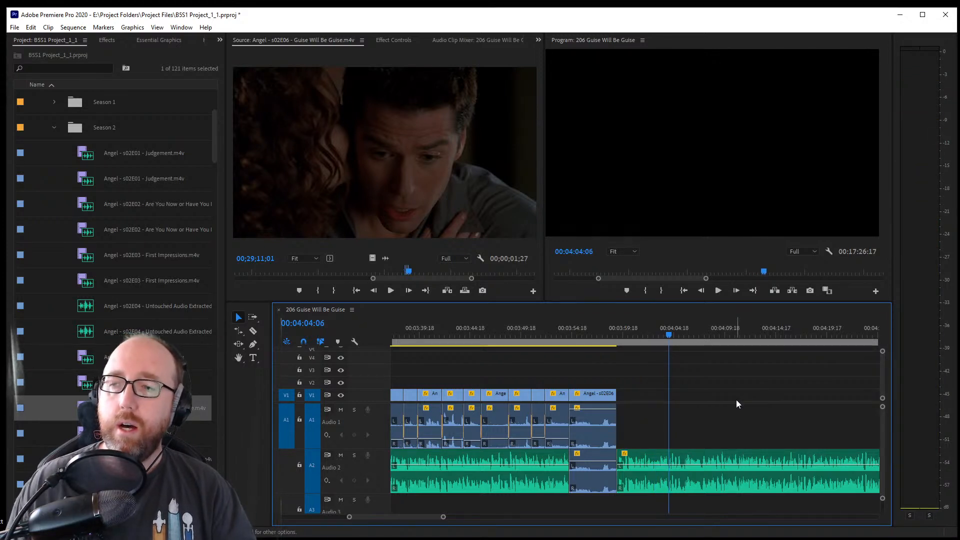
click(253, 330)
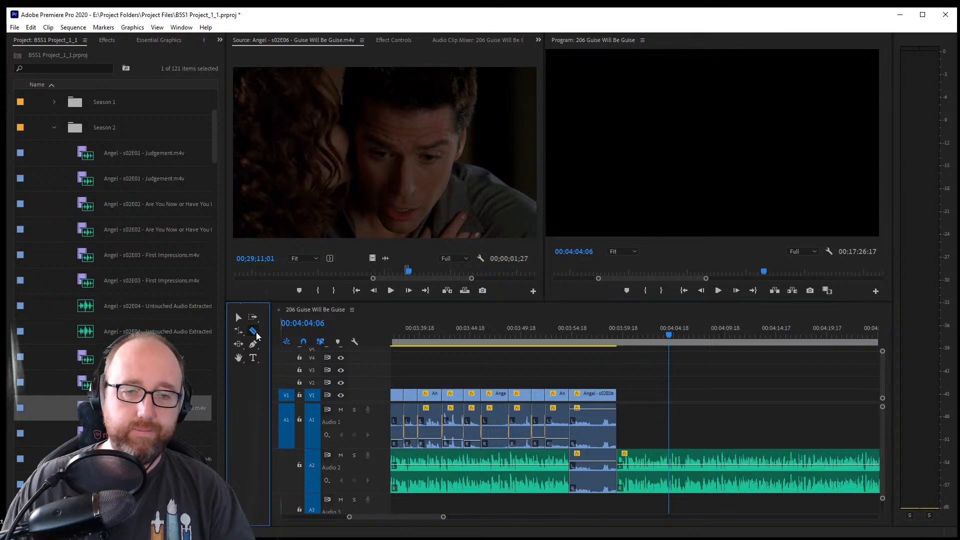
click(669, 473)
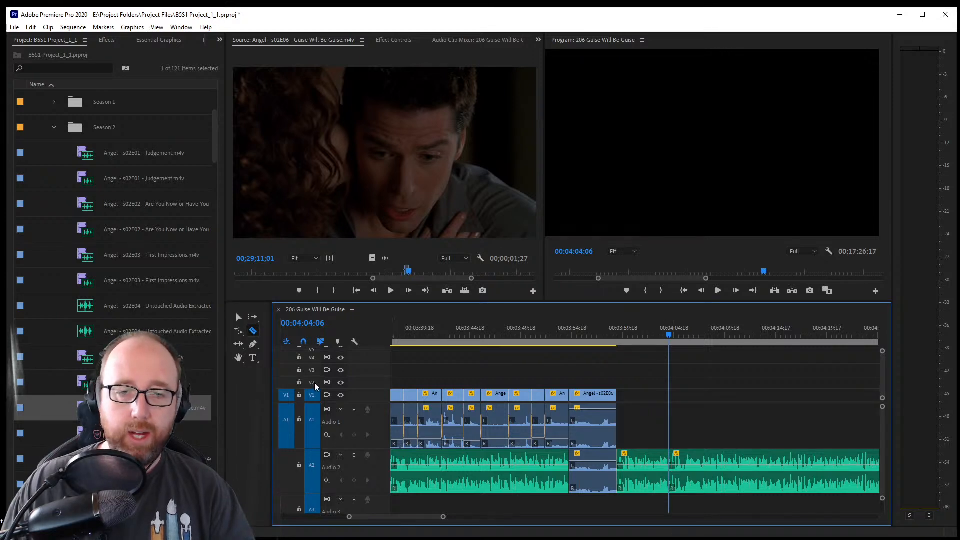
Shift everything after the narration cut later and move the excerpt with its doubled audio to start at 04:04:06
click(238, 317)
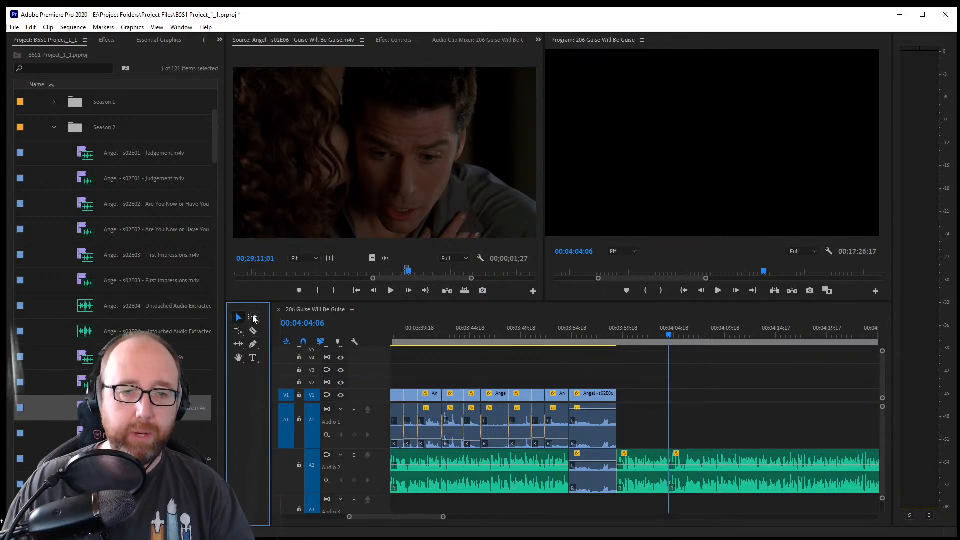
drag(718, 471, 878, 470)
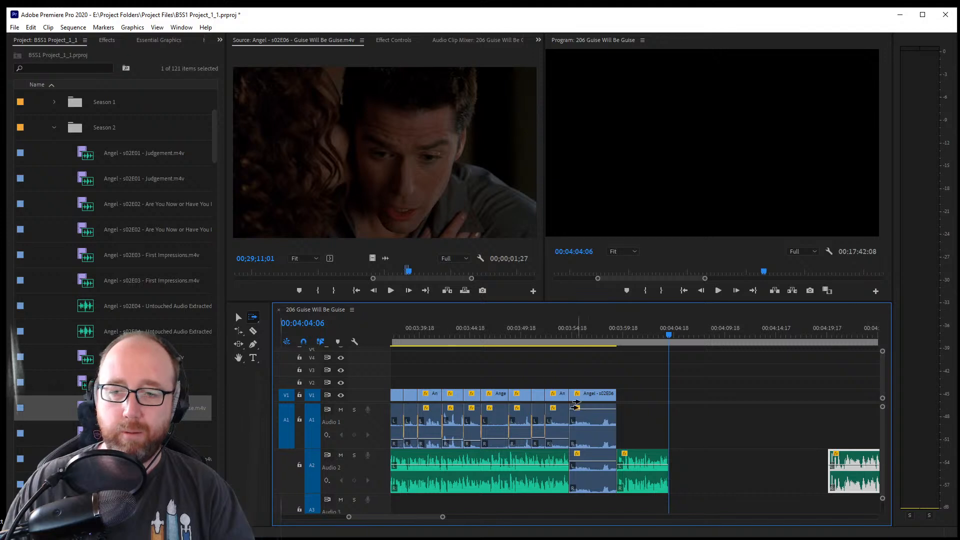
click(239, 317)
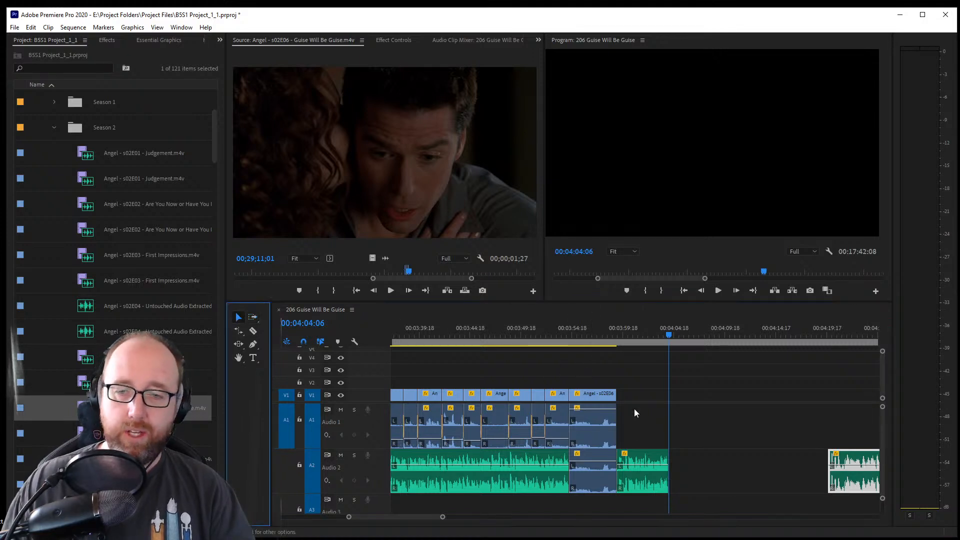
drag(595, 378, 671, 474)
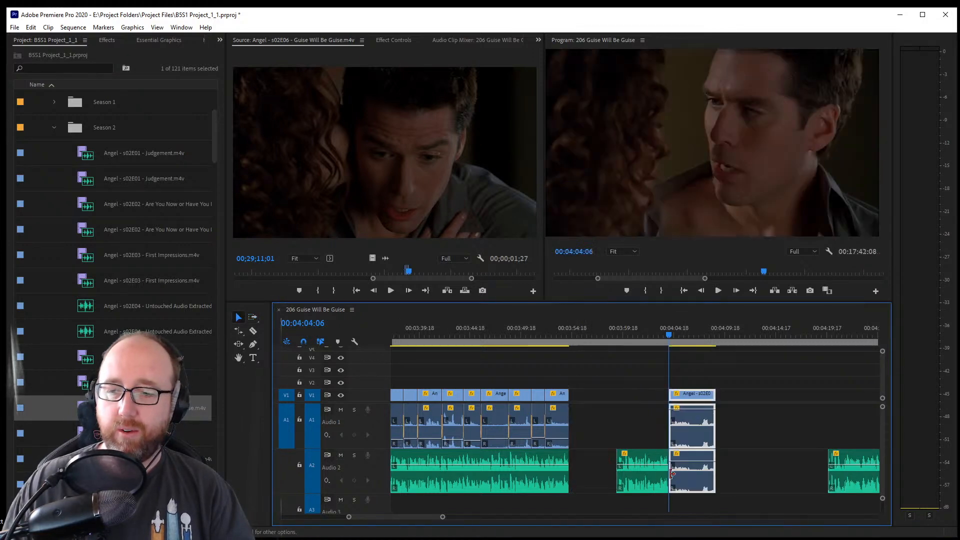
Close the narration gaps on A2 around the moved excerpt and extend the preceding V1 and A1 excerpt to meet it
click(602, 470)
key(Delete)
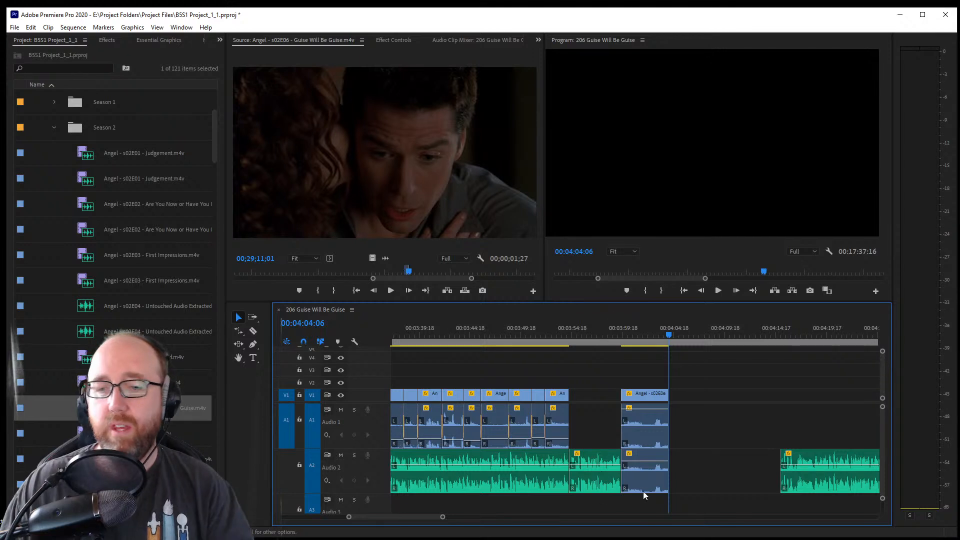
click(727, 472)
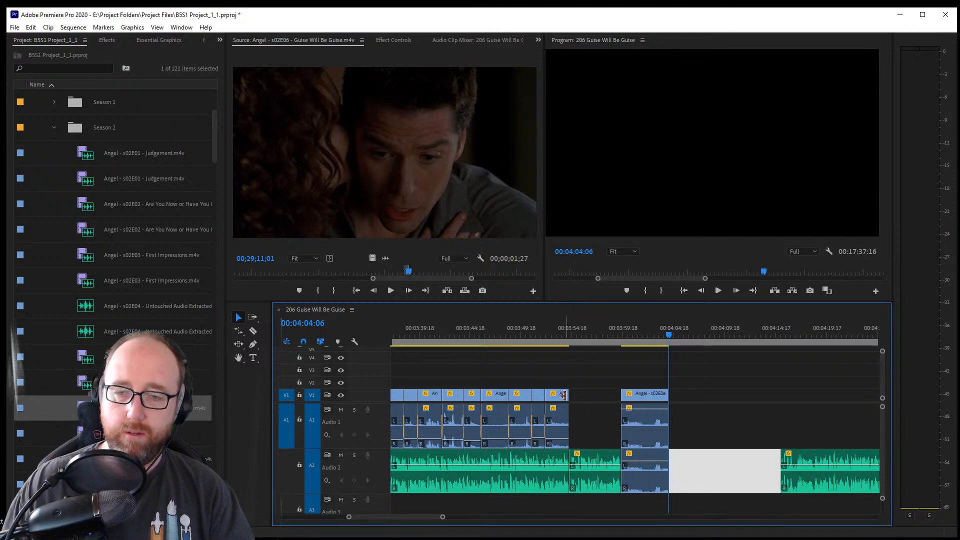
drag(568, 395, 620, 398)
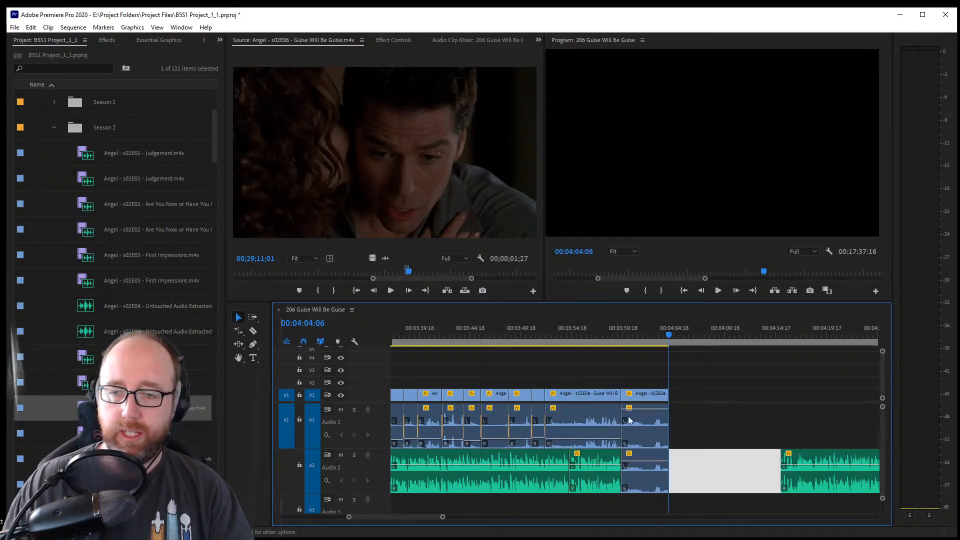
click(708, 465)
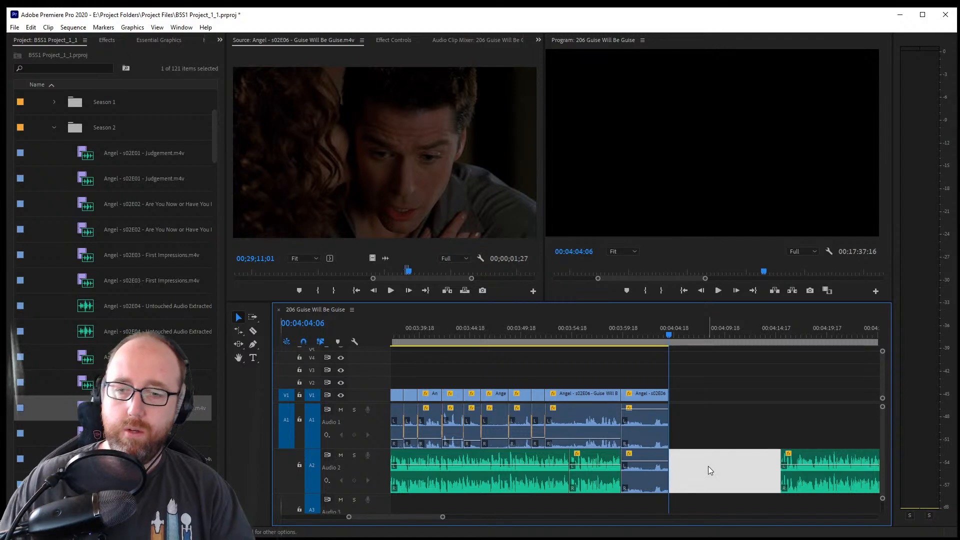
key(Delete)
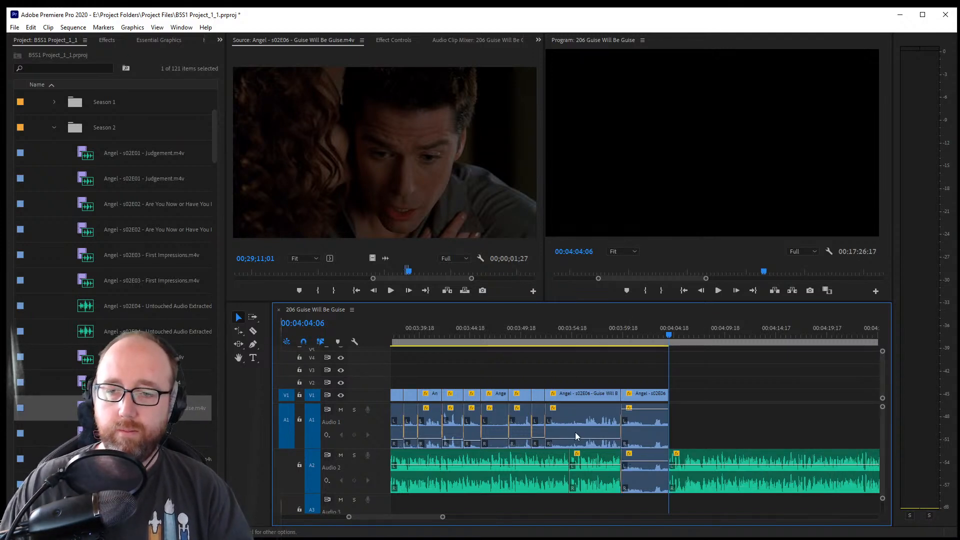
Play through the rearranged section, save the project, and extend the last excerpt's end to 04:05:20 on V1 and A1
click(542, 340)
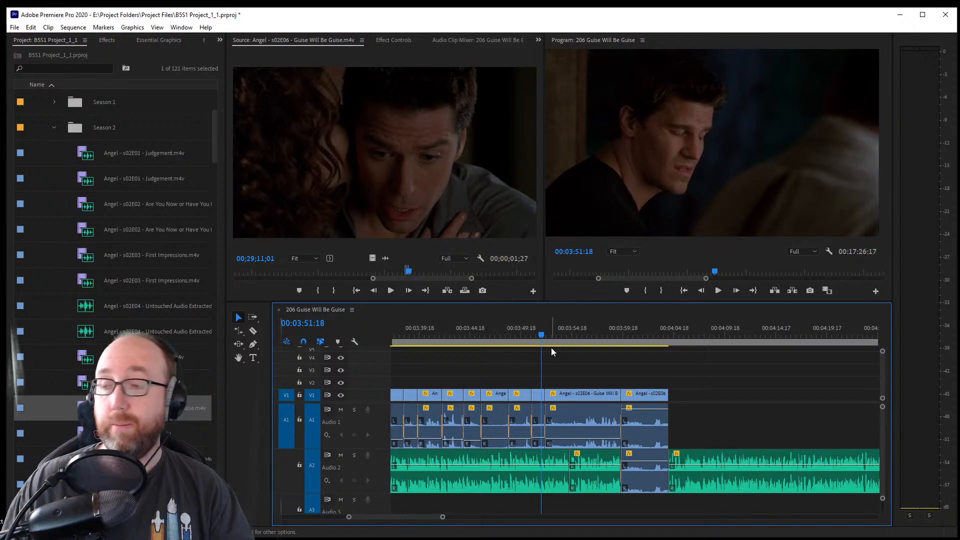
key(space)
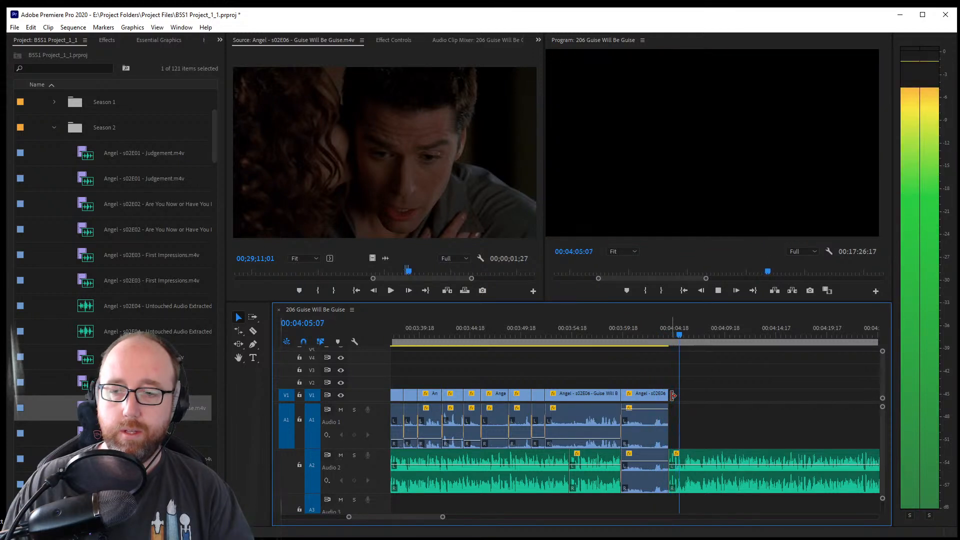
key(space)
key(Right)
key(Right)
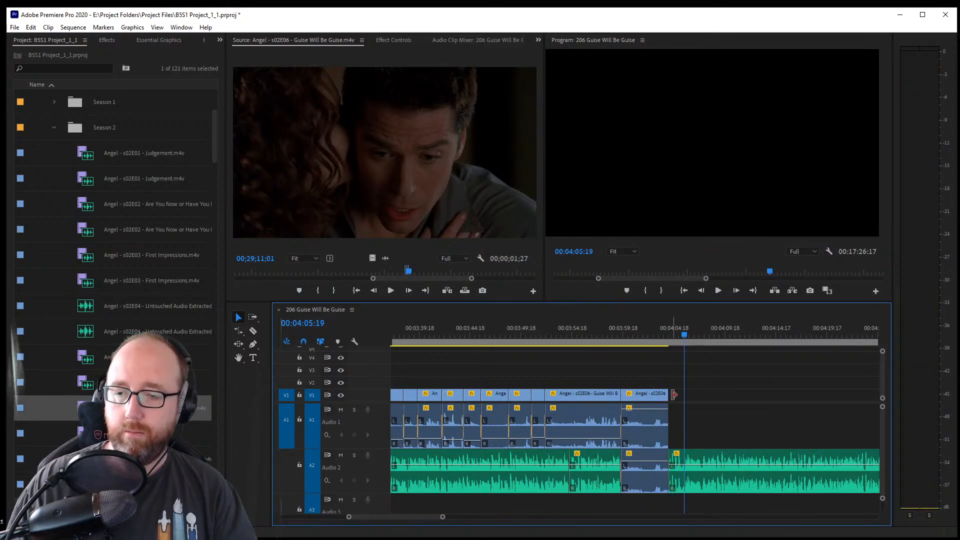
key(ctrl+s)
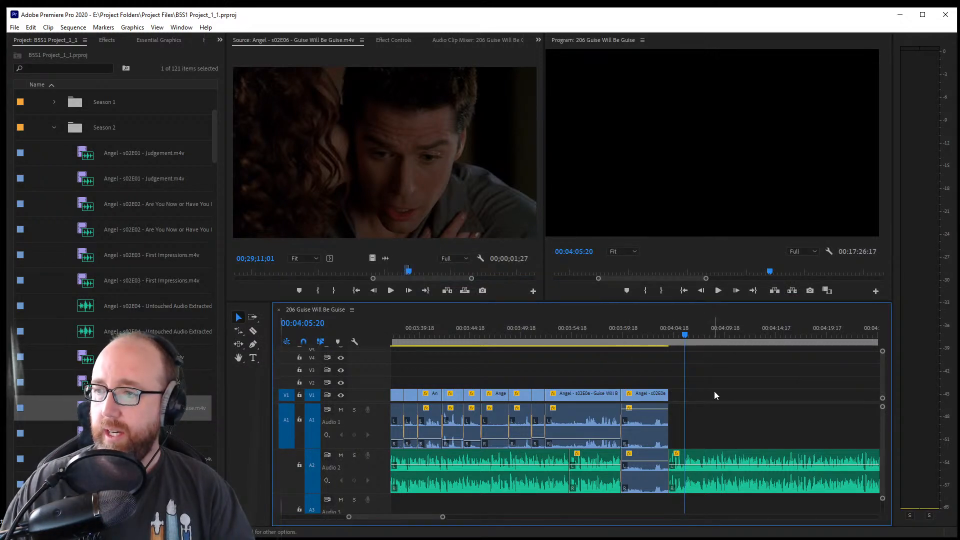
click(669, 394)
drag(669, 395, 680, 395)
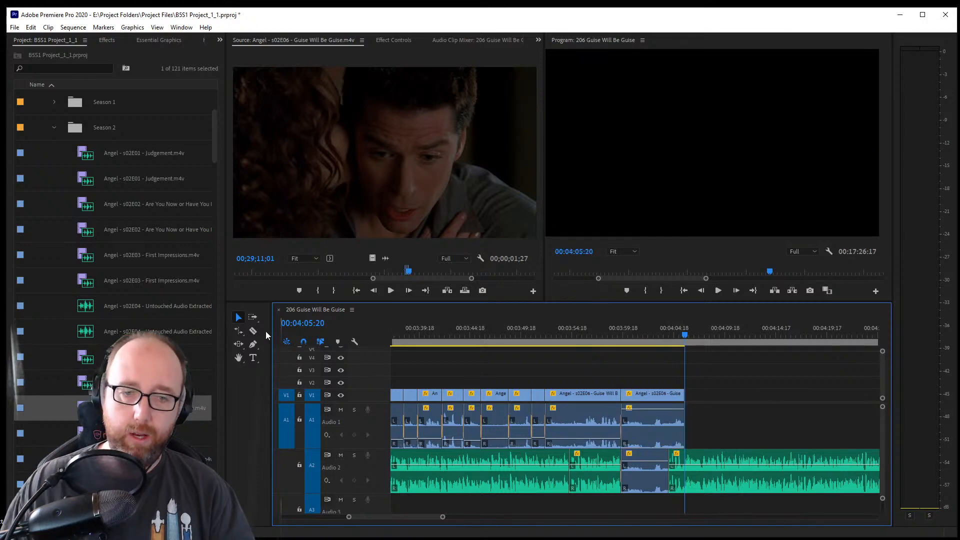
Split the extended excerpt where the narration resumes and lower the volume of its tail on A1
click(253, 331)
click(669, 425)
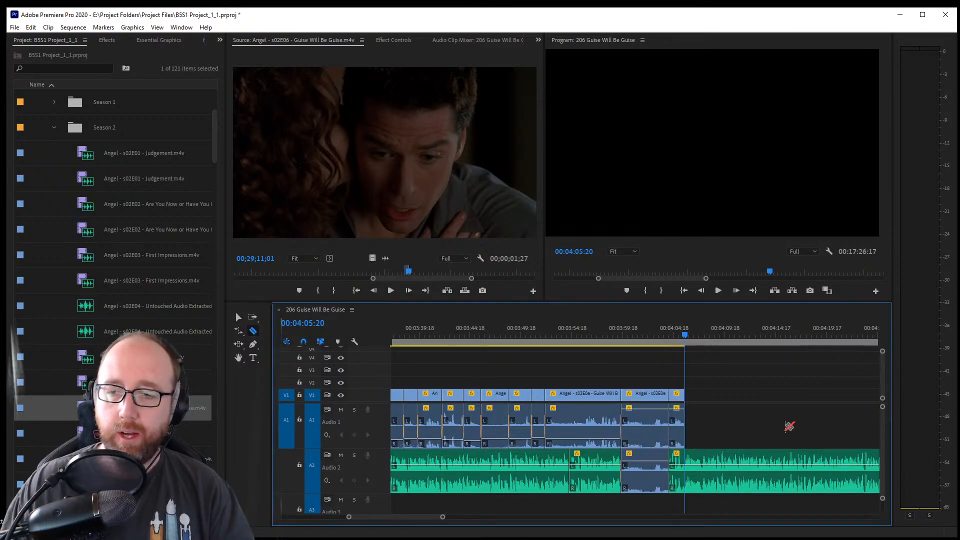
click(238, 317)
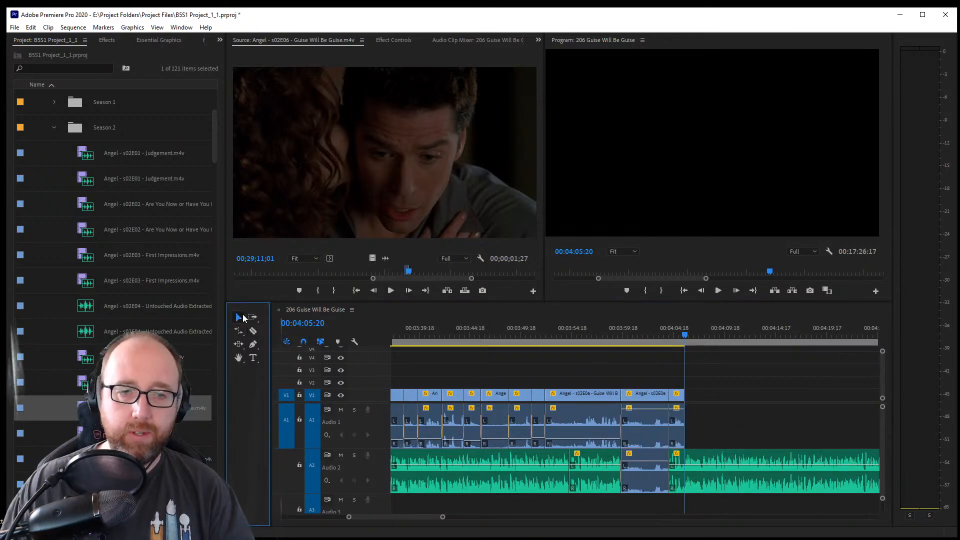
click(675, 414)
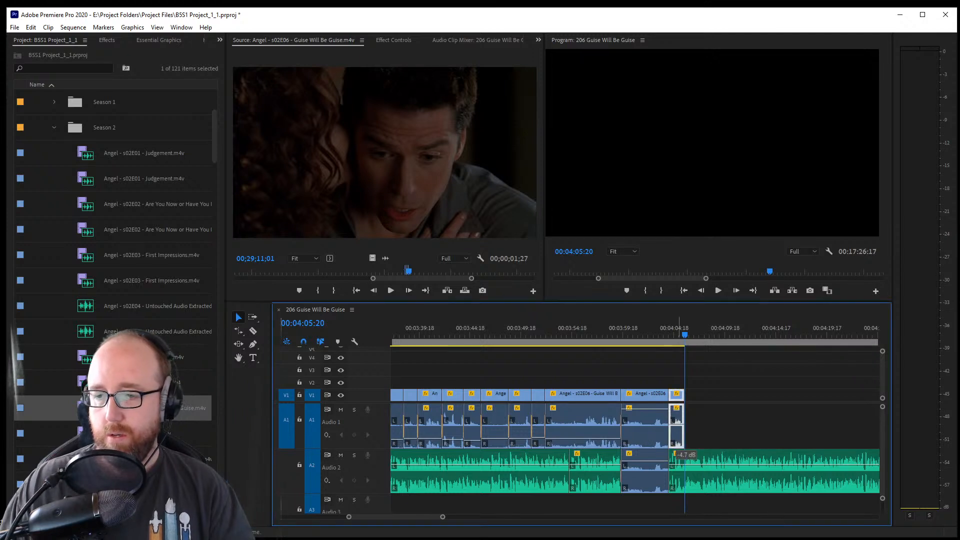
click(662, 435)
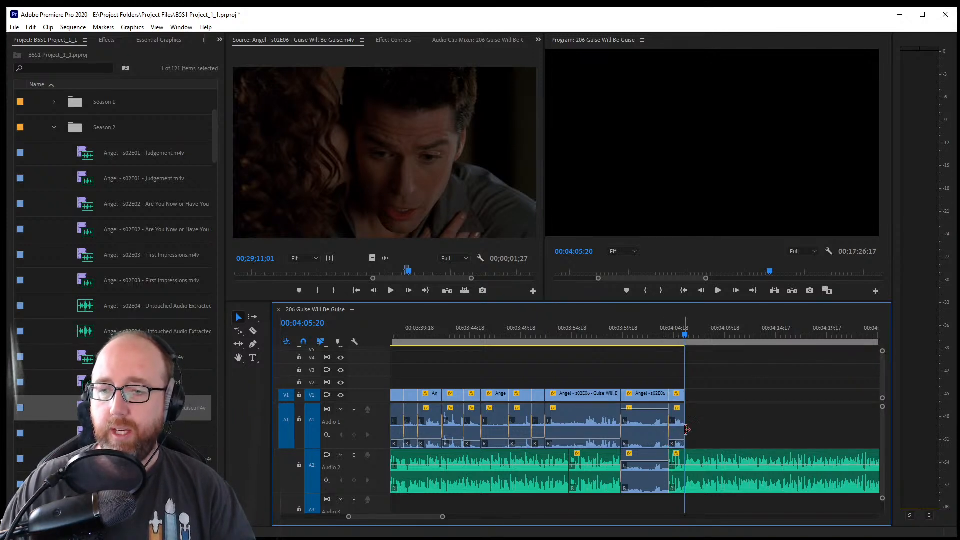
Apply crossfades to the audio cuts around the moved excerpt on A1 and A2
click(730, 436)
click(667, 481)
key(ctrl+shift+d)
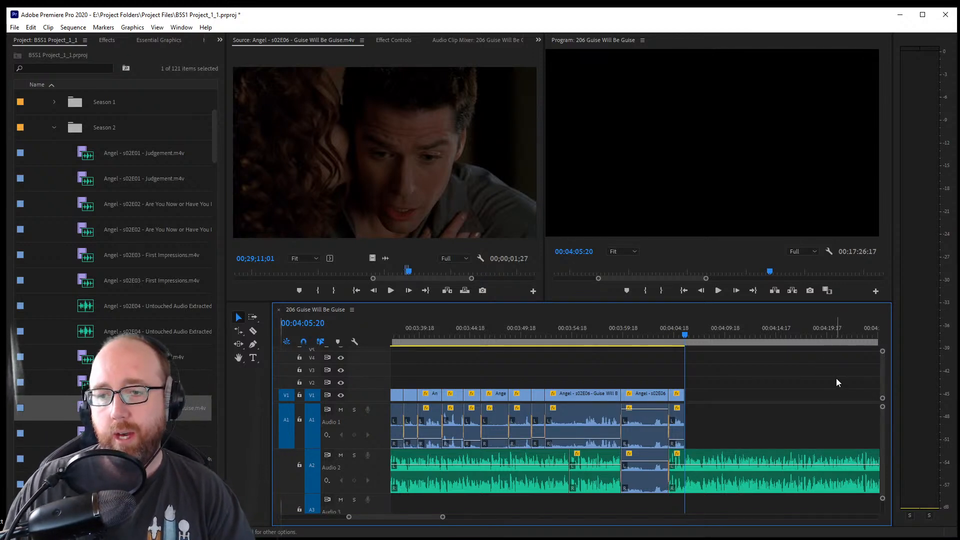
Scrub through the last excerpts to about 00:04:03:06 to check the edit, and save the project
click(778, 431)
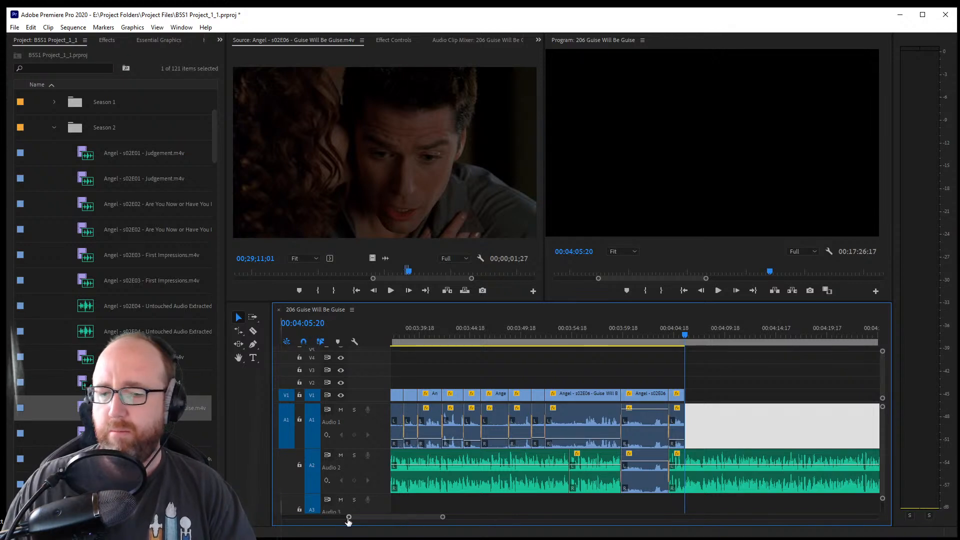
drag(349, 516, 370, 518)
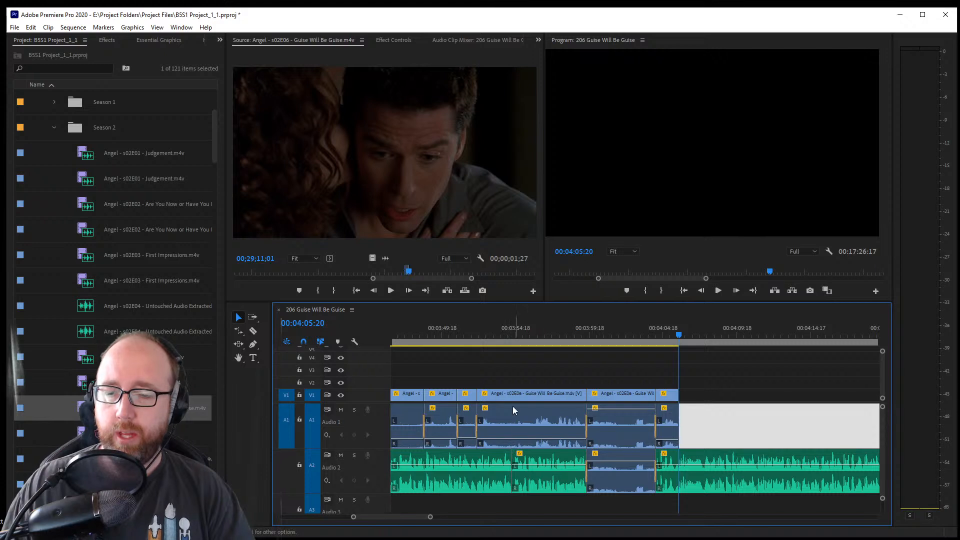
click(499, 375)
drag(473, 344, 642, 360)
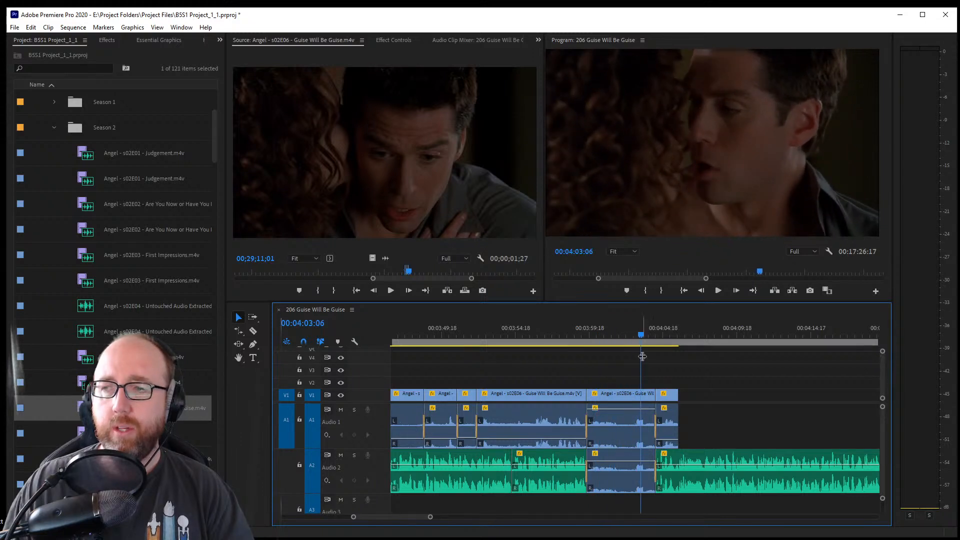
scroll(435, 517, down, 4)
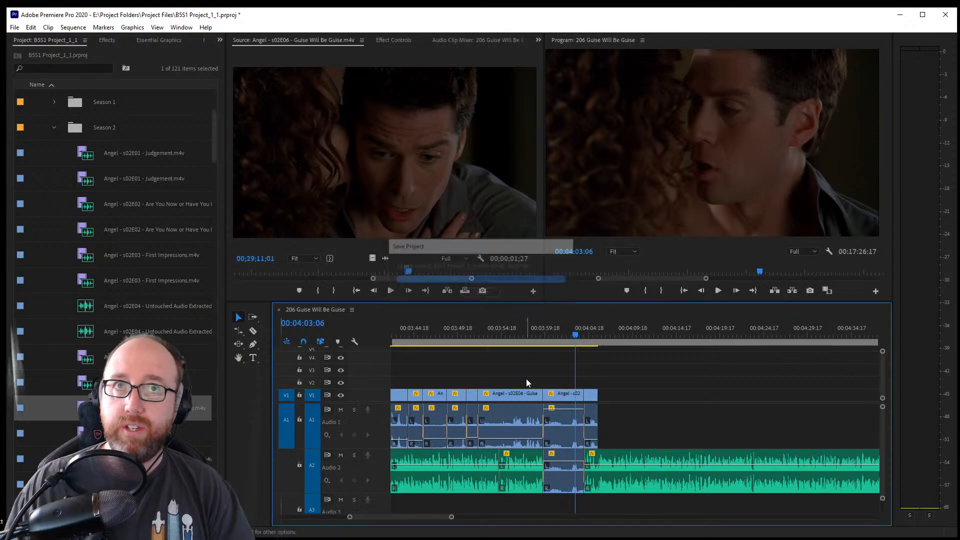
Play the sequence from about 00:03:48, park the playhead on the narration cue at 00:04:09:10, and save the project
click(519, 393)
click(464, 375)
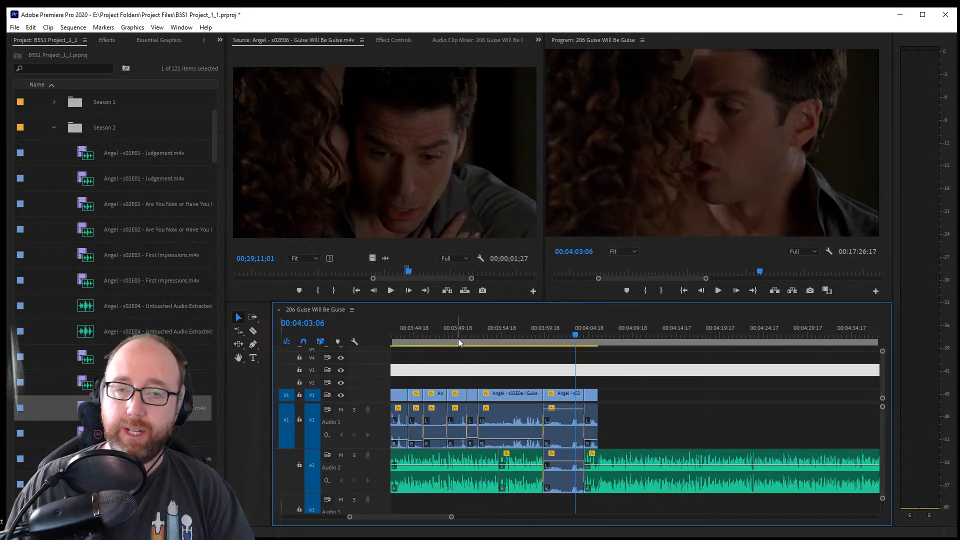
click(446, 338)
key(space)
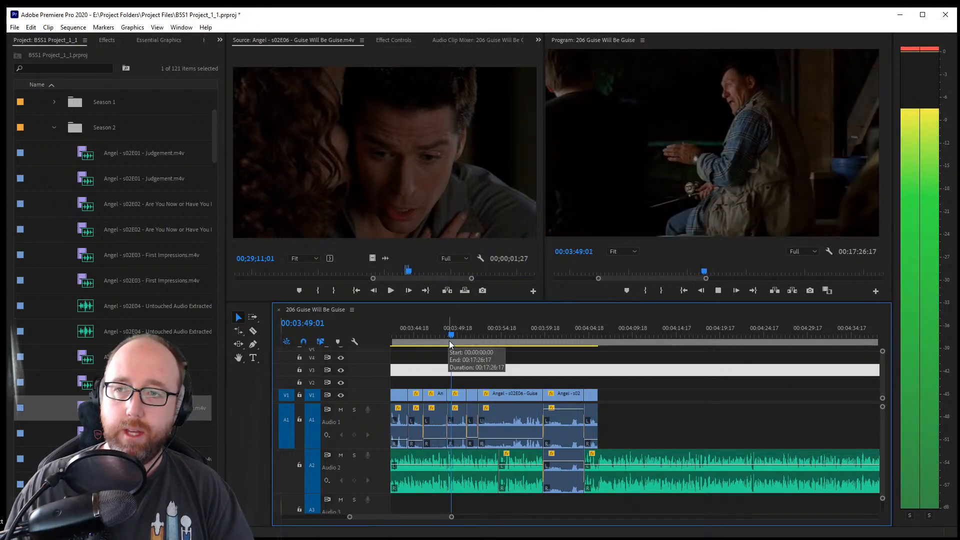
click(931, 49)
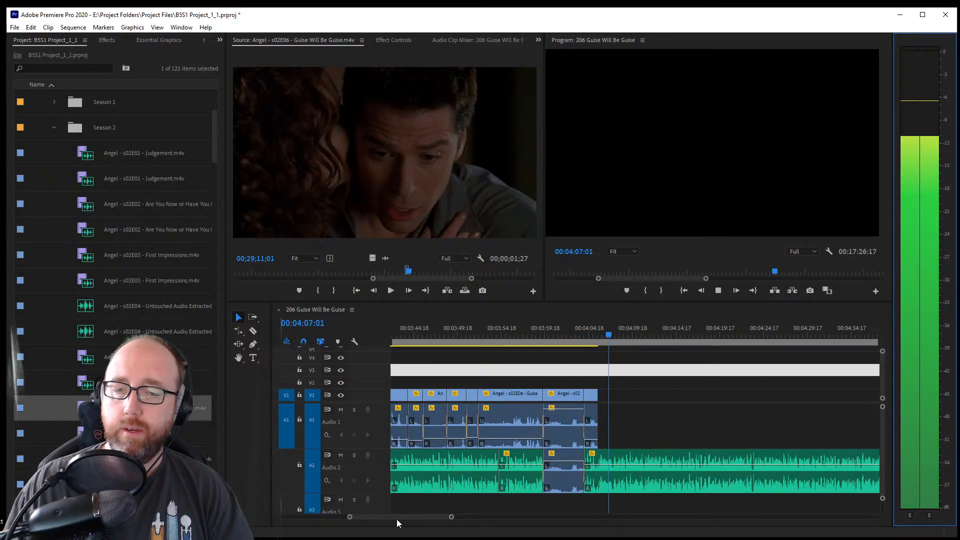
drag(397, 519, 403, 518)
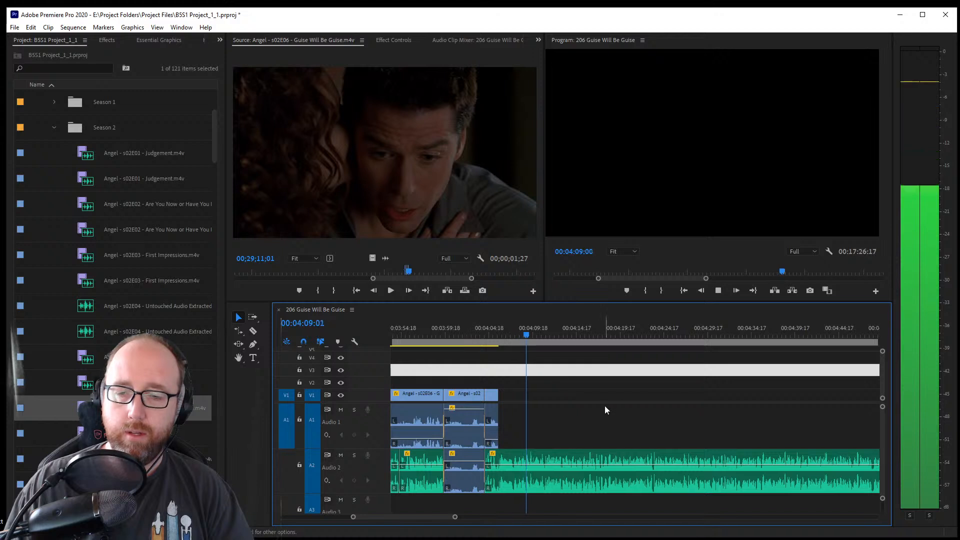
drag(508, 343, 531, 338)
key(ctrl+s)
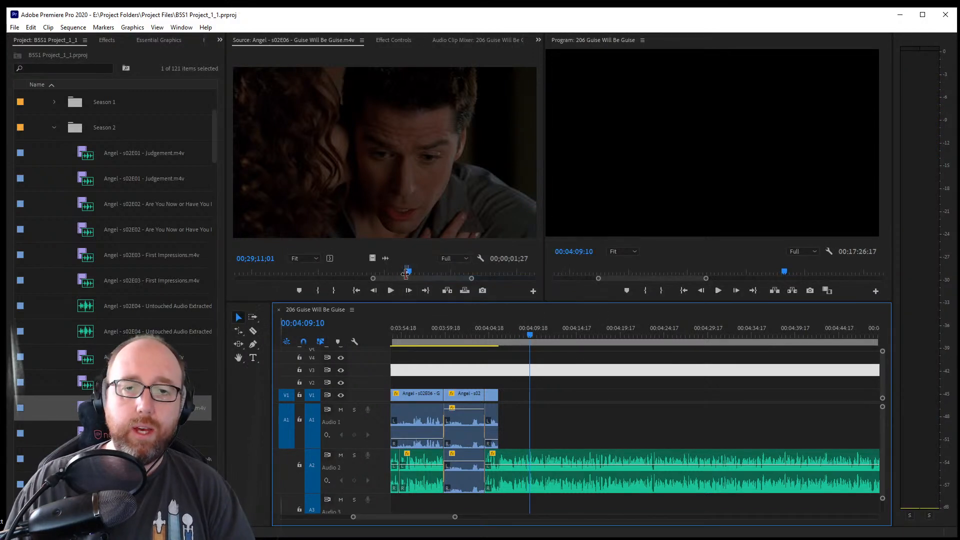
Mark a source excerpt of the man in the plaid shirt outdoors, from 00;30;46;28 to 00;30;49;23
drag(406, 273, 513, 279)
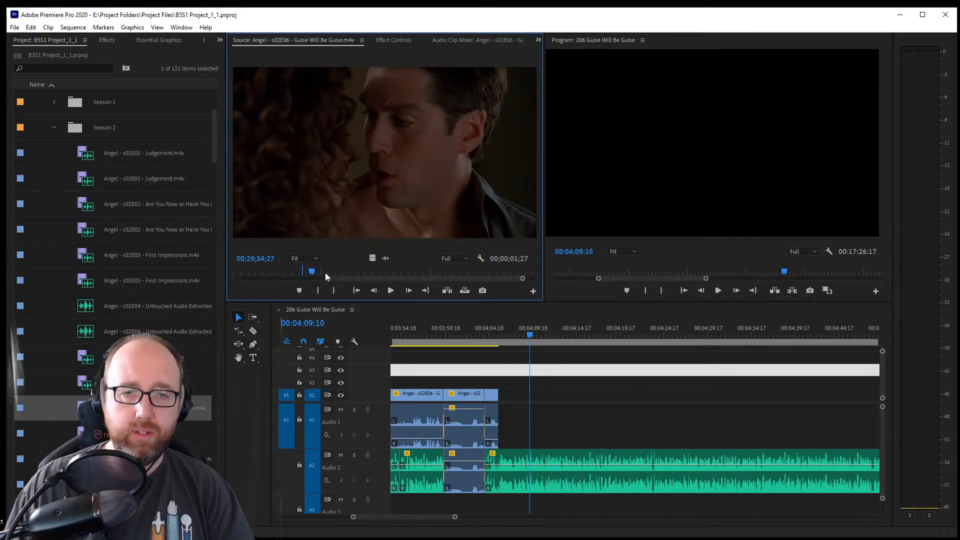
drag(326, 274, 340, 289)
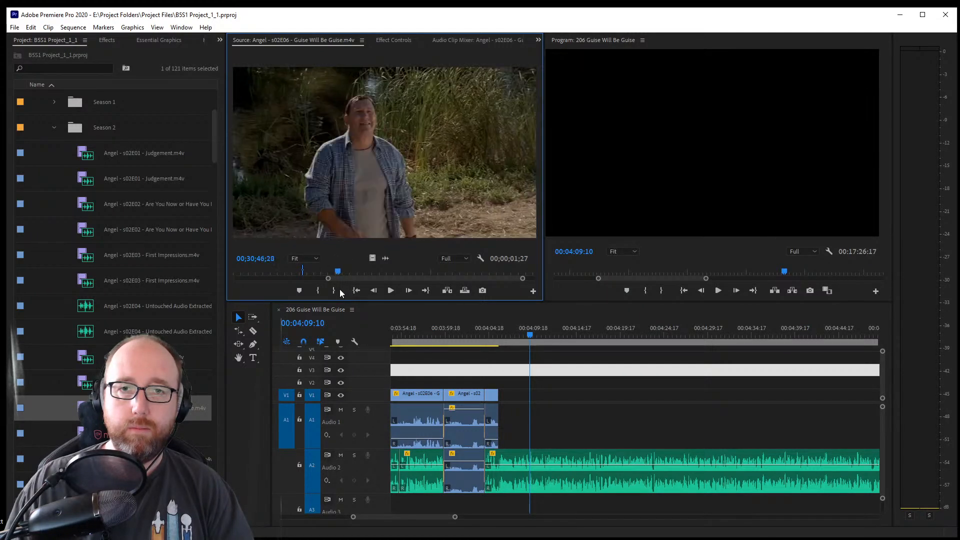
key(i)
key(space)
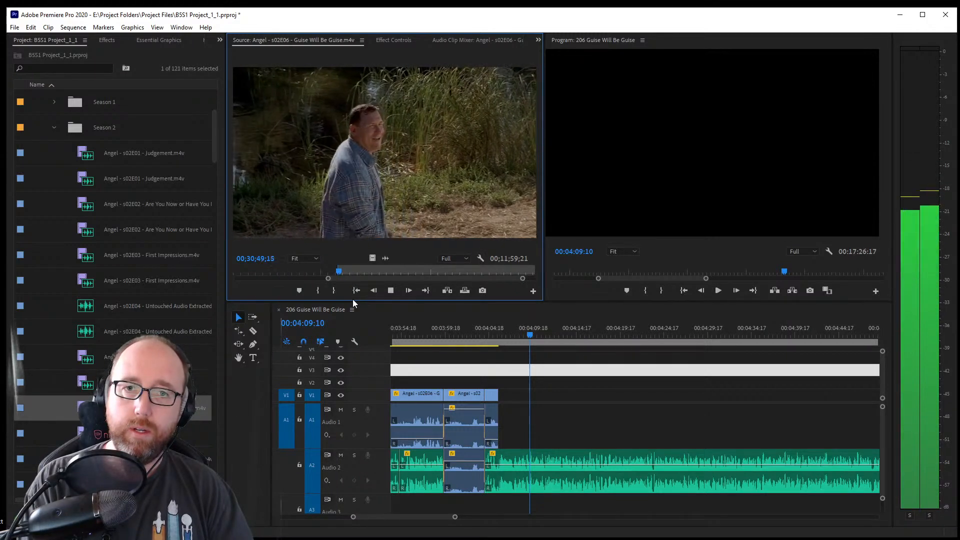
key(space)
key(o)
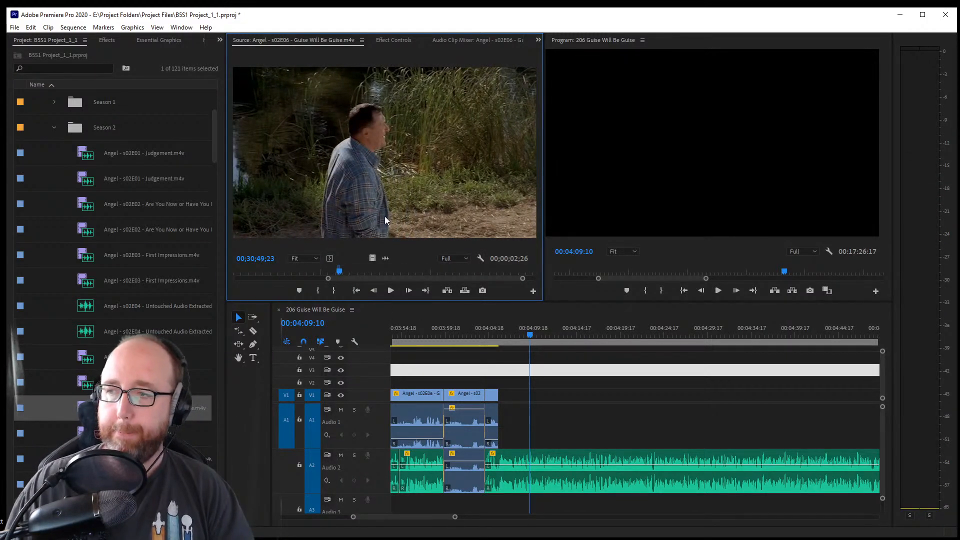
Add the marked excerpt after the last clip on V1 and A1, ending at 00:04:09:10, with lowered volume and a crossfade on its opening audio cut
drag(461, 238, 512, 428)
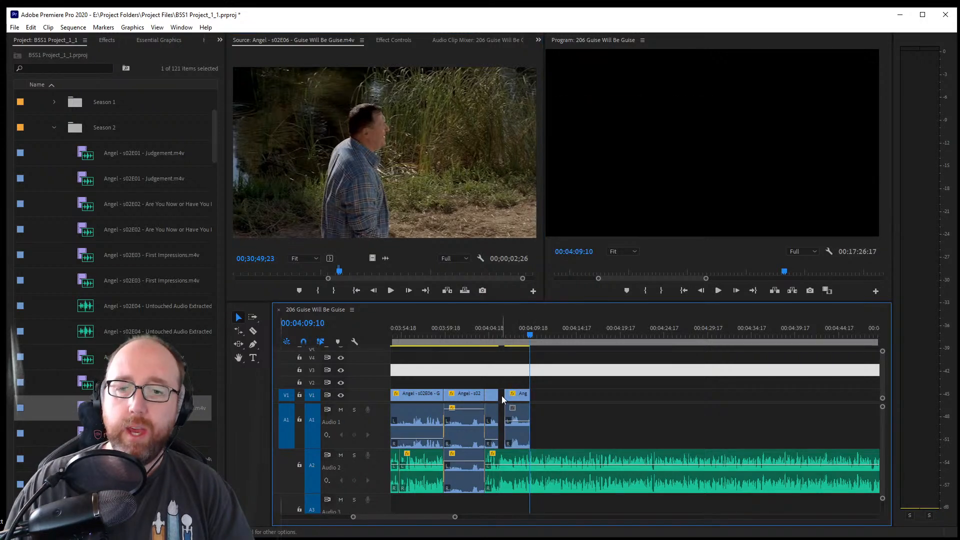
click(511, 428)
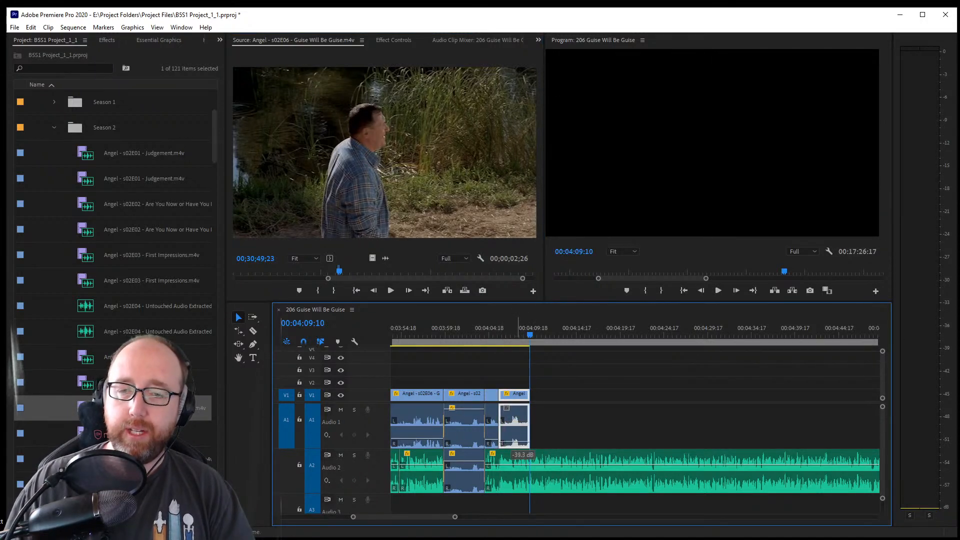
click(501, 431)
key(ctrl+shift+d)
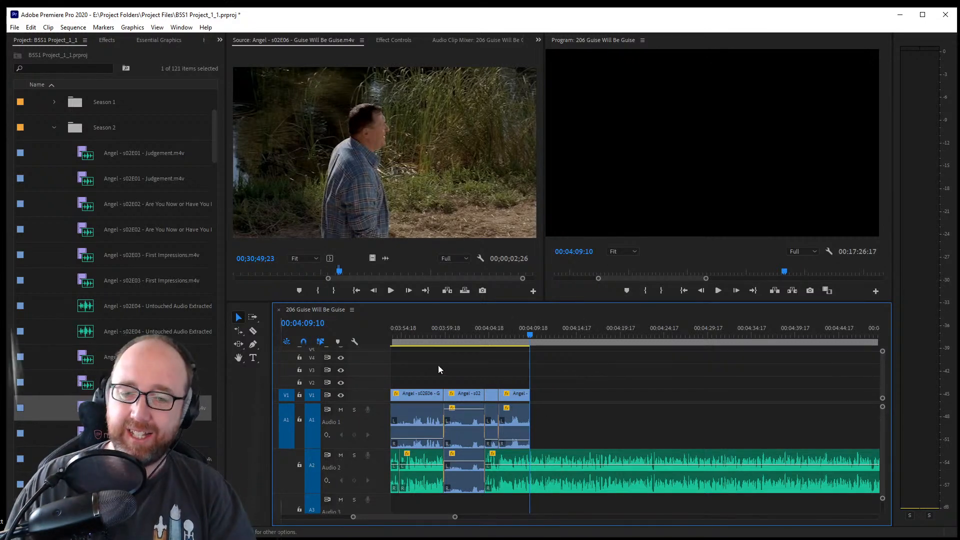
click(561, 419)
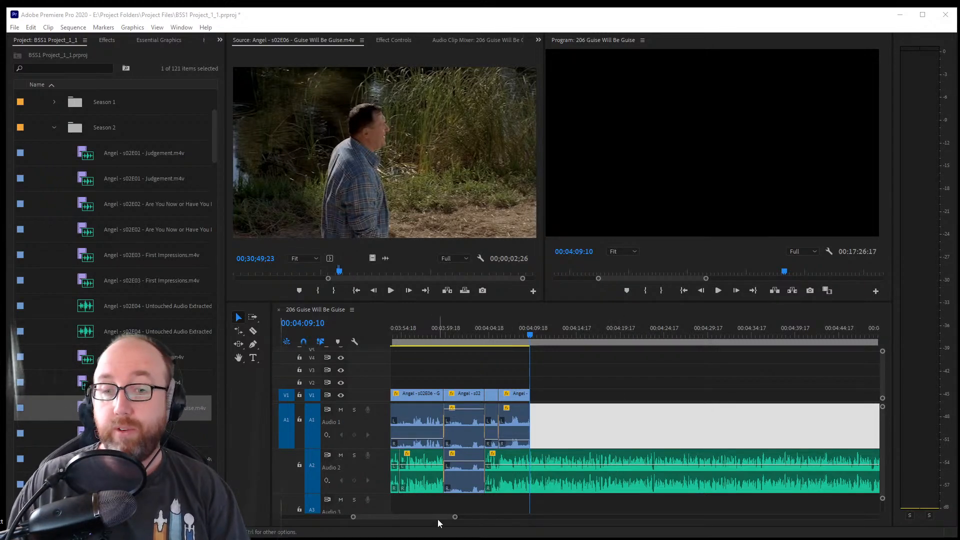
Play the new section from 00:04:04:00, park the playhead at the narration cue at 00:04:11:04, and save the project
drag(454, 517, 430, 517)
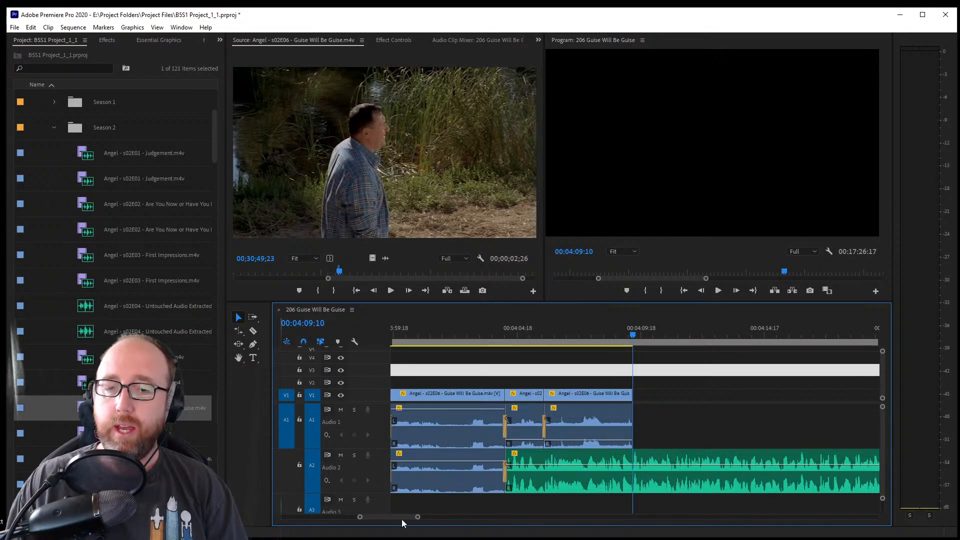
drag(419, 519, 424, 518)
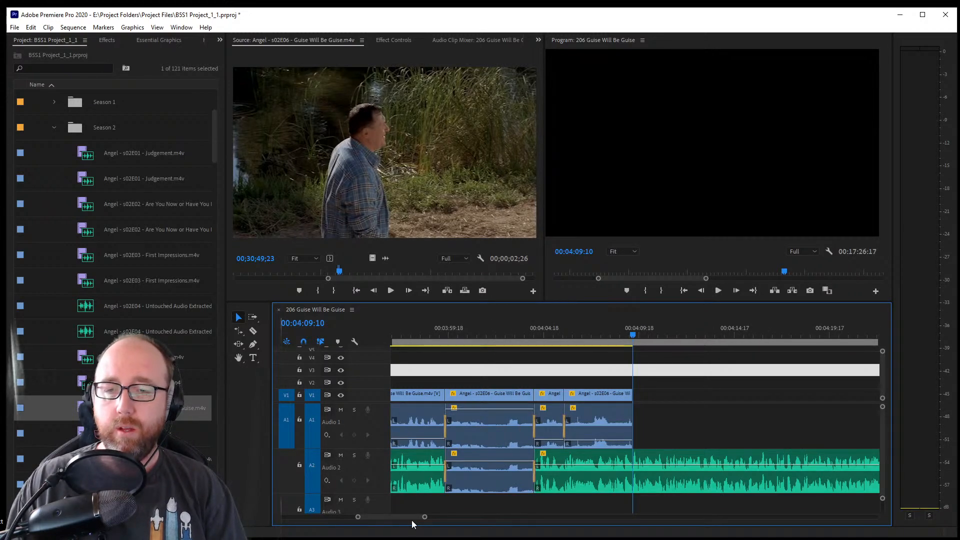
click(530, 336)
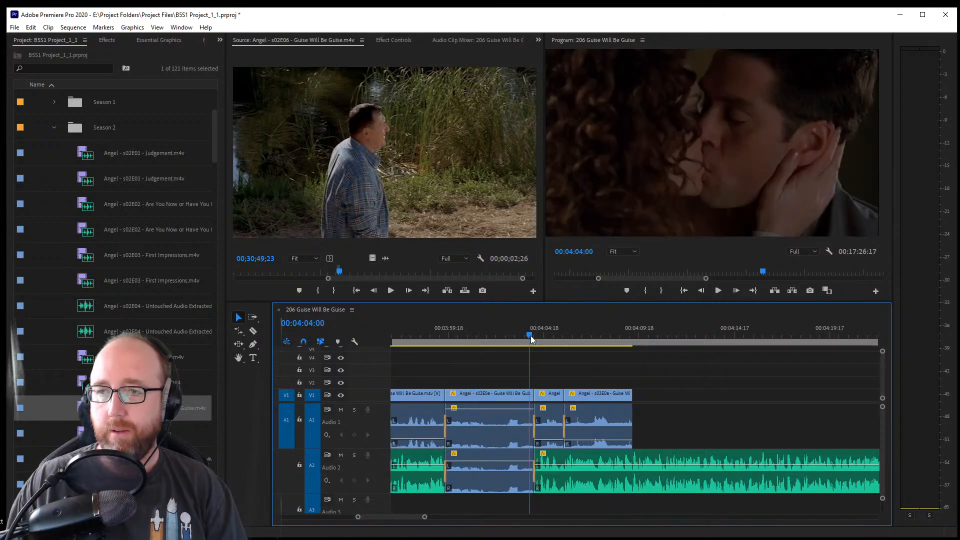
key(space)
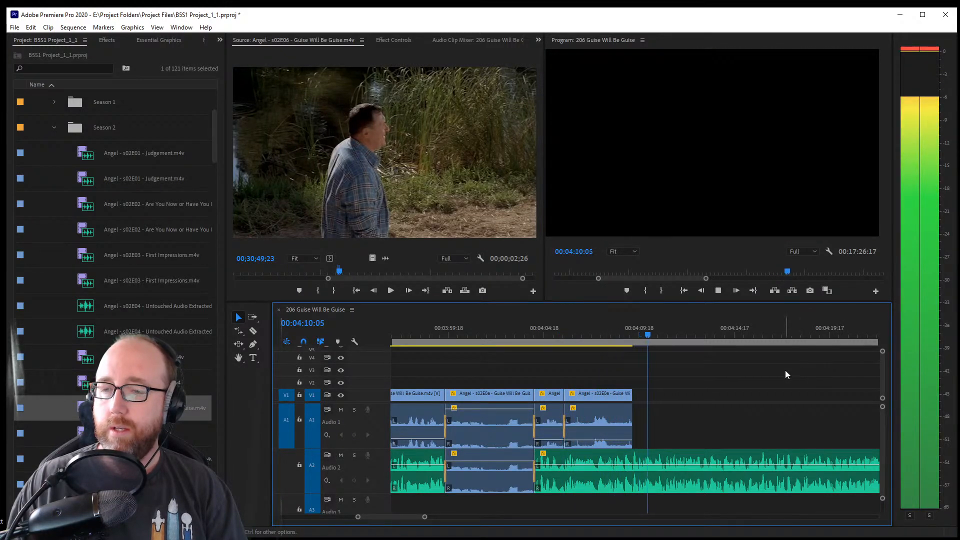
key(space)
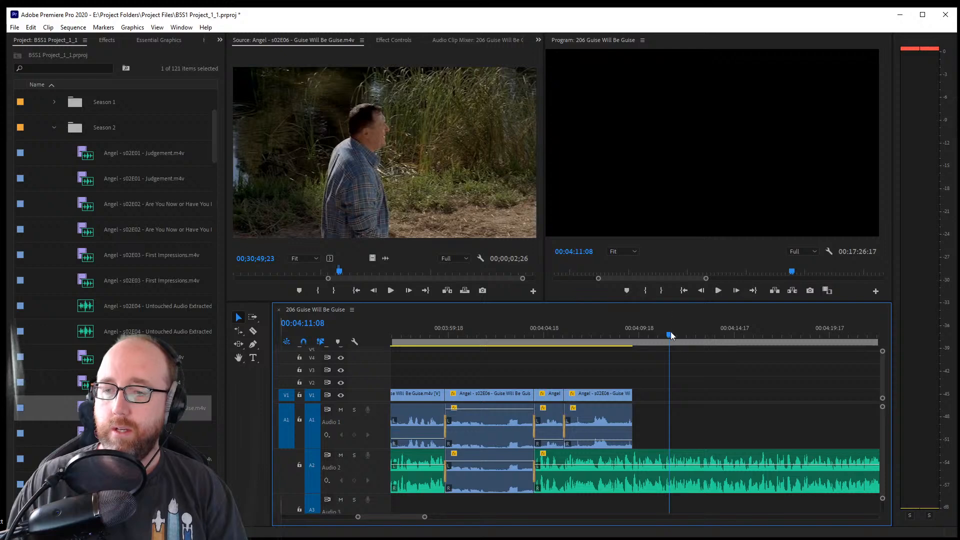
key(ctrl+s)
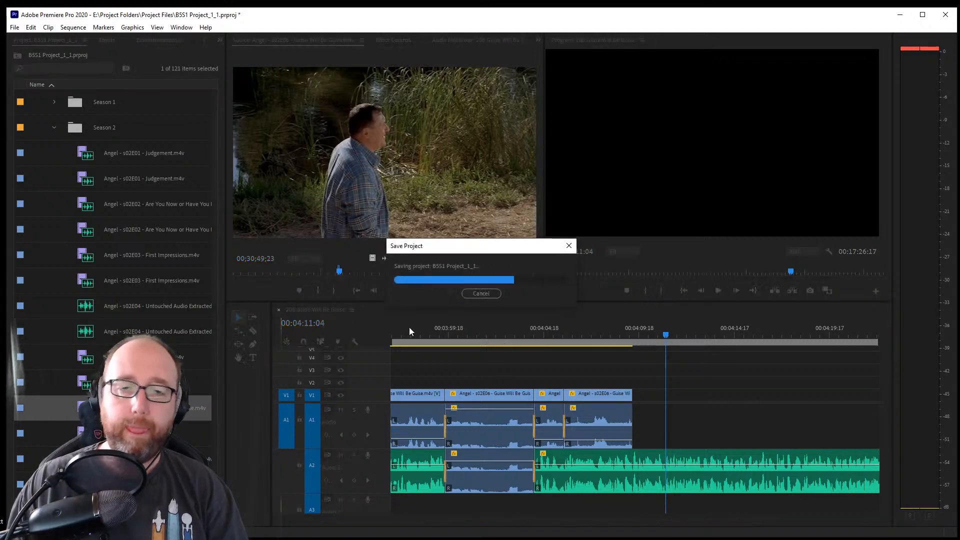
Mark a 00;00;02;11 source excerpt of the curly-haired woman facing the man by the windows, ending at 00;33;52;13
click(379, 272)
drag(380, 272, 406, 276)
key(i)
key(space)
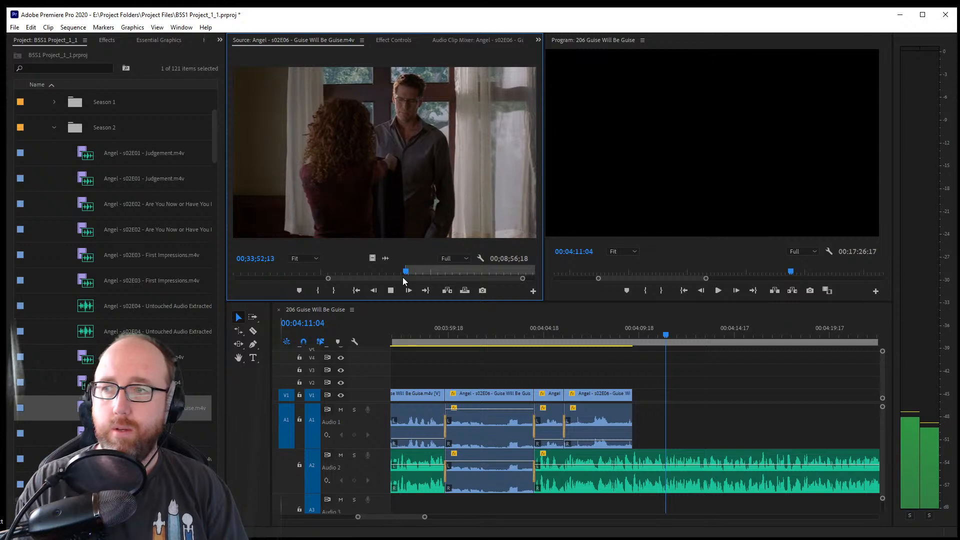
key(space)
key(o)
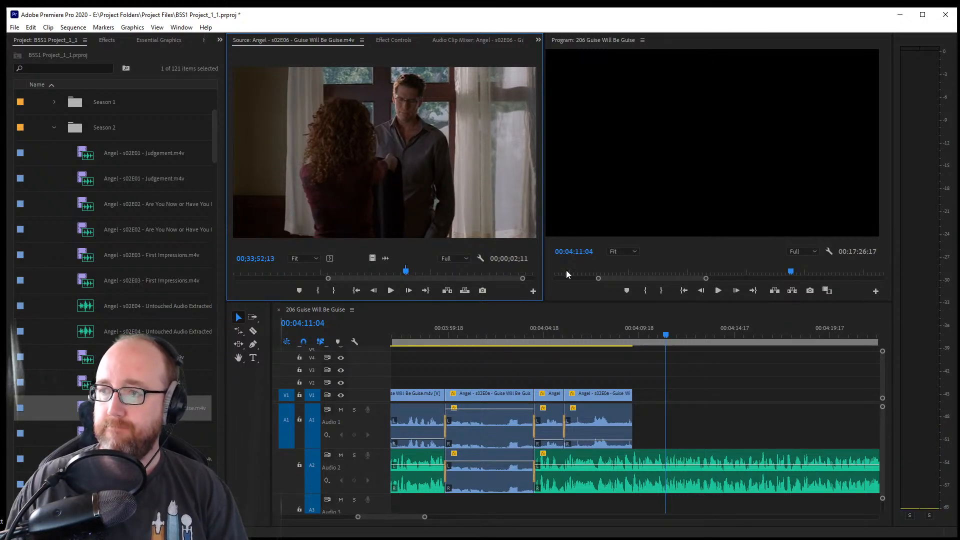
Append the marked excerpt to V1 and A1, lower its volume, crossfade its opening audio cut, and trim its end to 00:04:11:04
drag(471, 163, 643, 428)
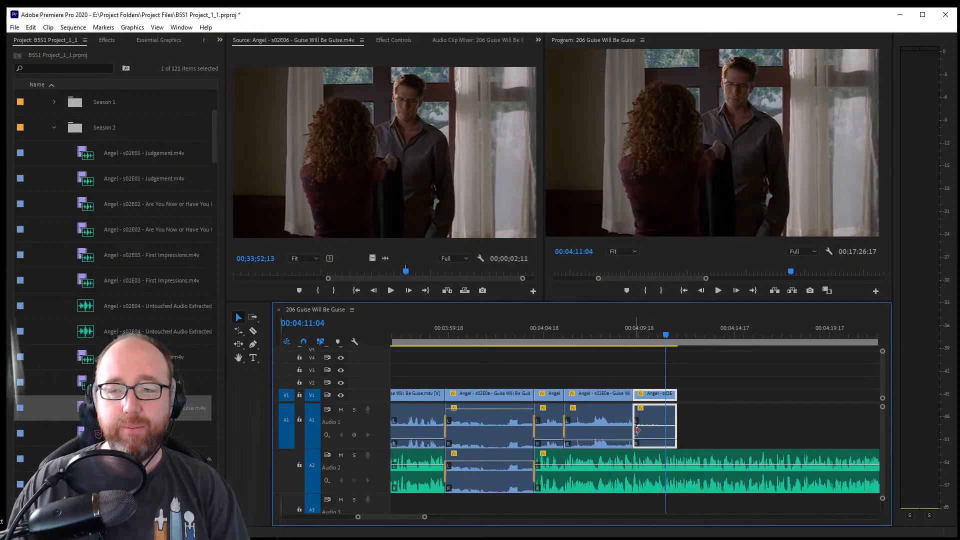
drag(675, 409, 670, 399)
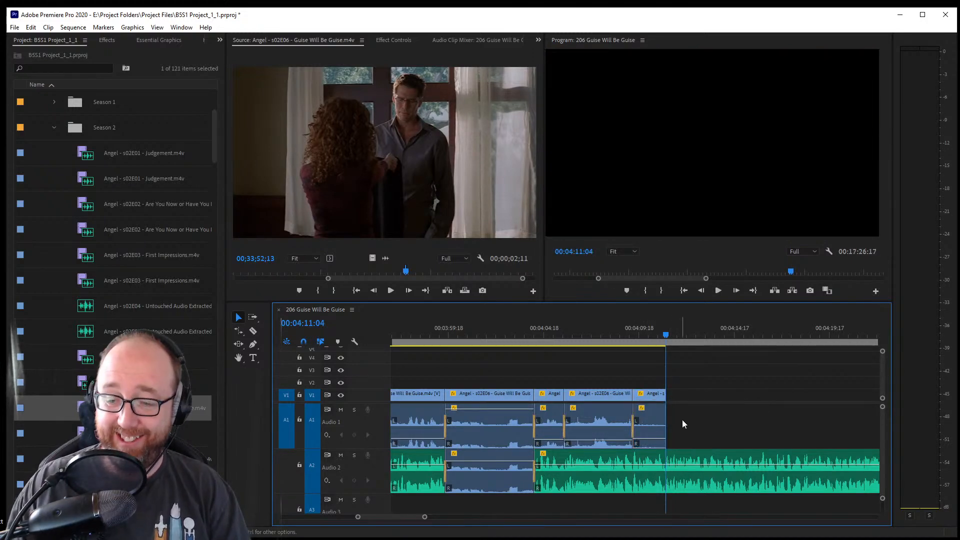
click(683, 422)
Play through the end of the appended excerpt, park the playhead at 00:04:14:16, and save the project
click(621, 334)
key(space)
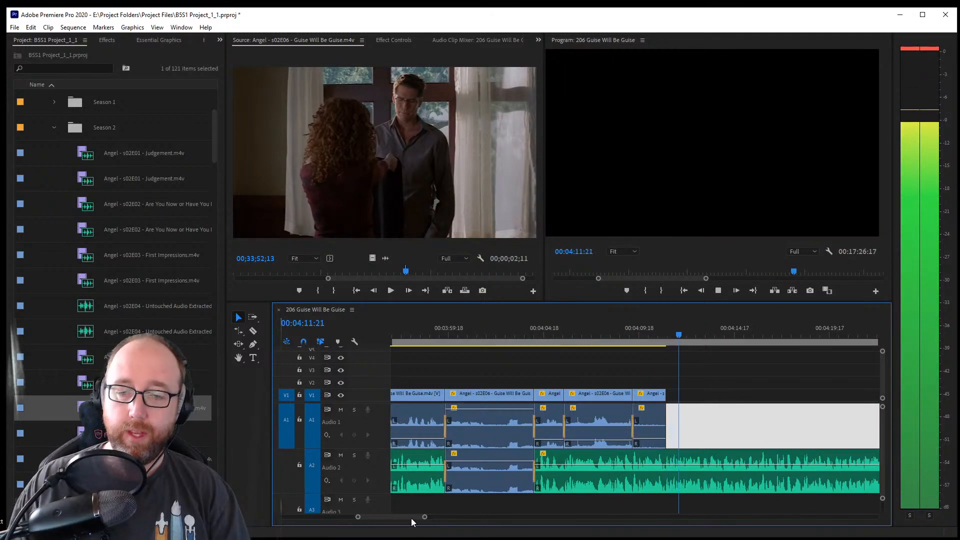
drag(411, 518, 414, 518)
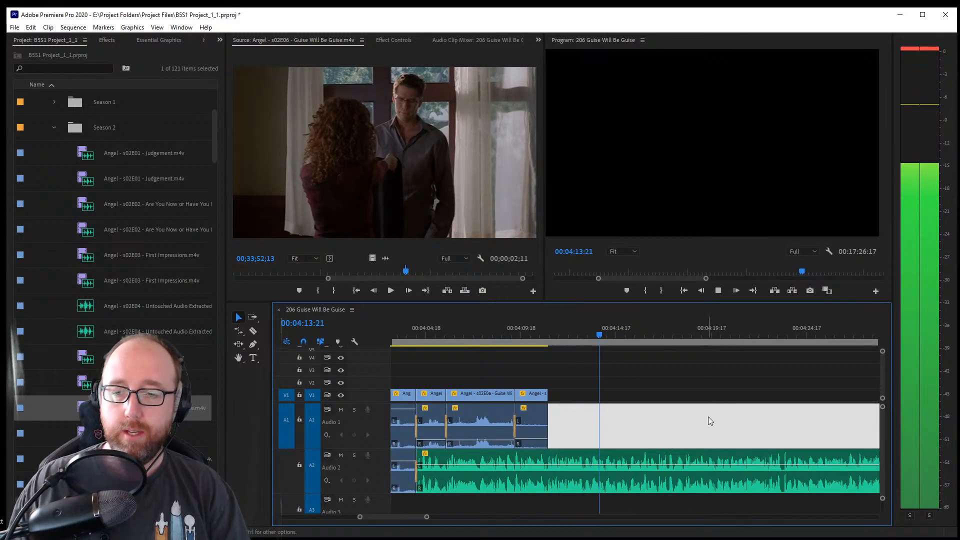
click(597, 329)
key(ctrl+s)
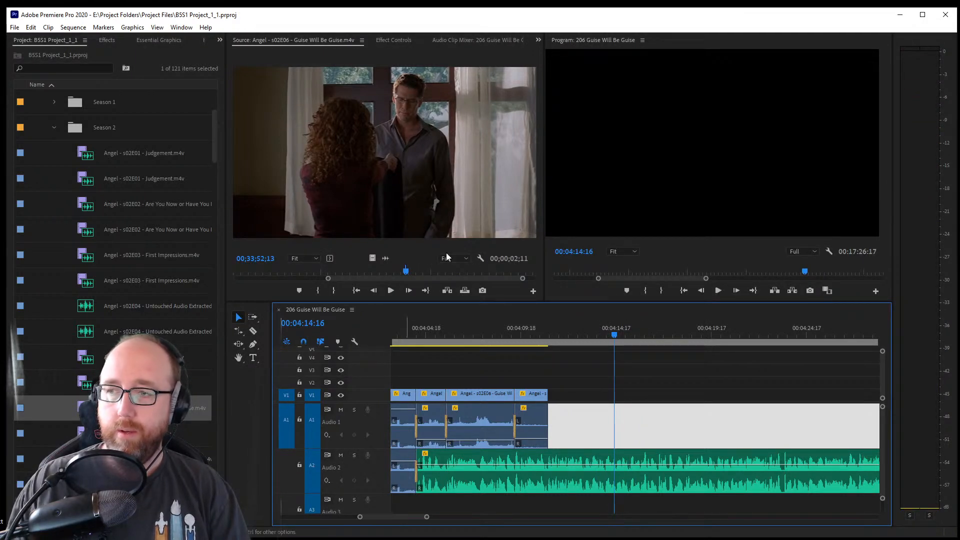
Mark a 00;00;03;08 source excerpt of the curly-haired woman facing the man in the tuxedo, ending at 00;38;31;22
drag(419, 272, 484, 279)
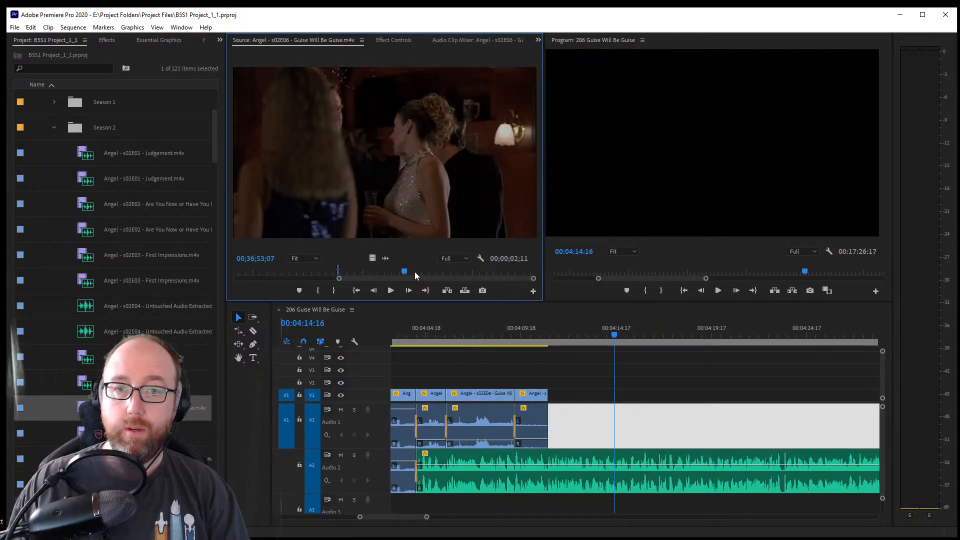
drag(405, 271, 429, 276)
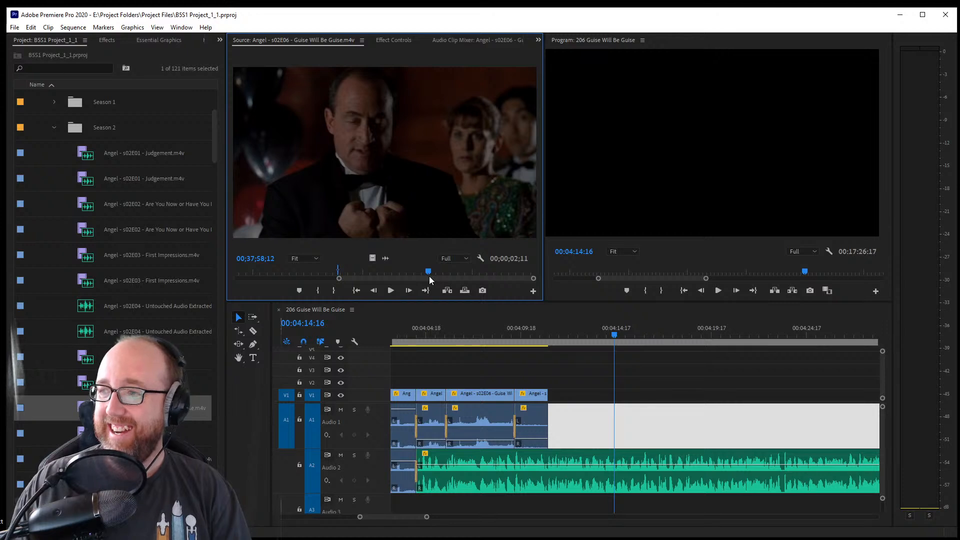
key(space)
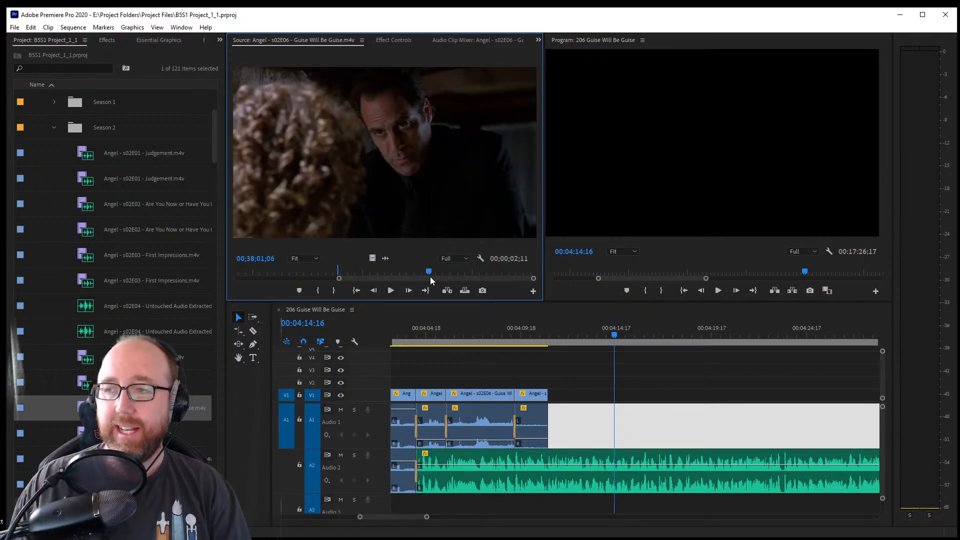
drag(429, 277, 440, 287)
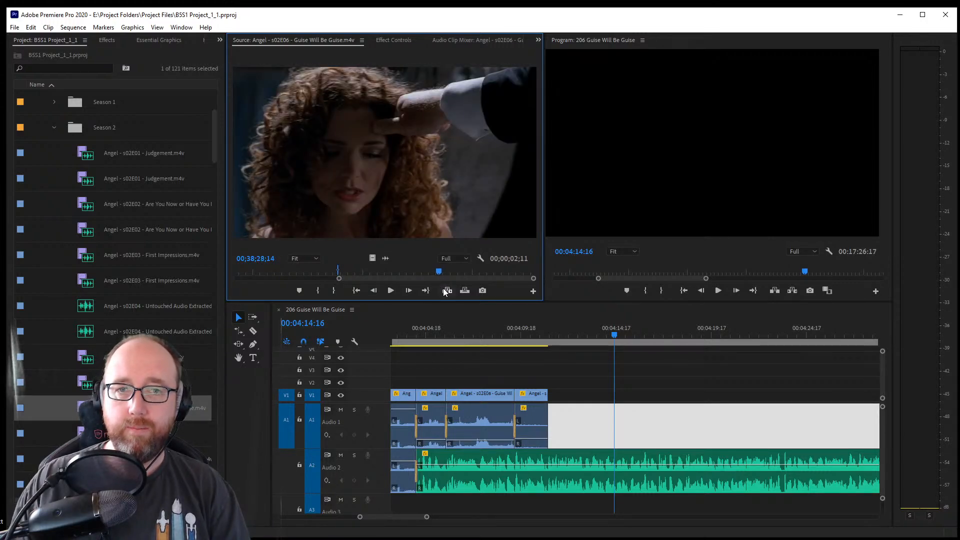
key(i)
key(space)
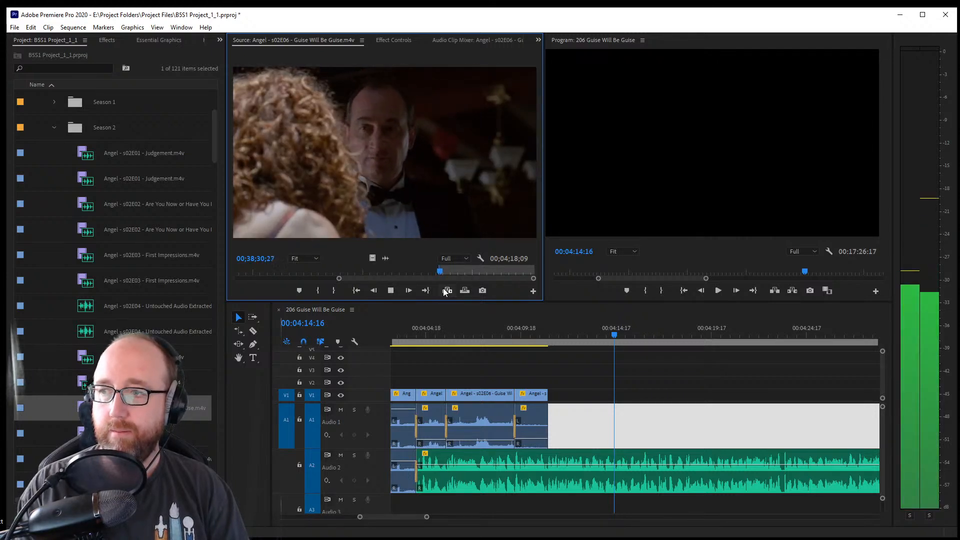
key(o)
key(space)
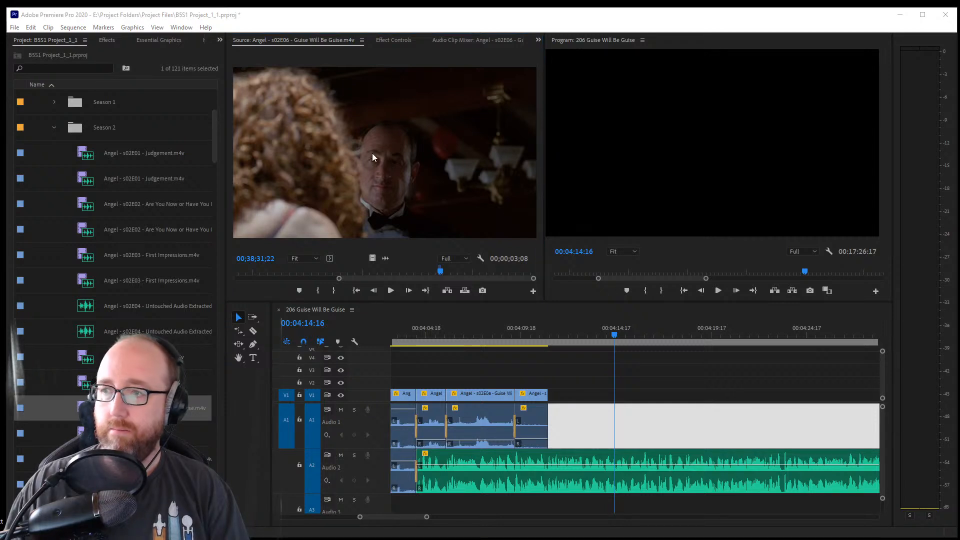
Append the marked excerpt to V1 and A1 up to 00:04:14:16, lower its volume to about -28 dB, and crossfade its opening audio cut
drag(407, 176, 558, 439)
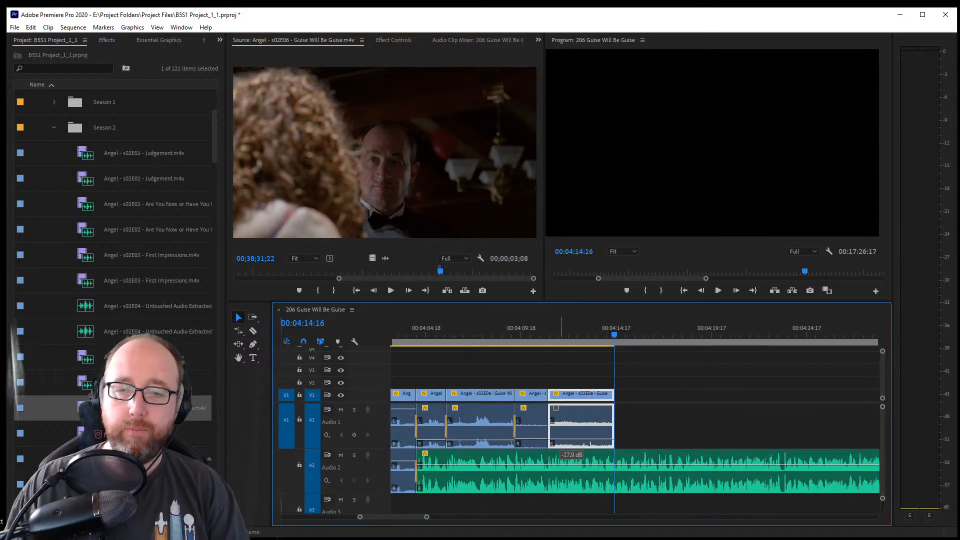
click(547, 423)
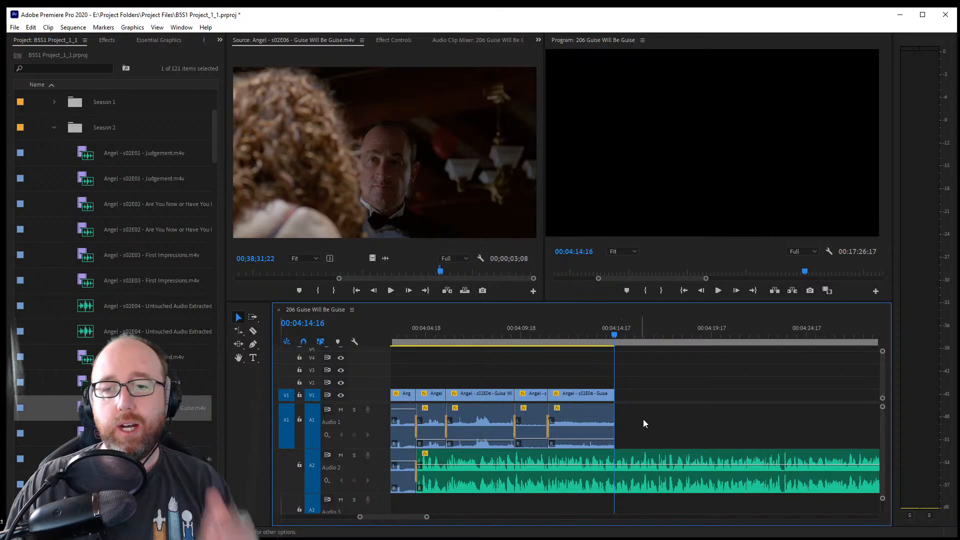
click(659, 424)
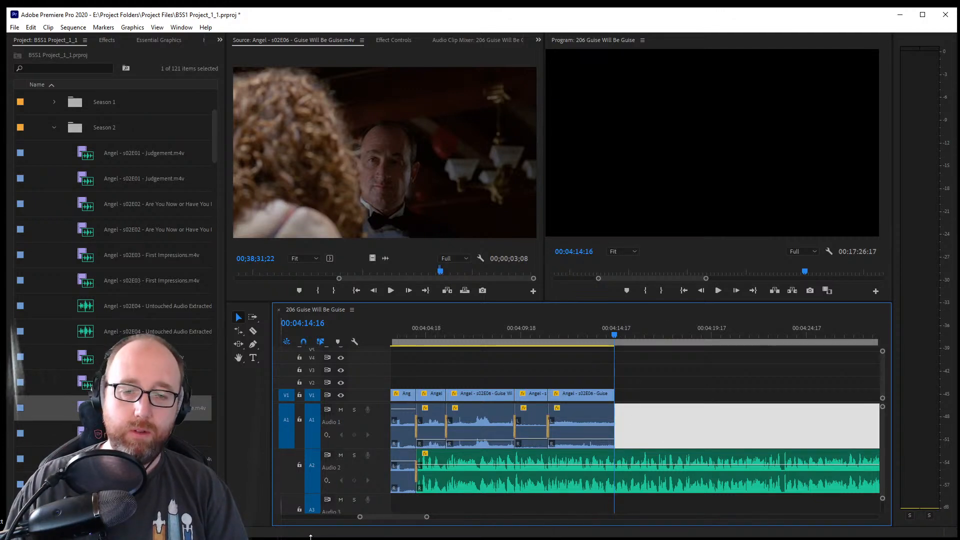
click(514, 364)
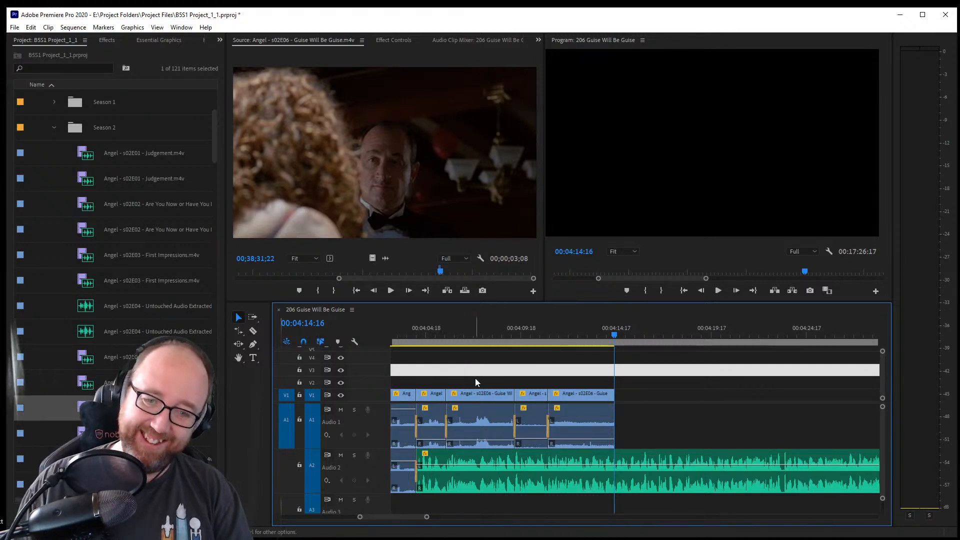
key(alt+Down)
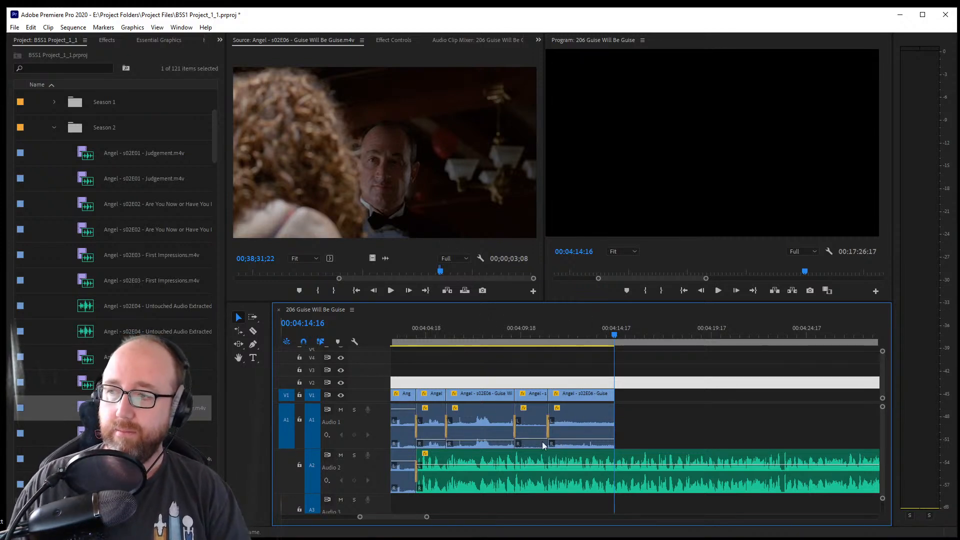
key(Delete)
Play the sequence from just before the last two excerpts, reset the audio meter's clipping indicators, and stop at the narration cue at 00:04:16:22
click(499, 328)
key(space)
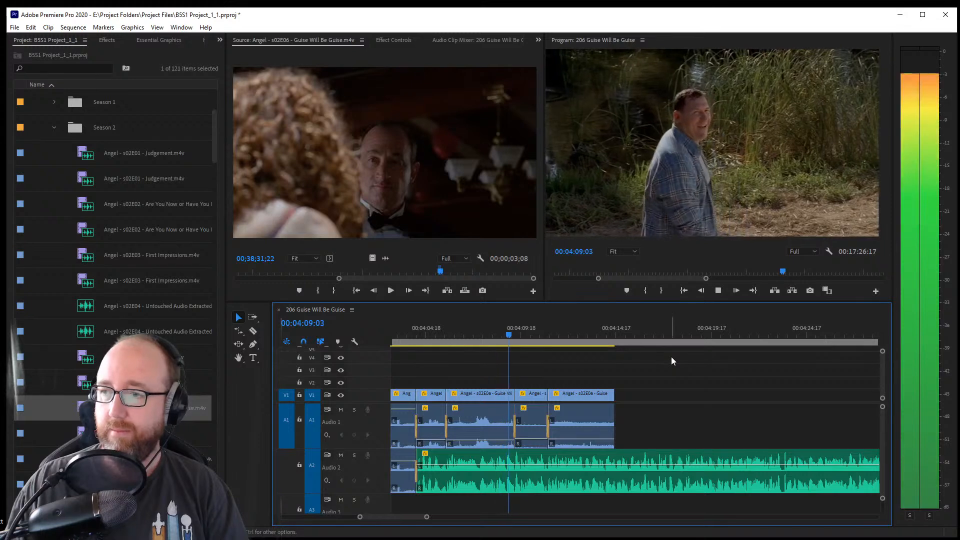
click(931, 51)
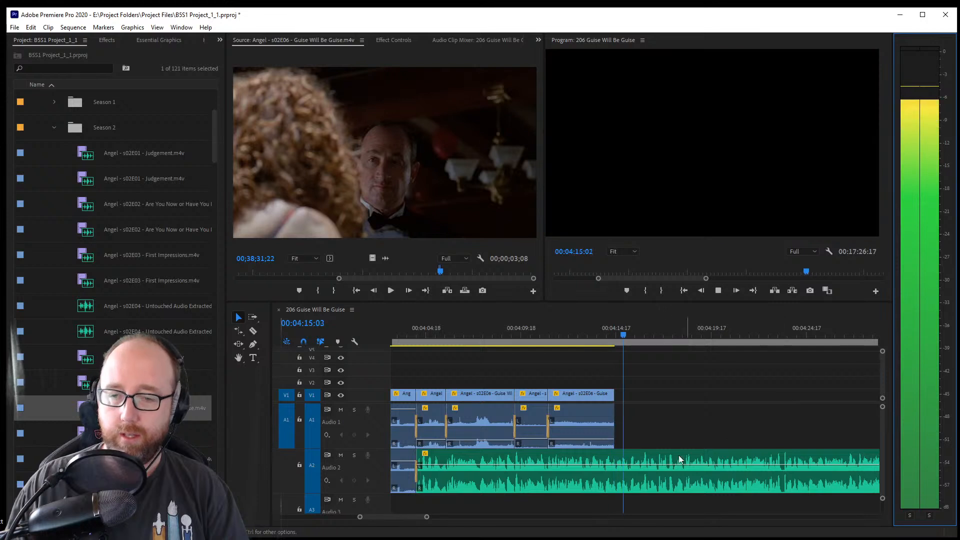
key(space)
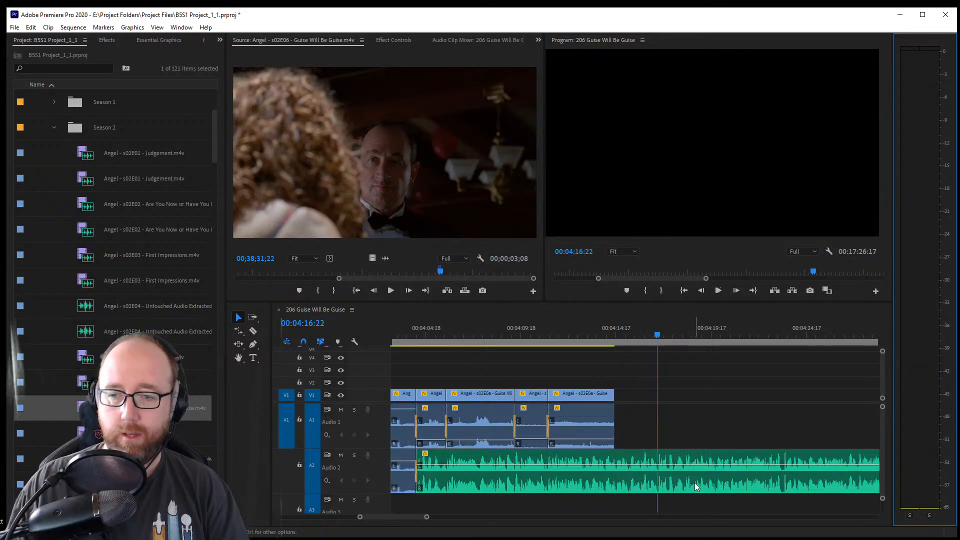
Split the A2 narration at 00:04:16:22, shift everything after the cut about 4.7 seconds later, and save the project
click(253, 330)
click(659, 471)
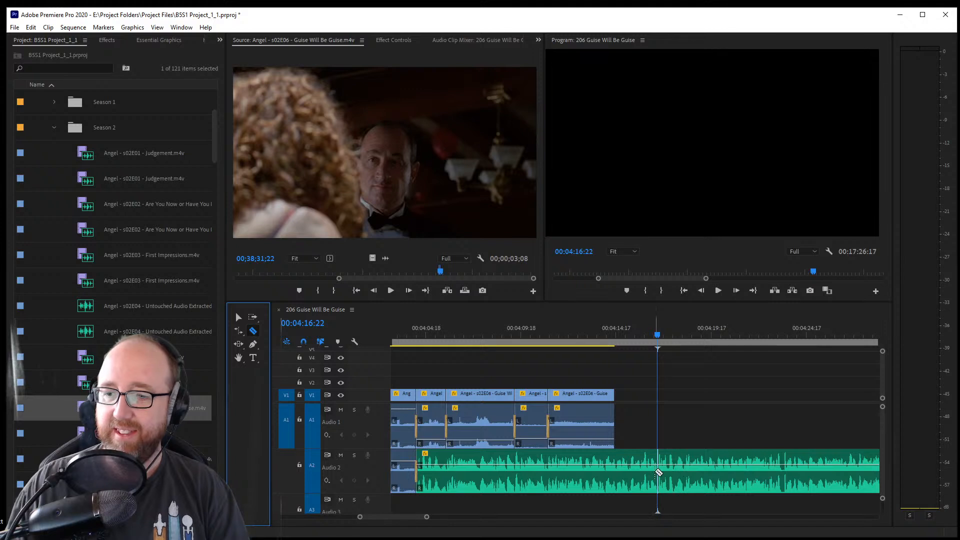
click(253, 317)
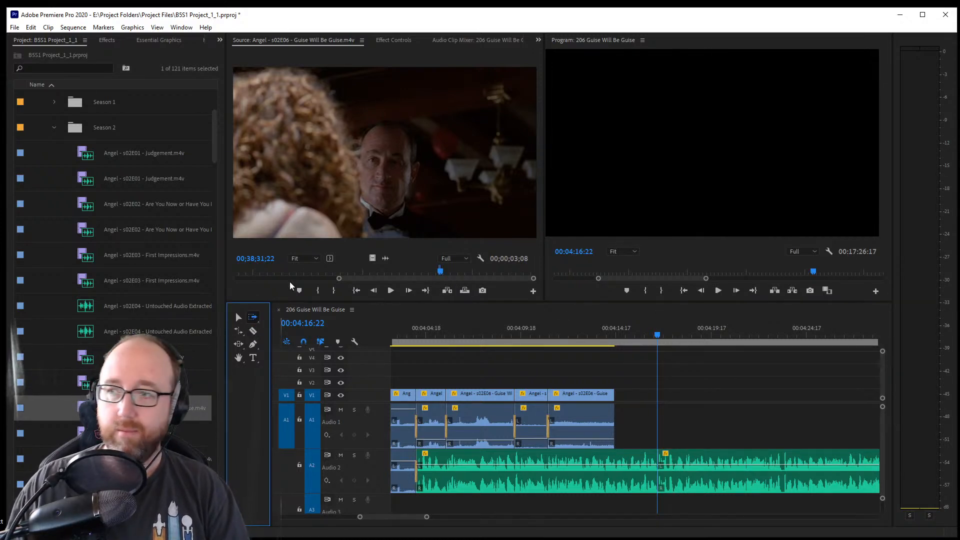
drag(672, 473, 760, 475)
key(ctrl+s)
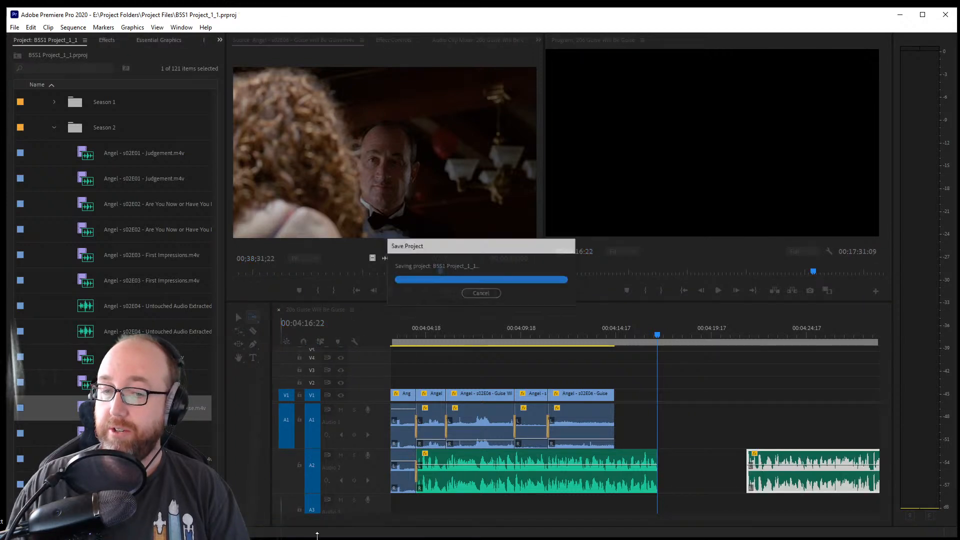
scroll(381, 522, down, 2)
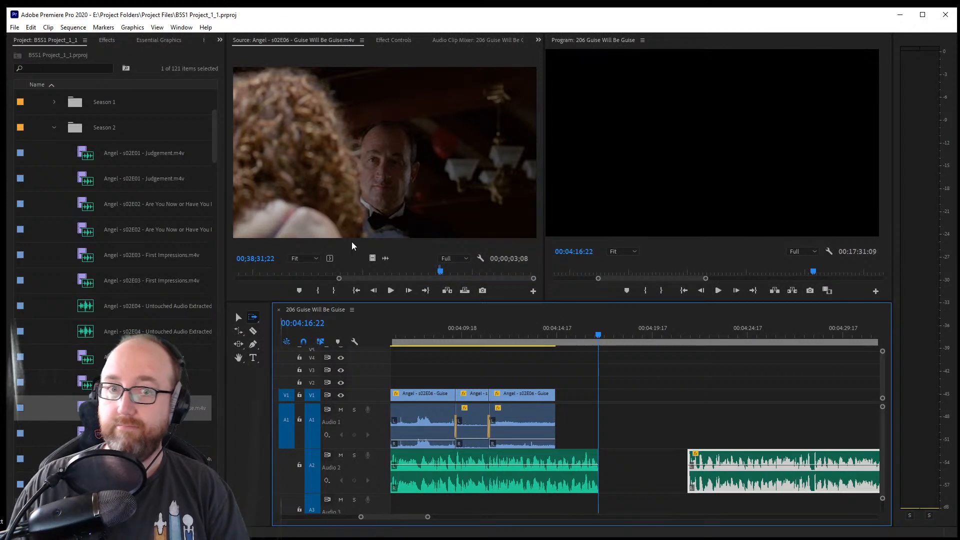
Locate the shot of the blue-faced demon in the source clip and mark its Out point at 00;39;35;08
click(454, 274)
drag(454, 279, 463, 281)
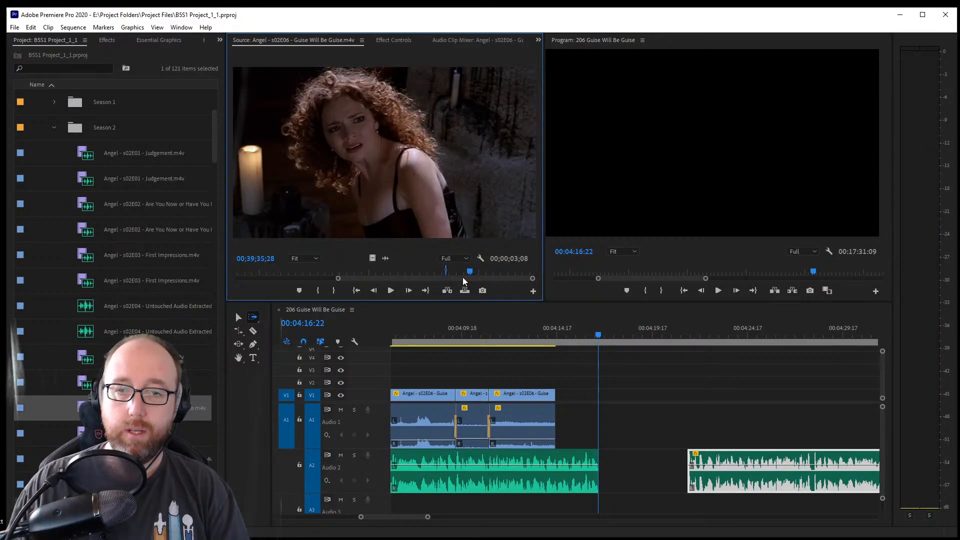
drag(338, 279, 373, 273)
key(space)
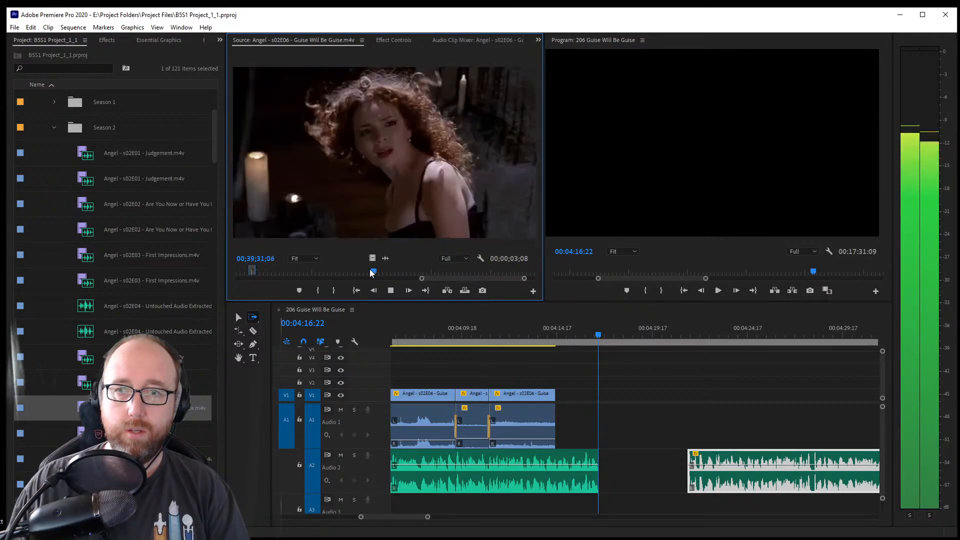
key(space)
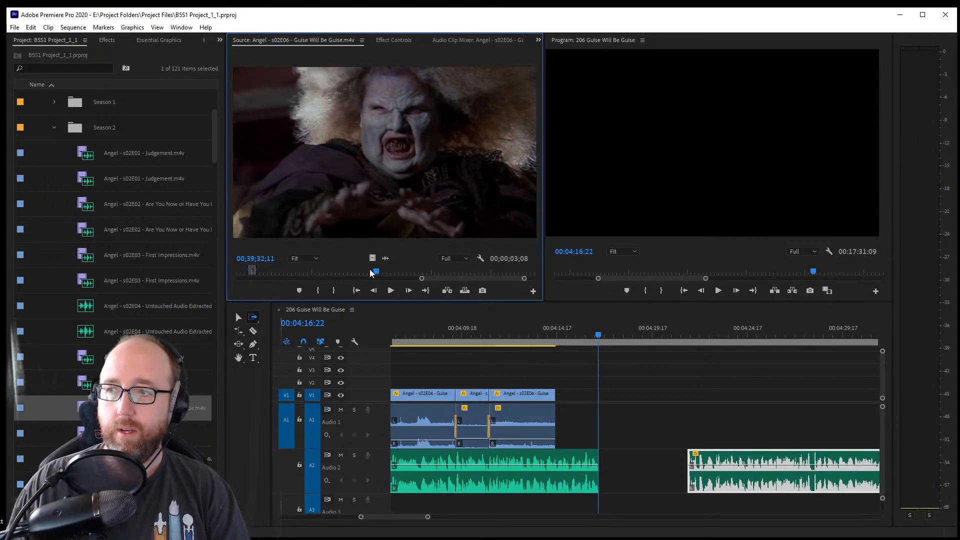
key(space)
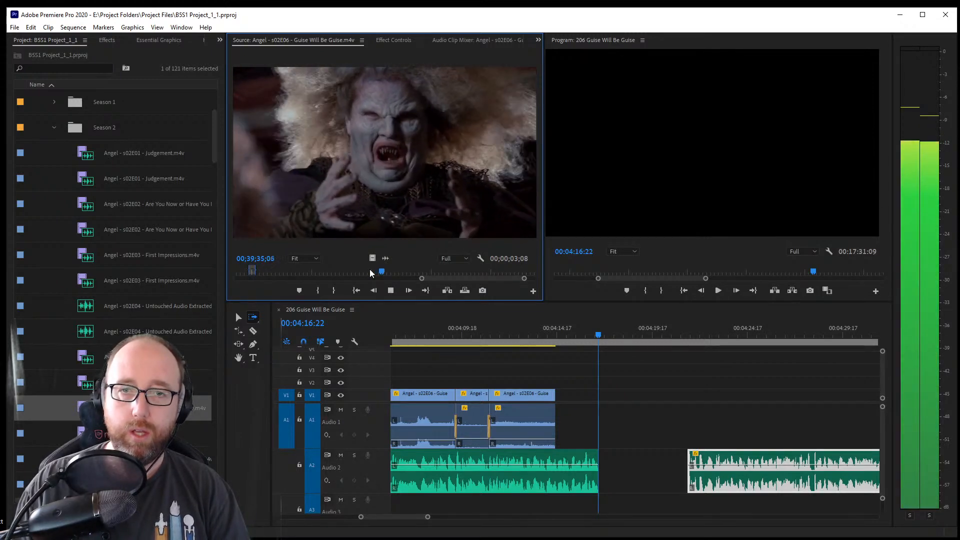
key(space)
key(o)
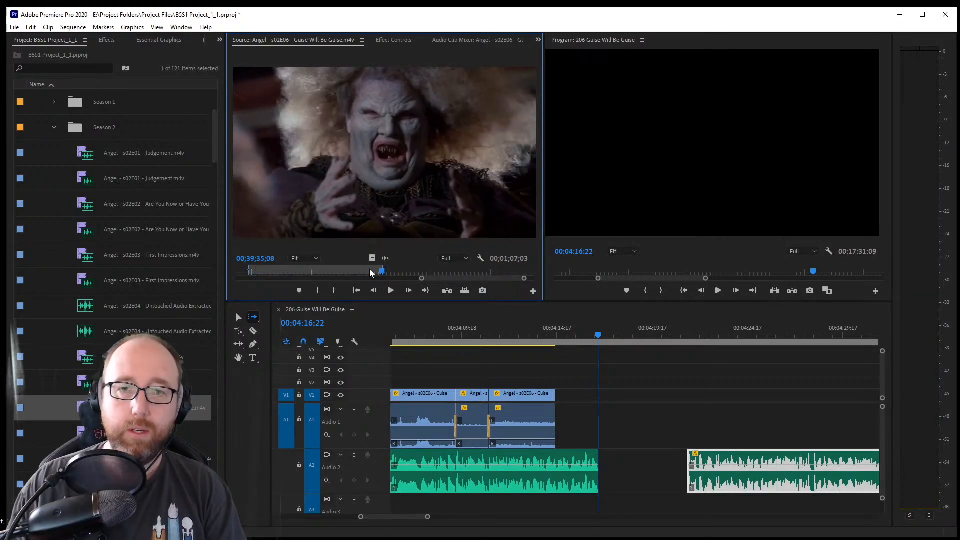
Mark the source In point for a 00;00;07;18 demon excerpt and place it on V1 and A1 at 00:04:16:22
key(shift+Left)
key(shift+Left)
key(shift+Left)
key(shift+Left)
key(shift+Left)
key(shift+Left)
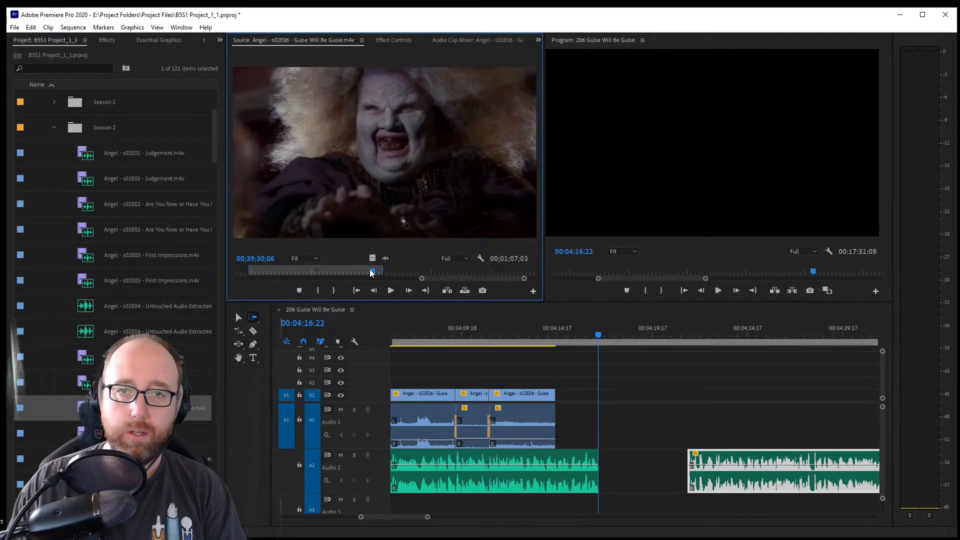
key(Right)
key(Right)
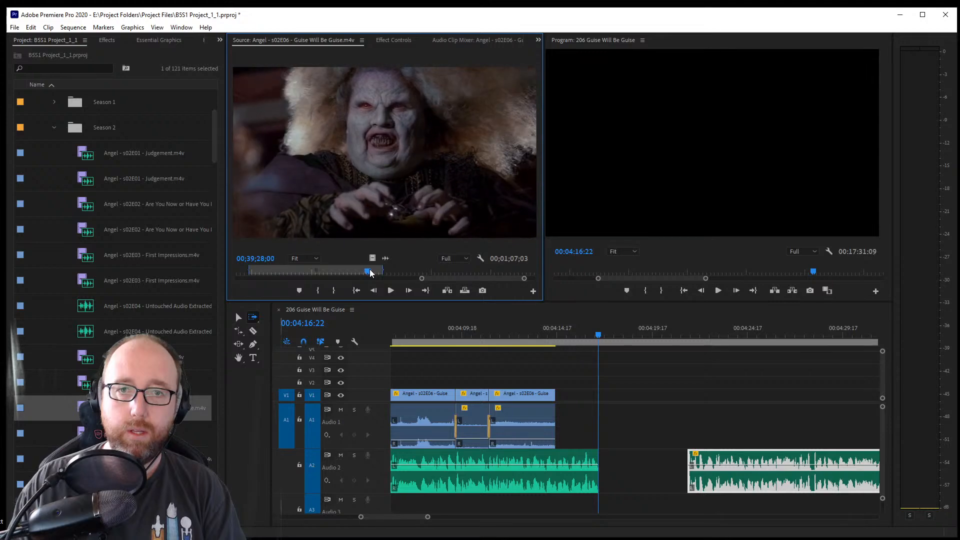
key(space)
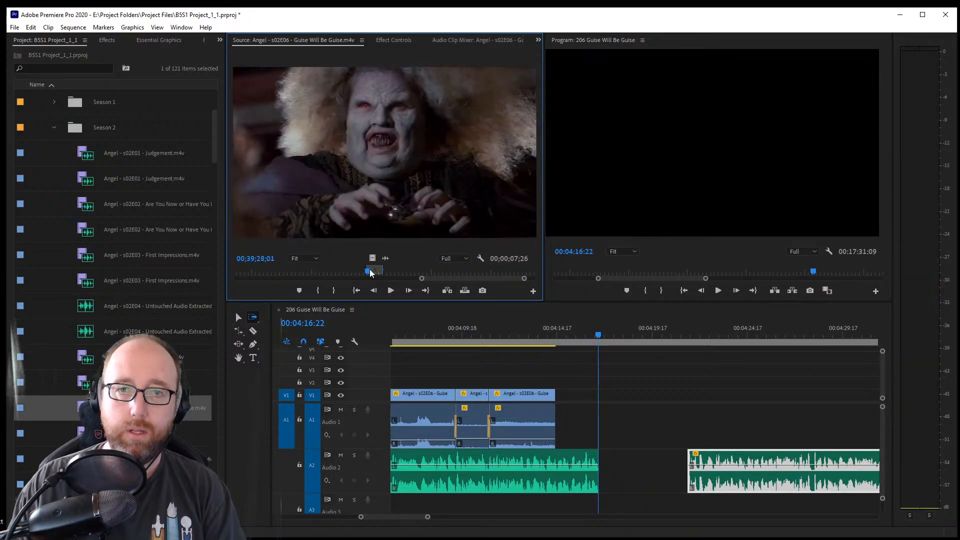
key(space)
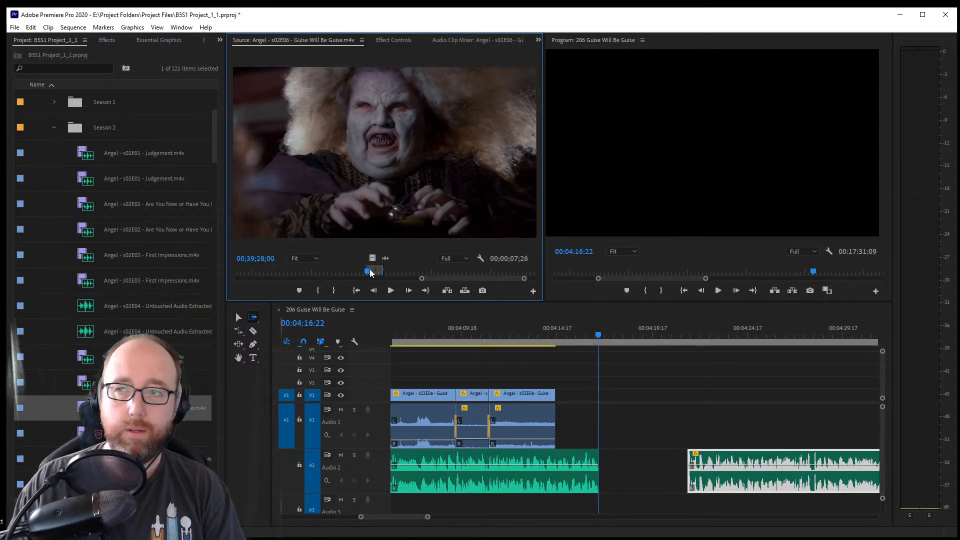
key(space)
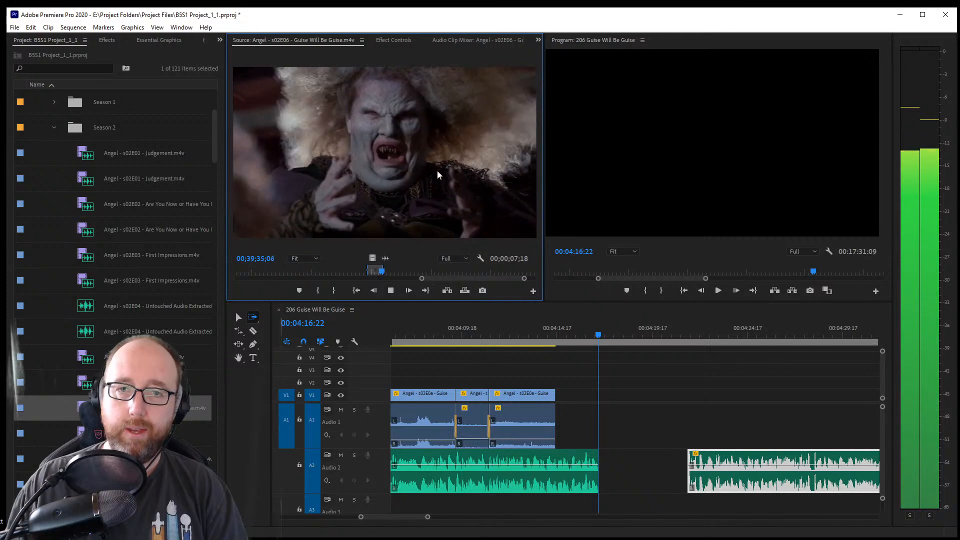
mouse_move(434, 148)
mouse_down()
mouse_move(583, 327)
mouse_move(598, 425)
mouse_up()
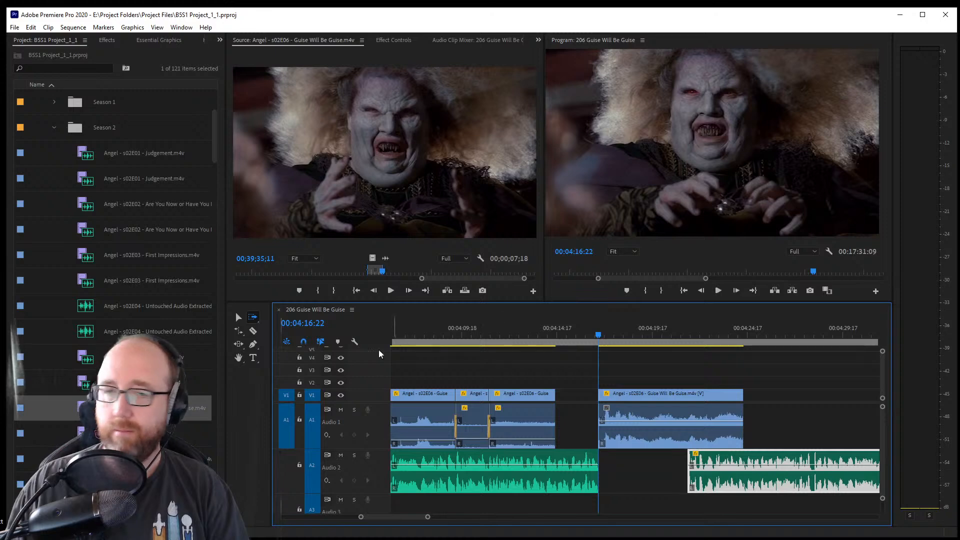
Play the edited section, then split the Audio 2 narration clip with the Razor tool at 00:04:11:04
click(419, 335)
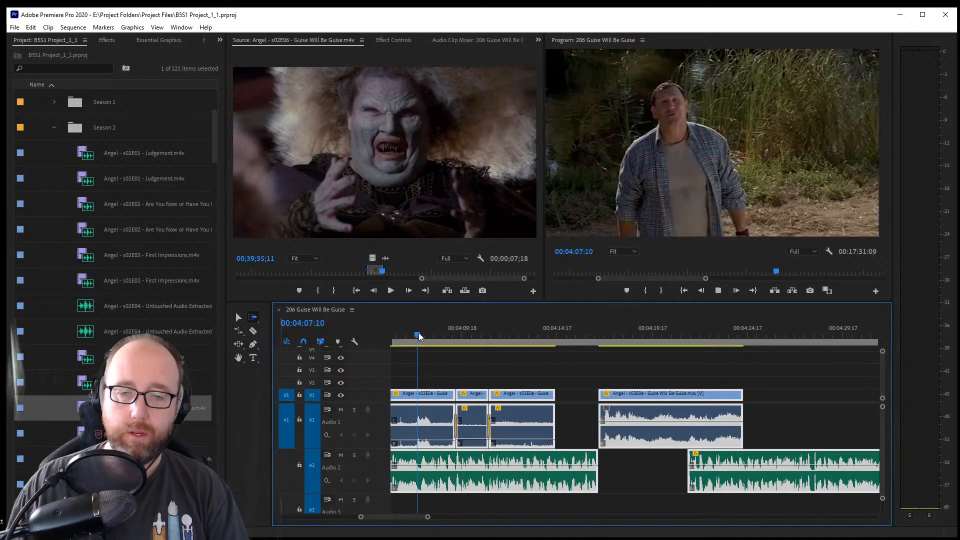
key(space)
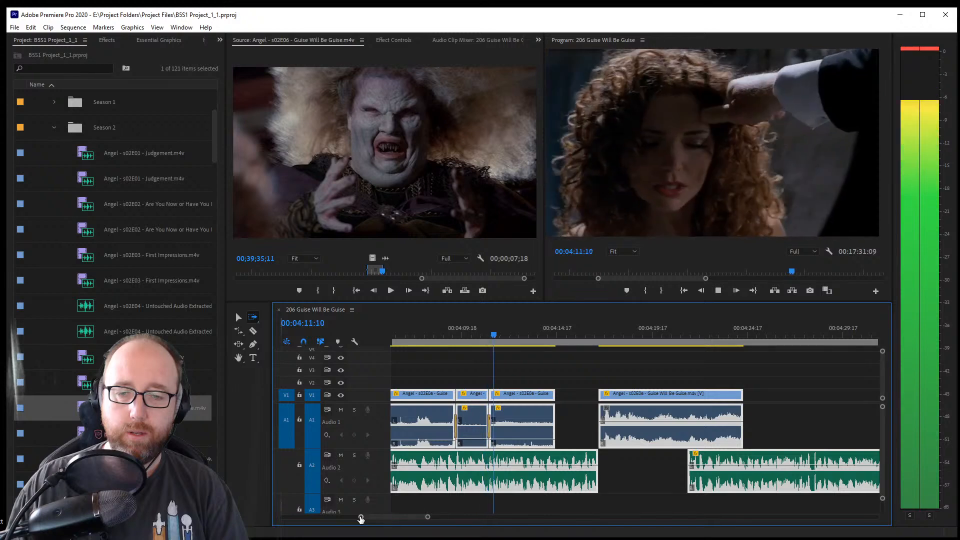
key(space)
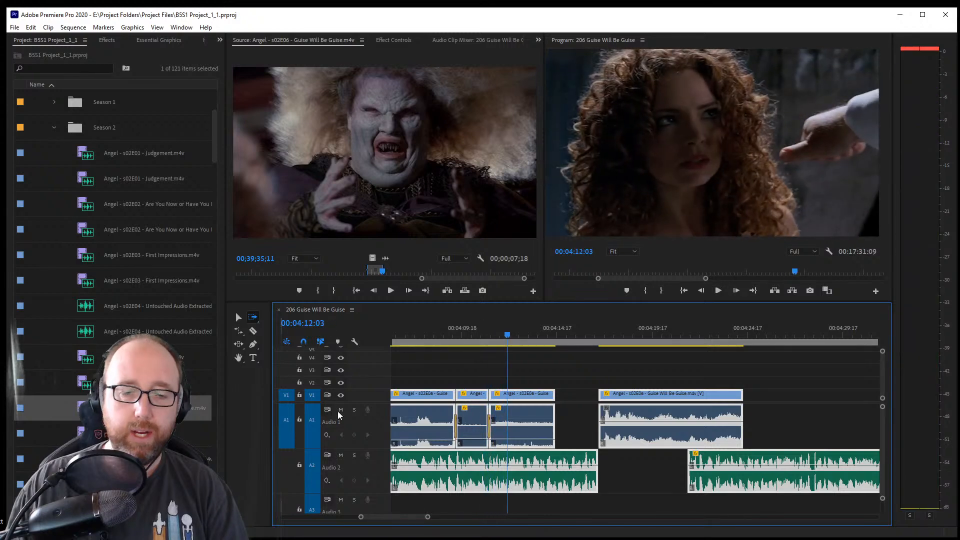
click(252, 330)
click(489, 336)
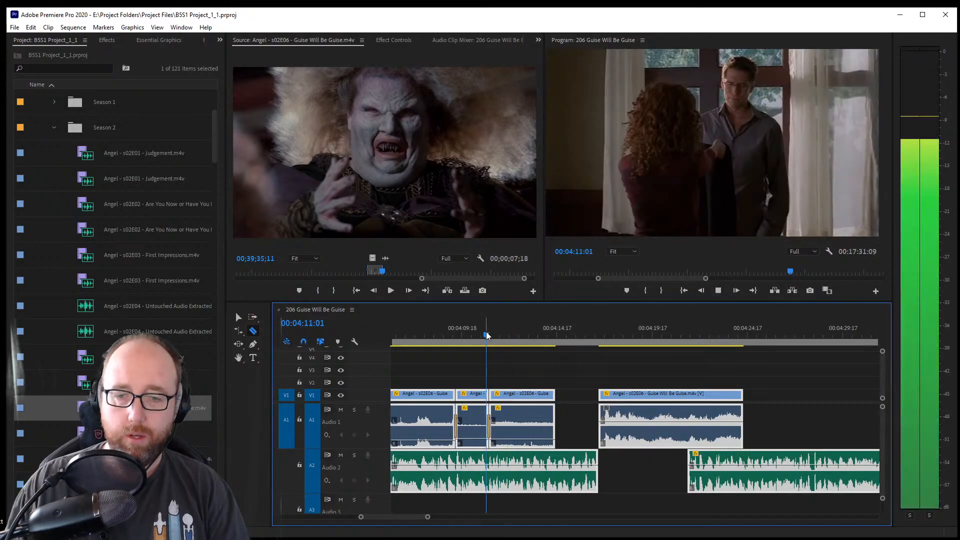
key(Left)
key(Left)
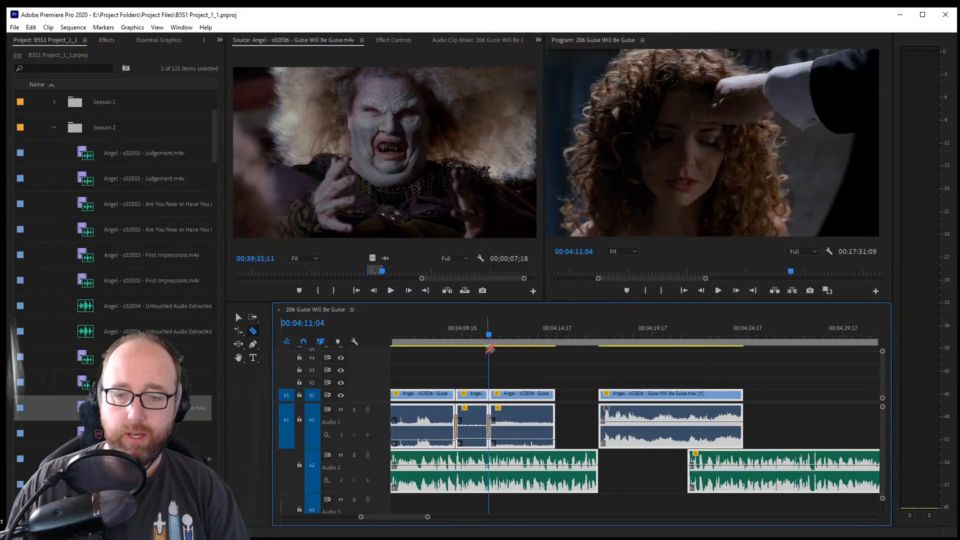
click(489, 481)
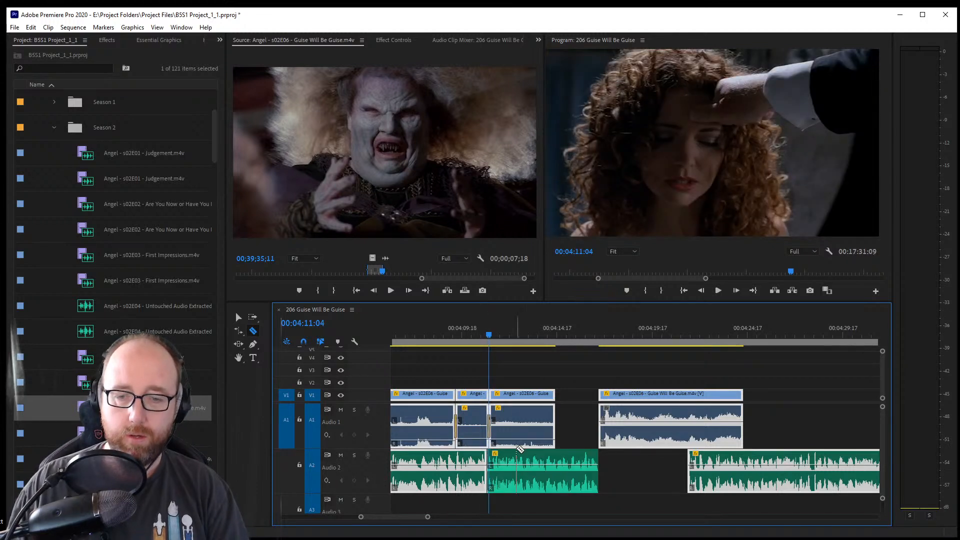
click(489, 487)
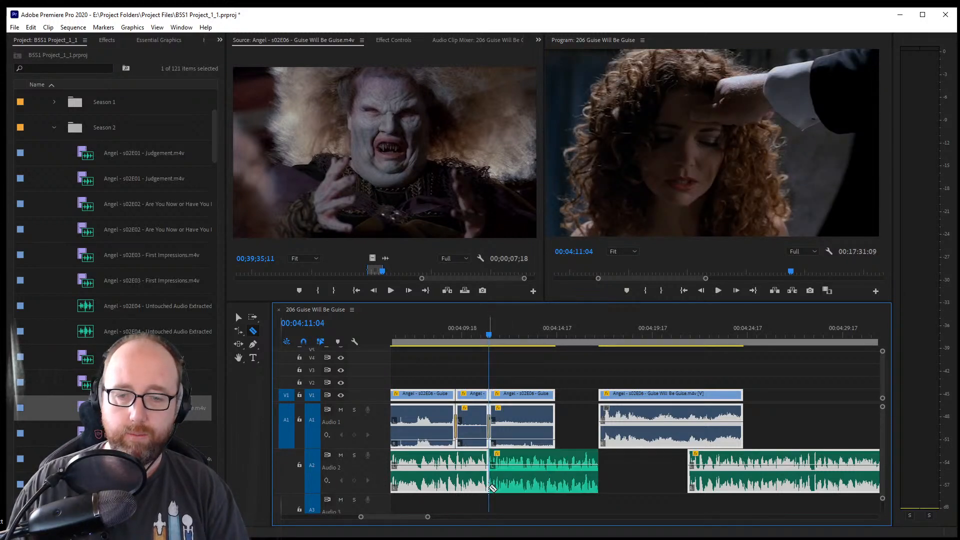
Play the narration after the first cut and split the Audio 2 clip again at 00:04:12:04
key(space)
key(space)
key(space)
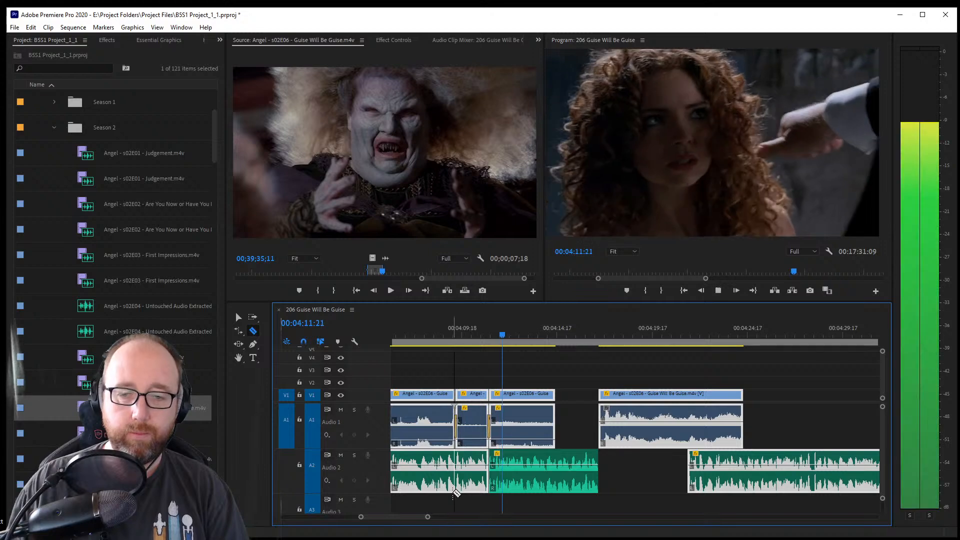
key(space)
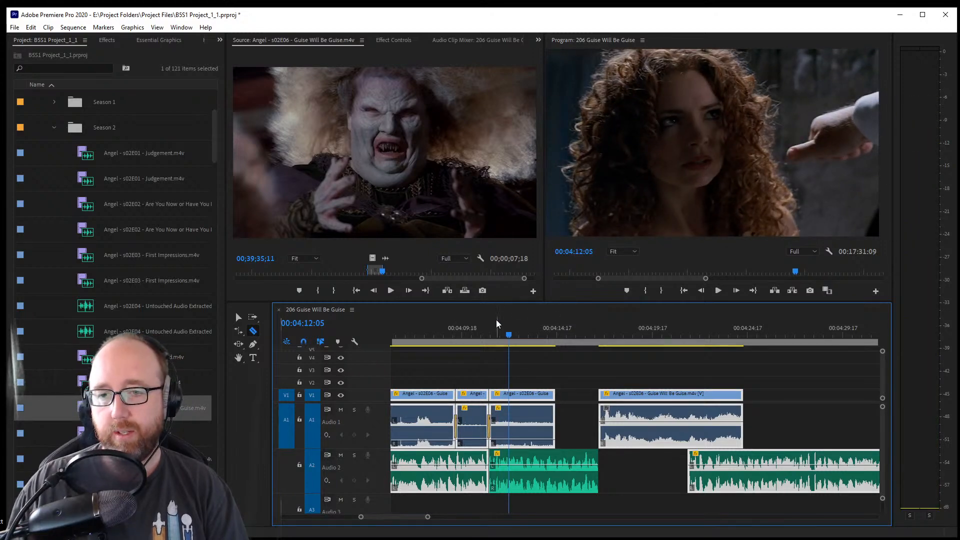
key(space)
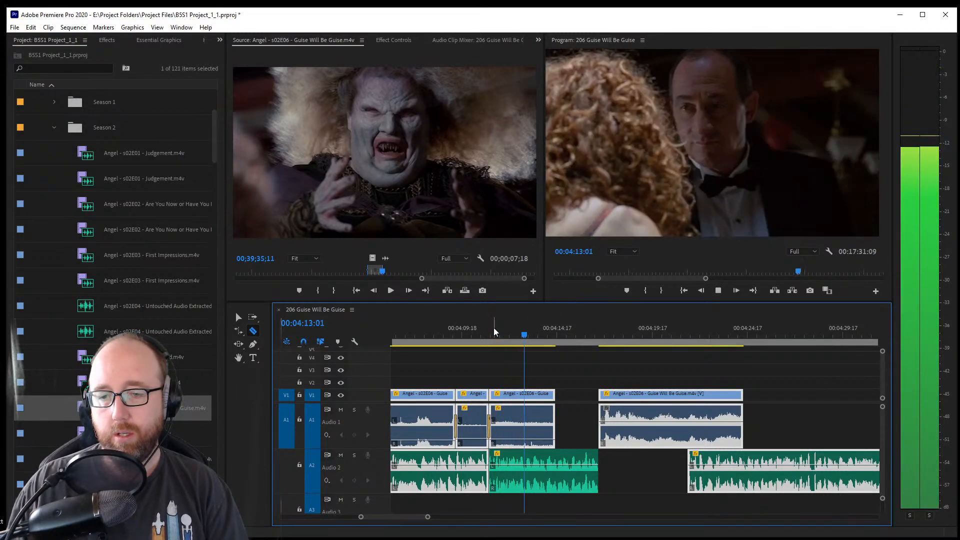
key(space)
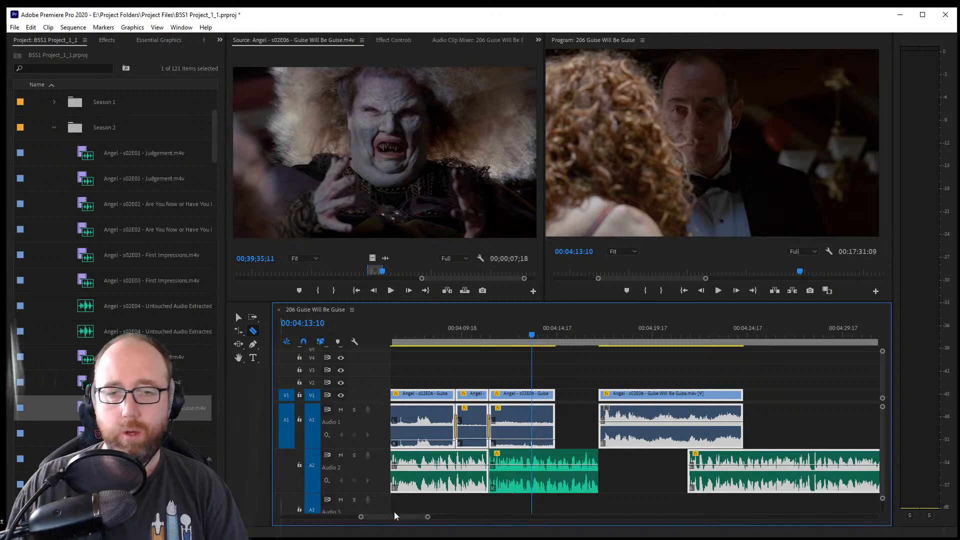
scroll(362, 518, up, 1)
scroll(362, 519, up, 1)
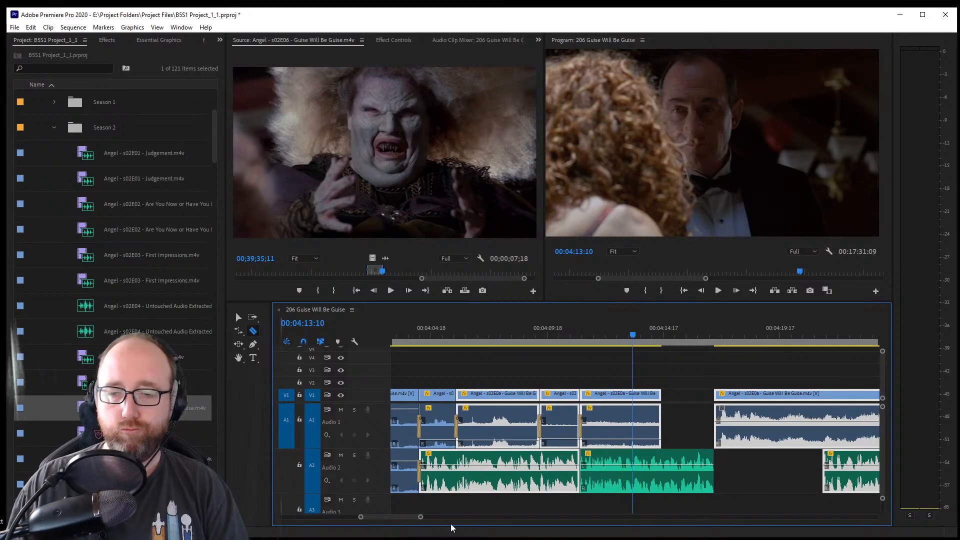
click(583, 336)
key(space)
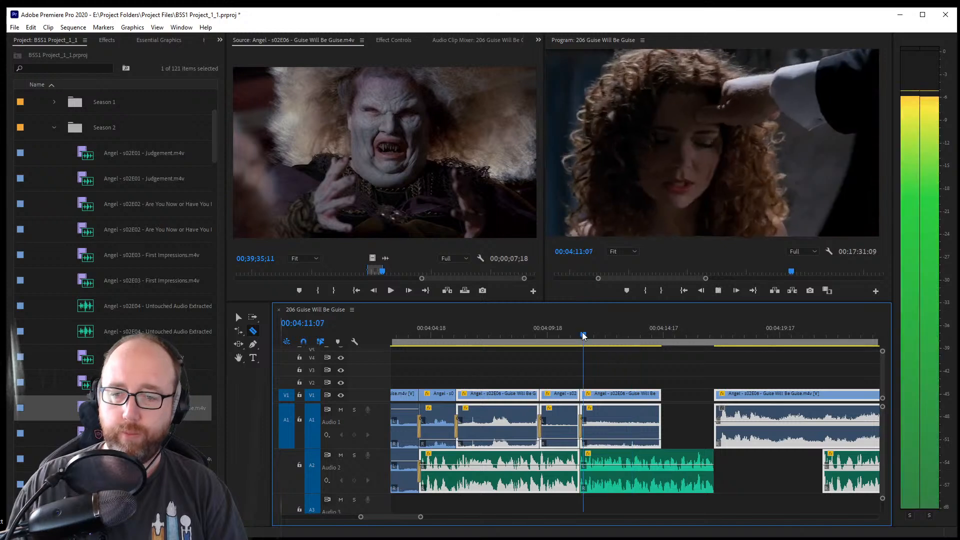
key(space)
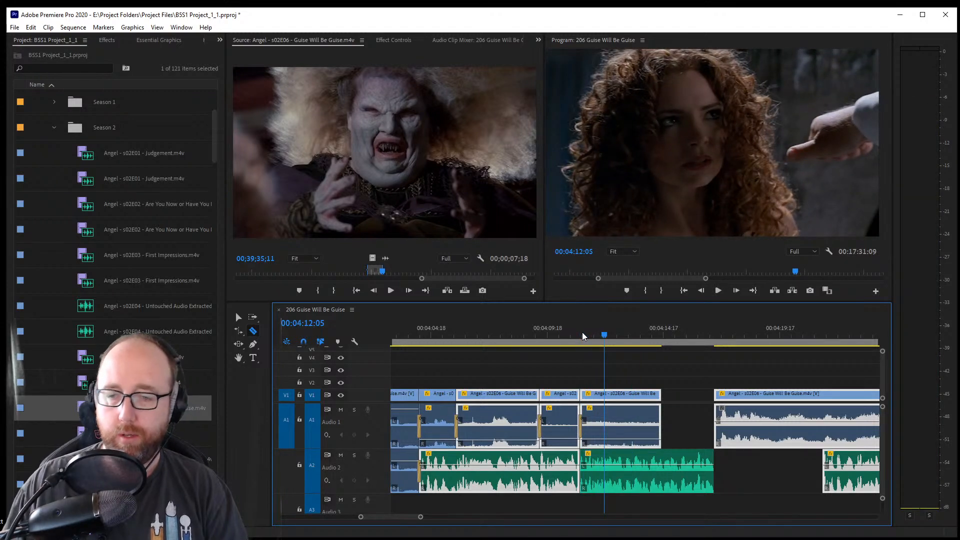
key(Left)
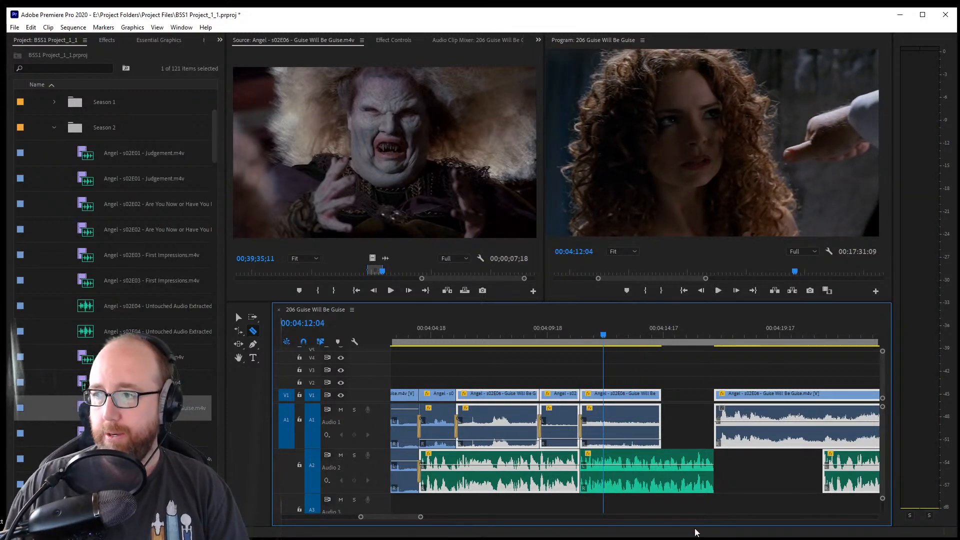
drag(359, 516, 378, 520)
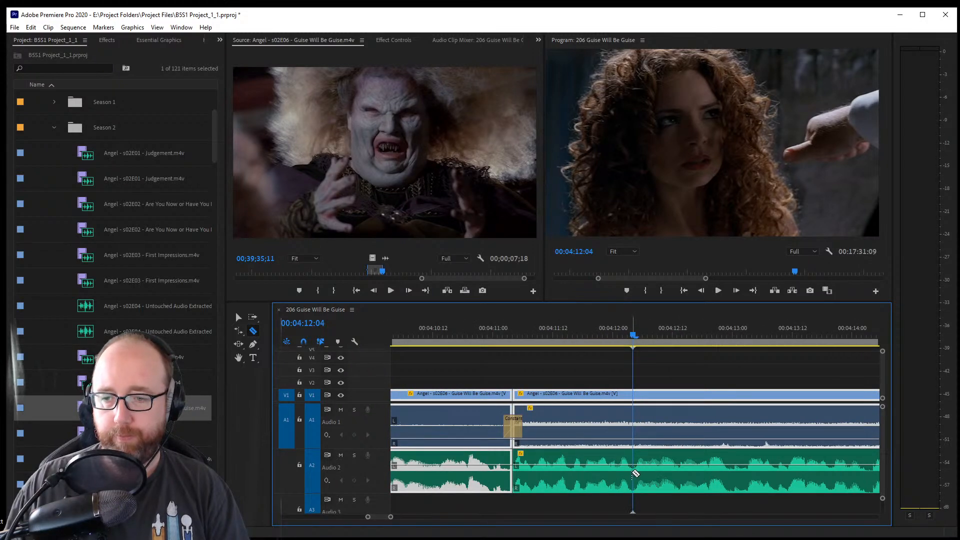
click(634, 473)
Play back the short Audio 2 narration segment between the two cuts with the Selection tool active
click(239, 316)
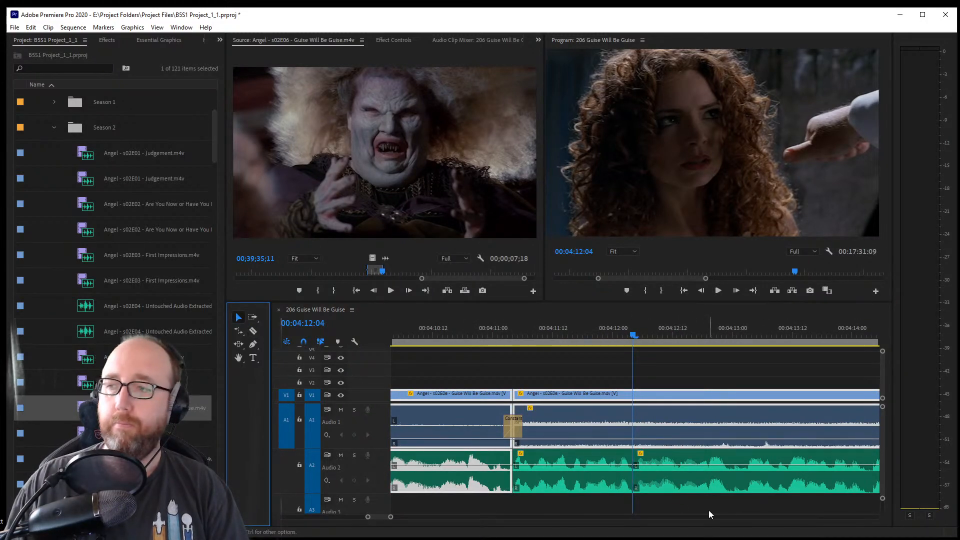
click(524, 328)
key(space)
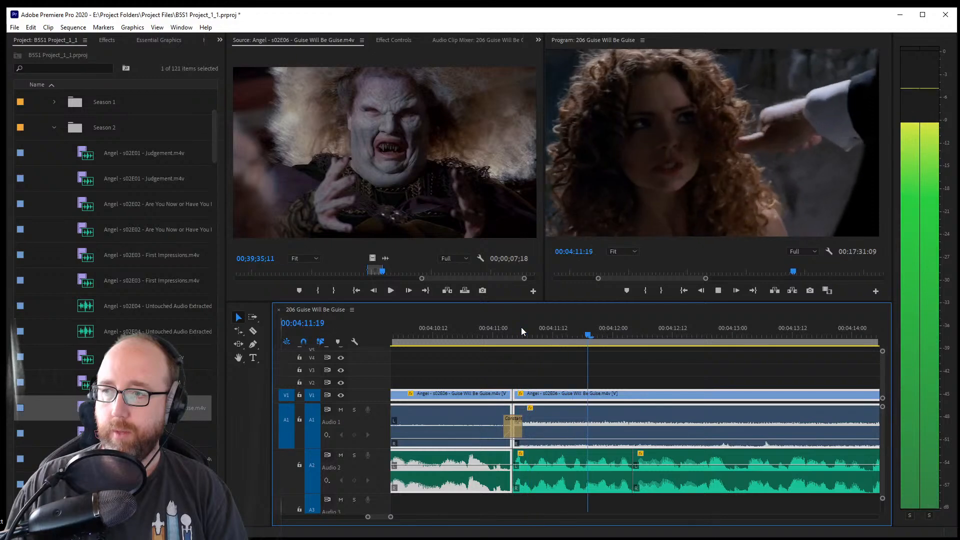
click(555, 325)
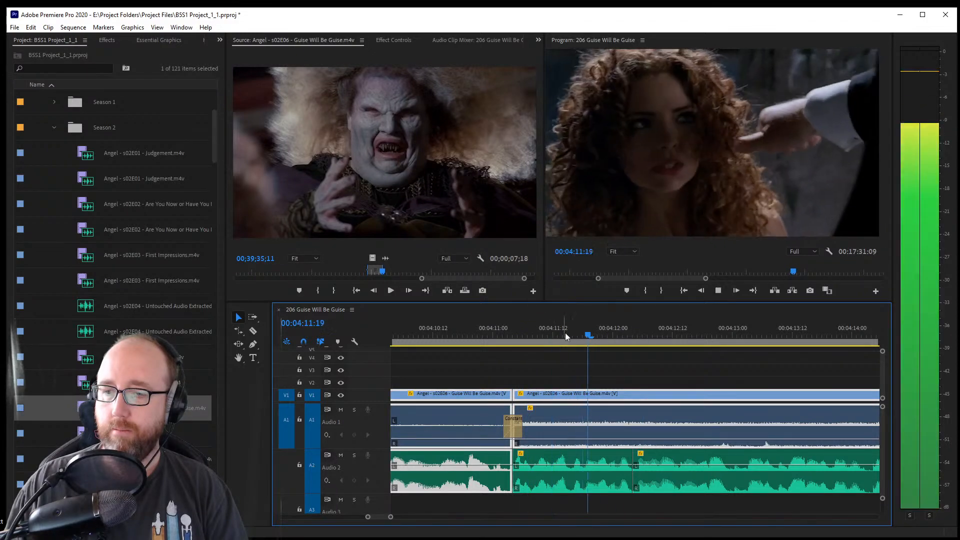
click(595, 328)
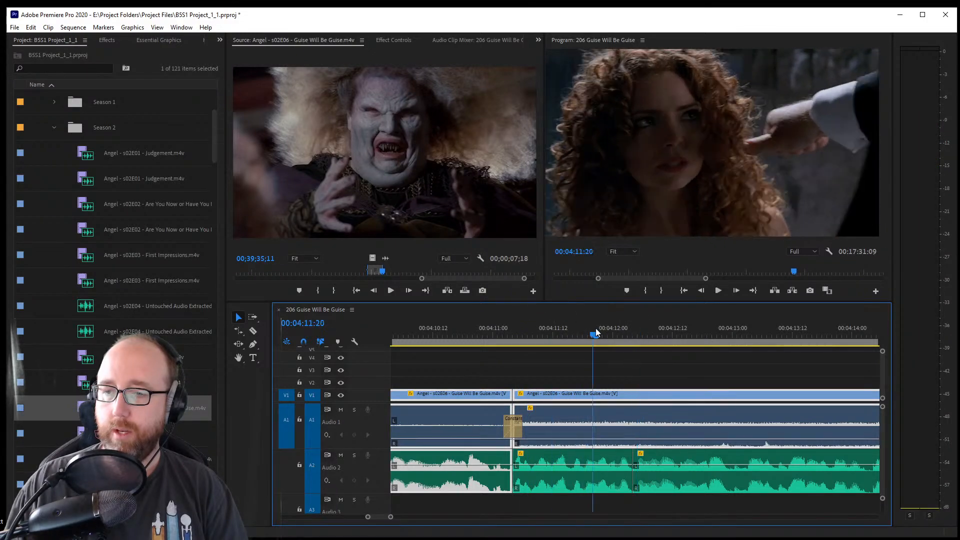
key(space)
key(space)
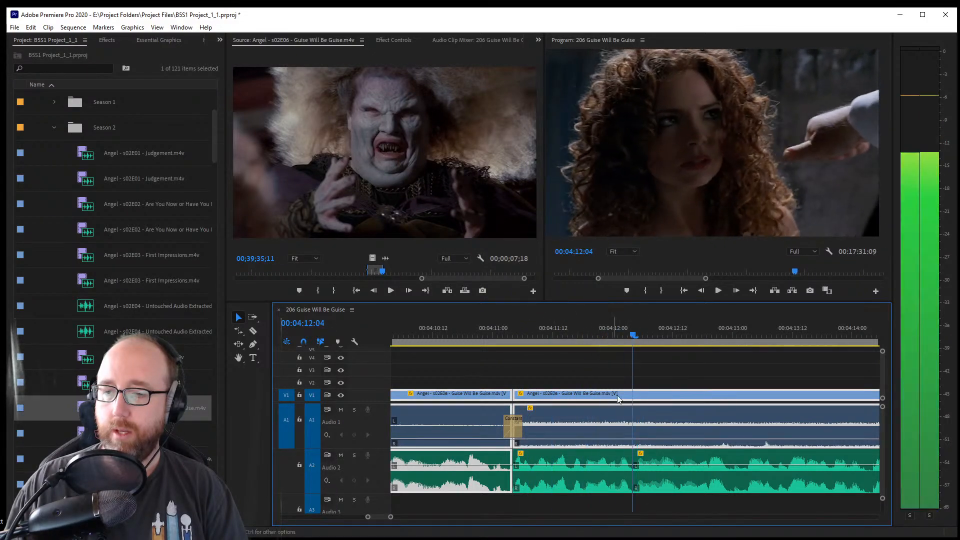
Send the isolated Audio 2 segment between the two cuts to Adobe Audition for editing
right_click(571, 479)
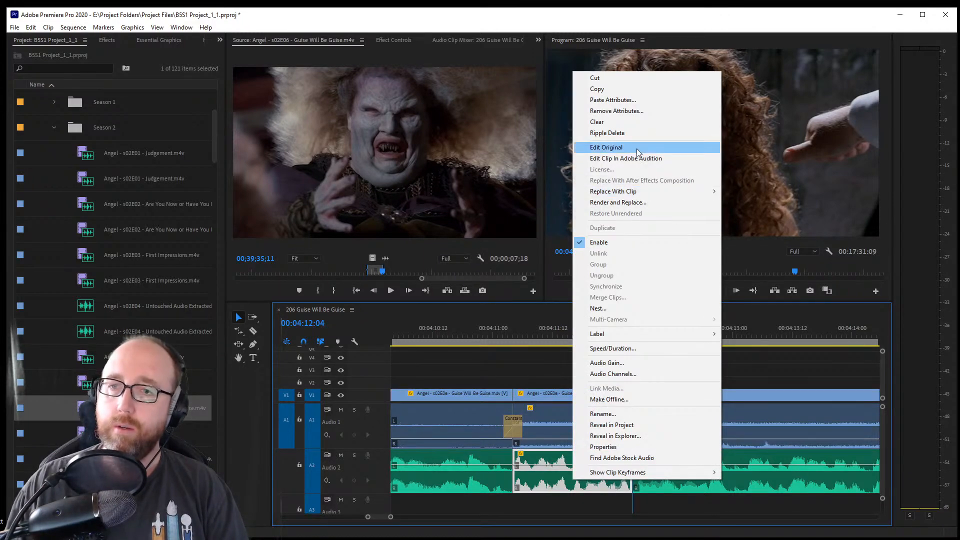
click(625, 158)
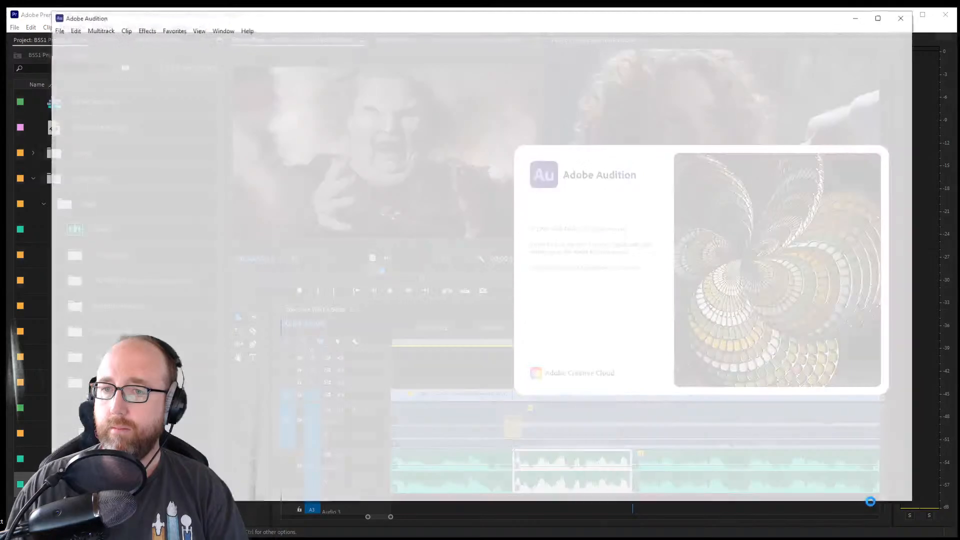
key(space)
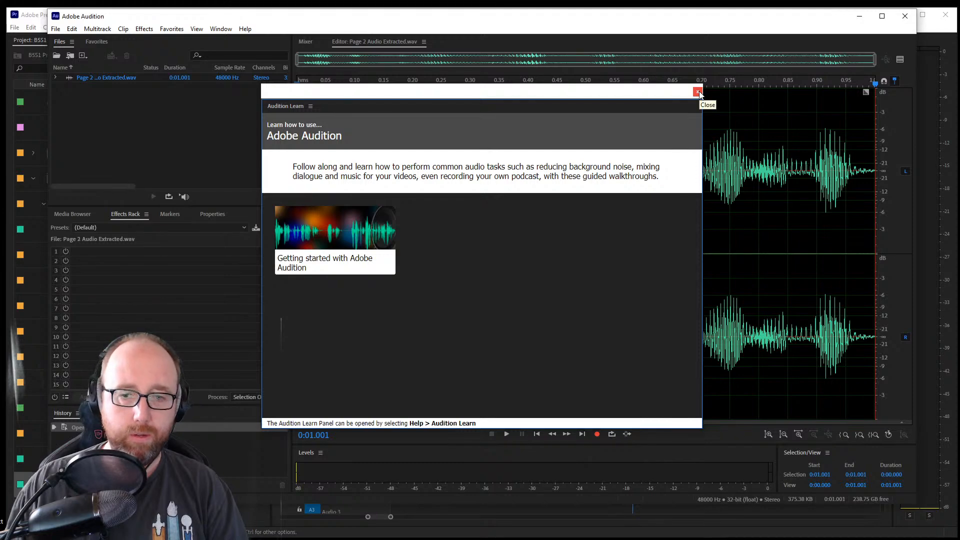
Dismiss the introductory Learn window and play the extracted narration clip through to its end
click(697, 92)
key(space)
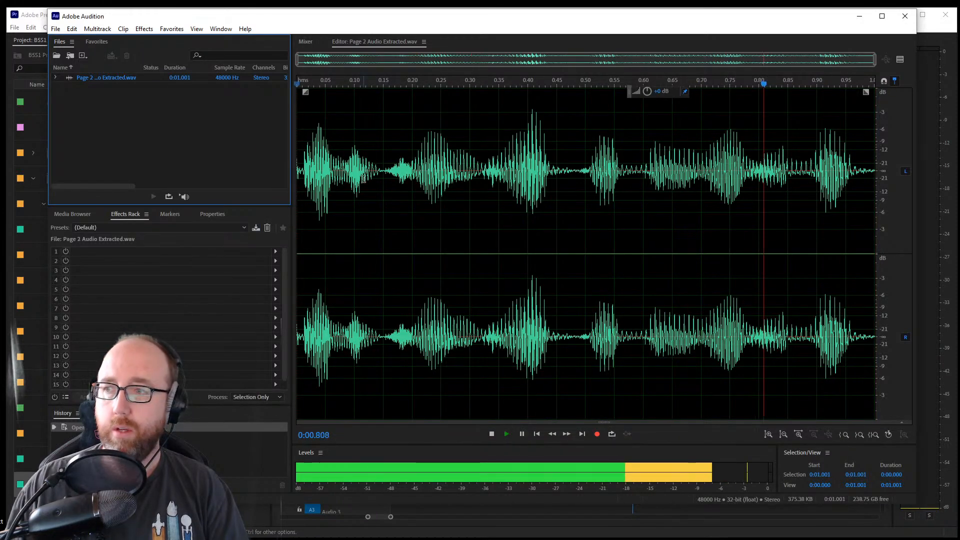
key(space)
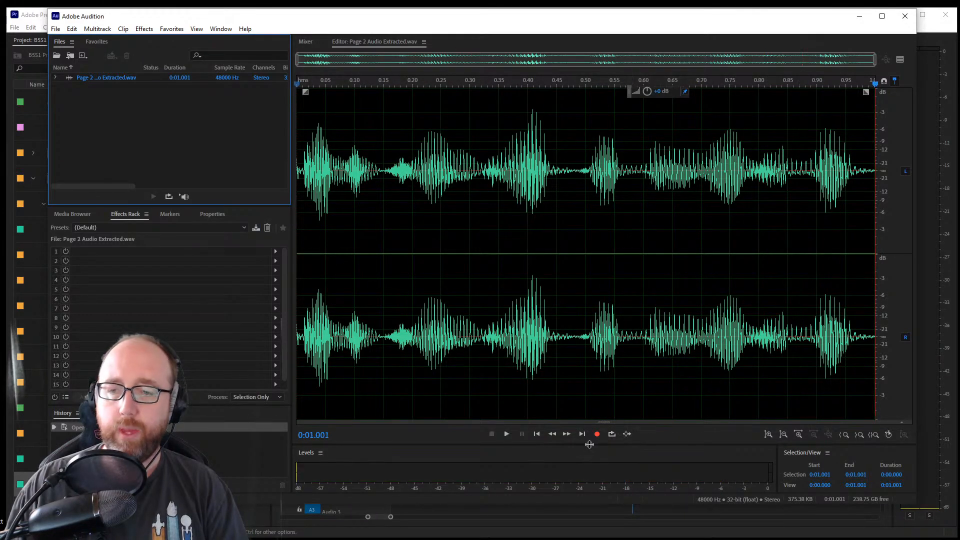
Record a replacement take after the end of the original narration and play back the new recording
click(596, 434)
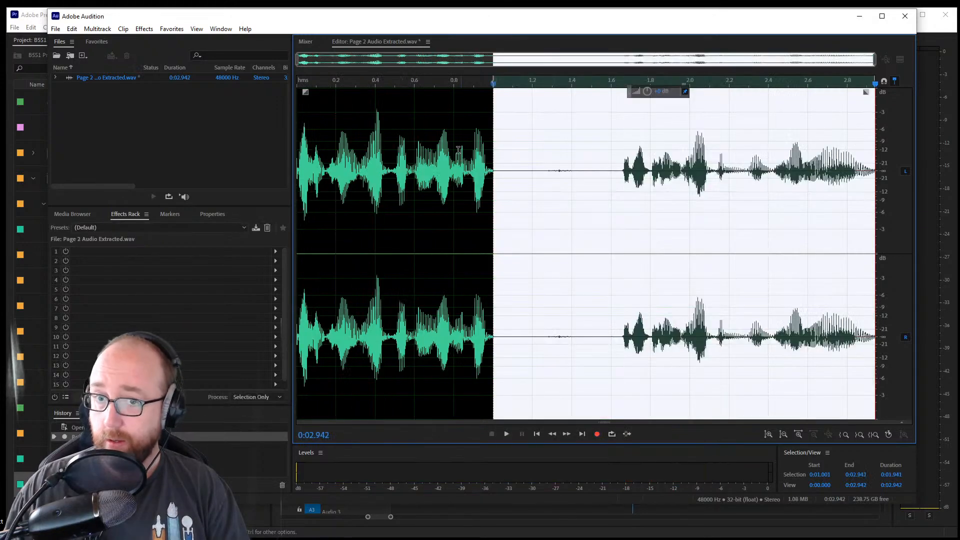
key(space)
click(611, 183)
key(space)
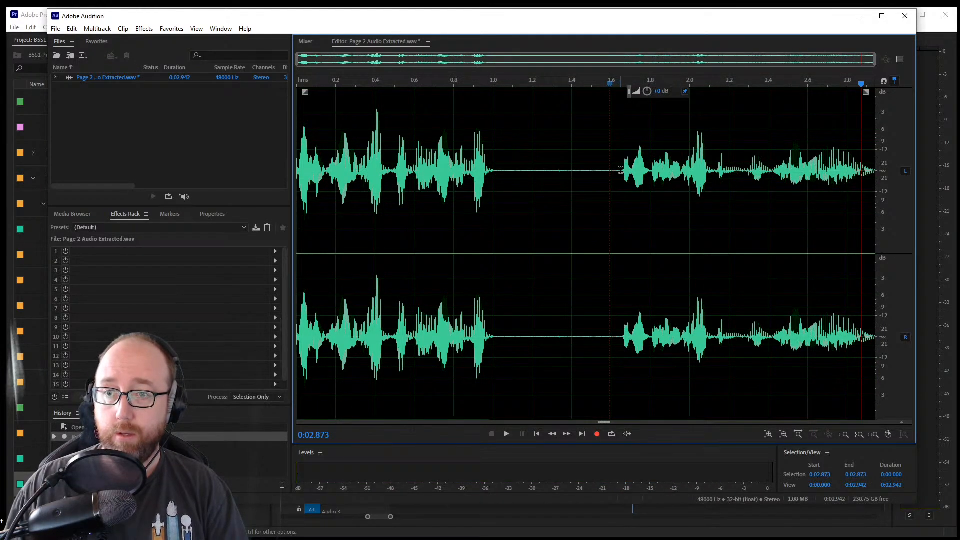
Delete all audio before the new take's first word and raise the volume of the entire remaining recording
drag(620, 170, 296, 172)
key(Delete)
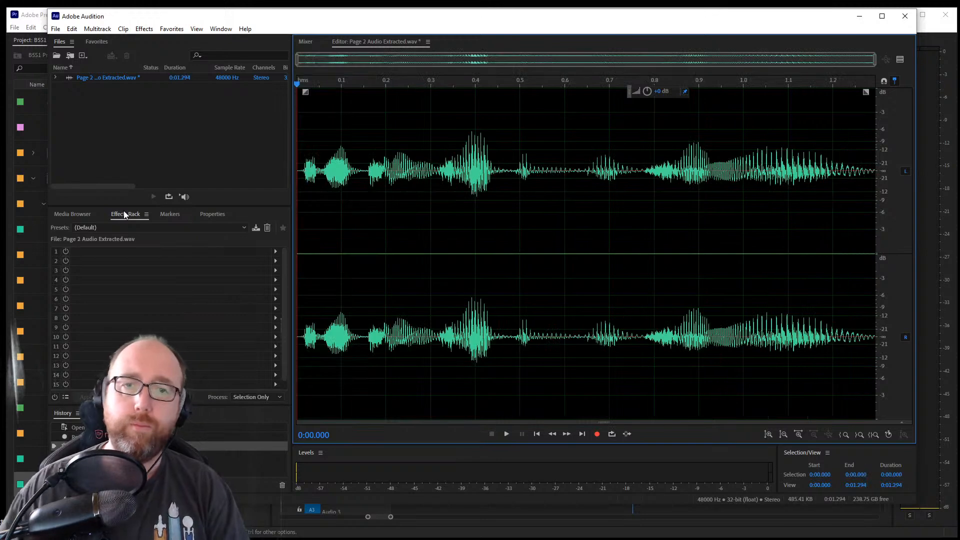
key(ctrl+a)
click(530, 248)
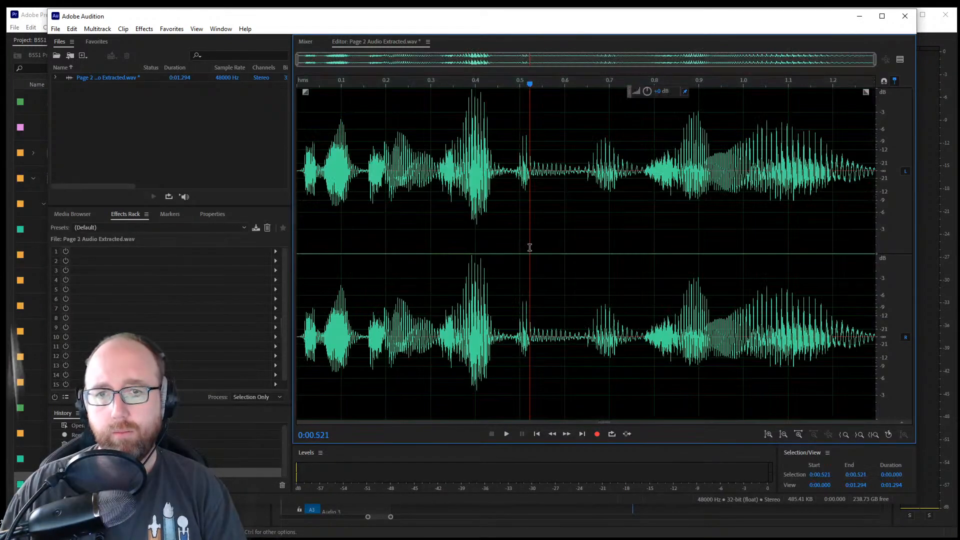
Play the louder take from its start, then close Audition and save the changes to Page 2 Audio Extracted.wav
key(space)
click(299, 180)
key(space)
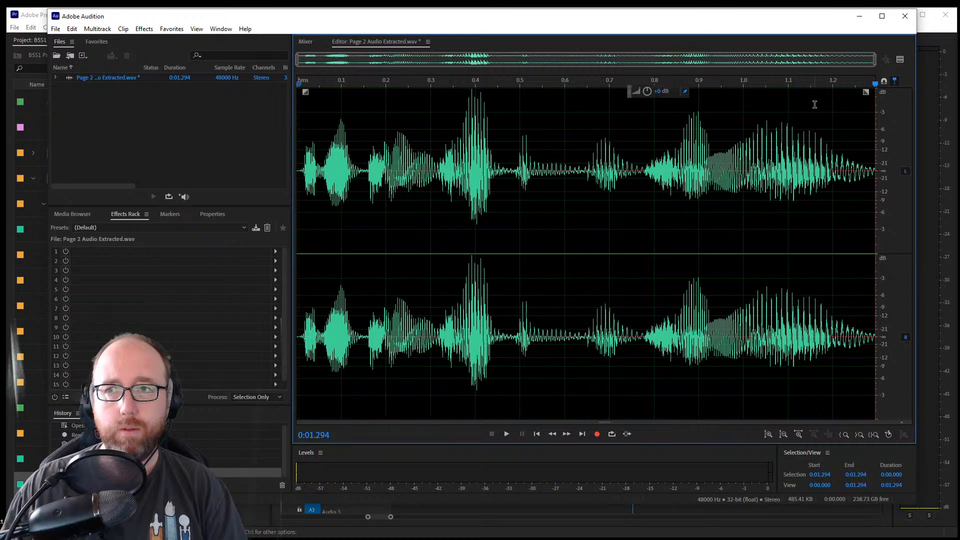
click(905, 15)
click(456, 274)
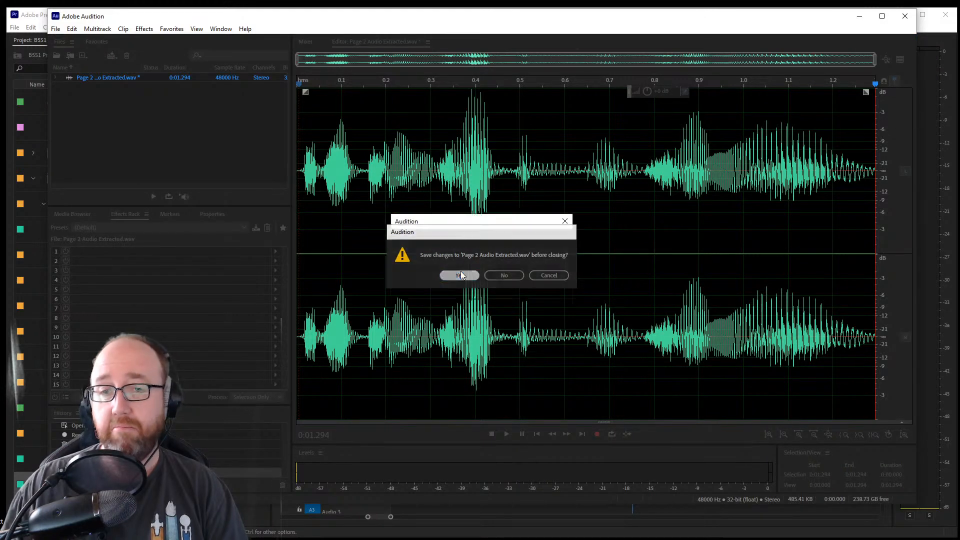
In Premiere Pro, play the timeline across the replaced Audio 2 segment from about 00:04:11:00
click(497, 329)
key(space)
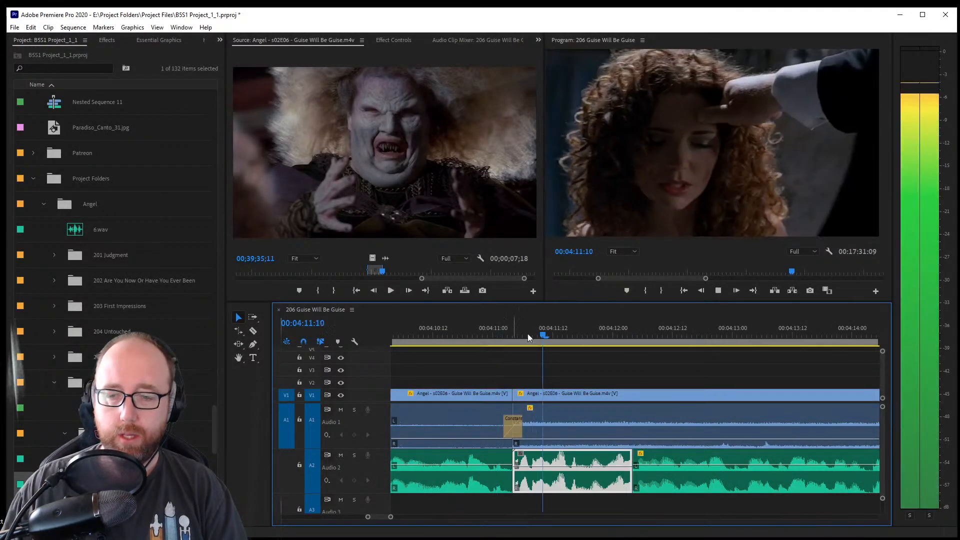
key(space)
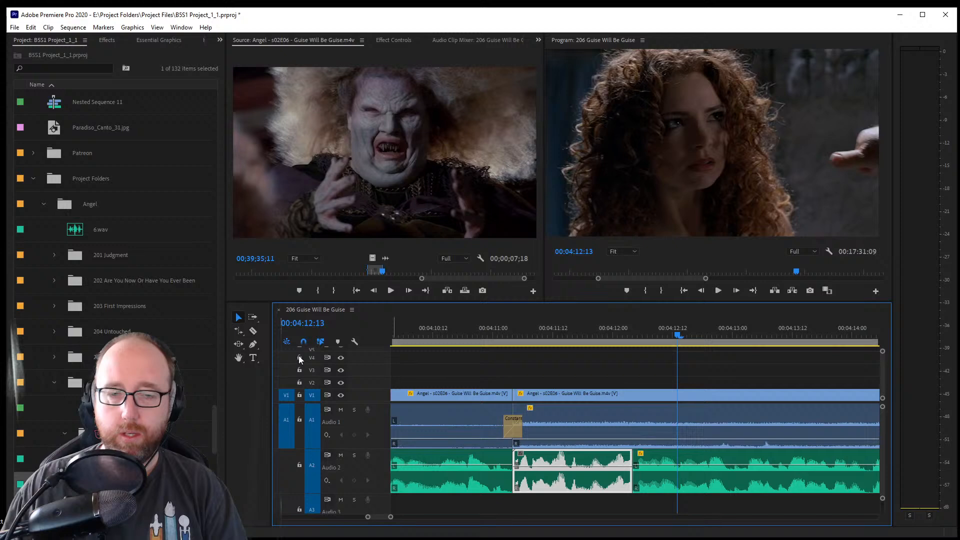
Shift all clips after the replaced Audio 2 segment 6 frames later and extend the segment's end to meet them
key(a)
drag(672, 471, 690, 475)
click(239, 317)
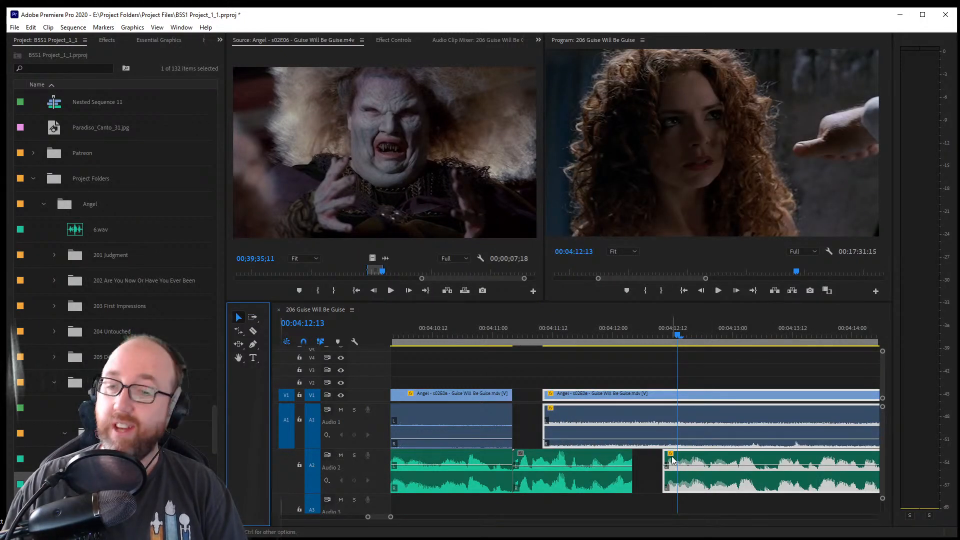
drag(629, 459, 662, 459)
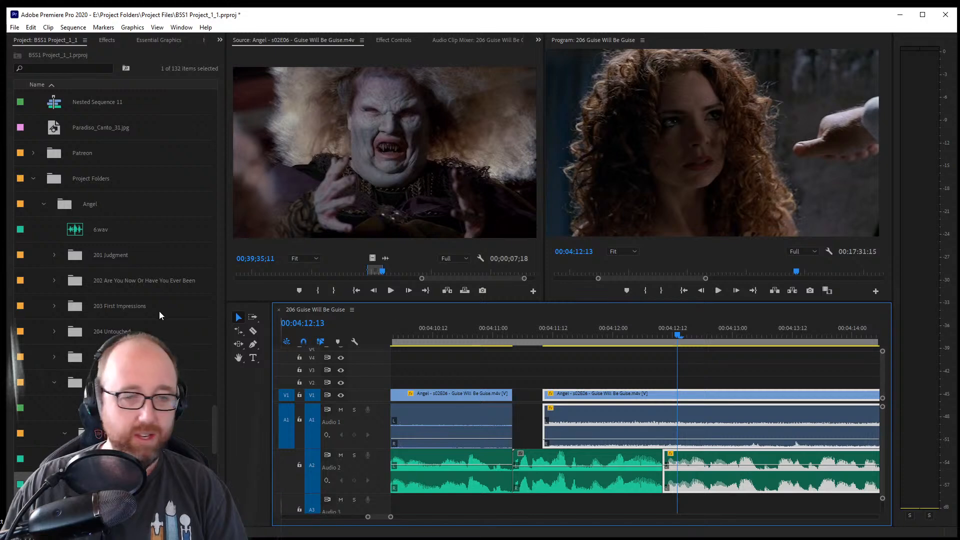
Shift the following clips another 6 frames later and extend the replaced segment to the end of its recording
click(252, 317)
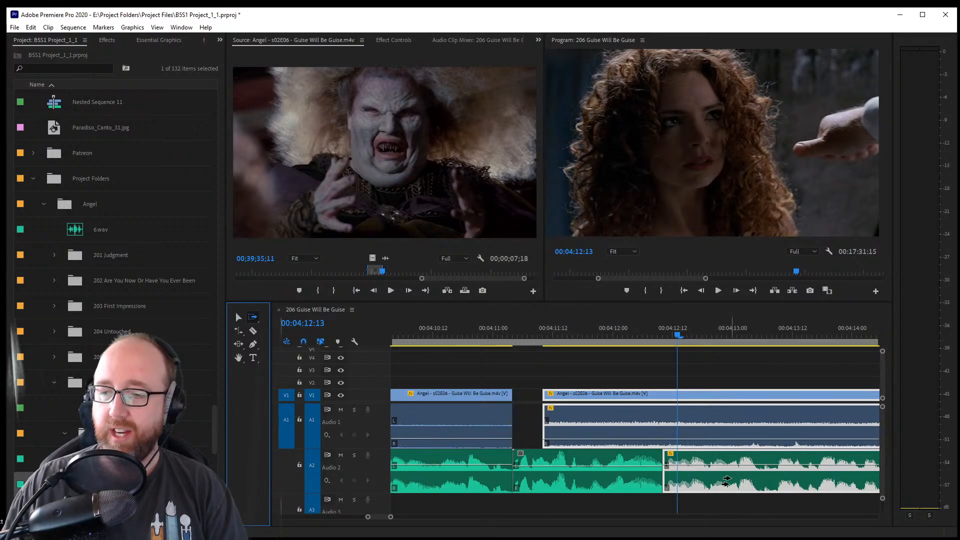
drag(711, 481, 741, 481)
click(239, 317)
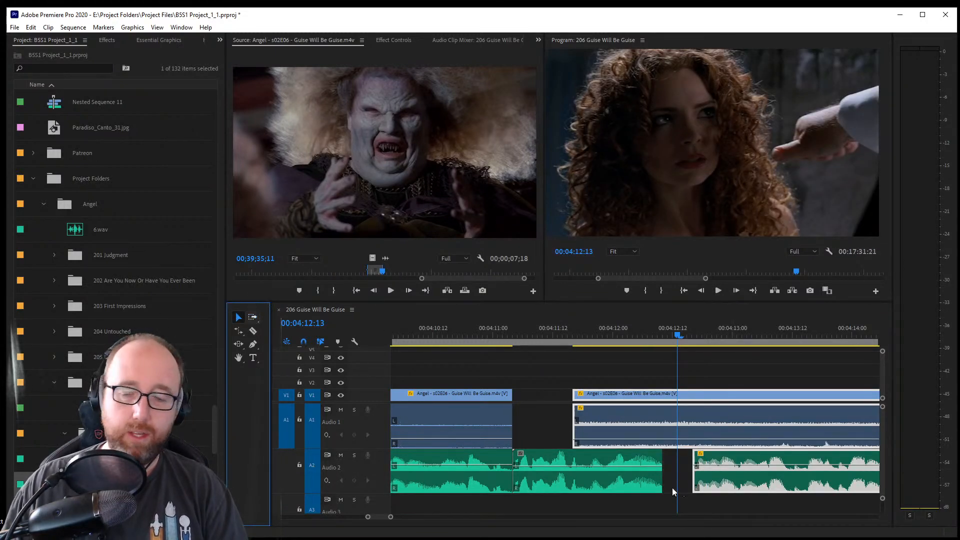
drag(657, 481, 705, 484)
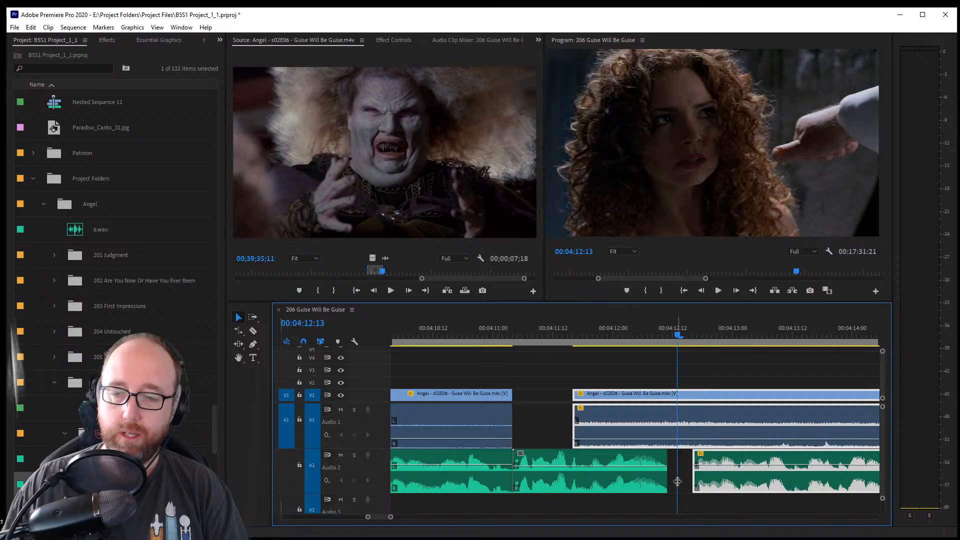
Close the leftover gap after the replaced segment and extend the next footage clip's start back to the preceding clip
click(685, 479)
key(Delete)
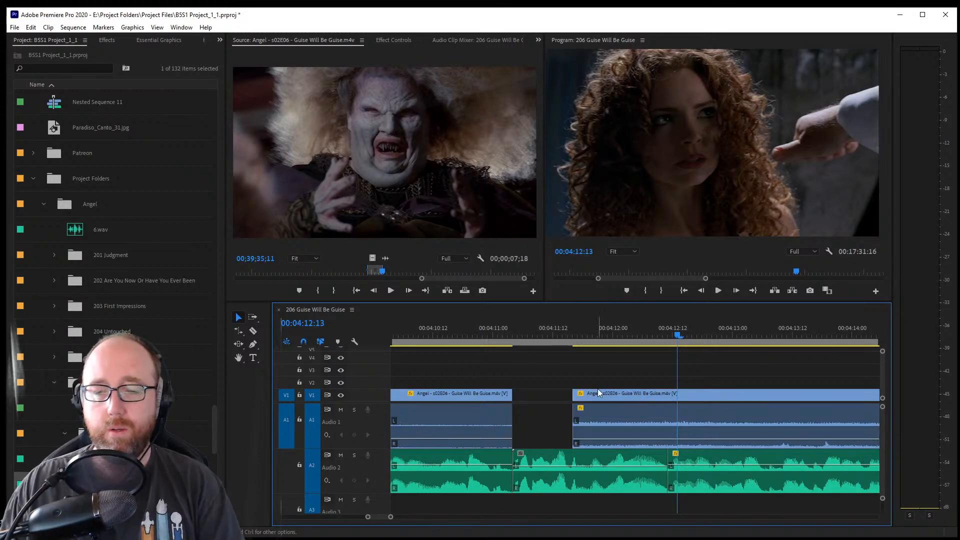
drag(573, 395, 513, 395)
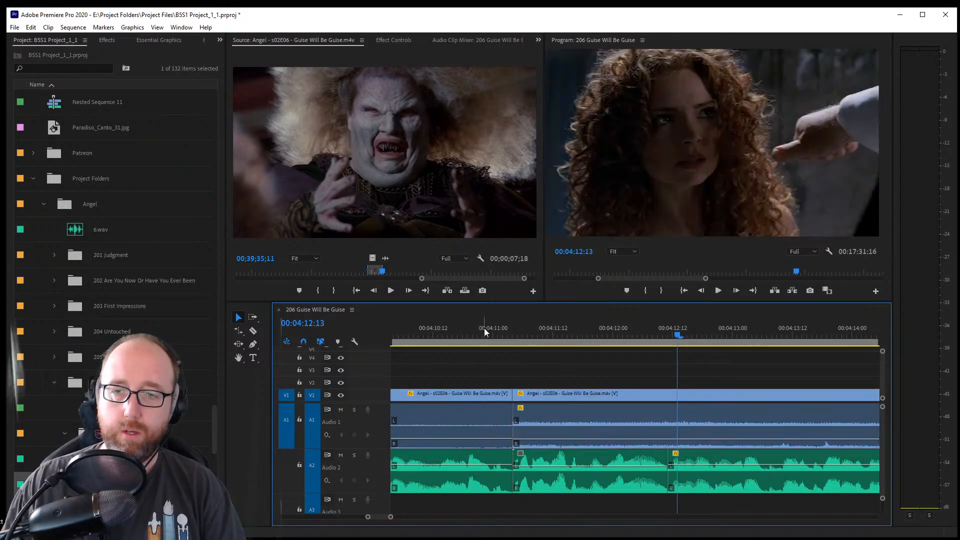
Play the revised narration from just before the replaced segment to 00:04:17:04 and save the project
click(485, 331)
key(space)
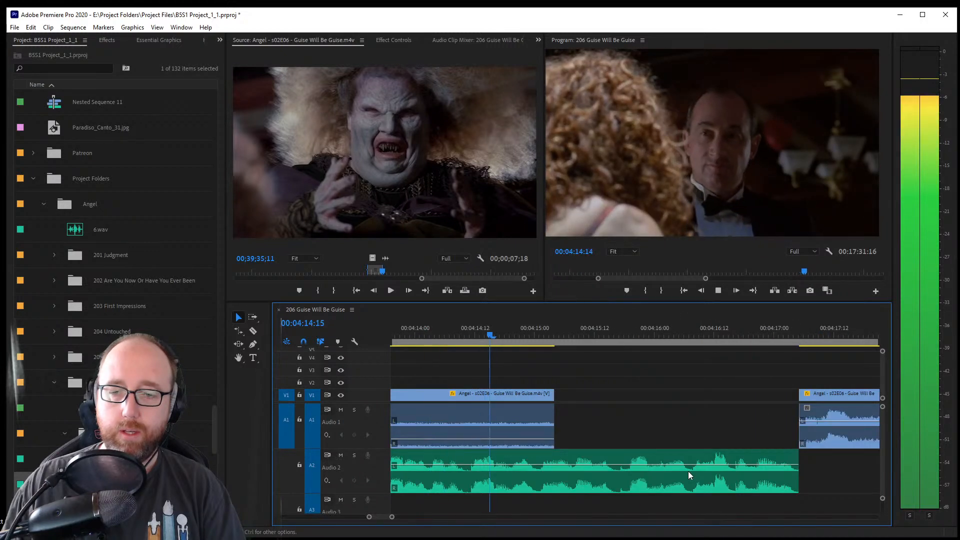
key(space)
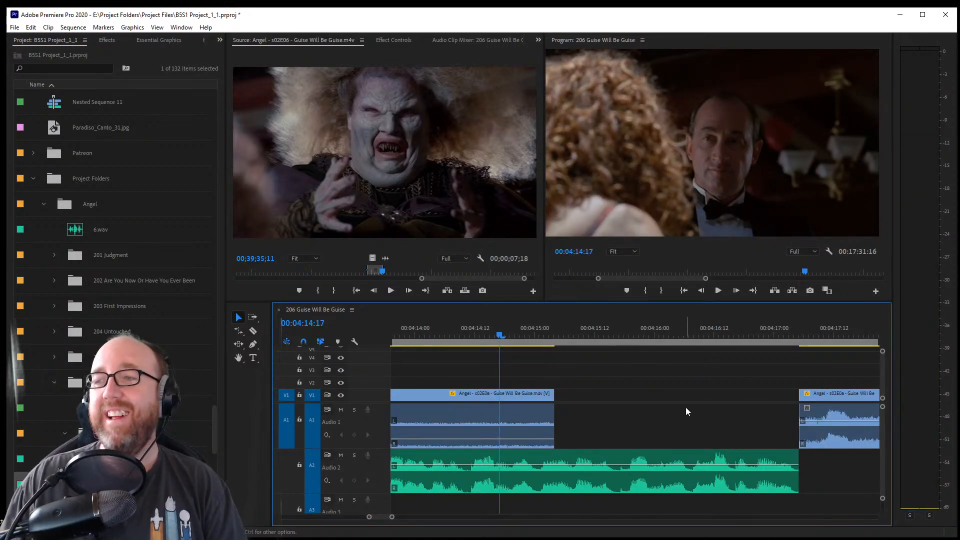
key(space)
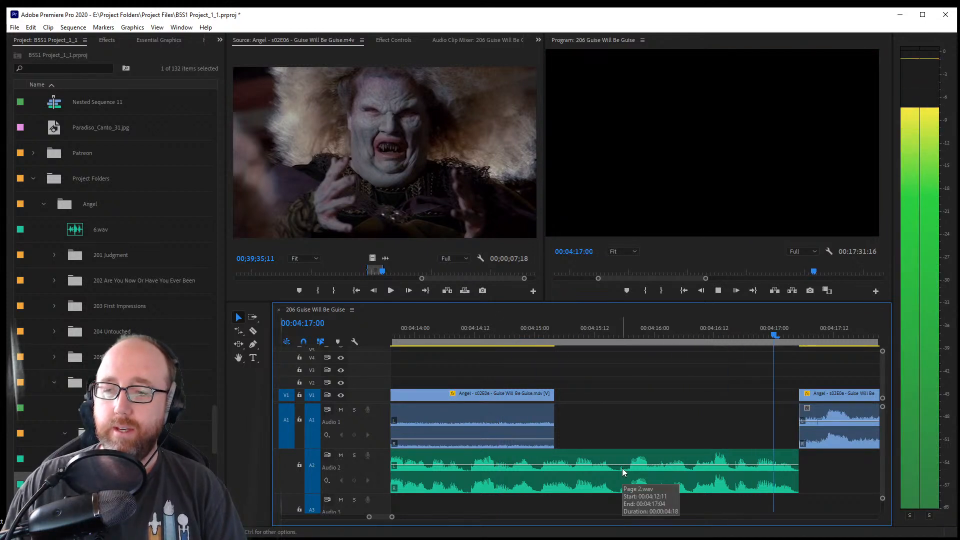
key(ctrl+s)
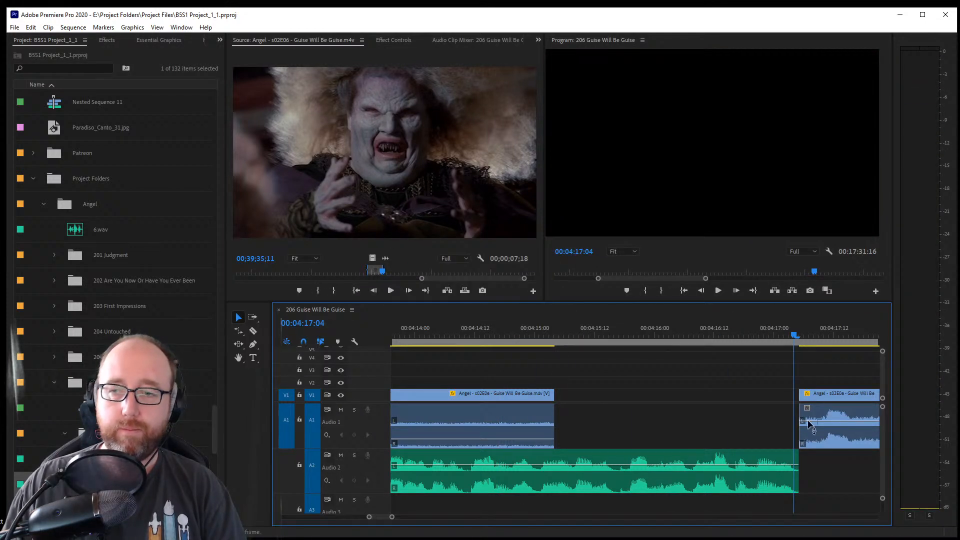
Fill the footage gap by extending the next clip's start back to the preceding clip, and scrub through the added footage
click(708, 392)
key(Delete)
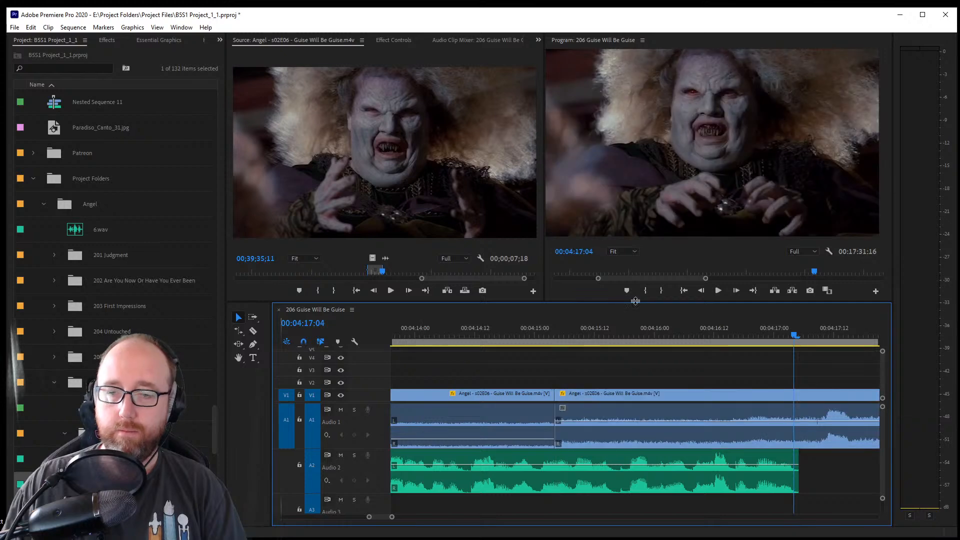
drag(576, 334, 744, 340)
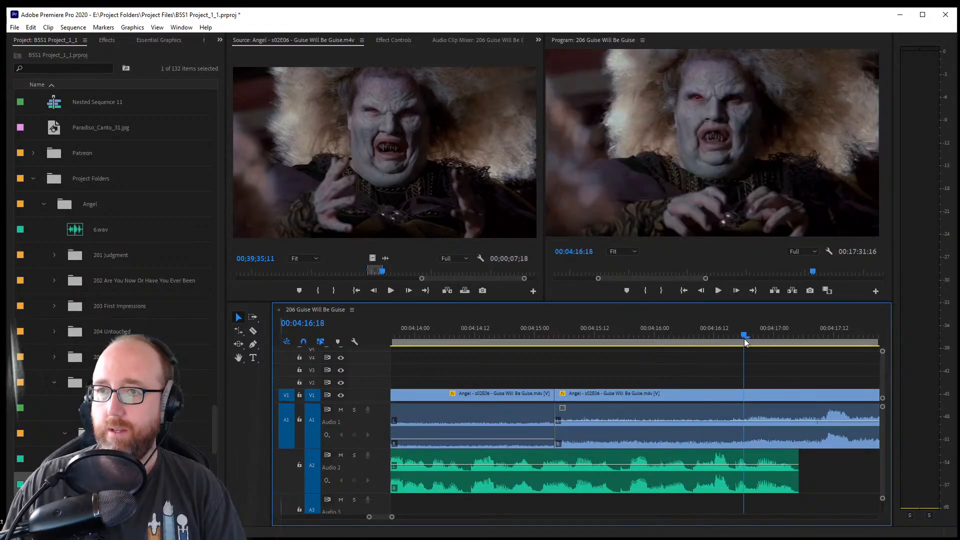
Split the extended footage clip where the narration ends and lower the Audio 1 volume of the part under the narration
click(252, 331)
click(798, 435)
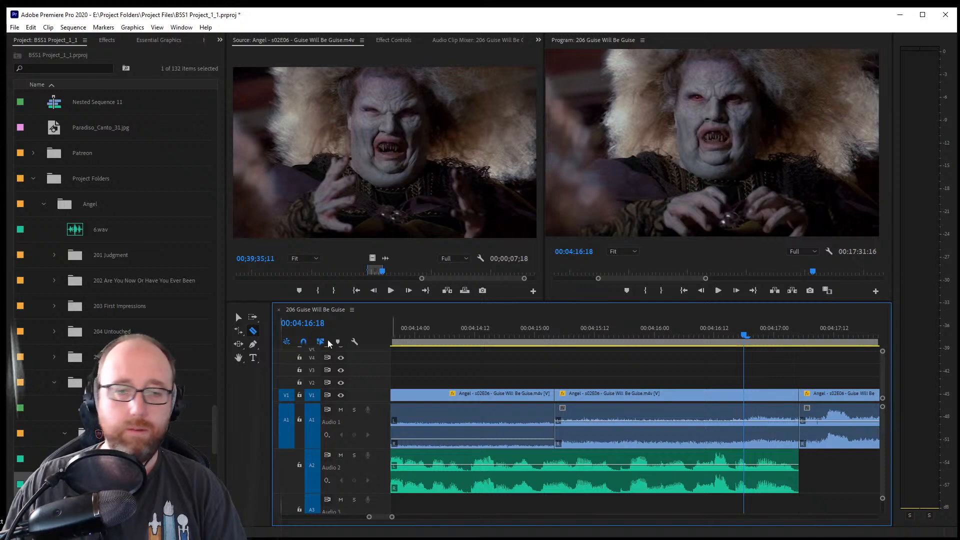
click(239, 317)
drag(595, 418, 596, 439)
Add a short Constant Power crossfade at the new Audio 1 cut and duplicate the following clip's audio onto Audio 2
click(797, 428)
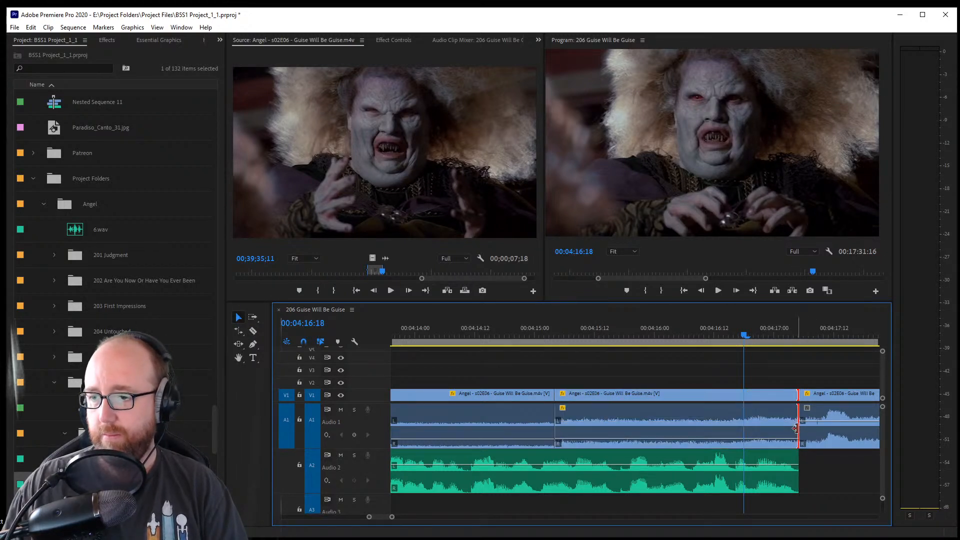
drag(819, 439, 821, 450)
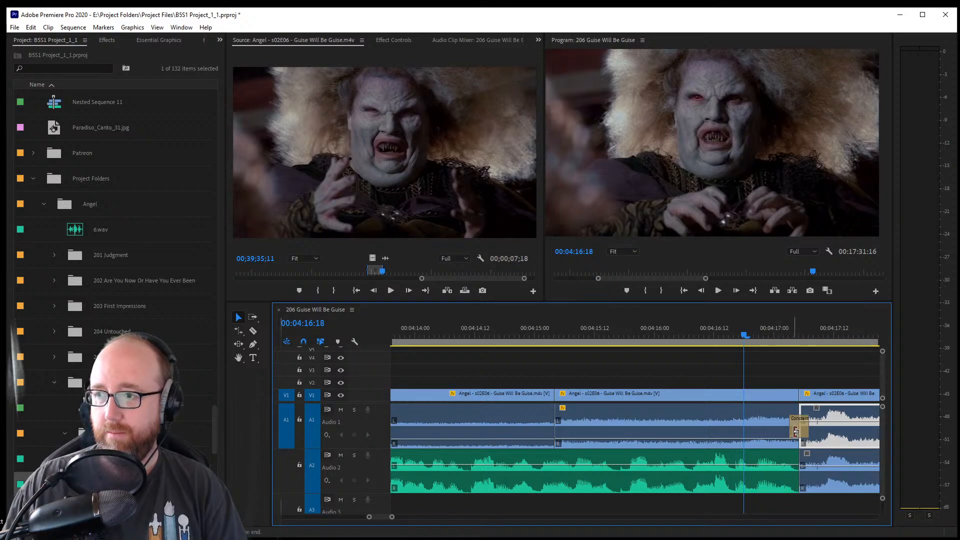
drag(796, 431, 802, 433)
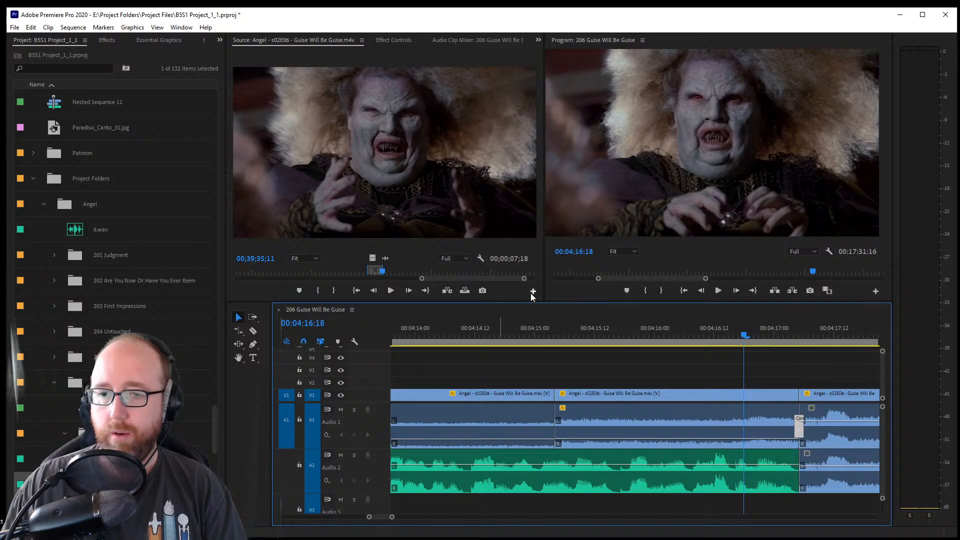
Play the section from just before the inserted footage through the full-volume episode clip to the next narration
click(527, 326)
key(space)
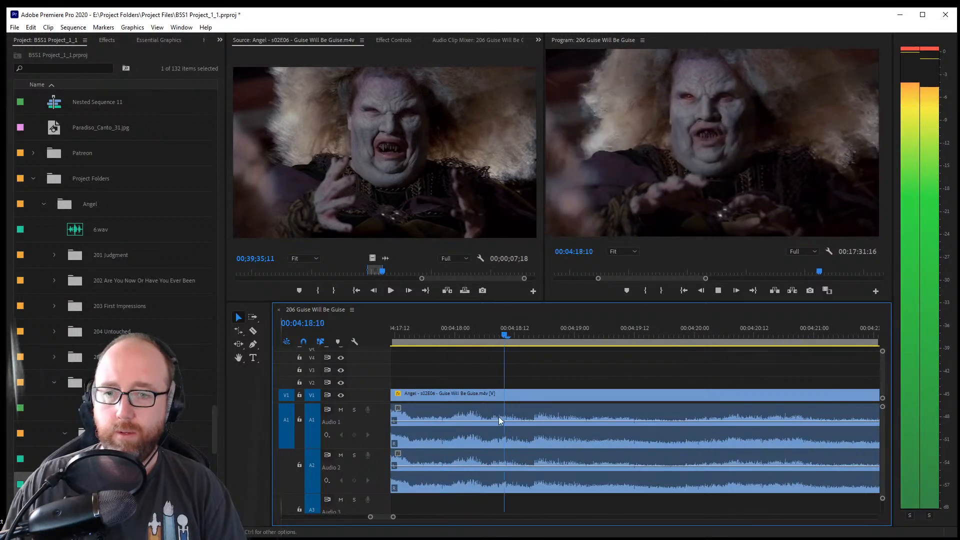
click(499, 416)
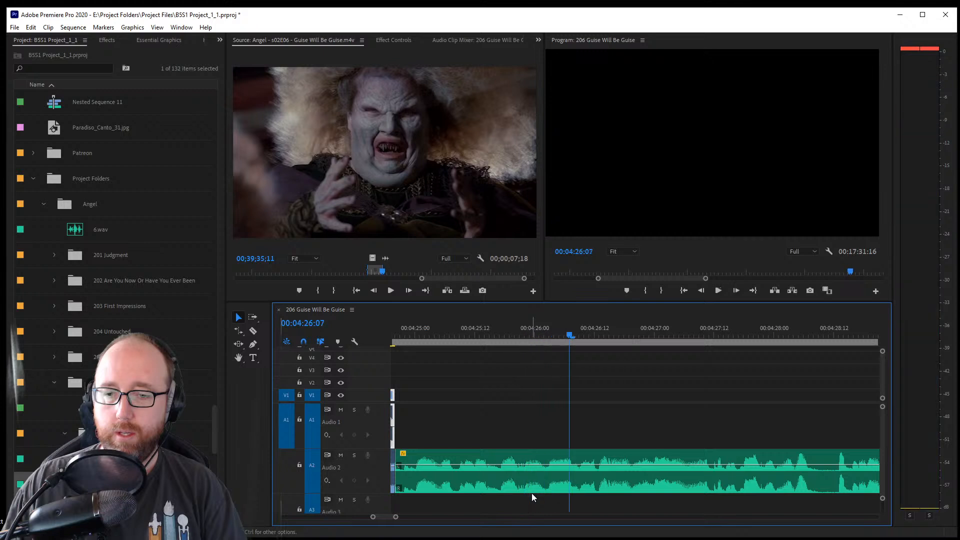
Move the remaining Audio 2 narration about 10 seconds later, leaving a gap after the episode clip
drag(399, 520, 419, 526)
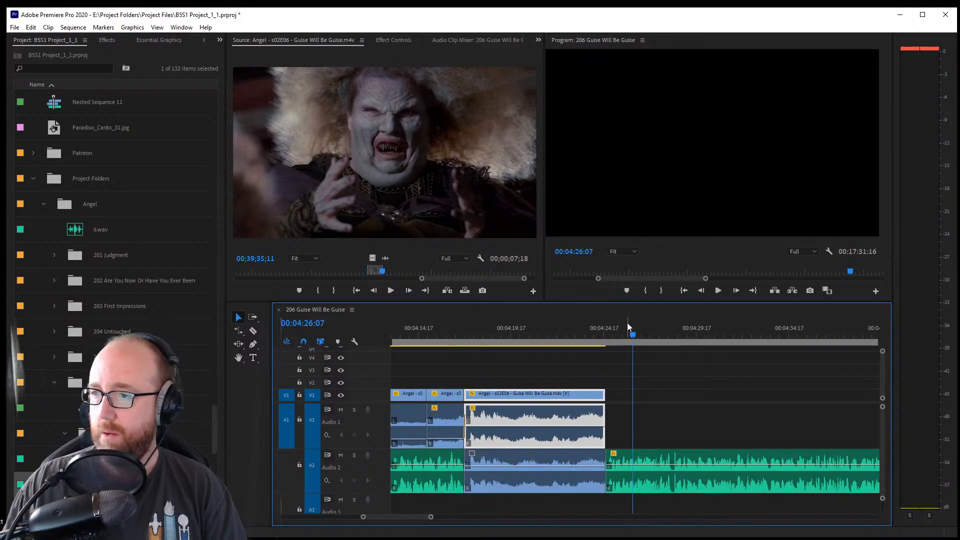
click(252, 317)
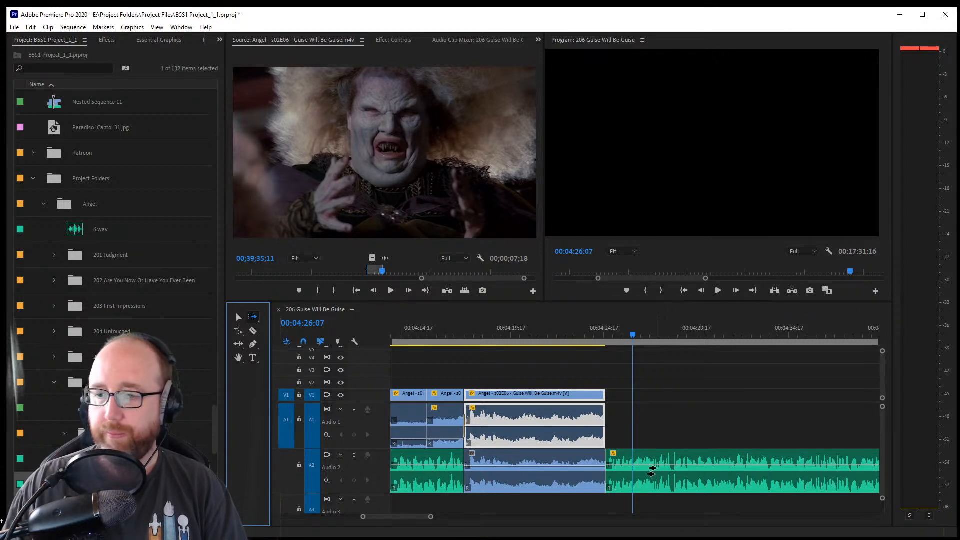
drag(651, 470, 585, 499)
key(v)
Play the start of the moved narration to 00:04:35:16 and show the Audio Clip Mixer
click(775, 326)
key(space)
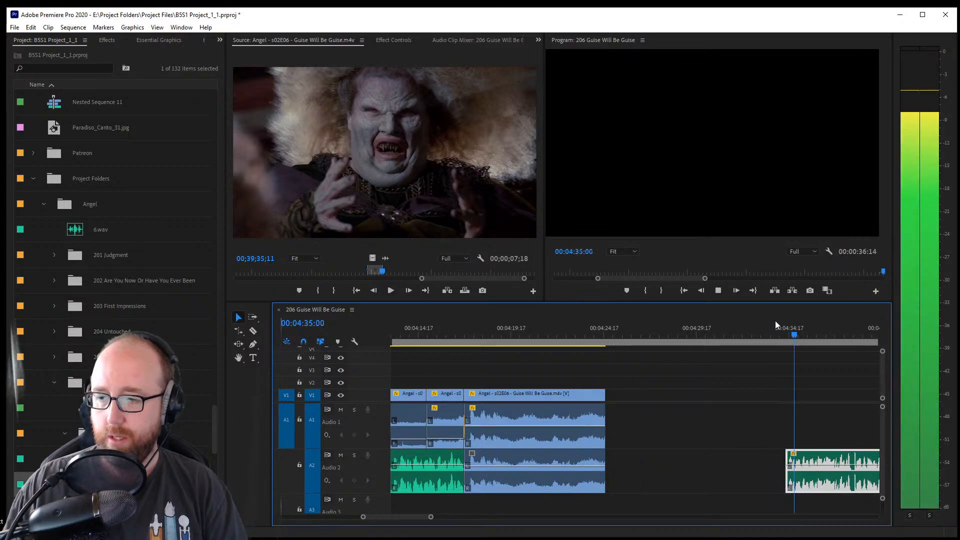
key(space)
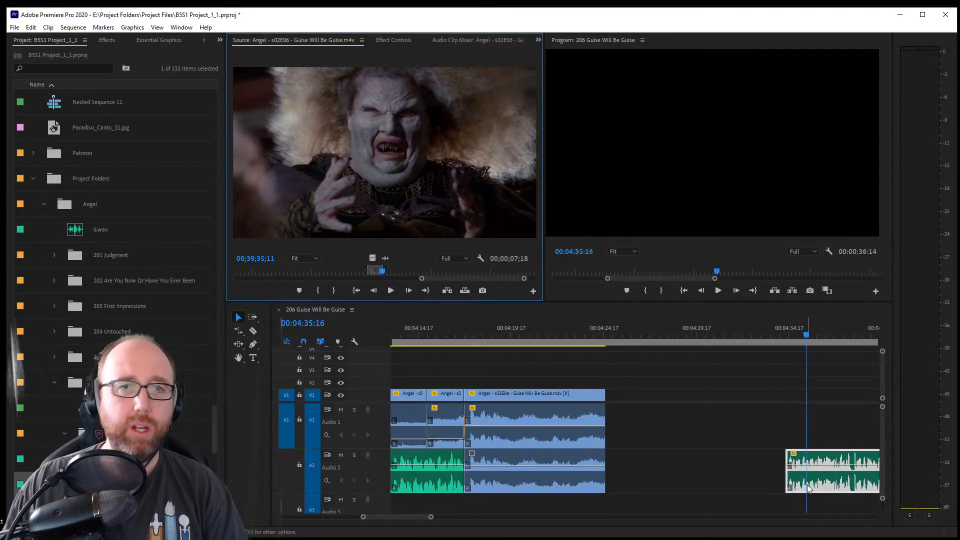
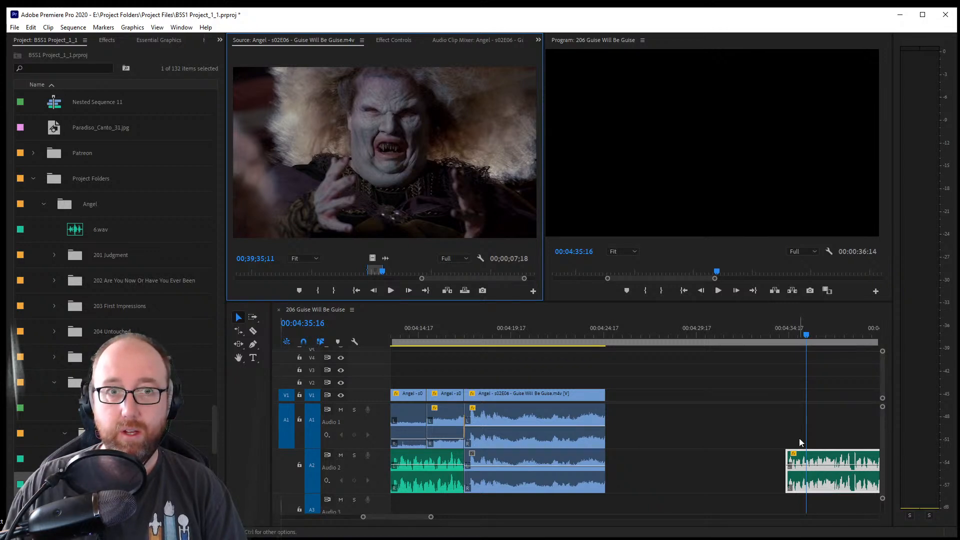
click(462, 40)
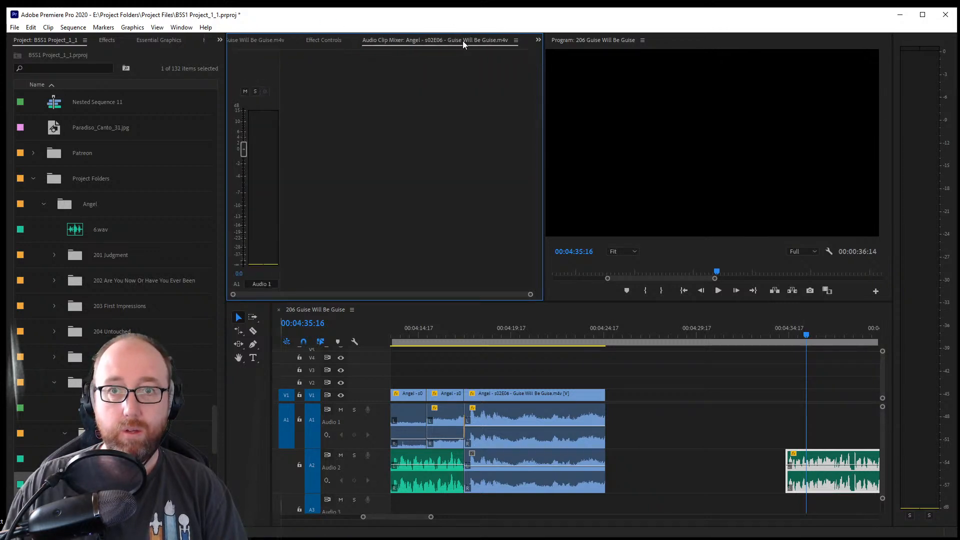
Show the episode footage in the Source Monitor and delete the moved narration after the gap on Audio 2
key(shift+5)
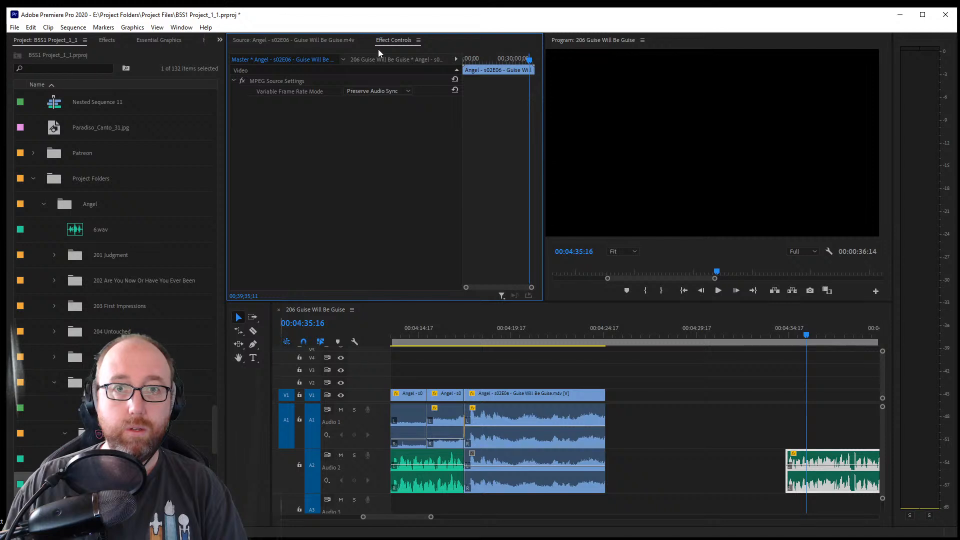
click(320, 40)
click(806, 478)
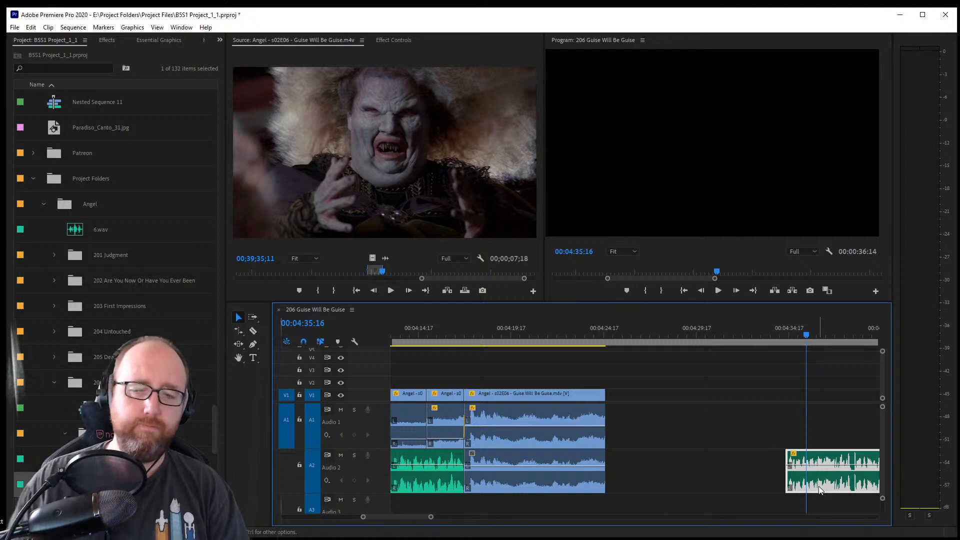
key(Delete)
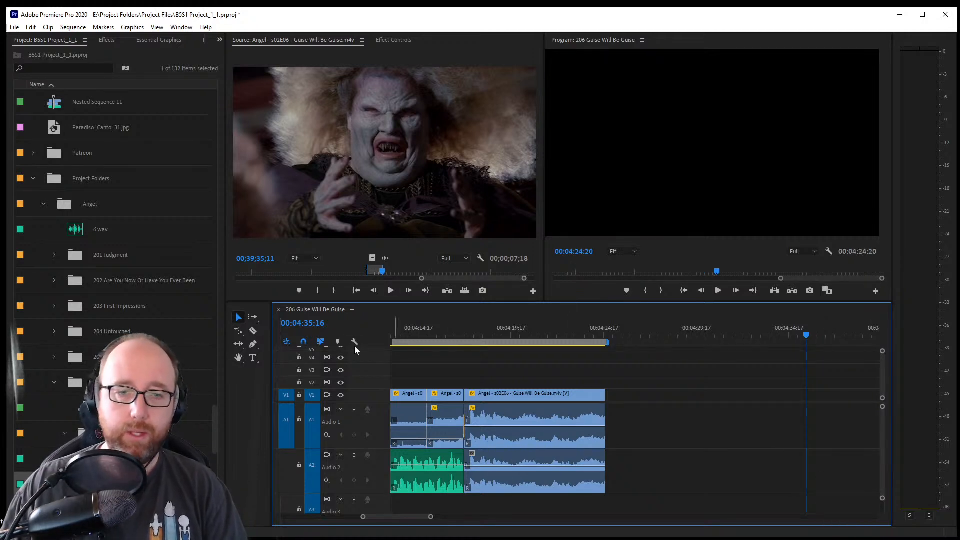
Find the reaction shots that follow in the episode footage and mark an In point just after 00;40;01;28
click(390, 290)
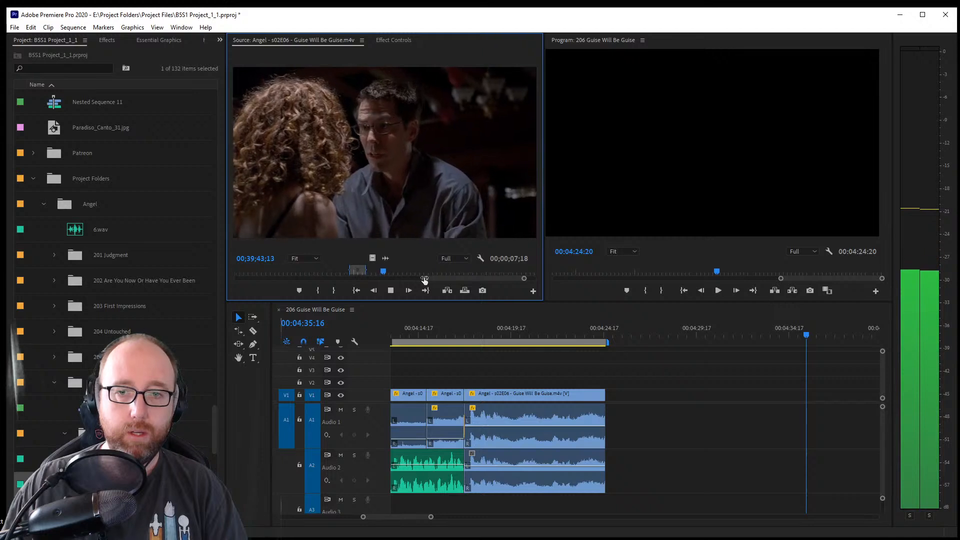
key(space)
drag(383, 271, 462, 273)
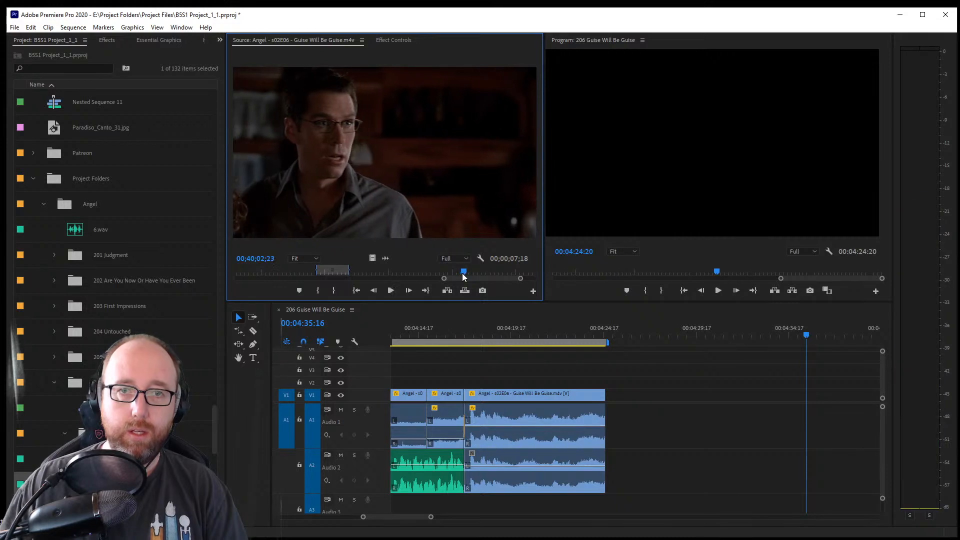
key(shift+Left)
key(shift+Left)
key(shift+Left)
key(shift+Left)
key(shift+Left)
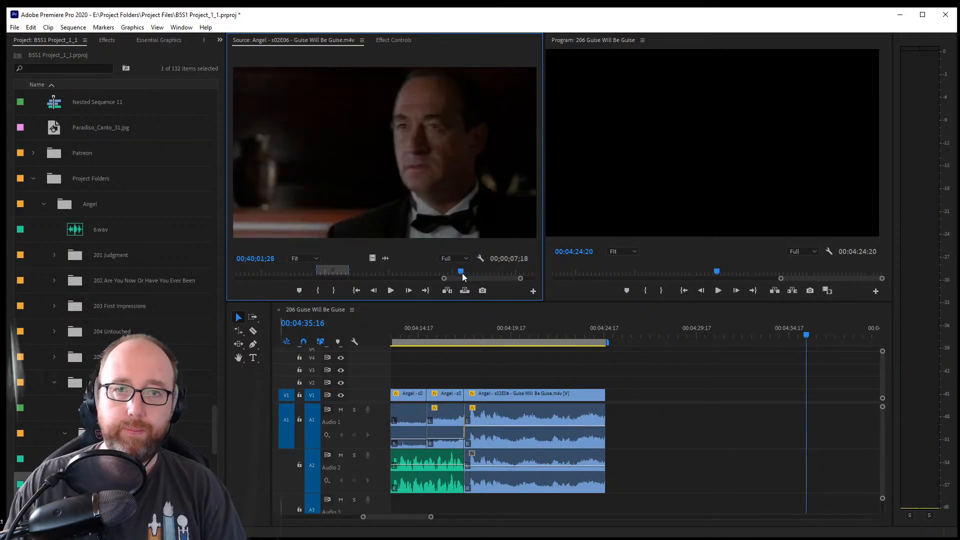
key(space)
key(i)
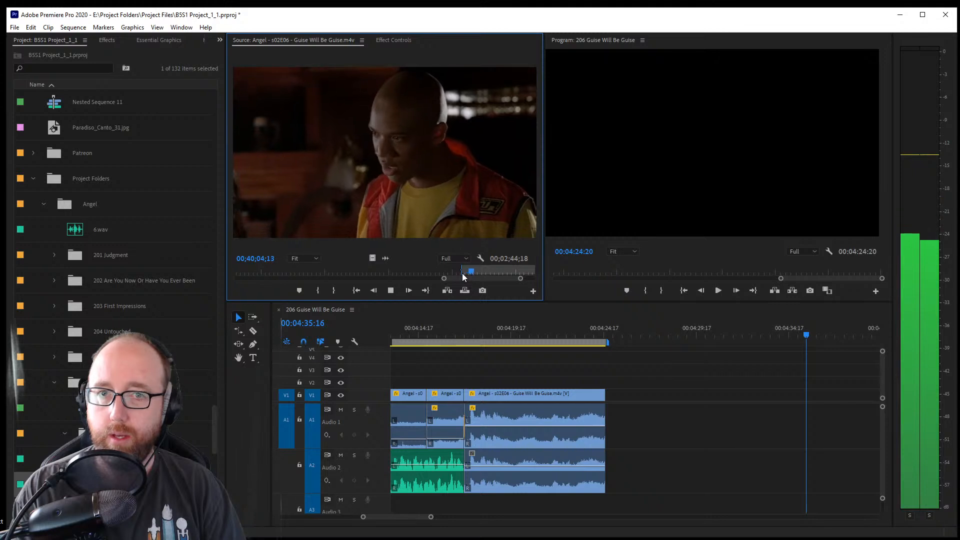
Mark the Out point at 00;40;04;15 and place the marked footage on V1 and Audio 1 directly after the last clip
key(o)
key(space)
key(Left)
key(Left)
key(Left)
key(o)
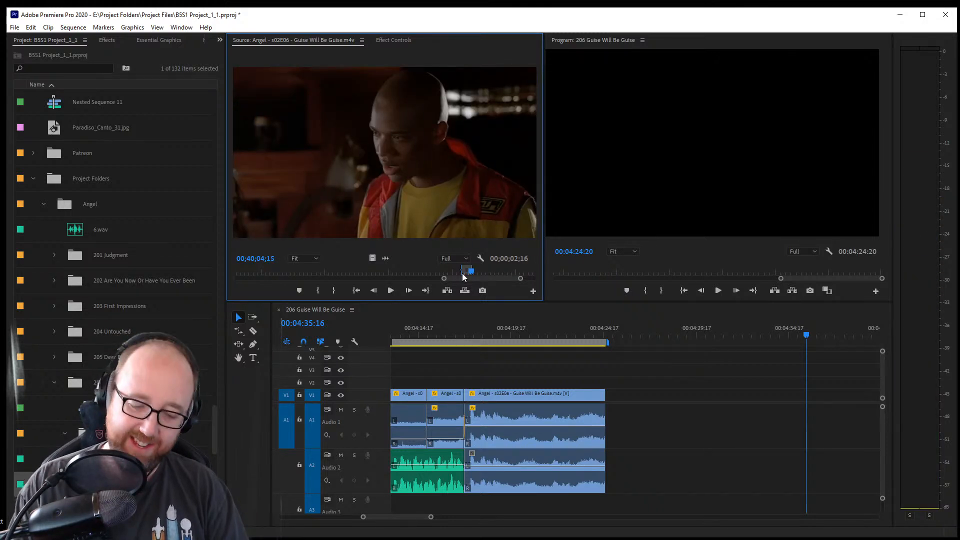
drag(462, 273, 609, 400)
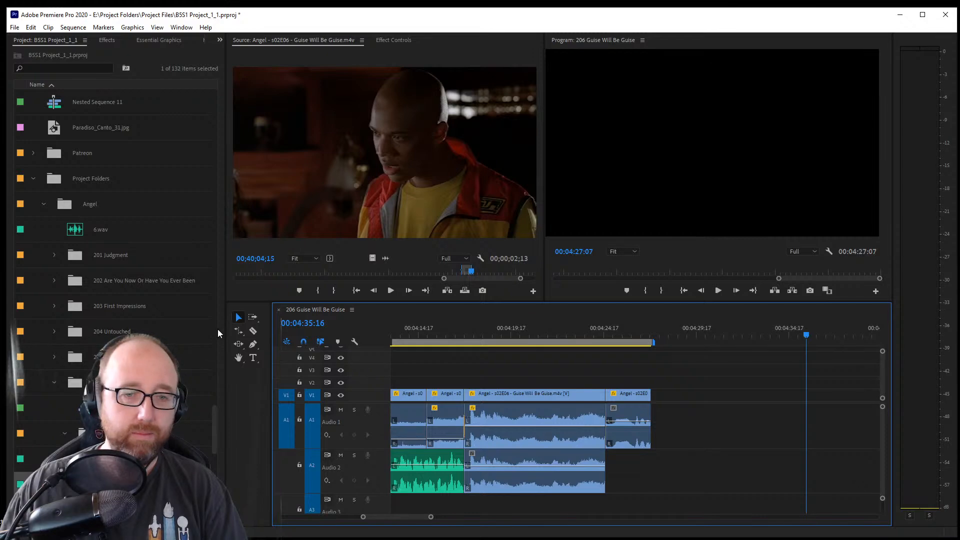
Duplicate the new last clip's audio from Audio 1 onto Audio 2, aligned with the original
click(631, 444)
key(Home)
key(space)
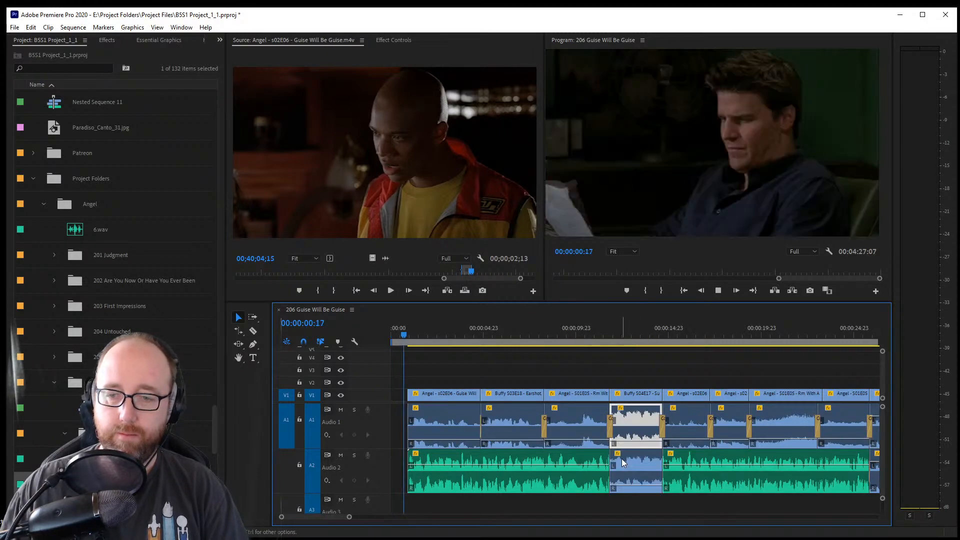
key(space)
drag(325, 518, 407, 523)
click(680, 463)
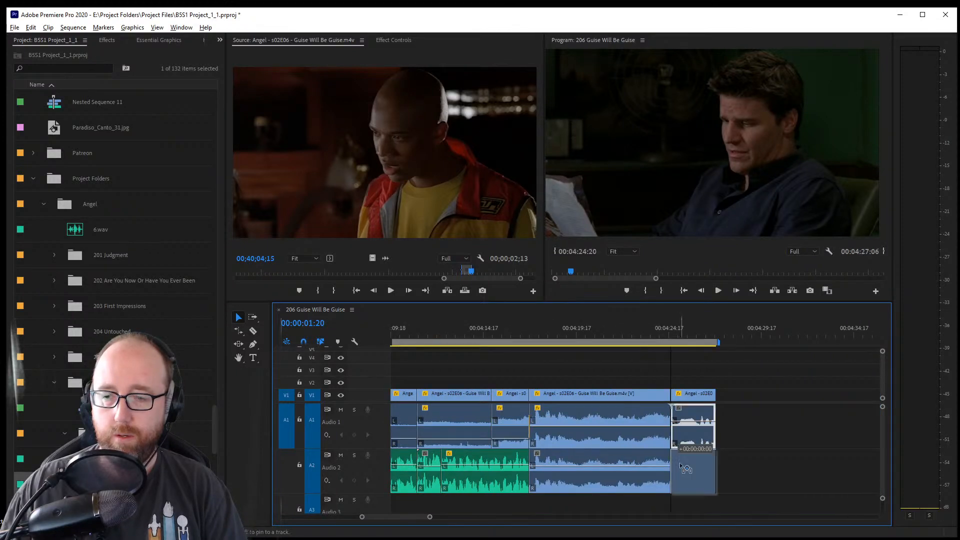
Try the default transitions at the cut before the new clip and remove both the cross dissolve and the audio crossfade
right_click(667, 439)
click(707, 506)
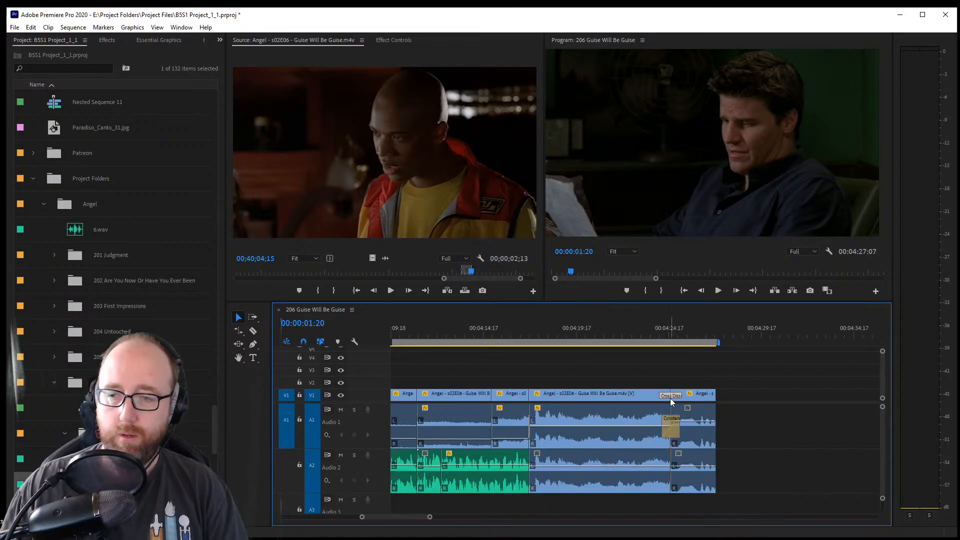
click(670, 395)
key(Delete)
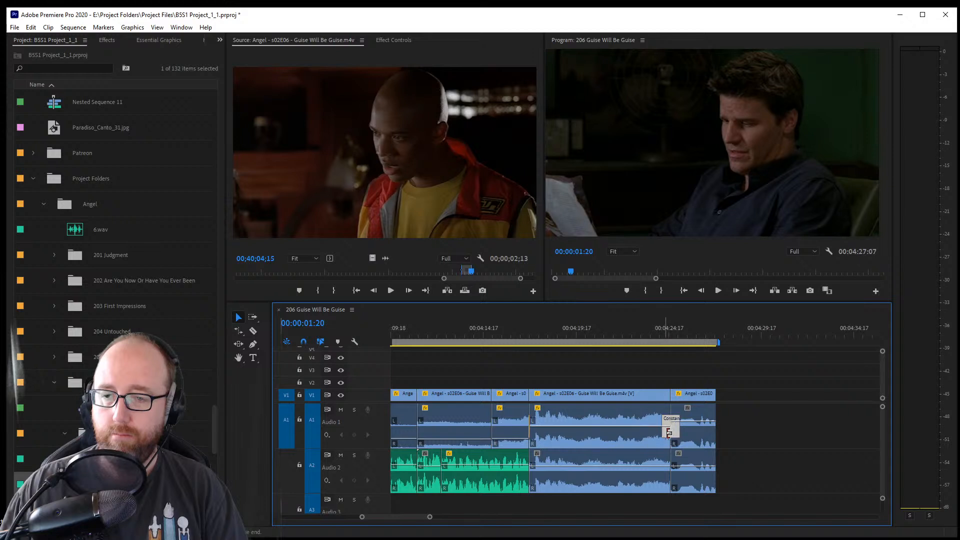
key(Delete)
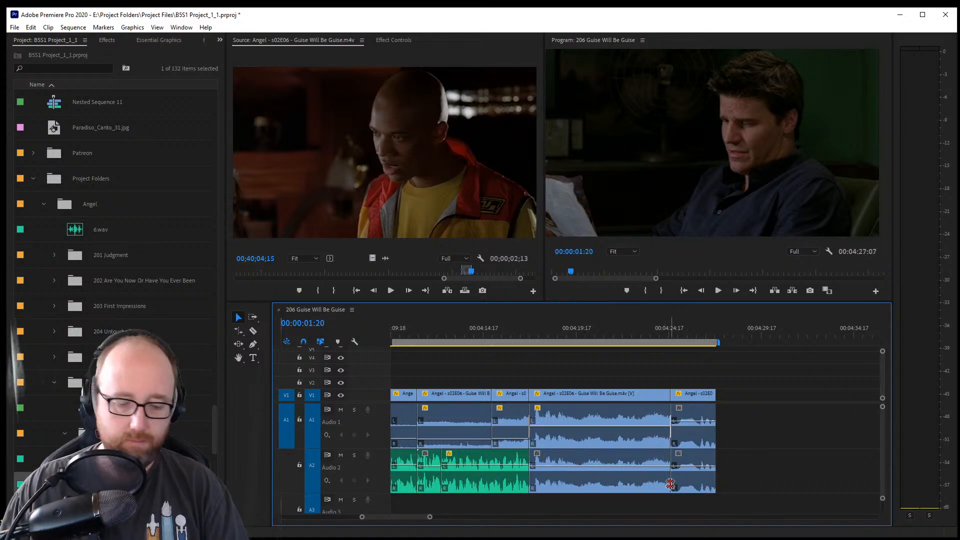
Add short audio crossfades at the cut before the new clip on Audio 1 and Audio 2, and play across it
key(ctrl+shift+d)
click(662, 321)
key(space)
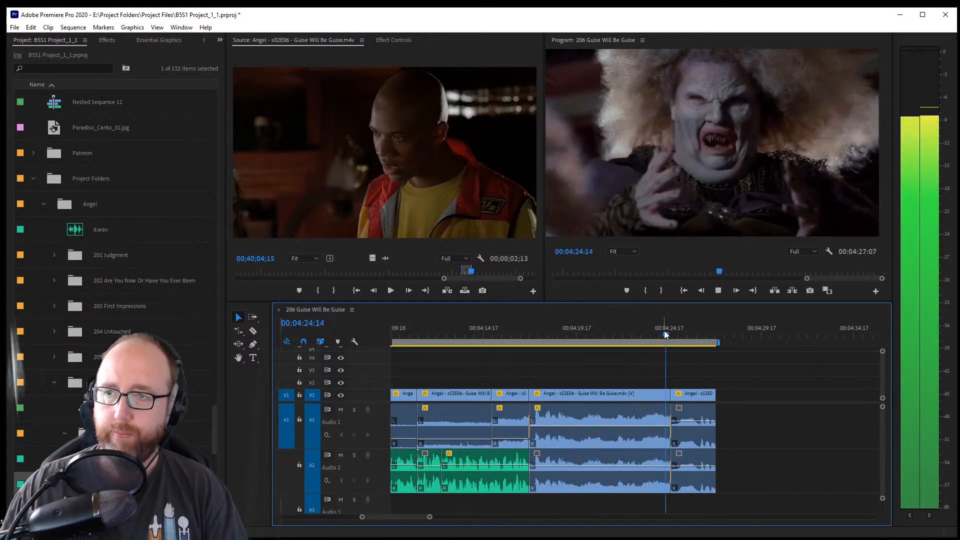
key(space)
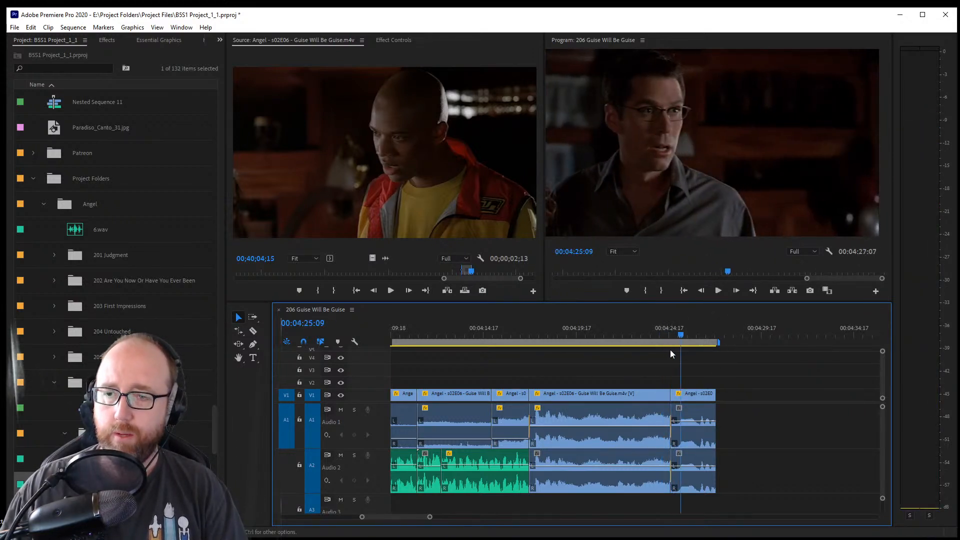
key(space)
key(space)
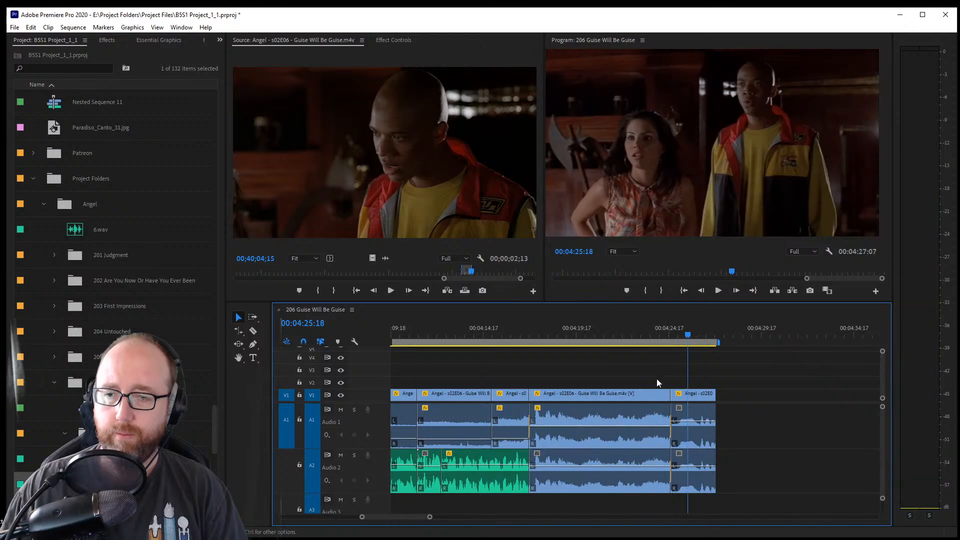
Set the playhead to 00:04:24:21, just past the cut, and unlink the new last clip's video from its audio
click(672, 332)
key(Left)
key(Left)
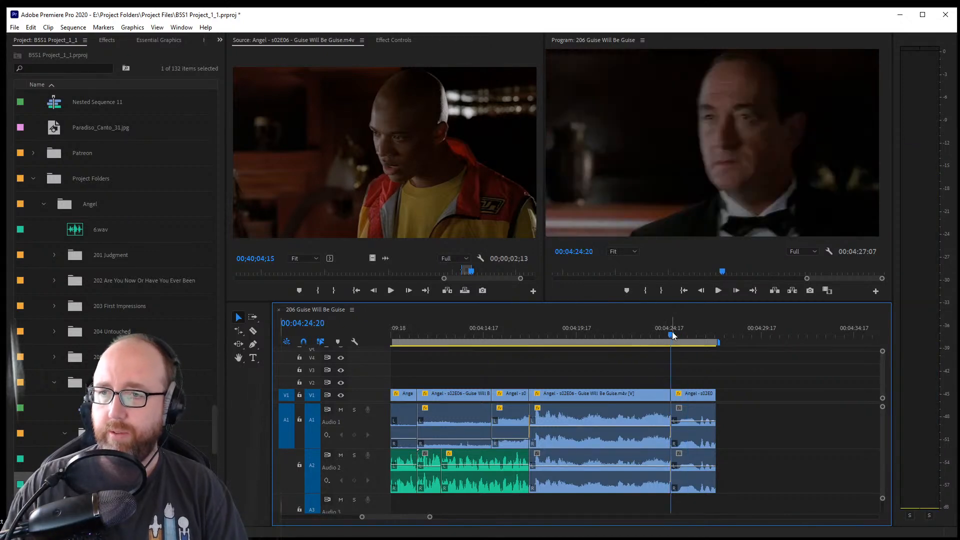
key(Right)
key(Right)
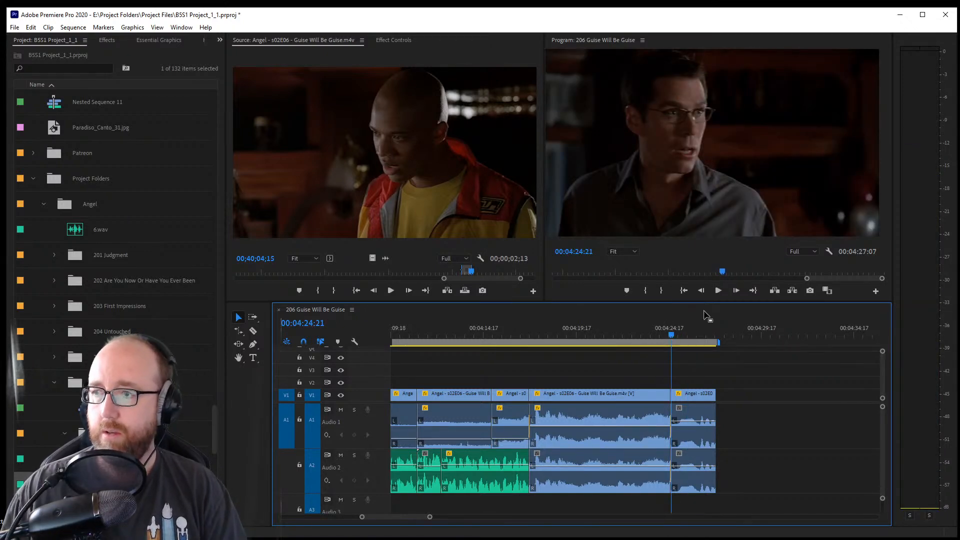
right_click(686, 394)
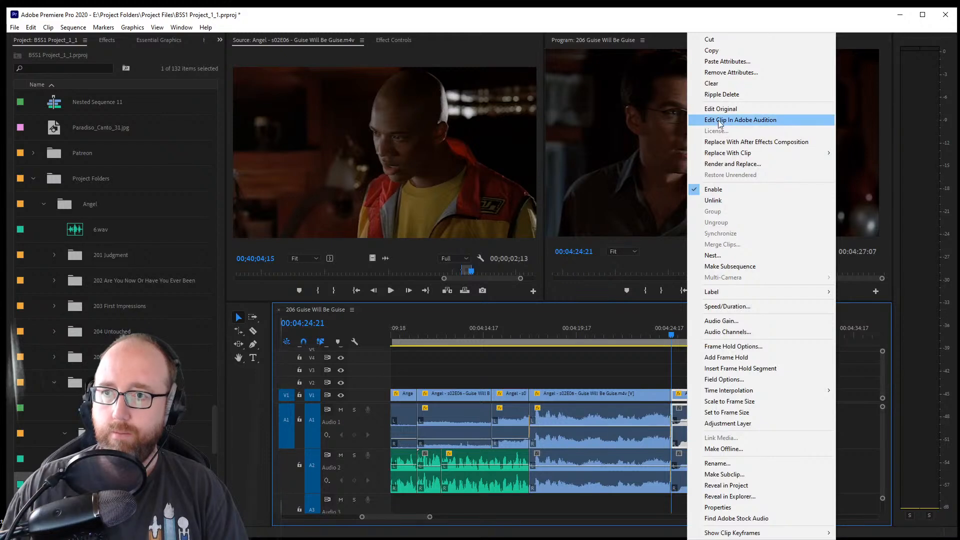
click(719, 201)
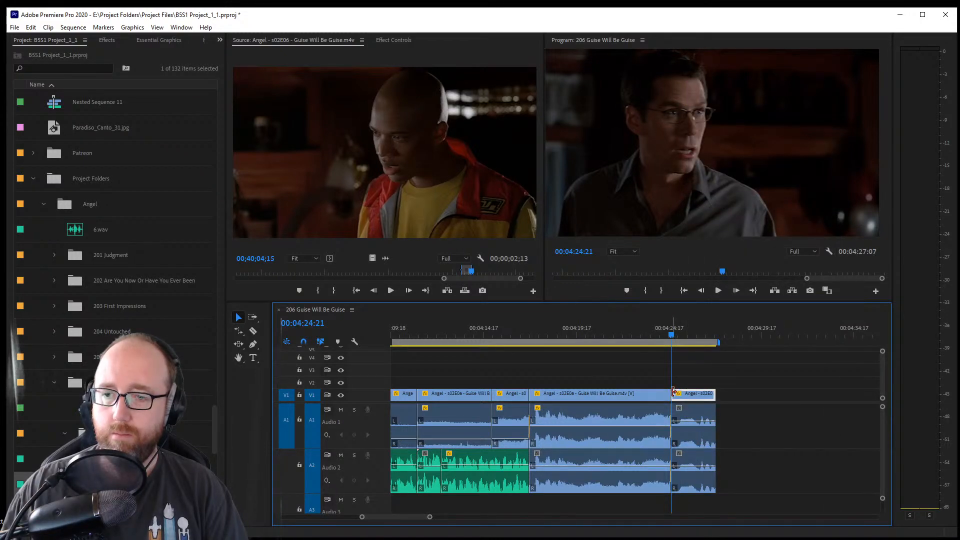
Shift the video cut to 00:04:24:21, unlinking the preceding clip's video from its audio, and play to the end of the last clip
drag(674, 391, 653, 395)
right_click(652, 395)
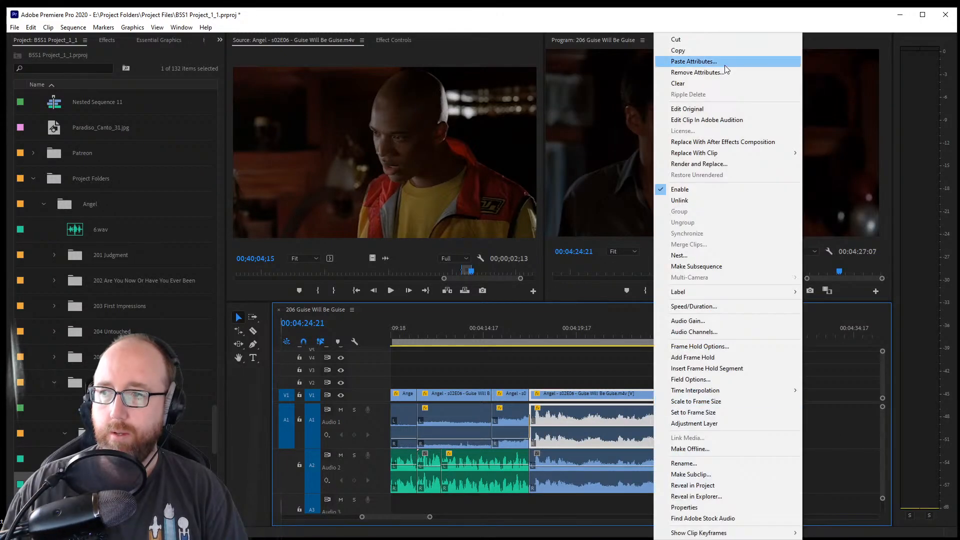
click(717, 200)
key(space)
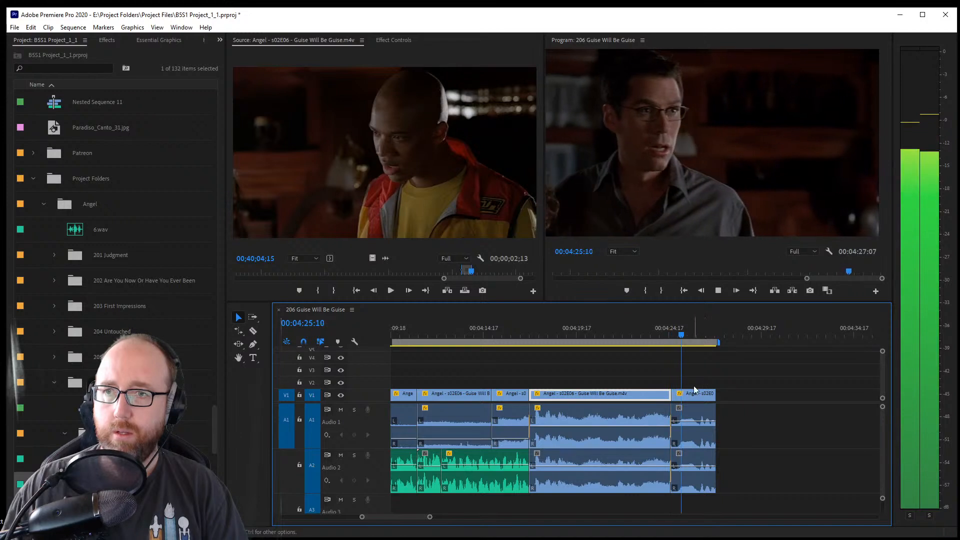
click(755, 472)
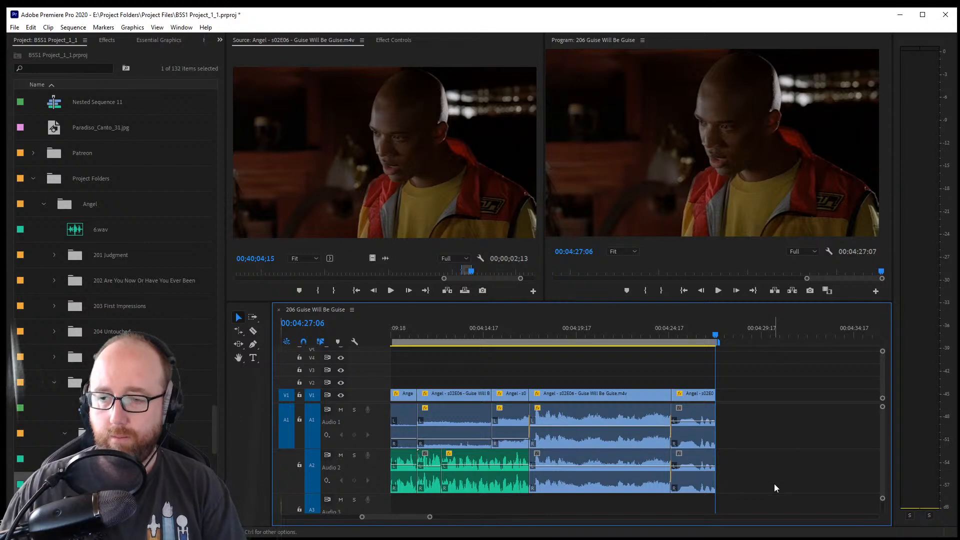
Save the project as B5S1 Project_1_1.prproj in the Desktop folder
drag(431, 518, 623, 537)
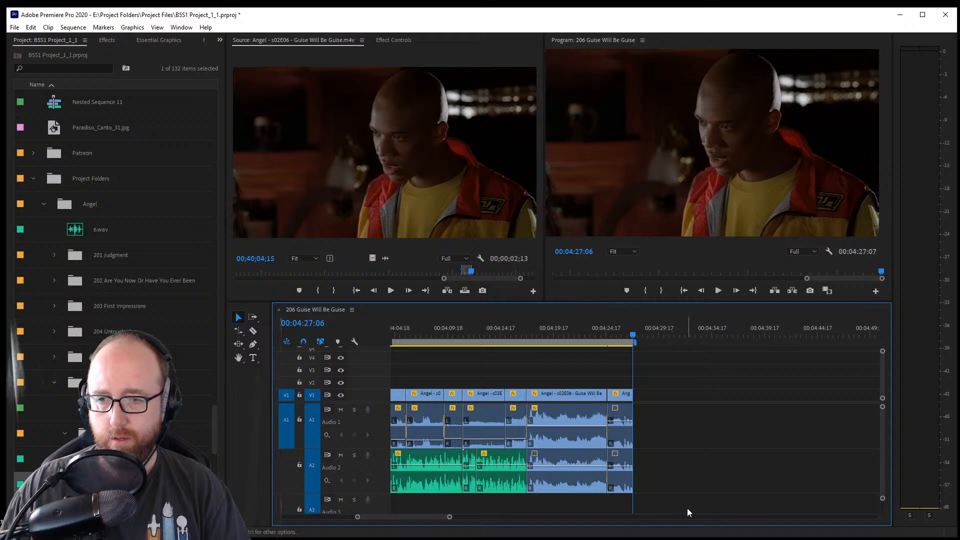
click(14, 27)
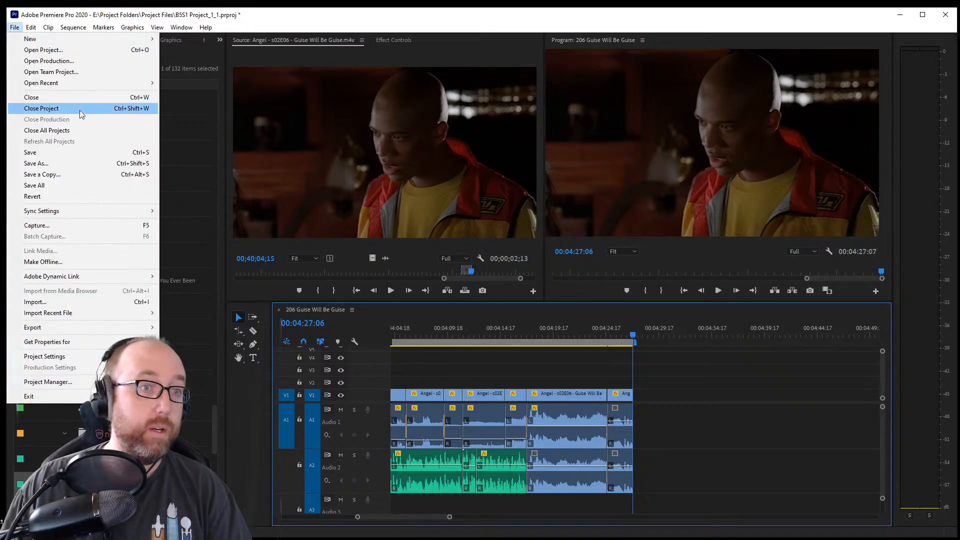
click(76, 164)
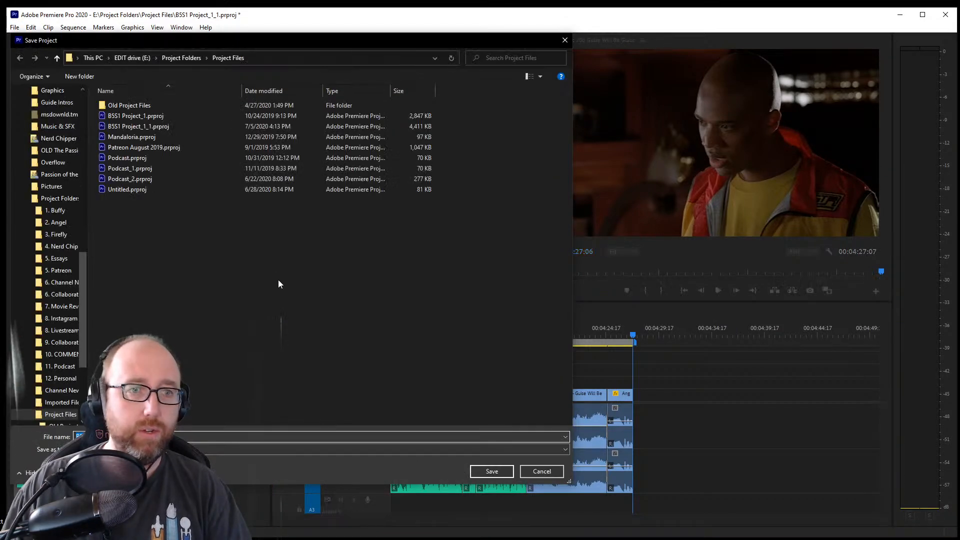
click(96, 58)
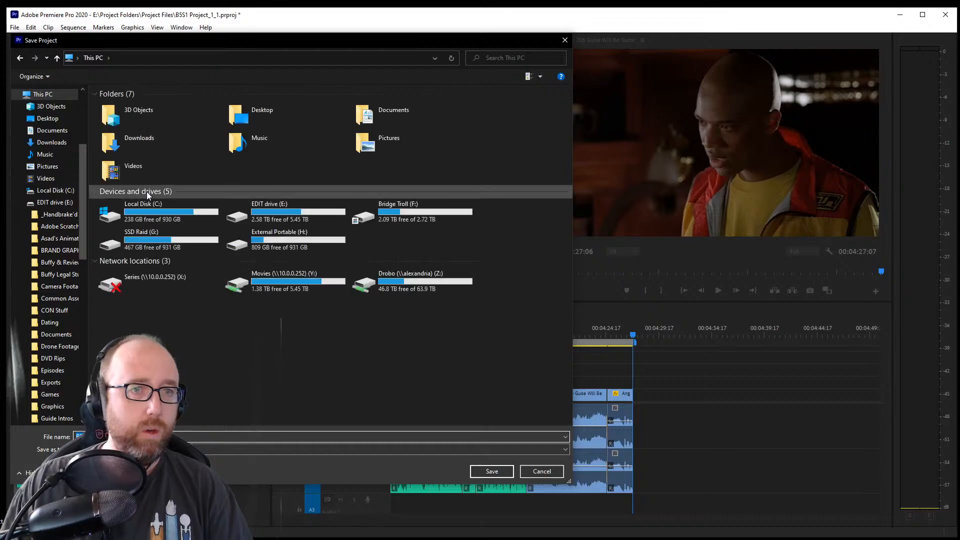
click(326, 122)
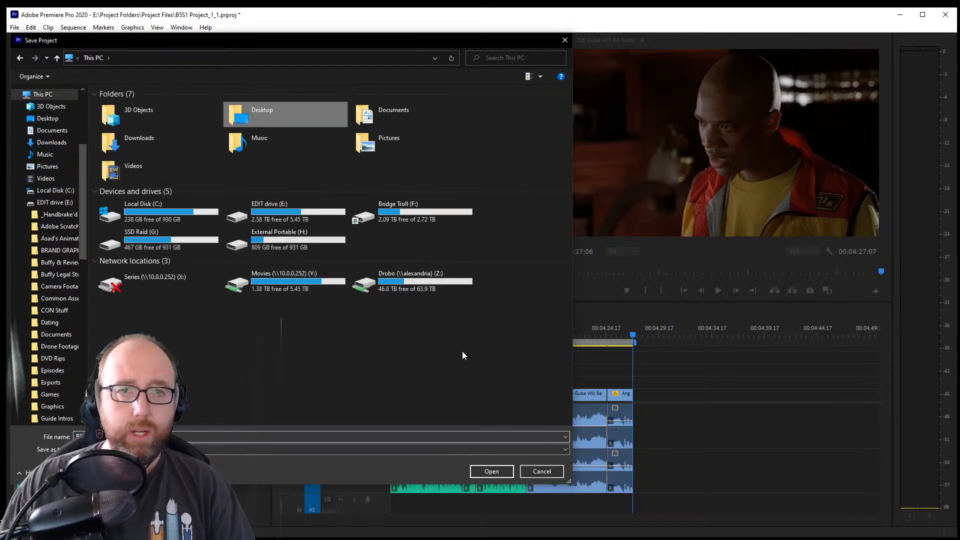
double_click(301, 114)
click(492, 473)
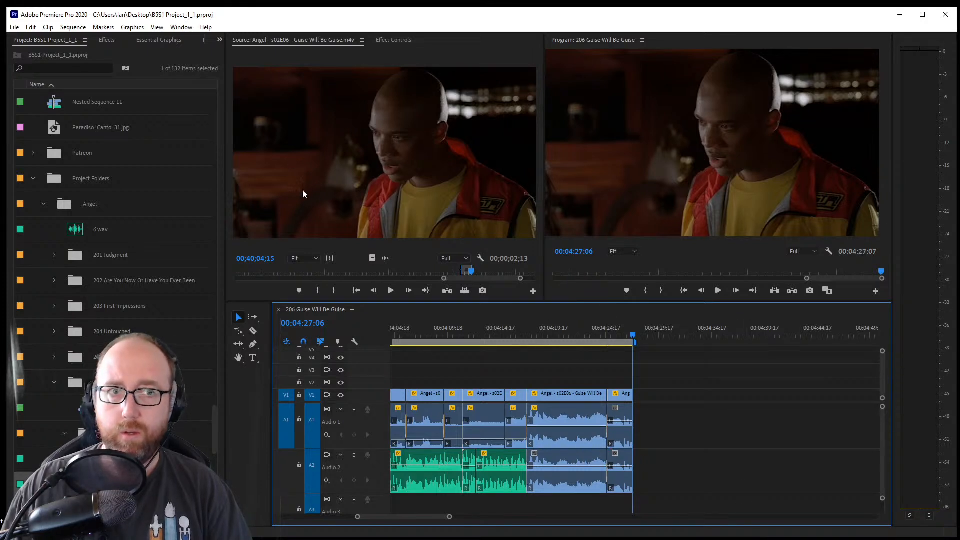
Check the whole sequence for the missing narration and undo the last three actions
drag(448, 517, 796, 518)
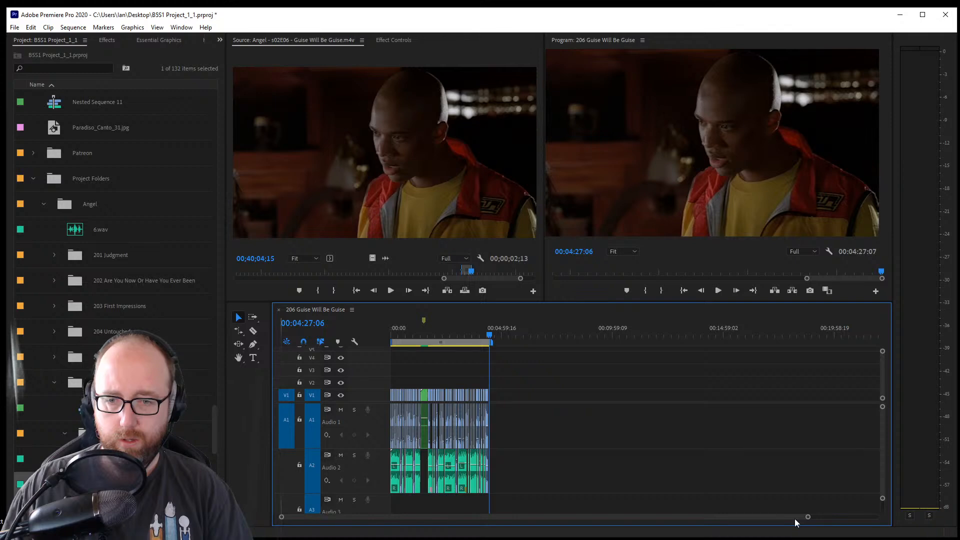
click(29, 29)
click(31, 38)
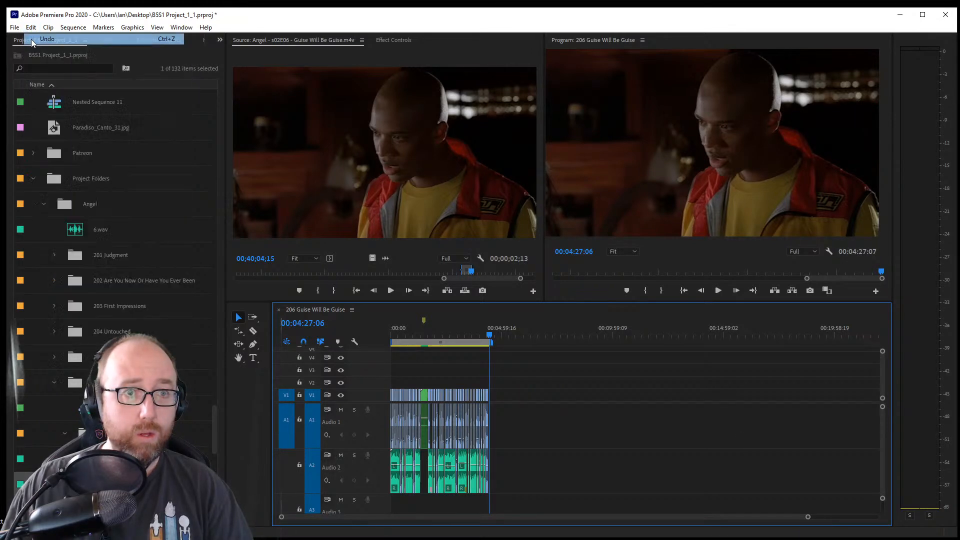
click(30, 29)
click(33, 38)
click(31, 28)
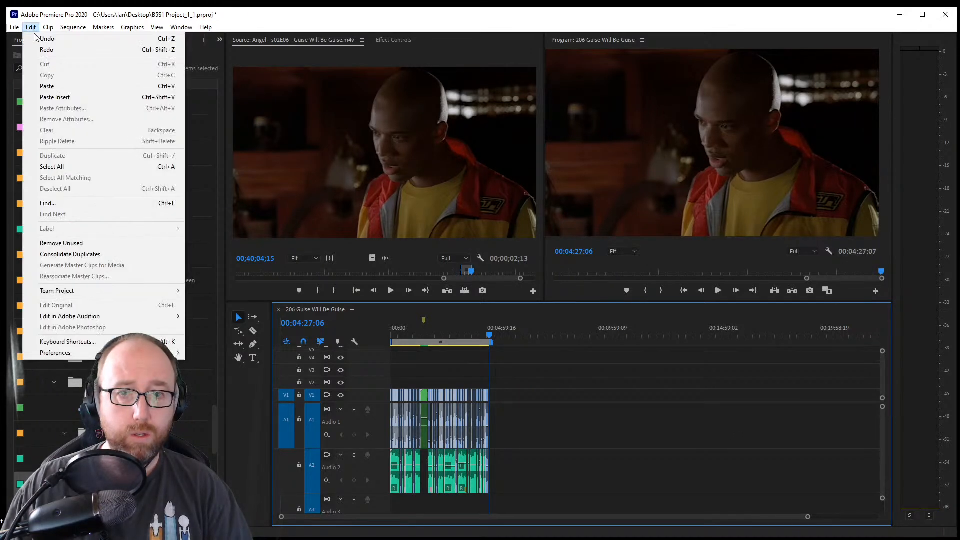
click(33, 38)
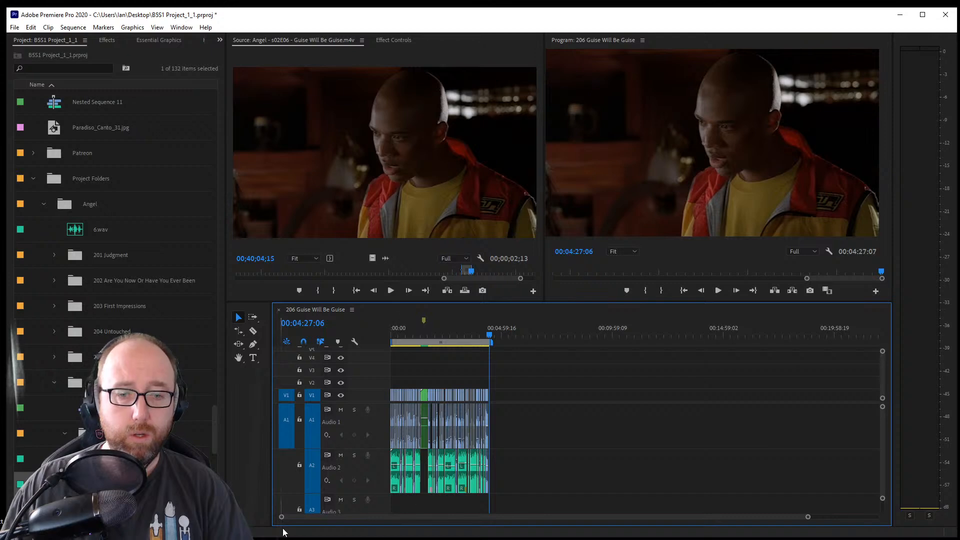
drag(282, 521, 430, 520)
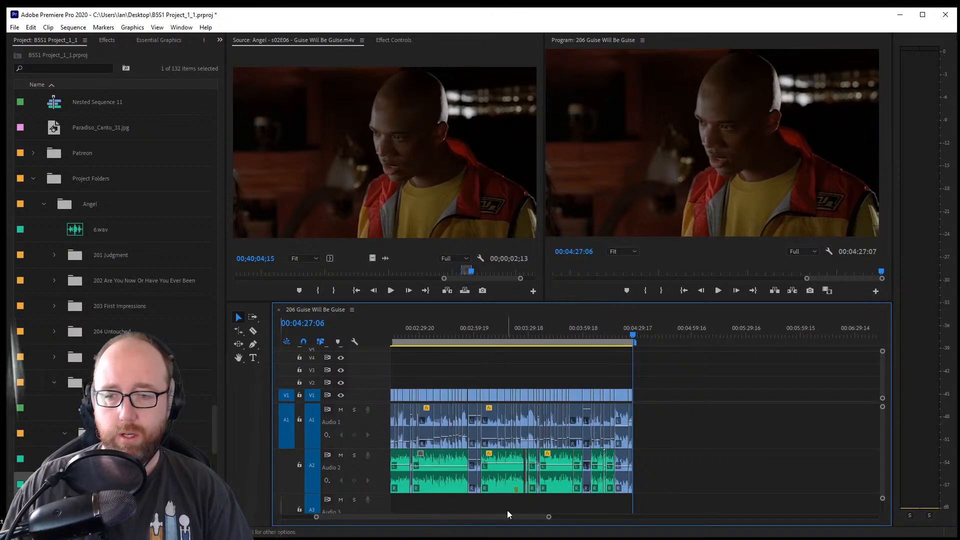
Undo the recent edits one by one until the missing narration clips return after the last video clip
click(31, 27)
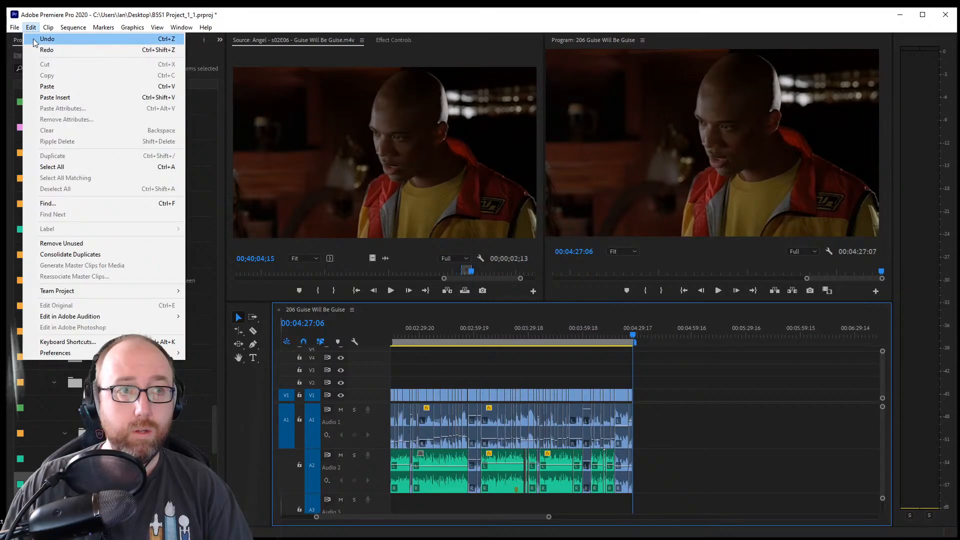
click(33, 38)
click(31, 27)
click(33, 38)
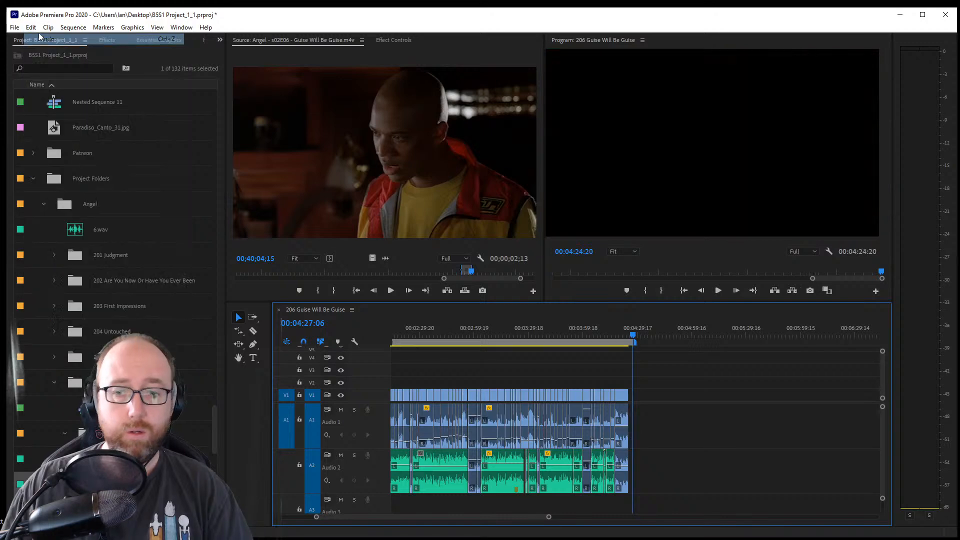
click(30, 27)
click(33, 38)
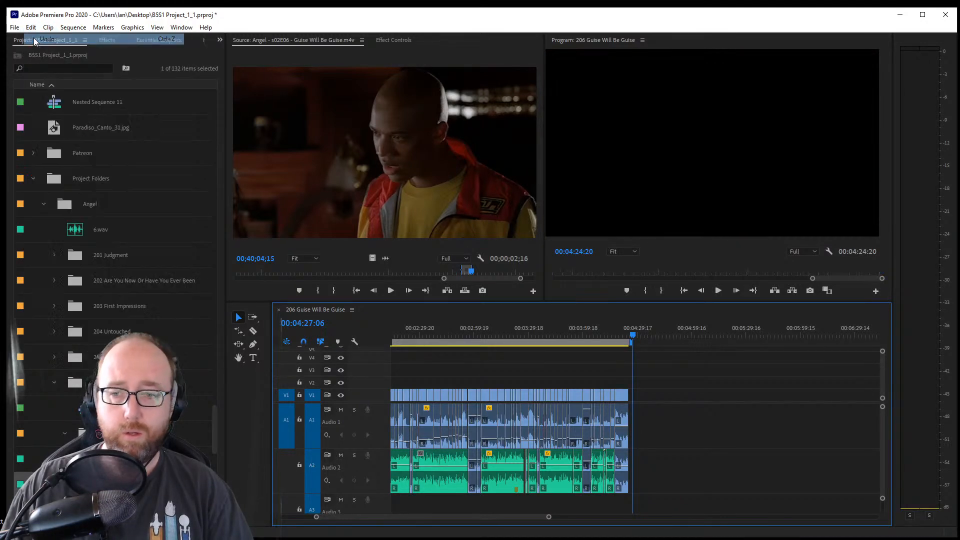
click(31, 28)
click(33, 38)
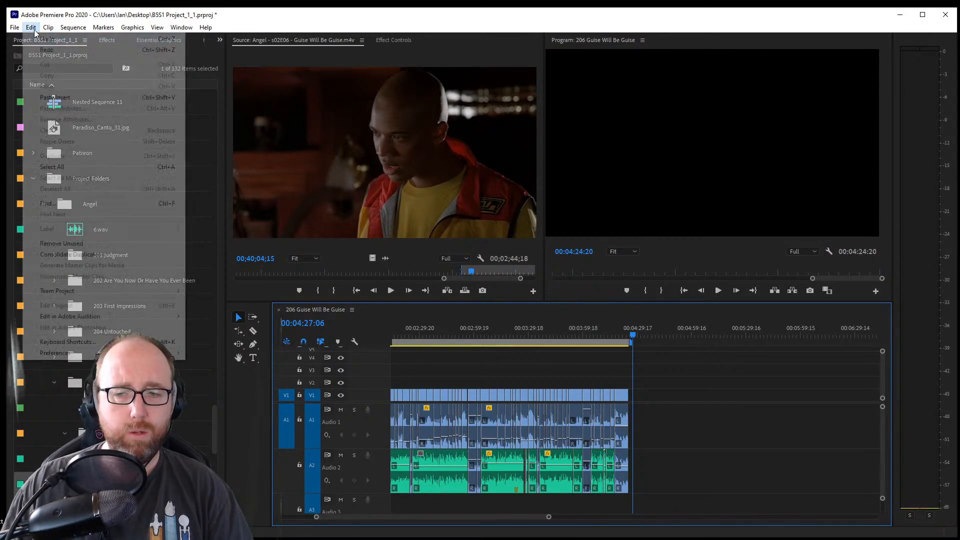
click(30, 27)
click(38, 40)
click(31, 28)
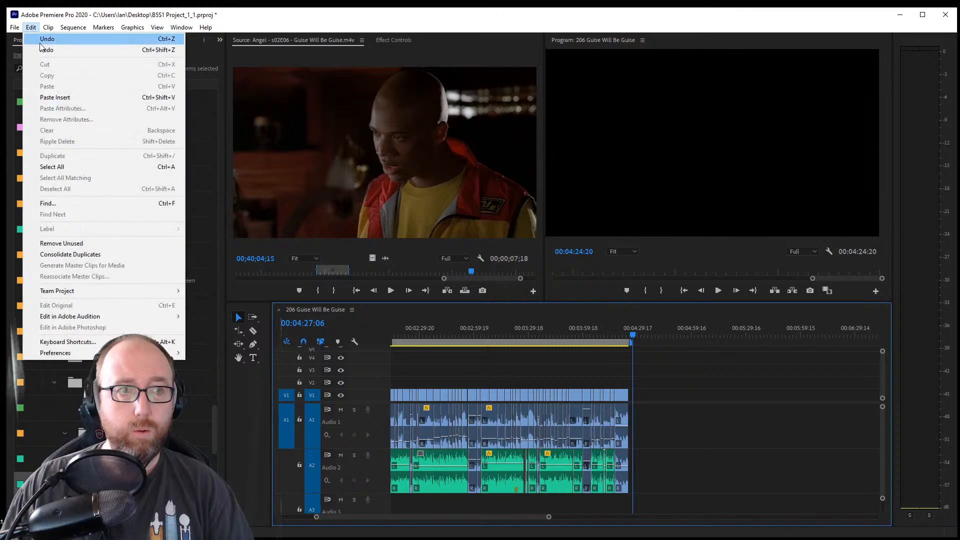
click(33, 38)
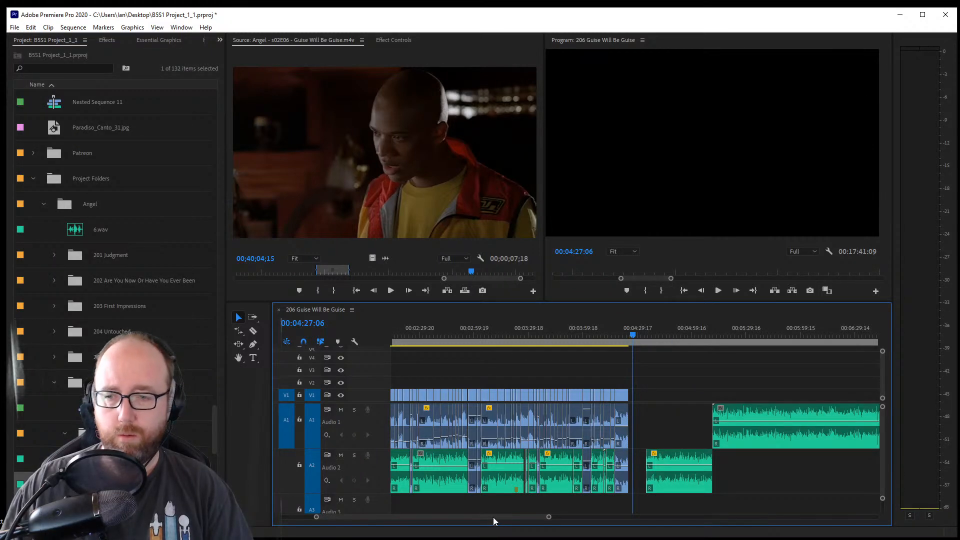
Cut every clip after the gap on all tracks and paste them back starting at the 00:04:27:06 playhead
mouse_move(492, 520)
mouse_down()
mouse_move(690, 534)
mouse_move(498, 531)
mouse_up()
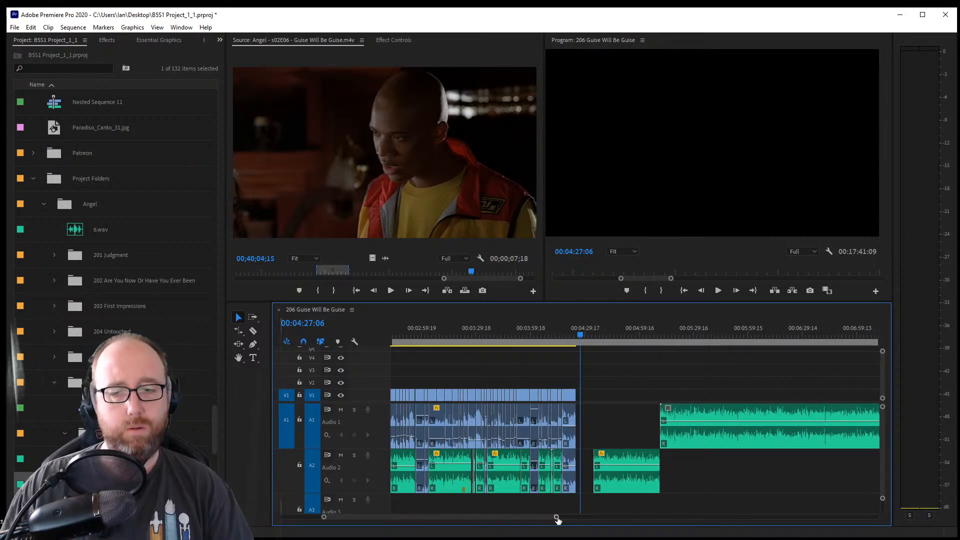
drag(557, 520, 755, 517)
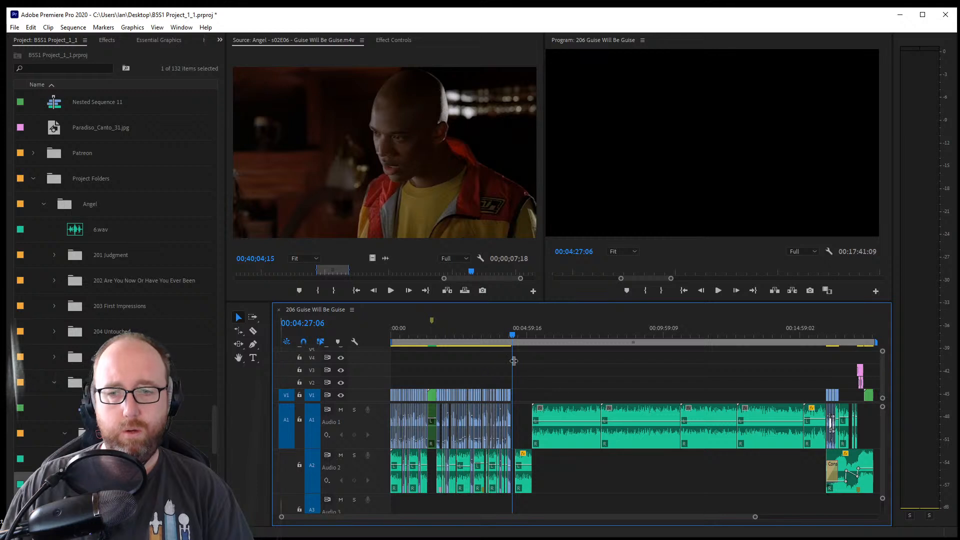
drag(521, 363, 872, 492)
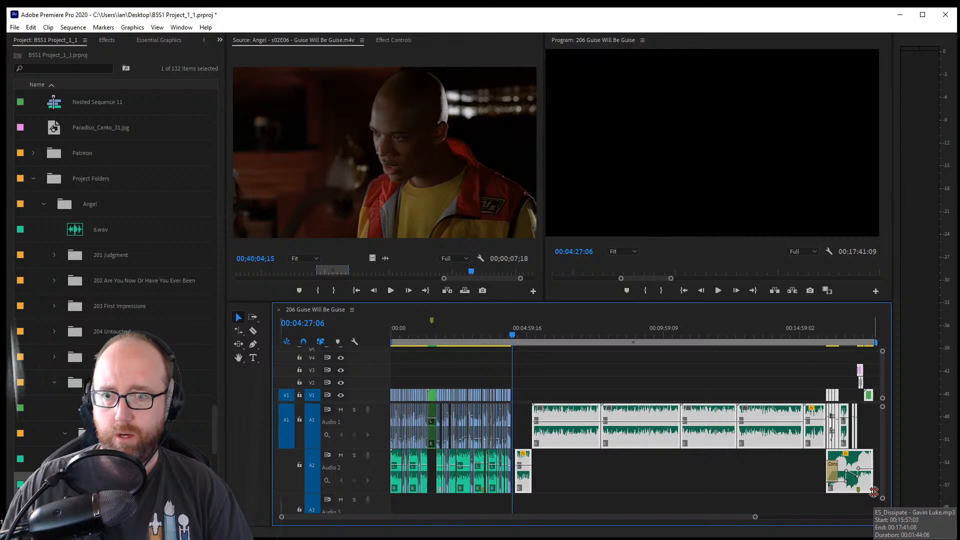
key(Delete)
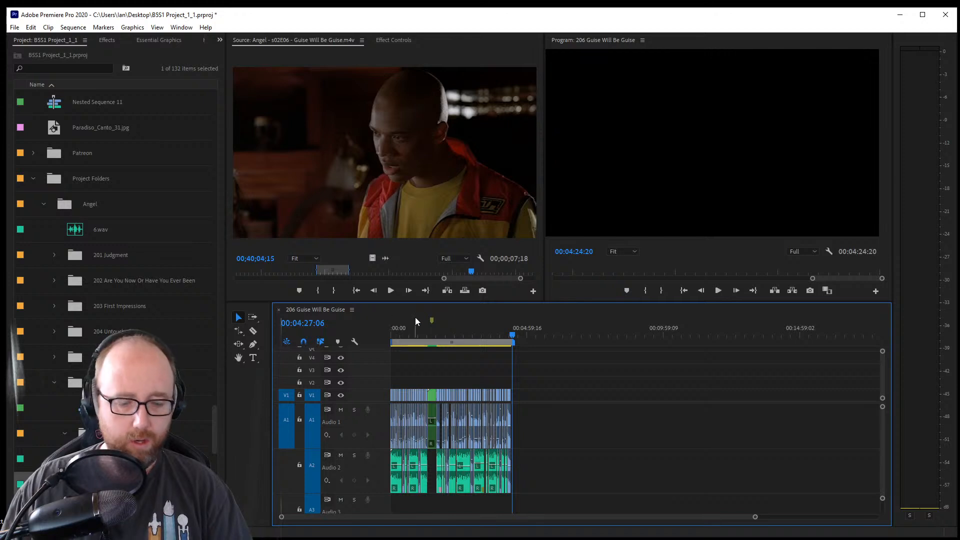
key(ctrl+z)
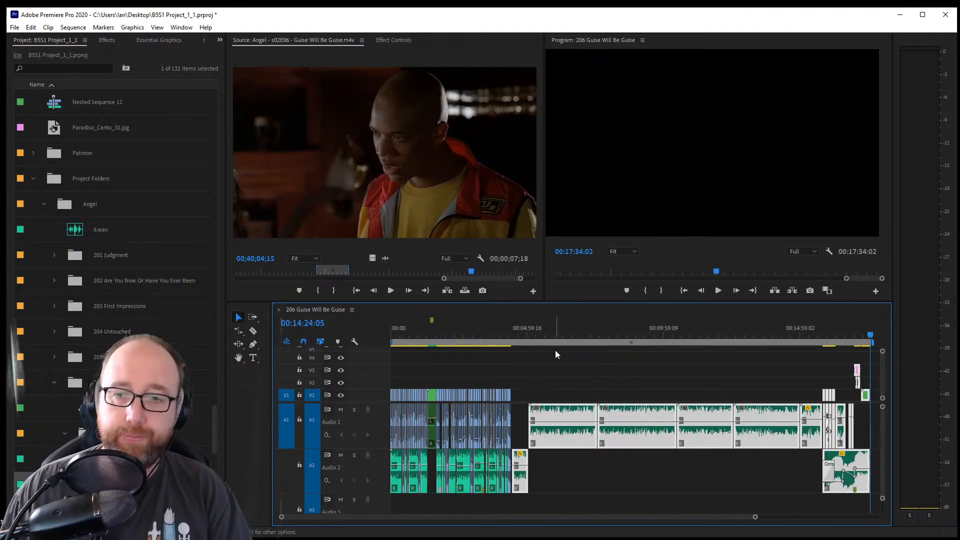
Close the remaining gap before the narration clip on Audio 2, shifting the following clips along, and save the project
mouse_move(526, 330)
mouse_down()
mouse_move(517, 329)
mouse_move(530, 331)
mouse_up()
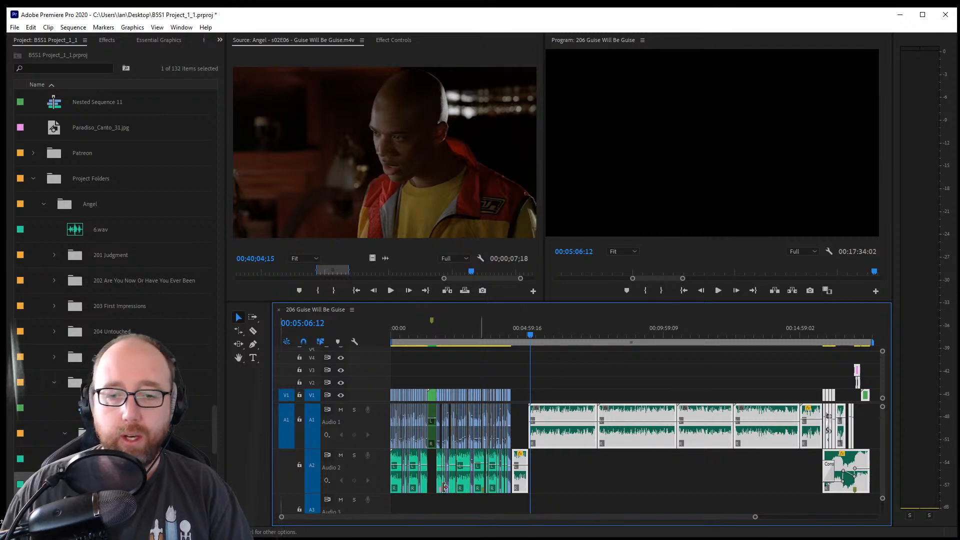
drag(281, 517, 482, 529)
click(512, 436)
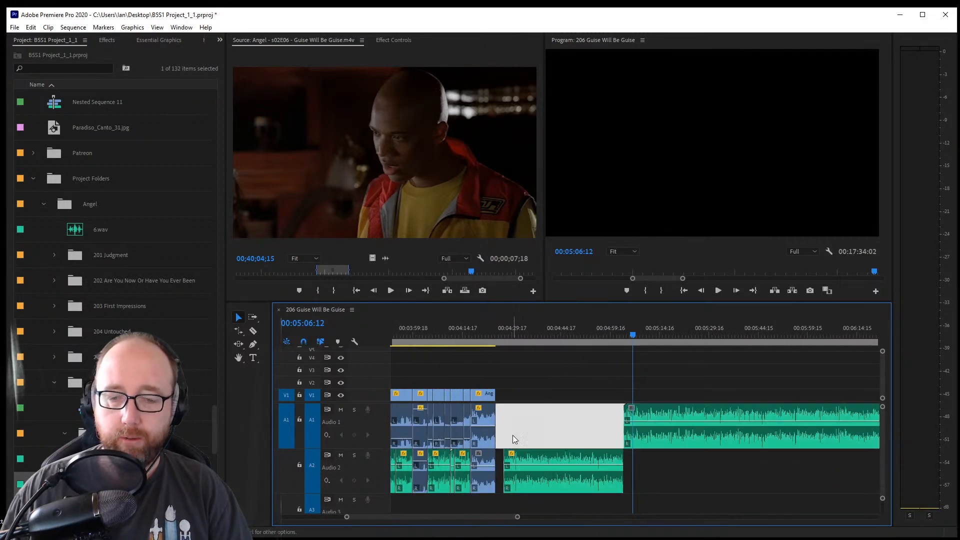
click(499, 472)
key(Delete)
key(ctrl+s)
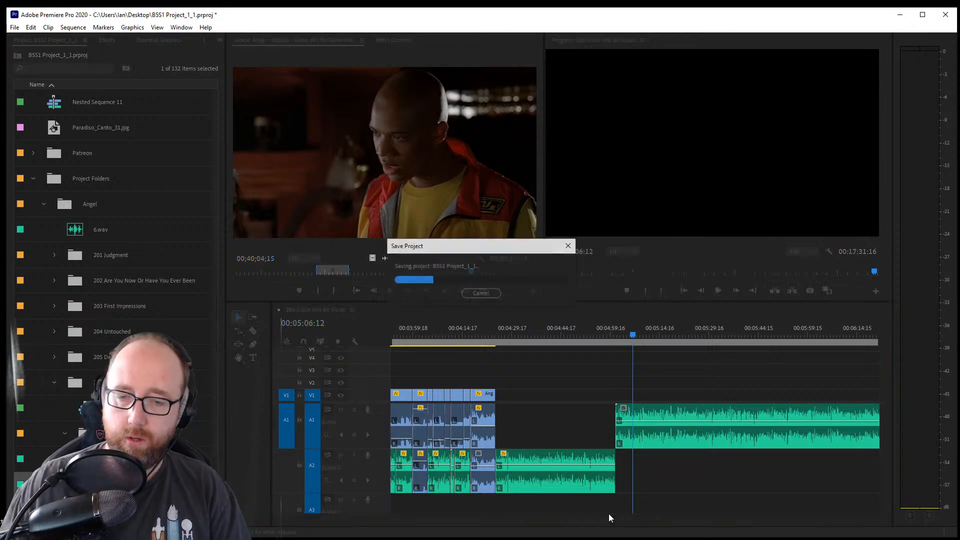
Look over the sequence from the closing titles back through the intro to the last video clips
drag(482, 523, 693, 523)
scroll(693, 524, up, 10)
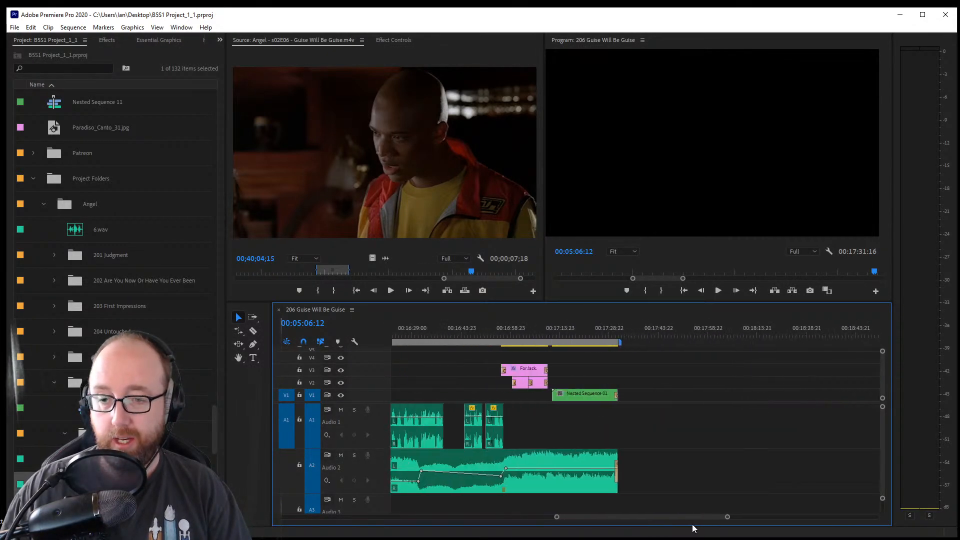
scroll(498, 538, up, 4)
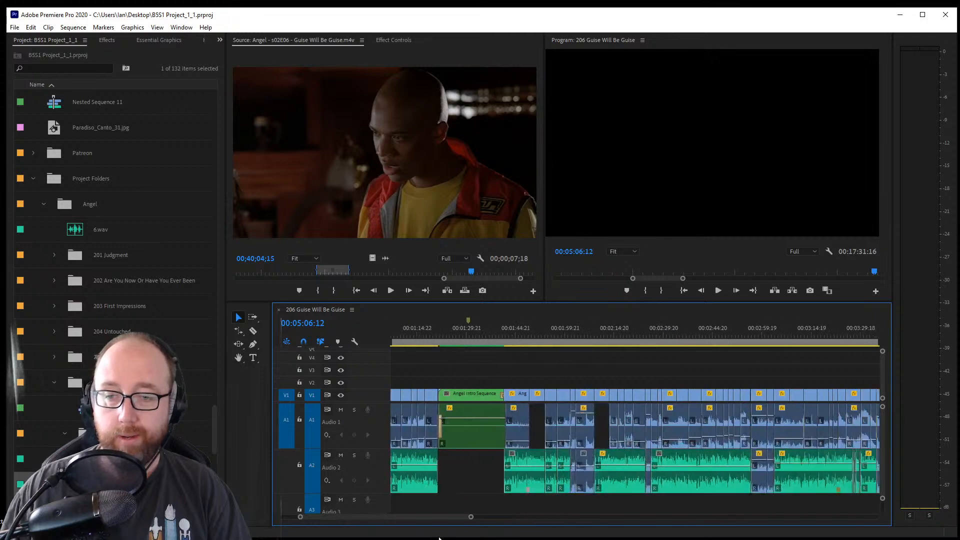
scroll(498, 539, up, 1)
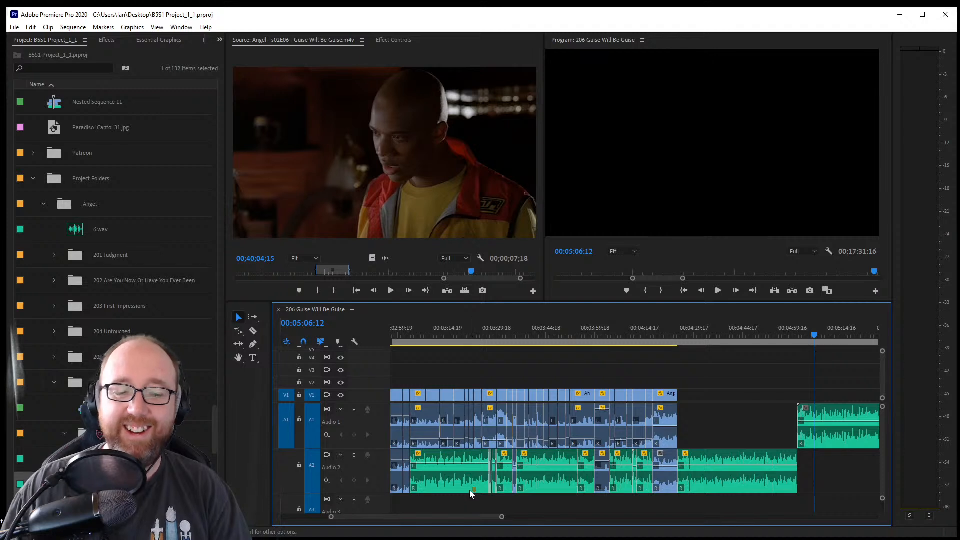
Play the join between the last video clip and the narration, and the start of the next Audio 1 narration clip
mouse_move(486, 512)
mouse_down()
mouse_move(514, 513)
mouse_move(493, 516)
mouse_up()
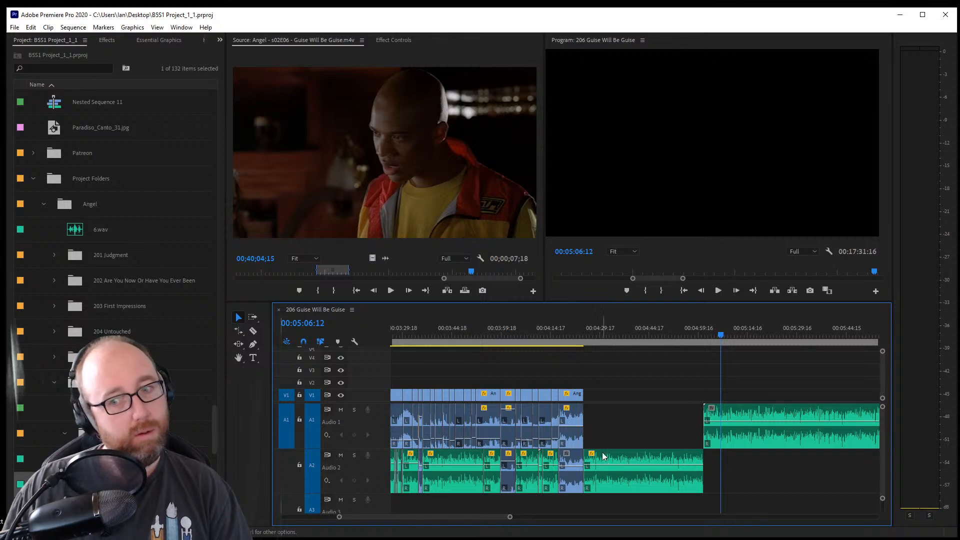
click(579, 335)
key(space)
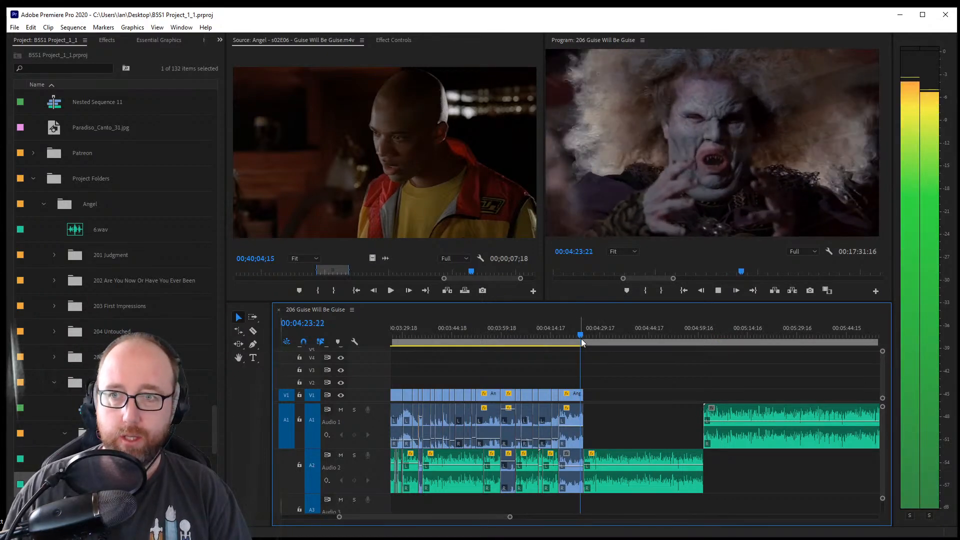
drag(550, 341, 556, 335)
drag(700, 334, 708, 334)
key(space)
key(space)
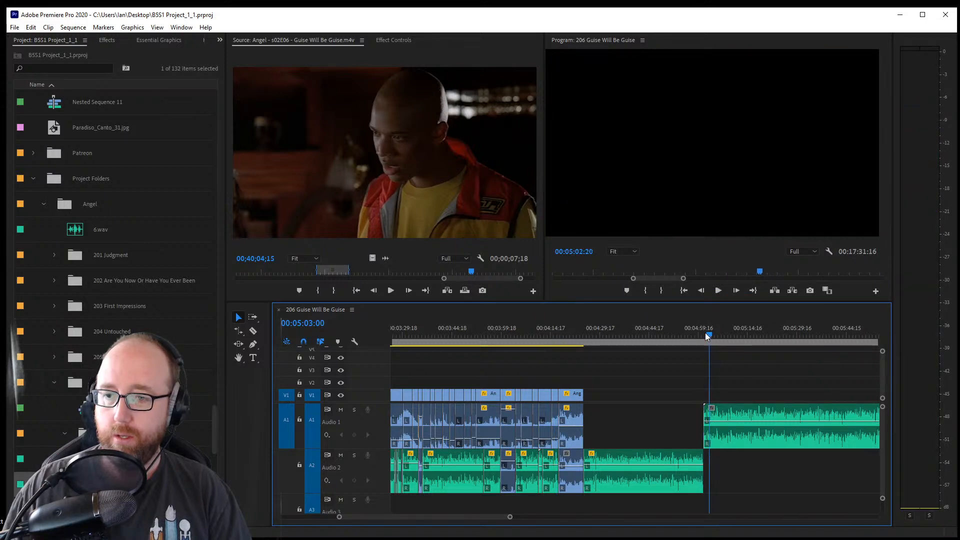
click(703, 333)
key(space)
key(space)
key(space)
key(space)
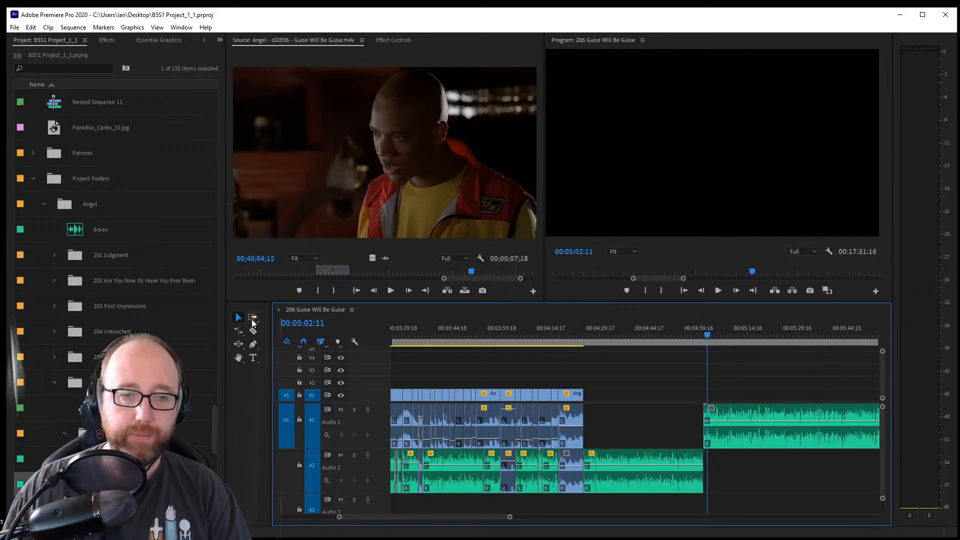
Move the Audio 2 narration clip and everything after it about 55 seconds later with Track Select Forward, and save the project
click(253, 317)
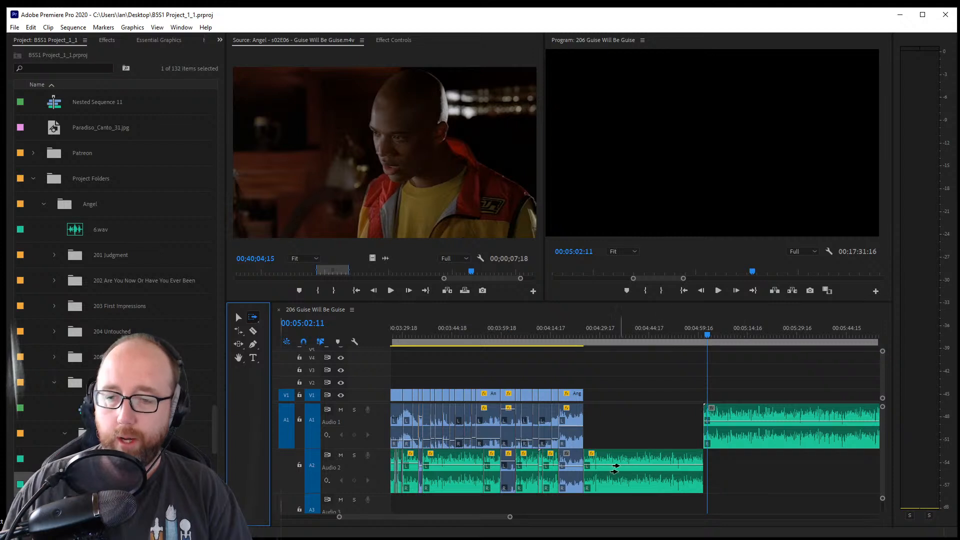
drag(618, 467, 806, 458)
key(ctrl+s)
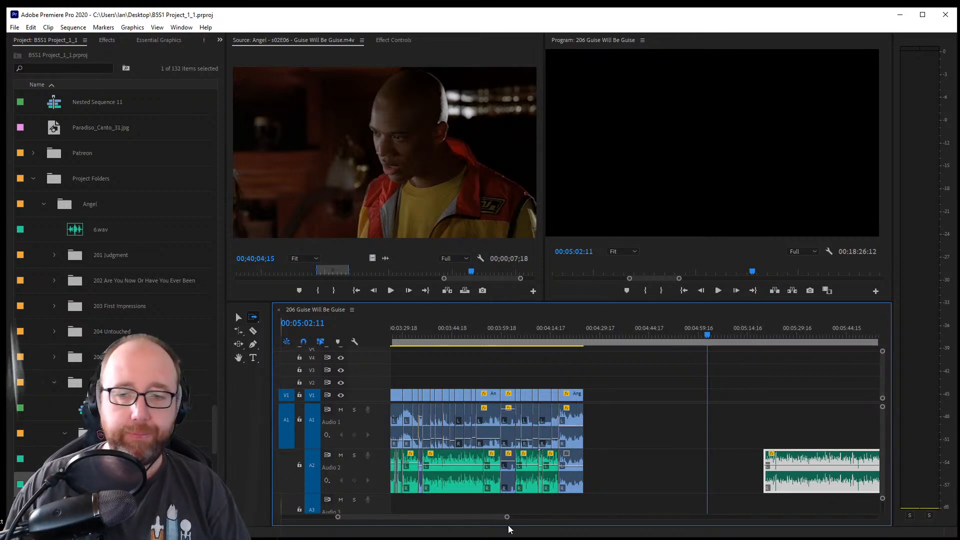
Delete only the narration clip on Audio 2 after the gap, leaving the Audio 1 narration in place
drag(507, 520, 520, 520)
key(v)
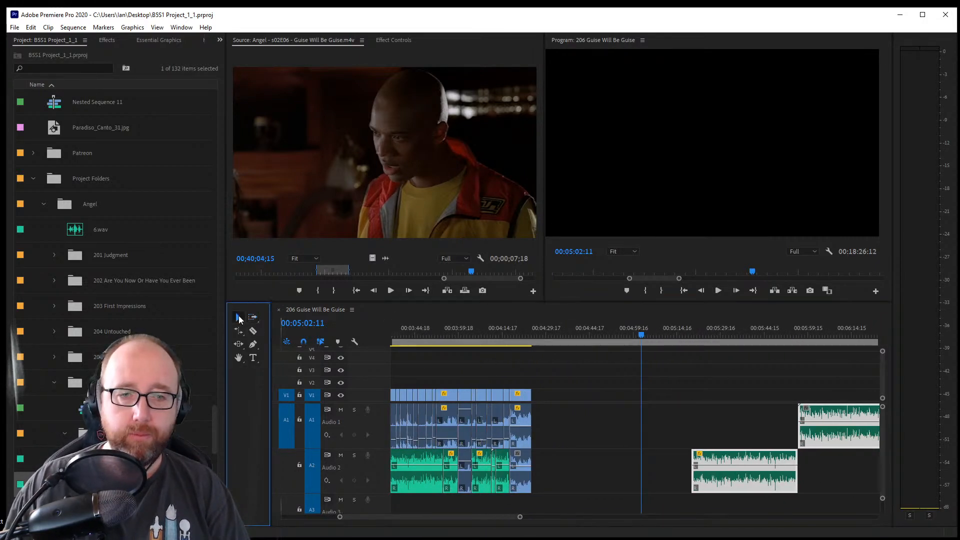
click(658, 399)
click(715, 443)
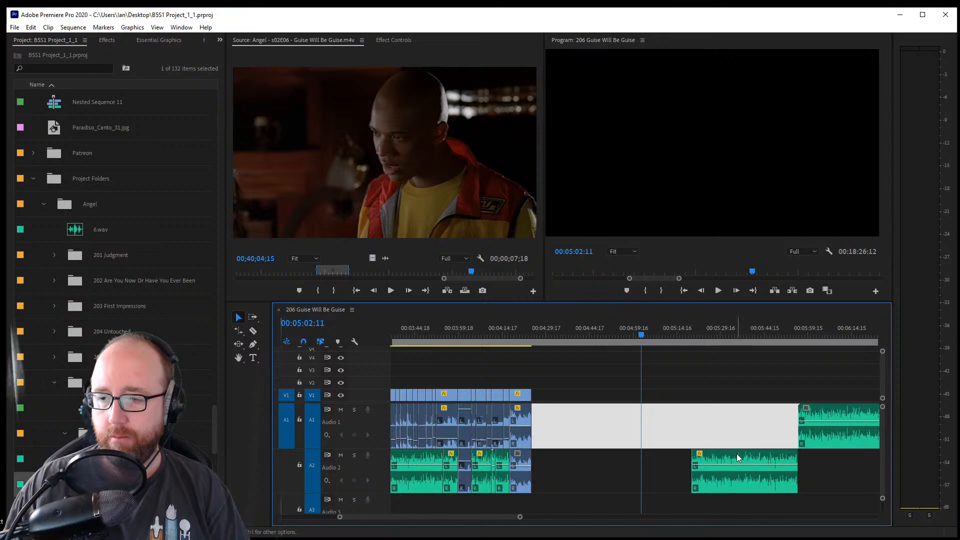
click(737, 454)
key(Delete)
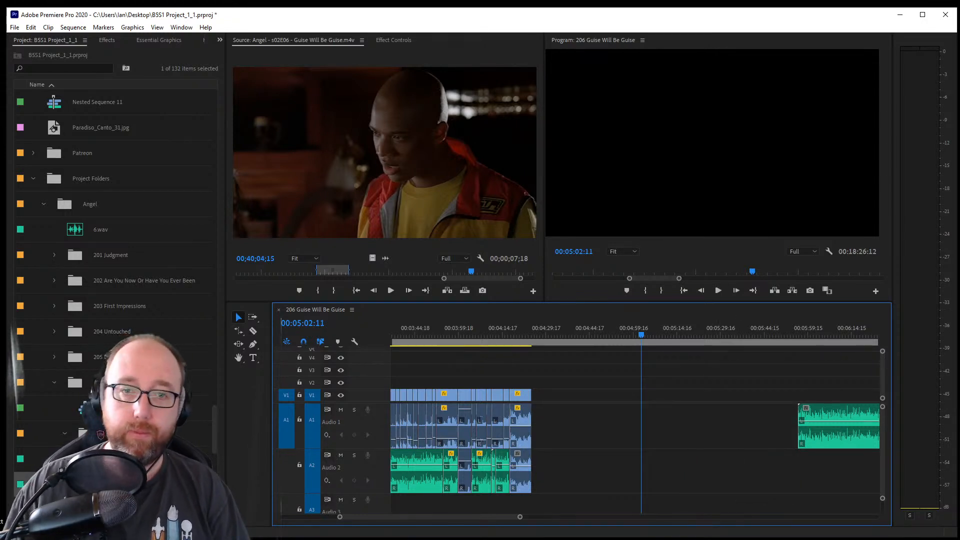
Move the source episode back to about 00;39;59;25 and play the sequence's last clip from about 00:04:17:12
drag(373, 272, 451, 272)
drag(500, 335, 509, 336)
key(space)
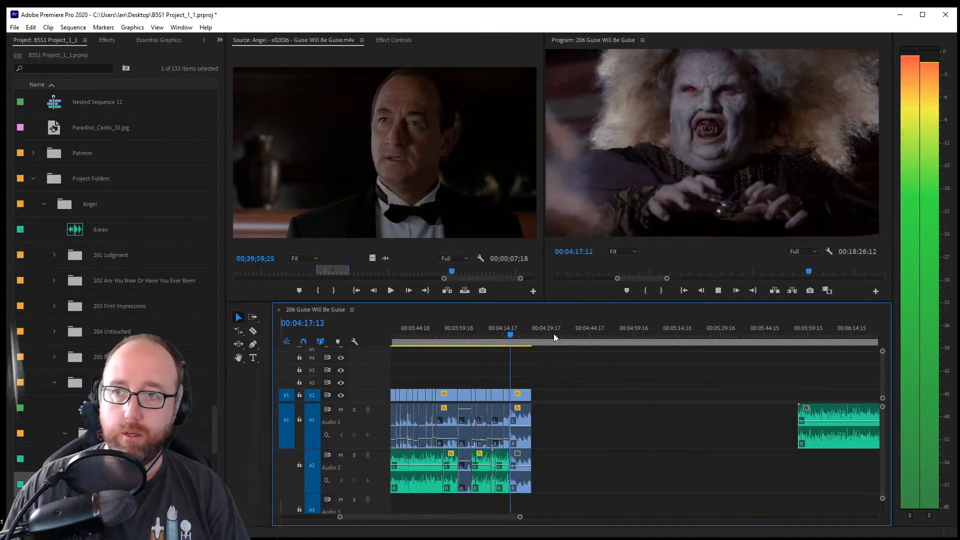
key(space)
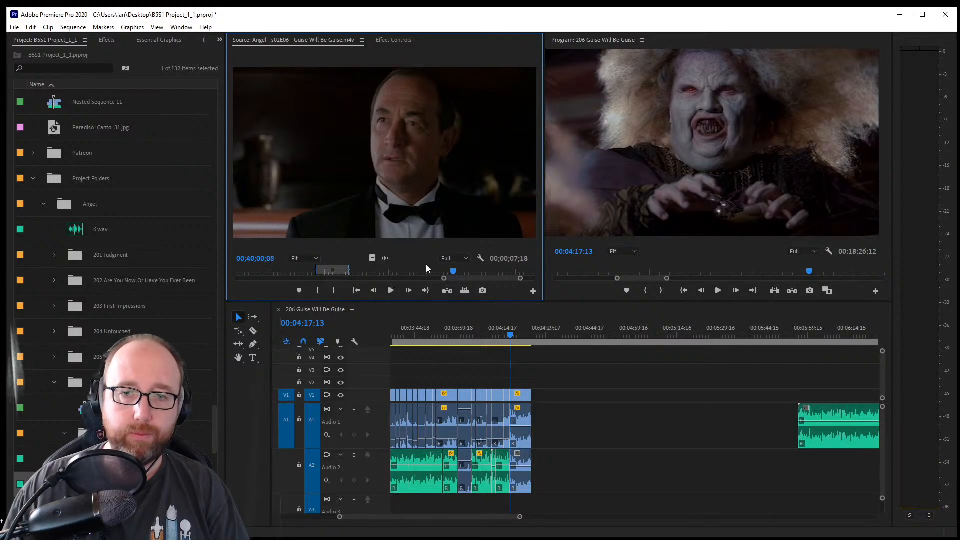
Find the start of the wanted shot in the source episode and mark the In point at 00;40;02;13
drag(417, 273, 459, 281)
key(space)
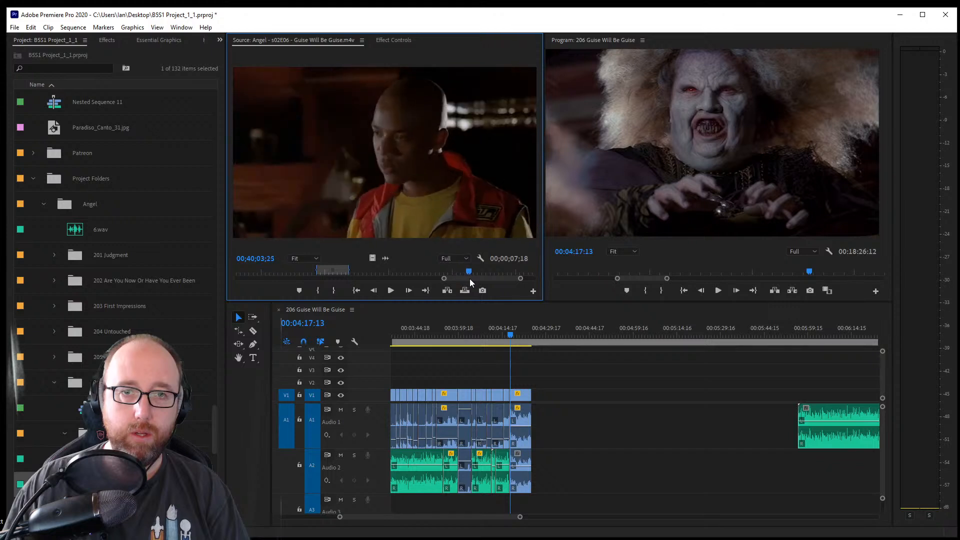
key(space)
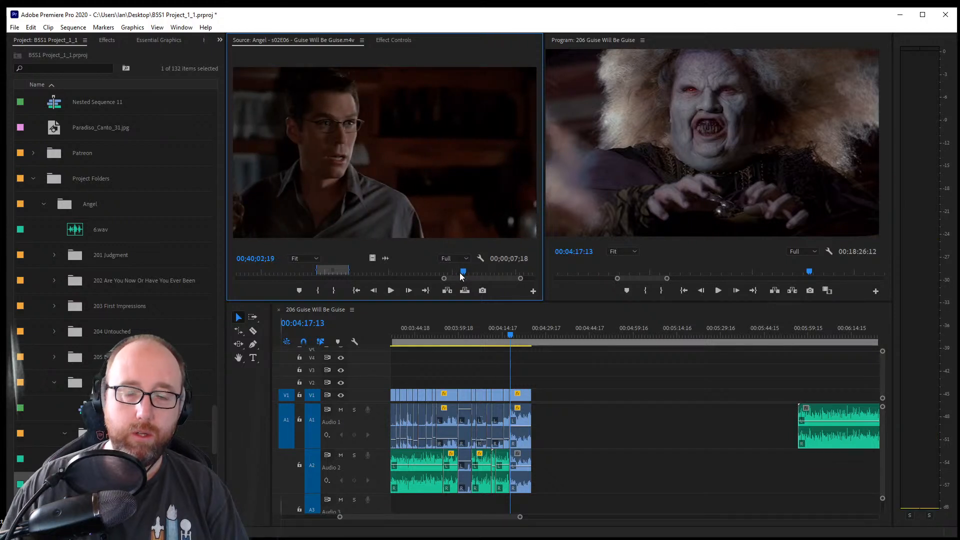
key(Left)
key(Left)
key(Left)
key(Left)
key(Left)
key(Left)
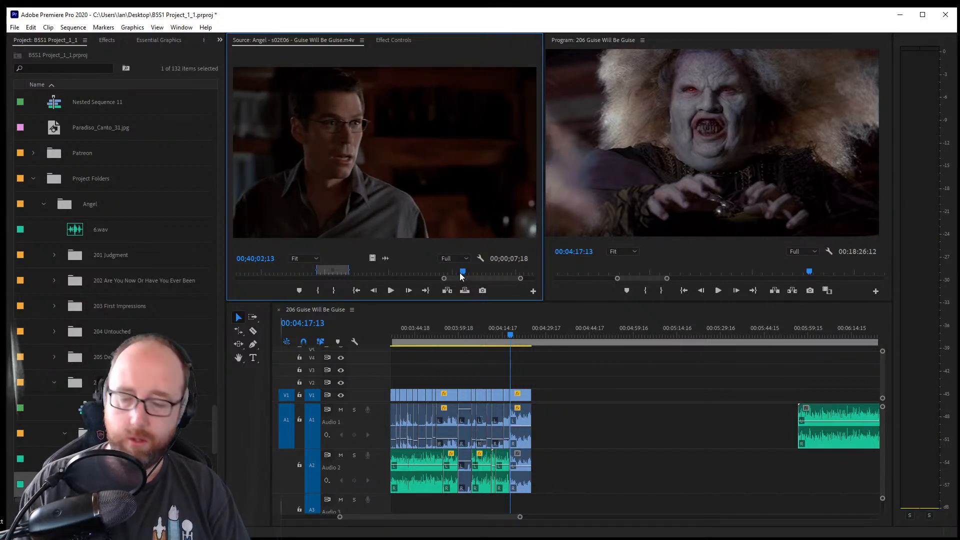
key(i)
Mark the source Out point at 00;40;04;15 and append the excerpt directly after the last video clip in the sequence
key(space)
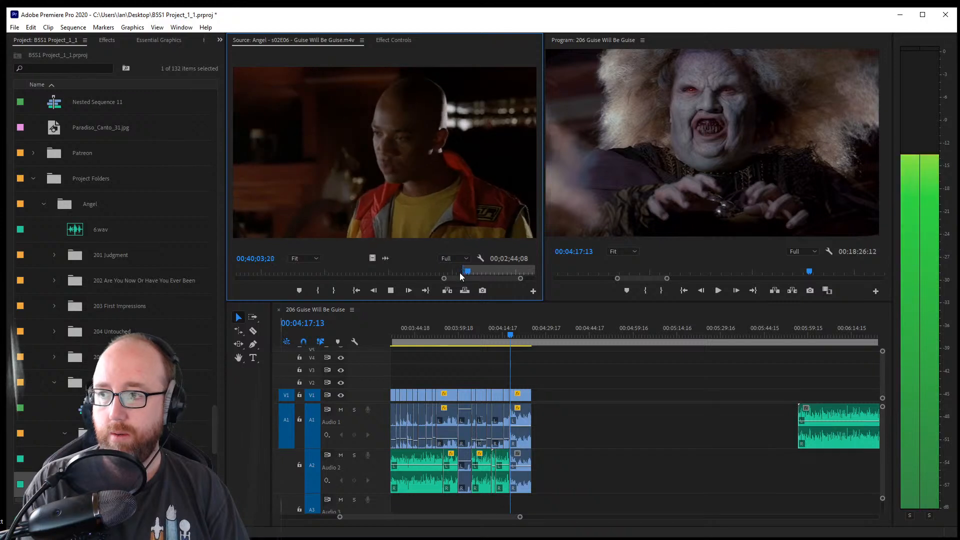
key(space)
key(o)
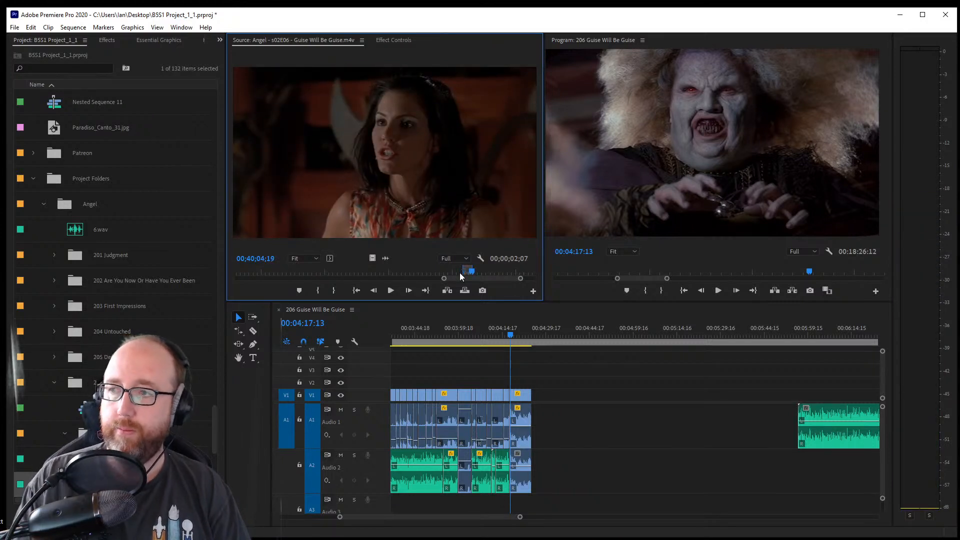
key(Left)
key(Left)
key(Left)
key(Left)
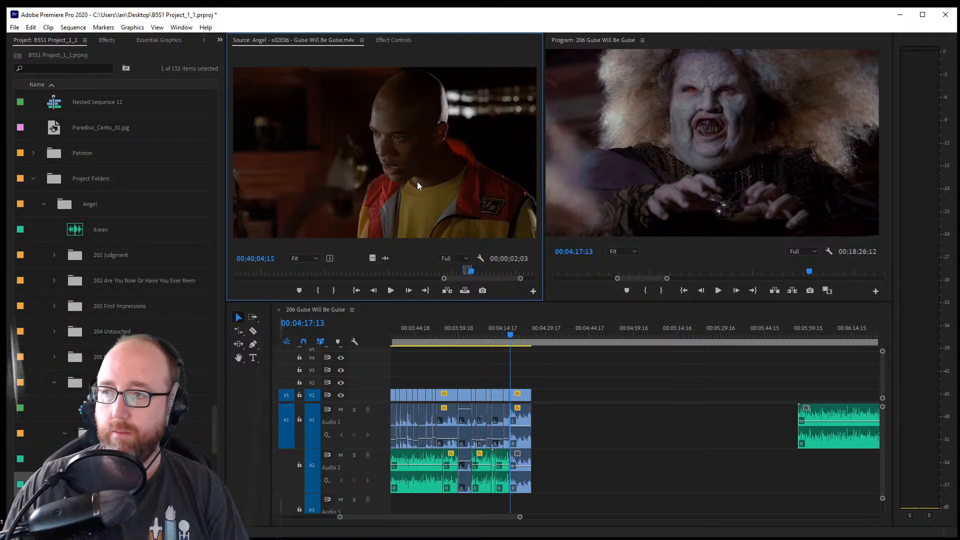
drag(419, 186, 540, 435)
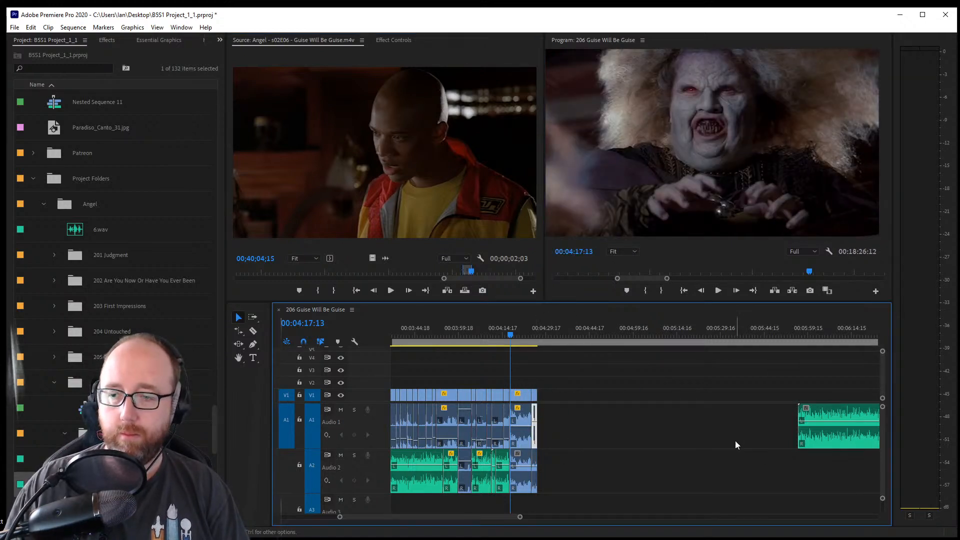
Play the end of the sequence from 00:04:17:13 through the newly appended excerpt to check the cut
drag(339, 516, 389, 533)
key(space)
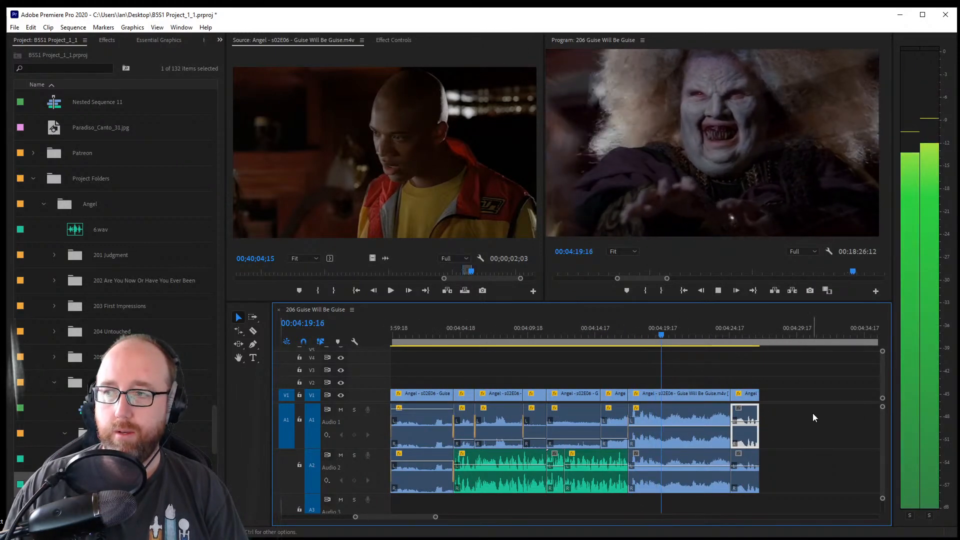
key(space)
key(space)
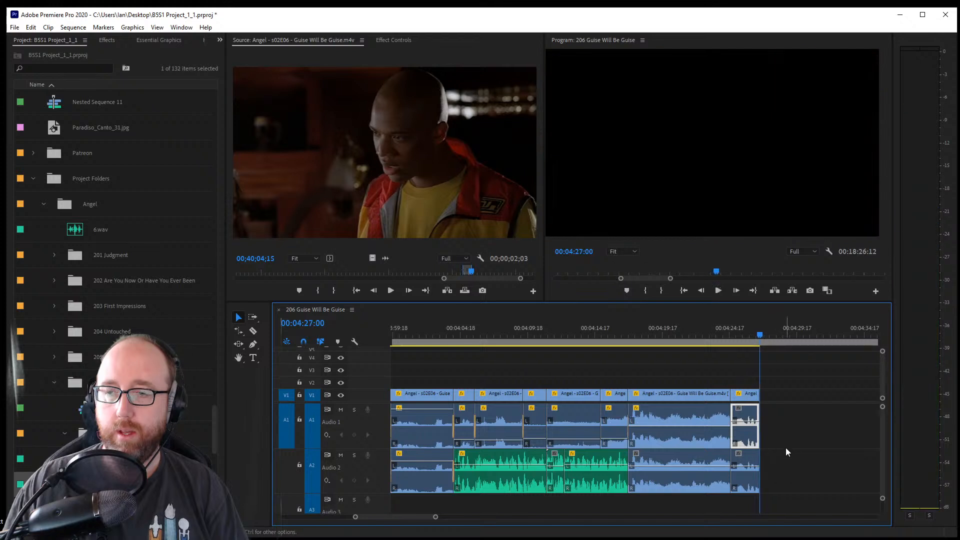
Apply the default audio transition to the Audio 1 cut between the last two clips and shorten it tightly around the cut
right_click(730, 443)
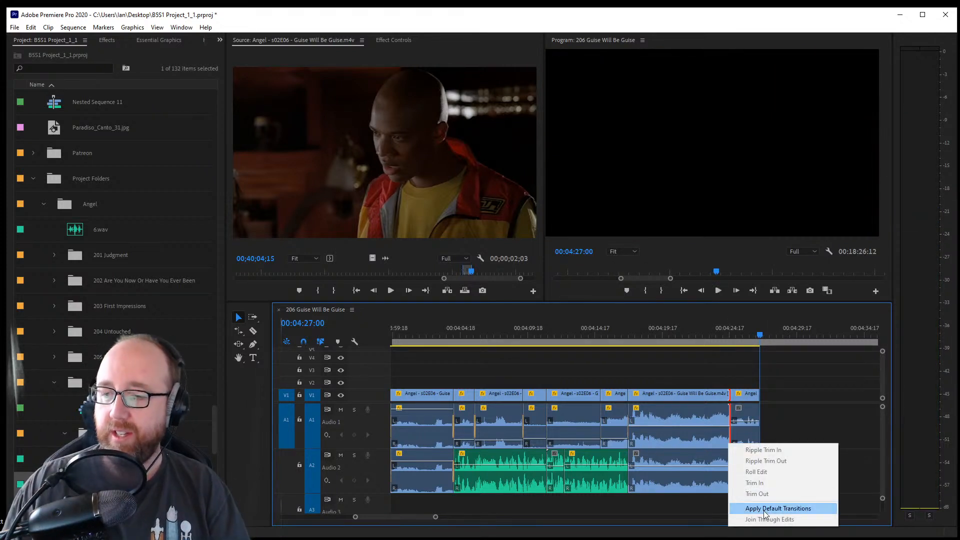
click(763, 508)
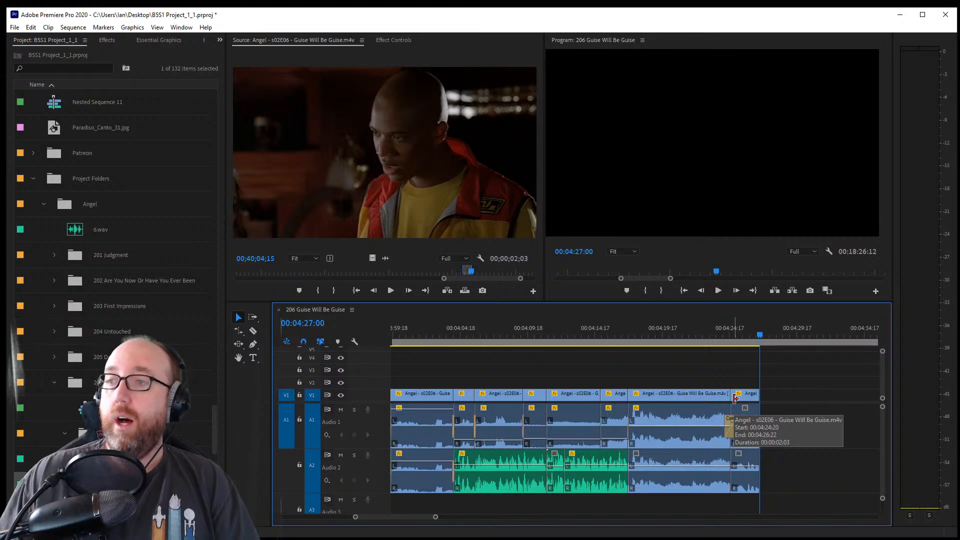
drag(728, 432, 733, 431)
click(729, 442)
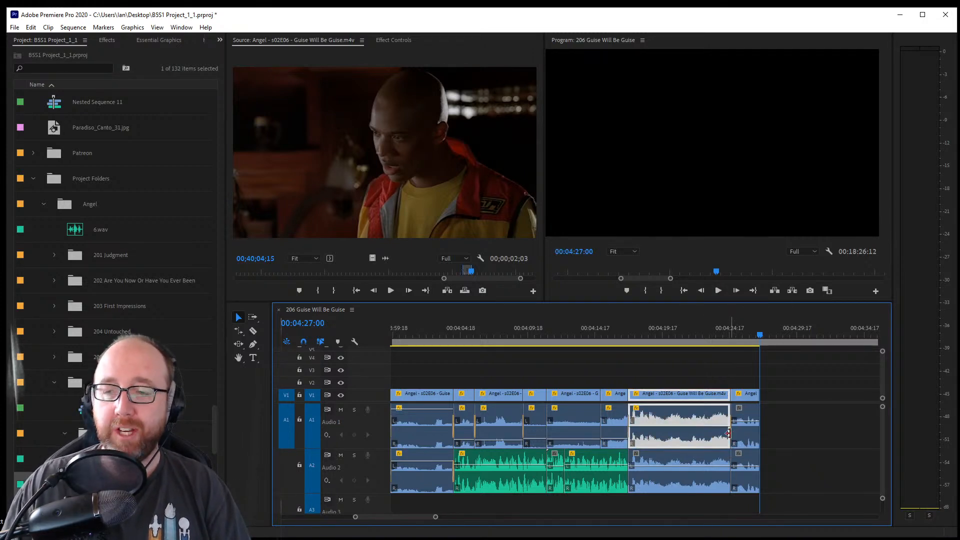
click(730, 432)
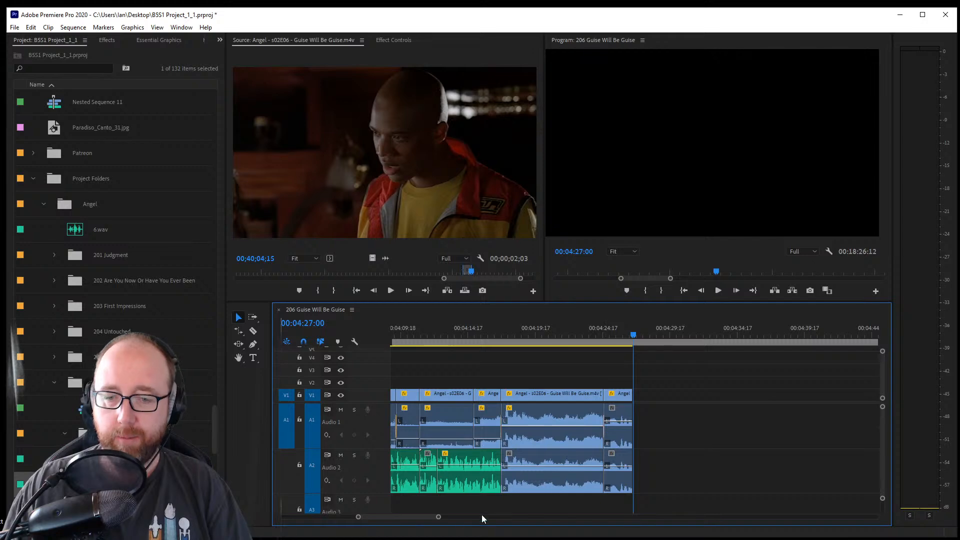
drag(427, 520, 397, 520)
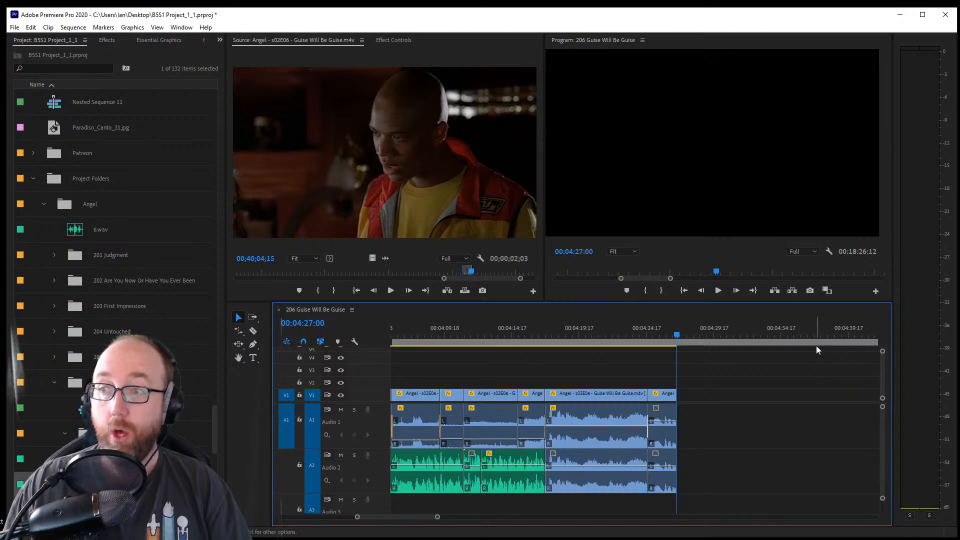
click(651, 469)
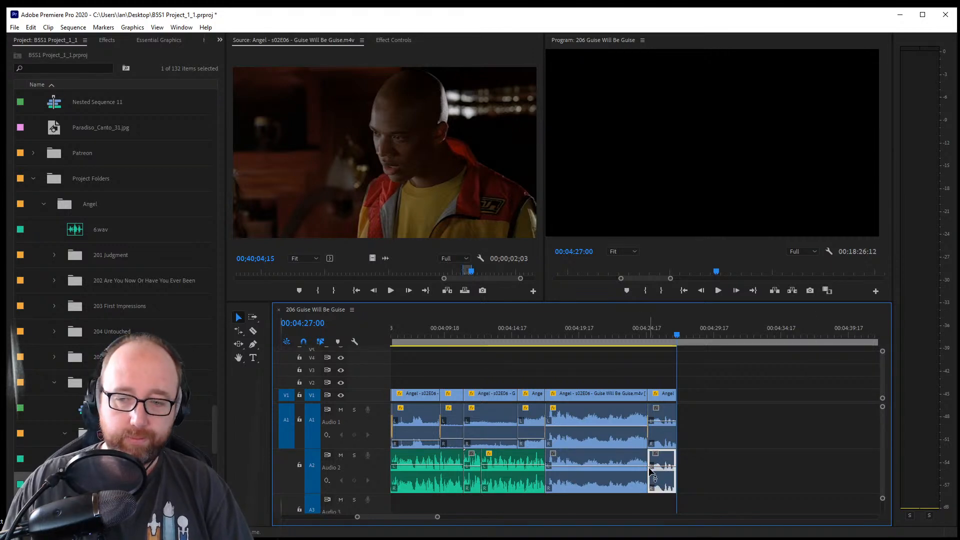
click(650, 472)
key(ctrl+v)
key(ctrl+z)
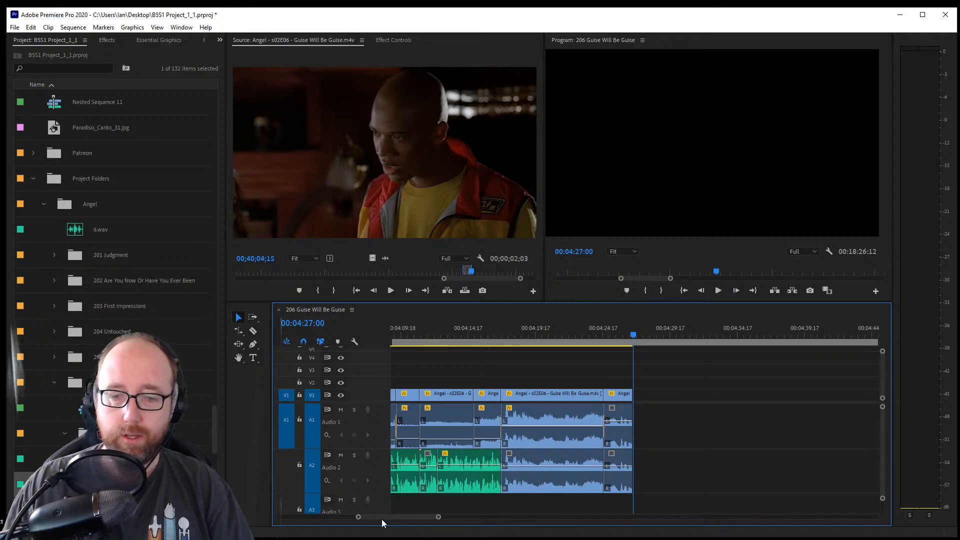
Copy the short transition from the last Audio 1 cut onto the matching Audio 2 cut between the final two clips
drag(359, 517, 391, 517)
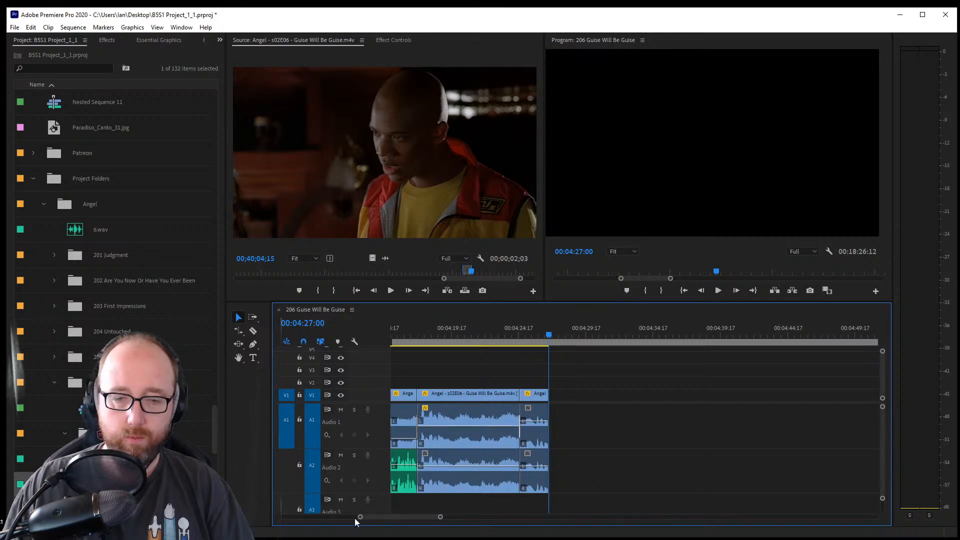
drag(358, 517, 373, 519)
scroll(373, 518, up, 3)
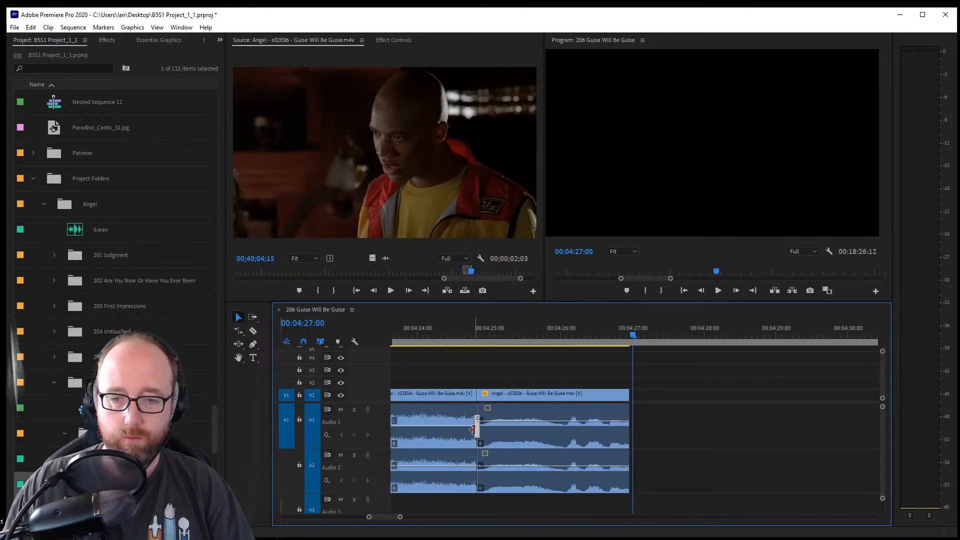
key(ctrl+c)
click(477, 473)
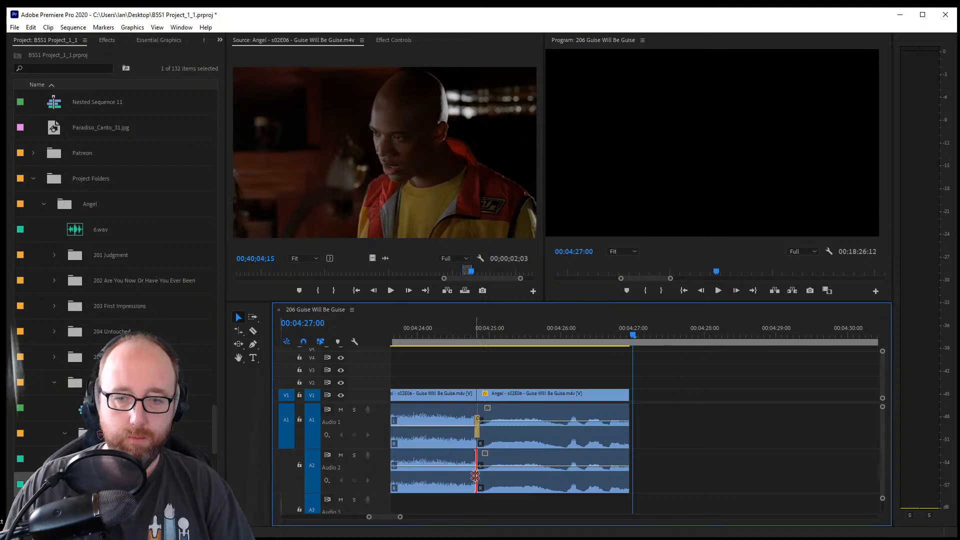
key(ctrl+v)
Play across the smoothed audio cut to the end of the last clip and save the project
click(455, 334)
key(space)
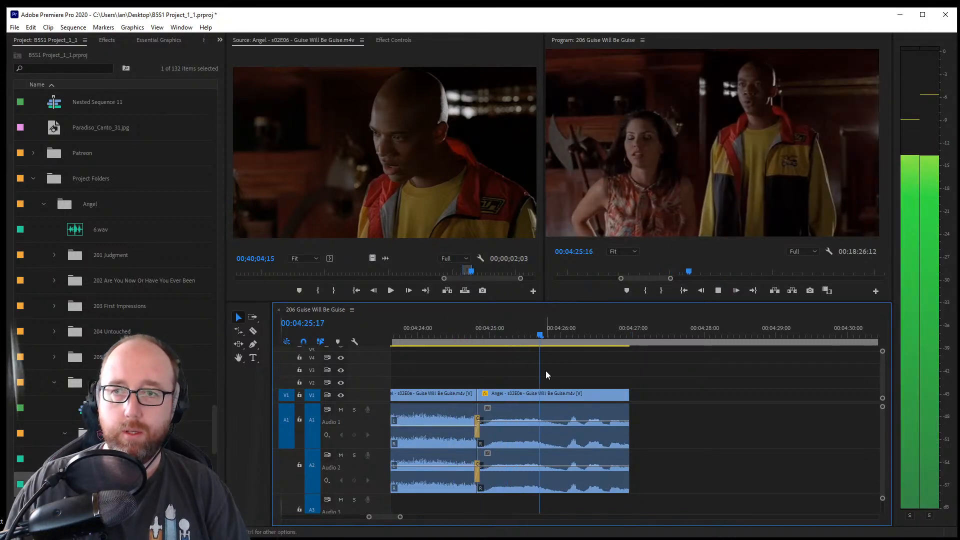
key(ctrl+s)
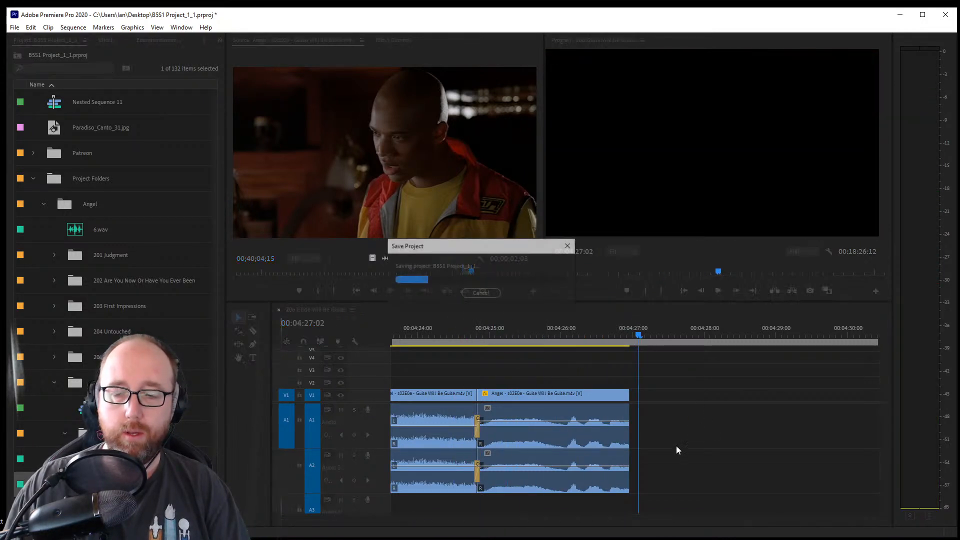
Open Page 2.wav from the episode's VO folder in the source monitor and sample its narration at several points up to 00;01;45;07
drag(401, 517, 504, 517)
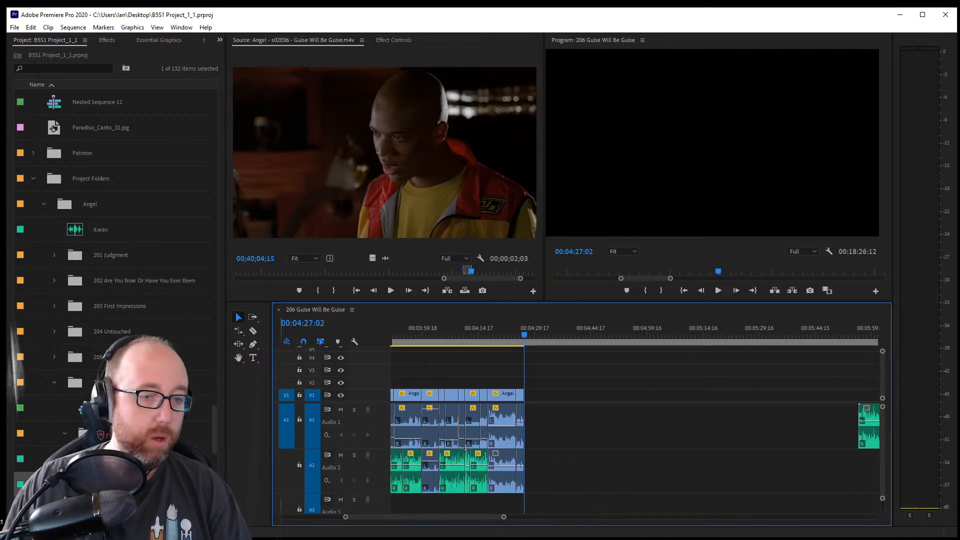
scroll(130, 424, down, 1)
scroll(40, 404, down, 4)
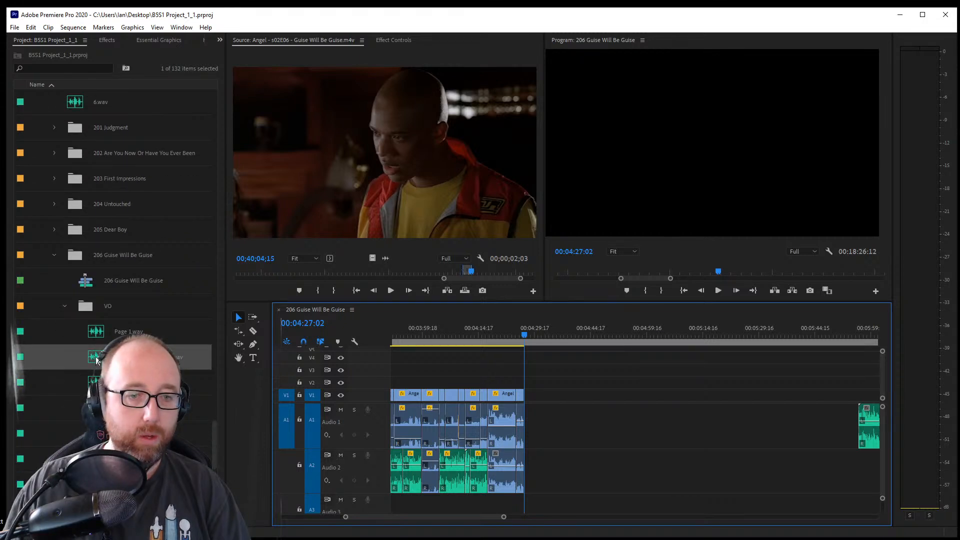
double_click(130, 381)
key(space)
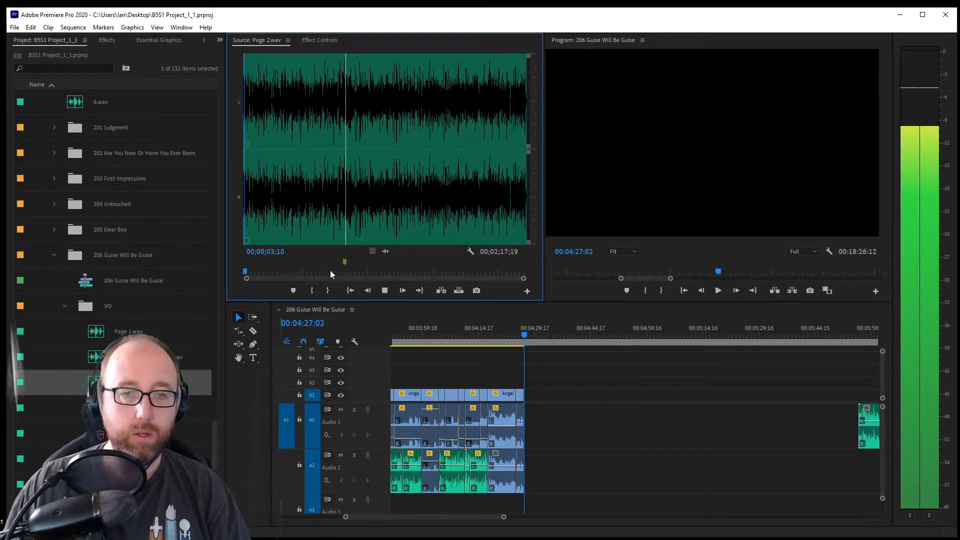
click(355, 187)
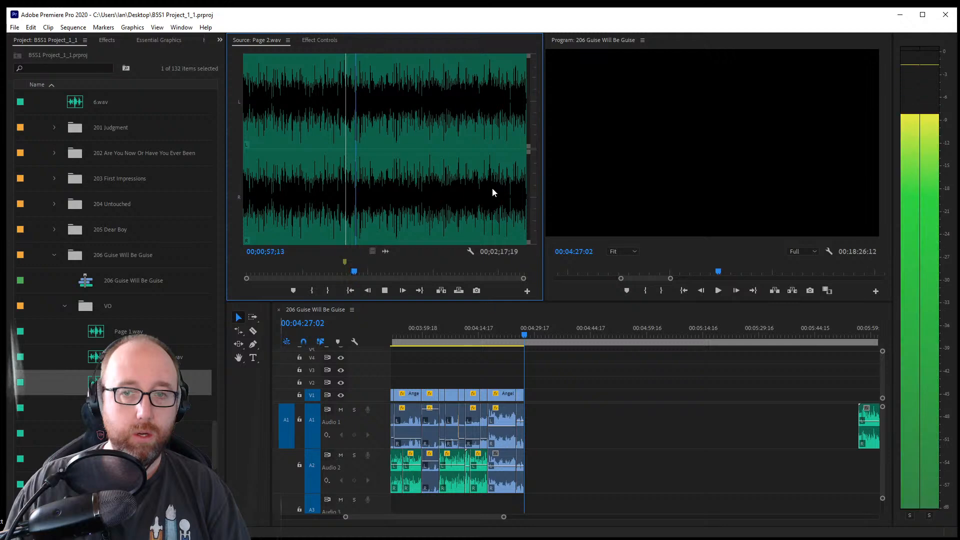
key(space)
click(452, 195)
key(space)
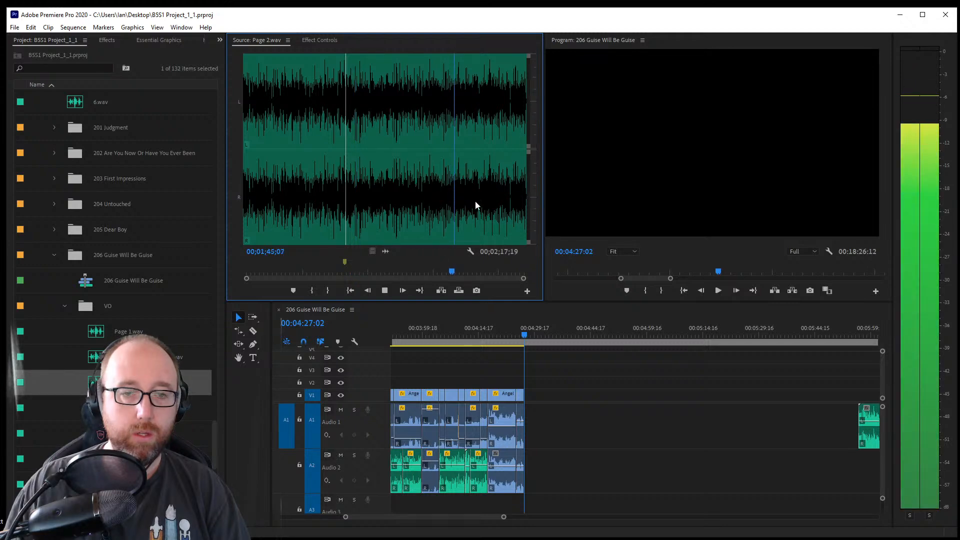
key(space)
click(435, 198)
key(space)
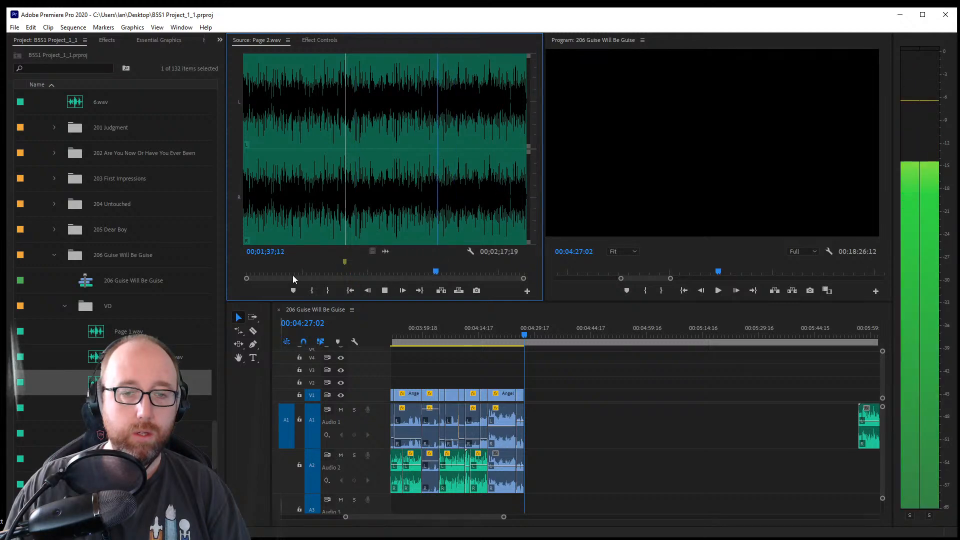
Find the pause near 00;01;40;23 in Page 2.wav, then listen to the start of the sequence's next narration clip from 00:05:55:07
drag(246, 278, 346, 278)
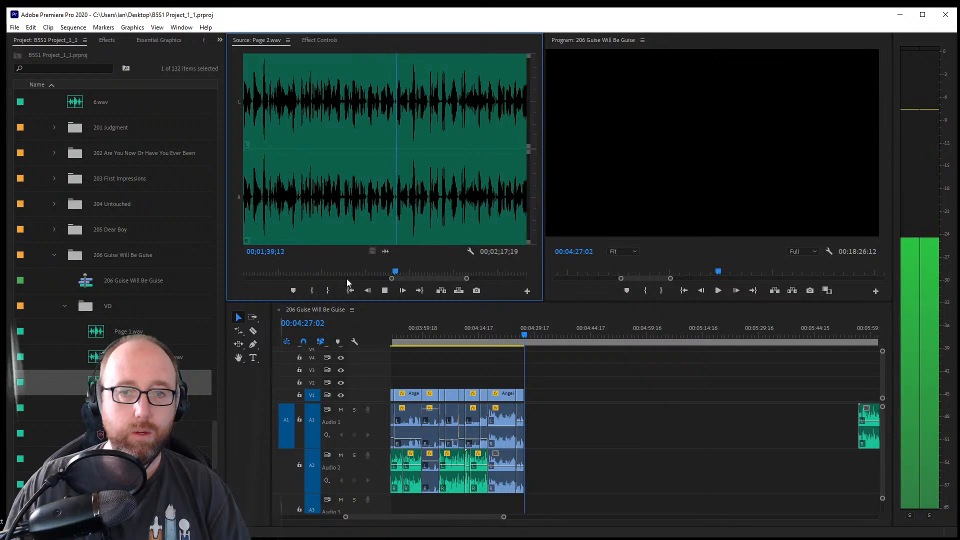
drag(466, 278, 474, 279)
key(space)
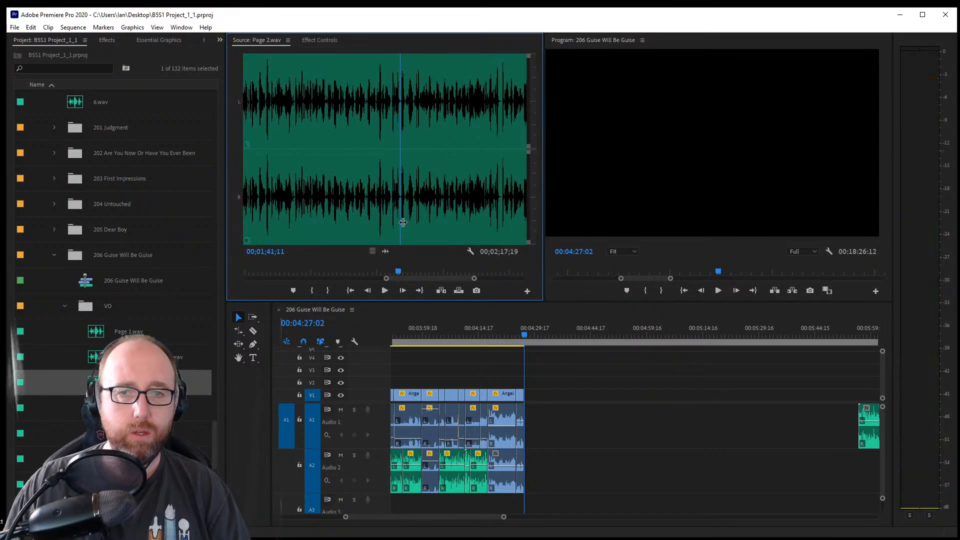
click(390, 201)
click(855, 332)
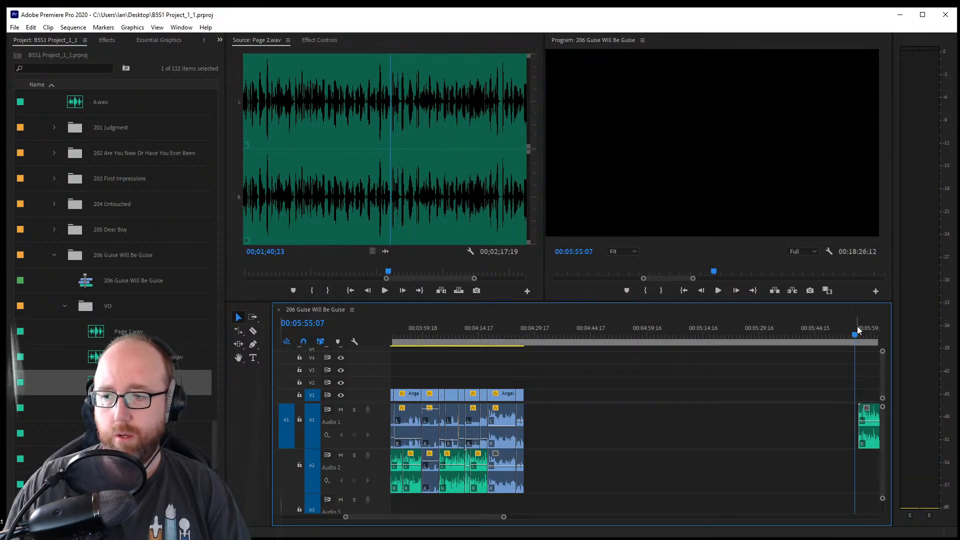
key(space)
key(space)
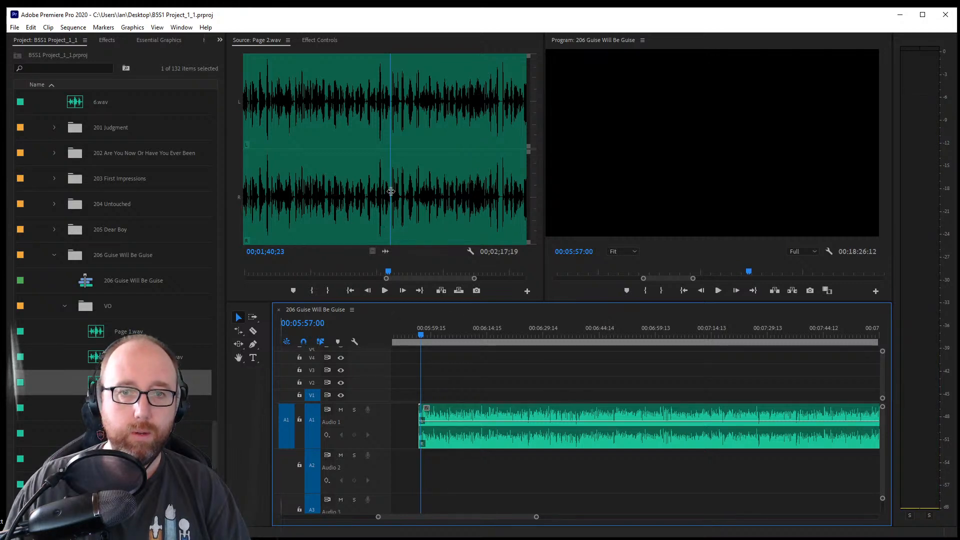
Mark the In point of Page 2.wav at 00;01;40;25 and play briefly from there
click(391, 203)
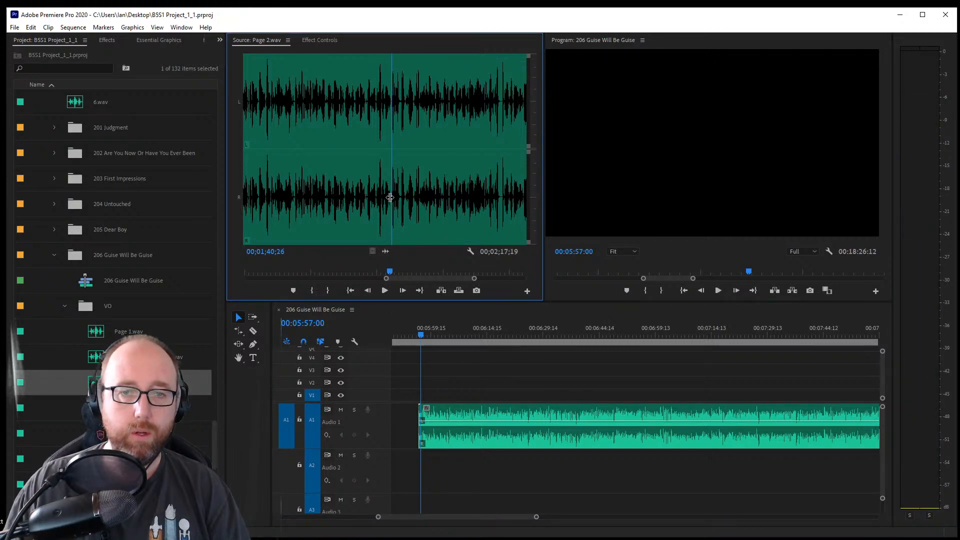
drag(385, 199, 389, 209)
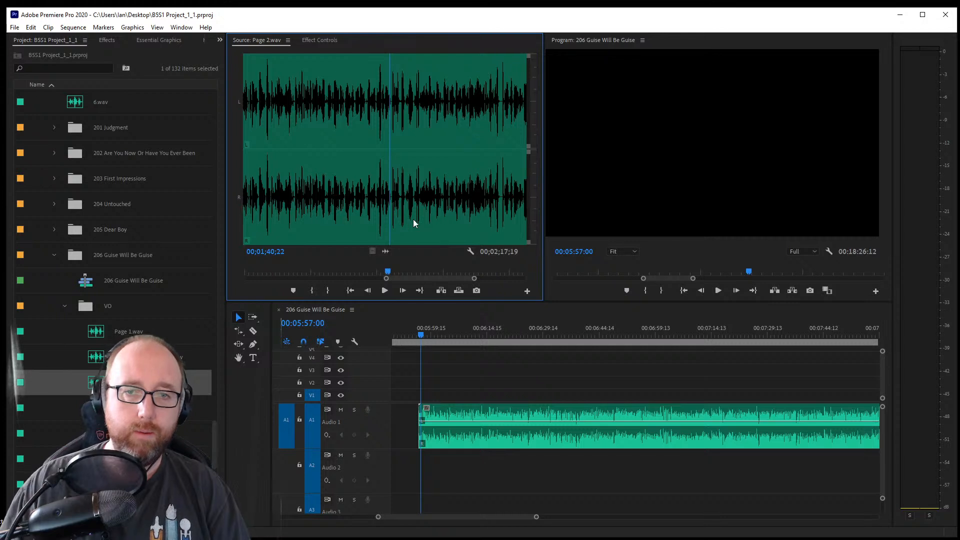
key(Right)
key(Right)
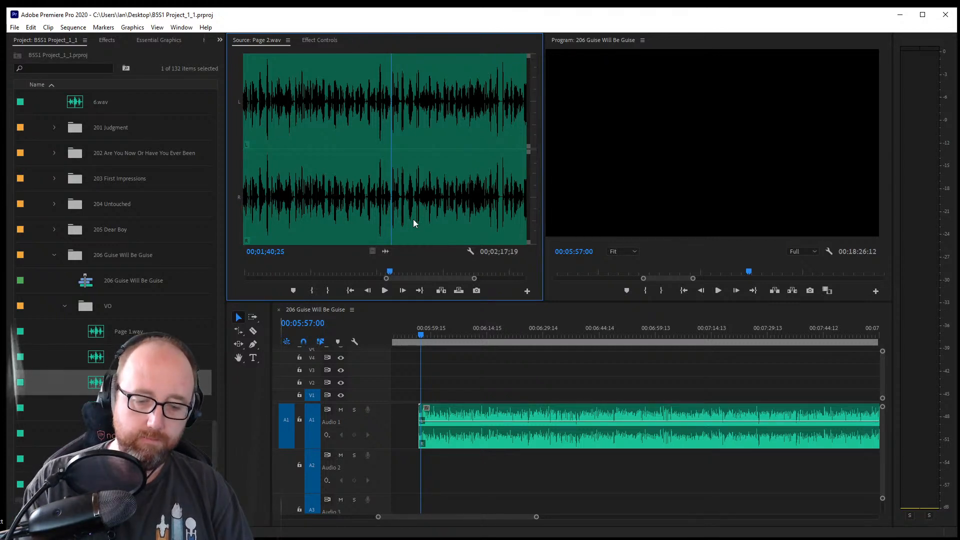
key(i)
key(space)
key(space)
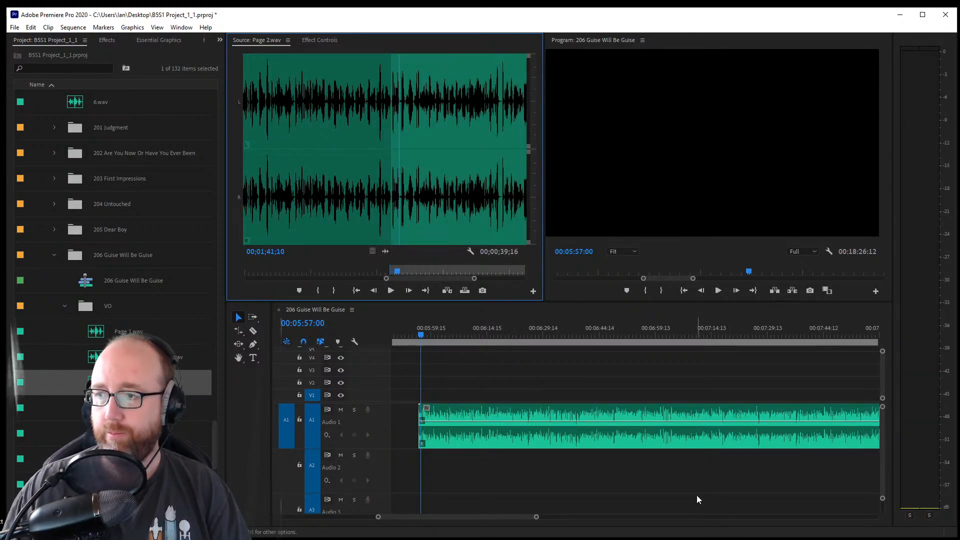
Place the marked Page 2.wav audio on Audio 1 directly before the existing narration clip and move both clips down to Audio 2
drag(536, 517, 560, 518)
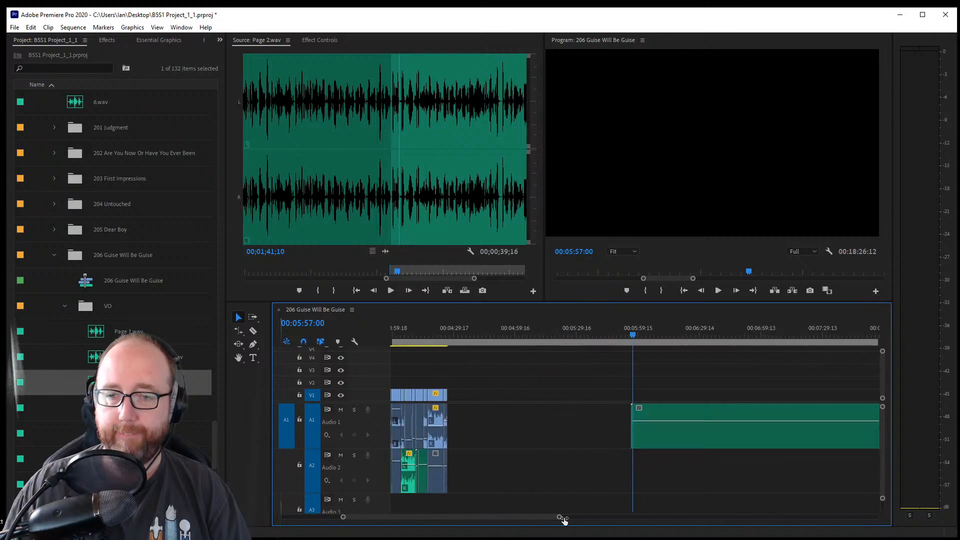
drag(378, 252, 554, 447)
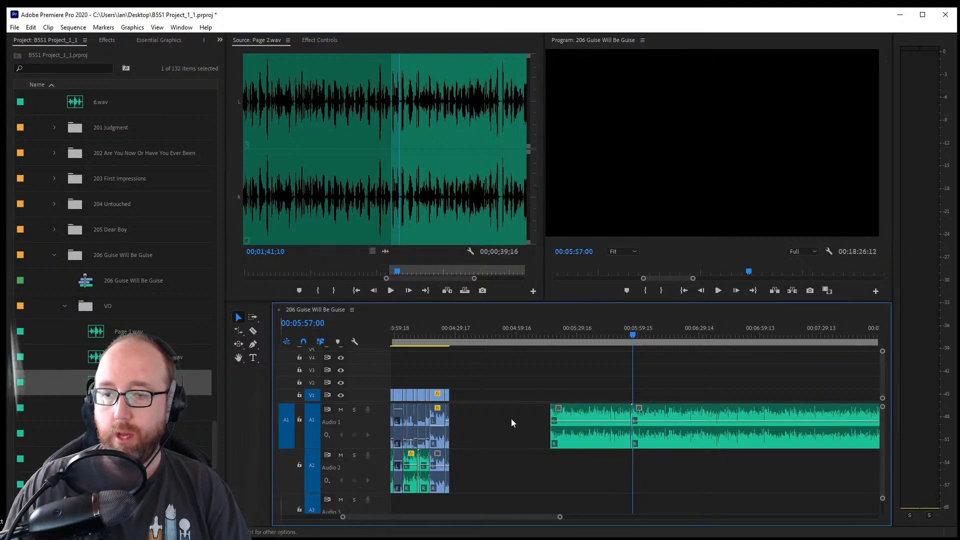
drag(511, 418, 733, 452)
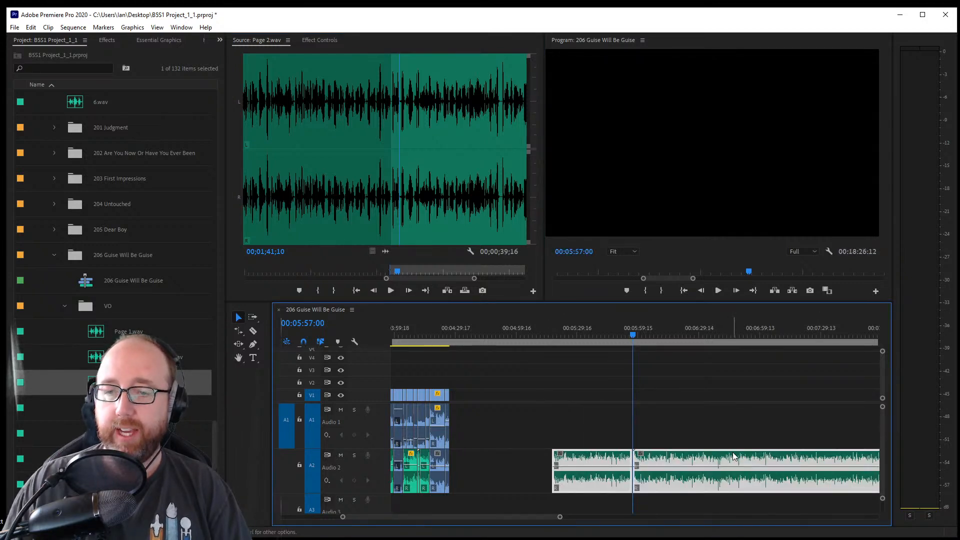
Close the Audio 2 gap so the narration follows the last episode clip directly, and save the project
click(499, 479)
key(Delete)
key(ctrl+s)
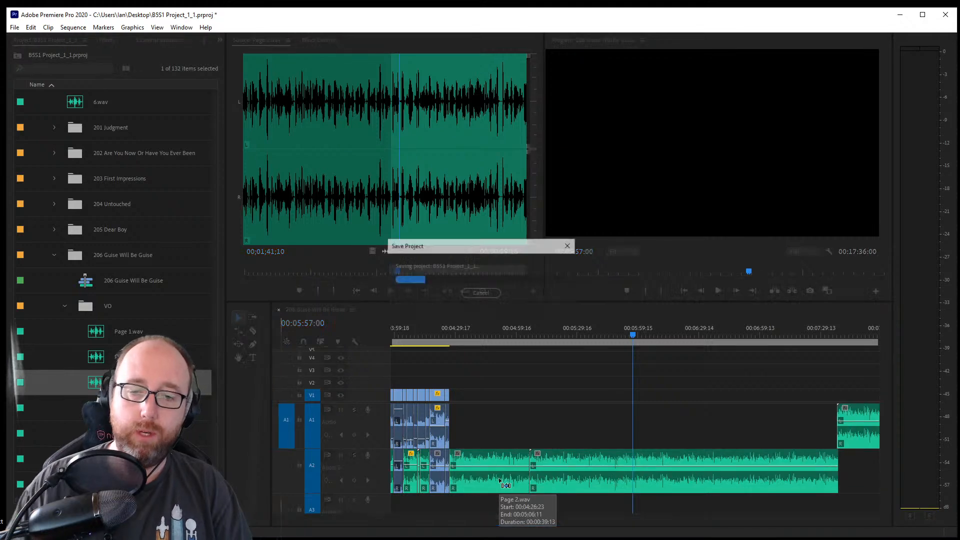
Play the sequence's last episode clips up to 00:04:25:00, ahead of the newly joined narration
click(428, 334)
key(space)
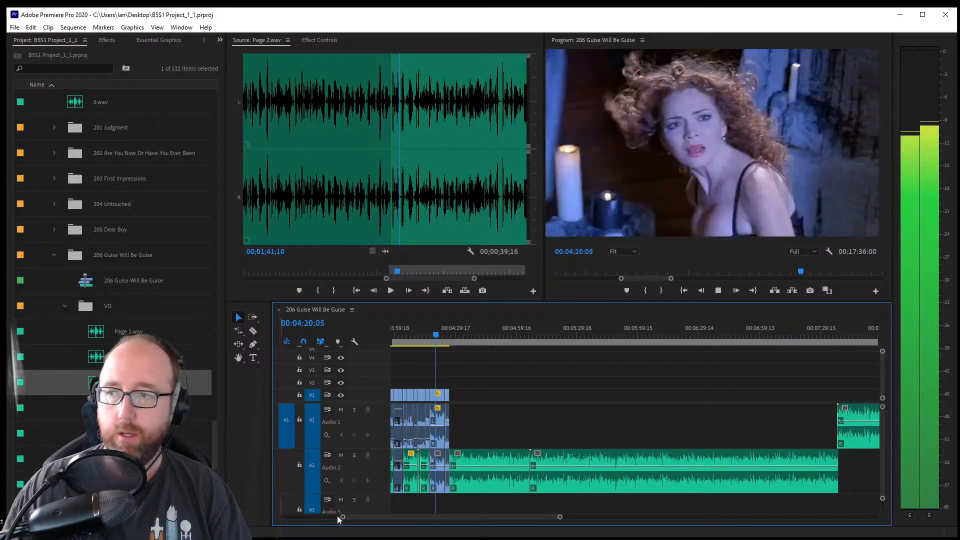
click(340, 517)
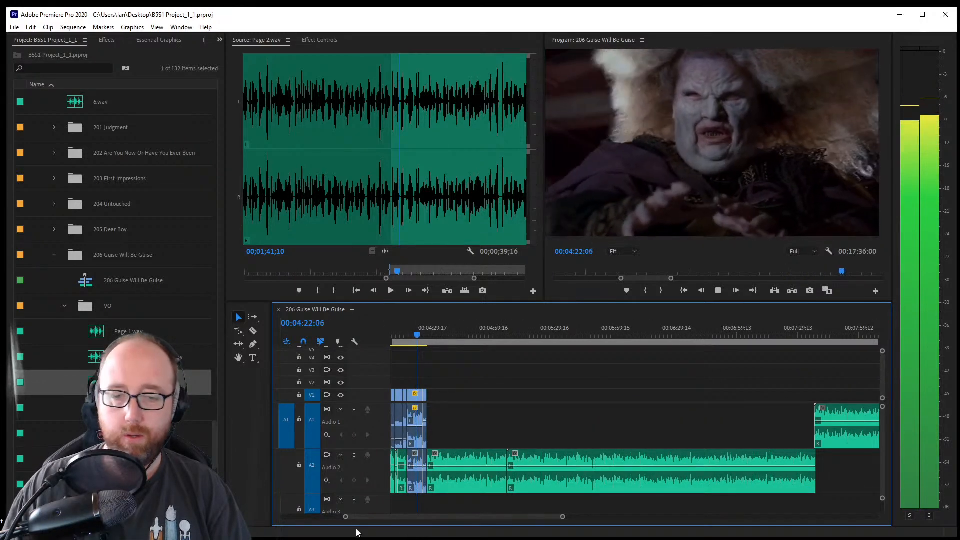
mouse_move(346, 517)
mouse_down()
mouse_move(399, 518)
mouse_move(353, 519)
mouse_move(361, 517)
mouse_up()
key(space)
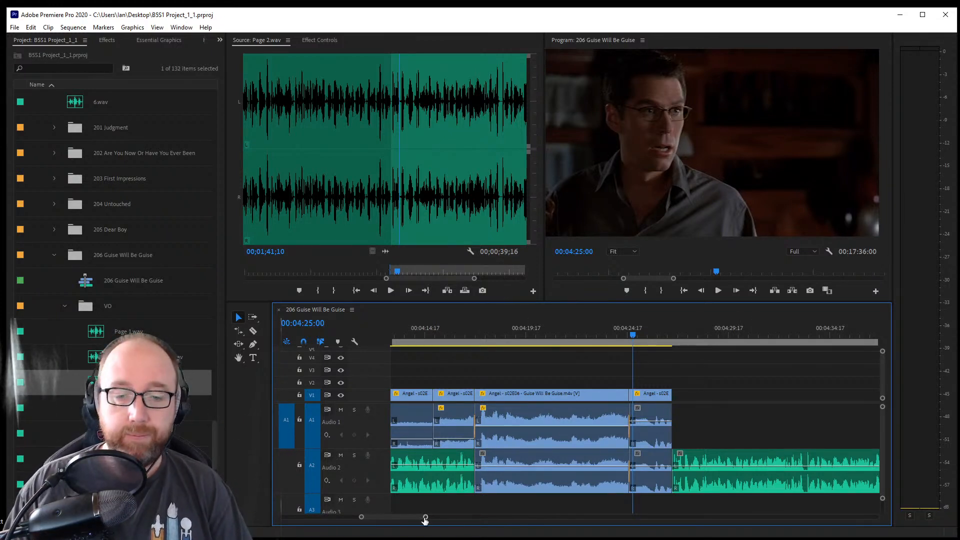
Lower the Audio 1 level of the last episode clip ahead of the narration and save the project
drag(429, 518, 437, 517)
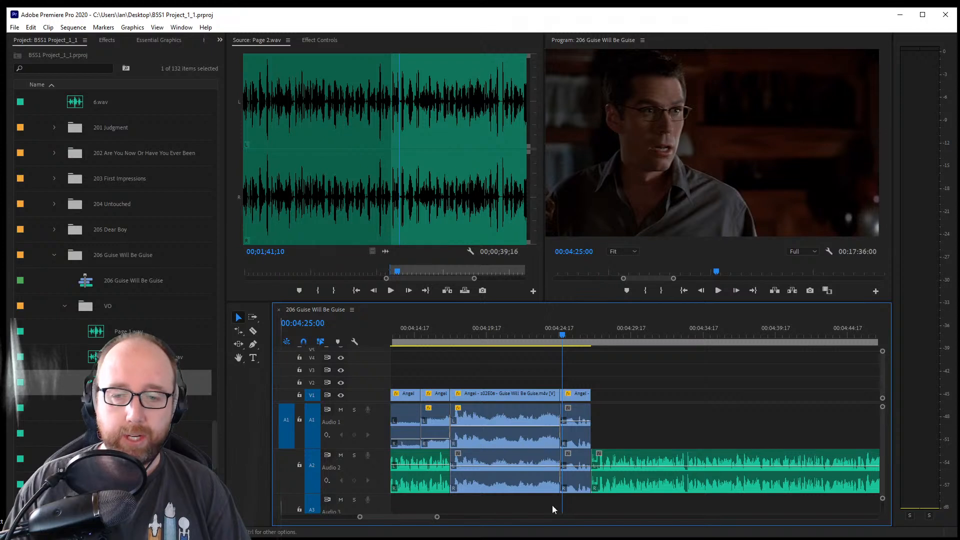
click(237, 320)
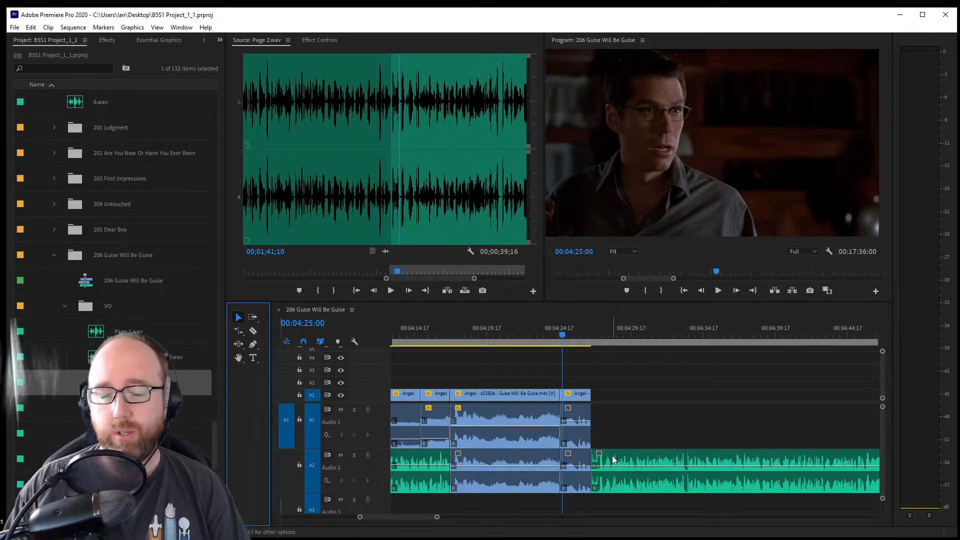
mouse_move(437, 519)
mouse_down()
mouse_move(452, 521)
mouse_move(422, 525)
mouse_move(439, 528)
mouse_up()
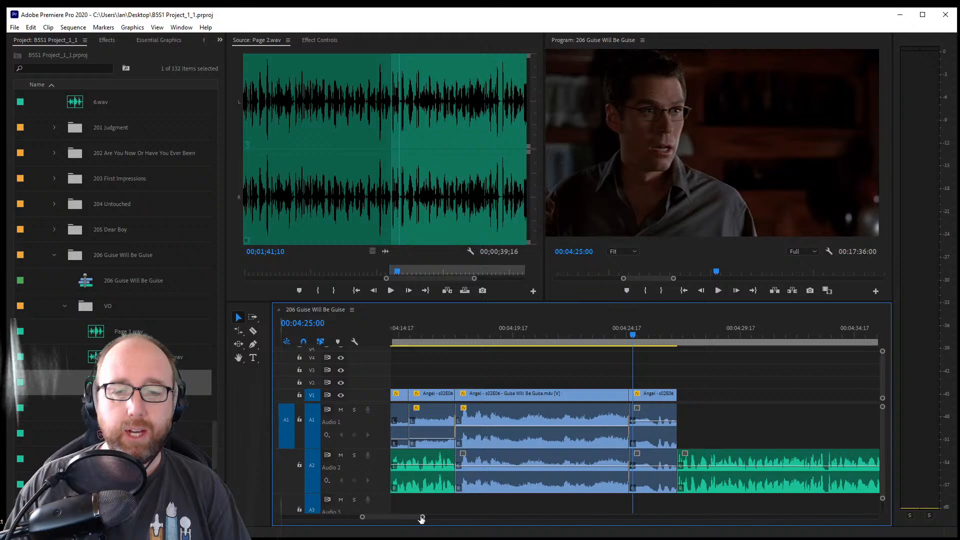
drag(421, 519, 428, 517)
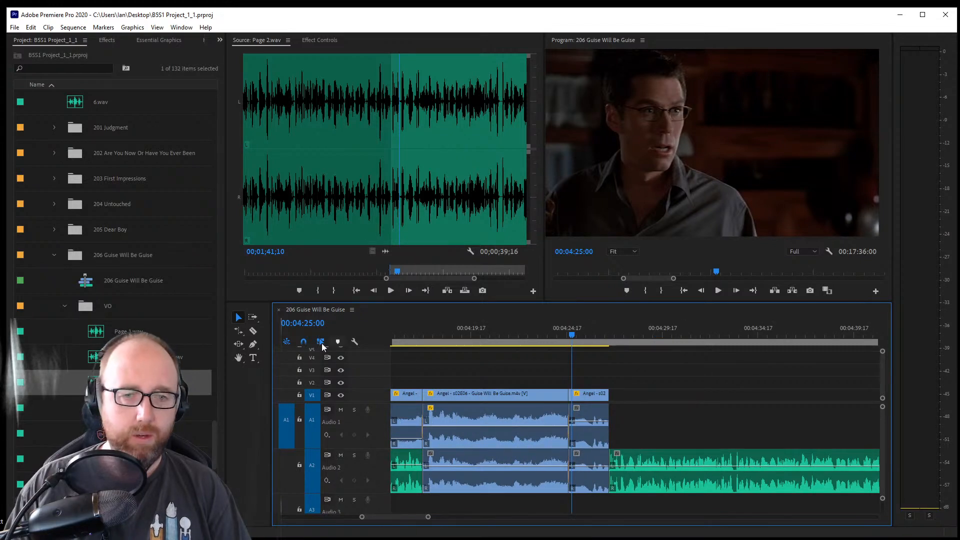
key(space)
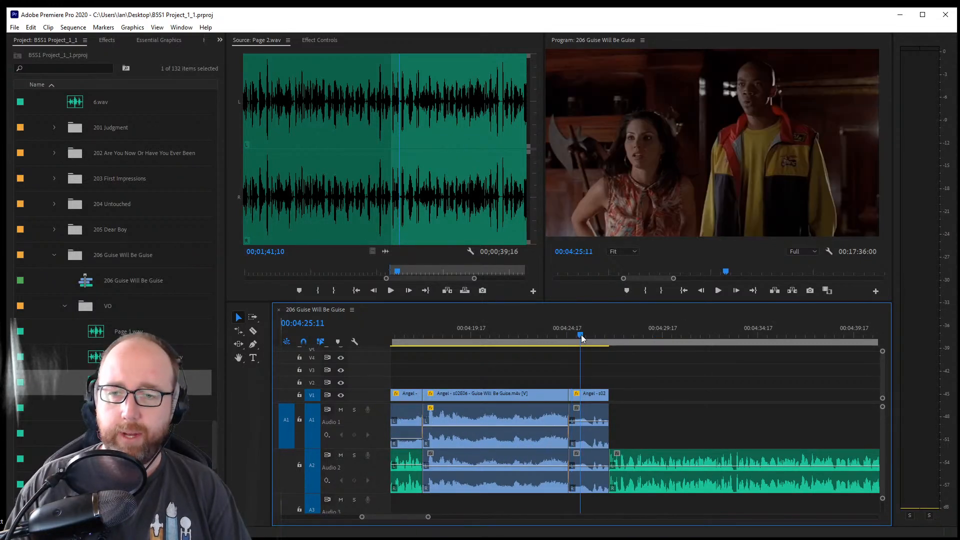
key(space)
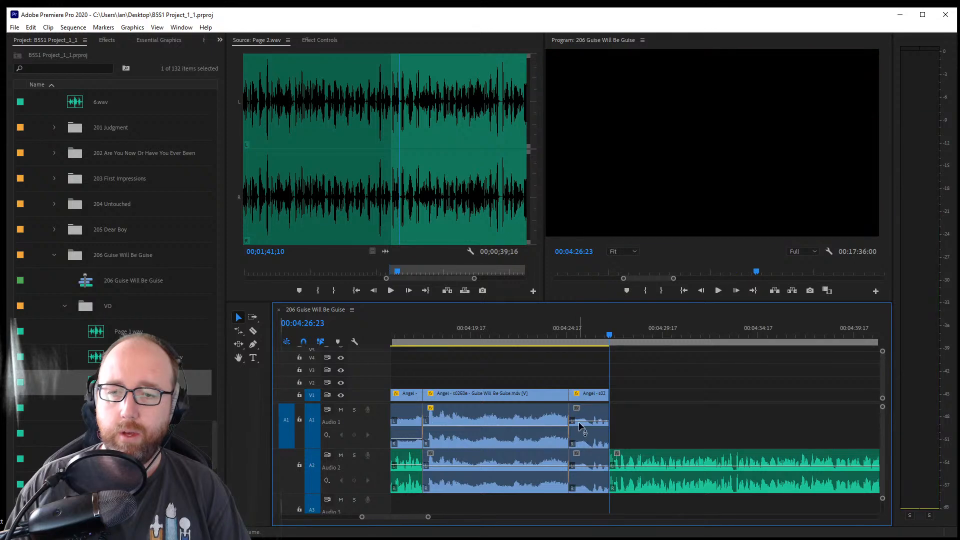
key(ctrl+s)
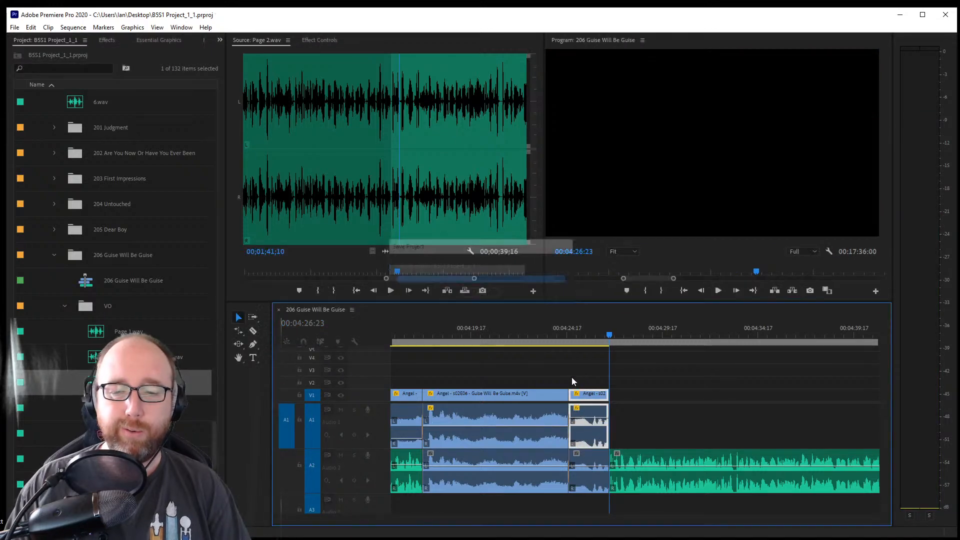
Play from 00:04:25:00 through the last episode clip and on into the narration up to 00:04:32:19
drag(566, 337, 575, 337)
key(space)
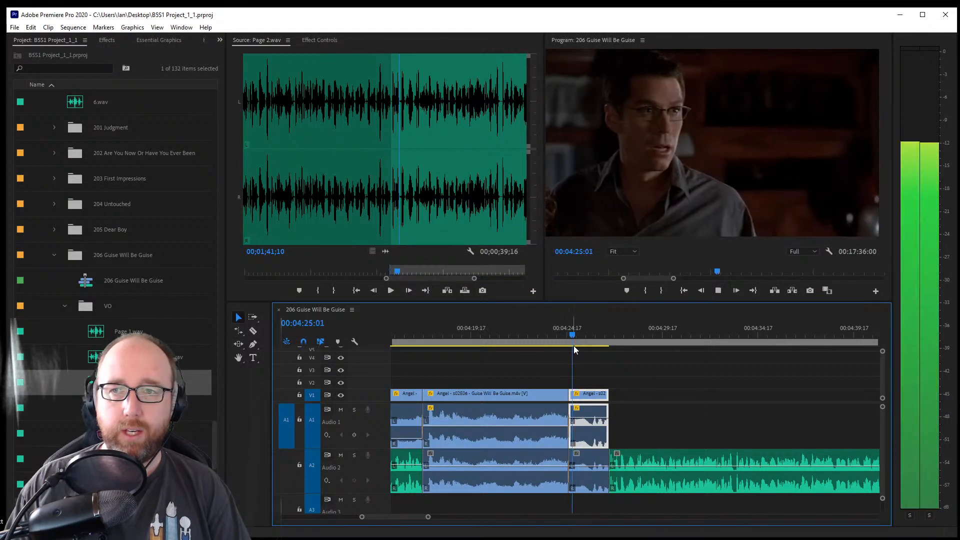
key(space)
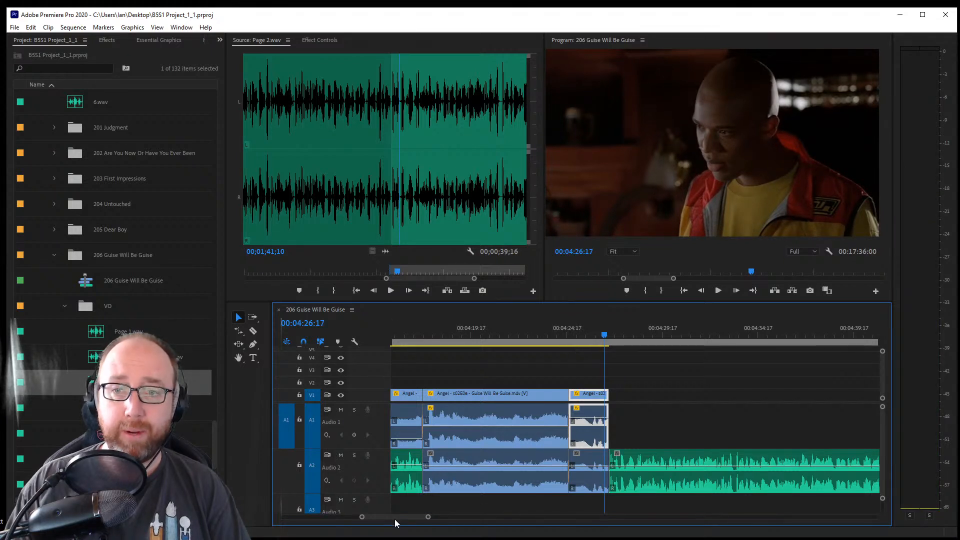
drag(395, 518, 396, 518)
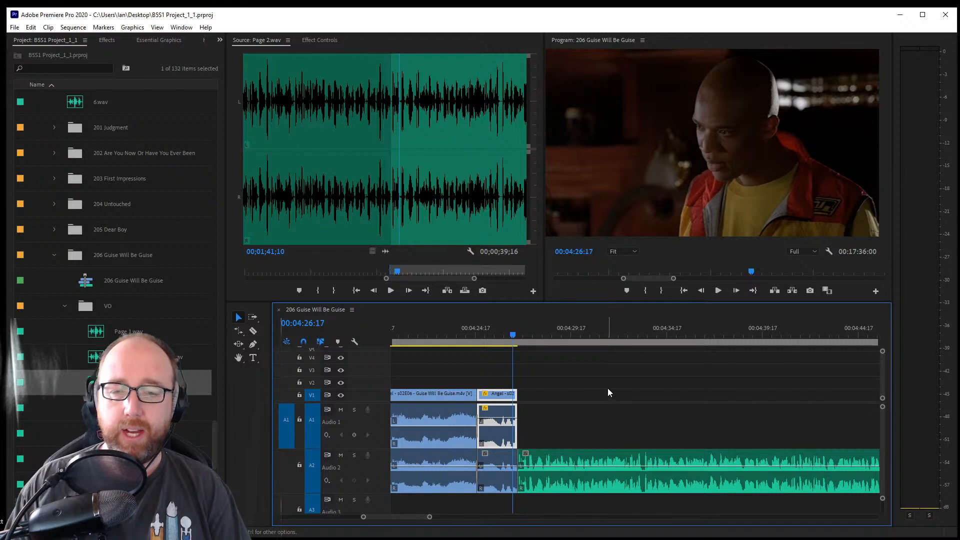
key(space)
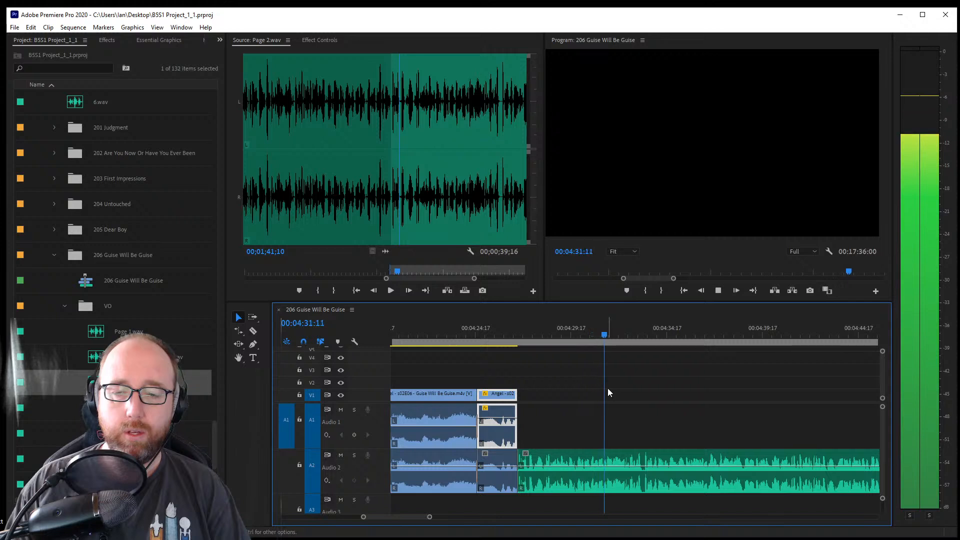
key(space)
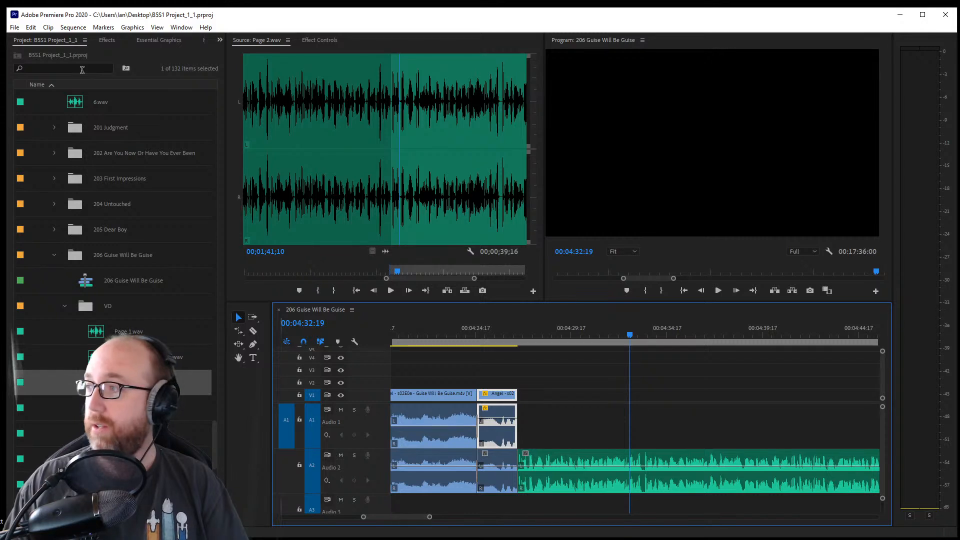
Collapse the VO bin and load Angel - s02E06 - Guise Will Be Guise.m4v from Season 2 into the Source monitor
key(alt+Tab)
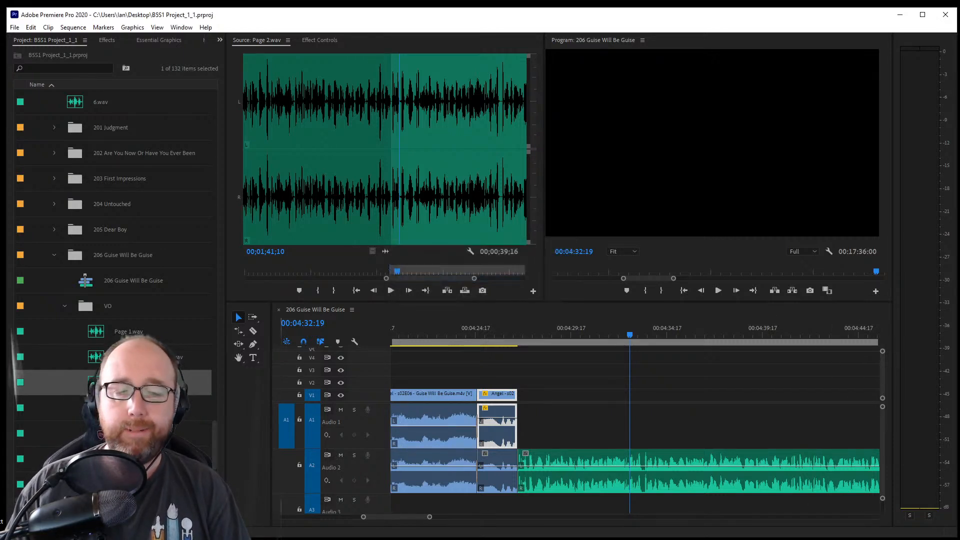
click(63, 307)
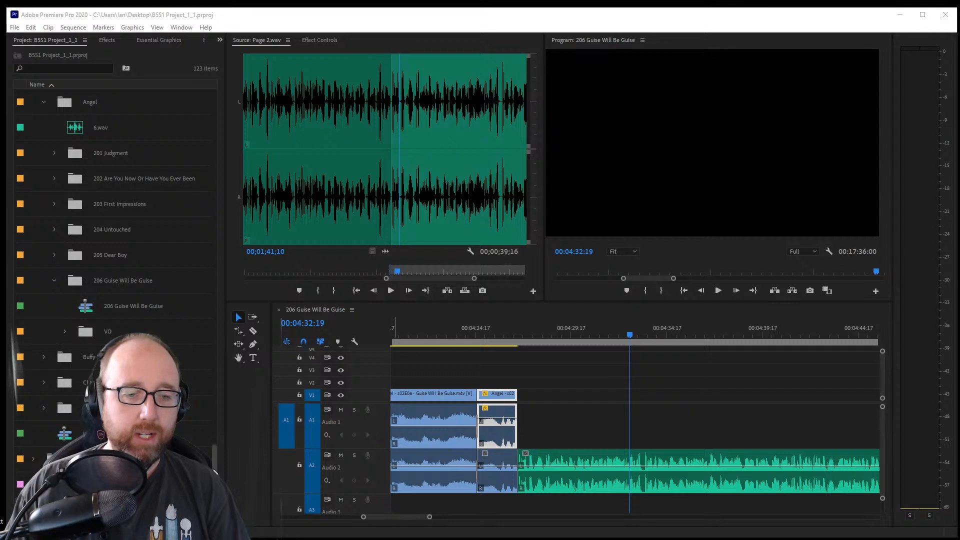
drag(214, 470, 225, 141)
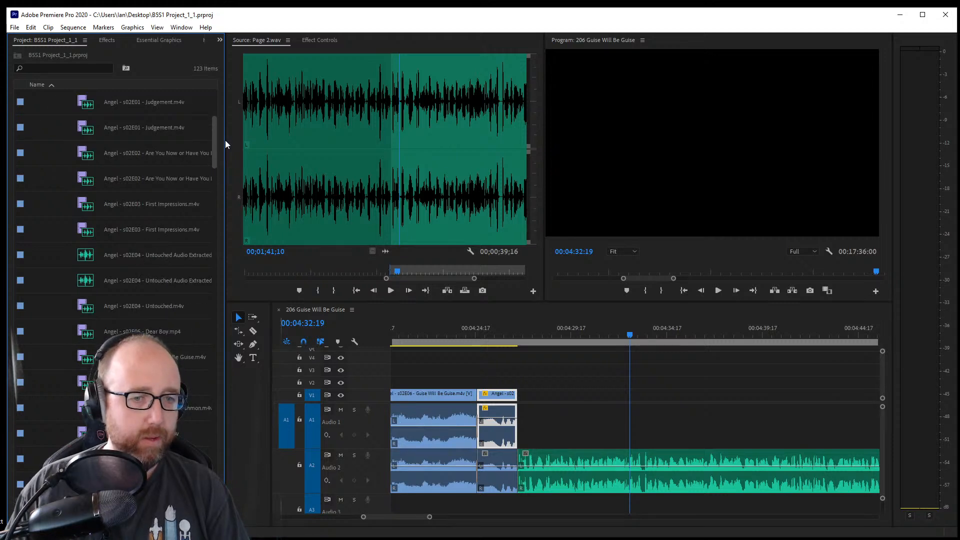
double_click(80, 352)
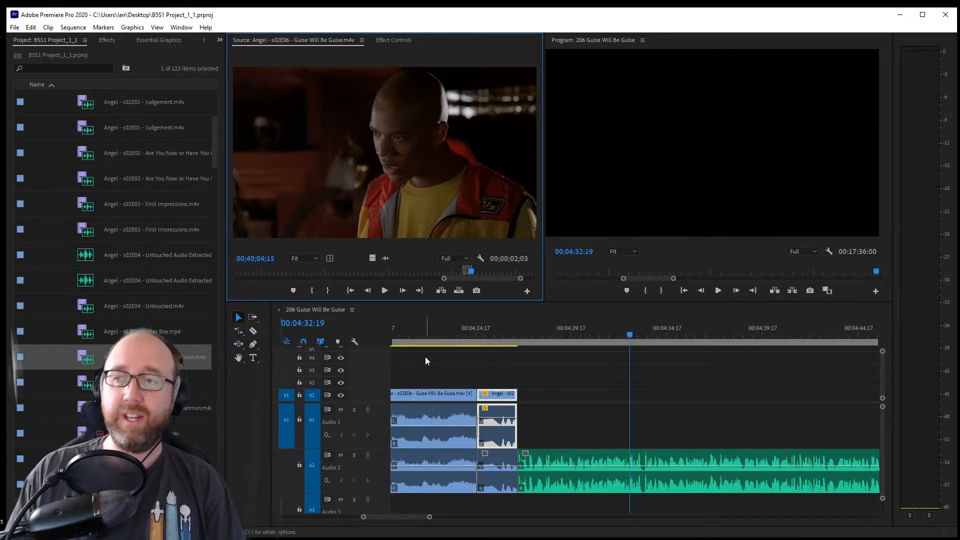
Replay the narration to park the sequence playhead at 00:04:32:17, and save the project
click(607, 330)
key(space)
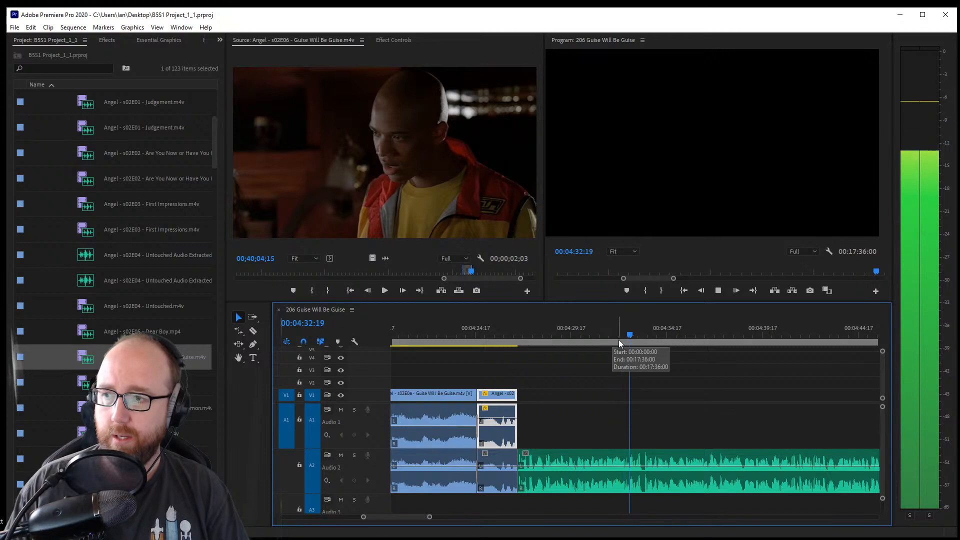
click(618, 342)
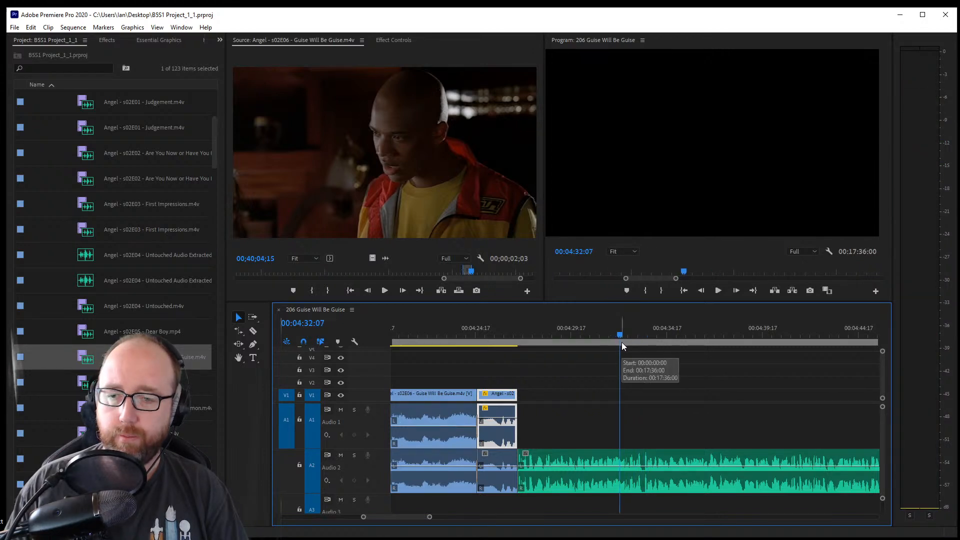
key(space)
key(ctrl+s)
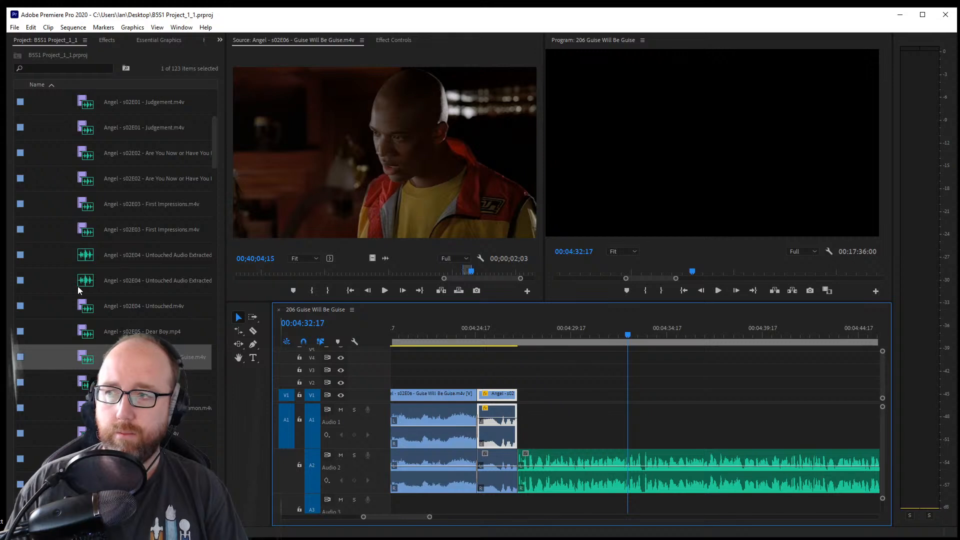
Scrub the s02E06 episode source to the elevator scene at 00;02;40;03
scroll(100, 275, up, 3)
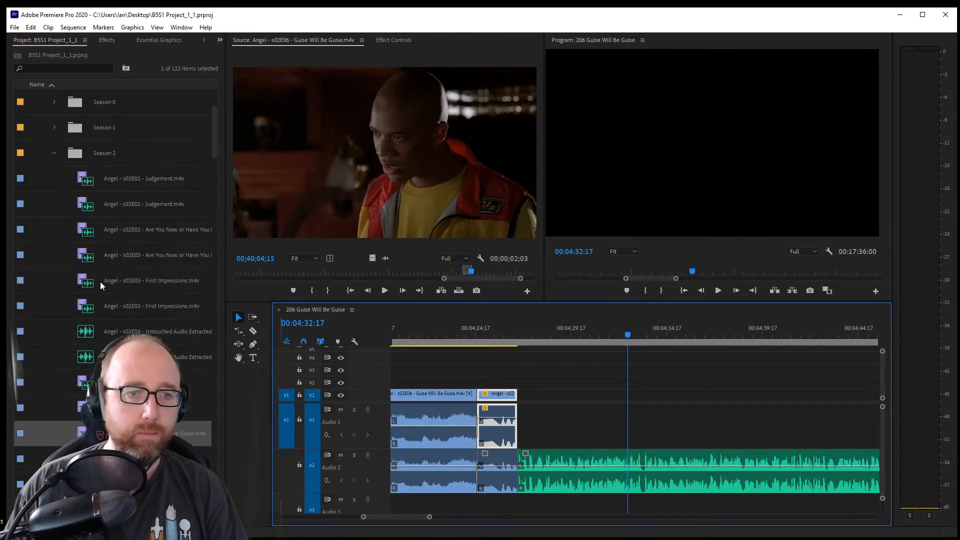
scroll(84, 239, down, 2)
double_click(84, 433)
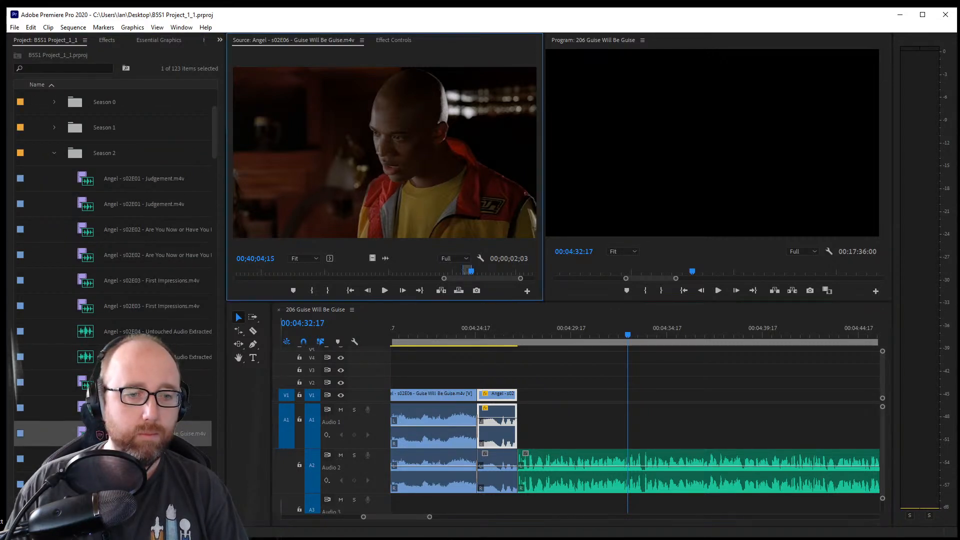
drag(241, 272, 276, 273)
double_click(458, 276)
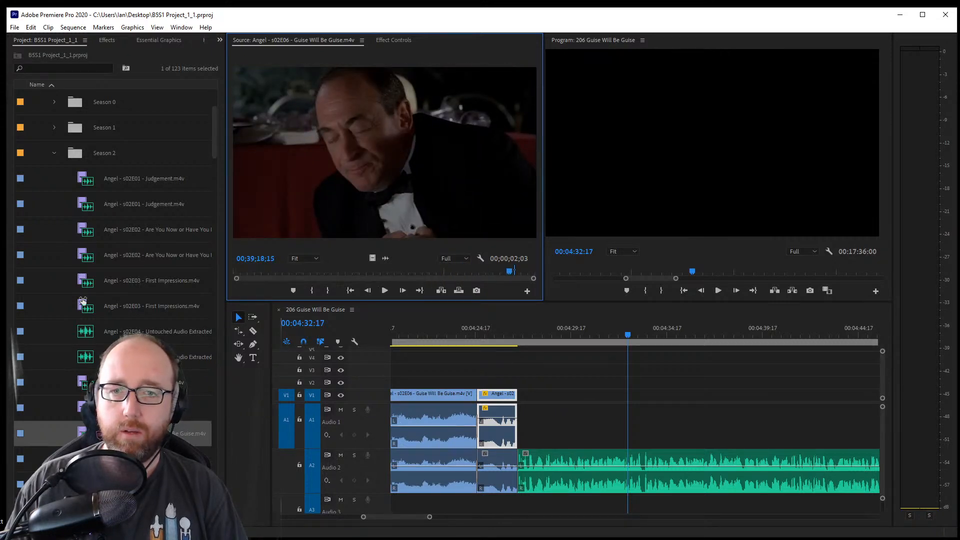
drag(237, 275, 261, 275)
drag(260, 274, 254, 275)
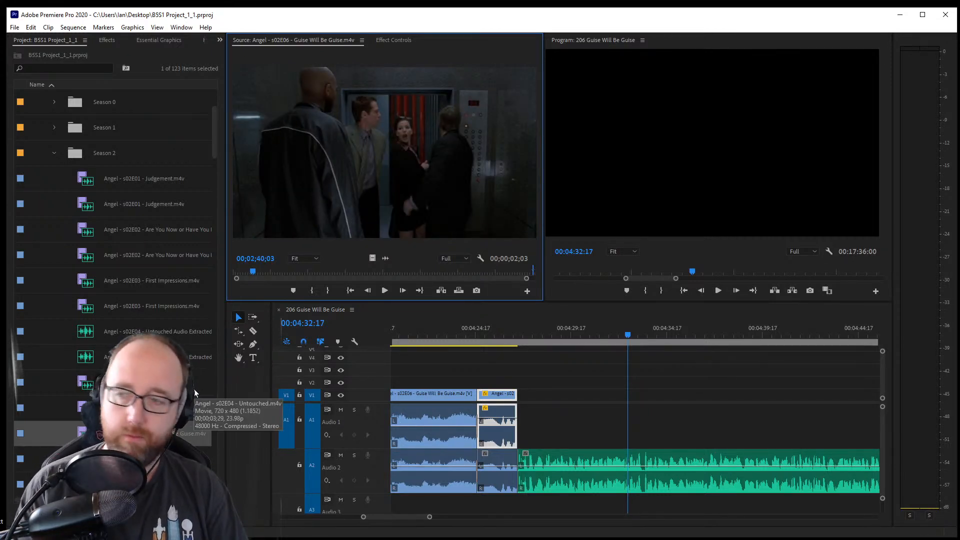
Play the elevator scene and mark a short In-to-Out range in it, with the Out point at 00;02;45;00
key(space)
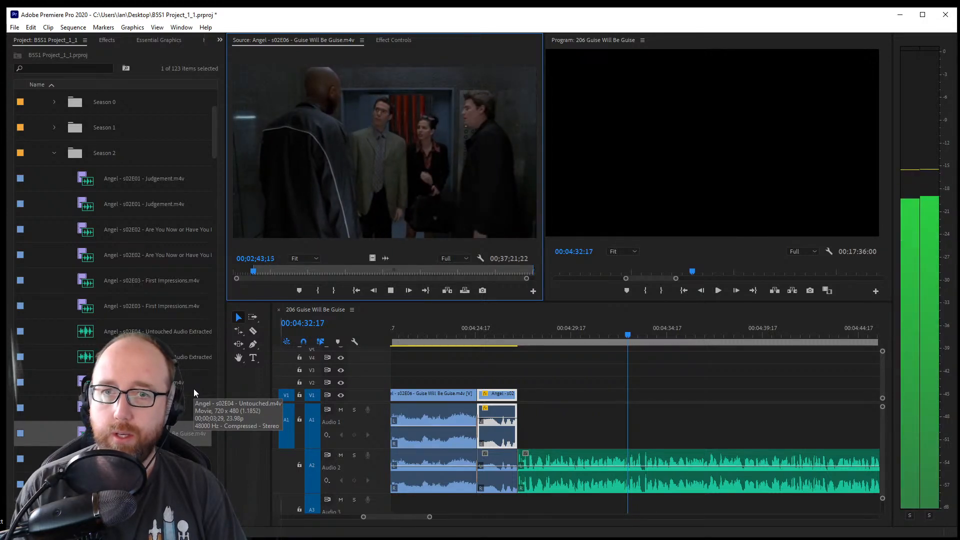
key(space)
key(o)
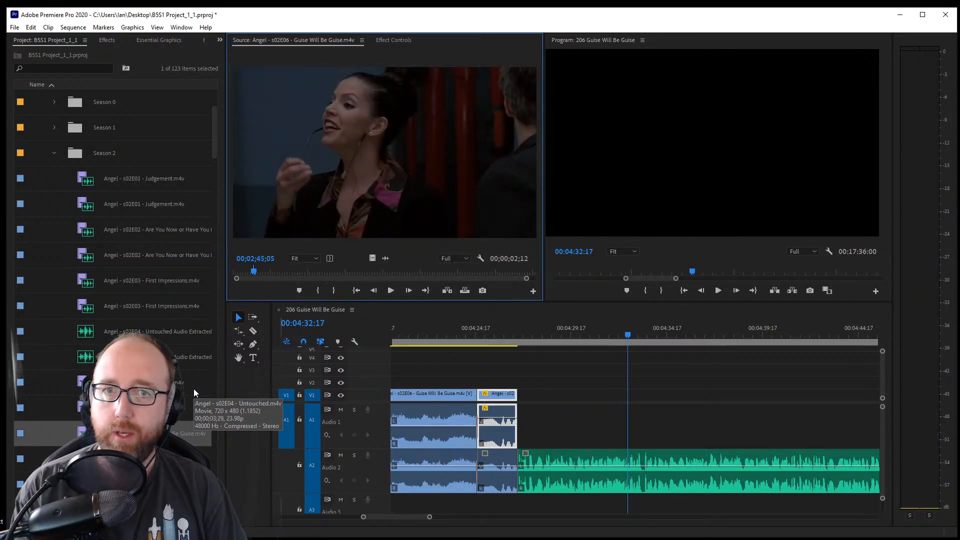
key(Right)
key(Right)
key(Right)
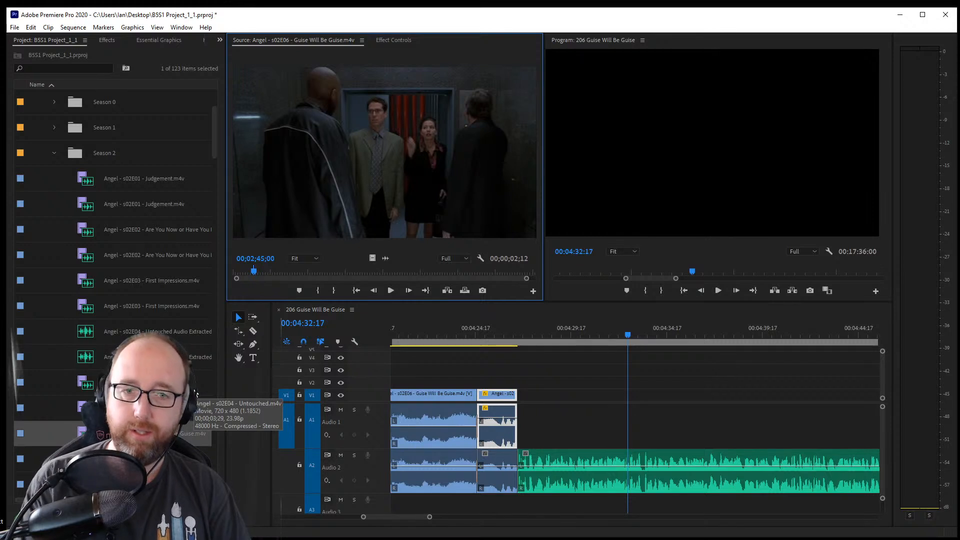
key(o)
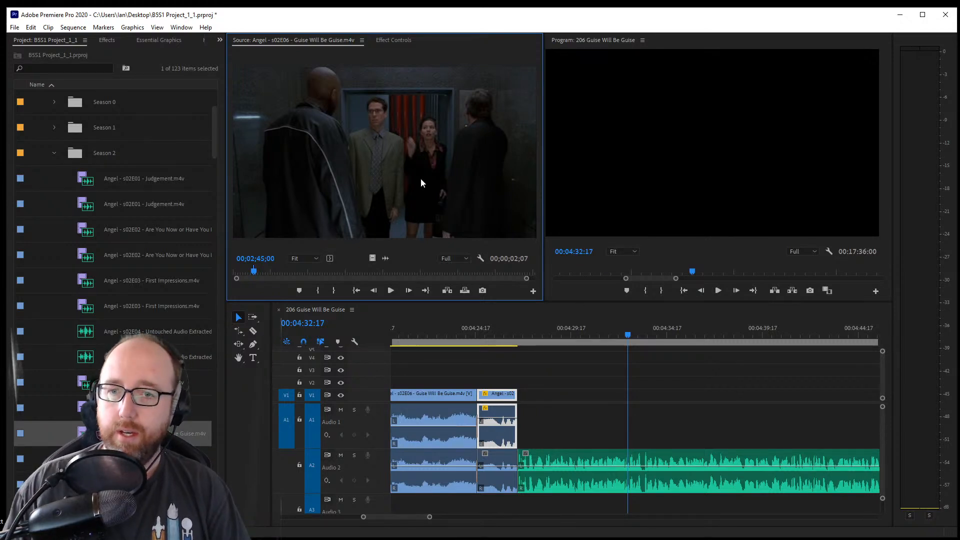
Place the marked elevator clip on V1 and Audio 1 at 00:04:32:17 with its audio lowered to about -29.7 dB, and save
drag(422, 184, 637, 423)
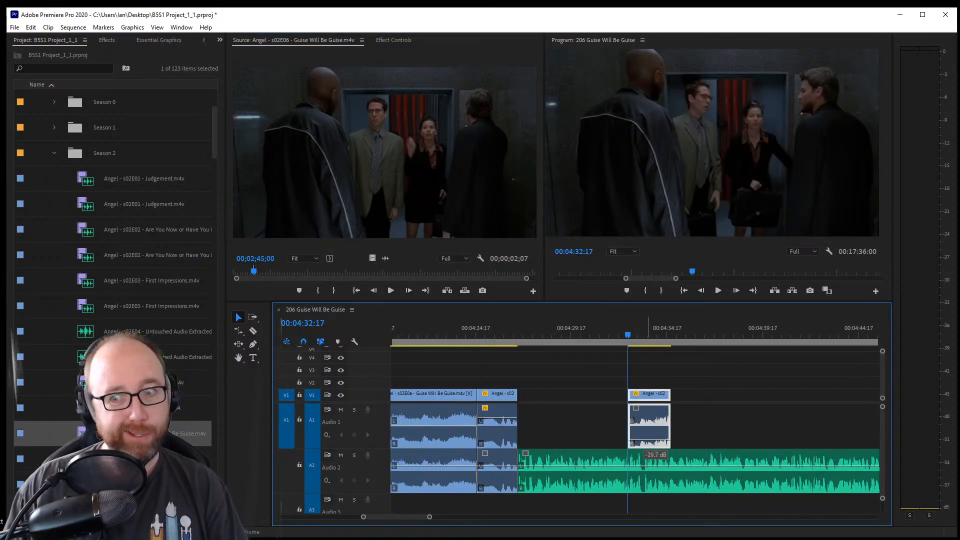
key(ctrl+s)
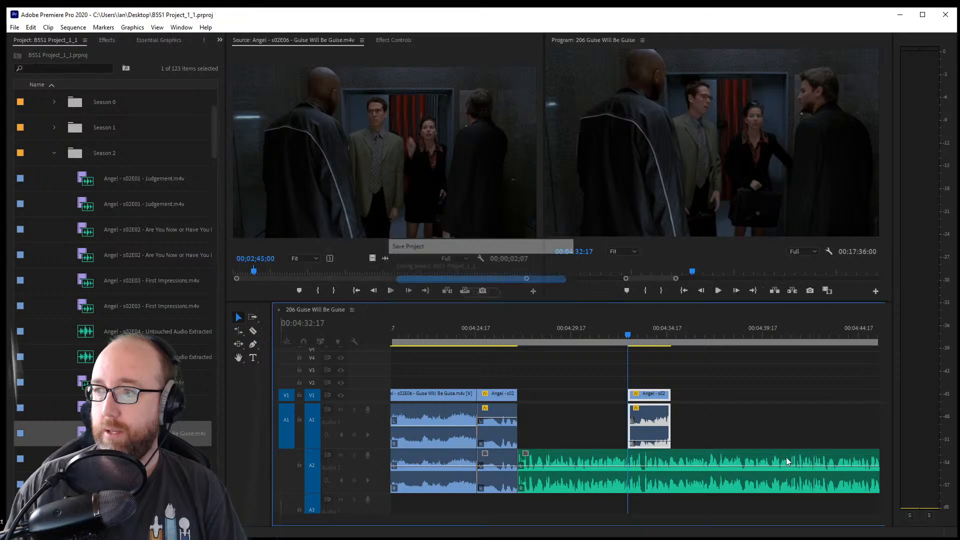
Play the narration over the elevator clip, extend the clip's end to fit it, and save the project
key(space)
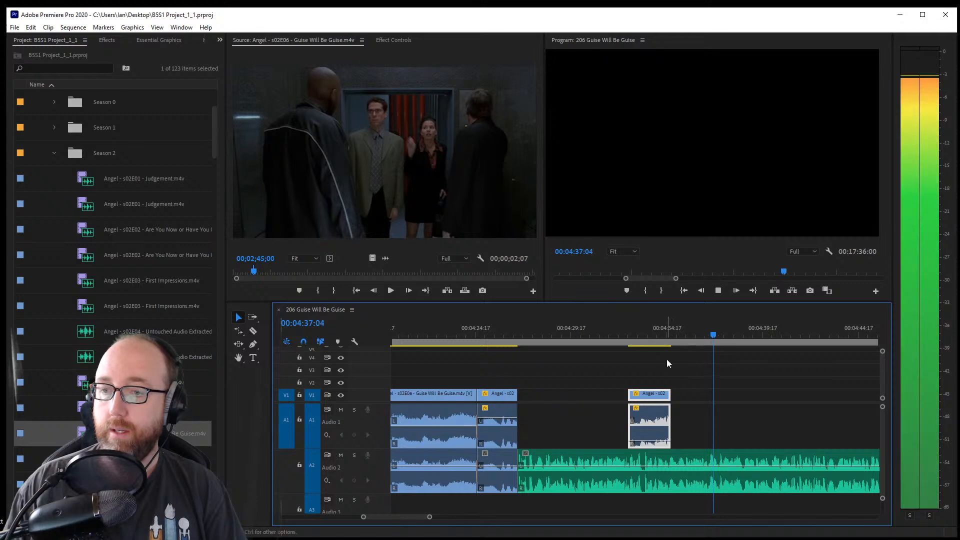
key(space)
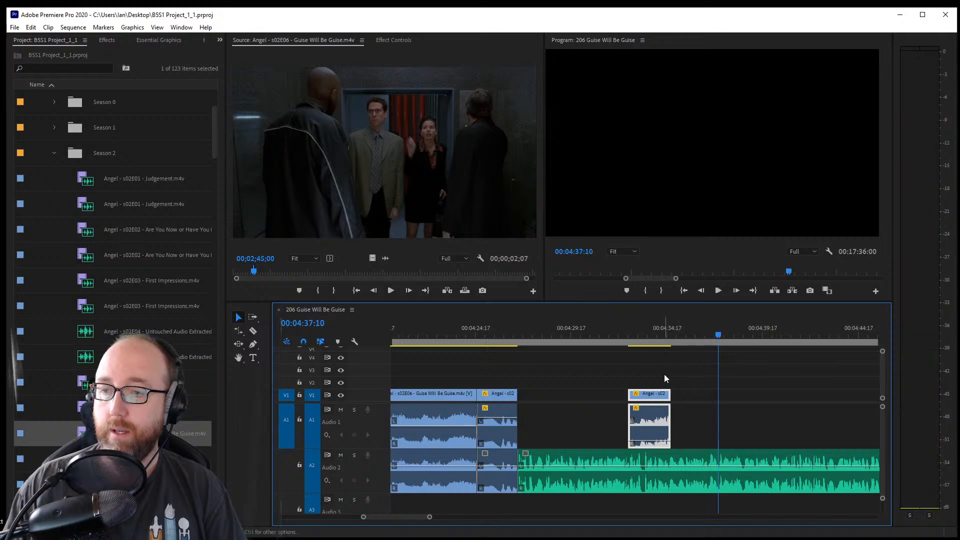
click(660, 344)
drag(670, 394, 696, 398)
key(space)
key(space)
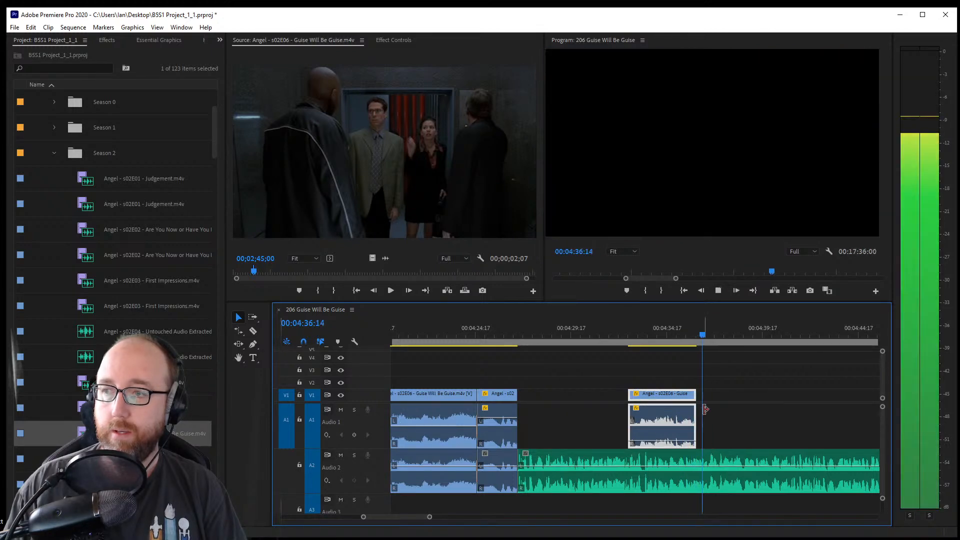
key(space)
key(ctrl+s)
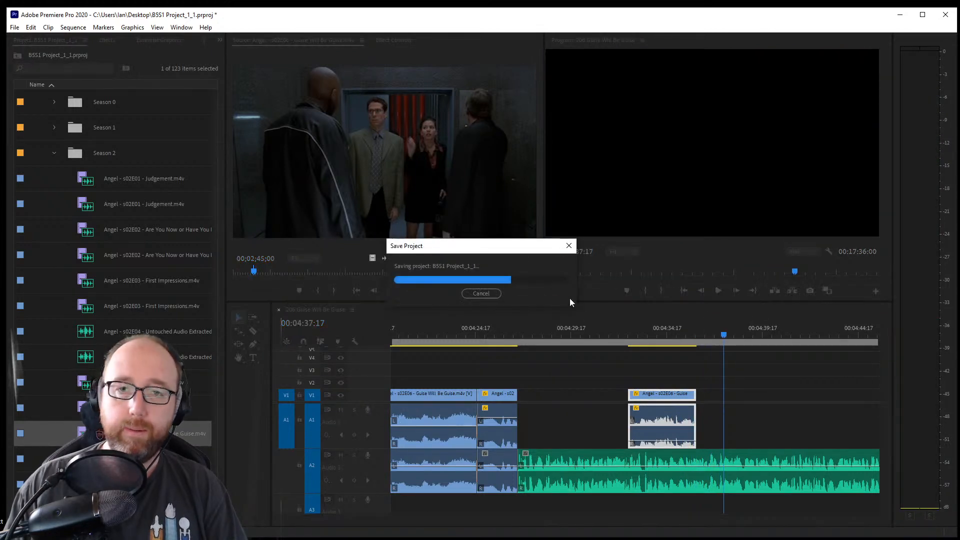
Scrub the episode source to the later party scene and mark an In point at 00;38;35;12
mouse_move(499, 272)
mouse_down()
mouse_move(542, 271)
mouse_move(493, 271)
mouse_up()
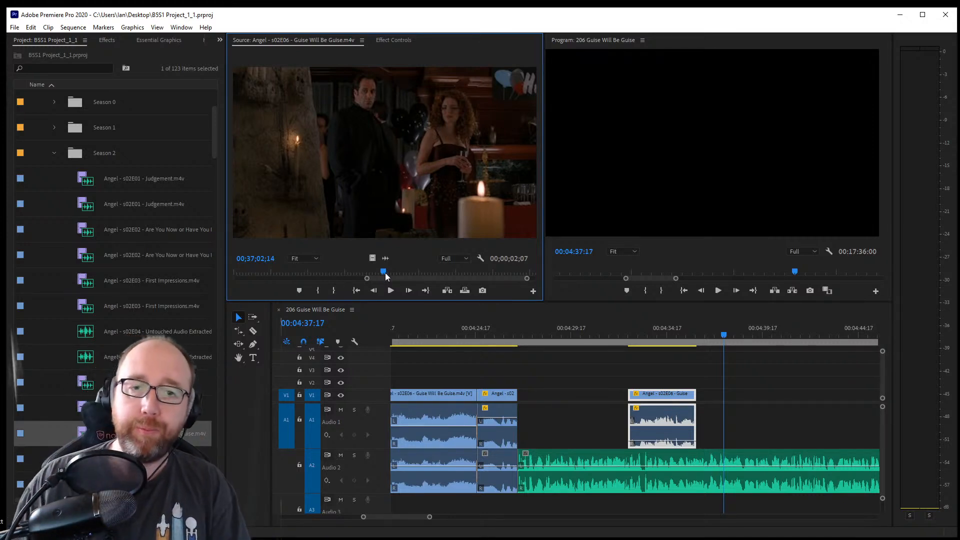
drag(386, 275, 442, 277)
key(i)
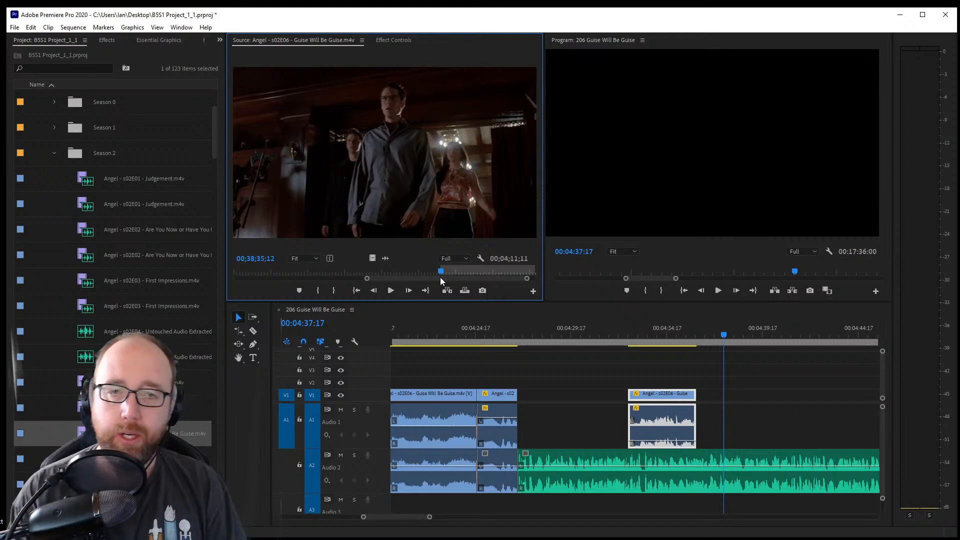
Mark the party scene's Out point at 00;38;37;27 and place the clip directly after the elevator clip on V1 and Audio 1
key(space)
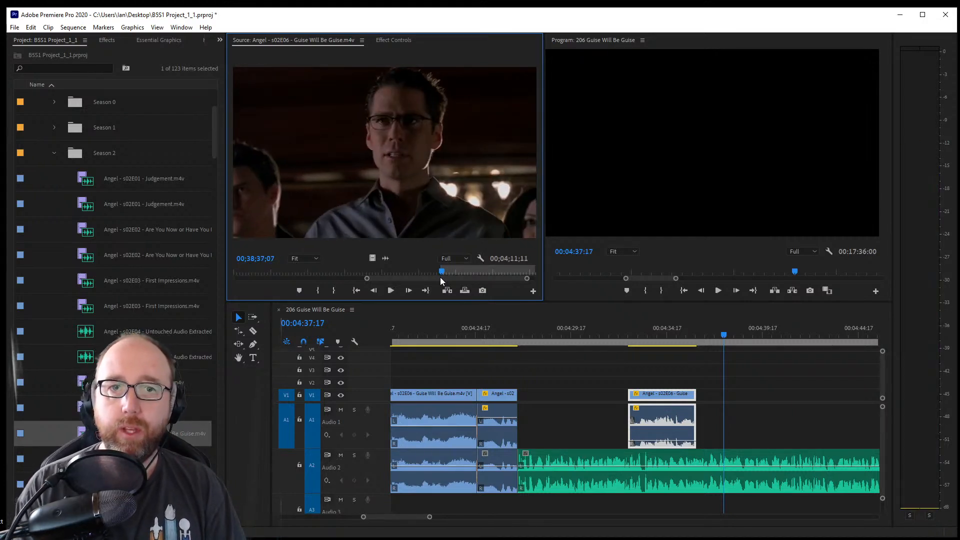
key(space)
key(o)
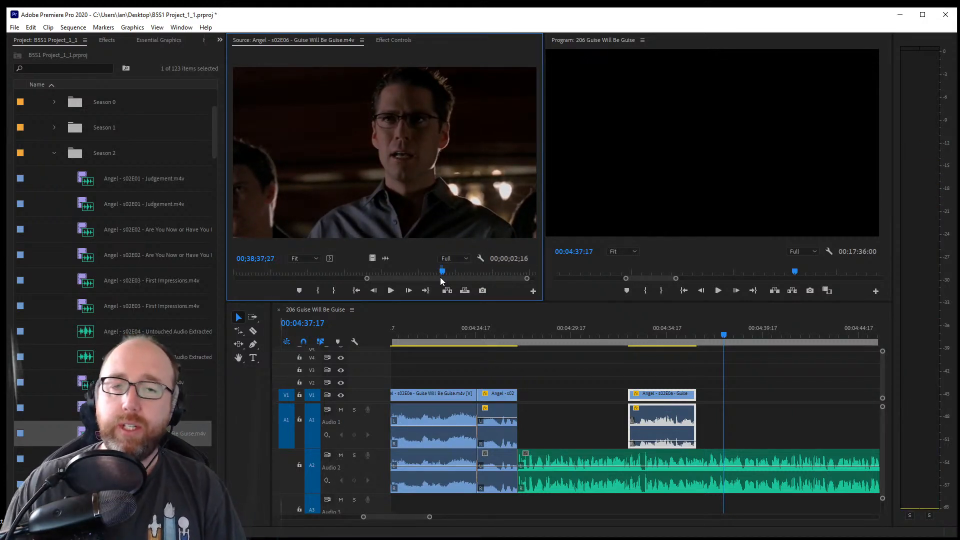
drag(398, 112, 713, 428)
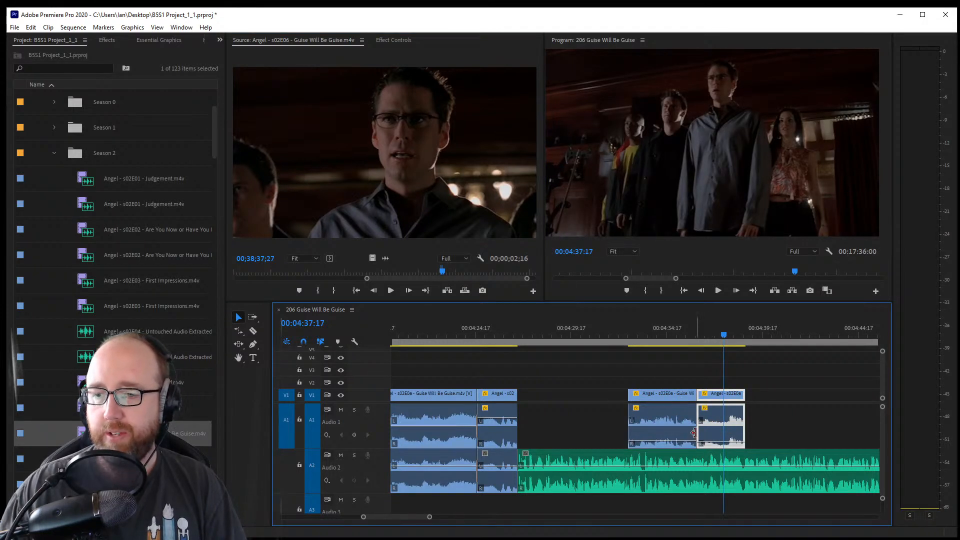
Play the sequence repeatedly across the elevator and party clips to check their timing against the narration
drag(700, 331, 630, 356)
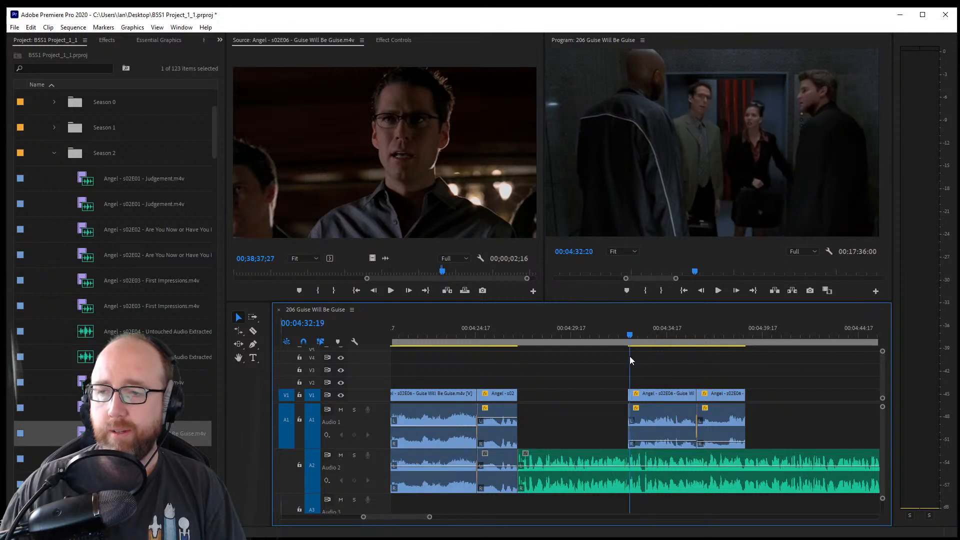
key(space)
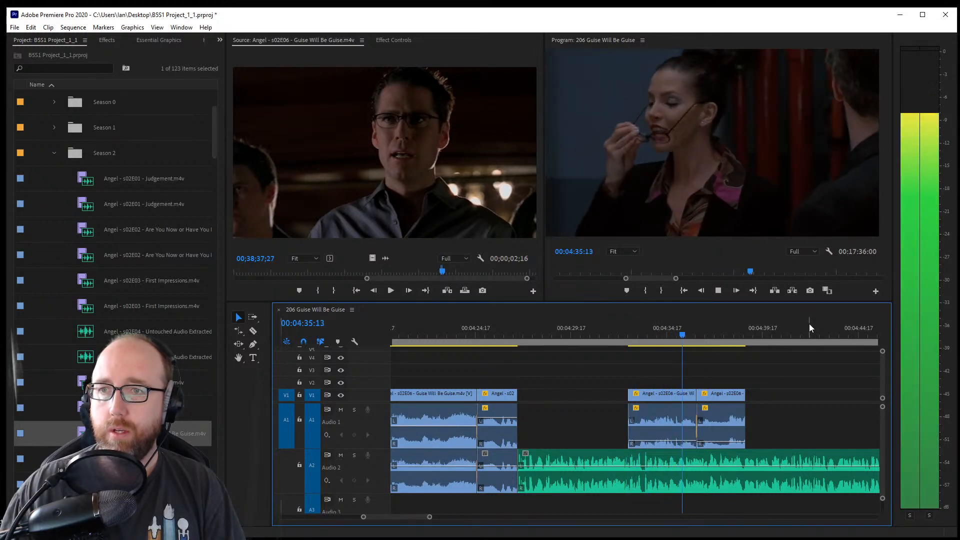
key(space)
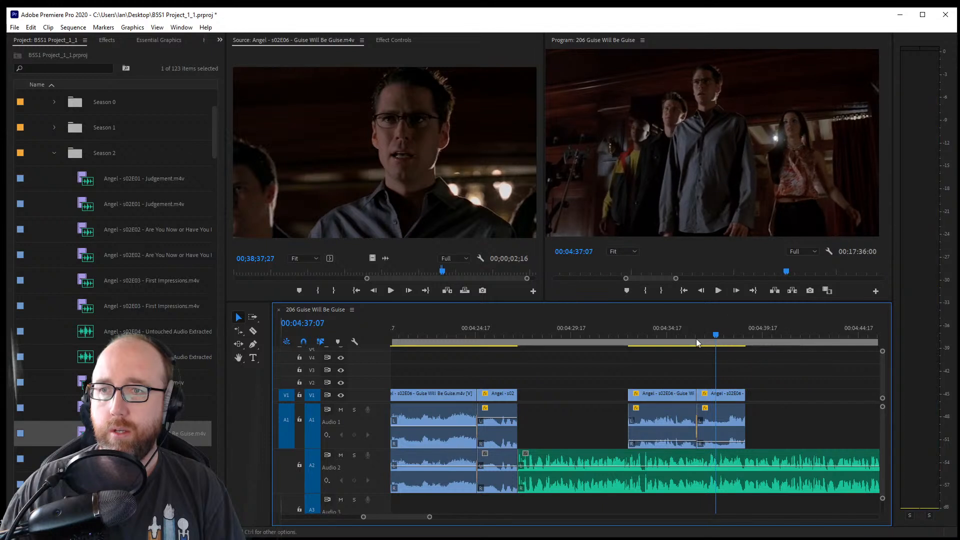
click(667, 339)
key(space)
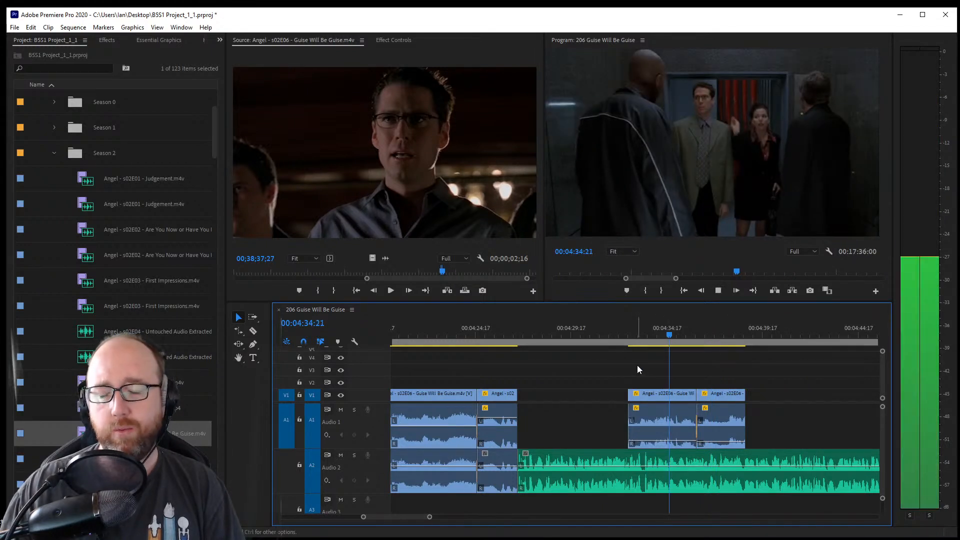
key(space)
click(650, 336)
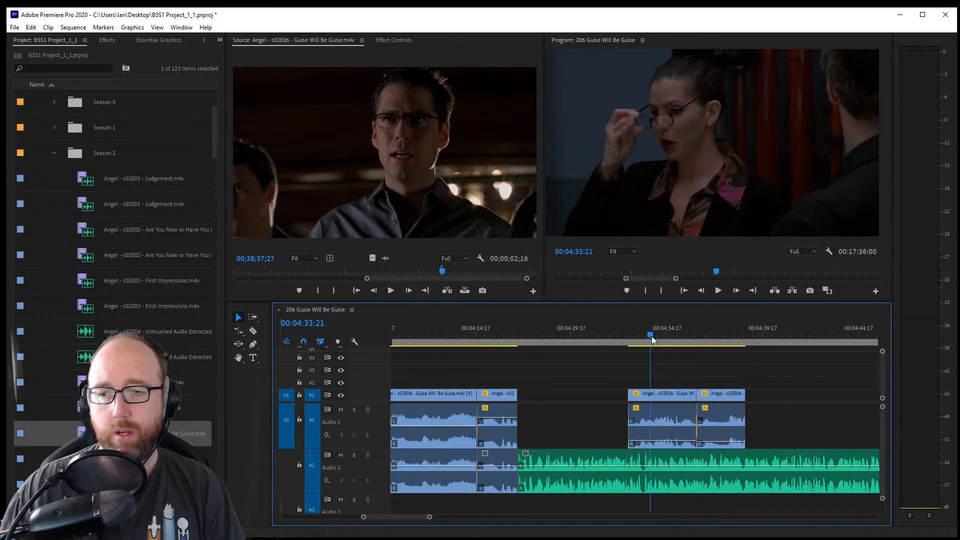
key(space)
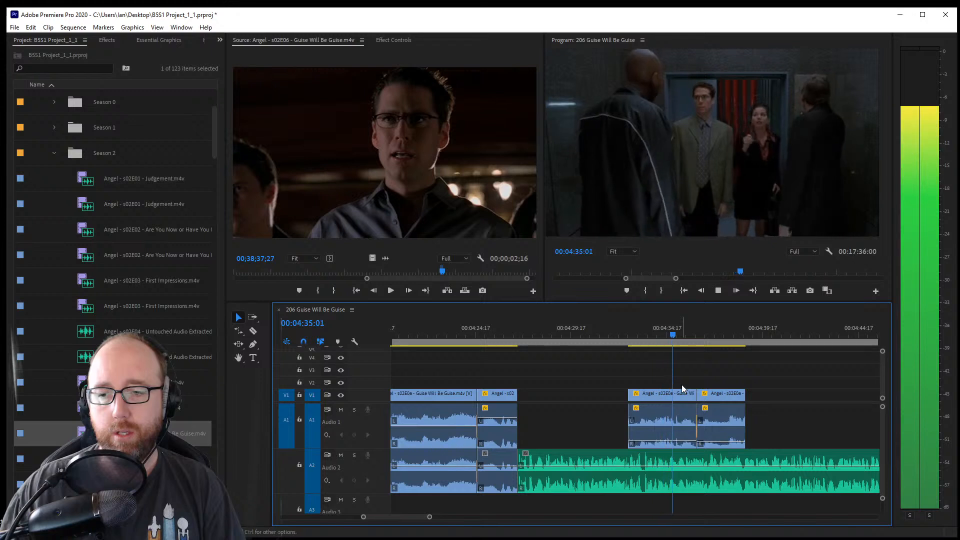
key(space)
Move the elevator and party clips together about one second earlier and play the narration over them
drag(639, 385, 708, 434)
key(space)
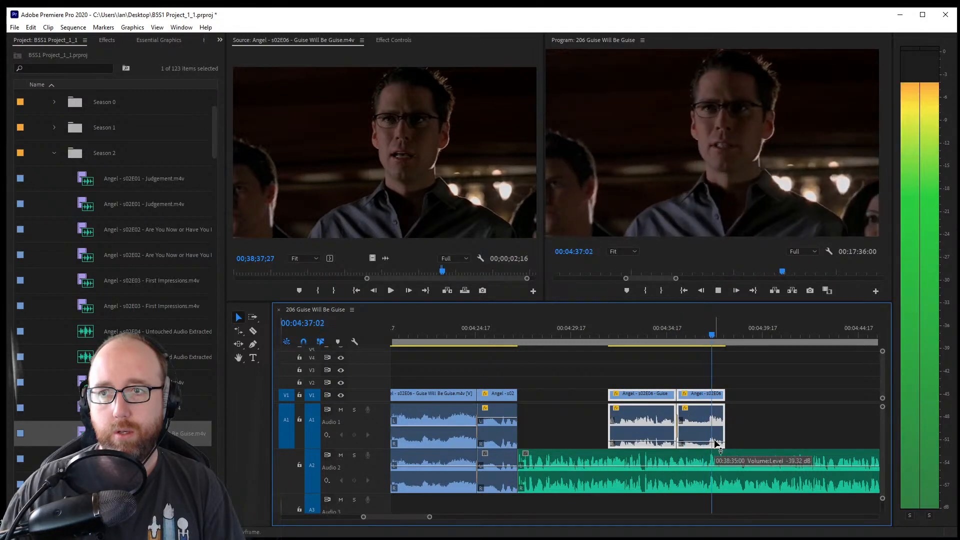
click(617, 333)
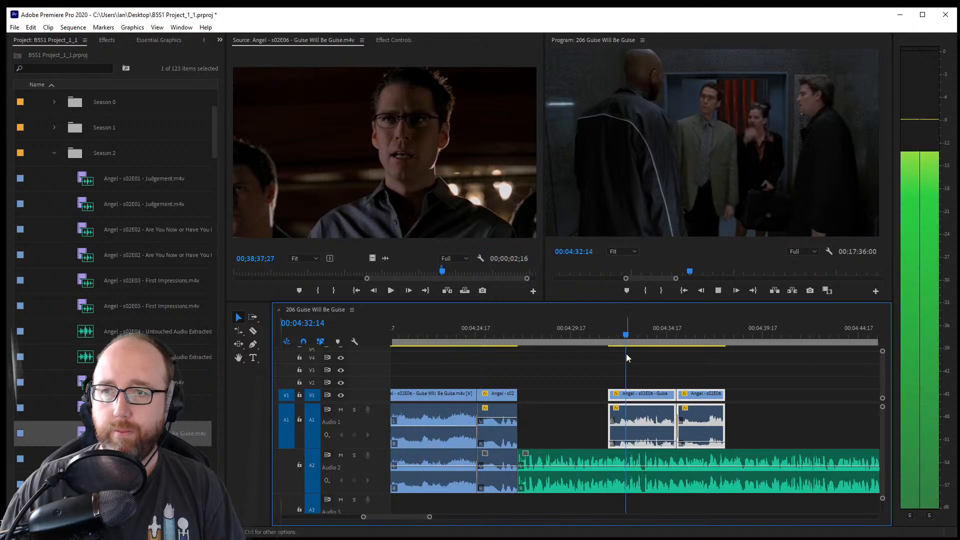
key(space)
Trim the elevator clip's start by about one second, play the result, and save the project
drag(628, 399, 631, 400)
key(space)
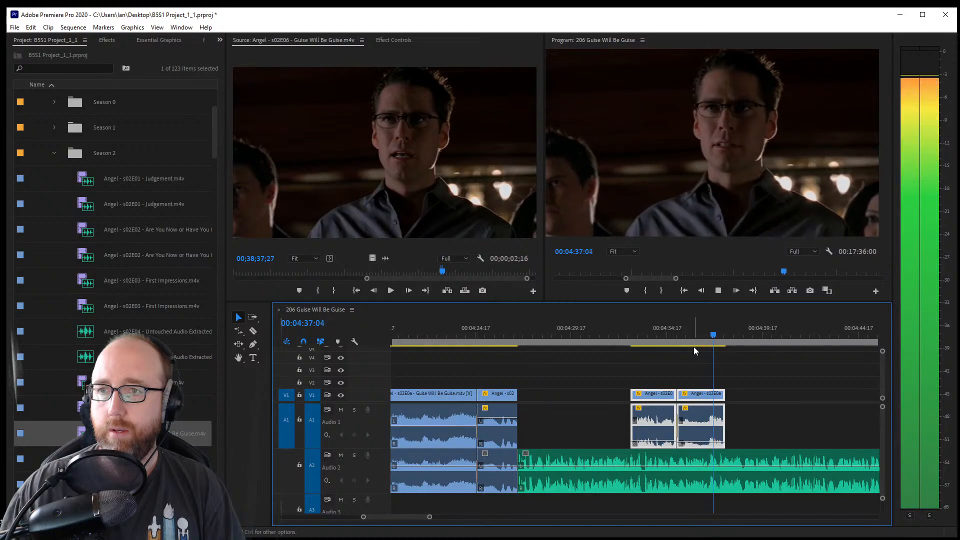
key(ctrl+s)
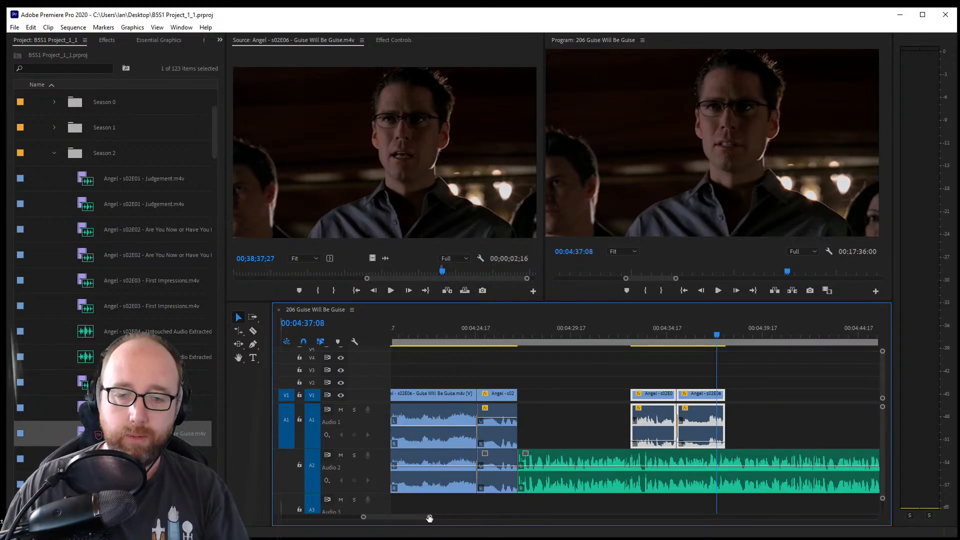
Replay the trimmed elevator clip and the party clip with the narration, and save the project
scroll(415, 515, down, 3)
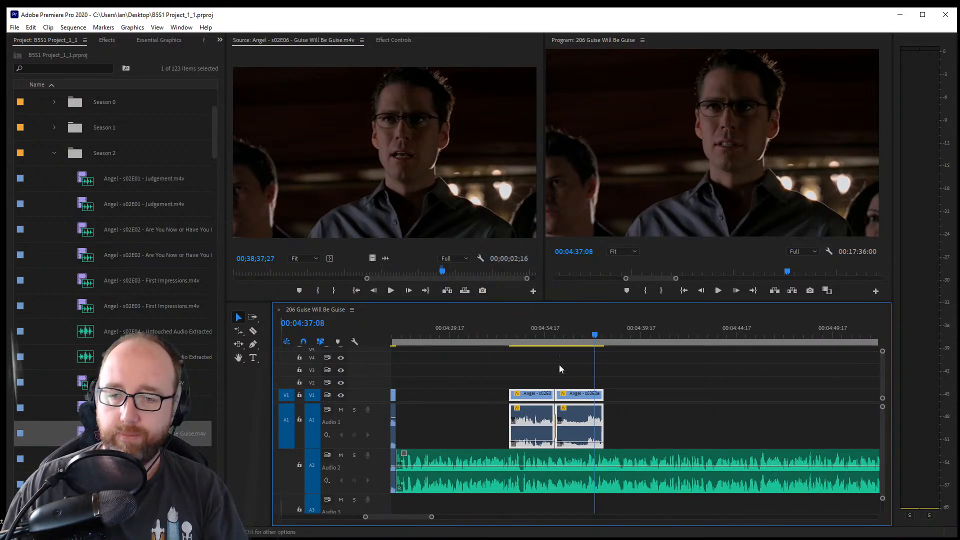
mouse_move(517, 328)
mouse_down()
mouse_move(573, 331)
mouse_move(518, 334)
mouse_up()
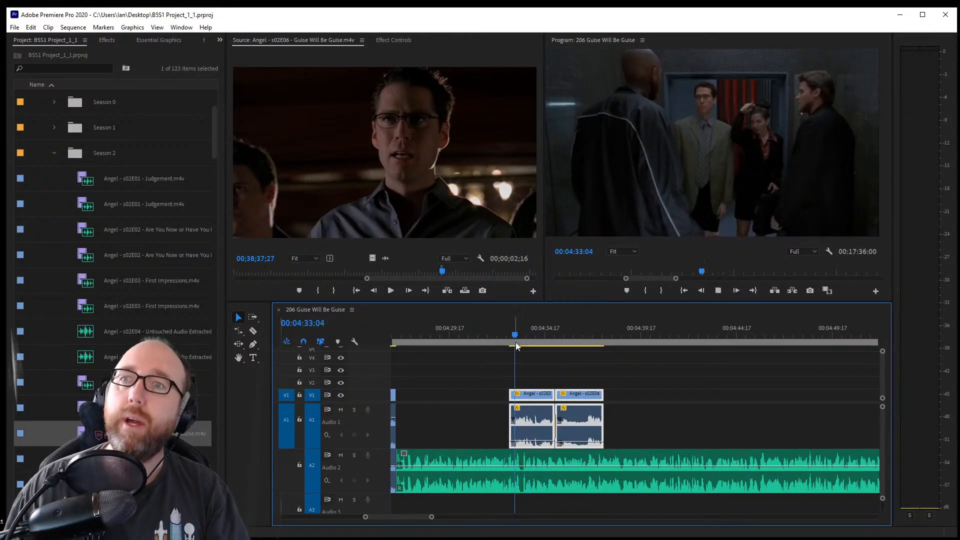
key(space)
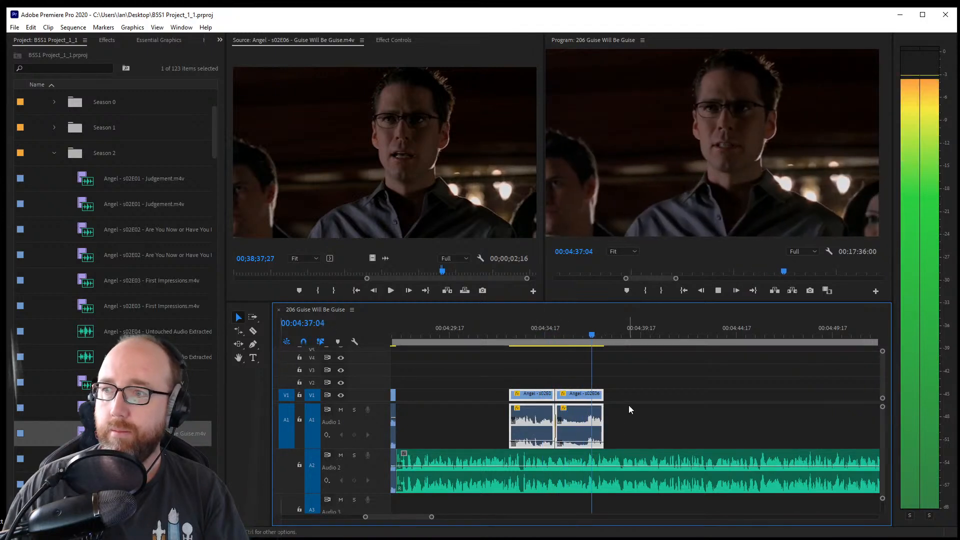
key(ctrl+s)
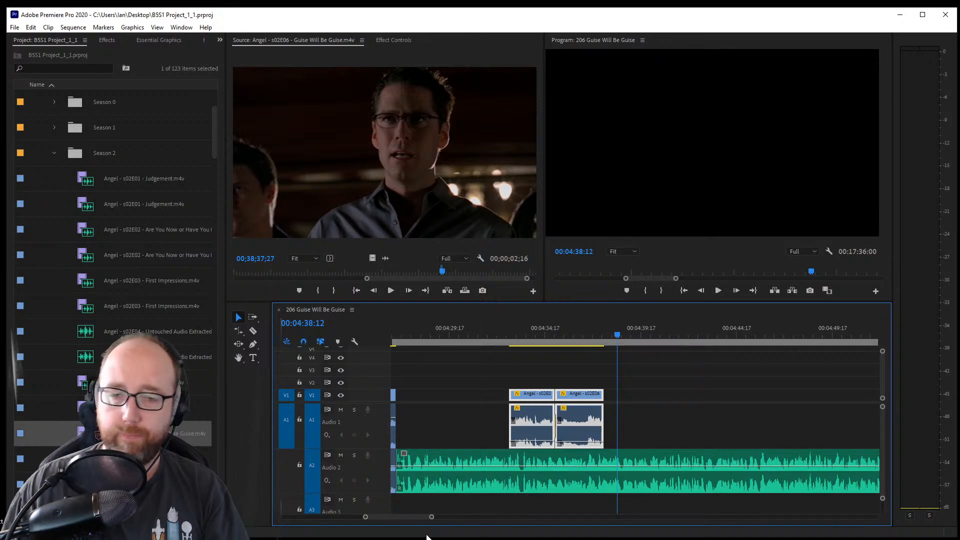
Listen to the uncovered narration from 00:04:26:16 and past the party clip up to 00:04:41:08, and save
drag(413, 519, 410, 518)
click(483, 333)
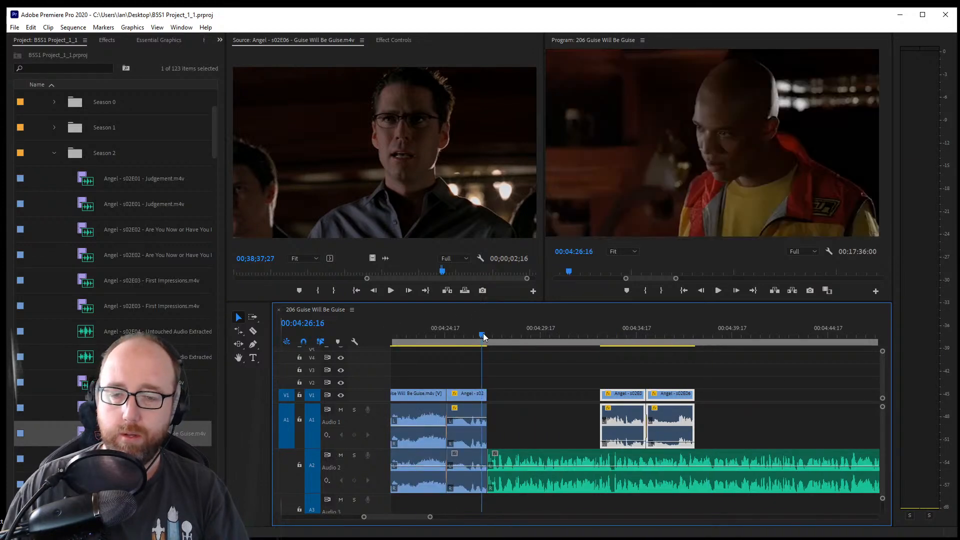
key(space)
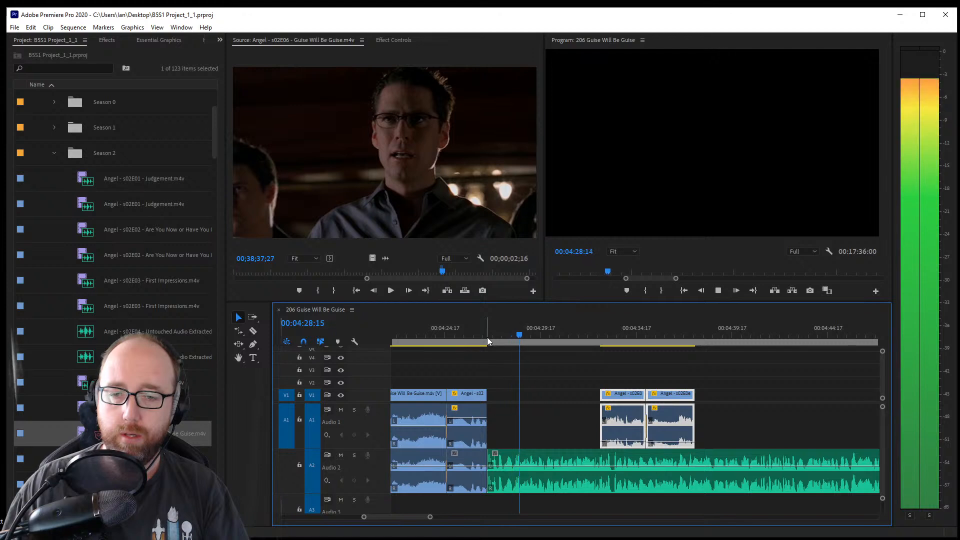
click(682, 333)
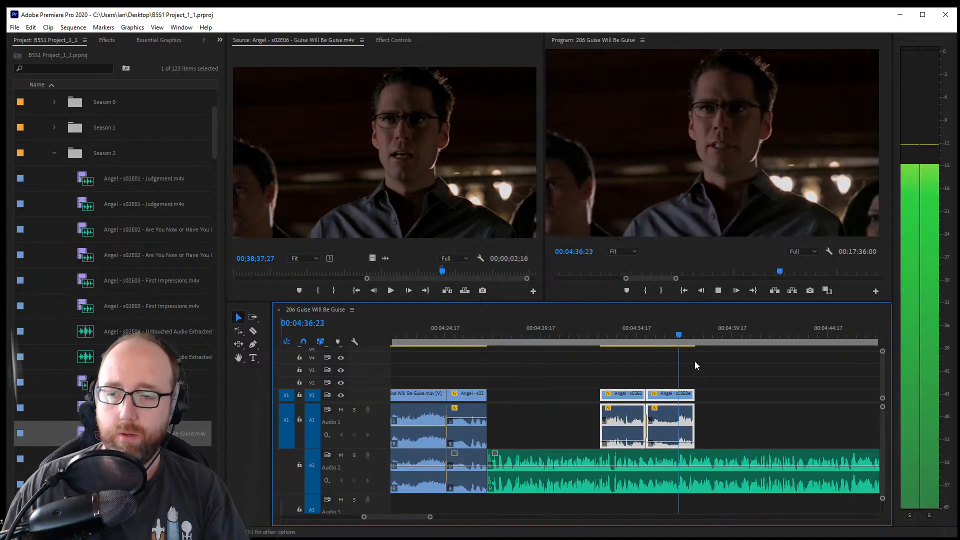
scroll(416, 517, down, 3)
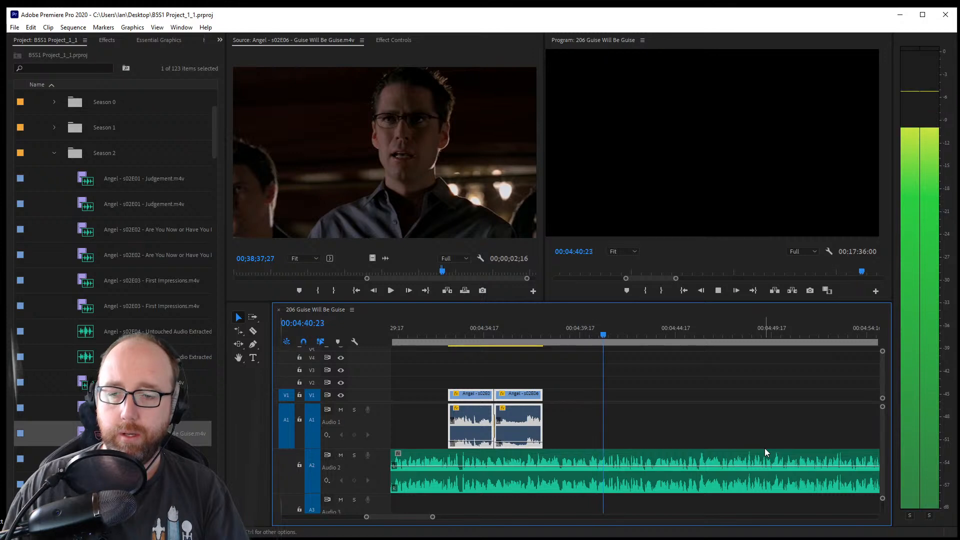
key(ctrl+s)
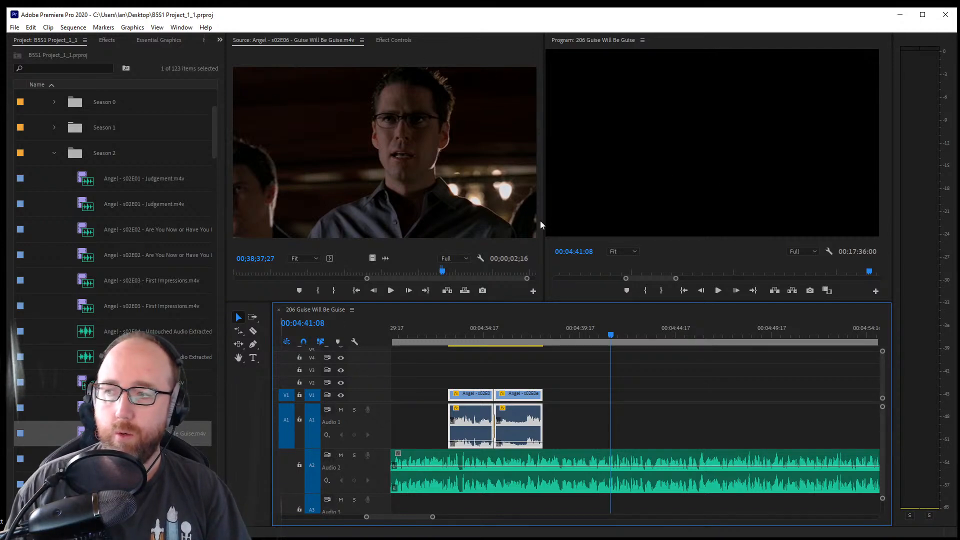
Scrub the episode source to the night-time stick fight on the bridge and play it from about 00;21;25;27
drag(526, 278, 533, 280)
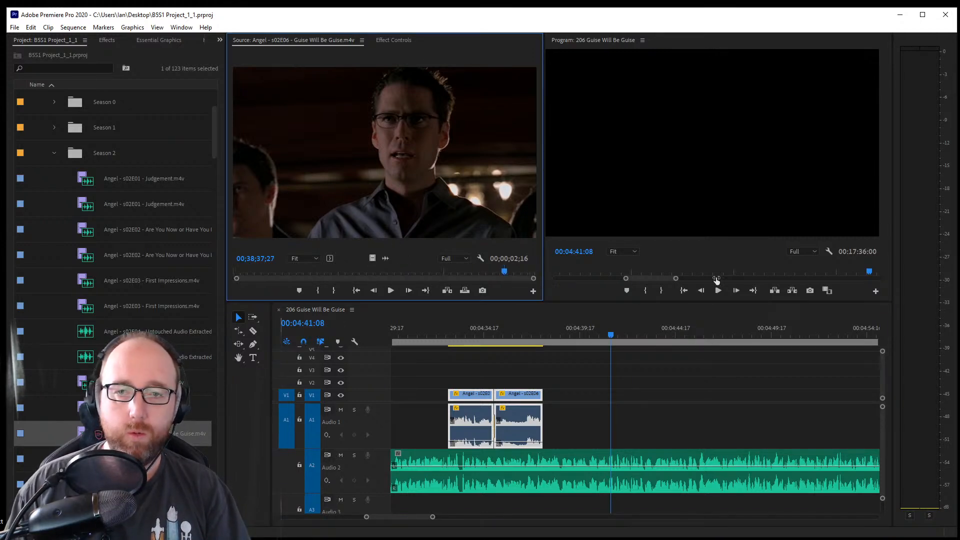
drag(341, 272, 389, 281)
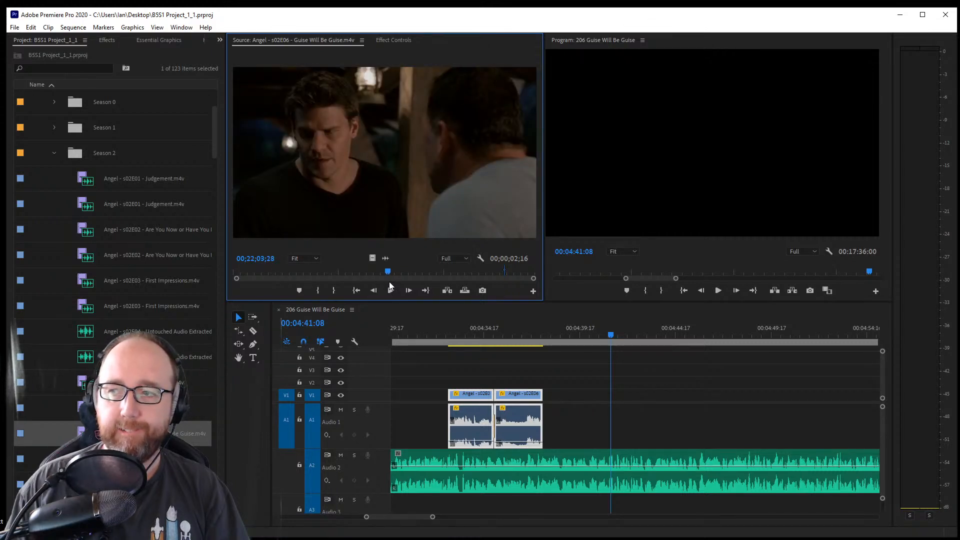
mouse_move(389, 283)
mouse_down()
mouse_move(336, 287)
mouse_move(385, 288)
mouse_up()
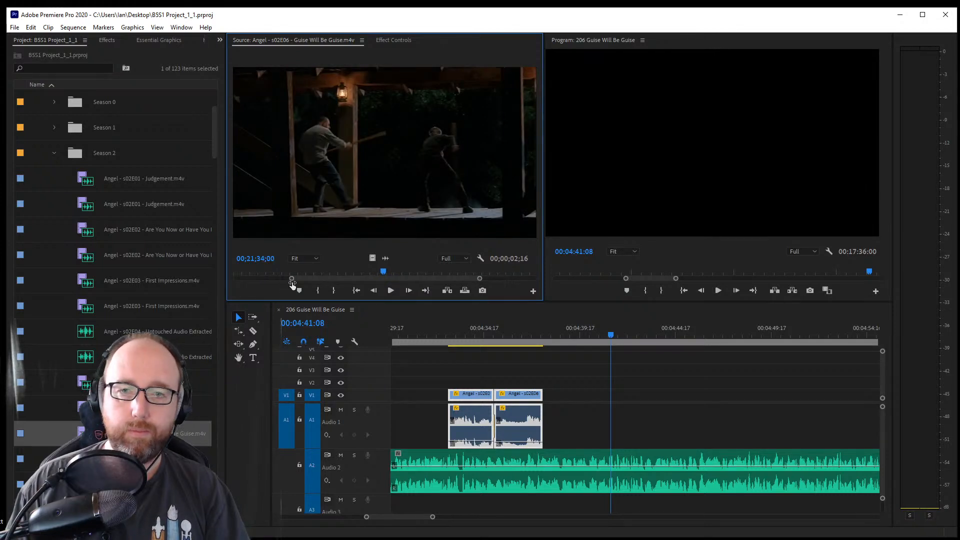
drag(385, 276, 382, 274)
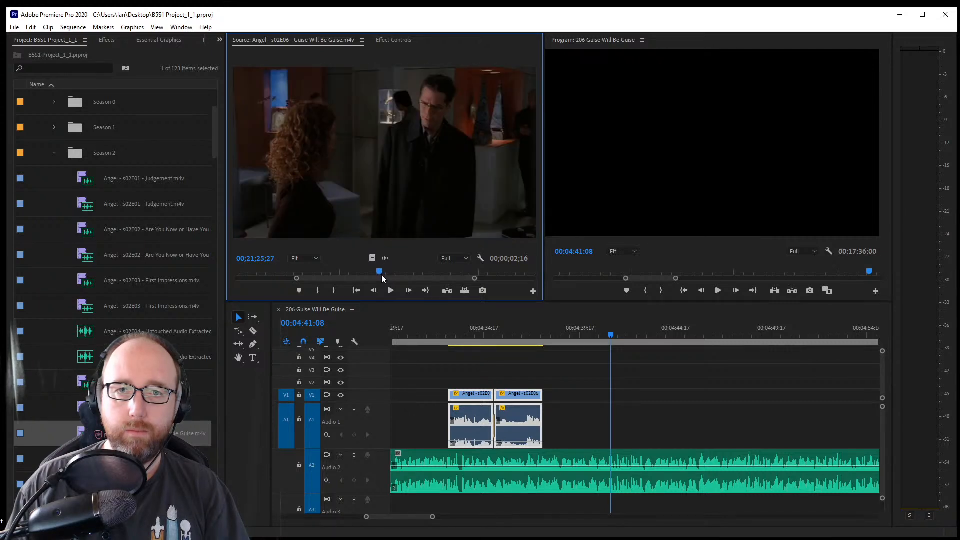
key(space)
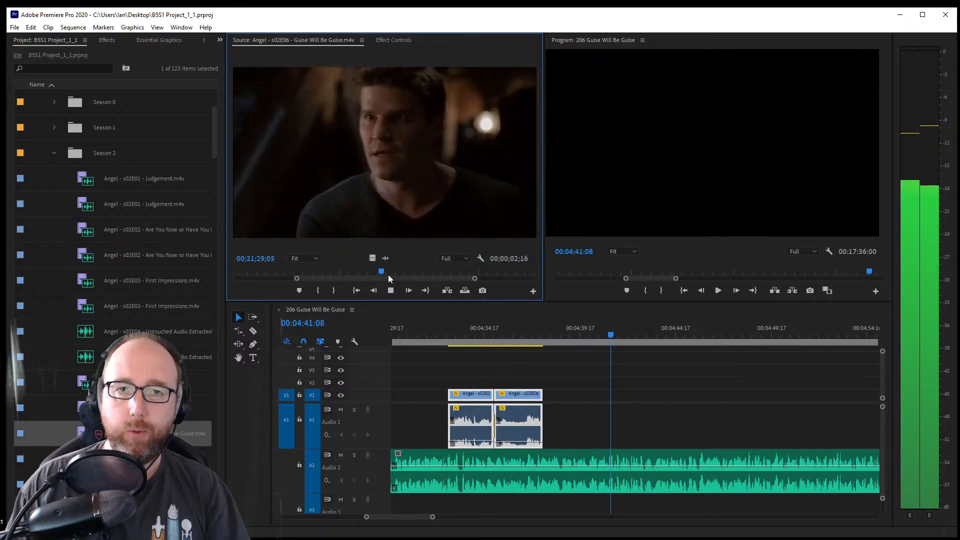
key(space)
drag(381, 274, 380, 275)
key(space)
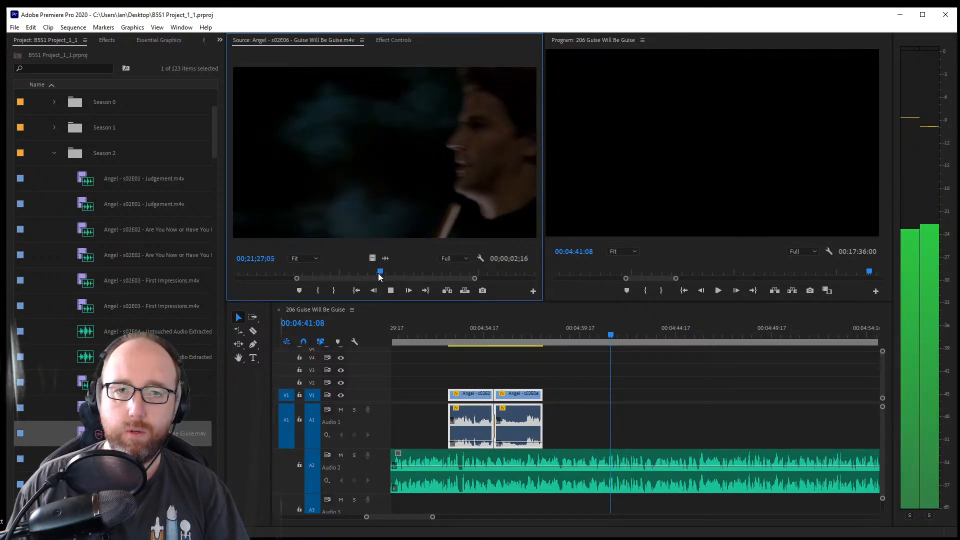
click(374, 294)
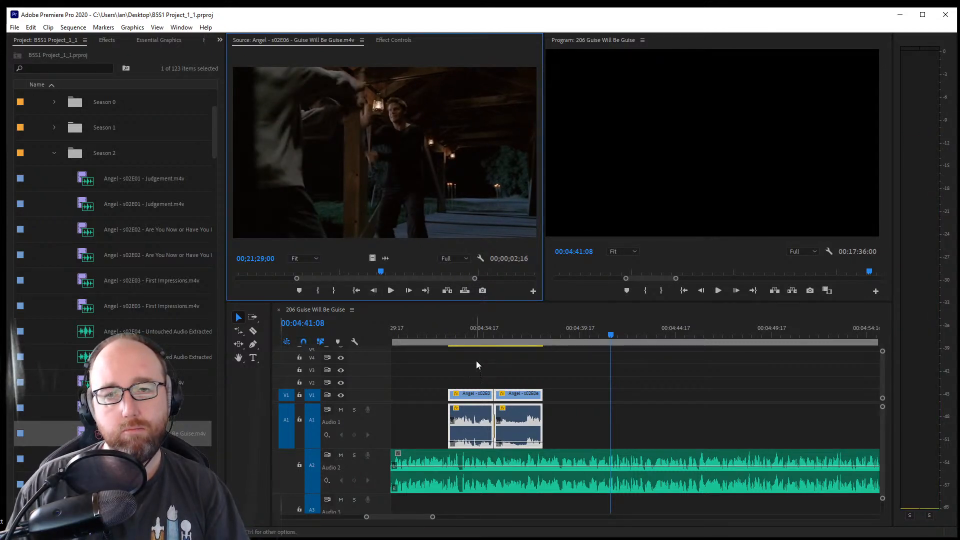
key(space)
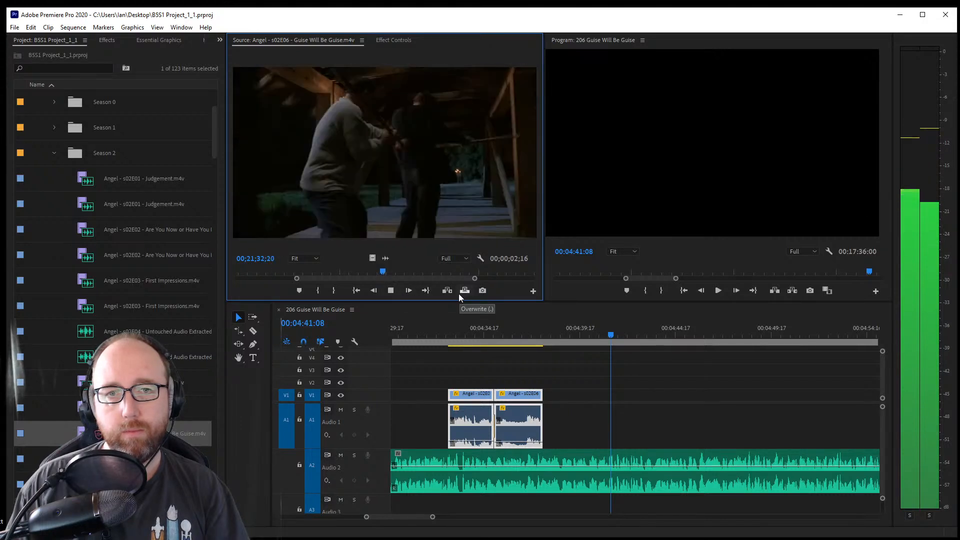
key(space)
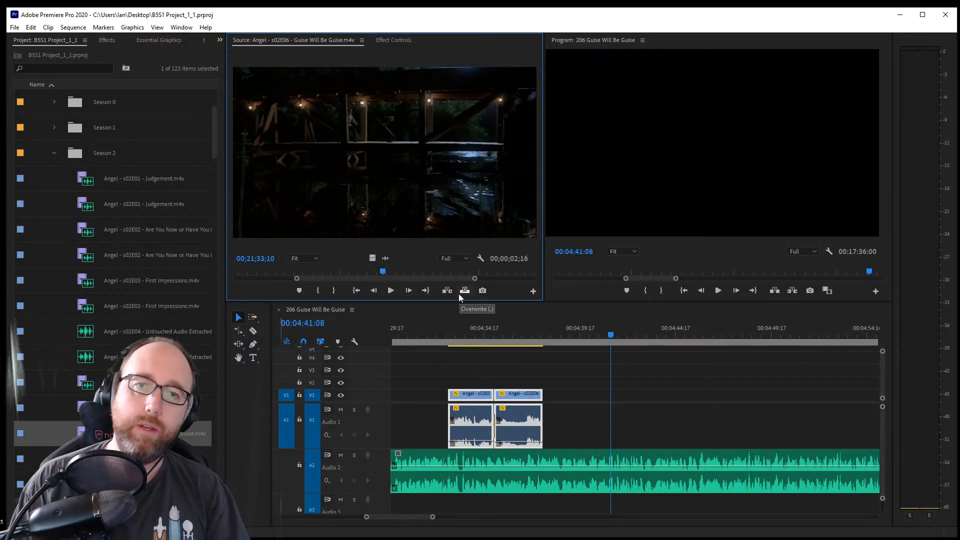
Step back to the first frame of the wide bridge shot and mark an In point at 00;21;32;27
key(Left)
key(Left)
key(Left)
key(Left)
key(Left)
key(Left)
key(Left)
key(Left)
key(Left)
key(Left)
key(Left)
key(Left)
key(Left)
key(Left)
key(Right)
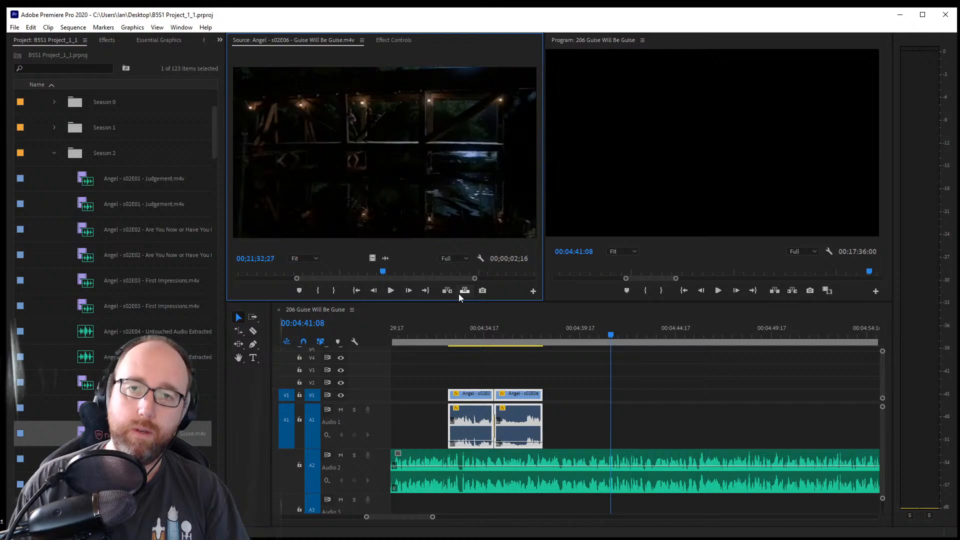
key(i)
Play the wide bridge fight shot in the source and mark an Out point on its last frame at 00;21;35;02
key(space)
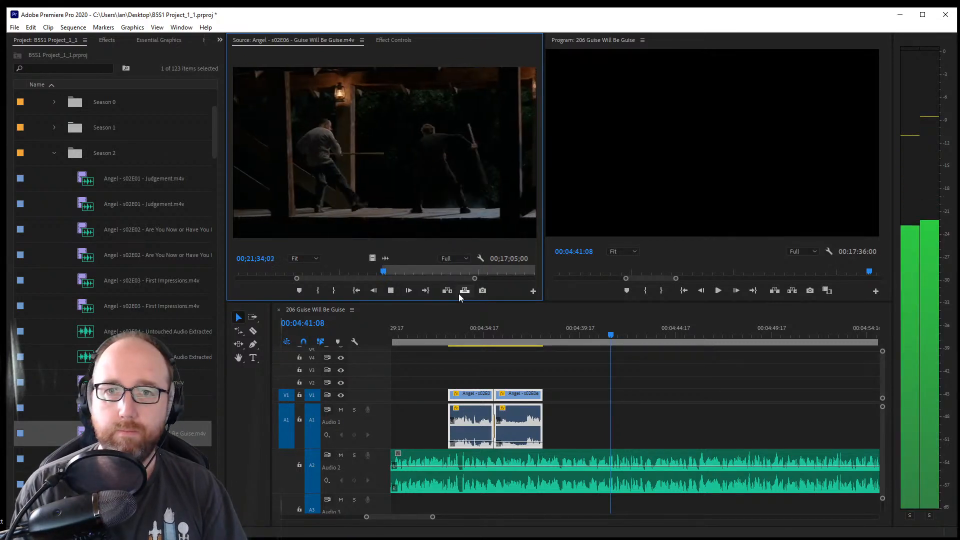
key(space)
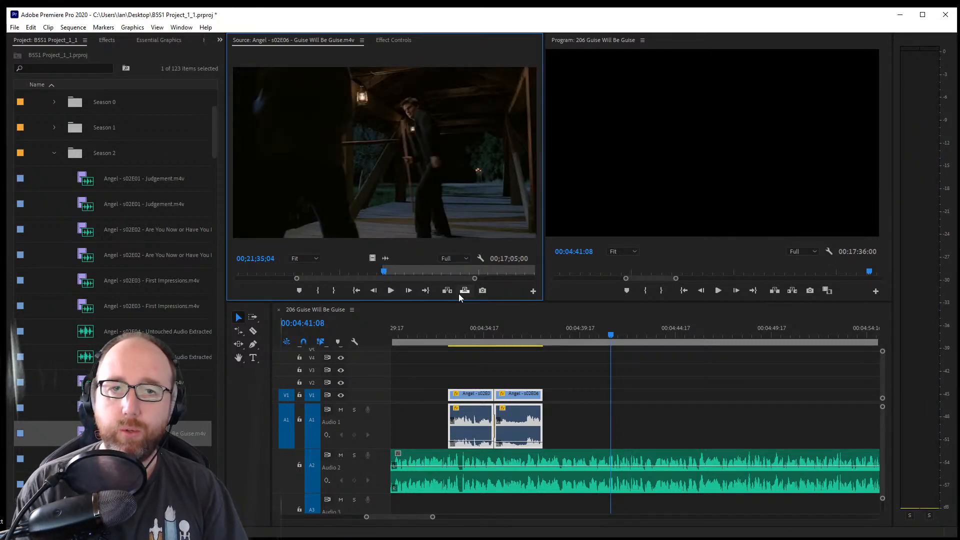
key(Left)
key(Left)
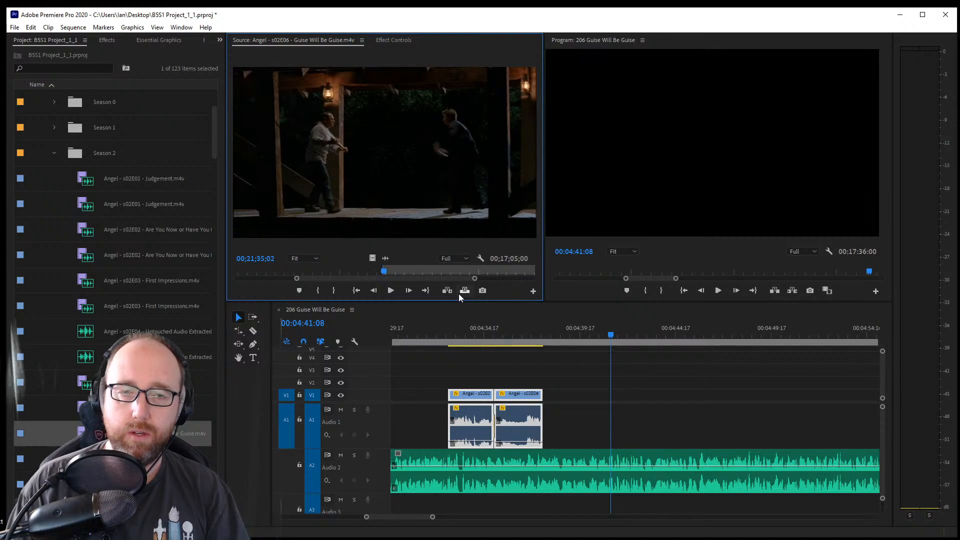
key(o)
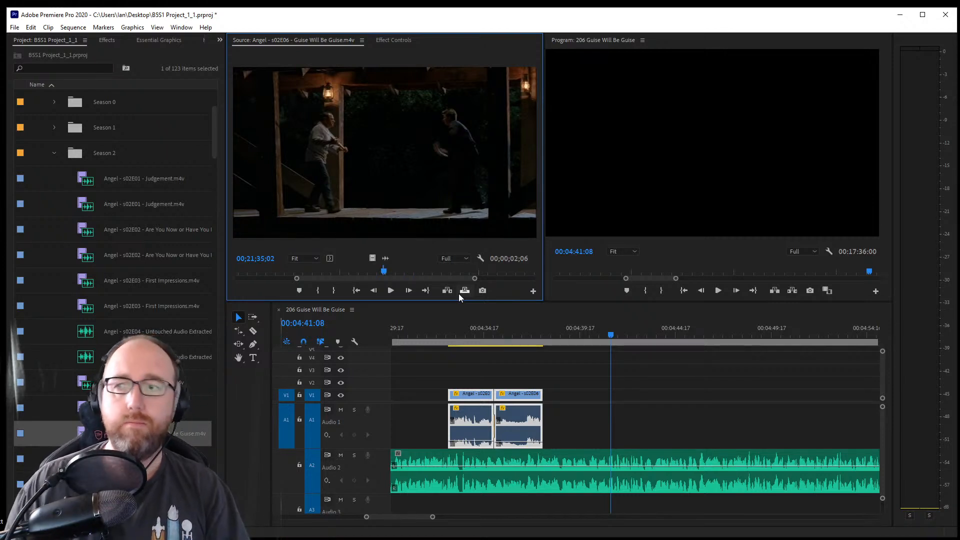
Place the bridge fight shot between the party clip and 00:04:41:08 and lower its audio by about 29.7 dB
drag(385, 148, 576, 448)
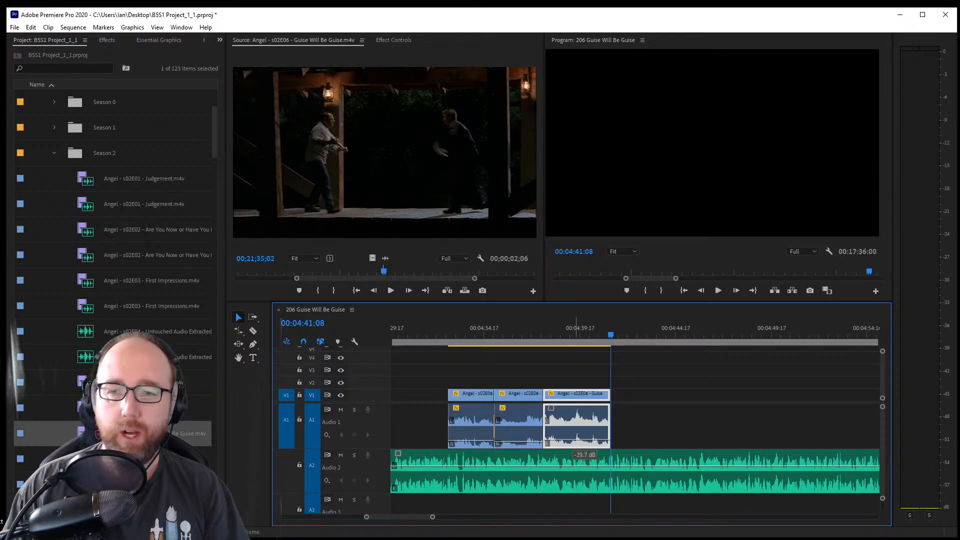
drag(379, 272, 381, 273)
drag(297, 279, 379, 276)
click(377, 271)
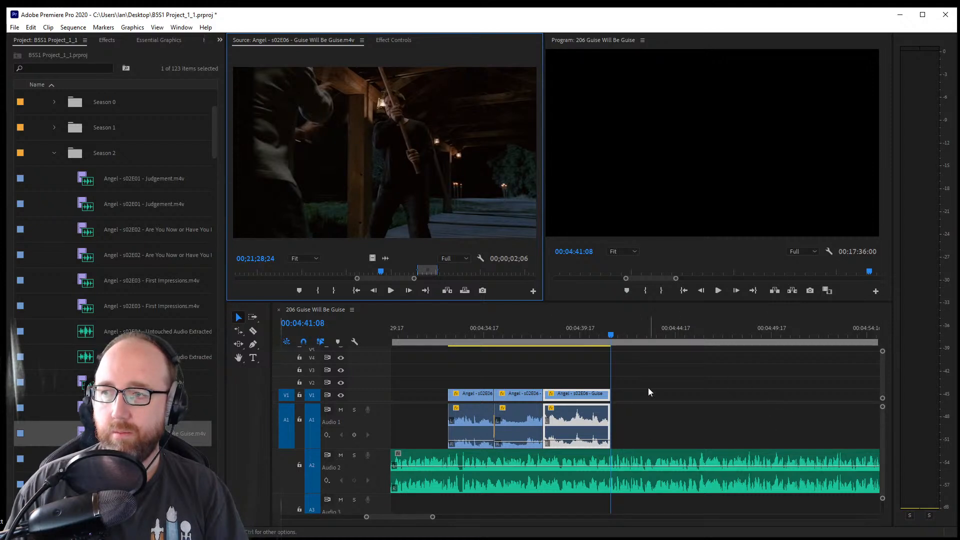
Apply a Constant Power crossfade of about 6 frames between the party and bridge clips, removing the video Cross Dissolve
right_click(561, 431)
click(592, 489)
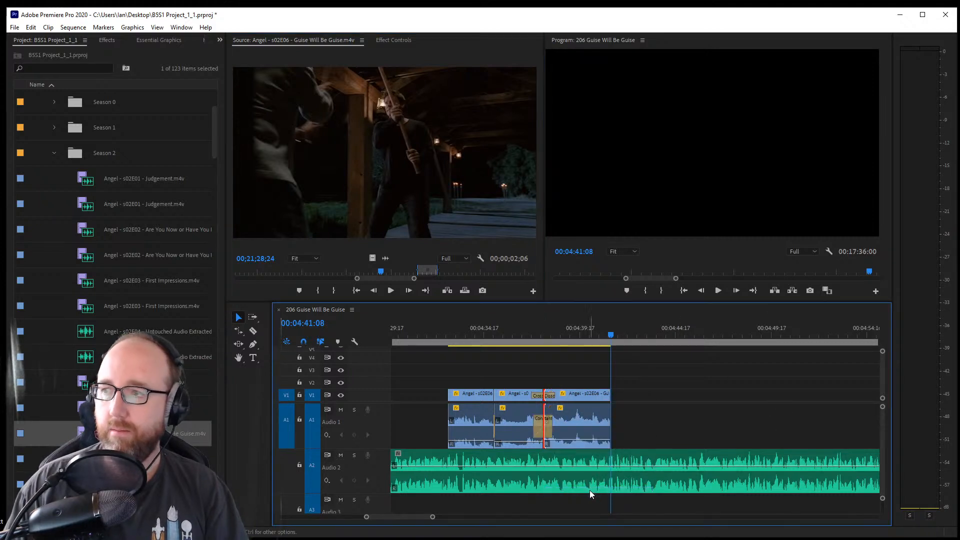
key(Delete)
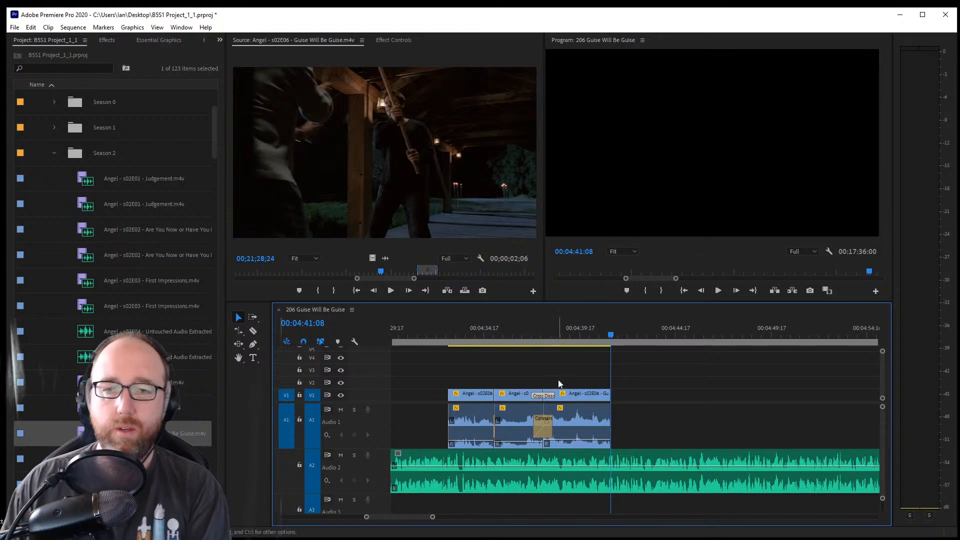
click(488, 330)
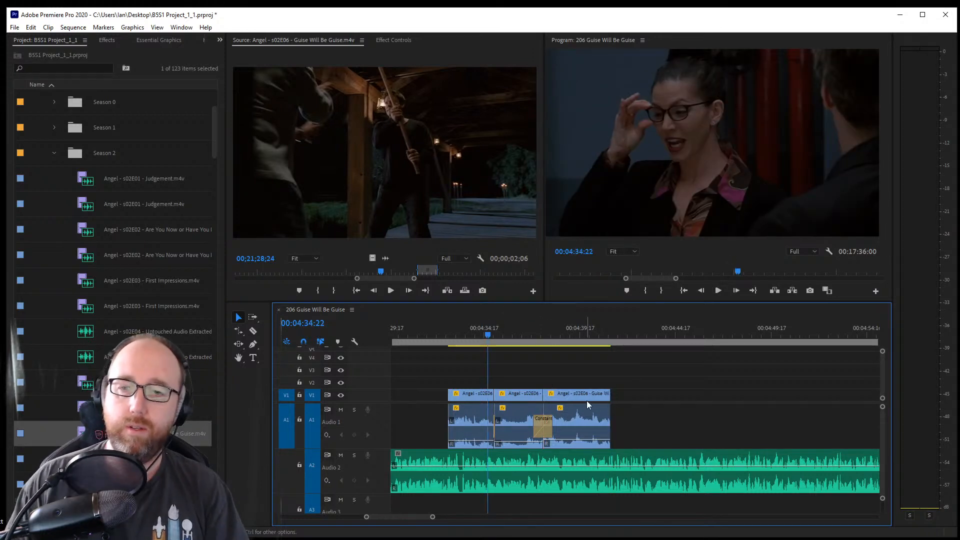
click(538, 431)
key(Delete)
Play up to the cut into the bridge clip and check the frames around 00:04:37:20
key(space)
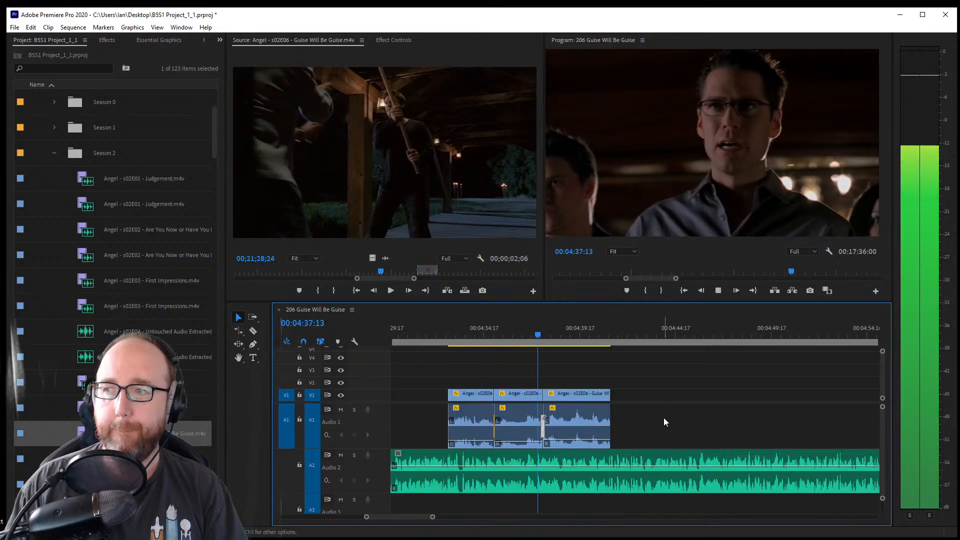
key(space)
click(544, 336)
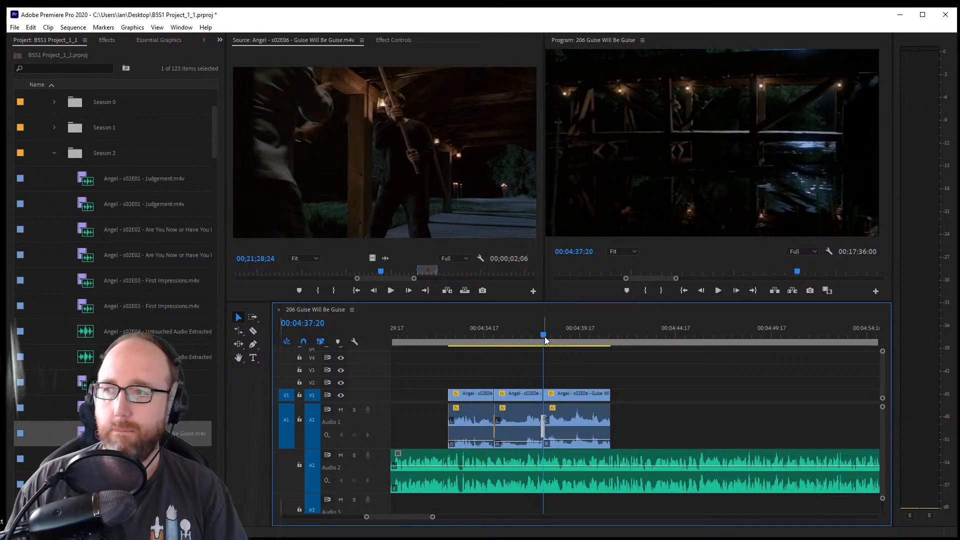
key(Left)
key(Left)
key(Right)
key(Right)
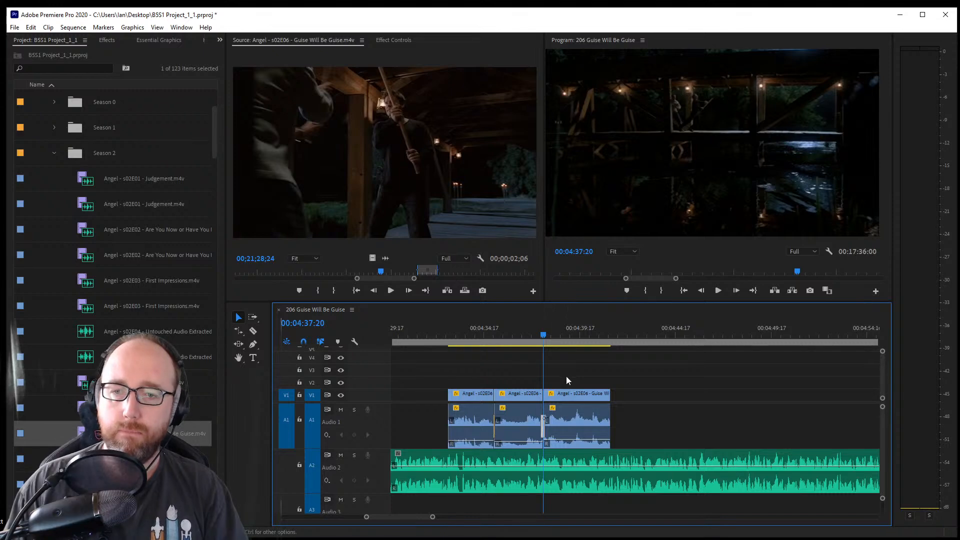
Unlink video from audio on both the bridge fight clip and the party clip
right_click(561, 398)
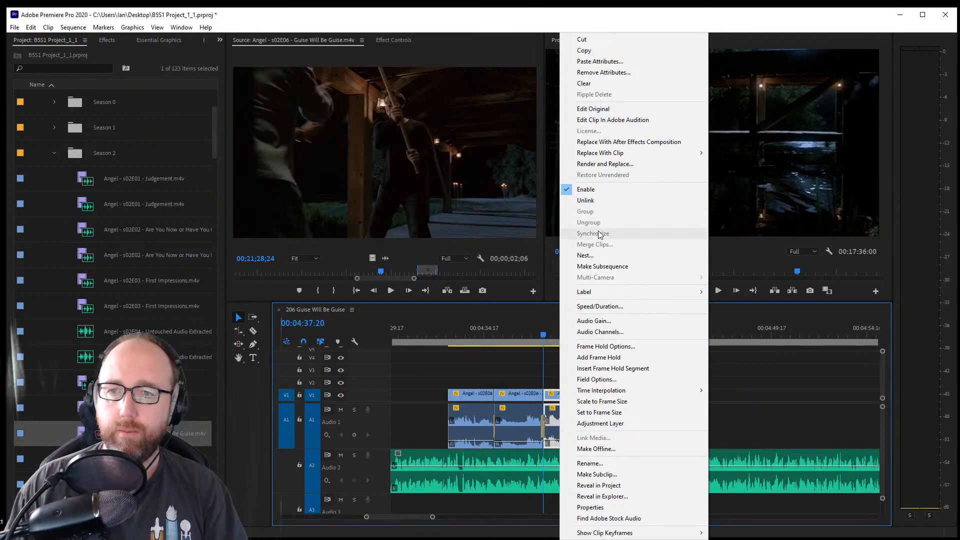
click(585, 200)
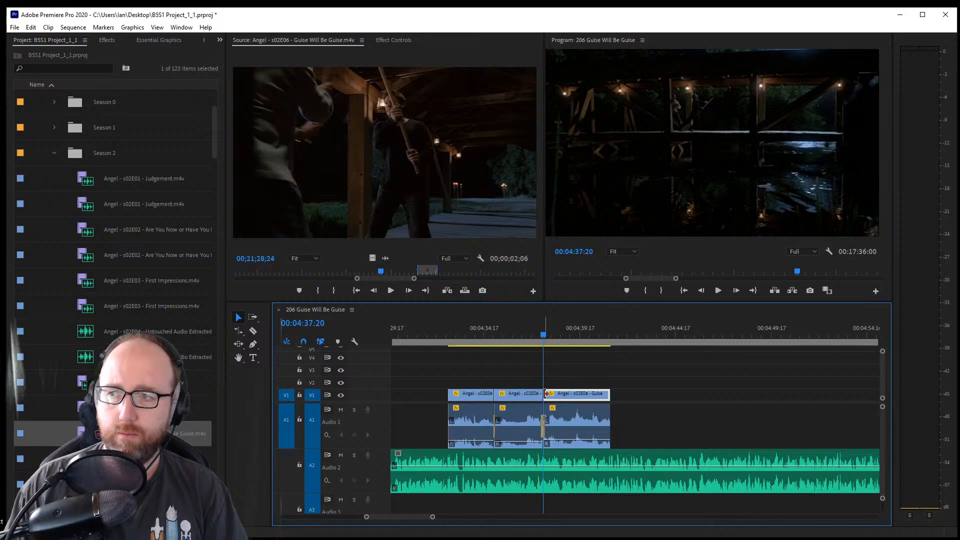
drag(547, 395, 539, 397)
right_click(538, 398)
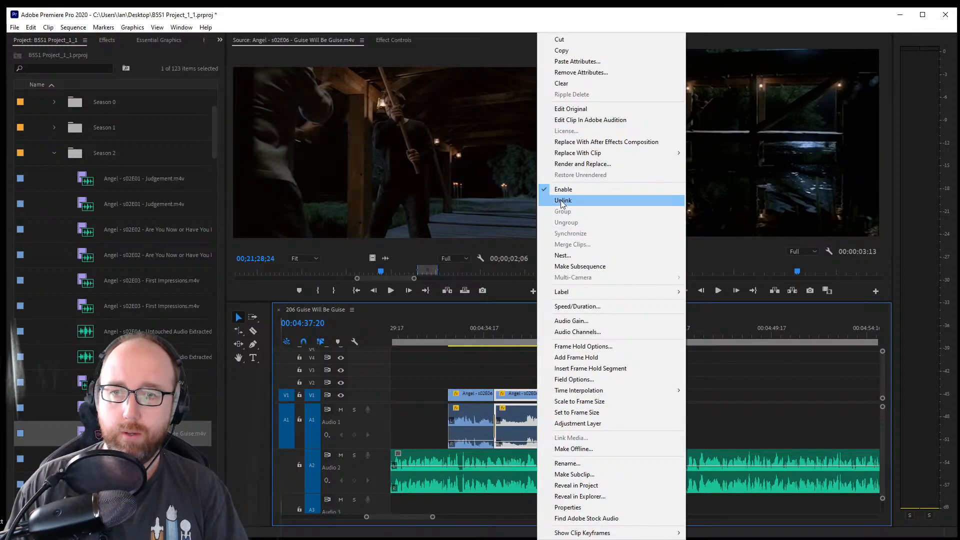
click(562, 200)
drag(542, 336, 551, 337)
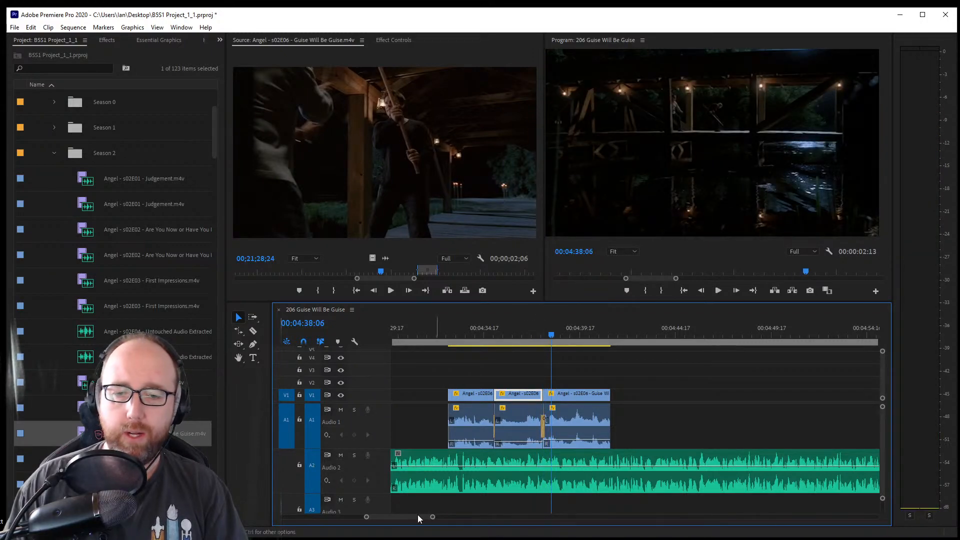
Trim the start of the bridge clip's video by one frame to 00:04:37:20, leaving its audio in place
drag(367, 518, 395, 515)
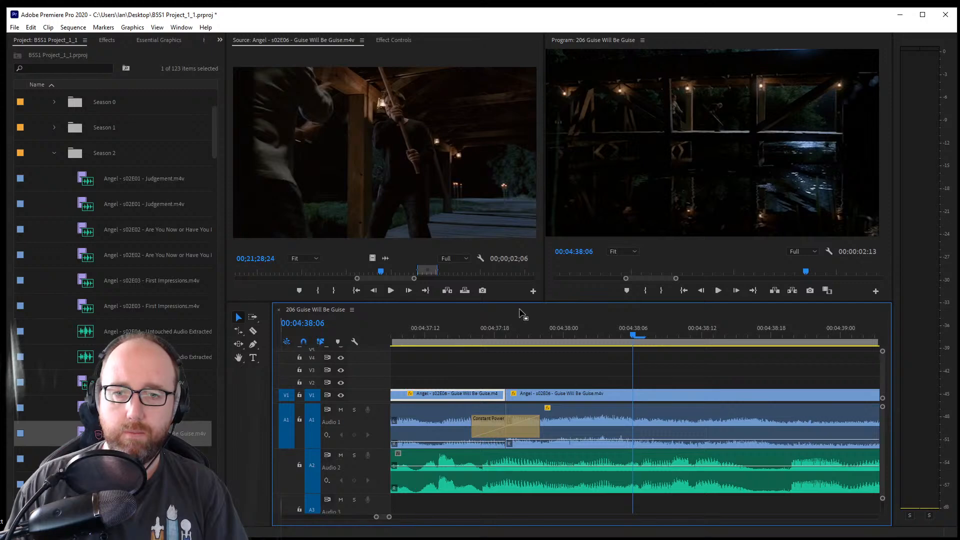
click(502, 338)
key(Right)
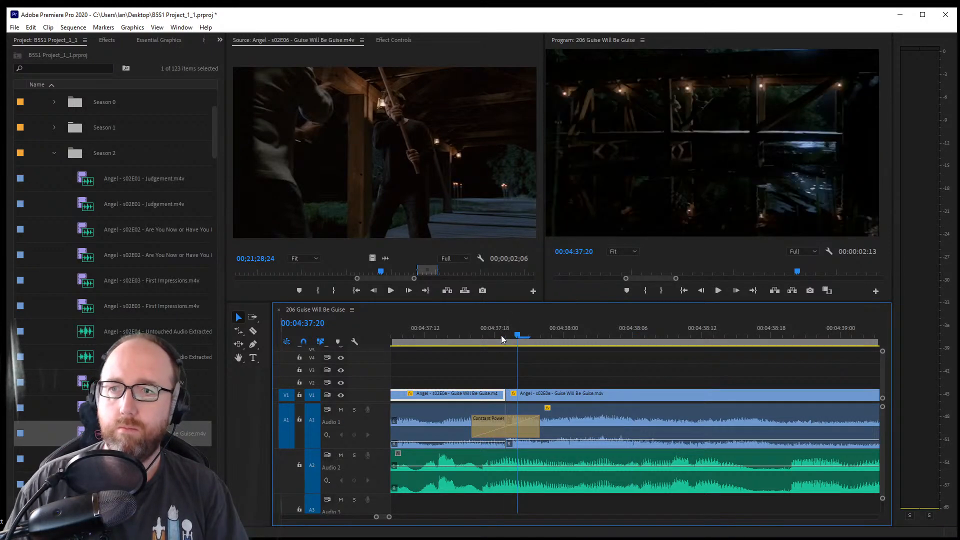
right_click(566, 394)
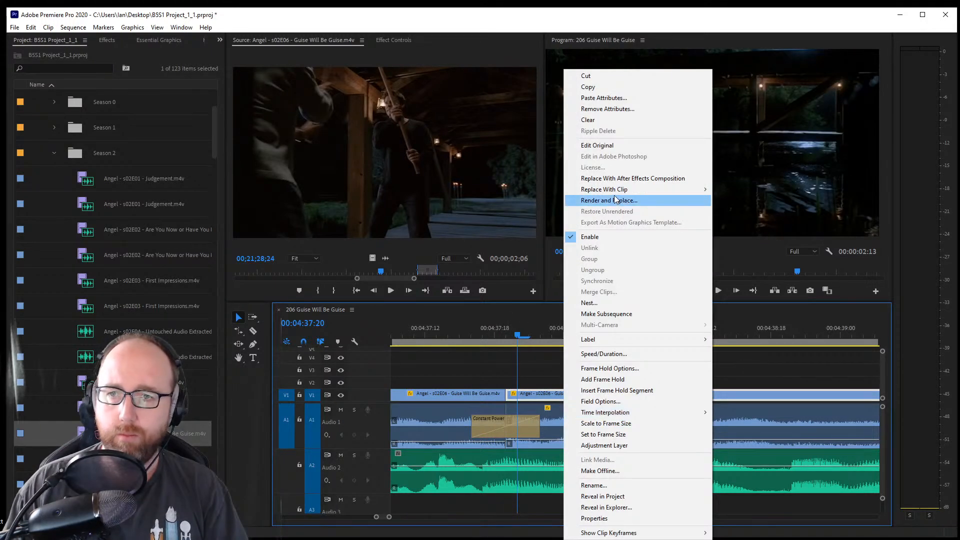
click(507, 396)
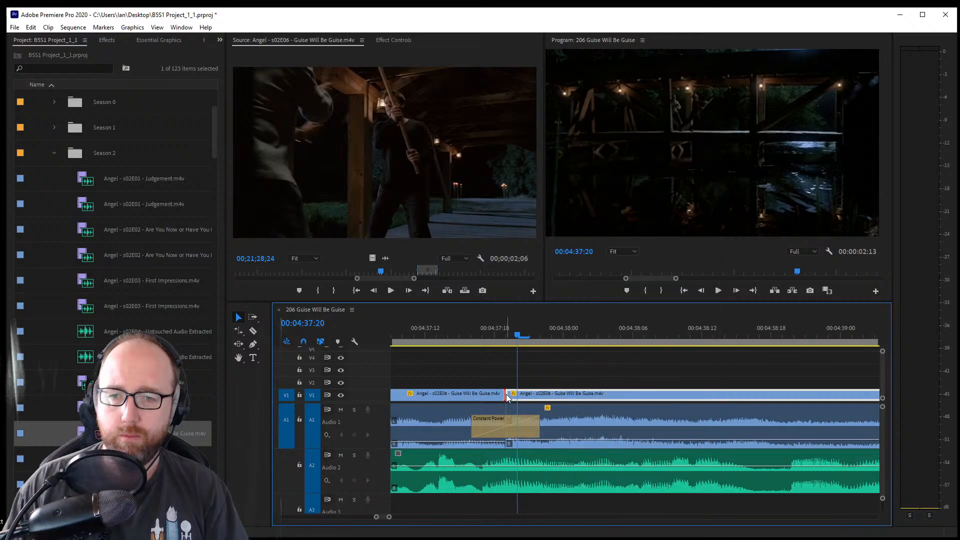
right_click(493, 395)
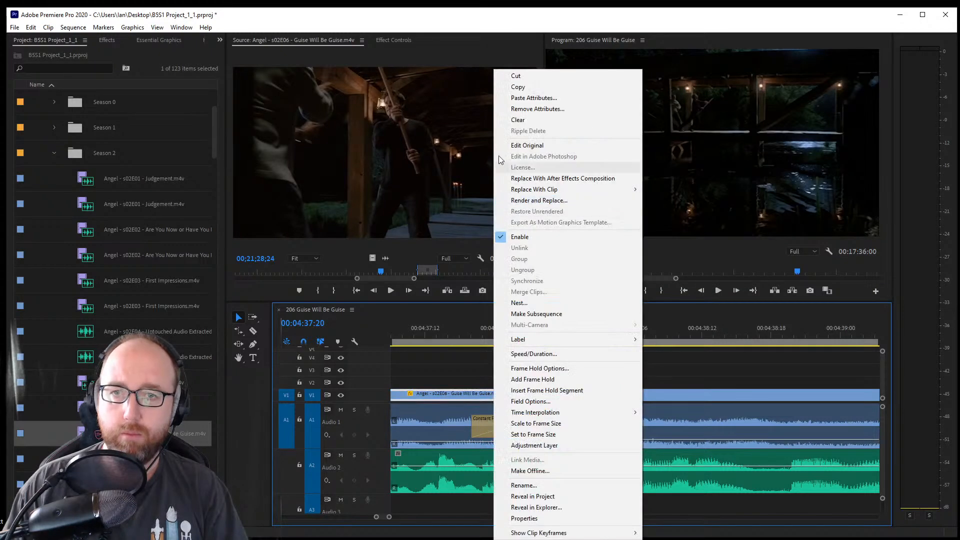
click(487, 380)
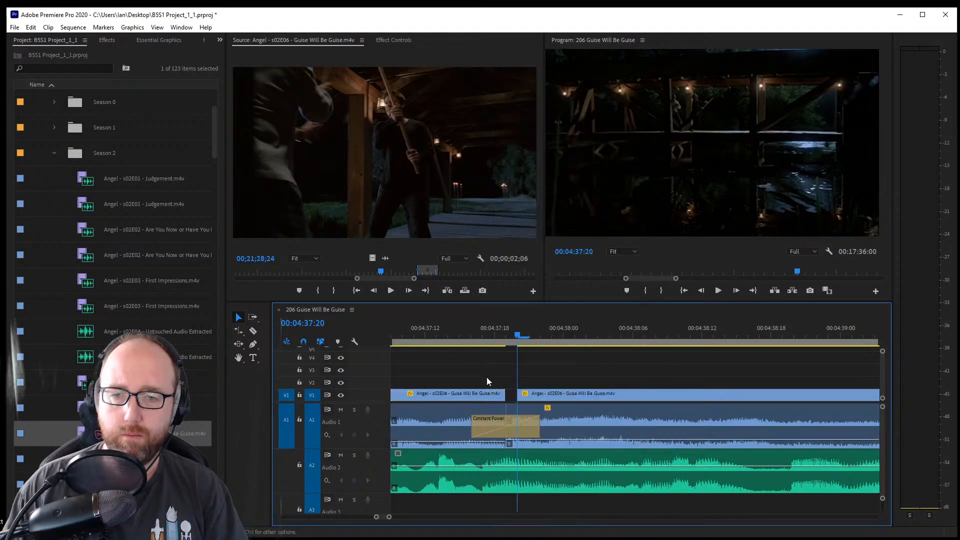
Replay the cut into the bridge clip and listen to the uncovered narration up to 00:04:45:22
click(490, 330)
key(space)
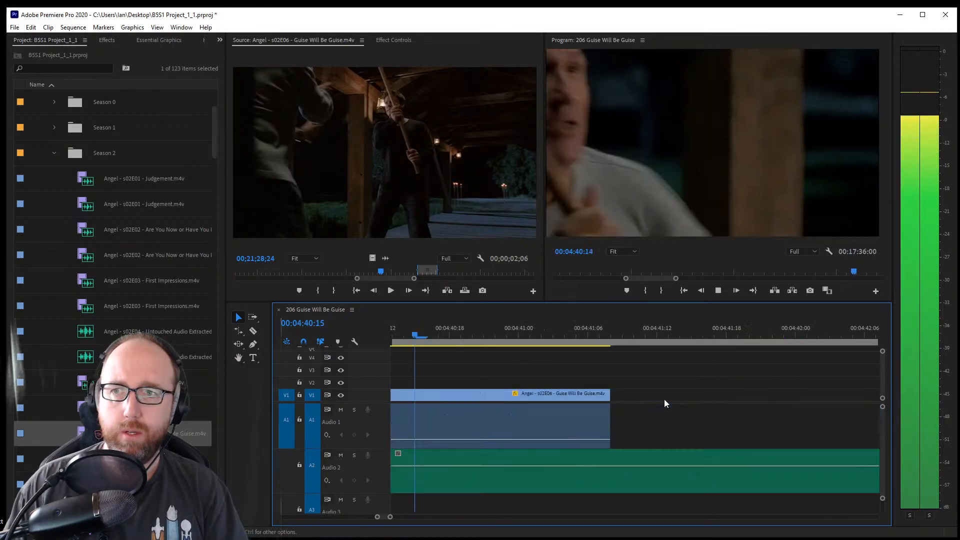
drag(390, 516, 450, 520)
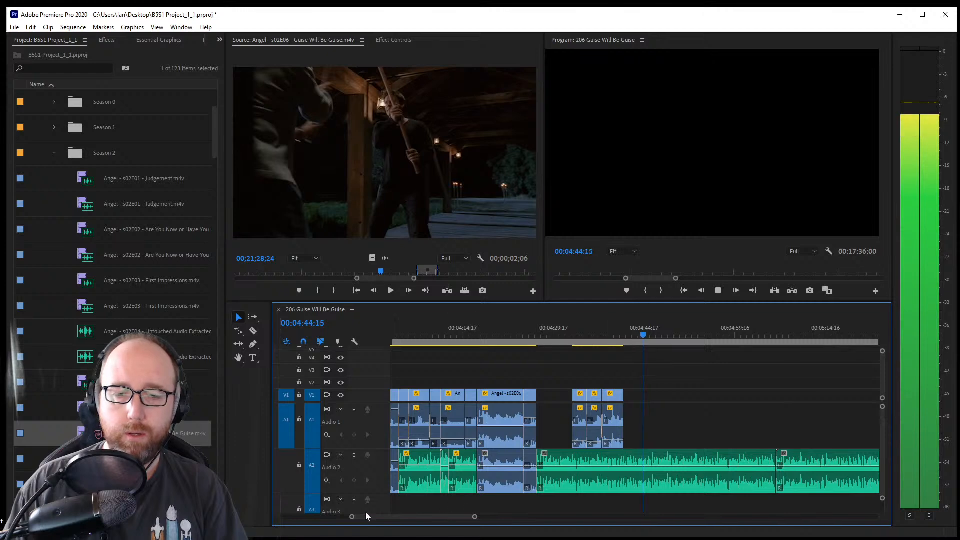
drag(353, 520, 397, 516)
key(space)
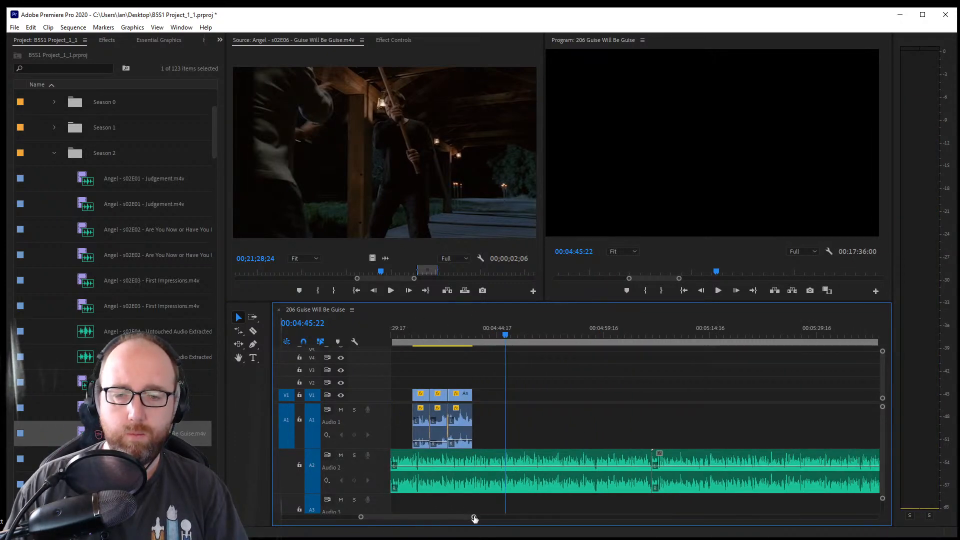
drag(474, 518, 443, 519)
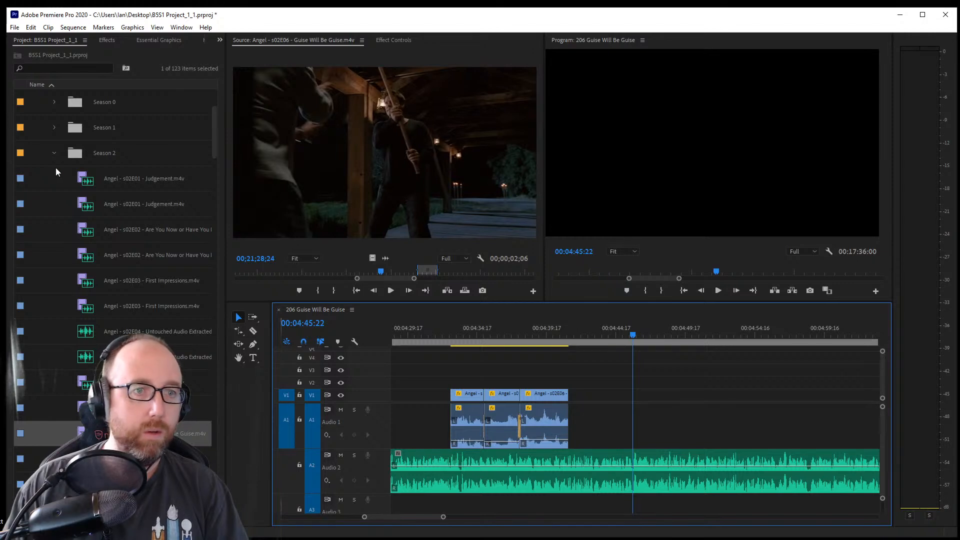
Collapse the Angel episode folders in the project and expand the Buffy folder
click(59, 152)
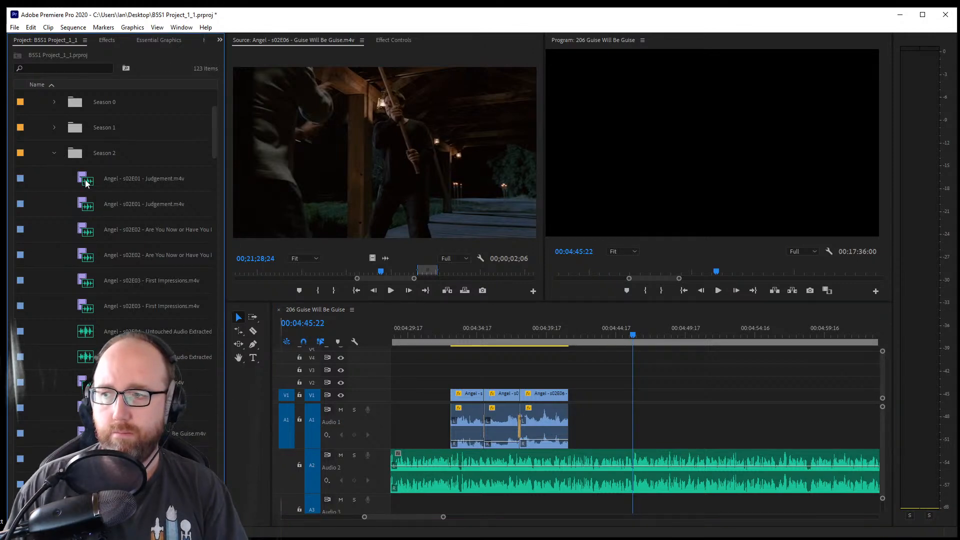
click(55, 153)
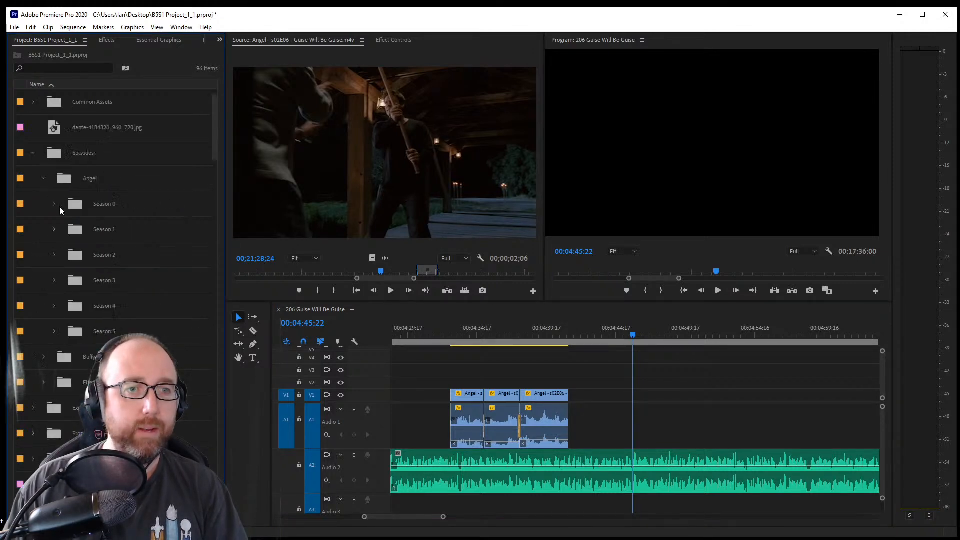
scroll(53, 206, up, 1)
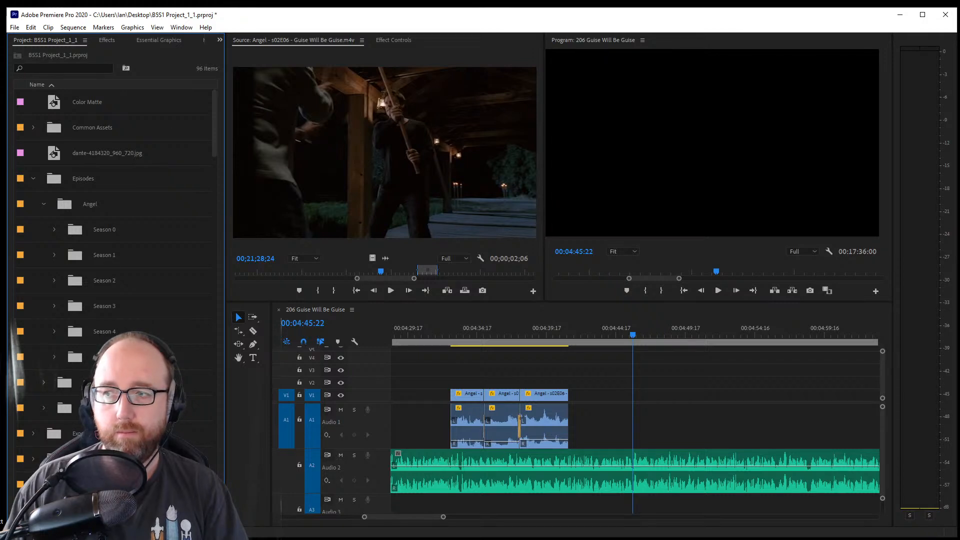
click(45, 204)
click(43, 230)
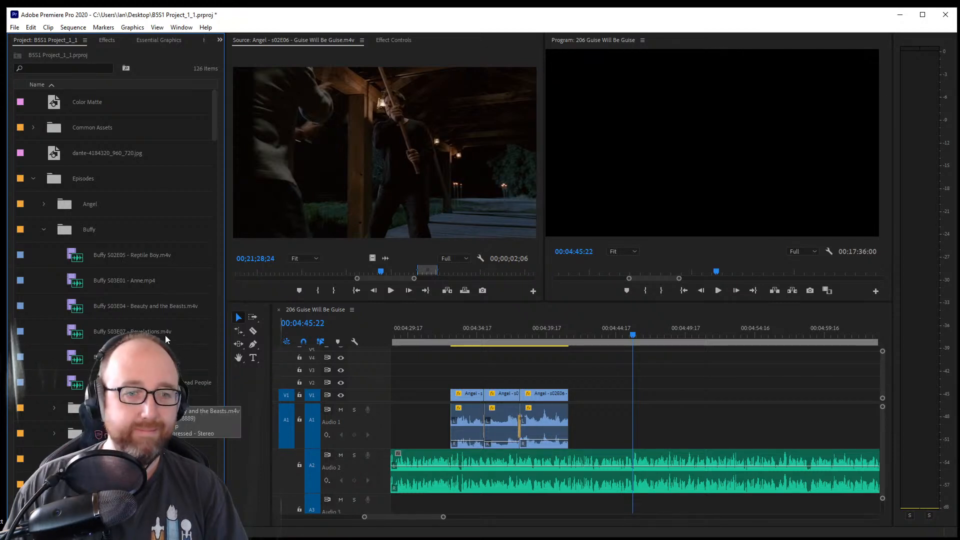
Expand Buffy Season 2, open Buffy S02E05 - Reptile Boy as the source, and skim its late scenes for matching footage
scroll(64, 383, down, 3)
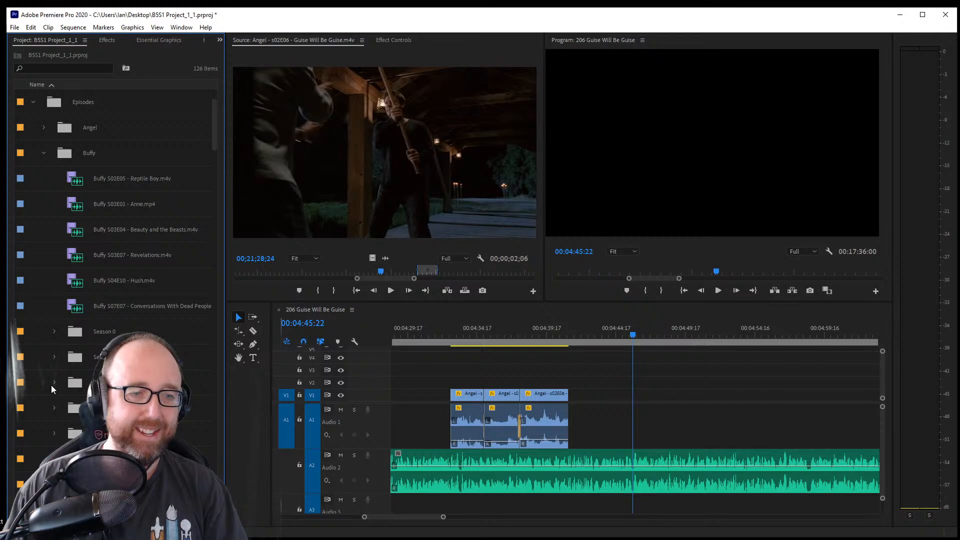
click(54, 381)
scroll(64, 383, down, 2)
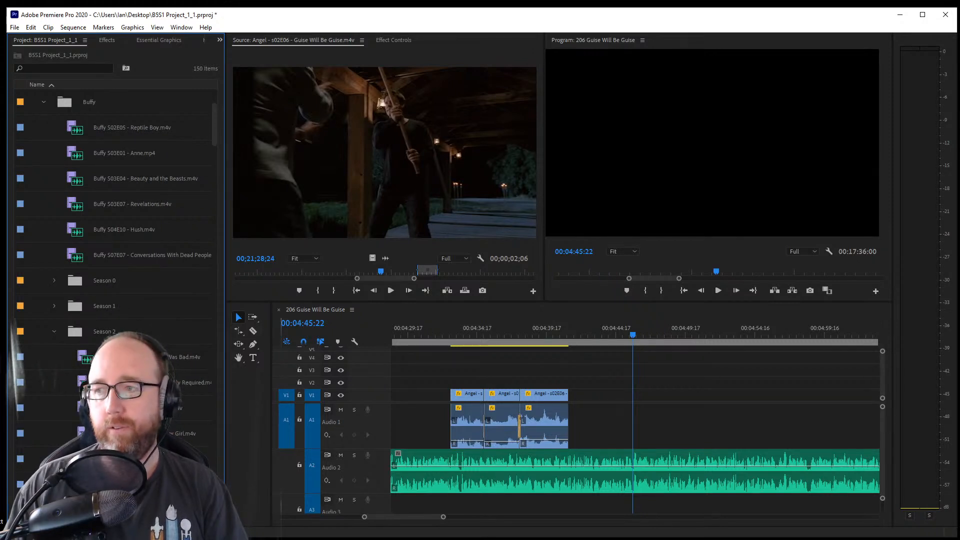
scroll(173, 330, down, 4)
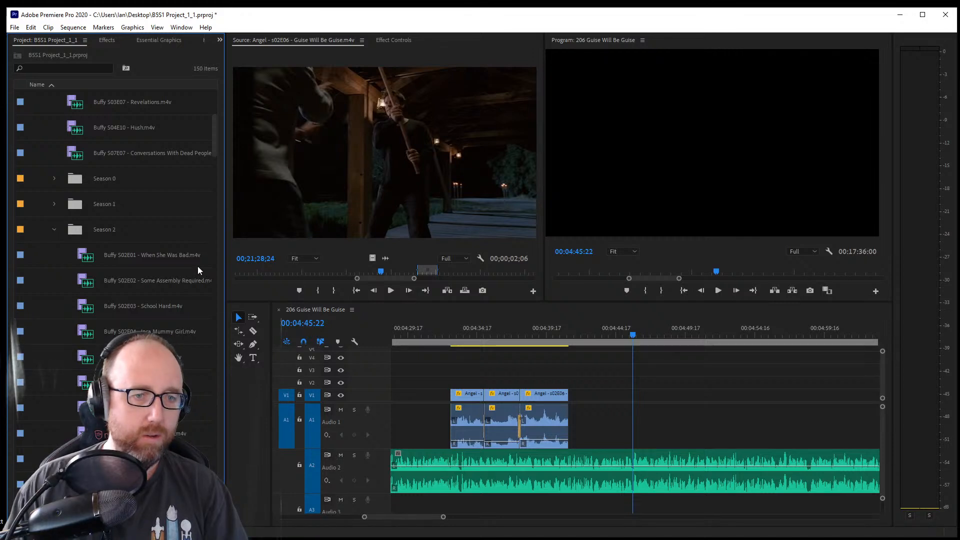
scroll(198, 272, down, 1)
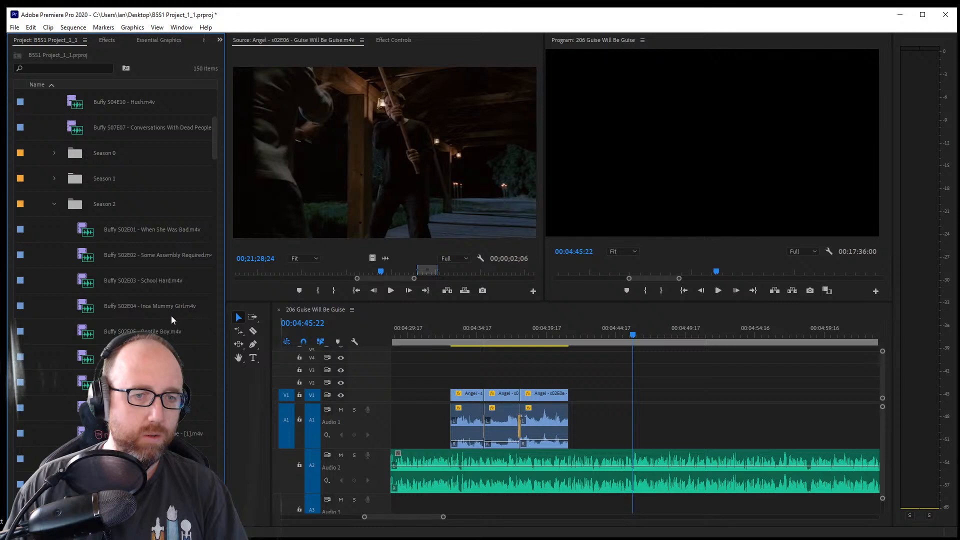
scroll(186, 327, down, 1)
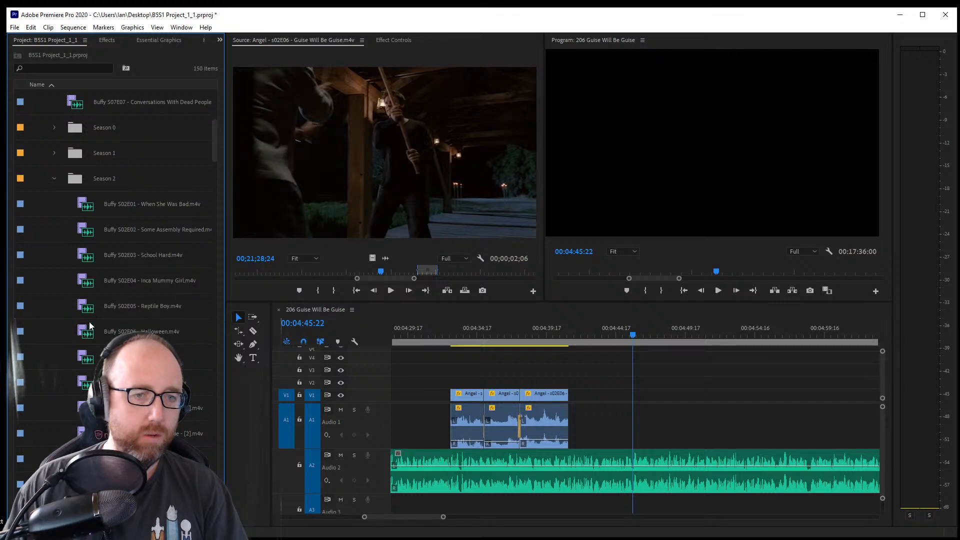
double_click(91, 306)
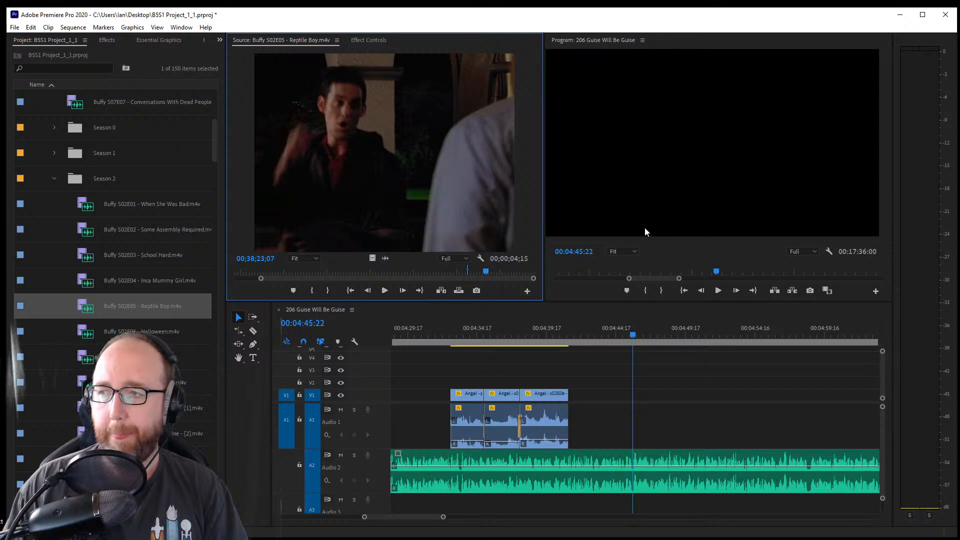
click(449, 272)
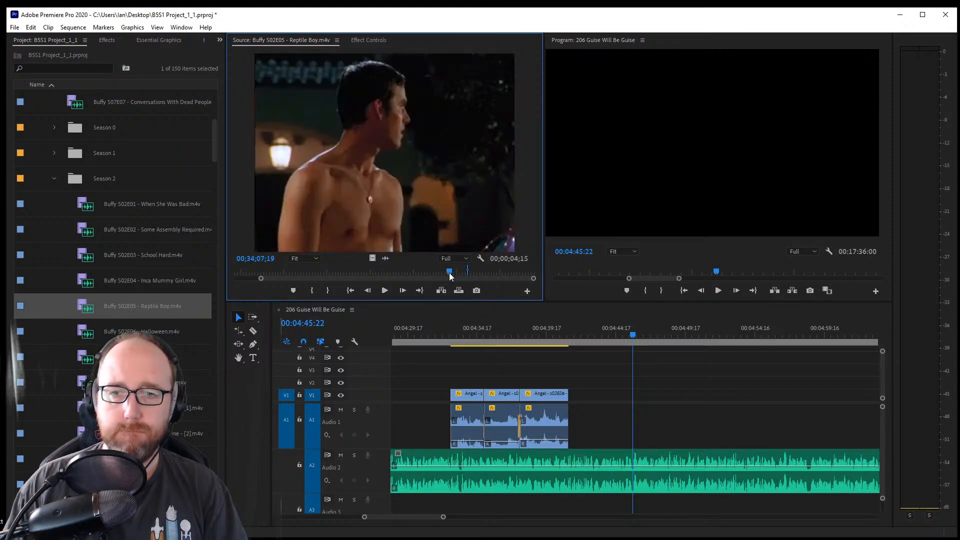
drag(449, 272, 496, 280)
Collapse the Buffy Season 2 folder in the project
scroll(133, 319, down, 2)
scroll(112, 322, up, 5)
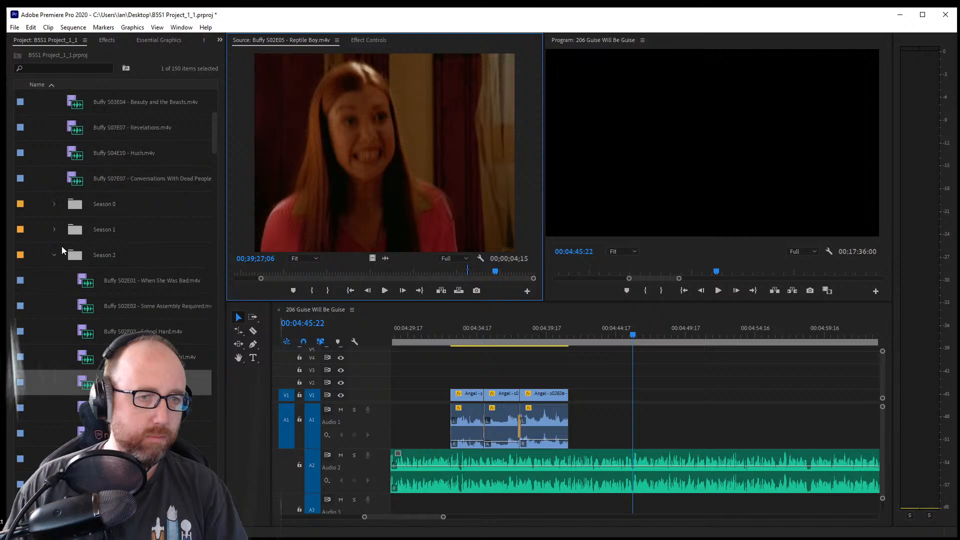
click(55, 254)
scroll(51, 216, up, 4)
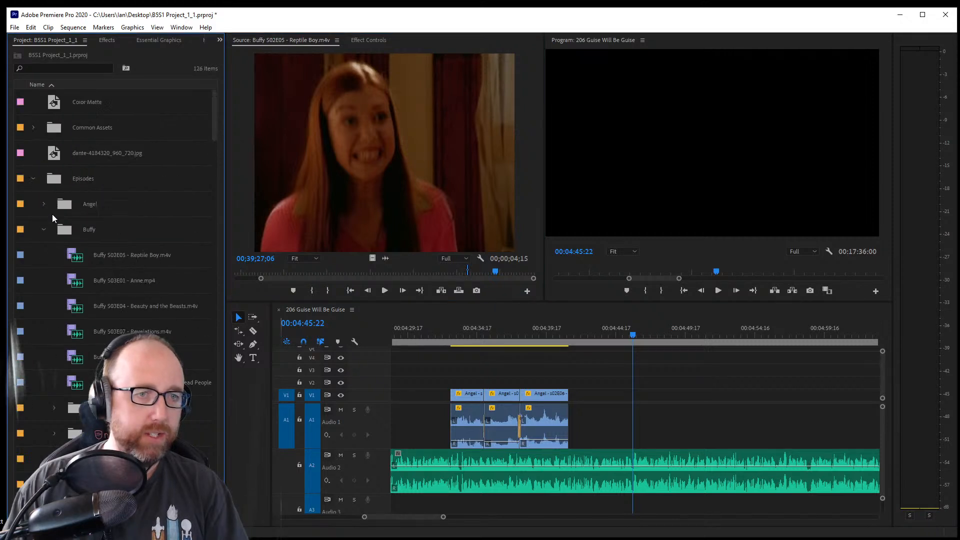
Expand the Angel folder and look through the Season 1 episode list for a suitable source clip
click(44, 205)
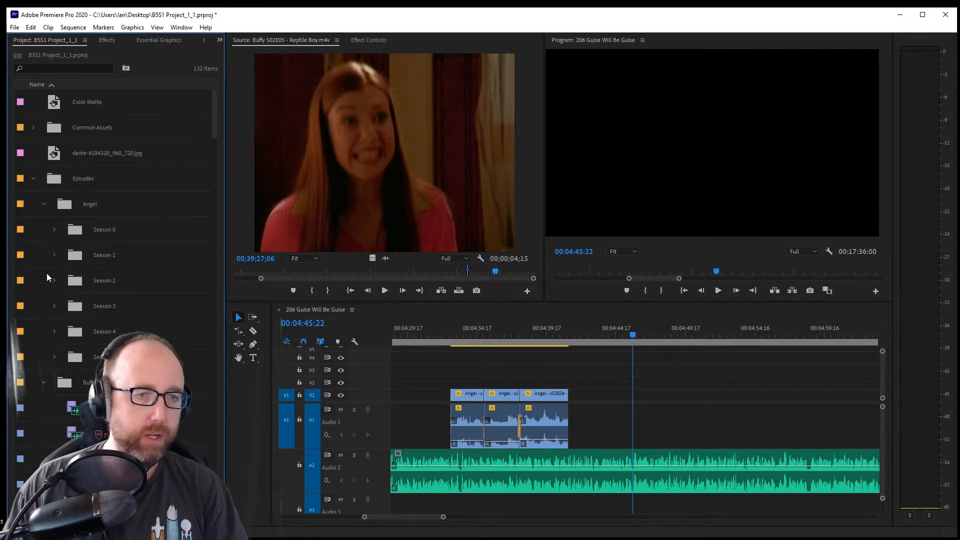
click(55, 272)
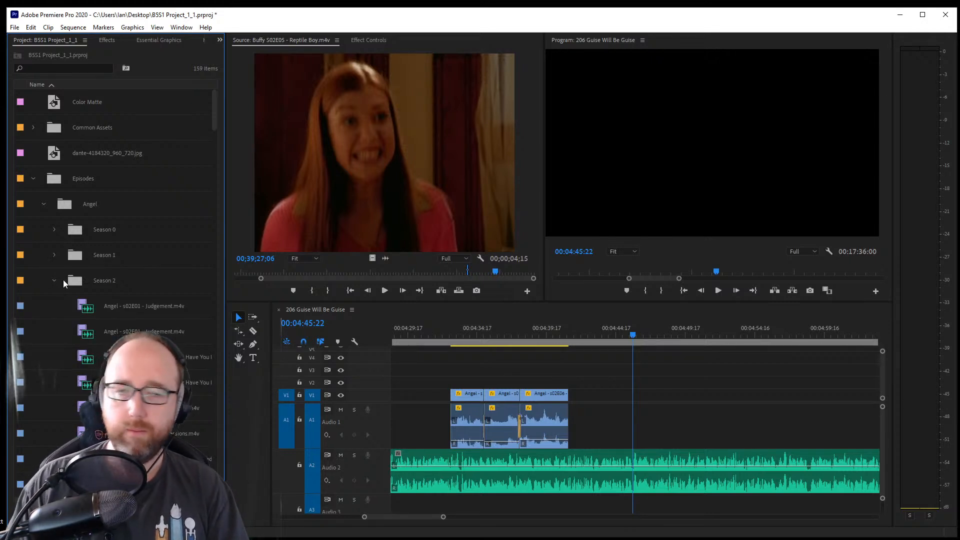
click(55, 279)
click(54, 256)
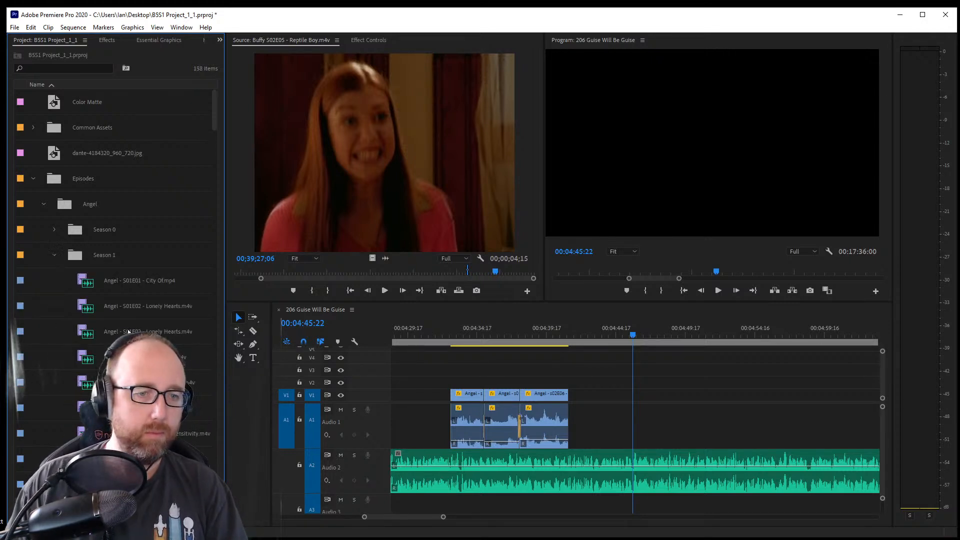
scroll(173, 334, down, 2)
scroll(181, 317, down, 5)
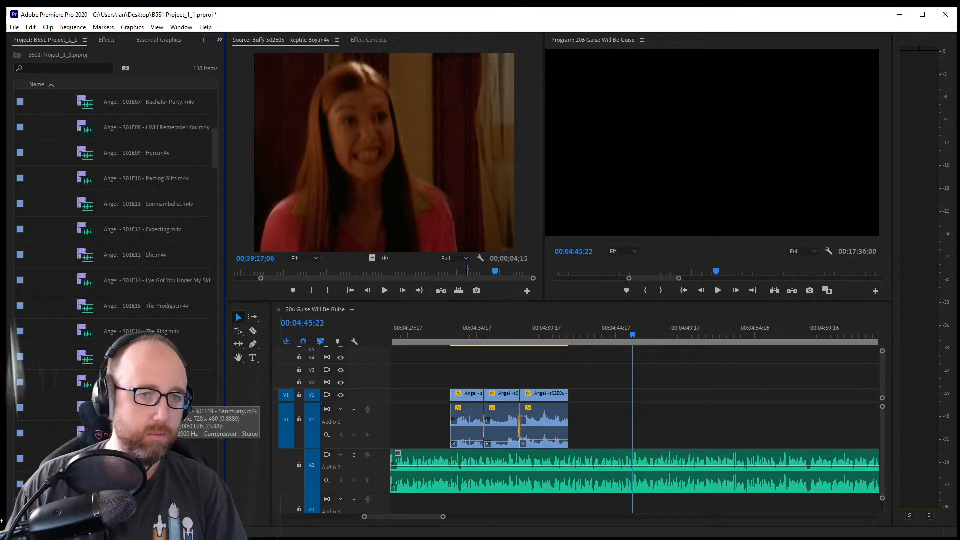
scroll(115, 295, down, 2)
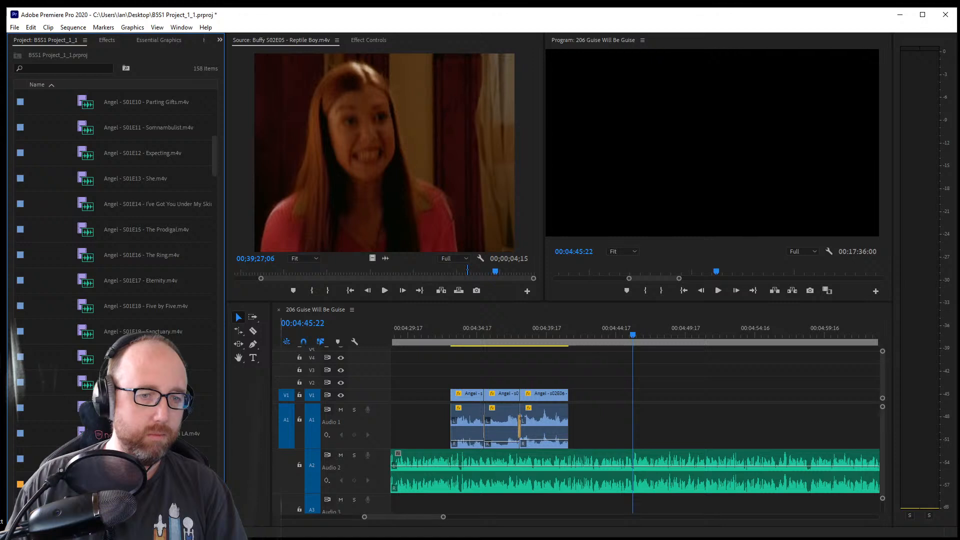
scroll(170, 325, up, 2)
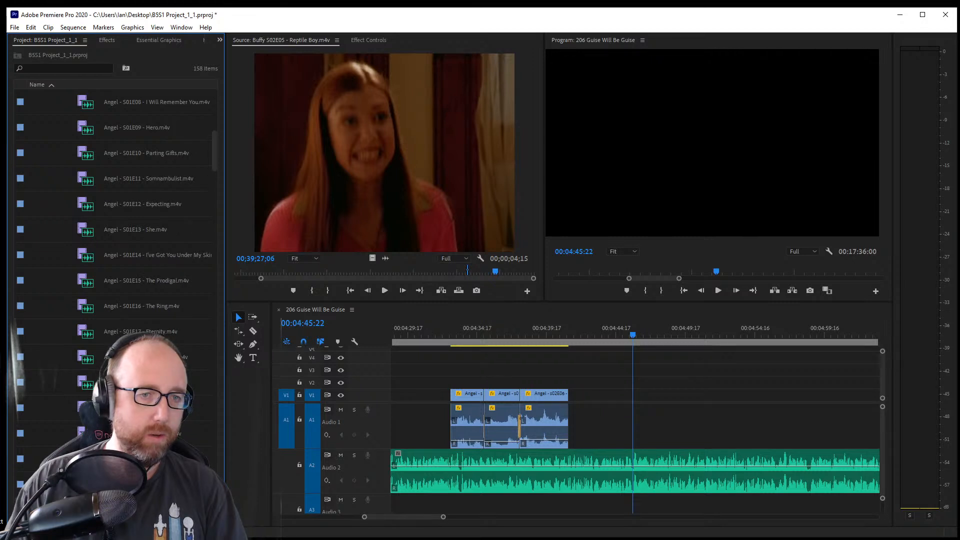
scroll(170, 327, down, 3)
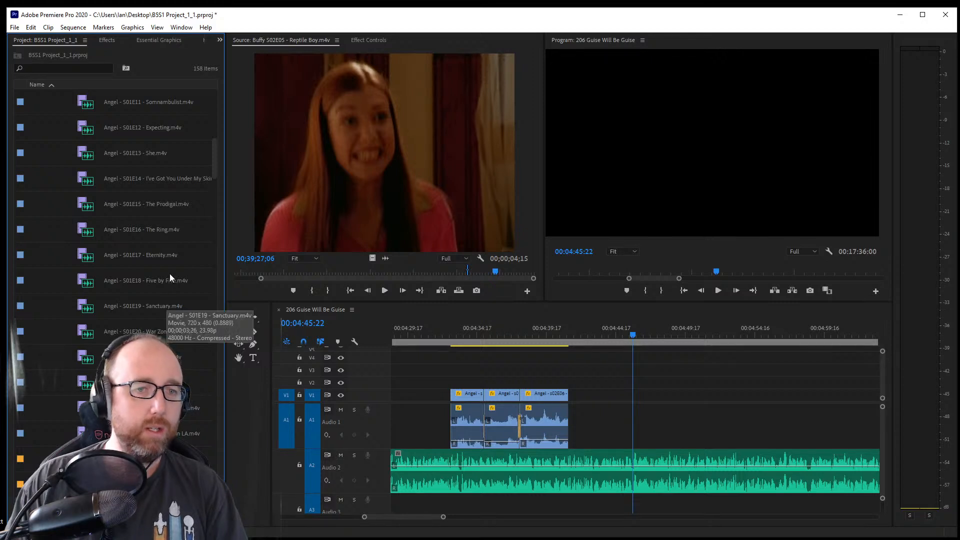
scroll(164, 269, up, 4)
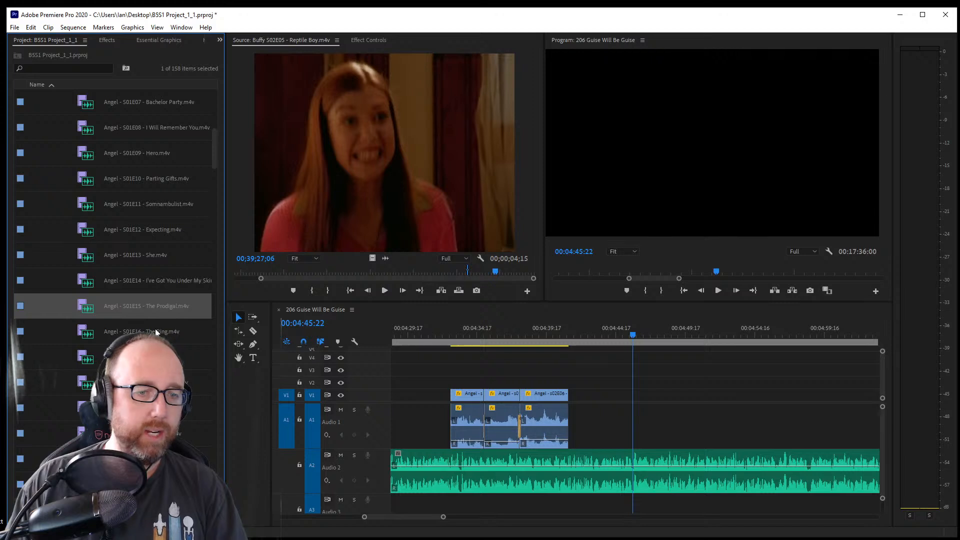
click(156, 333)
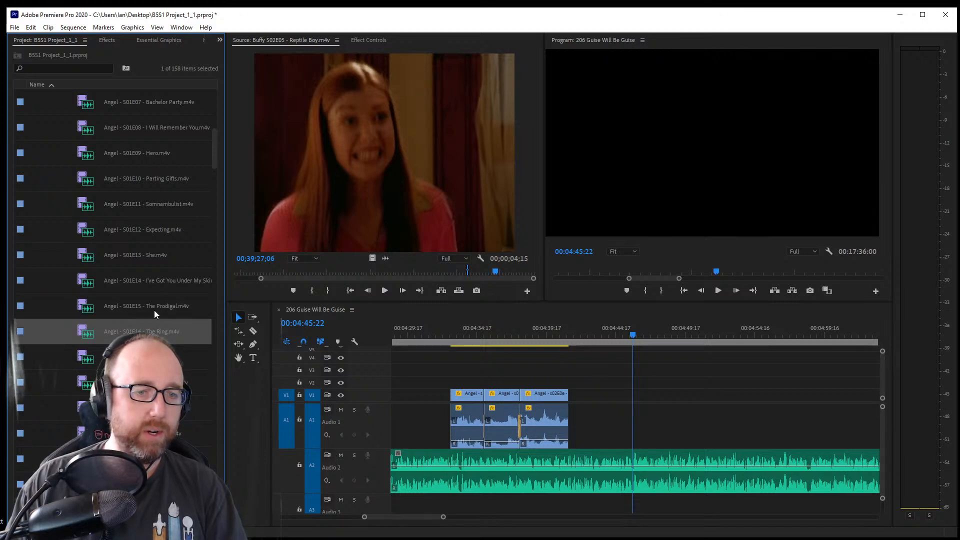
scroll(154, 310, up, 10)
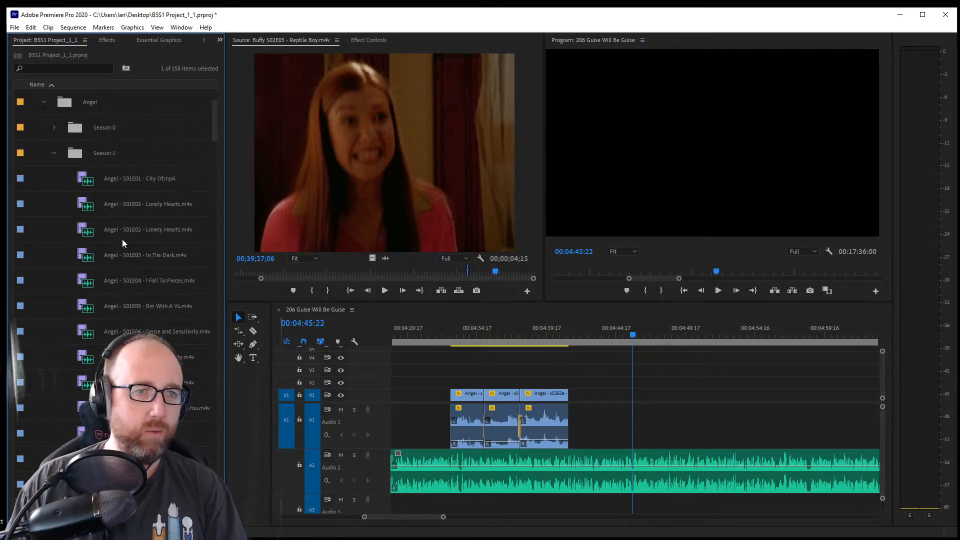
Swap Angel Season 1 for Season 2, reopen the Guise Will Be Guise episode, and find the hostage scene around 00:08:28
click(54, 153)
click(55, 178)
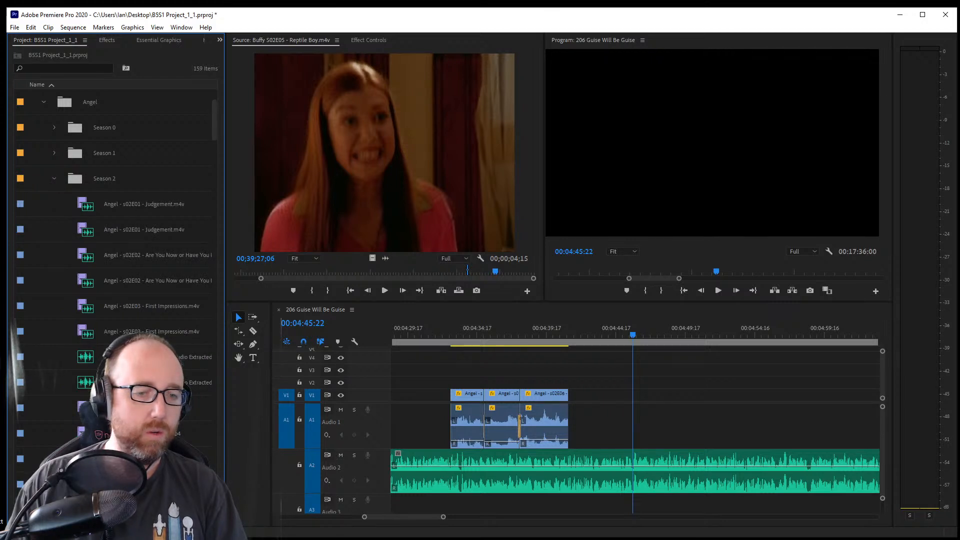
double_click(125, 458)
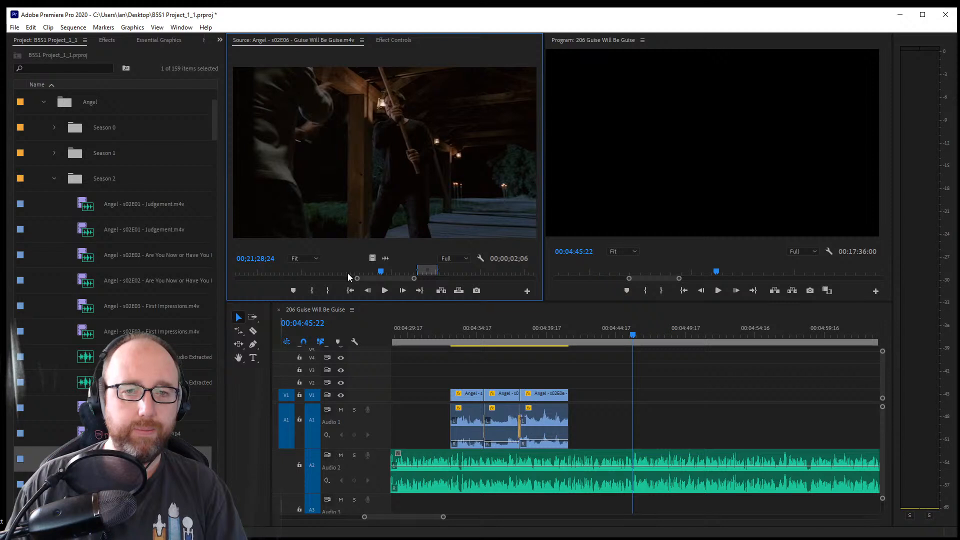
drag(347, 272, 275, 274)
mouse_move(255, 276)
mouse_down()
mouse_move(239, 277)
mouse_move(247, 278)
mouse_up()
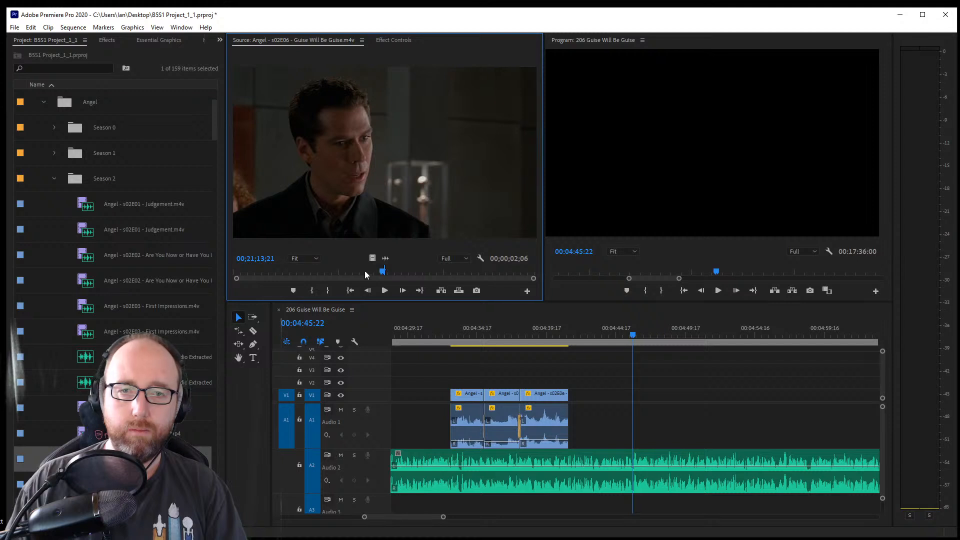
drag(364, 271, 293, 275)
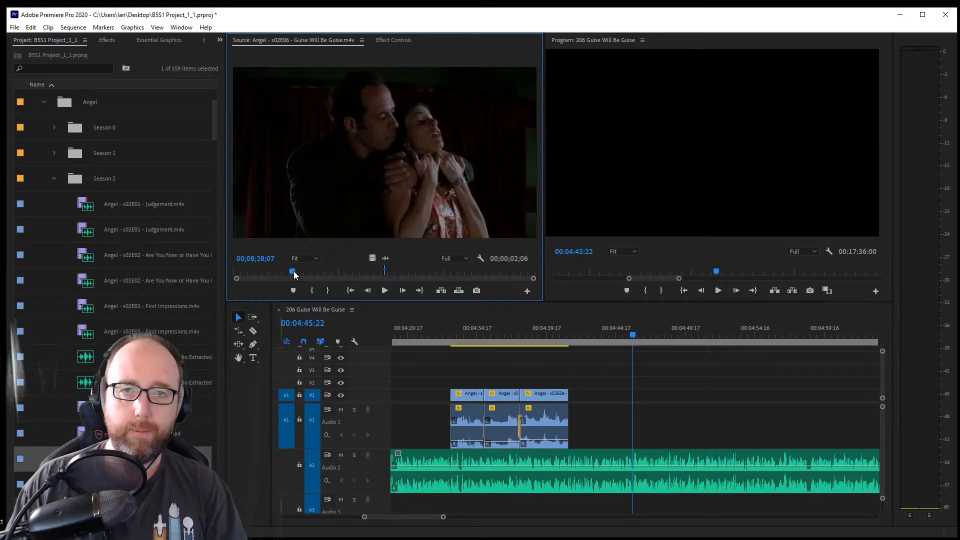
Mark the hostage shot from about 00:08:26 to 00:08:28:00 and place it after the last V1 clip, extended to 00:04:45:22
key(Left)
key(Left)
key(Left)
key(Left)
key(Left)
key(Left)
key(Left)
key(Left)
key(Left)
key(Left)
key(Left)
key(Left)
key(Left)
key(Left)
key(Left)
key(Left)
key(Left)
key(Left)
key(Left)
key(Left)
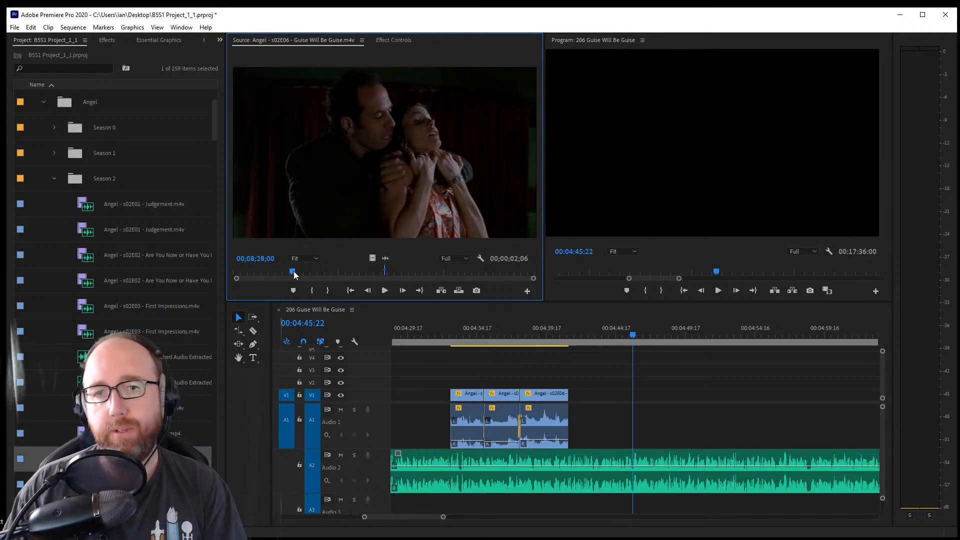
key(Left)
key(Left)
key(Left)
key(Left)
key(Left)
key(Left)
key(Left)
key(Left)
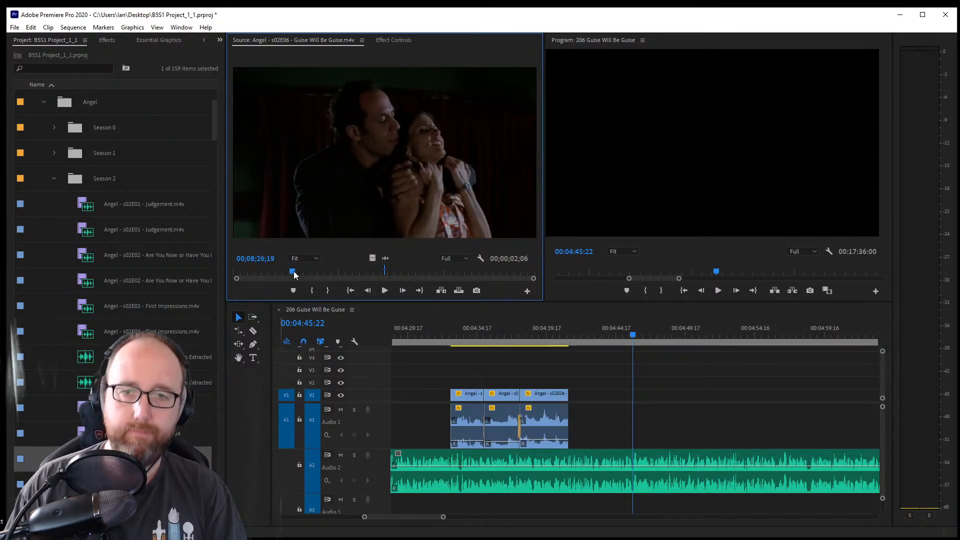
key(space)
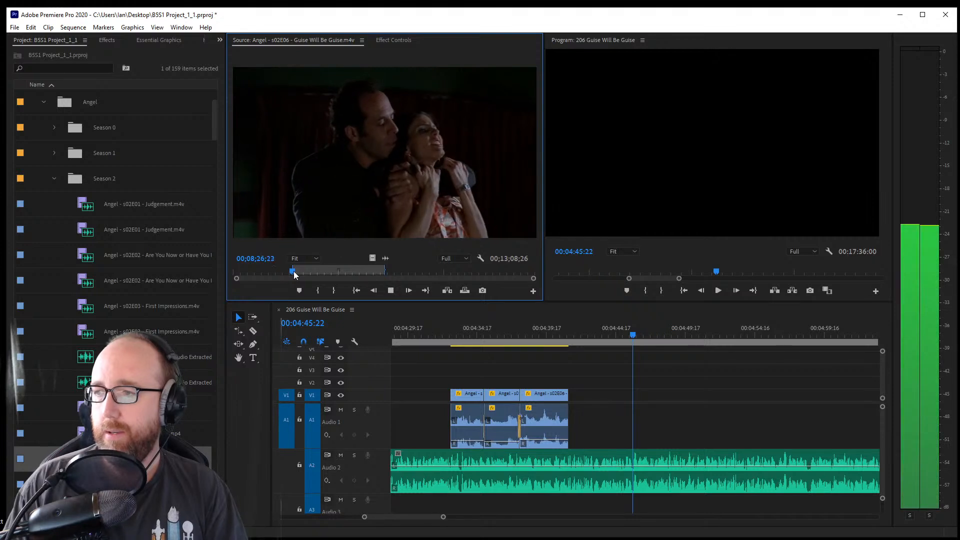
key(space)
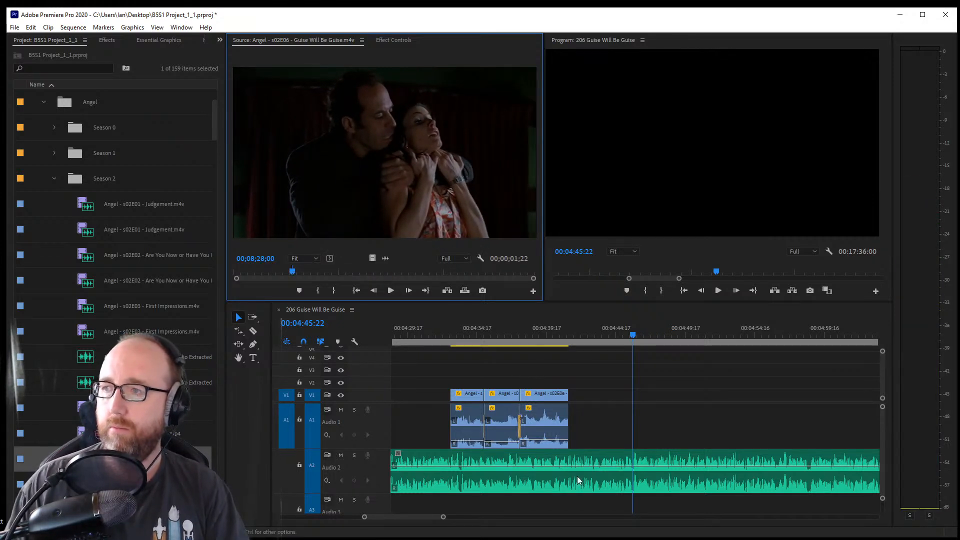
drag(513, 249, 632, 406)
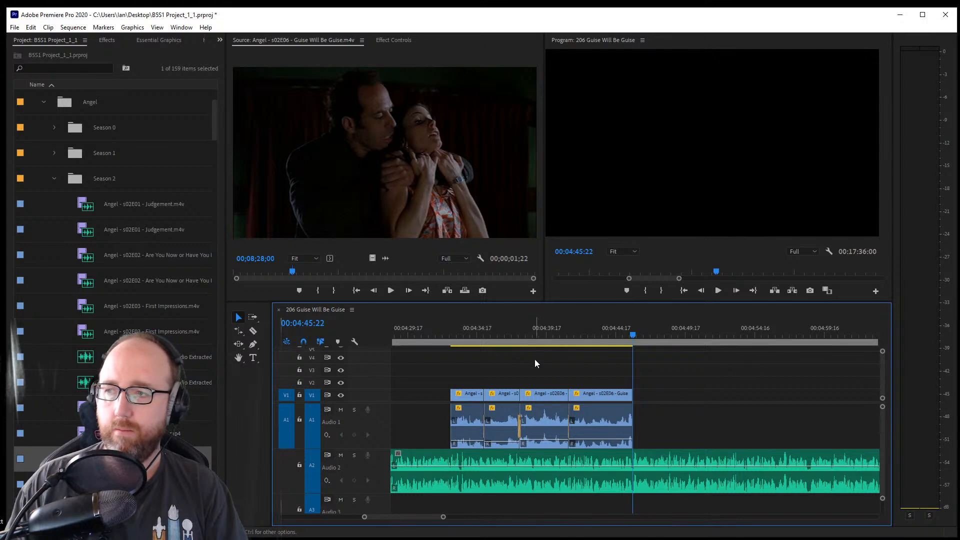
Play the narration past the newly placed clip, set the playhead to 00:04:48:11, and save the project
click(546, 343)
key(space)
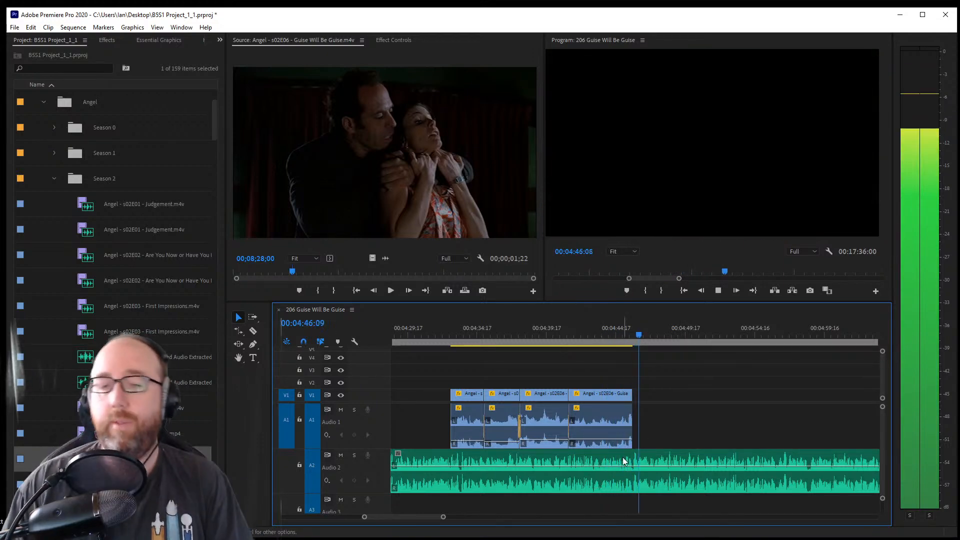
drag(424, 519, 427, 522)
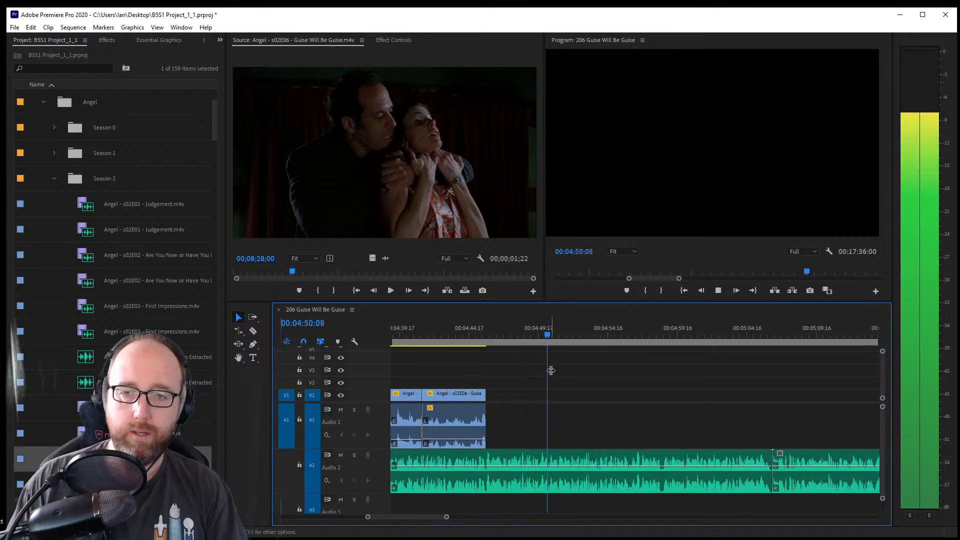
click(515, 325)
key(ctrl+s)
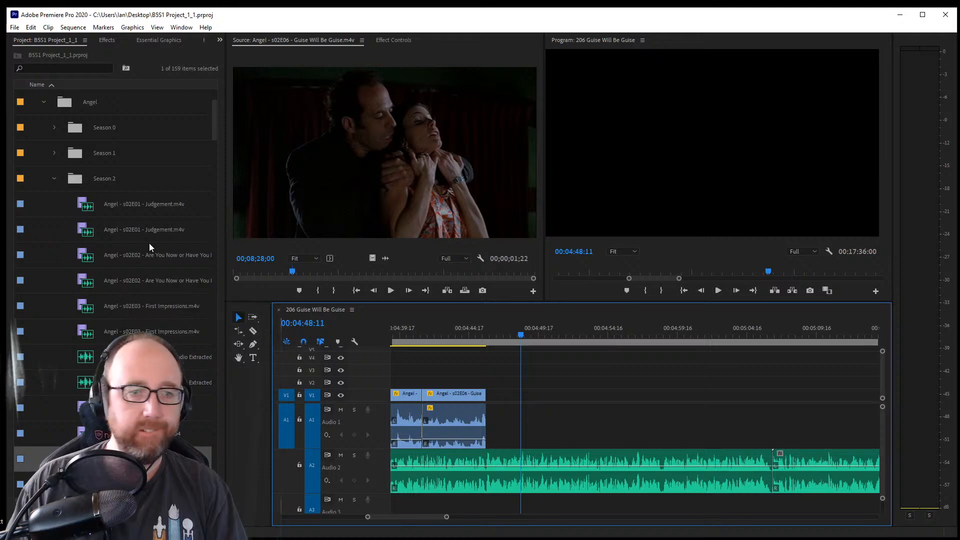
Open Angel S02E02 "Are You Now or Have You Ever Been" and find the electrified hooded demon around 00;38;36
click(74, 258)
double_click(81, 256)
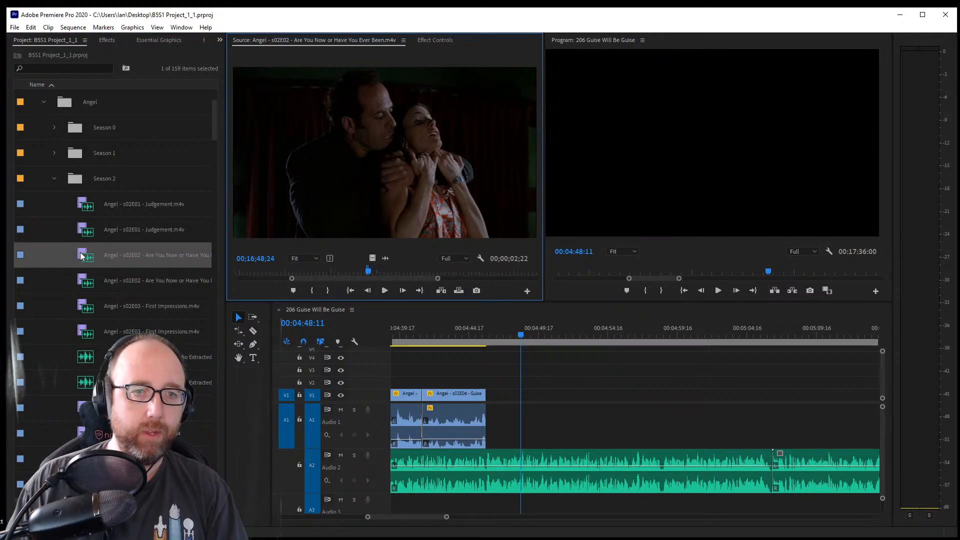
click(83, 205)
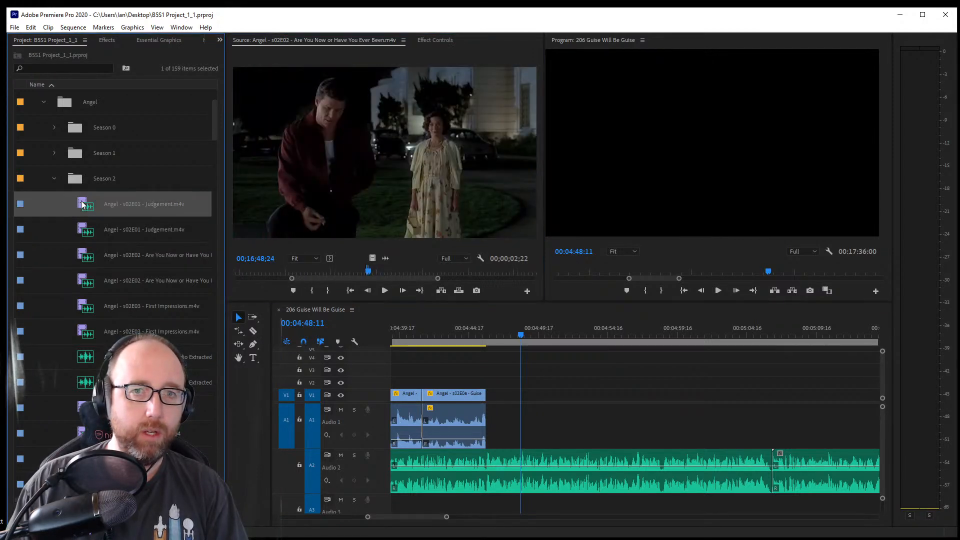
click(438, 279)
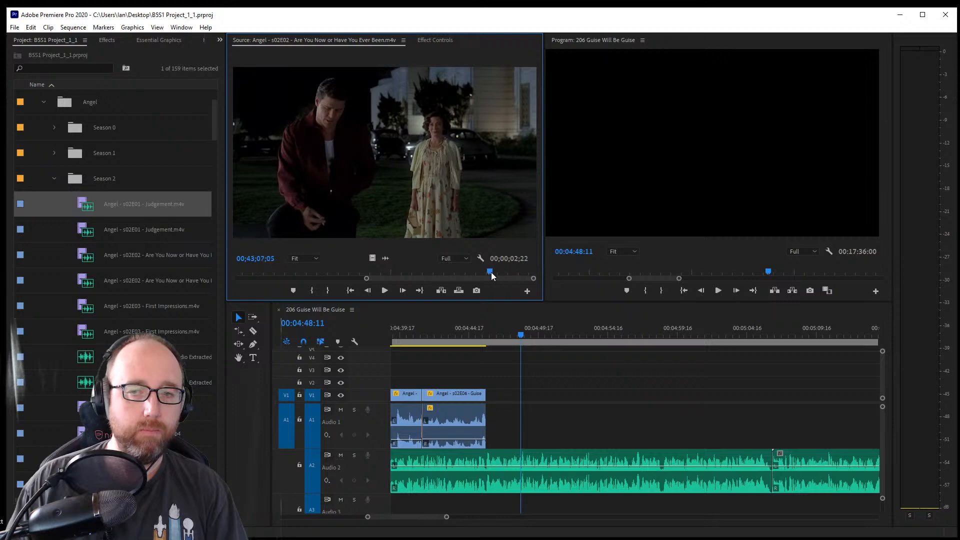
drag(491, 273, 349, 266)
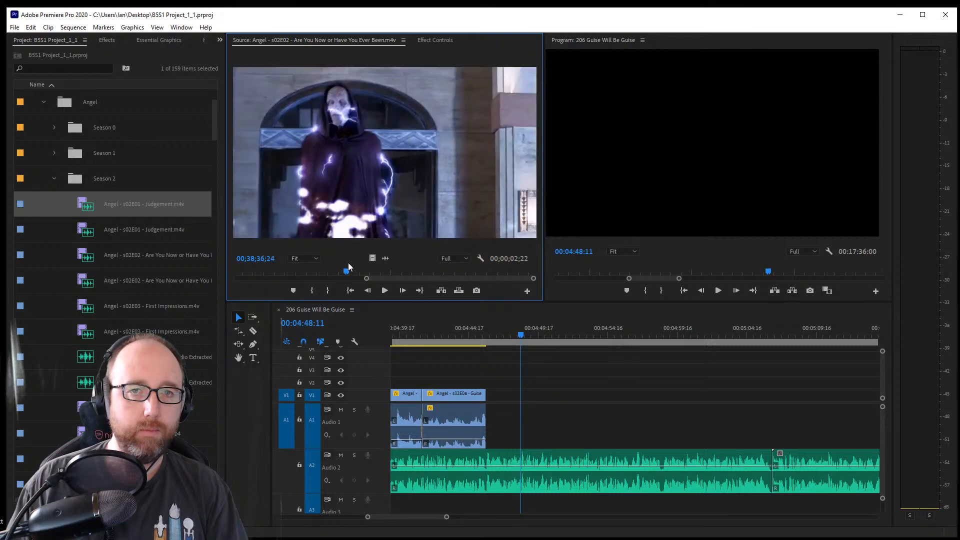
Try marking the electrified demon shot from 00;38;36;24 to about 00;38;39;14
key(i)
key(space)
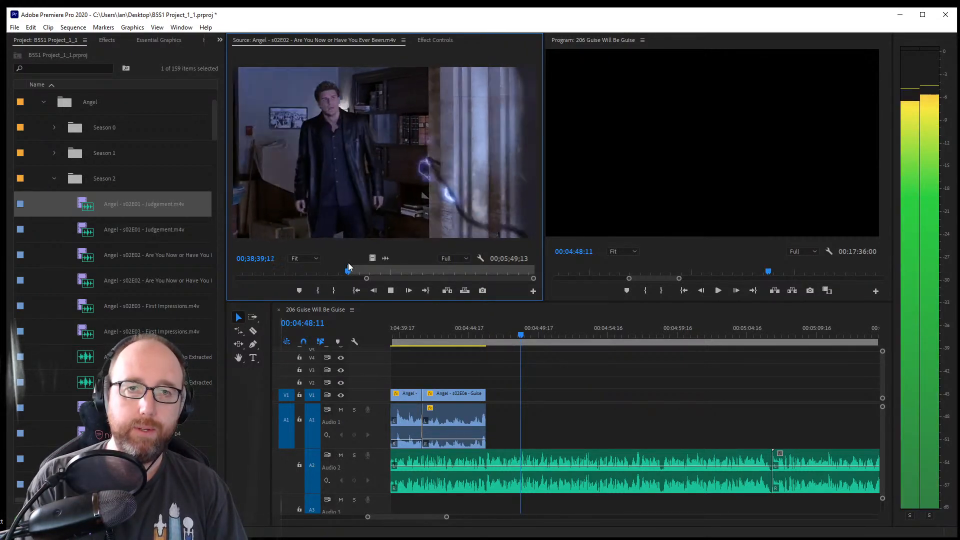
key(o)
key(space)
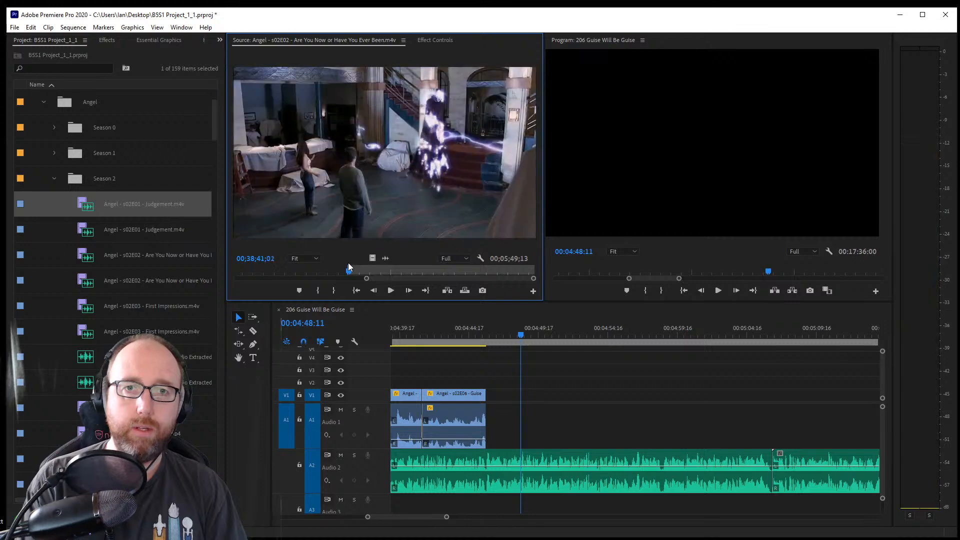
key(space)
key(space)
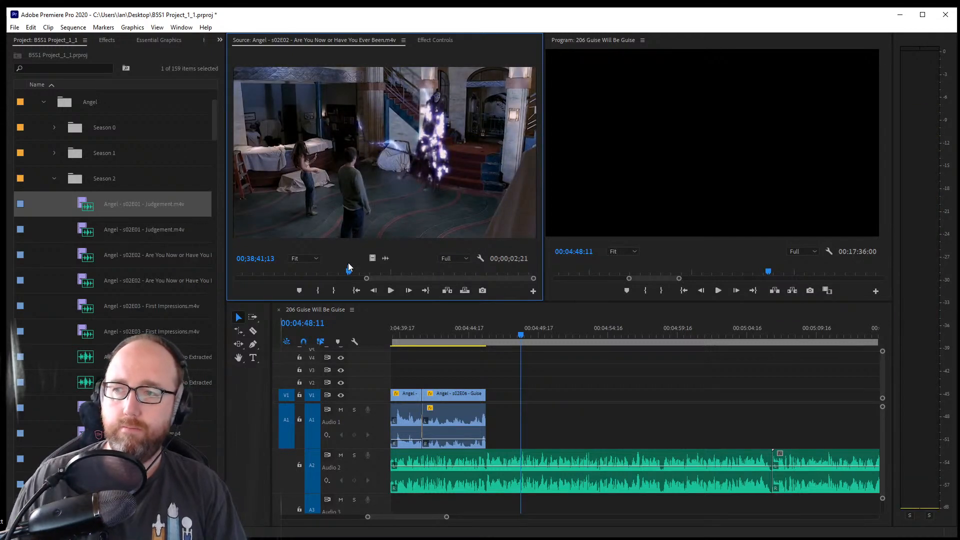
Play the earlier demon confrontation from about 00;37;14 to find the hooded demon's grinning close-up around 00;37;28
drag(349, 271, 304, 260)
key(space)
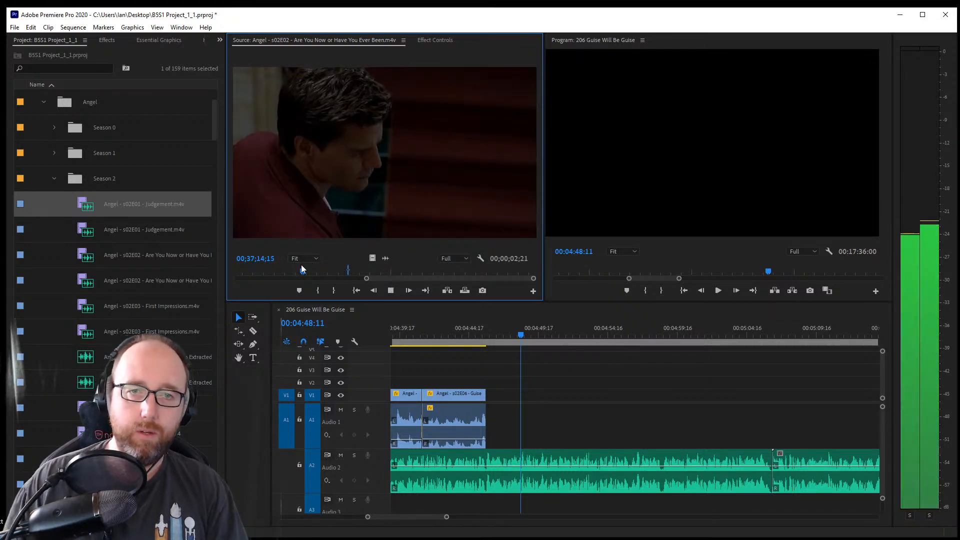
key(i)
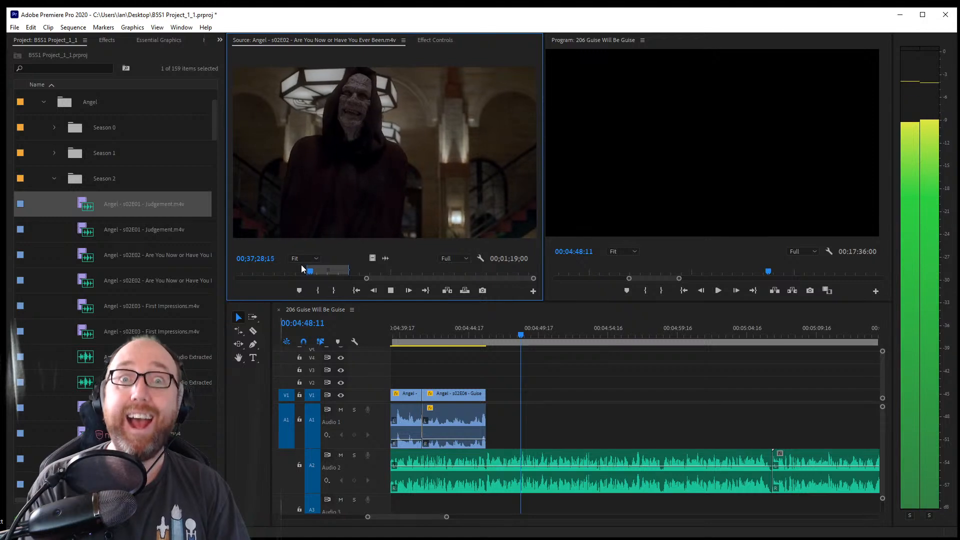
key(space)
key(space)
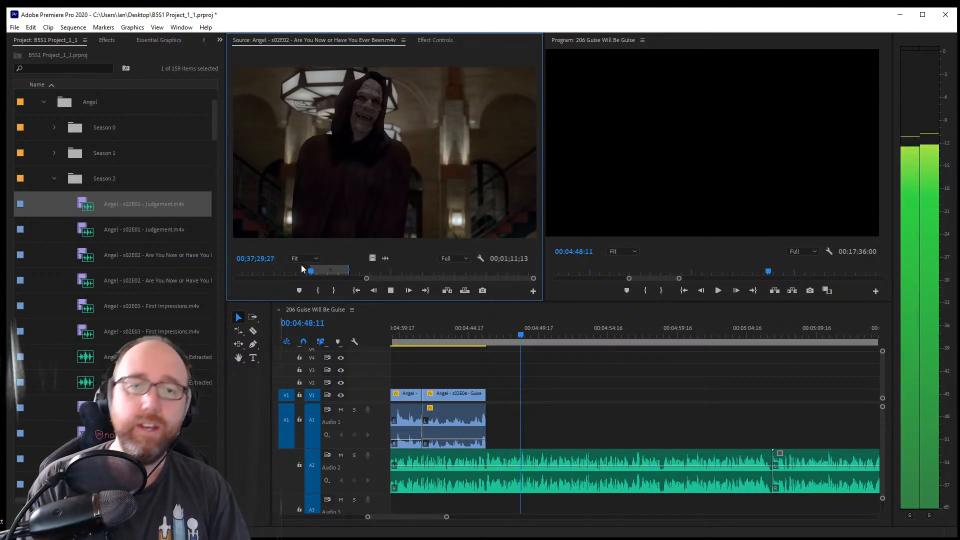
Step back to the cut before the hooded demon's close-up and set the source in point at about 00;37;27;25
key(space)
key(shift+Left)
key(shift+Left)
key(shift+Left)
key(shift+Left)
key(shift+Left)
key(shift+Left)
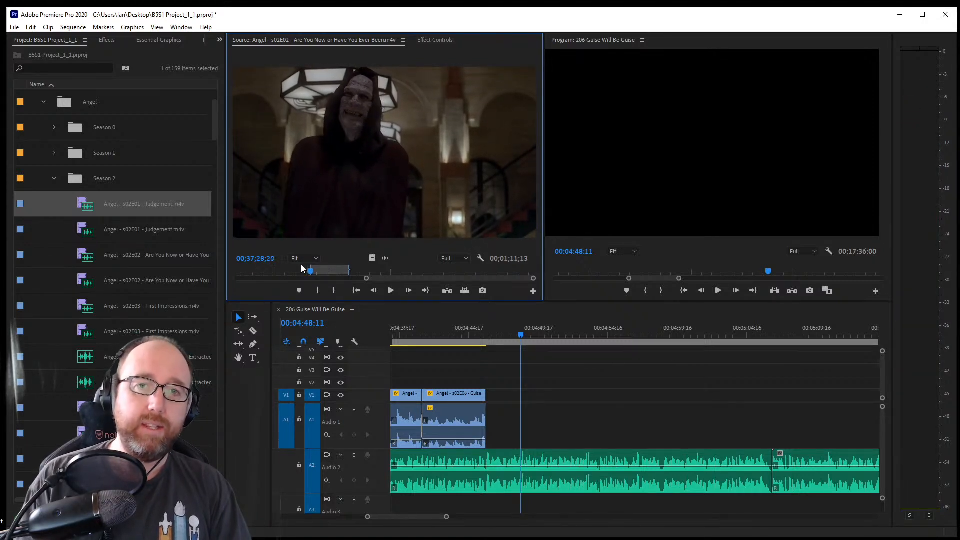
key(shift+Left)
key(shift+Left)
key(shift+Left)
key(shift+Left)
key(shift+Left)
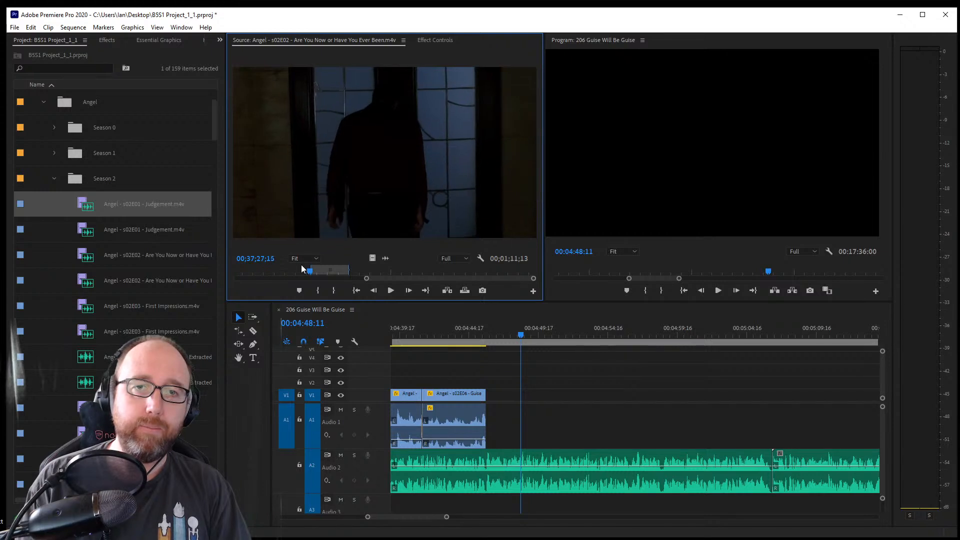
key(Right)
key(Right)
key(Right)
key(Right)
key(space)
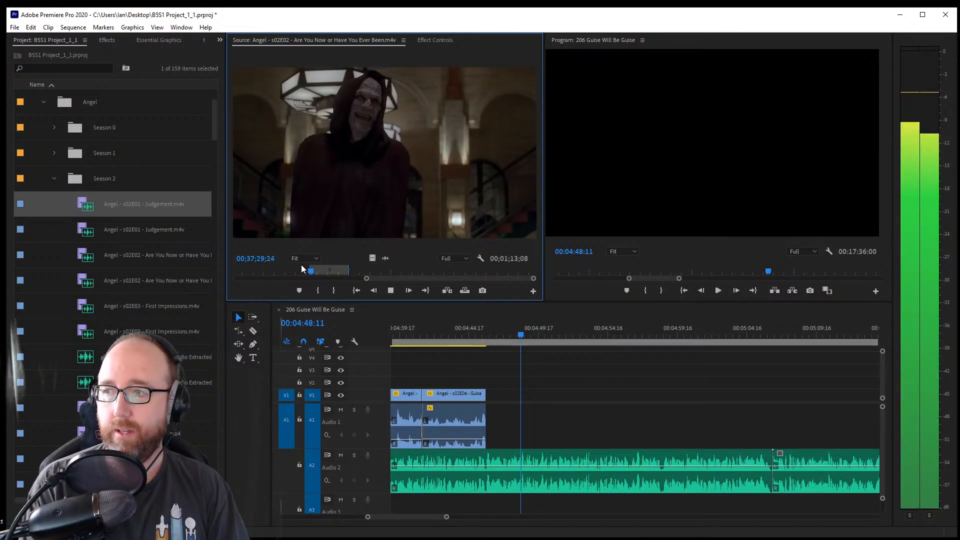
End the marked demon shot at about 00;37;29;25, place it on V1 at 00:04:48:11, and save the project
key(o)
key(space)
drag(380, 160, 531, 419)
key(ctrl+s)
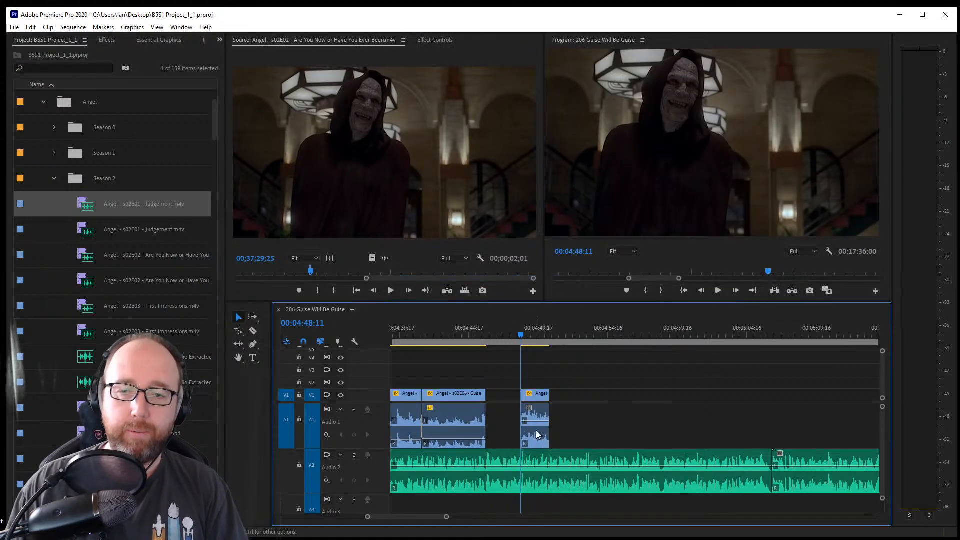
Check the second "Judgement" entry and the second "Are You Now or Have You Ever Been" entry for suitable footage
double_click(84, 231)
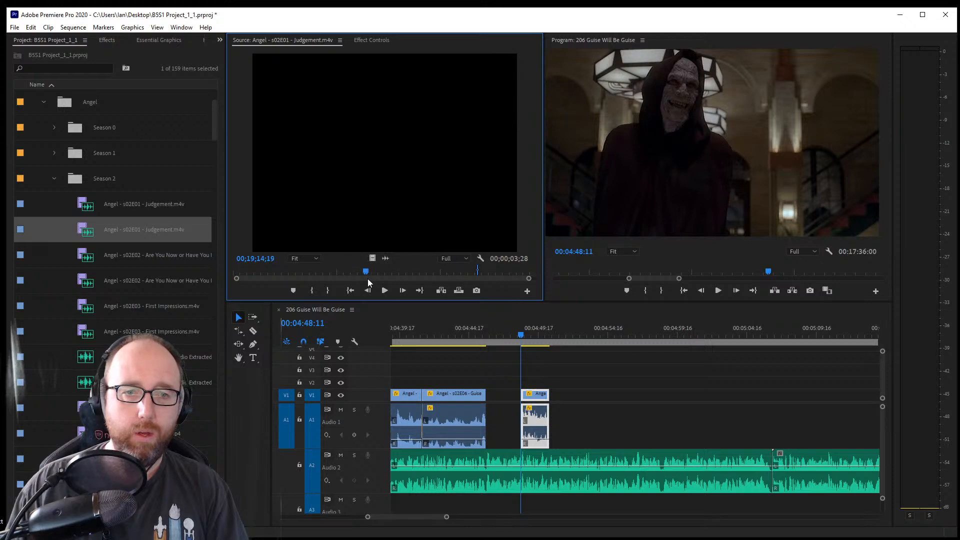
drag(373, 274, 235, 274)
click(79, 259)
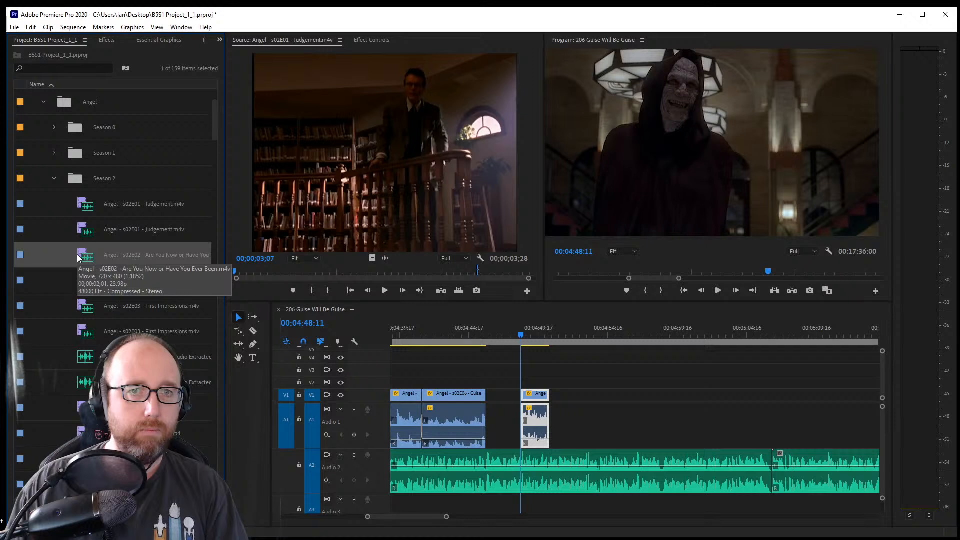
double_click(83, 275)
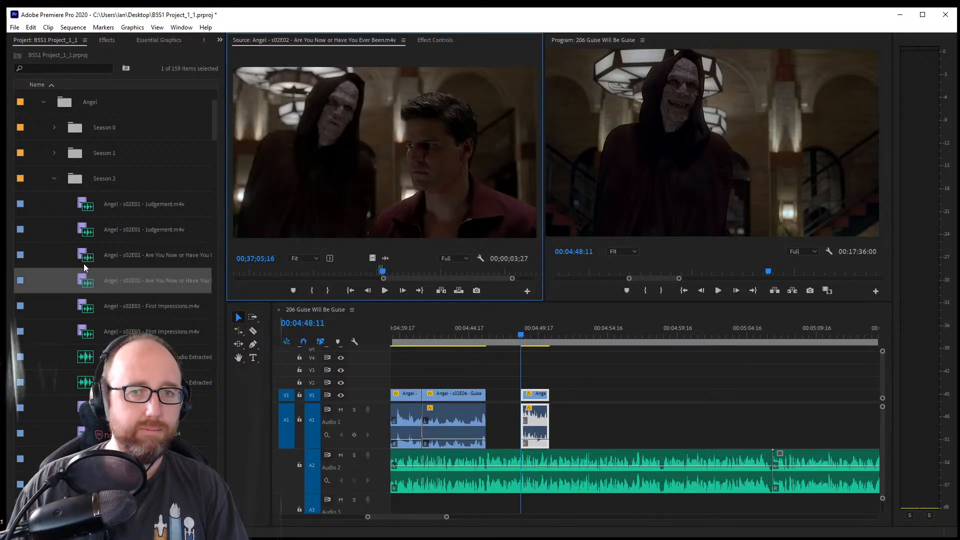
Open the first Angel S02E01 "Judgement" entry and find Angel's jousting shot around 00;37;37;27
double_click(80, 206)
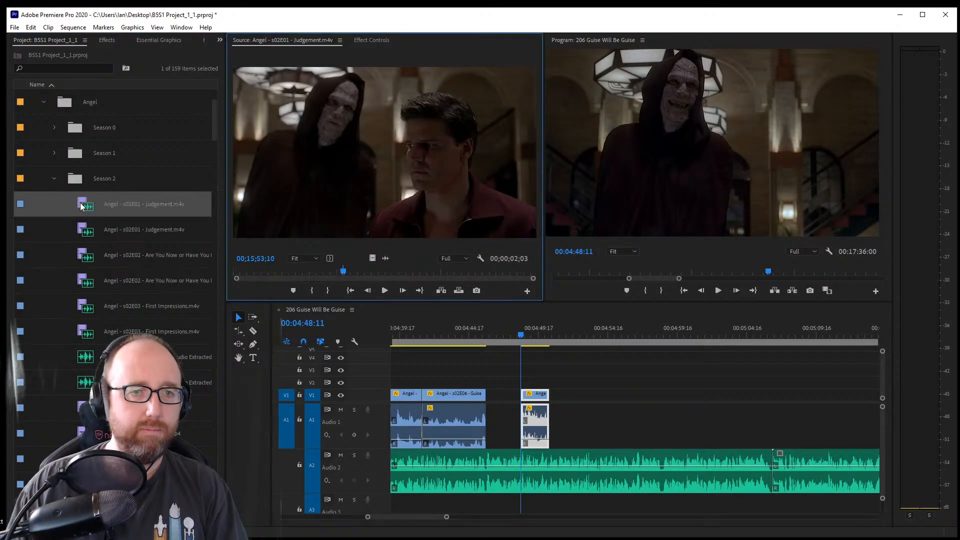
drag(345, 272, 488, 274)
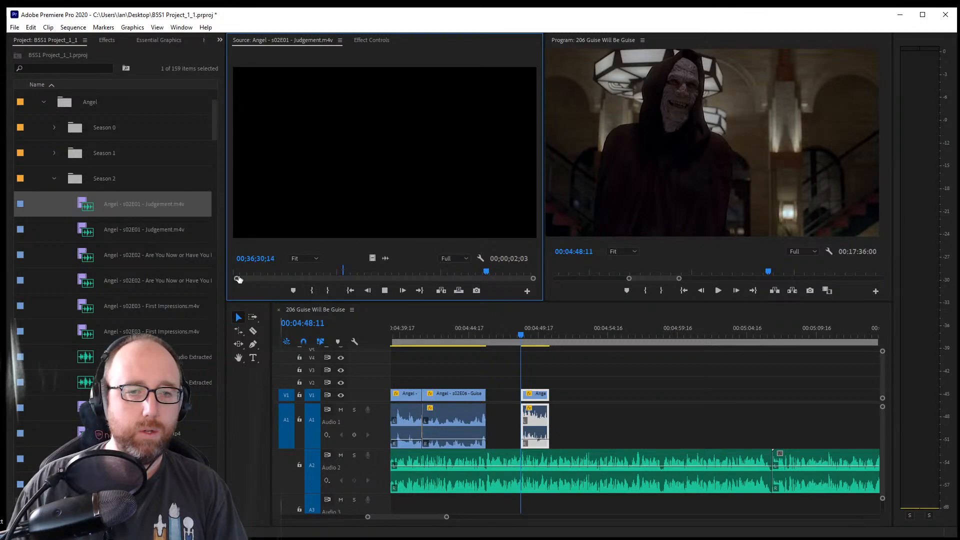
drag(388, 273, 411, 277)
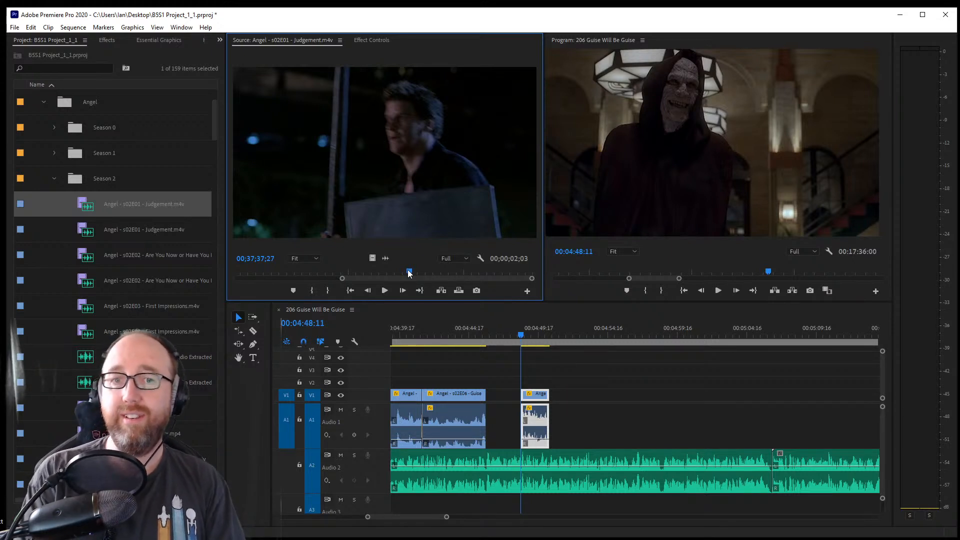
Mark the jousting shot from 00;37;37;27 to 00;37;41;07 and place it directly after the hooded demon clip with lowered audio
key(i)
key(space)
key(space)
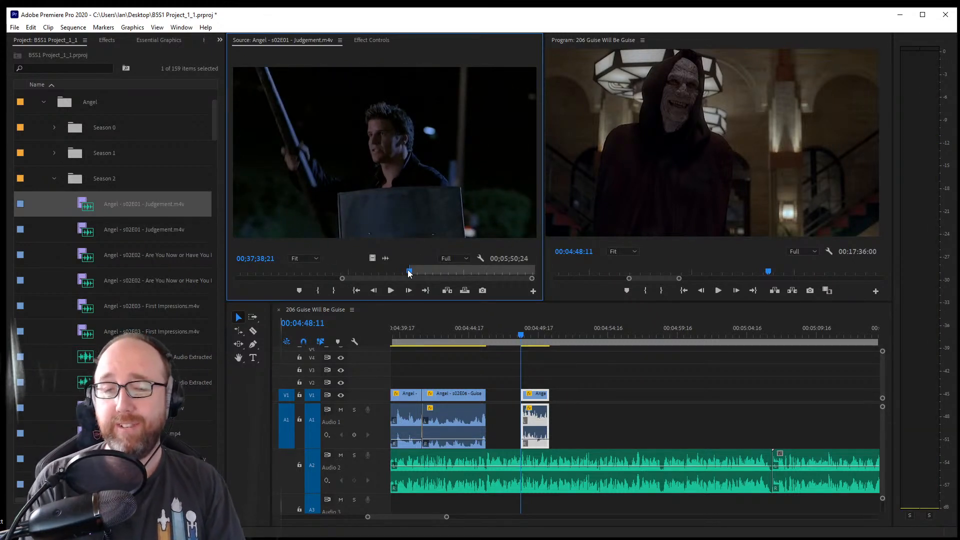
key(space)
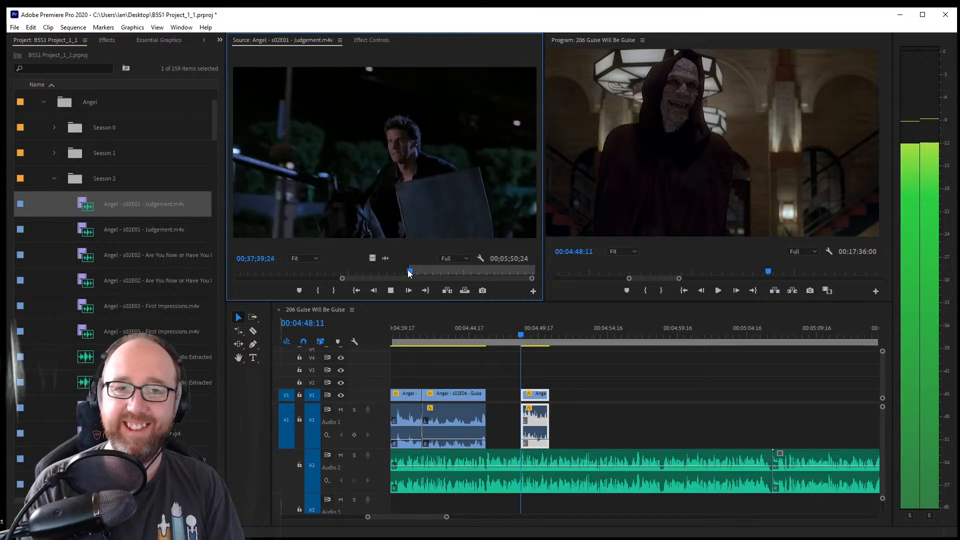
key(space)
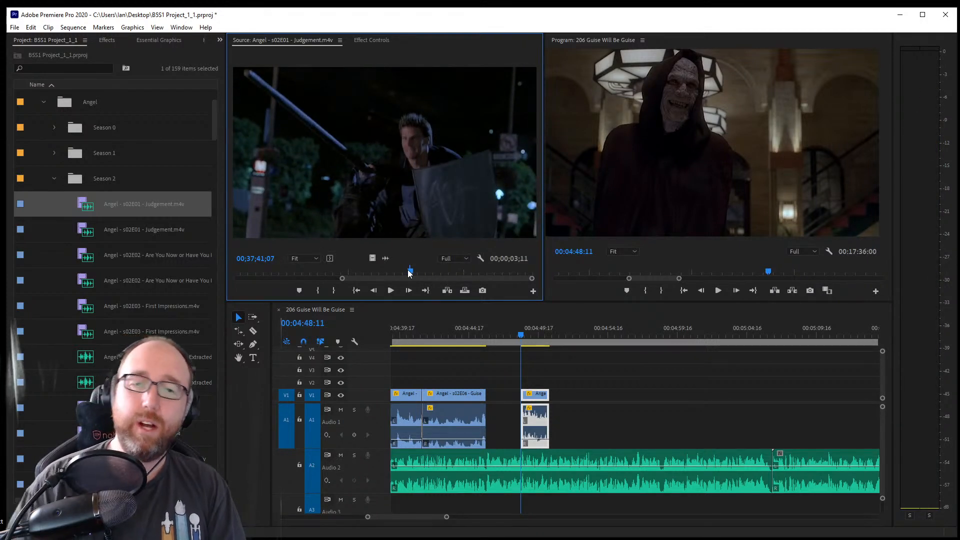
drag(495, 194, 564, 424)
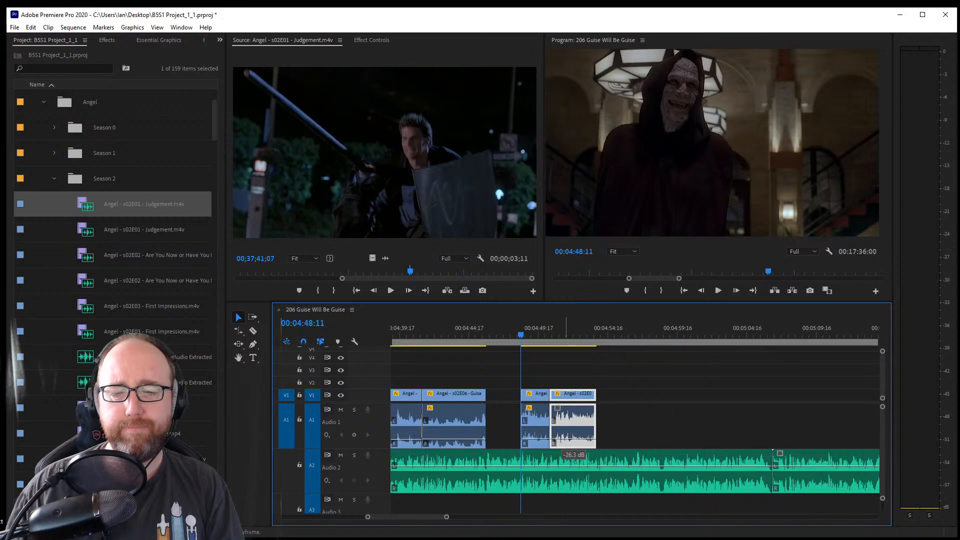
Swap the two new clips so the jousting shot starts at 00:04:48:11 with the hooded demon after it, and play them
key(space)
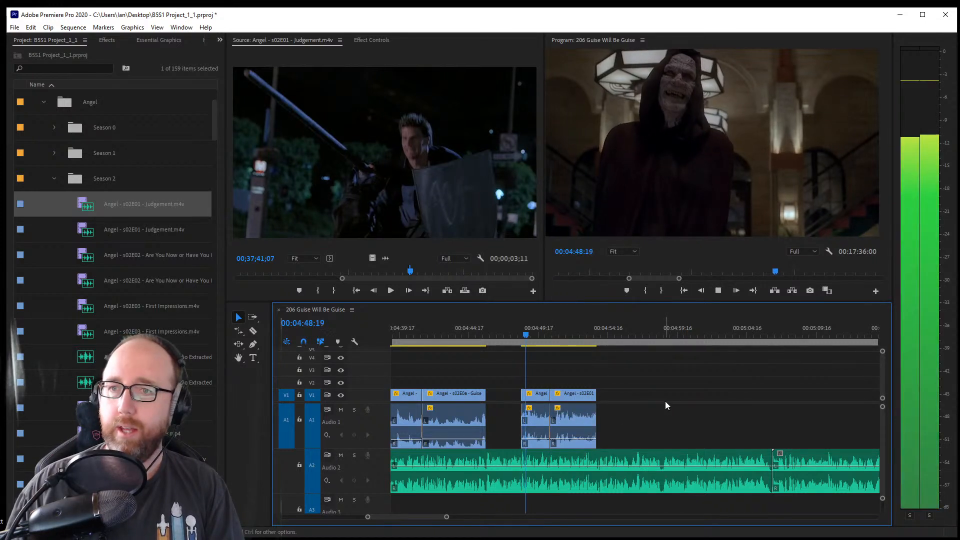
key(space)
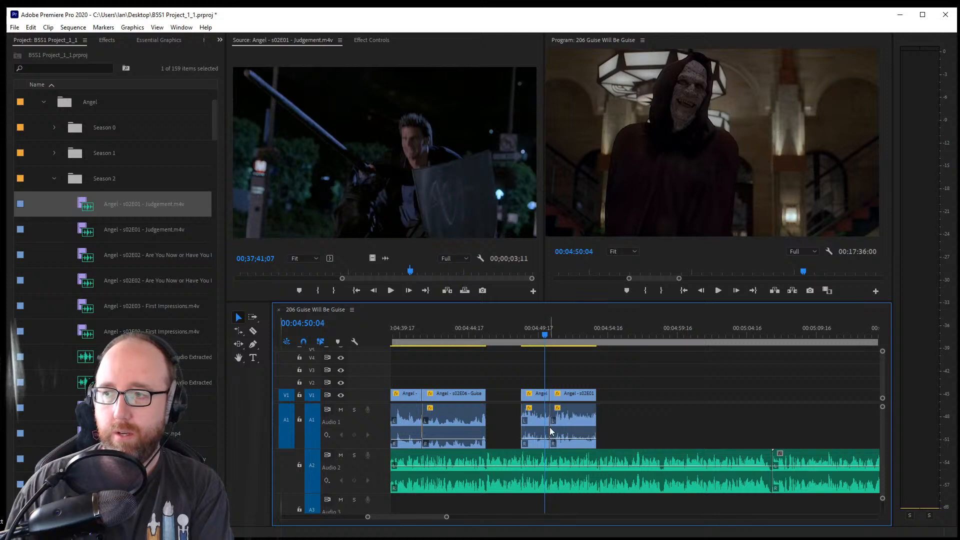
drag(545, 415, 531, 417)
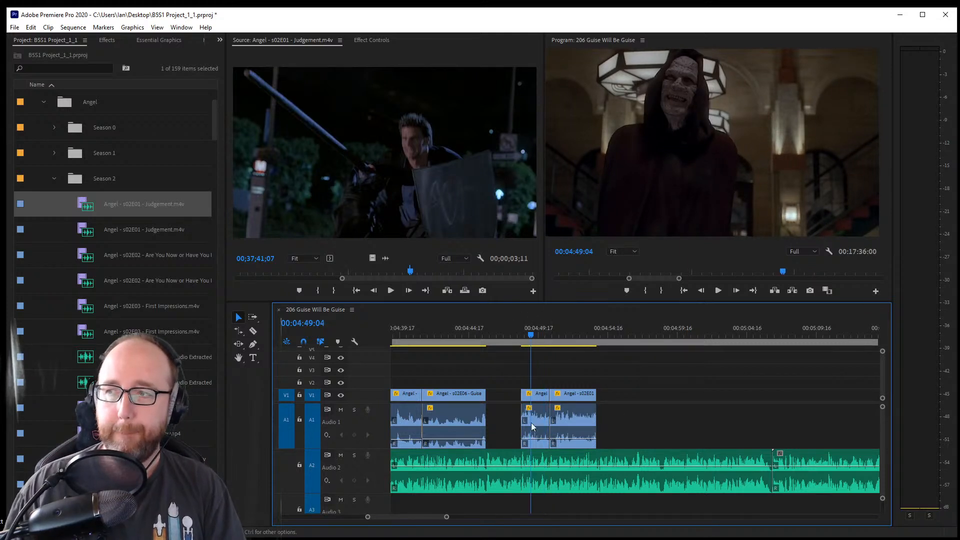
drag(536, 429, 612, 428)
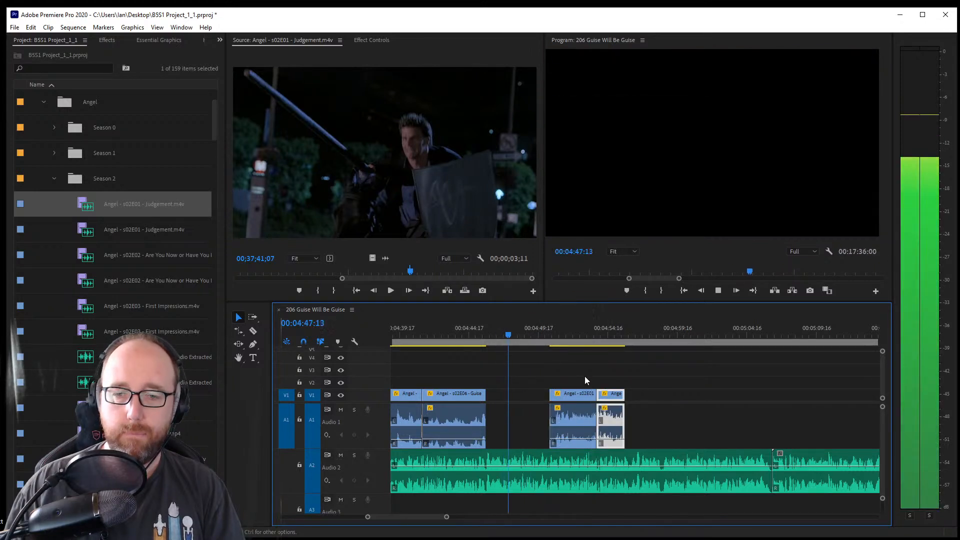
drag(559, 381, 565, 444)
key(space)
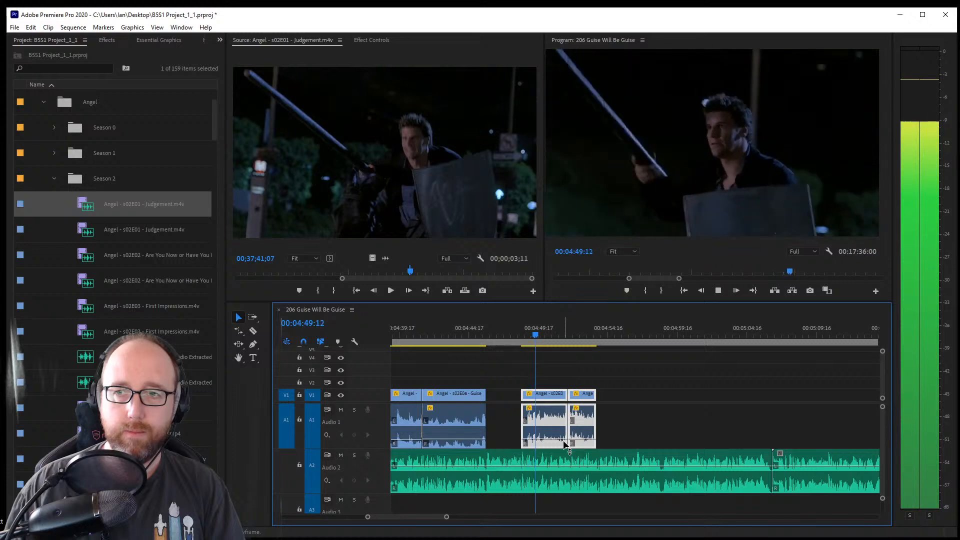
key(space)
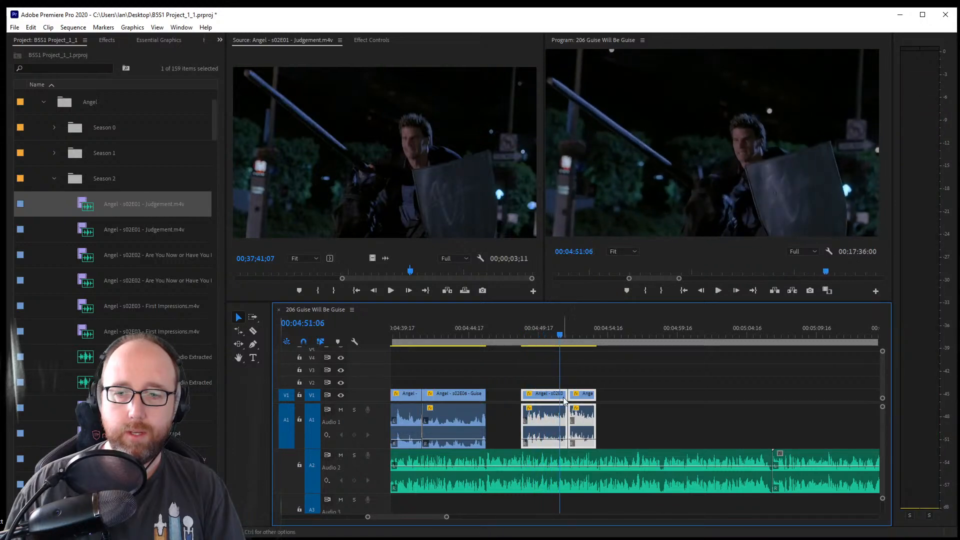
Ripple trim the jousting clip to end at 00:04:51:06 so the hooded demon clip follows without a gap
drag(577, 400, 579, 400)
click(633, 410)
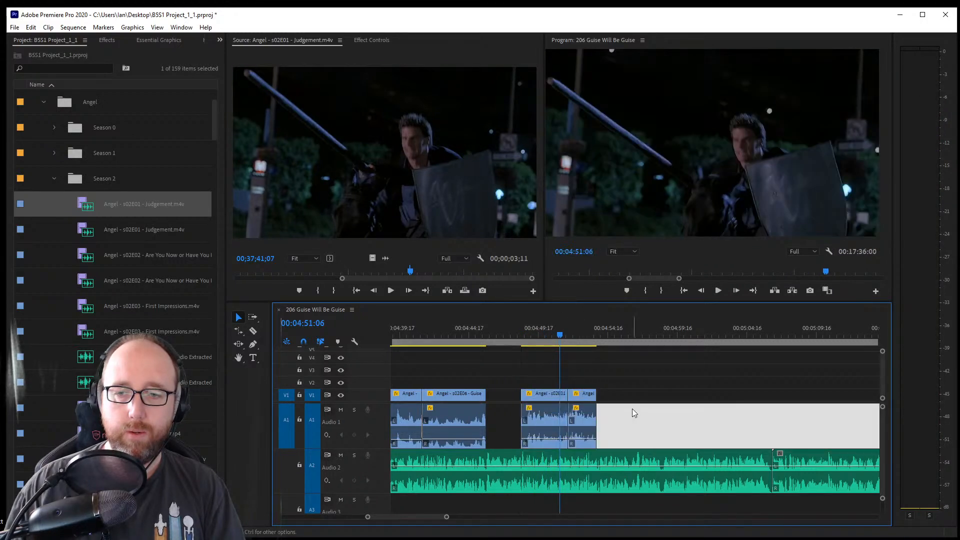
click(587, 394)
key(w)
key(space)
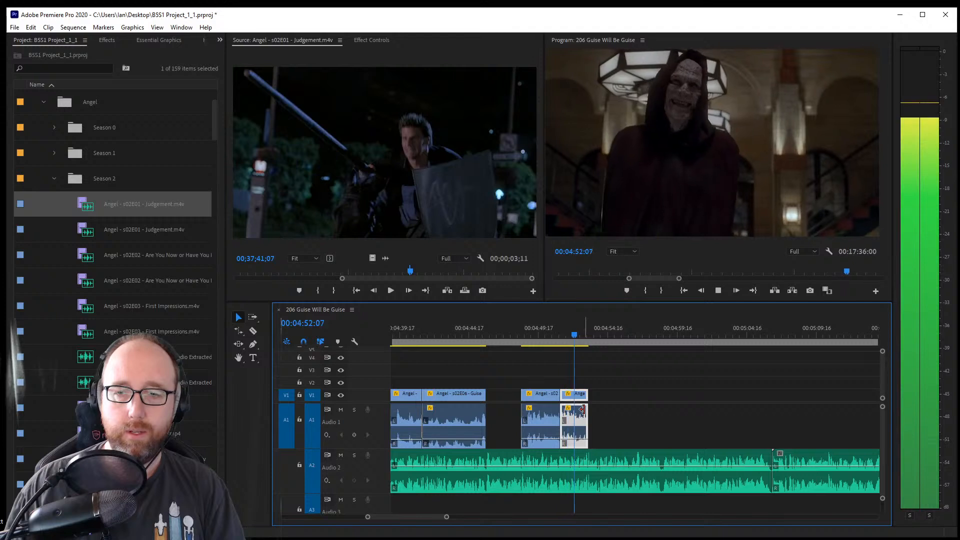
Extend the hooded demon clip's end to about 00:04:54, play the narration to 00:04:56:12, and save the project
drag(588, 394, 597, 394)
key(space)
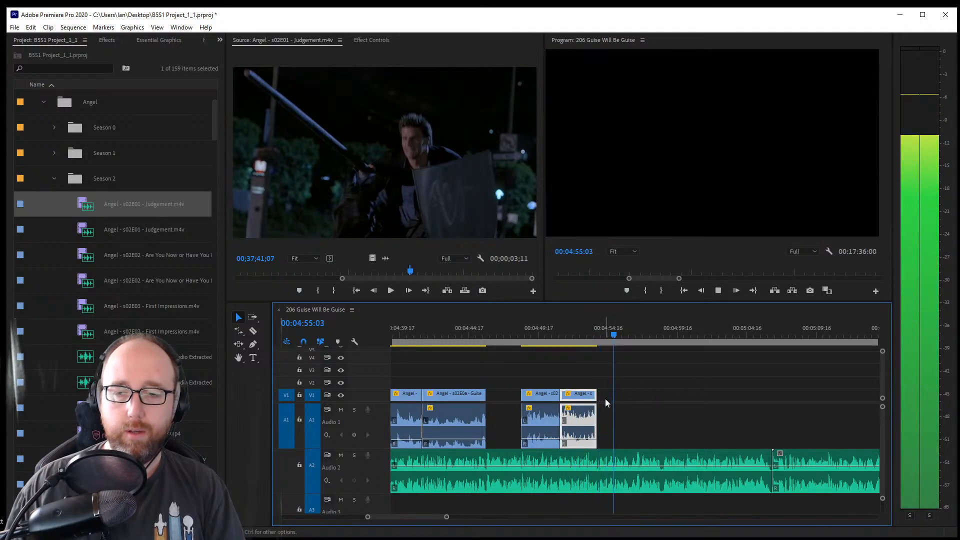
key(ctrl+s)
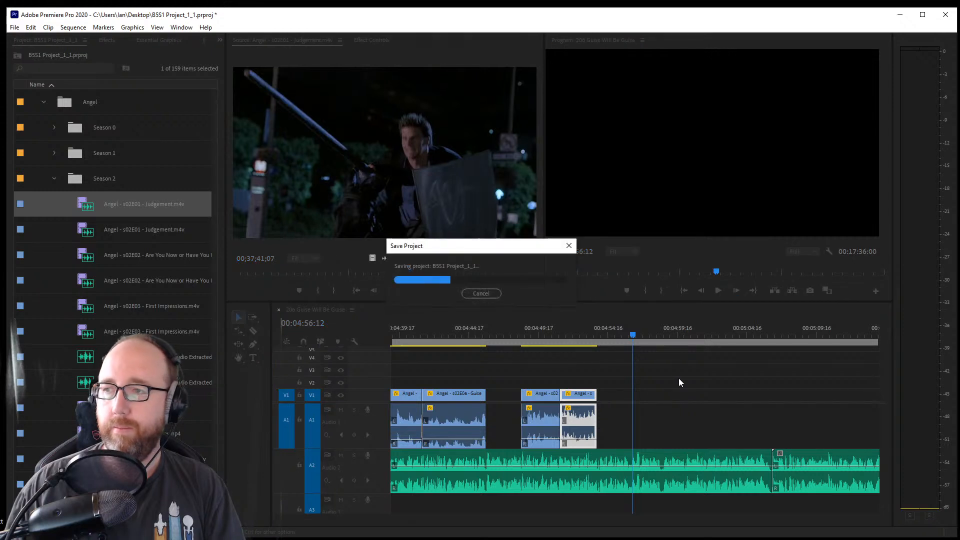
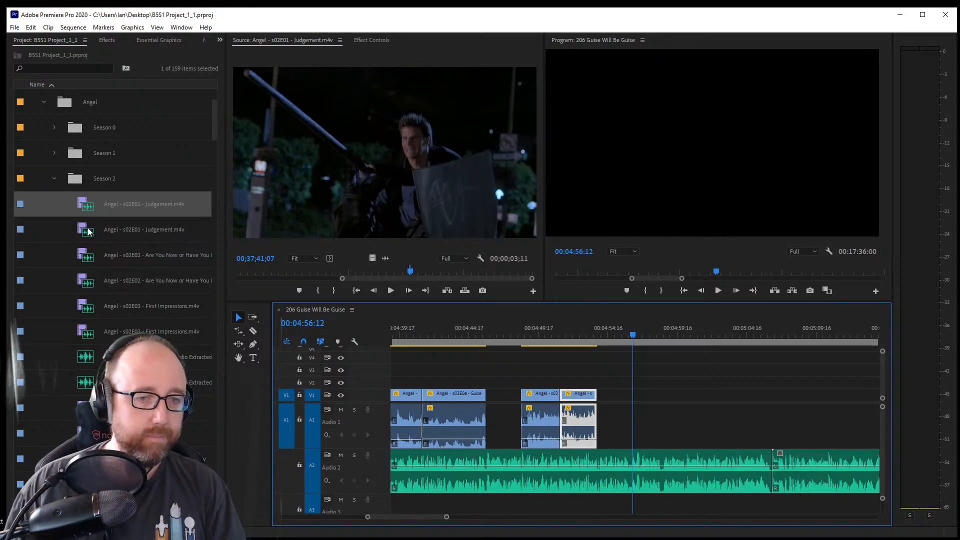
Scan Angel episode 4 "Untouched" and episode 5 "Dear Boy" to find the shot of the dark-haired woman behind the body in "Dear Boy"
double_click(88, 407)
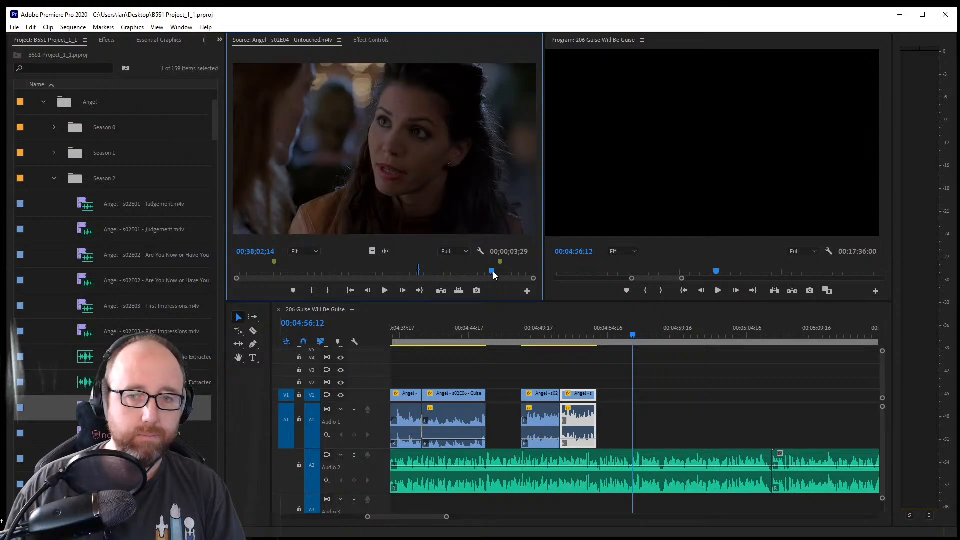
mouse_move(493, 271)
mouse_down()
mouse_move(531, 272)
mouse_move(305, 272)
mouse_move(476, 271)
mouse_up()
double_click(115, 433)
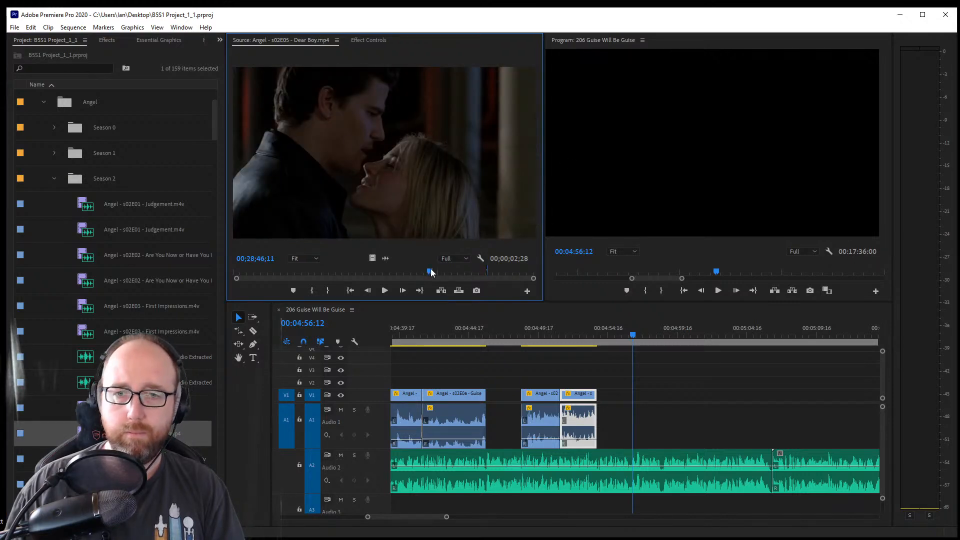
mouse_move(431, 270)
mouse_down()
mouse_move(464, 270)
mouse_move(416, 272)
mouse_up()
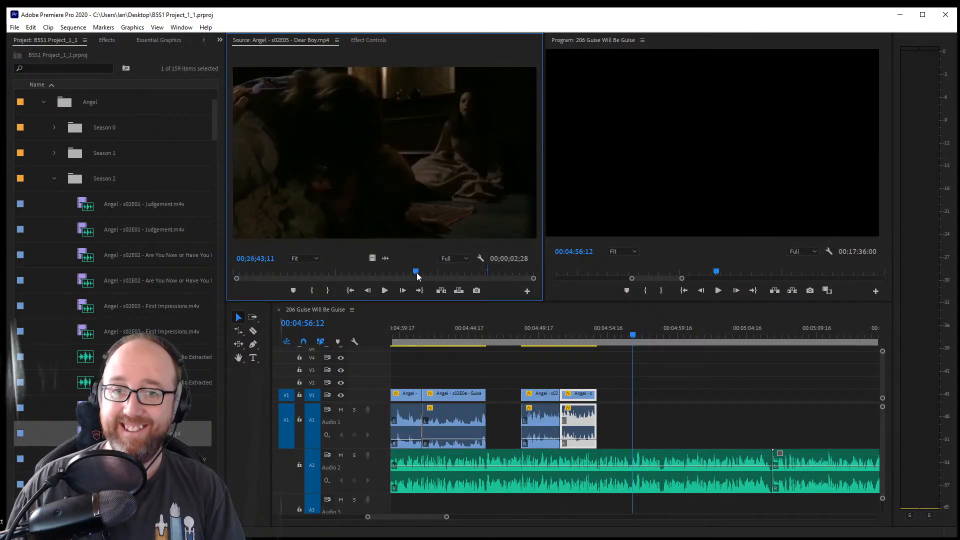
key(space)
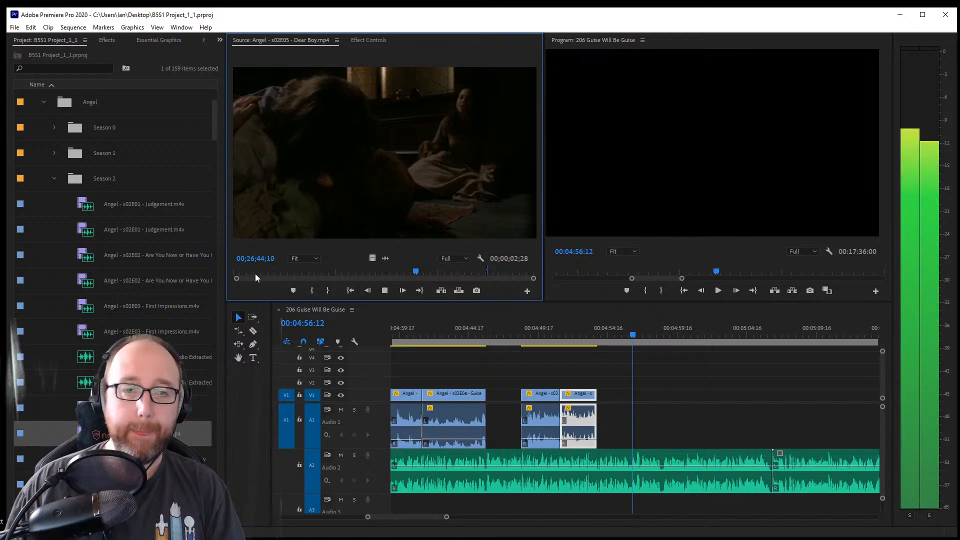
drag(237, 278, 306, 280)
drag(388, 272, 409, 272)
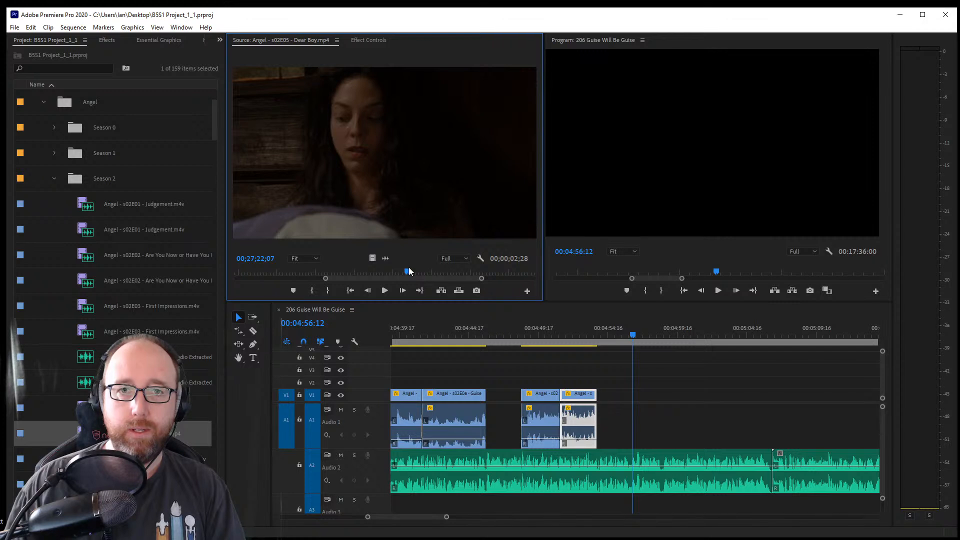
Mark the "Dear Boy" shot from 00;27;22;07 to 00;27;25;23 and place it directly after the hooded demon clip with lowered audio
key(space)
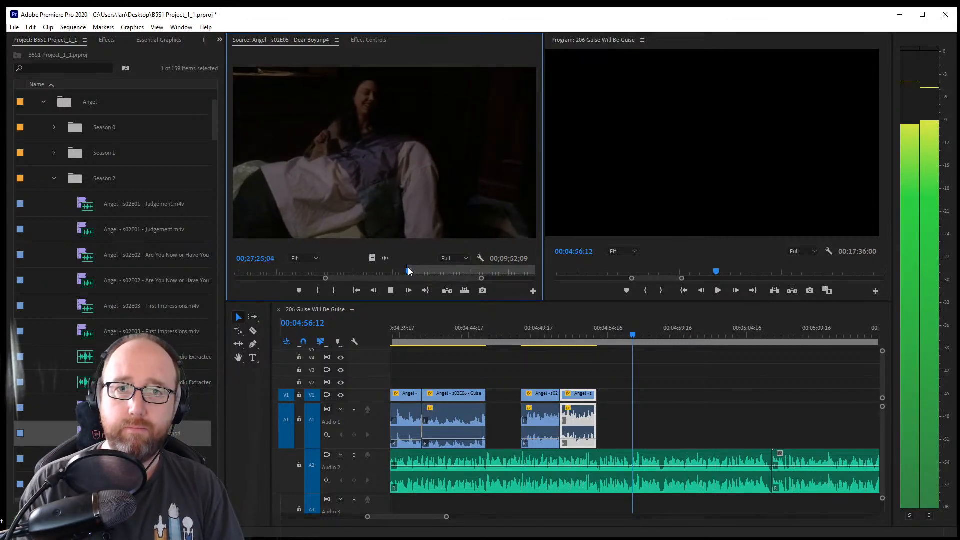
key(space)
key(o)
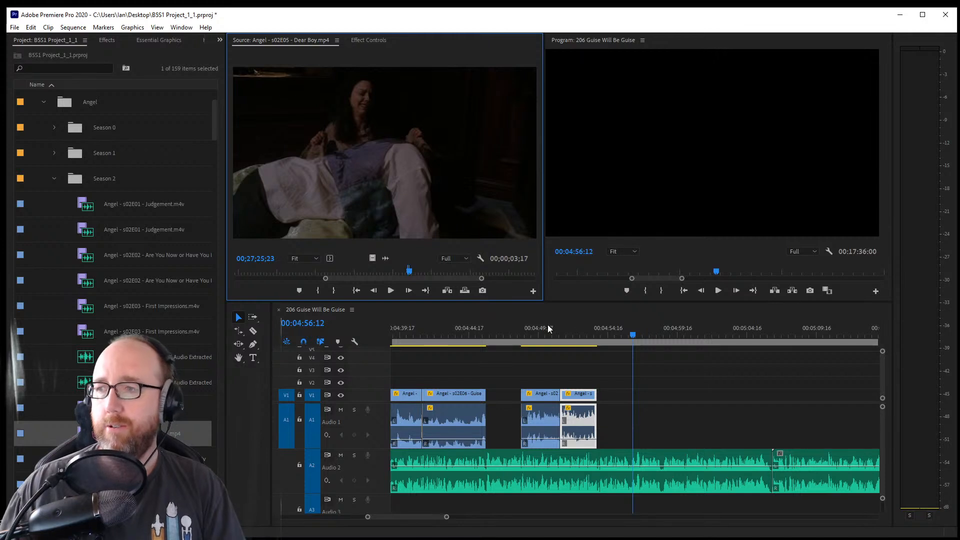
drag(655, 292, 612, 415)
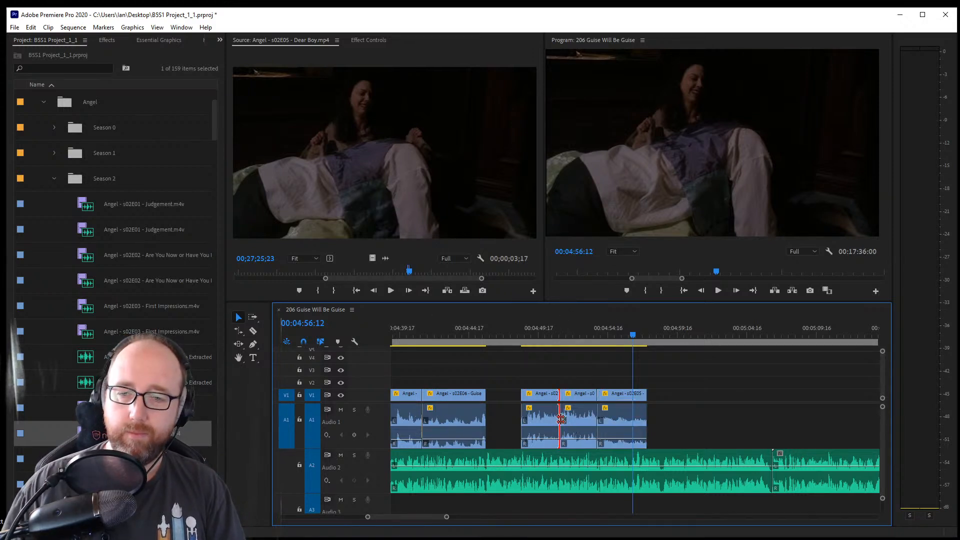
Play through the three new clips, extend the "Dear Boy" clip's end to 00:04:57:17, and save the project
click(534, 325)
key(space)
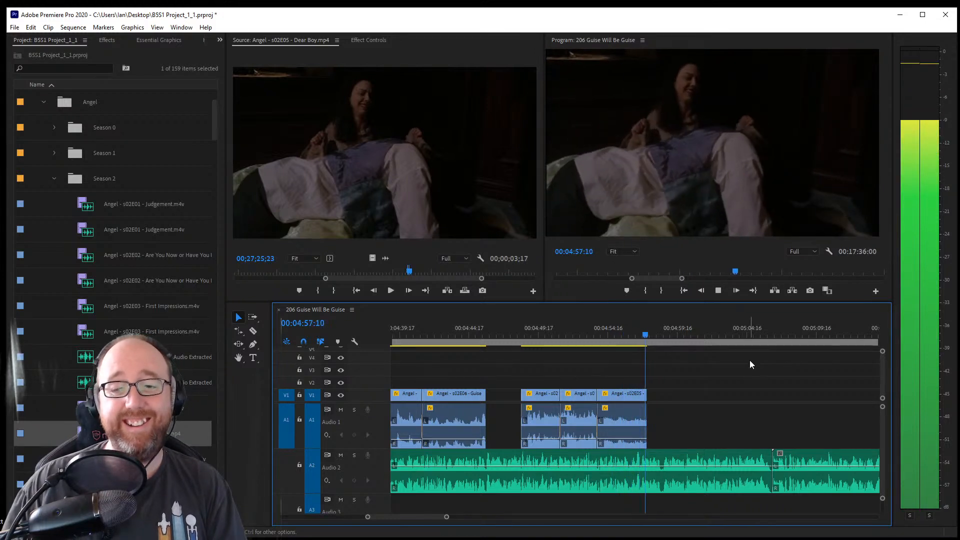
key(space)
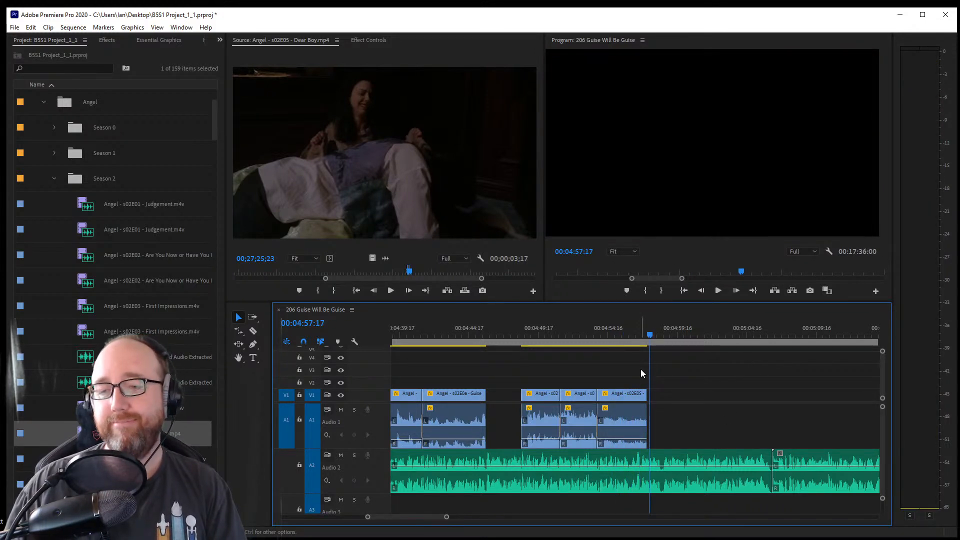
drag(645, 394, 650, 395)
key(ctrl+s)
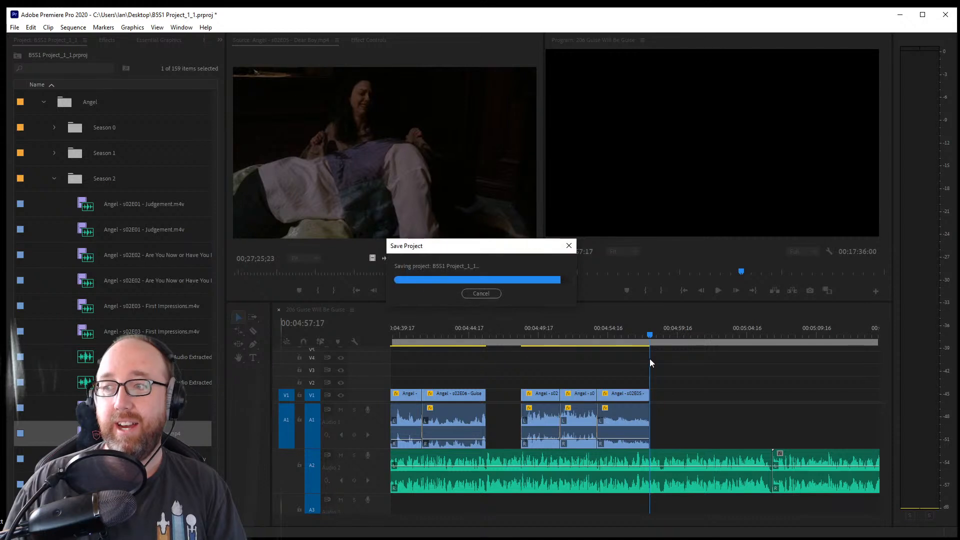
Extend the "Dear Boy" clip's end to 00:04:58:13 and play the narration on to 00:05:06:10
key(space)
key(space)
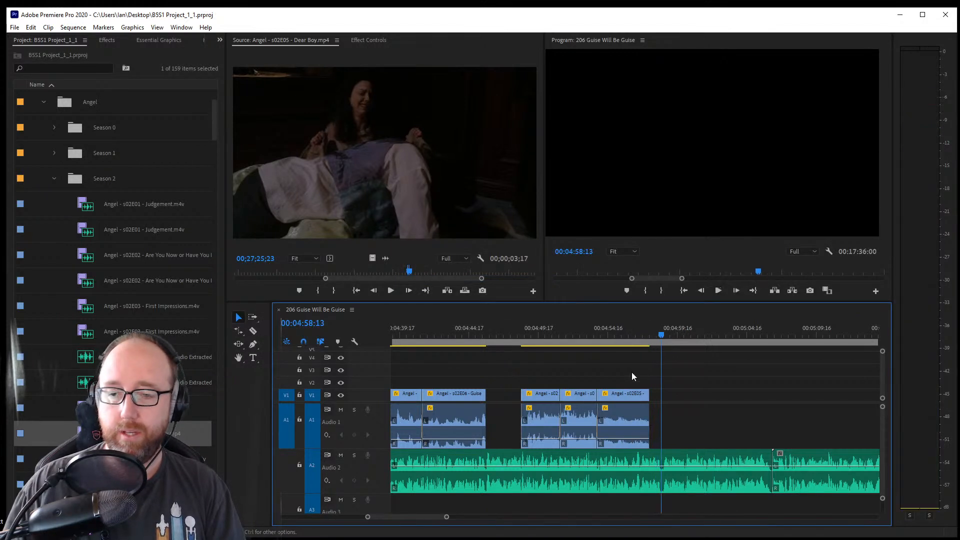
drag(647, 402, 661, 398)
key(space)
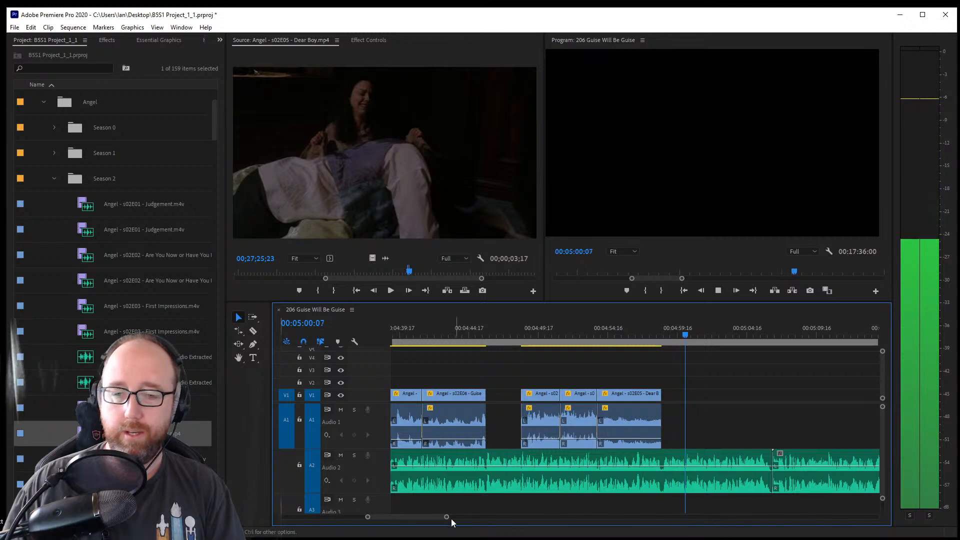
scroll(426, 520, down, 4)
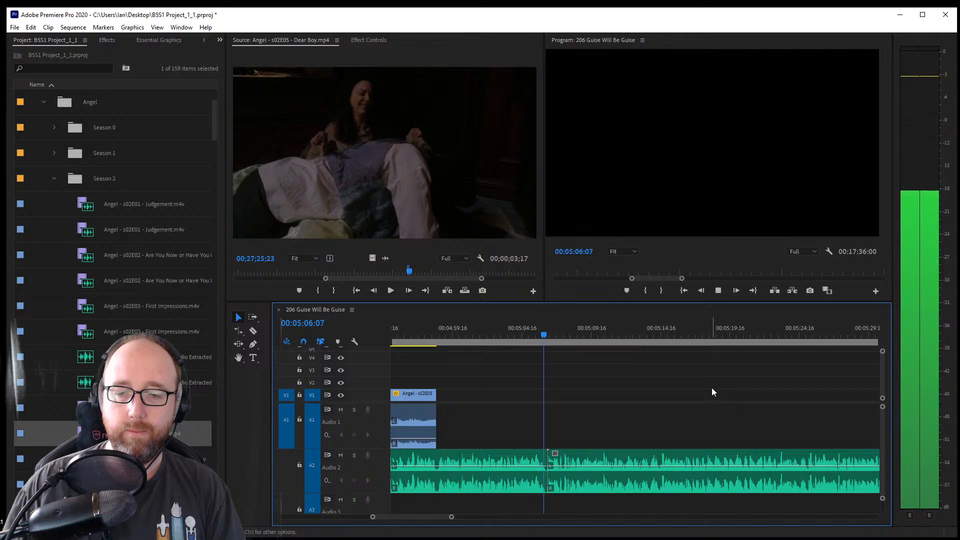
key(space)
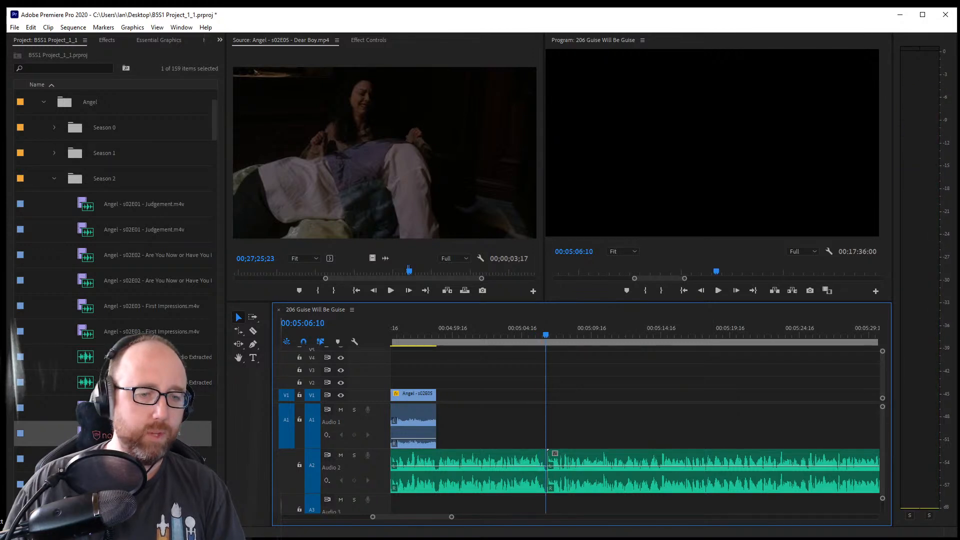
Scan "Dear Boy" and "Guise Will Be Guise" for a shot to cover the next narration, stopping at 00;18;30;12 in "Guise Will Be Guise"
key(shift+1)
drag(320, 274, 346, 272)
scroll(114, 275, down, 2)
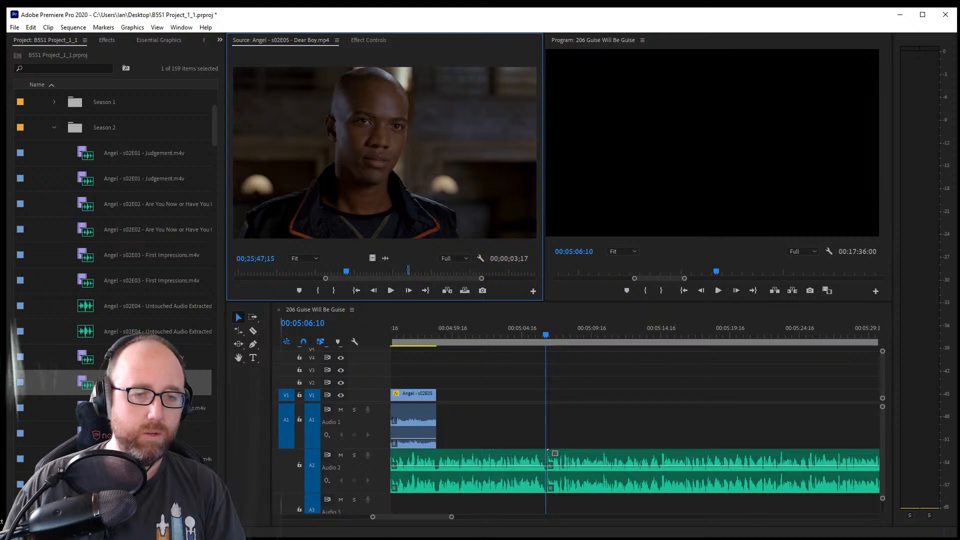
double_click(150, 408)
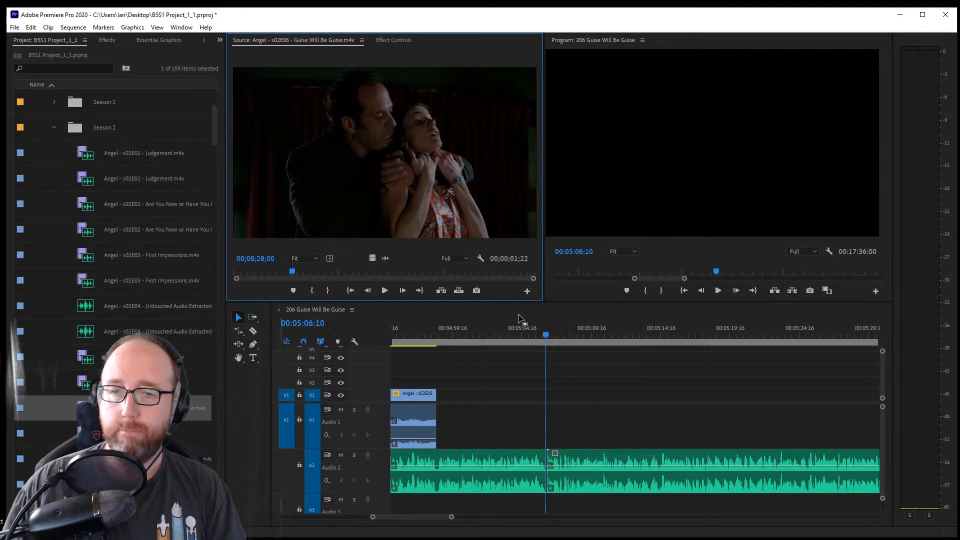
drag(314, 272, 364, 280)
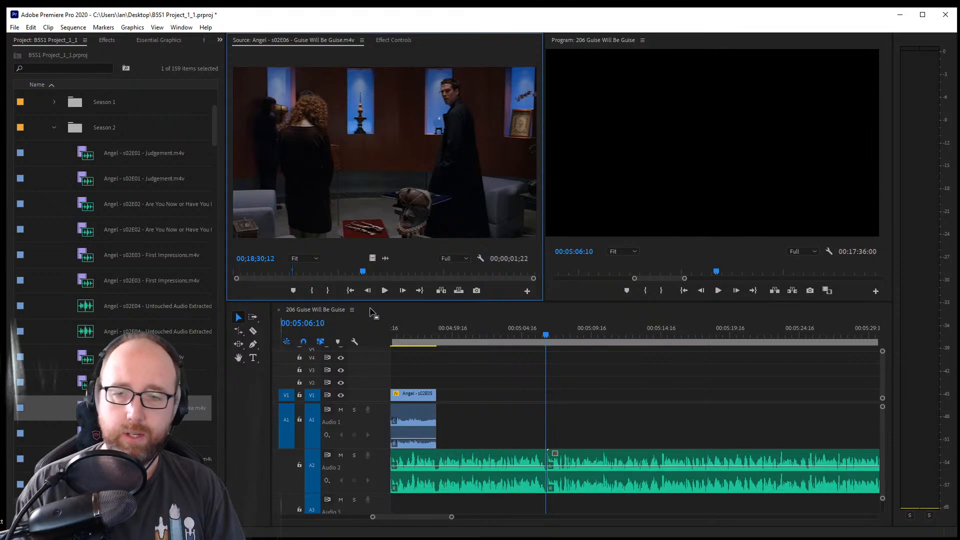
Mark the "Guise Will Be Guise" shot from 00;18;30;12 to 00;18;36;12 and place it after the "Dear Boy" clip, filling up to 00:05:06:10
key(i)
key(space)
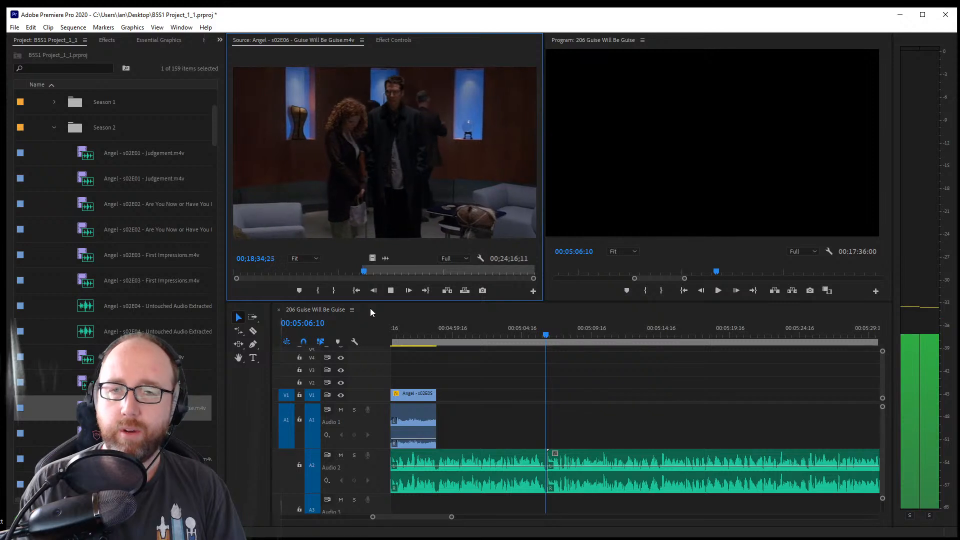
key(o)
key(space)
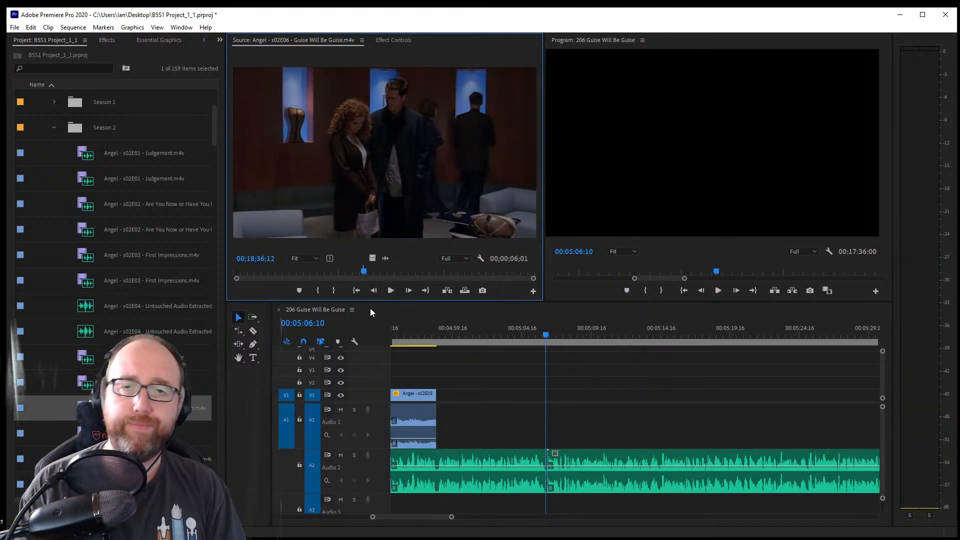
drag(414, 125, 546, 404)
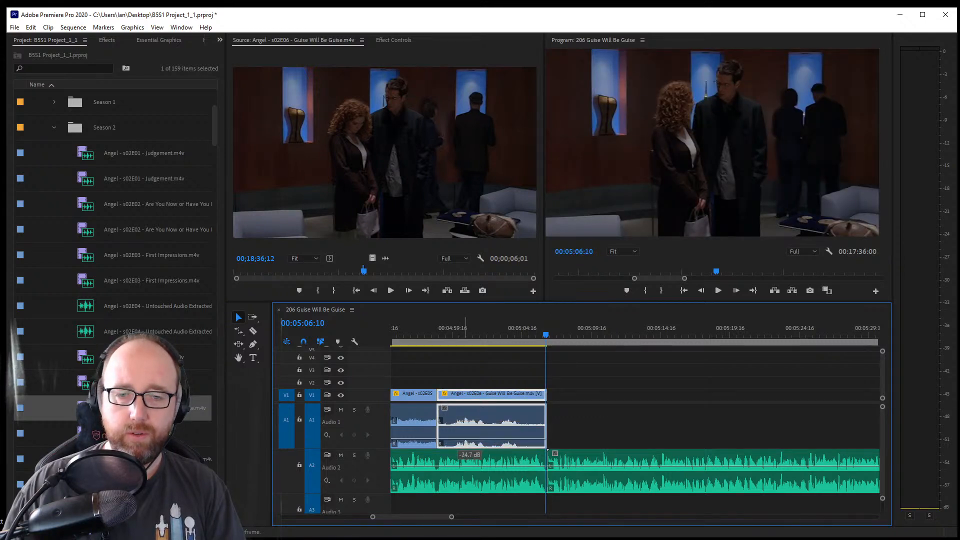
Play back the last clips of the sequence from the start of the Dear Boy clip to review the edit
click(429, 434)
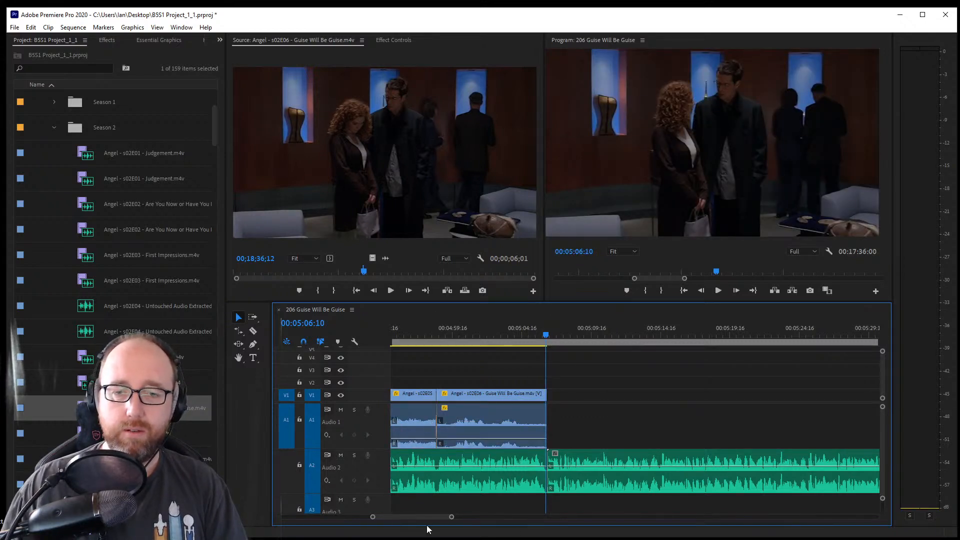
drag(406, 517, 406, 518)
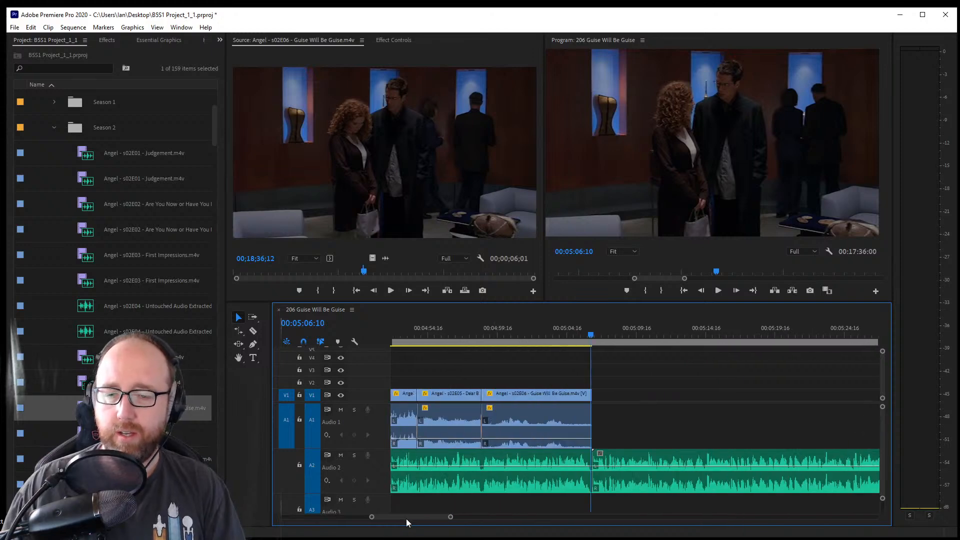
click(517, 373)
click(416, 338)
key(space)
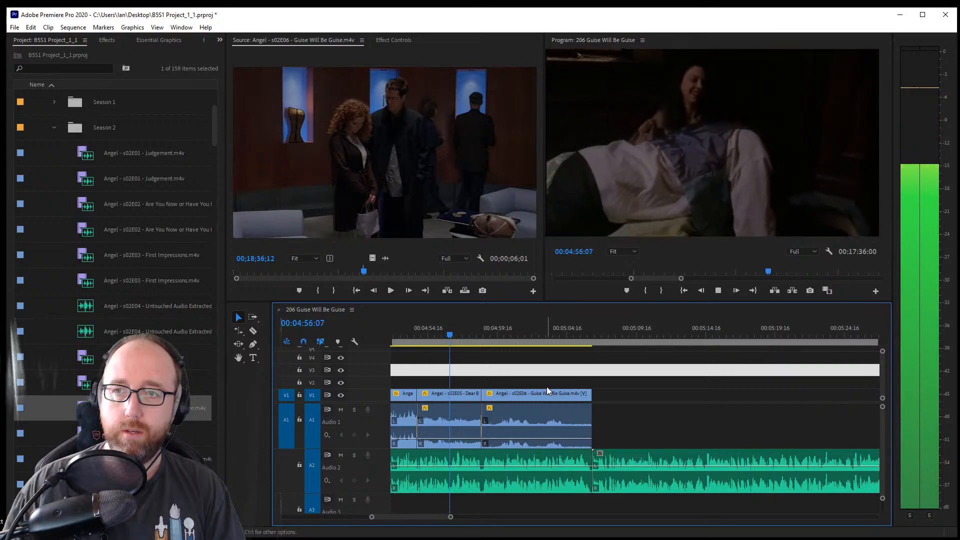
drag(451, 516, 451, 515)
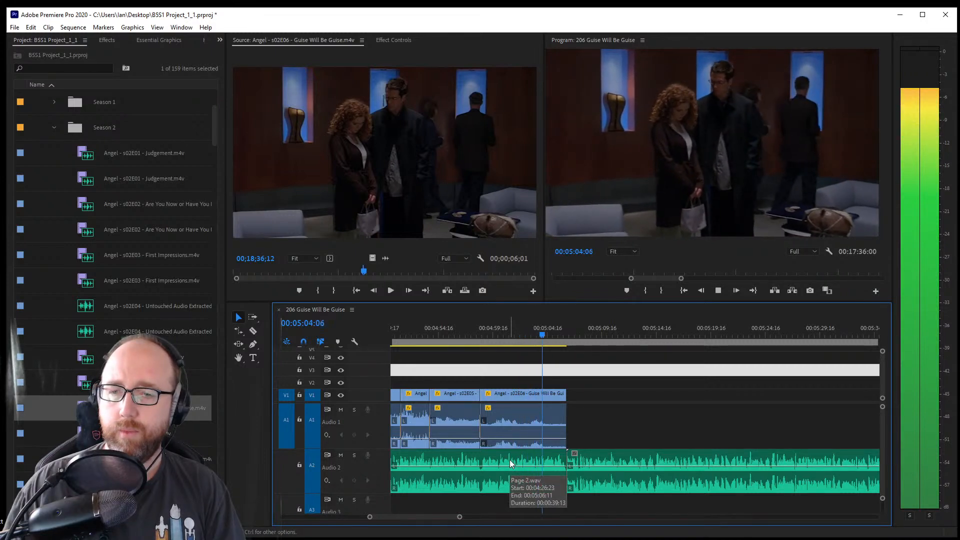
Replay the last Guise Will Be Guise clip, trim its end back to just before 00:05:03:00, and save the project
key(space)
click(509, 344)
key(space)
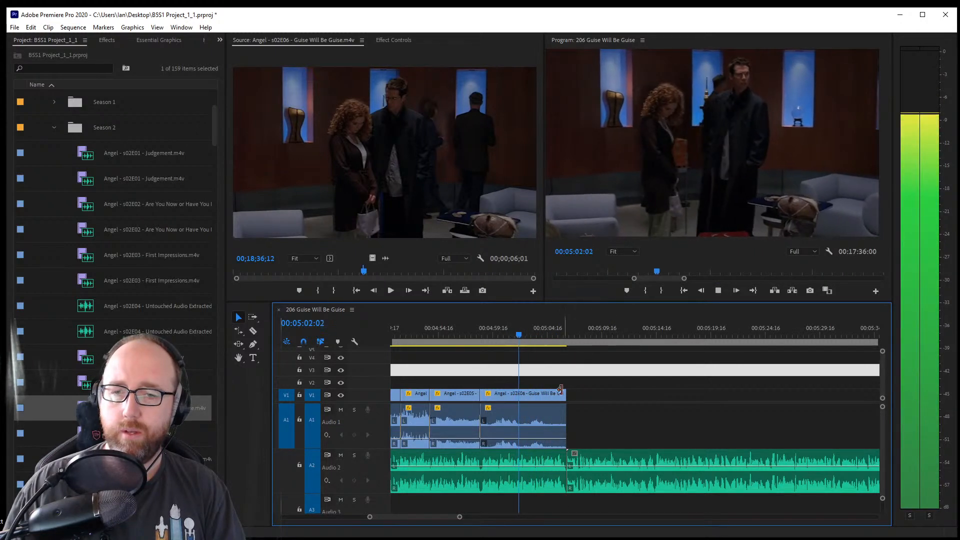
key(w)
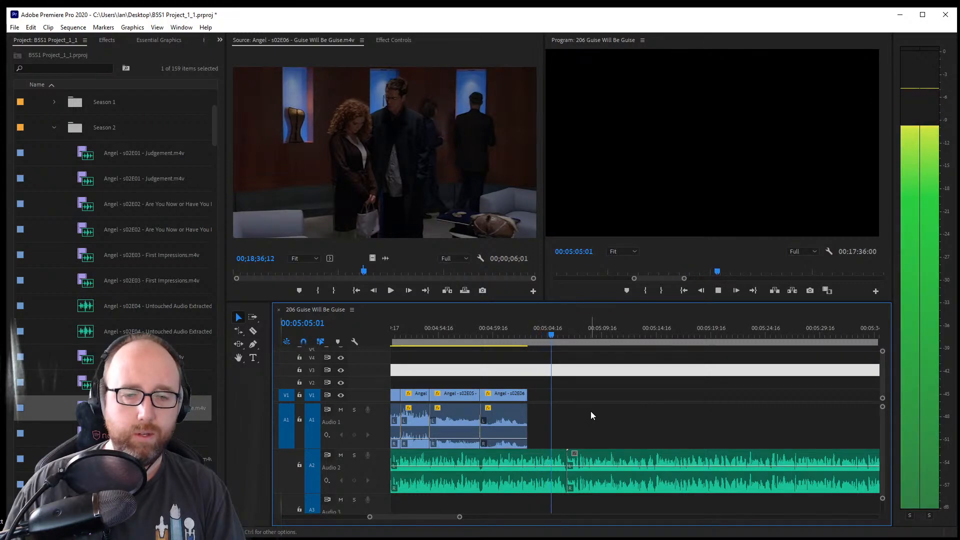
key(ctrl+s)
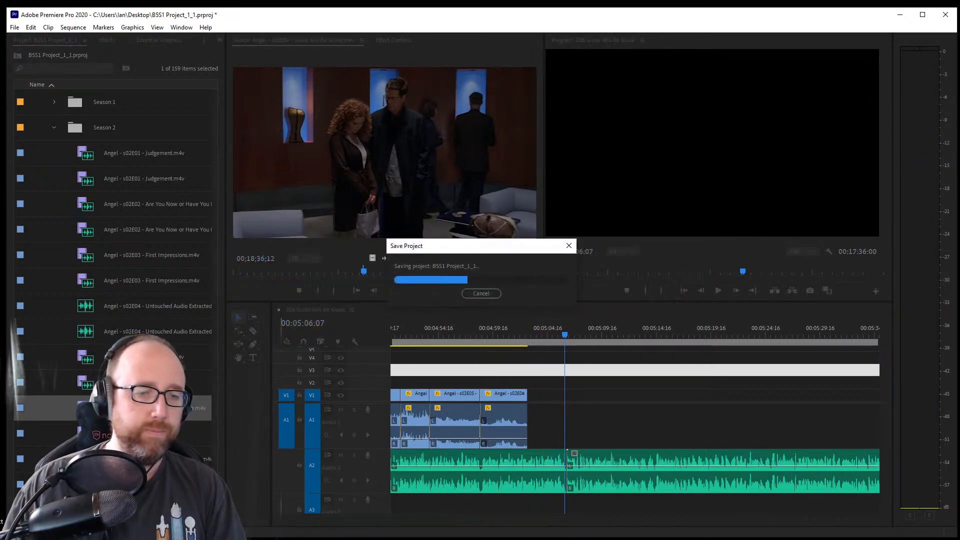
Open Angel - s02E05 - Dear Boy.mp4 as the source, play the scene near 00;41;00, and mark an out point at 00;41;04;07
double_click(85, 386)
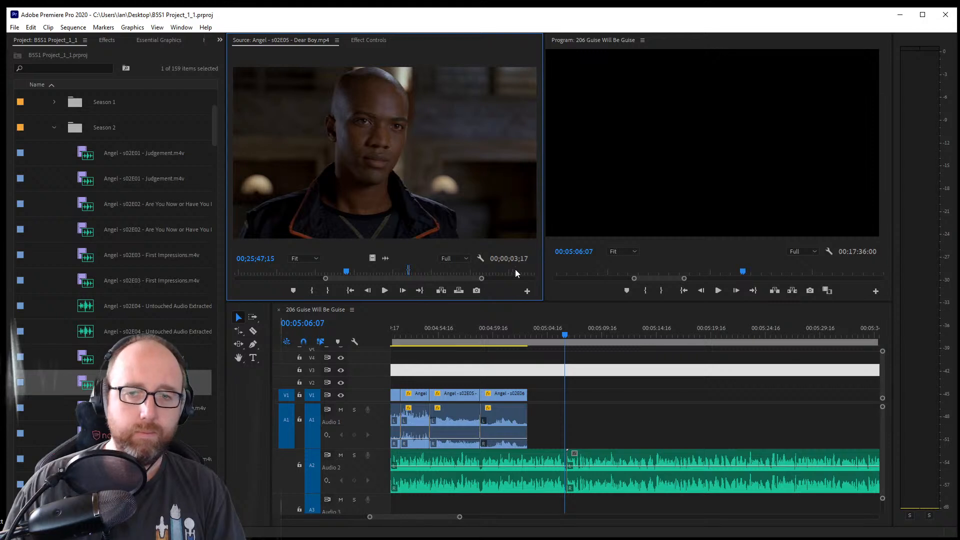
mouse_move(496, 271)
mouse_down()
mouse_move(516, 278)
mouse_move(479, 269)
mouse_up()
key(space)
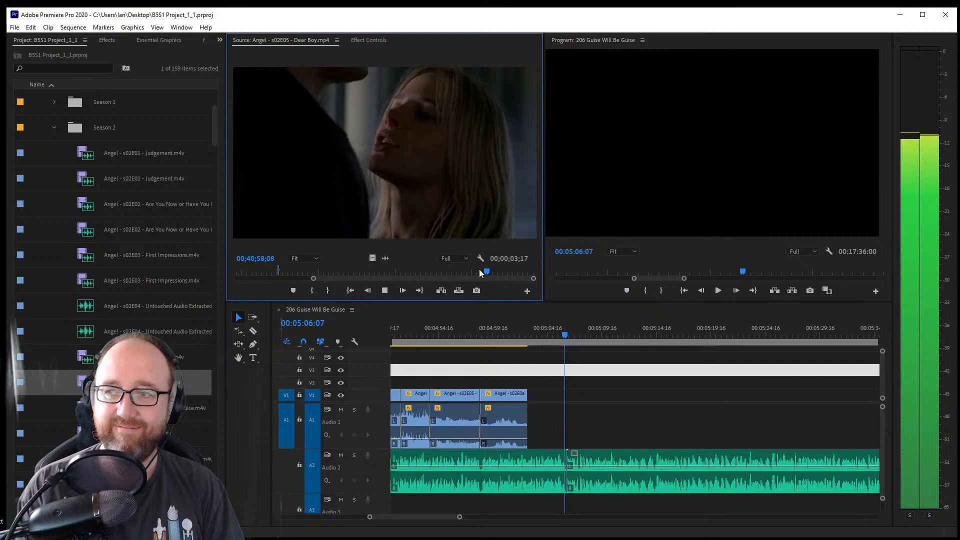
key(i)
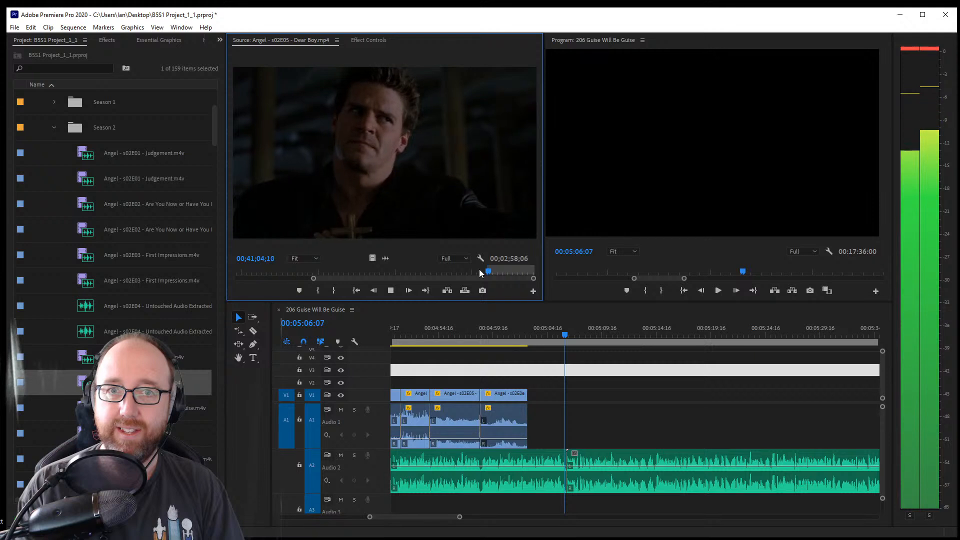
key(space)
key(Left)
key(Left)
key(Left)
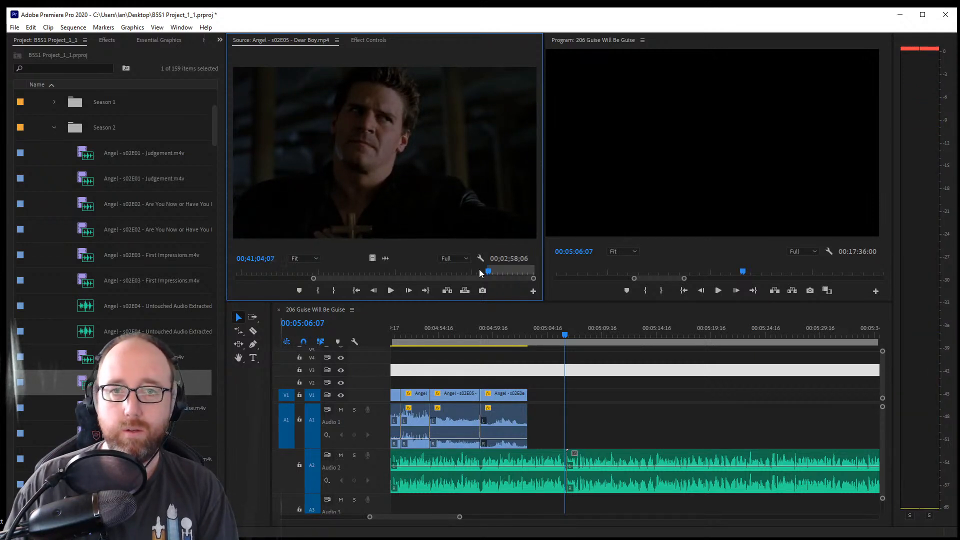
key(o)
Mark the Dear Boy in point at 00;41;03;22 and place the excerpt on V1 and A1 ending at 00:05:06:07
key(Left)
key(Left)
key(Left)
key(Left)
key(Left)
key(Left)
key(Left)
key(Left)
key(Left)
key(Left)
key(Left)
key(Left)
key(Left)
key(Left)
key(Left)
key(i)
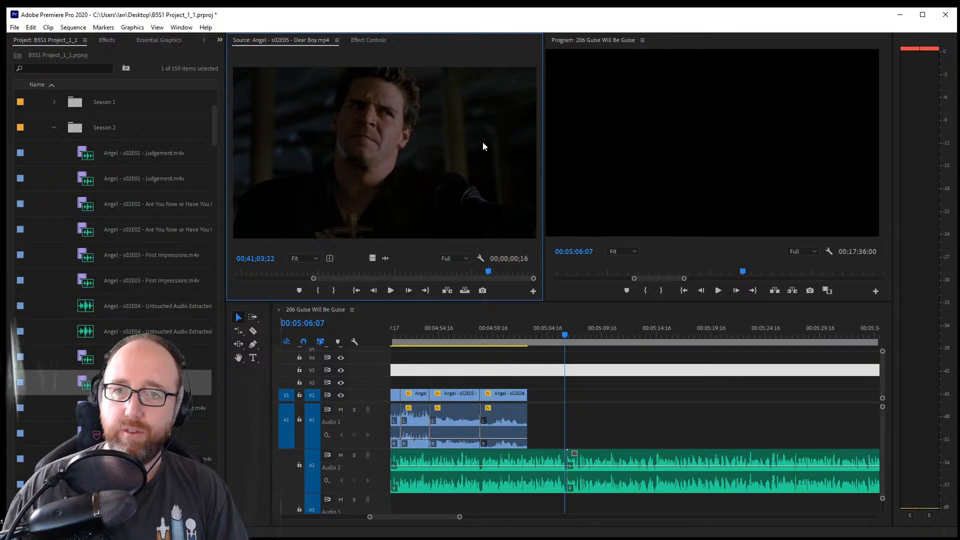
drag(556, 433, 561, 416)
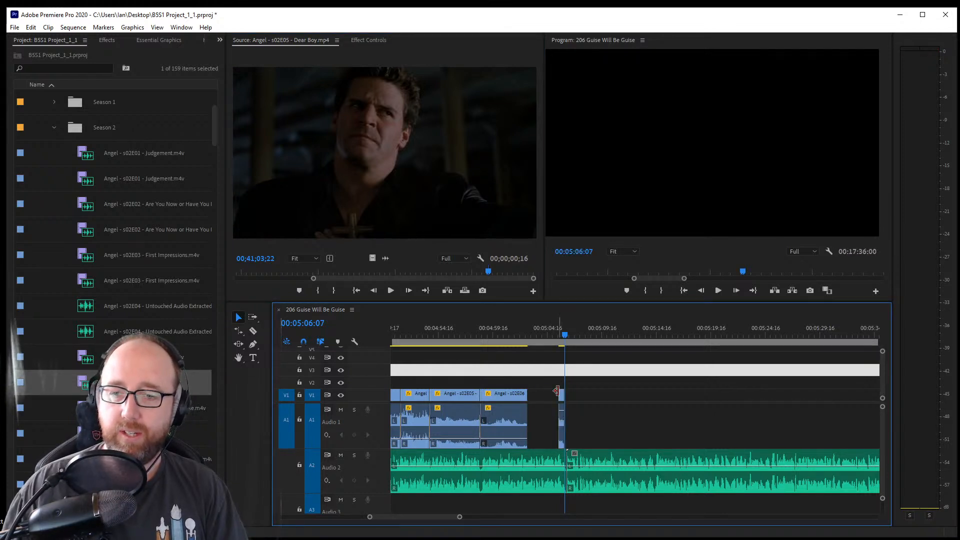
Extend the start of the new Dear Boy clip back to the preceding Guise Will Be Guise clip and lower its audio level
drag(371, 519, 387, 516)
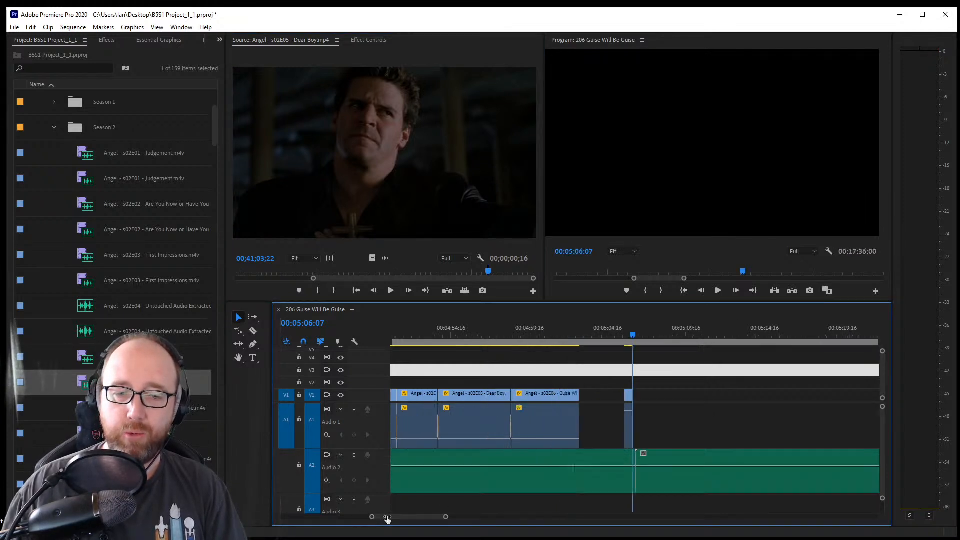
drag(613, 397, 550, 424)
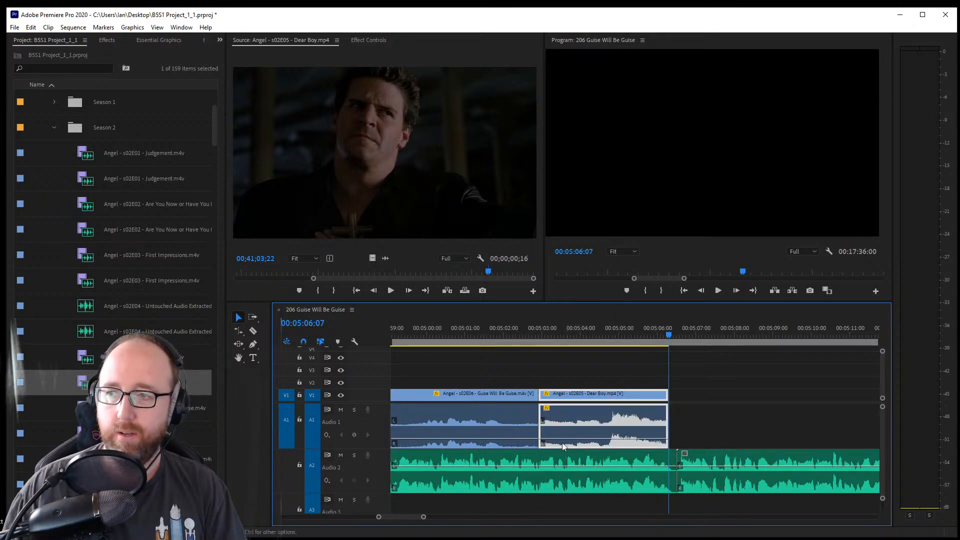
click(544, 426)
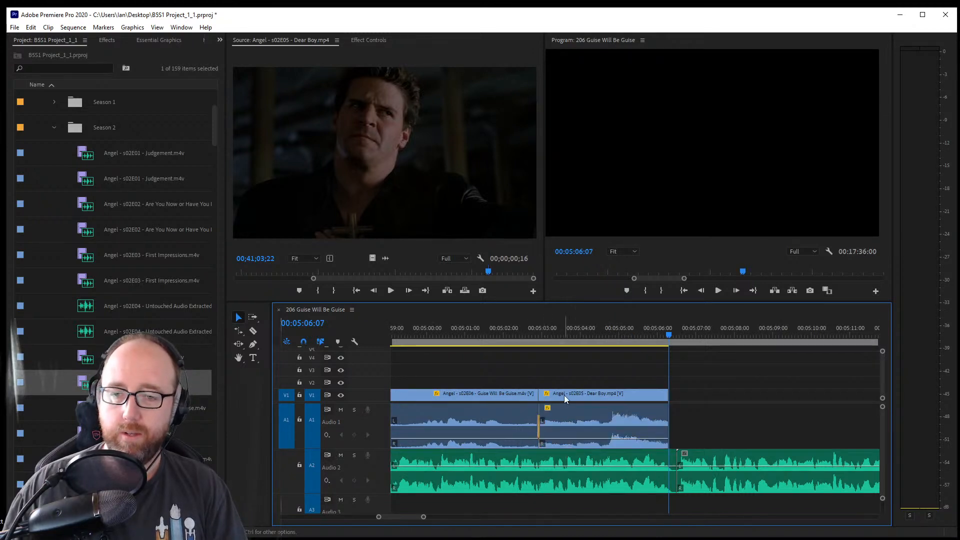
Play the sequence across the new Dear Boy cut and on into the following narration, and save the project
click(503, 330)
key(space)
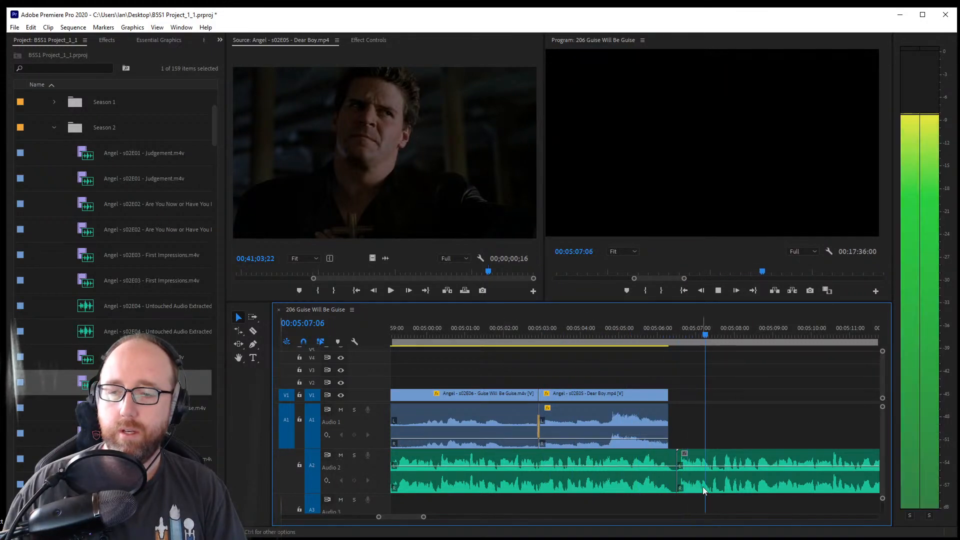
drag(424, 517, 438, 517)
key(space)
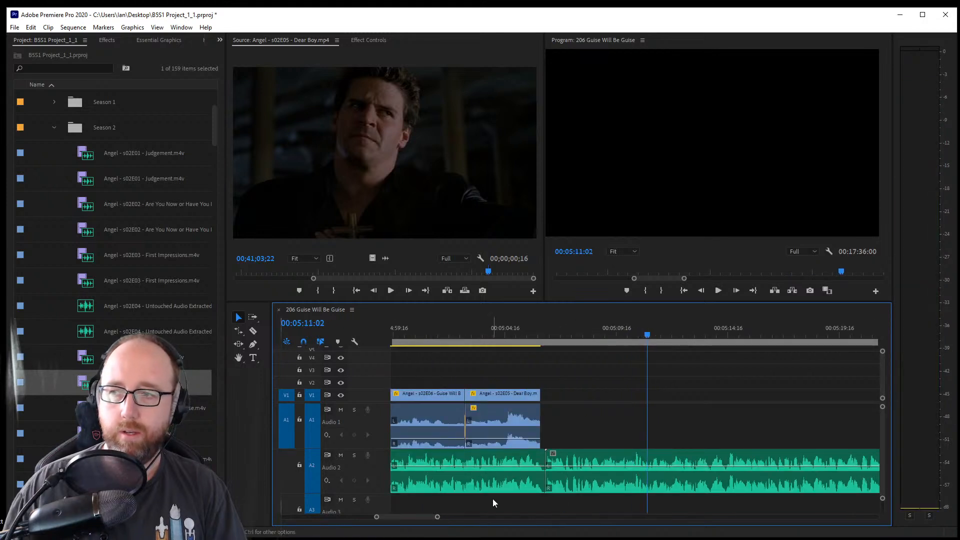
key(ctrl+s)
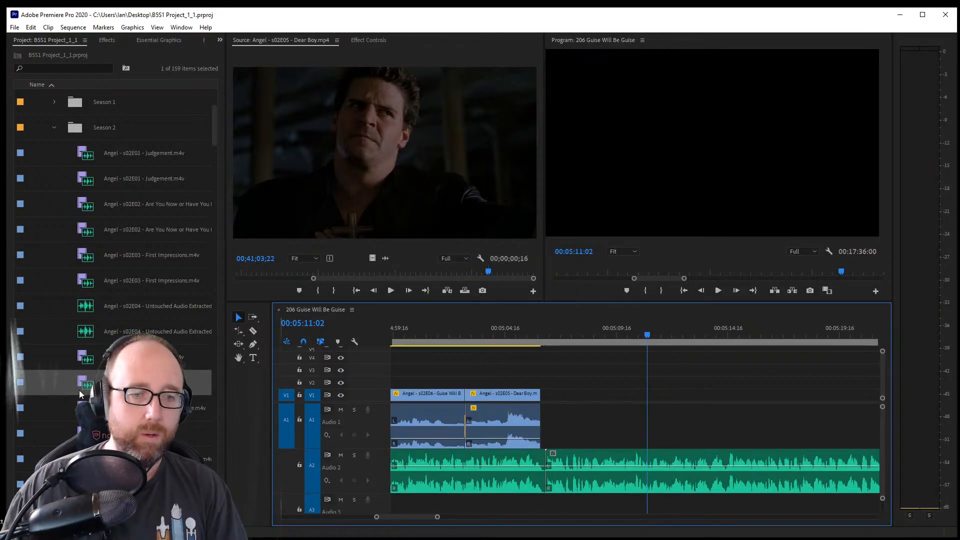
Open Angel - s02E06 - Guise Will Be Guise.m4v as the source, play from 00;32;53;16, and mark an in point at about 00;32;59;25
drag(194, 407, 541, 218)
drag(370, 271, 449, 281)
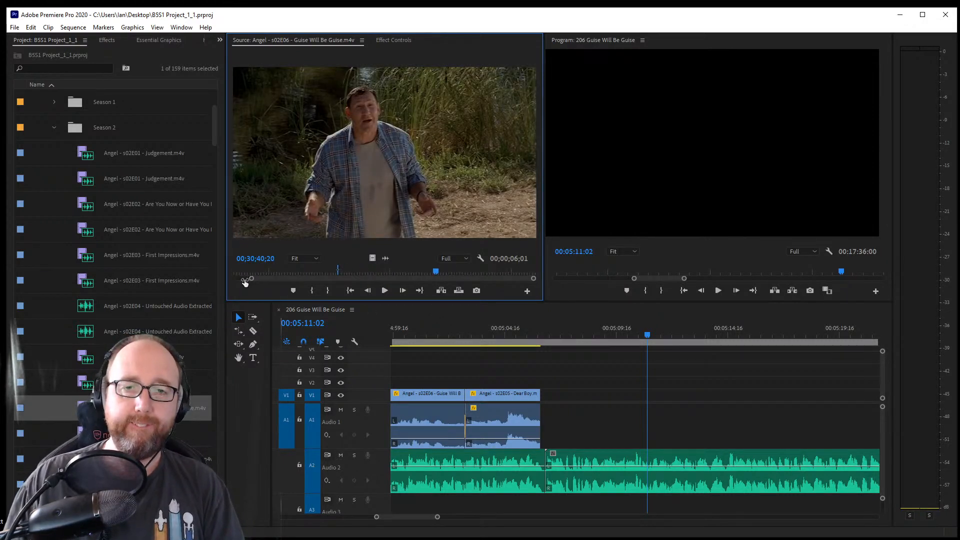
mouse_move(455, 271)
mouse_down()
mouse_move(445, 273)
mouse_move(455, 275)
mouse_up()
key(space)
key(space)
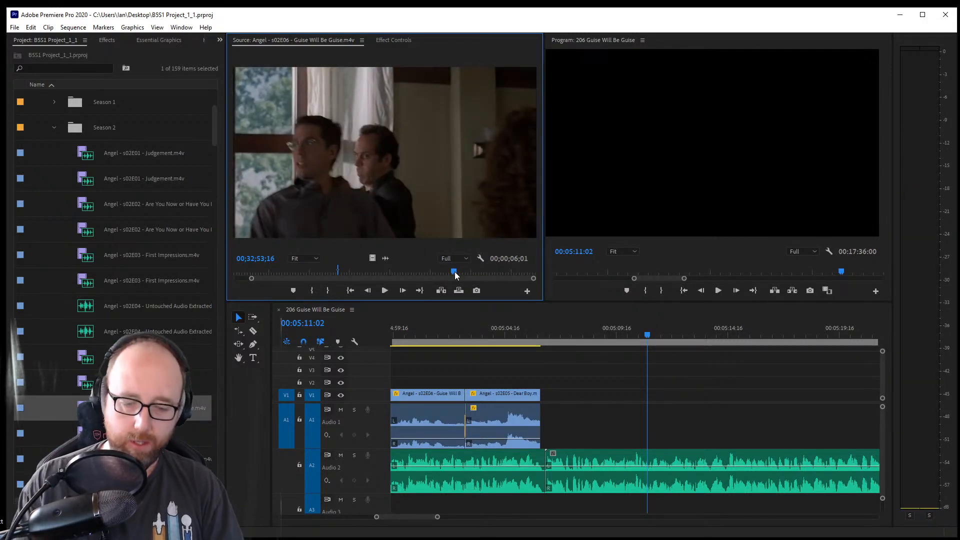
key(space)
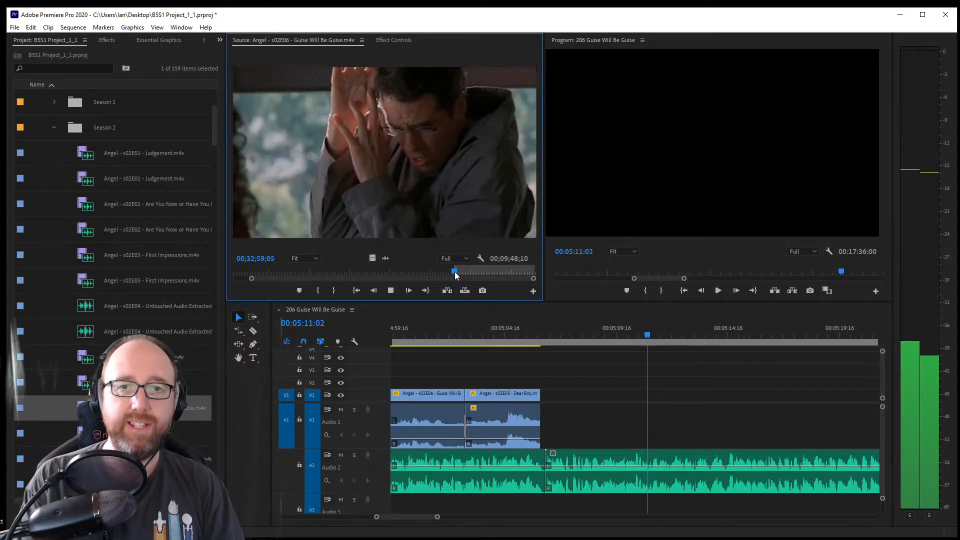
key(space)
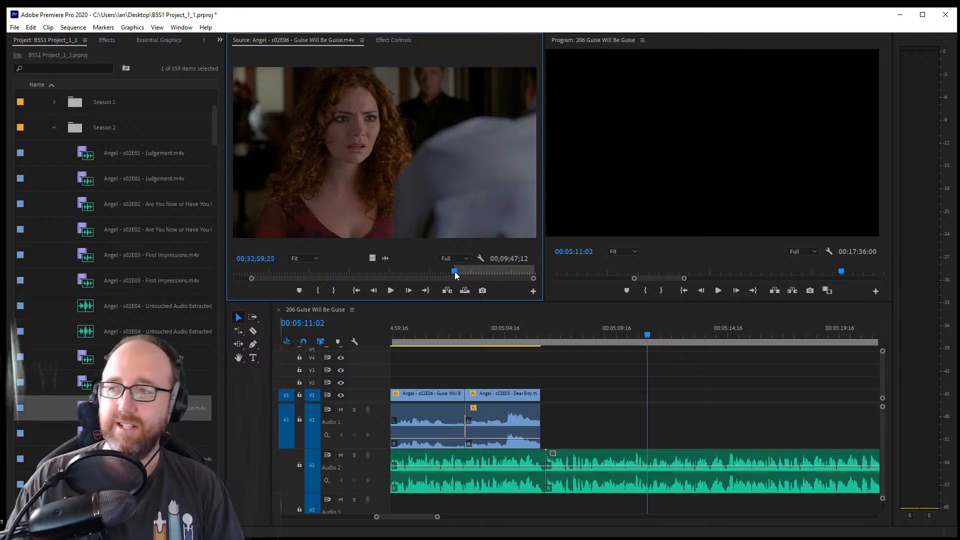
Step back frame by frame through the Guise Will Be Guise source and reset its in point to 00;32;51;06
key(Left)
key(Left)
key(Left)
key(Left)
key(Left)
key(Left)
key(Left)
key(Left)
key(Left)
key(Left)
key(Left)
key(Left)
key(Left)
key(Left)
key(Left)
key(Left)
key(Left)
key(Left)
key(Left)
key(Left)
key(Left)
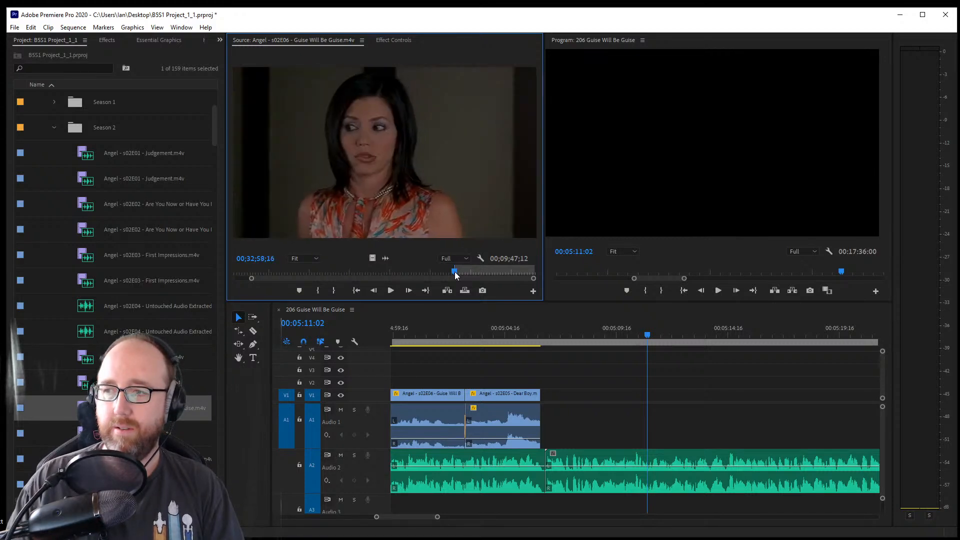
key(Left)
key(Left)
key(Left)
key(Left)
key(Left)
key(Left)
key(Left)
key(Left)
key(Left)
key(Left)
key(Left)
key(Left)
key(Left)
key(Left)
key(Left)
key(Left)
key(Left)
key(Left)
key(Left)
key(Left)
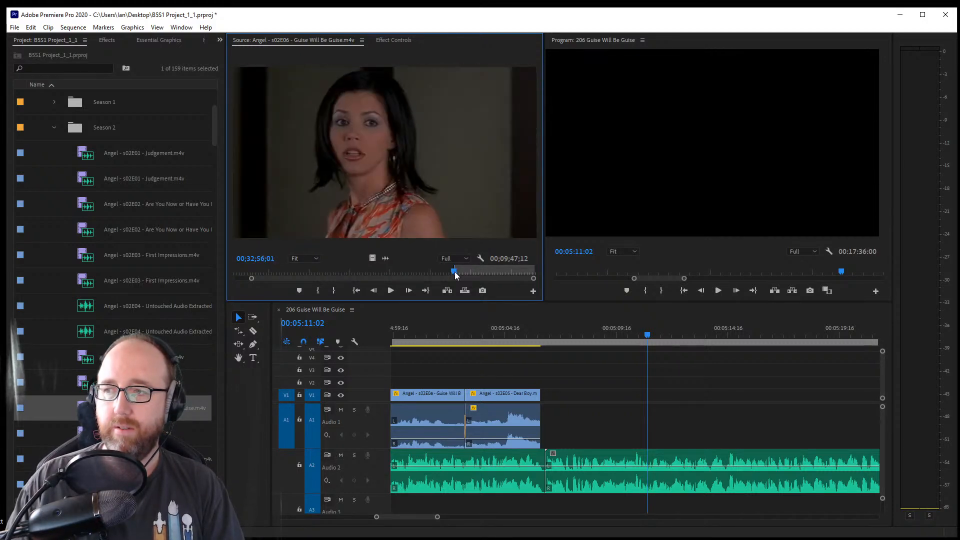
key(Left)
key(Left)
key(Left)
key(Left)
key(Left)
key(Left)
key(Left)
key(Left)
key(Left)
key(Left)
key(Left)
key(Left)
key(Left)
key(Left)
key(Left)
key(Left)
key(Left)
key(Left)
key(Left)
key(Left)
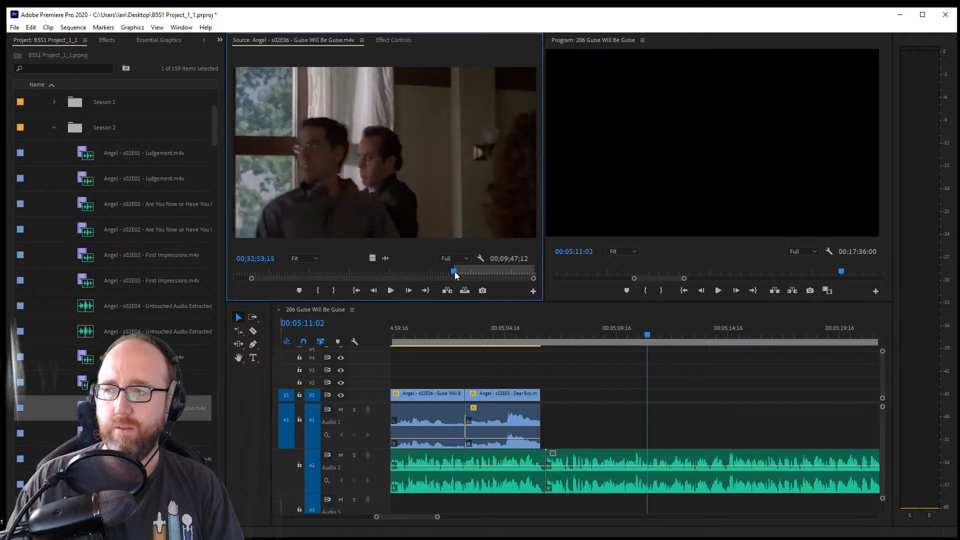
key(Left)
key(Left)
key(Left)
key(Left)
key(Left)
key(Left)
key(Left)
key(Left)
key(Left)
key(Left)
key(Left)
key(Left)
key(Left)
key(Left)
key(Left)
key(Left)
key(Left)
key(Left)
key(Left)
key(Left)
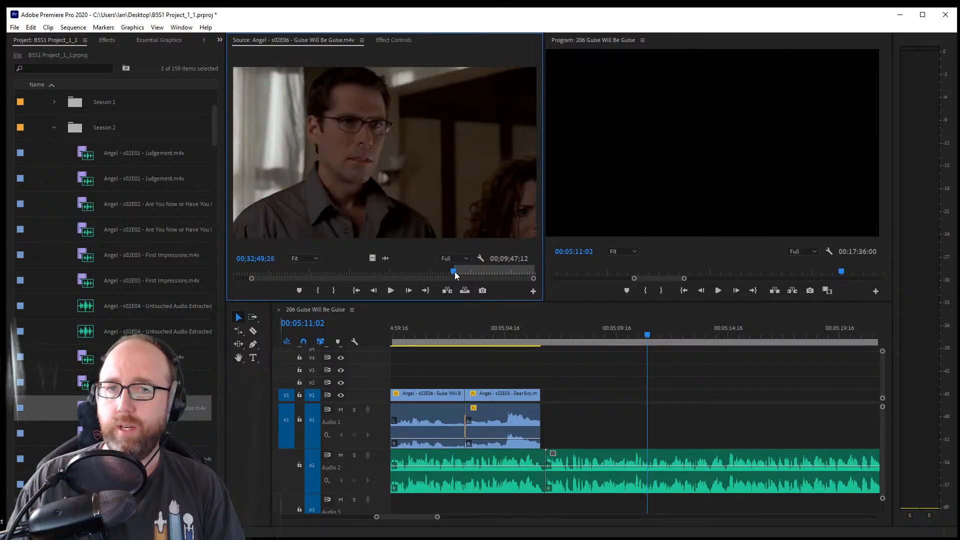
key(Right)
key(Right)
key(Right)
key(Right)
key(Right)
key(Right)
key(Right)
key(Right)
key(Right)
key(Right)
key(Right)
key(Right)
key(Right)
key(Right)
key(Right)
key(Right)
key(Right)
key(Right)
key(Right)
key(Right)
key(Left)
key(Left)
key(Left)
key(Left)
key(Left)
key(Left)
key(Left)
key(Left)
key(Left)
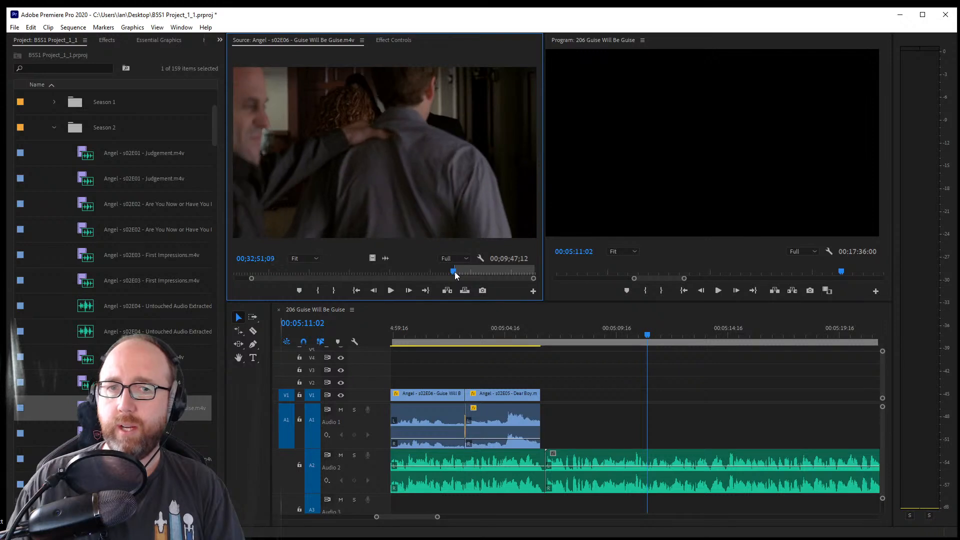
key(Right)
key(Right)
key(Right)
key(Right)
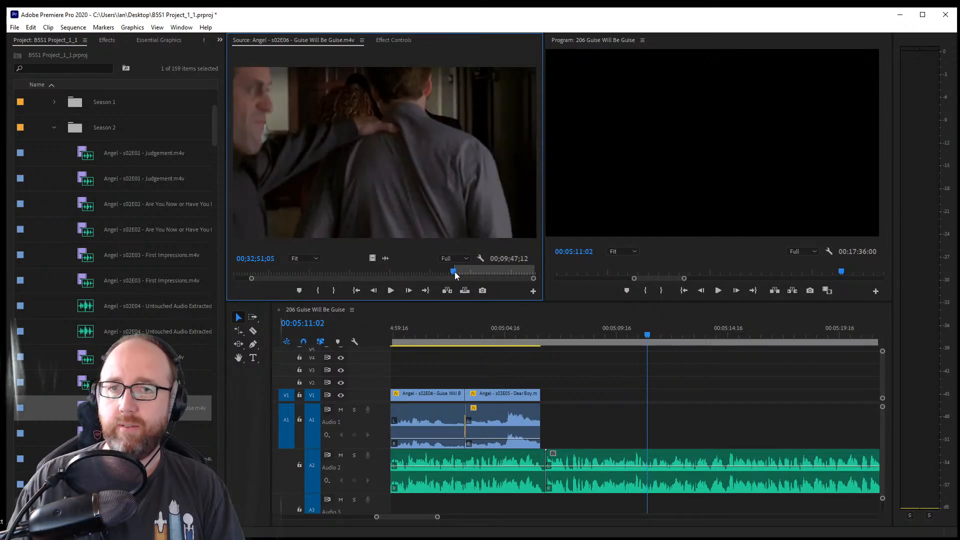
key(i)
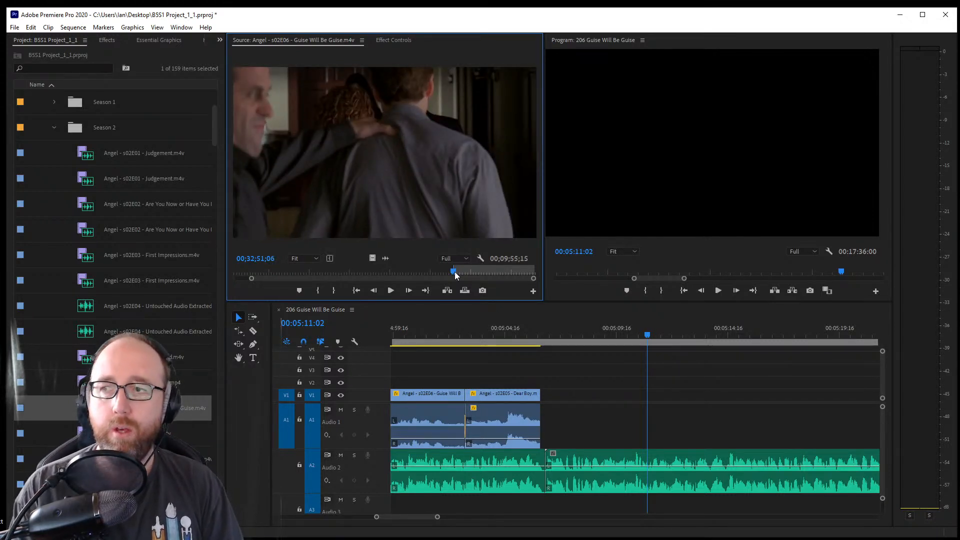
Play the source, mark the out point at 00;32;59;07, and place the excerpt on V1 and A1 directly after the Dear Boy clip
key(space)
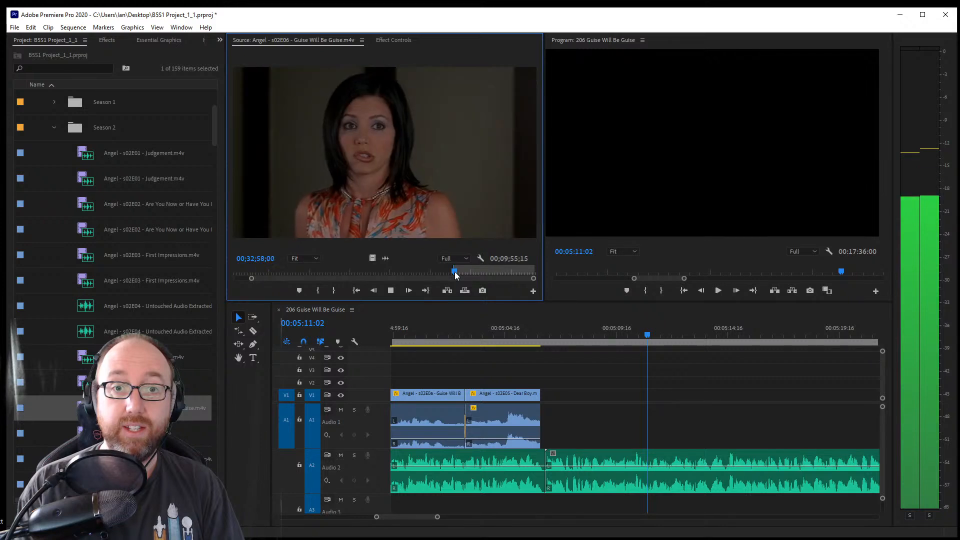
key(o)
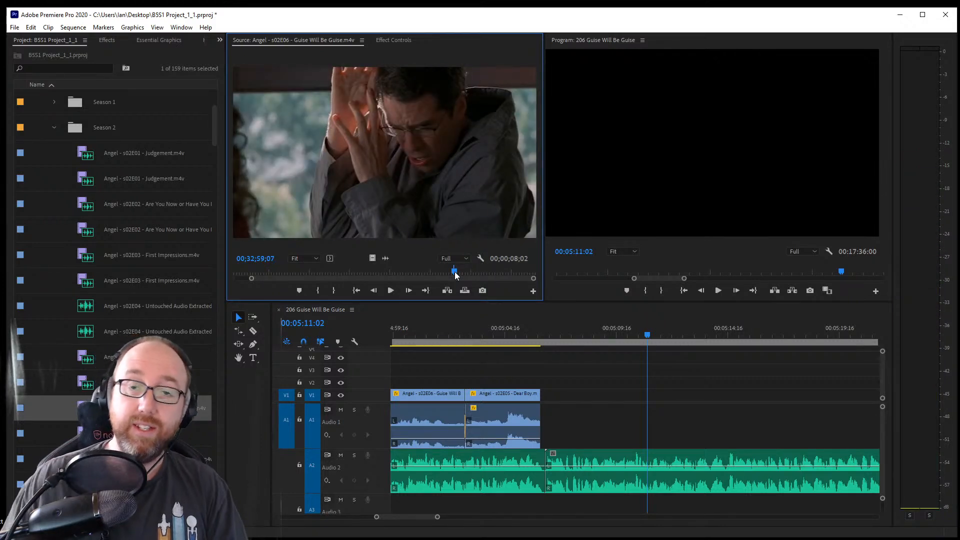
drag(588, 336, 558, 436)
Lower the new Guise Will Be Guise clip's audio level and apply the default audio transition at its cut with the Dear Boy clip
click(559, 435)
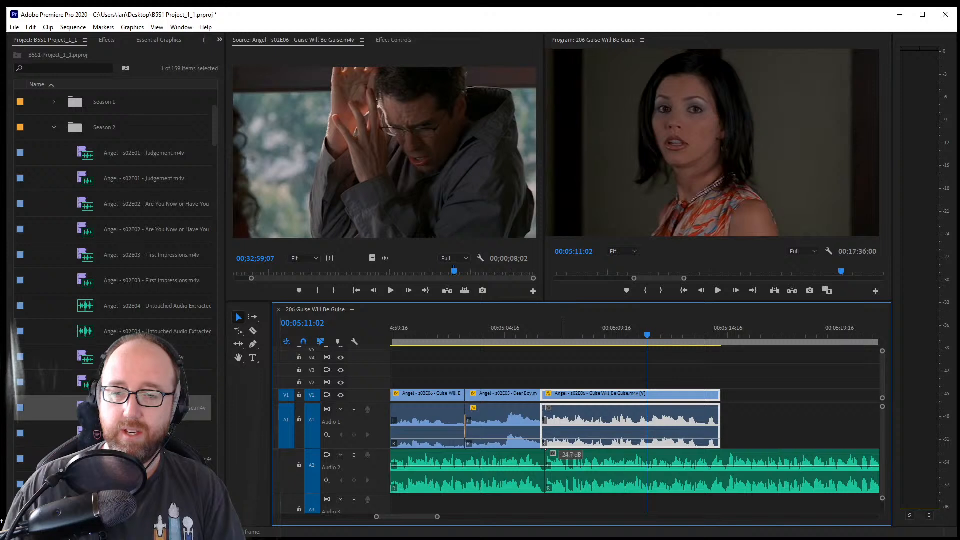
click(537, 422)
key(ctrl+shift+d)
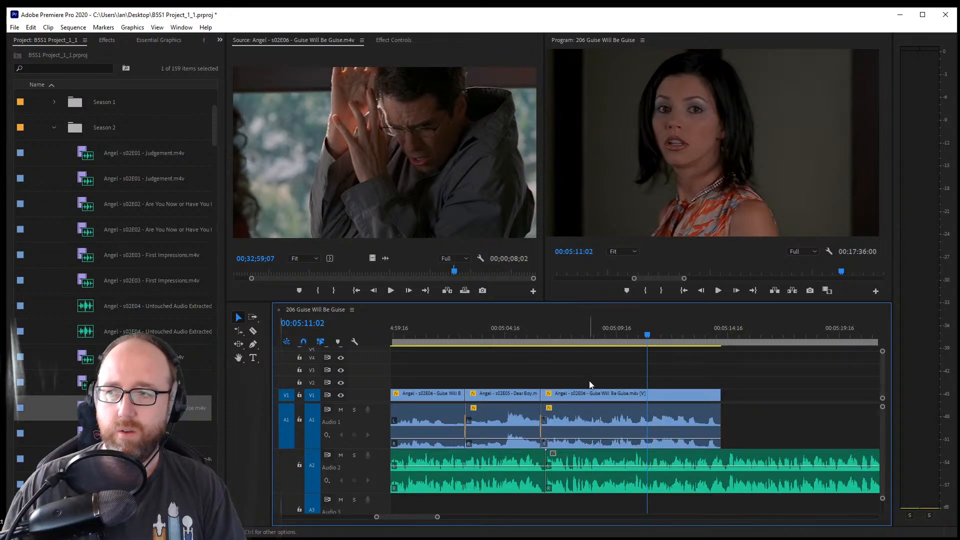
Play the new clip against the narration and trim its end back to just before the 00:05:09:16 mark
click(502, 370)
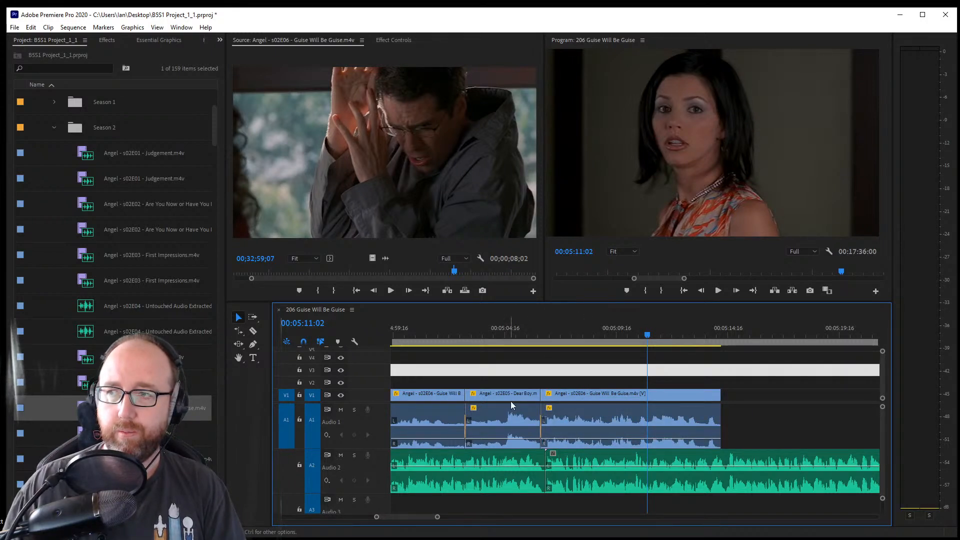
click(529, 325)
key(space)
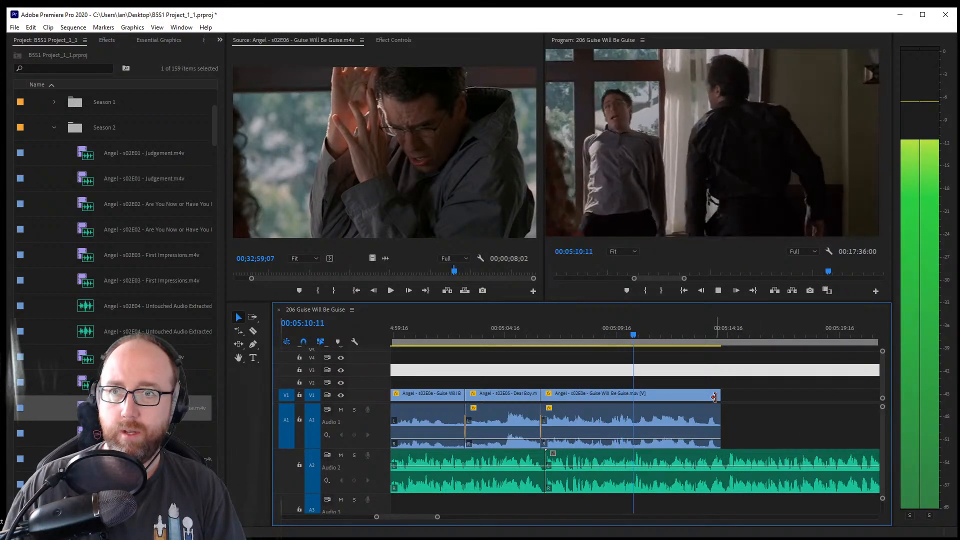
key(space)
click(589, 327)
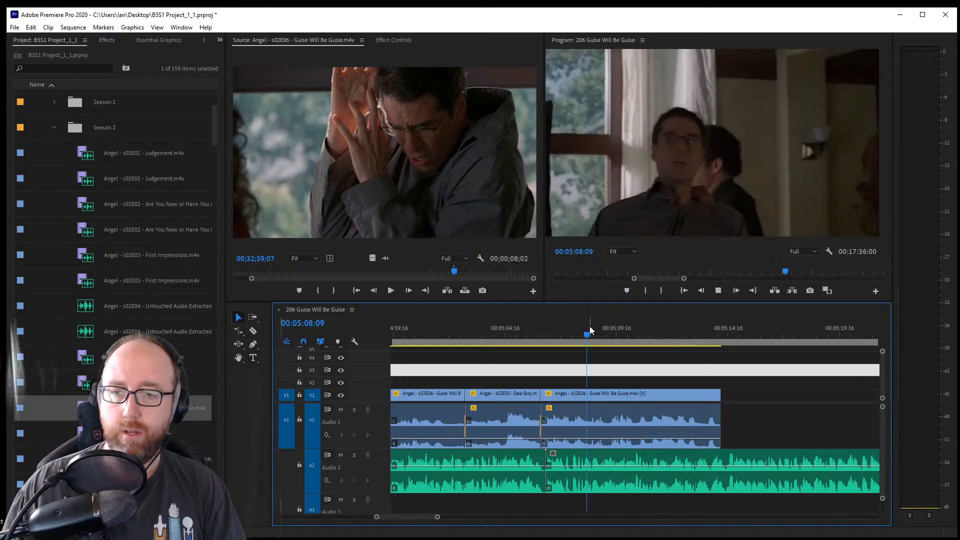
key(space)
drag(723, 396, 606, 396)
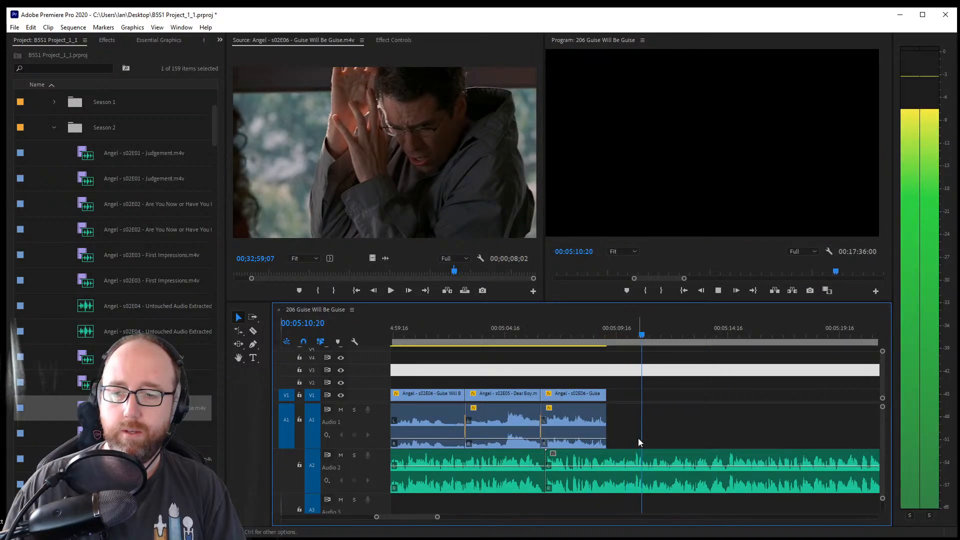
key(space)
drag(611, 335, 625, 337)
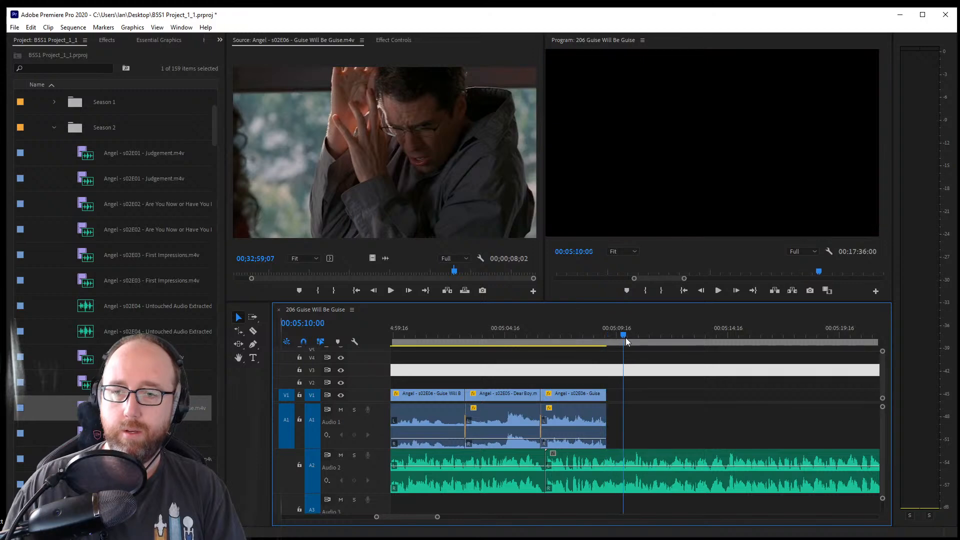
Extend the end of the new Guise Will Be Guise clip to 00:05:12:01, checking it against the narration
drag(606, 393, 631, 393)
mouse_move(622, 337)
mouse_down()
mouse_move(611, 343)
mouse_move(631, 347)
mouse_up()
key(space)
drag(628, 394, 669, 394)
key(space)
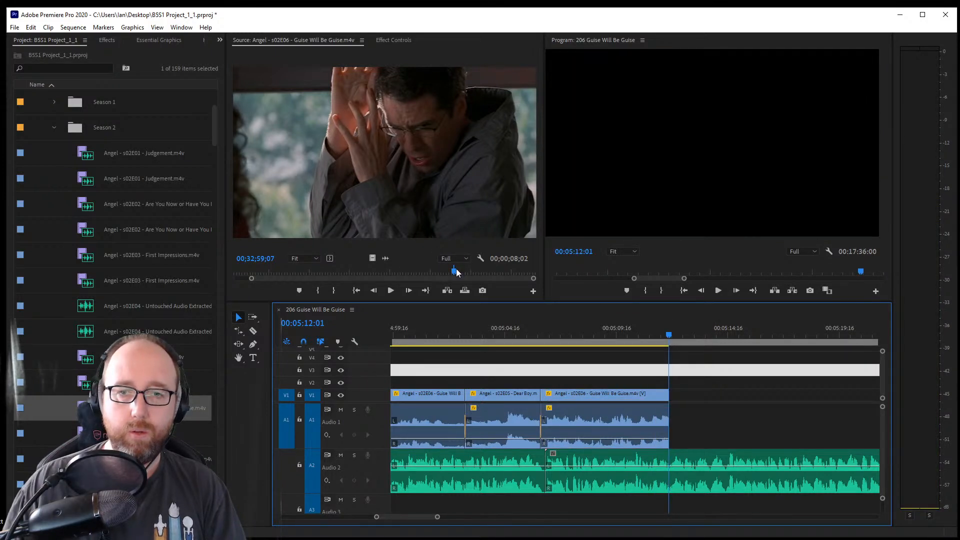
Mark a source excerpt 00;00;01;12 long ending at 00;32;59;01 and place it on V1 and A1 shortly after the last clip
click(456, 271)
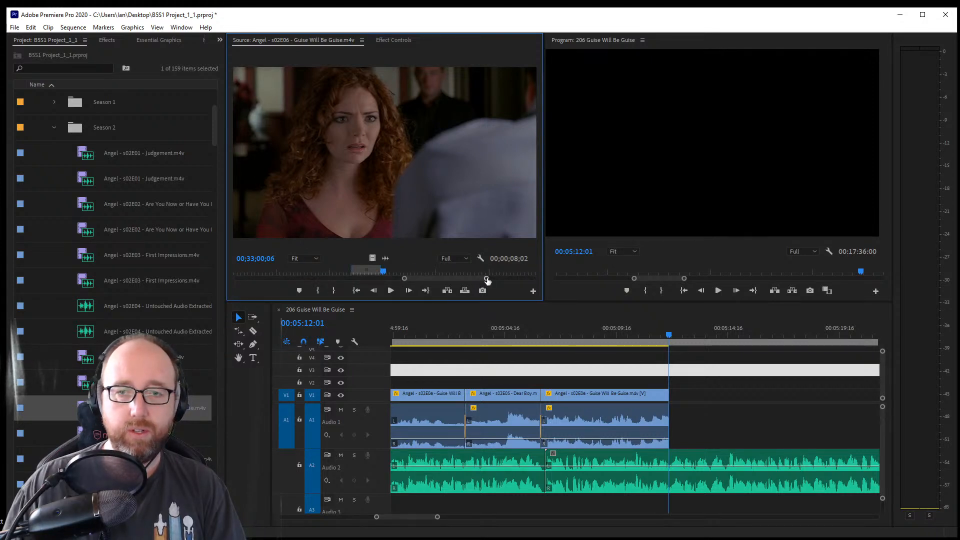
drag(383, 272, 383, 272)
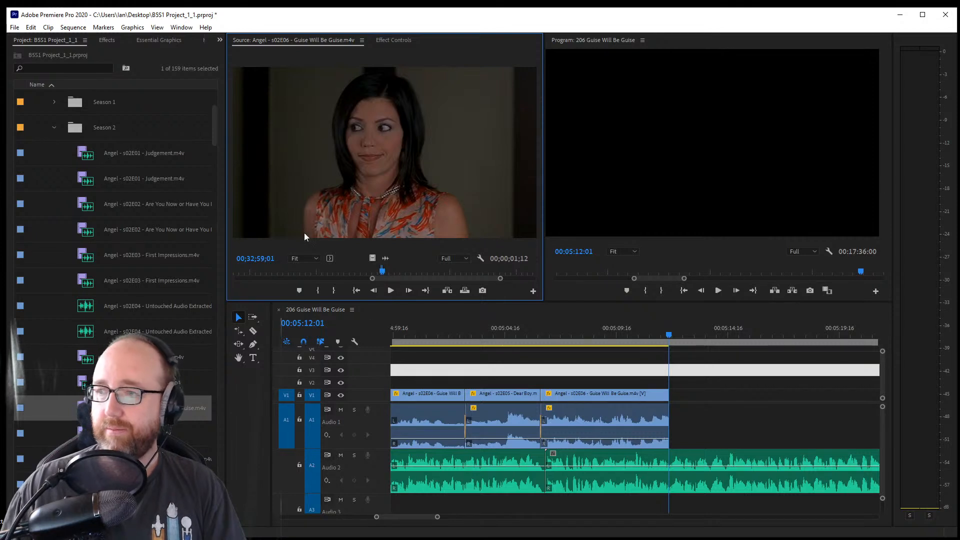
drag(304, 235, 690, 400)
Move the short excerpt to start at 00:05:10:19, overwriting the tail of the preceding Guise Will Be Guise clip
click(626, 342)
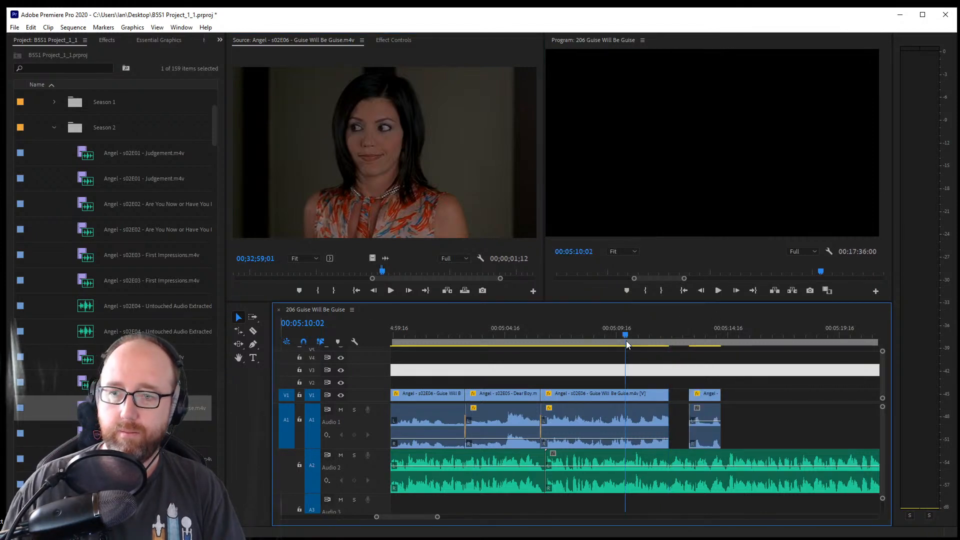
drag(626, 342, 643, 342)
key(Left)
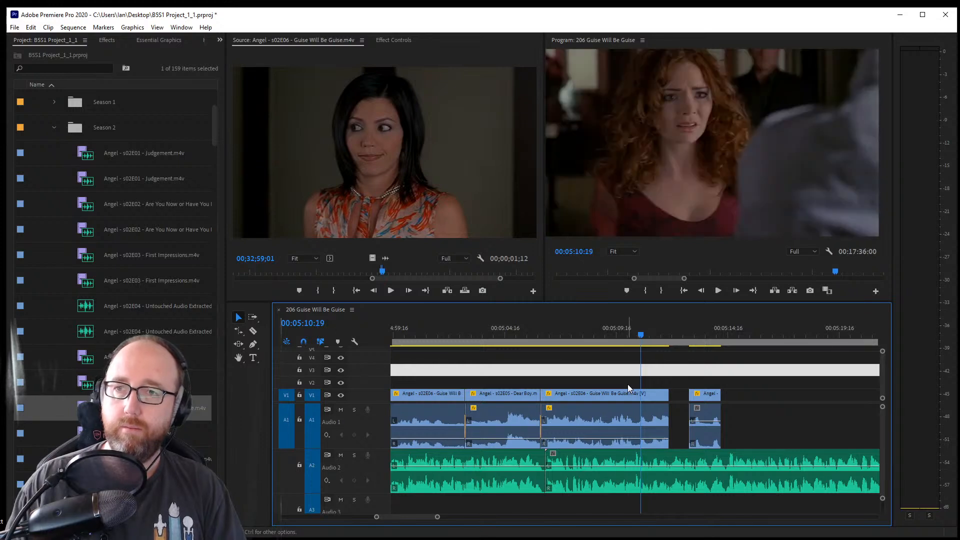
key(Left)
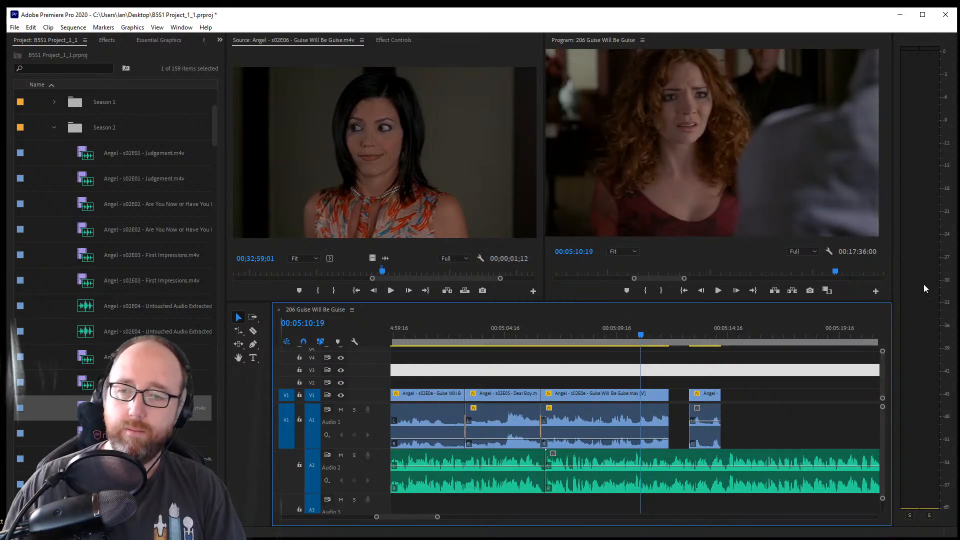
drag(696, 399, 643, 401)
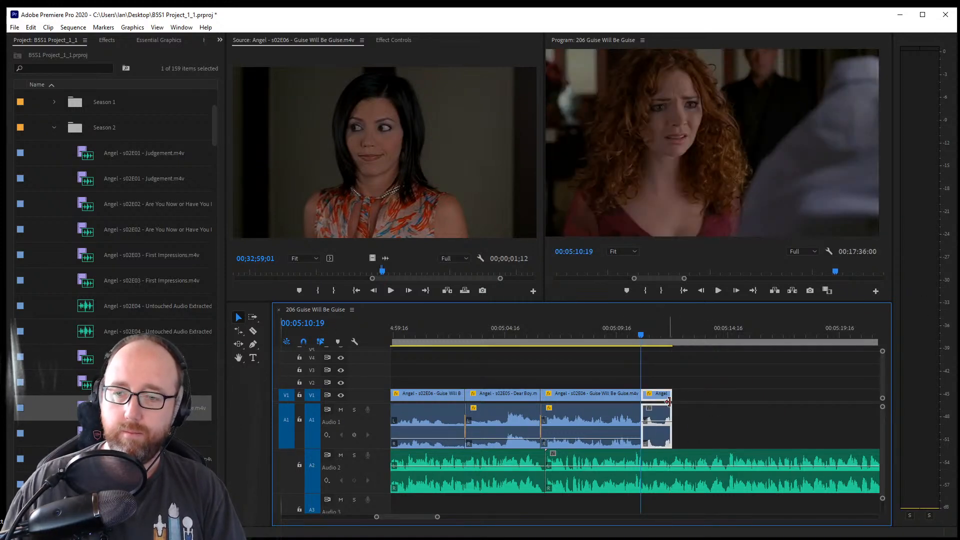
Play the short excerpt in the sequence, lower its audio level, and save the project
key(space)
key(space)
key(space)
key(space)
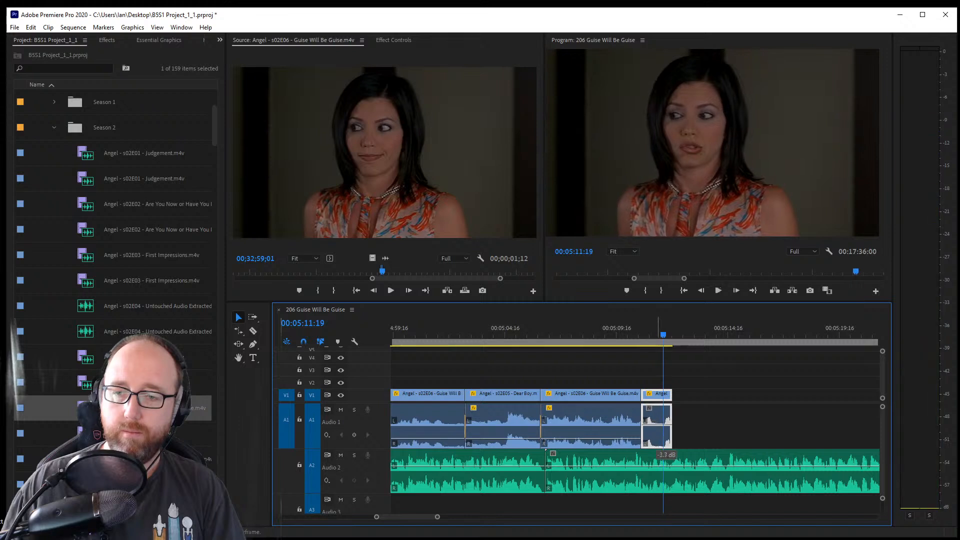
key(ctrl+s)
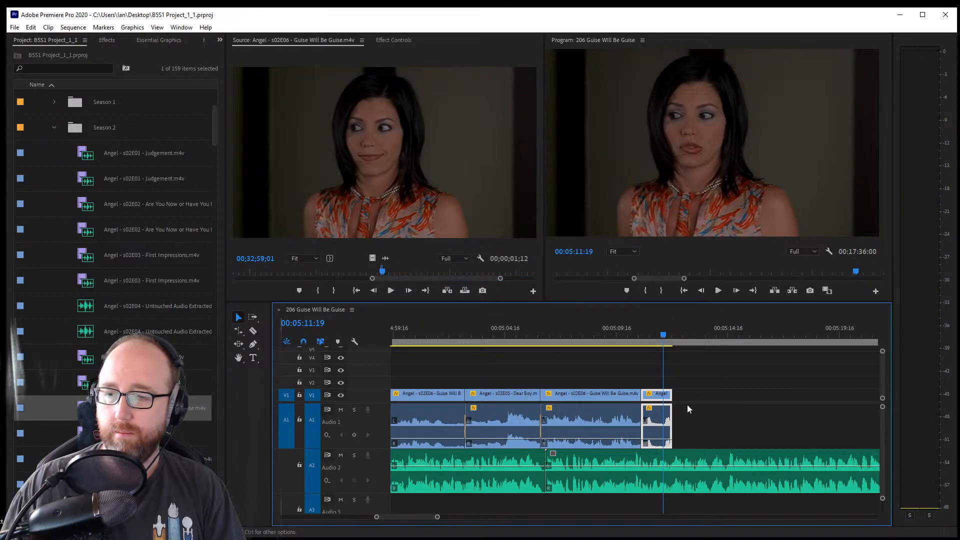
Trim the short excerpt's end to 00:05:11:19, play the following narration up to 00:05:13:20, and save the project
drag(675, 396, 667, 401)
key(space)
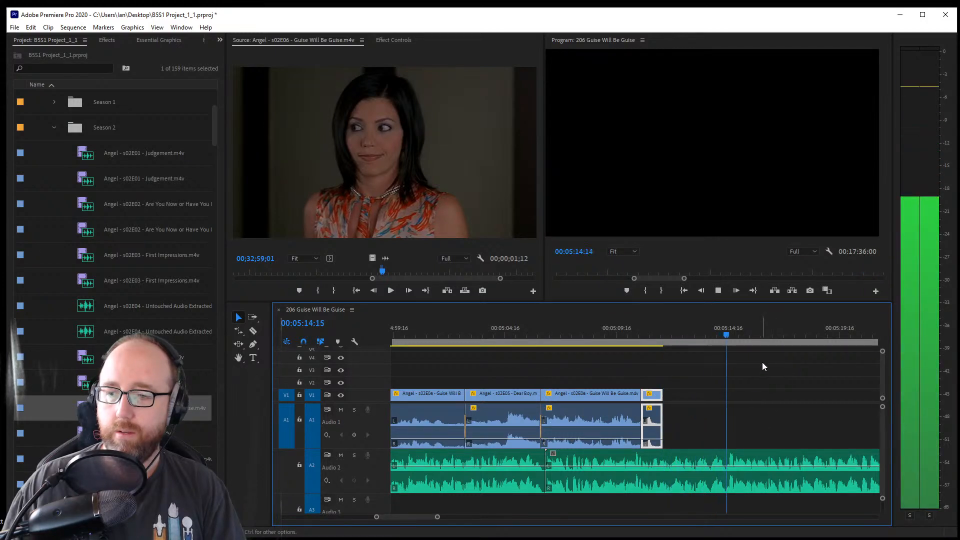
click(693, 336)
key(space)
key(space)
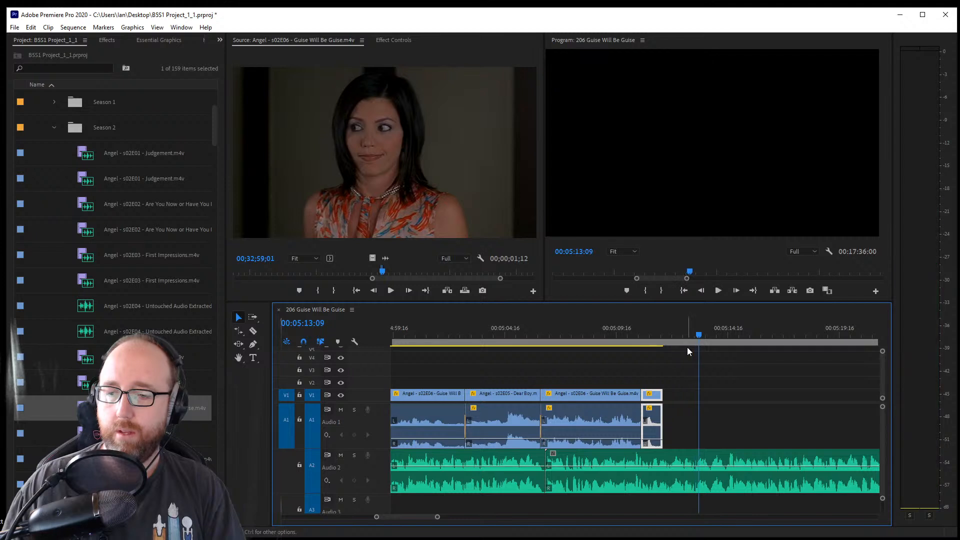
click(682, 336)
key(space)
key(ctrl+s)
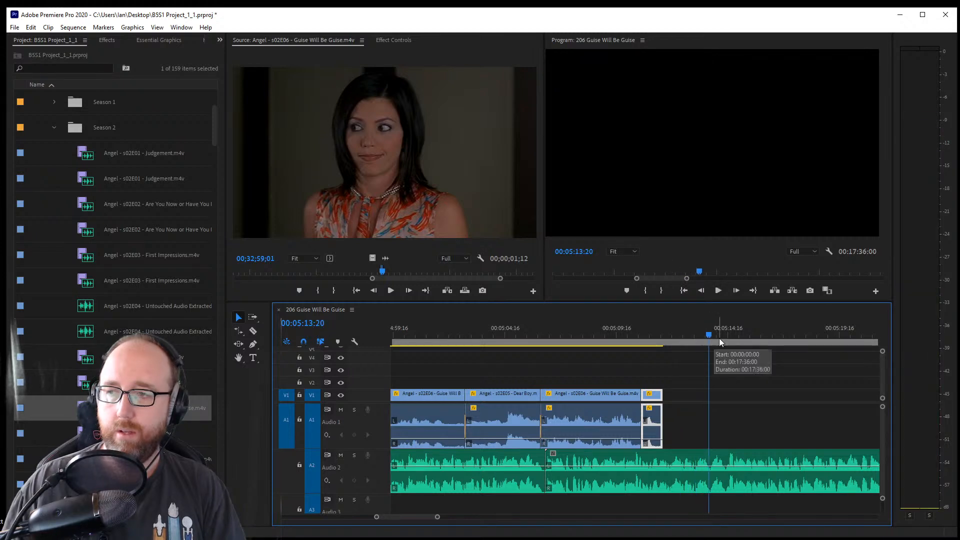
Play on in the Guise Will Be Guise source and mark an excerpt 00;00;01;21 long ending at 00;33;02;23
click(402, 174)
key(space)
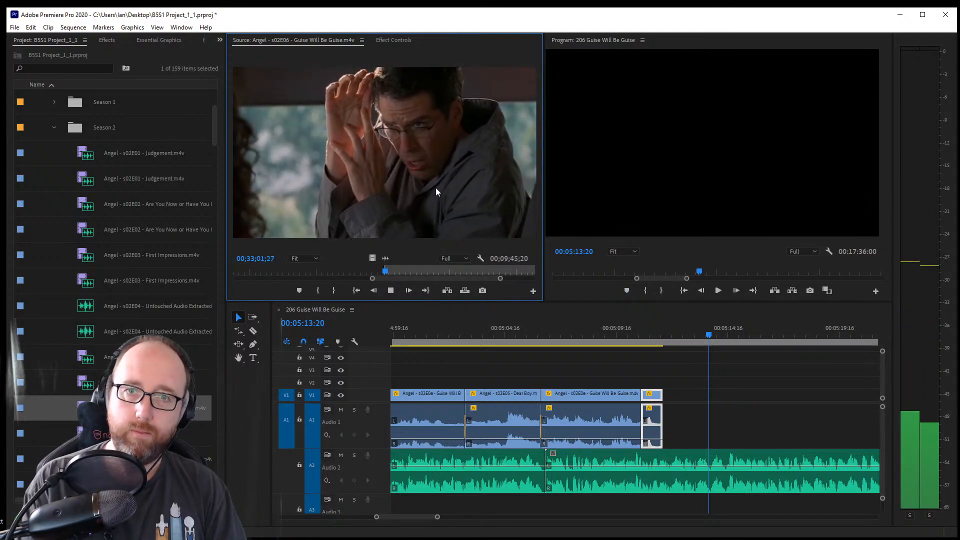
key(o)
key(space)
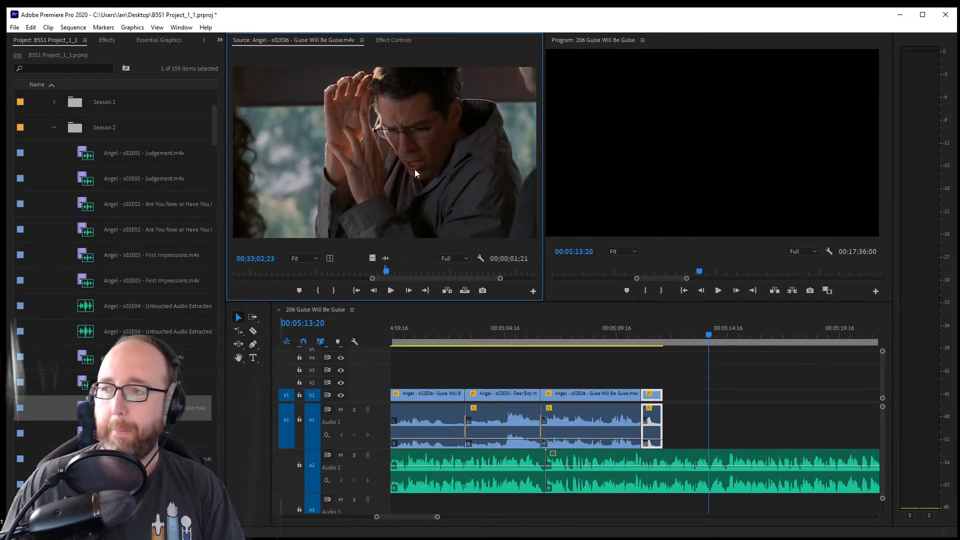
Place the marked Guise Will Be Guise excerpt after the short clip, ending at 00:05:13:20, then play the narration to 00:05:15:23 and save
drag(427, 87, 691, 438)
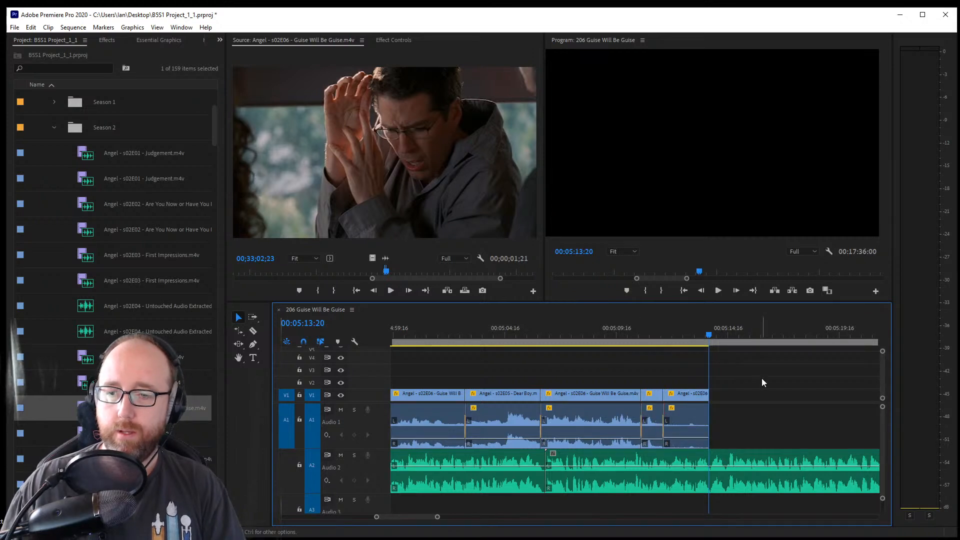
key(space)
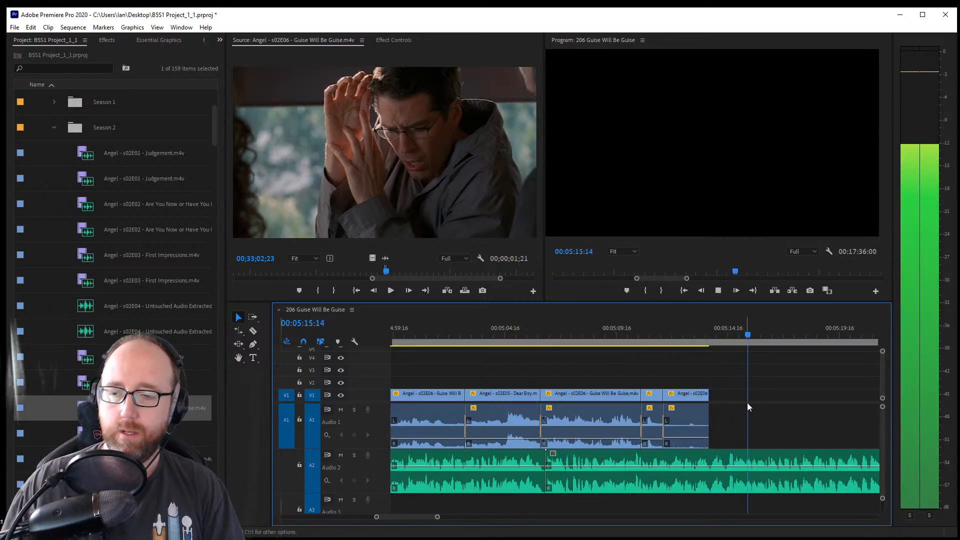
click(740, 334)
key(space)
key(ctrl+s)
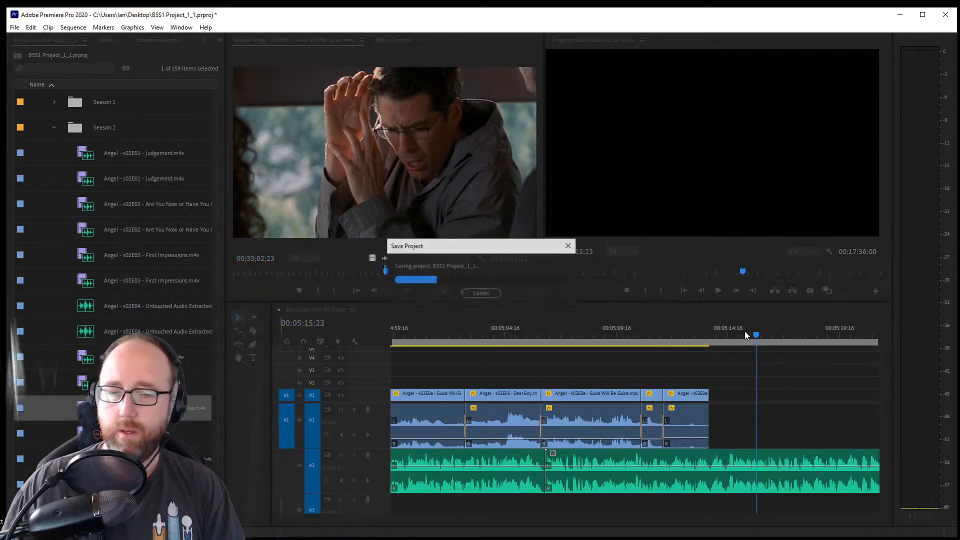
Collapse Angel's Season 2 folder and load Buffy S03E01 - Anne from Buffy's Season 3 folder at 00;38;56;02
scroll(55, 190, up, 3)
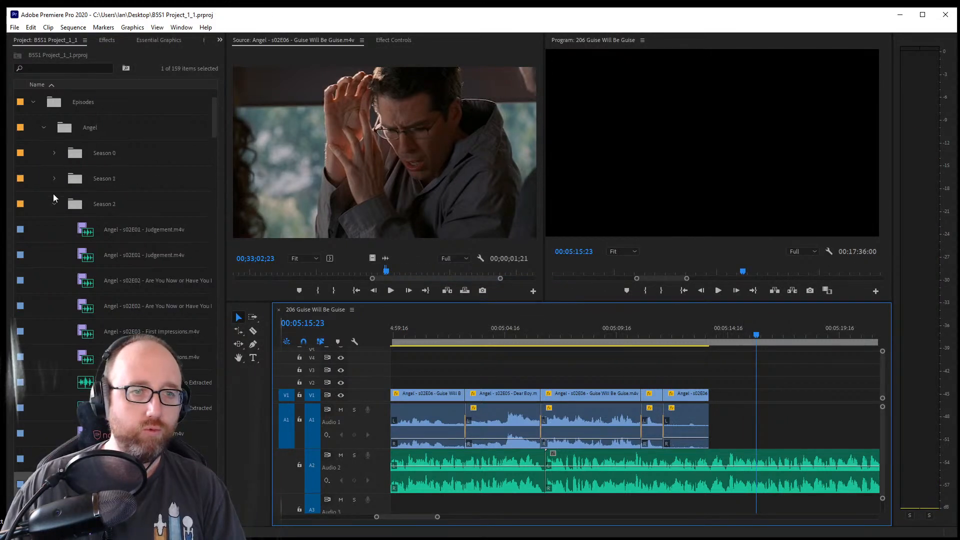
click(54, 204)
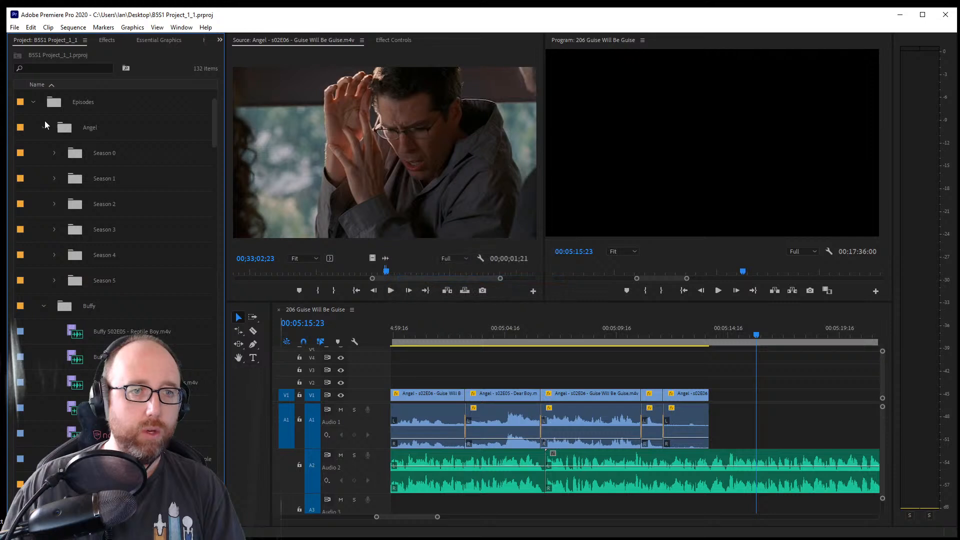
scroll(55, 329, down, 7)
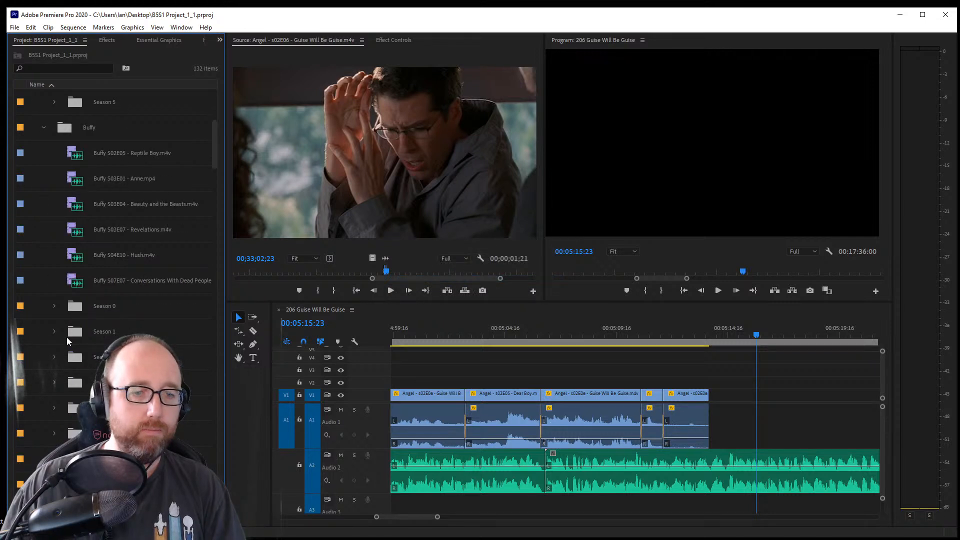
click(54, 382)
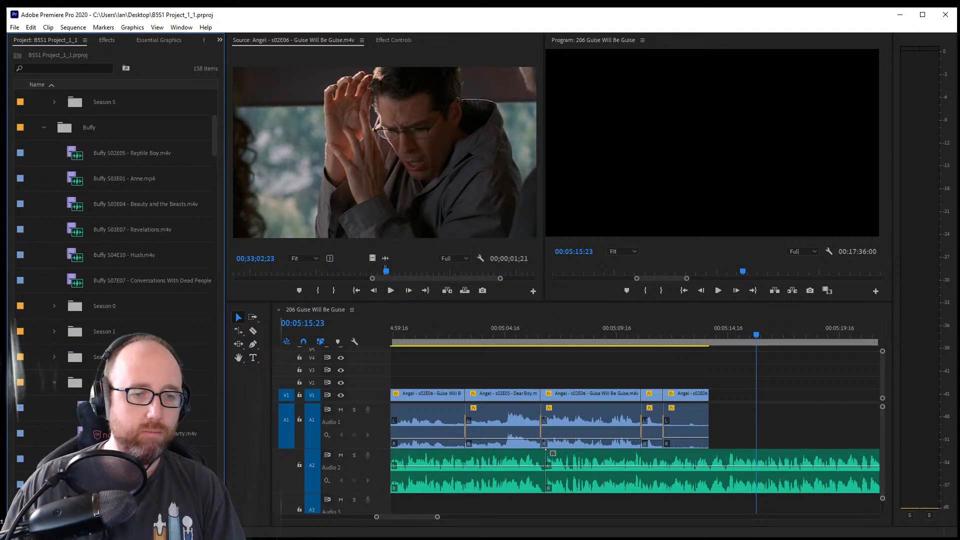
double_click(55, 407)
drag(404, 275, 494, 277)
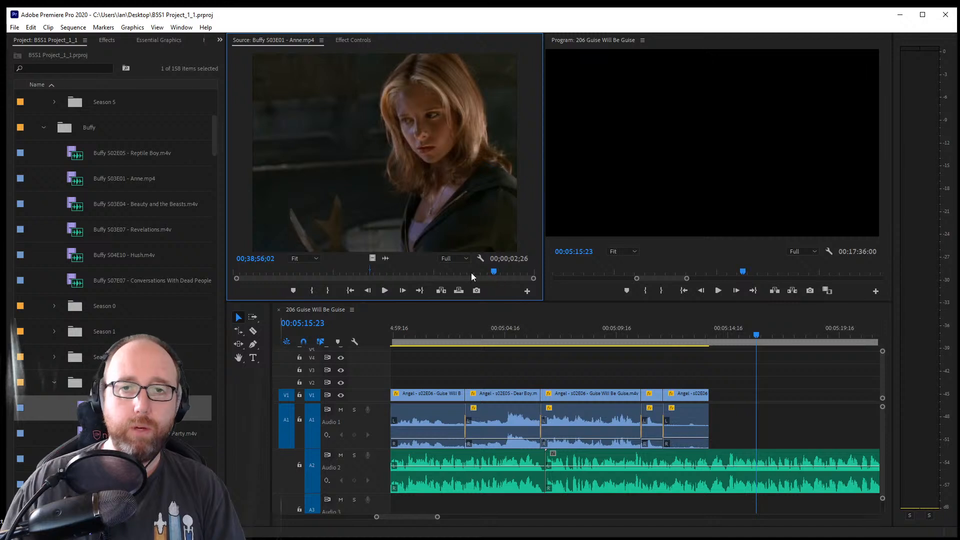
Mark an excerpt 00;00;01;04 long in the Anne source, ending at 00;38;56;26
key(Left)
key(Left)
key(Left)
key(Left)
key(Left)
key(Left)
key(Left)
key(Left)
key(Left)
key(Left)
key(i)
key(space)
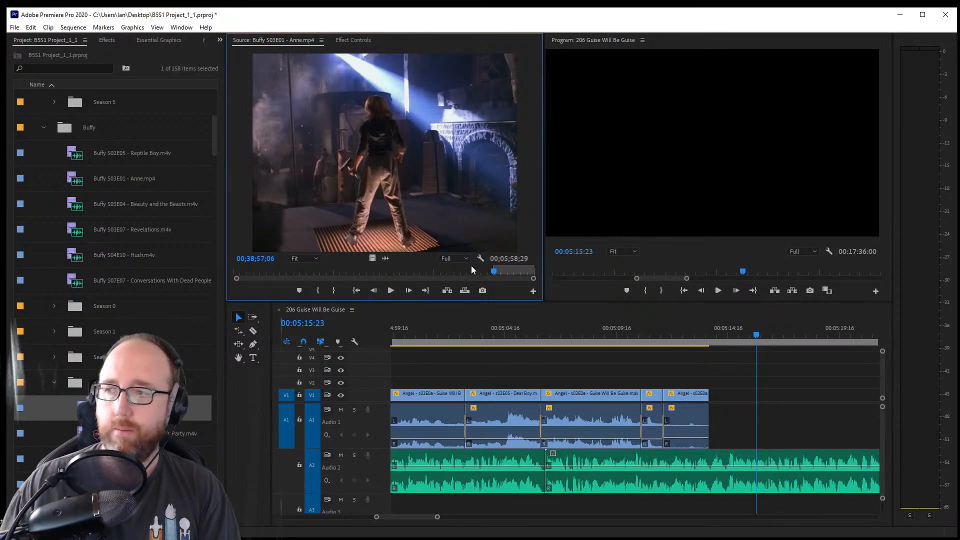
key(Left)
key(Left)
key(Left)
key(Left)
key(Left)
key(Left)
key(Left)
key(Left)
key(Left)
key(Left)
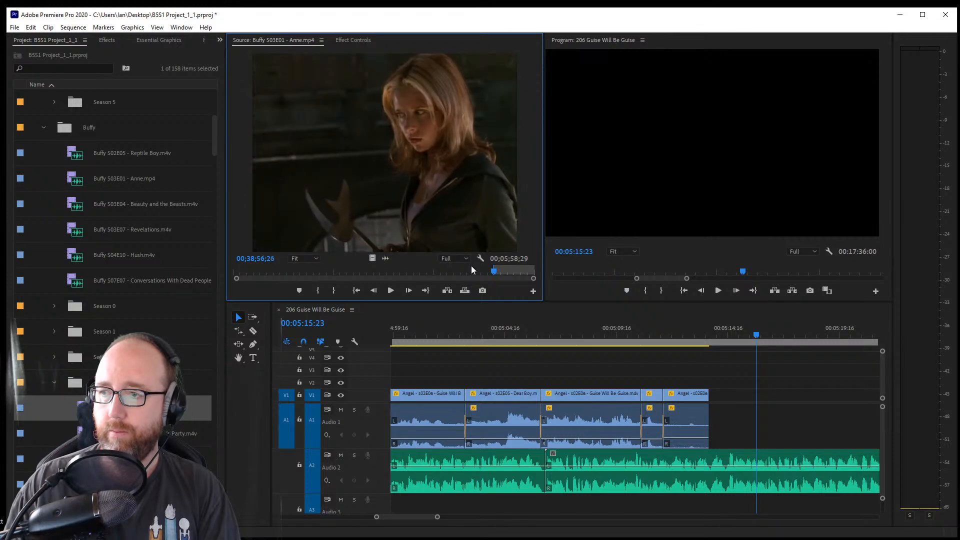
key(o)
Try the Anne excerpt in the sequence from 00:05:13:20, with its audio level lowered and its end trimmed slightly
drag(443, 199, 720, 420)
drag(734, 429, 732, 429)
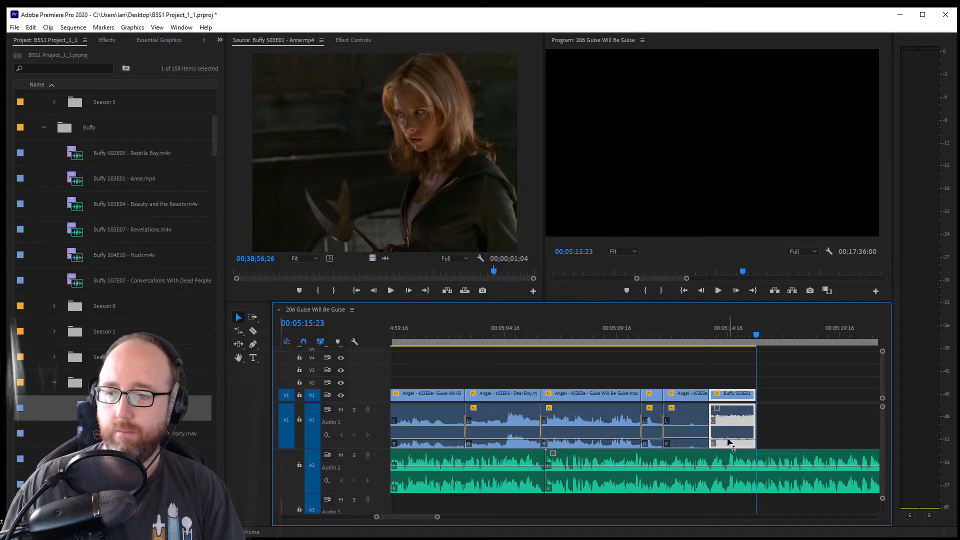
click(703, 370)
click(684, 333)
key(space)
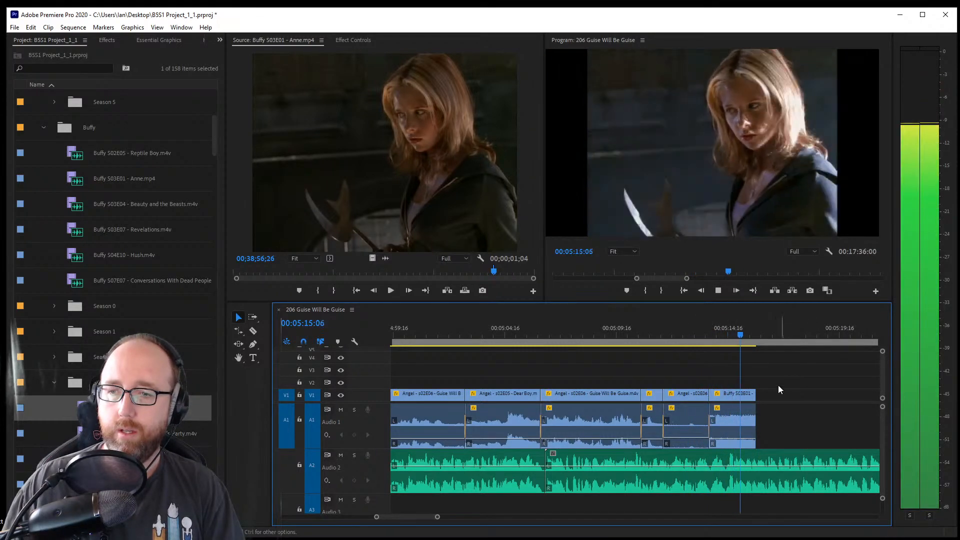
key(space)
drag(754, 408, 751, 410)
Play the following narration up to 00:05:17:02
key(space)
key(space)
key(space)
key(space)
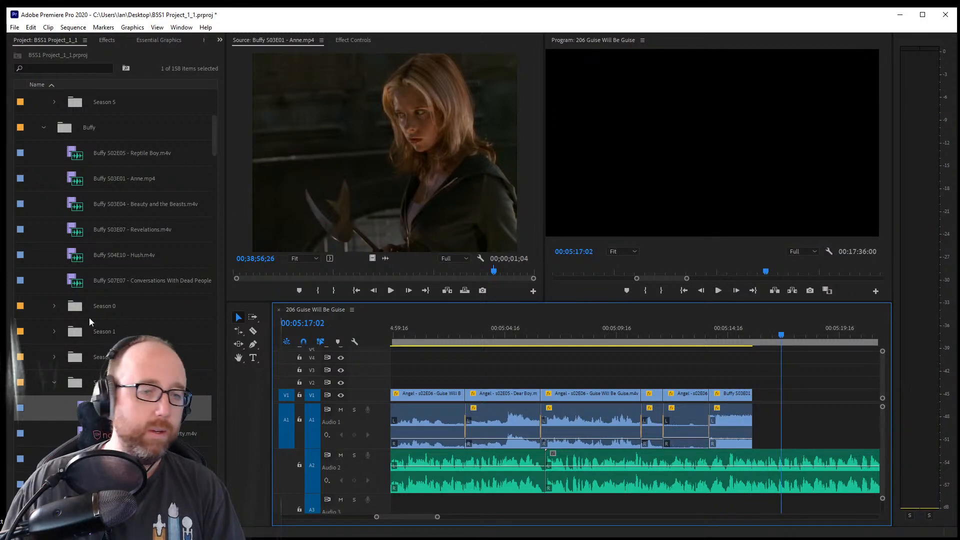
Collapse the open Buffy season folders and delete the Anne excerpt from the sequence
scroll(90, 317, up, 2)
scroll(100, 381, down, 4)
click(55, 331)
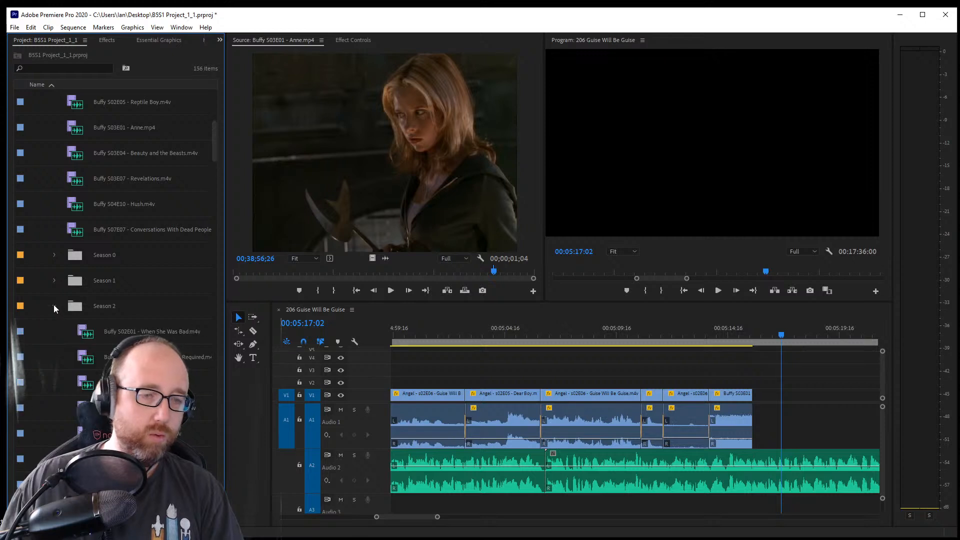
click(743, 412)
key(Delete)
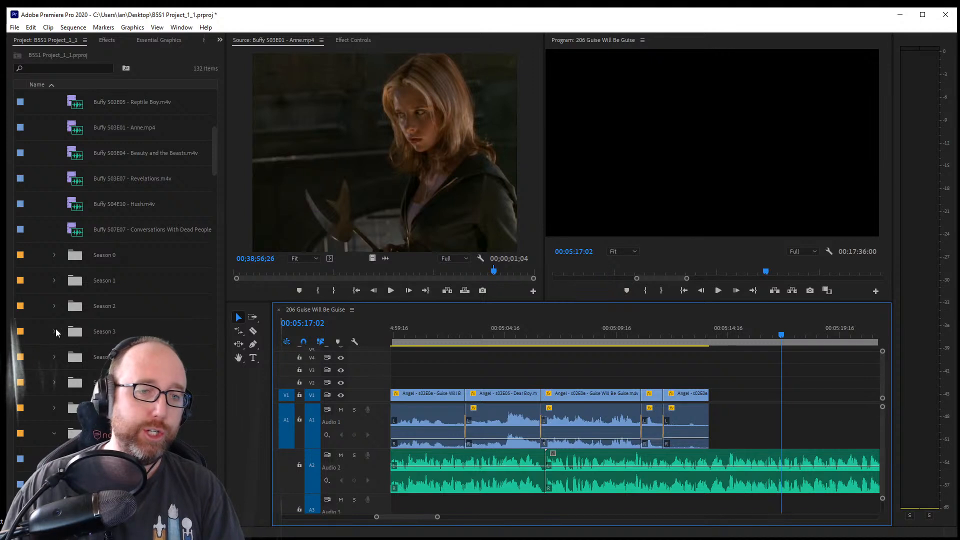
Load Buffy S04E10 - Hush from Buffy's Season 4 folder and go to about 00;39;04;01
click(54, 357)
scroll(147, 331, down, 4)
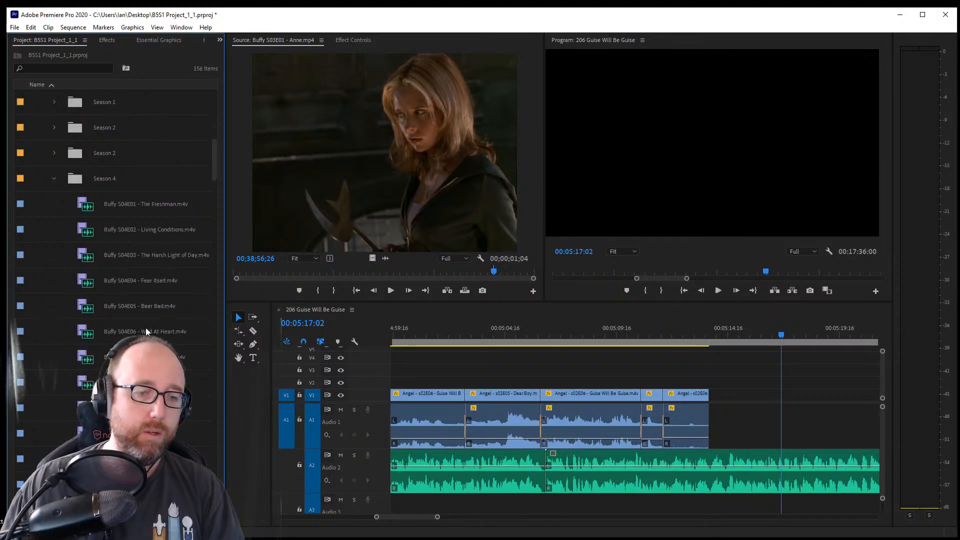
scroll(115, 209, down, 3)
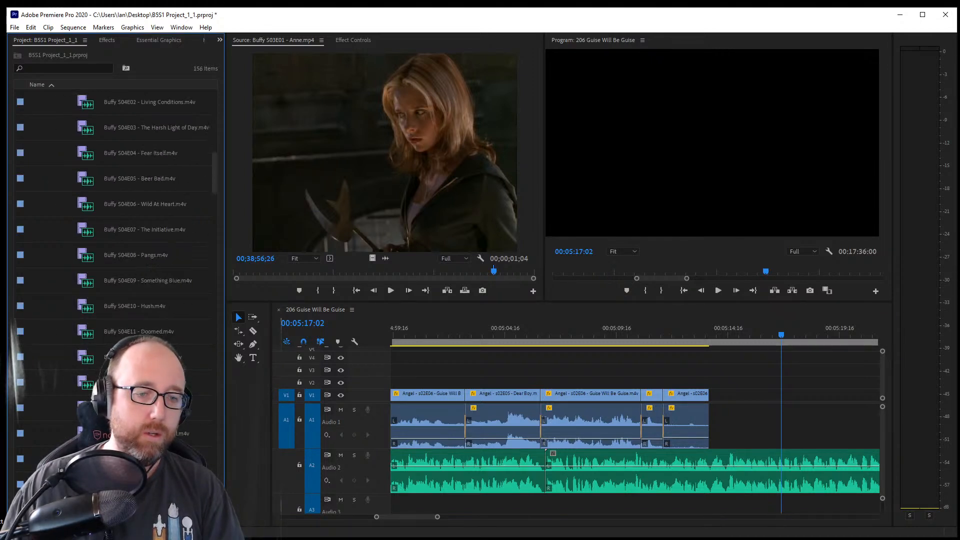
double_click(142, 305)
drag(400, 270, 422, 273)
Mark an excerpt 00;00;03;01 long in the Hush source, ending at 00;39;06;20
key(space)
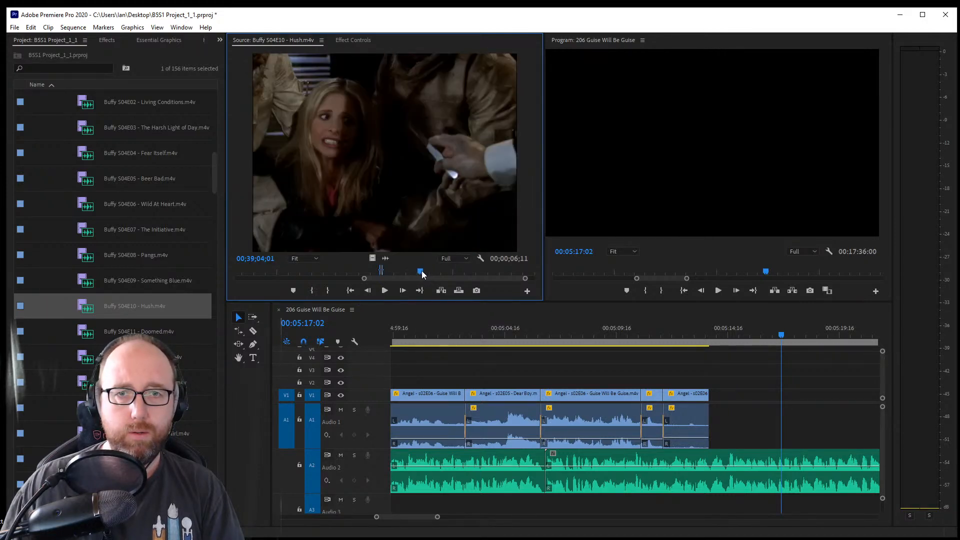
key(space)
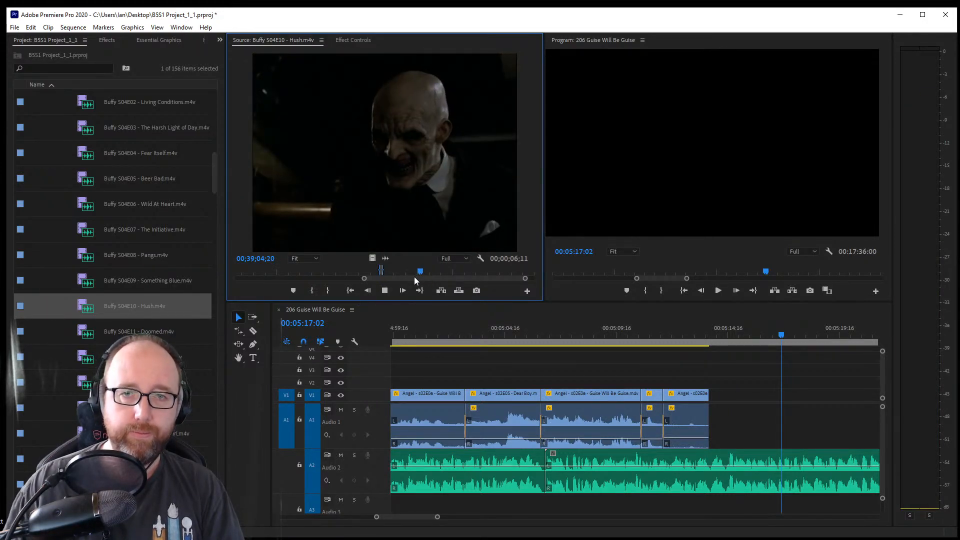
key(j)
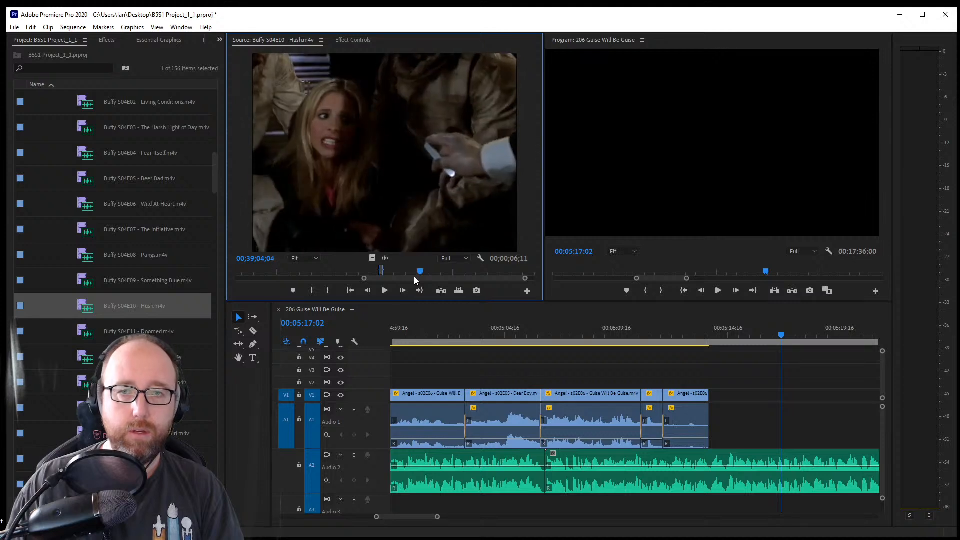
key(k)
key(i)
key(space)
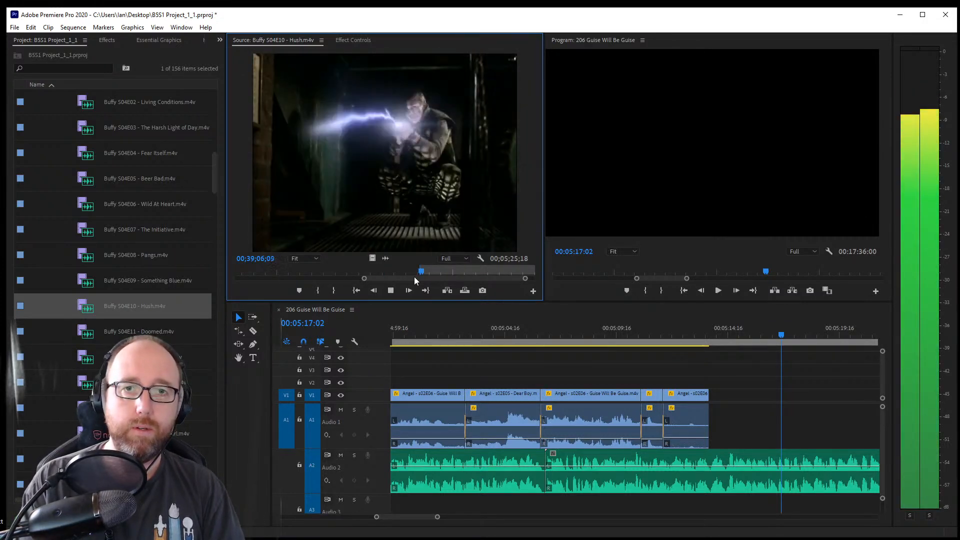
key(space)
key(Left)
key(Left)
key(Left)
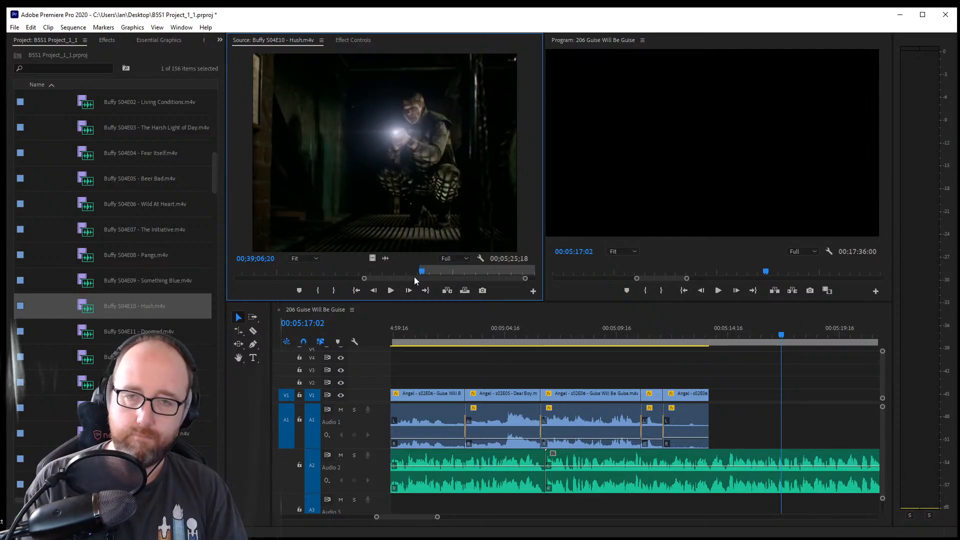
key(o)
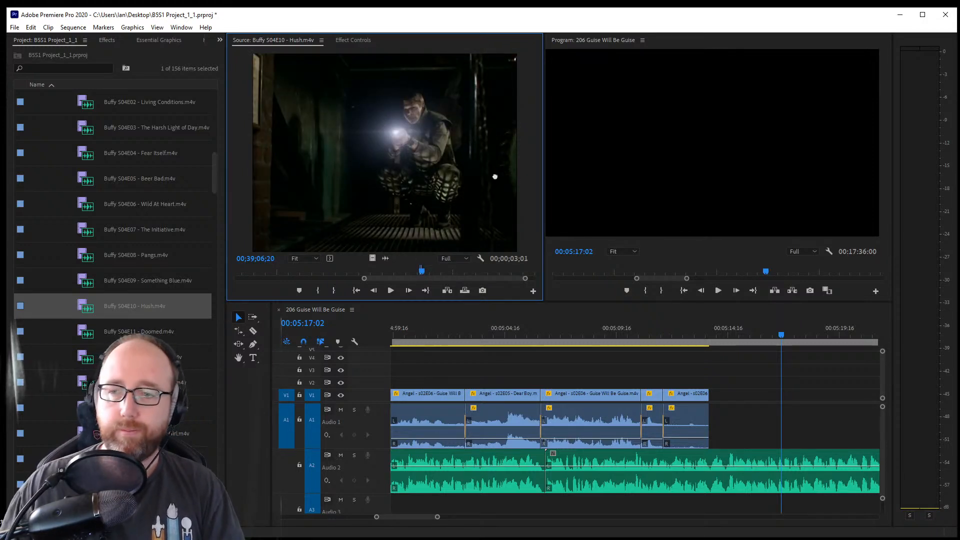
Place the Hush excerpt in the sequence from 00:05:13:20 to 00:05:17:02 and lower its audio level
drag(402, 239, 718, 392)
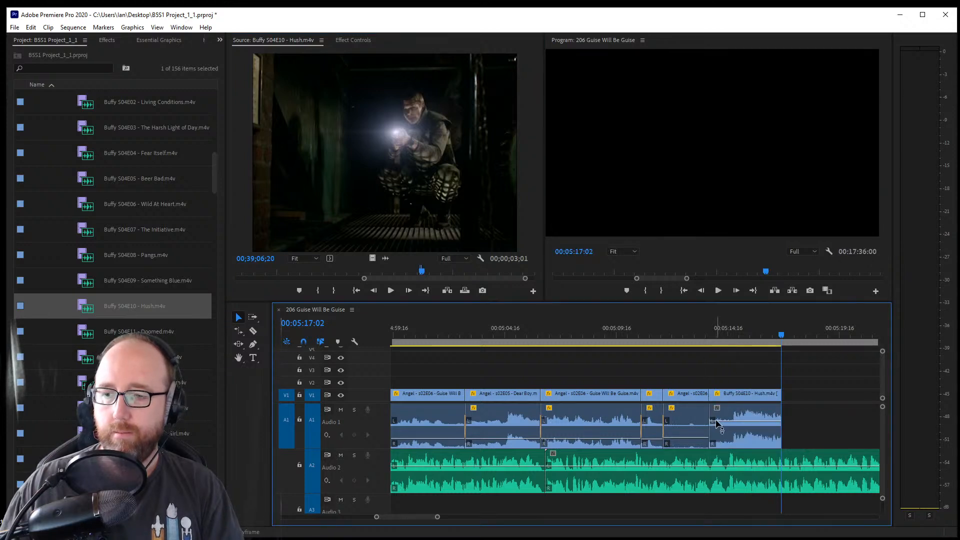
drag(705, 344, 712, 338)
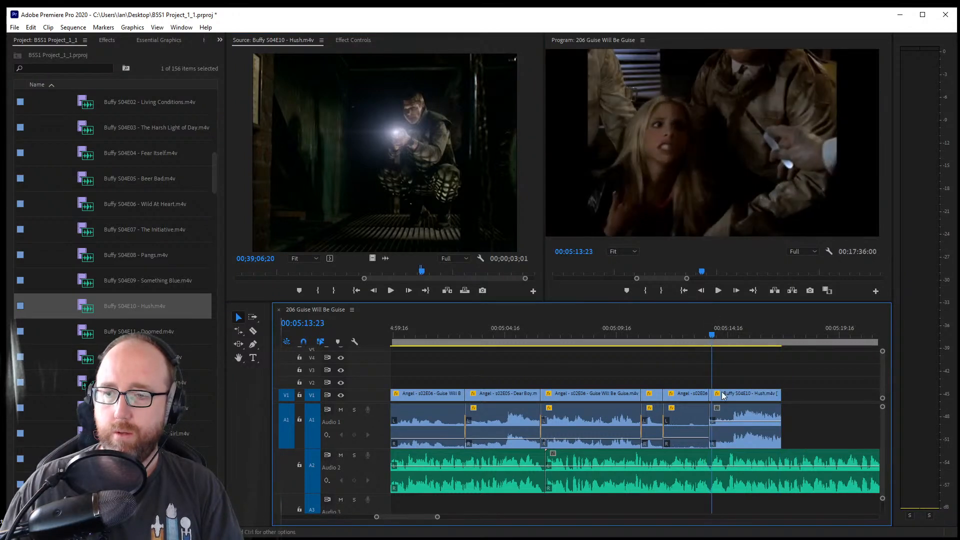
click(703, 428)
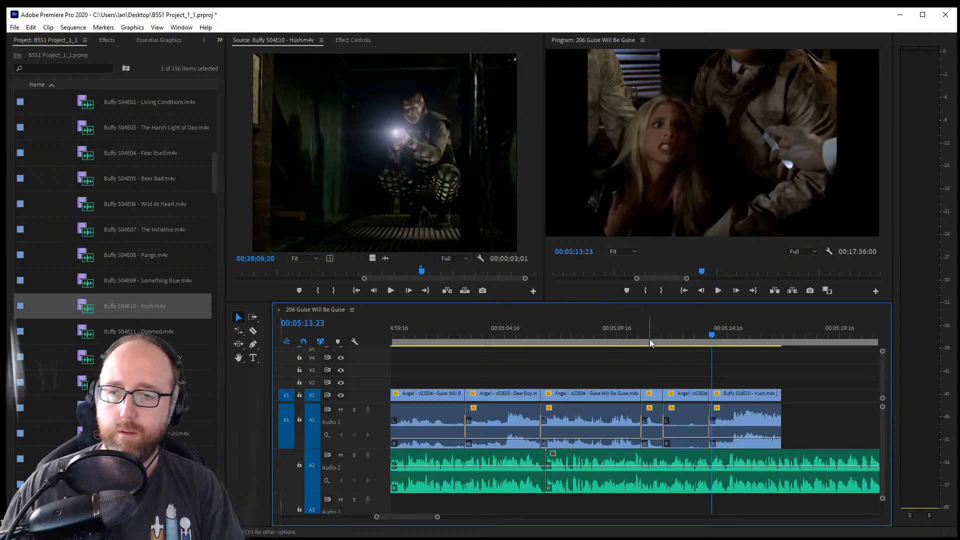
Play the sequence through the Hush excerpt from just before the preceding clip, and save the project
click(650, 339)
key(space)
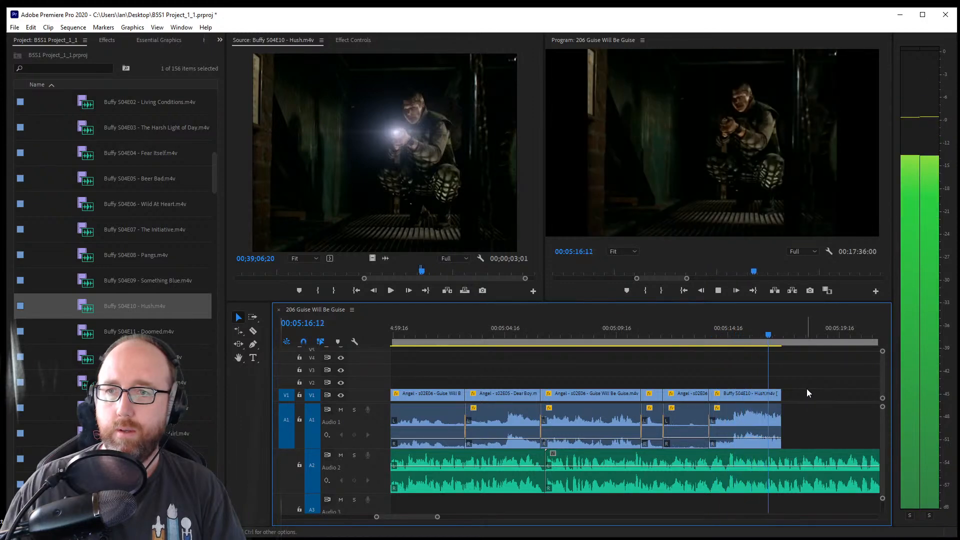
key(ctrl+s)
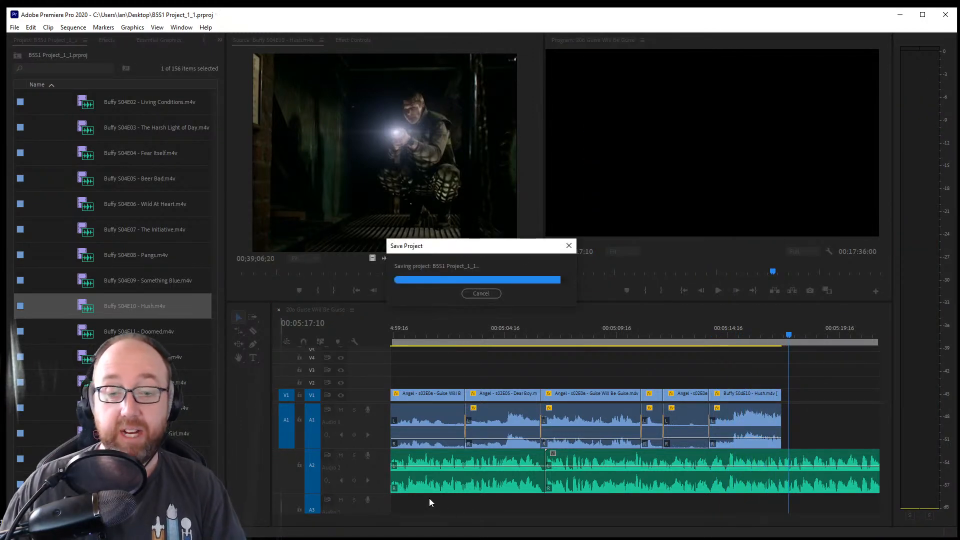
Play the narration after the Hush excerpt, set the playhead to 00:05:18:13, and save the project
drag(405, 517, 409, 517)
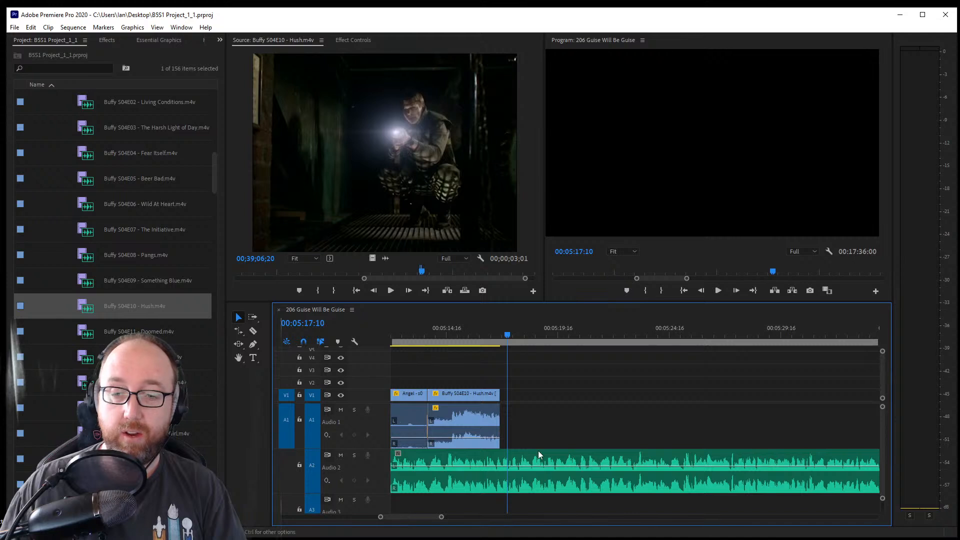
click(500, 334)
key(space)
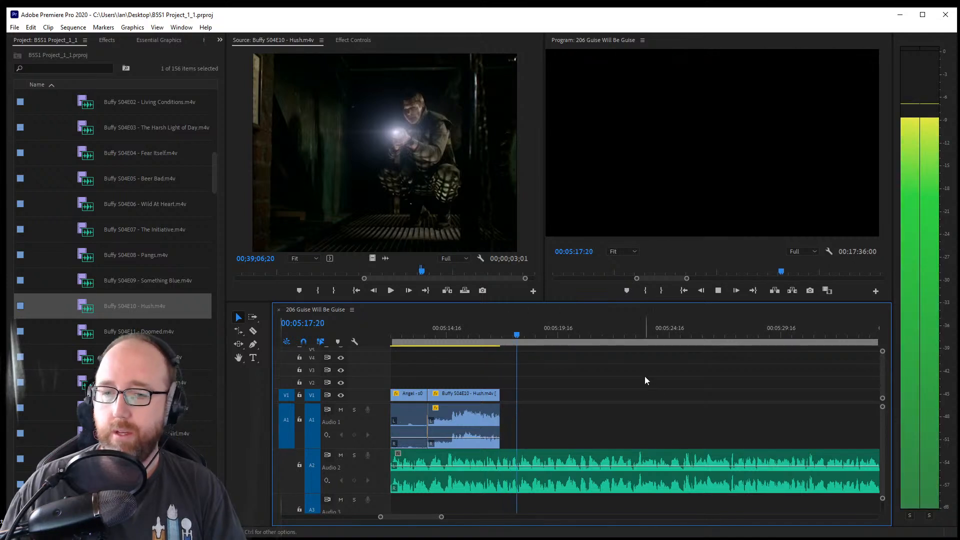
key(space)
text(0)
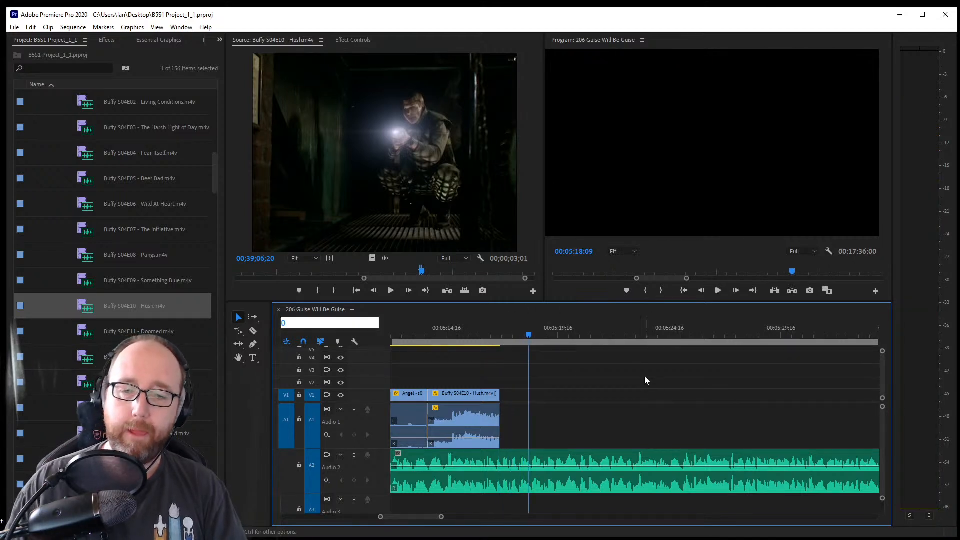
key(Escape)
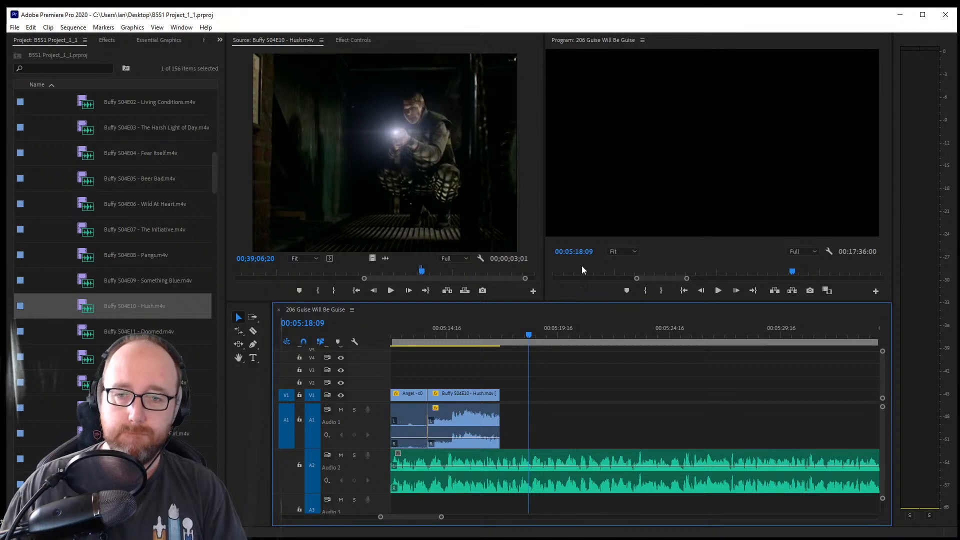
drag(537, 334, 533, 339)
key(ctrl+s)
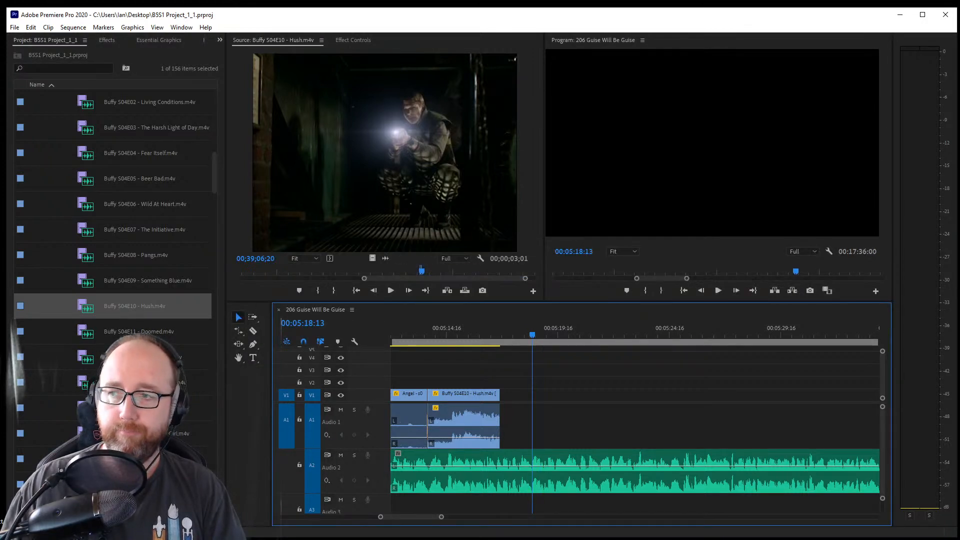
Open Buffy S02E20 - Go Fish from the Season 2 bin and place its excerpt after the Hush clip, ending at 00:05:18:13
scroll(111, 280, up, 1)
scroll(61, 239, up, 5)
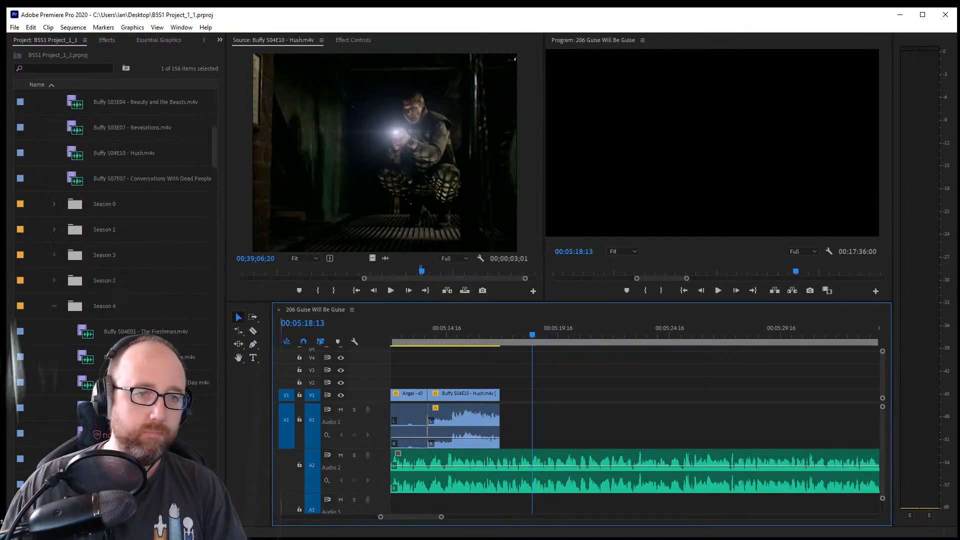
click(54, 305)
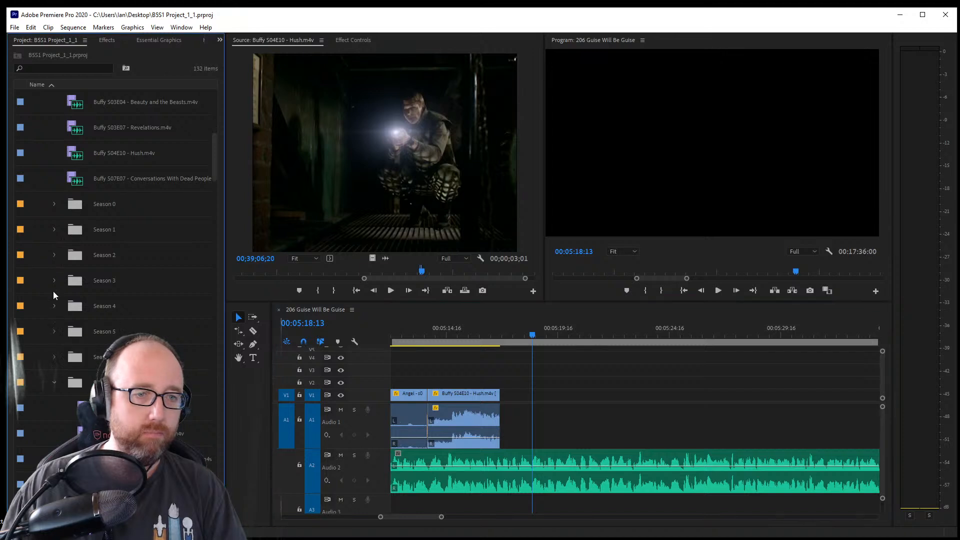
click(54, 256)
scroll(74, 310, down, 10)
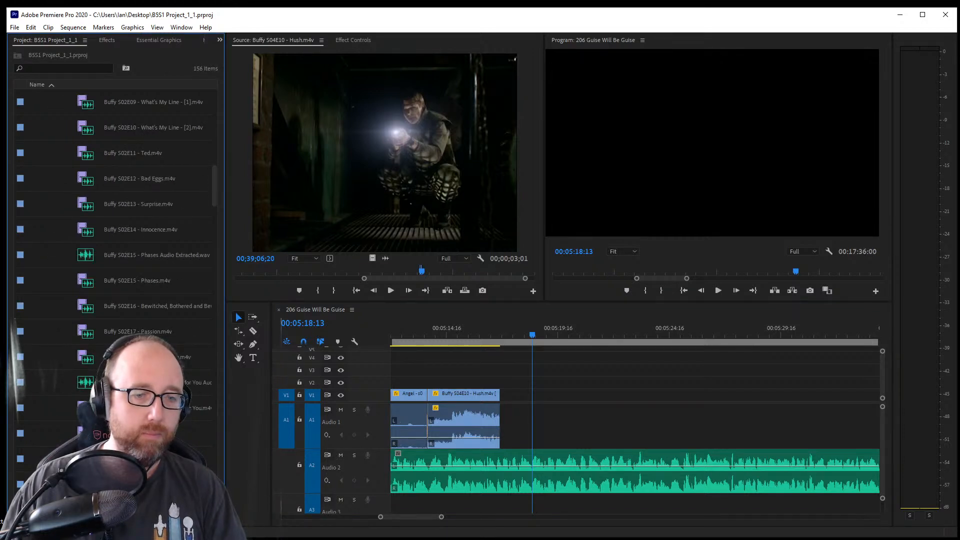
double_click(125, 433)
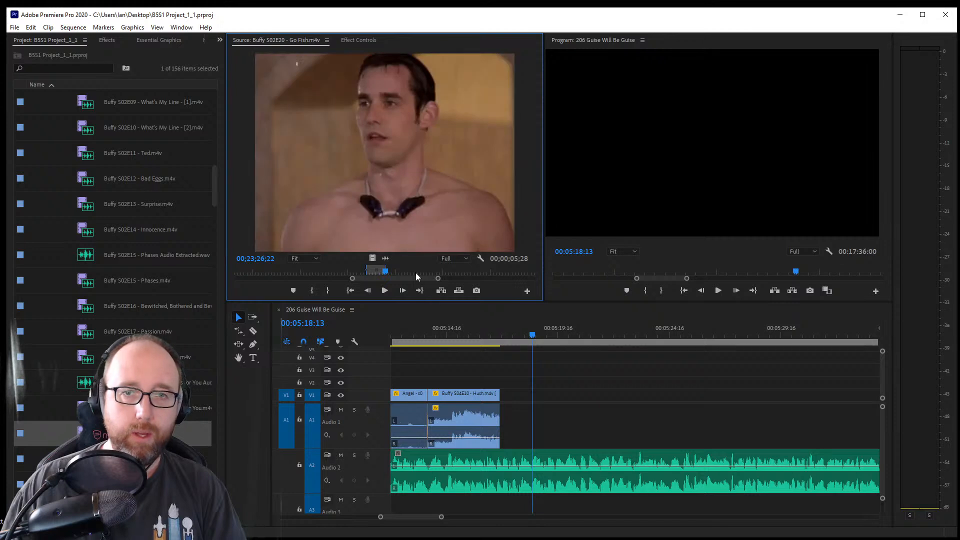
drag(376, 270, 384, 276)
drag(387, 235, 510, 393)
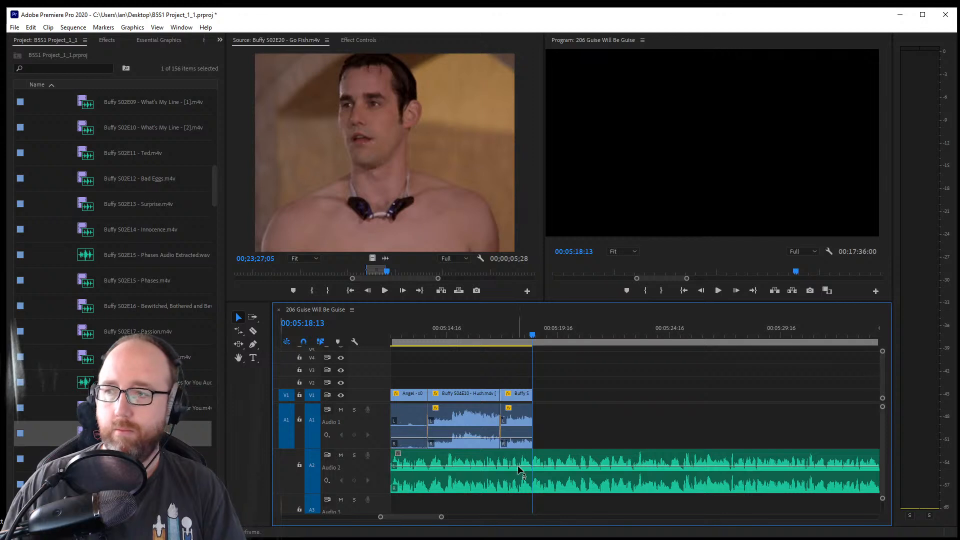
Play the narration past the Go Fish excerpt, stop at 00:05:20:16, and save the project
click(487, 330)
key(space)
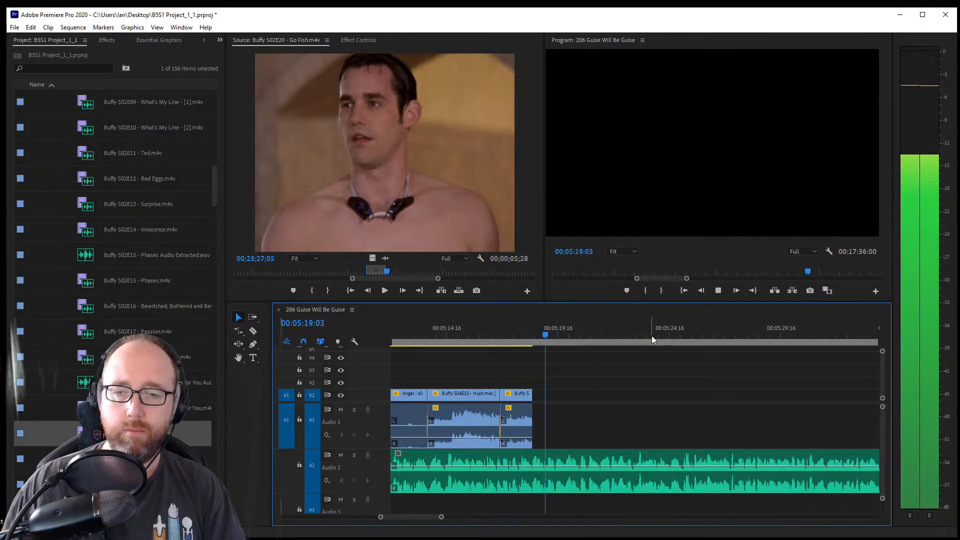
key(ctrl+s)
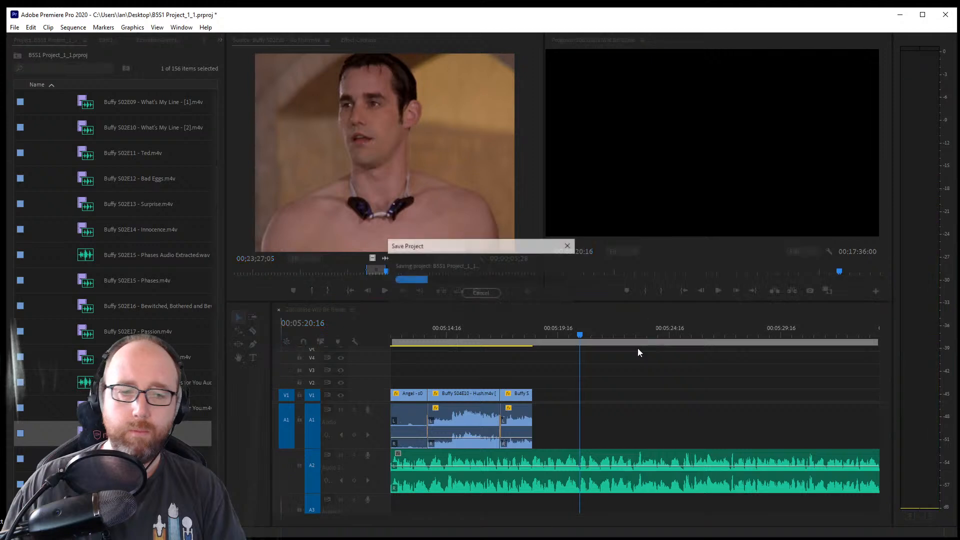
Open Buffy S02E12 - Bad Eggs from the Season 2 bin as the source clip
scroll(115, 280, down, 3)
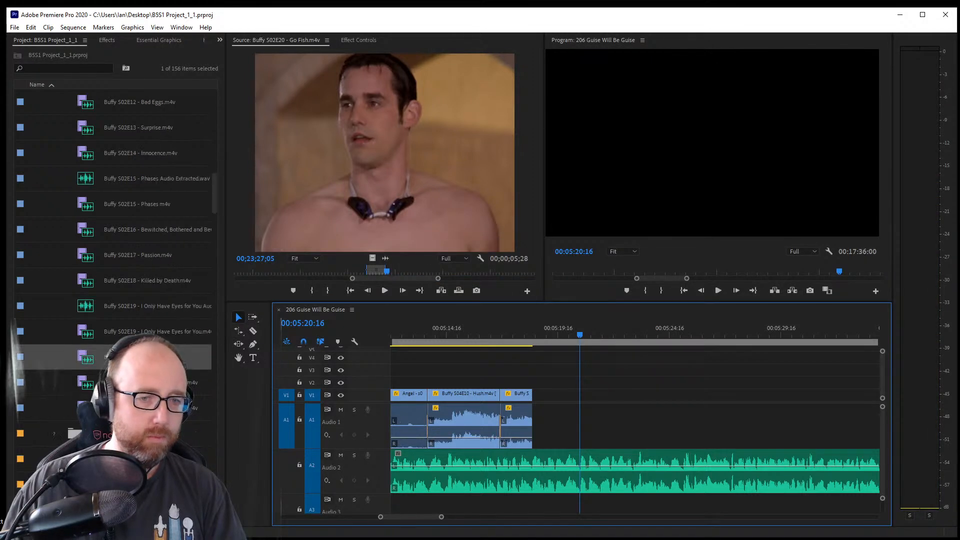
scroll(115, 280, up, 5)
scroll(156, 327, up, 7)
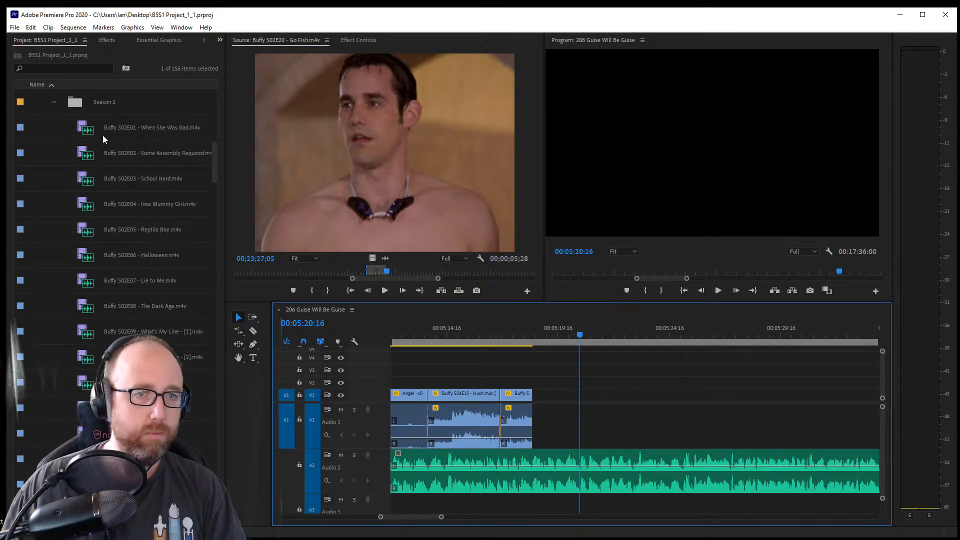
double_click(89, 409)
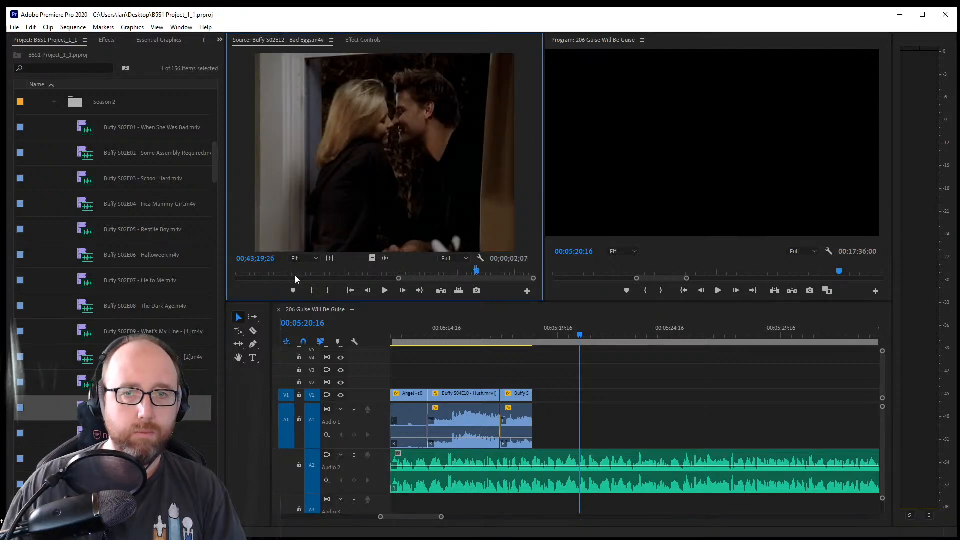
Find the outdoor egg-eating shot in the Bad Eggs source and mark an excerpt 00;00;02;08 long, ending at 00;28;41;13
drag(446, 272, 302, 273)
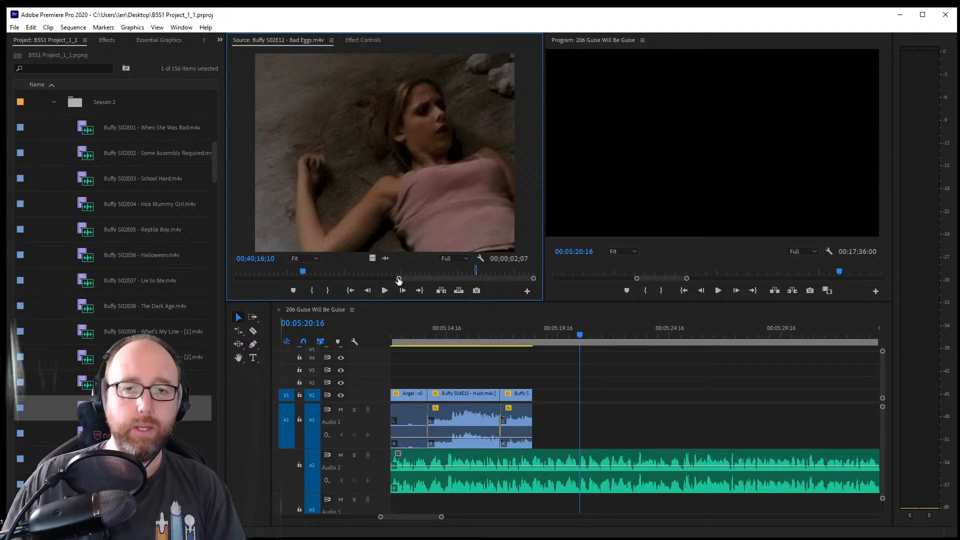
drag(448, 269, 422, 271)
key(space)
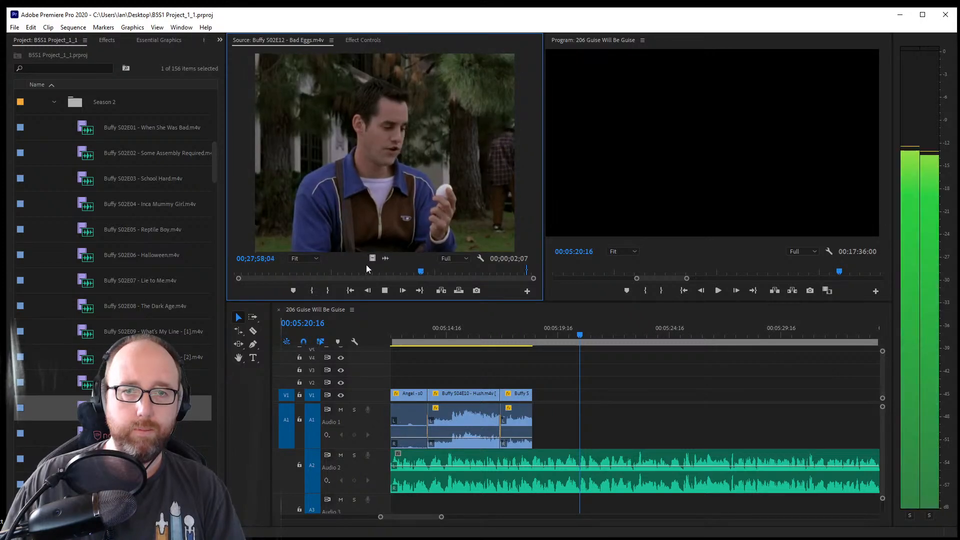
drag(284, 281, 314, 280)
drag(384, 271, 411, 272)
key(space)
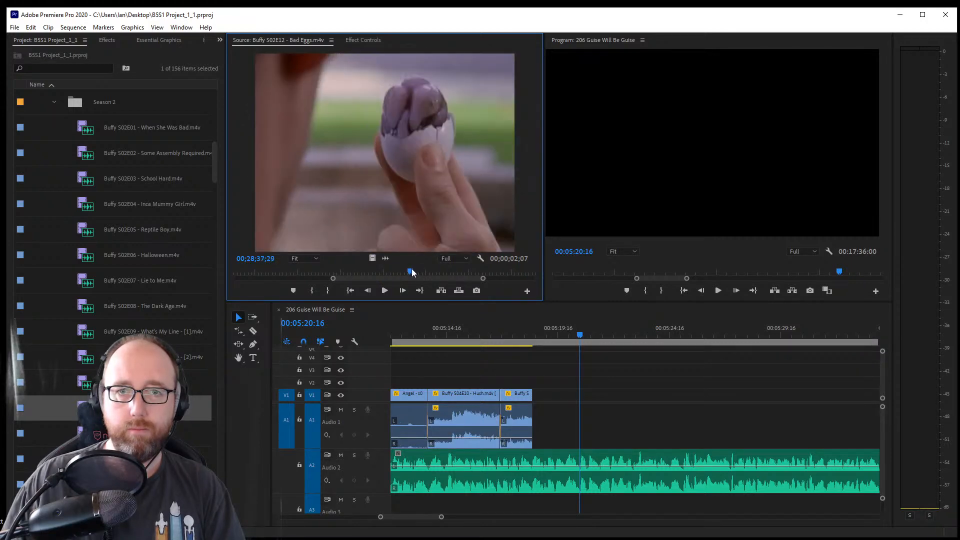
key(space)
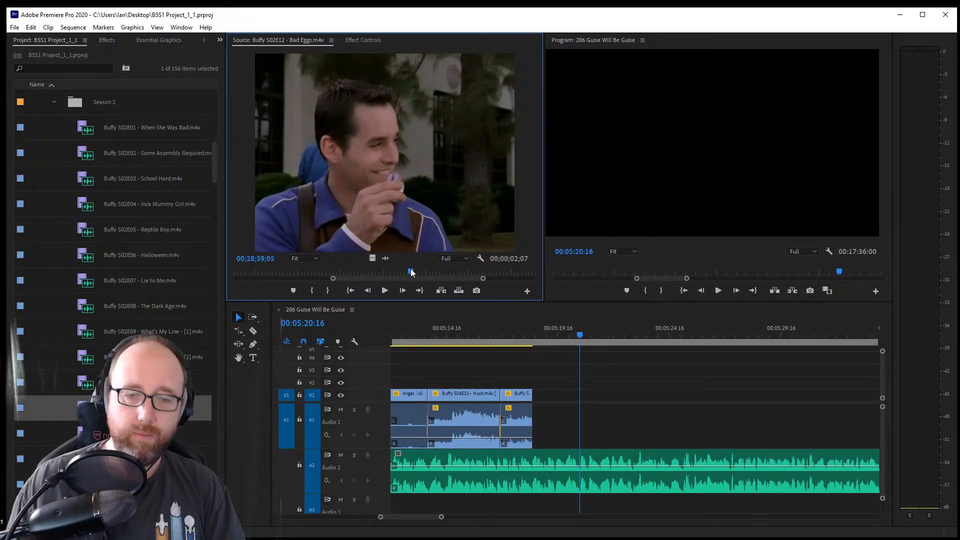
key(space)
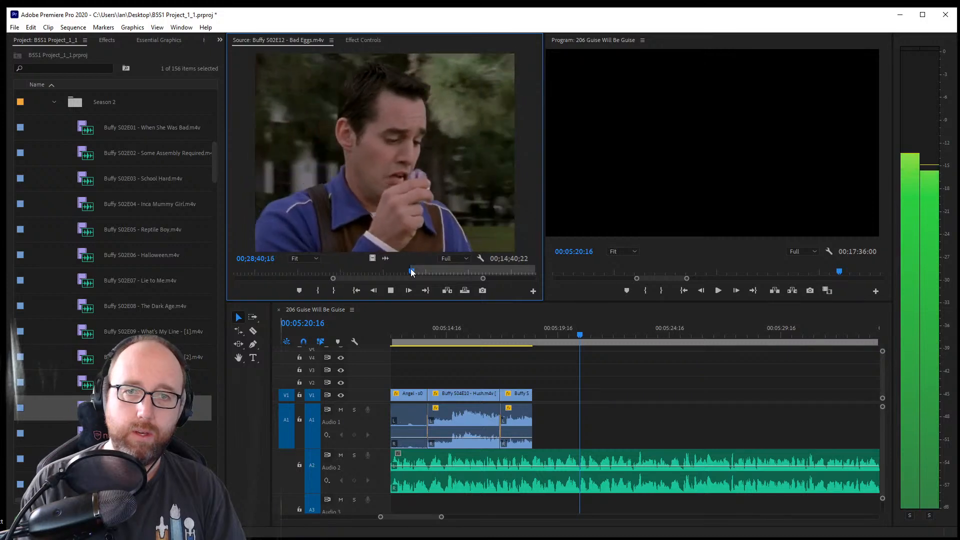
key(space)
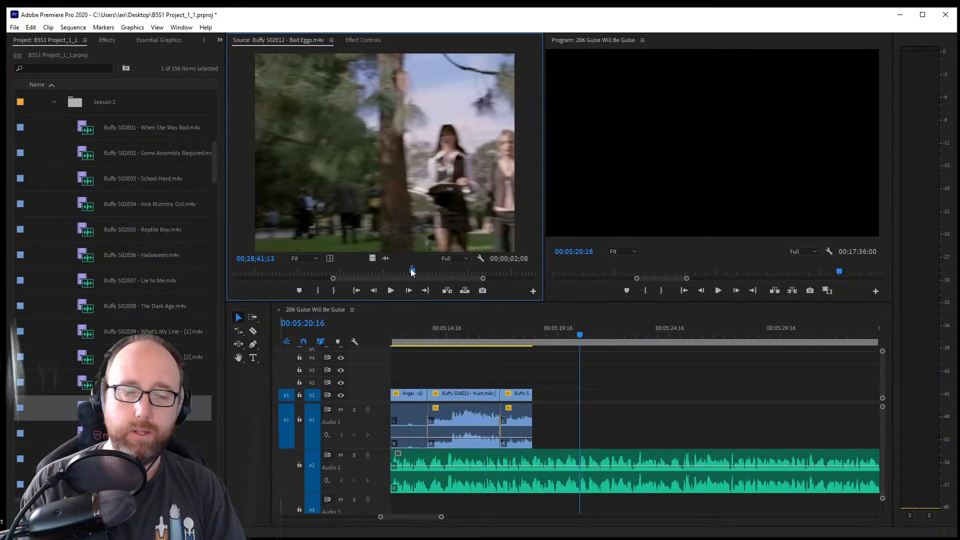
Place the Bad Eggs excerpt directly after the Go Fish clip, trim its end to 00:05:20:16, and save the project
drag(583, 387, 541, 412)
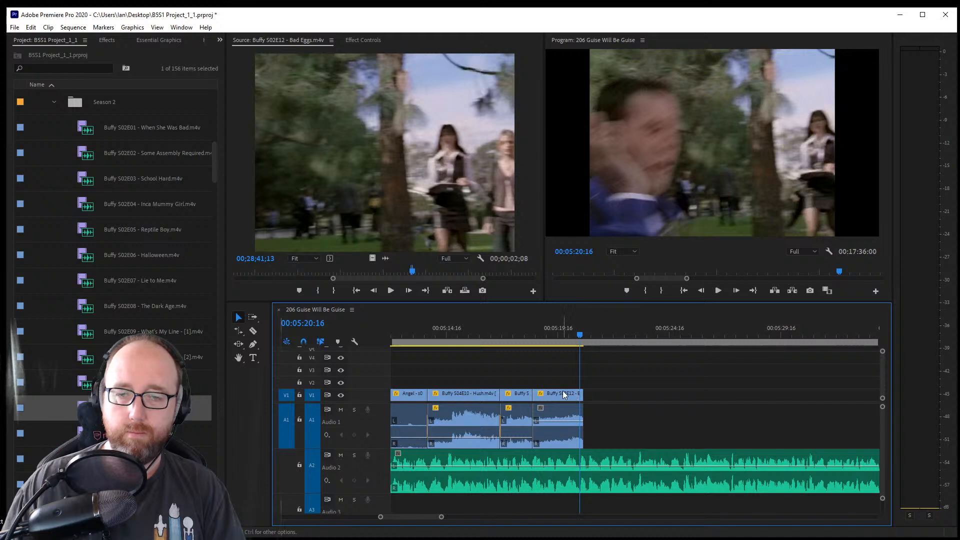
drag(580, 393, 574, 401)
key(ctrl+s)
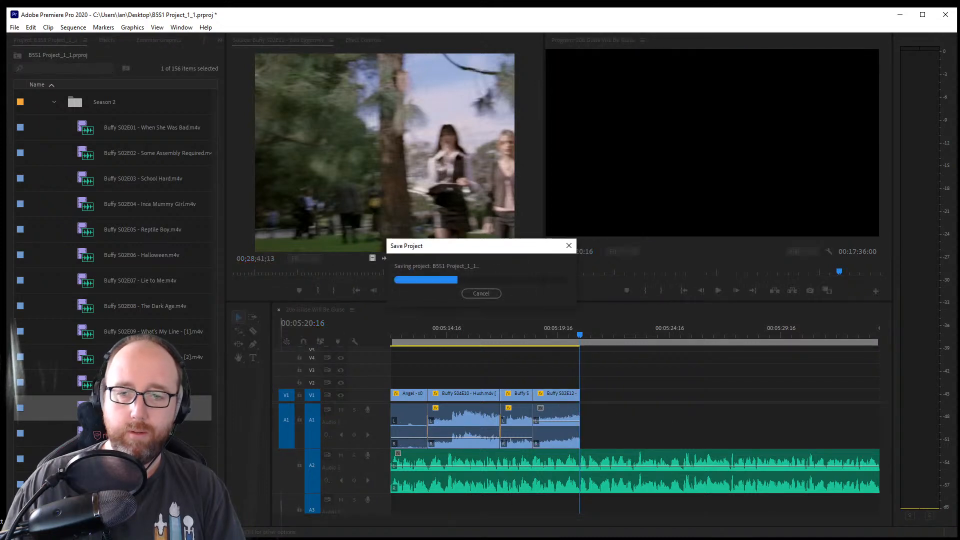
Cut the narration at 00:05:20:16, shift everything after the cut about 9 seconds 17 frames later, and save the project
click(253, 330)
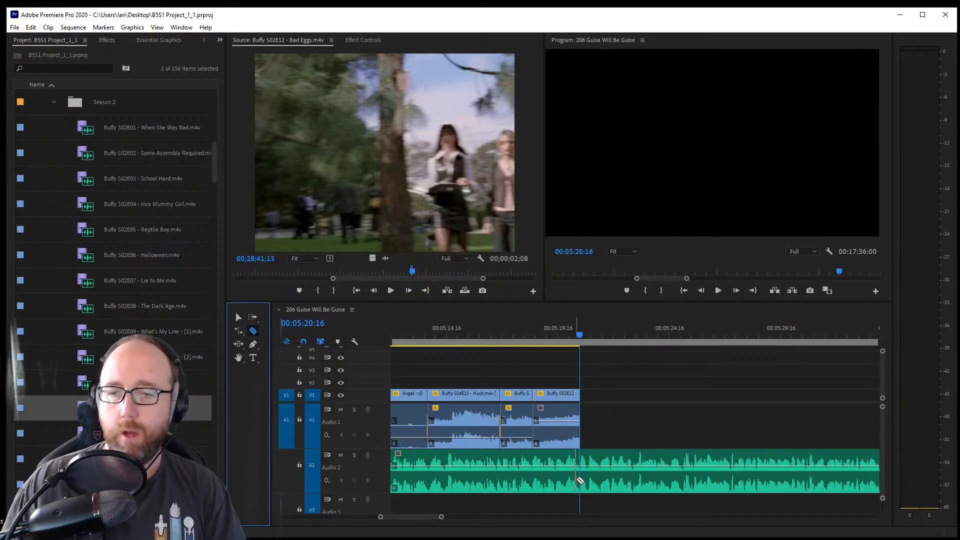
click(580, 481)
key(a)
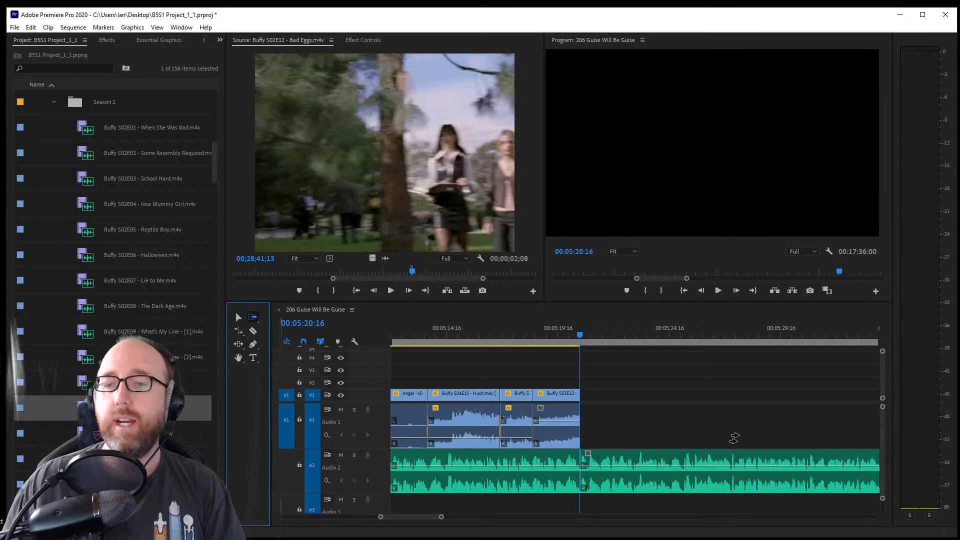
click(634, 464)
drag(634, 464, 851, 464)
key(ctrl+s)
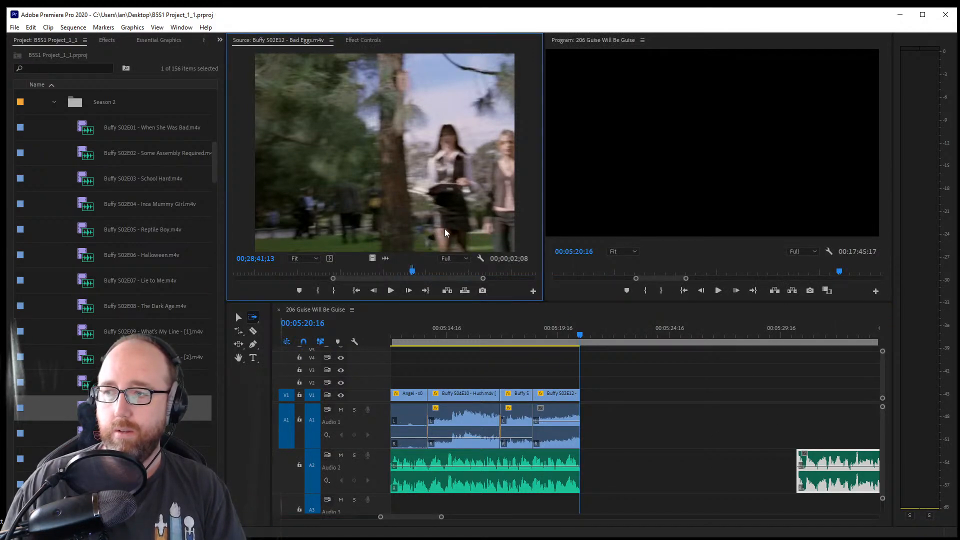
Find the indoor three-person conversation after the egg-eating shot in the Bad Eggs source and mark its out point at 00;28;52;14
drag(413, 273, 421, 275)
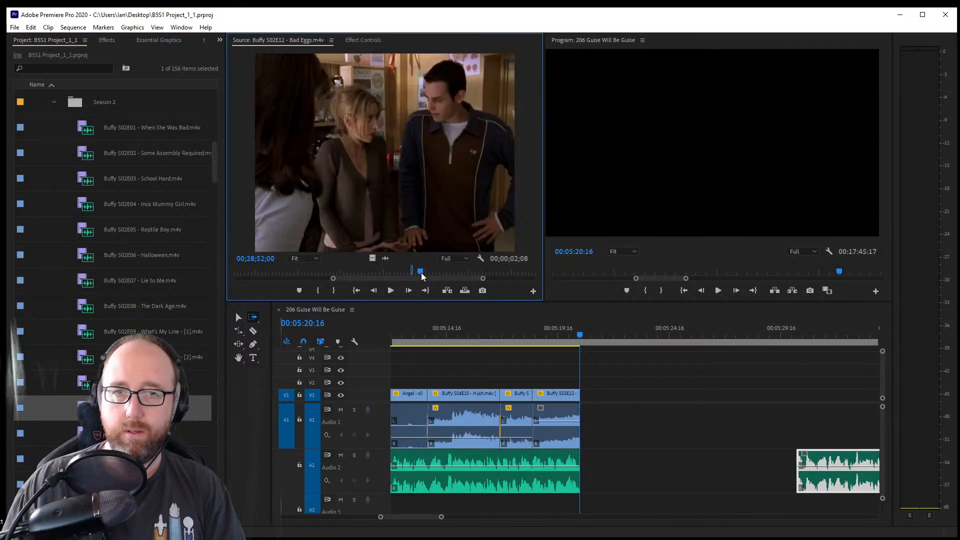
key(space)
key(space)
key(o)
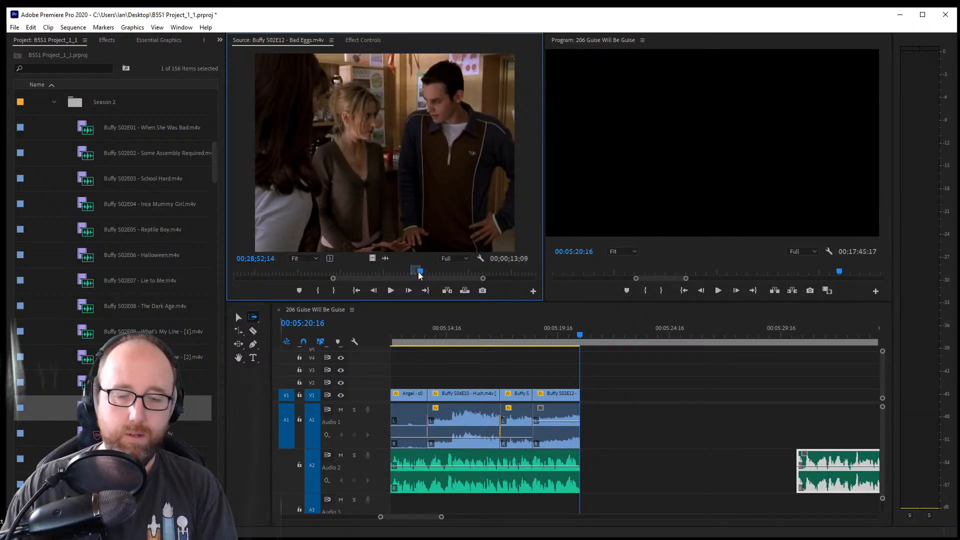
Step back through the conversation shot, mark an in point that makes the excerpt 00;00;02;21 long, and play it
key(Left)
key(Left)
key(Left)
key(Left)
key(Left)
key(Left)
key(Left)
key(Left)
key(Left)
key(Left)
key(Left)
key(Left)
key(Left)
key(Left)
key(Left)
key(Left)
key(Left)
key(Left)
key(Left)
key(Left)
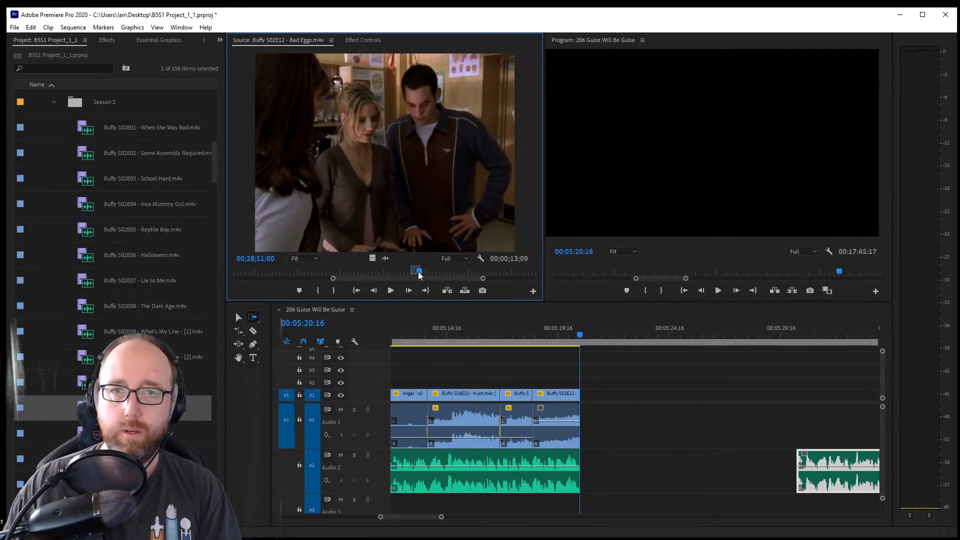
key(Left)
key(Left)
key(Left)
key(Left)
key(Left)
key(Left)
key(Left)
key(Left)
key(Left)
key(Left)
key(Left)
key(Left)
key(Left)
key(Left)
key(Left)
key(Left)
key(Left)
key(Left)
key(Left)
key(Left)
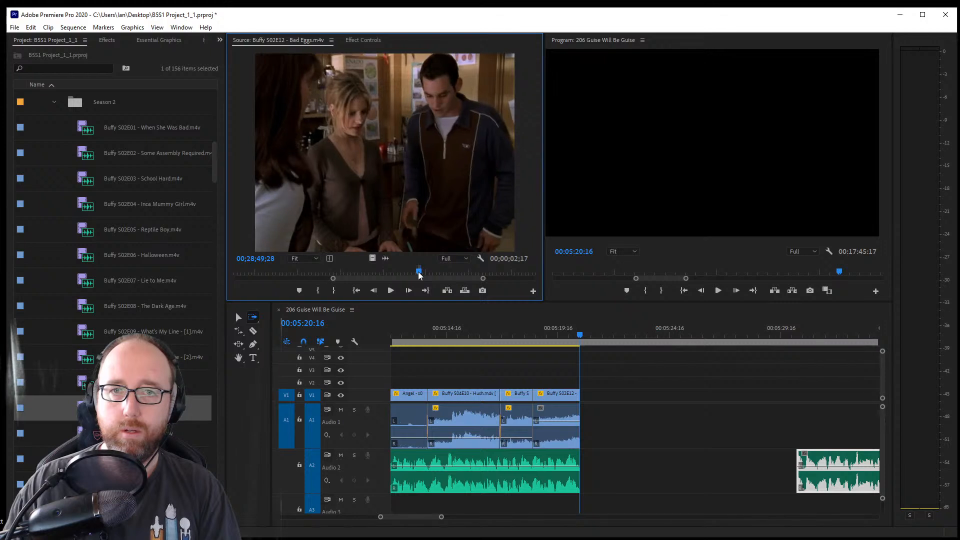
key(i)
key(space)
key(space)
key(Left)
key(Left)
key(Left)
key(Left)
key(Left)
key(Left)
key(Left)
key(Left)
key(Left)
key(Left)
key(Left)
key(Left)
key(Left)
key(Left)
key(Left)
key(Left)
key(Left)
key(Left)
key(Left)
key(Left)
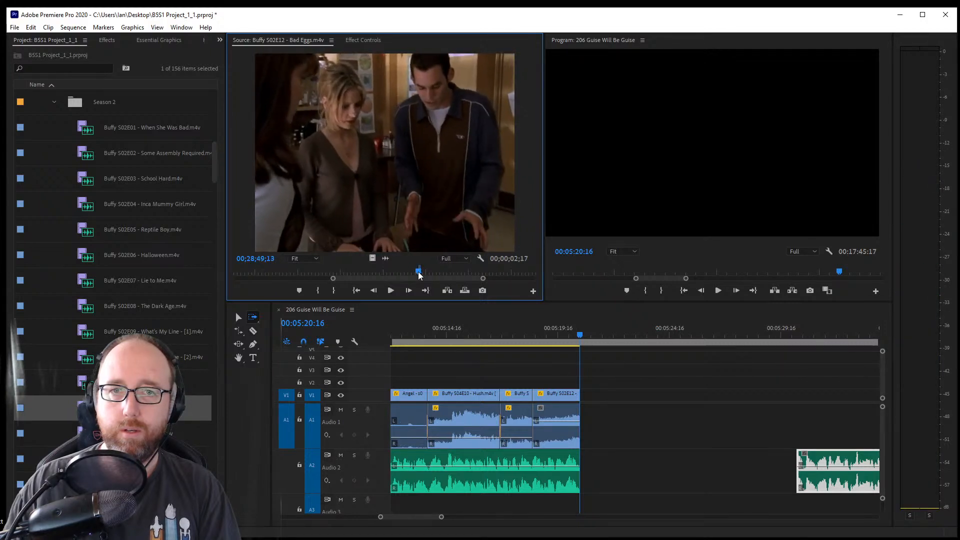
key(i)
key(space)
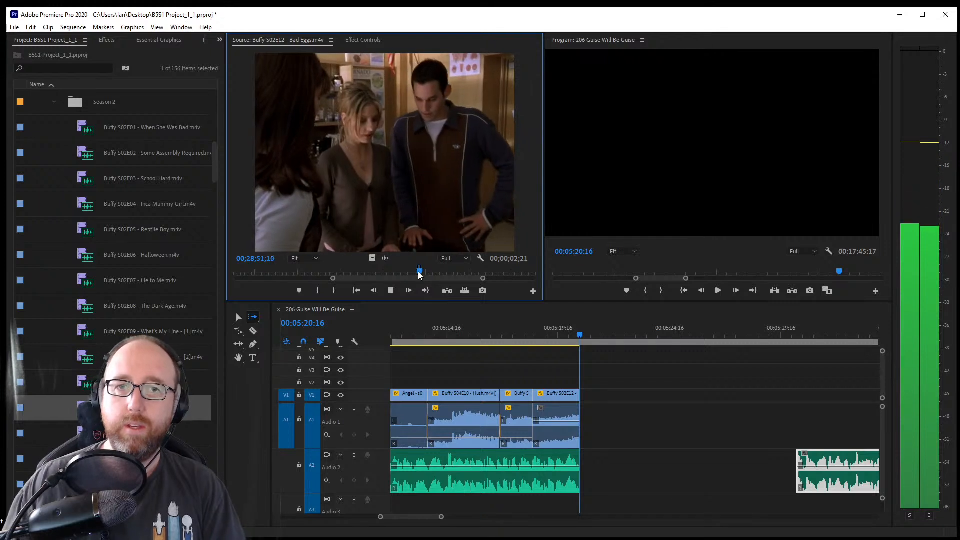
Place the conversation excerpt at 00:05:20:16 with its sound on both Audio 1 and Audio 2, and play from 00:05:20:01
drag(395, 166, 602, 467)
key(v)
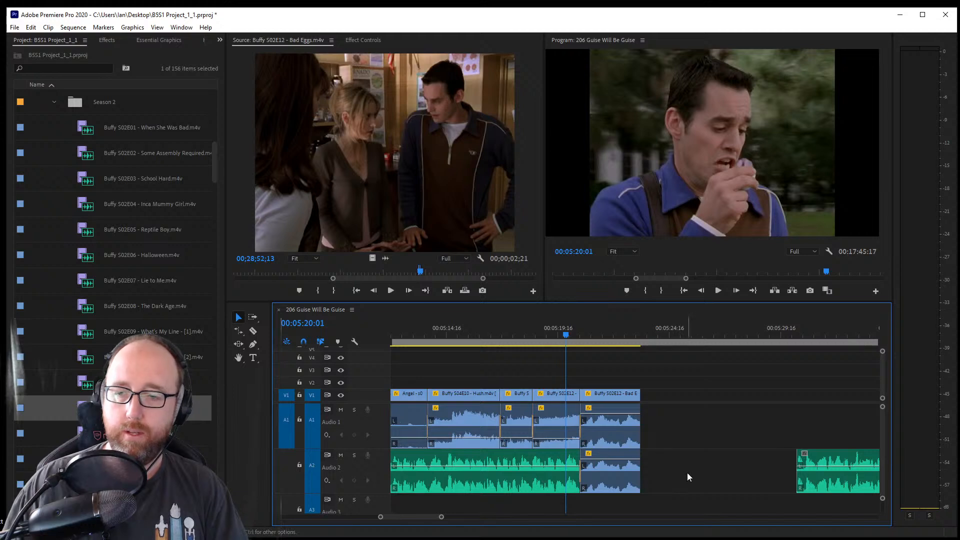
key(space)
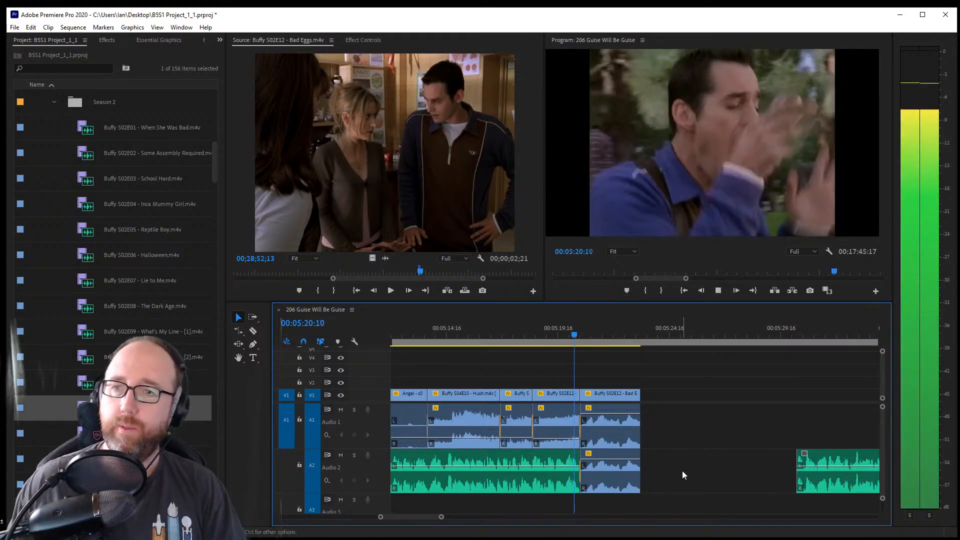
Close the gap on Audio 2 between the conversation excerpt and the remaining narration, and stop playback
click(706, 462)
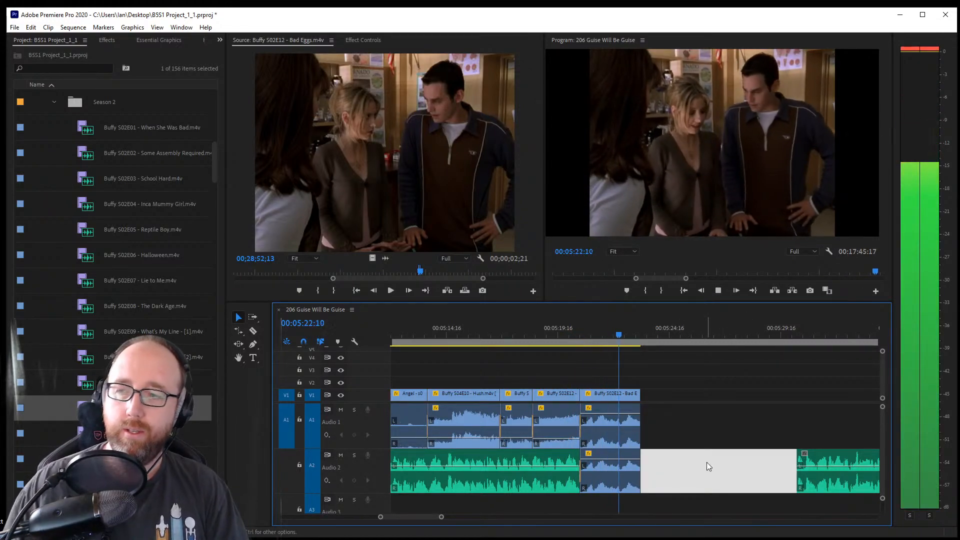
key(Delete)
key(space)
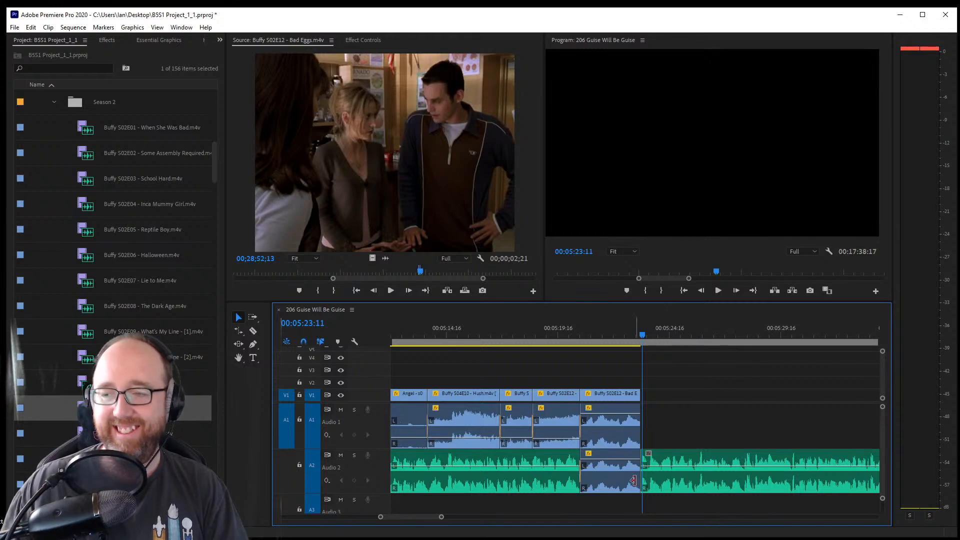
Adjust the conversation excerpt's level to about -4.7 dB on Audio 1 and about 0.3 dB on Audio 2, and save the project
click(604, 415)
drag(604, 415, 606, 425)
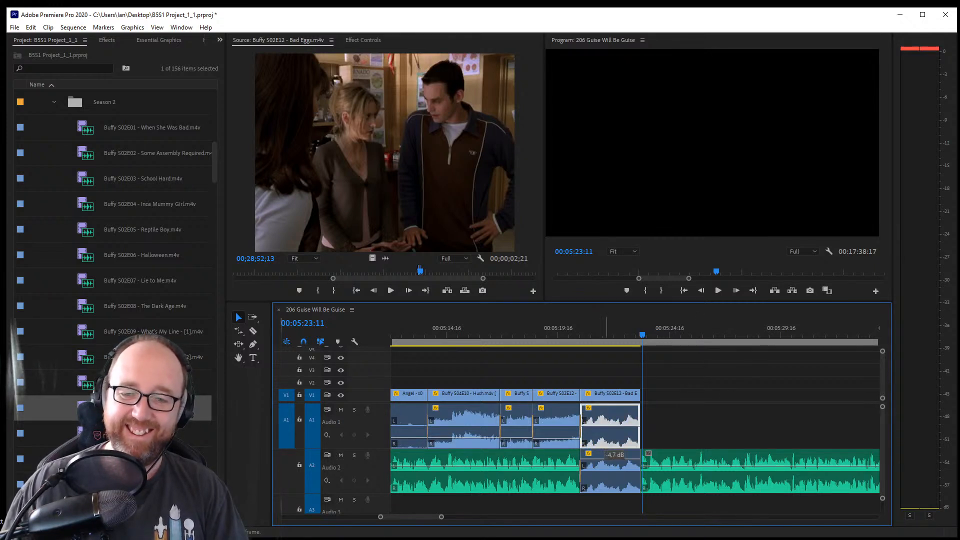
drag(596, 464, 597, 462)
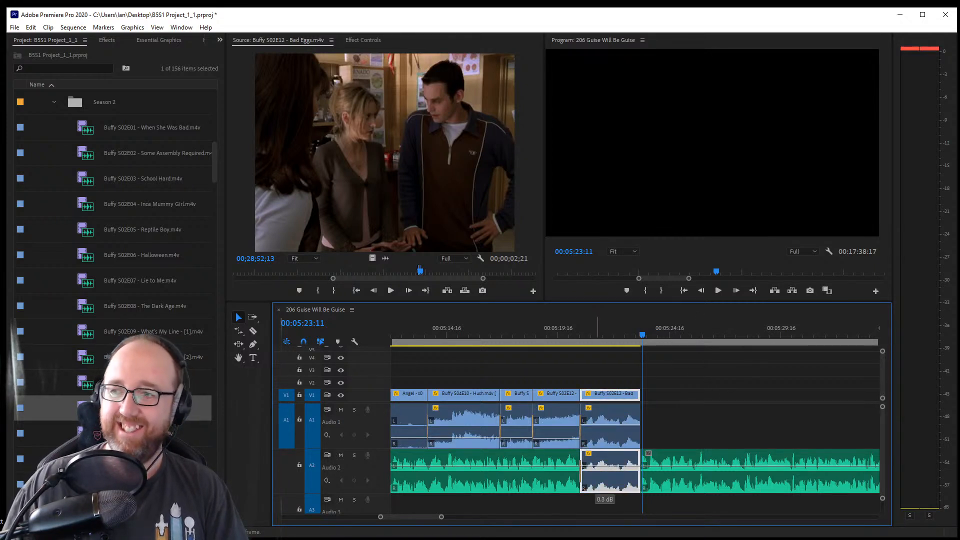
key(ctrl+s)
Play from 00:05:20:12, adjust the conversation excerpt's level on Audio 1, stop at 00:05:26:12 in the narration, and save the project
click(578, 328)
key(space)
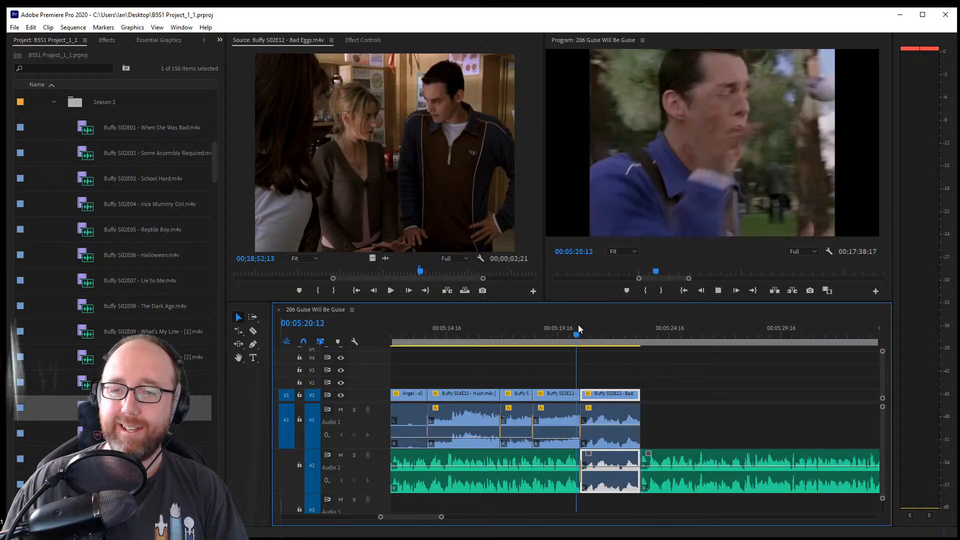
click(594, 425)
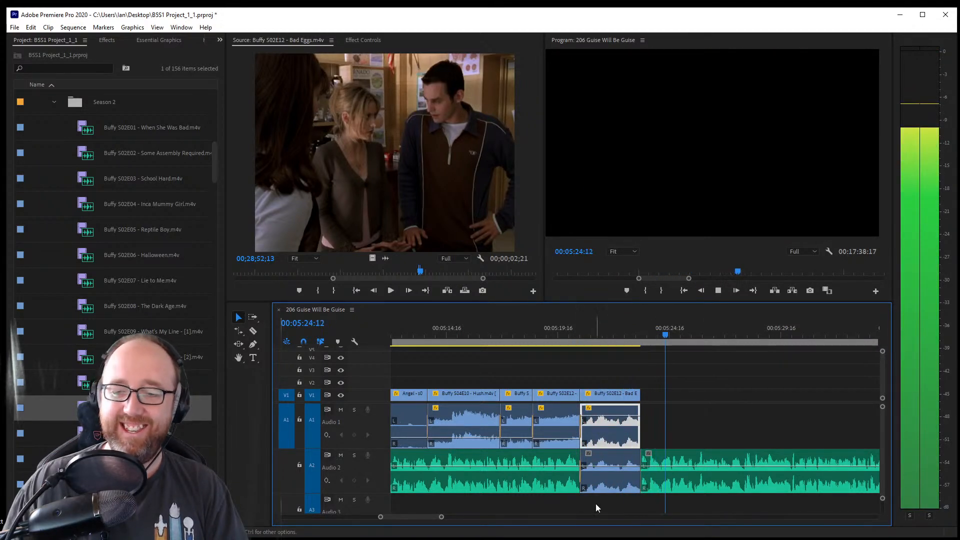
scroll(410, 517, down, 3)
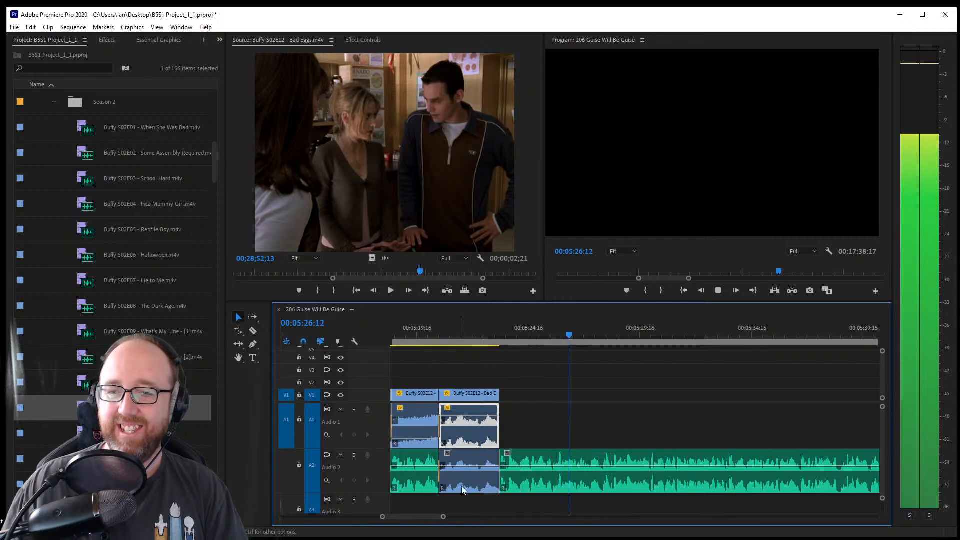
key(space)
key(ctrl+s)
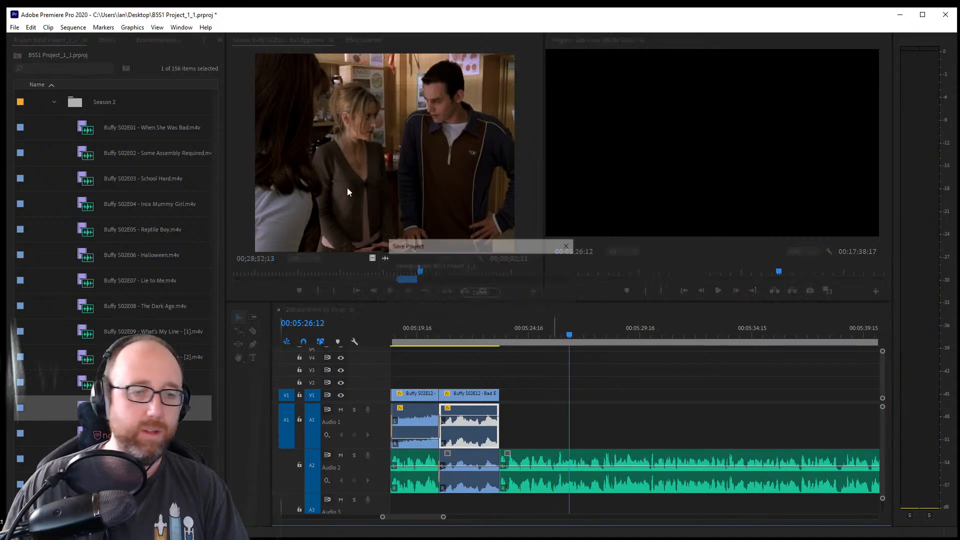
Collapse the Buffy Season 2 folder and open the Season 5 episode "Buffy S05E15 - I Was Made To Love You.m4v" as the source
scroll(127, 214, up, 3)
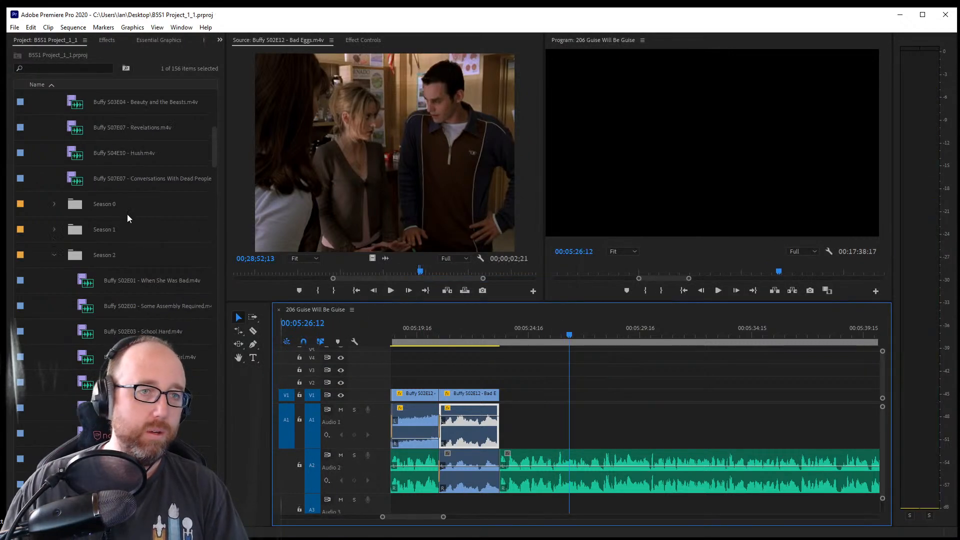
click(54, 254)
scroll(55, 319, down, 1)
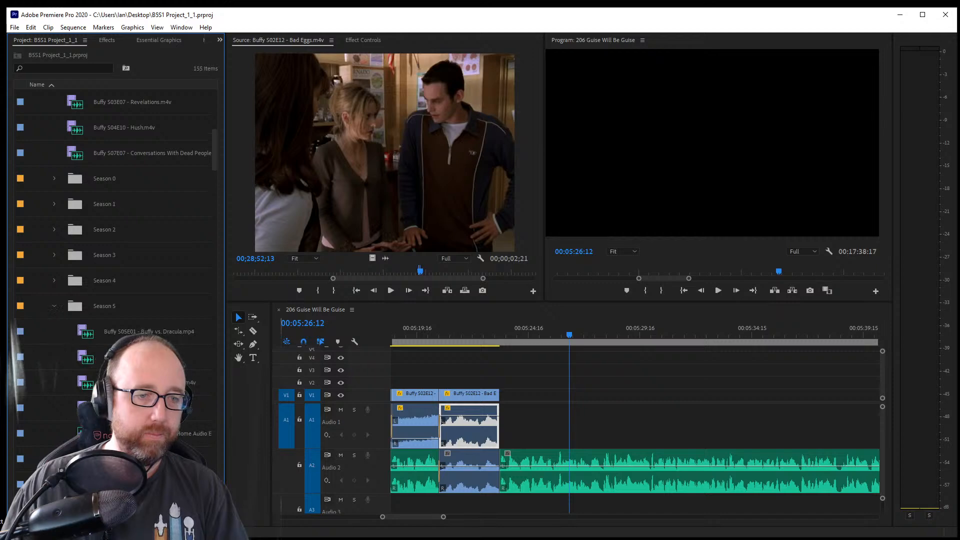
scroll(115, 300, down, 6)
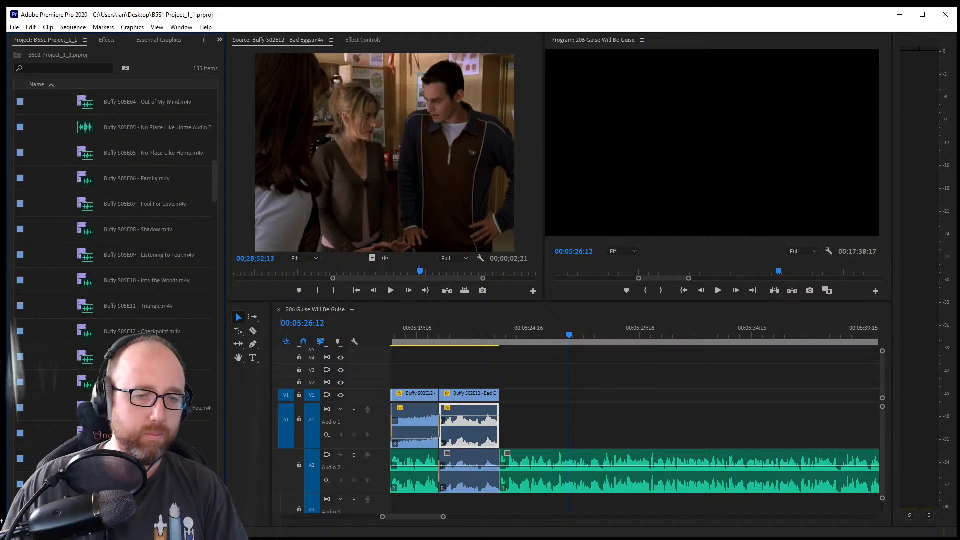
double_click(45, 407)
Find the party shot near 00;14;29;17 in the episode and mark an excerpt 00;00;02;19 long ending at about 00;14;32;13
drag(311, 274, 314, 293)
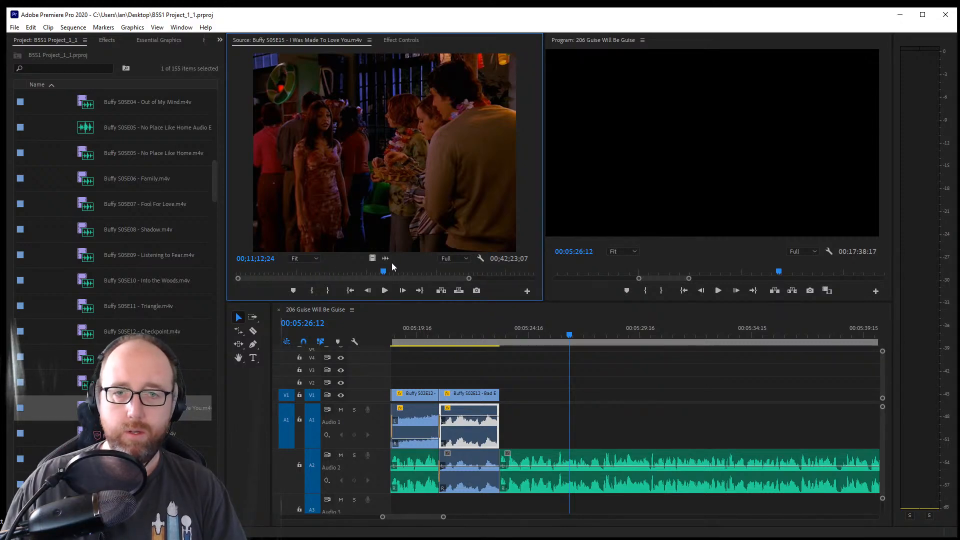
drag(388, 273, 430, 274)
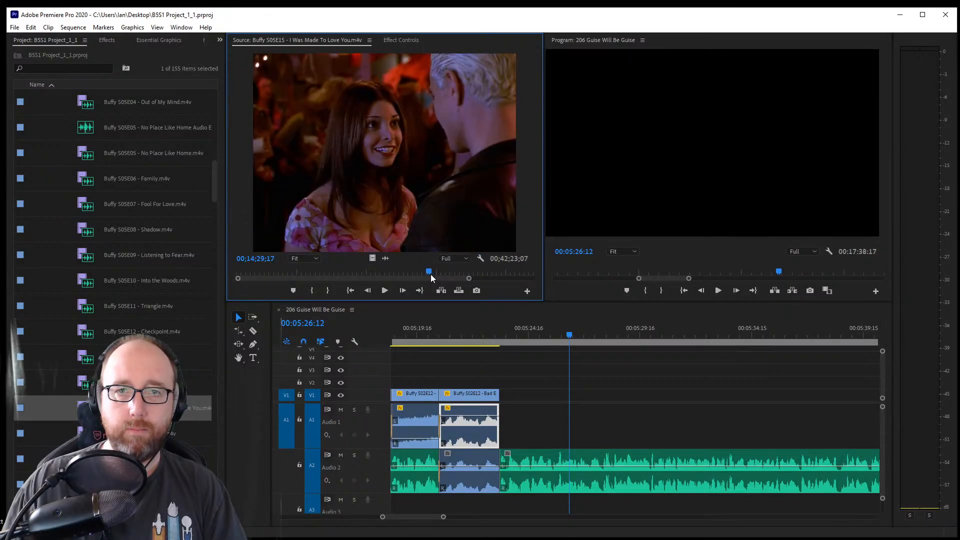
key(space)
key(i)
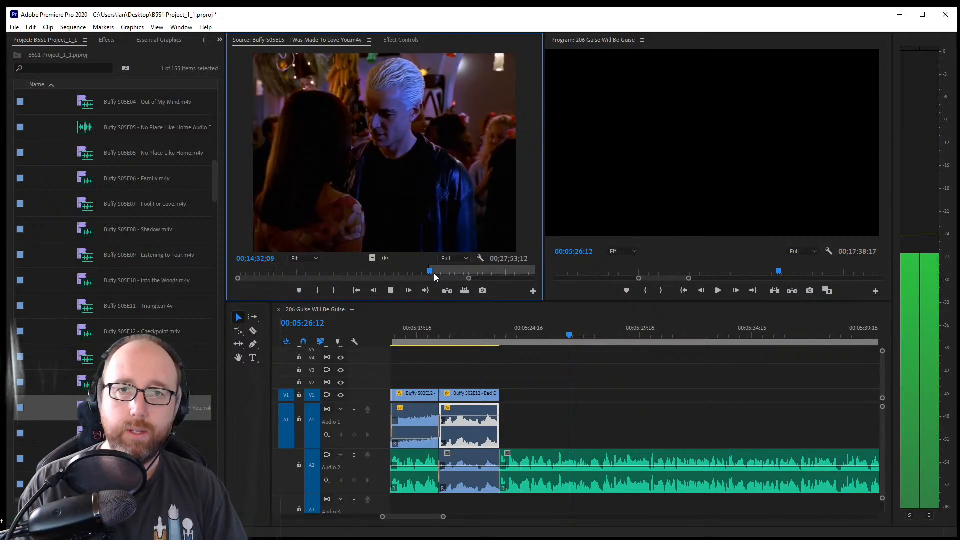
key(o)
key(space)
Place the party excerpt after the conversation excerpt, ending at 00:05:26:12, lower its Audio 1 level to about -14.7 dB, and save the project
drag(432, 179, 568, 396)
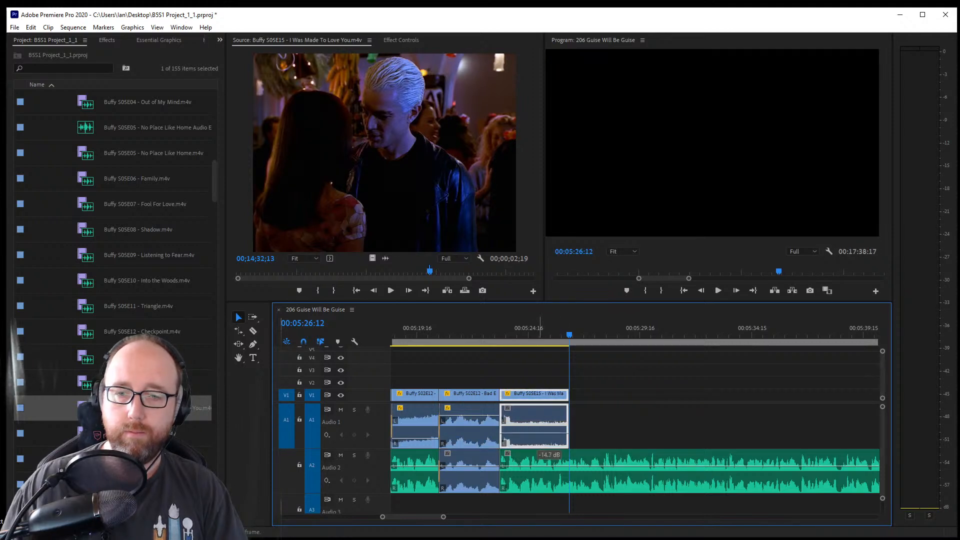
key(ctrl+s)
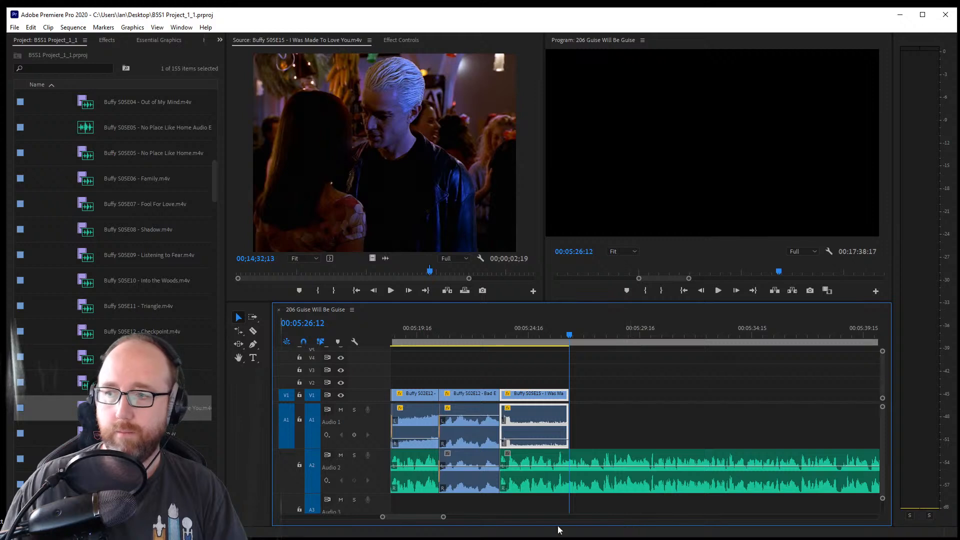
click(503, 444)
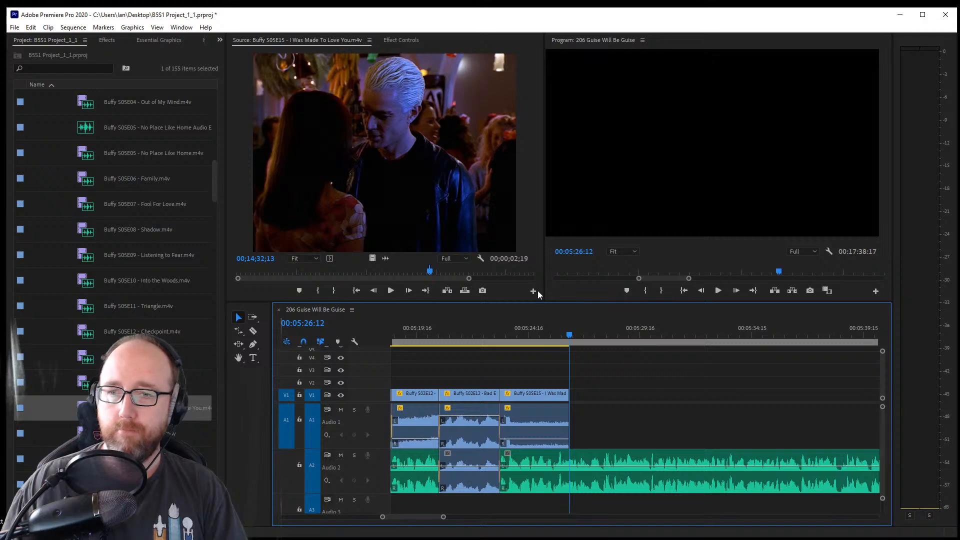
Mark a 00;00;03;27 excerpt of Buffy coming through the front door from 00;40;54;29, and place it on the sequence at 00:05:26:12
mouse_move(510, 272)
mouse_down()
mouse_move(524, 272)
mouse_move(286, 288)
mouse_move(521, 284)
mouse_up()
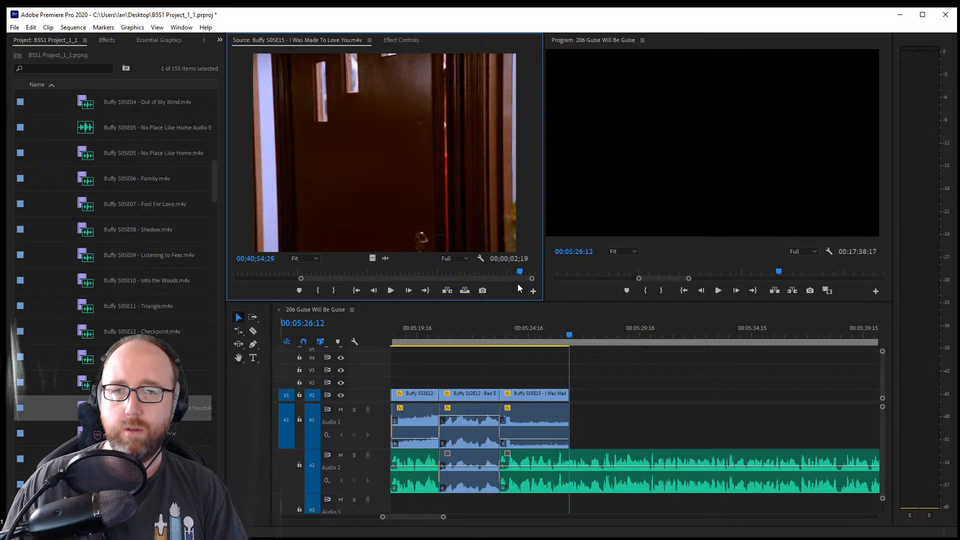
key(space)
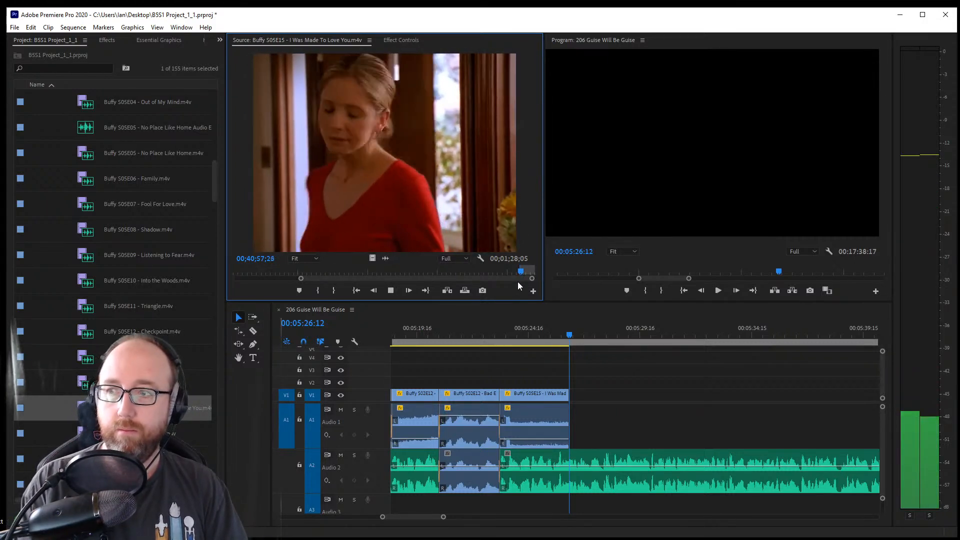
key(space)
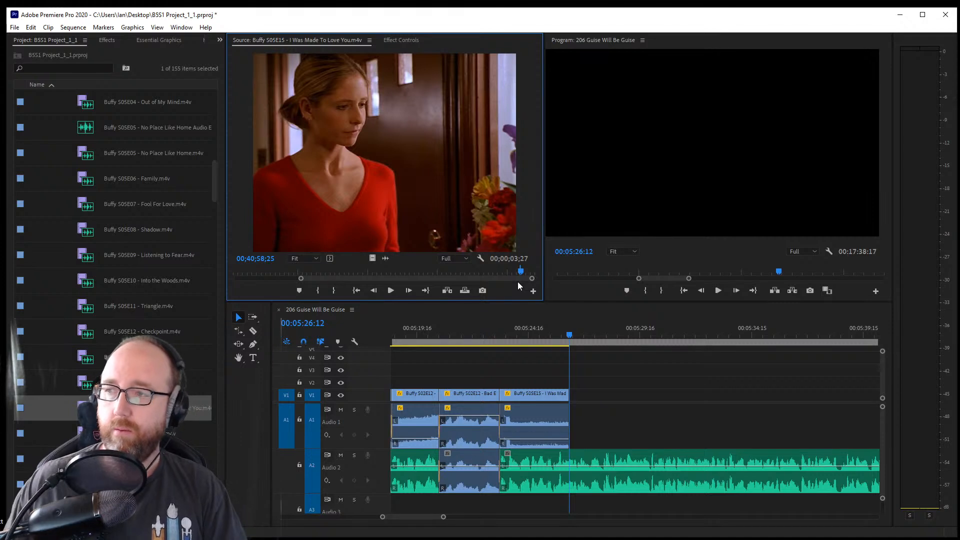
mouse_move(439, 245)
mouse_down()
mouse_move(625, 435)
mouse_move(577, 435)
mouse_move(585, 428)
mouse_up()
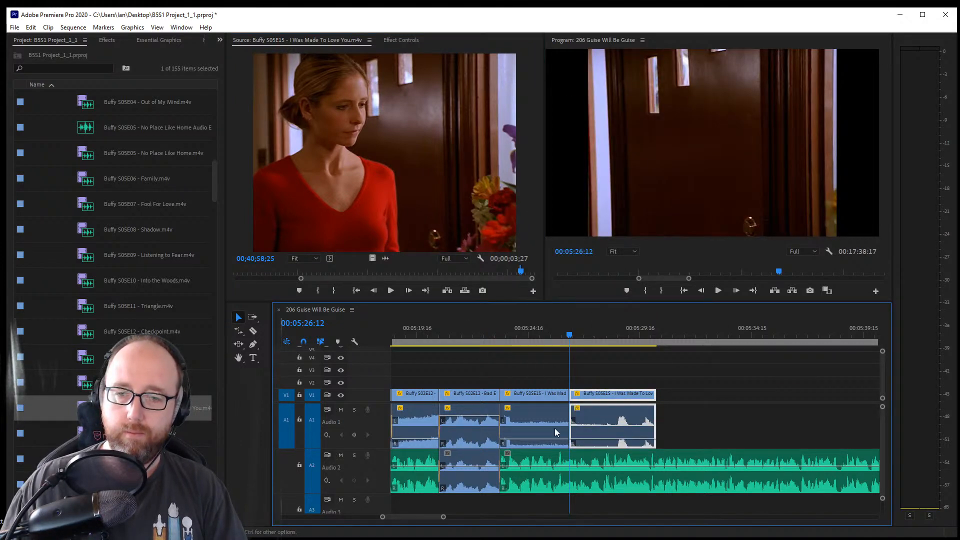
click(569, 426)
Play the sequence from 00:05:23:03, trim the front-door excerpt's end to 00:05:28:04, and save the project
click(494, 335)
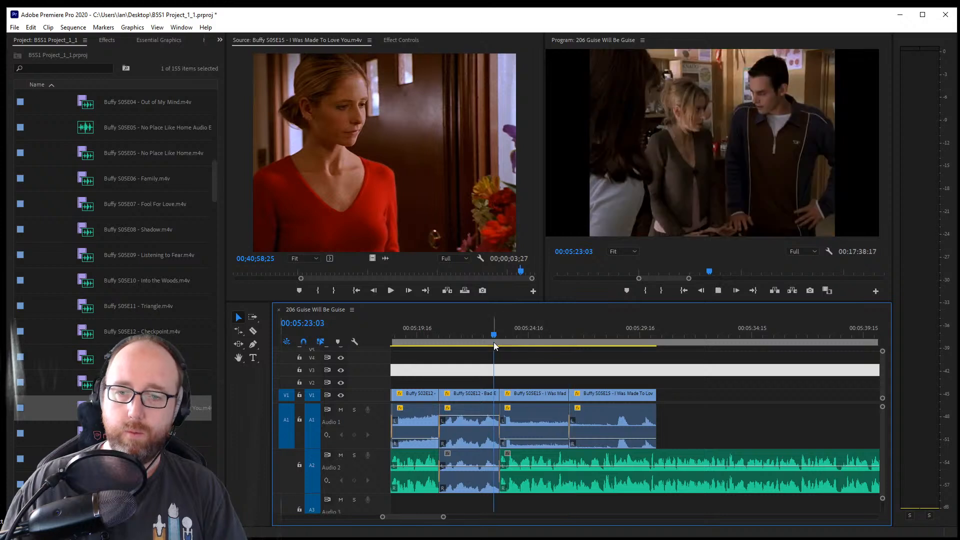
key(space)
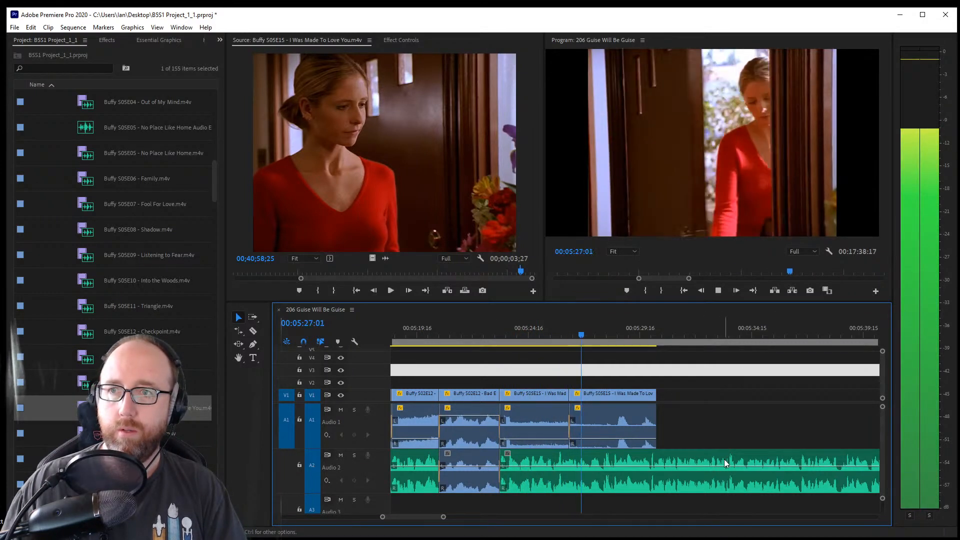
key(space)
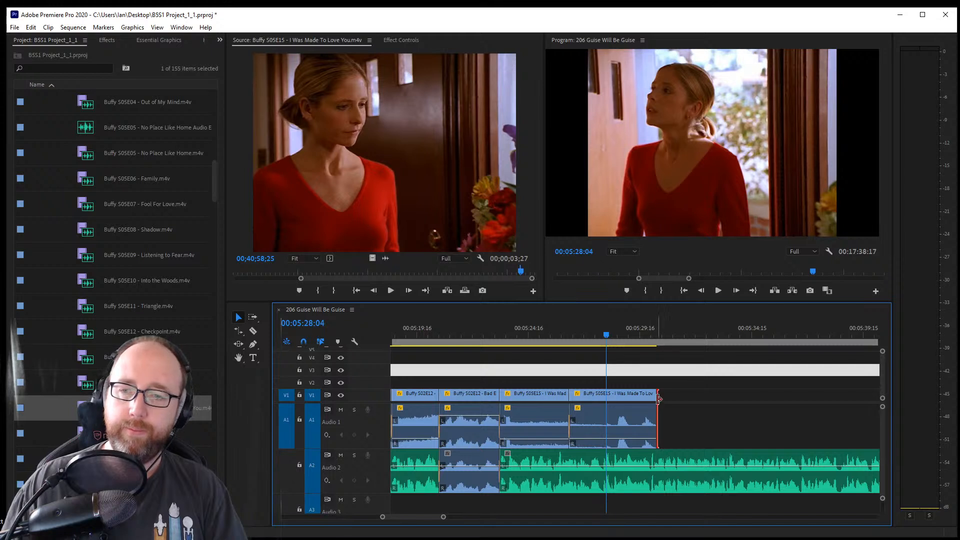
drag(658, 398, 607, 400)
key(ctrl+s)
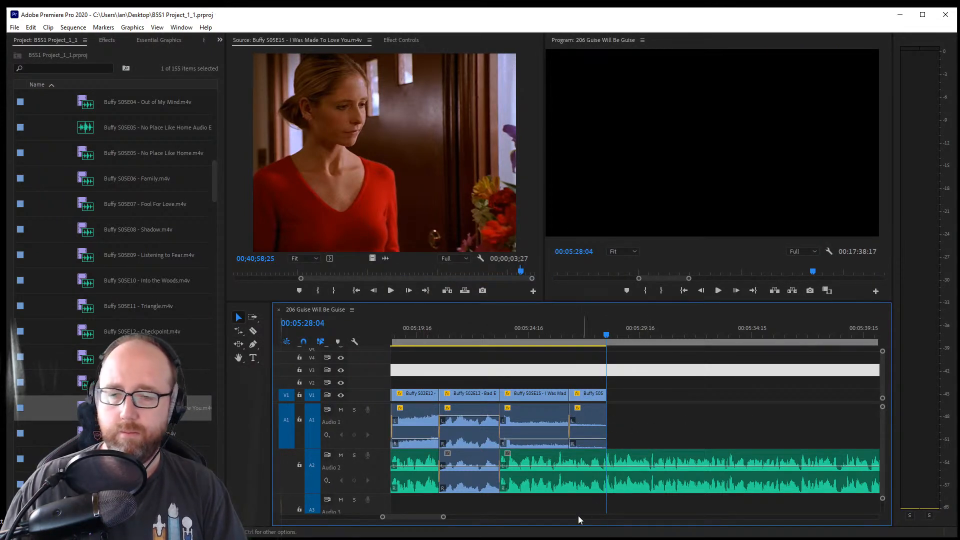
Play the narration from 00:05:28:04, stop at 00:05:31:08, and save the project
drag(443, 517, 443, 516)
key(space)
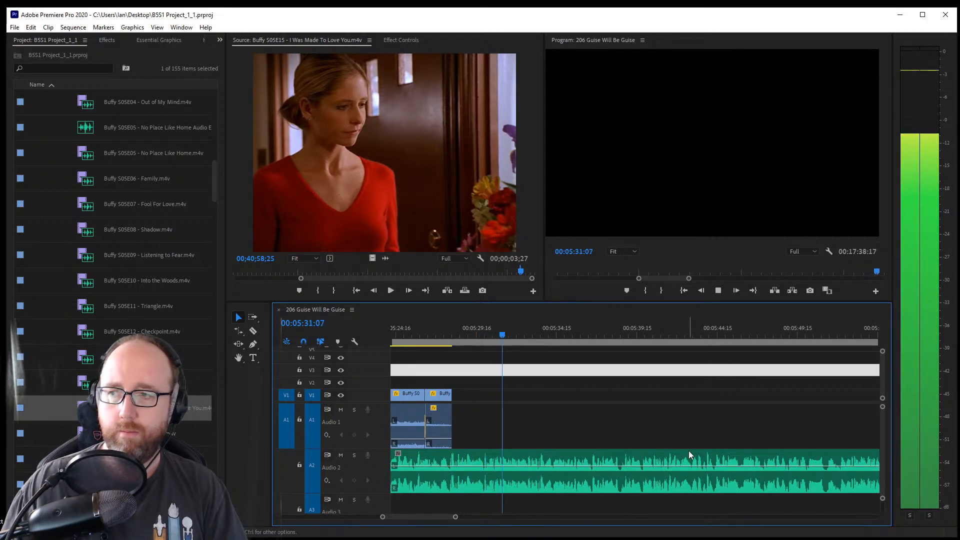
key(ctrl+s)
Collapse the Buffy folder, expand Angel Season 1, and open "Angel - S01E06 - Sense and Sensitivity.m4v" as the source
scroll(136, 176, up, 10)
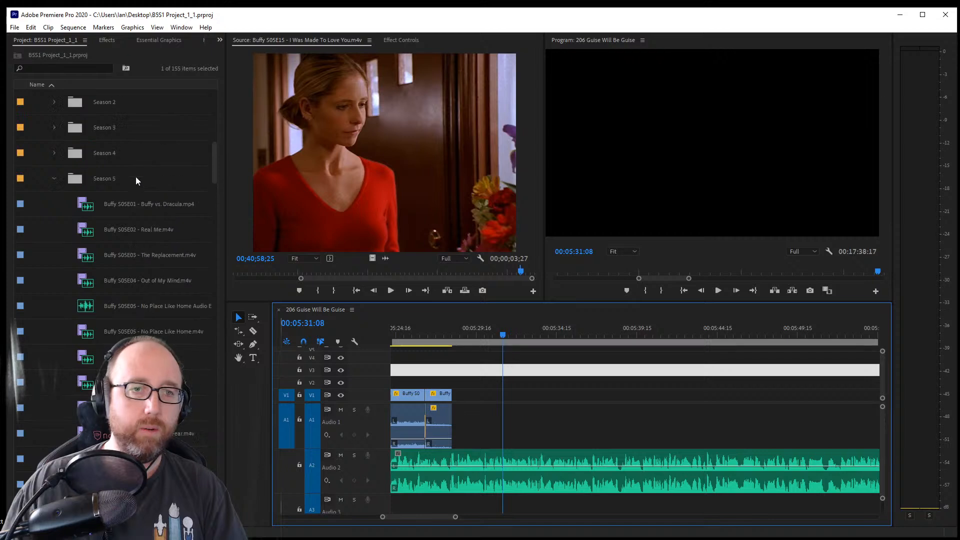
scroll(55, 187, up, 5)
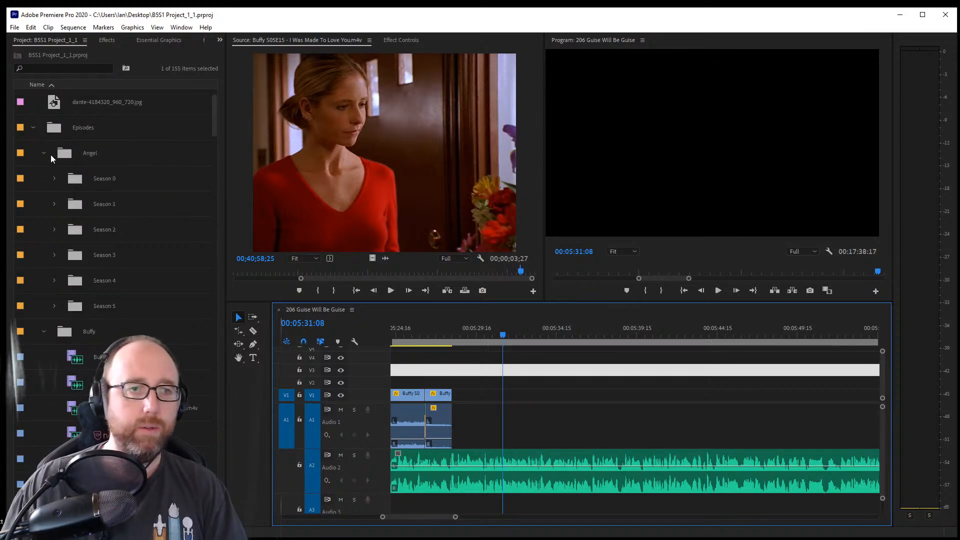
click(43, 331)
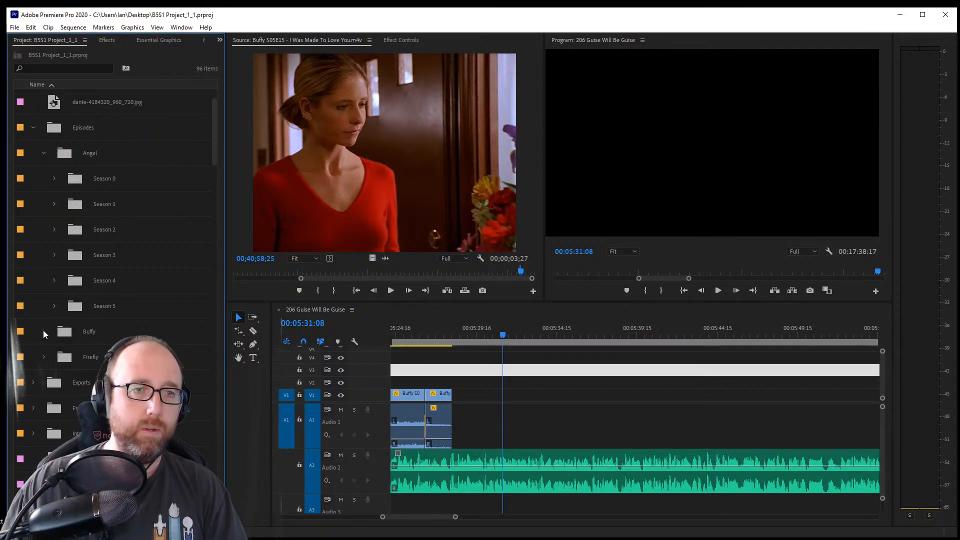
click(54, 204)
scroll(151, 322, down, 3)
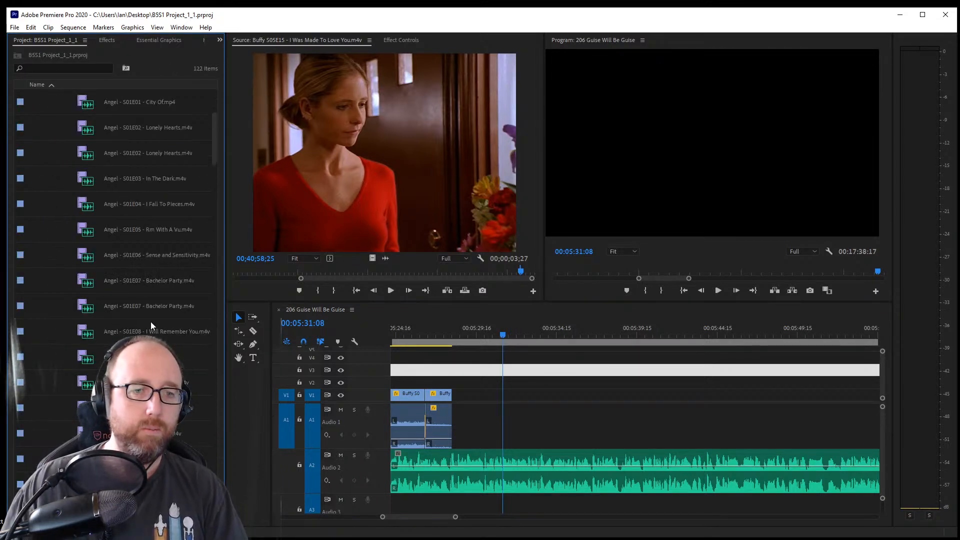
double_click(158, 252)
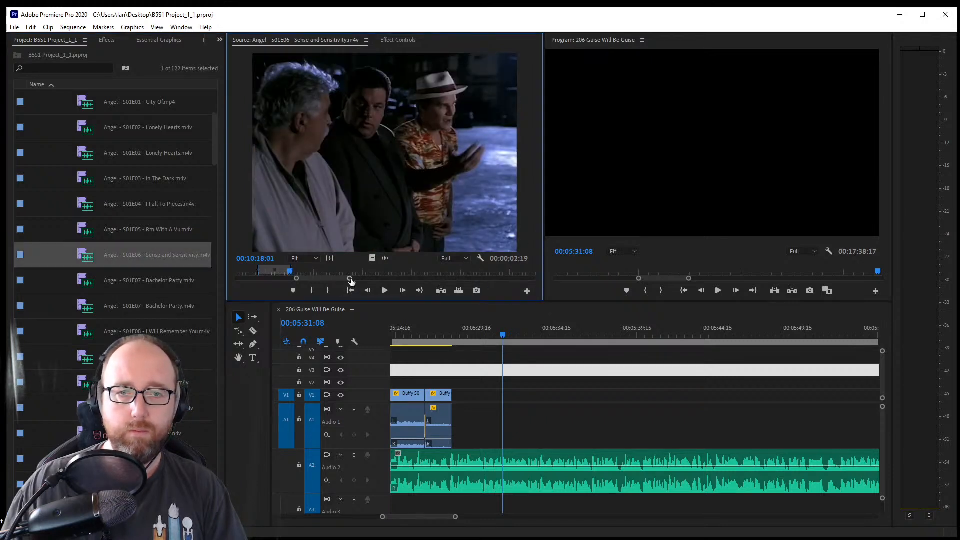
Search the second half of the Sense and Sensitivity episode for a matching shot, and play it from 00:34:02:08
drag(481, 278, 588, 281)
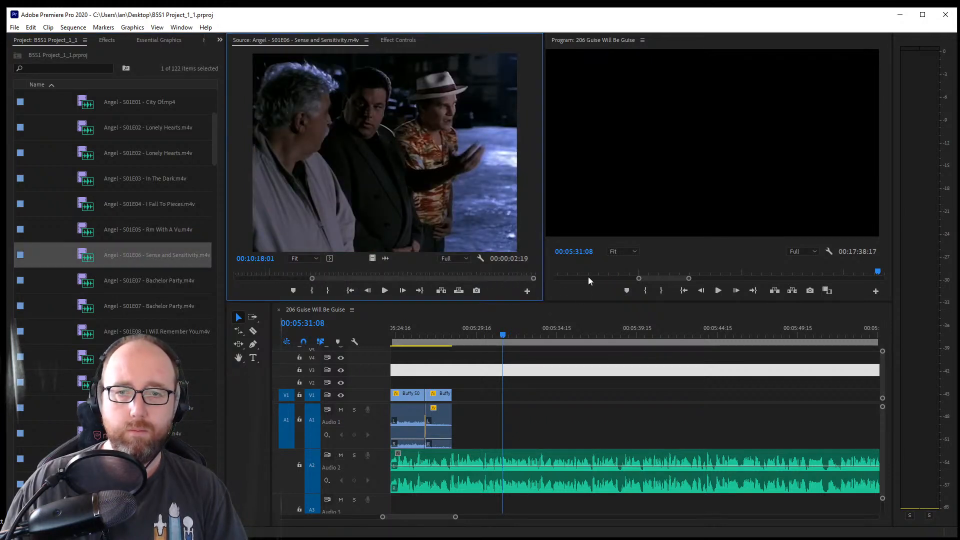
drag(474, 273, 429, 273)
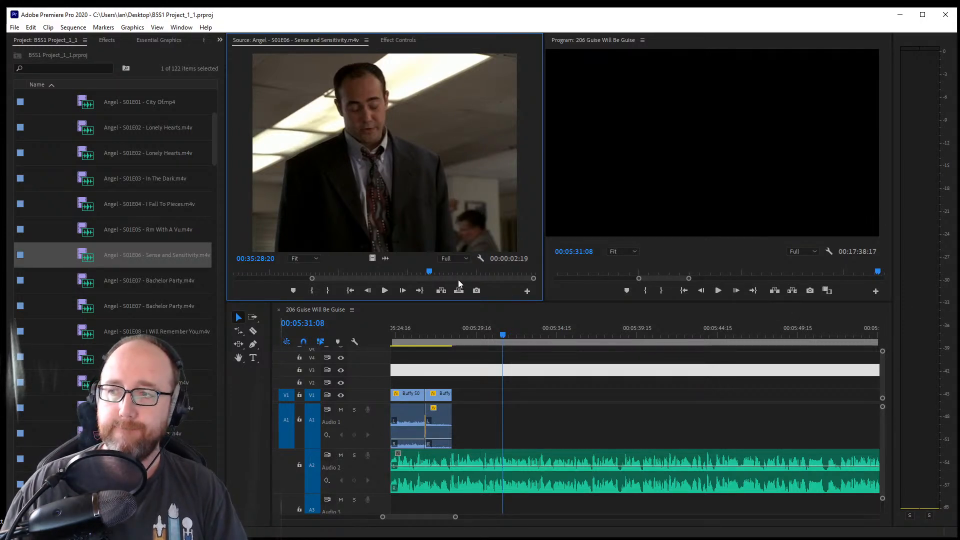
drag(436, 271, 385, 272)
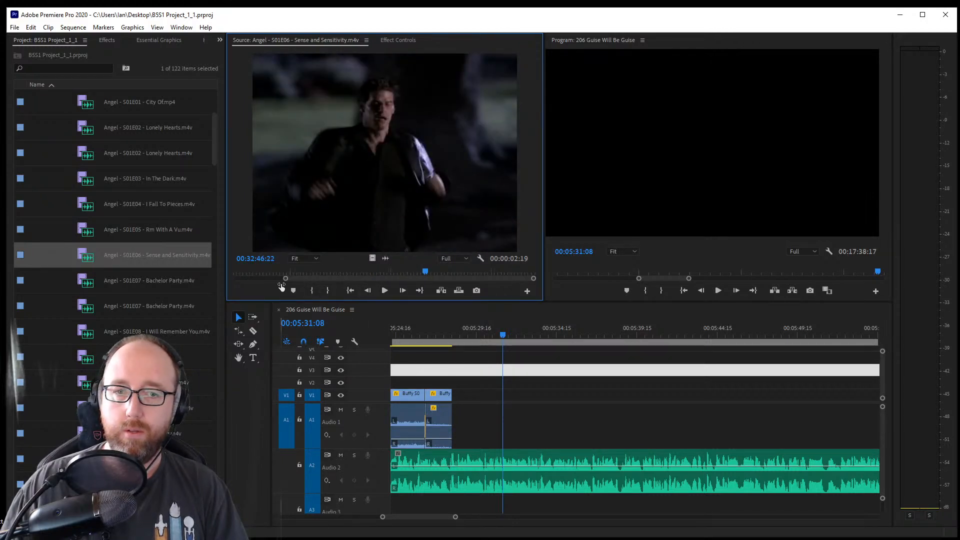
drag(282, 287, 276, 287)
mouse_move(428, 273)
mouse_down()
mouse_move(335, 273)
mouse_move(446, 270)
mouse_up()
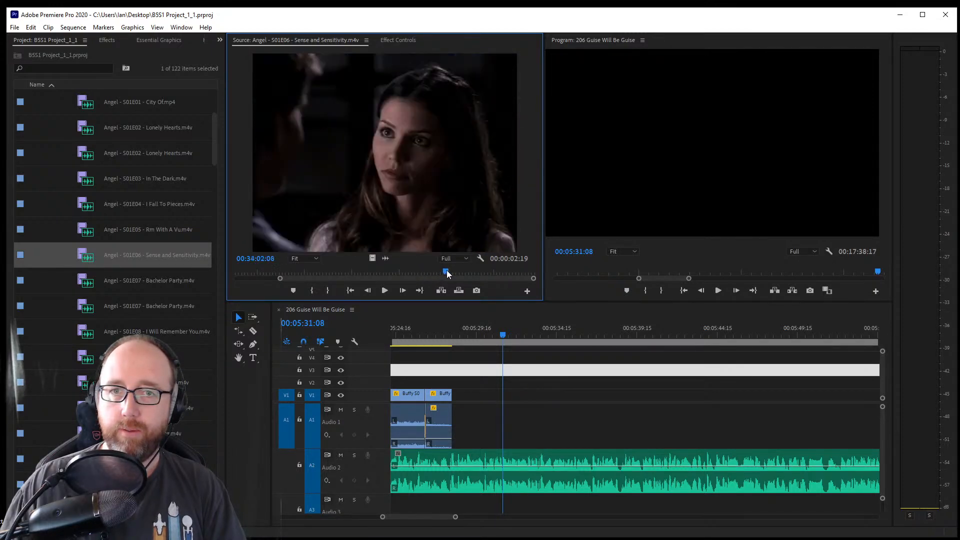
key(space)
drag(279, 278, 326, 280)
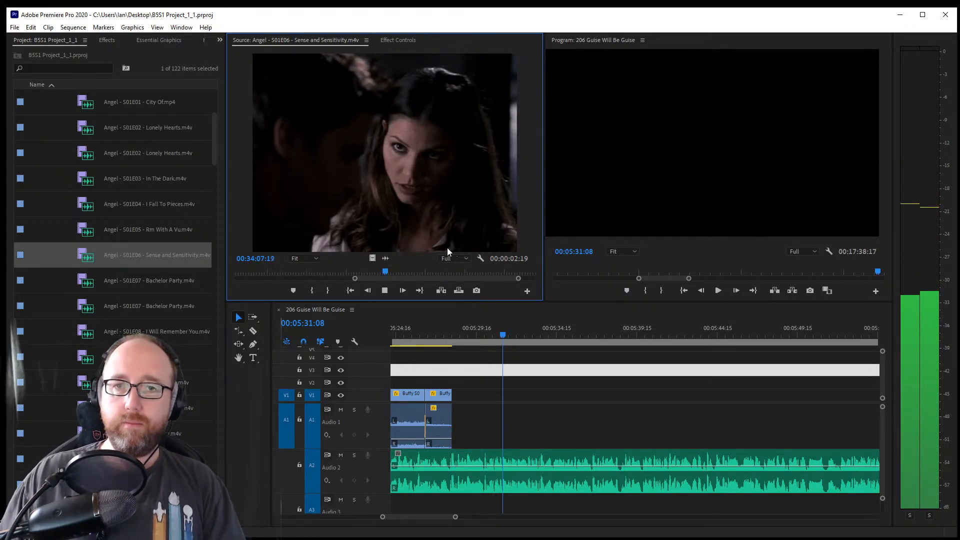
Go back to about 00:33:11:03, play the group hug scene, and mark an excerpt 00:00:01:21 long ending at about 00:33:16:15
drag(382, 272, 350, 270)
key(space)
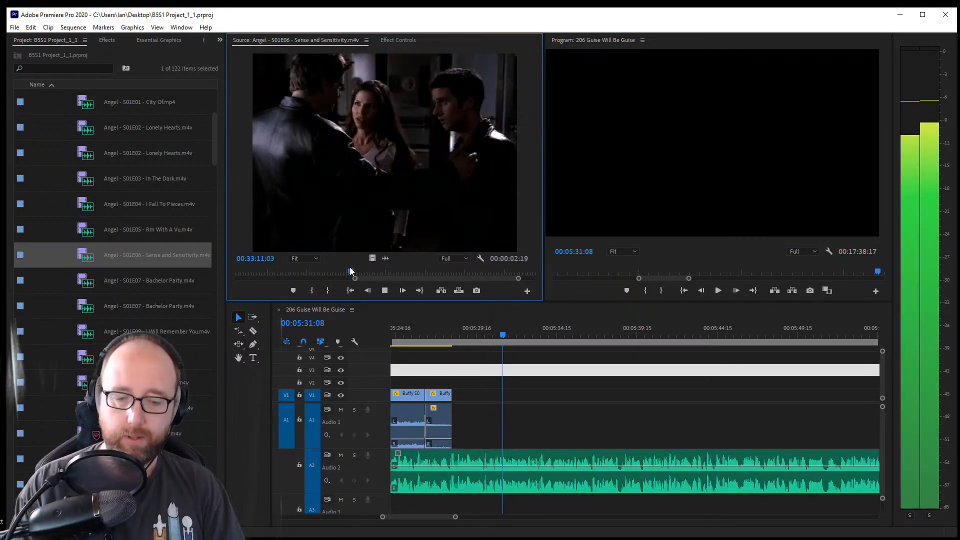
key(i)
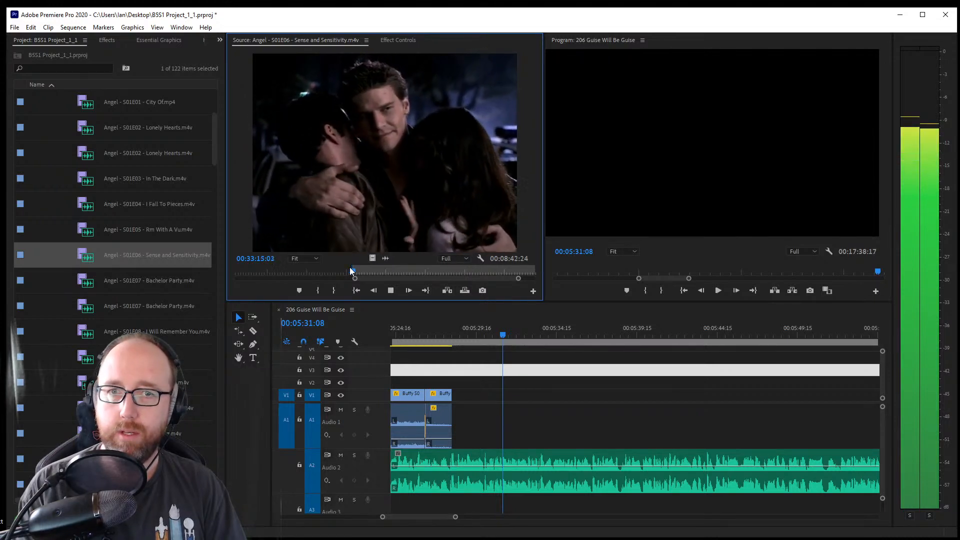
key(o)
key(space)
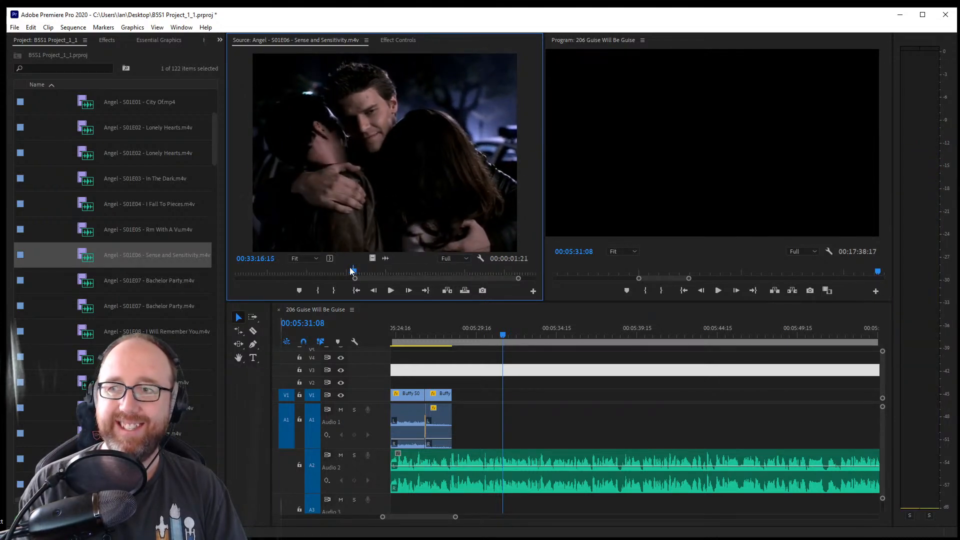
Place the group hug excerpt after the last Buffy clip, lower its audio level to -26.3 dB, and add an audio transition at their cut
drag(424, 161, 453, 394)
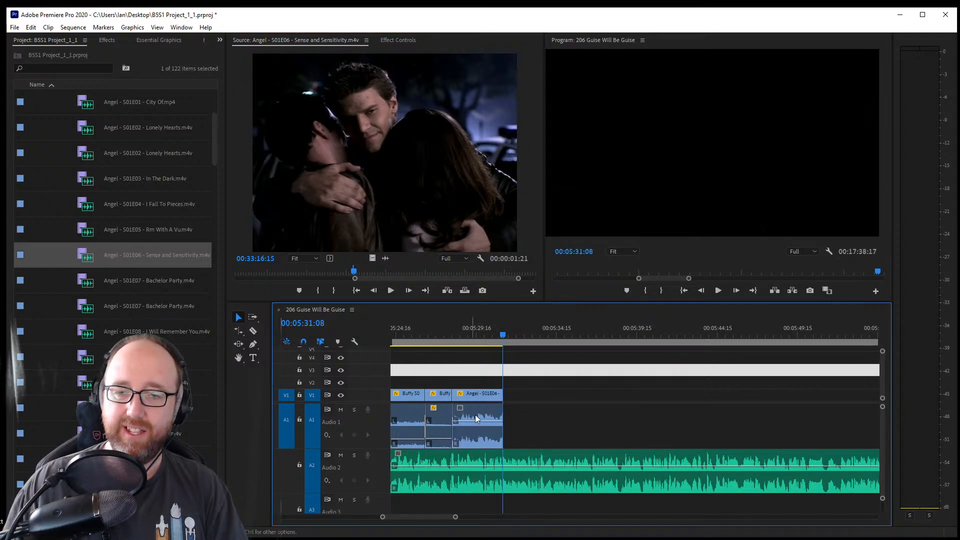
click(477, 428)
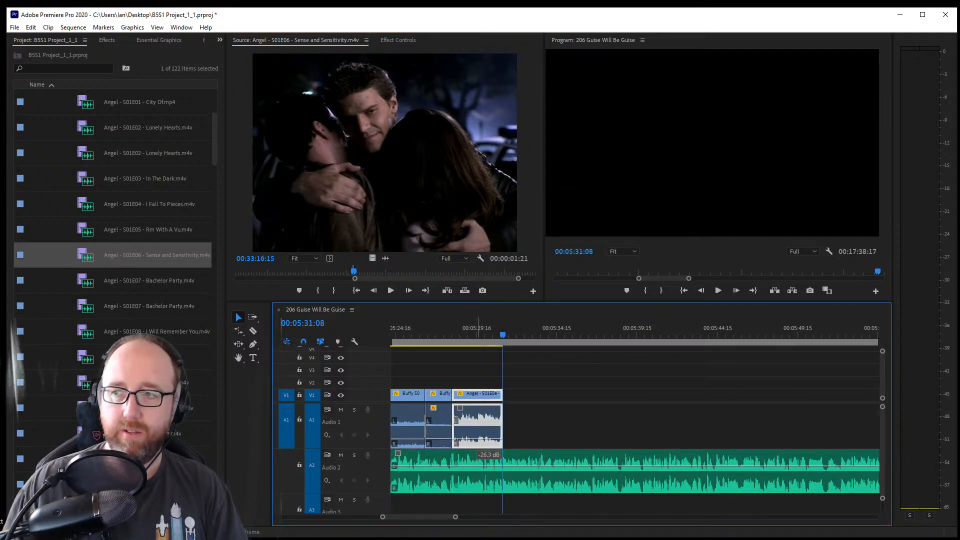
click(446, 431)
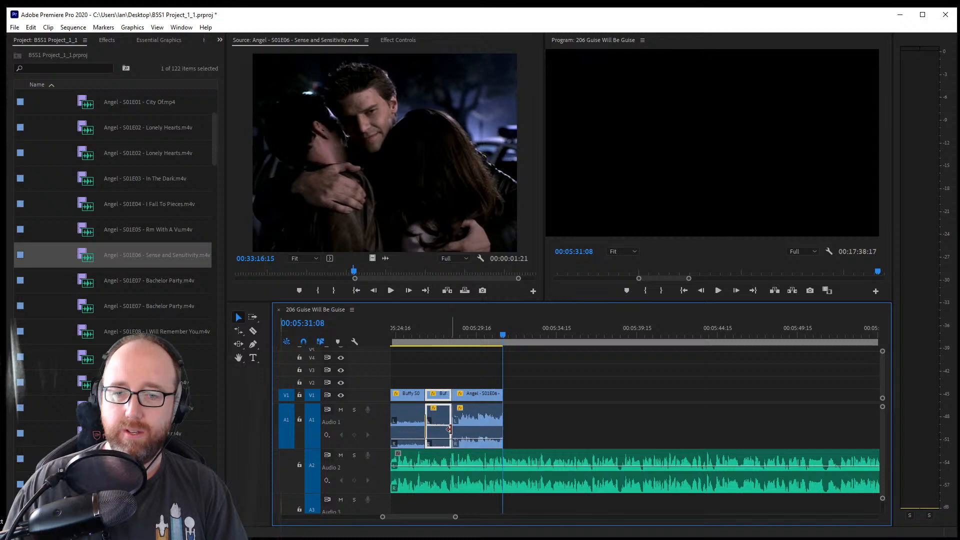
click(452, 431)
key(ctrl+shift+d)
Play the sequence from just before the group hug clip, stop at 00:05:36:18, and save the project
click(442, 328)
key(space)
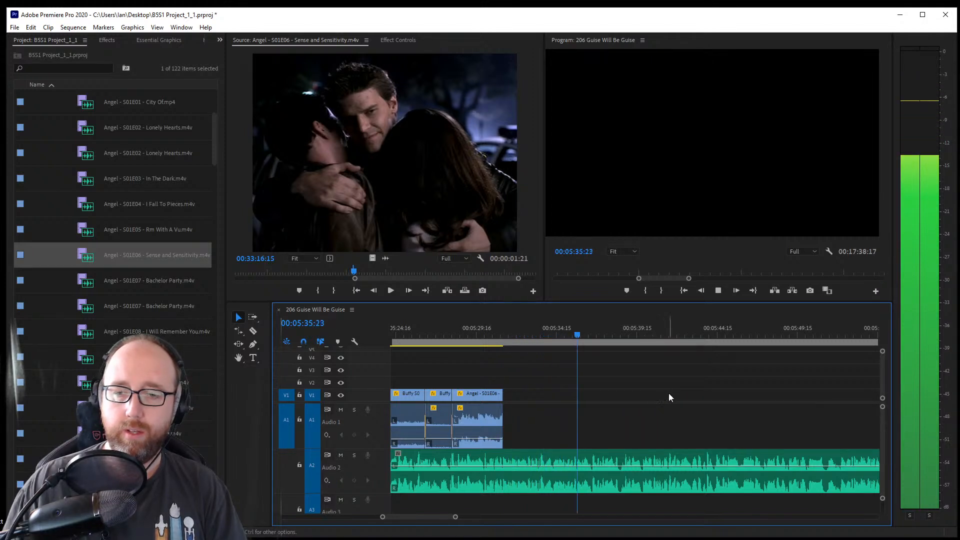
key(space)
key(ctrl+s)
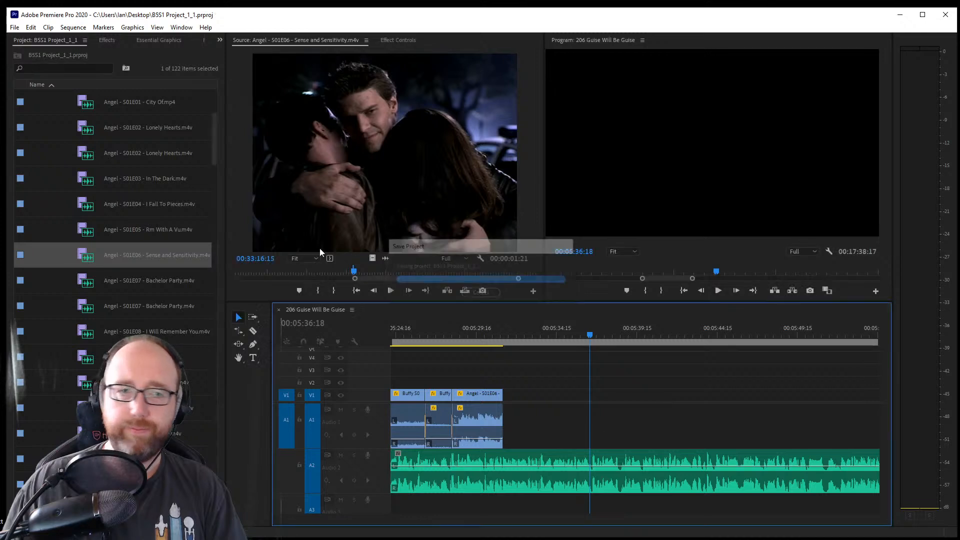
Collapse Angel Season 1, expand Season 2, and open "Angel - s02E06 - Guise Will Be Guise.m4v" as the source
scroll(116, 284, up, 3)
click(54, 255)
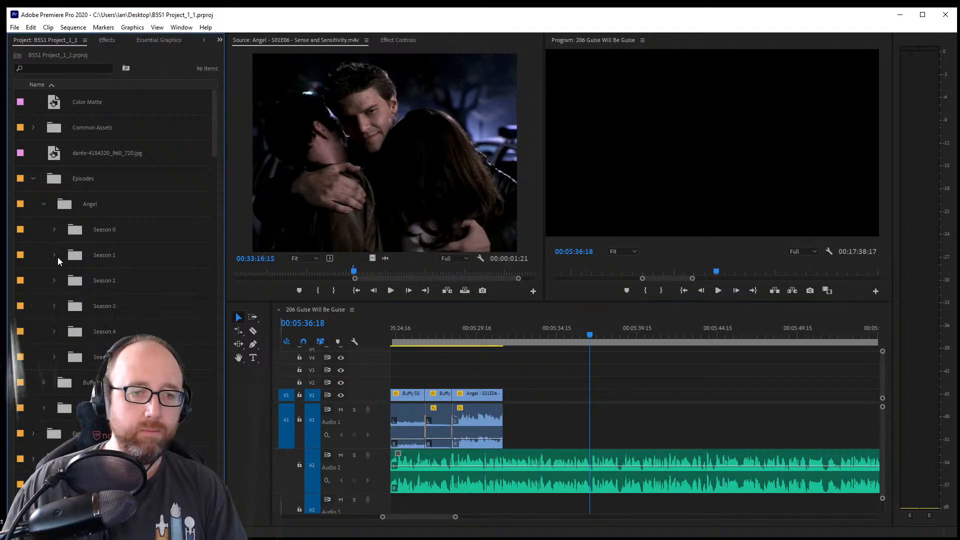
click(54, 280)
scroll(115, 122, down, 3)
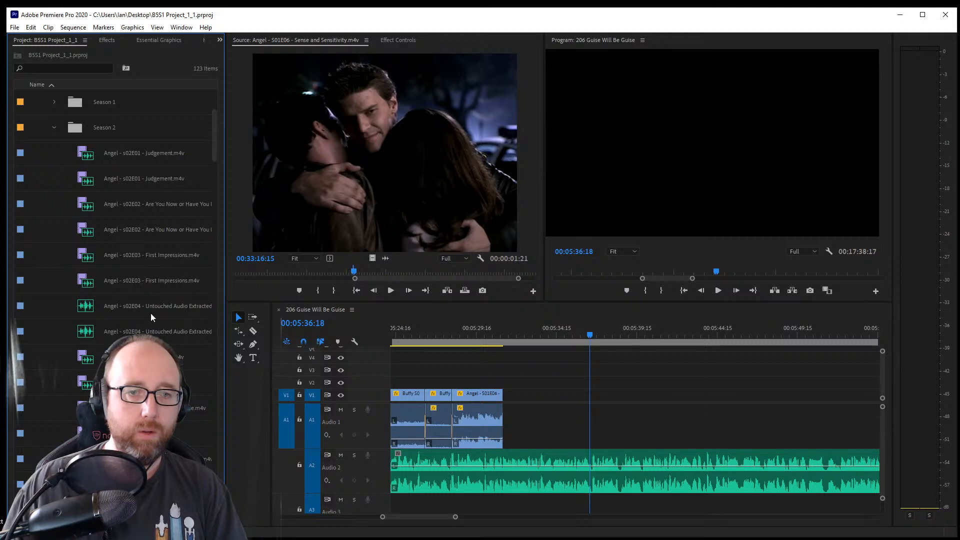
scroll(146, 328, down, 2)
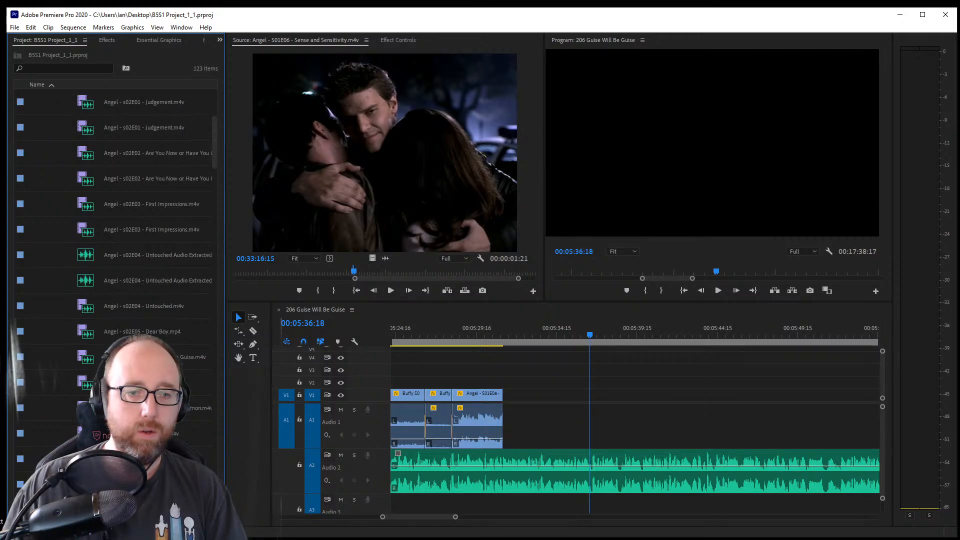
click(145, 328)
double_click(146, 328)
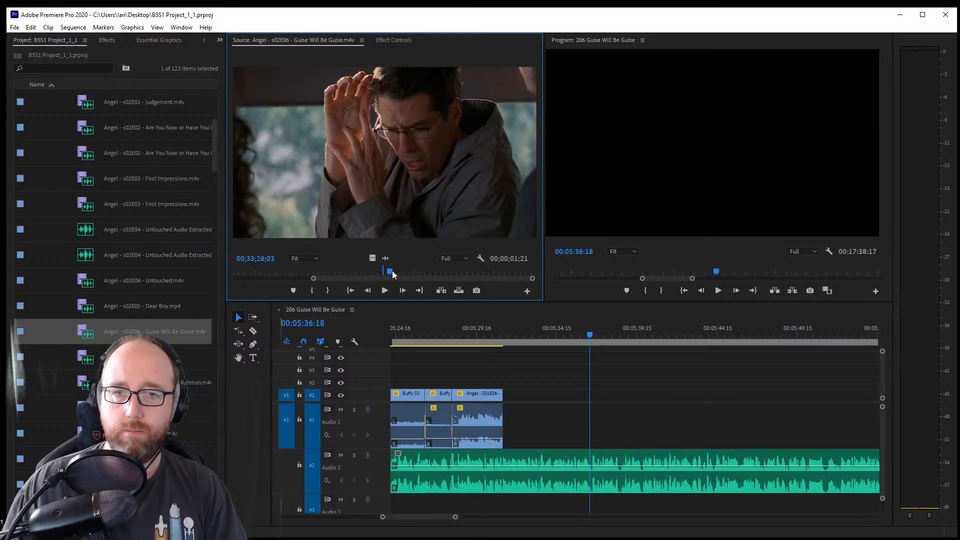
Find the magazine-reading scene late in the episode and mark a 00;00;04;04 excerpt of it ending at 00;41;32;20
drag(393, 273, 514, 272)
key(space)
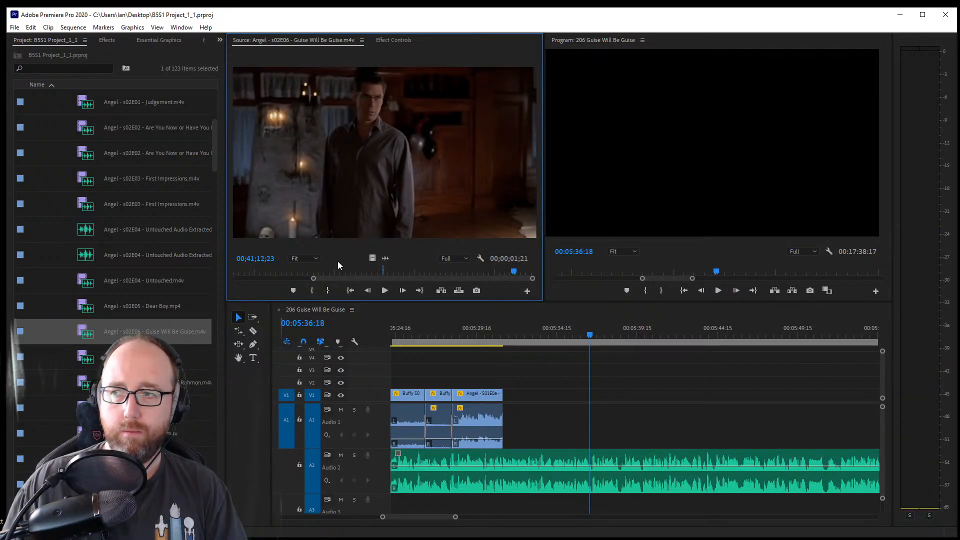
drag(315, 278, 340, 279)
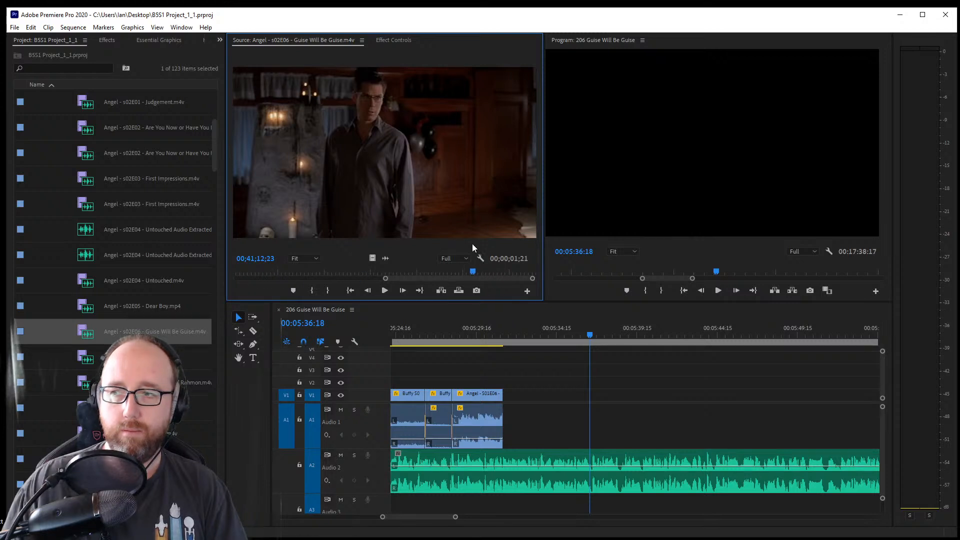
drag(476, 272, 488, 270)
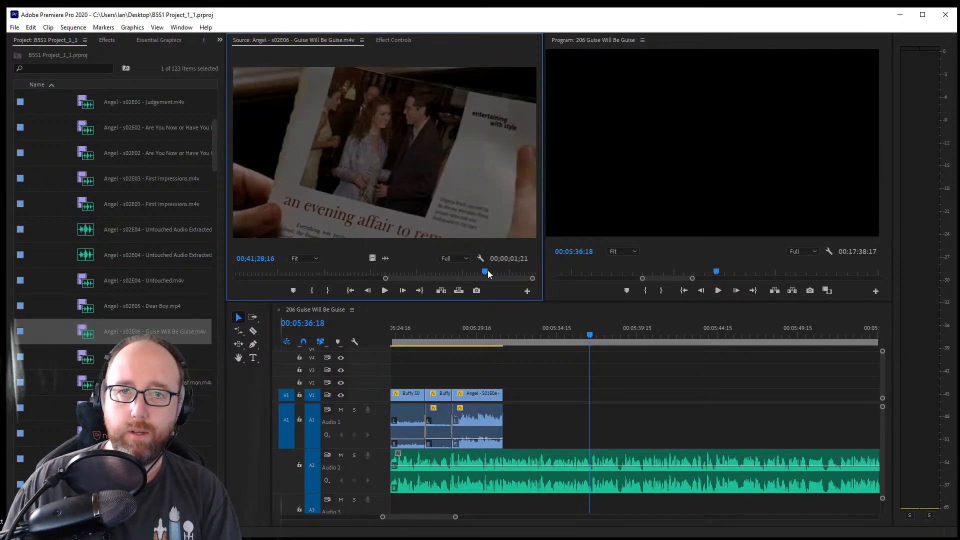
key(i)
key(space)
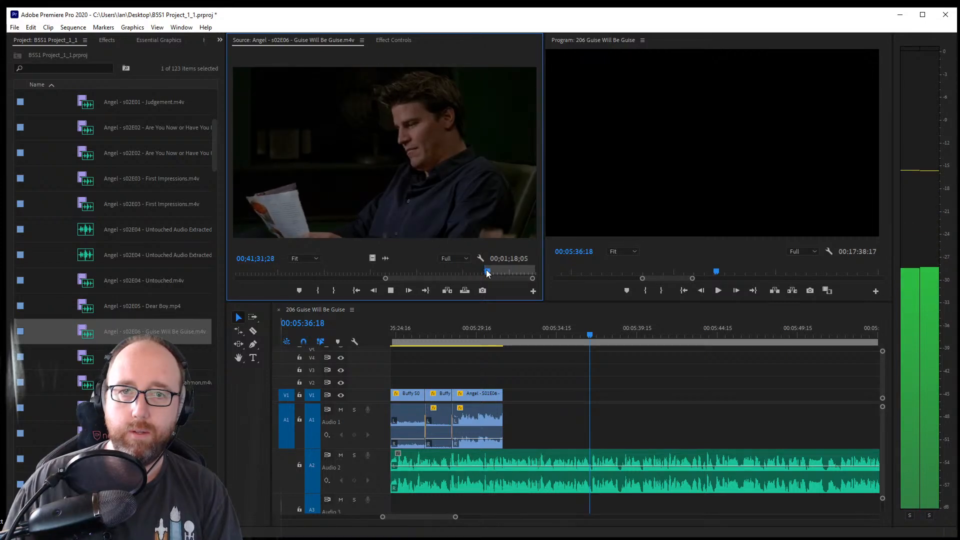
key(o)
key(space)
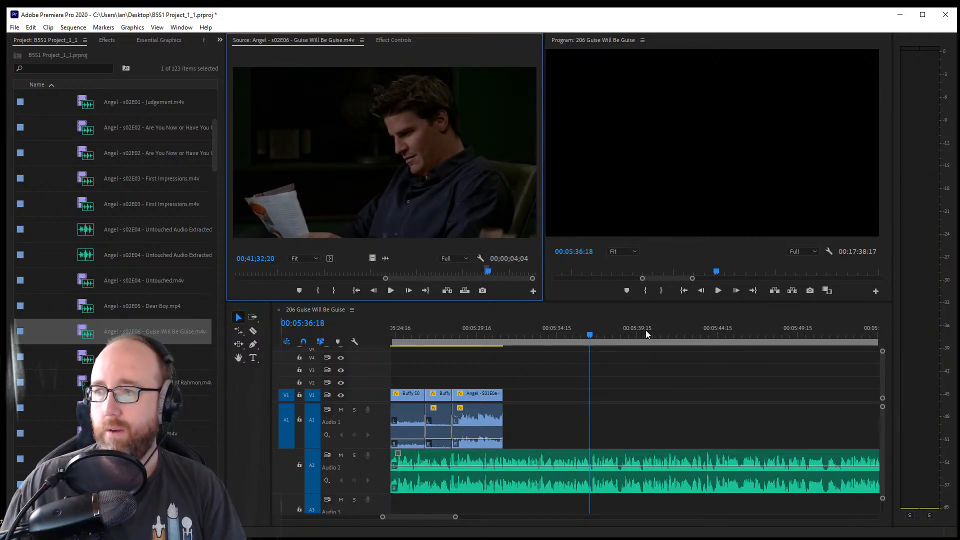
Fill V1 from the group hug clip to 00:05:36:18 with the magazine excerpt, lower its audio to -26.3 dB, and save the project
drag(645, 330, 506, 421)
drag(566, 396, 504, 399)
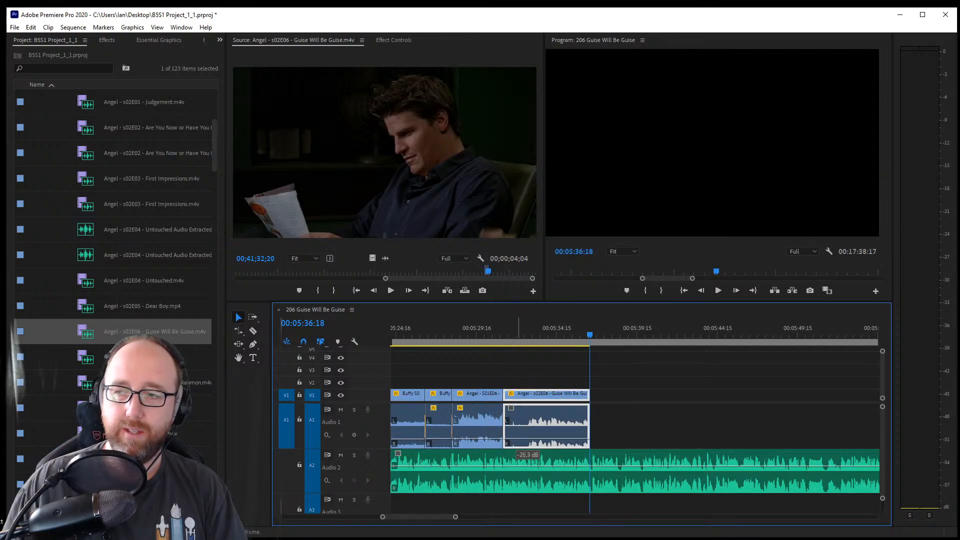
key(ctrl+s)
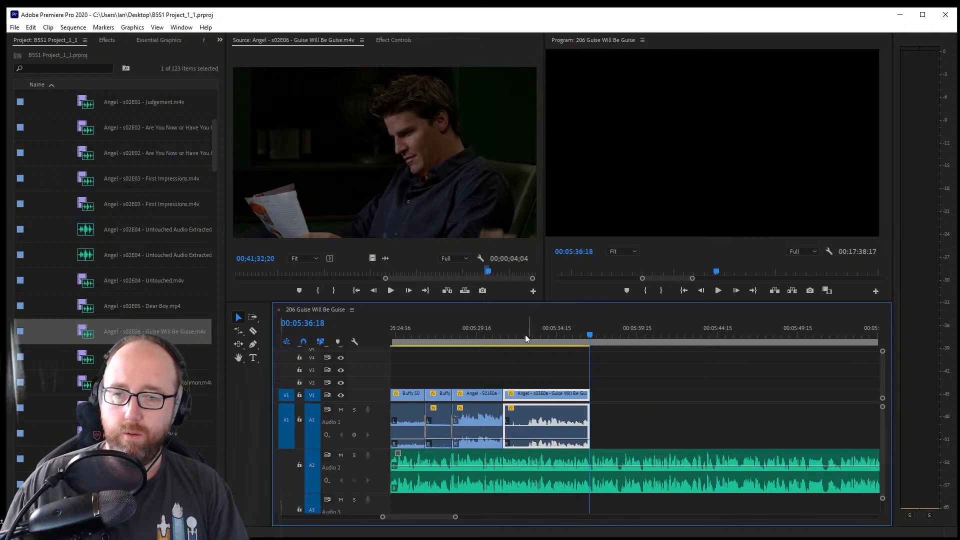
Play the sequence from the start of the magazine clip, park the playhead at 00:05:39:23, and save the project
click(503, 335)
key(space)
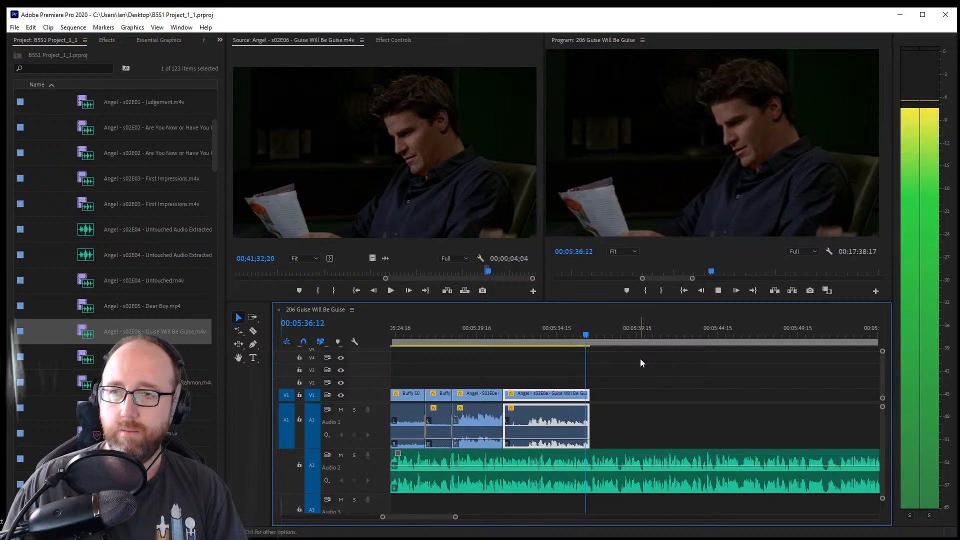
drag(434, 518, 440, 518)
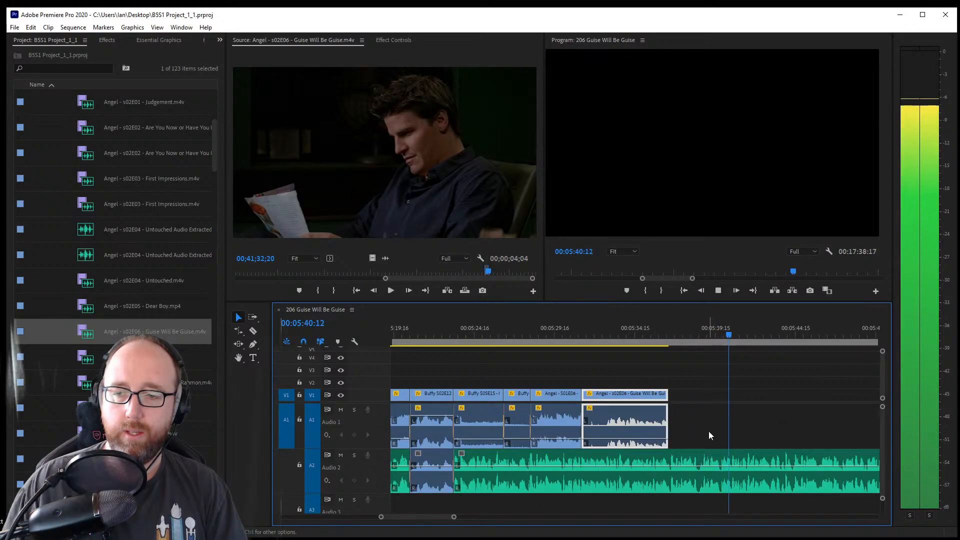
click(709, 336)
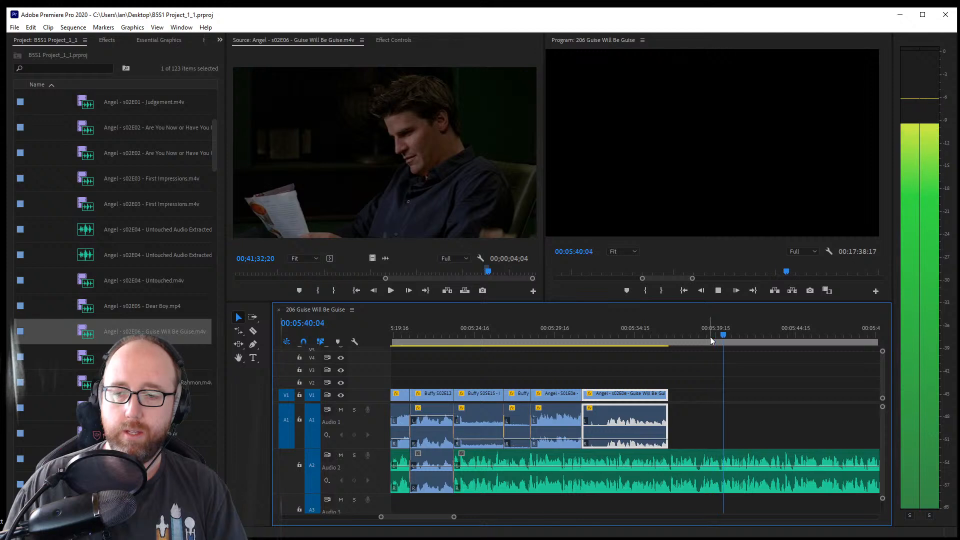
click(710, 339)
key(ctrl+s)
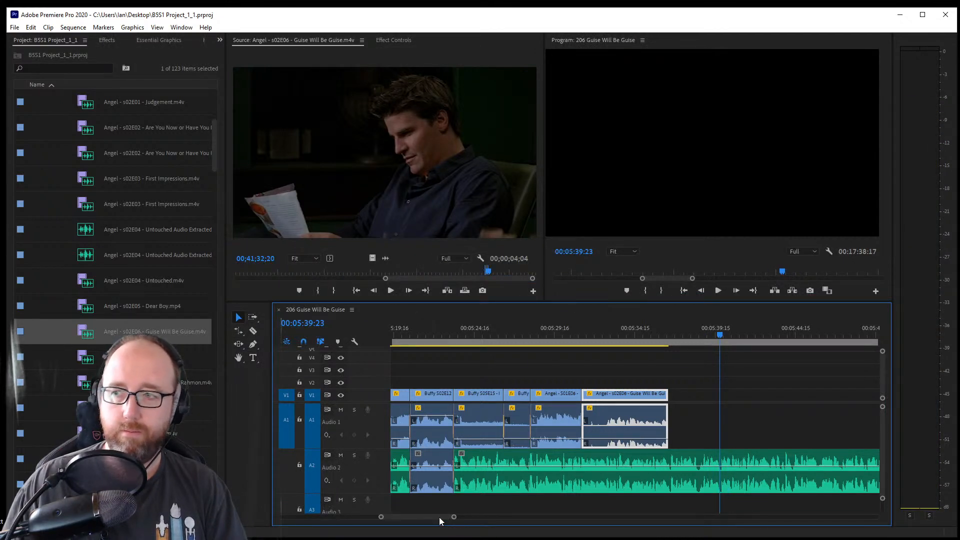
Go back to about 00;36;37 in the source episode, play Angel's close-up, and mark a 00;00;04;04 excerpt ending at 00;36;41;13
scroll(440, 519, down, 5)
scroll(443, 517, down, 1)
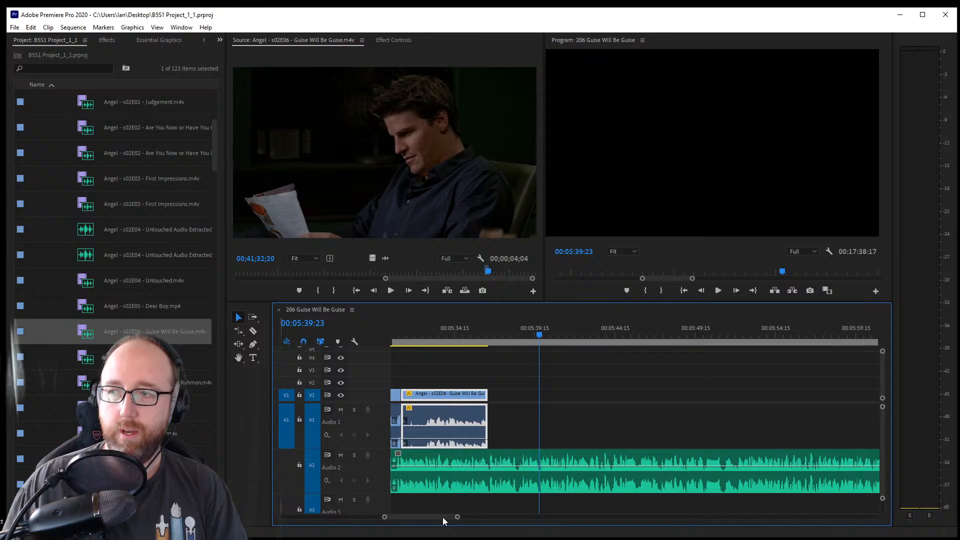
drag(486, 279, 258, 286)
key(space)
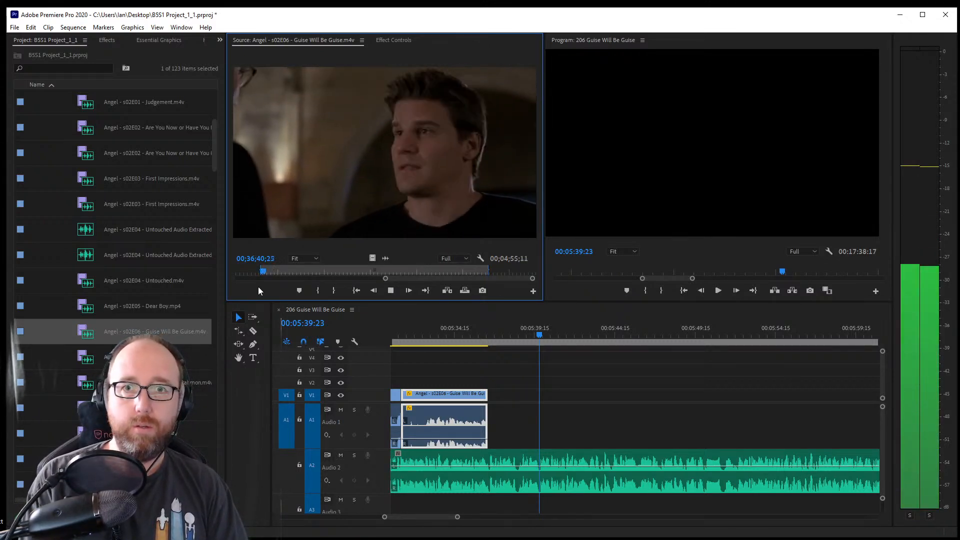
key(o)
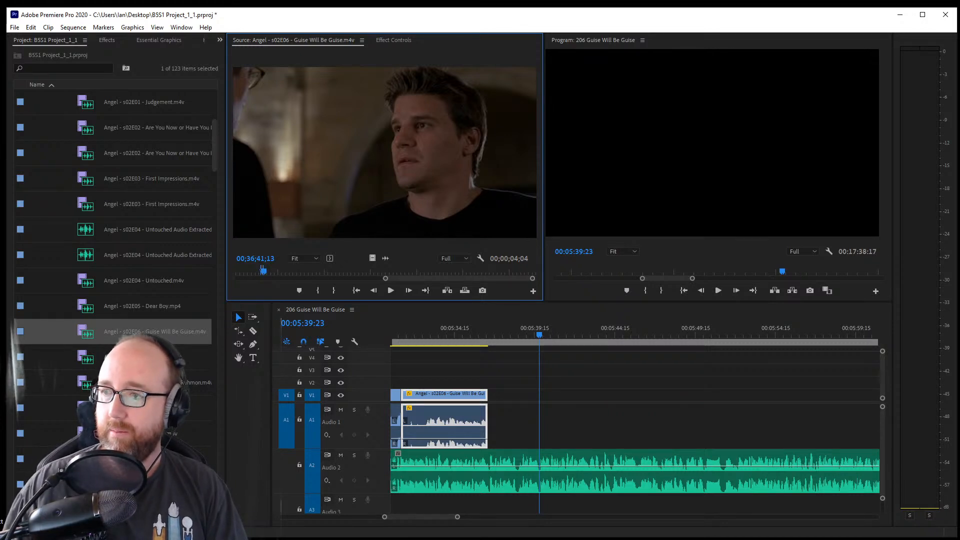
key(alt+Tab)
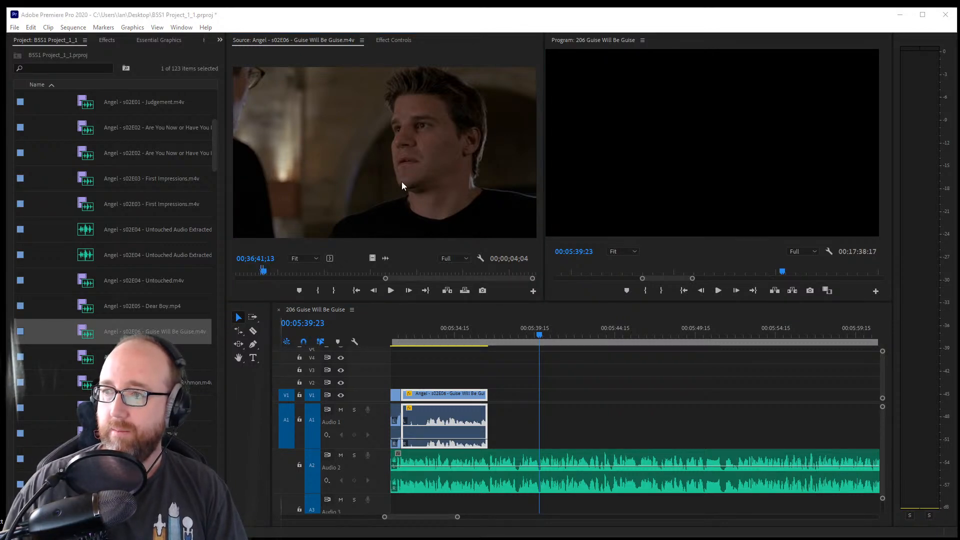
Place the close-up excerpt after the magazine clip, trim its end to 00:05:39:23, save the project, and lower the excerpt's audio level
drag(358, 159, 496, 398)
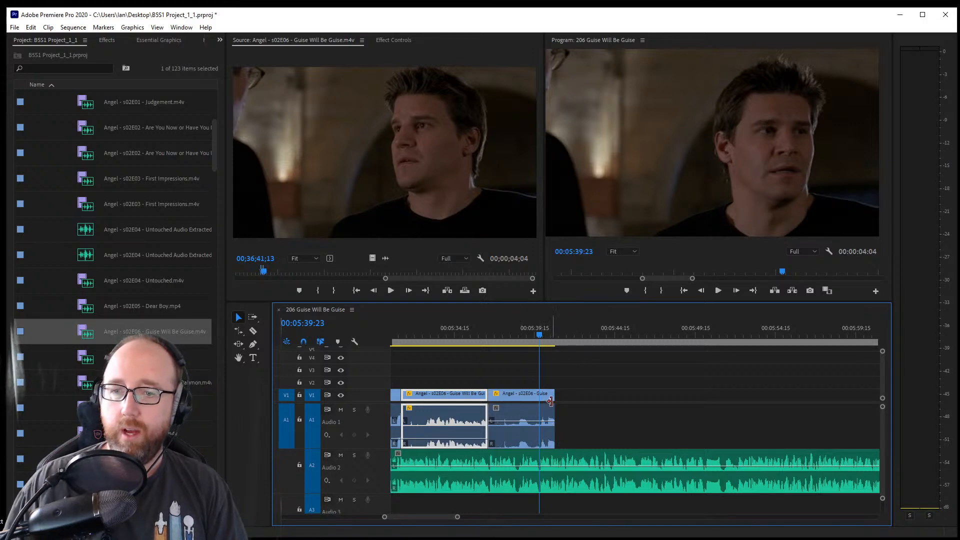
drag(550, 401, 539, 401)
key(ctrl+s)
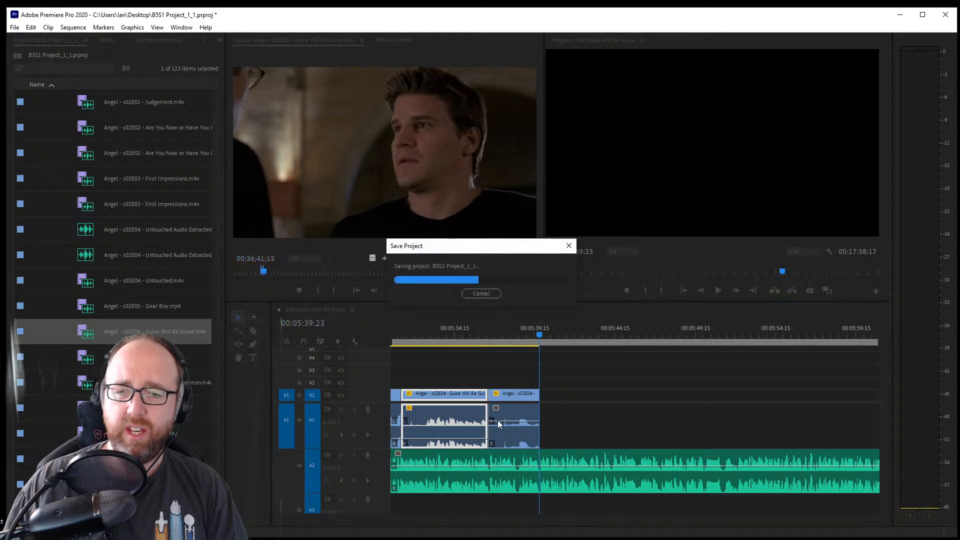
click(498, 424)
drag(510, 447, 510, 447)
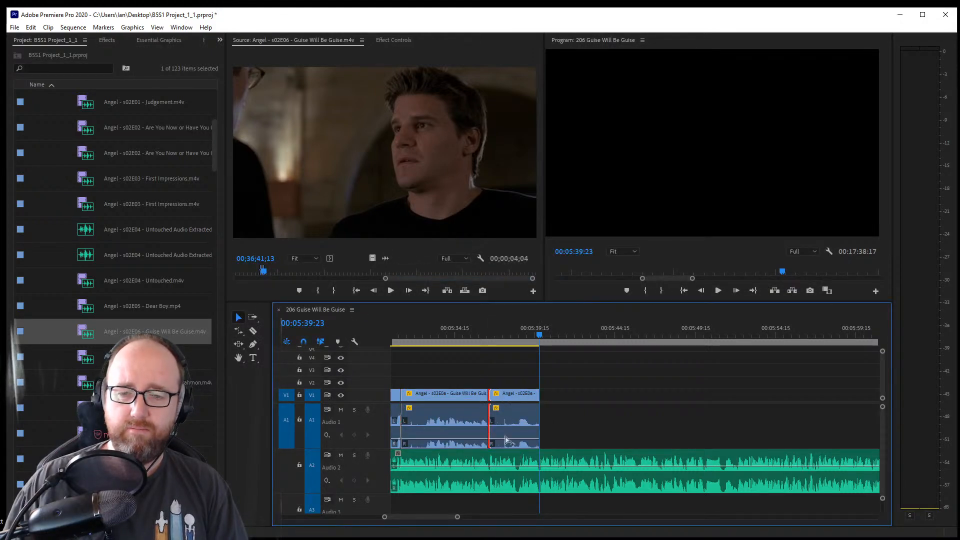
Play the sequence from the group hug clip through the new excerpts and stop at 00:05:43:03
drag(439, 515, 436, 514)
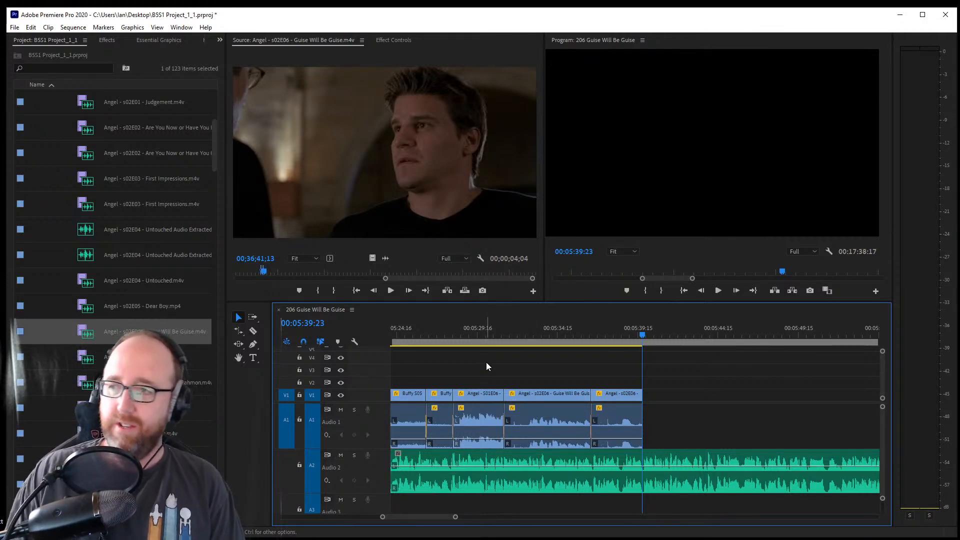
click(479, 336)
key(space)
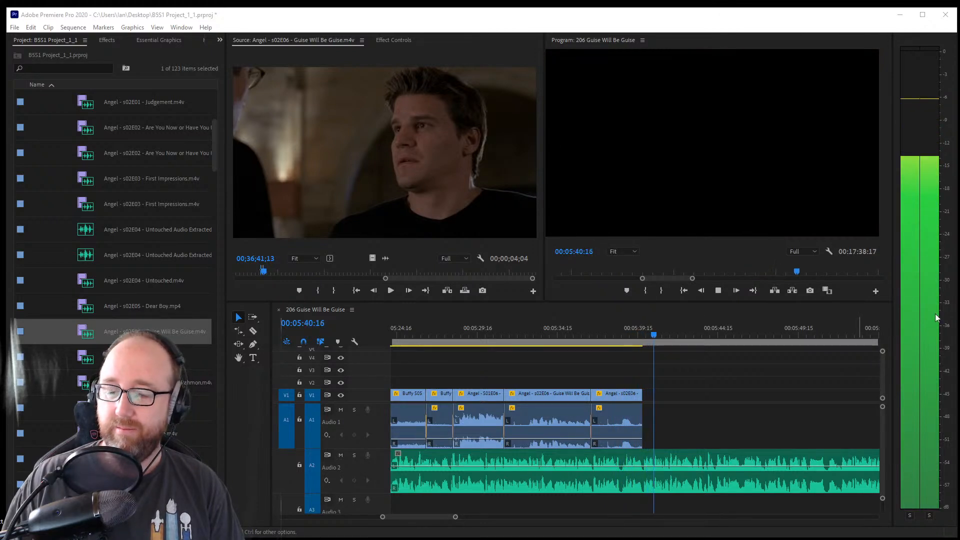
drag(438, 516, 441, 517)
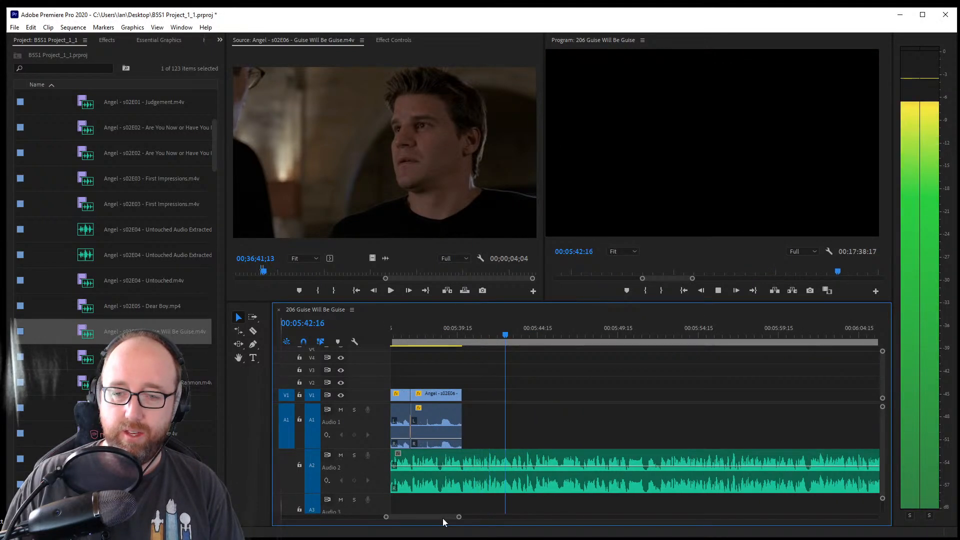
key(space)
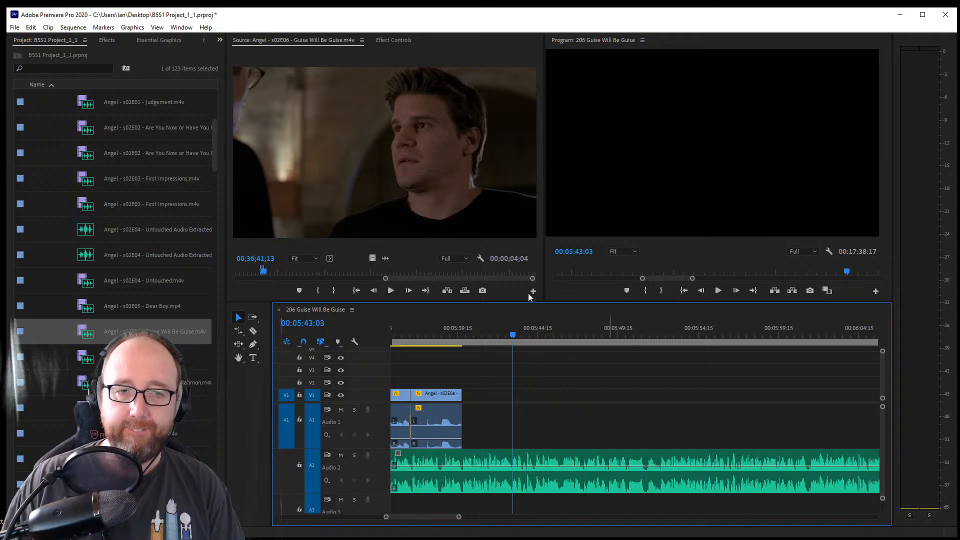
Find the shot of Angel at the birthday party in the source episode and mark a 00;00;02;01 excerpt ending at 00;41;19;16
drag(366, 272, 477, 278)
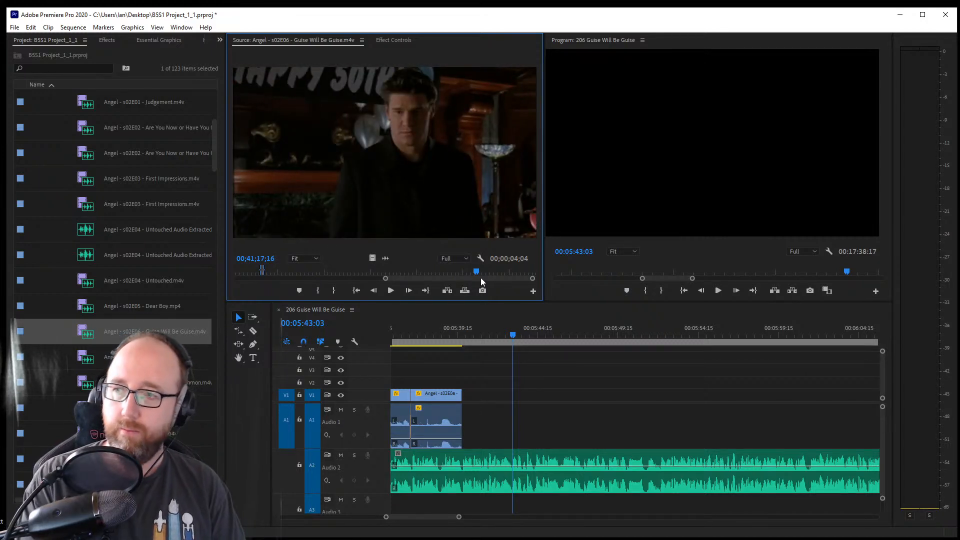
key(space)
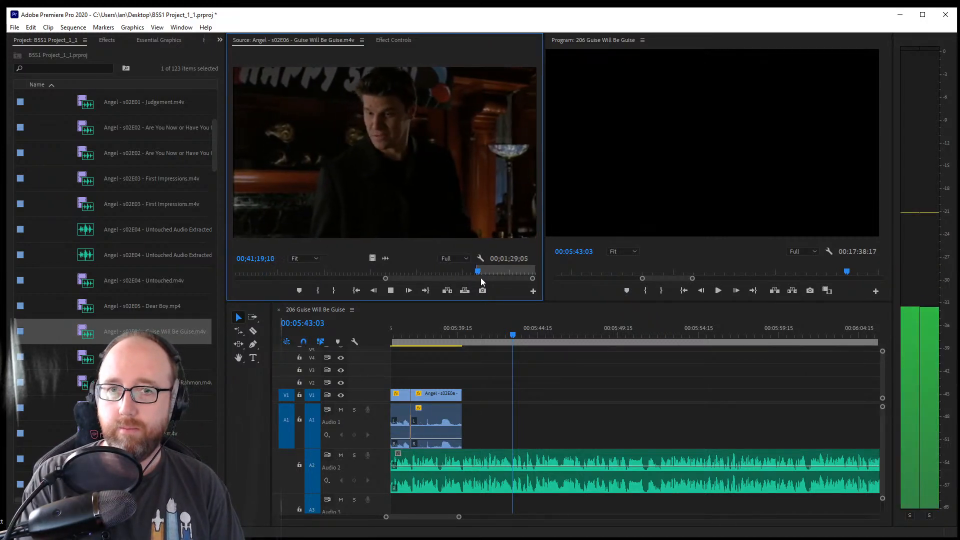
key(space)
key(o)
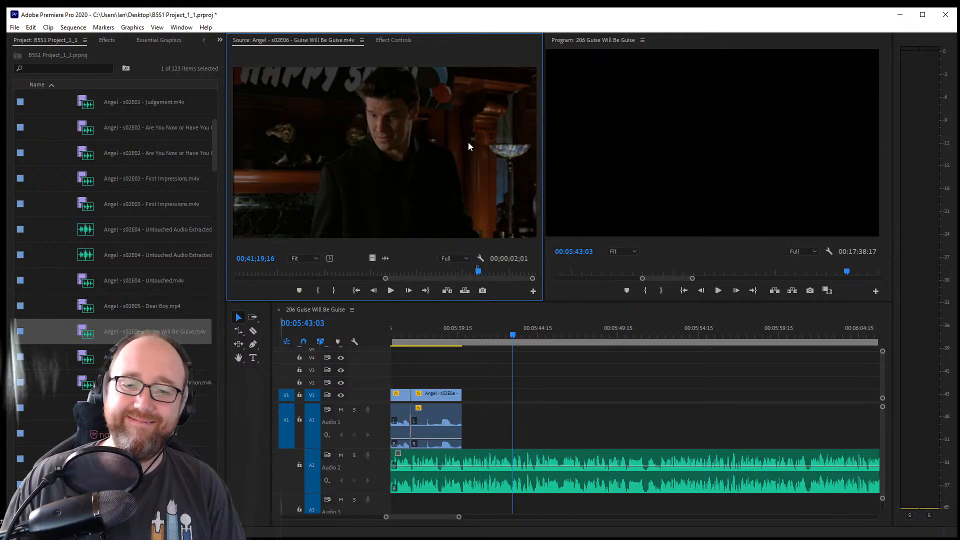
drag(471, 147, 430, 139)
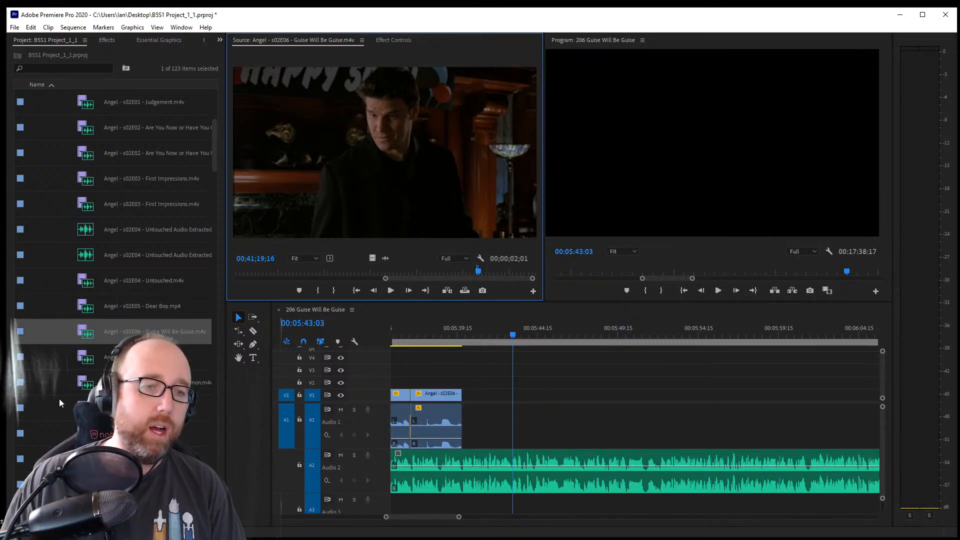
Load Angel - s02E01 - Judgement.m4v and mark a 00;00;06;08 excerpt of Angel at the microphone, ending at 00;32;44;04
scroll(84, 393, up, 2)
scroll(95, 370, up, 1)
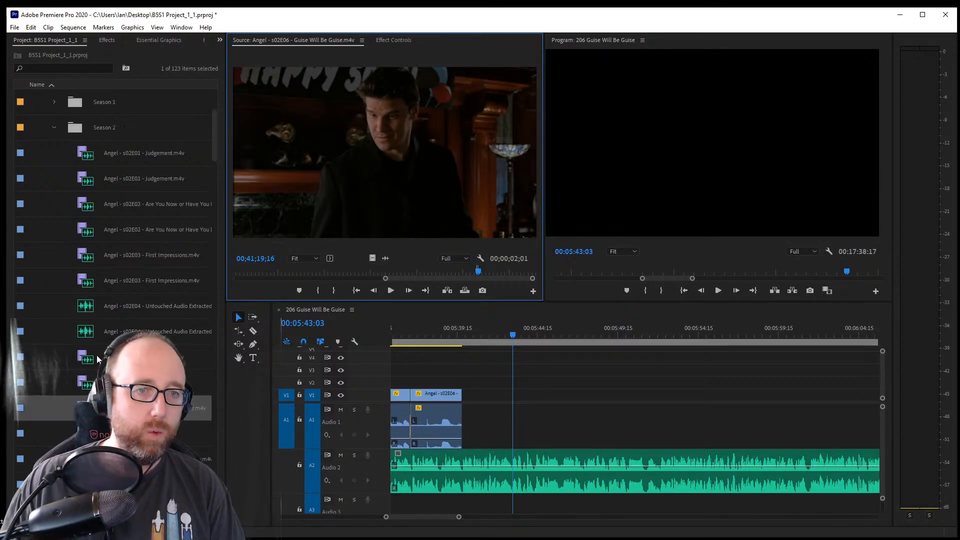
double_click(81, 150)
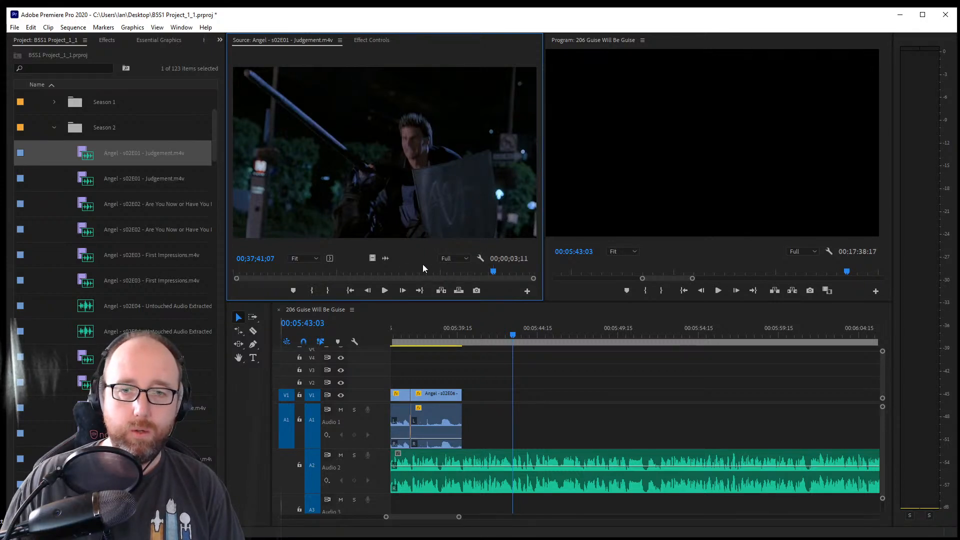
drag(398, 272, 455, 276)
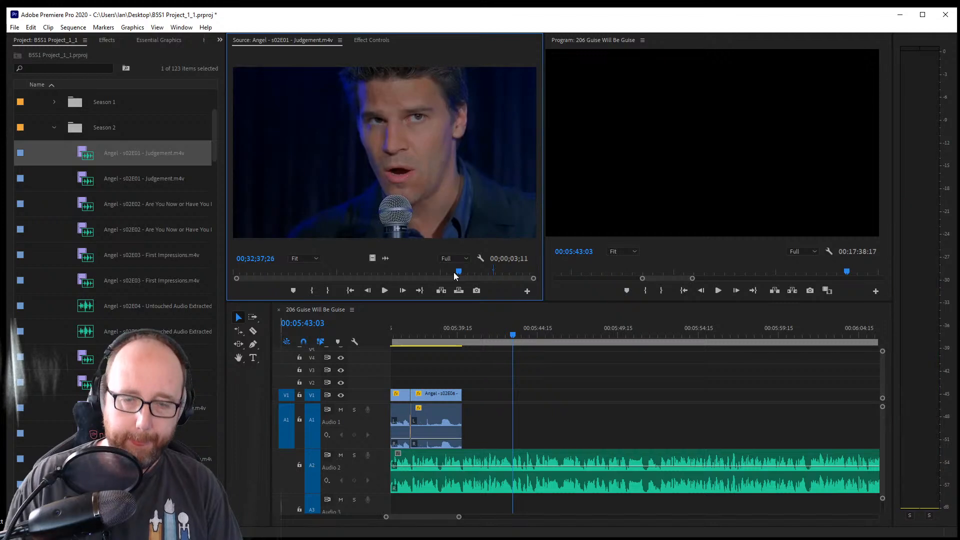
key(space)
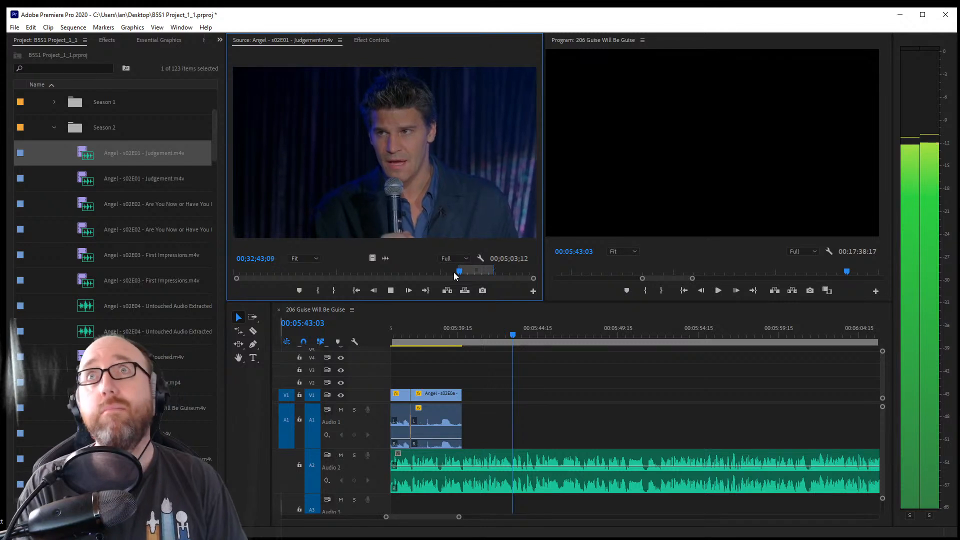
key(space)
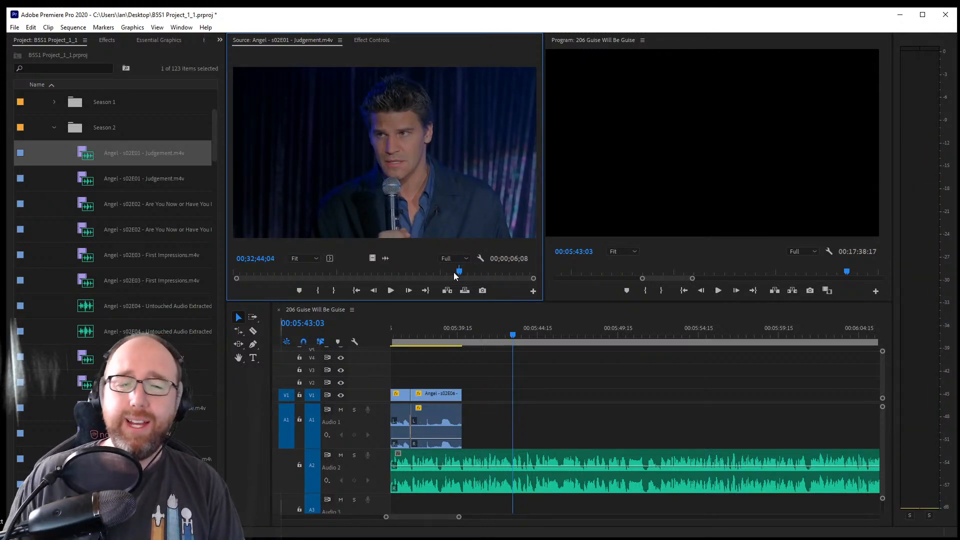
Place the microphone excerpt directly after Angel's close-up clip and trim its end to 00:05:43:03
drag(433, 192, 475, 438)
click(502, 381)
drag(561, 409, 513, 408)
Play the sequence across the new microphone excerpt up to 00:05:44:14, select that clip, and save the project
click(450, 334)
key(space)
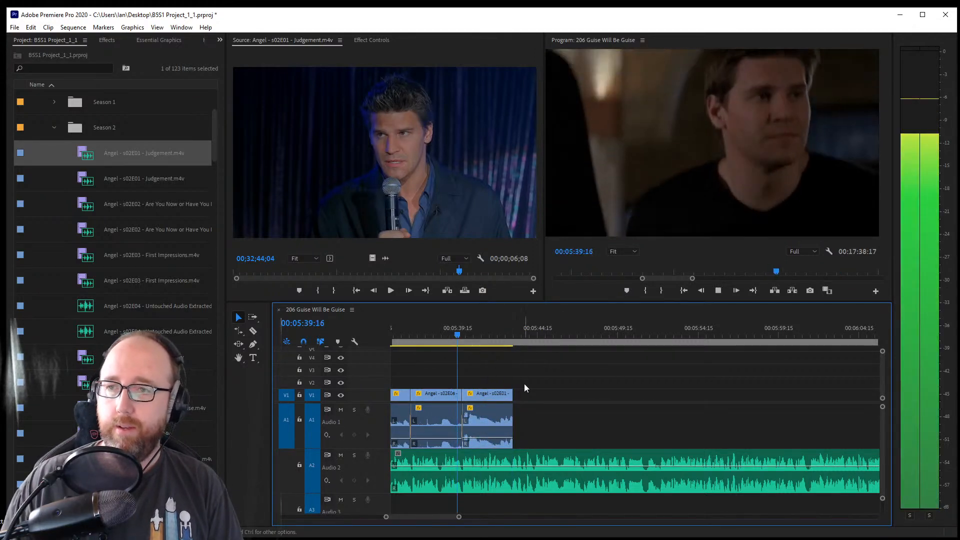
click(476, 442)
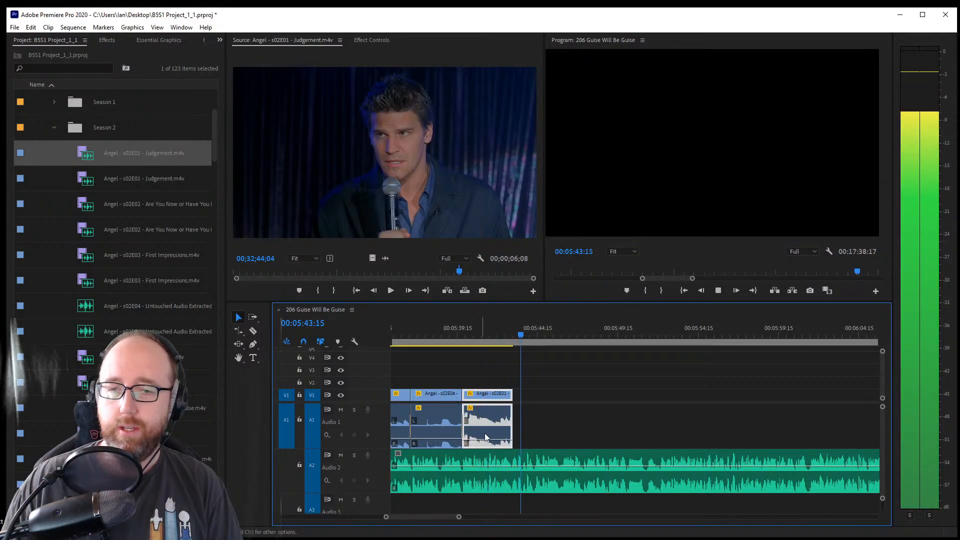
key(ctrl+s)
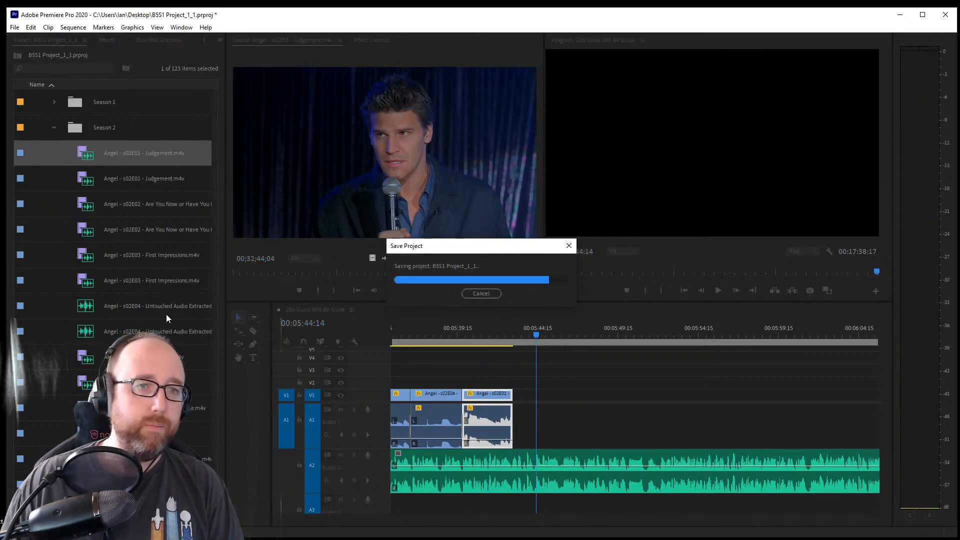
Load Buffy S04E09 - Something Blue.m4v from the Buffy Season 4 bin and skim it to 00;25;33;18
scroll(70, 196, up, 3)
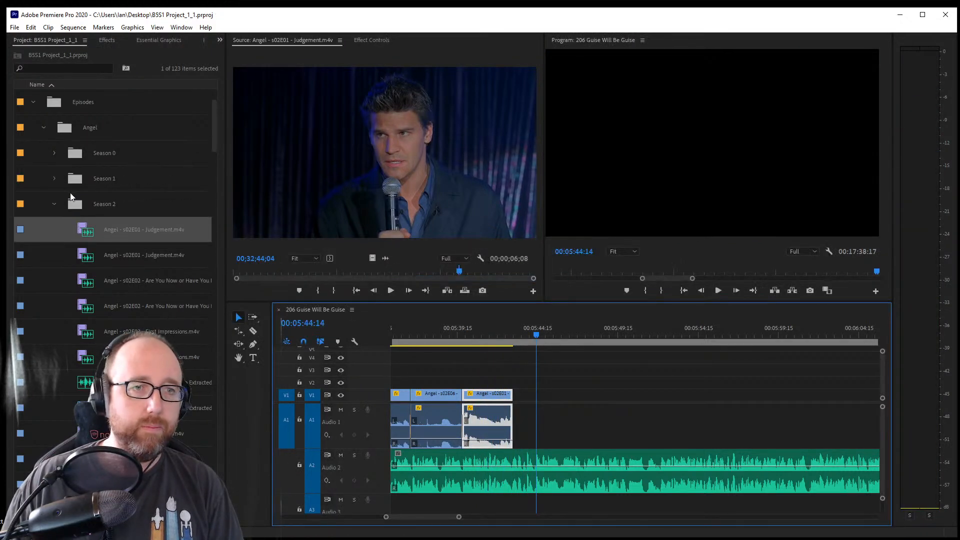
click(43, 128)
click(43, 152)
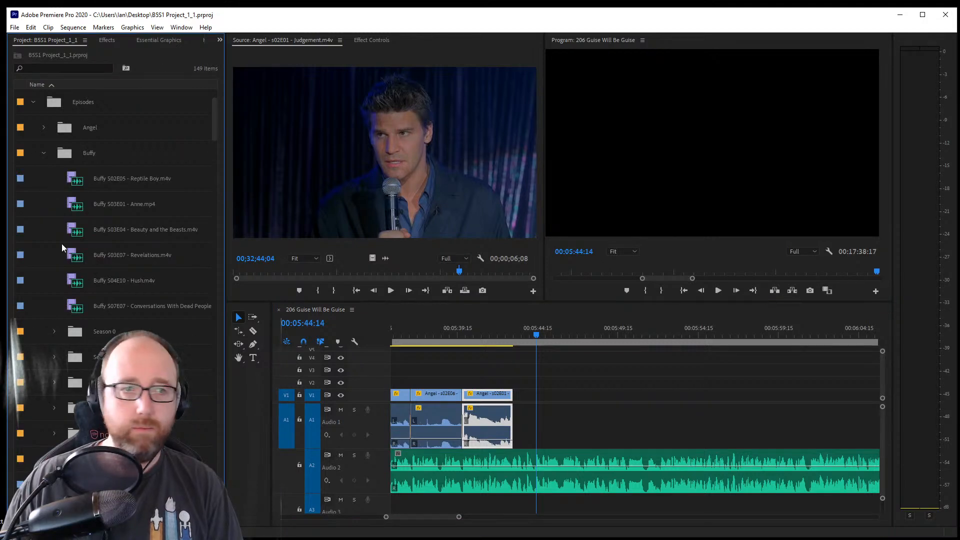
scroll(73, 333, down, 2)
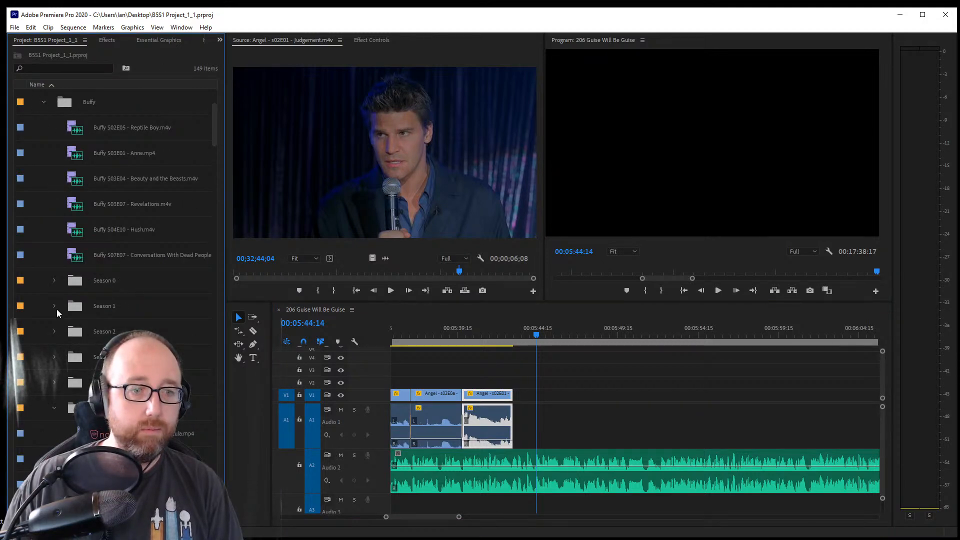
scroll(56, 406, down, 10)
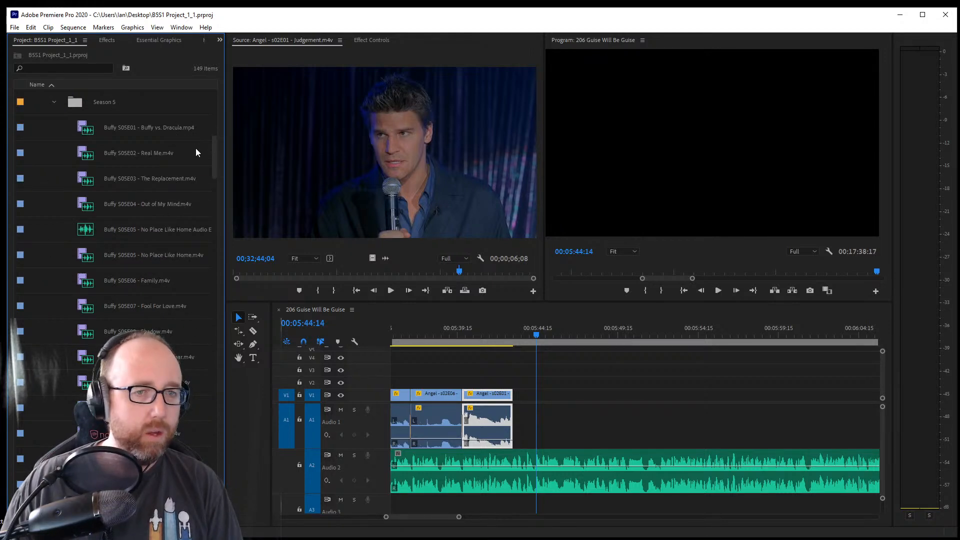
scroll(183, 254, up, 3)
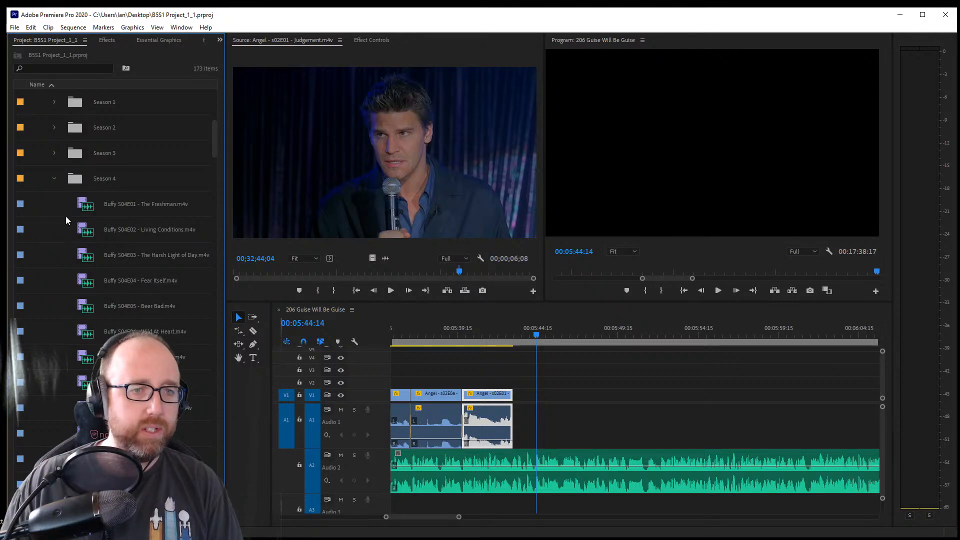
scroll(182, 273, down, 2)
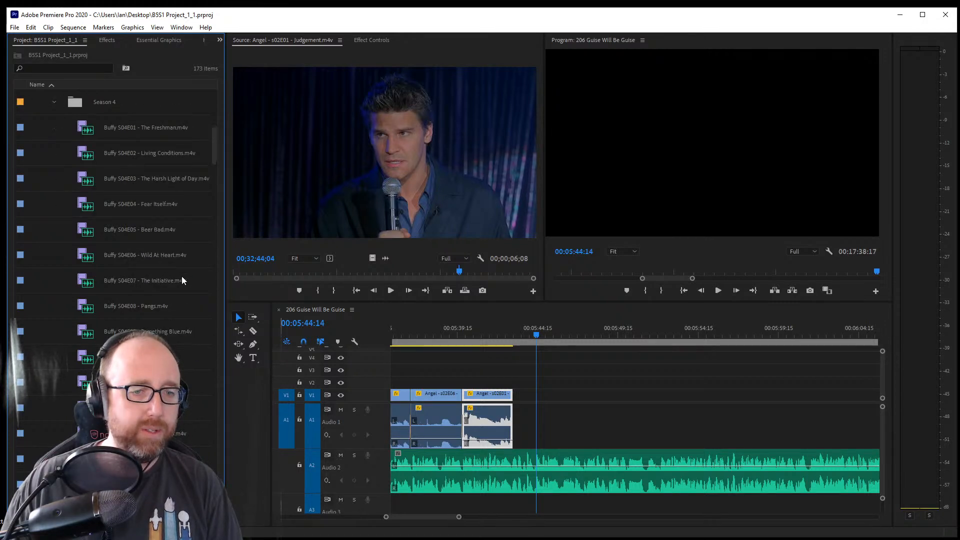
double_click(90, 338)
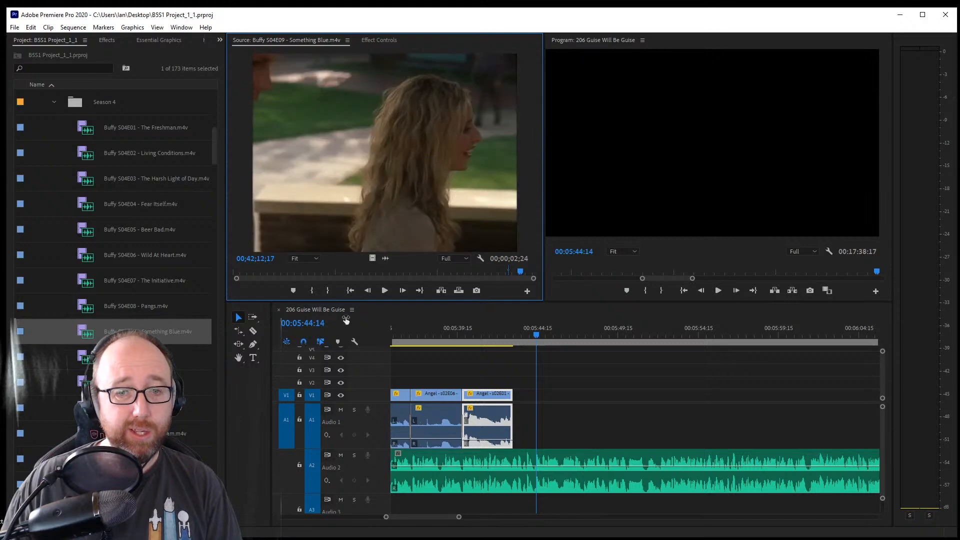
drag(295, 275, 409, 279)
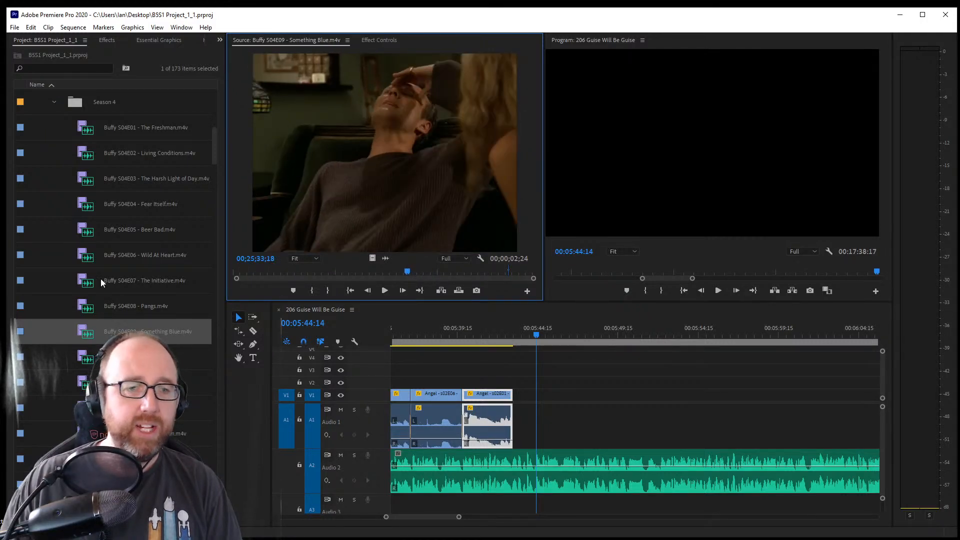
Look through the episodes in the Buffy Season 3 bin for a source clip, including Band Candy and Lovers Walk
scroll(100, 278, up, 3)
click(53, 254)
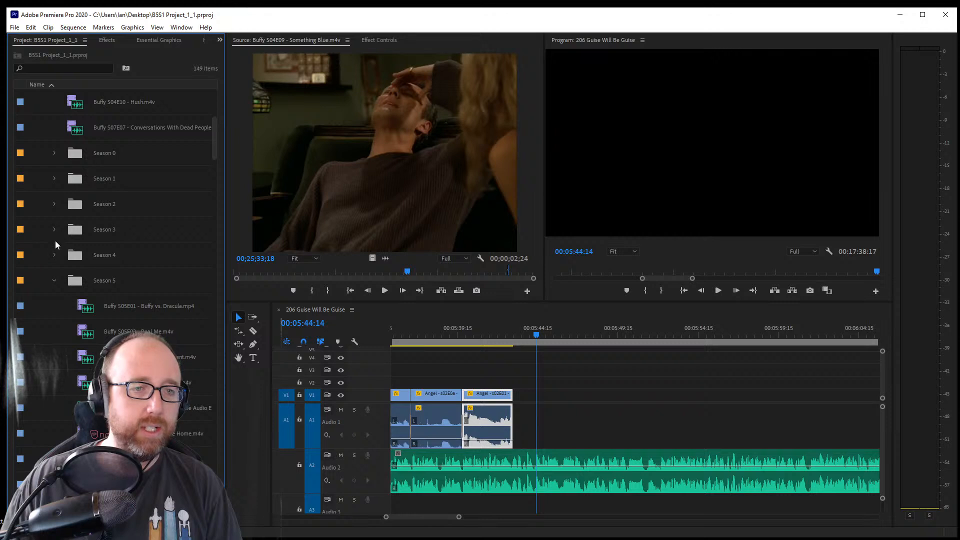
click(54, 230)
scroll(98, 230, down, 5)
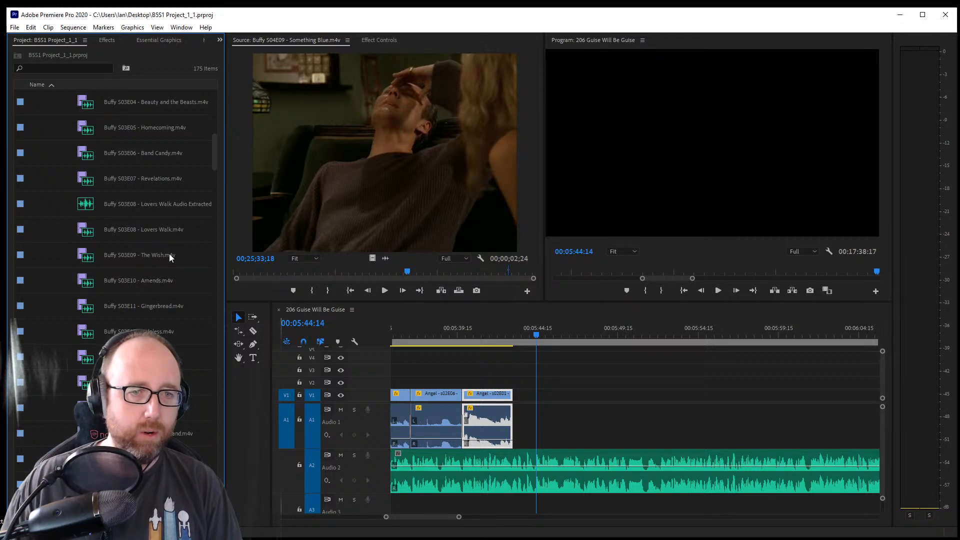
scroll(169, 253, up, 3)
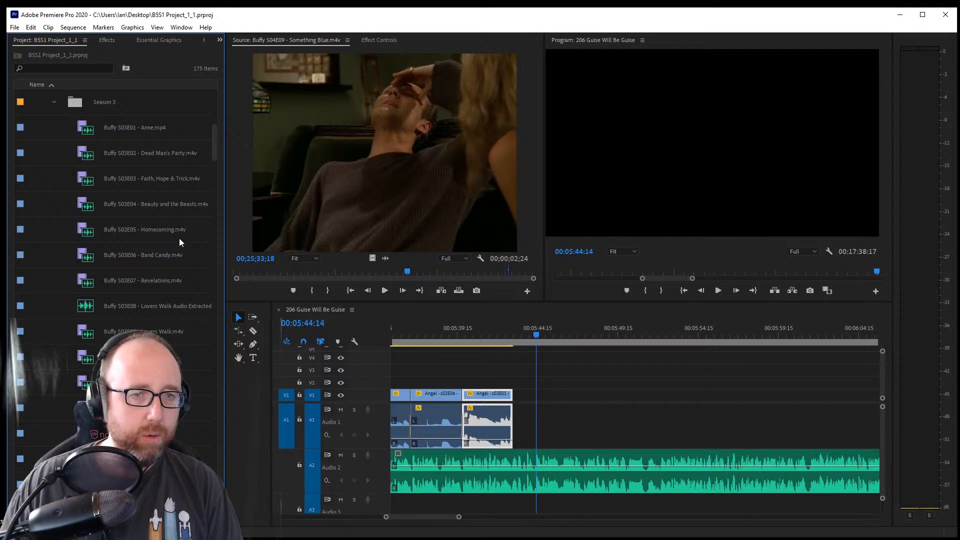
scroll(175, 229, down, 1)
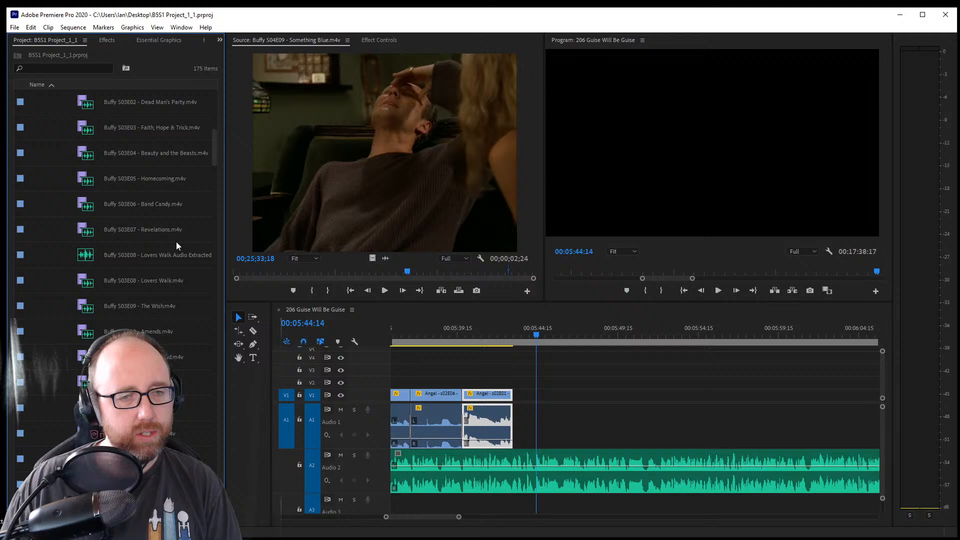
click(169, 203)
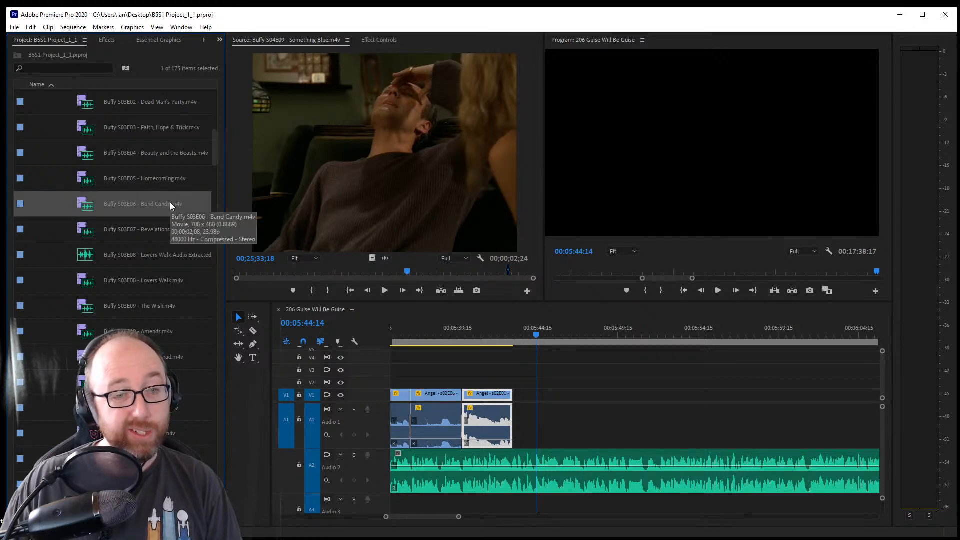
click(171, 282)
scroll(175, 283, down, 3)
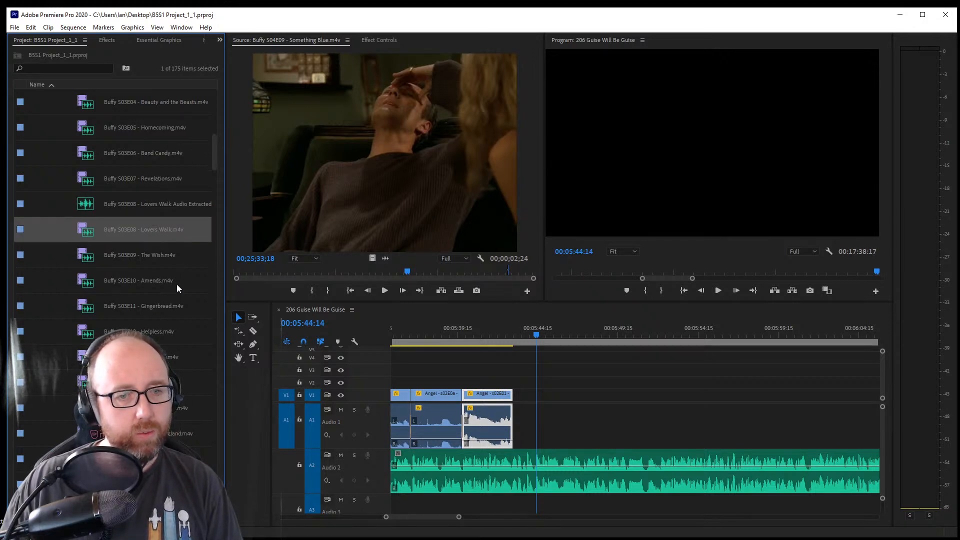
scroll(163, 248, up, 8)
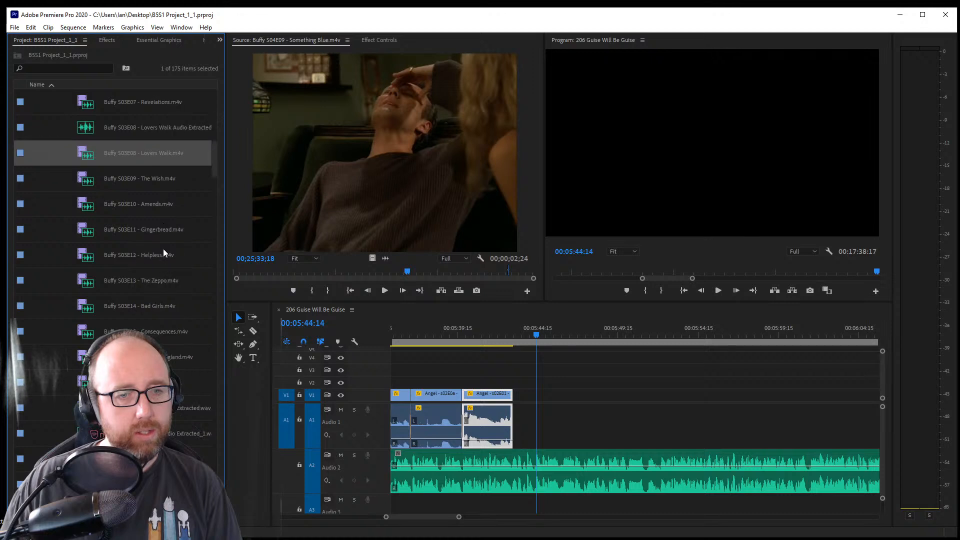
click(55, 179)
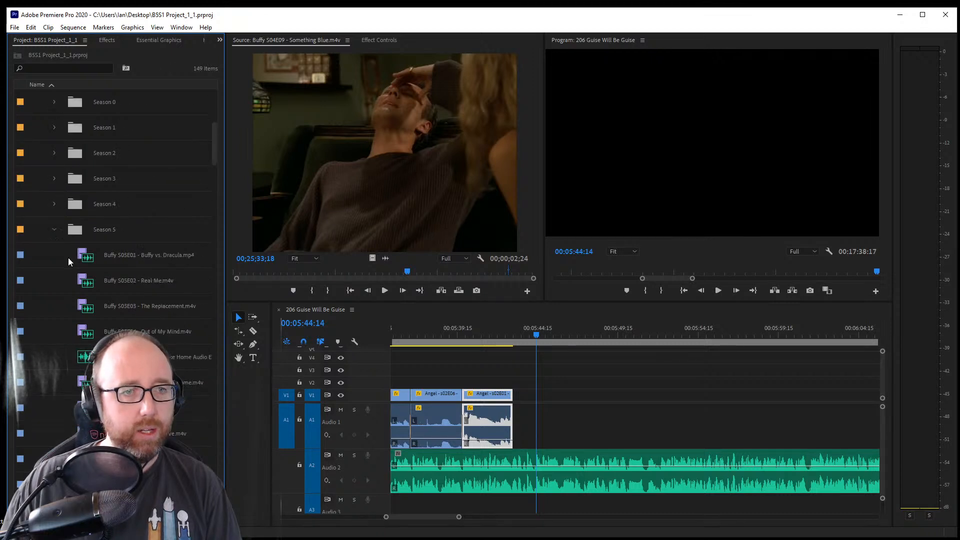
Load Buffy S03E13 - The Zeppo.m4v from the Buffy Season 3 bin as the source clip
scroll(68, 257, up, 9)
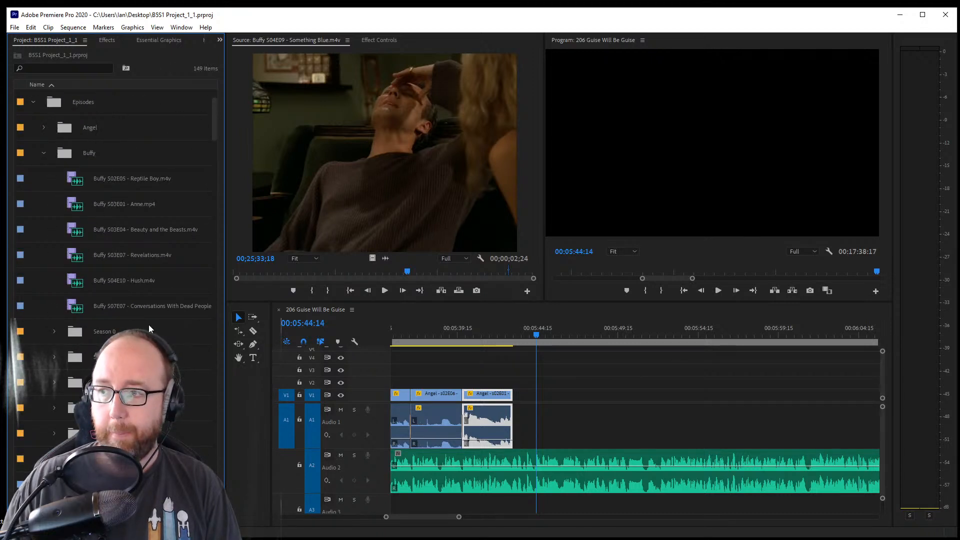
scroll(163, 313, down, 4)
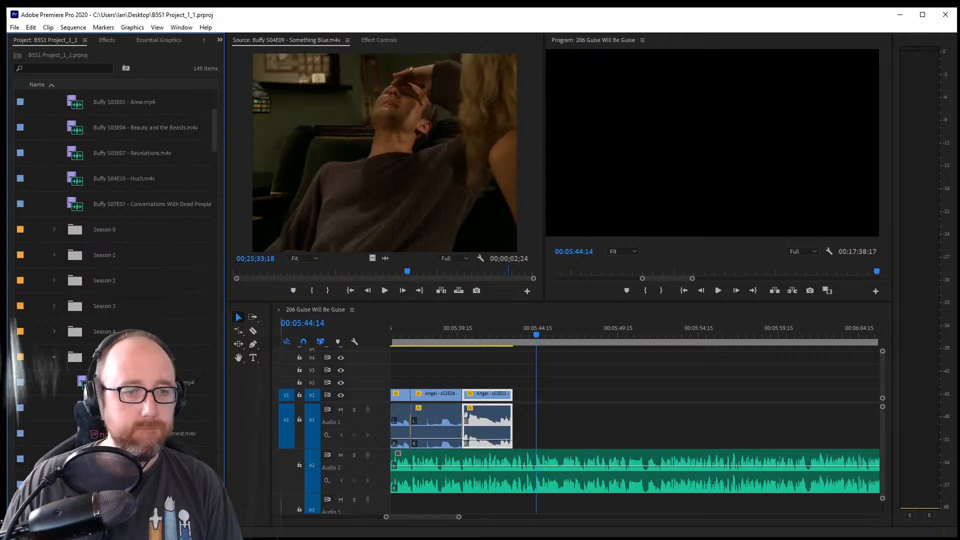
click(53, 306)
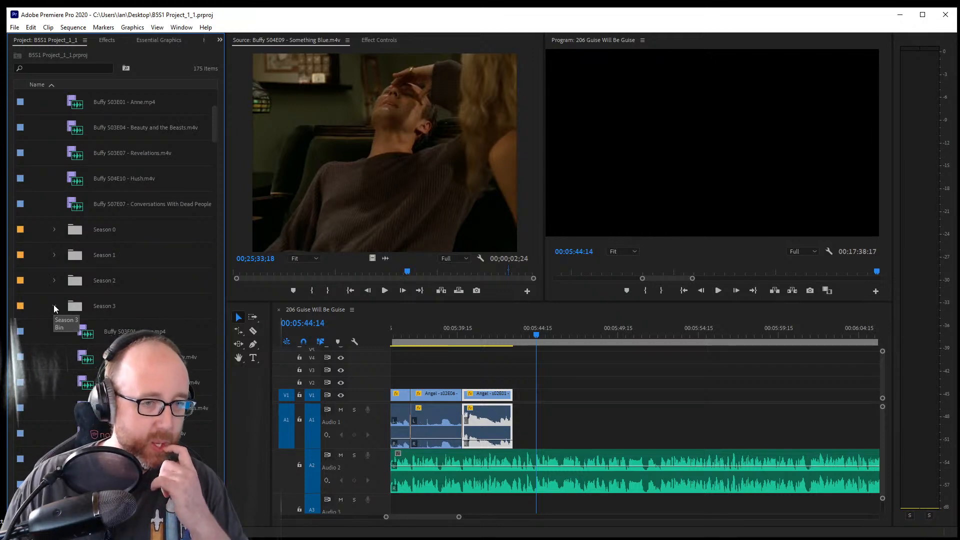
click(54, 281)
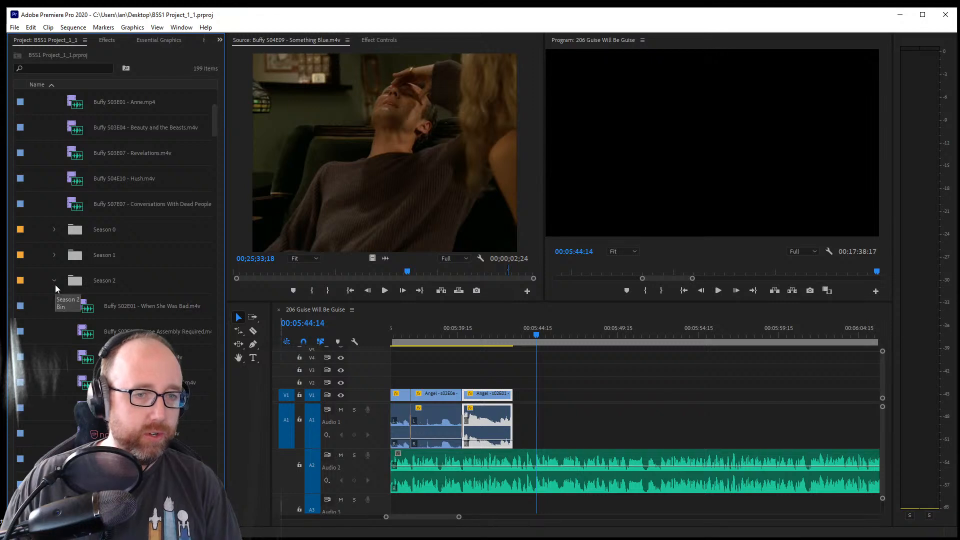
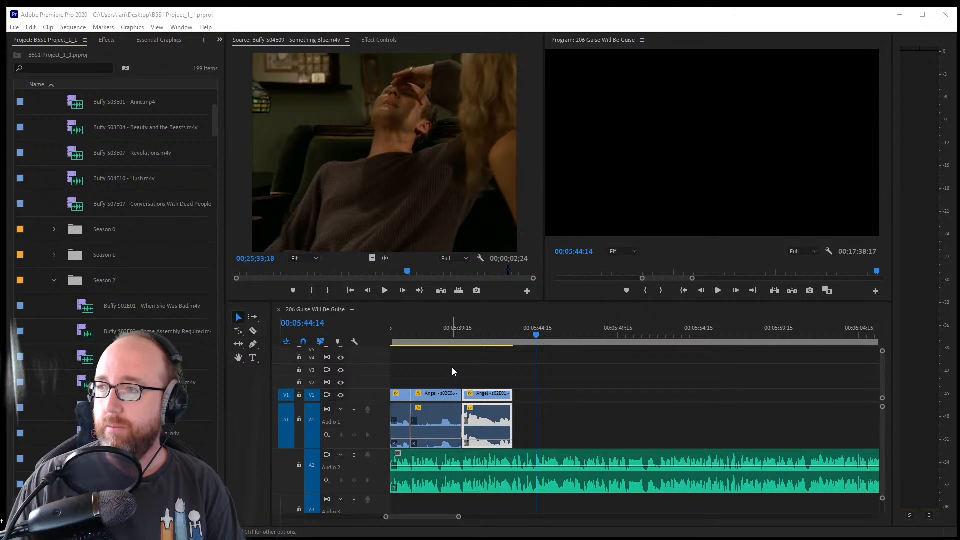
click(55, 280)
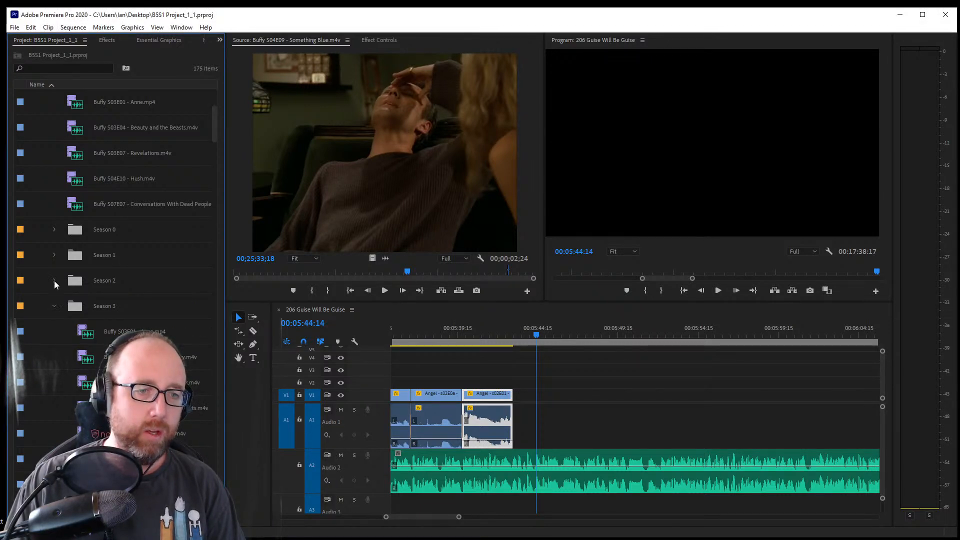
scroll(90, 310, down, 4)
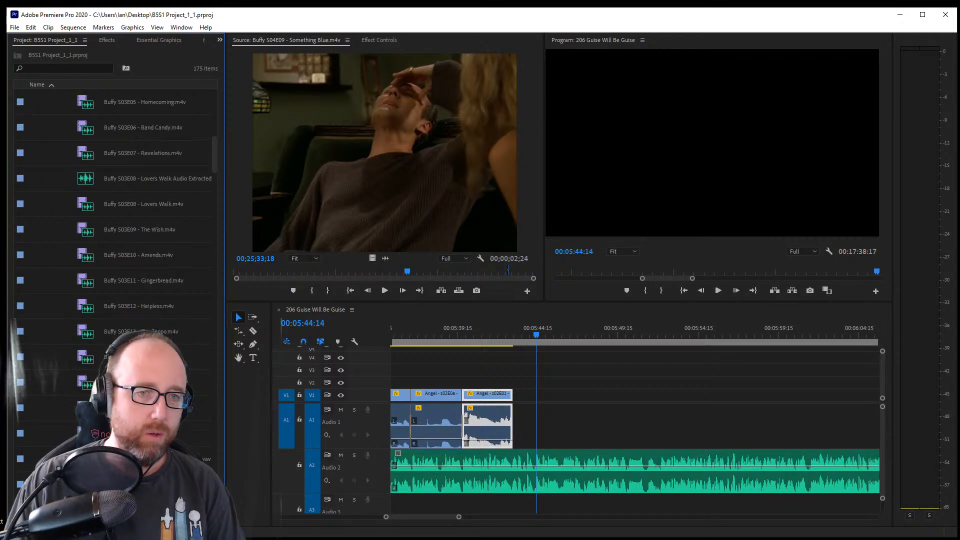
click(86, 331)
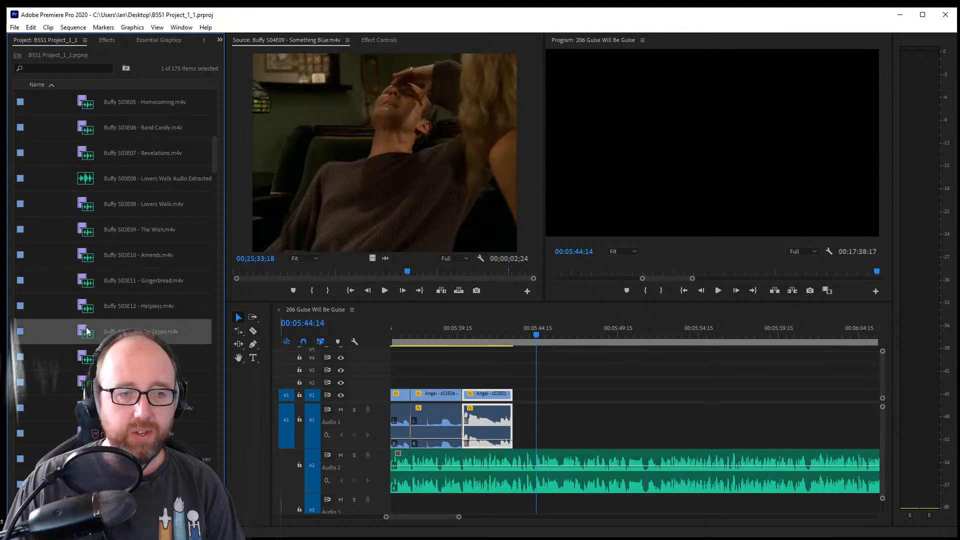
double_click(87, 332)
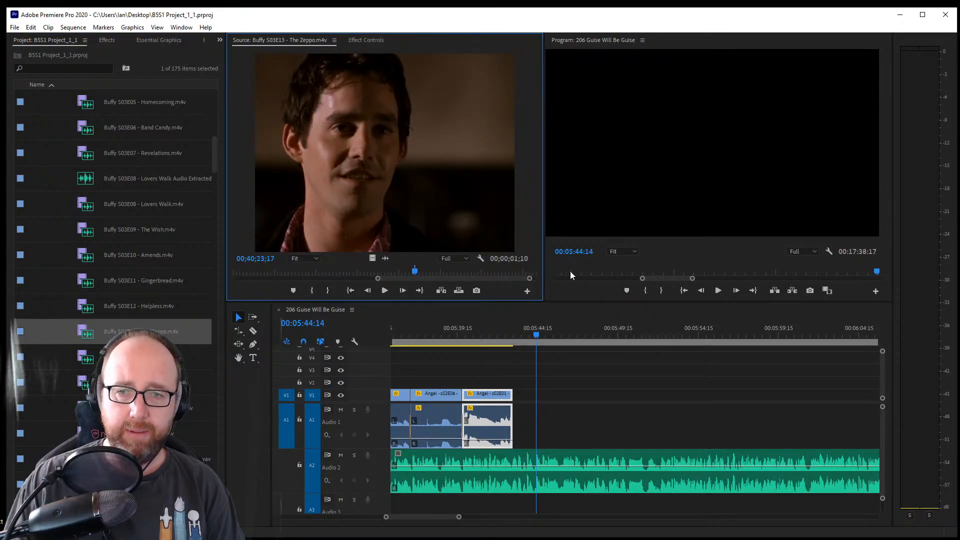
Mark a 00;00;02;07 excerpt of The Zeppo ending at 00;31;47;24, from the shot through the broken hardware store window
click(297, 273)
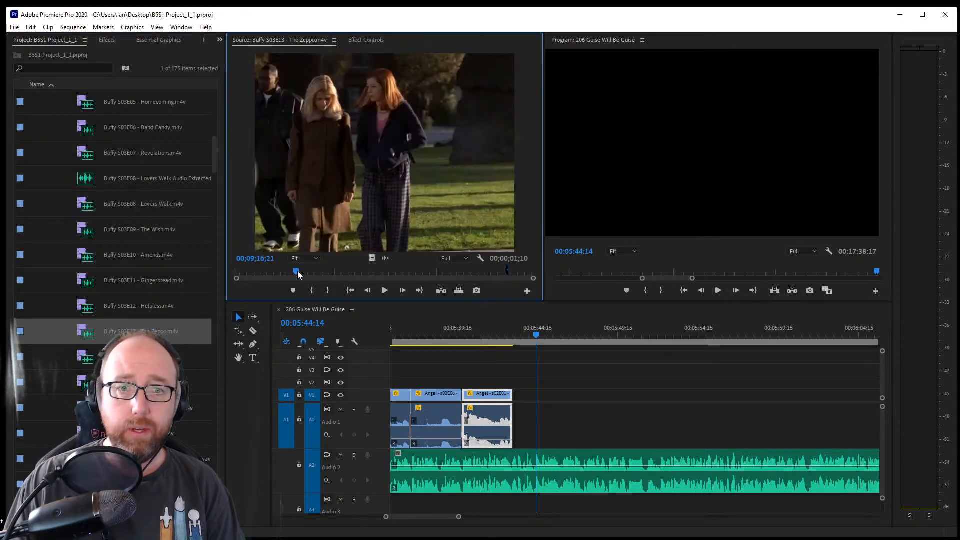
drag(297, 273, 427, 295)
drag(429, 295, 450, 288)
key(space)
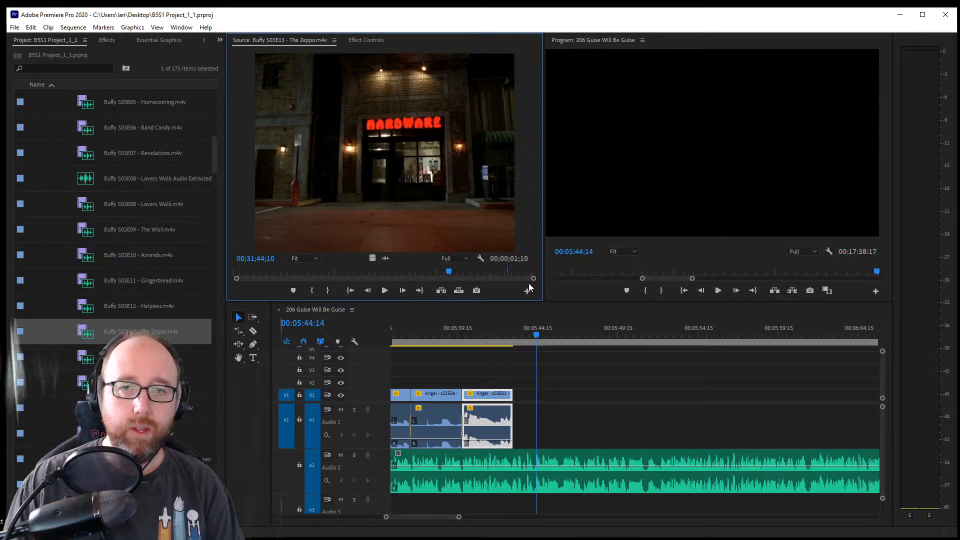
key(i)
key(space)
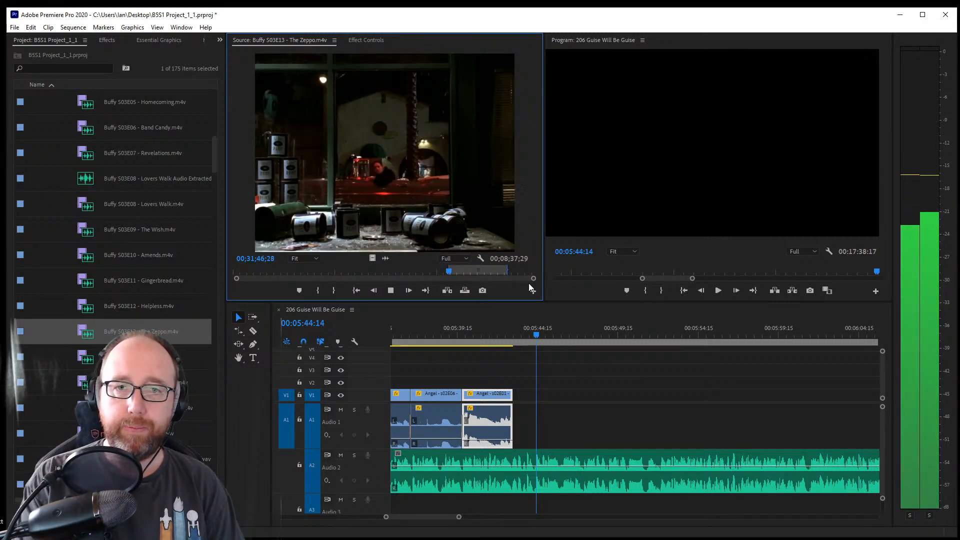
key(space)
key(o)
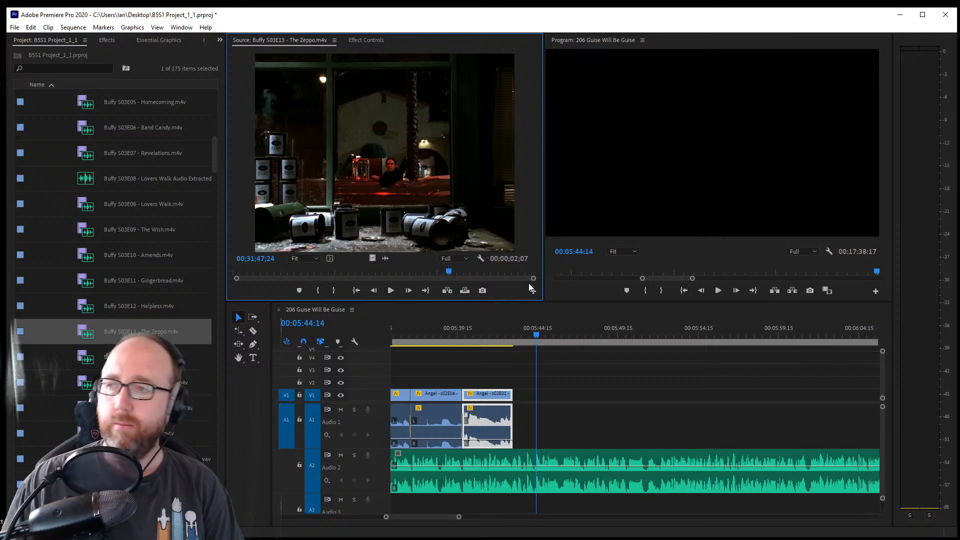
Place The Zeppo excerpt directly after the microphone clip in the sequence and lower its audio level to about -19.6 dB
click(568, 187)
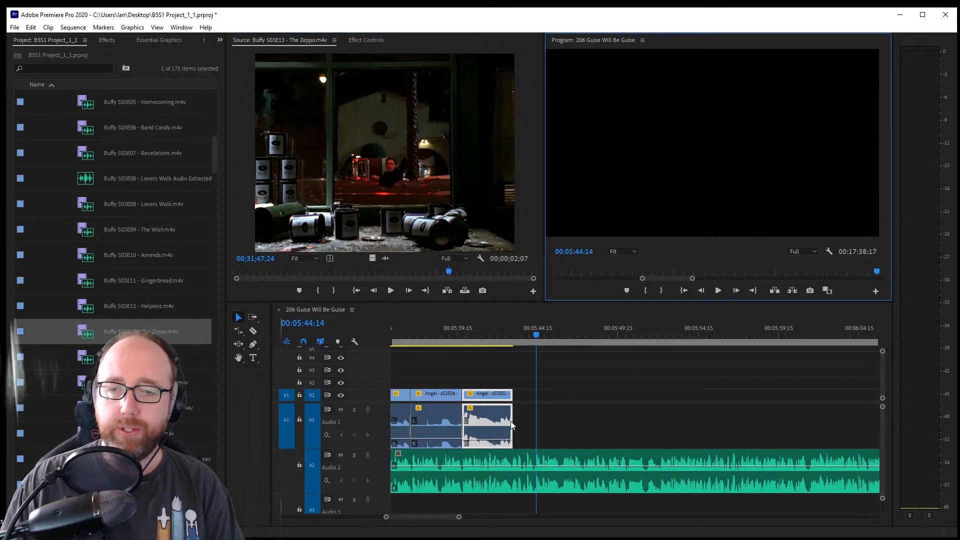
key(period)
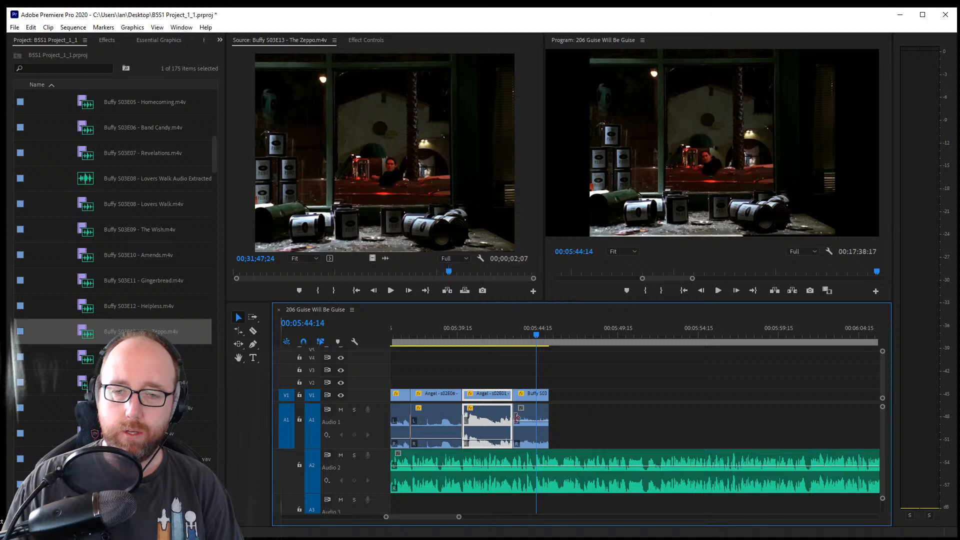
drag(528, 426, 529, 428)
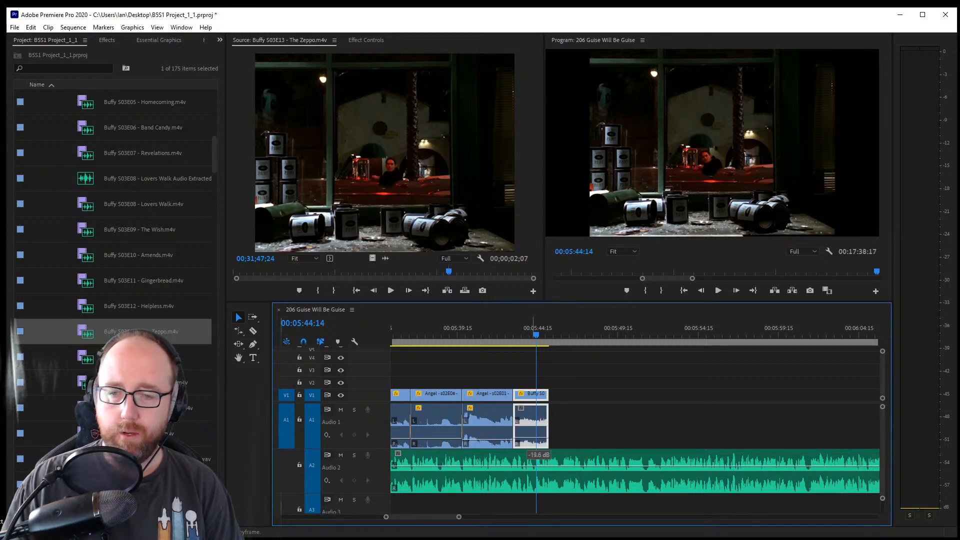
Play back the new Zeppo clip, shorten its end to 00:05:45:02, and save the project
click(496, 335)
key(space)
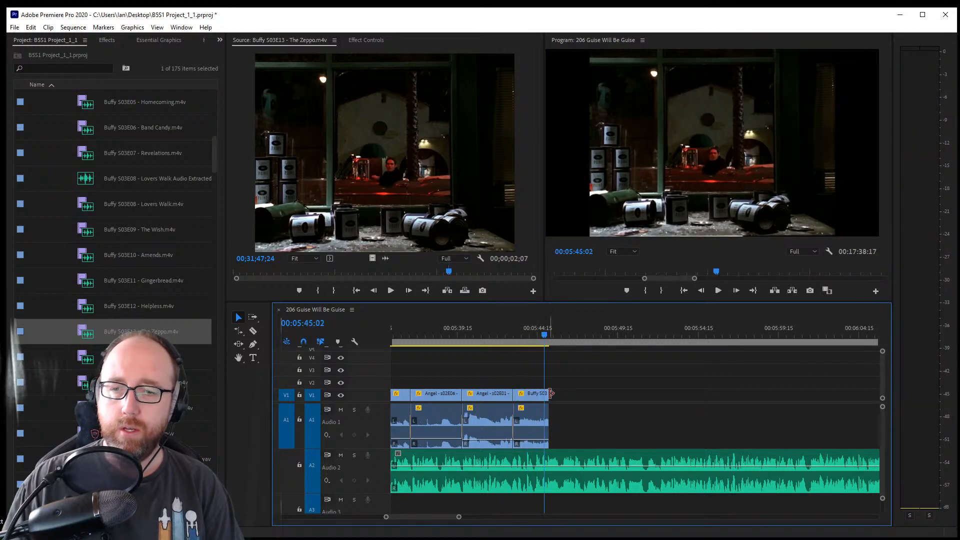
drag(548, 395, 543, 395)
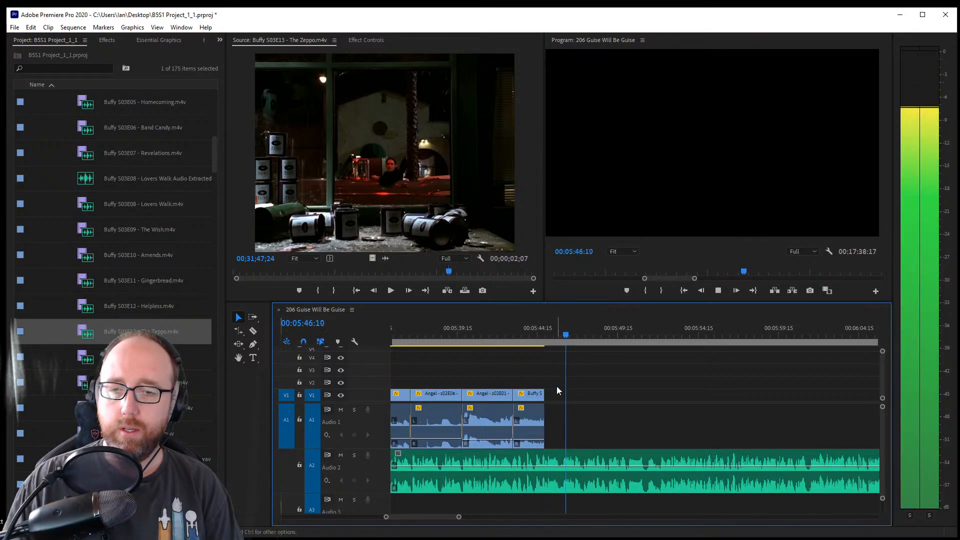
key(ctrl+s)
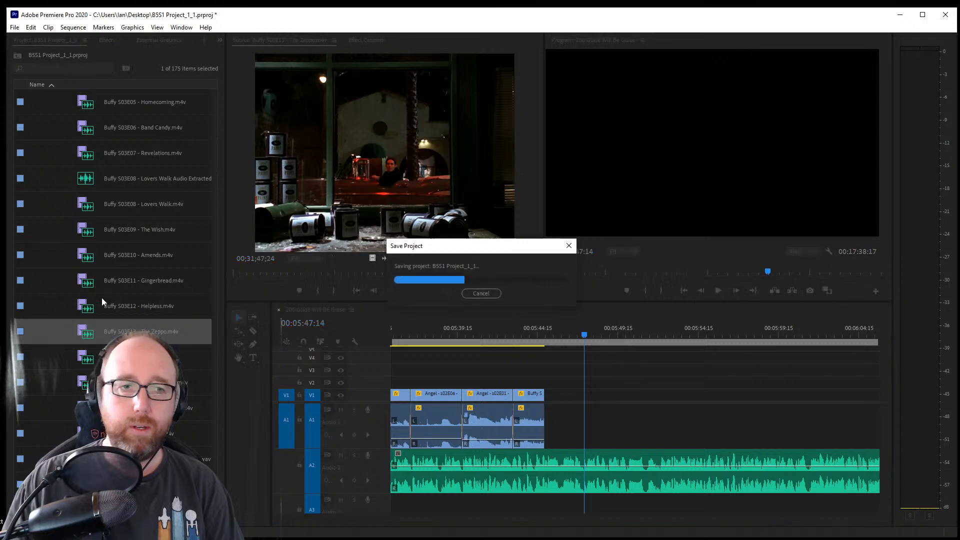
Collapse the Buffy bin and load Angel - s02E06 - Guise Will Be Guise.m4v from the Angel Season 2 bin as the source clip
scroll(55, 194, up, 3)
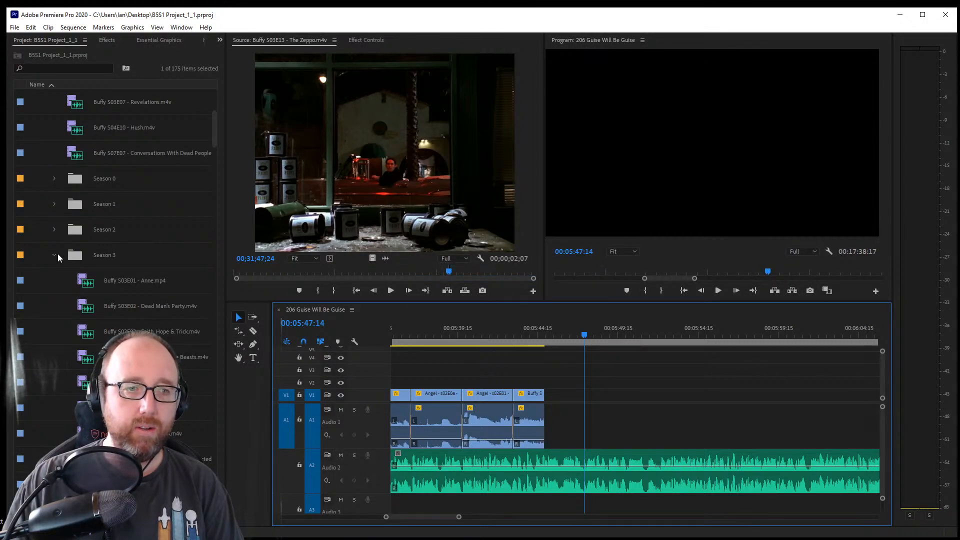
scroll(58, 258, up, 5)
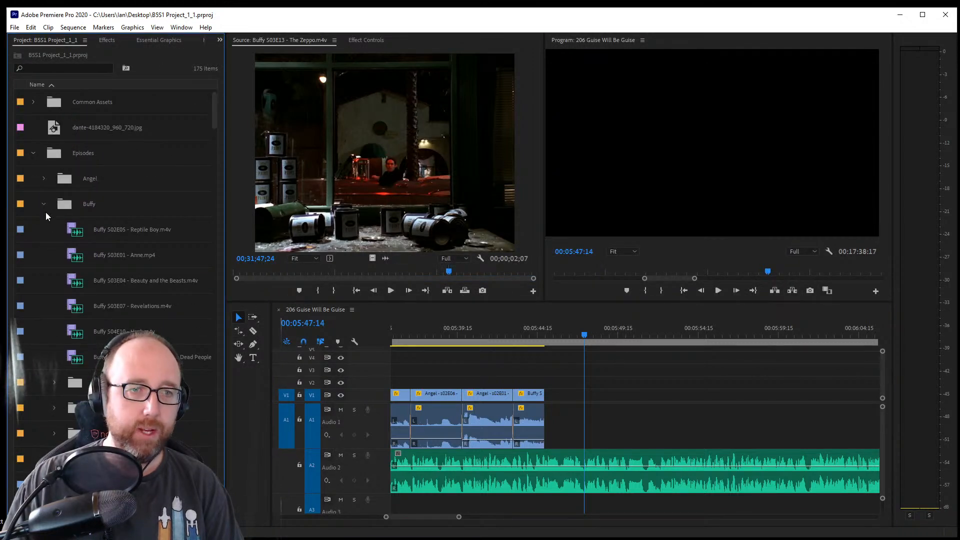
click(43, 204)
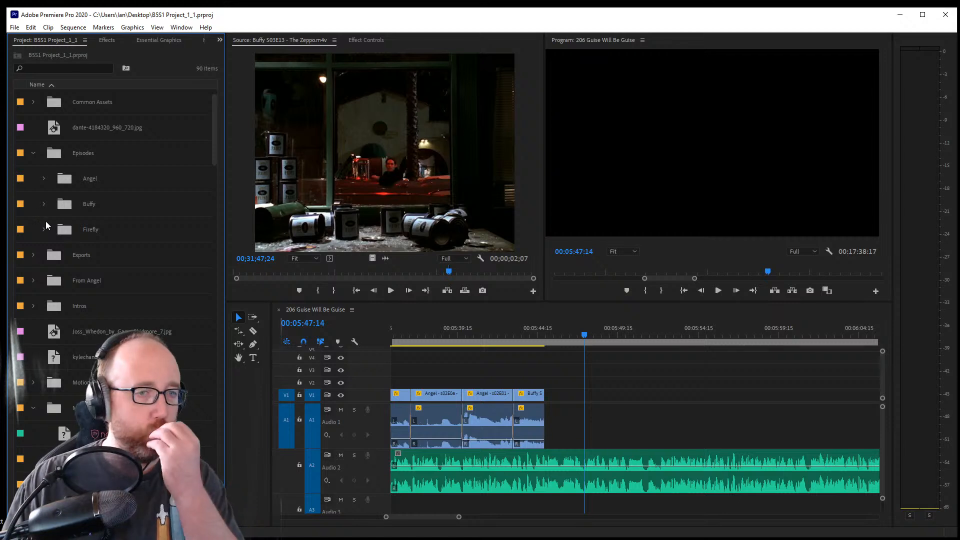
click(43, 178)
scroll(55, 245, down, 4)
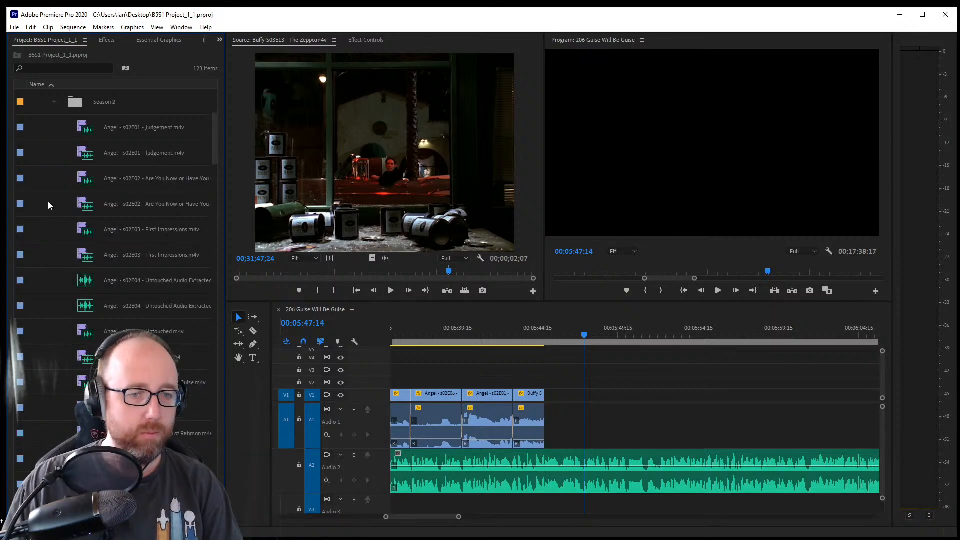
scroll(66, 166, up, 1)
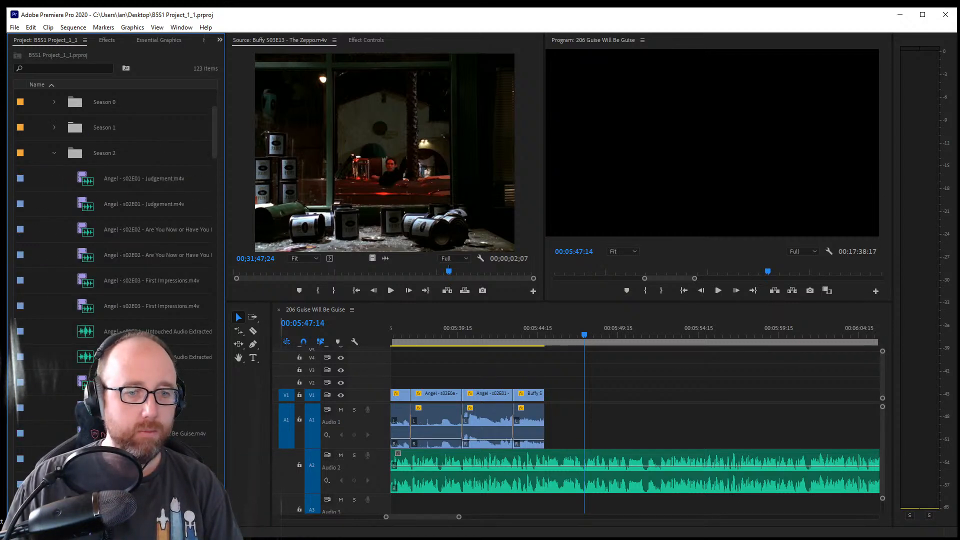
double_click(86, 434)
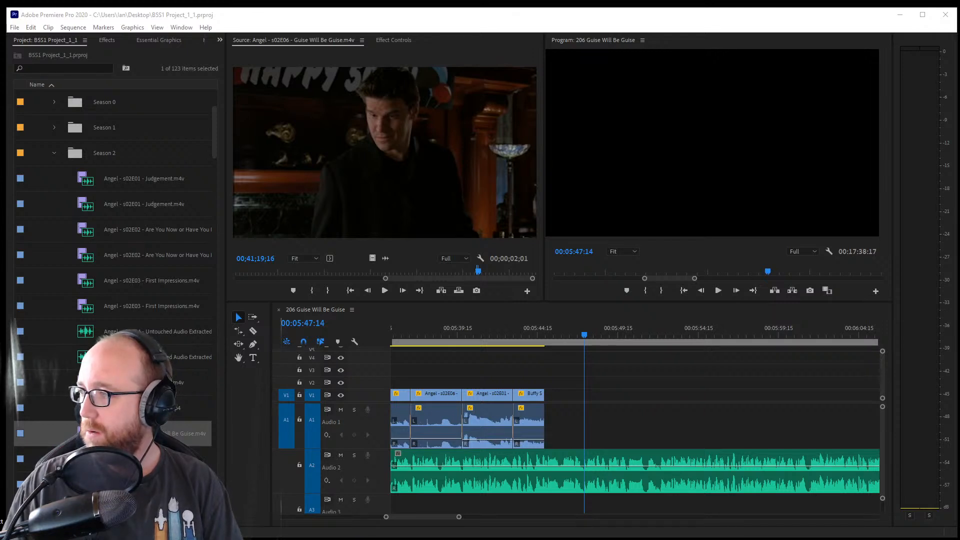
Mark a 00;00;03;08 excerpt of Guise Will Be Guise ending at 00;36;48;08
click(479, 272)
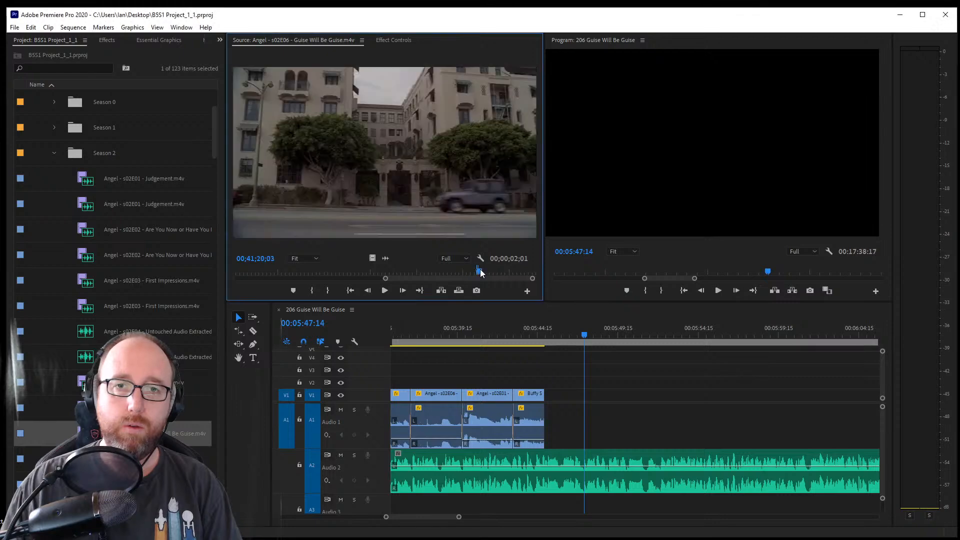
drag(479, 271, 266, 270)
key(space)
key(i)
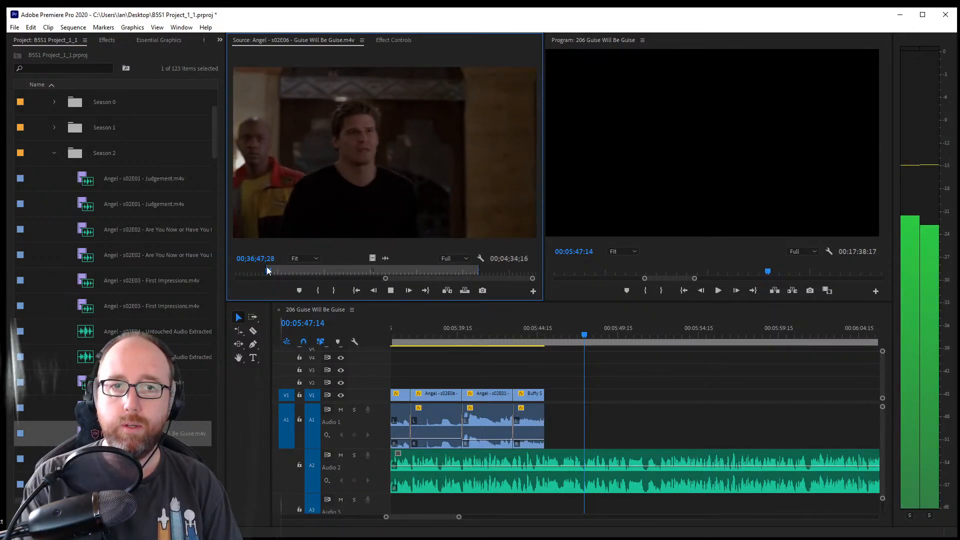
key(o)
key(space)
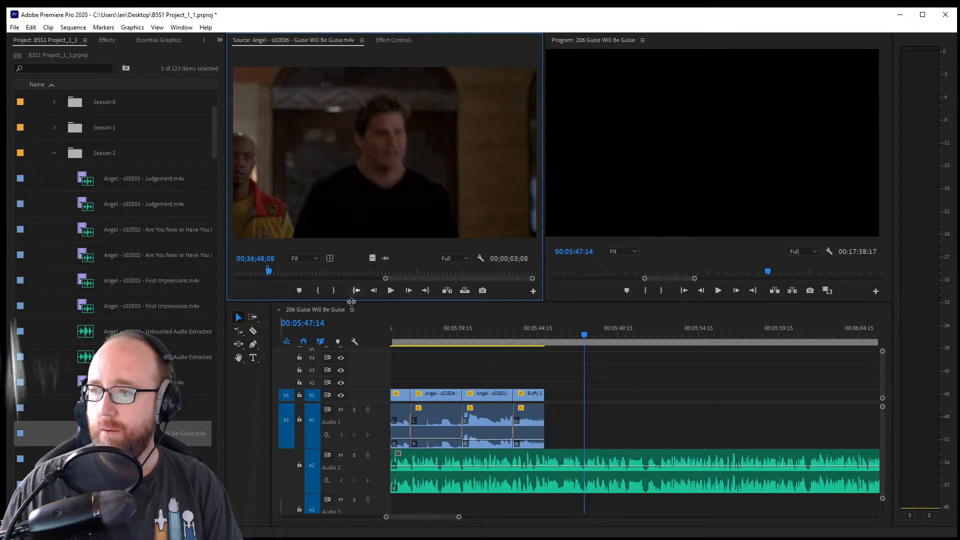
Add the Guise Will Be Guise excerpt after The Zeppo clip with lowered audio, and shift it earlier to start at 00:05:44:18
drag(576, 325, 552, 433)
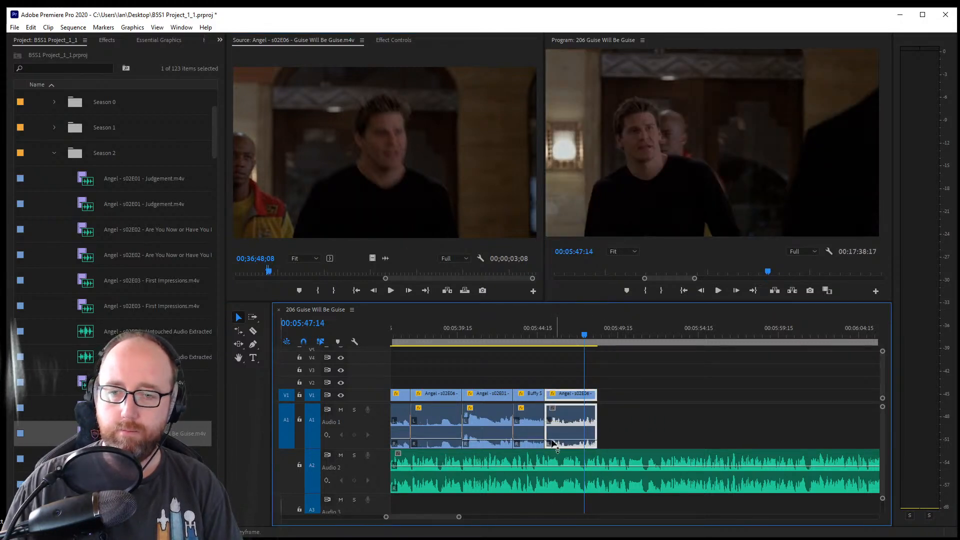
click(533, 330)
key(space)
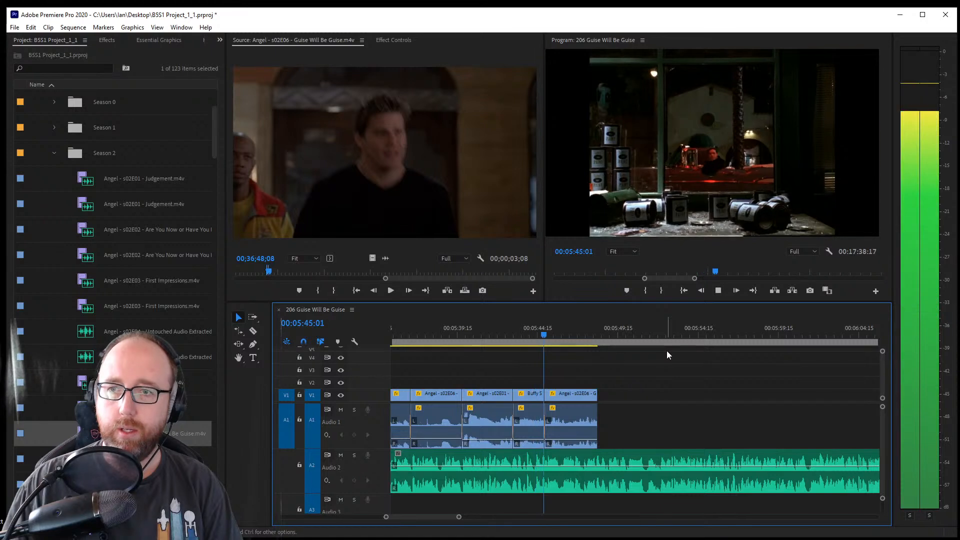
click(525, 334)
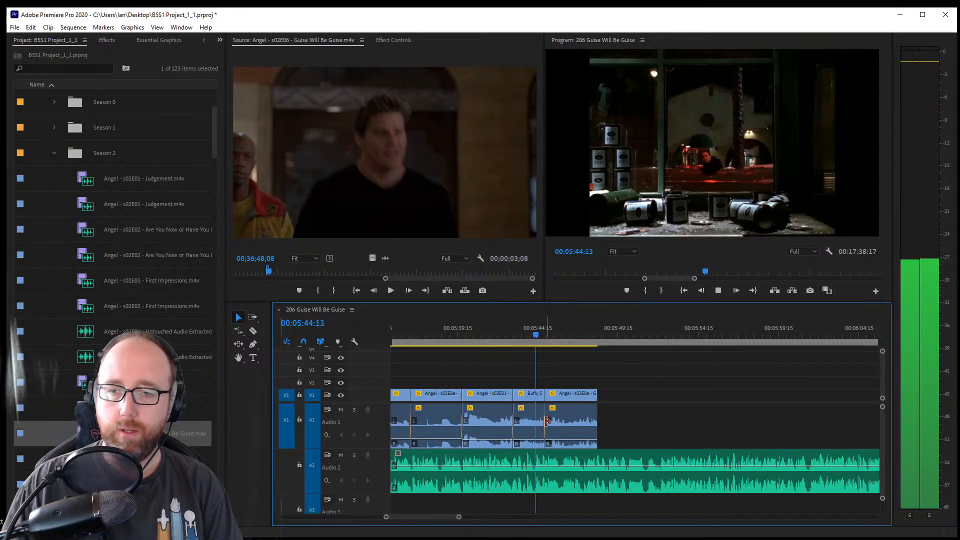
drag(572, 395, 567, 402)
Try an audio crossfade on the cut between The Zeppo and Guise Will Be Guise clips, and undo it
right_click(541, 424)
click(579, 488)
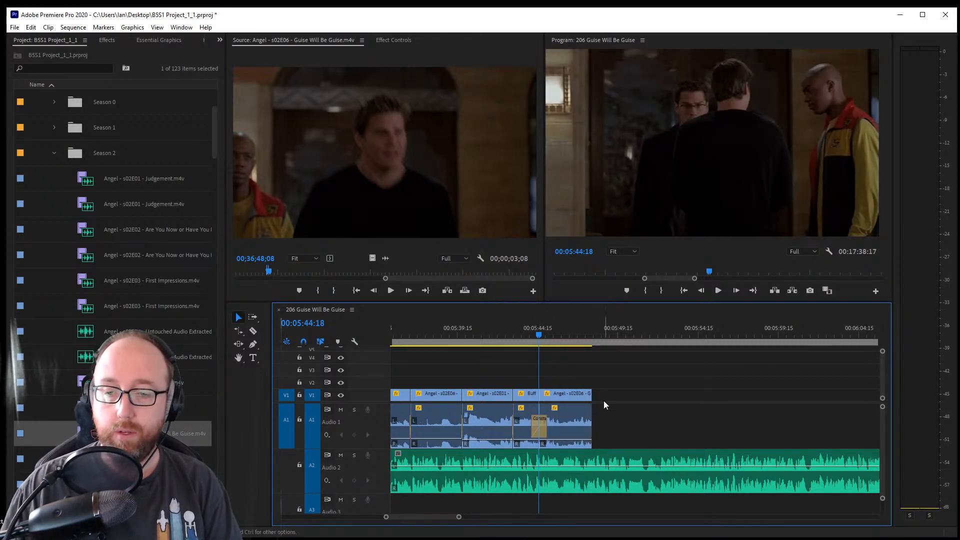
key(ctrl+z)
Save the project and play the sequence from 00:05:41:21 across the newly placed Guise Will Be Guise clip
key(ctrl+s)
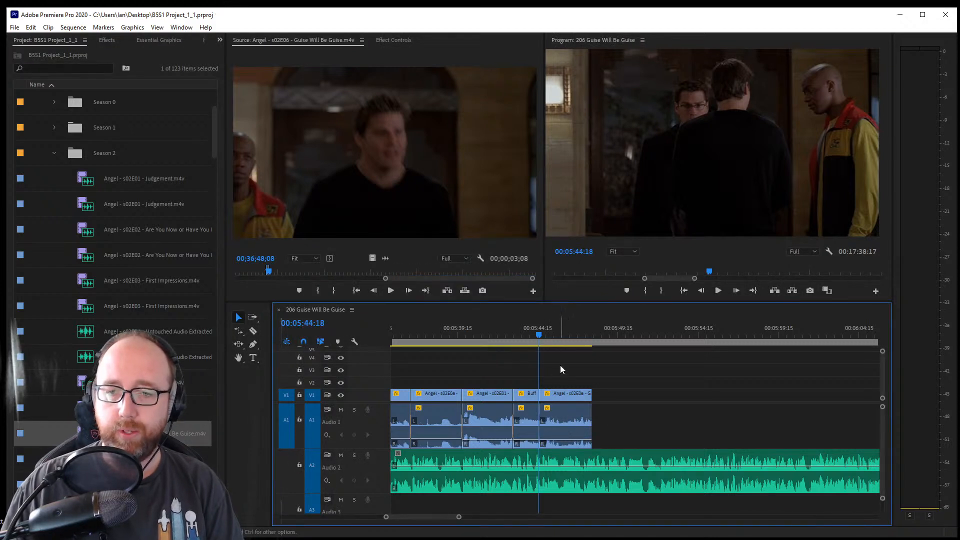
click(560, 366)
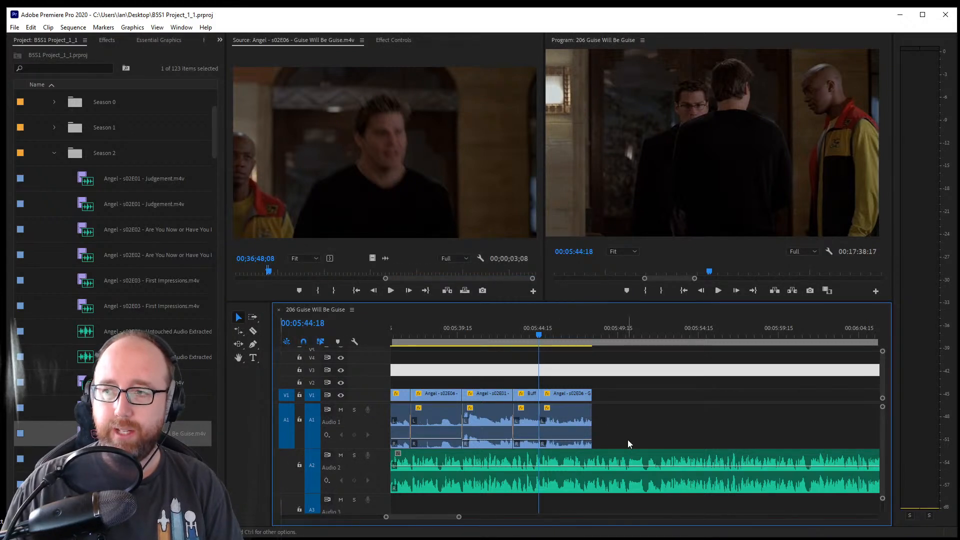
click(530, 382)
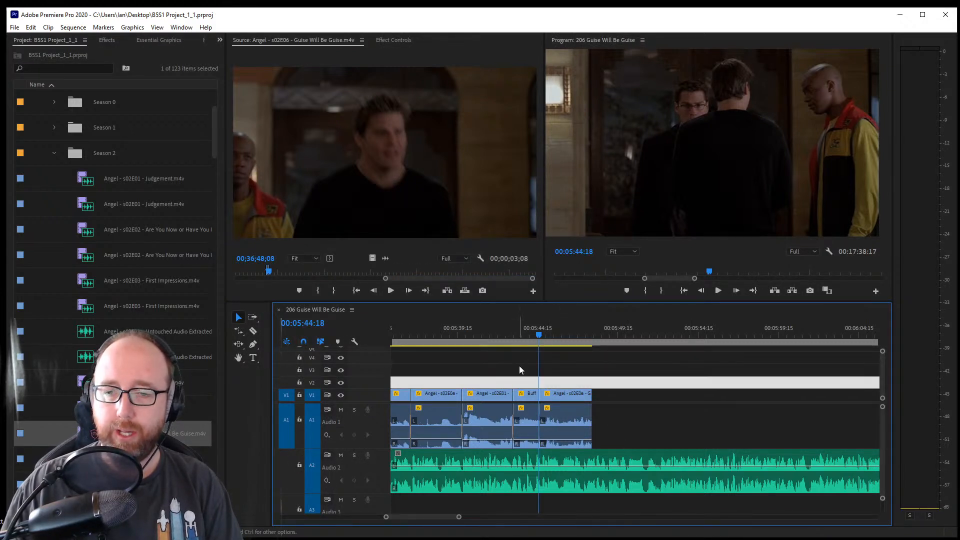
click(493, 344)
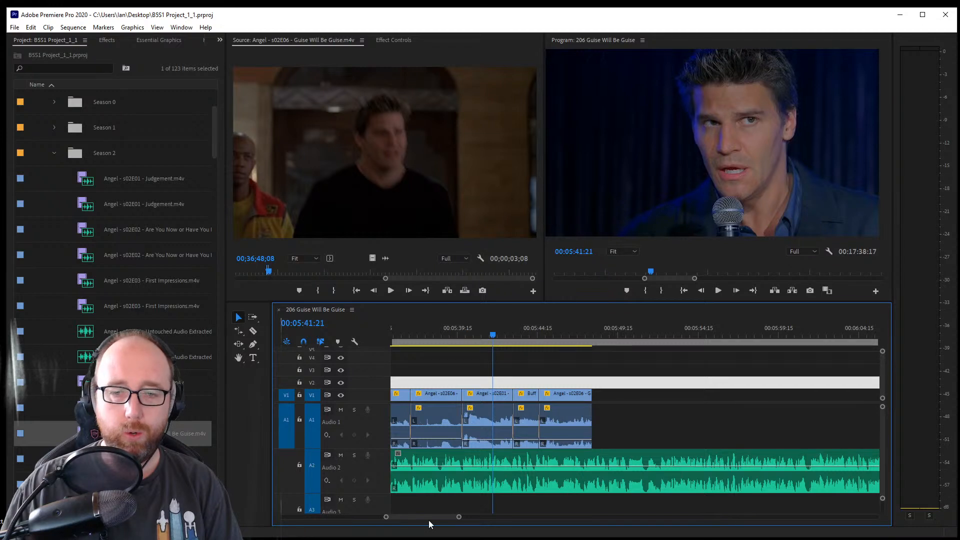
drag(421, 518, 424, 517)
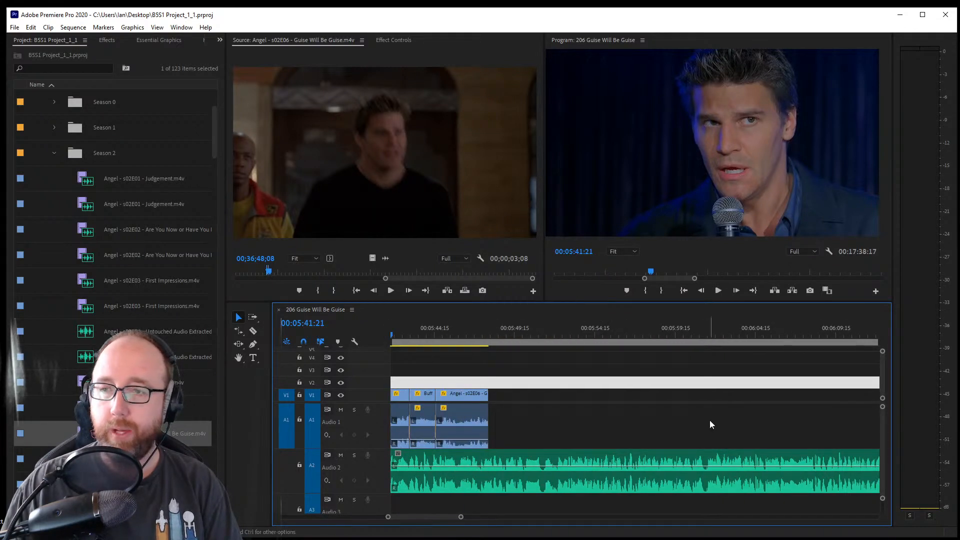
key(space)
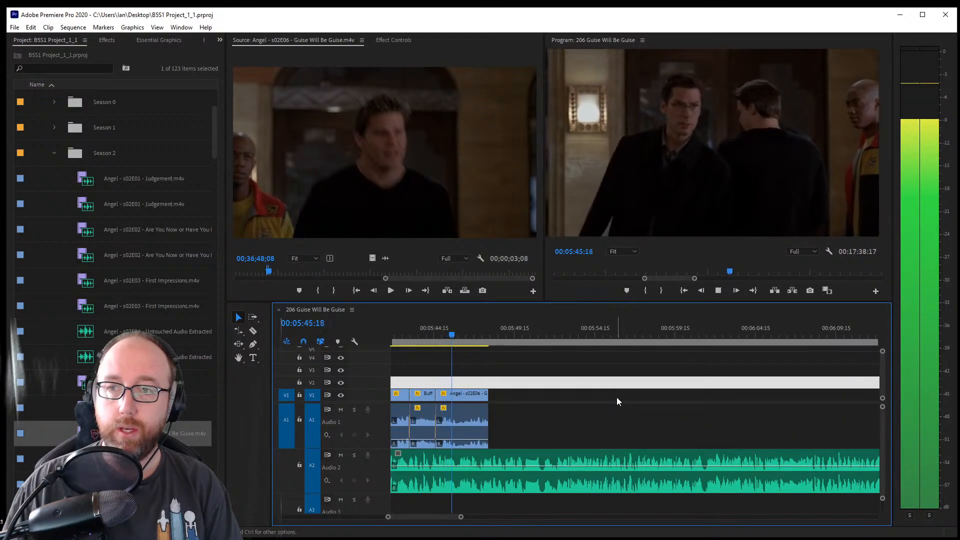
Adjust the end of the last Guise Will Be Guise clip to about 00:05:49, play on to 00:05:51:10, and save
key(w)
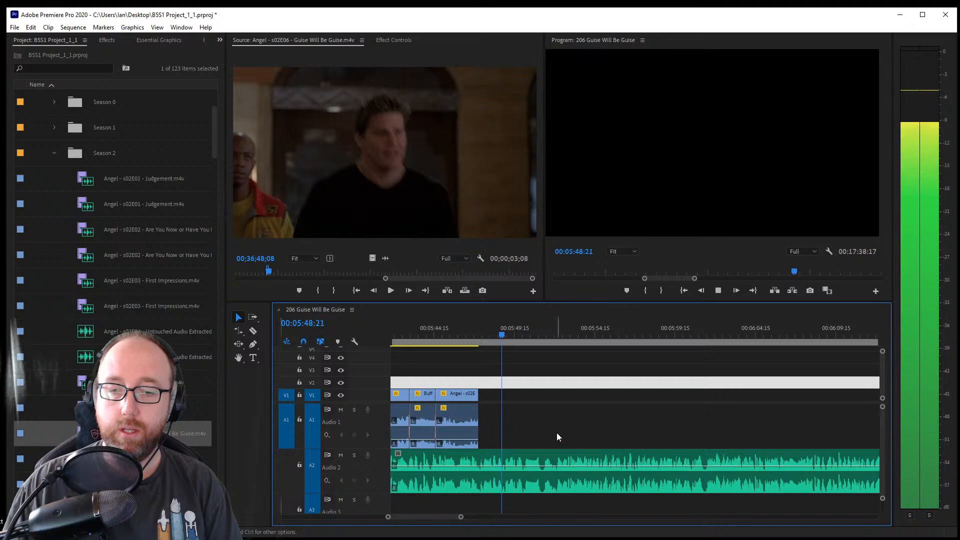
key(Up)
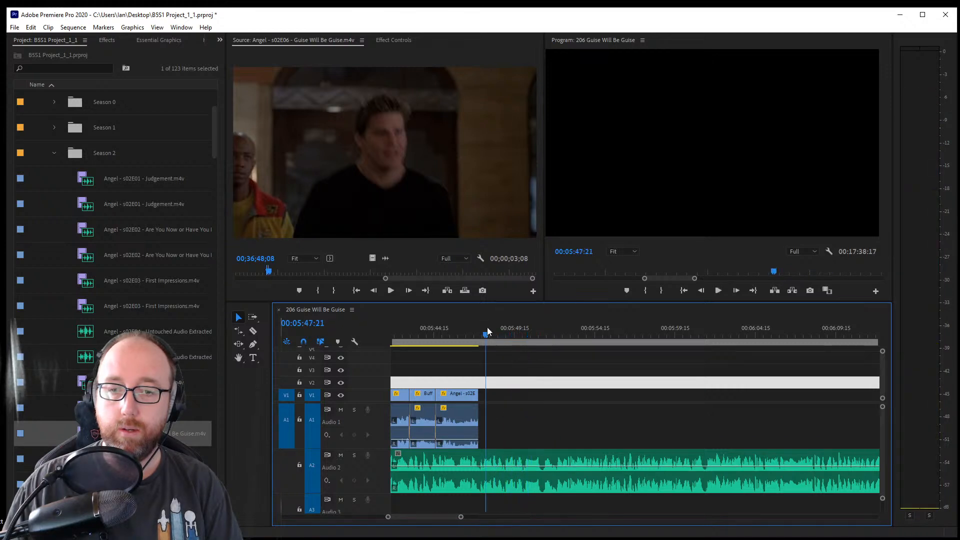
drag(478, 423, 506, 412)
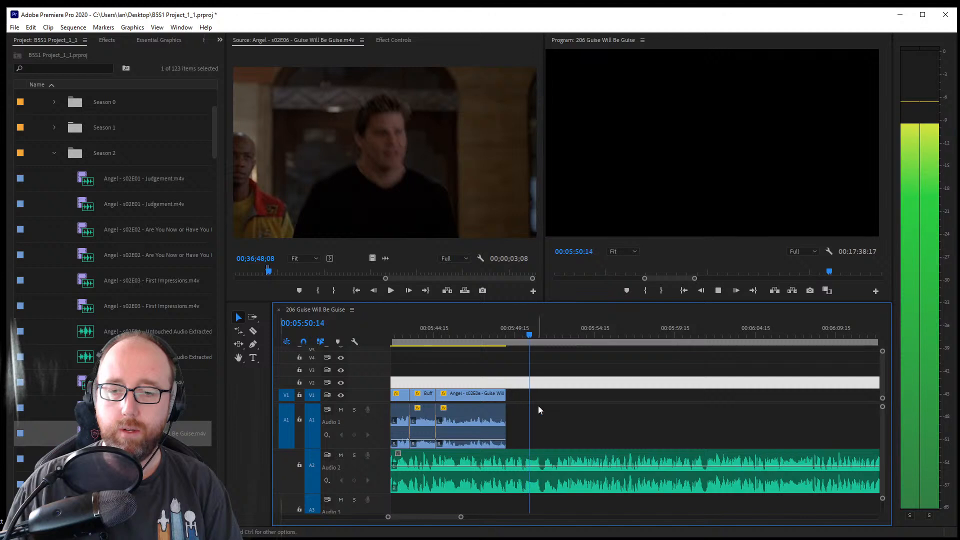
key(space)
key(ctrl+s)
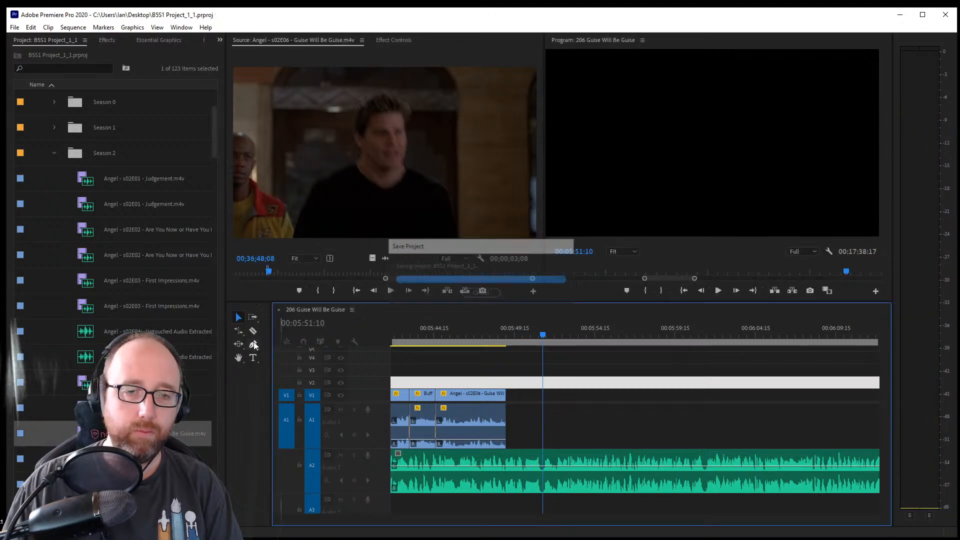
Split the narration at 00:05:51:10, move everything after the cut about 15 seconds later, and save the project
click(252, 331)
click(544, 467)
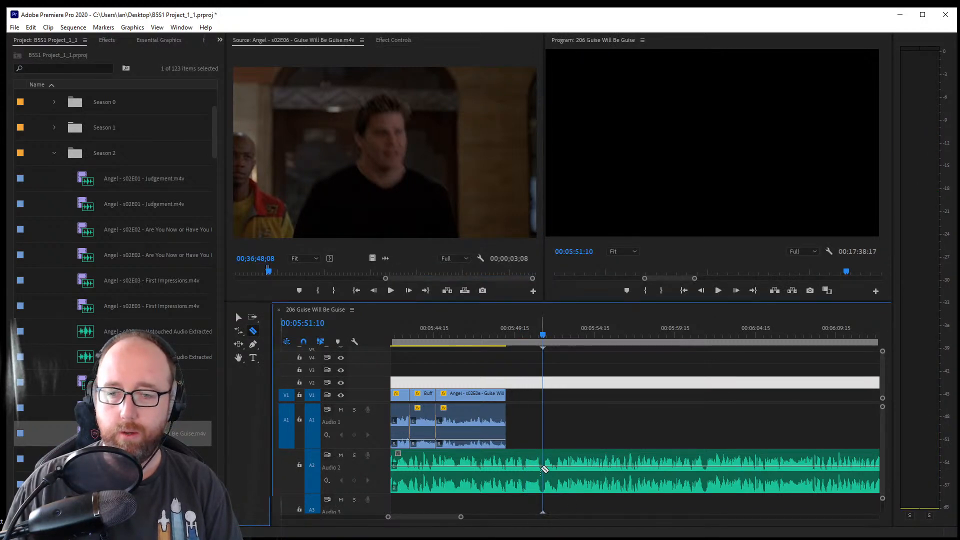
click(254, 316)
drag(578, 469, 815, 467)
key(ctrl+s)
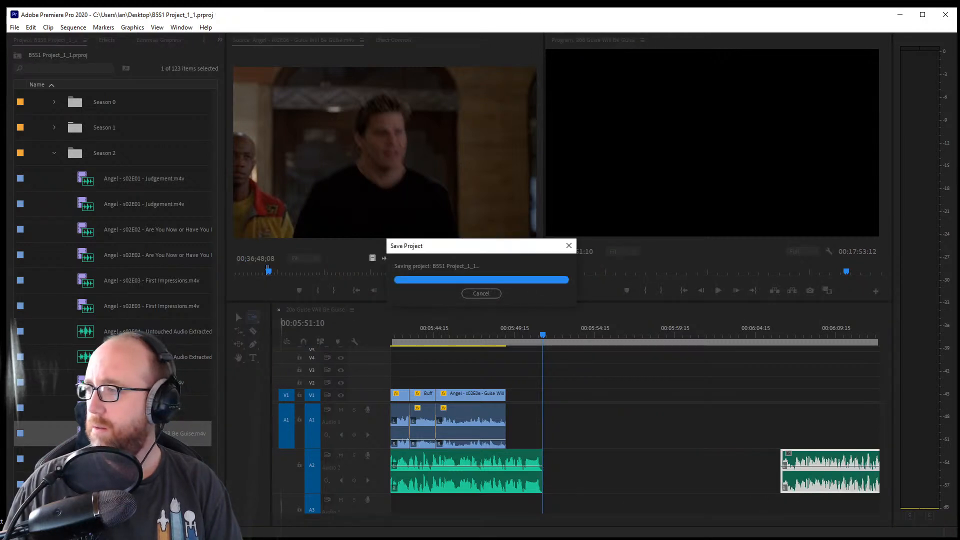
Find the office scene near the start of the Guise Will Be Guise source and set the In point at about 00;00;16;16
click(242, 272)
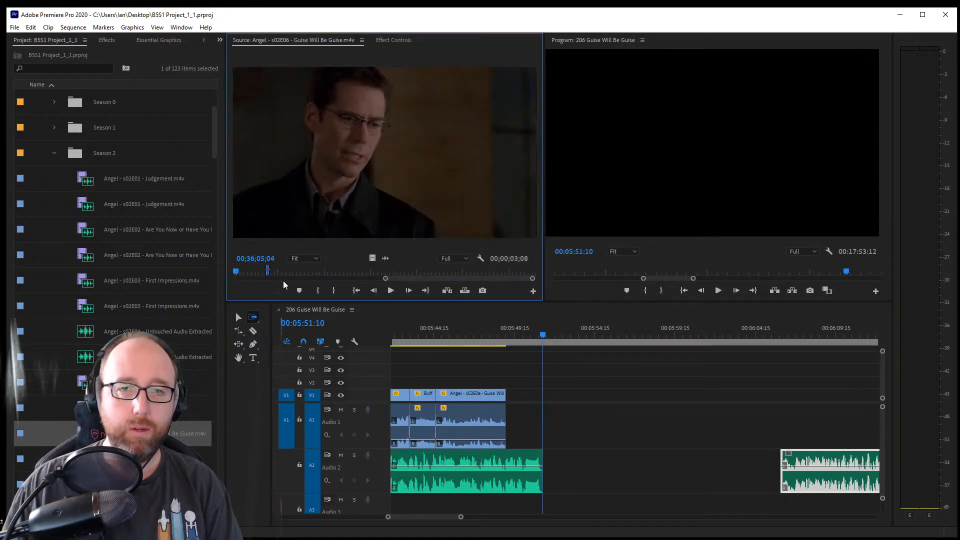
drag(393, 278, 248, 278)
key(space)
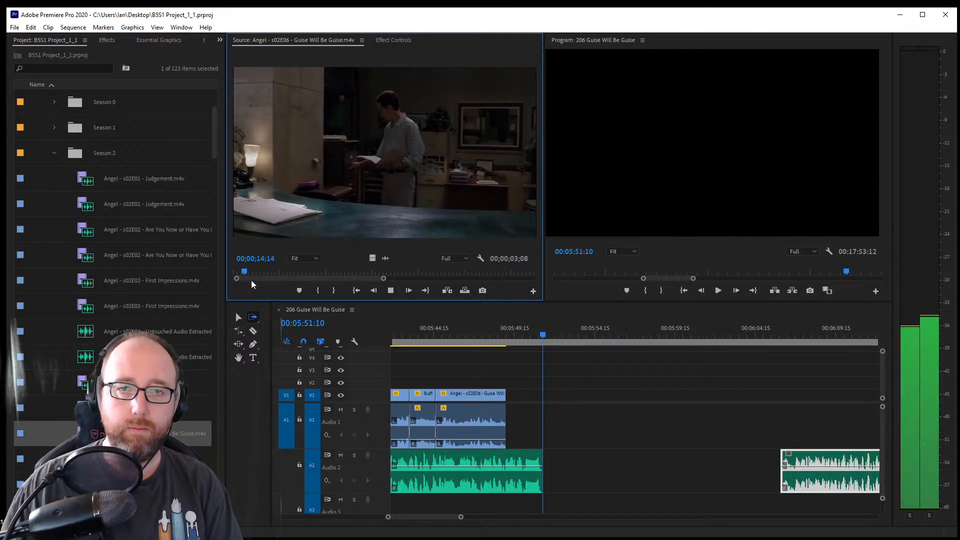
key(space)
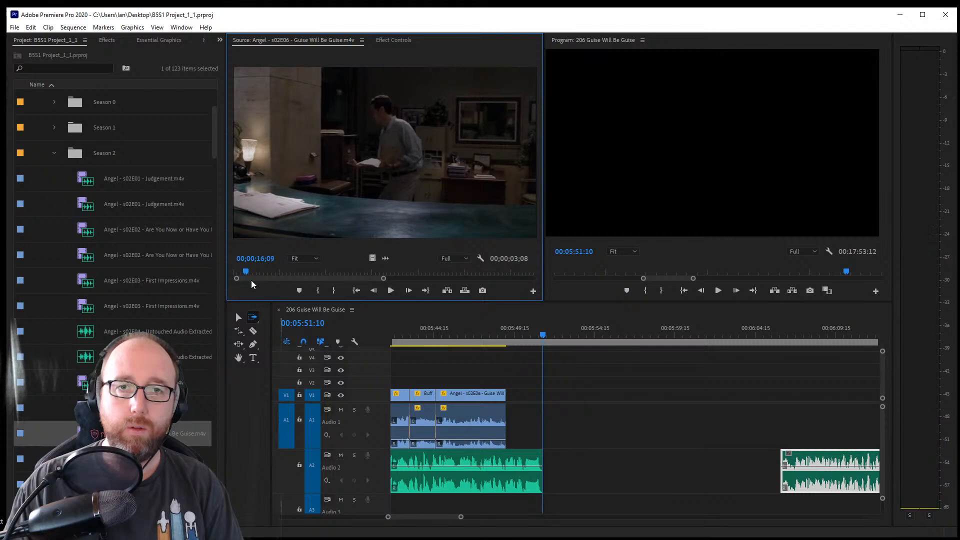
key(Right)
key(Right)
key(Right)
key(Right)
key(Right)
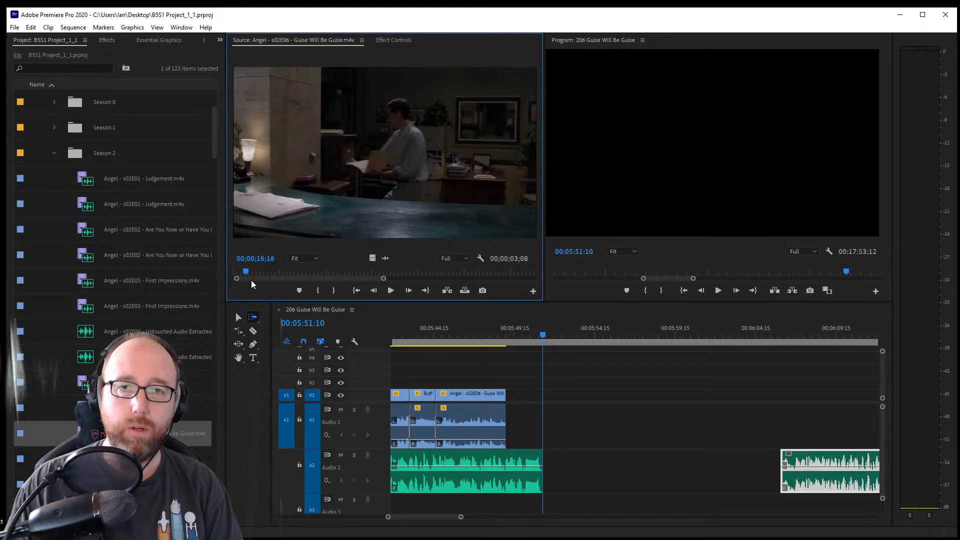
key(ctrl+shift+x)
Set the source Out point at 00;00;17;17 and place the excerpt on V1 and A1 at 00:05:51:10
key(space)
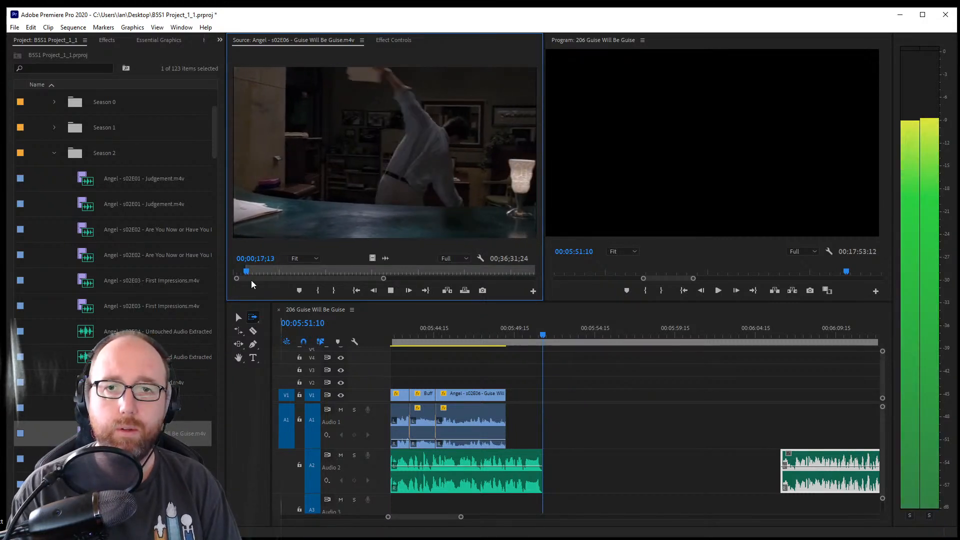
key(space)
key(o)
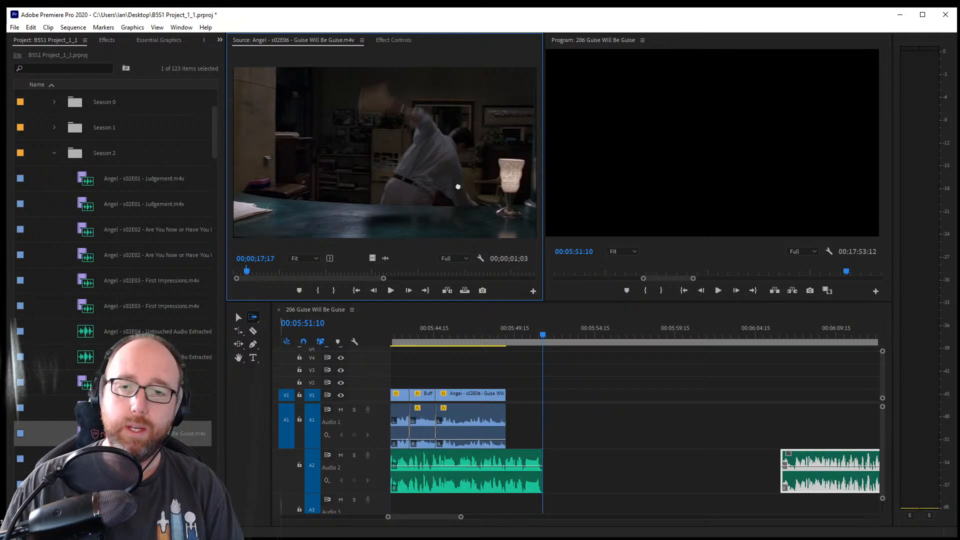
key(period)
Mark the source excerpt from about 00;01;12;00 to 00;01;13;13 and place it directly after the office clip in the sequence
key(space)
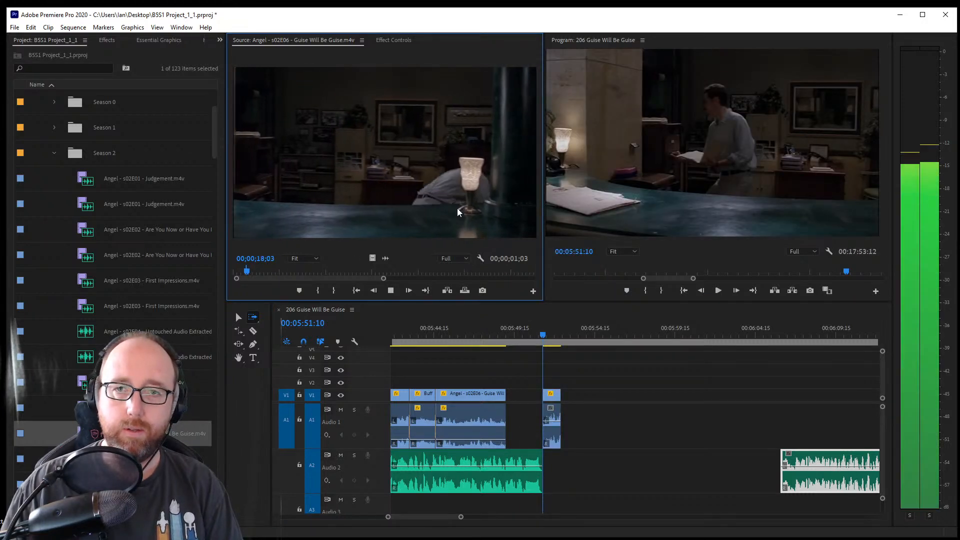
drag(250, 272, 287, 273)
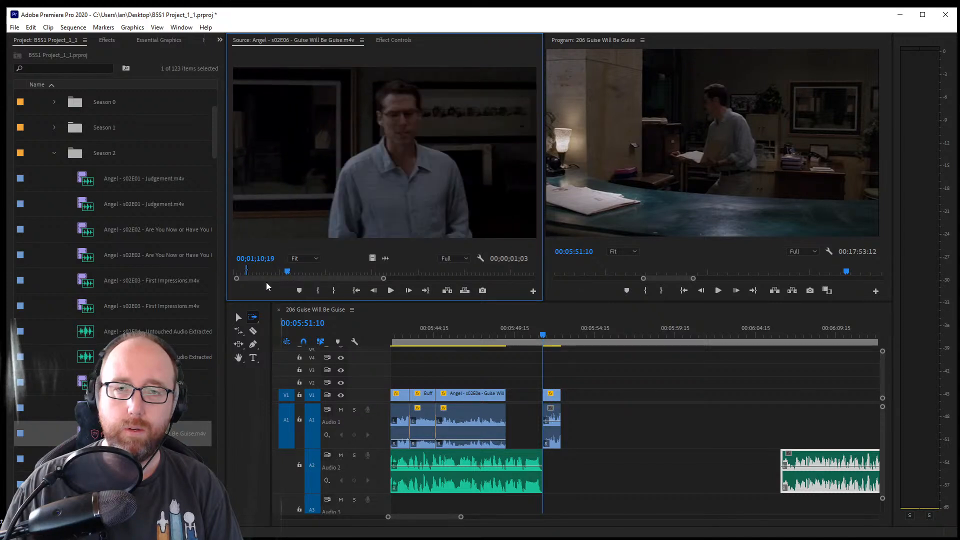
key(space)
key(space)
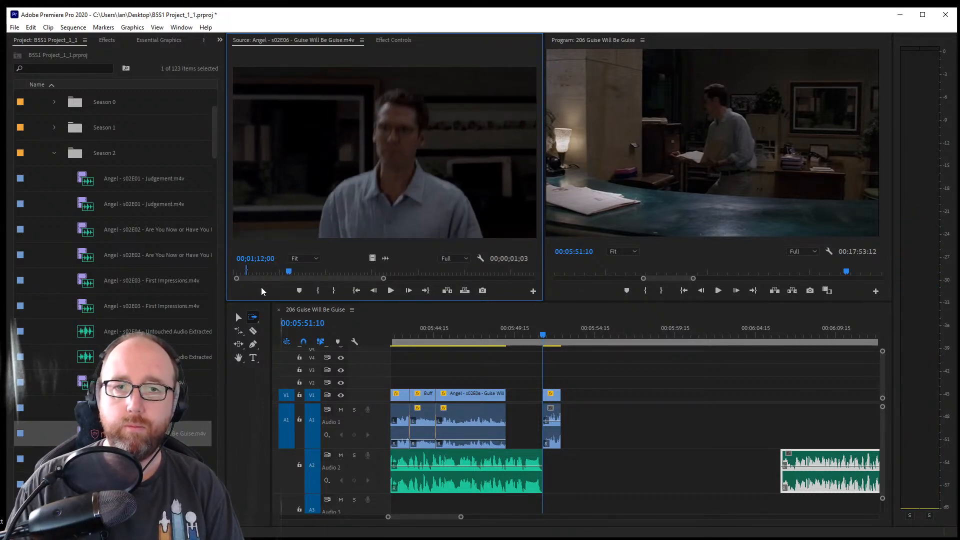
key(space)
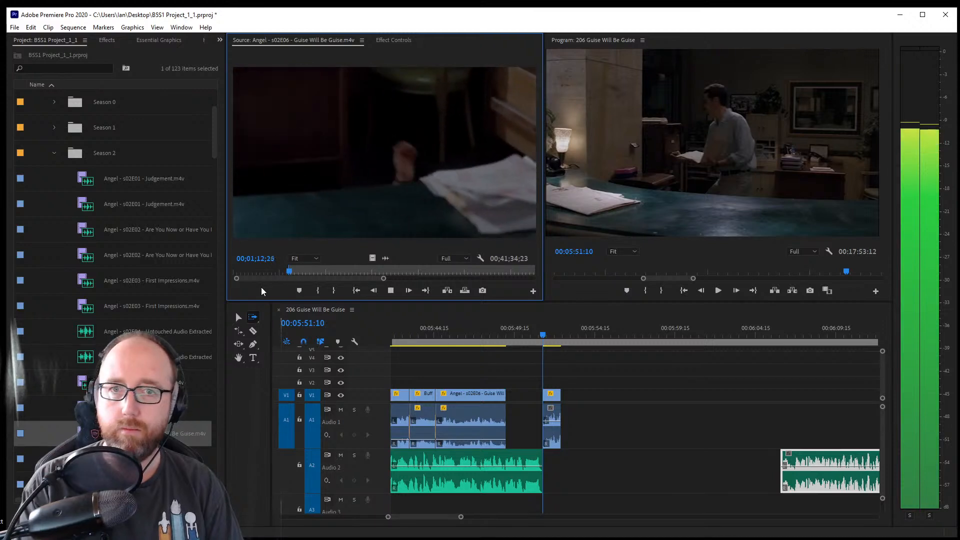
key(space)
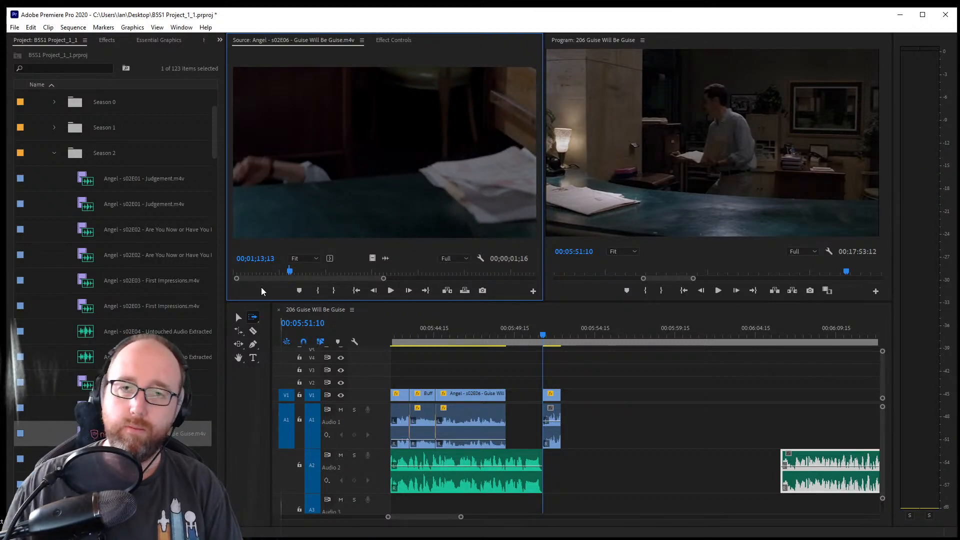
drag(261, 291, 560, 429)
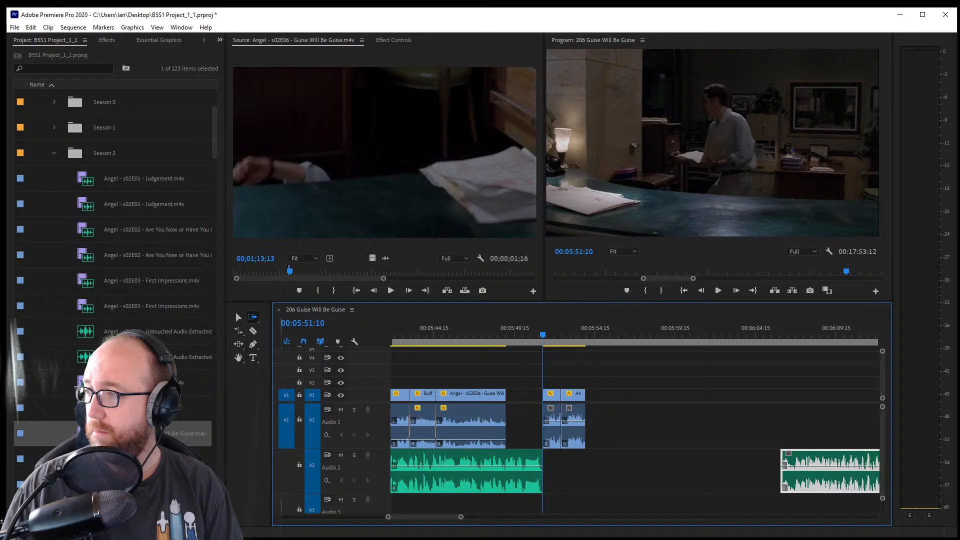
Find the lobby scene near 00;20;16, mark an excerpt ending at about 00;20;18;22, and append it to the new clips on V1 and A1
click(305, 273)
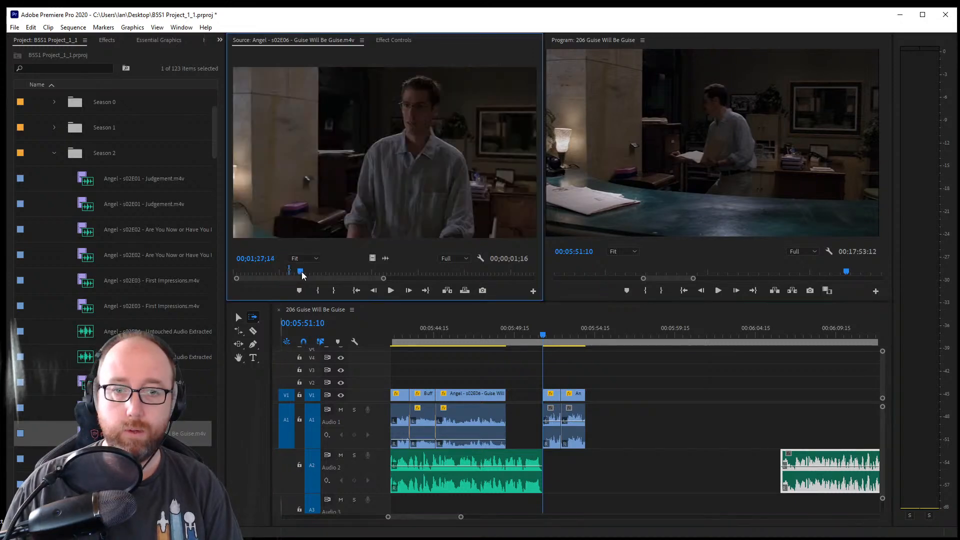
drag(309, 275, 400, 272)
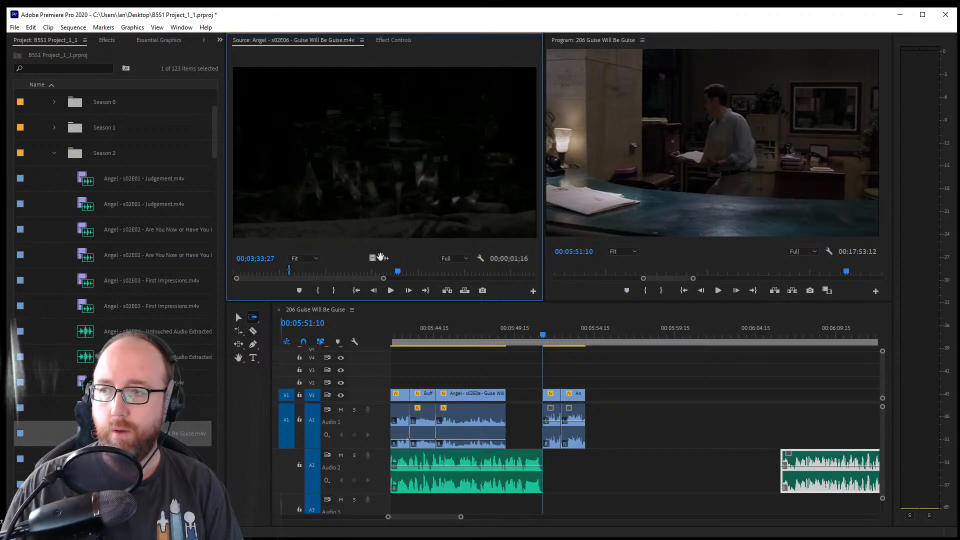
drag(384, 278, 443, 278)
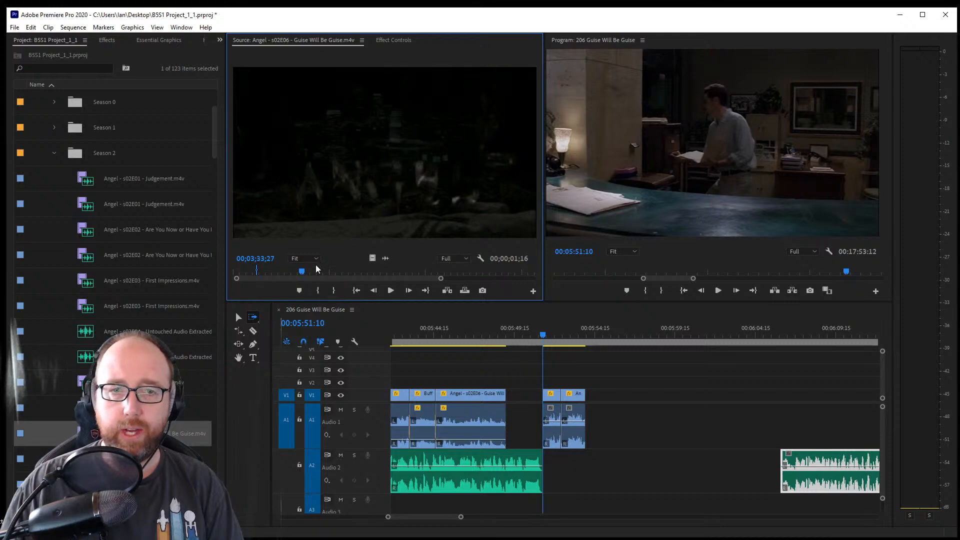
drag(301, 272, 523, 279)
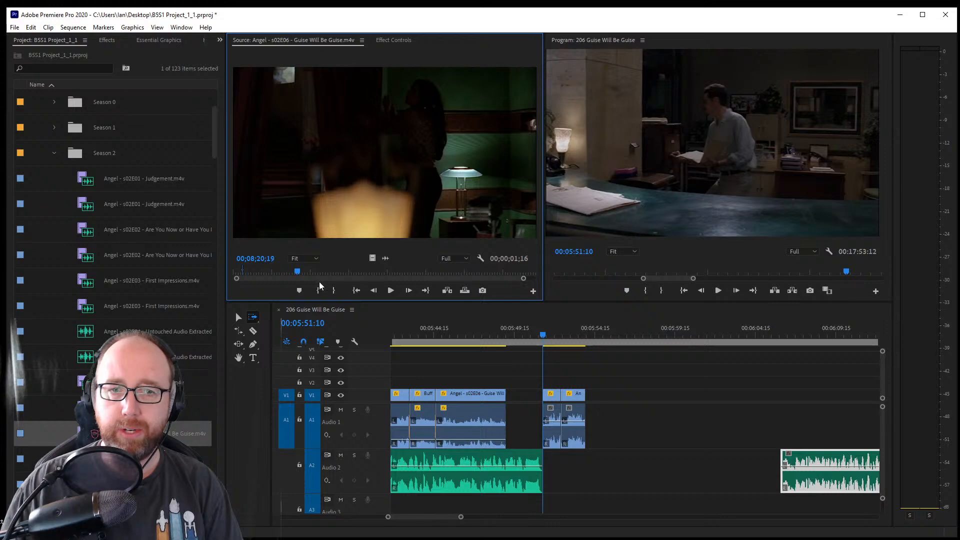
drag(297, 272, 384, 273)
key(space)
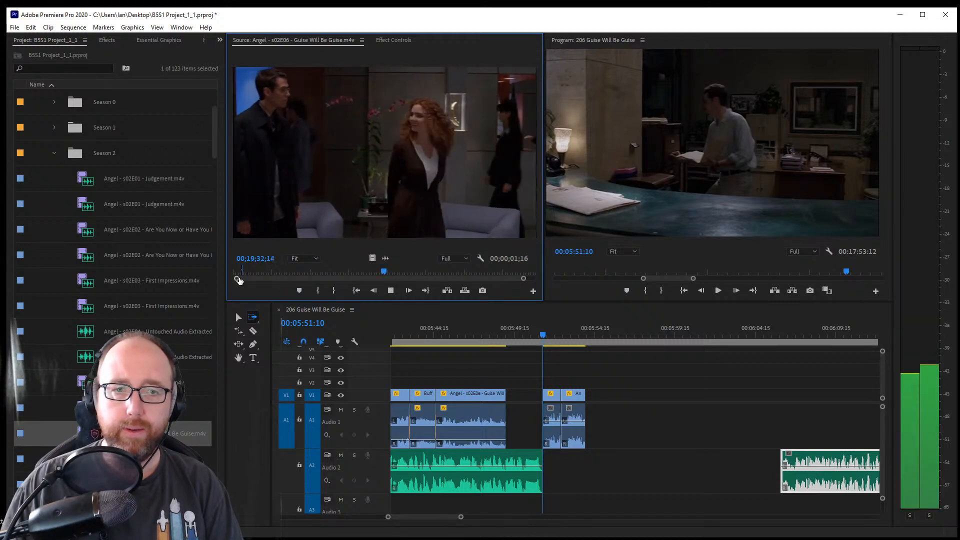
drag(237, 279, 374, 276)
key(space)
drag(379, 274, 405, 274)
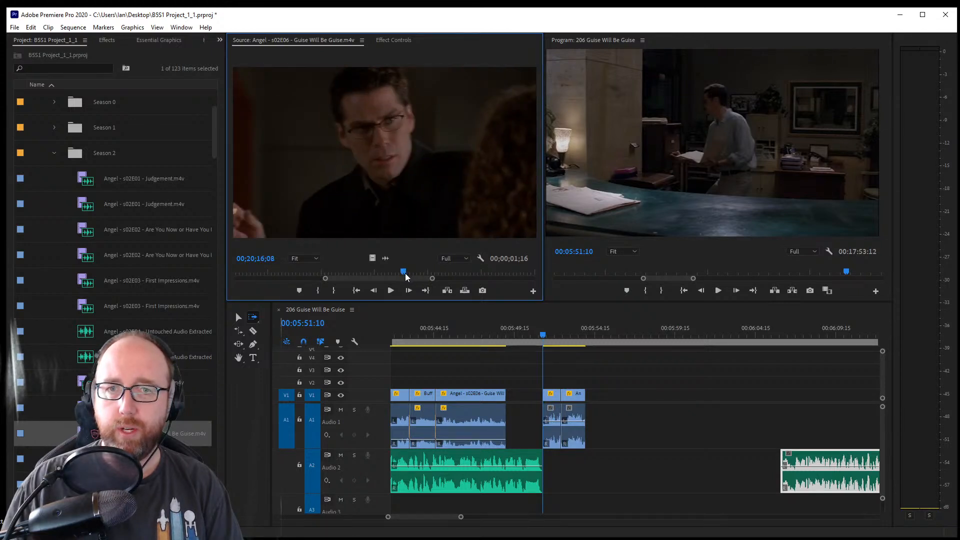
key(space)
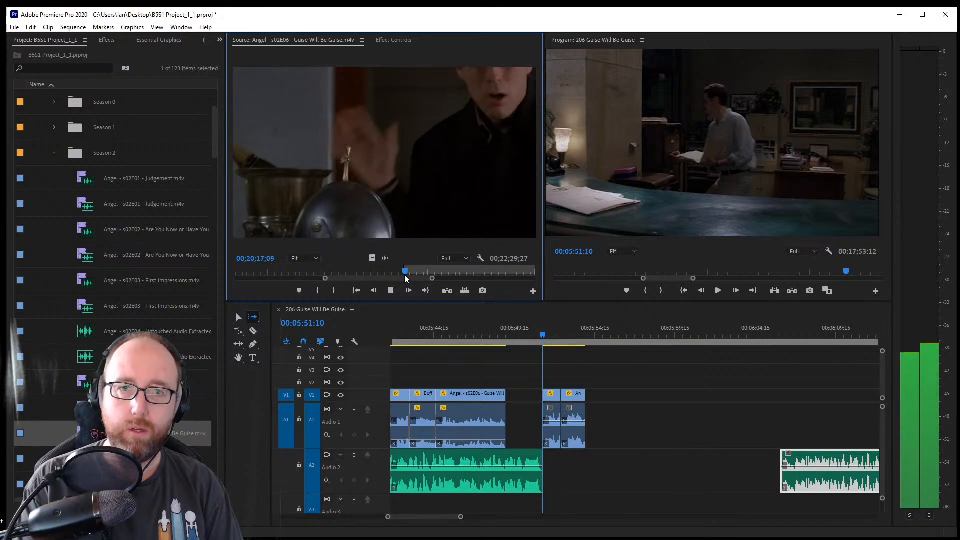
key(o)
key(space)
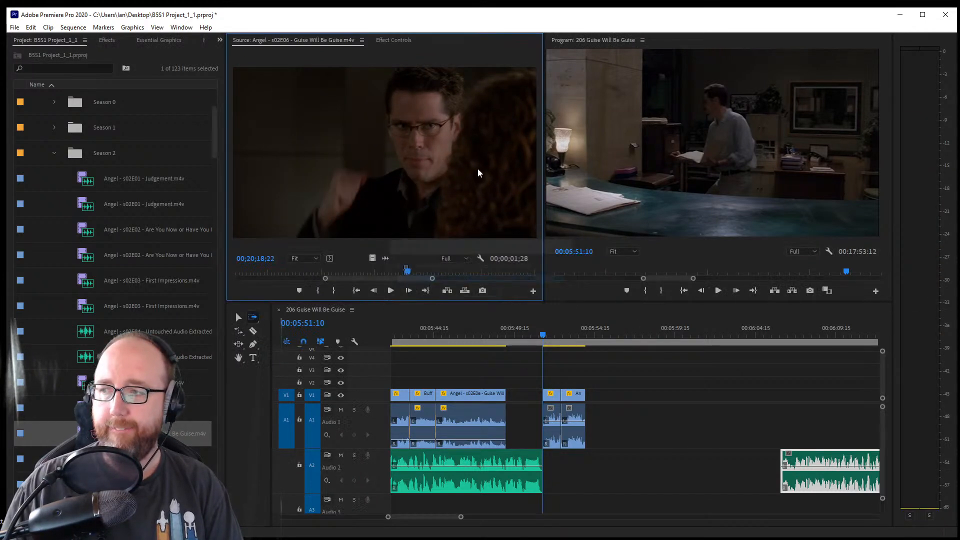
drag(478, 172, 590, 401)
Play on through the lobby scene and set a new source In point at 00;20;19;14
click(418, 185)
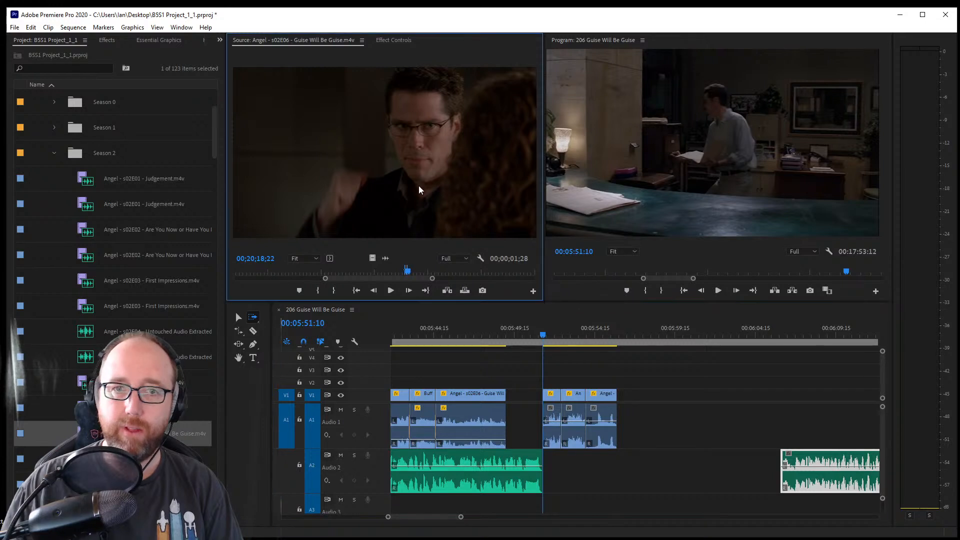
key(space)
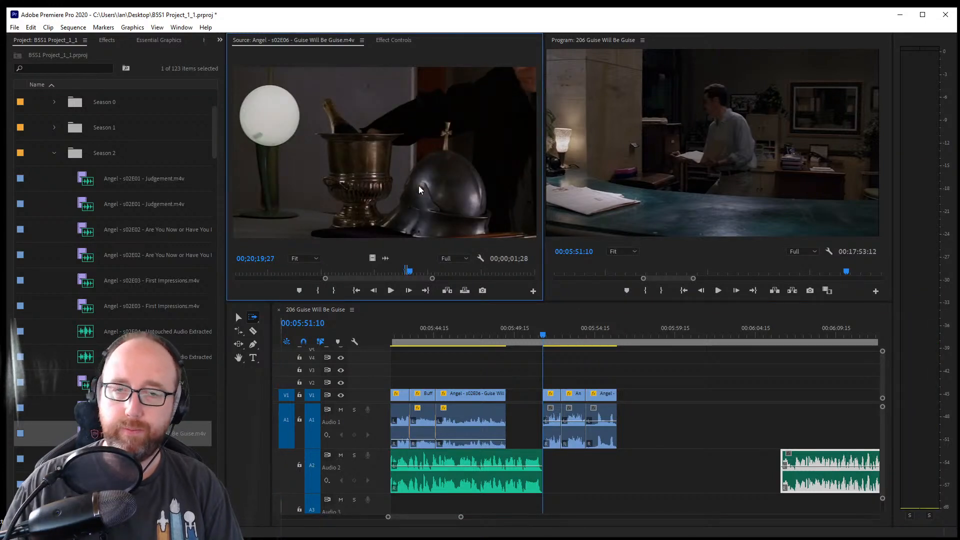
key(Left)
key(Left)
key(Left)
key(Left)
key(Left)
key(Left)
key(Left)
key(Left)
key(Left)
key(Left)
key(Left)
key(Left)
key(Left)
key(Left)
key(Left)
key(Right)
key(Right)
key(Right)
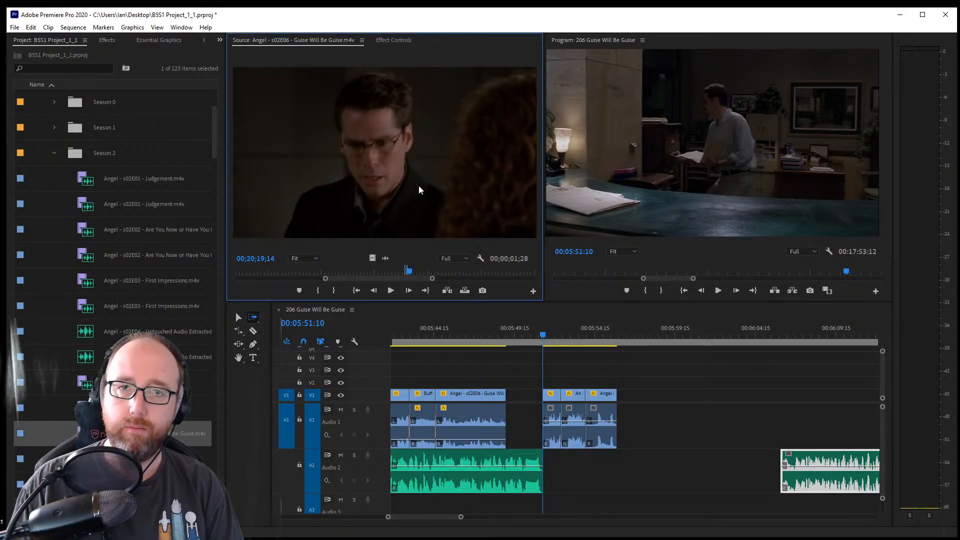
key(i)
Set the source Out point at about 00;20;22;18 and place the excerpt directly after the third new clip
key(space)
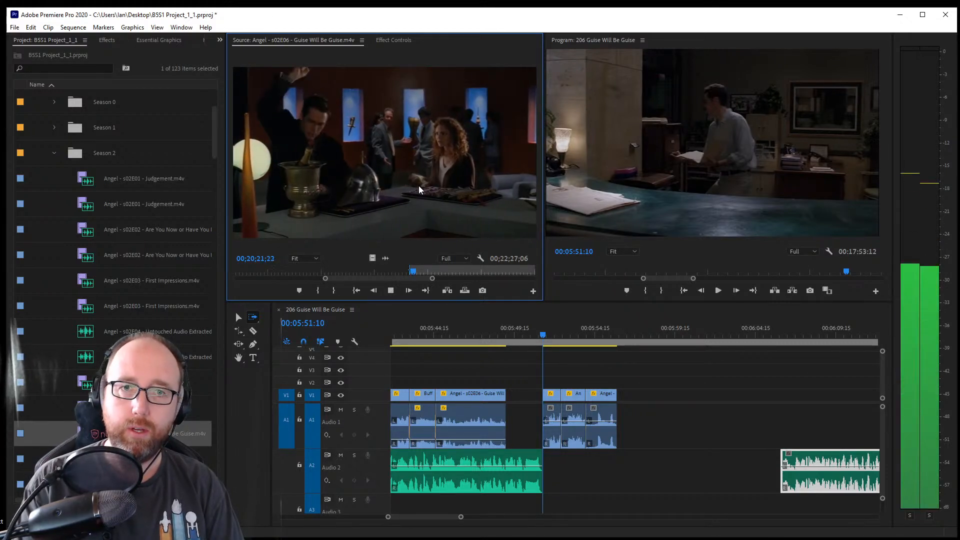
key(o)
key(space)
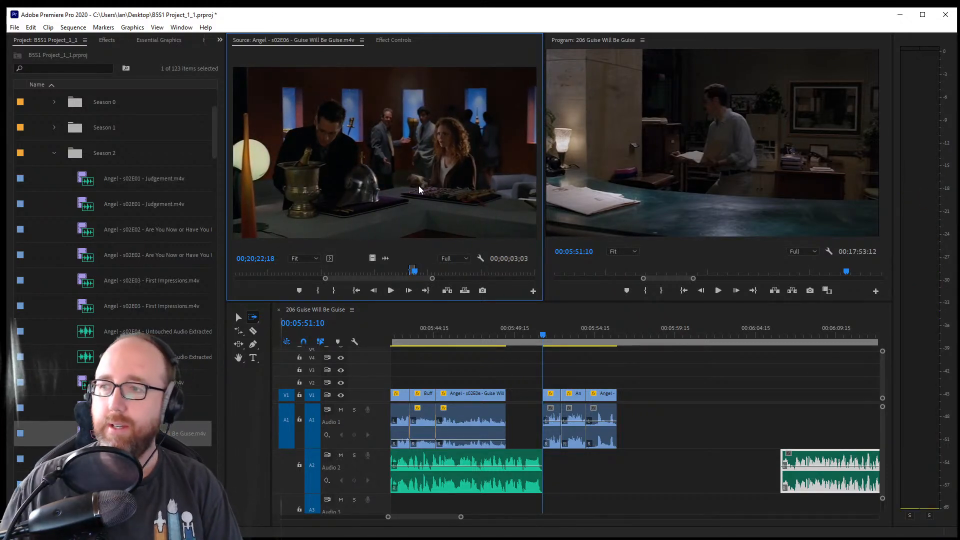
drag(405, 120, 638, 433)
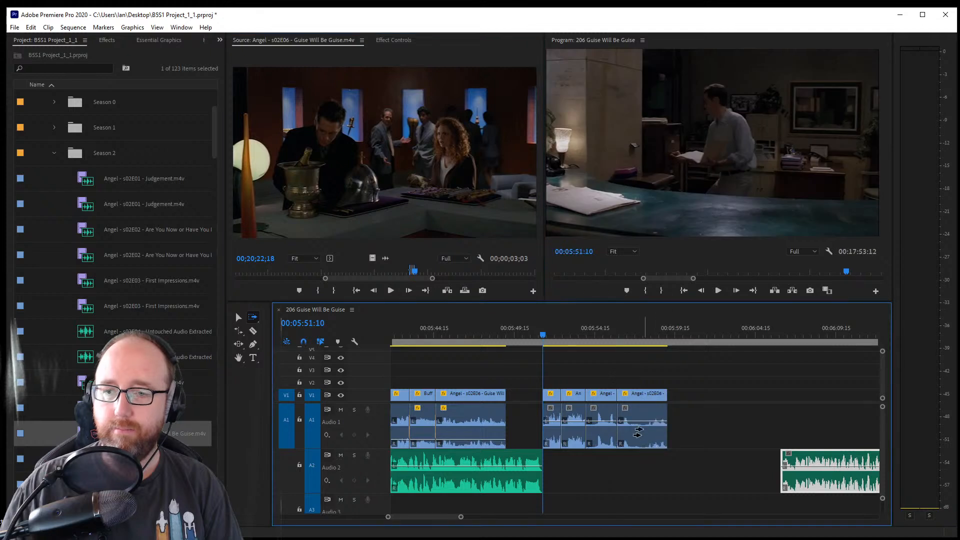
Scan the later part of the source for the confrontation with the red-haired woman and set the In point at 00;32;52;11
click(416, 249)
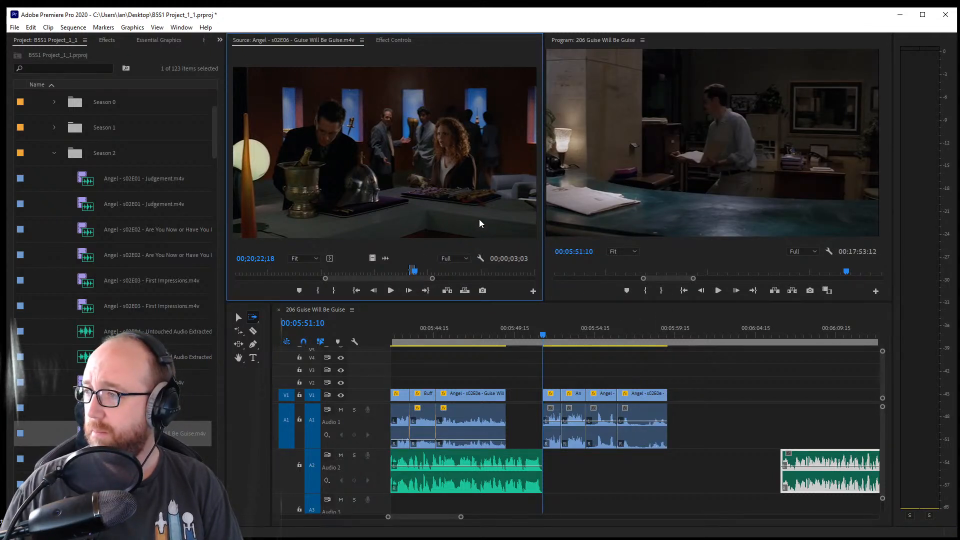
drag(450, 278, 462, 278)
drag(274, 271, 505, 274)
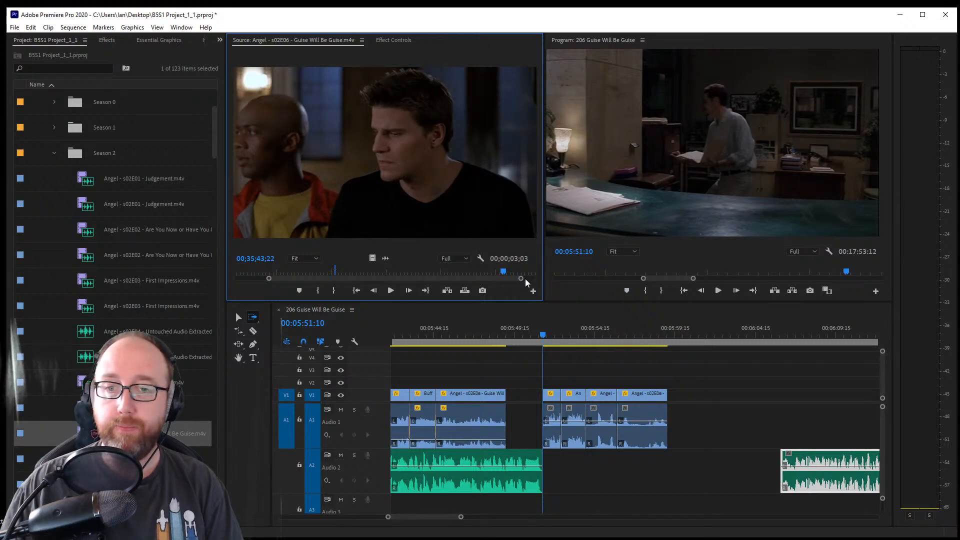
drag(527, 273, 465, 271)
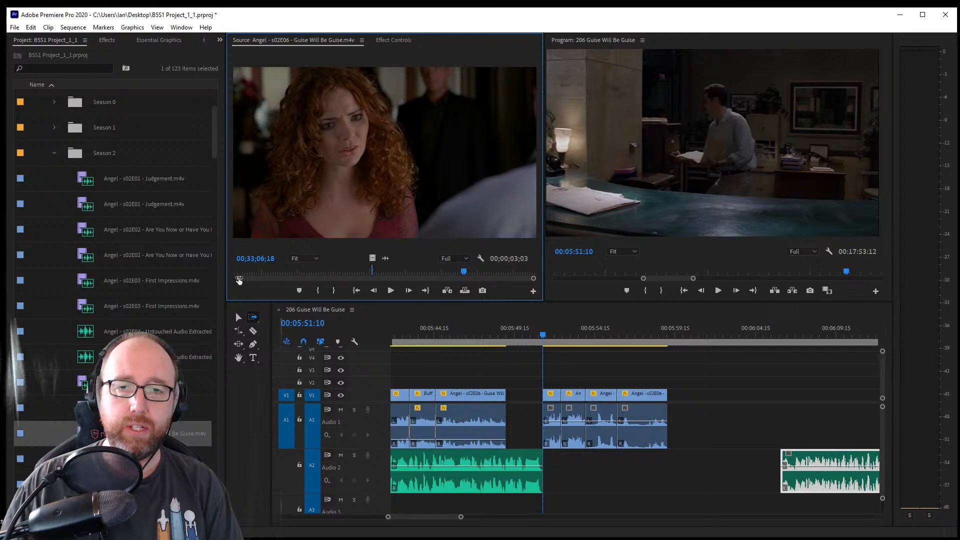
drag(384, 271, 385, 274)
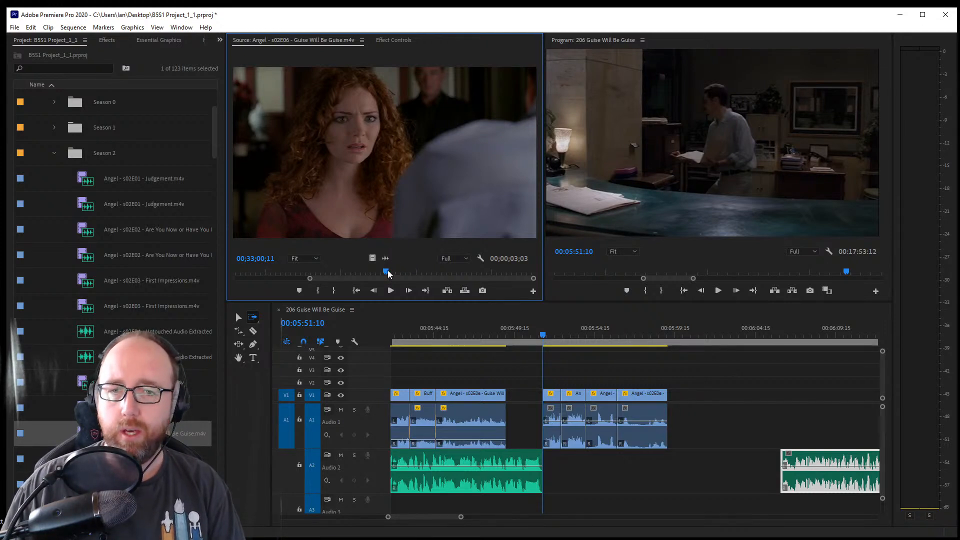
drag(388, 271, 386, 272)
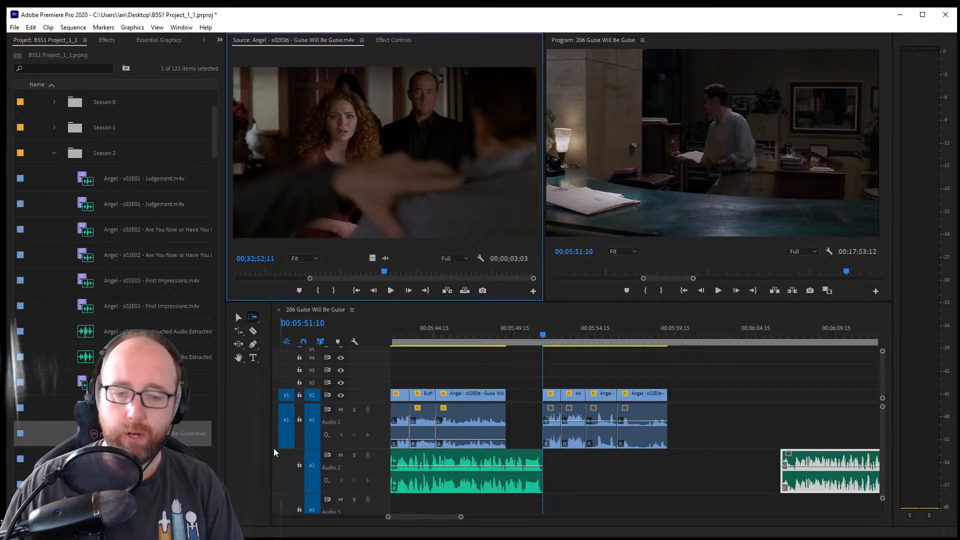
key(i)
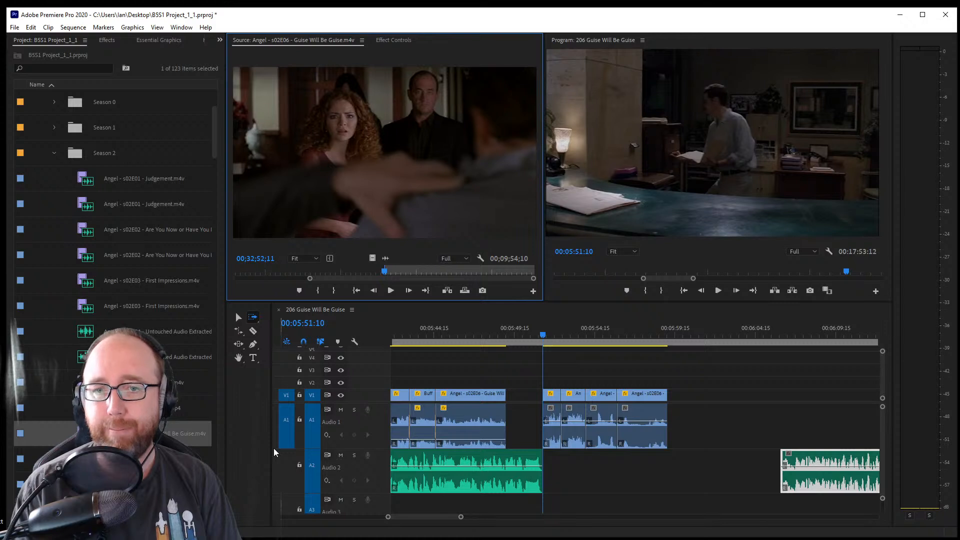
Play the confrontation, move the source In point to about 00;32;55;07, and play on from there
key(space)
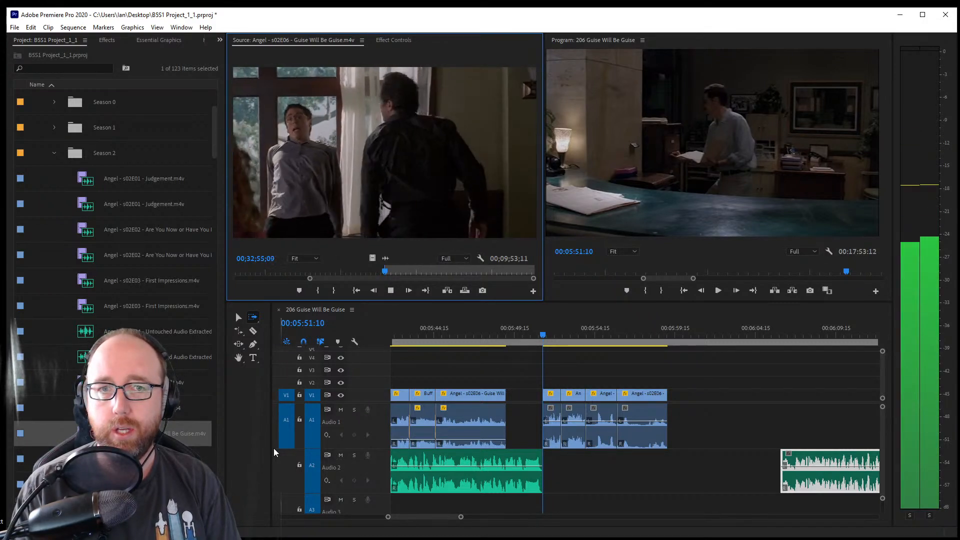
key(space)
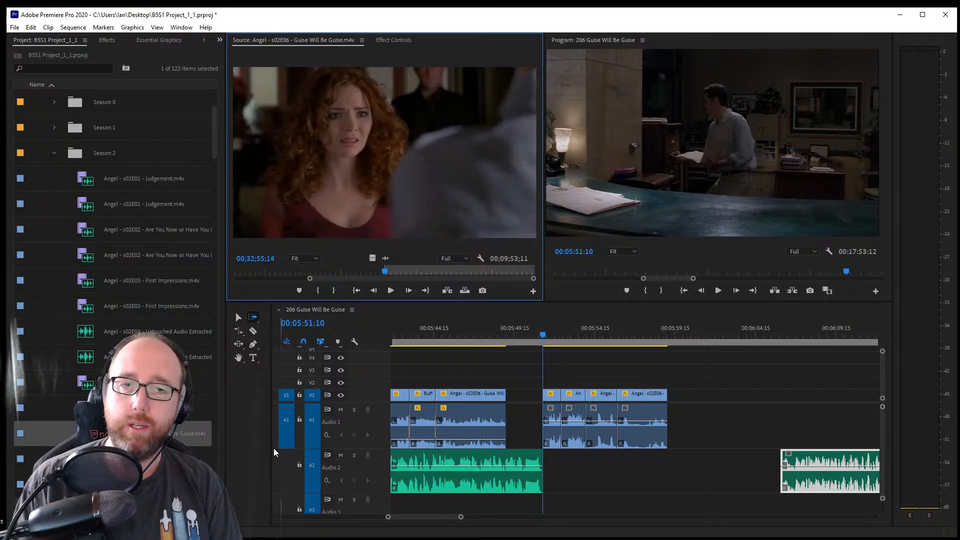
key(Left)
key(Left)
key(Left)
key(Left)
key(Left)
key(Left)
key(Left)
key(space)
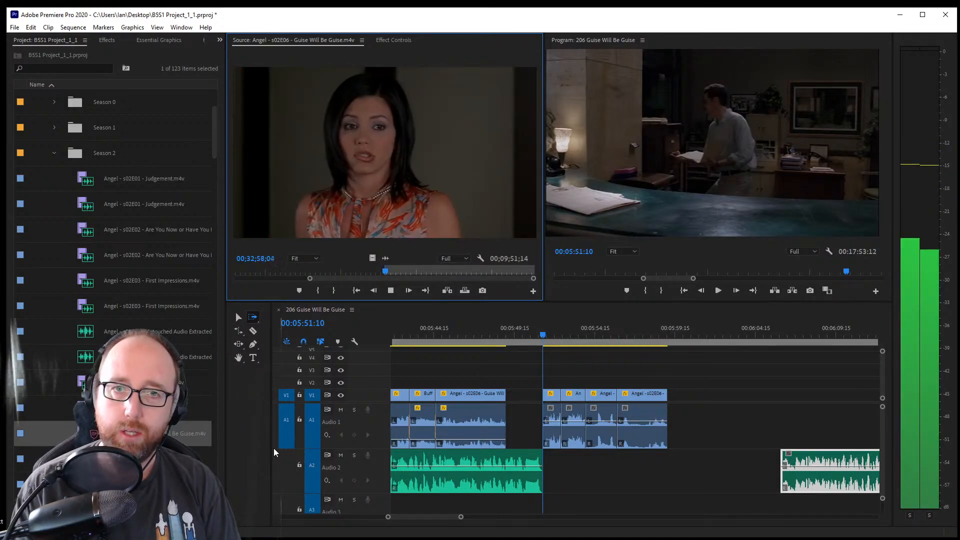
Set the source Out point at 00;33;01;18 and place the confrontation excerpt directly after the fourth new clip
key(o)
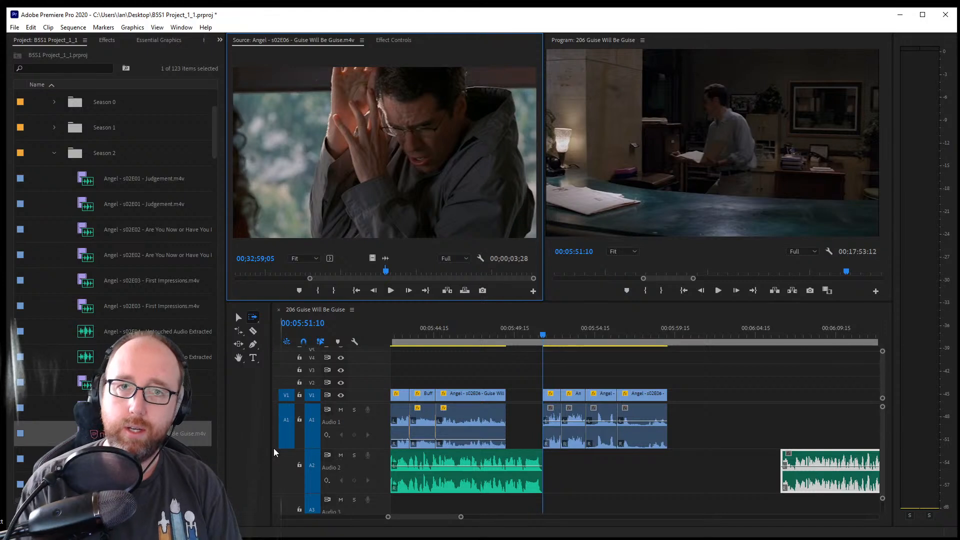
key(space)
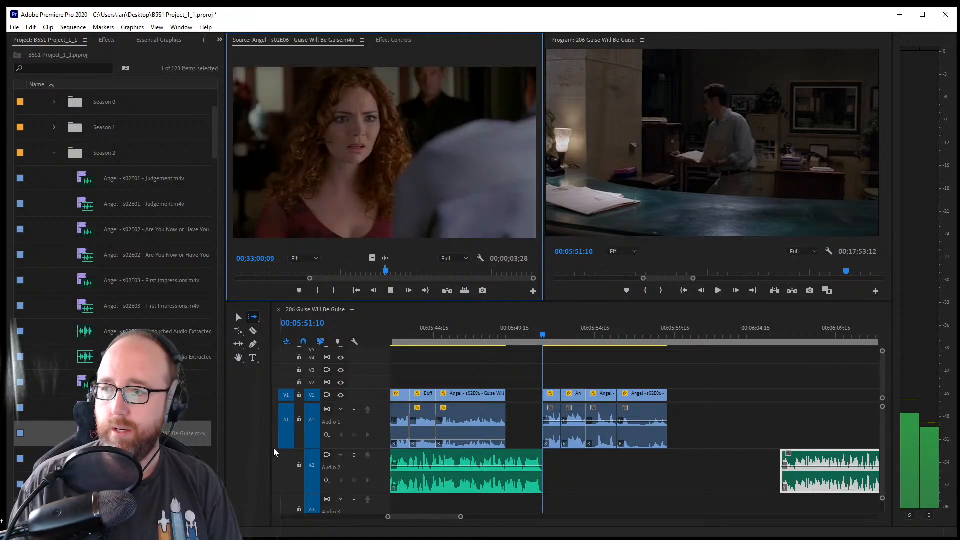
key(space)
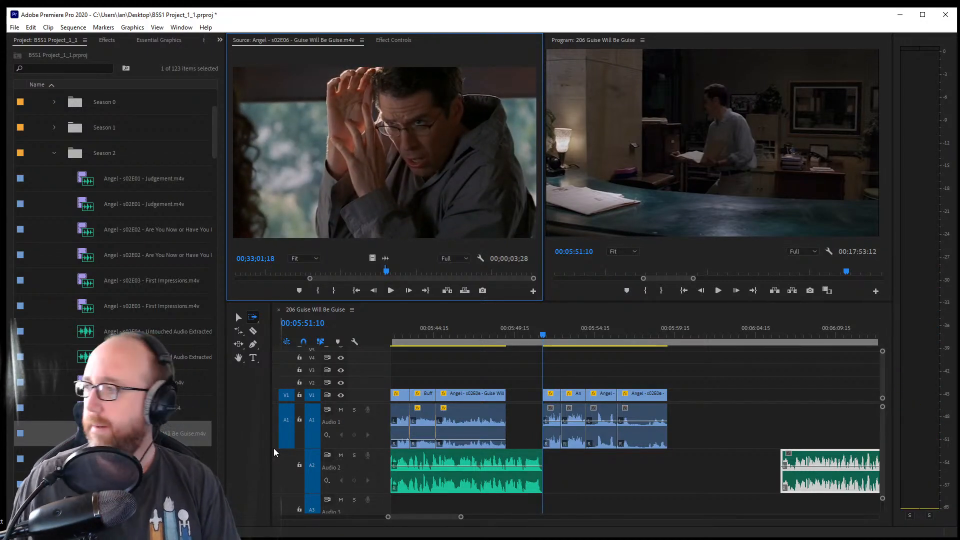
key(o)
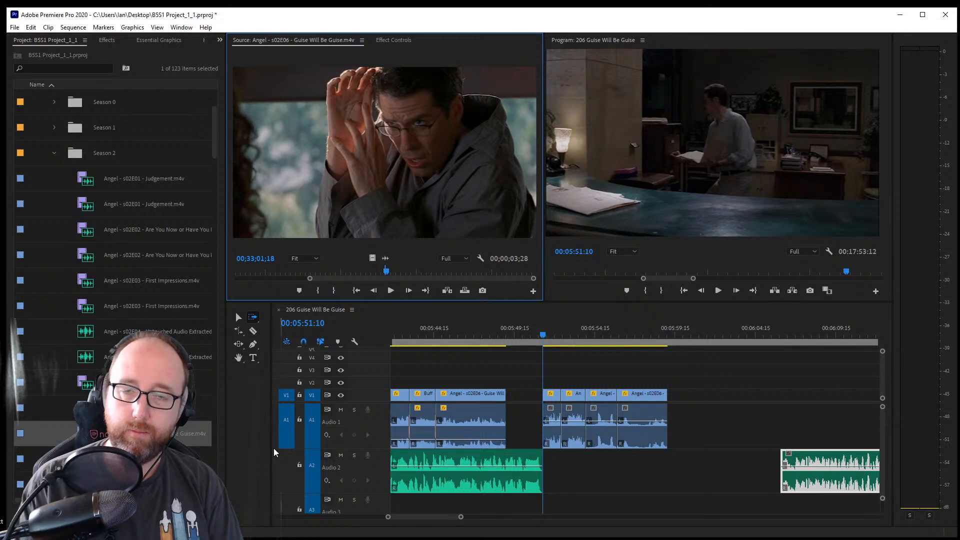
drag(339, 259, 745, 444)
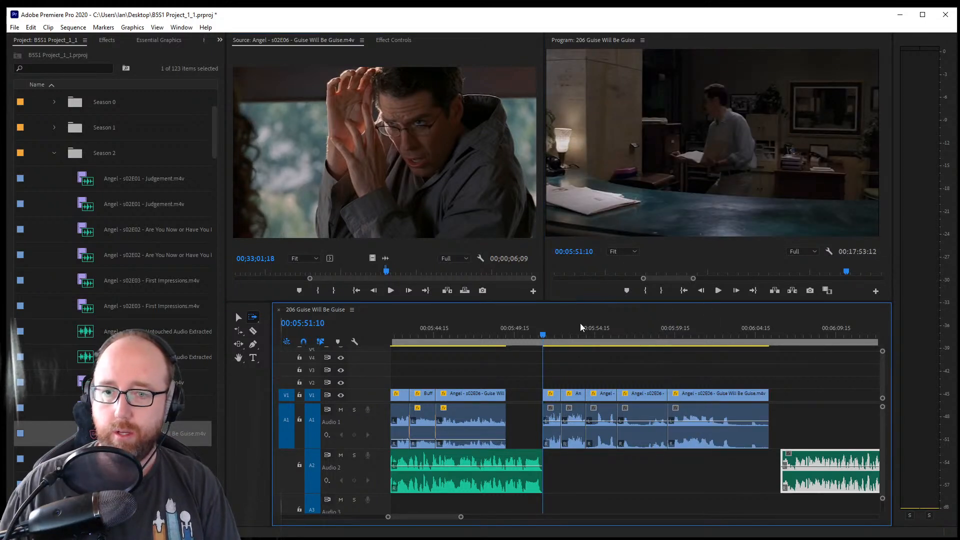
Play the new clips through, trim the end of the confrontation clip back to 00:06:03:00, and save the project
key(space)
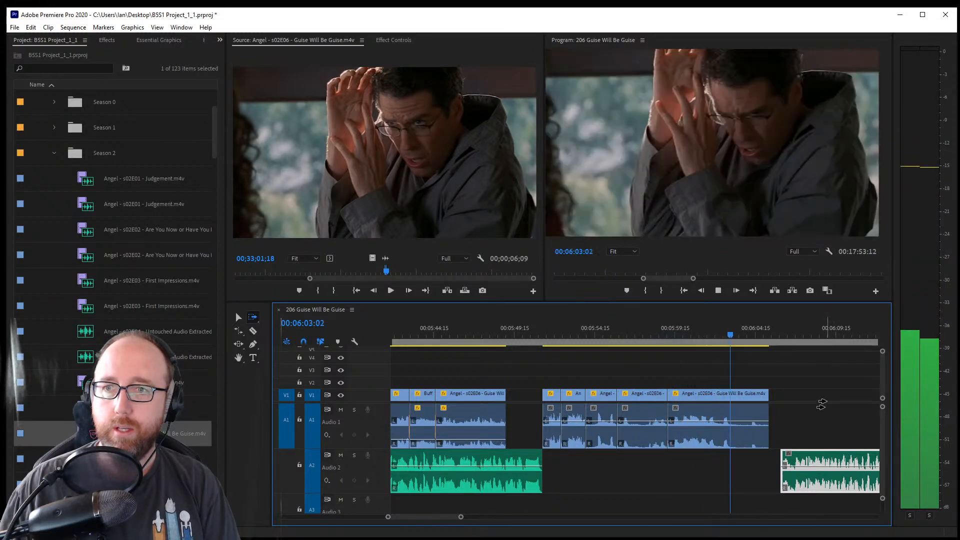
key(space)
drag(733, 332, 729, 335)
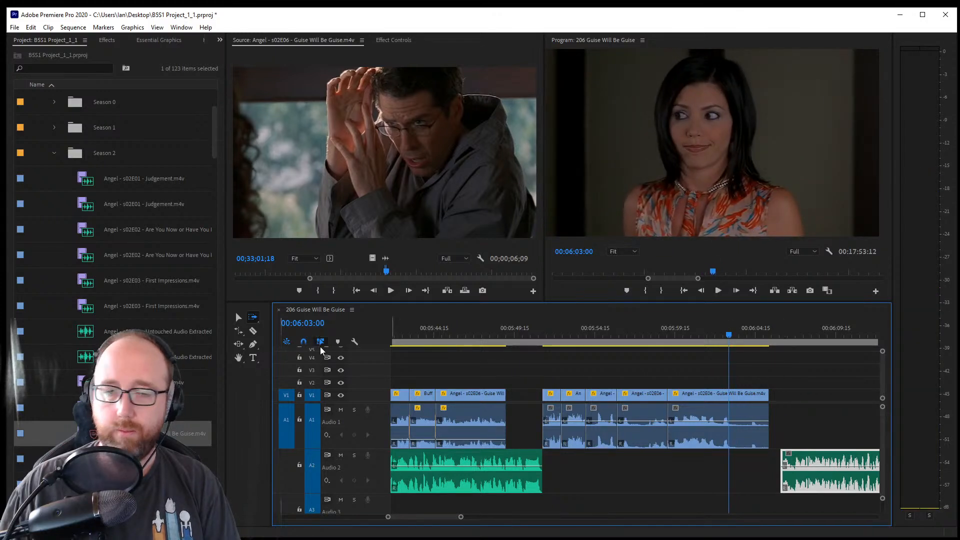
click(238, 316)
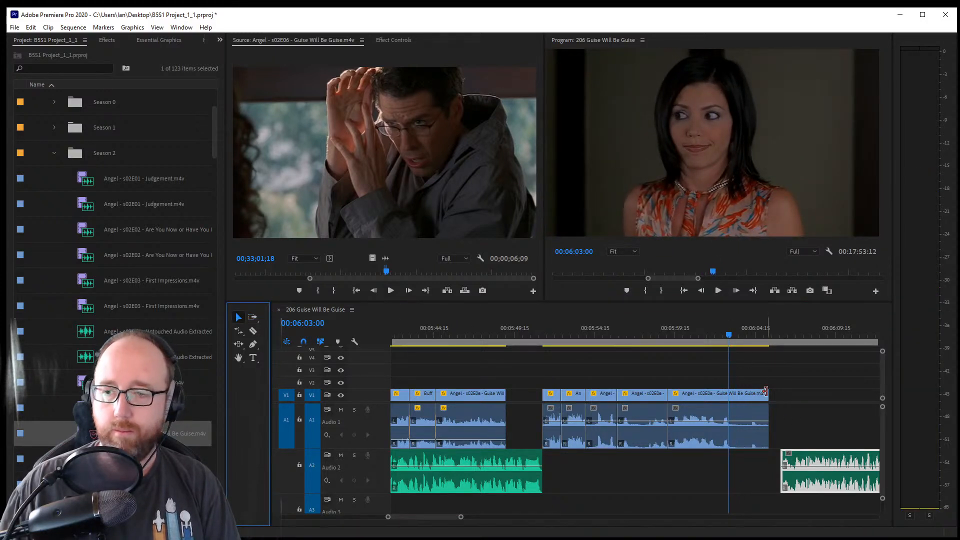
drag(768, 416, 729, 416)
key(ctrl+s)
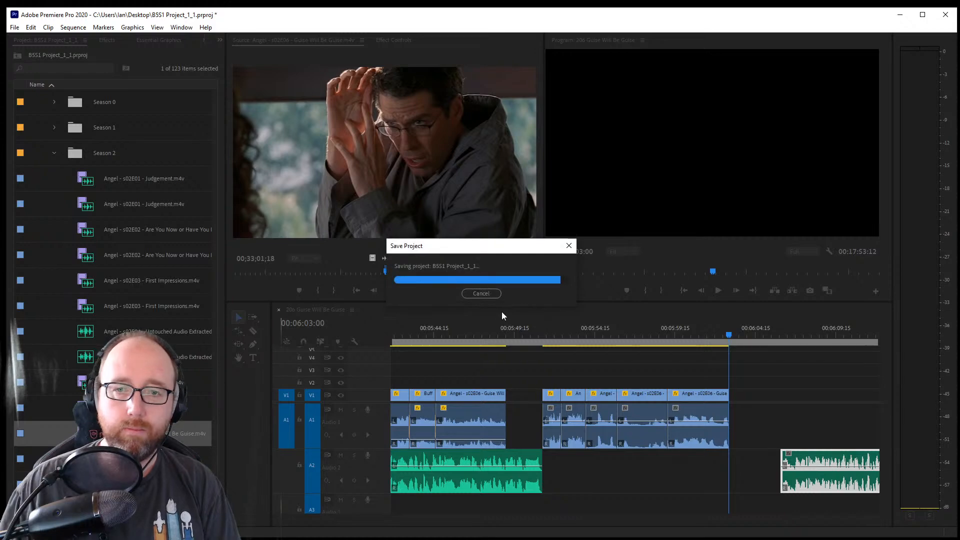
Mark a 00;00;01;18 excerpt of Angel under the birthday banner near the source's end and place it at 00:06:03:00 after the confrontation clip
click(521, 274)
drag(524, 278, 511, 277)
key(i)
key(space)
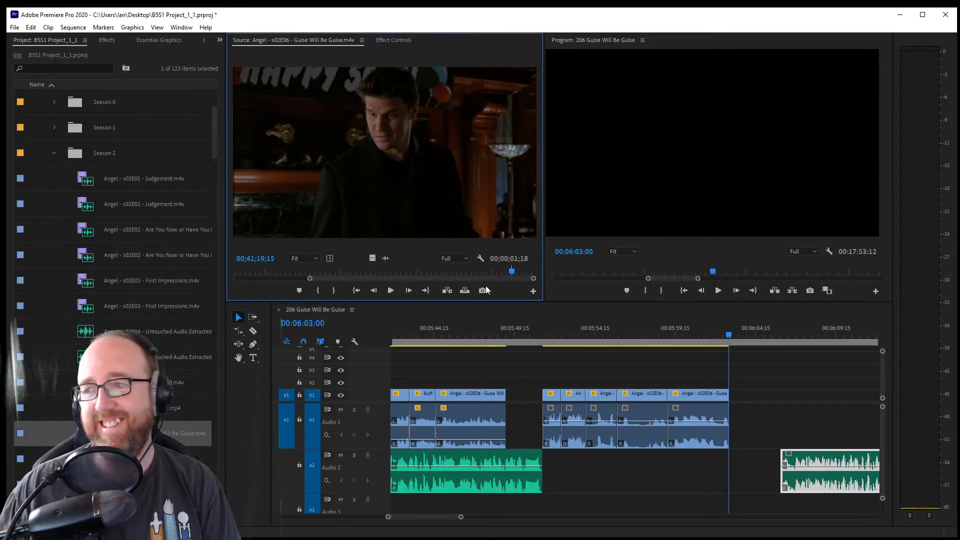
drag(460, 174, 566, 444)
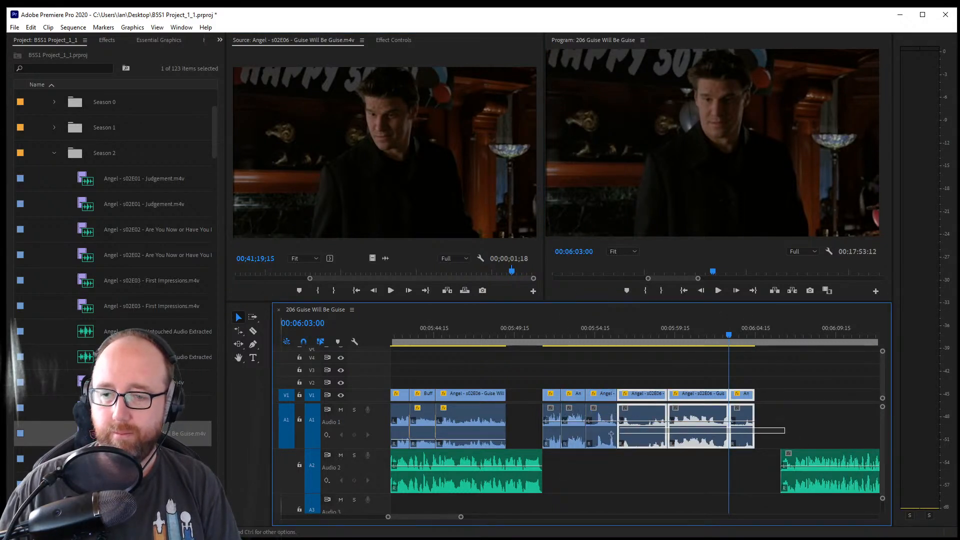
Duplicate the audio of all six new clips onto Audio 2 directly beneath the originals
drag(631, 443, 631, 459)
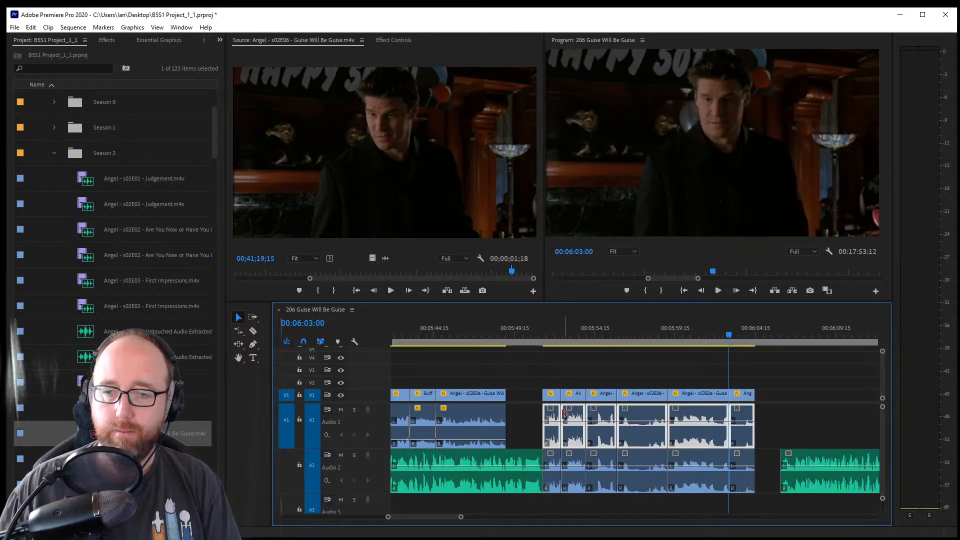
click(530, 394)
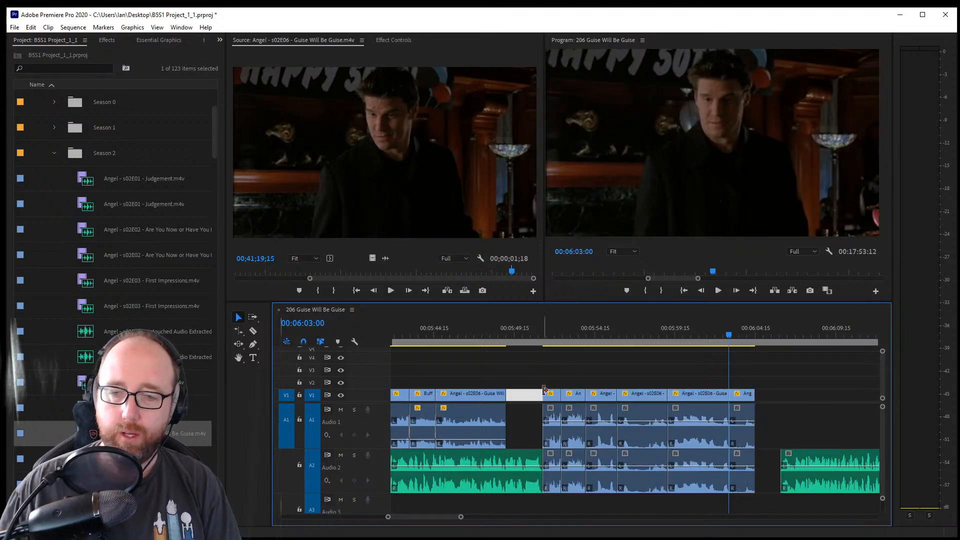
click(514, 418)
Shift everything after the first new clip four frames later and extend the end of that clip to fill the gap
click(253, 317)
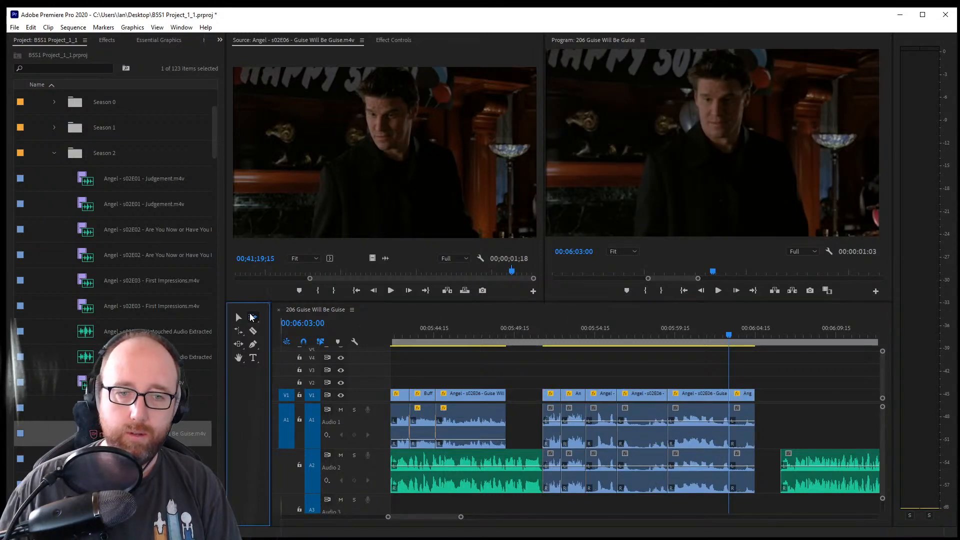
drag(574, 429, 580, 429)
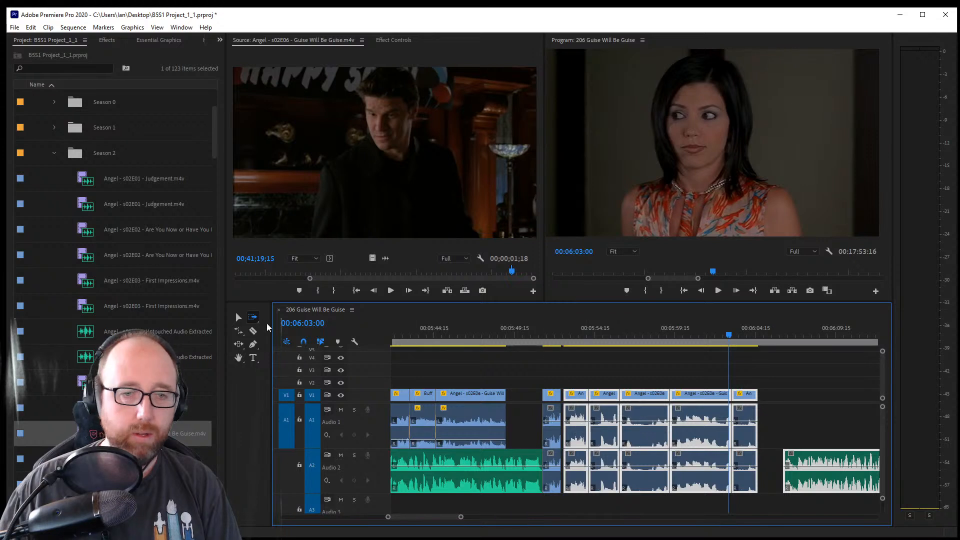
key(v)
click(567, 383)
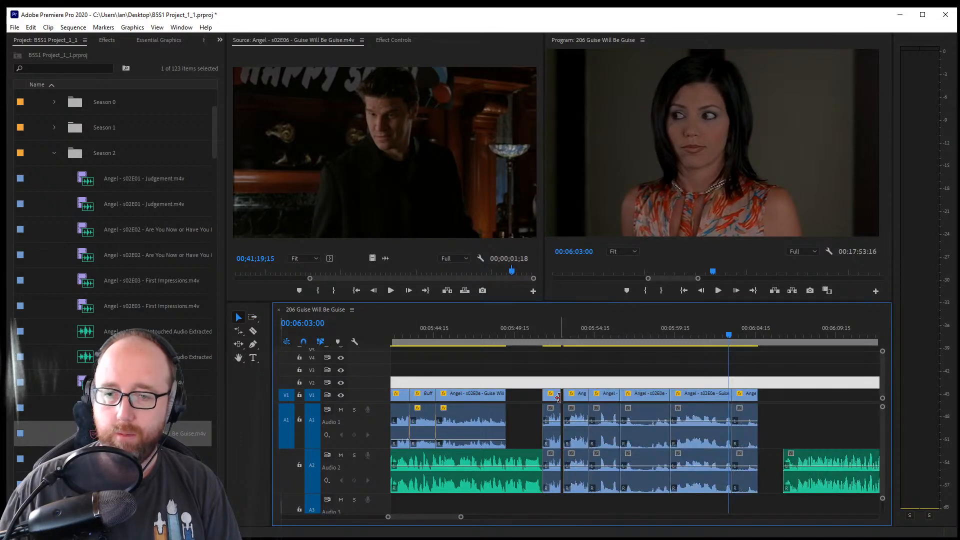
drag(559, 395, 564, 396)
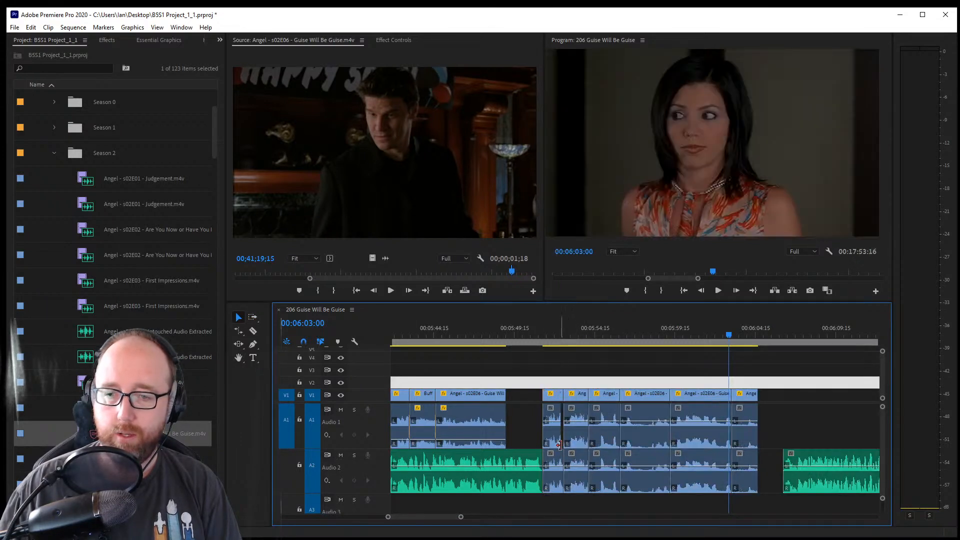
Play the new clips and trim the start of the fourth clip, with the ice bucket and helmet, to 00:05:56:08
click(544, 340)
key(space)
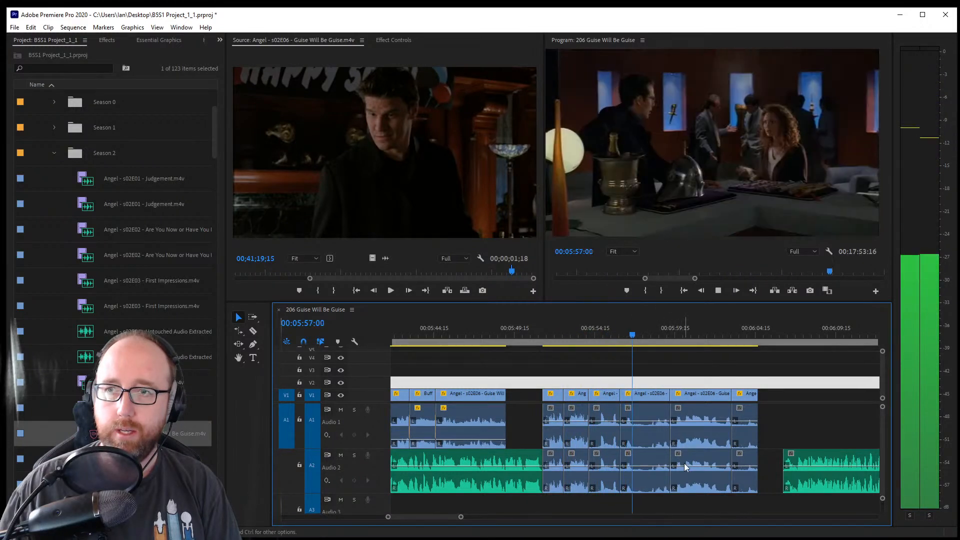
key(space)
drag(389, 517, 397, 518)
drag(578, 335, 595, 334)
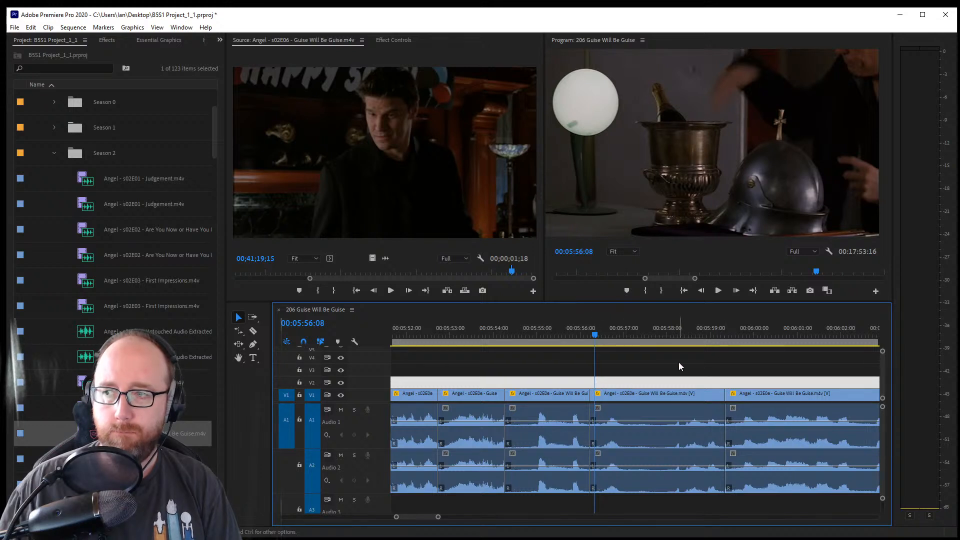
drag(592, 393, 595, 418)
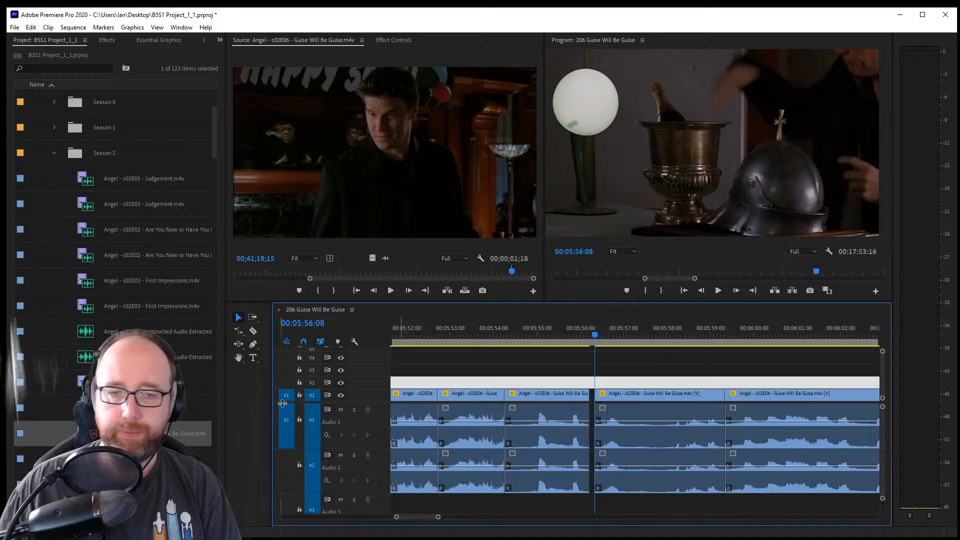
Split the fourth clip and its audio at about 00:05:57:03, and play its first piece
click(253, 330)
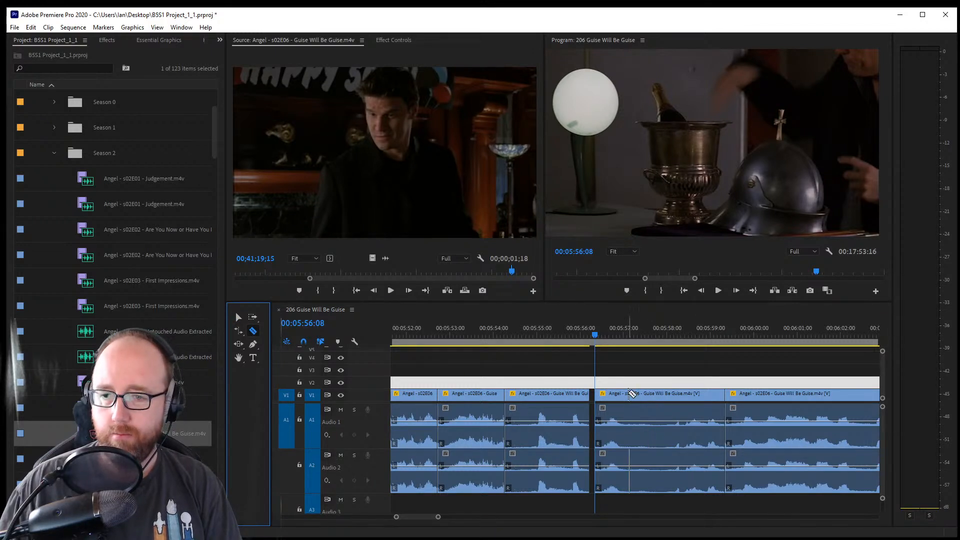
click(633, 419)
key(space)
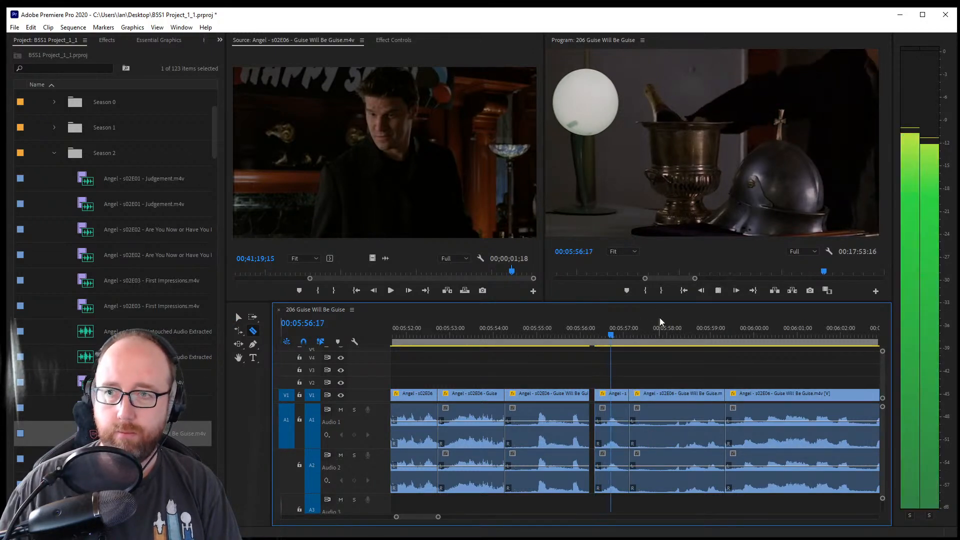
key(space)
Trim about 0.8 seconds off the start of the split clip's second piece, and close the gaps before both pieces
click(238, 317)
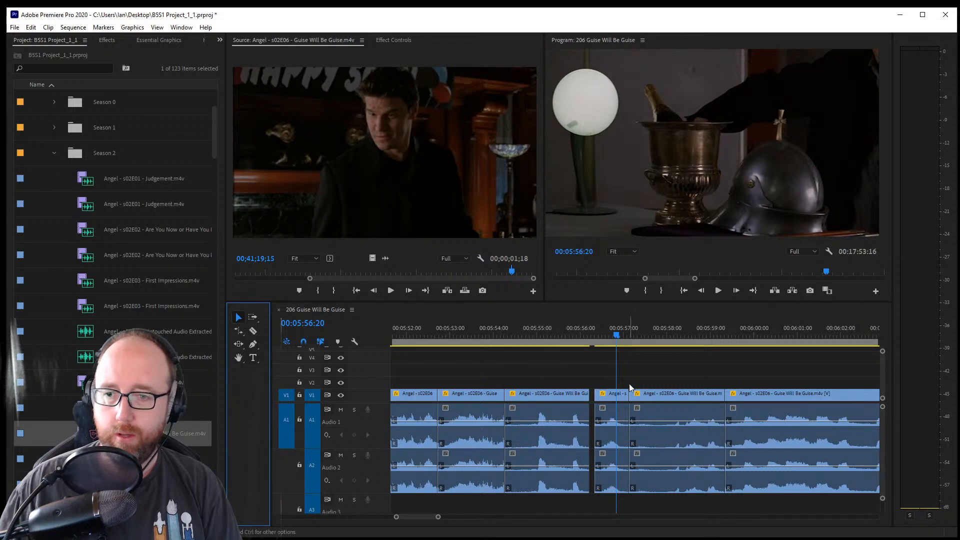
drag(630, 394, 665, 401)
drag(632, 443, 665, 447)
click(648, 448)
key(Delete)
click(592, 443)
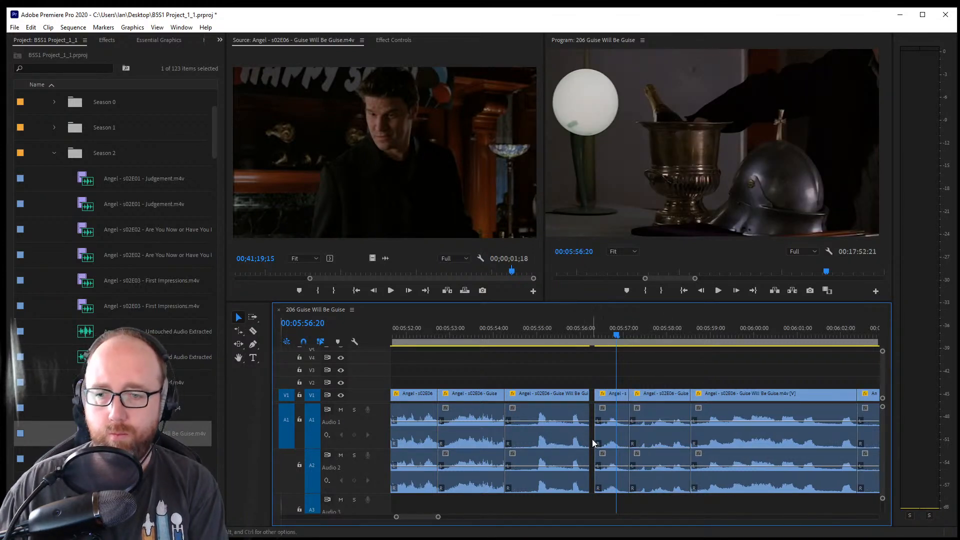
key(Delete)
Play the tightened section, trim the end of the split clip's first piece to 00:05:56:20, and close the resulting gap
click(461, 335)
key(space)
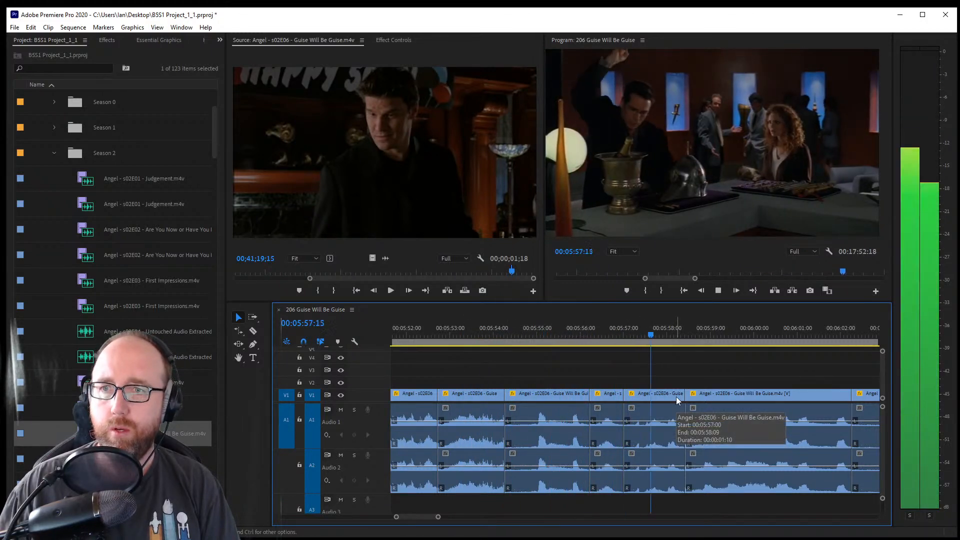
key(space)
click(619, 343)
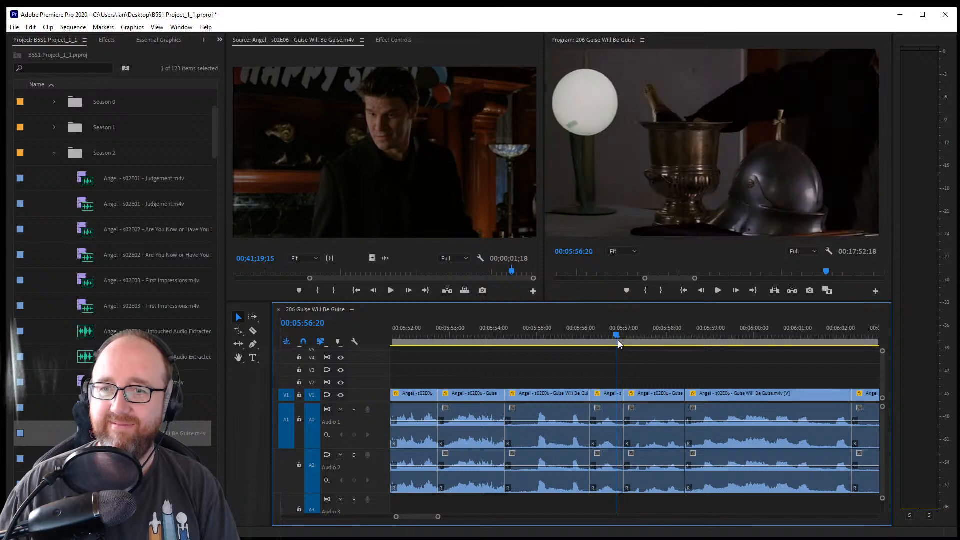
drag(620, 342, 617, 343)
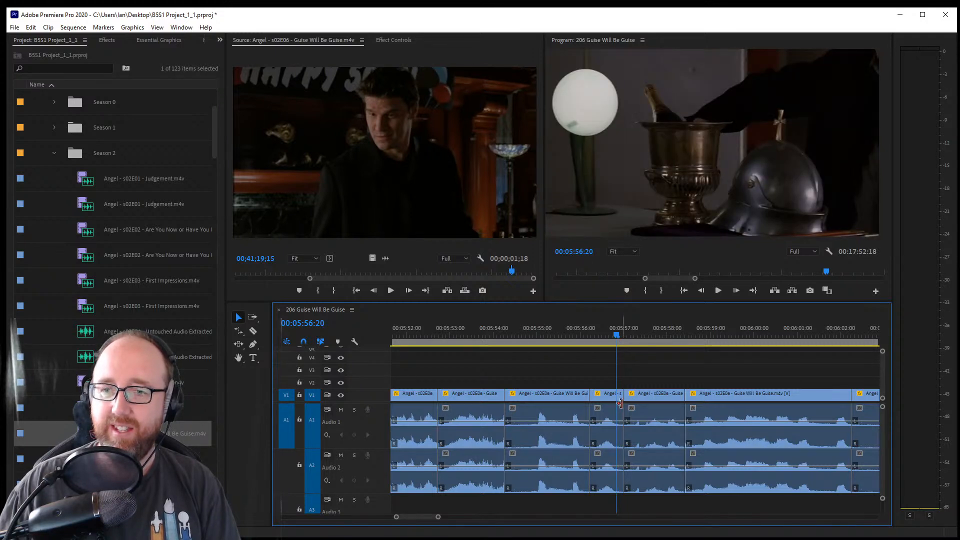
drag(622, 397, 616, 396)
click(616, 424)
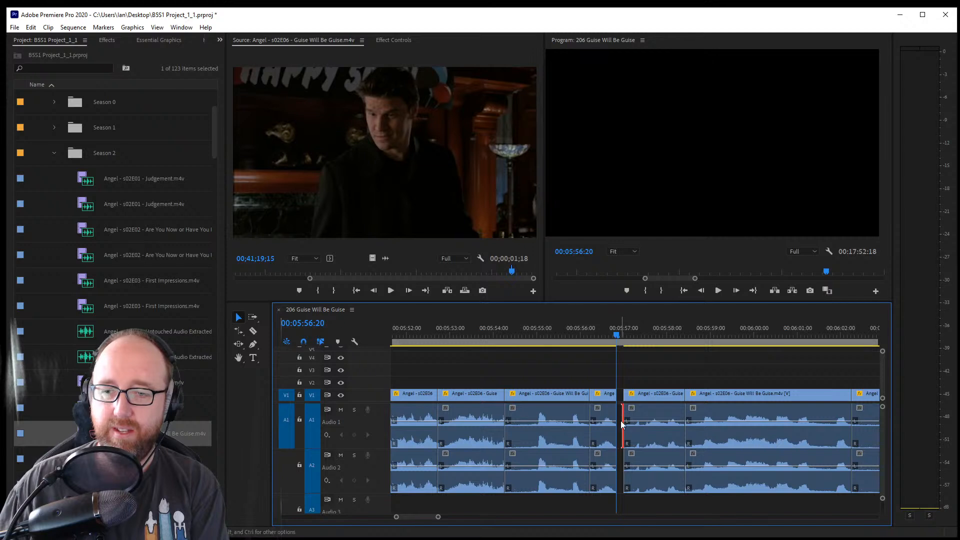
click(620, 424)
key(Delete)
Trim the start of the confrontation clip to 00:05:58:10, close the gap before it, and play on through the final excerpt
key(space)
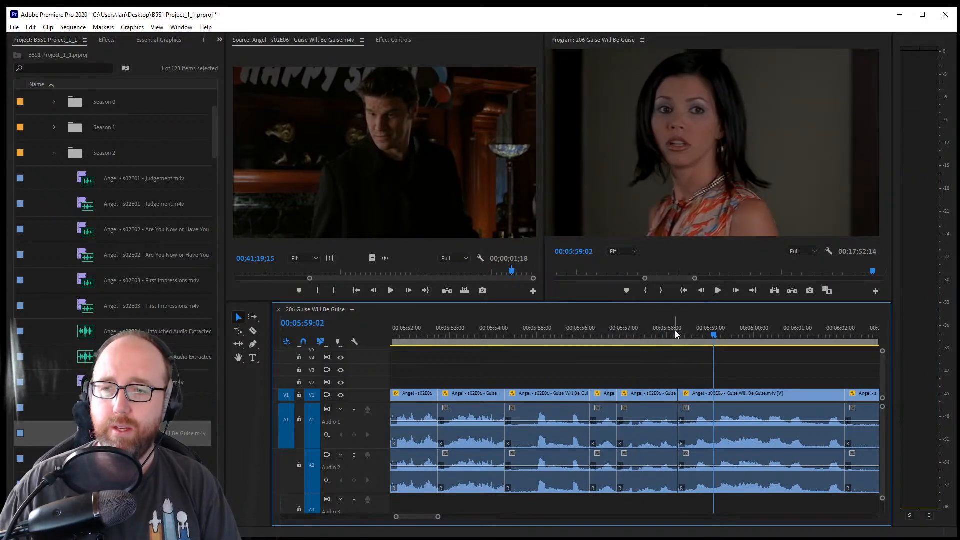
click(684, 334)
click(686, 333)
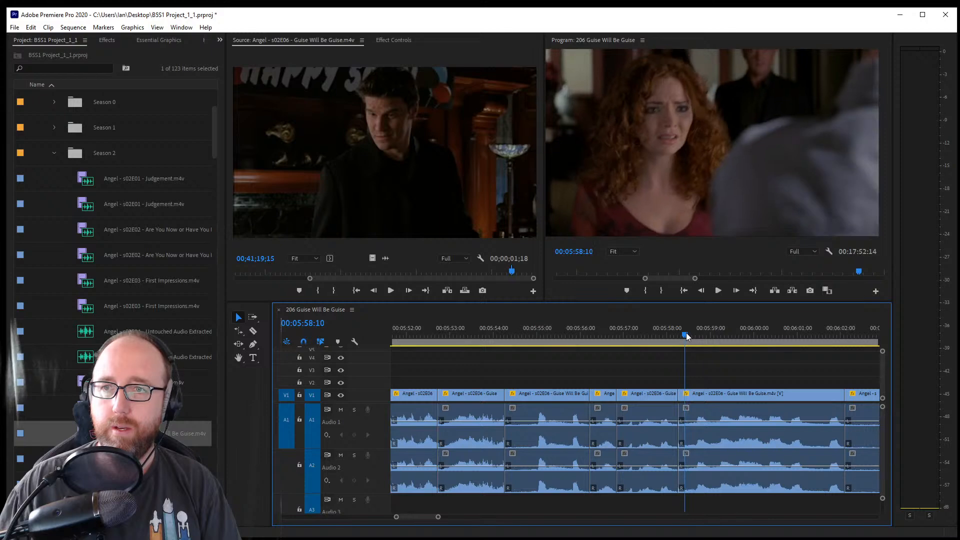
drag(687, 395, 685, 417)
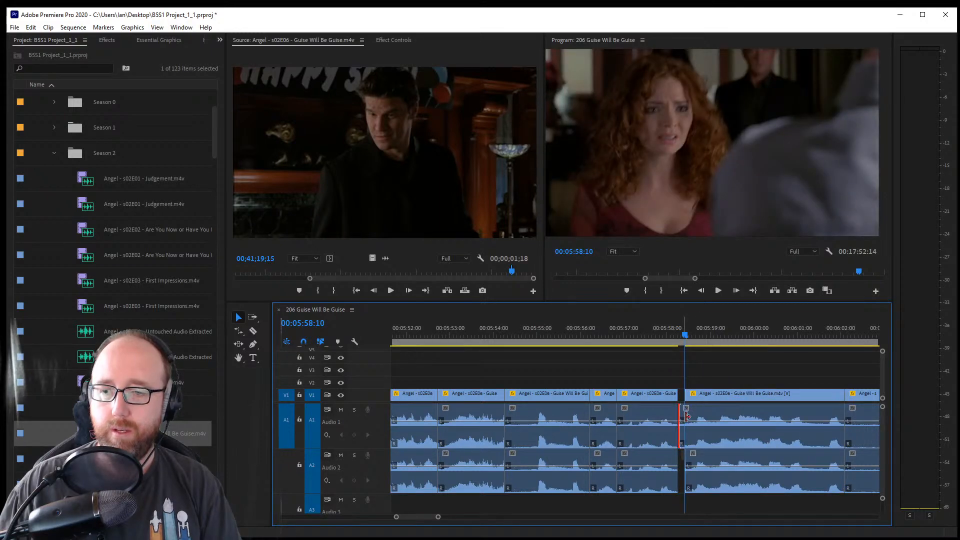
click(680, 426)
key(Delete)
click(662, 342)
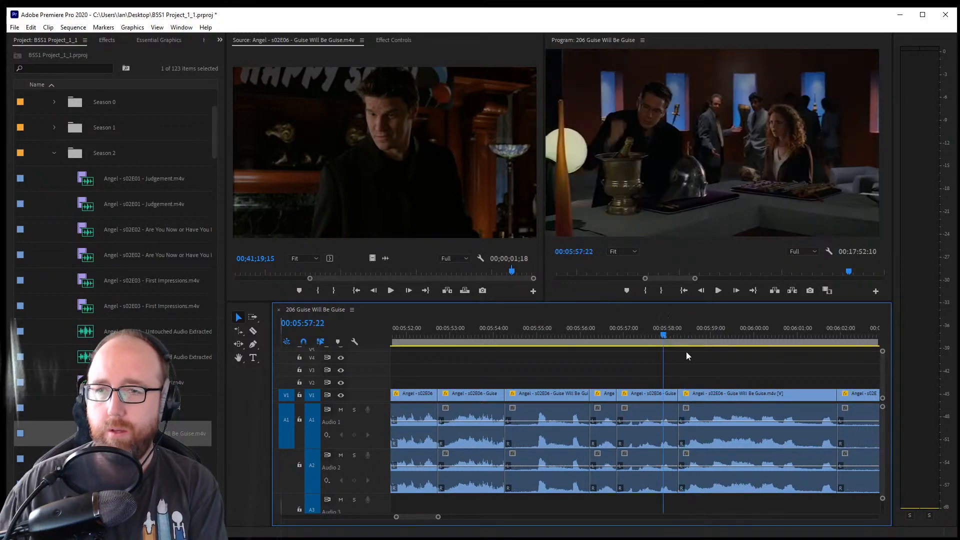
key(space)
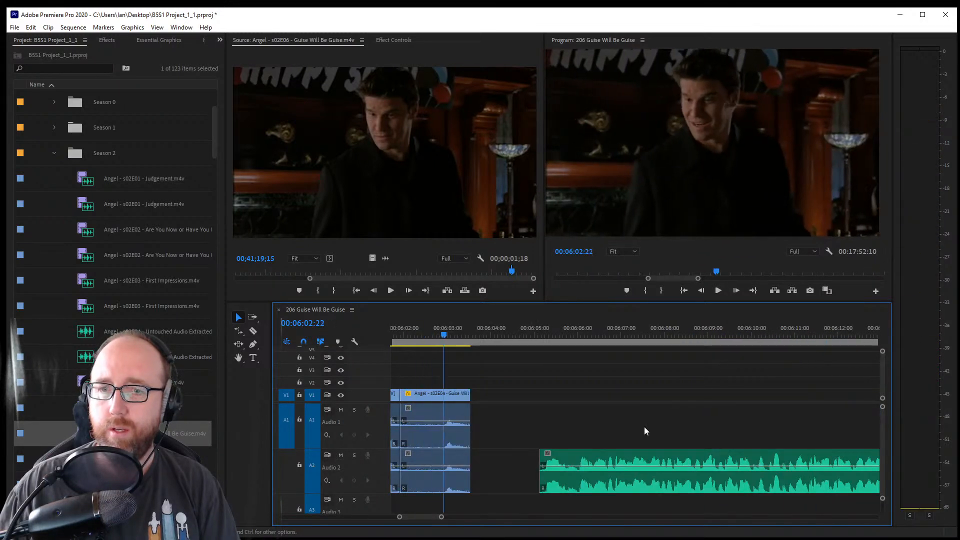
key(space)
Raise the Audio 1 level of the birthday banner clip, play it, and close the gap before the following narration
click(435, 413)
click(421, 335)
key(space)
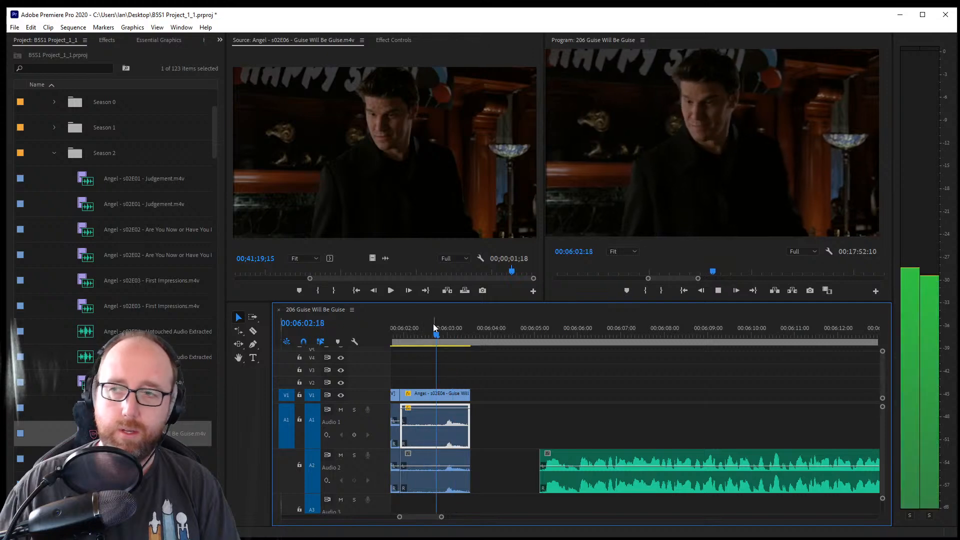
key(space)
click(505, 470)
key(Delete)
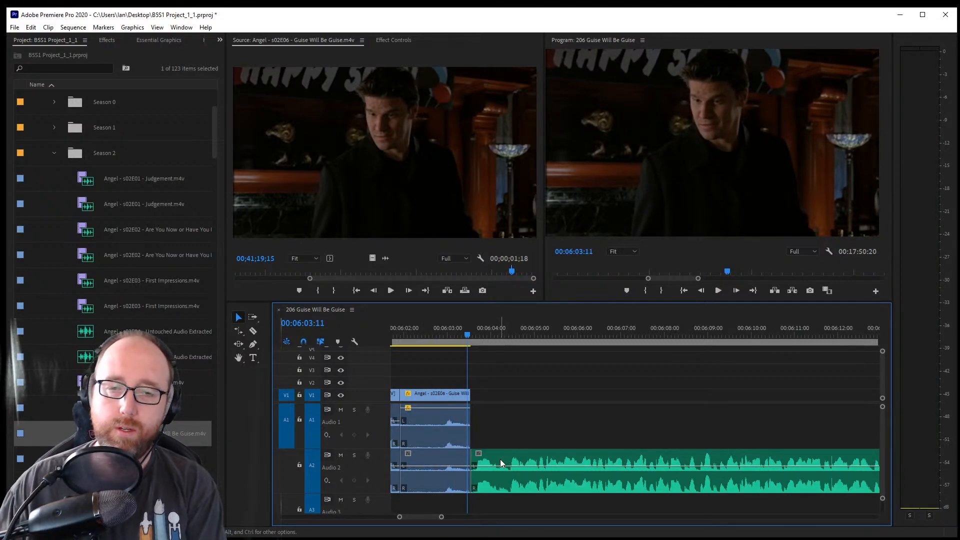
Add a frame hold to the birthday banner clip at 00:06:03:10 and extend the frozen picture about 2 seconds over the following narration
click(464, 333)
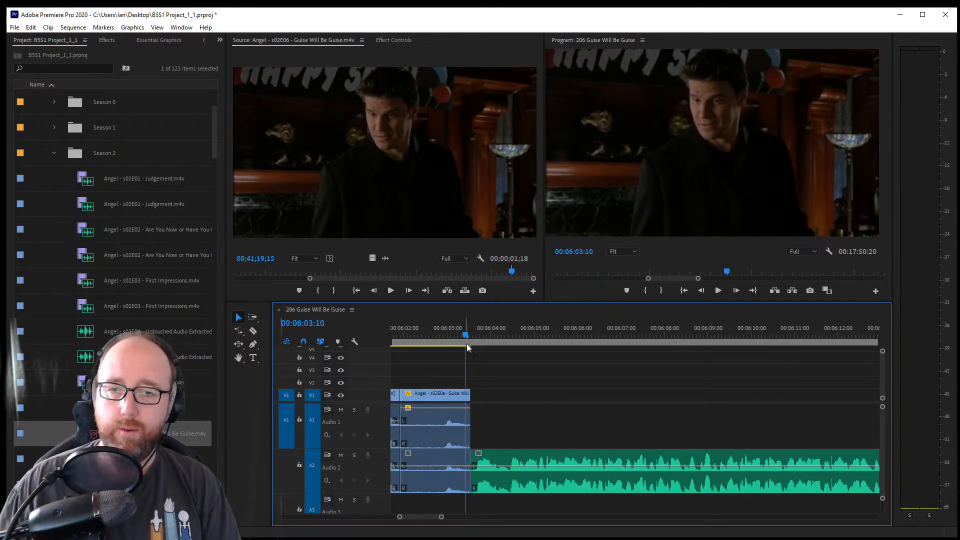
right_click(461, 397)
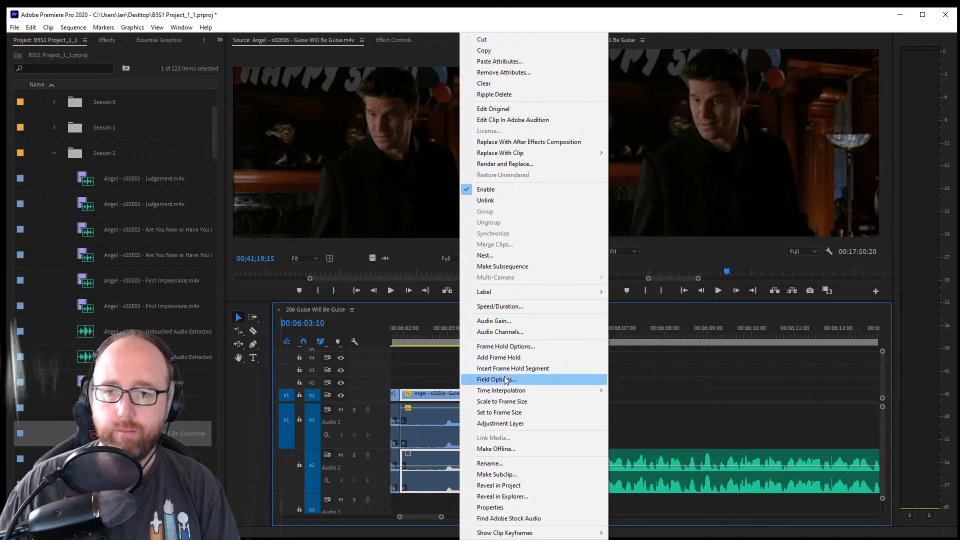
click(506, 358)
key(space)
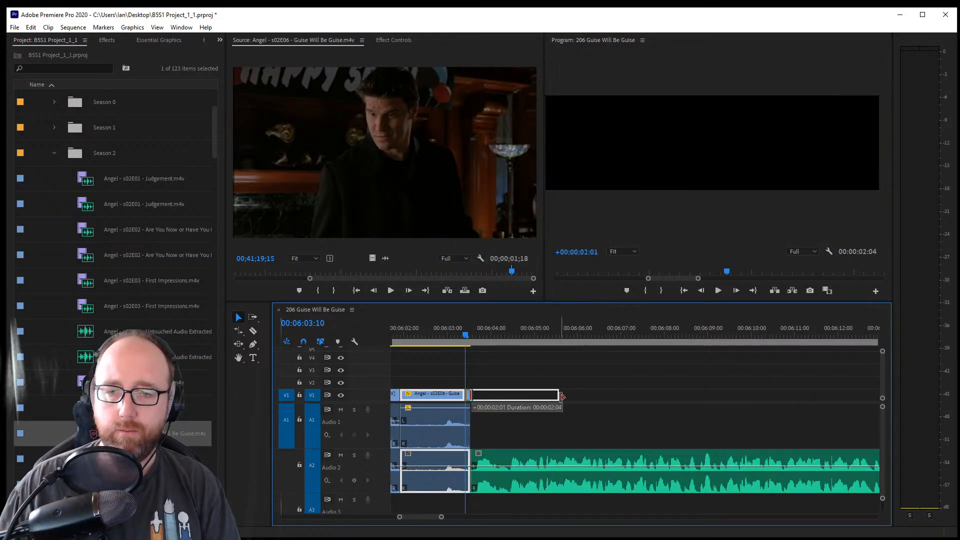
key(space)
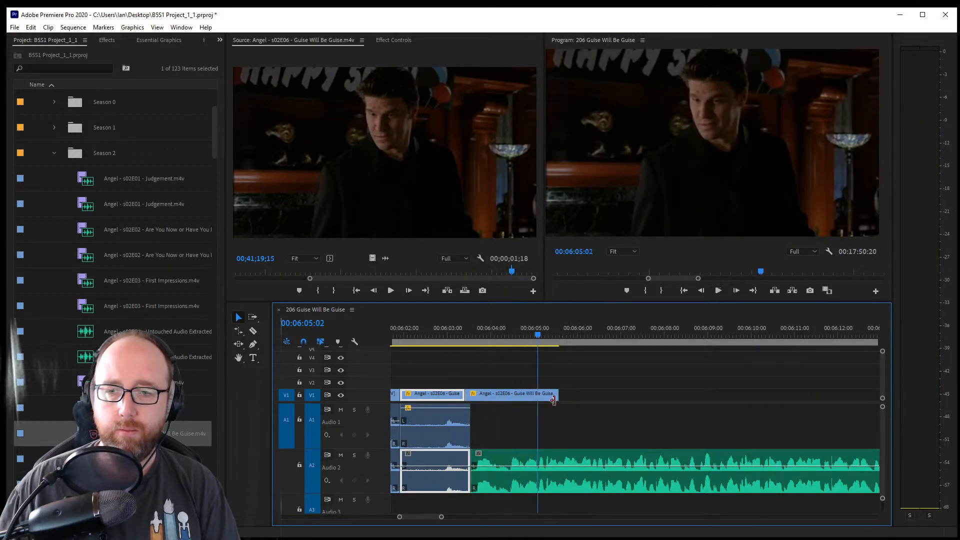
Play over the frozen picture, save the project, and trim the freeze frame's end back to 00:06:04:10
click(493, 332)
key(space)
key(space)
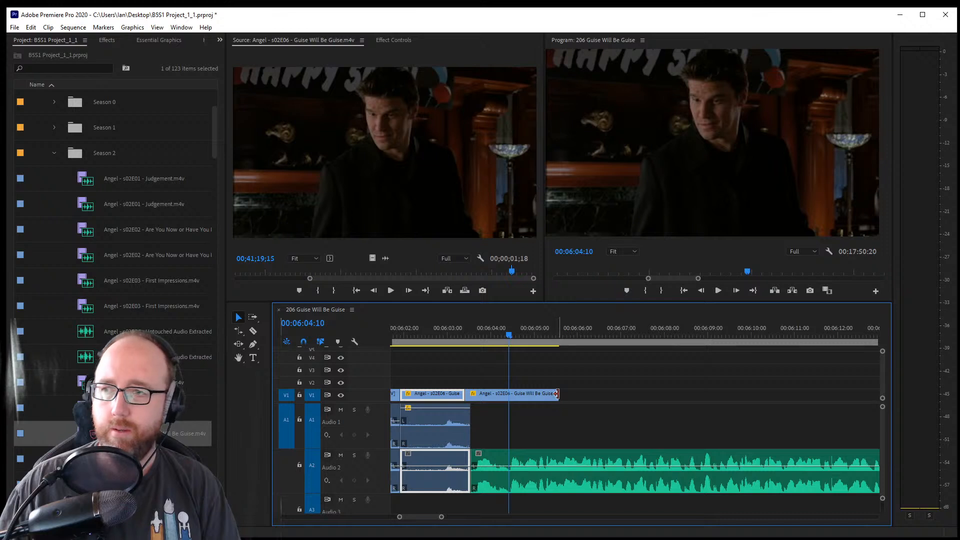
key(ctrl+s)
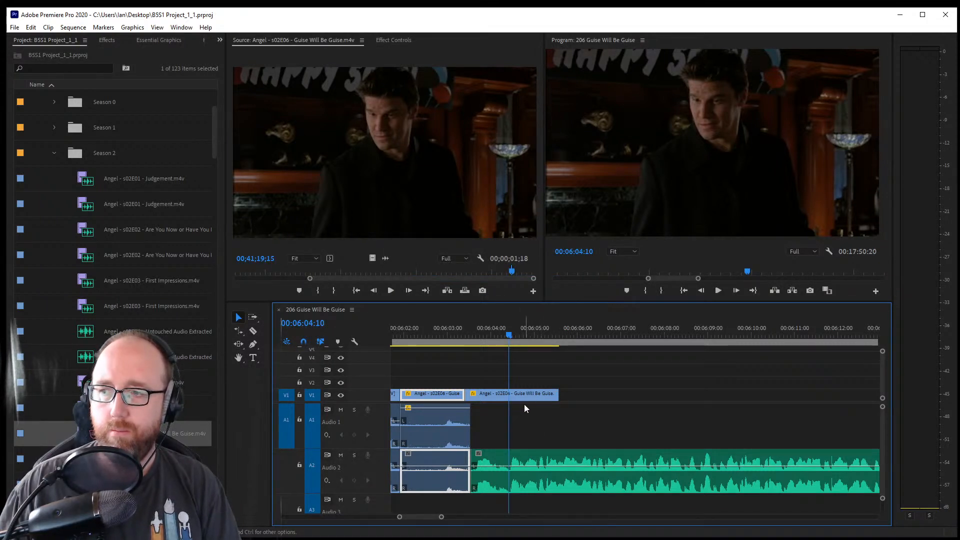
drag(557, 395, 507, 425)
Play the following narration from the freeze frame to 00:06:12:17 and save the project
key(space)
mouse_move(439, 517)
mouse_down()
mouse_move(454, 519)
mouse_move(445, 522)
mouse_up()
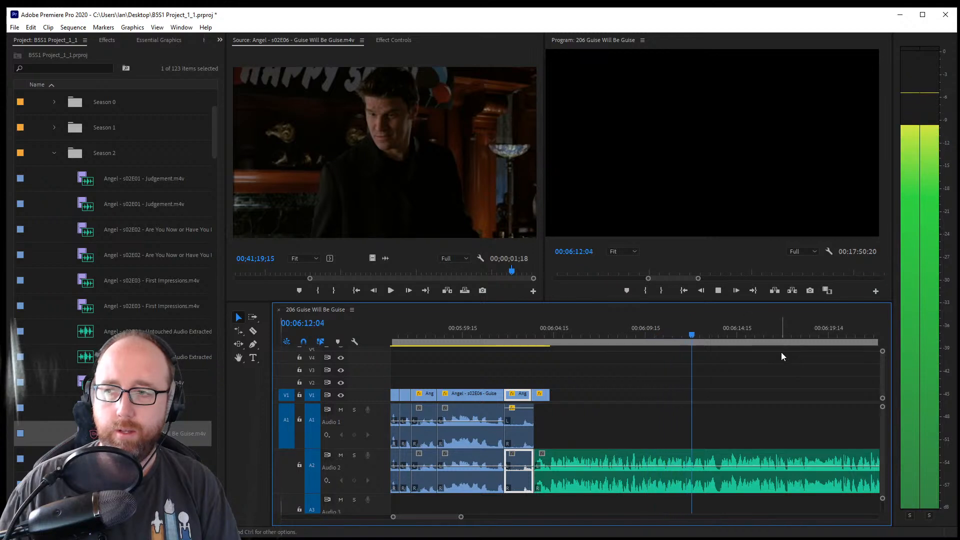
key(ctrl+s)
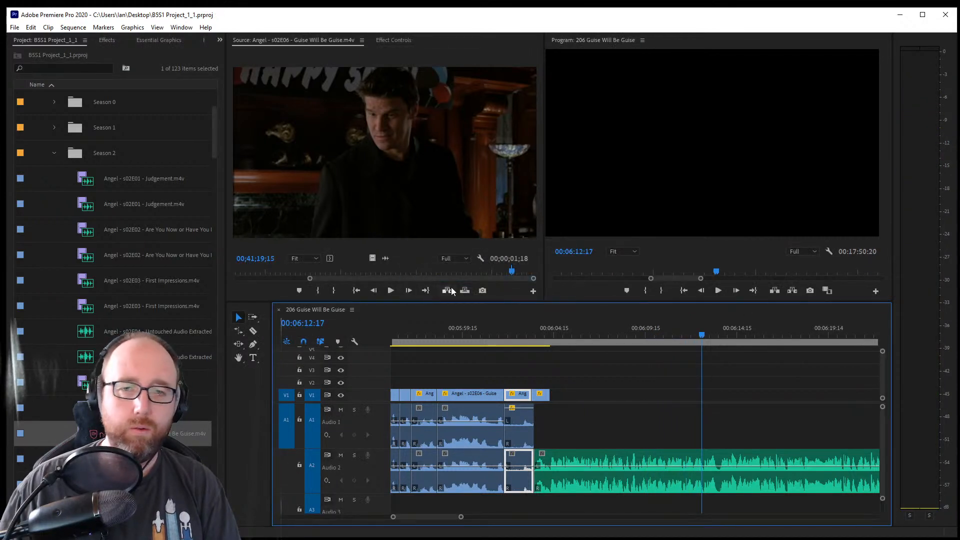
Find the early conversation between Angel and the woman in glasses in the source episode and cue its start at about 00;02;47
mouse_move(409, 282)
mouse_down()
mouse_move(265, 272)
mouse_move(285, 273)
mouse_move(277, 275)
mouse_up()
key(space)
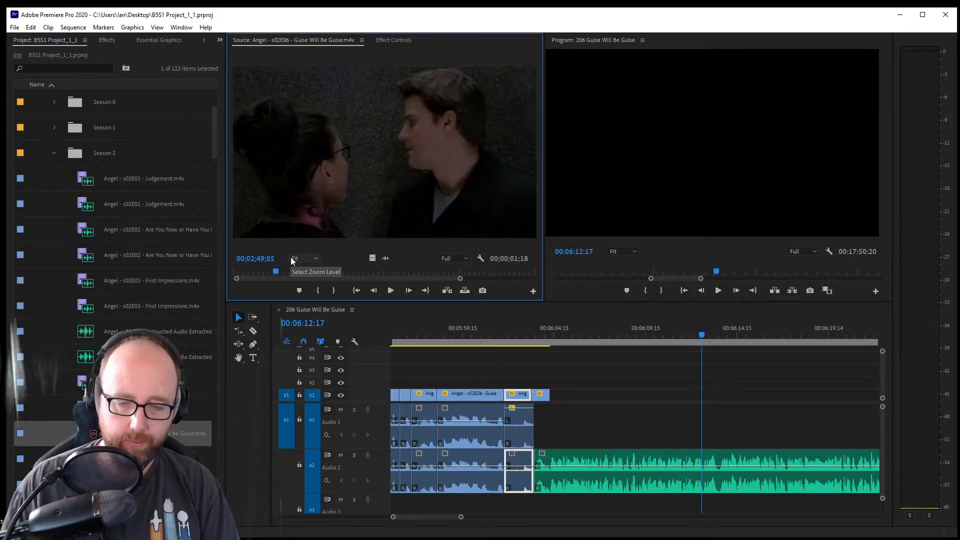
key(space)
key(Left)
key(Left)
key(Left)
key(Left)
key(Left)
key(Left)
key(Left)
key(Left)
key(Left)
key(Left)
key(Left)
key(Left)
key(Left)
key(Left)
key(Left)
key(Left)
key(Left)
key(Left)
key(Left)
key(Left)
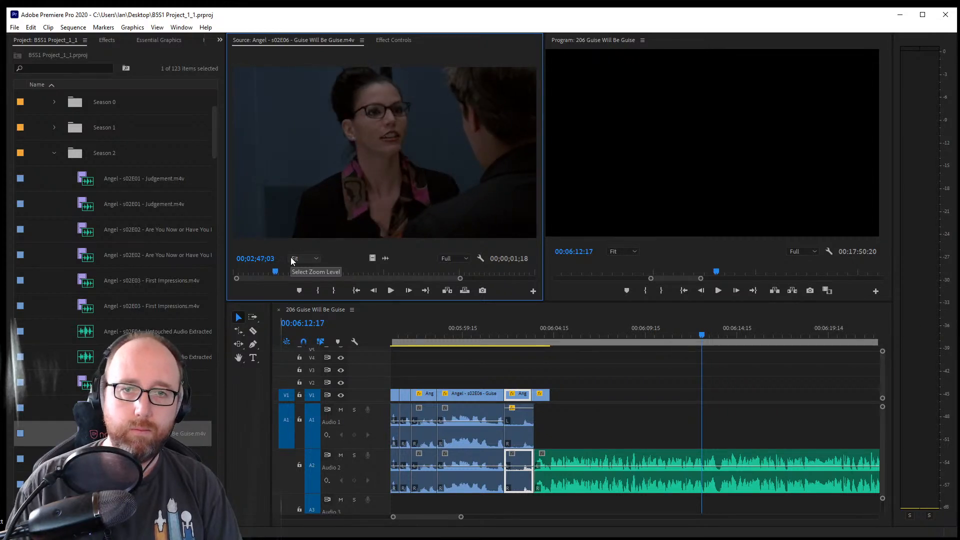
key(Right)
Play the source scene, mark its Out point at 00;02;53;23, and lay the excerpt on V1 and Audio 1 directly after the freeze frame
key(space)
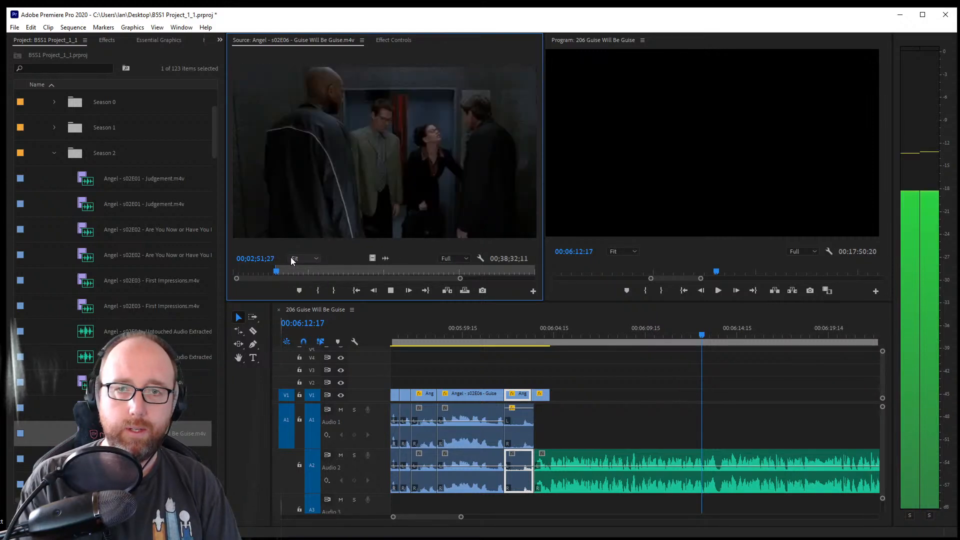
key(space)
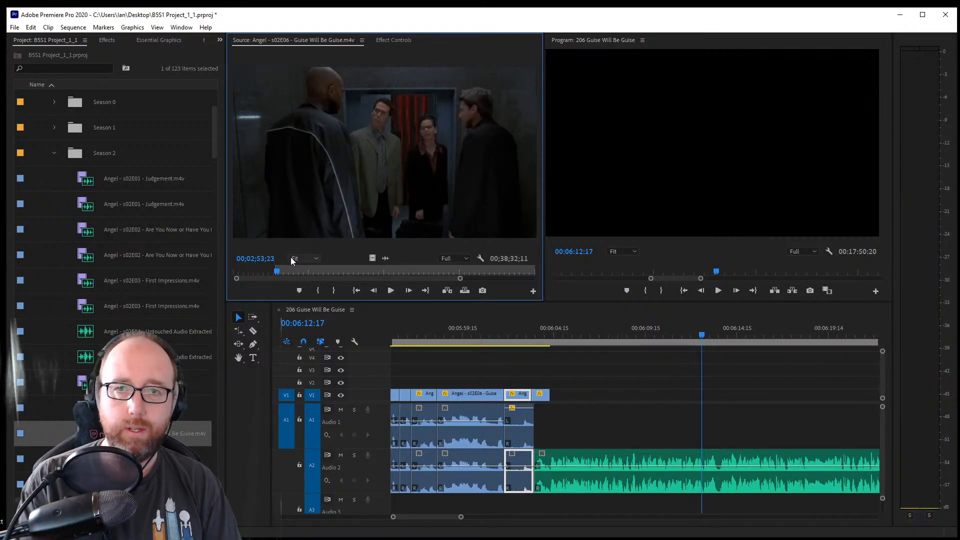
key(o)
drag(402, 174, 566, 395)
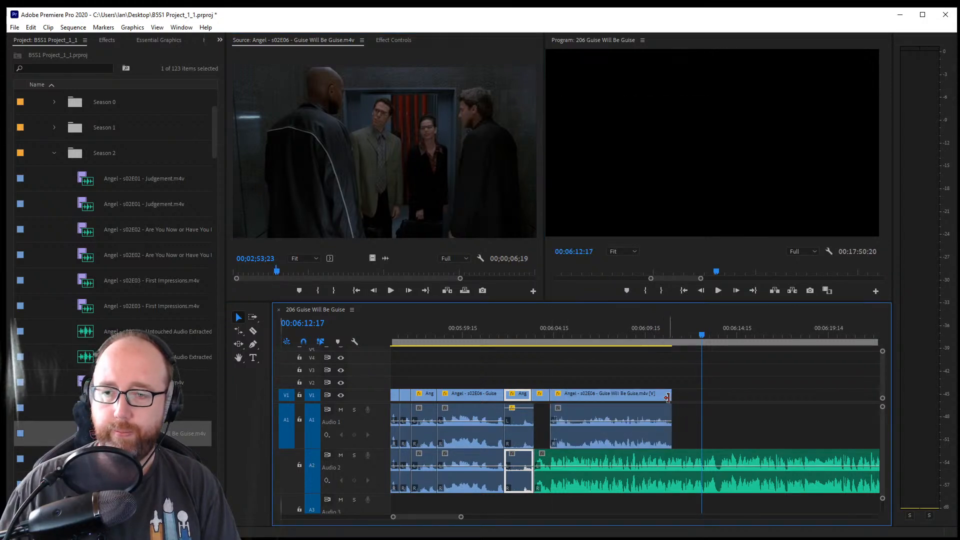
Extend the new excerpt's end to 00:06:12:17, lower its Audio 1 level to about -33 dB, and save the project
drag(667, 397, 696, 403)
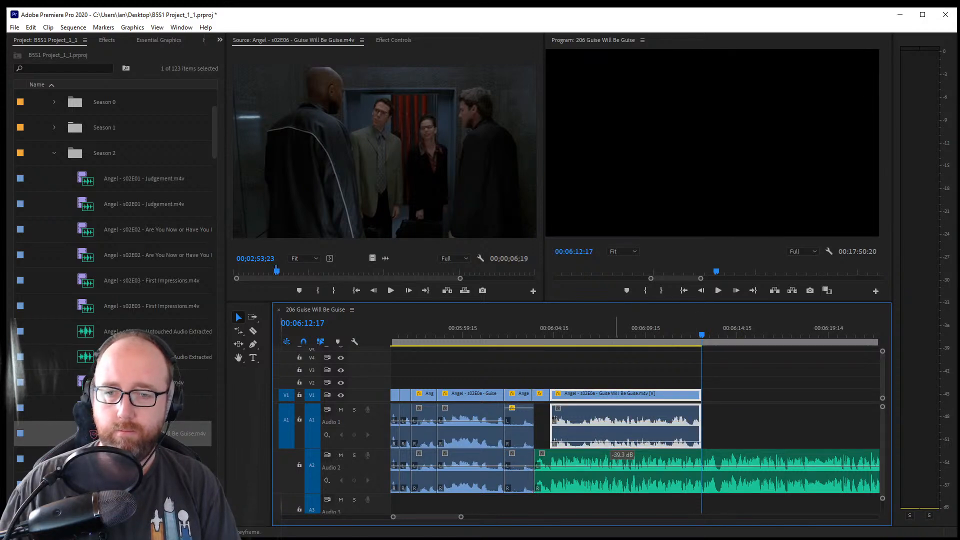
key(ctrl+s)
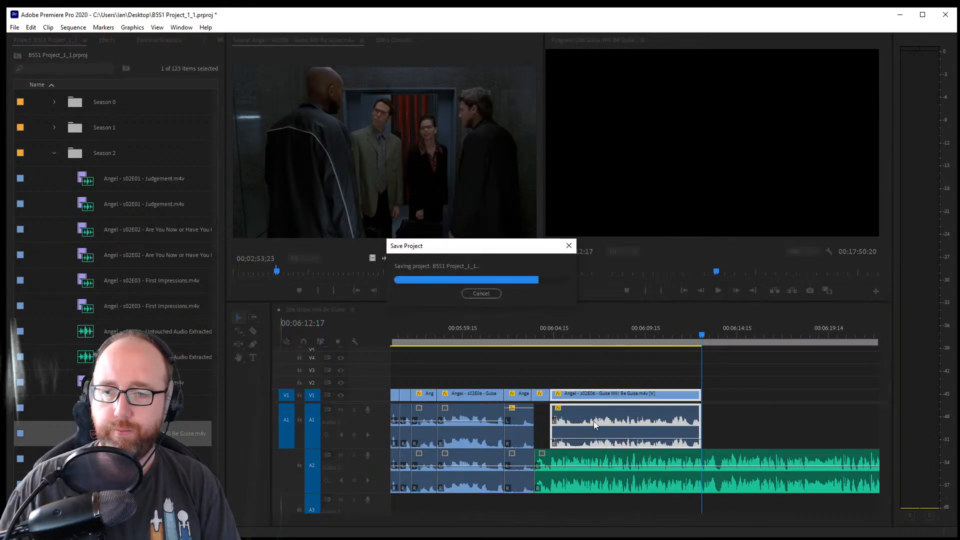
Unlink the new excerpt's picture and sound, and extend its audio start back under the freeze frame to the preceding clip
right_click(595, 419)
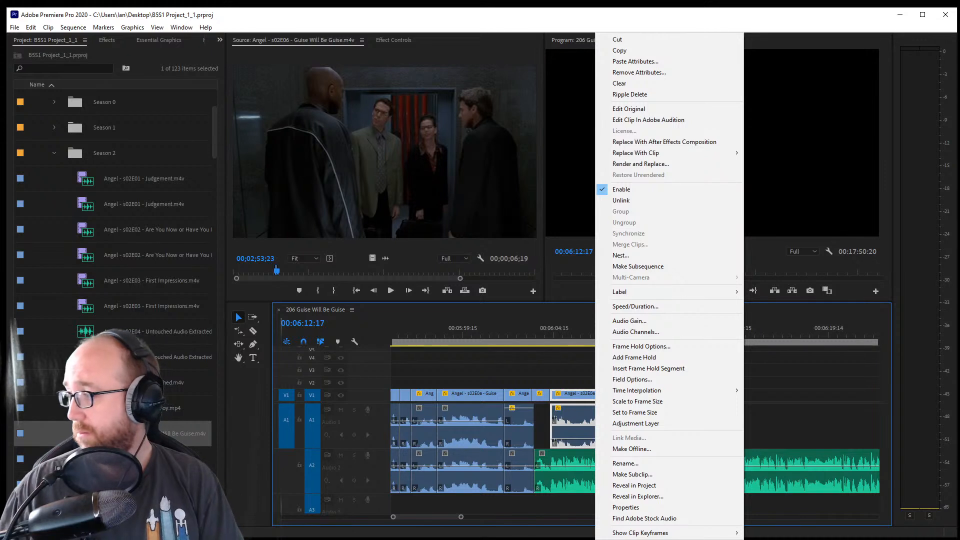
click(658, 202)
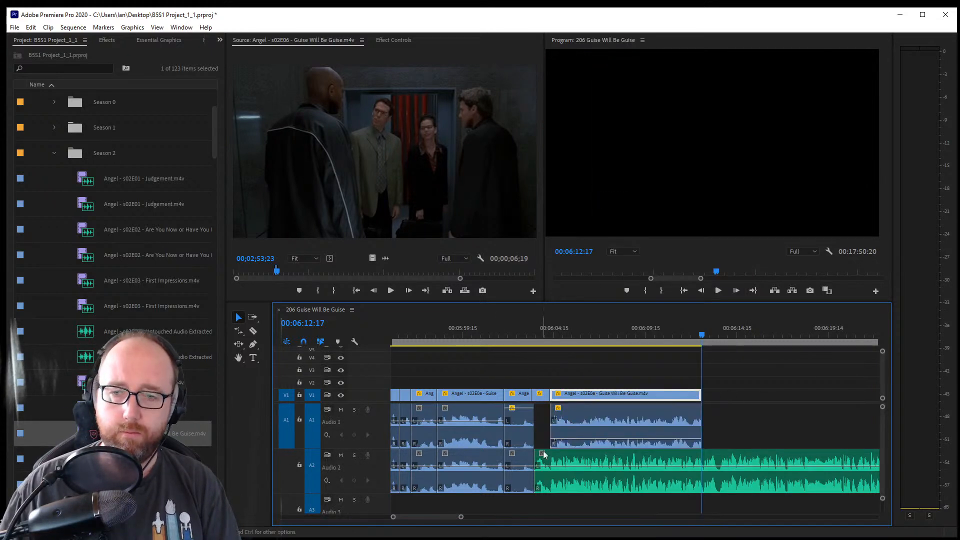
drag(552, 422, 535, 423)
Apply the default transition at the Audio 1 cut before the extended audio, and delete the transition at that audio's start
right_click(530, 434)
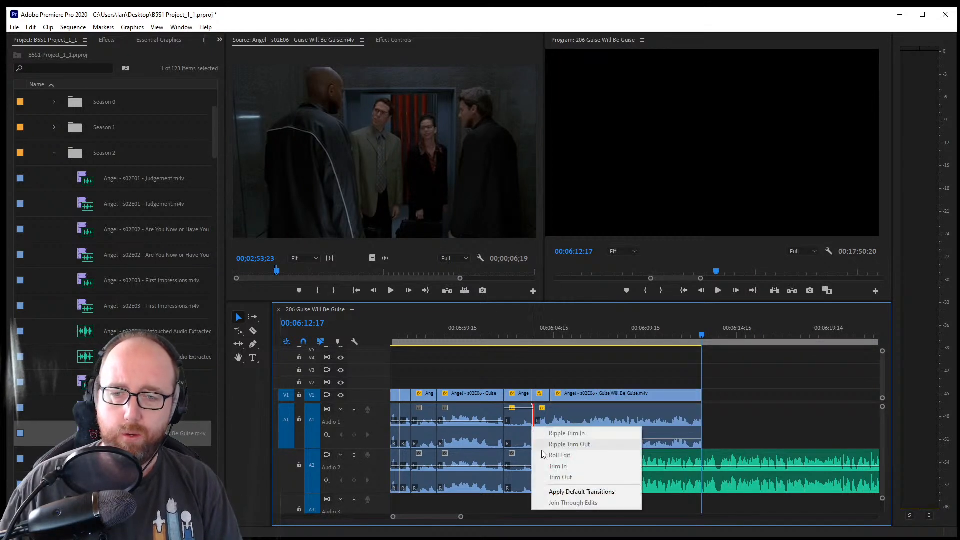
click(570, 491)
click(539, 433)
key(Delete)
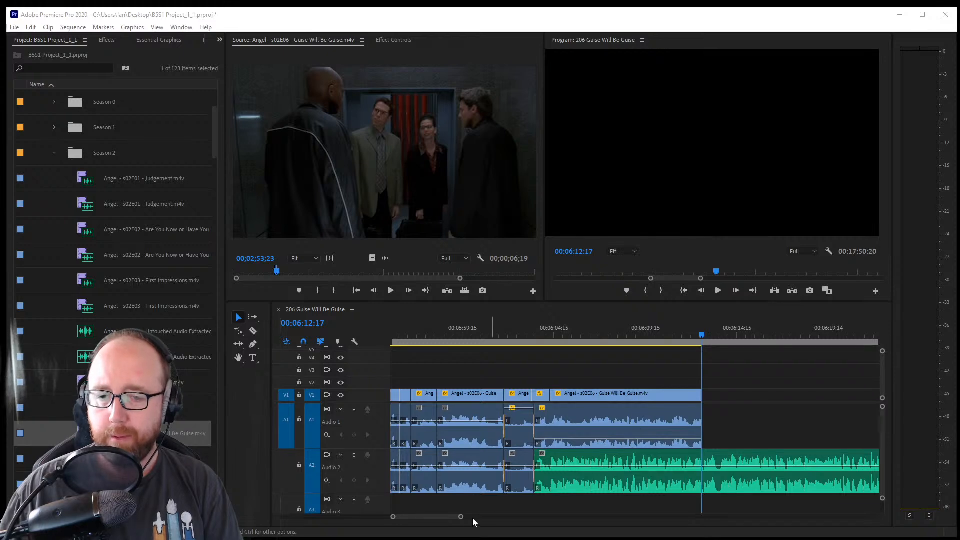
Save the project and play the sequence's closing section from about 00:16:09
drag(462, 518, 679, 522)
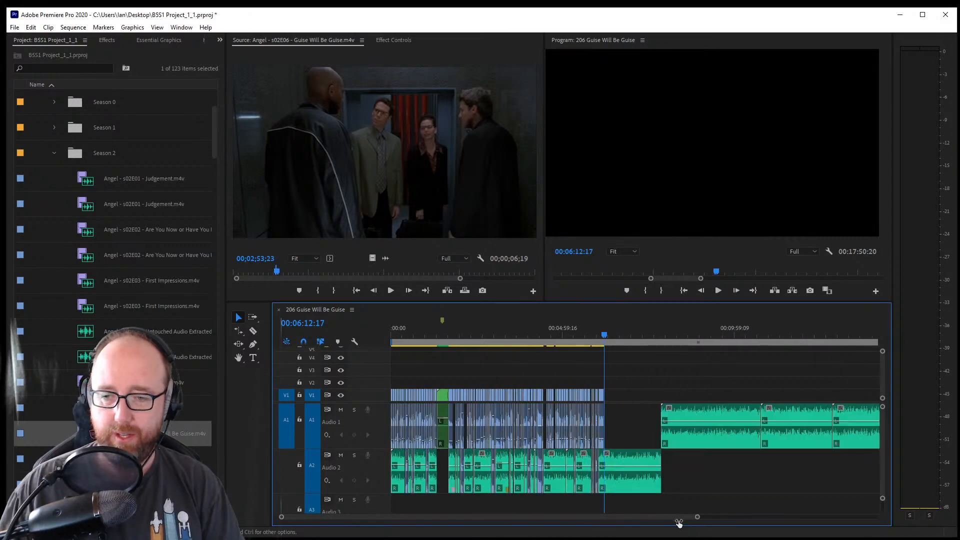
key(ctrl+s)
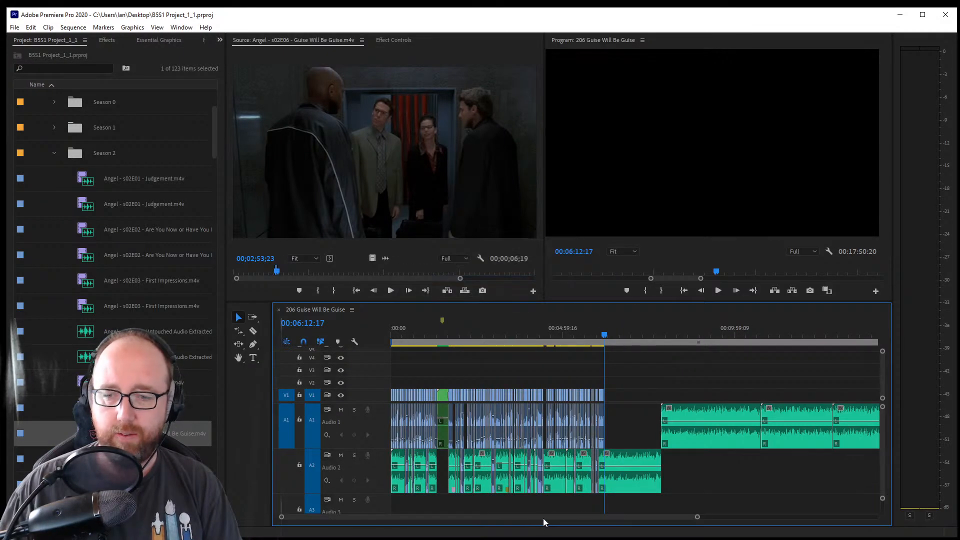
drag(543, 518, 680, 516)
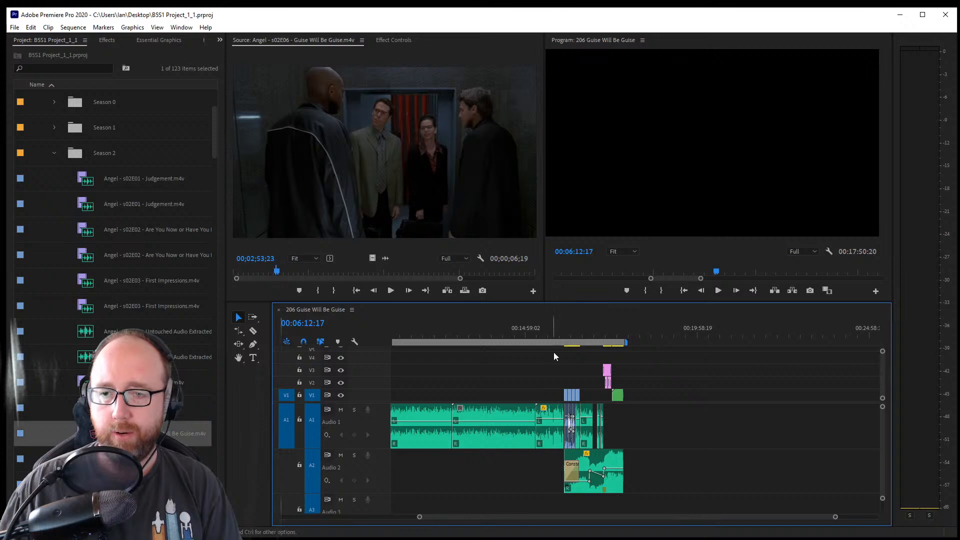
key(space)
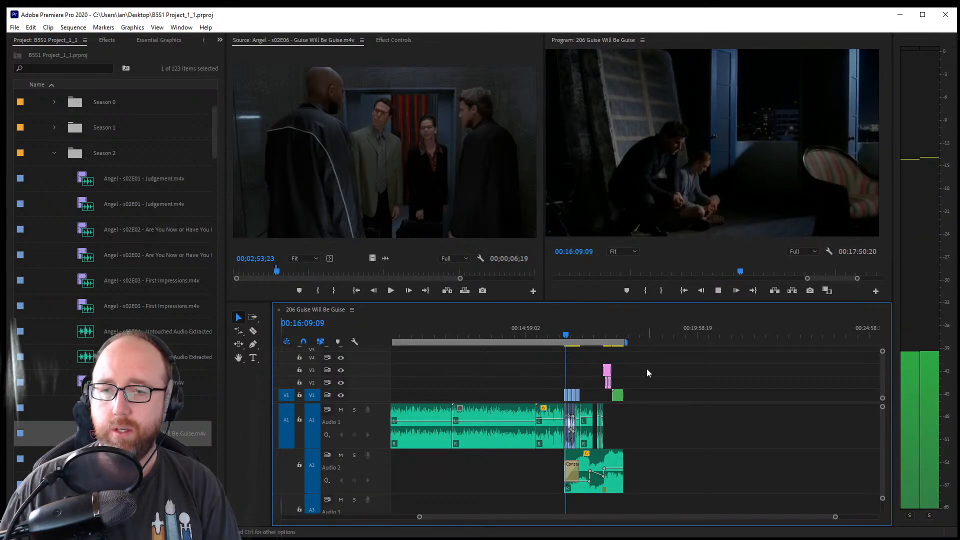
scroll(429, 517, up, 5)
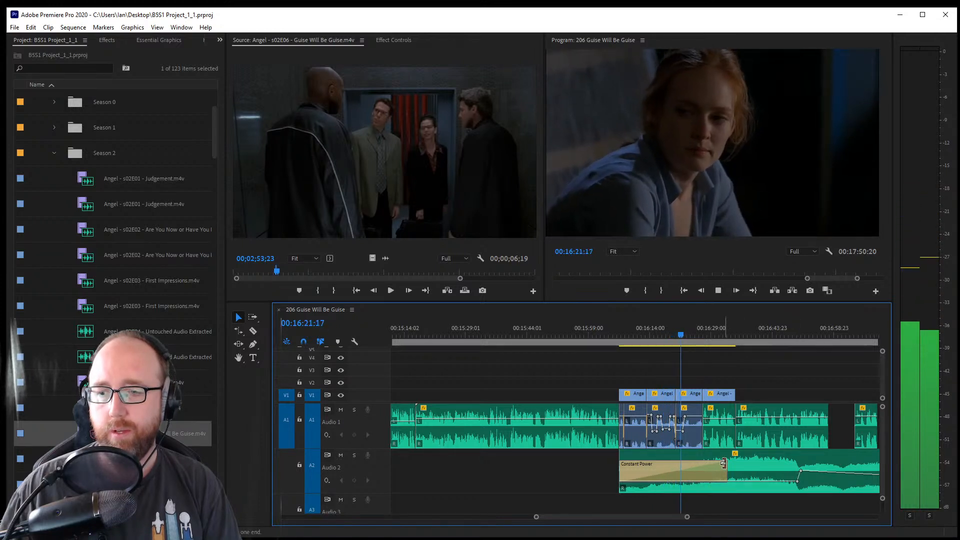
Lengthen the Constant Power fade on the closing Audio 2 music to about 00:16:47, play through it to 00:16:38:21, and save
mouse_move(796, 471)
mouse_down()
mouse_move(758, 464)
mouse_move(784, 465)
mouse_up()
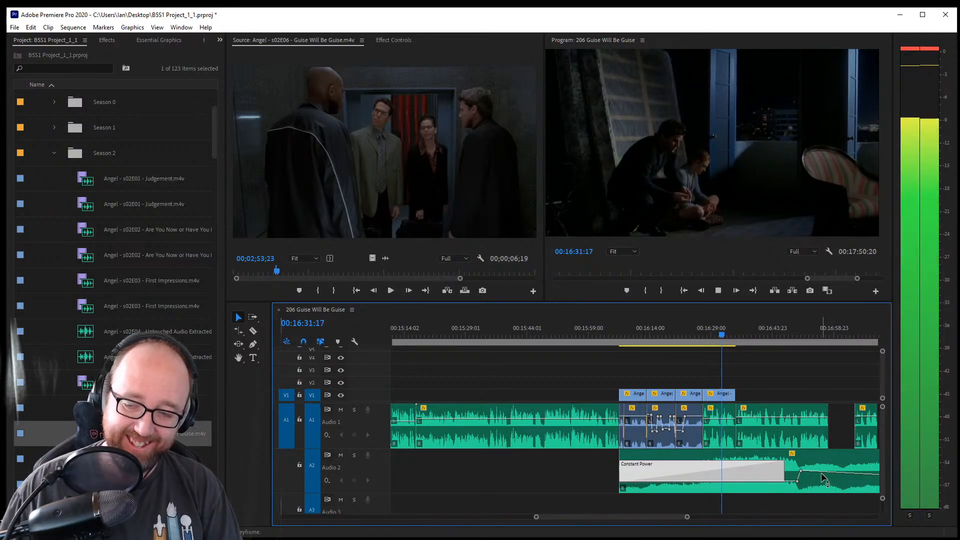
key(space)
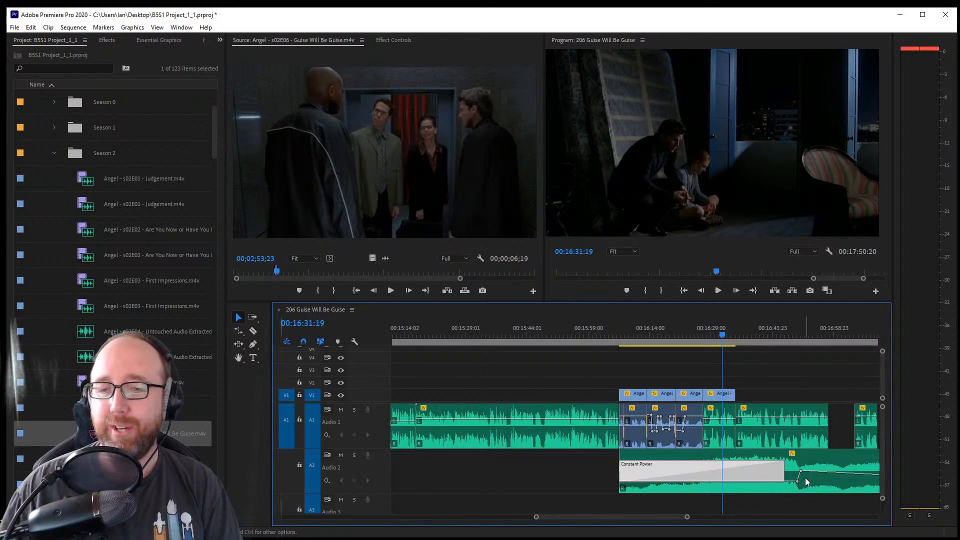
key(space)
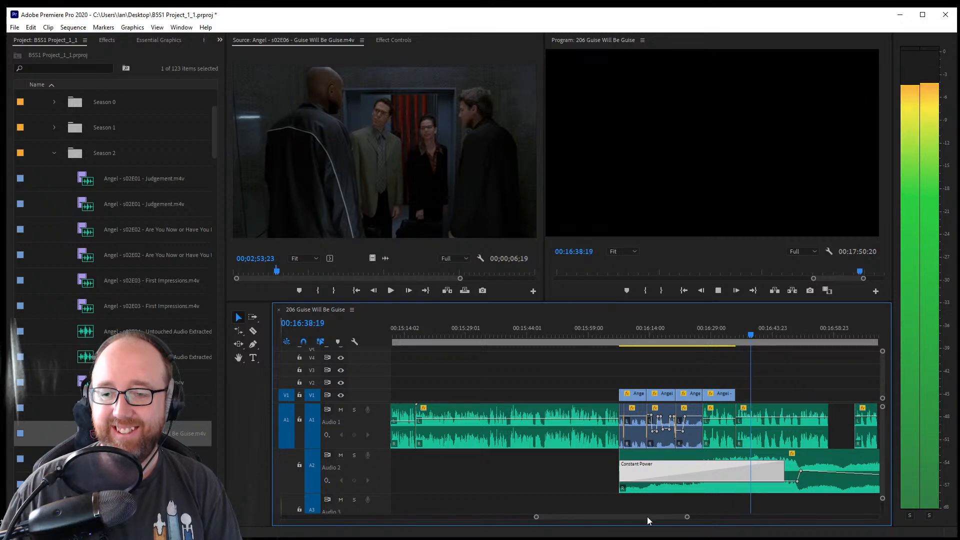
key(ctrl+s)
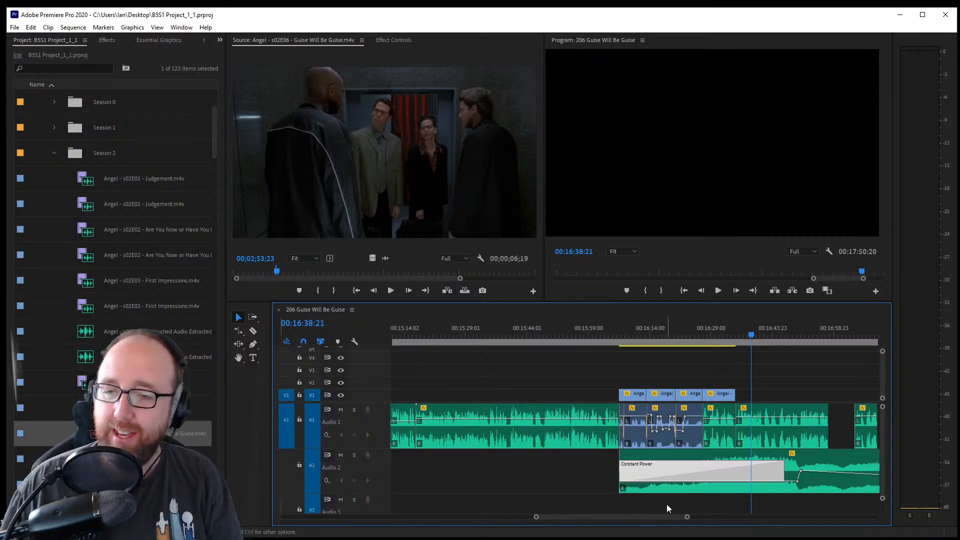
drag(635, 517, 655, 518)
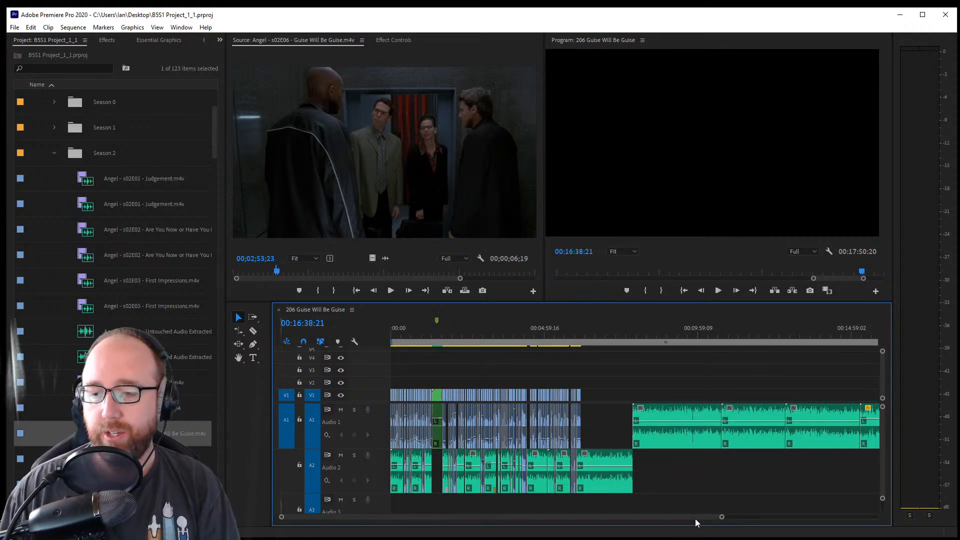
mouse_move(695, 517)
mouse_down()
mouse_move(757, 516)
mouse_move(687, 523)
mouse_up()
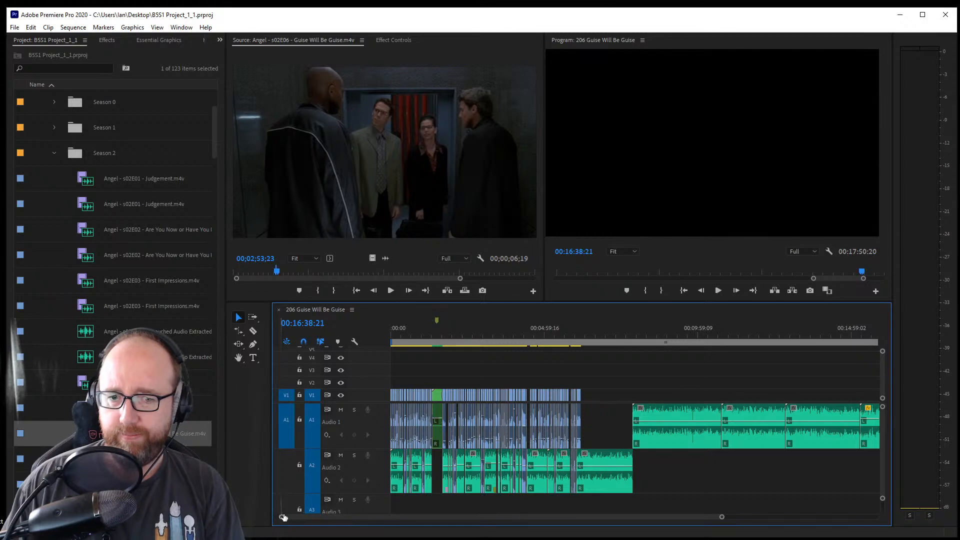
mouse_move(281, 516)
mouse_down()
mouse_move(304, 518)
mouse_move(288, 521)
mouse_up()
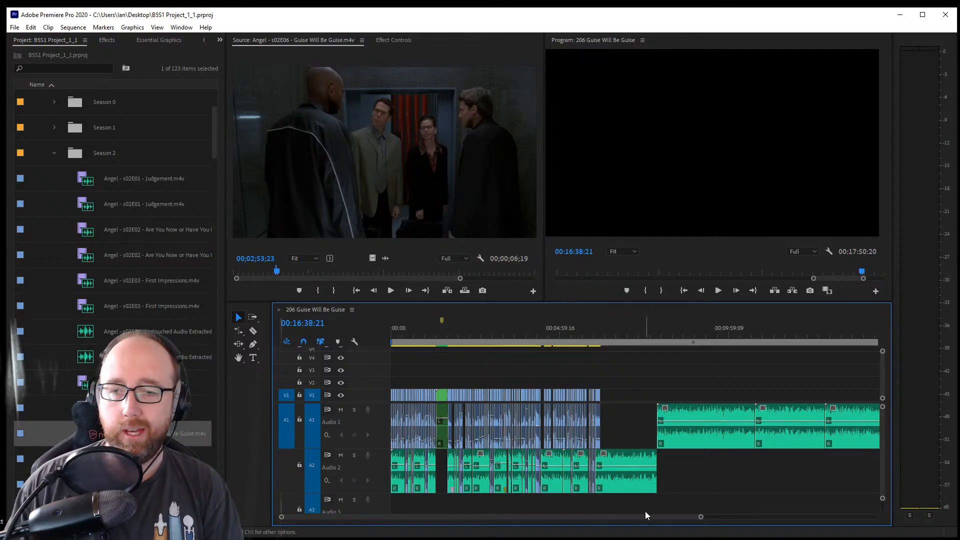
drag(632, 519, 522, 519)
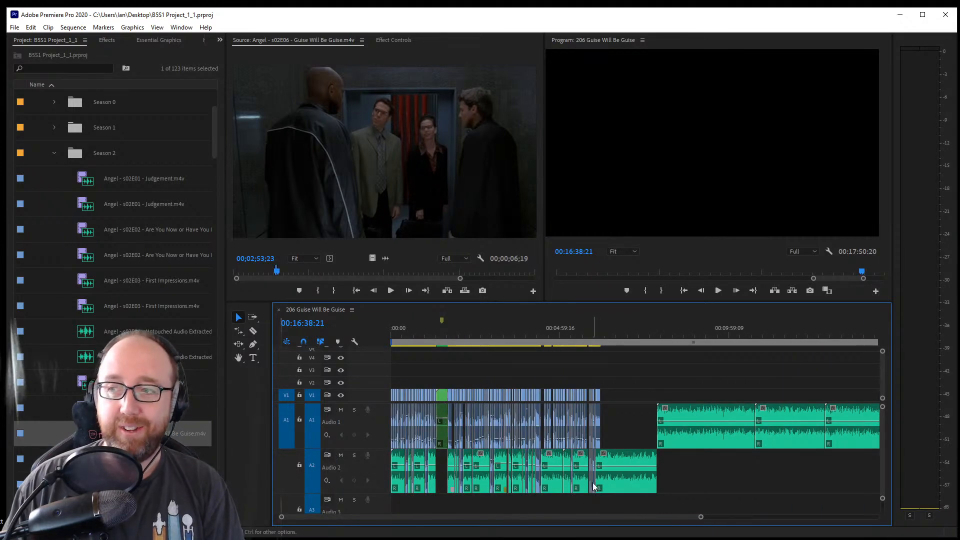